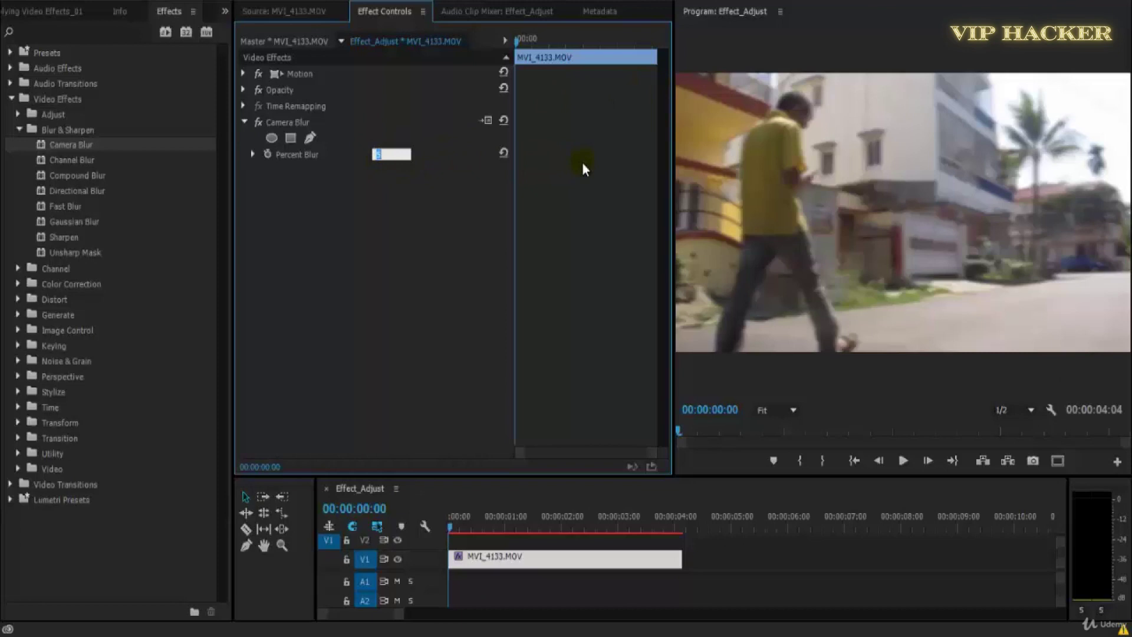
- Set the Camera Blur's Percent Blur to 10 with the playhead at 00:00:00:24
left_click(583, 164)
left_click(383, 156)
key("Return")
mouse_move(382, 158)
left_mouse_down()
mouse_move(488, 151)
mouse_move(395, 159)
left_mouse_up()
mouse_move(552, 40)
left_mouse_down()
mouse_move(566, 42)
mouse_move(502, 58)
mouse_move(547, 47)
left_mouse_up()
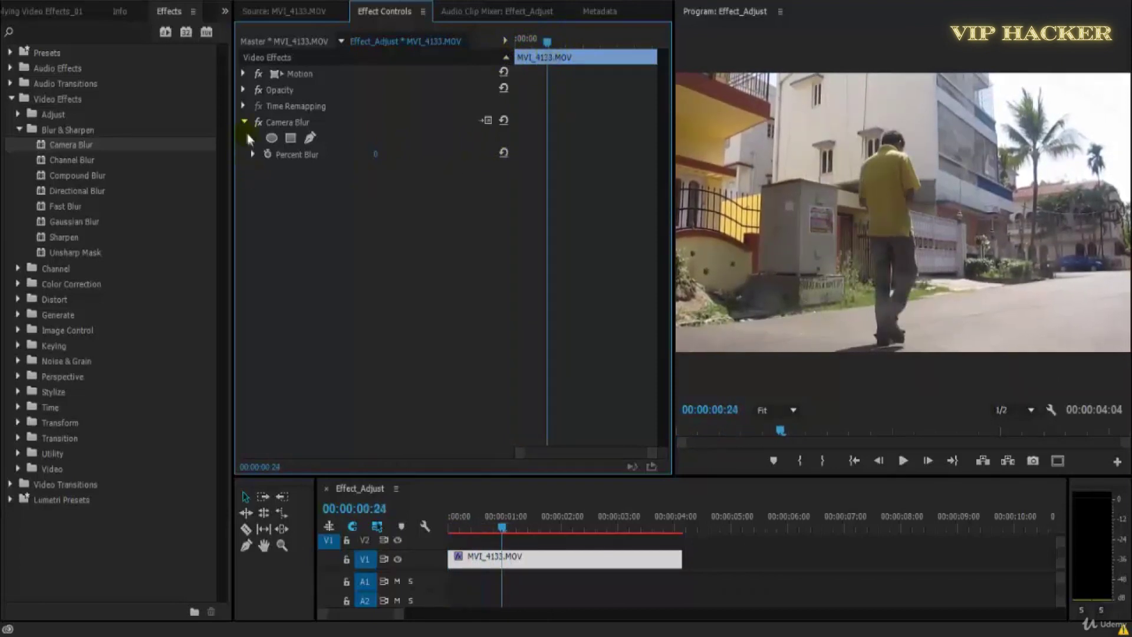
left_click(375, 155)
key("Return")
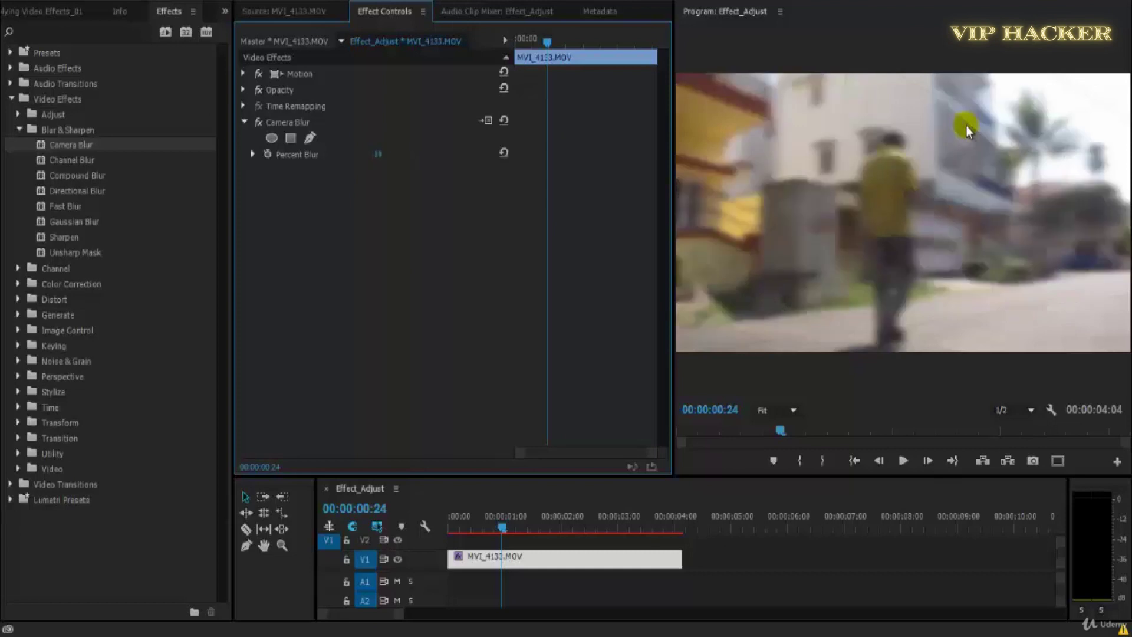
- Add an inverted elliptical mask to Camera Blur and enlarge it around the walking man so the surroundings are blurred
left_click(272, 138)
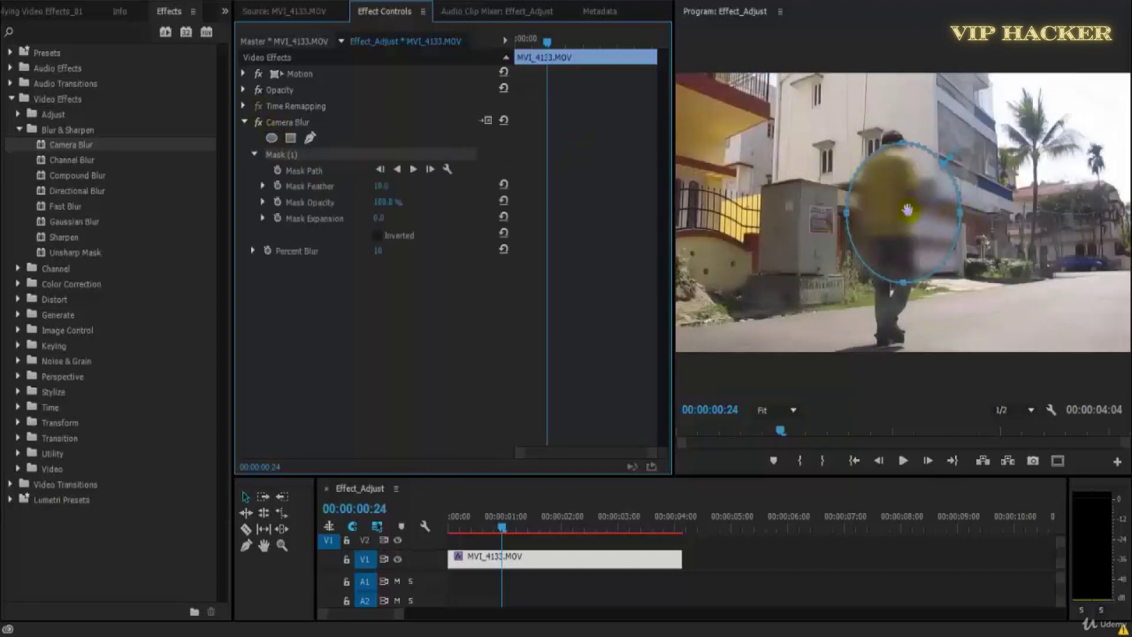
left_click(377, 235)
left_click_drag(887, 204, 996, 162)
left_click_drag(833, 167, 793, 164)
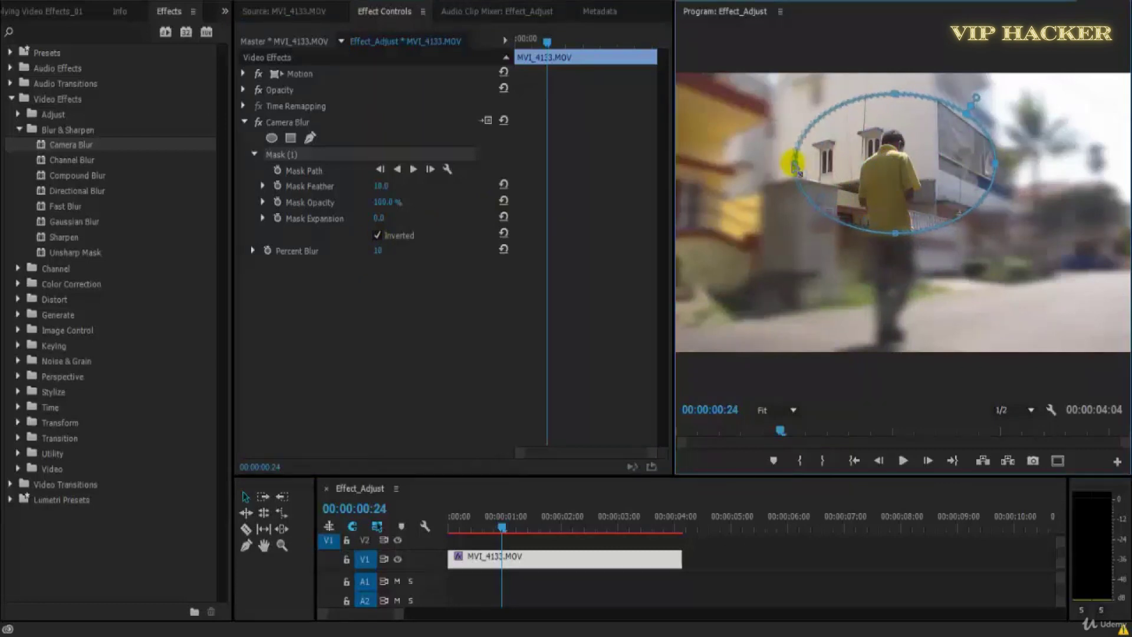
left_click_drag(894, 236, 897, 378)
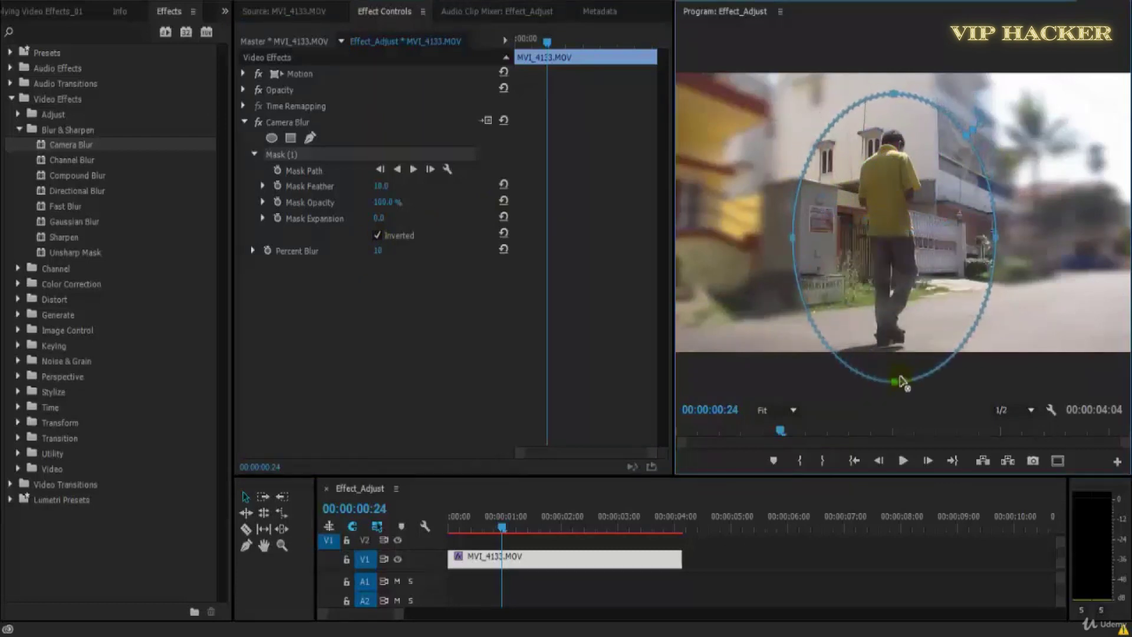
left_click_drag(903, 219, 897, 205)
left_click_drag(996, 214, 1042, 212)
left_click_drag(792, 218, 763, 213)
- Set the mask's feather to 100 and play the clip from the start to preview the soft edge
left_click_drag(387, 195, 413, 277)
left_click(411, 358)
left_click_drag(521, 531, 439, 533)
key("space")
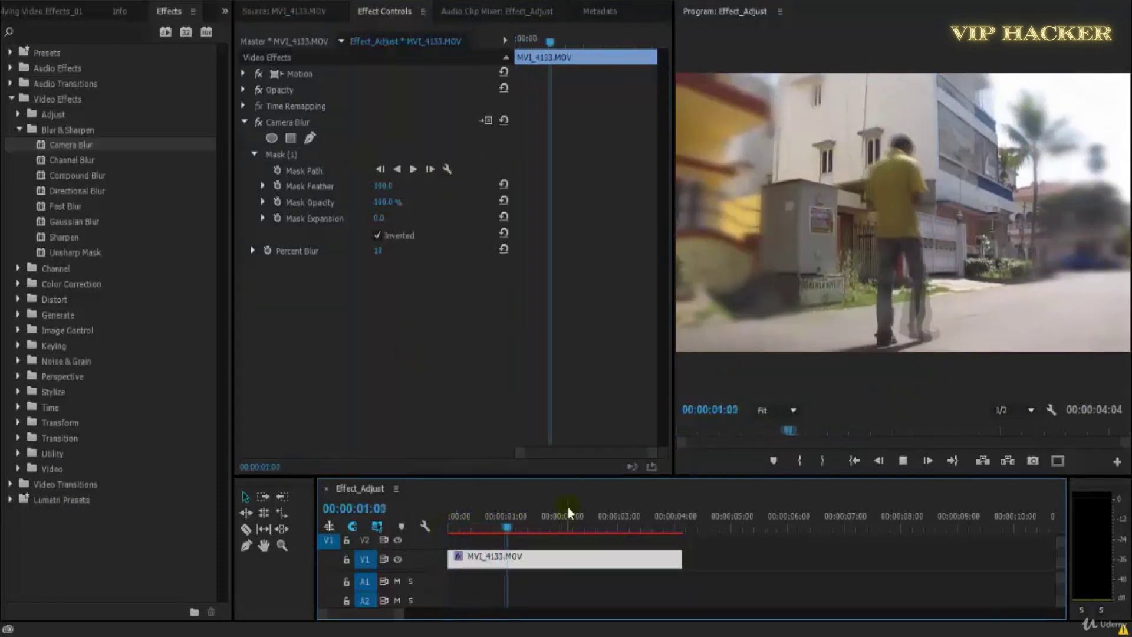
key("space")
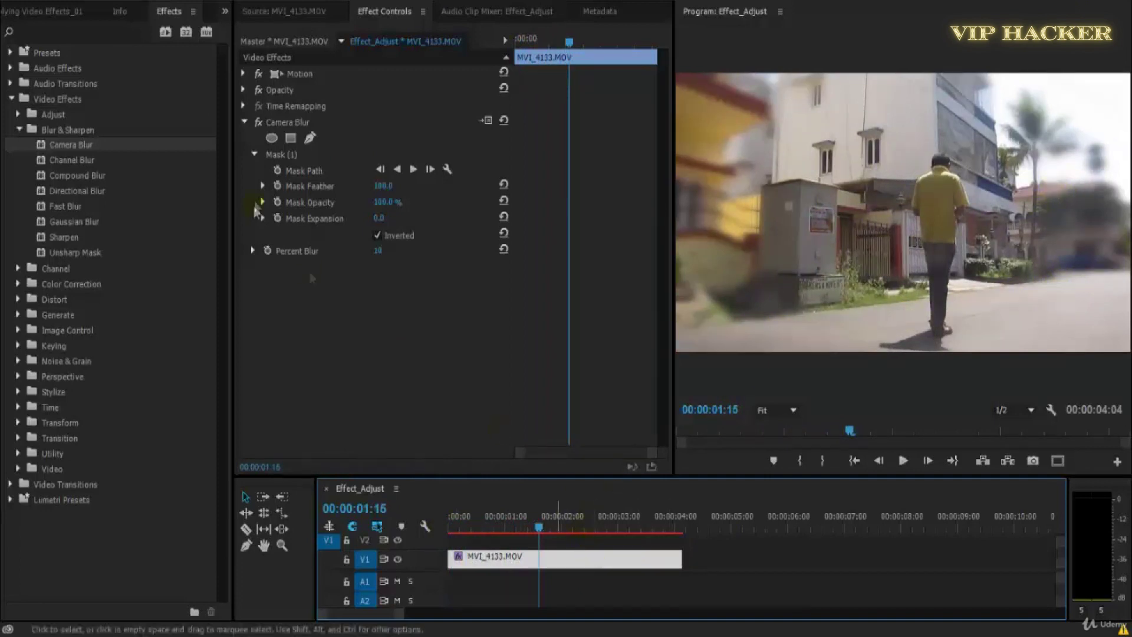
- Move the elliptical mask over the man at 00:00:01:15 and lower its upper edge to just above his head
left_click(283, 154)
left_click_drag(933, 199, 947, 205)
left_click(927, 81)
left_click_drag(928, 91, 930, 133)
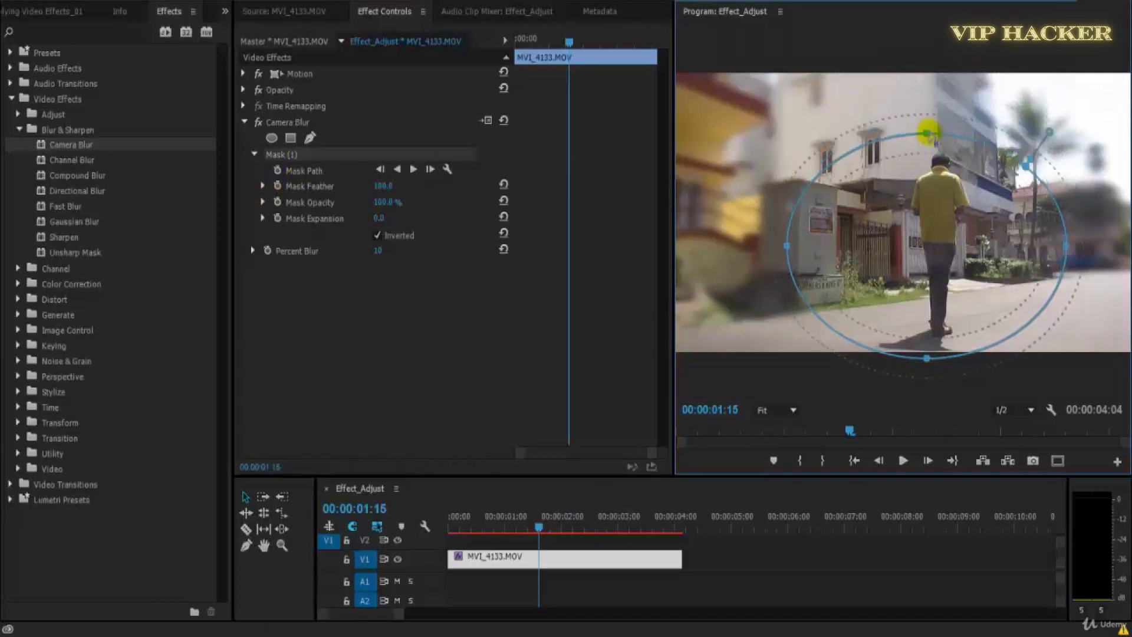
left_click(771, 586)
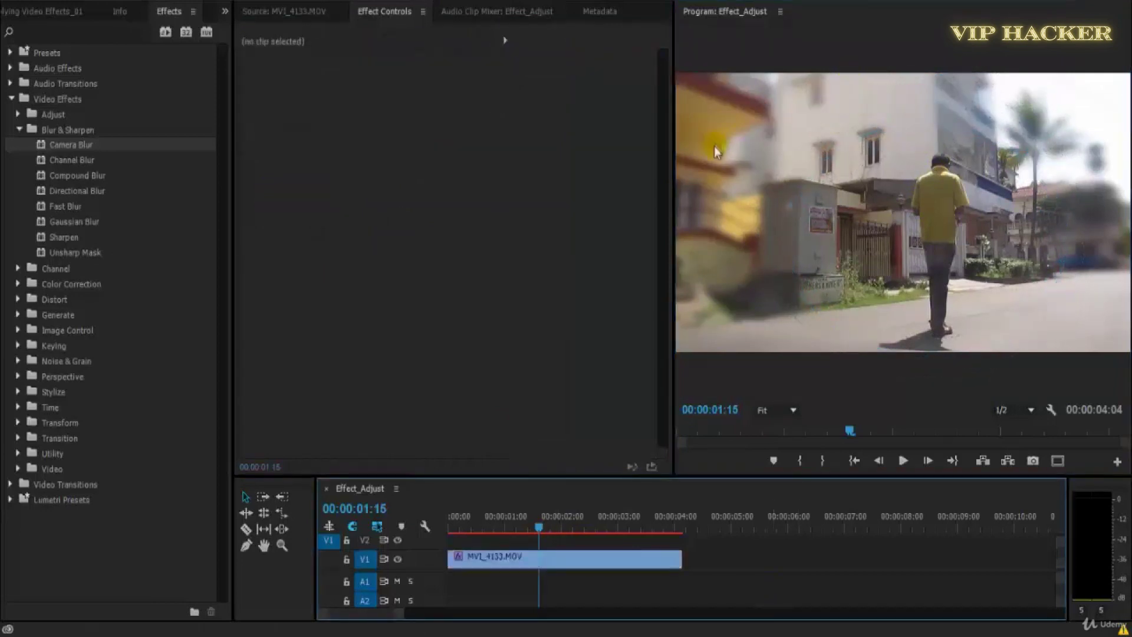
- Play and scrub the sequence repeatedly to check how the masked blur looks as the man walks away
key("space")
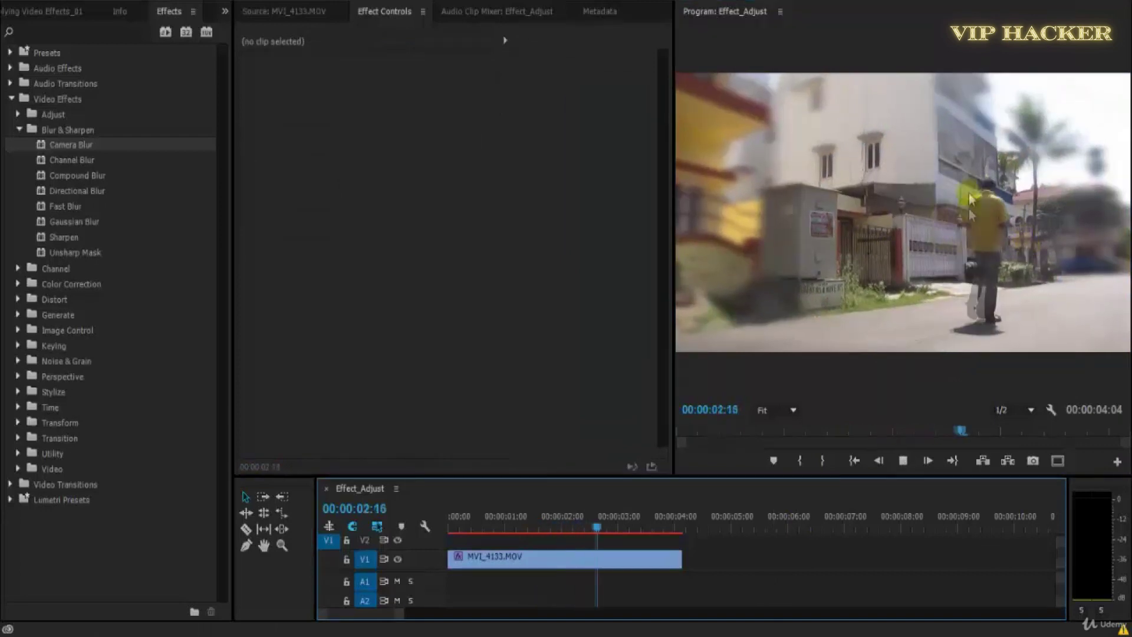
left_click_drag(601, 528, 483, 540)
key("space")
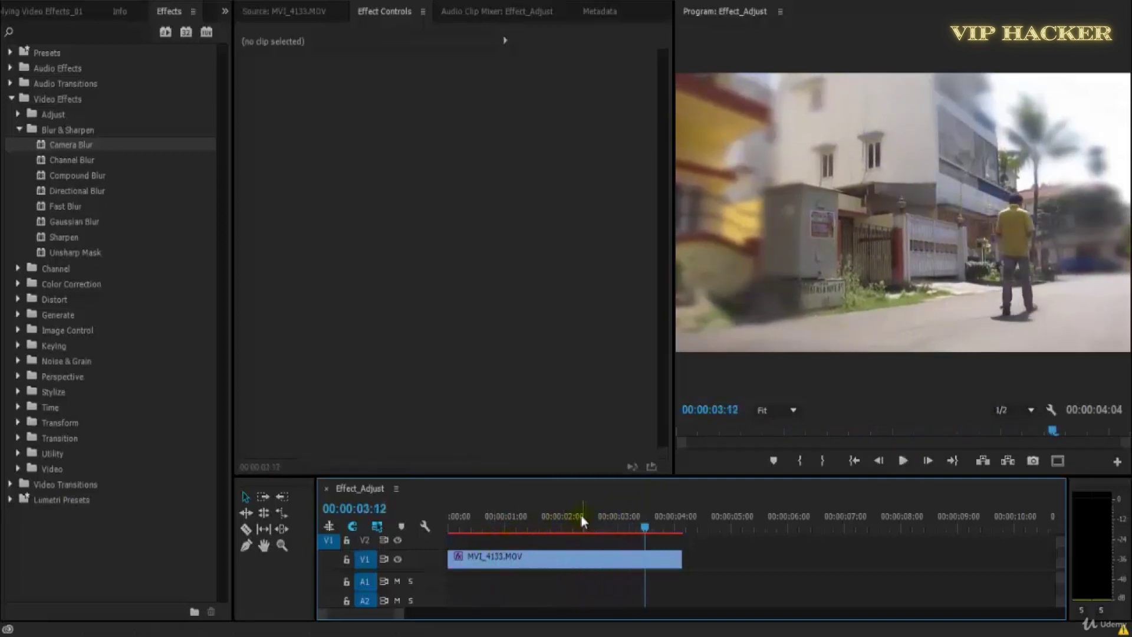
left_click(522, 538)
left_click_drag(523, 538, 455, 540)
key("space")
key("space")
key("space")
left_click_drag(585, 534, 513, 537)
key("space")
key("space")
- Save the project and preview the clip from around 00:00:02:13
left_click(524, 529)
key("ctrl+s")
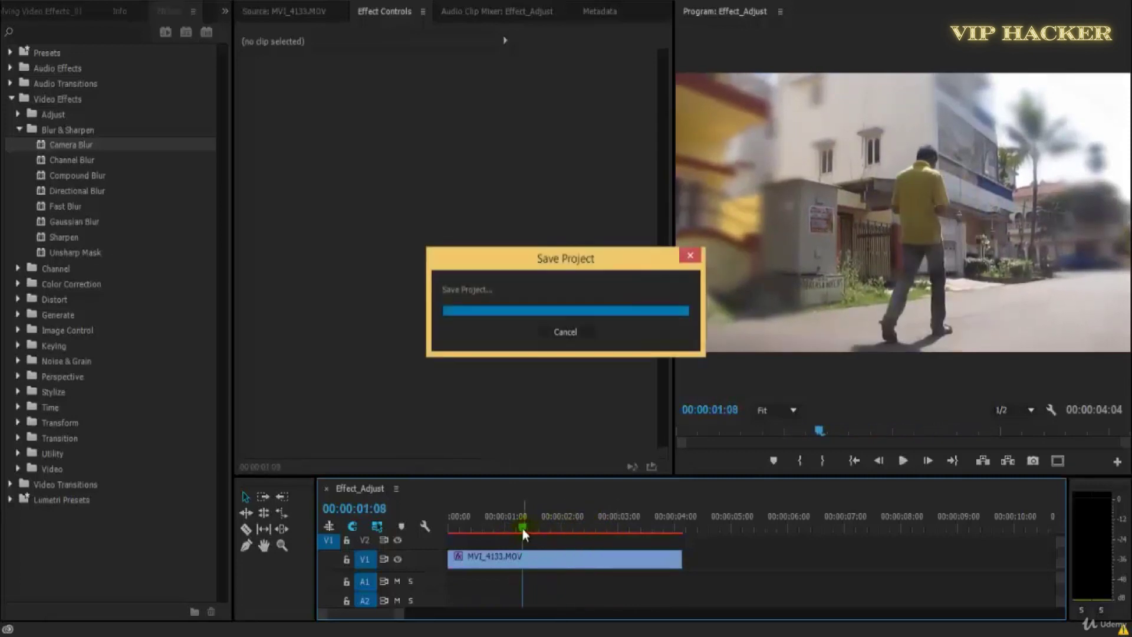
key("space")
left_click_drag(550, 525, 590, 531)
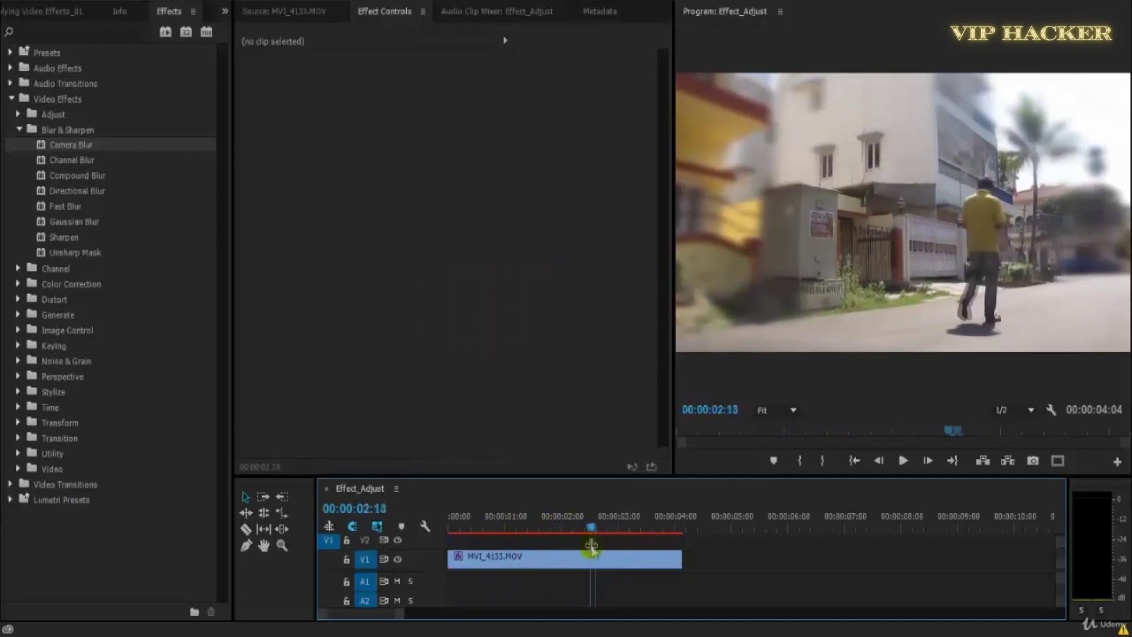
key("space")
key("space")
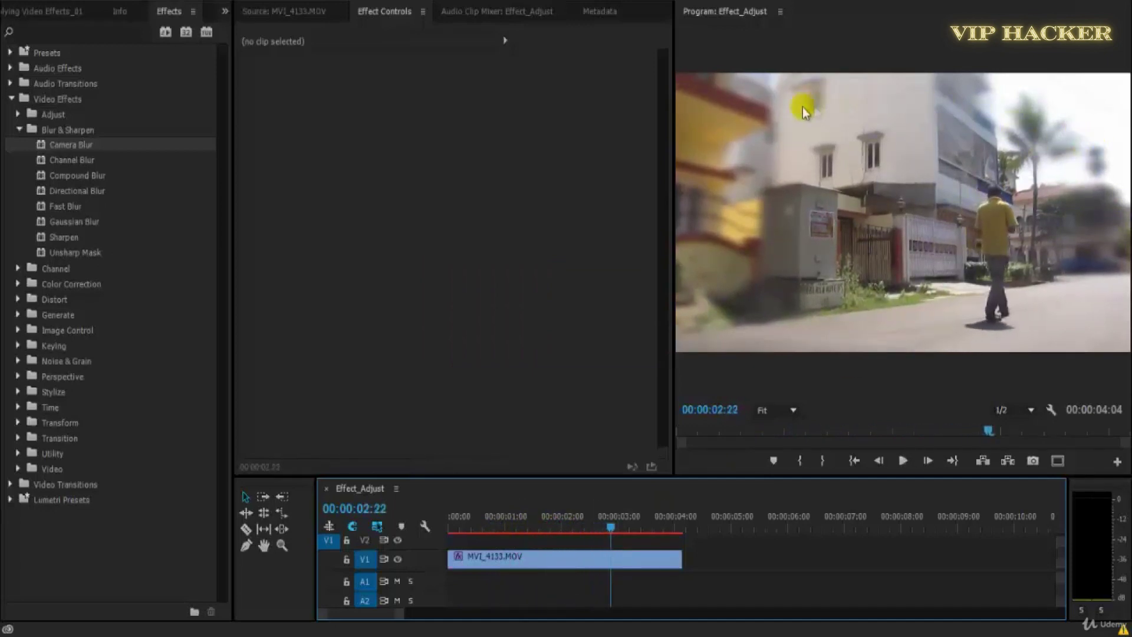
- Select the MVI_4133.MOV clip and replay it from the beginning to review its Camera Blur settings and result
left_click(614, 559)
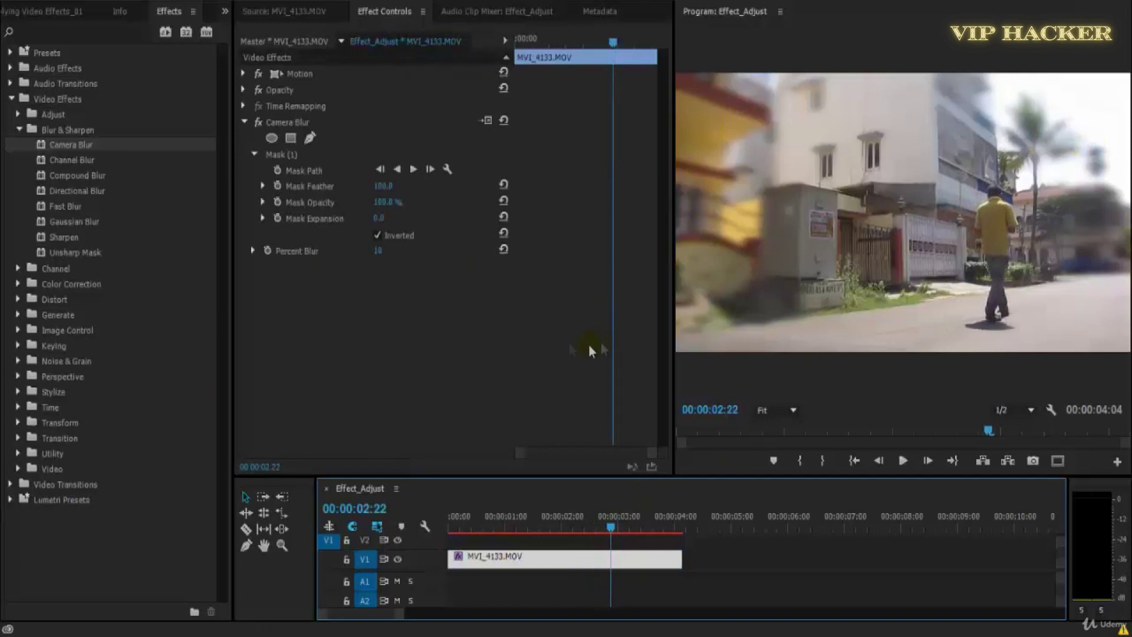
left_click_drag(614, 42, 539, 73)
key("space")
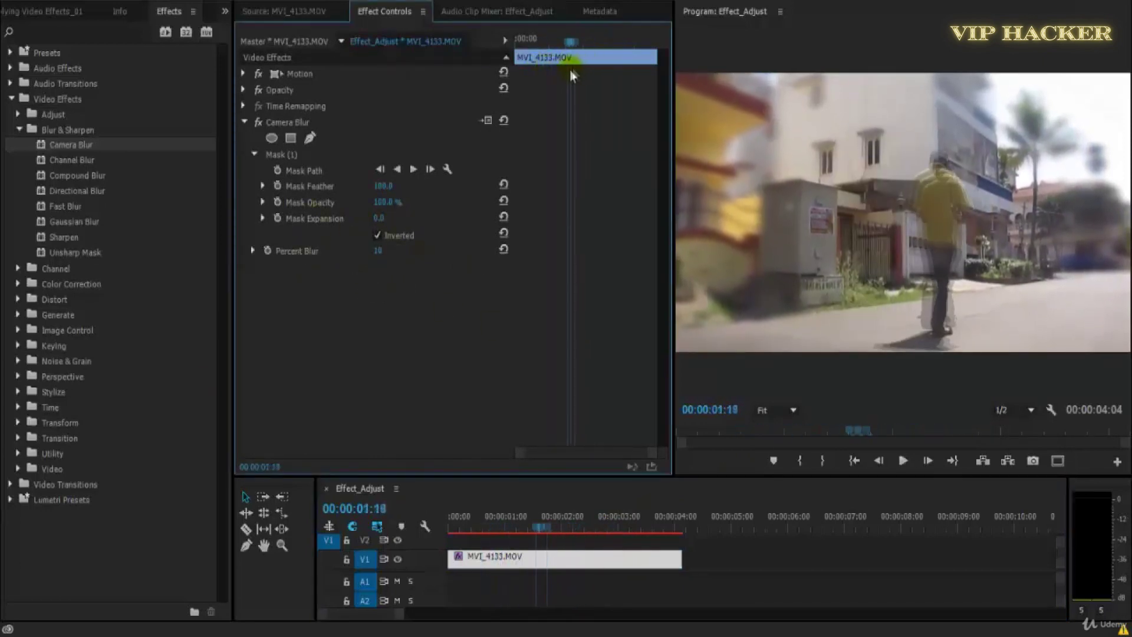
left_click(522, 39)
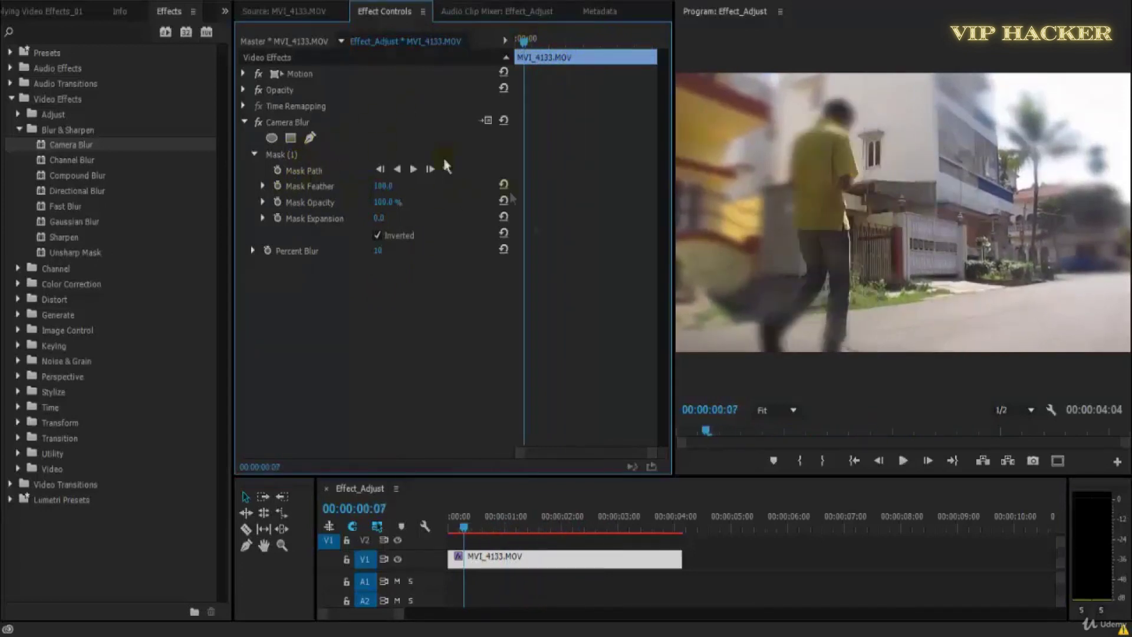
key("space")
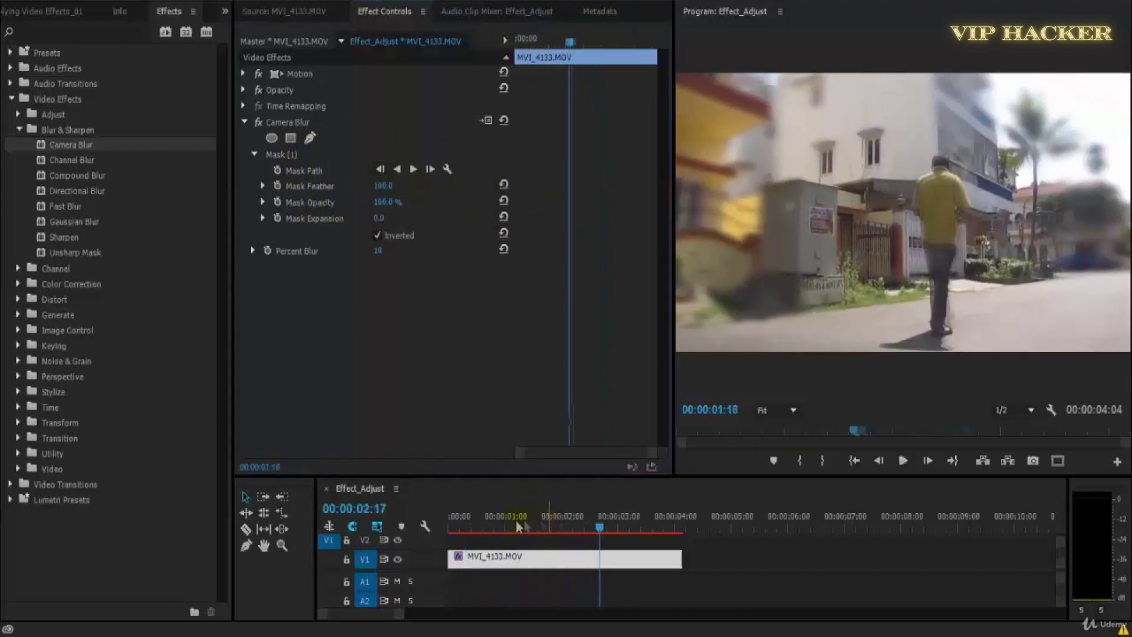
key("Home")
key("Home")
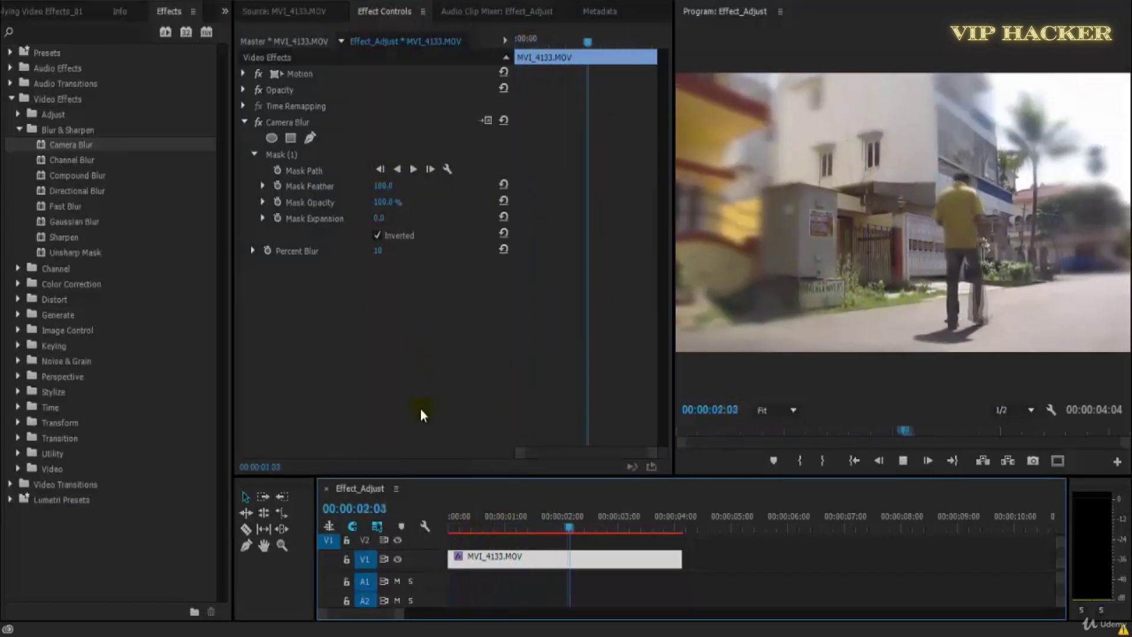
key("space")
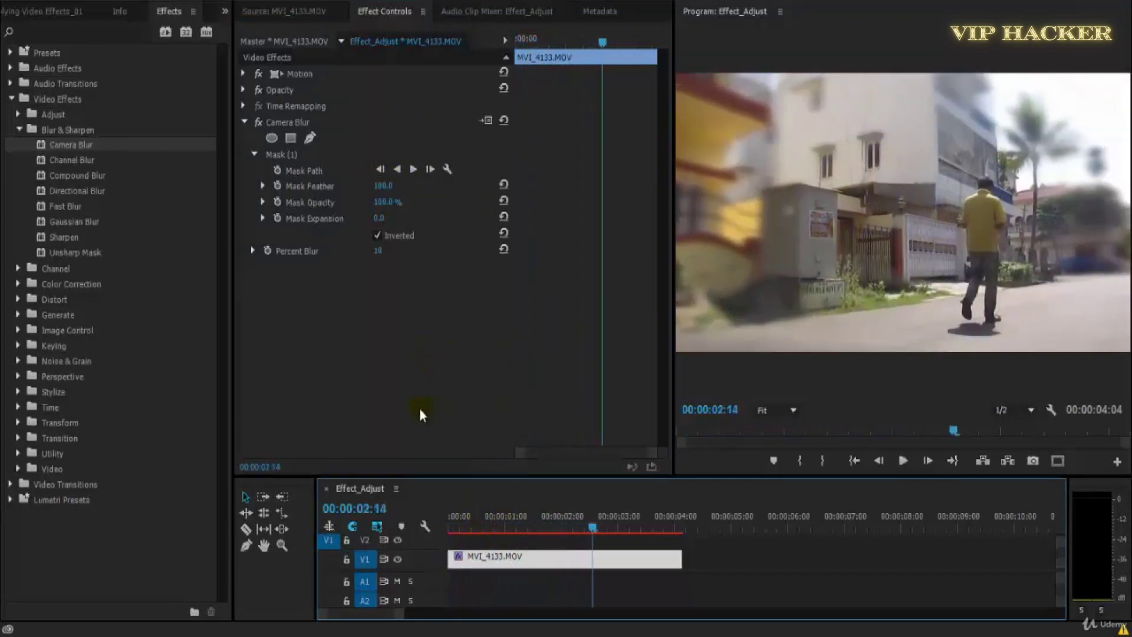
- Remove Camera Blur from the MVI_4133.MOV clip and apply the Channel Blur effect instead
left_click(429, 413)
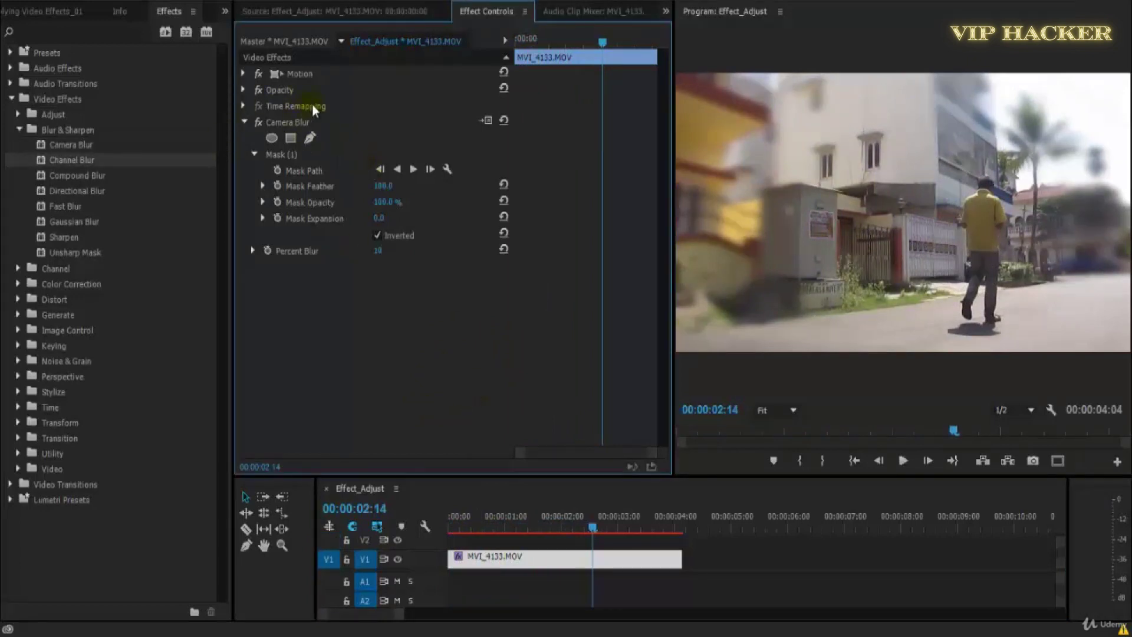
left_click(307, 125)
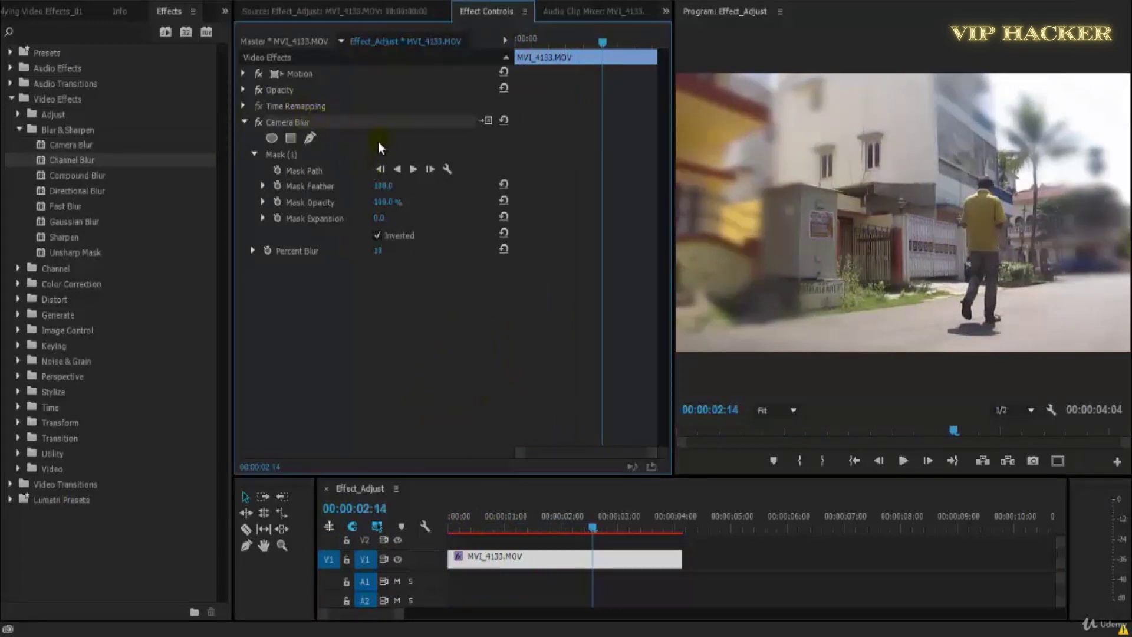
key("Delete")
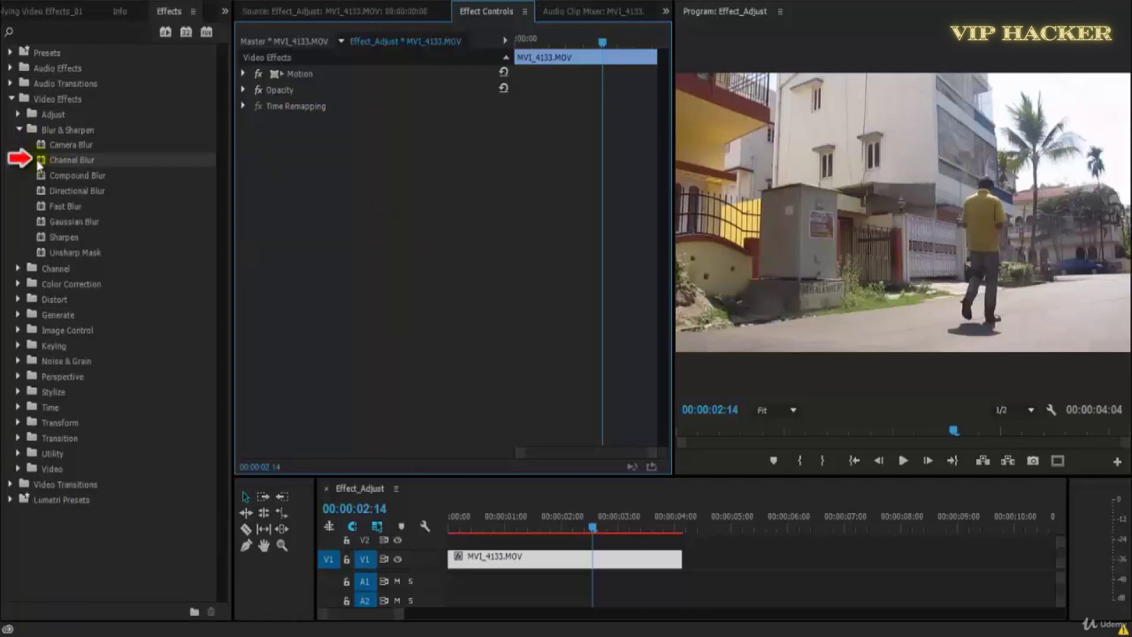
left_click_drag(41, 167, 399, 201)
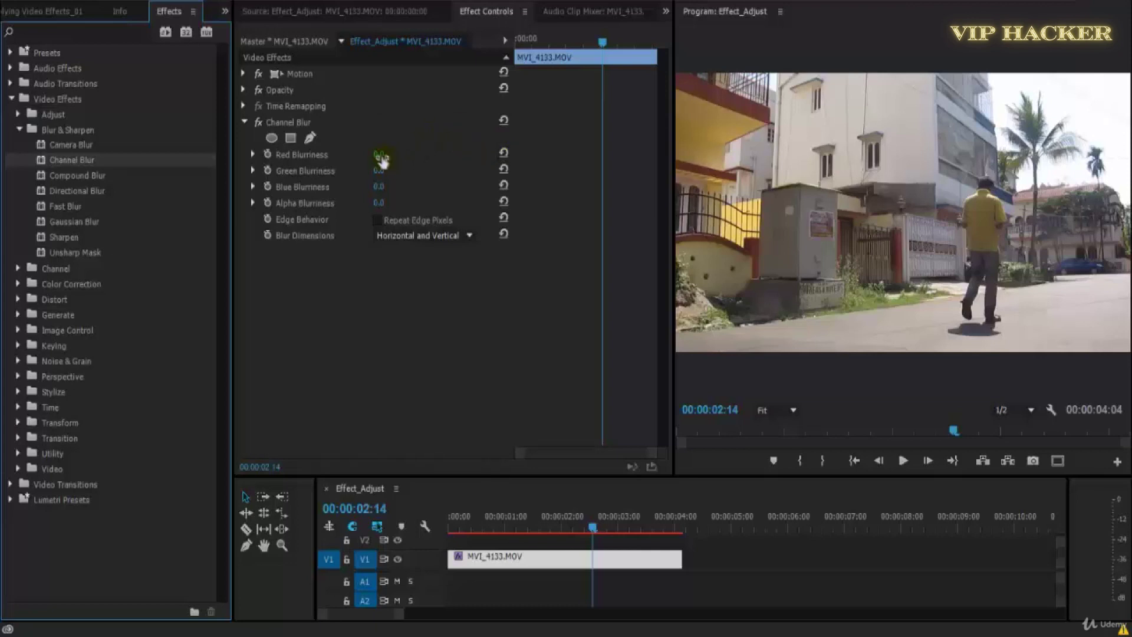
- Set Channel Blur's Red Blurriness to 10, Green Blurriness to 5, Blue Blurriness to 7 and Alpha Blurriness to 0
left_click_drag(377, 158, 433, 207)
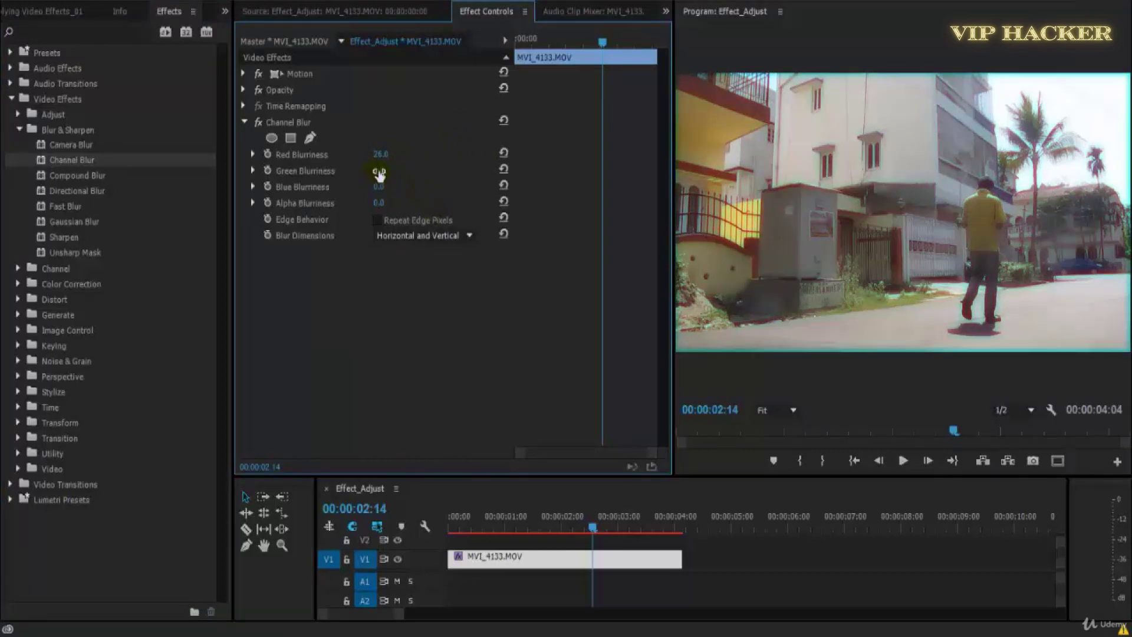
left_click_drag(384, 174, 338, 159)
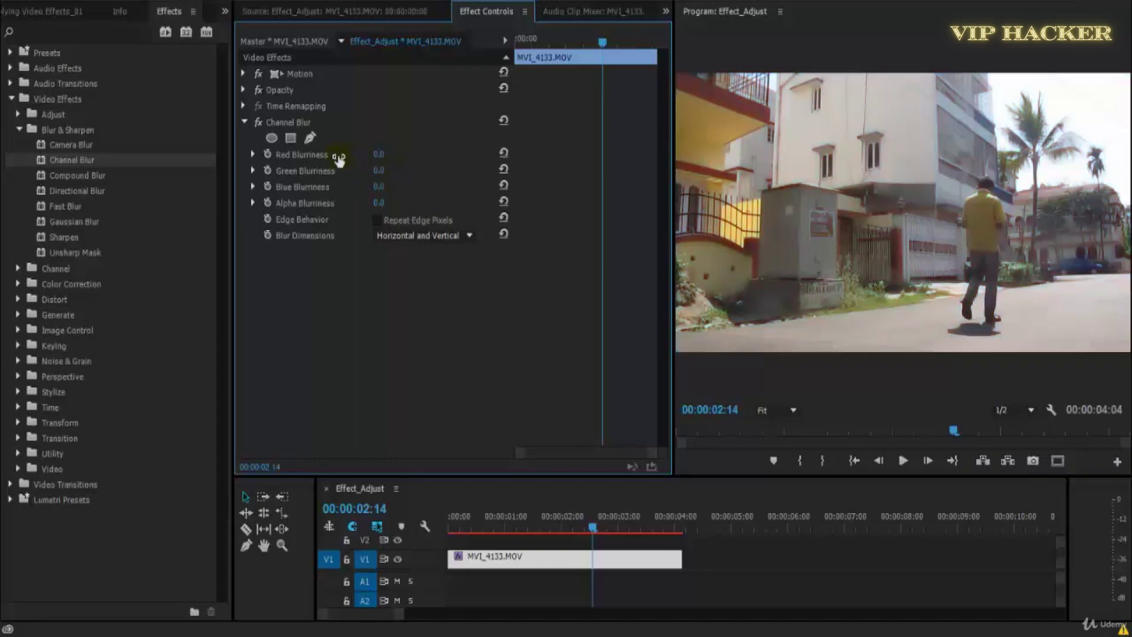
left_click(395, 158)
key("Return")
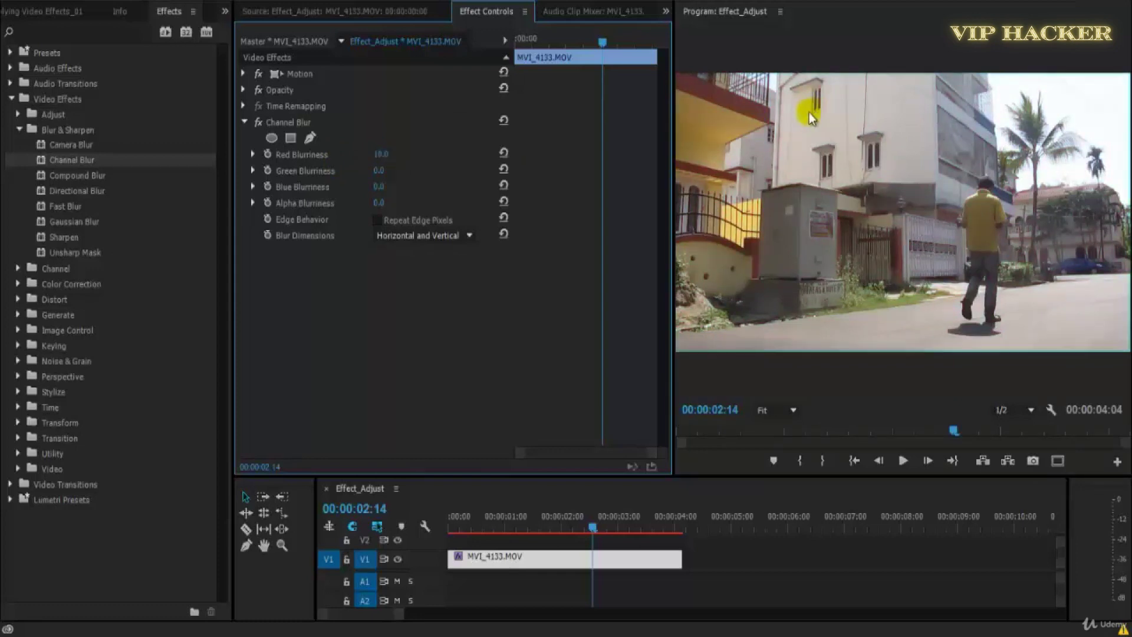
left_click(373, 171)
type("5")
key("Return")
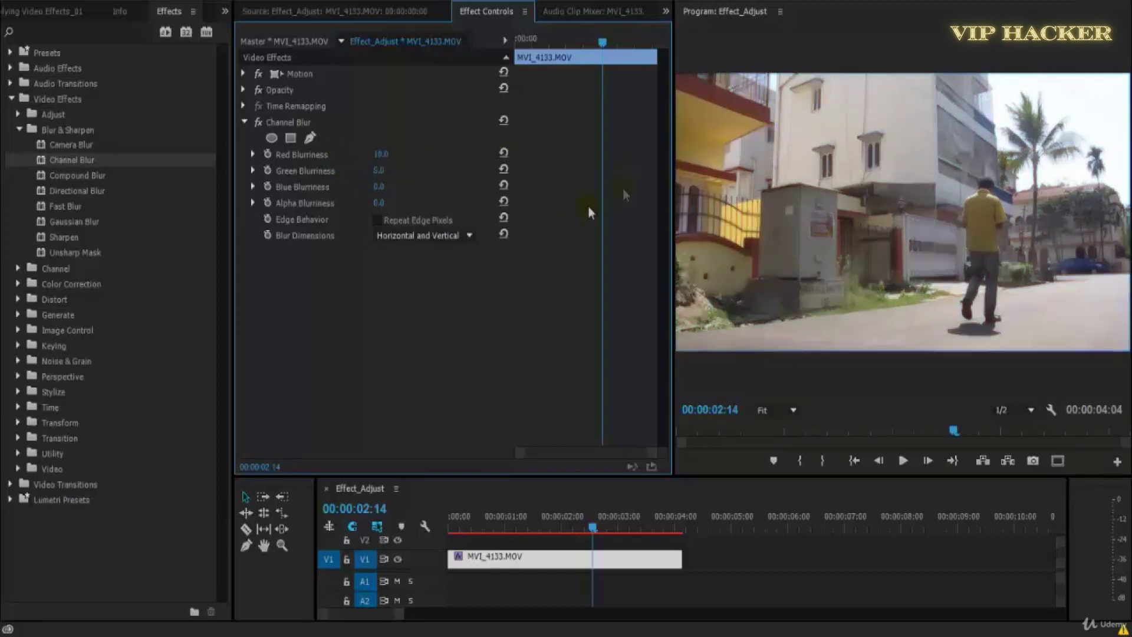
left_click(380, 186)
type("7")
key("Return")
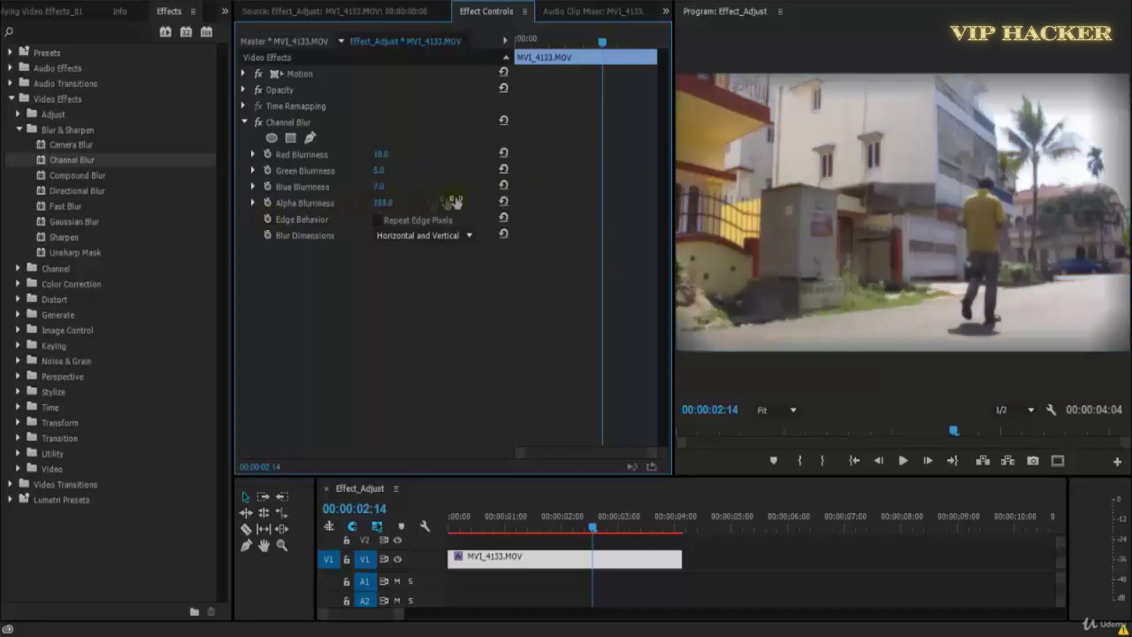
mouse_move(378, 202)
left_mouse_down()
mouse_move(634, 204)
mouse_move(387, 209)
left_mouse_up()
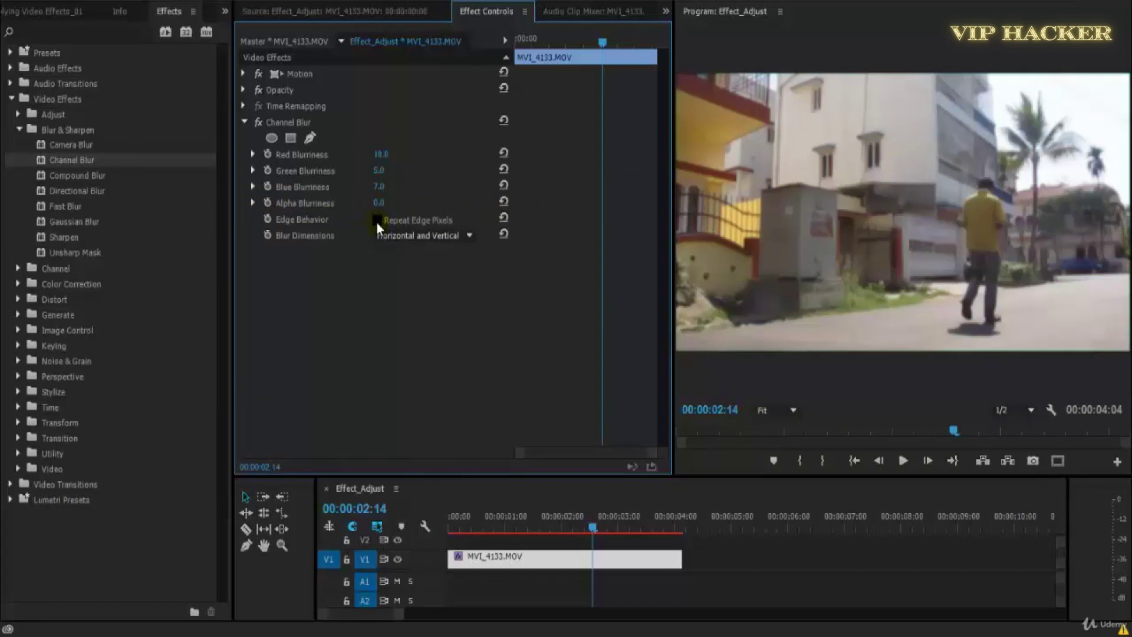
- Enable Repeat Edge Pixels for Channel Blur and play the clip from the start to preview it
left_click(376, 220)
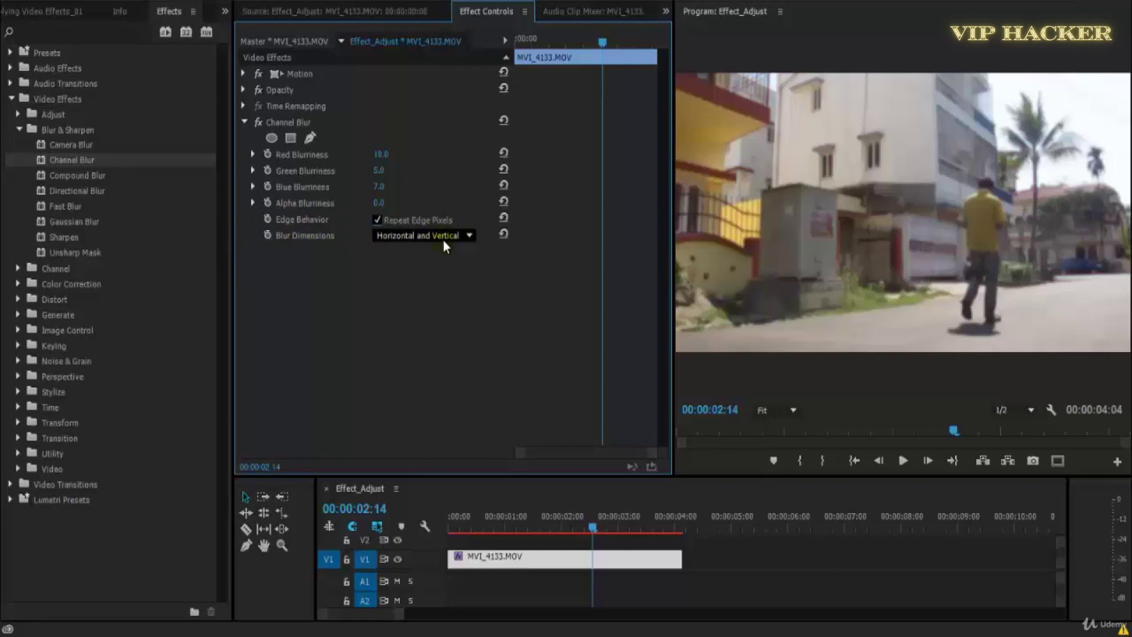
left_click_drag(592, 527, 404, 526)
key("space")
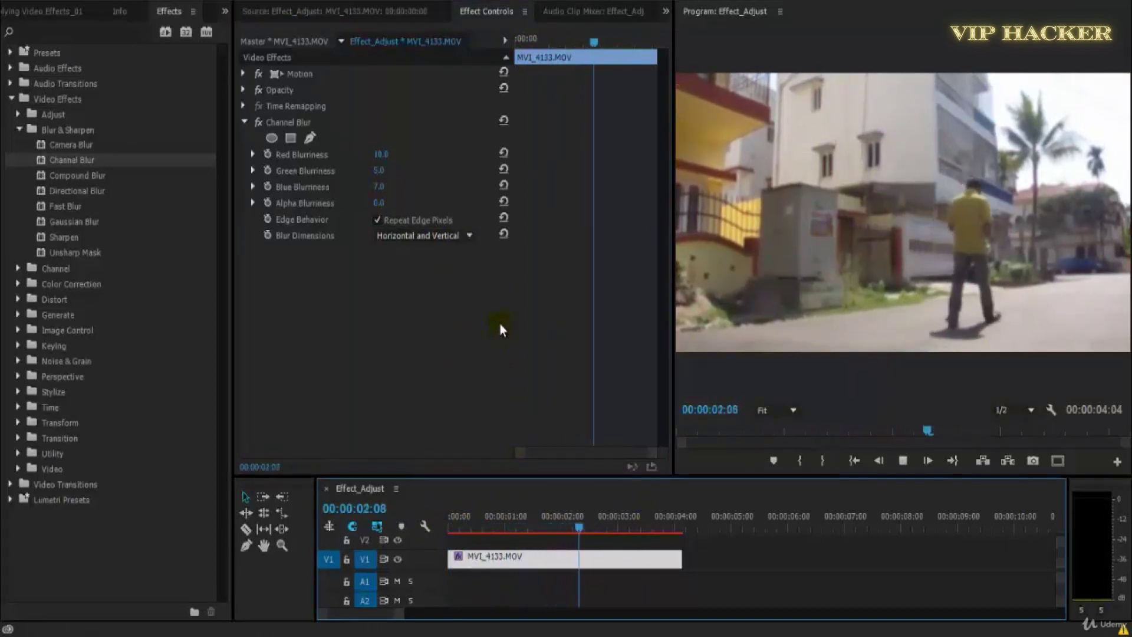
left_click_drag(507, 519, 407, 521)
key("space")
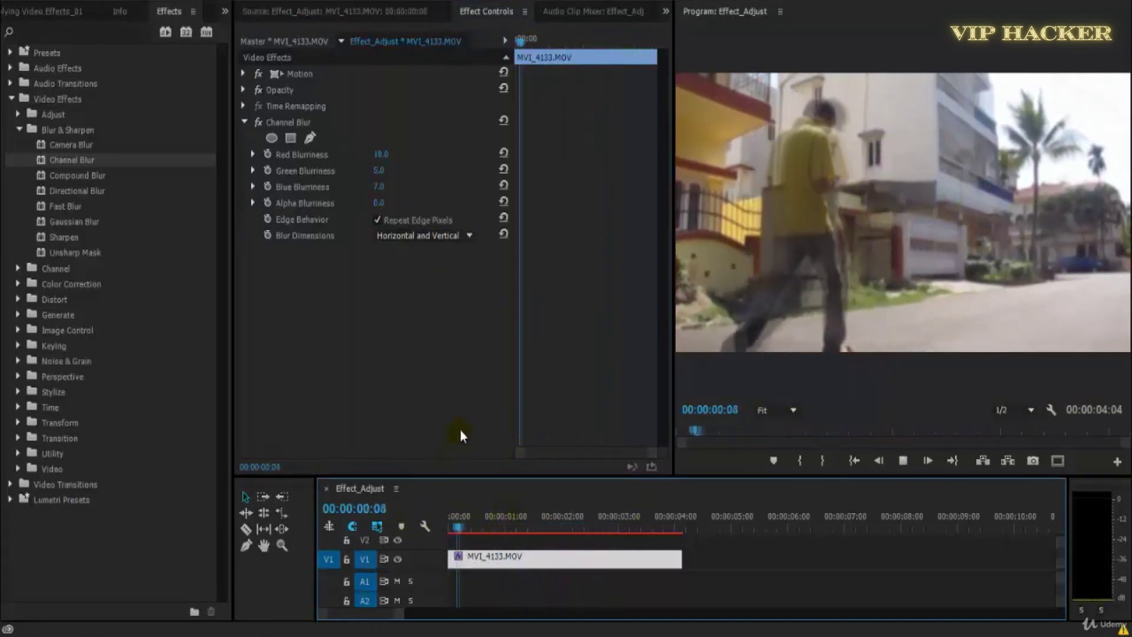
key("space")
- Set Channel Blur's Red Blurriness to 0 and Green Blurriness to 20, and play the clip to preview the change
left_click(381, 154)
type("0")
key("Return")
left_click(378, 172)
type("20")
key("Return")
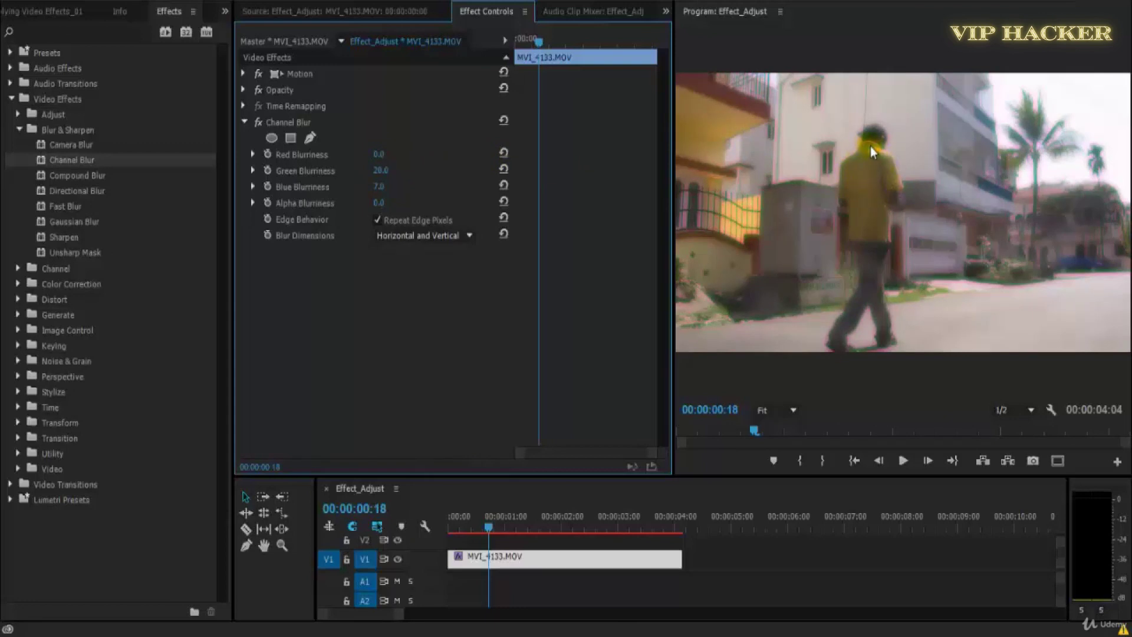
key("space")
key("space")
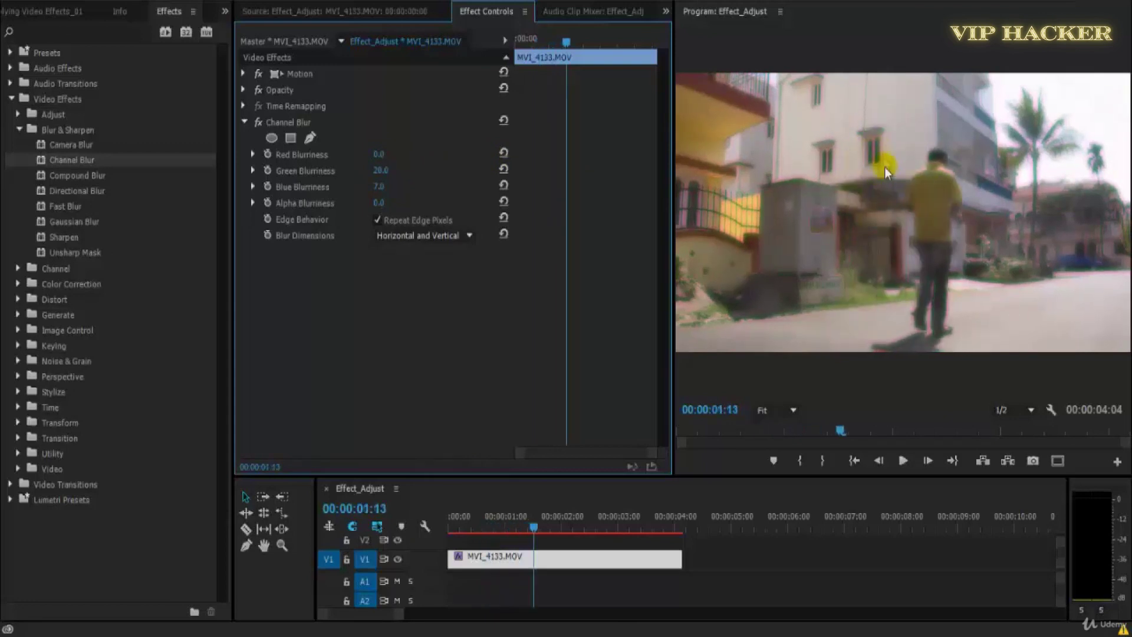
- Play the clip from the start to preview Channel Blur with the raised Green Blurriness
key("space")
key("Home")
left_click_drag(475, 522, 434, 505)
key("space")
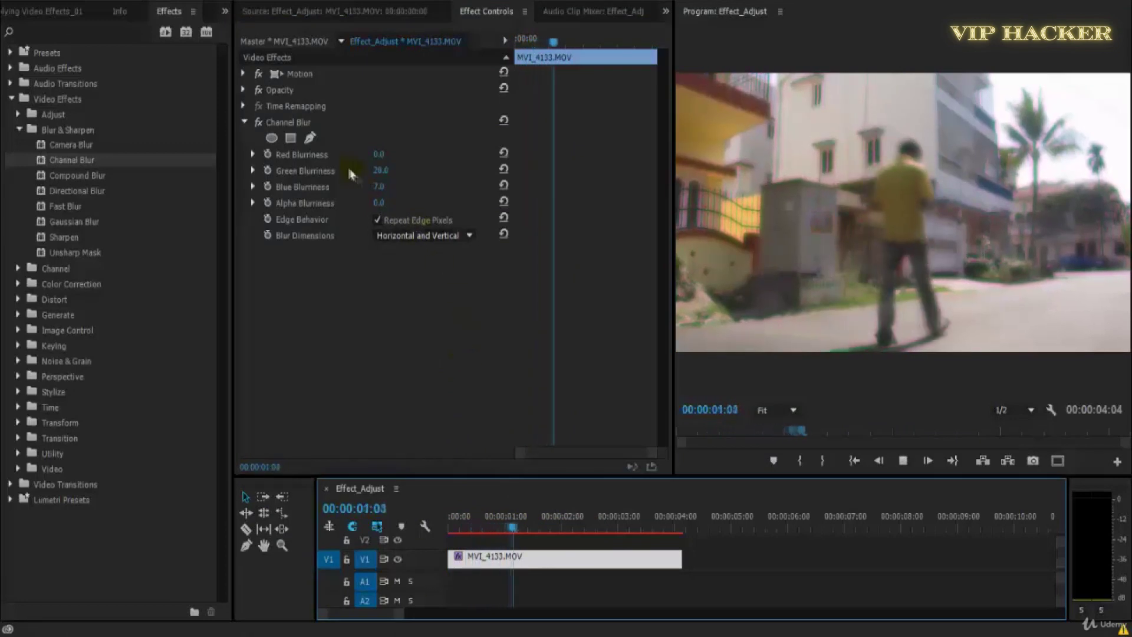
key("space")
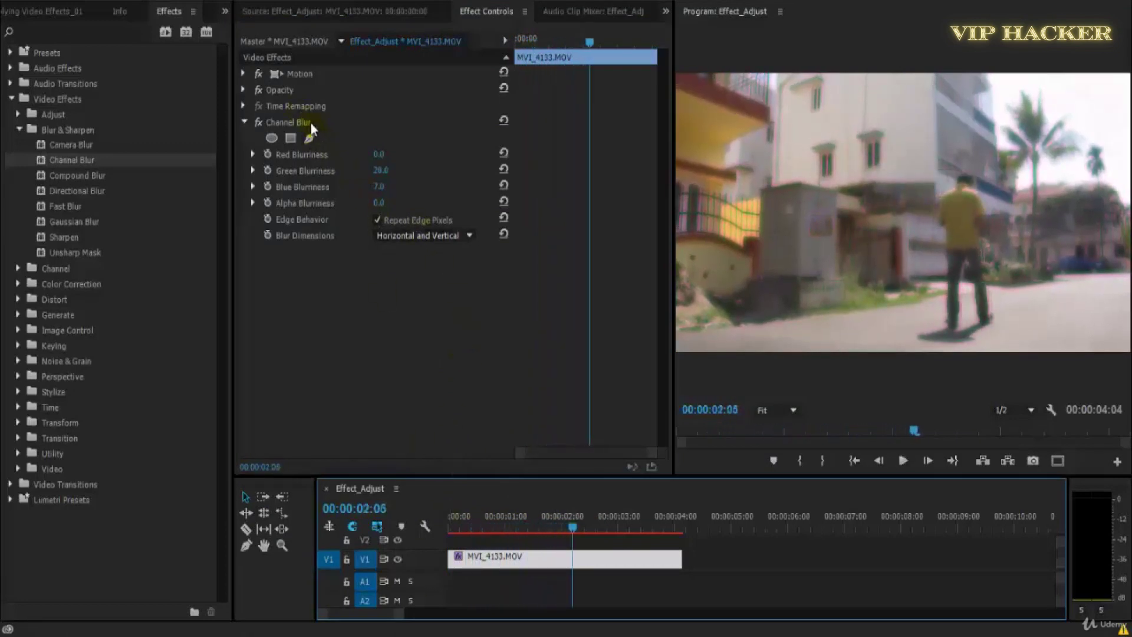
- Return the playhead to the start, remove Channel Blur from the MVI_4133.MOV clip and save the project
left_click(448, 527)
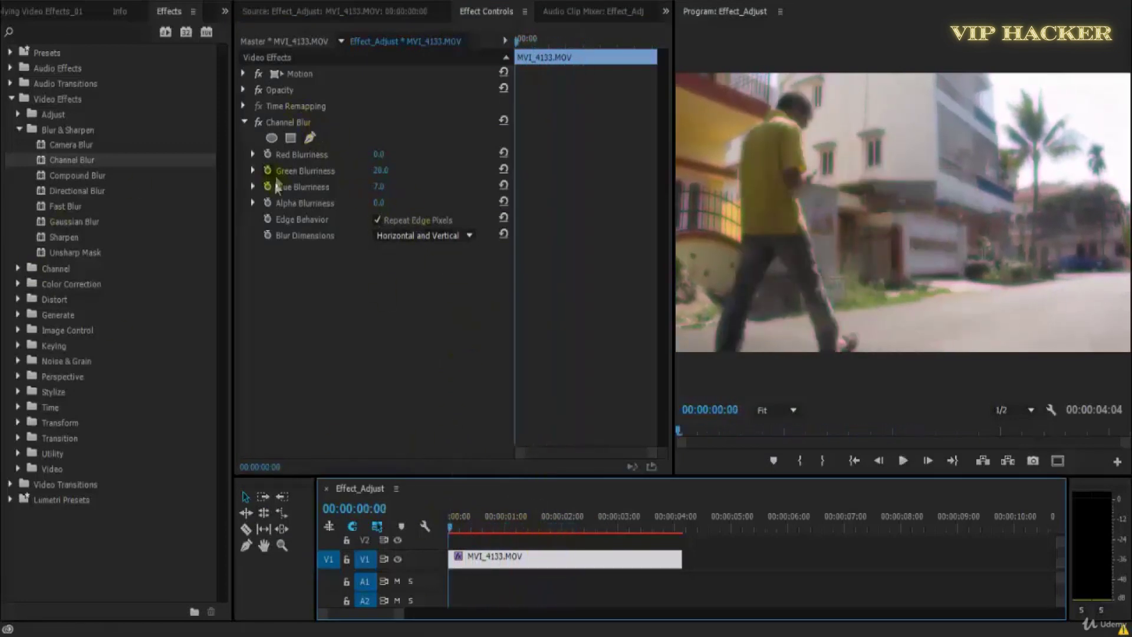
left_click(304, 122)
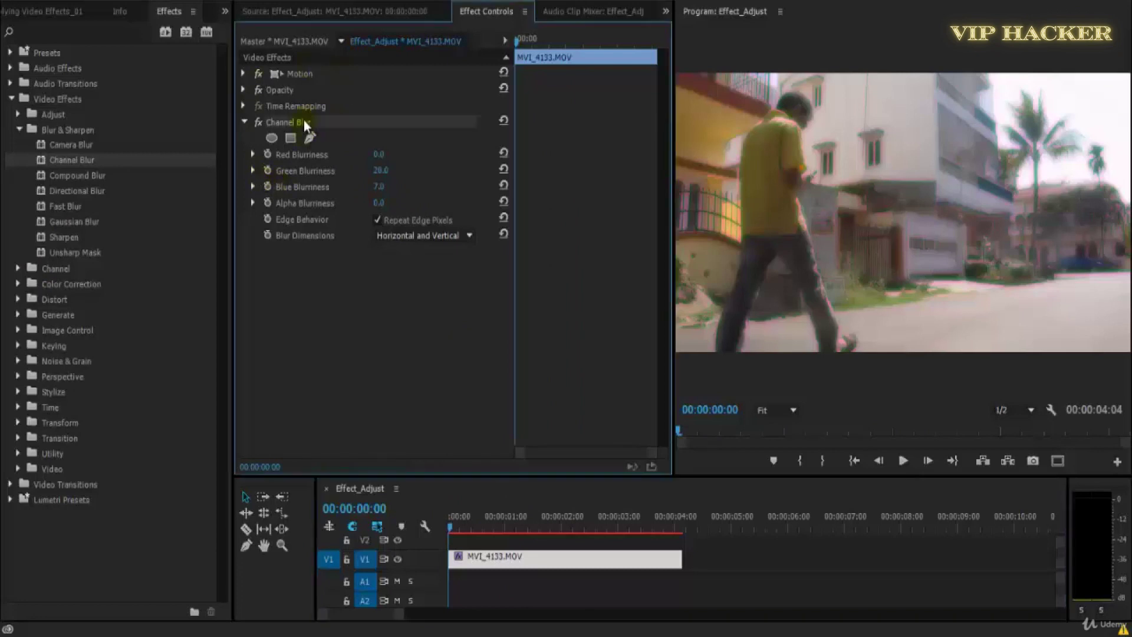
key("Delete")
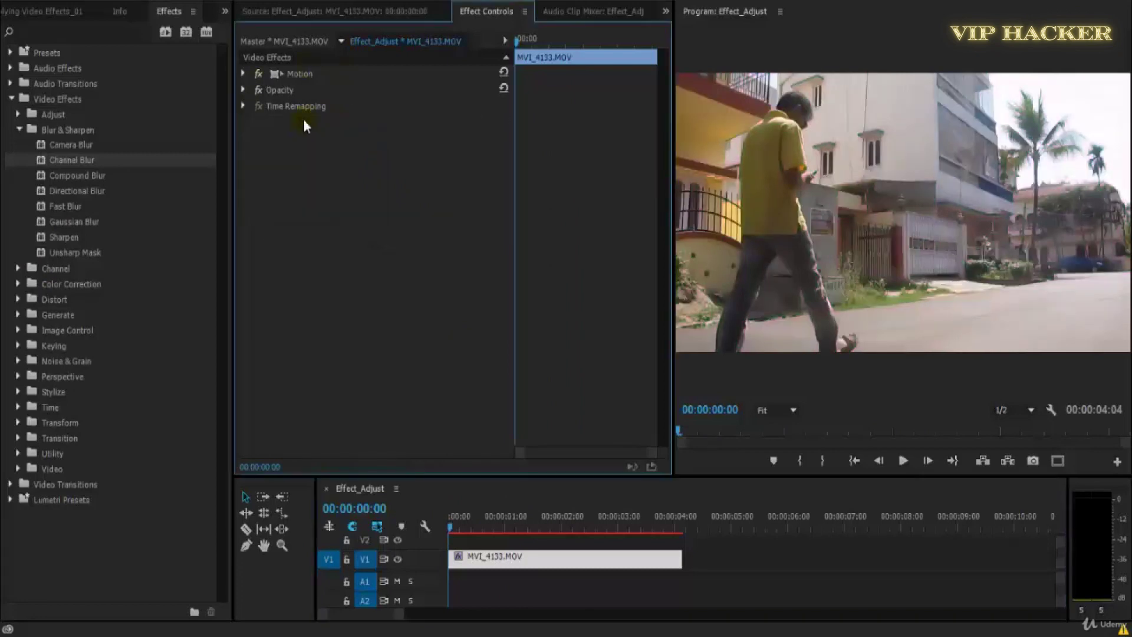
key("ctrl+s")
- Apply Compound Blur to the MVI_4133.MOV clip and preview it from the start, briefly trying the Full playback resolution
left_click_drag(37, 178, 348, 157)
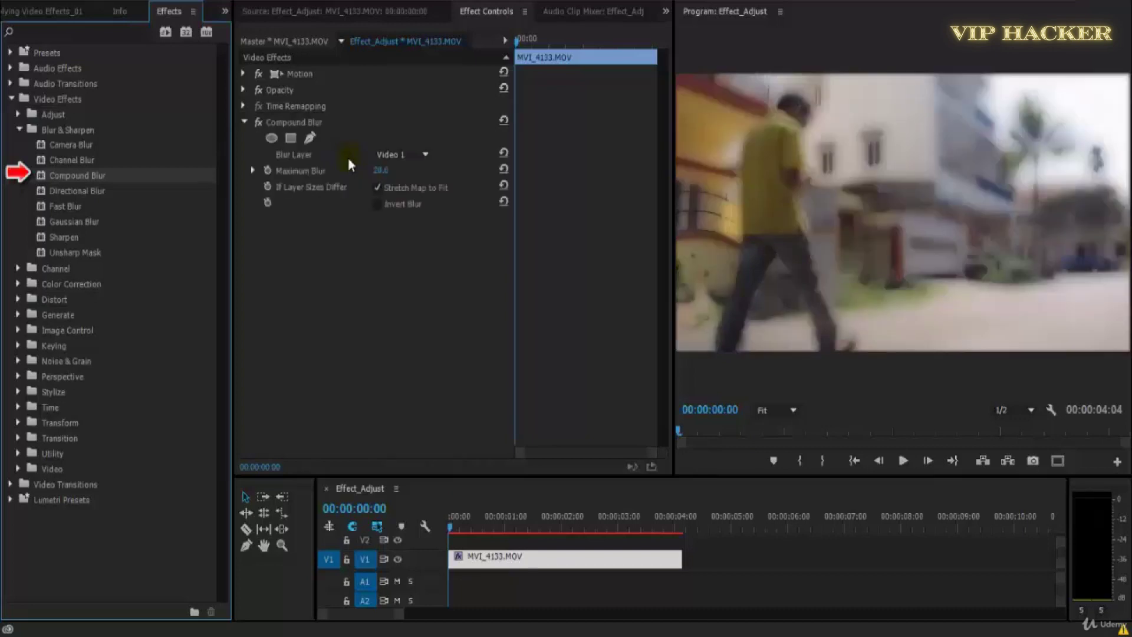
key("space")
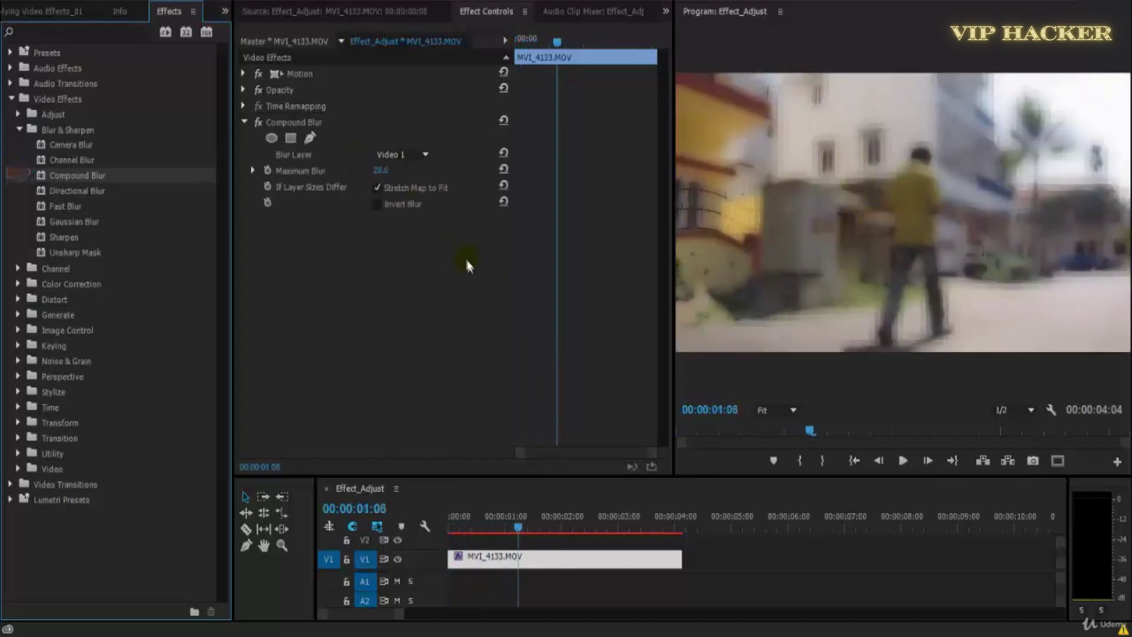
left_click(1029, 410)
left_click(1016, 428)
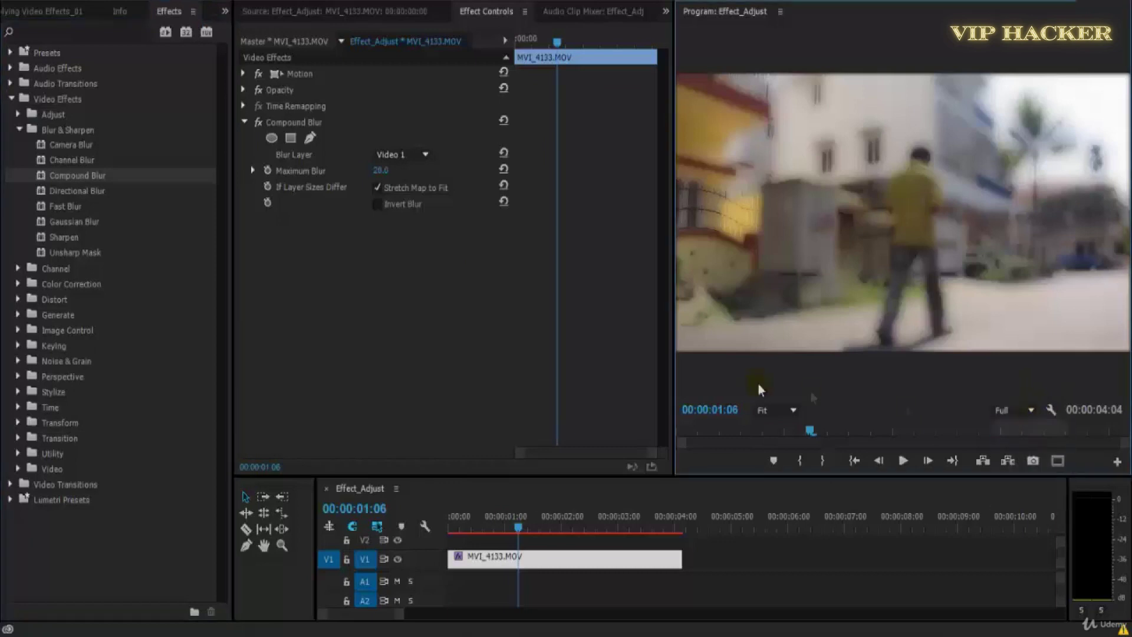
key("space")
left_click_drag(510, 522, 444, 527)
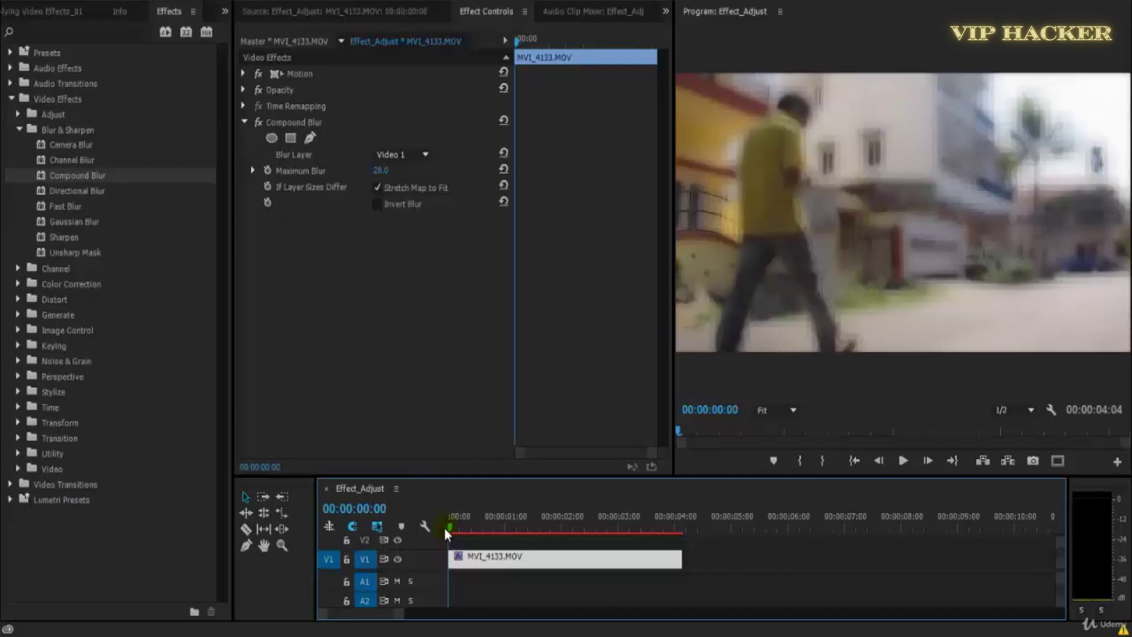
key("space")
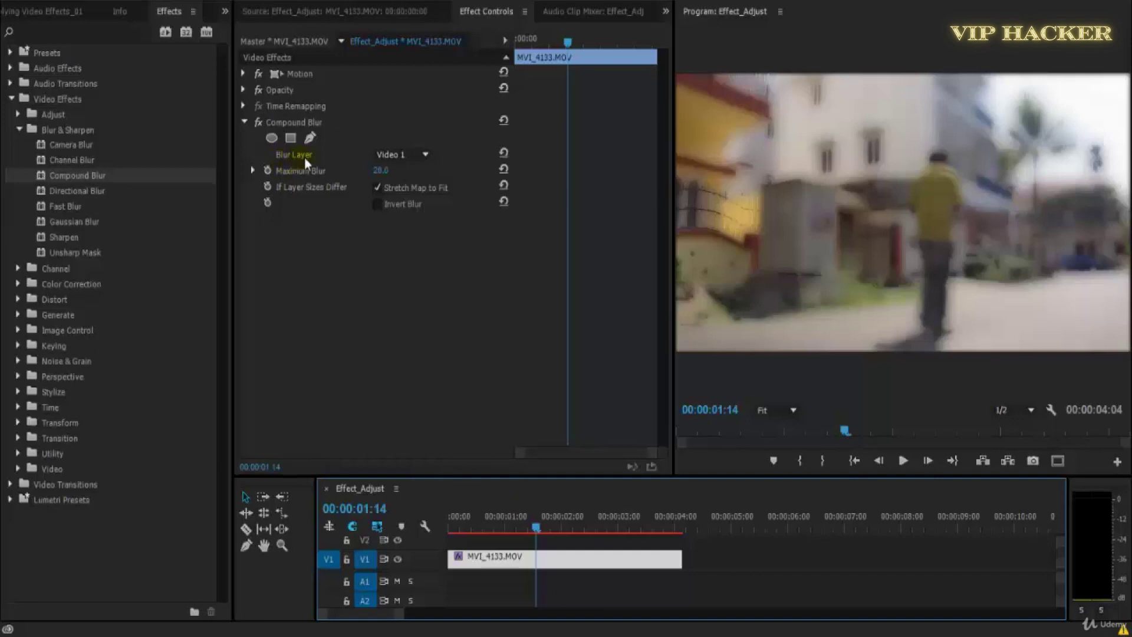
- Try Video 2 and Video 3 as Compound Blur's Blur Layer and return it to Video 1
left_click(394, 155)
left_click(430, 211)
left_click(416, 152)
left_click(422, 194)
left_click(419, 154)
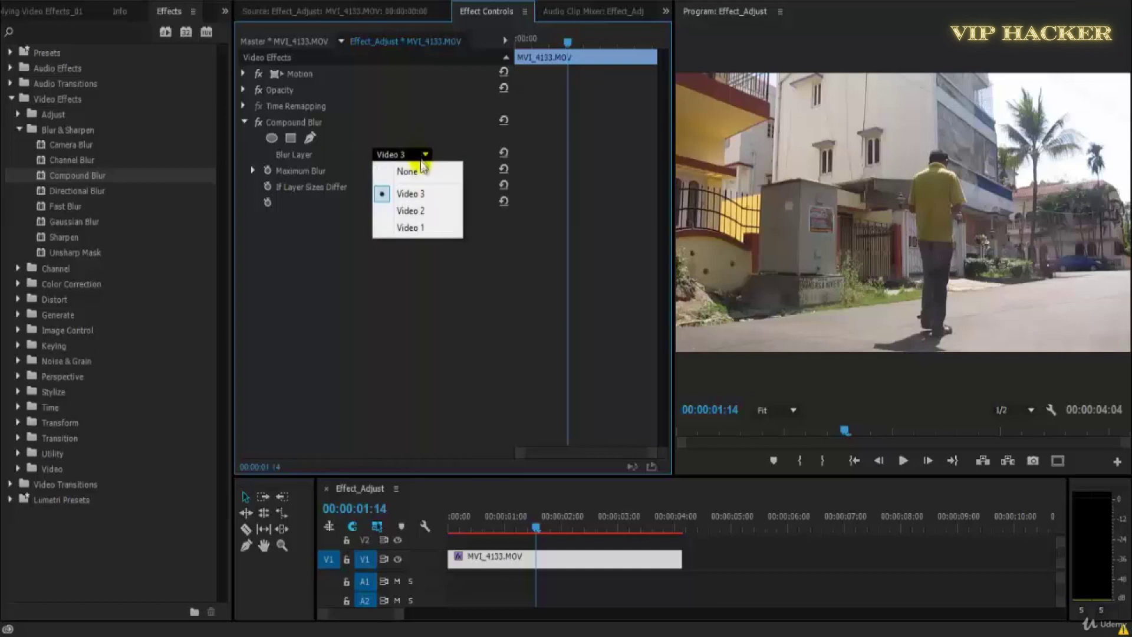
left_click(436, 228)
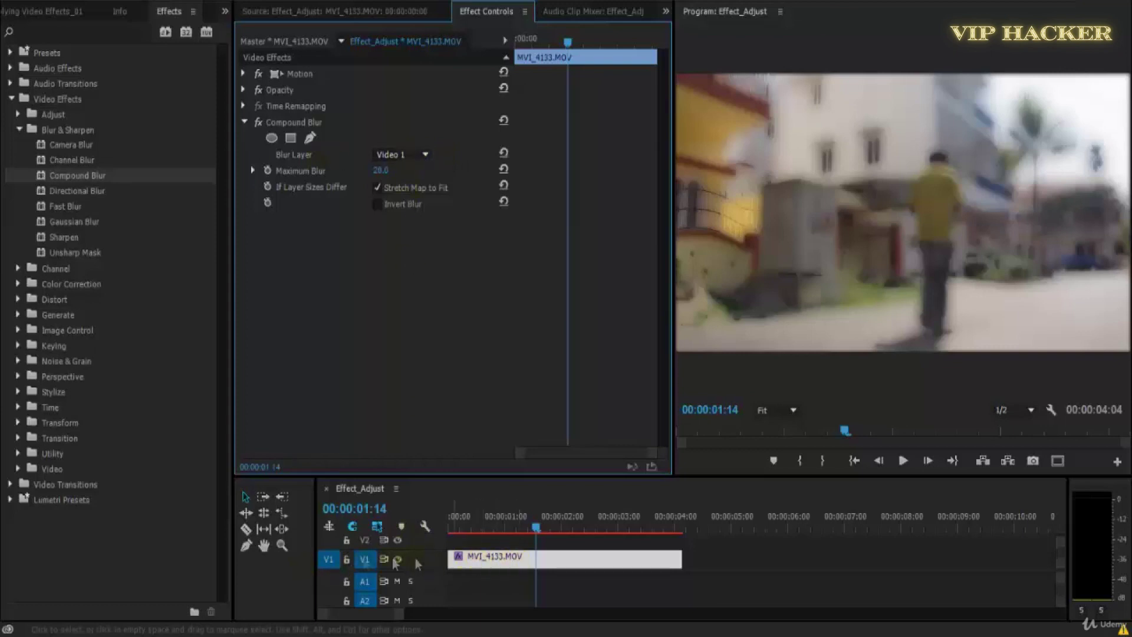
- Try a Maximum Blur of 10 and then 2 for Compound Blur, and play the clip to preview it
left_click(380, 170)
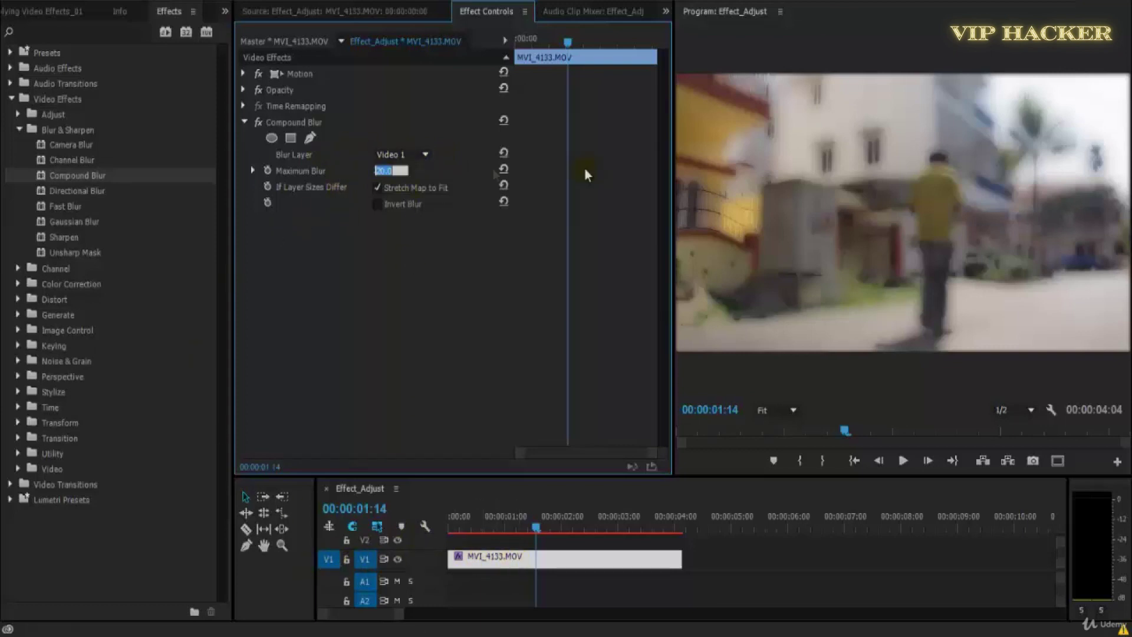
left_click(365, 264)
left_click_drag(383, 172, 416, 169)
type("10")
key("Return")
left_click(382, 171)
type("2")
key("Return")
key("space")
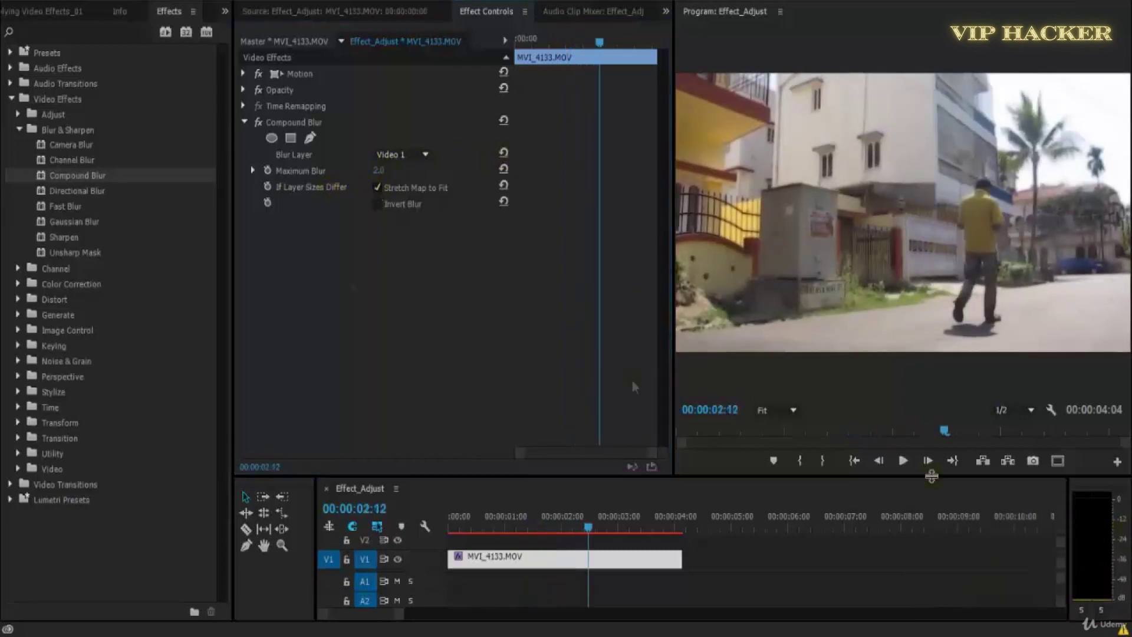
- Raise Compound Blur's Maximum Blur to 13, play the clip from the start and dismiss the playback alert
left_click_drag(382, 175, 397, 172)
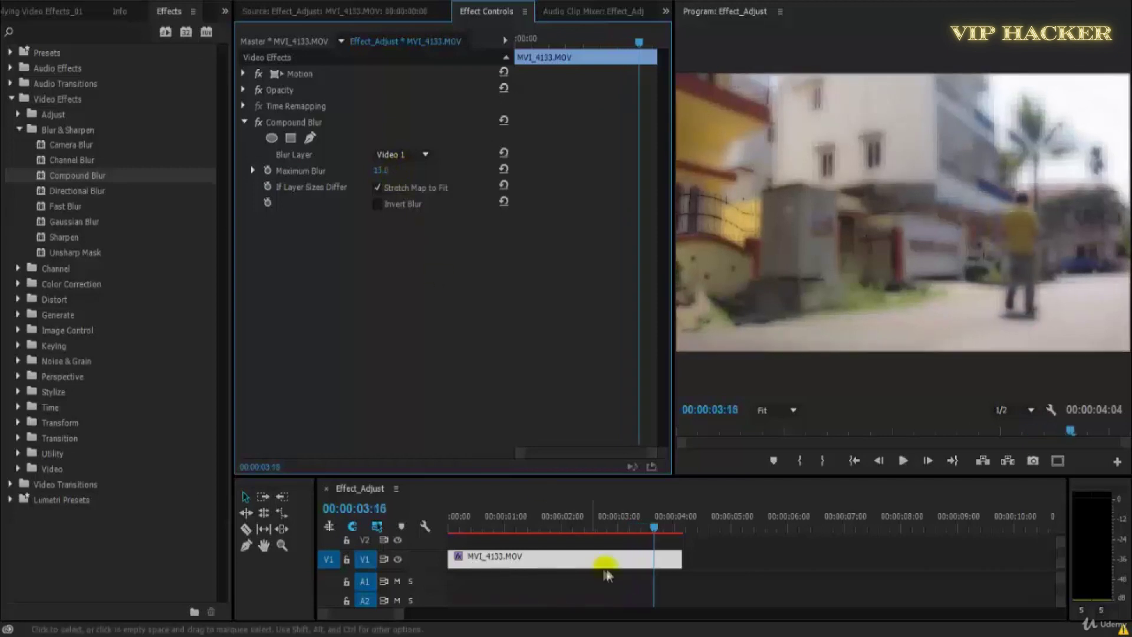
left_click_drag(620, 533, 453, 526)
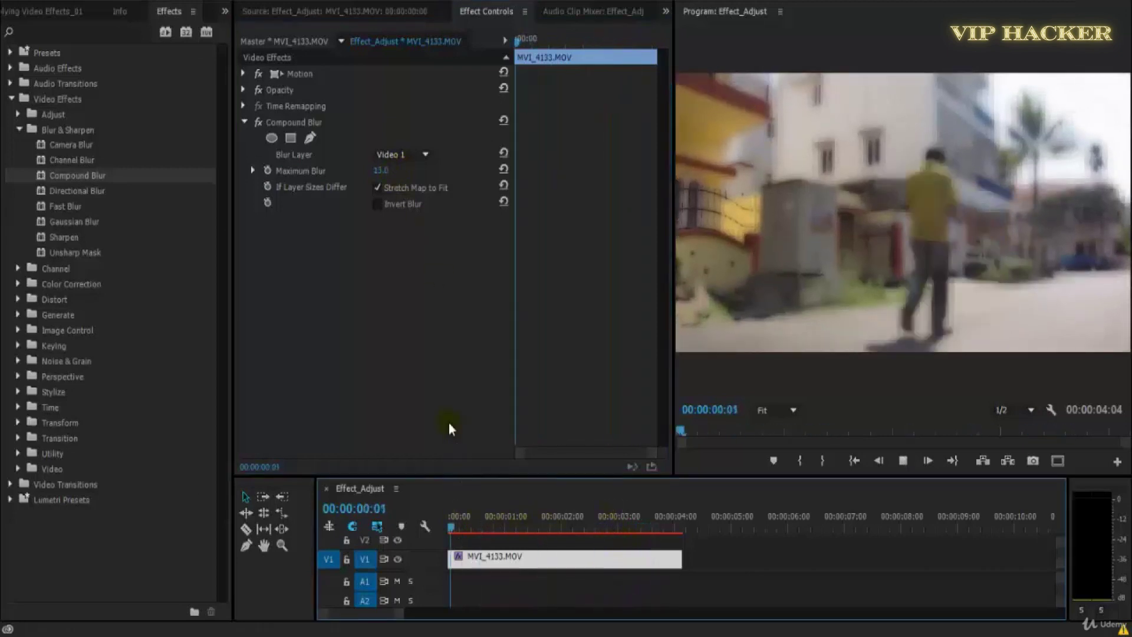
key("space")
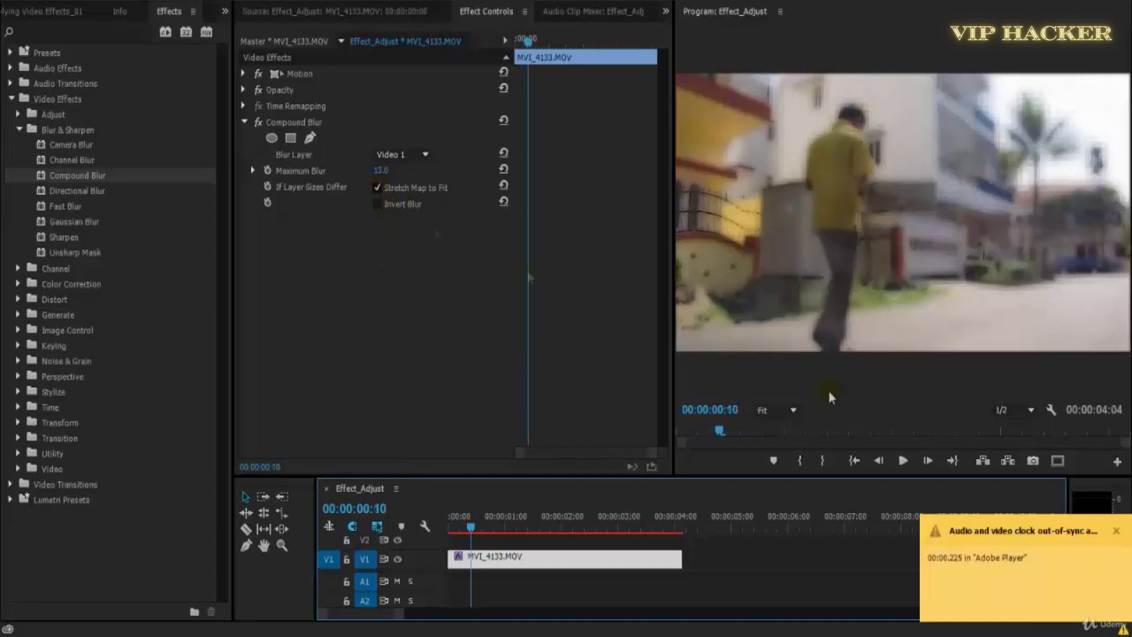
left_click(1117, 530)
- Toggle Compound Blur's Stretch Map to Fit off and on again, check another frame and save the project
left_click(378, 188)
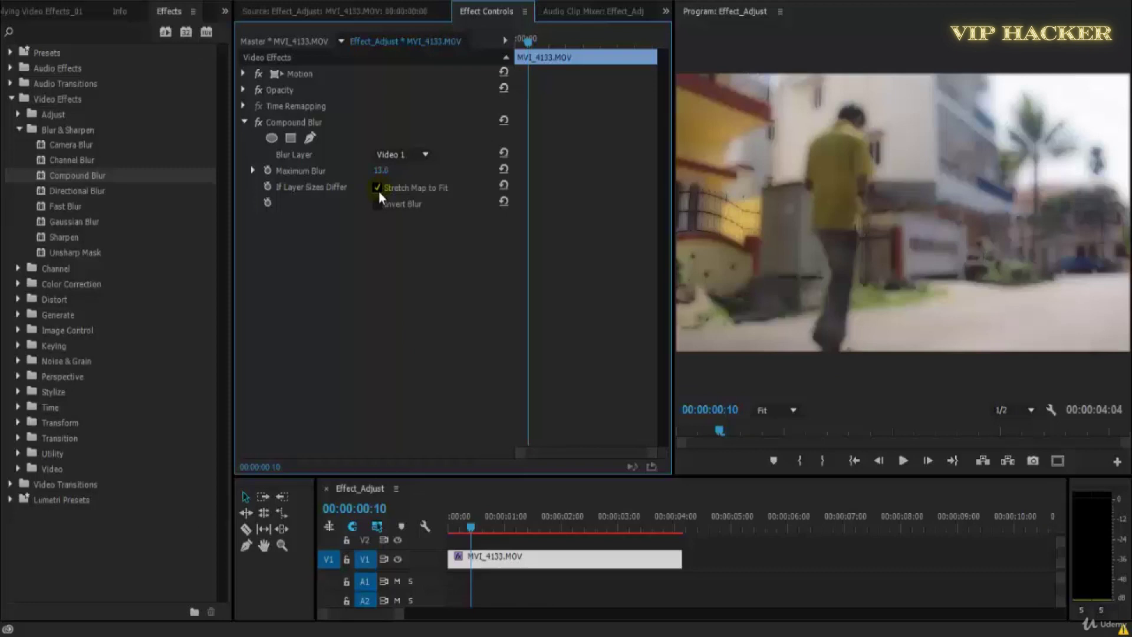
left_click(378, 188)
left_click_drag(495, 522, 520, 527)
key("ctrl+s")
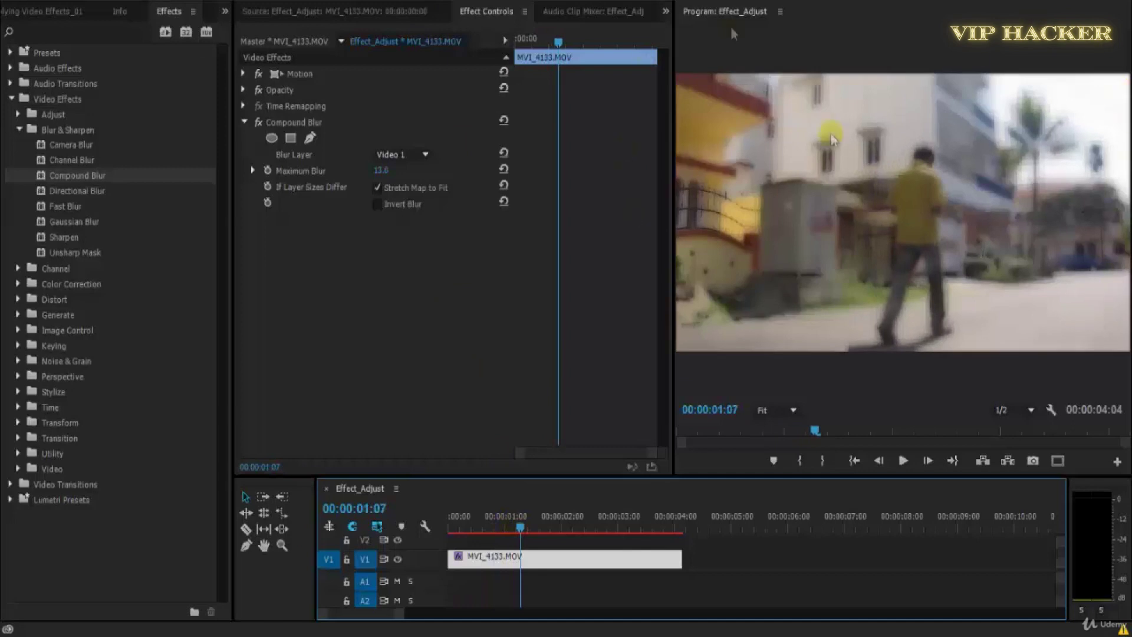
- Toggle Compound Blur's Invert Blur on and off again, and play the clip from the start
left_click(377, 204)
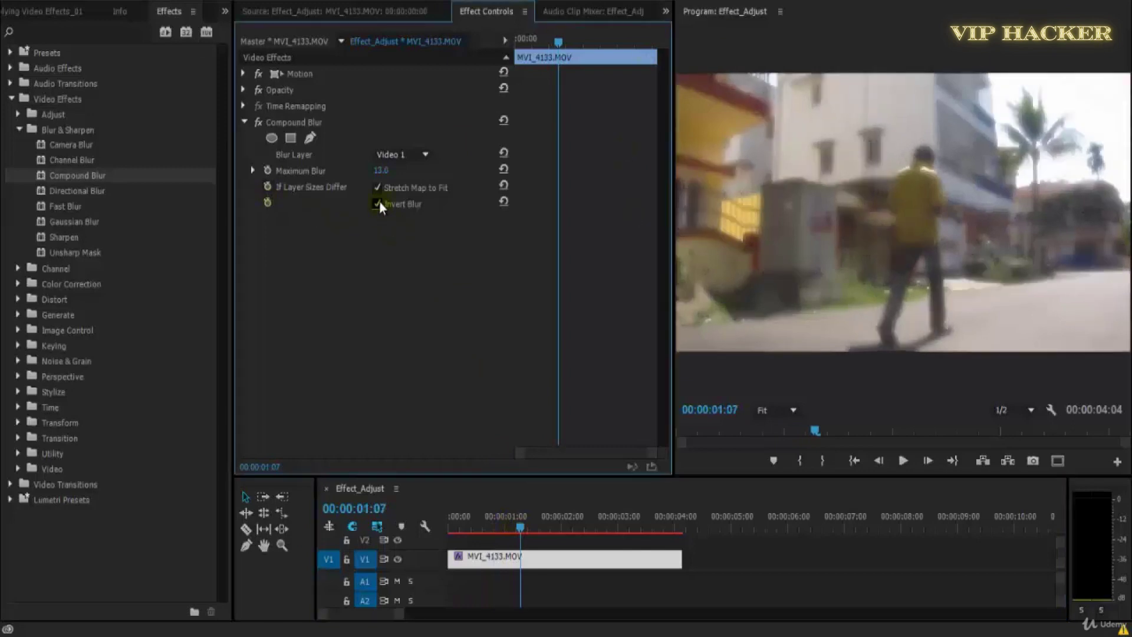
left_click(378, 204)
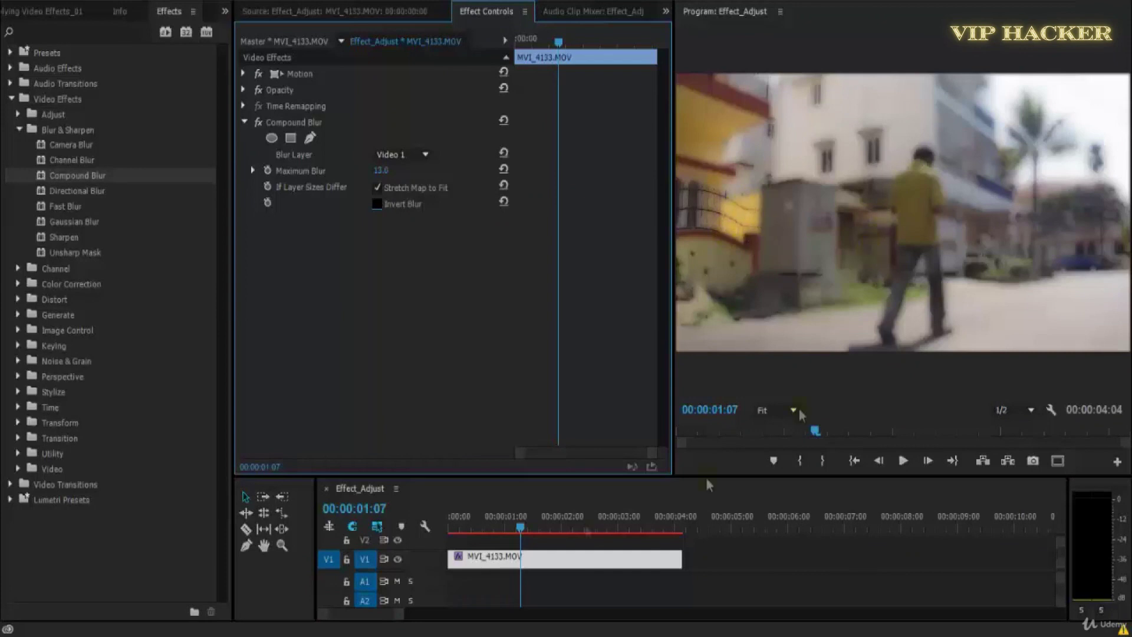
left_click_drag(513, 525, 452, 530)
key("space")
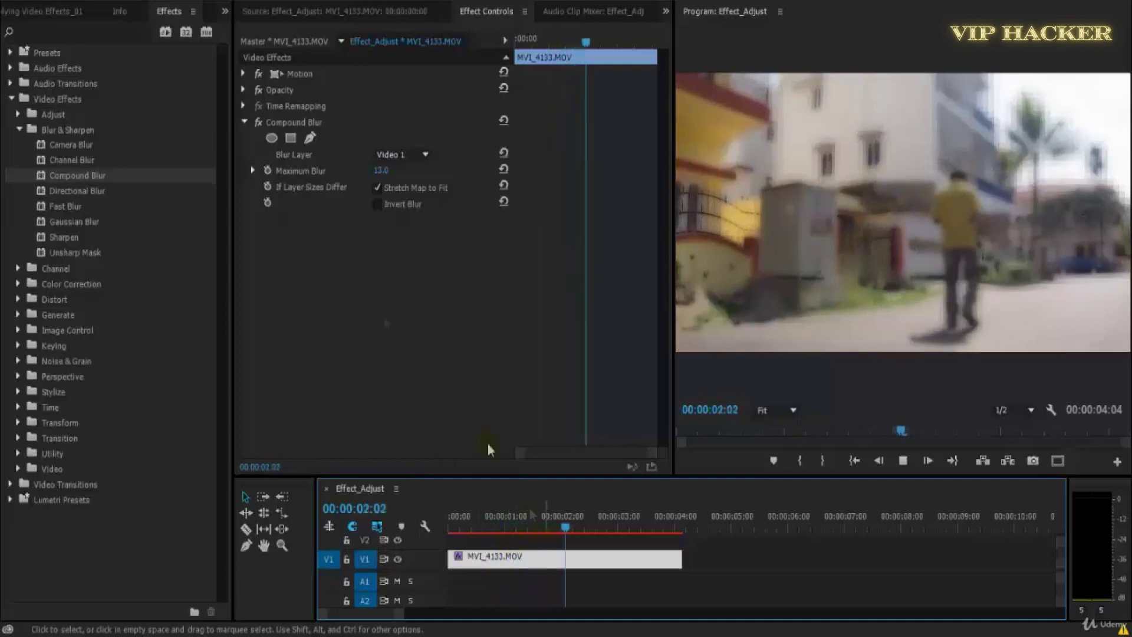
key("space")
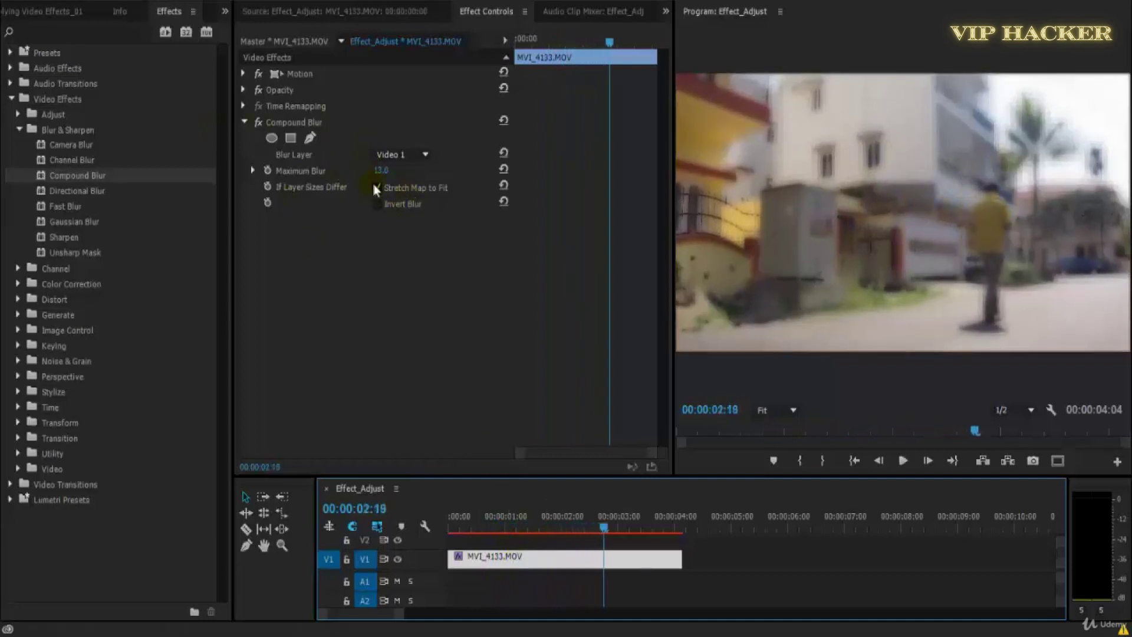
- Set Compound Blur's Maximum Blur to 5, try 2 for comparison, return it to 5 and play the clip
left_click(381, 171)
type("5")
key("Return")
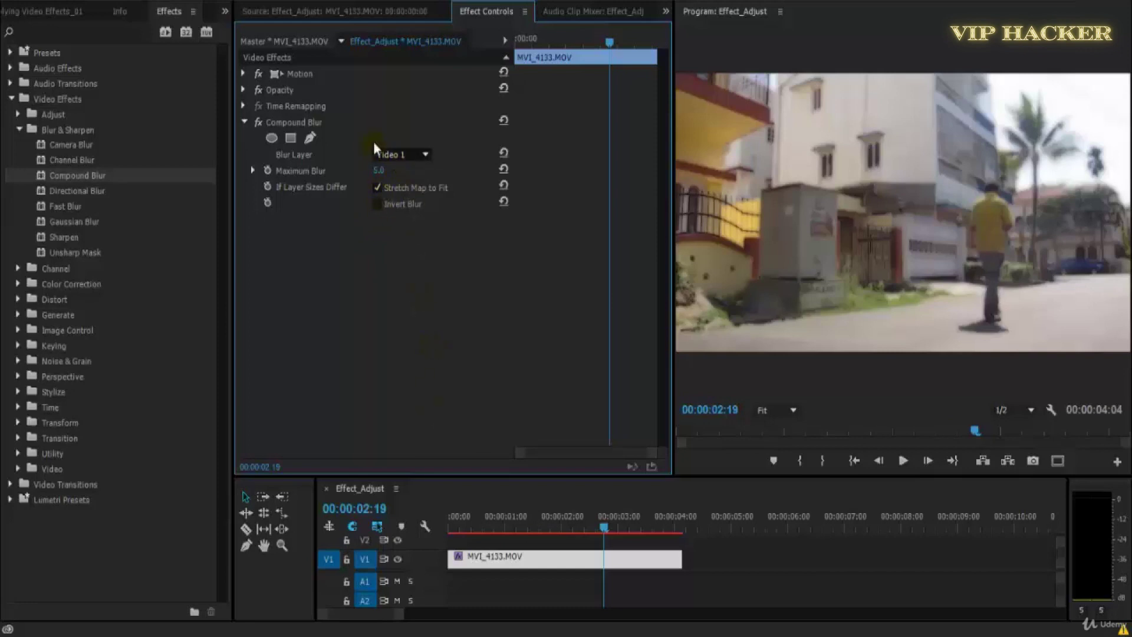
key("space")
left_click_drag(450, 525, 447, 525)
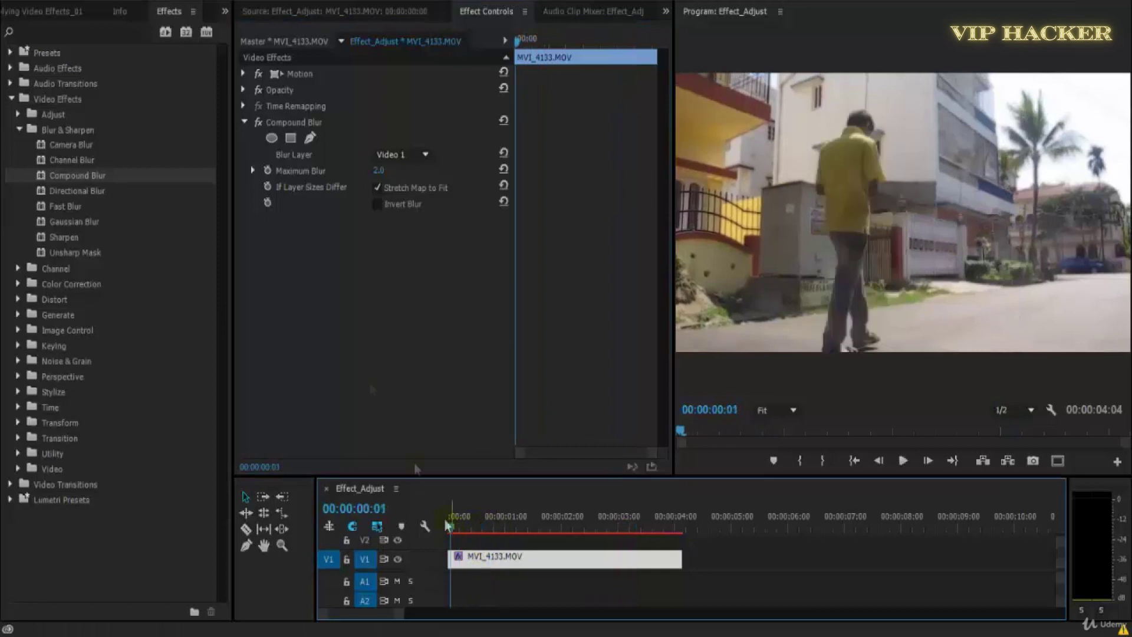
left_click(380, 168)
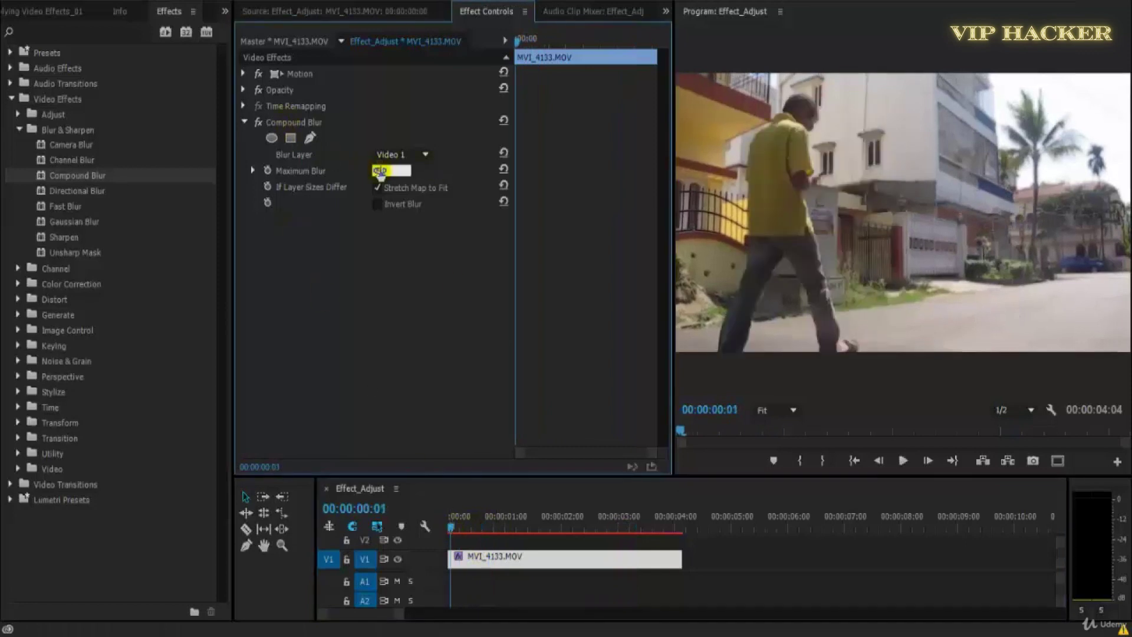
left_click(456, 290)
key("space")
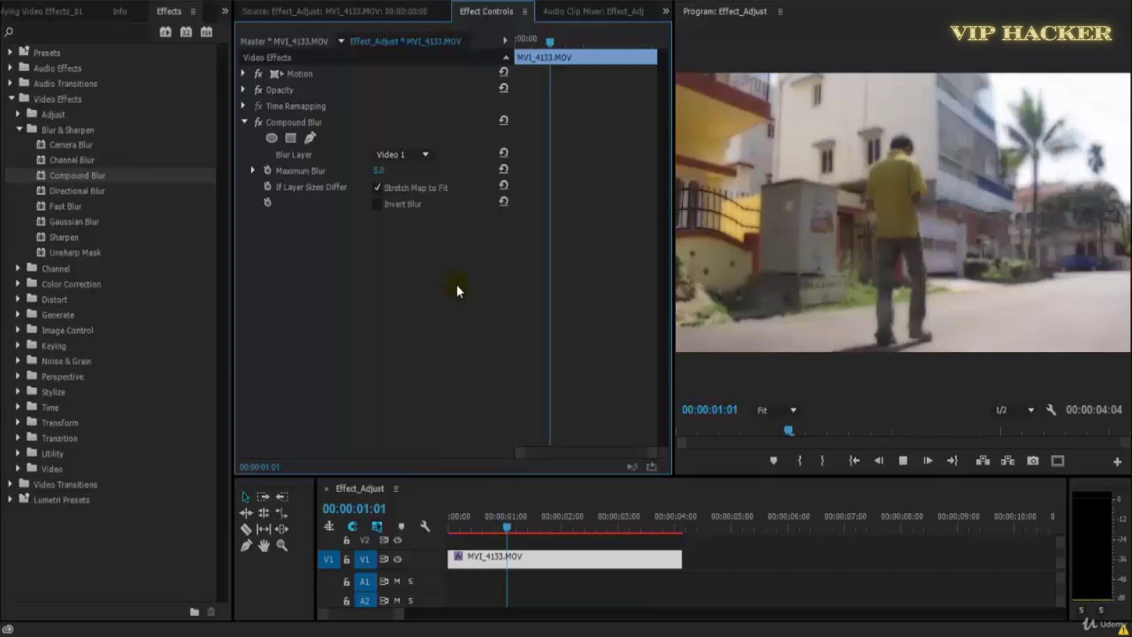
- Remove Compound Blur from the MVI_4133.MOV clip and save the project
left_click(320, 124)
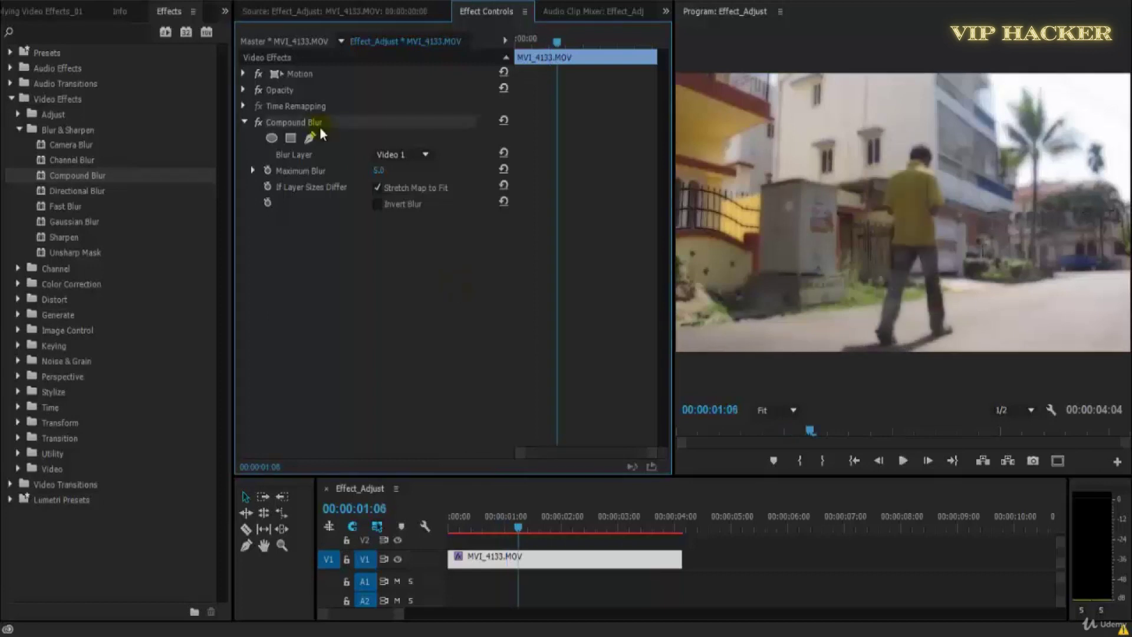
key("Delete")
key("ctrl+s")
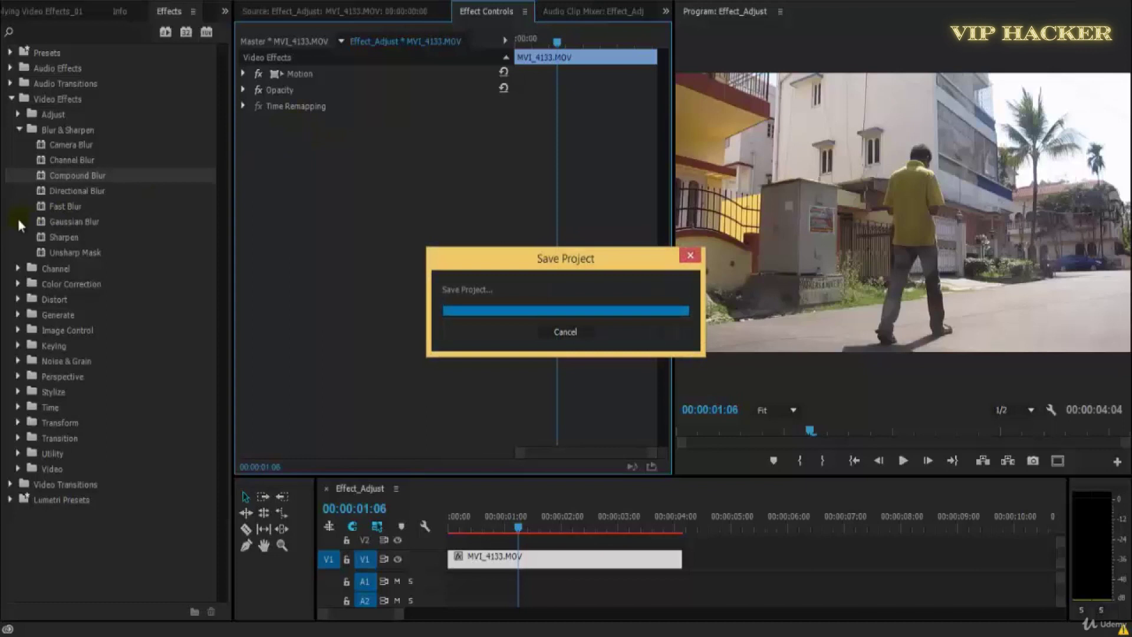
- Apply the Directional Blur effect to the MVI_4133.MOV clip
left_click(42, 192)
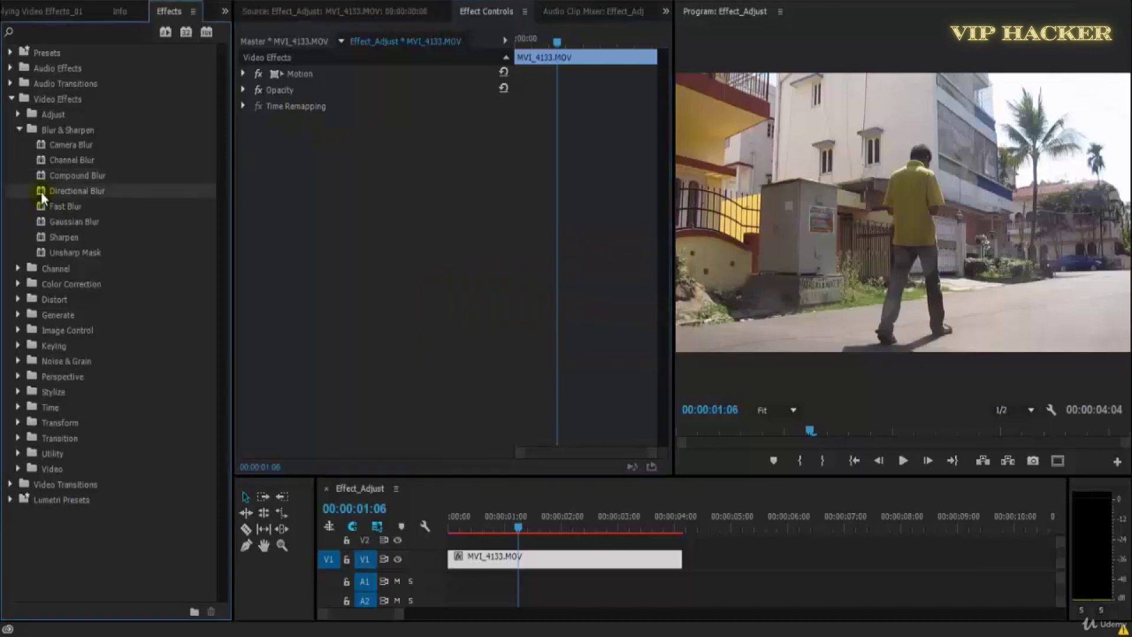
left_click_drag(43, 192, 285, 248)
left_click_drag(349, 200, 349, 198)
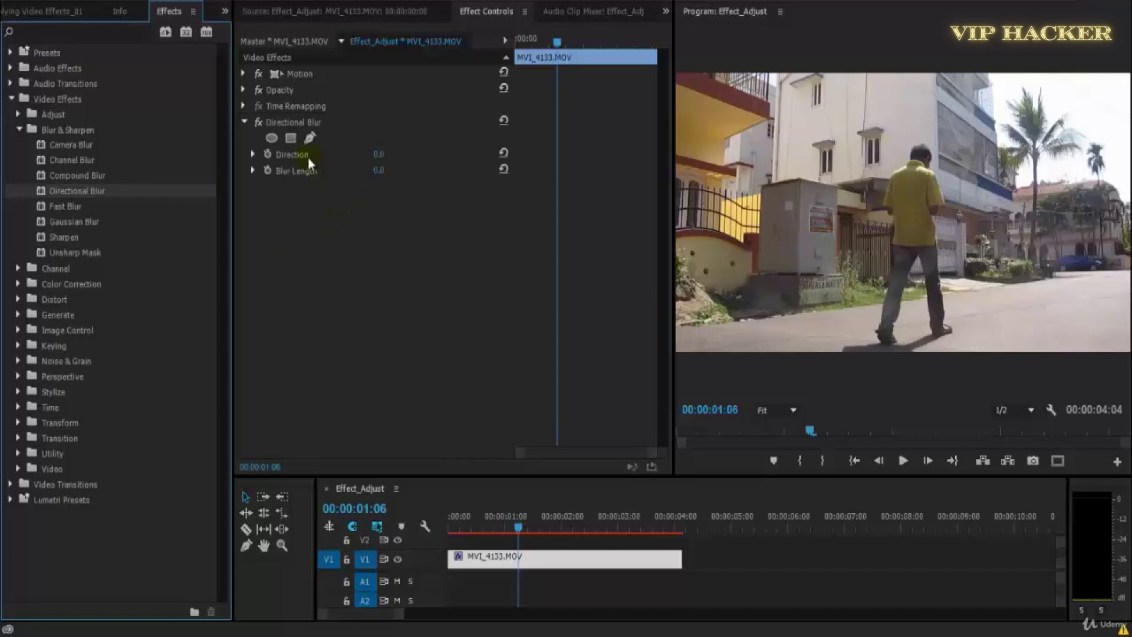
left_click(255, 122)
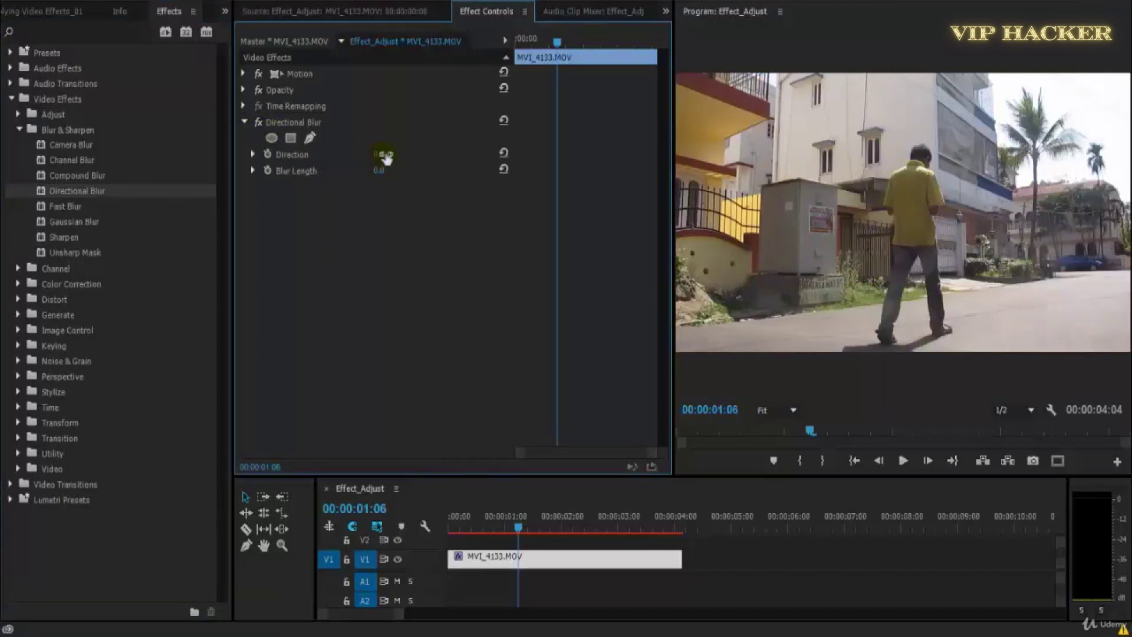
- Try a Direction of 78° for Directional Blur, adjust the Blur Length briefly, and play the clip from the start
left_click_drag(399, 158, 428, 158)
mouse_move(378, 172)
left_mouse_down()
mouse_move(412, 170)
mouse_move(356, 182)
mouse_move(389, 175)
left_mouse_up()
left_click_drag(548, 53, 519, 52)
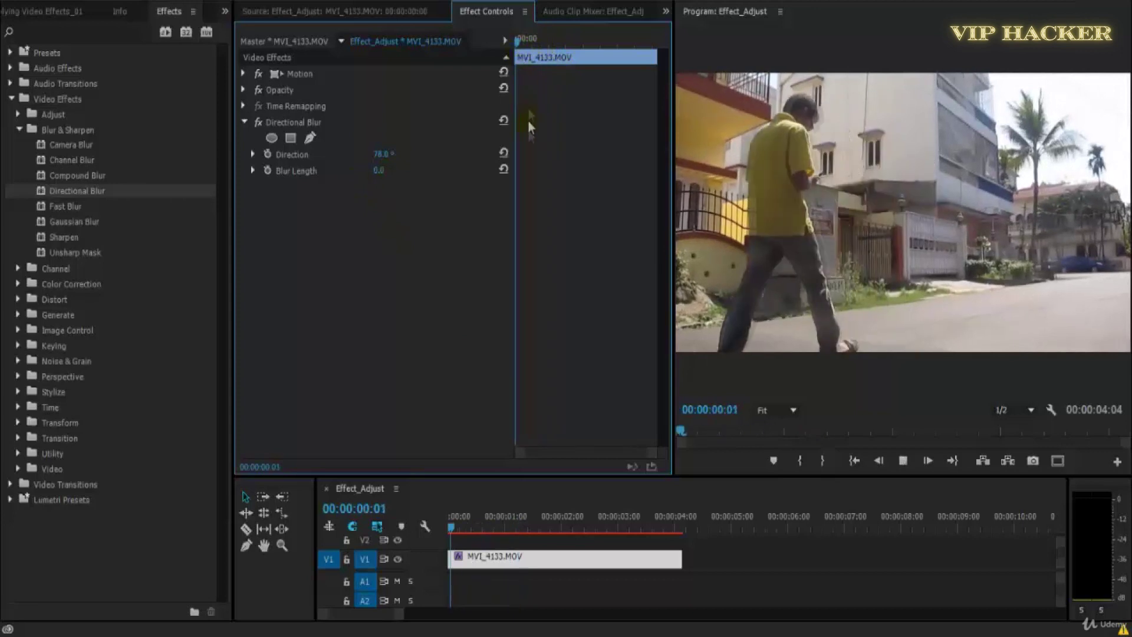
key("space")
- Set Directional Blur's Direction to 90° and return the playhead to the start of the clip
left_click(396, 152)
type("90")
key("Return")
key("Home")
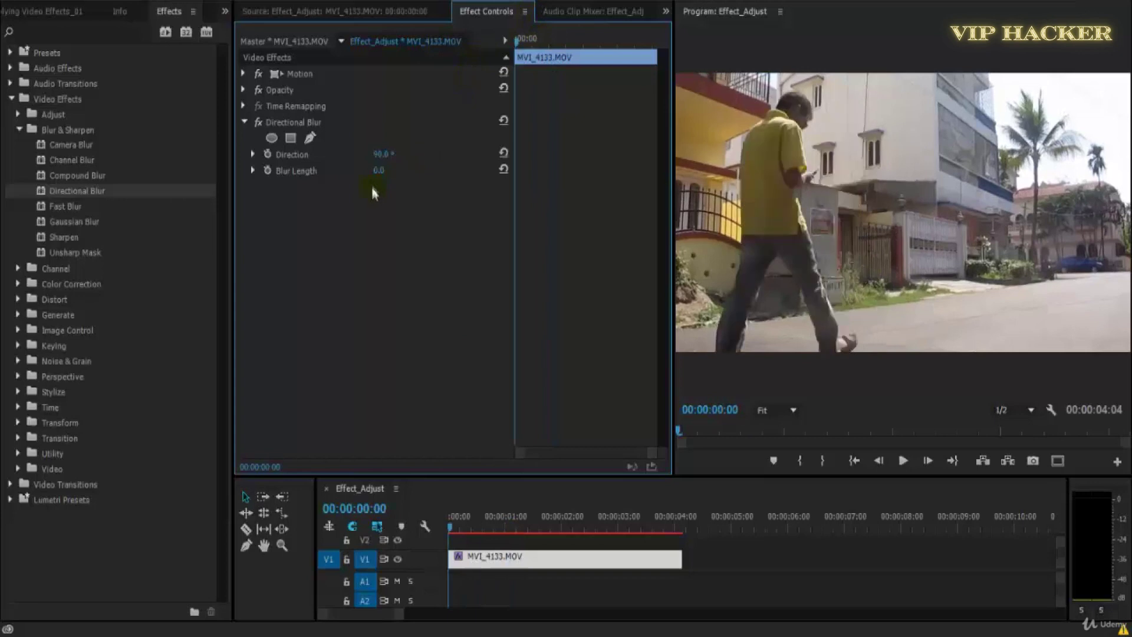
- Set Directional Blur's Blur Length to 51 and its Direction to 180°
mouse_move(390, 177)
left_mouse_down()
mouse_move(422, 172)
mouse_move(410, 173)
left_mouse_up()
left_click(386, 154)
type("180")
key("Return")
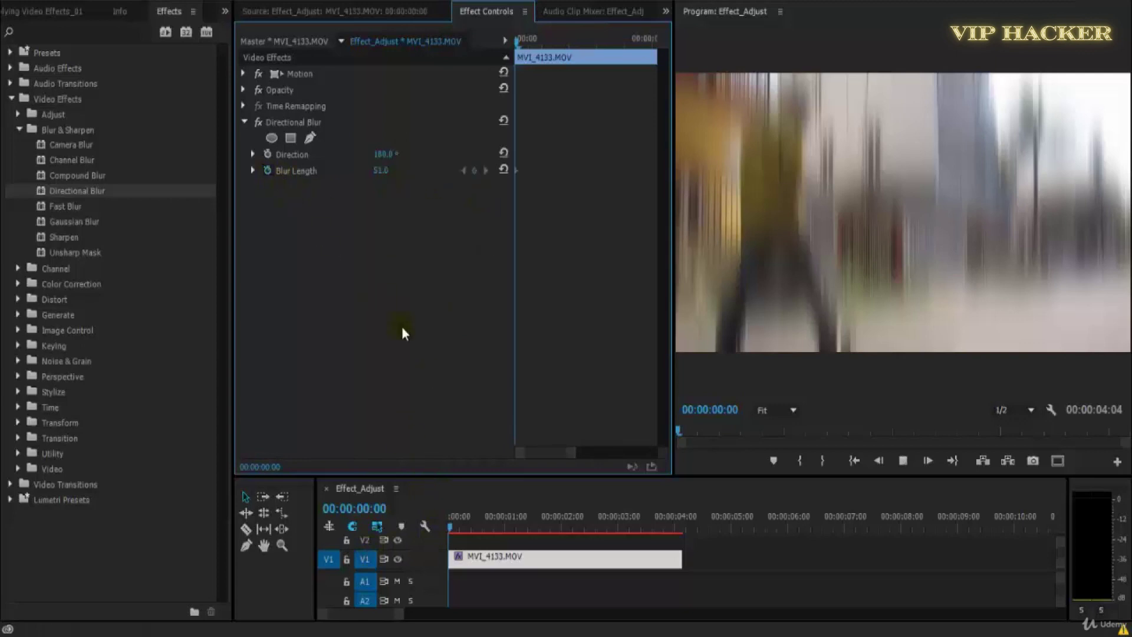
- Add a Blur Length keyframe of 0 at 00:00:00:13 for Directional Blur and play the clip from the start
key("space")
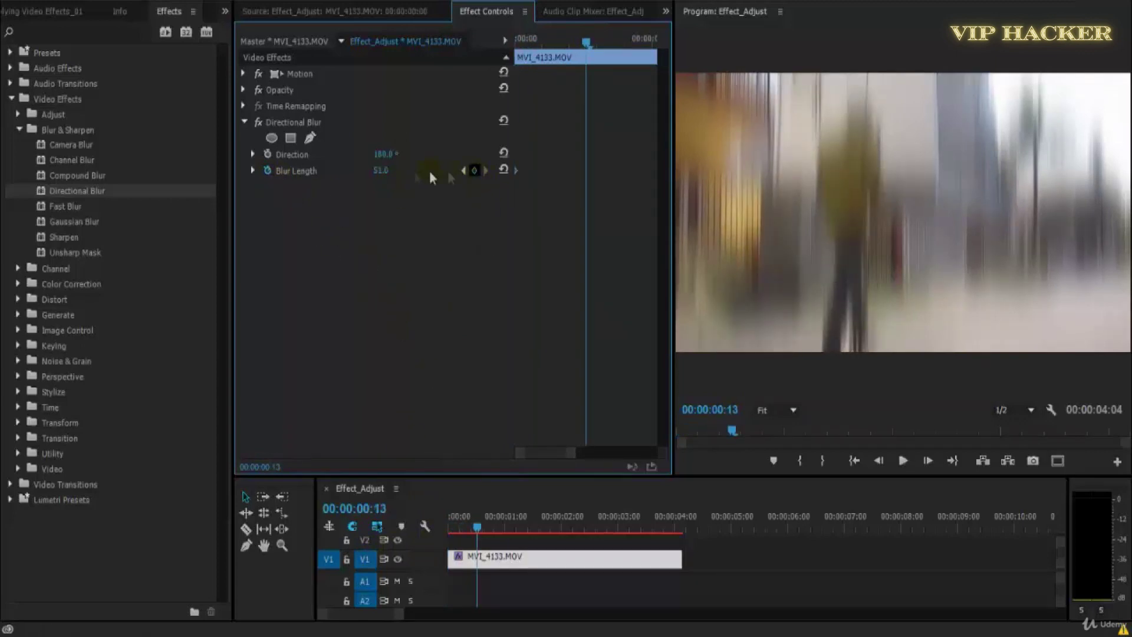
left_click(380, 174)
type("3")
key("Return")
left_click(581, 41)
left_click_drag(581, 41, 466, 49)
key("space")
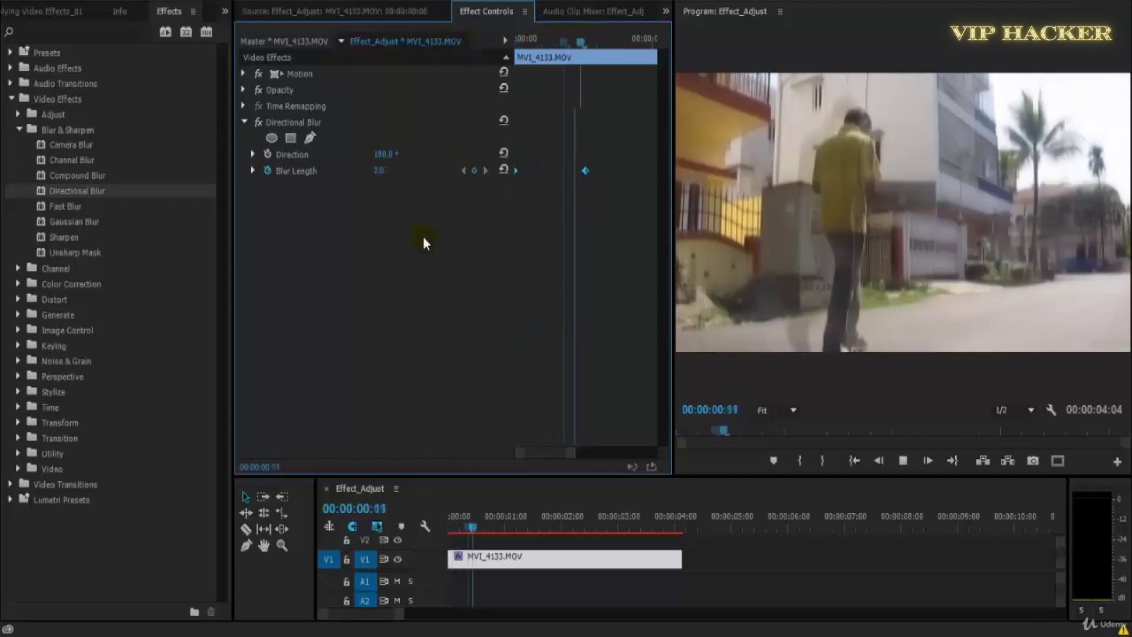
- Save the project and widen the keyframe area and the Effect Controls panel
key("Home")
key("ctrl+s")
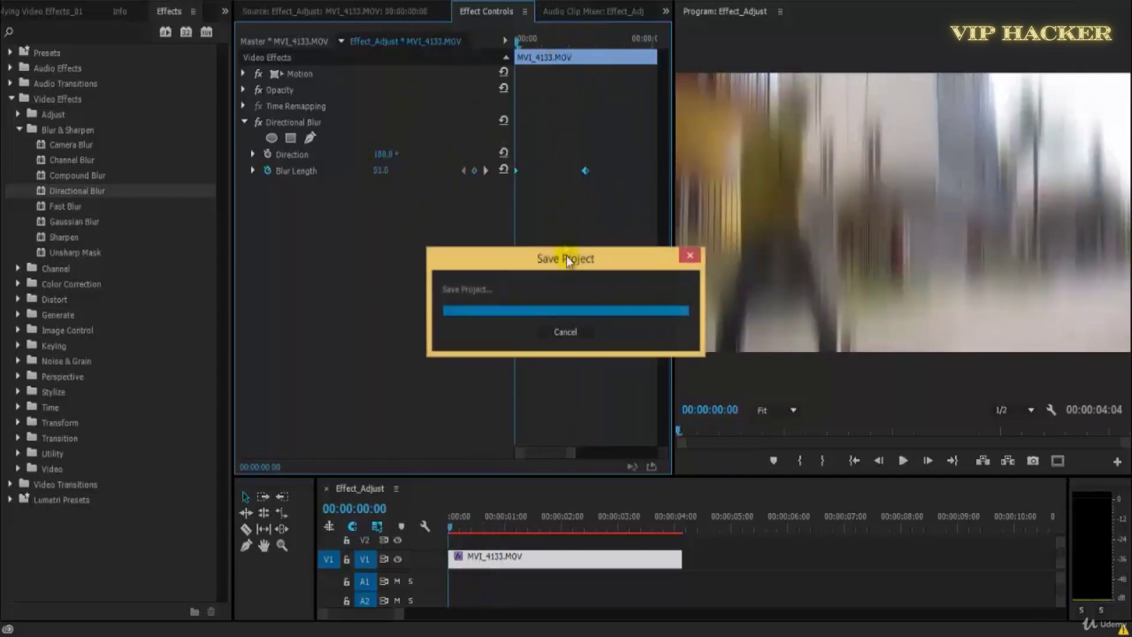
key("space")
left_click_drag(512, 354, 476, 361)
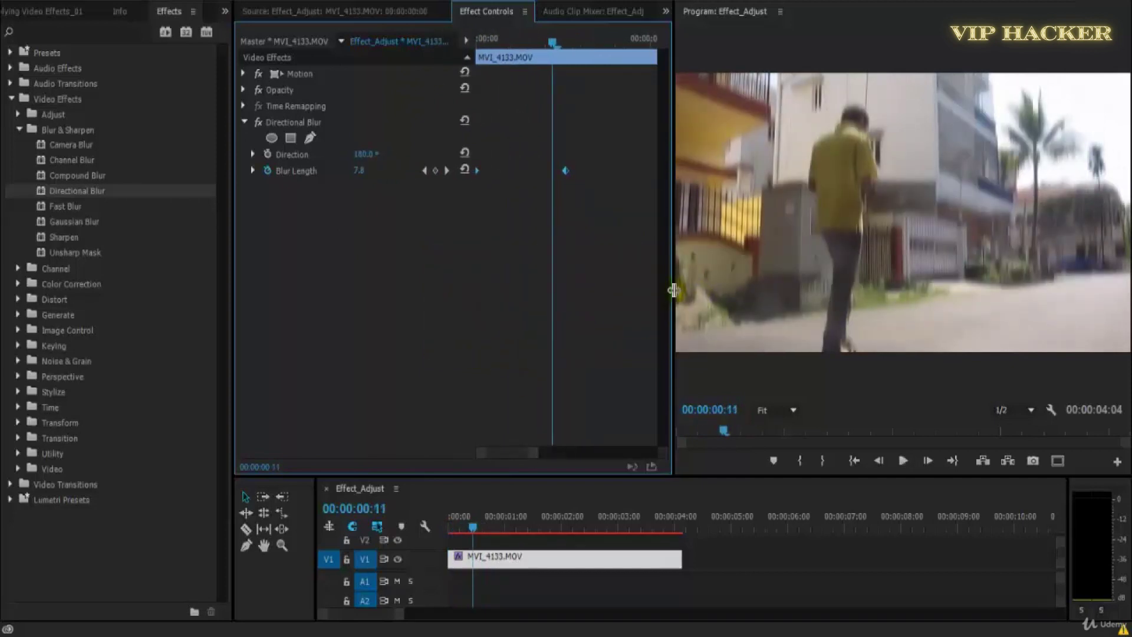
left_click_drag(674, 248, 760, 248)
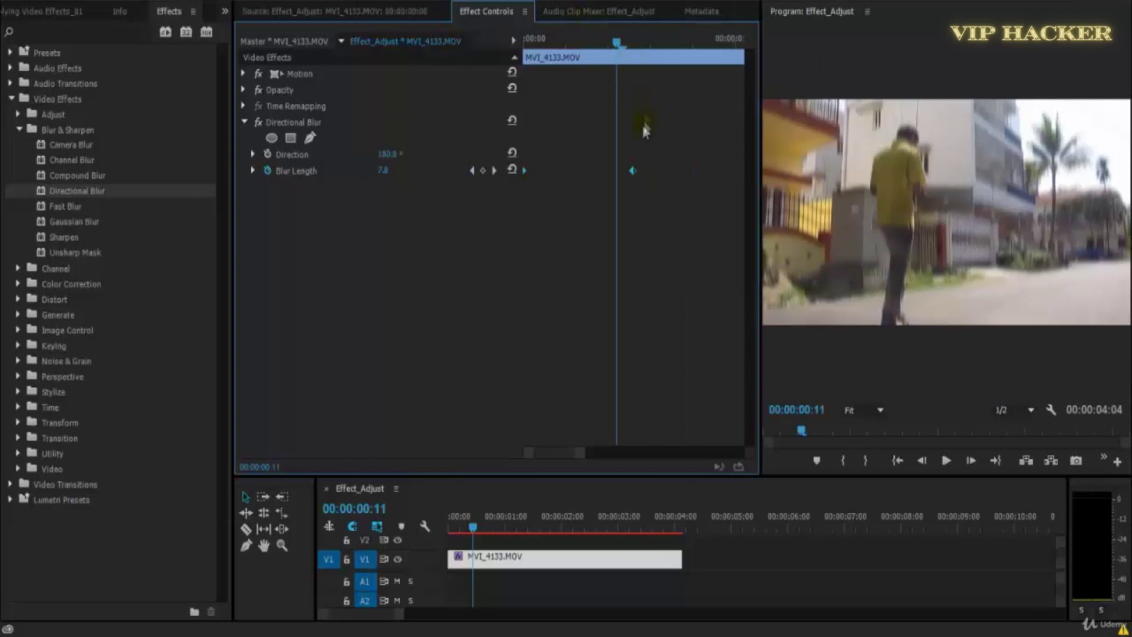
- Preview the blur animation, move the second Blur Length keyframe to about frame 7, and apply Ease Out to it
left_click_drag(616, 43, 510, 62)
key("space")
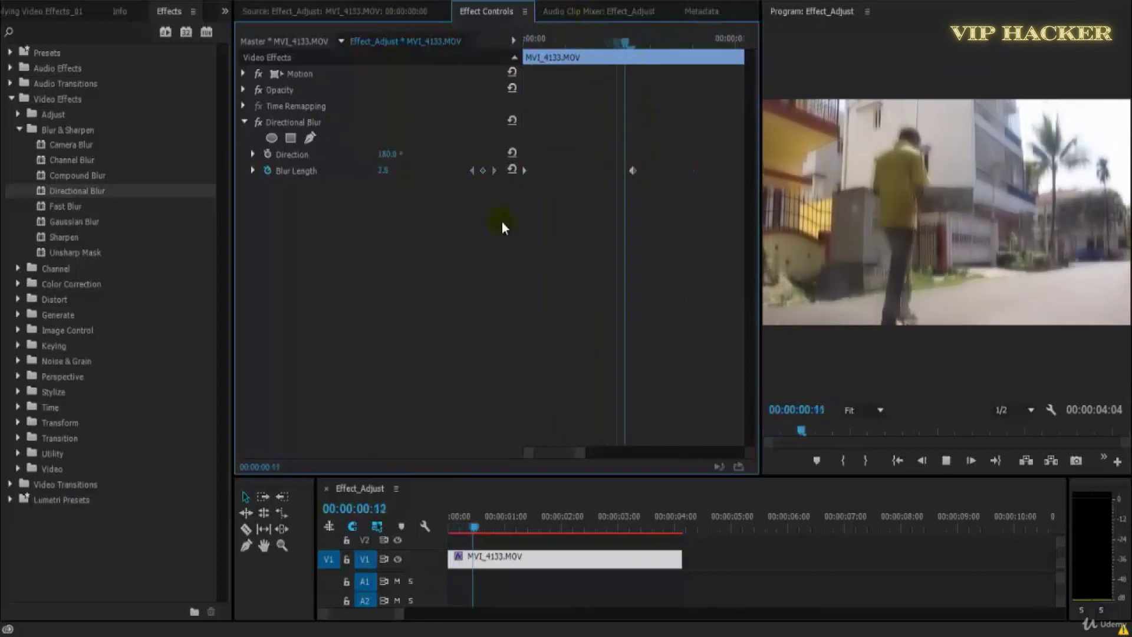
key("space")
right_click(581, 174)
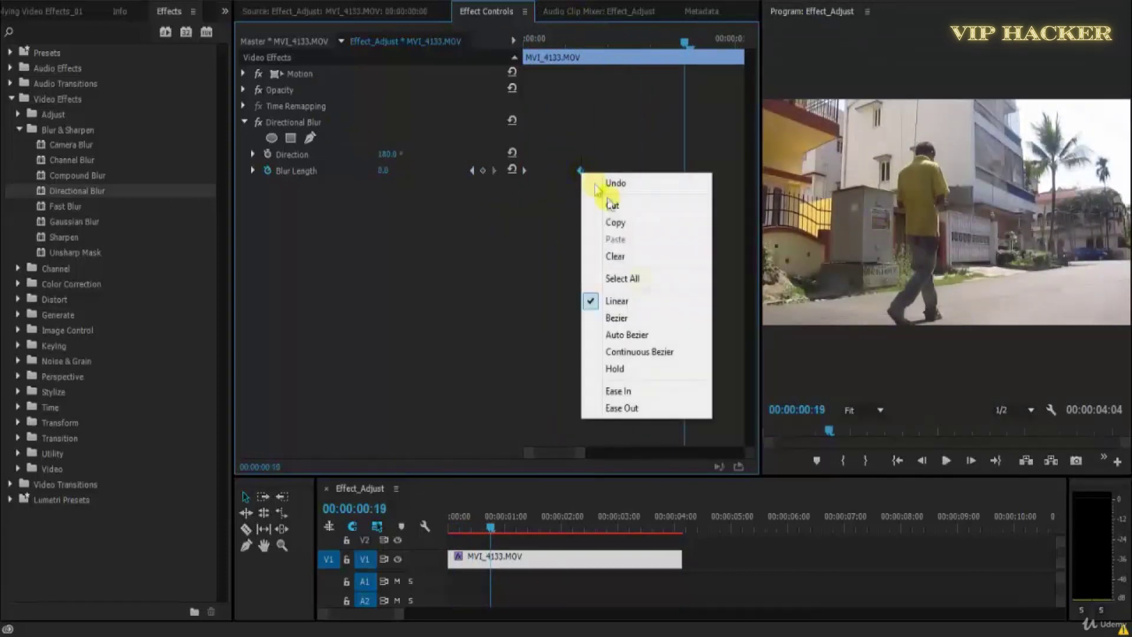
left_click(649, 407)
- Save the project and replay the eased blur animation from the start of the clip
key("Home")
key("ctrl+s")
key("space")
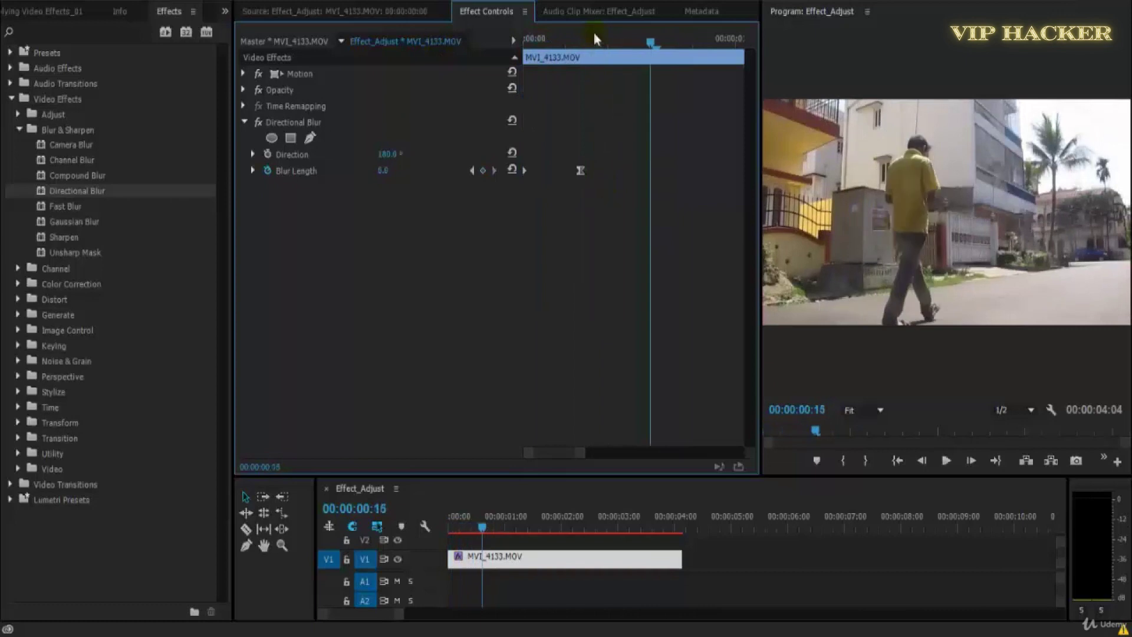
key("Home")
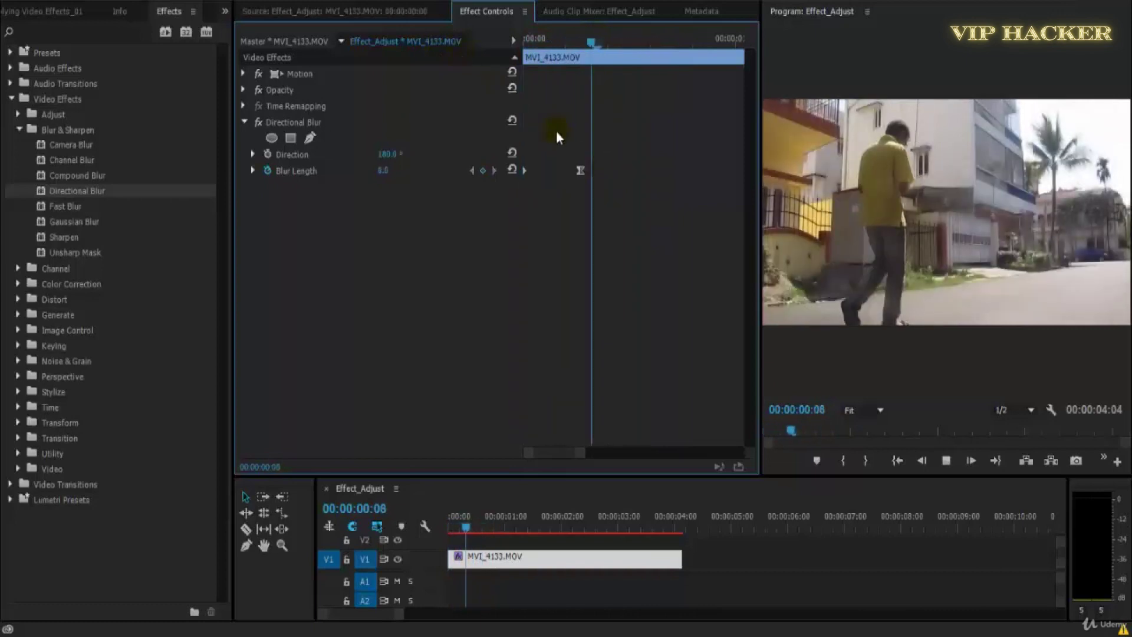
key("Home")
key("space")
- Apply easing to the first Blur Length keyframe and replay the clip from the start
right_click(525, 172)
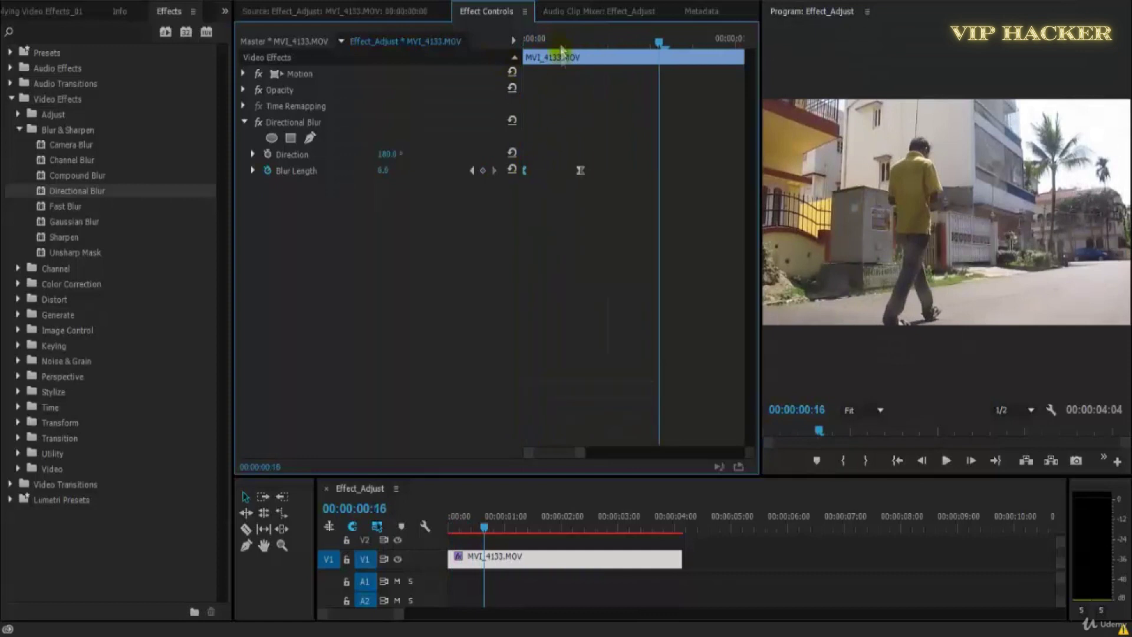
key("Home")
key("space")
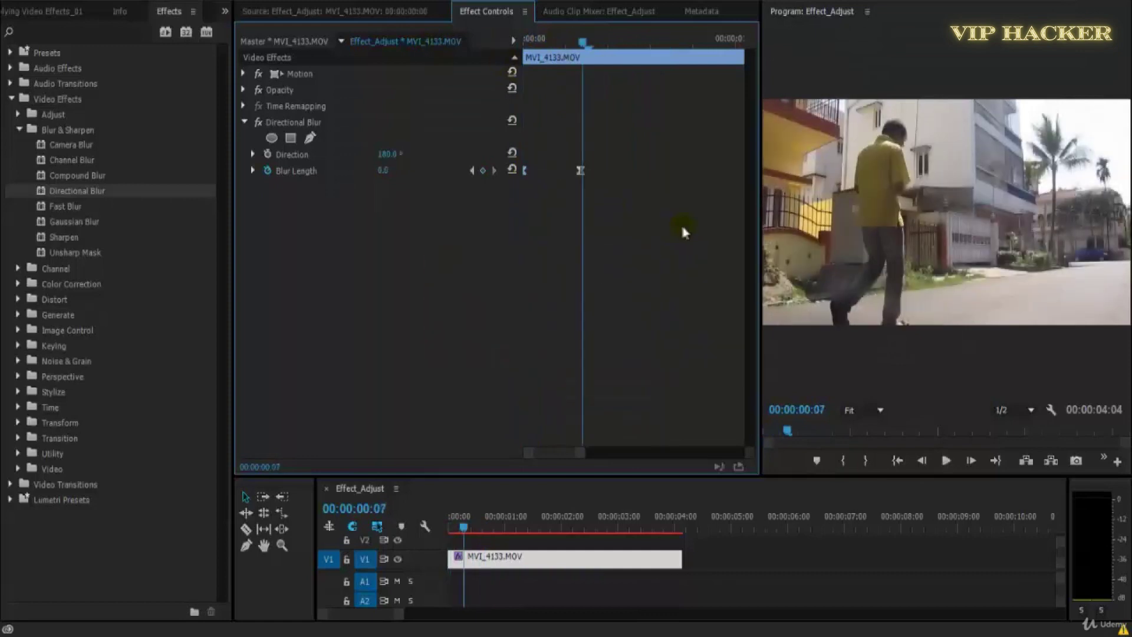
key("Home")
key("space")
key("Home")
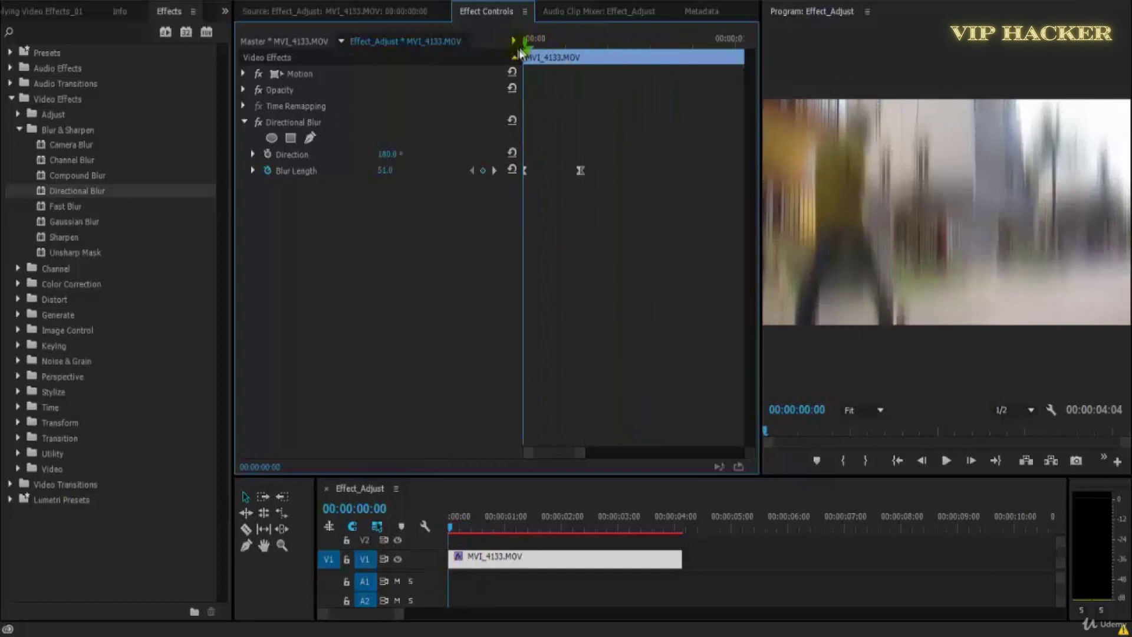
- Try a Direction of 50° for Directional Blur and play the clip
left_click(402, 155)
type("50")
key("Return")
key("space")
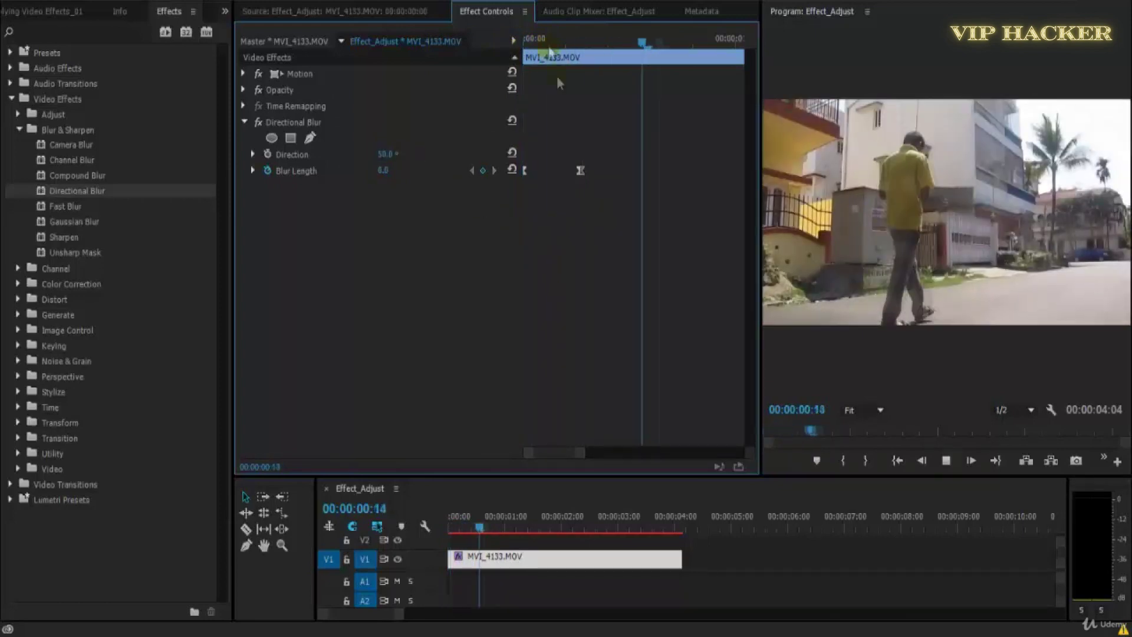
key("space")
- Try a Direction of 90° for Directional Blur and play the clip from the start
left_click(380, 156)
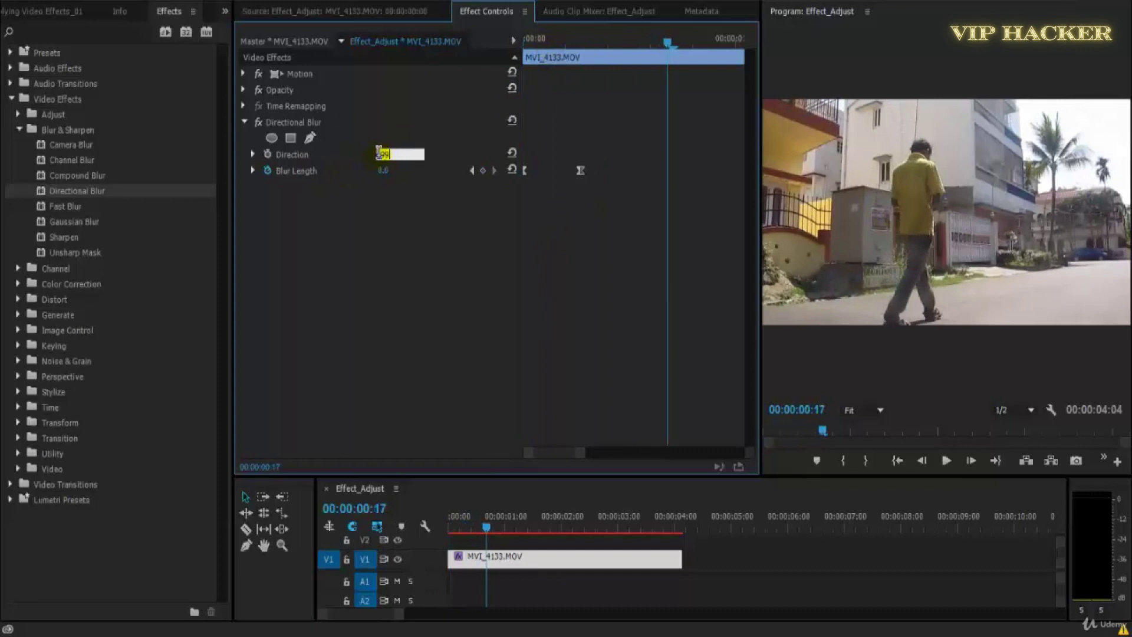
type("90")
left_click(470, 82)
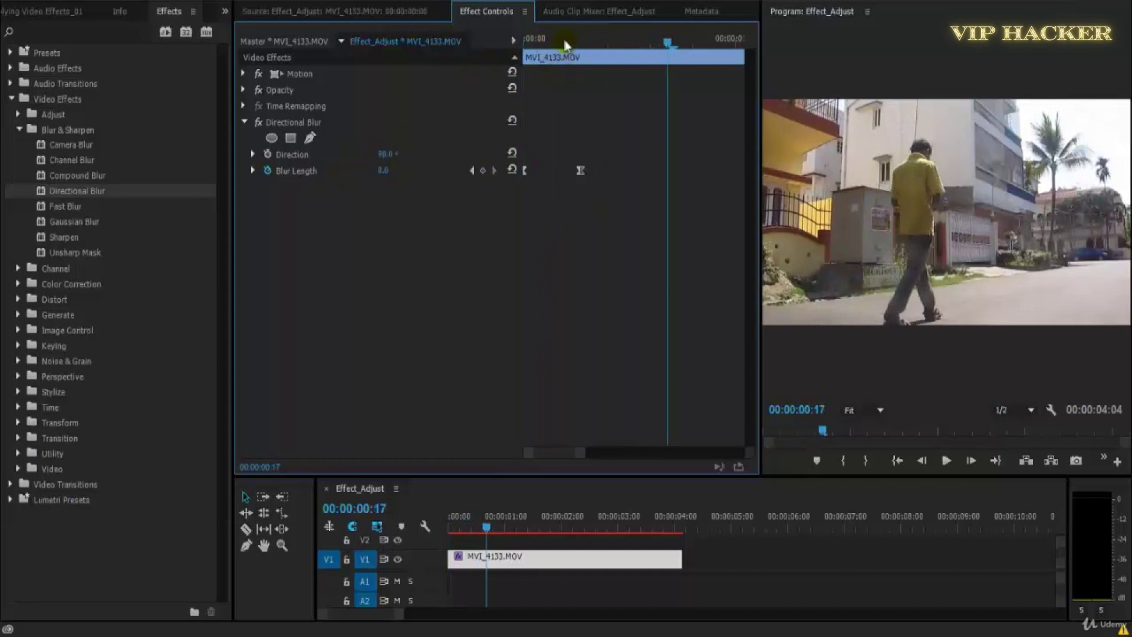
key("Home")
key("space")
key("space")
- Set Directional Blur's Direction to 180° and play the clip from the start
left_click(392, 154)
type("180")
left_click(384, 138)
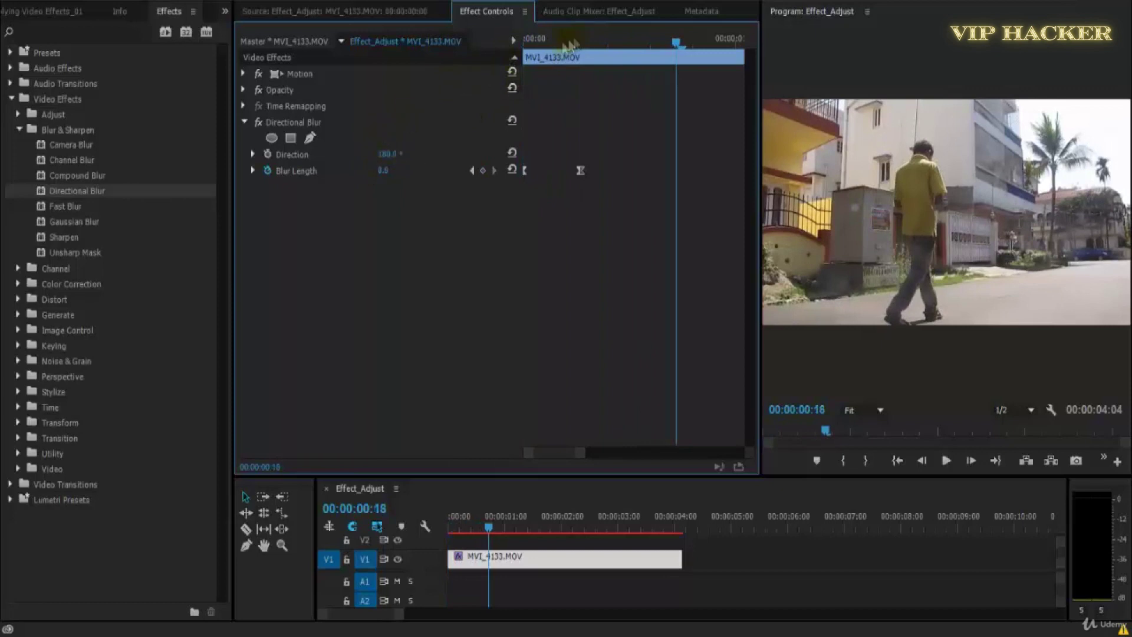
key("Home")
key("space")
key("Home")
- Keep the Direction at 180°, save the project, and replay the Directional Blur animation
left_click(384, 153)
key("Return")
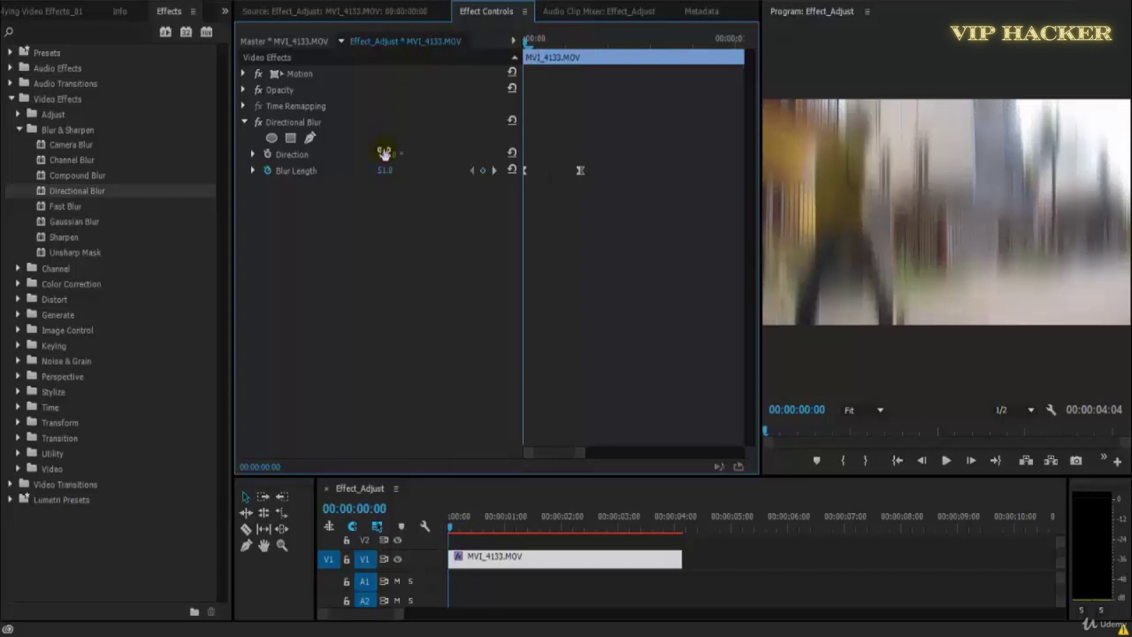
left_click(394, 155)
key("Return")
key("space")
key("Home")
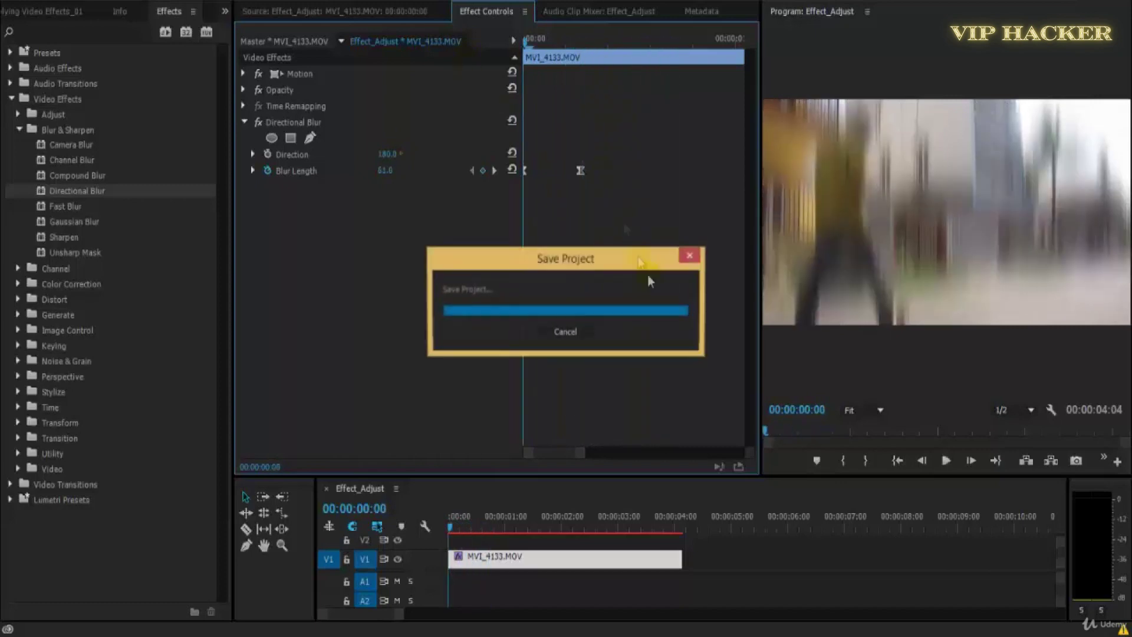
key("space")
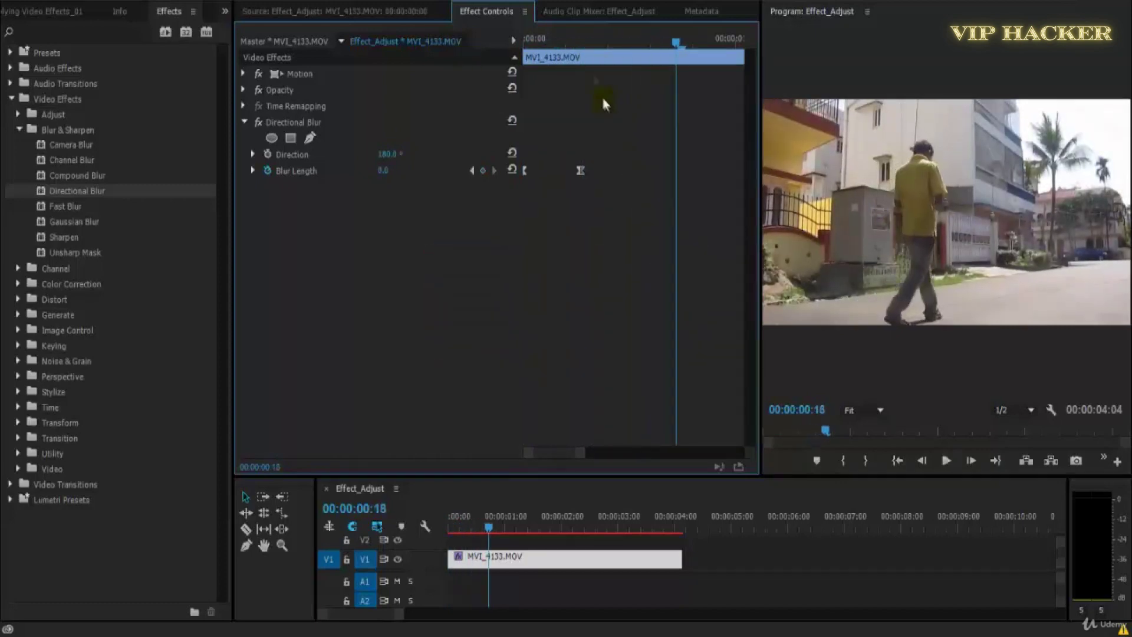
key("space")
key("Home")
- Enable Direction keyframing at the clip's start and add a 90° Direction keyframe at 00:00:00:03
left_click(266, 155)
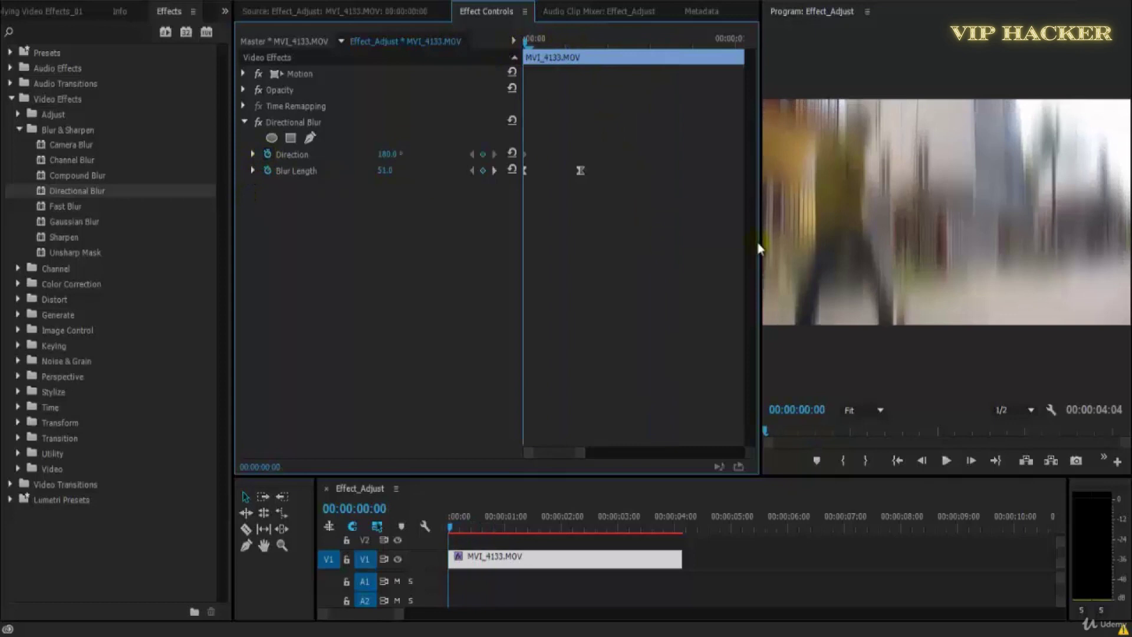
key("space")
key("space")
left_click(552, 36)
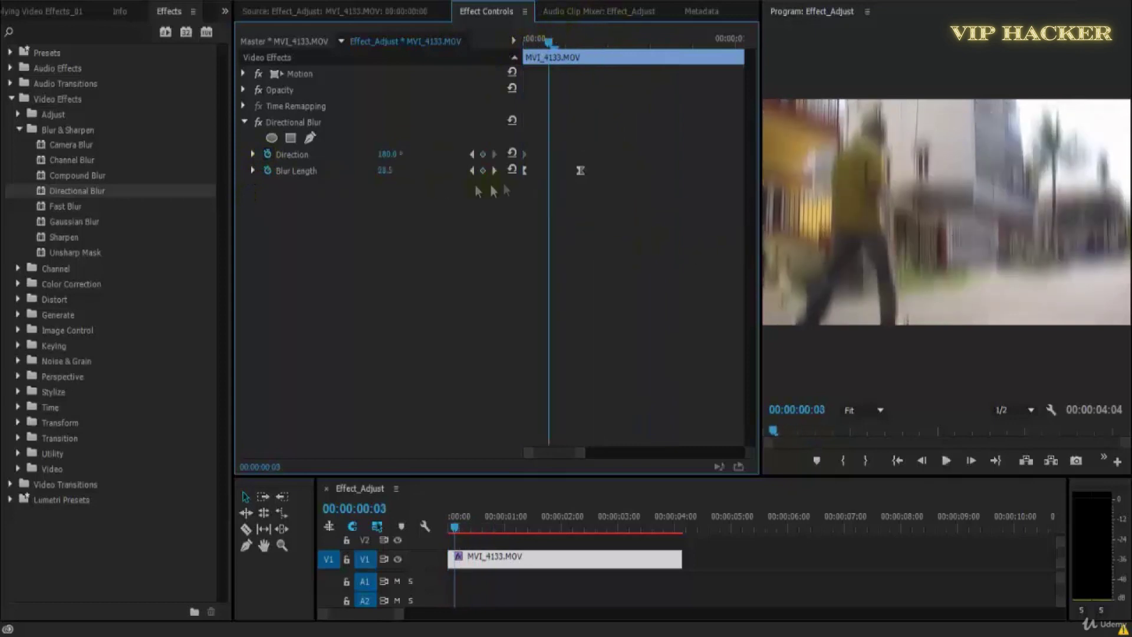
left_click(483, 154)
left_click(382, 154)
type("90")
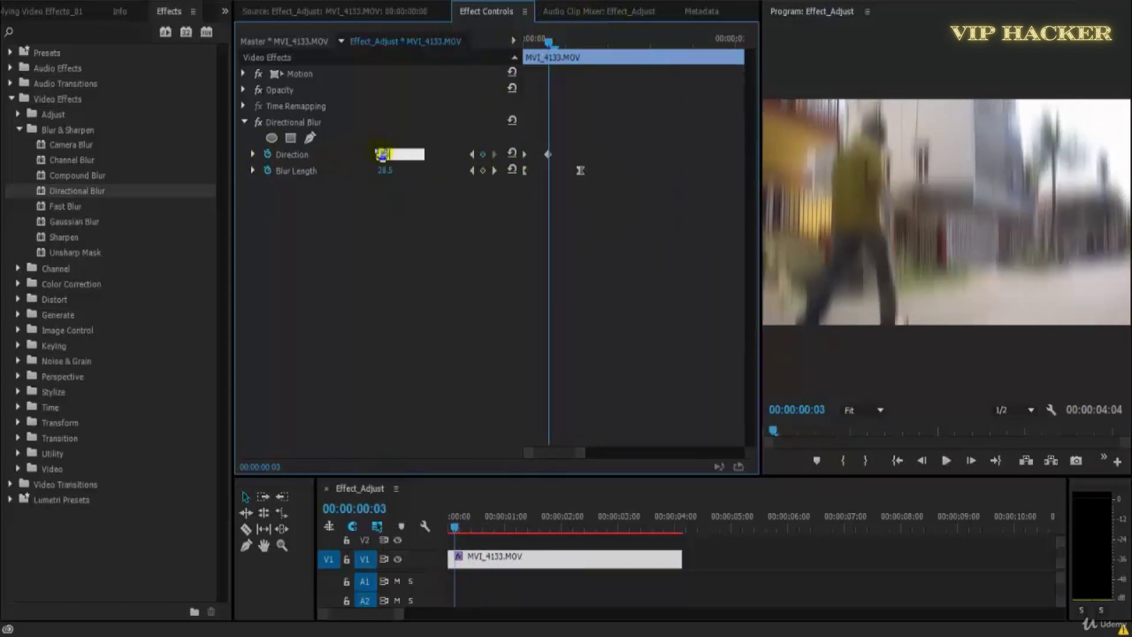
key("Return")
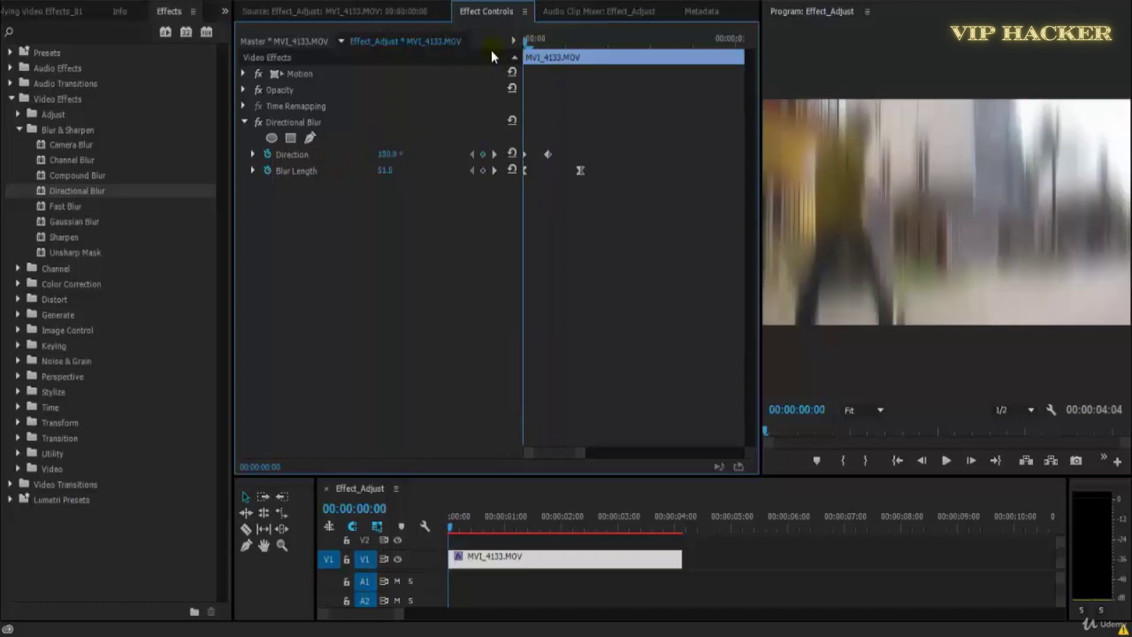
- Preview the animated Direction, then try 39° for the Direction keyframe at frame 3 and play the clip again
key("space")
mouse_move(557, 44)
left_mouse_down()
mouse_move(530, 45)
mouse_move(549, 57)
left_mouse_up()
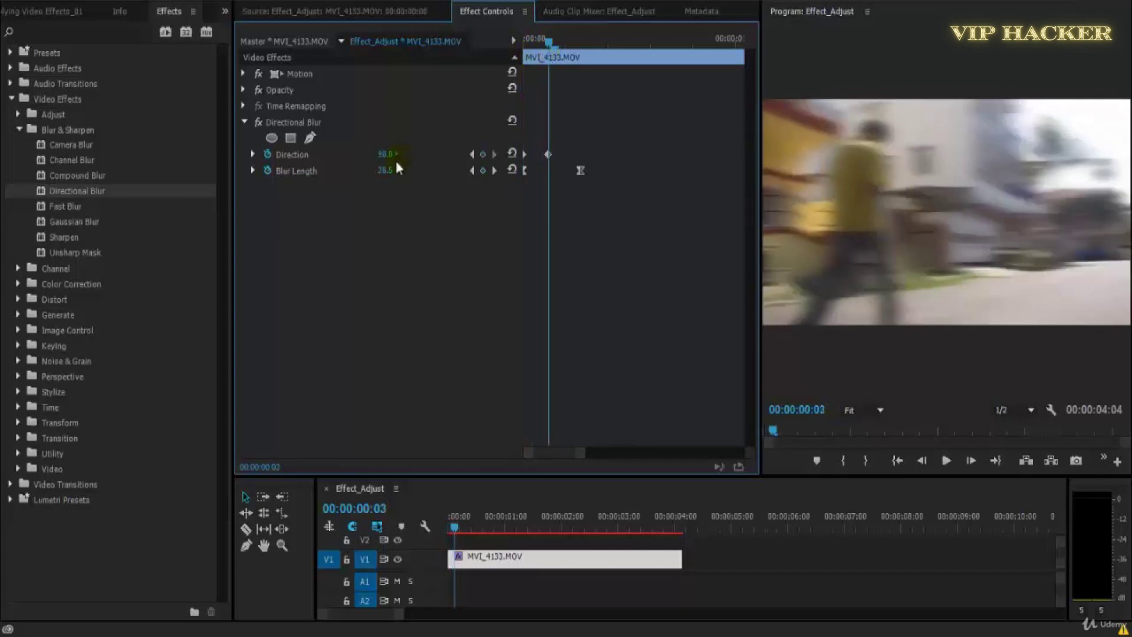
left_click_drag(380, 170, 350, 159)
mouse_move(546, 43)
left_mouse_down()
mouse_move(495, 46)
mouse_move(624, 43)
mouse_move(532, 45)
left_mouse_up()
key("space")
key("Home")
left_click_drag(577, 41, 569, 167)
key("space")
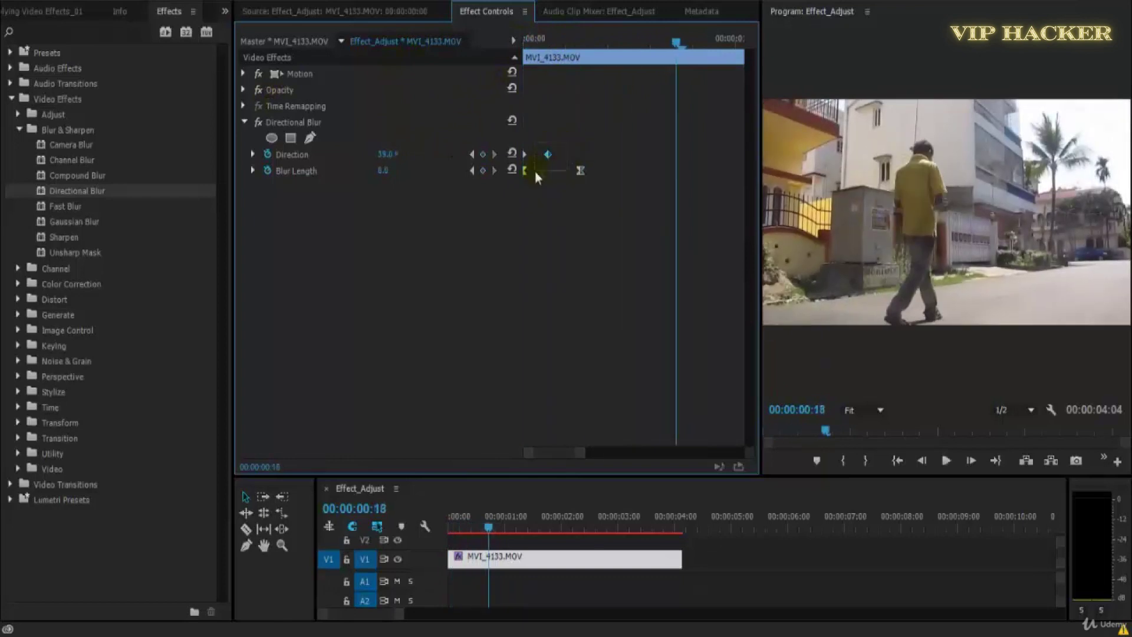
- Delete the Direction keyframe at frame 3, replay the clip from the start, and save the project
key("Home")
key("space")
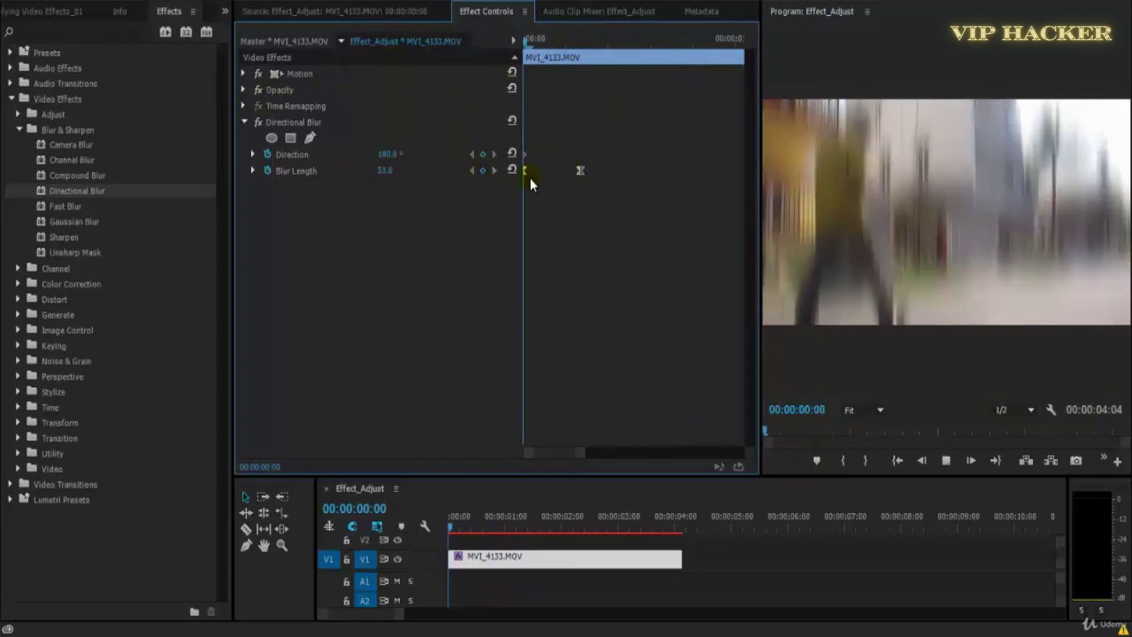
key("Home")
key("space")
key("Home")
key("space")
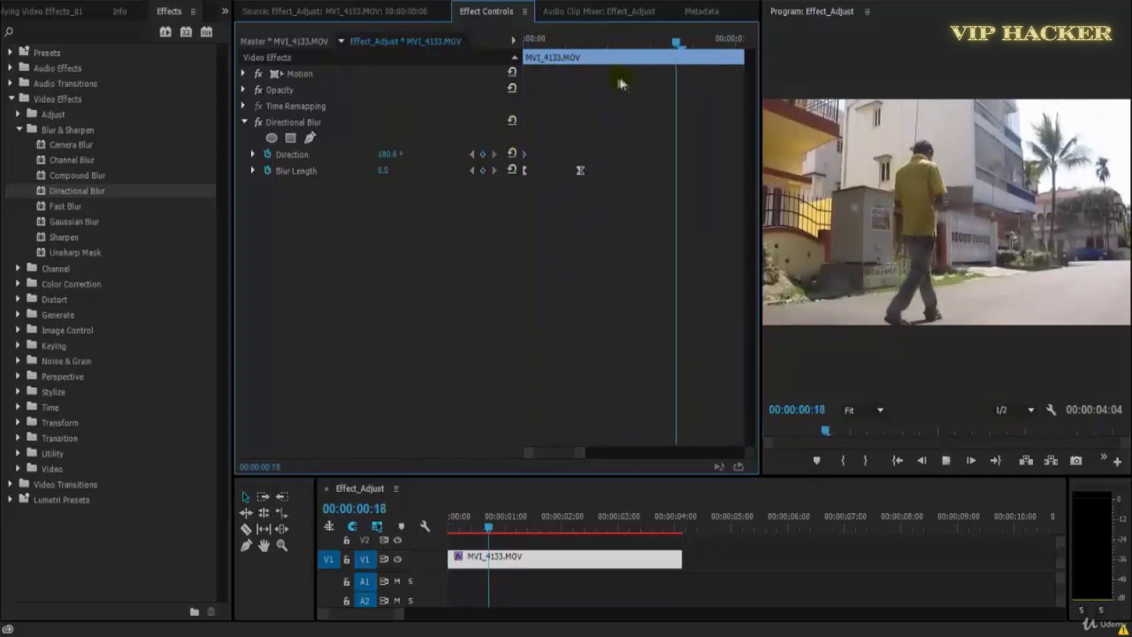
key("Home")
key("ctrl+s")
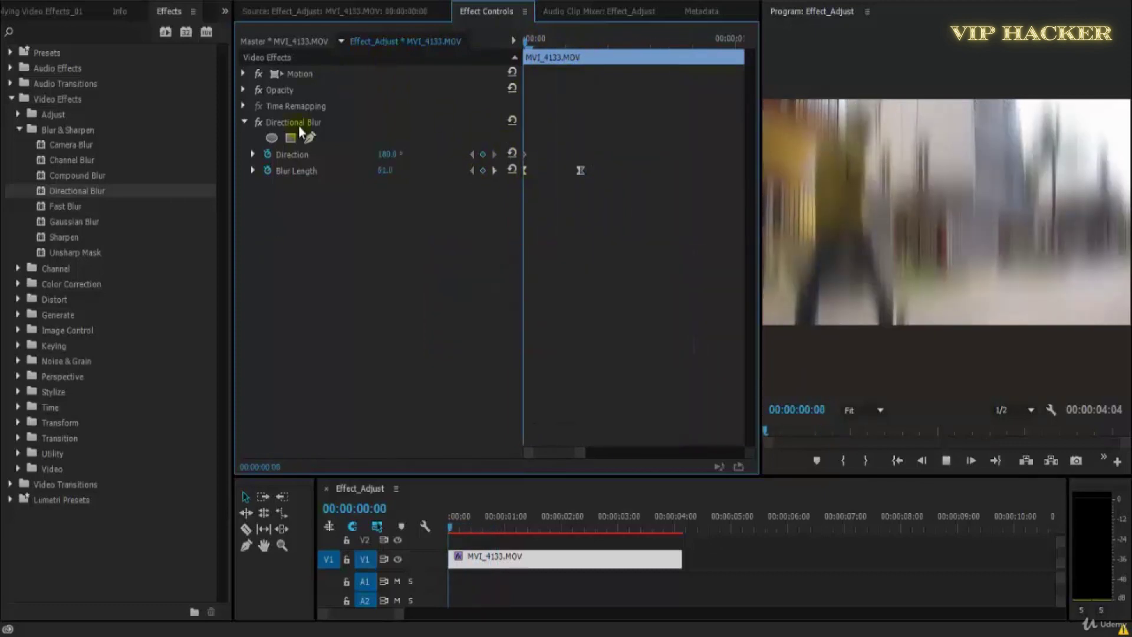
key("space")
- Remove Directional Blur from the MVI_4133.MOV clip and select the Fast Blur effect
left_click(300, 123)
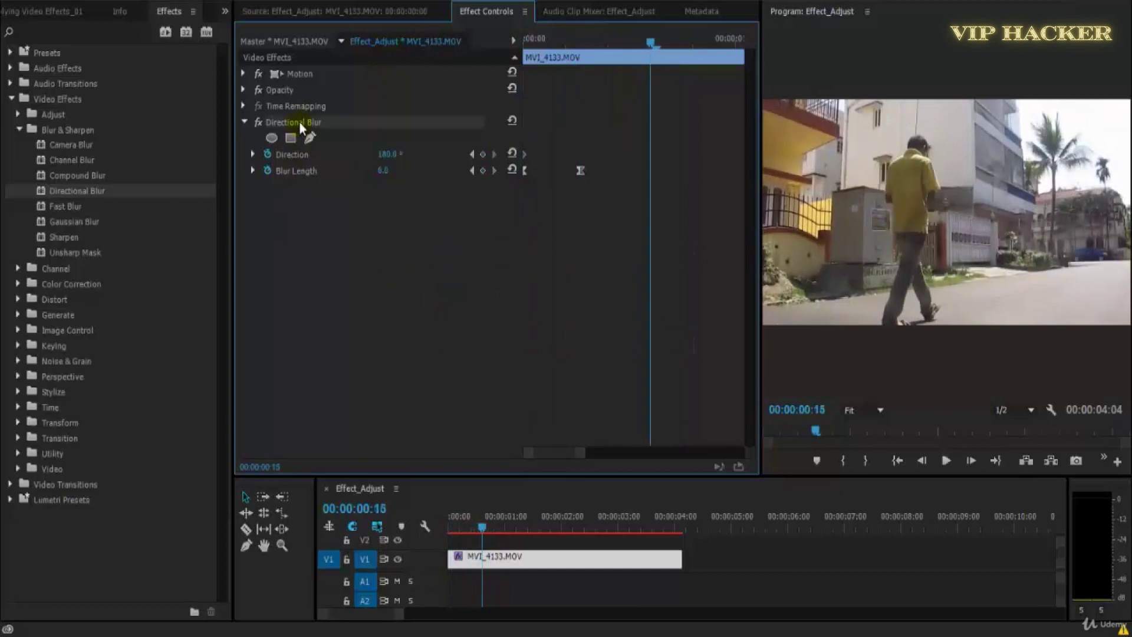
key("Delete")
left_click(65, 206)
- Place Guitar Players - 1109.mp4 on track V2 at the start of the sequence and play it
left_click(41, 11)
left_click(1059, 548)
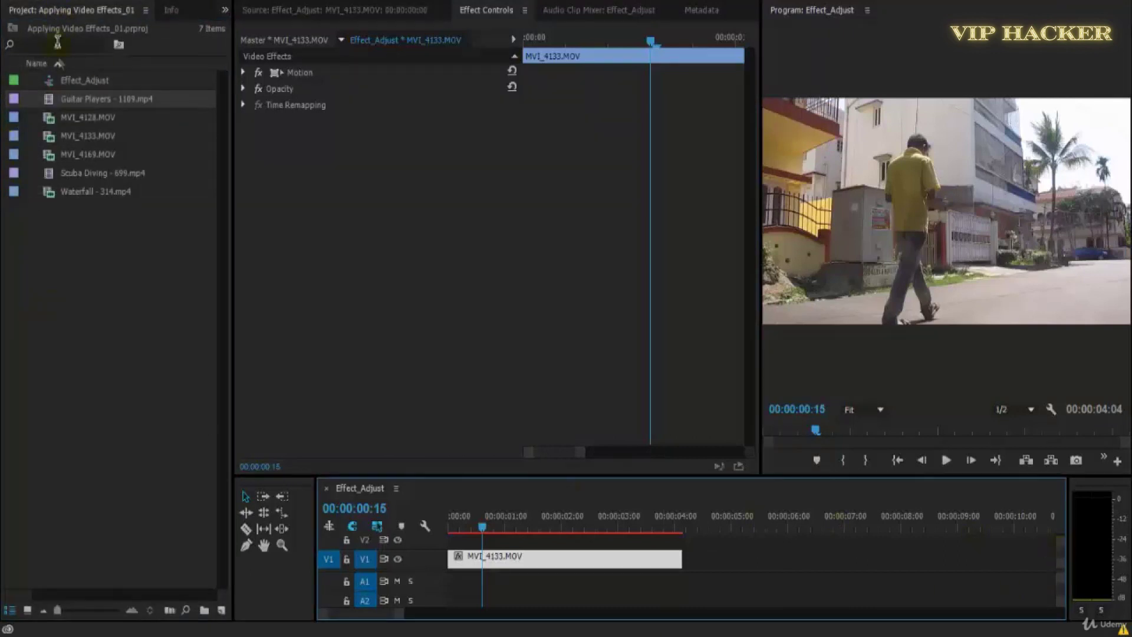
left_click_drag(53, 101, 441, 529)
key("space")
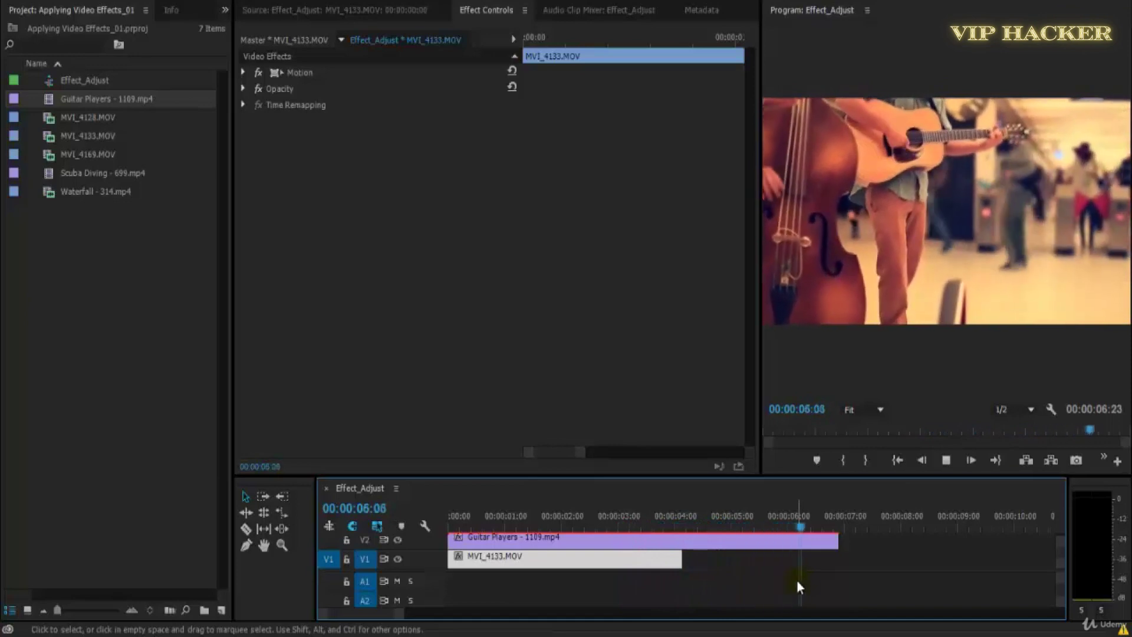
- Return the playhead to the start, save the project, and maximize the Program monitor
key("Home")
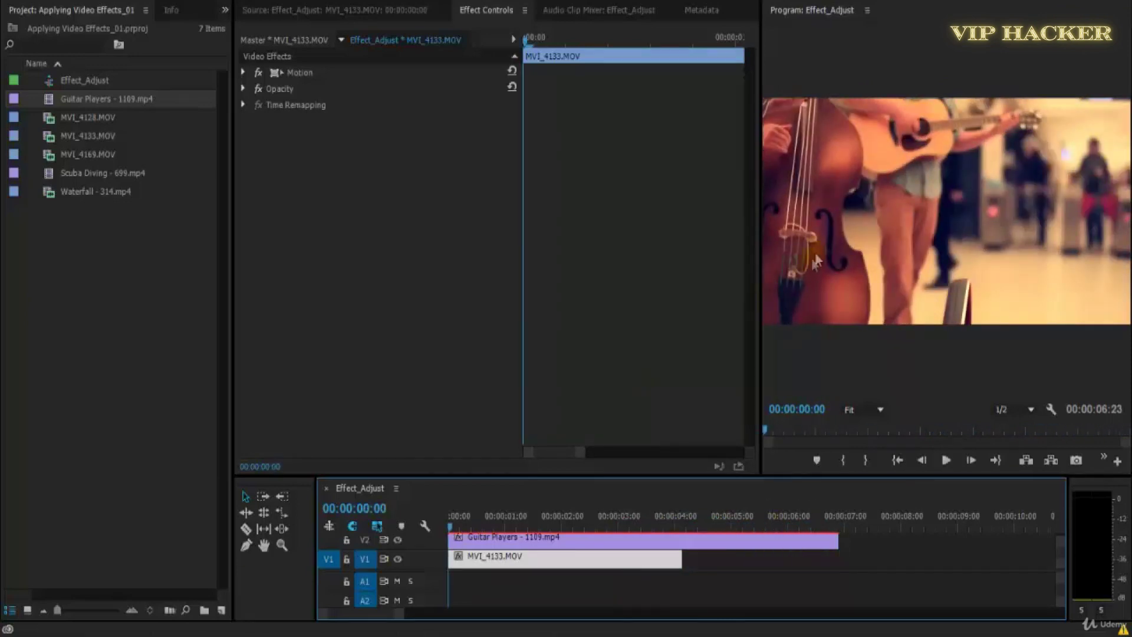
key("ctrl+s")
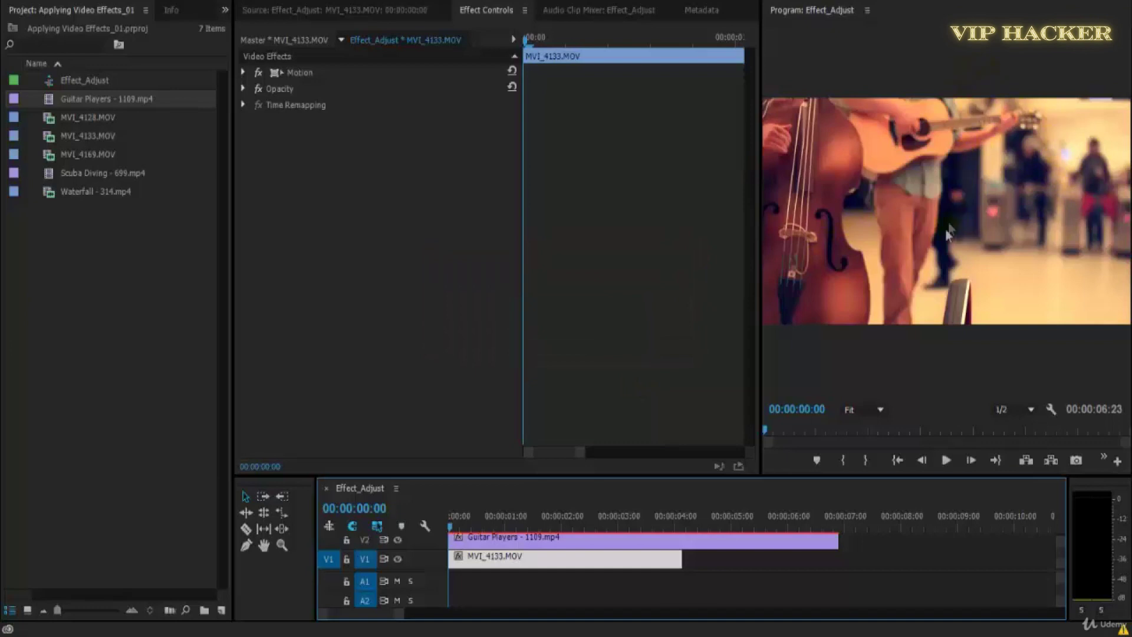
key("grave")
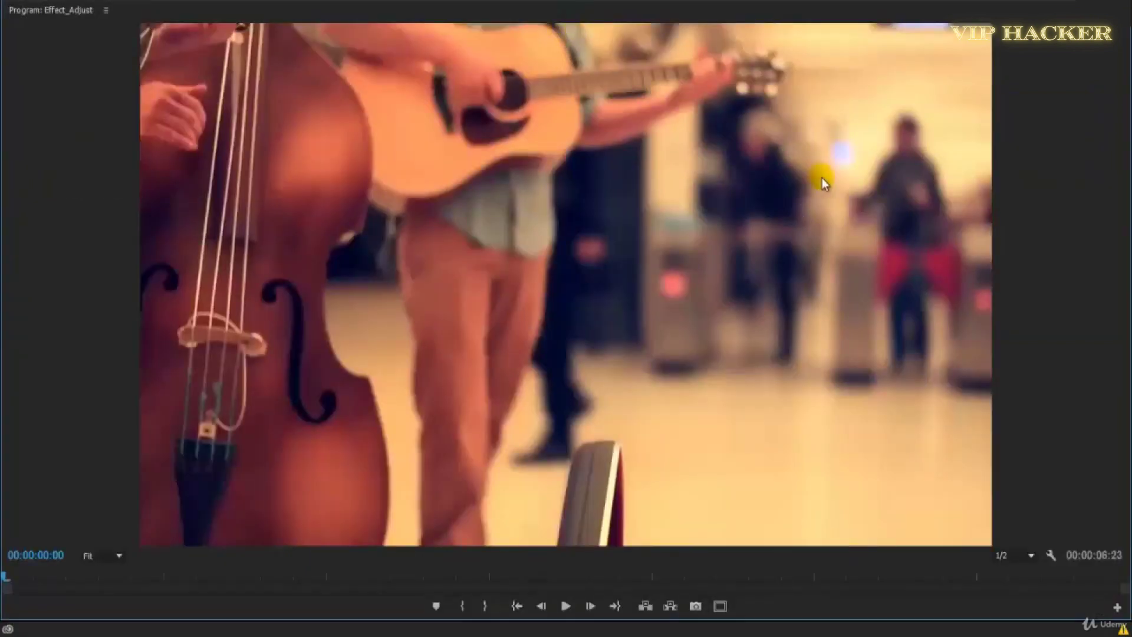
- Launch Microsoft Paint with the mspaint command
key("super+r")
type("mspaint")
key("Return")
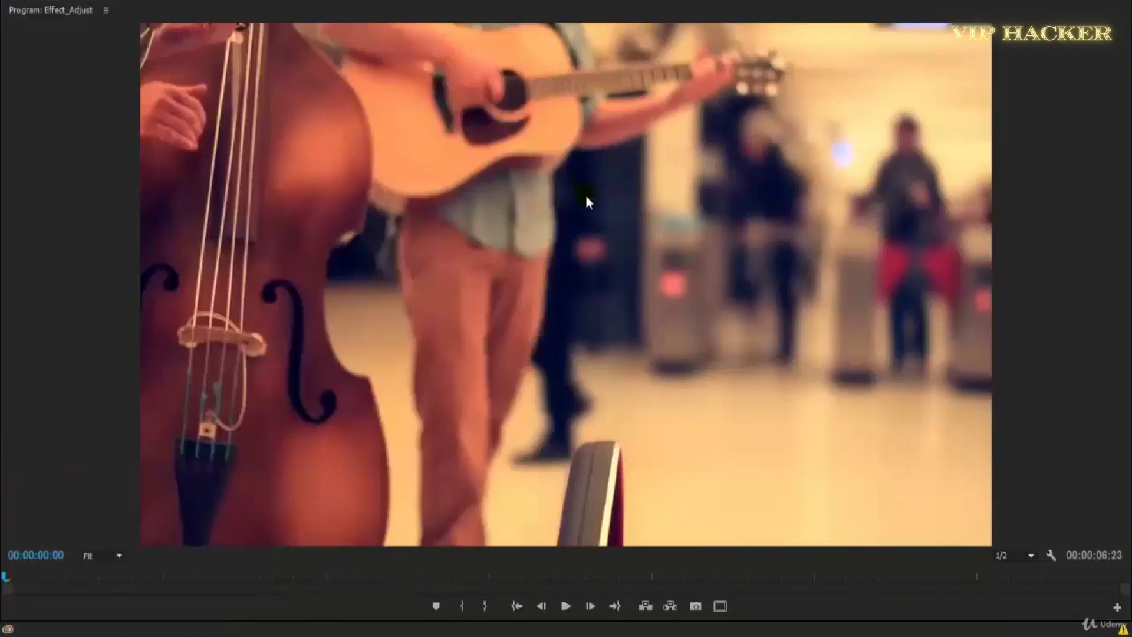
- Paste the captured frame into Paint and outline the blurred background in green and the guitarist in blue
key("ctrl+v")
mouse_move(298, 98)
left_mouse_down()
mouse_move(304, 206)
mouse_move(267, 354)
mouse_move(318, 372)
mouse_move(458, 373)
left_mouse_up()
mouse_move(519, 348)
left_mouse_down()
mouse_move(504, 89)
mouse_move(298, 92)
left_mouse_up()
left_click(649, 13)
mouse_move(156, 103)
left_mouse_down()
mouse_move(211, 375)
mouse_move(277, 373)
mouse_move(313, 183)
mouse_move(282, 82)
mouse_move(161, 99)
left_mouse_up()
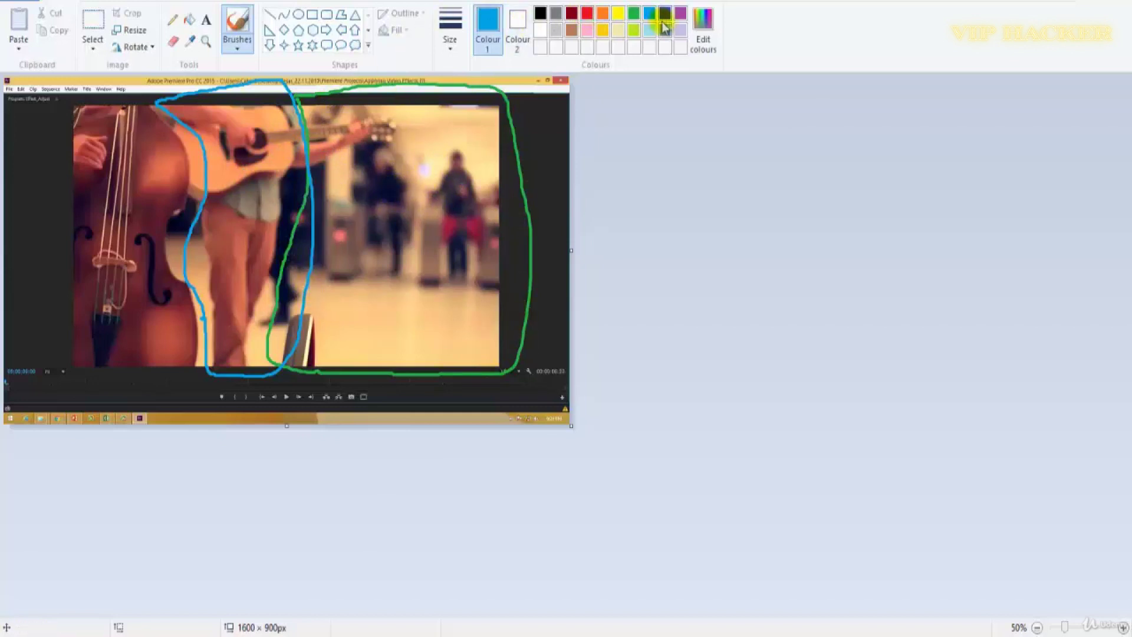
- Outline the double bass in the foreground of the pasted frame with a white brush
left_click(681, 13)
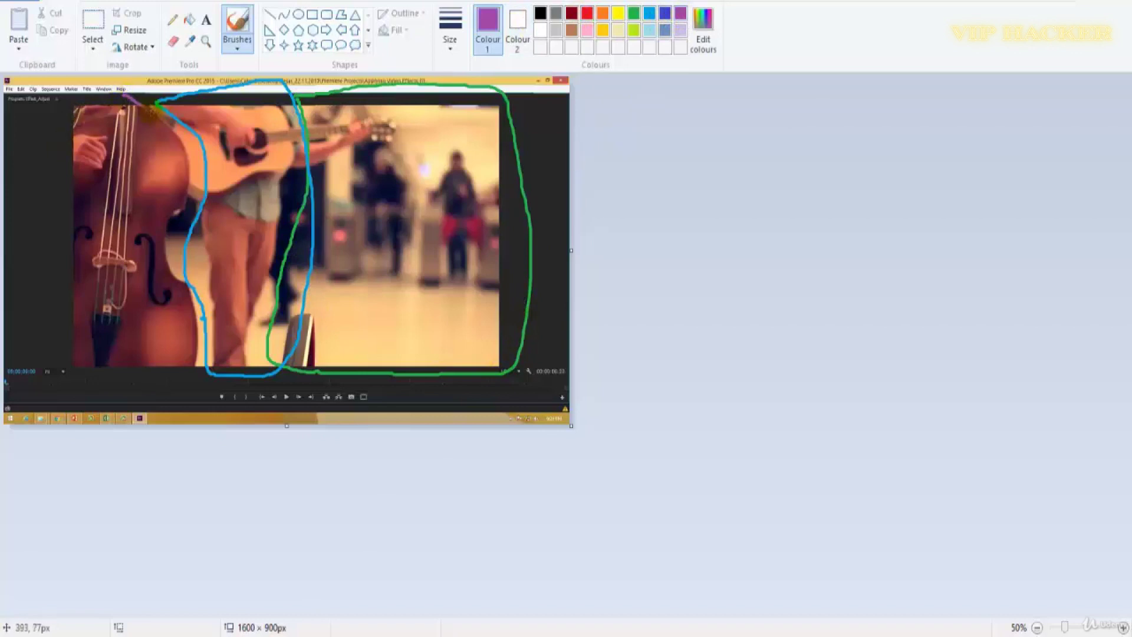
left_click(540, 29)
left_click_drag(129, 98, 169, 124)
mouse_move(173, 223)
left_mouse_down()
mouse_move(193, 295)
mouse_move(187, 351)
left_mouse_up()
mouse_move(110, 378)
left_mouse_down()
mouse_move(86, 373)
mouse_move(53, 344)
mouse_move(40, 275)
mouse_move(54, 141)
mouse_move(133, 101)
left_mouse_up()
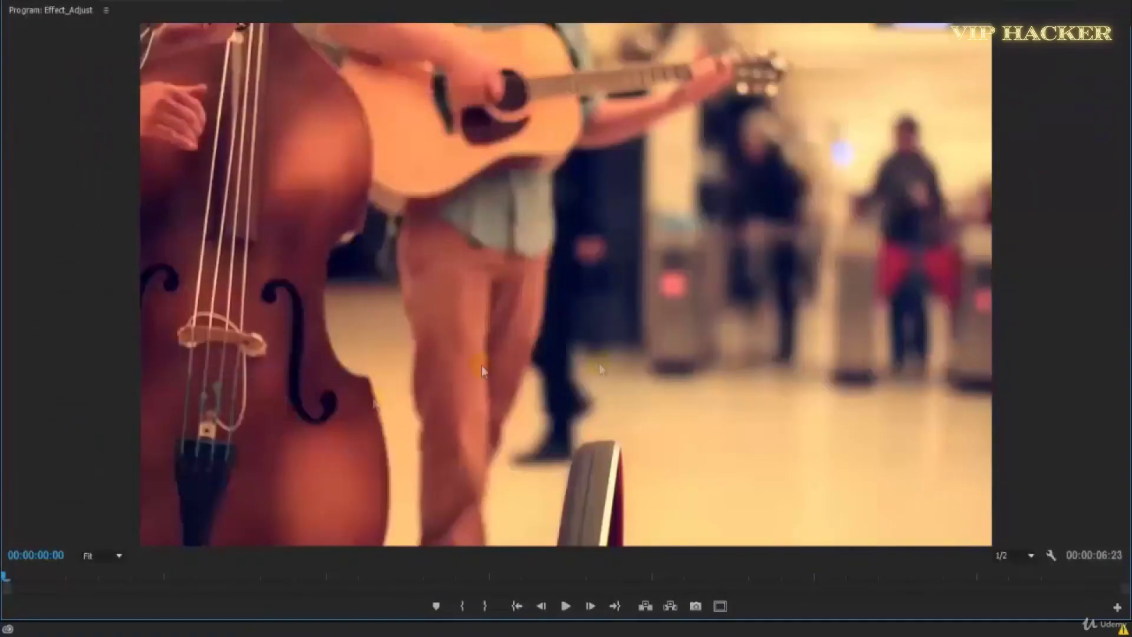
- Switch back to Premiere Pro, restore the panel layout, apply Fast Blur to MVI_4133.MOV and increase its Blurriness
key("grave")
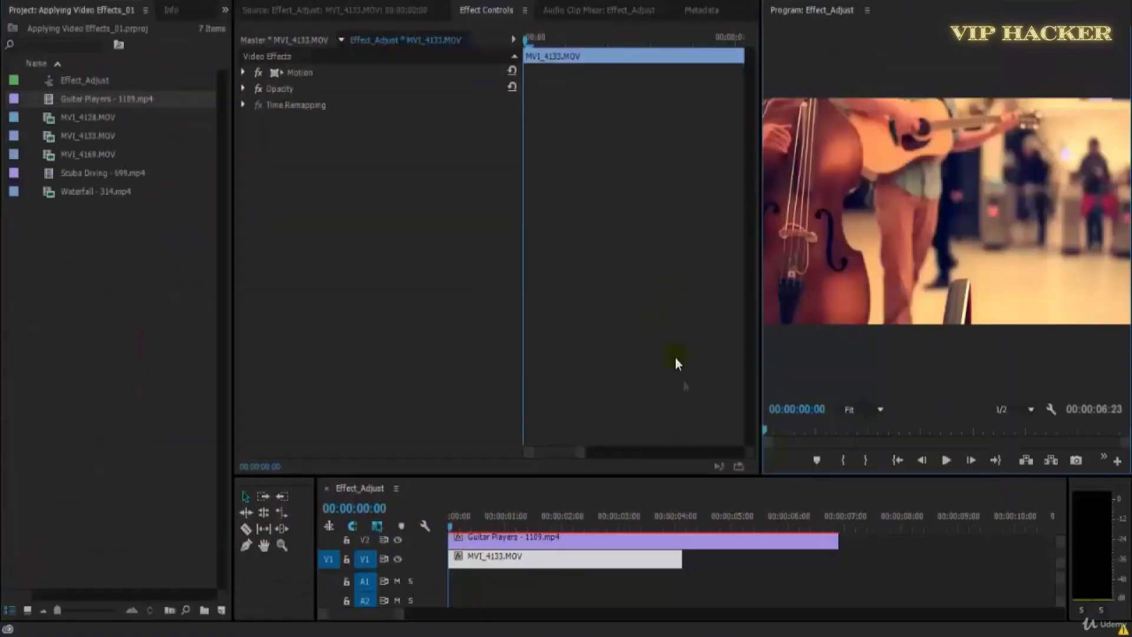
left_click(225, 12)
left_click(254, 32)
left_click_drag(42, 214, 328, 246)
left_click(383, 153)
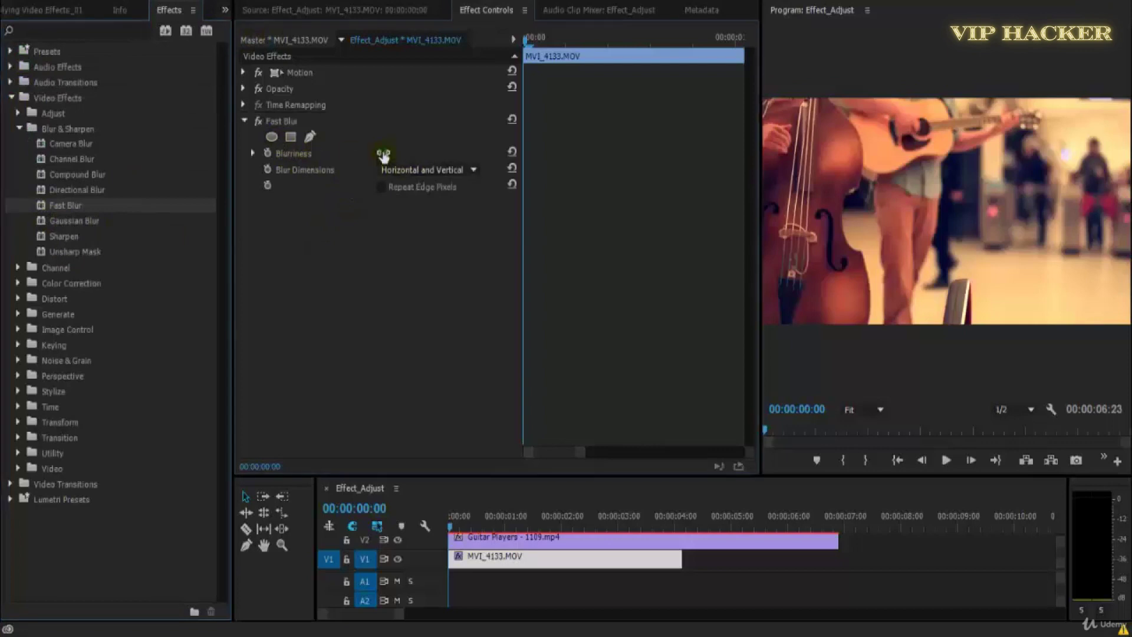
left_click(588, 157)
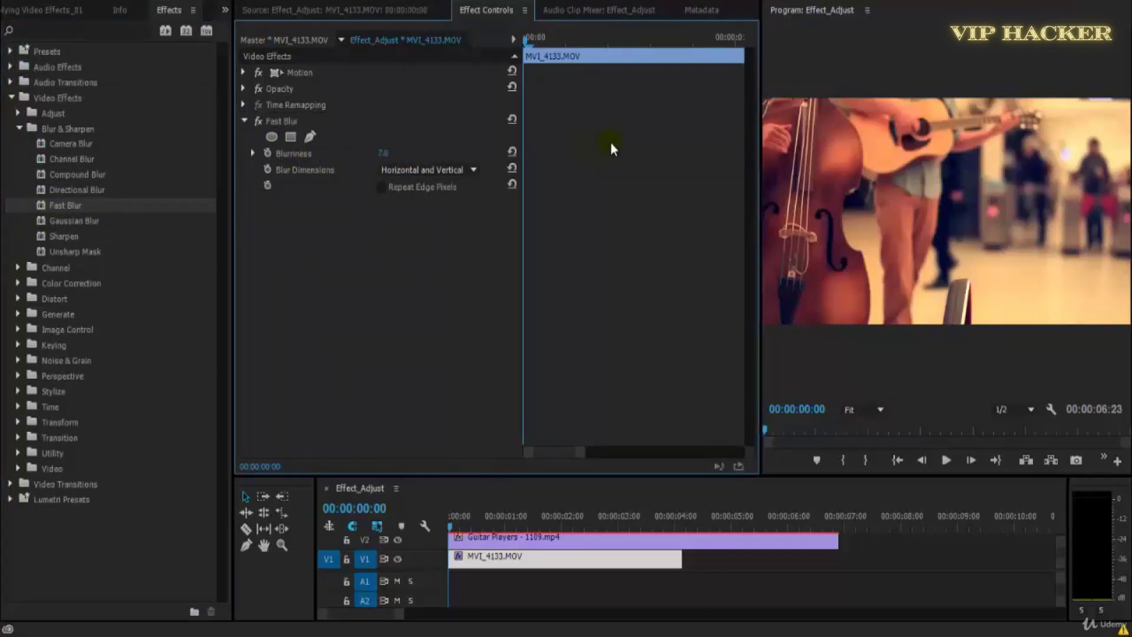
left_click_drag(402, 155, 415, 154)
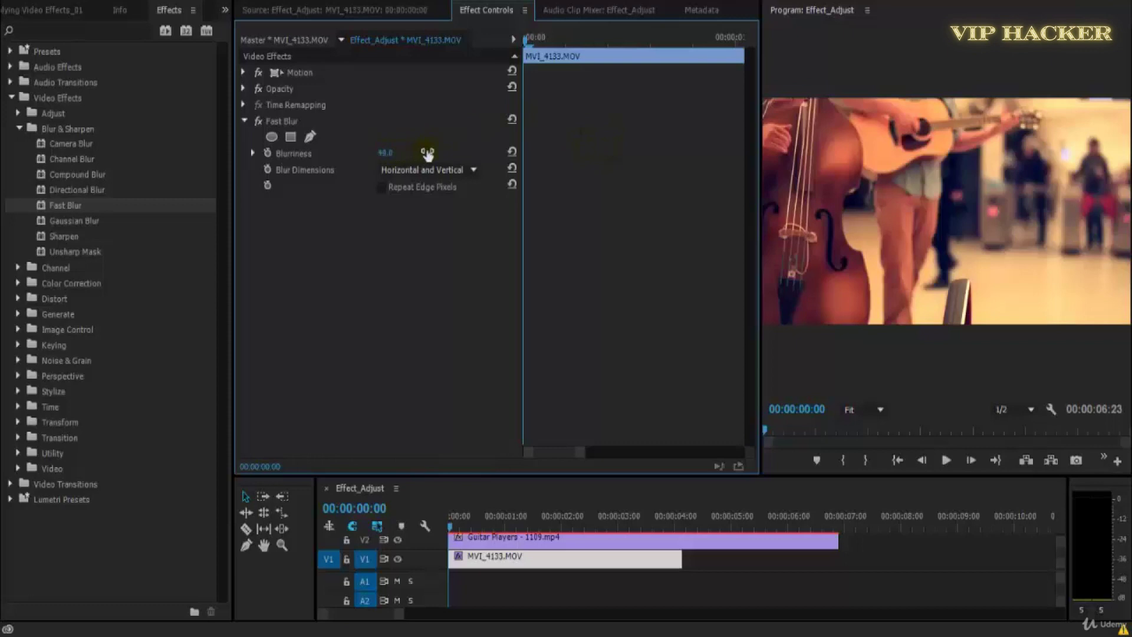
- Apply Fast Blur to Guitar Players - 1109.mp4 on track V2 and set its Blurriness to 15
left_click(463, 537)
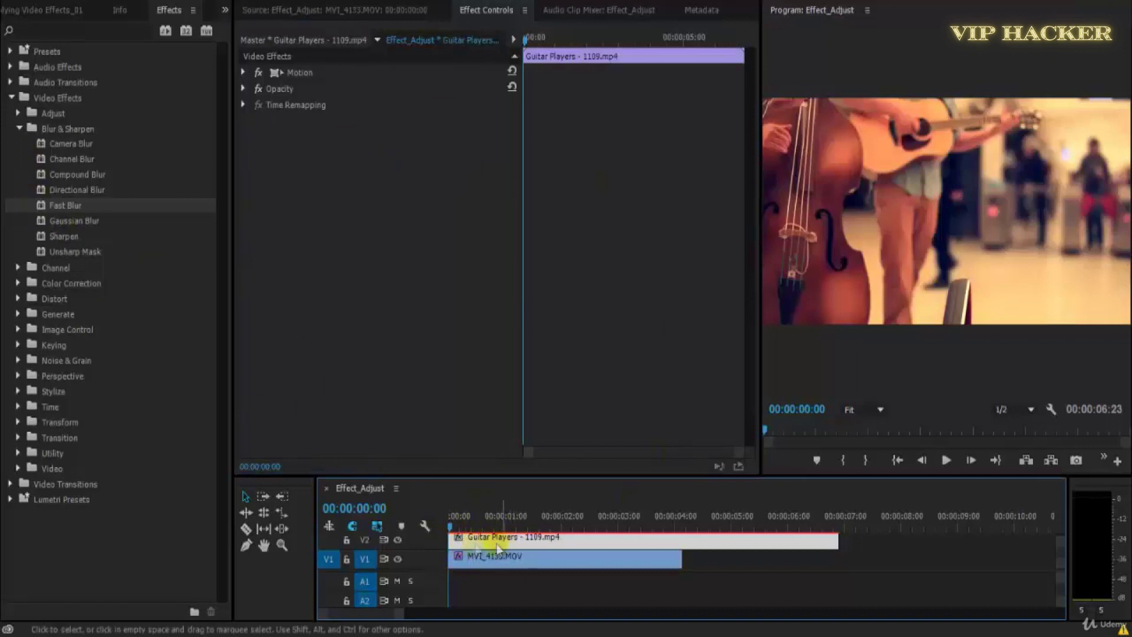
left_click_drag(42, 208, 381, 182)
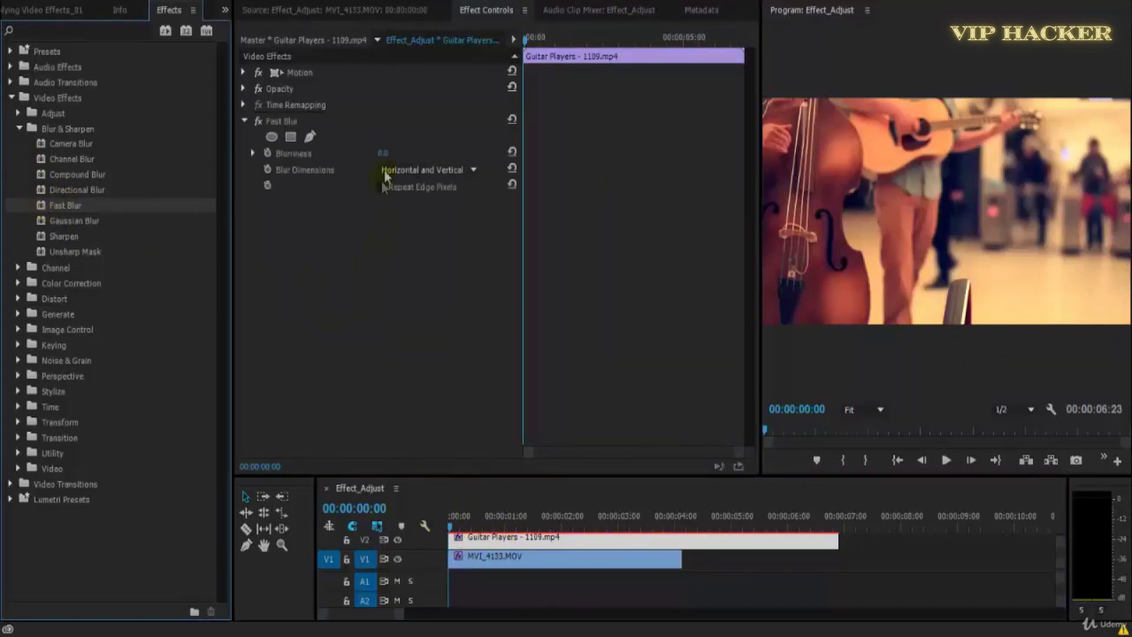
type("5")
key("Return")
left_click(382, 153)
type("9")
key("Return")
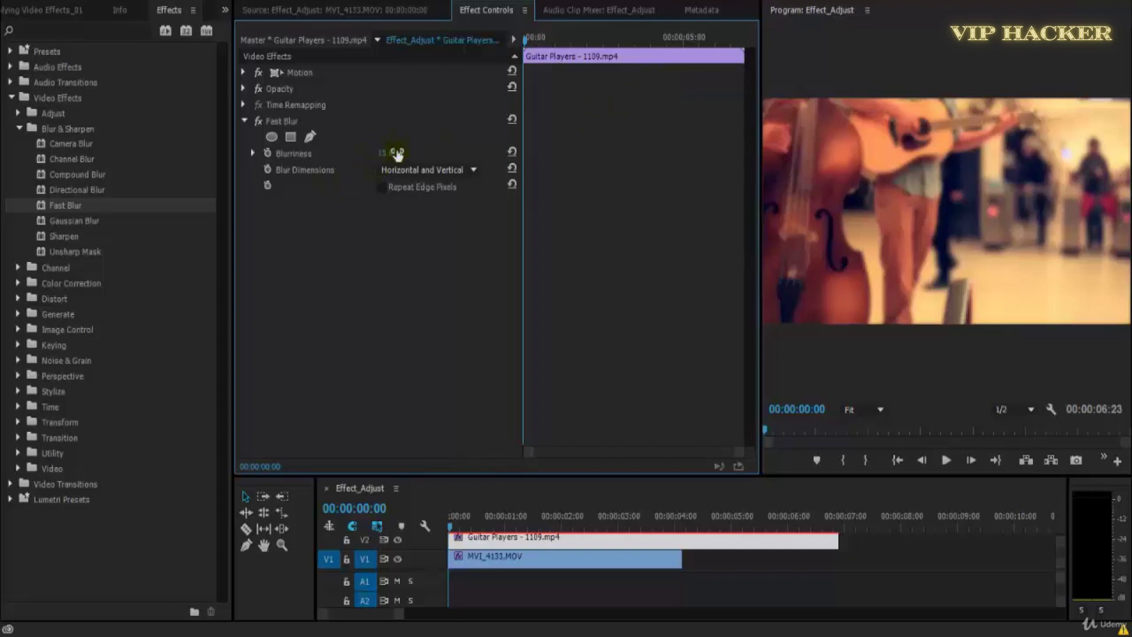
- Widen the Program monitor to enlarge the preview of the blurred clip
left_click(840, 158)
left_click_drag(752, 196, 647, 212)
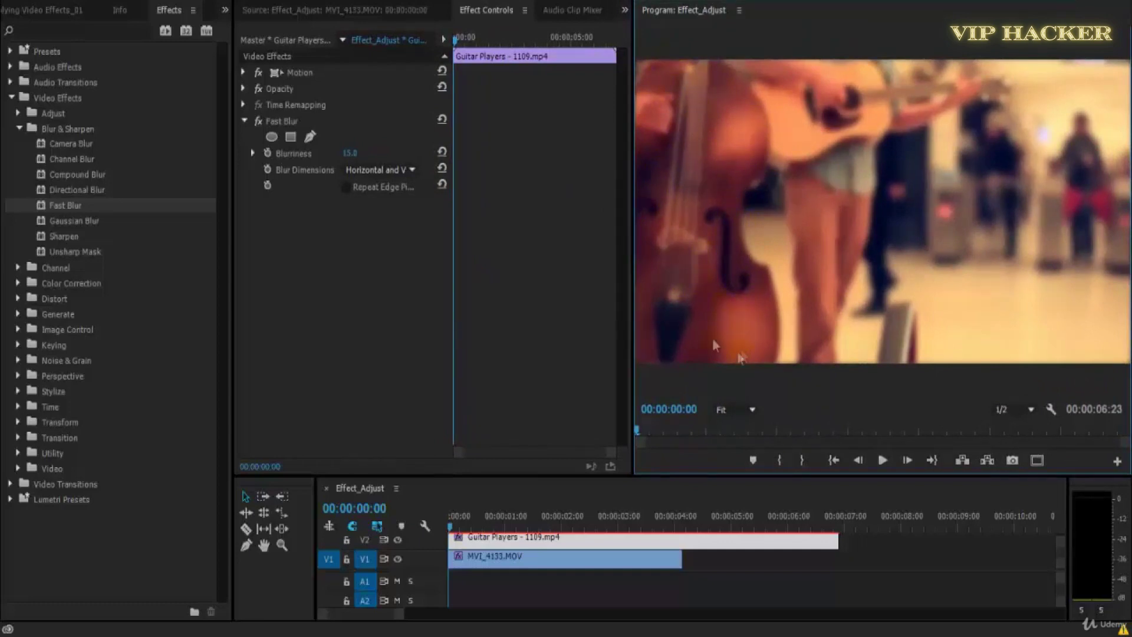
left_click_drag(635, 263, 662, 268)
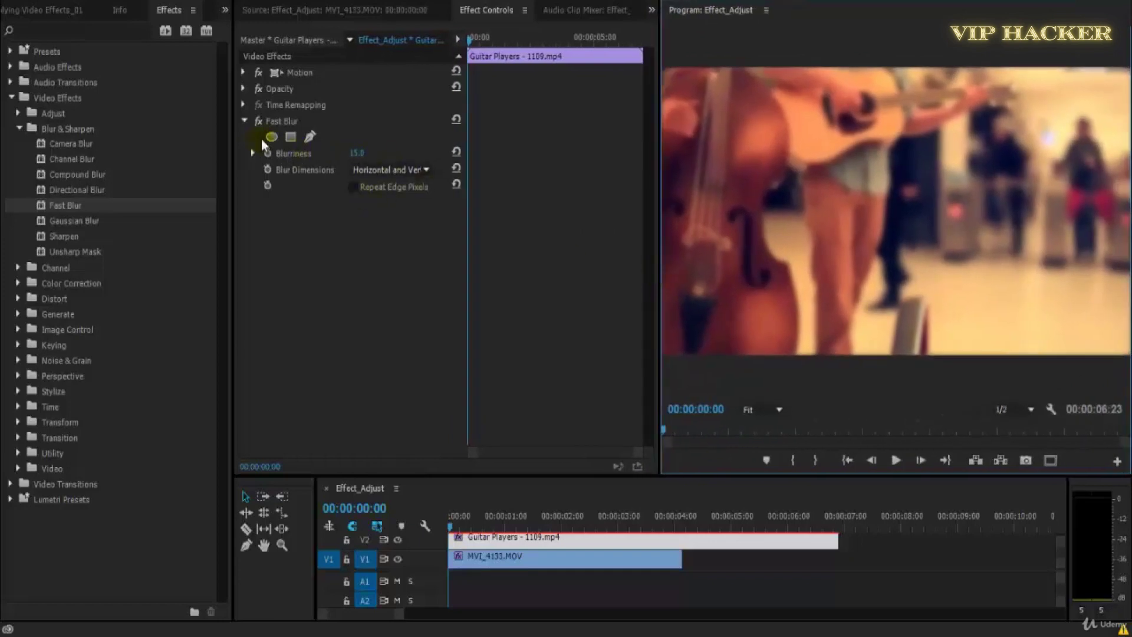
- Draw a closed Pen mask for Fast Blur around the double bass, extending beyond the frame edges
left_click(311, 140)
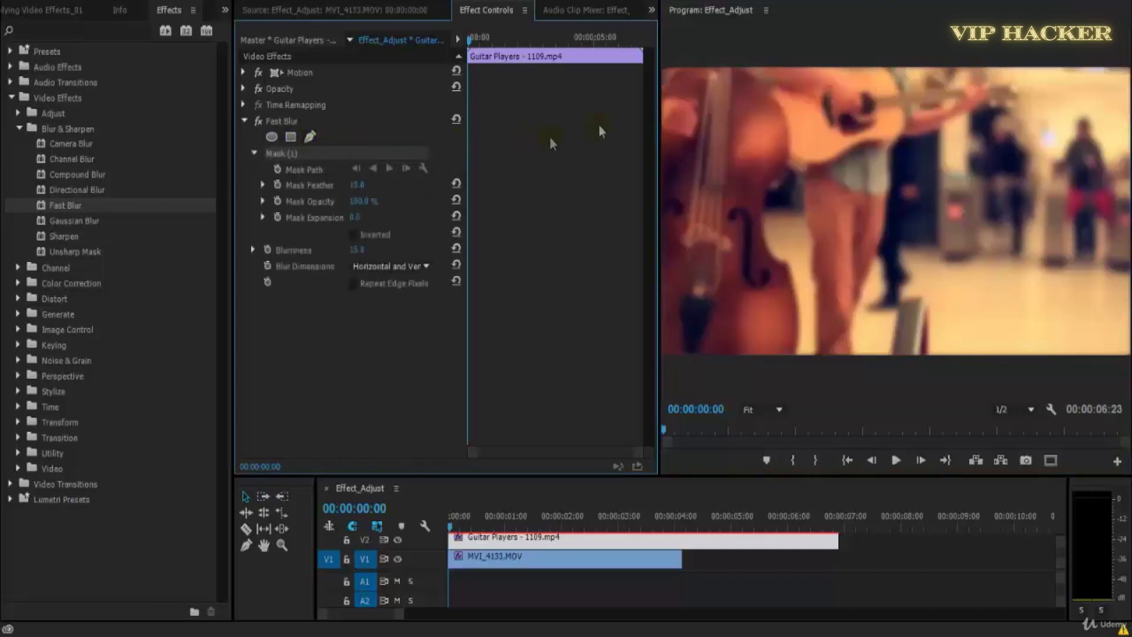
left_click(747, 57)
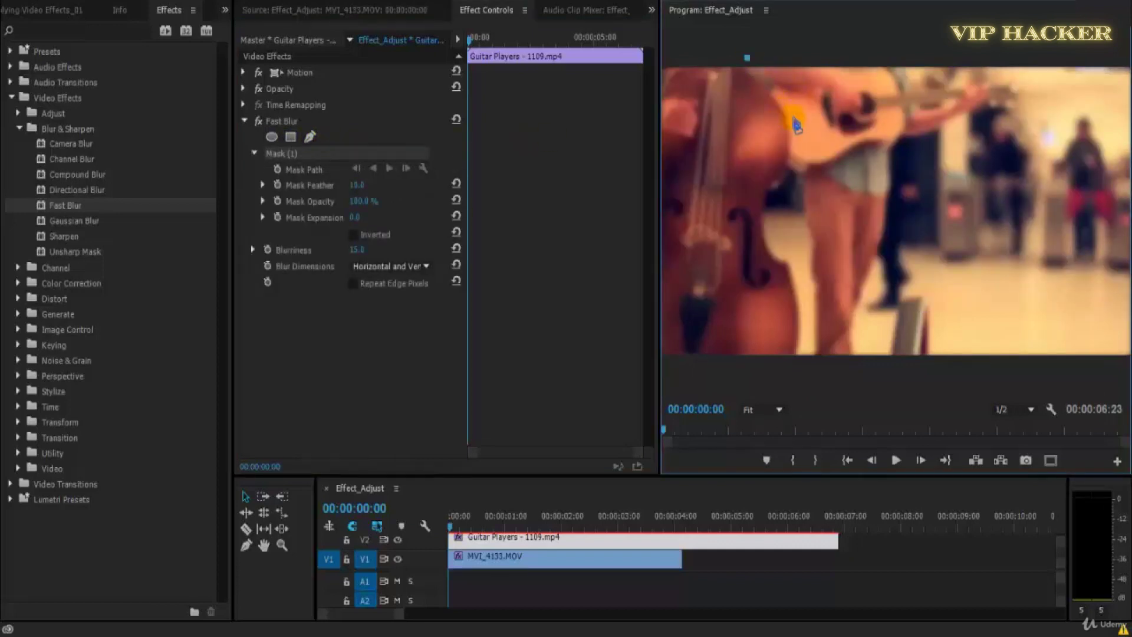
left_click_drag(795, 116, 799, 132)
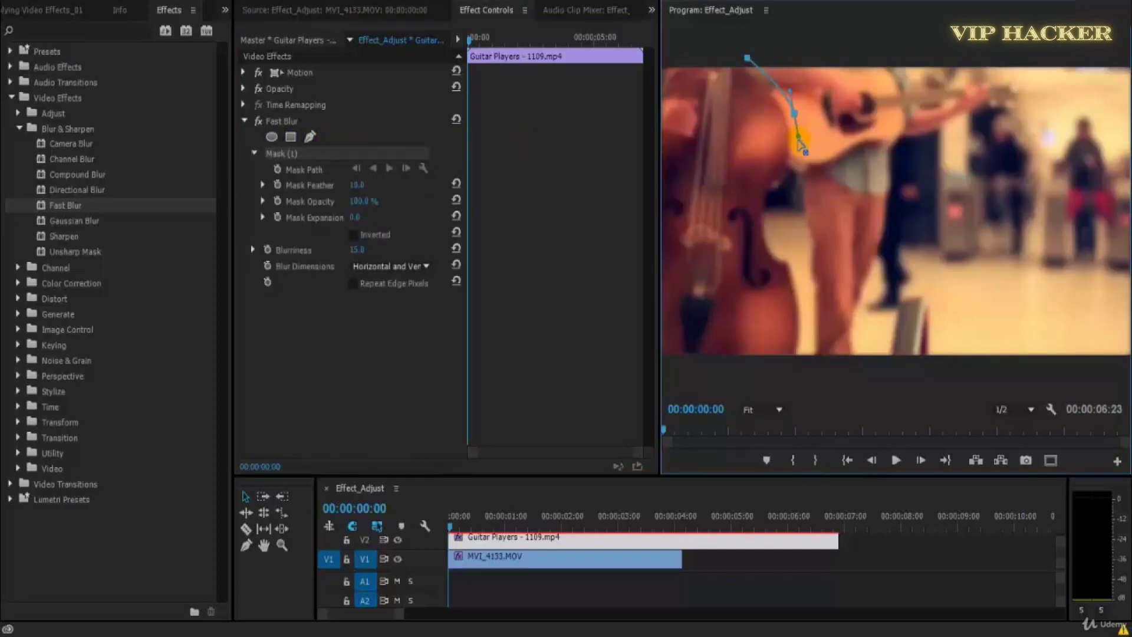
left_click_drag(779, 201, 763, 221)
left_click_drag(790, 257, 797, 368)
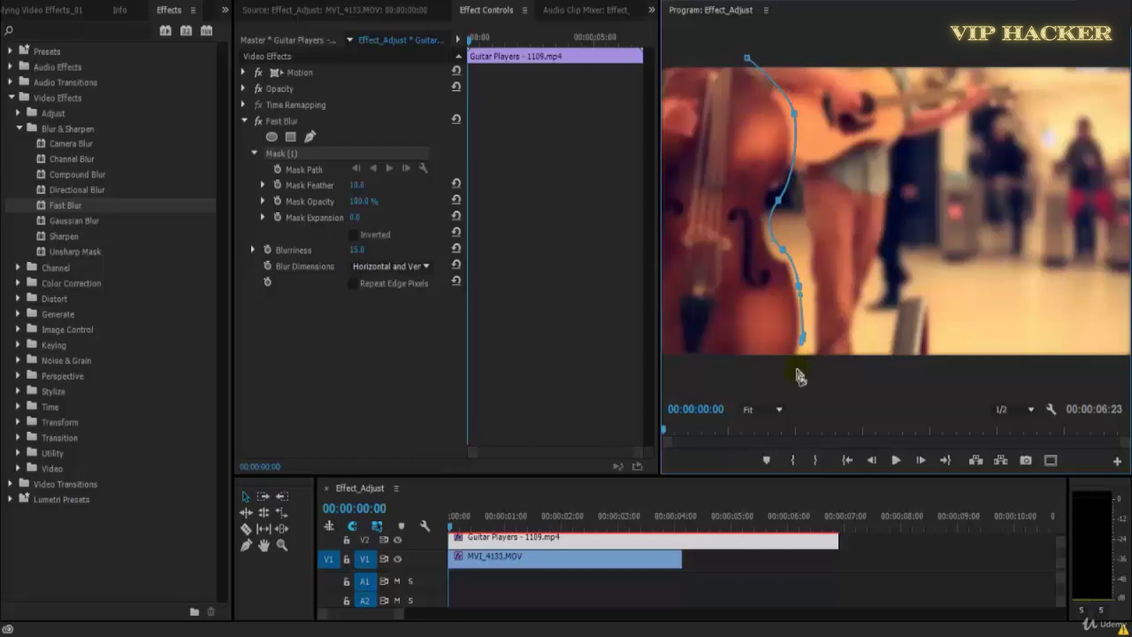
left_click(699, 375)
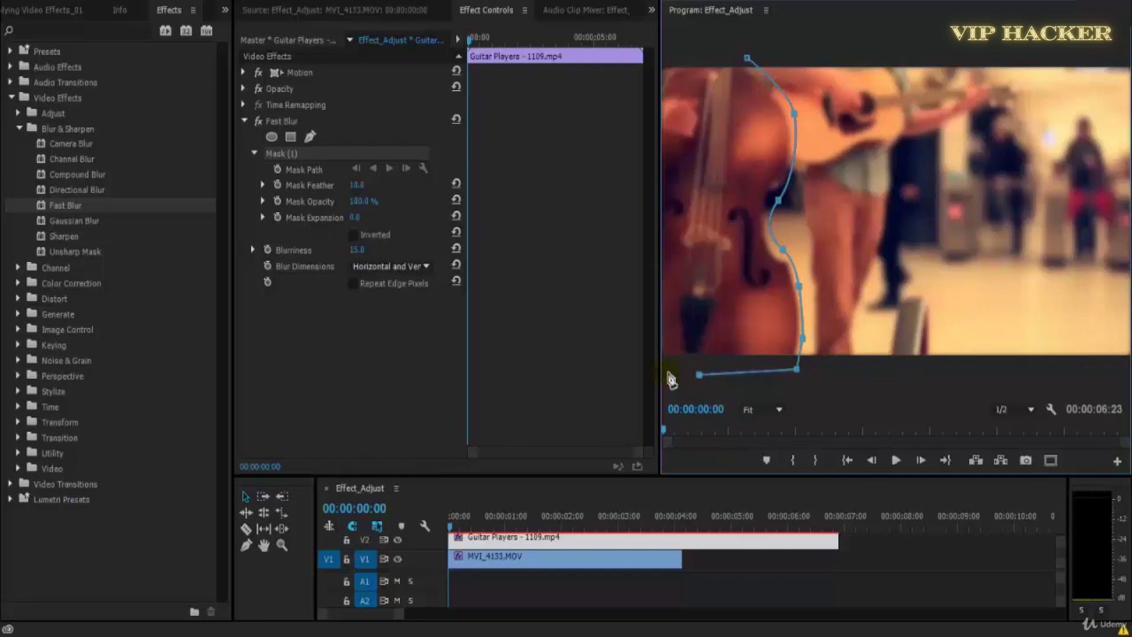
left_click(670, 372)
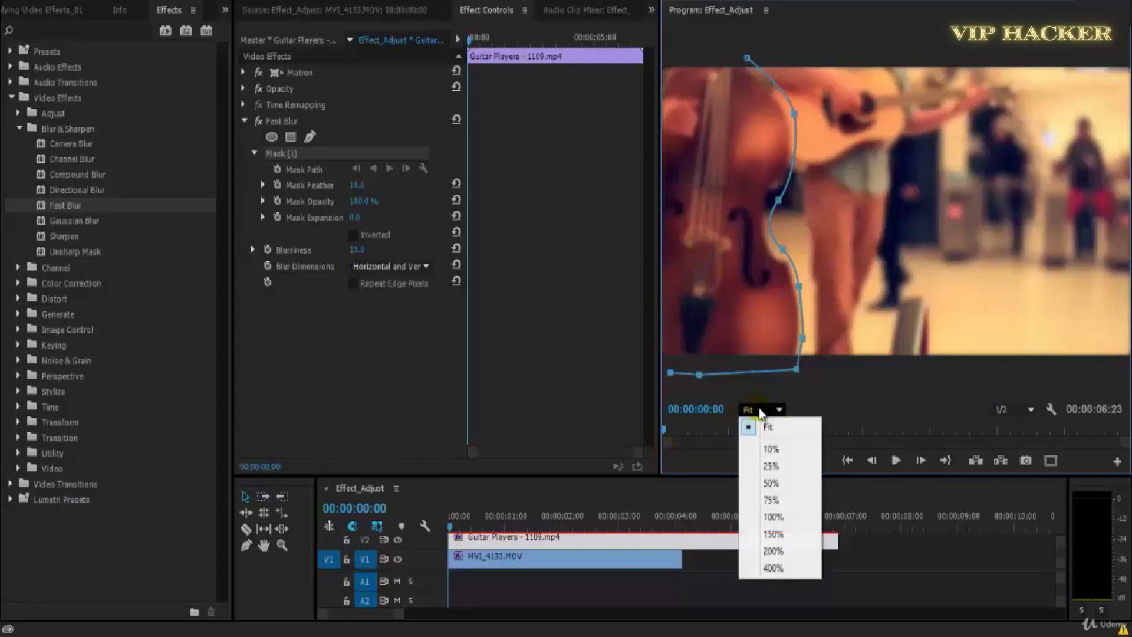
left_click(772, 449)
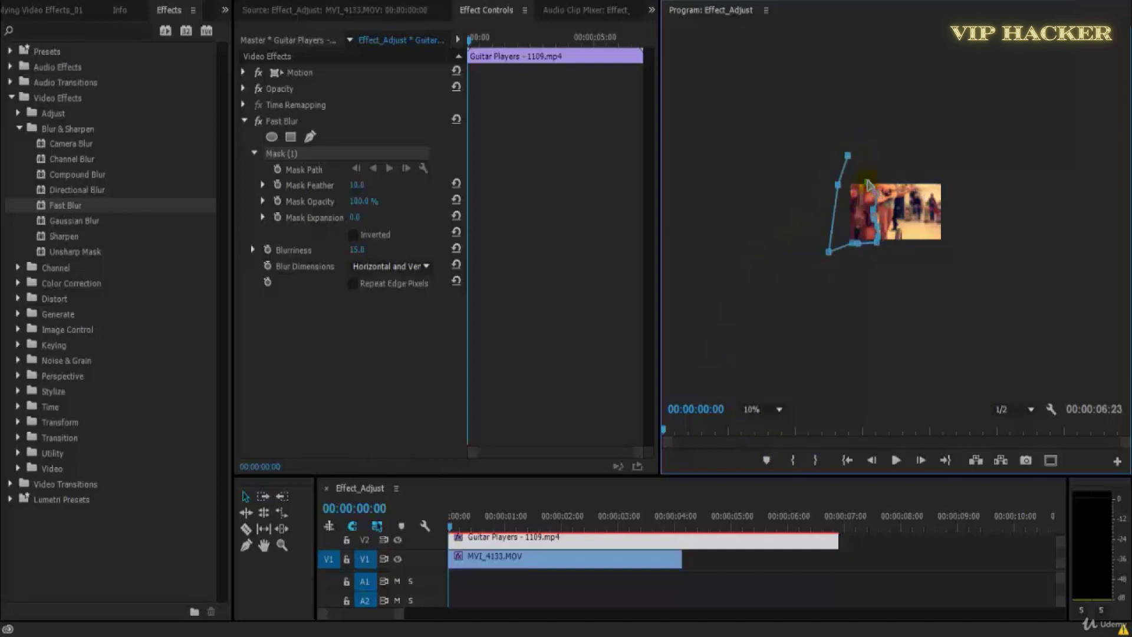
left_click(767, 409)
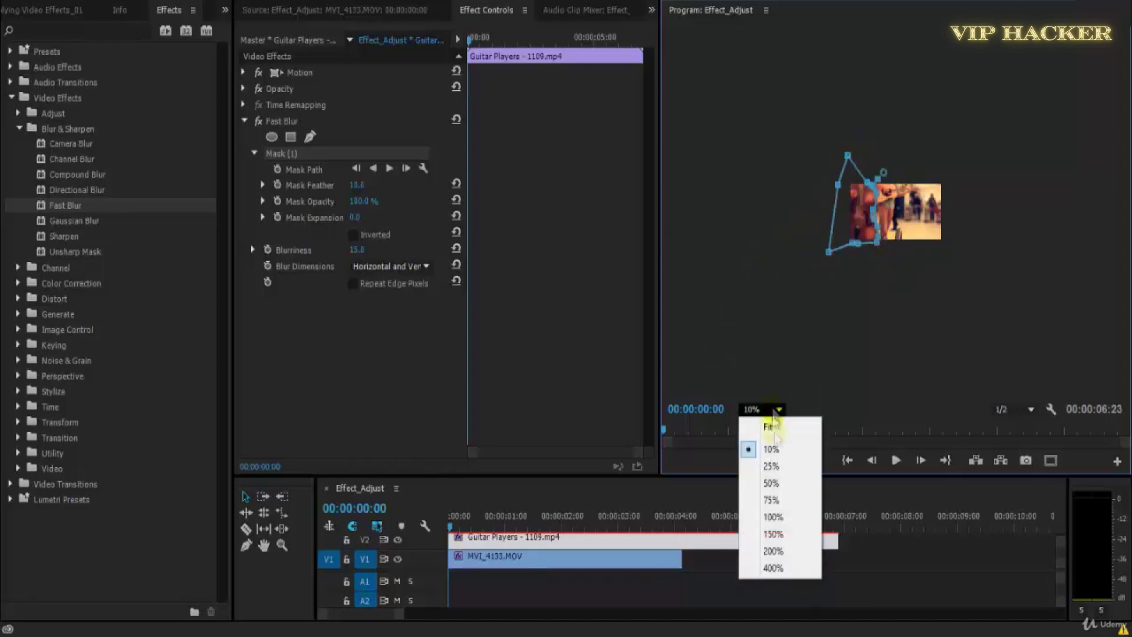
left_click(783, 427)
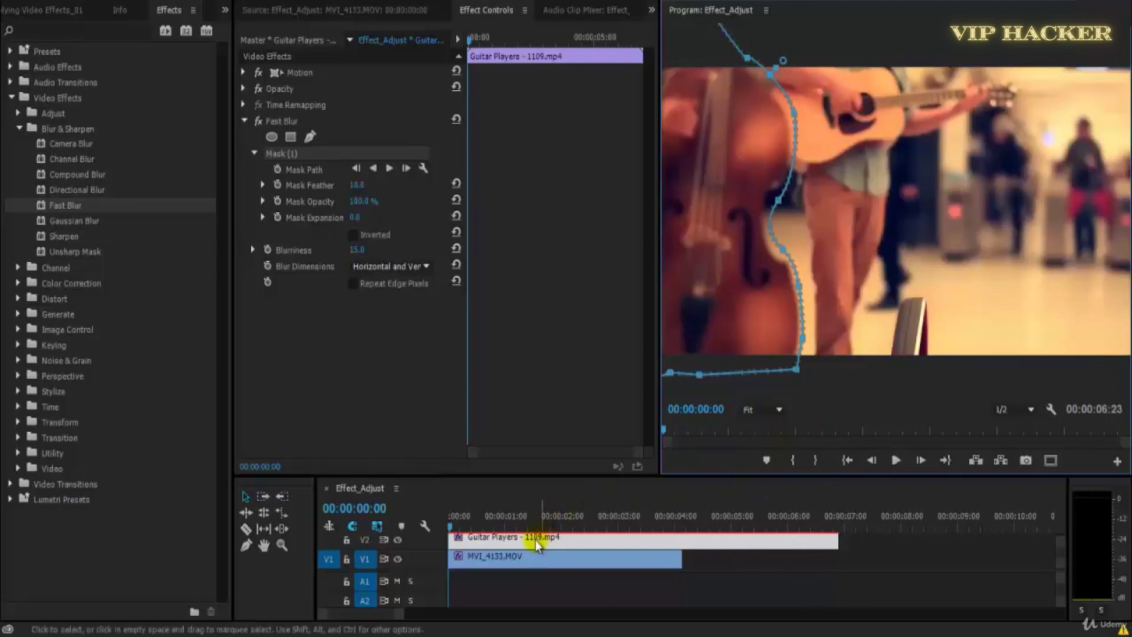
- Set the Fast Blur Blurriness to 20 and invert the mask so the blur covers everything except the double bass
left_click(571, 397)
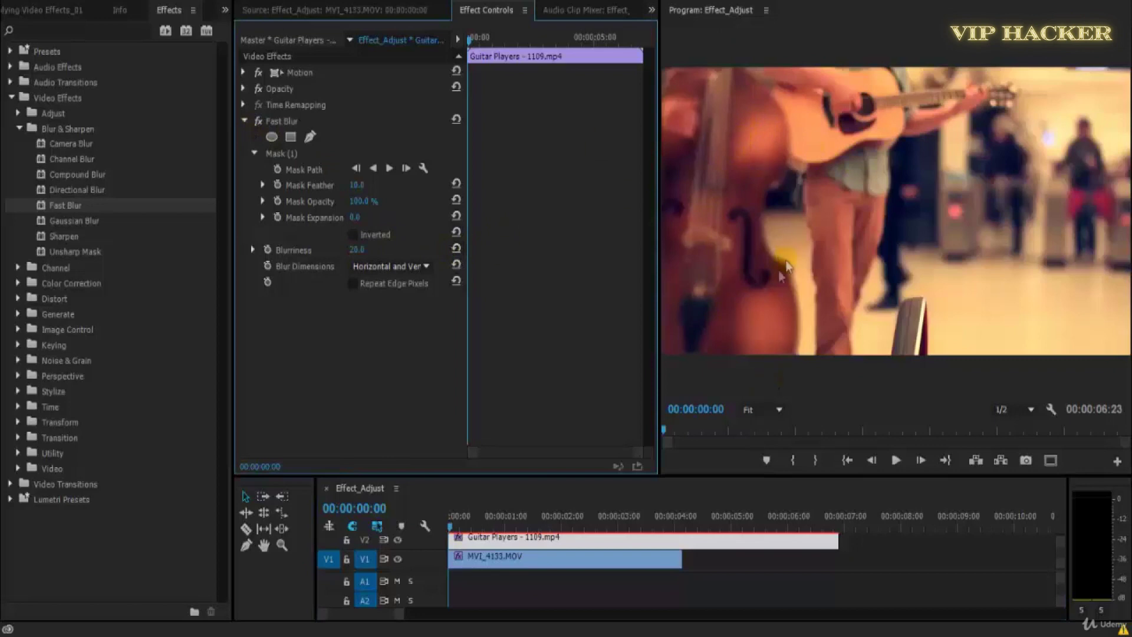
left_click(747, 283)
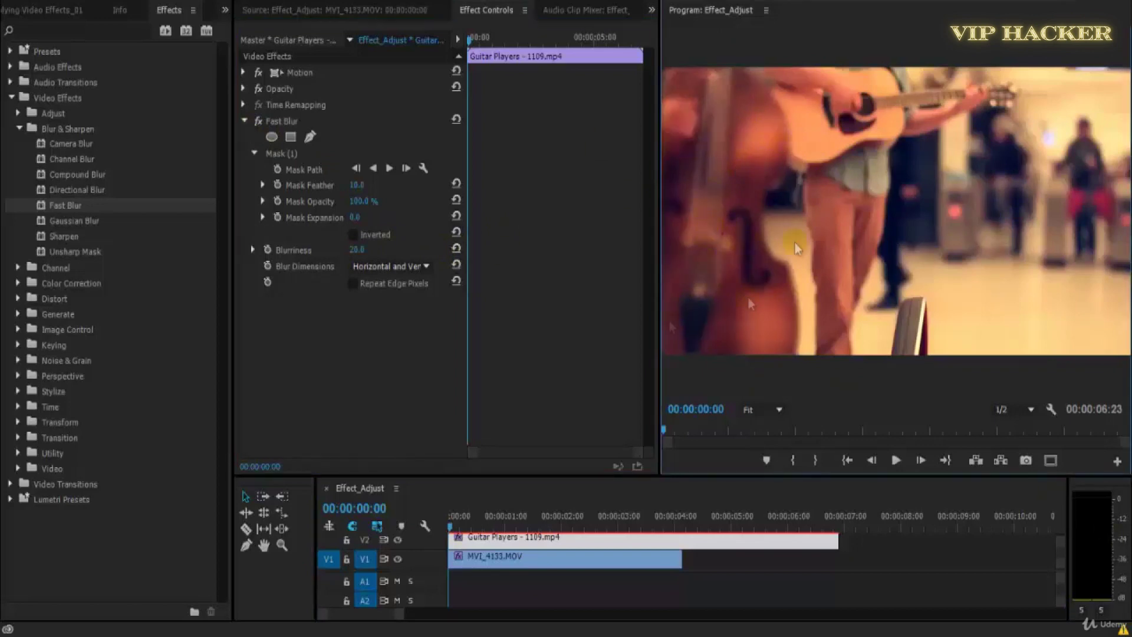
left_click_drag(356, 250, 340, 255)
left_click(353, 238)
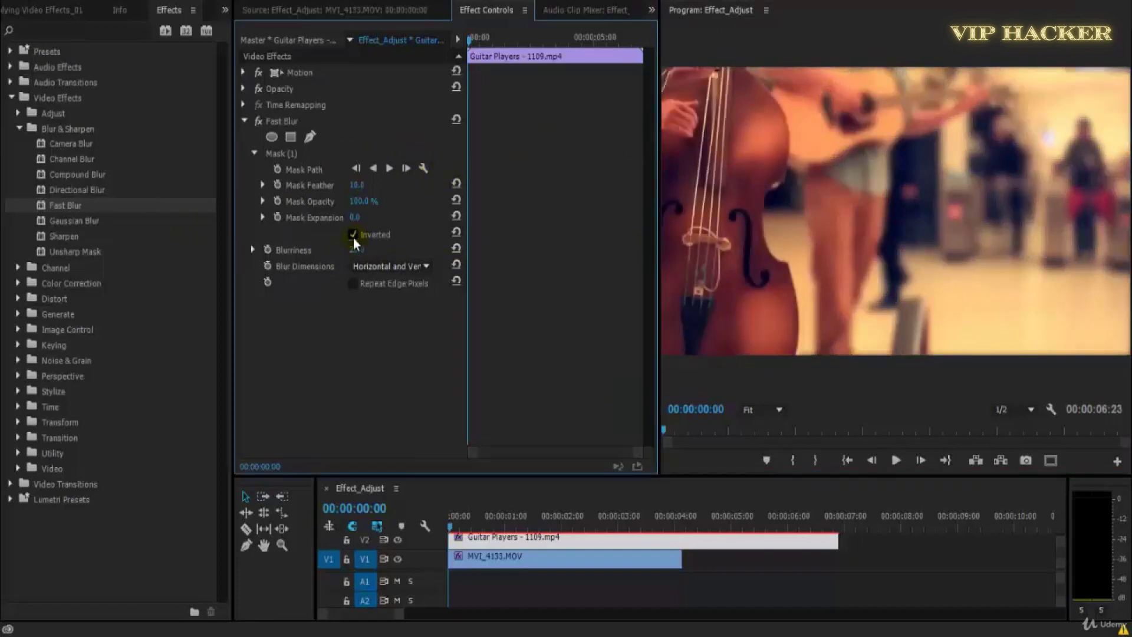
left_click(354, 236)
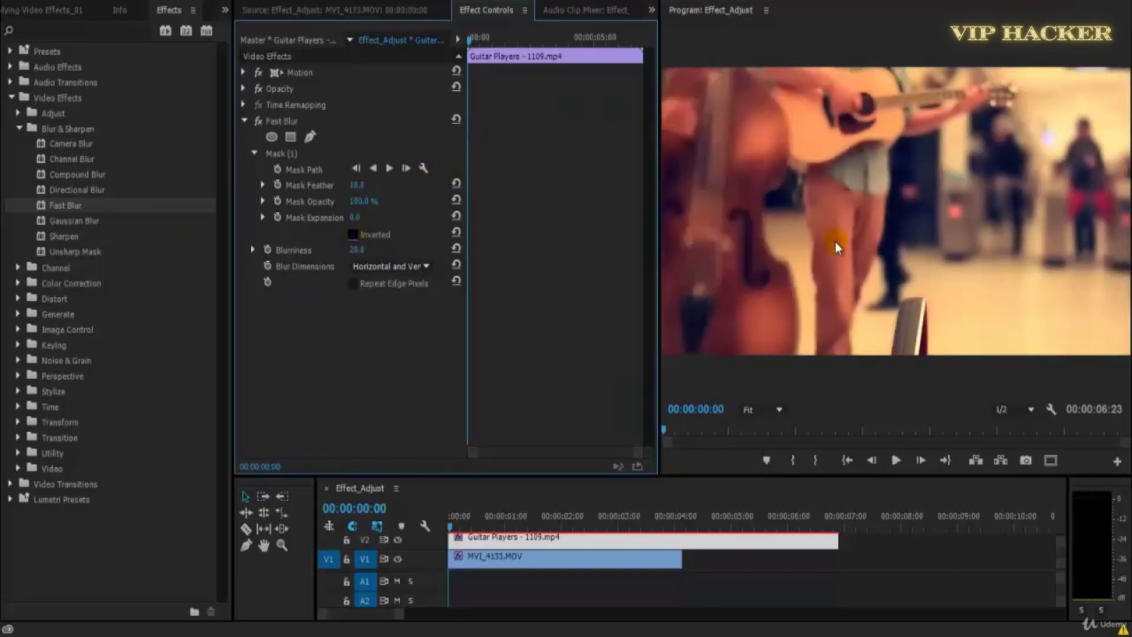
left_click(353, 236)
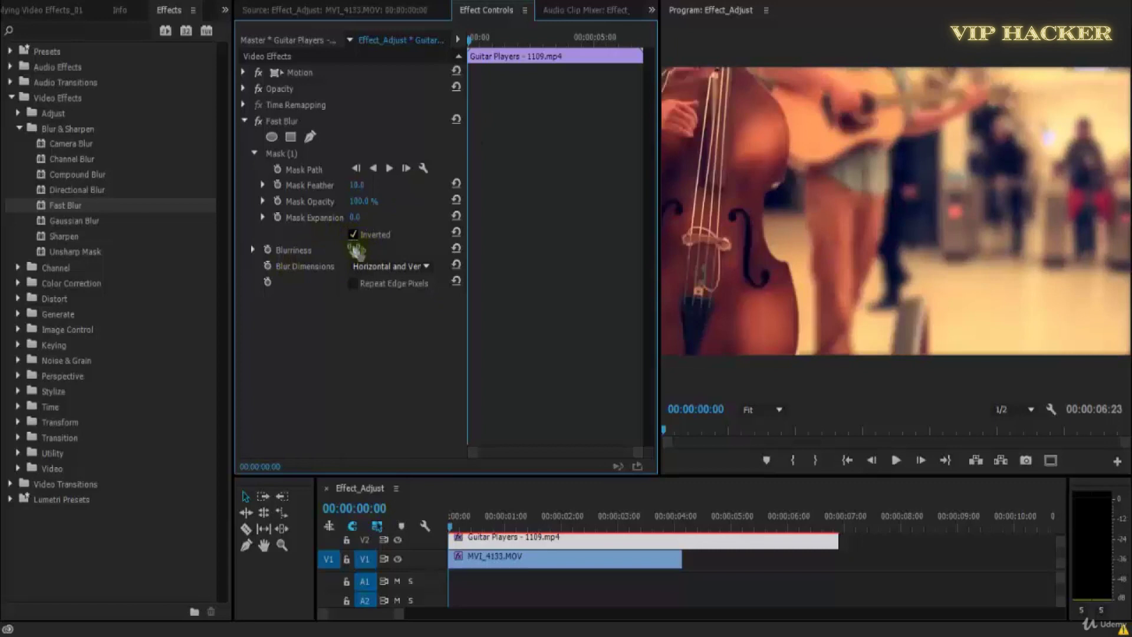
- Save the project and play the sequence to preview the inverted blur mask
left_click(473, 501)
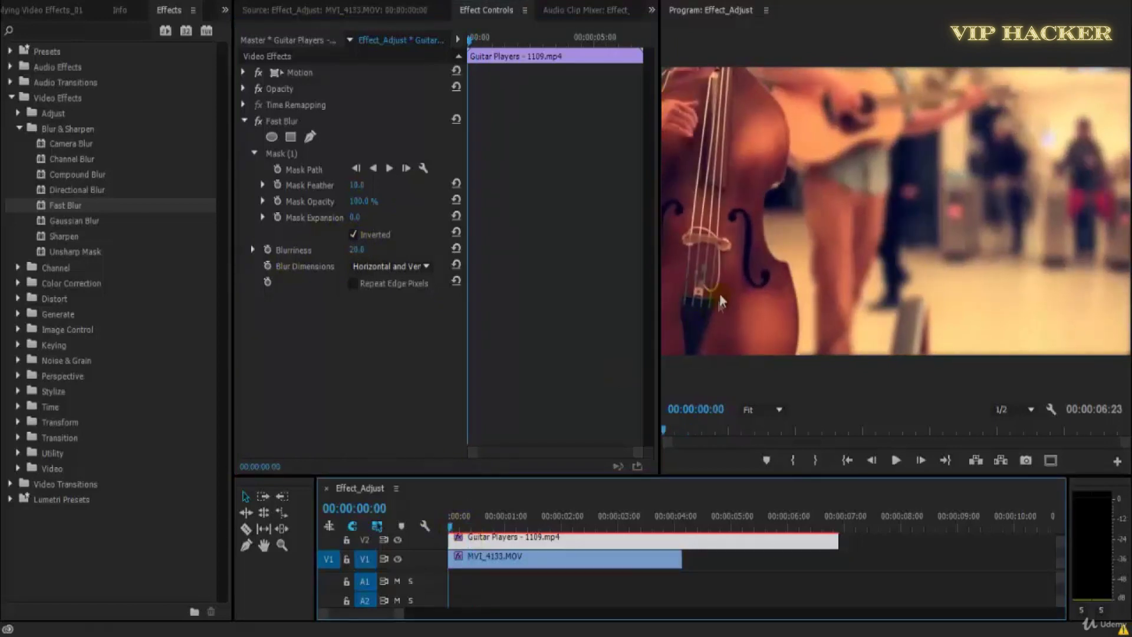
key("ctrl+s")
key("space")
- Set Mask Feather to 40, check the mask outline over the double bass, and save the project
left_click(360, 192)
left_click(288, 154)
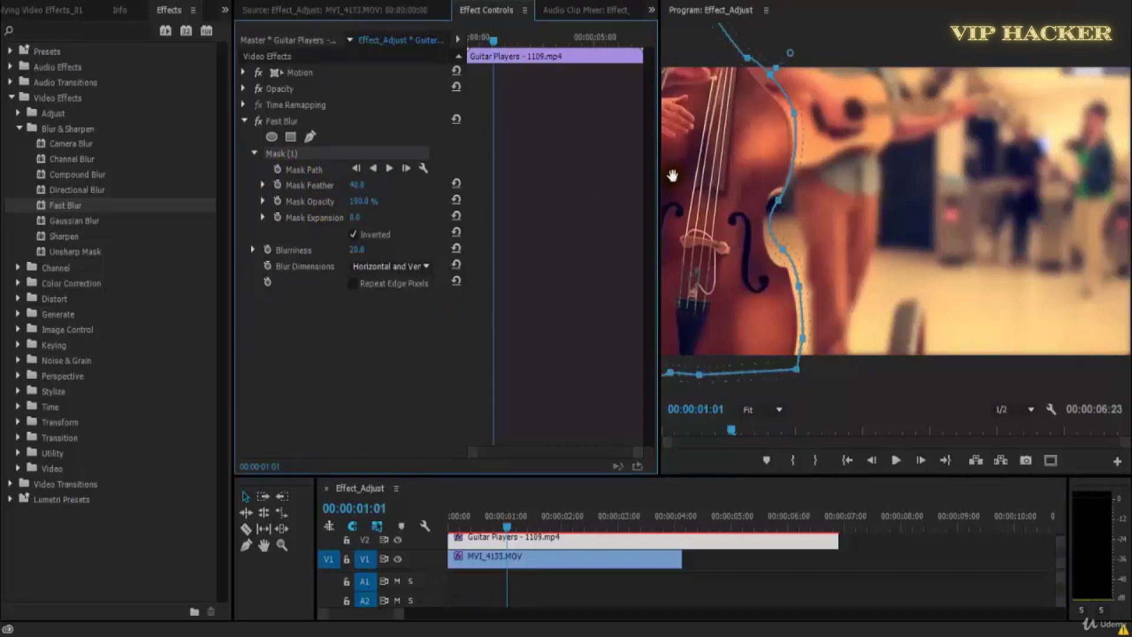
left_click(887, 570)
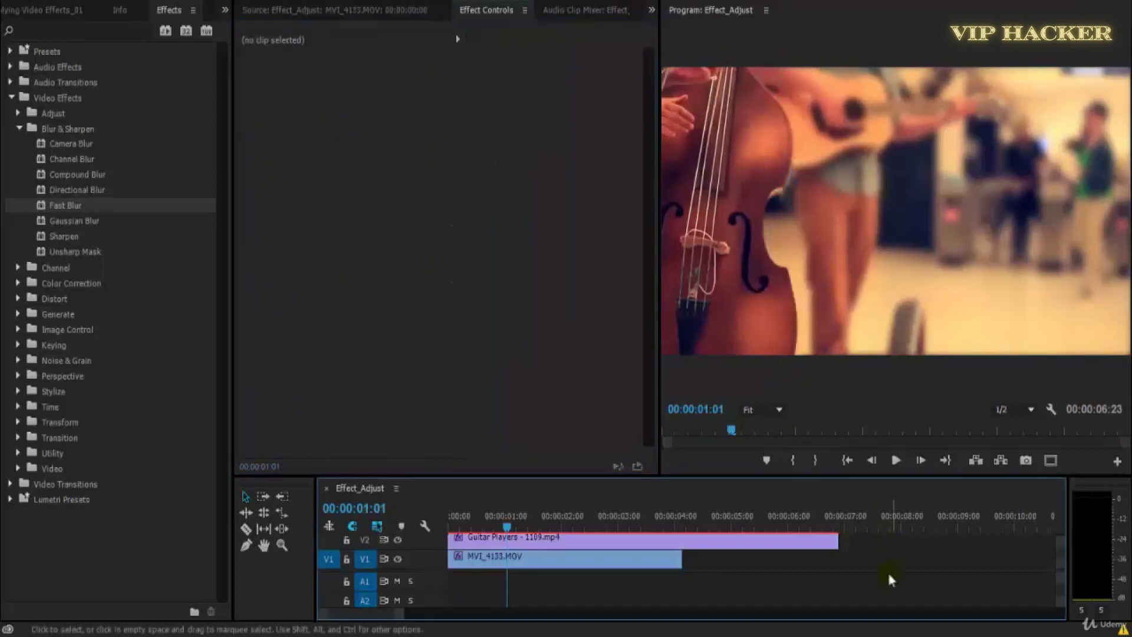
key("ctrl+s")
- Play the sequence from the start to review the feathered Fast Blur mask
left_click(448, 526)
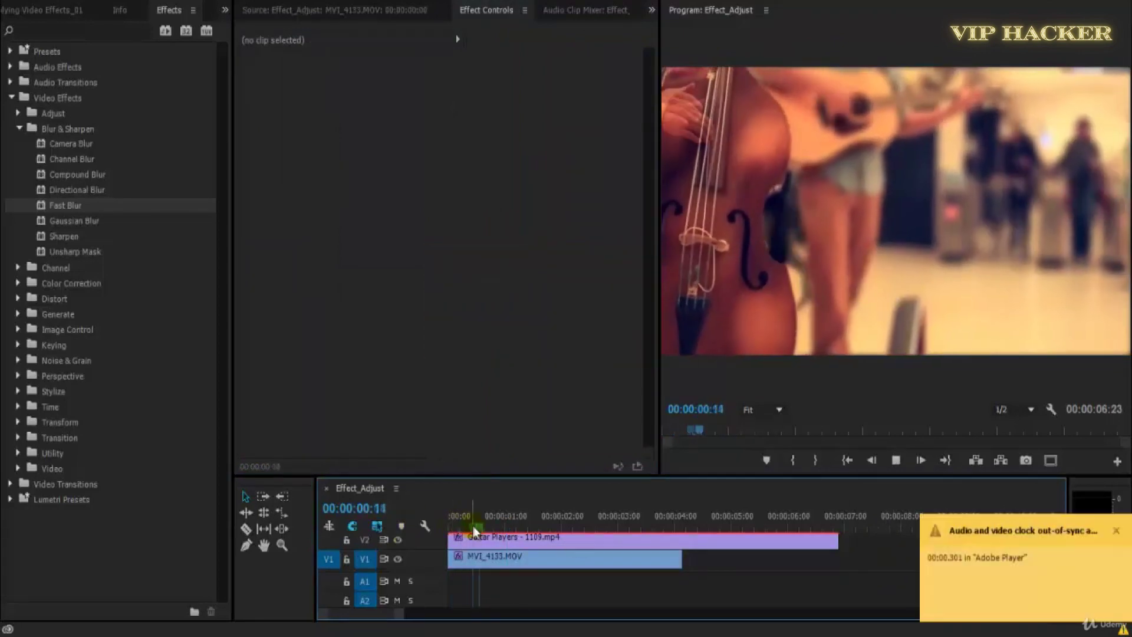
key("space")
key("space")
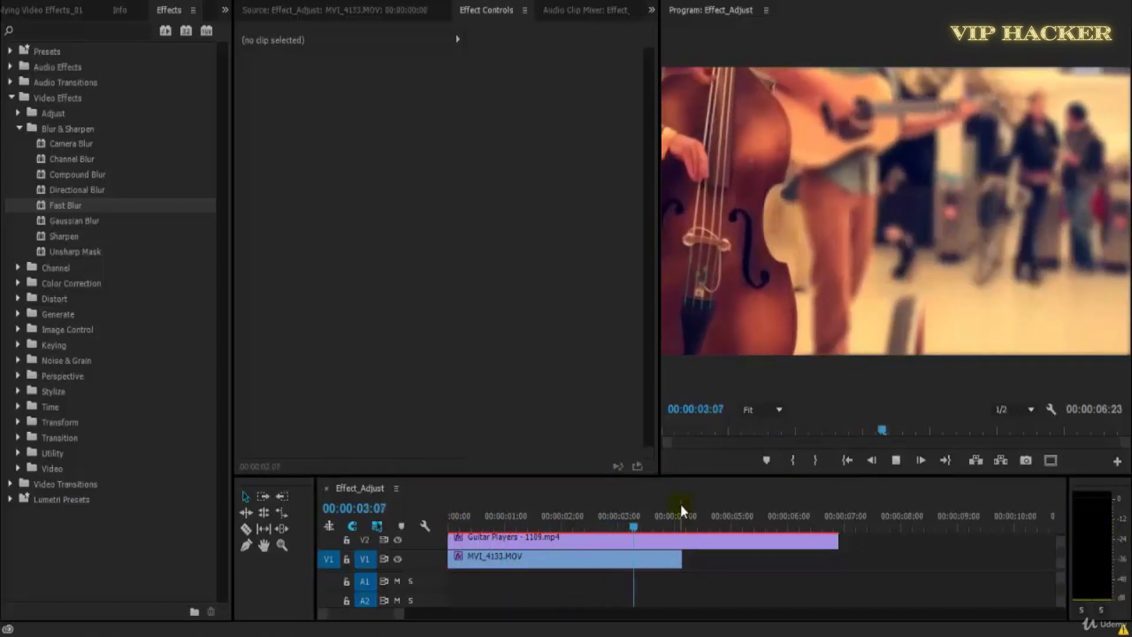
- Select the Guitar Players clip's Fast Blur mask and replay the sequence to compare its outline with the double bass's movement
left_click(616, 539)
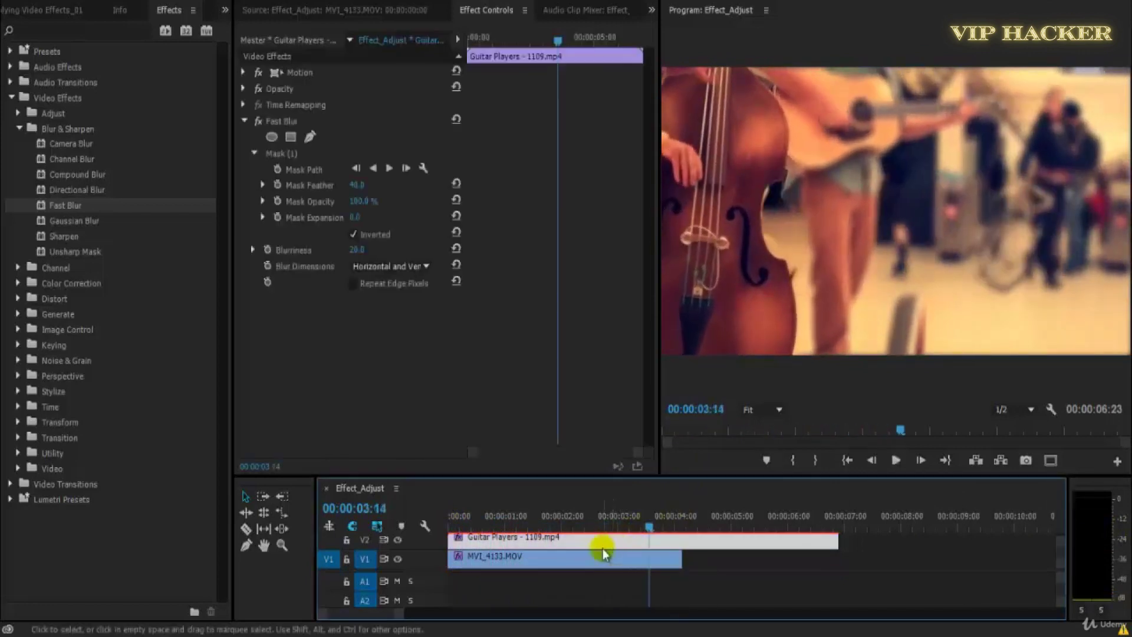
left_click(270, 152)
key("space")
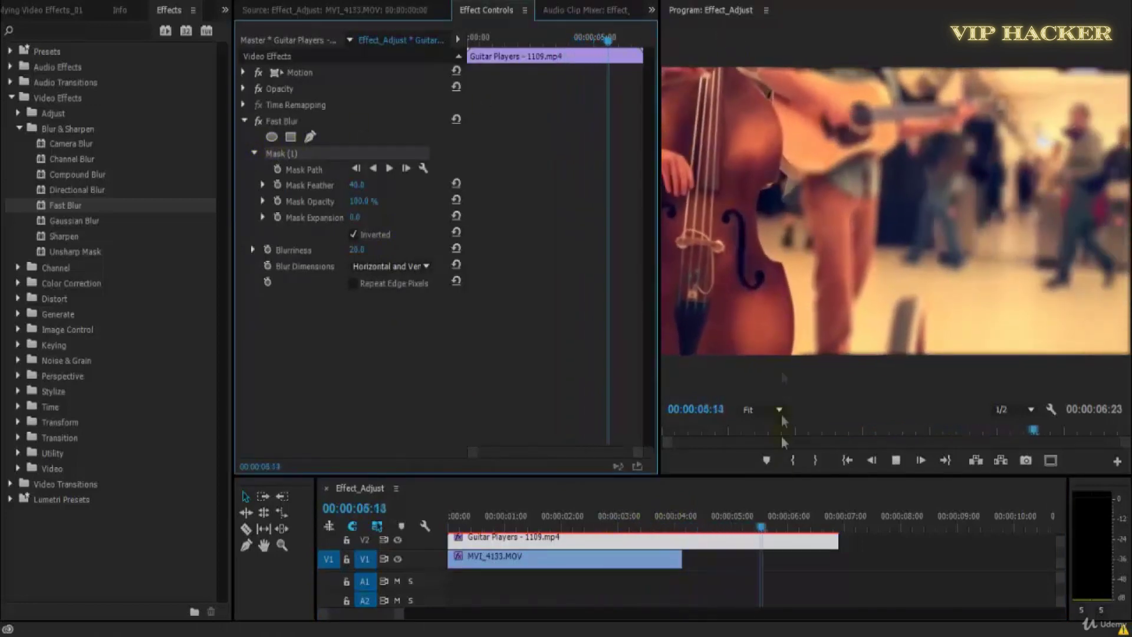
key("space")
key("Home")
key("space")
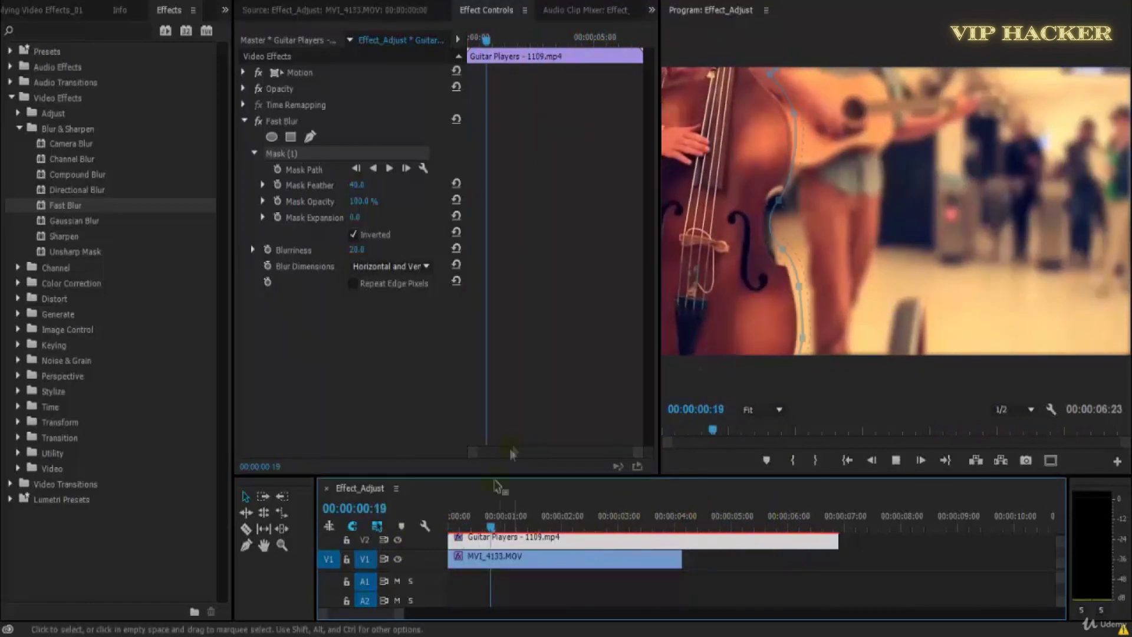
key("space")
left_click(285, 155)
key("space")
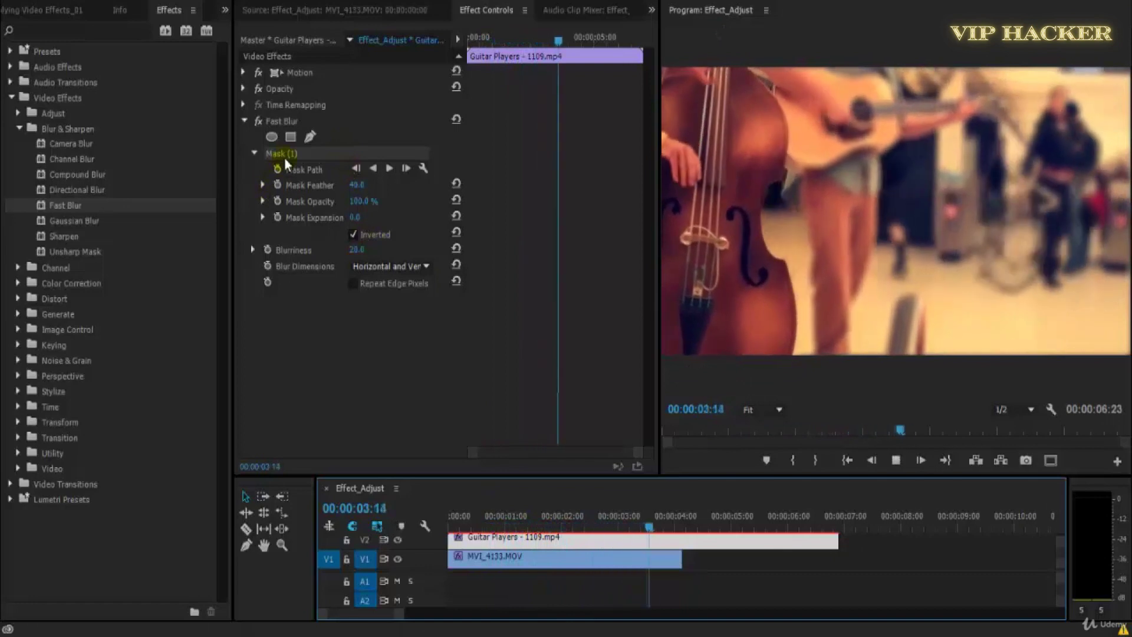
- Try adding an ellipse mask and a rectangular mask to the Guitar Players clip's Fast Blur, and undo both
left_click_drag(553, 524, 497, 527)
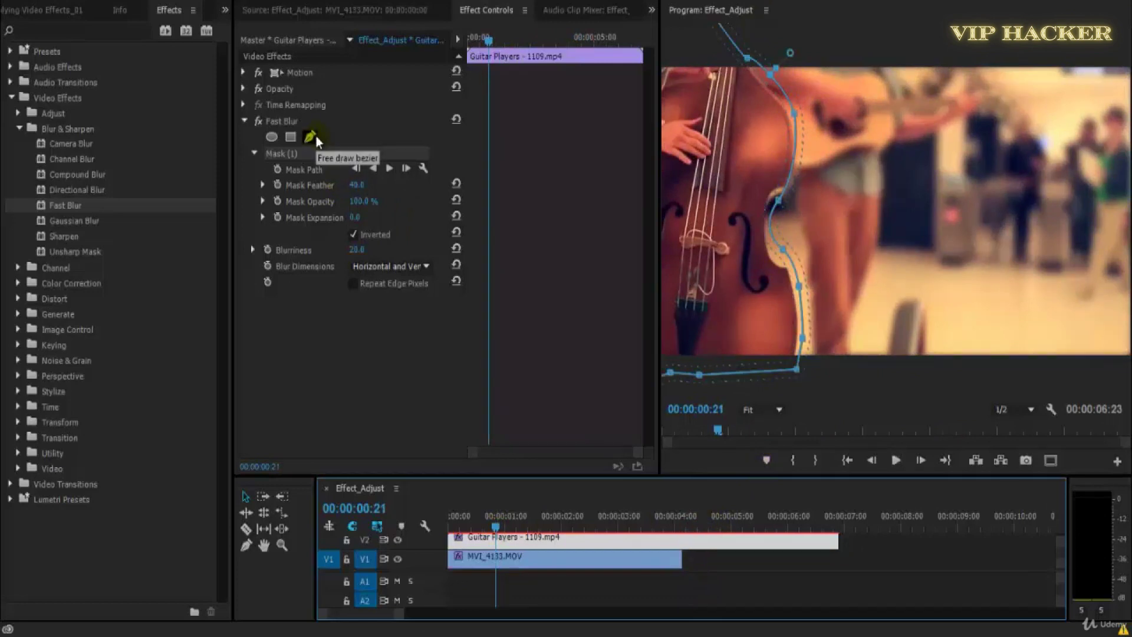
left_click(271, 136)
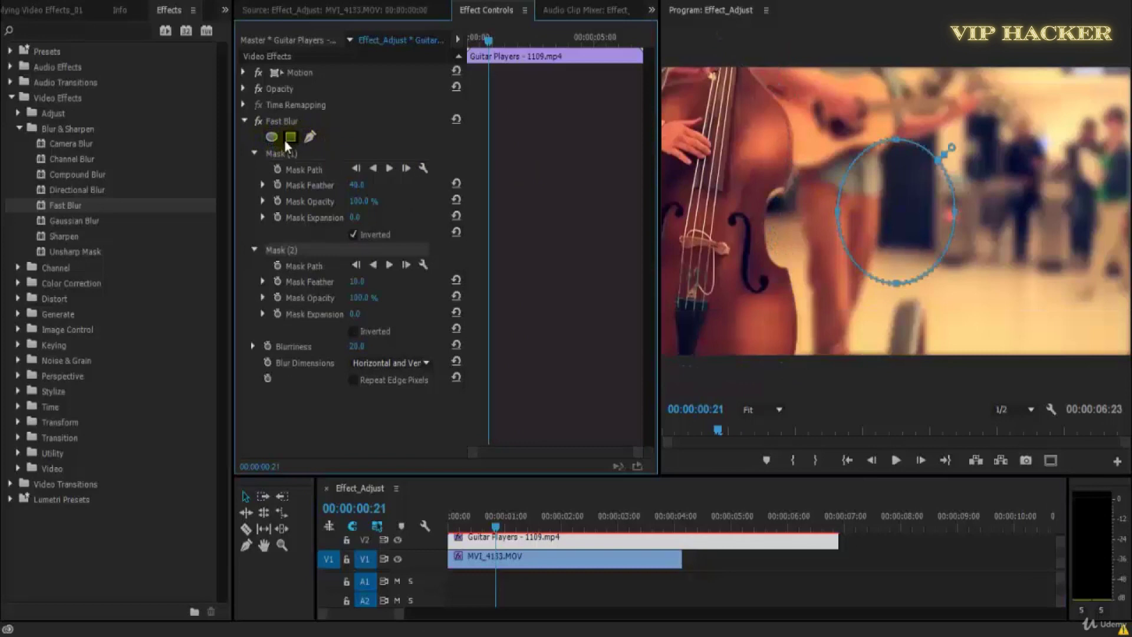
left_click(290, 136)
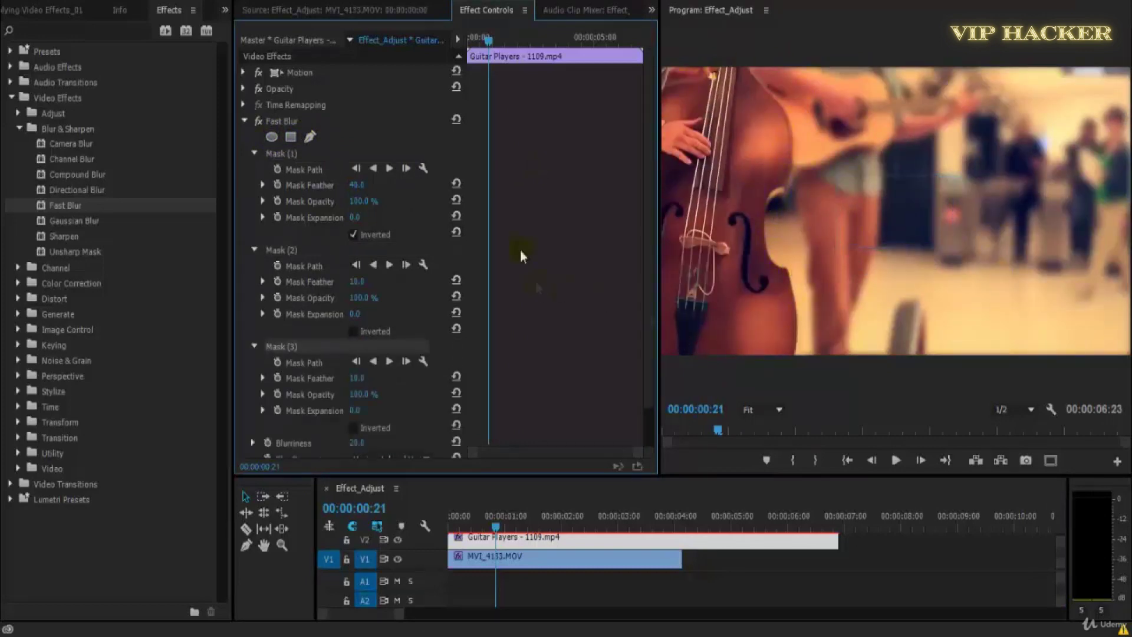
key("ctrl+z")
key("ctrl+z")
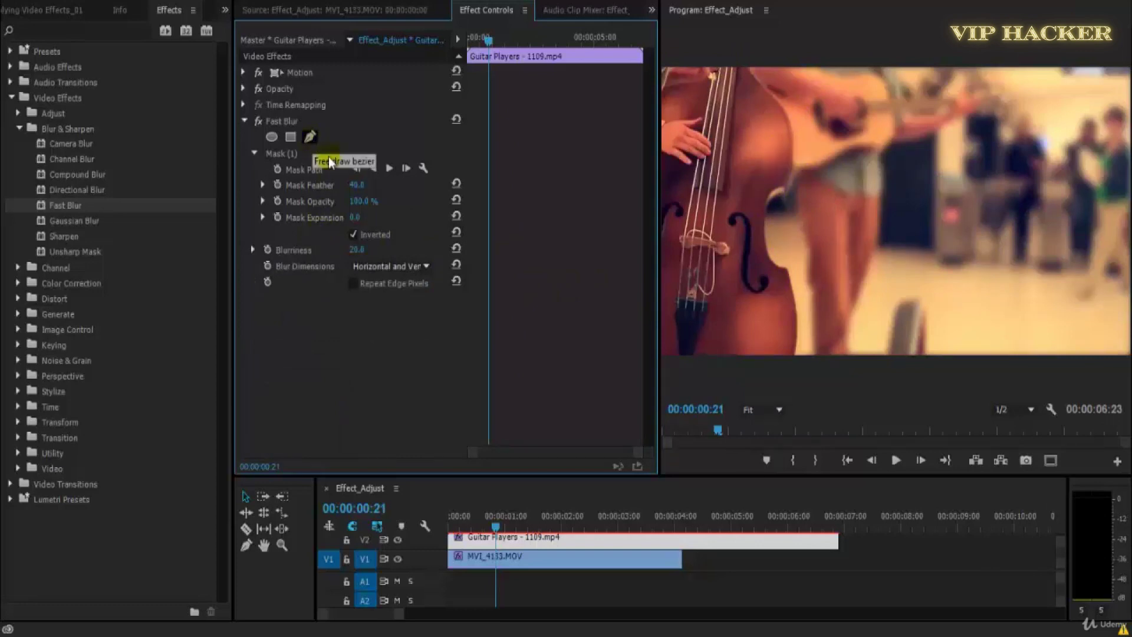
- Save the project and play the opening seconds of the Guitar Players clip with its Fast Blur mask selected
key("ctrl+s")
key("Home")
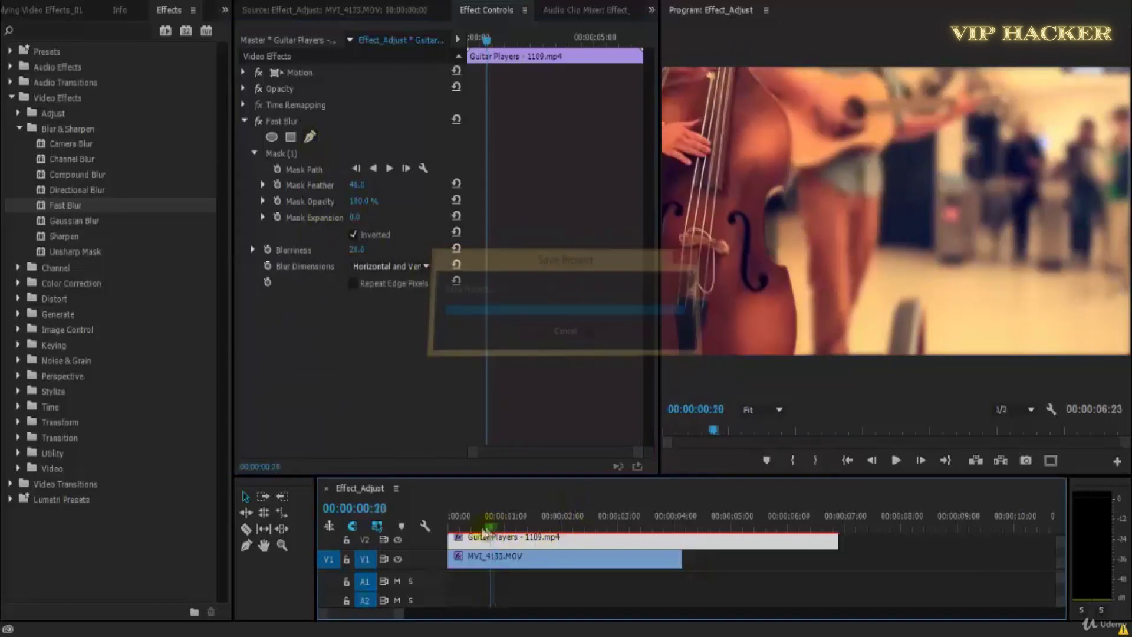
key("space")
left_click(283, 152)
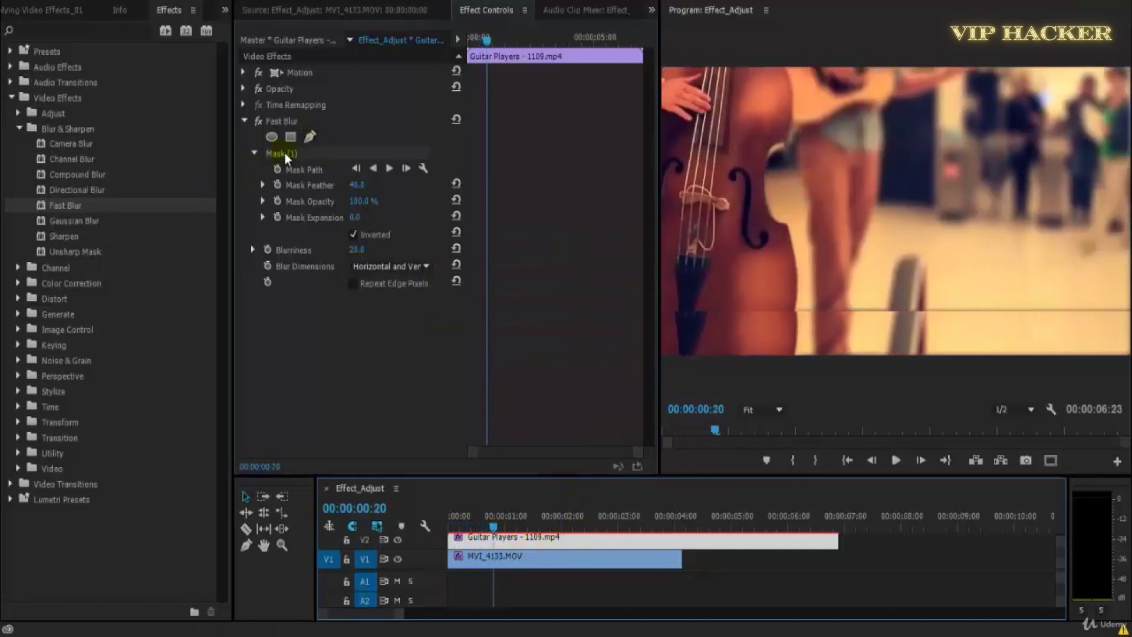
key("space")
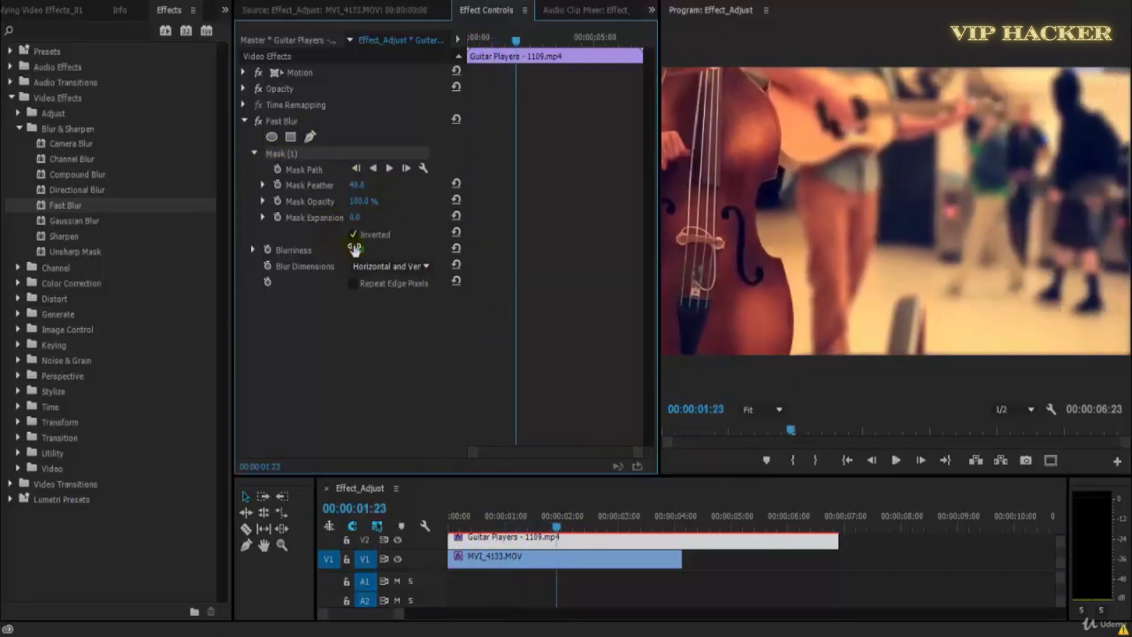
- Set the Guitar Players clip's Fast Blur Blurriness to 30
left_click(357, 249)
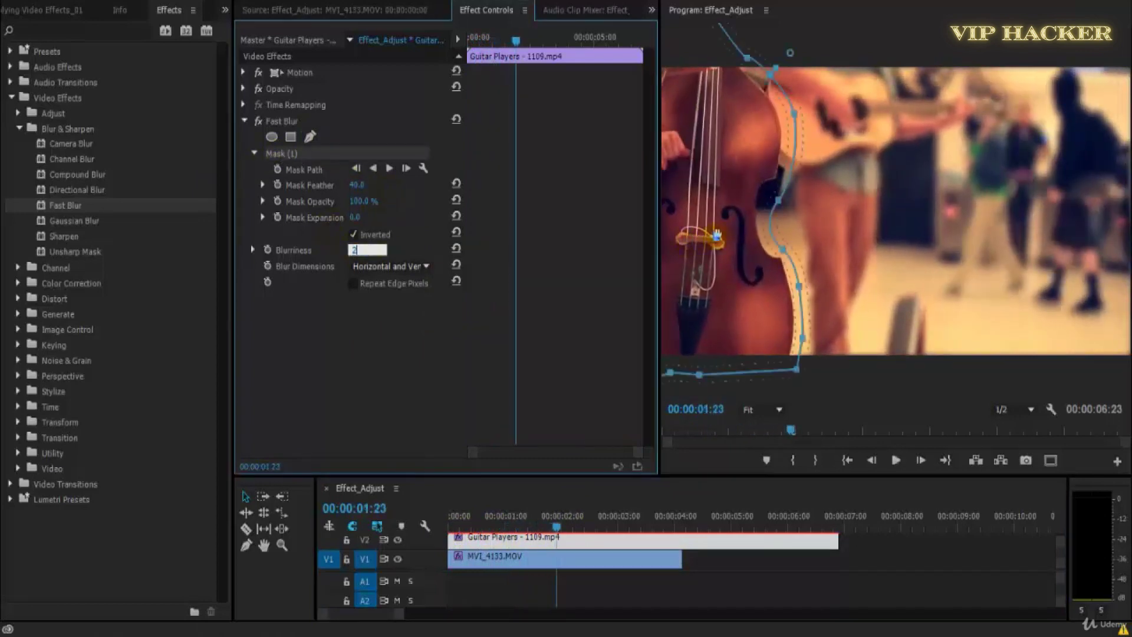
type("30")
key("Return")
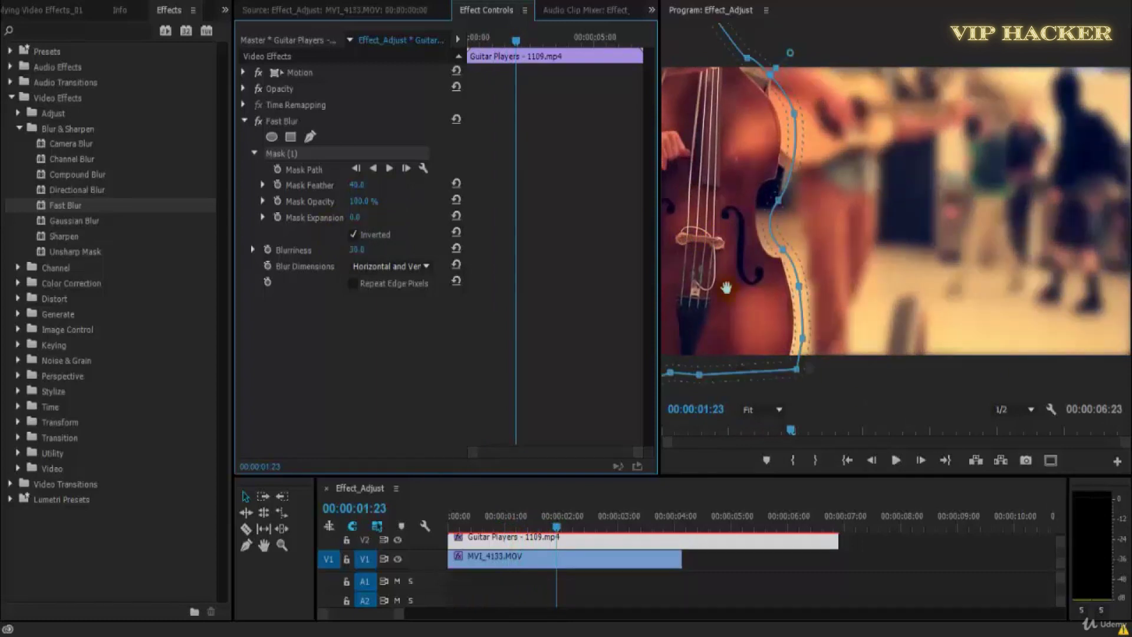
- Deselect the clip and play the sequence, replaying it from the start, to judge the stronger background blur
left_click(903, 557)
key("space")
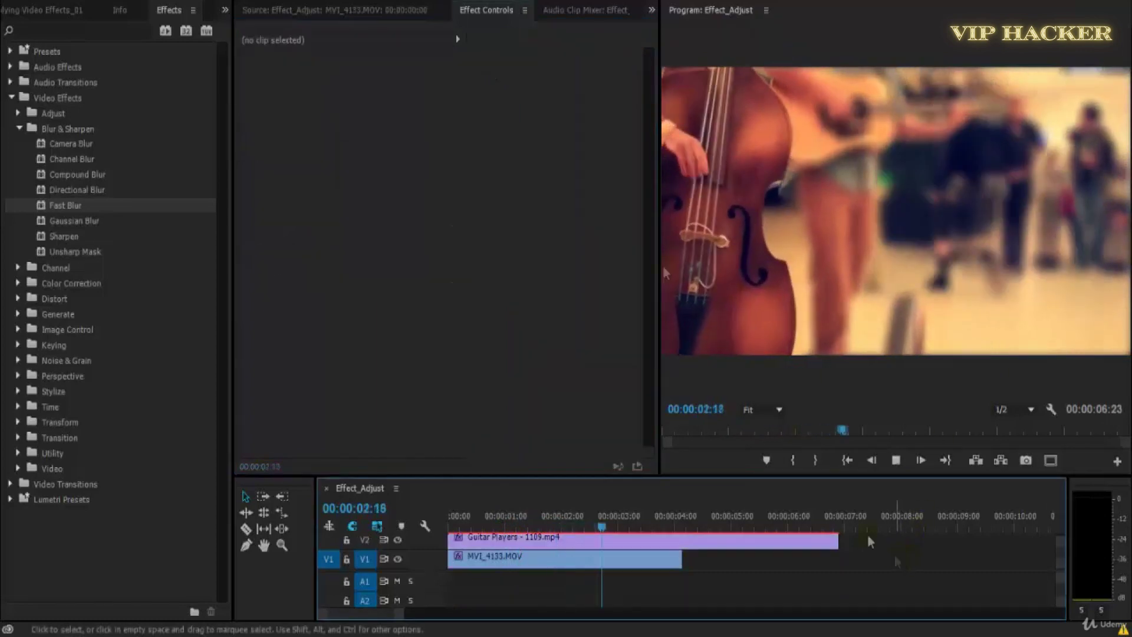
key("space")
left_click(559, 545)
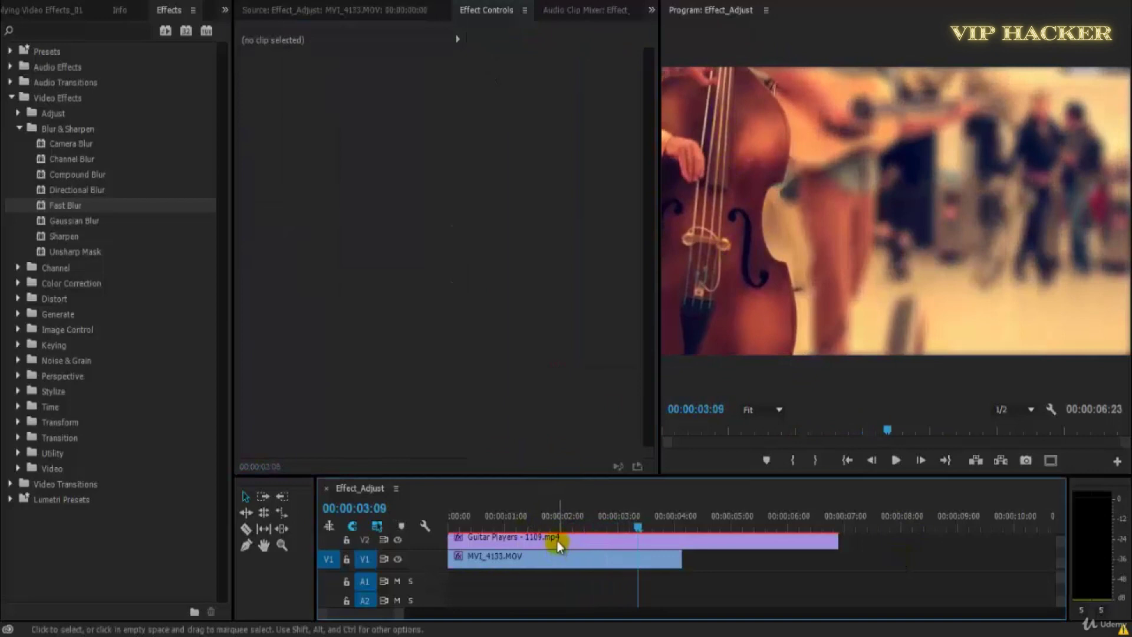
left_click_drag(560, 518, 436, 517)
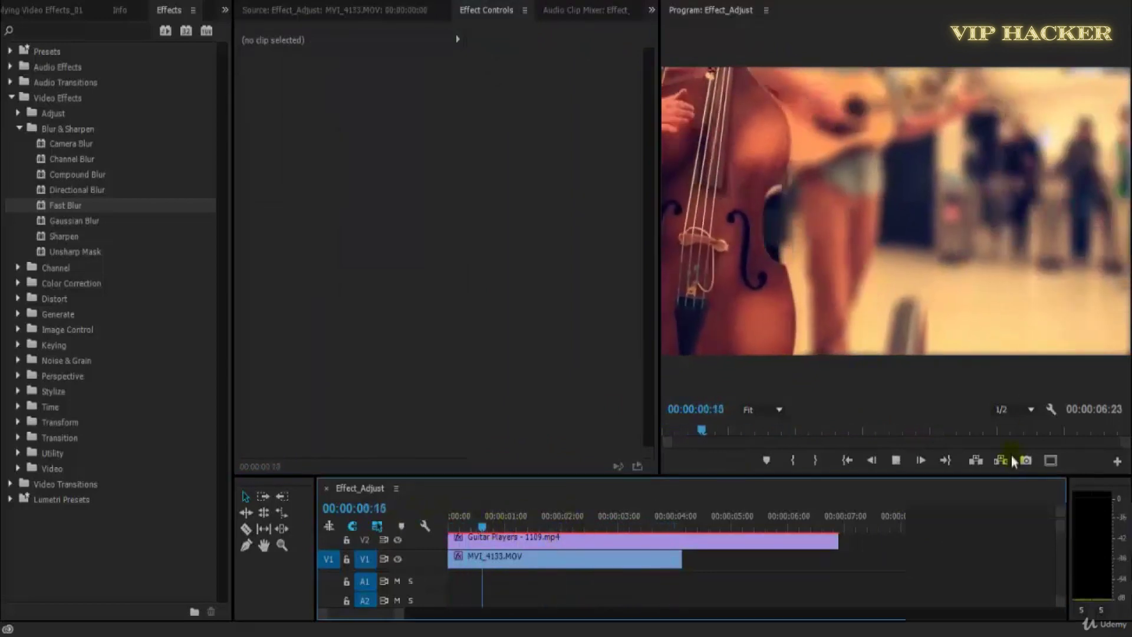
key("space")
key("space")
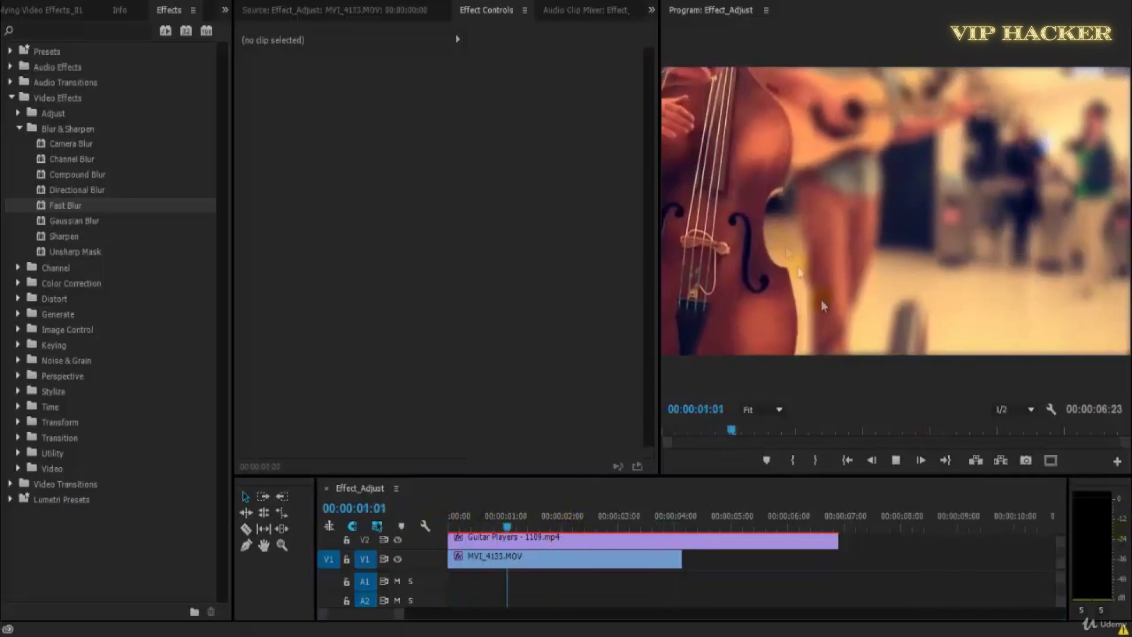
key("space")
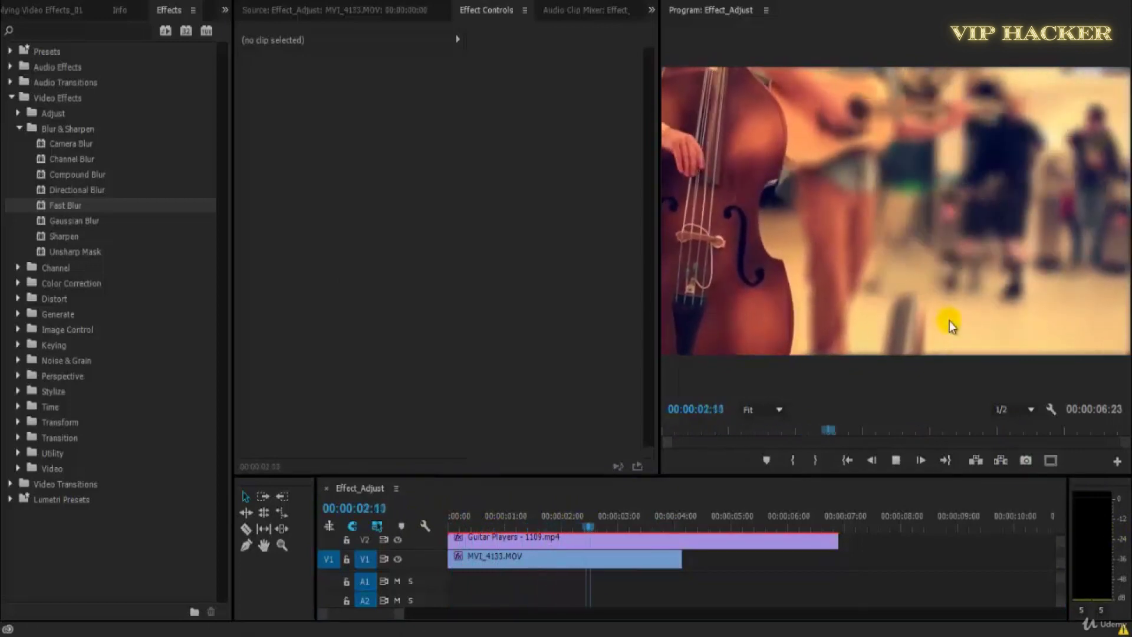
- Set the Guitar Players clip's Fast Blur Blurriness to 25 and save the project
left_click(543, 537)
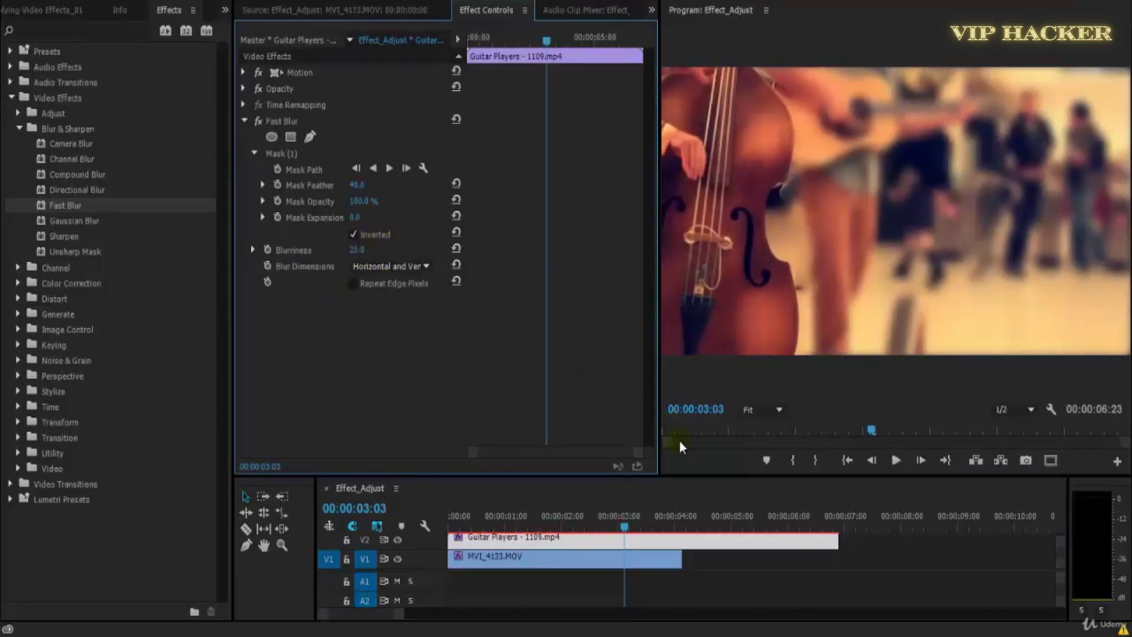
key("ctrl+s")
- Play the sequence from the start and replay it to check the sharp double bass against the blurred background
key("Home")
key("space")
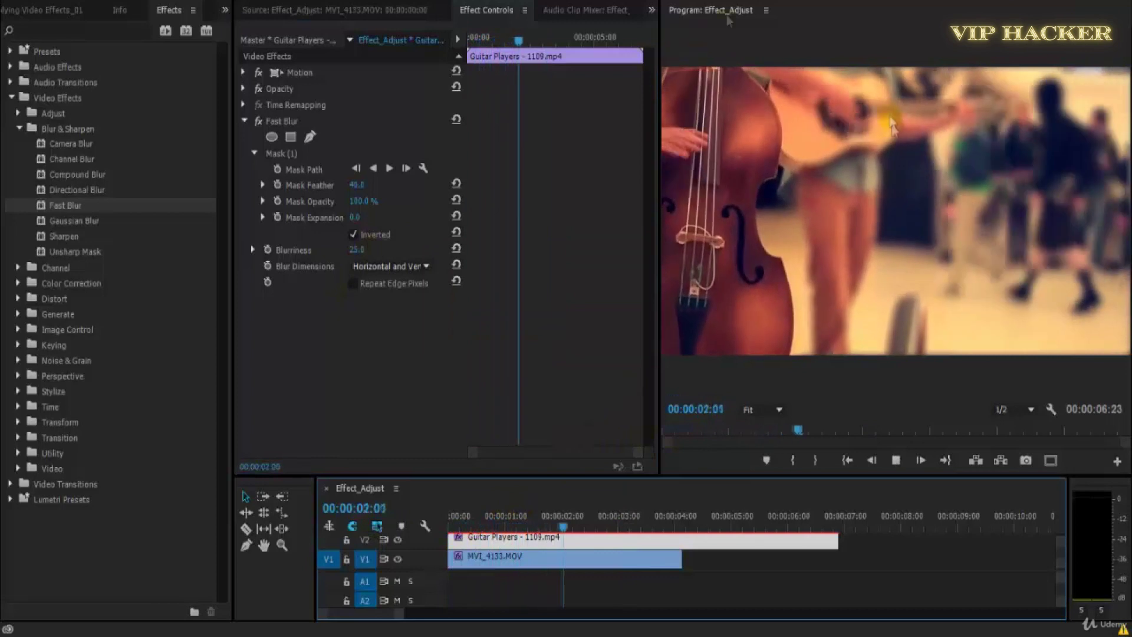
left_click_drag(586, 525, 482, 522)
key("space")
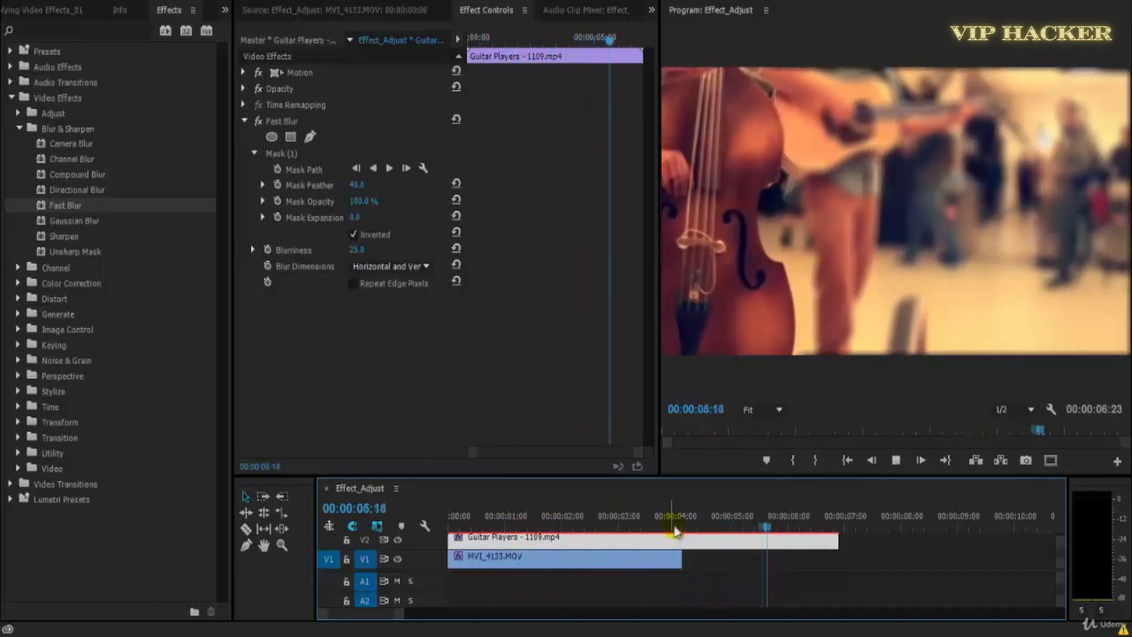
left_click_drag(606, 518, 466, 534)
- Replay the opening seconds of the masked Fast Blur several times, return to the start and save the project
key("ctrl+s")
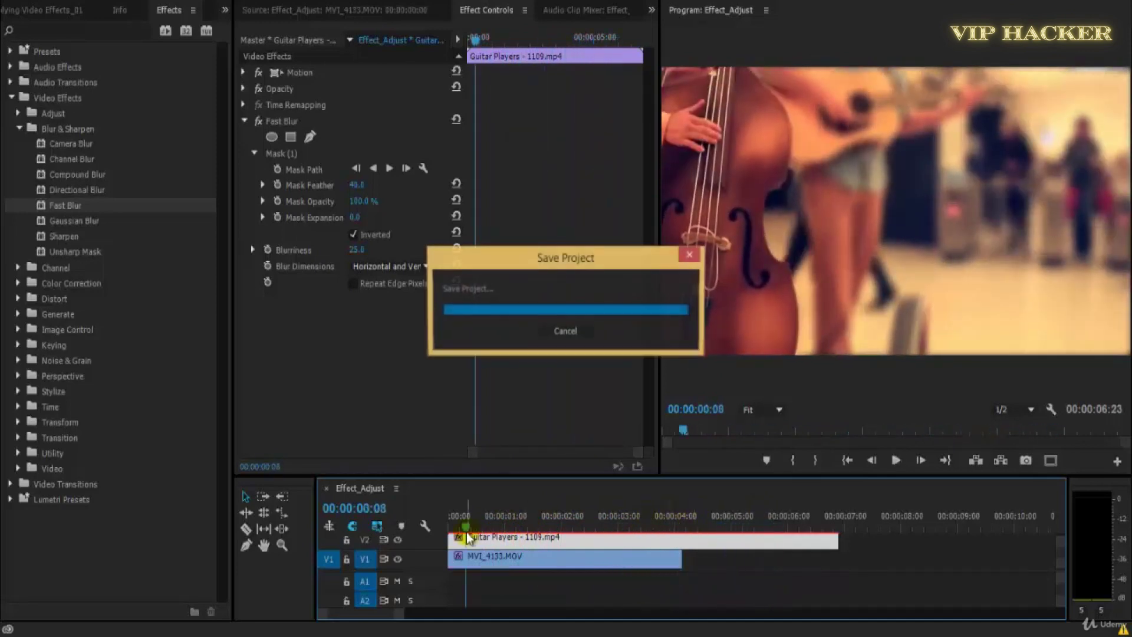
key("space")
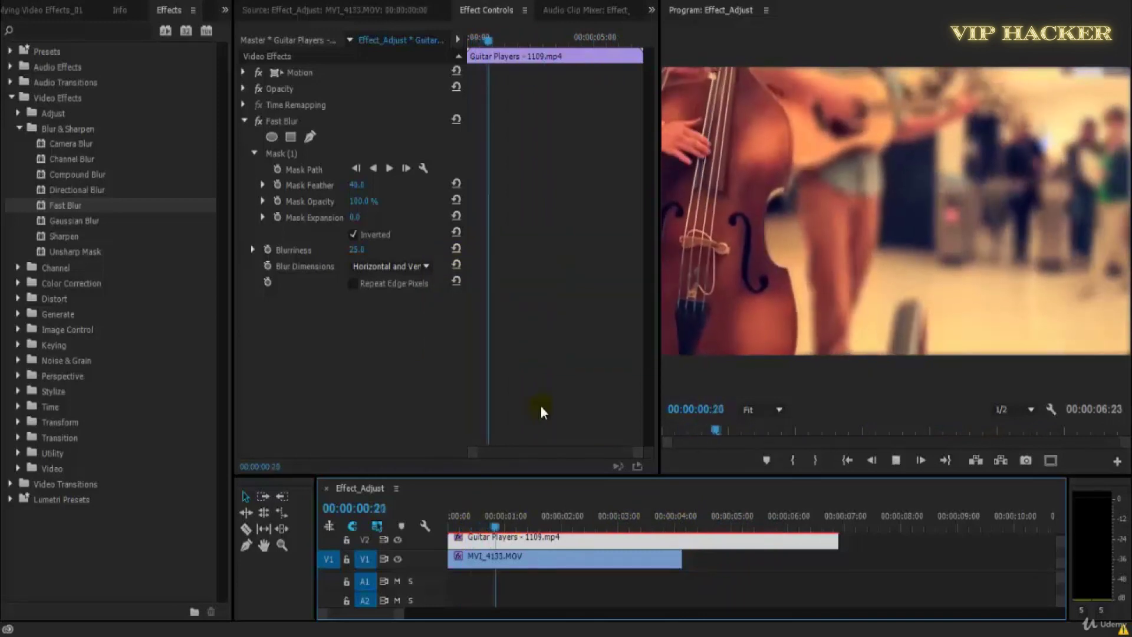
key("space")
key("Home")
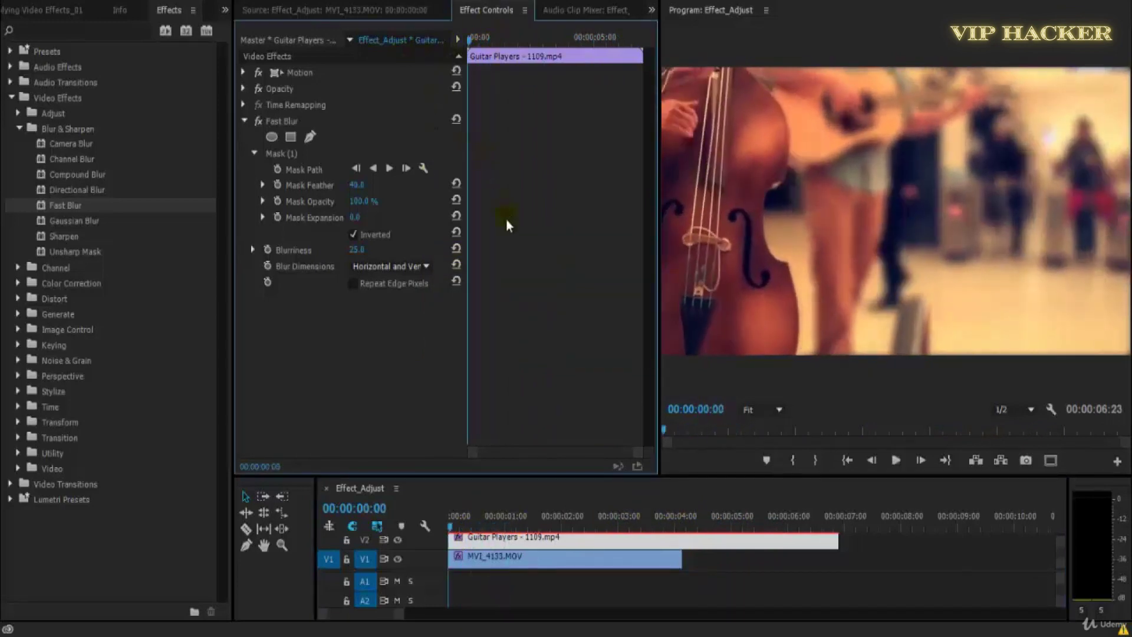
key("space")
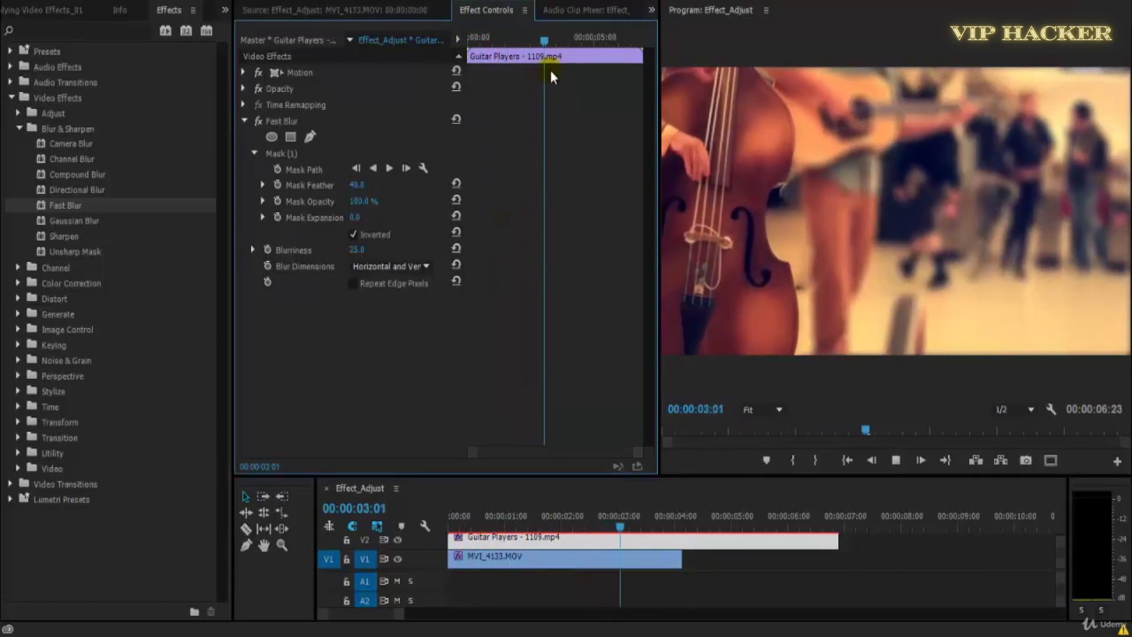
left_click_drag(544, 40, 456, 47)
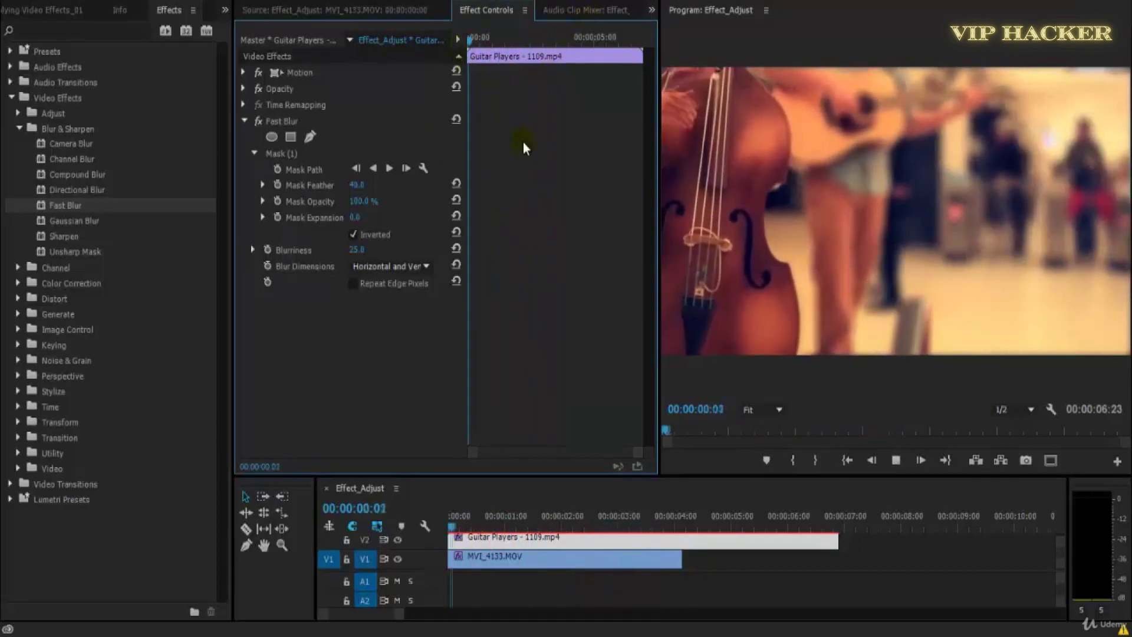
key("space")
left_click_drag(530, 38, 426, 57)
key("ctrl+s")
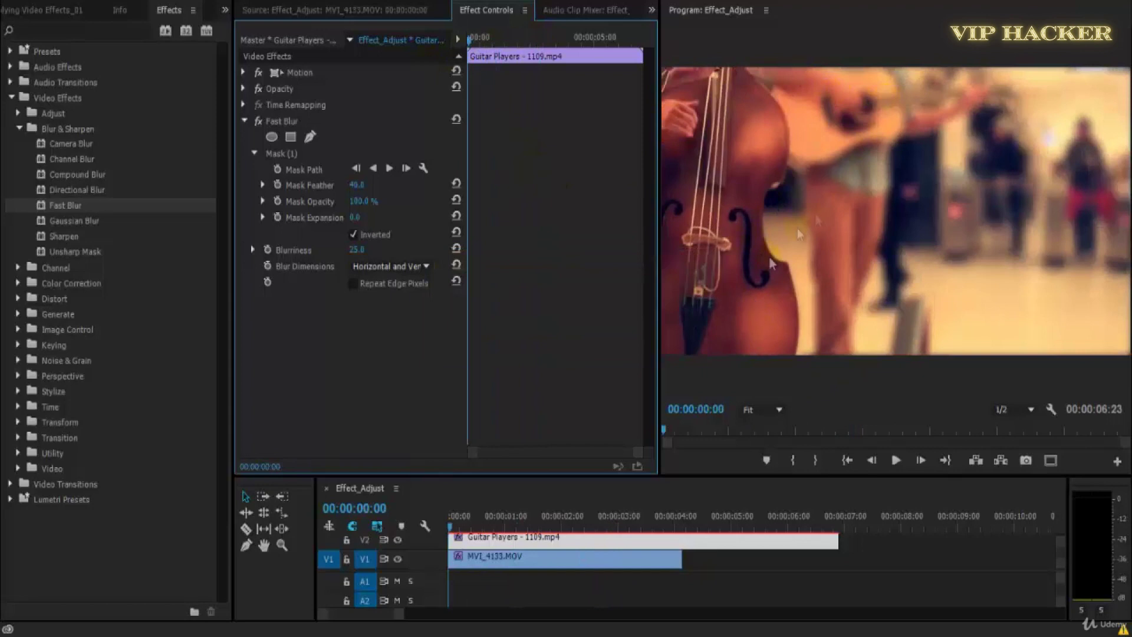
- Turn on keyframing for Fast Blur's Blurriness just after one second during playback, and set it to 0 at 00:00:04:23
key("space")
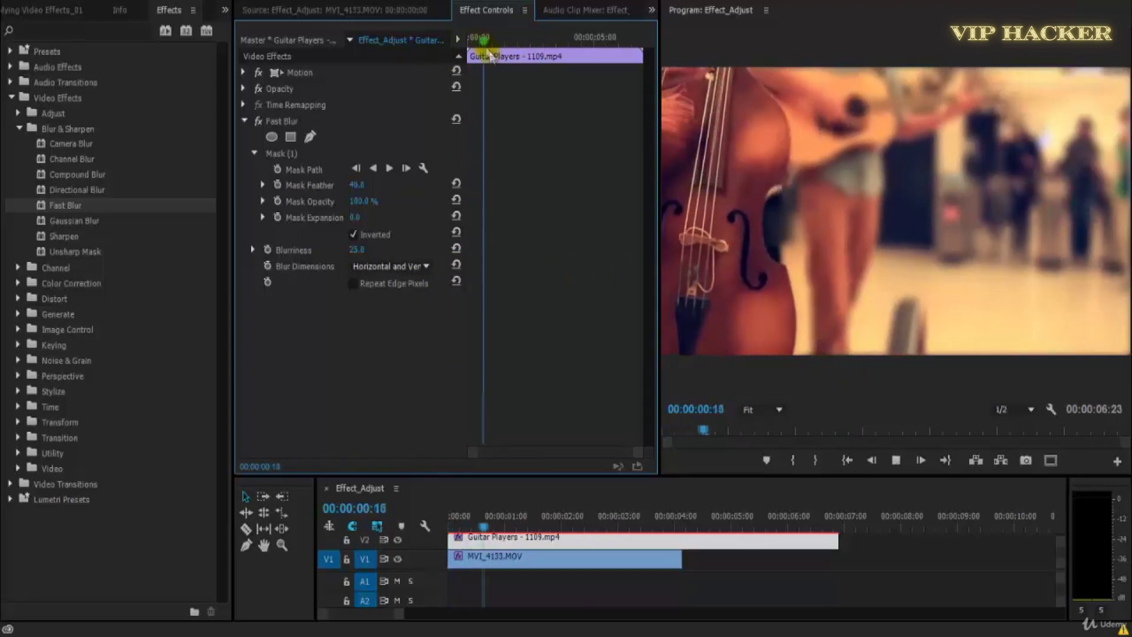
left_click(267, 248)
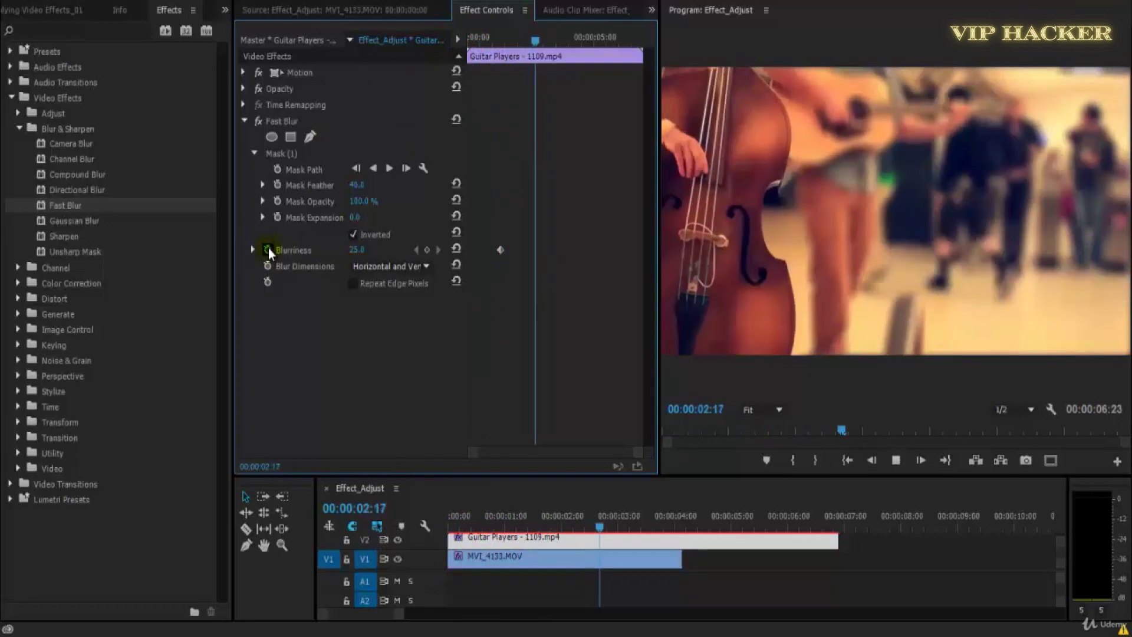
left_click(268, 249)
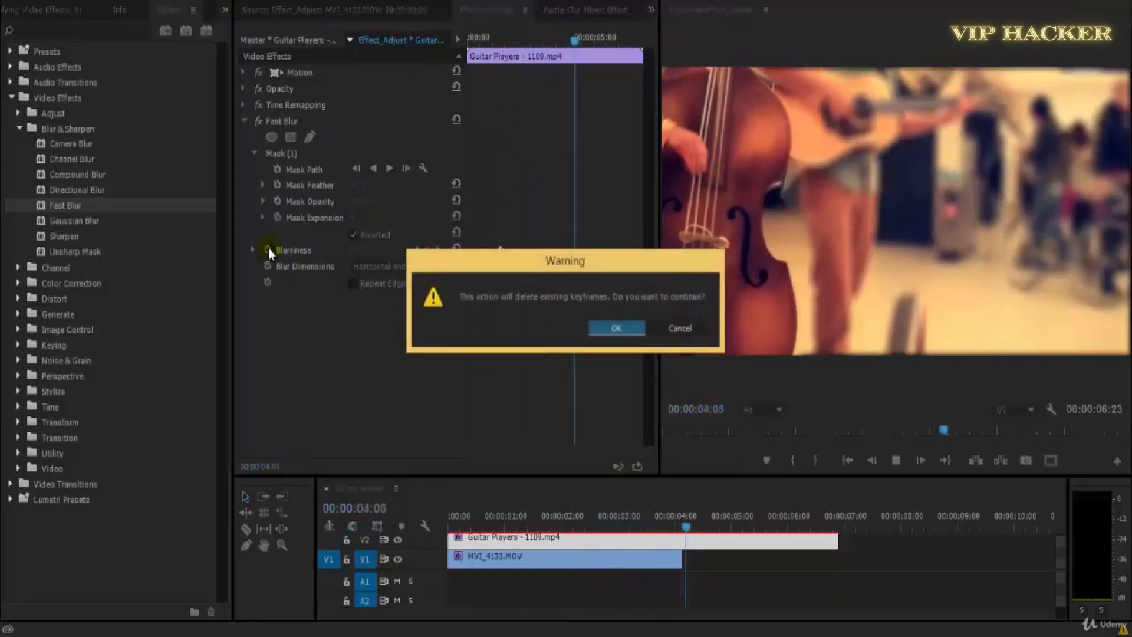
left_click(680, 328)
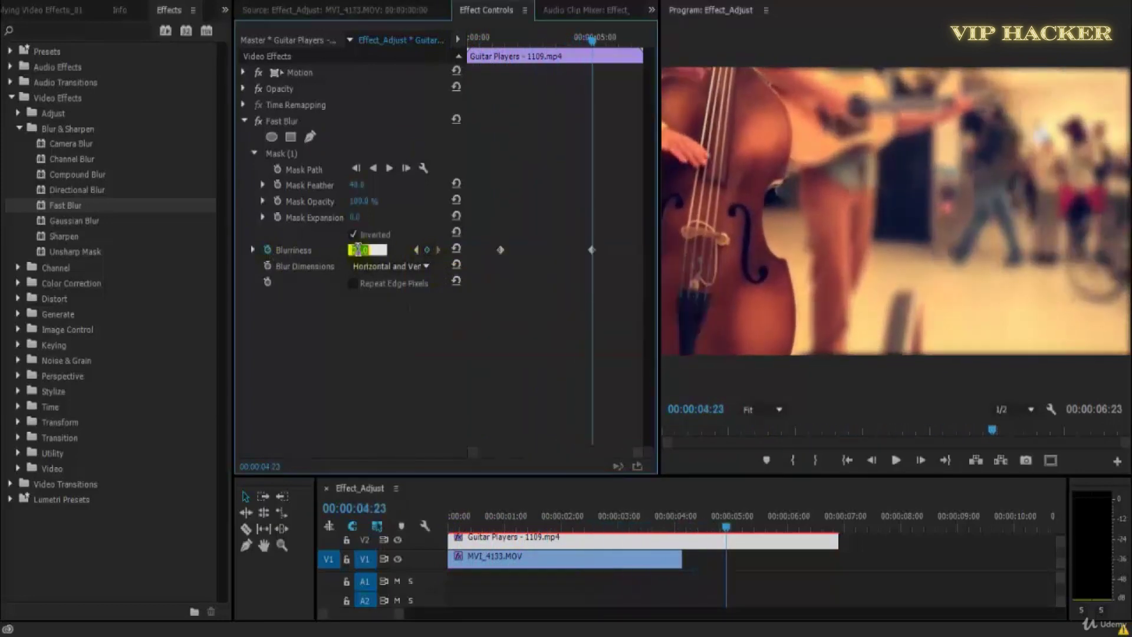
type("0")
key("Return")
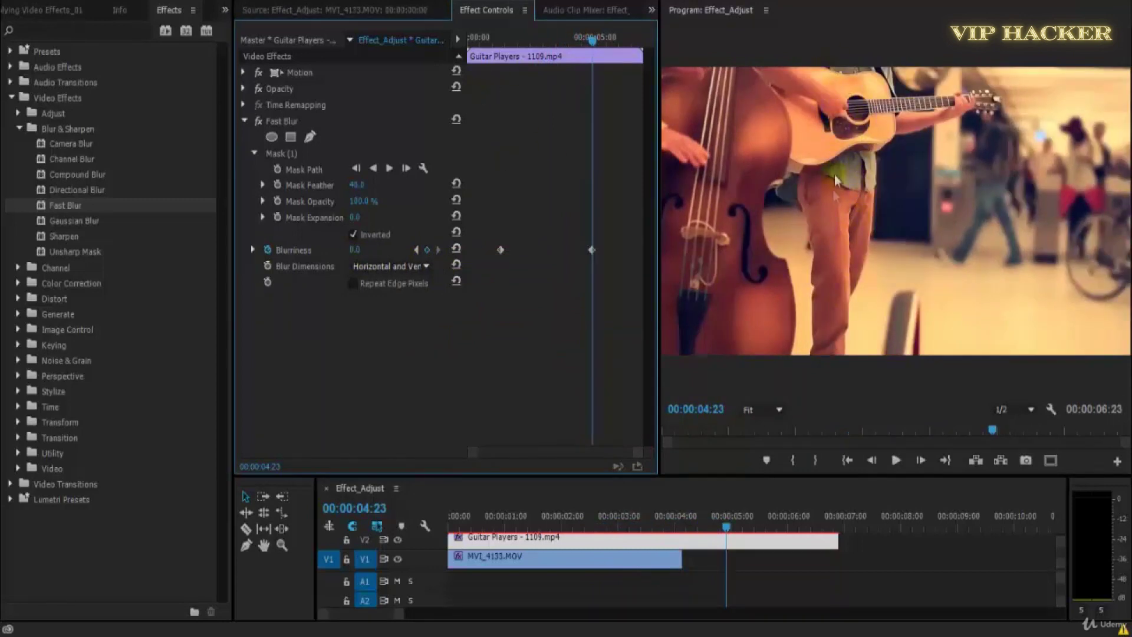
- Preview the keyframed Blurriness, return to the start of the sequence and save the project
left_click_drag(607, 50, 470, 42)
key("space")
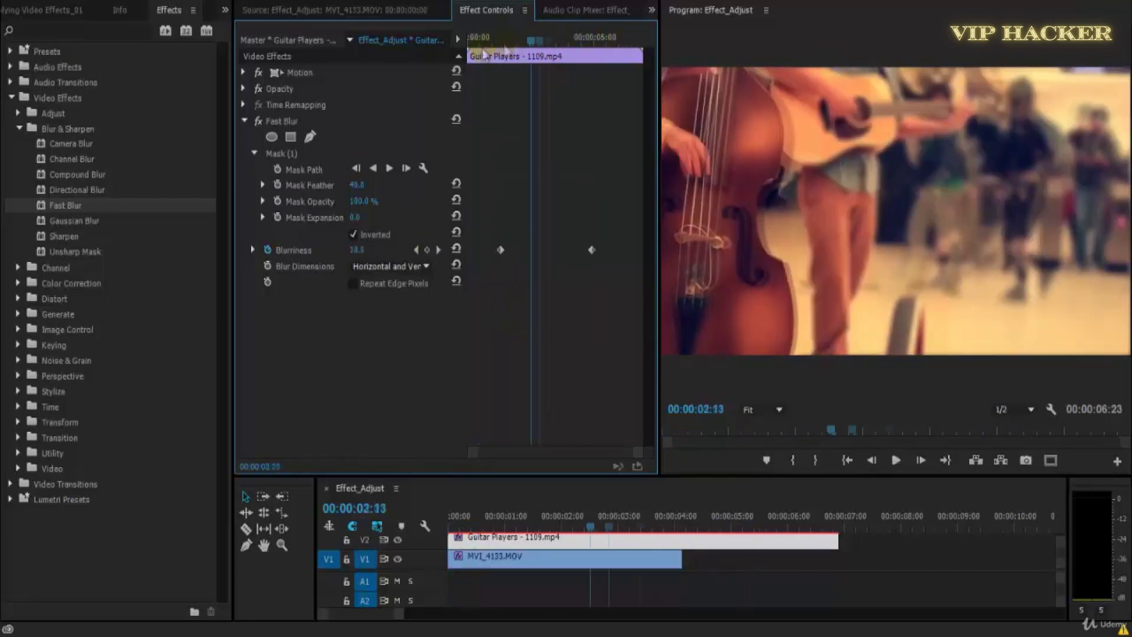
key("space")
key("ctrl+s")
- Play the sequence with pauses up to the second Blurriness keyframe to examine the background's blur transition, and replay it from the start
key("space")
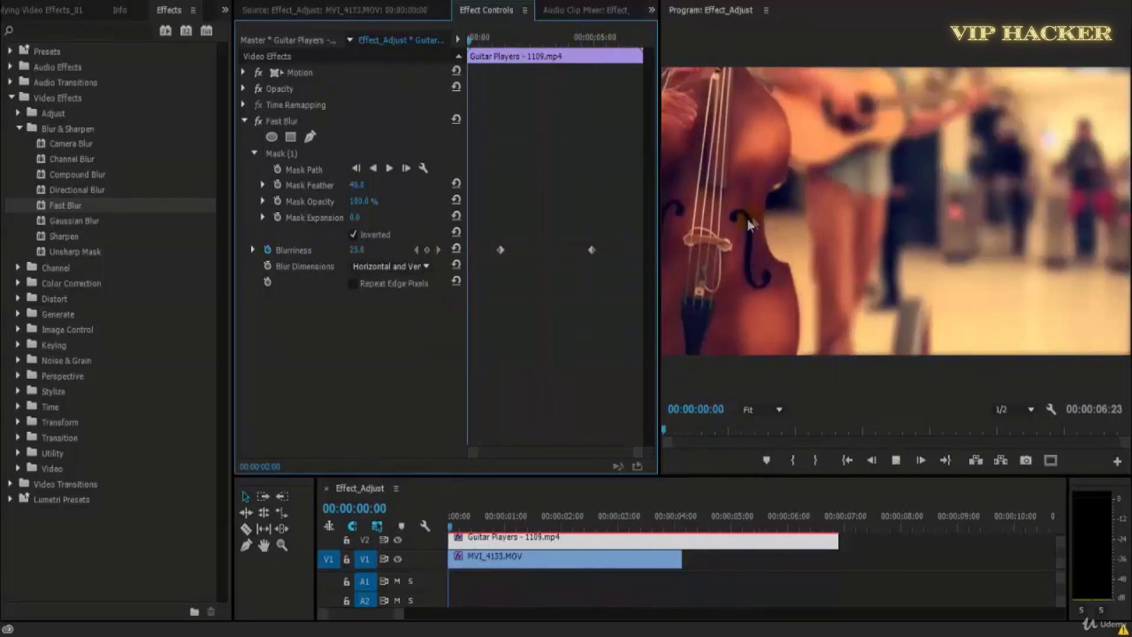
key("space")
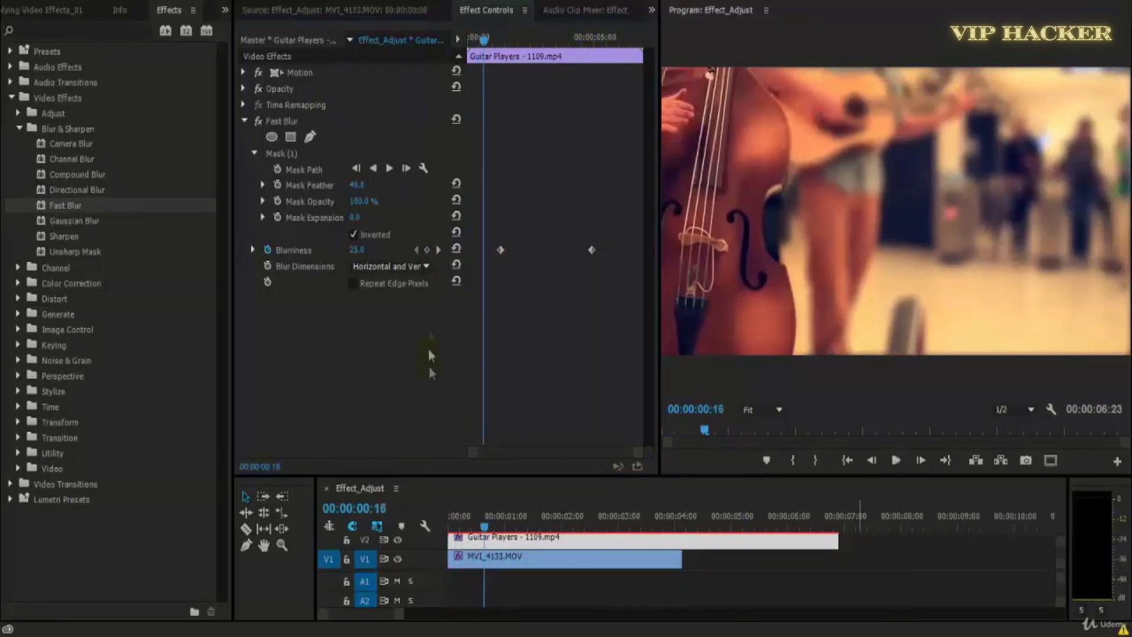
key("space")
key("space")
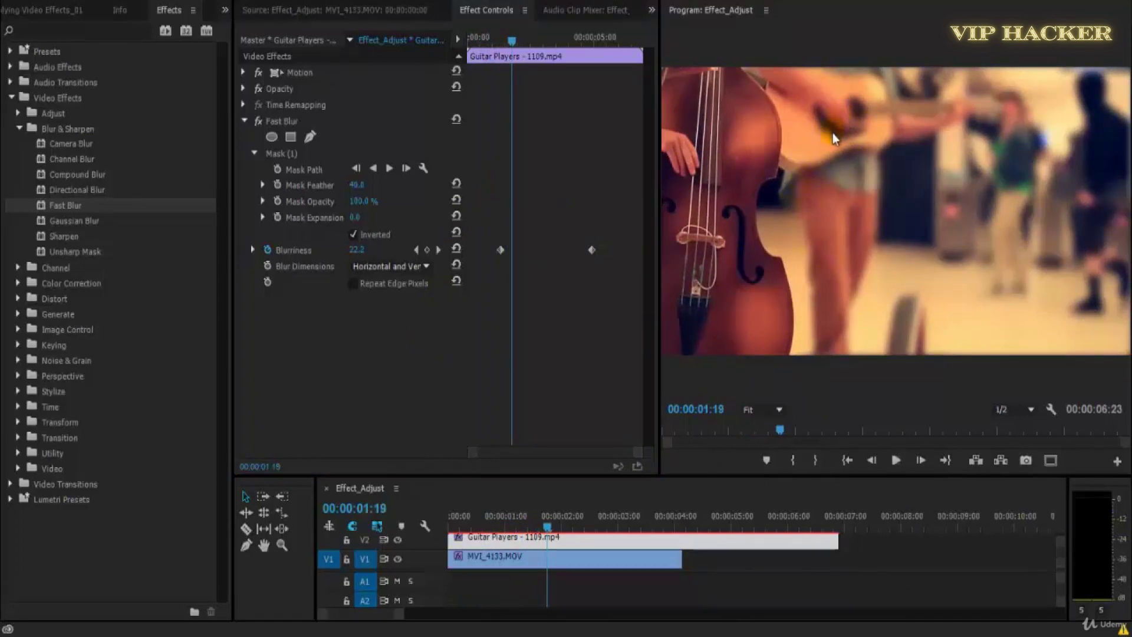
key("space")
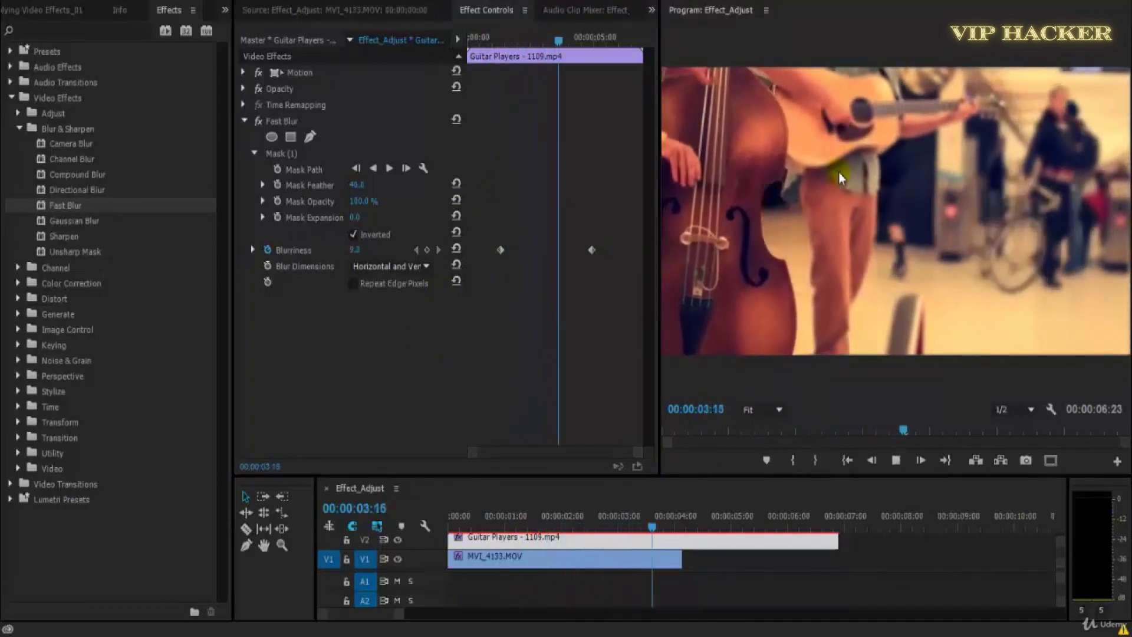
key("space")
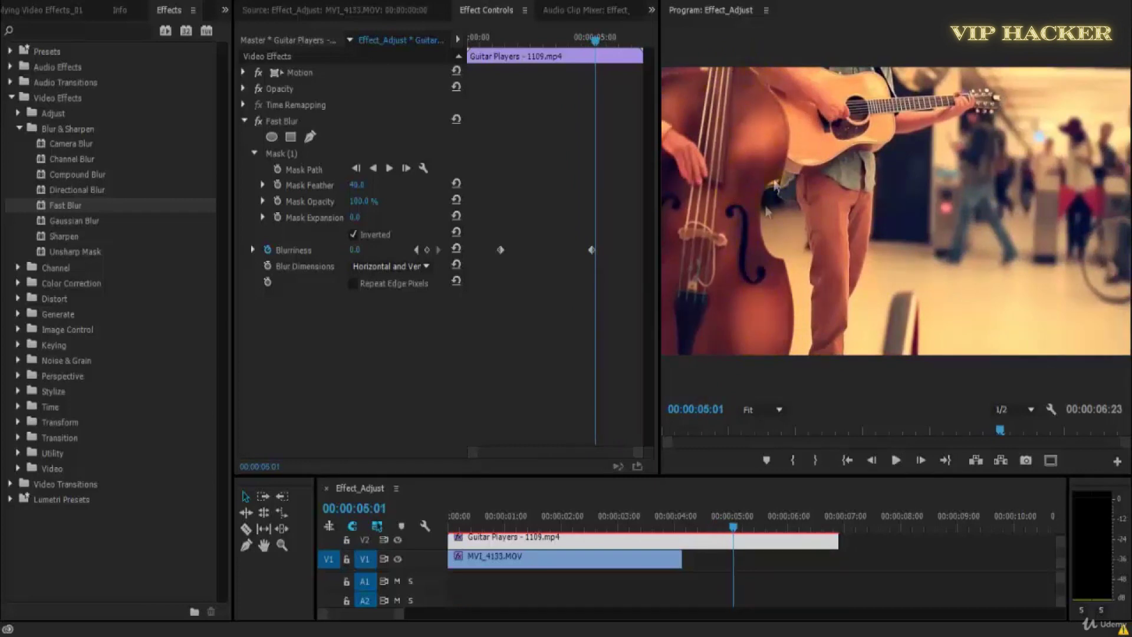
left_click_drag(647, 521, 457, 534)
key("space")
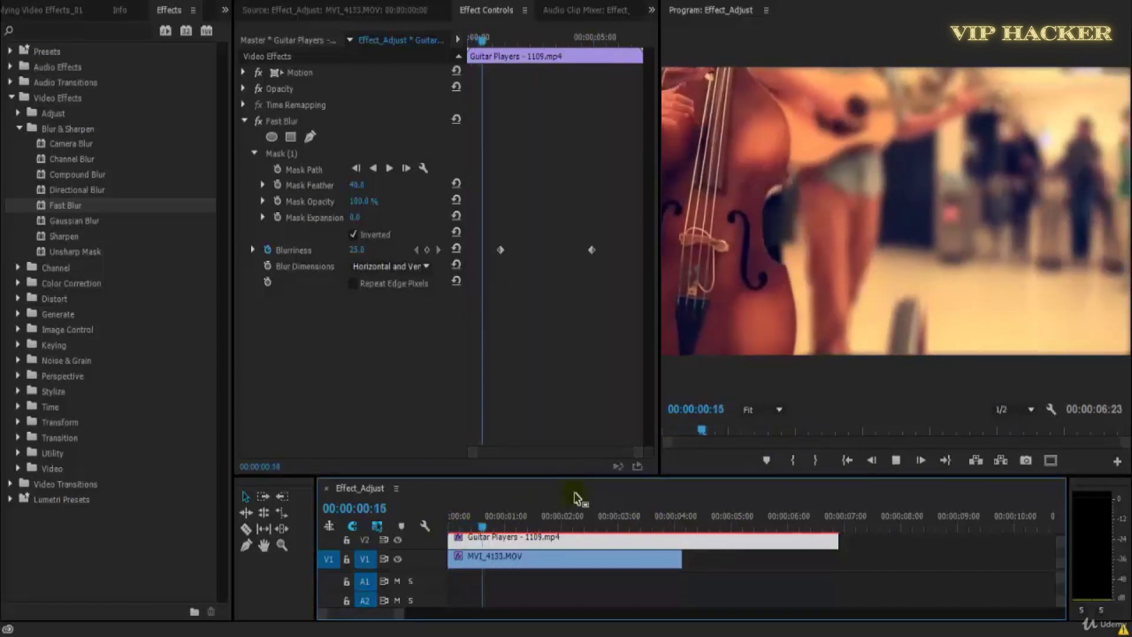
- Play the guitar players clip from the start with pauses to examine the keyframed Blurriness transition, ending near the second keyframe
key("space")
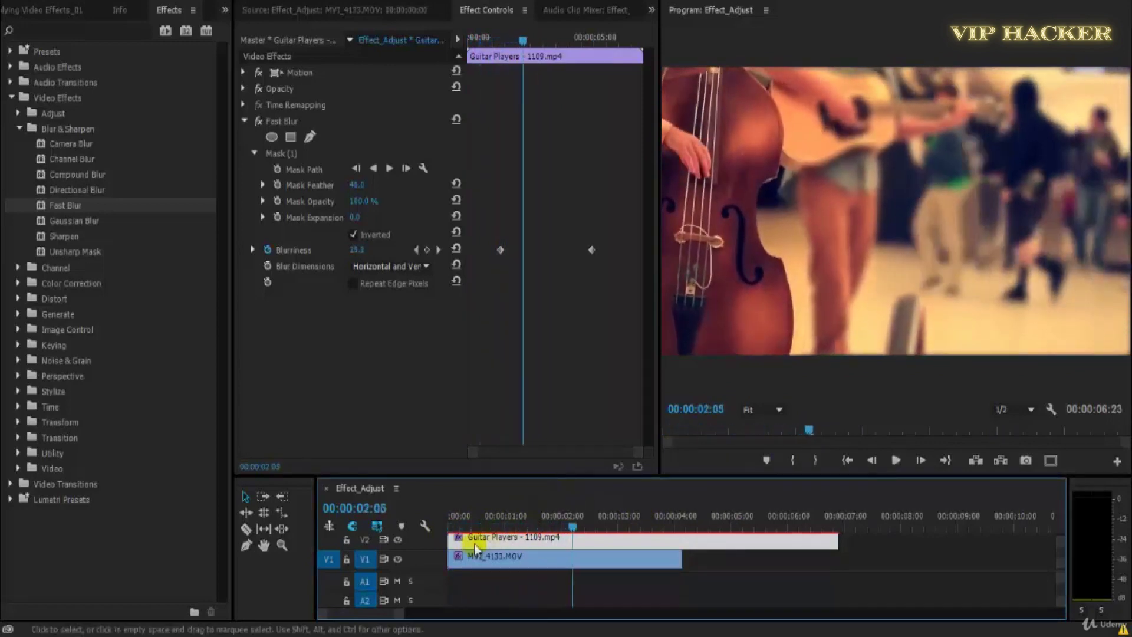
key("Home")
key("space")
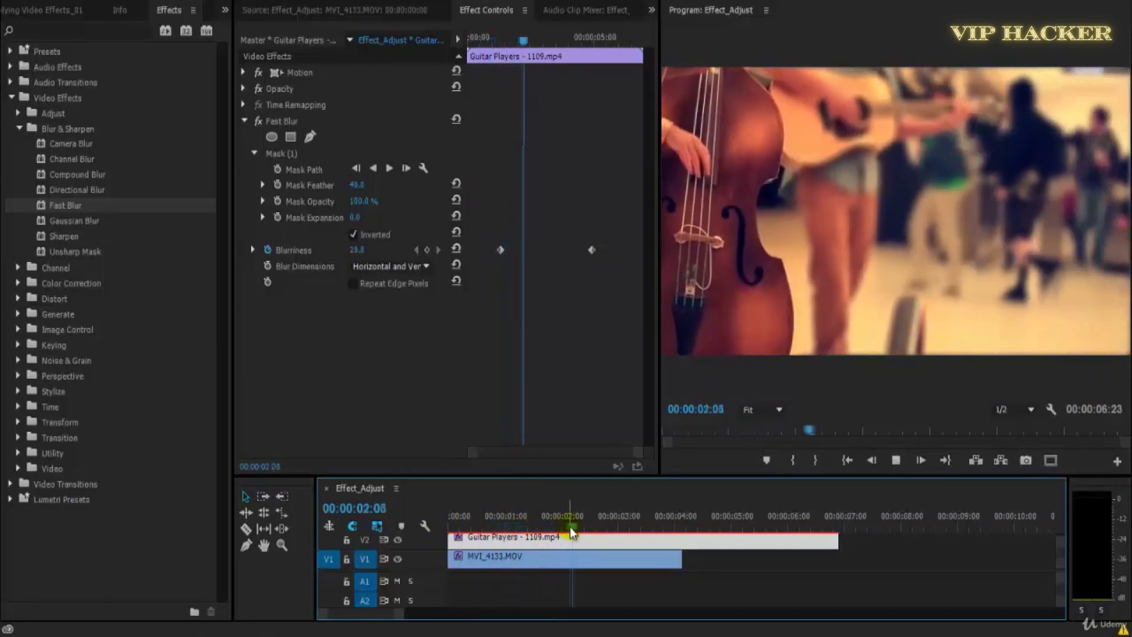
key("space")
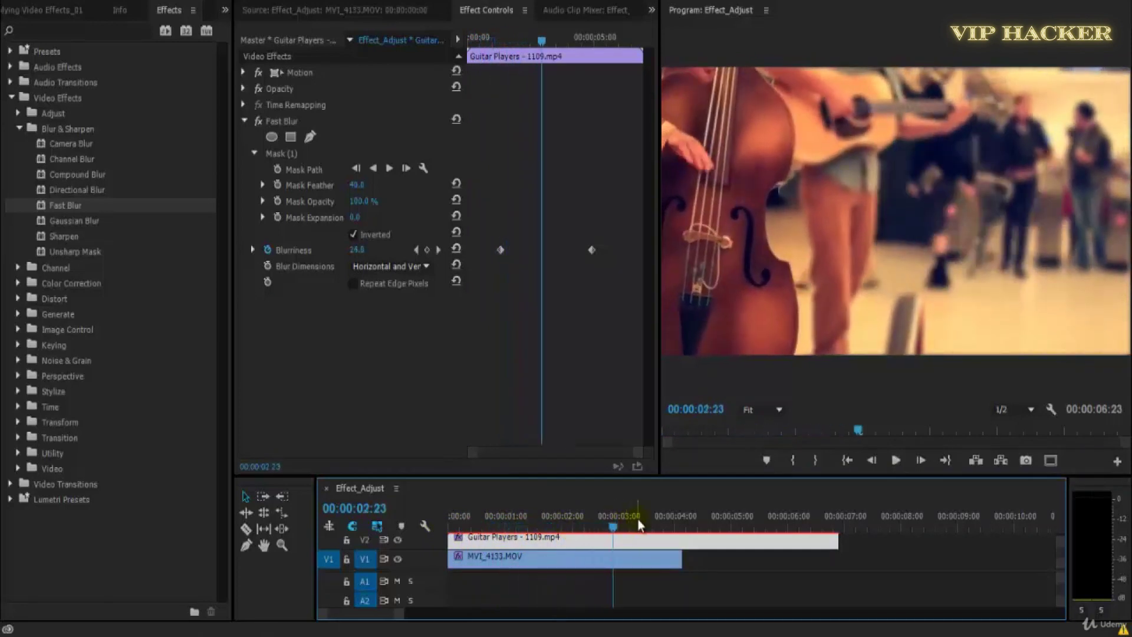
key("space")
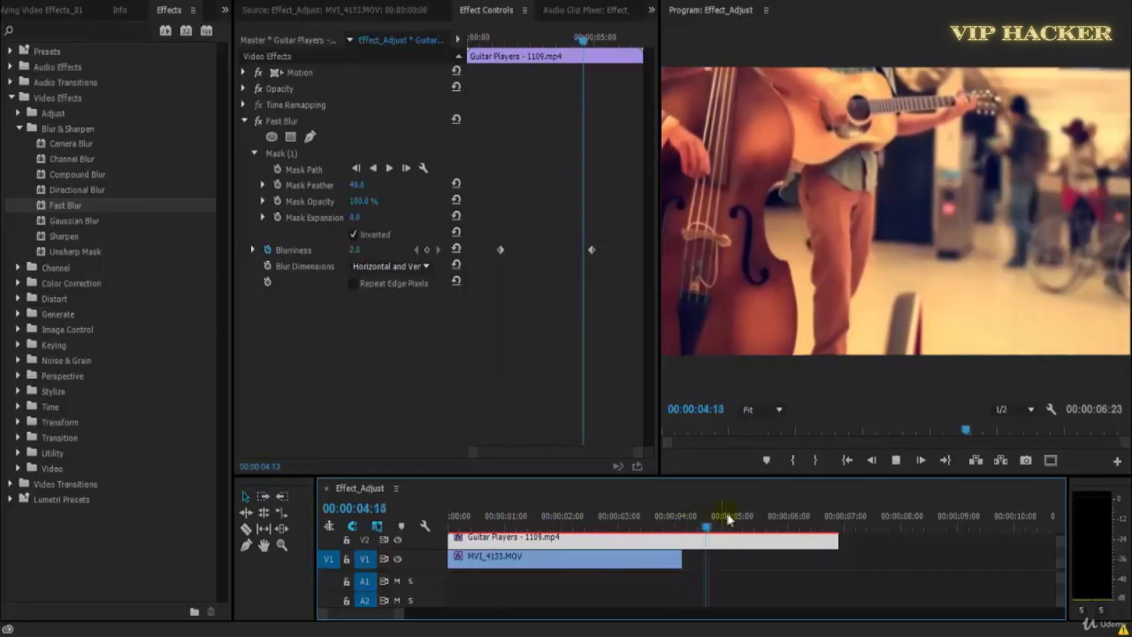
left_click_drag(732, 517, 398, 546)
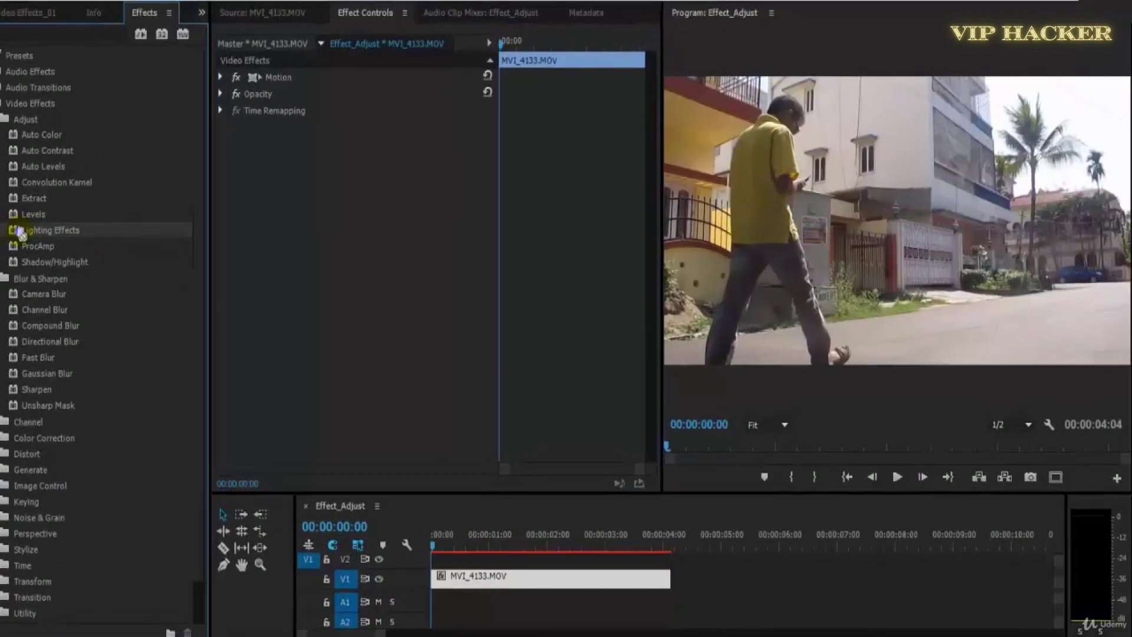
- Apply Lighting Effects to the MVI_4133.MOV clip and expand the Light 1 settings
left_click_drag(20, 232, 343, 205)
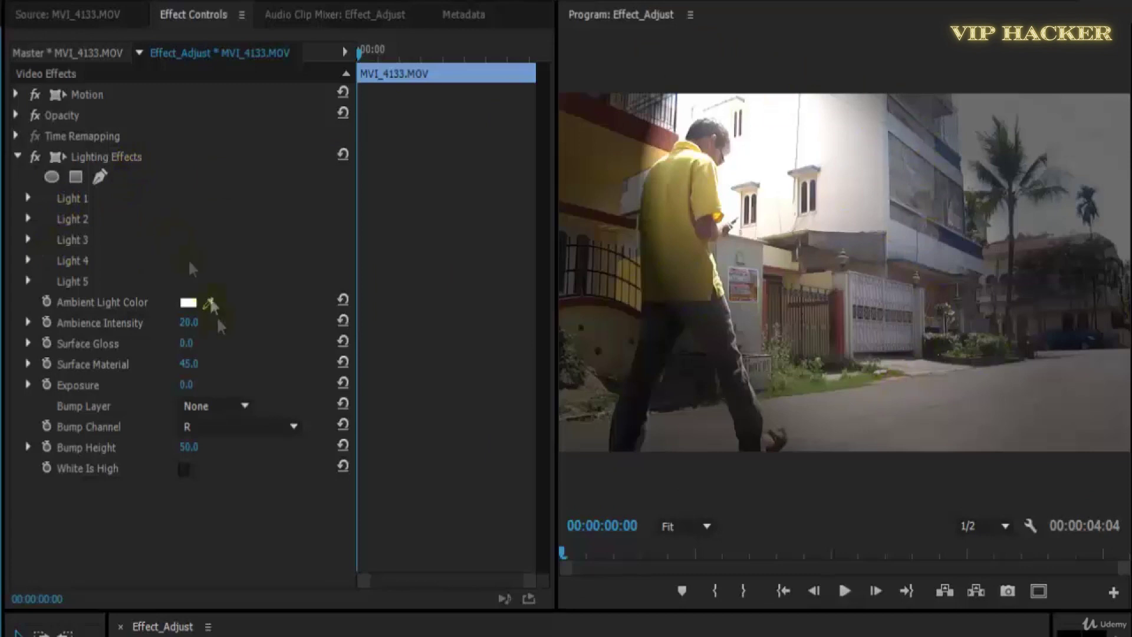
left_click(28, 203)
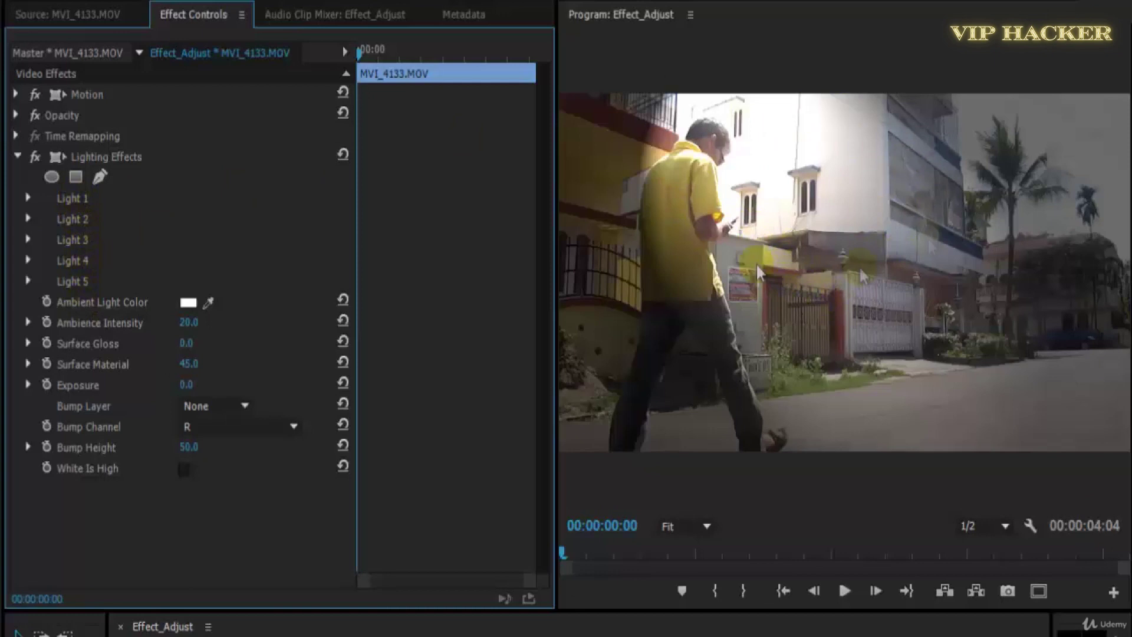
left_click(27, 196)
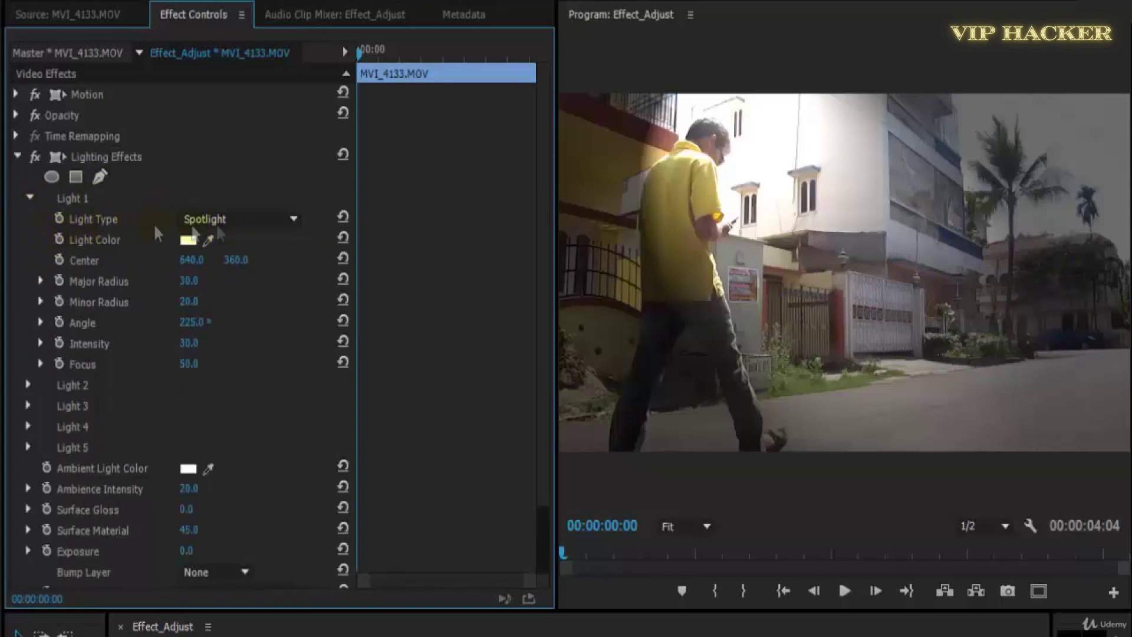
- Try the Directional and Omni light types for Light 1, and return it to Spotlight
left_click(291, 220)
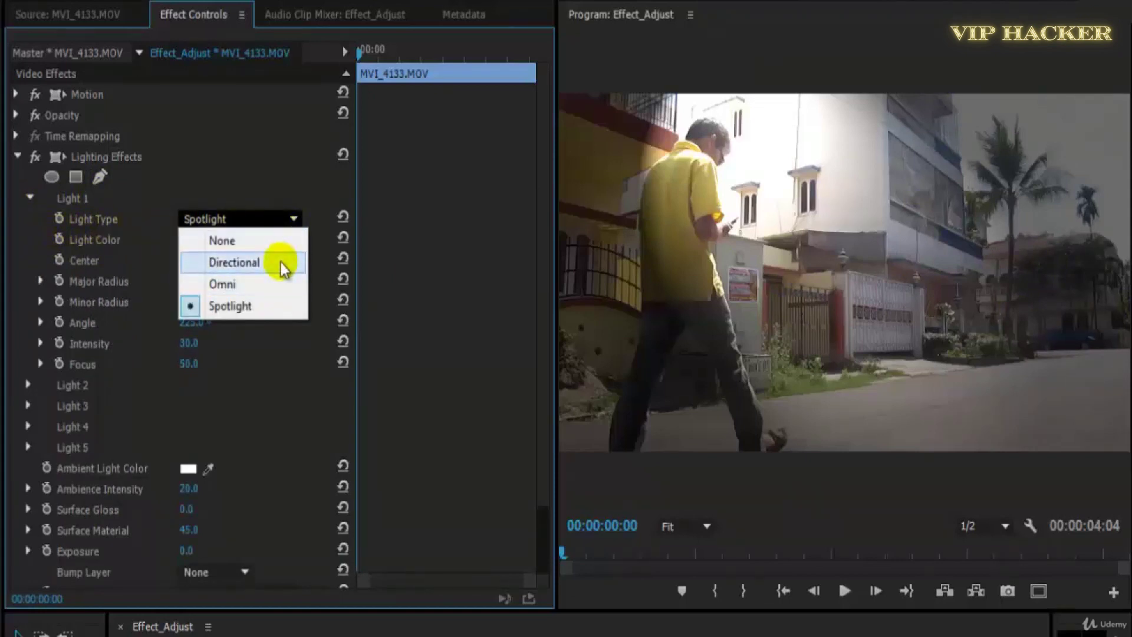
left_click(281, 263)
left_click(263, 285)
left_click(268, 223)
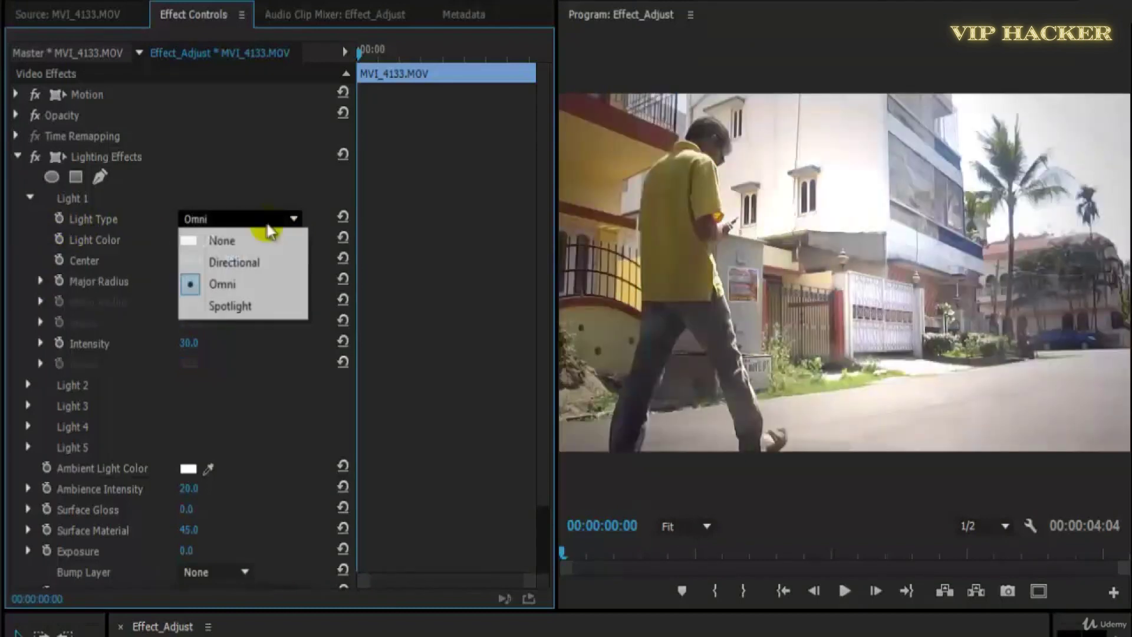
left_click(260, 304)
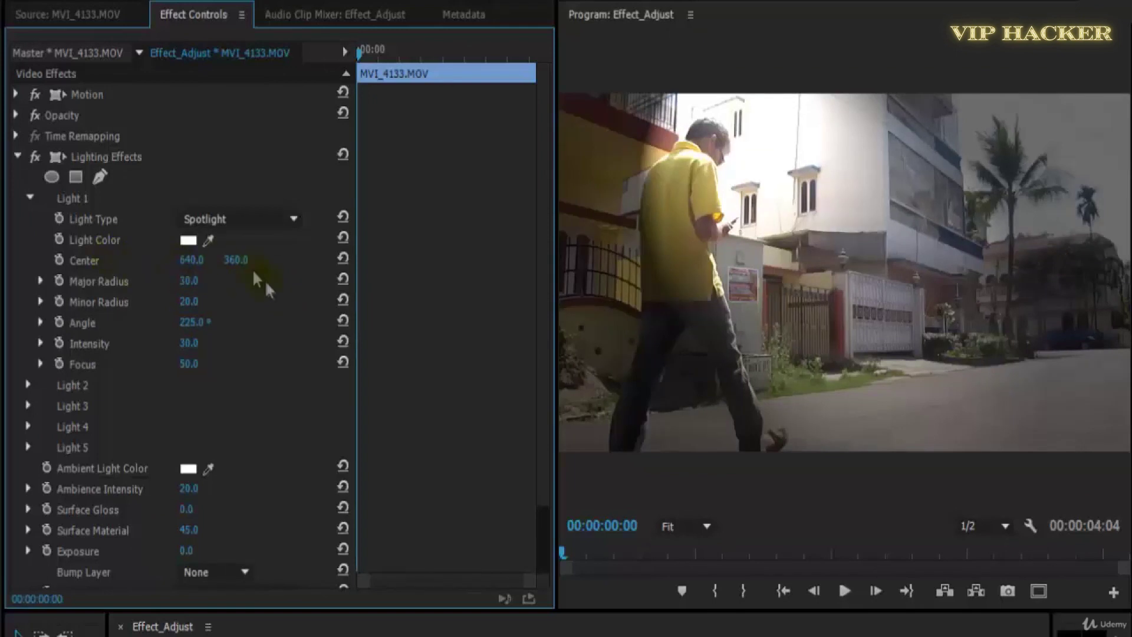
- Set Light 1's Center to 631, 498, Major Radius to 47, Minor Radius to 18 and Angle to 328°
left_click_drag(193, 269, 363, 292)
mouse_move(189, 287)
left_mouse_down()
mouse_move(151, 296)
mouse_move(225, 283)
mouse_move(173, 289)
left_mouse_up()
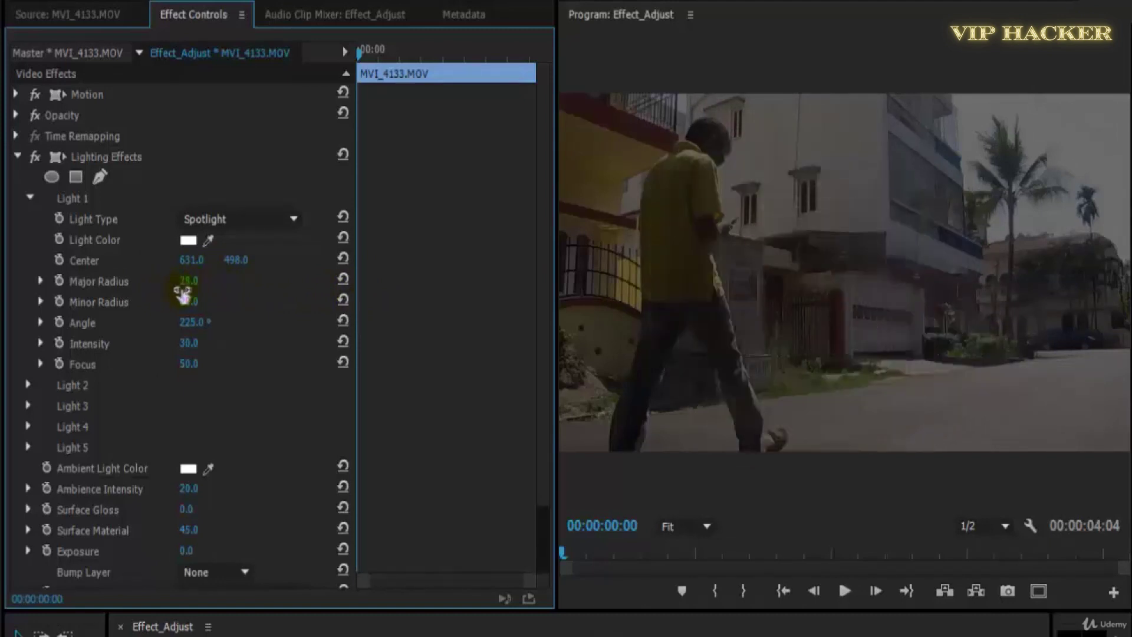
mouse_move(198, 285)
left_mouse_down()
mouse_move(222, 277)
mouse_move(177, 283)
mouse_move(217, 304)
mouse_move(187, 302)
left_mouse_up()
left_click_drag(196, 282, 208, 283)
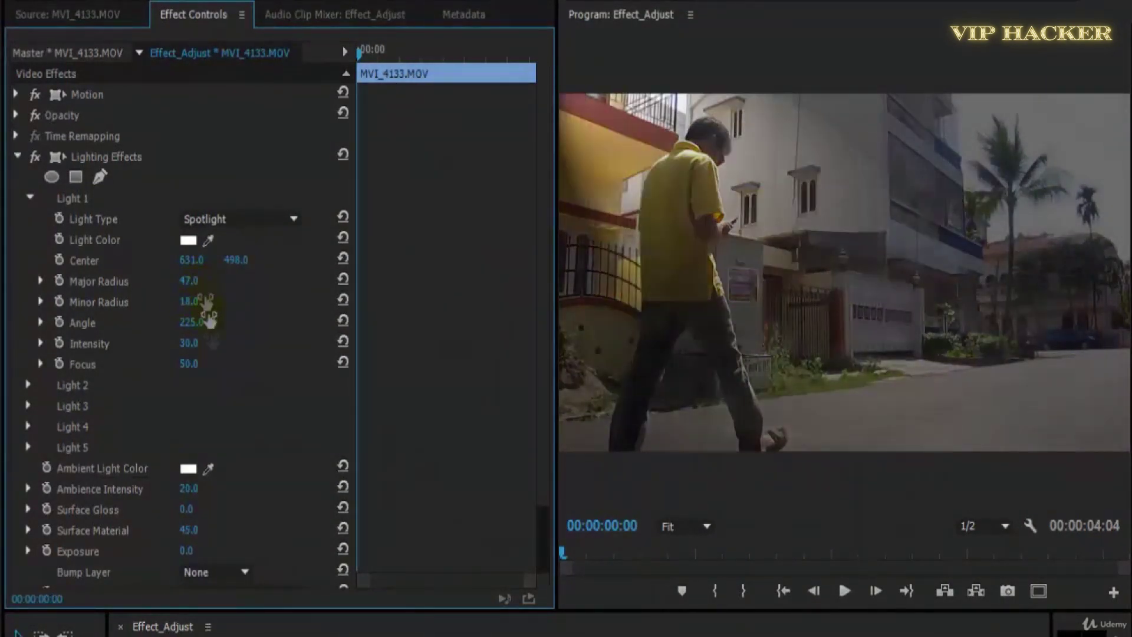
left_click_drag(183, 331, 270, 316)
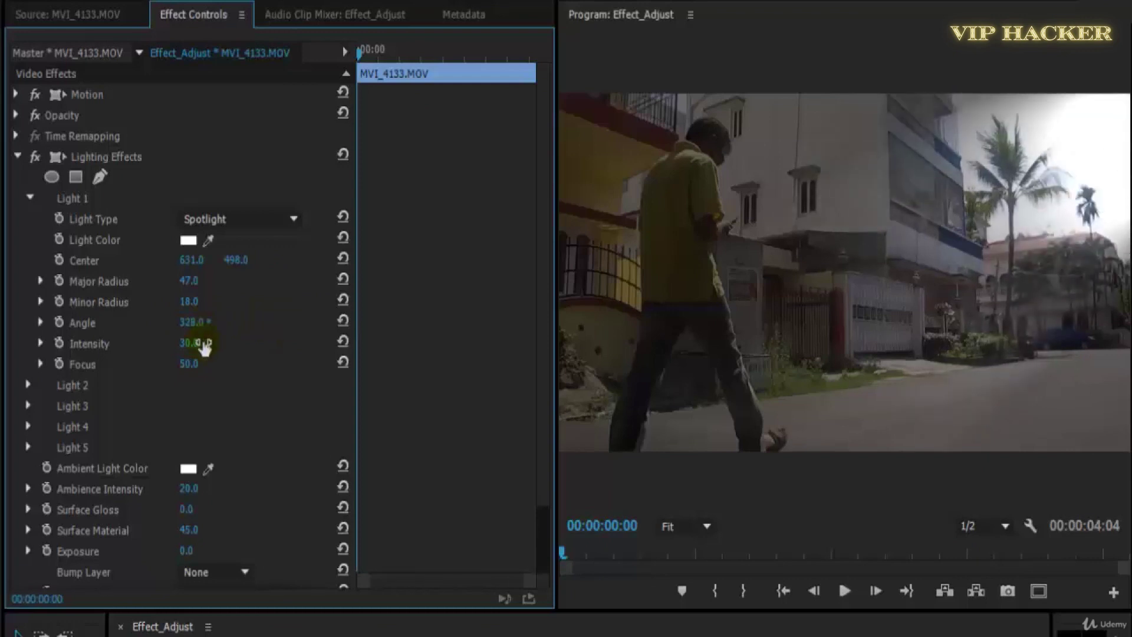
- Set Light 1's Intensity to 44 and its Focus to 100
left_click_drag(229, 348, 480, 396)
left_click_drag(201, 366, 259, 369)
left_click_drag(186, 349, 322, 404)
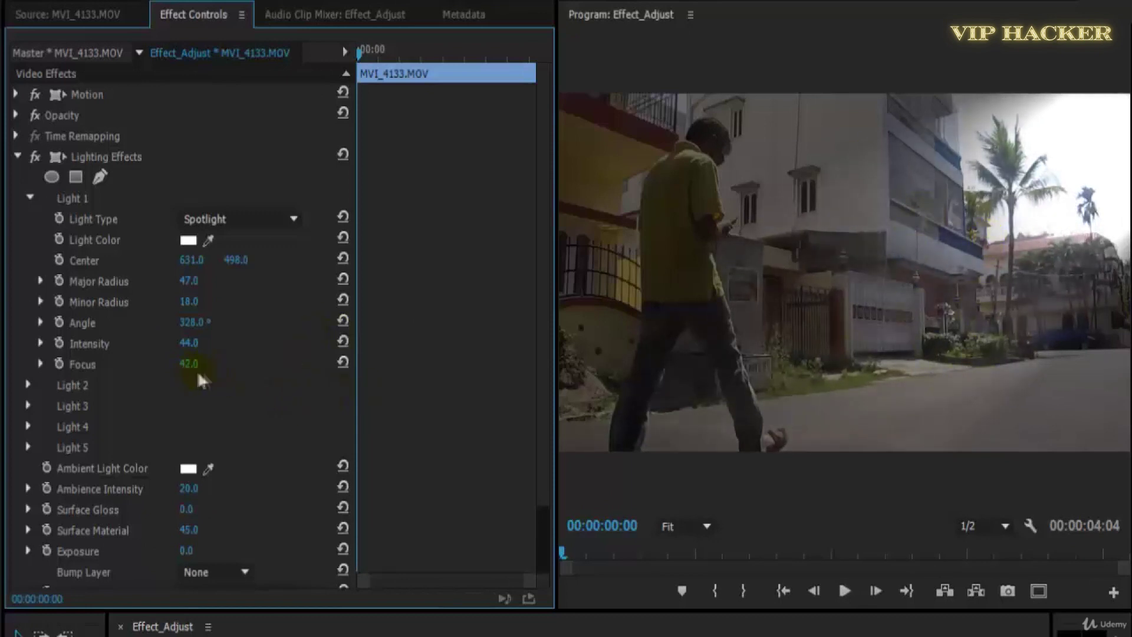
mouse_move(204, 372)
left_mouse_down()
mouse_move(235, 366)
mouse_move(216, 366)
left_mouse_up()
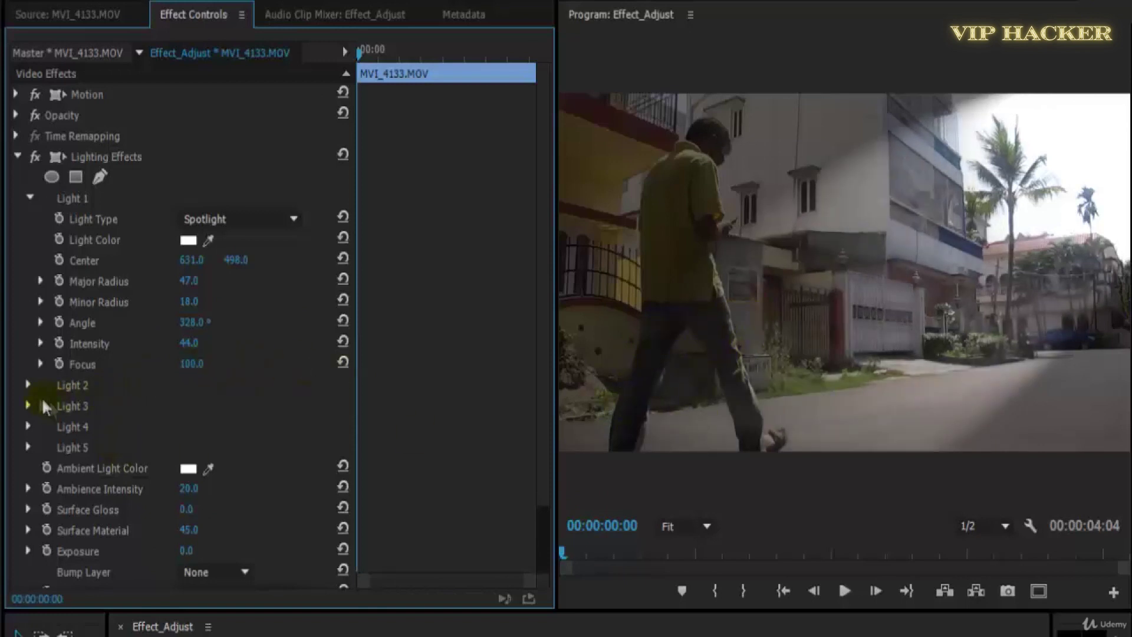
- Expand the Light 2 settings and set its light type to Spotlight
left_click(27, 385)
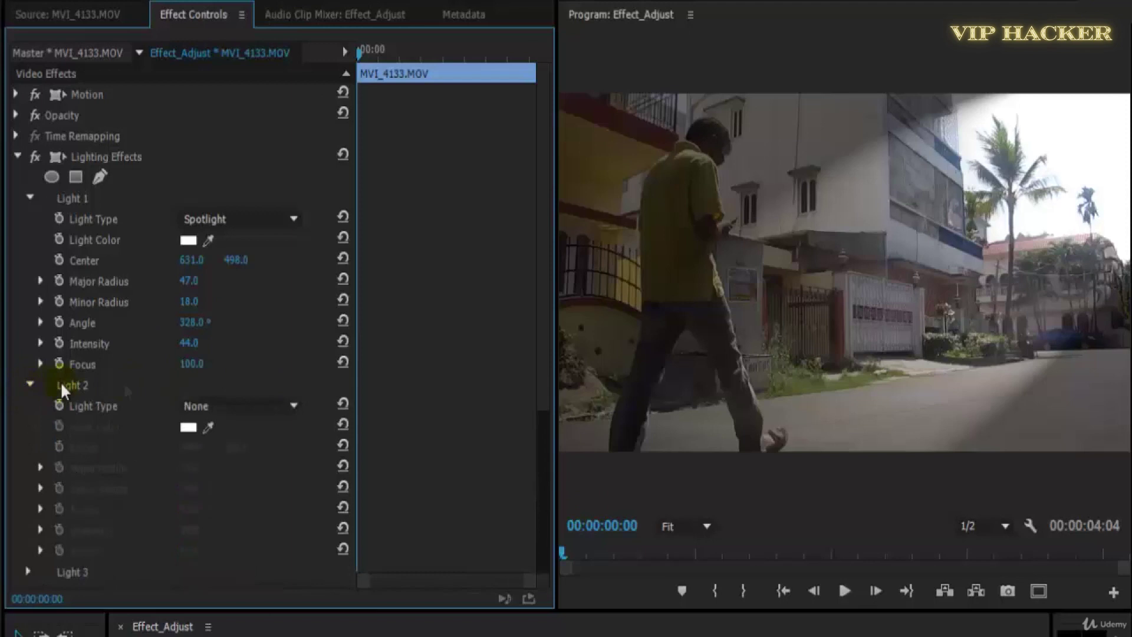
left_click(260, 407)
left_click(263, 496)
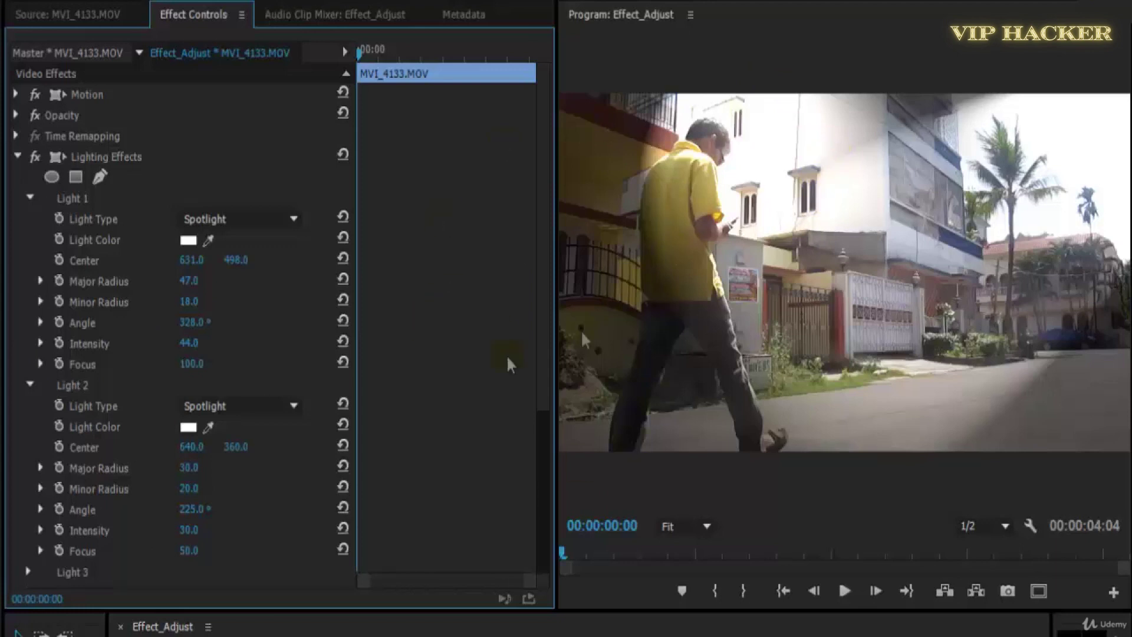
- Try the Omni and Directional light types for Light 2, and return it to Spotlight
left_click(289, 402)
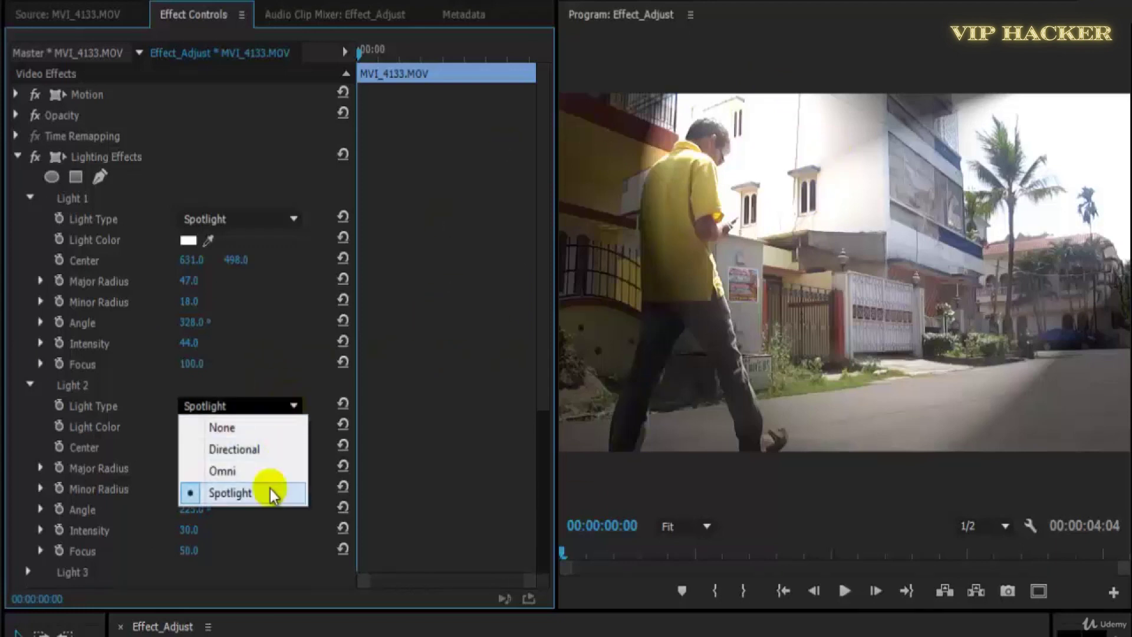
left_click(268, 478)
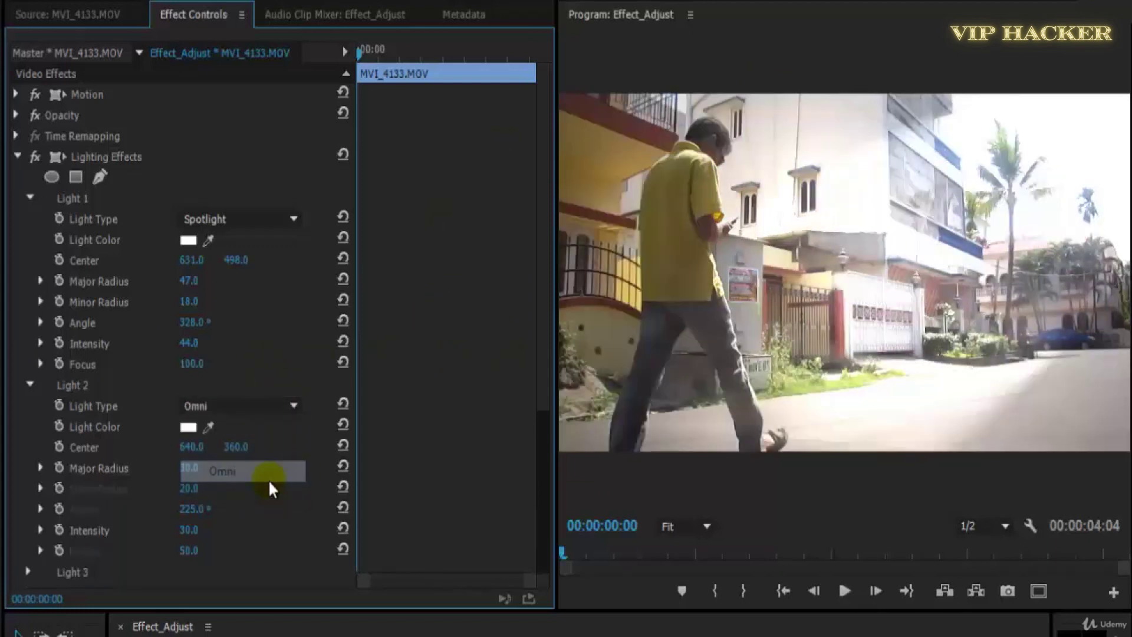
left_click(264, 404)
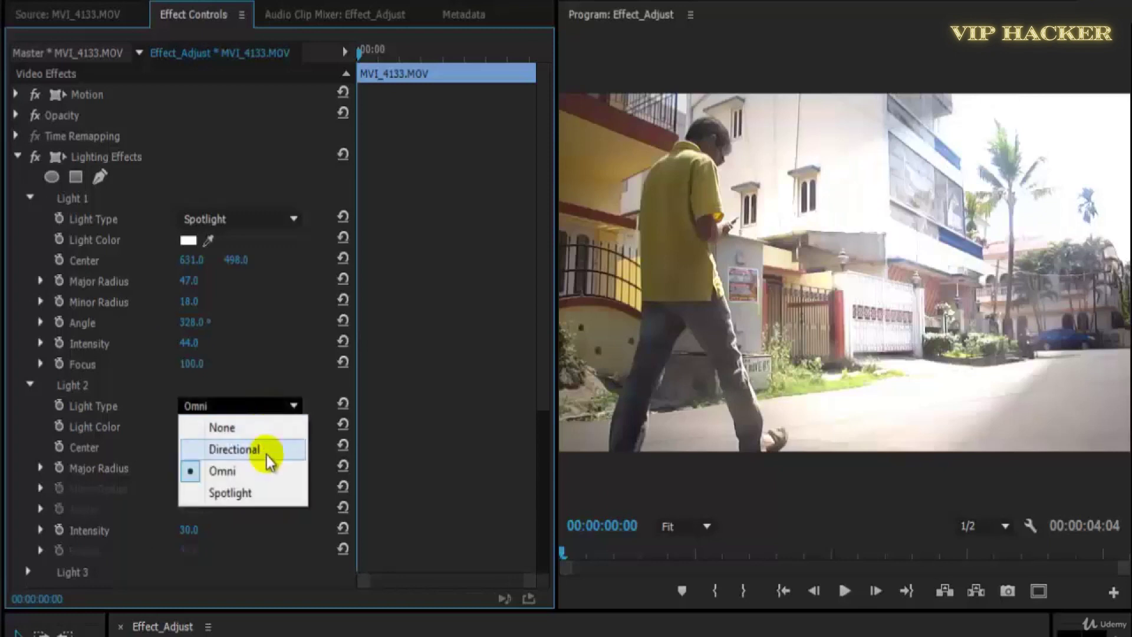
left_click(267, 454)
left_click(282, 409)
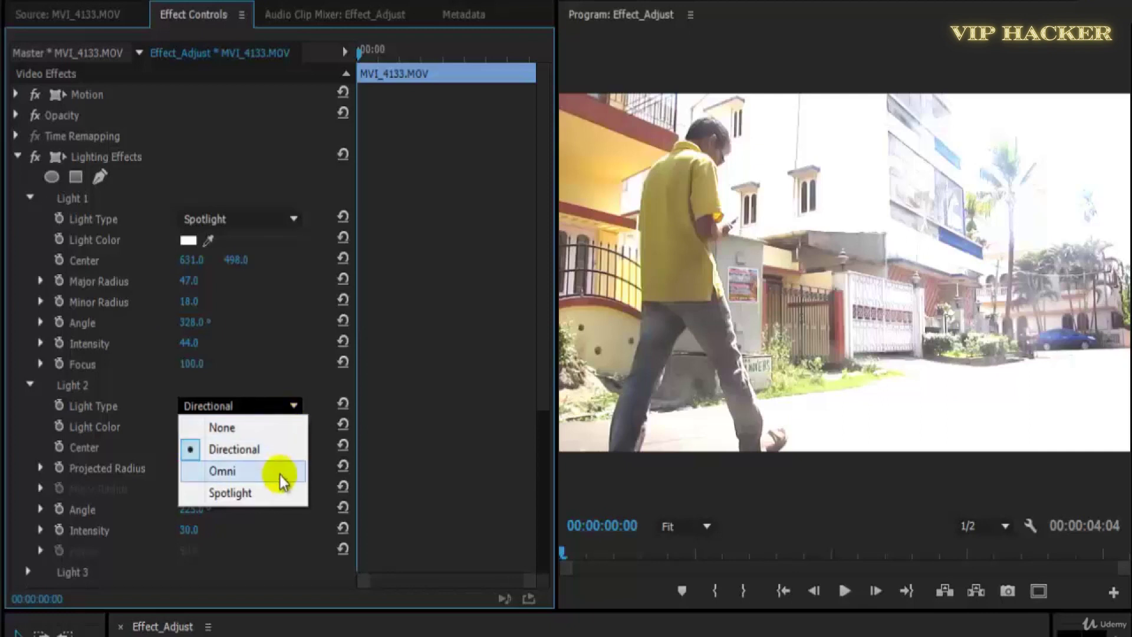
left_click(270, 494)
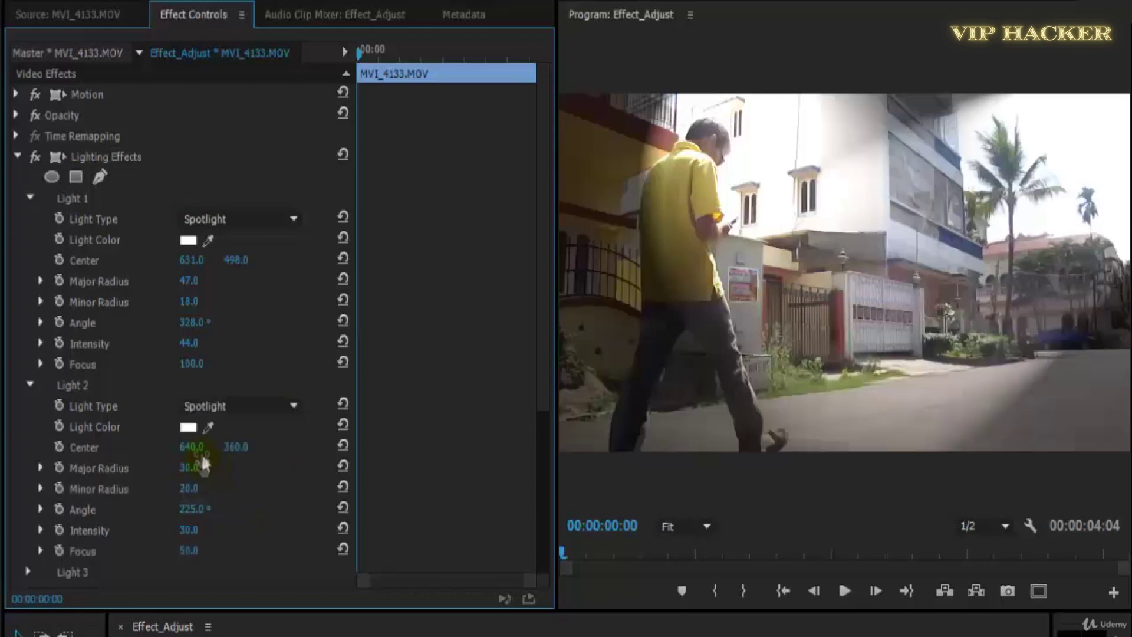
- Set Light 2's Light Color to yellow
left_click(188, 427)
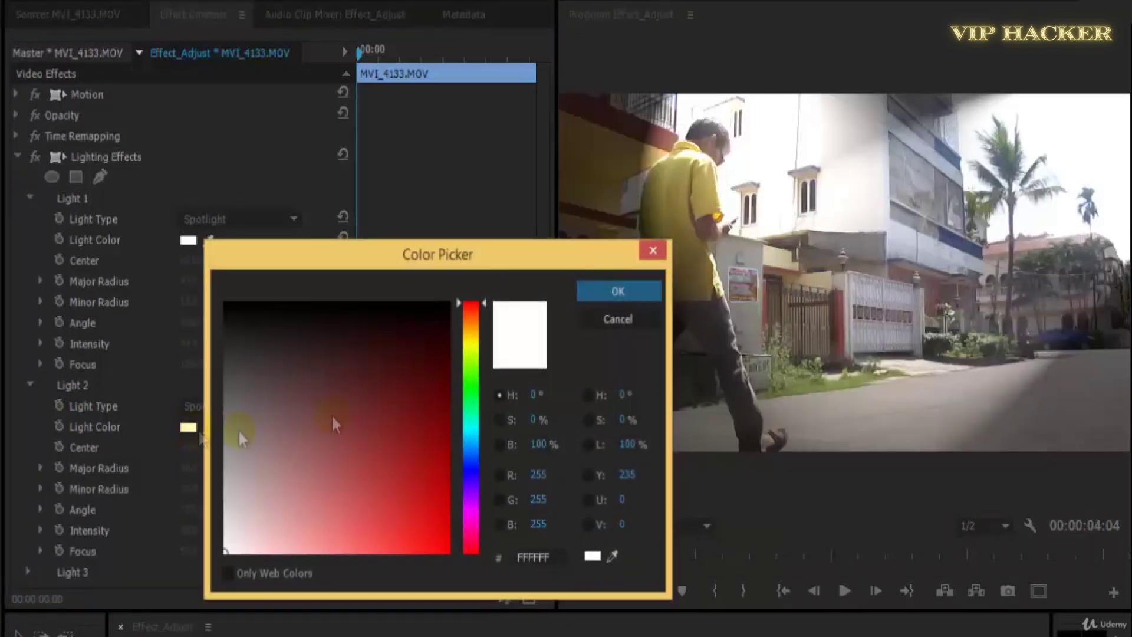
left_click(477, 341)
left_click(407, 543)
left_click(628, 286)
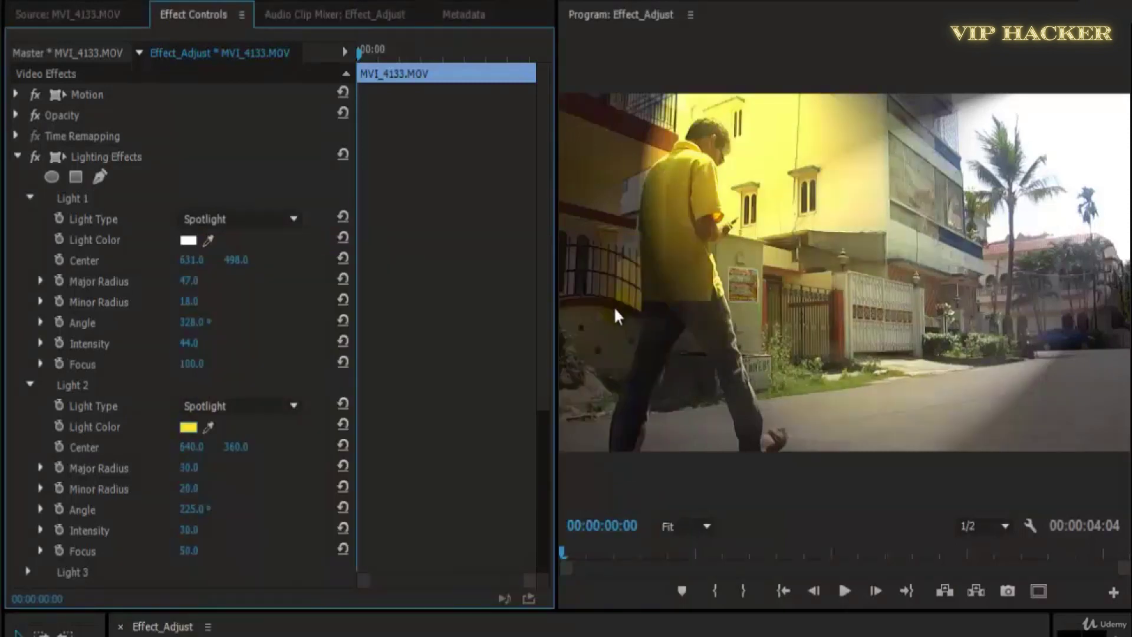
- Set Light 2's Angle to 227° and change its Light Color to magenta
mouse_move(196, 561)
left_mouse_down()
mouse_move(245, 561)
mouse_move(202, 554)
left_mouse_up()
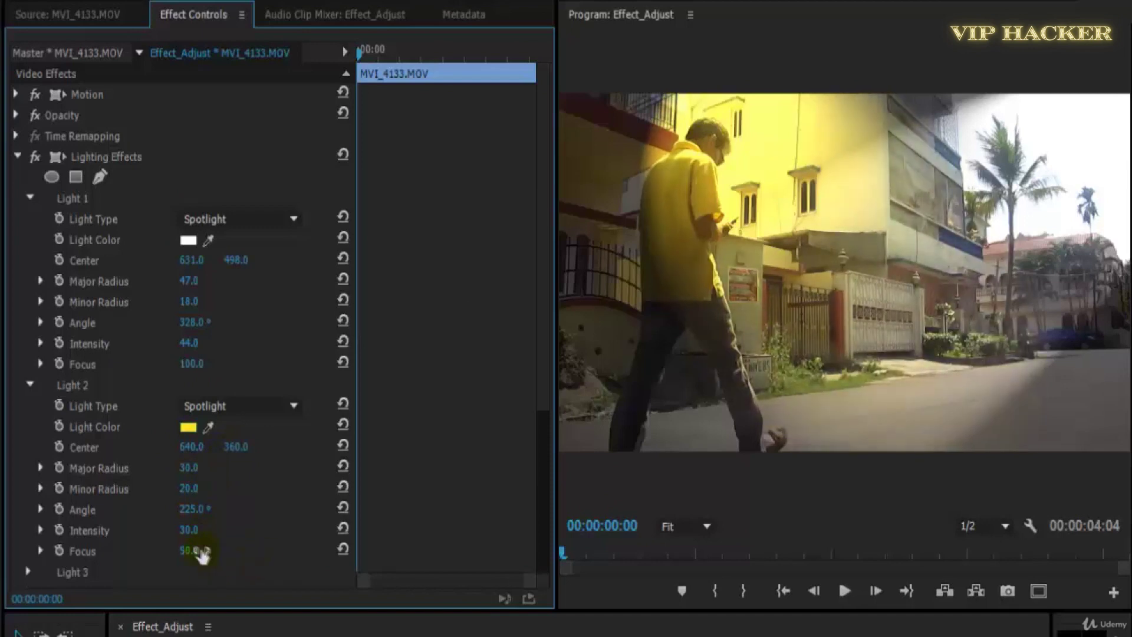
mouse_move(192, 513)
left_mouse_down()
mouse_move(346, 498)
mouse_move(147, 498)
mouse_move(207, 493)
mouse_move(184, 496)
left_mouse_up()
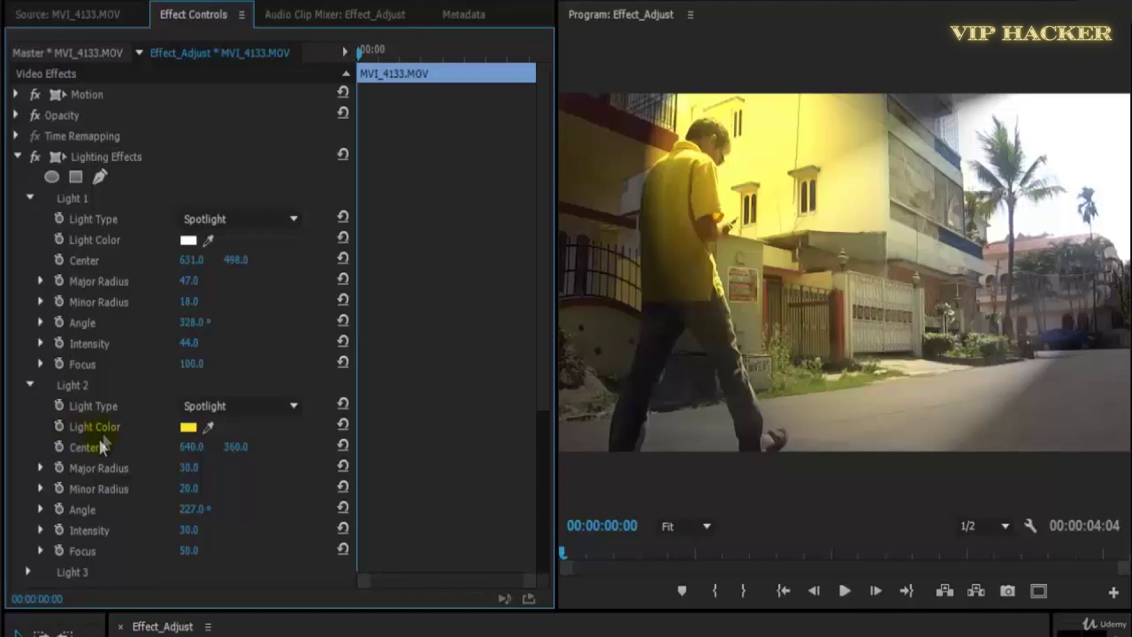
left_click(185, 430)
left_click_drag(471, 455, 471, 508)
left_click(587, 295)
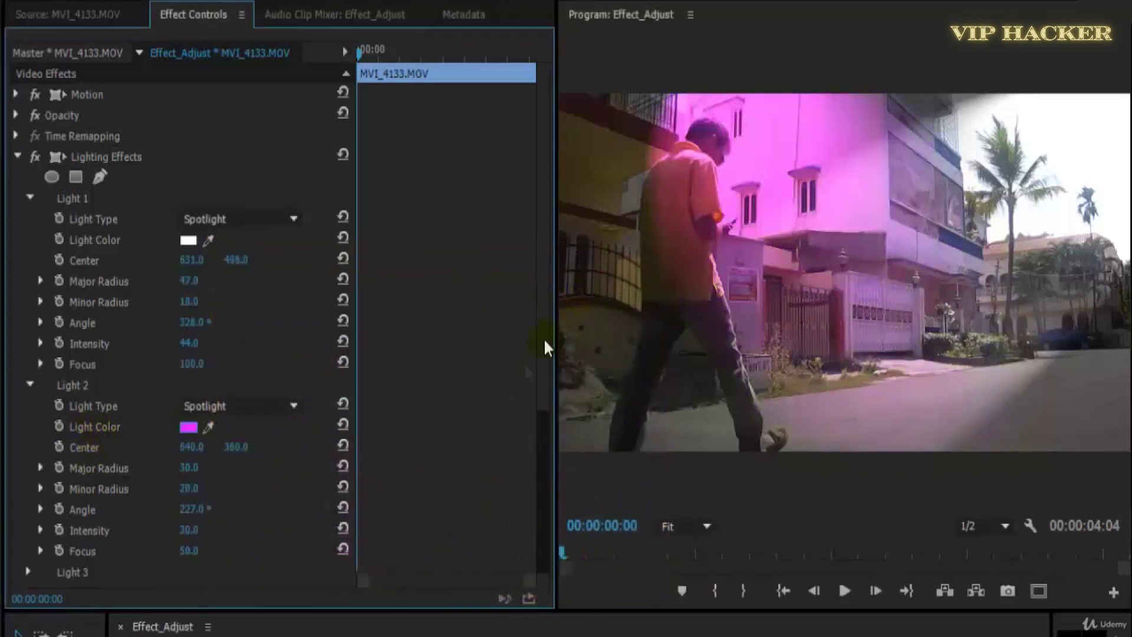
- Set Light 2's Center to 405, 360 and turn on keyframing for its Center and Light Color at the start
left_click_drag(162, 448, 53, 448)
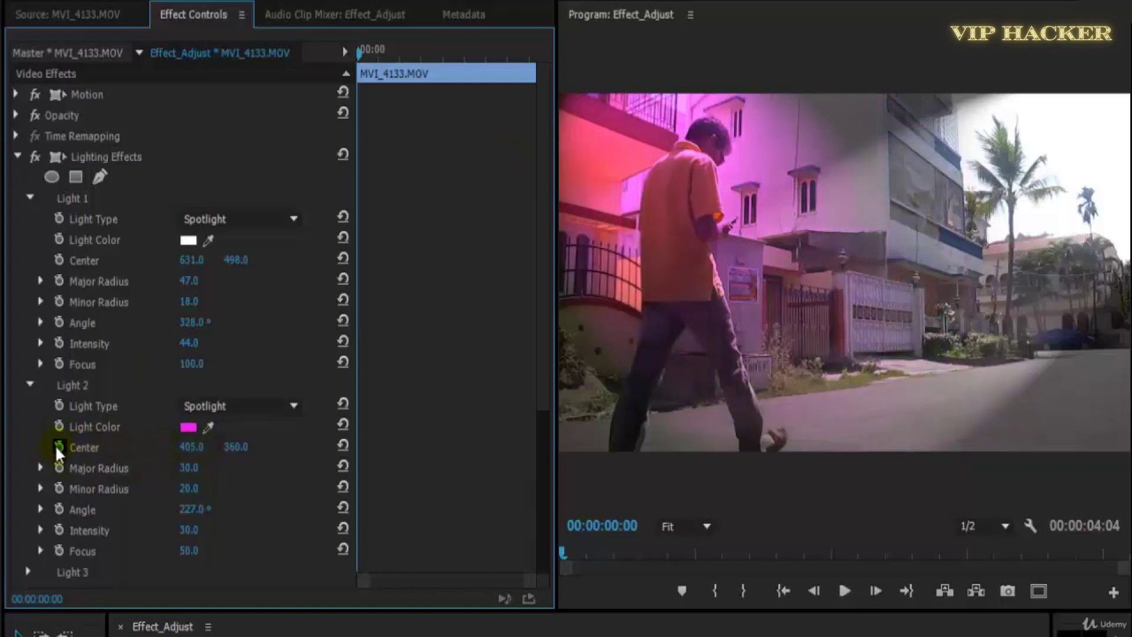
left_click(58, 426)
- Play the clip to 00:00:02:18 and set Light 1's Light Color to blue, 1493FF
key("space")
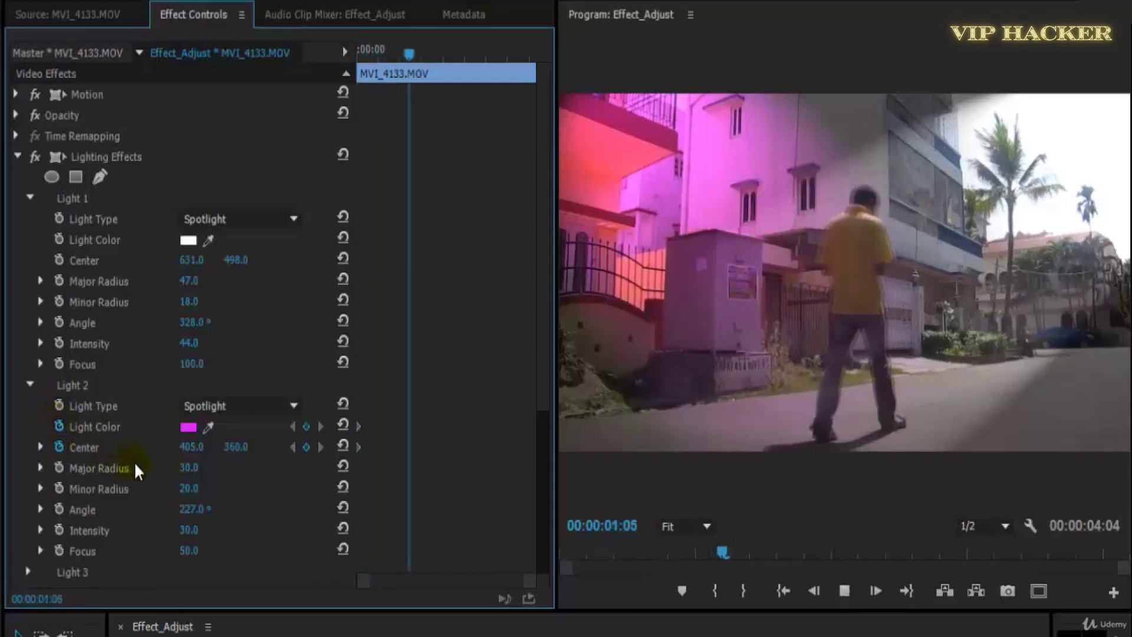
key("space")
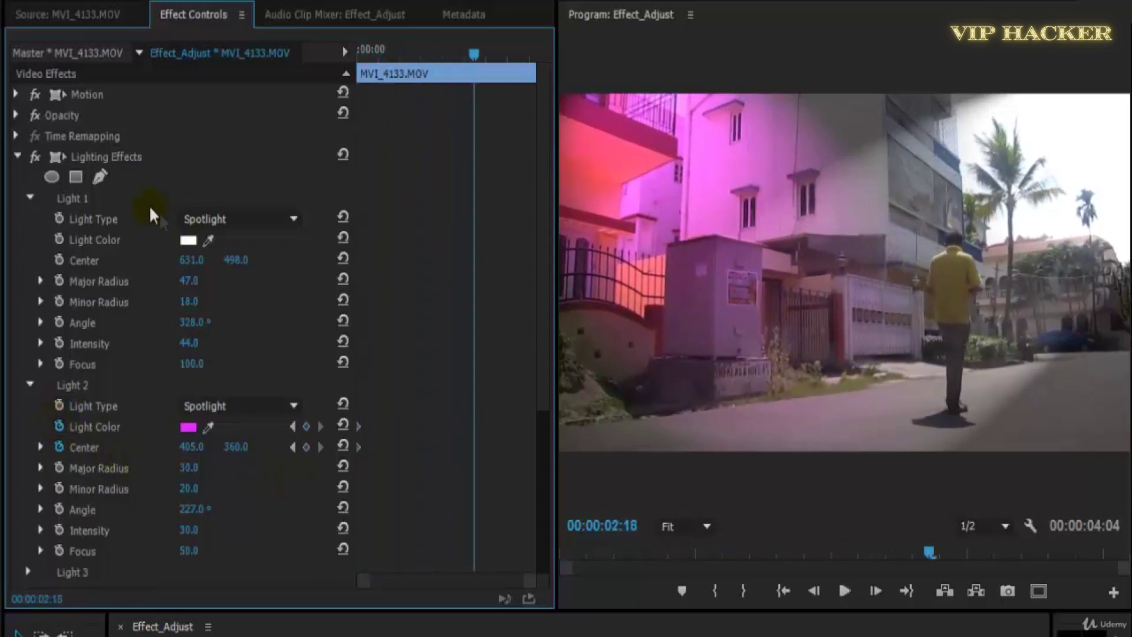
left_click(188, 240)
left_click_drag(457, 387, 484, 457)
left_click(404, 462)
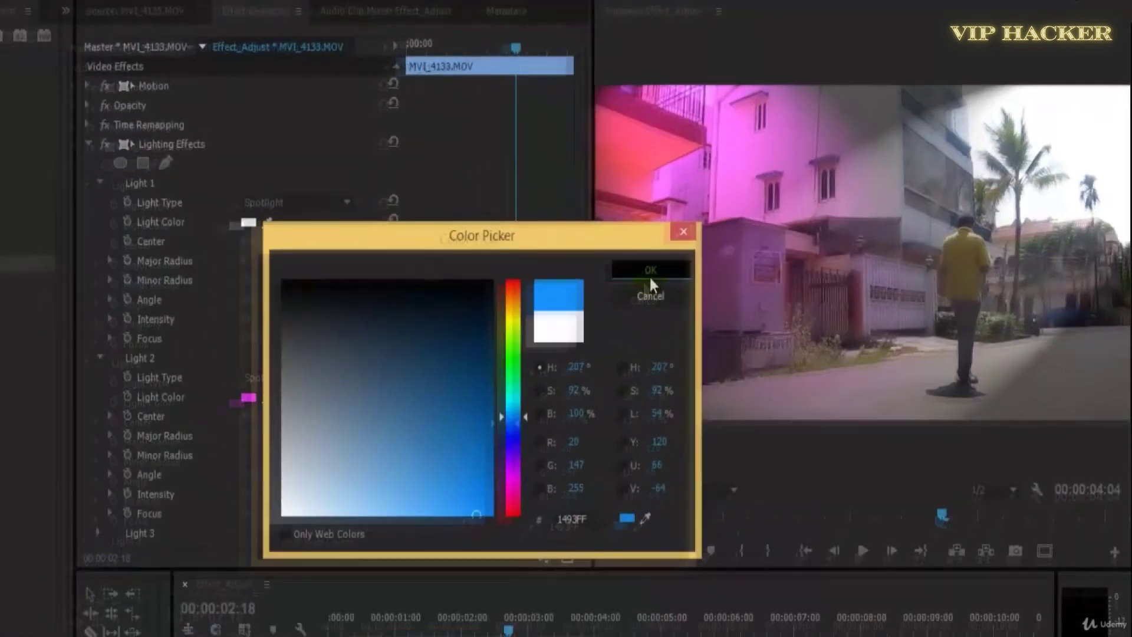
left_click(618, 291)
- Turn on keyframing for Light 1's Light Color and Center at the start, and add both lights' keyframes at 00:00:02:14
key("Home")
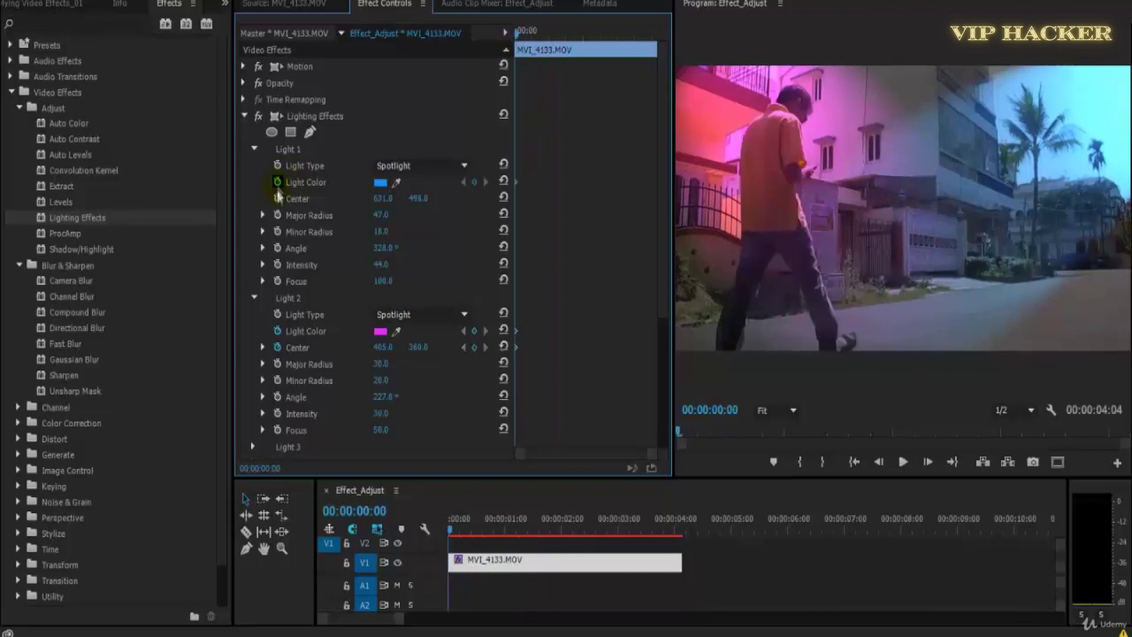
key("space")
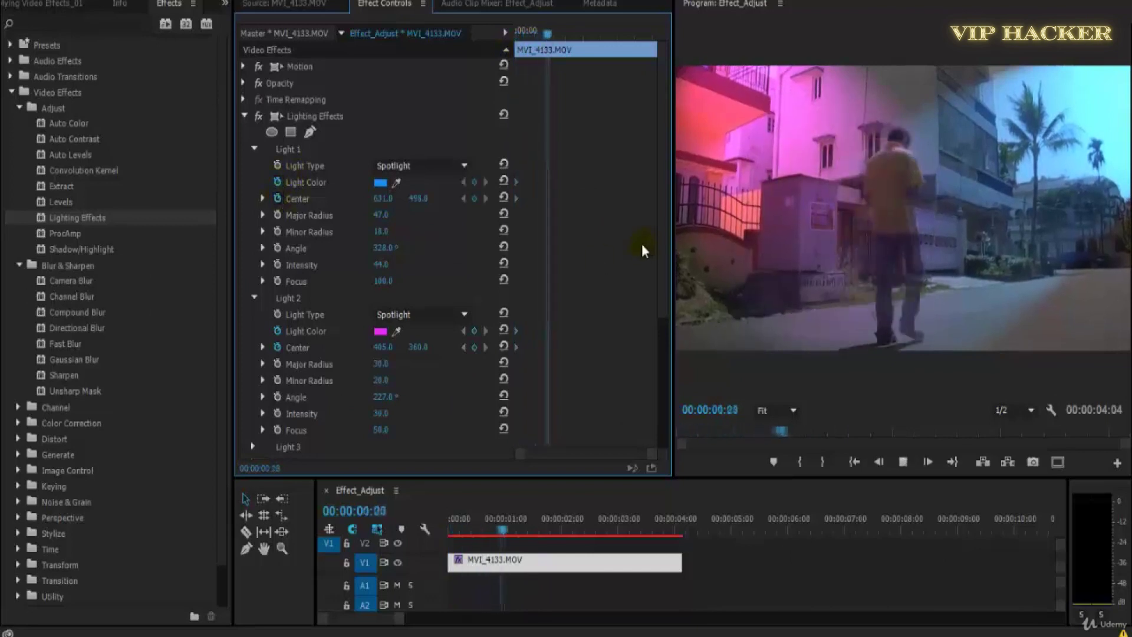
key("space")
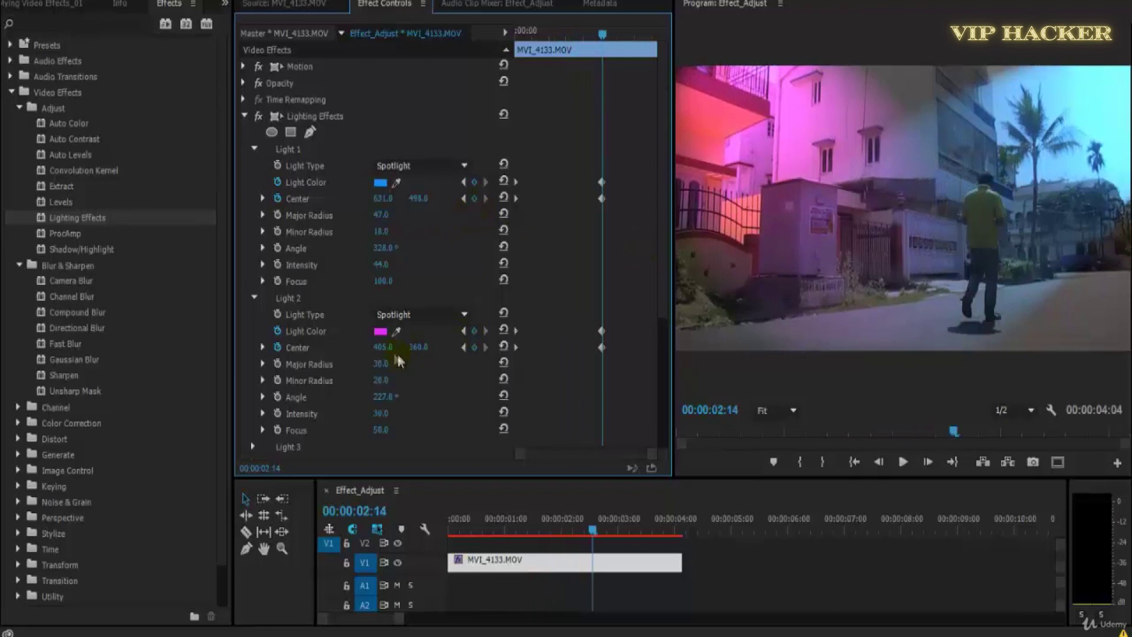
left_click_drag(396, 357, 496, 355)
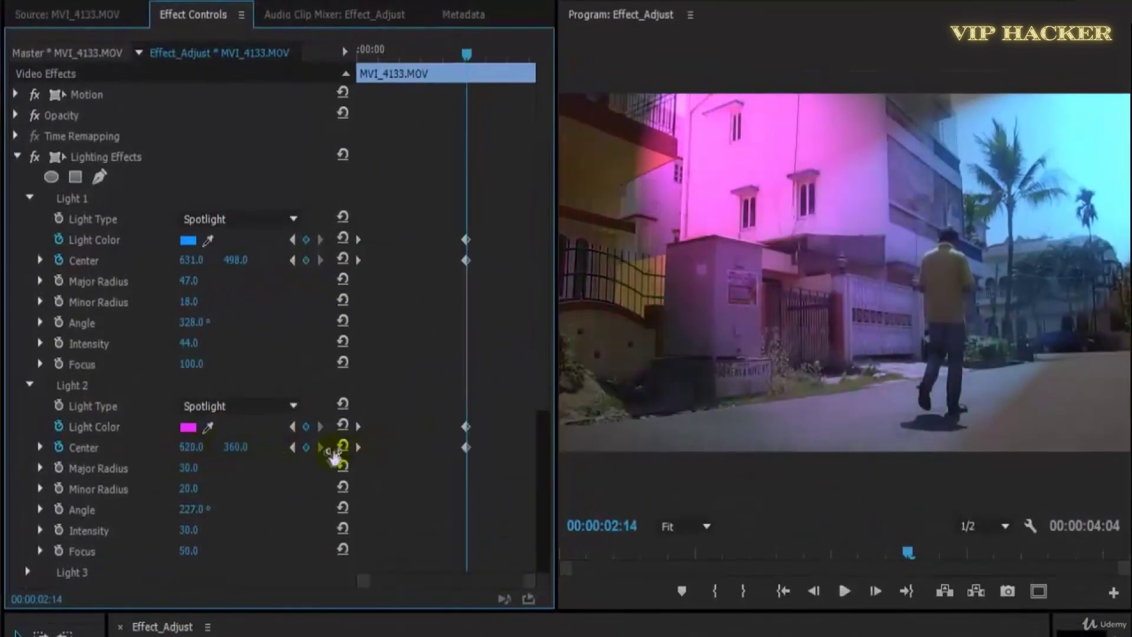
left_click_drag(333, 457, 252, 474)
key("ctrl+z")
key("ctrl+z")
left_click_drag(246, 521, 161, 511)
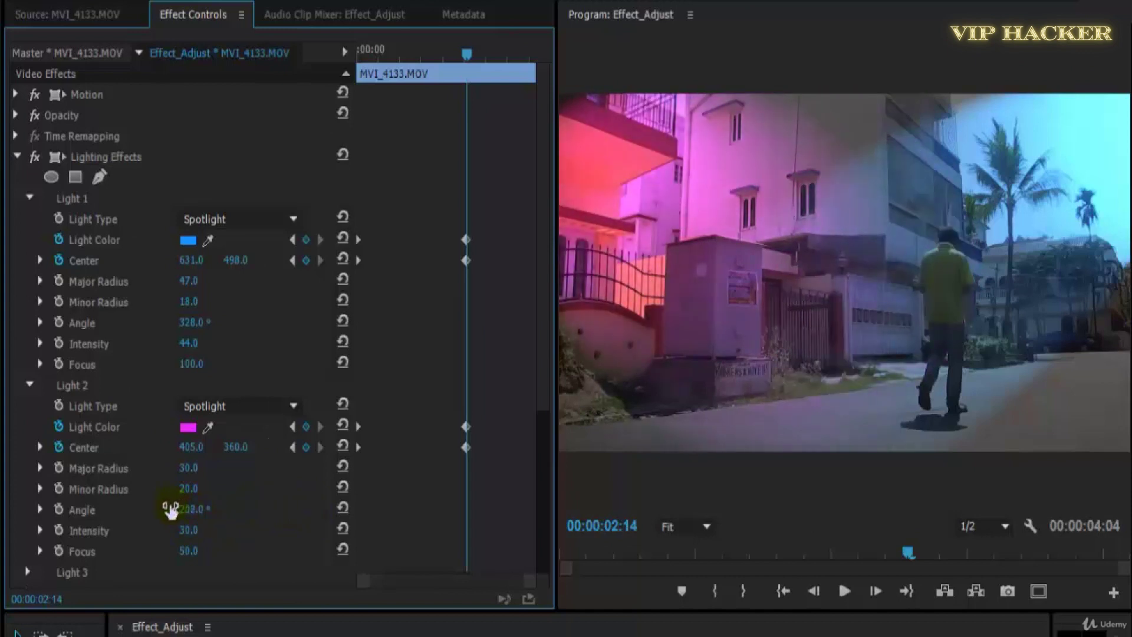
- Keyframe both lights' Angle at 00:00:02:14, with Light 2's Angle at 307° and its Center at 886, 360
left_click_drag(189, 260, 315, 282)
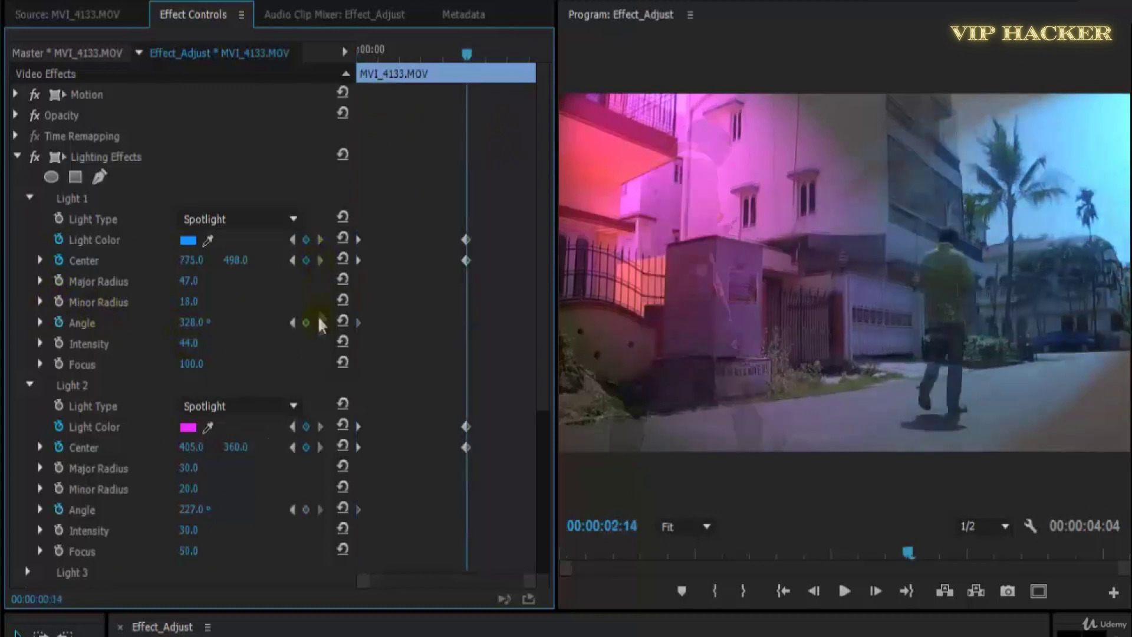
left_click(306, 323)
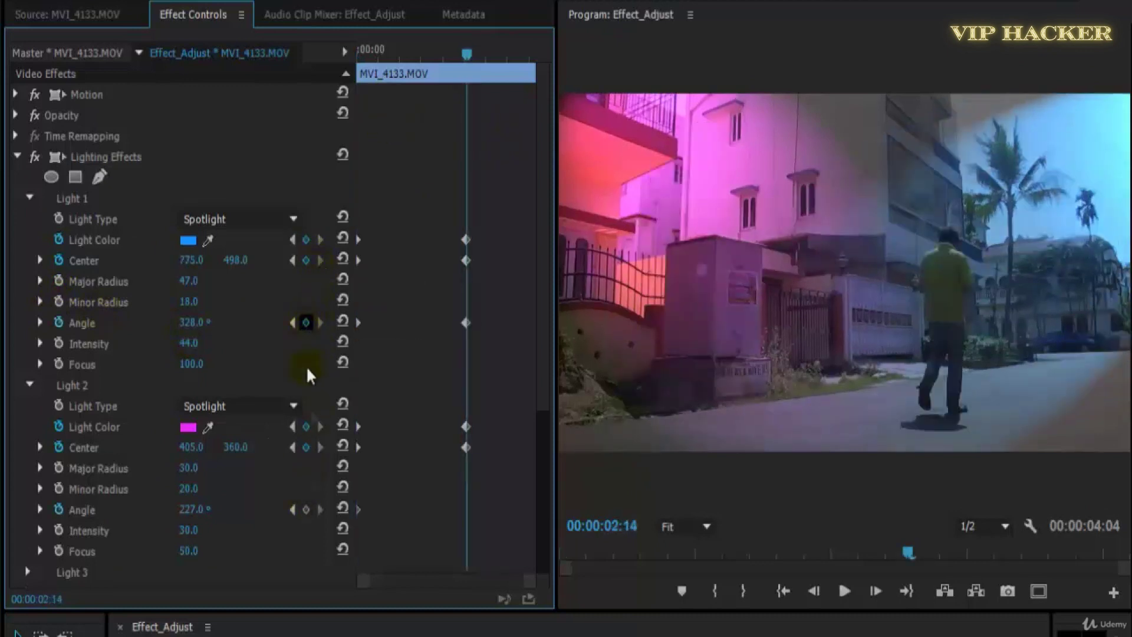
left_click_drag(188, 513, 260, 522)
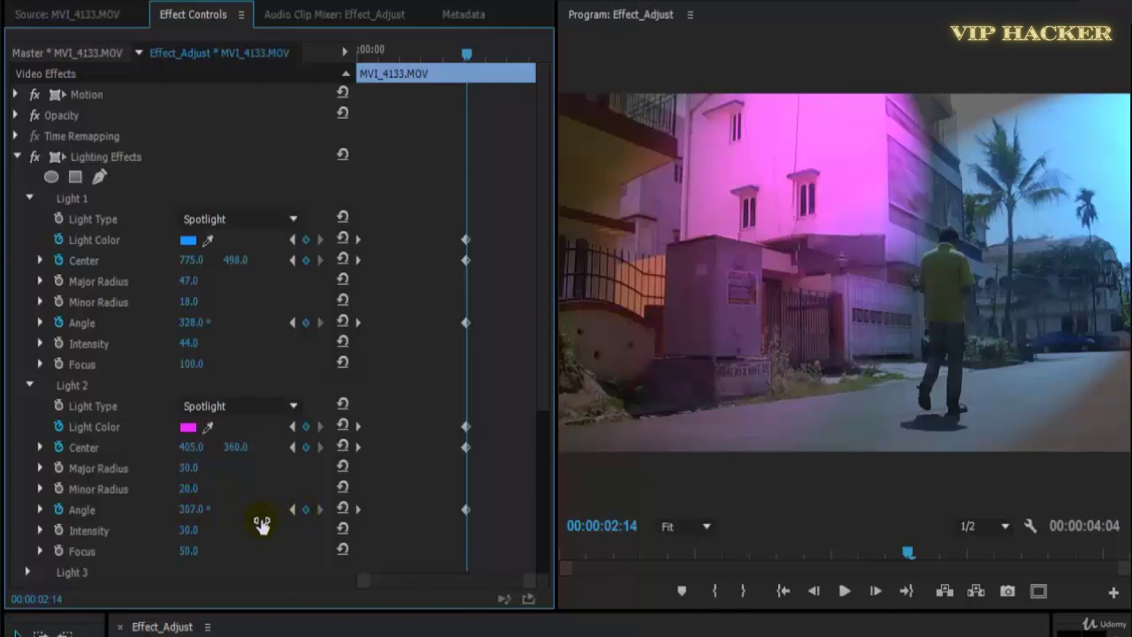
left_click_drag(334, 456, 614, 450)
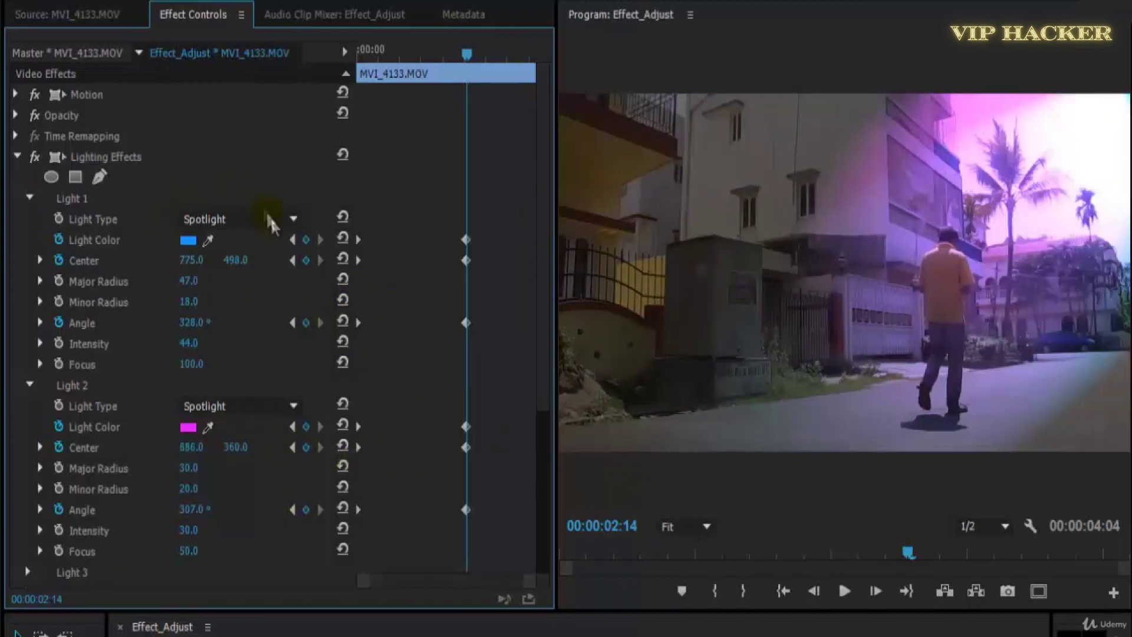
- Set Light 1's Center to 719, 311 and its Angle to 193° at 00:00:02:14
mouse_move(191, 330)
left_mouse_down()
mouse_move(316, 324)
mouse_move(445, 348)
mouse_move(197, 334)
left_mouse_up()
left_click(190, 260)
type("-263")
key("Return")
left_click_drag(299, 330, 432, 327)
left_click_drag(190, 260, 979, 189)
left_click_drag(241, 266, 144, 260)
mouse_move(206, 324)
left_mouse_down()
mouse_move(253, 328)
mouse_move(197, 325)
left_mouse_up()
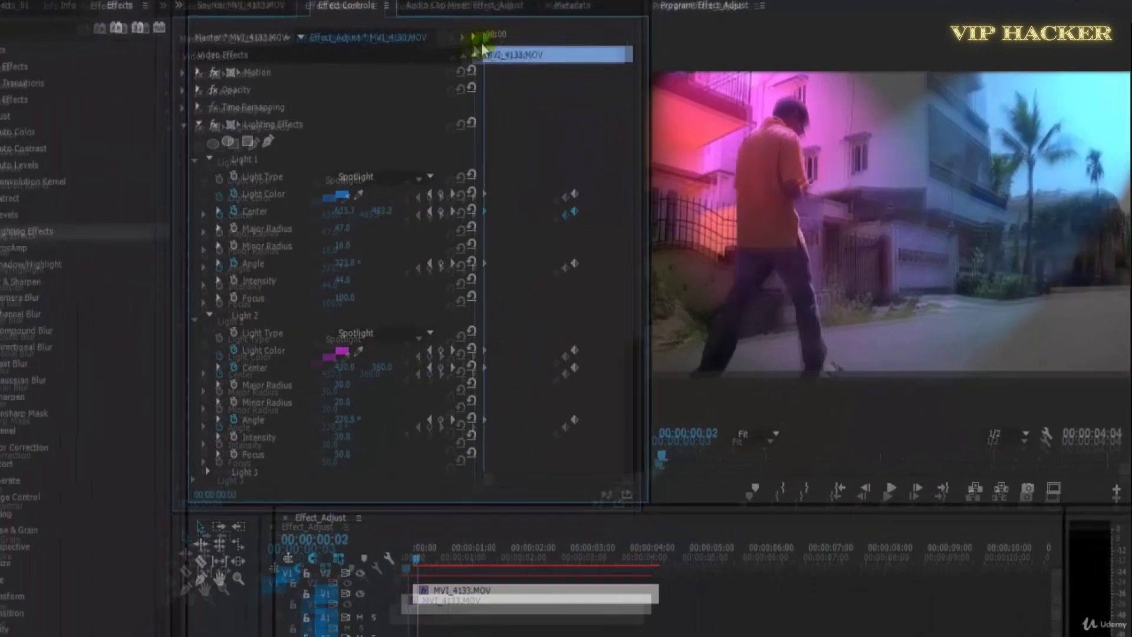
- Preview the lighting animation from the start and set Light 1's Intensity to 83
key("Home")
key("space")
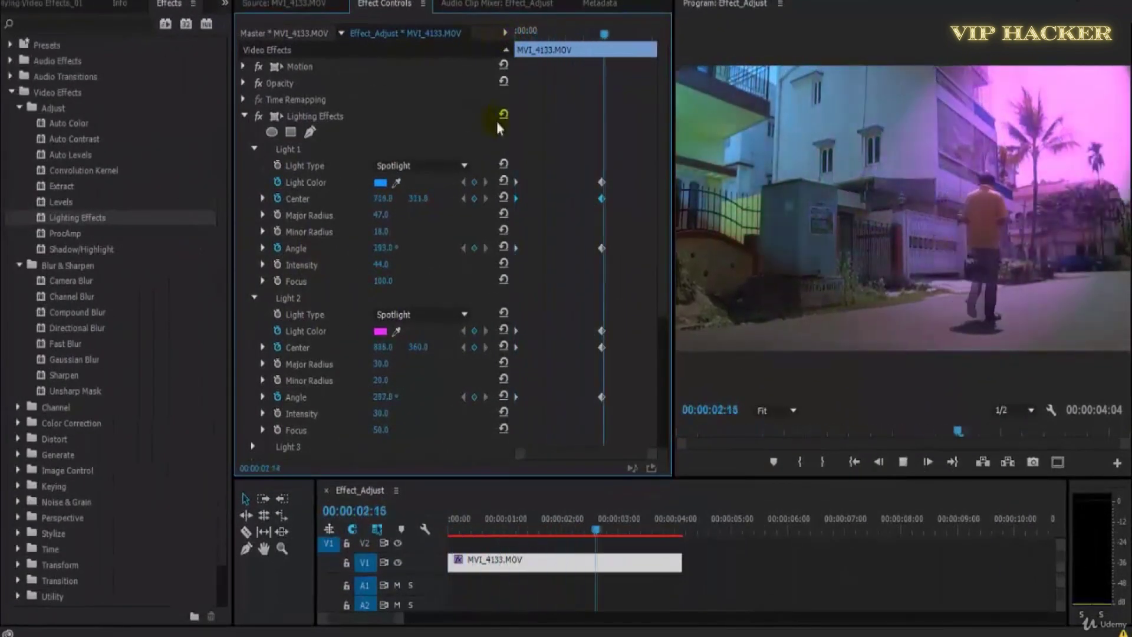
left_click(577, 30)
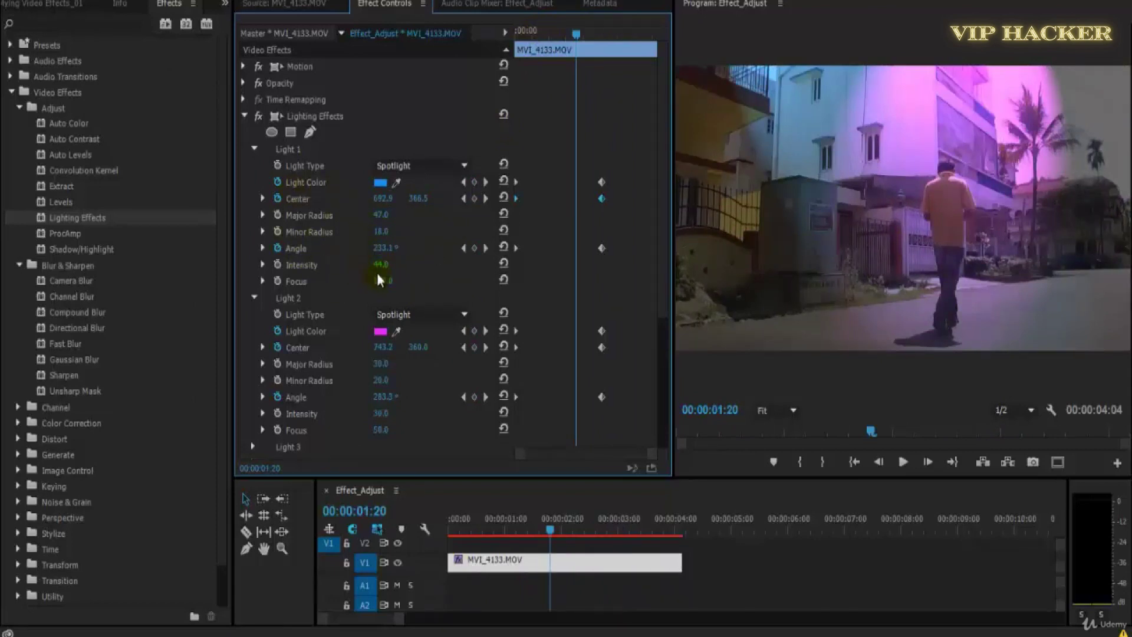
key("ctrl+s")
mouse_move(410, 270)
left_mouse_down()
mouse_move(424, 263)
mouse_move(419, 272)
left_mouse_up()
- Replay the clip from near its start to check the brighter Light 1, and save the project
left_click_drag(575, 47, 399, 77)
key("space")
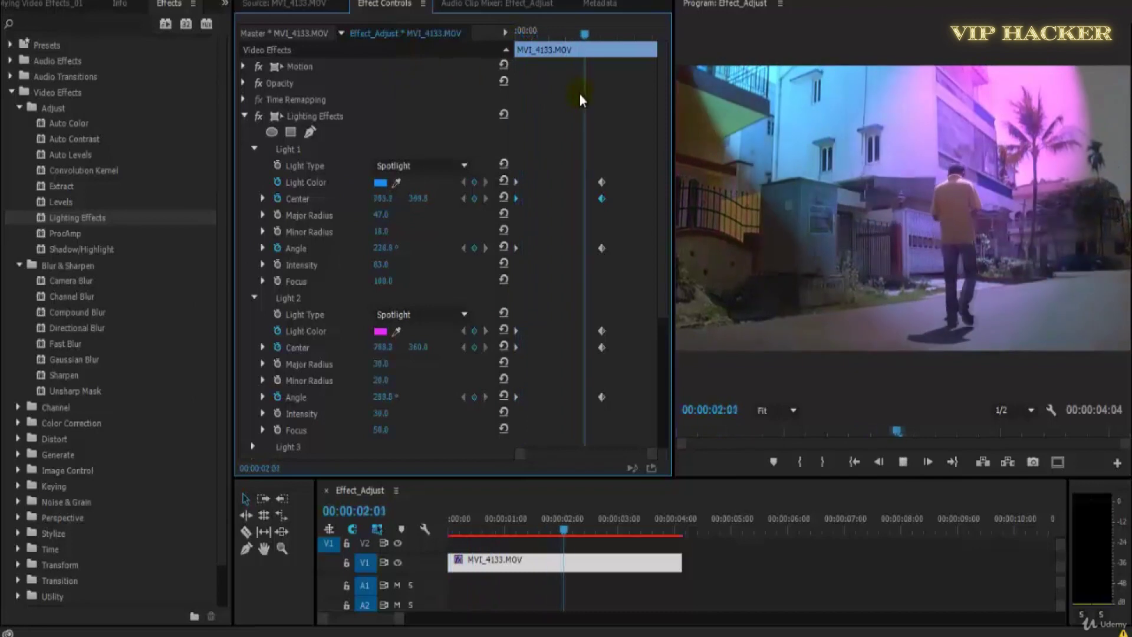
left_click(606, 37)
left_click_drag(605, 36, 539, 39)
key("space")
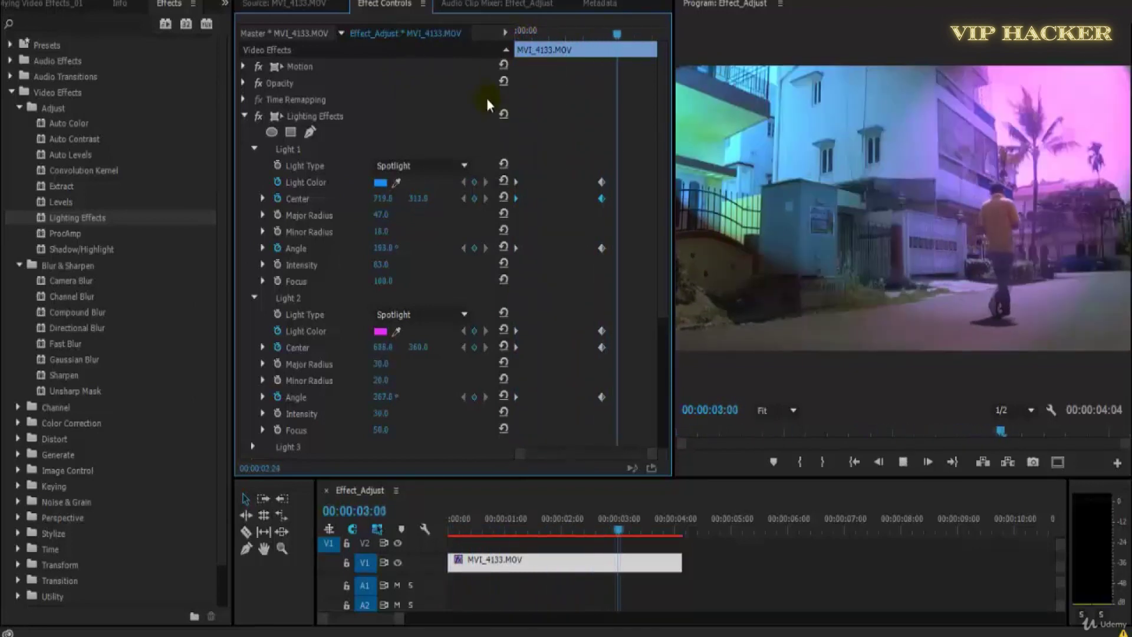
key("ctrl+s")
- Play from the start to 00:00:00:17 and set Light 1's Light Color to green there
left_click_drag(612, 33, 479, 57)
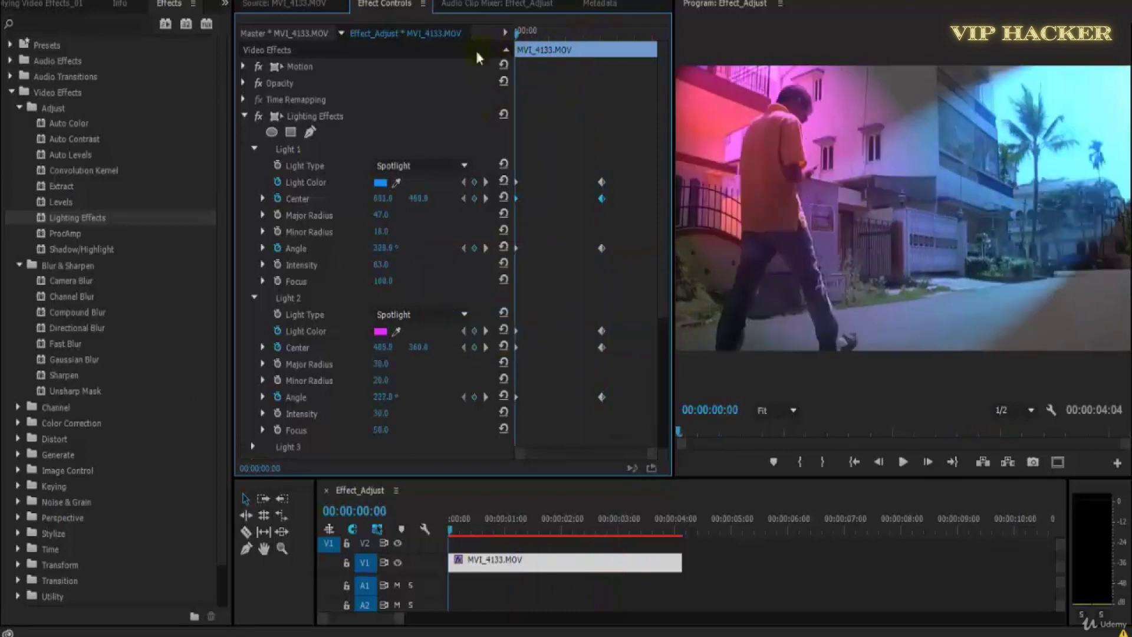
key("space")
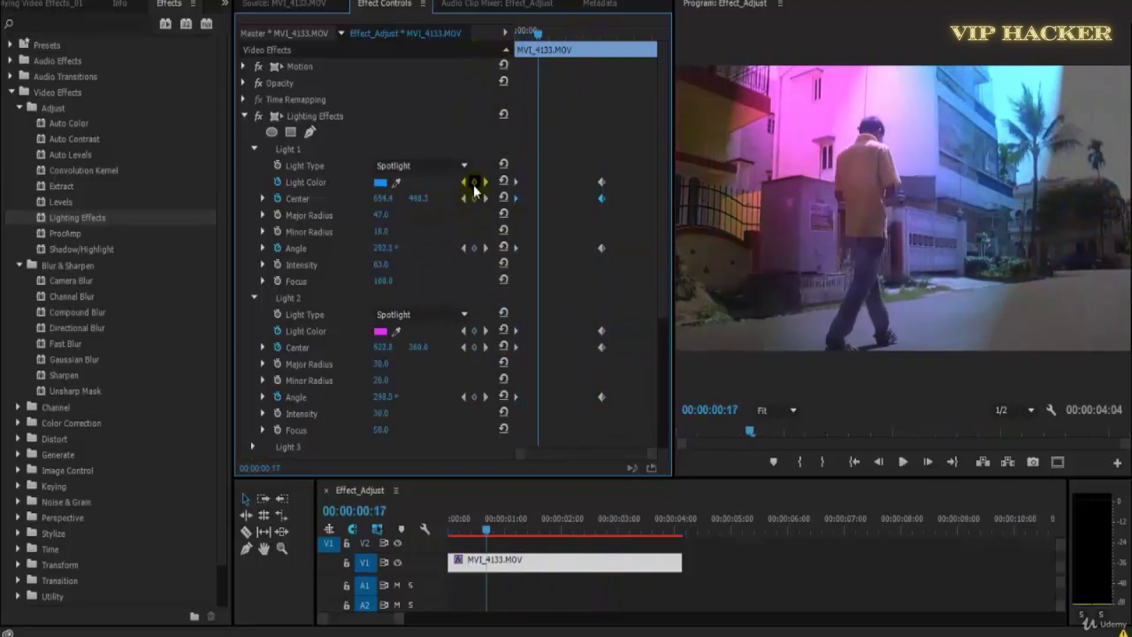
left_click(381, 182)
left_click_drag(607, 369, 610, 317)
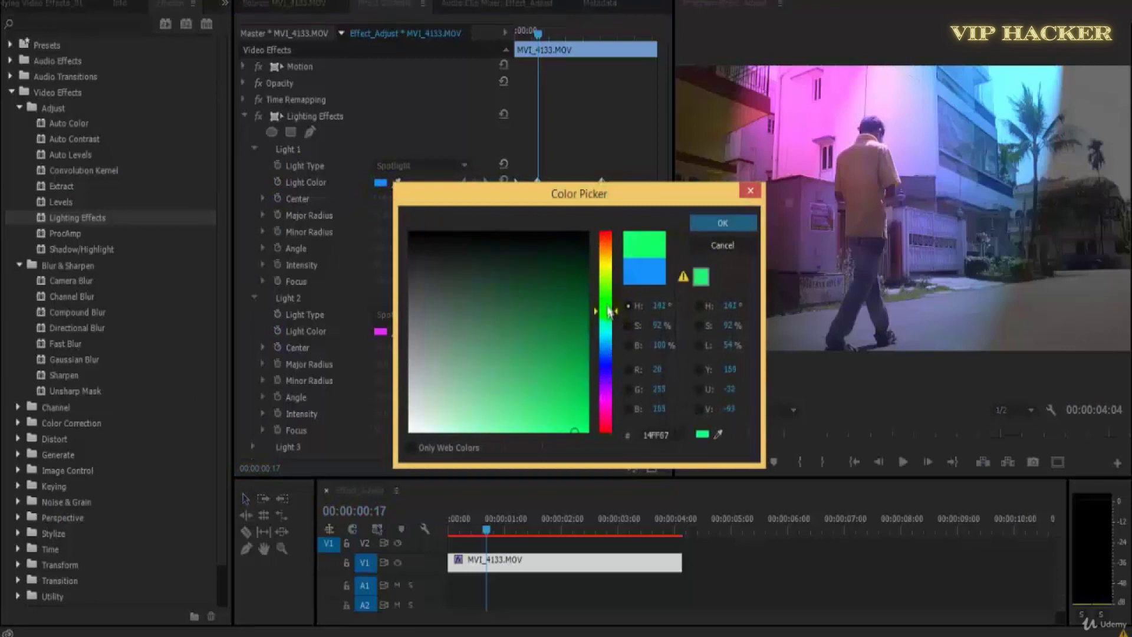
left_click(722, 223)
- Add a Light Color keyframe for Light 1 at 00:00:01:16 and set its color to orange
key("space")
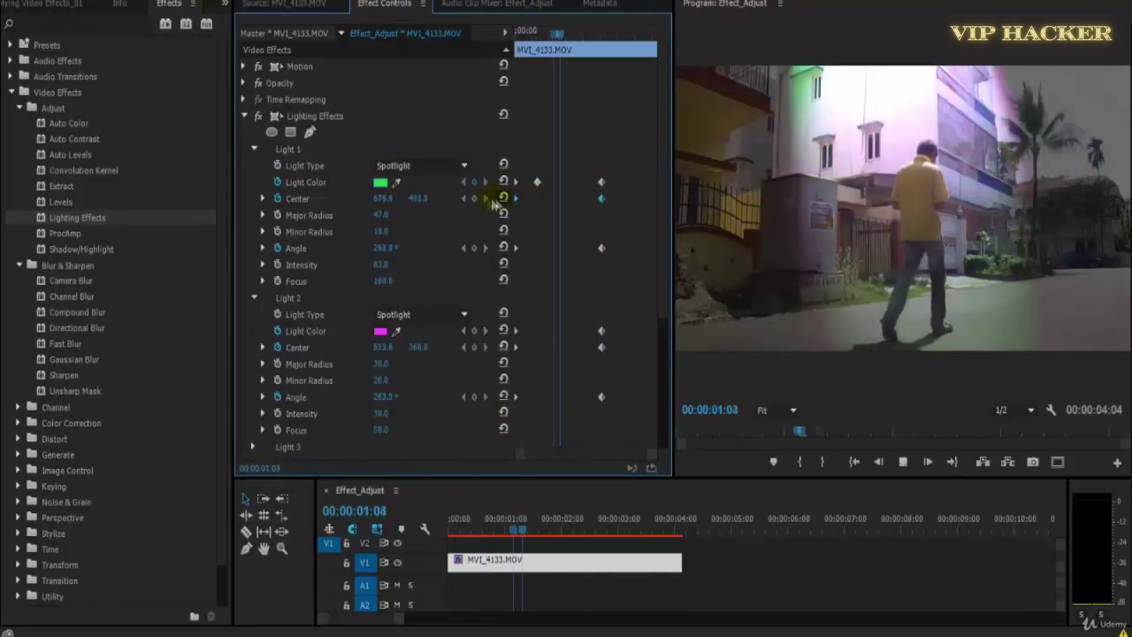
left_click(474, 183)
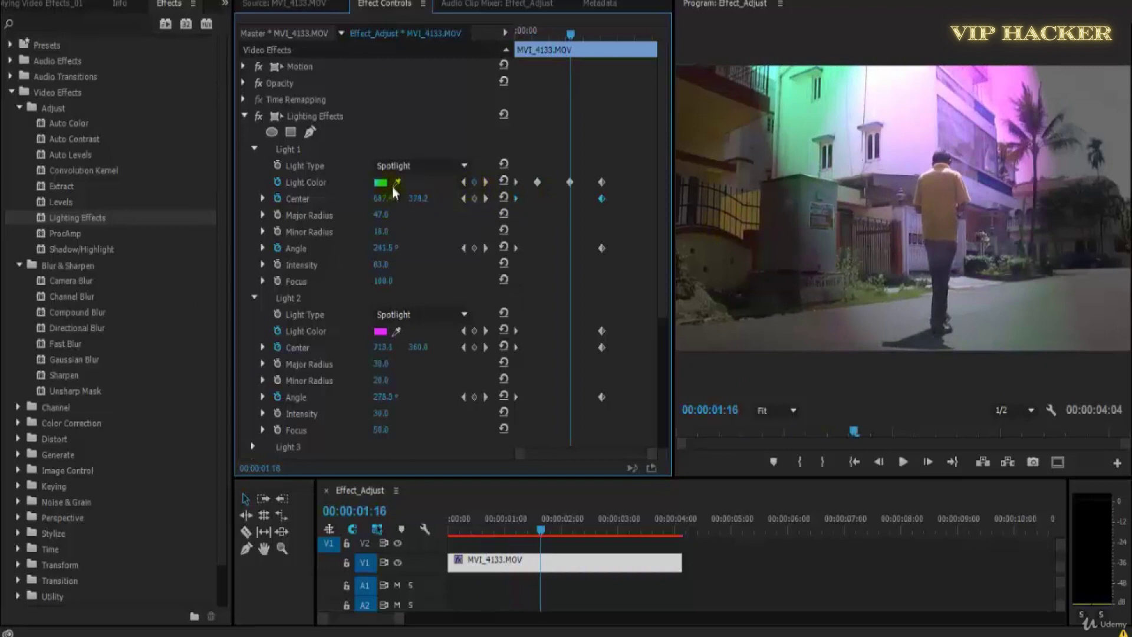
left_click(380, 182)
left_click_drag(610, 308, 610, 253)
left_click(721, 223)
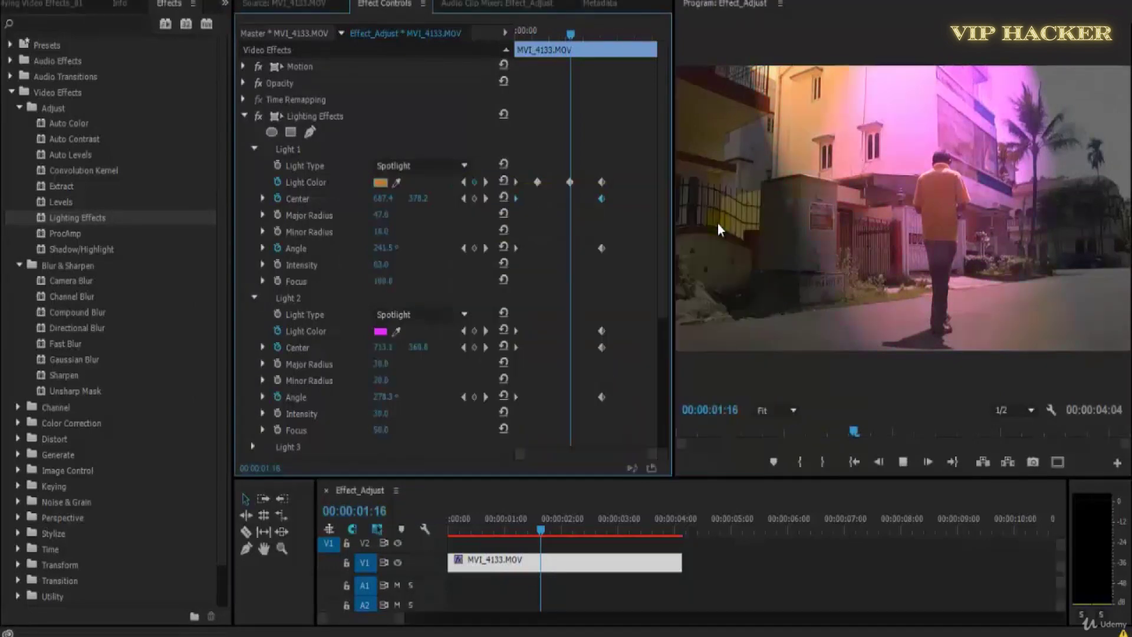
- Play the clip to check Light 1's color changes and dismiss the event notice
key("space")
key("space")
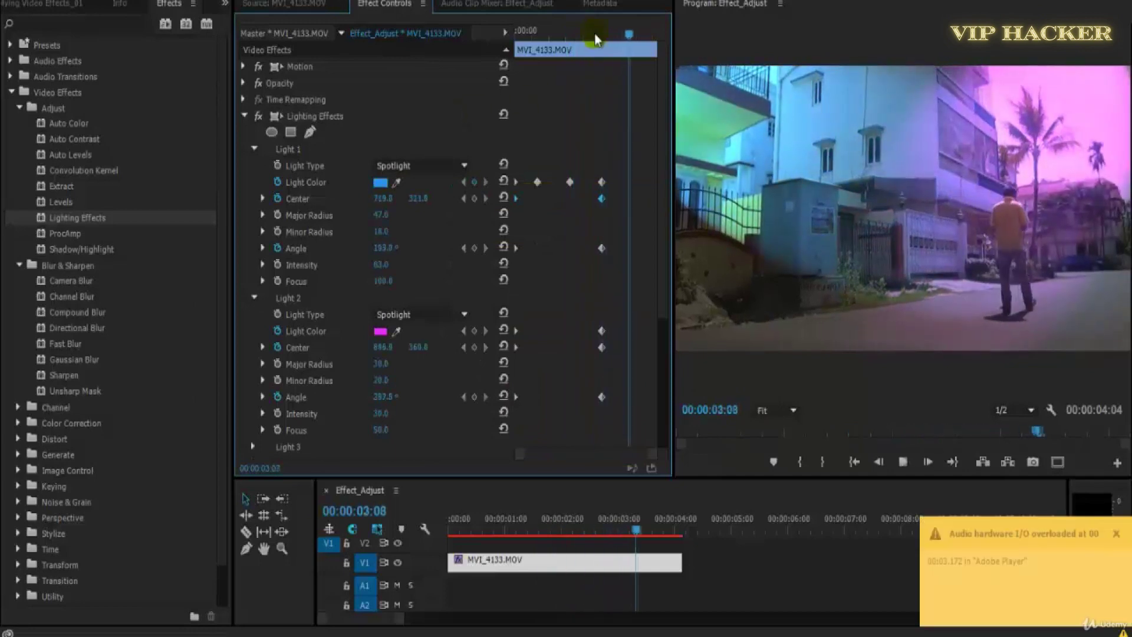
left_click(1125, 557)
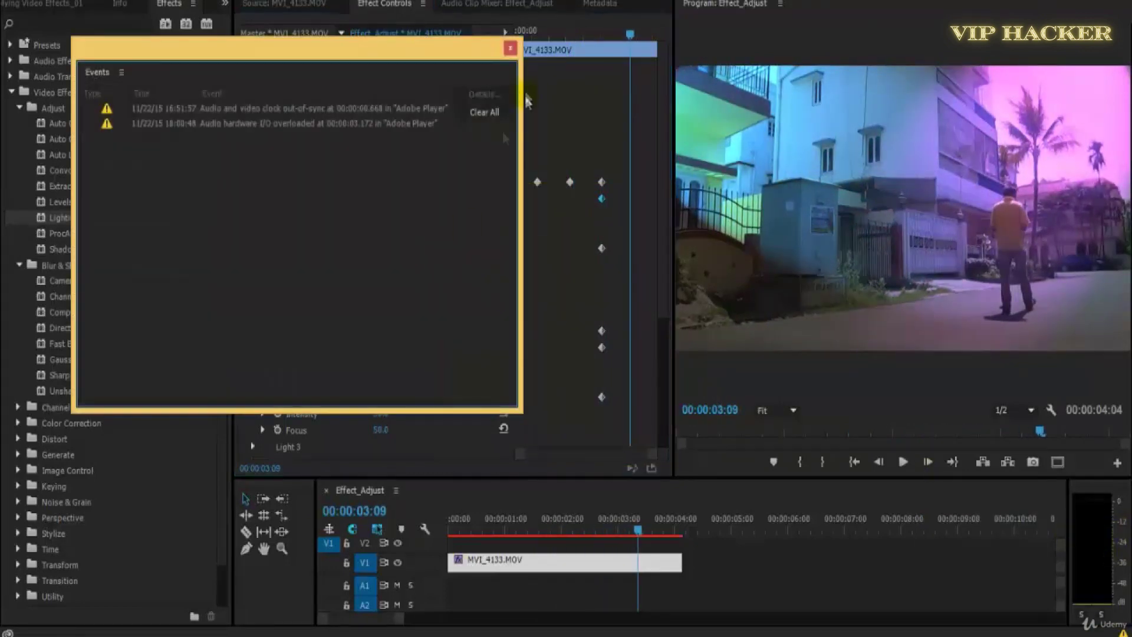
left_click(507, 49)
- Save the project and replay the animation with the playback resolution at 1/4
key("ctrl+s")
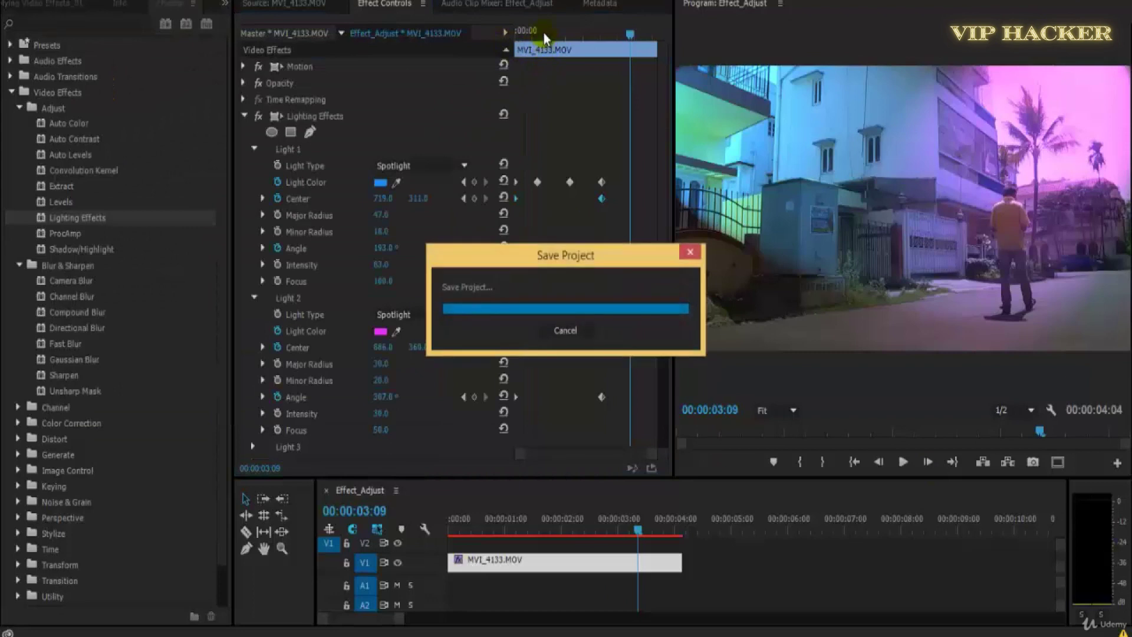
left_click(543, 47)
key("space")
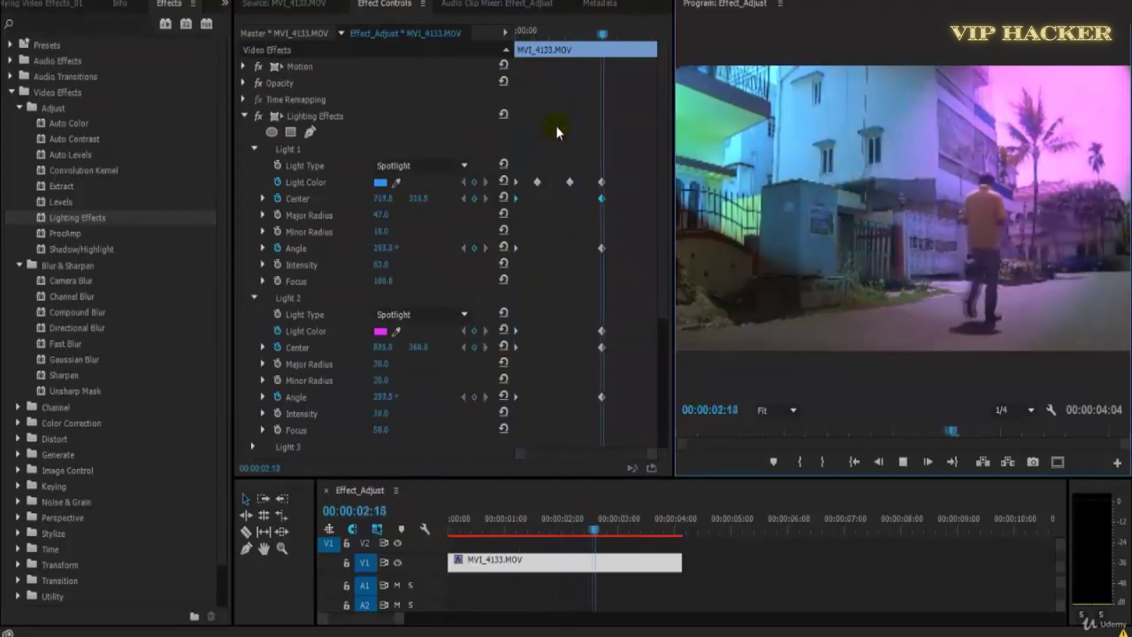
left_click(454, 56)
- Add a Light Color keyframe for Light 2 at 00:00:00:14 and set its color to mint green
key("Home")
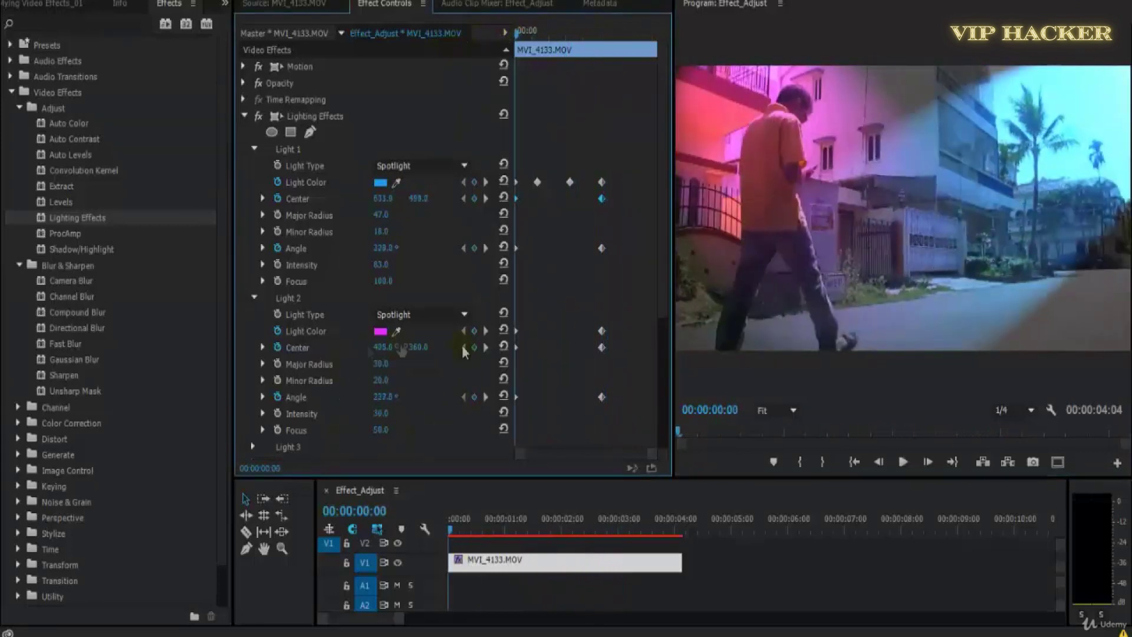
key("space")
key("space")
left_click(474, 331)
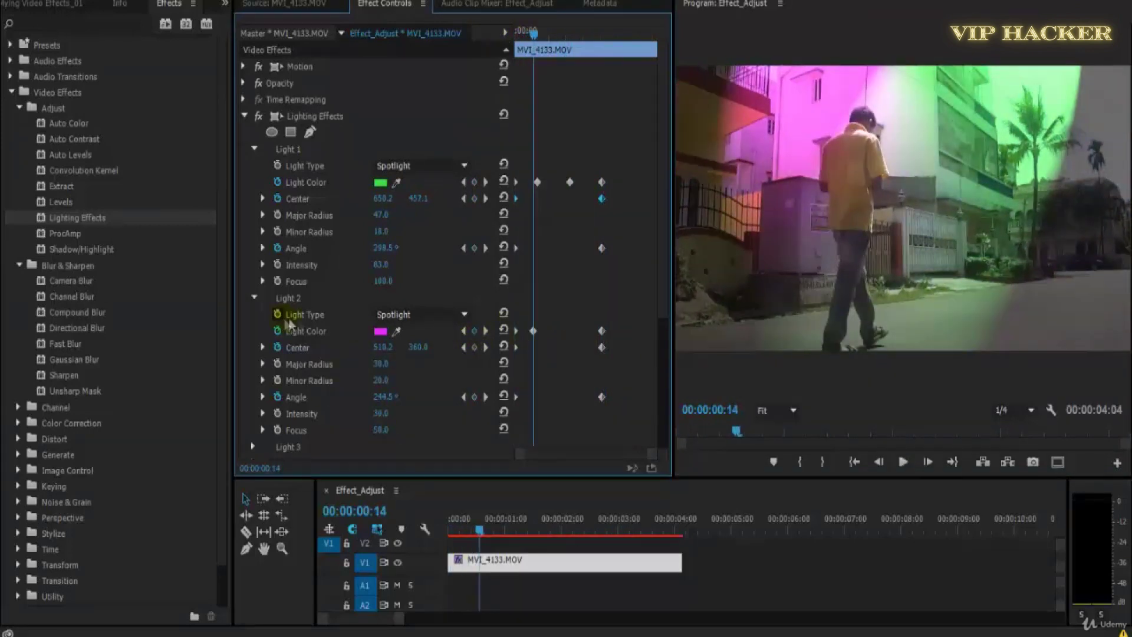
left_click(380, 331)
left_click_drag(606, 407, 610, 339)
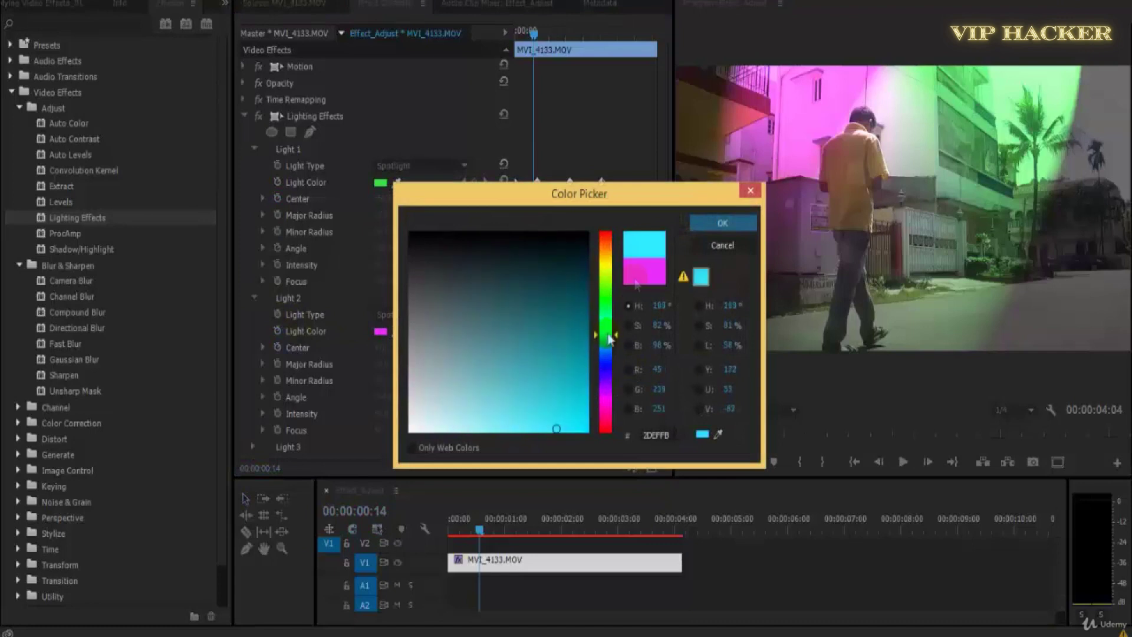
left_click(723, 223)
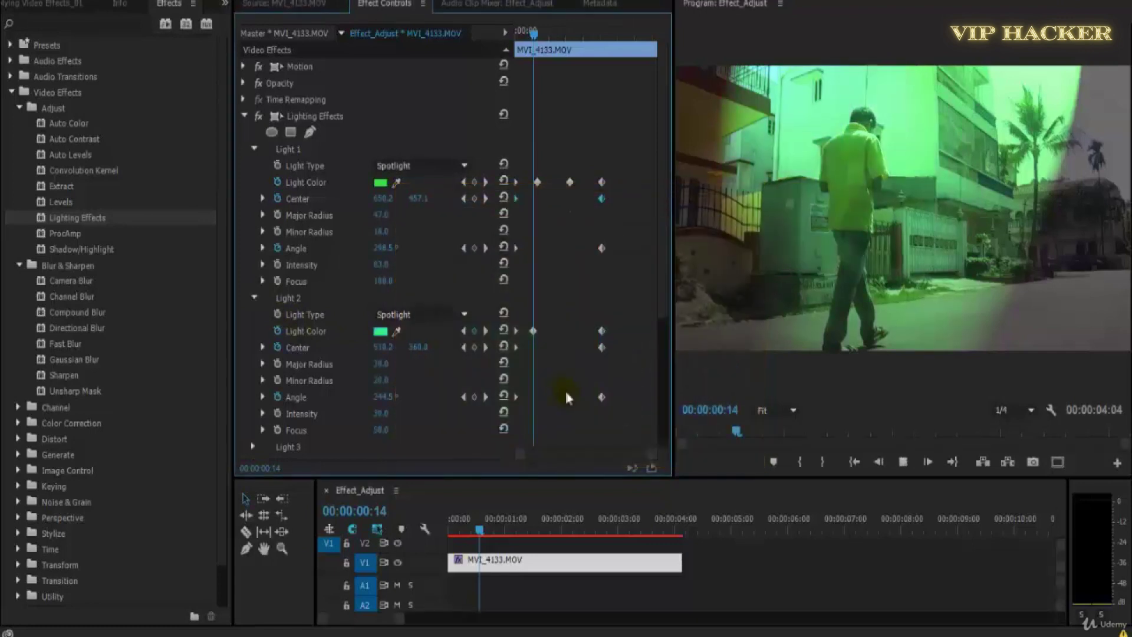
- Play to 00:00:01:21 and set Light 2's Light Color to violet, 8F0CFE
key("space")
key("space")
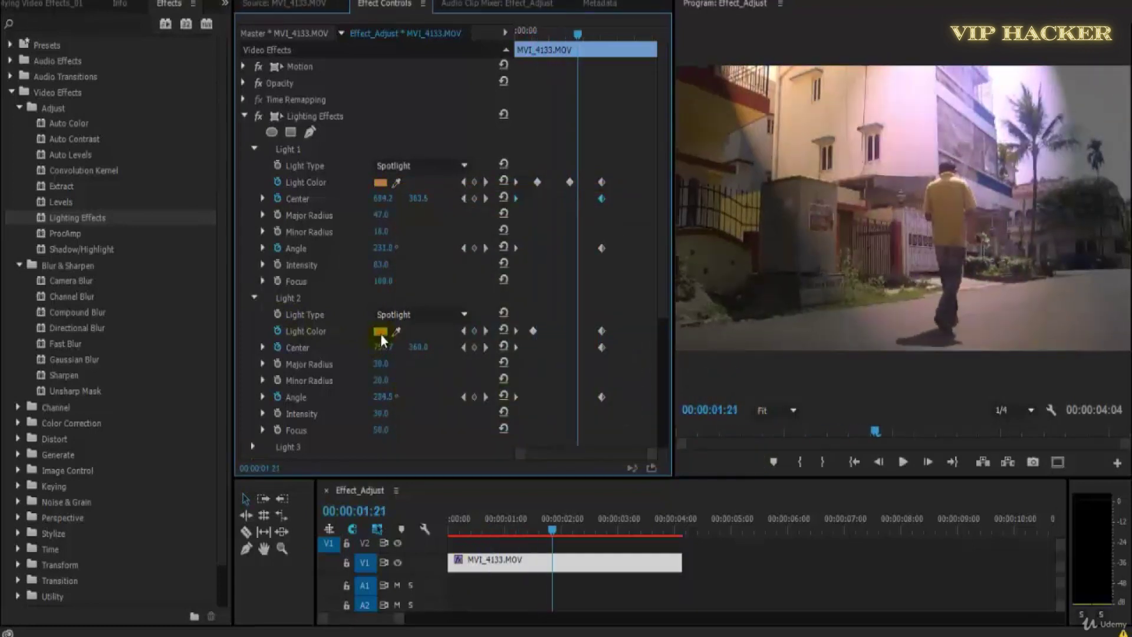
left_click(381, 330)
mouse_move(575, 328)
left_mouse_down()
mouse_move(567, 322)
mouse_move(578, 426)
left_mouse_up()
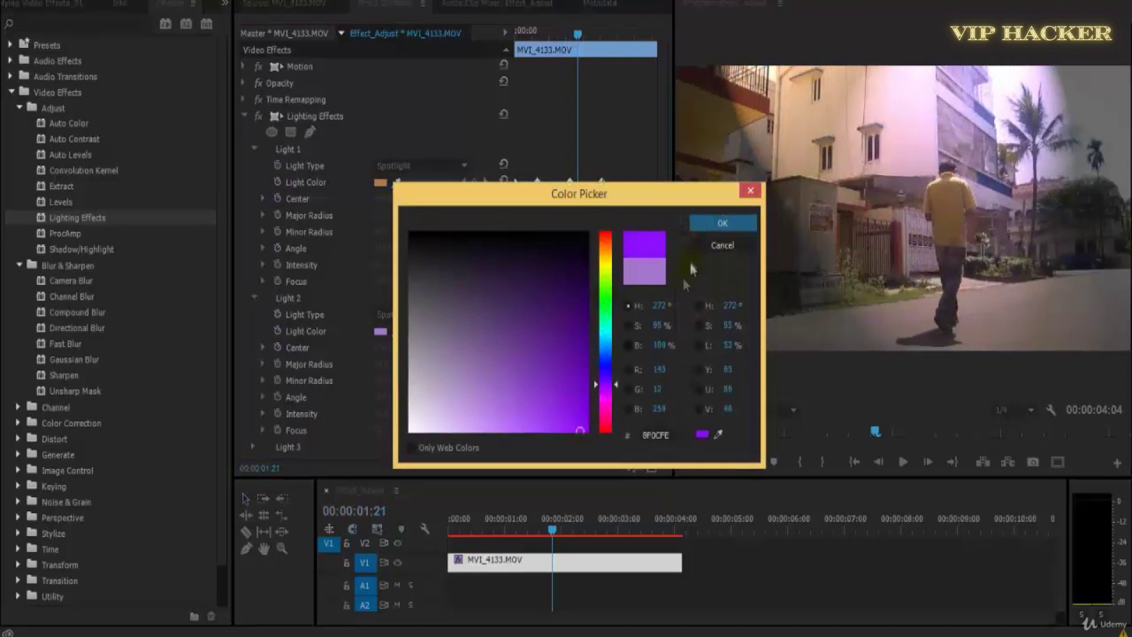
left_click(719, 224)
- Align Light 2's violet keyframe with Light 1's orange keyframe, and set Light 2's Light Color to yellow at 00:00:02:09
key("space")
key("space")
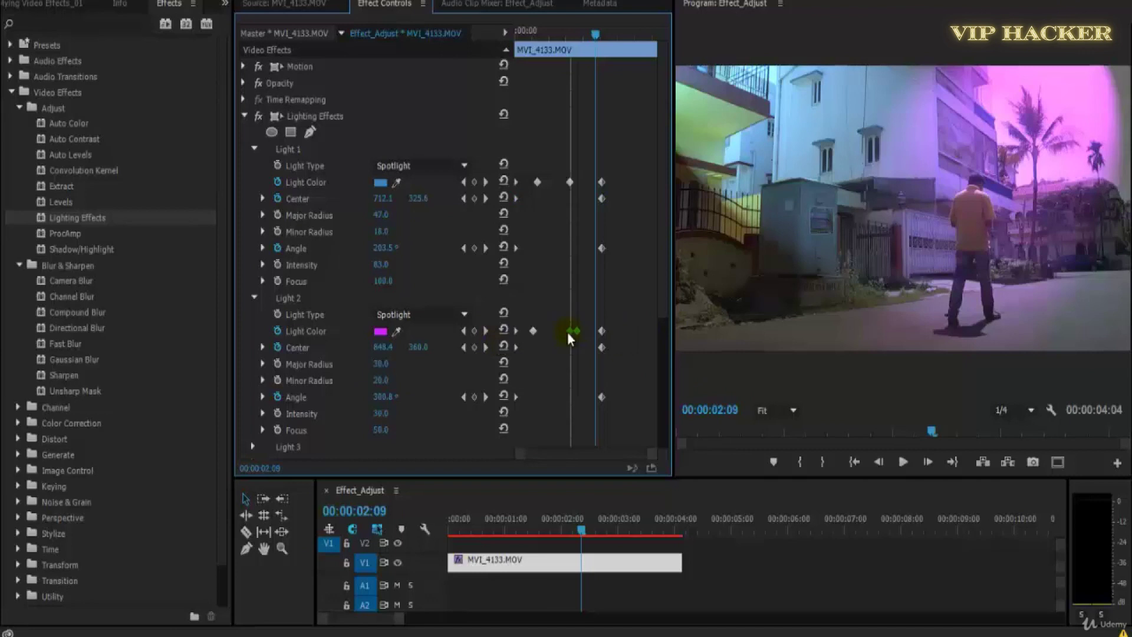
left_click(381, 330)
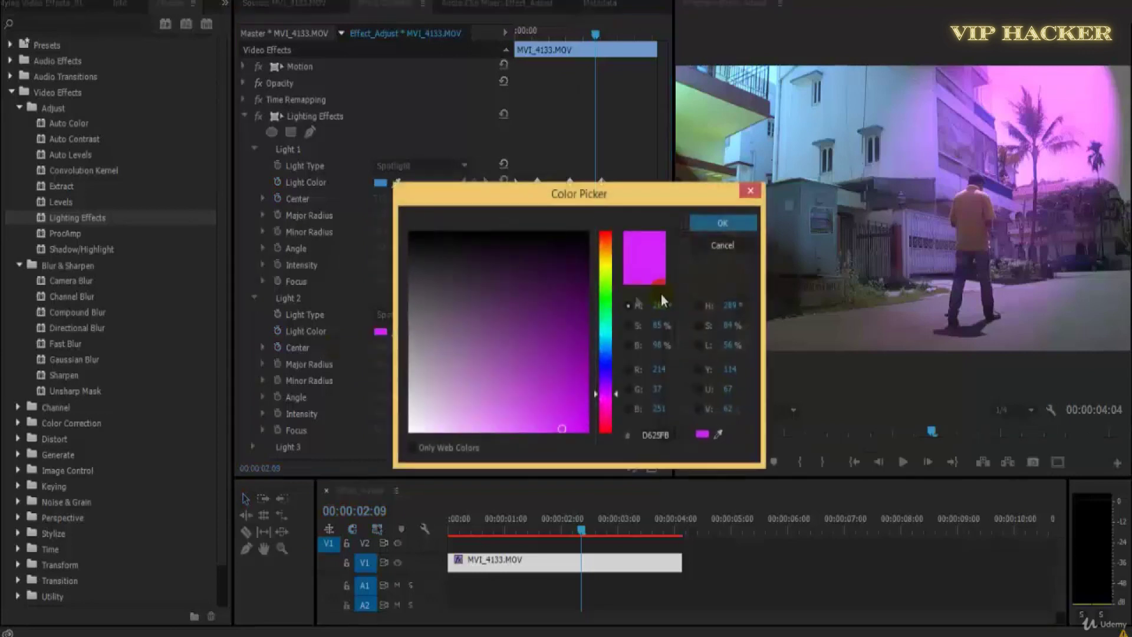
left_click(614, 268)
left_click(705, 218)
- Save the project and preview the color animation of both lights from the start
left_click_drag(617, 35, 516, 35)
key("ctrl+s")
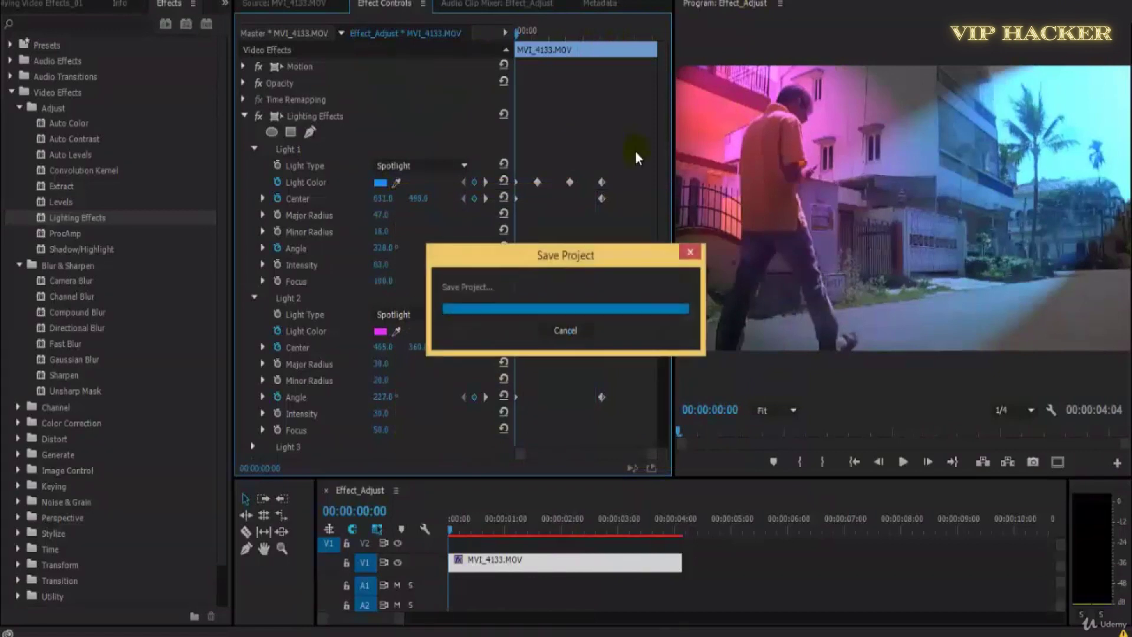
key("space")
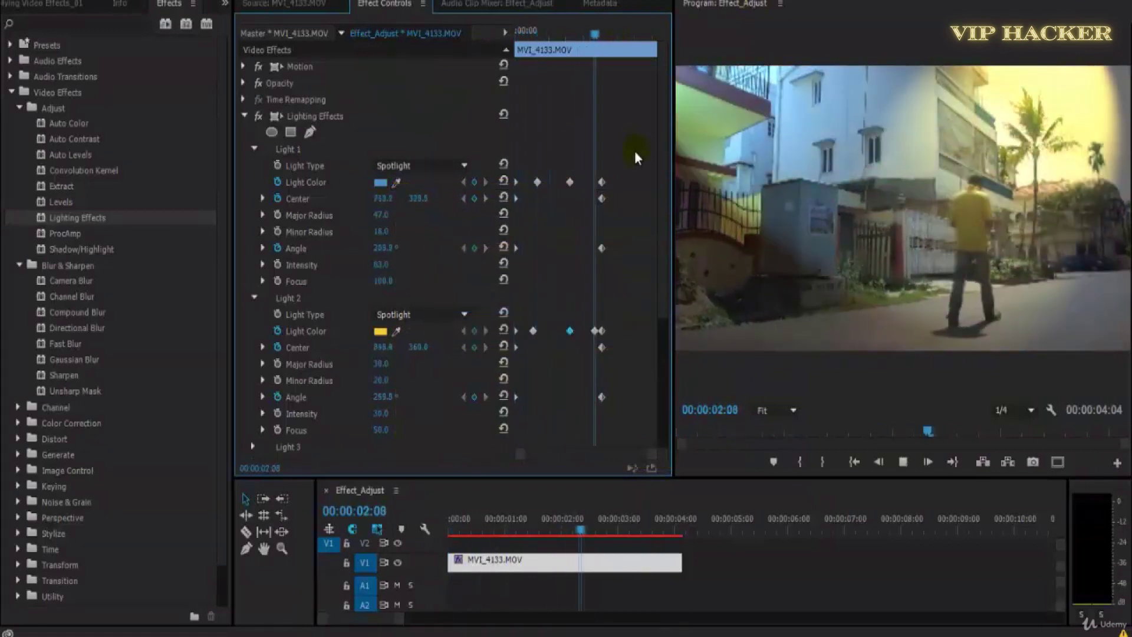
left_click(626, 34)
- Shift both lights' final keyframes from 00:00:02:14 to just past the three-second mark and replay the clip
key("Home")
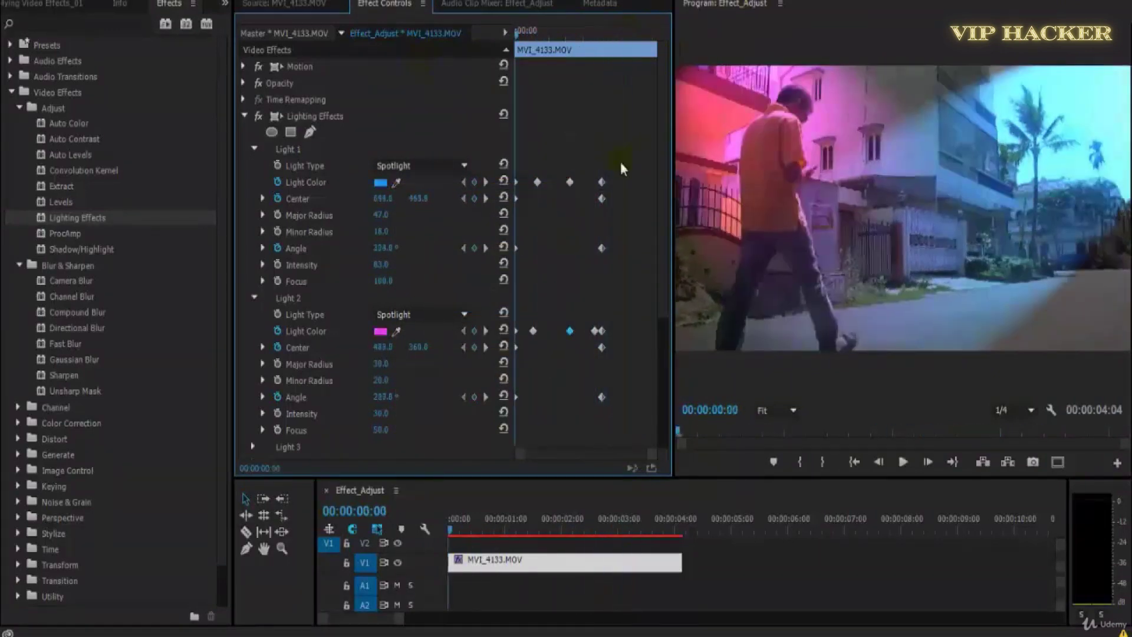
scroll(646, 146, "down", 4)
scroll(632, 182, "up", 3)
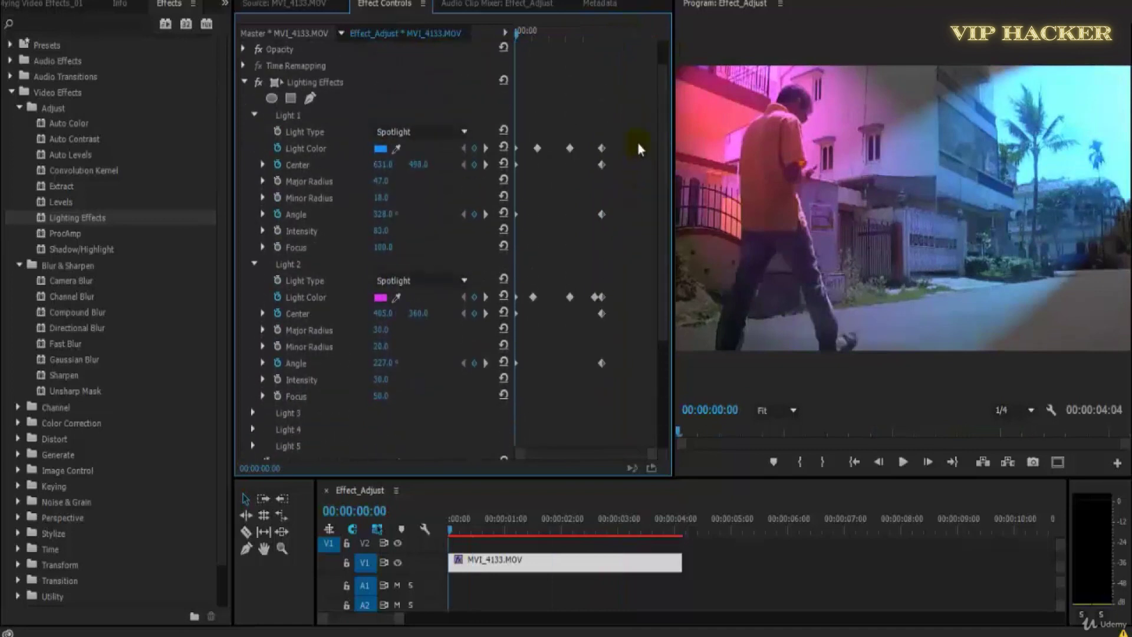
left_click_drag(611, 341, 625, 364)
key("space")
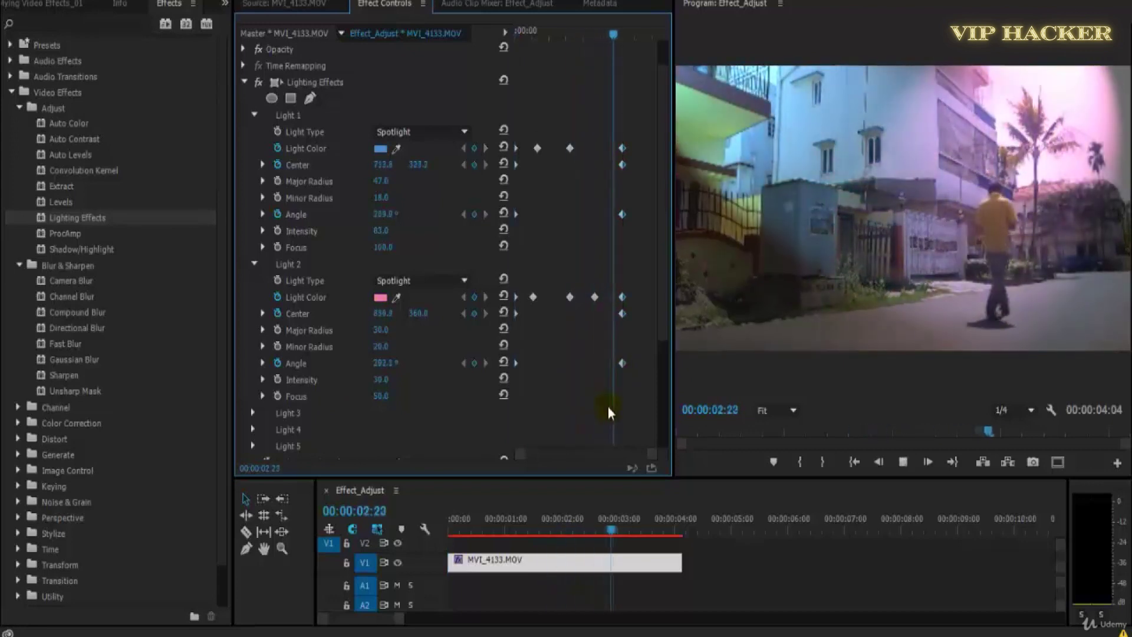
left_click(610, 77)
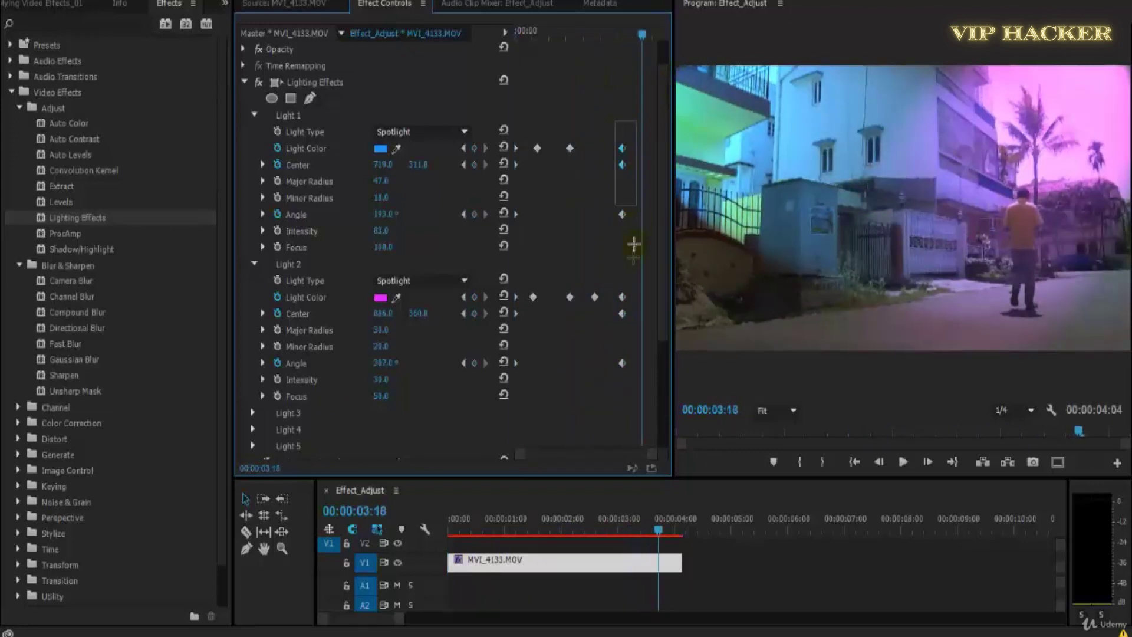
- Change the temporal interpolation of both lights' final keyframes to Hold
right_click(622, 363)
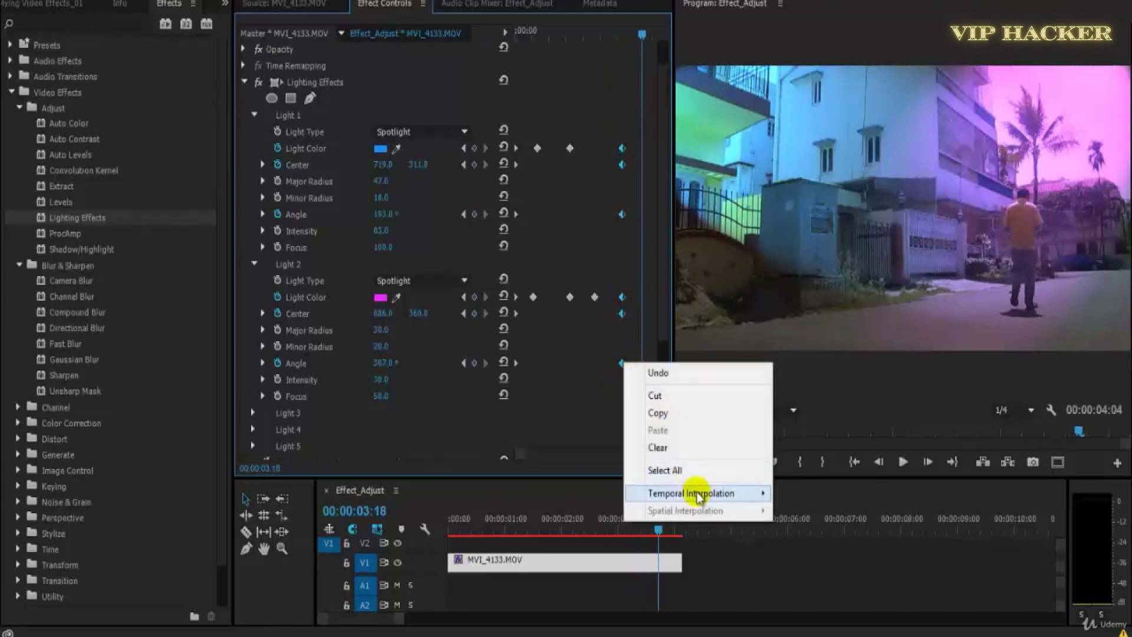
mouse_move(697, 494)
left_click(834, 563)
- Play the clip from the start to review the lighting animation, and save the project
left_click_drag(642, 35, 462, 54)
key("space")
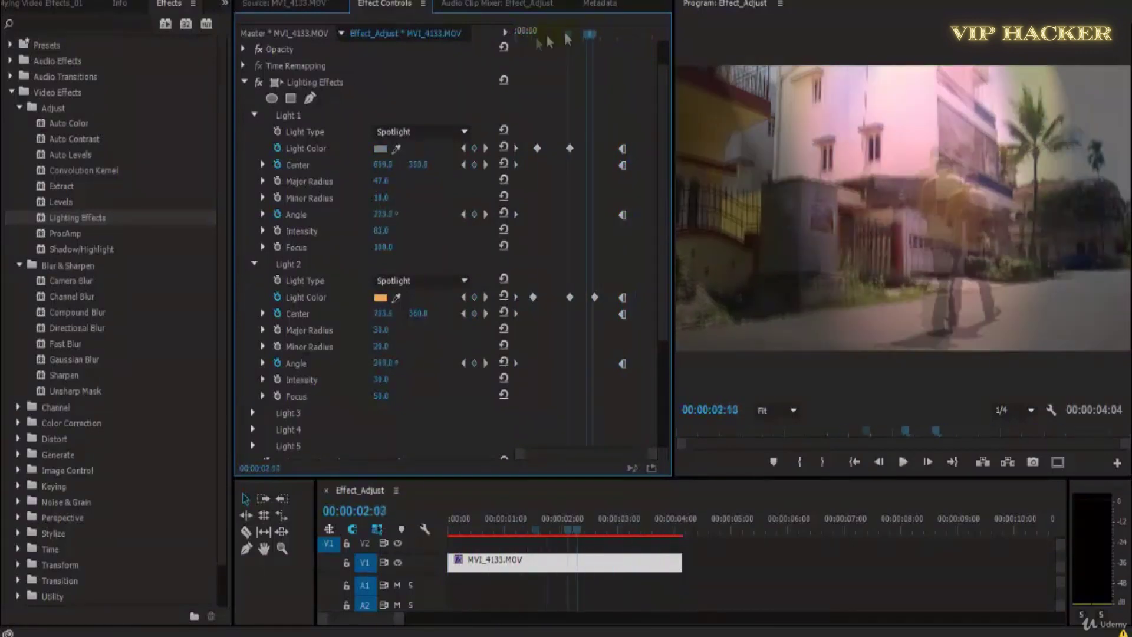
left_click_drag(564, 30, 518, 104)
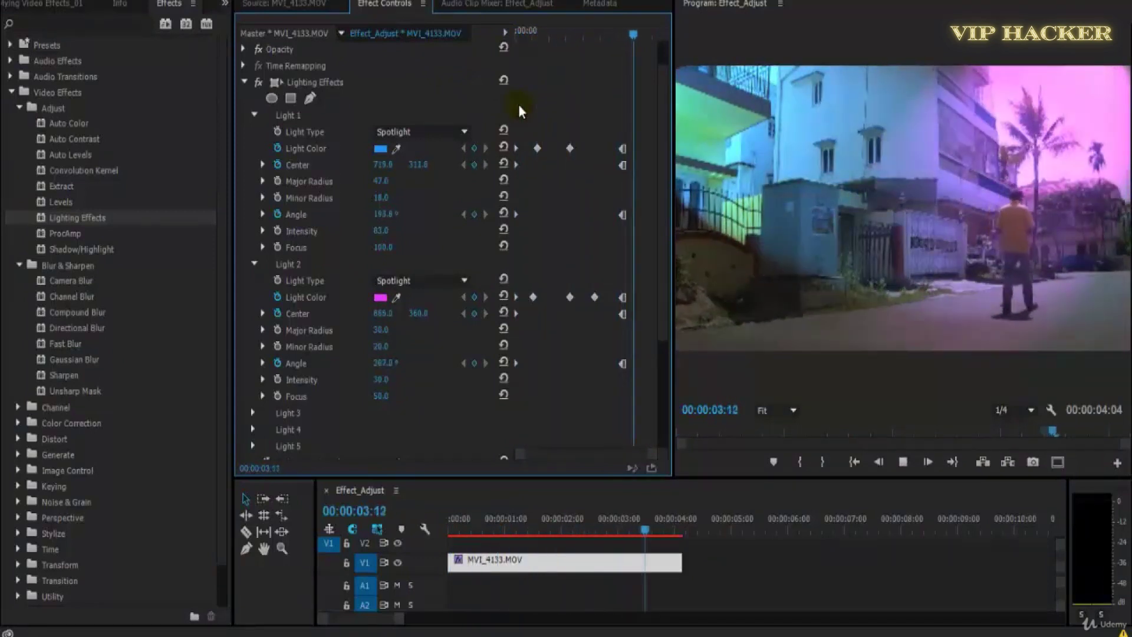
key("space")
key("ctrl+s")
- Remove Lighting Effects from MVI_4133.MOV, apply the ProcAmp effect in its place, and save the project
left_click(338, 86)
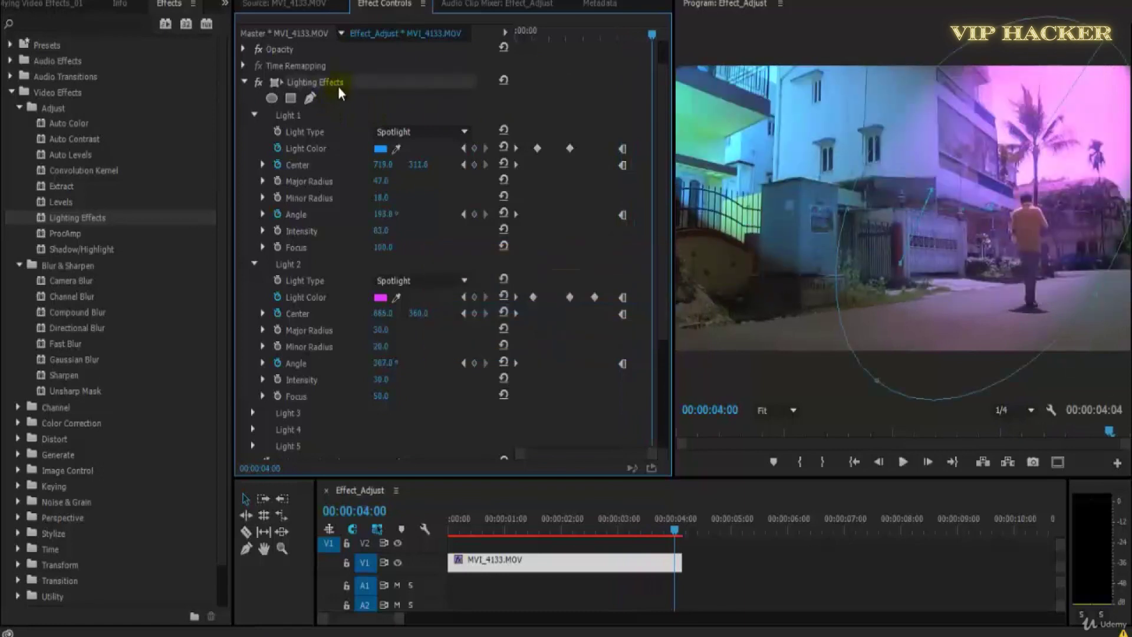
key("Delete")
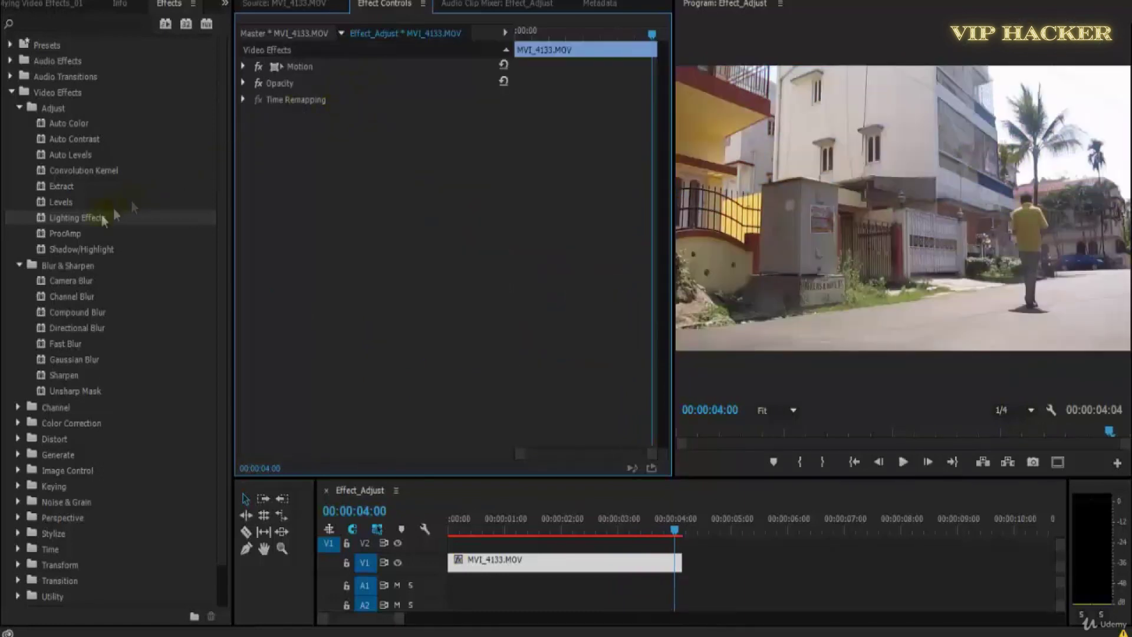
left_click_drag(41, 234, 291, 305)
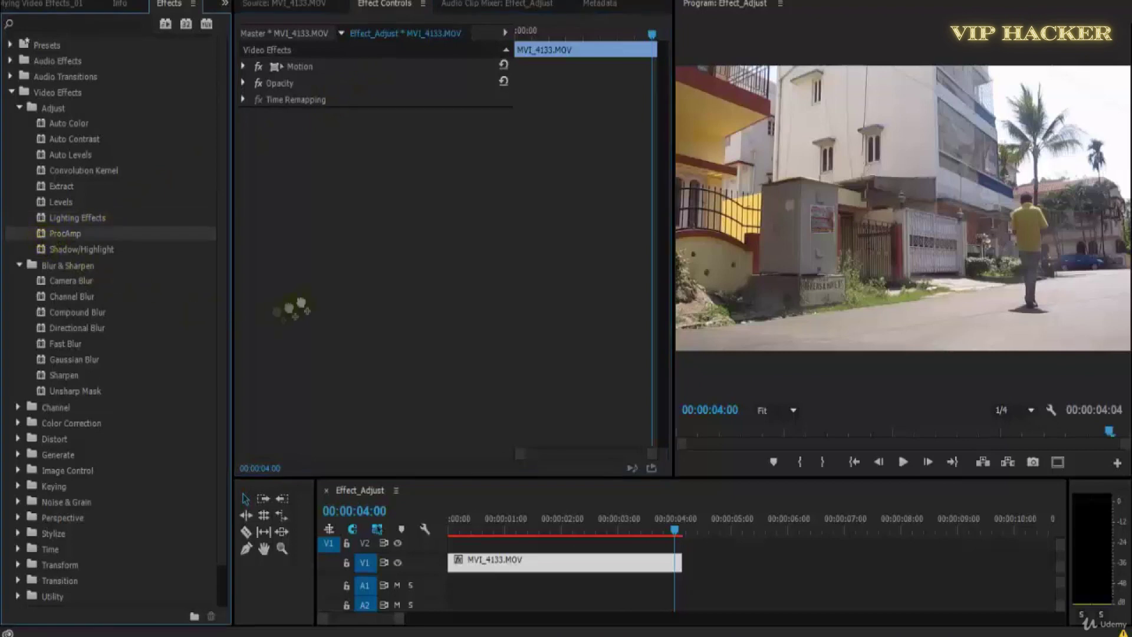
left_click_drag(376, 206, 365, 193)
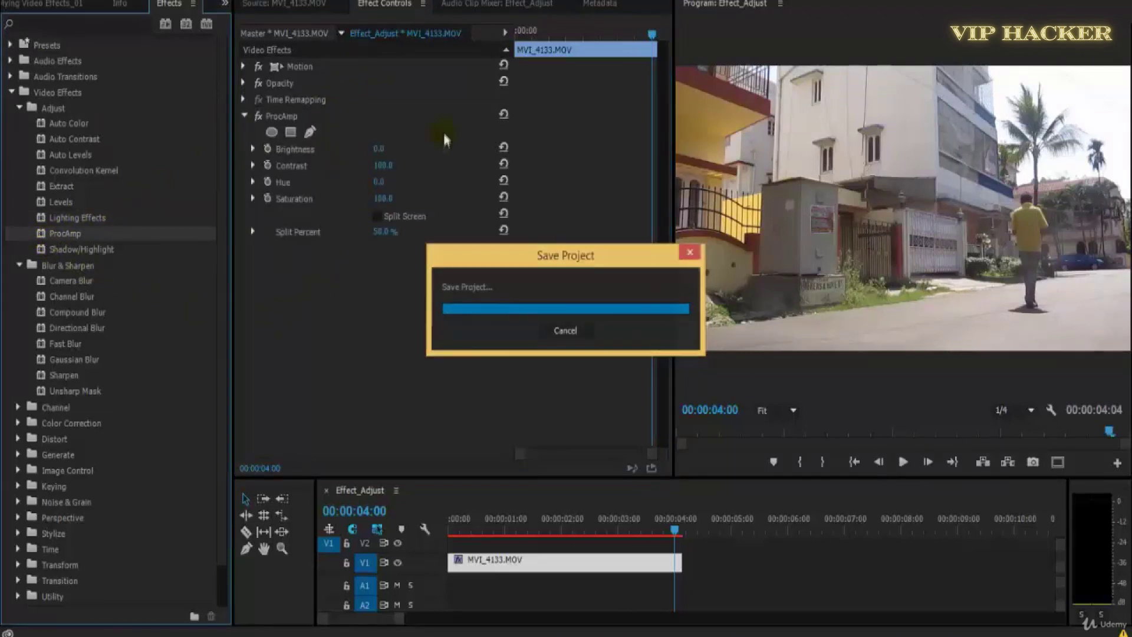
- At 00:00:00:02, try changes to ProcAmp's Brightness and Contrast, undo both, and set Hue to 236°
left_click(510, 534)
left_click_drag(510, 534, 455, 534)
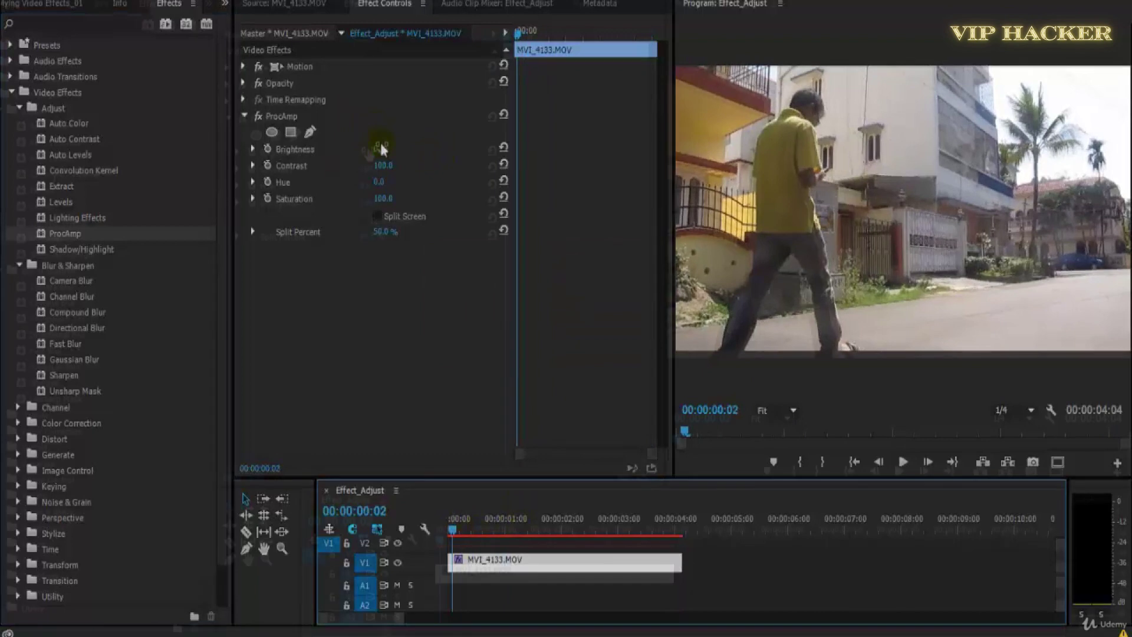
left_click_drag(376, 148, 398, 151)
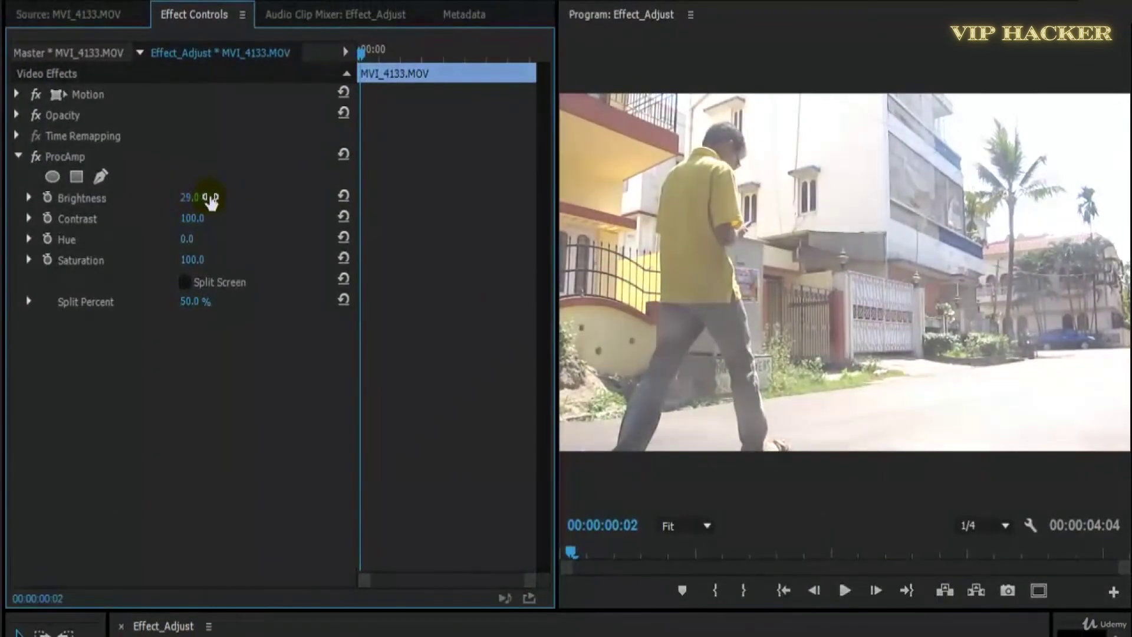
key("ctrl+z")
left_click_drag(210, 221, 240, 215)
key("ctrl+z")
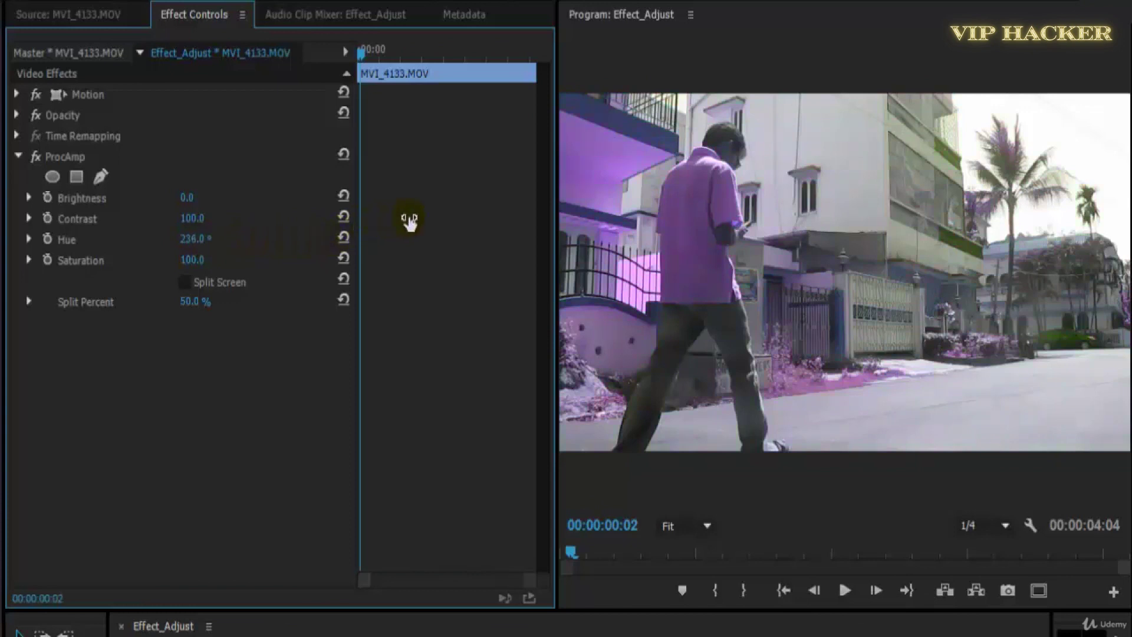
left_click(634, 181)
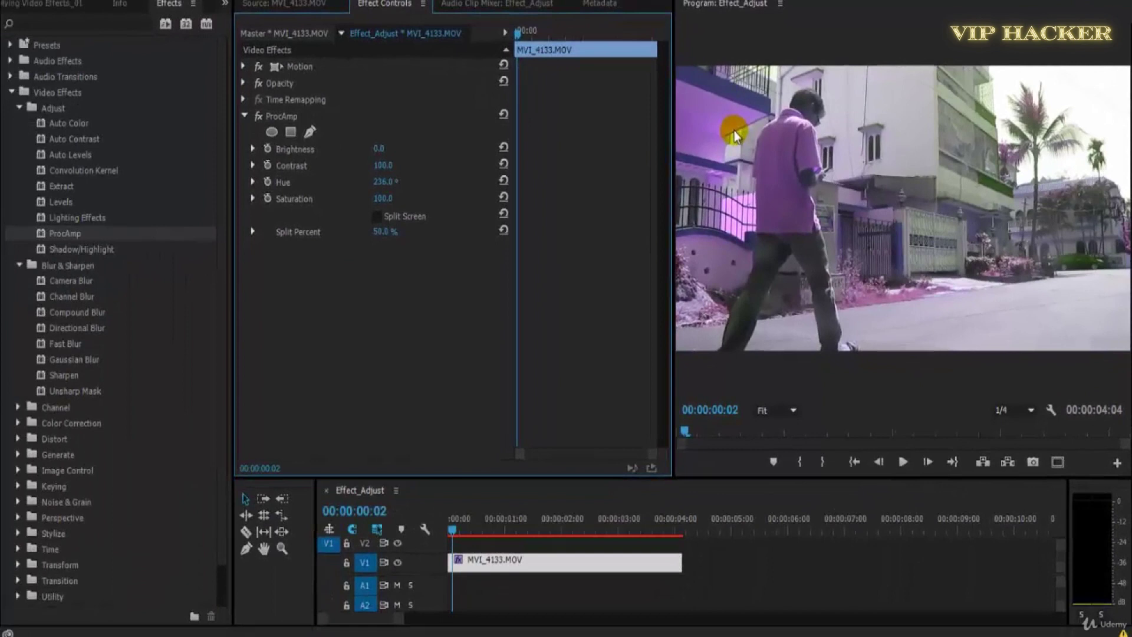
- Set the program playback resolution to 1/2 and play through the clip to review the hue shift
key("space")
left_click_drag(511, 530, 433, 531)
left_click(999, 408)
left_click(1002, 397)
key("space")
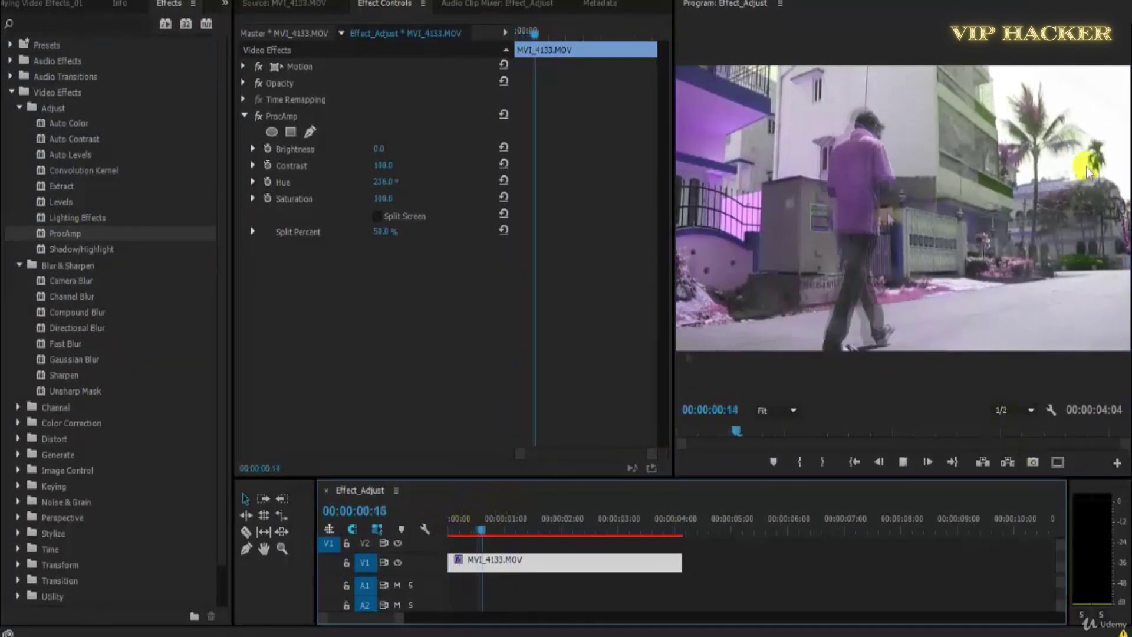
left_click(1002, 180)
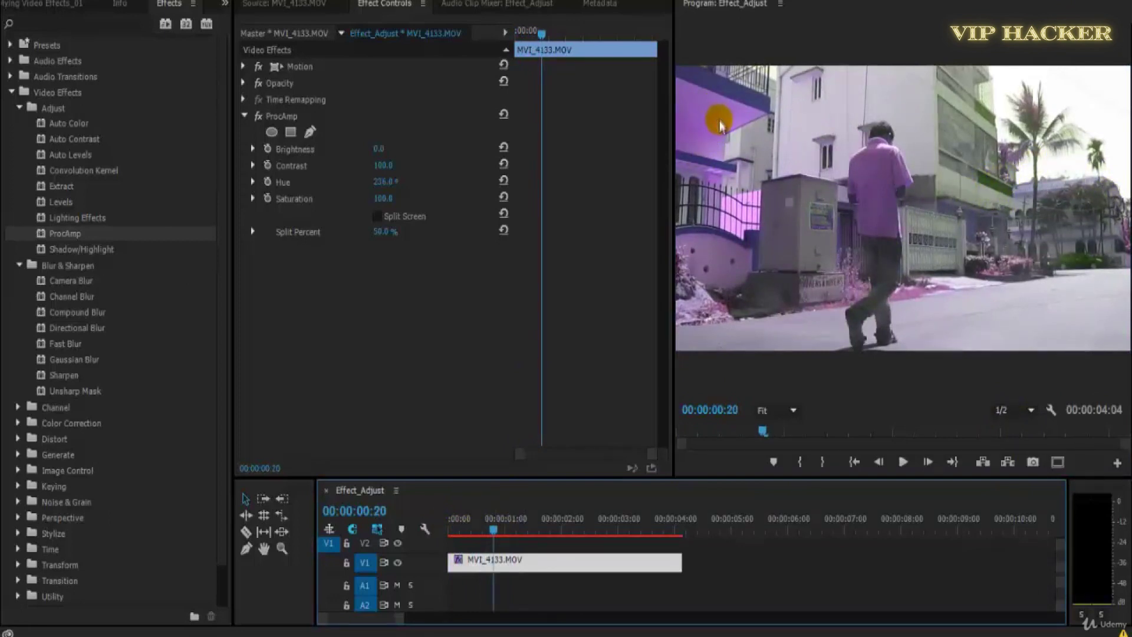
key("space")
key("space")
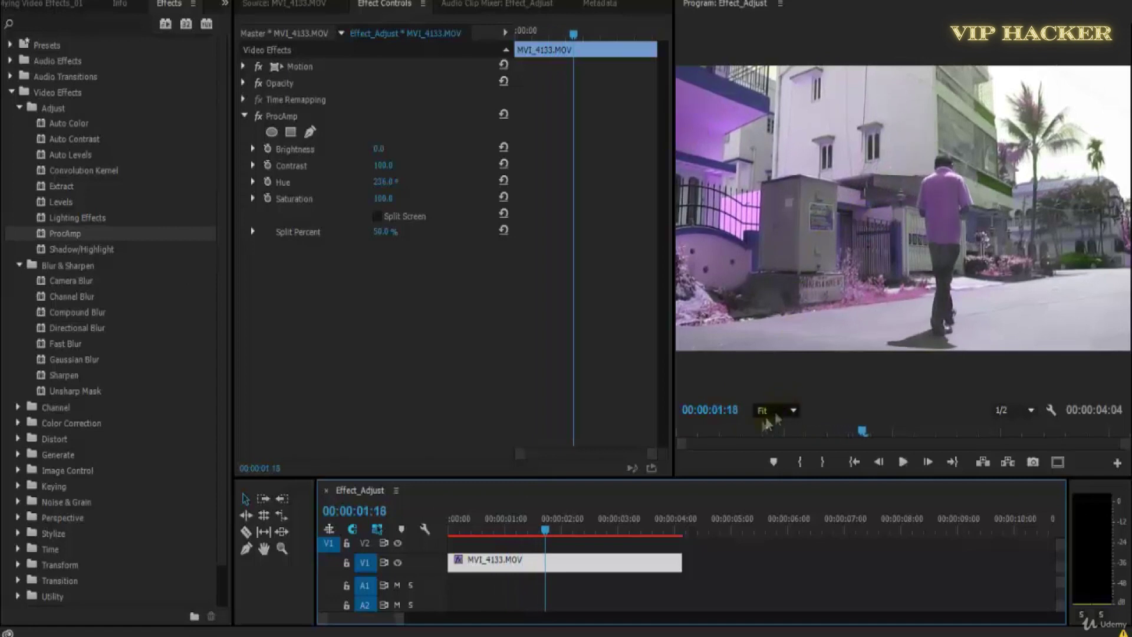
key("space")
key("space")
key("Home")
key("space")
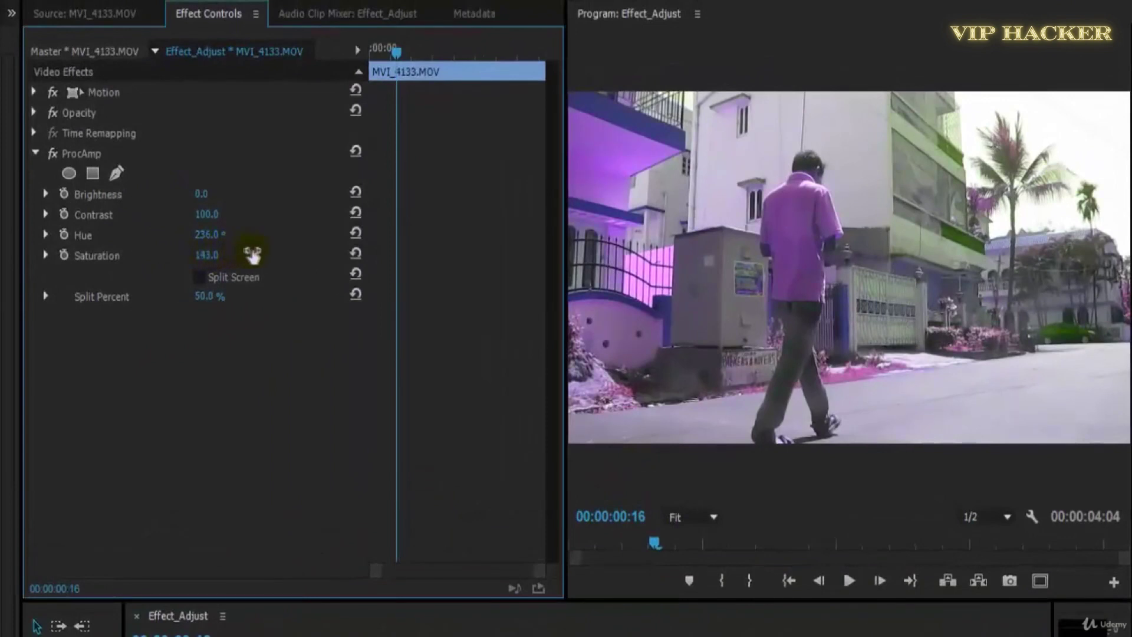
- Try ProcAmp's Saturation at 200 and at 0, and set it back to 100
left_click_drag(252, 255, 309, 258)
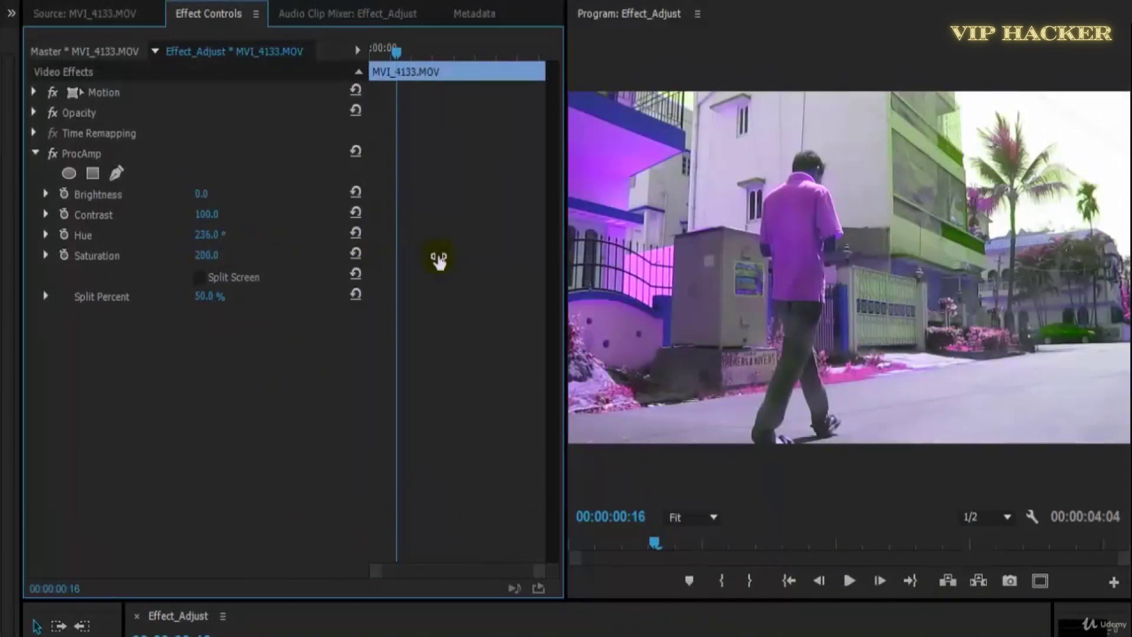
left_click(240, 260)
type("100")
key("Return")
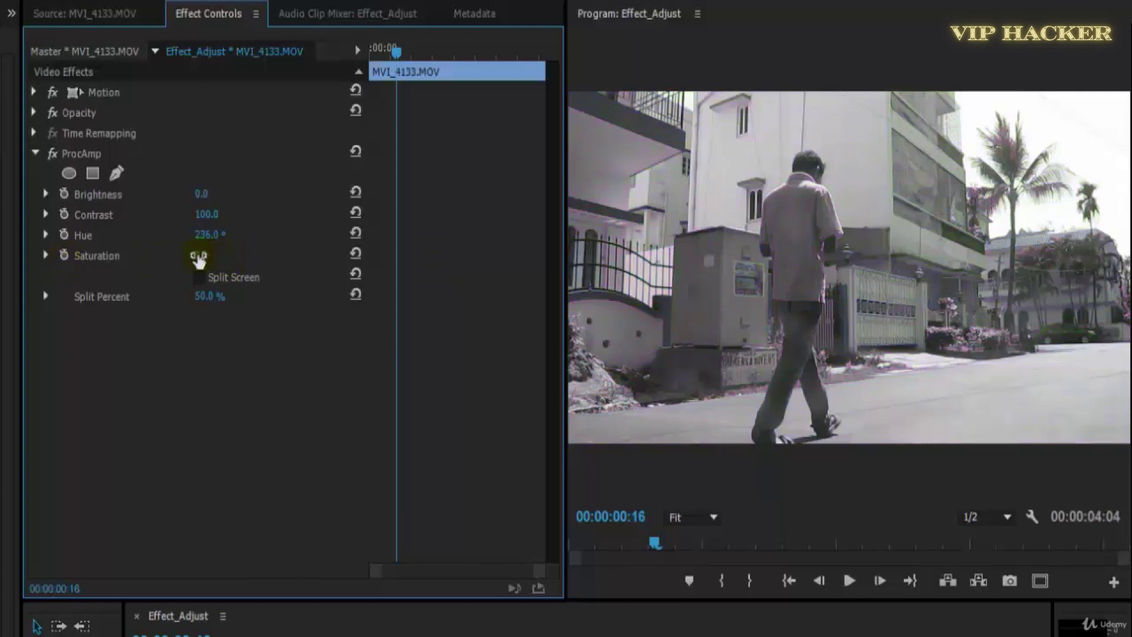
left_click(199, 258)
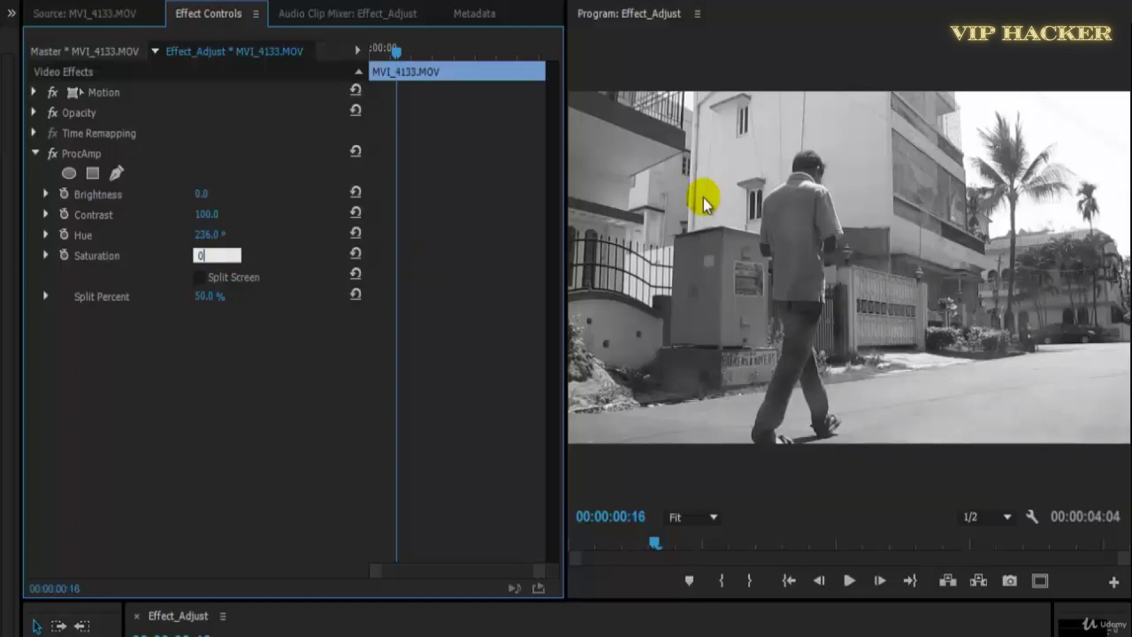
key("Return")
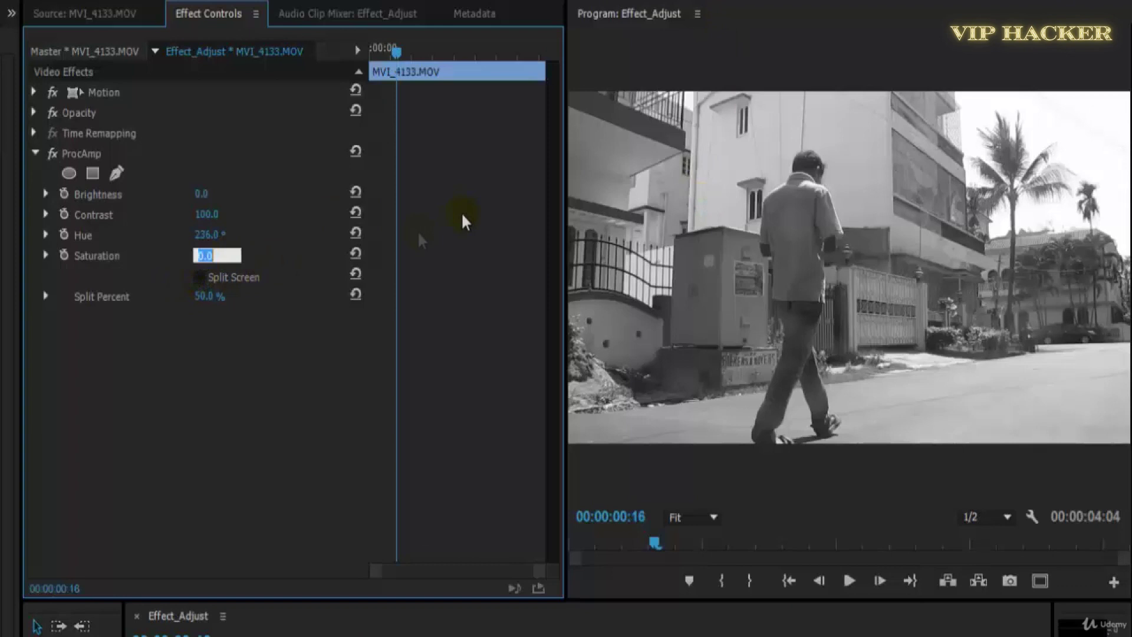
type("00")
key("Return")
- Play the clip, raise ProcAmp's Saturation to 200, and replay it from the start
key("space")
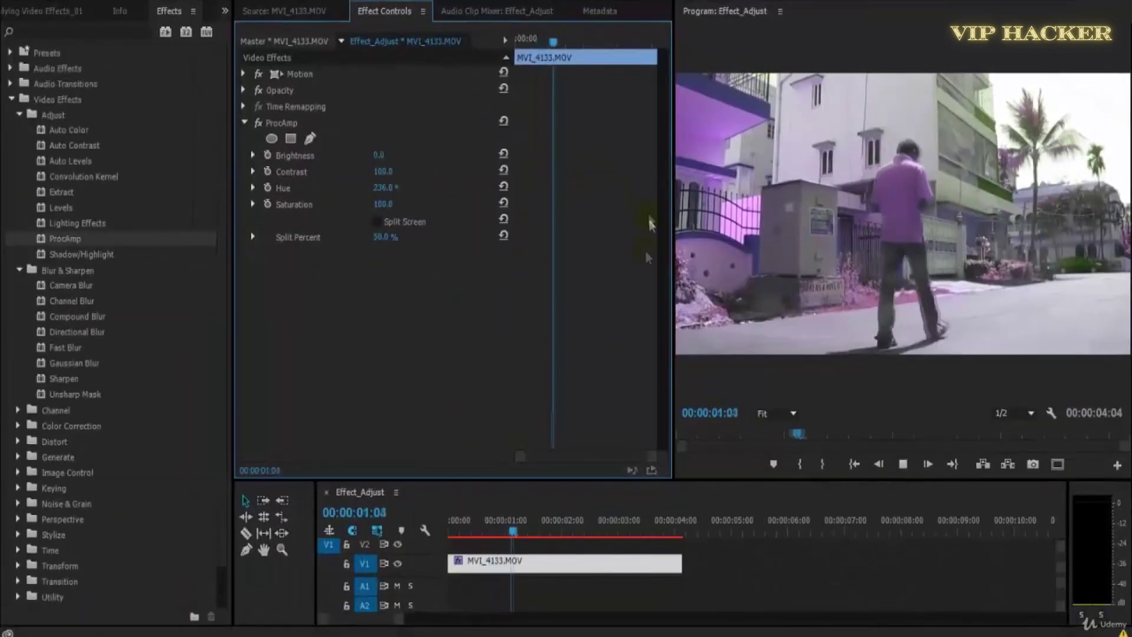
key("space")
key("space")
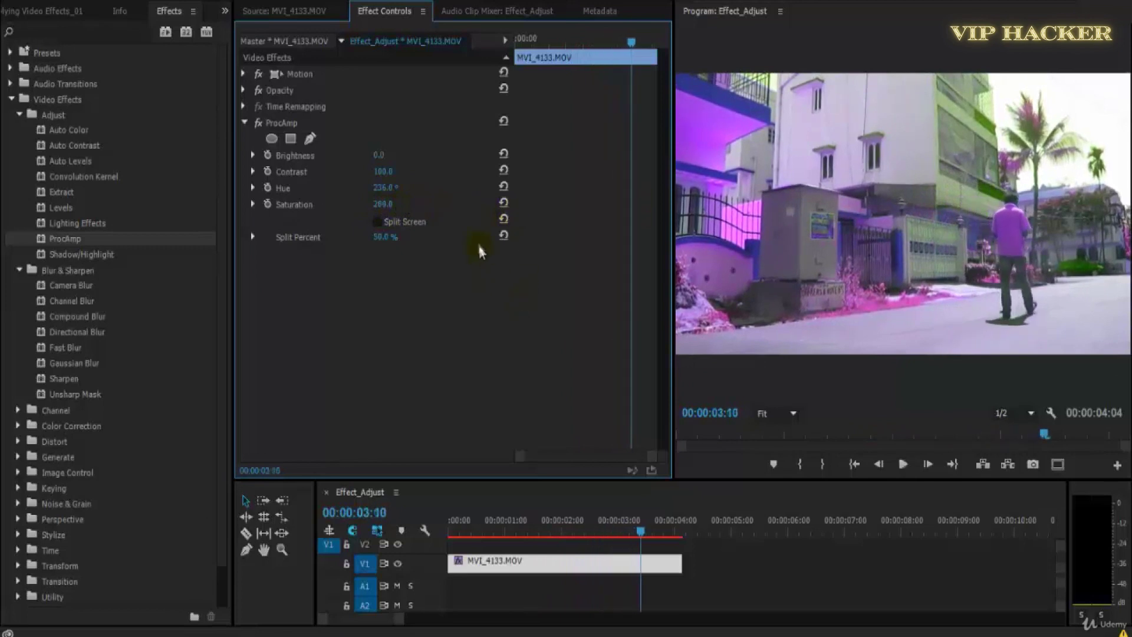
key("Home")
key("space")
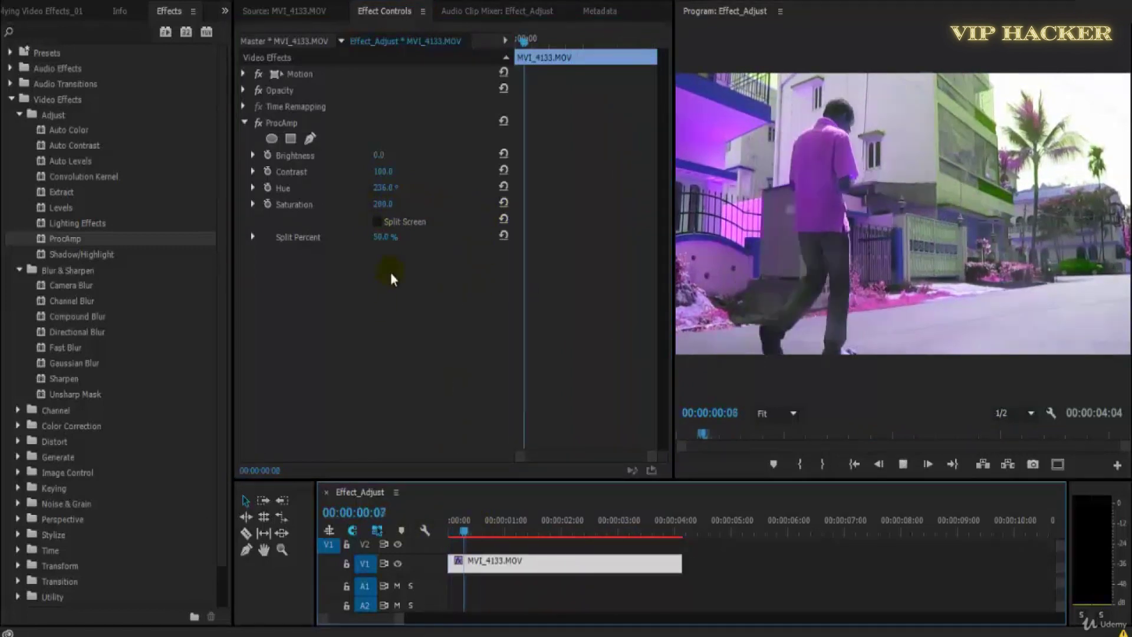
- Enable ProcAmp's Split Screen and scrub to 00:00:01:04 to compare the treated and original halves
left_click(377, 222)
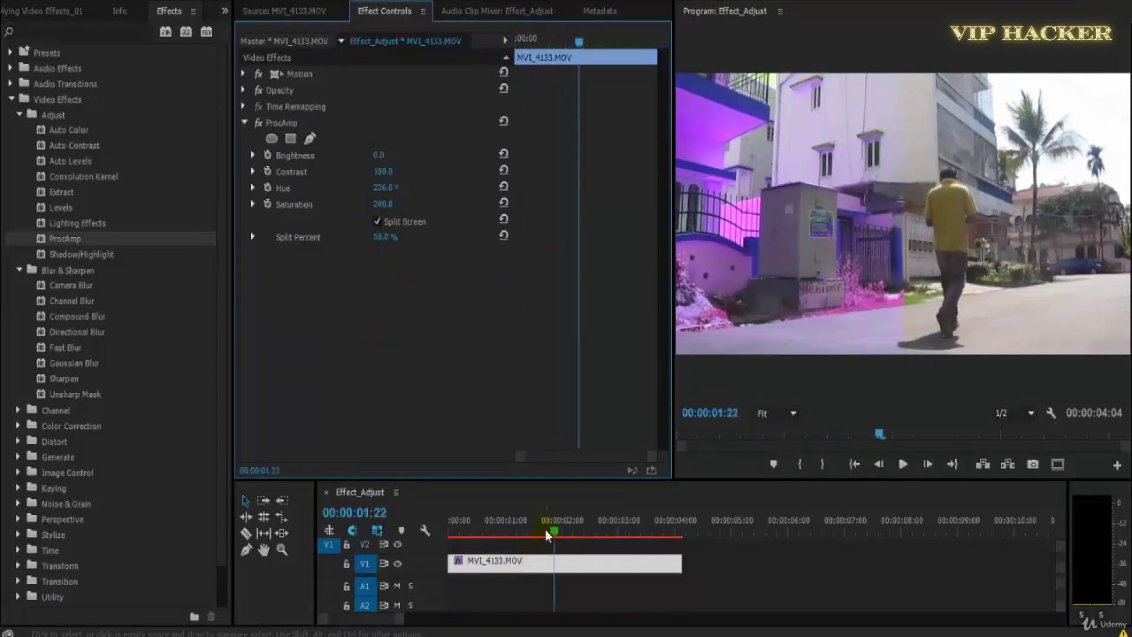
left_click(488, 534)
left_click_drag(488, 533, 513, 548)
- Set ProcAmp's Saturation to 100, Contrast to 116 and Hue to 267°, and play the split-screen result
left_click(383, 205)
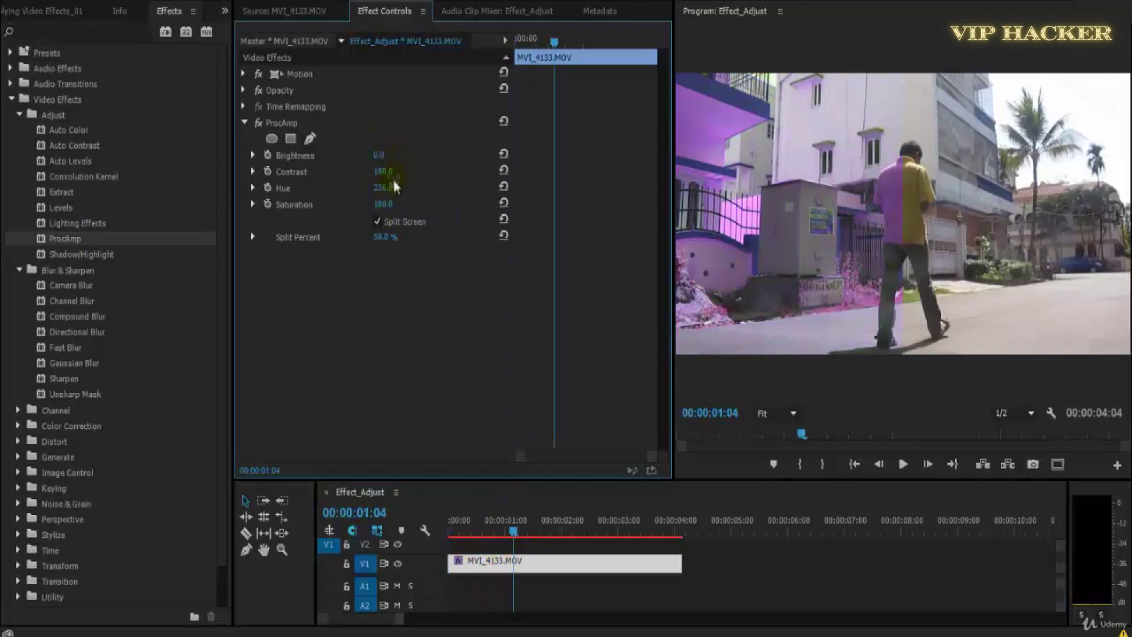
left_click_drag(395, 172, 394, 180)
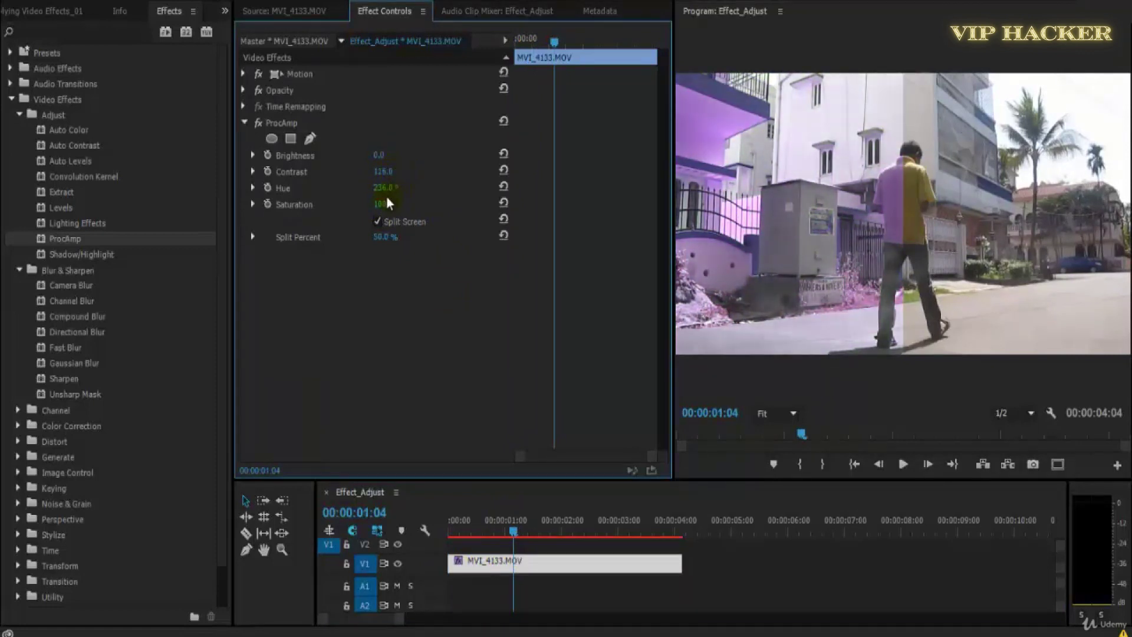
key("space")
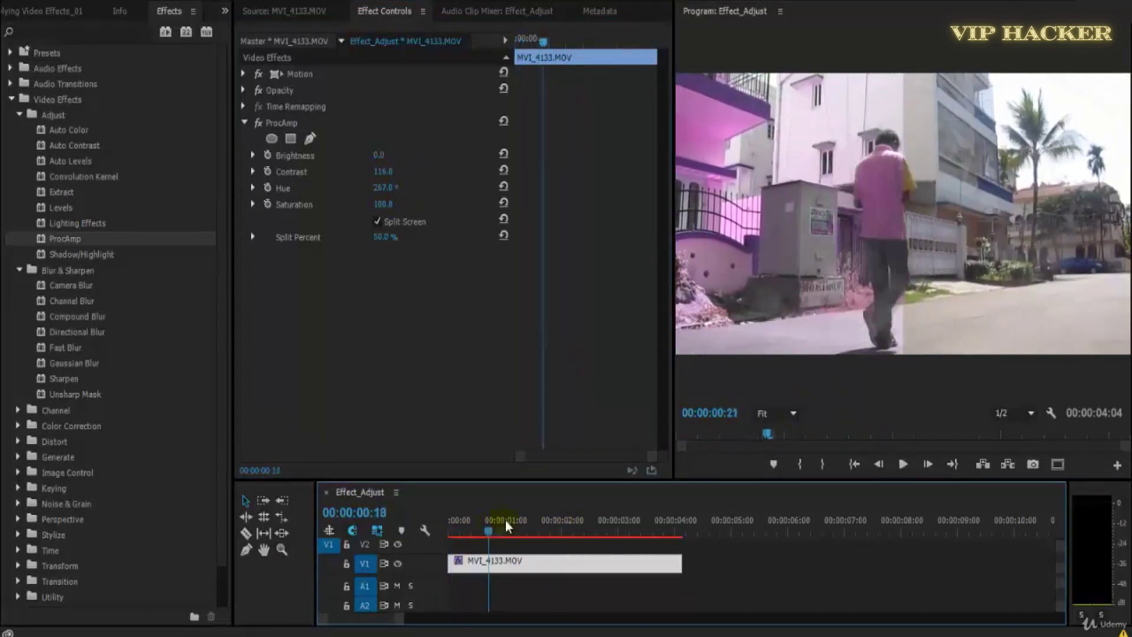
- Try Split Percent at about 77% and at lower values, and set it back to 50%
left_click_drag(383, 237, 399, 239)
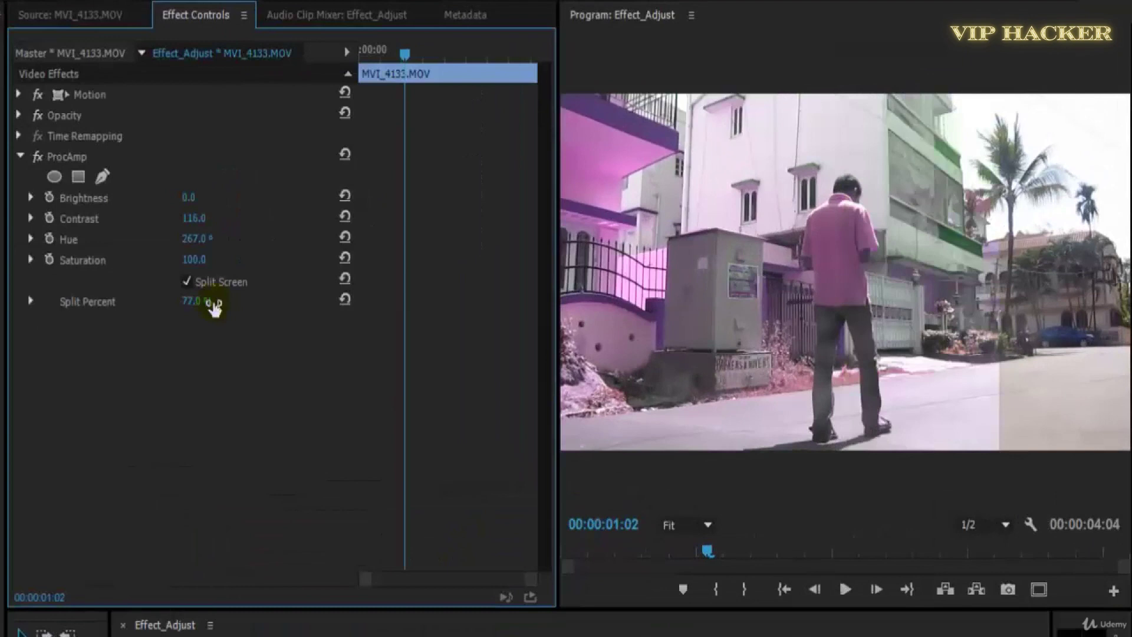
left_click_drag(214, 307, 162, 299)
left_click(206, 301)
type("50")
key("Return")
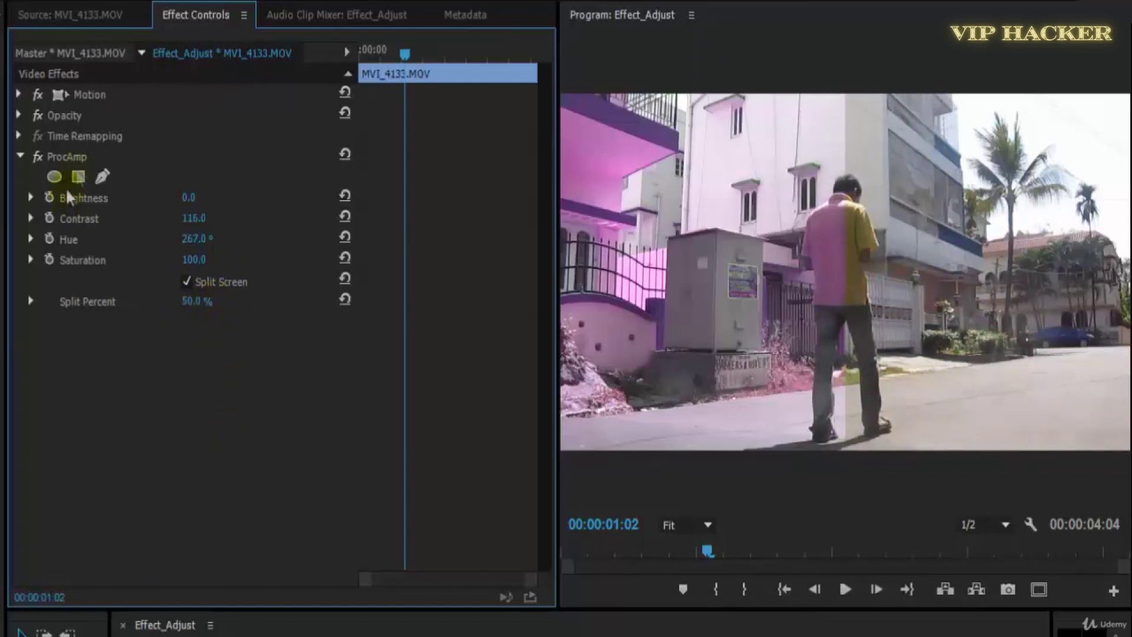
- Remove ProcAmp from the clip and apply the Shadow/Highlight effect
left_click(92, 159)
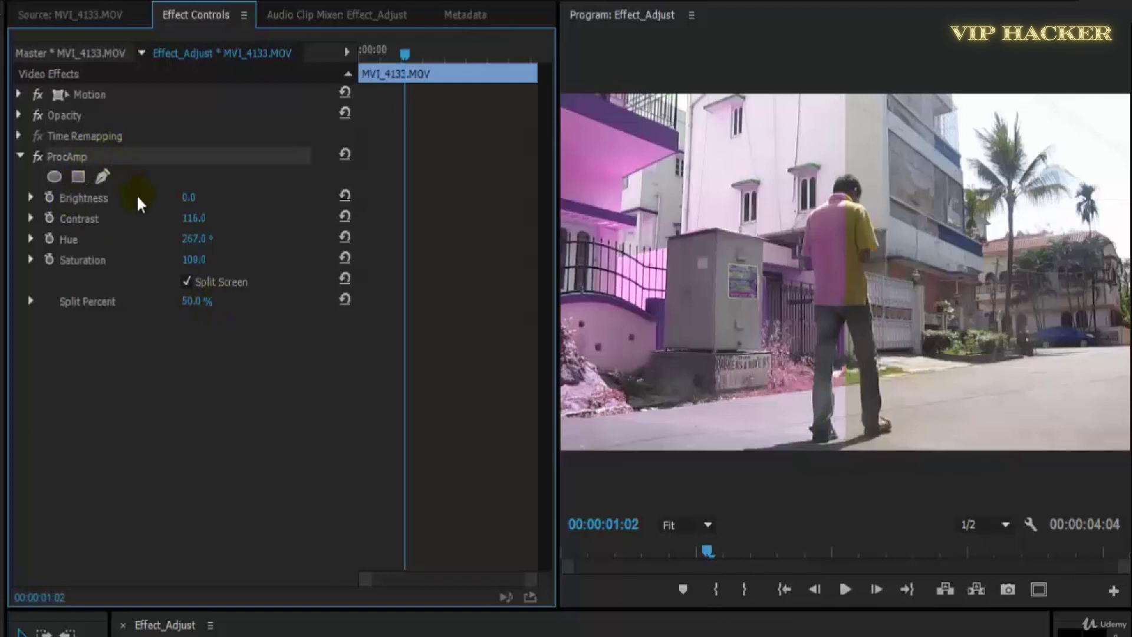
key("Delete")
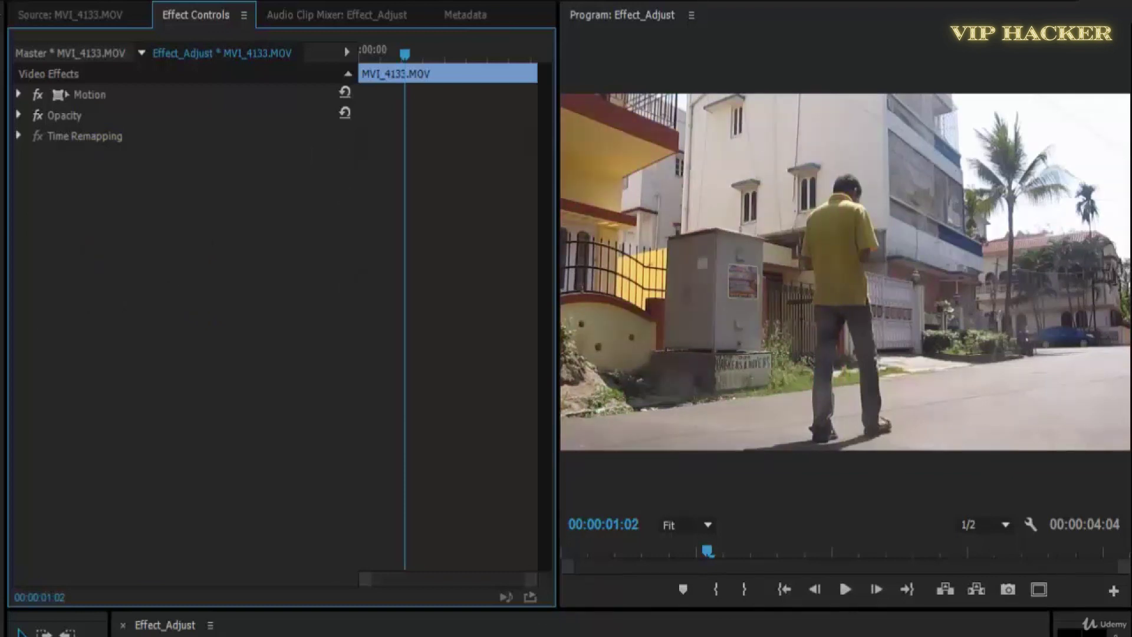
left_click_drag(222, 321, 222, 322)
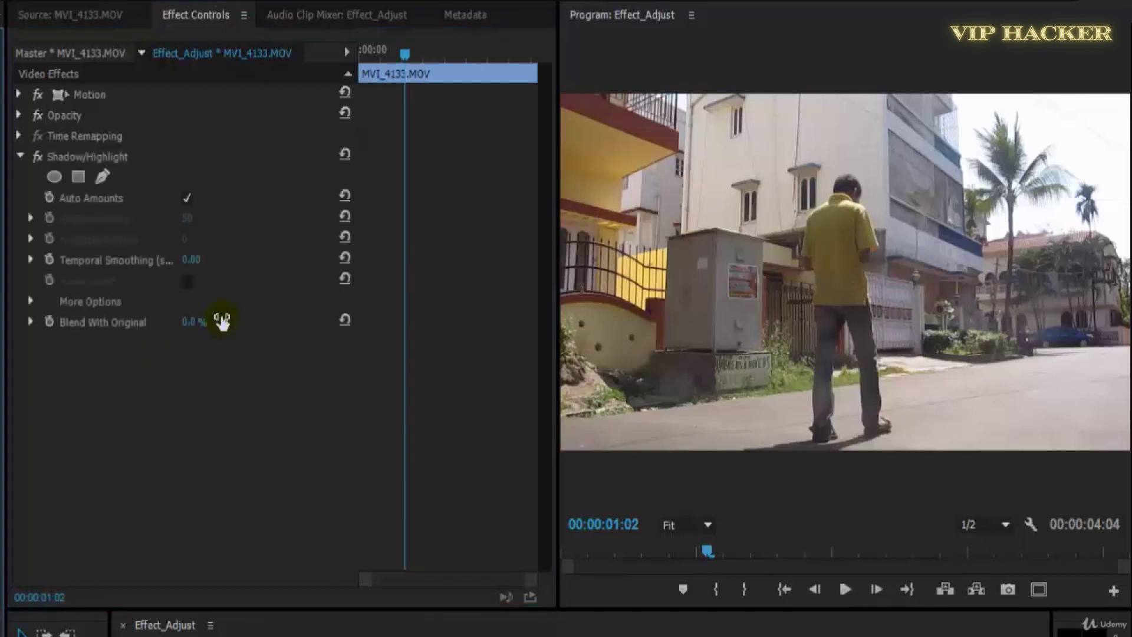
- Toggle Shadow/Highlight off and on to compare the clip, and switch its Auto Amounts off and back on
left_click(37, 157)
left_click(37, 159)
left_click(37, 159)
left_click(37, 160)
left_click(37, 159)
left_click(37, 158)
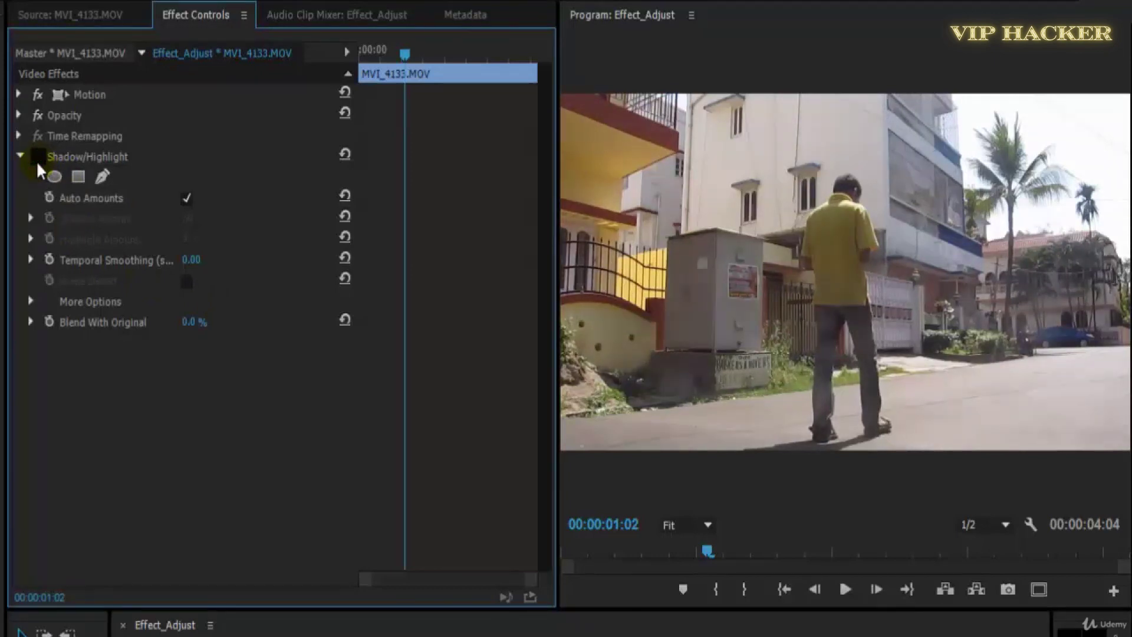
left_click(37, 158)
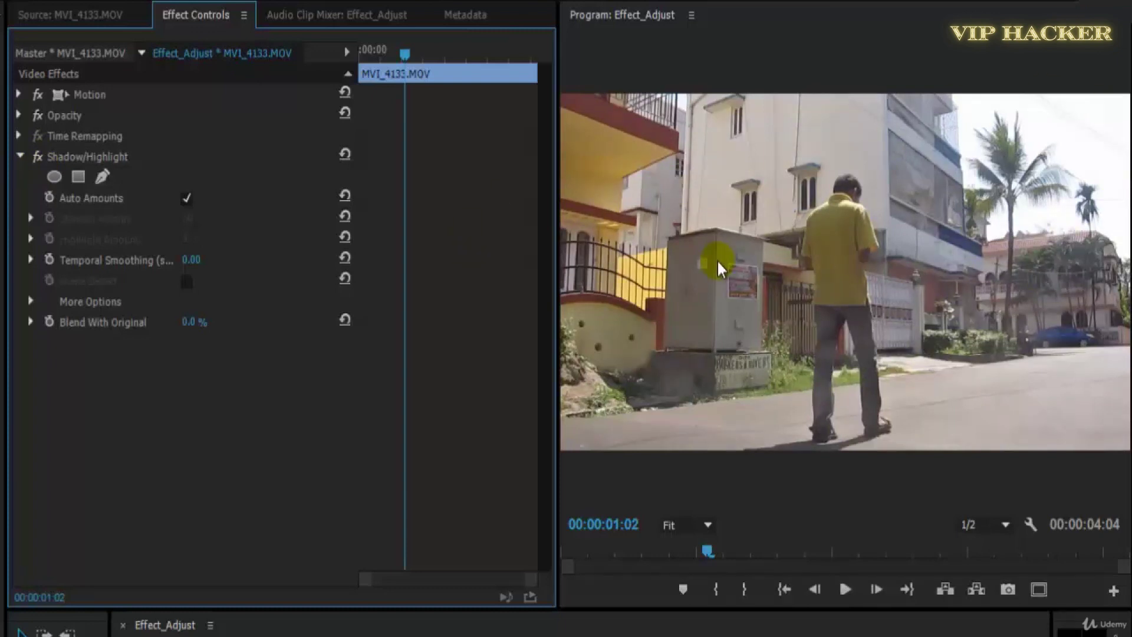
left_click(187, 199)
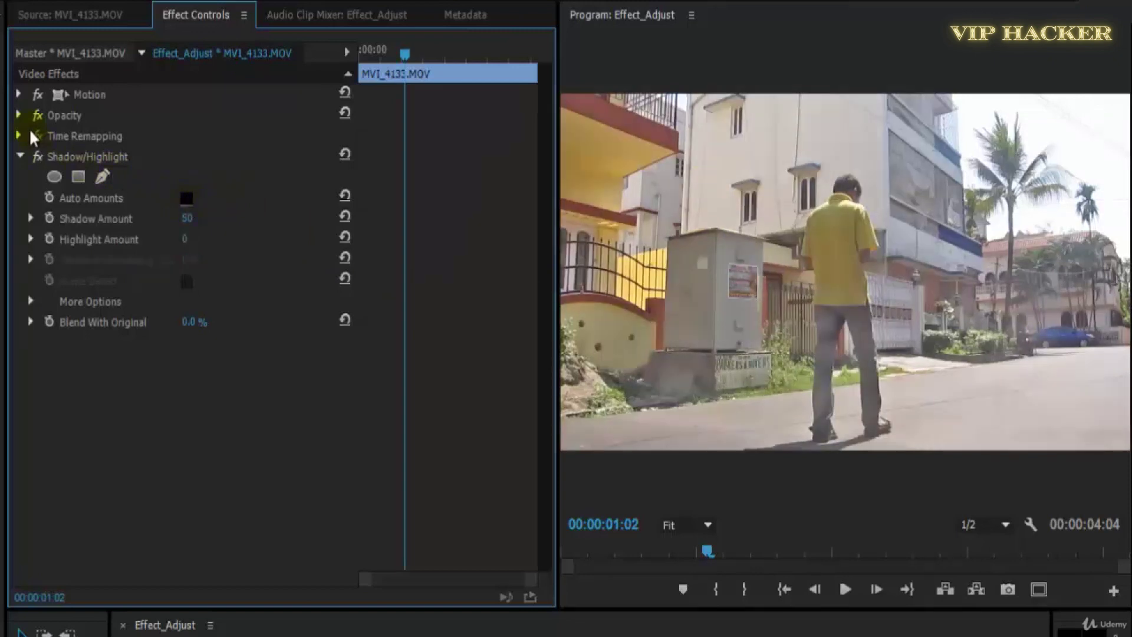
left_click(186, 198)
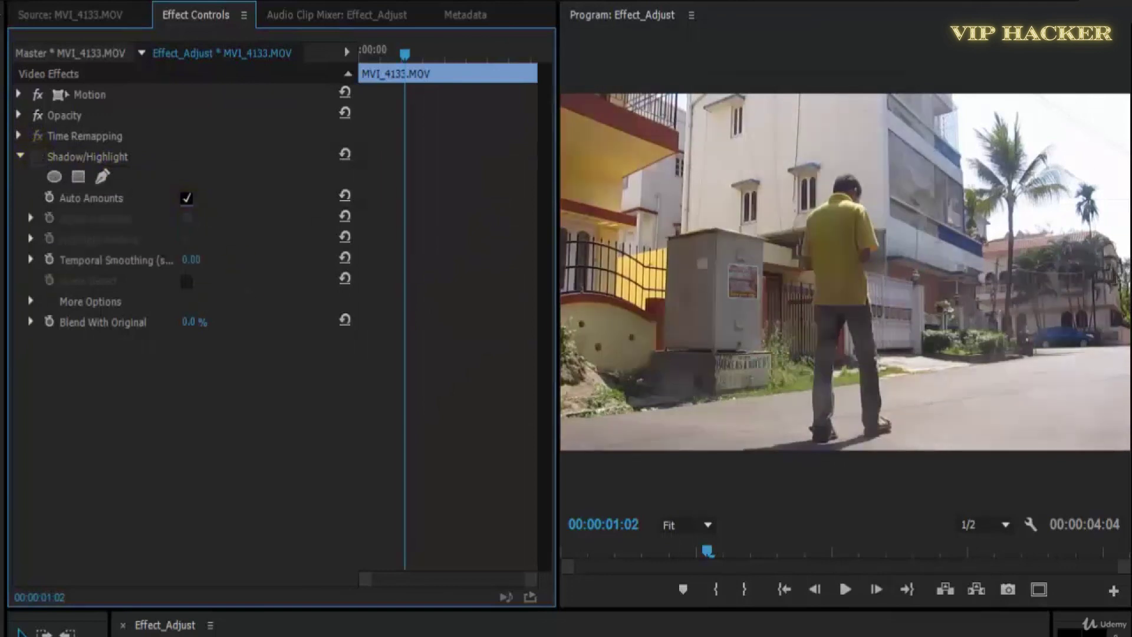
- Turn Shadow/Highlight back on, disable Auto Amounts, and set Shadow Amount to 36 and Highlight Amount to 25
left_click(39, 157)
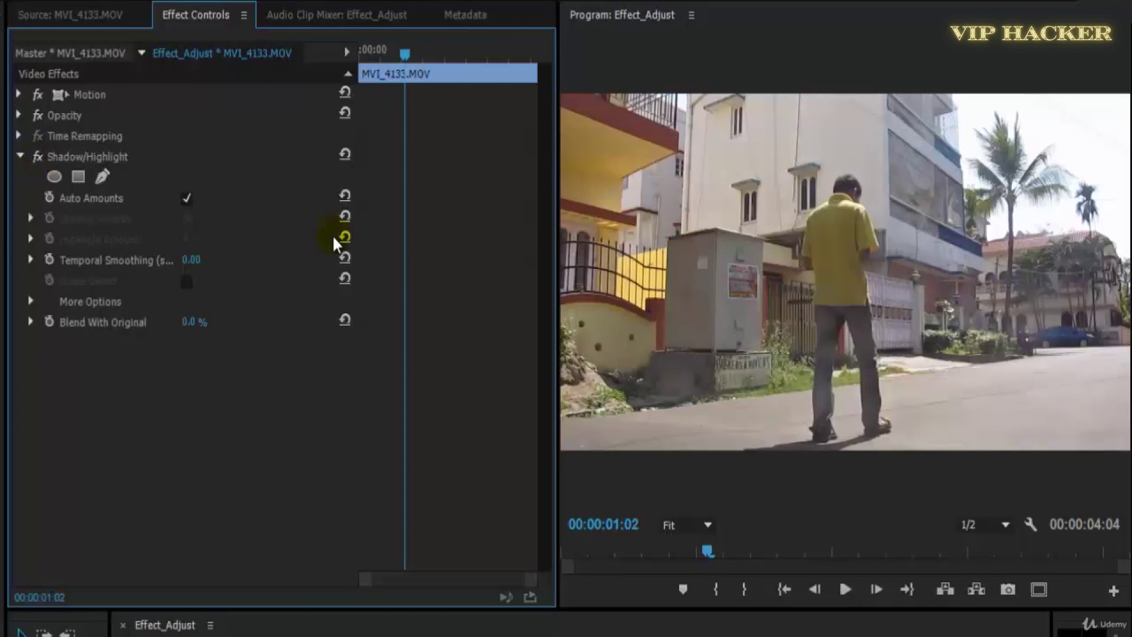
left_click(186, 199)
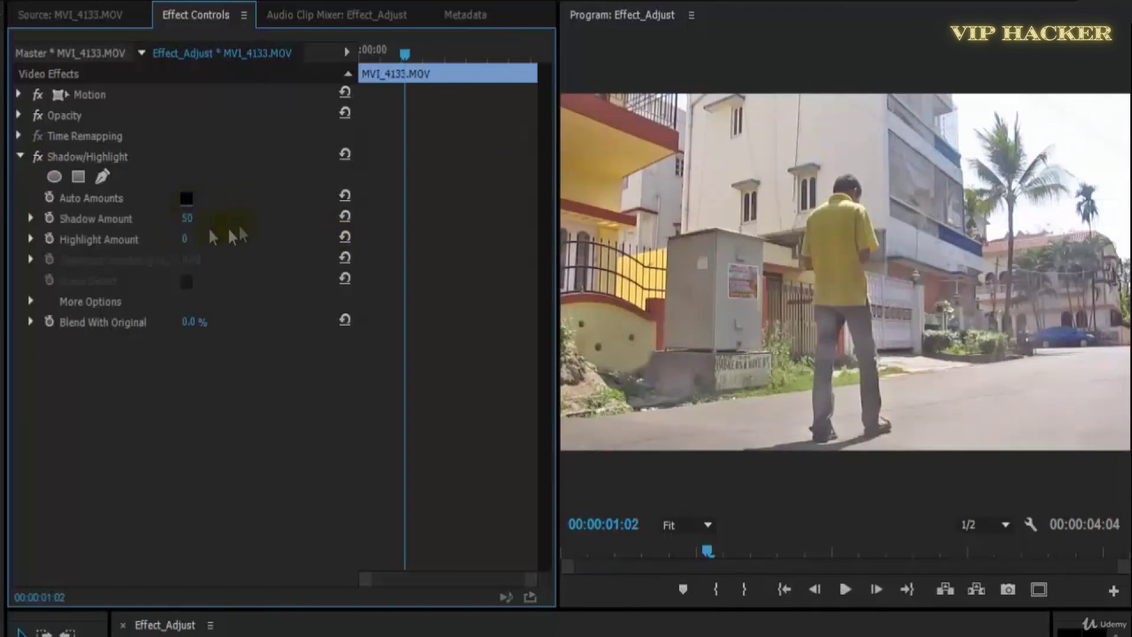
left_click_drag(187, 219, 311, 242)
left_click(185, 218)
left_click(246, 257)
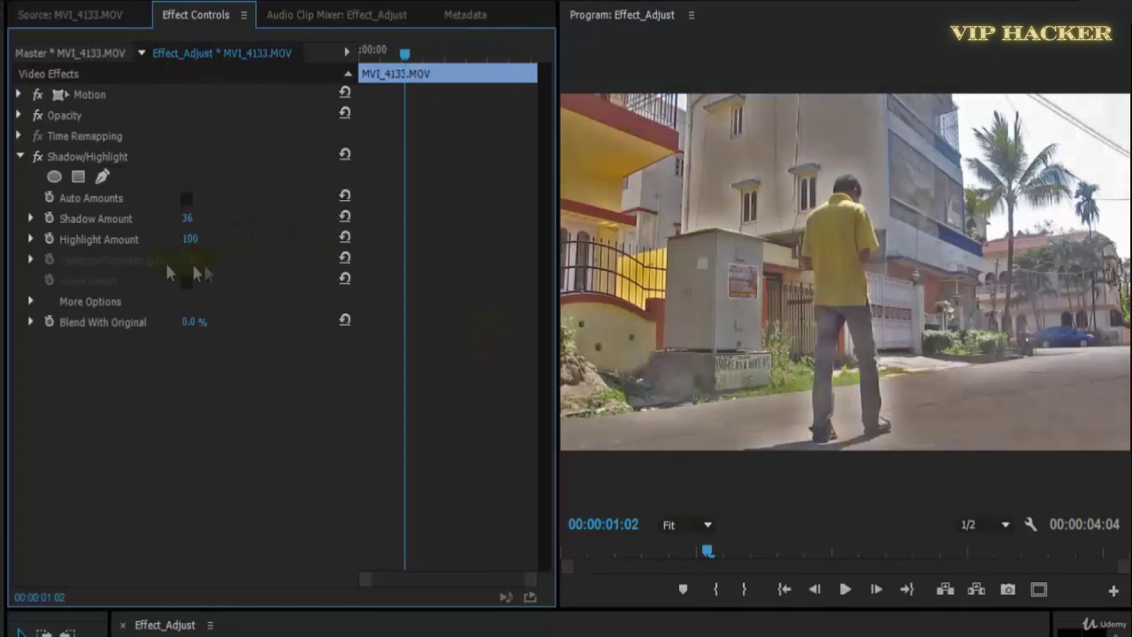
mouse_move(192, 238)
left_mouse_down()
mouse_move(142, 245)
mouse_move(245, 240)
mouse_move(159, 252)
mouse_move(192, 251)
left_mouse_up()
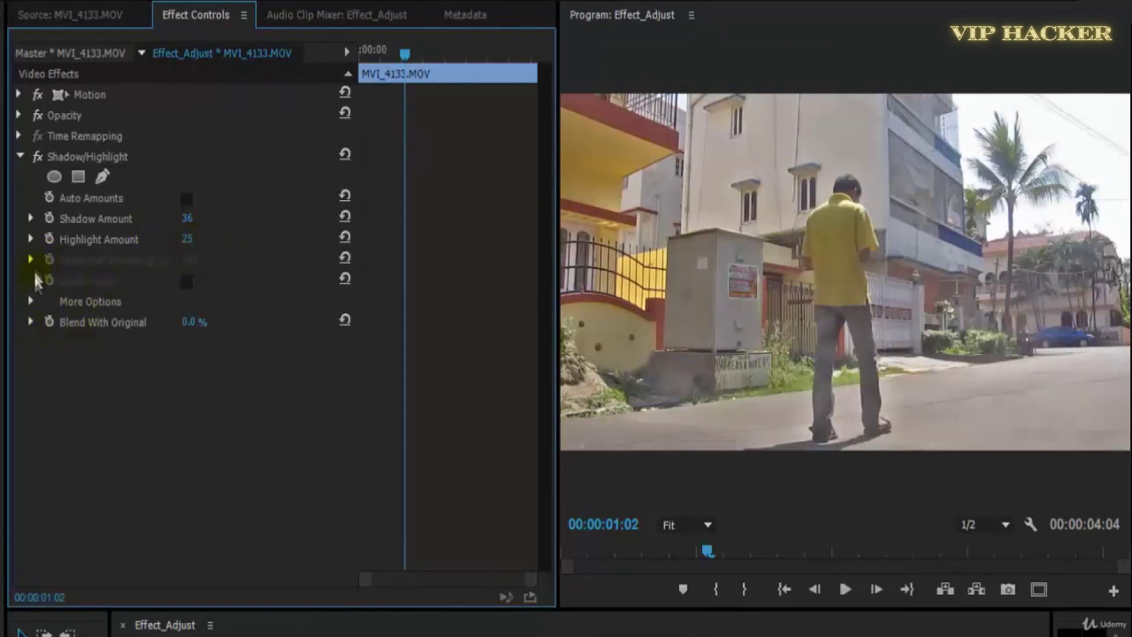
- Set Shadow Tonal Width to 36, Shadow Radius to 0, Highlight Radius to 100, Color Correction to 99, Midtone Contrast to 81 and White Clip to 27%
left_click(31, 301)
left_click_drag(186, 321, 162, 345)
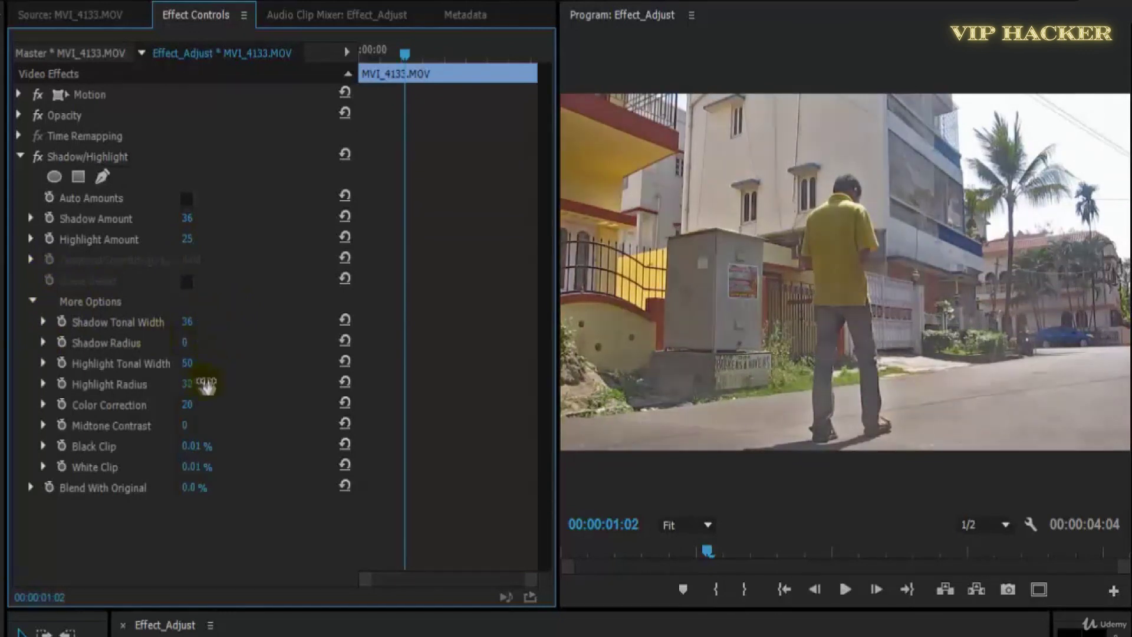
left_click_drag(207, 387, 280, 374)
left_click_drag(188, 406, 248, 397)
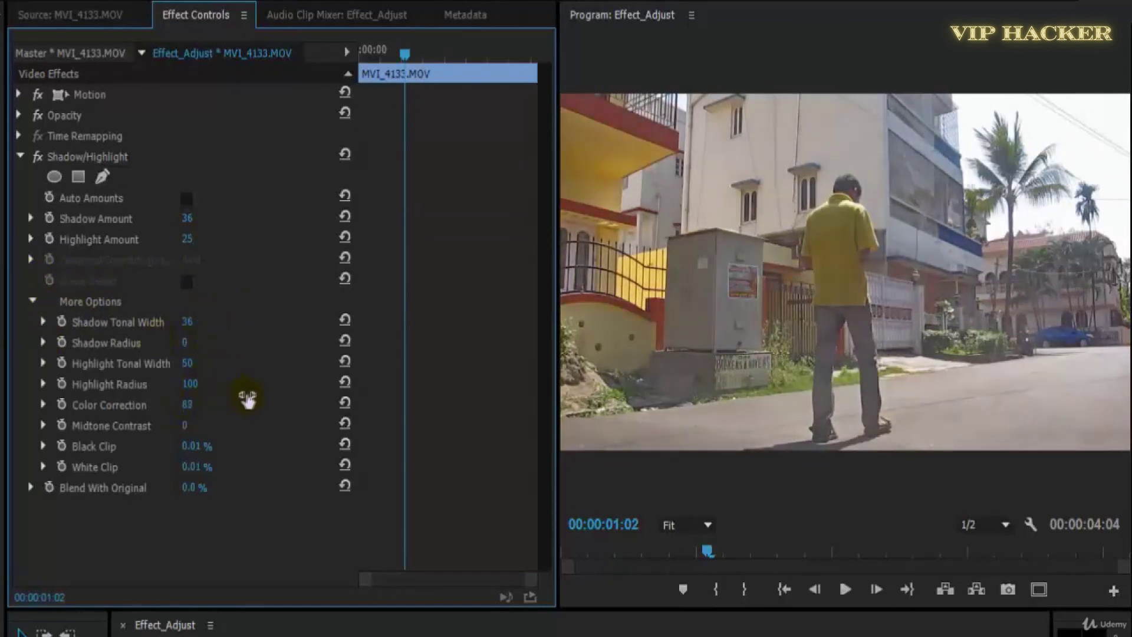
left_click_drag(185, 427, 157, 437)
left_click_drag(200, 476, 222, 465)
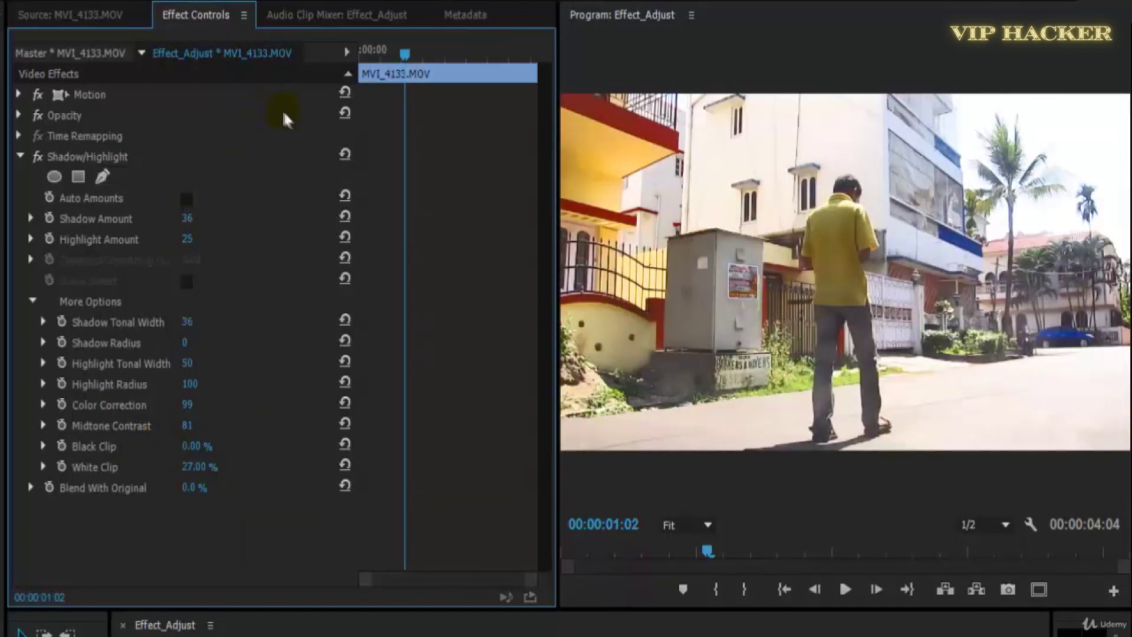
- Reset Shadow/Highlight, set Temporal Smoothing to 5.80 with Scene Detect on, and enable Auto Amounts
left_click(345, 154)
left_click_drag(185, 266, 225, 259)
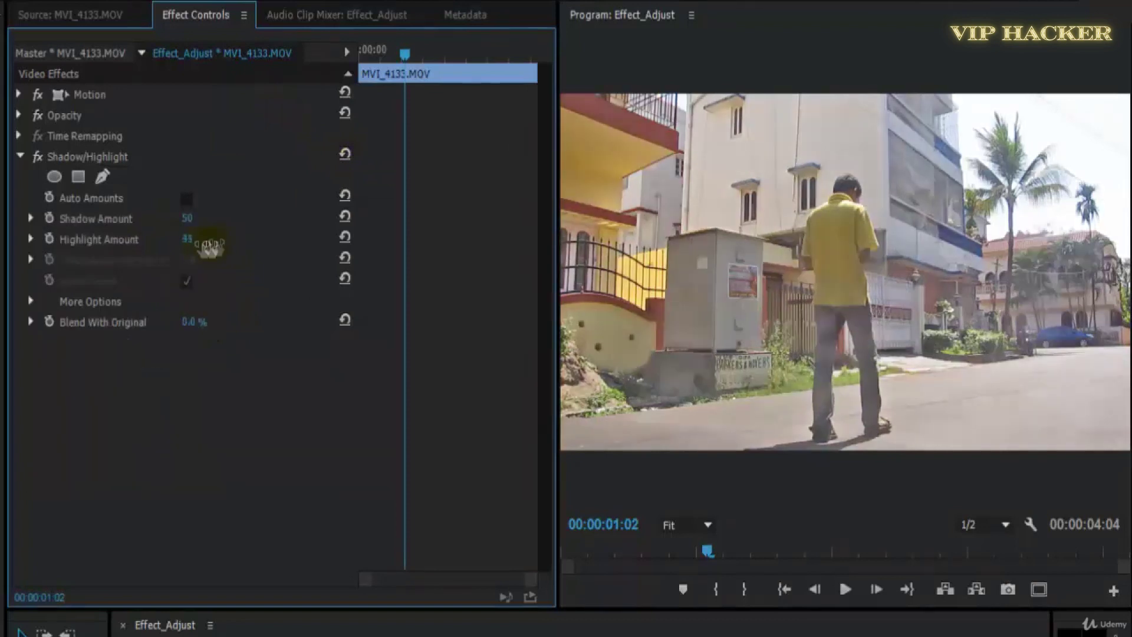
left_click(187, 199)
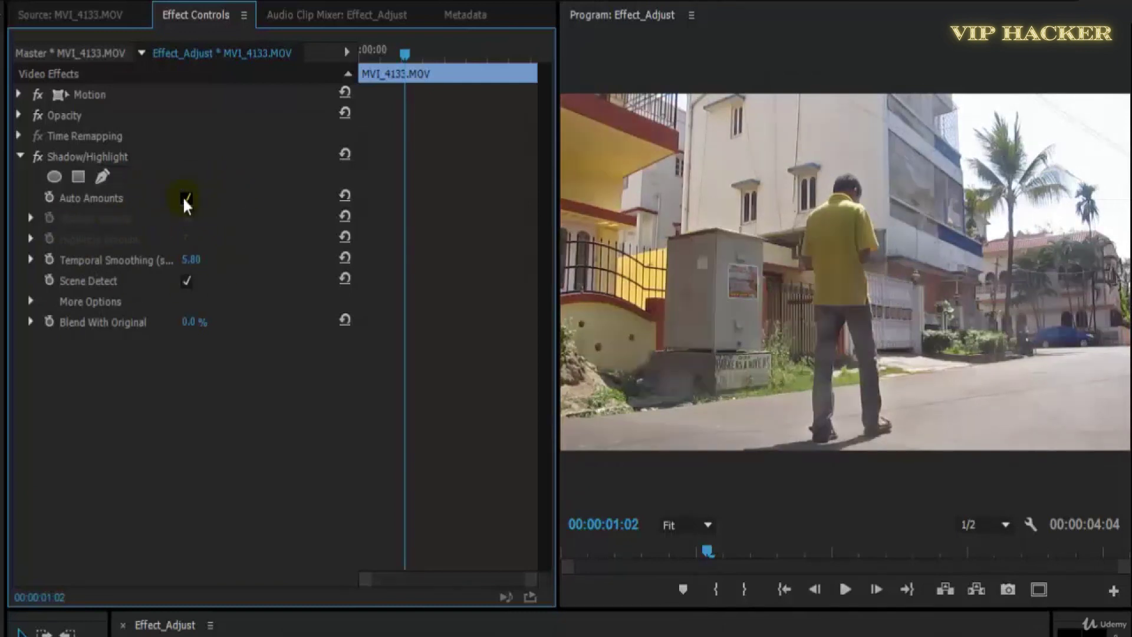
- Toggle Shadow/Highlight off and on repeatedly to compare the clip with and without the automatic correction
left_click(40, 154)
left_click(40, 154)
left_click(40, 154)
left_click(40, 154)
left_click(40, 153)
left_click(40, 153)
left_click(41, 154)
left_click(41, 153)
left_click(40, 153)
left_click(40, 154)
left_click(40, 153)
left_click(40, 153)
left_click(40, 153)
left_click(40, 153)
left_click(40, 153)
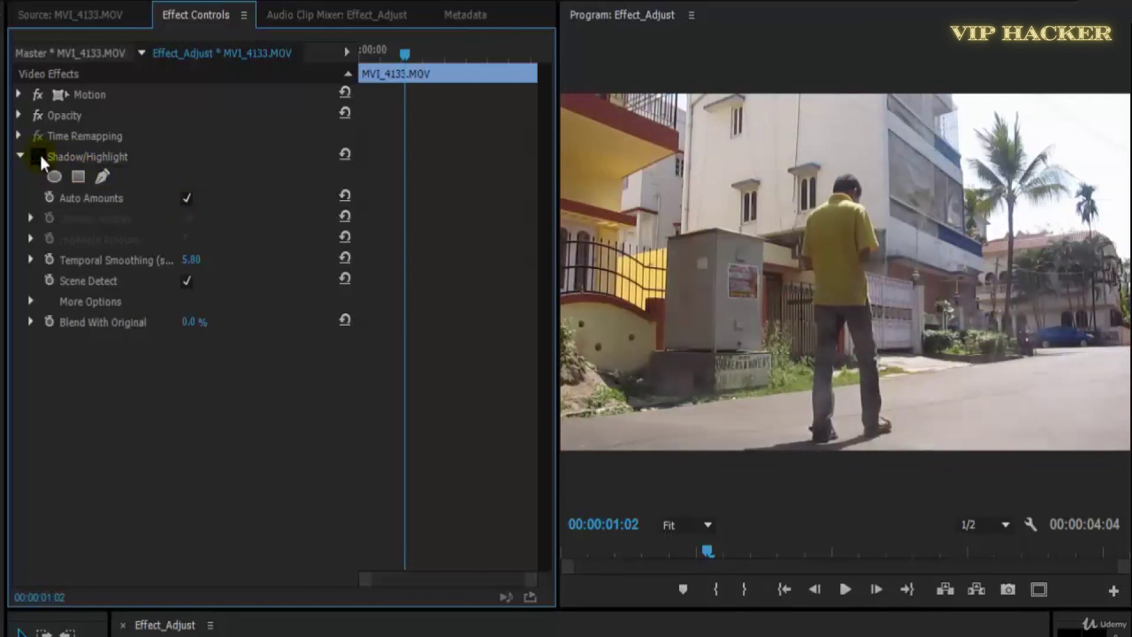
left_click(40, 154)
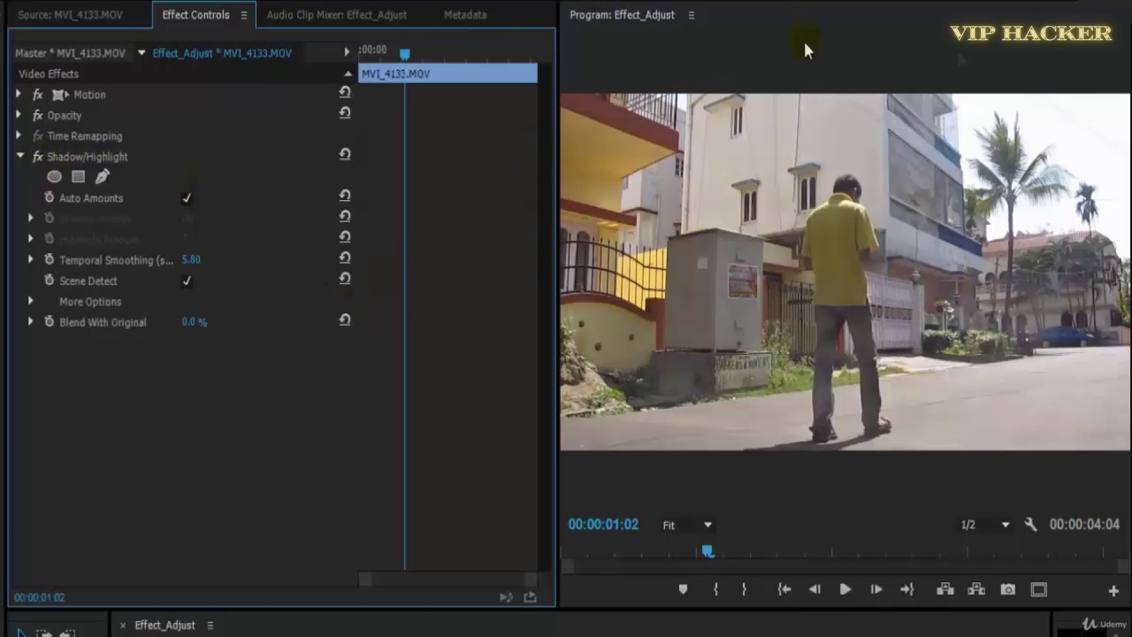
- Turn off Auto Amounts, set Shadow Amount to 0 and Highlight Amount to 23, and select the Shadow/Highlight effect
left_click(187, 199)
left_click(187, 199)
left_click(187, 201)
mouse_move(184, 219)
left_mouse_down()
mouse_move(145, 218)
mouse_move(240, 232)
mouse_move(218, 220)
mouse_move(175, 227)
left_mouse_up()
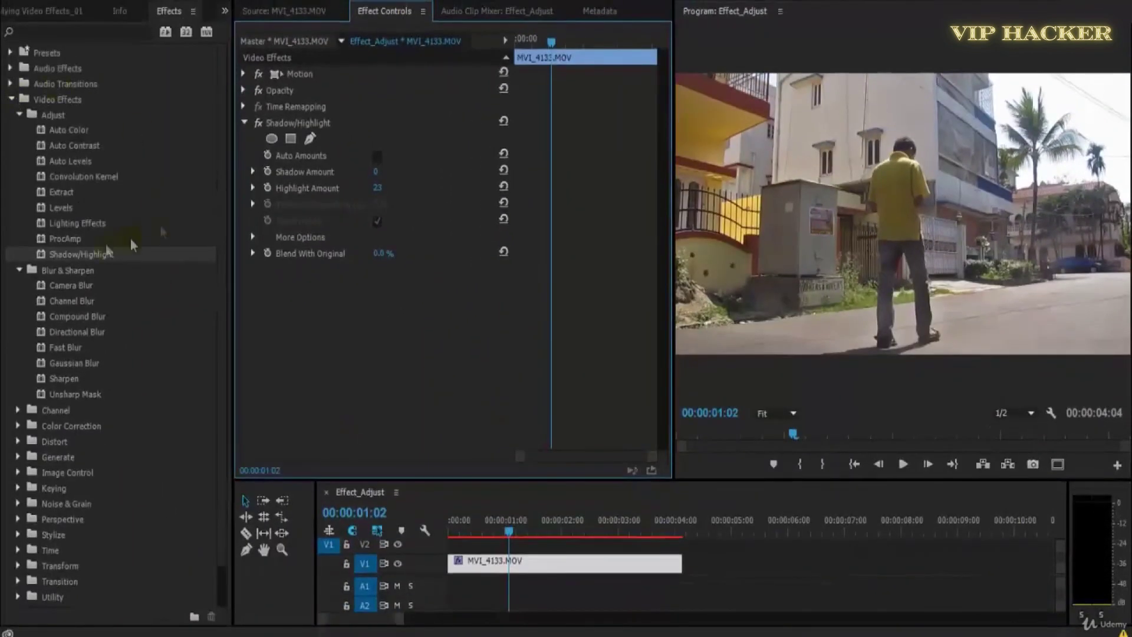
left_click(318, 123)
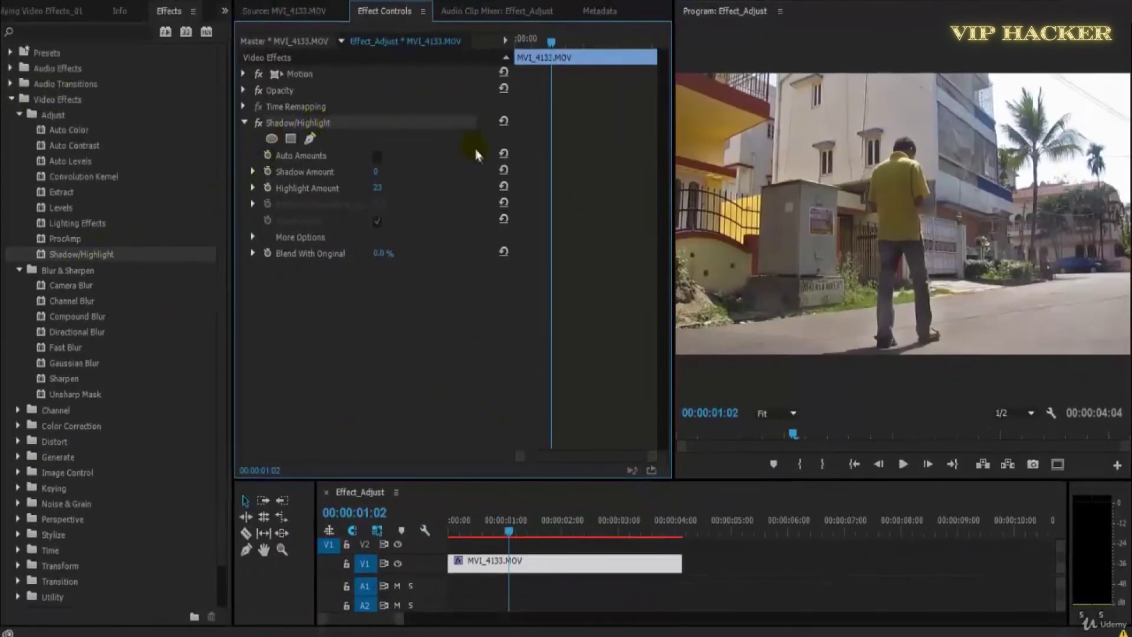
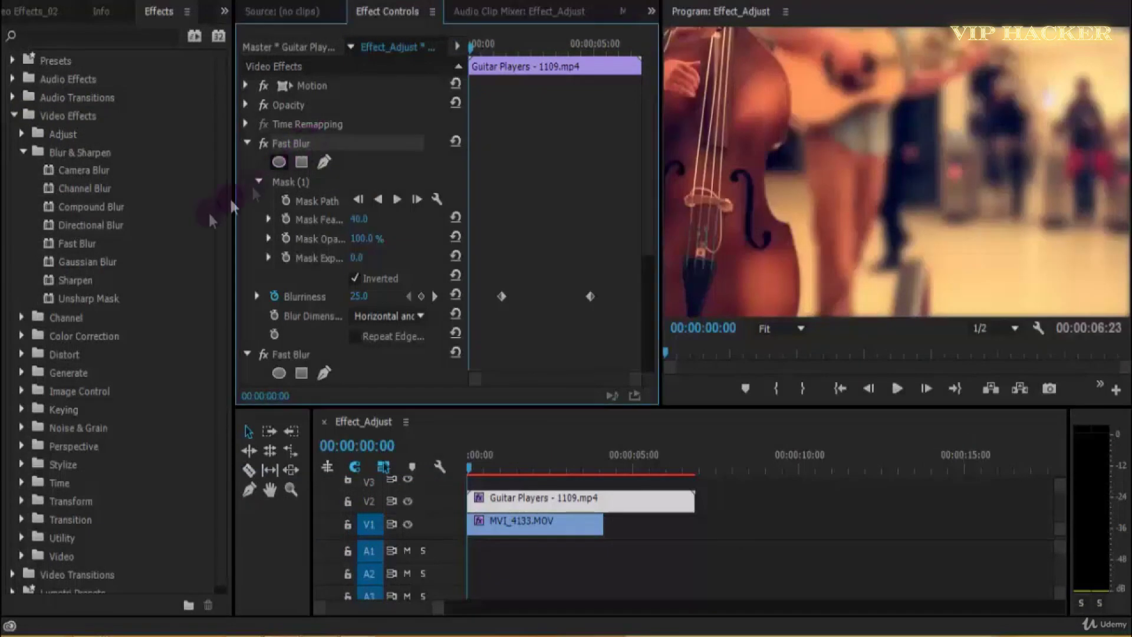
- Remove both Fast Blur effects from the Guitar Players - 1109.mp4 clip and apply Gaussian Blur
left_click(85, 261)
left_click(300, 145)
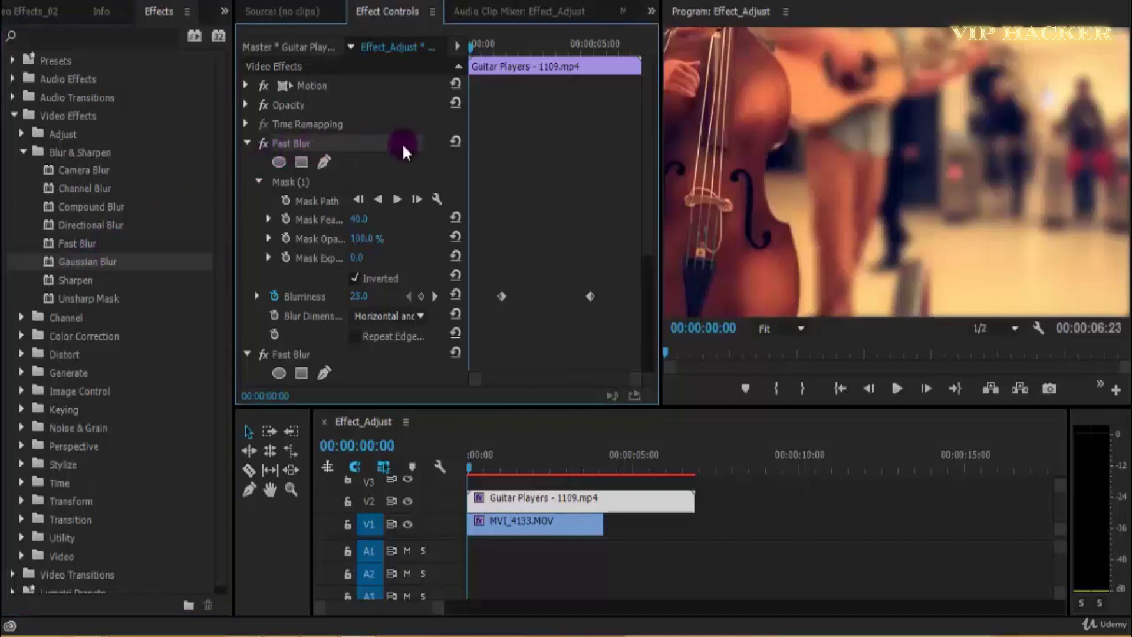
key("Delete")
key("Delete")
left_click(41, 265)
left_click_drag(49, 264, 342, 224)
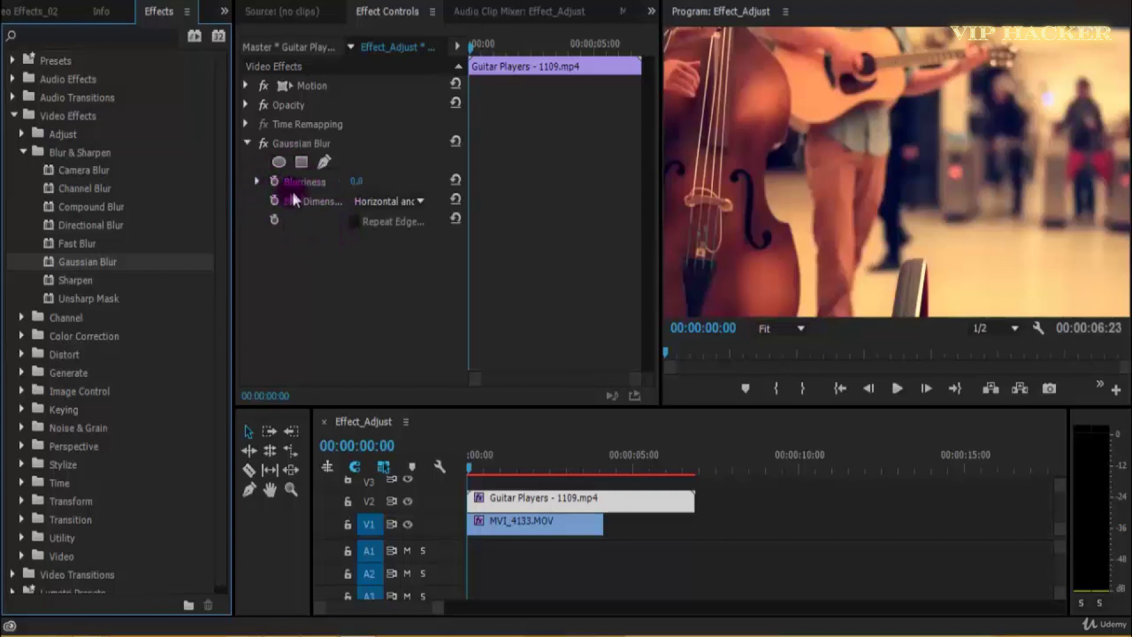
- Set Gaussian Blur's Blurriness to 10 and toggle the effect to compare the clip with and without it
left_click(358, 186)
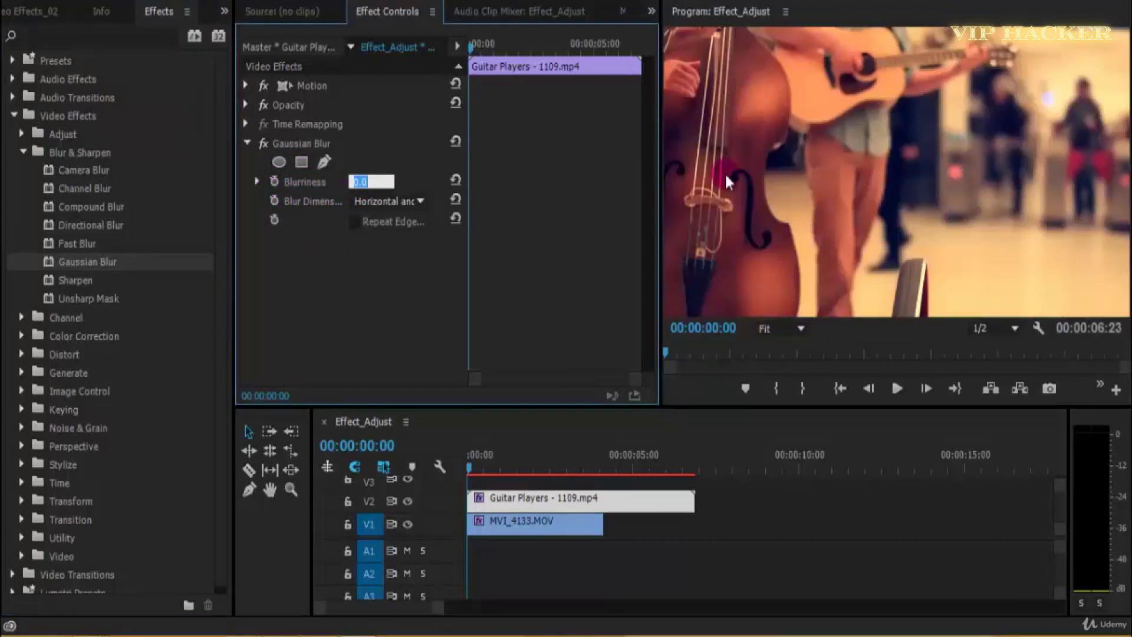
type("10")
key("Return")
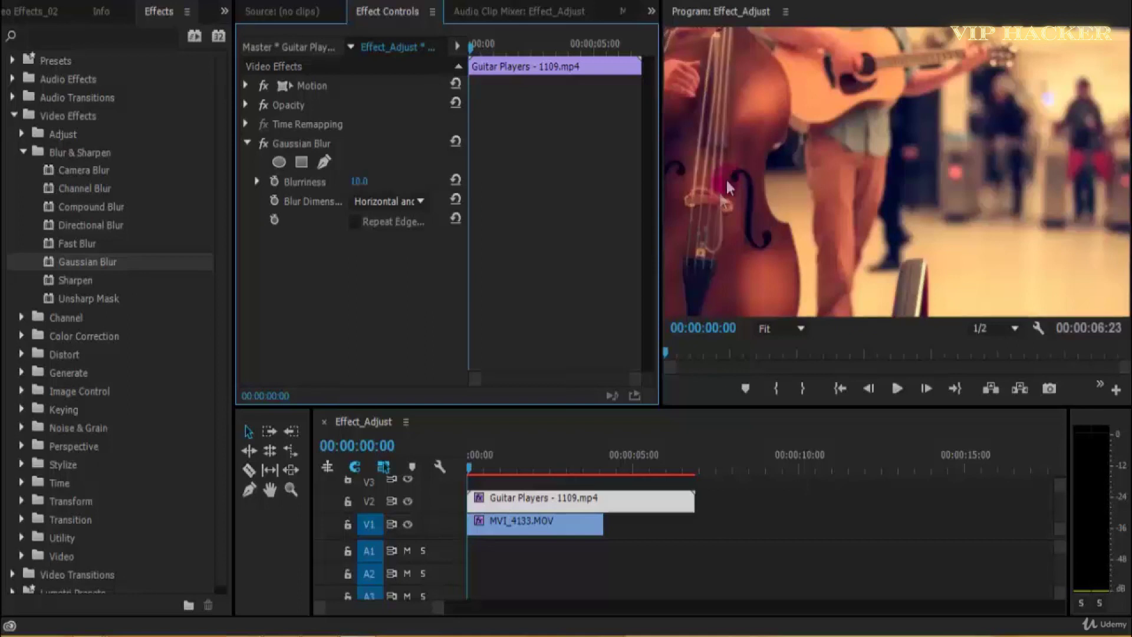
left_click(721, 187)
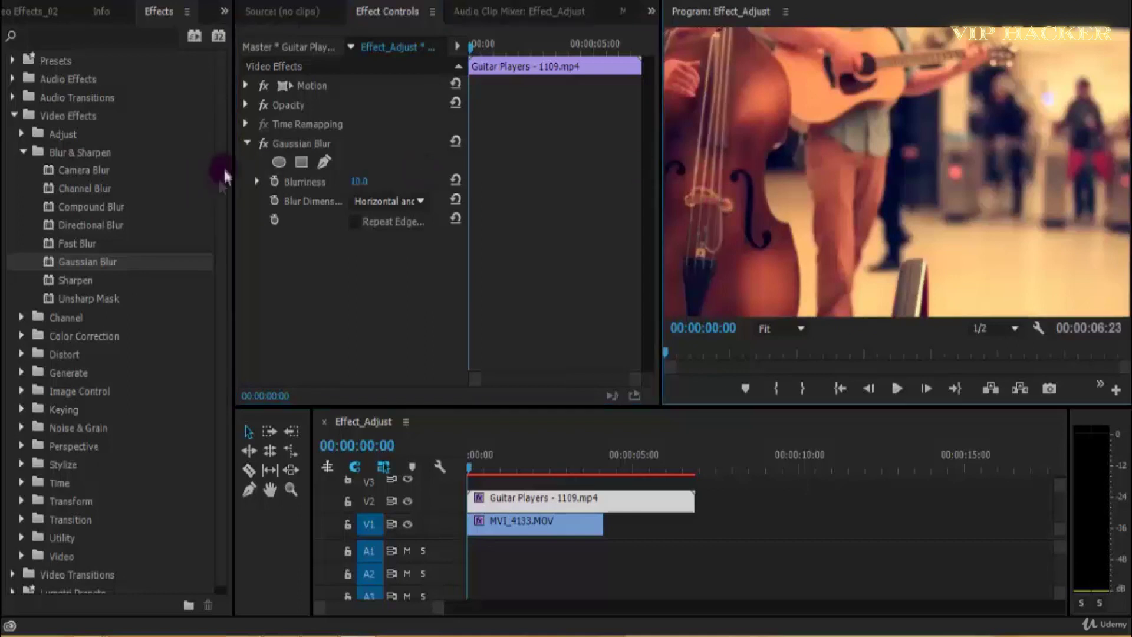
left_click(264, 144)
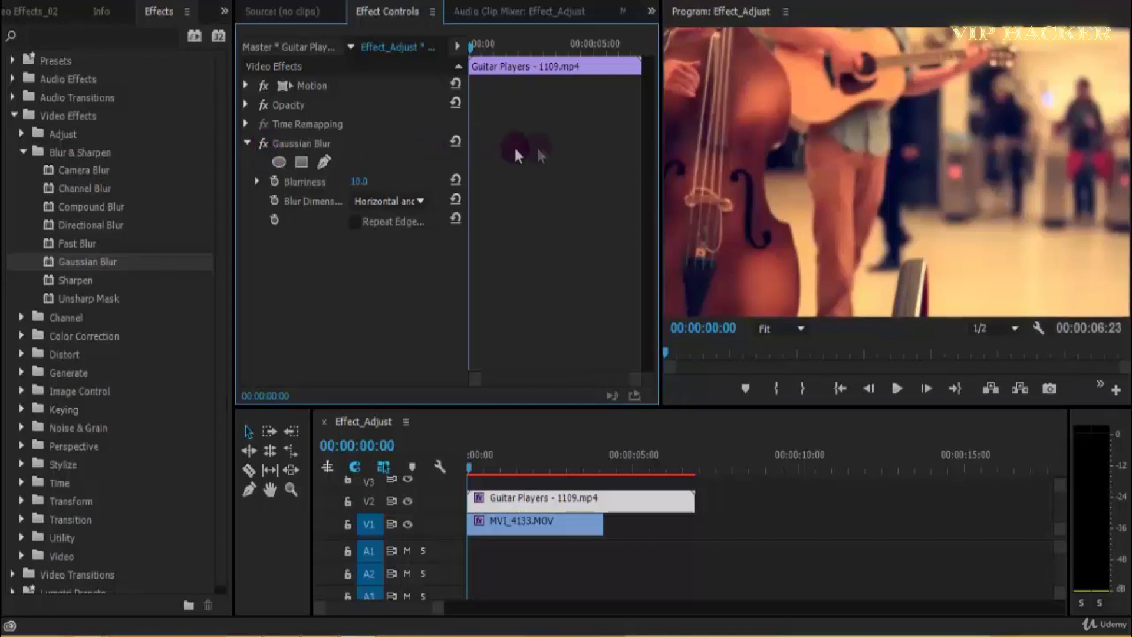
left_click(709, 51)
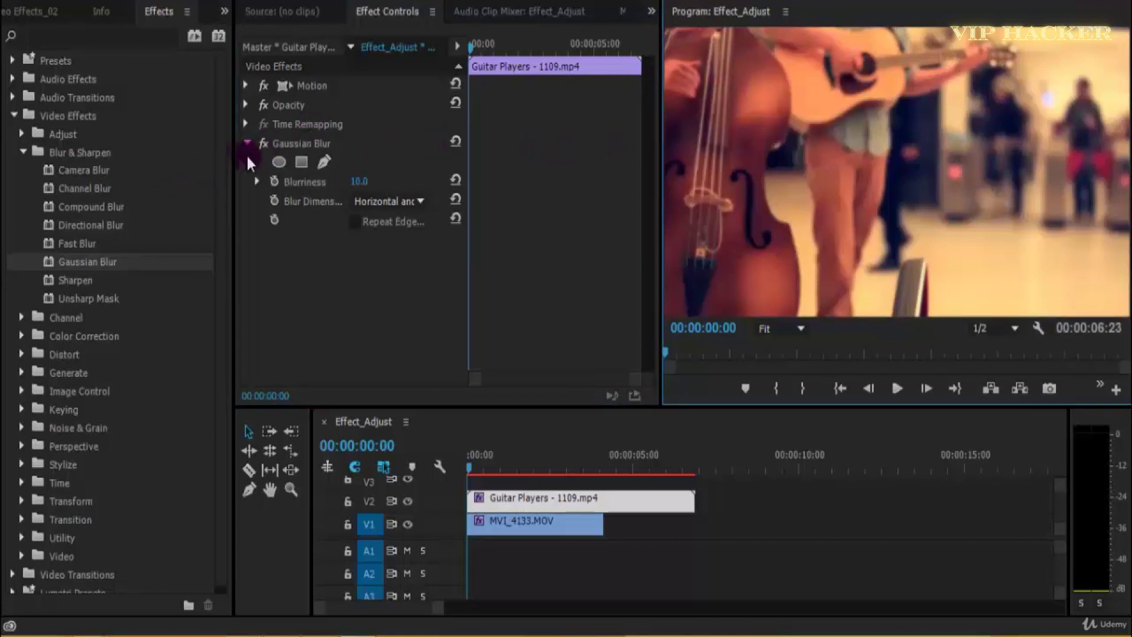
left_click(263, 145)
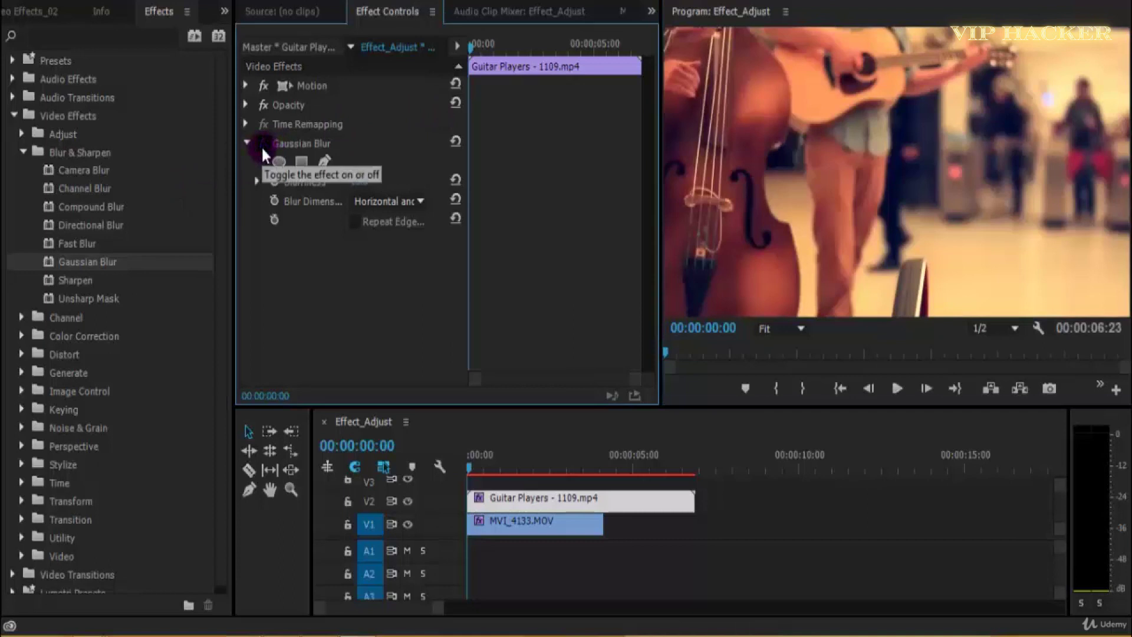
- Set Gaussian Blur's Blurriness to 30 and toggle the effect off and on to compare the stronger blur
left_click(359, 181)
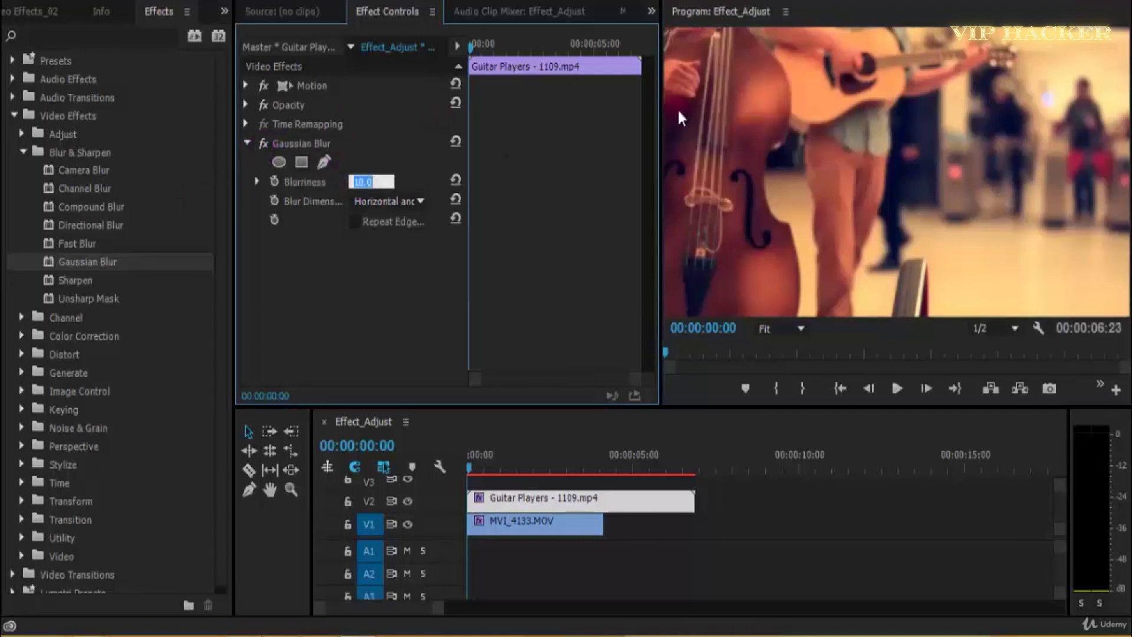
key("Return")
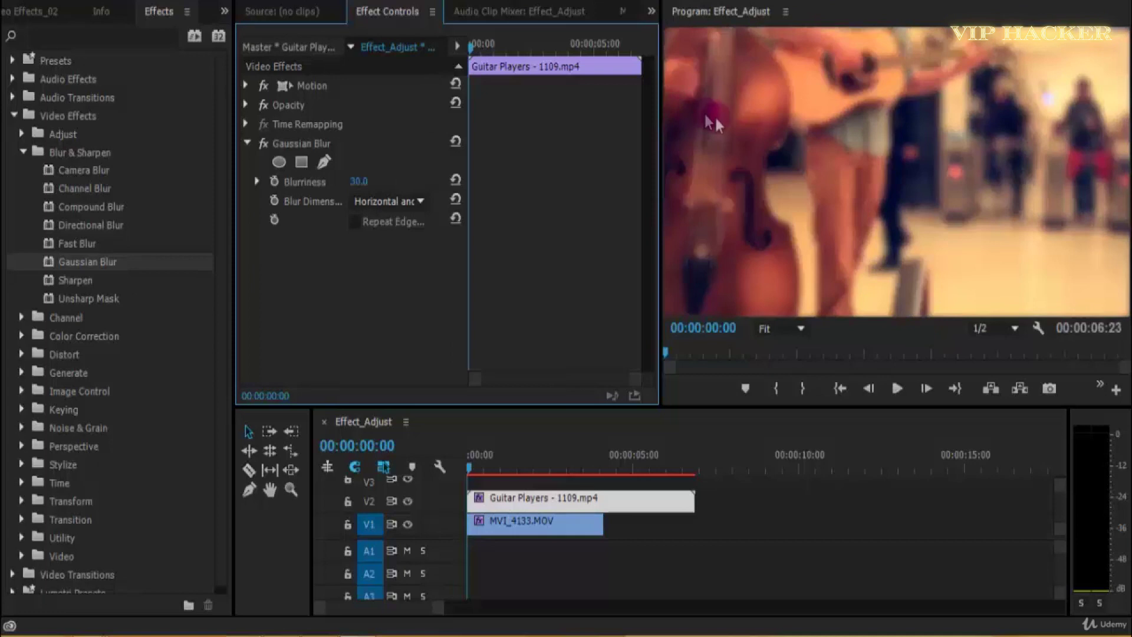
left_click(263, 145)
left_click(263, 145)
left_click(263, 144)
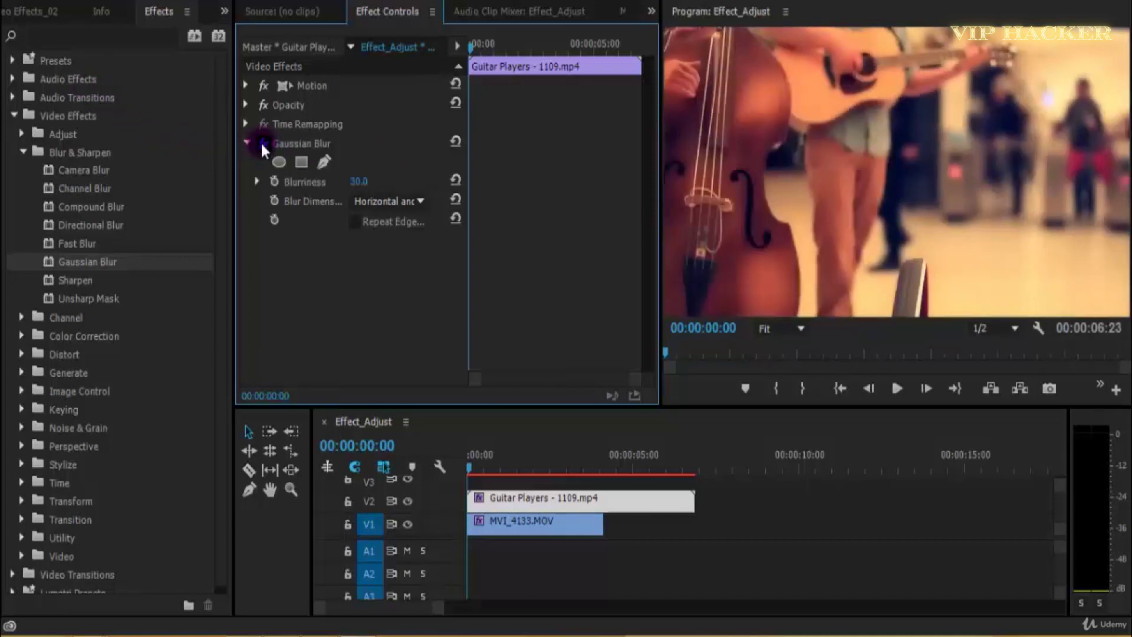
left_click(263, 145)
left_click(263, 145)
left_click(262, 144)
left_click(261, 143)
left_click(262, 143)
left_click(261, 143)
left_click(262, 144)
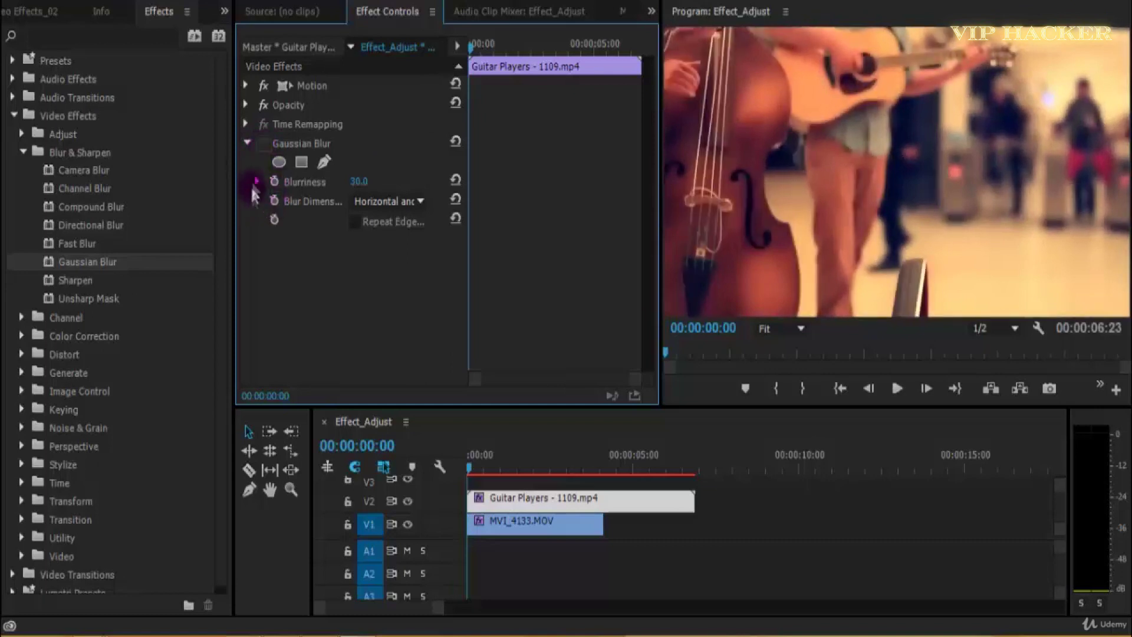
- Try Gaussian Blur's Blurriness across a wide range, from 0 up to about 598 and beyond
mouse_move(366, 196)
left_mouse_down()
mouse_move(329, 197)
mouse_move(440, 210)
mouse_move(401, 222)
mouse_move(399, 234)
mouse_move(480, 215)
mouse_move(404, 233)
mouse_move(366, 203)
left_mouse_up()
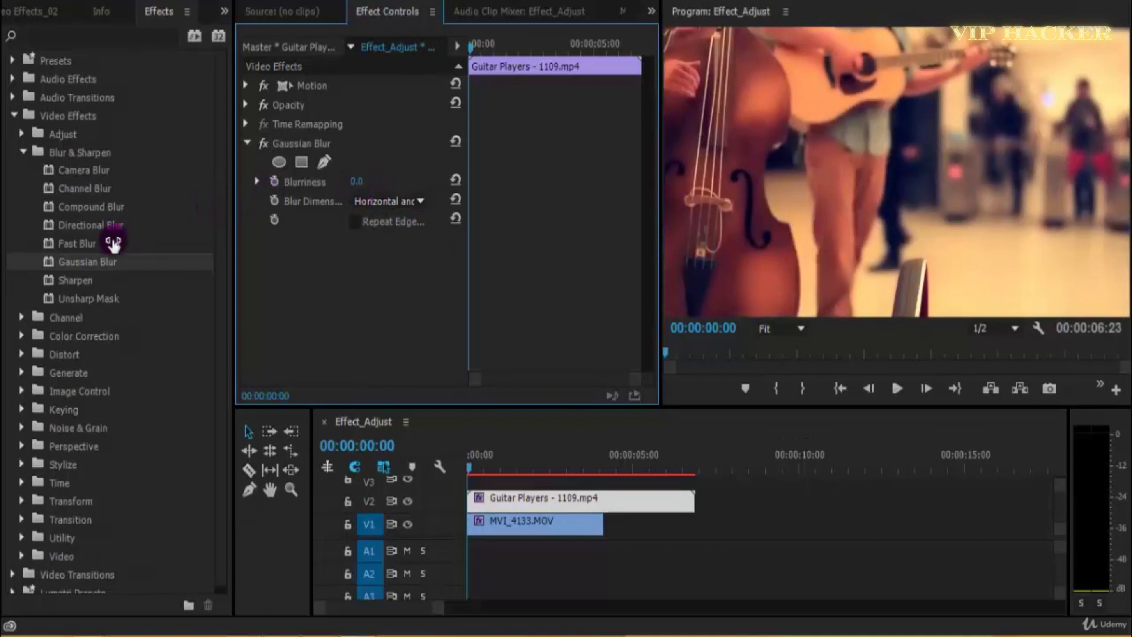
left_click_drag(117, 242, 138, 242)
left_click_drag(160, 235, 399, 206)
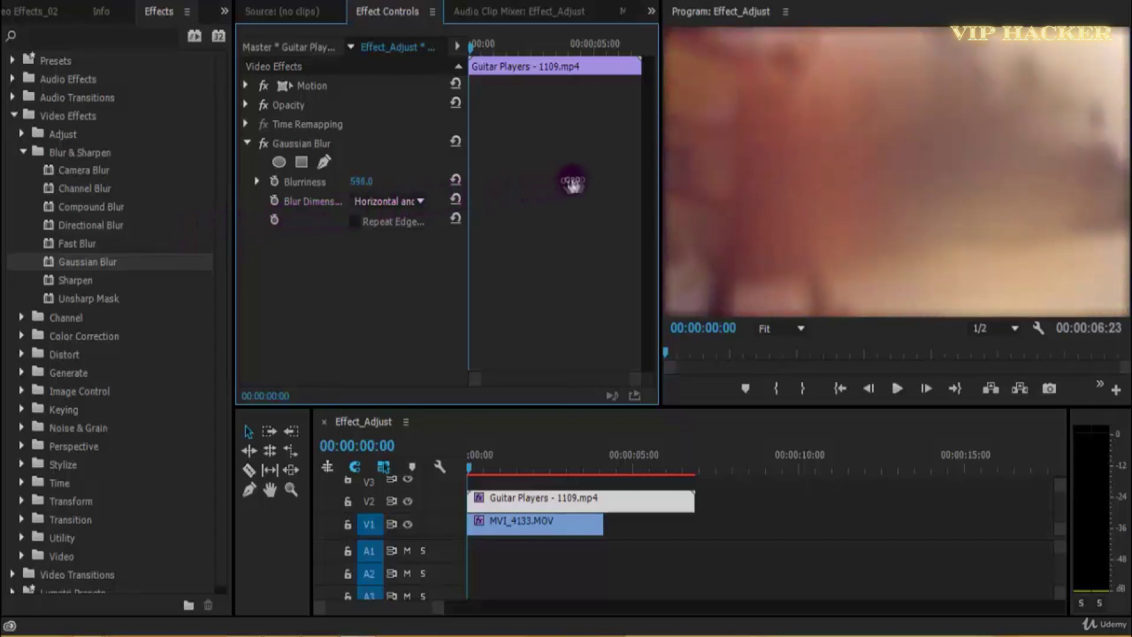
left_click_drag(639, 180, 424, 184)
left_click_drag(746, 173, 429, 190)
left_click_drag(730, 196, 923, 121)
- Set Gaussian Blur's Blurriness to 20 and play the clip, returning to the start to replay it
left_click_drag(761, 174, 335, 186)
type("20")
key("Return")
key("space")
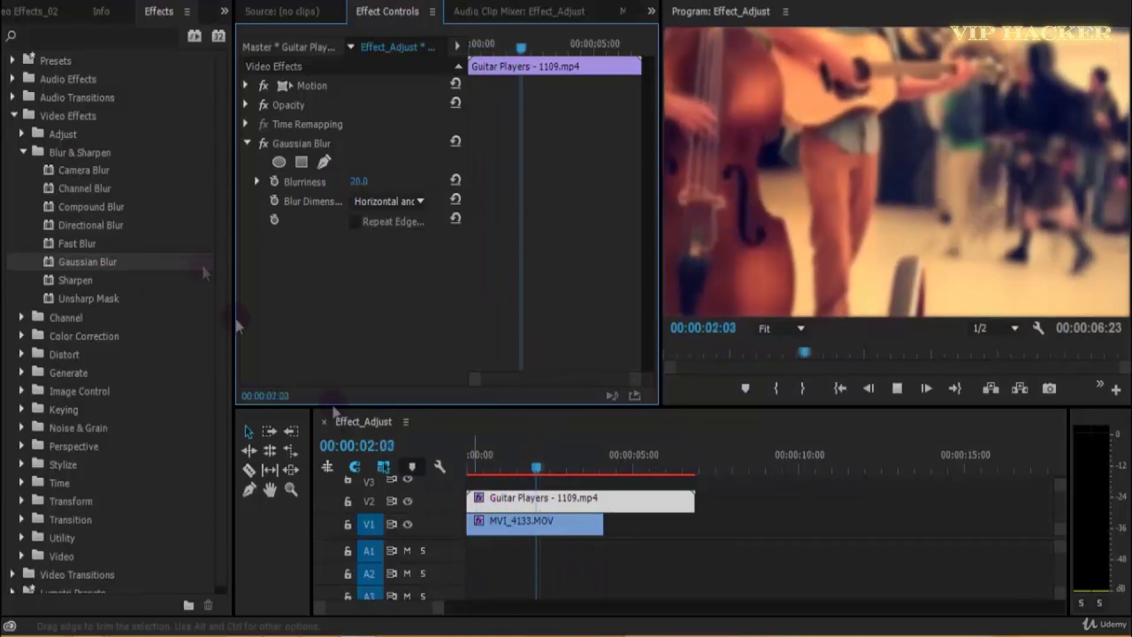
left_click_drag(559, 477, 467, 478)
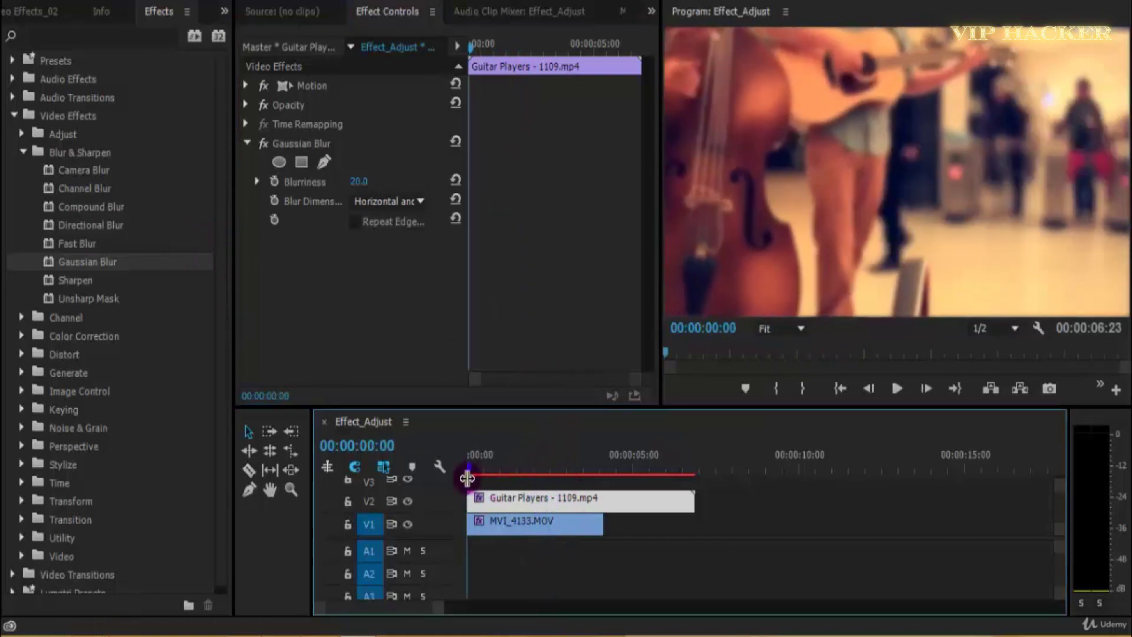
key("space")
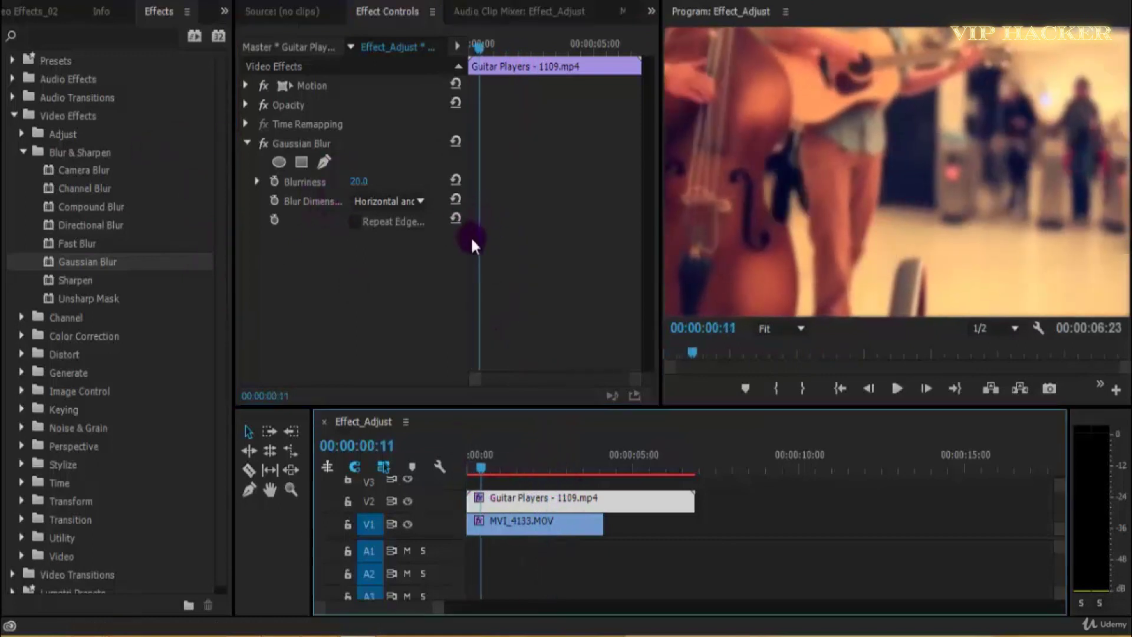
- Widen the effect parameter column and set Gaussian Blur's Blur Dimensions to Horizontal
left_click_drag(468, 242, 570, 230)
left_click(505, 203)
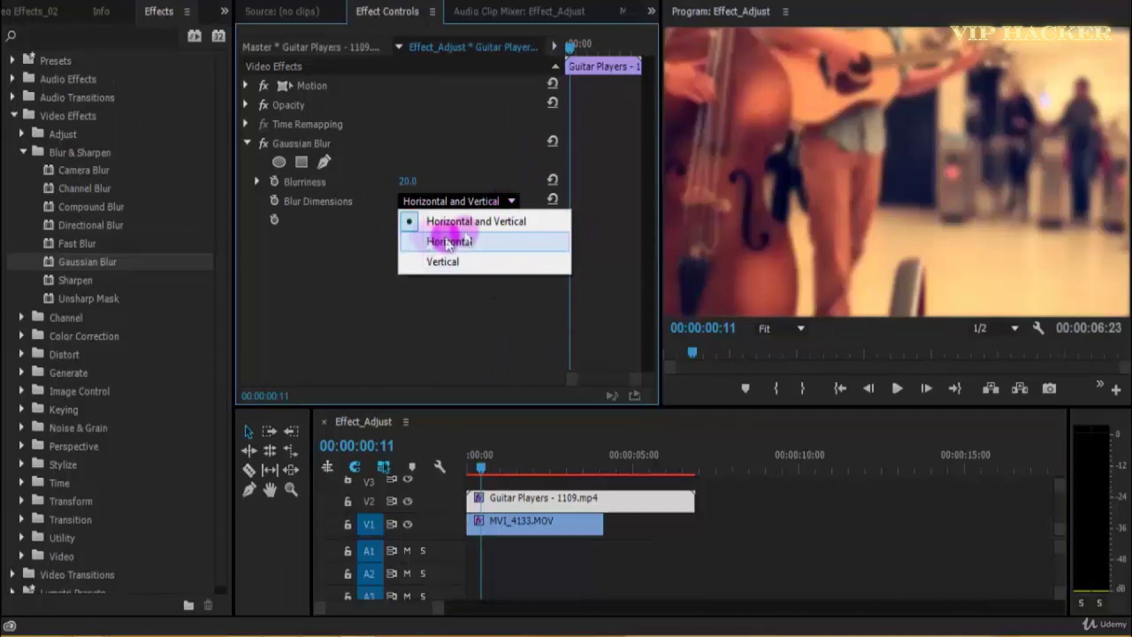
left_click(459, 200)
left_click(413, 218)
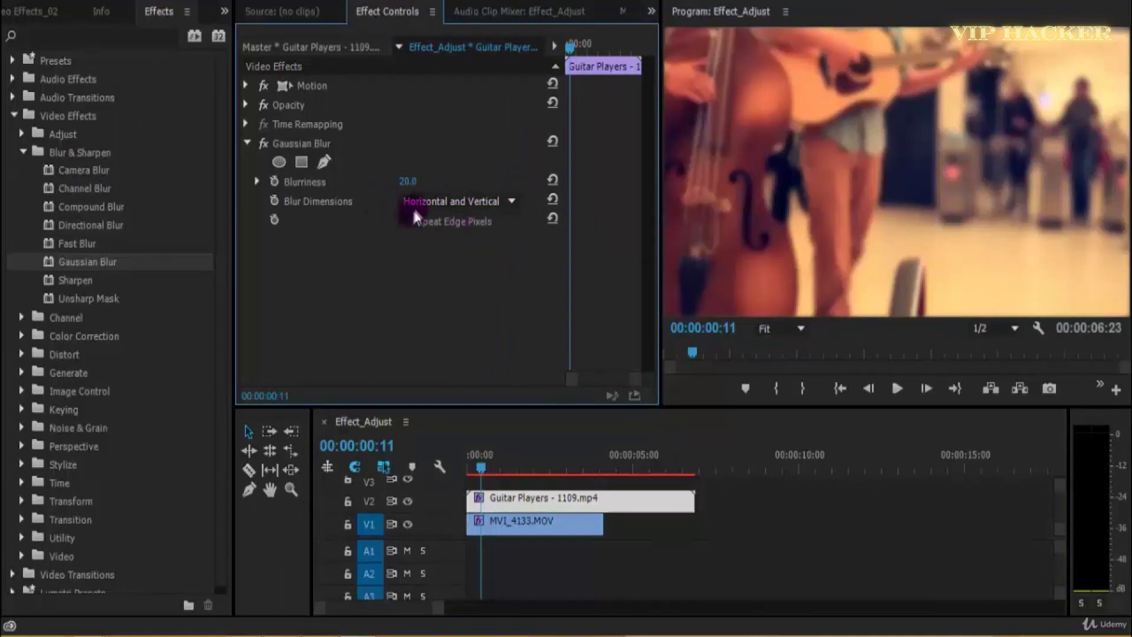
left_click(485, 200)
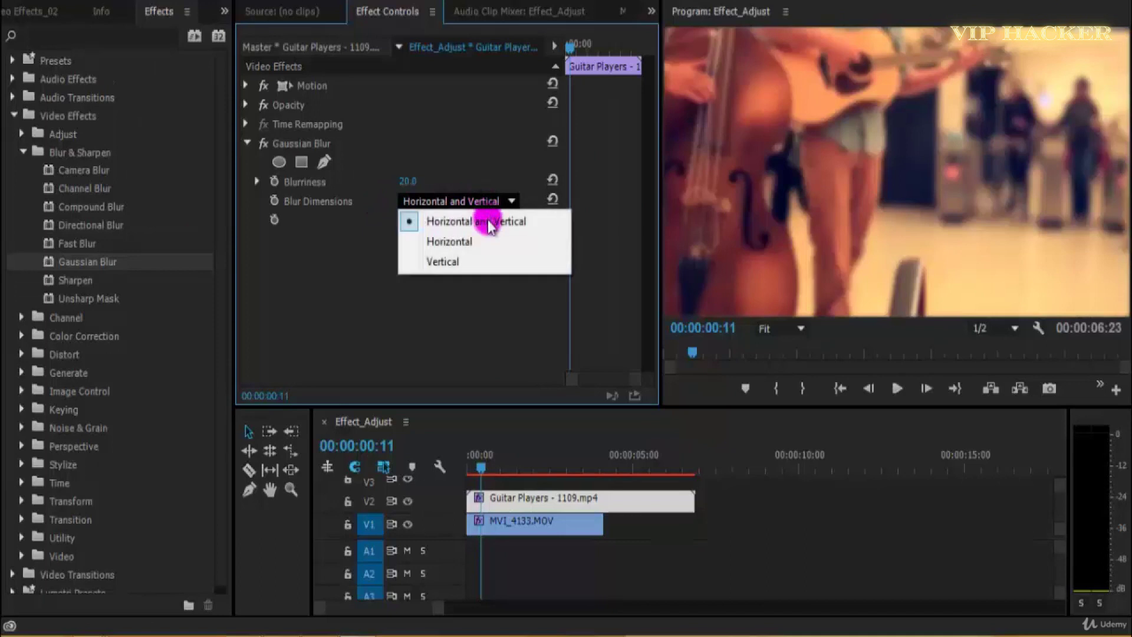
left_click(487, 243)
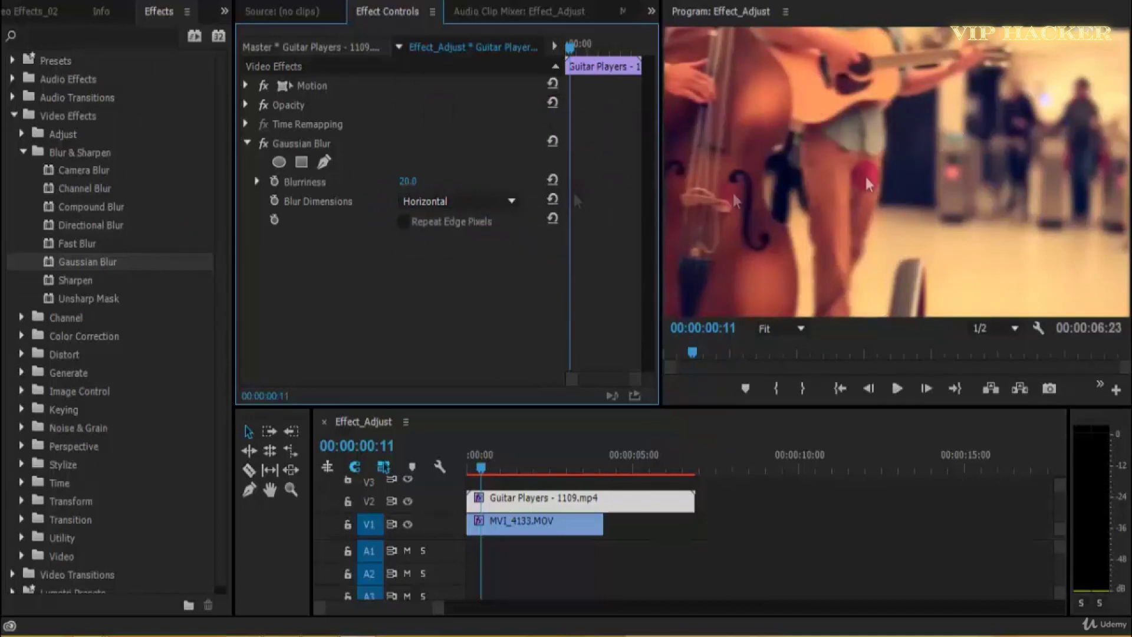
- Try Gaussian Blur's Blur Dimensions on Vertical and return it to Horizontal and Vertical
left_click(460, 206)
left_click(464, 259)
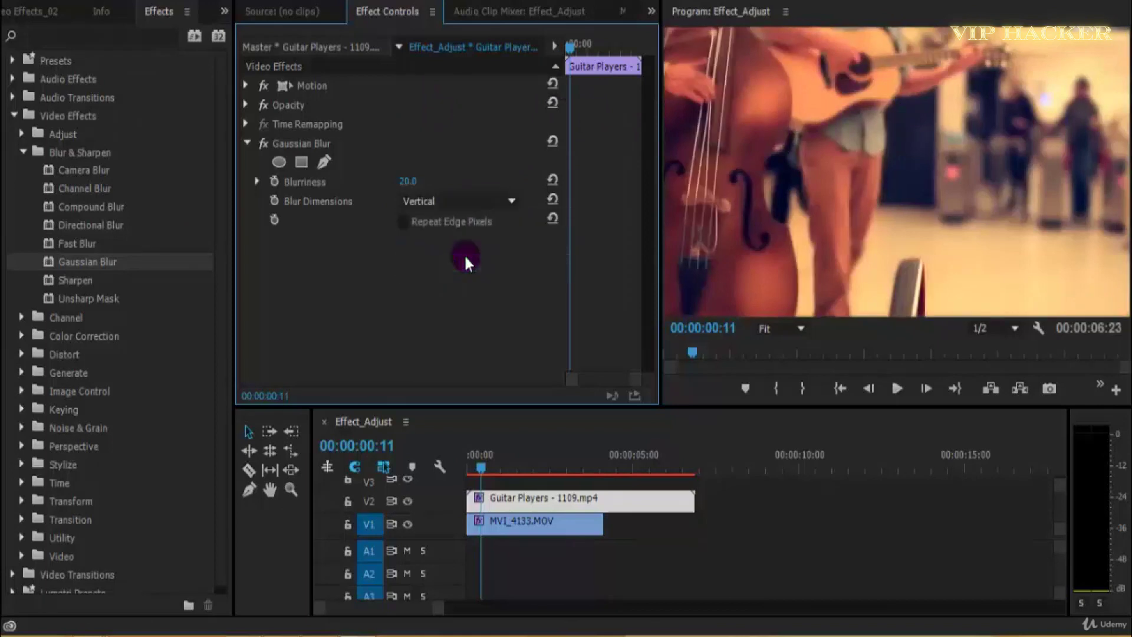
left_click(493, 198)
left_click(504, 222)
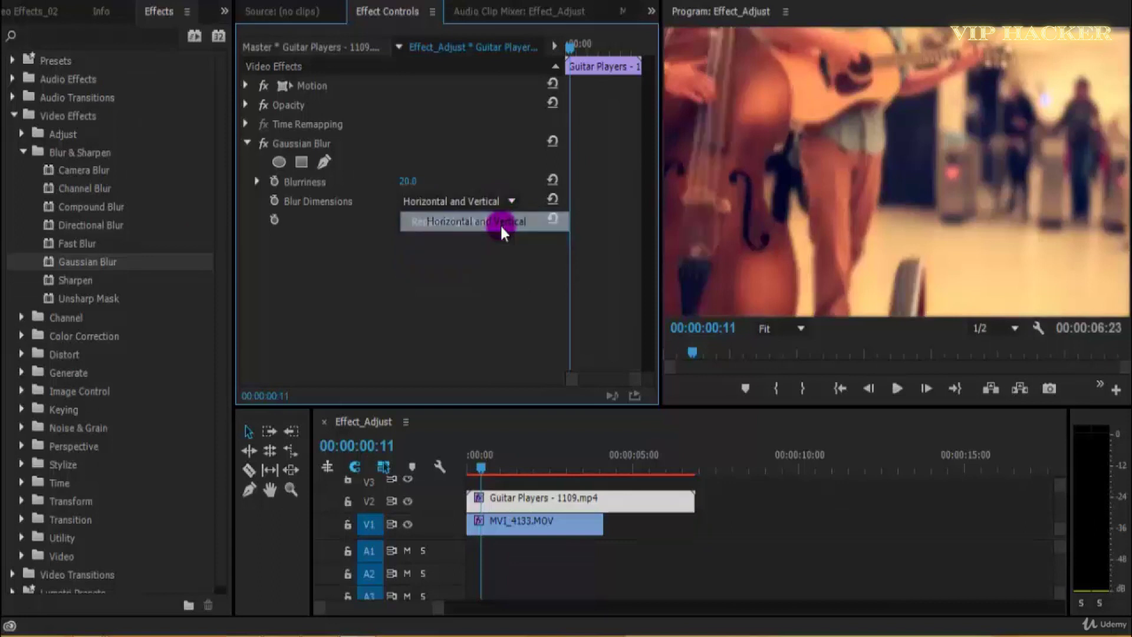
- Play the guitar clip from the start of the sequence to review the blur in both dimensions
left_click(487, 465)
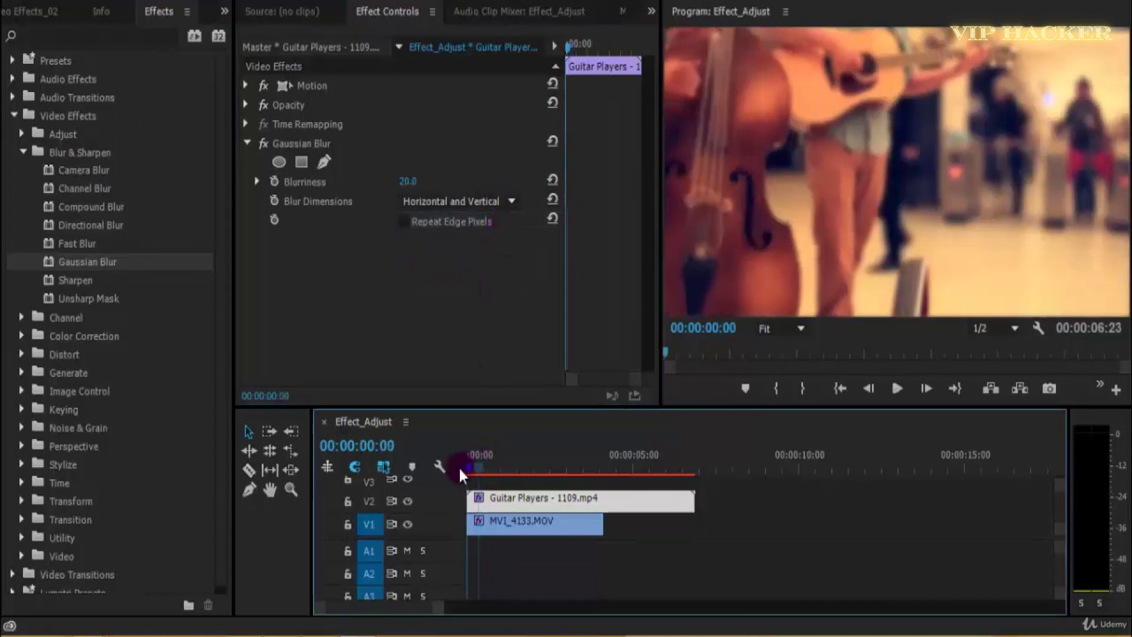
left_click(578, 451)
key("space")
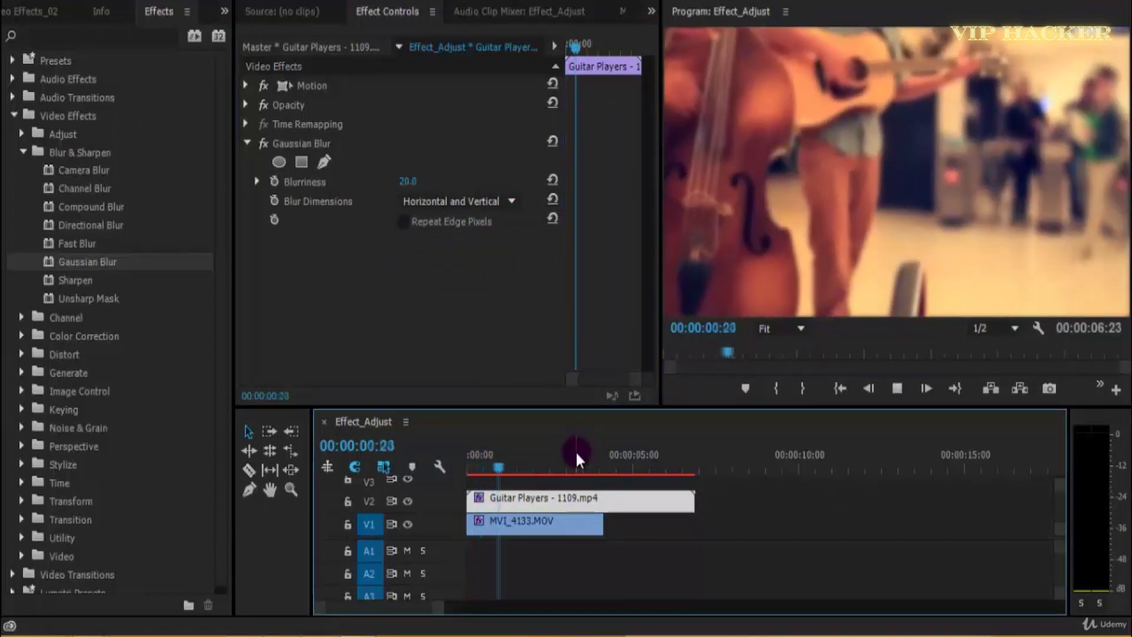
key("space")
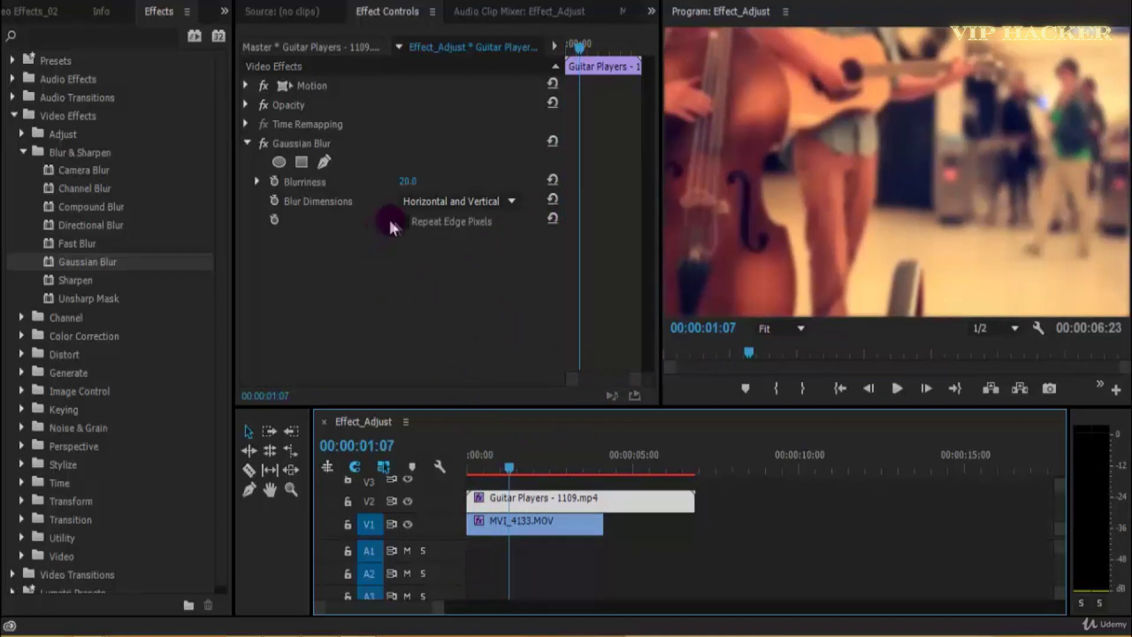
- Enable Repeat Edge Pixels for Gaussian Blur, play the clip from the start and scrub back near its beginning
left_click(405, 223)
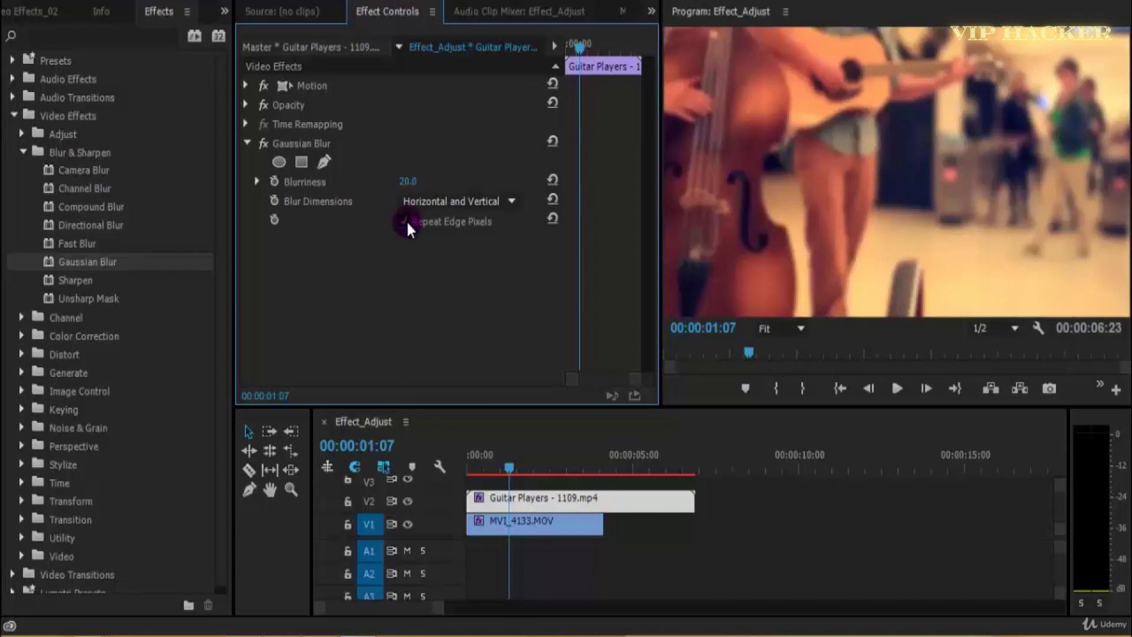
left_click(405, 222)
left_click(543, 466)
left_click_drag(542, 469, 471, 469)
key("space")
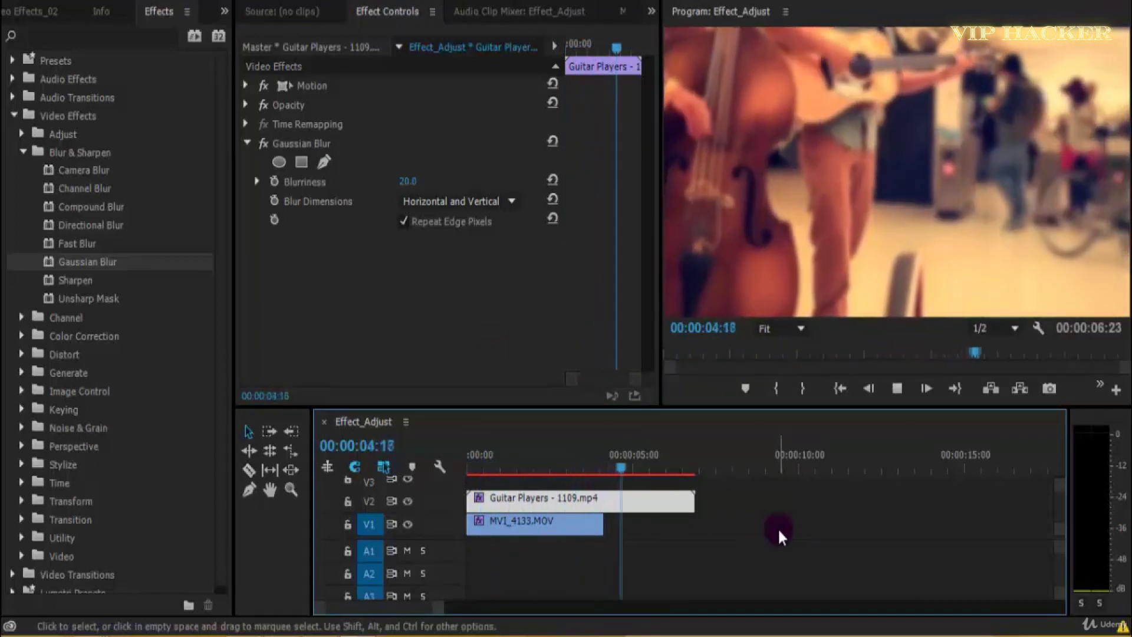
key("space")
left_click_drag(625, 478, 430, 470)
left_click(508, 468)
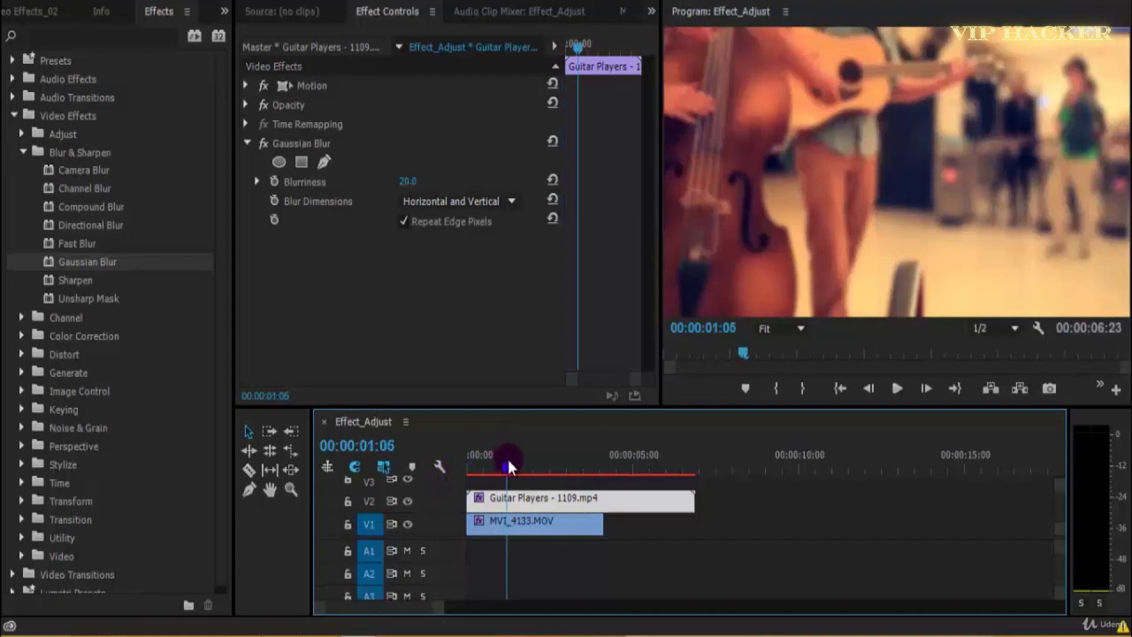
left_click_drag(508, 467, 477, 467)
- Remove Gaussian Blur from Guitar Players - 1109.mp4 and apply the Sharpen effect in its place
left_click(346, 314)
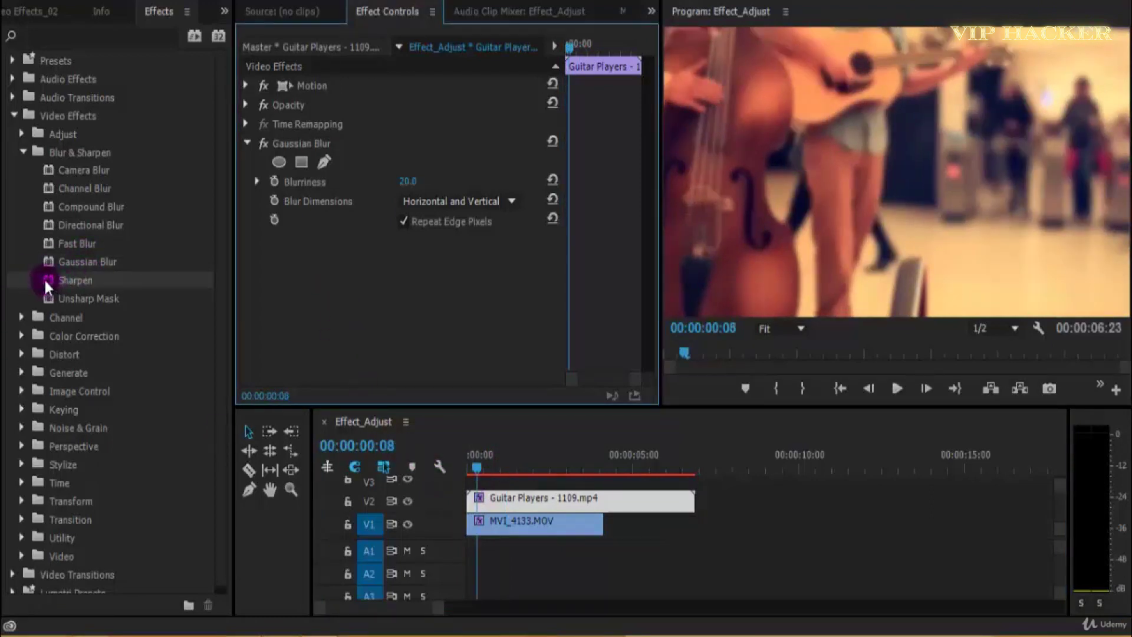
left_click(314, 143)
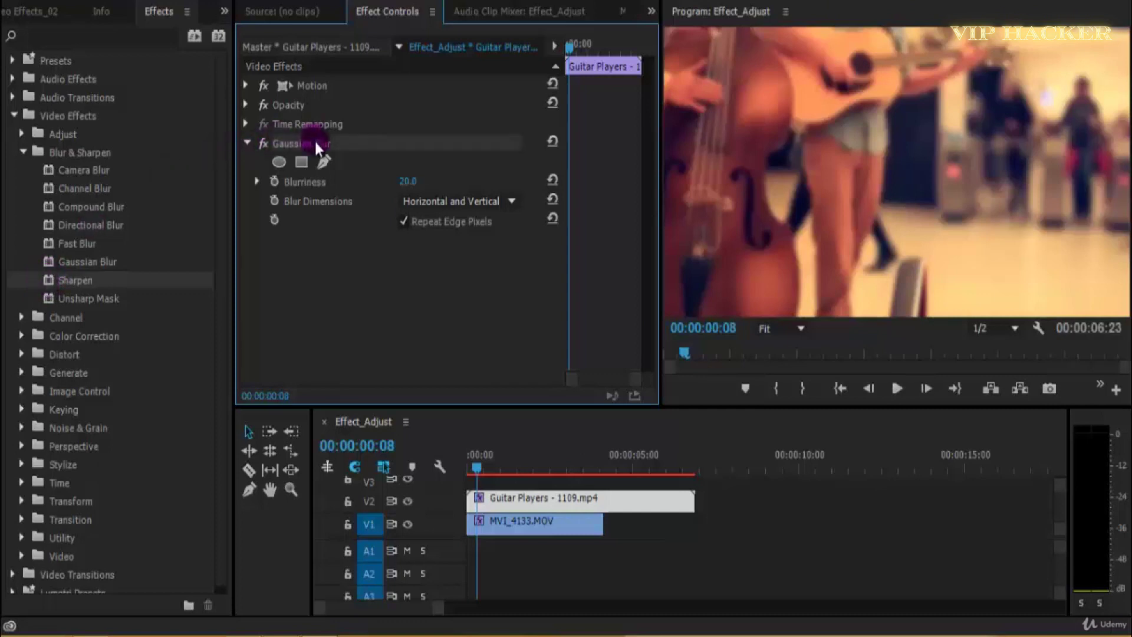
key("Delete")
left_click(49, 280)
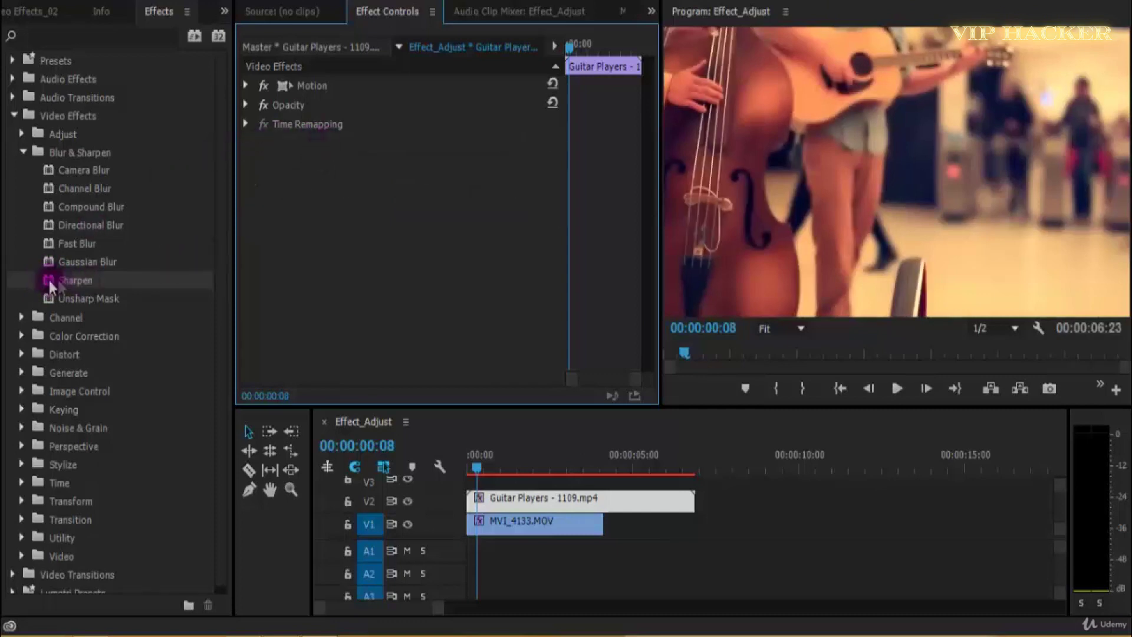
left_click_drag(48, 281, 343, 241)
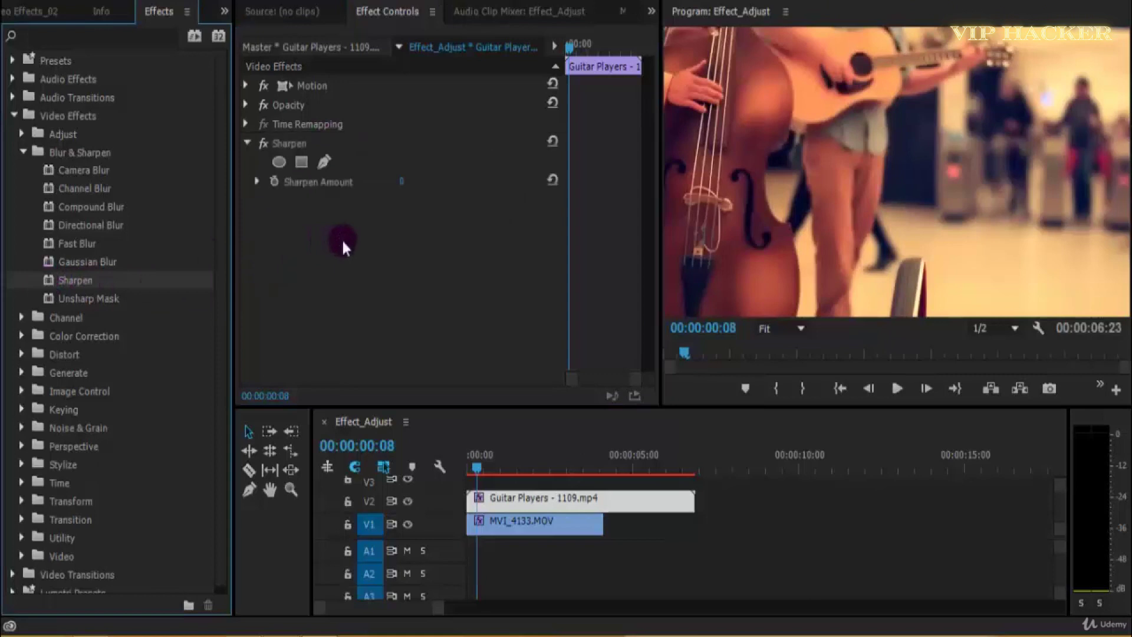
- Try Sharpen Amount at about 240 and 283, inspecting the image in the maximized Program monitor
left_click(411, 184)
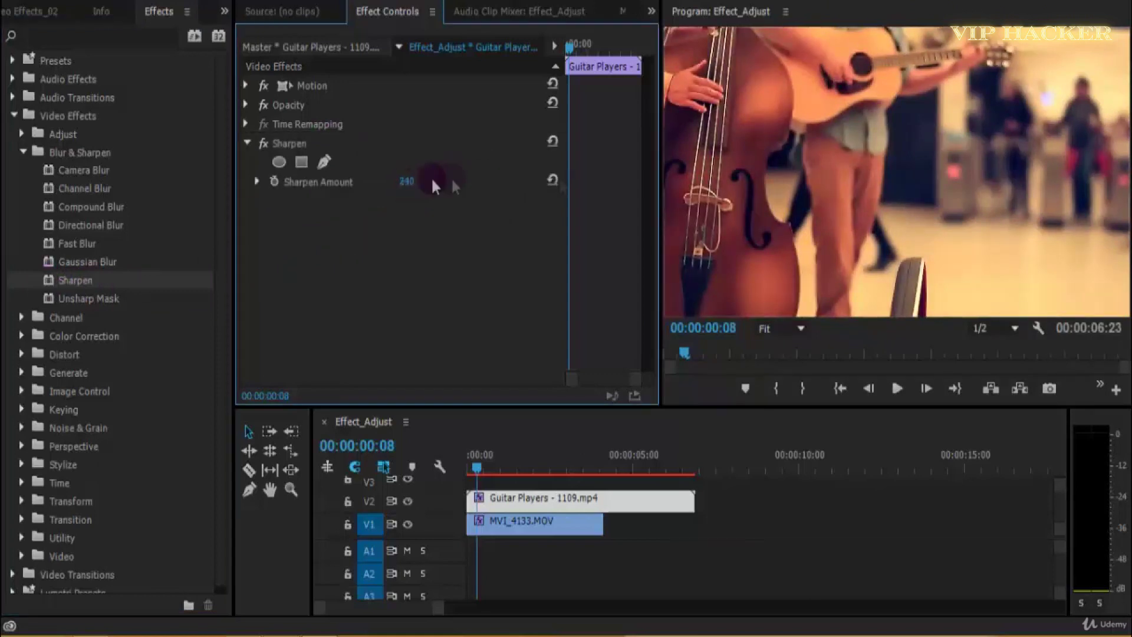
key("grave")
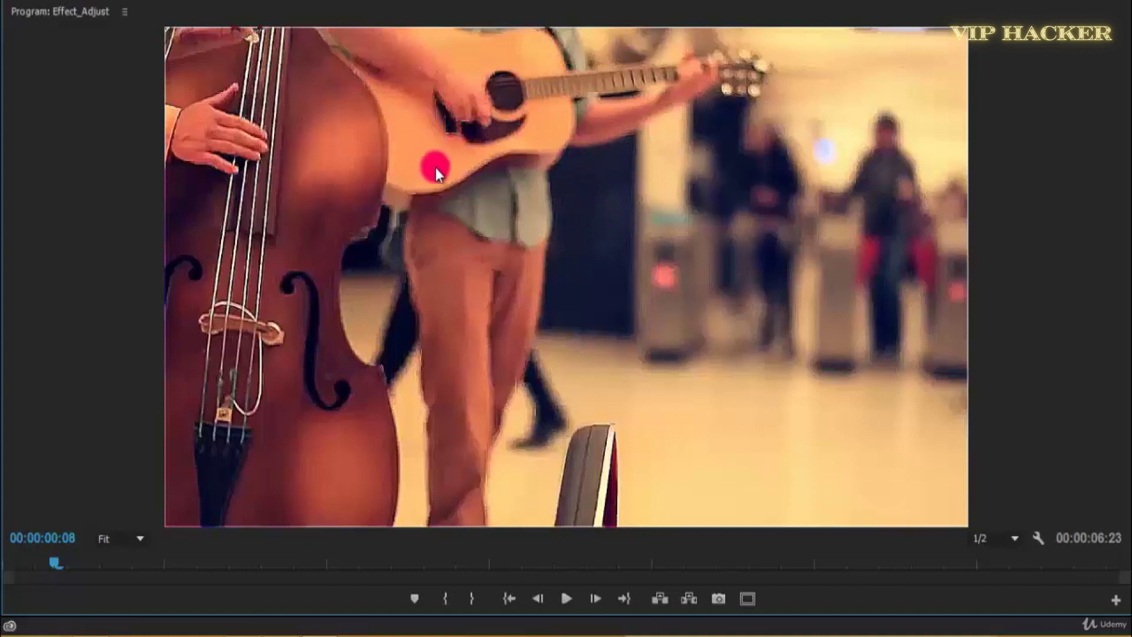
key("grave")
left_click_drag(425, 190, 432, 186)
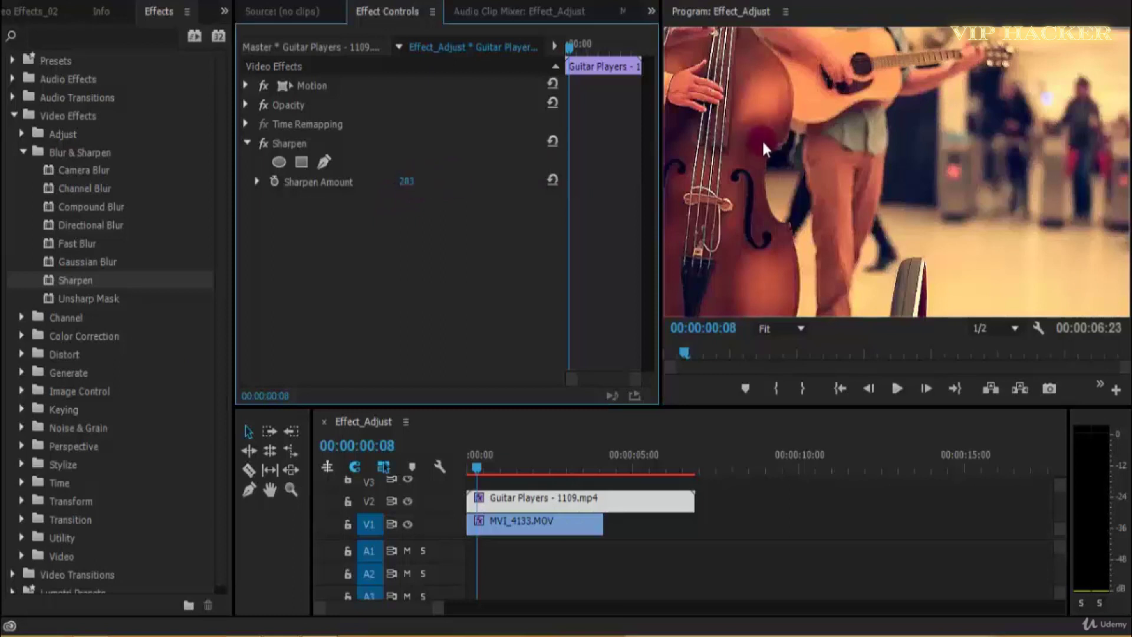
key("grave")
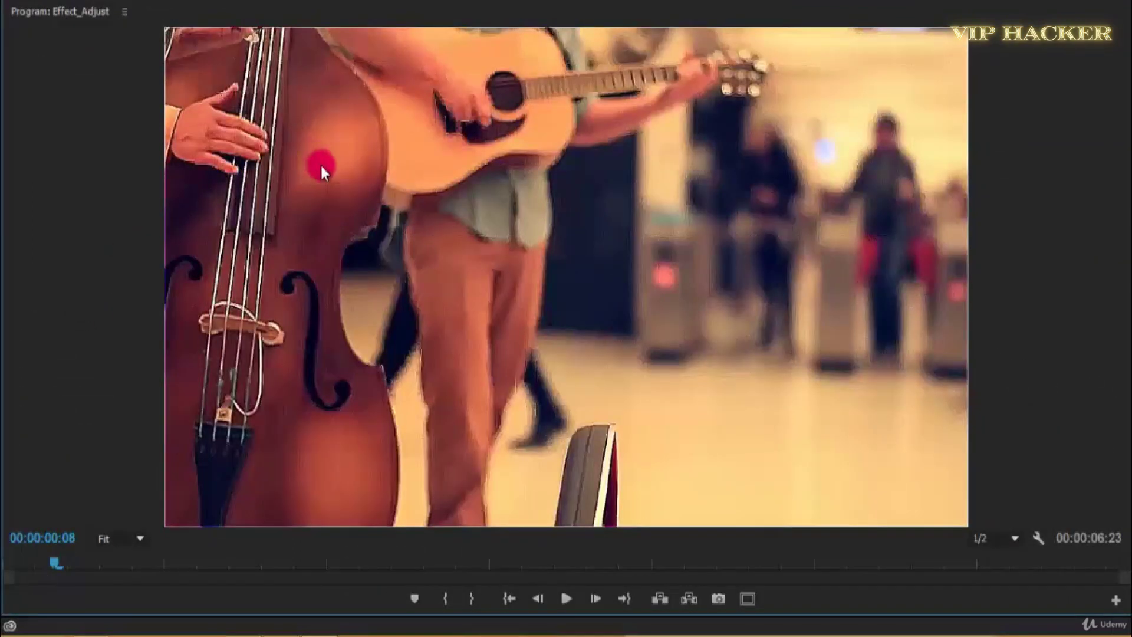
key("grave")
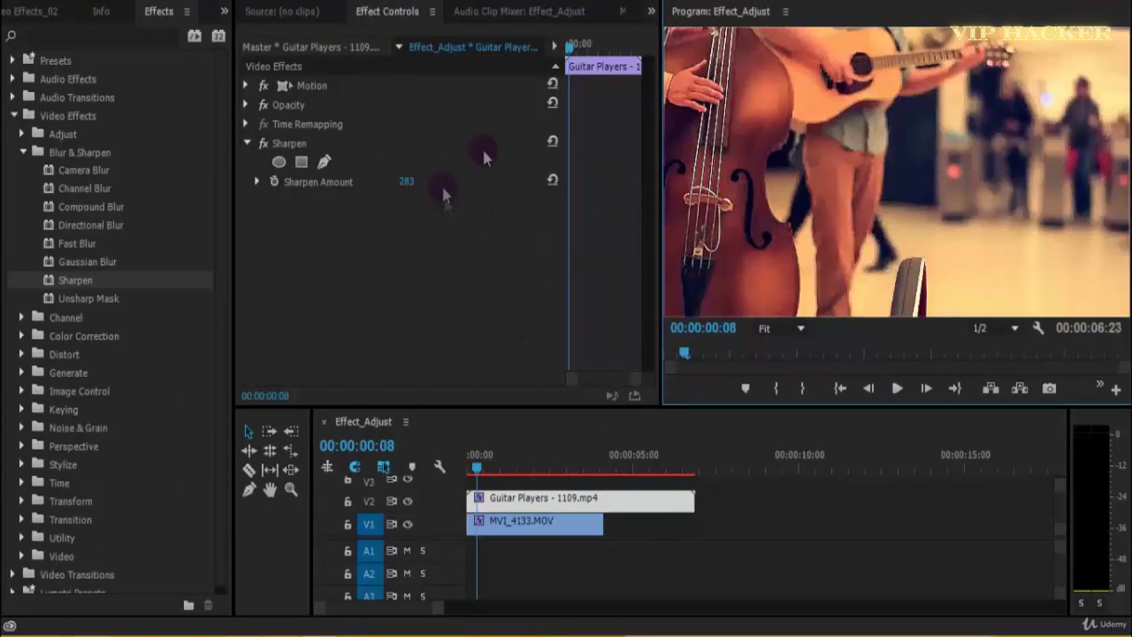
- Set the Sharpen Amount to 0
left_click(416, 181)
type("0")
key("Return")
- Import the footage of pedestrians passing a street with blur effect from the Media folder into the project
left_click(18, 18)
left_click(523, 349)
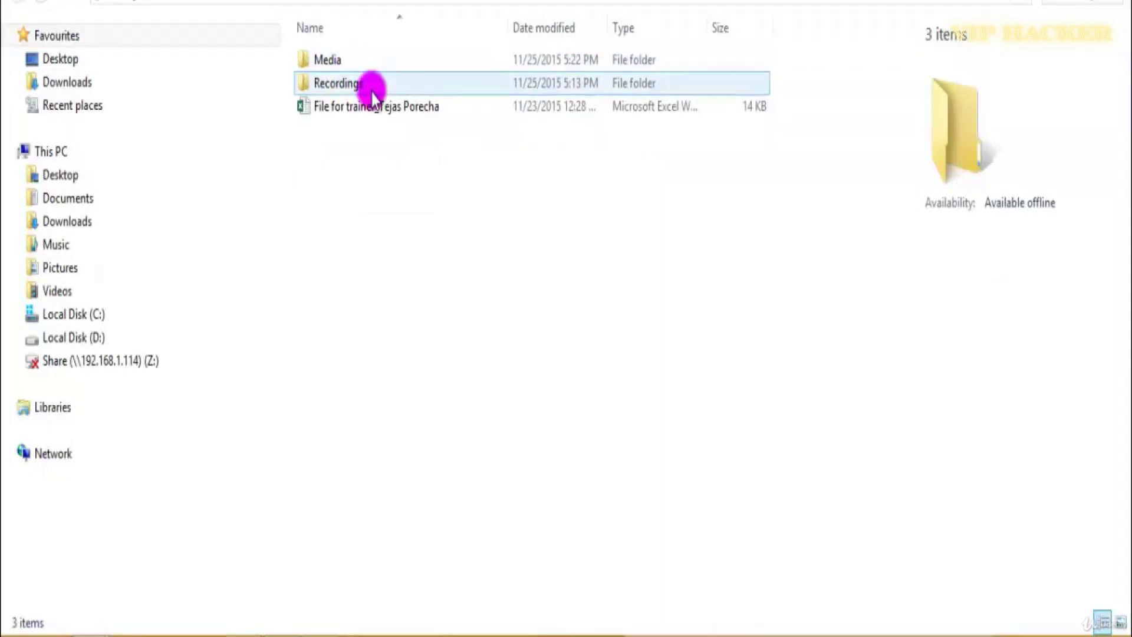
double_click(353, 61)
left_click_drag(338, 71, 115, 364)
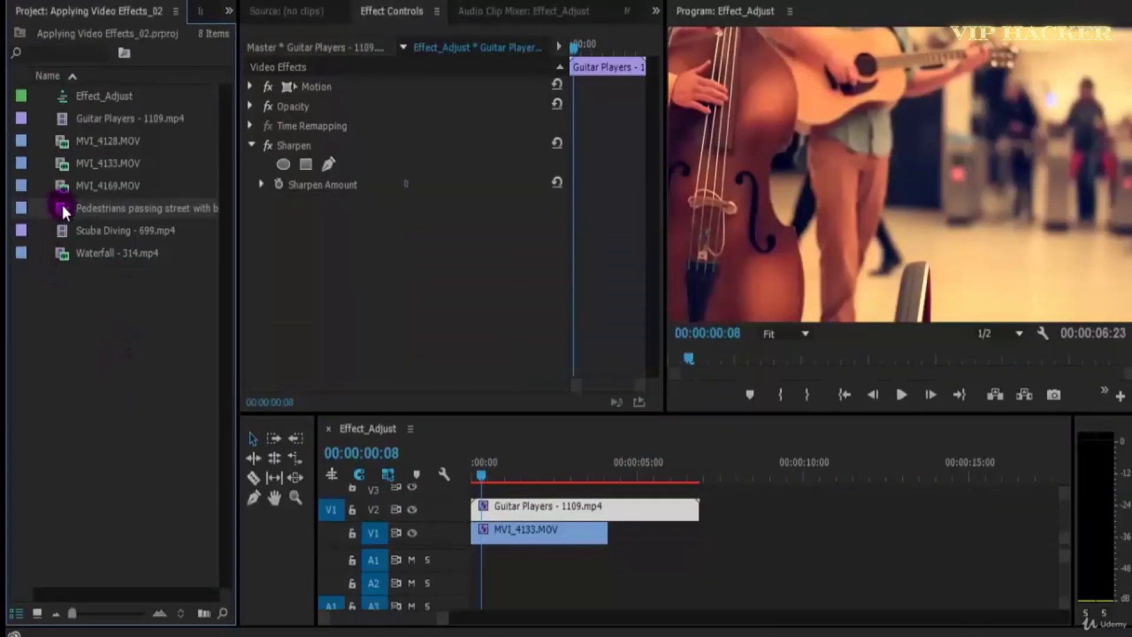
- Preview the pedestrians footage in the Source monitor and replace the Guitar Players clip on V2 with it from the bin
double_click(62, 207)
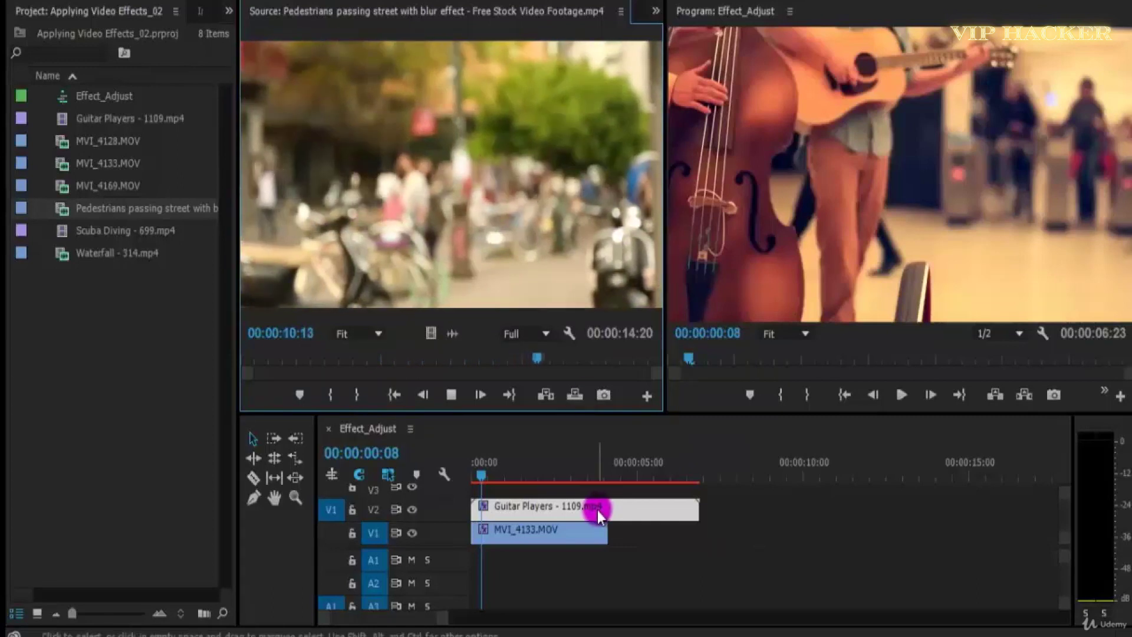
right_click(536, 507)
mouse_move(621, 157)
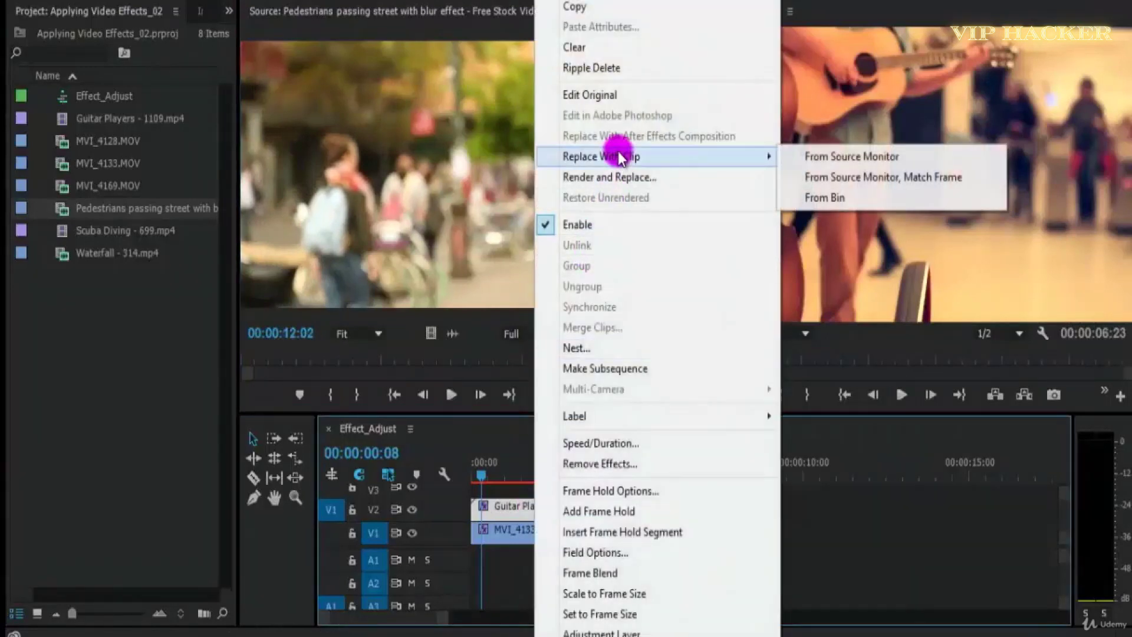
left_click(874, 203)
- Play the first seconds of the replaced pedestrians clip from the start of the sequence
left_click_drag(480, 472, 465, 475)
key("space")
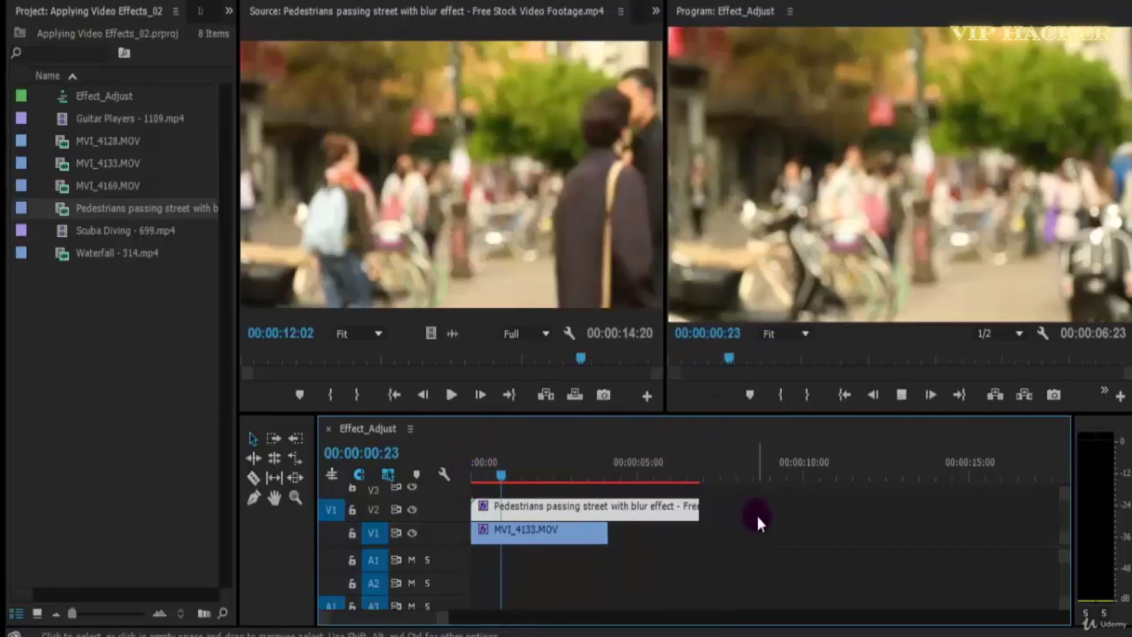
key("space")
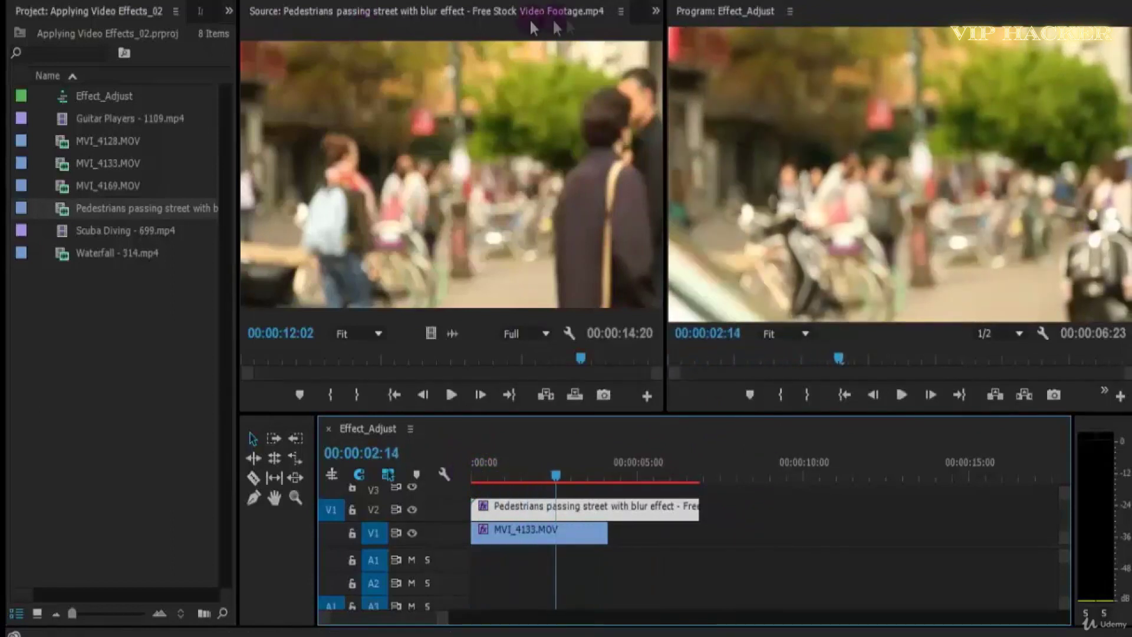
- Show the pedestrians clip's effect controls and raise its Sharpen Amount to about 276
left_click(75, 239)
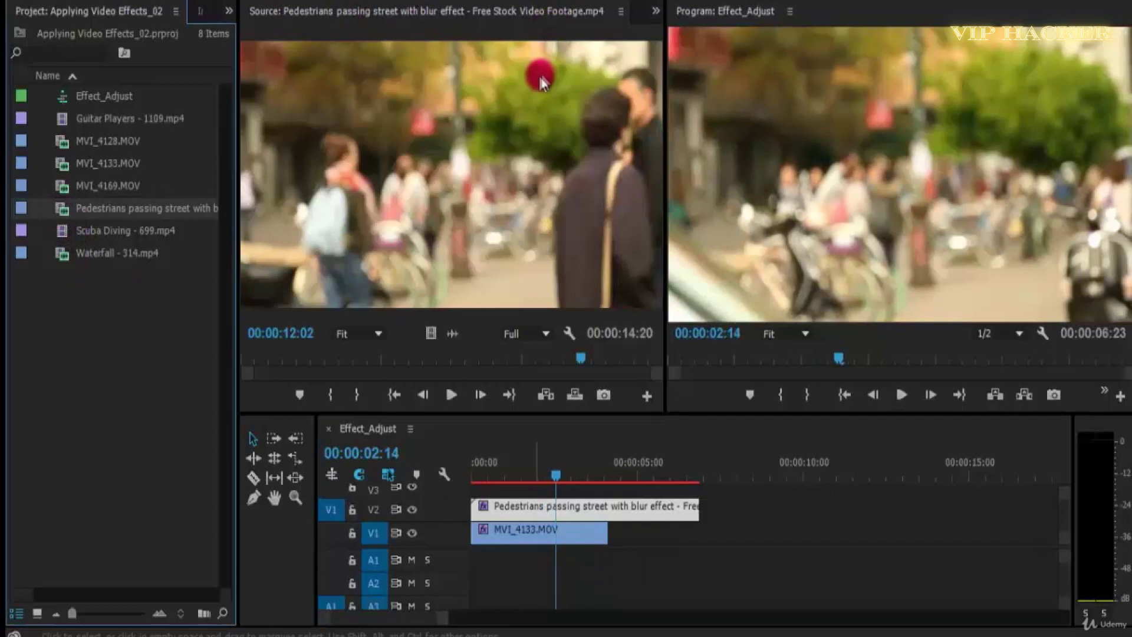
double_click(645, 513)
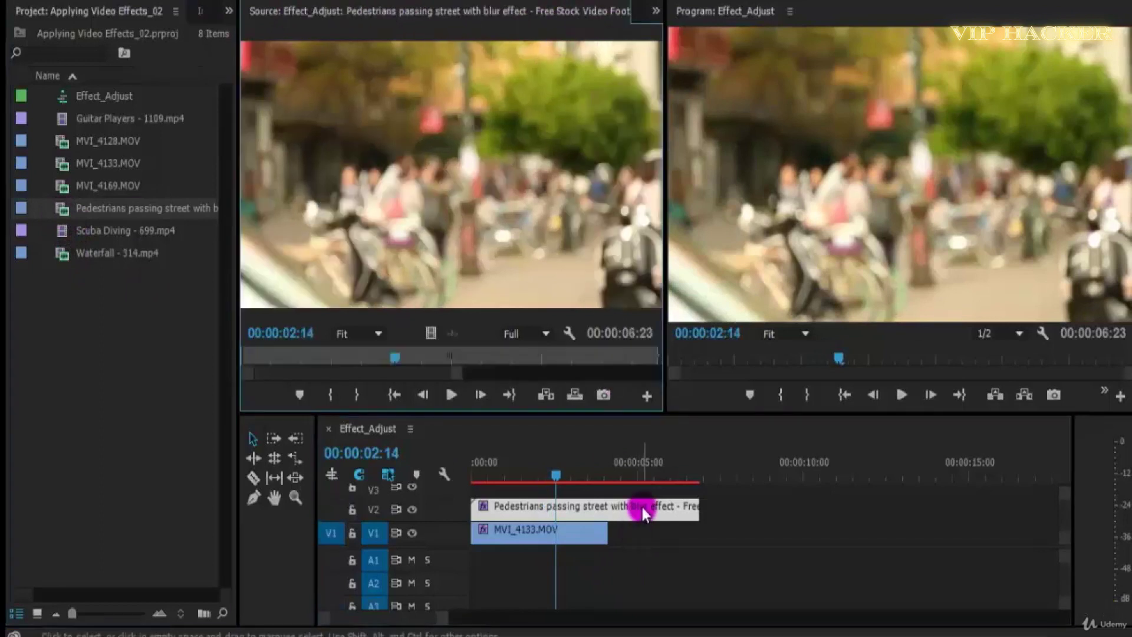
left_click(653, 13)
left_click(684, 34)
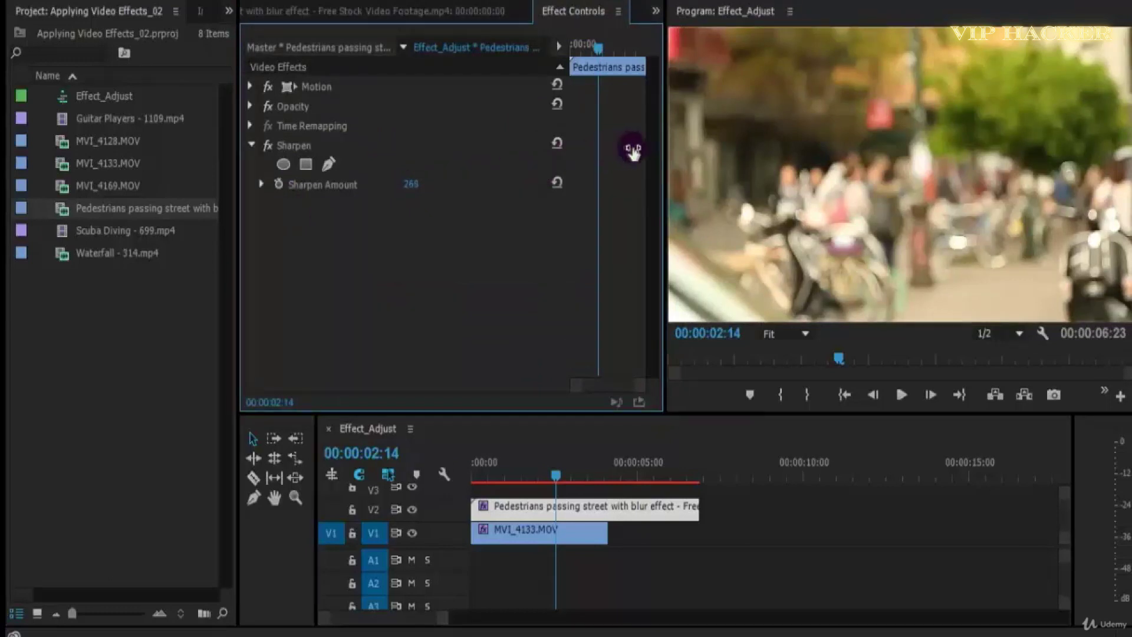
left_click(873, 217)
- Play and scrub through the strongly sharpened pedestrians clip, stopping at 00:00:04:09
key("space")
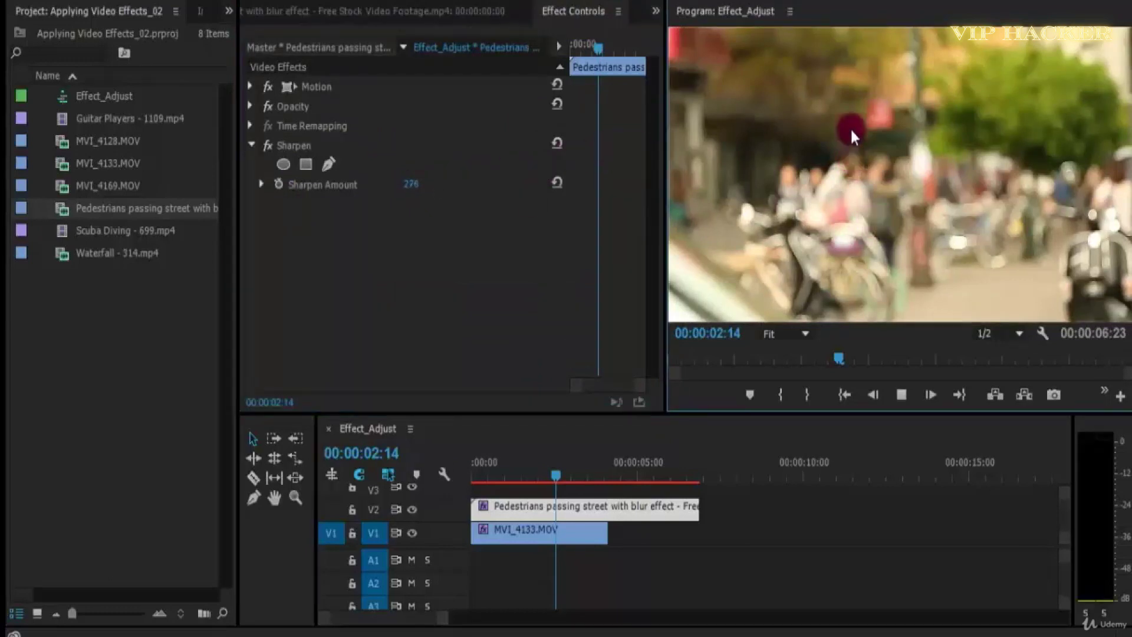
key("space")
left_click(542, 487)
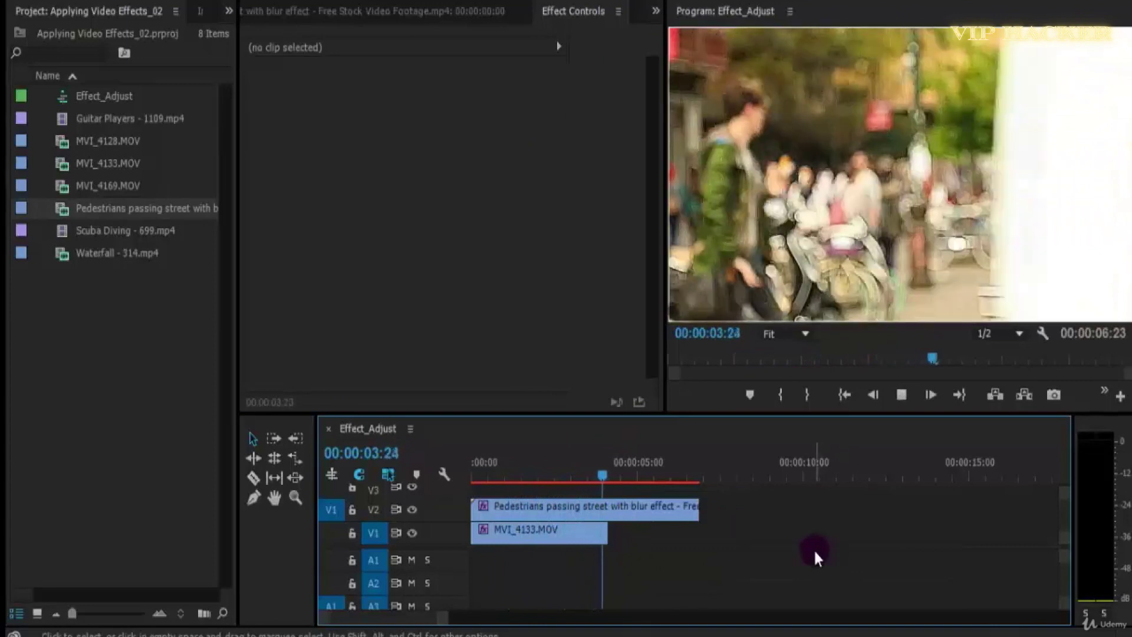
key("space")
left_click_drag(548, 469, 617, 481)
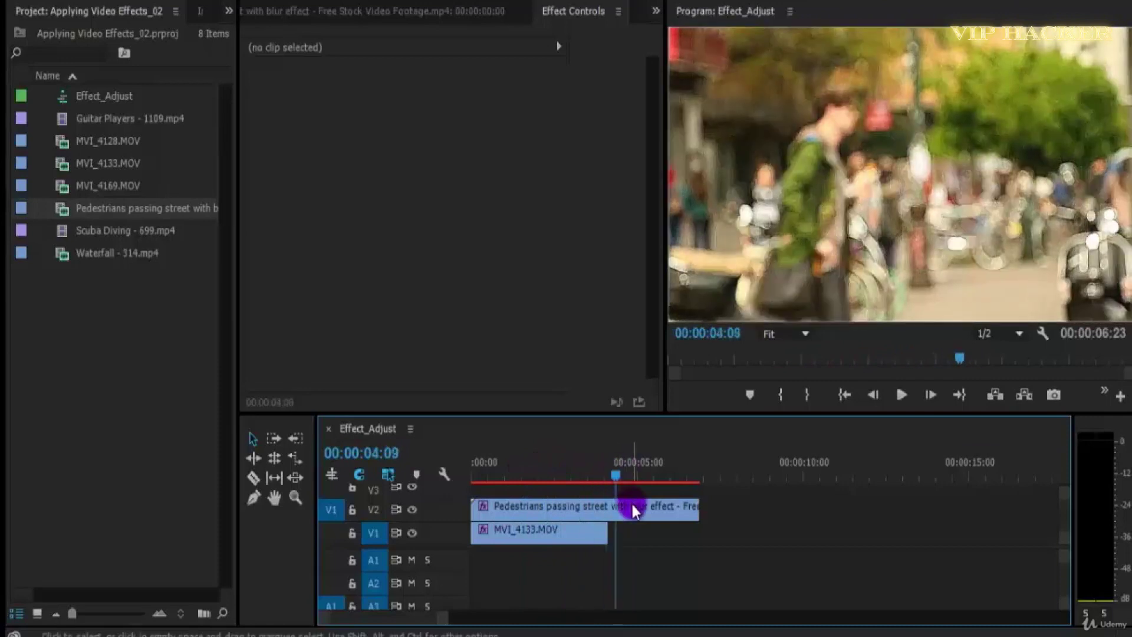
- Select the pedestrians clip, set its Sharpen Amount to 100 and start playback
left_click(631, 506)
left_click(413, 184)
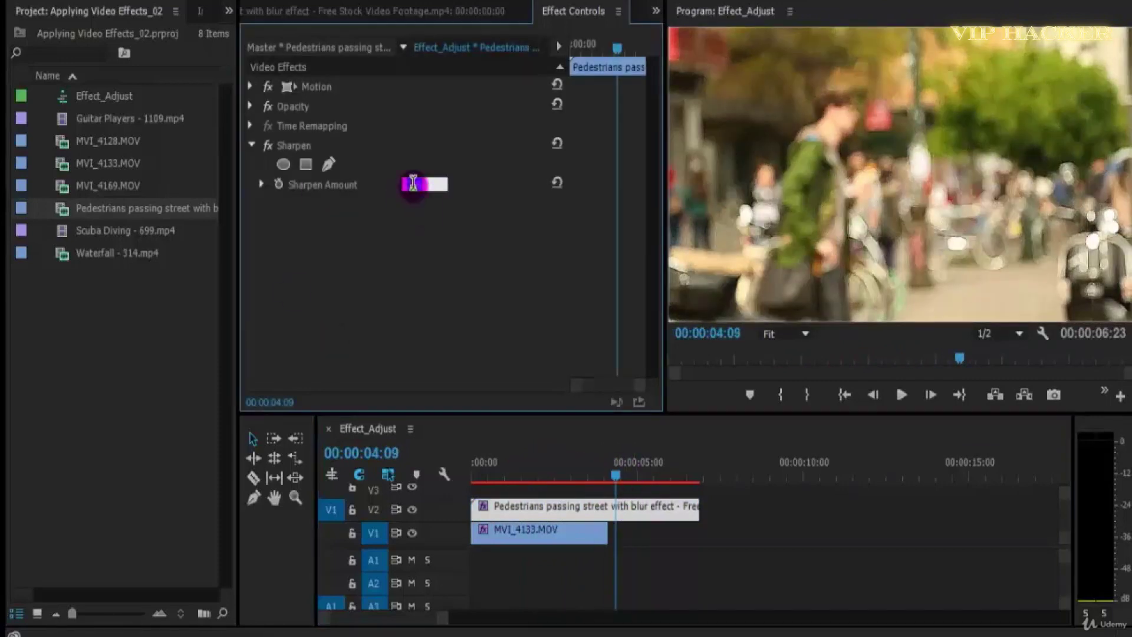
key("space")
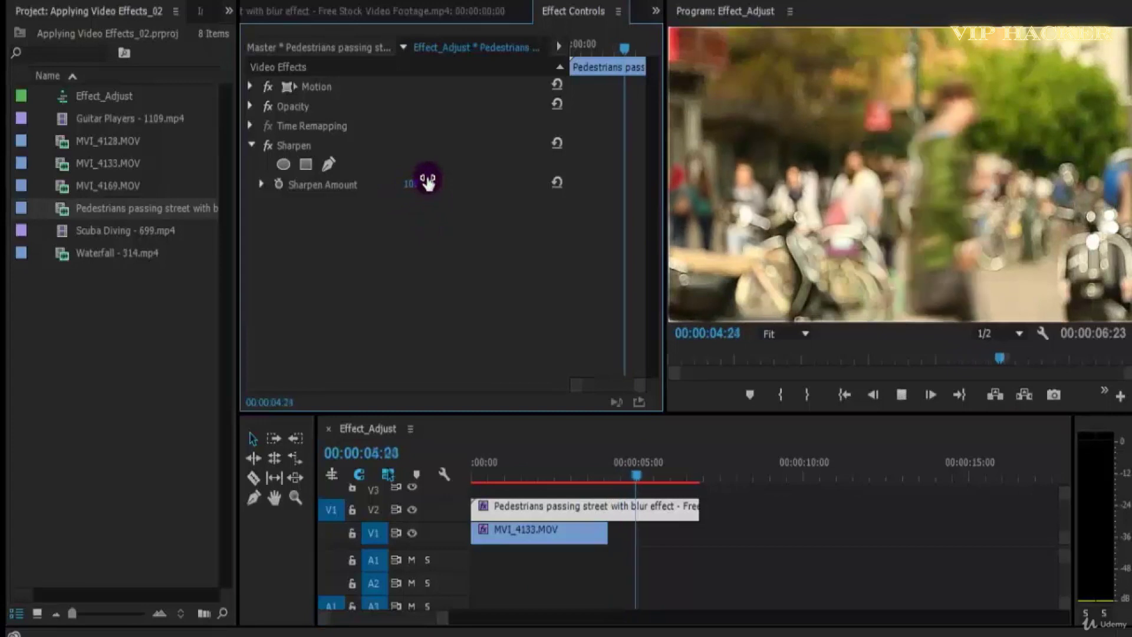
- Replay the pedestrians clip from several earlier points to judge the reduced sharpening
left_click_drag(619, 463, 572, 483)
key("space")
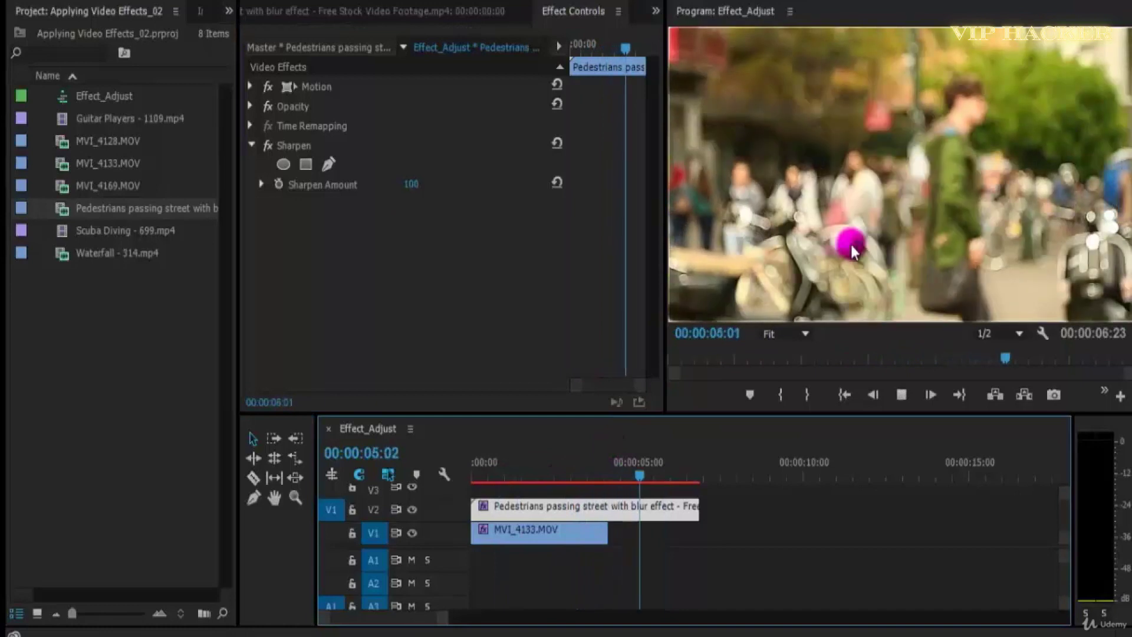
key("space")
mouse_move(571, 463)
left_mouse_down()
mouse_move(550, 470)
mouse_move(582, 477)
left_mouse_up()
key("space")
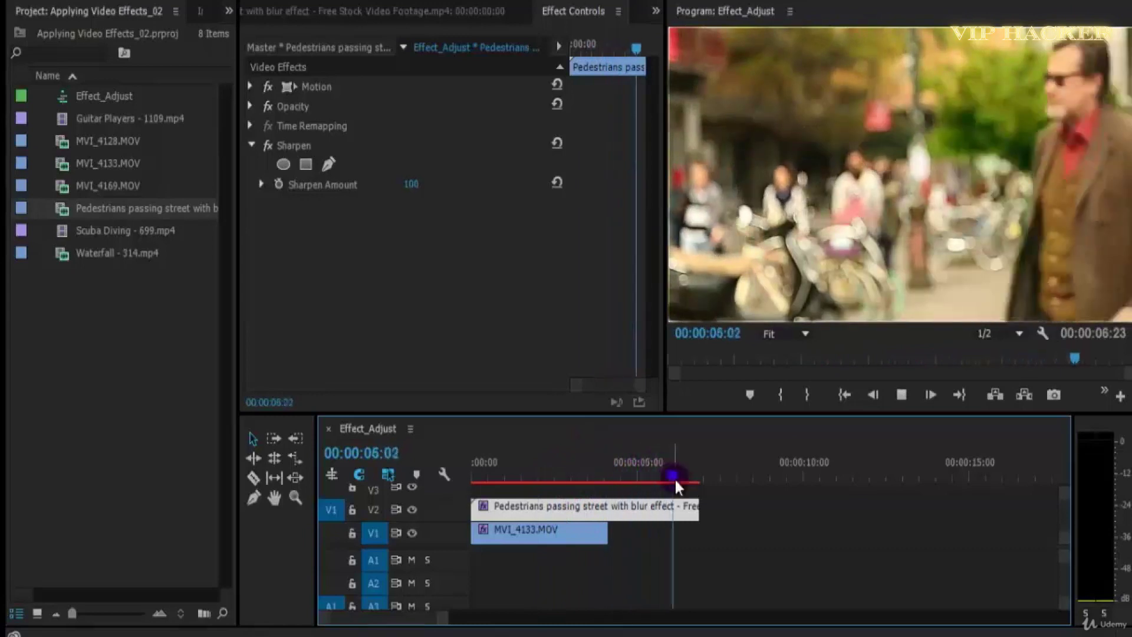
left_click_drag(667, 479, 511, 487)
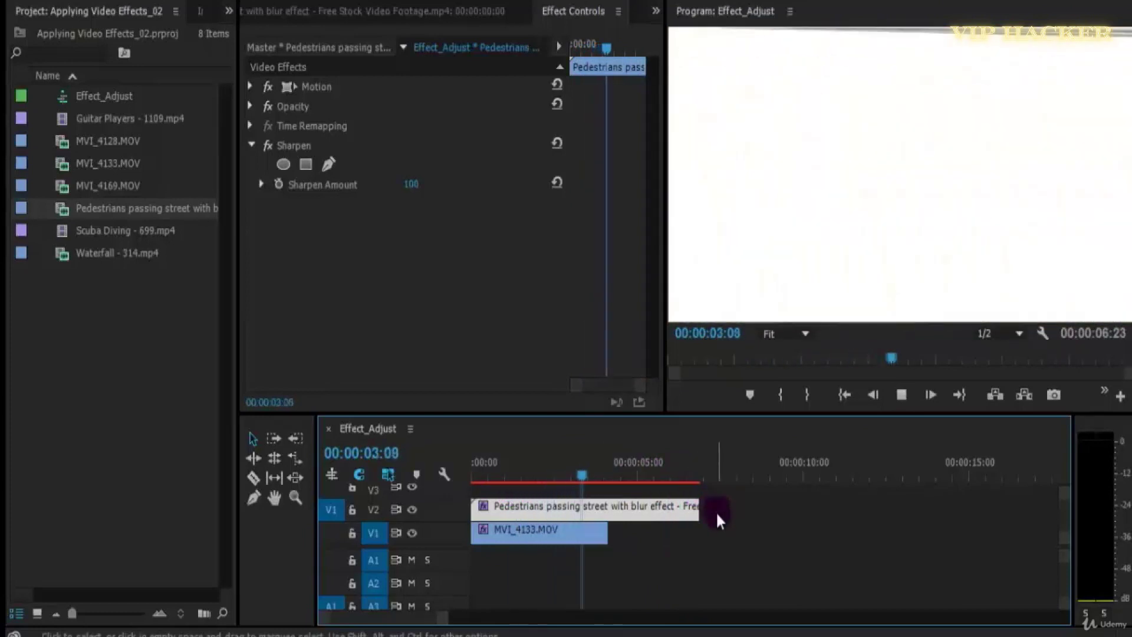
left_click(620, 479)
left_click_drag(621, 479, 556, 481)
key("space")
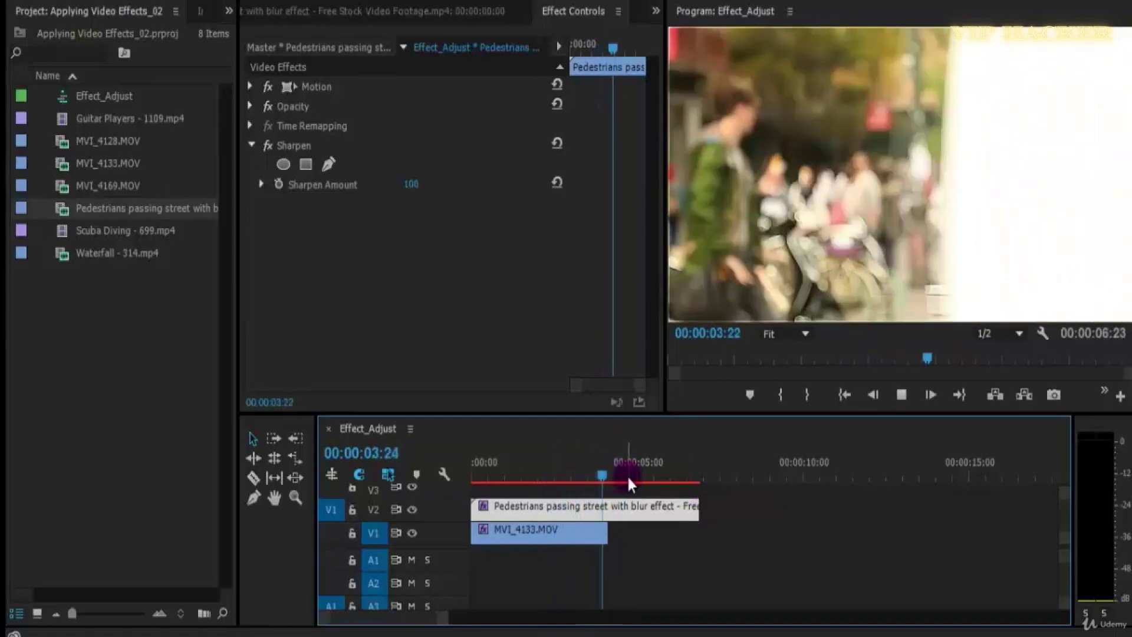
left_click(298, 145)
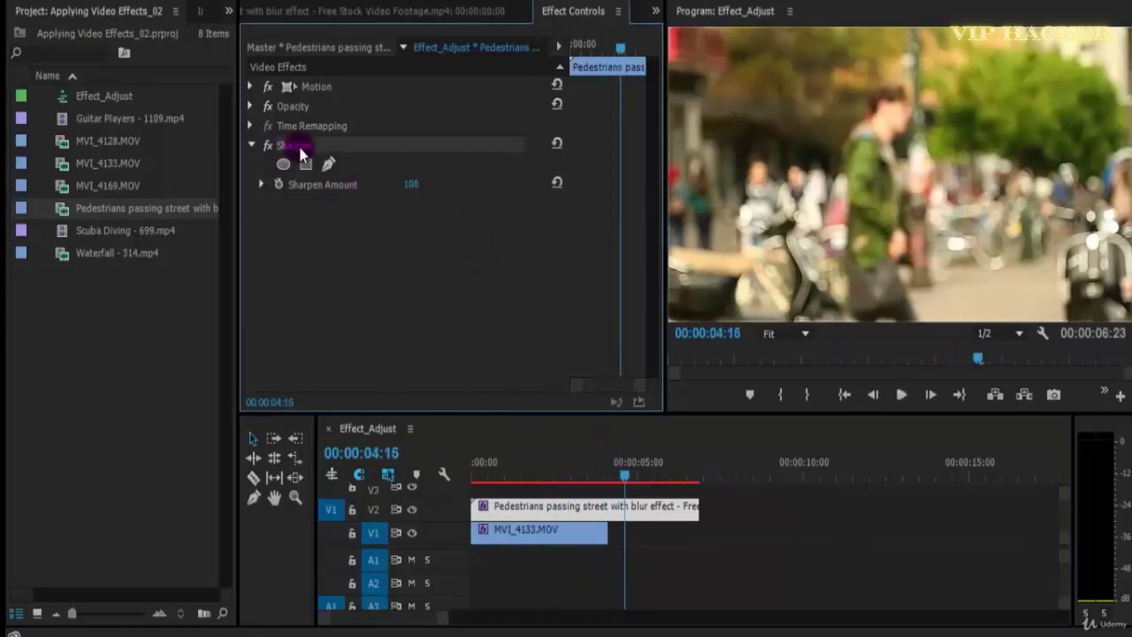
key("Delete")
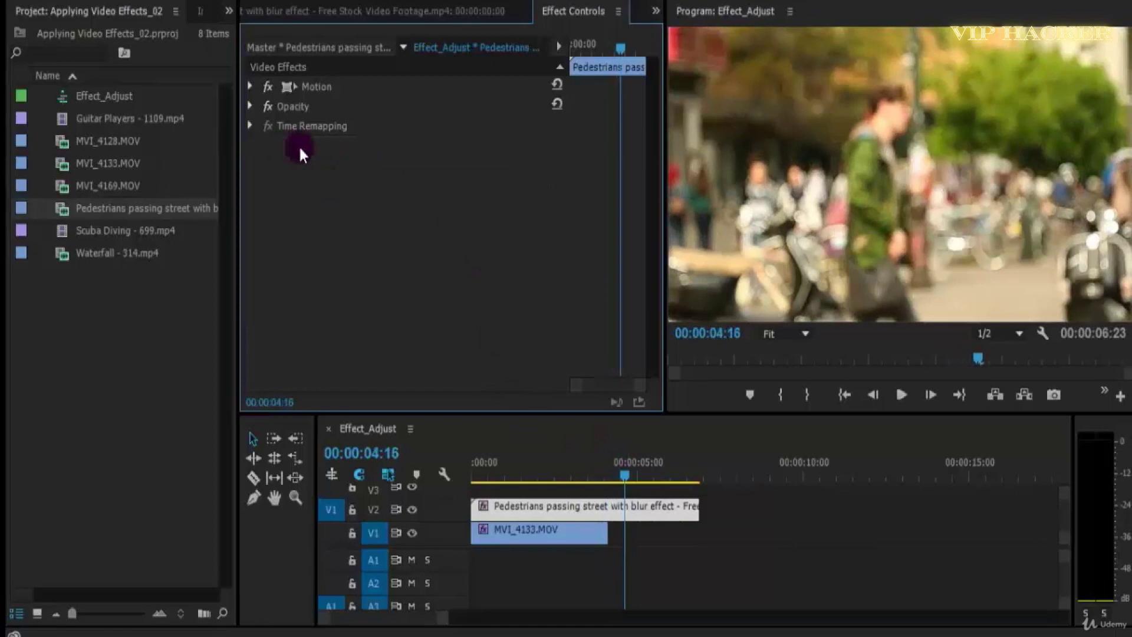
key("ctrl+z")
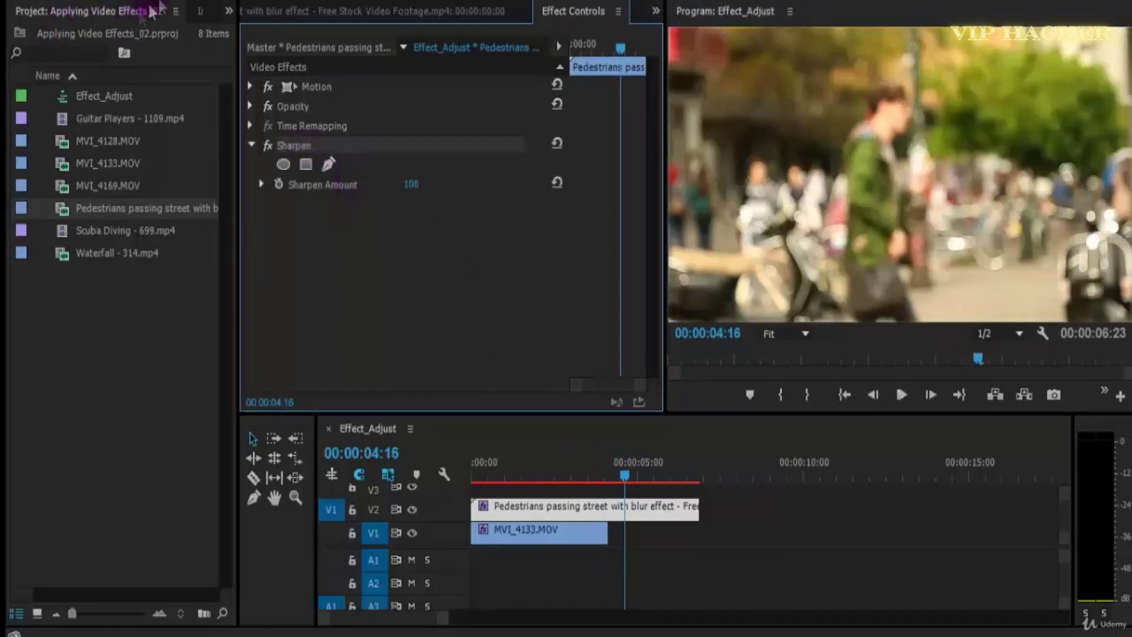
- Replace the pedestrians clip's Sharpen effect with Unsharp Mask from the Blur & Sharpen effects
left_click(200, 11)
left_click(230, 15)
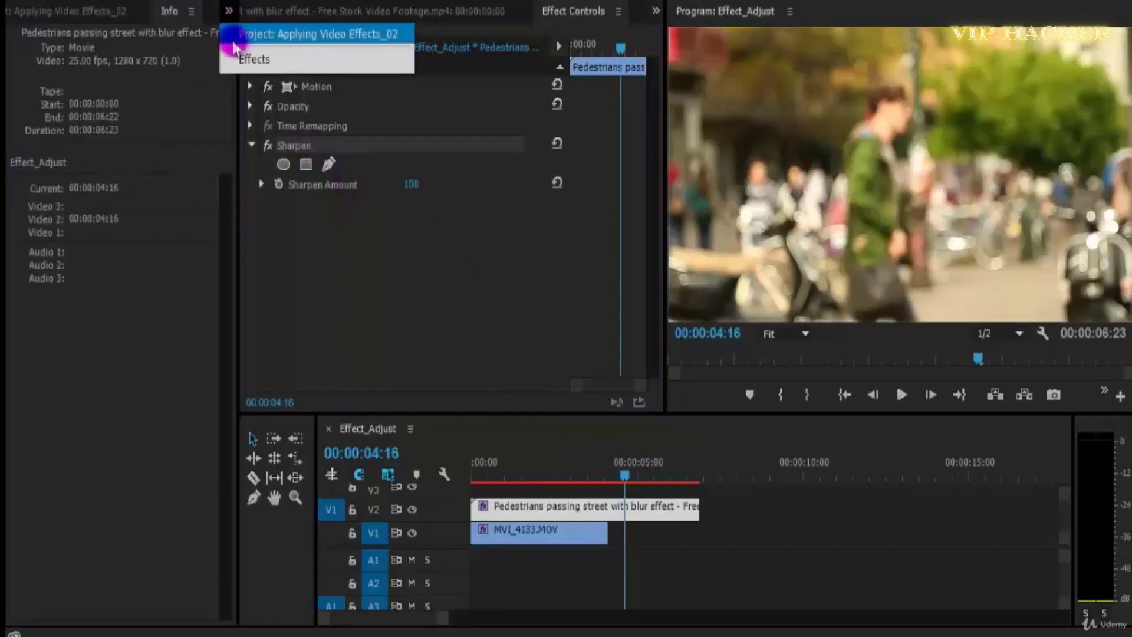
left_click(242, 59)
left_click(322, 149)
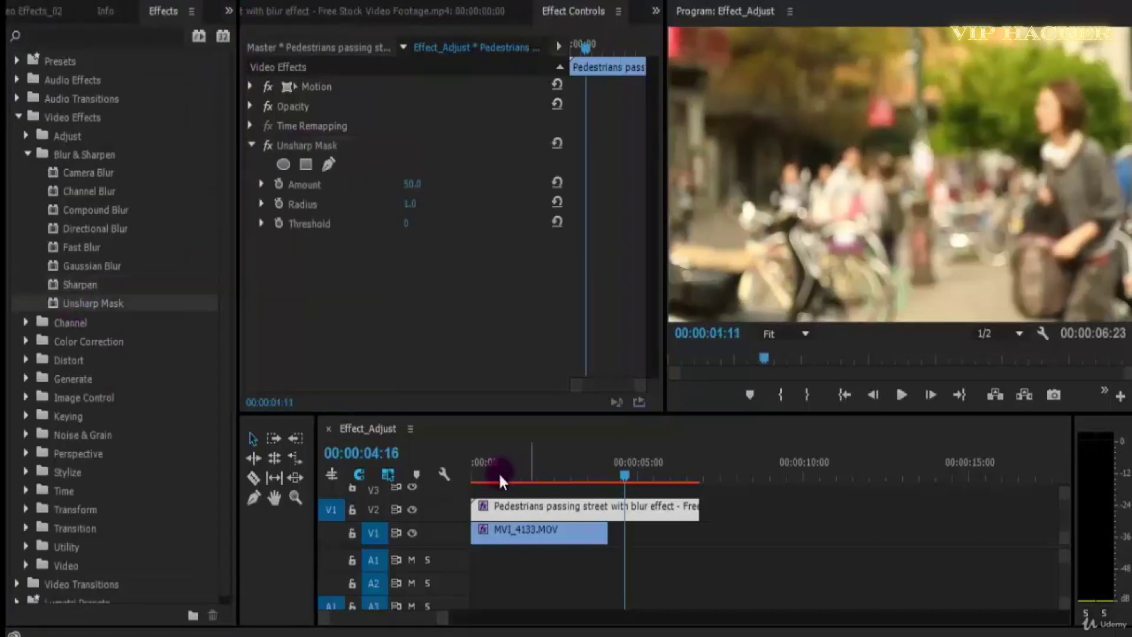
- Preview the pedestrians clip from near its start and set Unsharp Mask's Amount to 104, Radius to 38 and Threshold to 36
left_click_drag(498, 472, 464, 479)
key("space")
left_click_drag(412, 184, 404, 230)
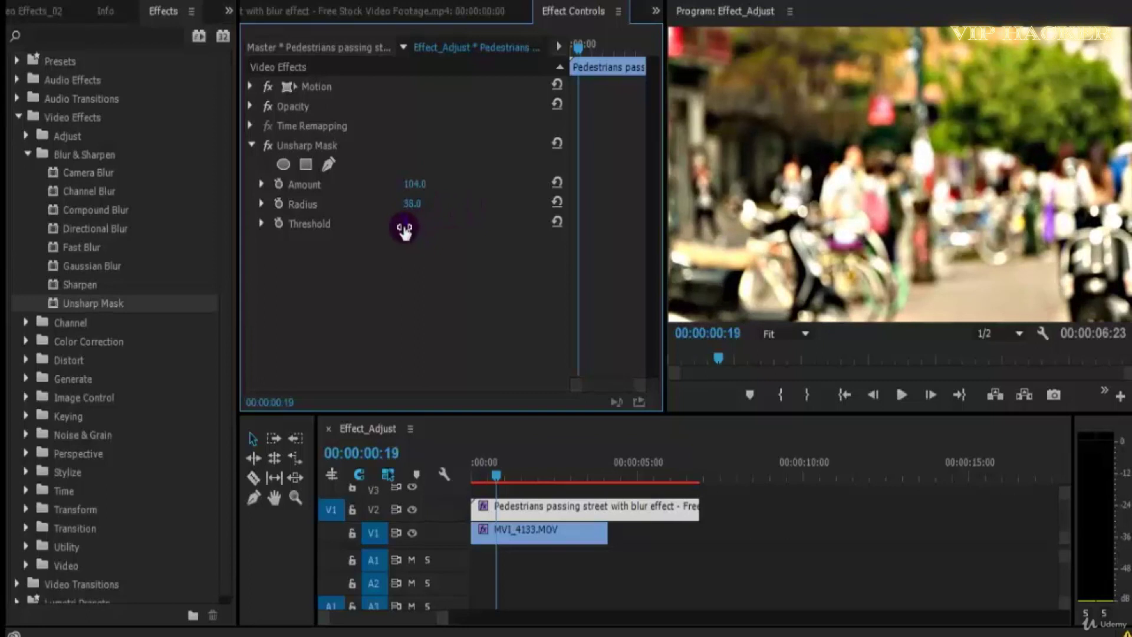
key("space")
mouse_move(412, 239)
left_mouse_down()
mouse_move(399, 222)
mouse_move(452, 221)
mouse_move(394, 230)
mouse_move(427, 227)
mouse_move(414, 223)
left_mouse_up()
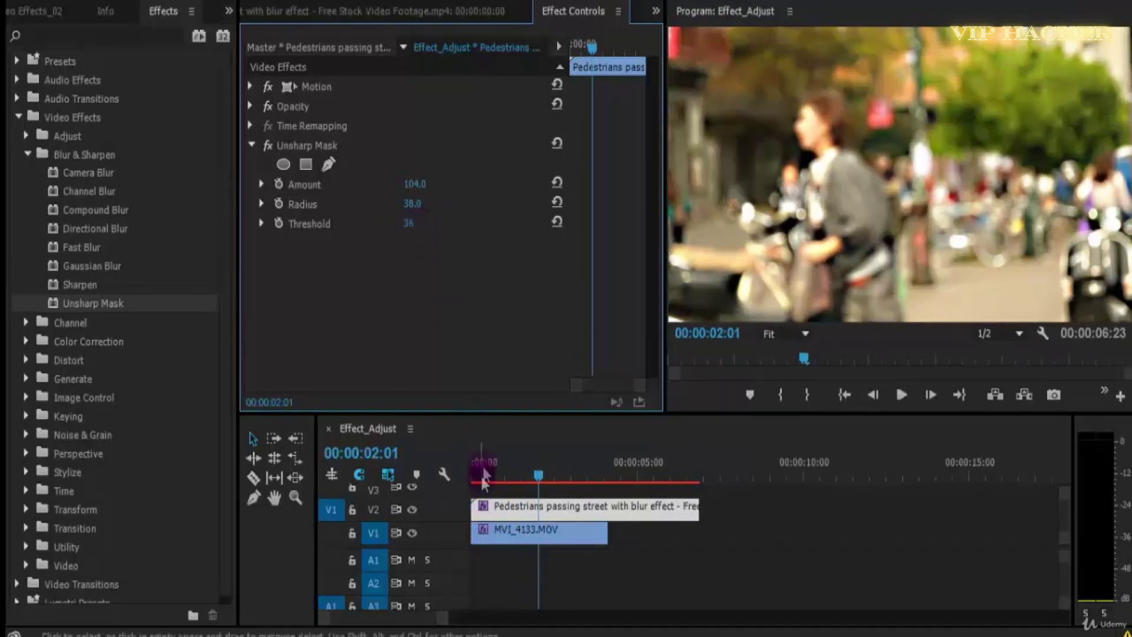
- Play the pedestrians clip from its start to judge the Unsharp Mask settings, and return to 00:00:00:06
left_click_drag(484, 475, 455, 472)
key("space")
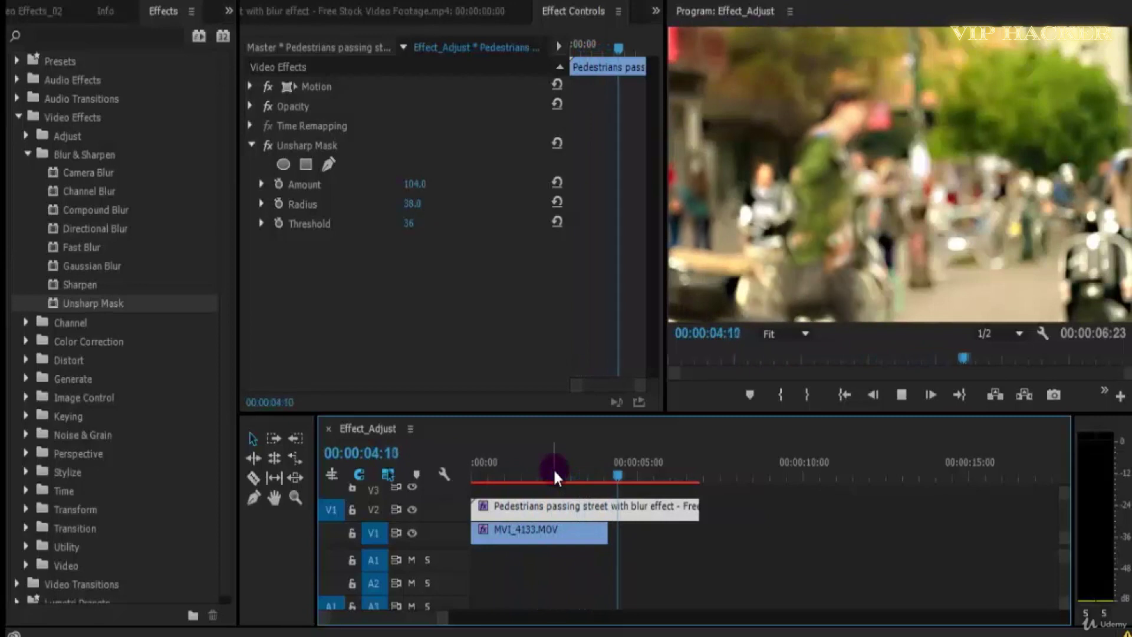
left_click_drag(553, 469, 480, 475)
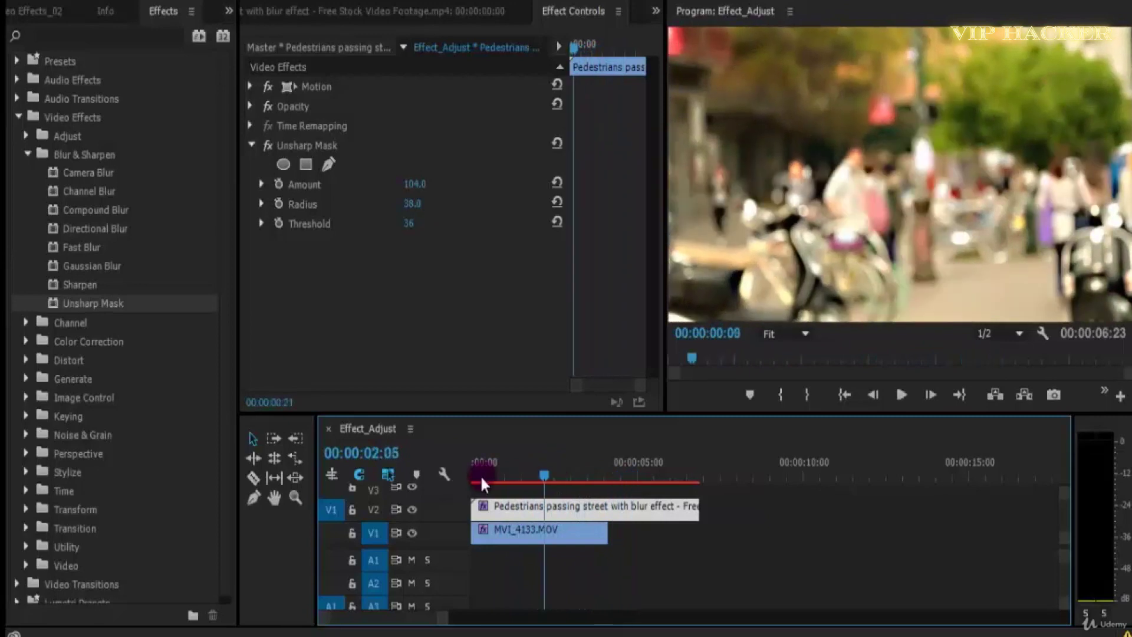
- Highlight Sharpen in the effects list for comparison and preview the pedestrians clip again, stopping at 00:00:01:23
left_click(59, 286)
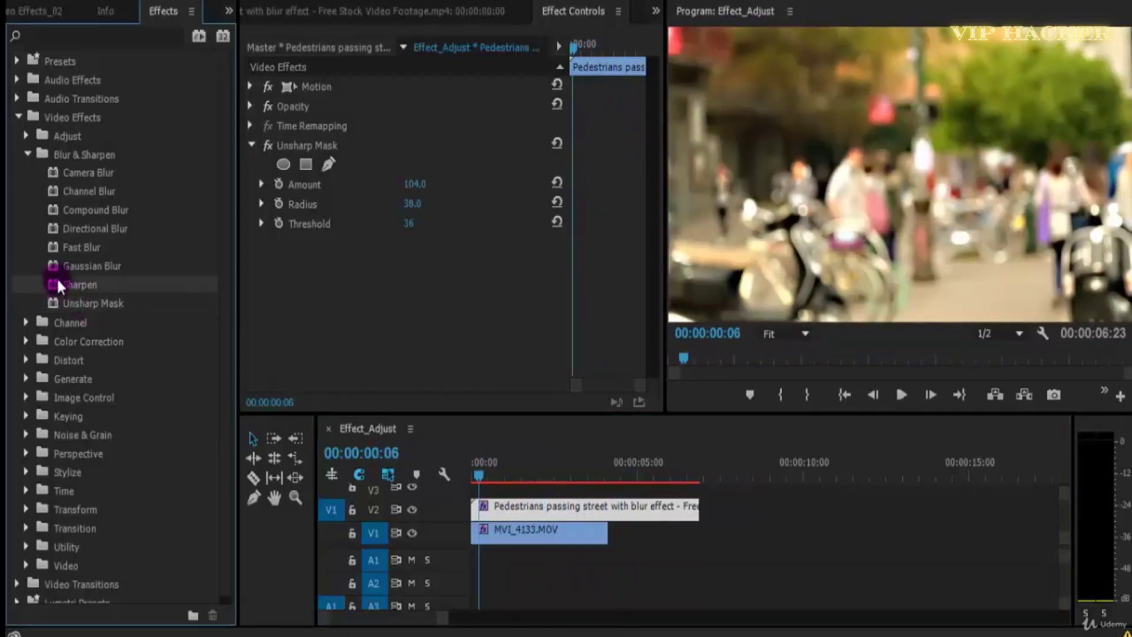
left_click(803, 218)
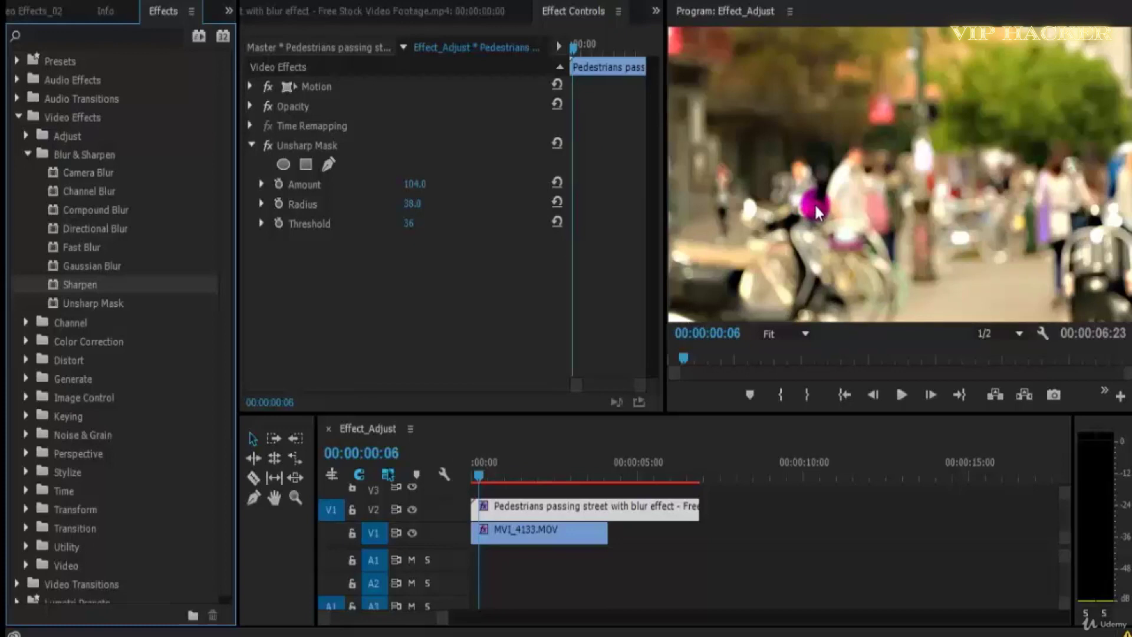
key("space")
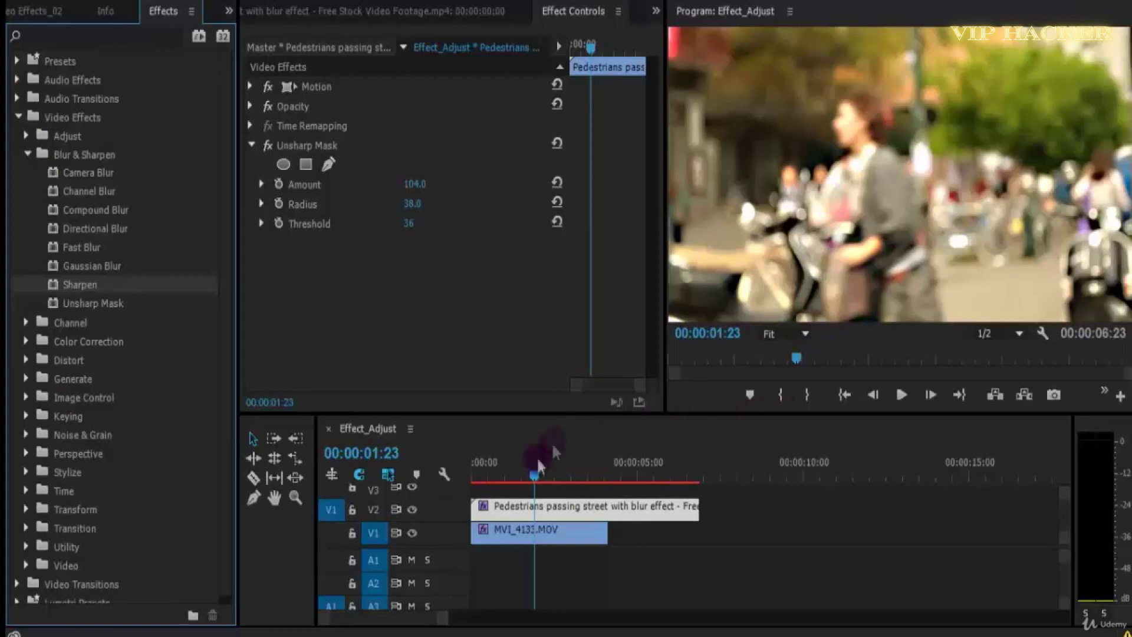
- Play and scrub through the pedestrians clip in the Effect_Adjust sequence to review the Unsharp Mask result
left_click_drag(515, 471, 546, 469)
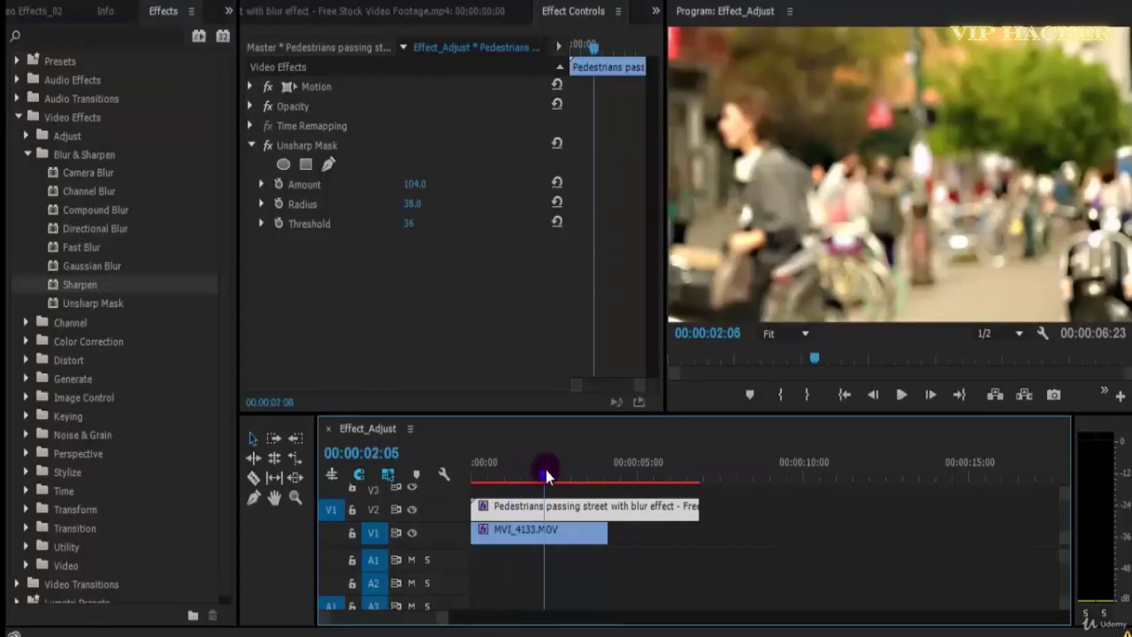
key("space")
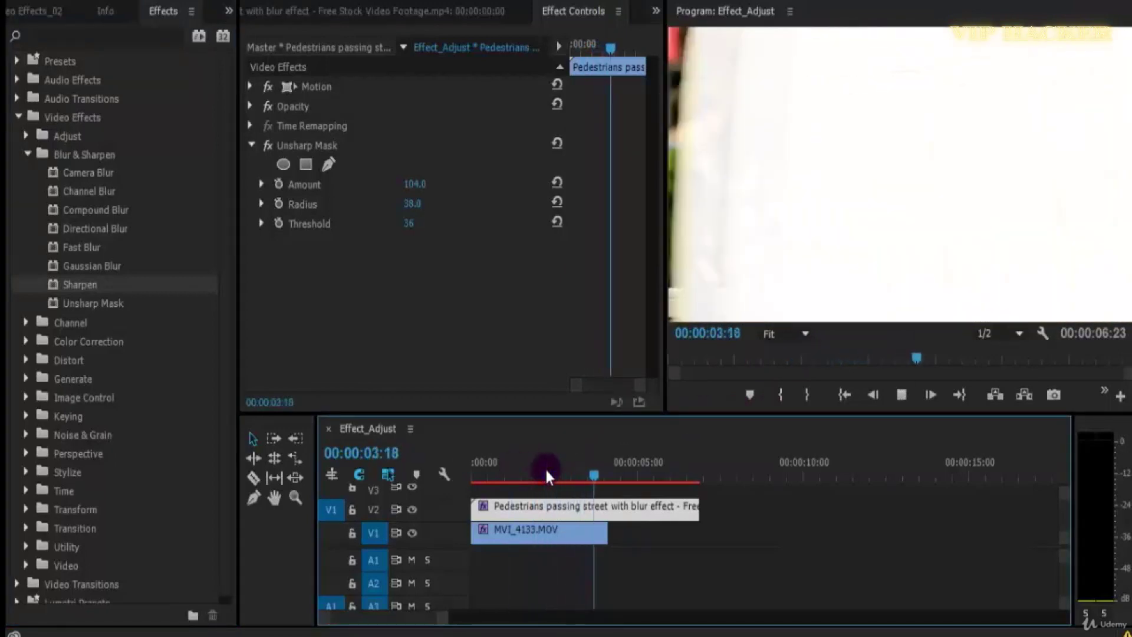
key("Home")
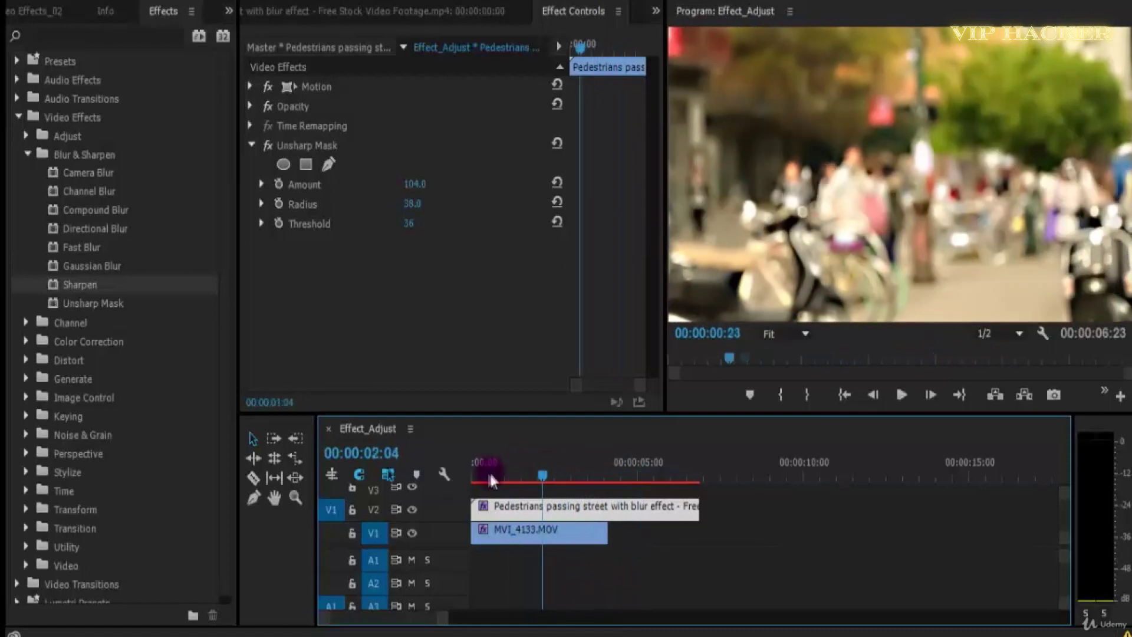
left_click(576, 472)
key("space")
left_click_drag(572, 476, 564, 474)
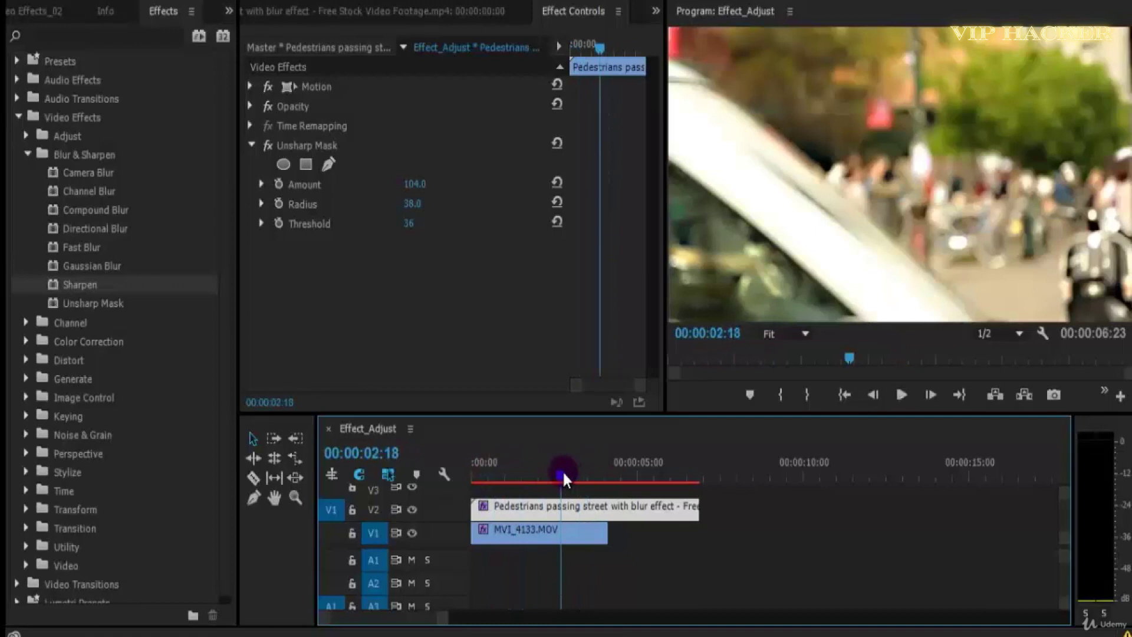
key("space")
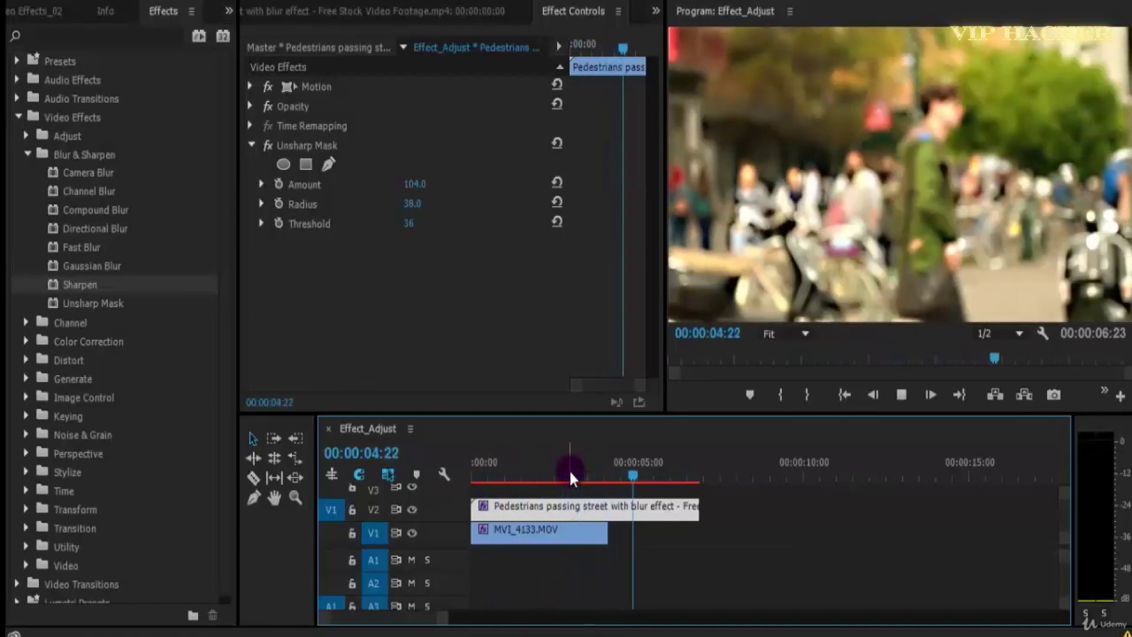
left_click(569, 475)
key("space")
mouse_move(568, 475)
left_mouse_down()
mouse_move(537, 479)
mouse_move(564, 475)
left_mouse_up()
- Set the Unsharp Mask radius to 26 on the pedestrians clip
left_click(480, 297)
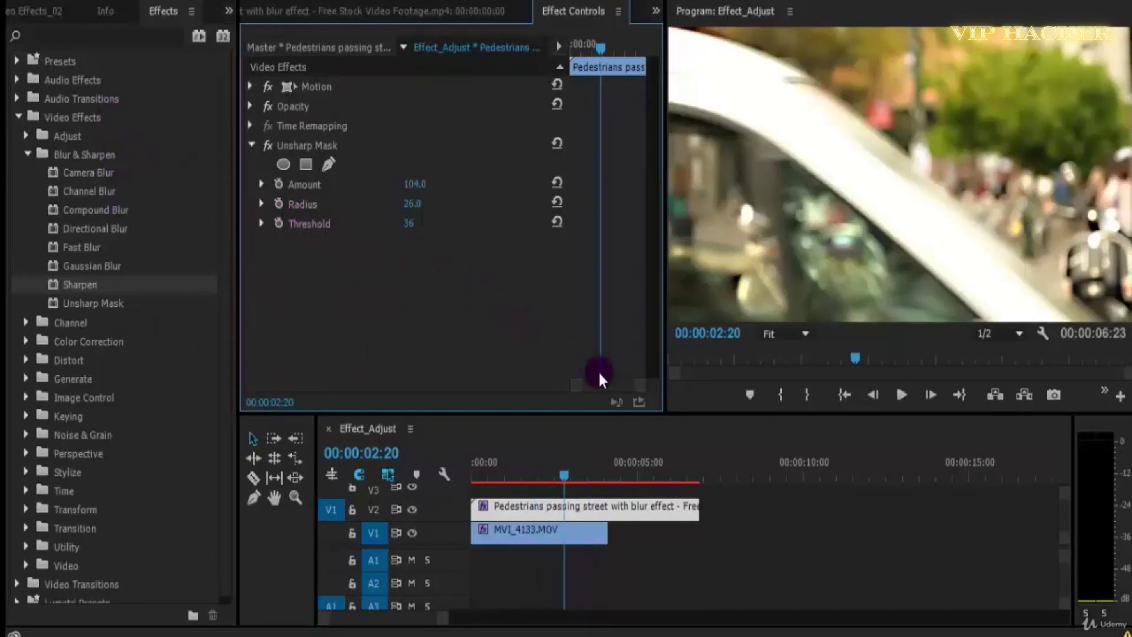
left_click(463, 203)
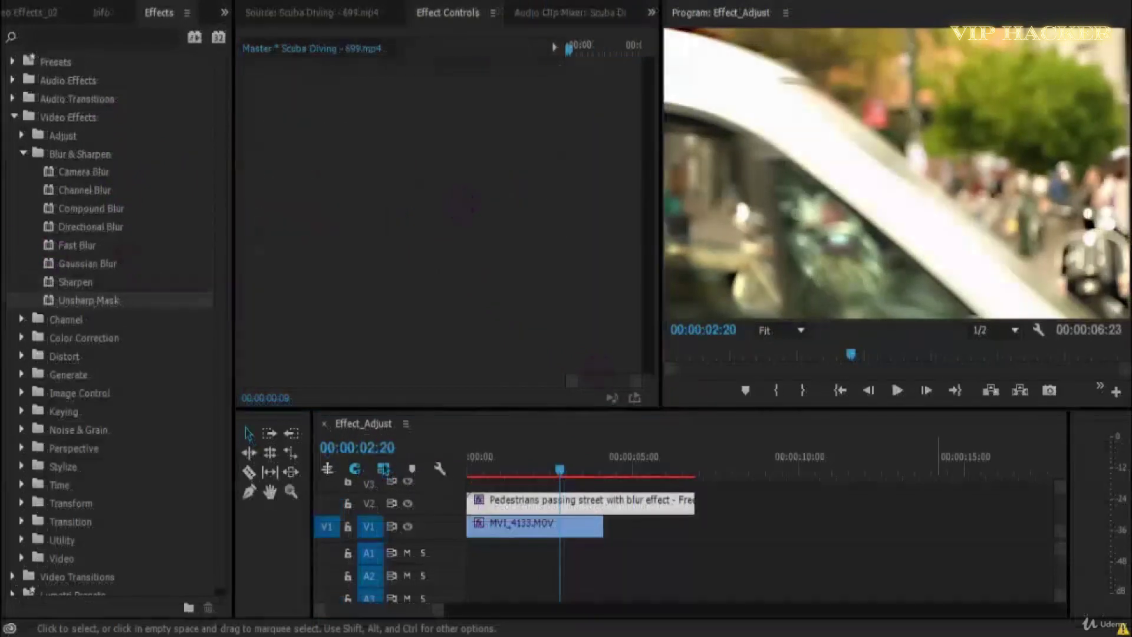
- Collapse the Blur & Sharpen video effects and select Arithmetic among the Channel effects
left_click(21, 152)
left_click(22, 171)
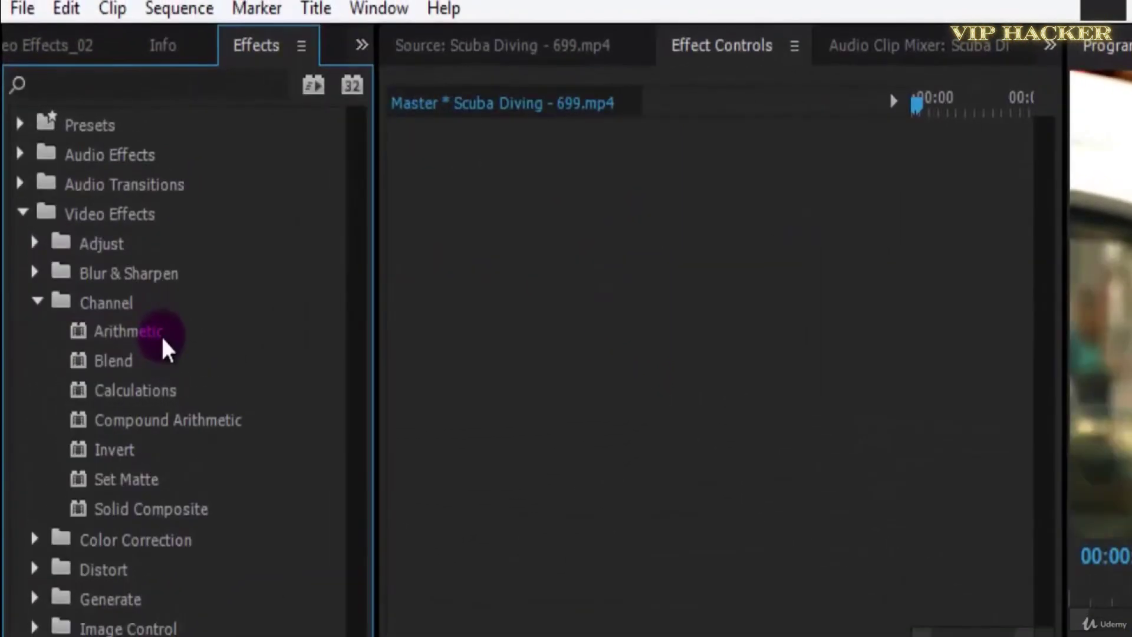
left_click(160, 334)
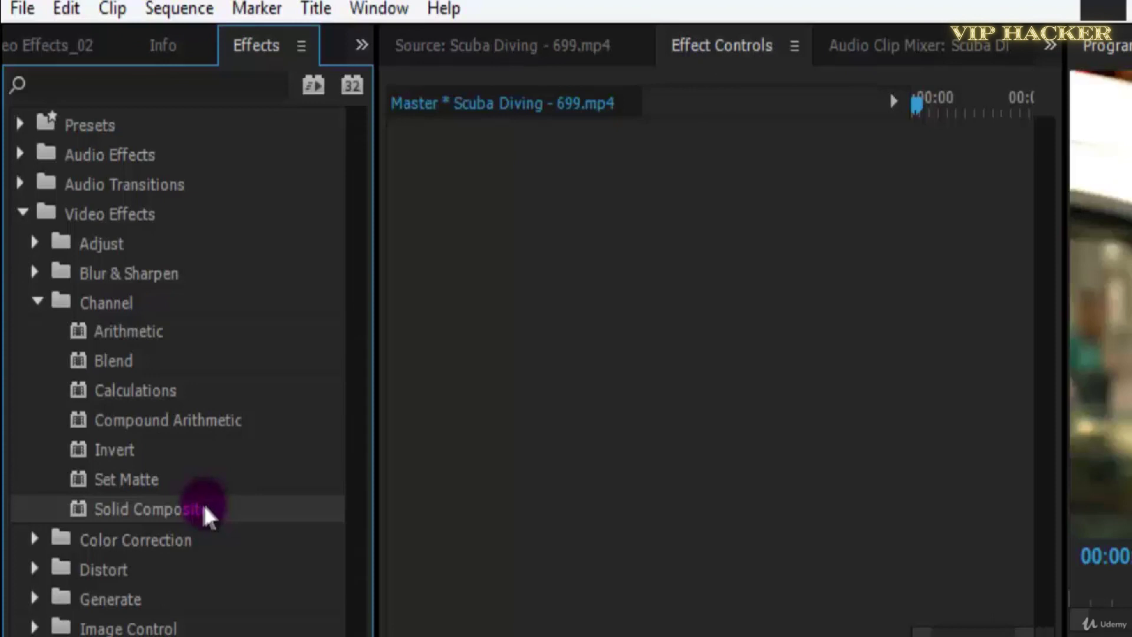
left_click(120, 336)
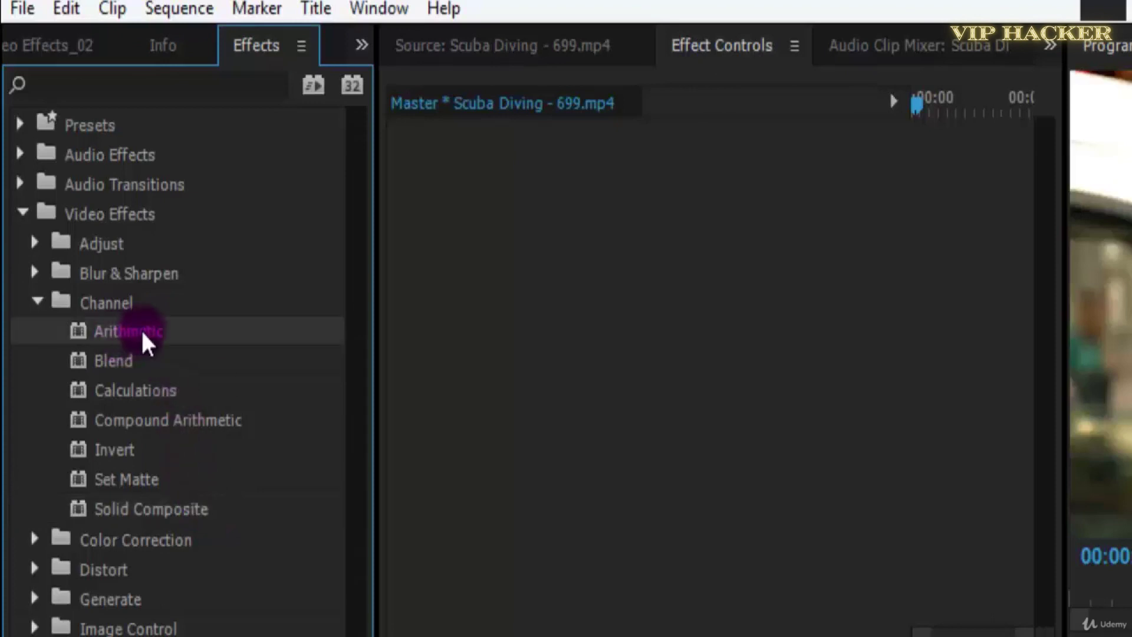
- Preview the source clip Scuba Diving - 699.mp4 from the project and return it to its first frame
left_click(33, 46)
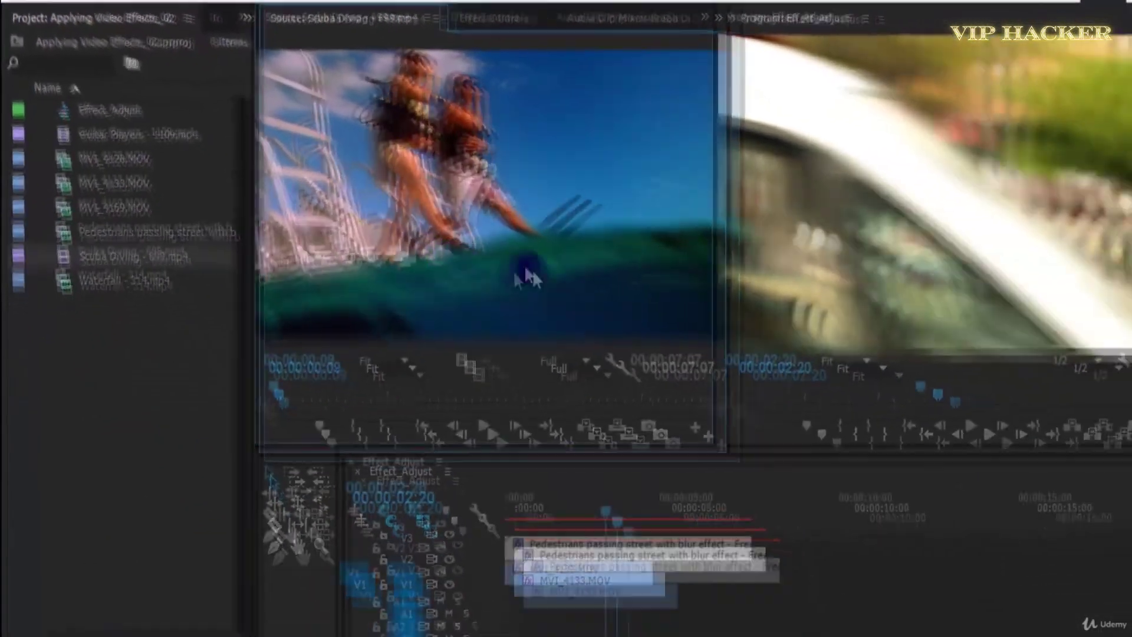
left_click(446, 391)
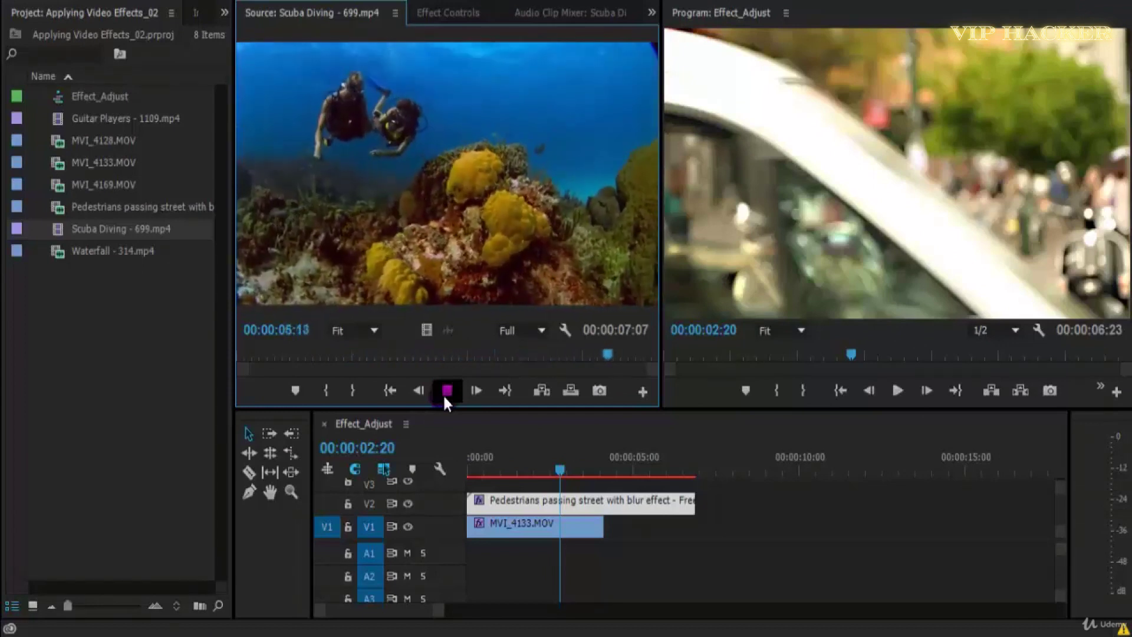
left_click(249, 354)
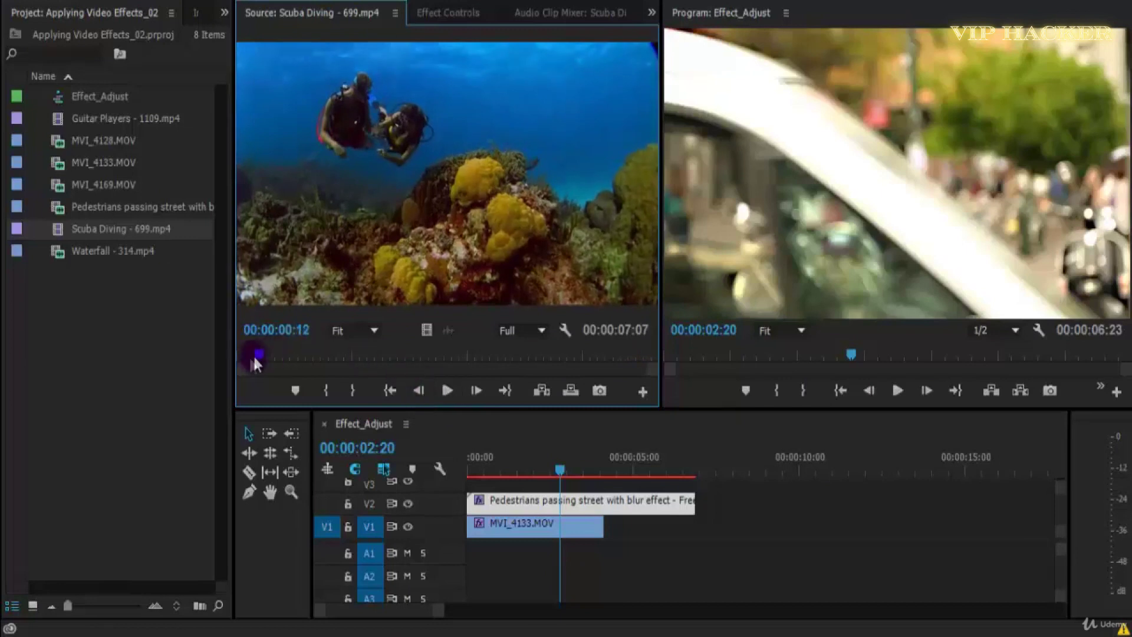
left_click(451, 391)
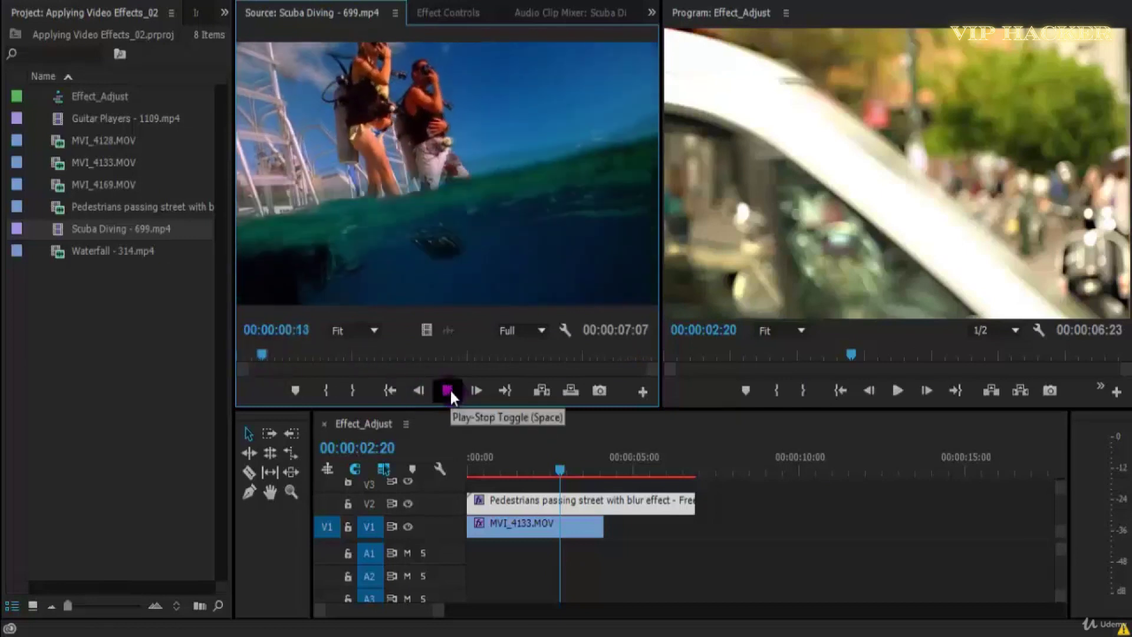
left_click(331, 355)
left_click_drag(333, 356, 238, 354)
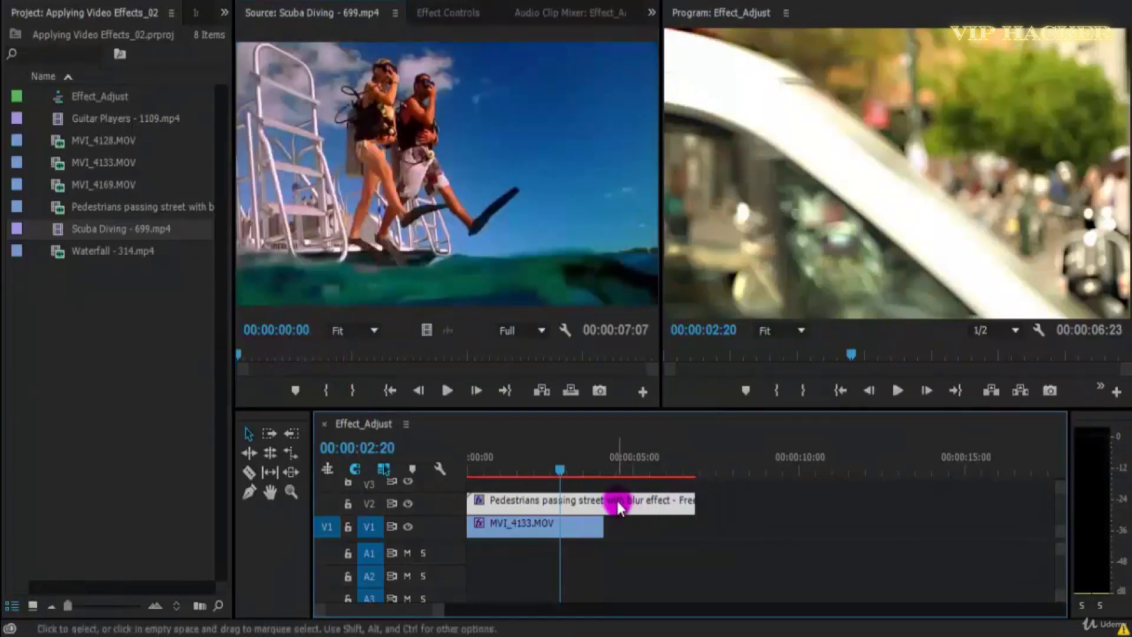
- Replace the pedestrians clip on track V2 with the Scuba Diving - 699.mp4 clip from the source monitor
right_click(614, 503)
mouse_move(684, 155)
left_click(921, 199)
- Play the sequence from its start to check the scuba diving clip, and return to the first frame
left_click_drag(500, 484, 469, 466)
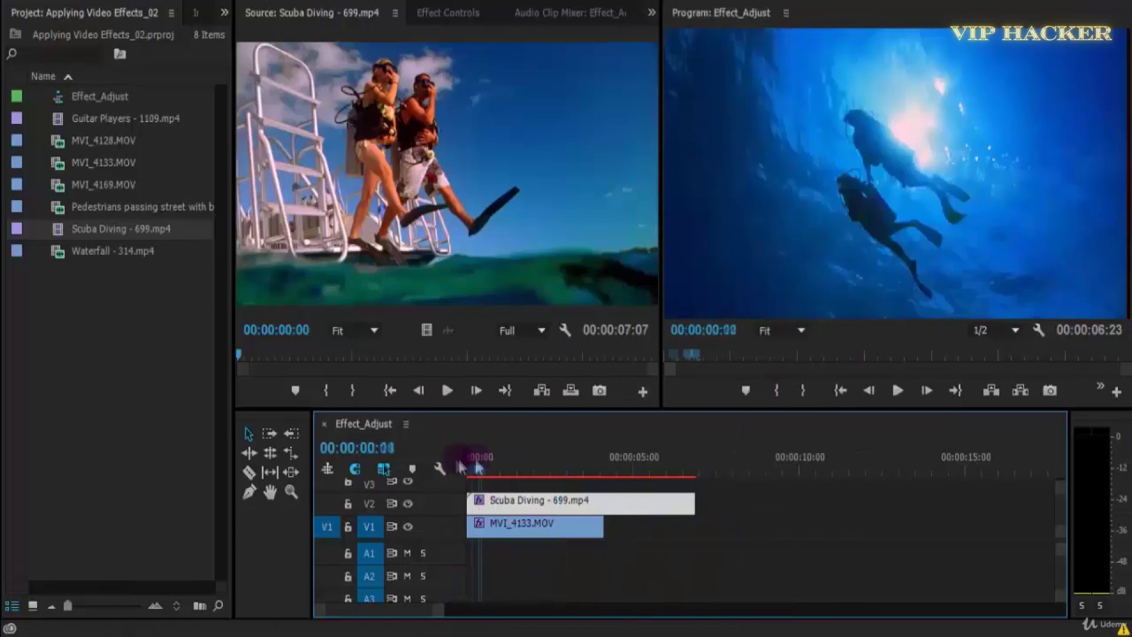
left_click(897, 389)
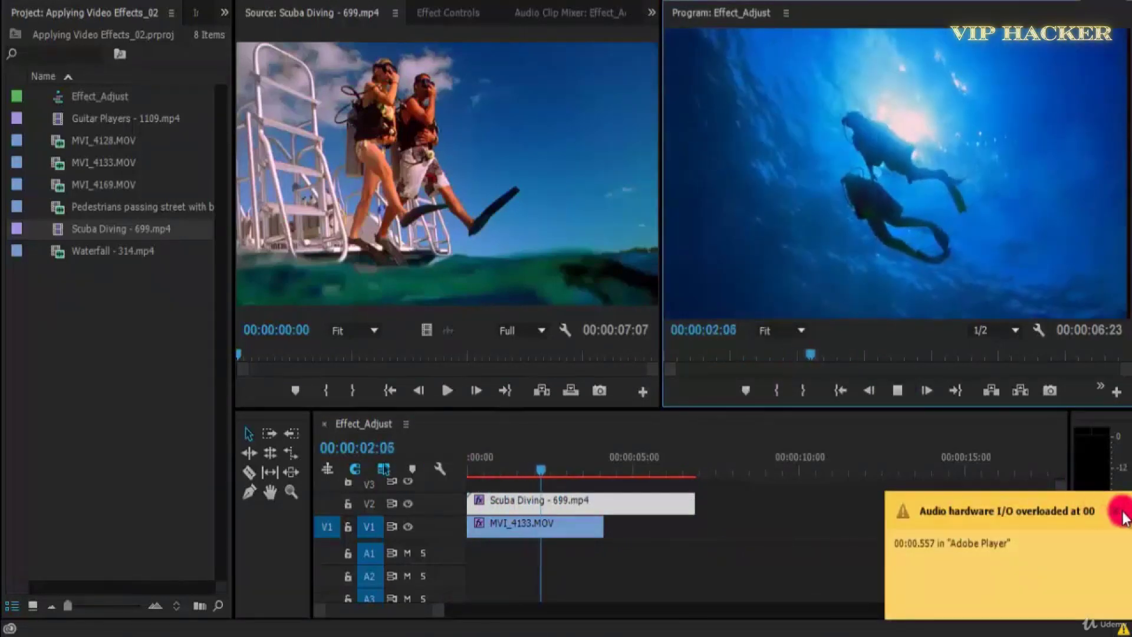
left_click(897, 390)
left_click_drag(584, 467, 469, 468)
left_click(894, 390)
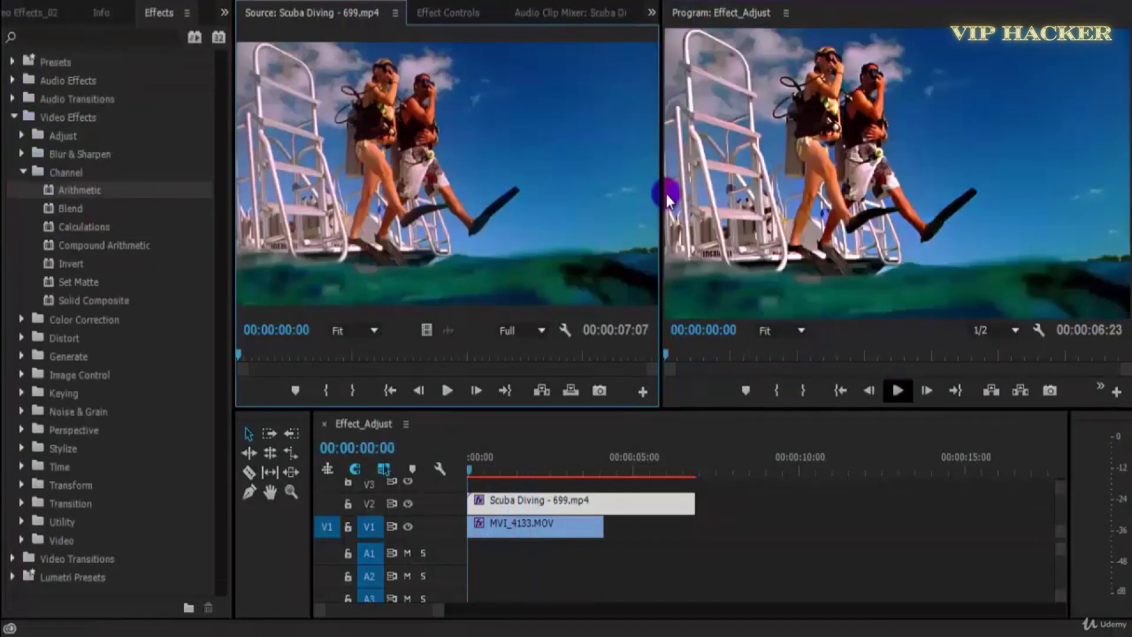
left_click(570, 209)
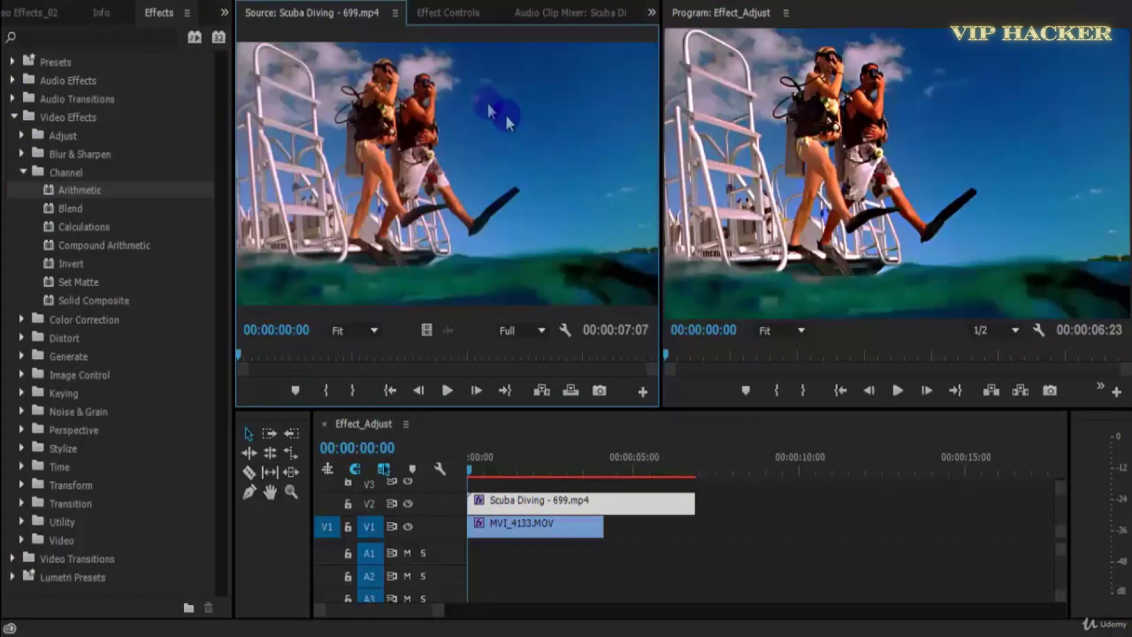
- Apply the Arithmetic effect to the Scuba Diving clip on track V2 and display its effect settings
left_click_drag(49, 191, 518, 501)
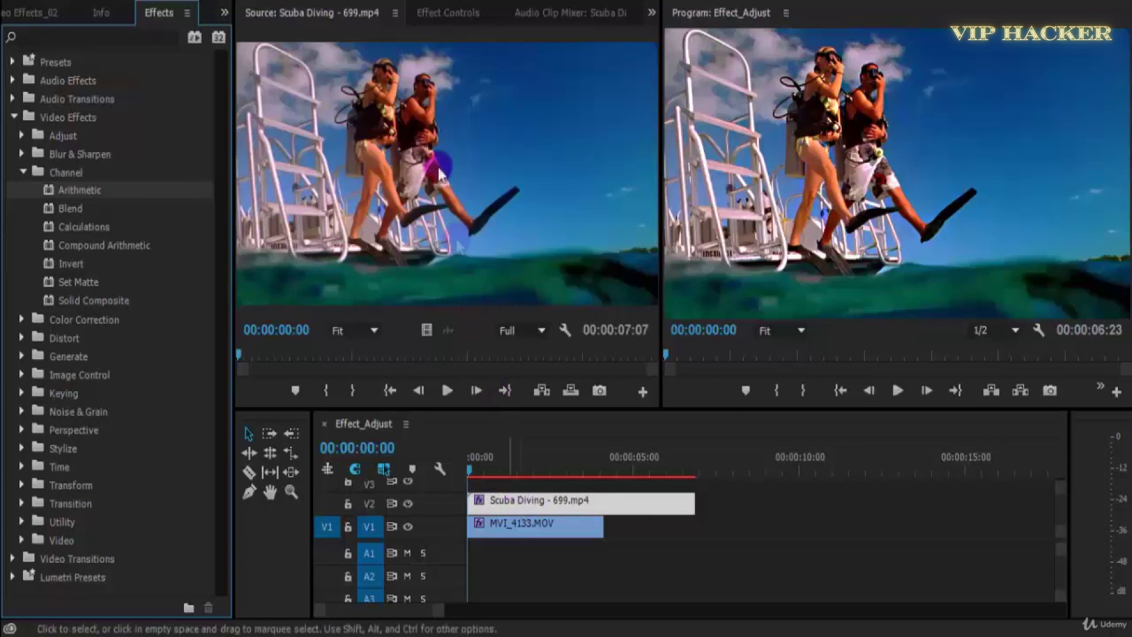
left_click(443, 13)
left_click(676, 555)
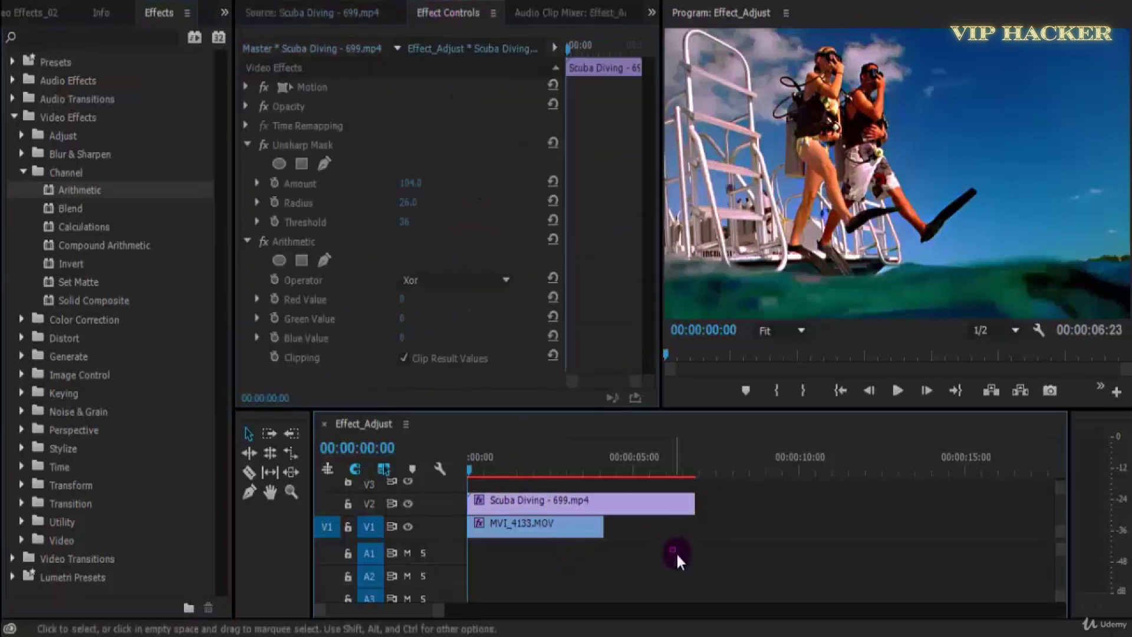
- Delete the Unsharp Mask effect from the Scuba Diving clip on track V2
left_click(609, 505)
left_click(322, 145)
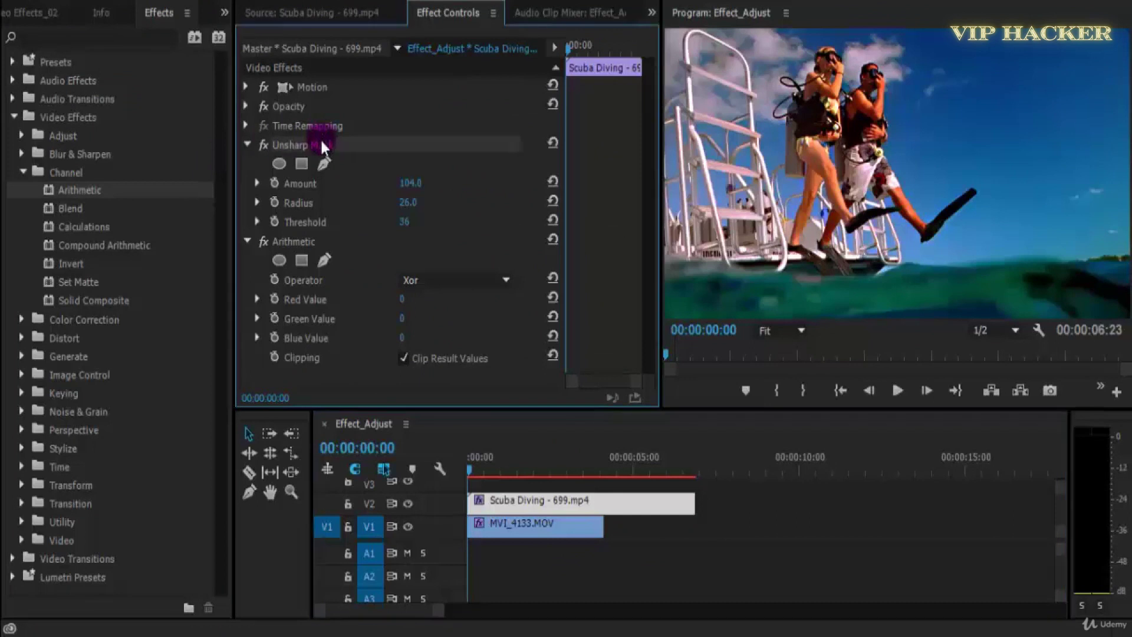
key("Delete")
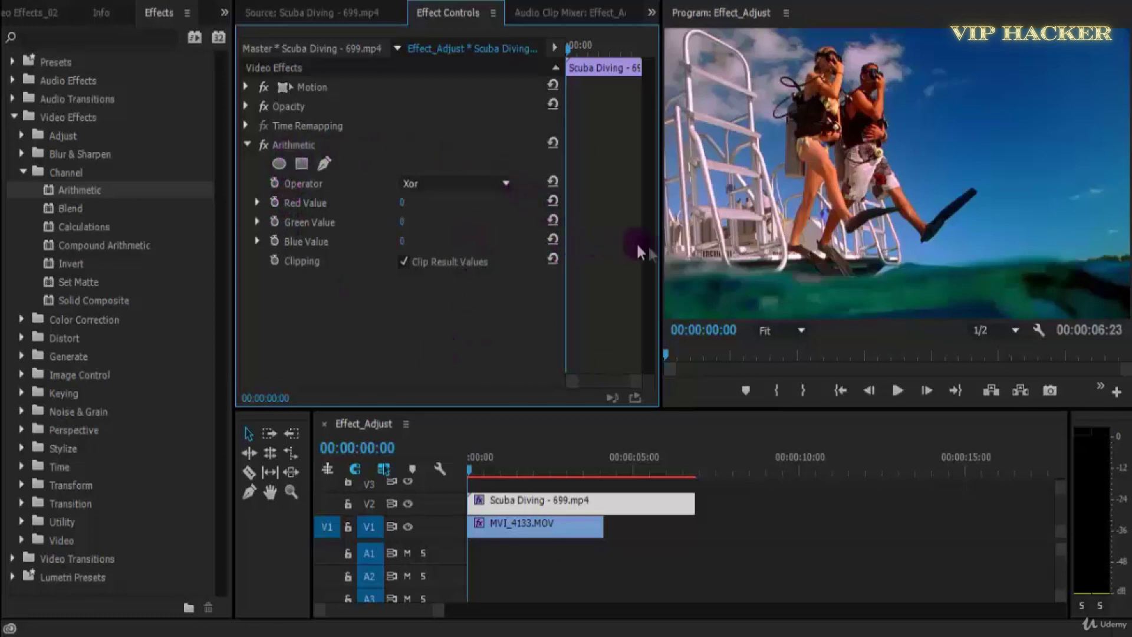
- Widen the effect settings area and its keyframe timeline, and save the project
left_click_drag(657, 245, 734, 242)
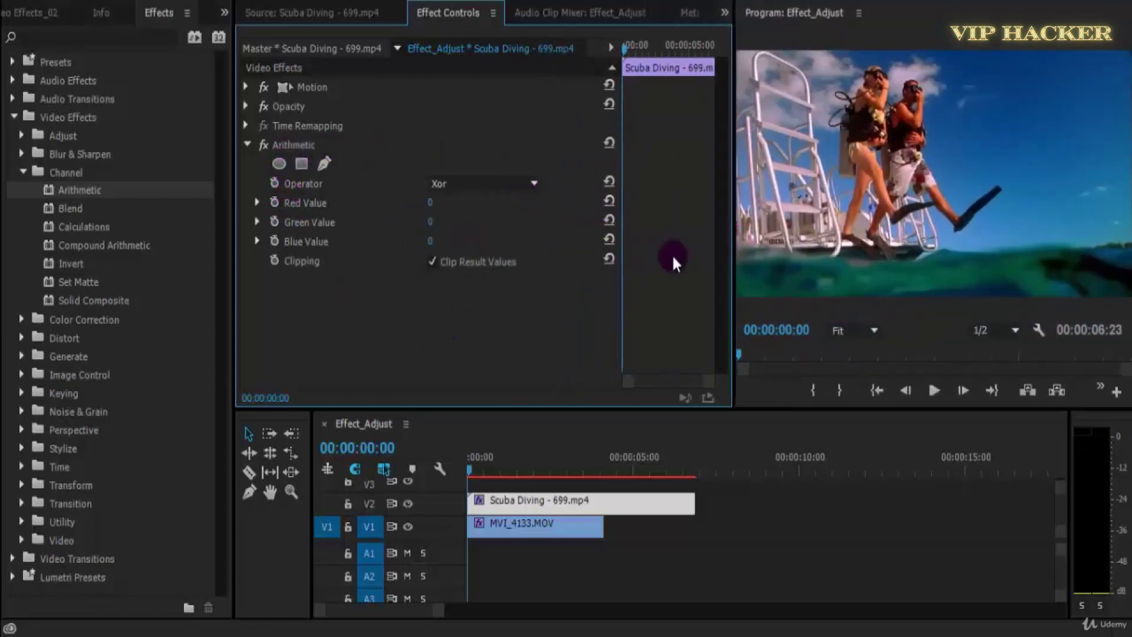
left_click_drag(623, 296, 479, 295)
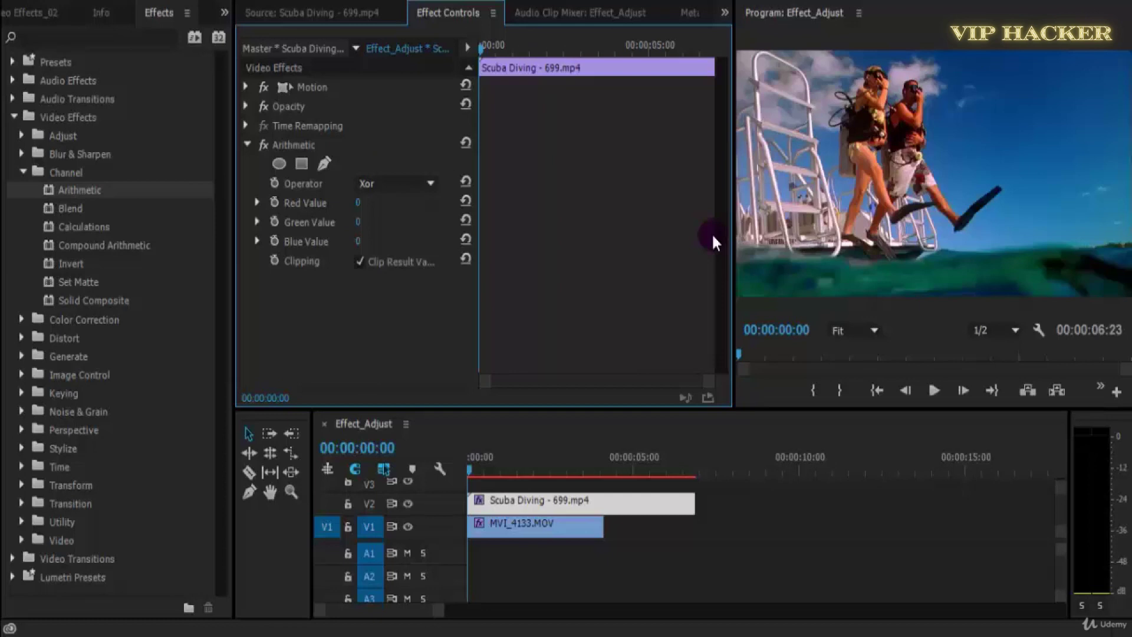
key("ctrl+s")
- Move the playhead to 00:00:00:02 and try the And operator in the Arithmetic effect
left_click(404, 183)
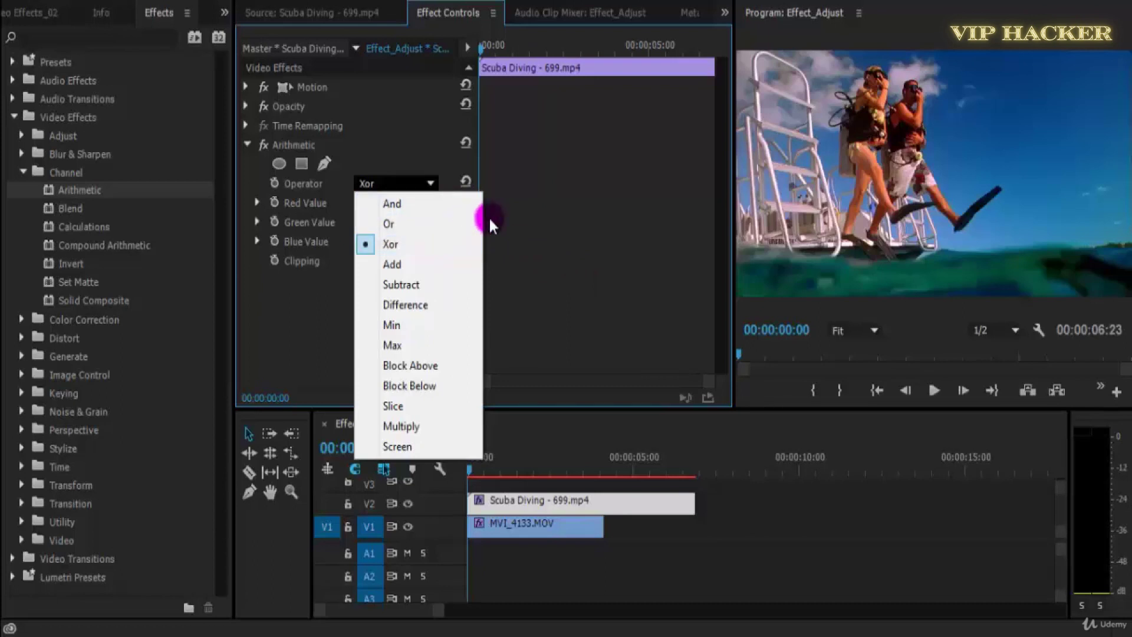
left_click(539, 252)
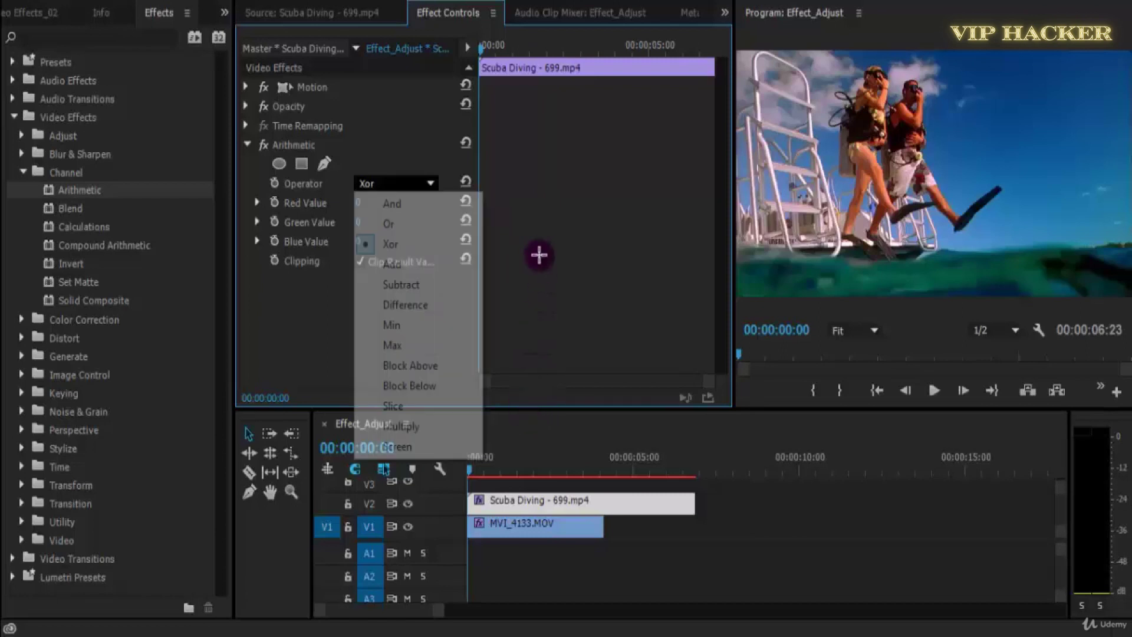
left_click_drag(489, 453, 469, 461)
left_click(406, 186)
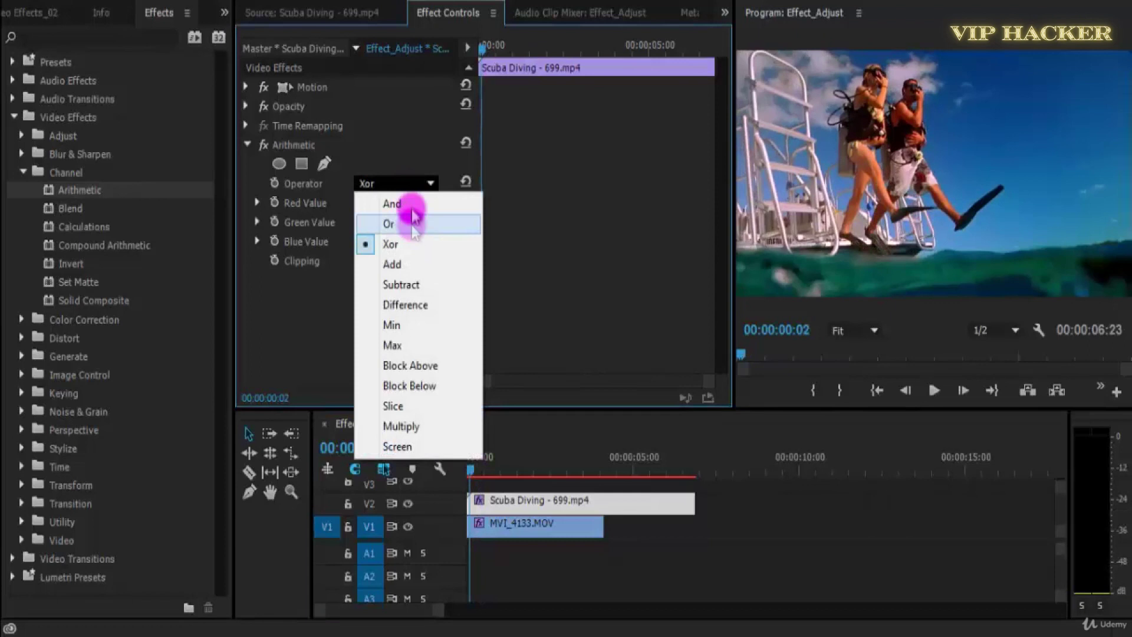
left_click(407, 203)
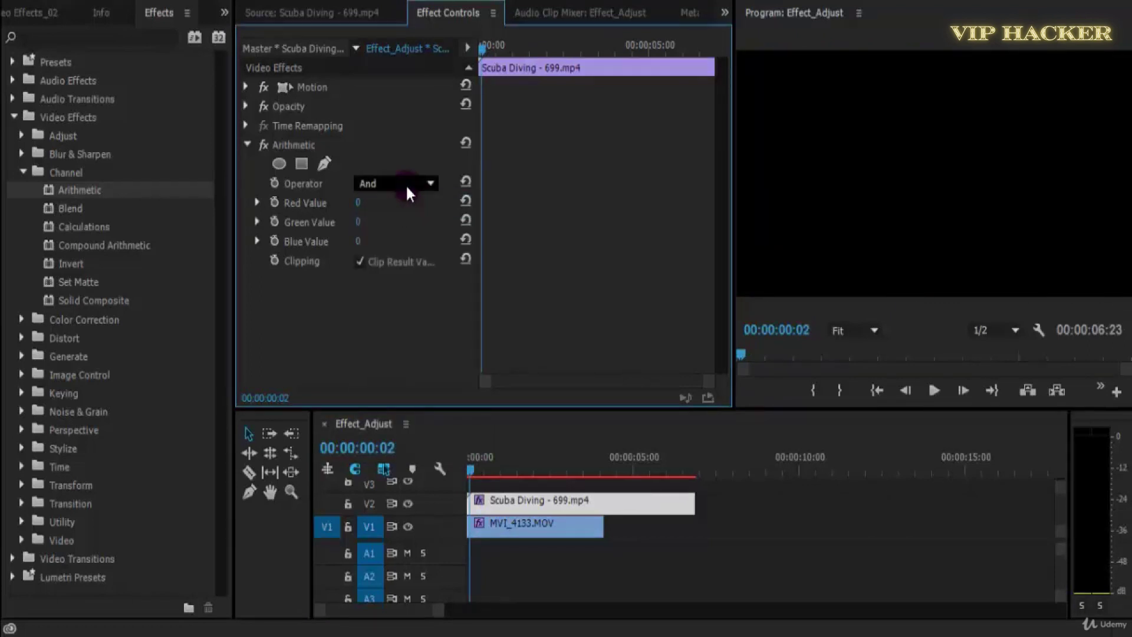
- Change the Arithmetic operator to Or and raise the Red Value to 255
left_click(407, 186)
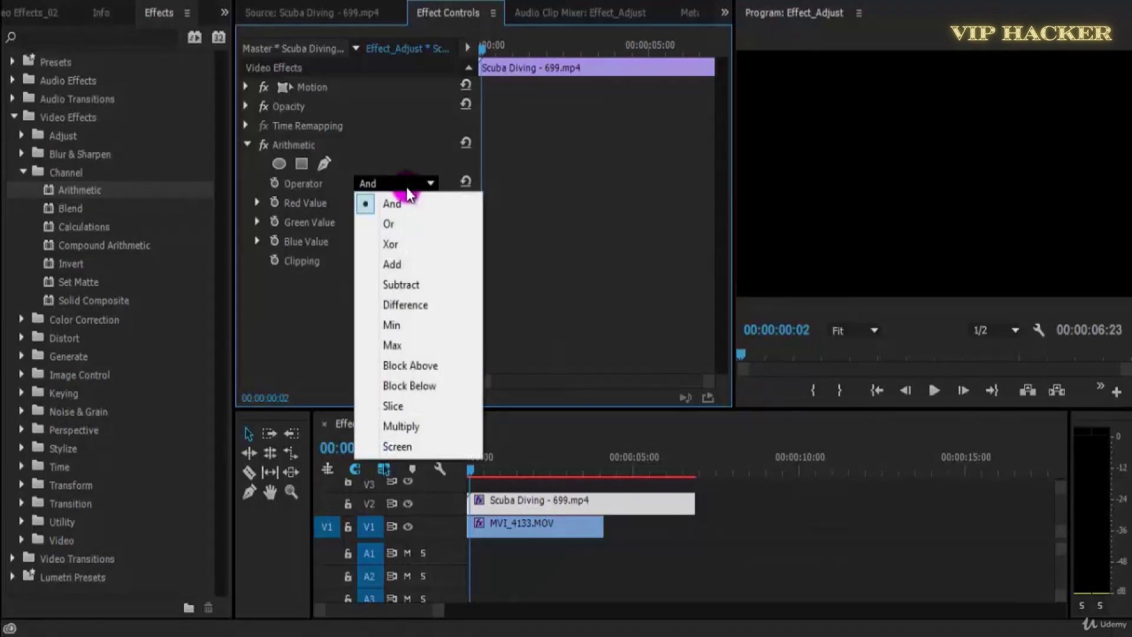
left_click(413, 225)
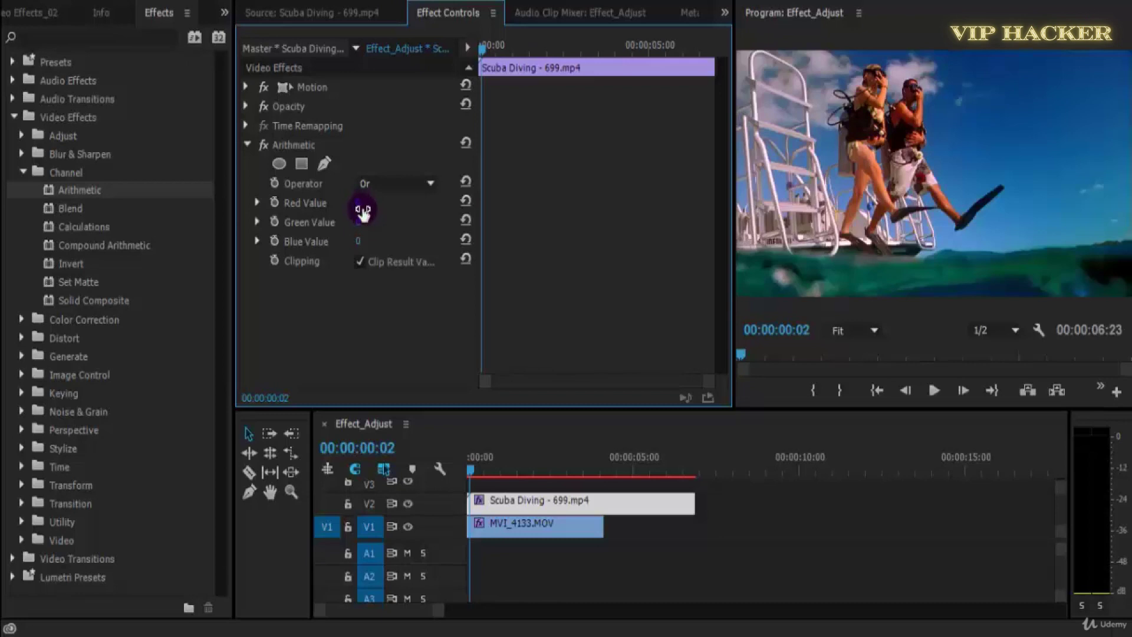
left_click_drag(369, 213, 696, 125)
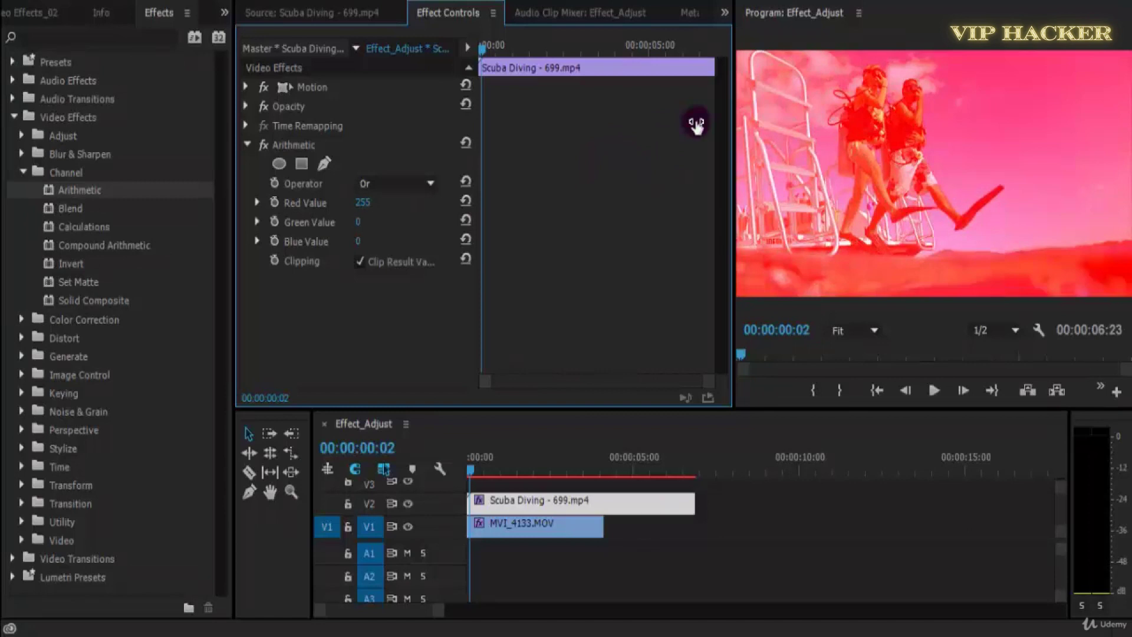
left_click_drag(697, 125, 696, 125)
- Return the Arithmetic Red Value to 0 and test adjustments of the Green and Blue Values
left_click_drag(364, 207, 146, 252)
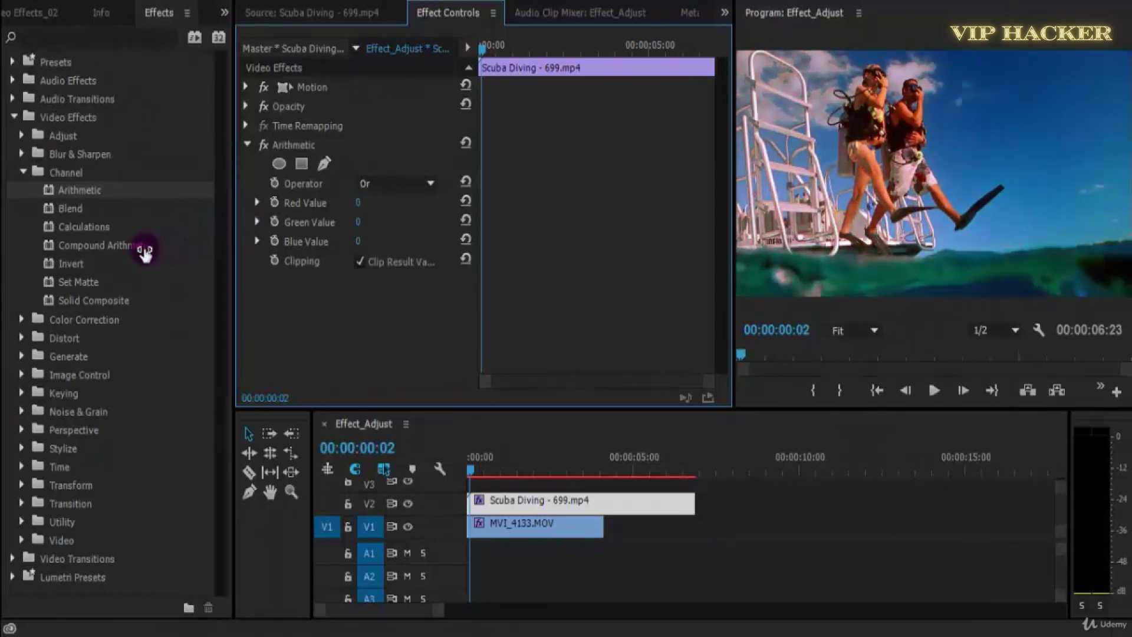
left_click_drag(369, 223, 305, 225)
mouse_move(370, 236)
left_mouse_down()
mouse_move(493, 218)
mouse_move(362, 235)
left_mouse_up()
- Set the Arithmetic operator to Xor, test its Red and Green Values, and return them to 0
left_click(387, 182)
left_click(409, 242)
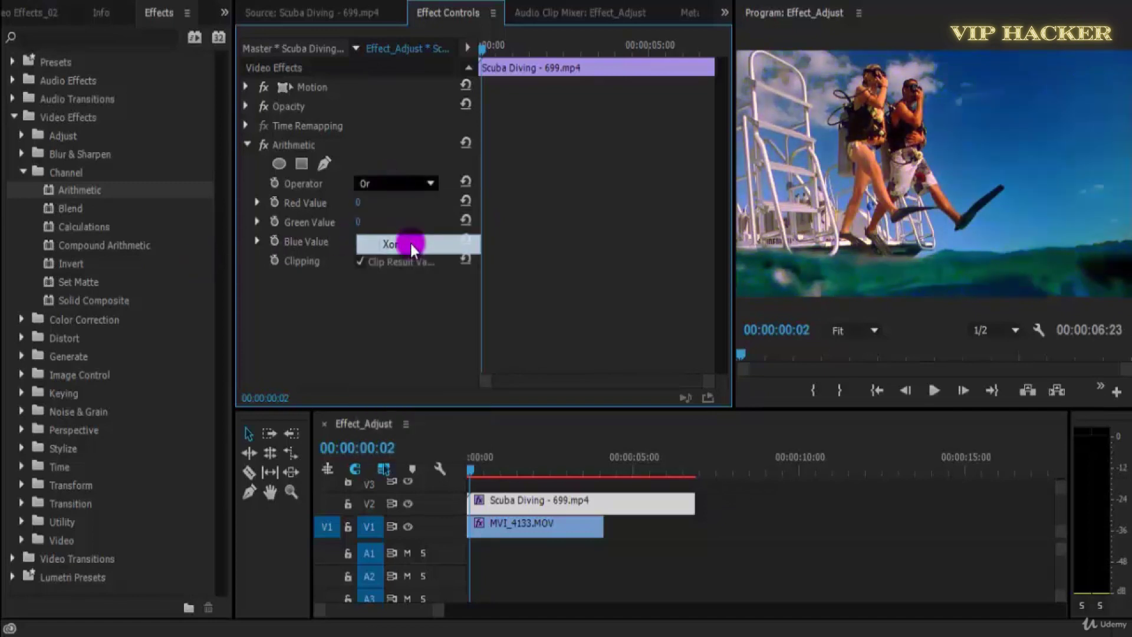
left_click_drag(360, 203, 513, 189)
left_click_drag(361, 231, 201, 227)
left_click_drag(399, 203, 171, 219)
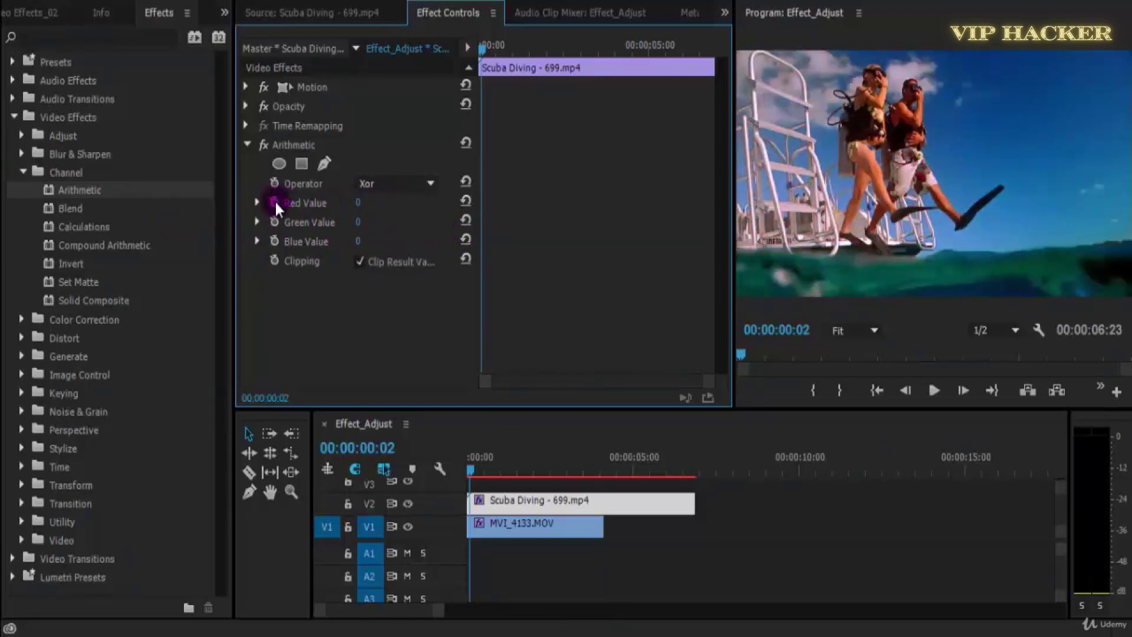
- Set the Arithmetic operator to Add, preview the clip, and set the Red, Green and Blue Values to 46, 46 and 29
left_click(409, 183)
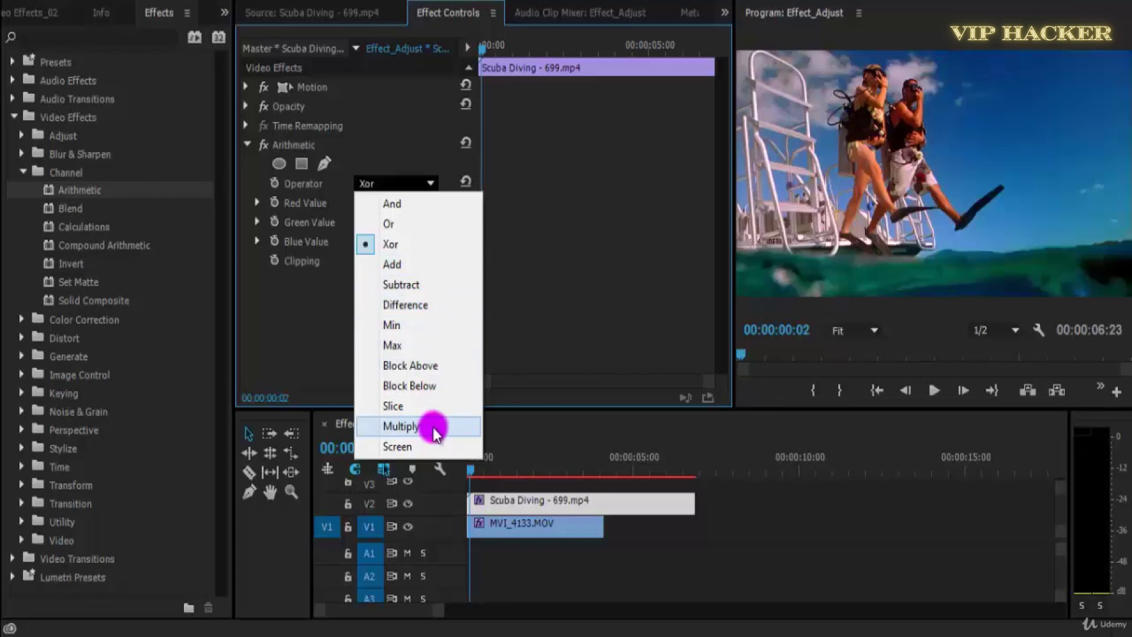
left_click(427, 266)
left_click_drag(358, 203, 376, 240)
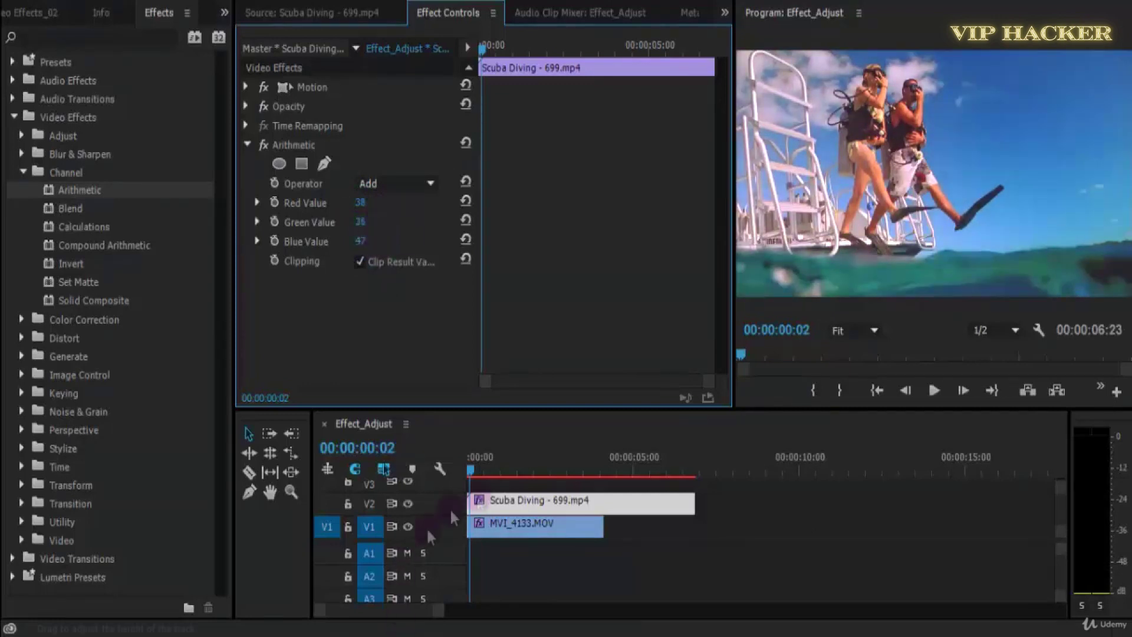
left_click(934, 392)
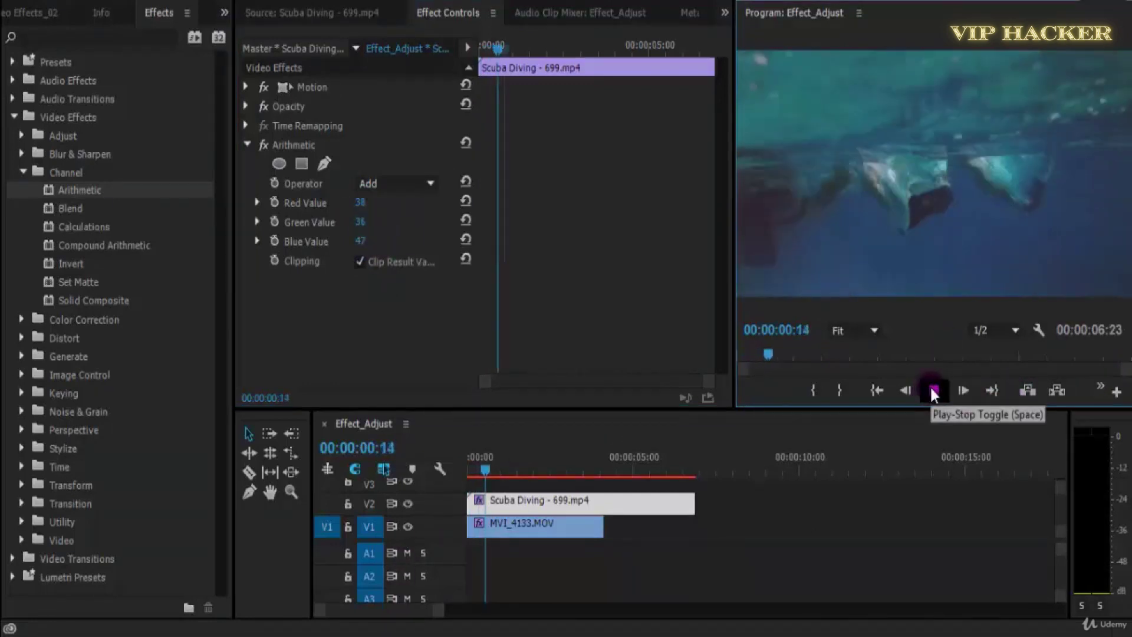
left_click(934, 392)
left_click_drag(358, 203, 346, 237)
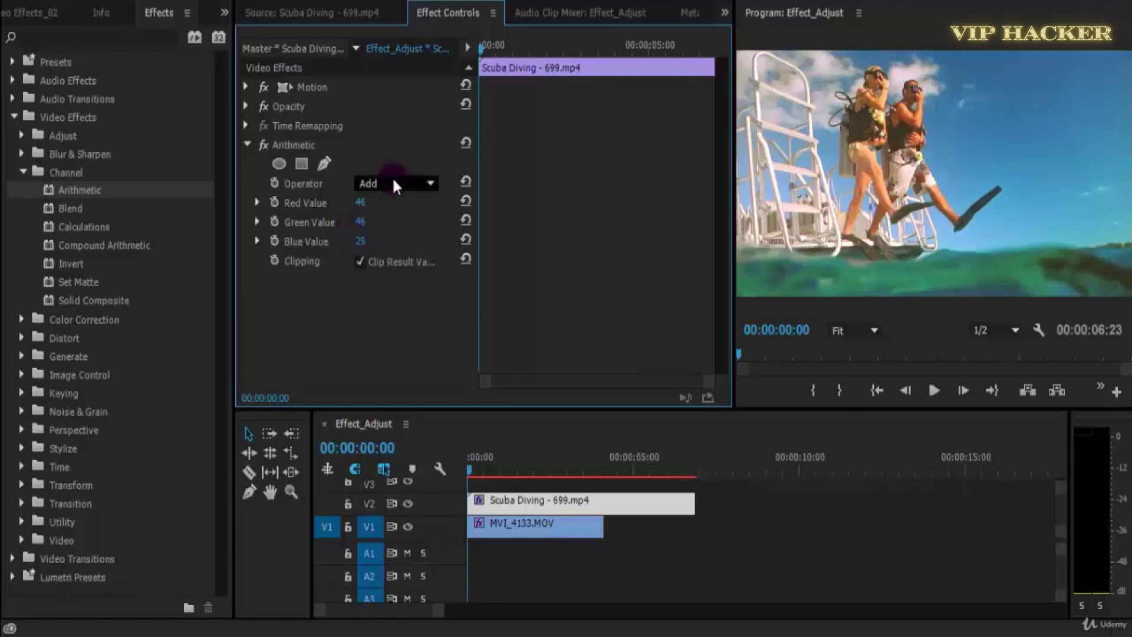
left_click(472, 465)
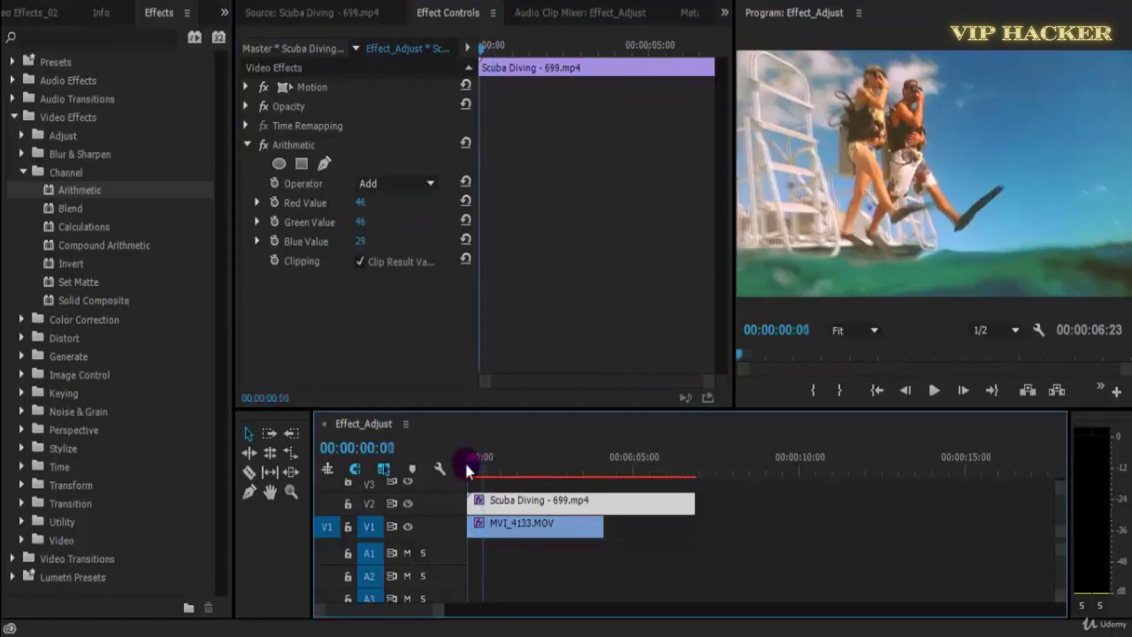
- Change the Arithmetic operator to Subtract and reduce the Red, Green and Blue Values to 0
left_click(401, 186)
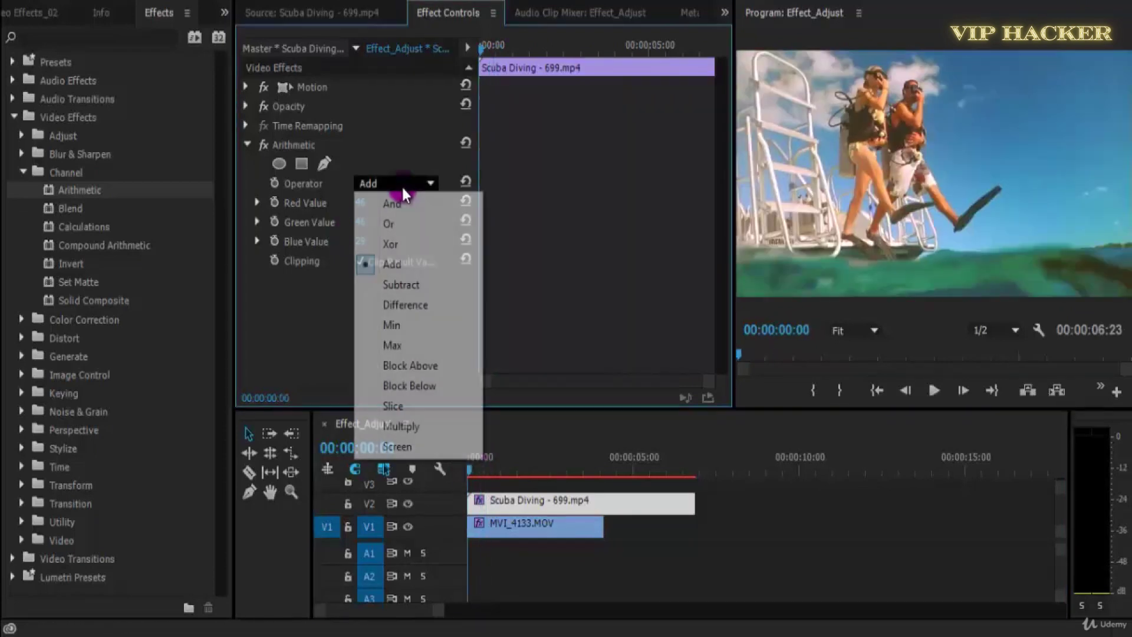
left_click(406, 285)
left_click_drag(358, 206, 98, 253)
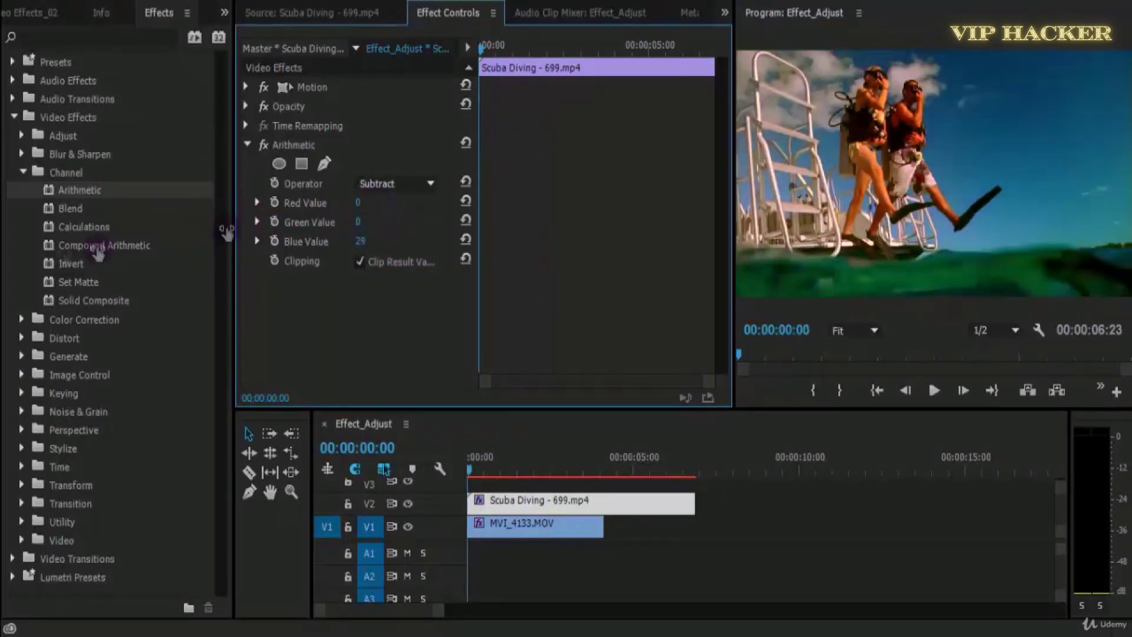
left_click_drag(357, 246, 27, 257)
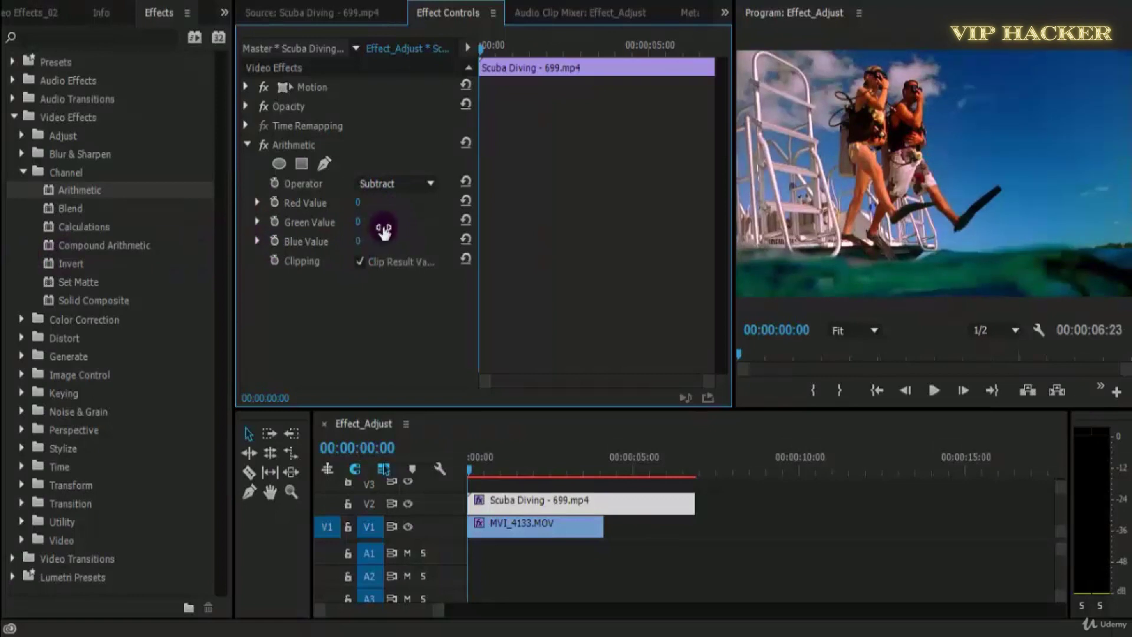
- Test the Red Value under the Subtract operator, raise the Blue Value to 91, and lower it again
mouse_move(356, 207)
left_mouse_down()
mouse_move(407, 209)
mouse_move(374, 207)
mouse_move(356, 232)
mouse_move(378, 242)
mouse_move(353, 206)
left_mouse_up()
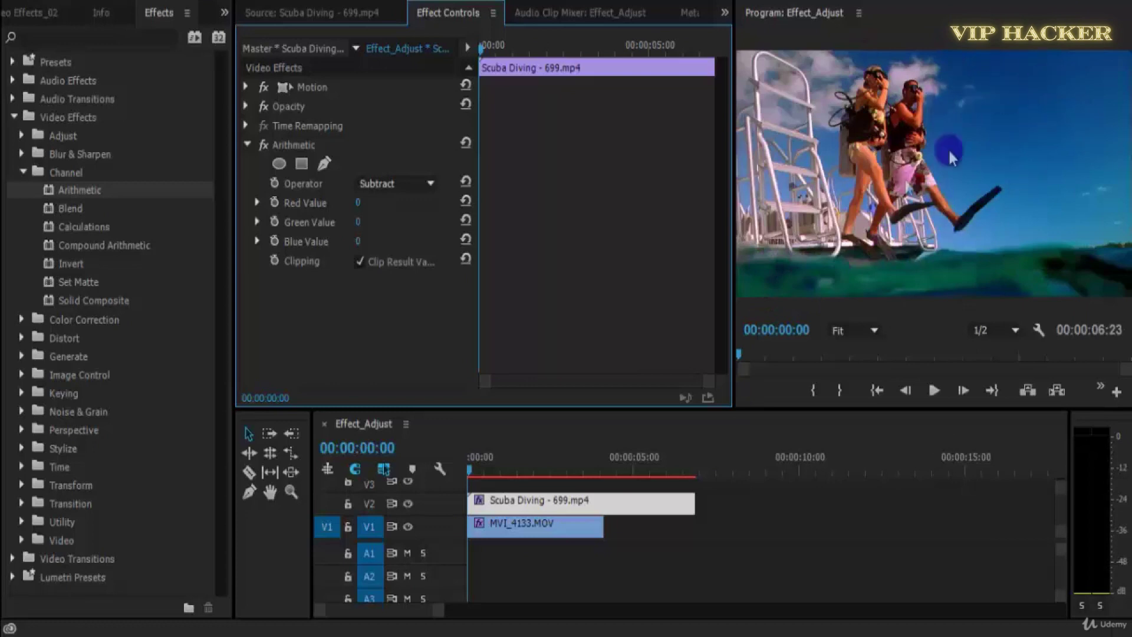
left_click_drag(359, 241, 442, 242)
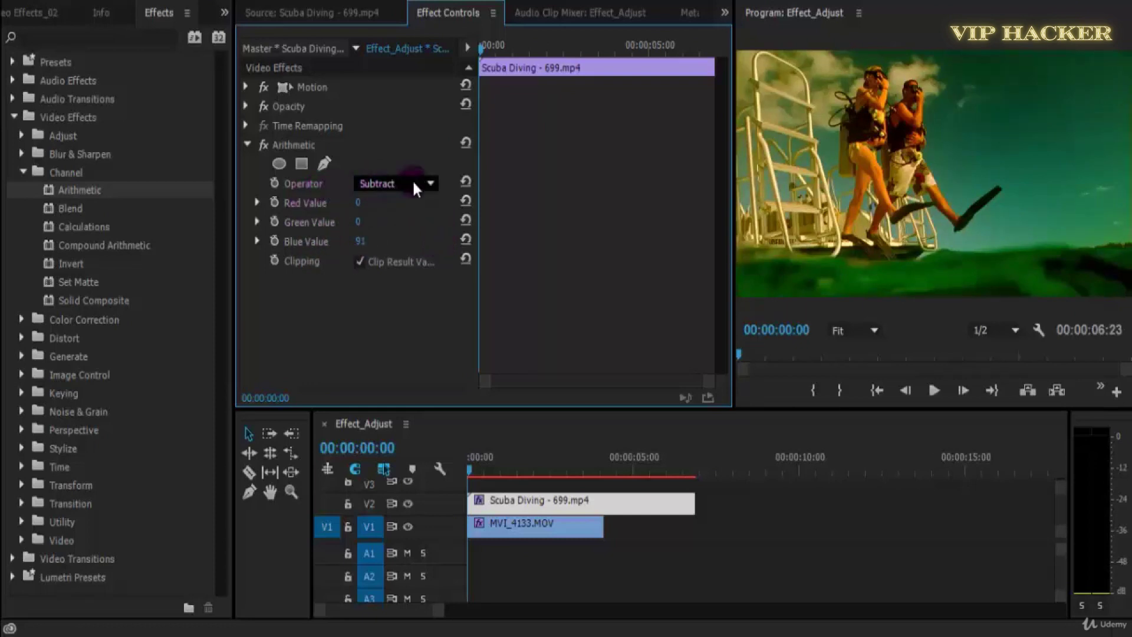
left_click_drag(357, 207, 321, 212)
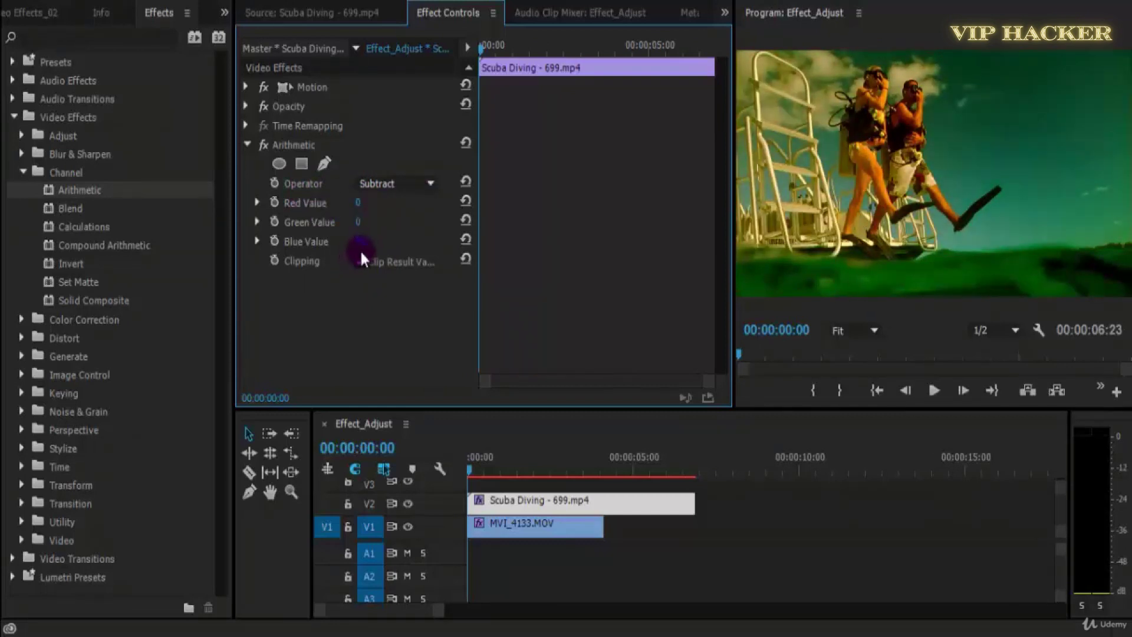
- Set the Arithmetic operator to Difference and raise the Green Value to 115
left_click(415, 185)
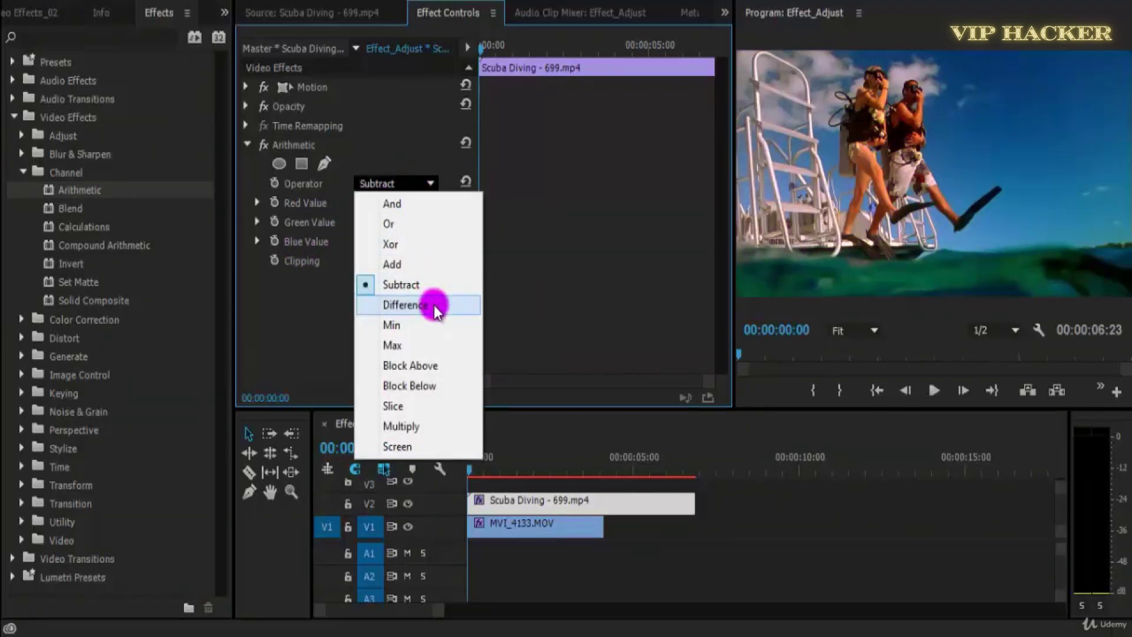
left_click(435, 306)
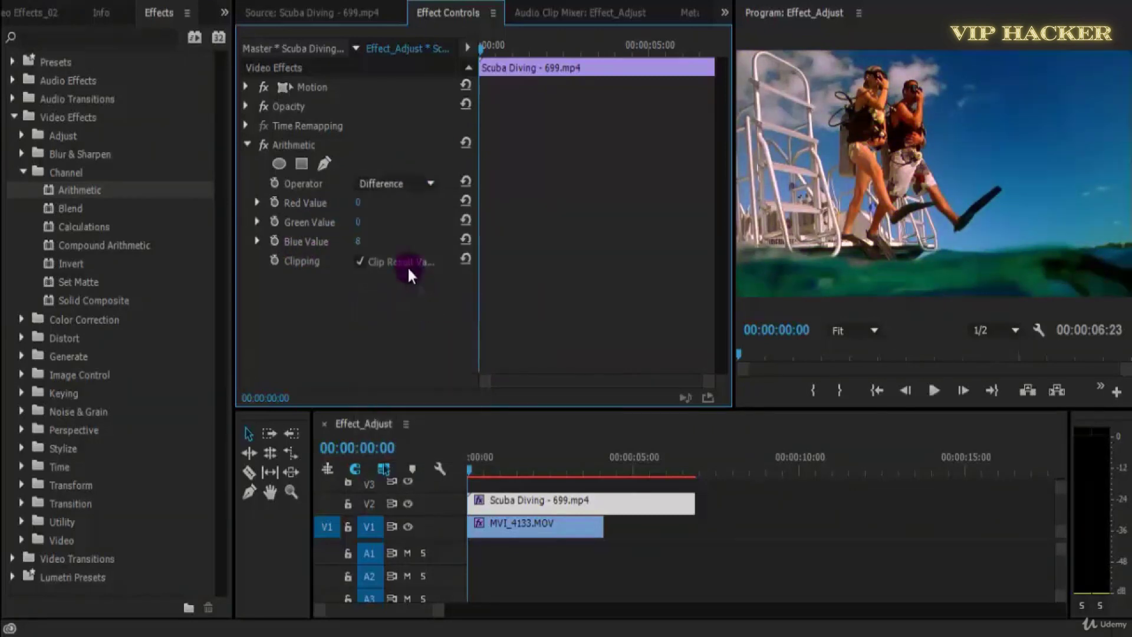
left_click_drag(358, 203, 291, 268)
left_click_drag(310, 271, 83, 302)
mouse_move(370, 224)
left_mouse_down()
mouse_move(773, 215)
mouse_move(660, 233)
mouse_move(379, 220)
left_mouse_up()
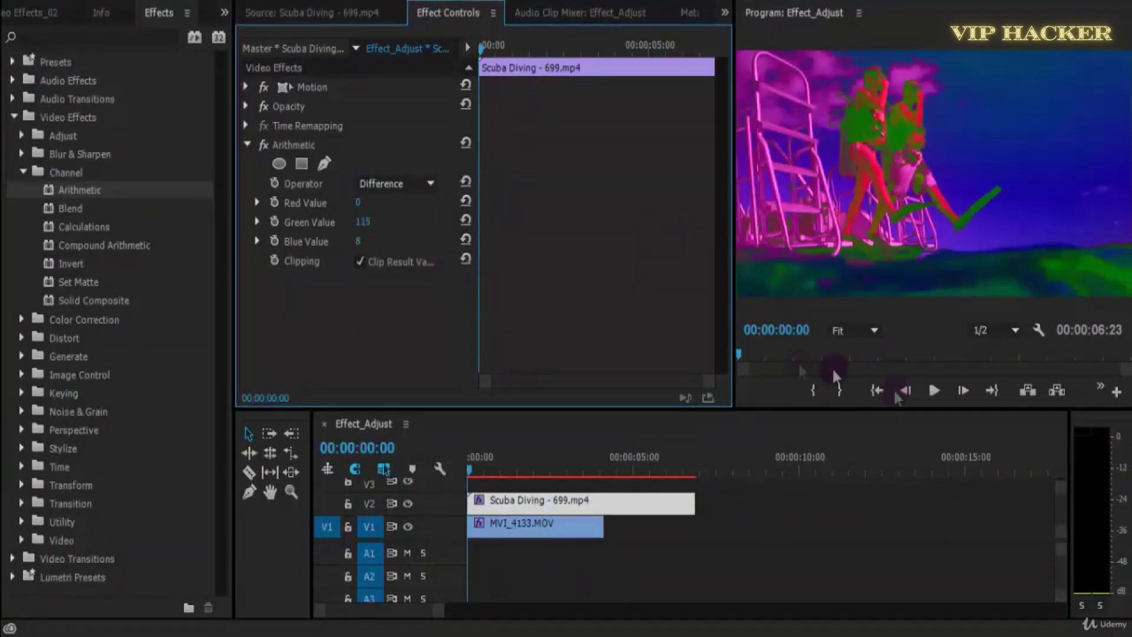
- Preview the Difference result, return the playhead to the start, and reset the Green Value to 0
left_click(934, 398)
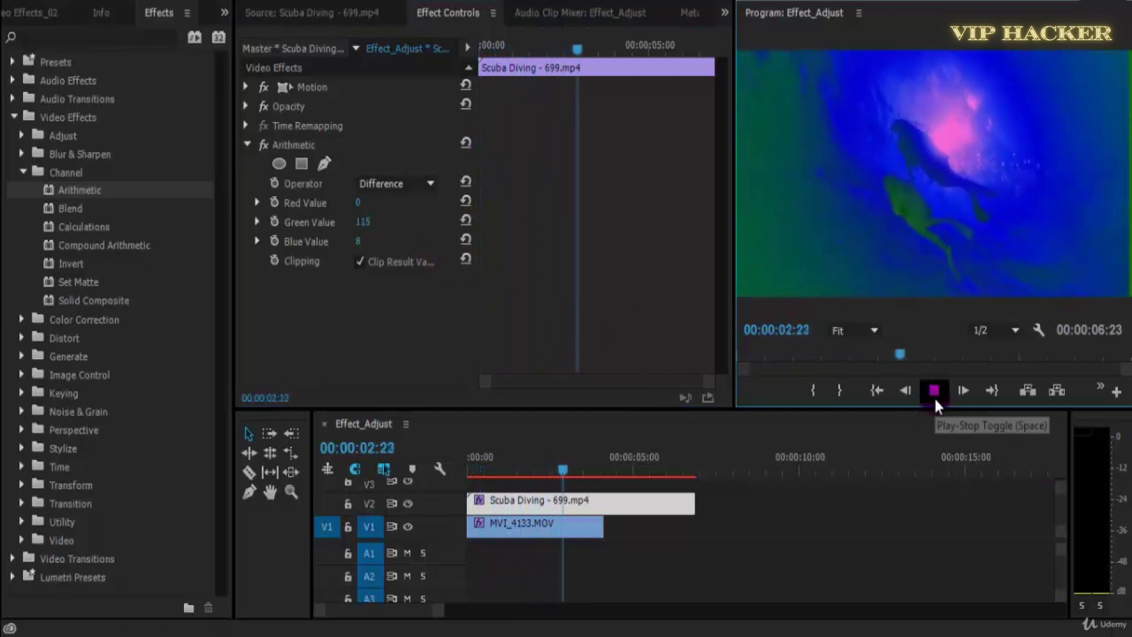
left_click(934, 396)
left_click_drag(890, 366, 642, 363)
left_click_drag(363, 222, 265, 220)
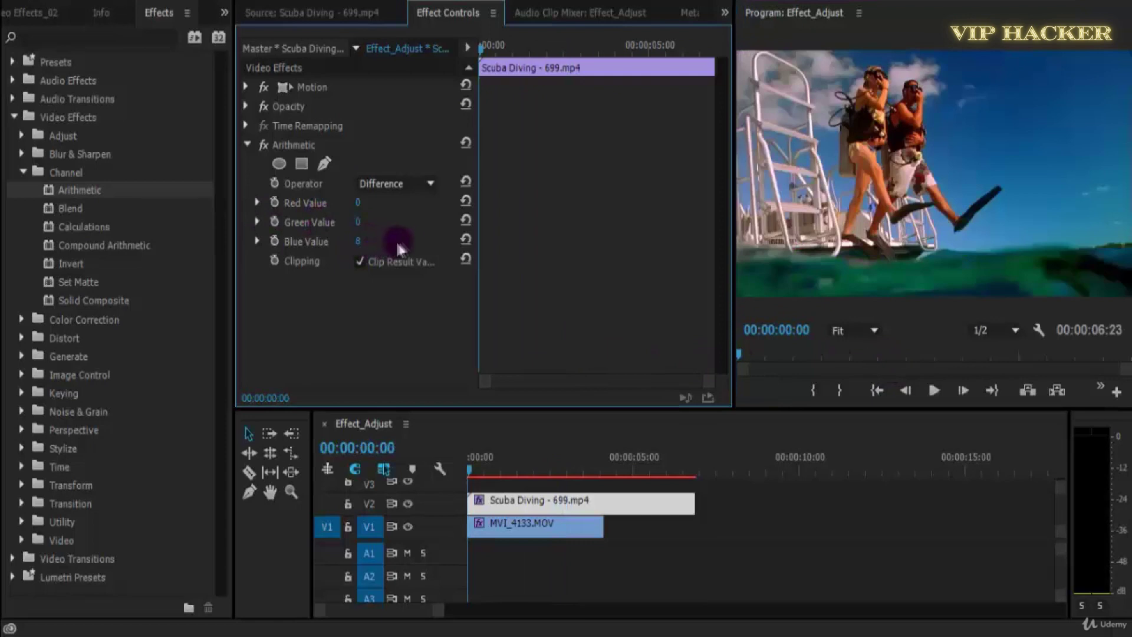
- Test the Difference operator's Blue Value at 255 and 0, and set it to 224
left_click_drag(361, 242, 570, 241)
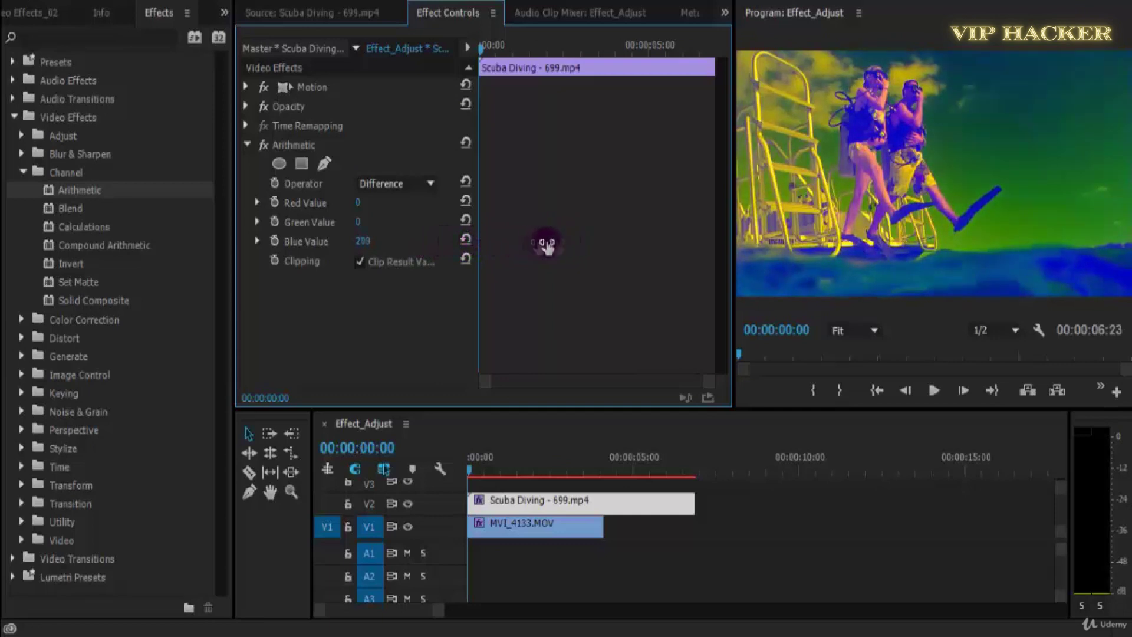
left_click(889, 135)
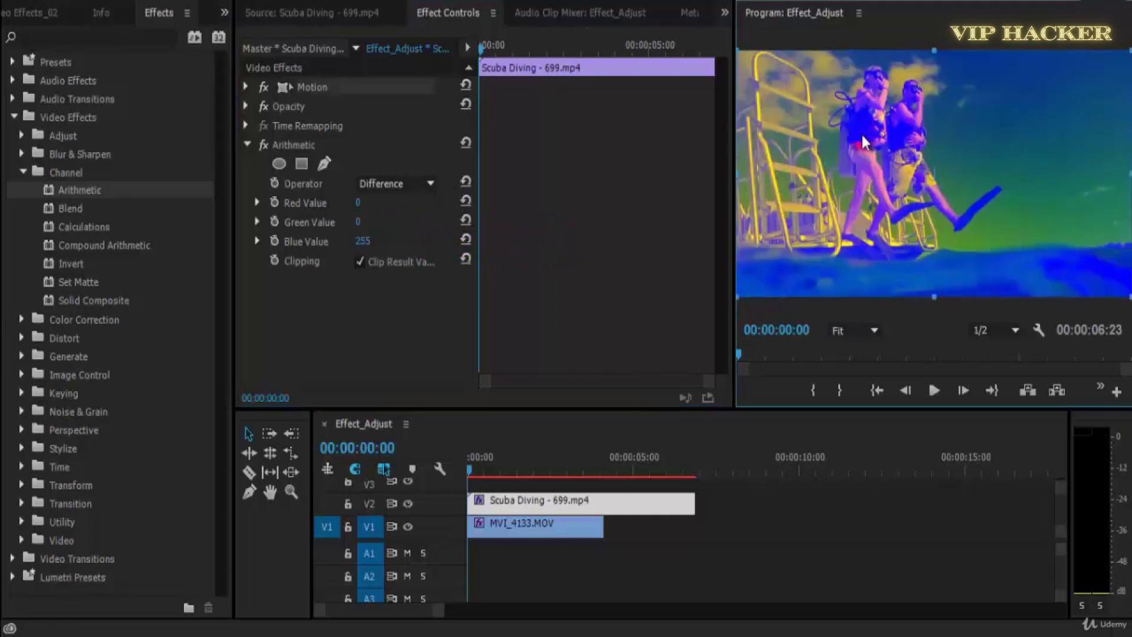
left_click(553, 384)
left_click_drag(364, 241, 38, 252)
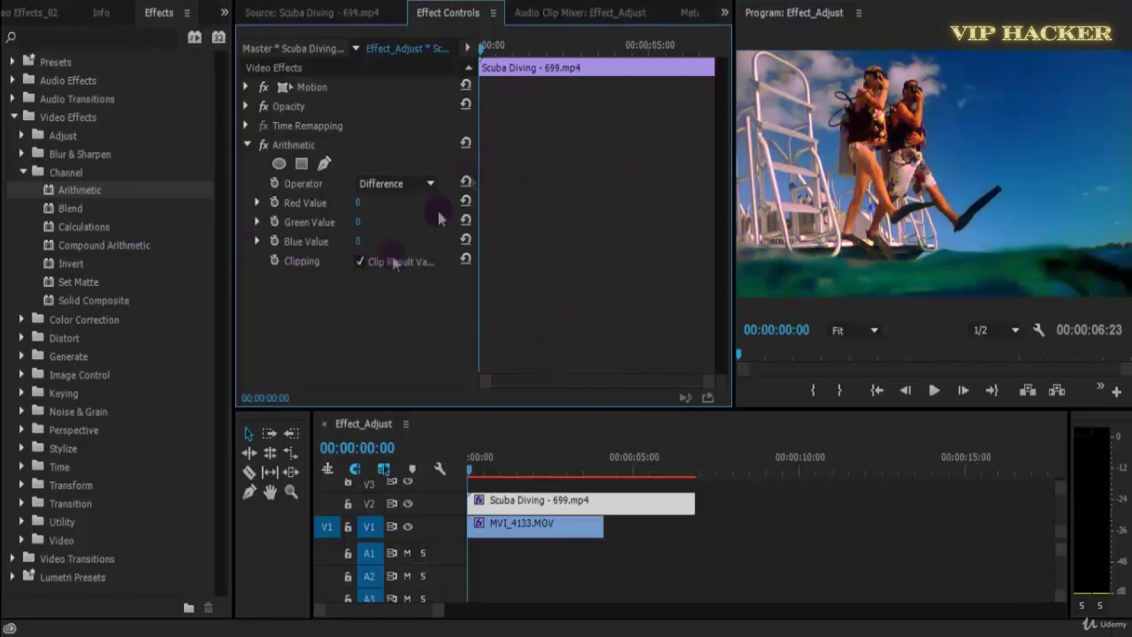
left_click_drag(367, 245, 642, 250)
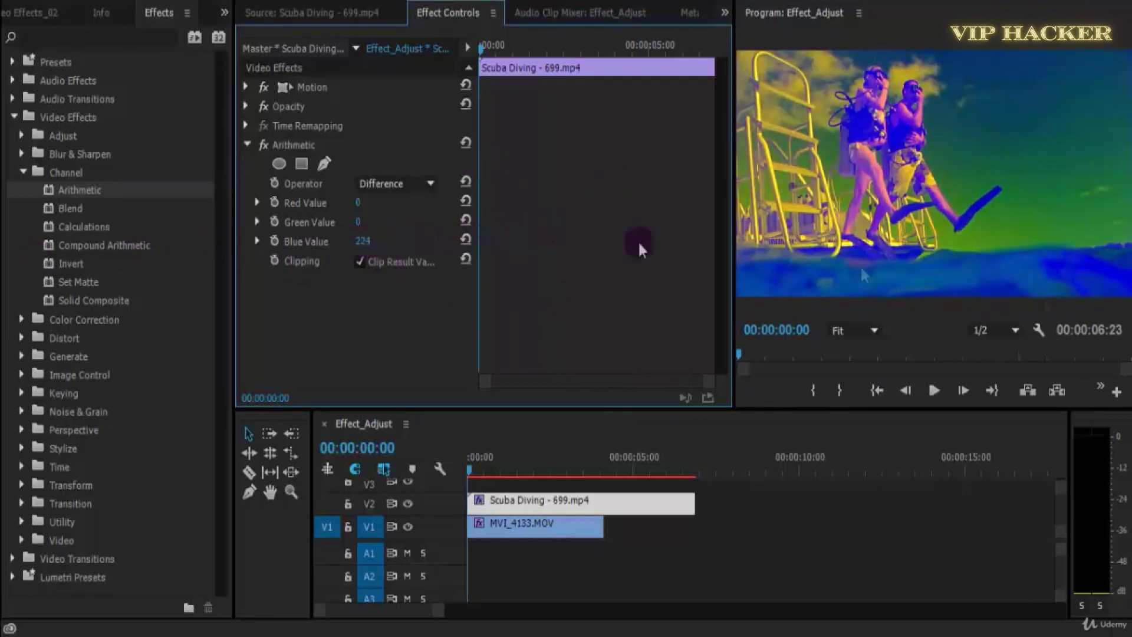
left_click_drag(367, 244, 373, 257)
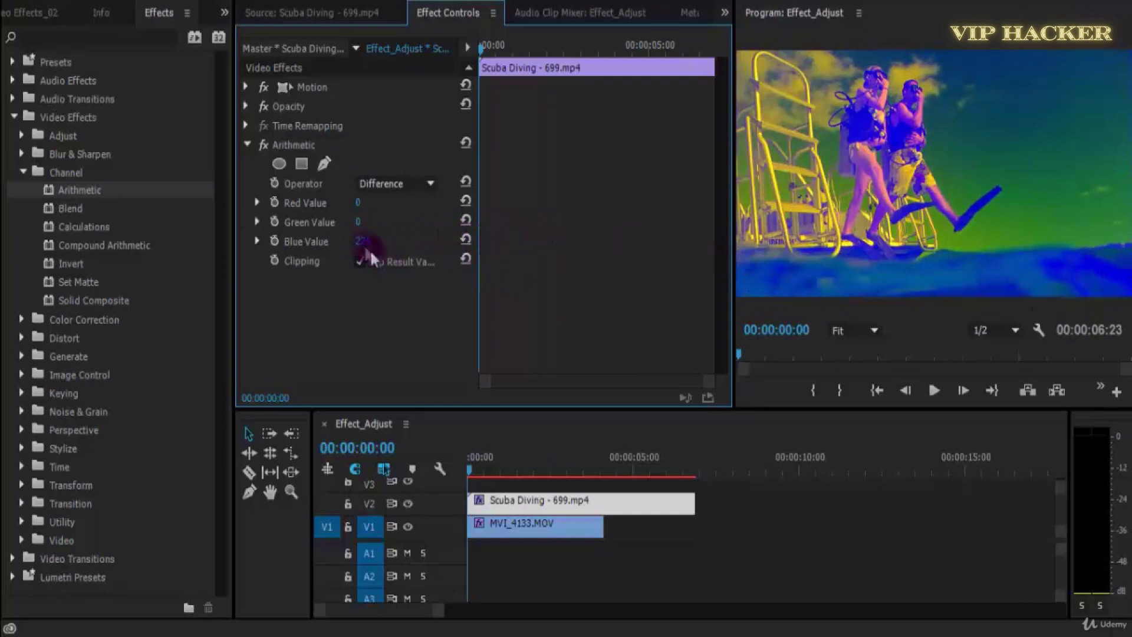
- Turn the Arithmetic effect off and back on to compare the clip with and without it
left_click(264, 145)
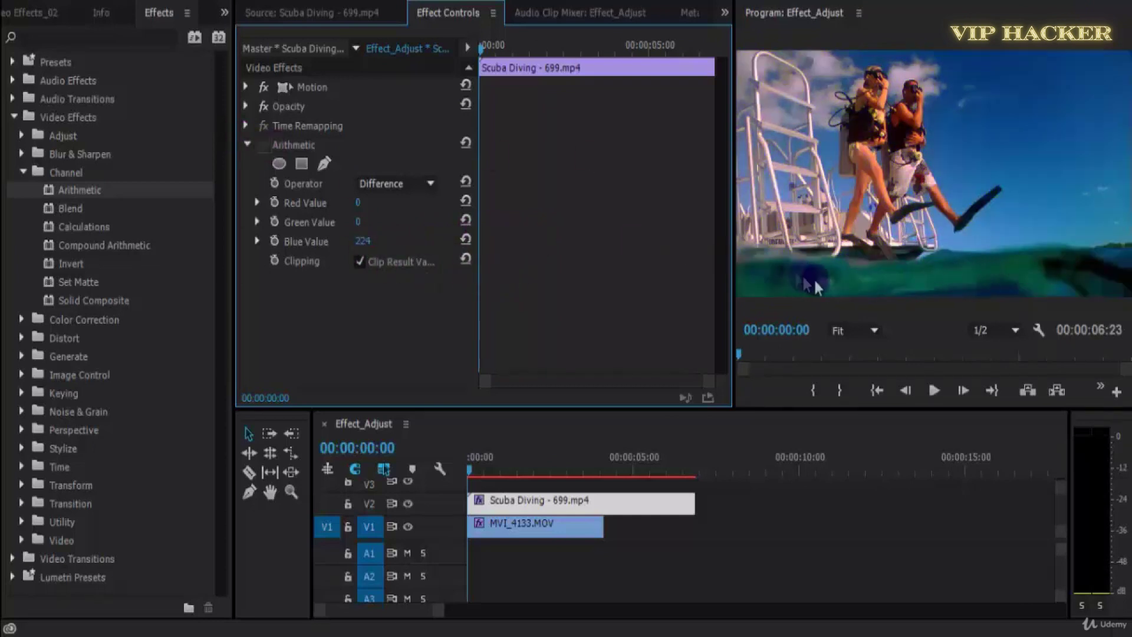
left_click(294, 177)
left_click(264, 145)
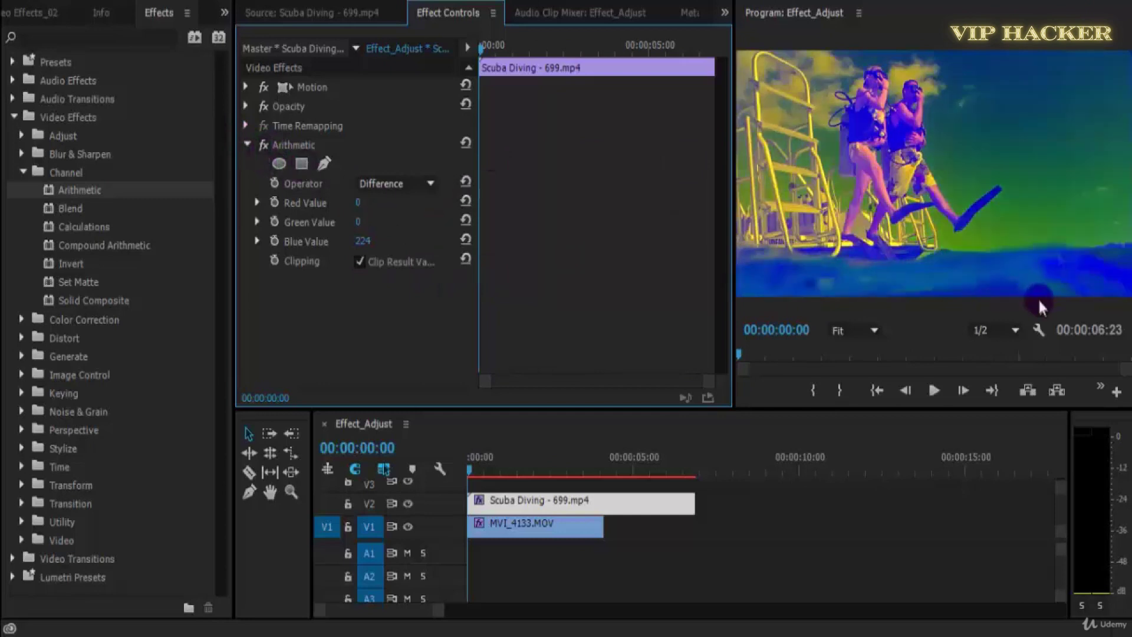
- Raise the Arithmetic Blue Value to 255, lower it to 242, and return it to 0
left_click_drag(373, 250, 435, 246)
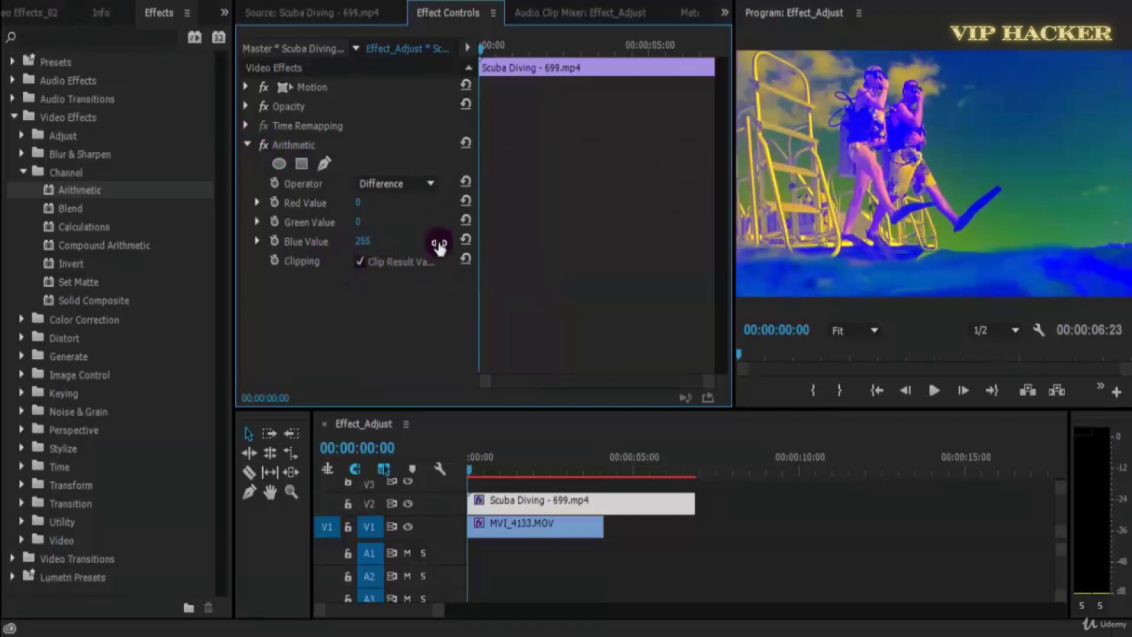
left_click(773, 231)
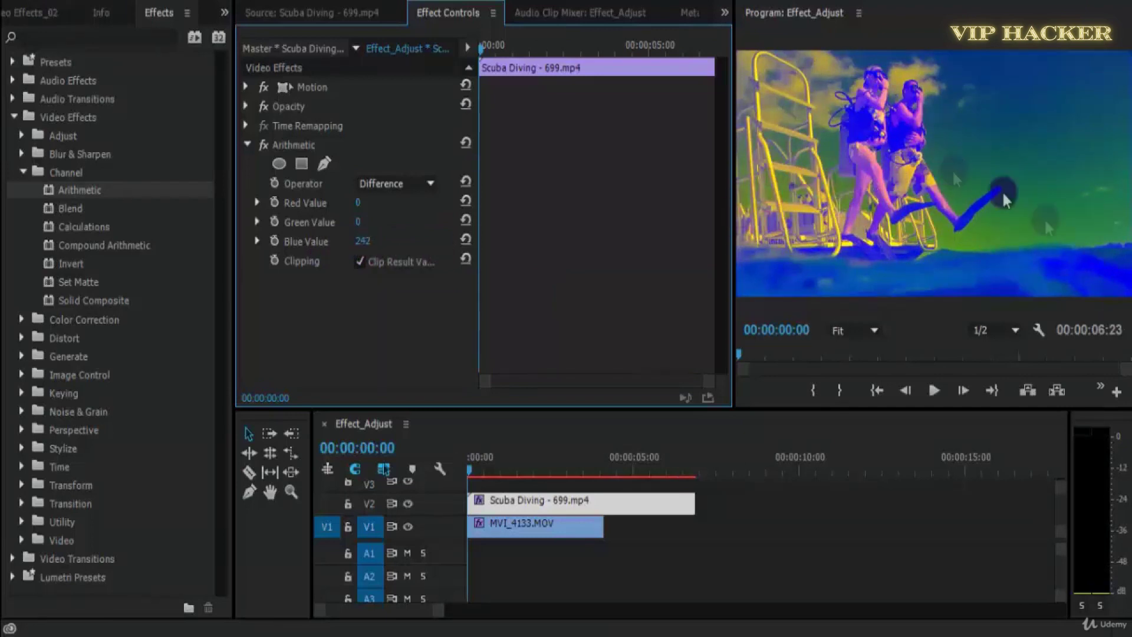
left_click_drag(378, 243, 289, 253)
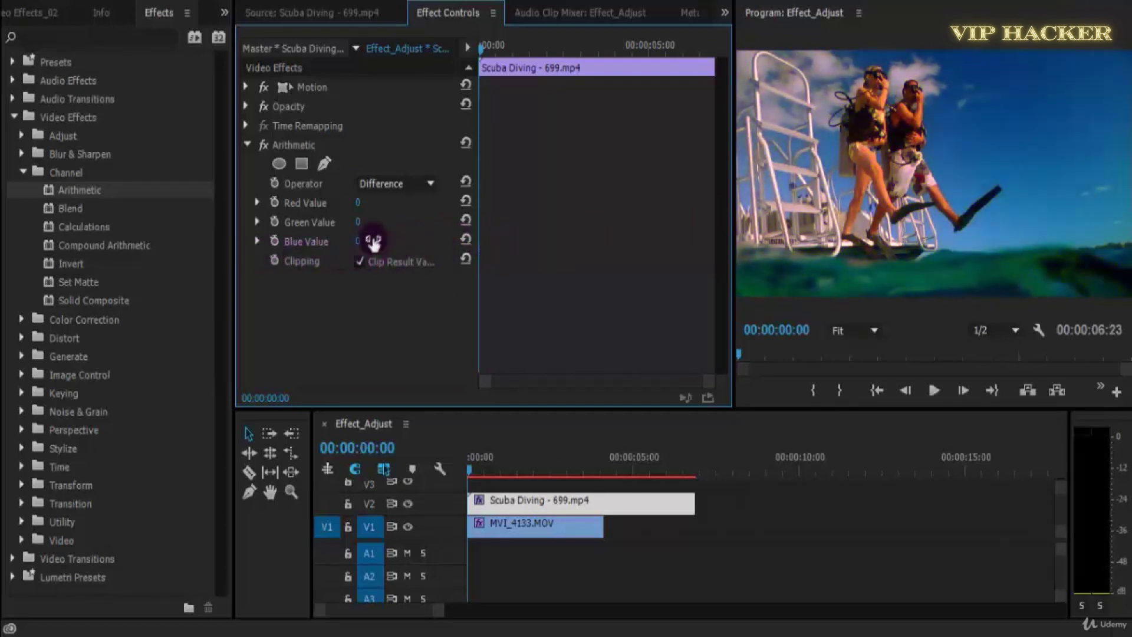
- Set the Arithmetic operator to Min and adjust the Red, Green and Blue Values to 30, 36 and 12
left_click(400, 188)
left_click(422, 330)
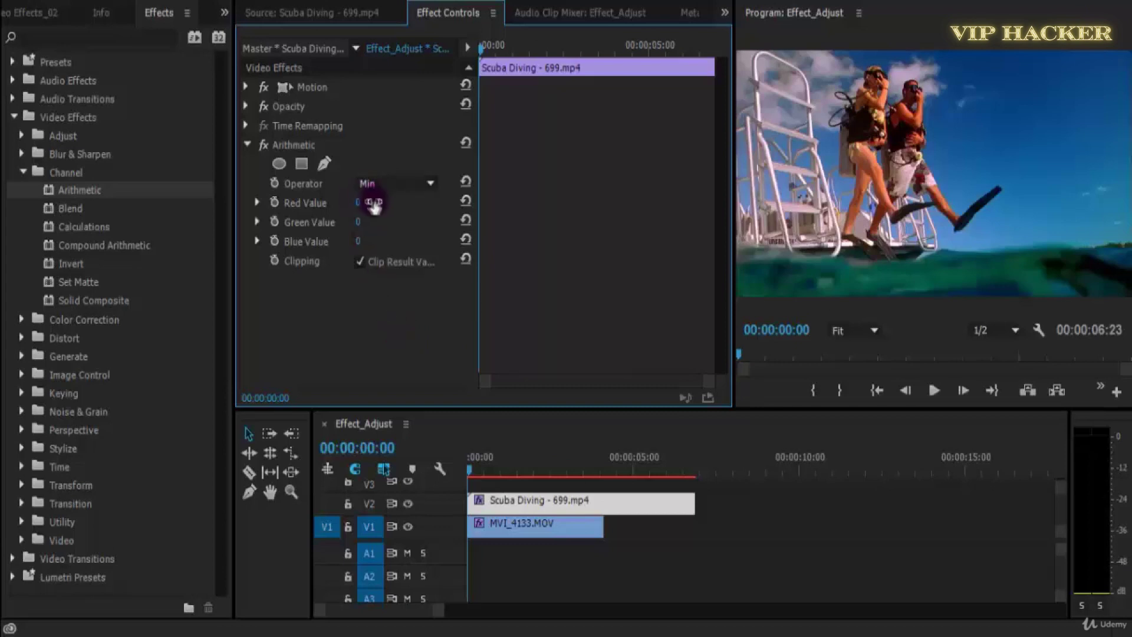
left_click_drag(359, 202, 465, 222)
left_click_drag(361, 203, 328, 240)
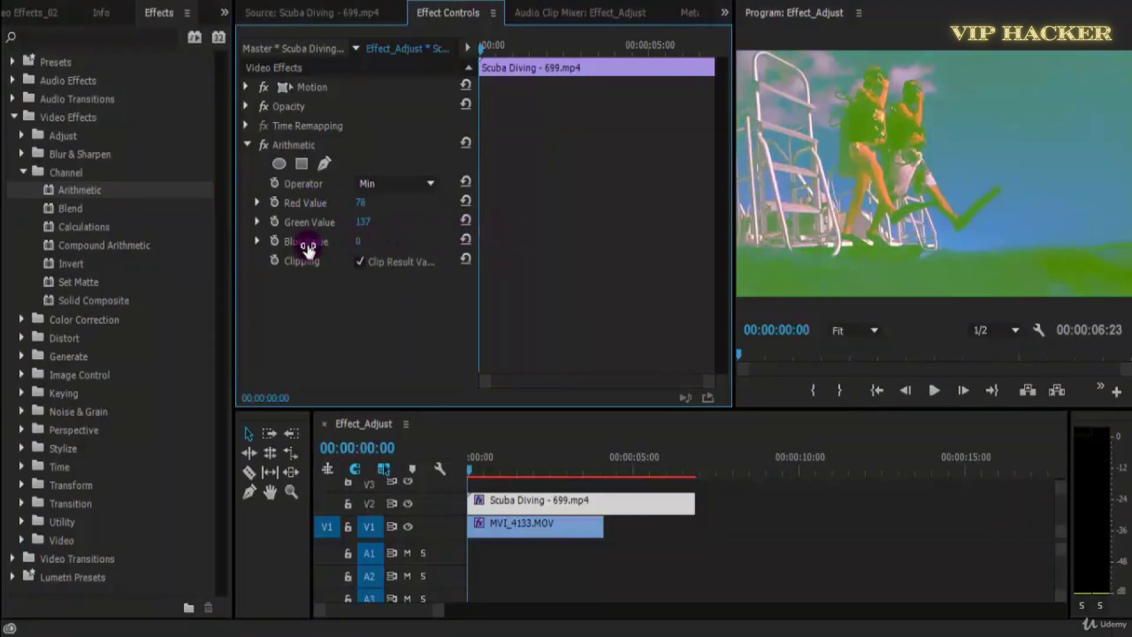
left_click_drag(392, 223, 364, 220)
- Play the clip to preview the Min operator and return the playhead to the start of the sequence
left_click(934, 391)
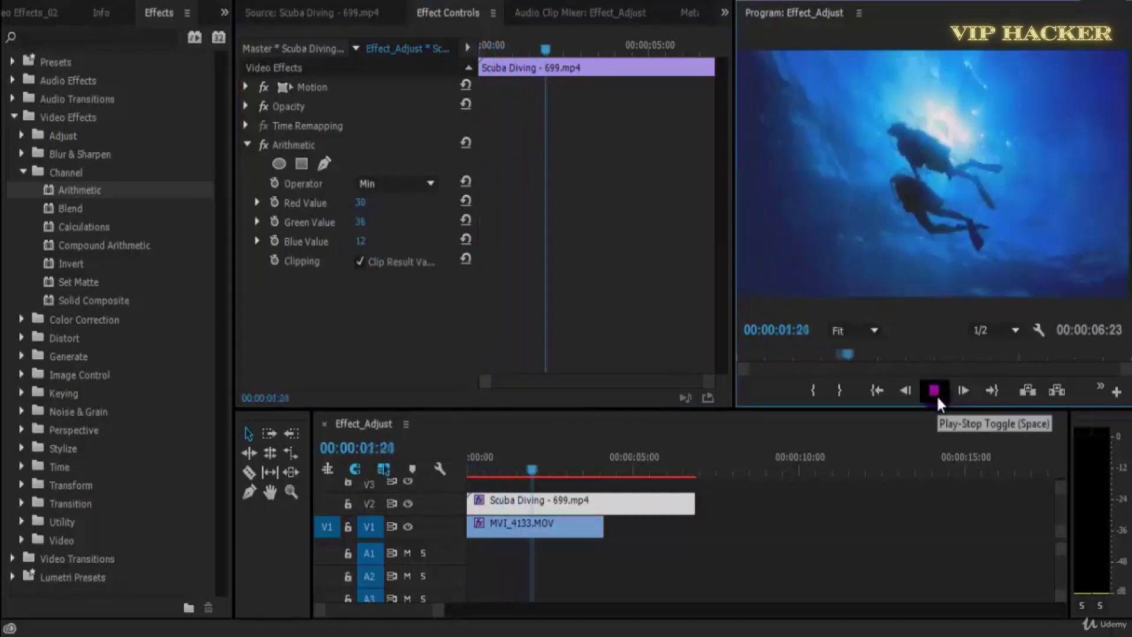
left_click(934, 391)
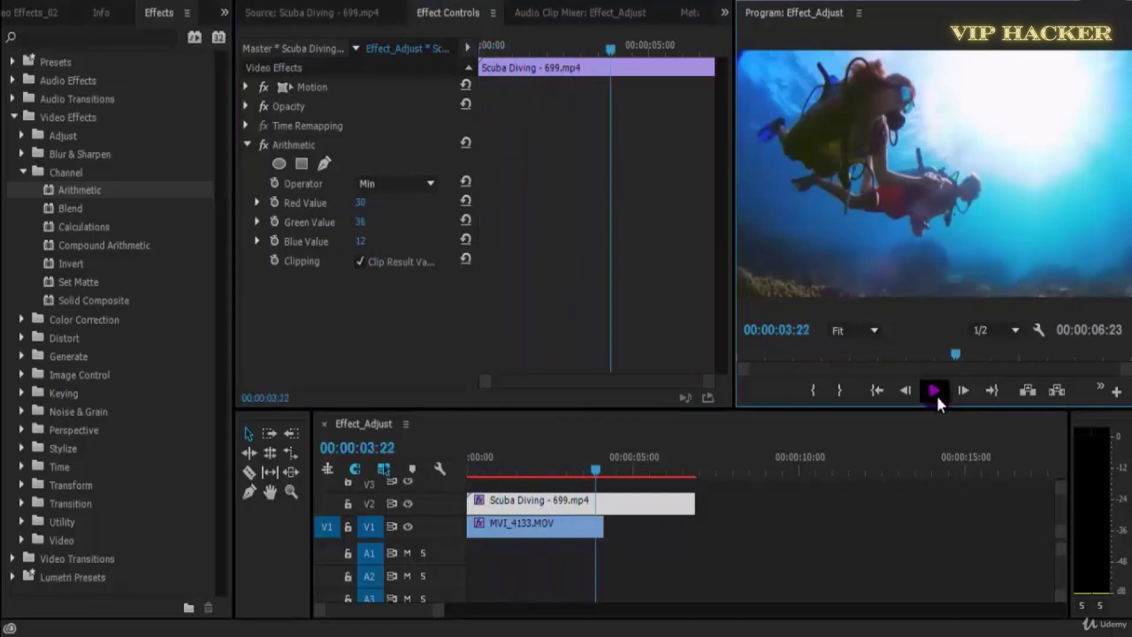
left_click_drag(595, 467, 475, 472)
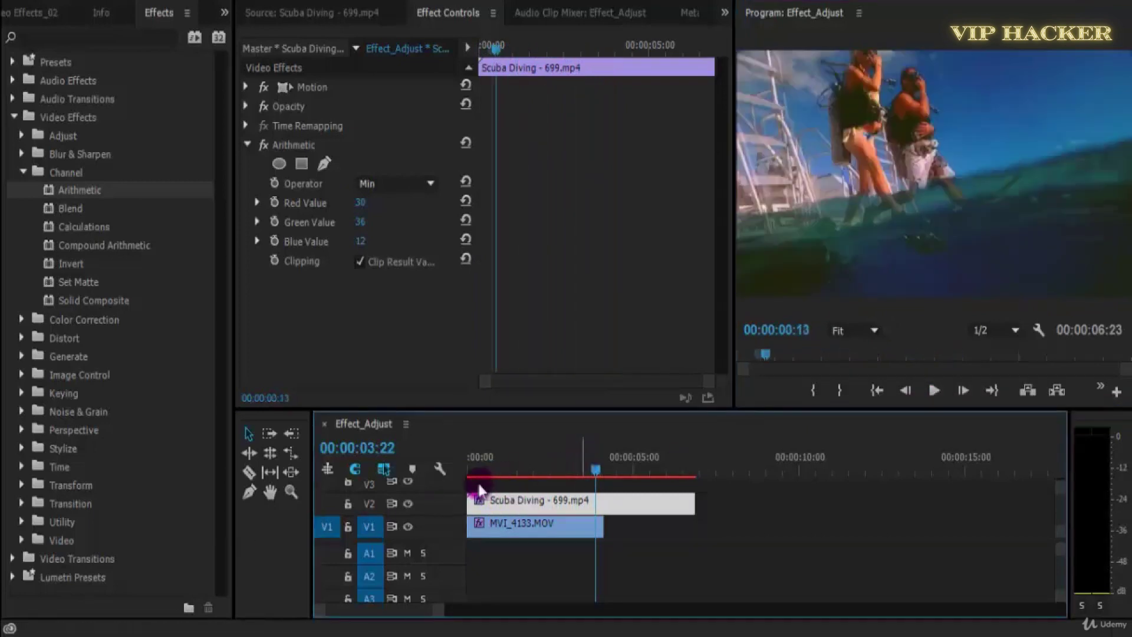
- Switch the Arithmetic operator to Max, zero the Red, Green and Blue Values, and raise the Red Value to 133
left_click(395, 183)
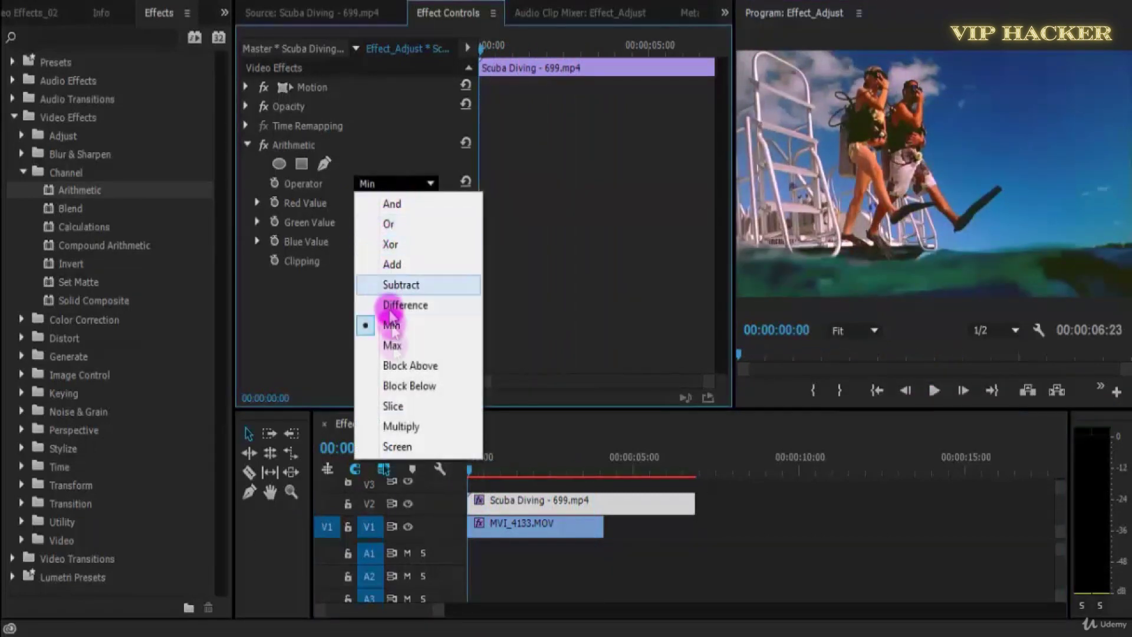
left_click(404, 347)
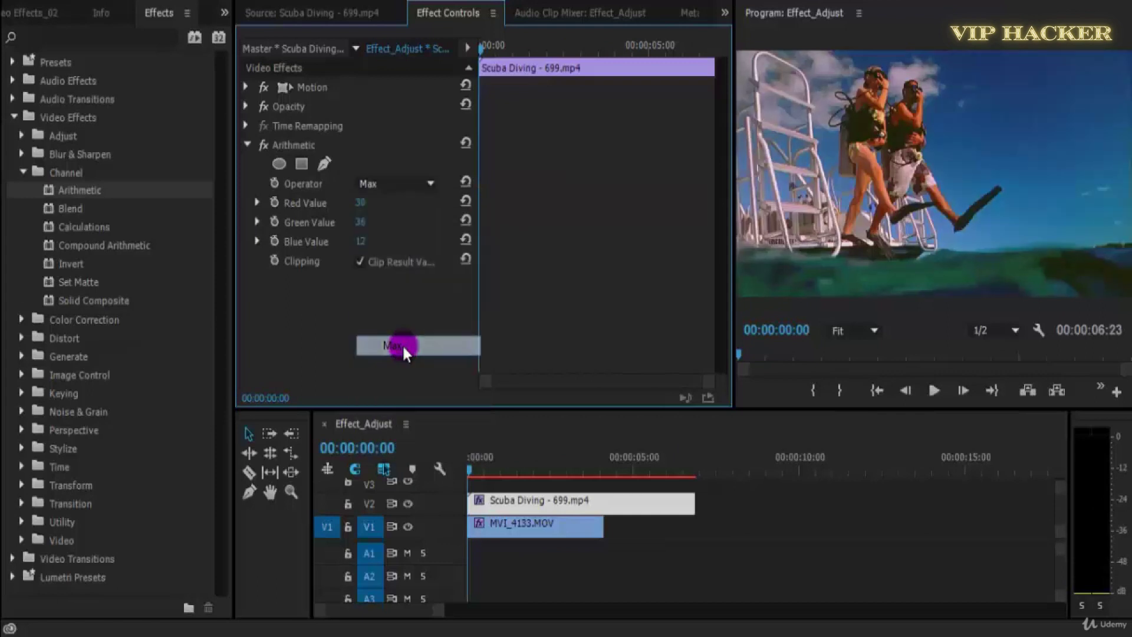
left_click_drag(369, 202, 311, 241)
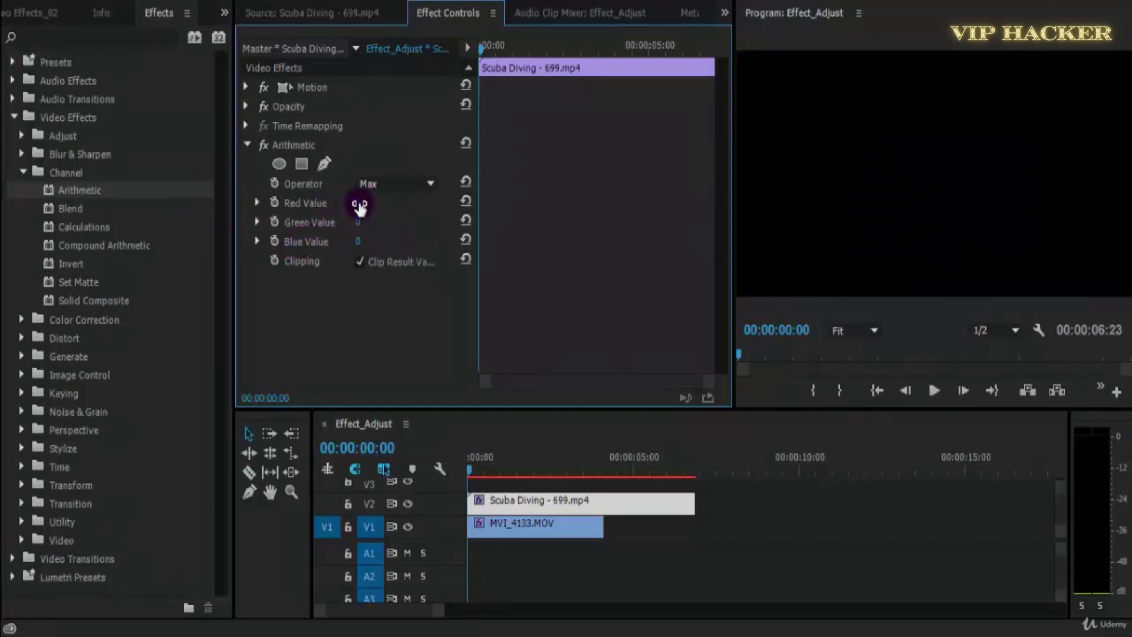
left_click_drag(362, 206, 443, 205)
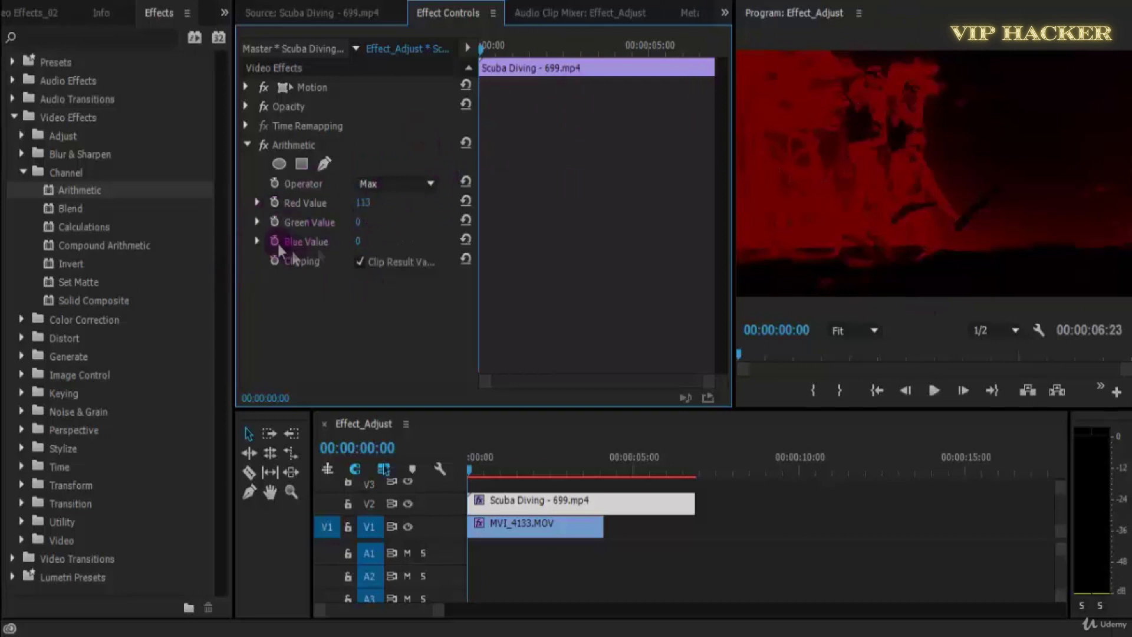
- Set the Arithmetic Red, Green and Blue Values to 113, 55 and 110 with the Max operator and fine-tune the red
left_click(989, 104)
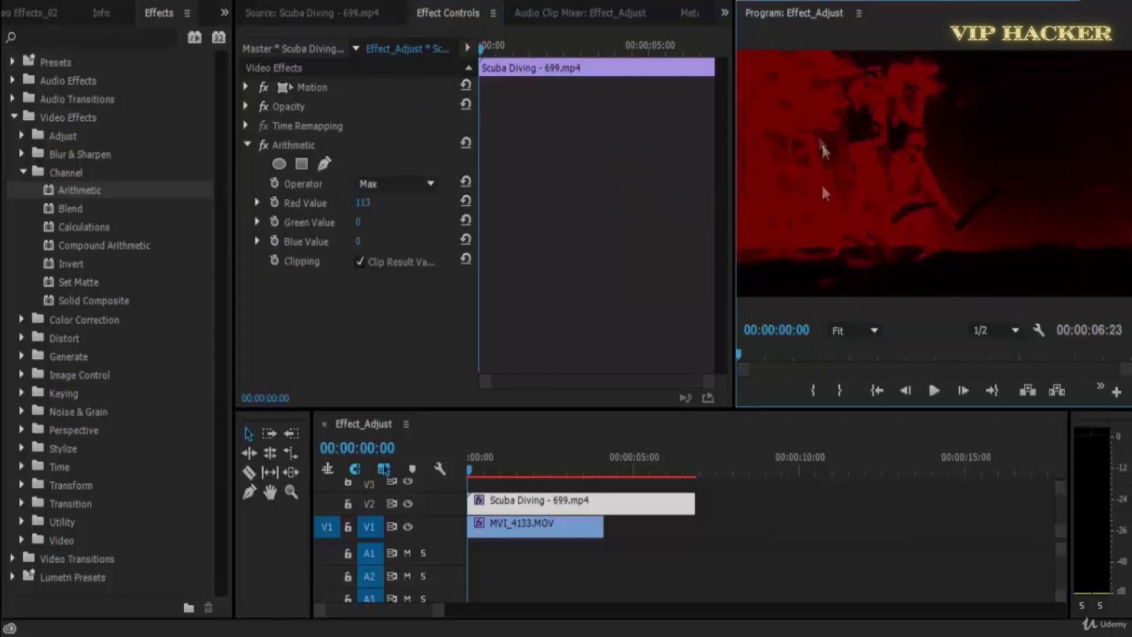
left_click_drag(360, 223, 408, 224)
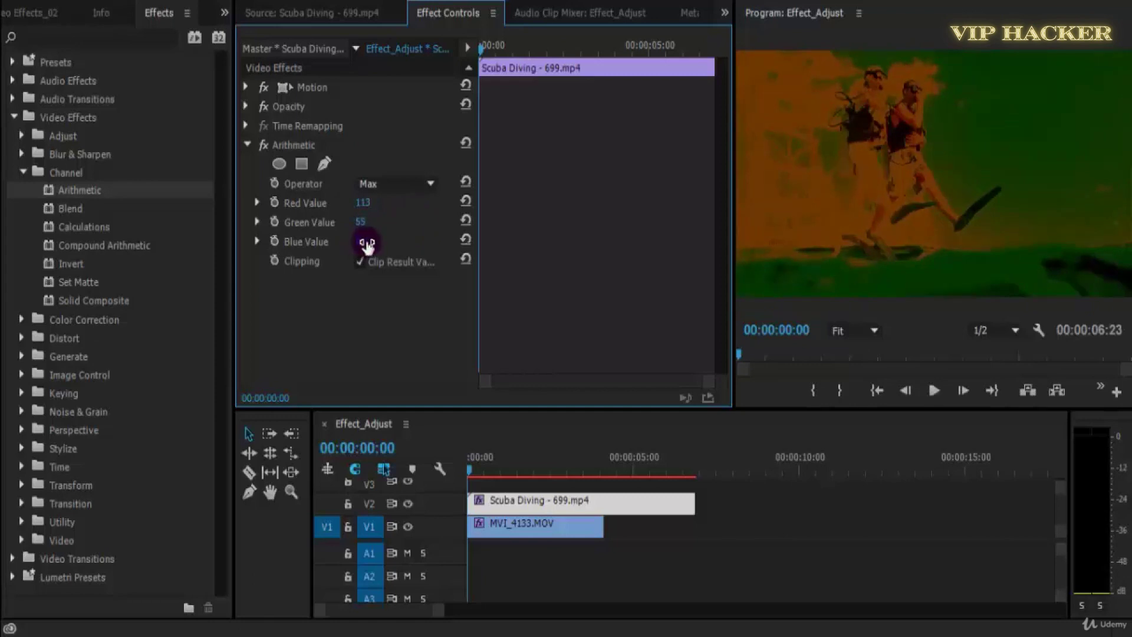
left_click_drag(369, 244, 435, 245)
left_click_drag(374, 202, 383, 245)
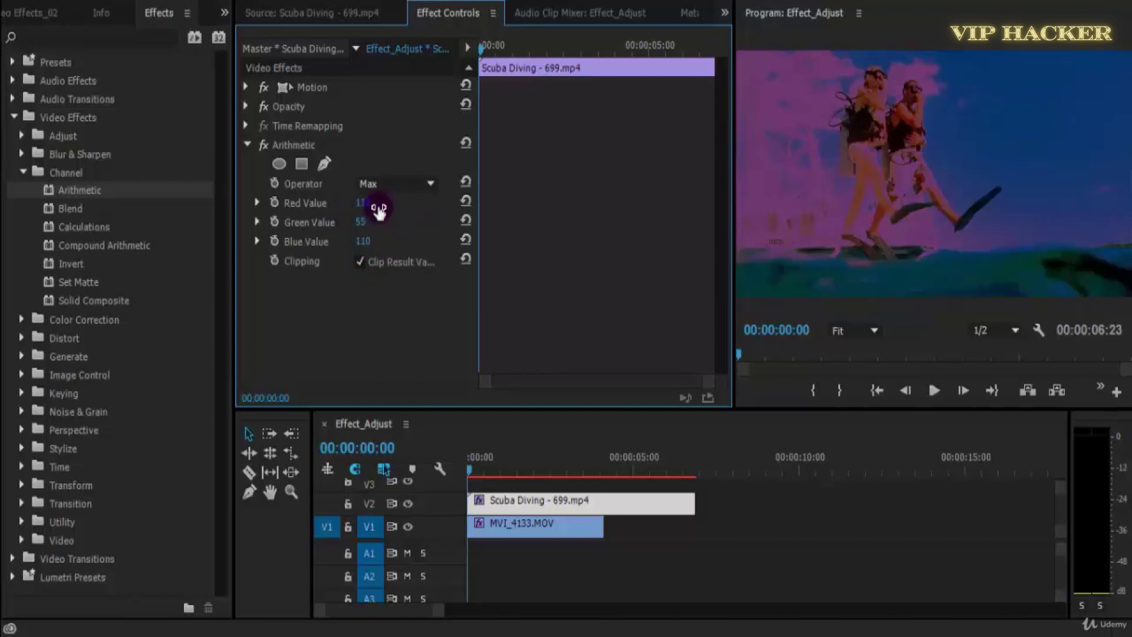
mouse_move(369, 210)
left_mouse_down()
mouse_move(340, 211)
mouse_move(394, 205)
mouse_move(374, 213)
left_mouse_up()
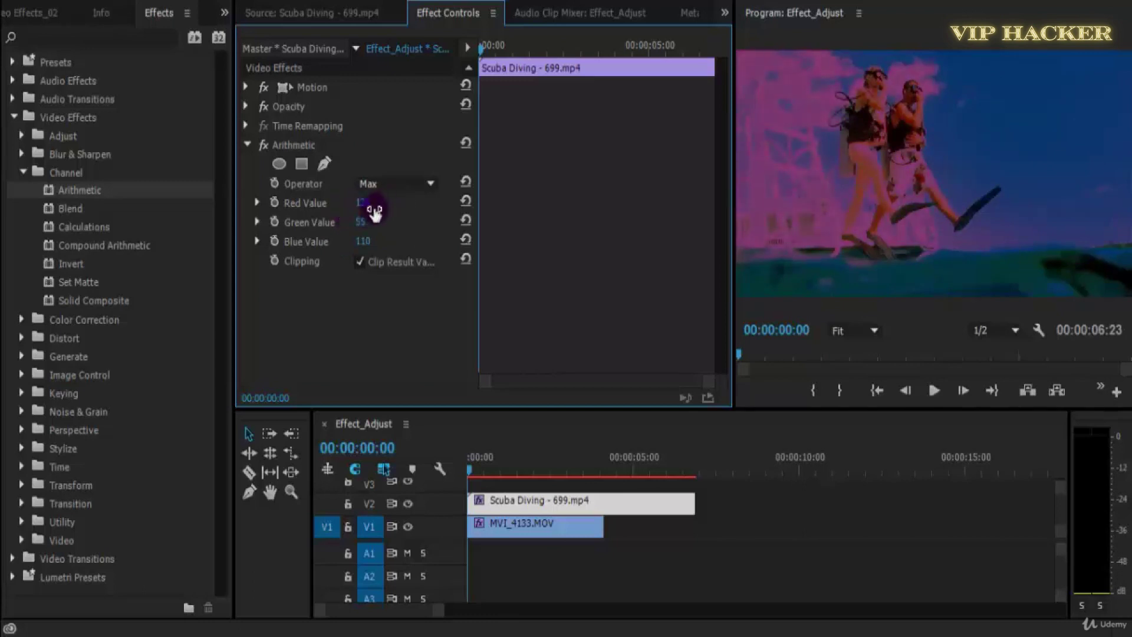
- Reset the Arithmetic effect, set its operator to Block Above and raise the Red Value to 255
left_click(465, 143)
left_click(416, 194)
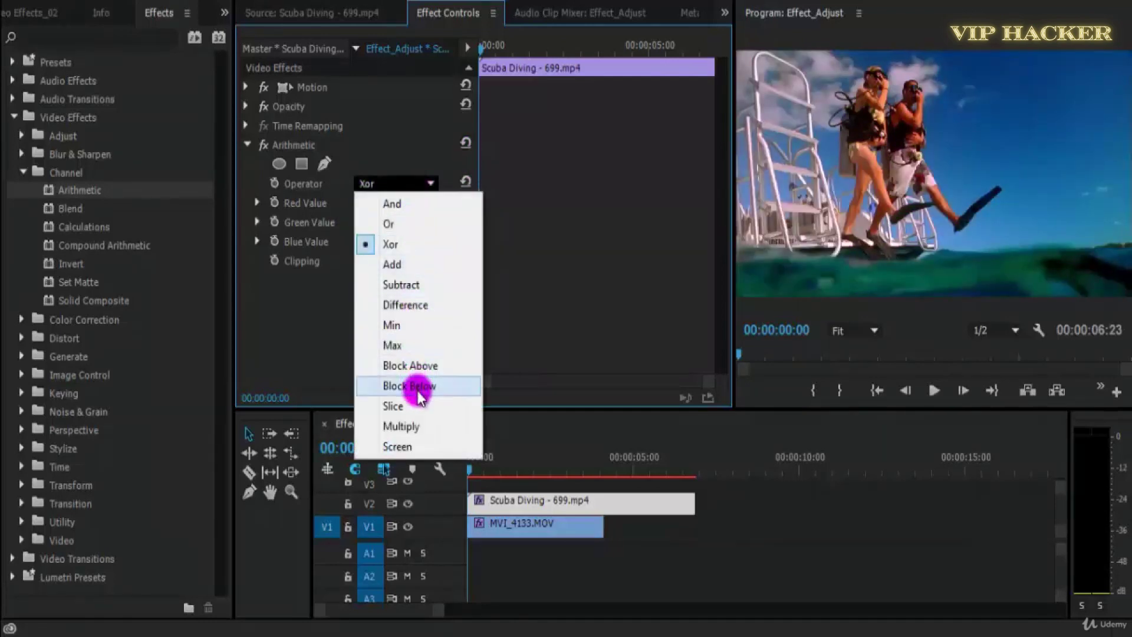
left_click(458, 365)
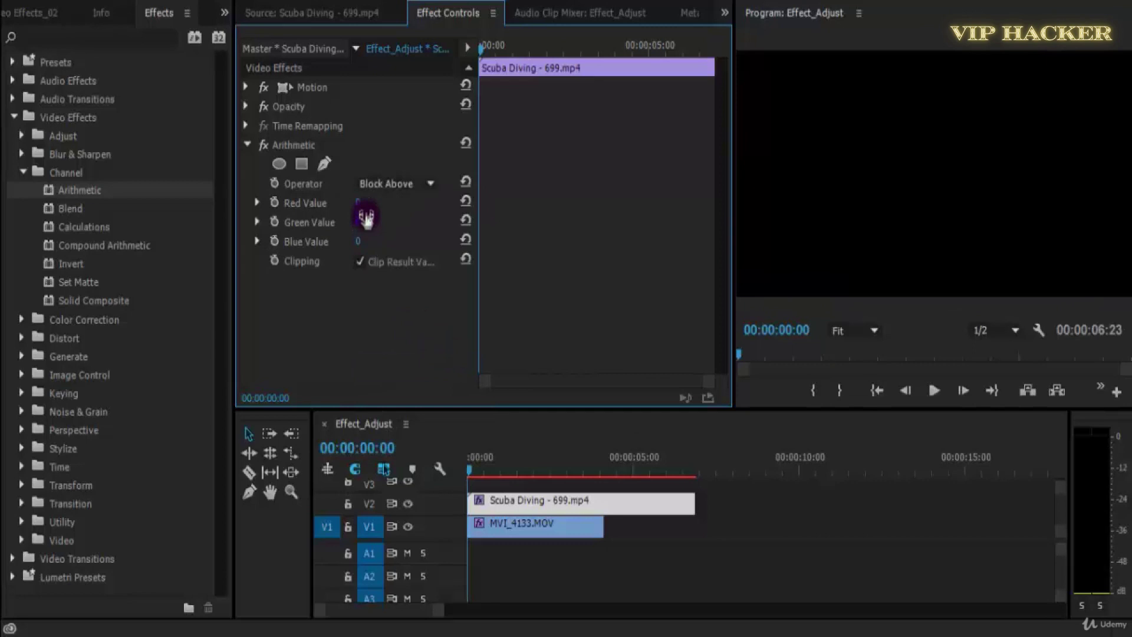
left_click_drag(356, 208, 422, 200)
left_click_drag(439, 198, 629, 179)
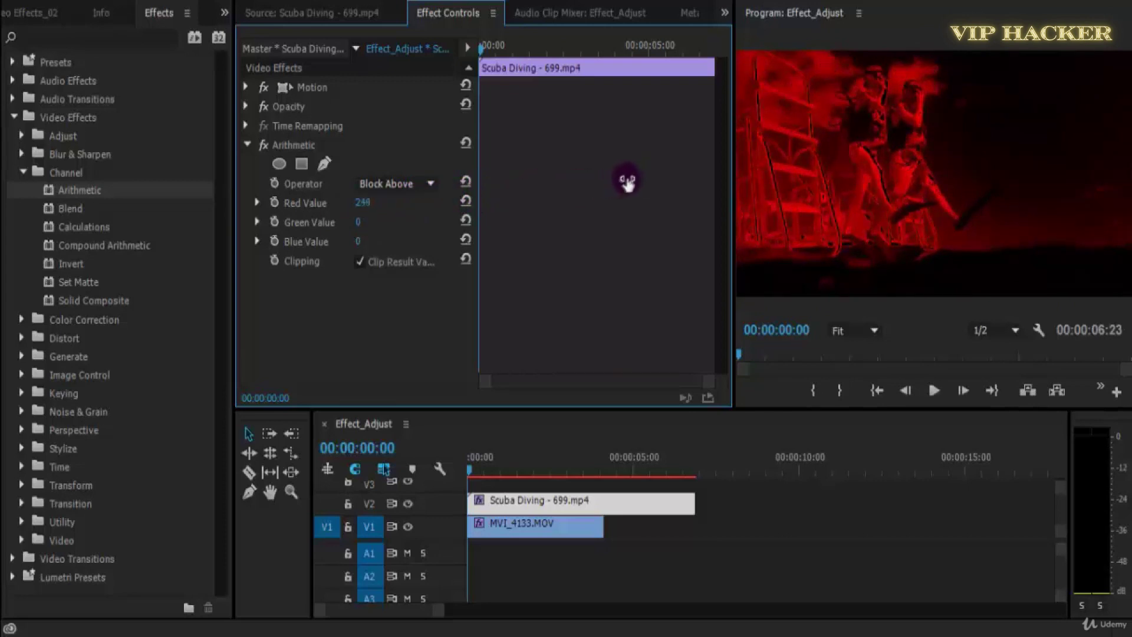
- Play the clip briefly to preview the Block Above operator and return the playhead to the start of the sequence
left_click(936, 396)
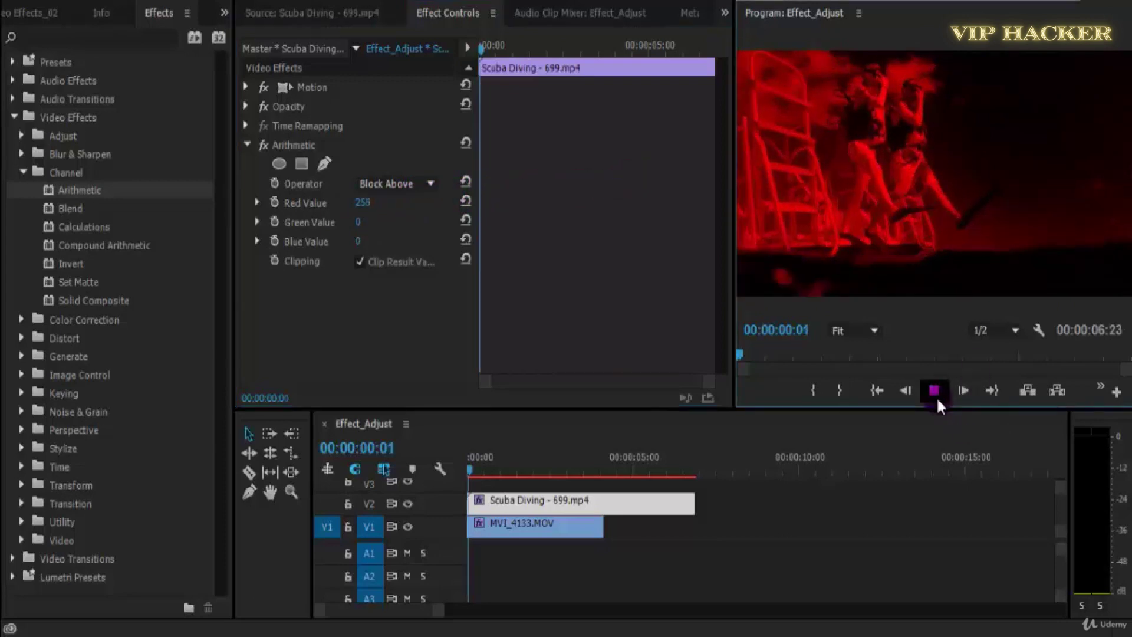
left_click(936, 396)
left_click_drag(481, 461, 438, 468)
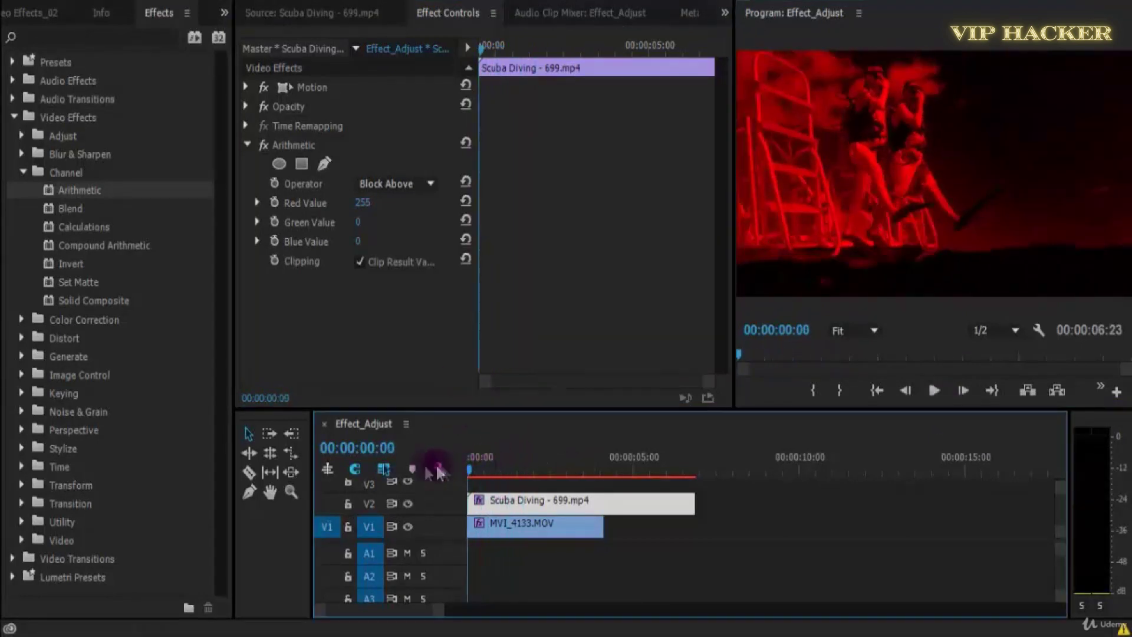
- Raise the Green and Blue Values to 255 under Block Above, toggling the Arithmetic effect to compare the image
left_click_drag(364, 222, 643, 207)
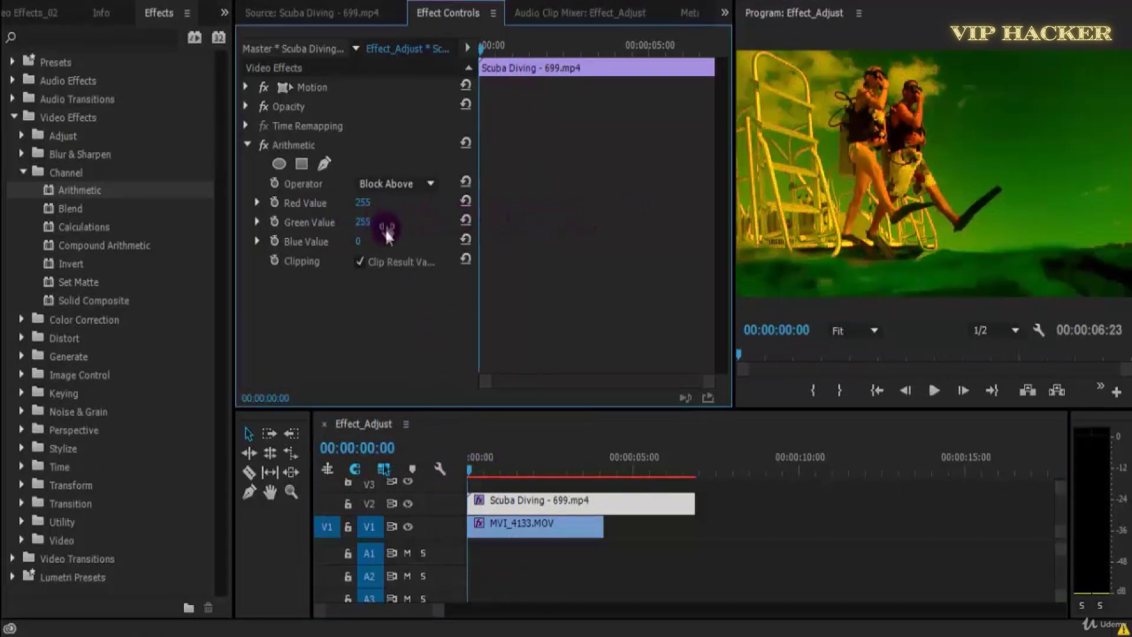
left_click_drag(359, 247, 718, 224)
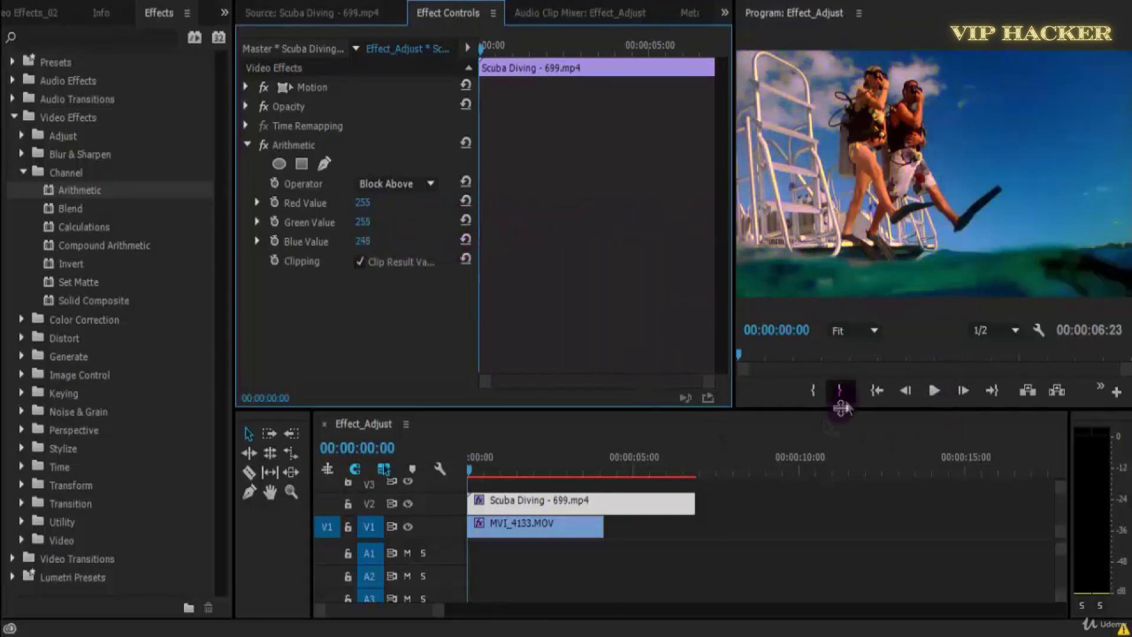
left_click(263, 145)
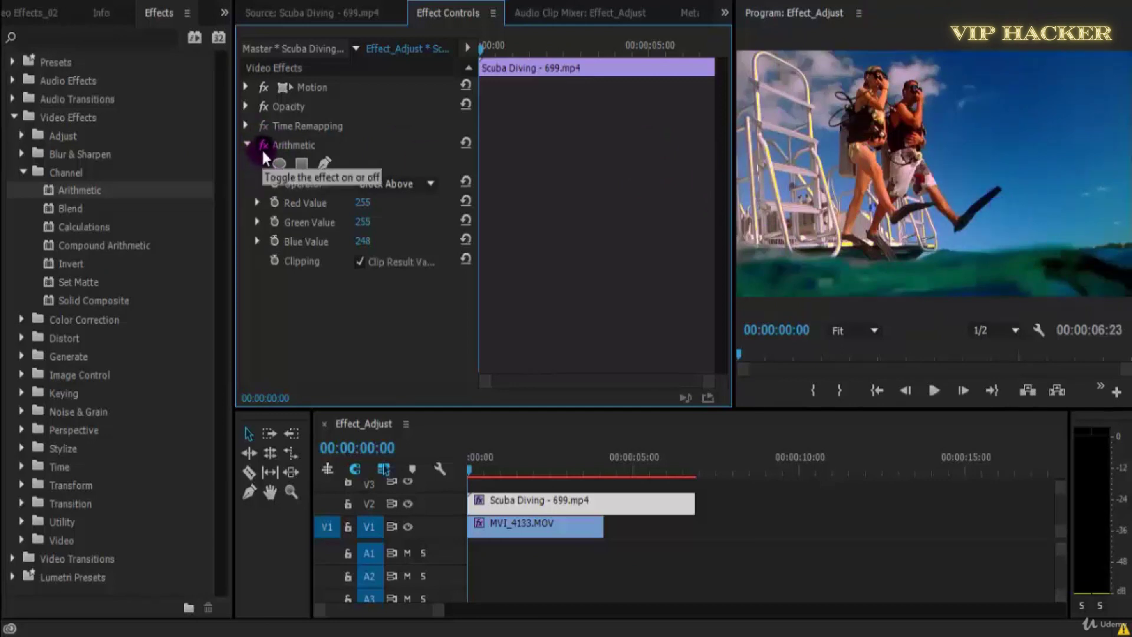
left_click_drag(369, 241, 412, 239)
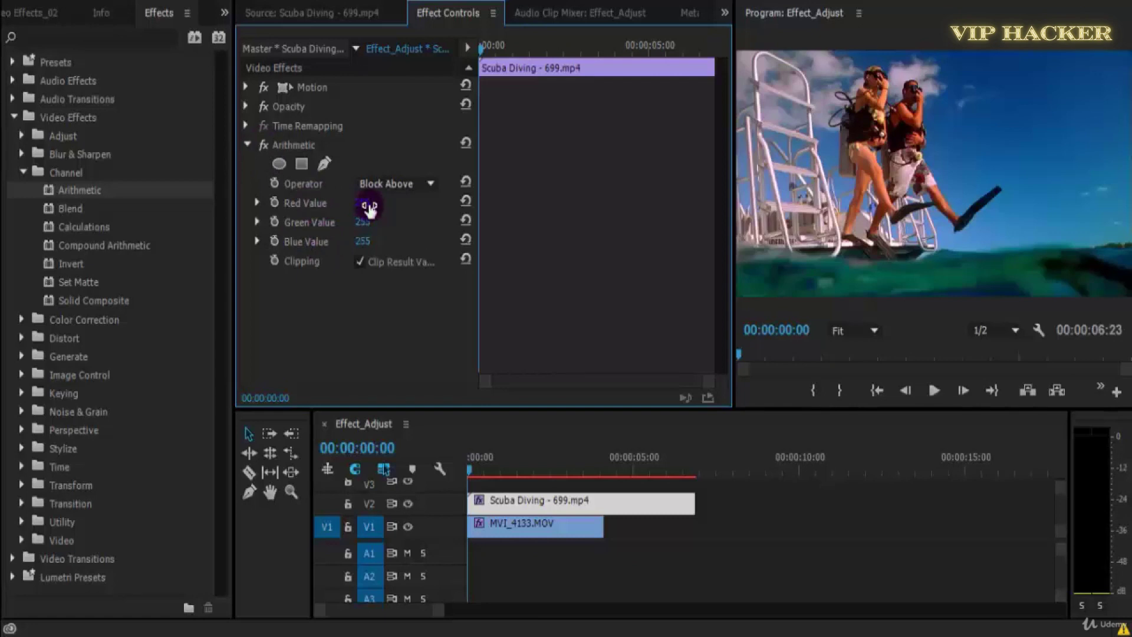
- Adjust the Block Above Red, Green and Blue Values to 0, 255 and 0 to isolate the green channel
left_click_drag(365, 214, 194, 235)
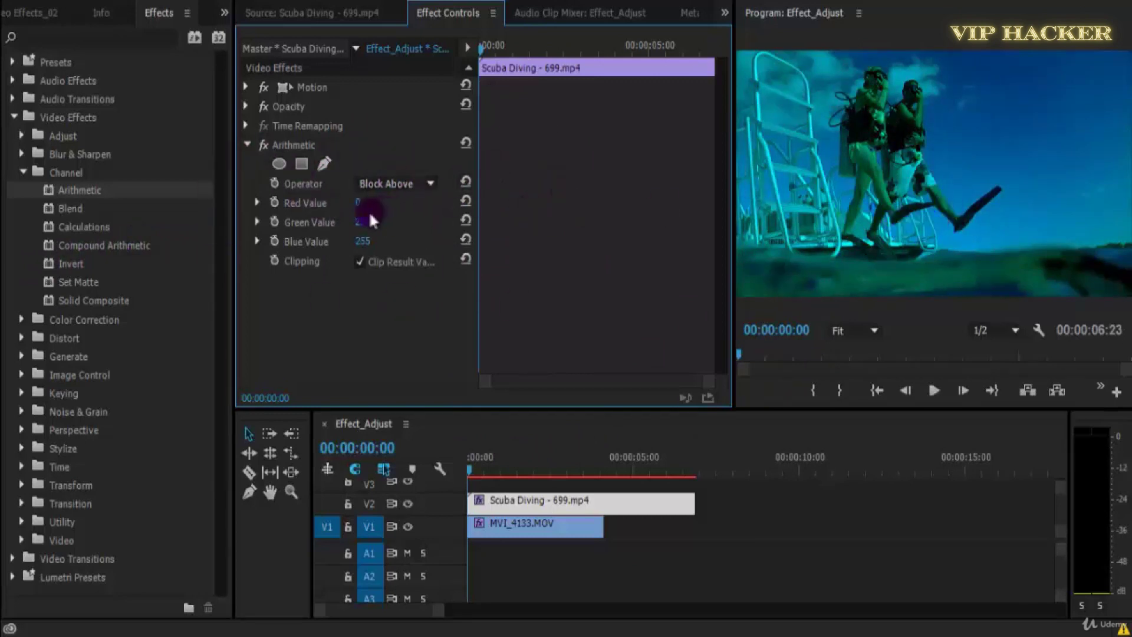
left_click_drag(361, 229, 142, 275)
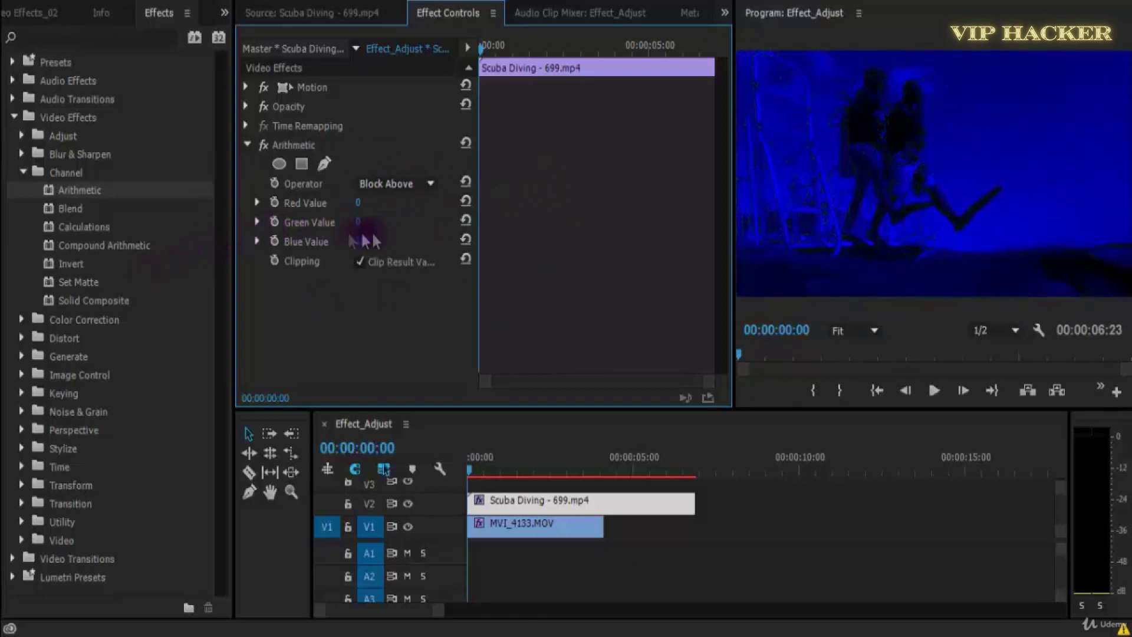
left_click_drag(348, 245, 888, 211)
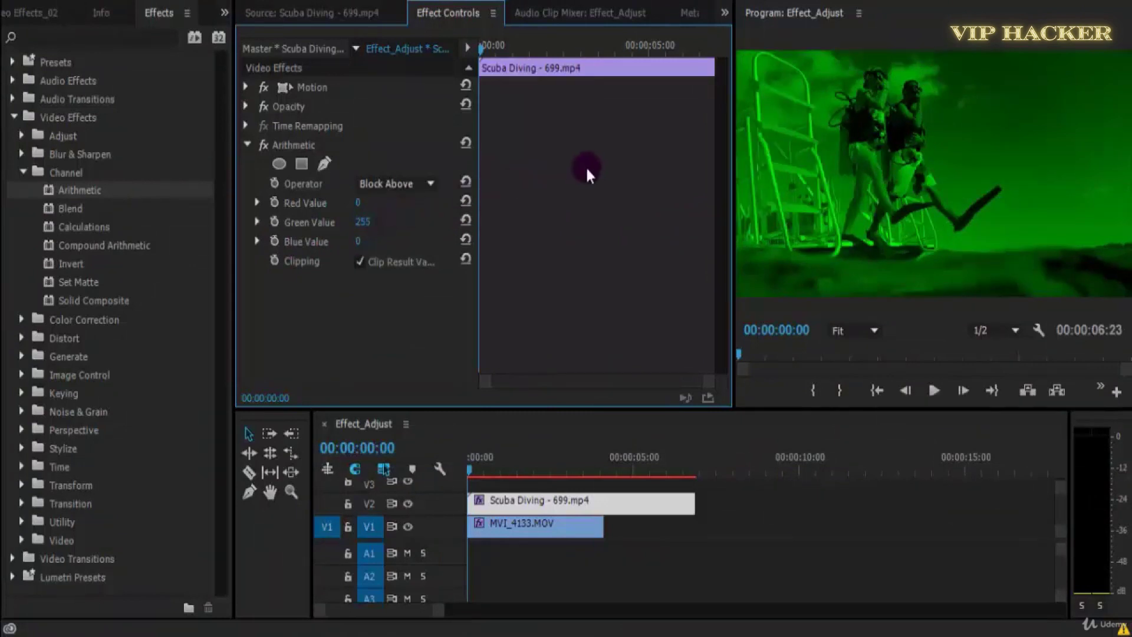
- Switch the Arithmetic operator to Block Below and lower the Green Value to 0
left_click(406, 184)
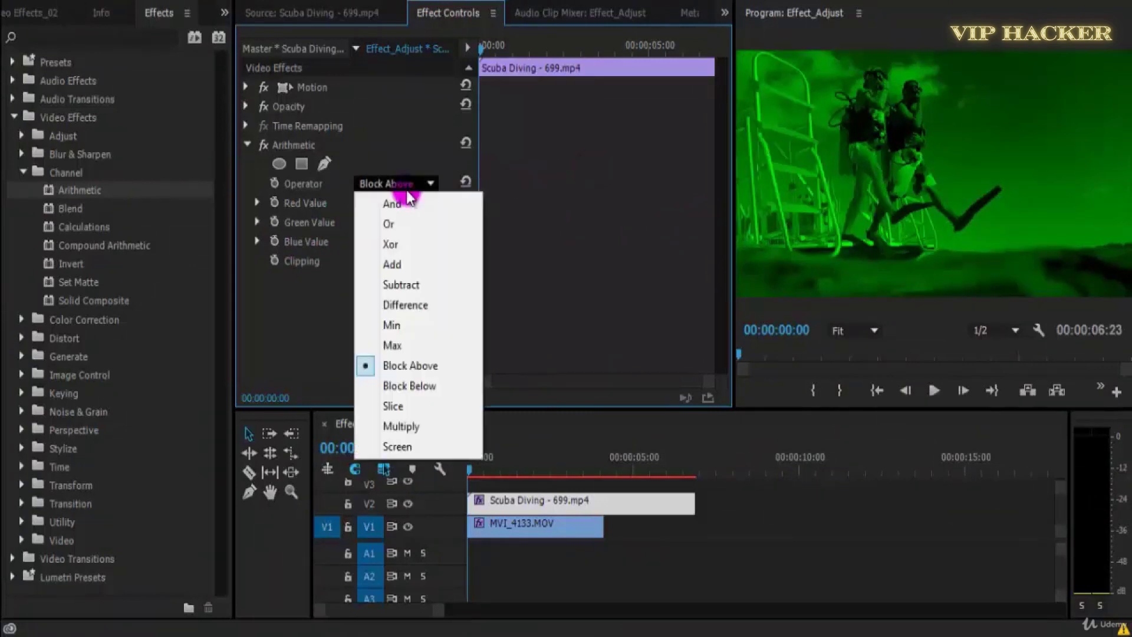
left_click(406, 191)
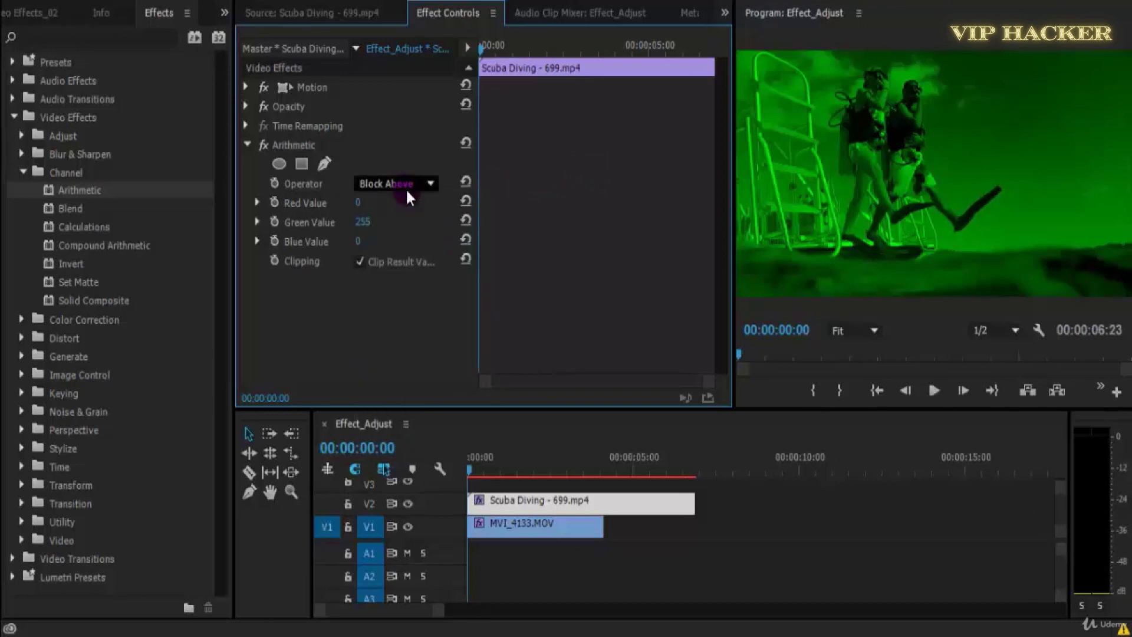
left_click(407, 190)
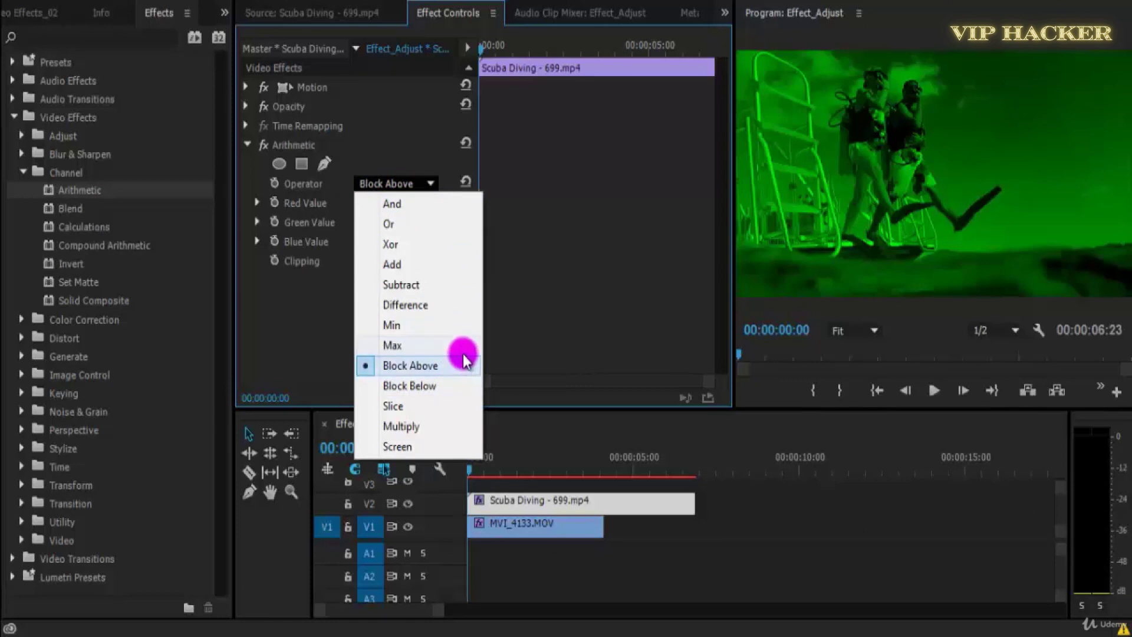
left_click(470, 388)
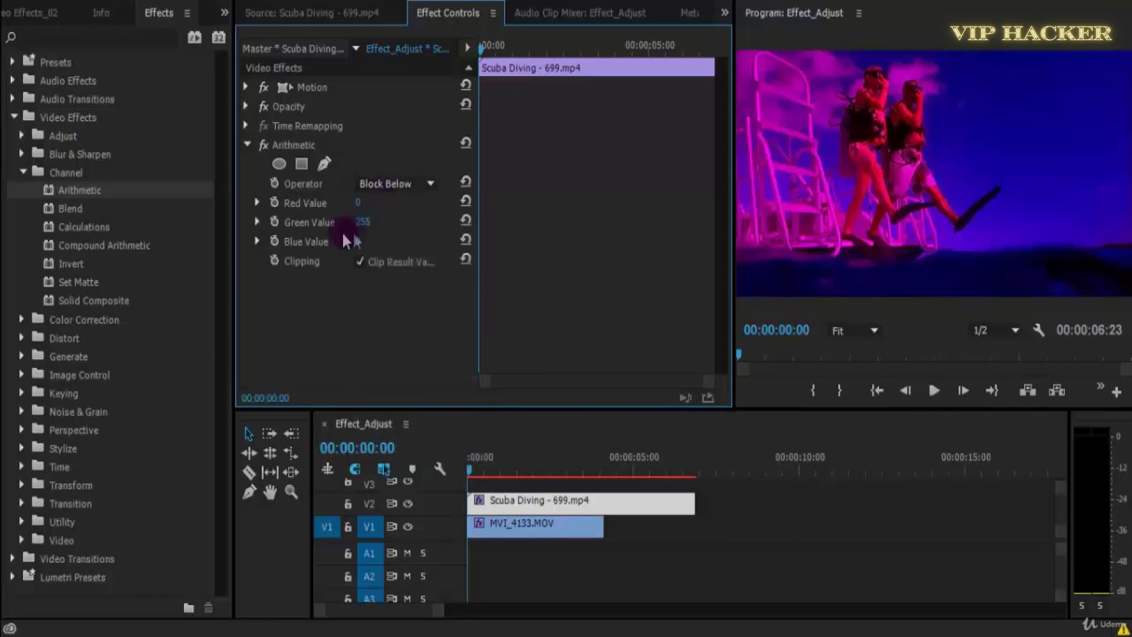
left_click_drag(365, 223, 328, 223)
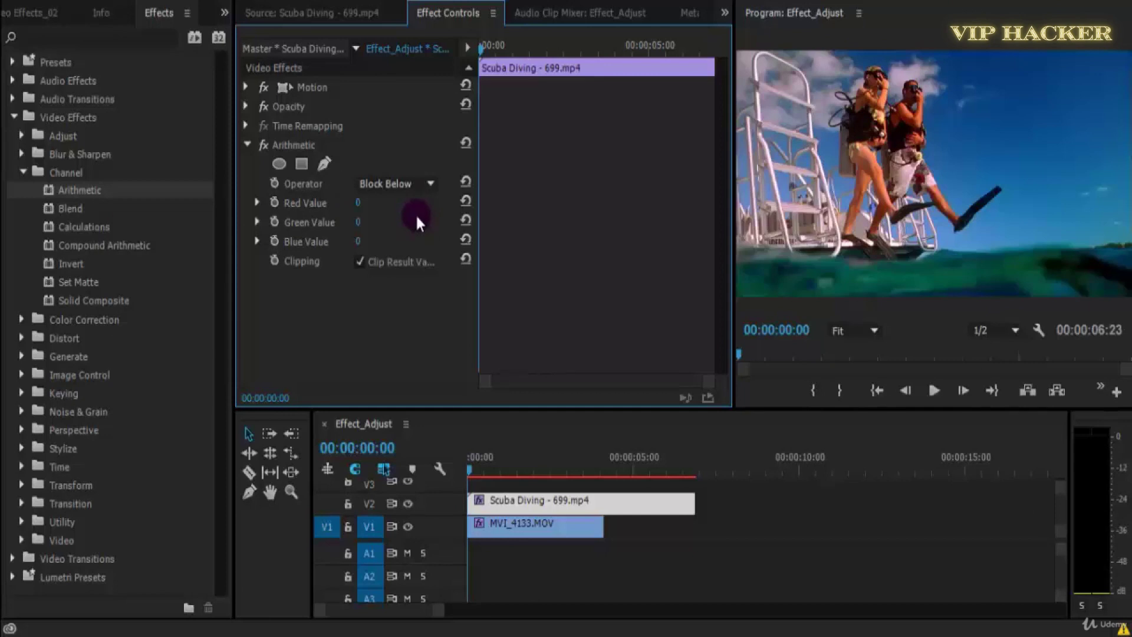
- Raise the Block Below Red Value to 255 and increase the Green and Blue Values
left_click_drag(361, 204, 716, 157)
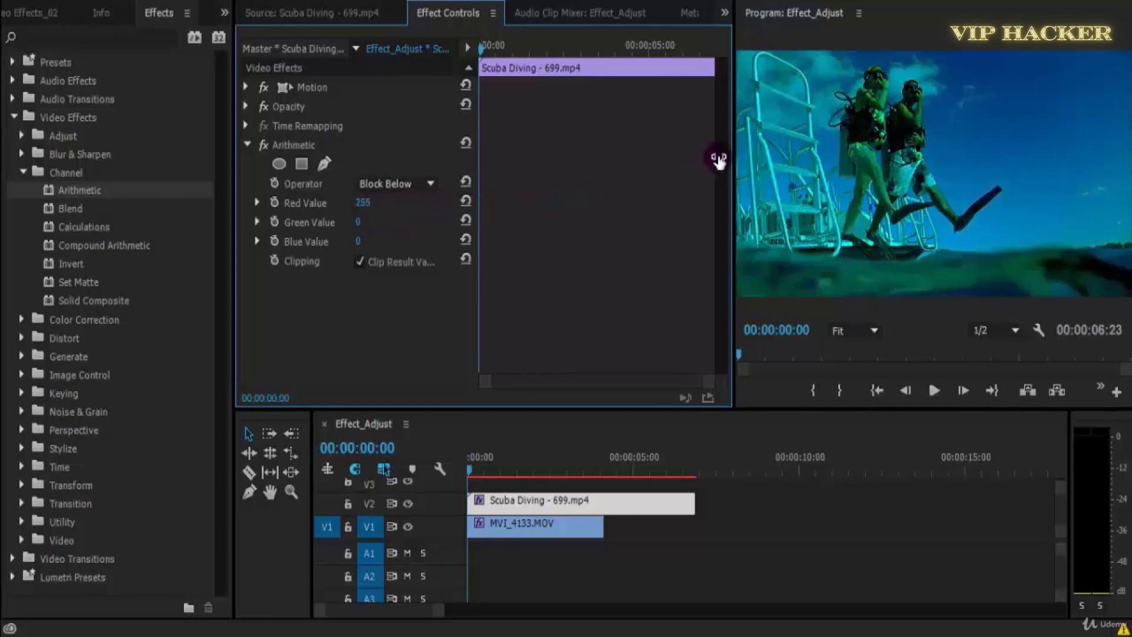
left_click_drag(360, 224, 519, 221)
left_click_drag(359, 242, 882, 193)
- Return the Block Below Green, Blue and Red Values to 0
left_click(358, 221)
type("0")
left_click(352, 241)
type("0")
key("Return")
left_click(362, 203)
type("0")
key("Return")
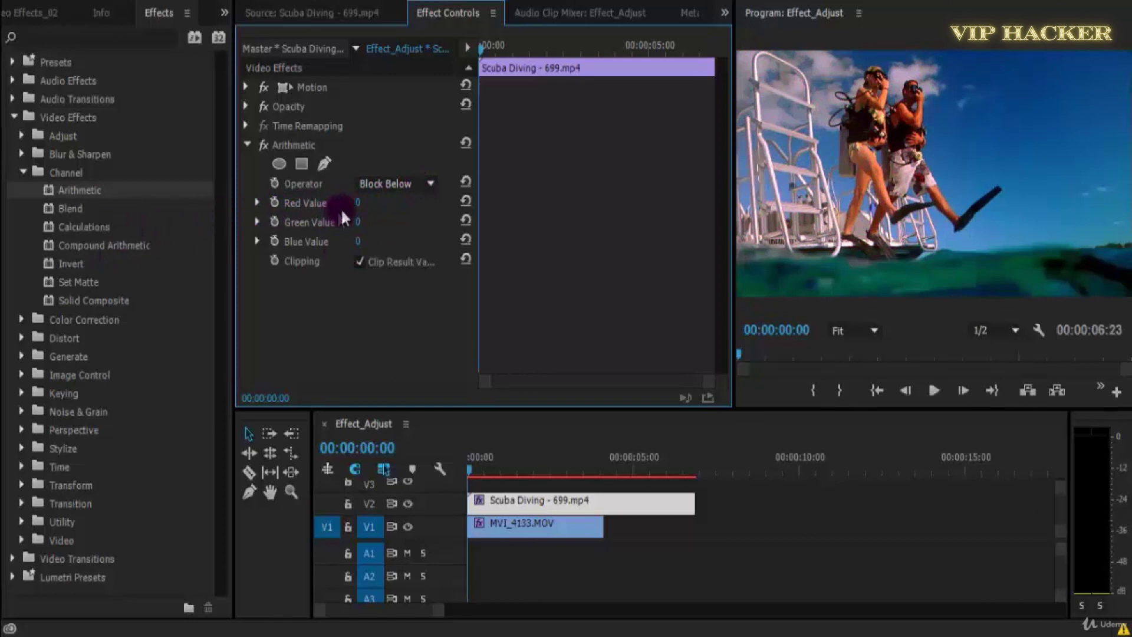
left_click_drag(364, 207, 313, 220)
- Set the Arithmetic operator to Slice and adjust the Red, Green and Blue Values to 82, 144 and 104
left_click(431, 184)
left_click(435, 244)
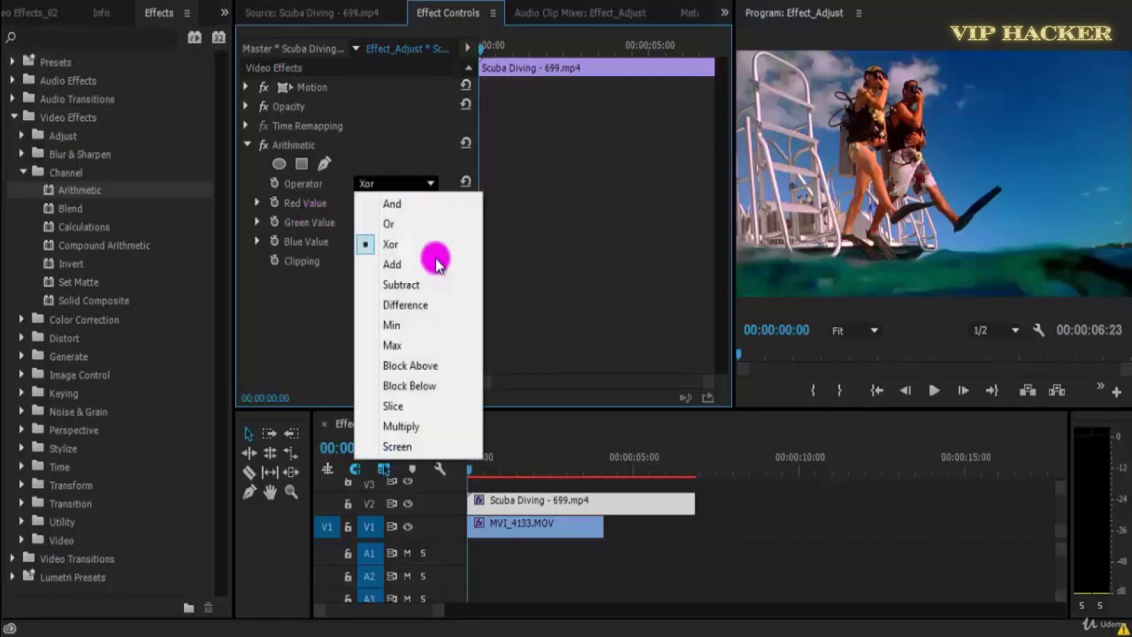
left_click(449, 406)
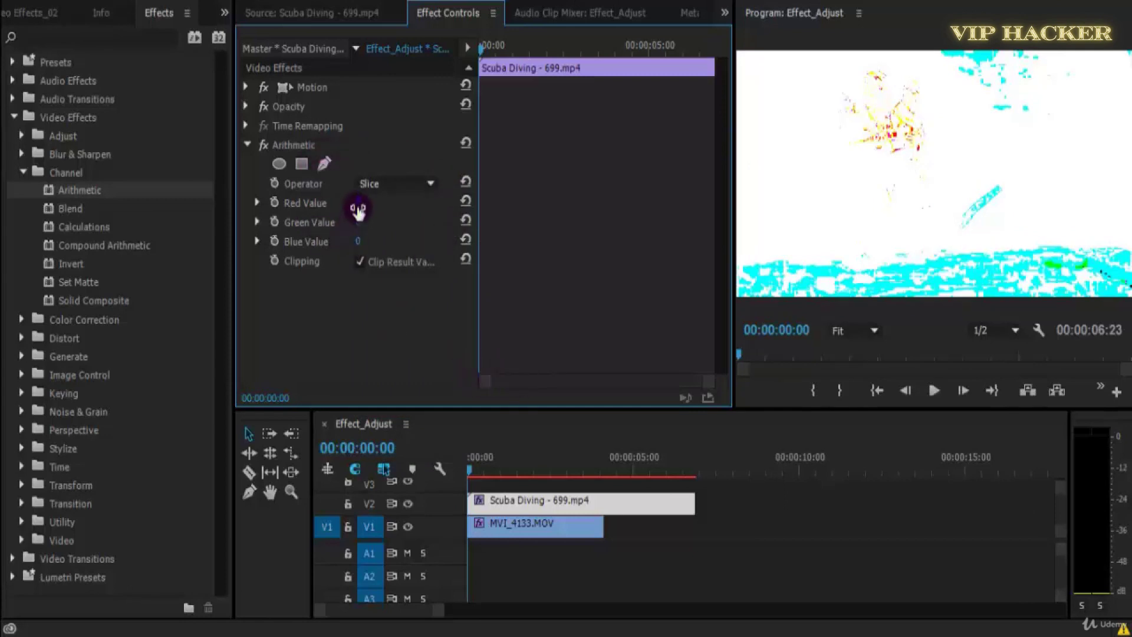
left_click_drag(356, 202, 250, 223)
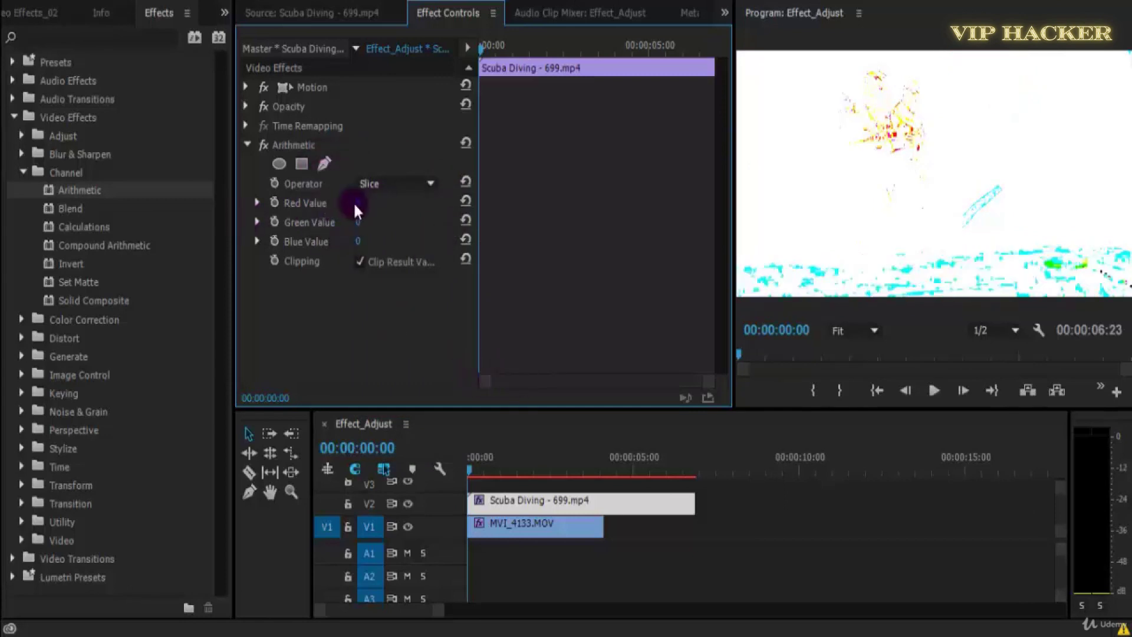
left_click_drag(357, 211, 368, 241)
left_click_drag(355, 204, 415, 190)
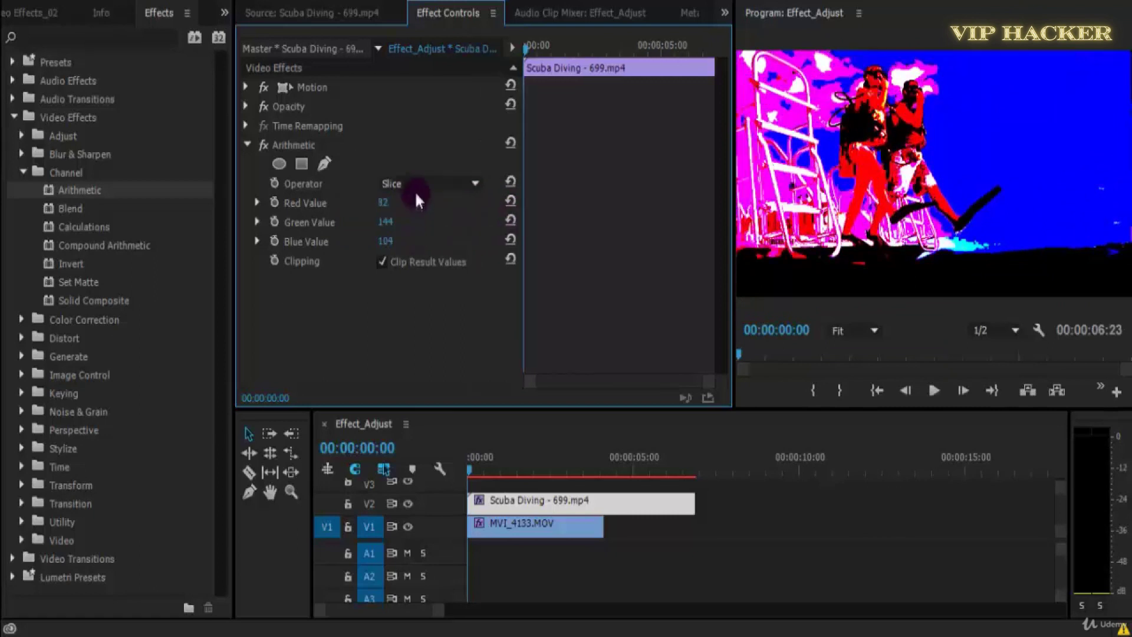
- Switch the Arithmetic operator to Multiply and raise the Red Value to 255
left_click(414, 188)
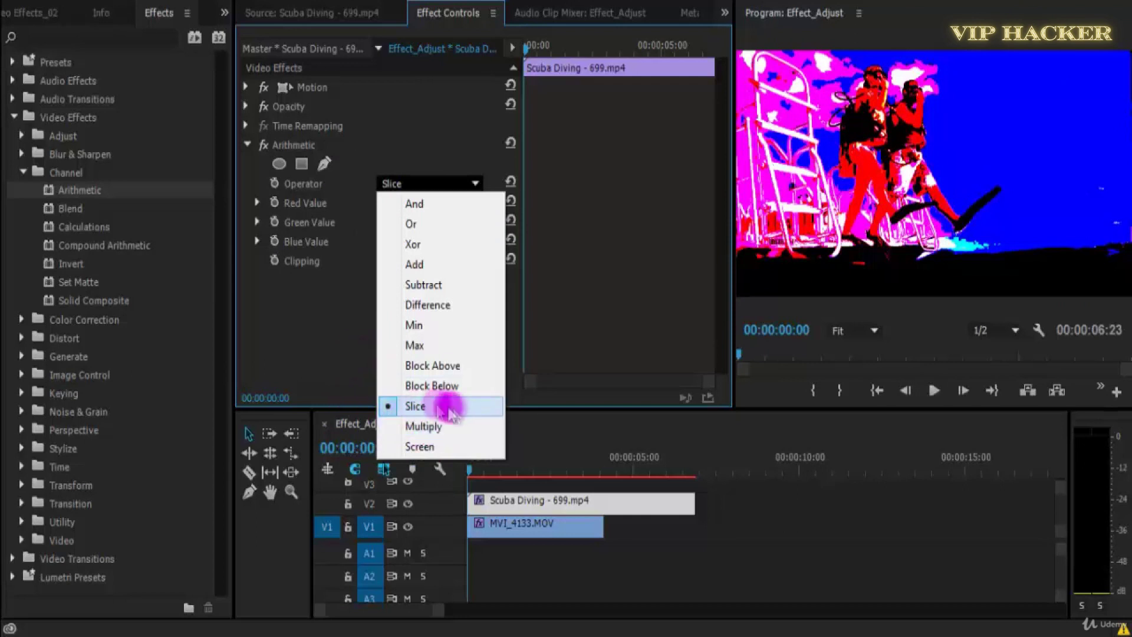
left_click(456, 426)
left_click_drag(385, 202, 417, 184)
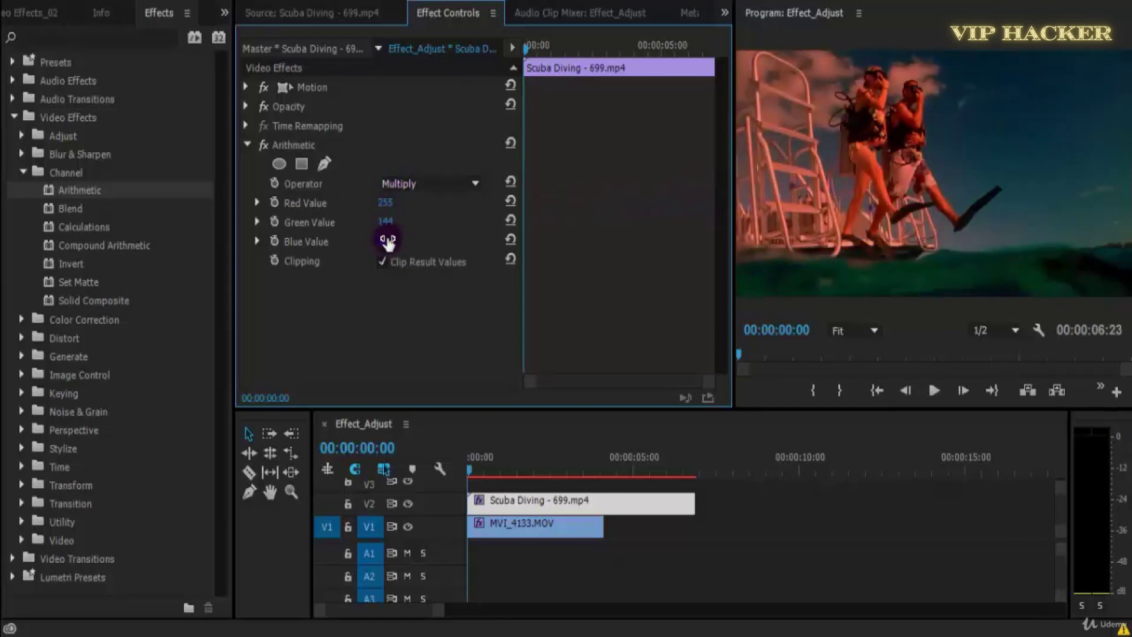
- Reset the Arithmetic operator and the Red, Green and Blue Values, then choose Multiply again
left_click(509, 180)
left_click(511, 200)
left_click(511, 220)
left_click(511, 239)
left_click_drag(383, 202, 483, 192)
left_click(407, 184)
left_click(430, 426)
- Set the Multiply operator's Red, Green and Blue Values to 255, 193 and 89
left_click(372, 212)
left_click_drag(382, 209, 691, 200)
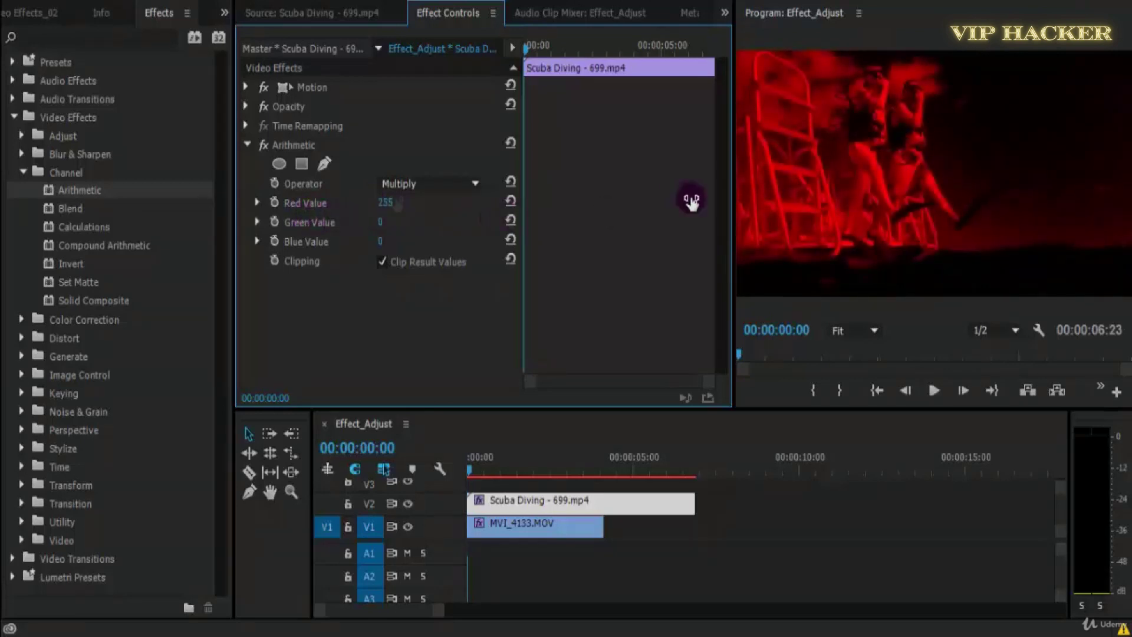
left_click_drag(382, 221, 560, 210)
left_click_drag(380, 239, 331, 228)
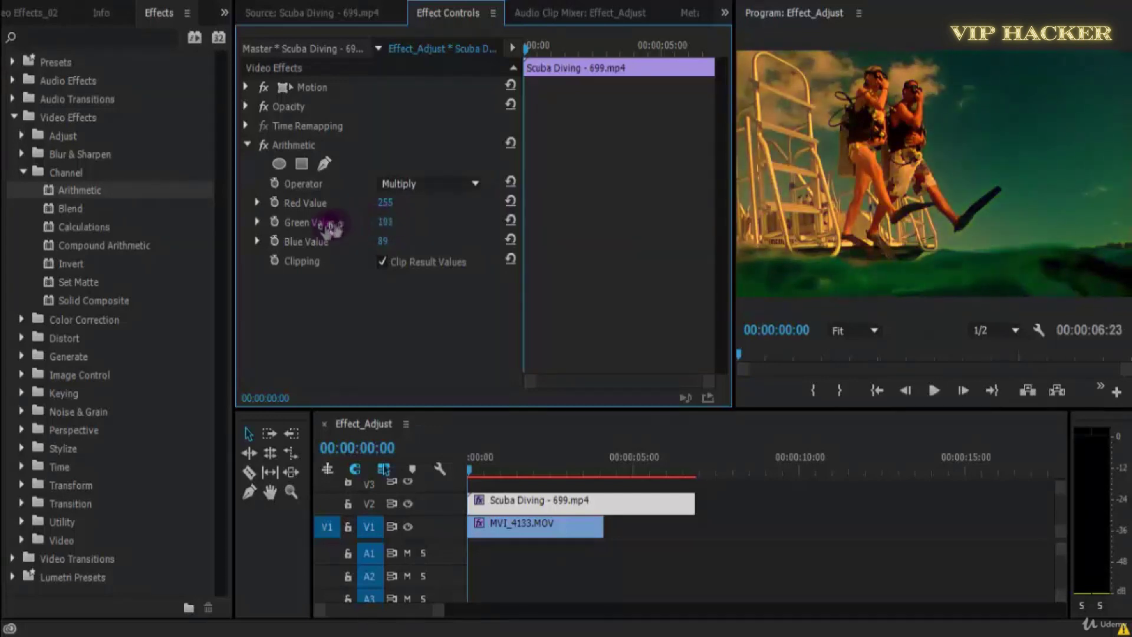
- Switch the Arithmetic operator to Screen and adjust the Red, Green and Blue Values to 122, 53 and 72
left_click(422, 183)
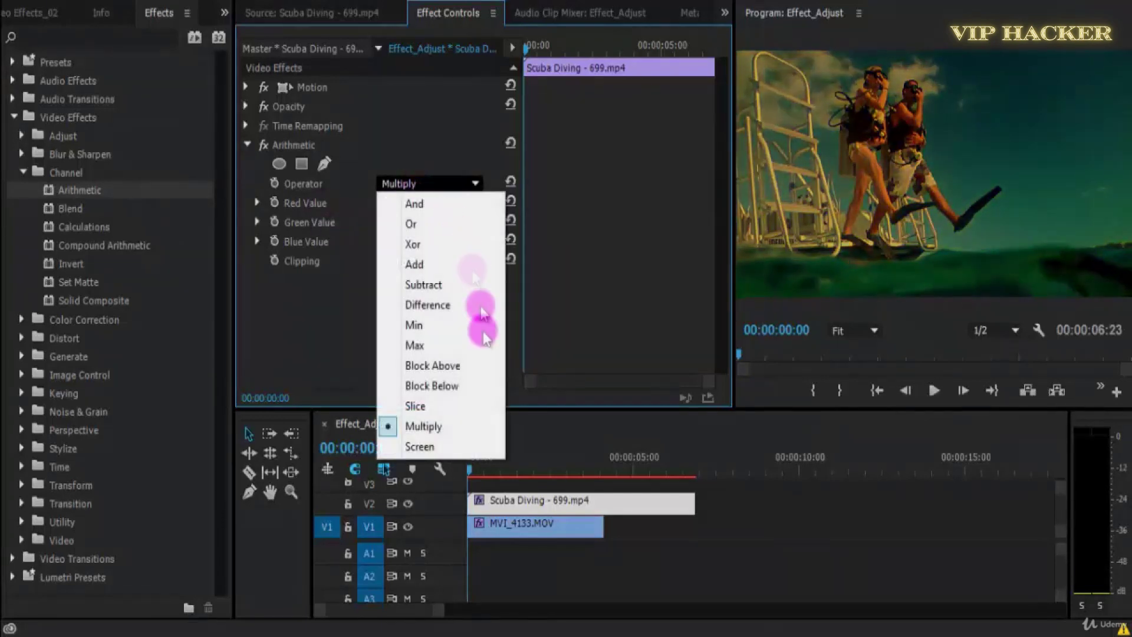
left_click(443, 447)
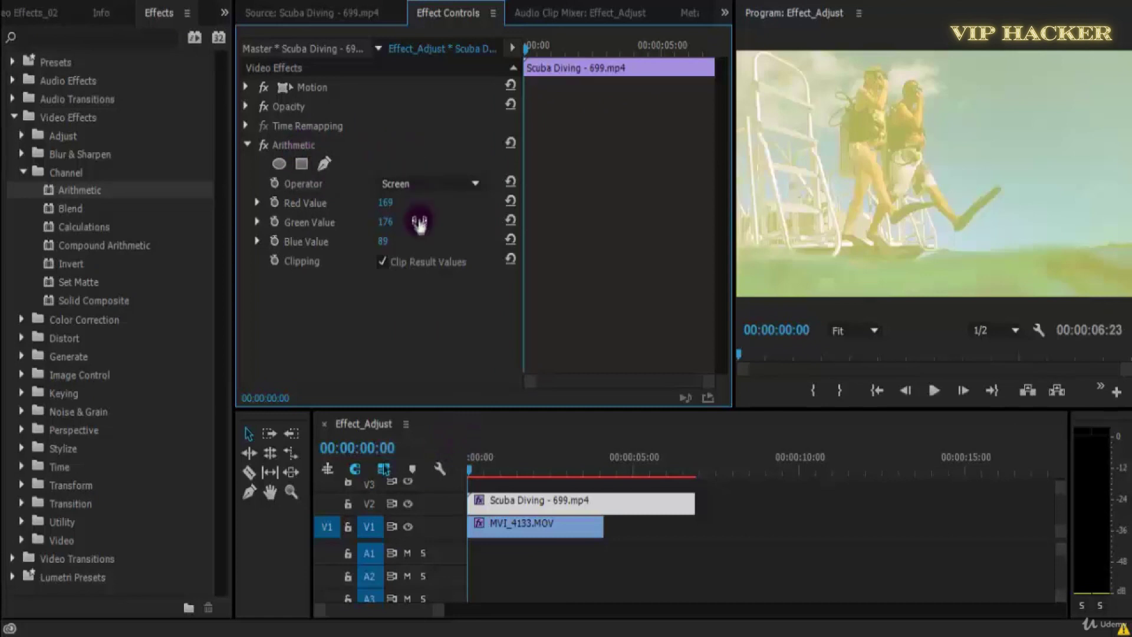
left_click_drag(398, 206, 328, 212)
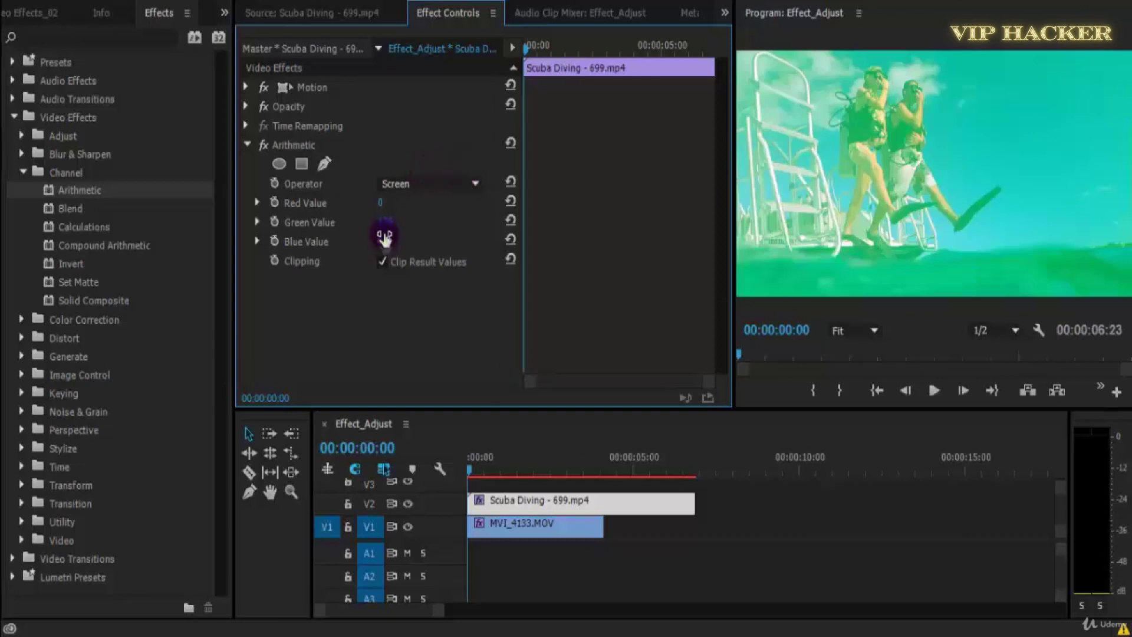
left_click_drag(389, 221, 482, 318)
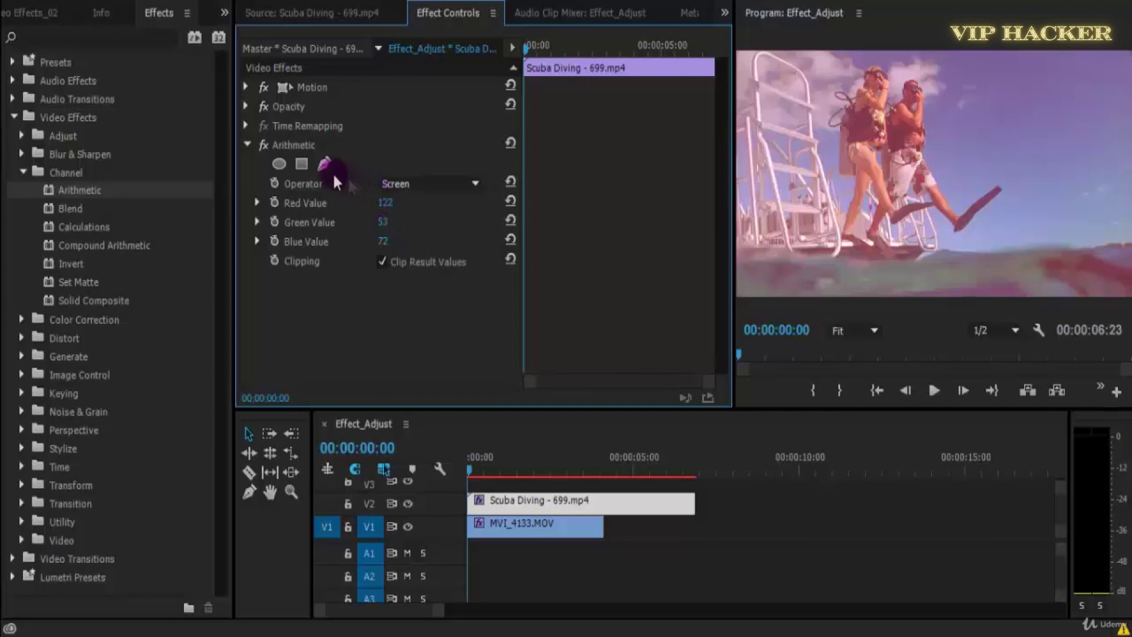
- Remove the Arithmetic effect from the Scuba Diving - 699.mp4 clip and apply the Blend effect to it
left_click(309, 149)
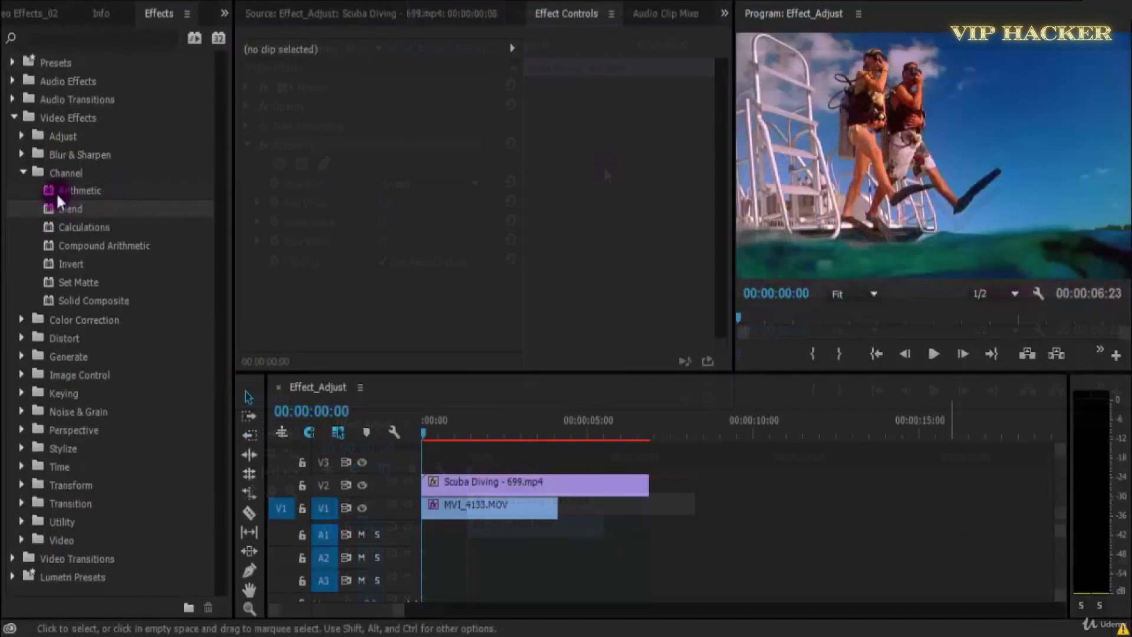
left_click(50, 210)
left_click_drag(47, 209, 517, 483)
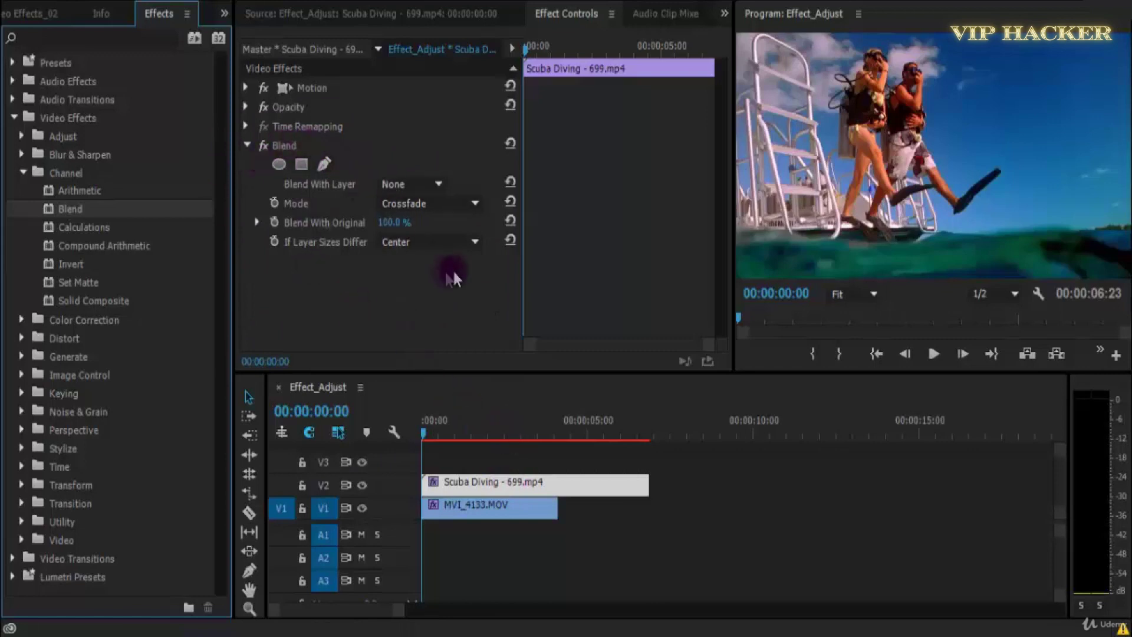
left_click(504, 204)
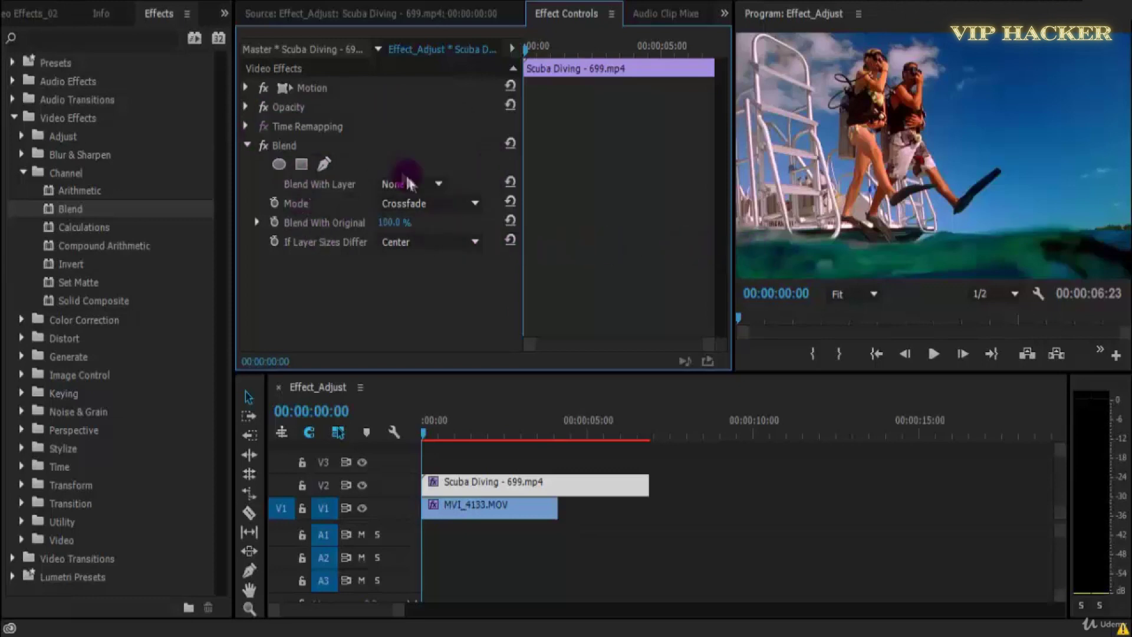
left_click(380, 183)
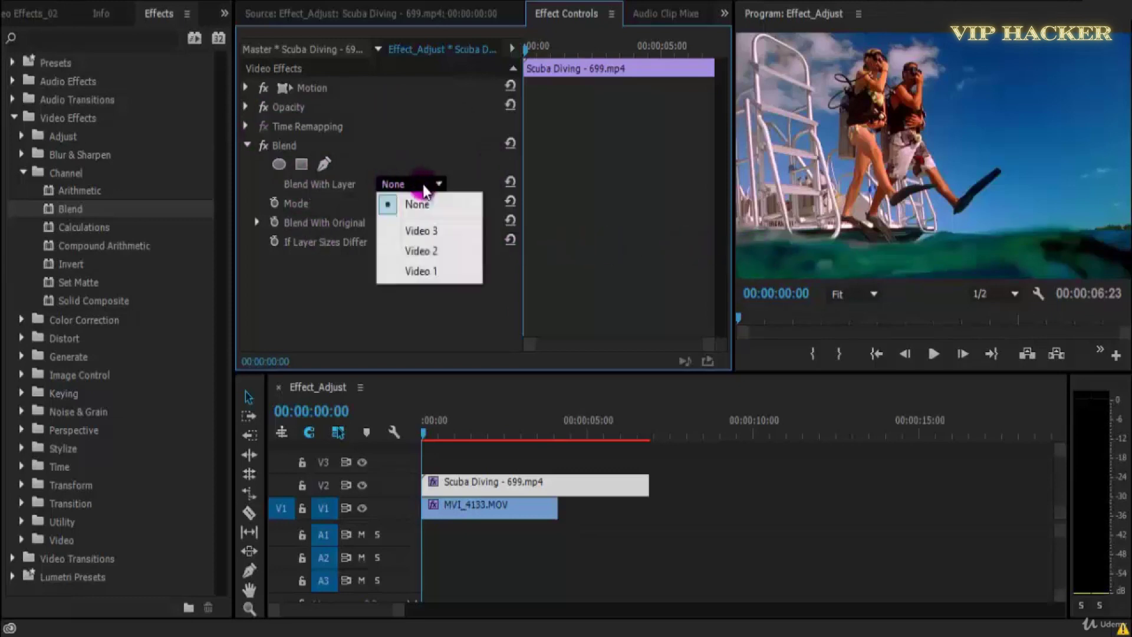
left_click(620, 244)
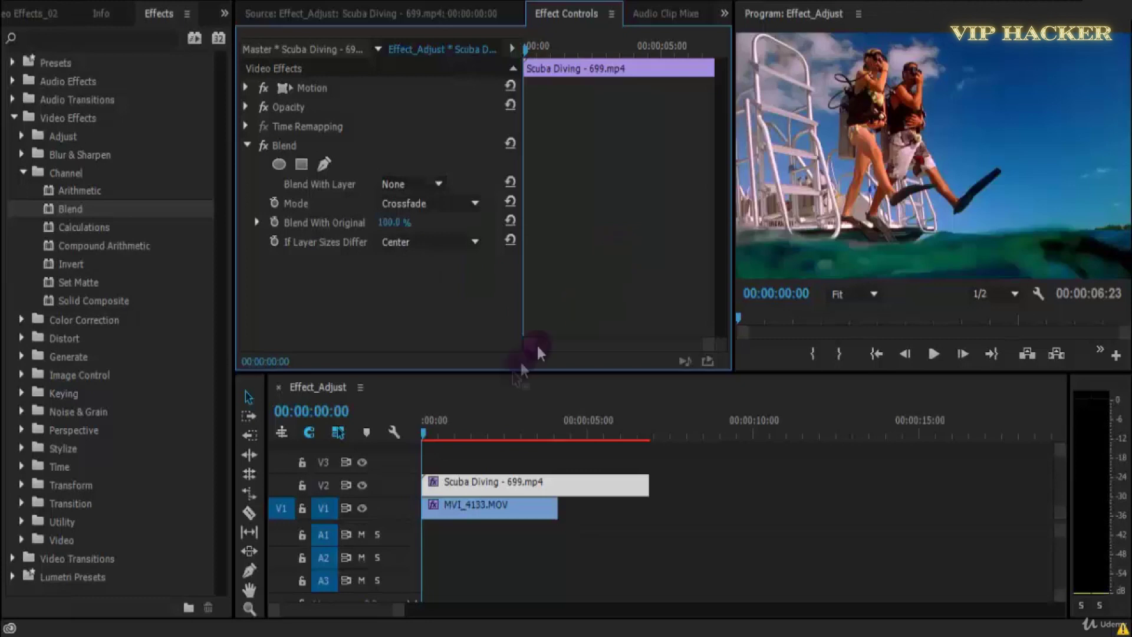
mouse_move(425, 423)
left_mouse_down()
mouse_move(515, 423)
mouse_move(423, 427)
left_mouse_up()
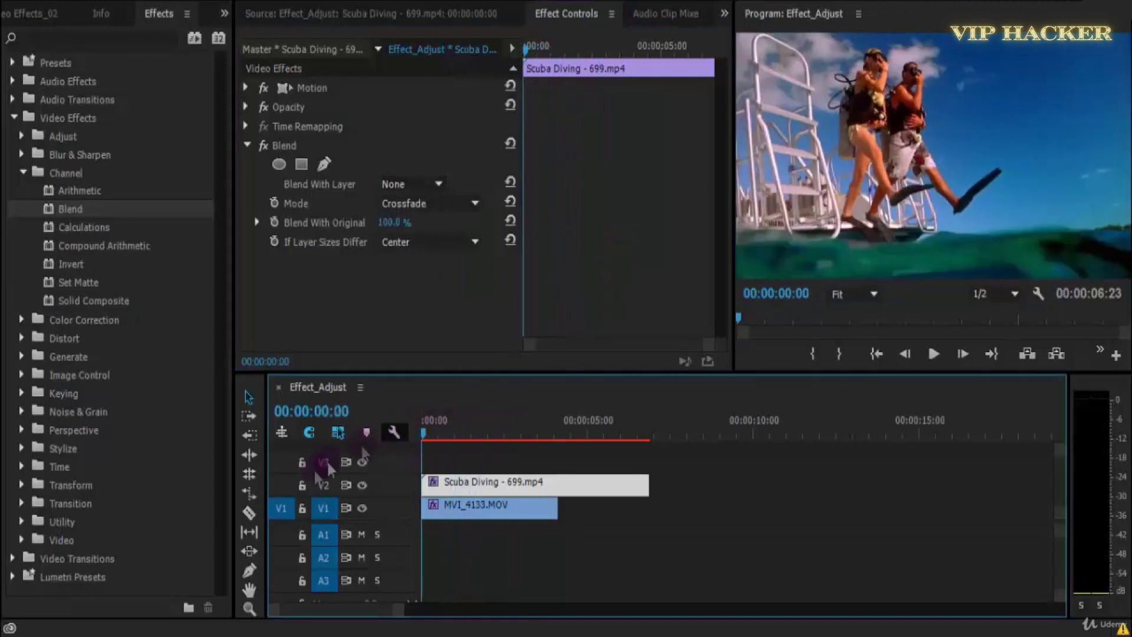
- Hide track V2 and delete the Fast Blur effect from the MVI_4133.MOV clip
left_click(363, 487)
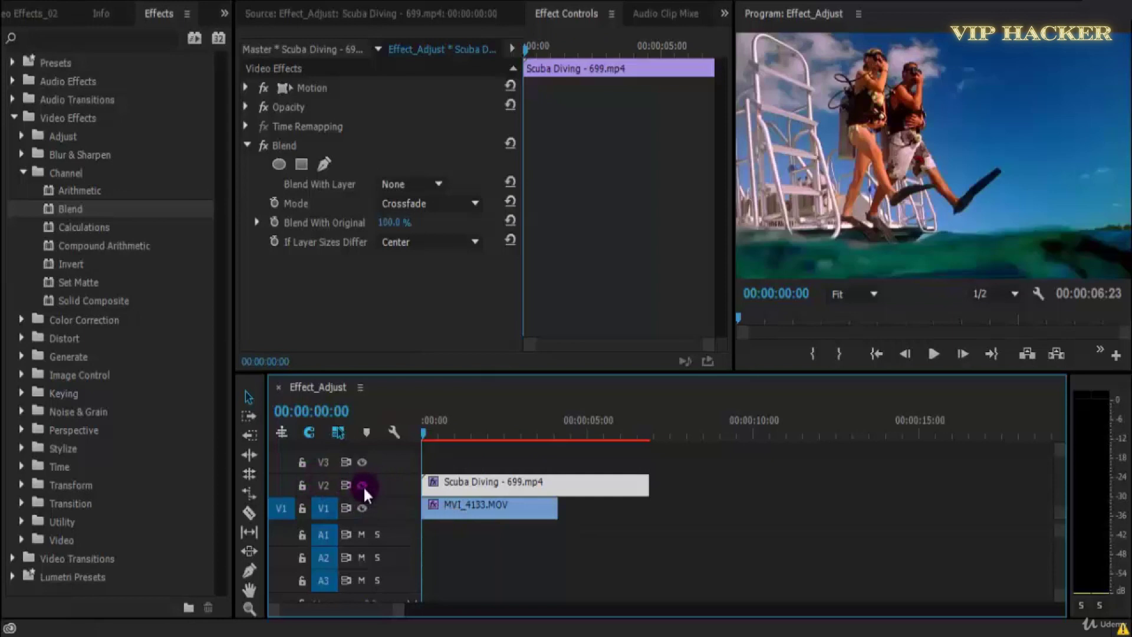
left_click(474, 515)
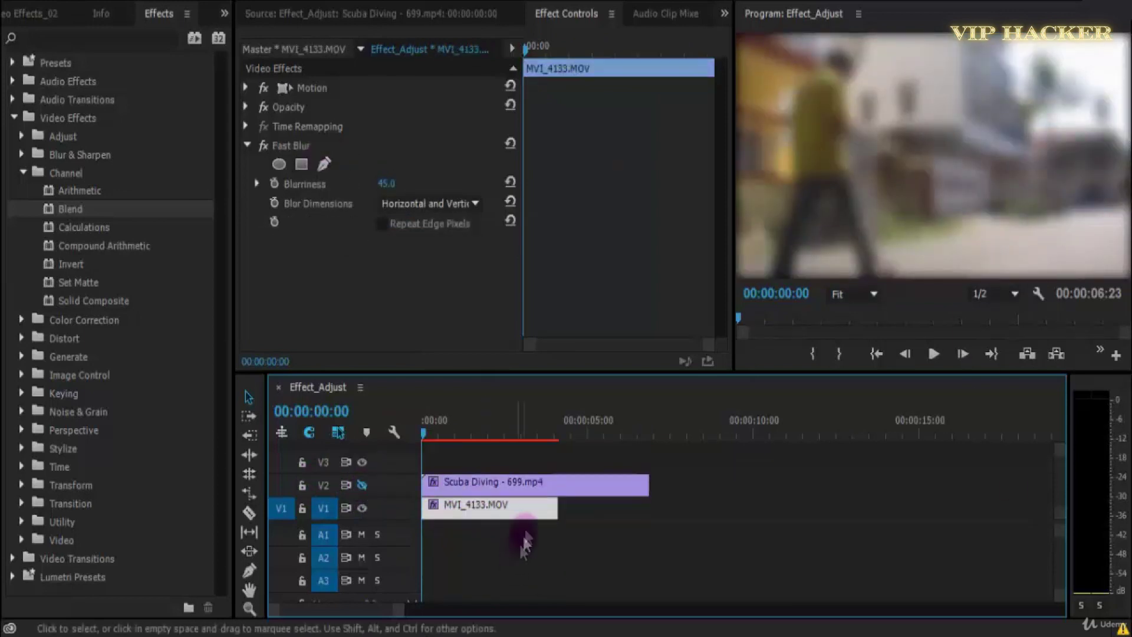
left_click(276, 148)
key("Delete")
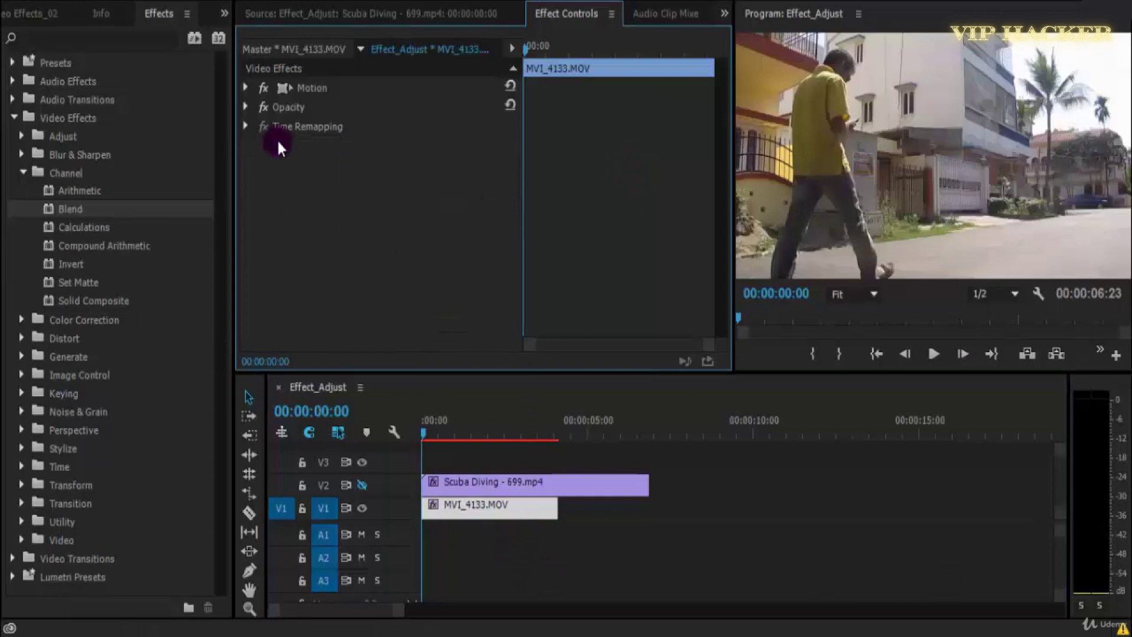
- Play the MVI_4133.MOV clip with V2 hidden, then return to the sequence start
left_click(933, 354)
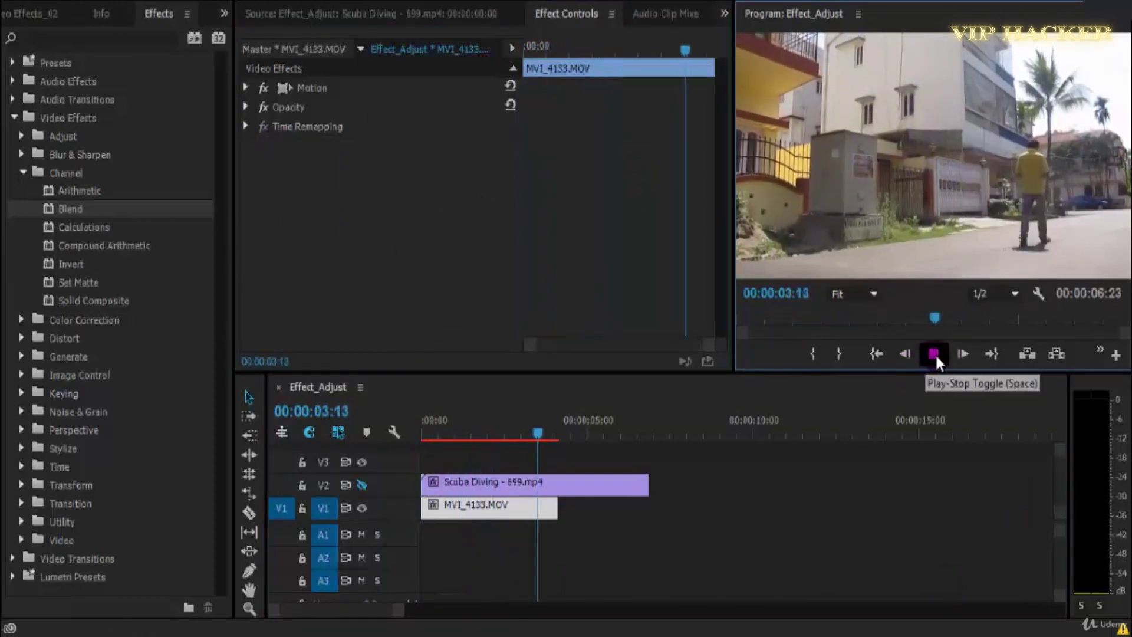
left_click(933, 354)
left_click(553, 416)
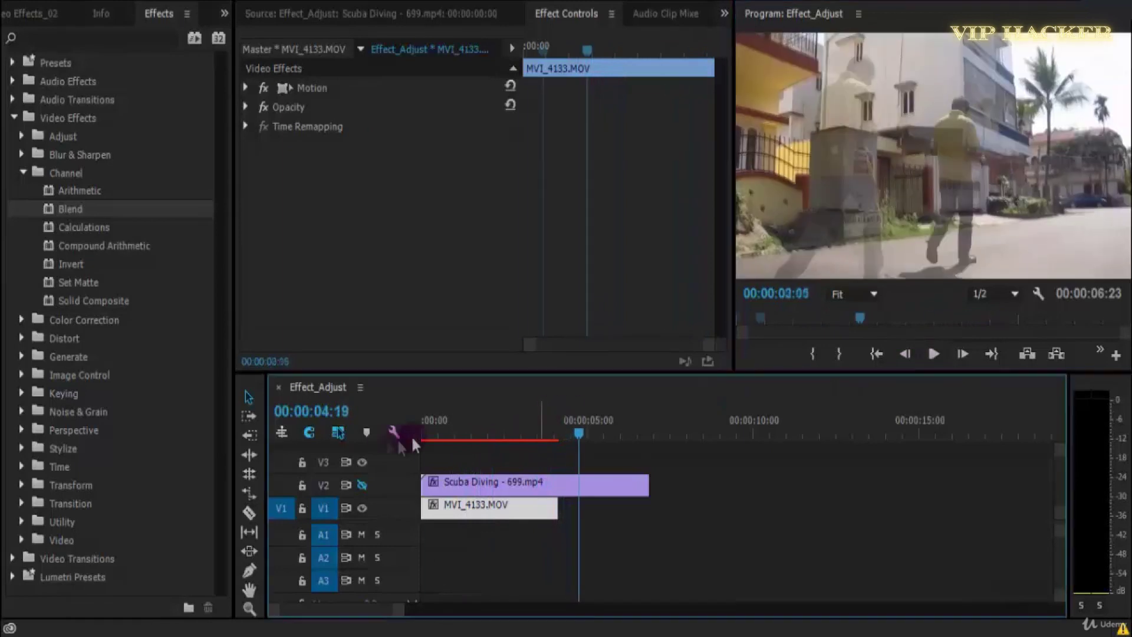
key("Home")
- Show track V2 again and set Blend With Layer to Video 1 on the Scuba Diving clip
left_click(475, 483)
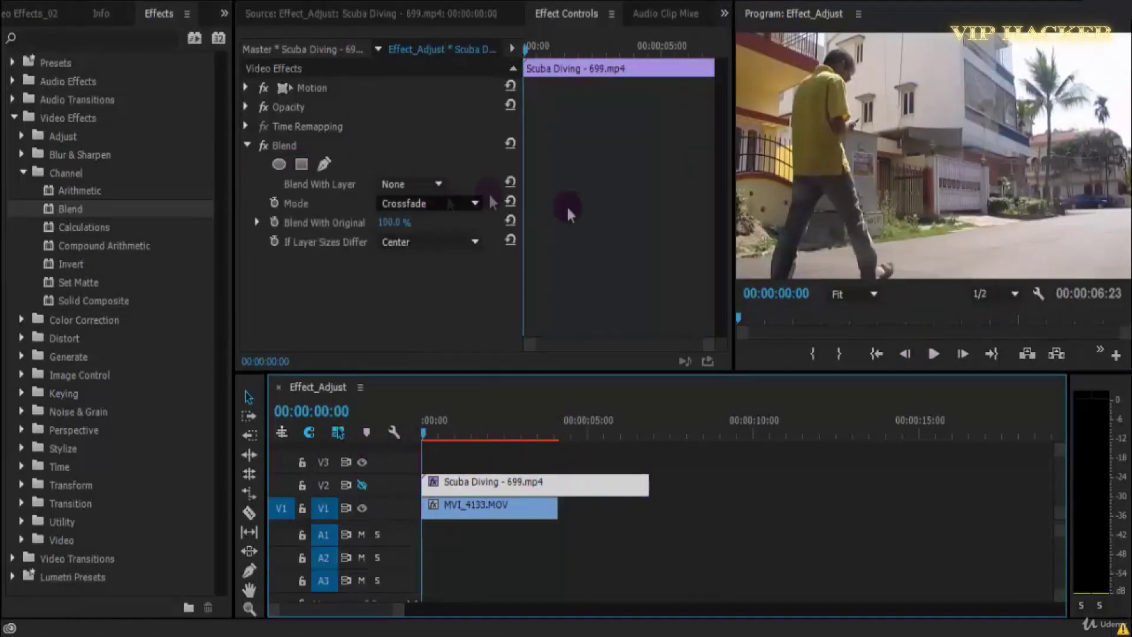
left_click(363, 484)
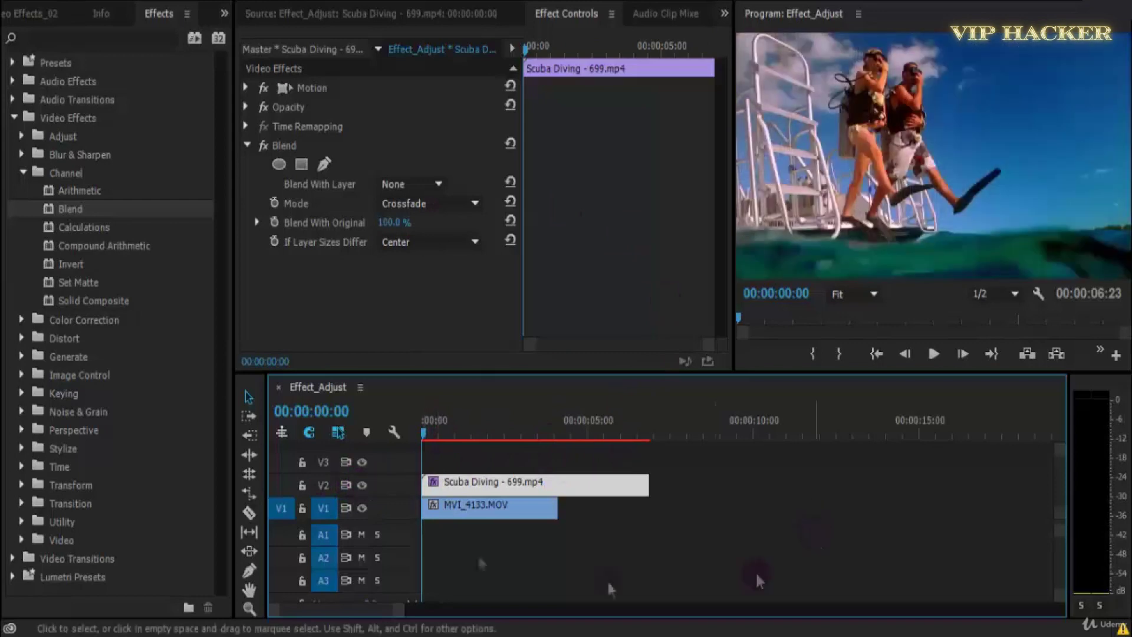
left_click(406, 183)
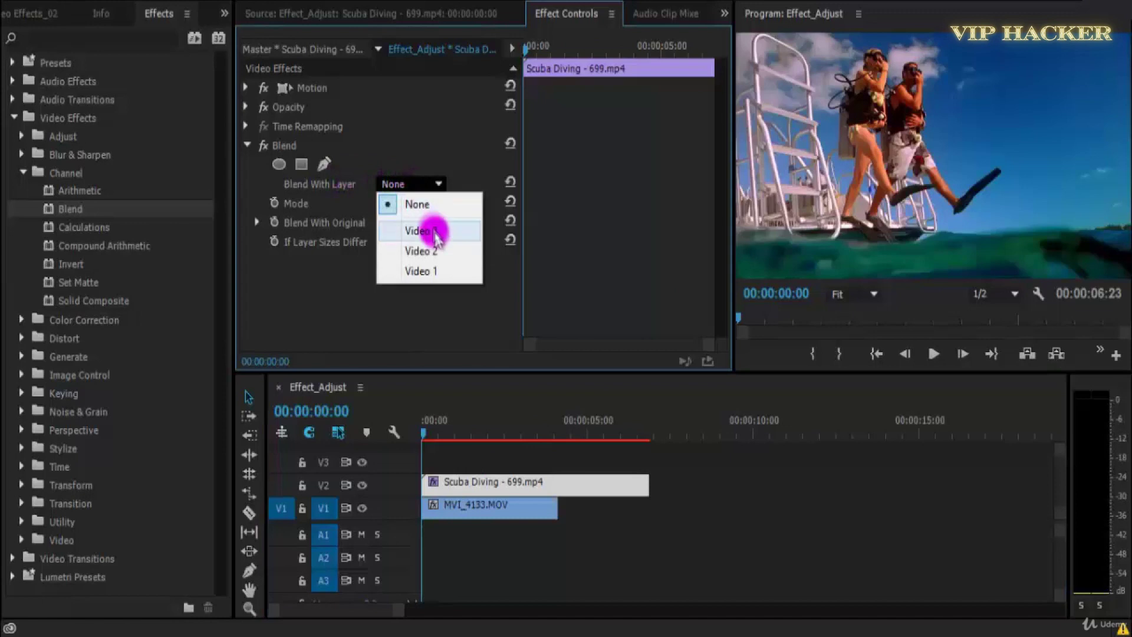
left_click(455, 272)
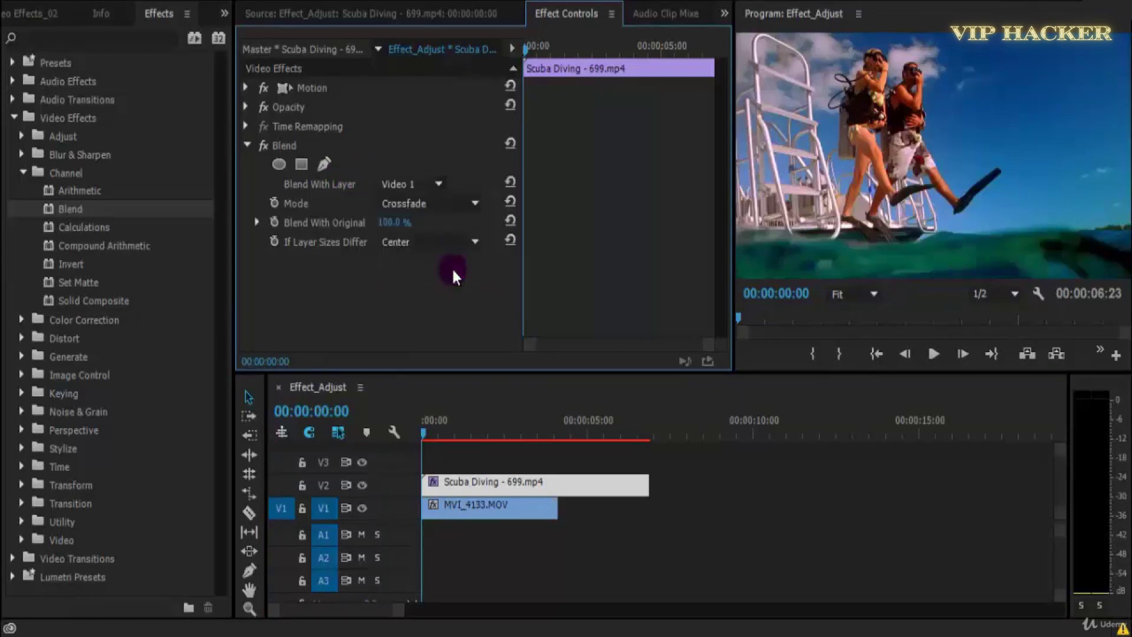
left_click(401, 183)
left_click(448, 205)
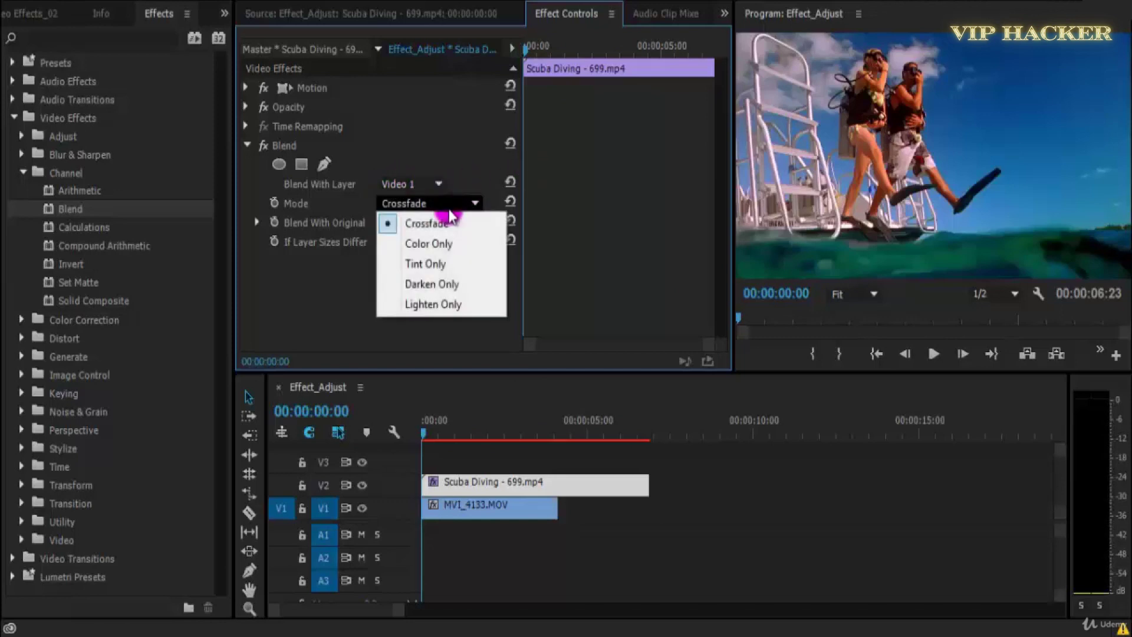
left_click(450, 203)
left_click(451, 203)
left_click(451, 206)
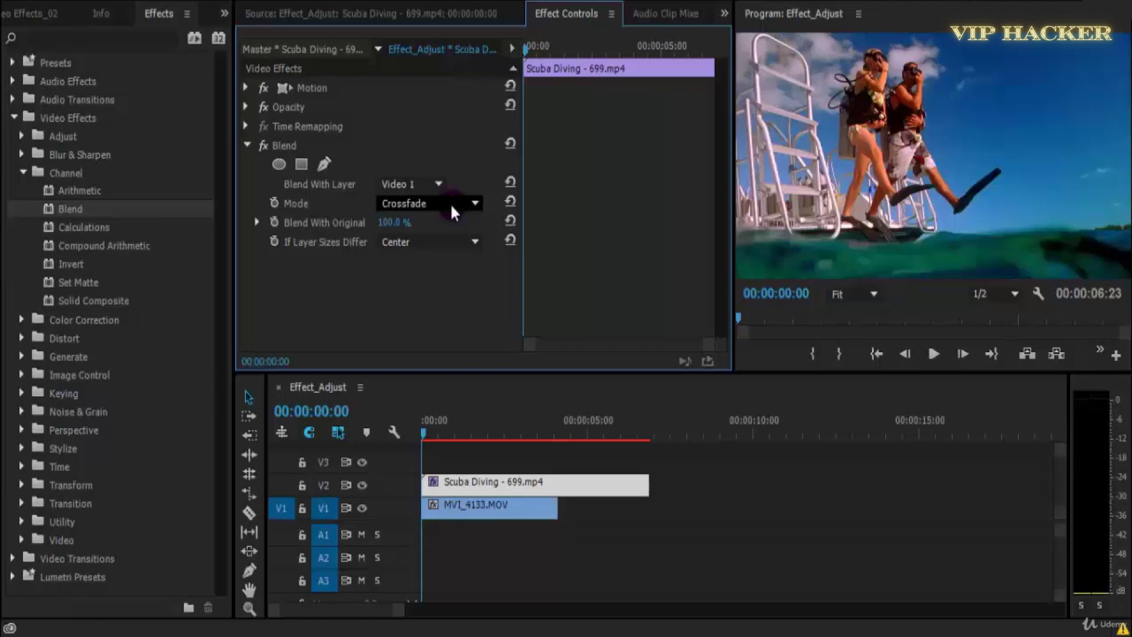
left_click(411, 226)
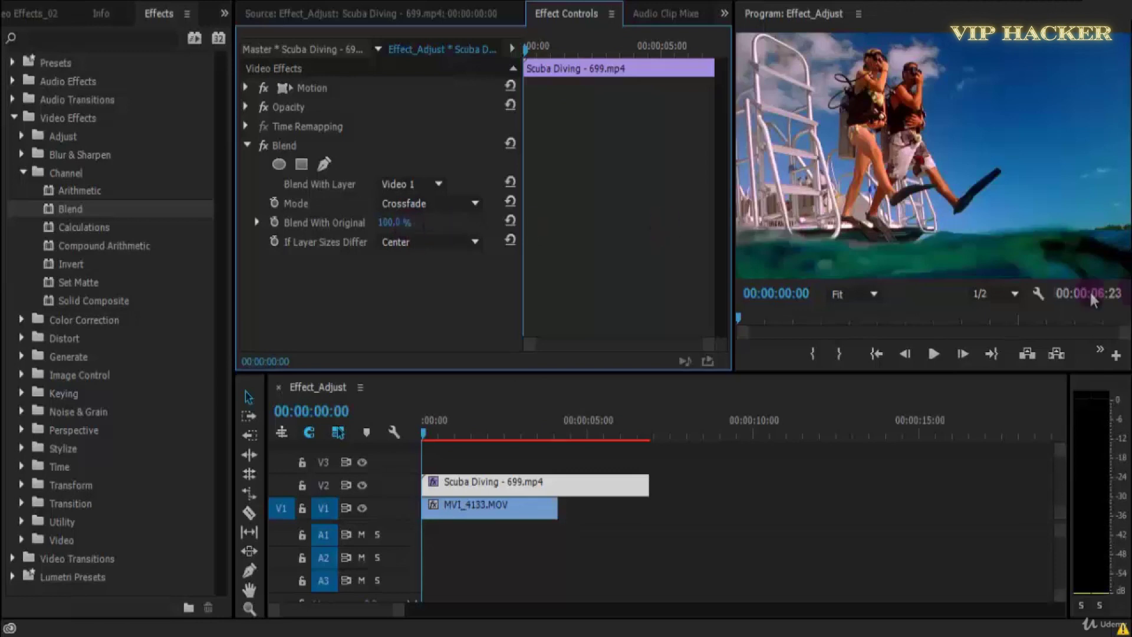
- Play the sequence with the Blend effect in Crossfade mode and return to the start
left_click(938, 349)
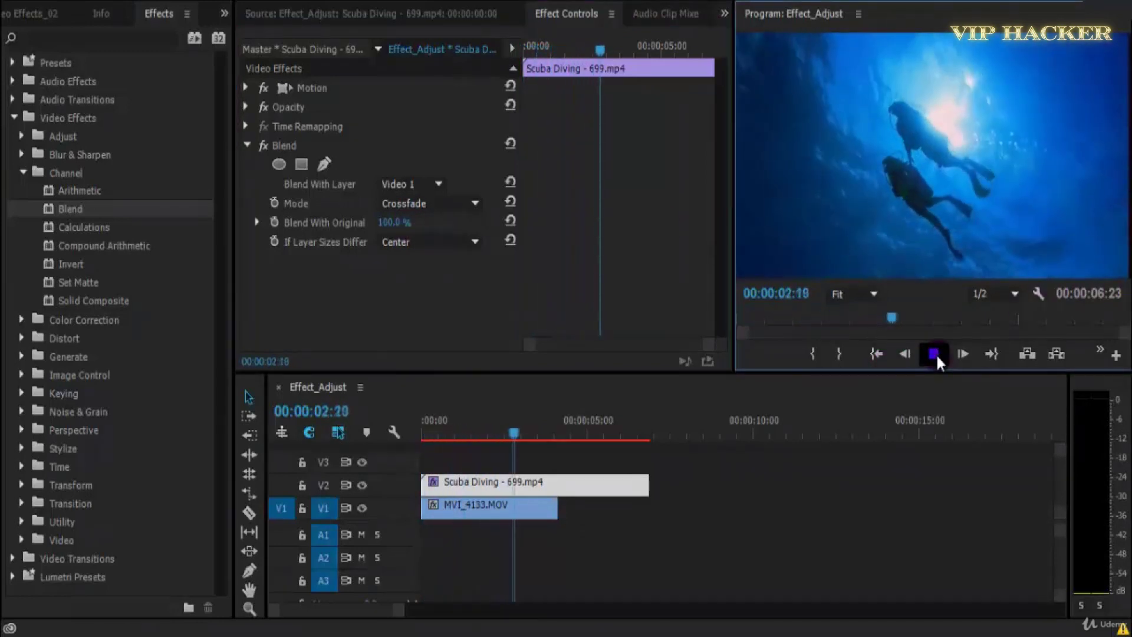
left_click(937, 354)
left_click_drag(506, 443, 420, 433)
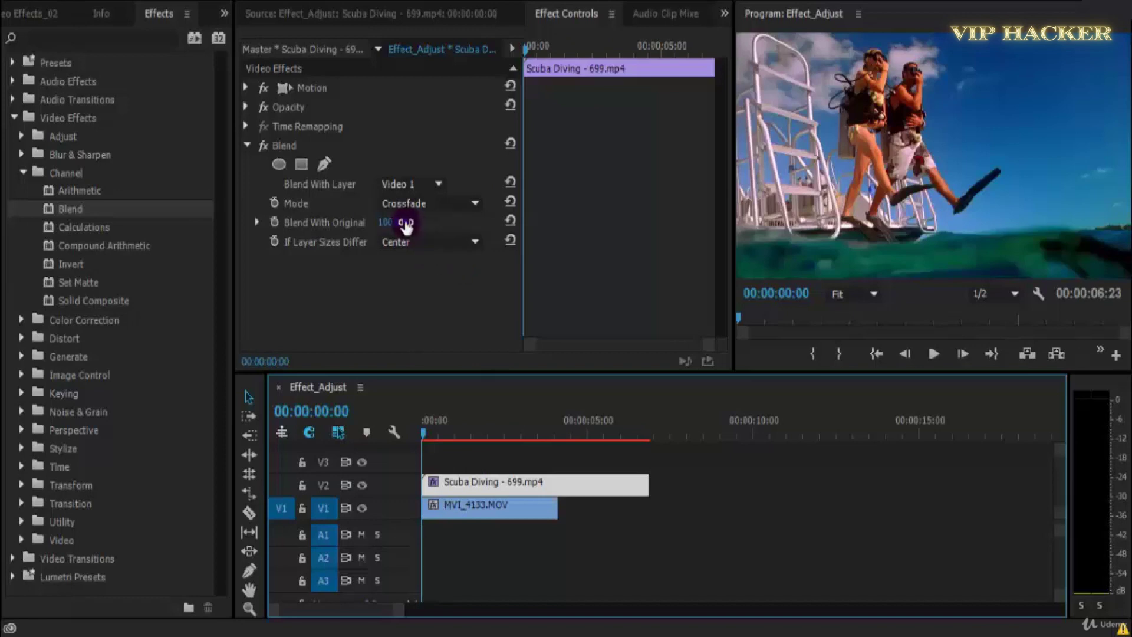
- Set Blend With Original to 50% and preview the crossfade of the two clips
left_click_drag(413, 224, 398, 233)
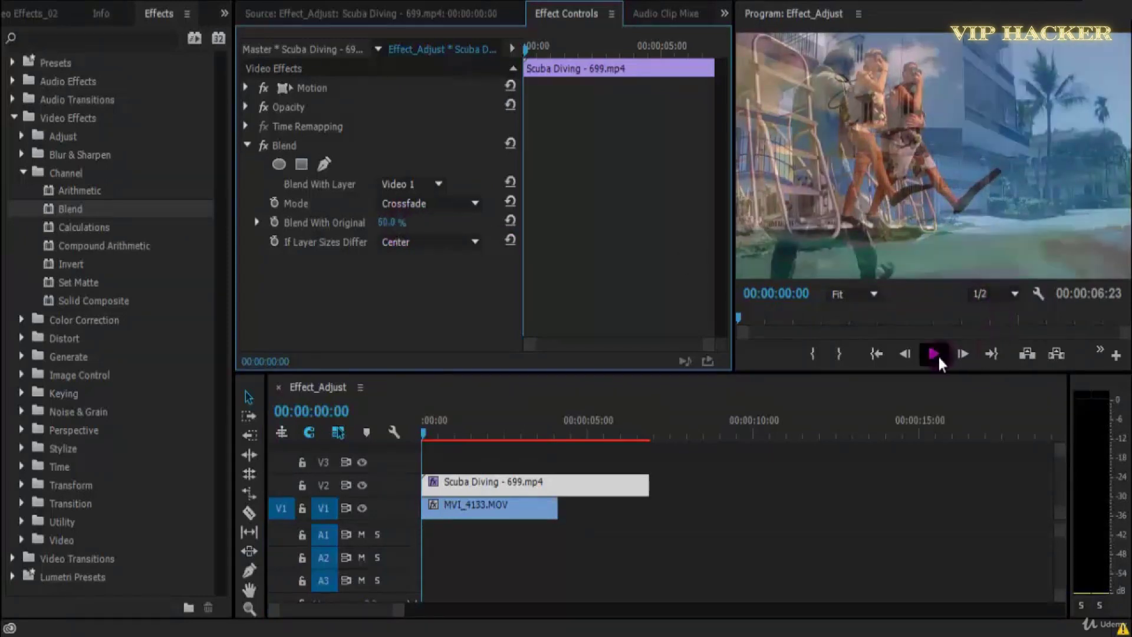
left_click(934, 355)
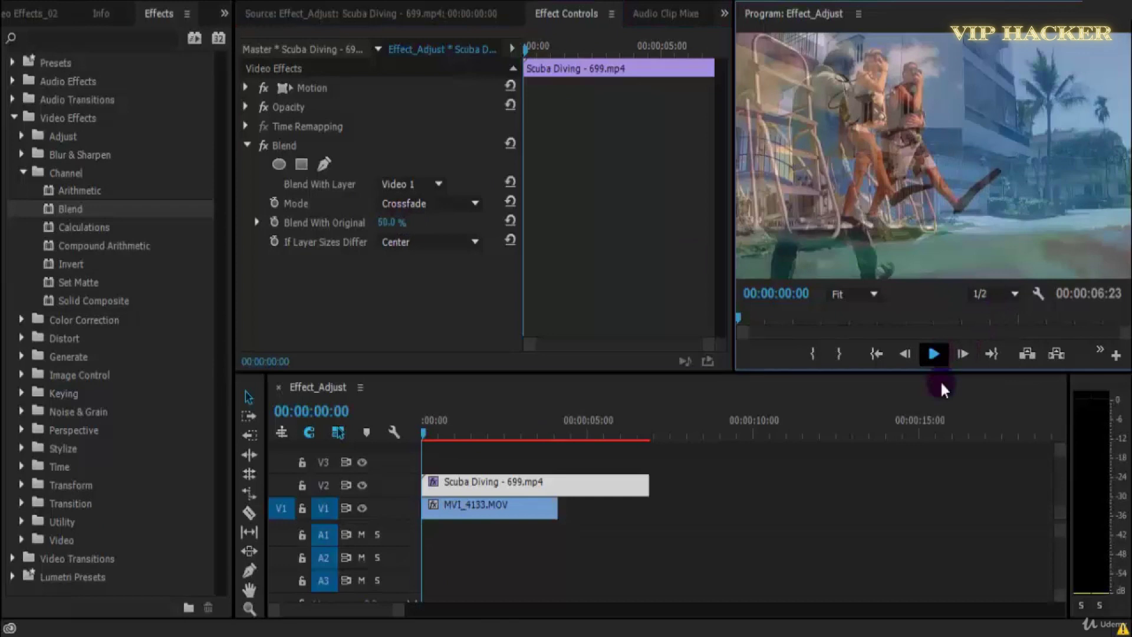
left_click(469, 485)
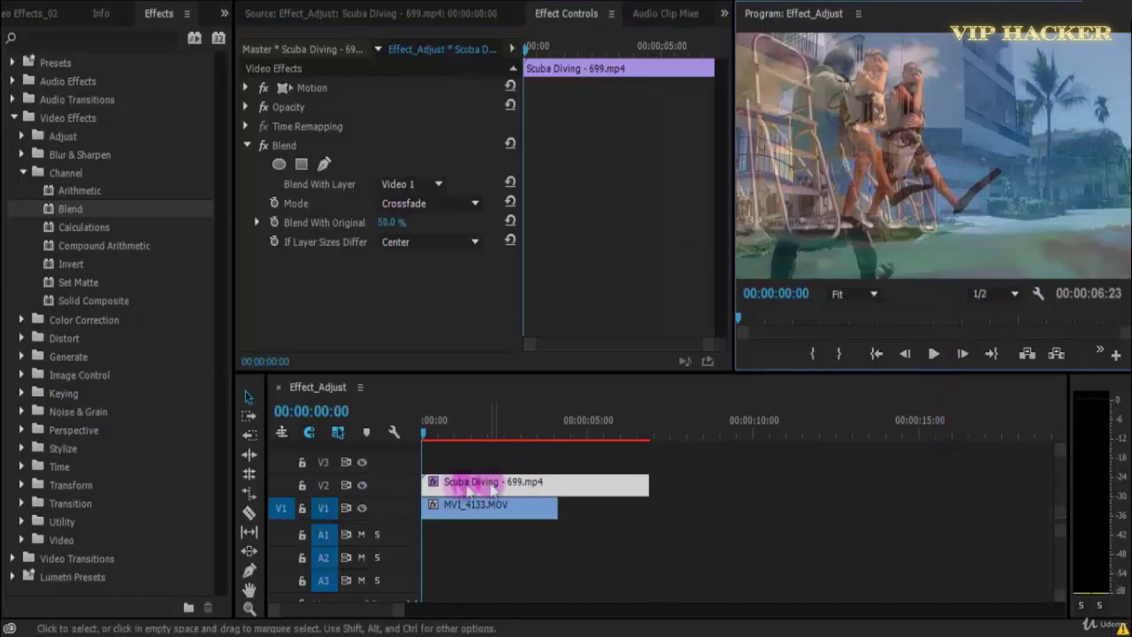
left_click(936, 350)
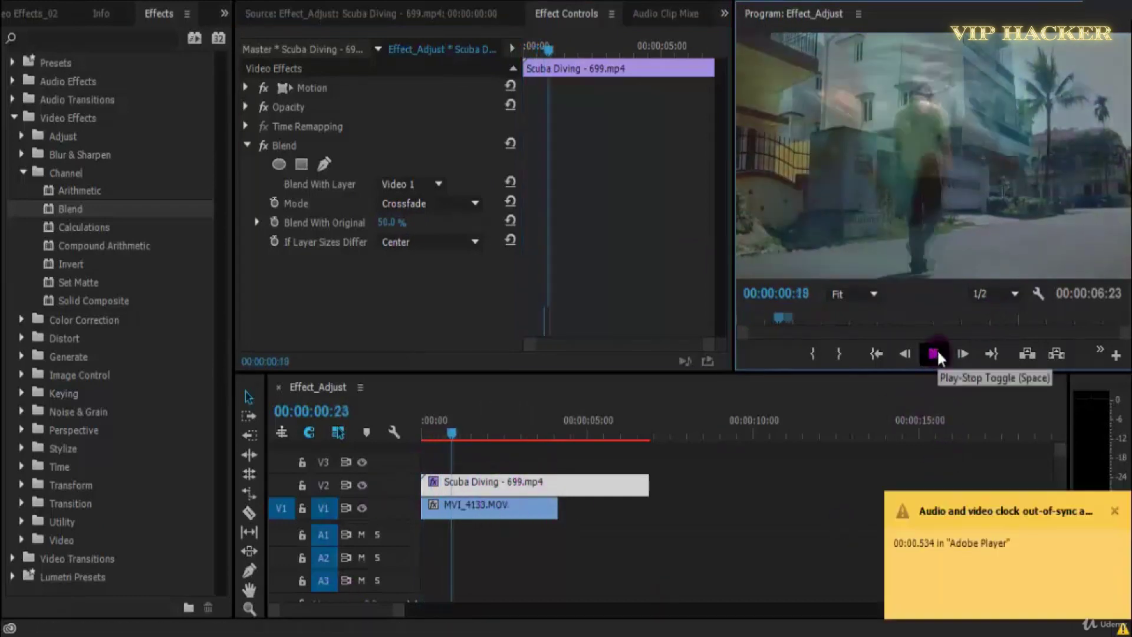
left_click(1115, 511)
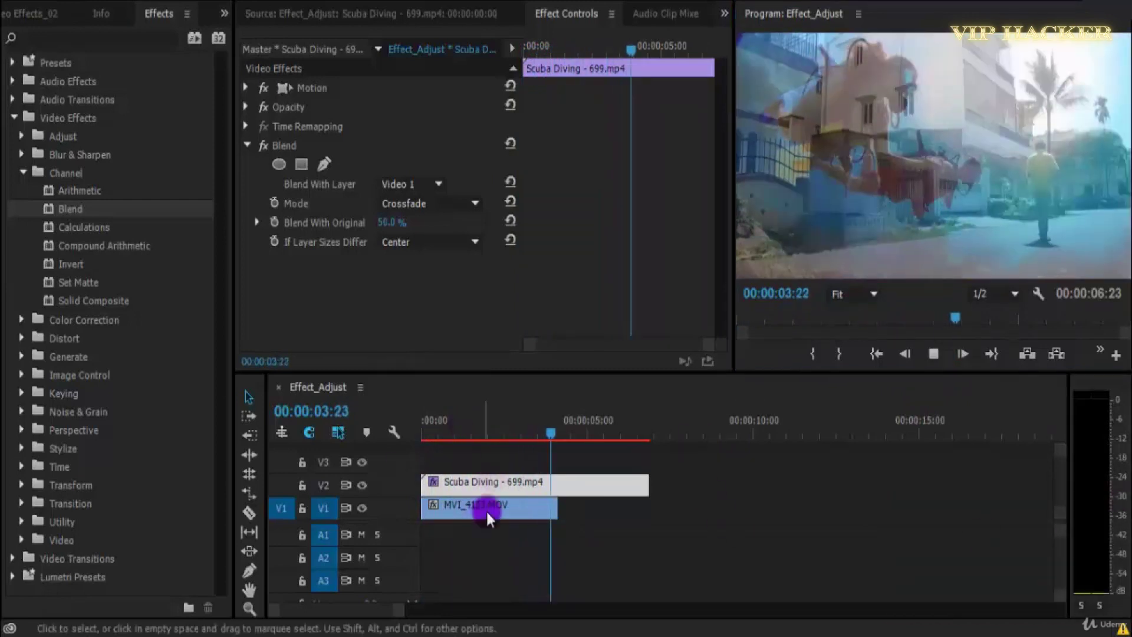
- Trim the end of the Scuba Diving clip to match MVI_4133.MOV and return to the sequence start
left_click(572, 432)
left_click_drag(569, 435, 490, 435)
left_click_drag(648, 482, 557, 482)
key("Home")
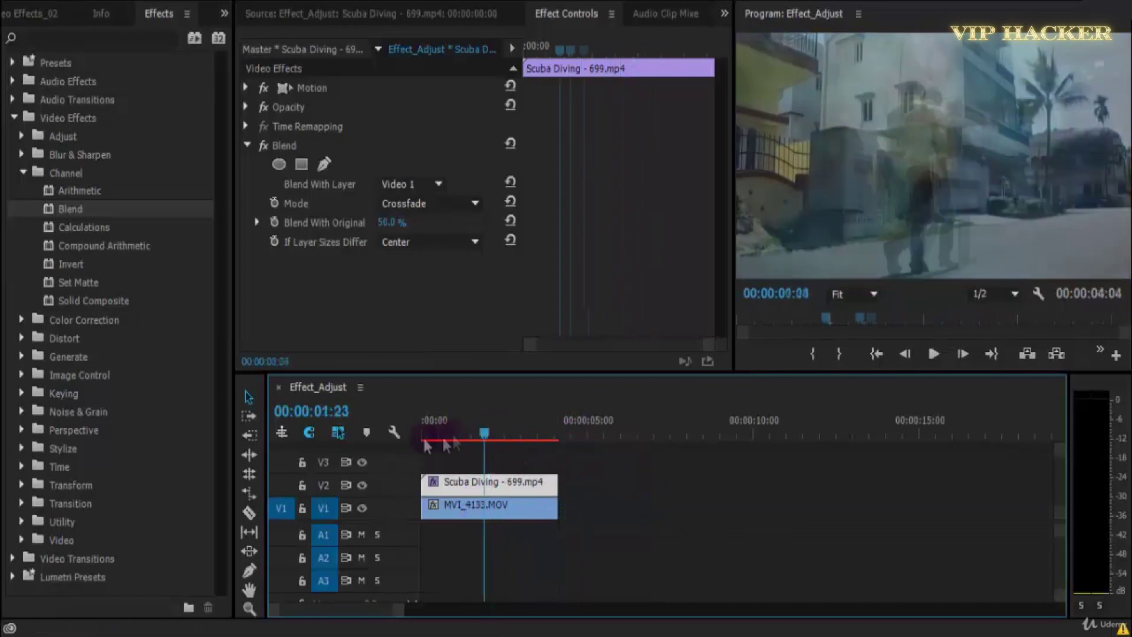
- Play the trimmed crossfade from the start twice and rewind to the beginning
left_click(934, 354)
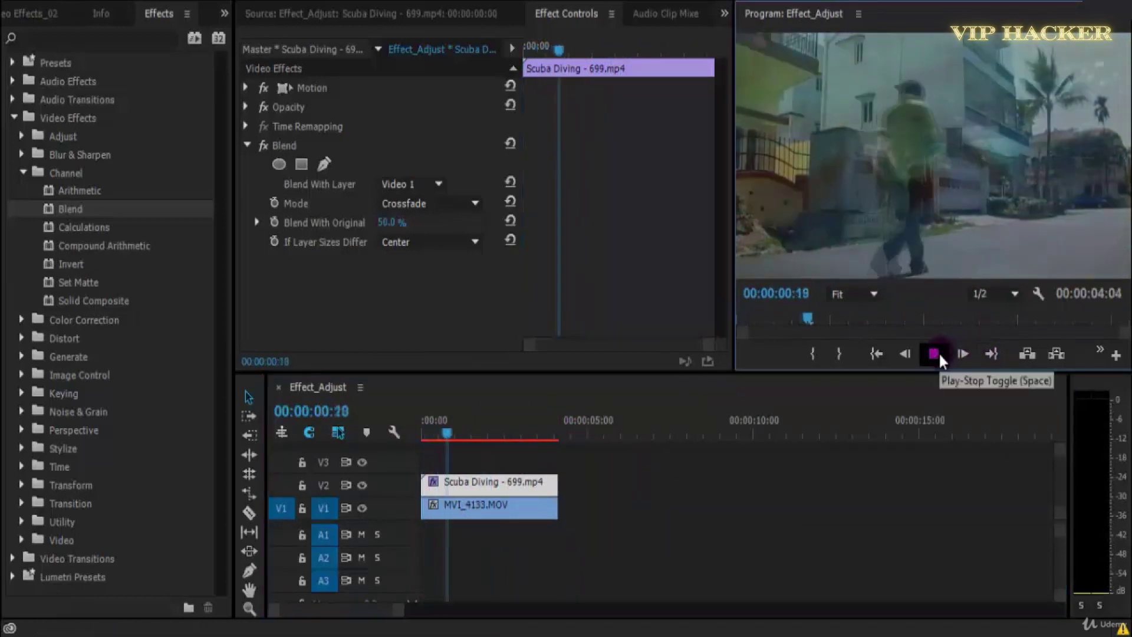
left_click(939, 355)
left_click_drag(496, 430, 415, 439)
left_click(936, 359)
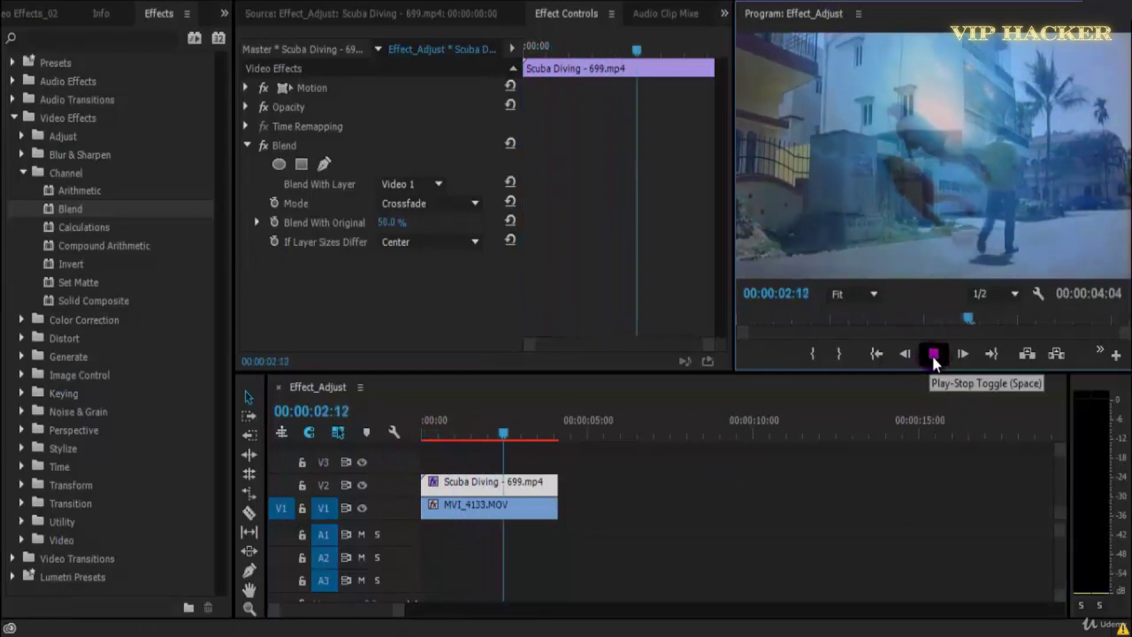
left_click_drag(471, 435, 341, 457)
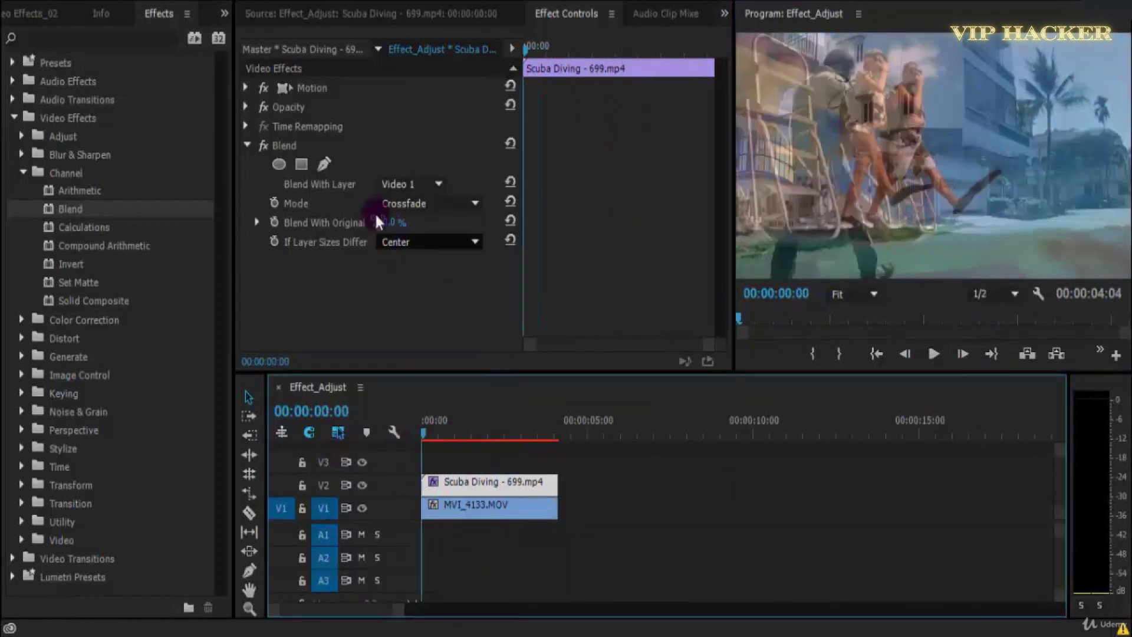
- Set Blend With Original to 70% and preview the blended clips
left_click(392, 226)
left_click_drag(388, 230, 397, 231)
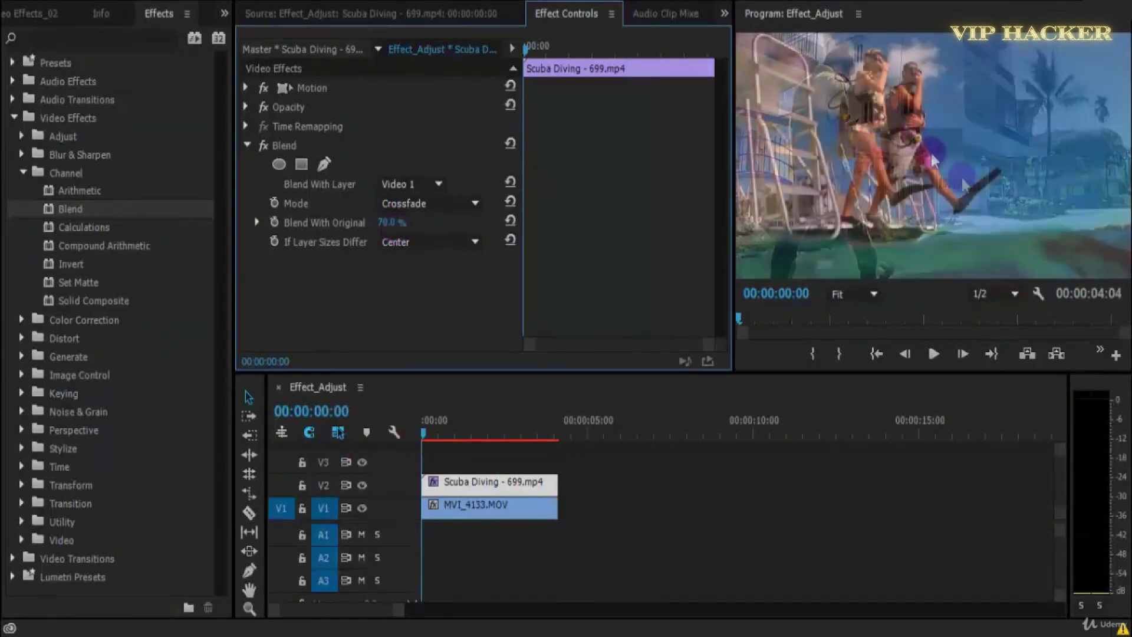
left_click(930, 353)
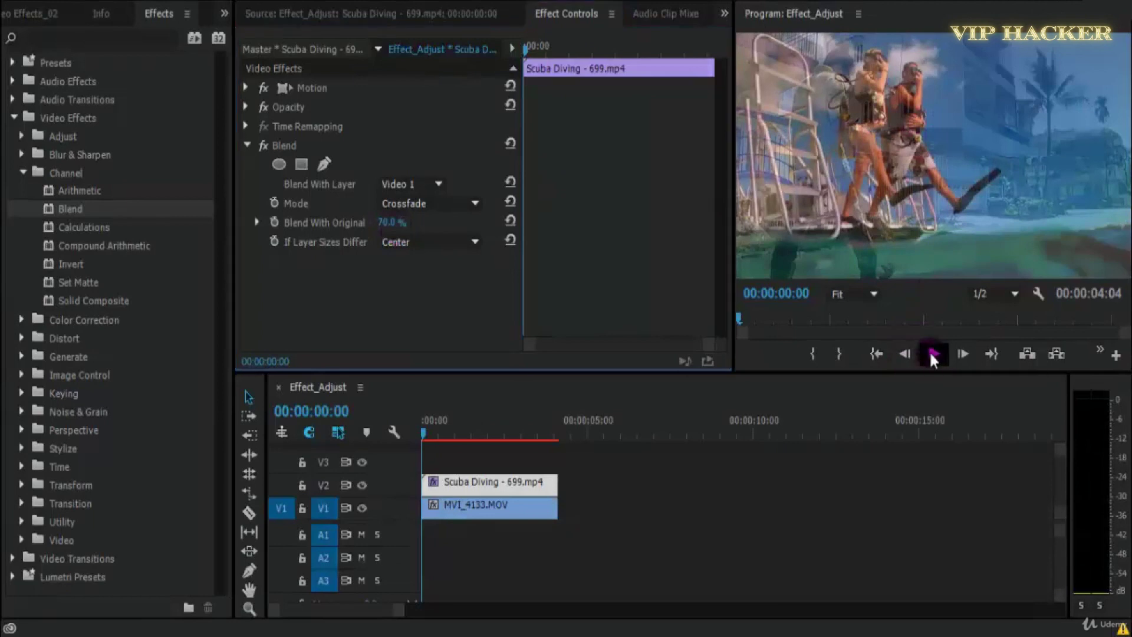
left_click(930, 352)
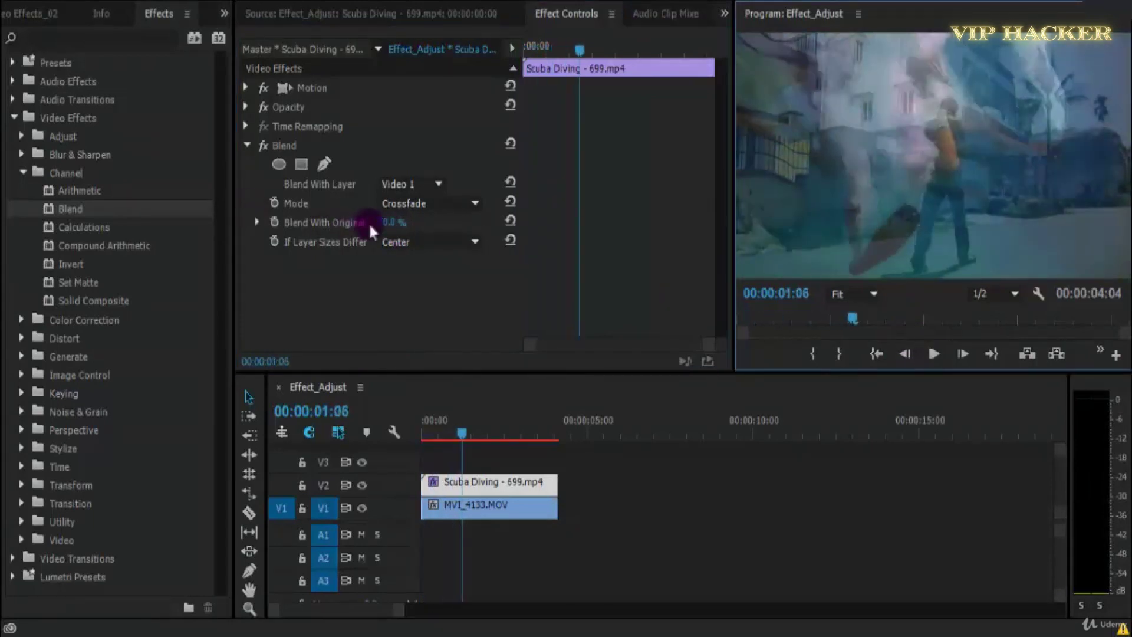
- Set Blend With Original to 40% and move the playhead to 00:00:00:14
type("40")
key("Return")
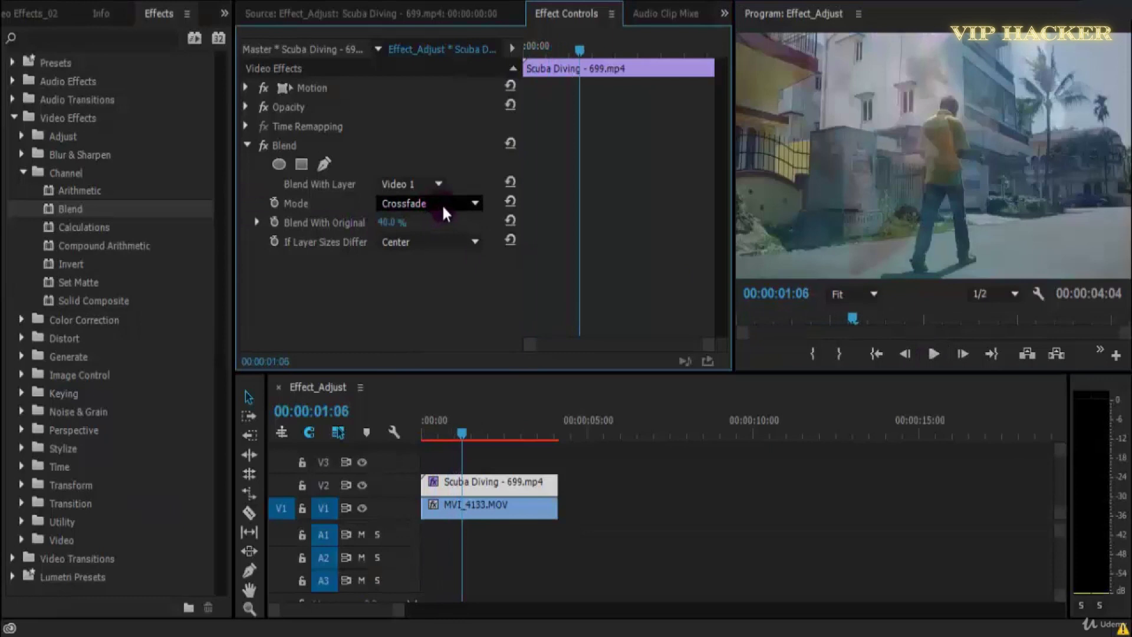
left_click_drag(460, 425, 439, 436)
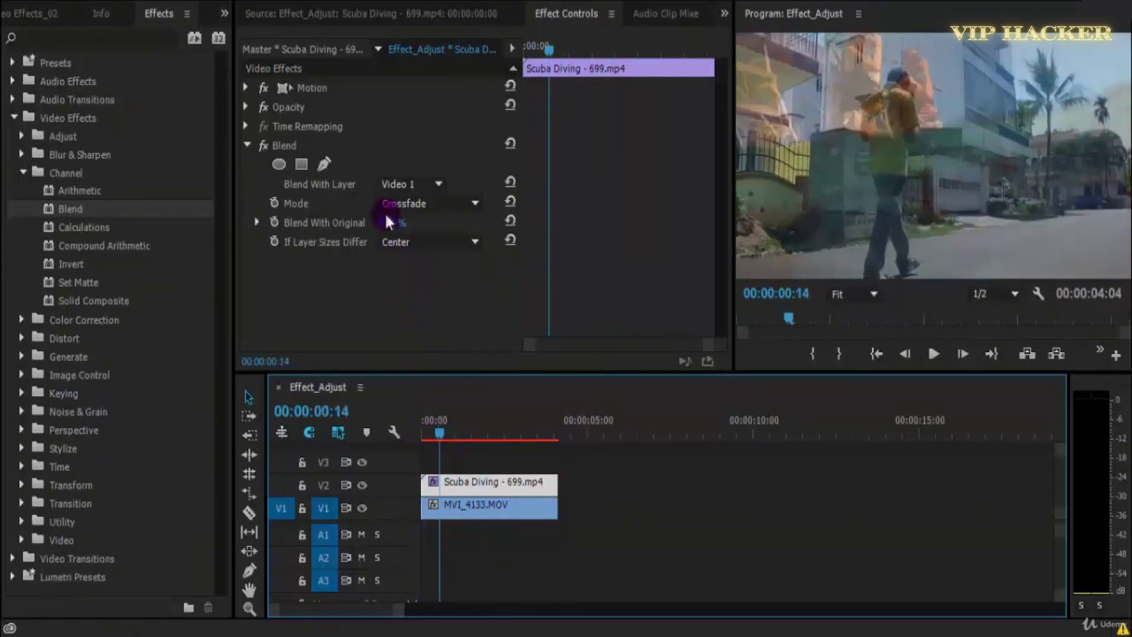
- Set the Blend mode to Color Only, preview the result and return the playhead to the sequence start
left_click(440, 204)
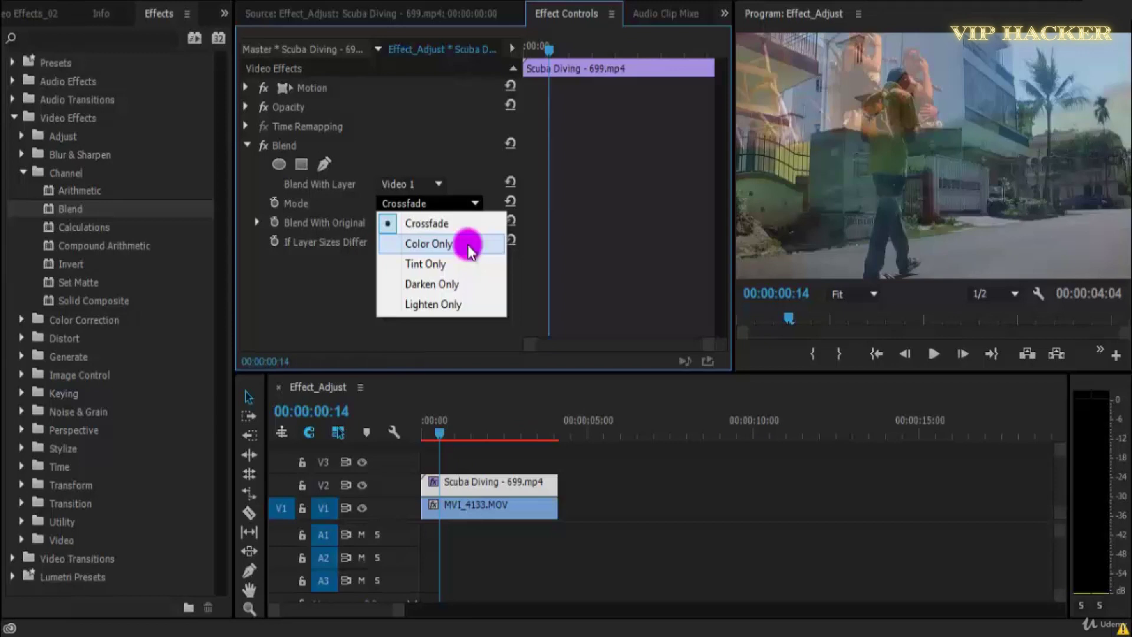
left_click(472, 244)
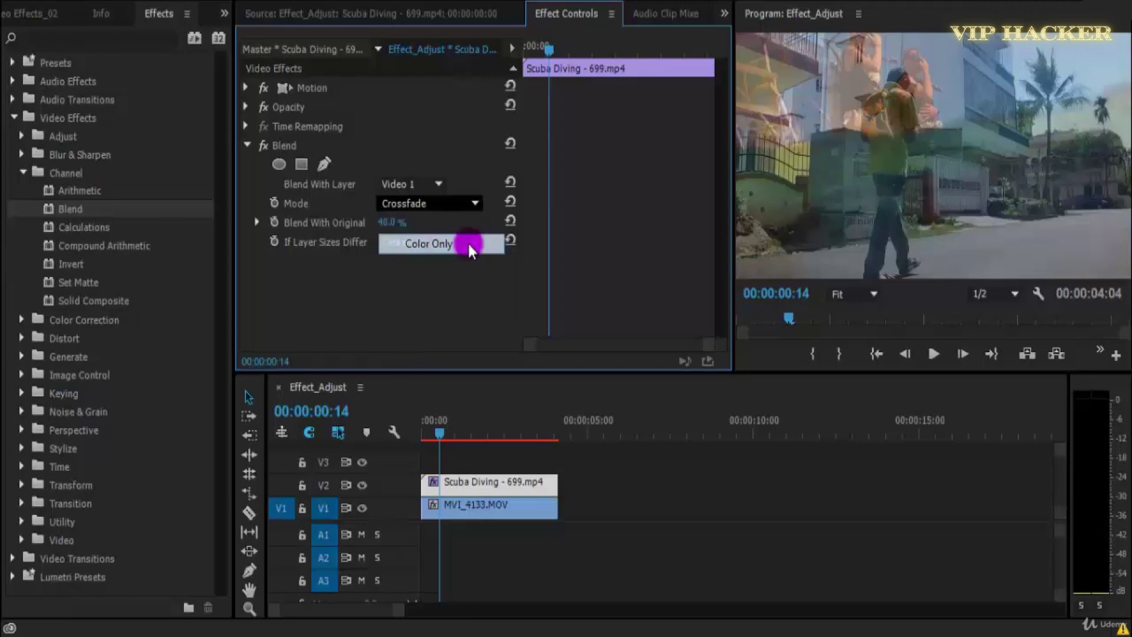
left_click(424, 430)
left_click(940, 354)
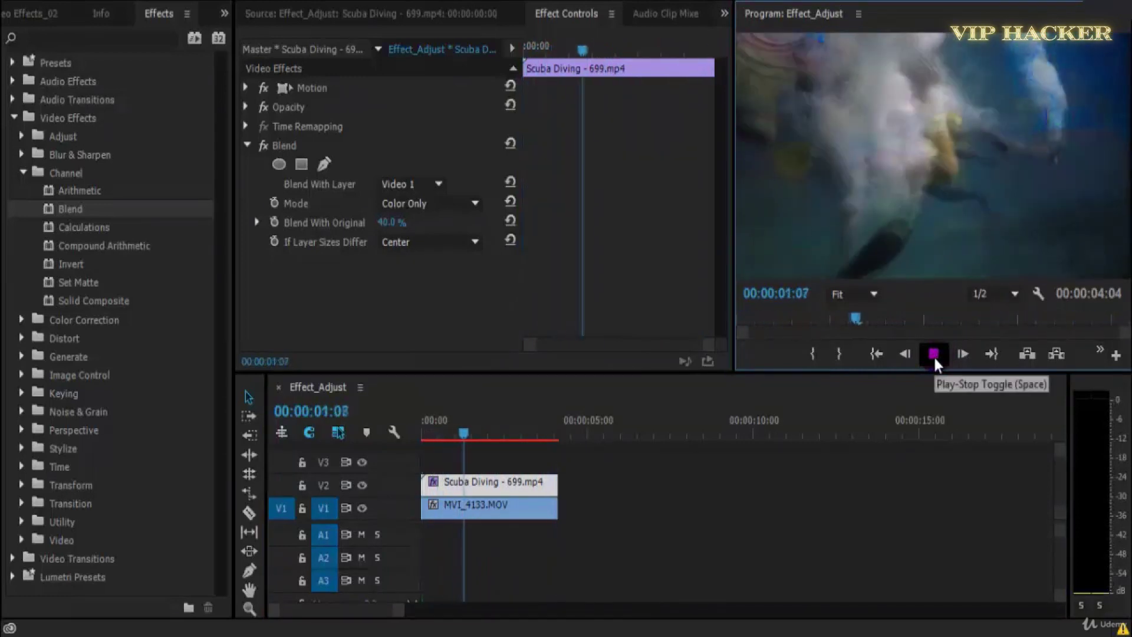
left_click(933, 354)
left_click_drag(482, 419, 415, 439)
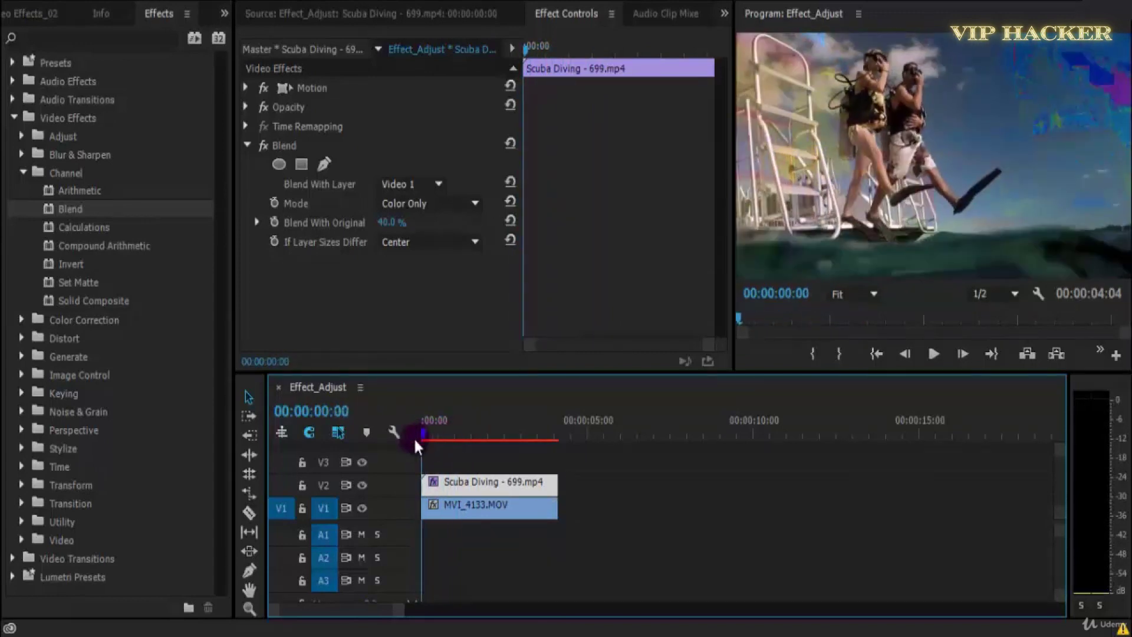
- Play the Color Only blend from the start twice and rewind to the beginning
left_click(935, 353)
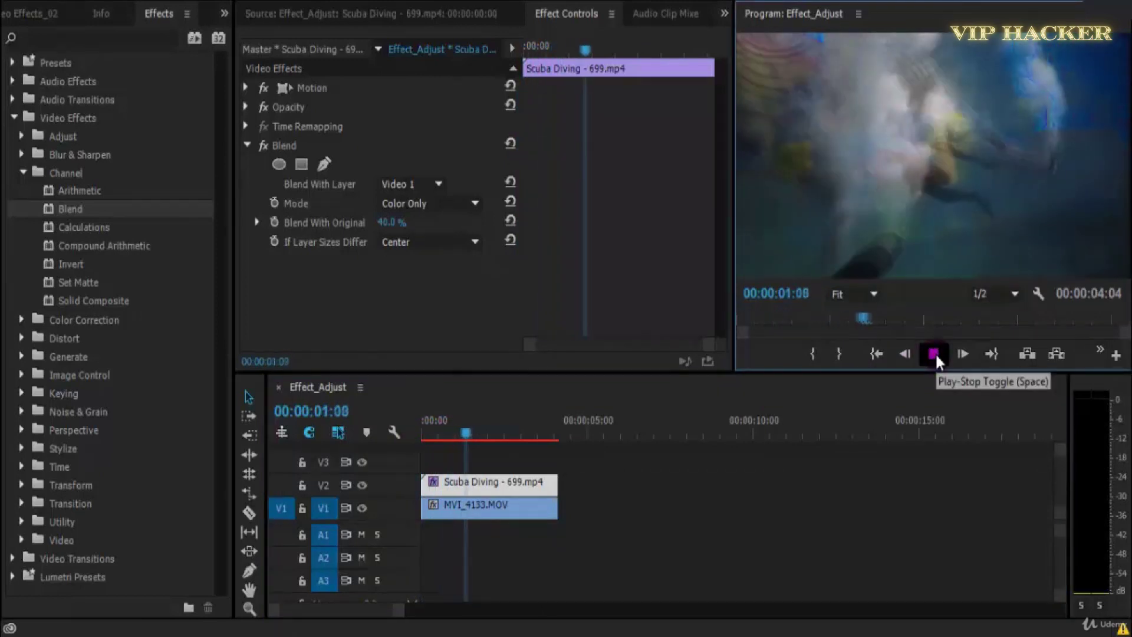
left_click(935, 352)
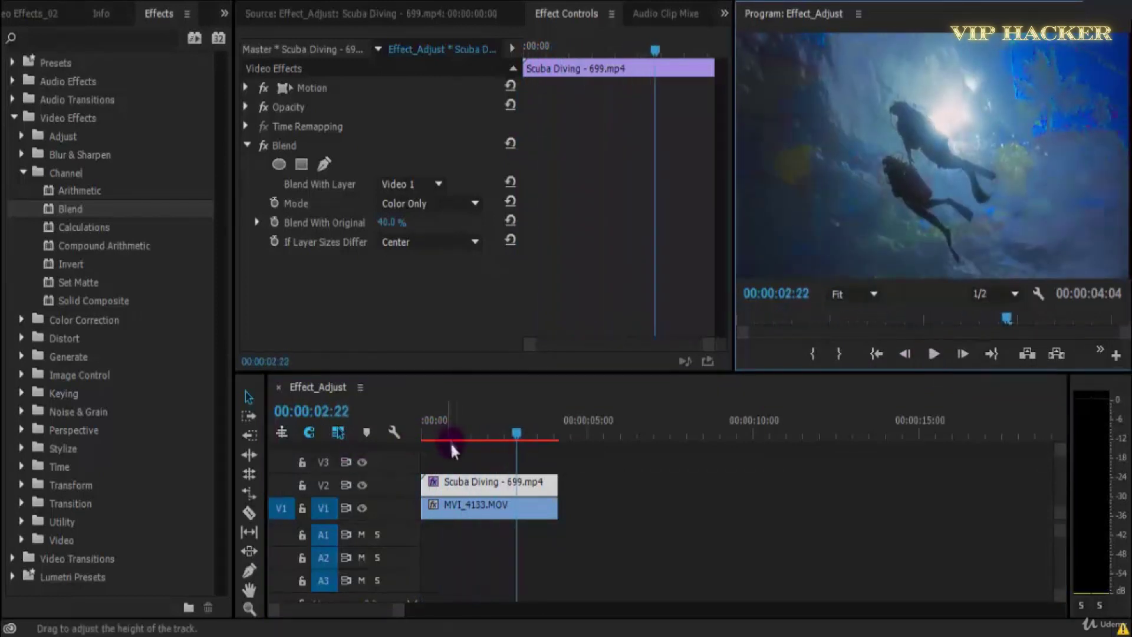
key("Home")
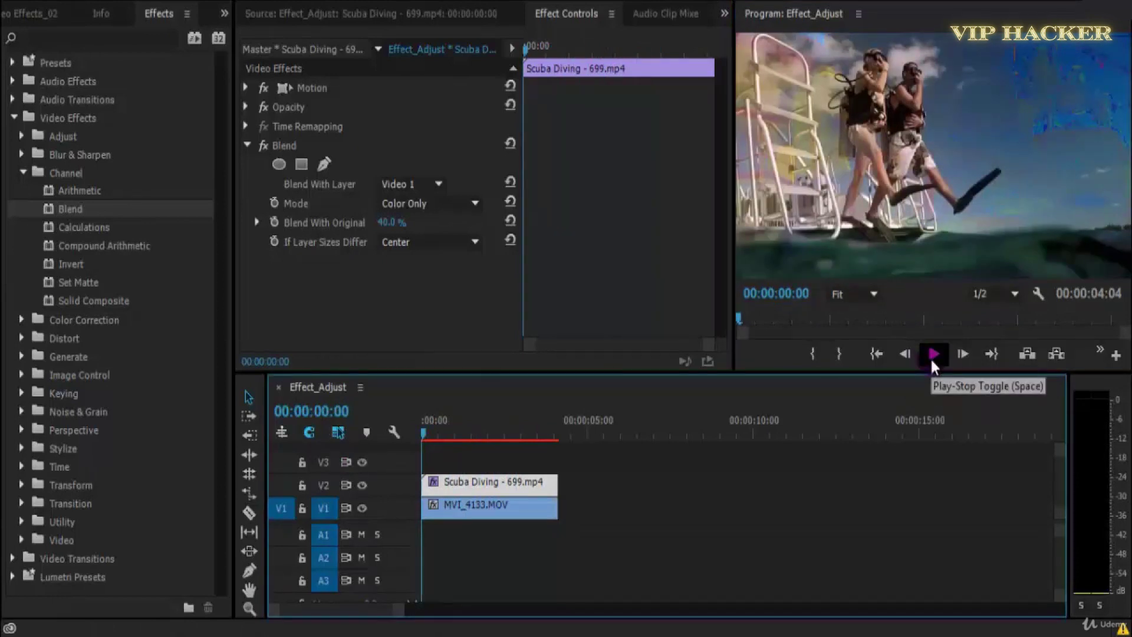
left_click(932, 360)
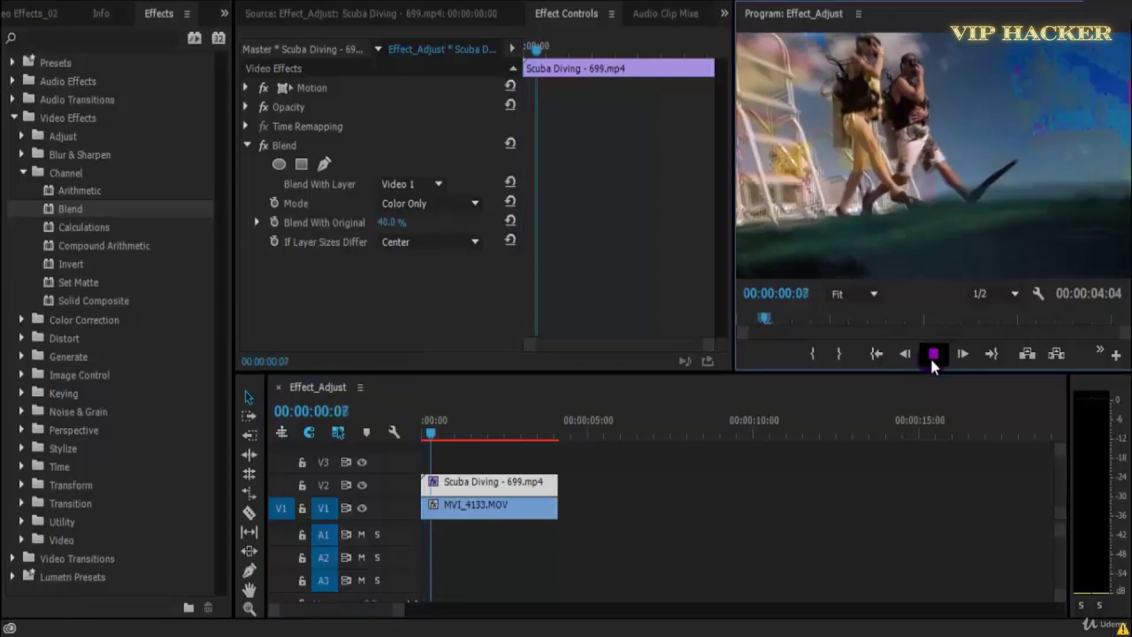
left_click(931, 361)
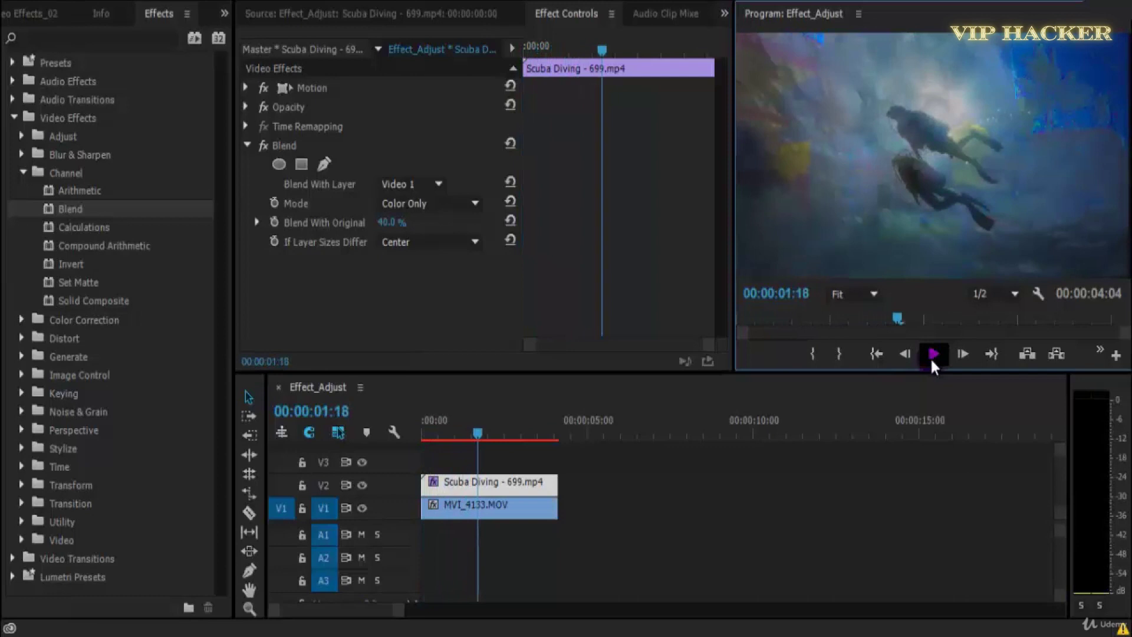
left_click(435, 439)
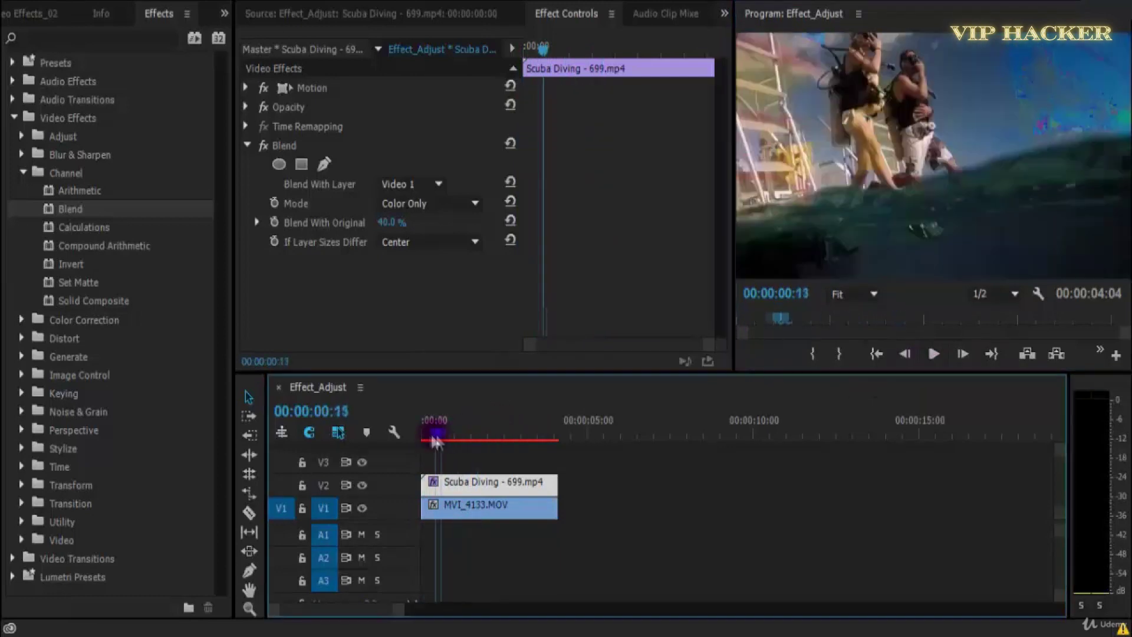
left_click_drag(435, 441, 377, 441)
- Open MVI_4133.MOV in the Source Monitor and compare it with the Color Only blend during playback
left_click(455, 519)
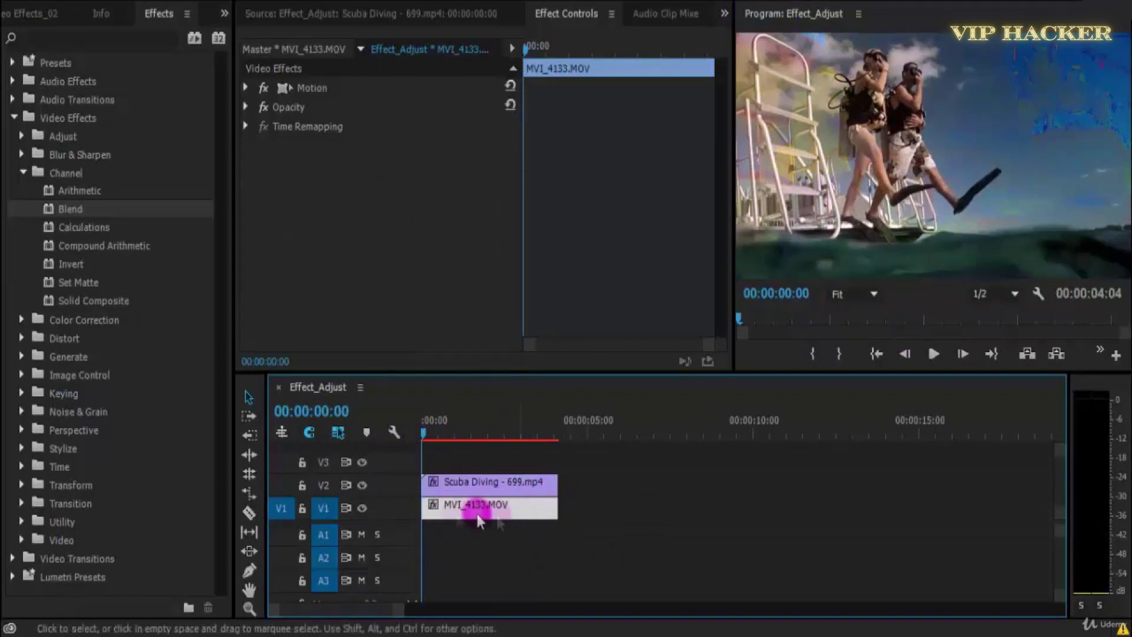
double_click(455, 507)
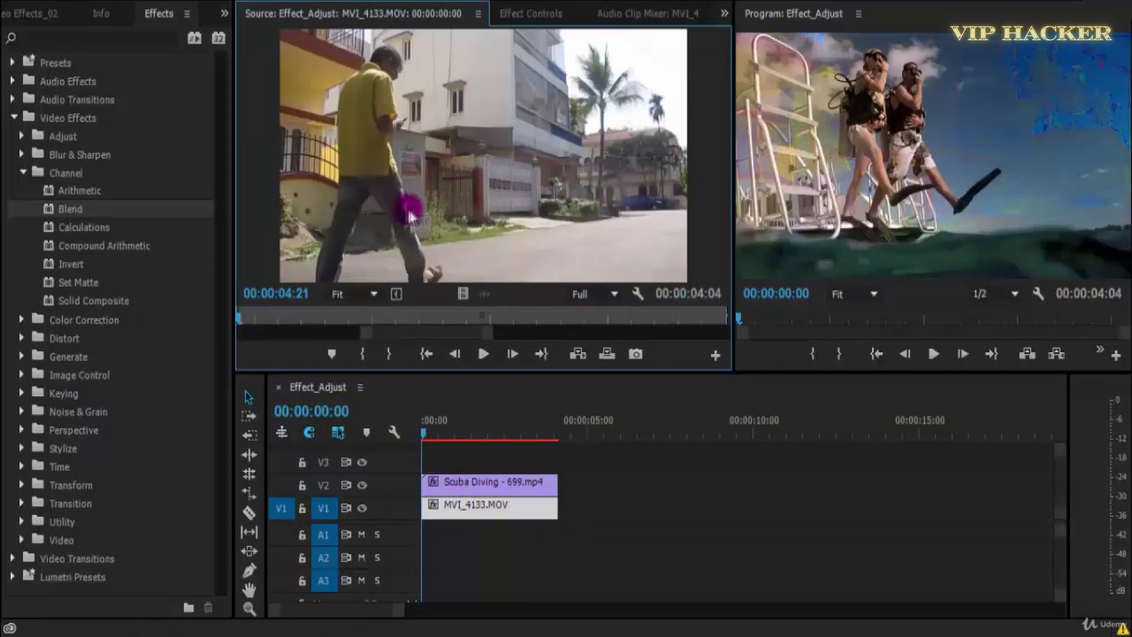
left_click(483, 485)
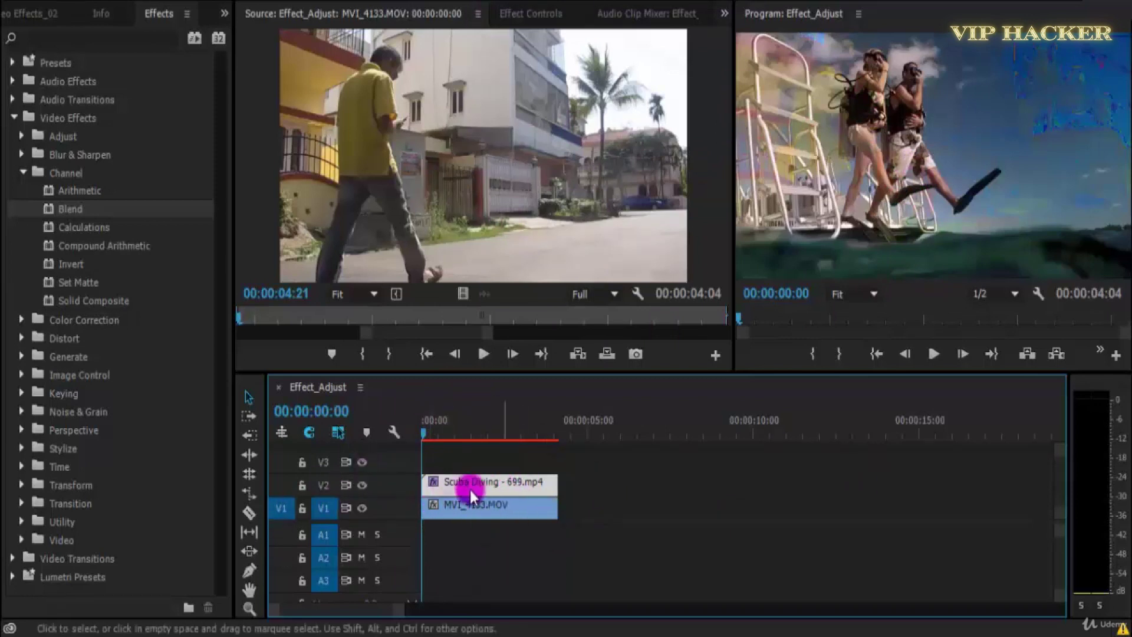
left_click(517, 15)
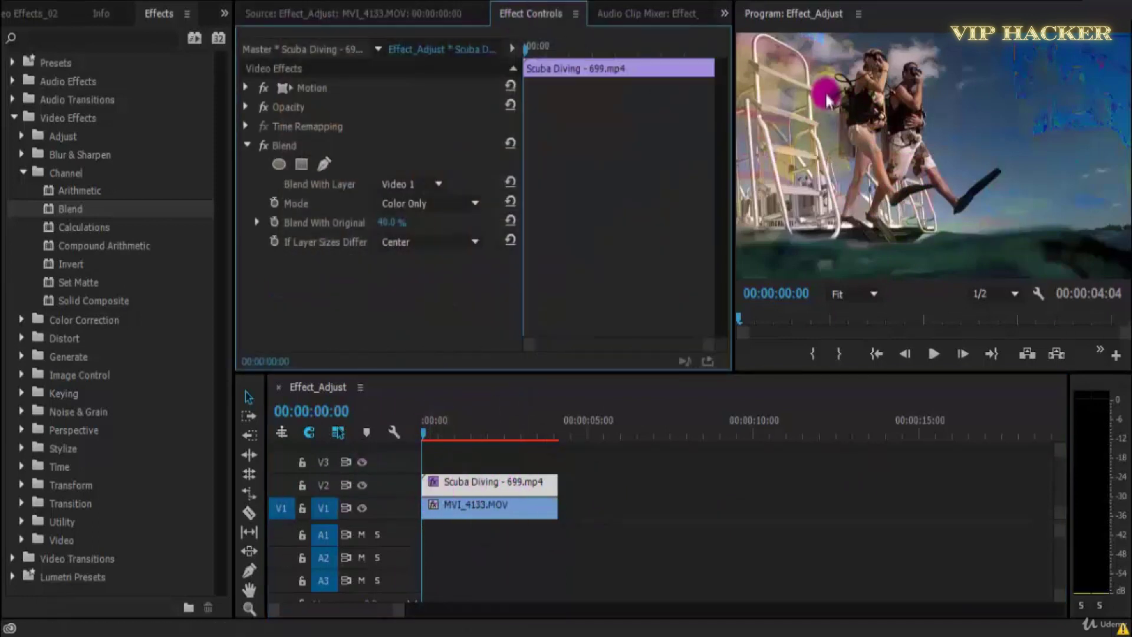
double_click(489, 508)
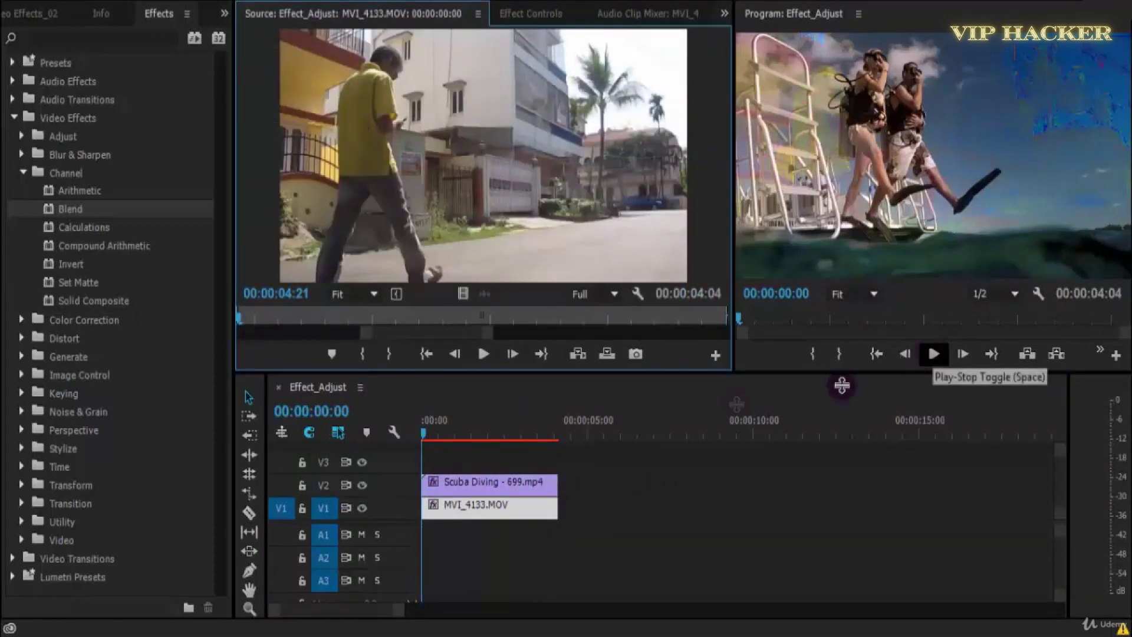
left_click(530, 572)
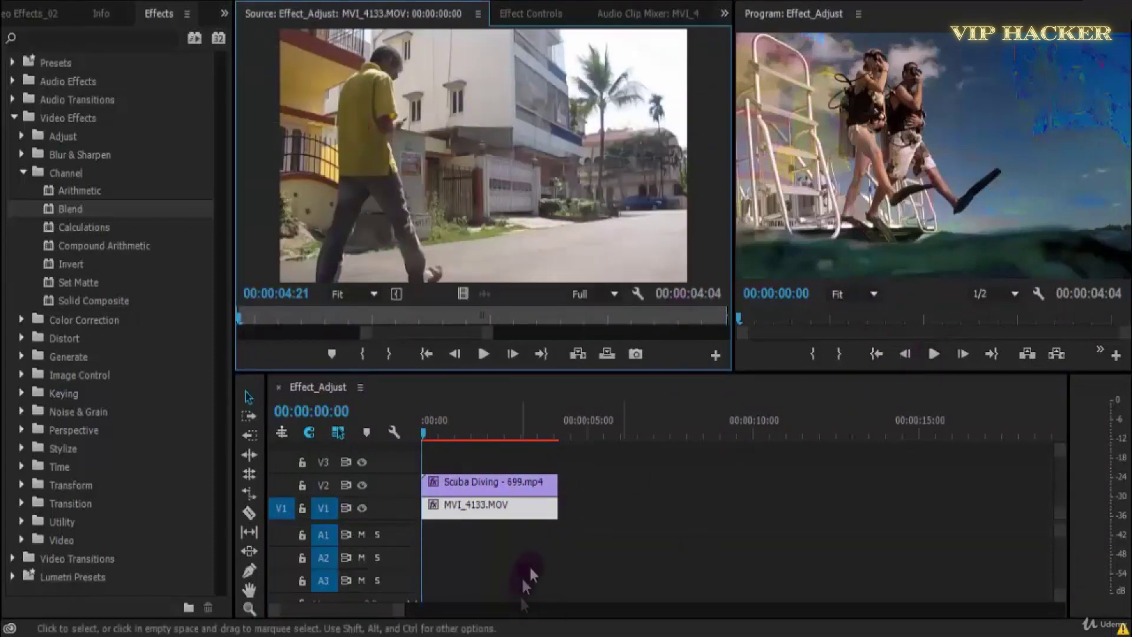
left_click(929, 356)
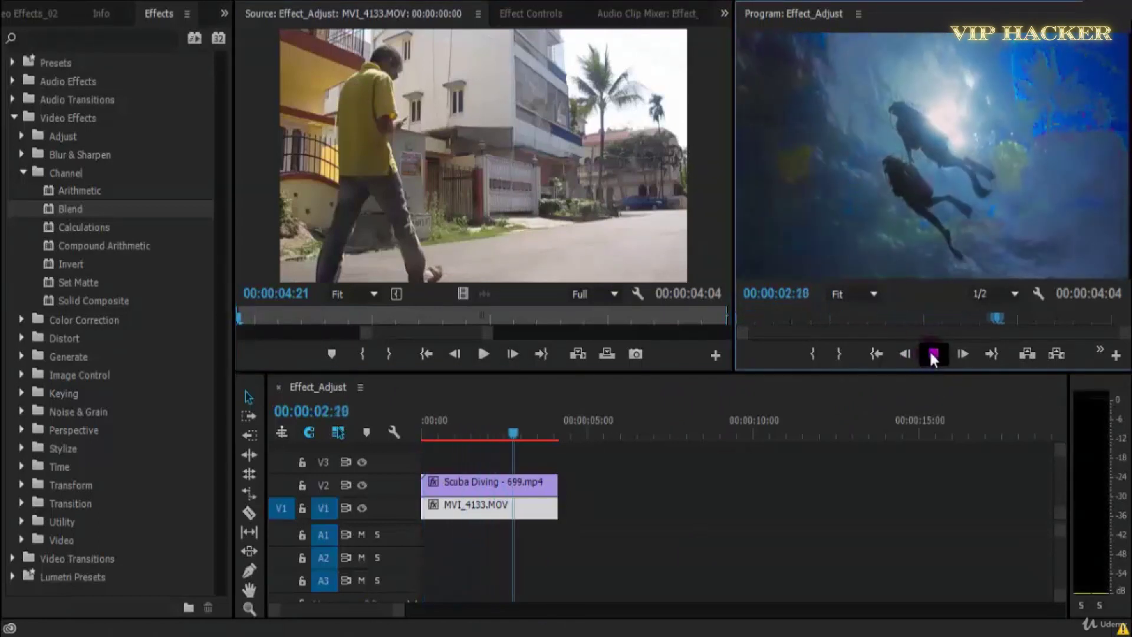
left_click(933, 356)
- Reselect the Scuba Diving clip and set its Blend mode to Tint Only with the playhead at the sequence start
left_click(524, 13)
left_click_drag(214, 125, 480, 476)
left_click(445, 205)
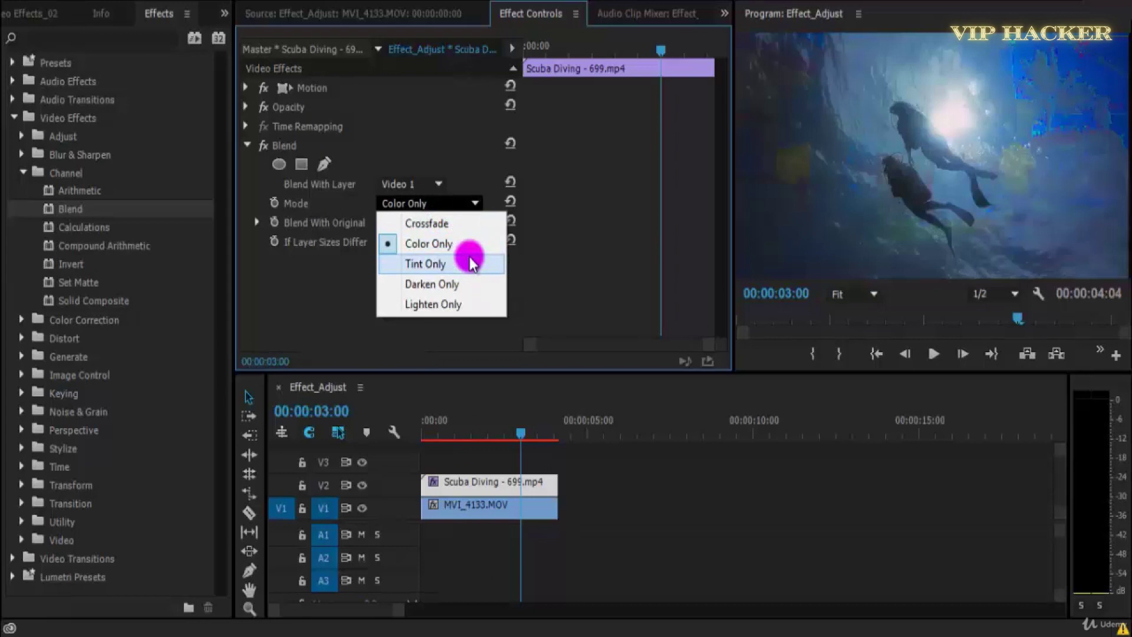
left_click(422, 435)
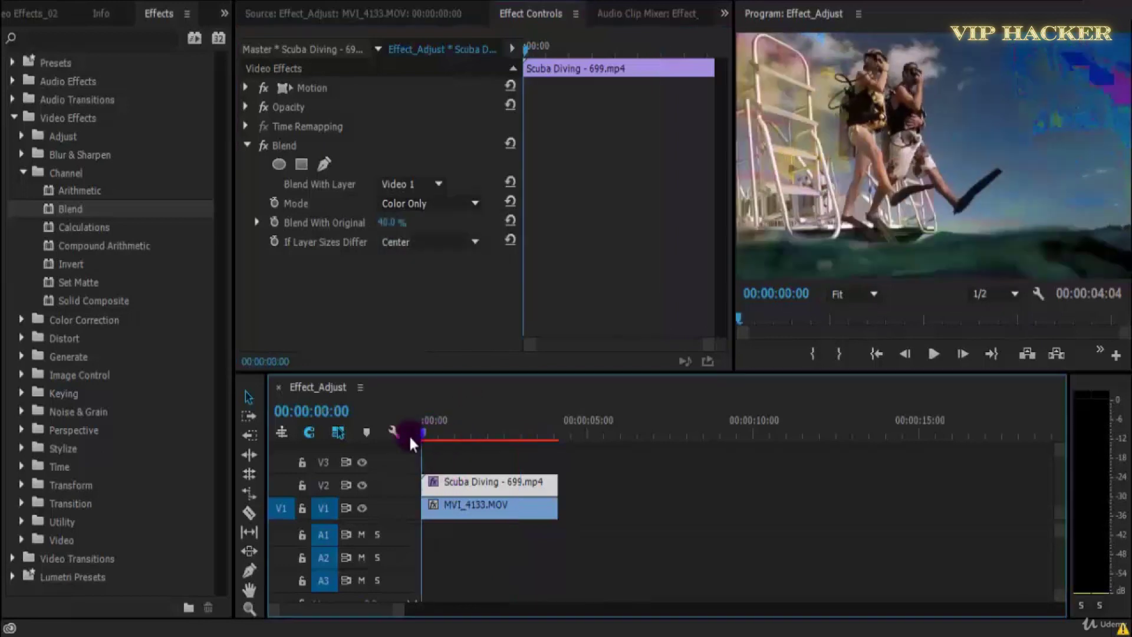
left_click(426, 204)
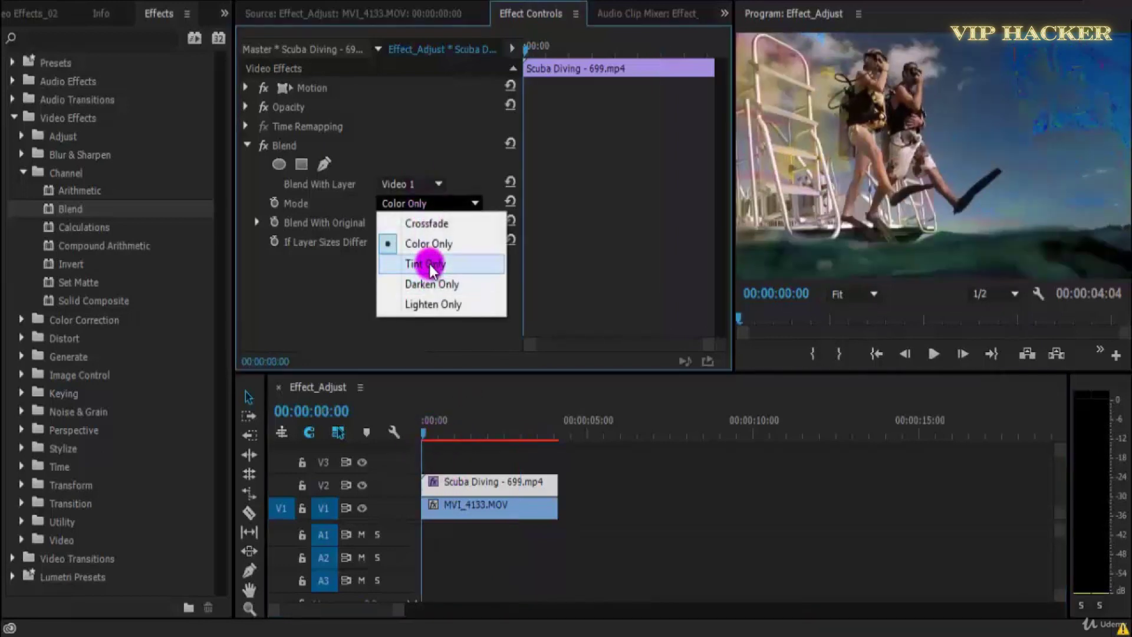
left_click(429, 264)
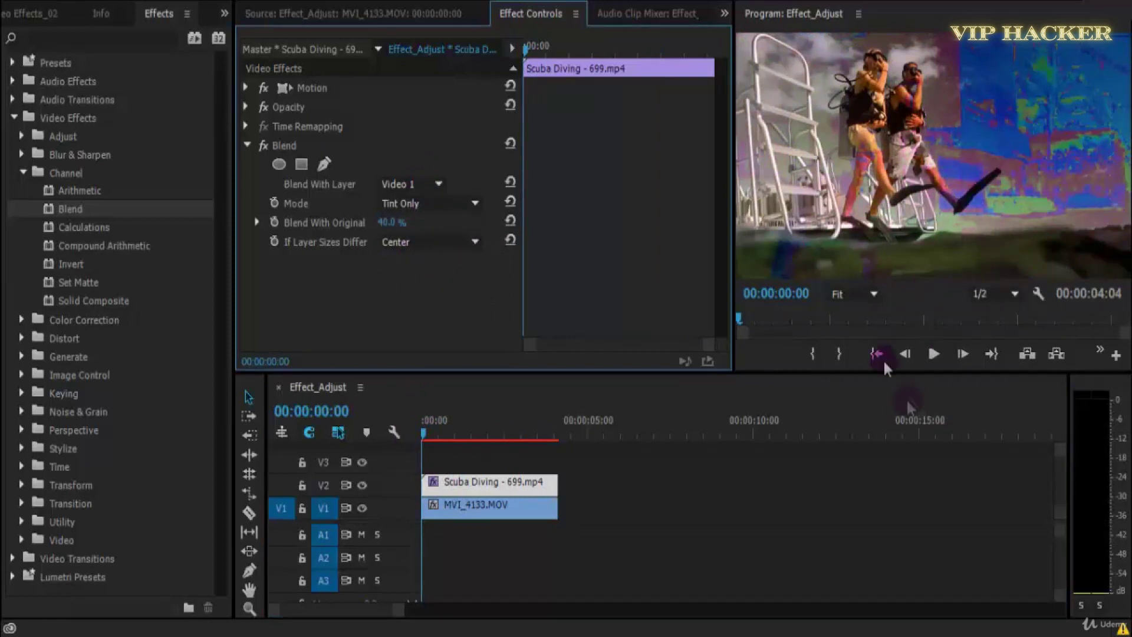
- Play the Tint Only blend twice and return to the sequence start
left_click(929, 357)
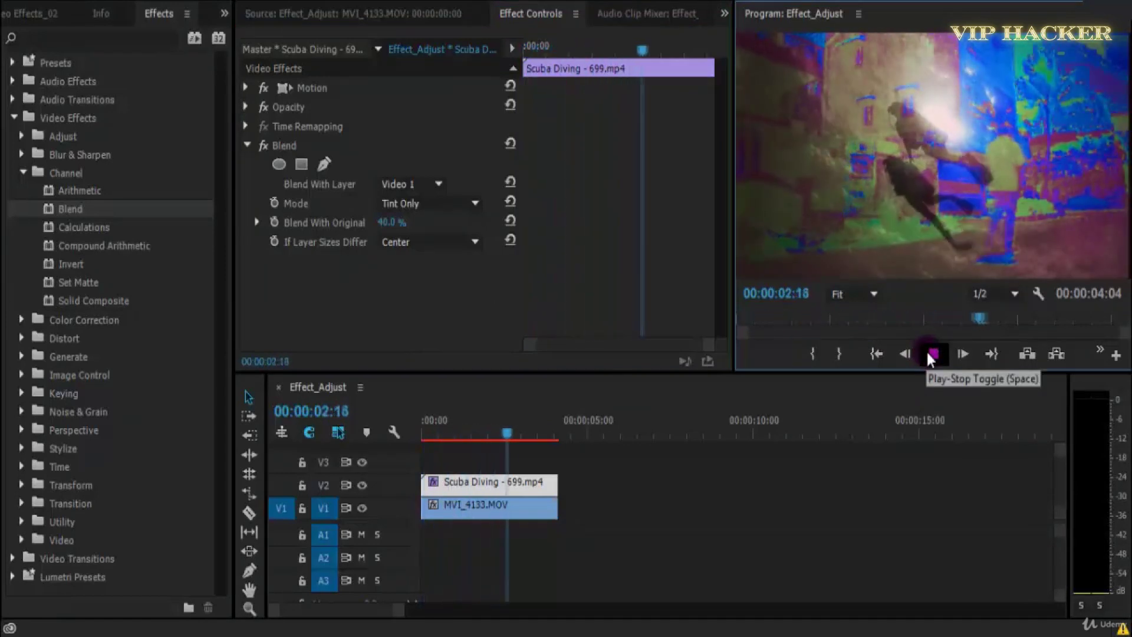
left_click(929, 354)
left_click_drag(490, 435, 453, 456)
left_click(934, 354)
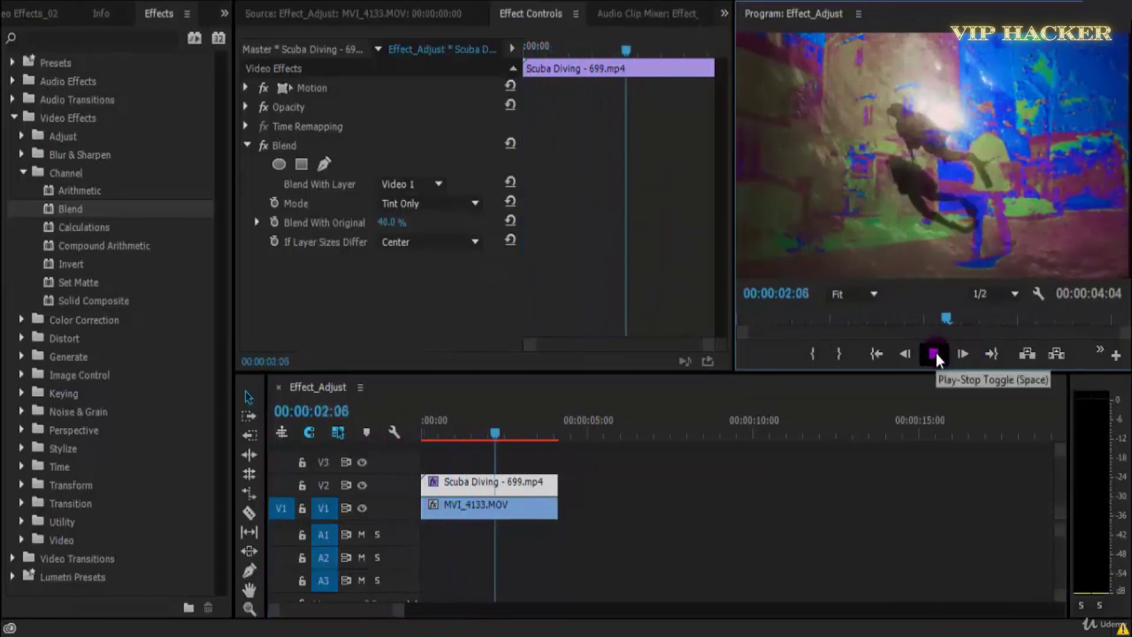
left_click(935, 352)
left_click_drag(465, 441, 408, 430)
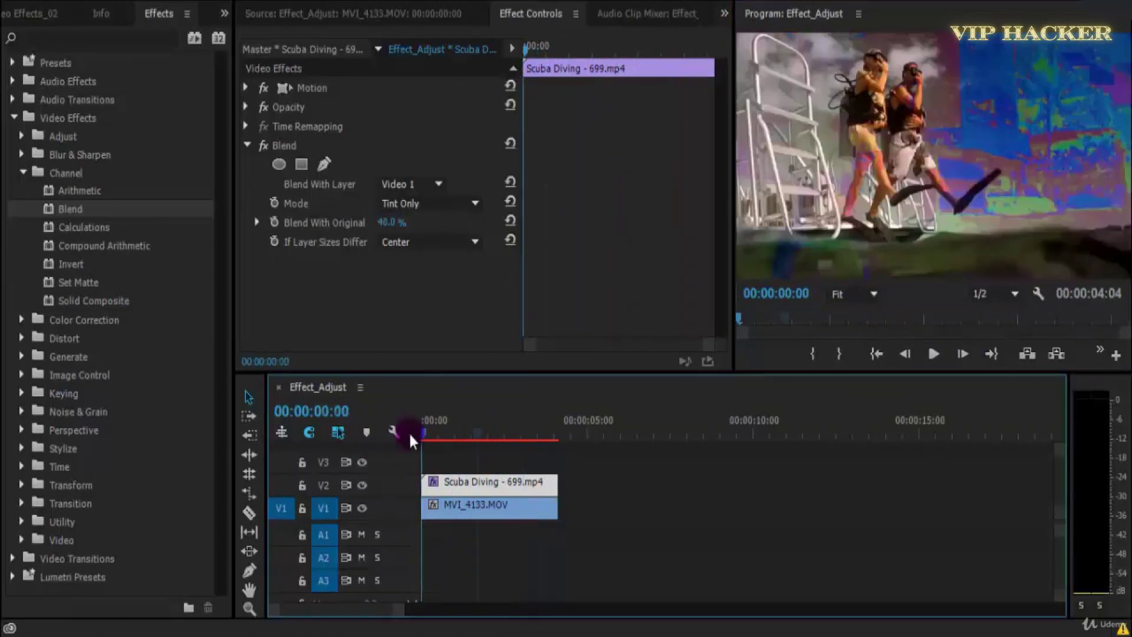
- Set Blend With Original to 70% and preview the Tint Only blend
left_click(392, 223)
type("70")
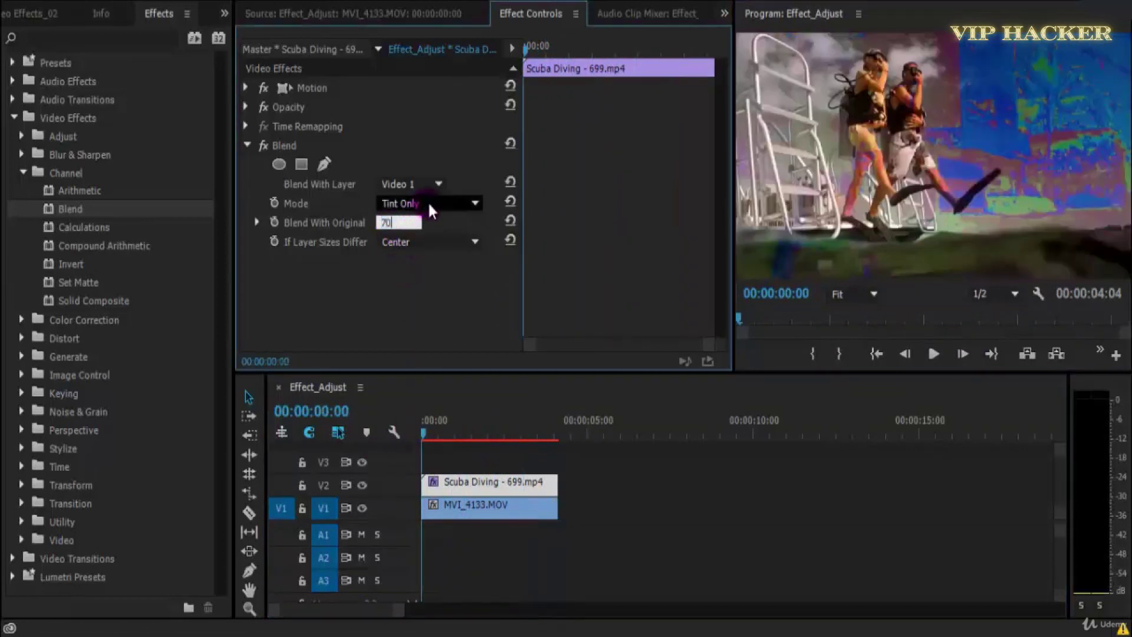
key("Return")
mouse_move(423, 430)
left_mouse_down()
mouse_move(466, 432)
mouse_move(430, 428)
mouse_move(451, 440)
mouse_move(423, 441)
left_mouse_up()
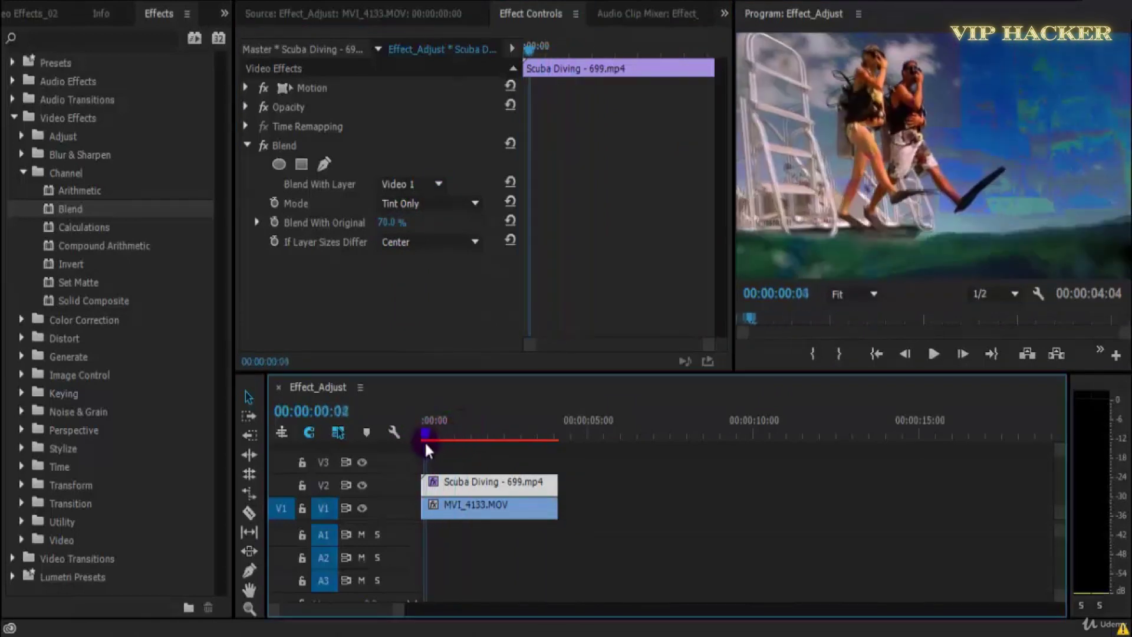
key("space")
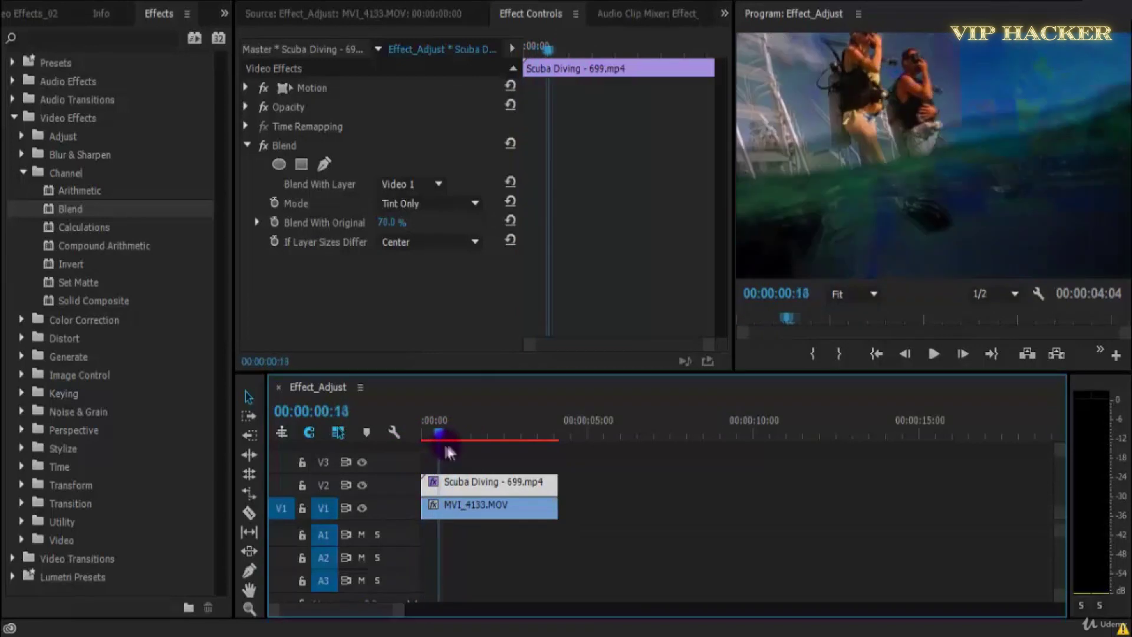
left_click(932, 356)
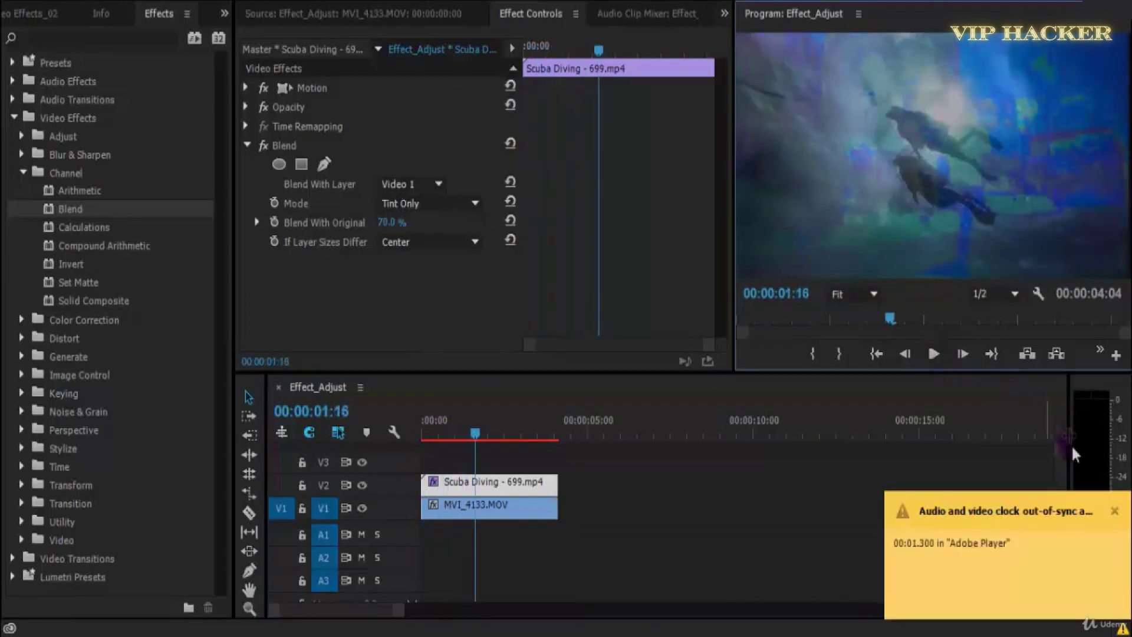
left_click(1108, 520)
- Return to the sequence start and set the Scuba Diving clip's Blend mode to Darken Only
left_click(462, 443)
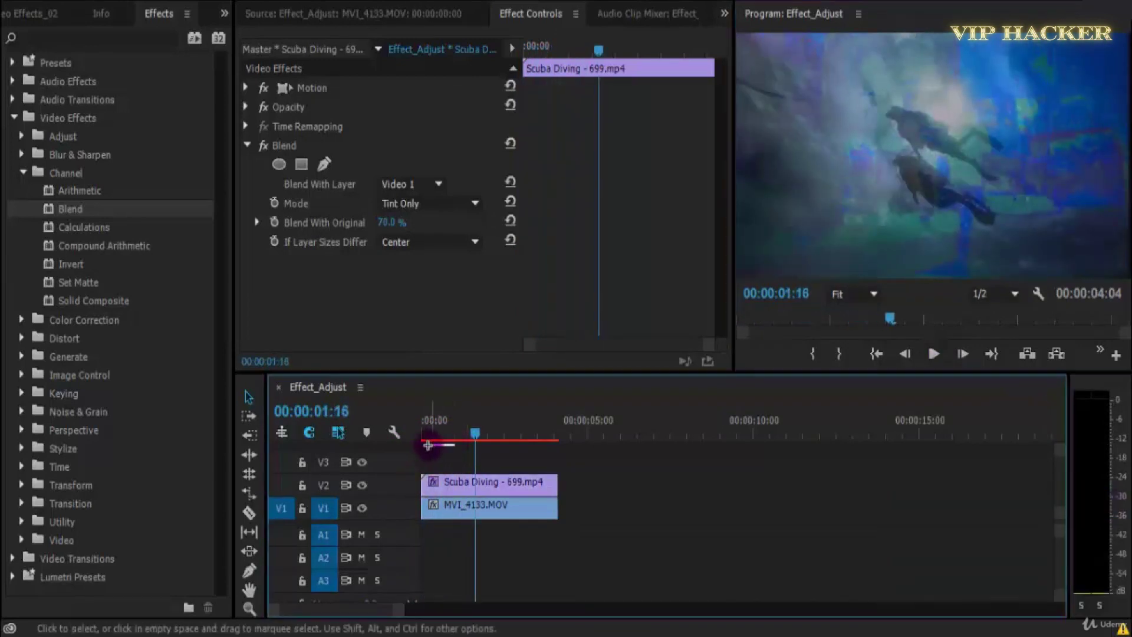
left_click_drag(462, 437, 401, 440)
left_click(482, 487)
left_click(432, 435)
left_click(476, 204)
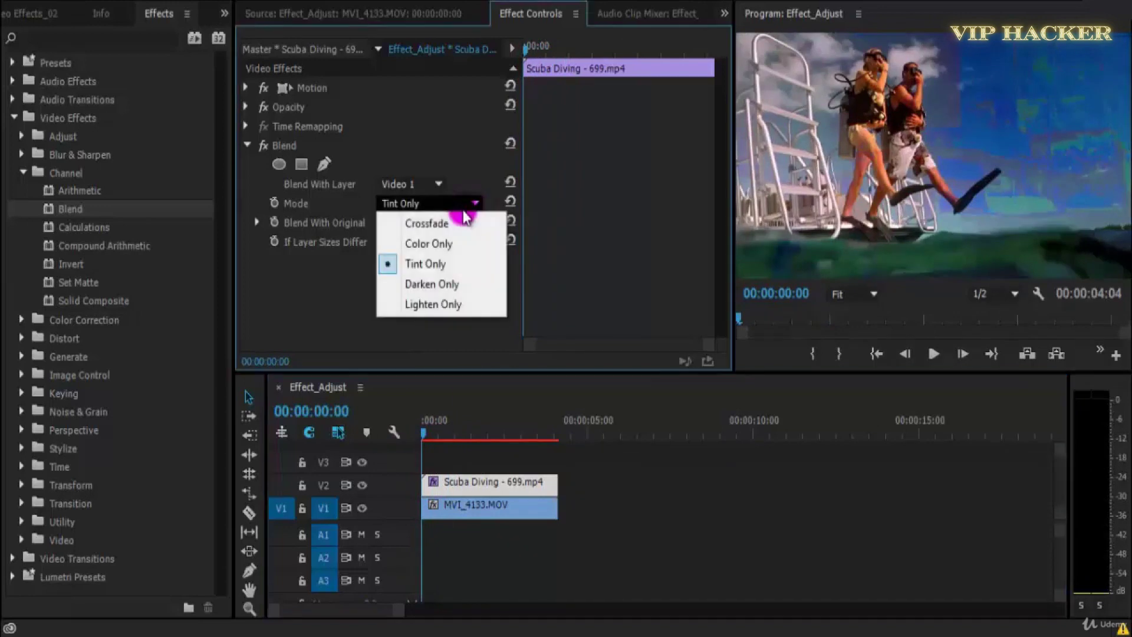
left_click(466, 286)
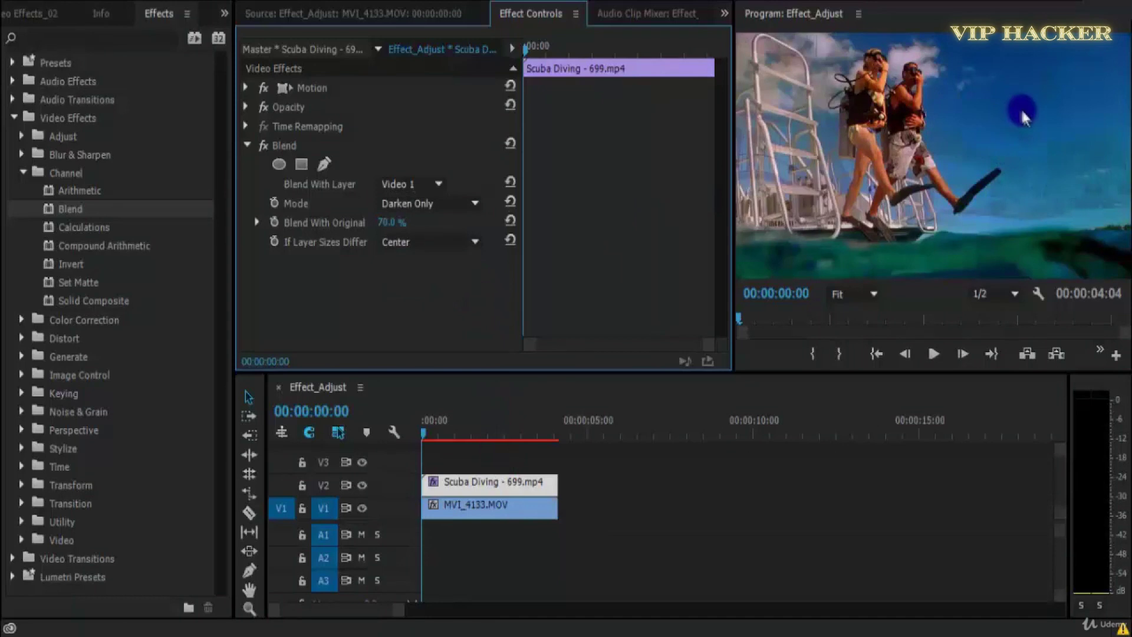
- Set Blend With Original to 0% and preview the Darken Only blend
left_click_drag(388, 230, 350, 233)
left_click(939, 359)
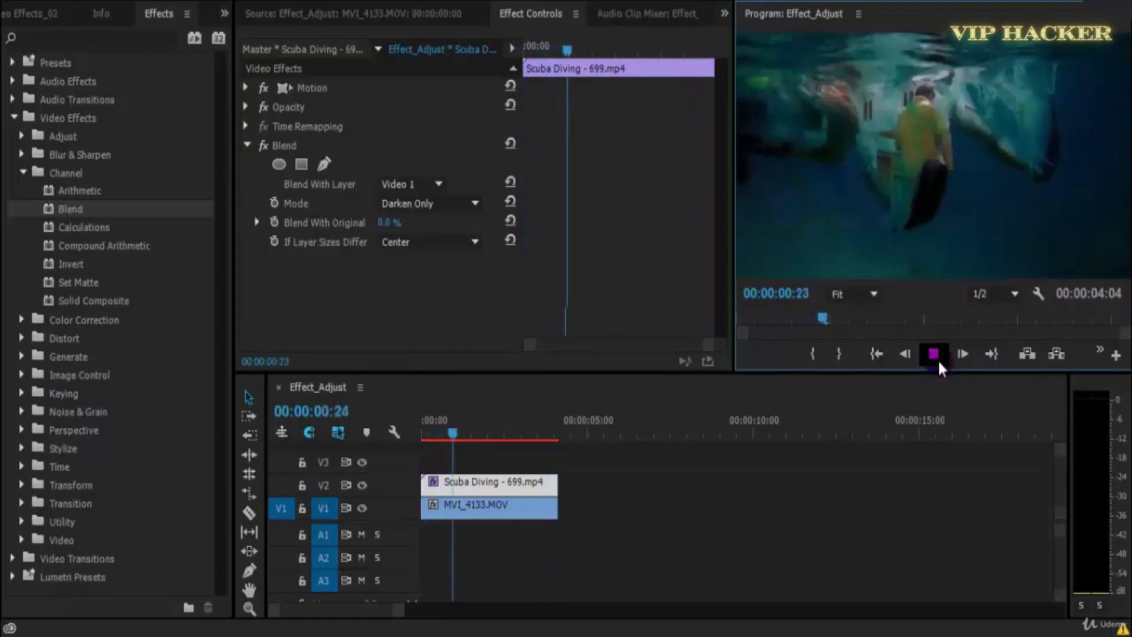
left_click(938, 359)
- Rewind to the sequence start and compare the Darken Only blend with Blend With Original at 100% and 0%
left_click_drag(576, 435, 411, 427)
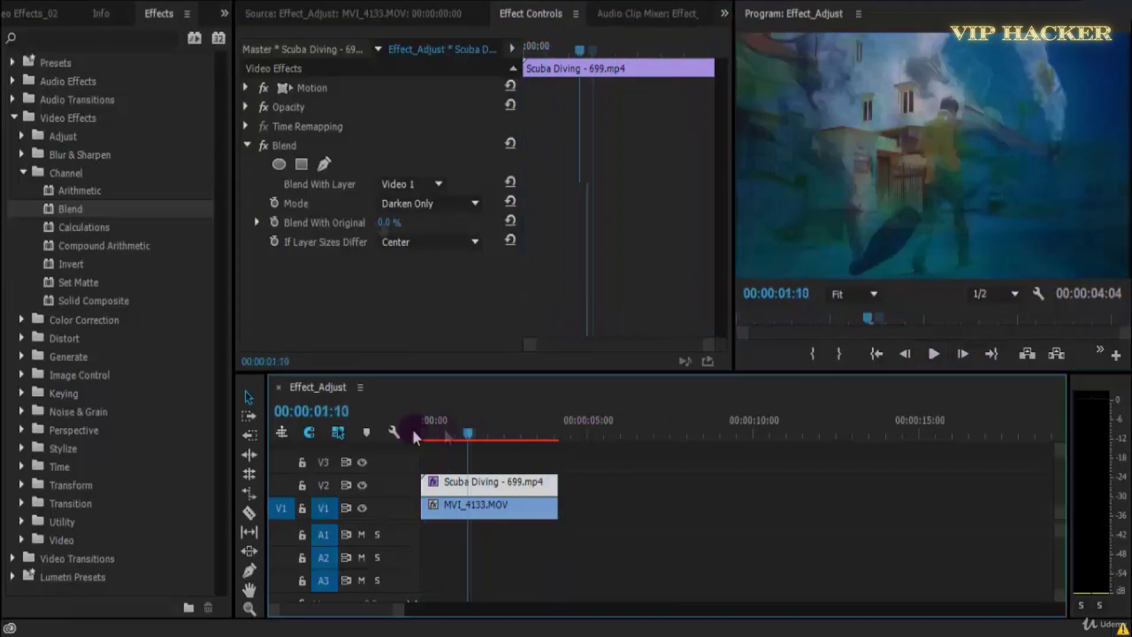
left_click_drag(389, 222, 412, 225)
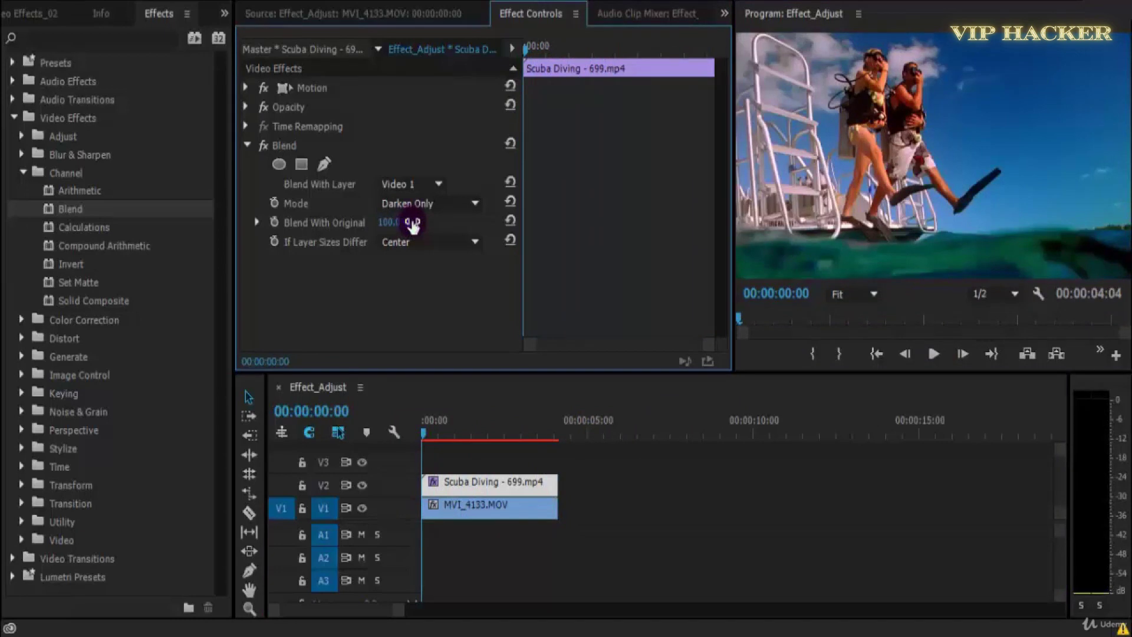
left_click_drag(400, 224, 310, 228)
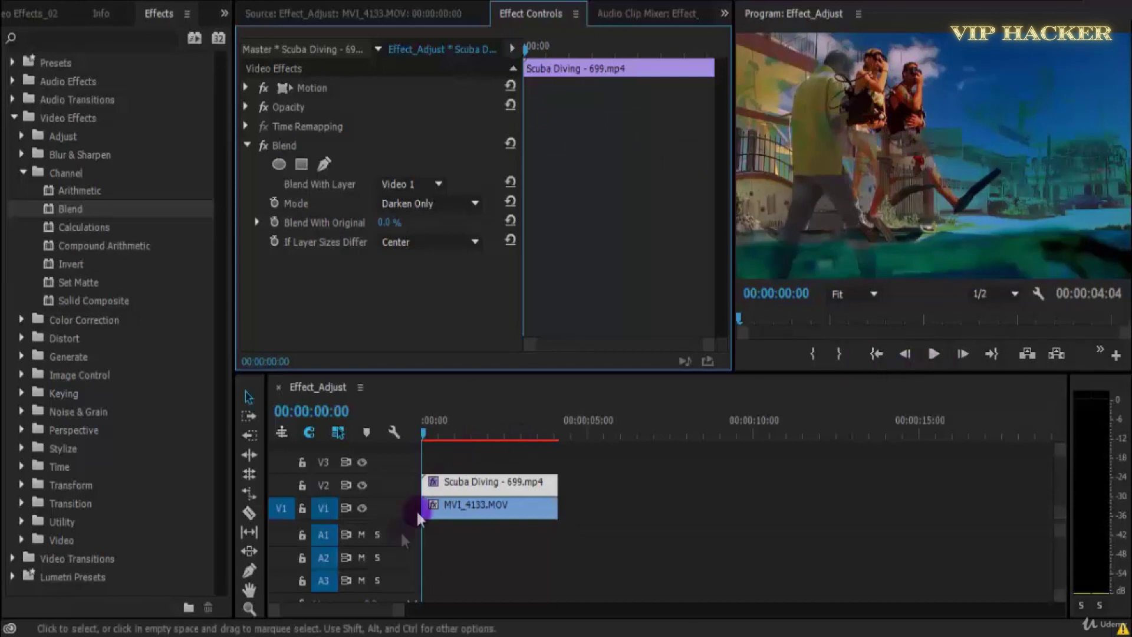
- Compare the effect settings of the MVI_4133.MOV clip with those of the Scuba Diving clip
double_click(469, 509)
left_click(530, 13)
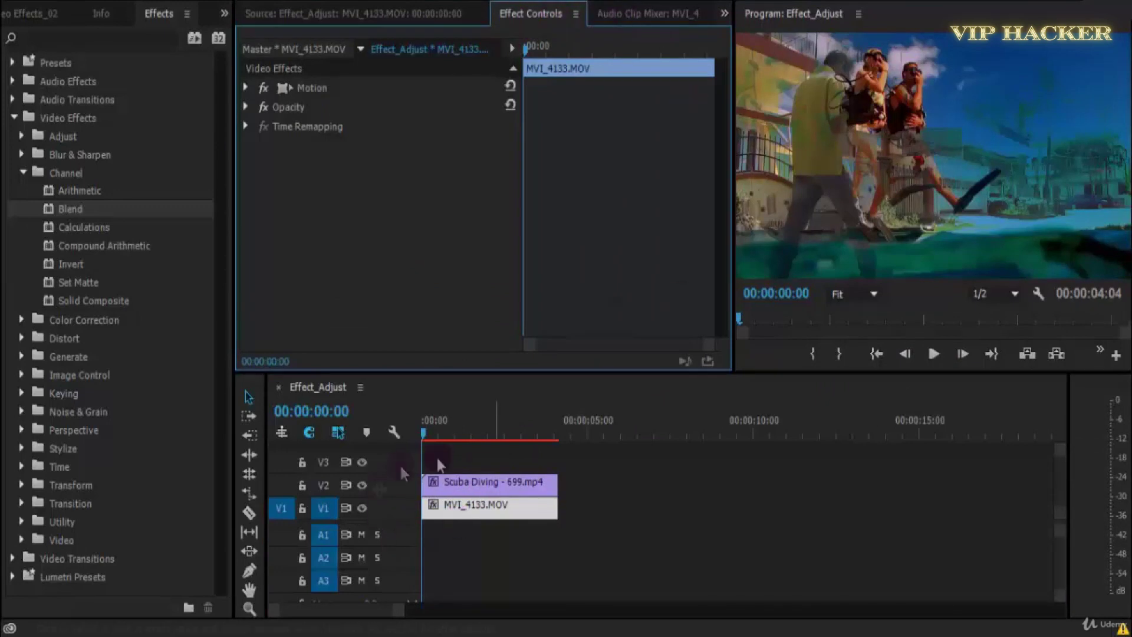
left_click(470, 482)
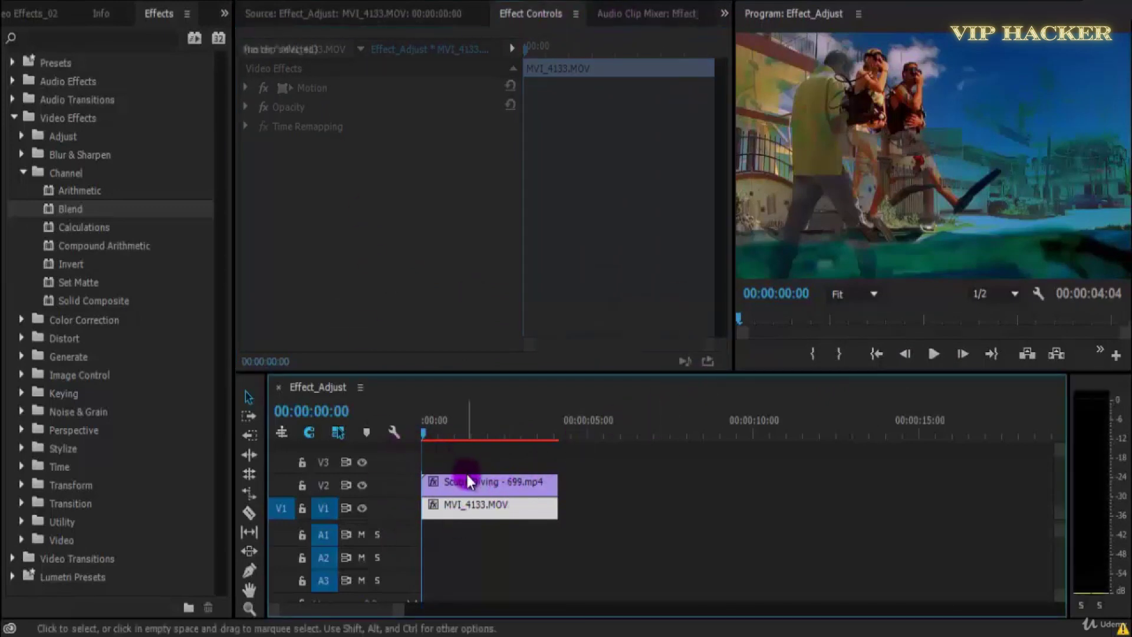
left_click(301, 97)
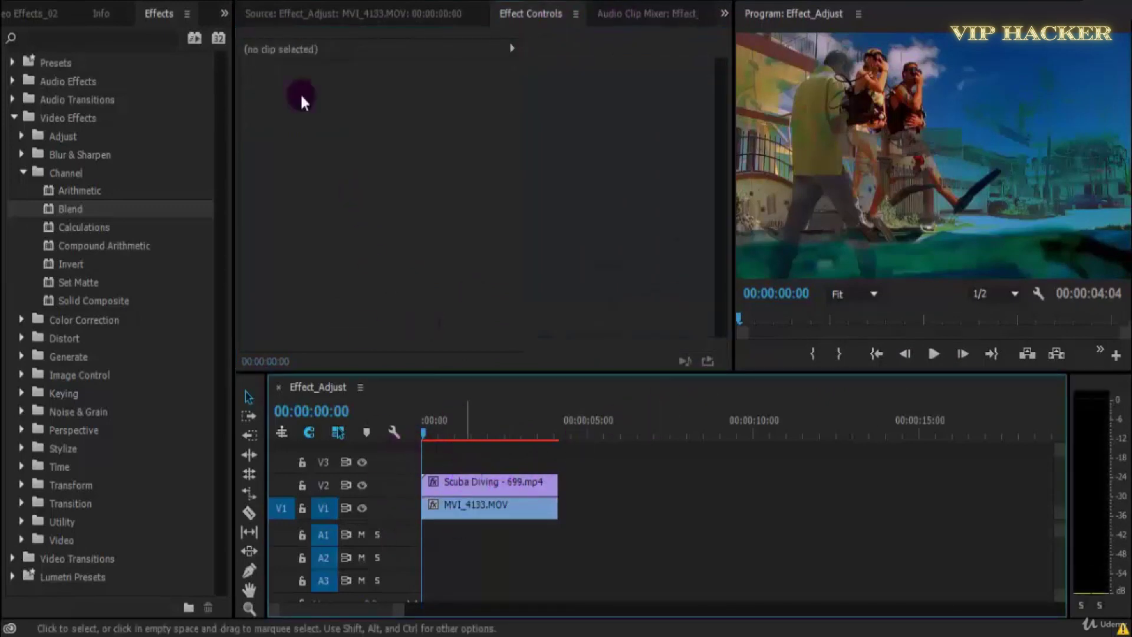
left_click(503, 484)
left_click(445, 318)
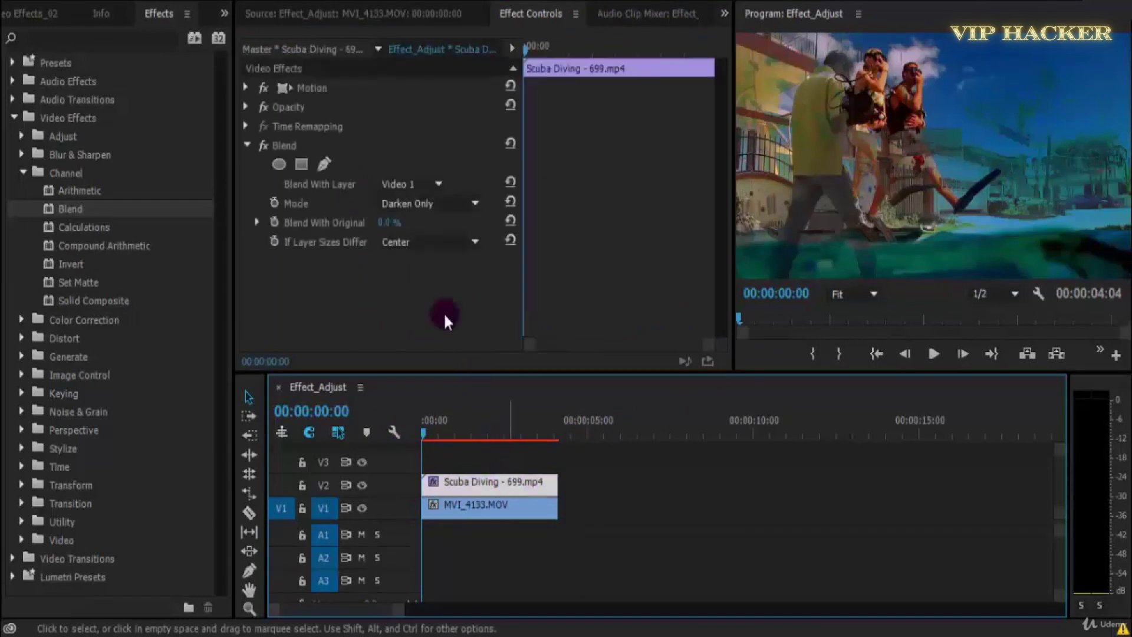
- Preview the Darken Only blend and return to the sequence start to check its Blend With Original value
left_click(467, 207)
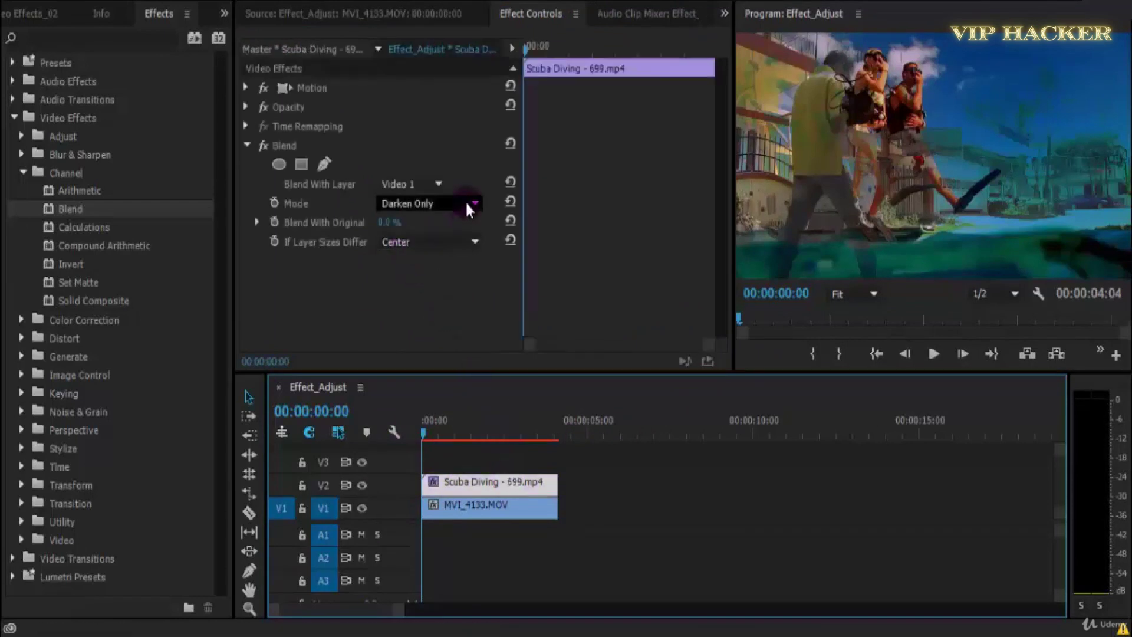
left_click(934, 355)
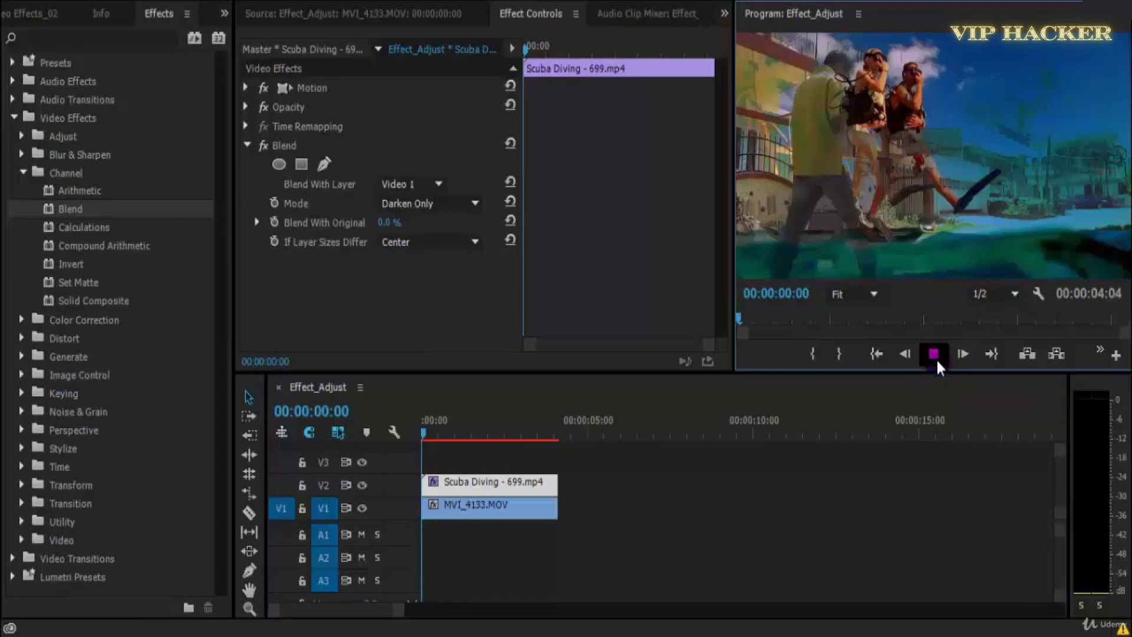
left_click(934, 354)
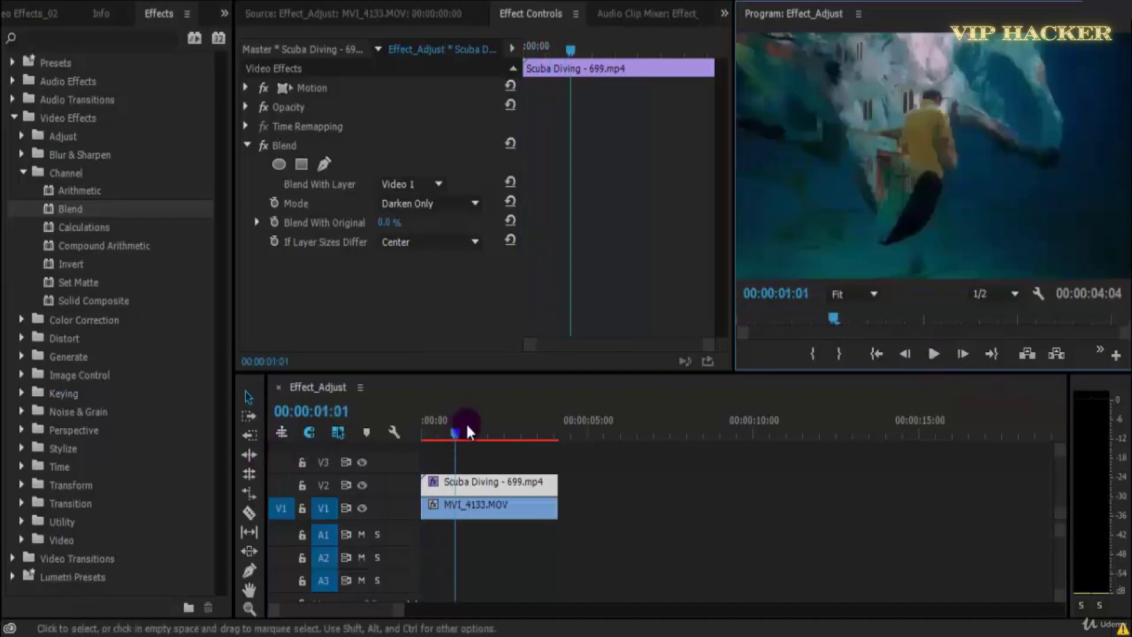
left_click_drag(470, 432, 407, 427)
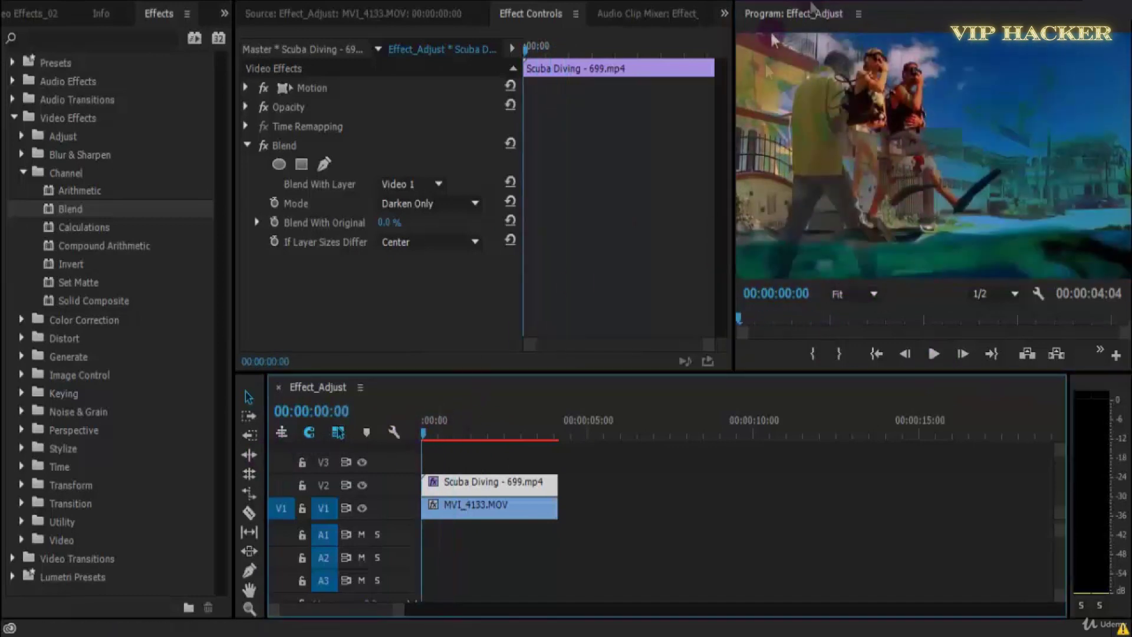
left_click(388, 227)
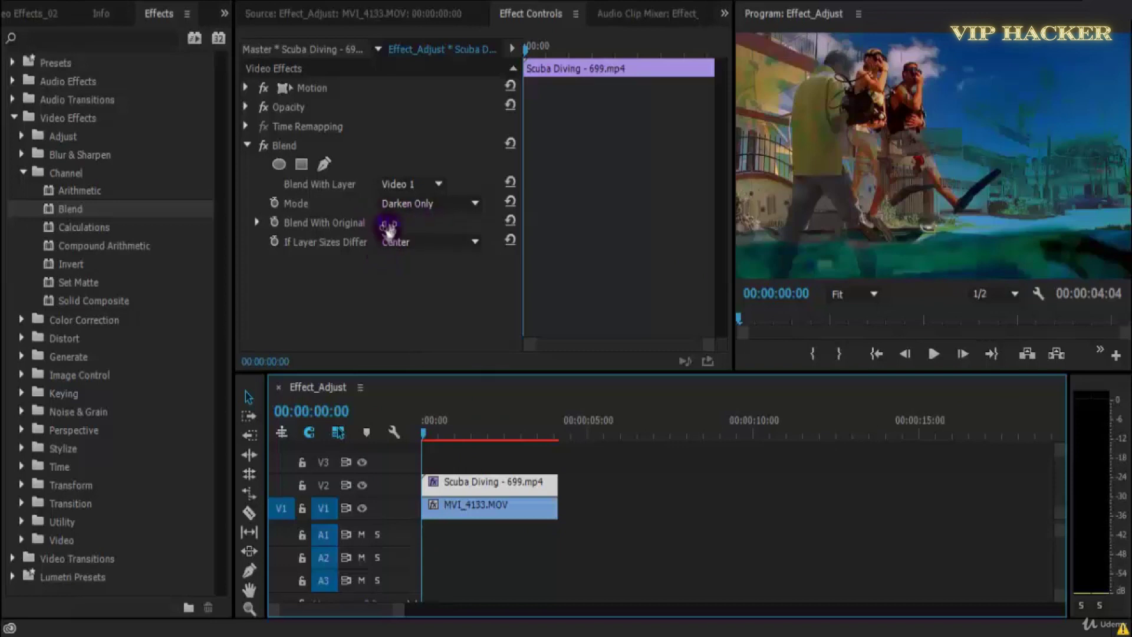
left_click(413, 230)
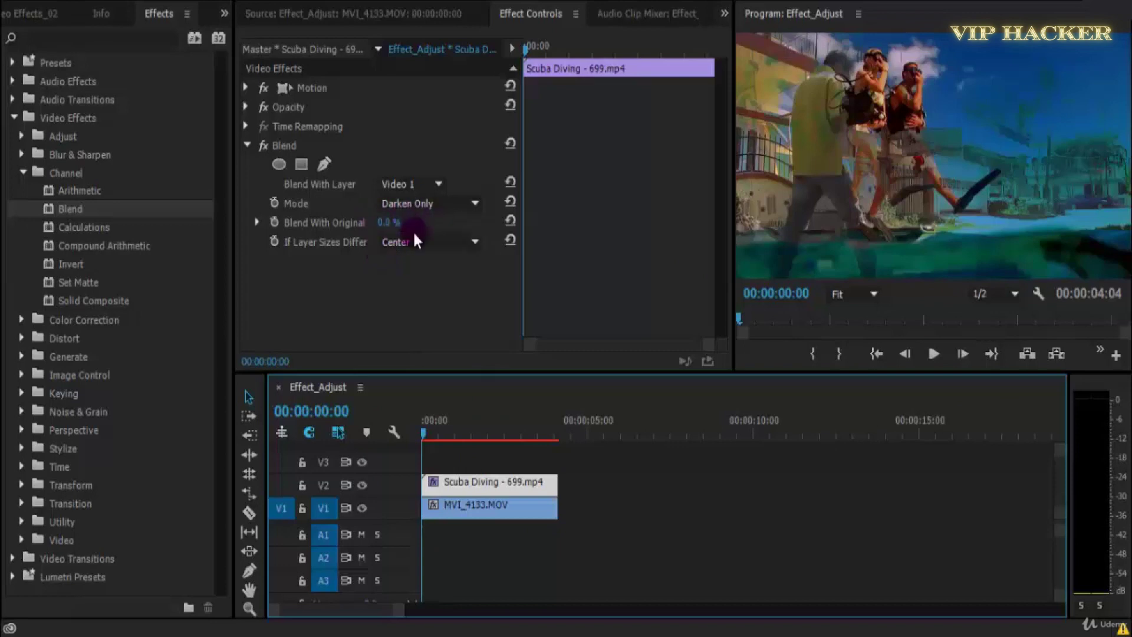
- Set the Scuba Diving clip's Blend mode to Lighten Only and Blend With Original to 50%
left_click(472, 205)
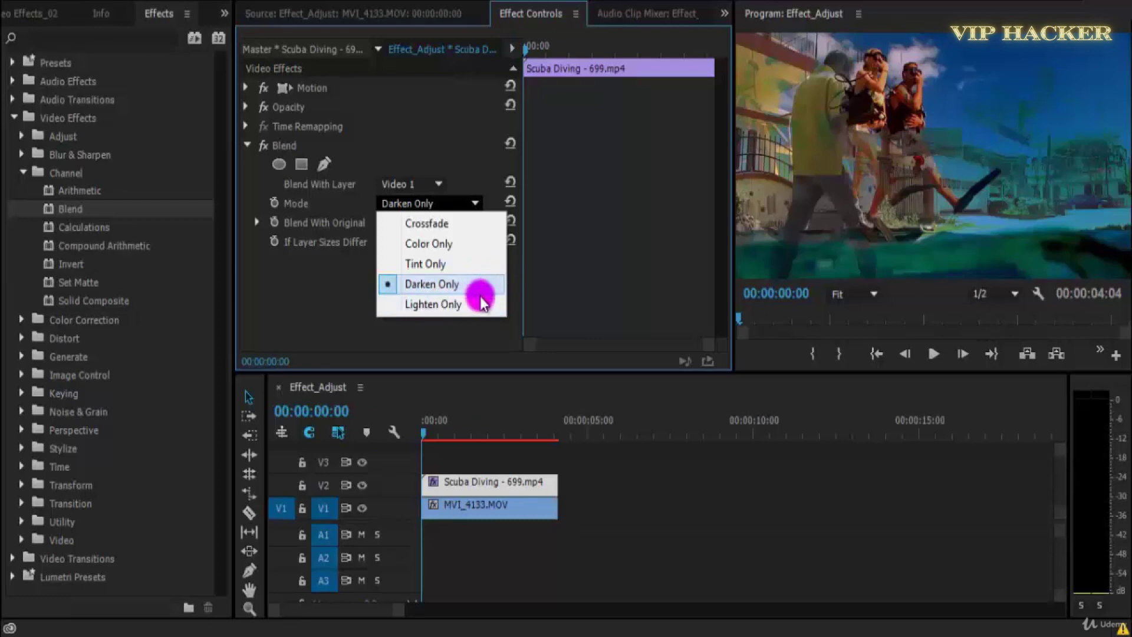
left_click(469, 303)
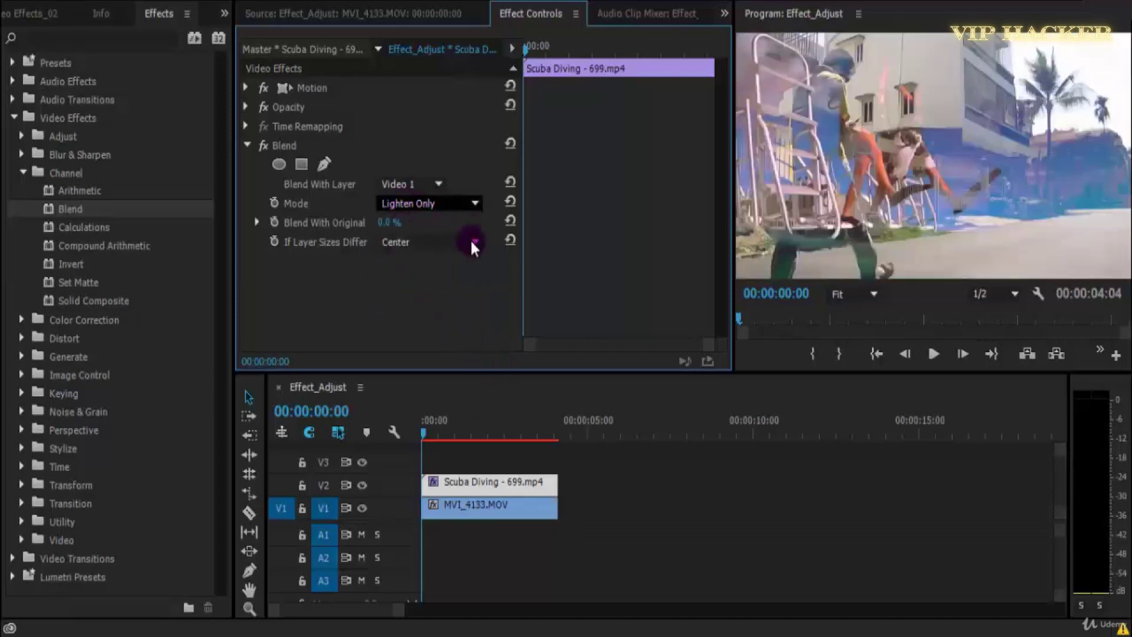
left_click_drag(435, 430, 409, 428)
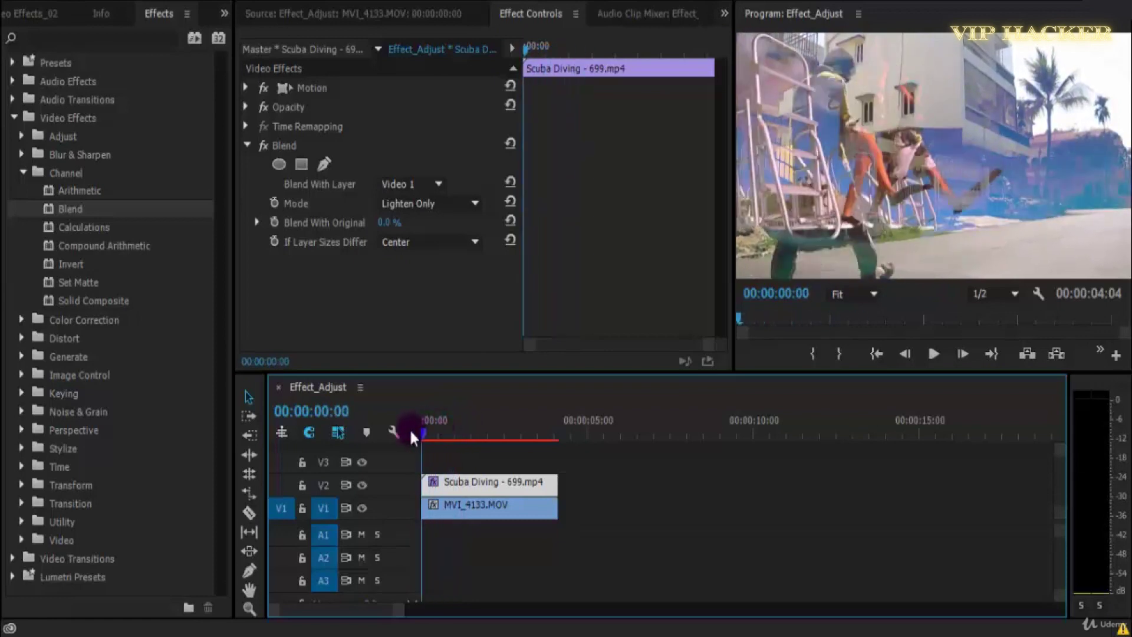
left_click(402, 227)
left_click_drag(402, 227, 400, 223)
left_click(387, 222)
type("50")
key("Return")
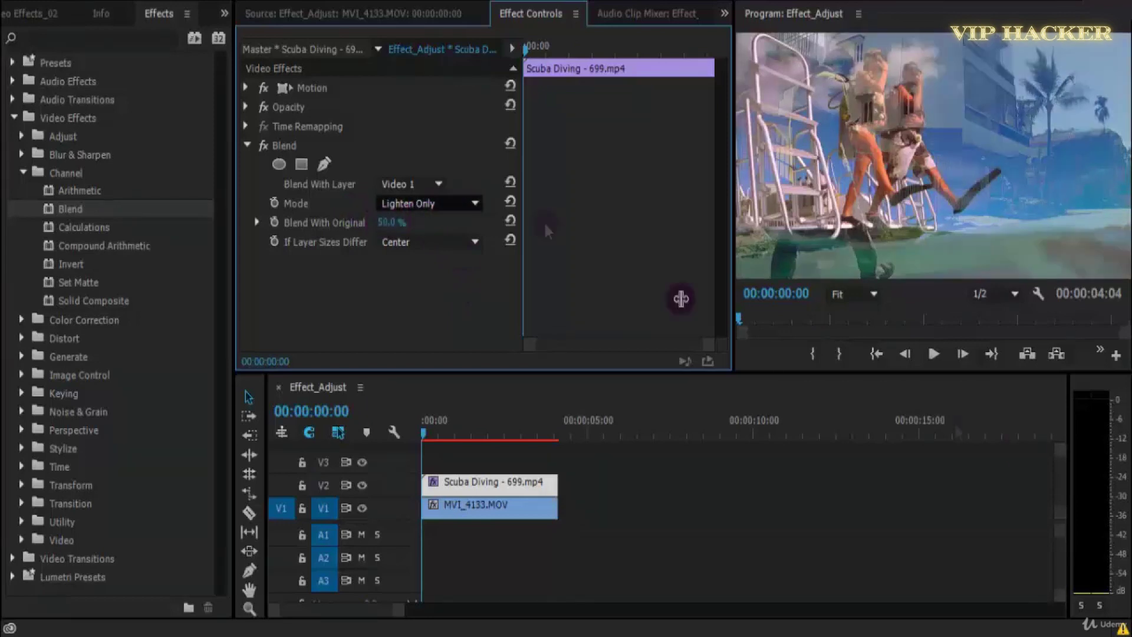
- Play the Lighten Only blend several times from the sequence start, stopping about one second in
left_click(930, 354)
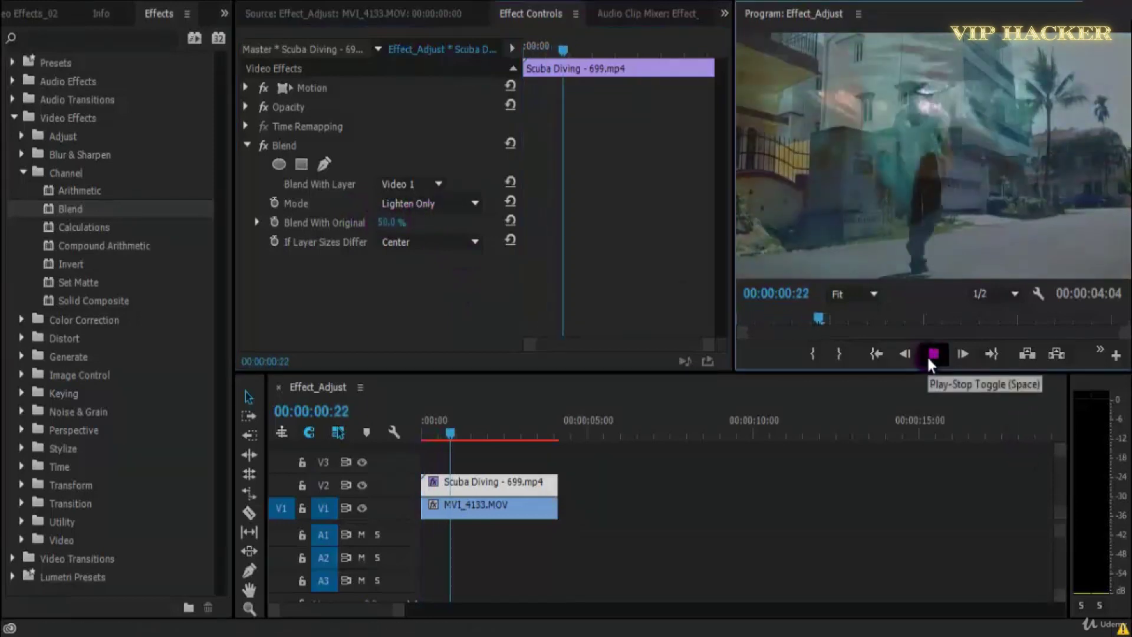
left_click(927, 355)
left_click_drag(480, 434, 422, 441)
left_click(932, 354)
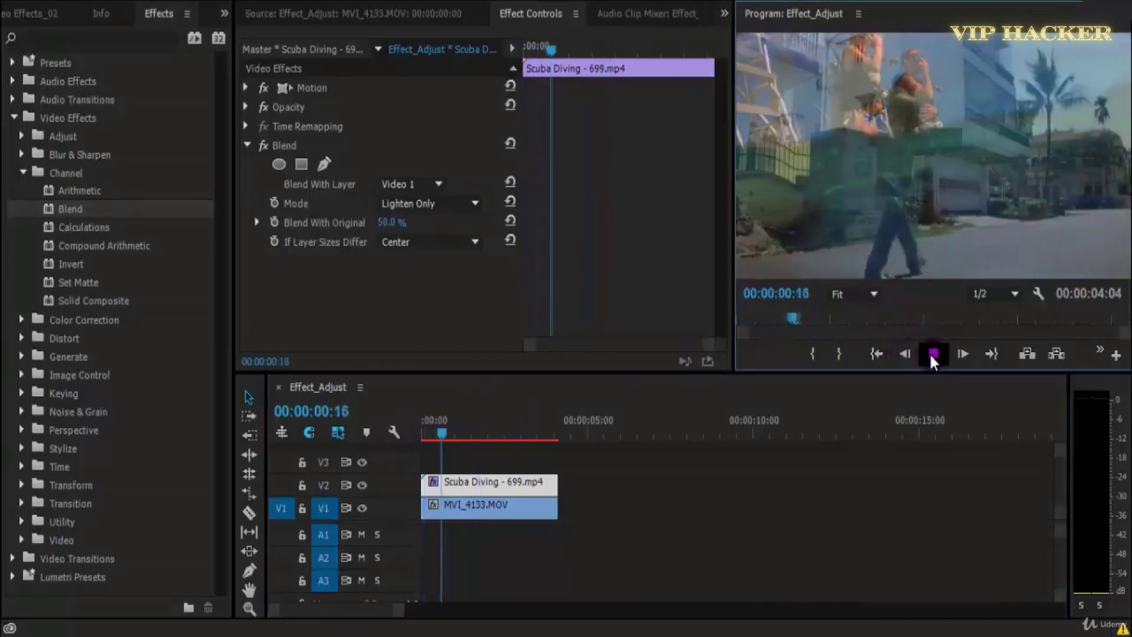
left_click(930, 352)
left_click_drag(477, 430, 423, 434)
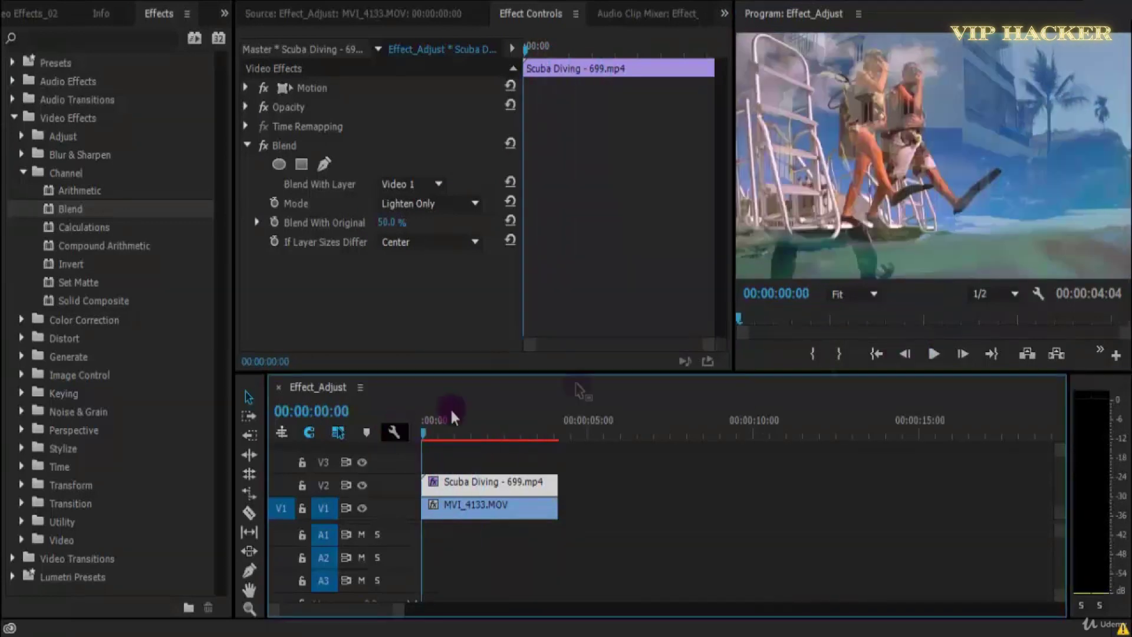
left_click(933, 358)
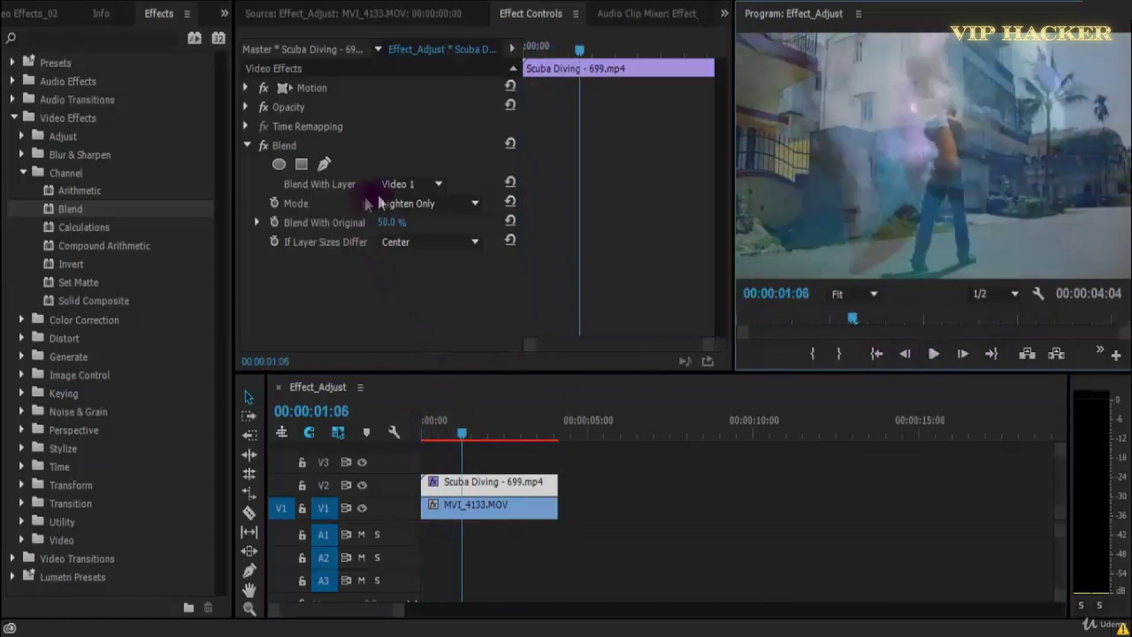
left_click(516, 503)
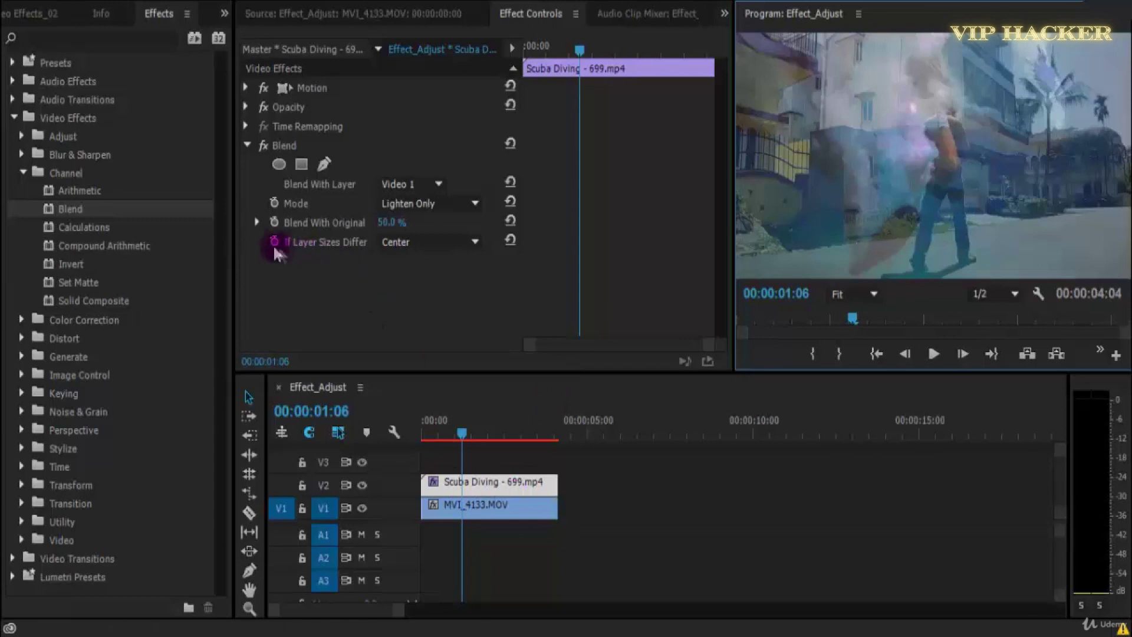
- Lower the Scuba Diving clip's Blend With Original to 40% and set If Layer Sizes Differ to Stretch to Fit
left_click(298, 223)
mouse_move(391, 221)
left_mouse_down()
mouse_move(404, 229)
mouse_move(397, 223)
left_mouse_up()
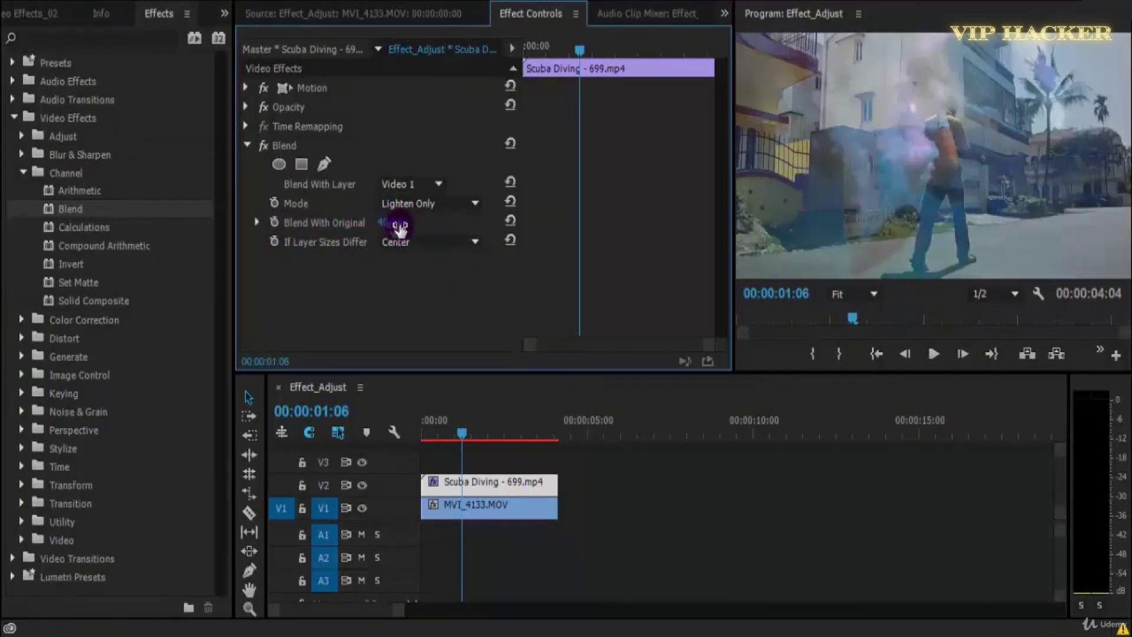
left_click(351, 253)
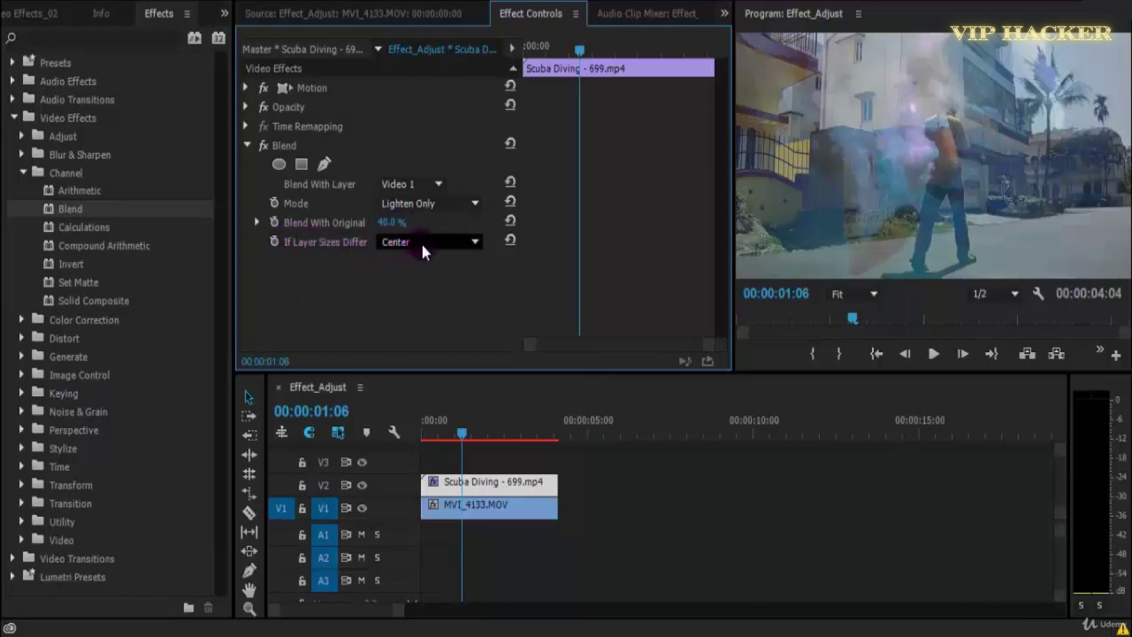
left_click(453, 246)
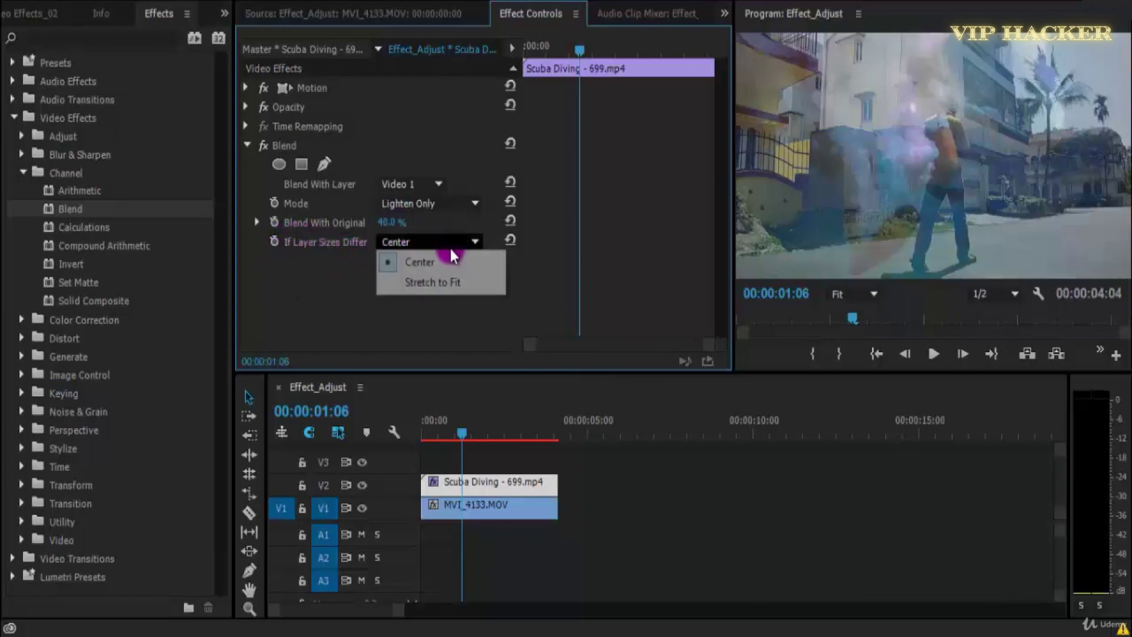
left_click(450, 281)
- Expand the Motion settings of the MVI_4133.MOV clip and reduce its Scale to 48
left_click(493, 514)
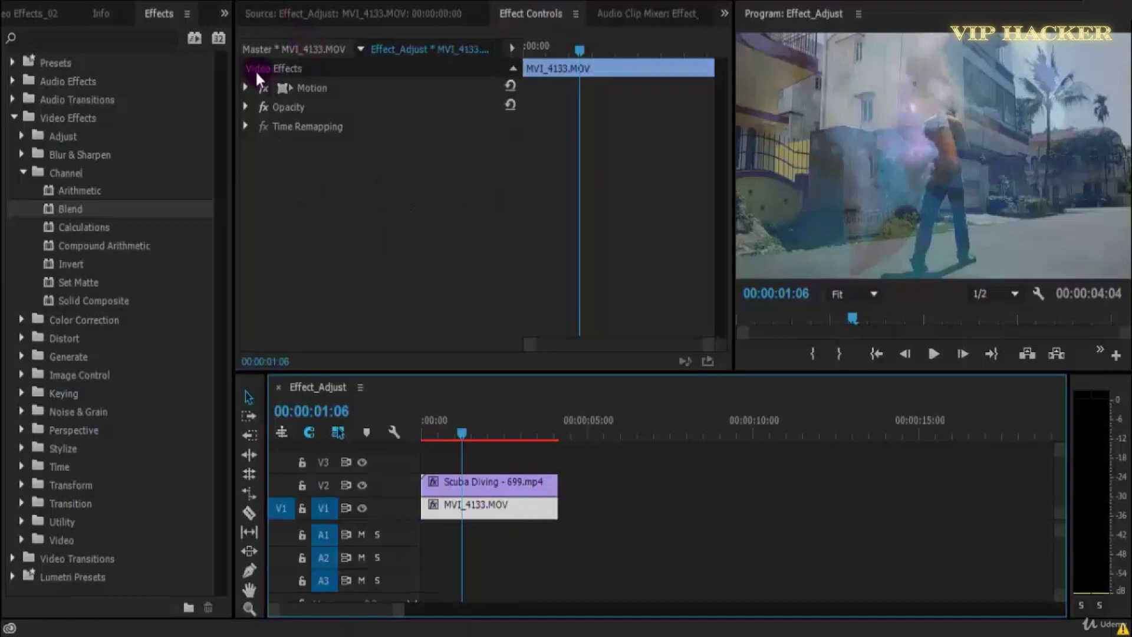
left_click(245, 87)
left_click_drag(389, 126, 328, 122)
- Set If Layer Sizes Differ to Center on the Scuba Diving clip, and check the MVI_4133.MOV clip's Motion settings
left_click(466, 490)
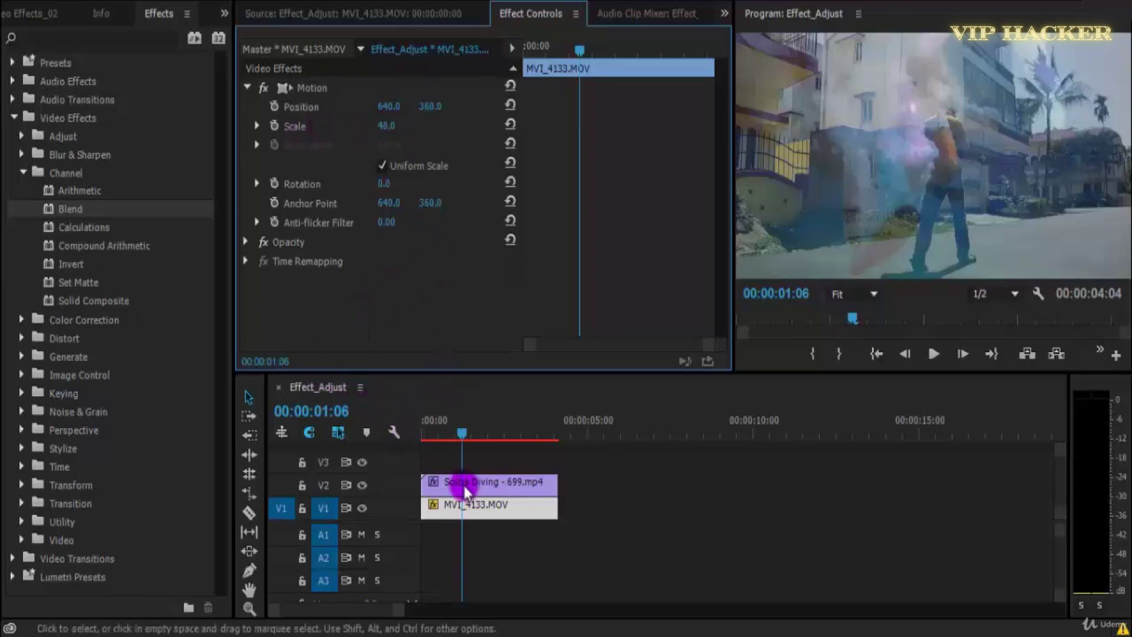
left_click(457, 241)
left_click(446, 261)
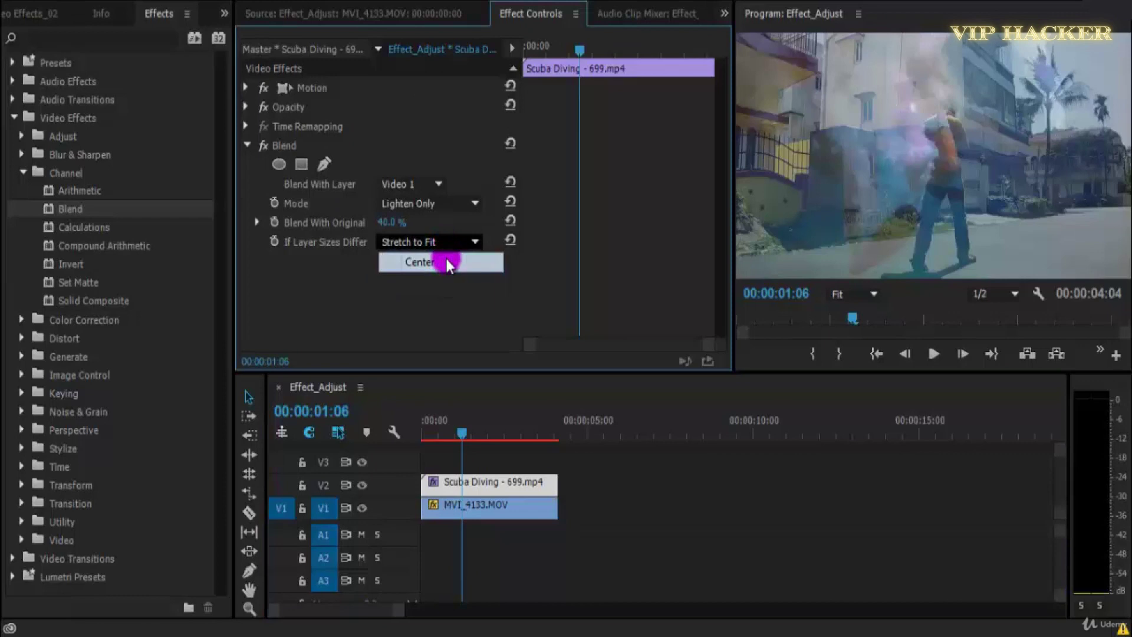
left_click(493, 506)
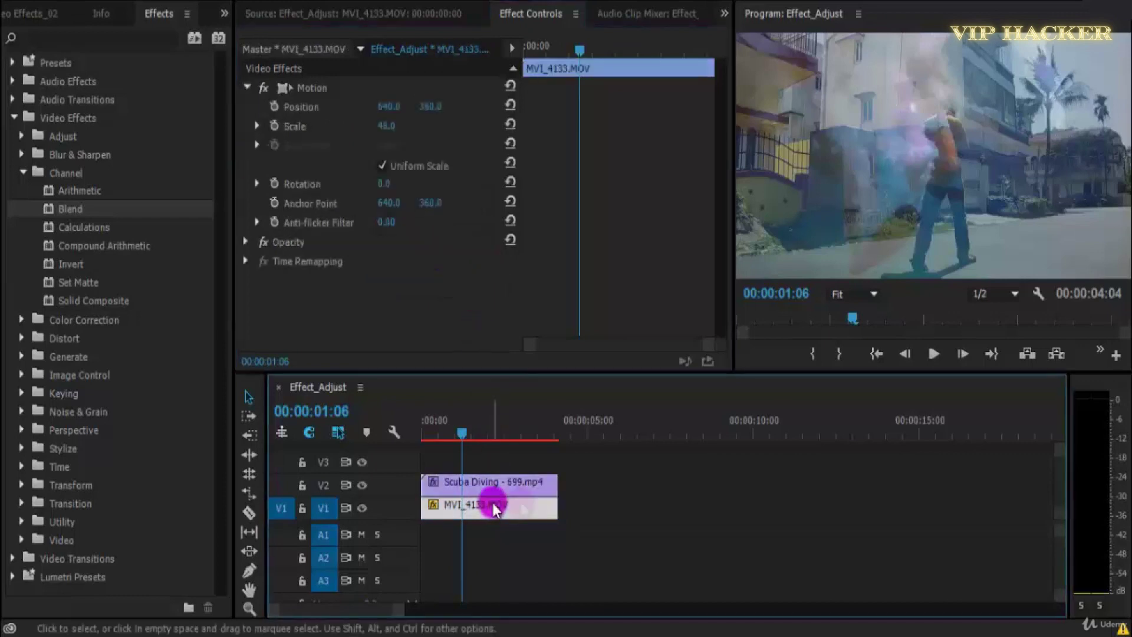
left_click(418, 127)
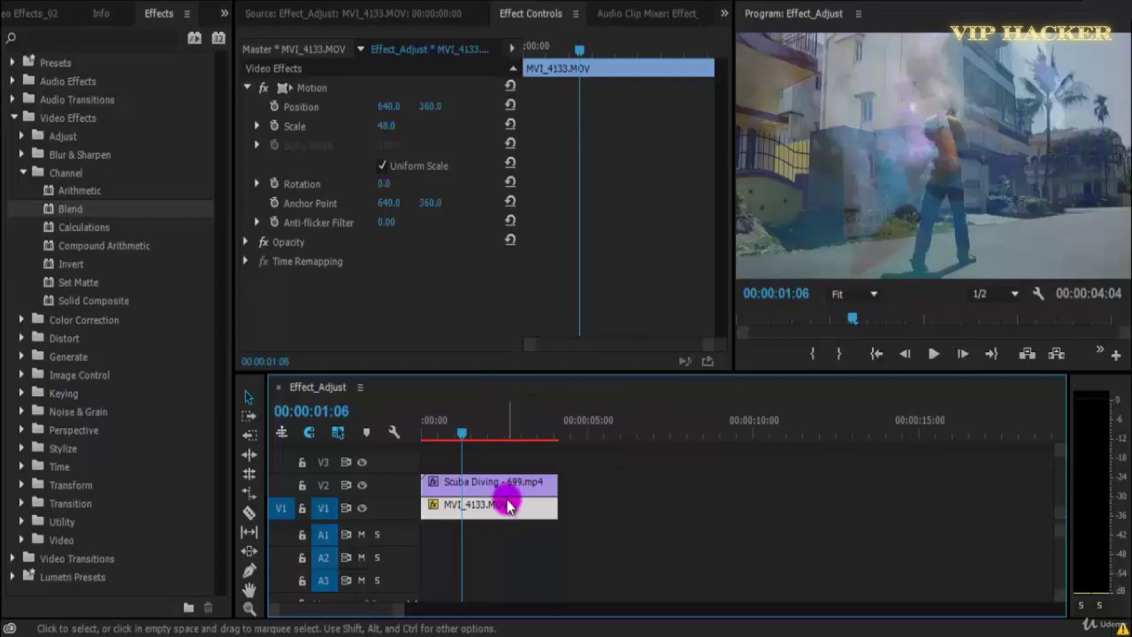
- Try Stretch to Fit for the Scuba Diving clip's If Layer Sizes Differ option, and switch it back to Center
left_click(536, 491)
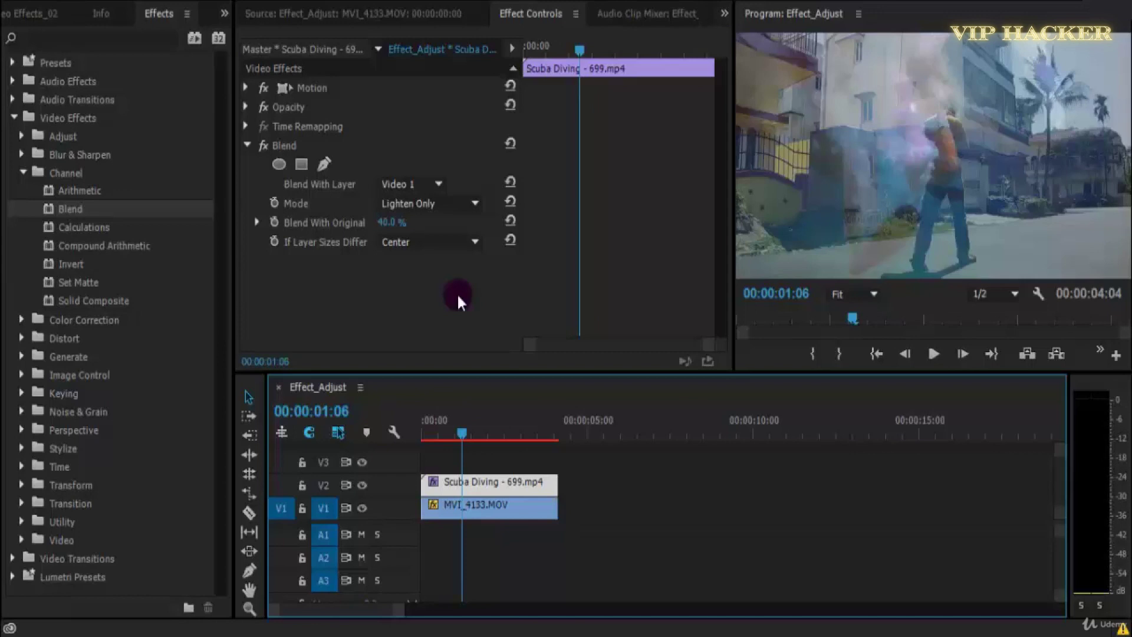
left_click(454, 243)
left_click(443, 282)
left_click(440, 246)
left_click(444, 262)
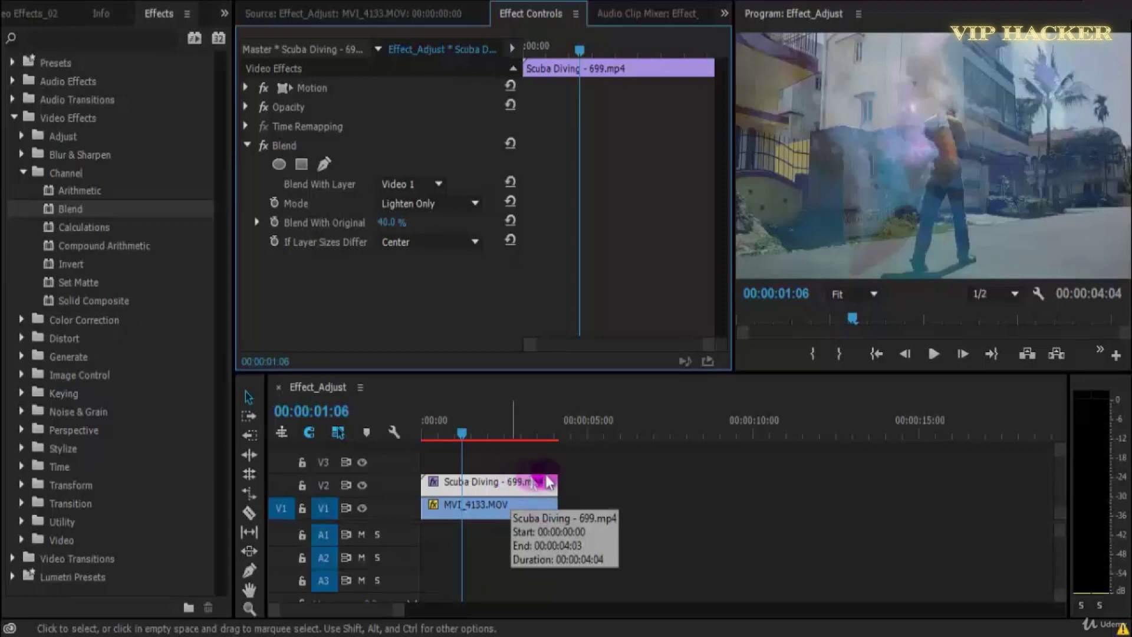
- Reselect the Scuba Diving clip and review its Blend effect's layer, mode and layer size settings
left_click(608, 499)
left_click(475, 503)
left_click(510, 490)
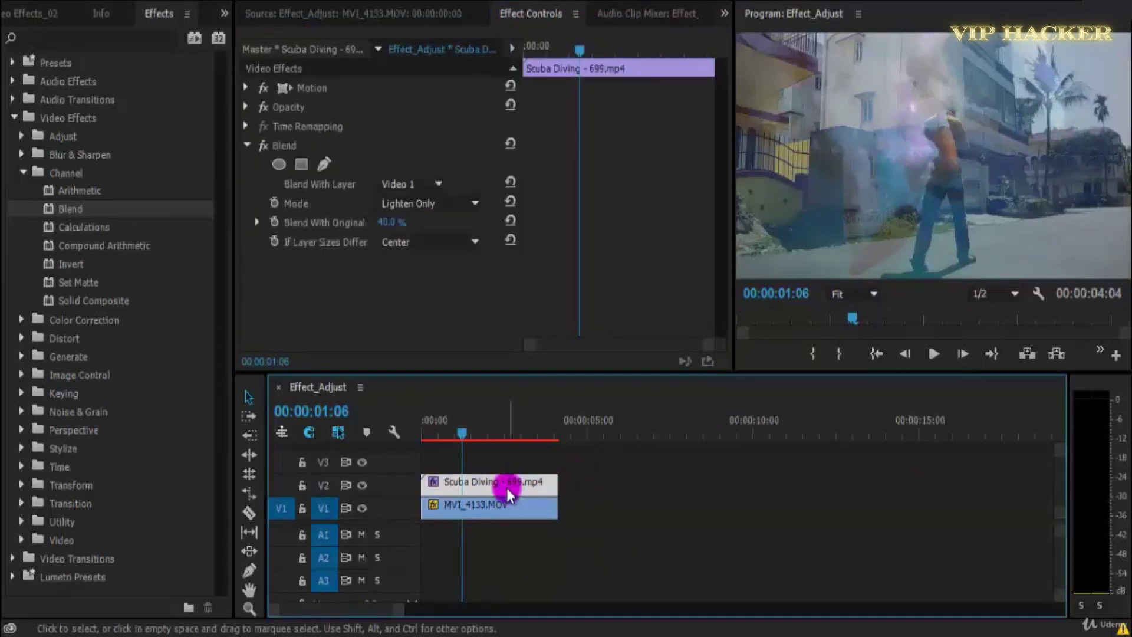
left_click(294, 146)
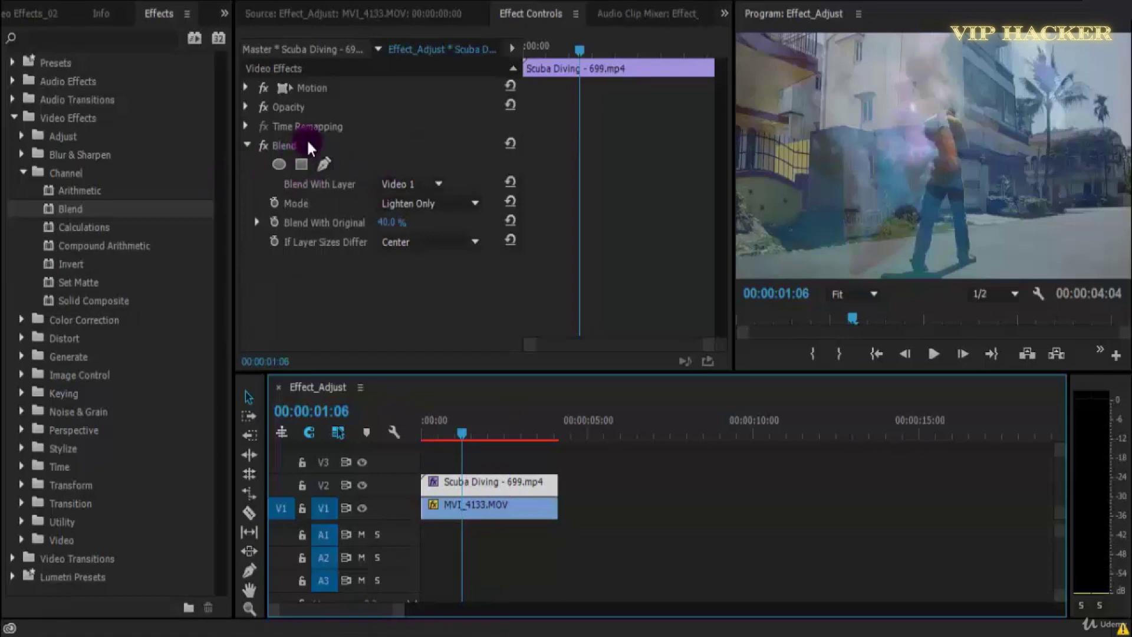
left_click(354, 146)
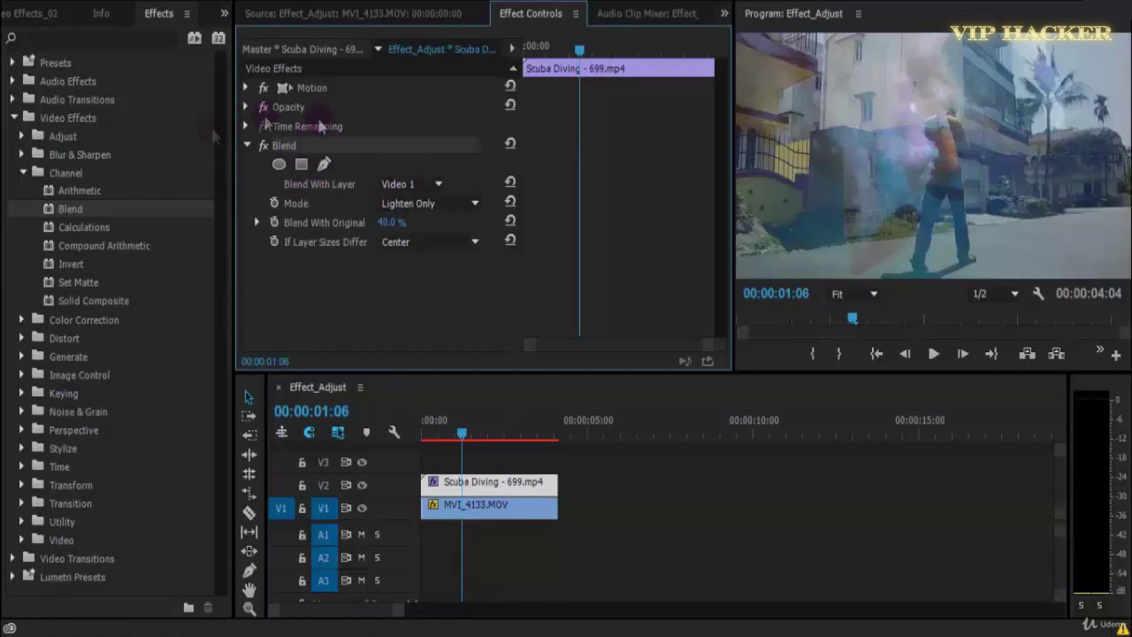
left_click(398, 241)
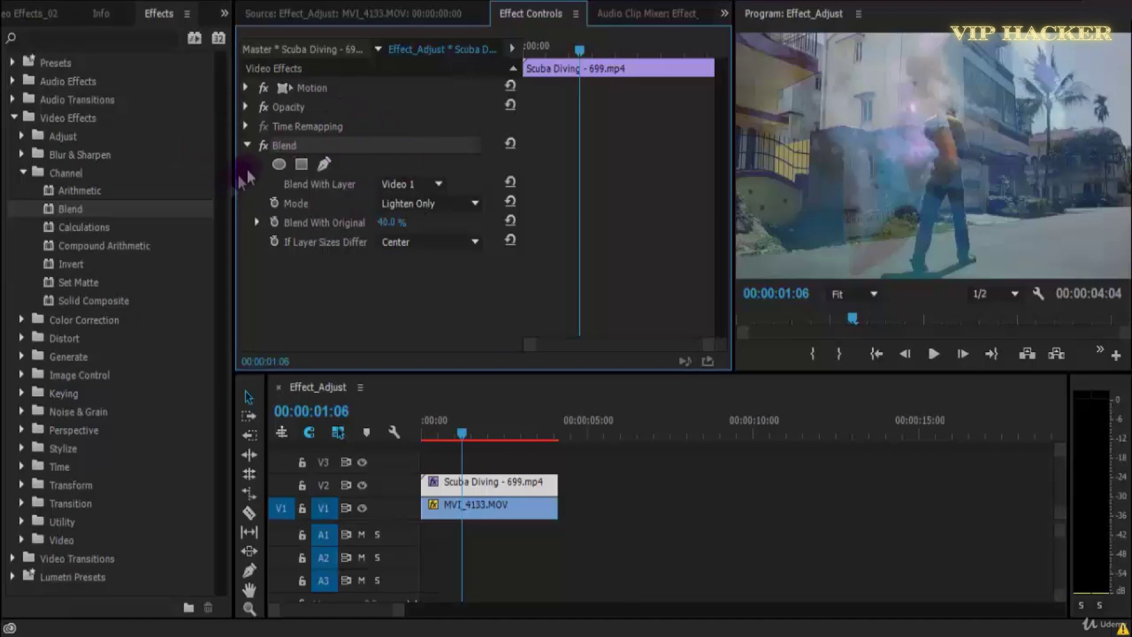
left_click(395, 184)
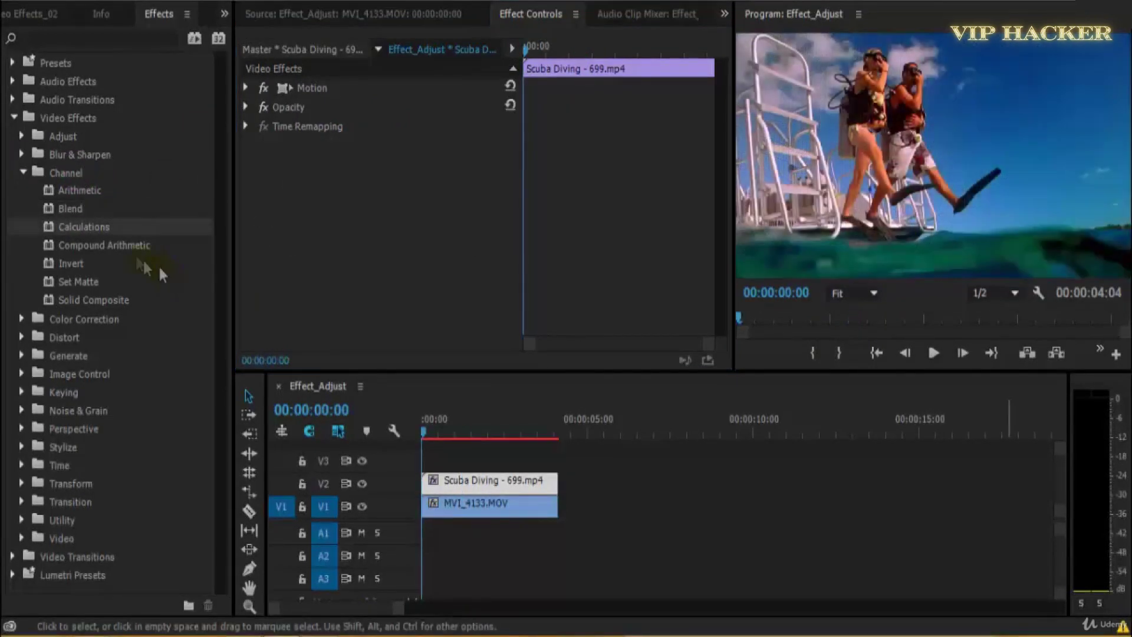
- Apply the Calculations effect to the Scuba Diving clip, review its Input and Second Source groups, and keep Input Channel on RGBA
left_click(47, 231)
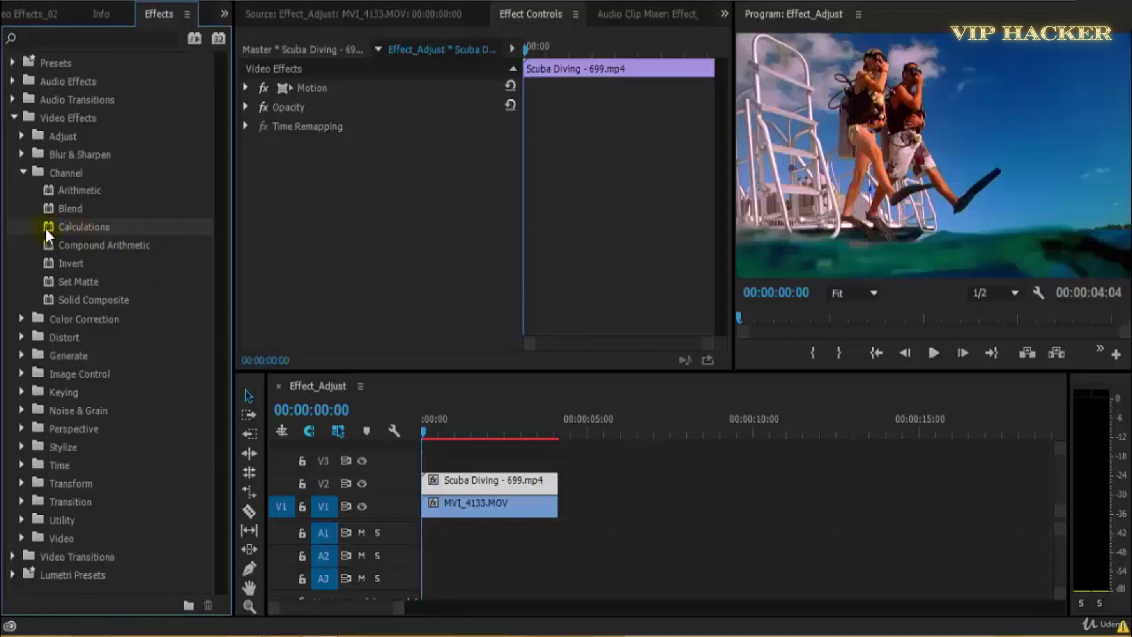
left_click_drag(45, 229, 323, 225)
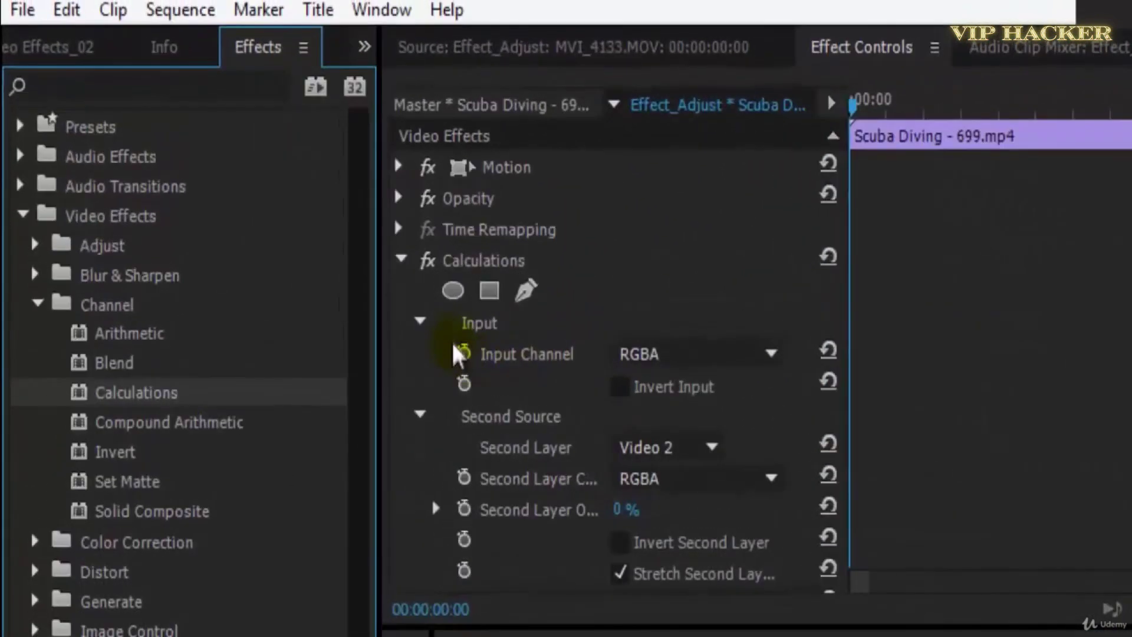
left_click(420, 321)
left_click(422, 352)
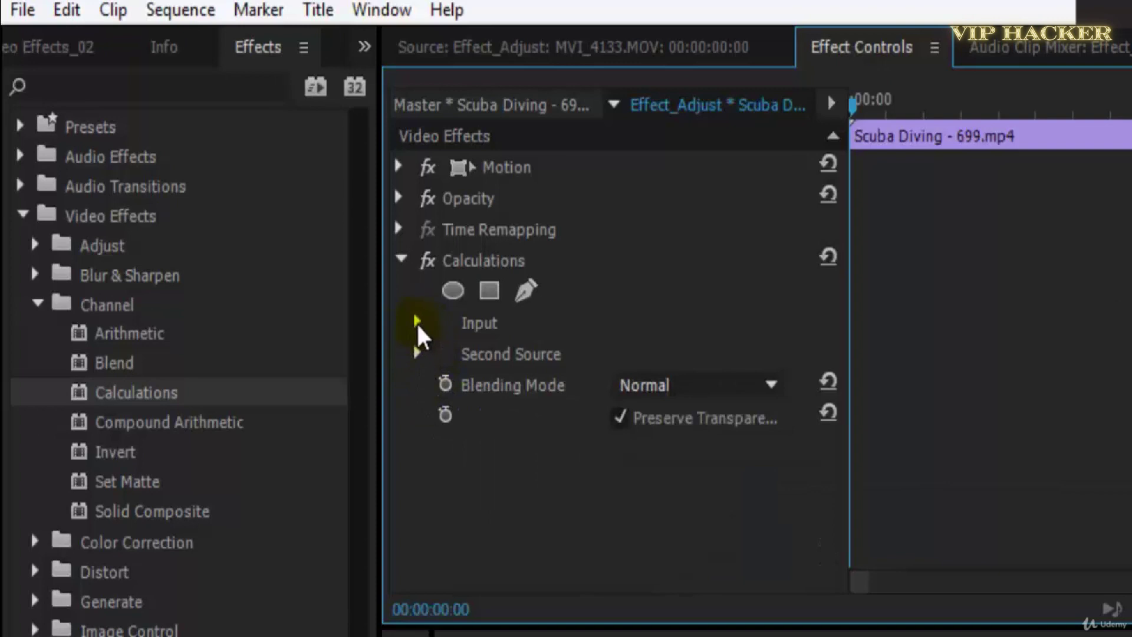
left_click(417, 322)
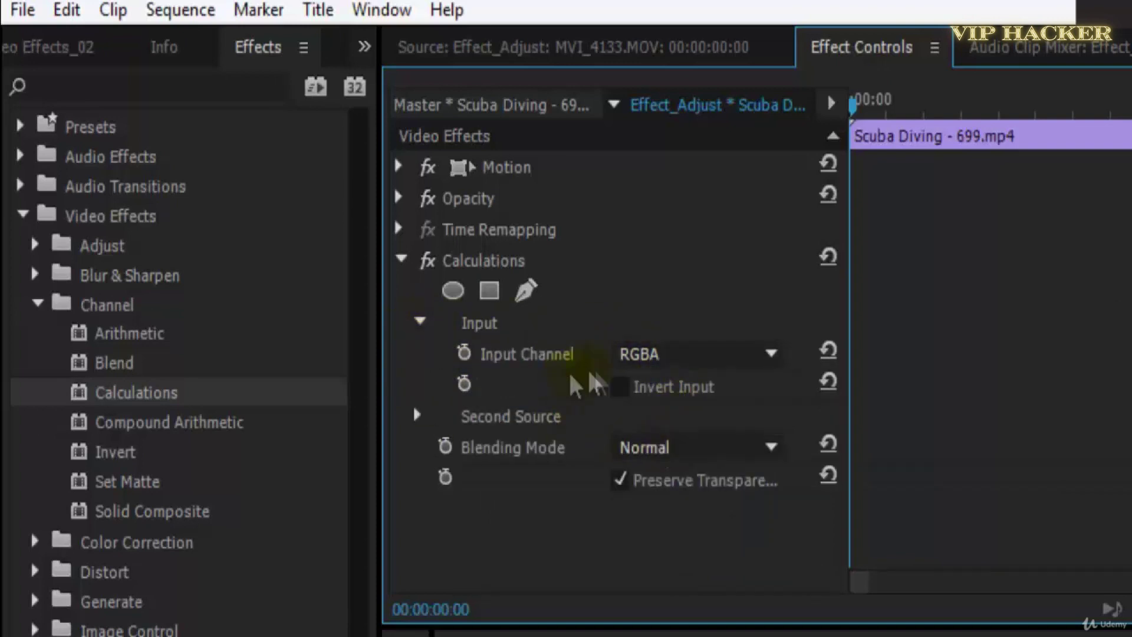
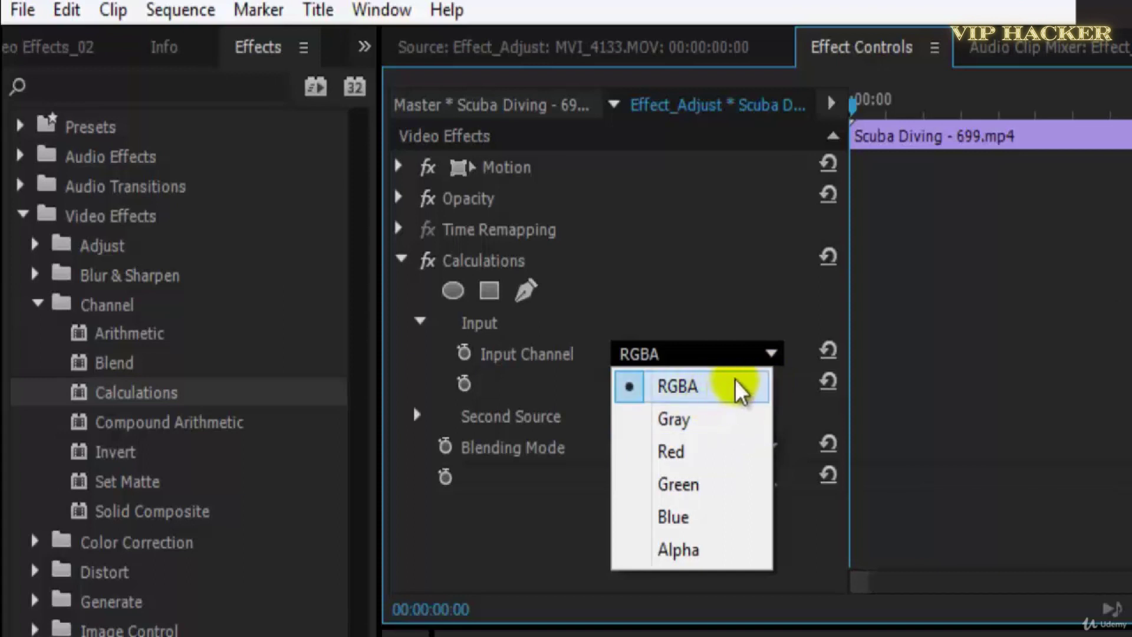
left_click(740, 390)
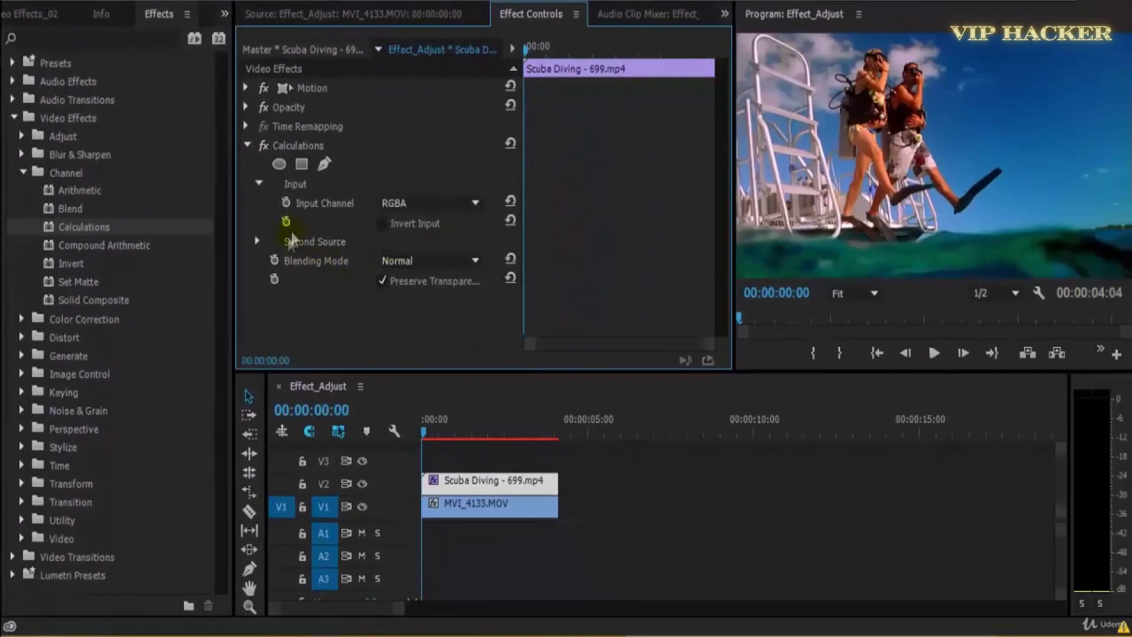
- Expand Second Source, set Second Layer to Video 1, and try Gray and Green for the Second Layer Channel
left_click(257, 241)
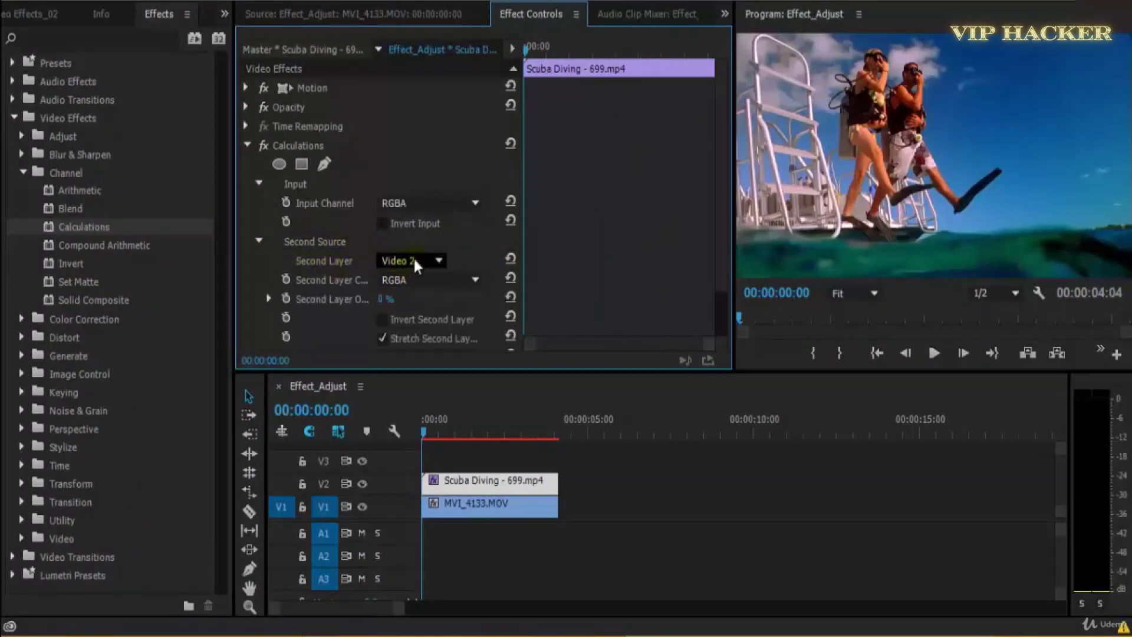
left_click(429, 261)
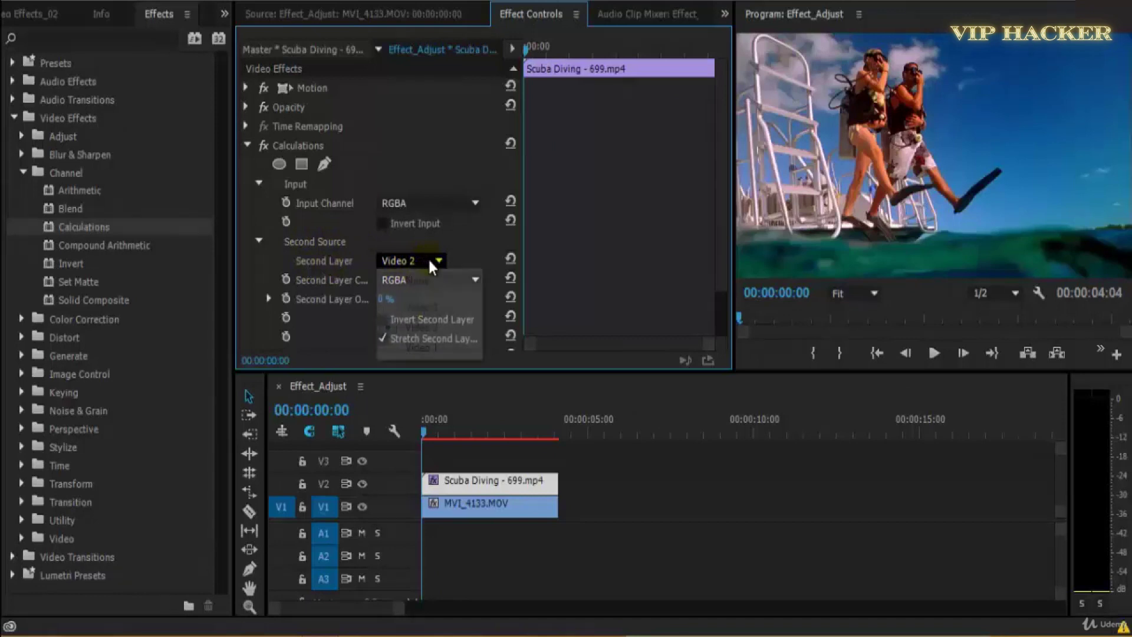
left_click(433, 347)
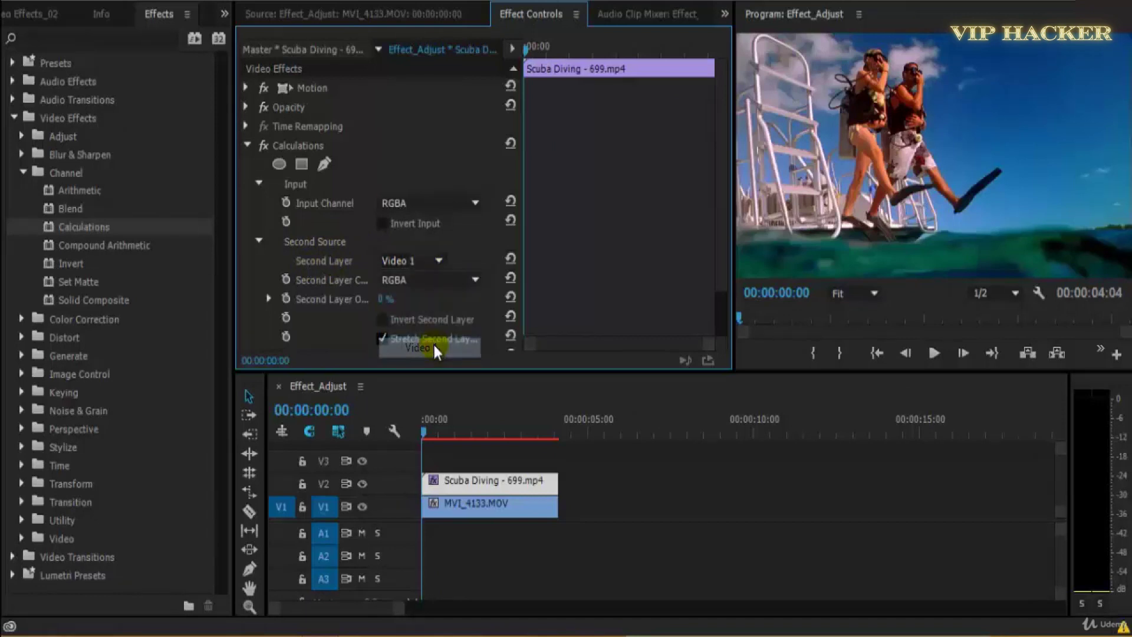
left_click(438, 284)
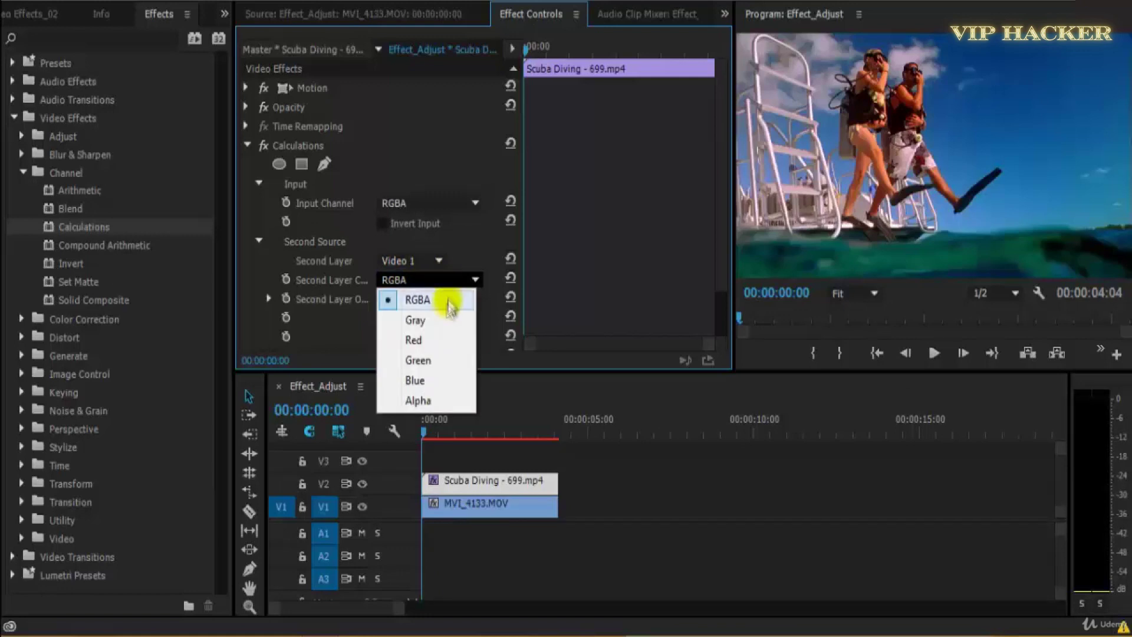
left_click(442, 321)
left_click(442, 279)
left_click(435, 361)
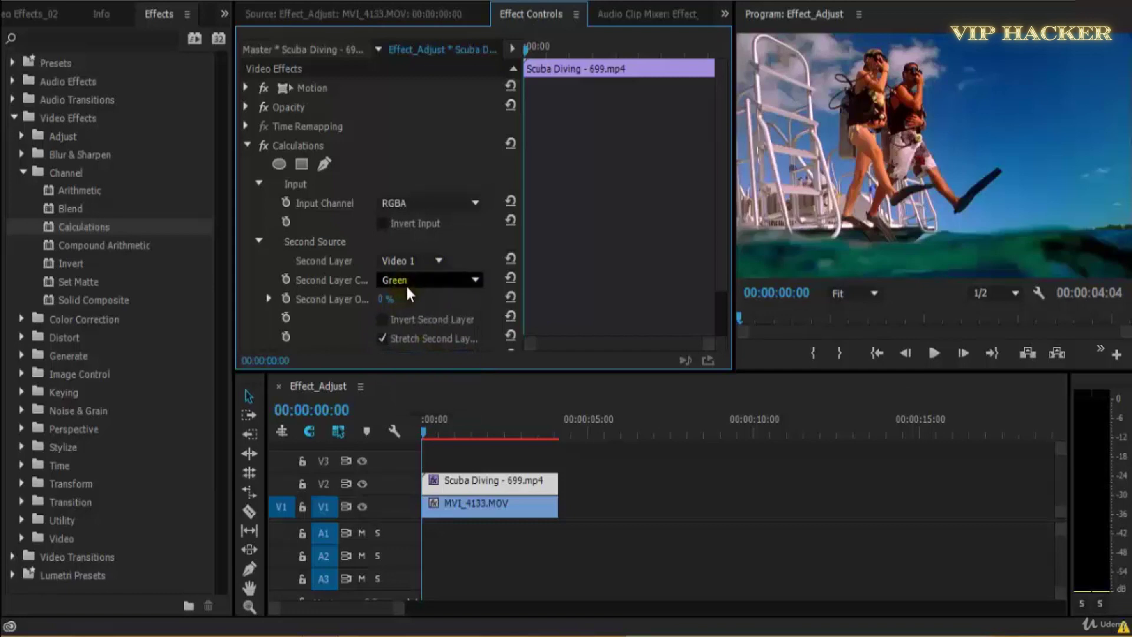
- Widen the Calculations parameter area and raise the Second Layer Opacity to 100%
mouse_move(382, 303)
left_mouse_down()
mouse_move(398, 301)
mouse_move(380, 303)
left_mouse_up()
left_click_drag(523, 261, 587, 263)
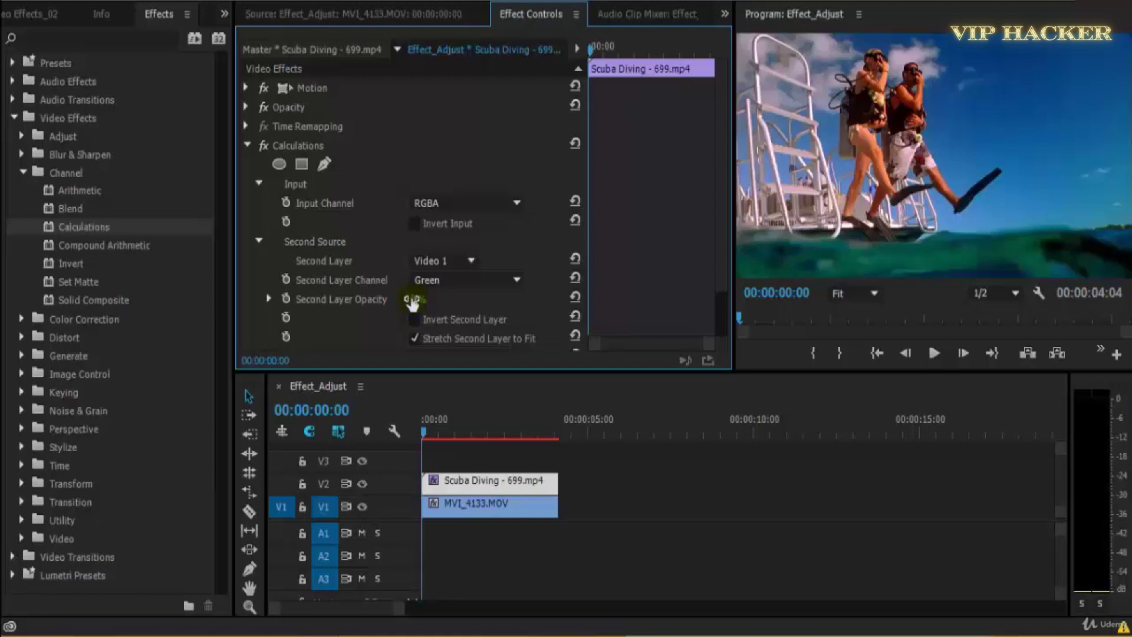
left_click_drag(408, 302, 413, 303)
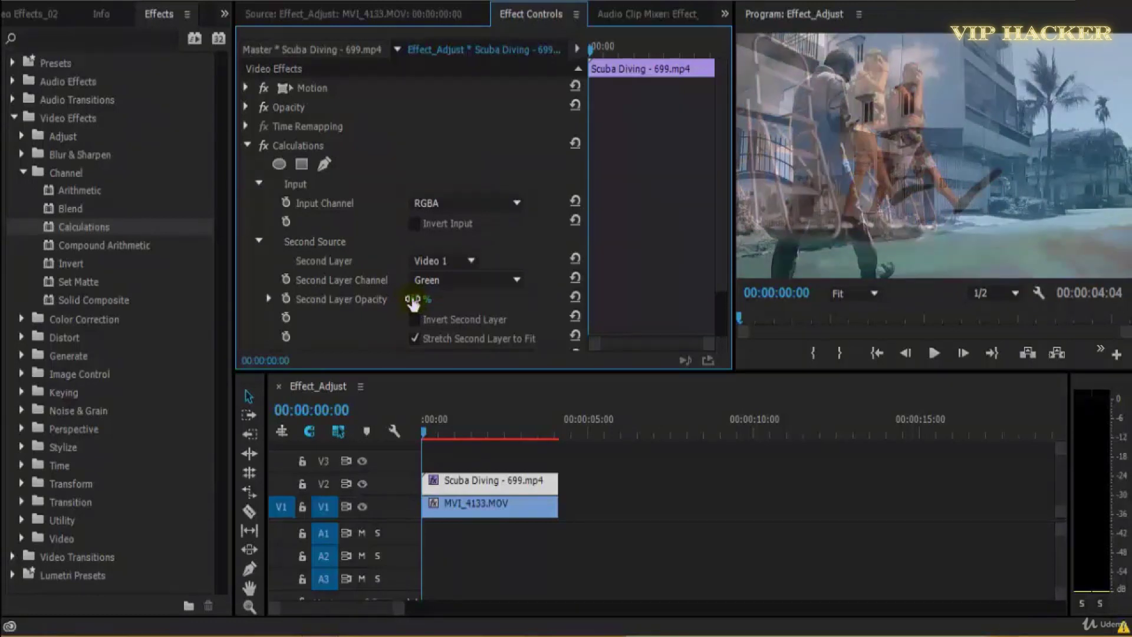
left_click(459, 278)
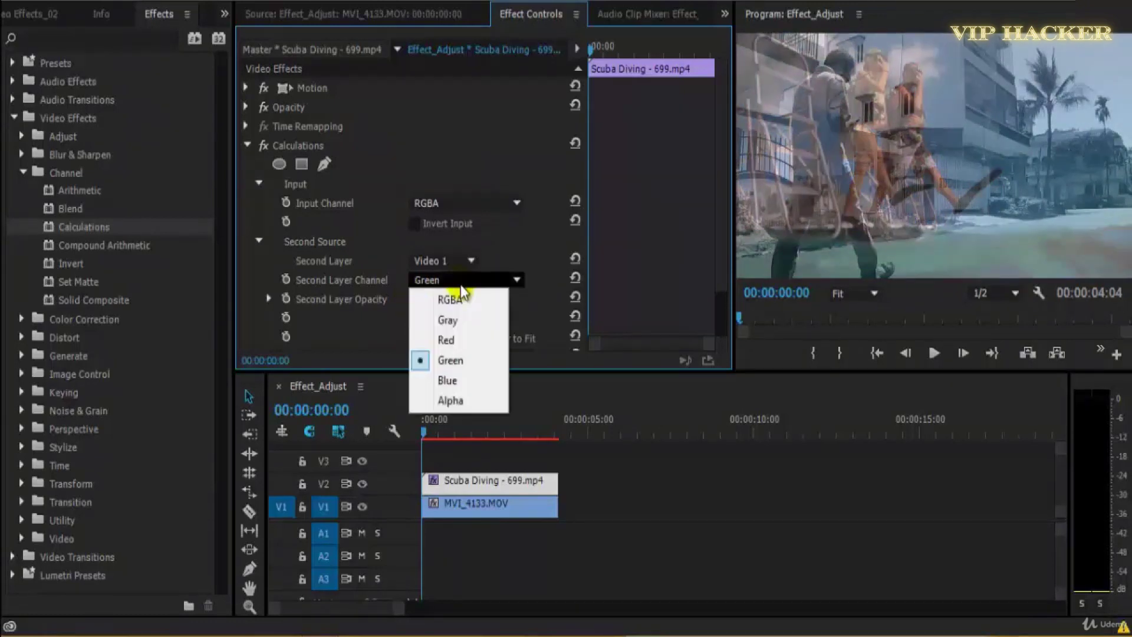
left_click(529, 307)
left_click_drag(422, 300, 449, 303)
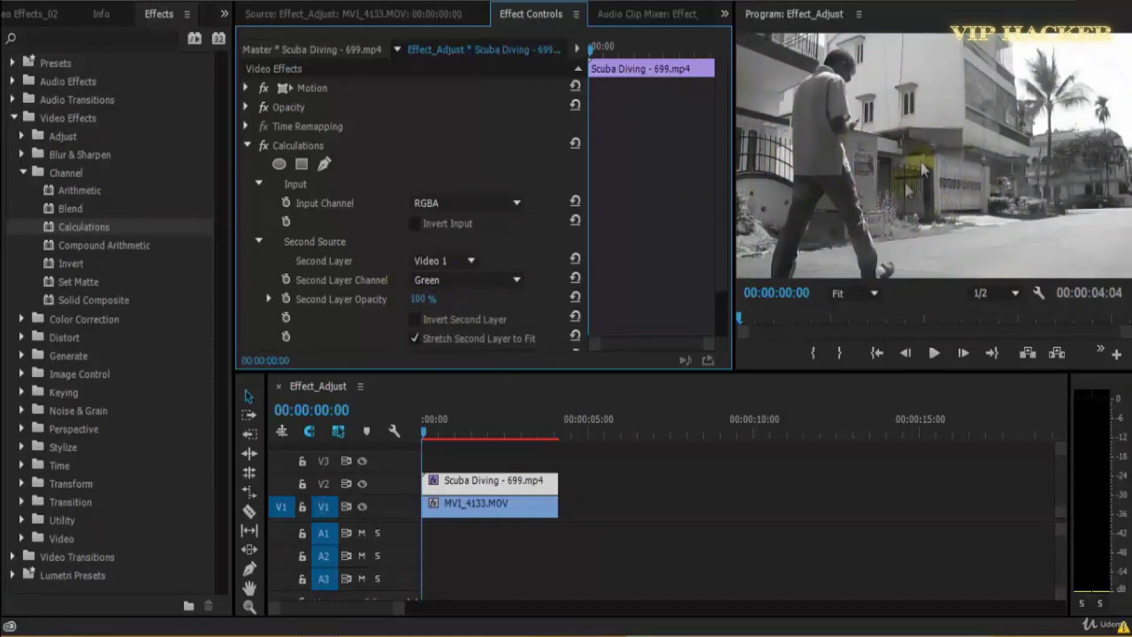
- Try Blue and Alpha for the Second Layer Channel, and switch it to RGBA
left_click(453, 281)
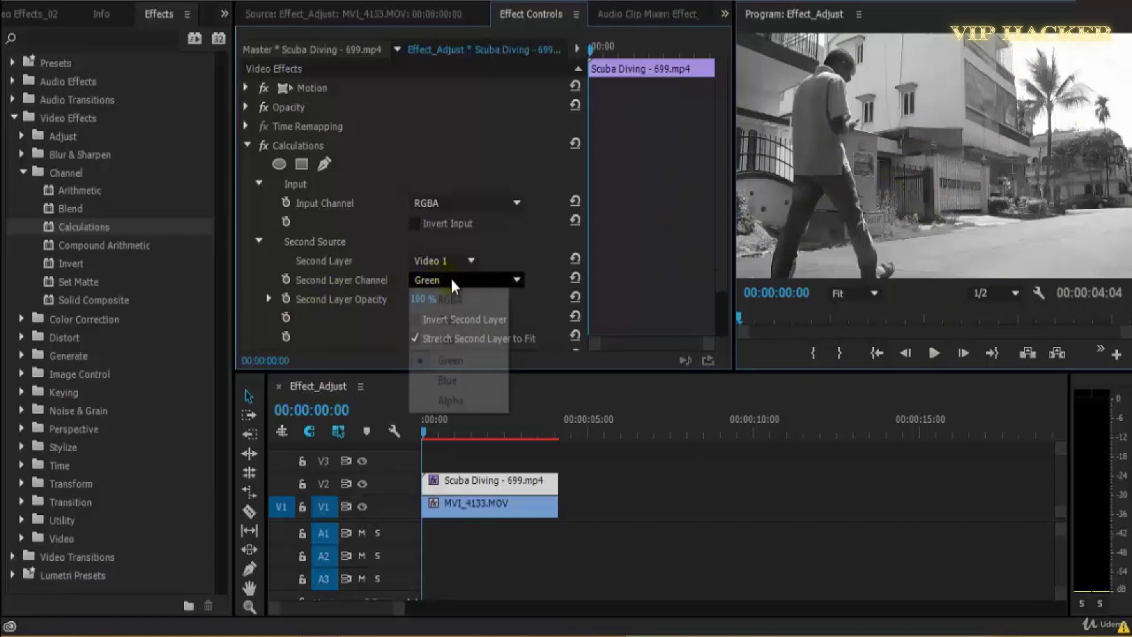
left_click(473, 380)
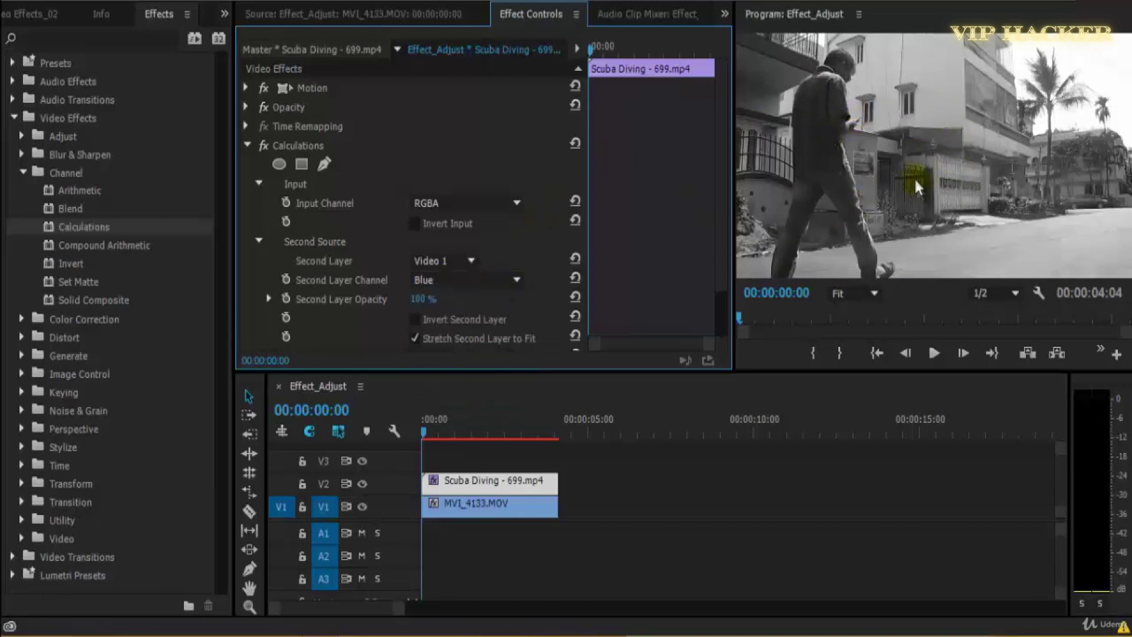
left_click(505, 279)
left_click(450, 400)
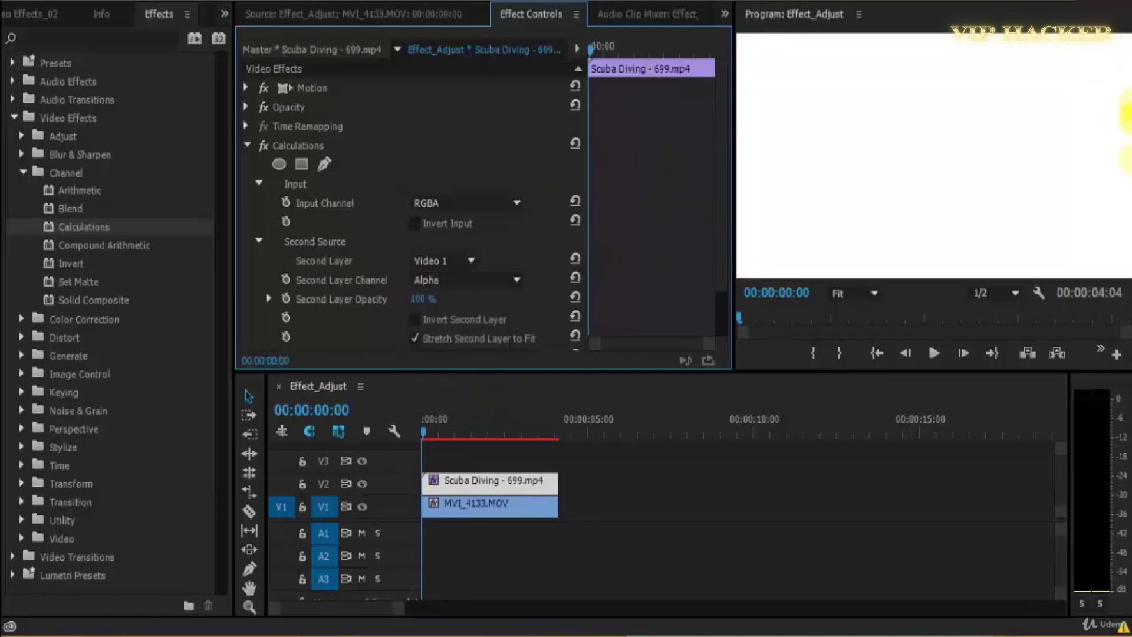
left_click(479, 279)
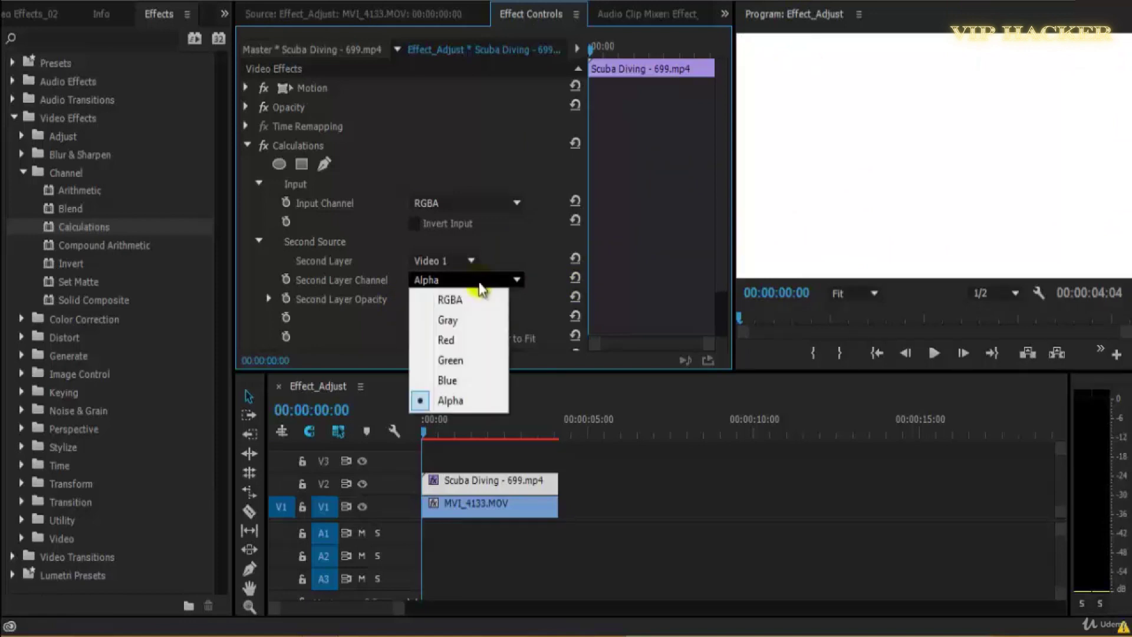
left_click(482, 300)
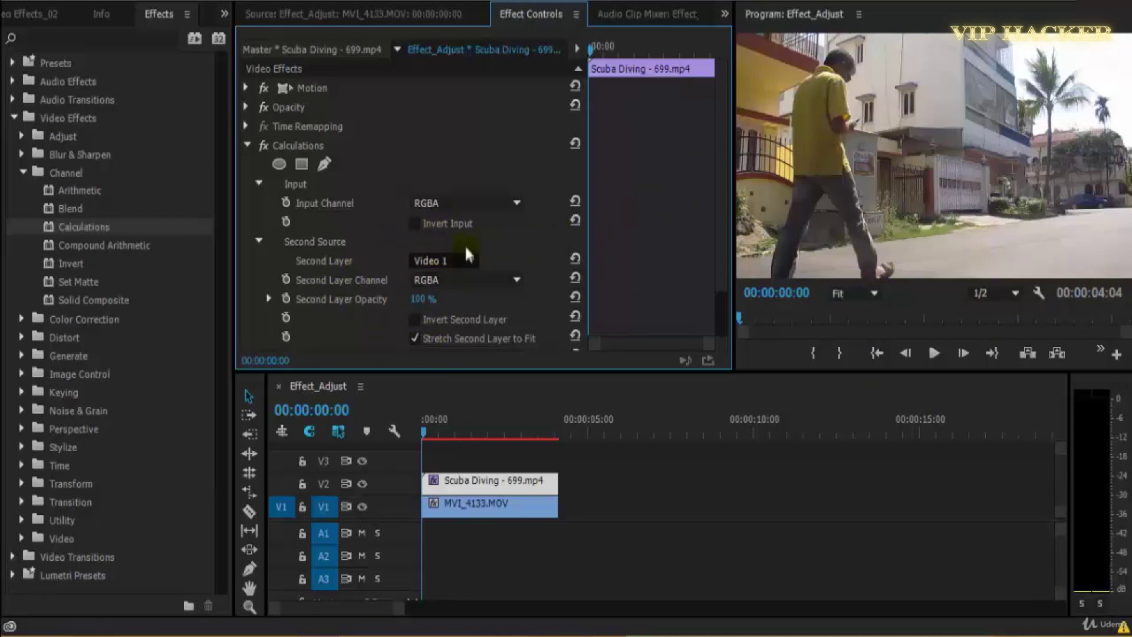
- Keep the Input Channel on RGBA and set the Second Layer Opacity to 50%
left_click(459, 207)
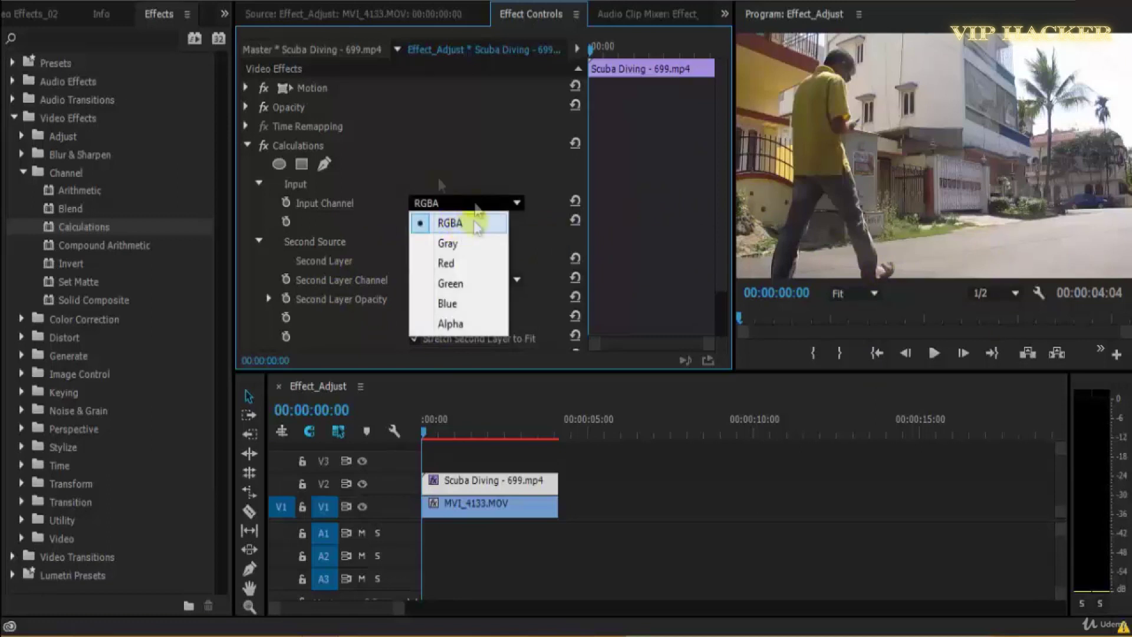
left_click(489, 225)
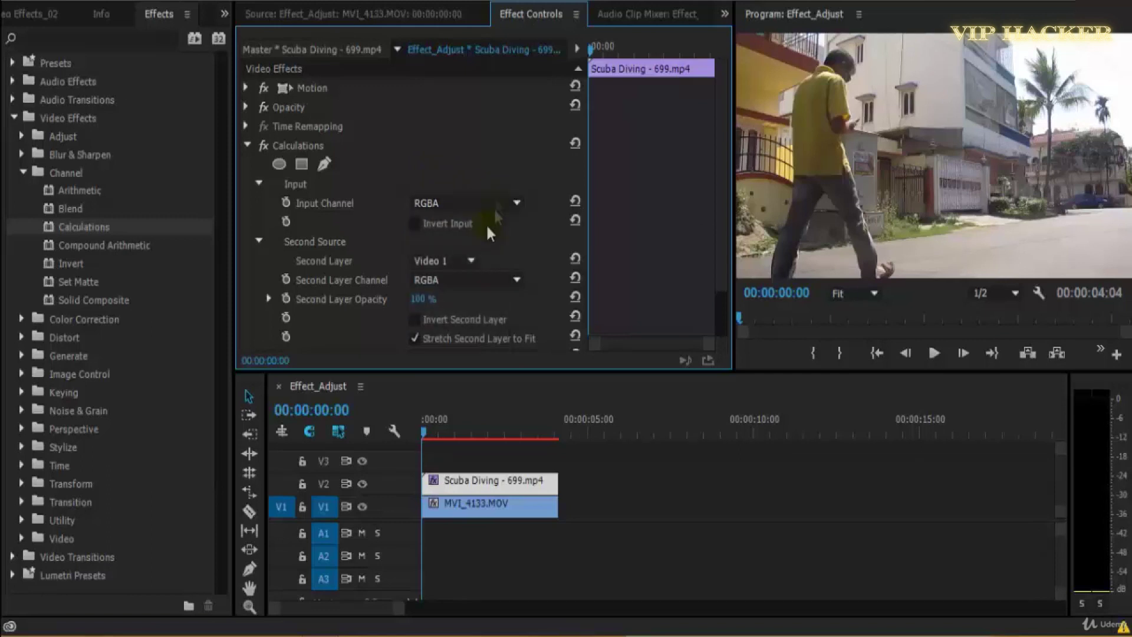
left_click(423, 299)
type("50")
key("Return")
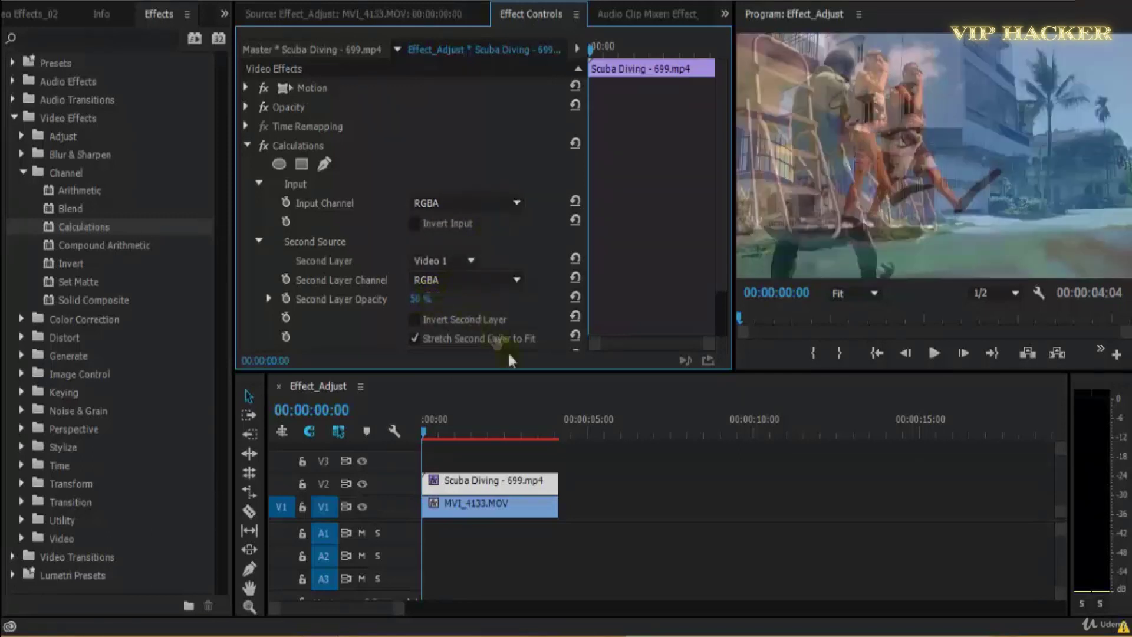
- Set the Second Layer Channel to Gray and raise the Second Layer Opacity to 60%
left_click_drag(430, 432, 399, 441)
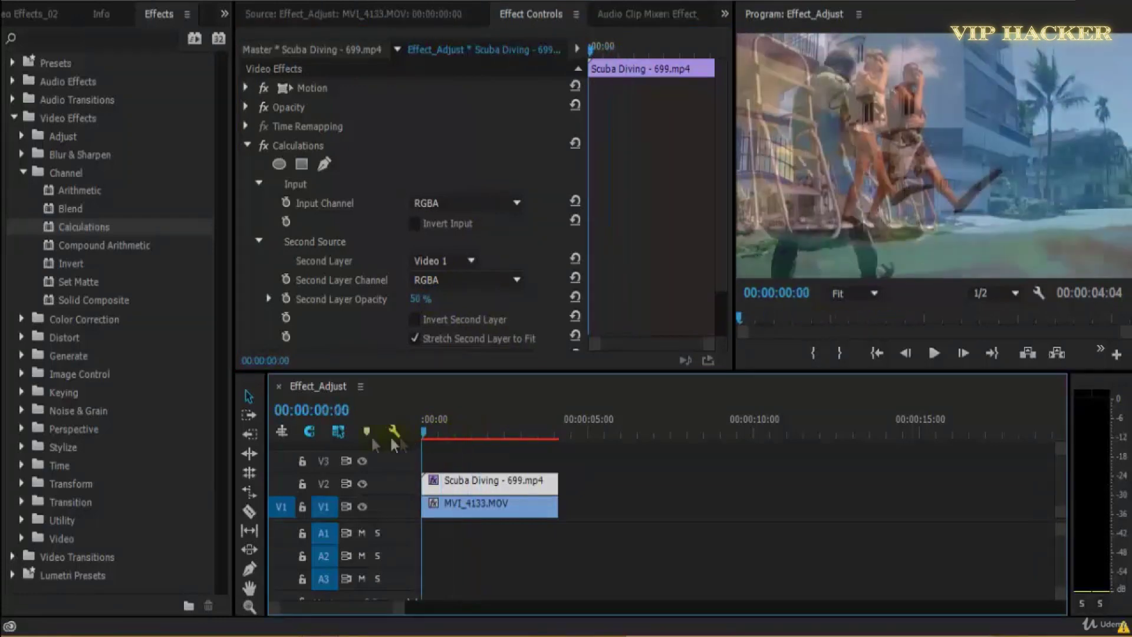
left_click(467, 281)
left_click(476, 323)
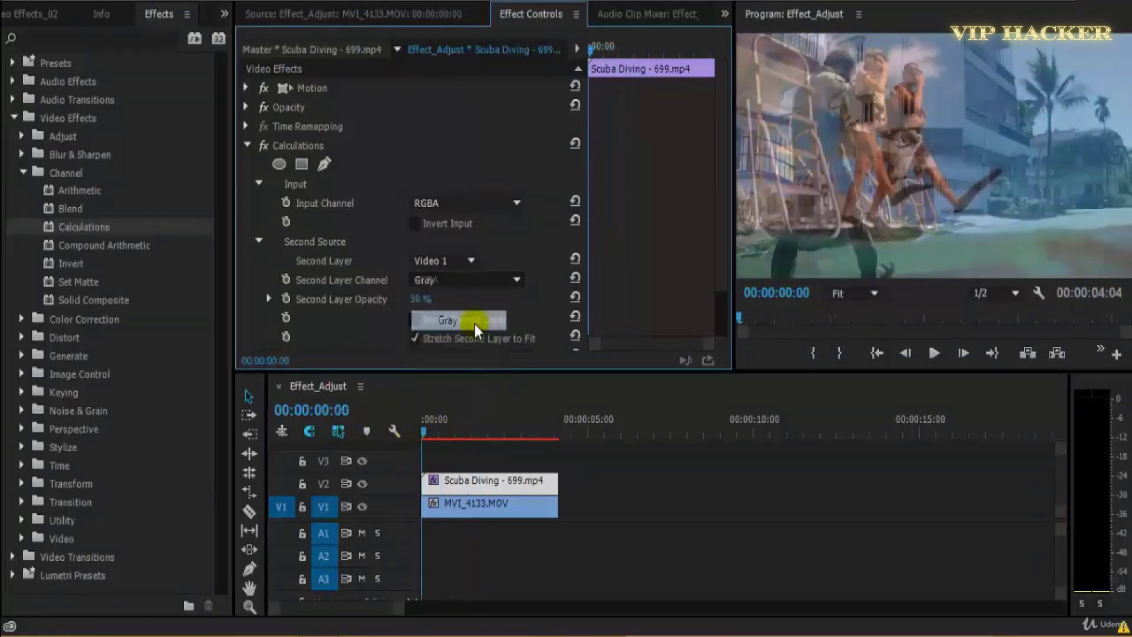
left_click_drag(463, 298, 460, 295)
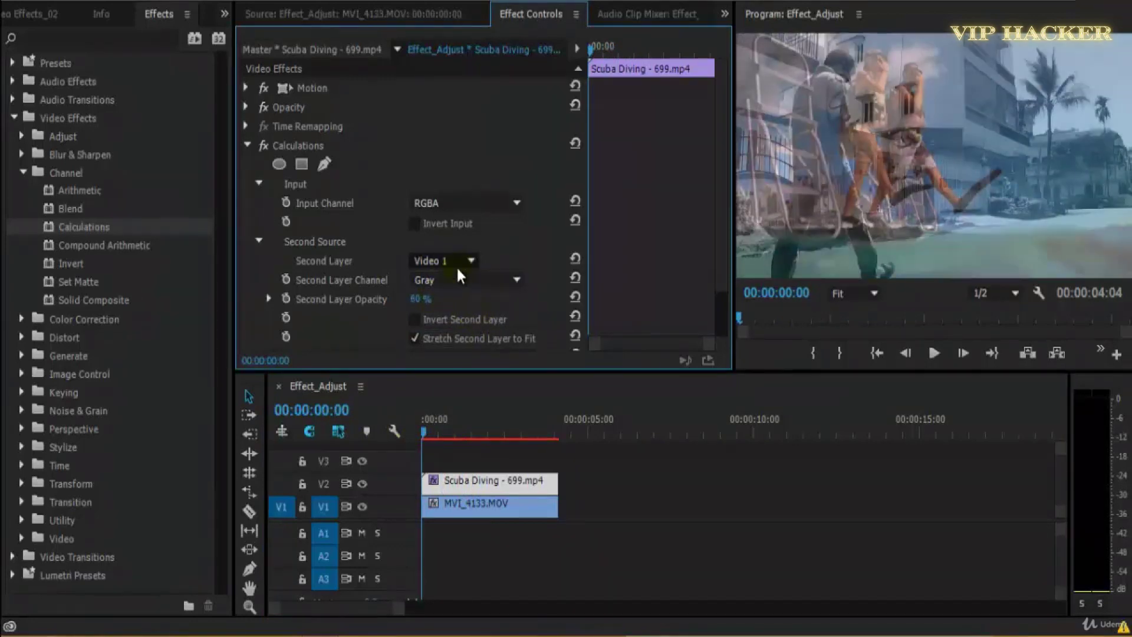
- Try Video 2 as the Calculations effect's Second Layer, and switch it back to Video 1
left_click(455, 263)
left_click(459, 324)
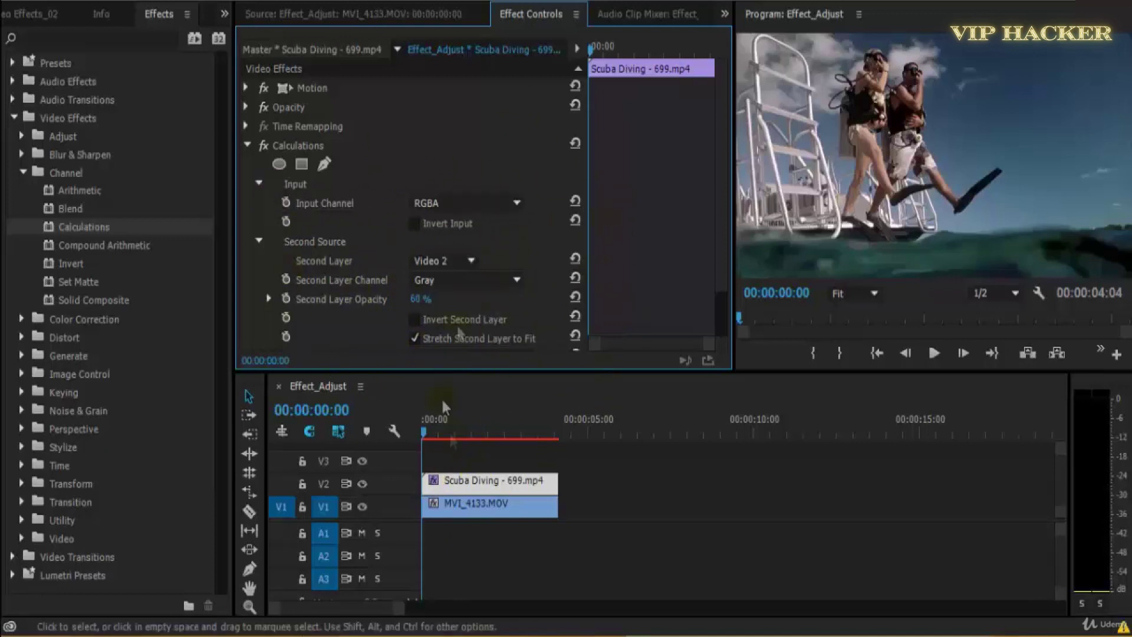
left_click(434, 263)
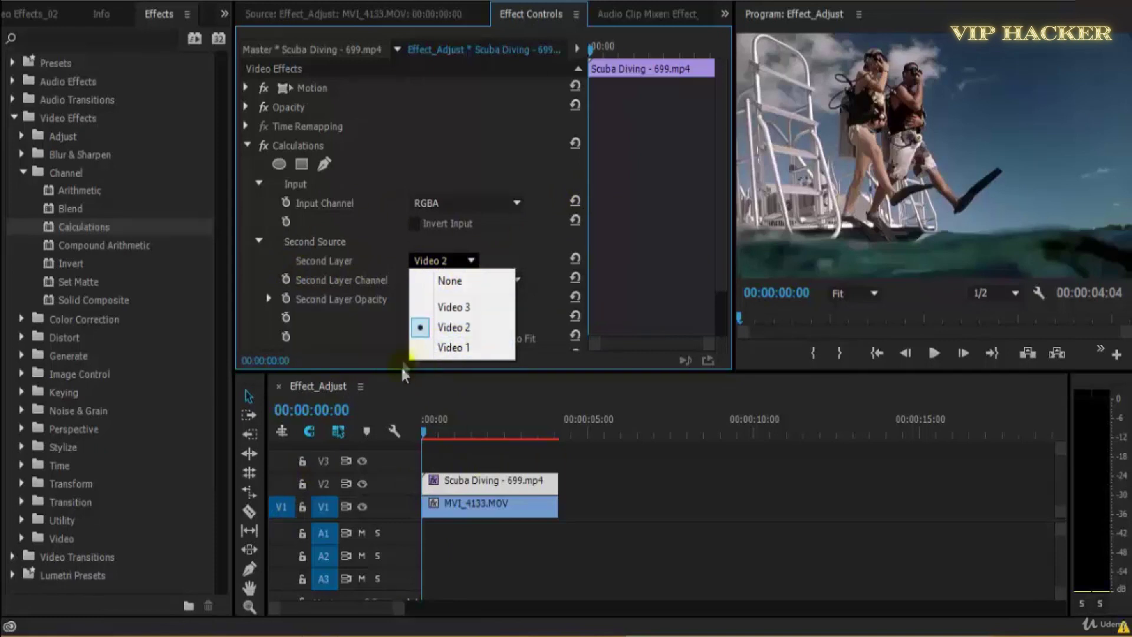
left_click(441, 346)
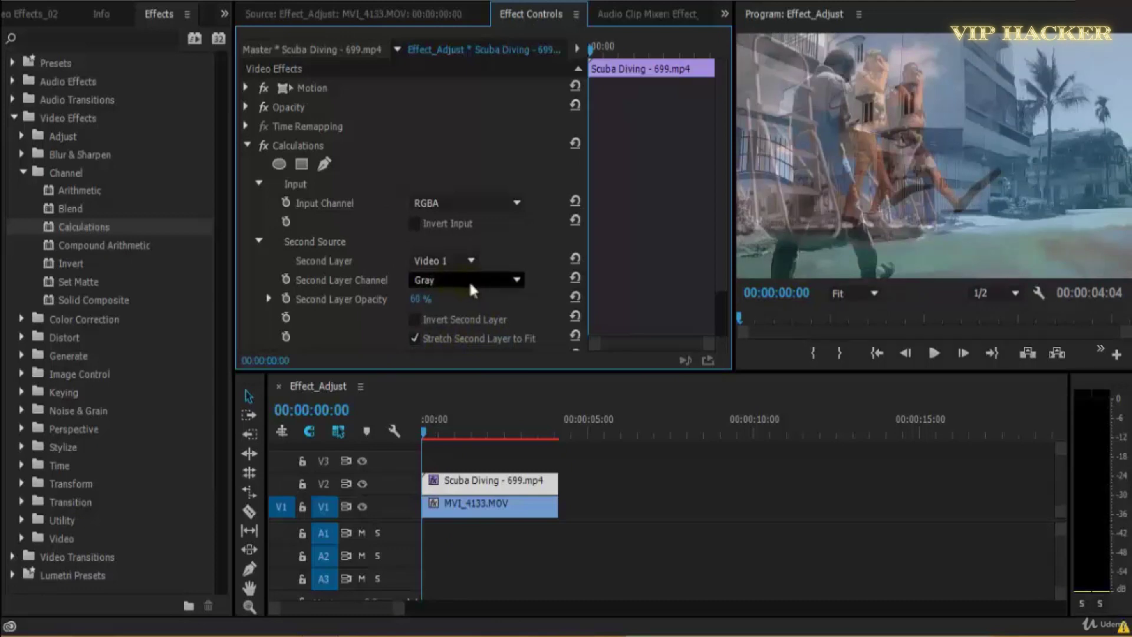
- Set the Calculations effect's Input Channel to Gray and its Second Layer Channel to Red
left_click(492, 203)
left_click(484, 244)
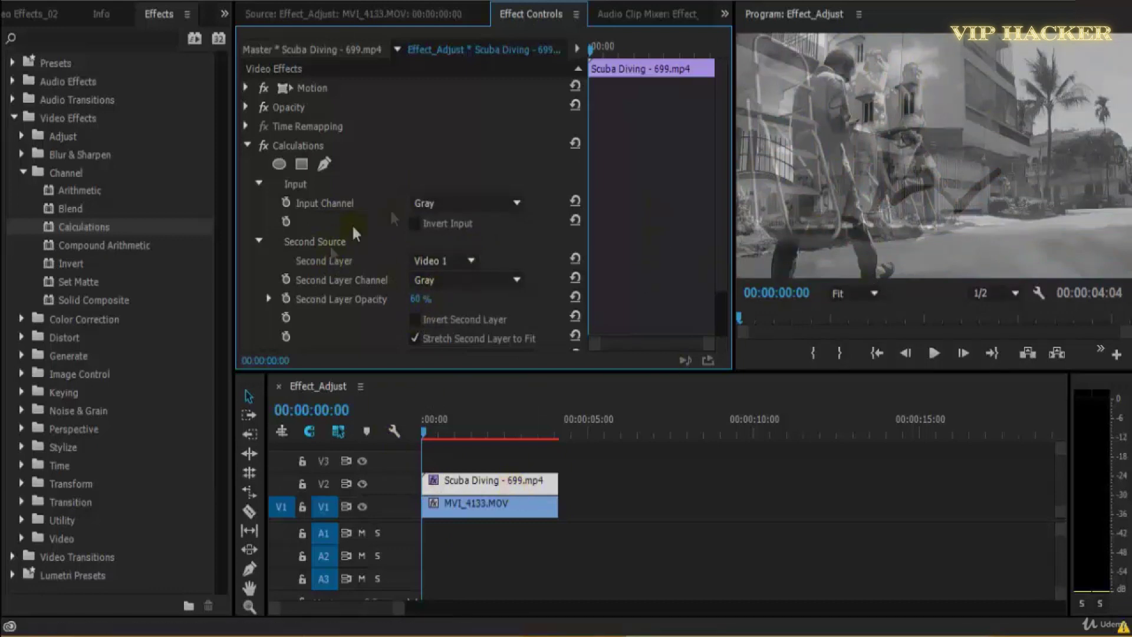
left_click(479, 277)
left_click(470, 339)
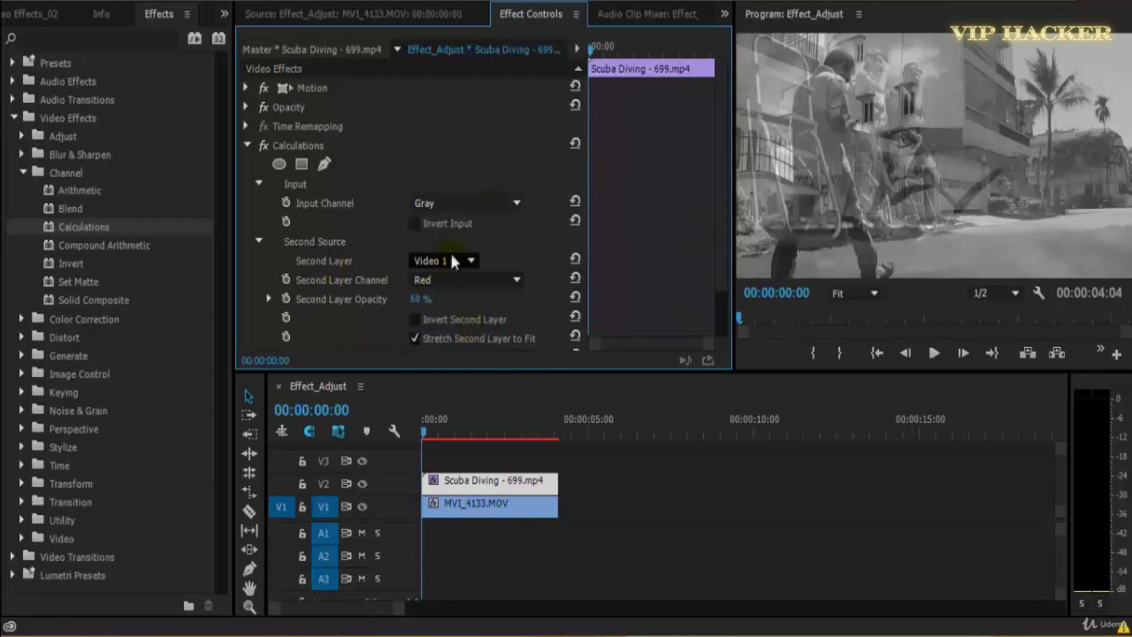
left_click(461, 279)
left_click(465, 337)
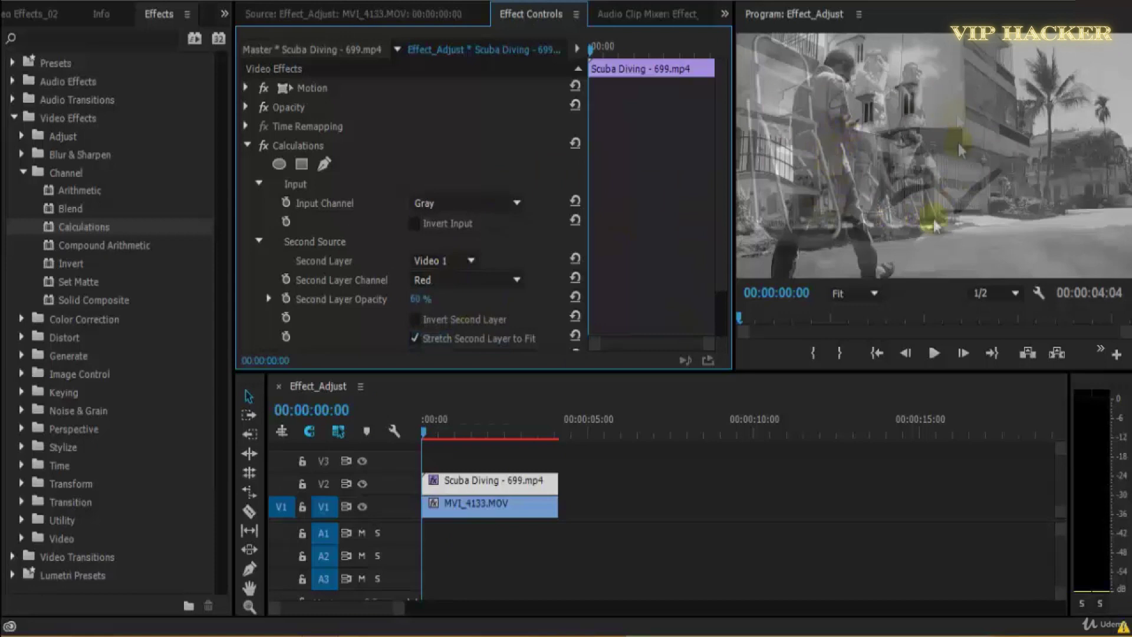
- Lower the Second Layer Opacity to 0% and set the Input Channel to Red
left_click_drag(420, 299, 397, 308)
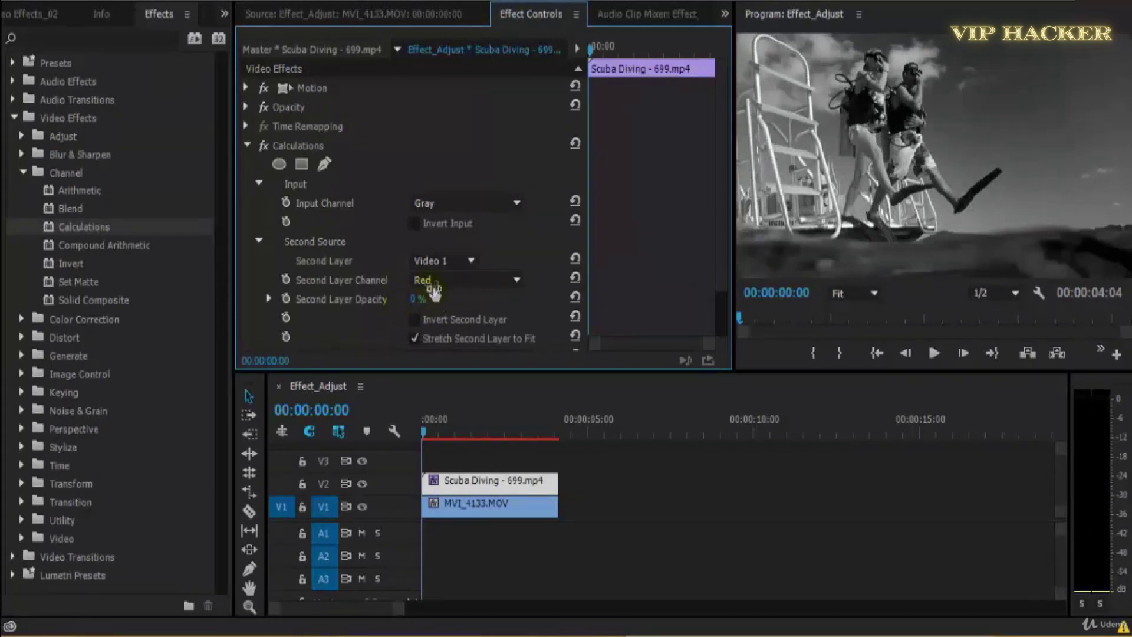
mouse_move(421, 302)
left_mouse_down()
mouse_move(431, 302)
mouse_move(413, 303)
left_mouse_up()
left_click(466, 203)
left_click(475, 266)
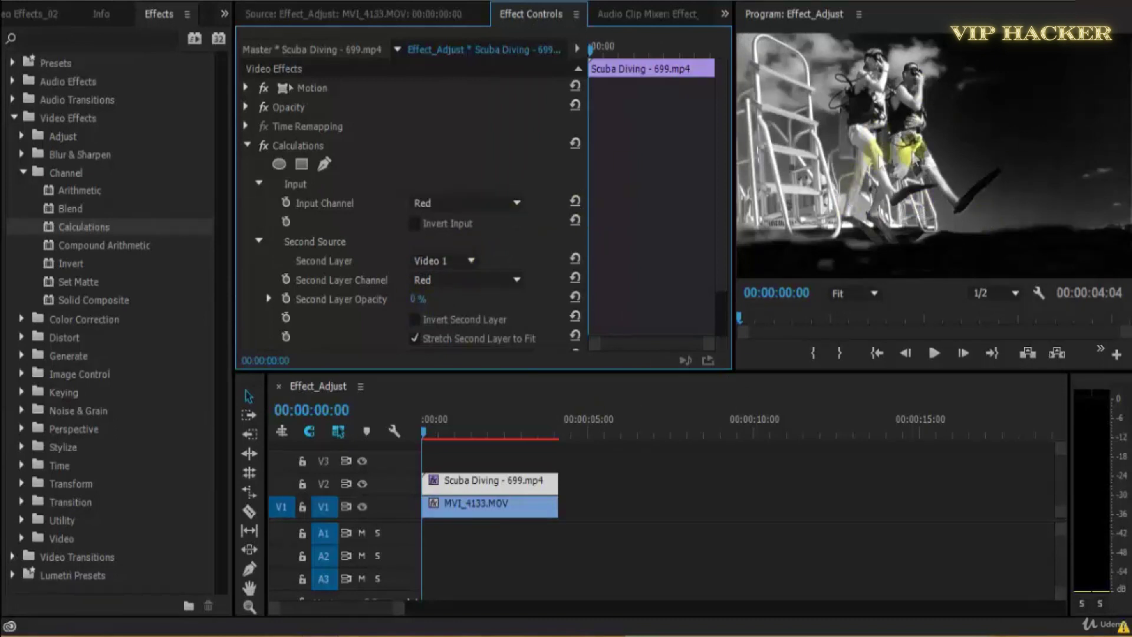
mouse_move(415, 299)
left_mouse_down()
mouse_move(426, 300)
mouse_move(416, 299)
left_mouse_up()
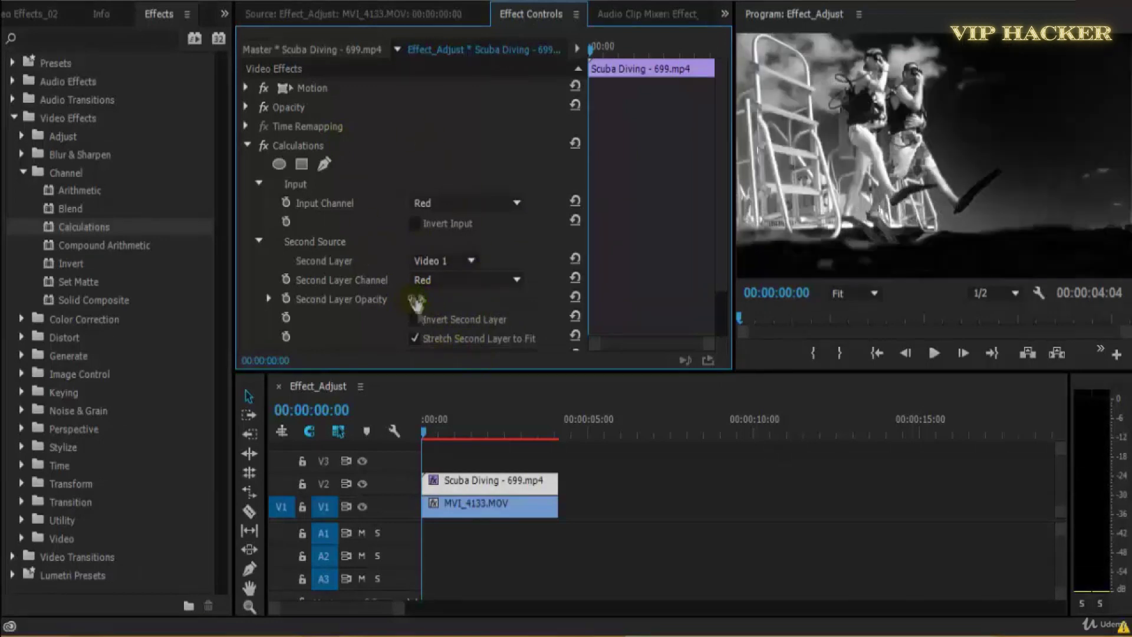
- Try Green and then Blue as the Calculations effect's Input Channel
left_click(459, 202)
left_click(468, 284)
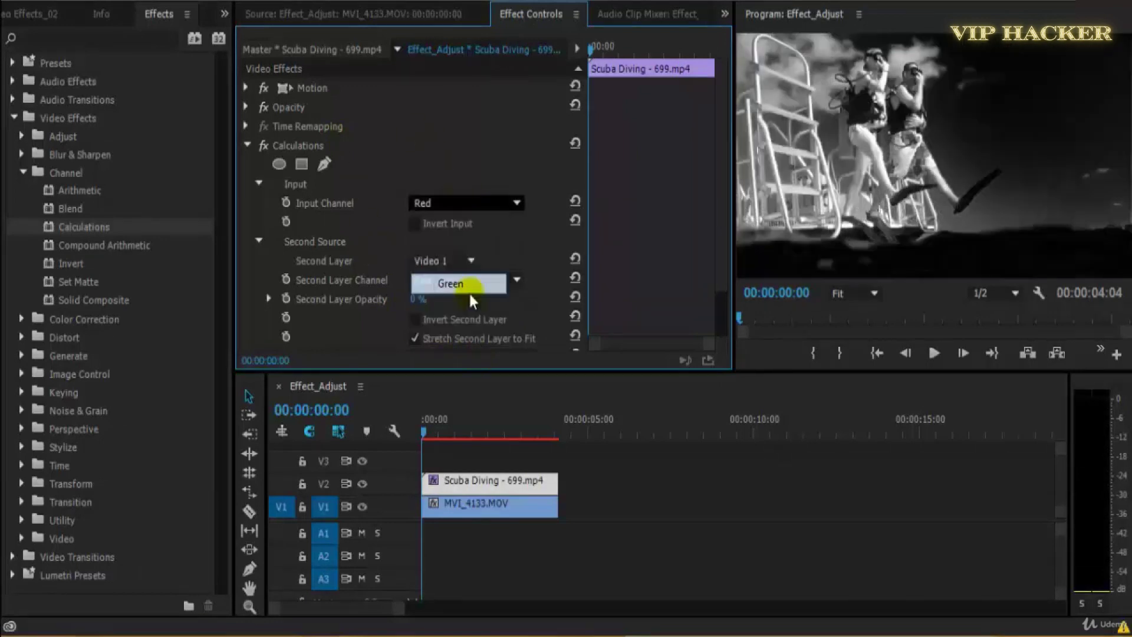
left_click(502, 202)
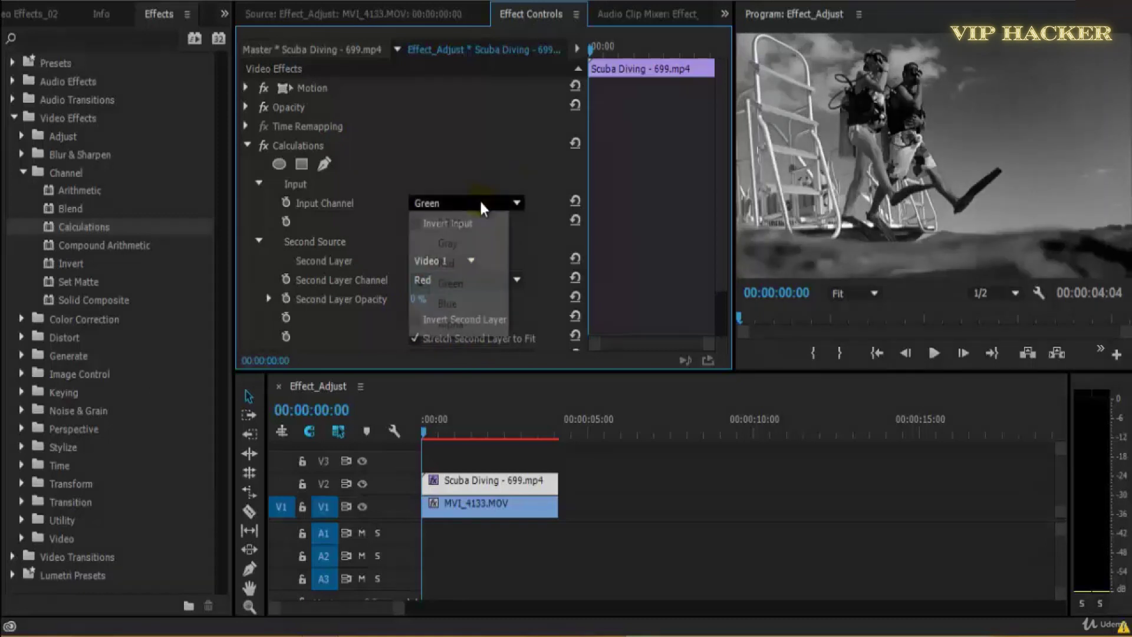
left_click(830, 196)
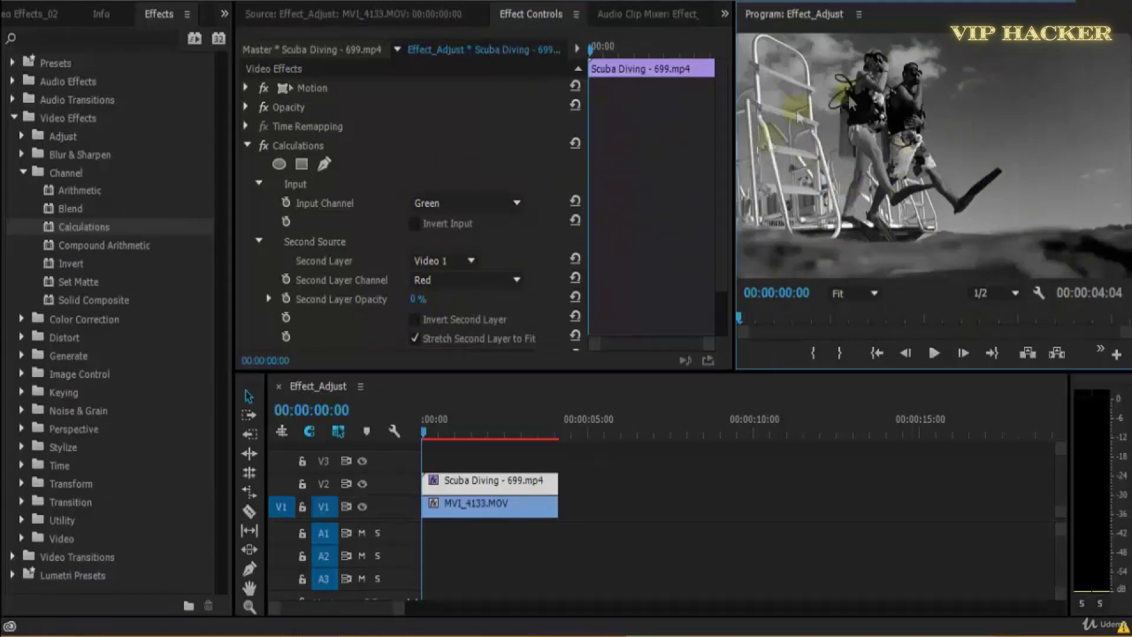
left_click(456, 206)
left_click(463, 306)
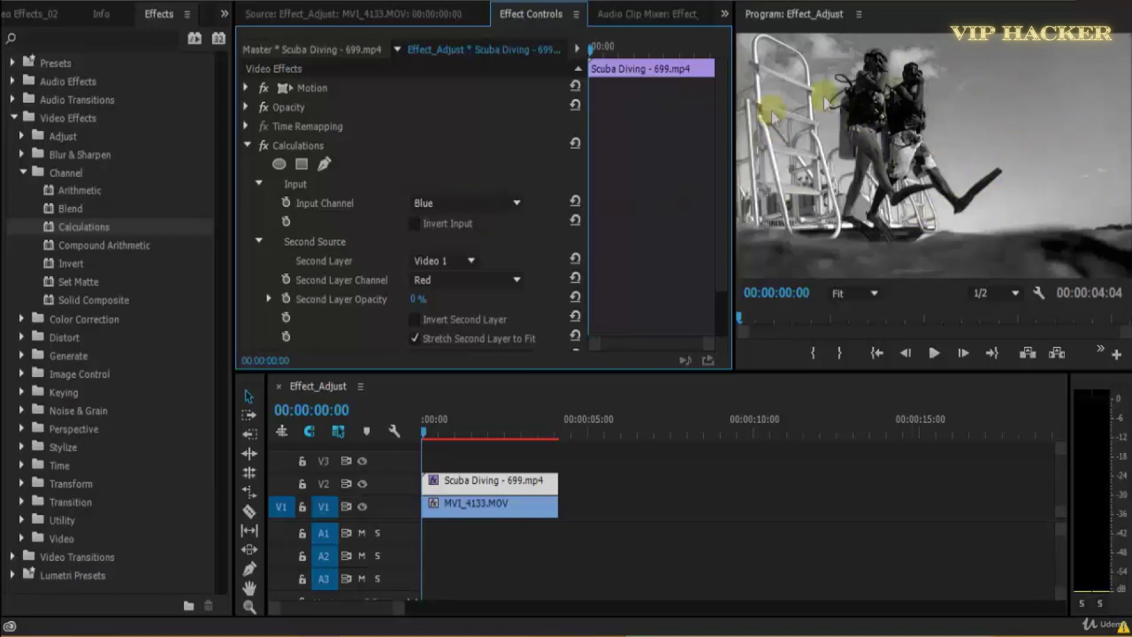
- Try Alpha as the Calculations effect's Input Channel, and set it back to RGBA
left_click(483, 203)
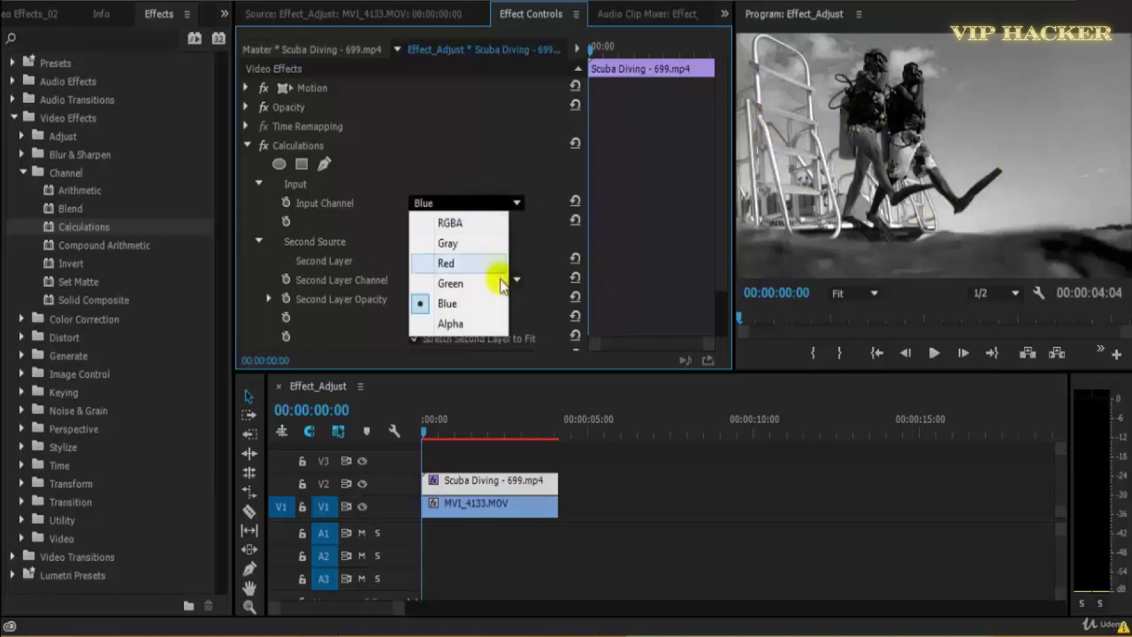
left_click(497, 320)
left_click(477, 202)
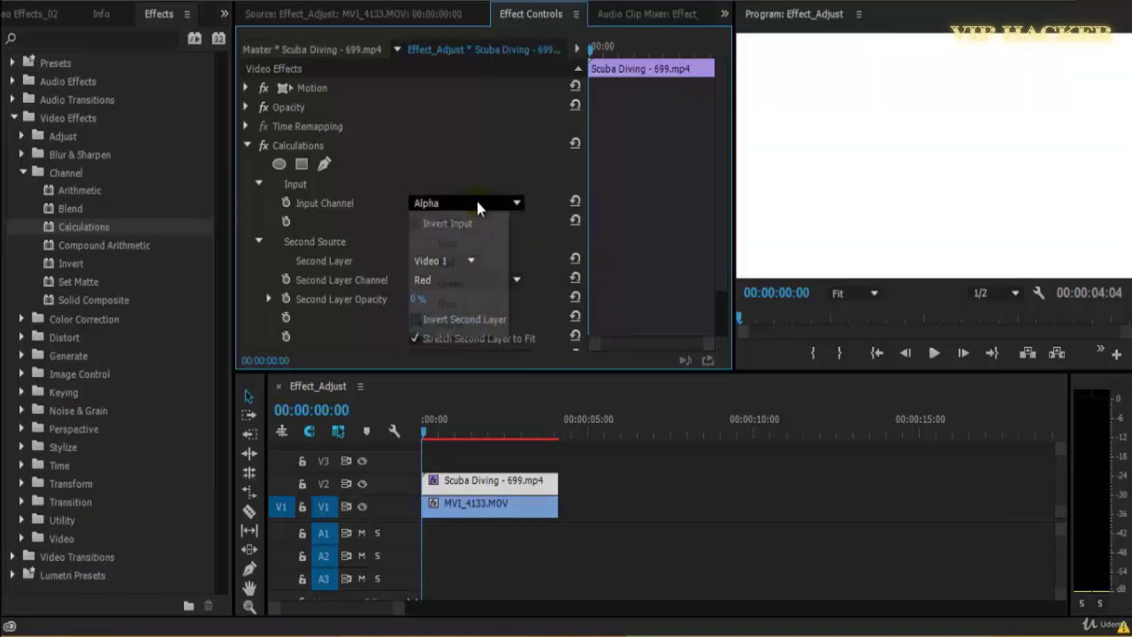
left_click(479, 224)
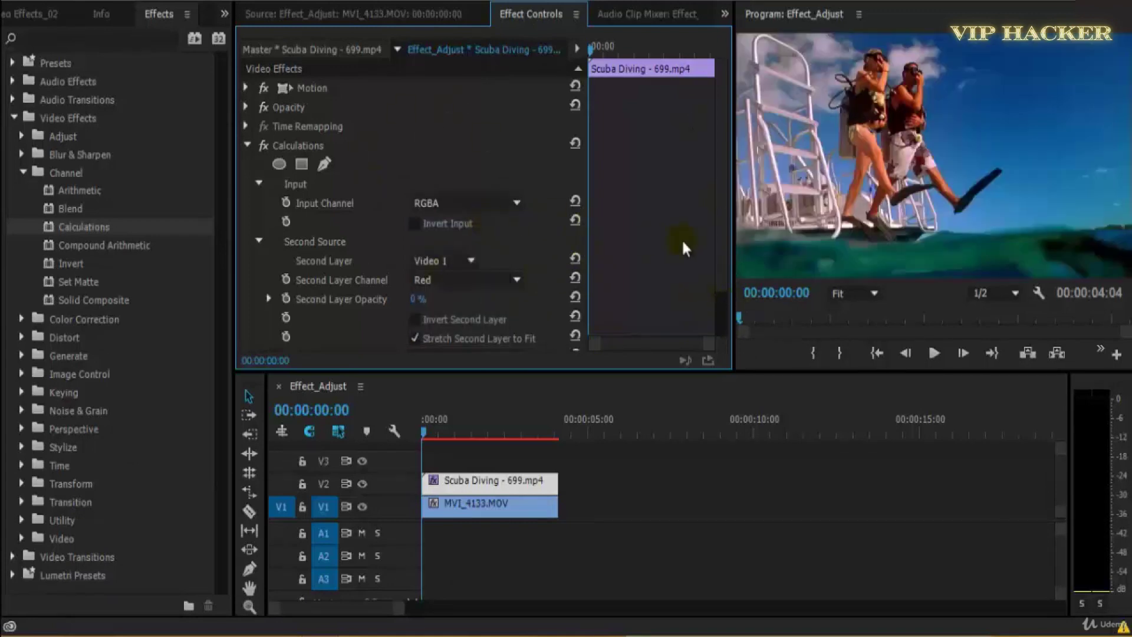
- Set the Calculations effect's Second Layer Channel to Green and raise the Second Layer Opacity to 30%
scroll(720, 258, "down", 2)
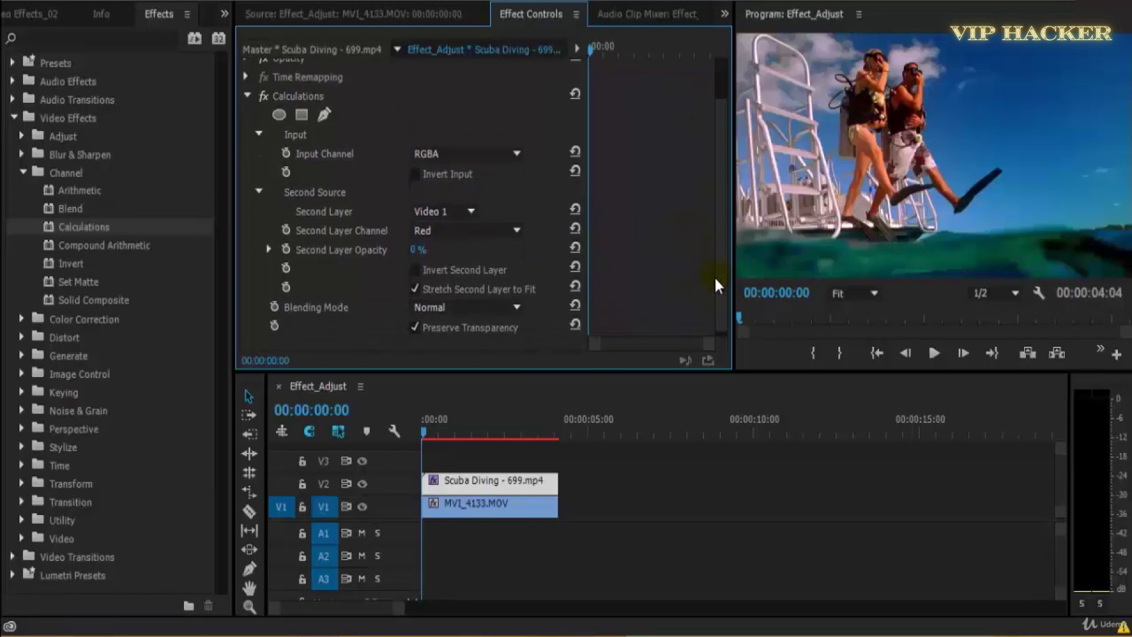
left_click(449, 210)
left_click(523, 222)
left_click(479, 232)
left_click(454, 312)
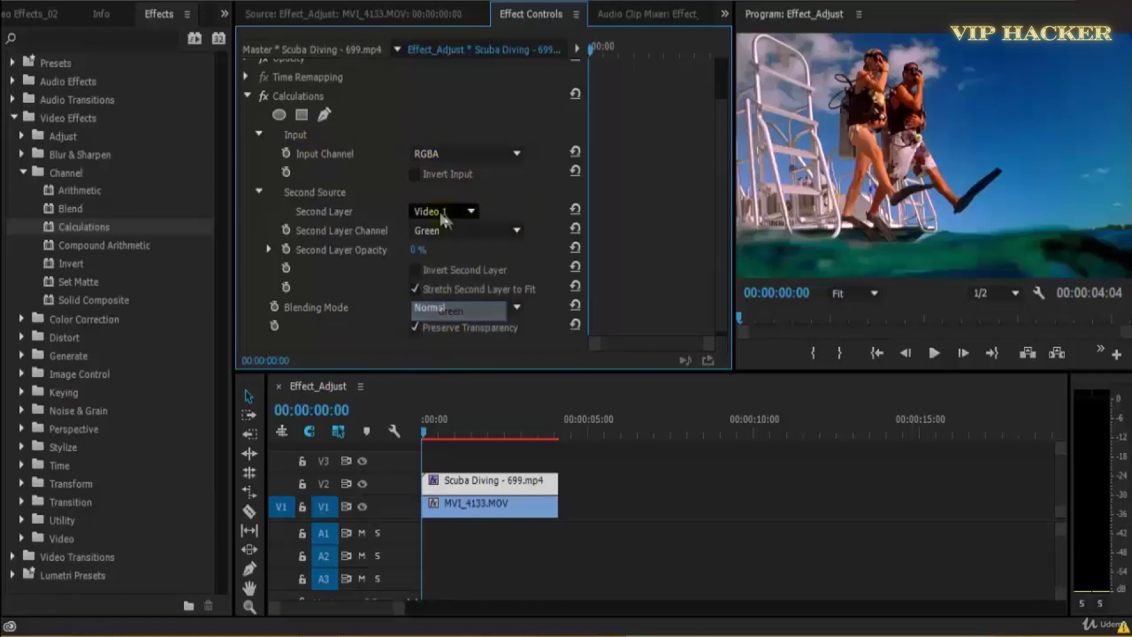
left_click_drag(419, 249, 432, 248)
- Try Blending Modes such as Screen and Pin Light on the Calculations effect, and return it to Normal
left_click(465, 308)
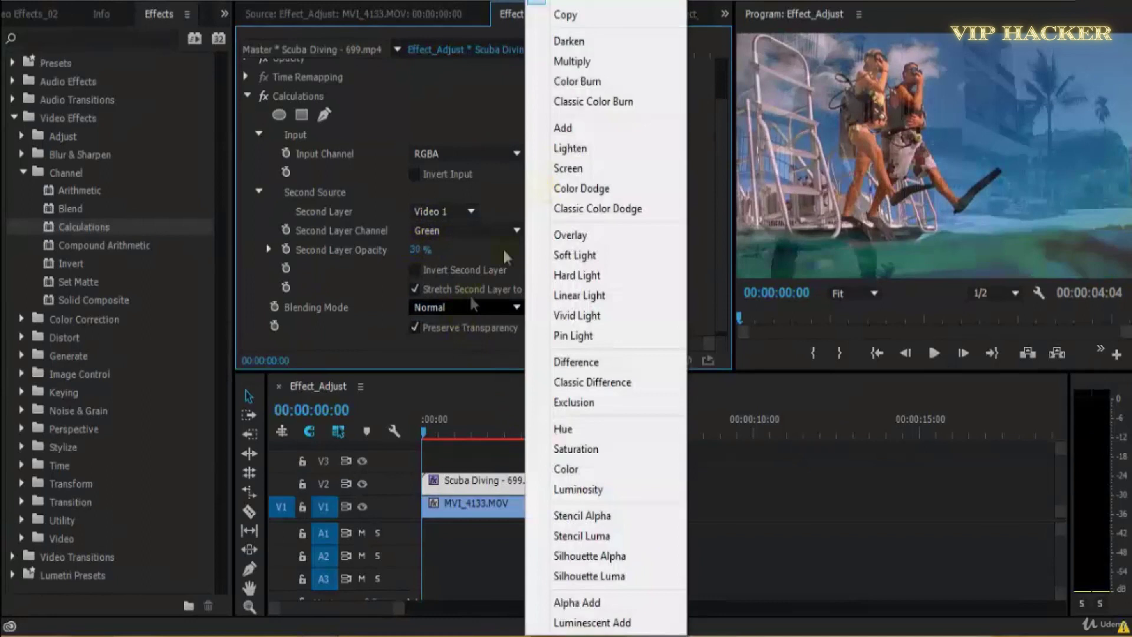
left_click(550, 147)
scroll(473, 305, "down", 3)
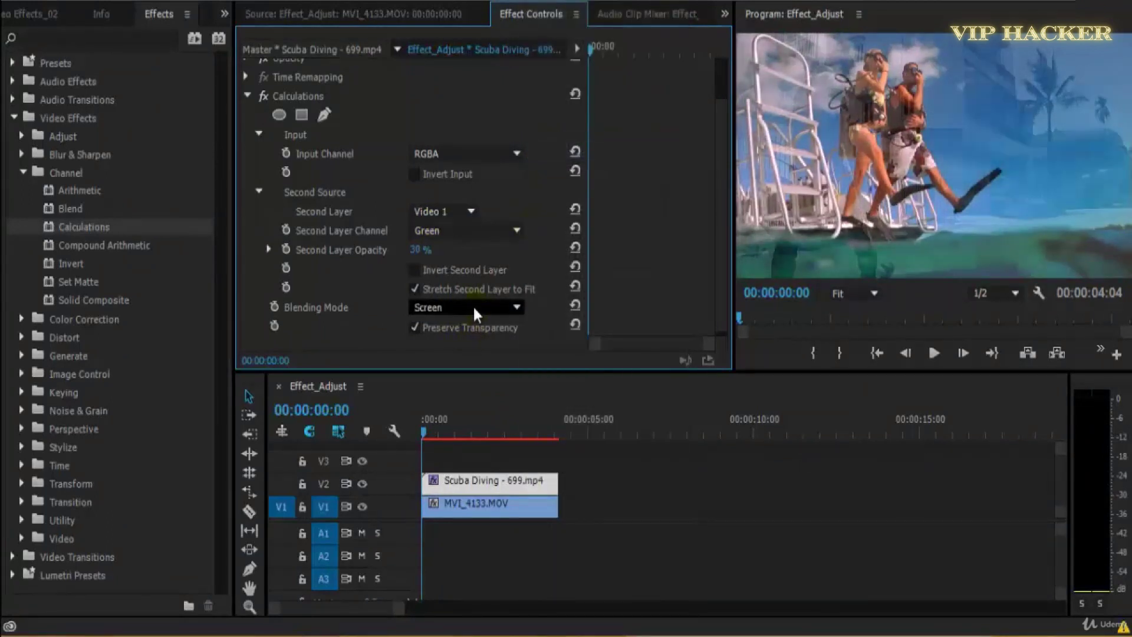
scroll(478, 307, "down", 3)
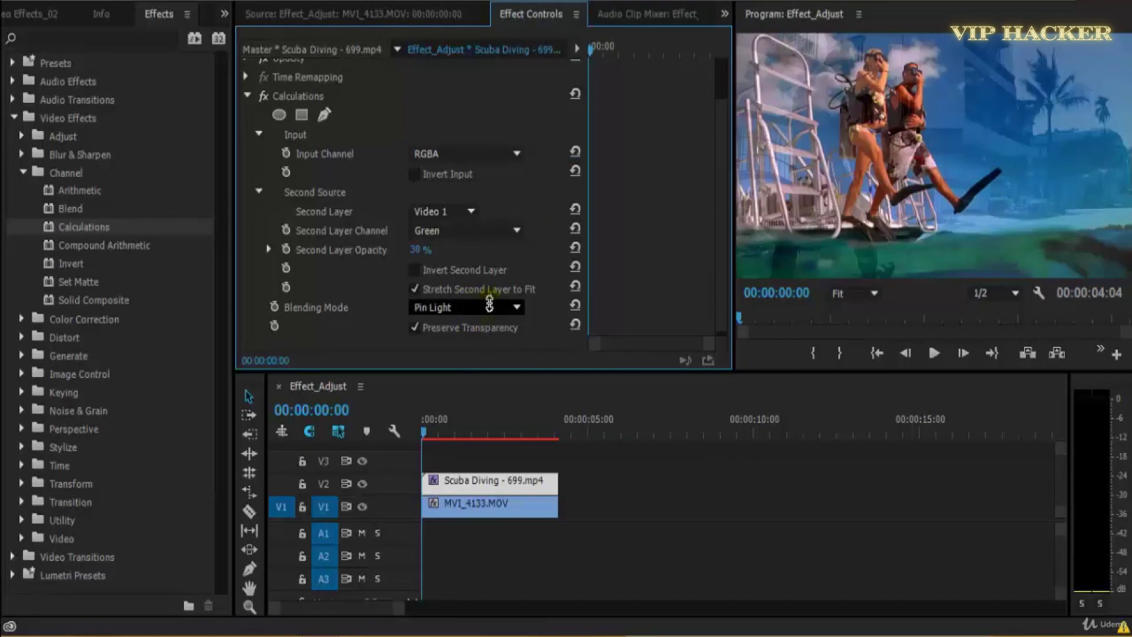
scroll(490, 302, "down", 2)
scroll(488, 304, "up", 10)
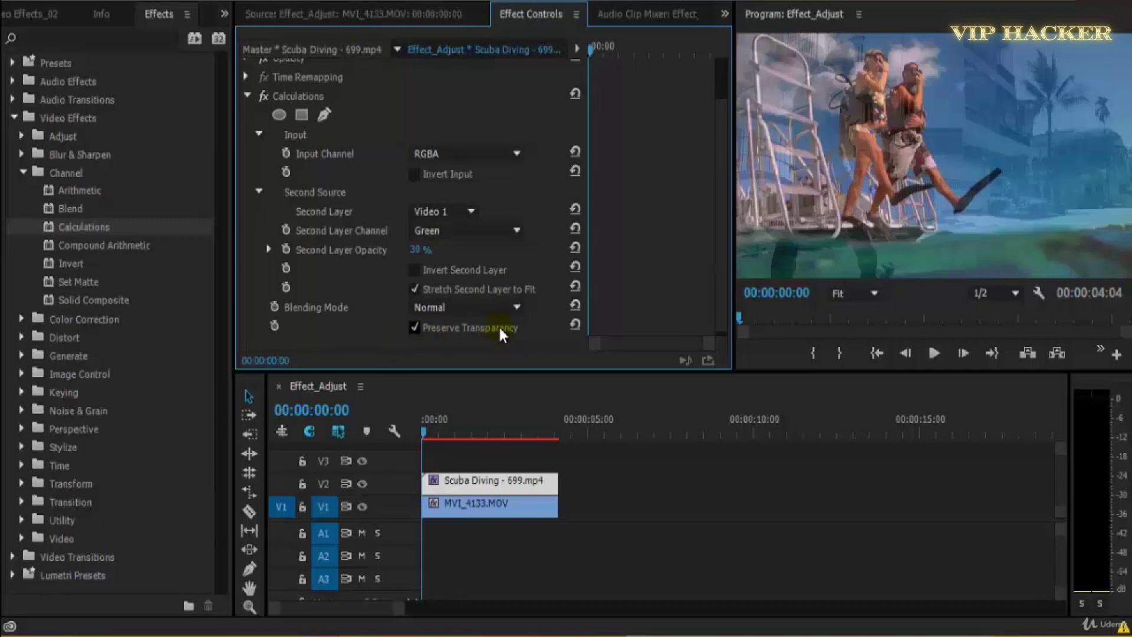
- Delete the Calculations effect from the Scuba Diving - 699.mp4 clip
left_click(473, 507)
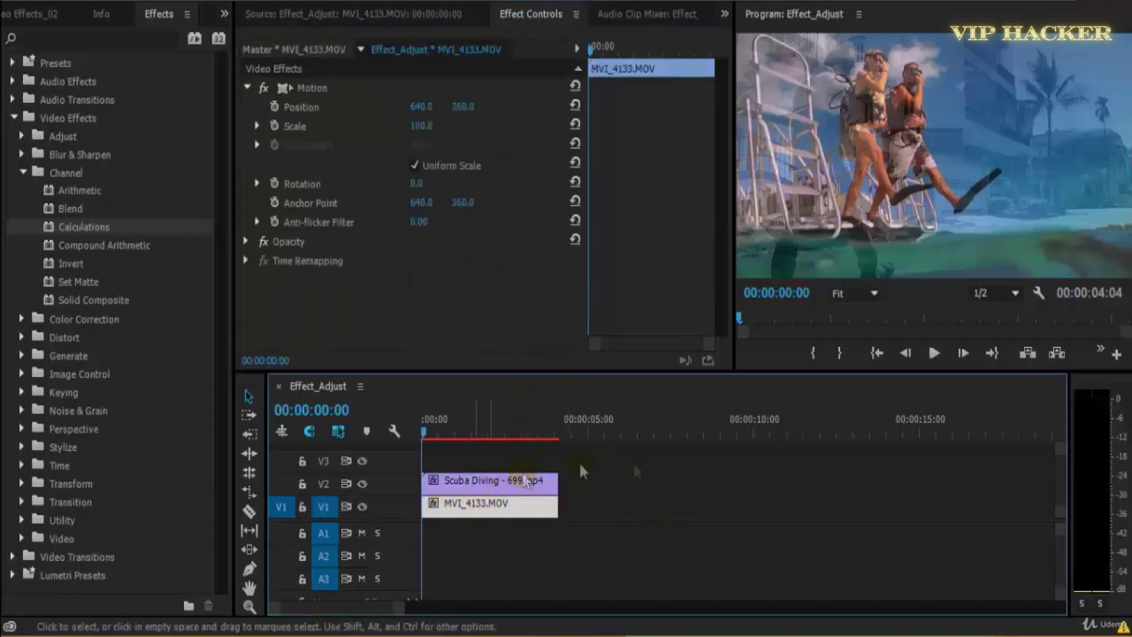
left_click(490, 482)
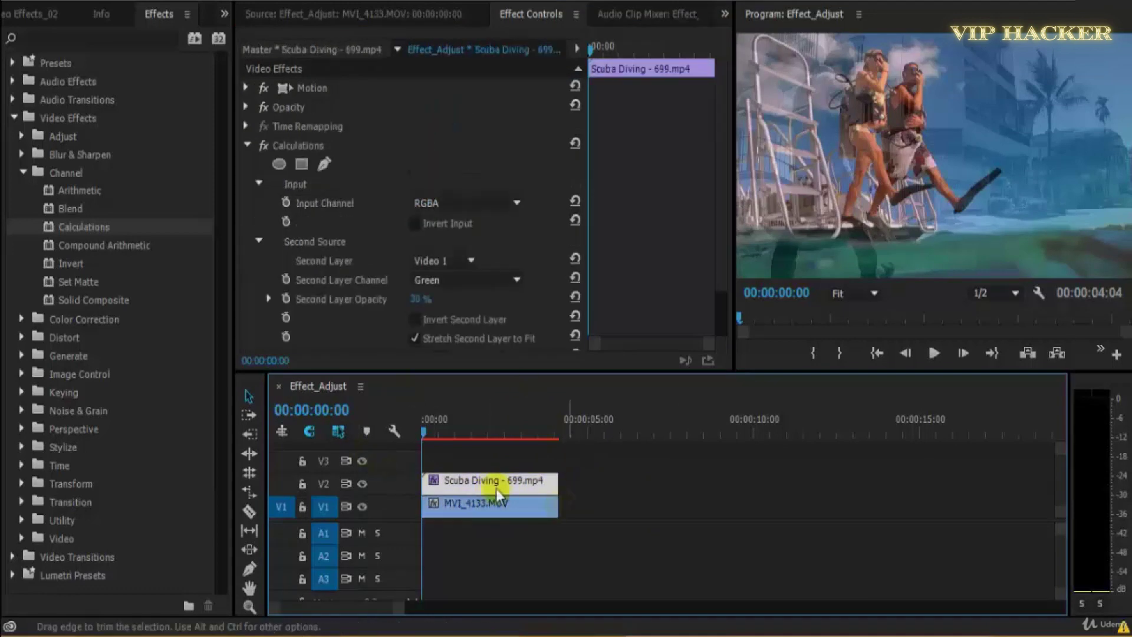
left_click_drag(720, 280, 711, 377)
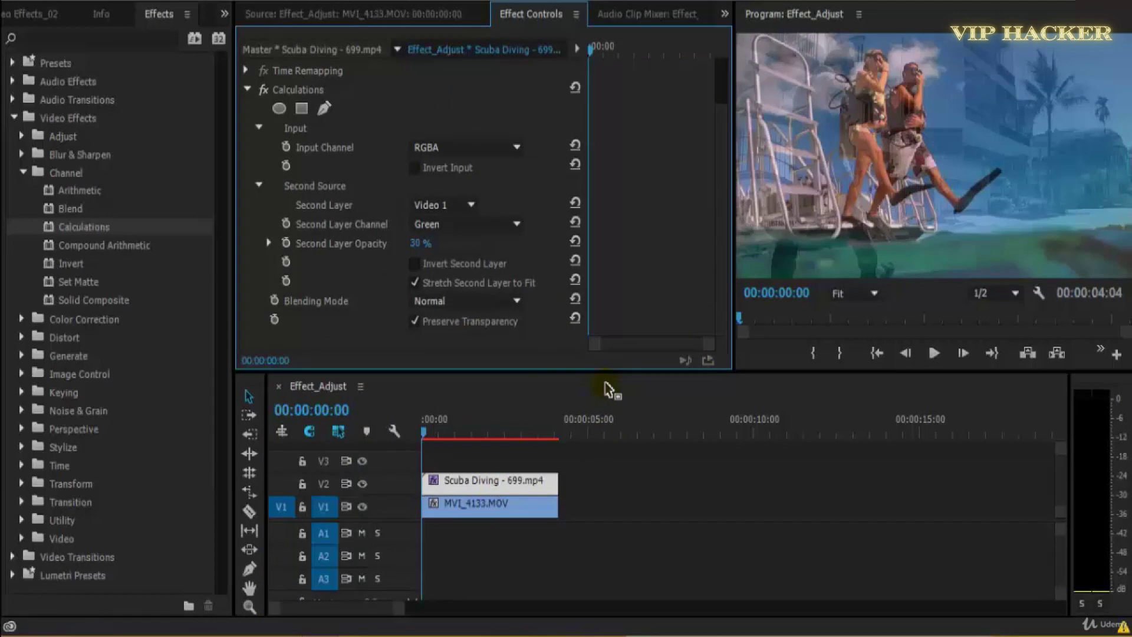
left_click(303, 93)
key("Delete")
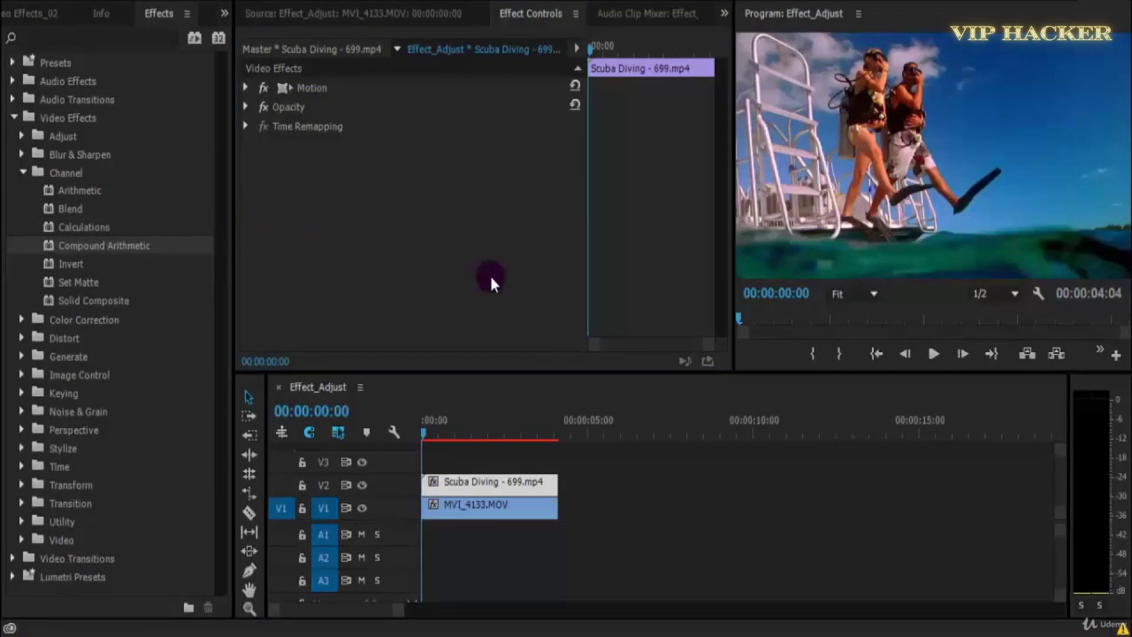
- Apply the Compound Arithmetic effect to the scuba diving clip and set its Second Source Layer to Video 1
left_click_drag(39, 244, 421, 256)
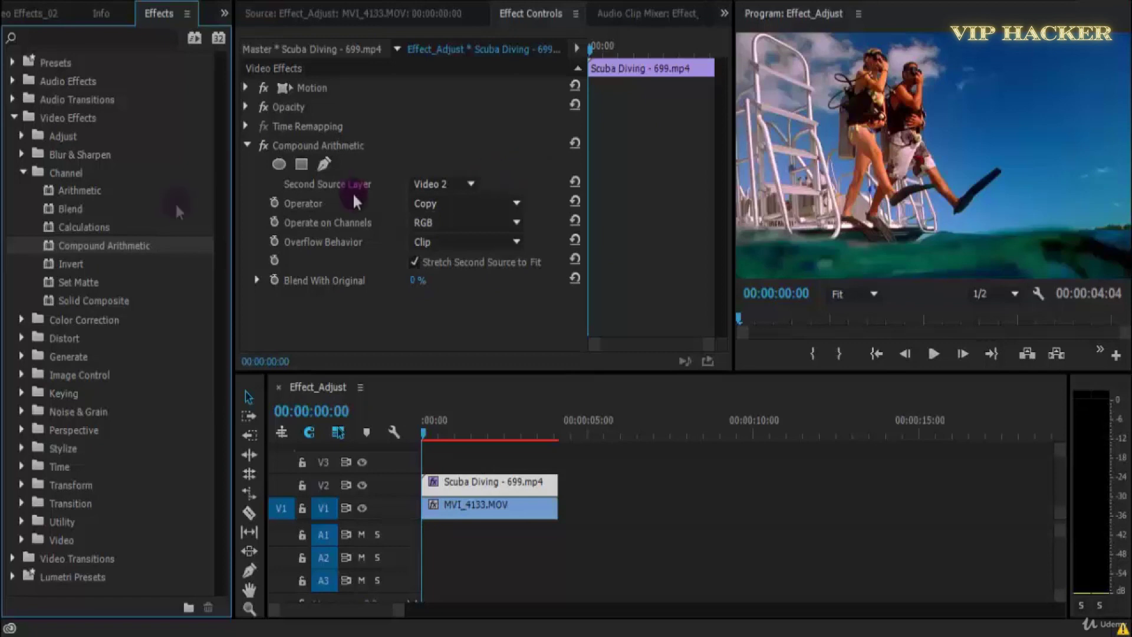
left_click(61, 193)
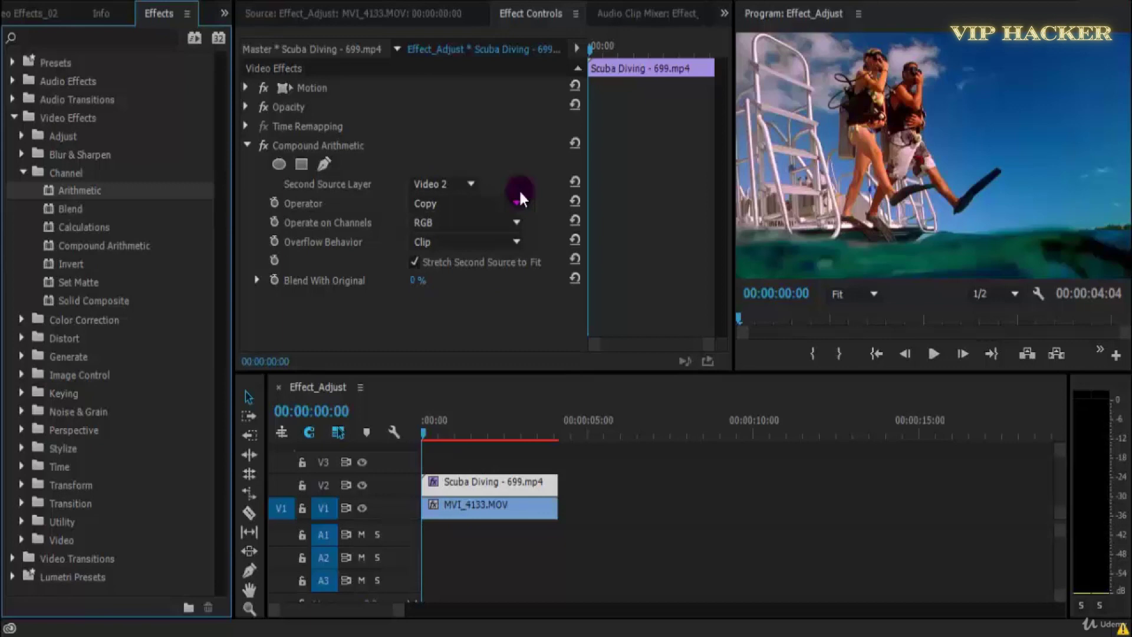
left_click(444, 184)
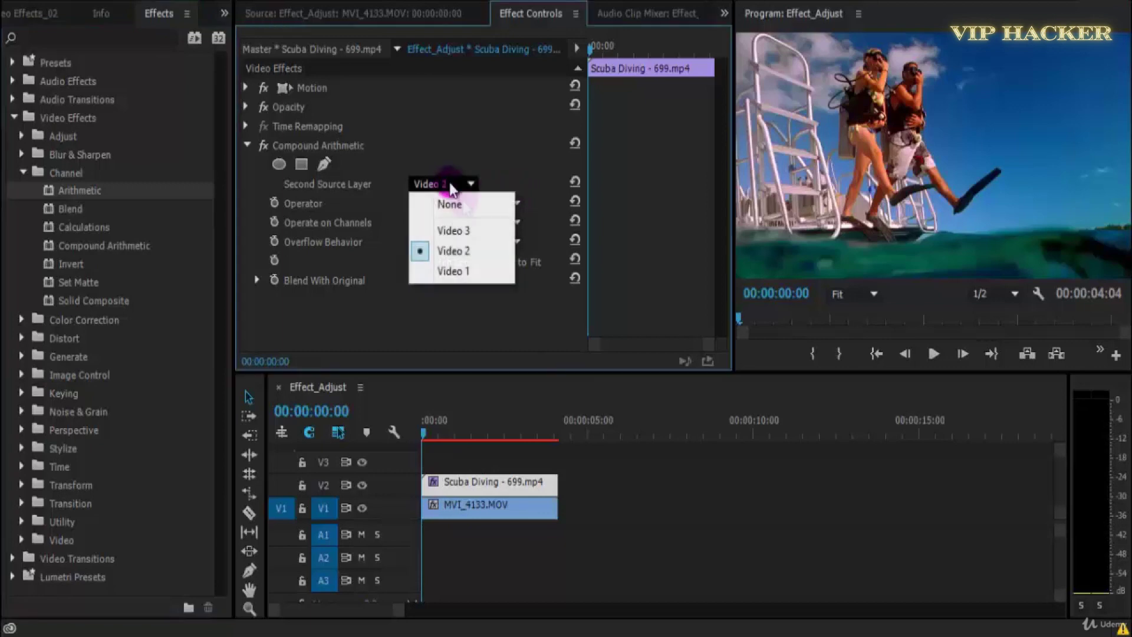
left_click(483, 277)
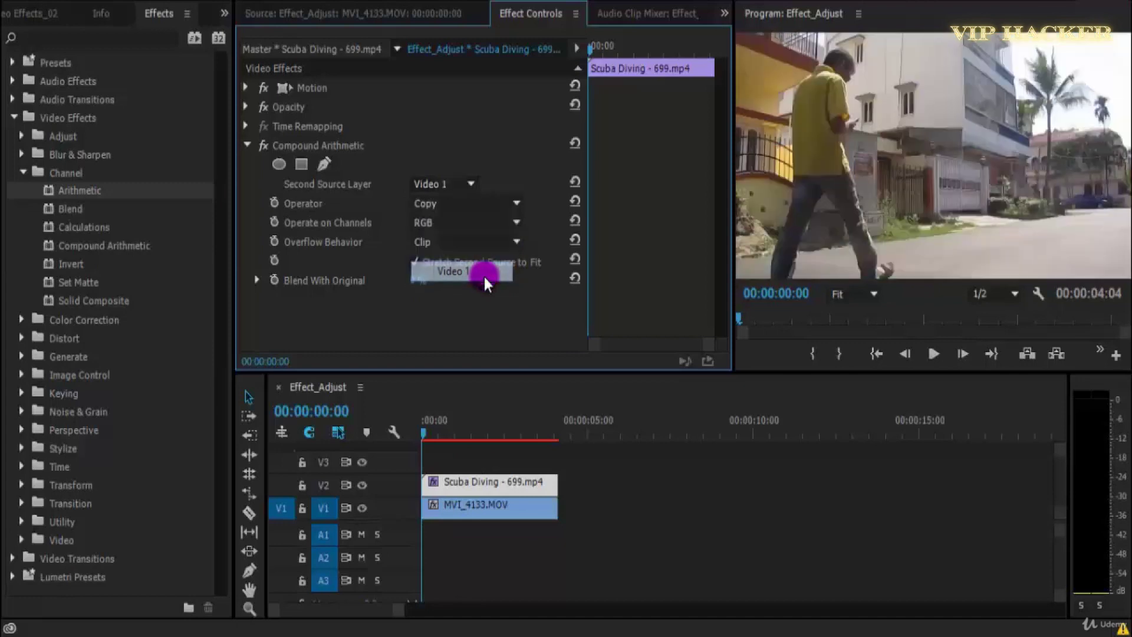
- Try the Add, Subtract, Multiply and Difference operators in the Compound Arithmetic effect
left_click(457, 204)
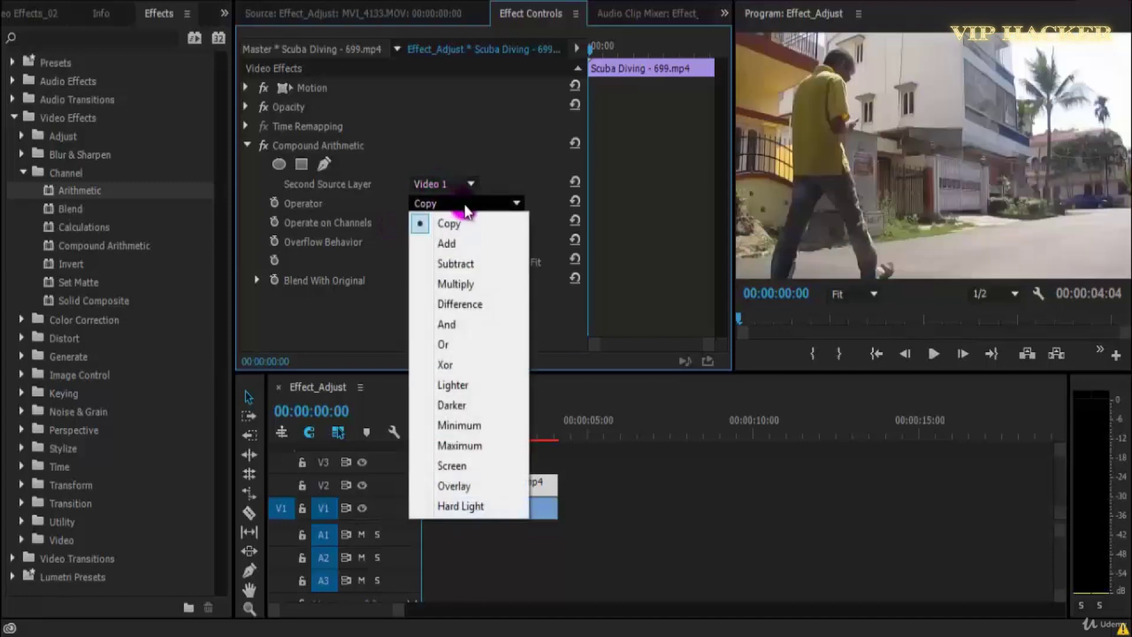
left_click(466, 244)
left_click(470, 203)
left_click(463, 263)
left_click(473, 204)
left_click(483, 279)
left_click(479, 202)
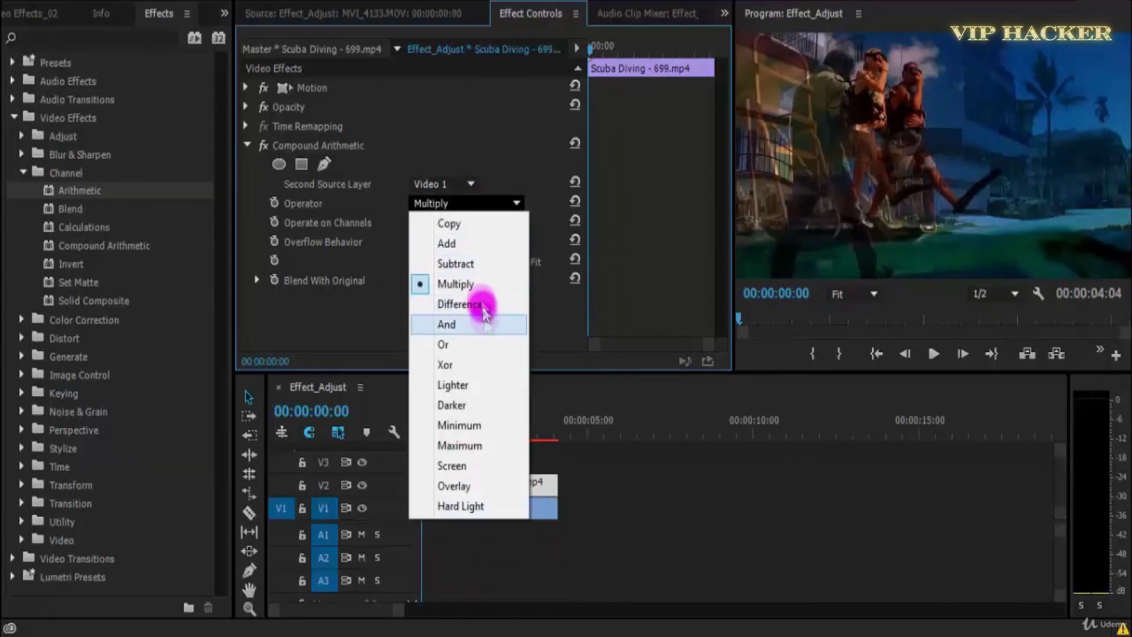
left_click(482, 304)
- Try the And, Or and Xor operators in the Compound Arithmetic effect
left_click(490, 200)
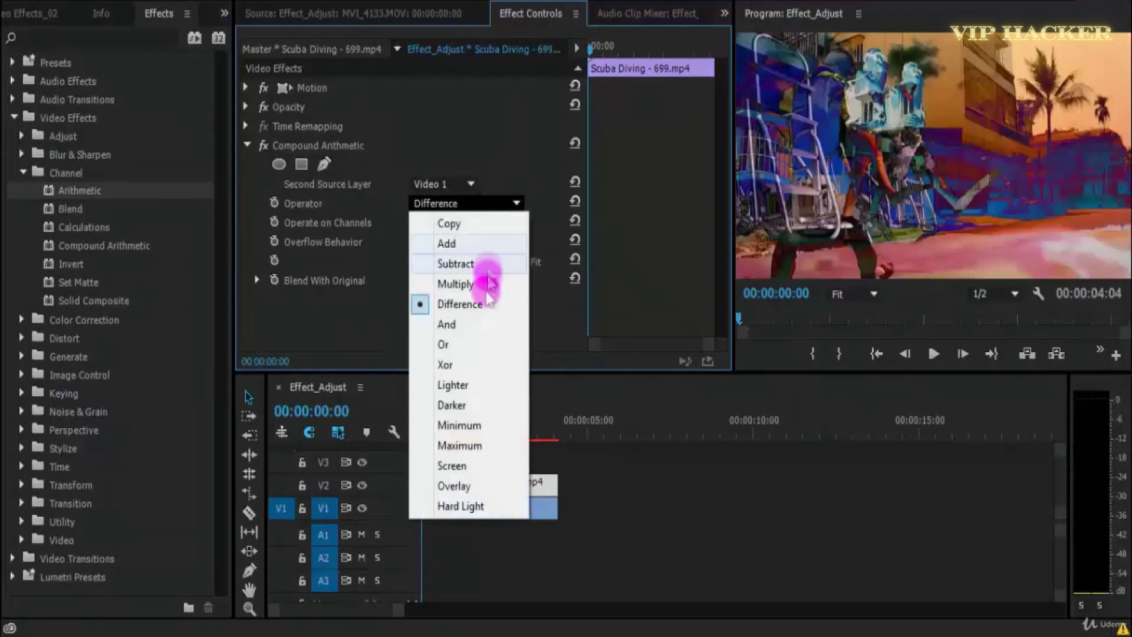
left_click(480, 324)
left_click(479, 203)
left_click(480, 345)
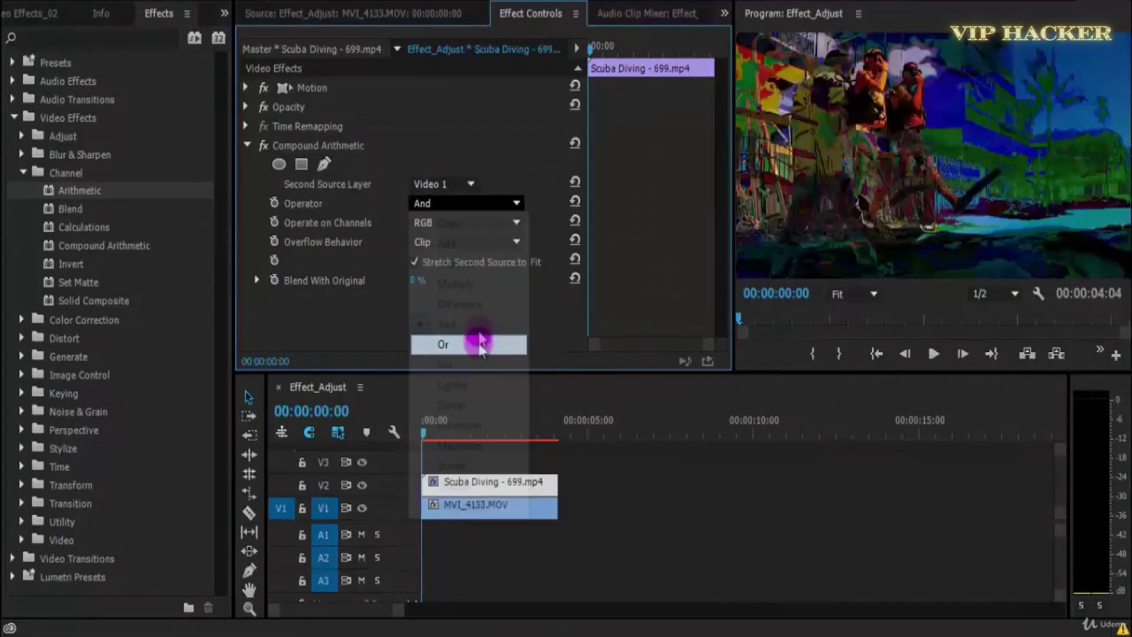
left_click(471, 203)
left_click(461, 365)
- Try the Darker and Minimum operators in the Compound Arithmetic effect, and switch back to Copy
left_click(464, 202)
left_click(466, 406)
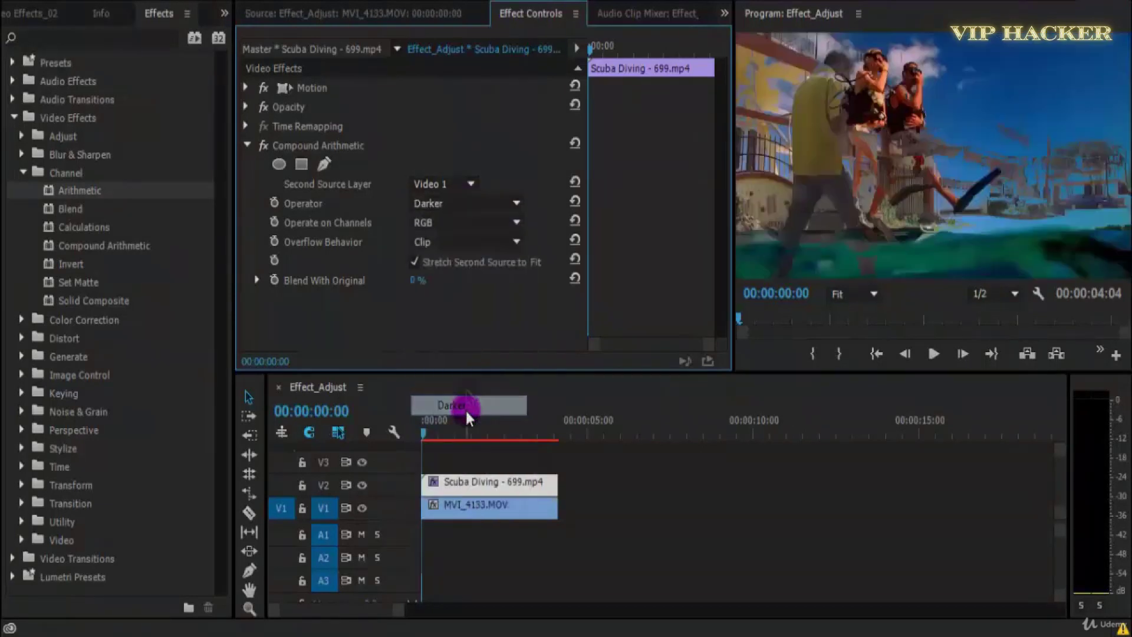
left_click(469, 200)
left_click(471, 429)
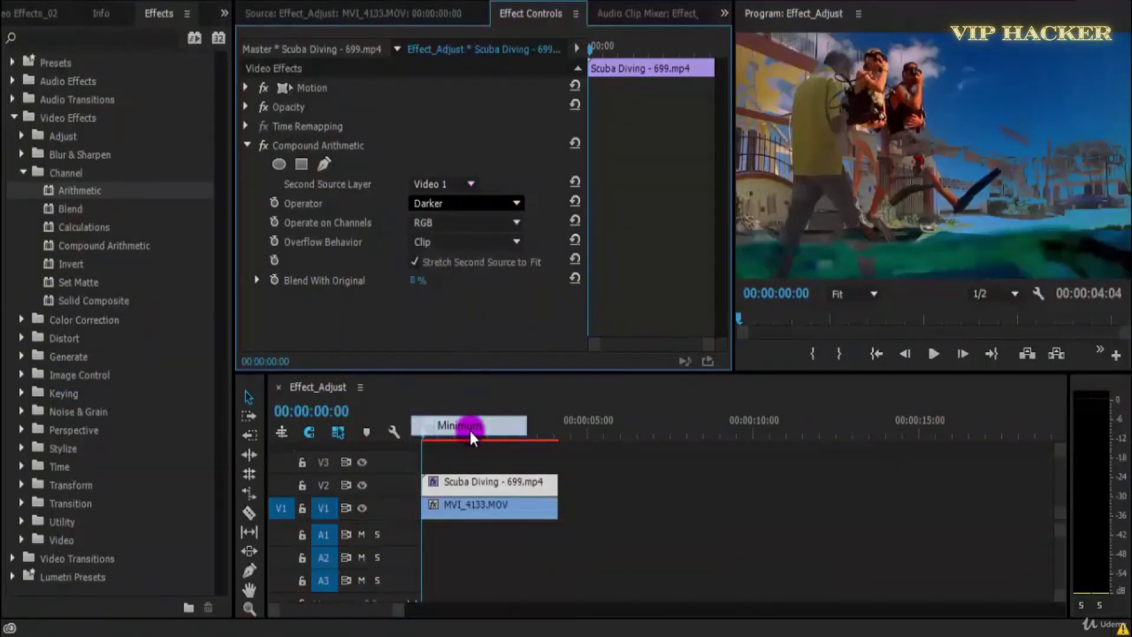
left_click(466, 205)
left_click(466, 224)
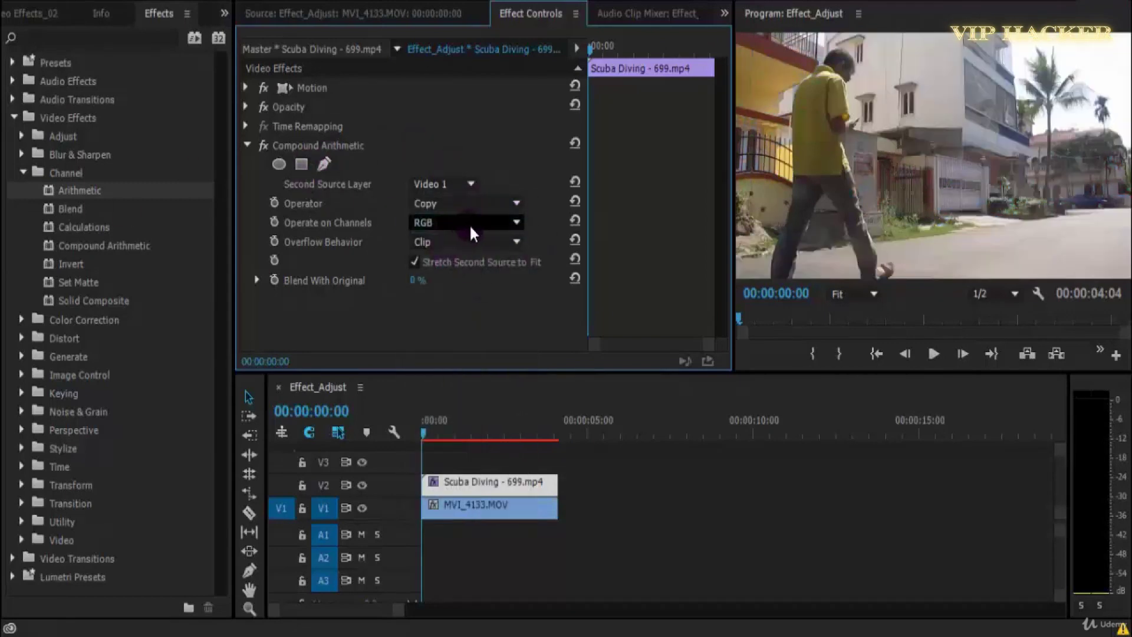
- Set the Compound Arithmetic Operator to Lighter with Blend With Original at 27%, and preview the playback
left_click(467, 203)
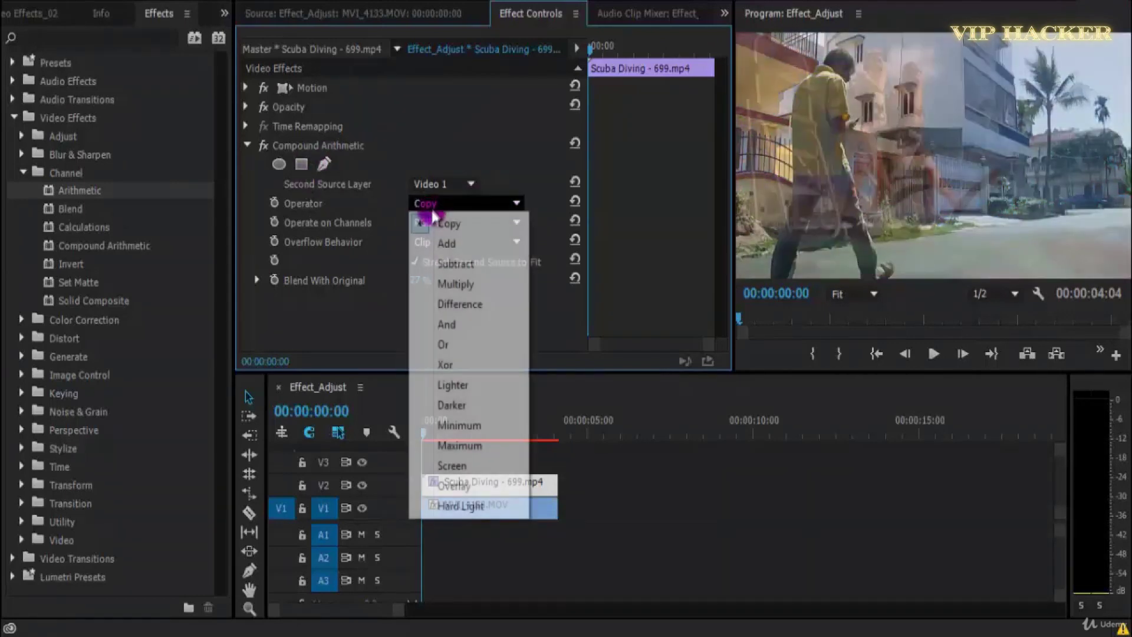
left_click(471, 384)
left_click_drag(435, 424, 482, 447)
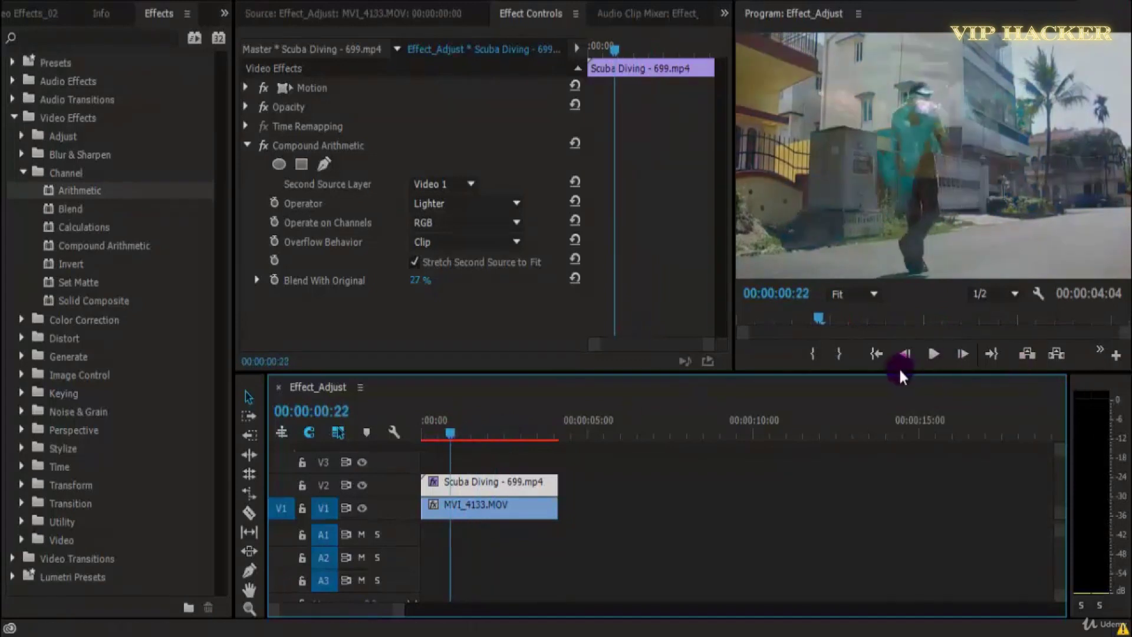
left_click(927, 355)
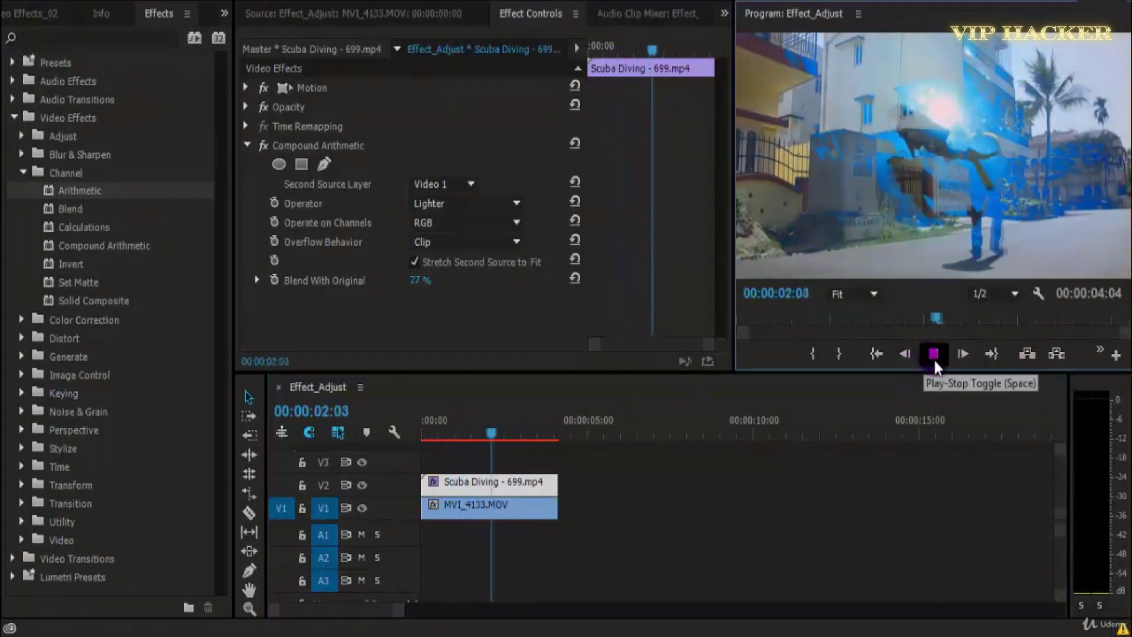
left_click(933, 359)
left_click(441, 424)
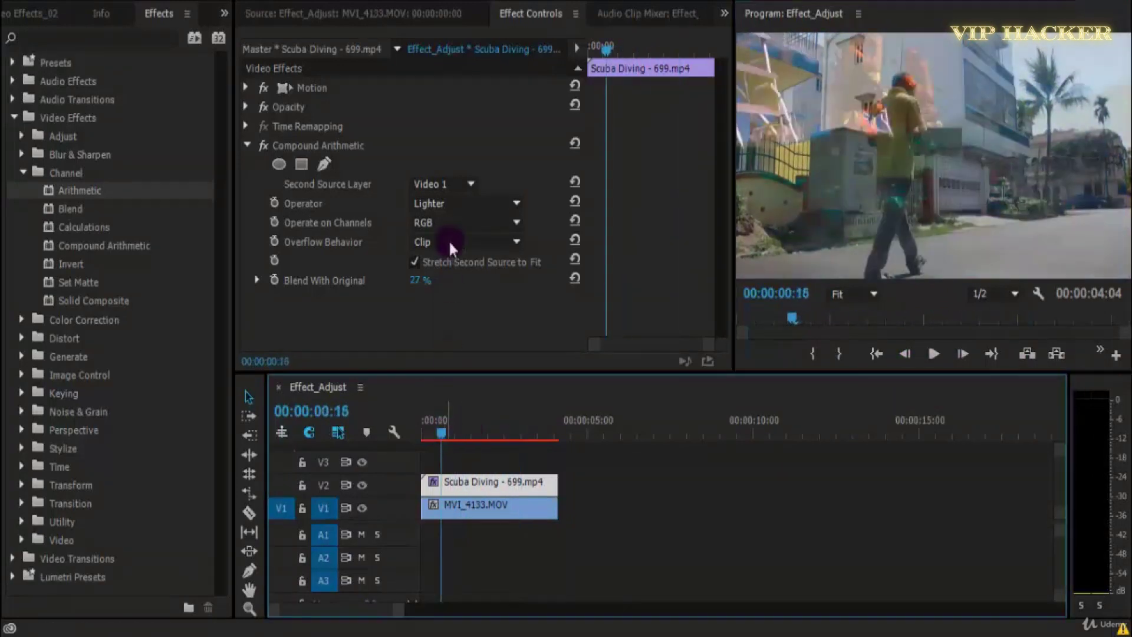
- Set the Compound Arithmetic Operator to Minimum, and preview the playback before returning the playhead to the sequence start
left_click(460, 204)
left_click(506, 435)
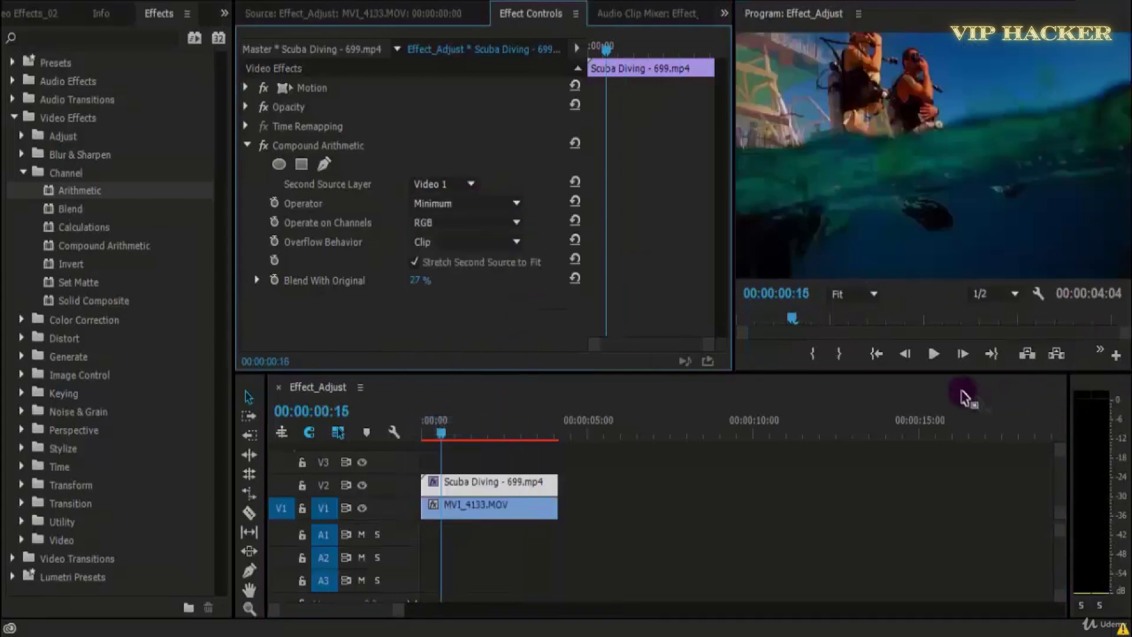
left_click(934, 355)
left_click(935, 355)
left_click_drag(454, 437, 422, 436)
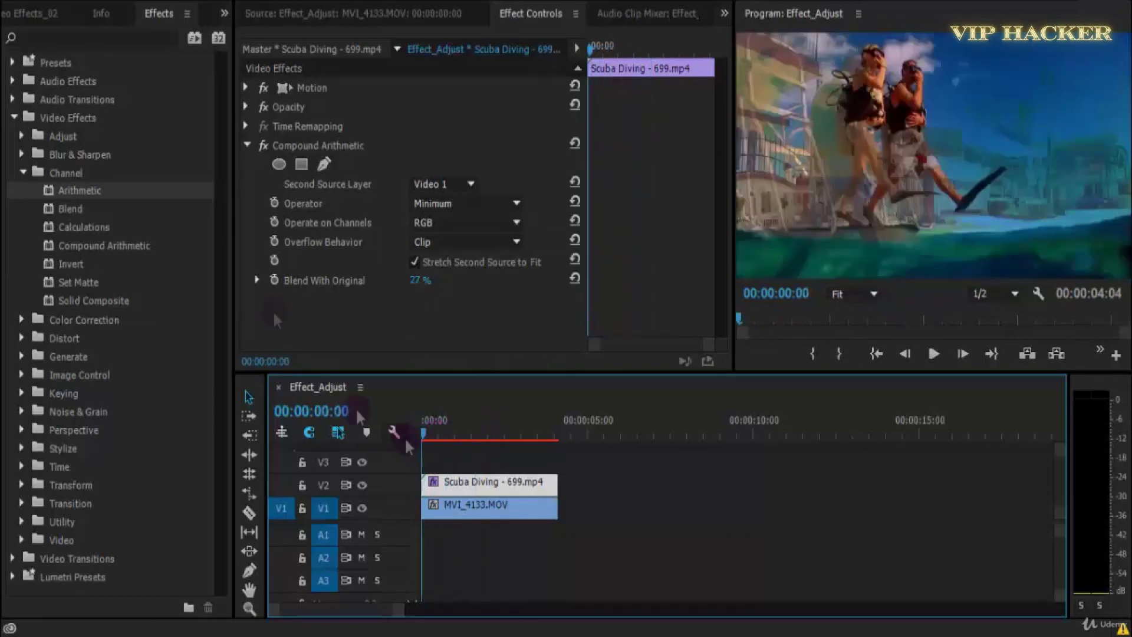
- Remove the Compound Arithmetic effect from the Scuba Diving clip and apply the Invert effect in its place
left_click(360, 148)
left_click(472, 183)
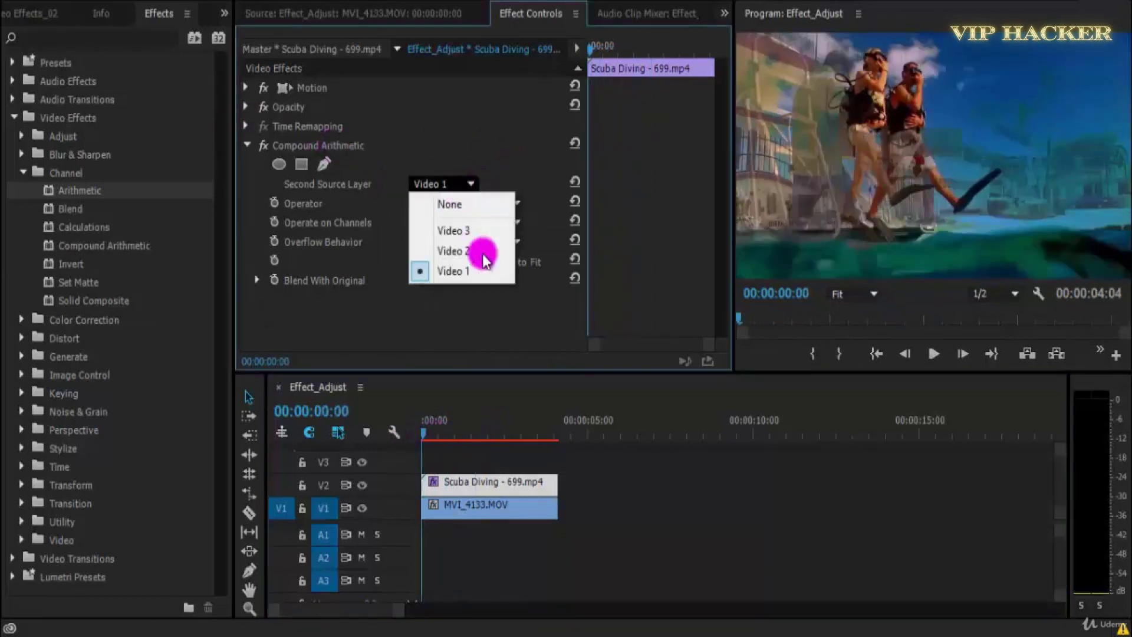
left_click(457, 270)
left_click(314, 148)
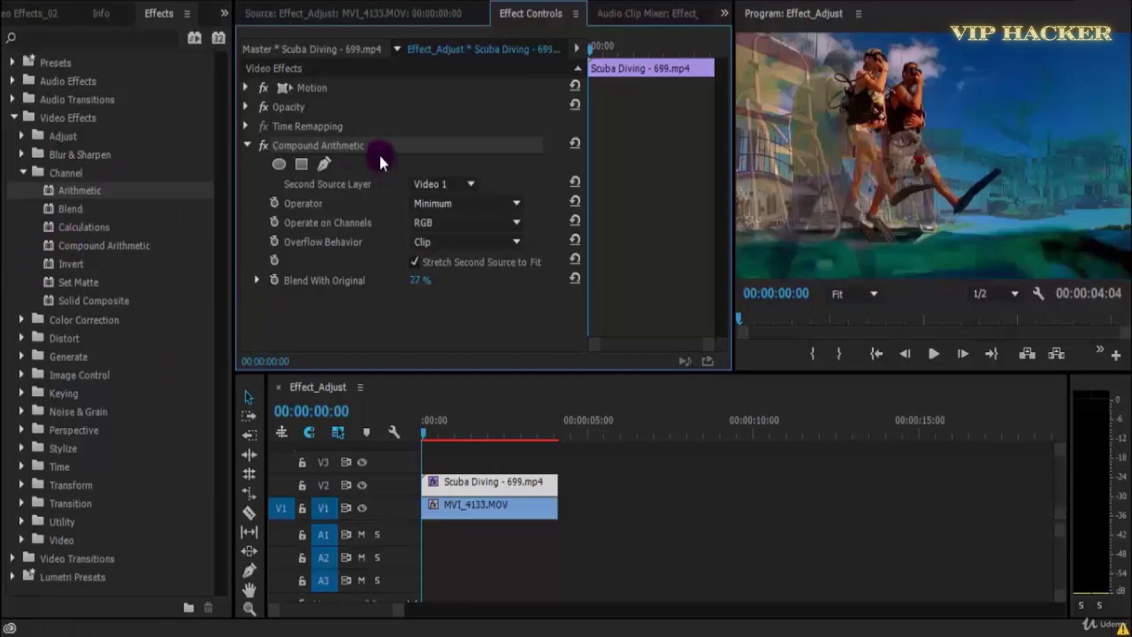
key("Delete")
left_click_drag(47, 267, 343, 231)
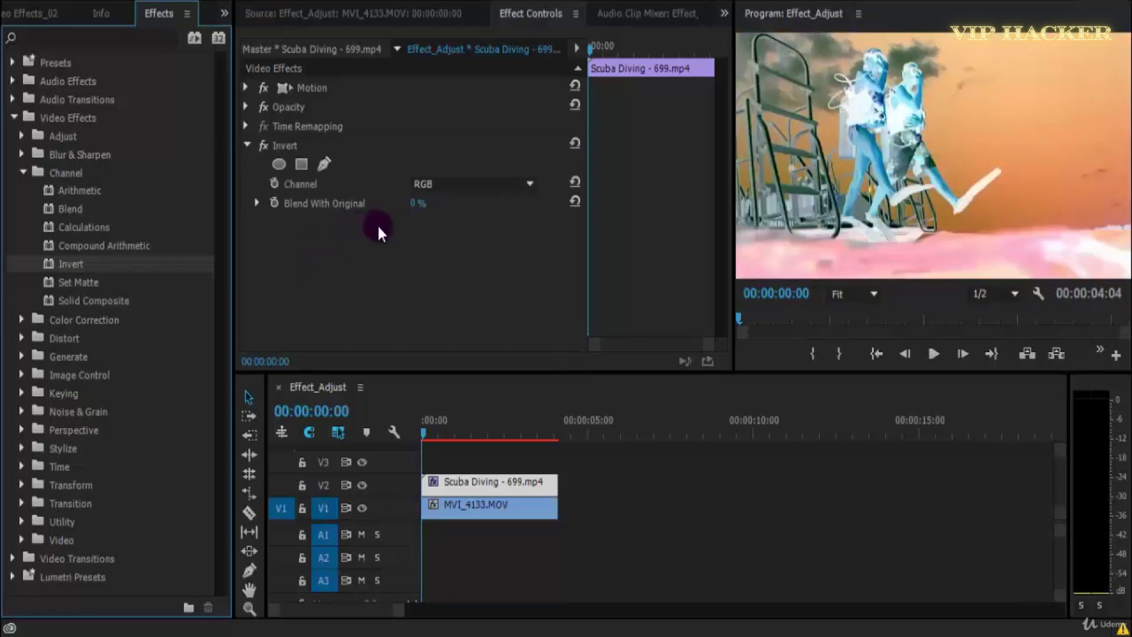
- Try inverting the Red, Green and Blue channels one after another in the Invert effect
left_click(458, 183)
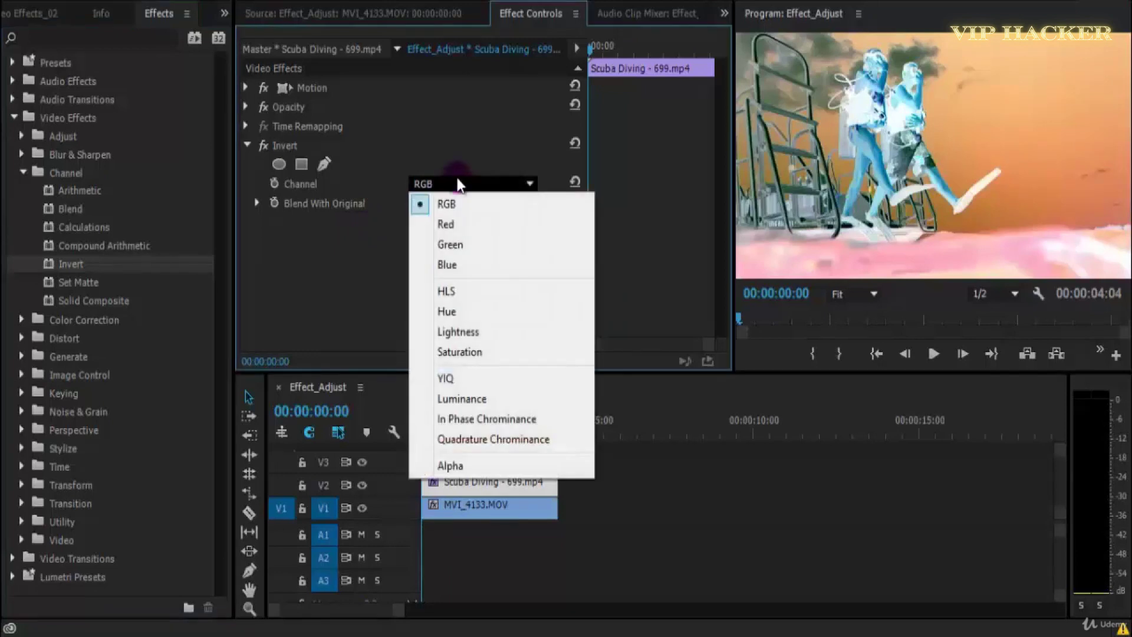
left_click(480, 225)
left_click(475, 184)
left_click(466, 244)
left_click(472, 184)
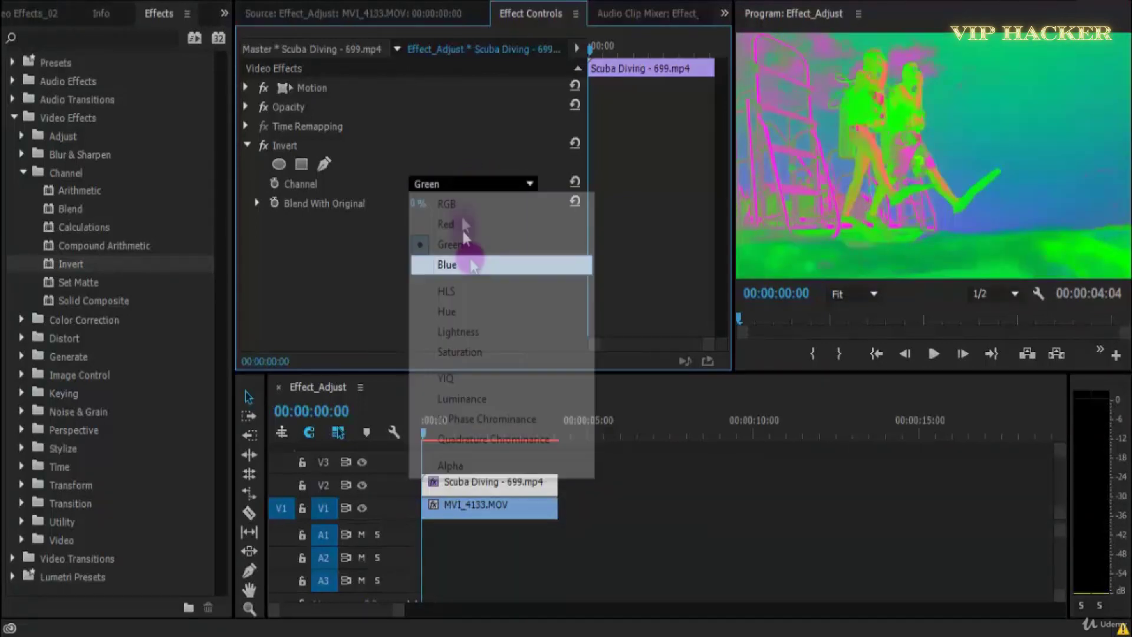
left_click(448, 265)
- Try the HLS, Hue, Lightness and Saturation channel options in the Invert effect
left_click(460, 184)
left_click(454, 291)
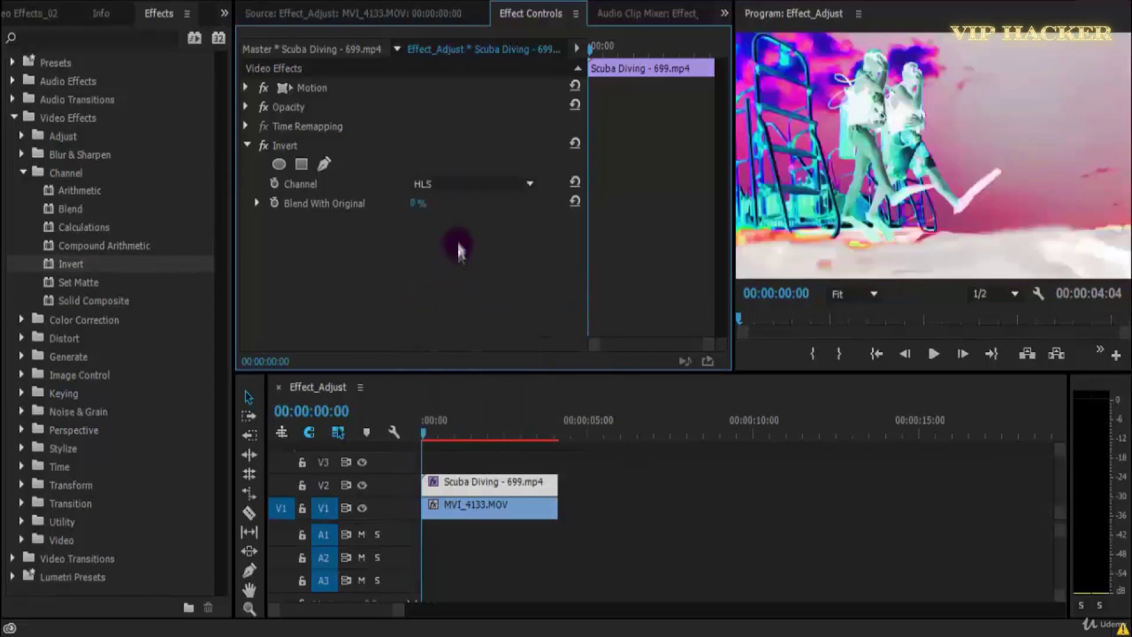
left_click(492, 186)
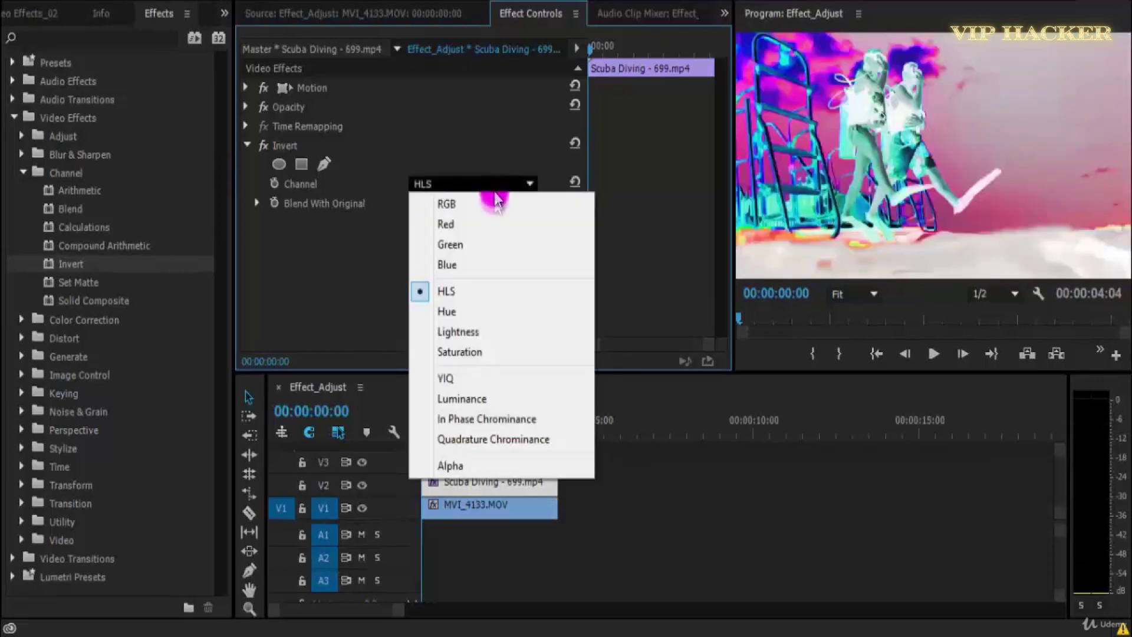
left_click(489, 318)
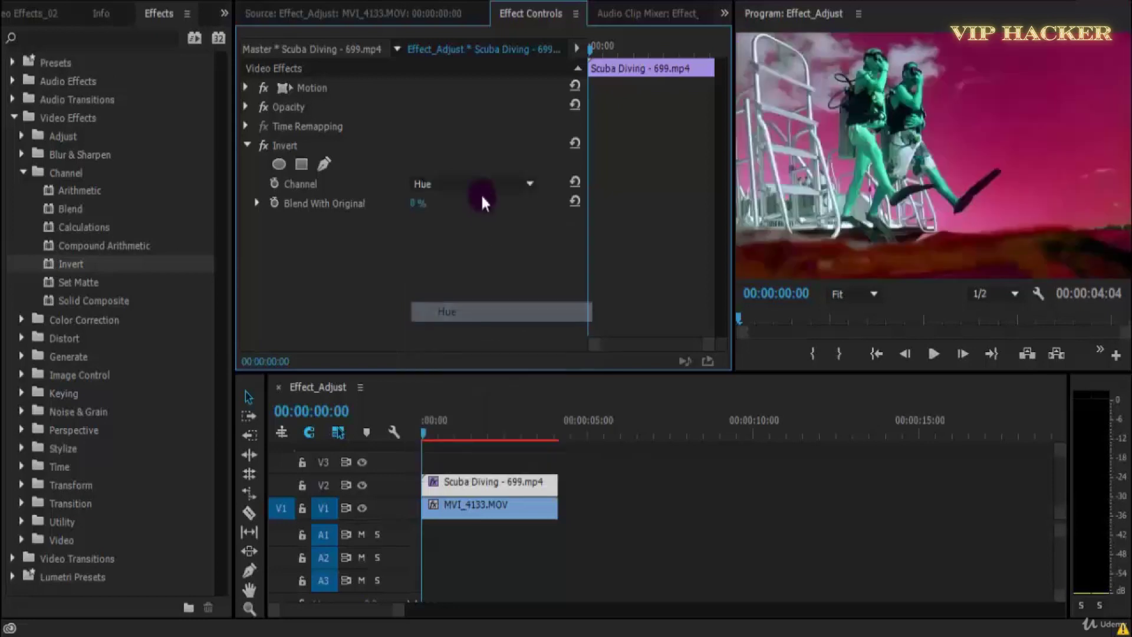
left_click(498, 183)
left_click(493, 332)
left_click(497, 183)
left_click(469, 347)
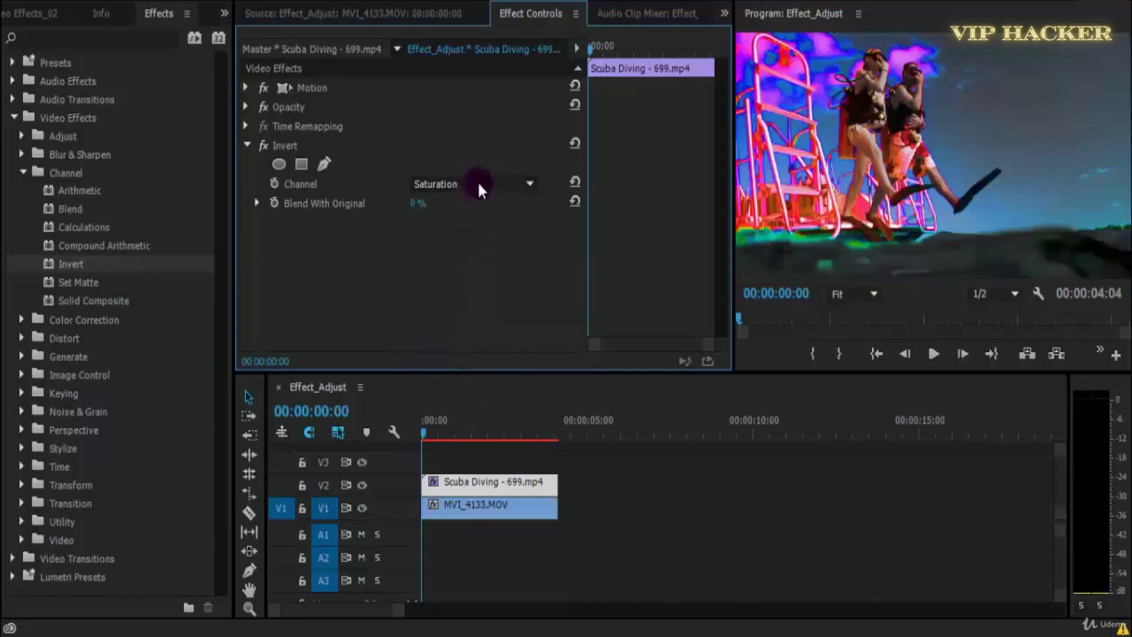
- Try the YIQ, Luminance, In Phase Chrominance and Quadrature Chrominance channels in the Invert effect
left_click(480, 188)
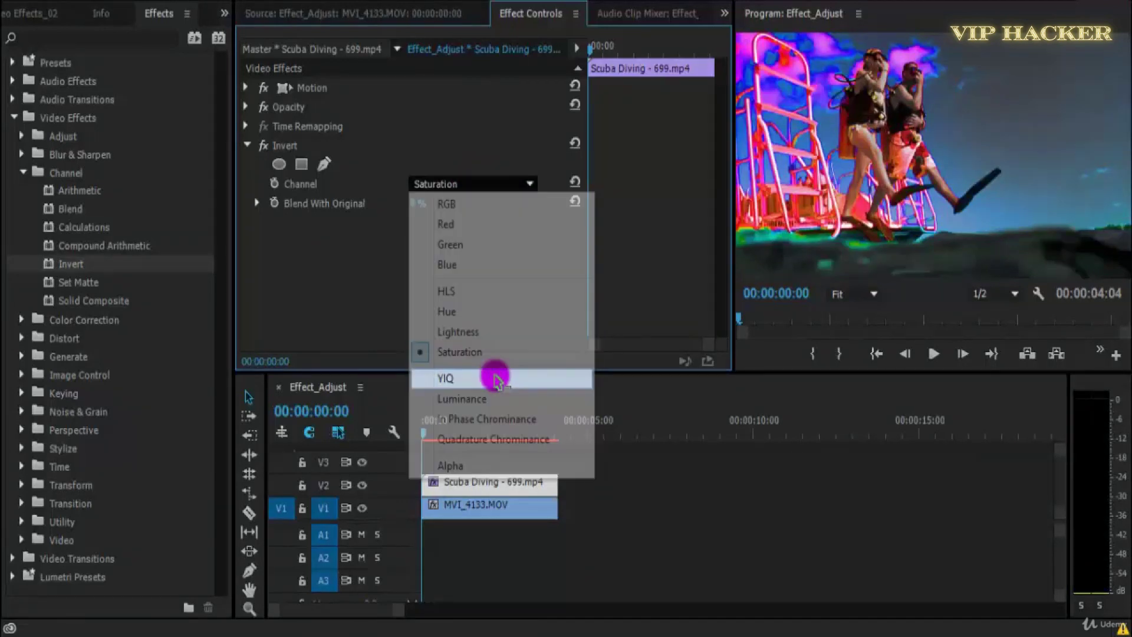
left_click(495, 378)
left_click(470, 184)
left_click(498, 398)
left_click(481, 184)
left_click(495, 419)
left_click(490, 184)
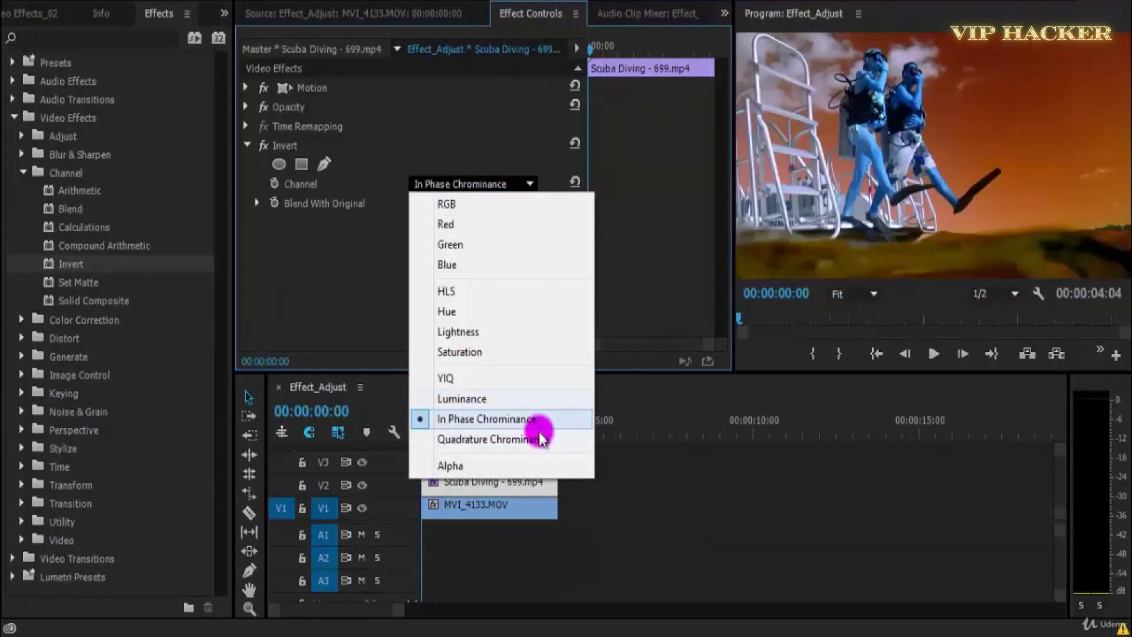
left_click(563, 440)
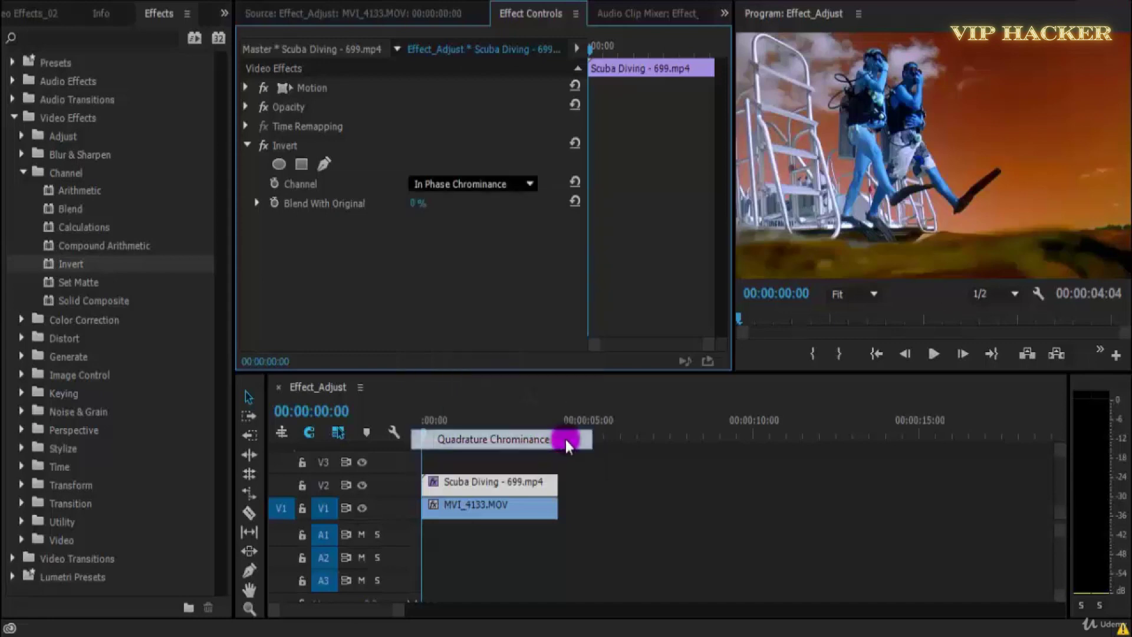
- Try the Alpha channel in the Invert effect, and switch back to RGB while testing Blend With Original
left_click(469, 184)
left_click(465, 466)
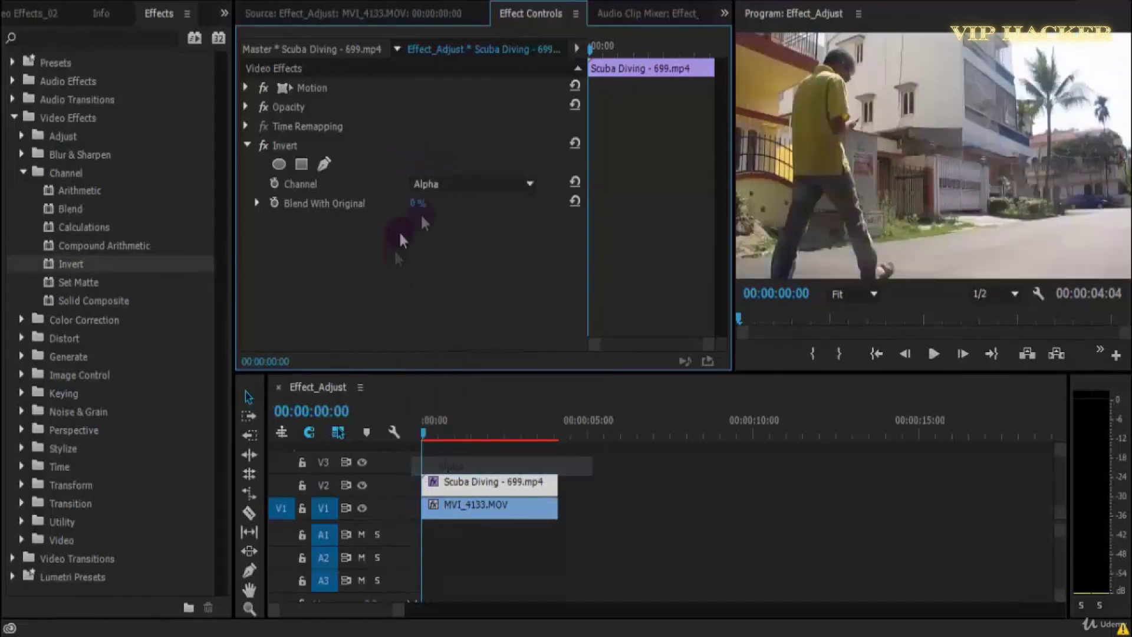
left_click(460, 183)
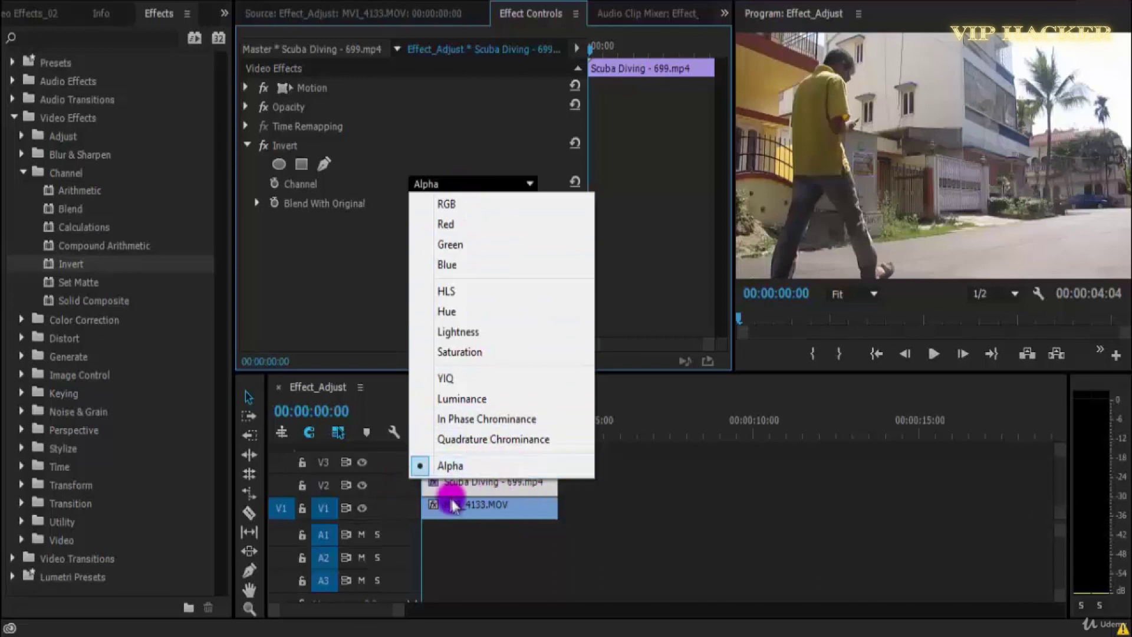
left_click(479, 207)
left_click_drag(418, 223, 291, 263)
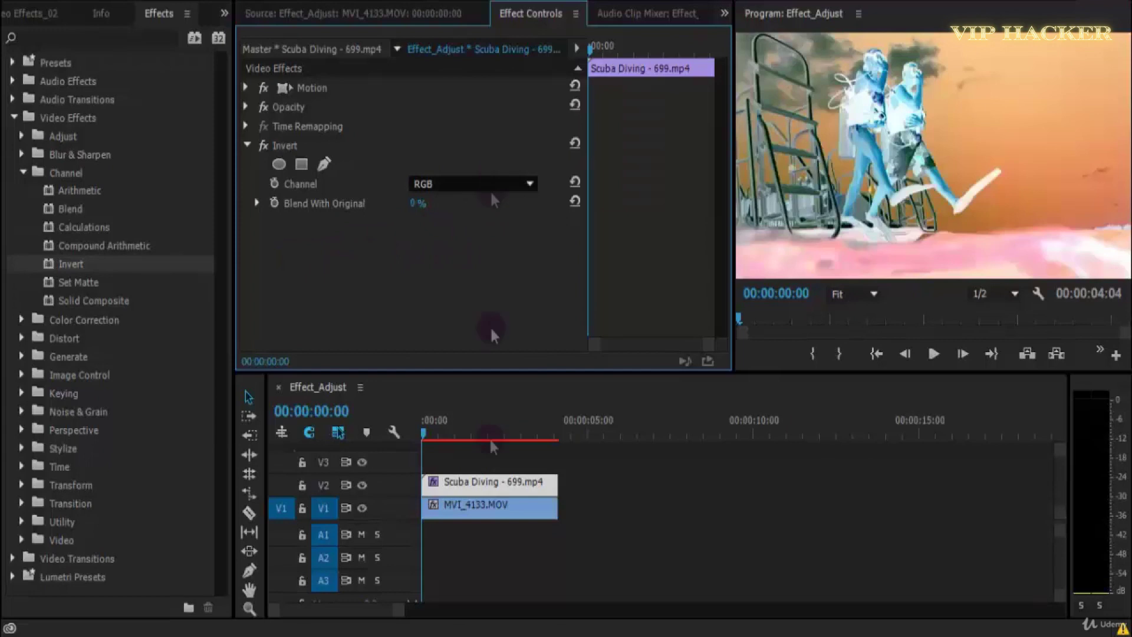
left_click(479, 490)
- Set the Scuba Diving clip's Invert channel to Red and test a range of Blend With Original values
left_click(460, 184)
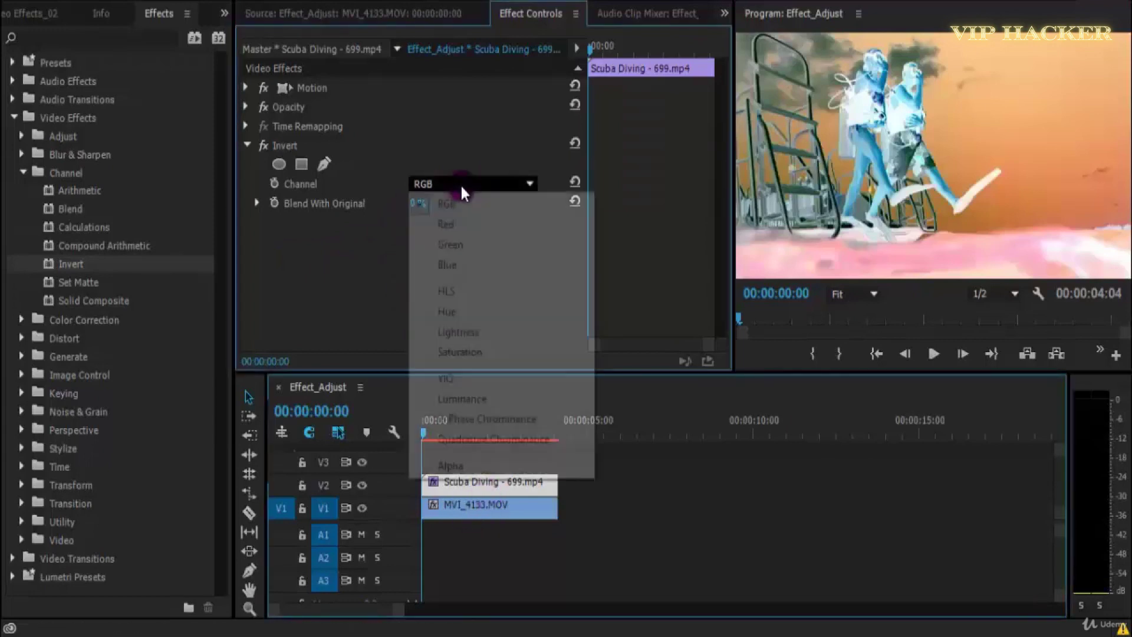
left_click(467, 228)
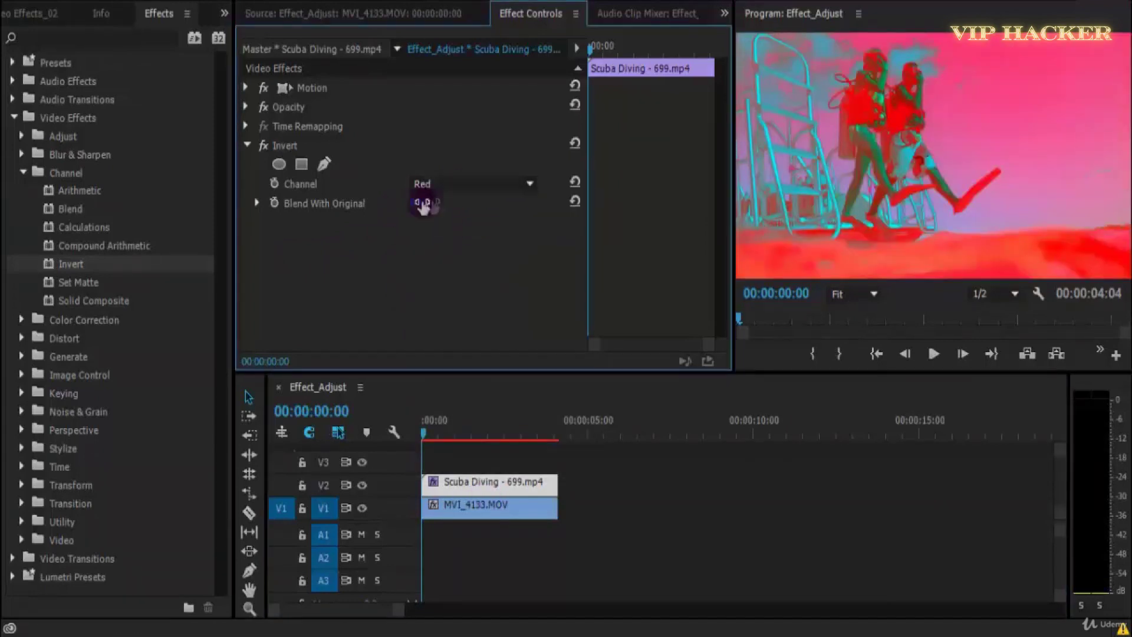
left_click(483, 512)
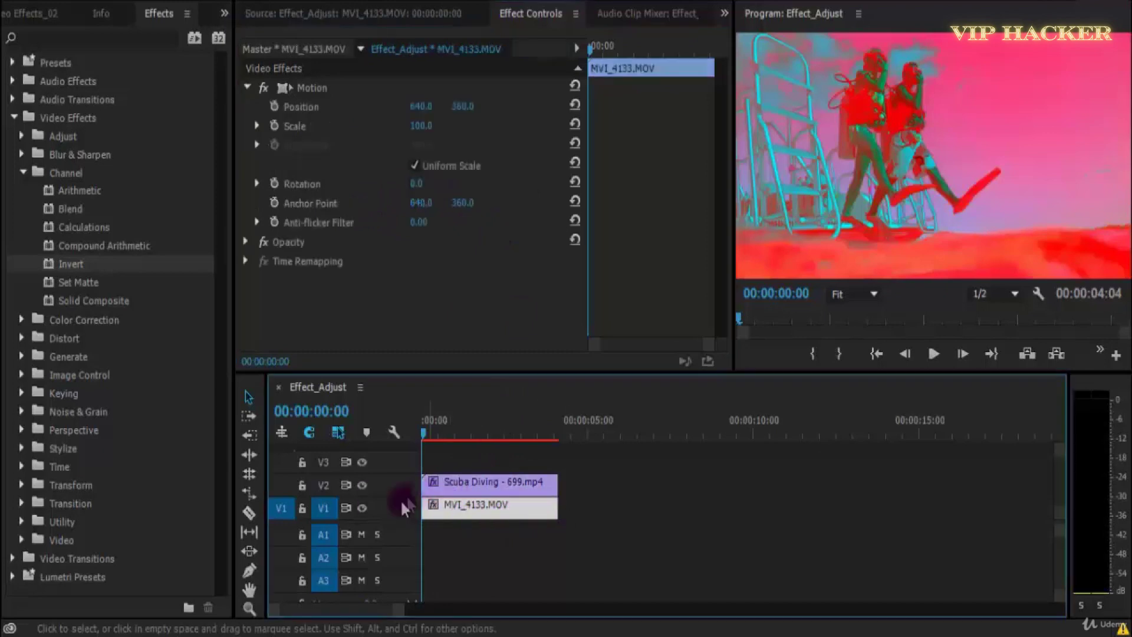
left_click(454, 481)
left_click_drag(418, 204, 397, 219)
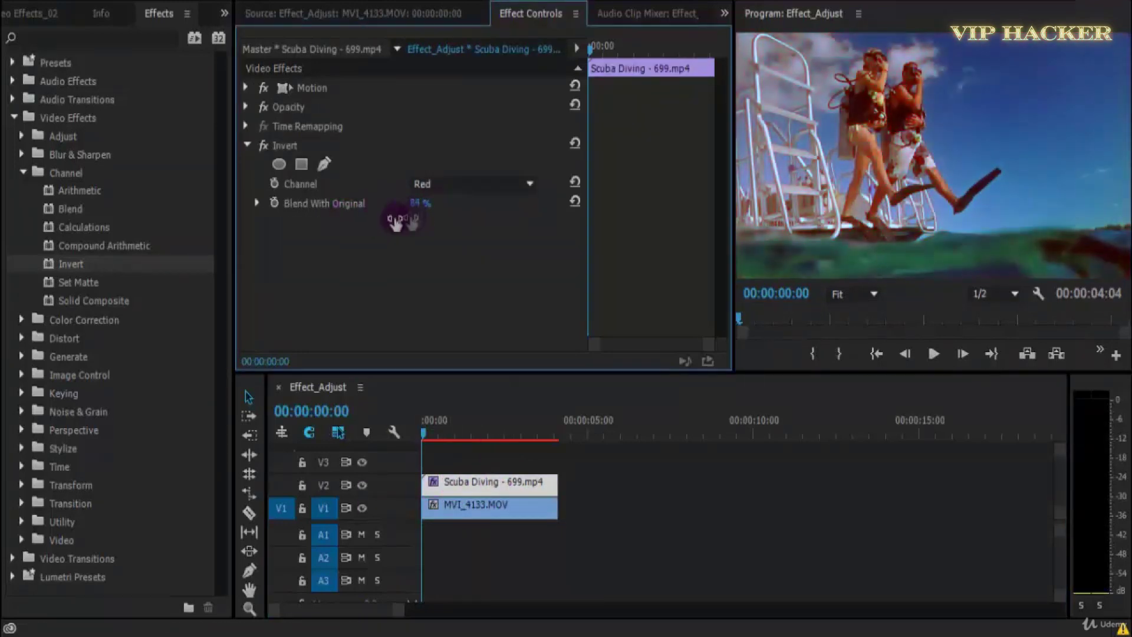
- Try the Blue, HLS, Lightness and Saturation channels in the Invert effect with Blend With Original at 0%
left_click(479, 187)
left_click(505, 263)
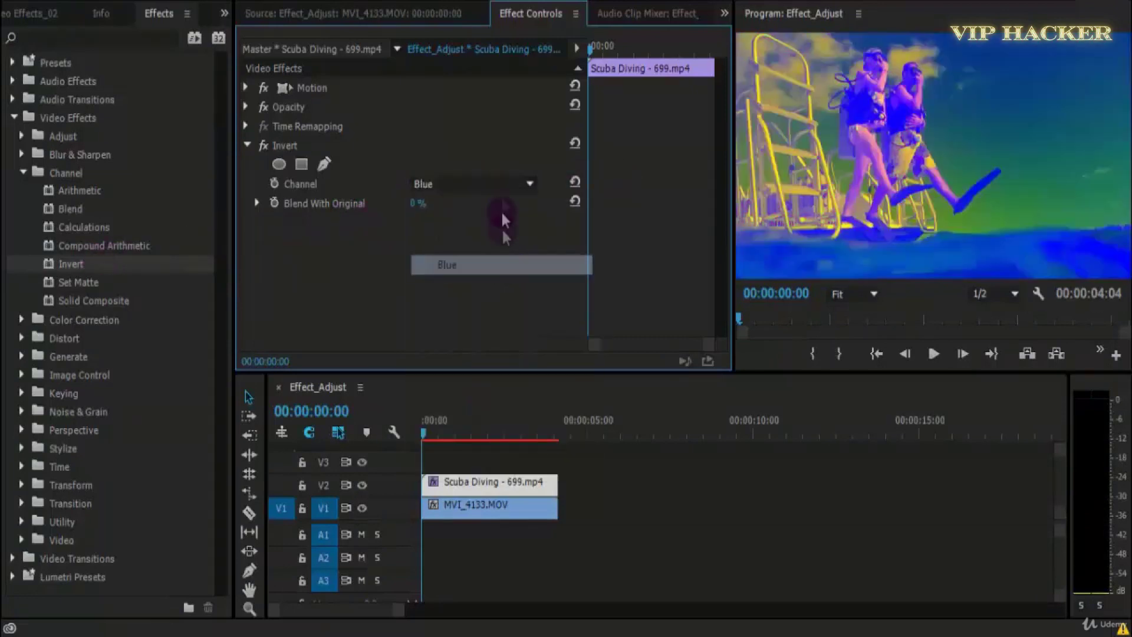
left_click(506, 190)
left_click(505, 291)
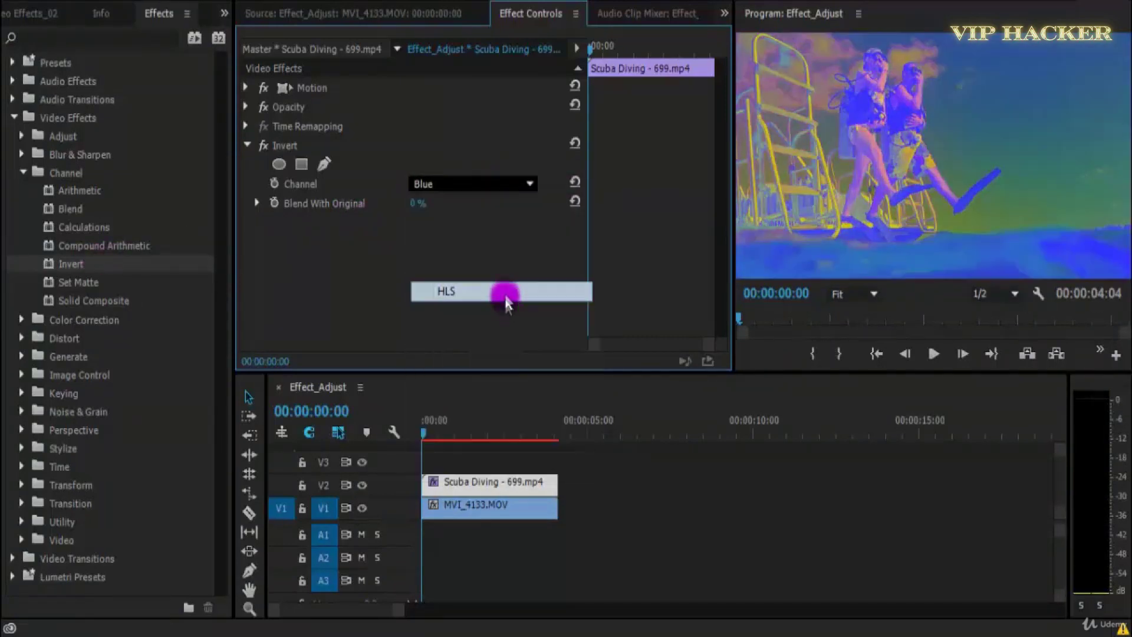
left_click(506, 184)
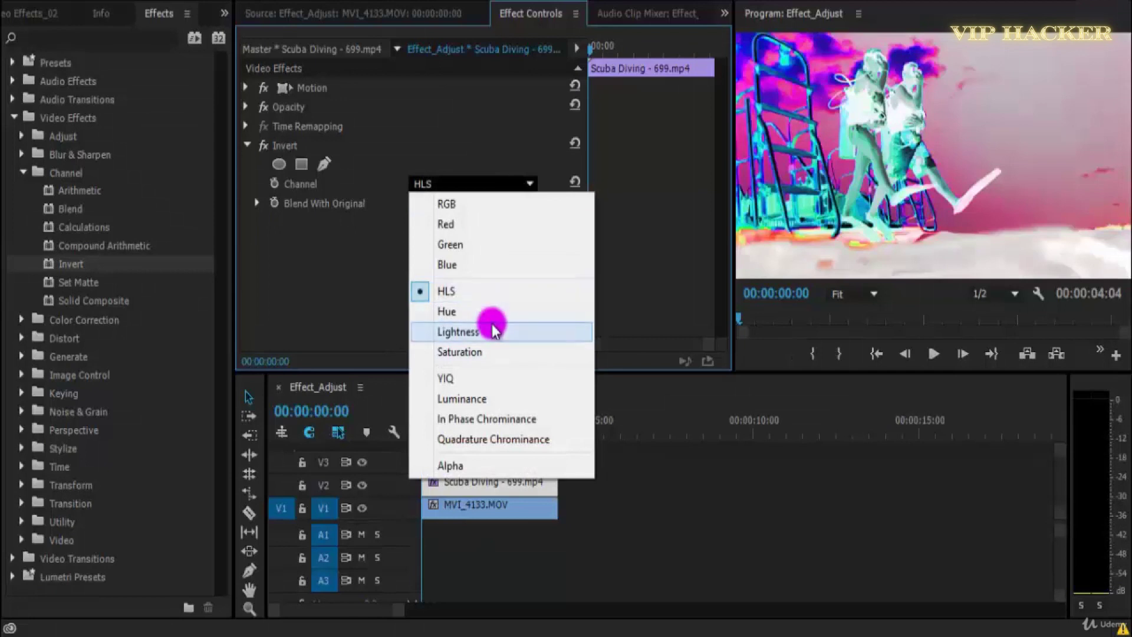
left_click(495, 330)
left_click(472, 183)
left_click(501, 352)
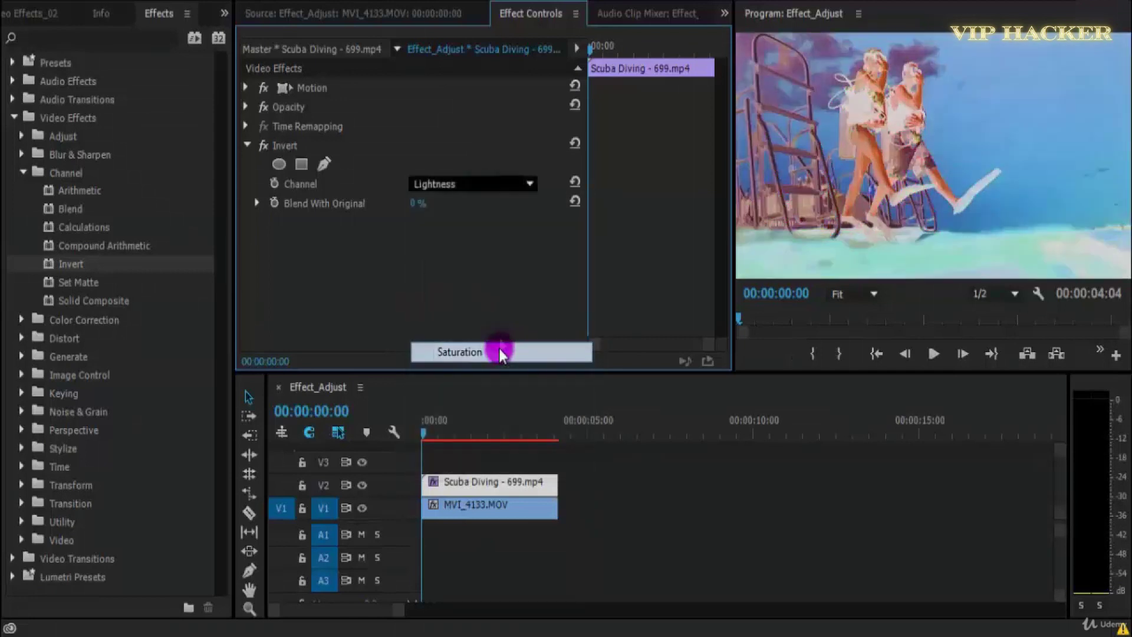
- Try the Green and RGB channels in the Invert effect, and test adjusting Blend With Original on RGB
left_click(477, 184)
left_click(487, 244)
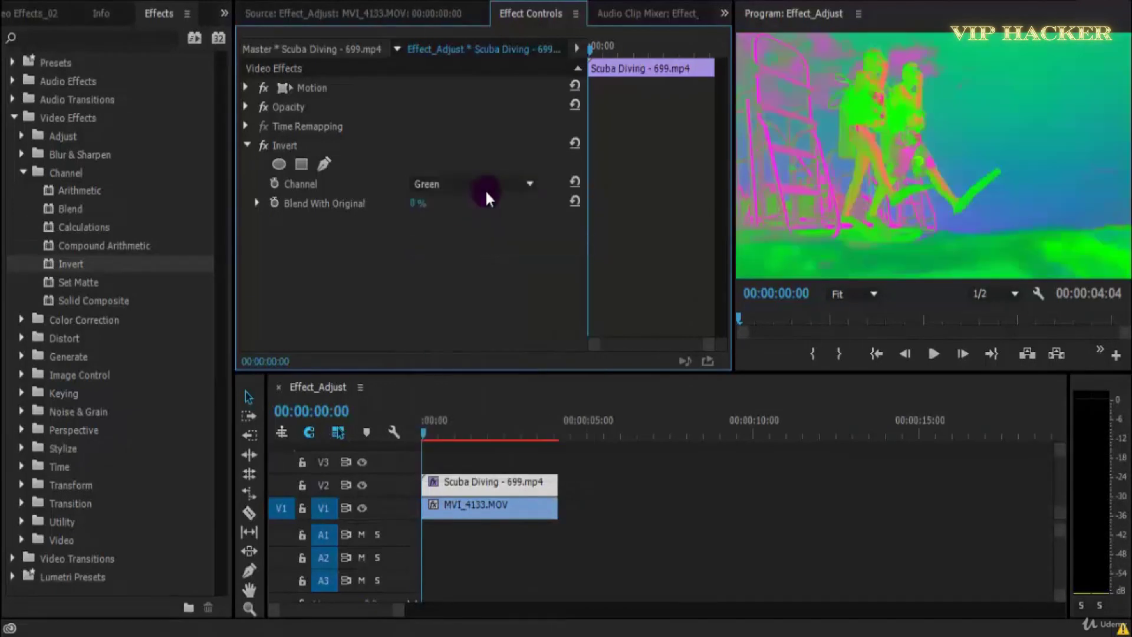
left_click(487, 188)
left_click(488, 206)
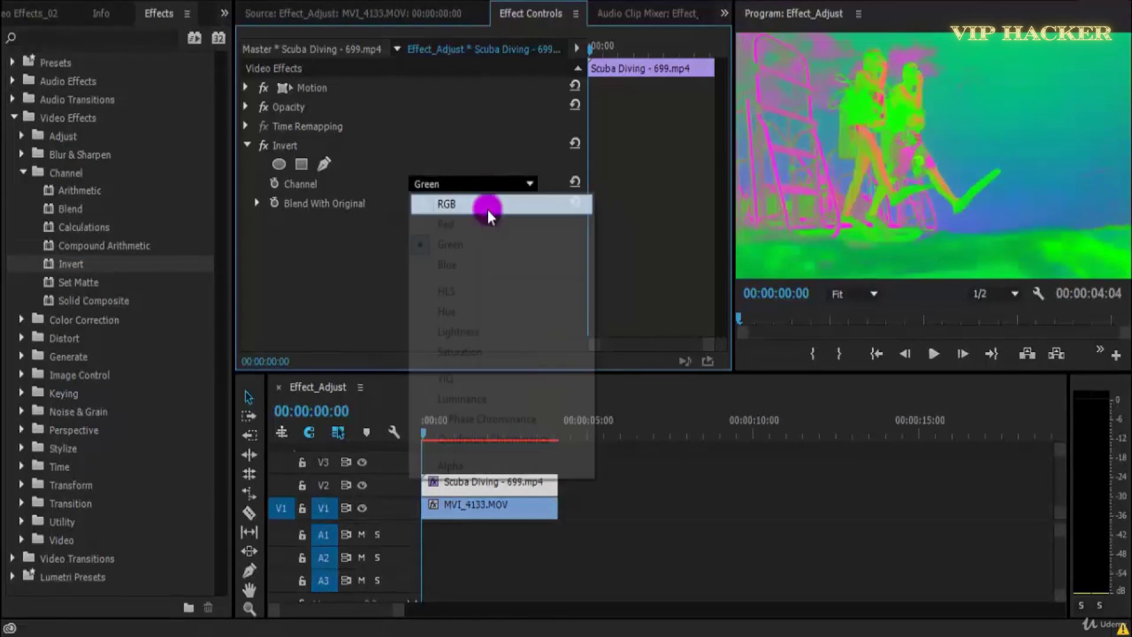
left_click_drag(415, 203, 355, 221)
- Try the Invert effect on the Red channel with Blend With Original at about 50%, and switch to RGB
left_click(494, 186)
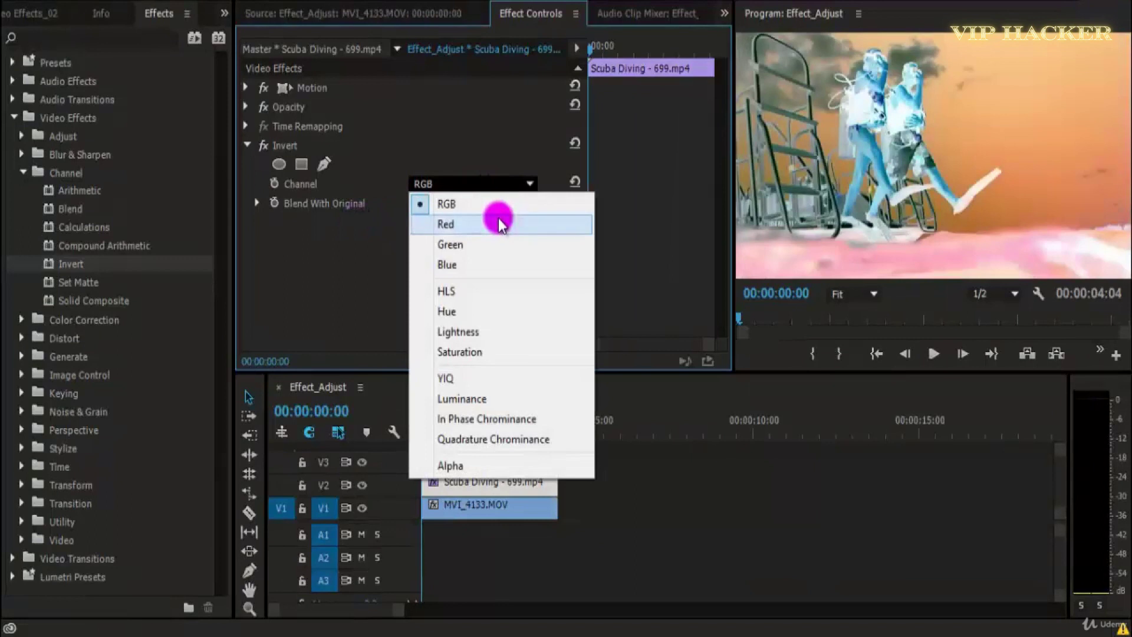
left_click(500, 224)
left_click_drag(417, 206, 465, 207)
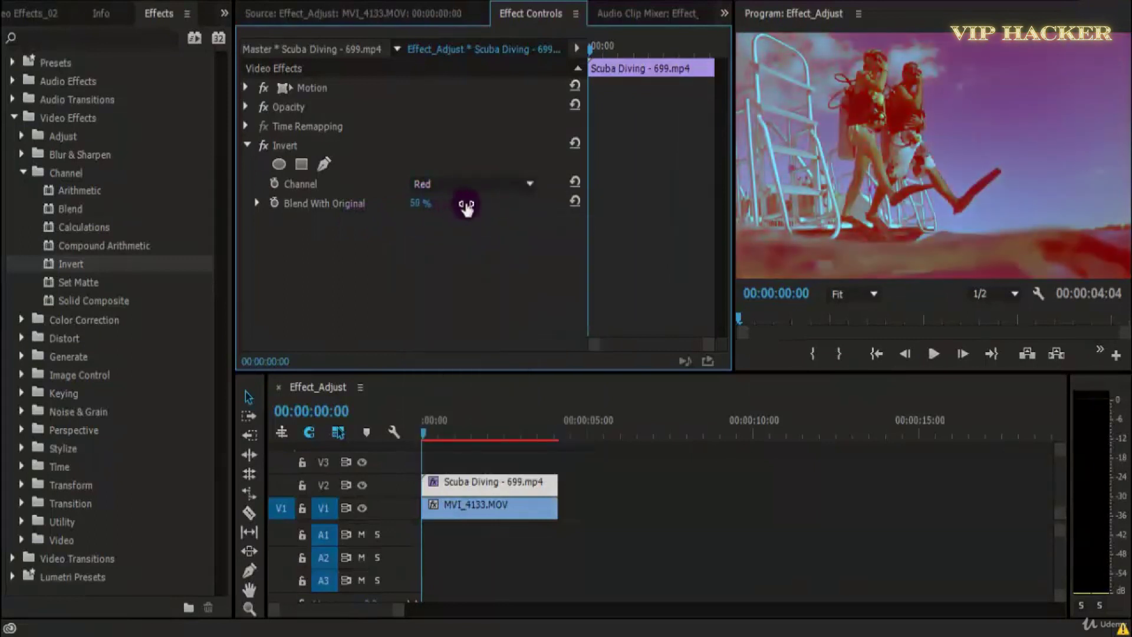
left_click(463, 185)
left_click(464, 201)
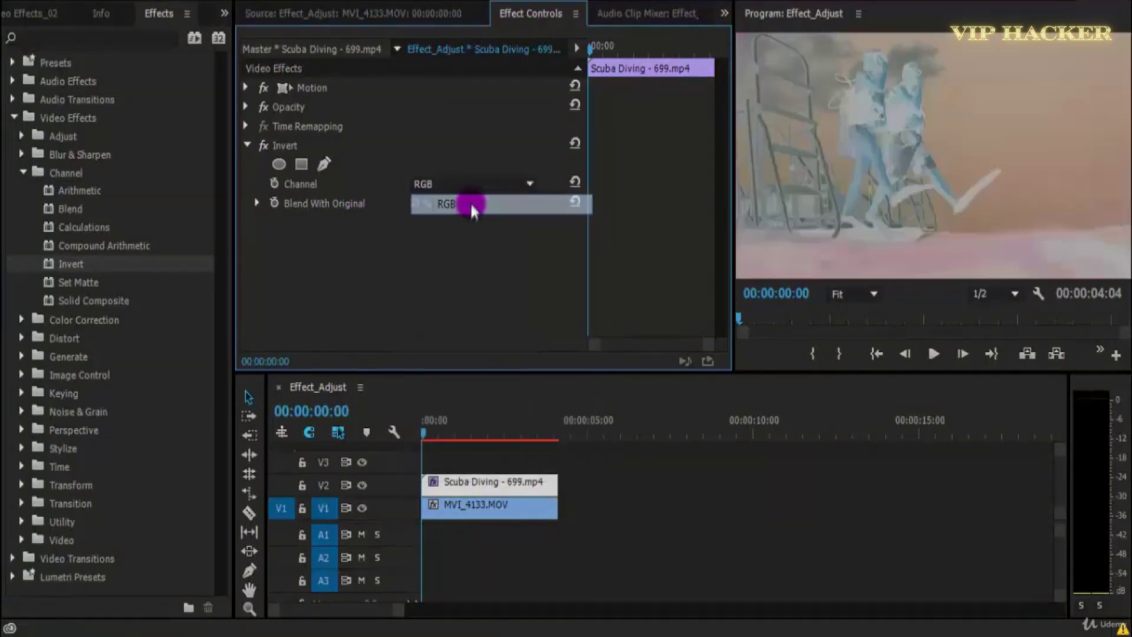
- Set the Invert channel to Green with Blend With Original at 56%, and preview the playback
left_click(430, 188)
left_click(452, 243)
left_click_drag(416, 203, 445, 213)
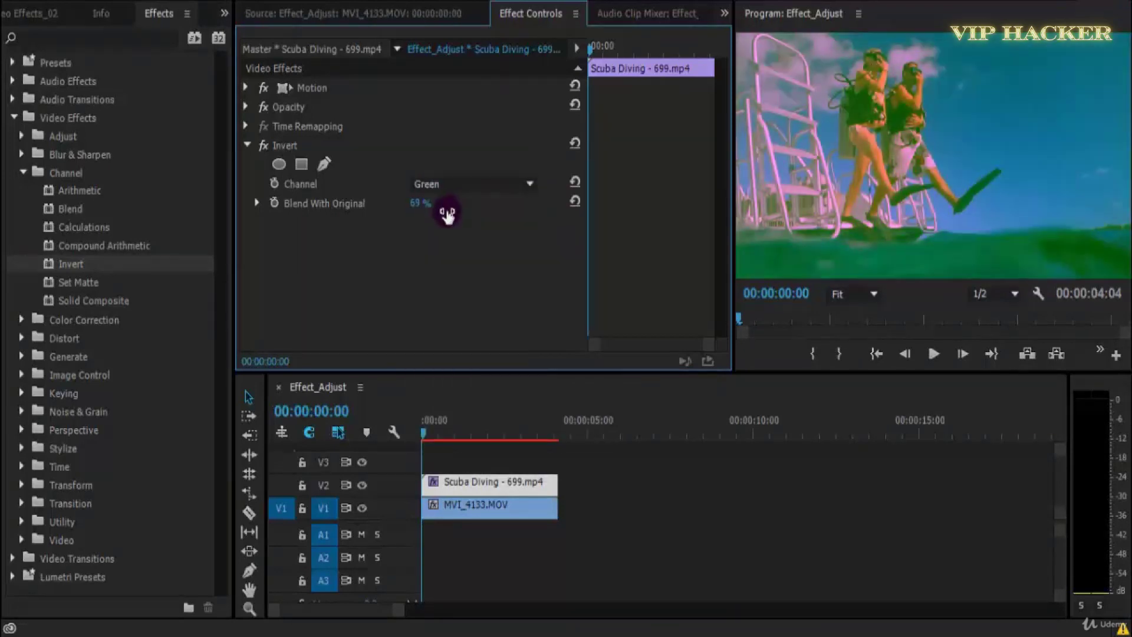
left_click(934, 353)
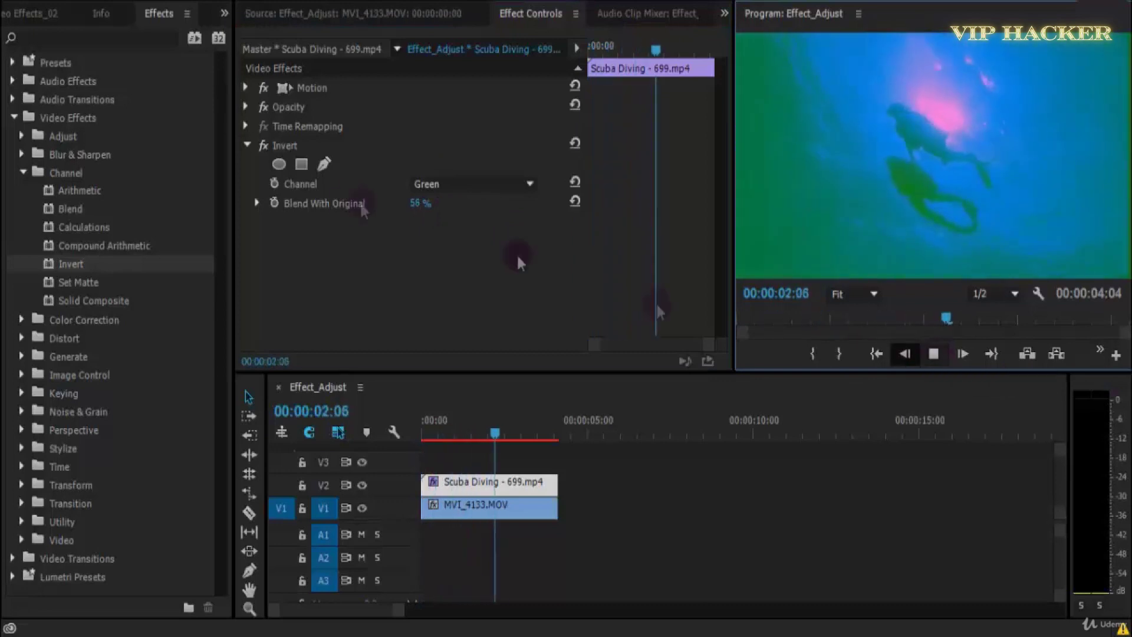
- Set the Invert channel to Blue with Blend With Original at 40%, and preview the playback from near the sequence start
left_click(526, 183)
left_click(488, 263)
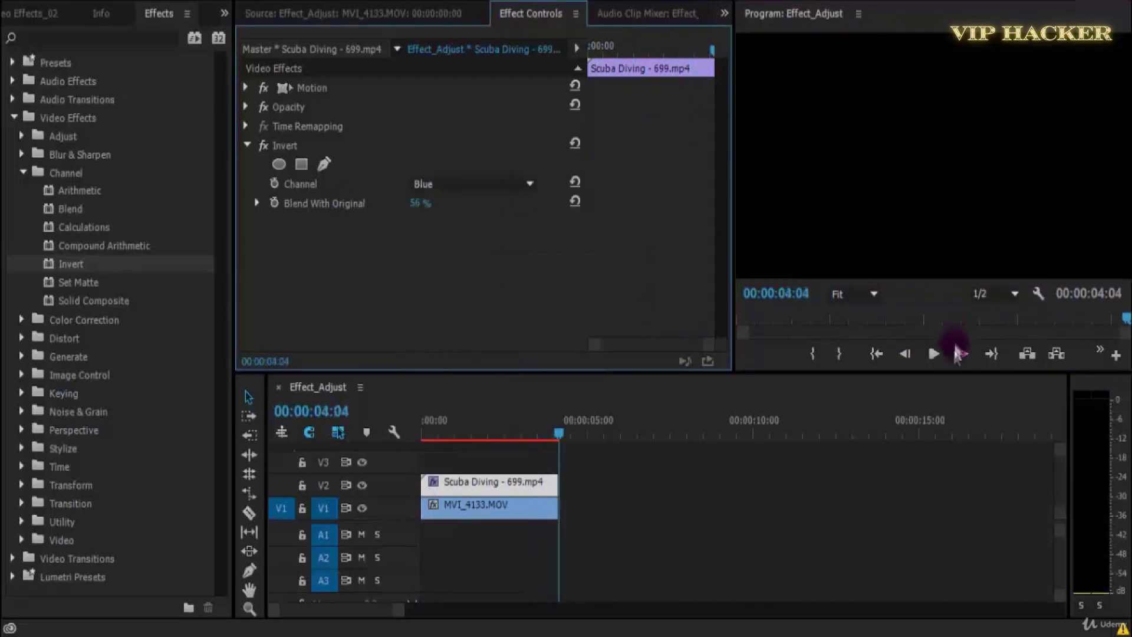
left_click_drag(435, 424, 430, 366)
left_click(402, 211)
left_click_drag(375, 219, 331, 233)
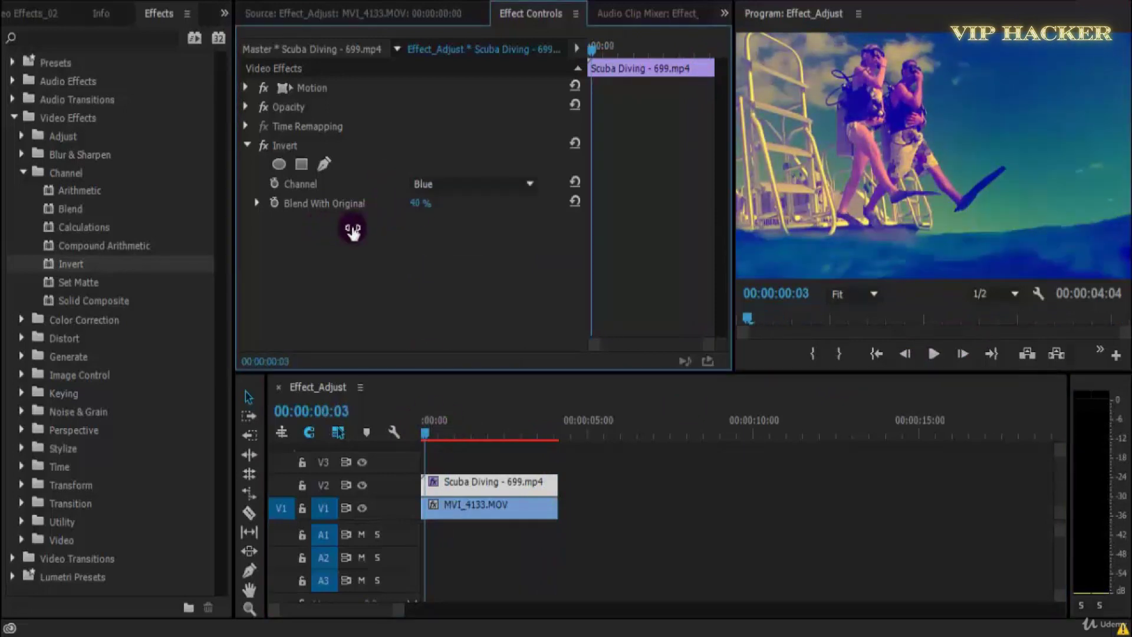
left_click(934, 354)
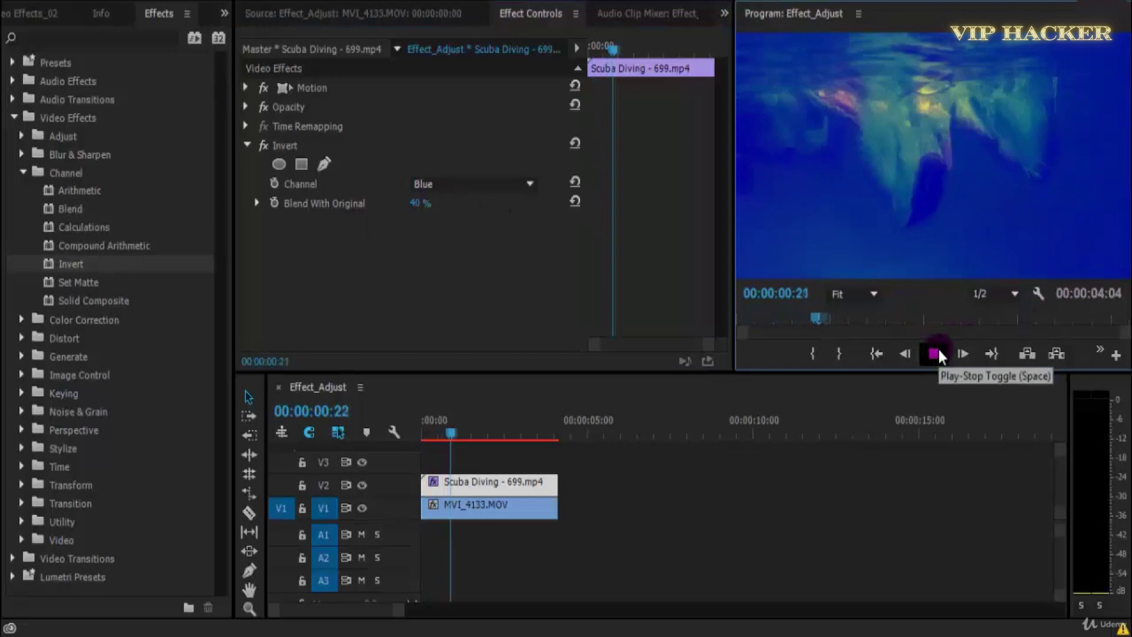
left_click(934, 354)
- Try the Green and HLS channels in the Invert effect, and set the channel to Hue
left_click(472, 183)
left_click(476, 245)
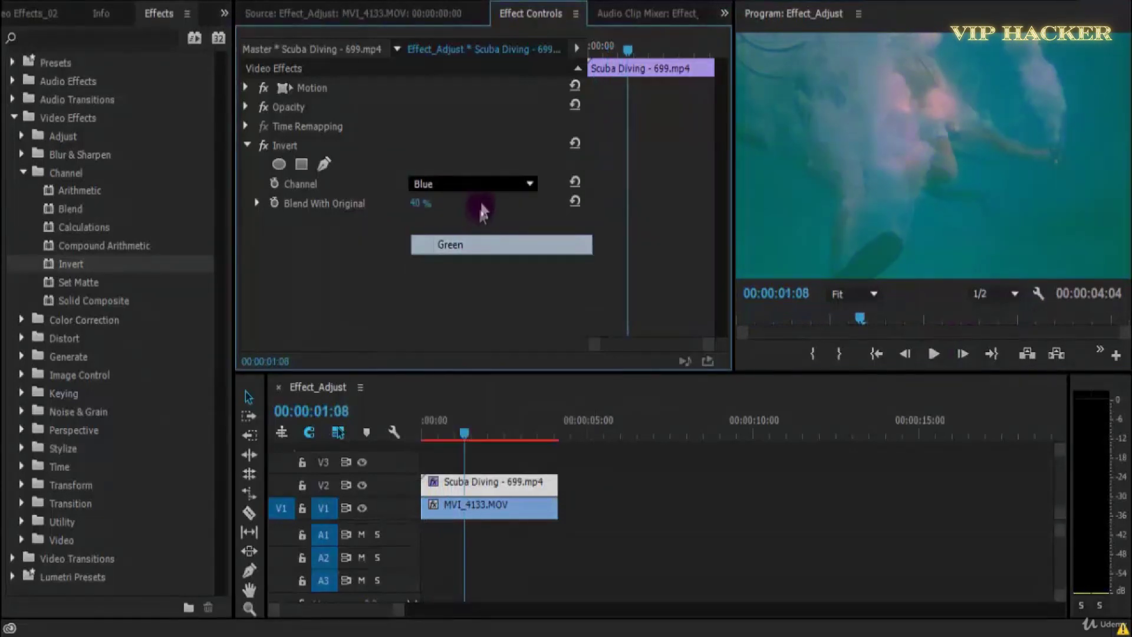
left_click(484, 184)
left_click(480, 292)
left_click(487, 184)
left_click(497, 310)
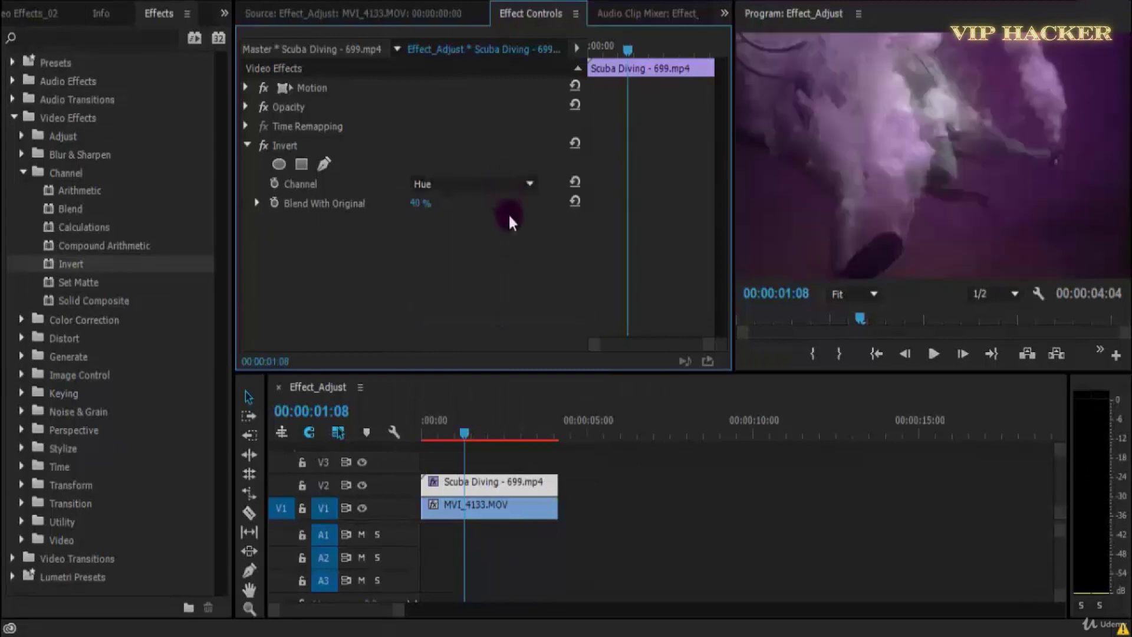
- Try the Invert effect's Quadrature Chrominance channel at the sequence start with Blend With Original at 38%
left_click(432, 435)
left_click(426, 436)
left_click(475, 184)
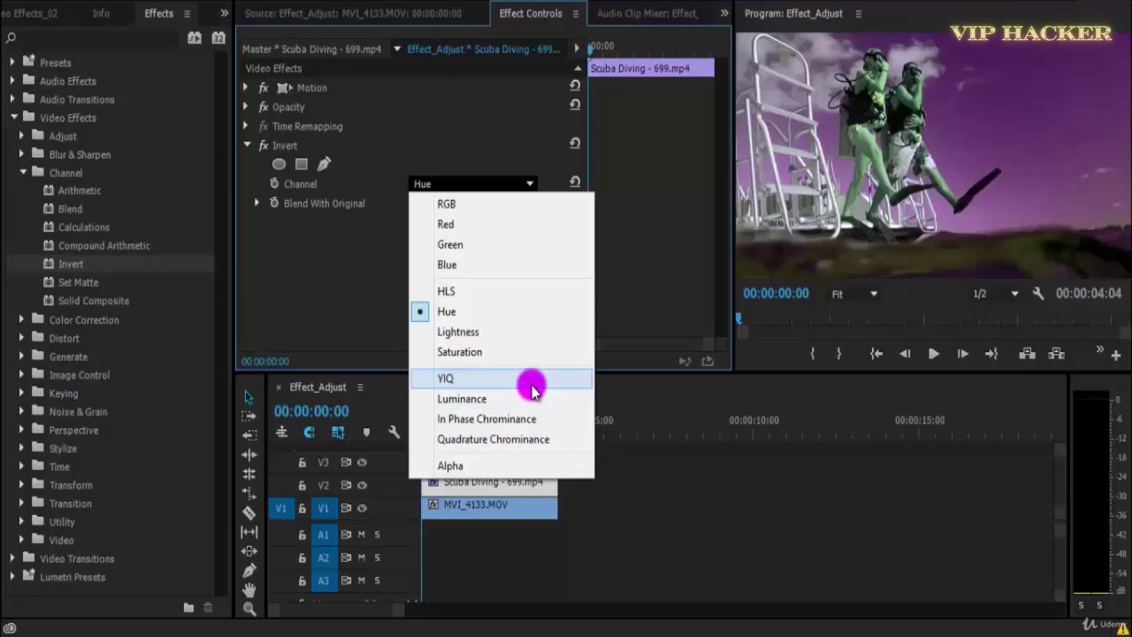
left_click(547, 438)
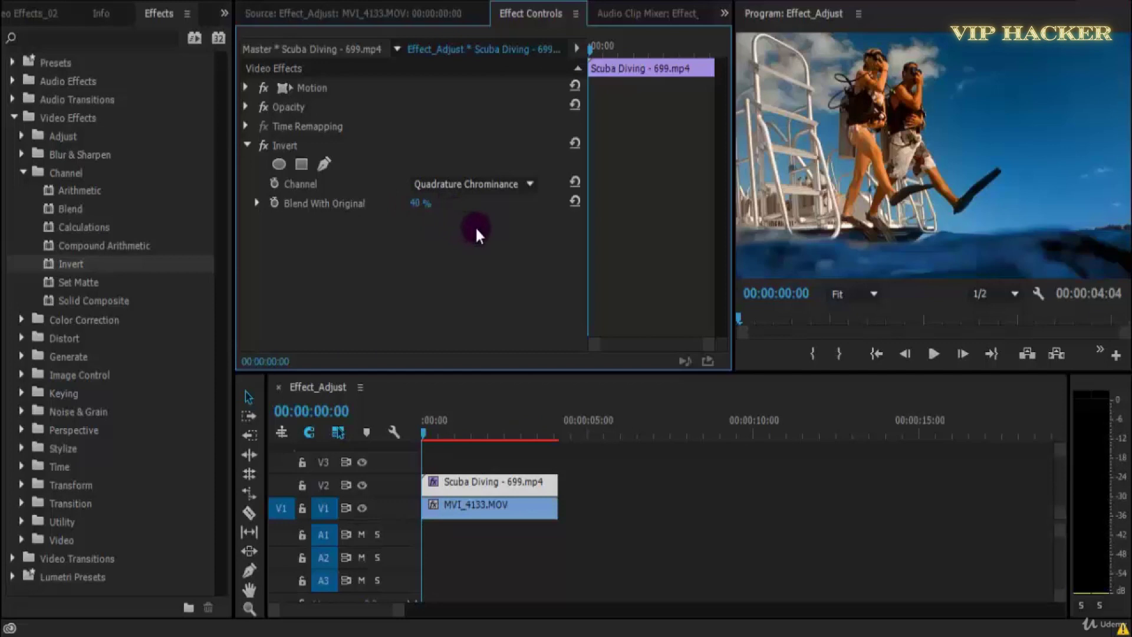
left_click_drag(460, 209, 427, 219)
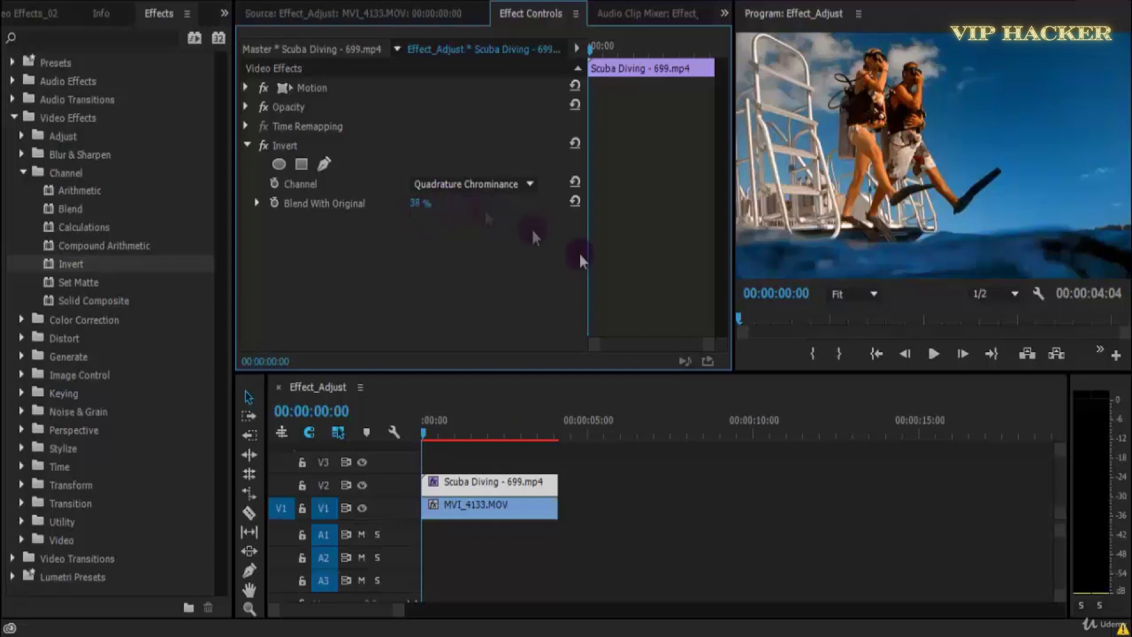
left_click(669, 328)
- Try the Invert effect's Alpha channel with Blend With Original at 0%, and raise the blend to 99%
left_click(466, 184)
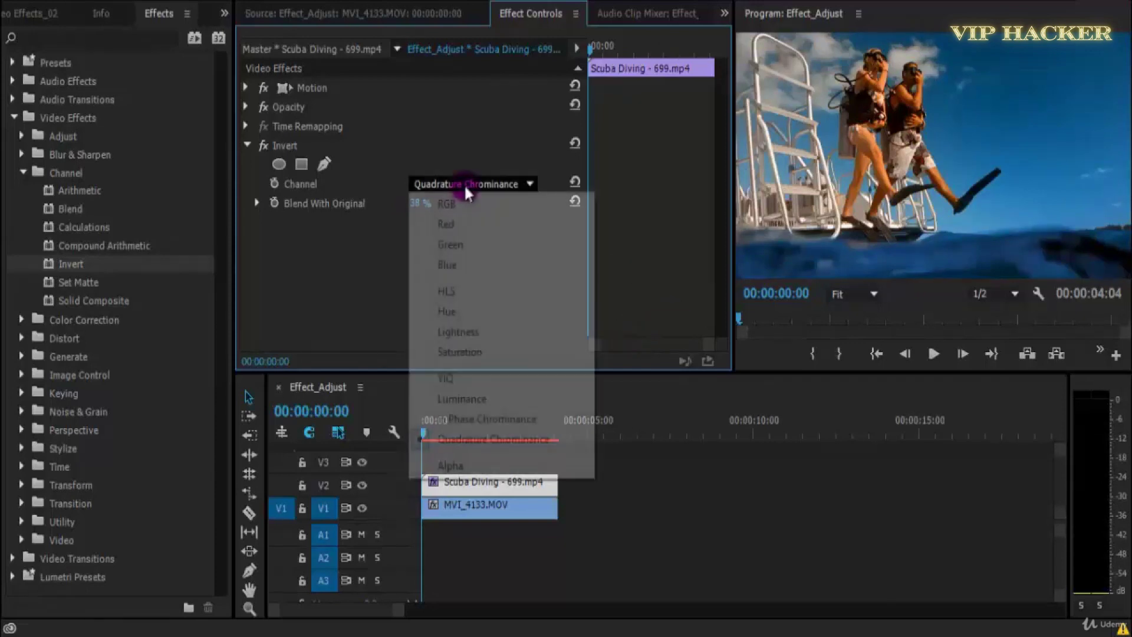
left_click(506, 466)
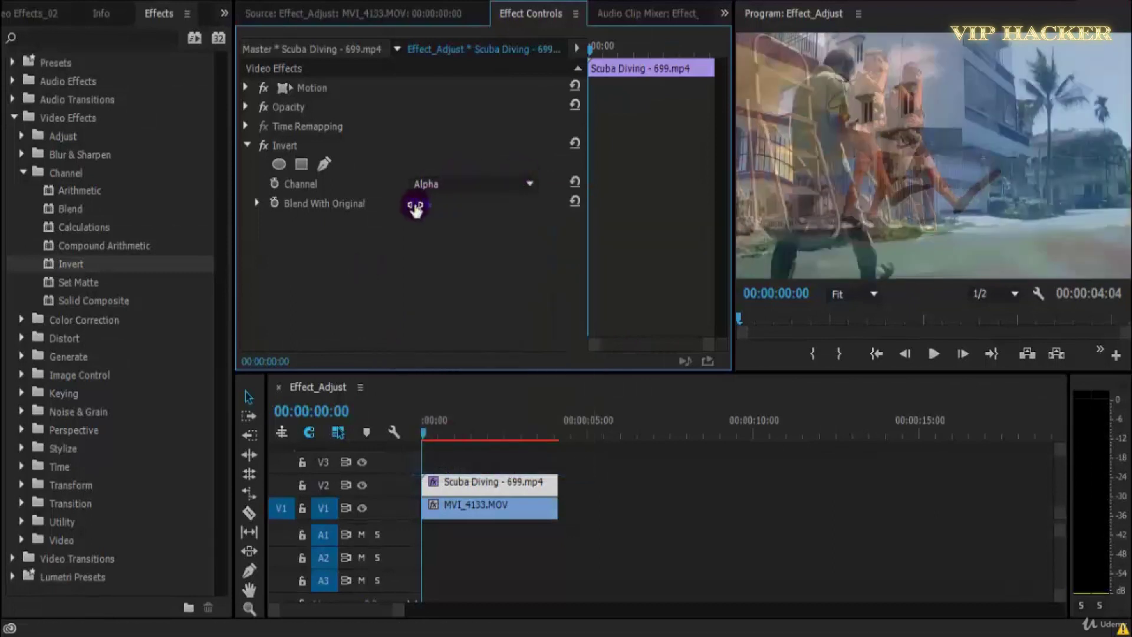
left_click_drag(415, 206, 338, 231)
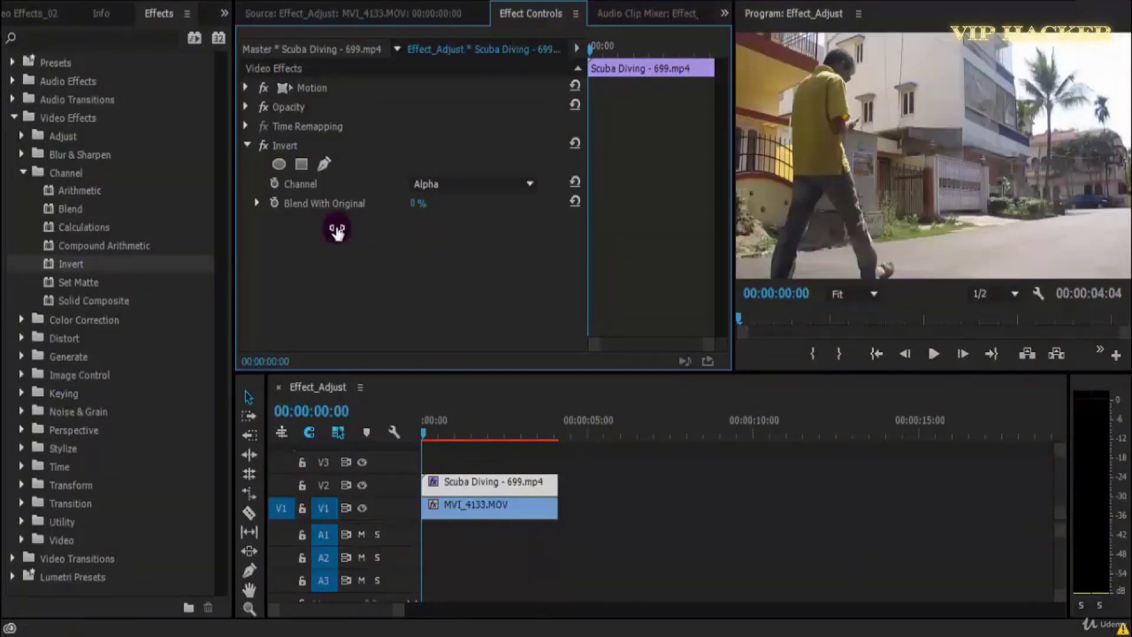
left_click_drag(411, 203, 534, 194)
- Replace the Invert effect on the Scuba Diving clip with Set Matte, taking the matte from Video 1
left_click(284, 146)
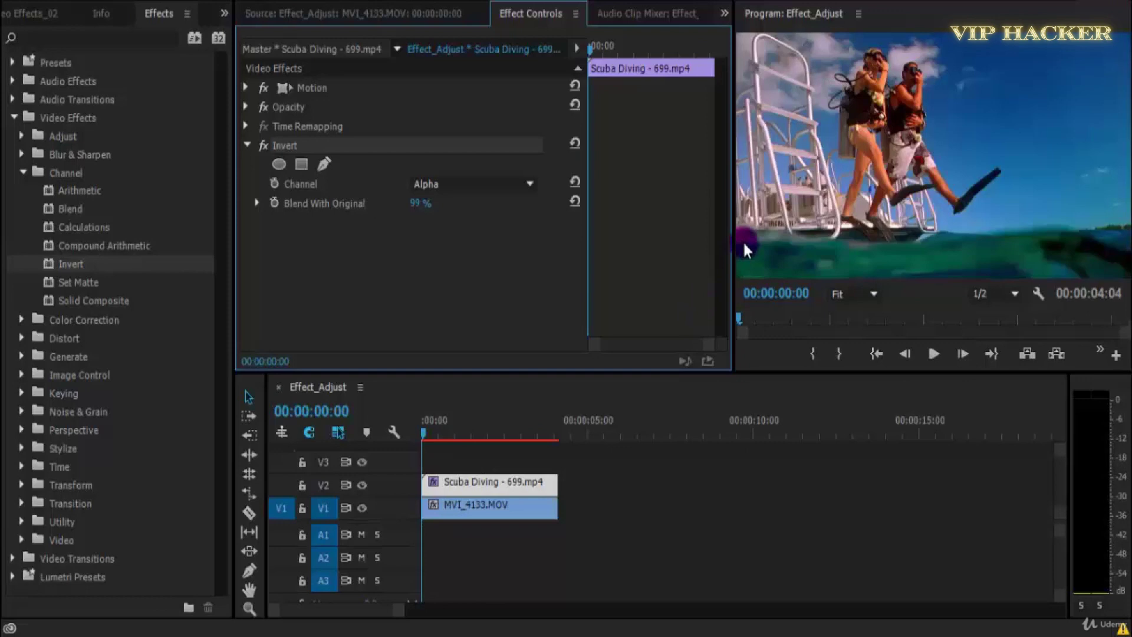
key("Delete")
key("backslash")
left_click(50, 283)
left_click_drag(49, 282, 500, 485)
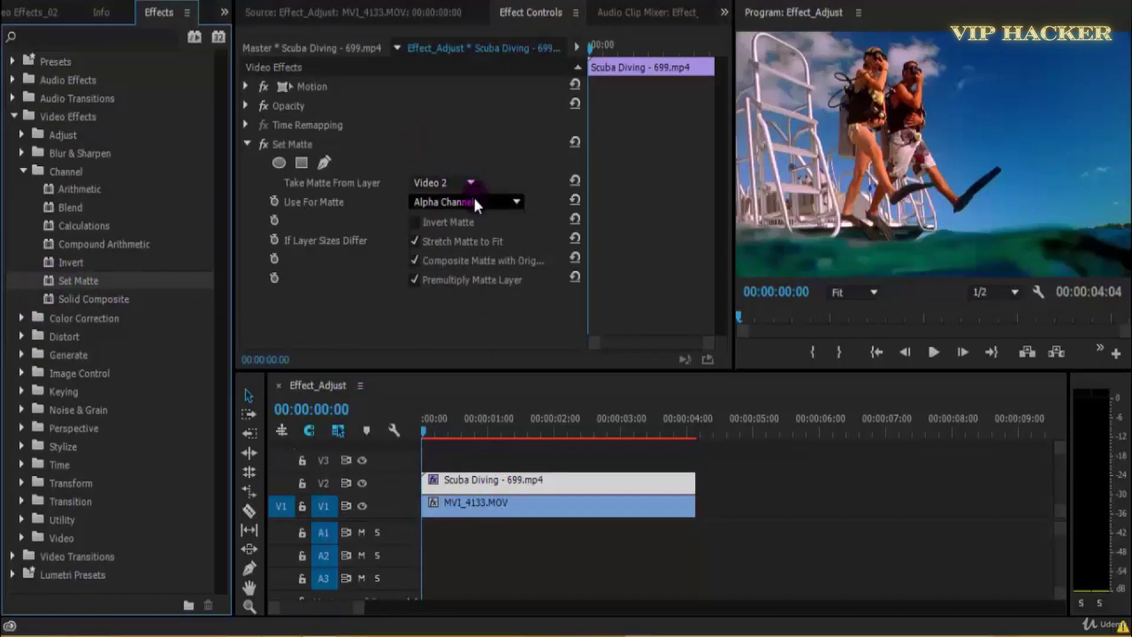
left_click(443, 187)
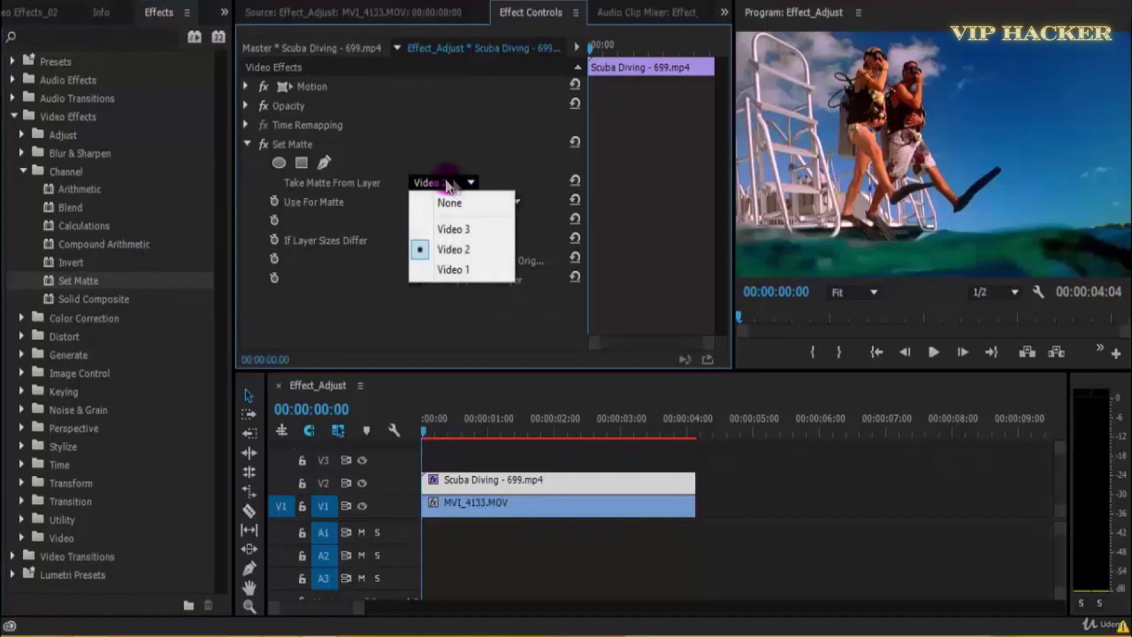
left_click(488, 274)
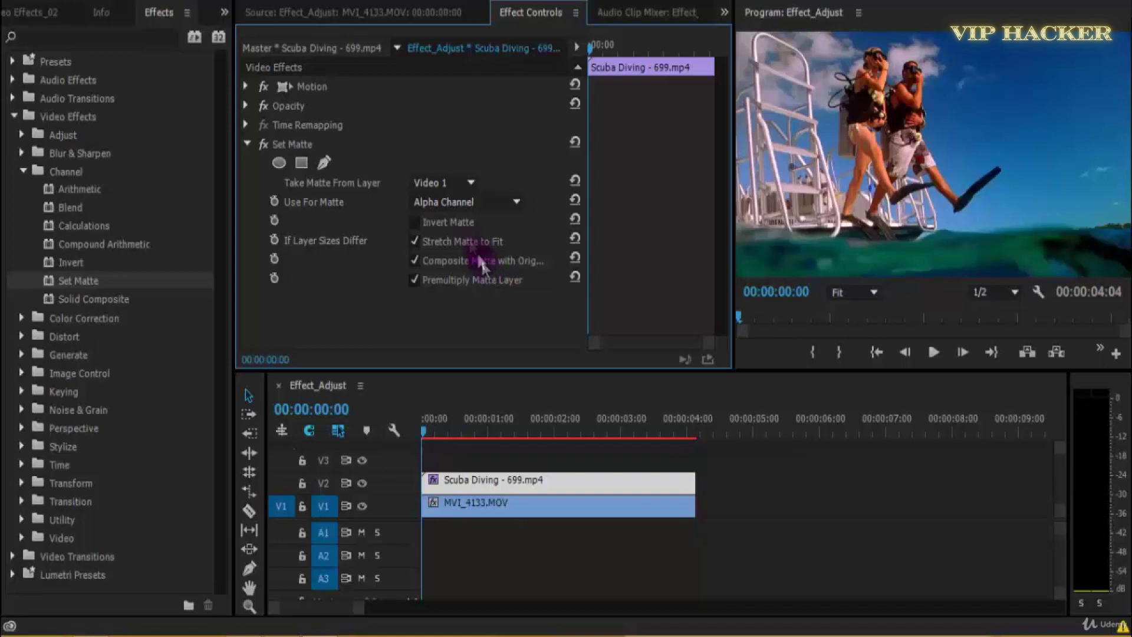
- Hide the V2 track to inspect the MVI_4133.MOV clip underneath, and show V2 again
left_click(439, 203)
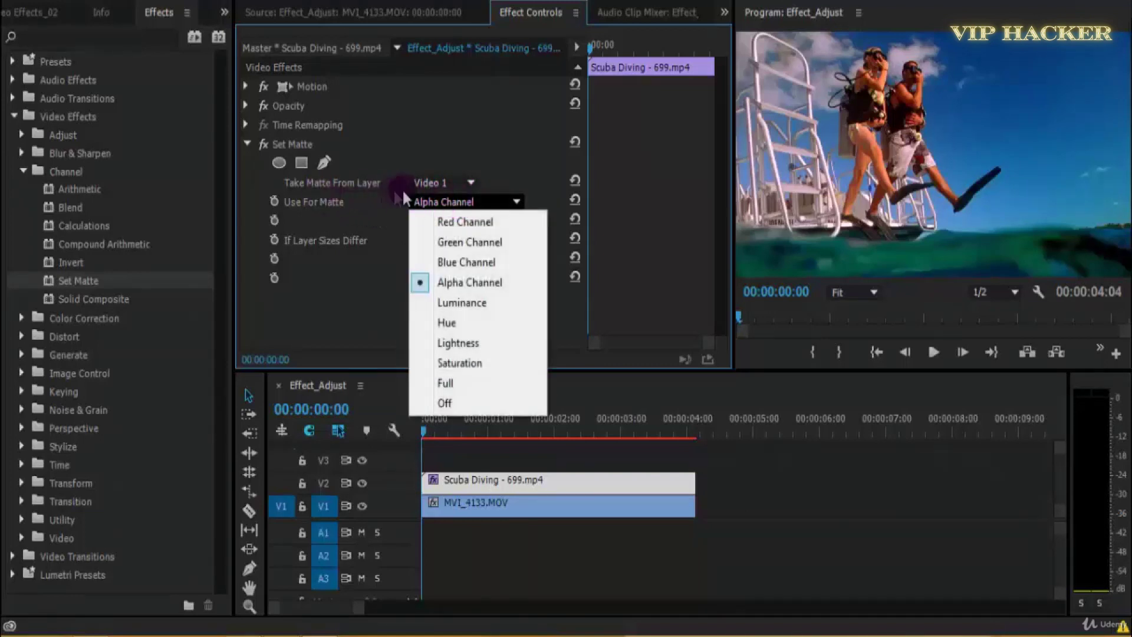
left_click(478, 519)
mouse_move(431, 423)
left_mouse_down()
mouse_move(444, 425)
mouse_move(429, 435)
mouse_move(433, 415)
mouse_move(419, 425)
left_mouse_up()
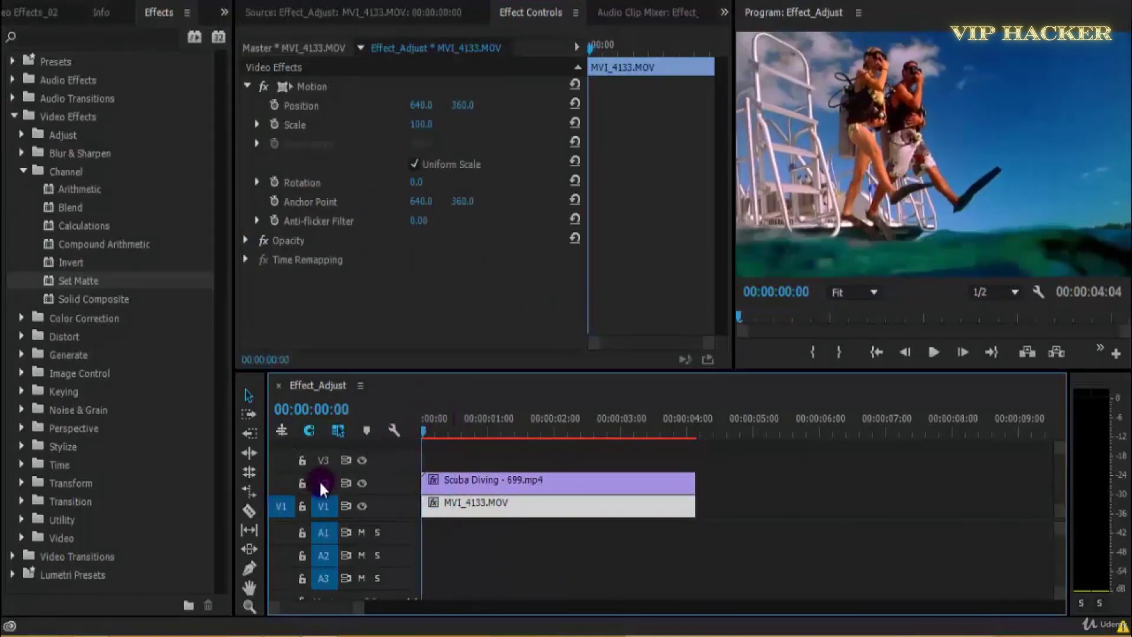
left_click(363, 483)
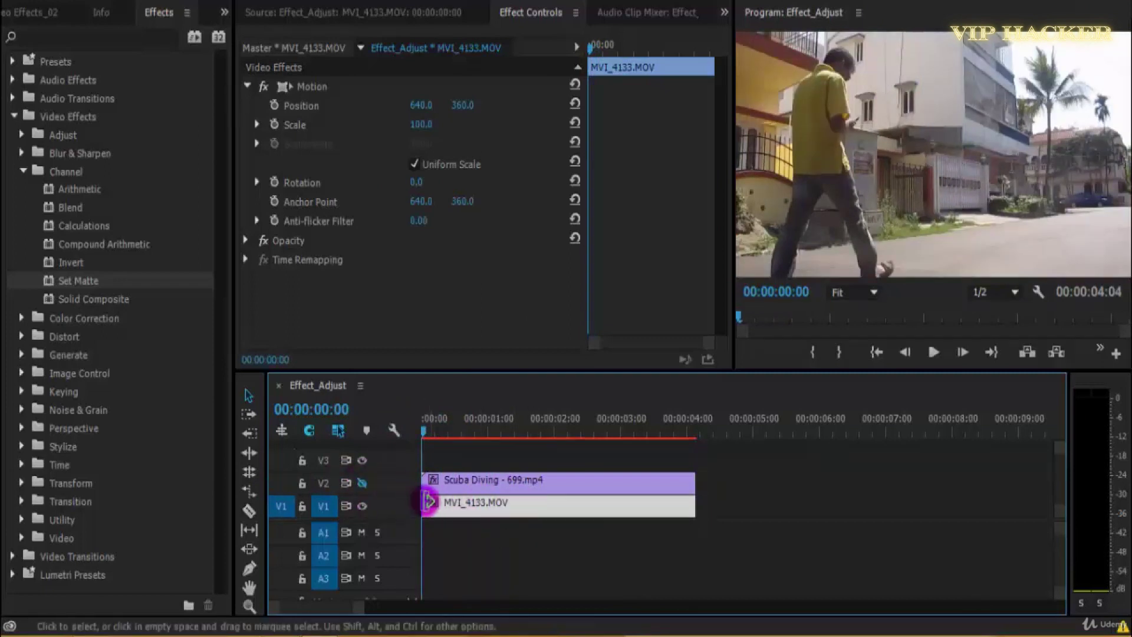
left_click(466, 507)
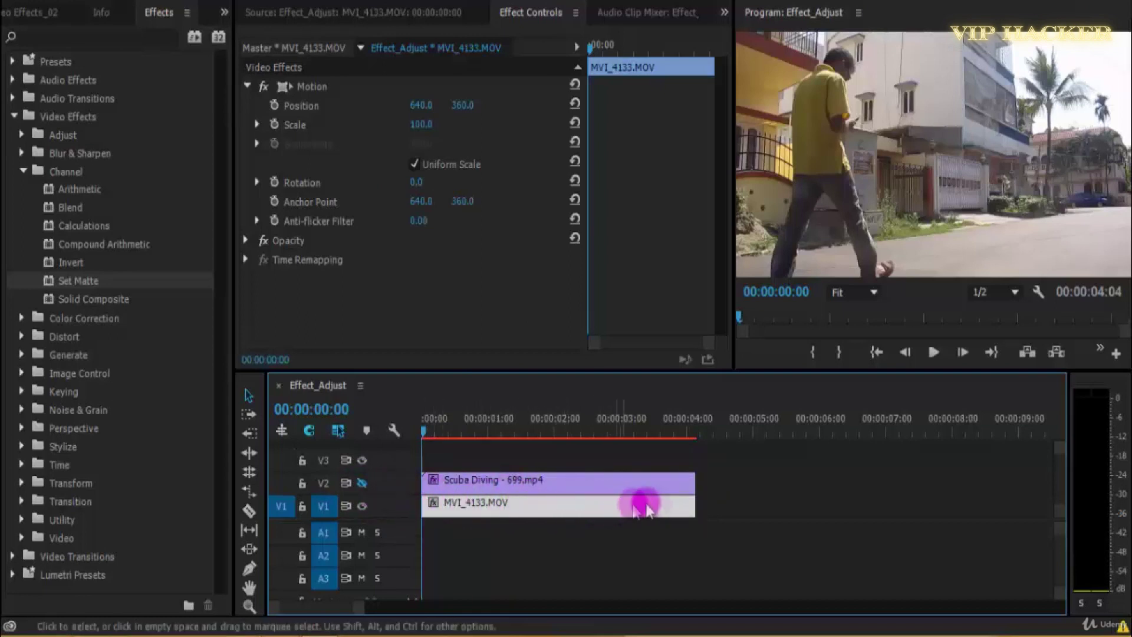
left_click(361, 484)
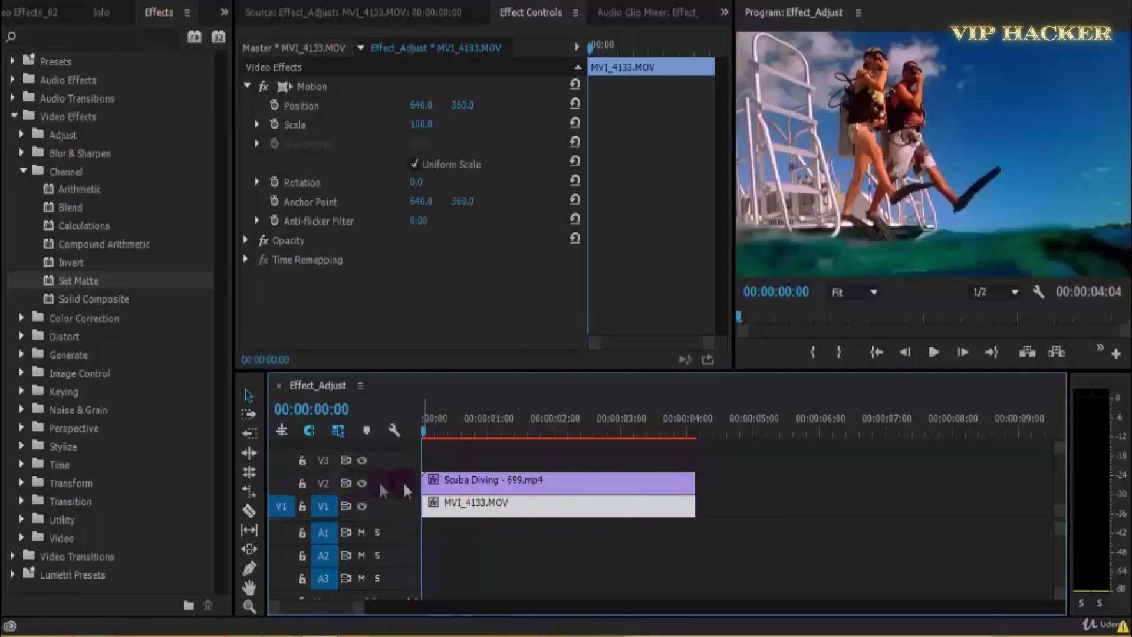
left_click_drag(424, 432, 442, 462)
left_click(498, 480)
left_click(543, 513)
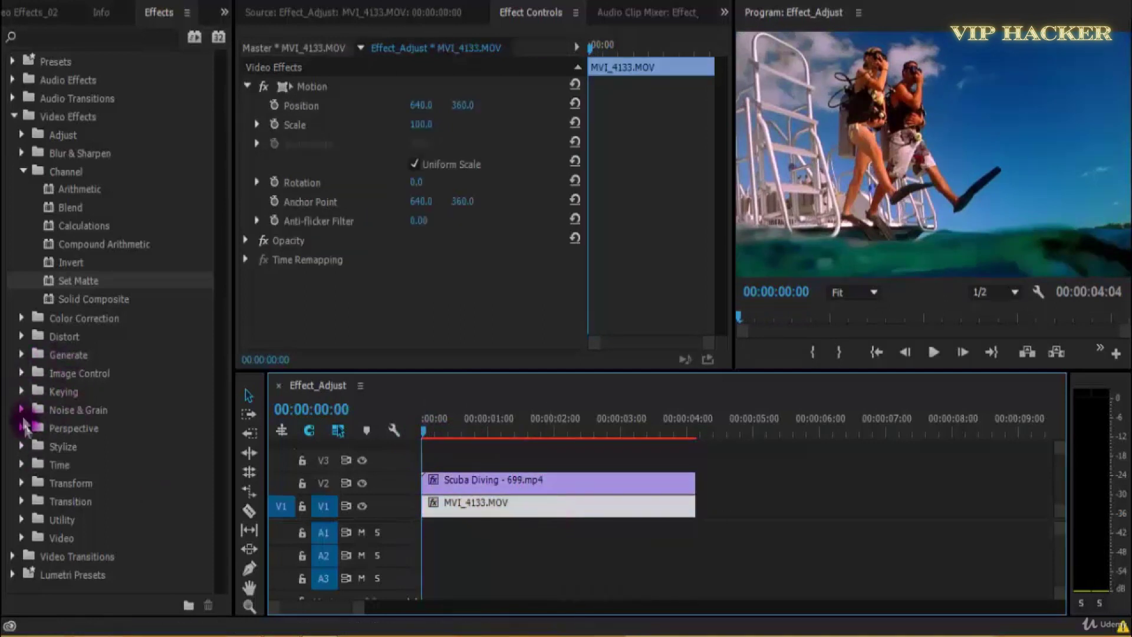
left_click(22, 392)
left_click(22, 392)
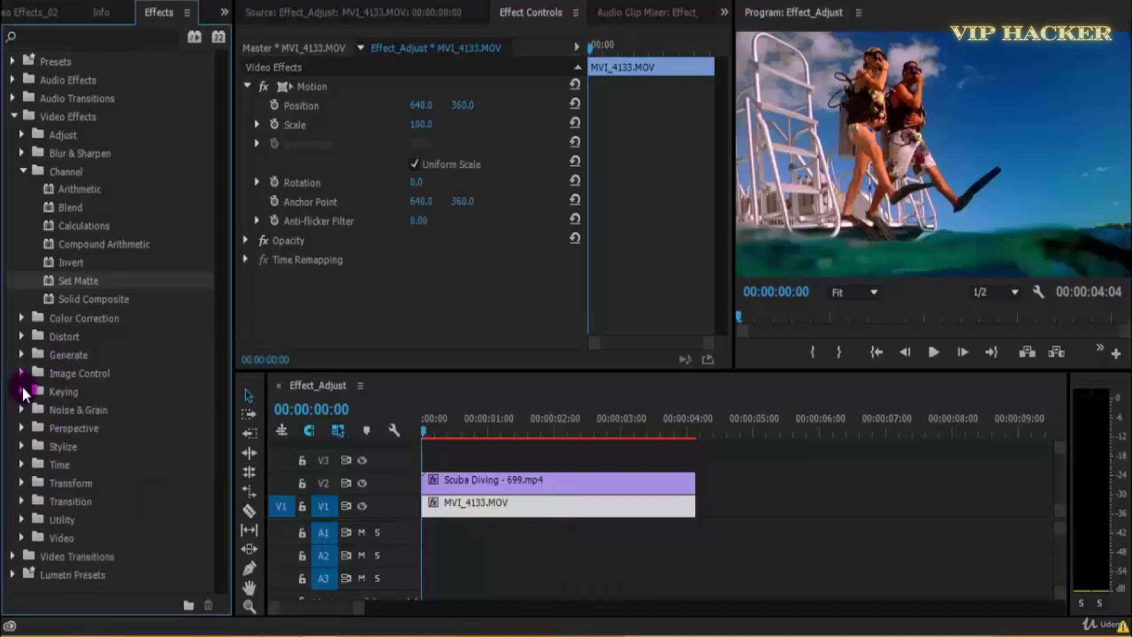
- Try the Blue, Green and Red channels as the matte source for the Scuba Diving clip's Set Matte effect
left_click(526, 483)
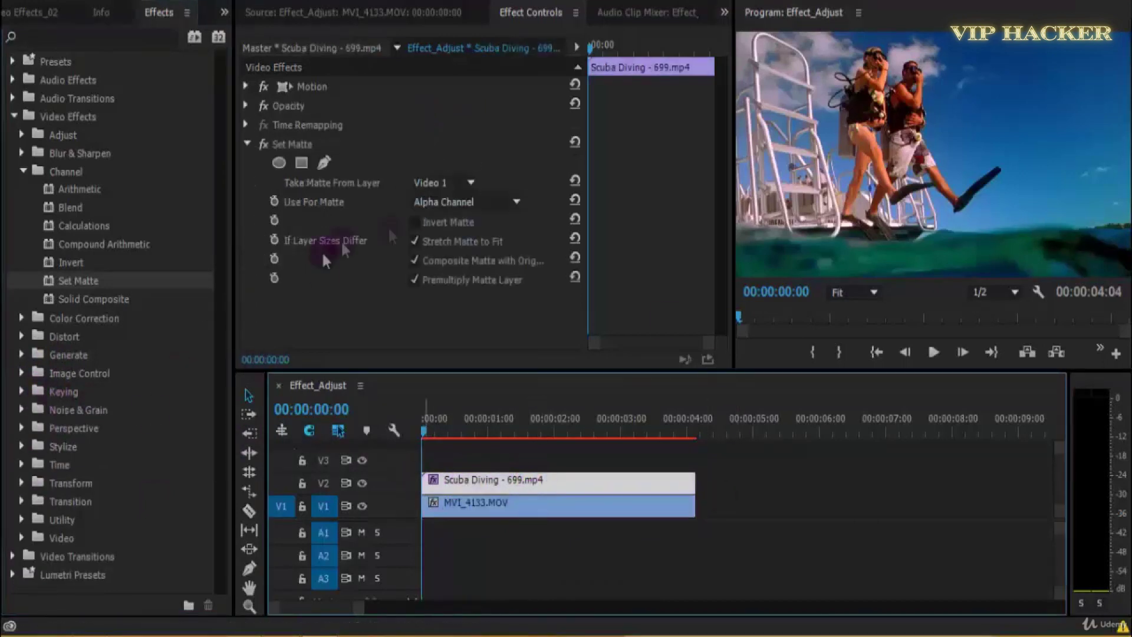
left_click(483, 203)
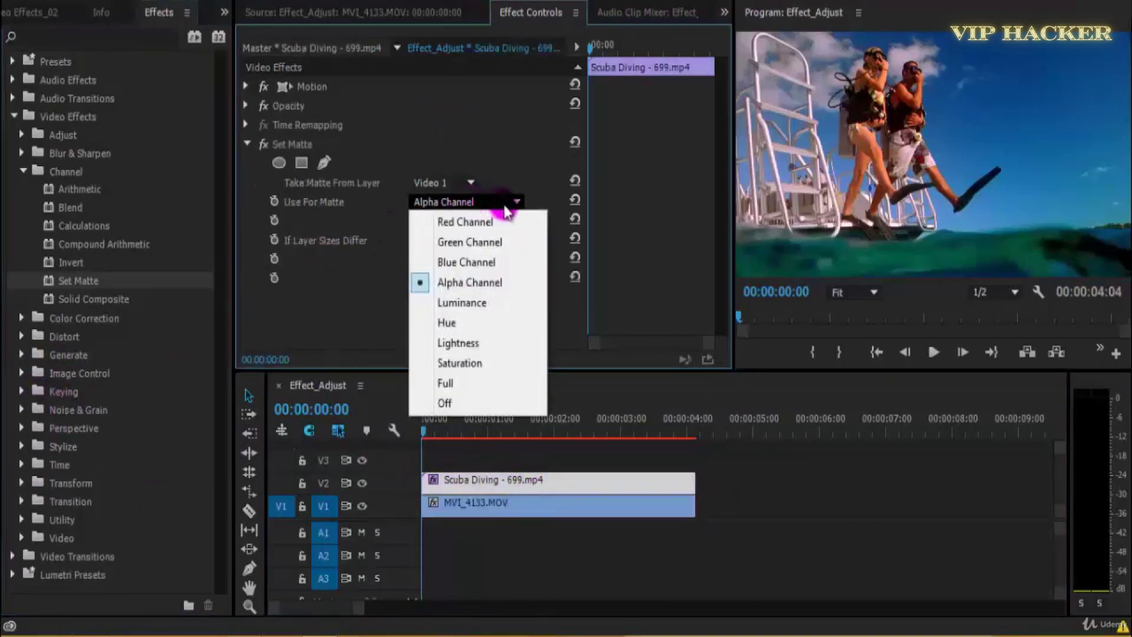
left_click(488, 141)
left_click(476, 207)
left_click(474, 284)
left_click(472, 260)
left_click(476, 204)
left_click(478, 246)
left_click(480, 207)
left_click(479, 222)
- Try the Saturation, Full and Off matte options in Set Matte, and return to Alpha Channel
left_click(486, 204)
left_click(471, 365)
left_click(470, 200)
left_click(477, 383)
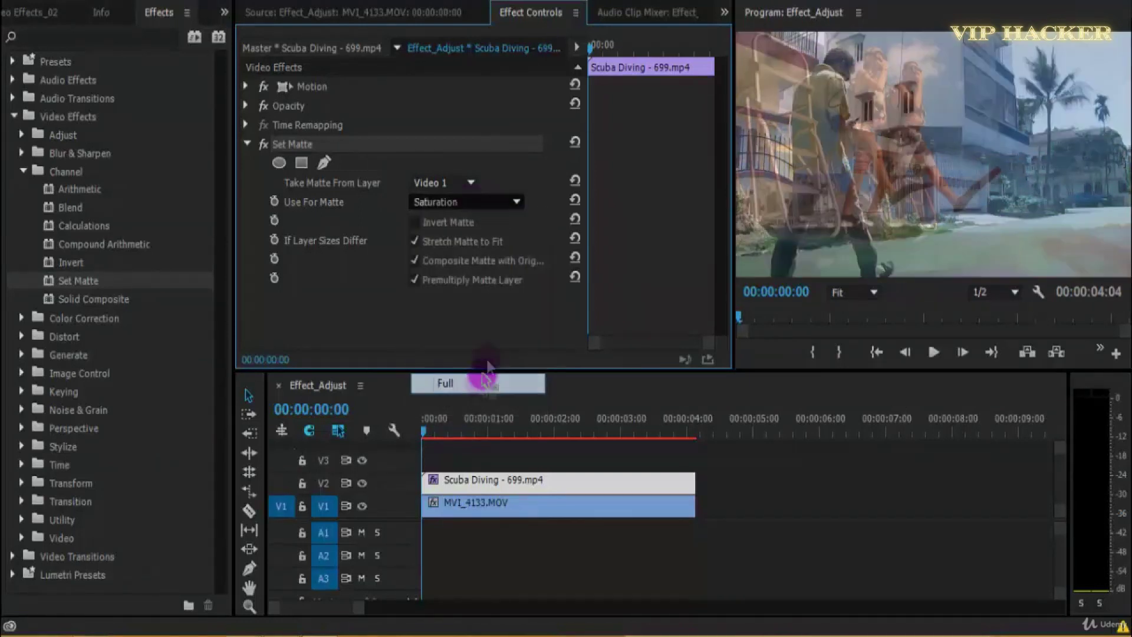
left_click(471, 202)
left_click(476, 402)
left_click(478, 197)
left_click(476, 286)
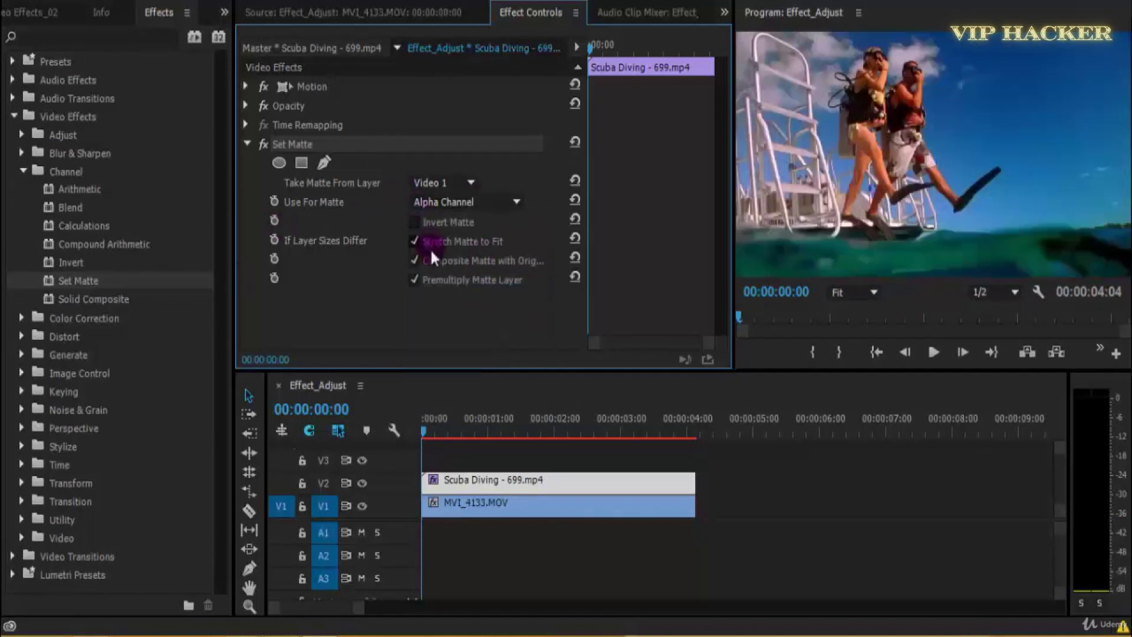
- Use the Blue Channel for the Set Matte effect and preview the playback
left_click(454, 198)
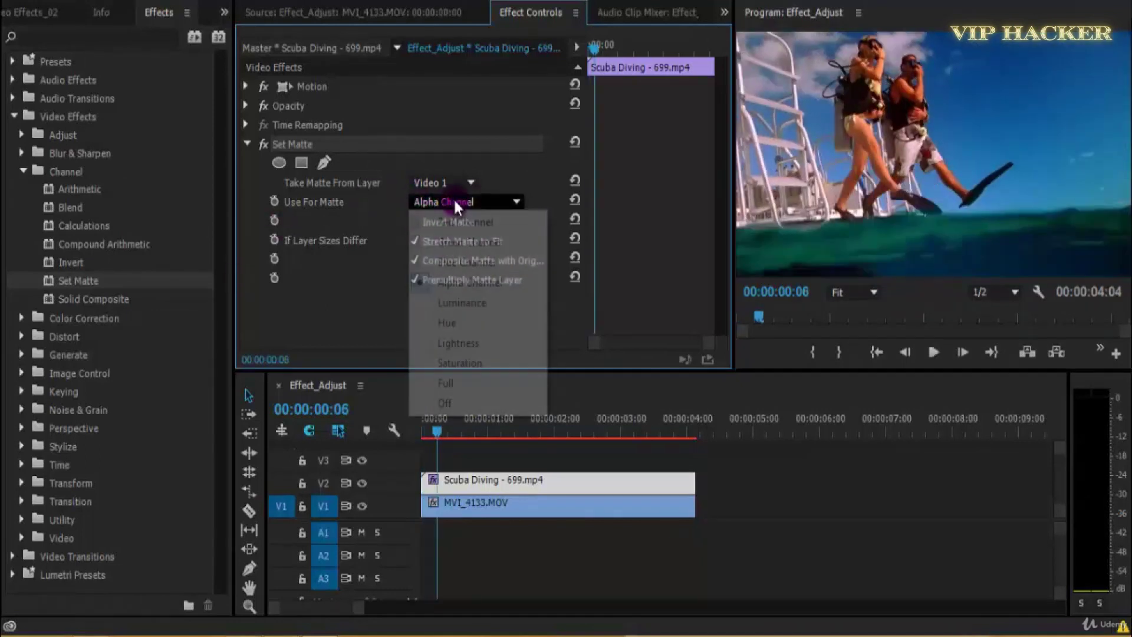
left_click(463, 260)
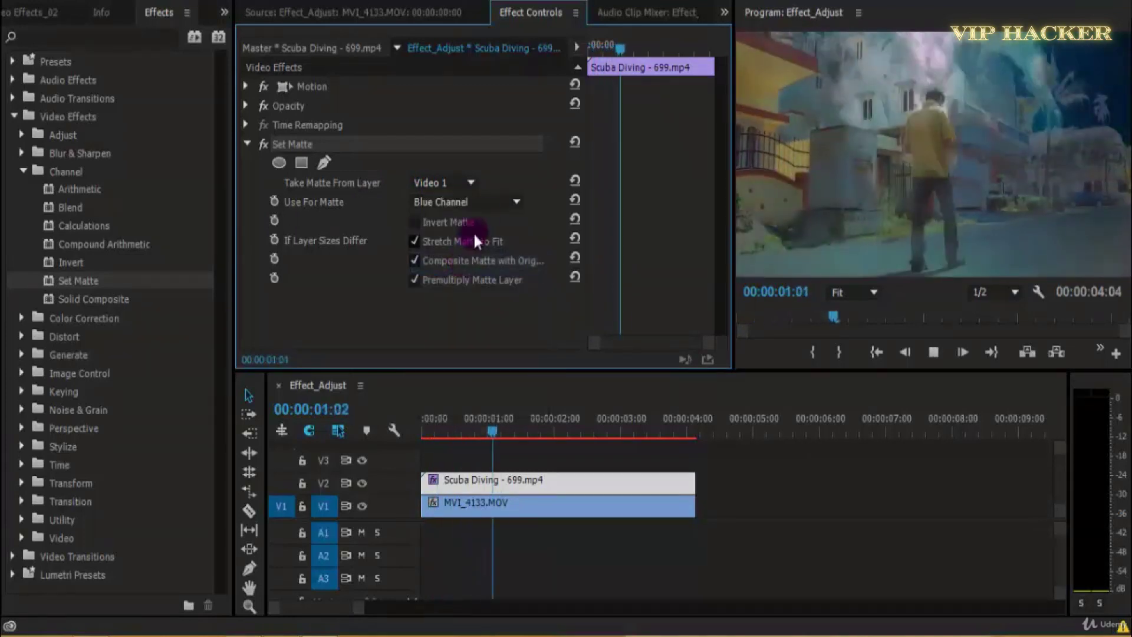
left_click(506, 389)
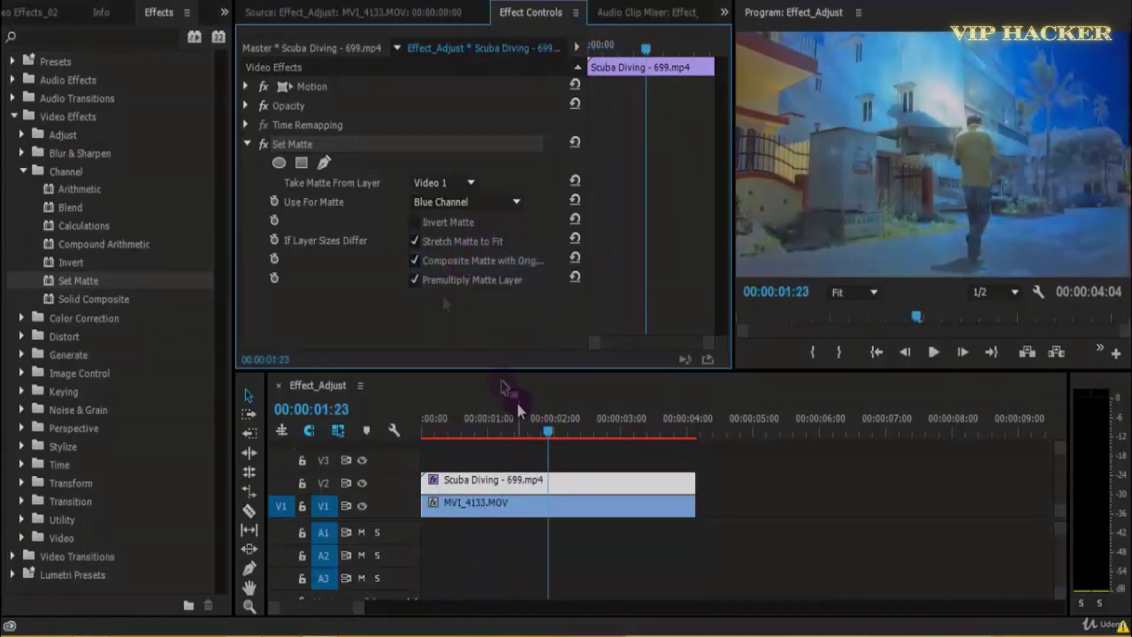
- Use the Green Channel for the Set Matte effect, preview the playback, and return to the sequence start
left_click(465, 202)
left_click(463, 242)
key("space")
left_click_drag(632, 429, 652, 429)
left_click_drag(578, 440, 372, 441)
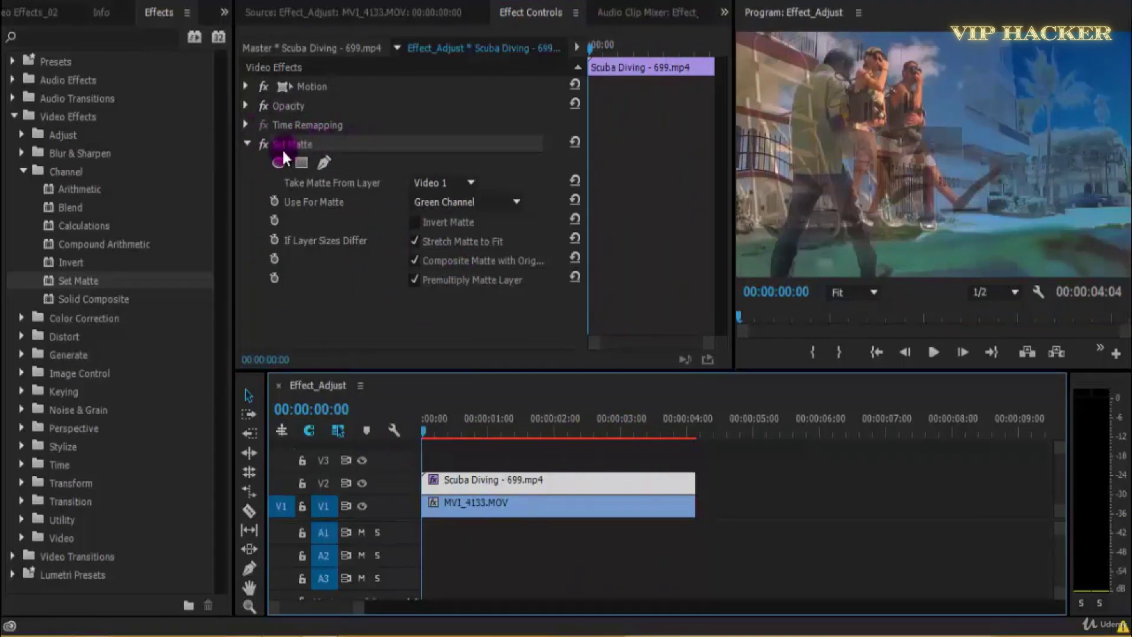
- Remove the Set Matte effect from the Scuba Diving clip and apply Solid Composite
left_click(306, 142)
key("Delete")
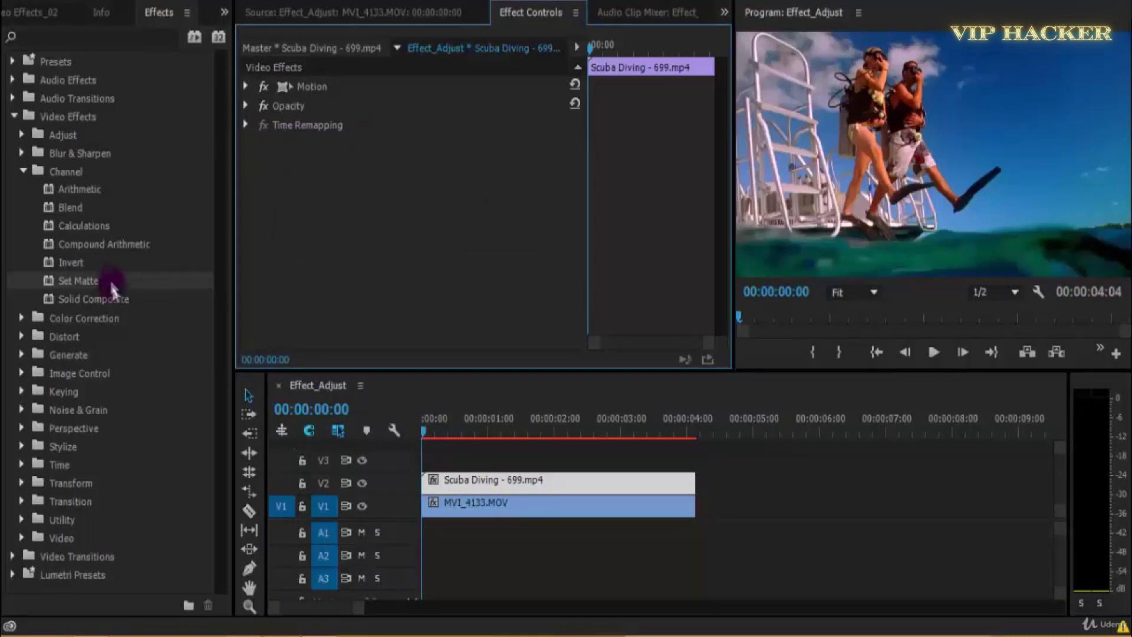
left_click(98, 298)
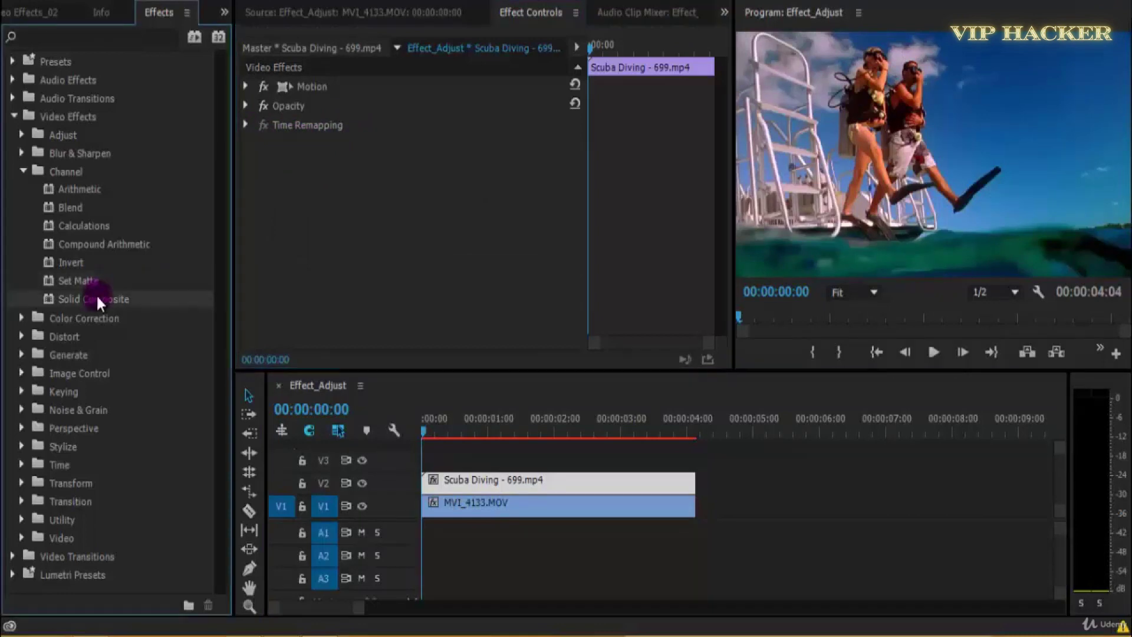
double_click(97, 298)
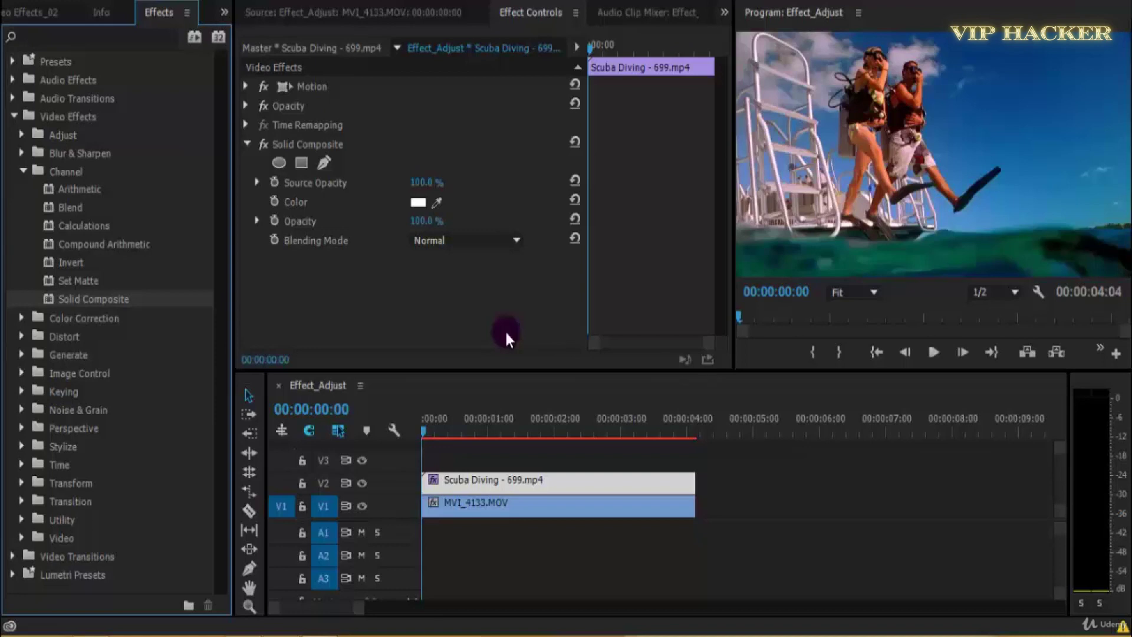
- Set the Solid Composite color to a bright, fully saturated blue
left_click(419, 201)
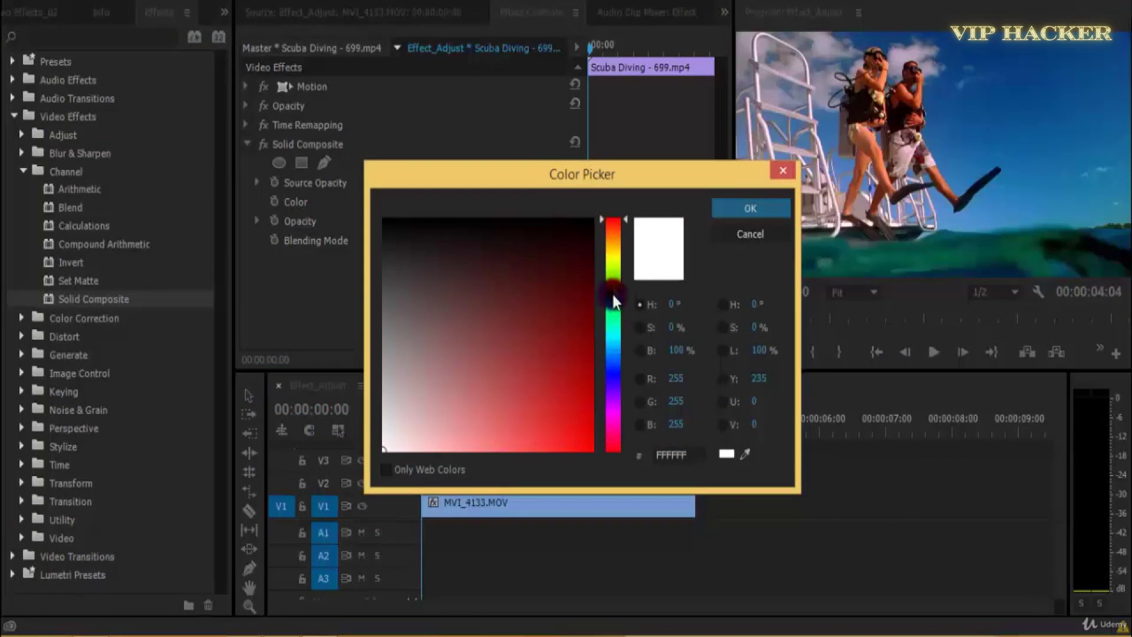
left_click_drag(613, 287, 609, 346)
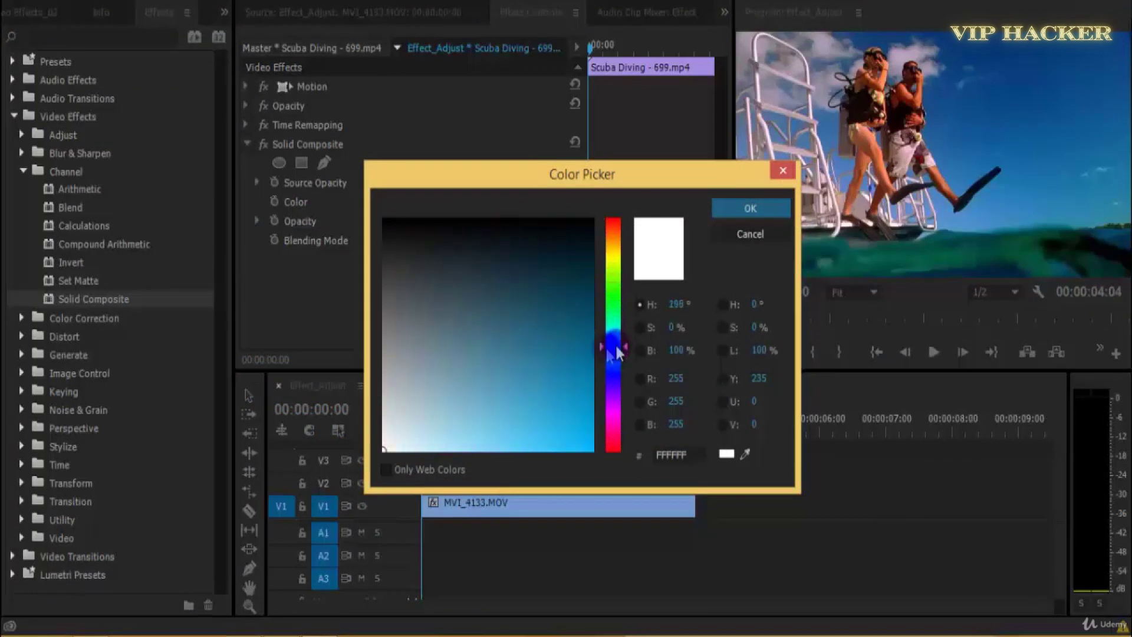
left_click(546, 418)
left_click_drag(545, 417, 593, 452)
left_click(610, 370)
left_click_drag(609, 370, 610, 358)
left_click(737, 208)
- Change the Solid Composite color to orange-red FF3C00
left_click(422, 202)
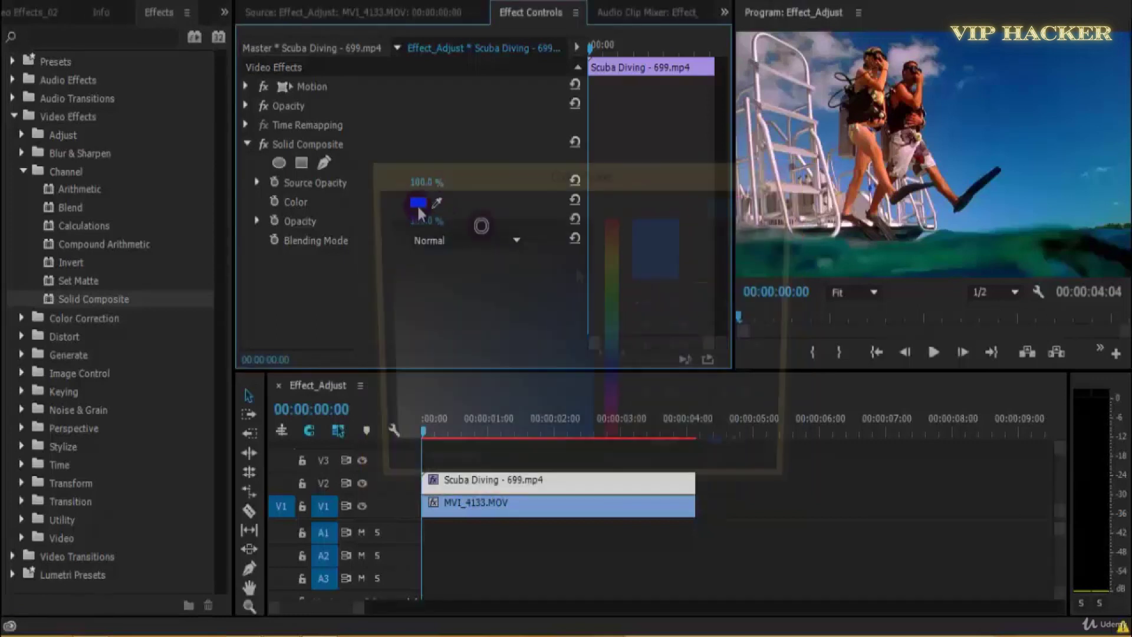
left_click_drag(618, 305, 617, 246)
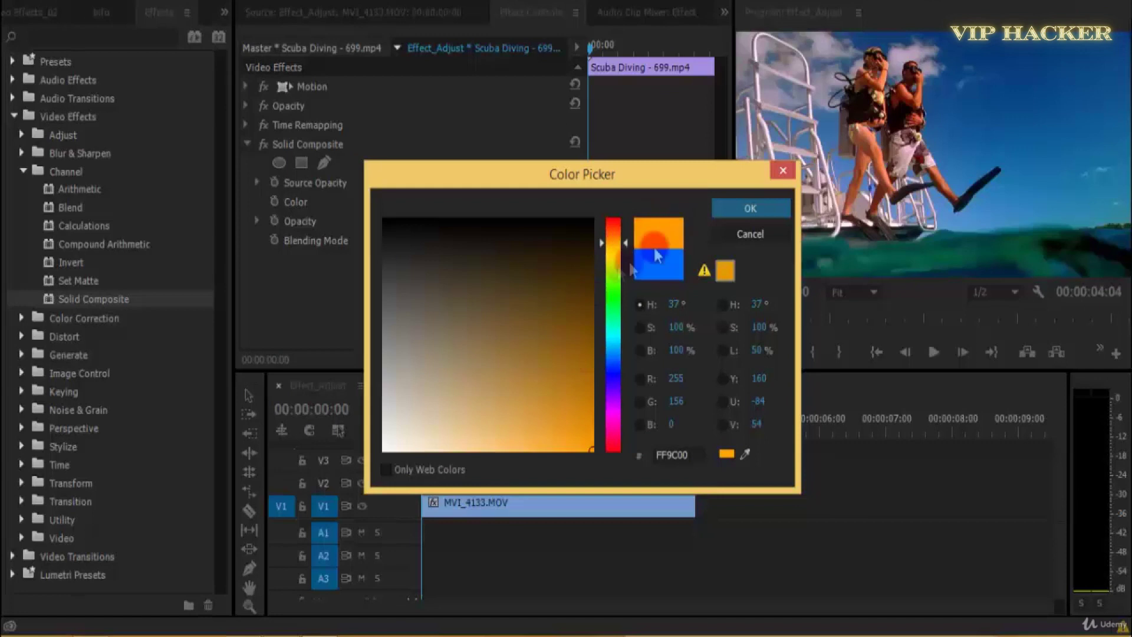
left_click(615, 229)
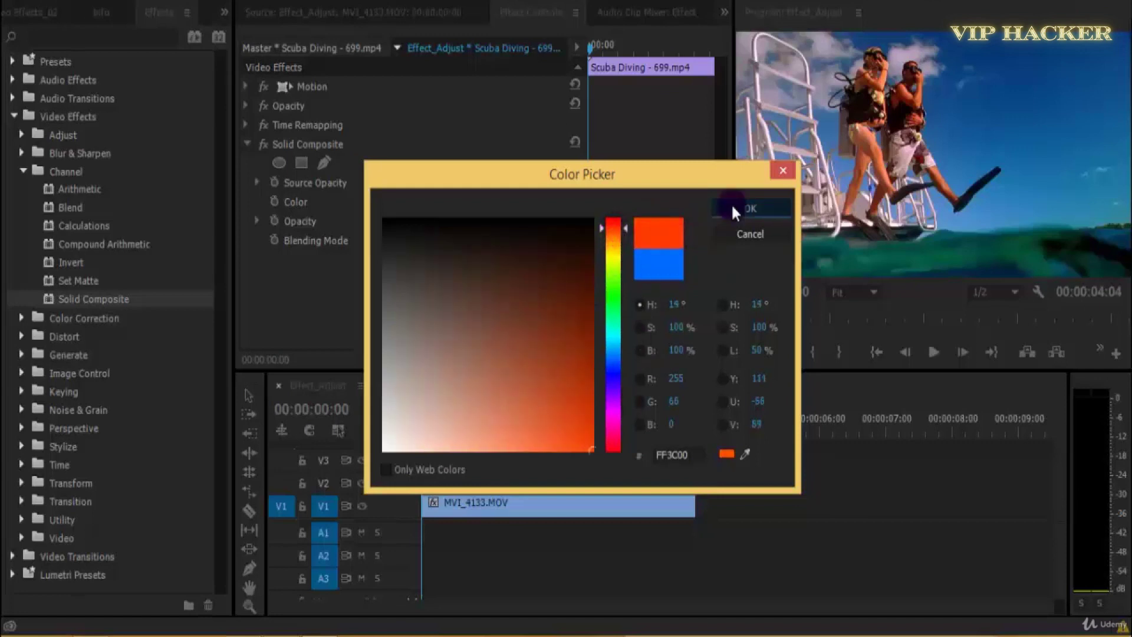
left_click(734, 207)
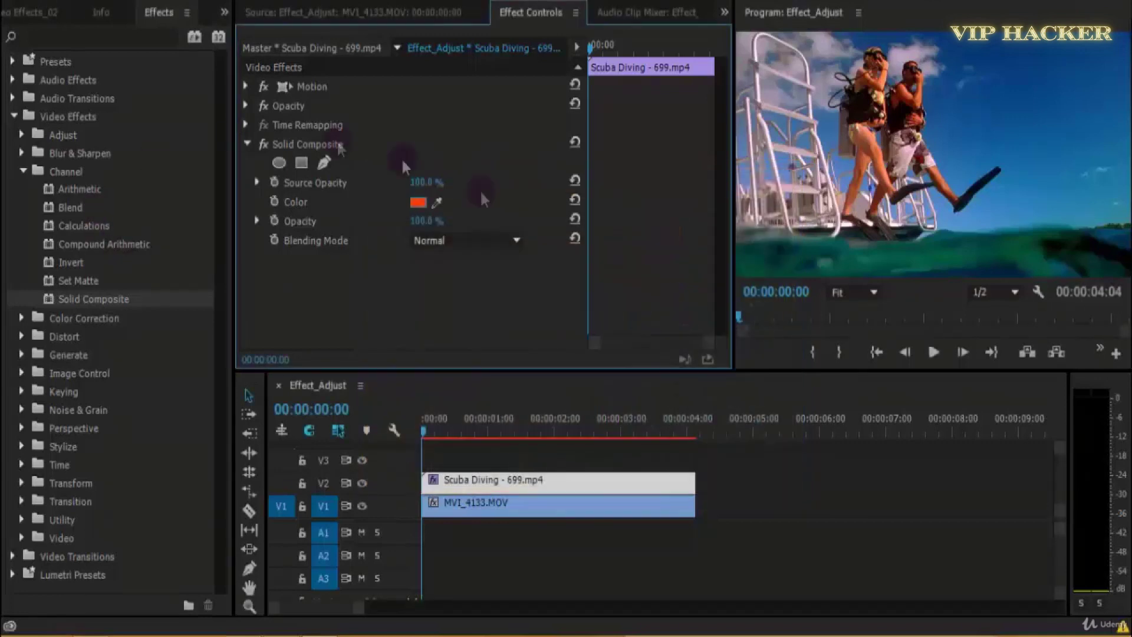
- Change the Solid Composite color to a near-black shade
left_click(418, 203)
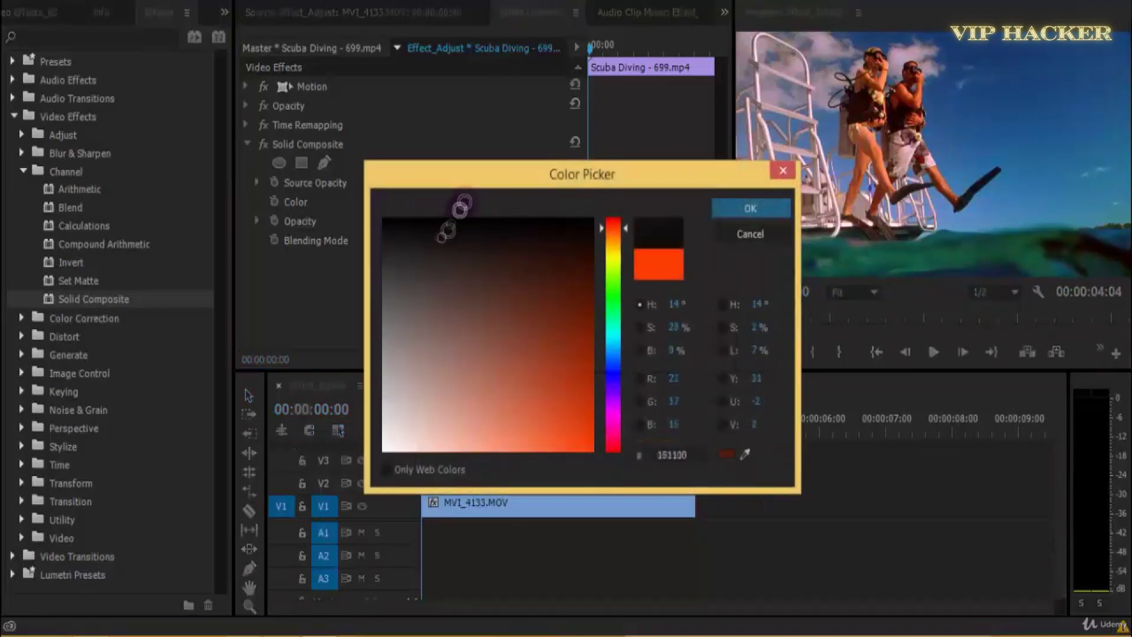
left_click(753, 203)
mouse_move(429, 183)
left_mouse_down()
mouse_move(321, 189)
mouse_move(416, 184)
mouse_move(406, 195)
mouse_move(297, 186)
mouse_move(543, 189)
mouse_move(434, 180)
left_mouse_up()
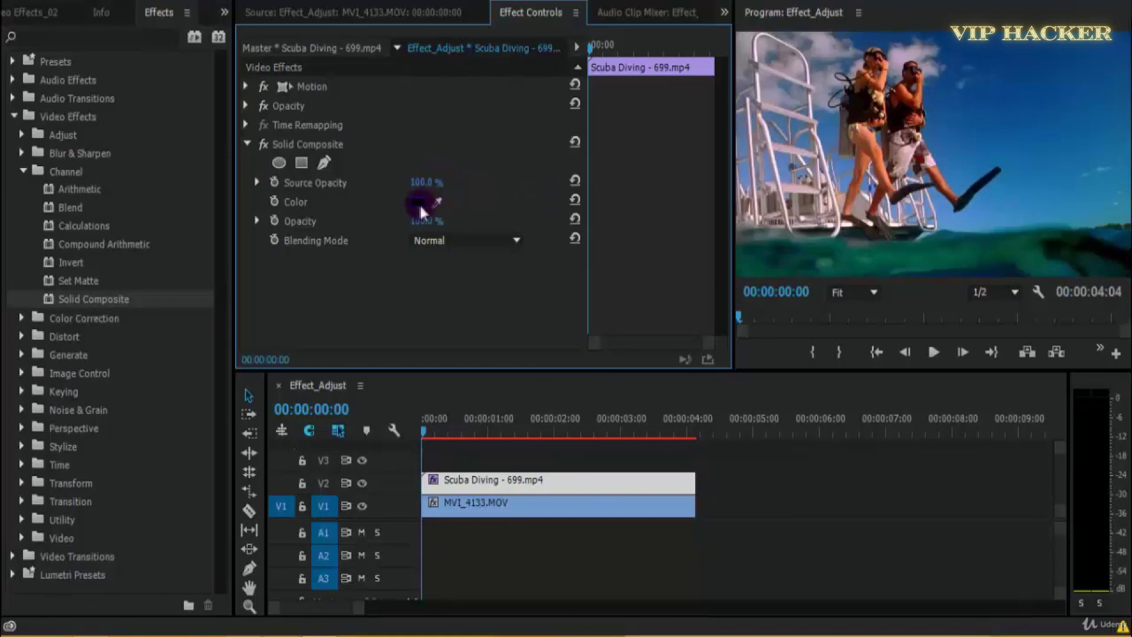
- Set the Solid Composite color to a saturated orange
left_click(418, 202)
left_click(570, 269)
left_click(614, 235)
left_click_drag(575, 401, 587, 425)
left_click(751, 209)
- Try the Solid Composite Source Opacity adjustment and reduce the effect's Opacity to 0%
left_click_drag(417, 190, 546, 187)
left_click(433, 222)
left_click_drag(434, 222, 455, 189)
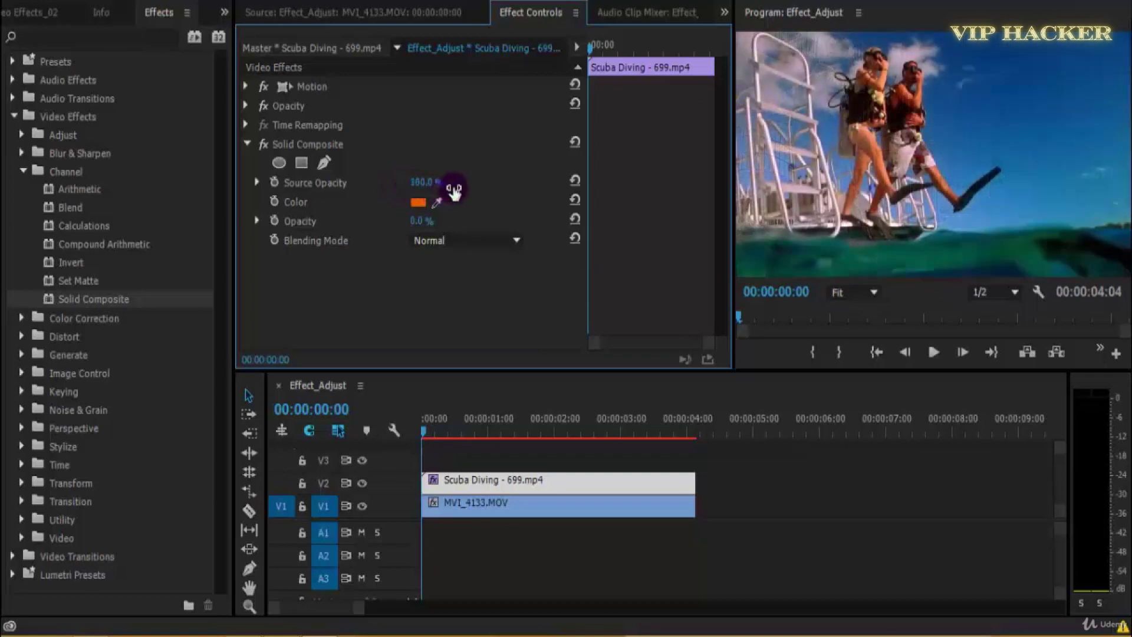
- Raise the Solid Composite Opacity to 66% and lower its Source Opacity below 30% to blend in the clip beneath
left_click(430, 225)
left_click_drag(431, 227, 475, 229)
left_click_drag(430, 185, 397, 192)
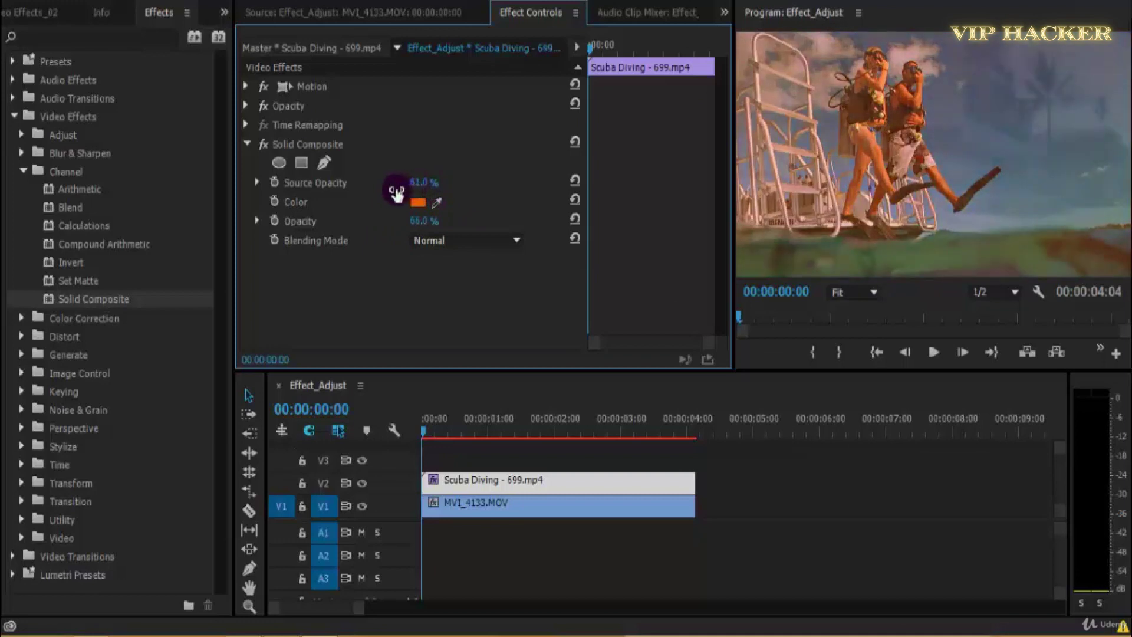
left_click_drag(397, 192, 353, 199)
left_click(872, 84)
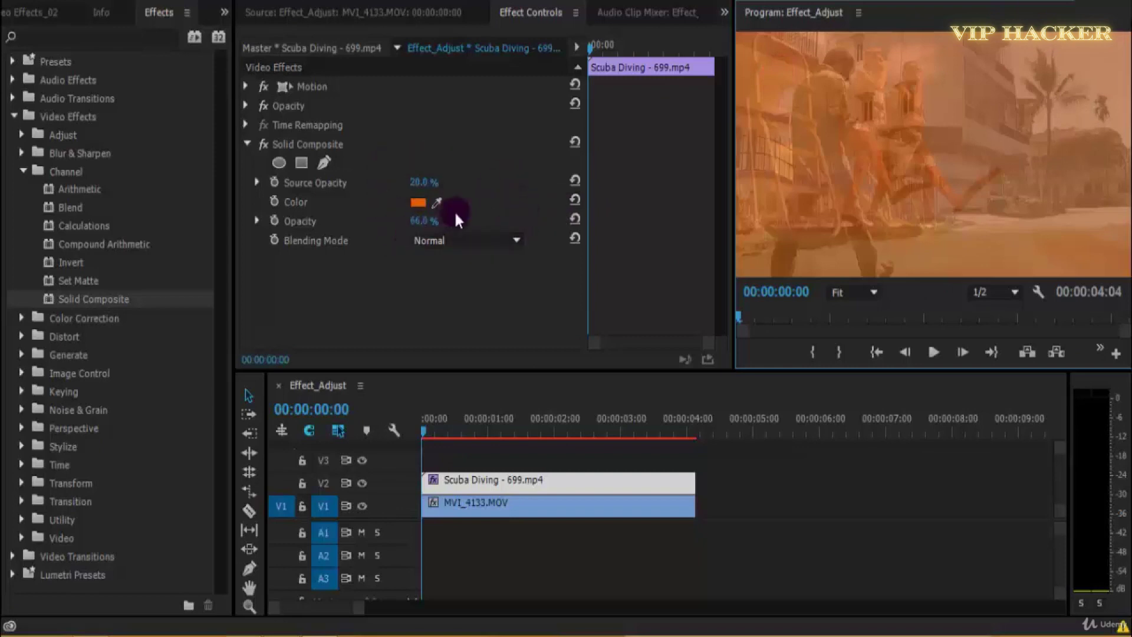
- Set the Solid Composite Opacity on the Scuba Diving clip to 100%
left_click(476, 507)
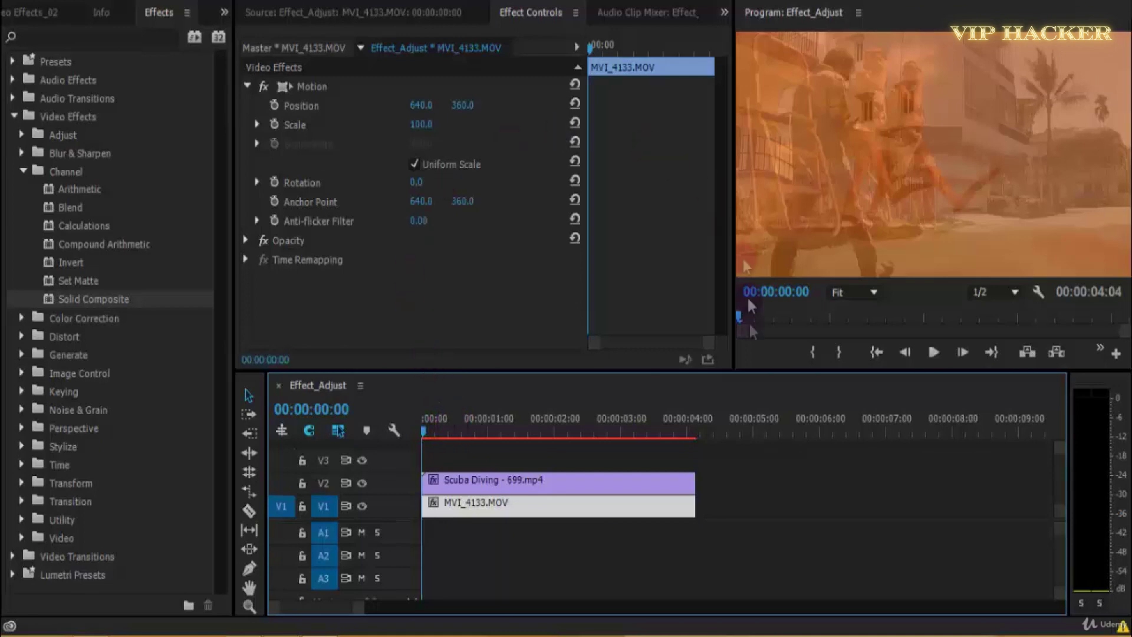
left_click(504, 487)
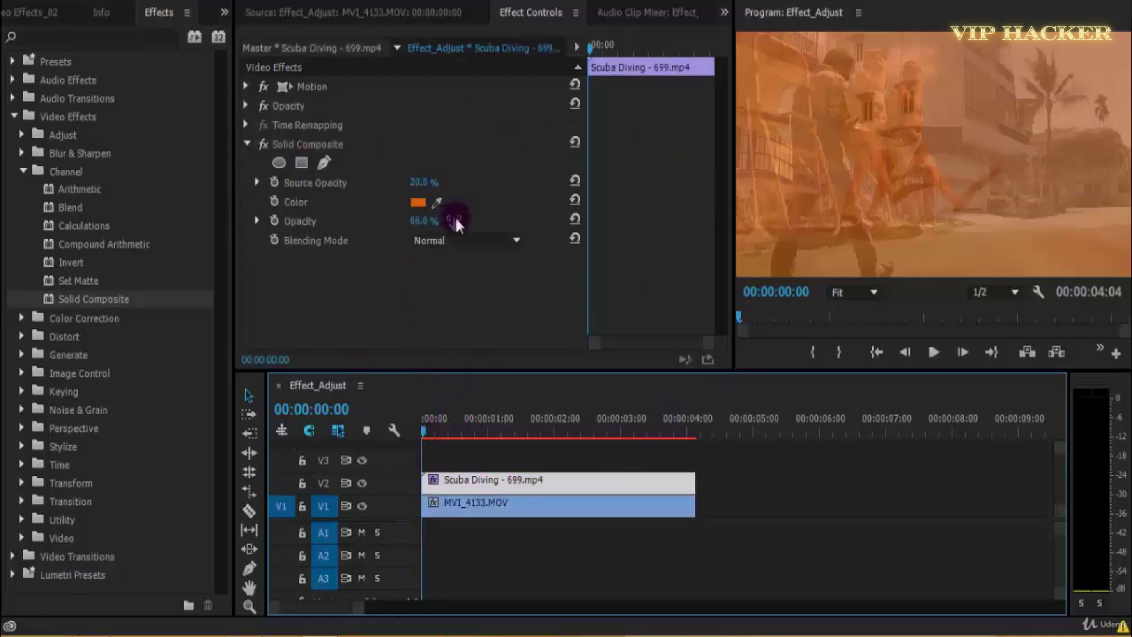
left_click(411, 223)
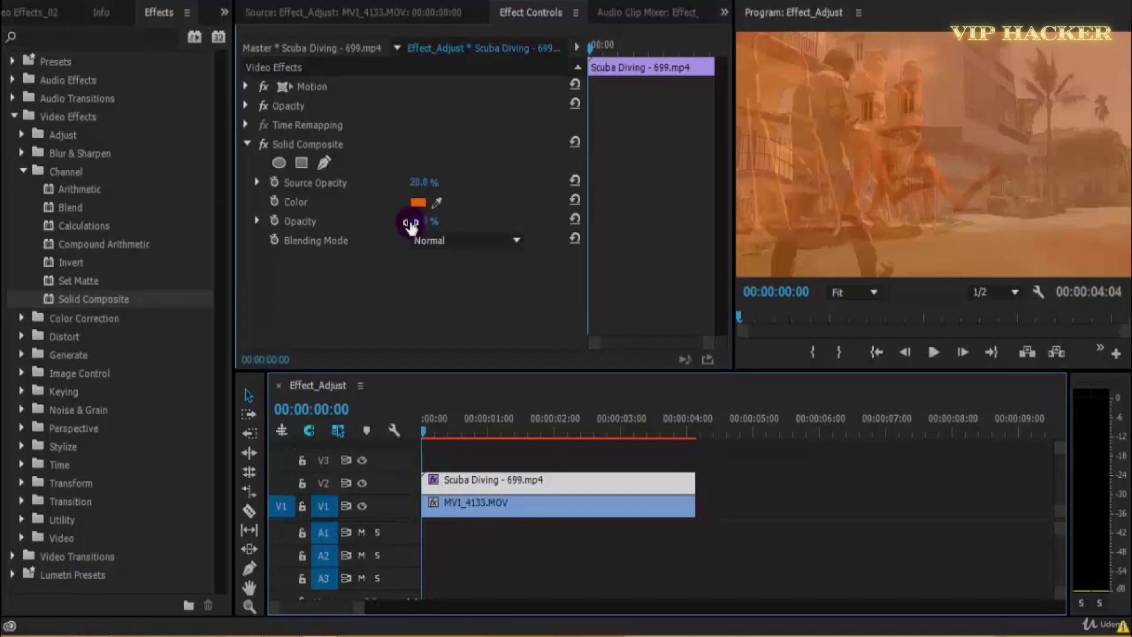
type("10")
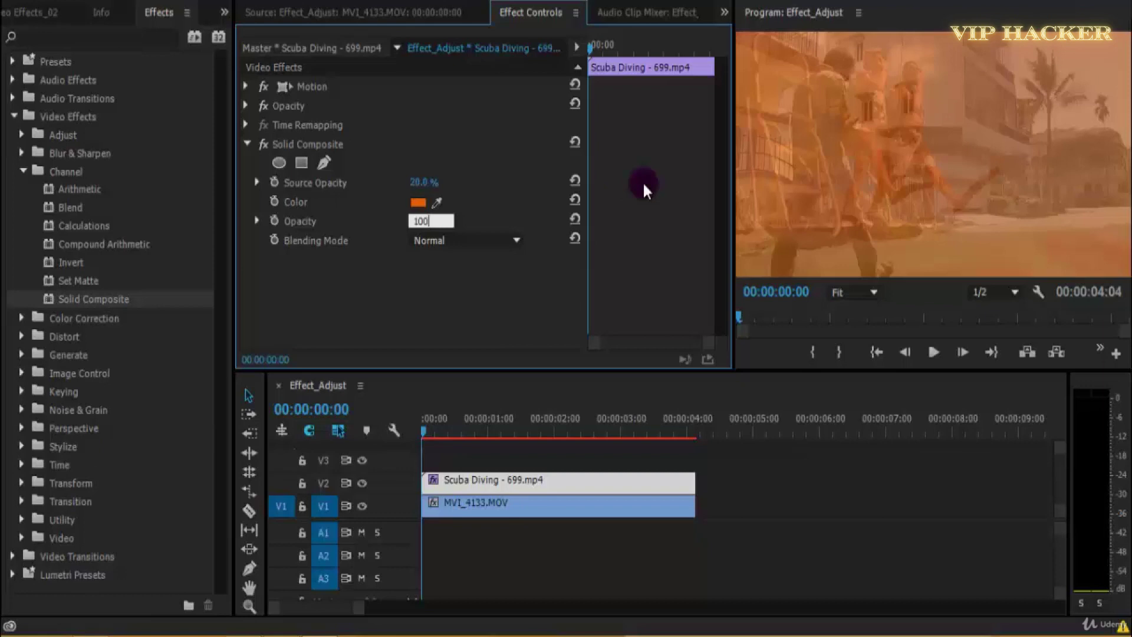
type("0")
key("Return")
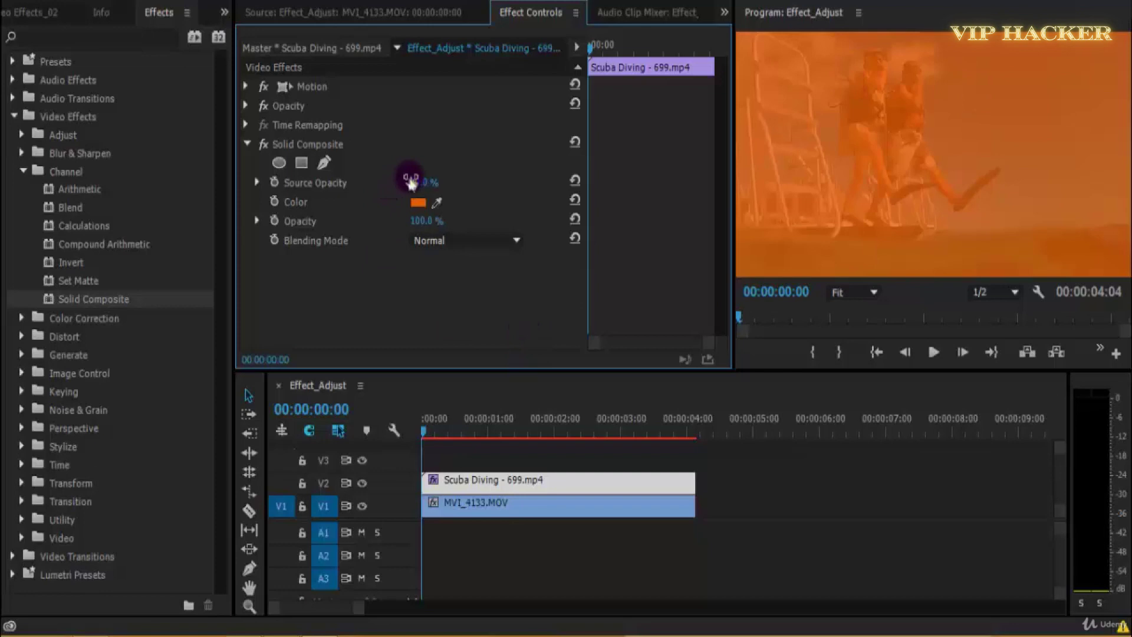
- Set the Solid Composite Source Opacity to 50%, keeping the orange color
left_click(418, 202)
left_click(424, 183)
type("50")
key("Return")
left_click_drag(448, 420, 362, 435)
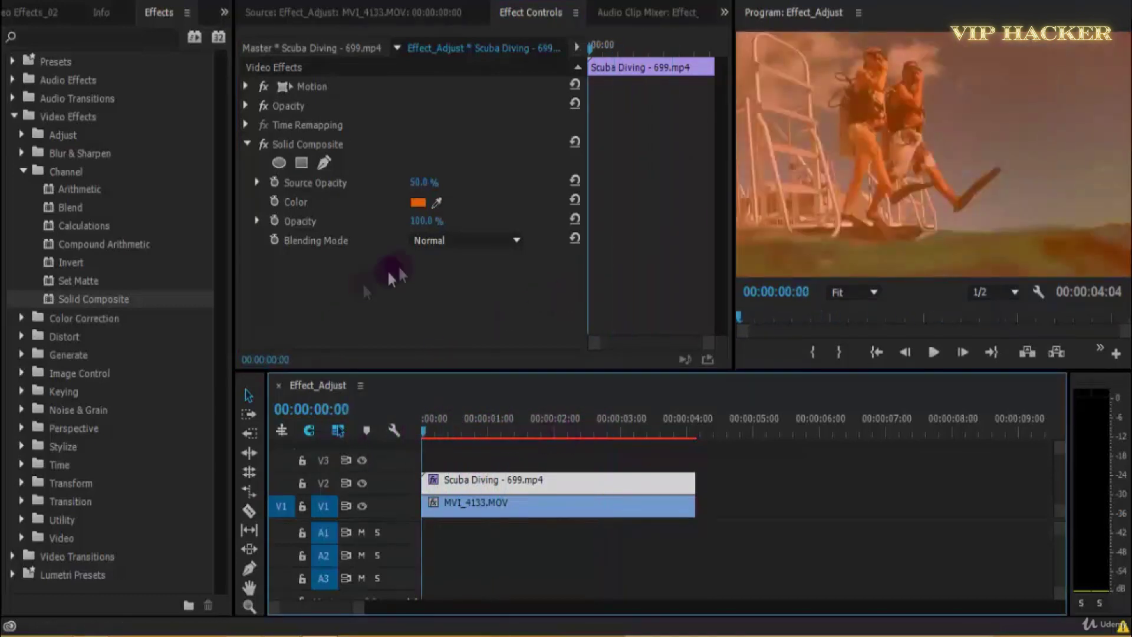
- Try the Multiply, Soft Light, Darken and Difference blending modes for Solid Composite and return it to Normal
left_click(434, 242)
left_click(470, 286)
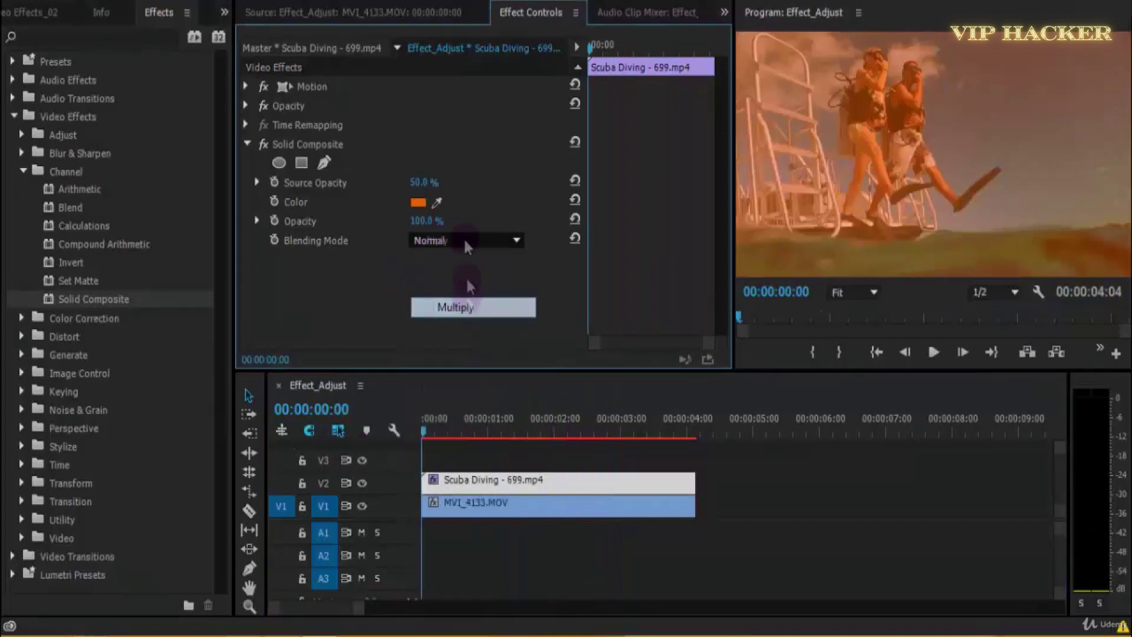
left_click(466, 239)
left_click(459, 367)
left_click(481, 239)
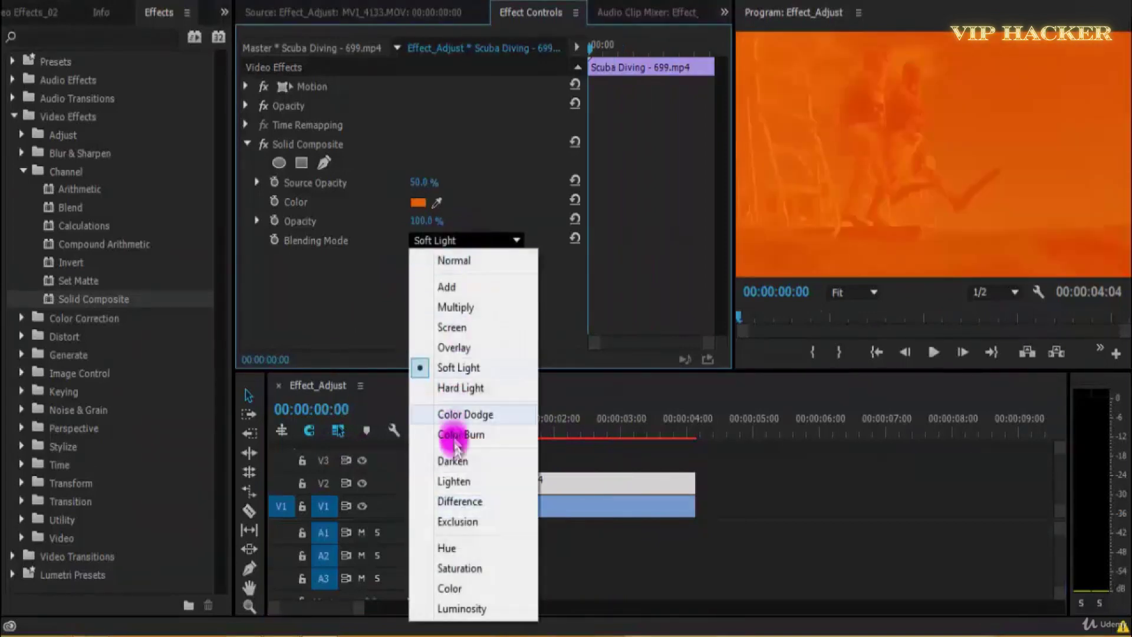
left_click(453, 461)
left_click(486, 239)
left_click(460, 501)
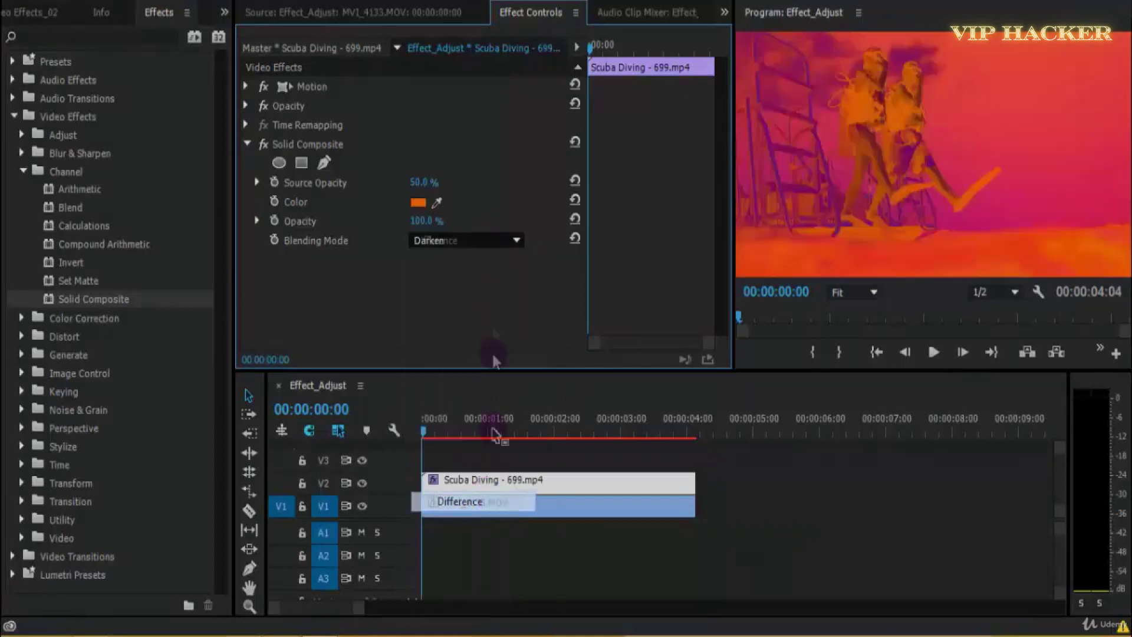
left_click(490, 238)
left_click(472, 259)
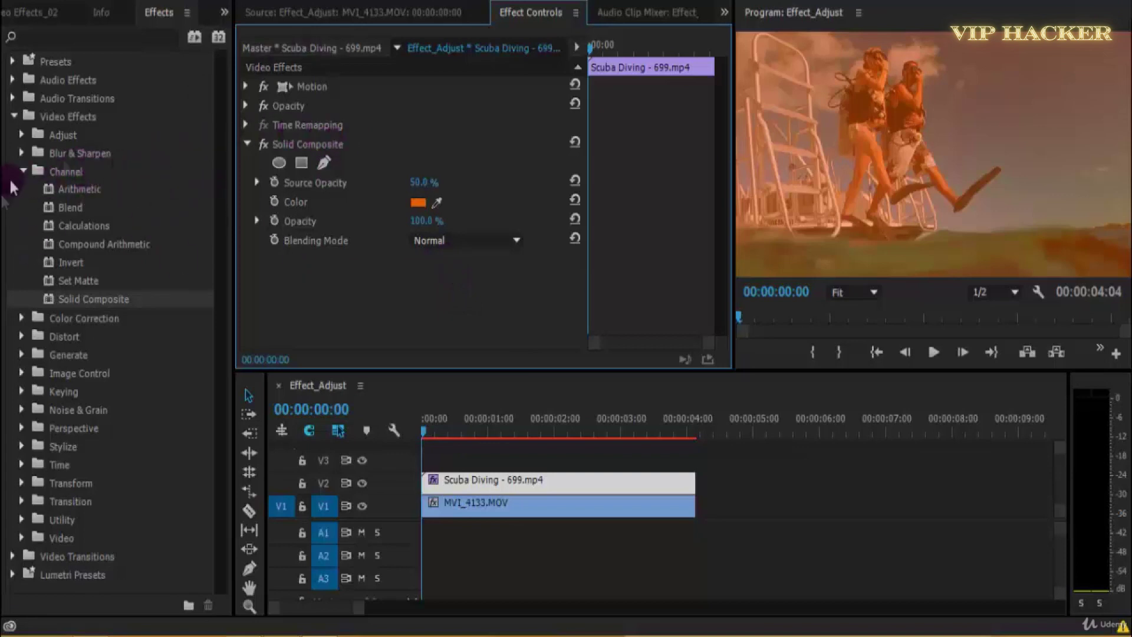
- Review the Channel effects one by one, from Arithmetic through Solid Composite
left_click(96, 190)
left_click(79, 207)
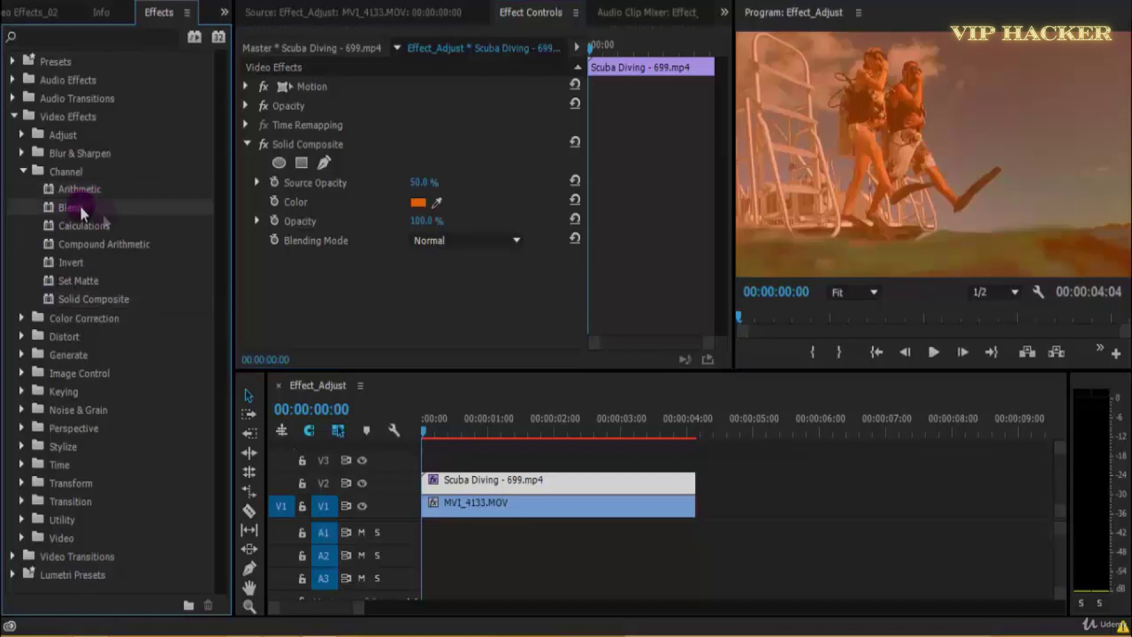
left_click(115, 225)
left_click(154, 245)
left_click(83, 264)
left_click(100, 281)
left_click(125, 299)
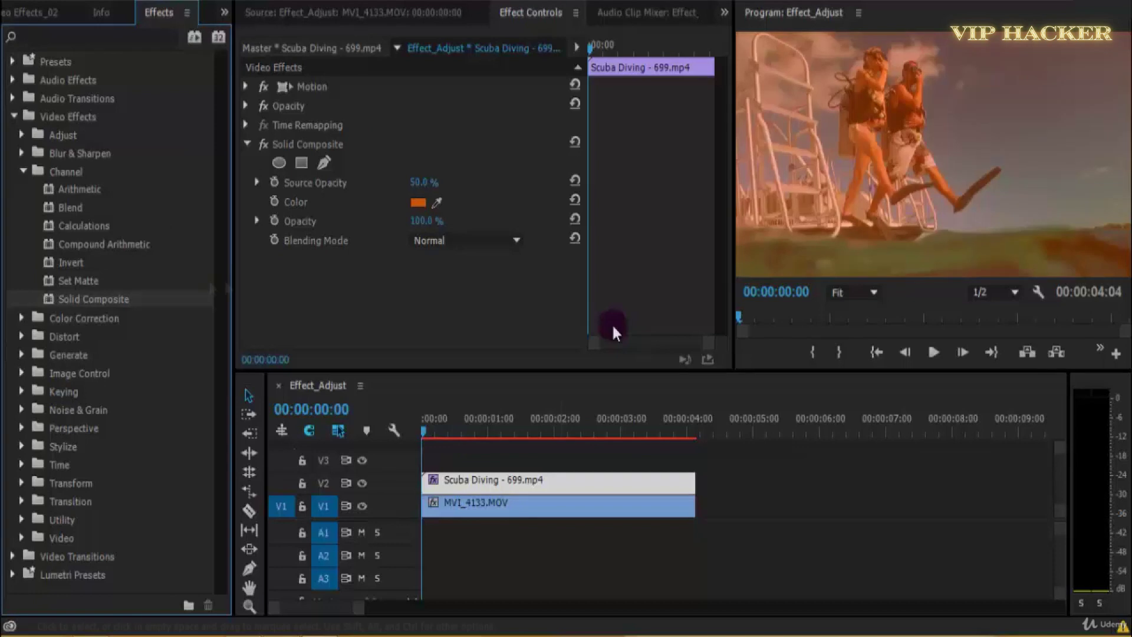
- Undo the Solid Composite effect on the clip and list the Color Correction video effects in place of the Channel ones
key("ctrl+z")
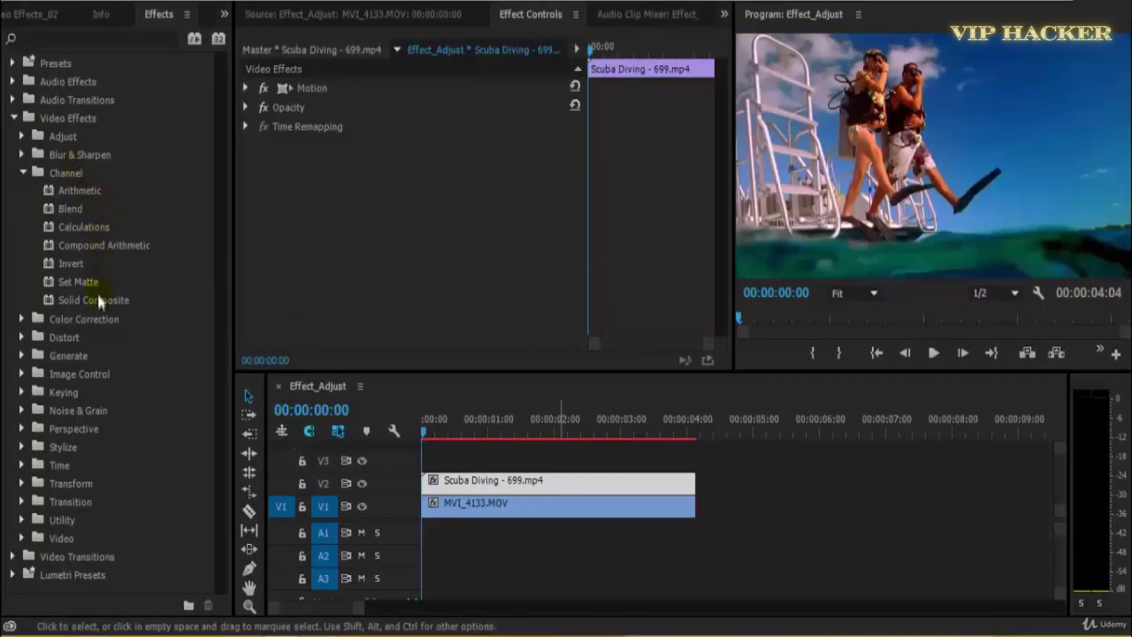
left_click(21, 172)
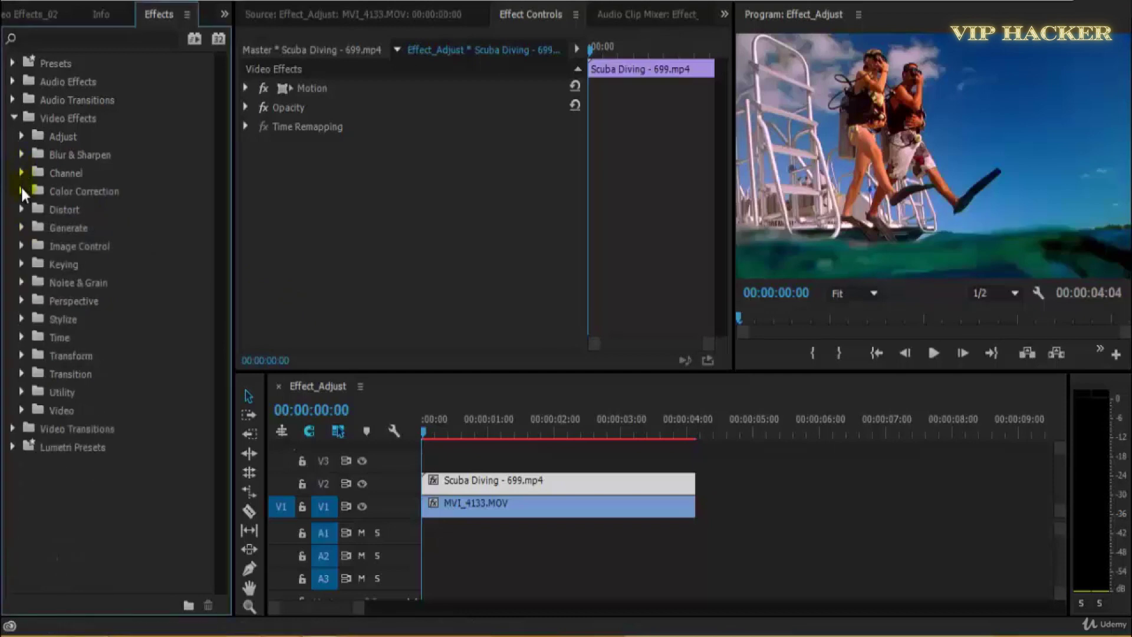
left_click(21, 189)
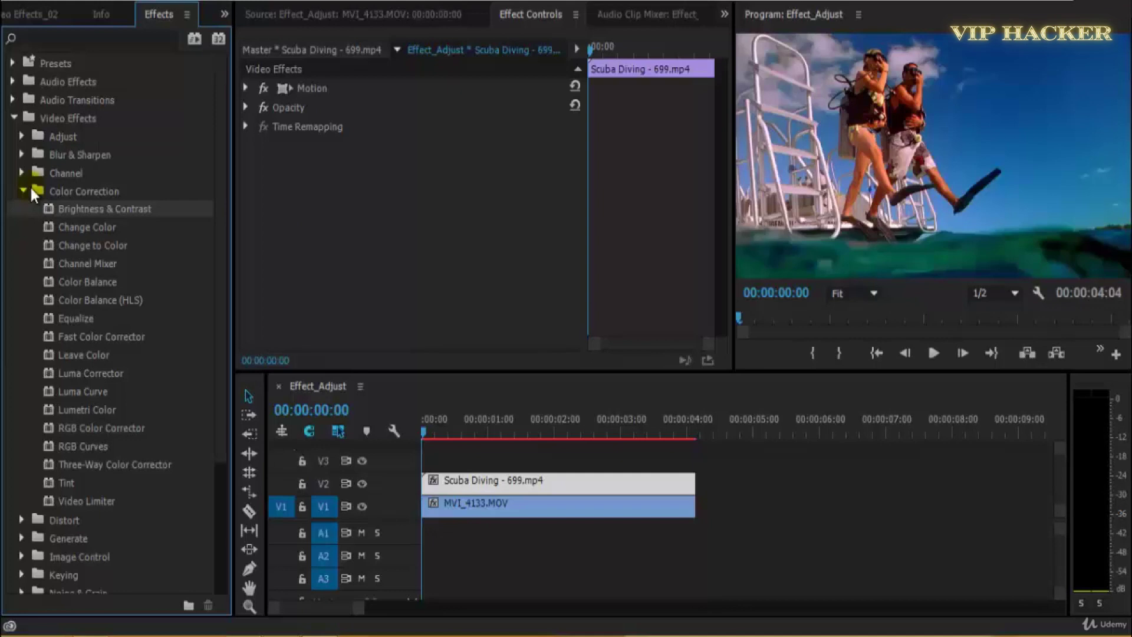
- Save the project and apply the Brightness & Contrast effect to the Scuba Diving - 699.mp4 clip on track V2
key("ctrl+s")
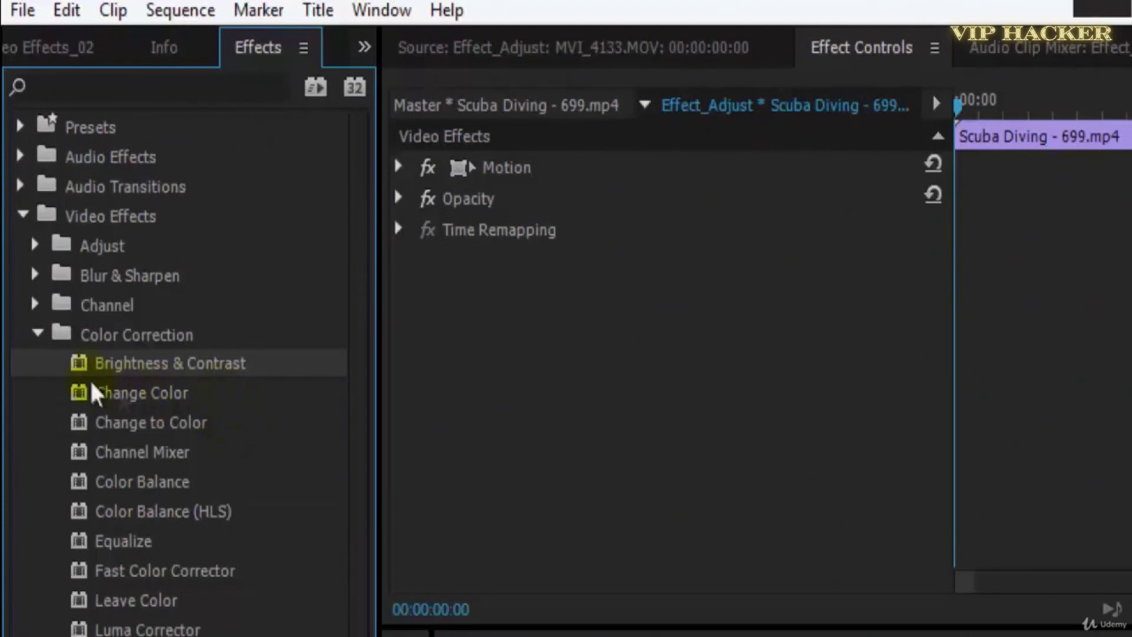
left_click_drag(74, 355, 627, 636)
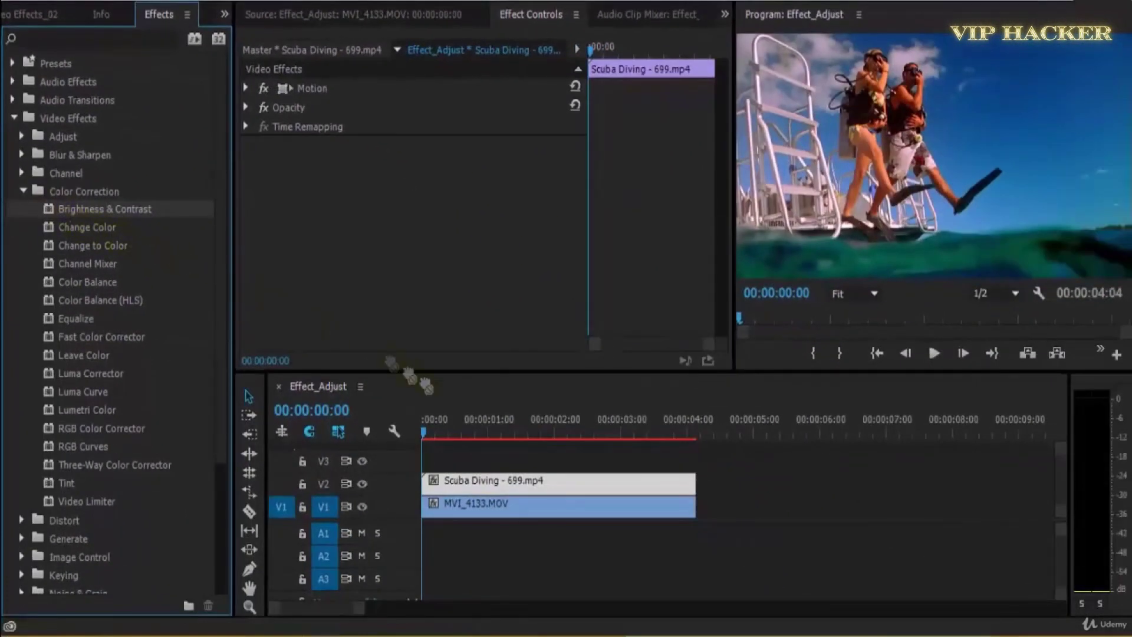
left_click_drag(426, 386, 505, 485)
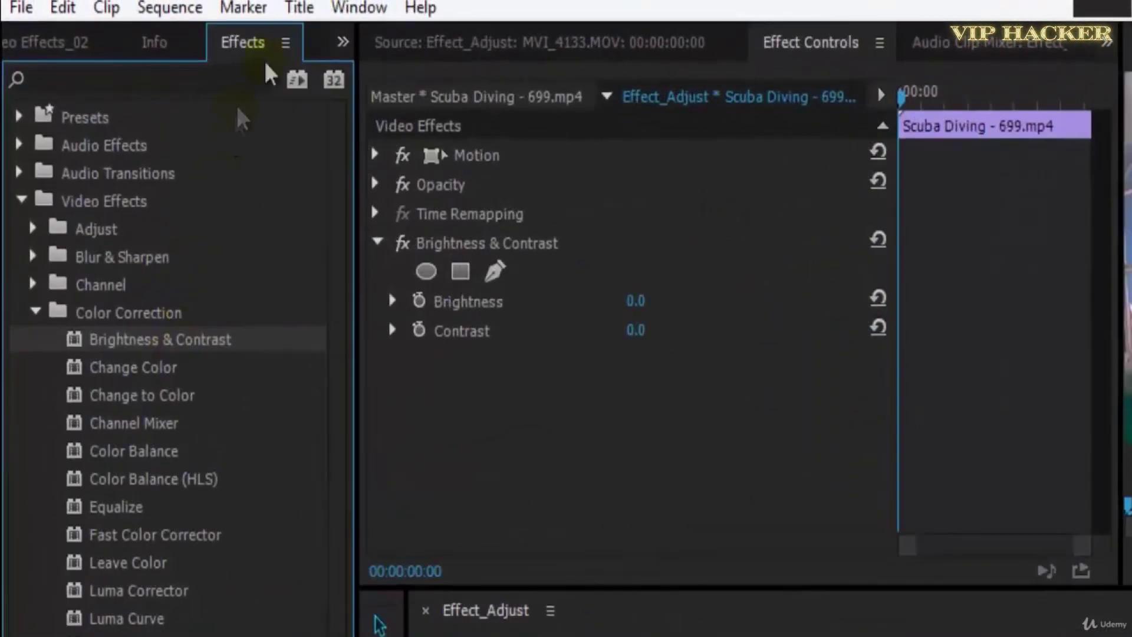
- Switch to the Color workspace and bring the Color Correction effects into view
left_click(367, 8)
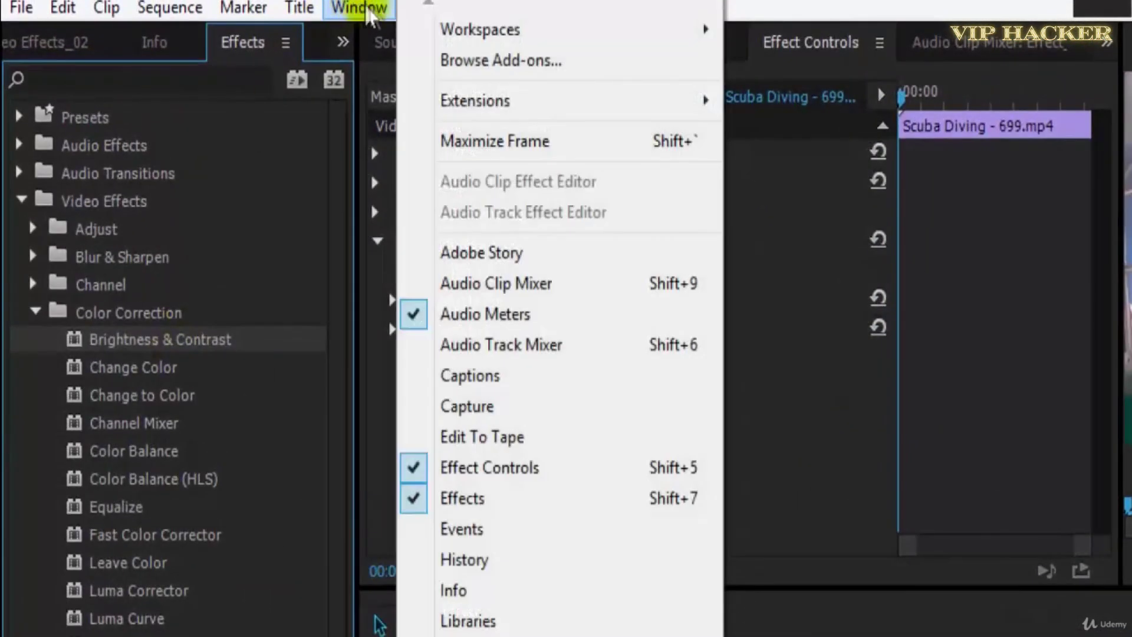
left_click(361, 11)
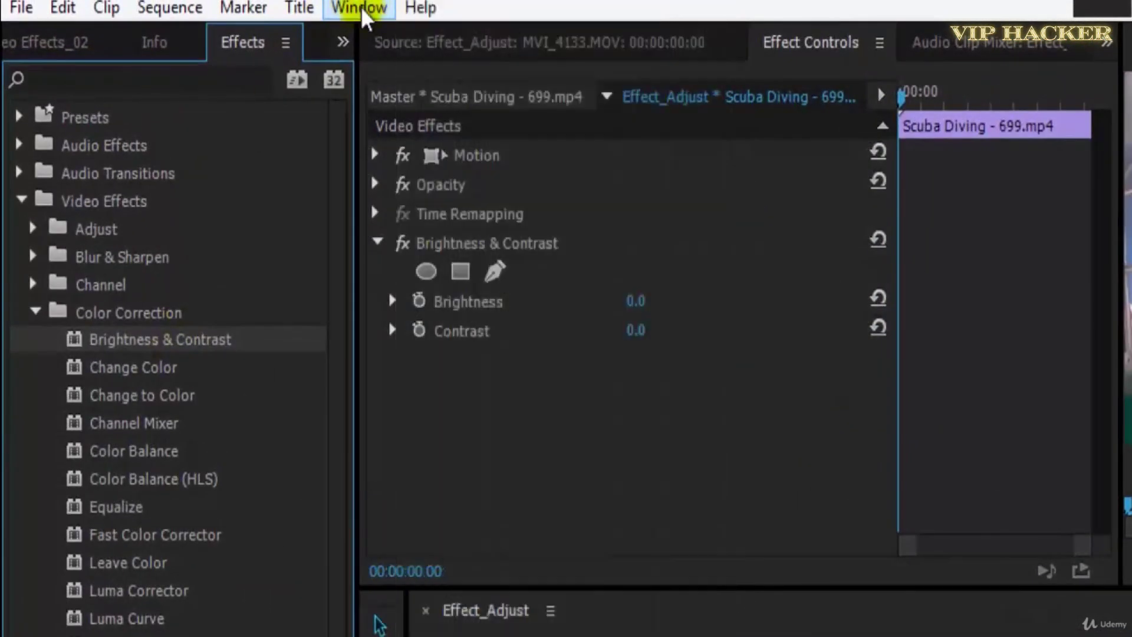
left_click(363, 11)
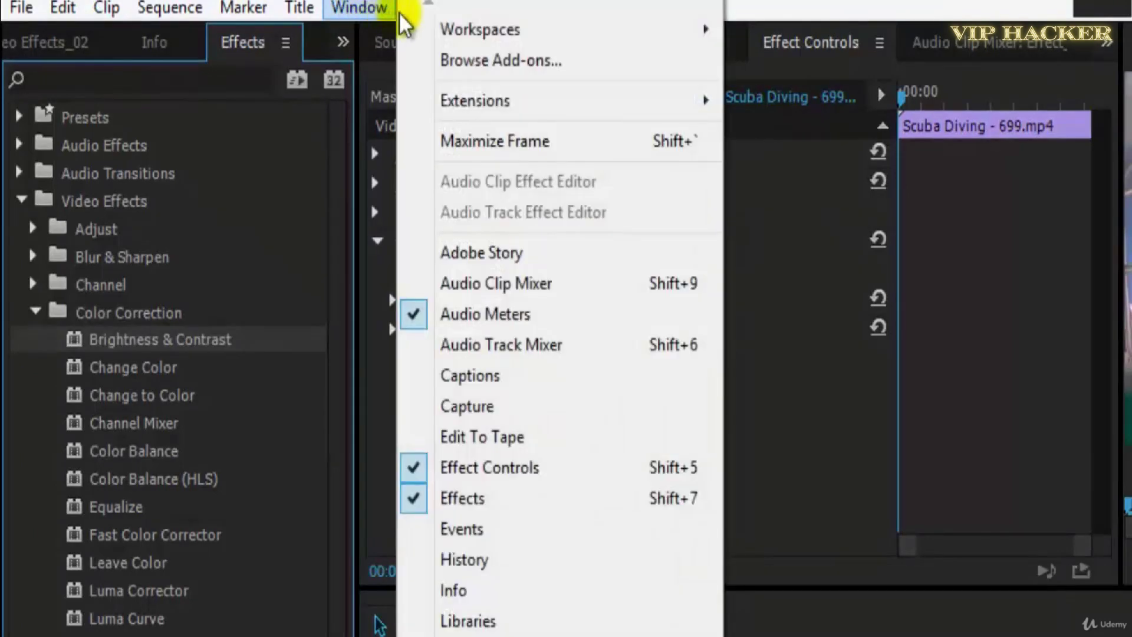
mouse_move(483, 29)
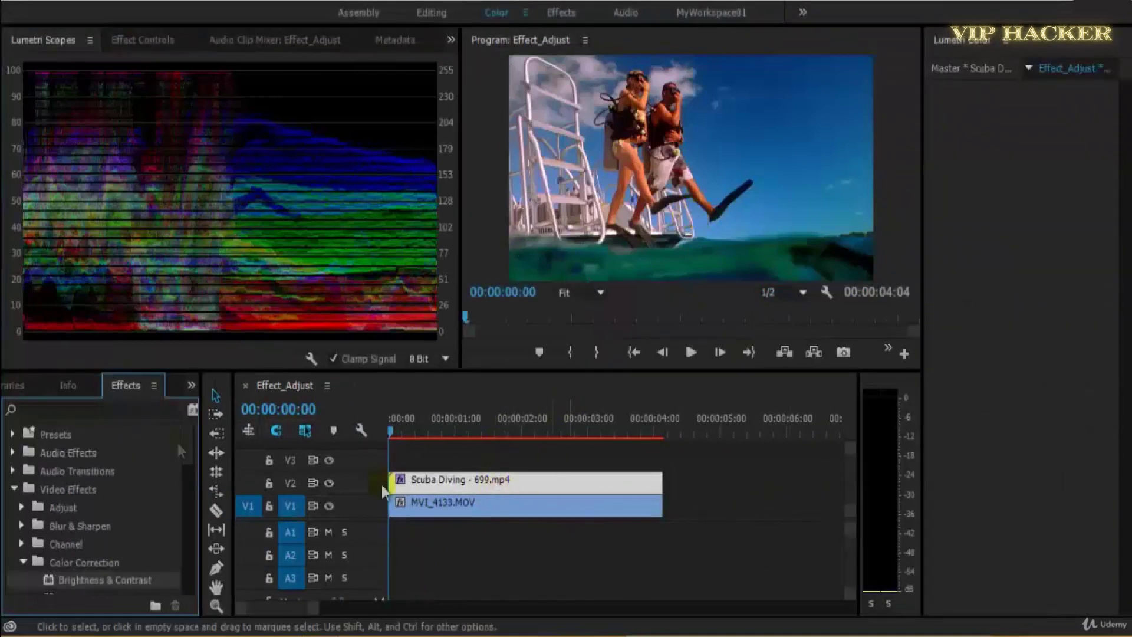
left_click_drag(188, 440, 188, 464)
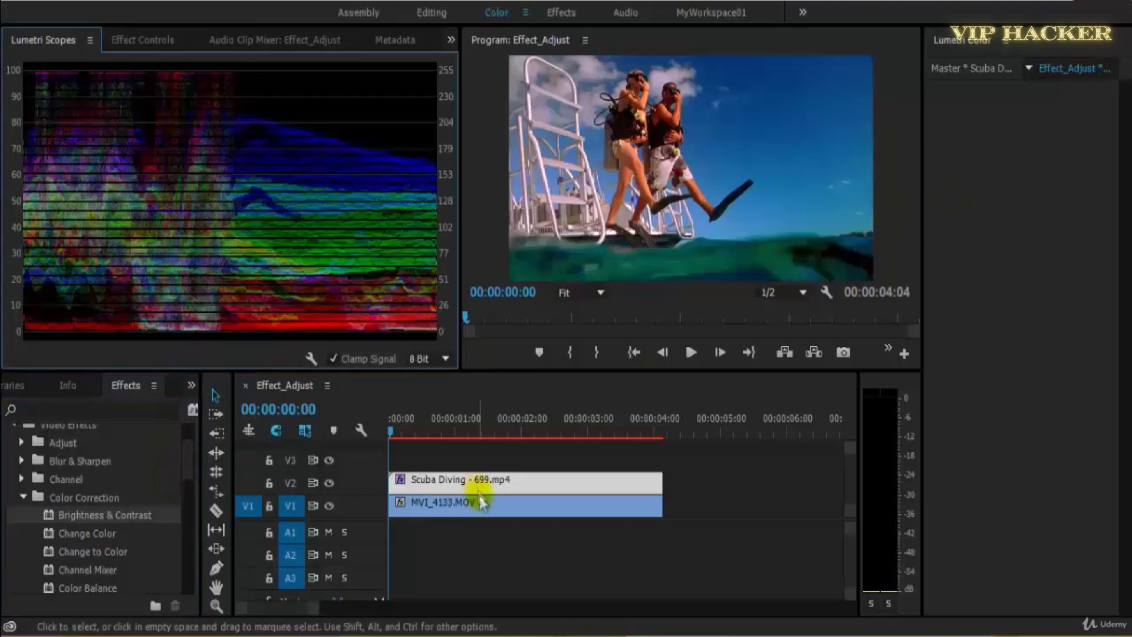
- Examine the master clip's Basic Correction and Creative settings in Lumetri Color, toggling Basic Correction off and on
left_click(1043, 74)
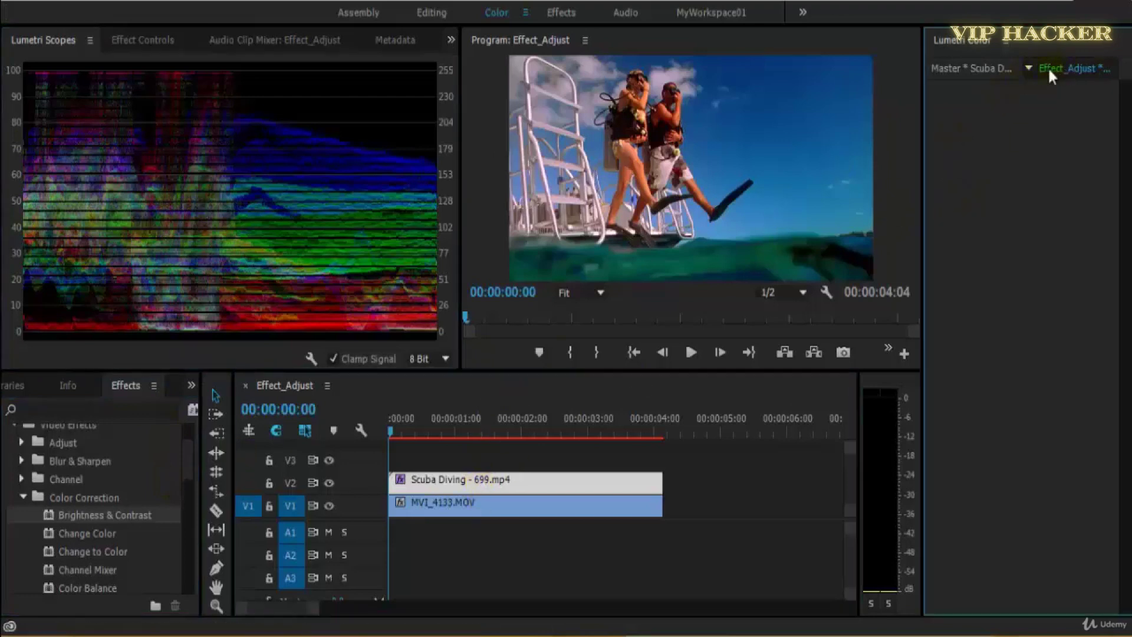
left_click(1001, 96)
left_click(1002, 127)
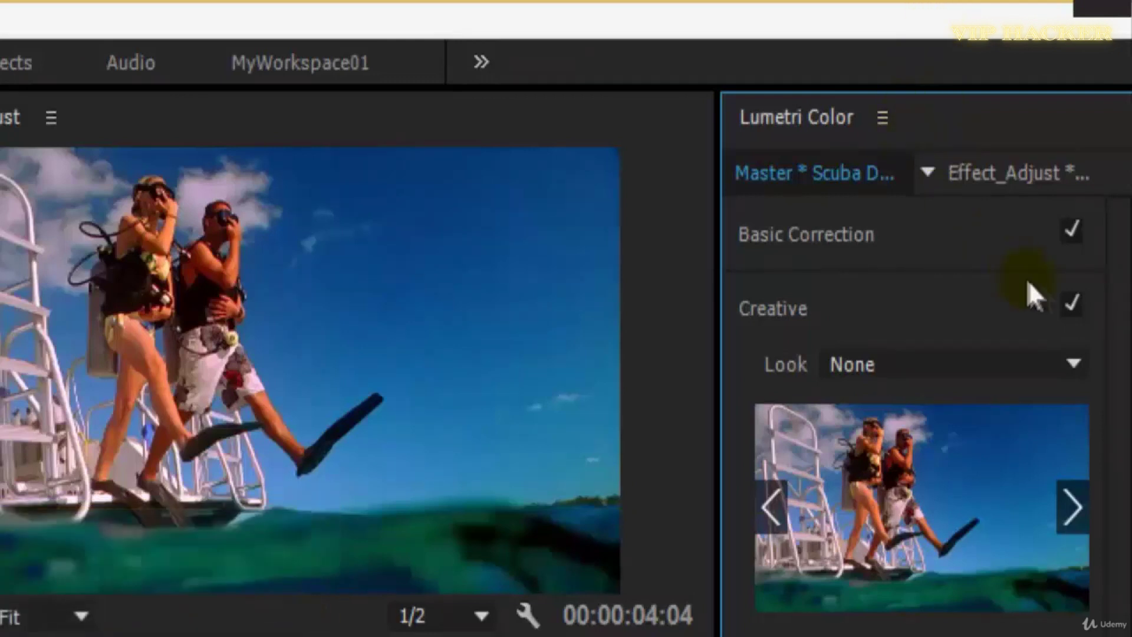
left_click(1071, 231)
left_click(1070, 231)
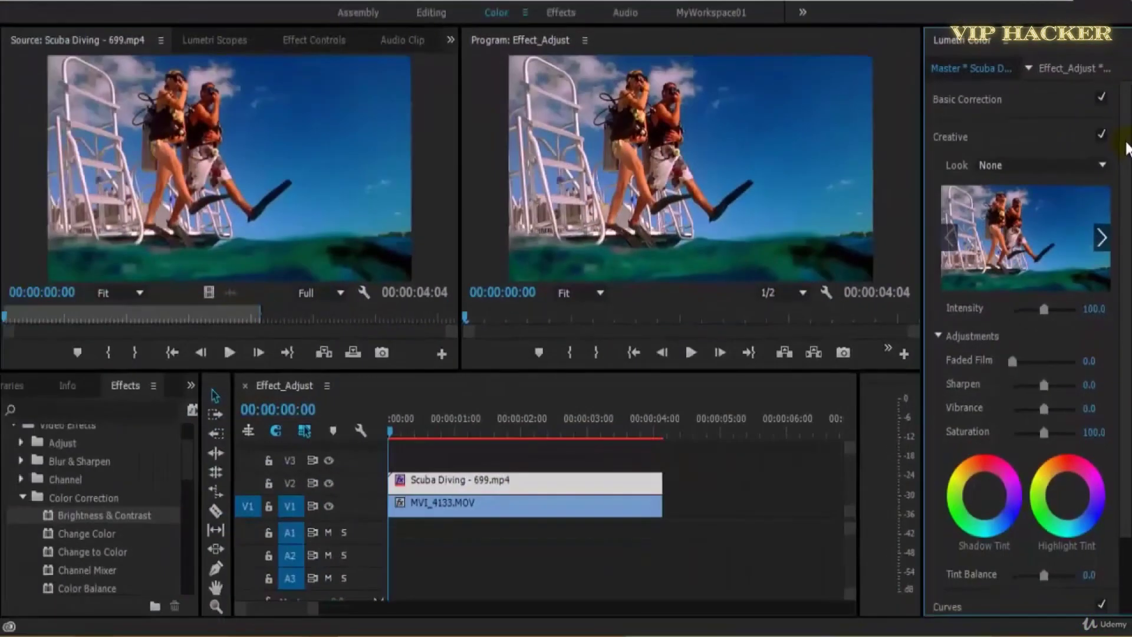
- Apply Brightness & Contrast again to the Scuba Diving clip on V2 and show its effect controls
left_click_drag(50, 519, 493, 489)
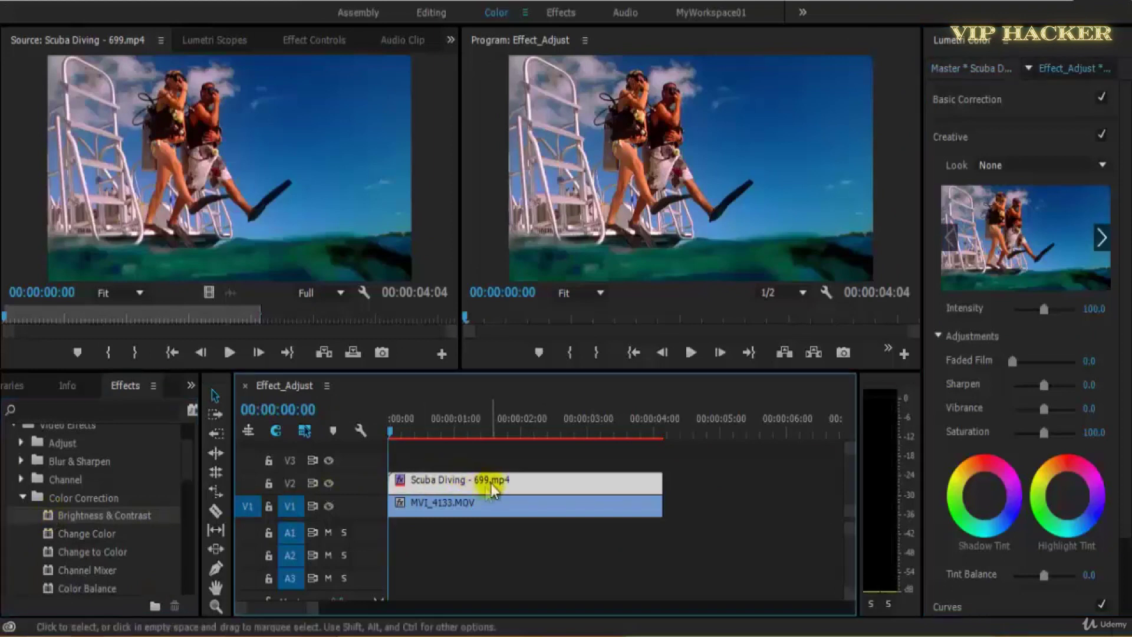
left_click(321, 42)
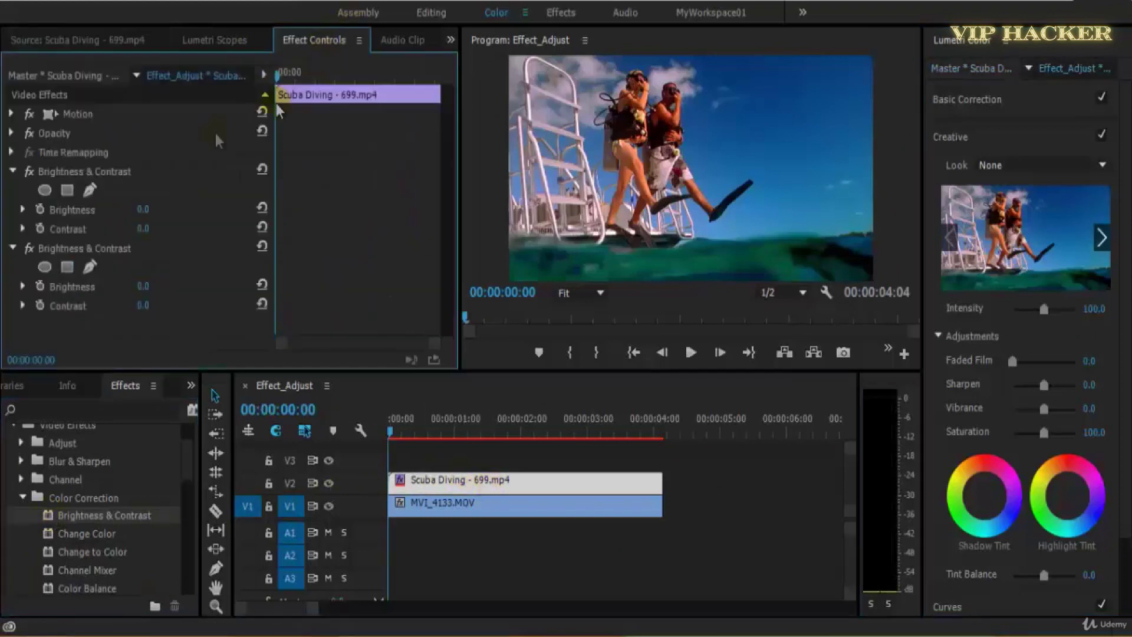
- Cut the duplicate Brightness & Contrast effect from the Scuba Diving clip, keeping the first one selected
left_click(141, 249)
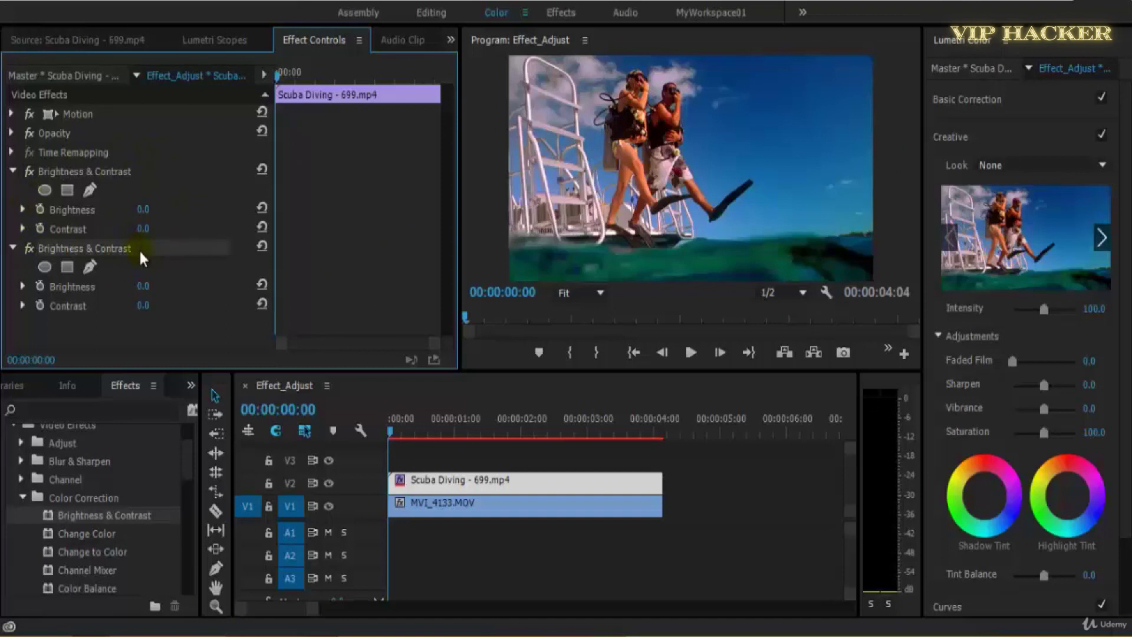
right_click(95, 249)
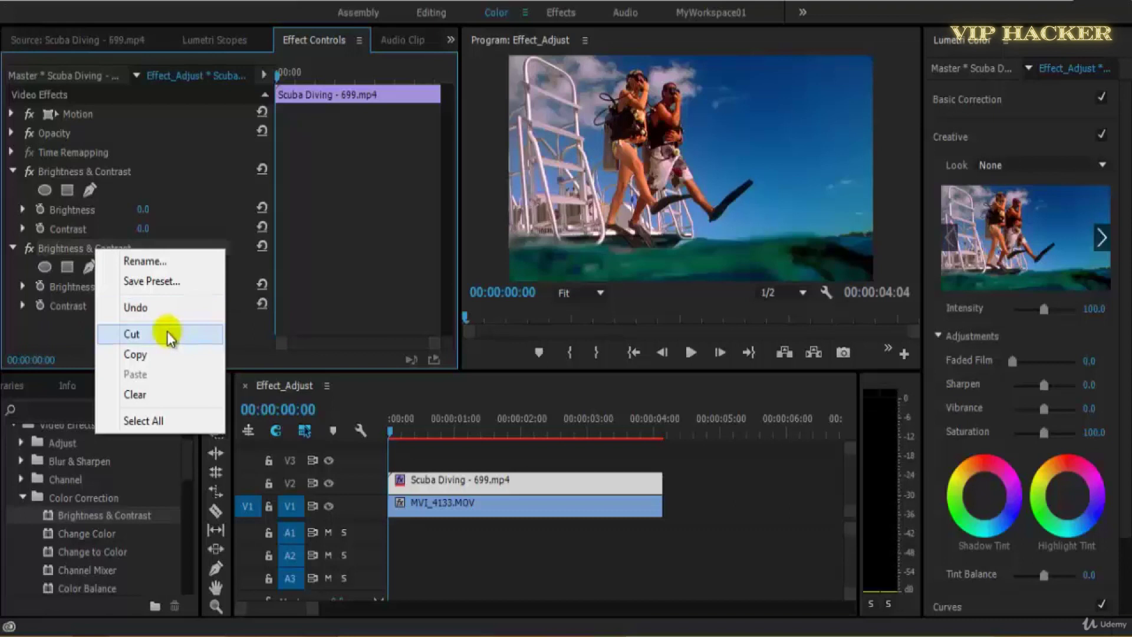
left_click(167, 334)
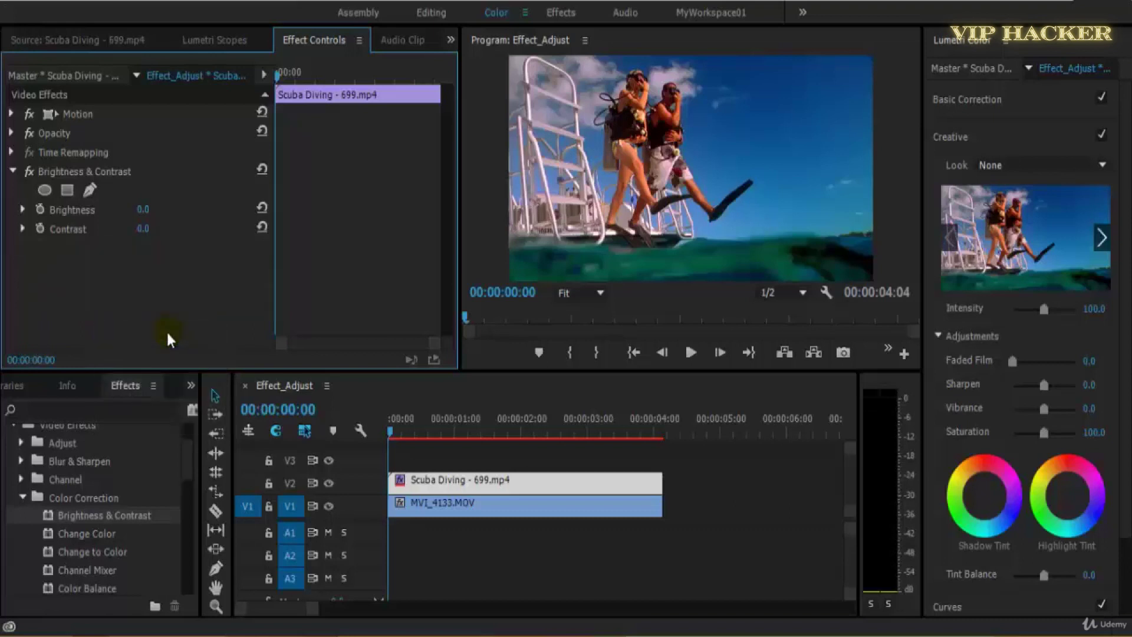
left_click(131, 173)
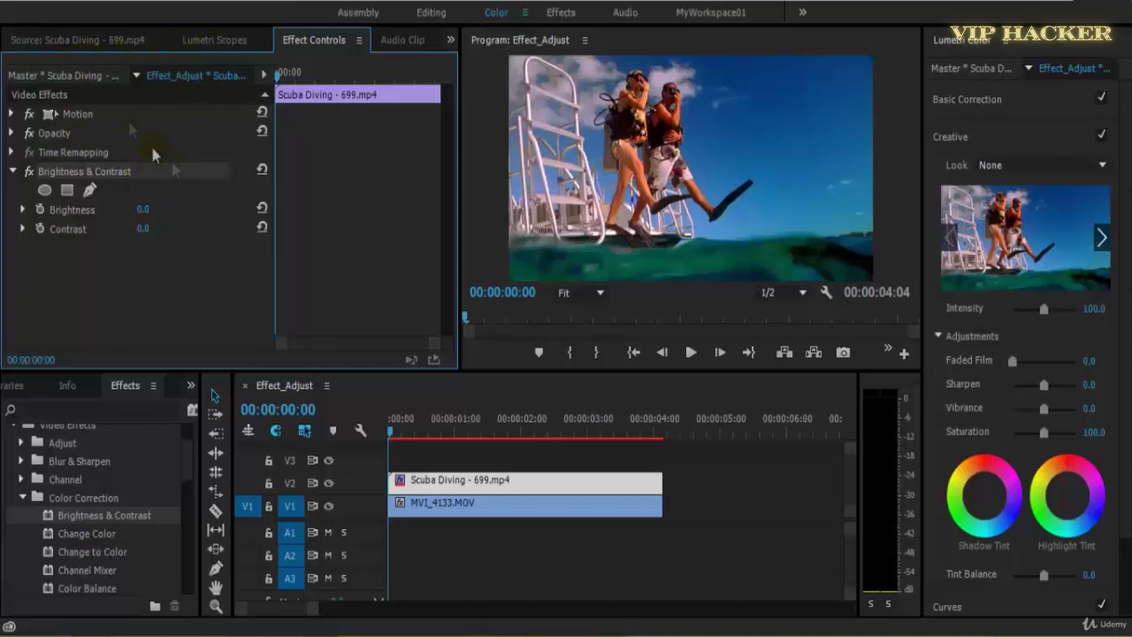
- Play the sequence from near its start while examining its color levels in the Lumetri Scopes
left_click(222, 47)
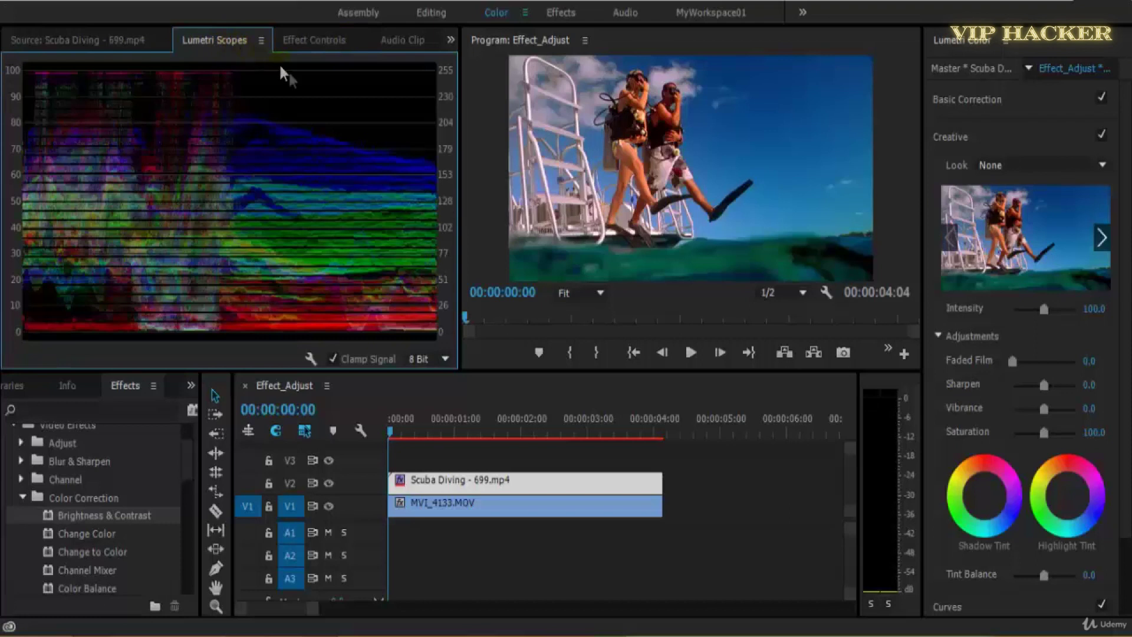
key("space")
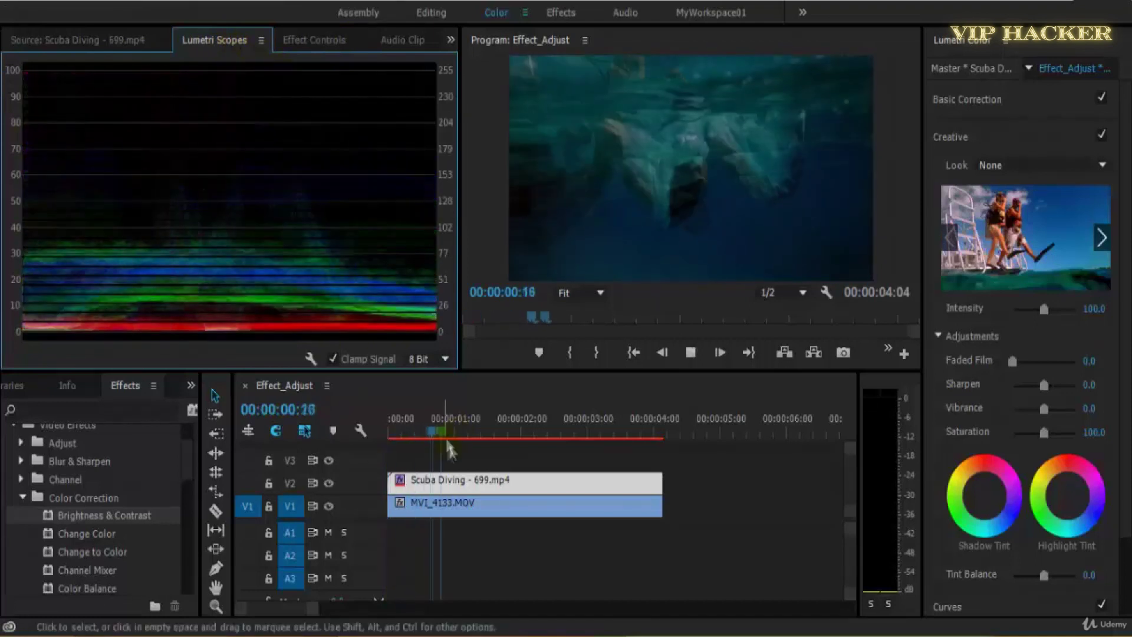
left_click_drag(507, 423, 392, 455)
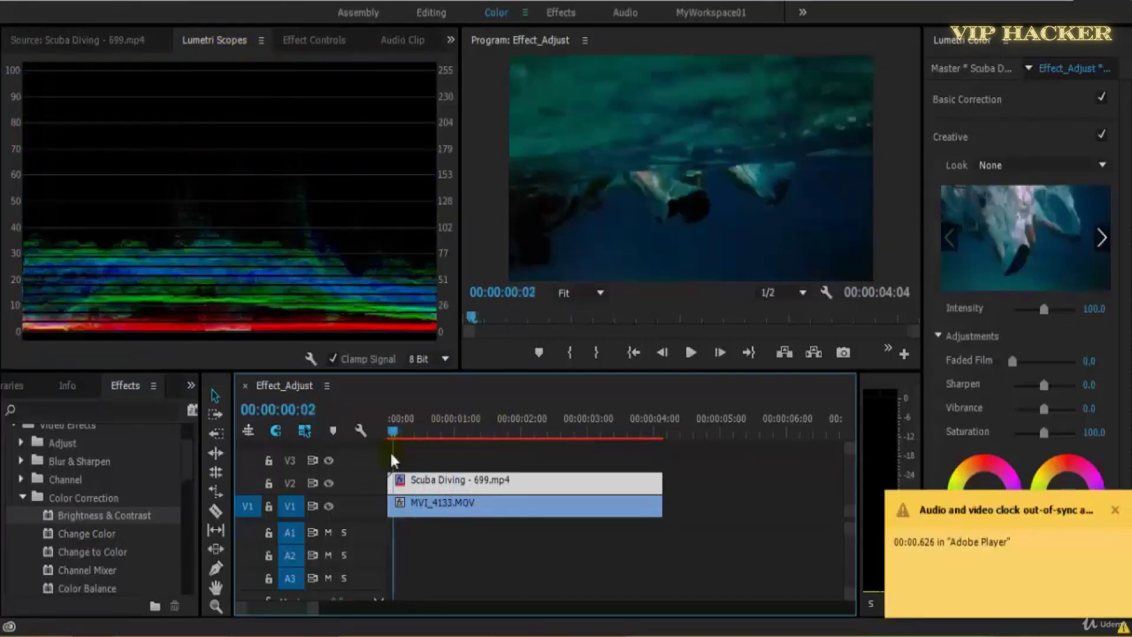
key("space")
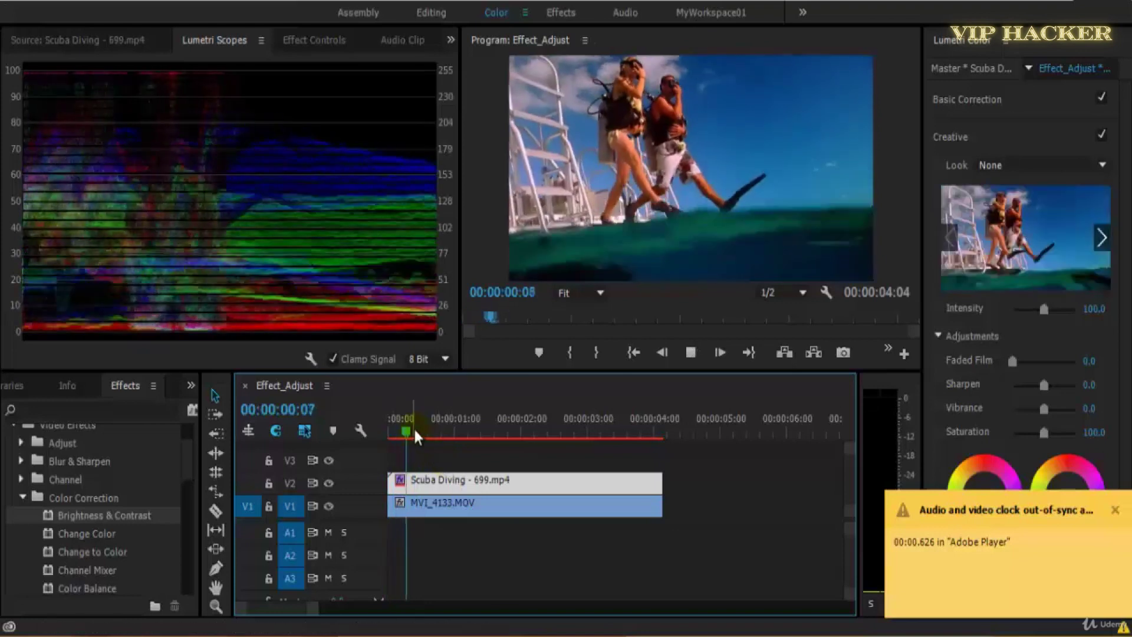
key("space")
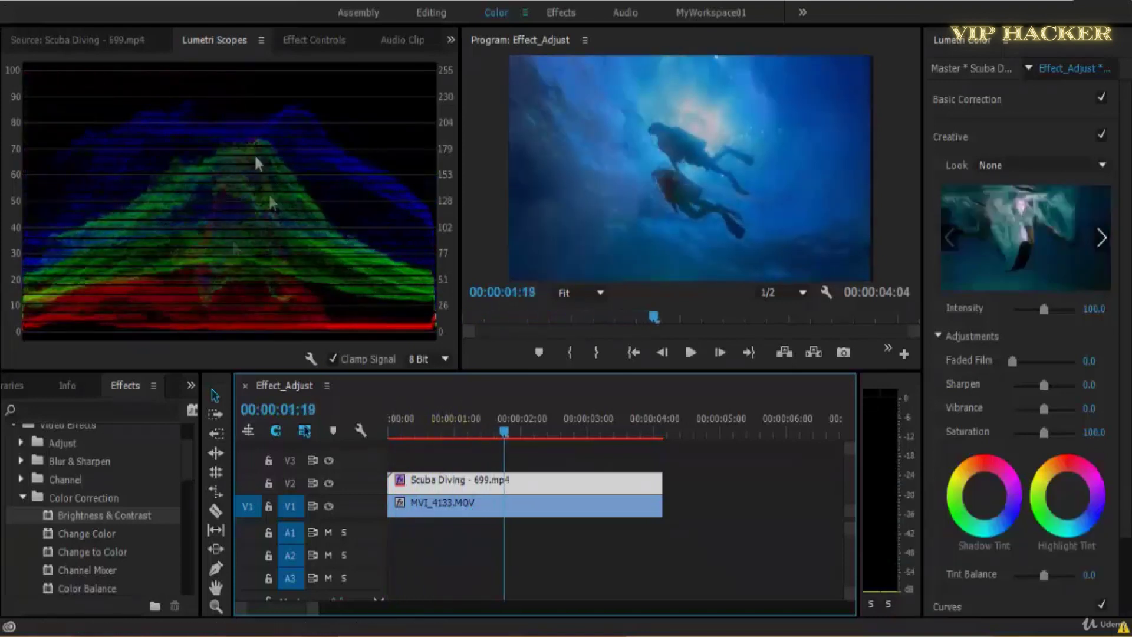
- Show the Scuba Diving clip's effect controls again and return the playhead to 00:00:00:00
left_click(316, 43)
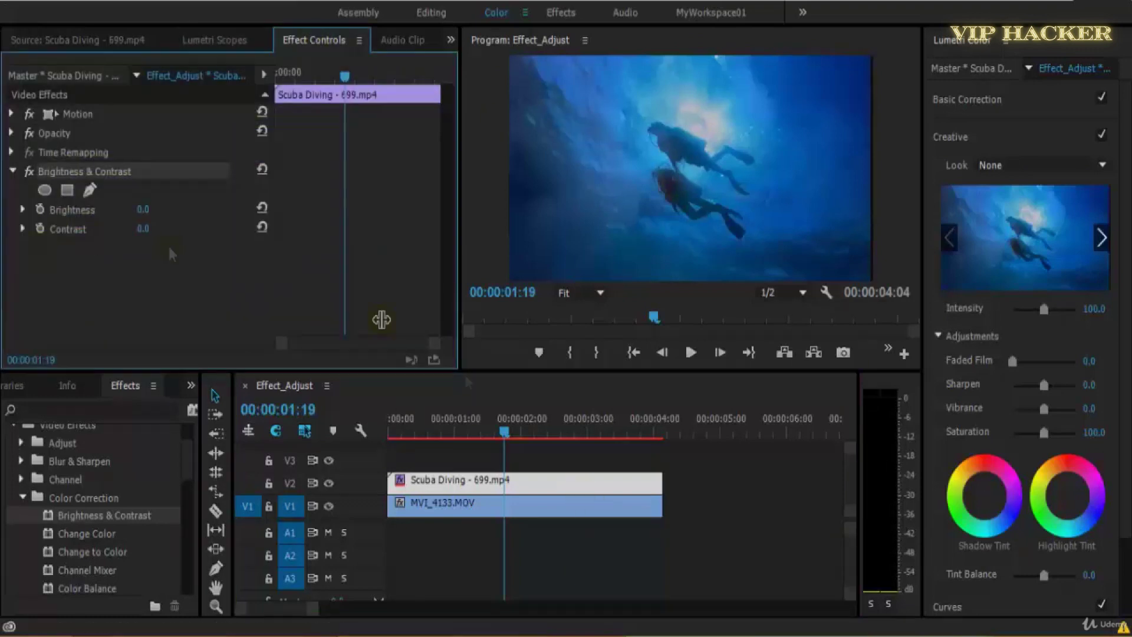
left_click_drag(504, 417, 380, 447)
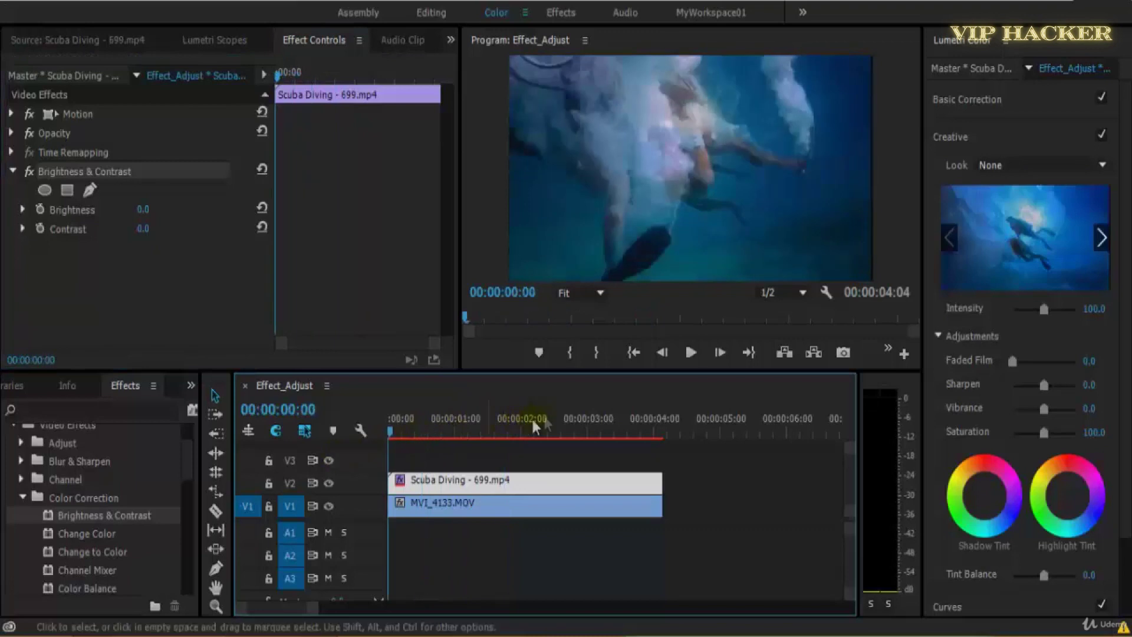
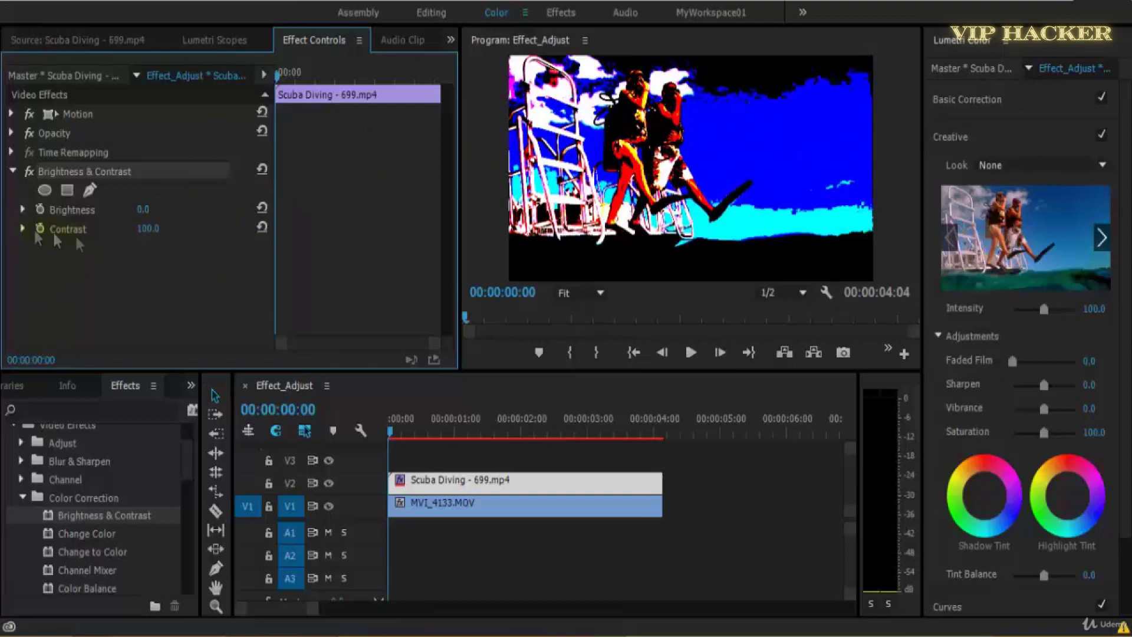
- Try the Contrast extremes of the Brightness & Contrast effect, first 100 and then -100, comparing the picture
mouse_move(152, 230)
left_mouse_down()
mouse_move(88, 240)
mouse_move(84, 253)
mouse_move(153, 242)
mouse_move(159, 229)
left_mouse_up()
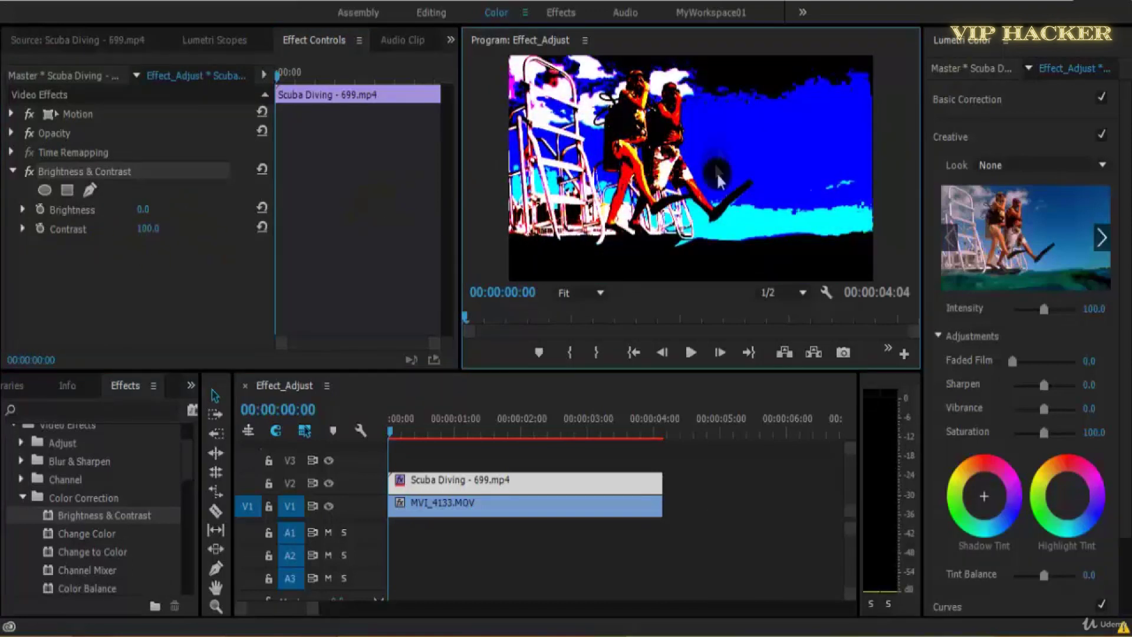
left_click(752, 229)
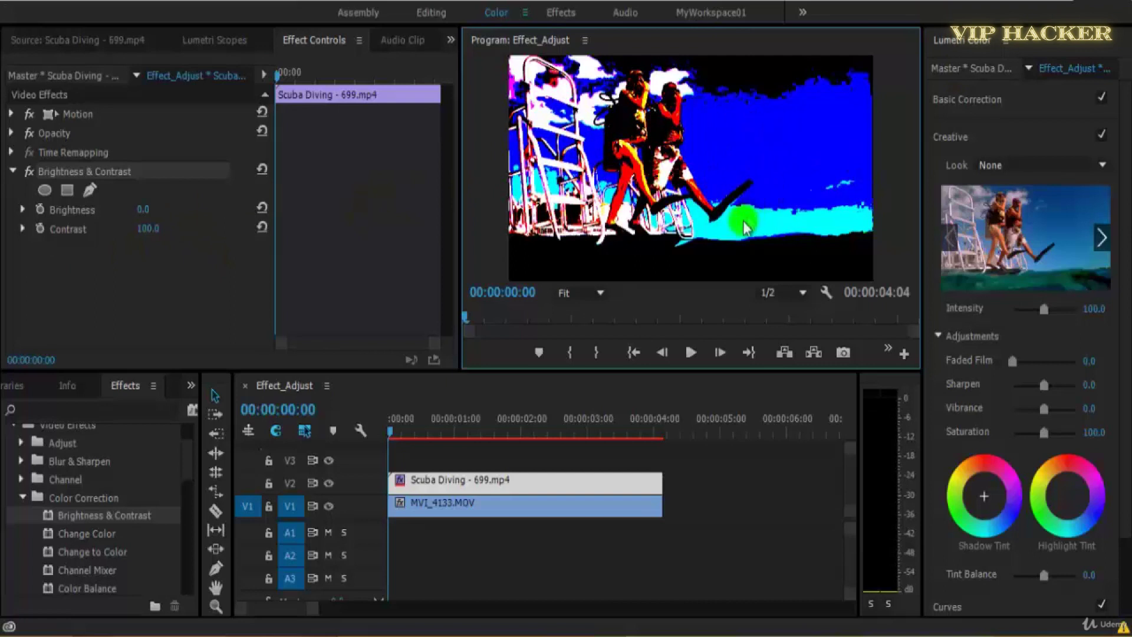
left_click(843, 182)
left_click(687, 206)
left_click_drag(156, 233, 49, 246)
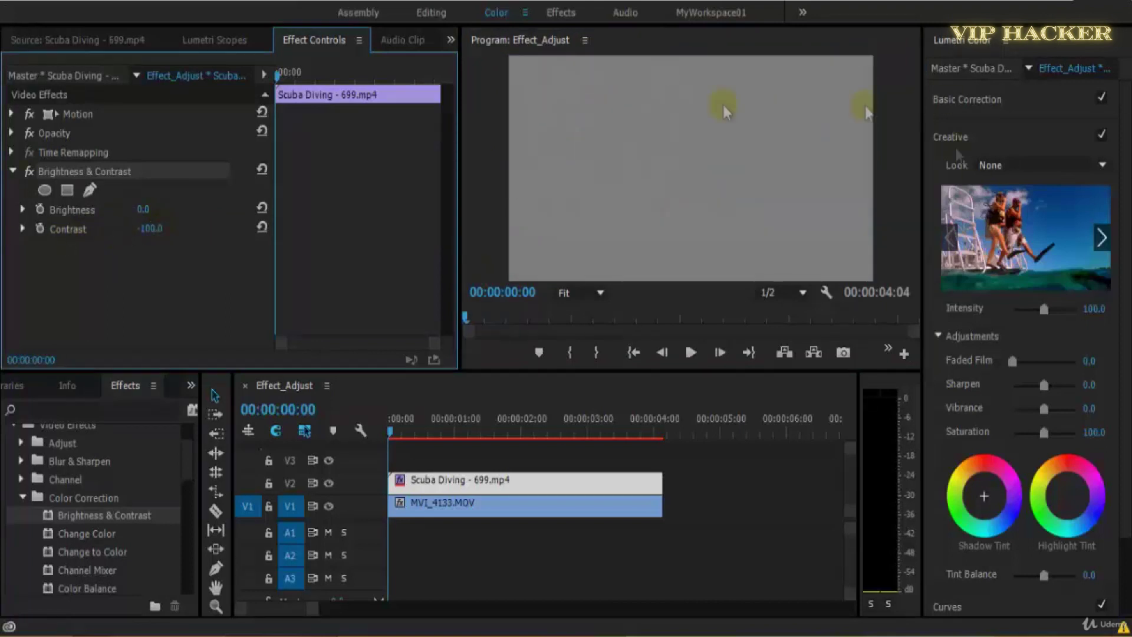
key("shift+3")
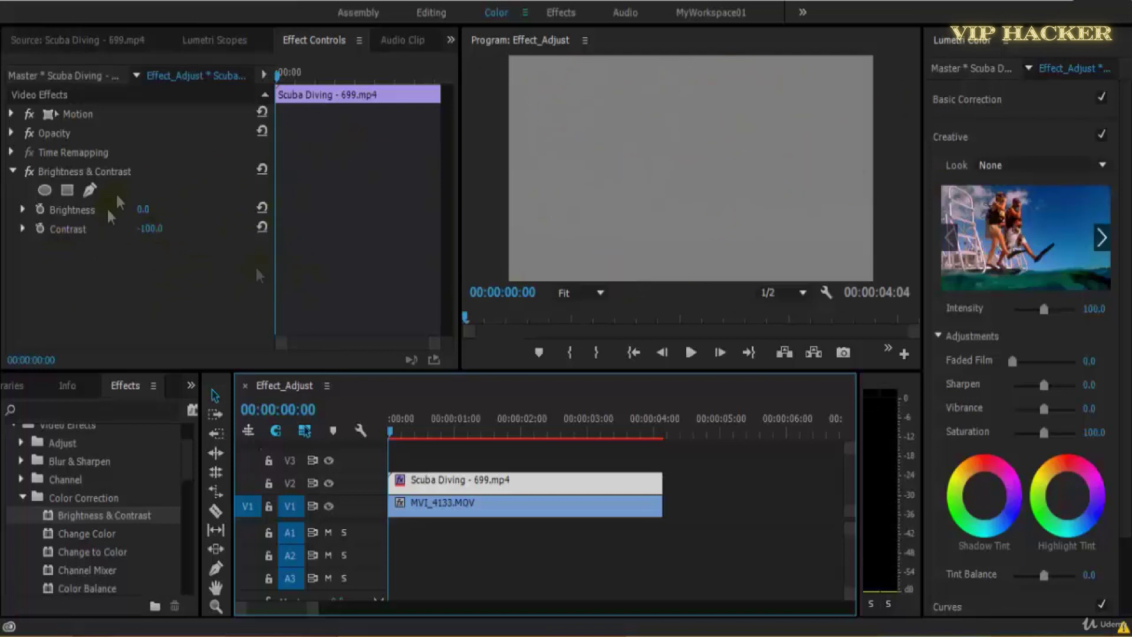
- Reset the Contrast of the Brightness & Contrast effect to 0
left_click(151, 229)
type("0")
key("Return")
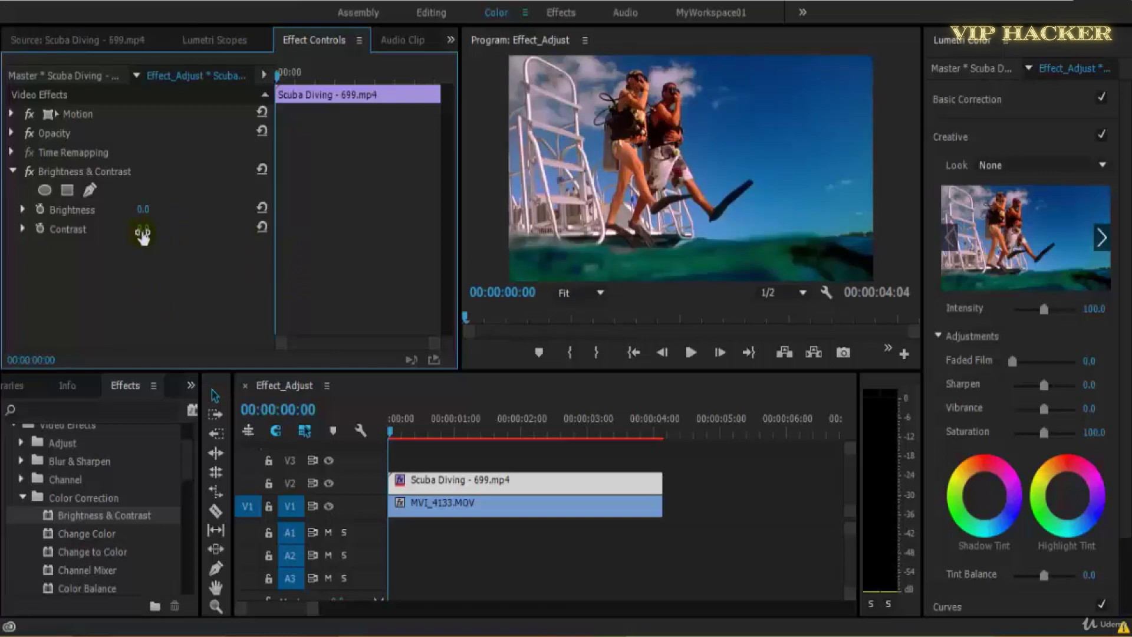
- Raise the Scuba Diving clip's Brightness to 26 and its Contrast to 25
left_click_drag(155, 234, 171, 214)
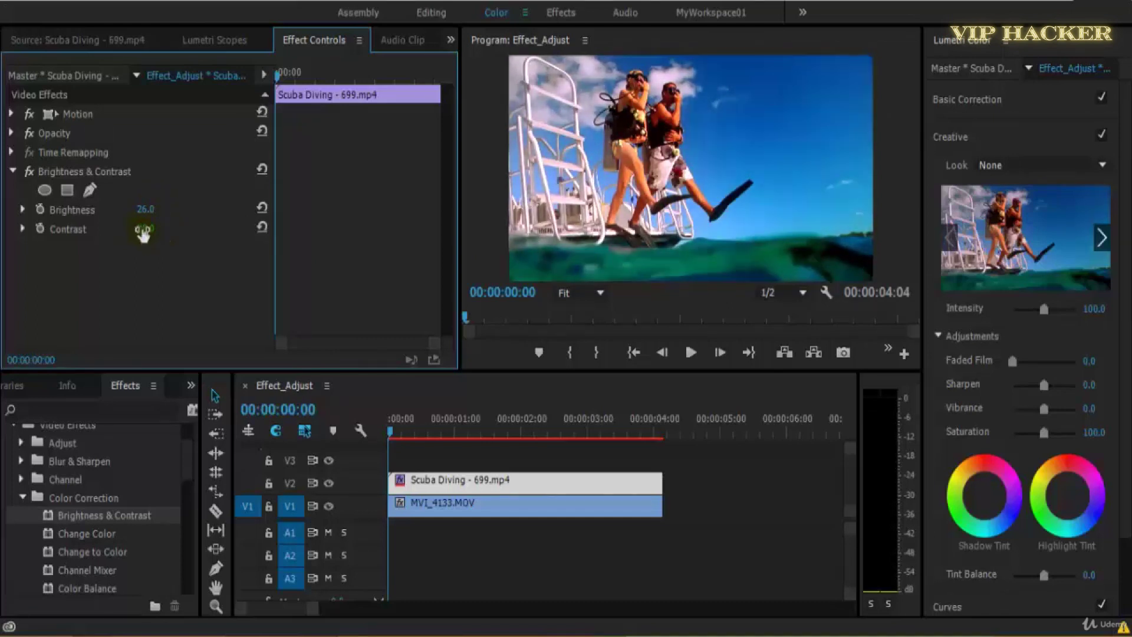
left_click(452, 483)
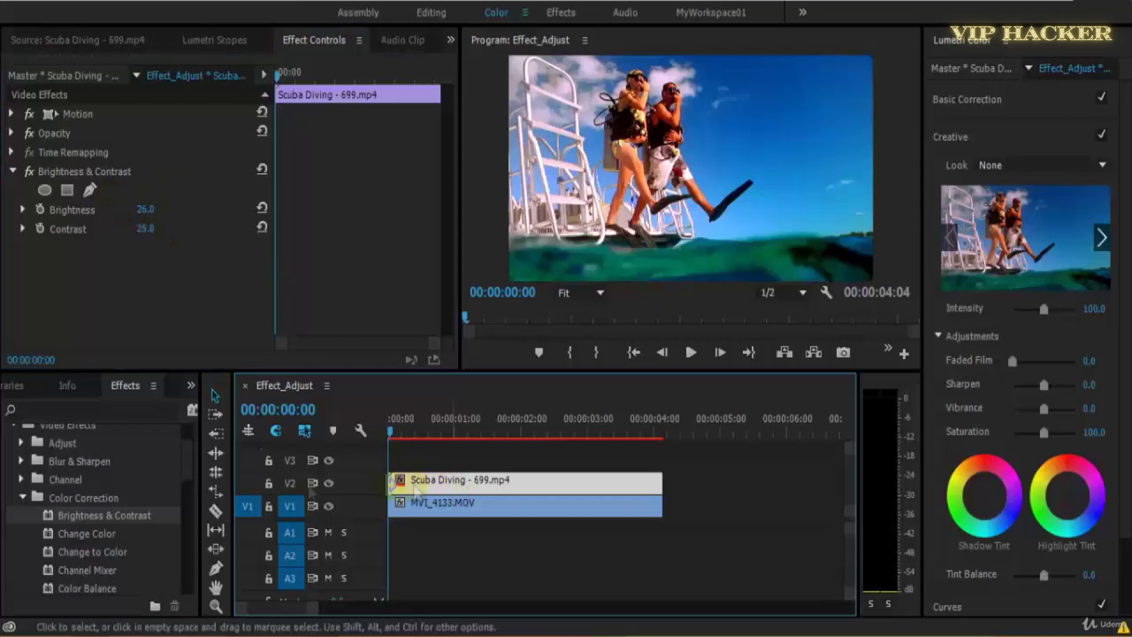
- Hide the V2 track and apply the Brightness & Contrast effect to the MVI_4133.MOV clip on V1
left_click(329, 483)
left_click(419, 506)
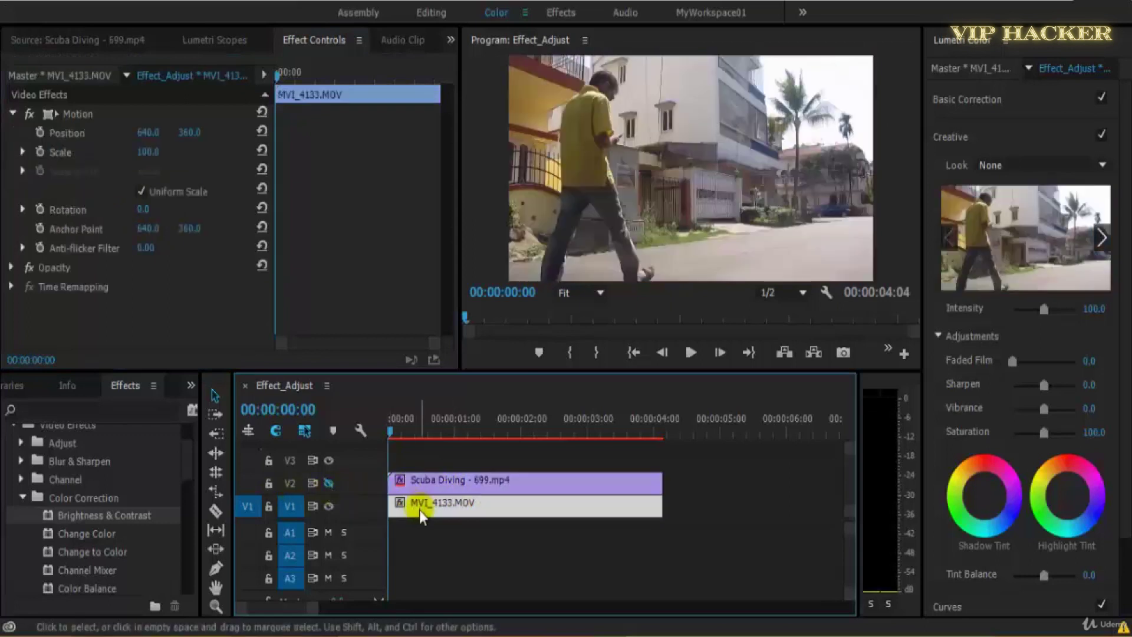
left_click_drag(106, 529, 441, 507)
- Raise the MVI_4133.MOV clip's Brightness to 17 and its Contrast to 43
scroll(139, 328, "down", 2)
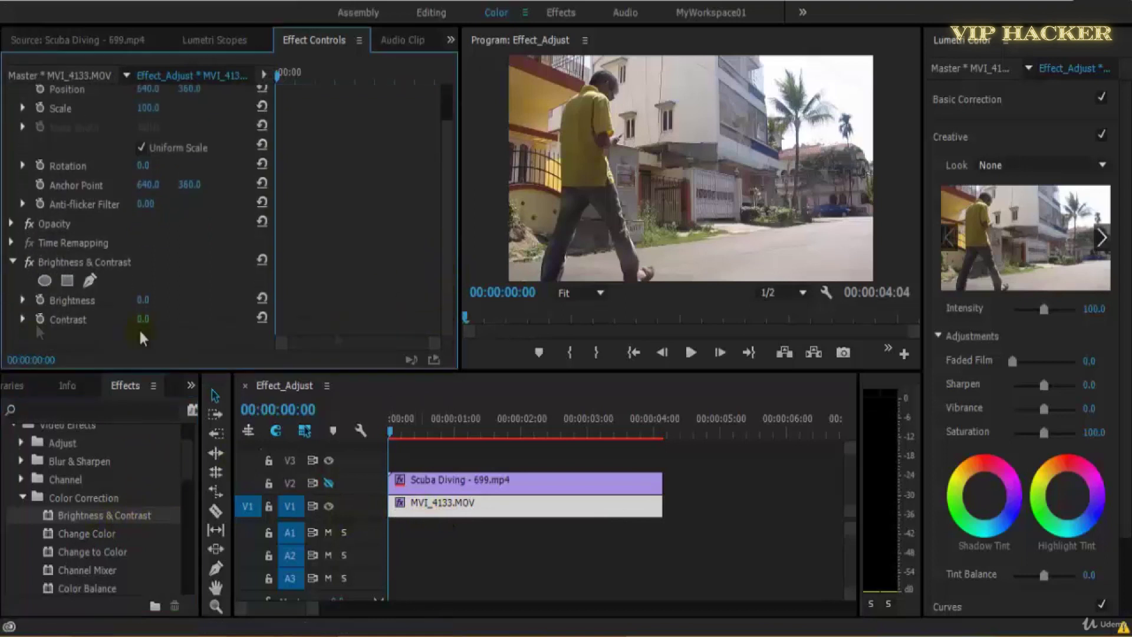
left_click_drag(144, 304, 169, 323)
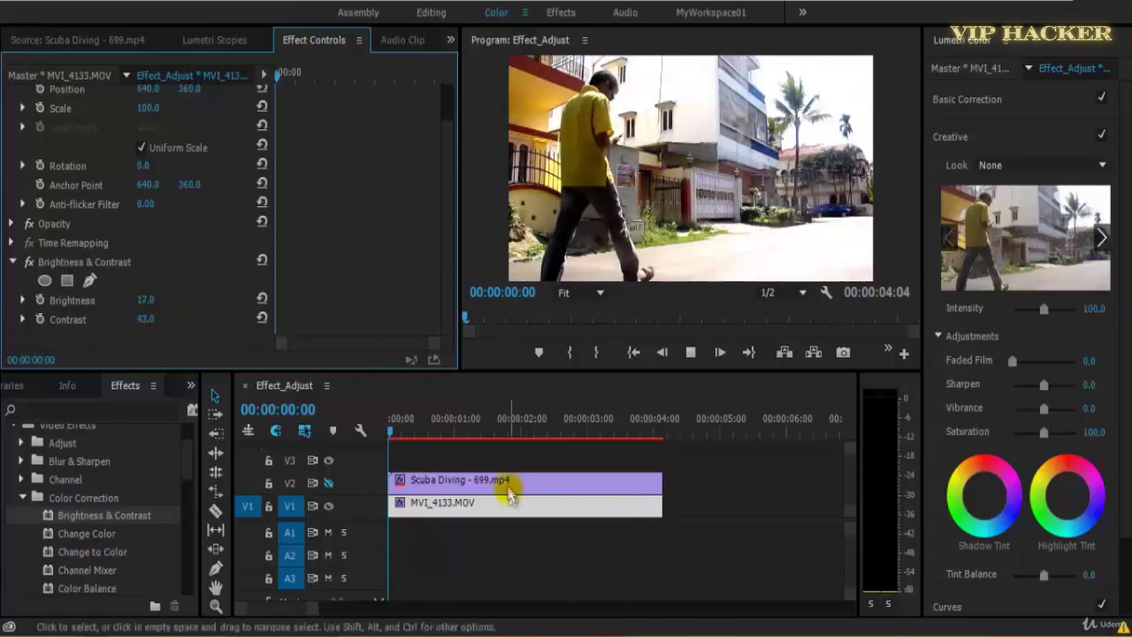
- Play the sequence and switch the MVI_4133.MOV clip's Brightness & Contrast effect off and on repeatedly to compare the picture
key("space")
left_click(30, 266)
left_click(30, 266)
left_click(29, 266)
left_click(29, 266)
left_click(29, 266)
left_click(30, 267)
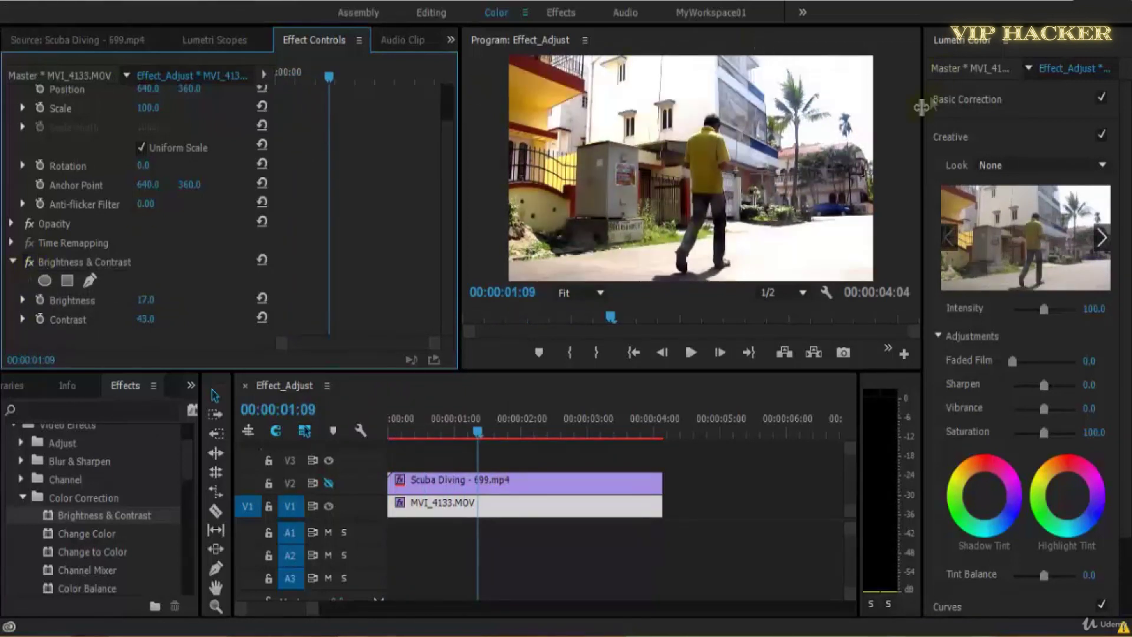
- Examine the corrected picture in a maximized Program monitor, restoring the normal panel layout each time
key("grave")
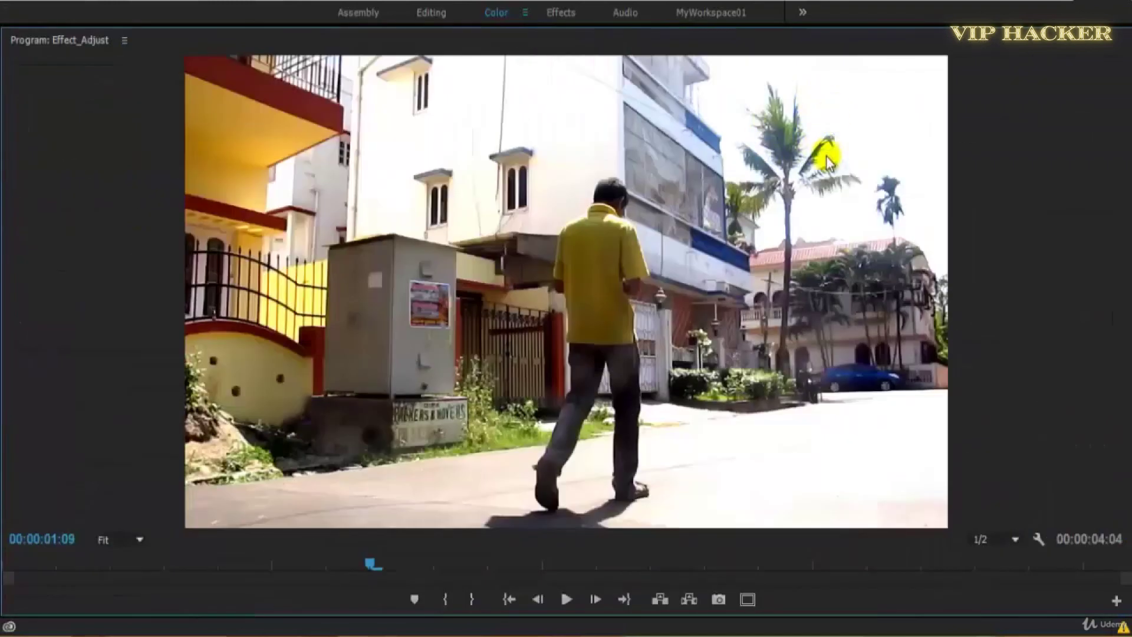
key("grave")
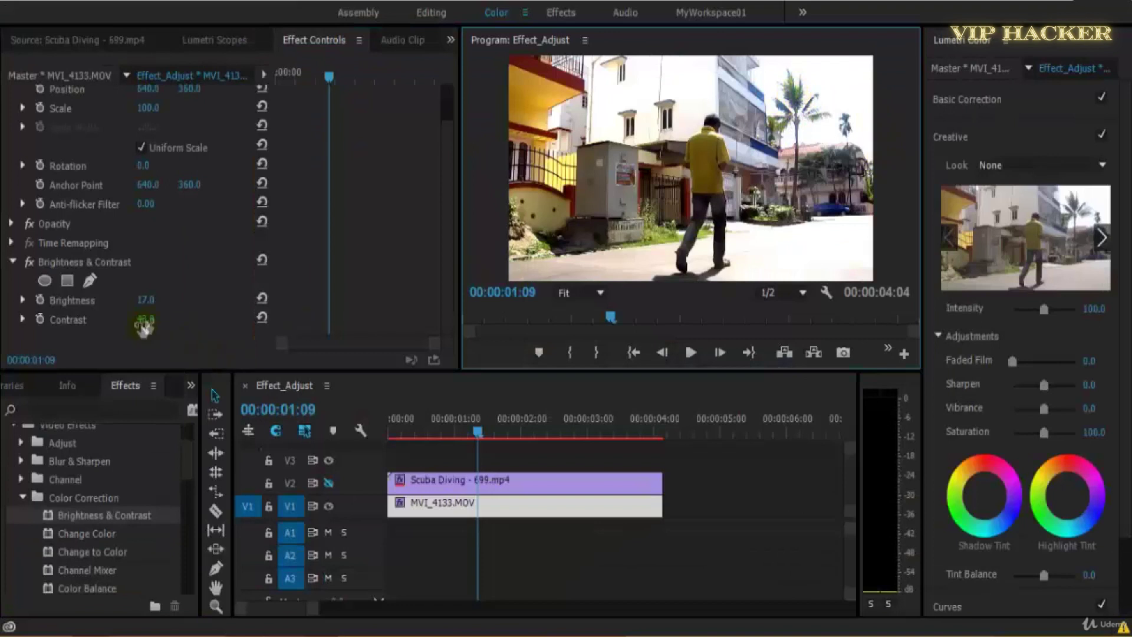
key("grave")
key("grave")
- Lower the MVI_4133.MOV clip's Contrast to 14, preview it from the start and save the project
left_click_drag(145, 320, 120, 340)
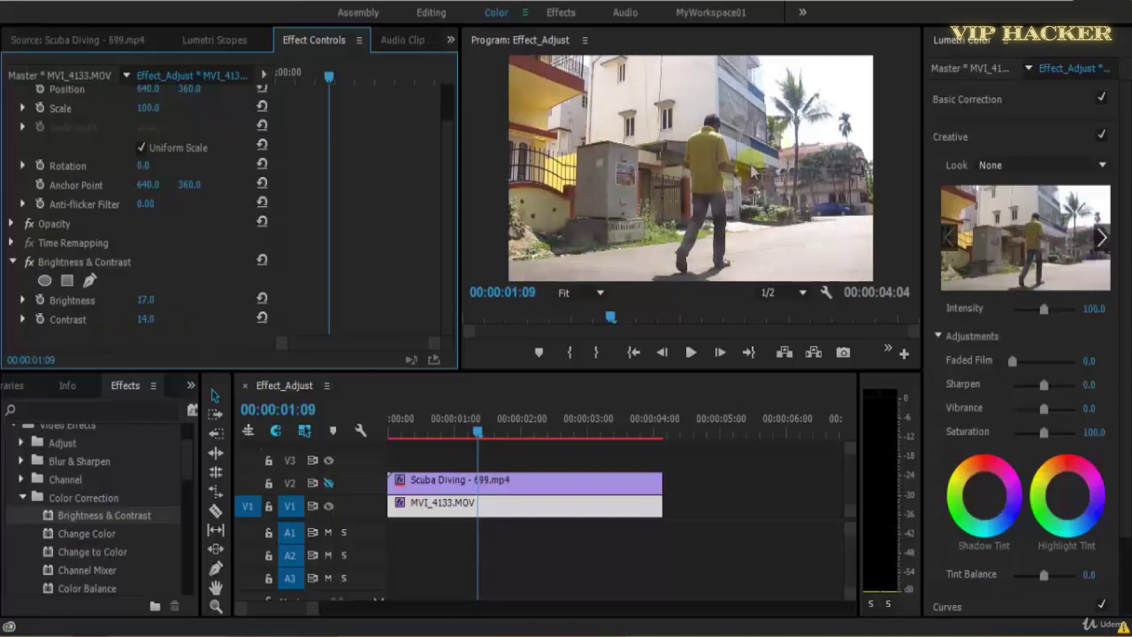
key("space")
left_click_drag(525, 419, 390, 423)
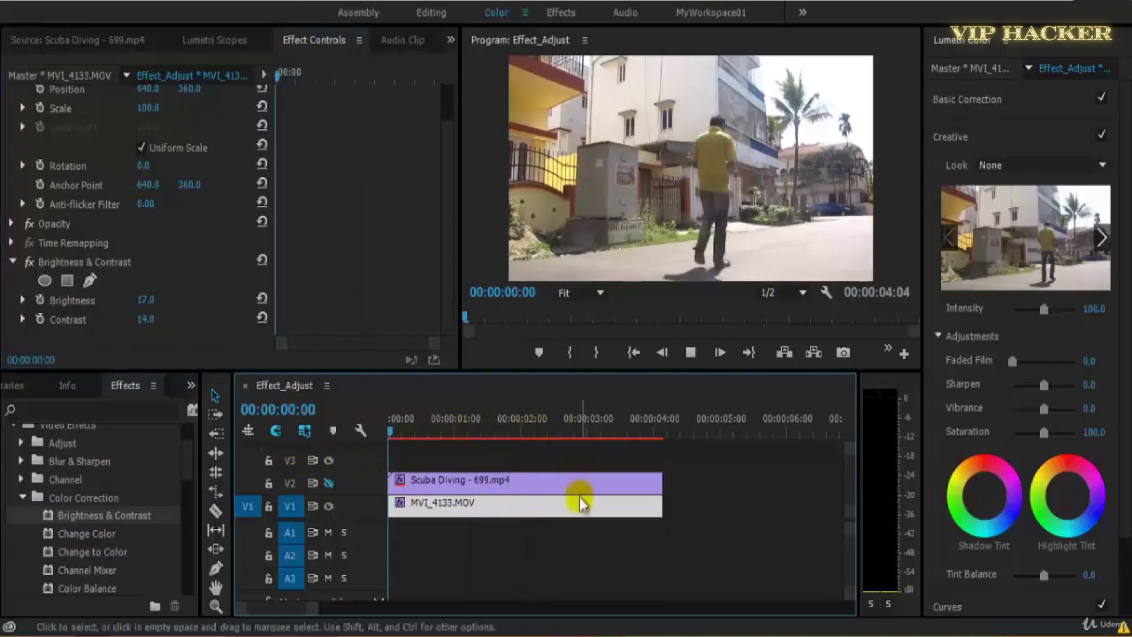
key("space")
key("ctrl+s")
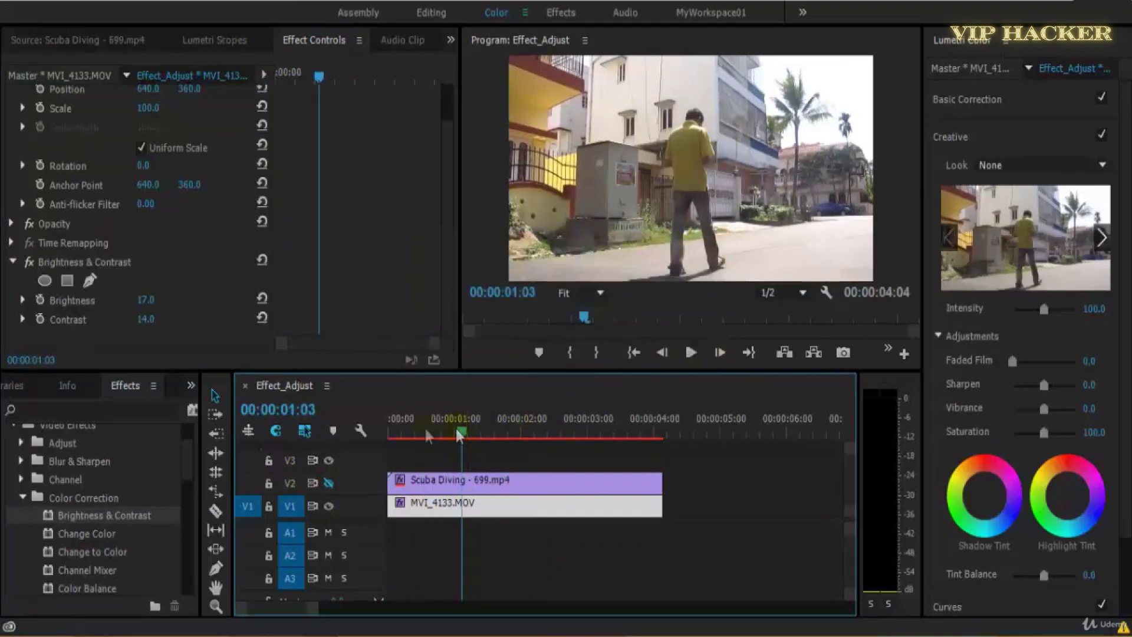
- Replay the opening of the MVI_4133.MOV clip several times to examine the brightness and contrast during the walk
left_click_drag(455, 426, 405, 441)
key("space")
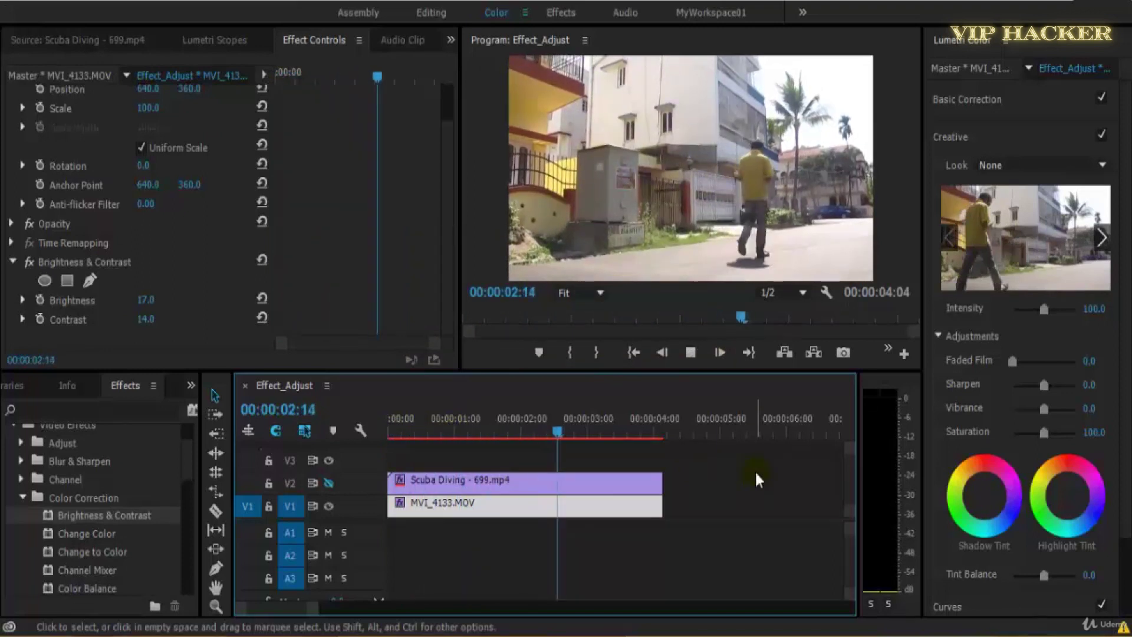
key("space")
left_click_drag(587, 440, 402, 468)
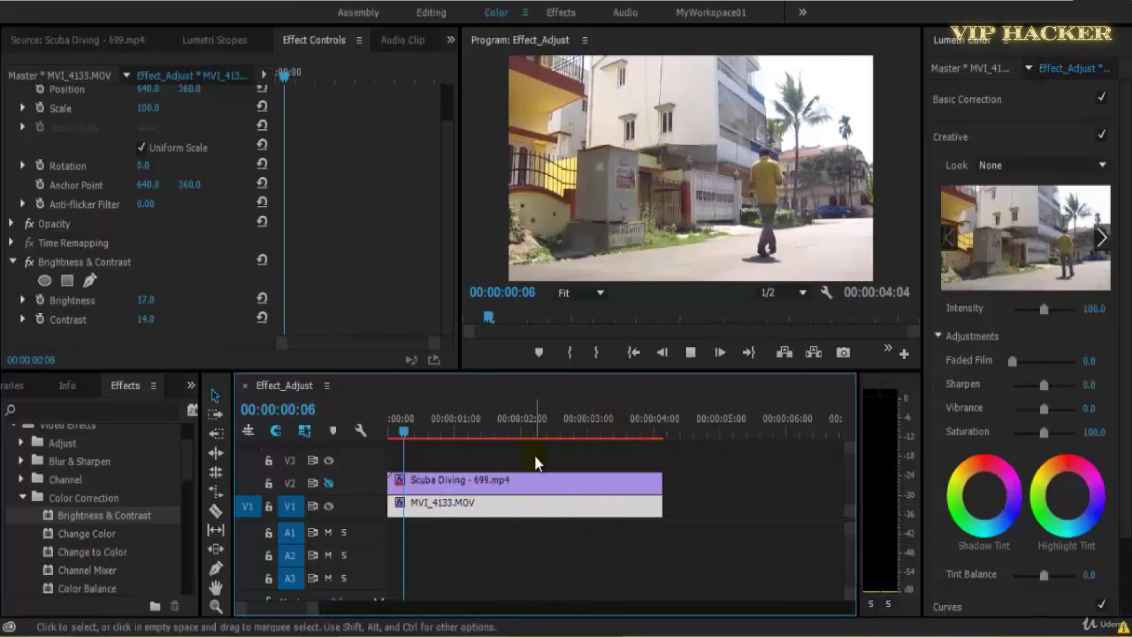
key("space")
left_click_drag(460, 444, 415, 437)
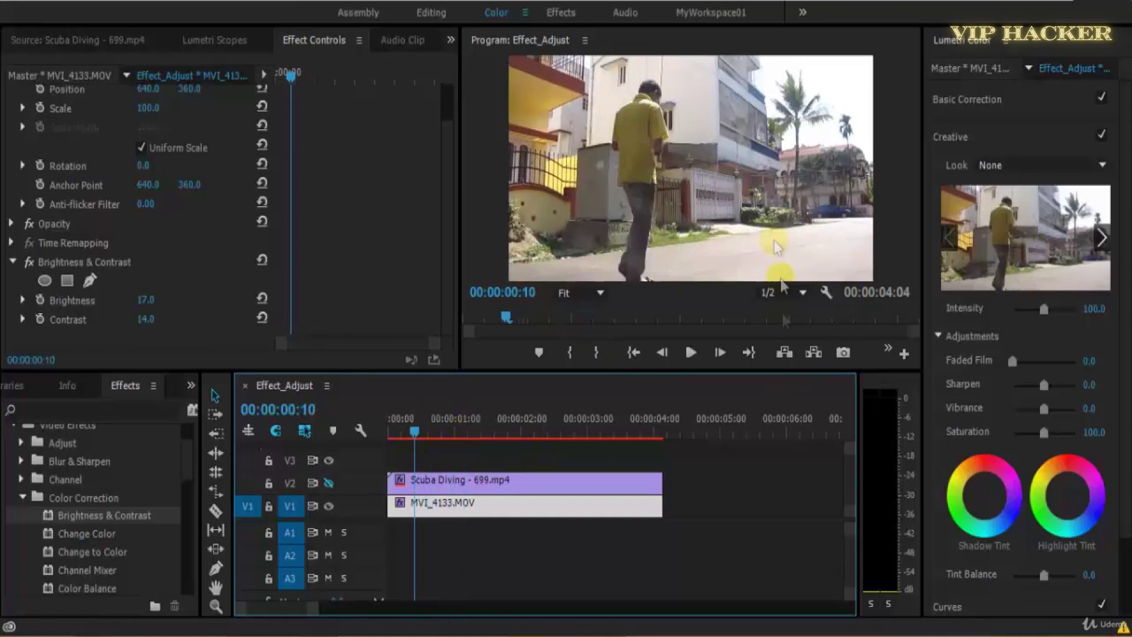
key("space")
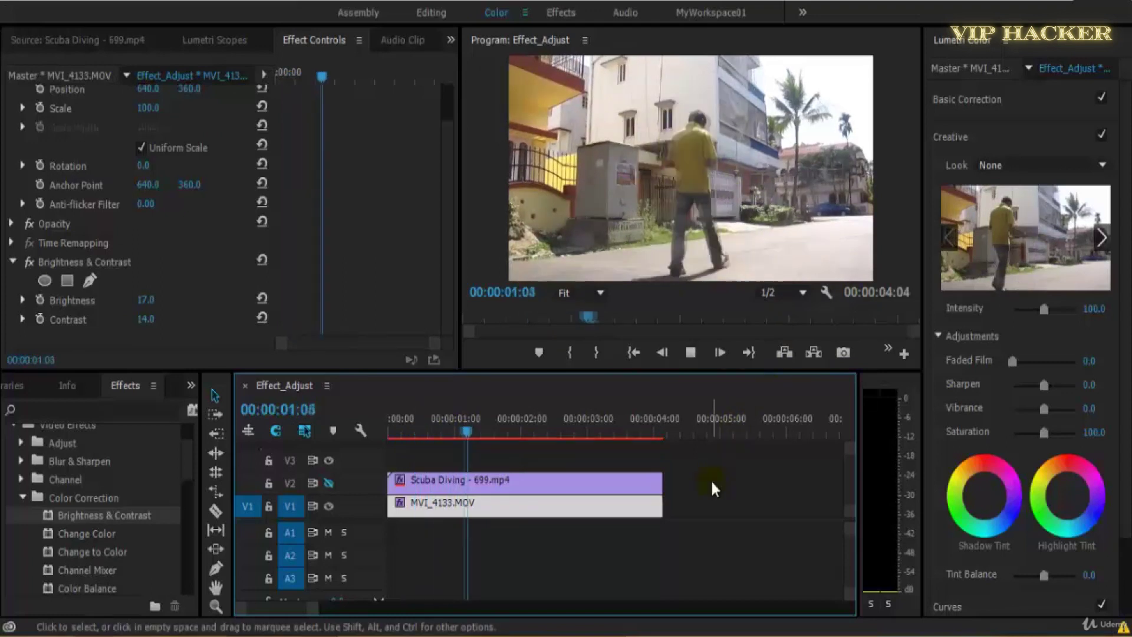
key("space")
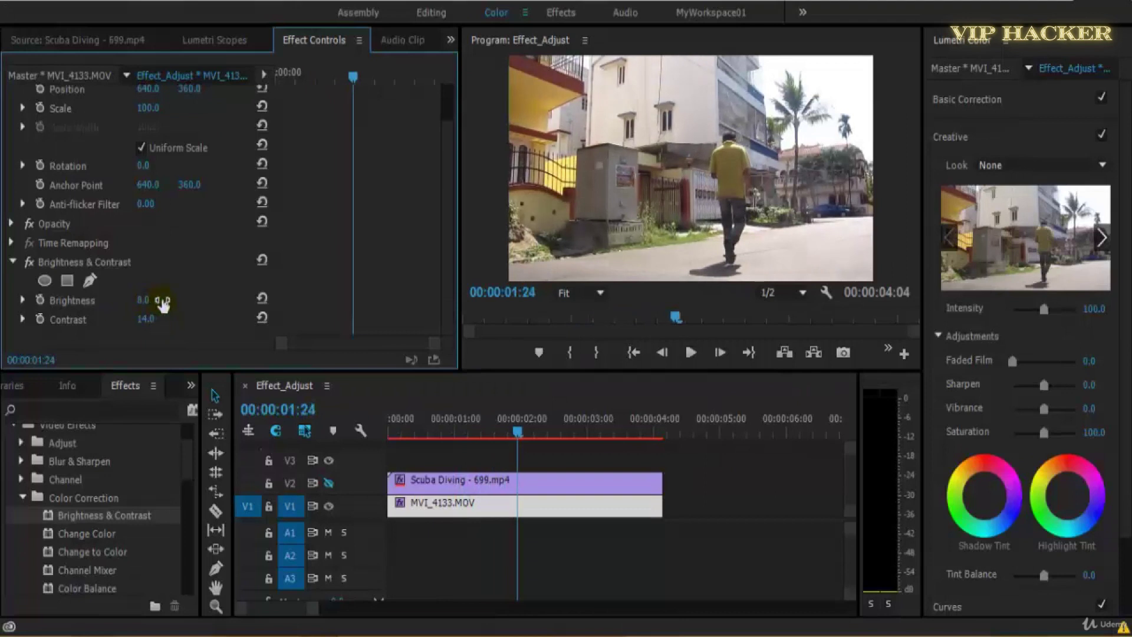
- Set the MVI_4133.MOV clip's Brightness to 9 and its Contrast to 29
mouse_move(155, 313)
left_mouse_down()
mouse_move(172, 318)
mouse_move(160, 317)
left_mouse_up()
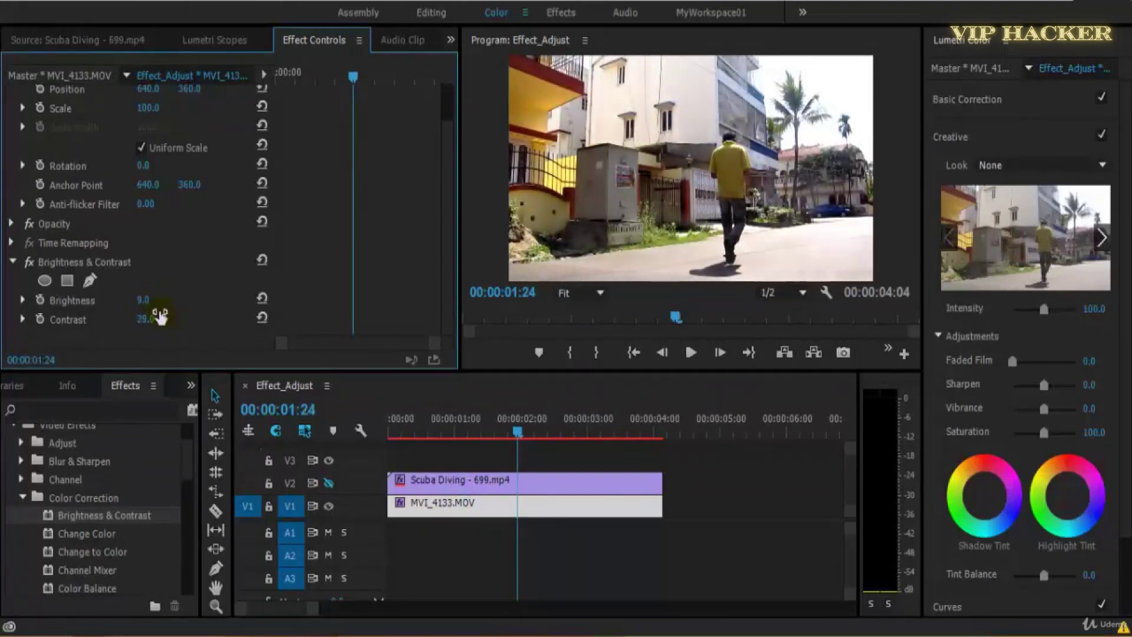
scroll(440, 176, "up", 2)
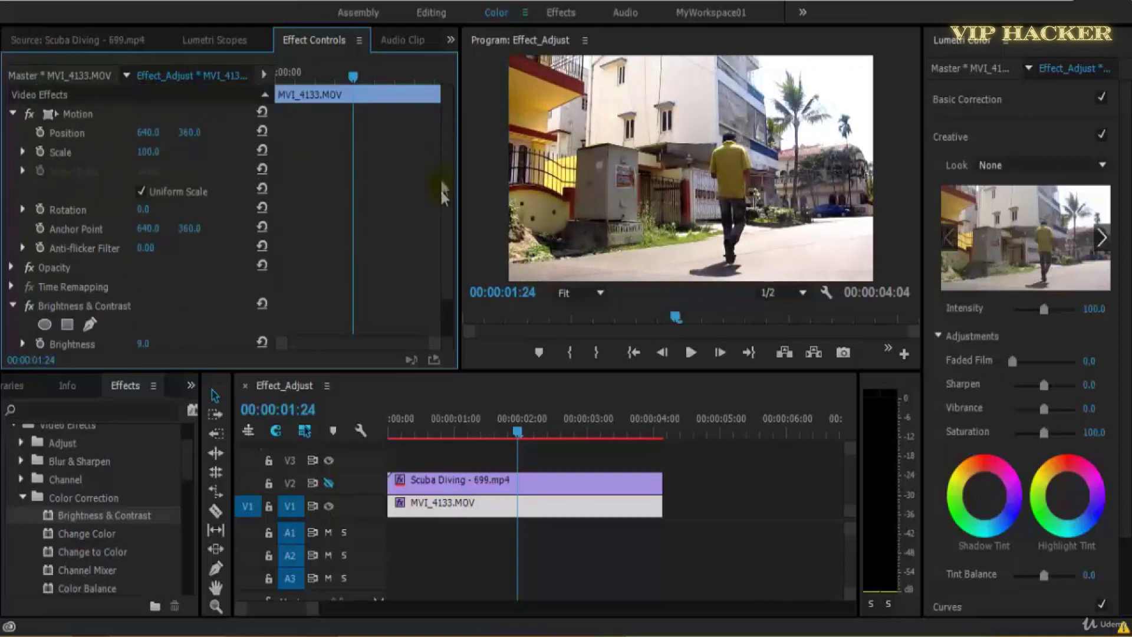
scroll(445, 248, "down", 2)
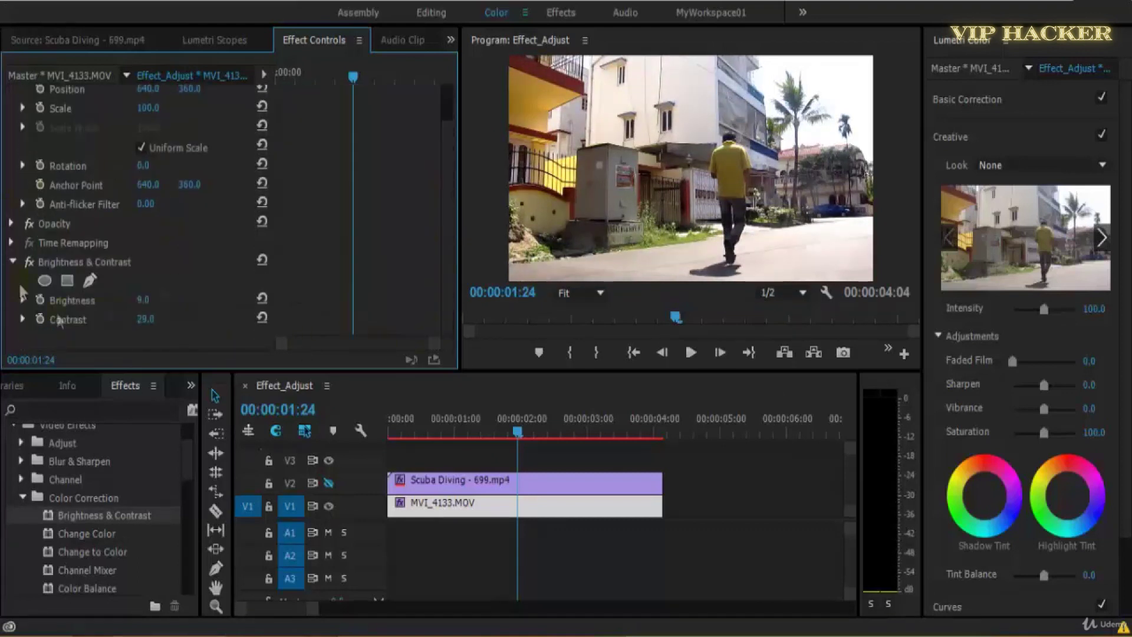
- Add an ellipse mask to the Brightness & Contrast effect and enlarge it to cover most of the frame
left_click(45, 279)
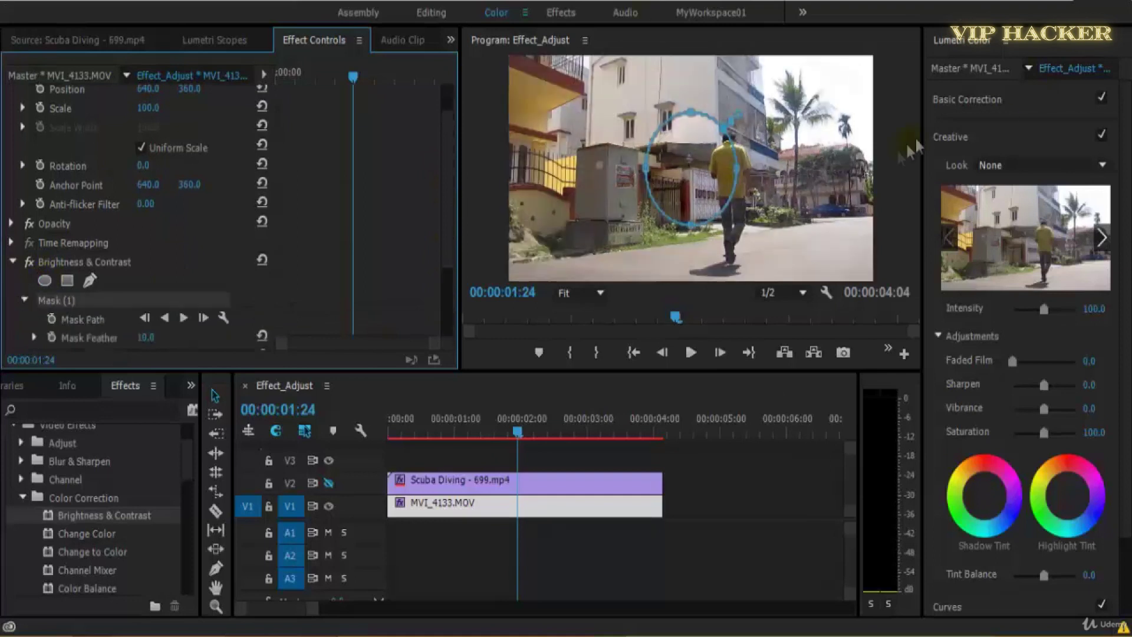
scroll(447, 295, "down", 3)
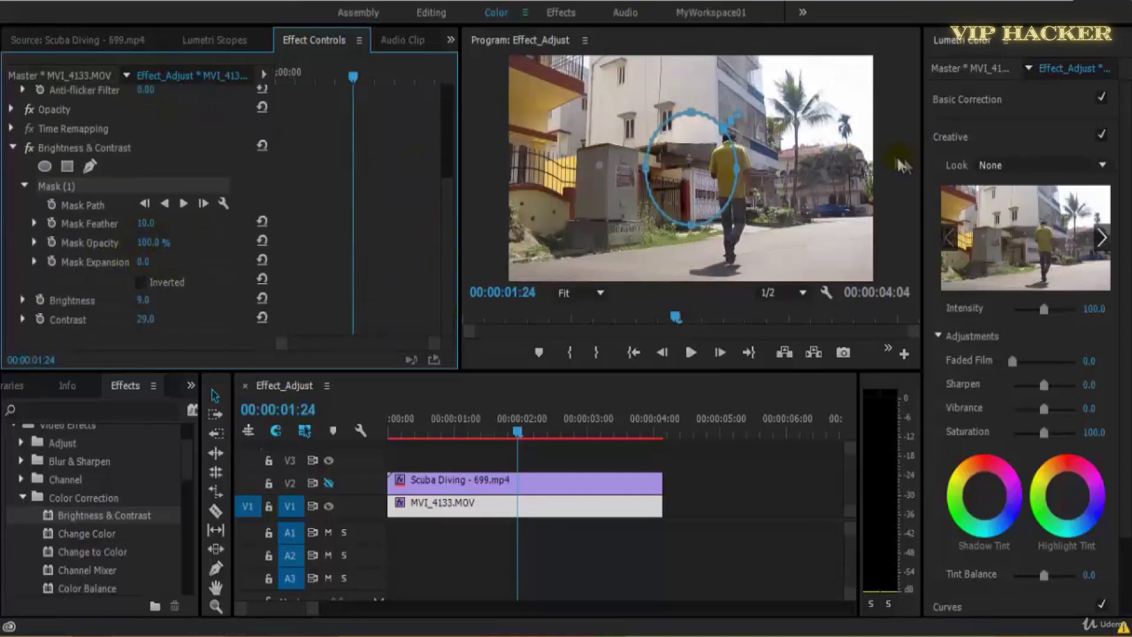
left_click_drag(737, 169, 833, 165)
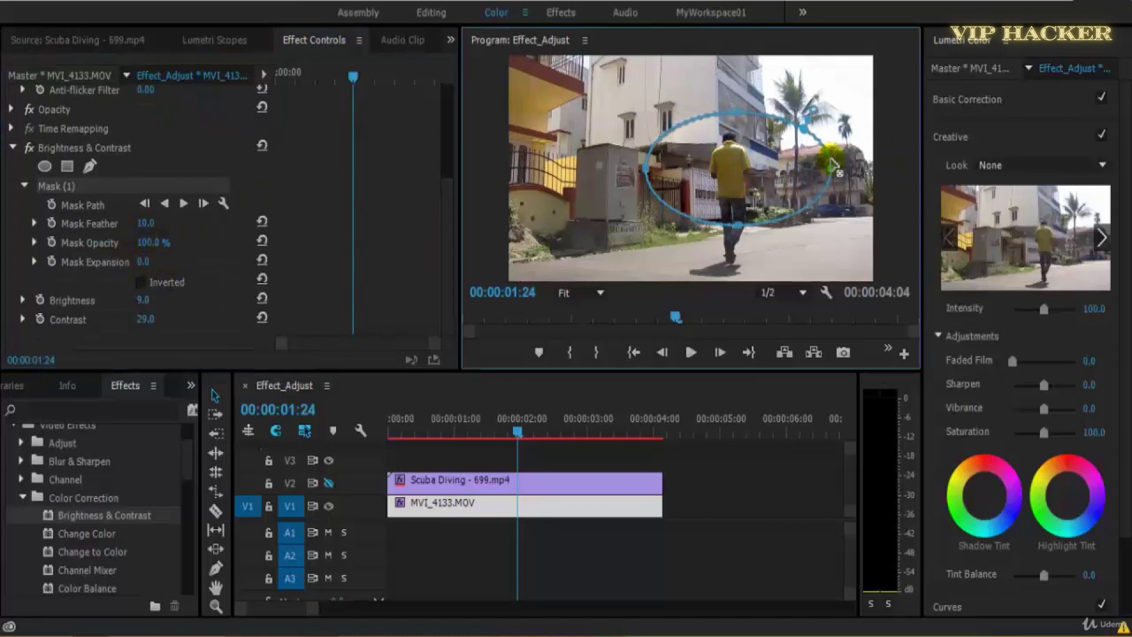
left_click_drag(647, 173, 513, 168)
left_click_drag(672, 112, 677, 271)
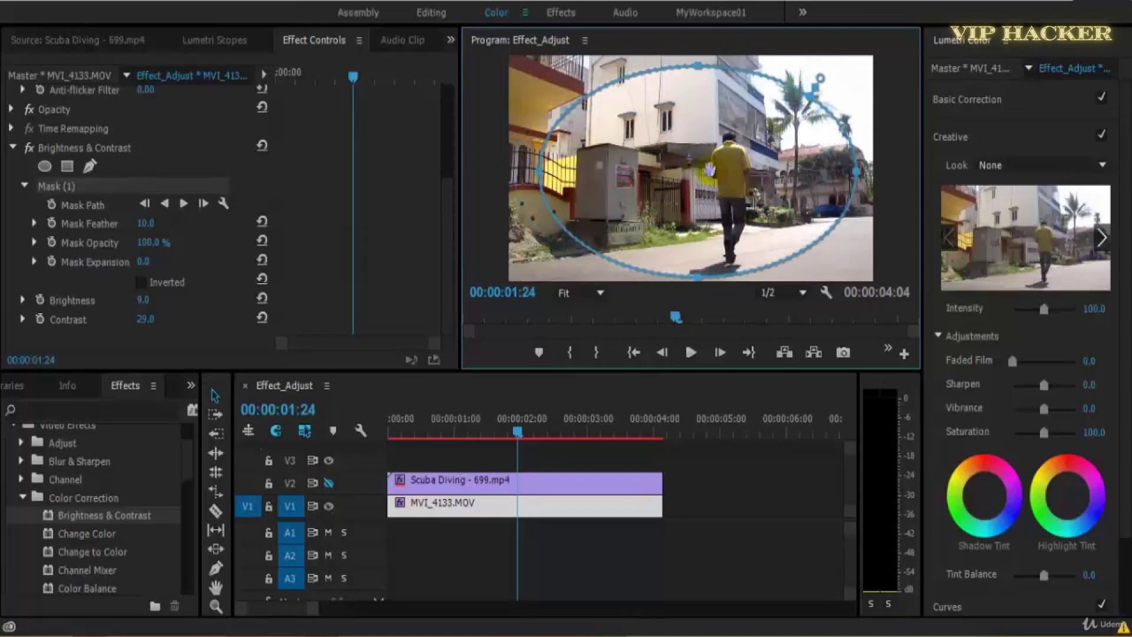
left_click_drag(712, 169, 720, 170)
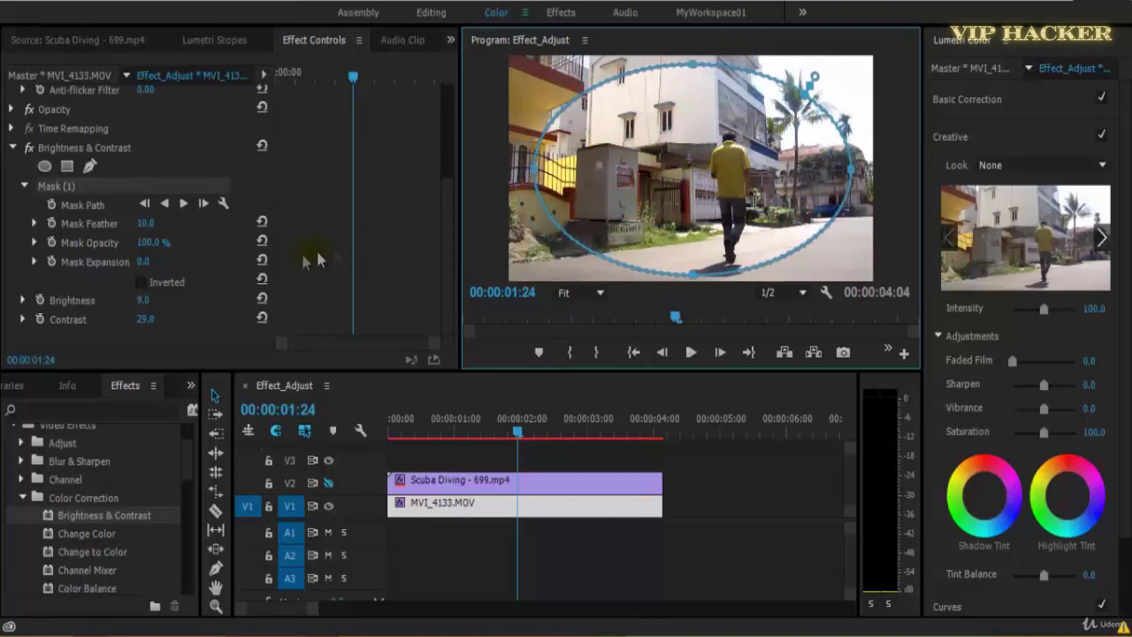
- Set the ellipse mask's Mask Feather to 50 and deselect the clip
left_click(140, 228)
type("50")
key("Return")
left_click(712, 516)
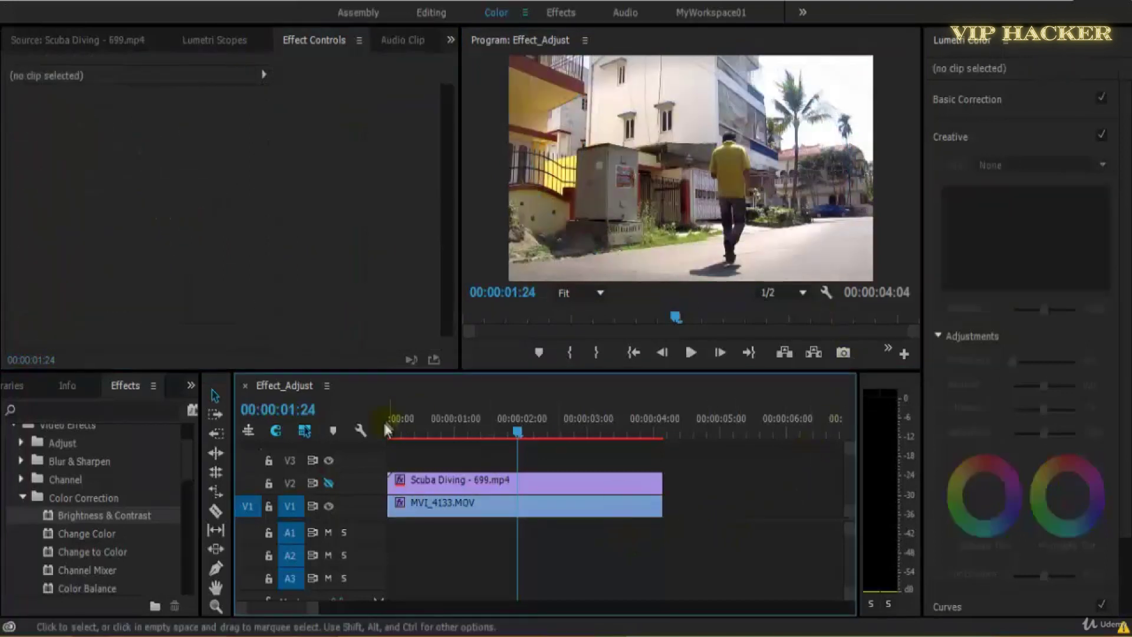
- Play from the sequence start while toggling the Scuba Diving clip's Brightness & Contrast effect off and on
key("Home")
left_click(511, 481)
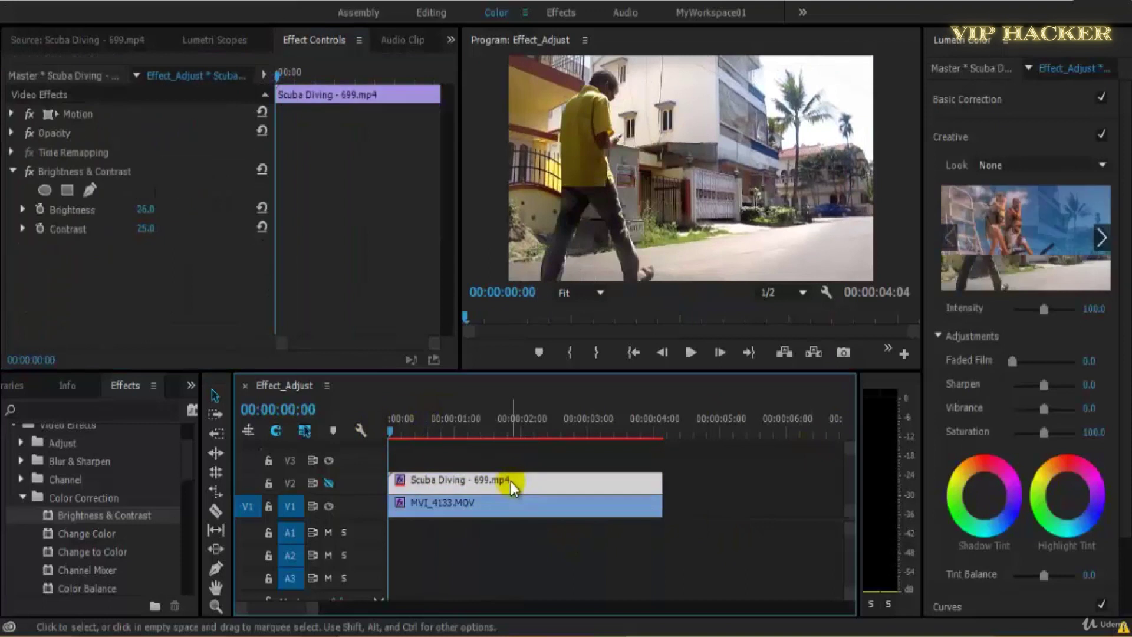
key("space")
key("space")
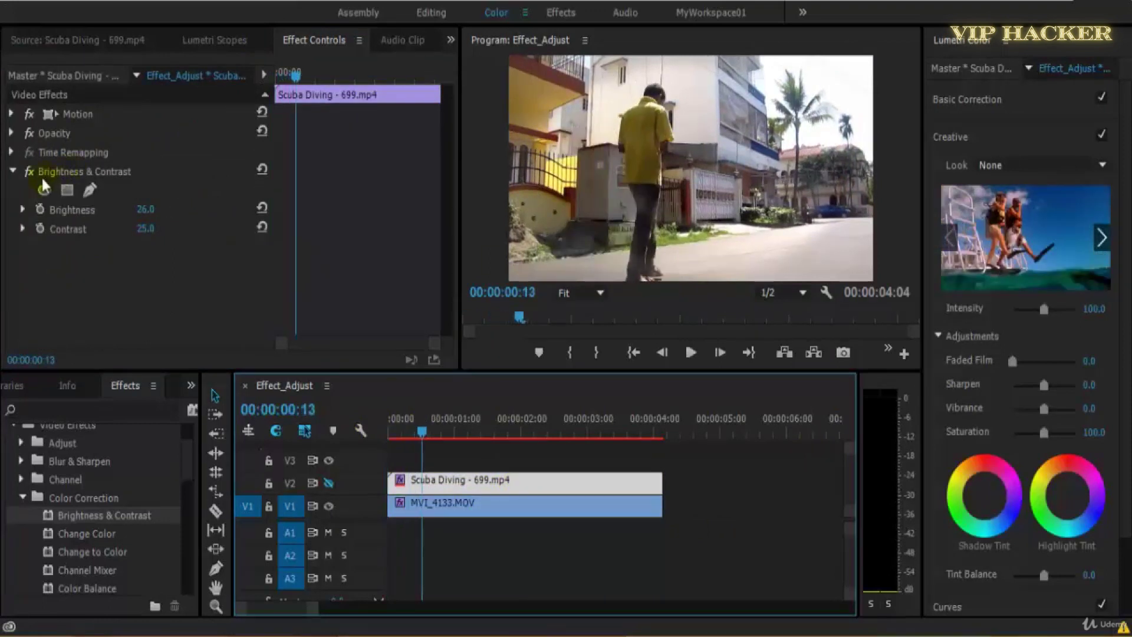
left_click(26, 171)
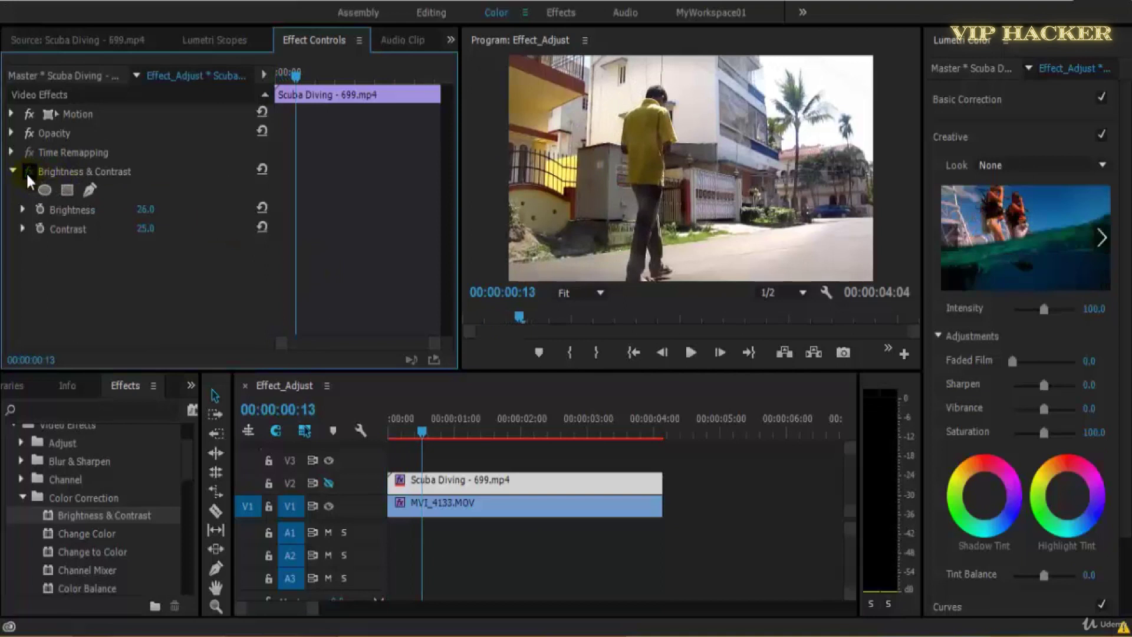
key("space")
left_click(26, 171)
key("space")
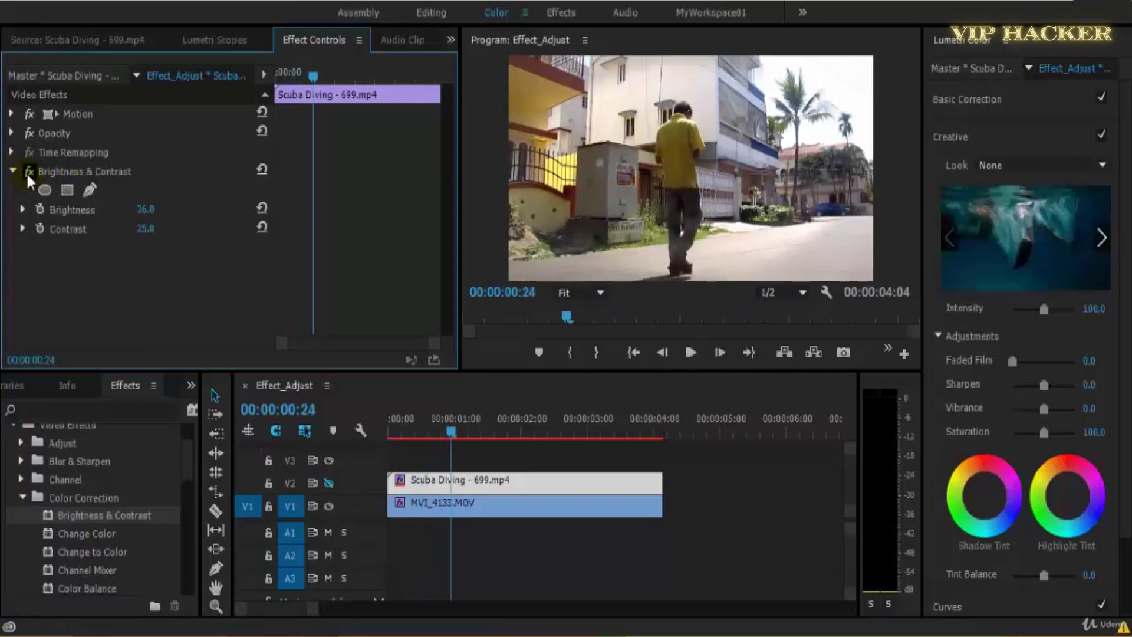
key("space")
key("space")
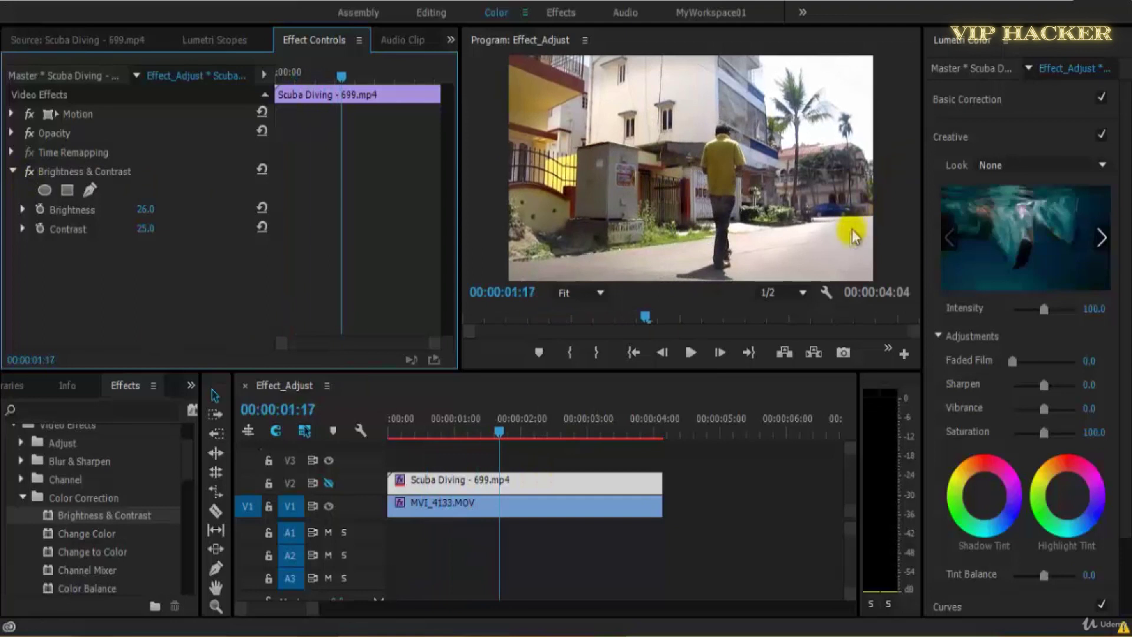
- Select the MVI_4133.MOV clip and show the outline of its Brightness & Contrast mask
left_click(489, 510)
scroll(429, 324, "down", 5)
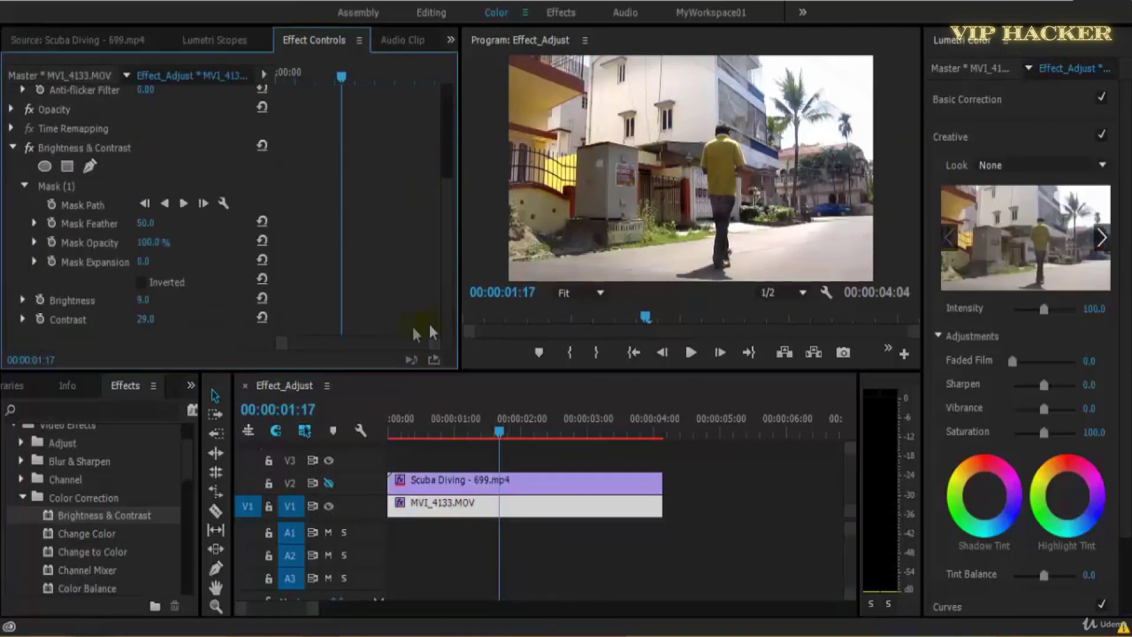
left_click(65, 188)
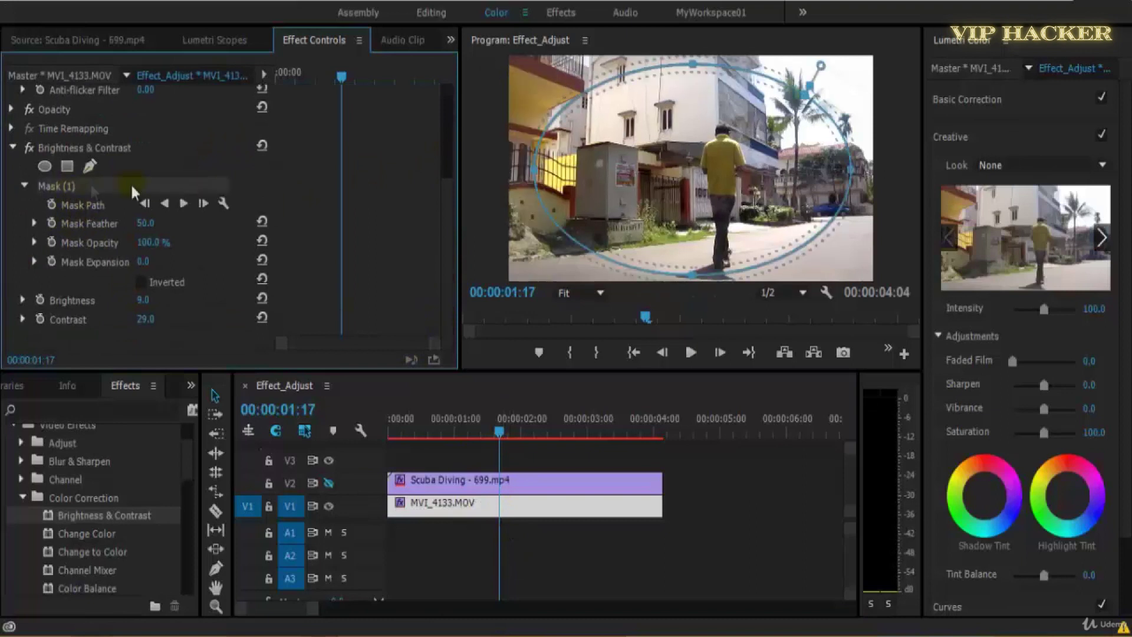
- Scrub to 00:00:01:17 and try a Contrast of 48 inside the MVI_4133.MOV clip's mask
left_click(607, 430)
left_click(474, 421)
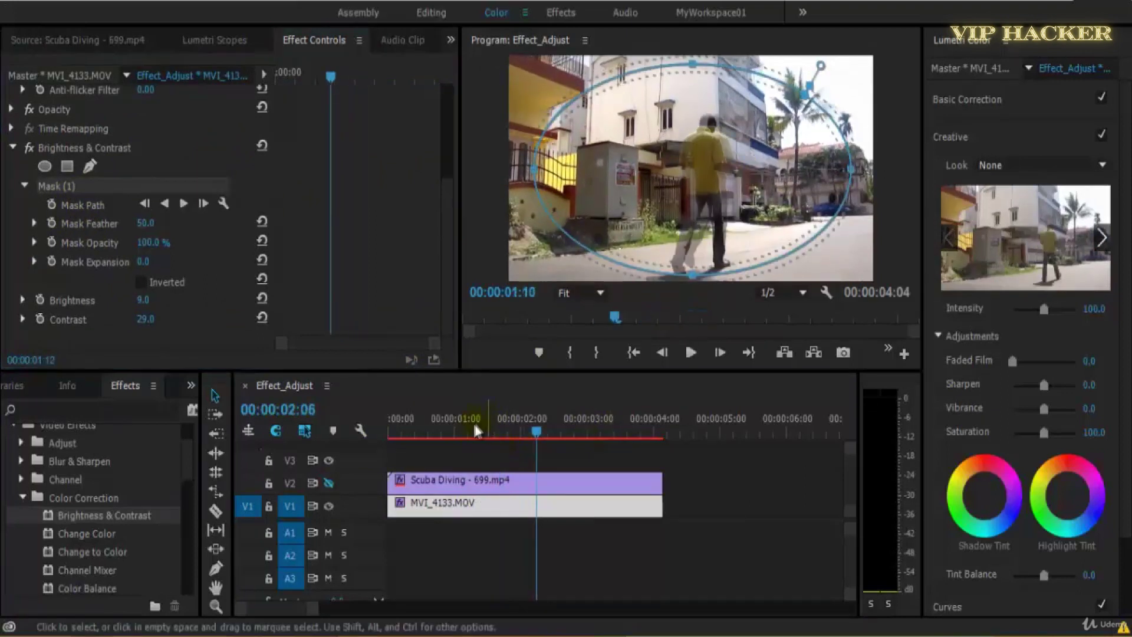
left_click_drag(473, 423, 501, 423)
mouse_move(141, 309)
left_mouse_down()
mouse_move(197, 308)
mouse_move(144, 314)
mouse_move(196, 320)
mouse_move(147, 324)
left_mouse_up()
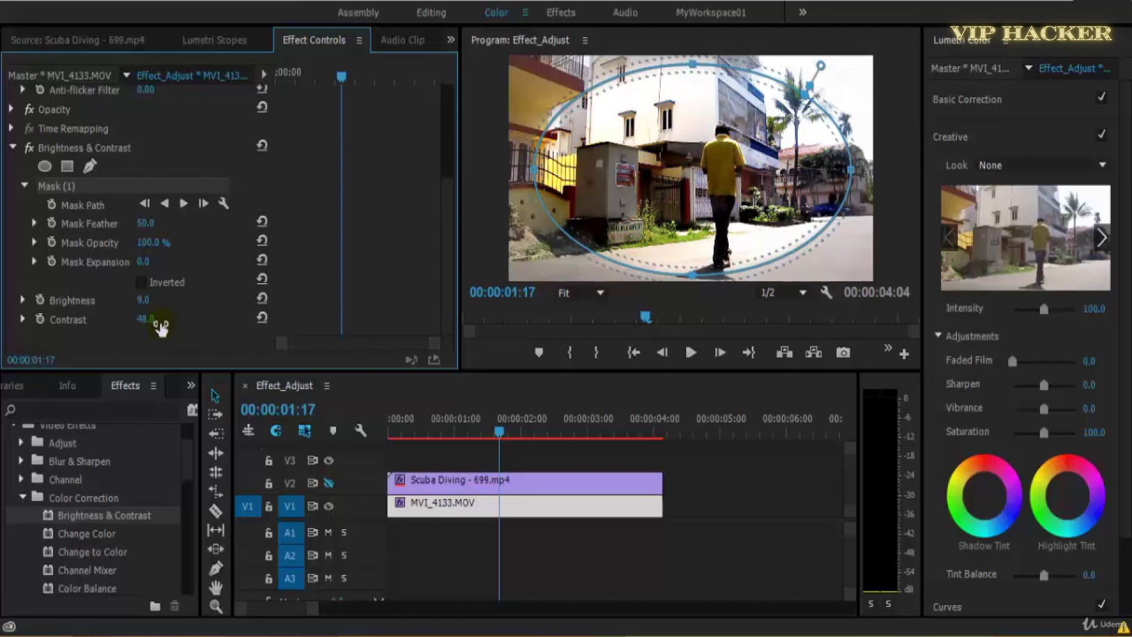
- Save the project and replay the masked correction from 00:00:00:00 with the MVI_4133.MOV clip selected
key("space")
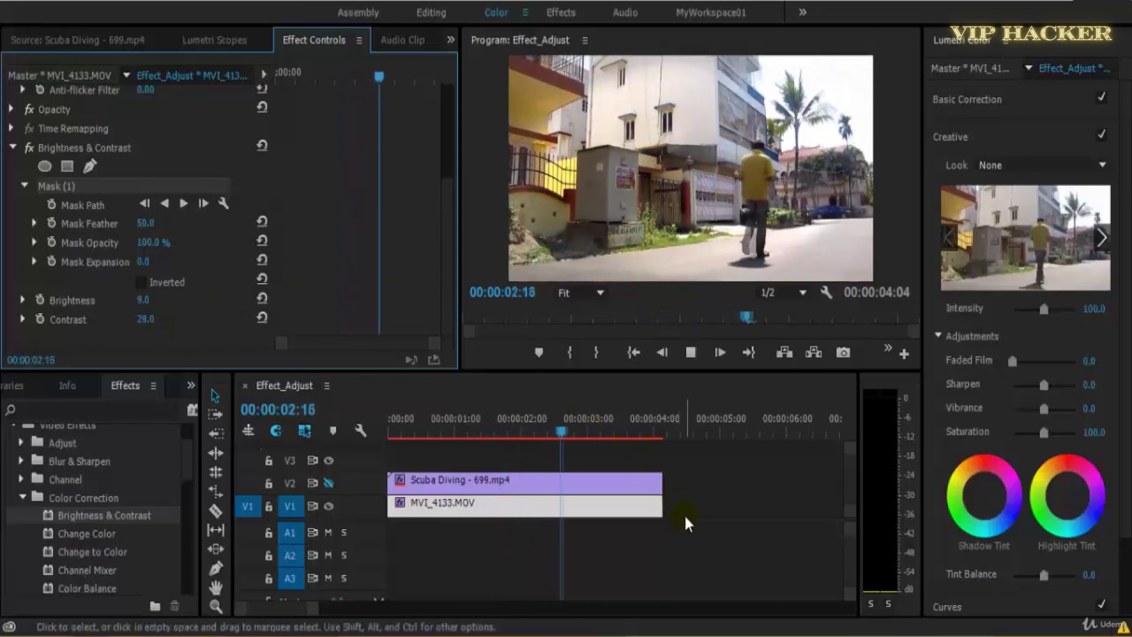
left_click(585, 425)
key("Home")
left_click(817, 490)
key("space")
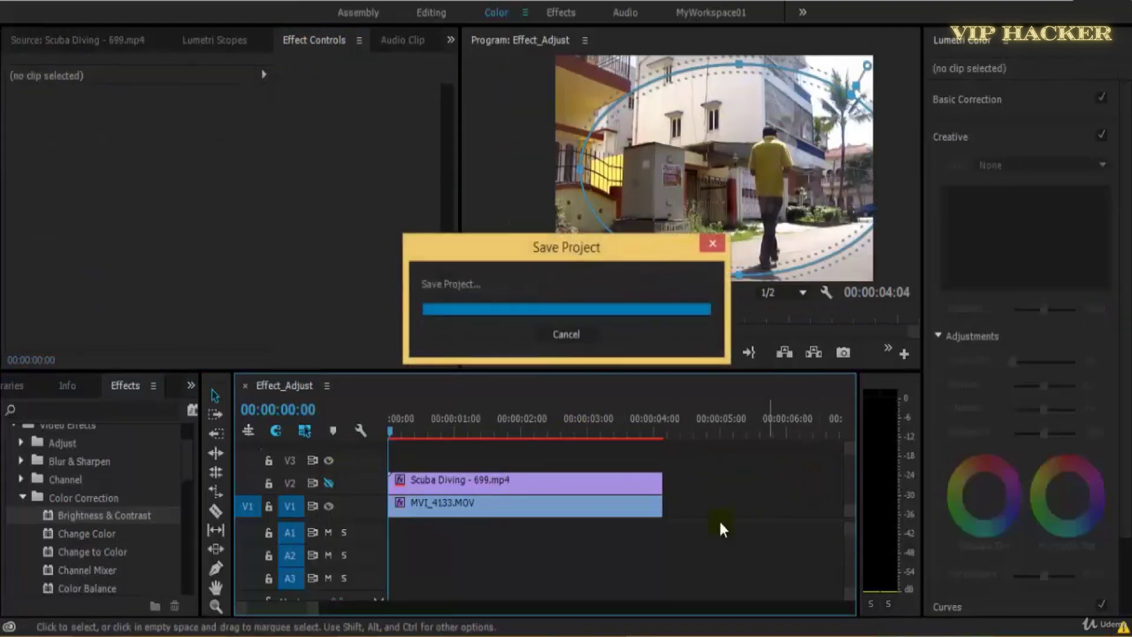
left_click(547, 487)
left_click(547, 510)
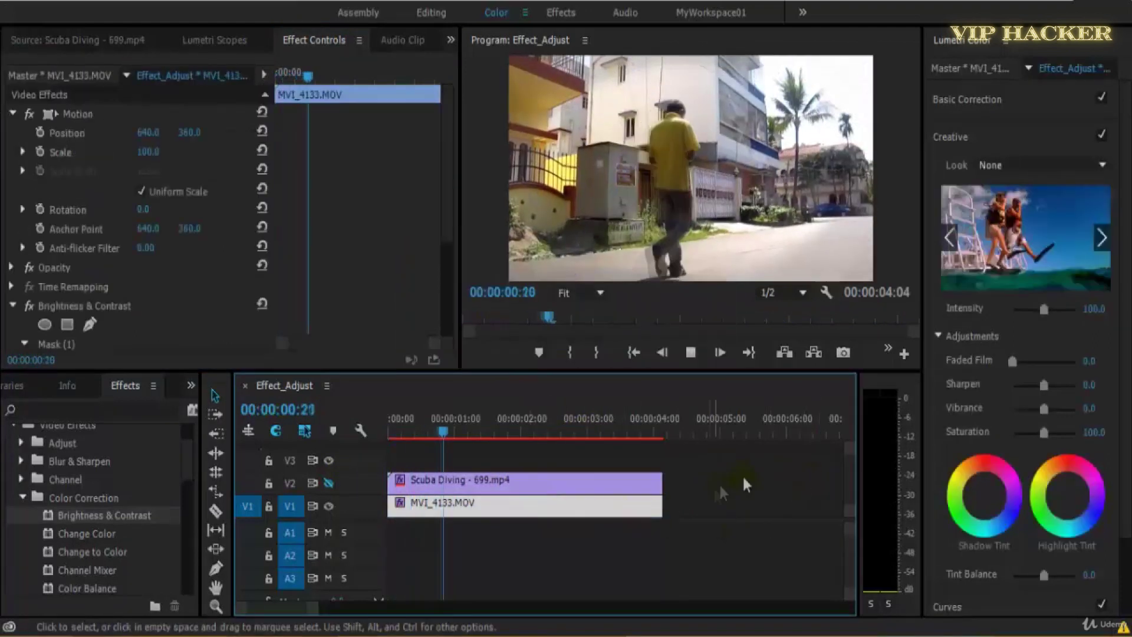
- Review the MVI_4133.MOV clip at 00:00:03:06 and 00:00:01:11 with its Brightness & Contrast mask outline shown, and save the project
scroll(448, 306, "down", 4)
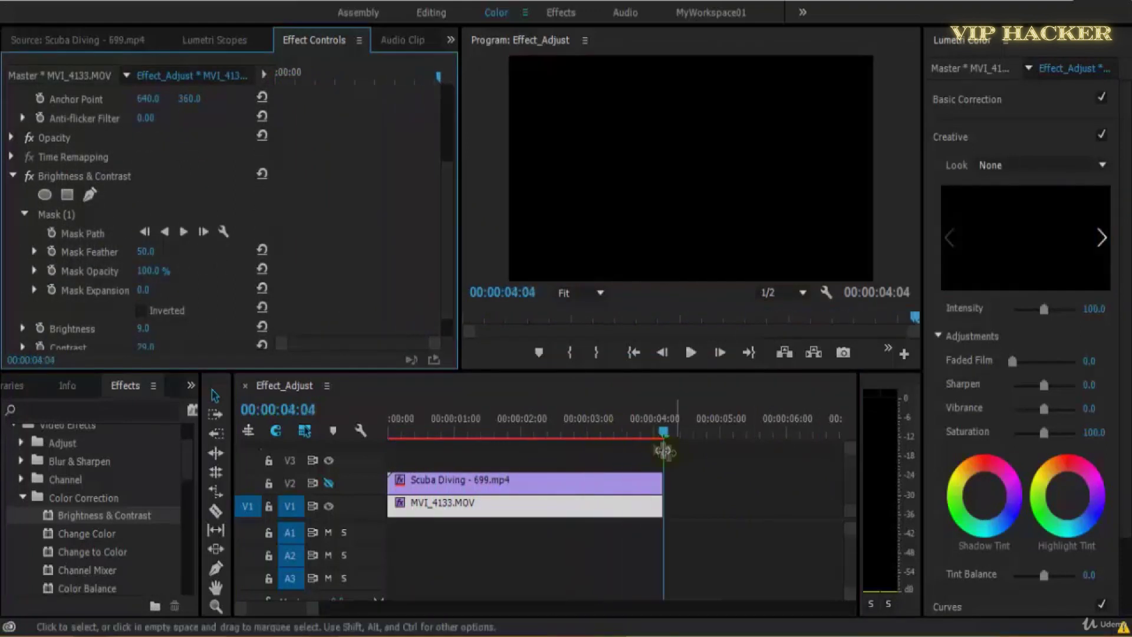
left_click(603, 432)
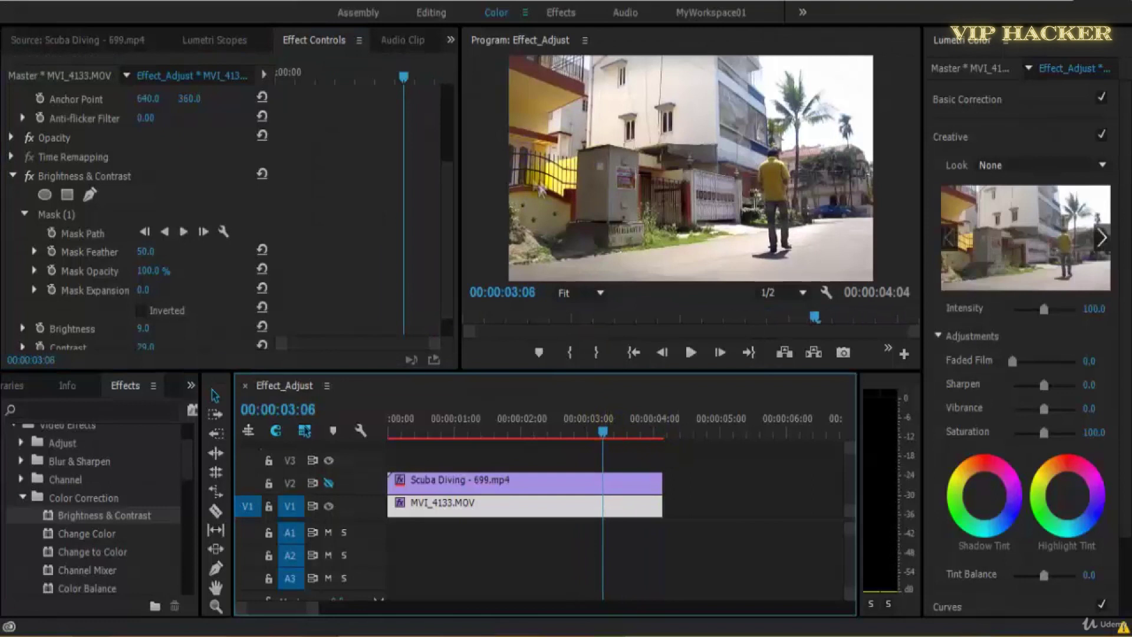
key("space")
left_click_drag(571, 414, 481, 422)
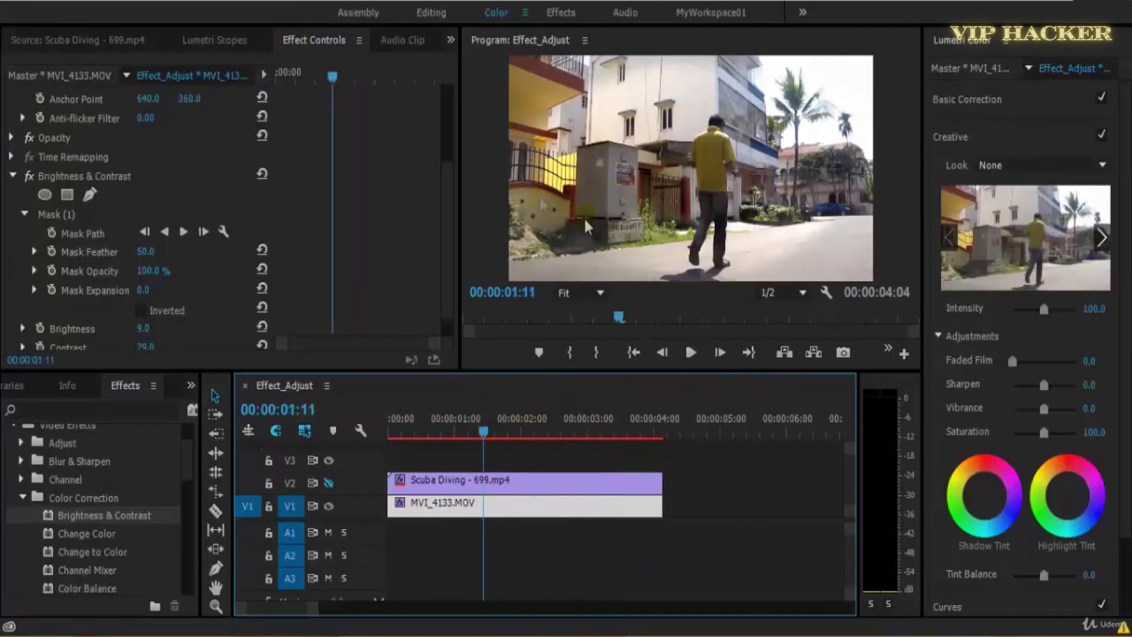
left_click(58, 213)
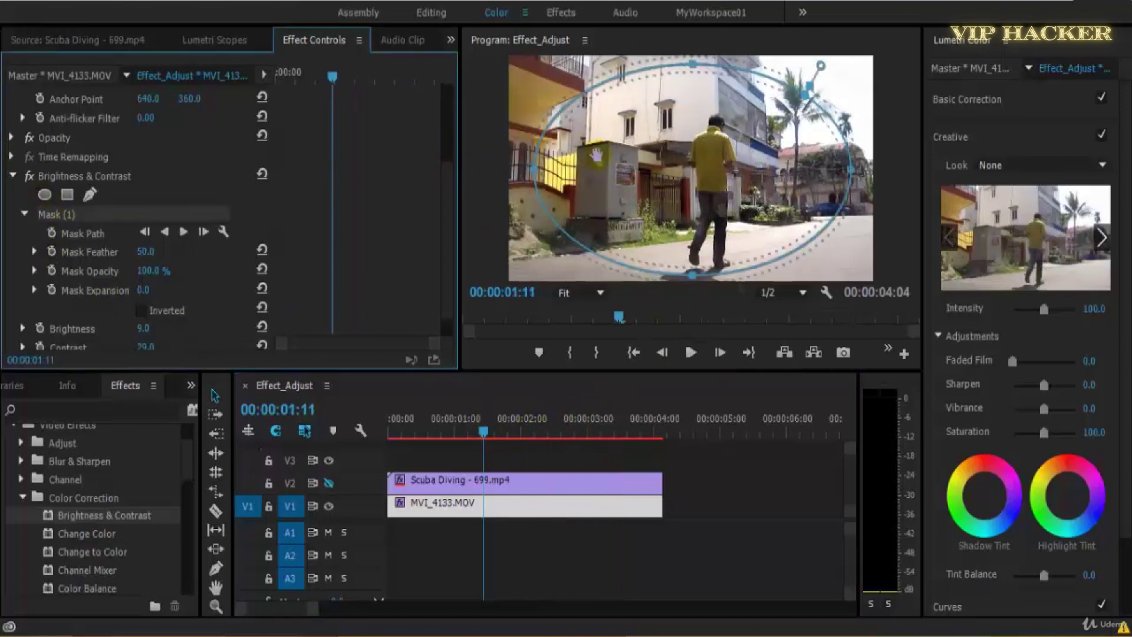
left_click_drag(718, 474, 749, 502)
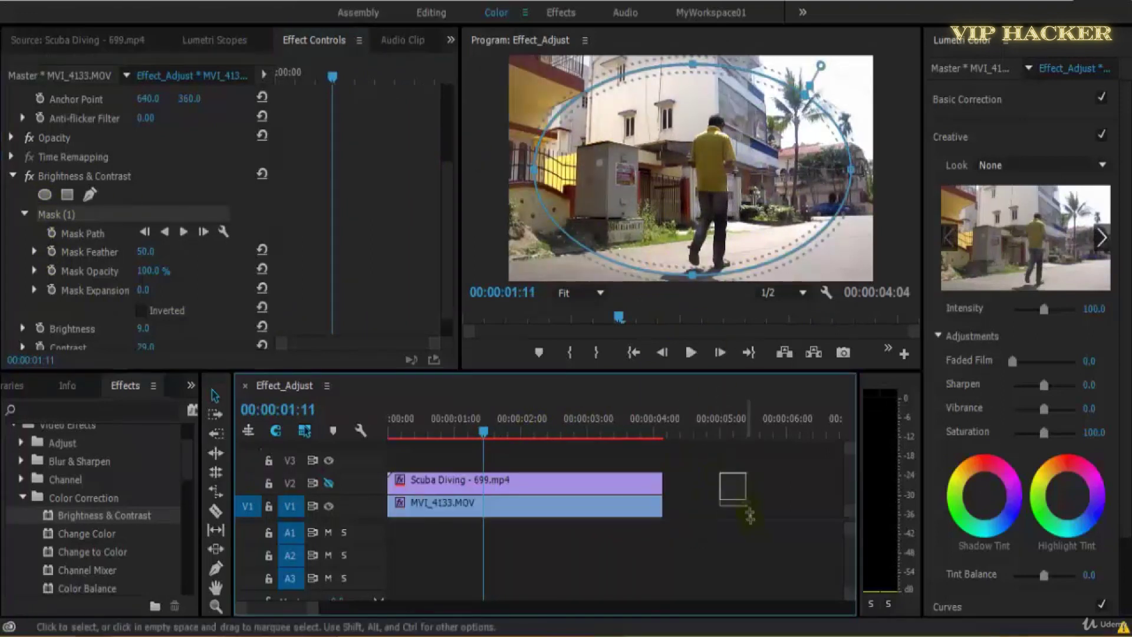
key("ctrl+s")
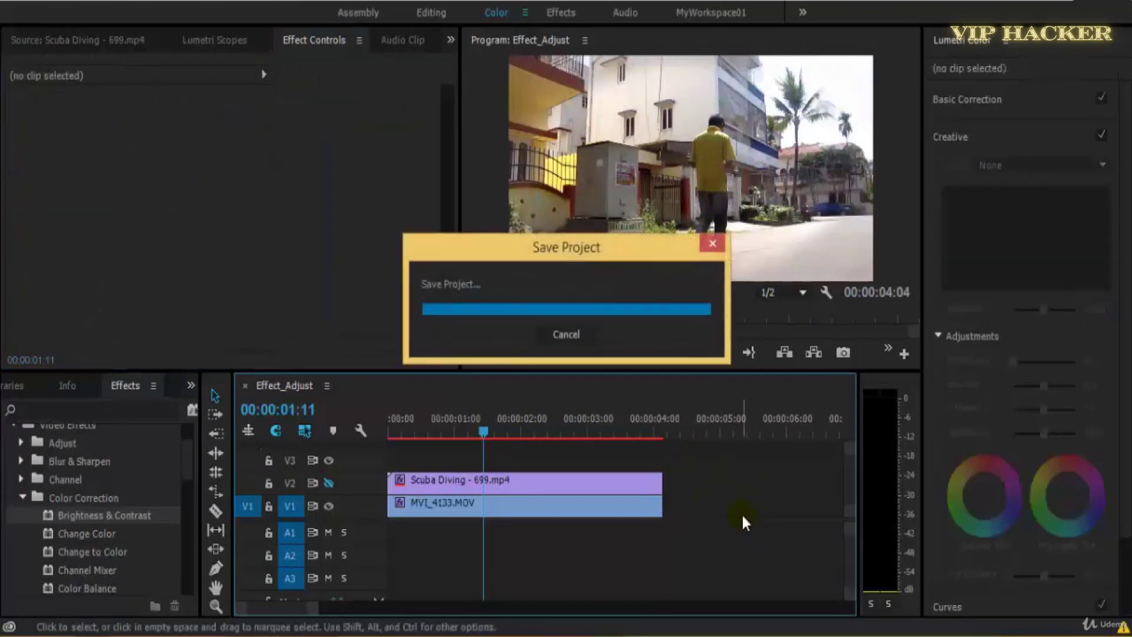
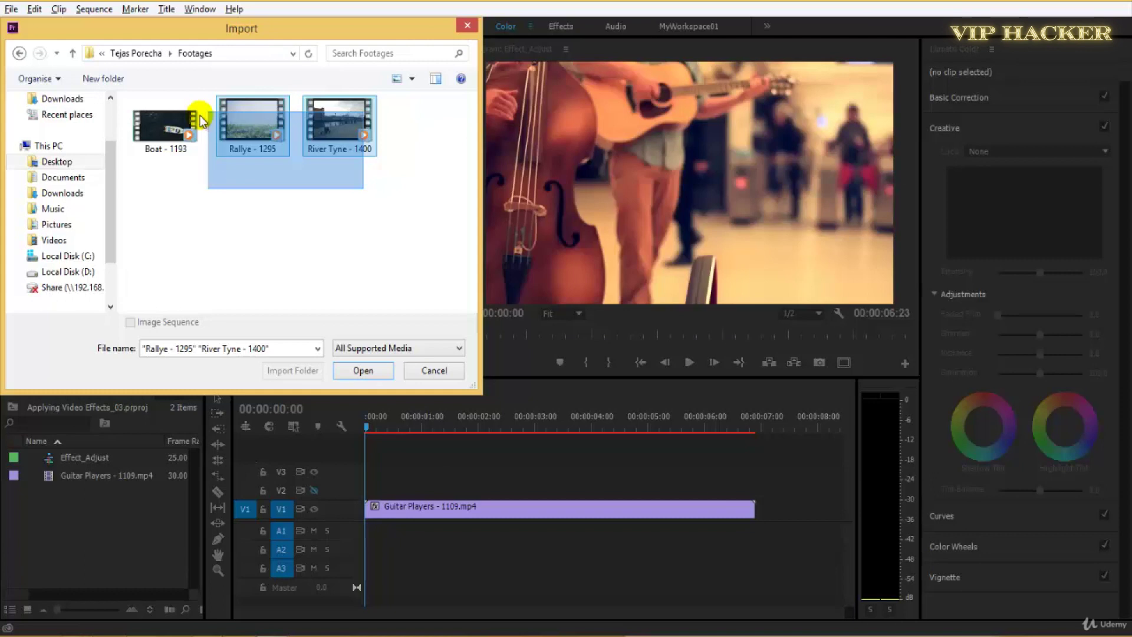
- Import the Boat - 1193, Rallye - 1295 and River Tyne - 1400 footage and play the Boat clip as source
left_click_drag(203, 120, 194, 121)
key("Return")
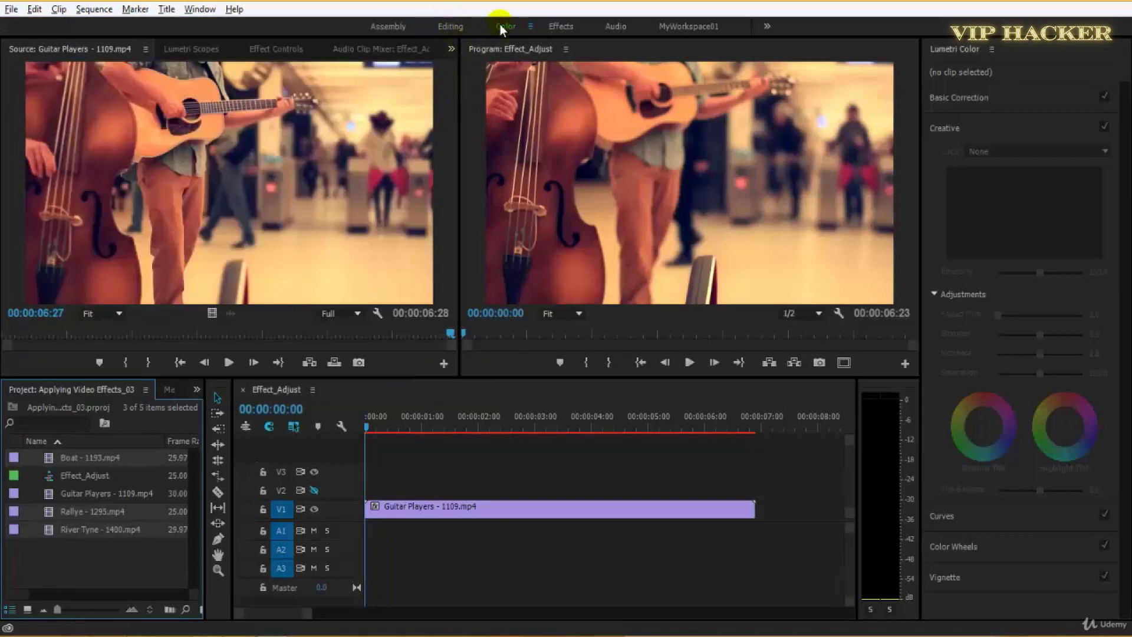
double_click(48, 458)
key("space")
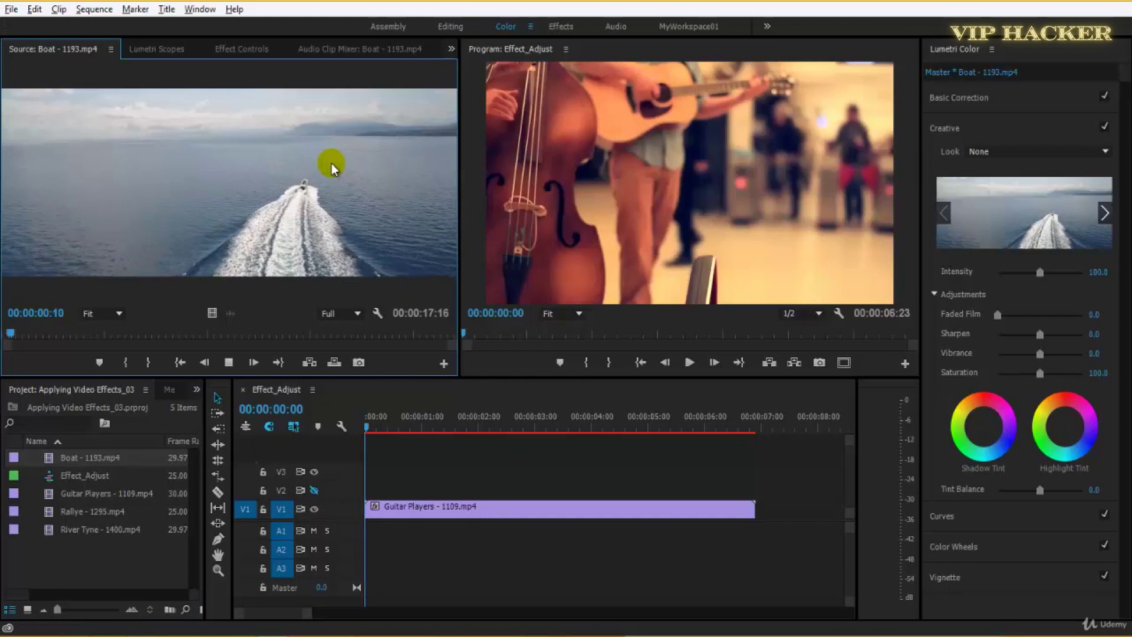
- Open the Rallye - 1295.mp4 clip as source and preview it up to 00:00:09:08
double_click(49, 512)
key("space")
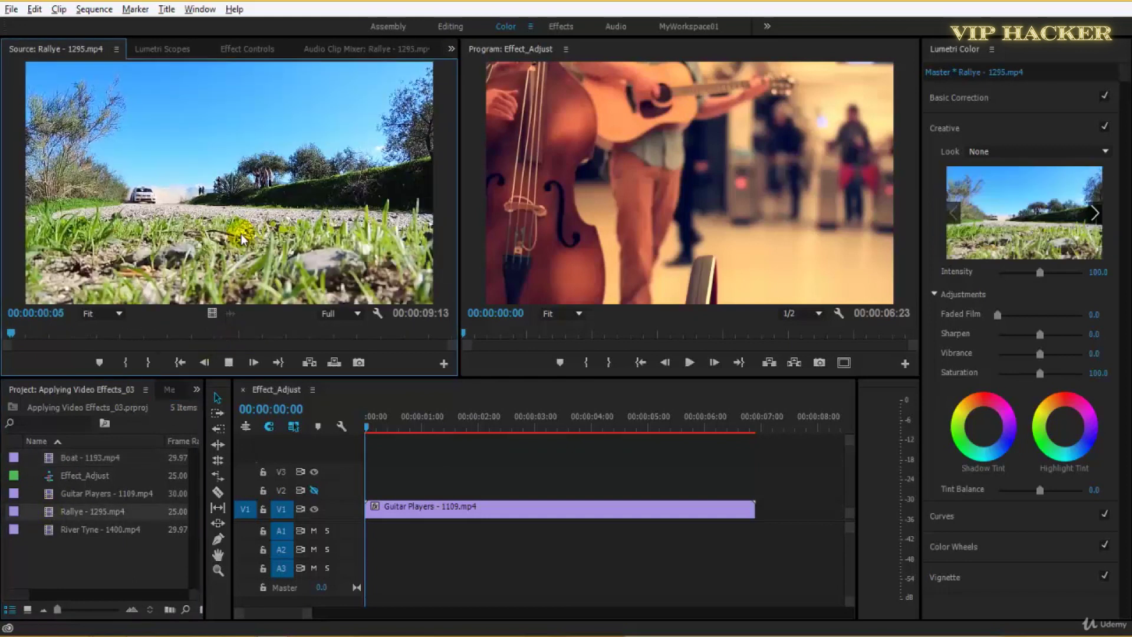
left_click_drag(330, 334, 443, 332)
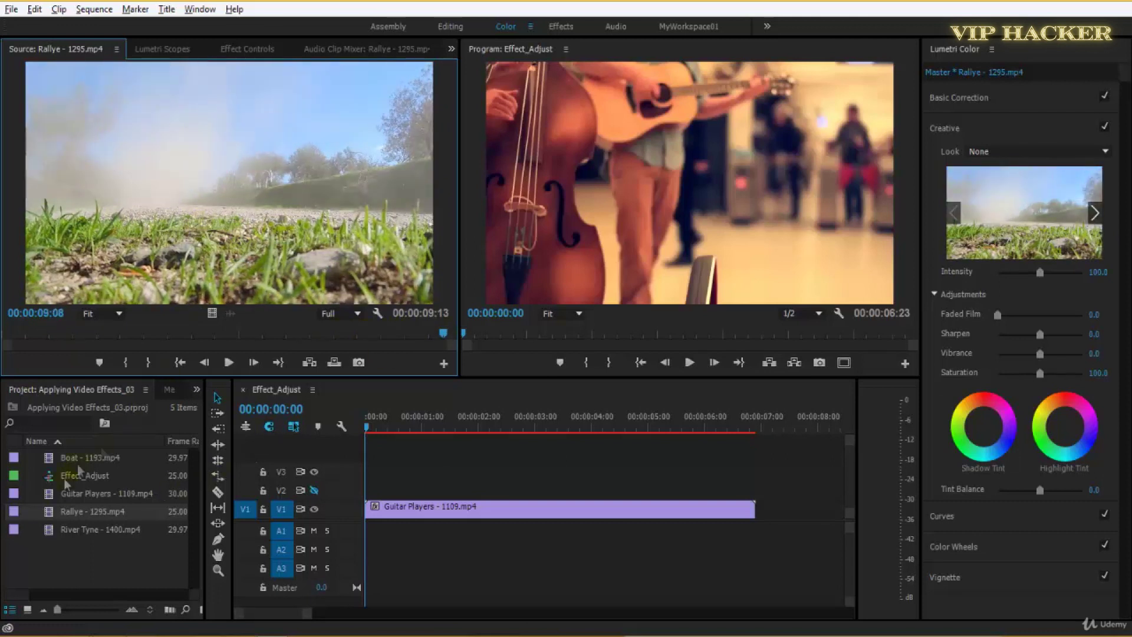
- Play the River Tyne - 1400.mp4 clip as source and scrub through it to 00:00:14:29
left_click(49, 513)
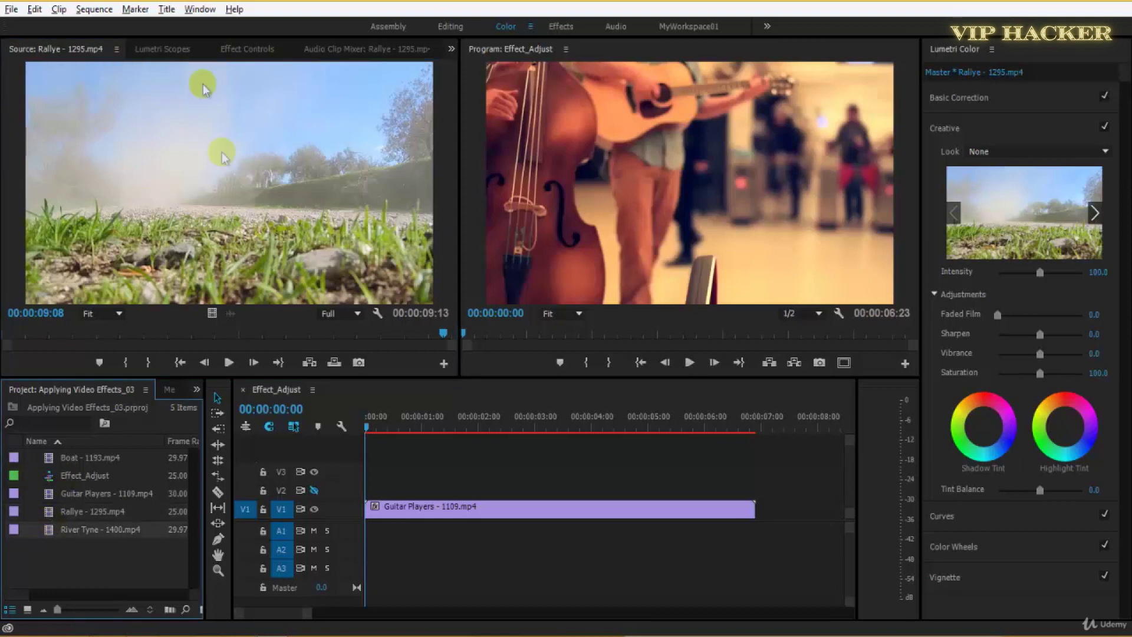
double_click(47, 531)
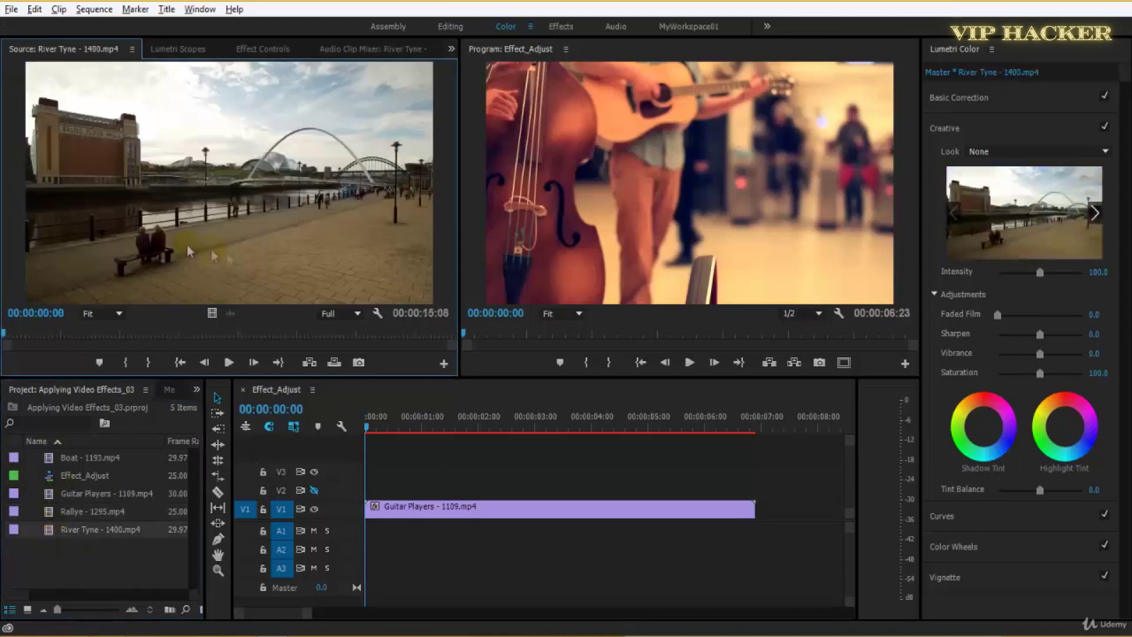
key("space")
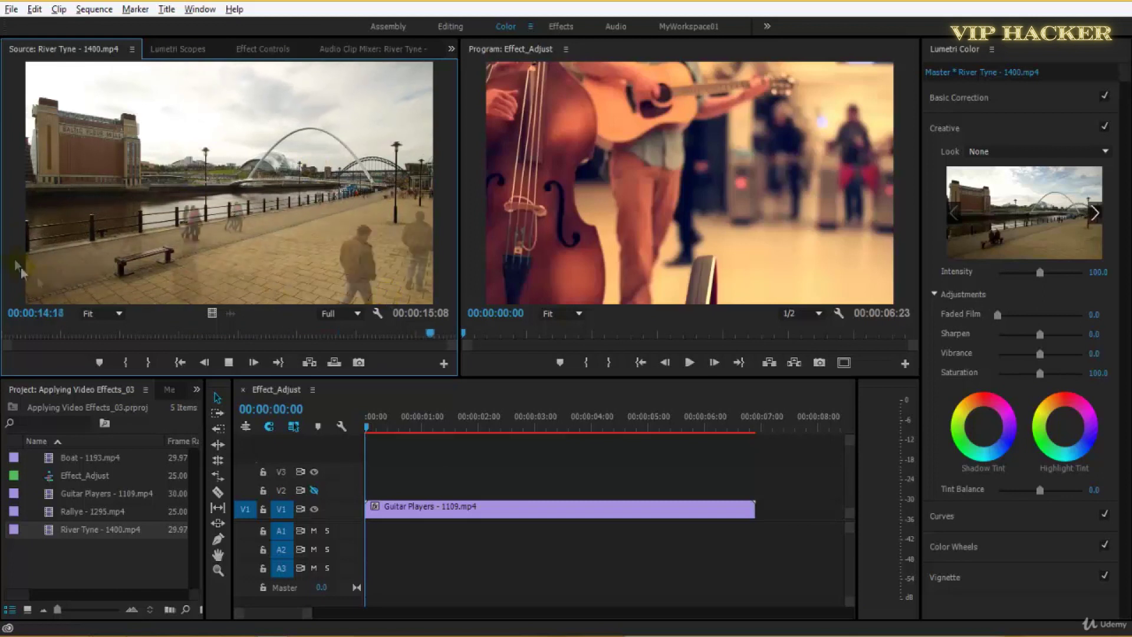
left_click(443, 336)
left_click(145, 335)
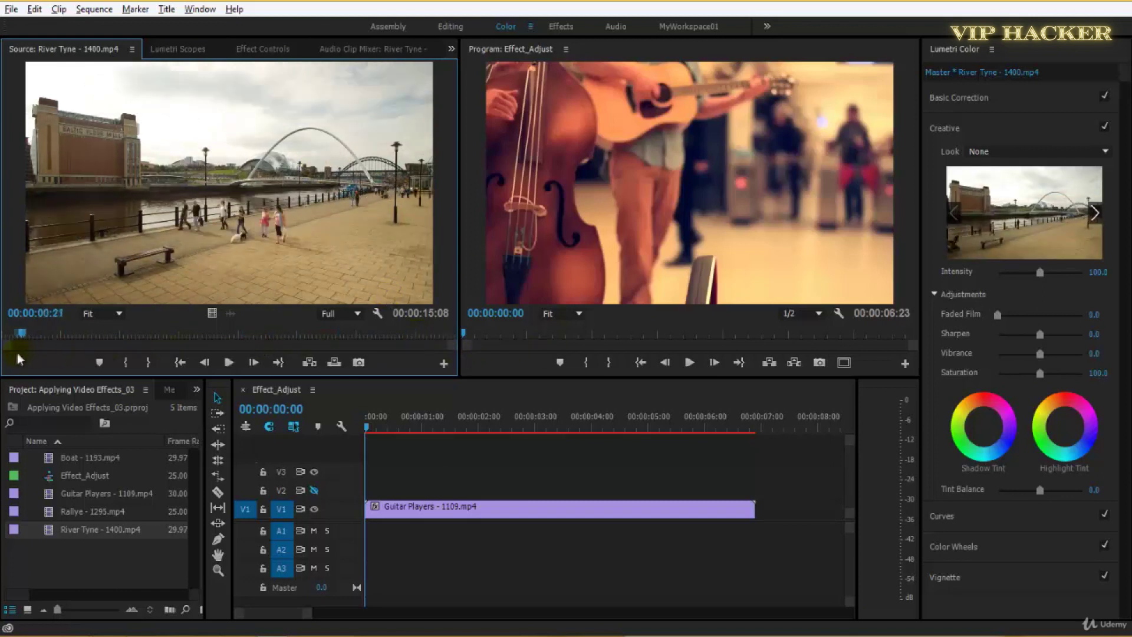
left_click(344, 334)
left_click_drag(240, 342, 444, 339)
- Delete the Guitar Players - 1109.mp4 clip from track V1 of the Effect_Adjust sequence
left_click(480, 466)
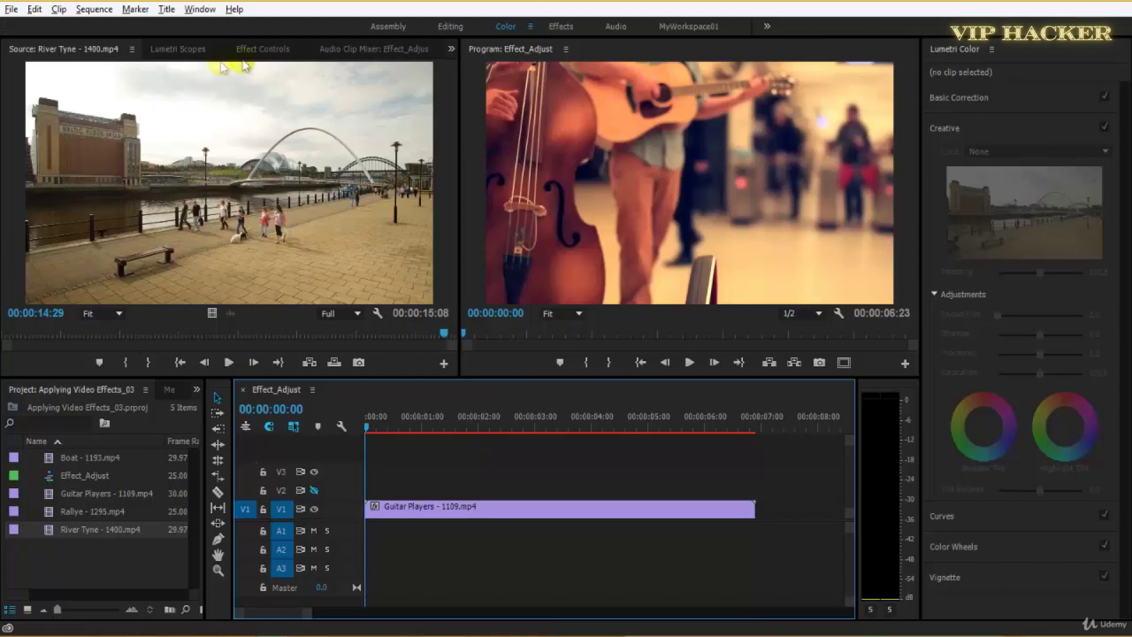
left_click_drag(440, 467, 526, 515)
key("Delete")
- Load the Boat - 1193.mp4, Guitar Players - 1109.mp4 and Rallye - 1295.mp4 clips as source for preview and save the project
double_click(48, 459)
left_click_drag(49, 459, 176, 236)
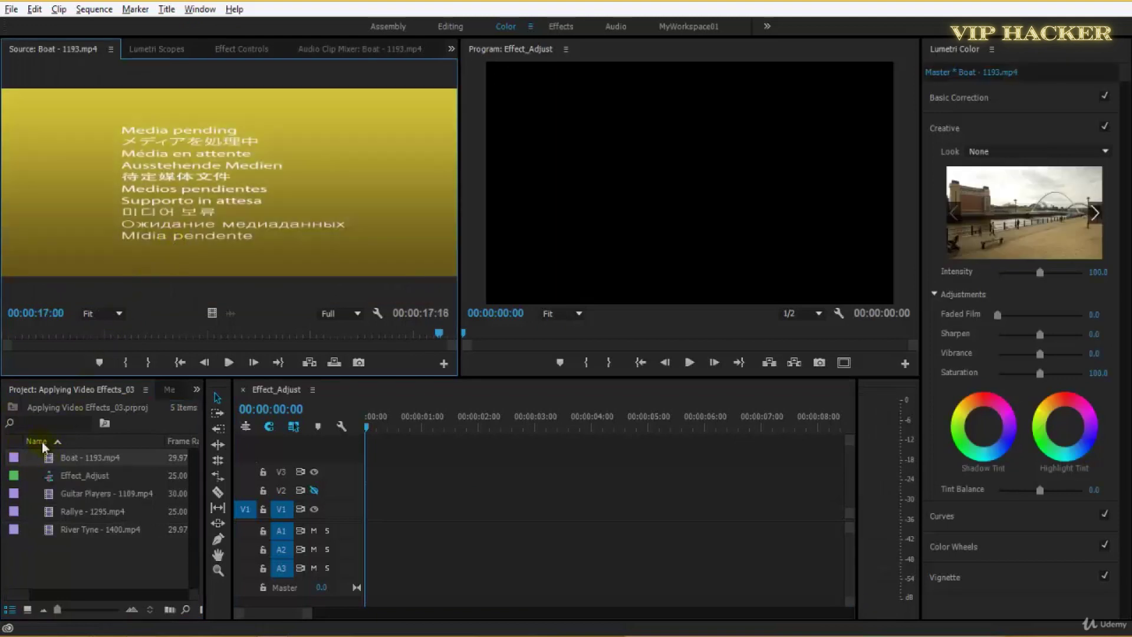
left_click(89, 335)
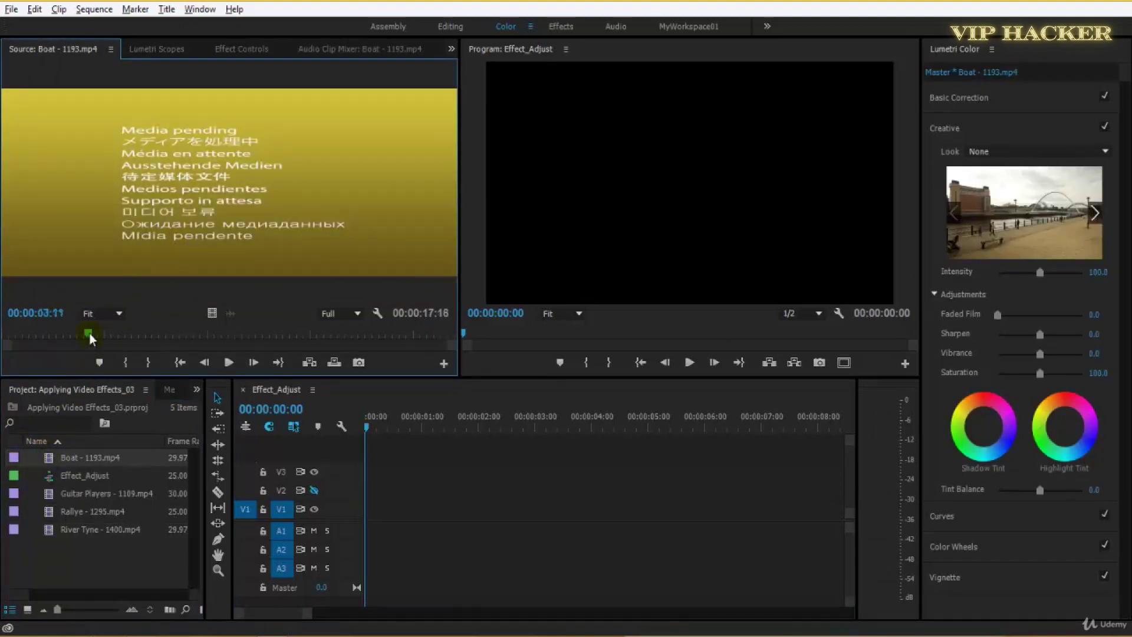
double_click(88, 493)
left_click_drag(113, 267, 138, 224)
key("space")
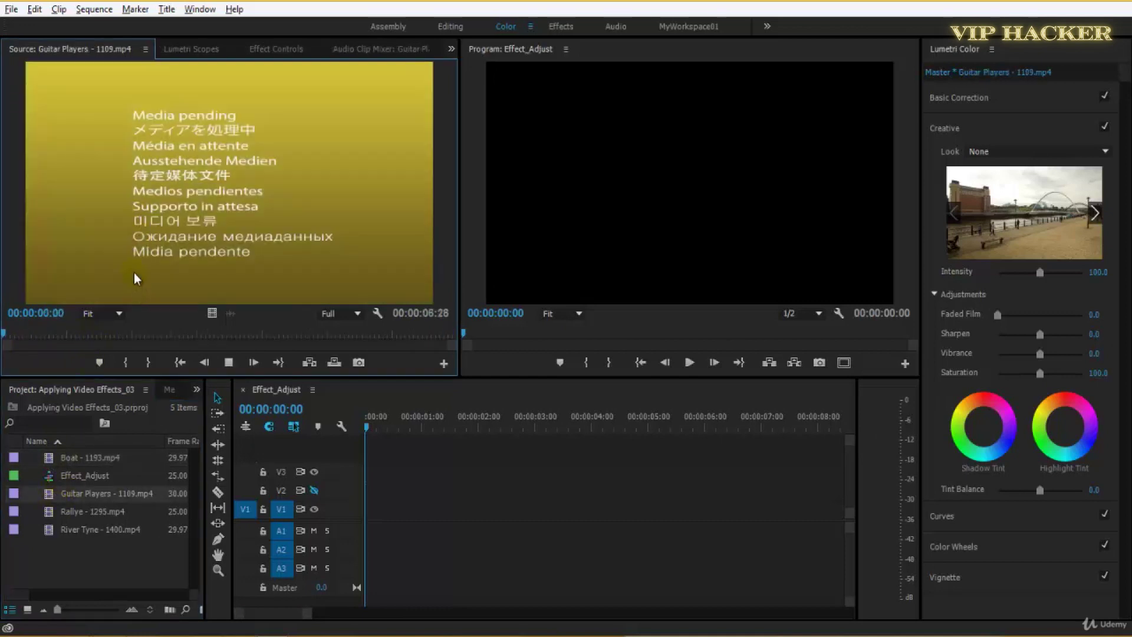
key("ctrl+s")
double_click(50, 514)
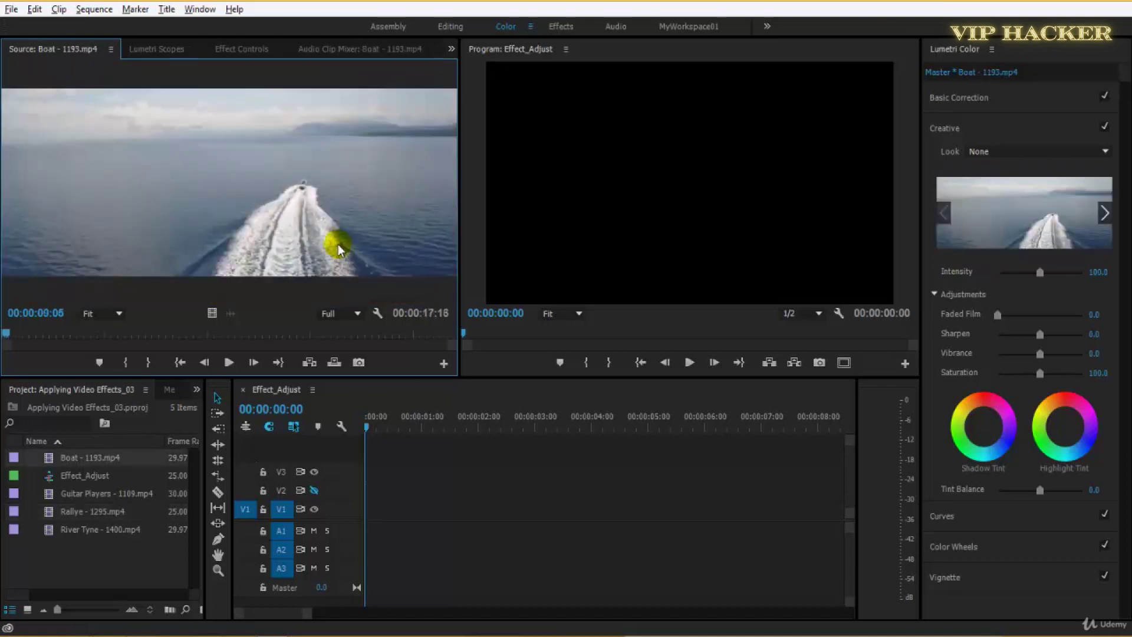
- Preview the opening shots of the Boat - 1193.mp4 source clip and return to its first frame
key("space")
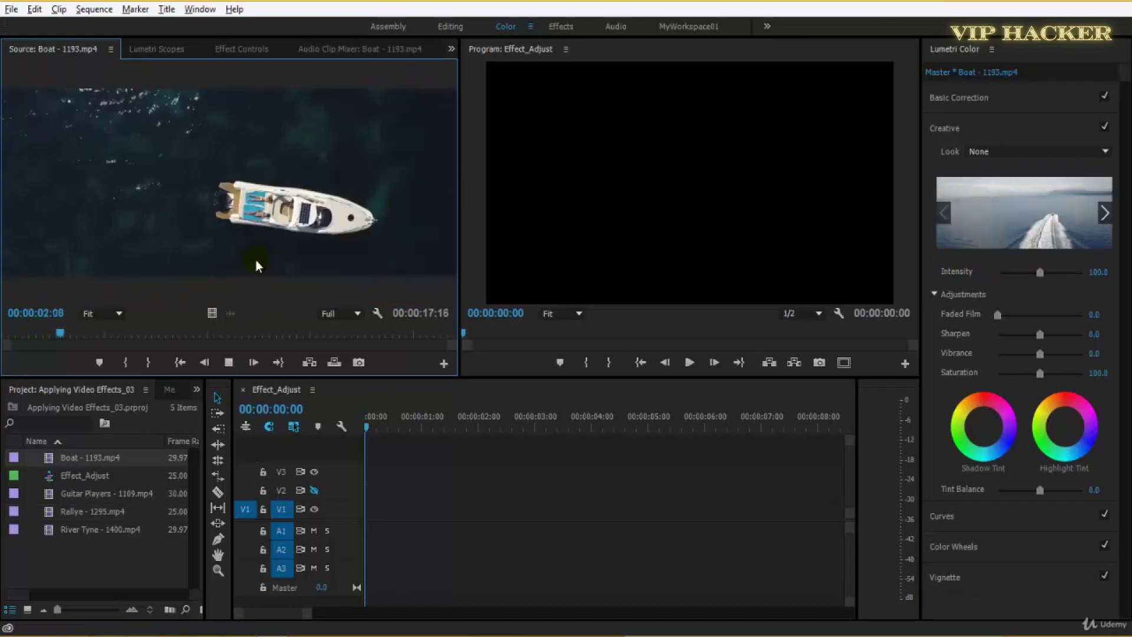
key("space")
key("Home")
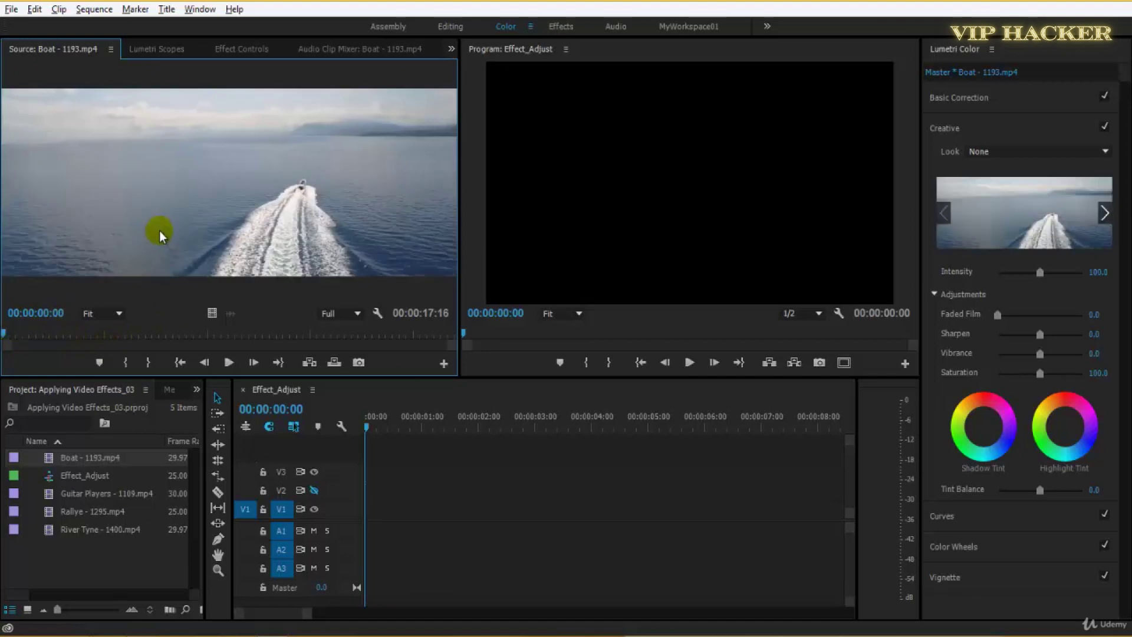
- Mark the Boat - 1193.mp4 clip's Out point at 00:00:01:13 and place the marked portion at the start of track V1
key("space")
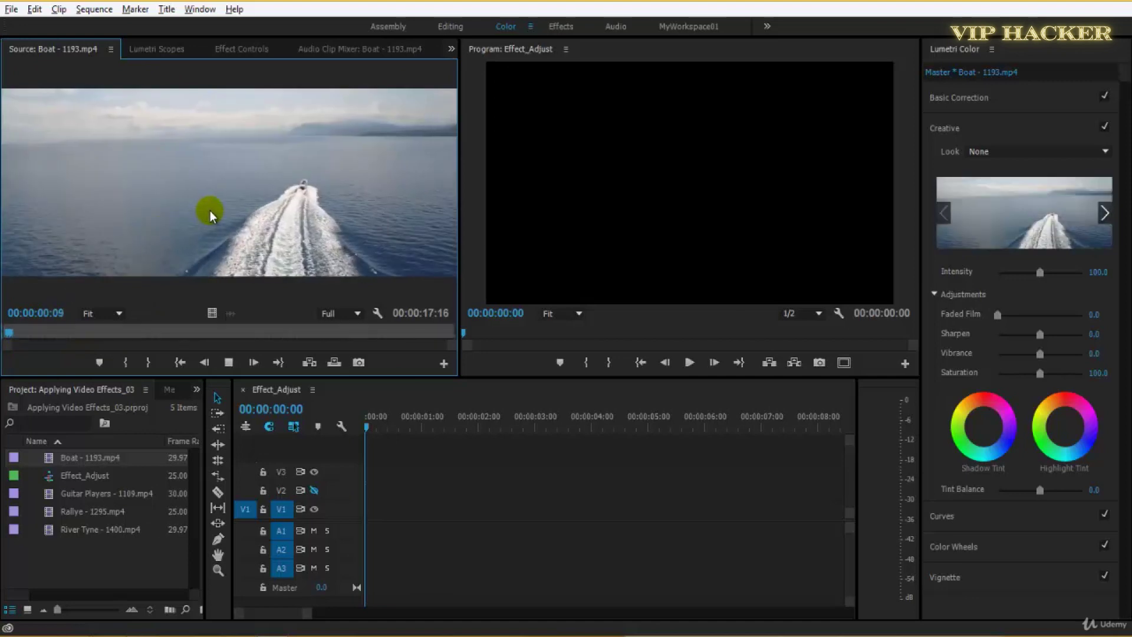
key("space")
key("o")
left_click_drag(218, 321, 377, 511)
left_click(674, 341)
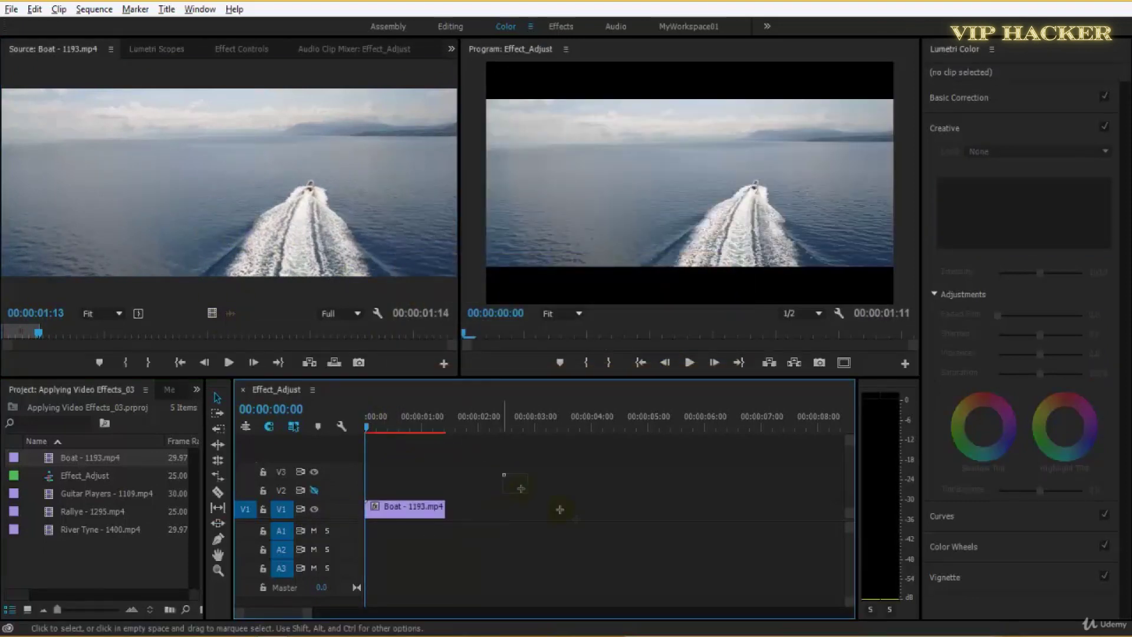
- Play the Boat - 1193.mp4 clip in the sequence at a closer timeline scale and return to 00:00:00:00
key("equal")
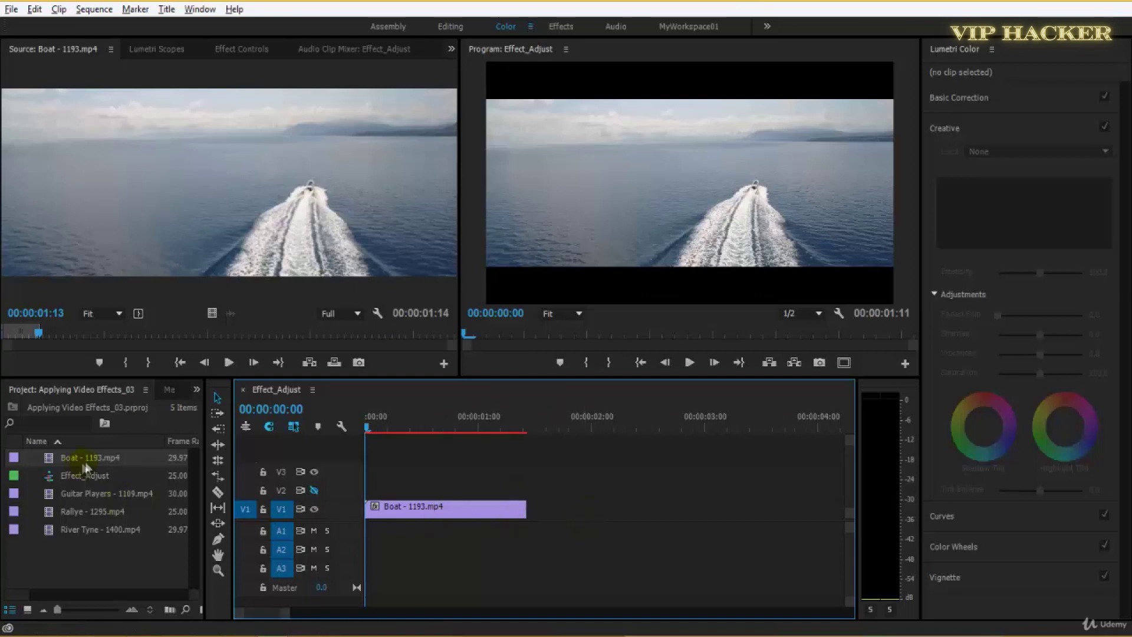
key("space")
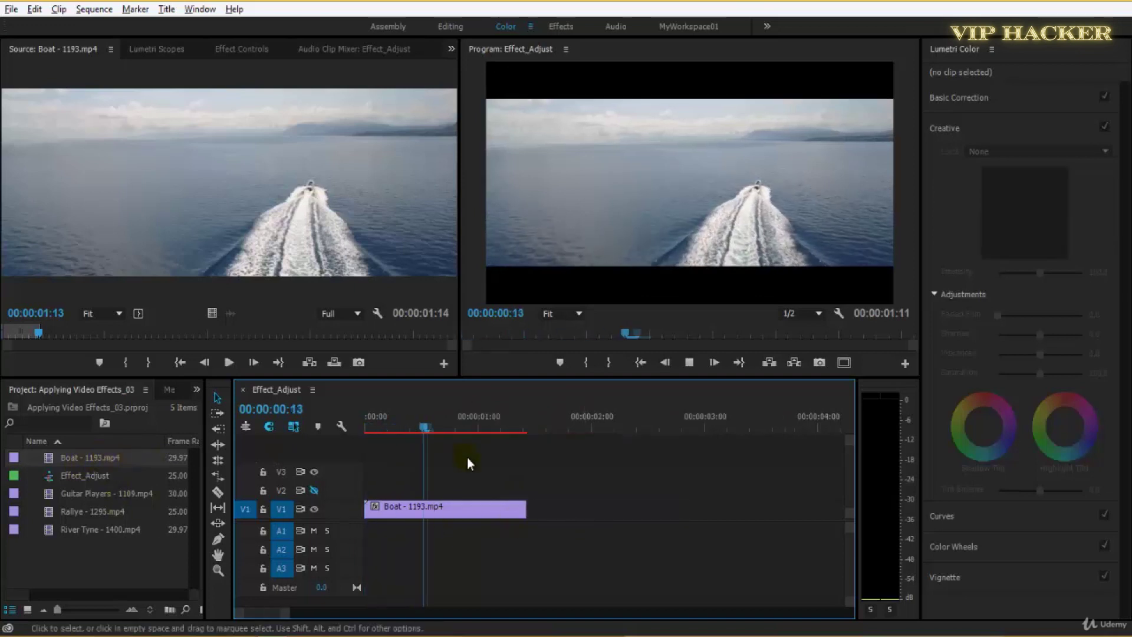
key("Home")
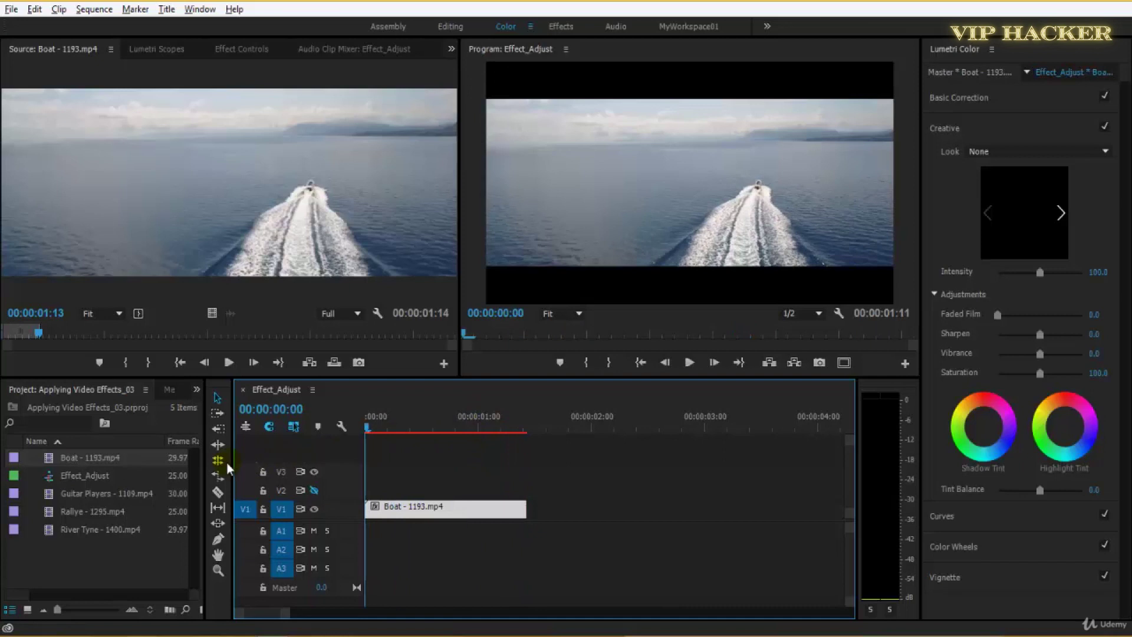
- Try extending the end of the Boat - 1193.mp4 clip on V1, check the added frames and undo the trim
left_click_drag(524, 508, 676, 513)
left_click_drag(501, 425, 570, 436)
key("ctrl+z")
- Replay the Boat - 1193.mp4 clip from the sequence start and save the project
key("Home")
key("space")
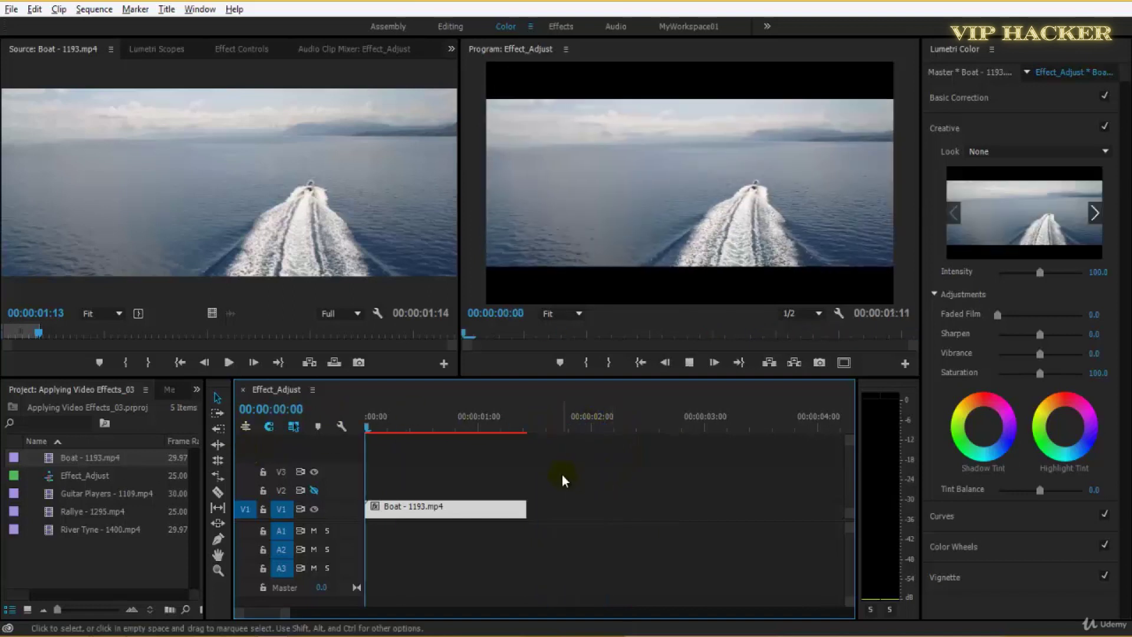
key("ctrl+s")
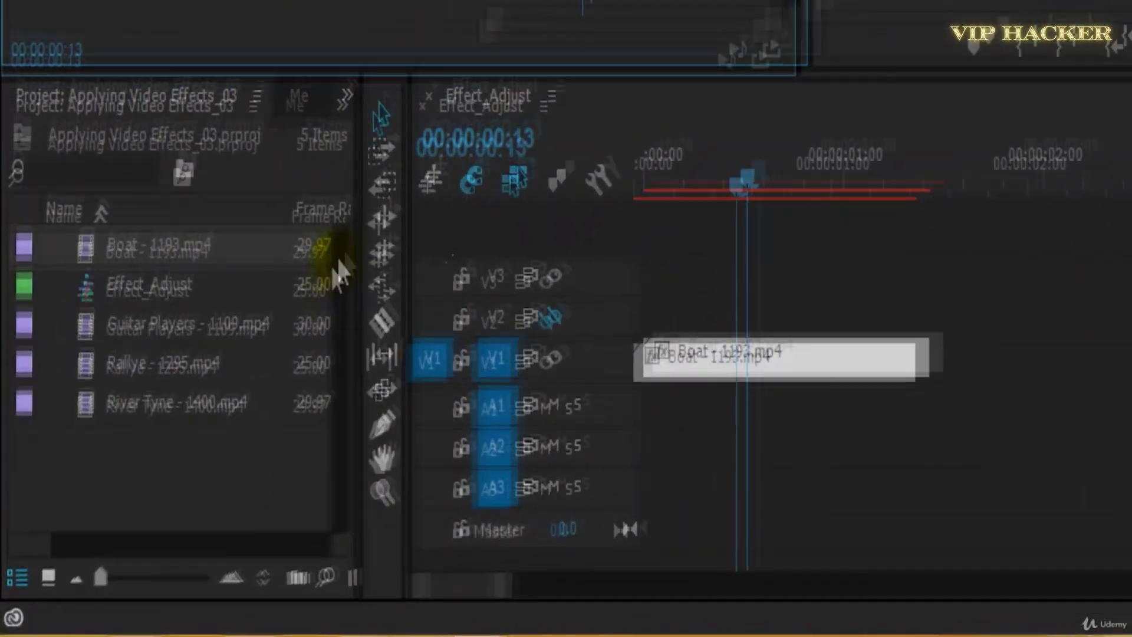
- Widen the project area beside the timeline and bring up the list of available effects
left_click_drag(367, 245, 466, 246)
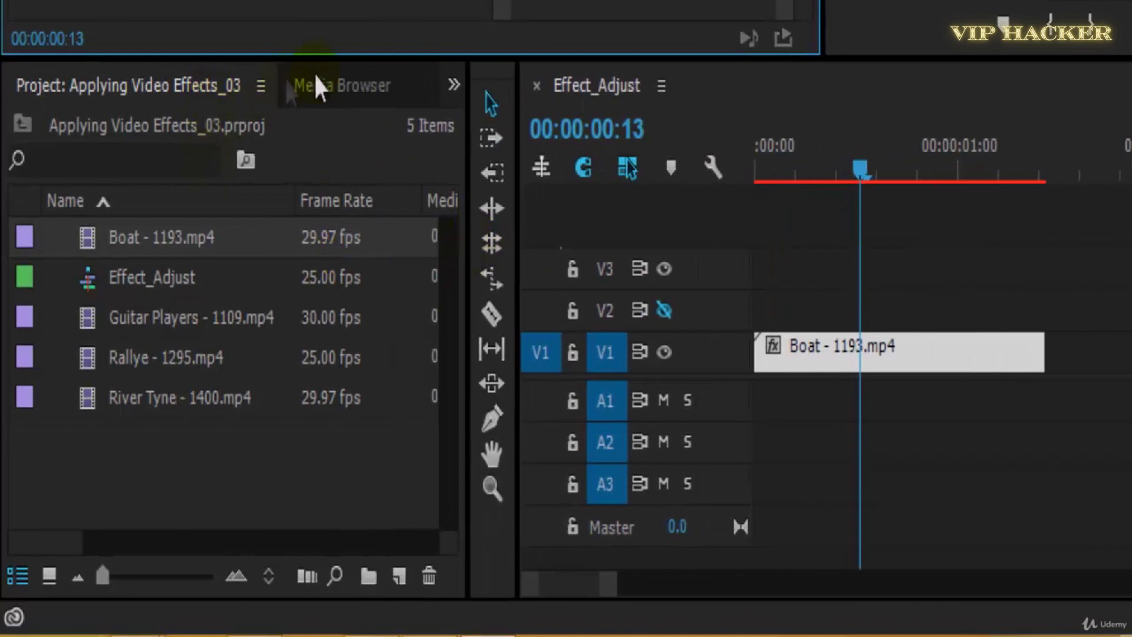
left_click(454, 85)
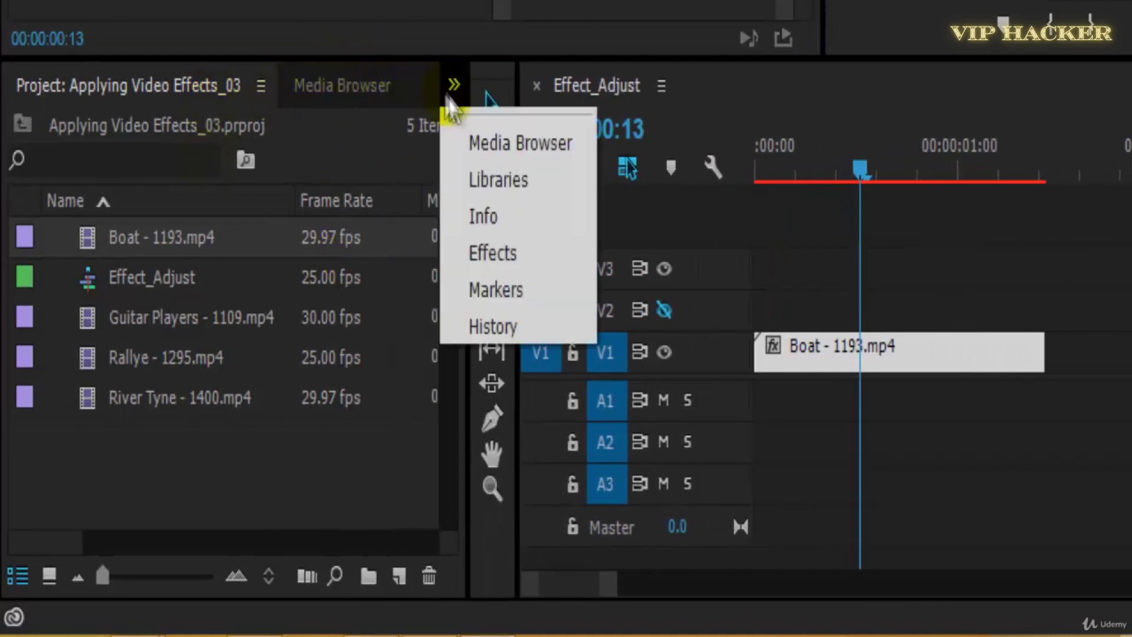
left_click(504, 259)
- Apply the Change Color effect from the Color Correction video effects to the Boat - 1193.mp4 clip on V1
left_click(18, 275)
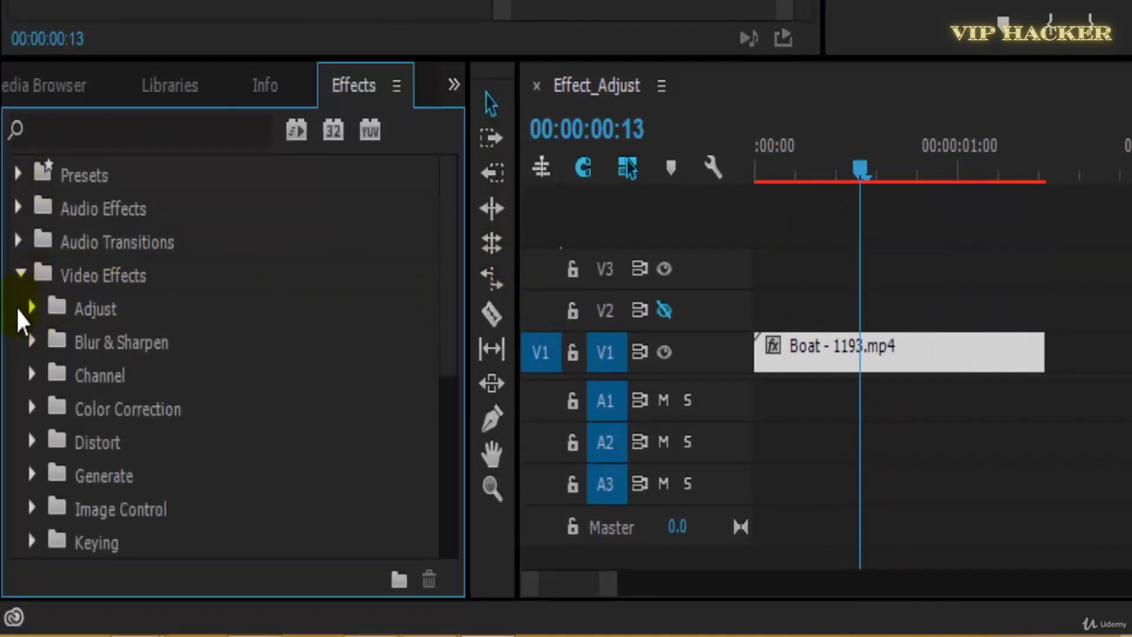
left_click(30, 408)
scroll(118, 369, "down", 2)
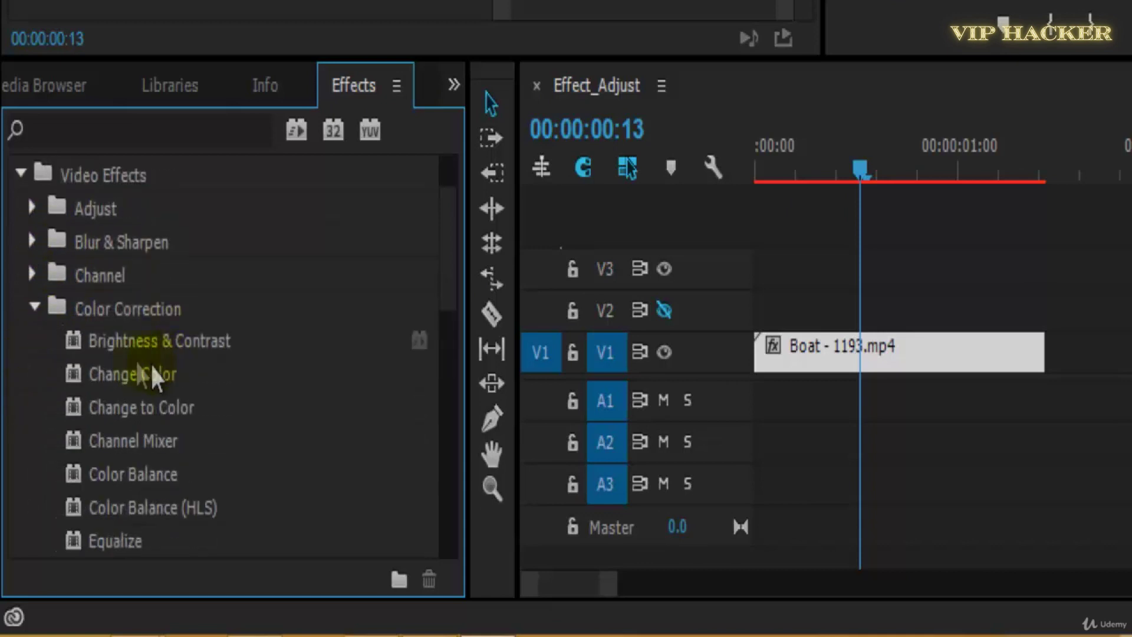
left_click(69, 340)
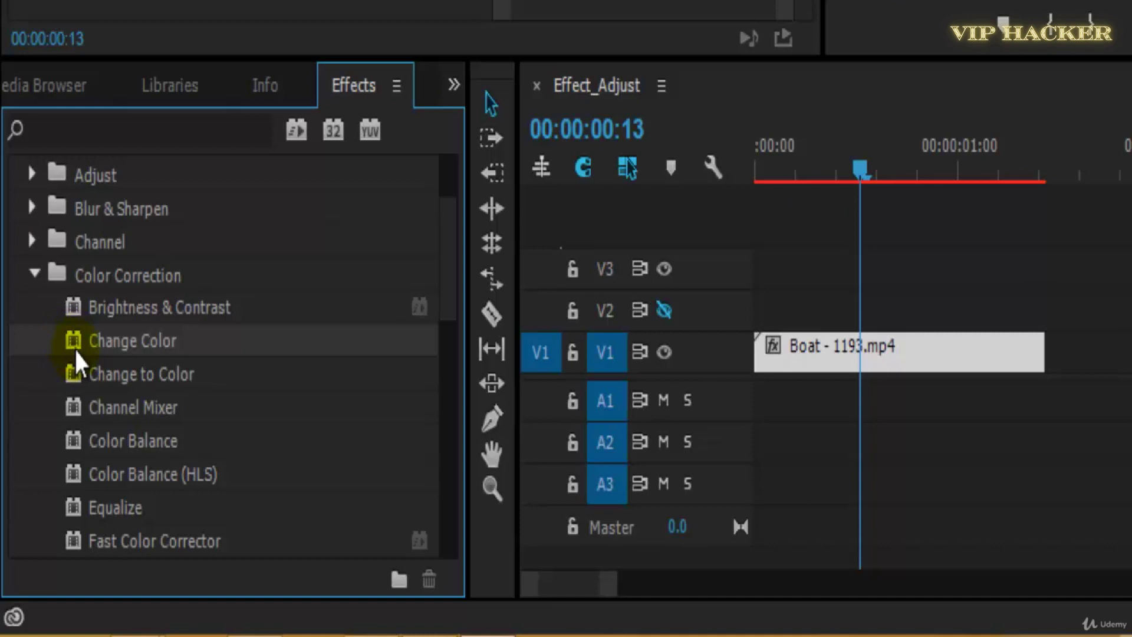
left_click_drag(72, 343, 853, 351)
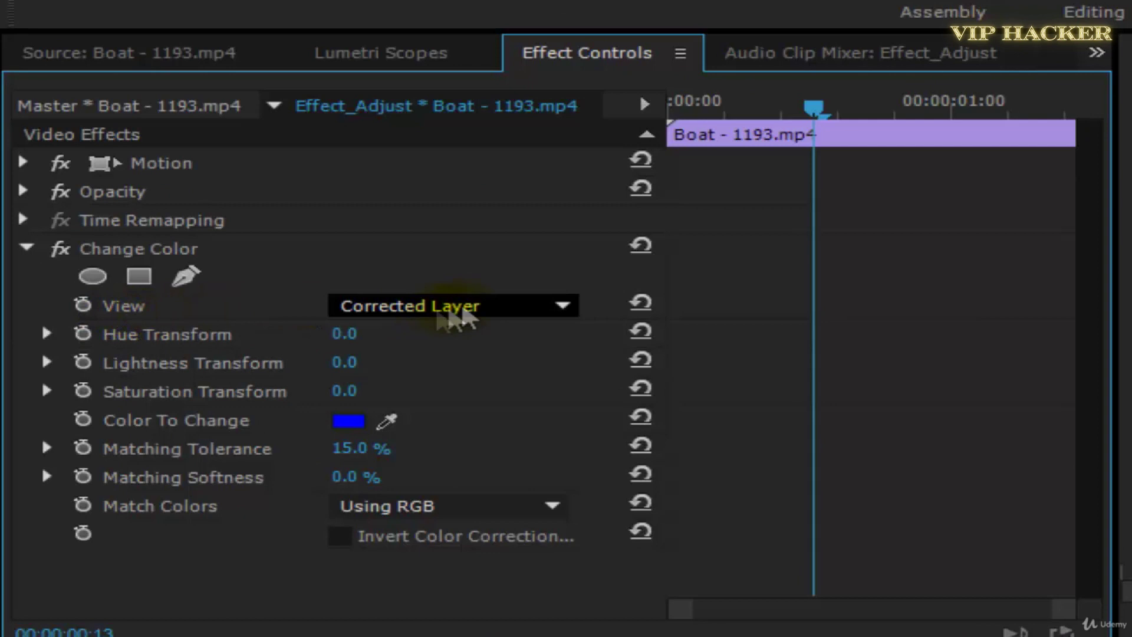
- Review the Change Color effect's View choices and try a Hue Transform of about 414 with a Lightness Transform of 95
left_click(441, 308)
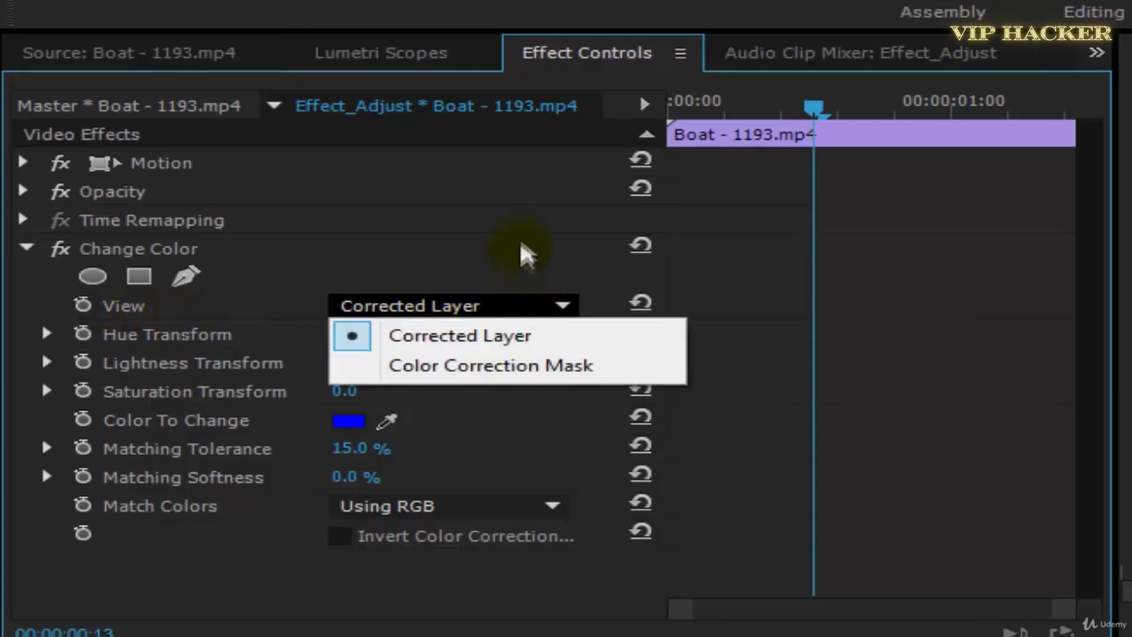
left_click(637, 335)
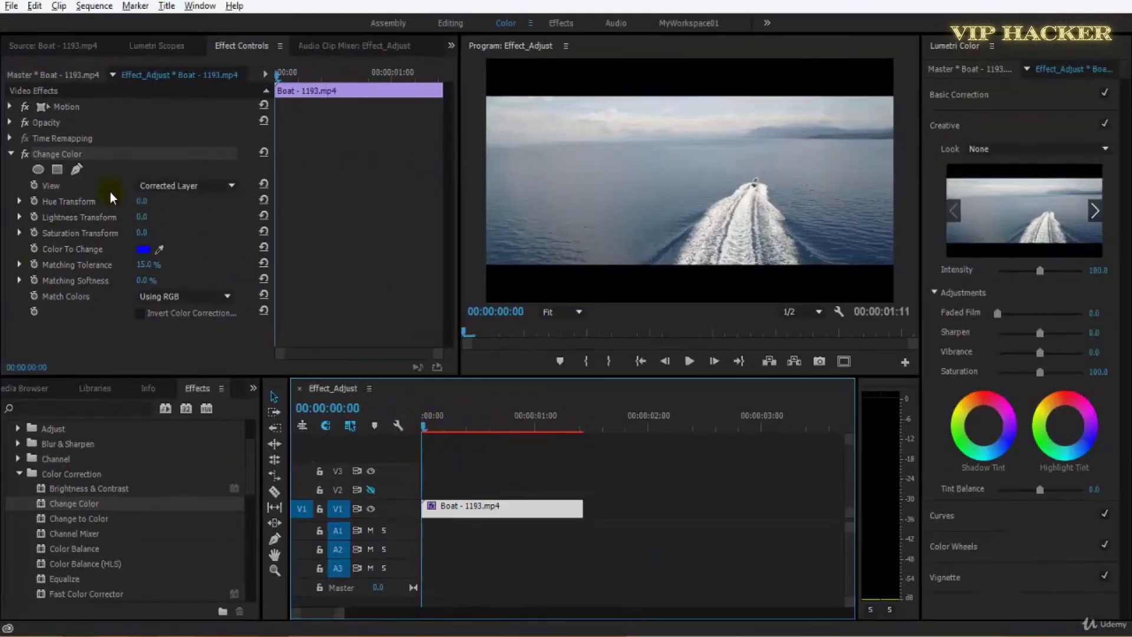
left_click_drag(143, 202, 230, 216)
key("space")
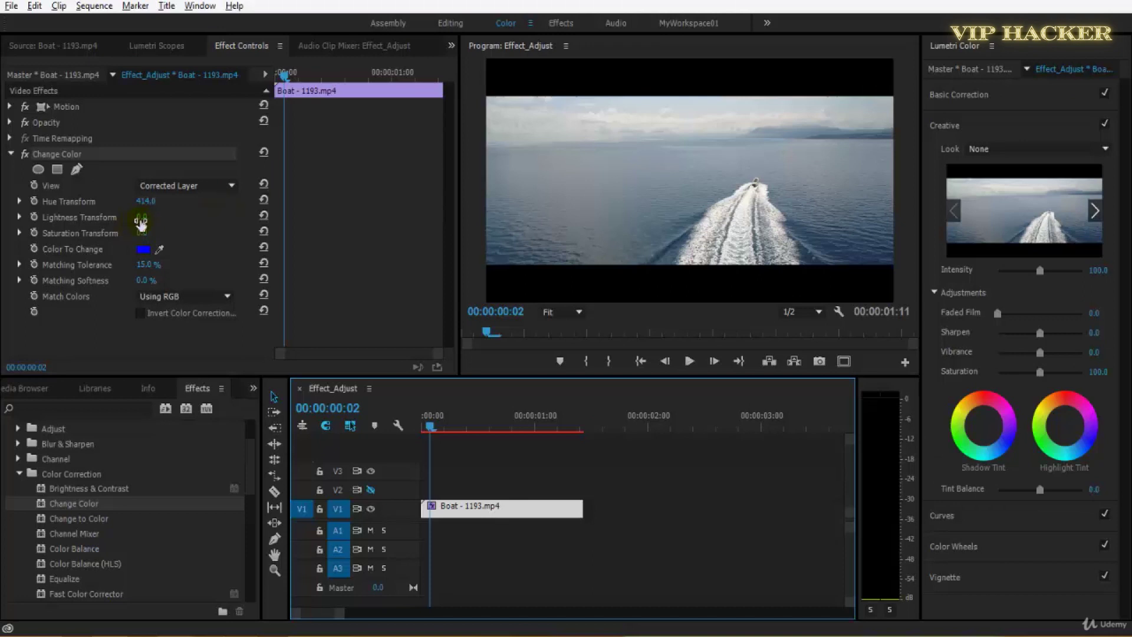
left_click_drag(144, 217, 209, 220)
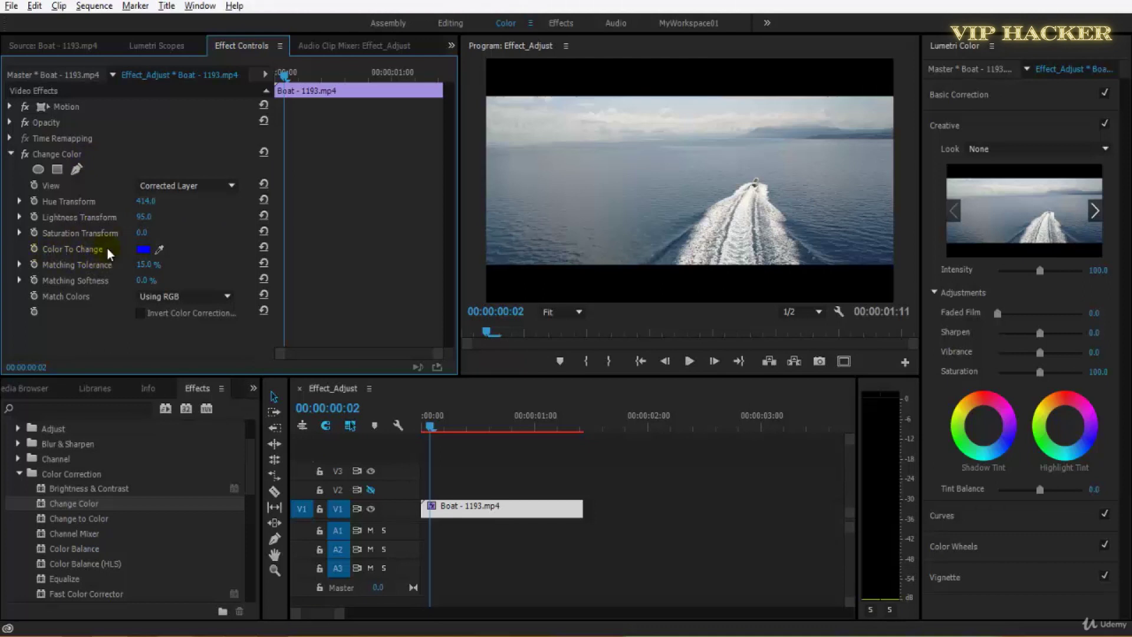
- Sample the blue sea in the boat footage as the Color To Change, and reset the Lightness and Hue Transform values
left_click(160, 249)
mouse_move(164, 246)
left_mouse_down()
mouse_move(561, 214)
mouse_move(644, 222)
mouse_move(669, 242)
mouse_move(159, 247)
left_mouse_up()
left_click_drag(164, 246, 622, 238)
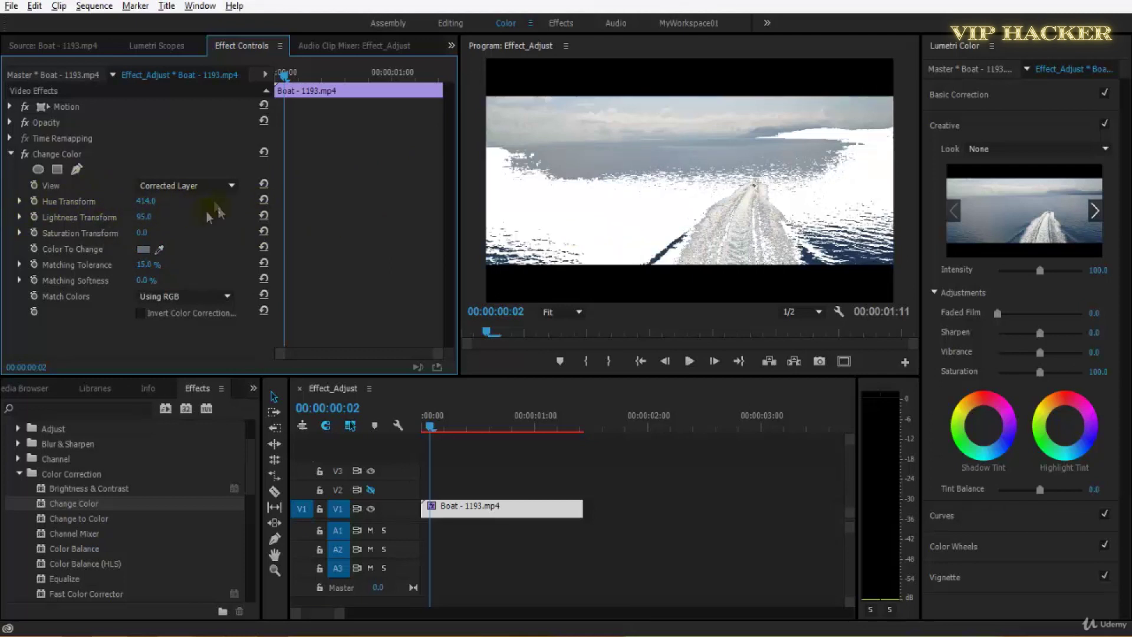
left_click(261, 217)
left_click(263, 199)
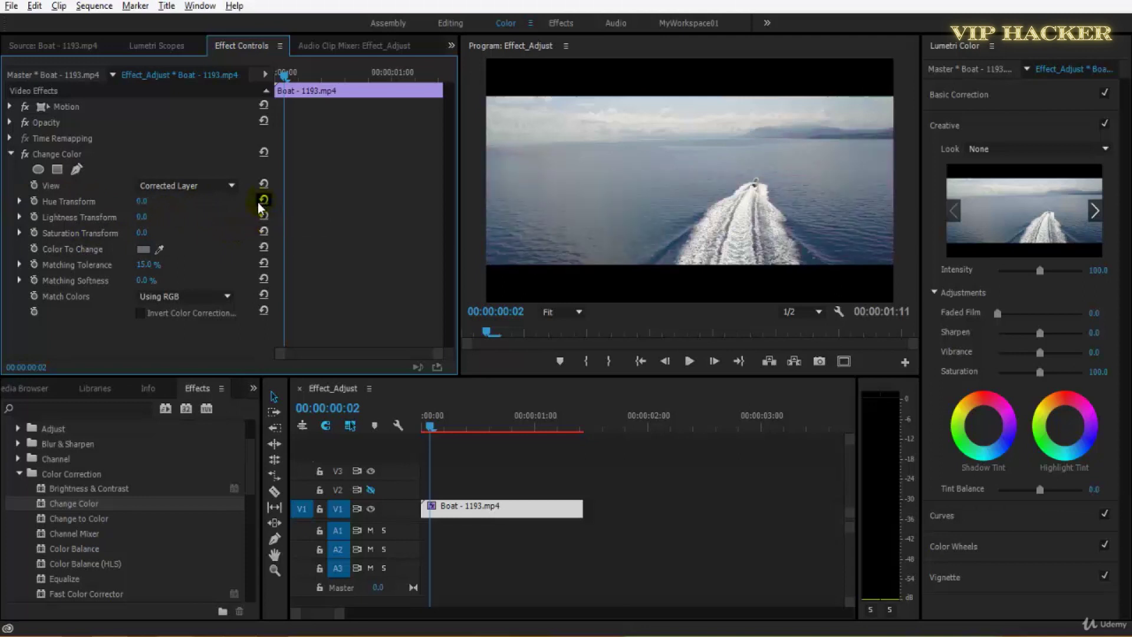
- Set Hue Transform to 101 and Matching Tolerance to 22%, and play the sequence to check the recolored water
left_click_drag(142, 201, 154, 251)
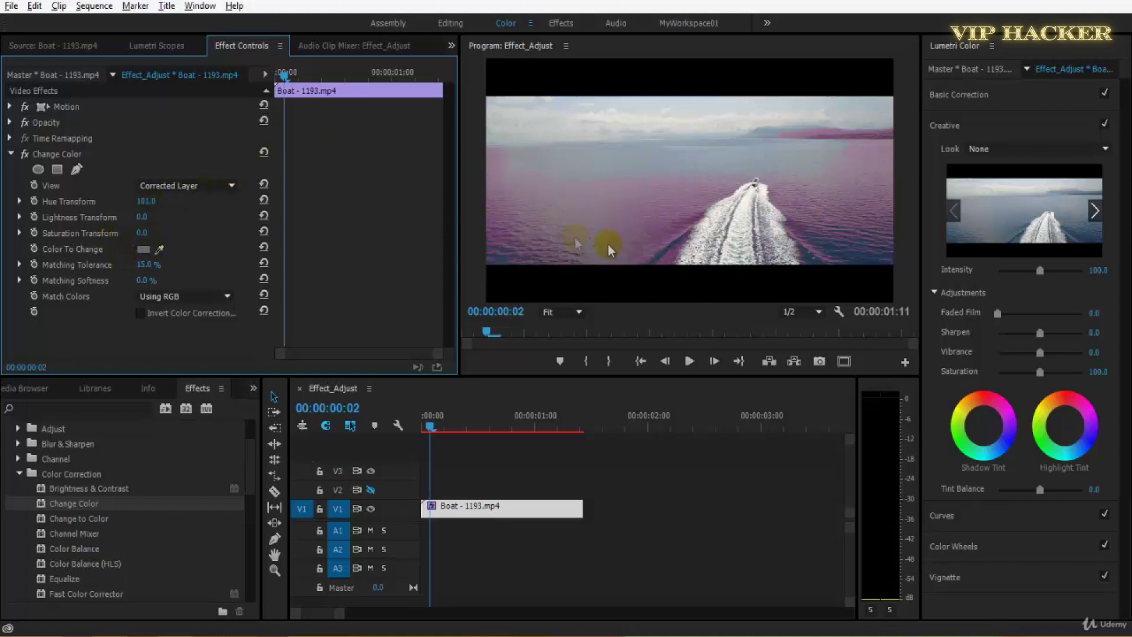
left_click_drag(431, 420, 422, 427)
left_click_drag(145, 265, 155, 272)
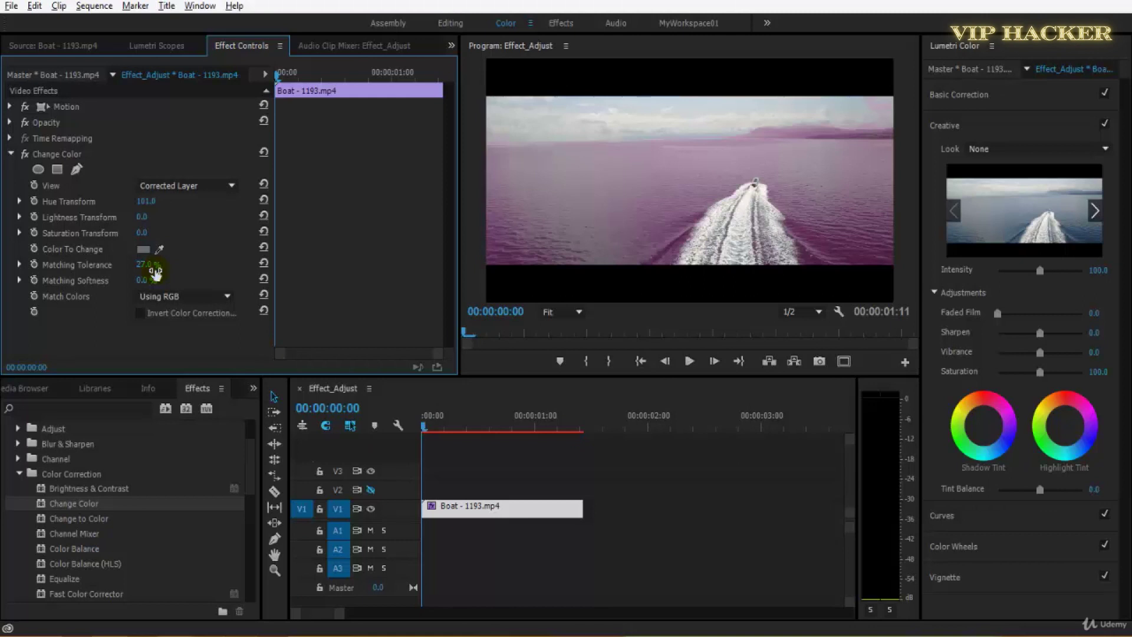
mouse_move(155, 272)
left_mouse_down()
mouse_move(180, 270)
mouse_move(153, 275)
left_mouse_up()
left_click_drag(147, 271, 141, 271)
left_click(689, 363)
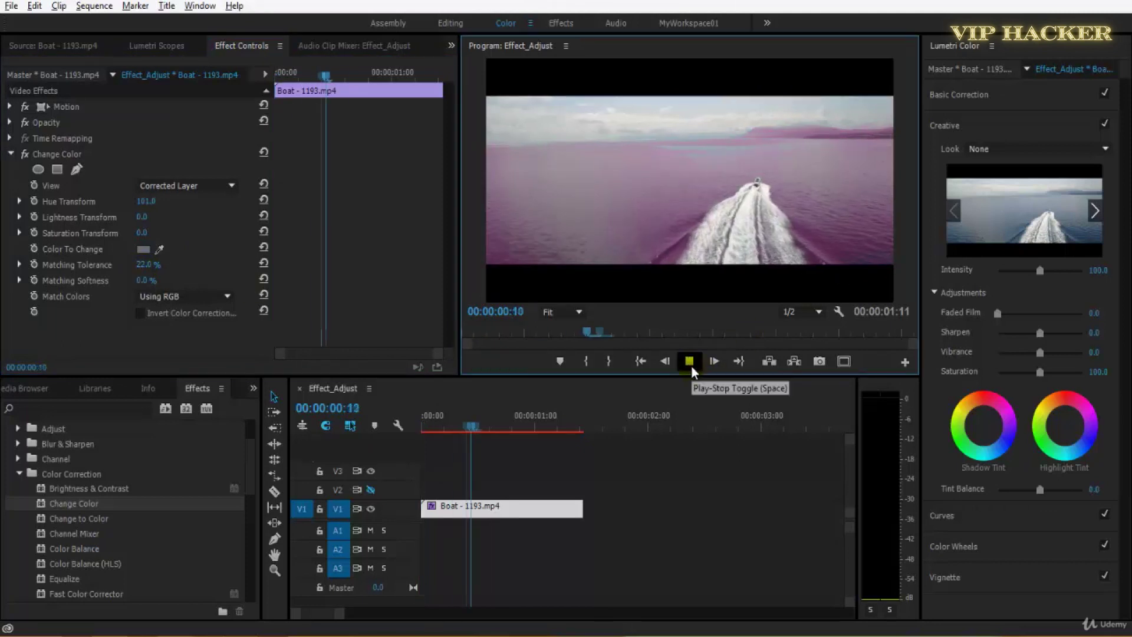
left_click(590, 420)
key("Home")
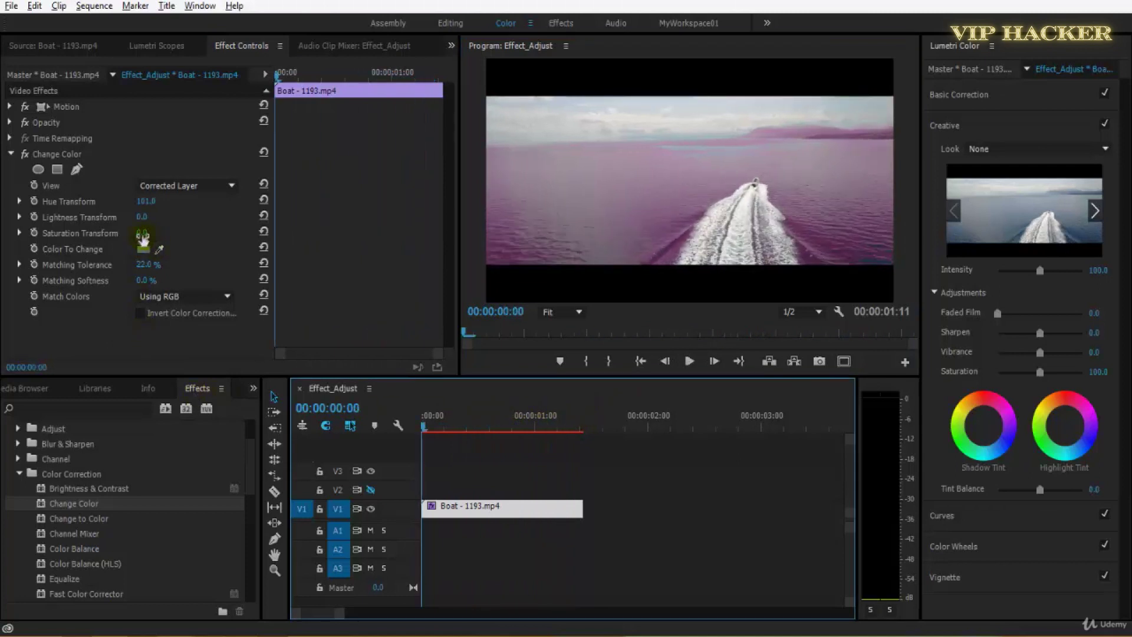
- Raise Matching Tolerance to 27%, play the result and park the playhead at 00:00:00:12
left_click(152, 269)
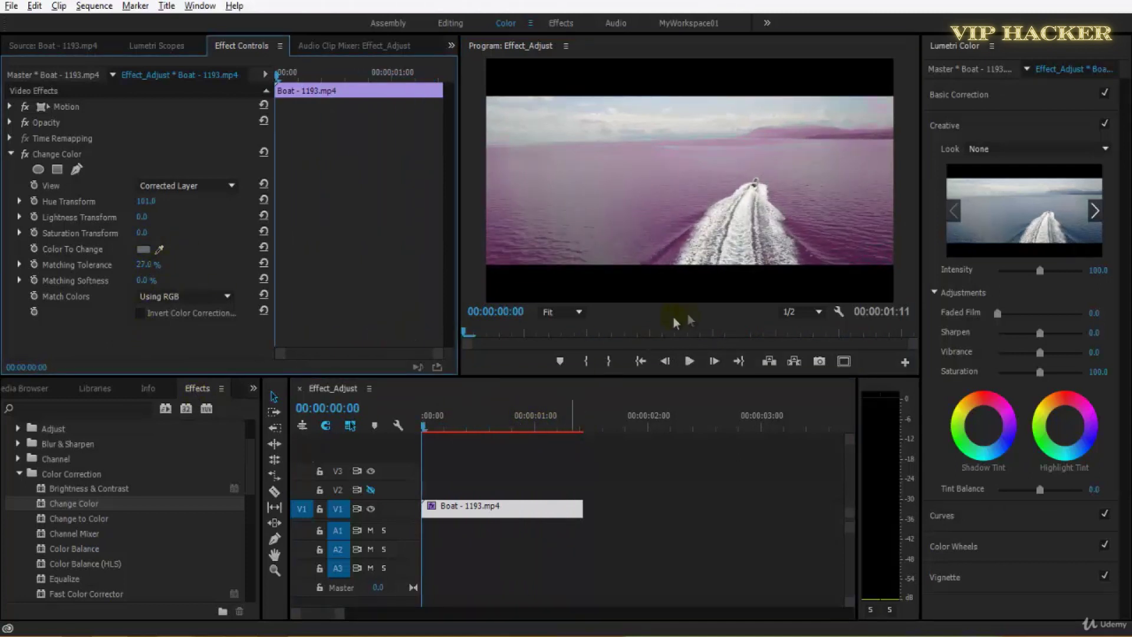
left_click(687, 365)
left_click(688, 362)
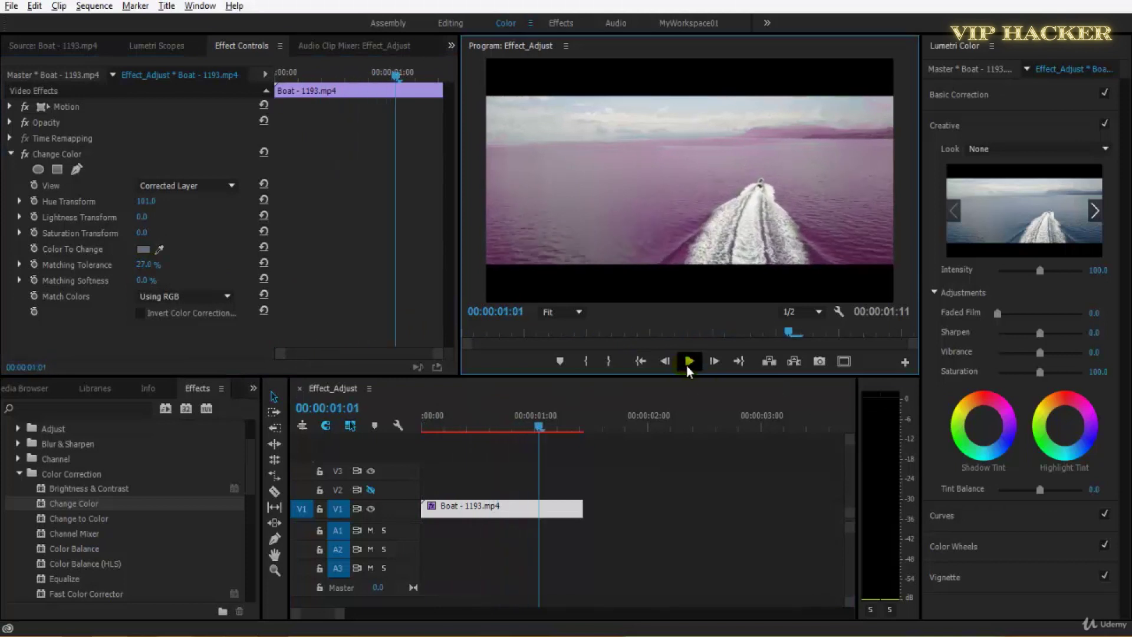
left_click(476, 430)
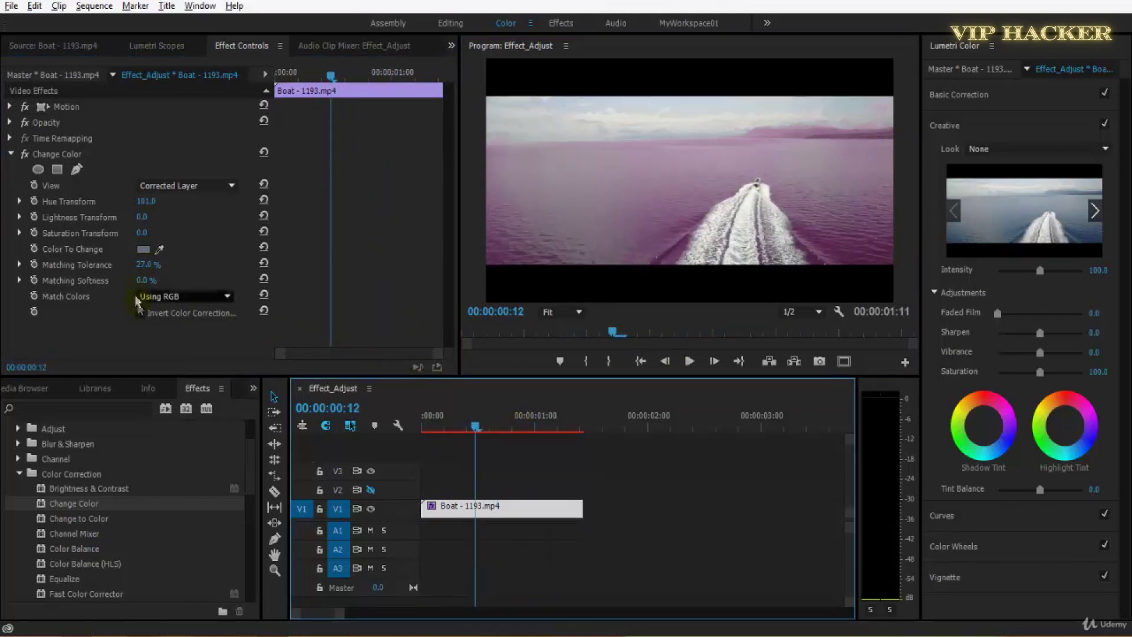
- Try different Matching Softness amounts on the Change Color effect and return the value to 0%
left_click(158, 288)
left_click_drag(159, 287, 33, 316)
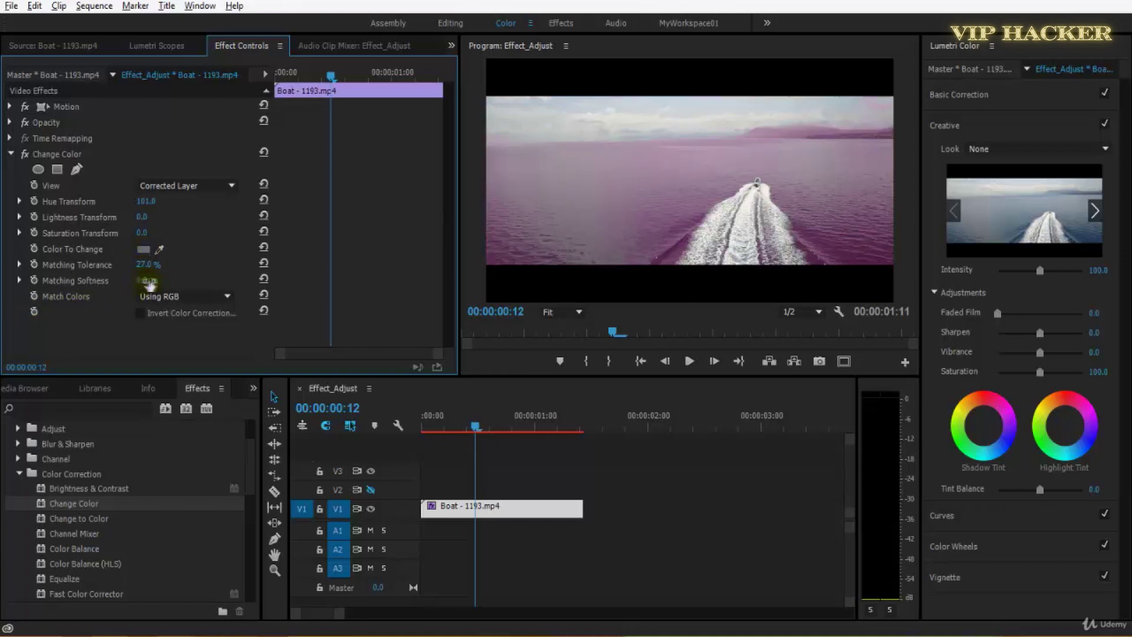
mouse_move(127, 298)
left_mouse_down()
mouse_move(147, 305)
mouse_move(125, 313)
left_mouse_up()
left_click_drag(153, 287, 135, 269)
mouse_move(141, 285)
left_mouse_down()
mouse_move(182, 281)
mouse_move(142, 287)
left_mouse_up()
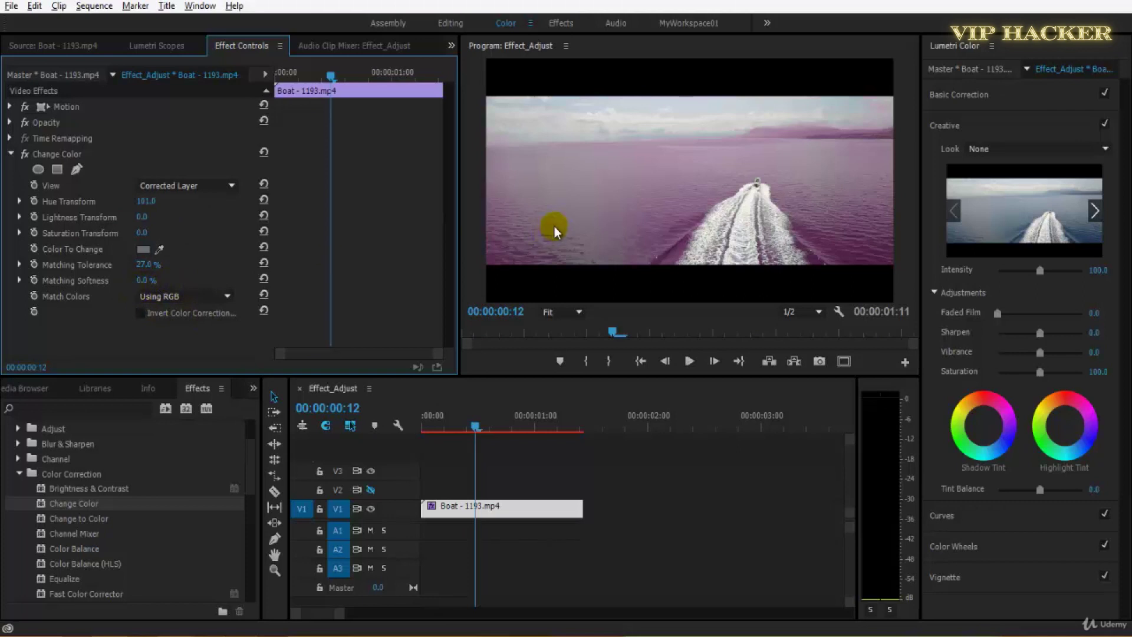
- Compare Match Colors set to Using Hue and Using Chroma, and return it to Using RGB
left_click(200, 297)
left_click(206, 332)
left_click(206, 299)
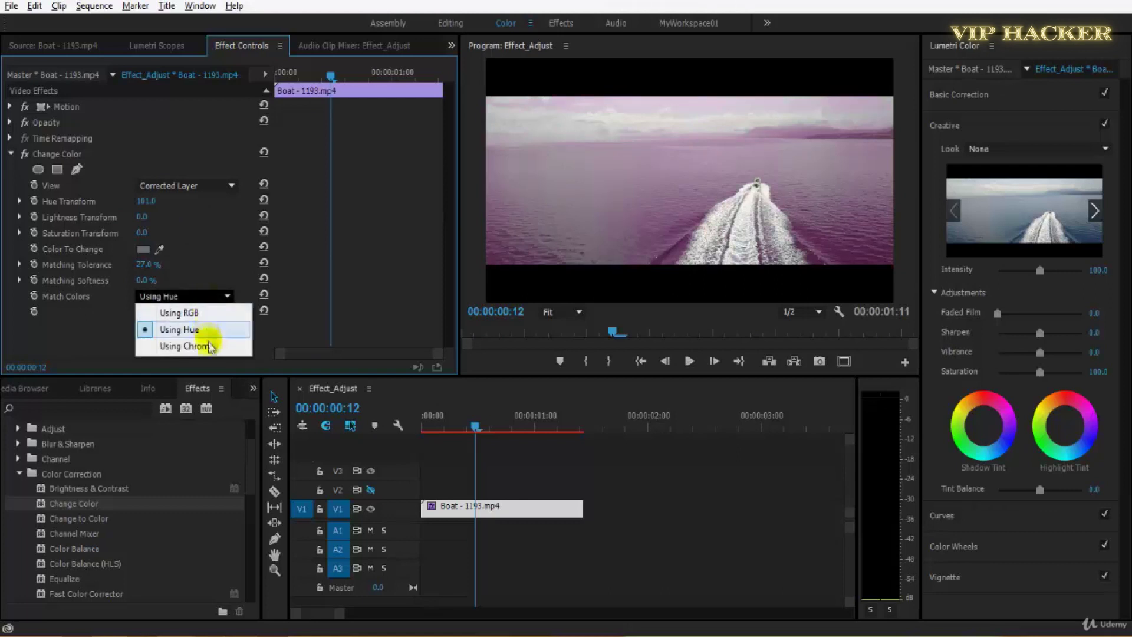
left_click(210, 345)
left_click(200, 296)
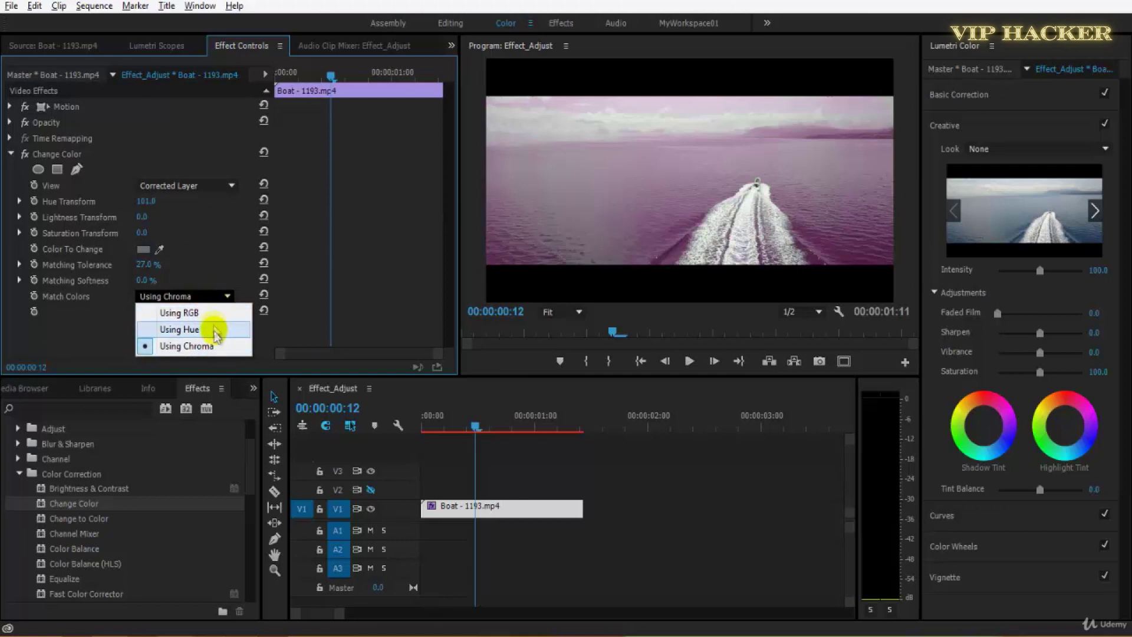
left_click(206, 312)
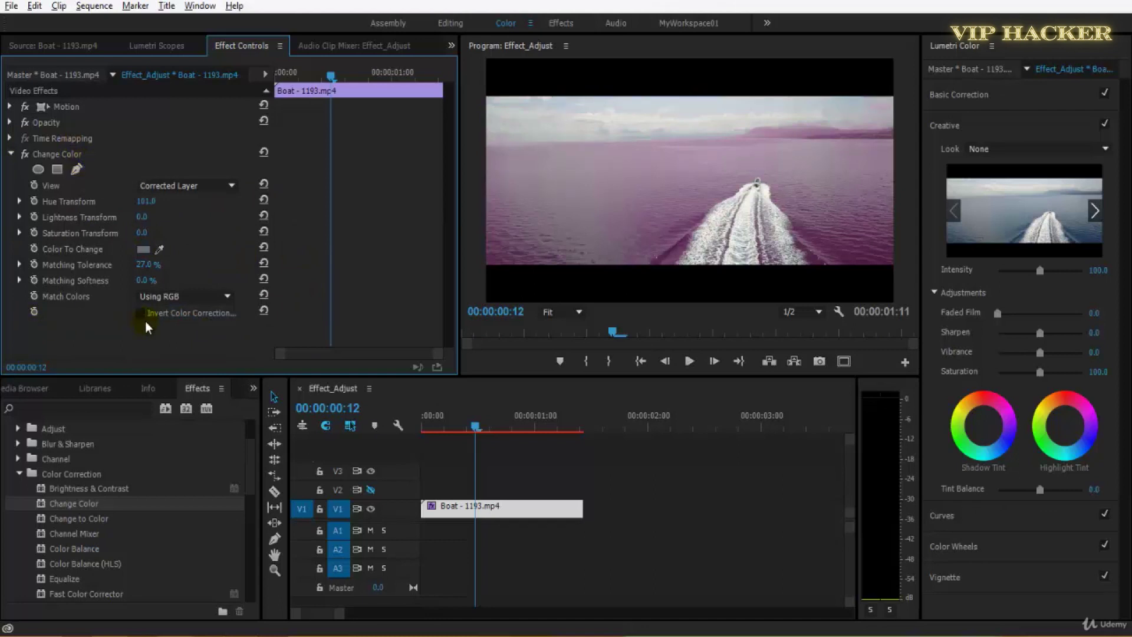
- Widen the effect parameter area and enable Invert Color Correction Mask, comparing the picture with and without it
left_click_drag(280, 326, 361, 326)
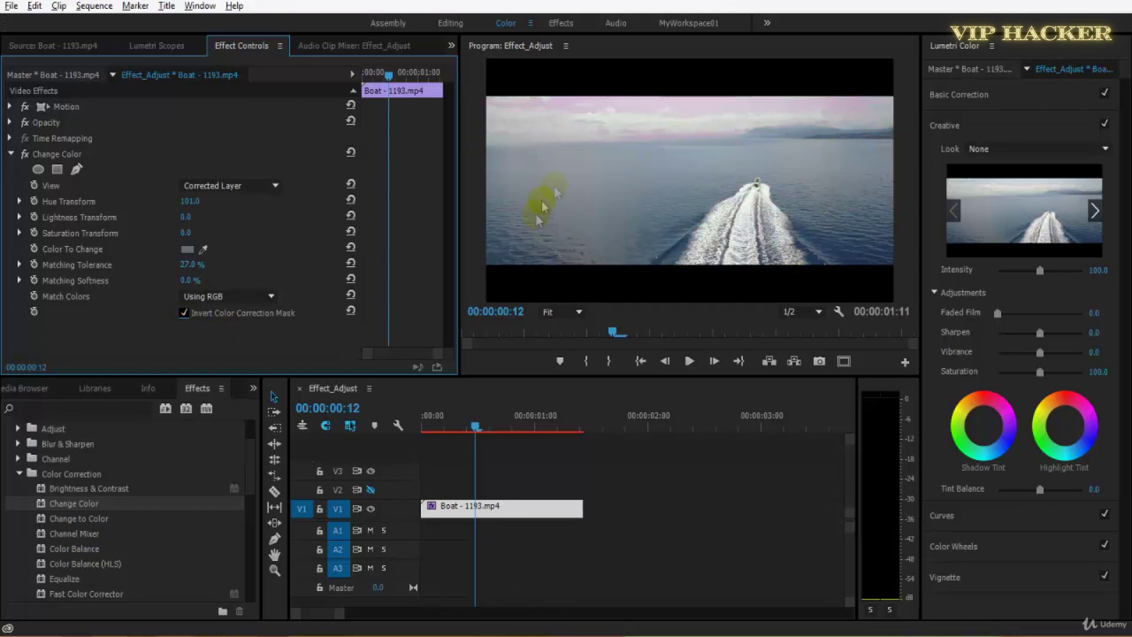
left_click(506, 148)
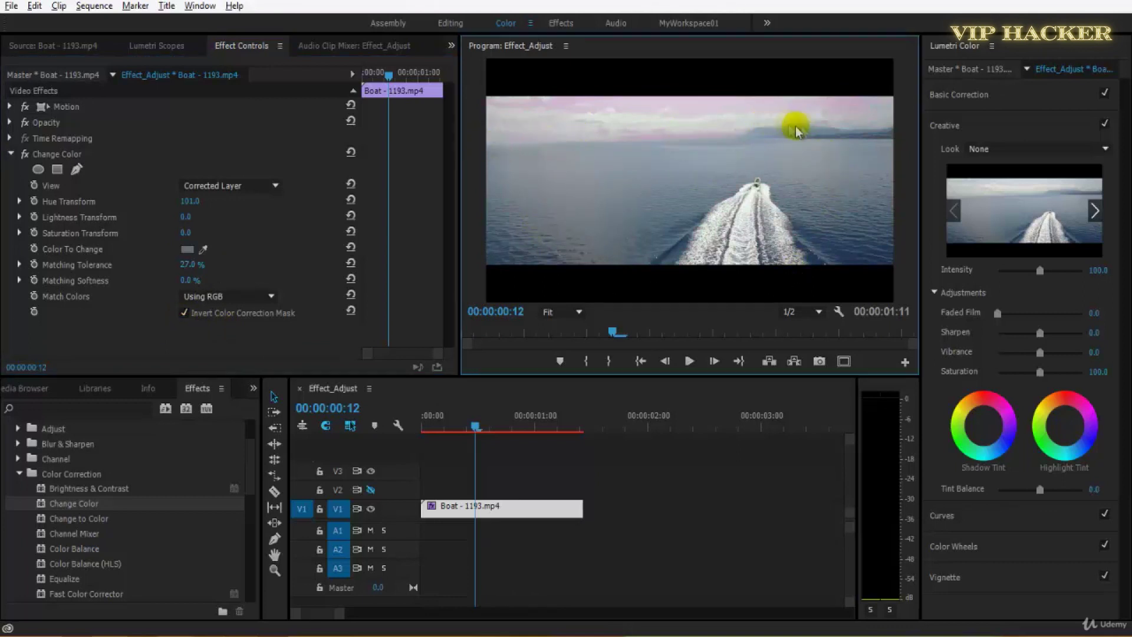
left_click(184, 313)
left_click(184, 313)
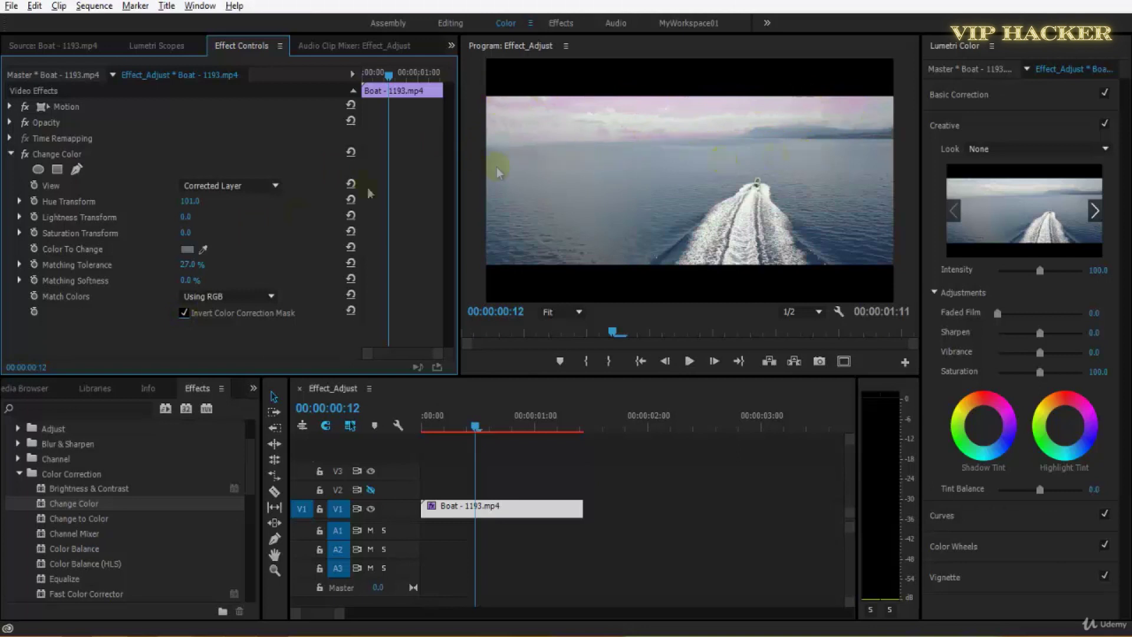
- Set Hue Transform to 205, Lightness Transform to 1 and Saturation Transform to 4, and compare the inverted and non-inverted mask
left_click_drag(185, 217, 68, 206)
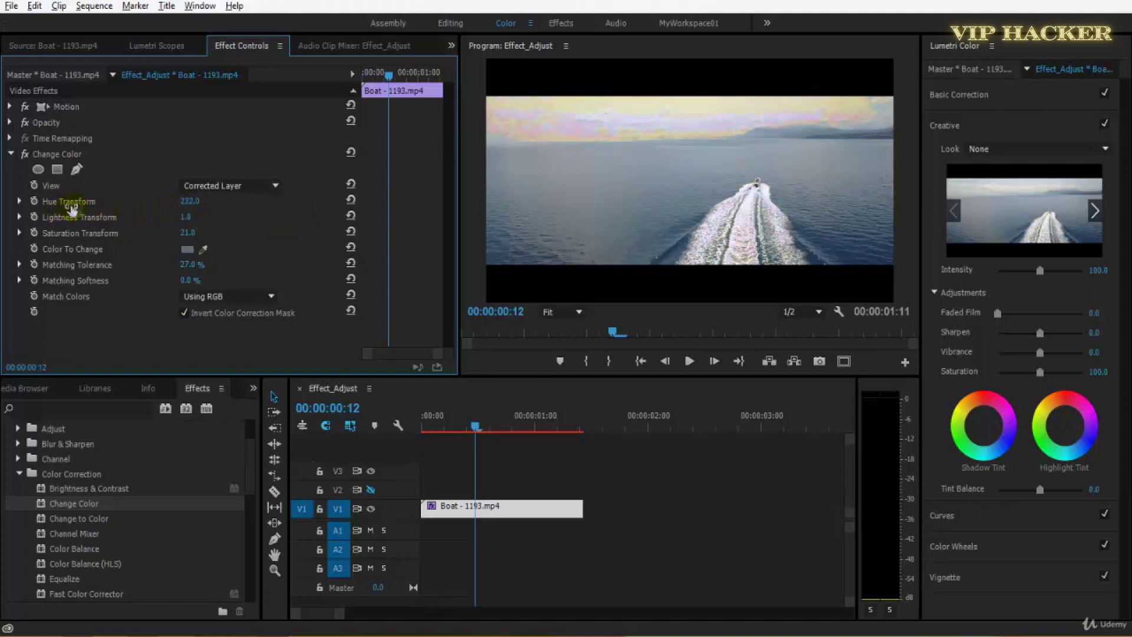
left_click_drag(198, 206, 169, 209)
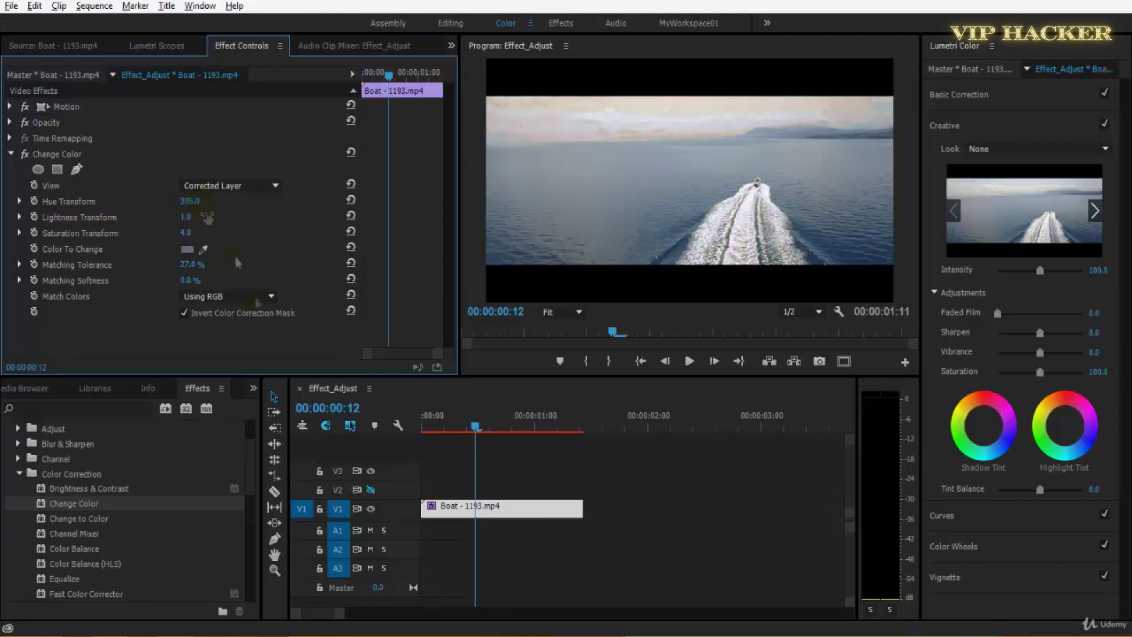
left_click(183, 312)
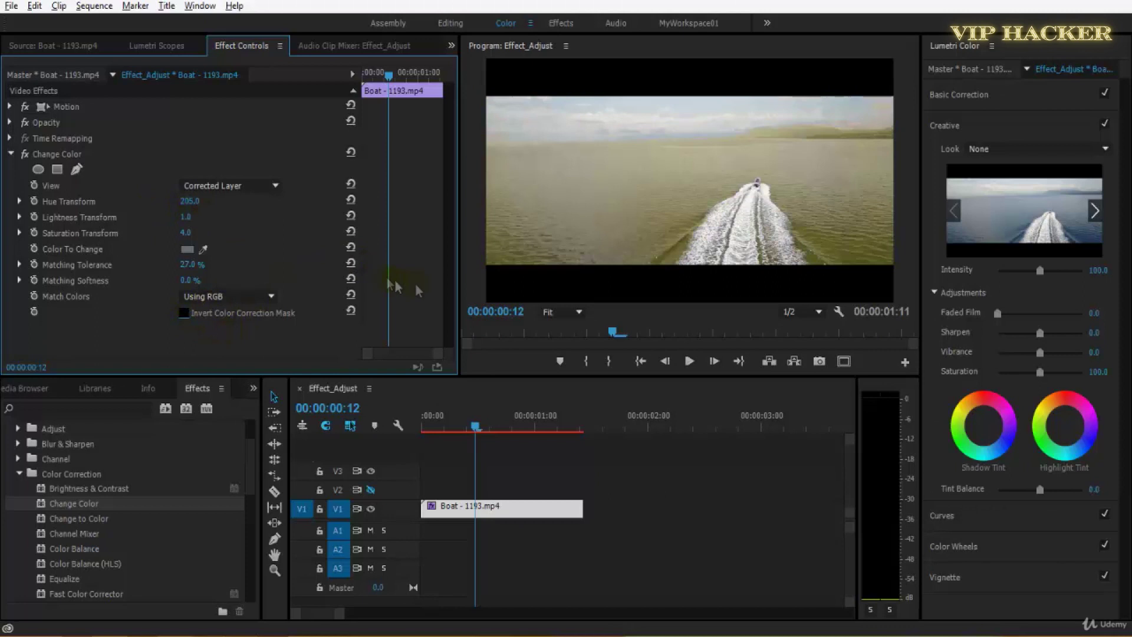
key("ctrl+z")
left_click(200, 316)
left_click(201, 314)
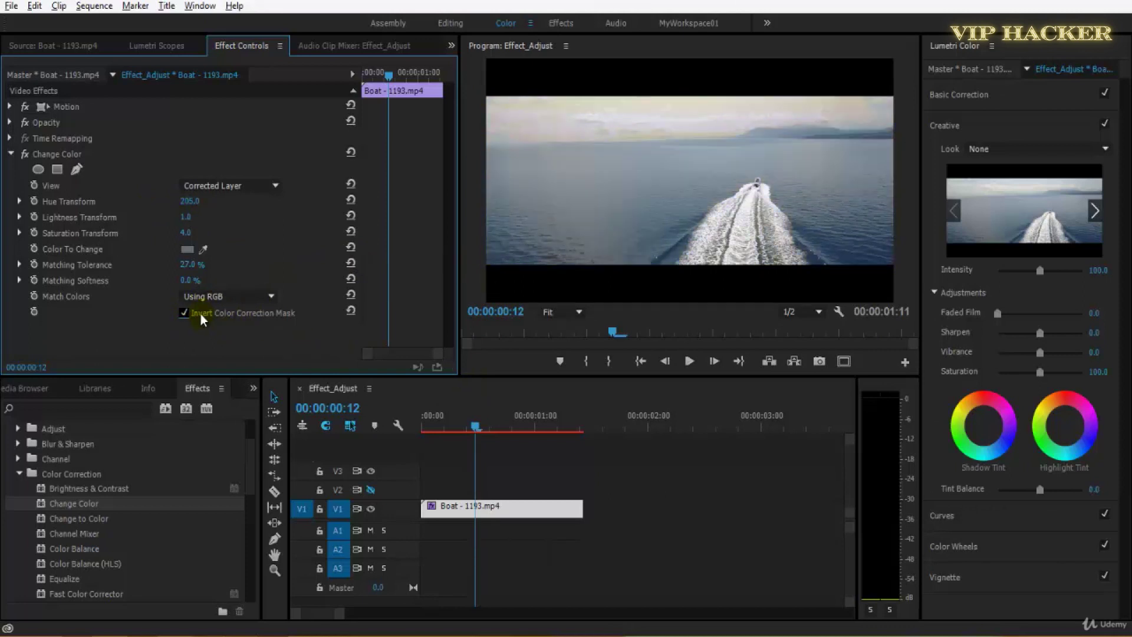
- Turn off Invert Color Correction Mask and play the boat clip to check the recolored sea
left_click(200, 314)
left_click_drag(631, 462, 683, 506)
left_click_drag(473, 426, 444, 426)
key("space")
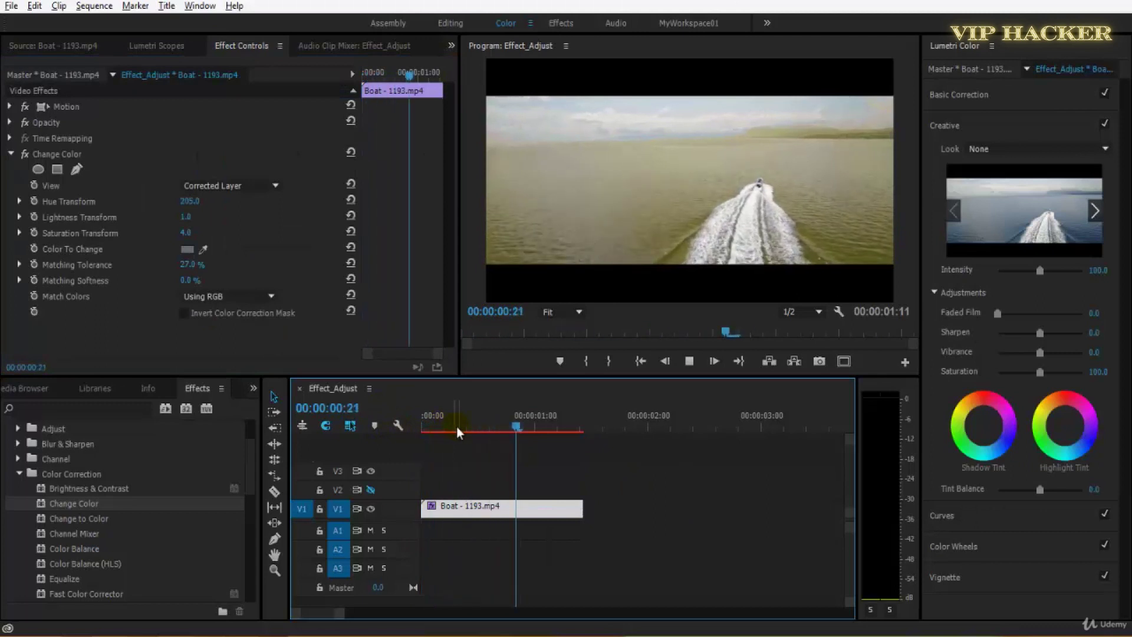
- Turn Invert Color Correction Mask back on and play the boat clip from near its start
left_click(184, 314)
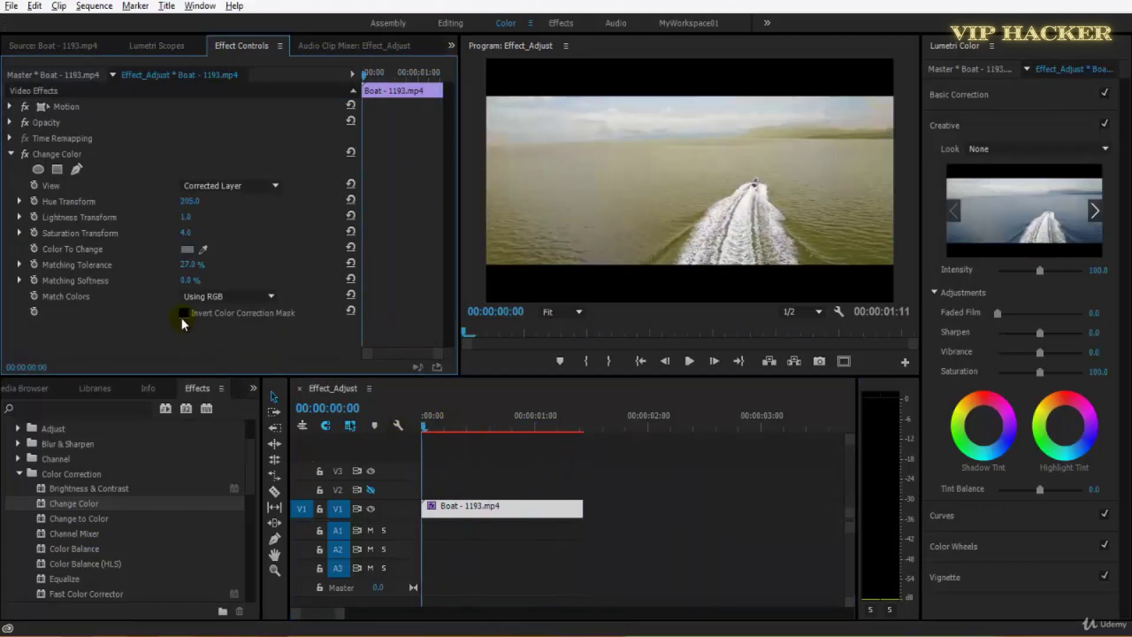
left_click(184, 315)
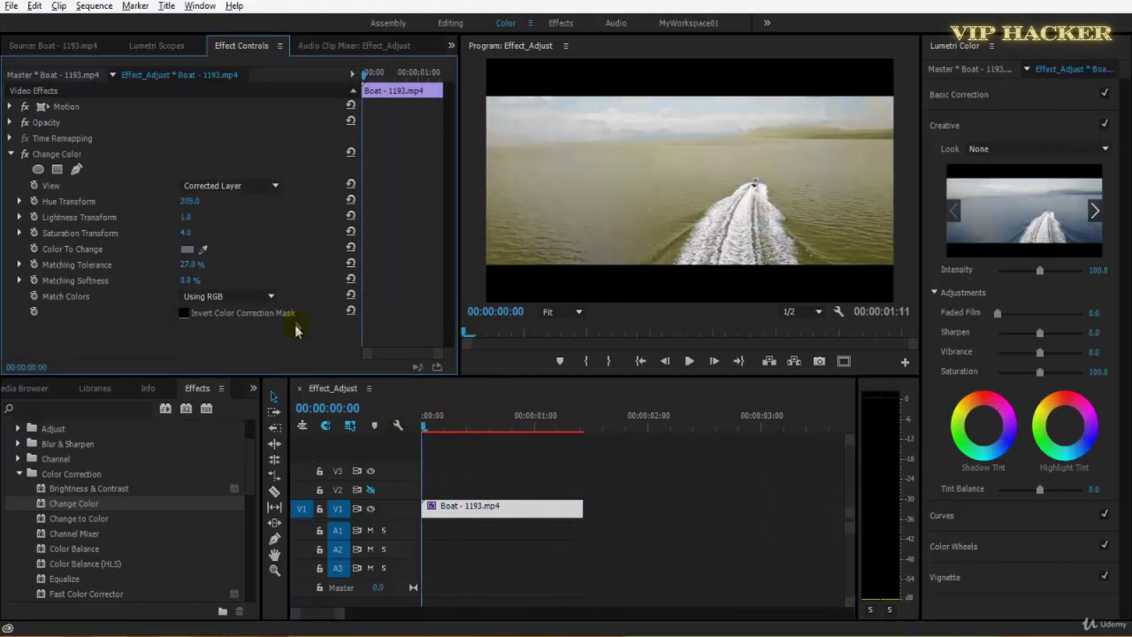
left_click(183, 313)
left_click(619, 463)
mouse_move(443, 429)
left_mouse_down()
mouse_move(549, 430)
mouse_move(445, 430)
left_mouse_up()
key("space")
- Bring up the Applying Video Effects_03 project's media list and preview the Rallye - 1295.mp4 and River Tyne - 1400.mp4 source clips
left_click(500, 513)
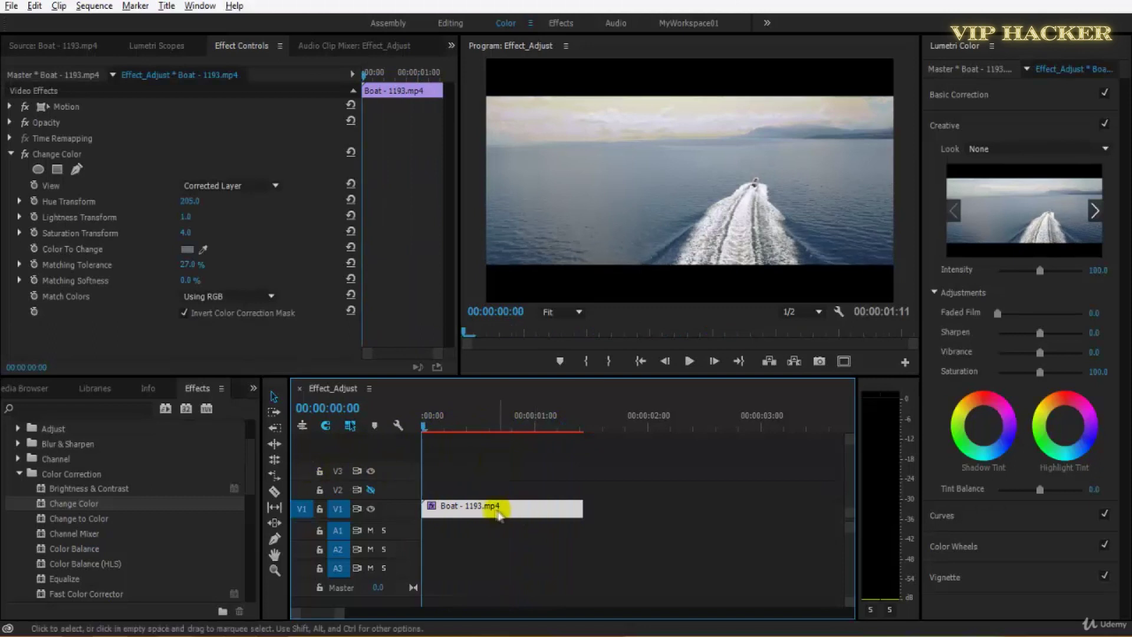
left_click(23, 389)
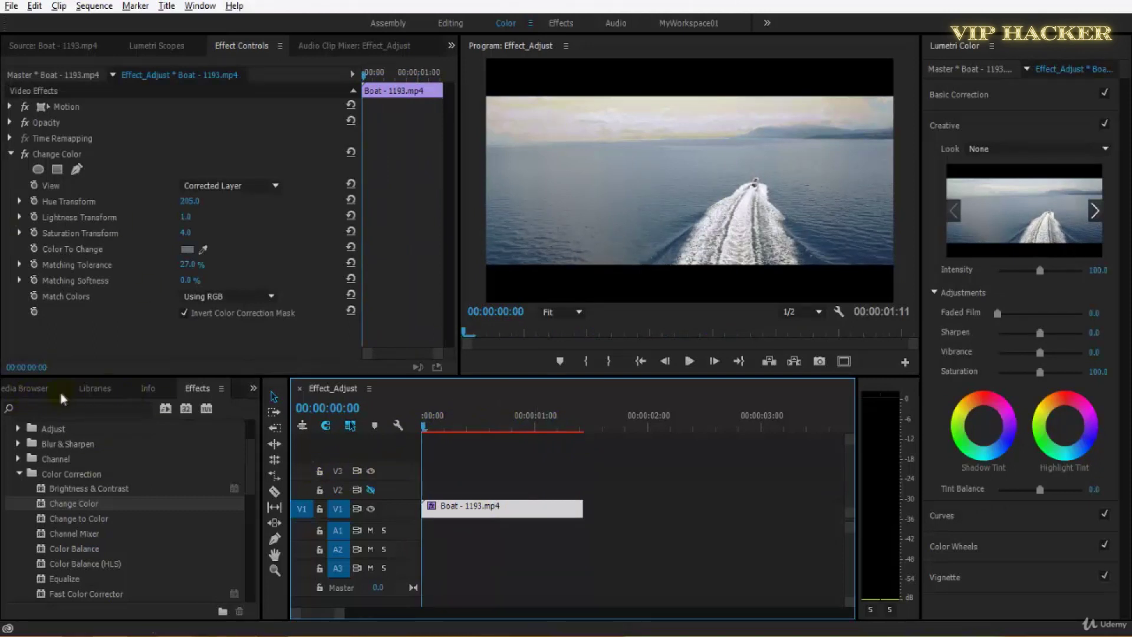
left_click(254, 388)
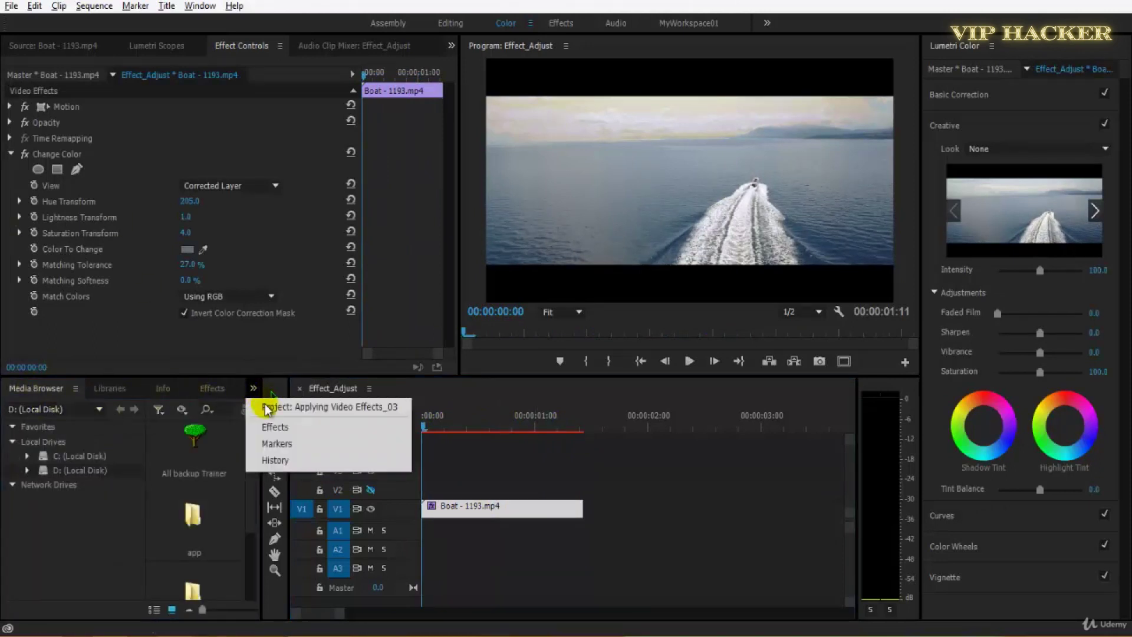
left_click(313, 407)
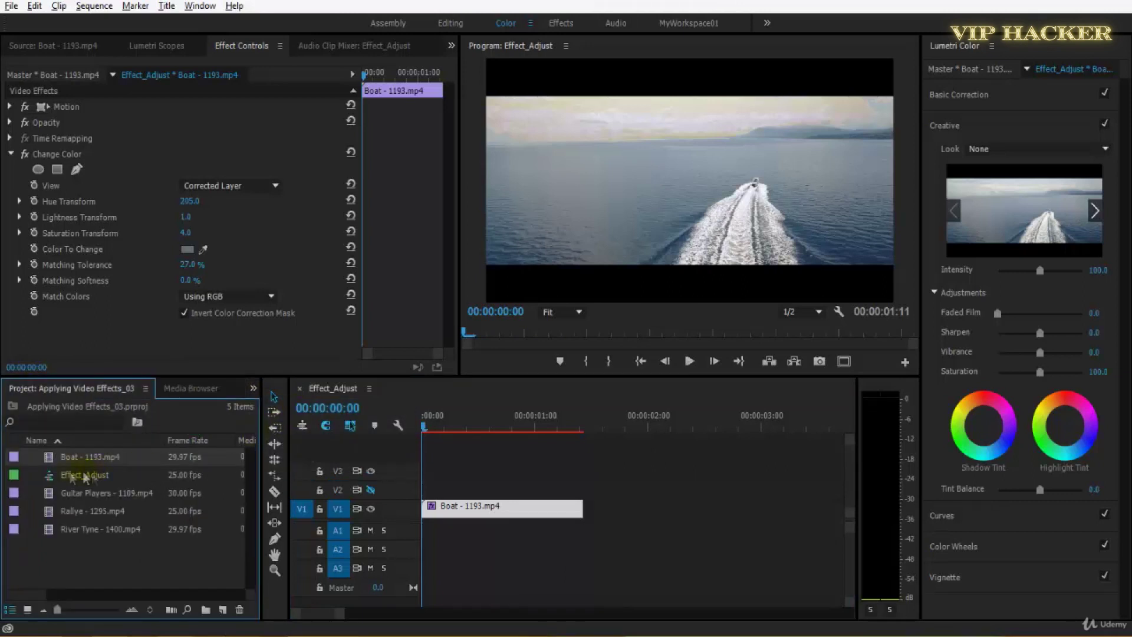
double_click(53, 512)
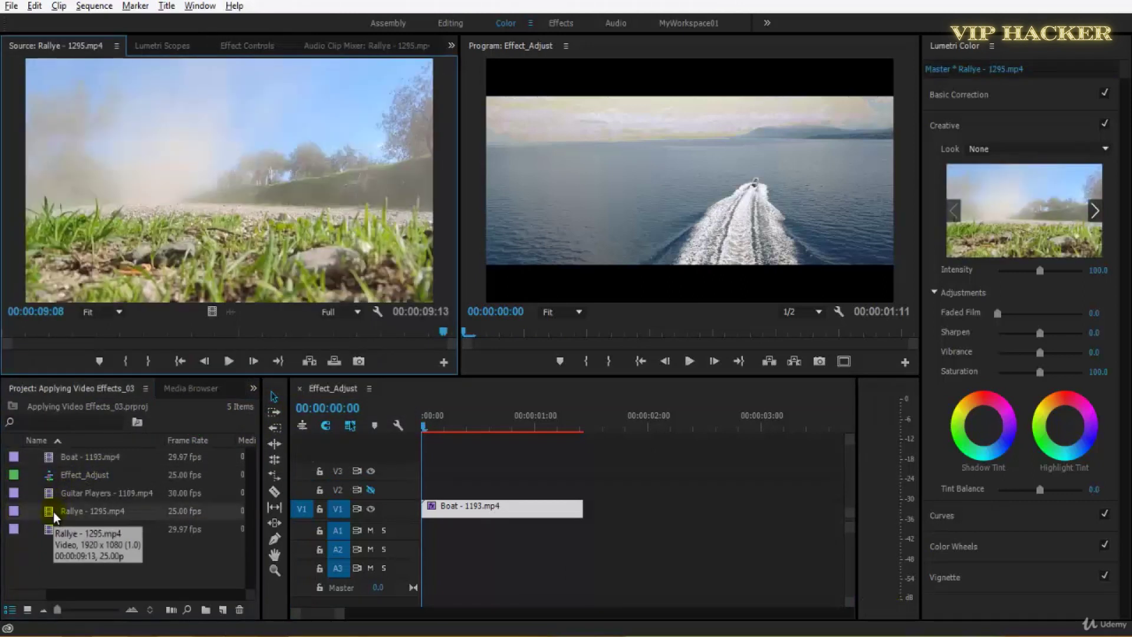
double_click(48, 529)
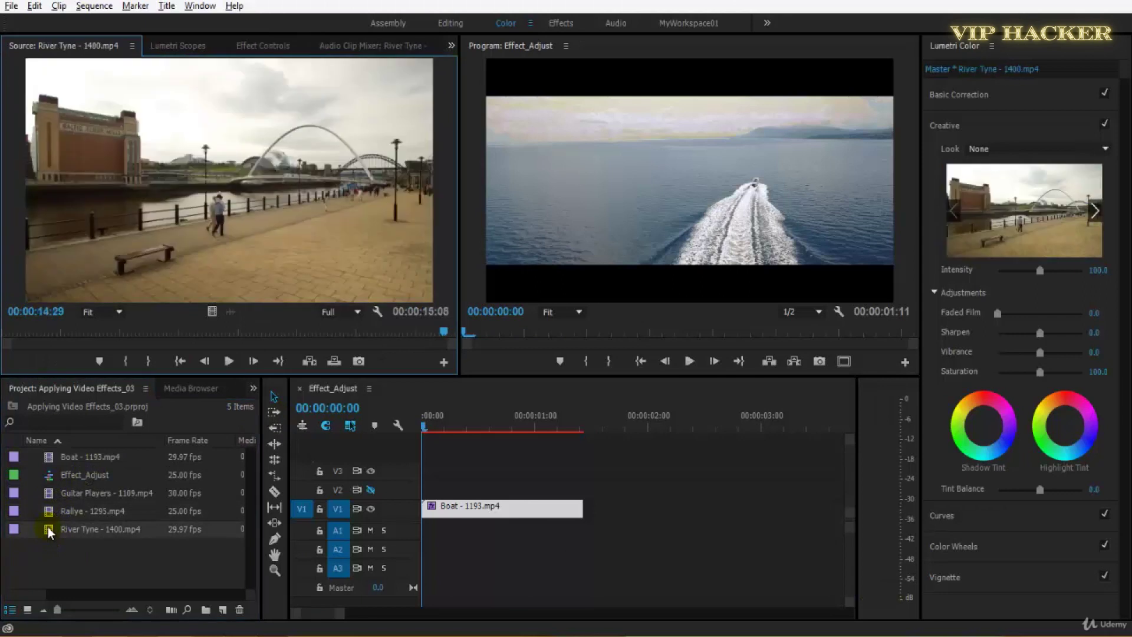
left_click(51, 455)
left_click(49, 494)
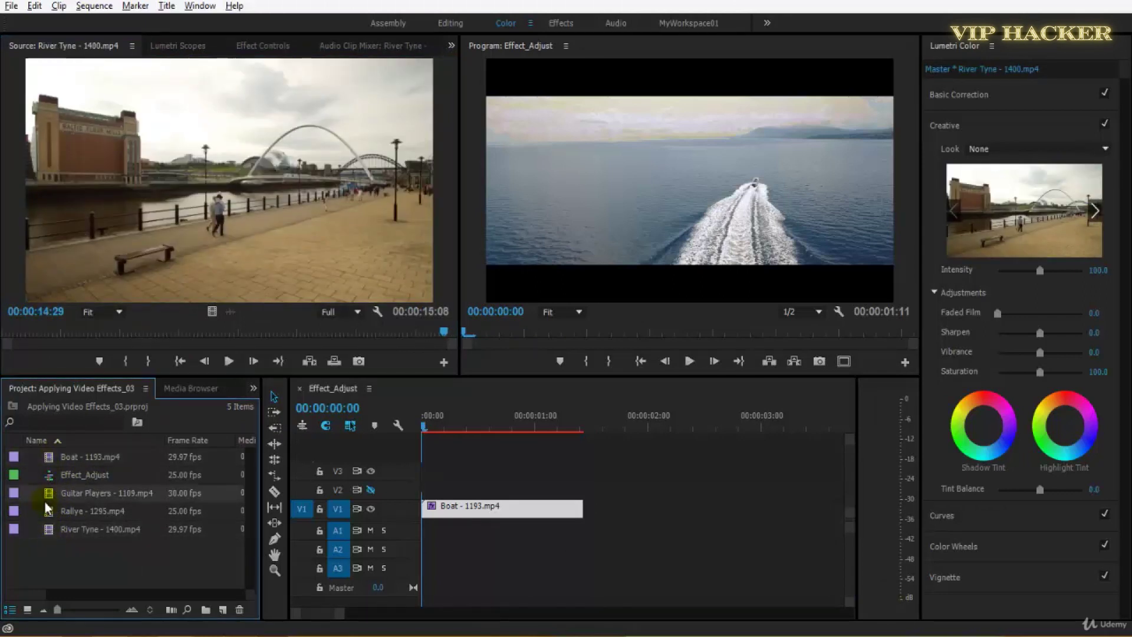
- Preview the Guitar Players - 1109.mp4 and Rallye - 1295.mp4 source clips, ending at the start of the Rallye clip
double_click(47, 495)
key("space")
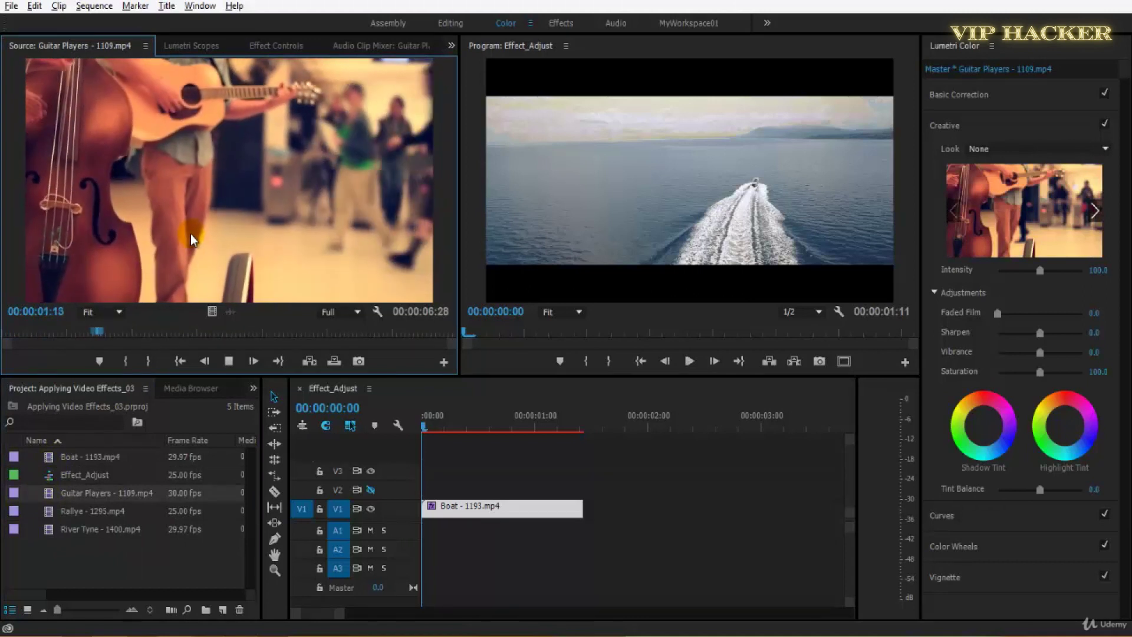
double_click(51, 512)
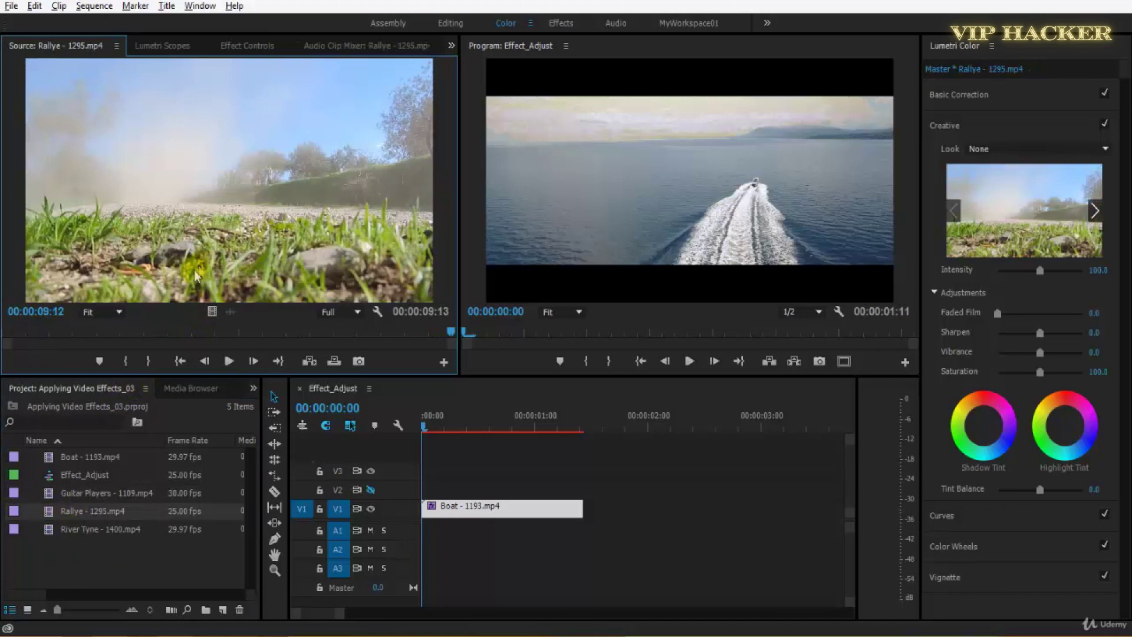
left_click_drag(195, 333, 5, 334)
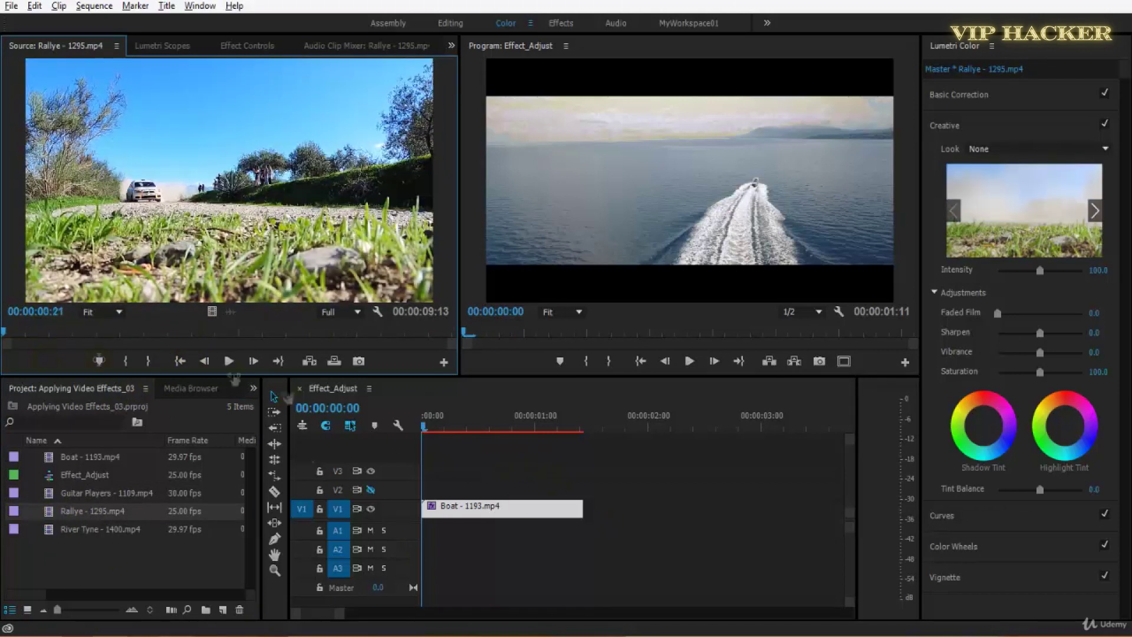
- Replace the boat clip on V1 with Rallye - 1295.mp4 cut to an Out point at 00:00:01:12, keeping the existing sequence settings
left_click(495, 508)
key("Delete")
left_click(51, 513)
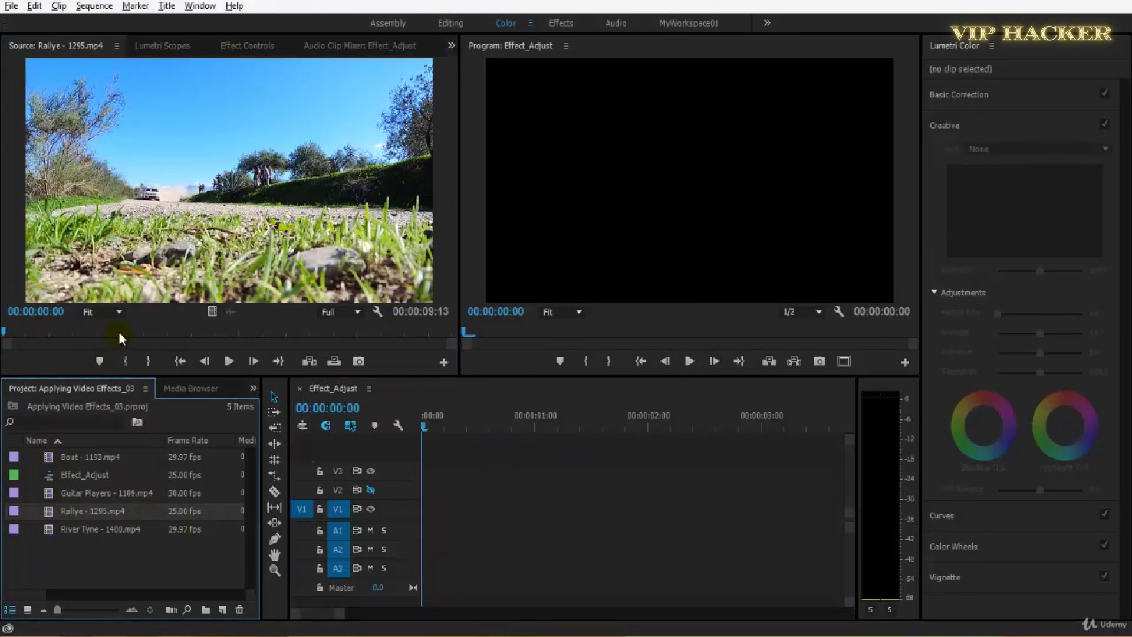
left_click(23, 330)
key("space")
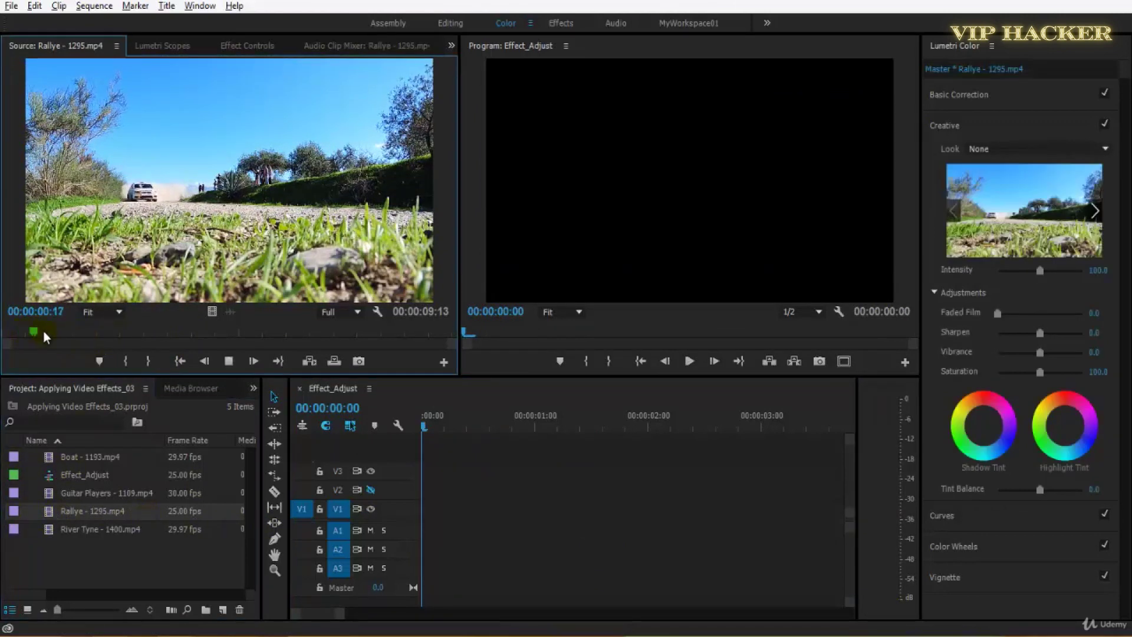
key("space")
key("o")
left_click_drag(177, 269, 416, 505)
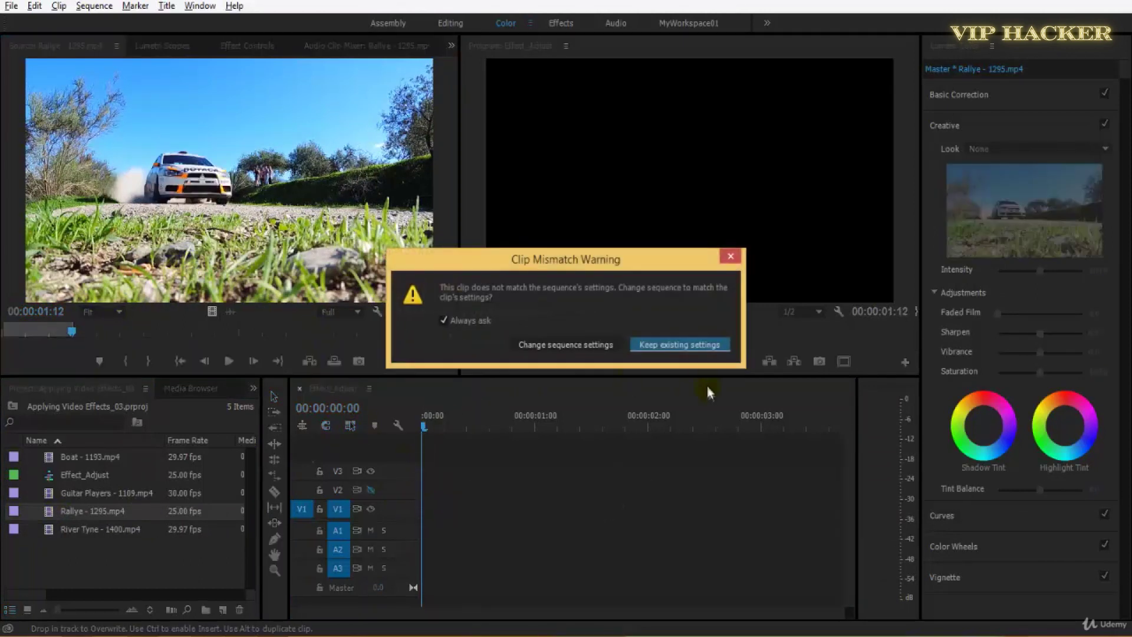
left_click(690, 344)
- Apply the Change Color effect to the Rallye clip and sample the green of the grass as Color To Change
left_click(170, 48)
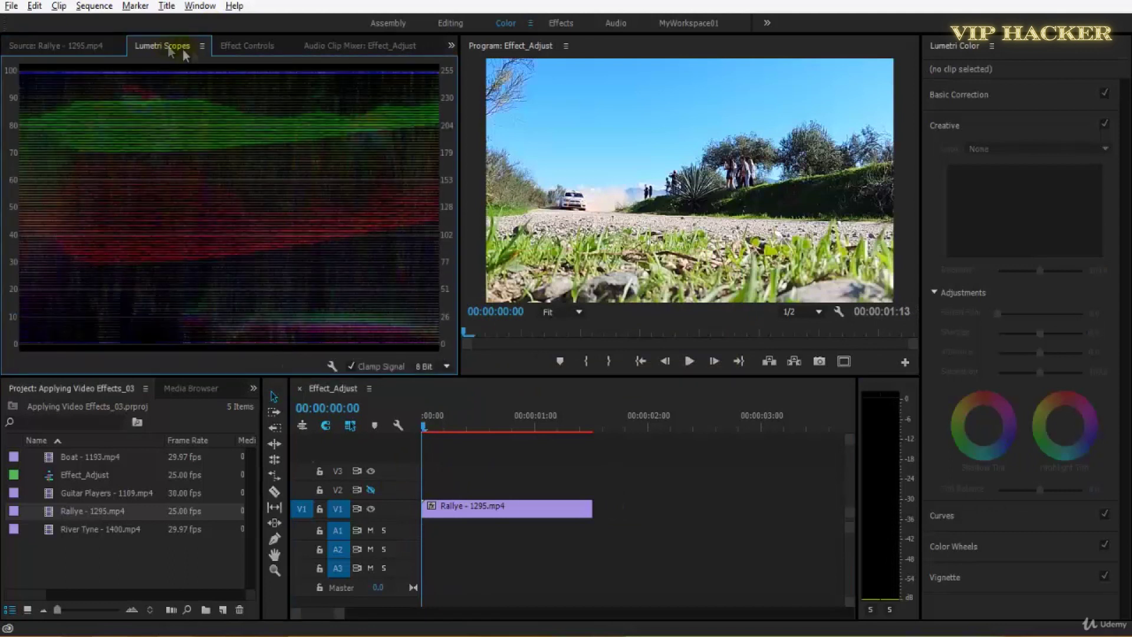
left_click(248, 44)
left_click(497, 525)
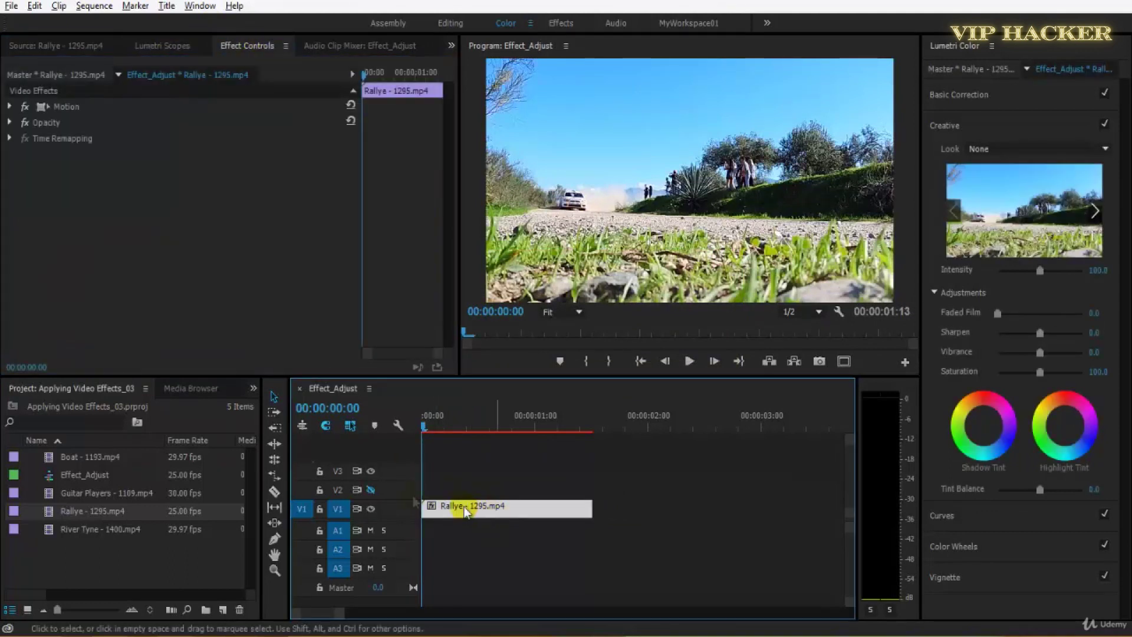
left_click(250, 390)
left_click(301, 466)
left_click_drag(23, 505, 426, 506)
left_click(204, 249)
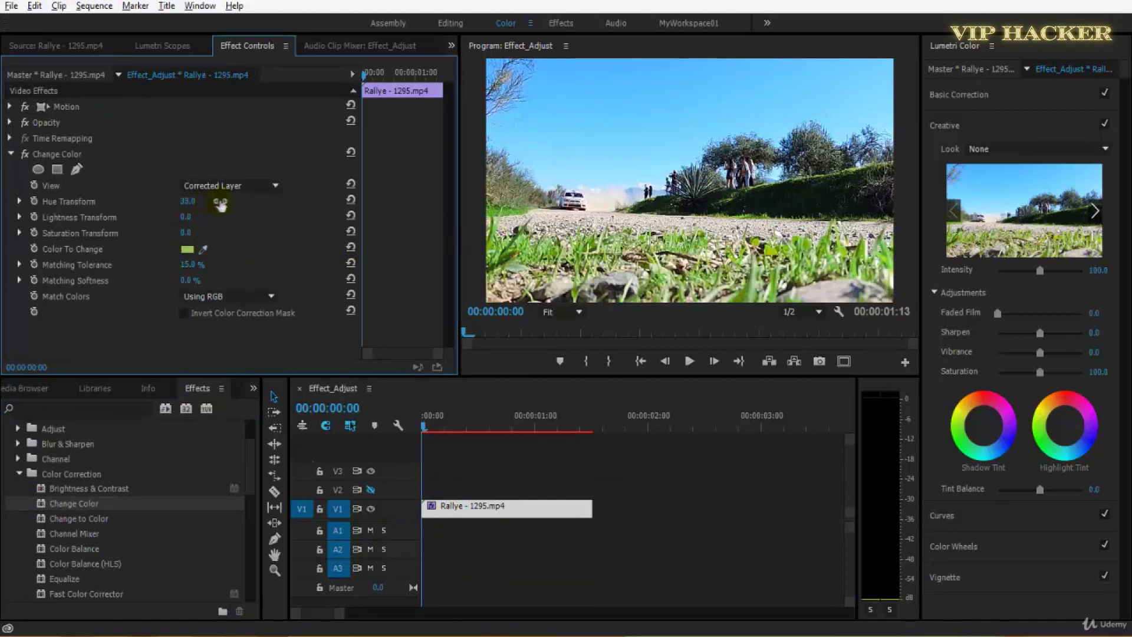
- Set Change Color's Hue Transform to 193, Saturation Transform to 37 and Matching Softness to 22%
left_click_drag(251, 201, 326, 196)
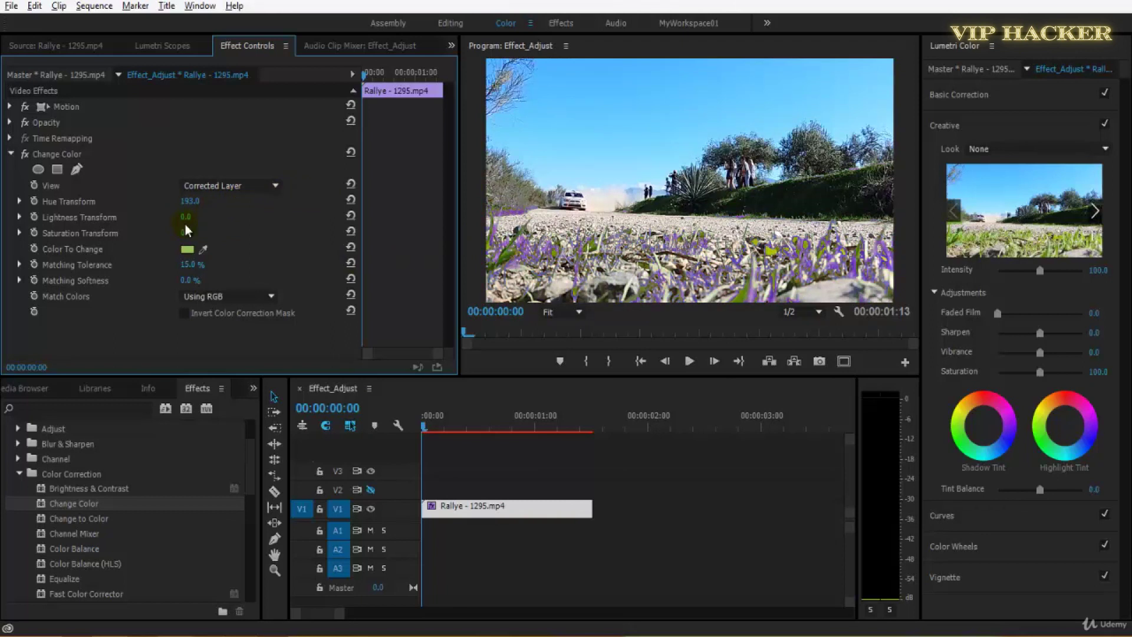
mouse_move(196, 220)
left_mouse_down()
mouse_move(215, 222)
mouse_move(185, 236)
left_mouse_up()
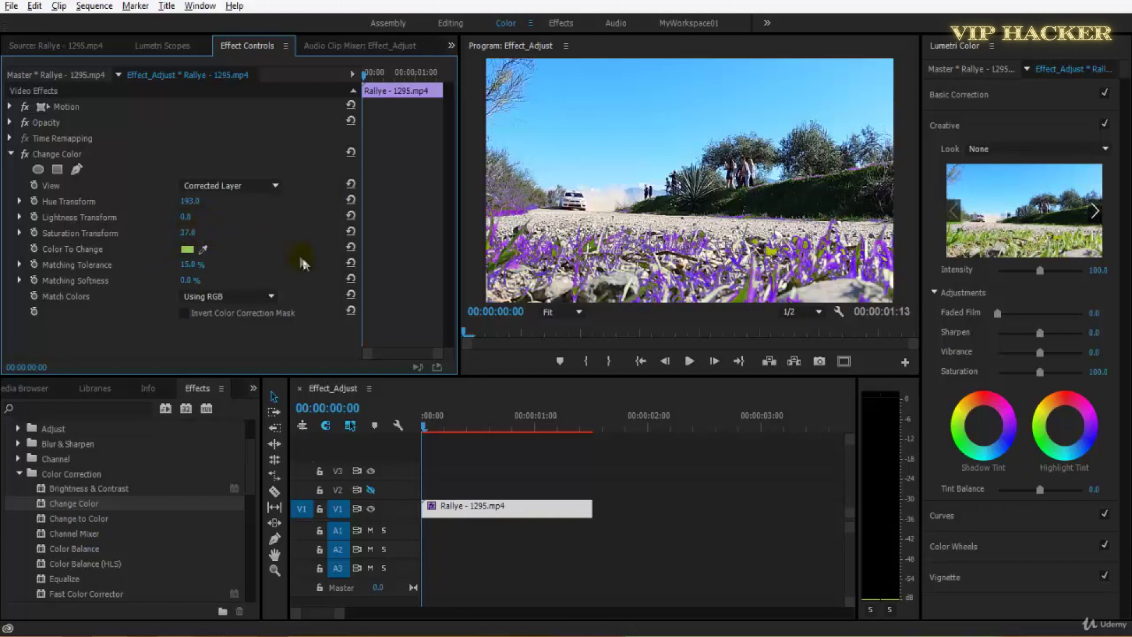
left_click_drag(217, 278, 203, 286)
- Play the Rallye clip from the start of the sequence to check the recolored grass
key("space")
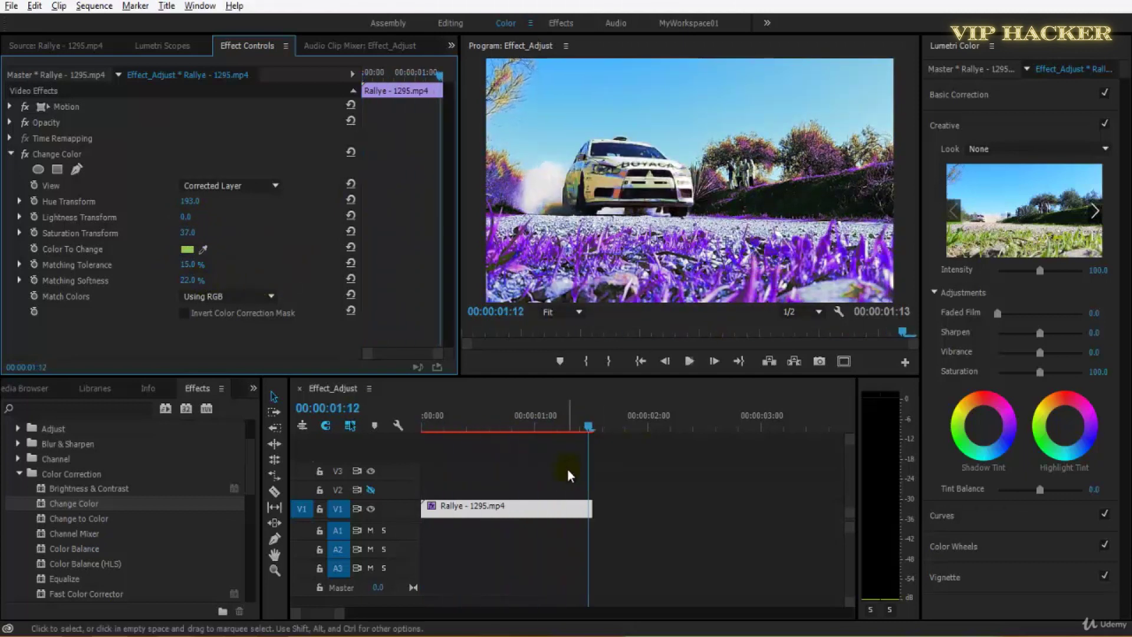
left_click_drag(590, 422, 531, 431)
key("Home")
key("space")
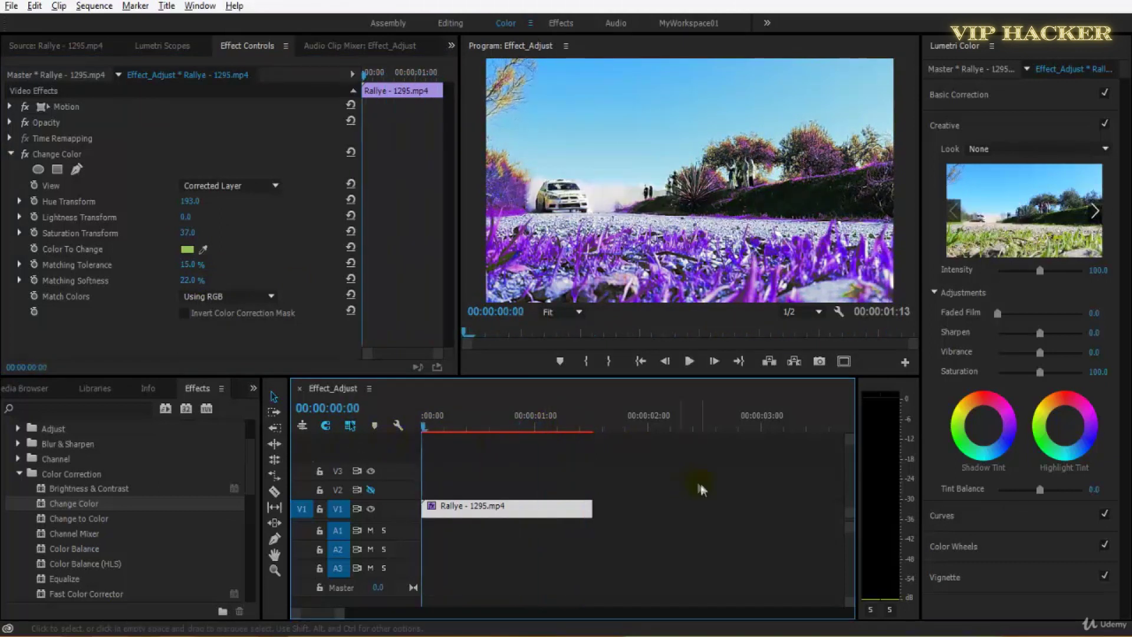
left_click(756, 535)
key("space")
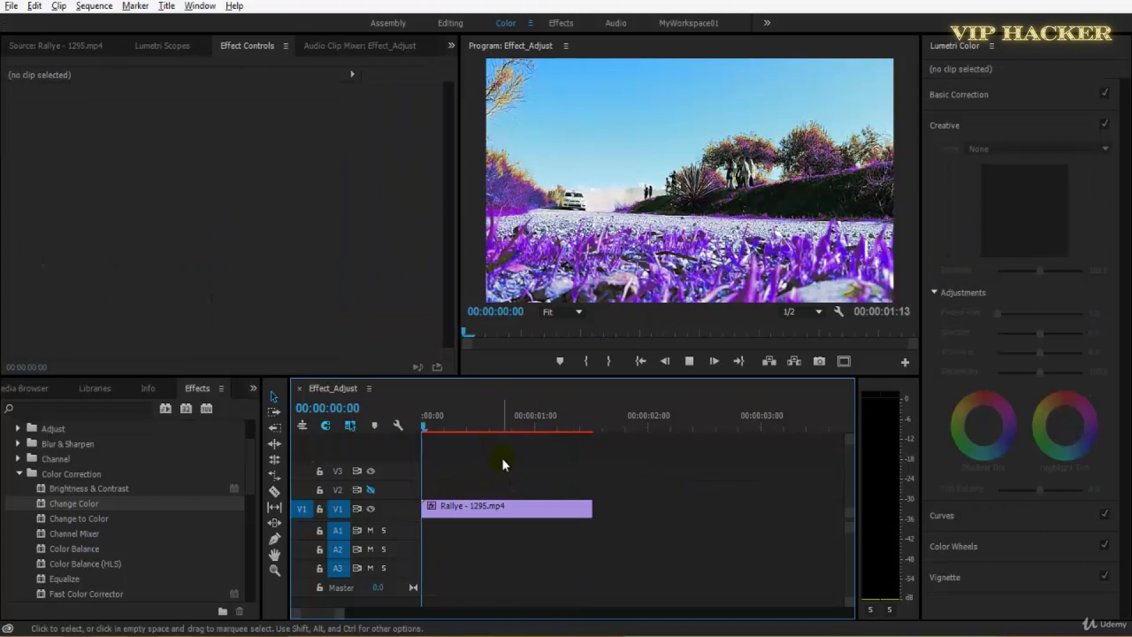
- Go to about 00:00:00:24 and play the recolored clip in the maximized Program monitor, restoring the workspace layout at the end
left_click_drag(462, 433, 530, 435)
key("Right")
key("Right")
key("Right")
key("grave")
key("space")
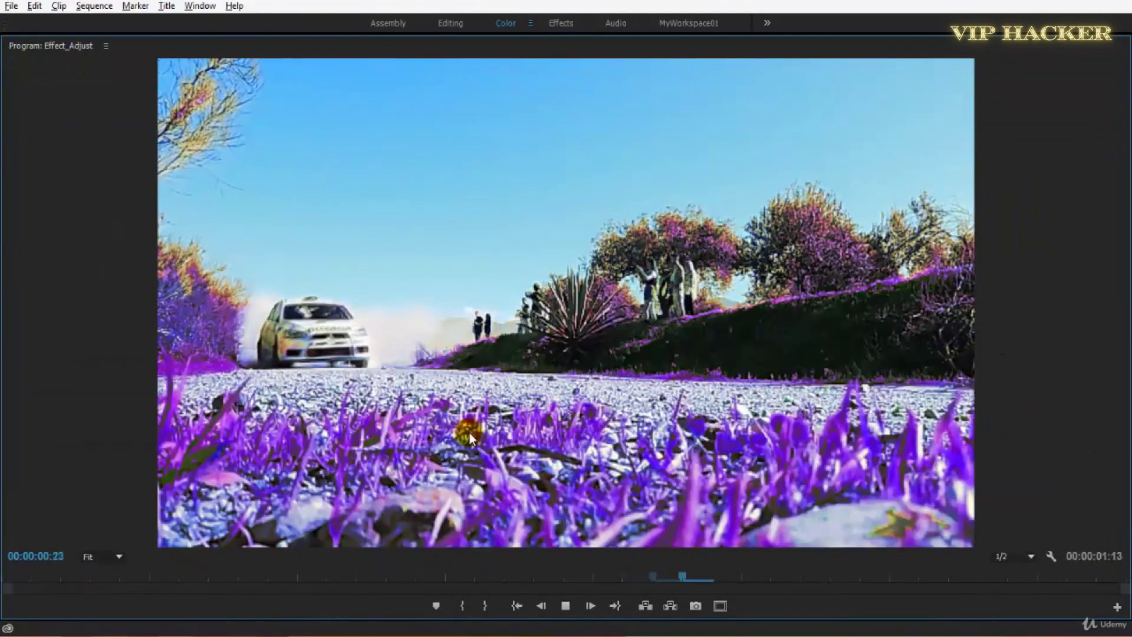
key("space")
key("grave")
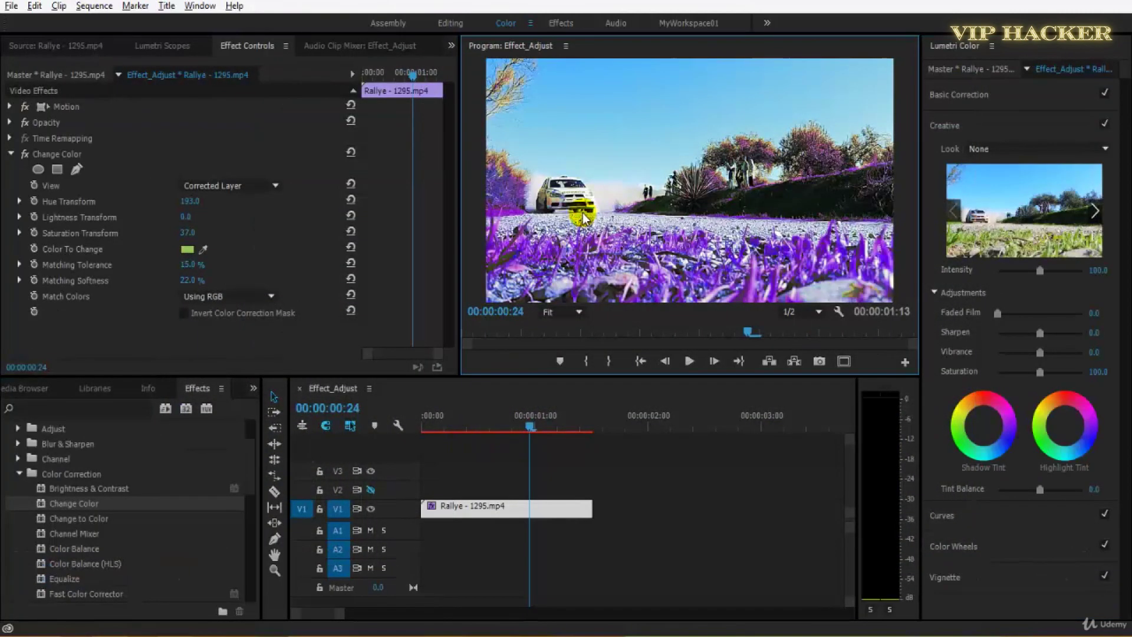
key("grave")
key("space")
key("grave")
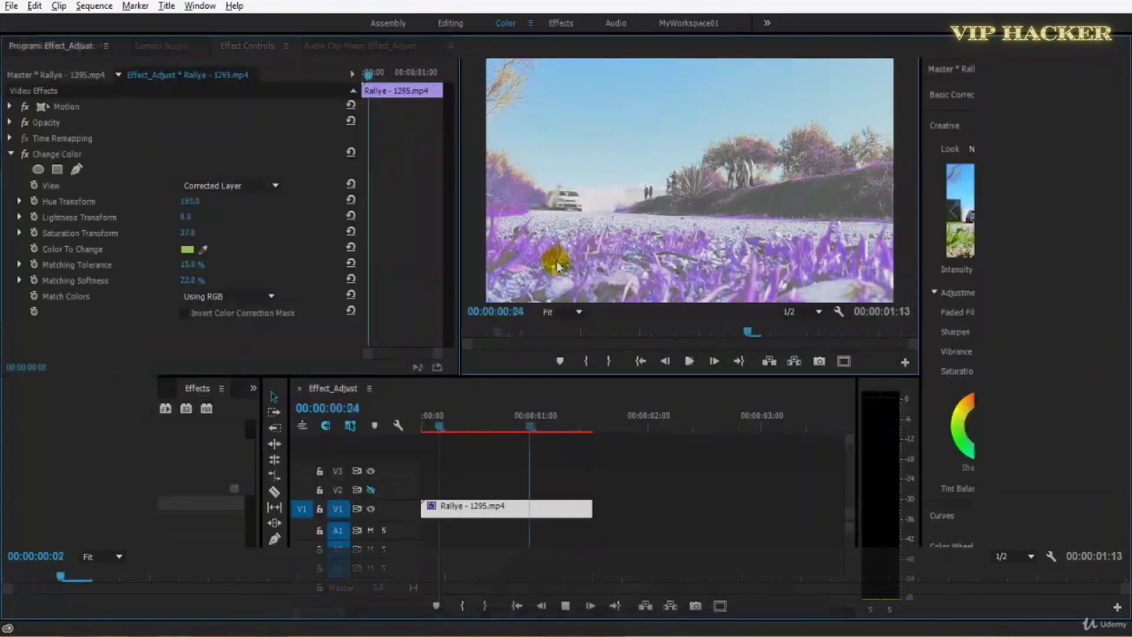
- Set Saturation Transform to 15, Lightness Transform to 2 and Hue Transform to 272 on the Rallye clip
left_click(189, 232)
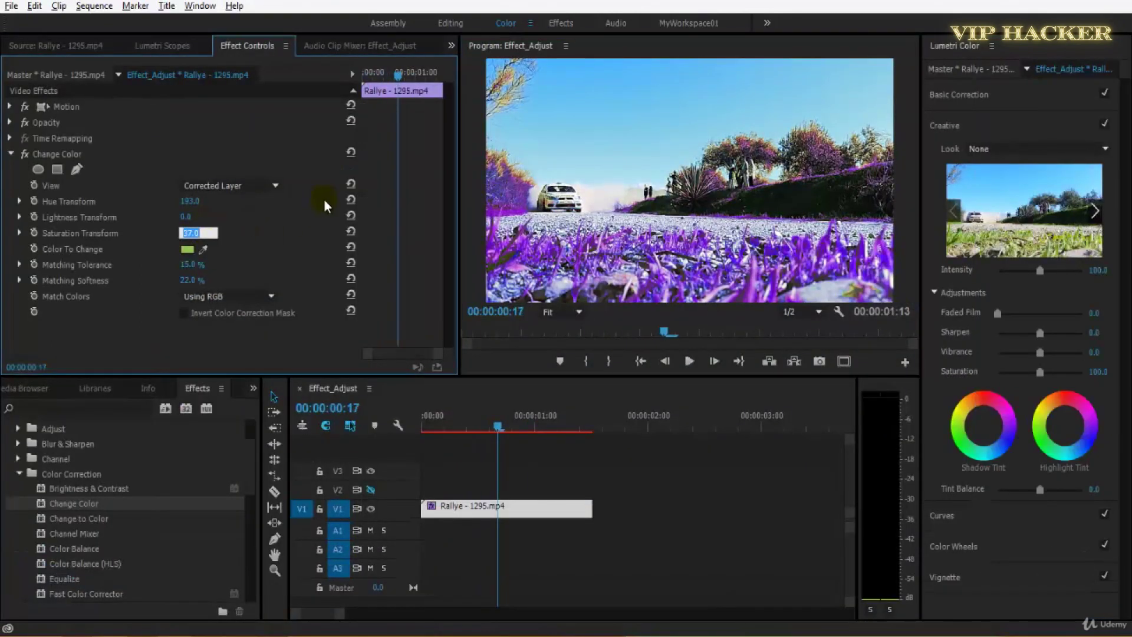
type("15")
key("Return")
left_click(790, 210)
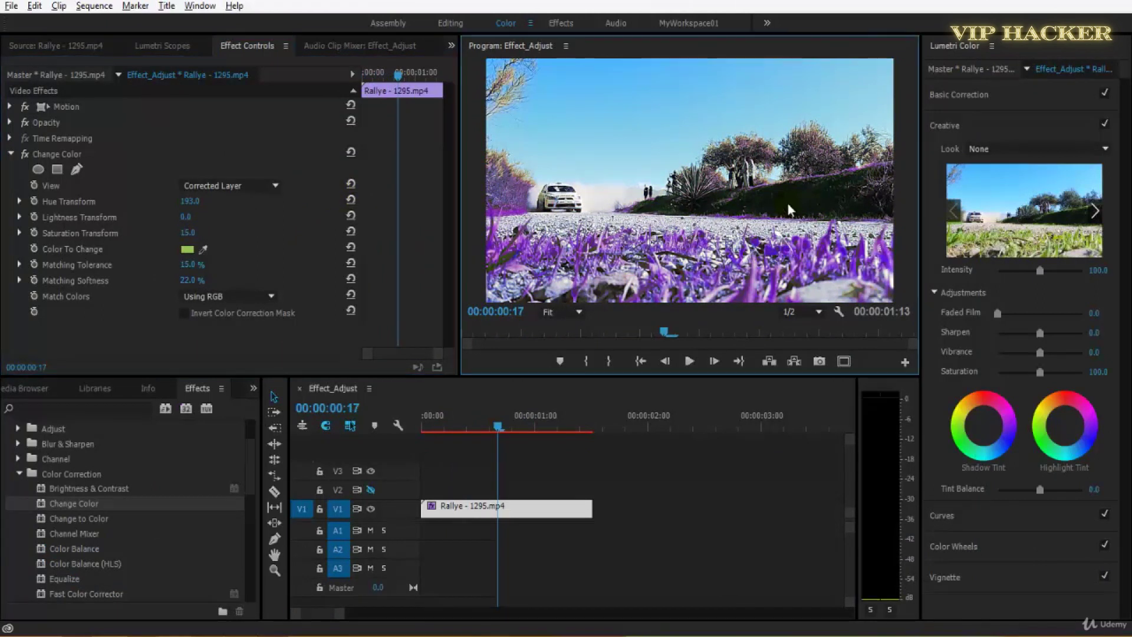
left_click(197, 220)
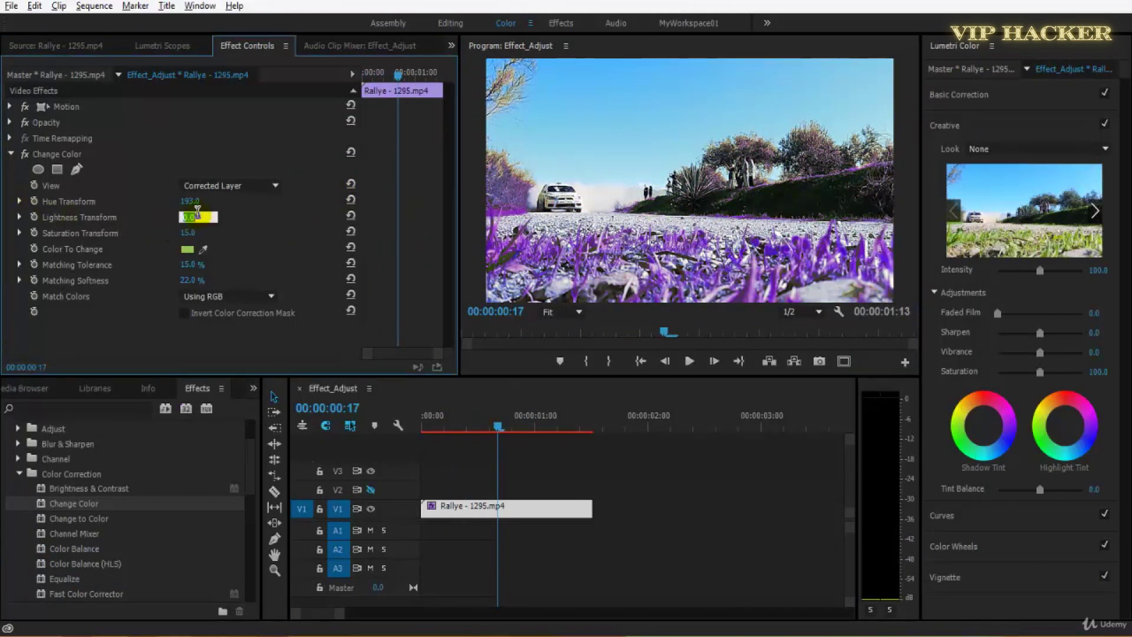
key("Return")
left_click_drag(190, 201, 247, 204)
- Play the red-tinted clip in the maximized Program monitor and return to the start of the sequence
left_click(629, 217)
key("grave")
key("space")
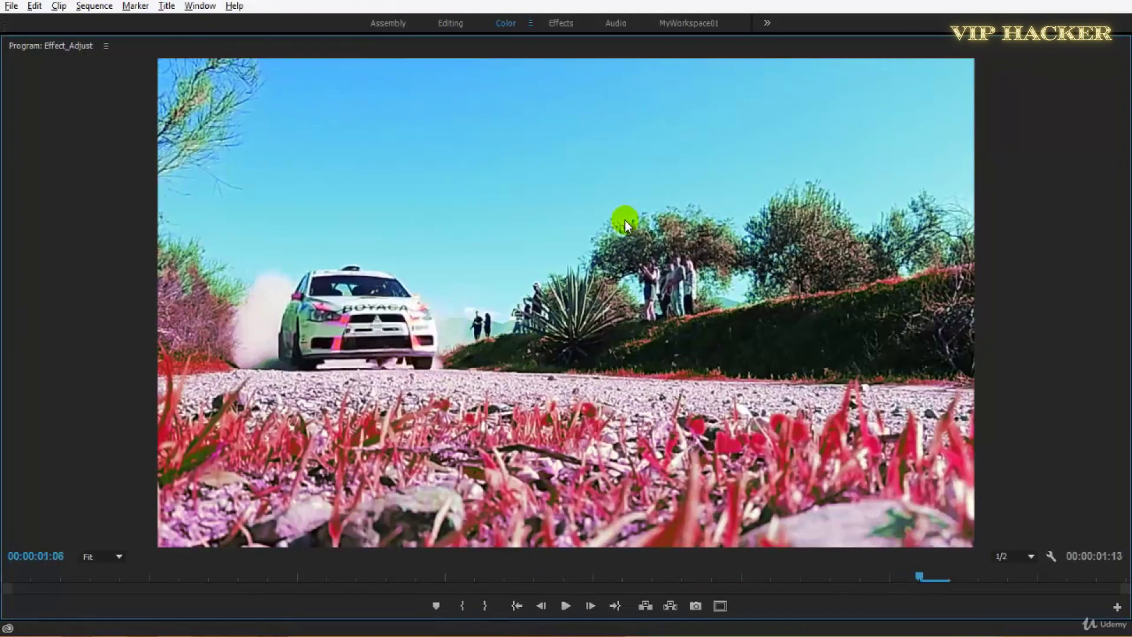
key("grave")
key("Home")
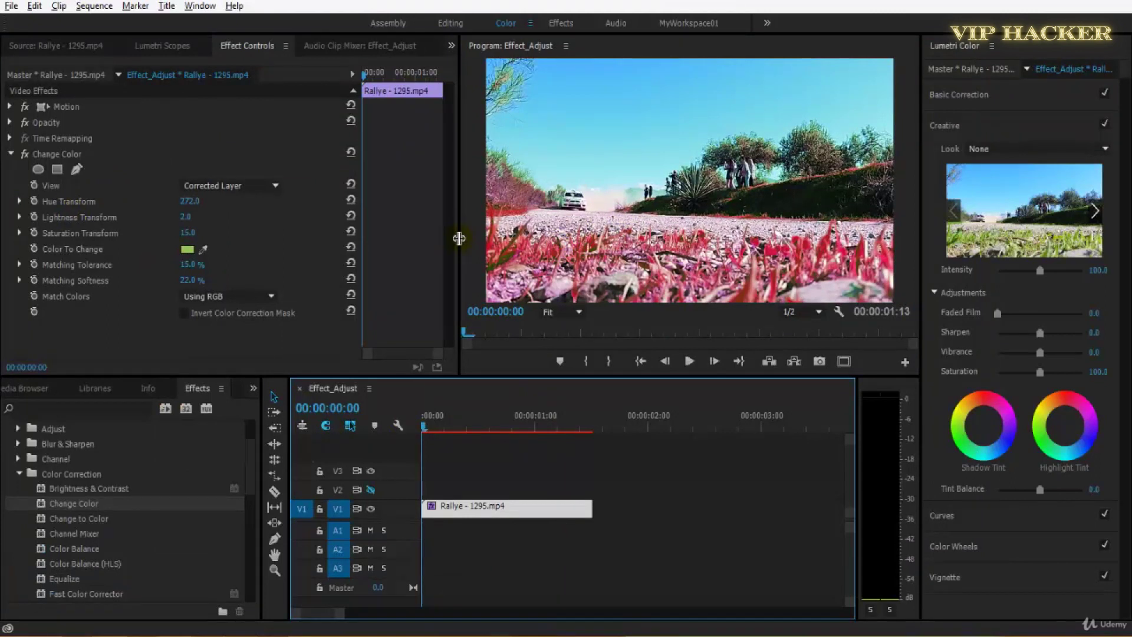
- Widen Effect Controls and animate Hue Transform from 272 at the clip's start to a lower, purple hue at a 00:00:00:20 keyframe
left_click_drag(465, 238, 564, 242)
left_click_drag(435, 252, 354, 270)
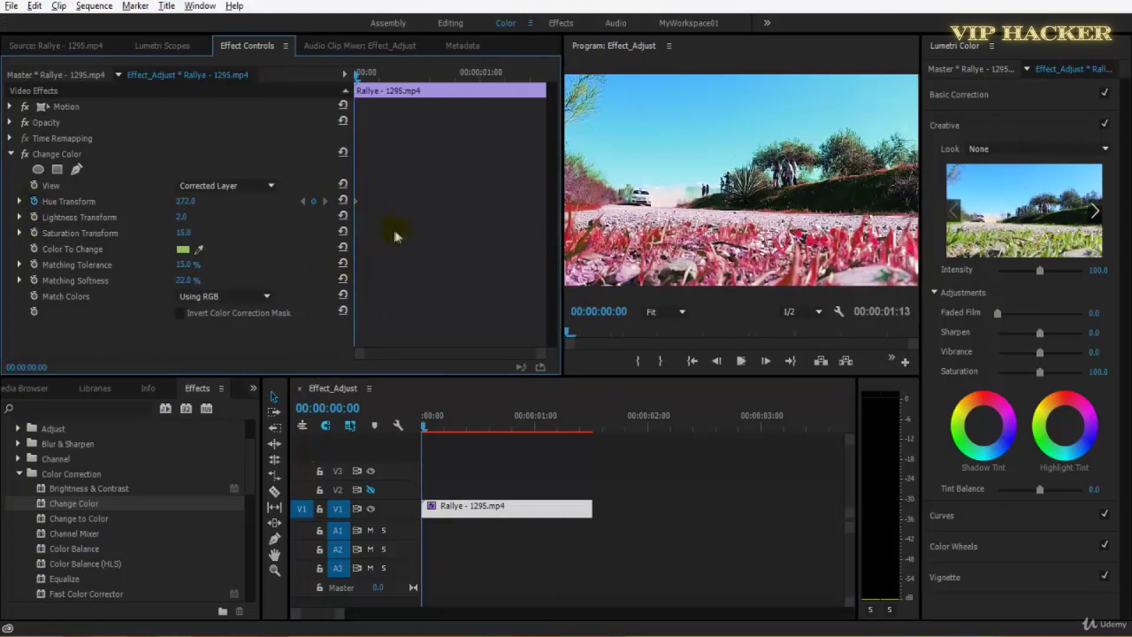
key("space")
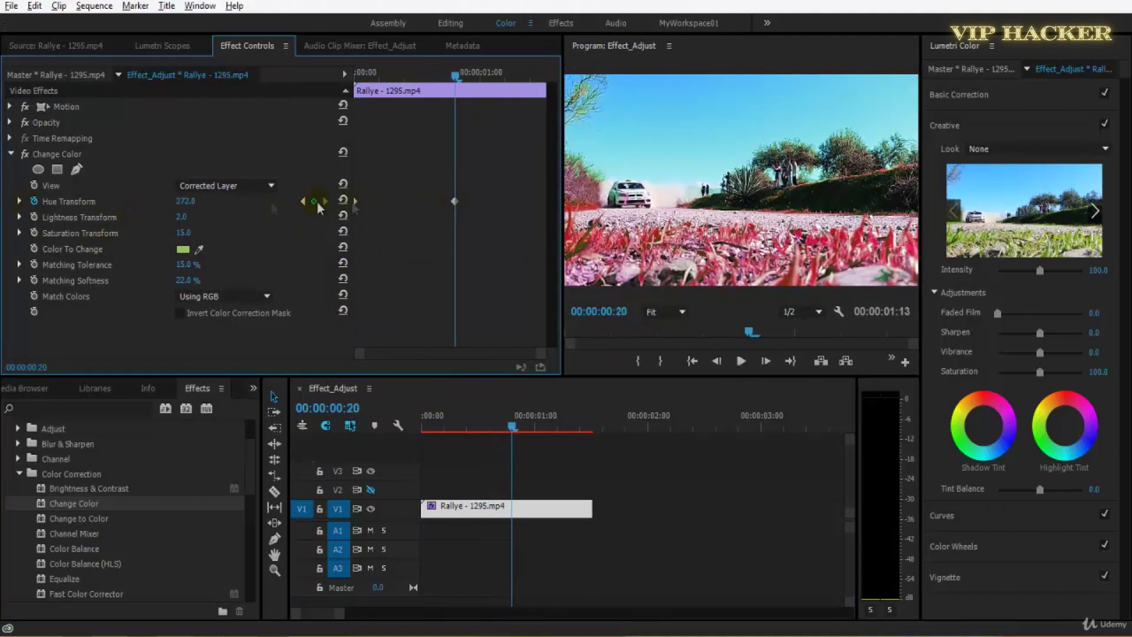
left_click_drag(449, 82, 452, 107)
left_click_drag(183, 230, 125, 231)
- Add a Hue Transform keyframe at 00:00:01:10 and set its value to 0
left_click(325, 201)
left_click_drag(465, 79, 531, 77)
left_click(314, 201)
left_click(194, 200)
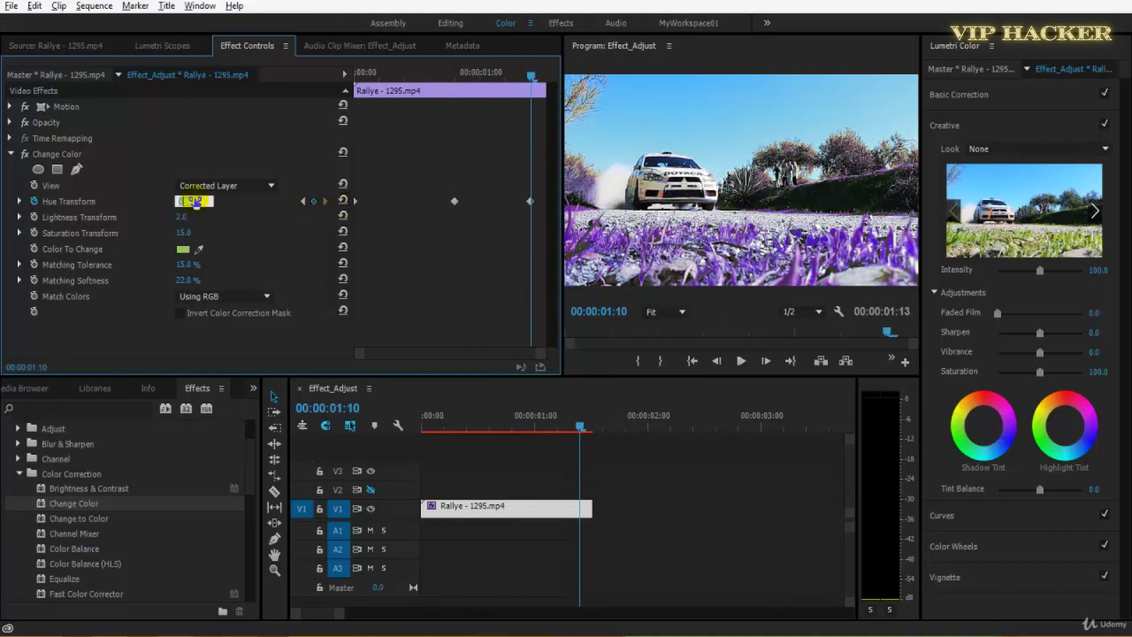
type("0")
key("Return")
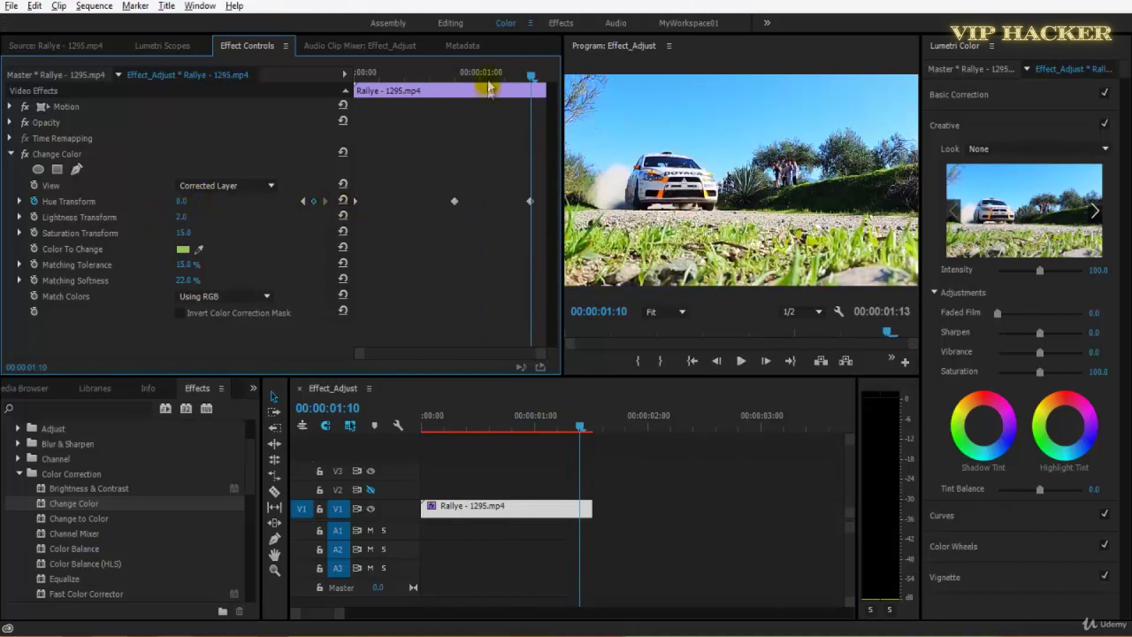
- Play the animated hue change, return to the clip's start and save the project
key("space")
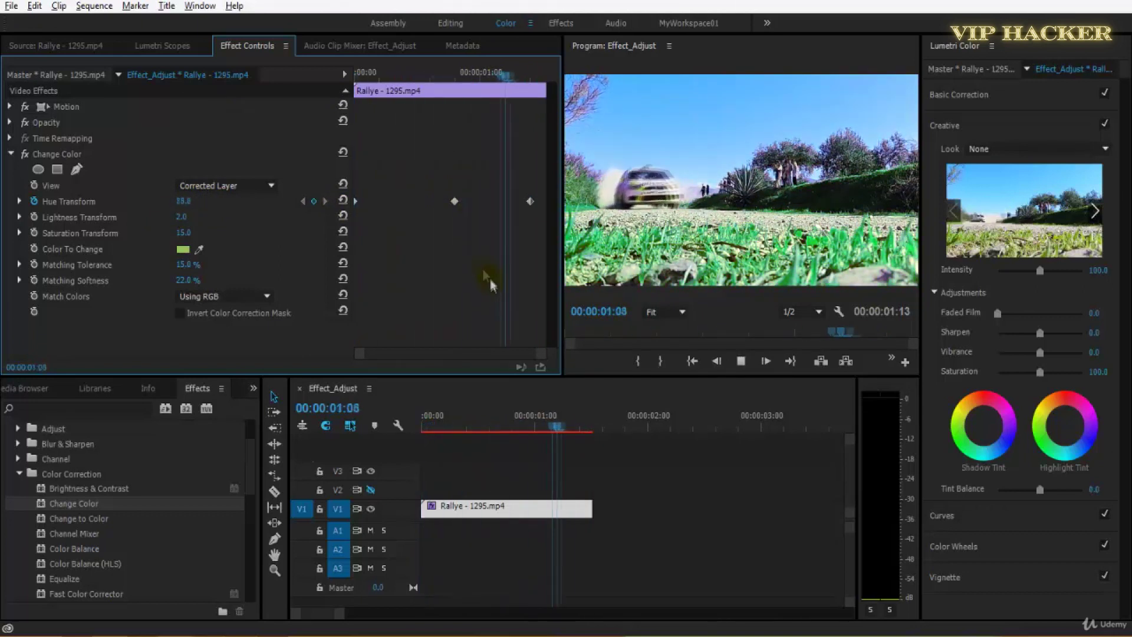
key("space")
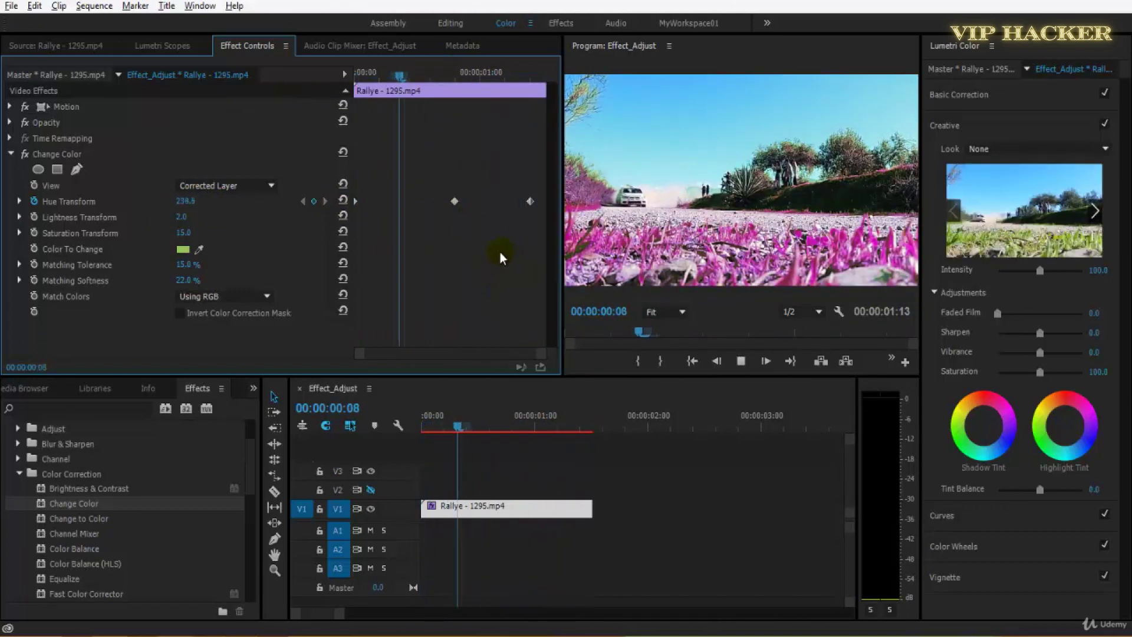
left_click(717, 361)
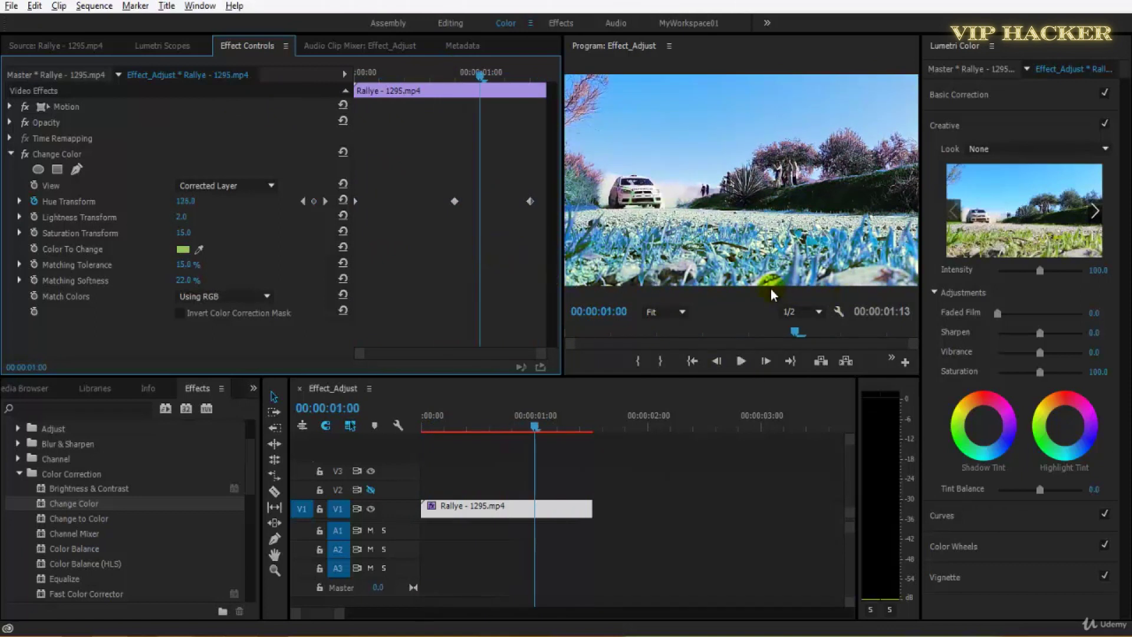
left_click_drag(482, 75, 356, 74)
key("ctrl+s")
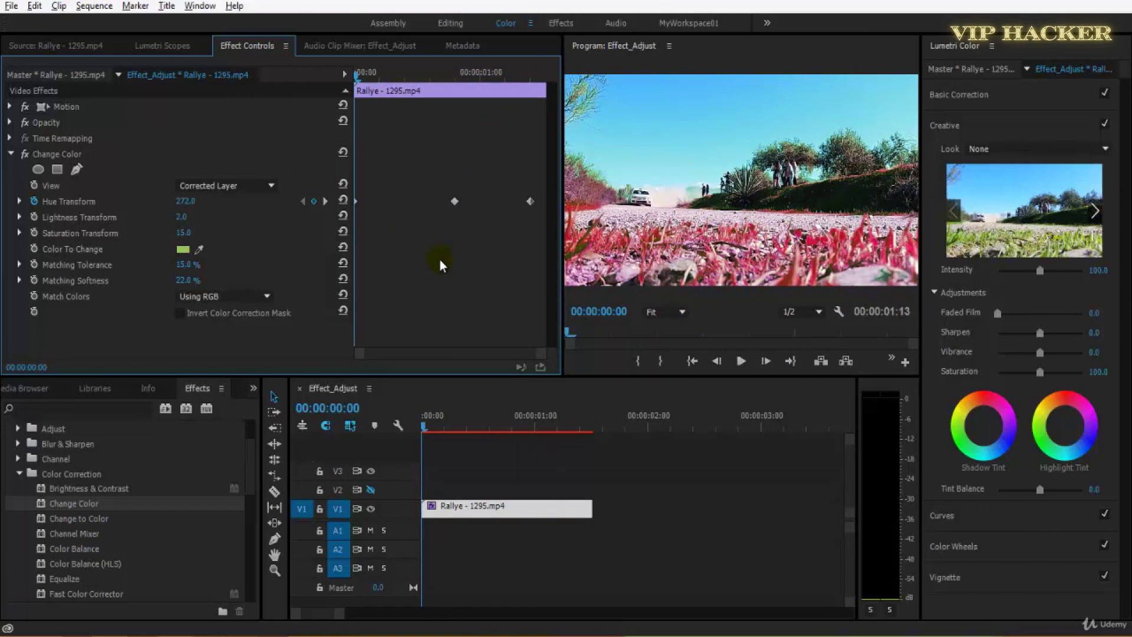
- Play and scrub the Rallye clip between the Hue Transform keyframes to examine how the grass color changes over time
key("space")
key("Home")
key("space")
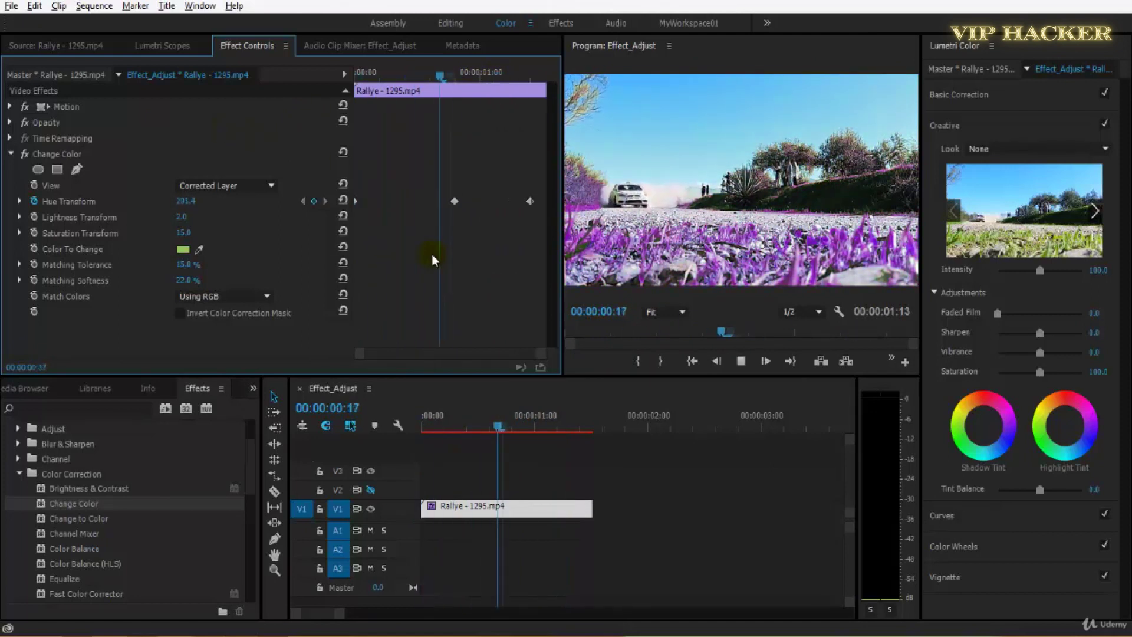
left_click(436, 77)
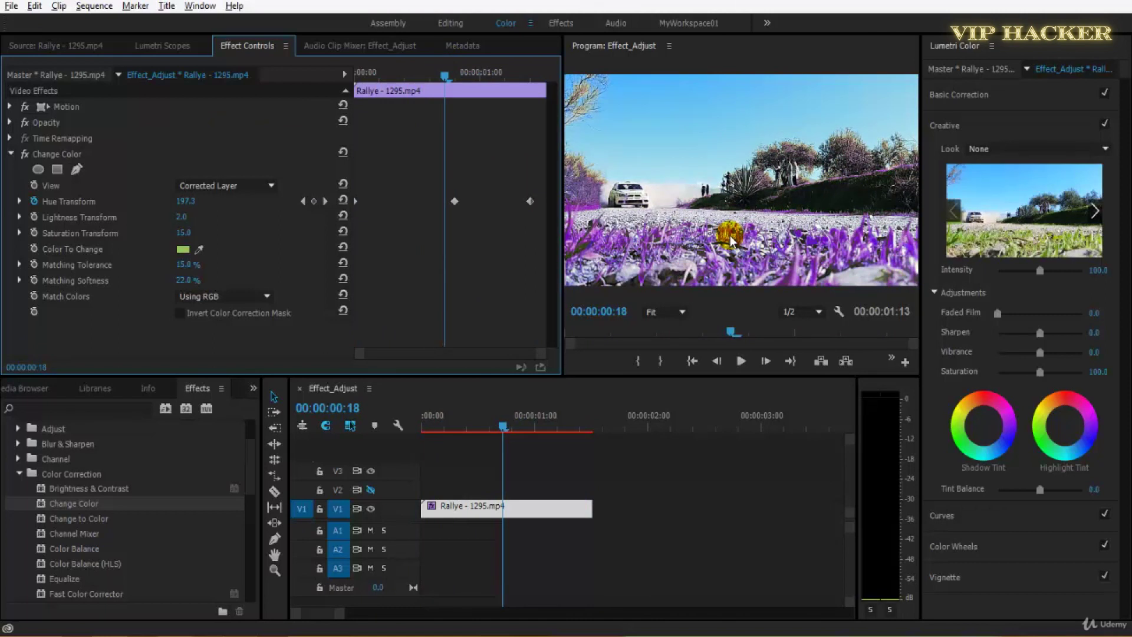
key("space")
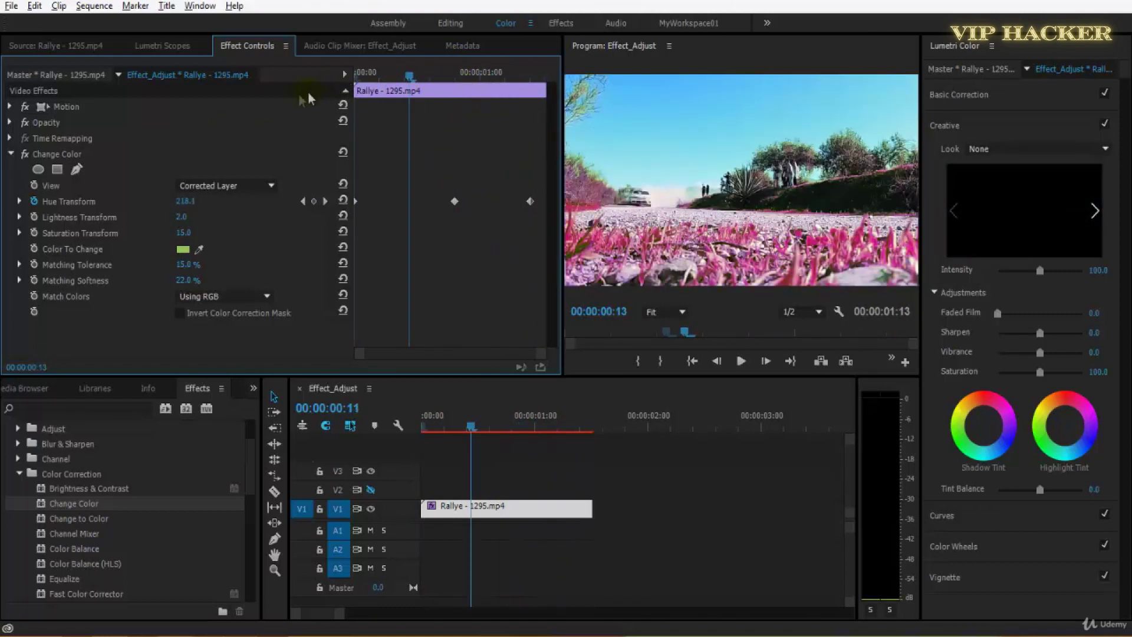
left_click_drag(419, 77, 419, 193)
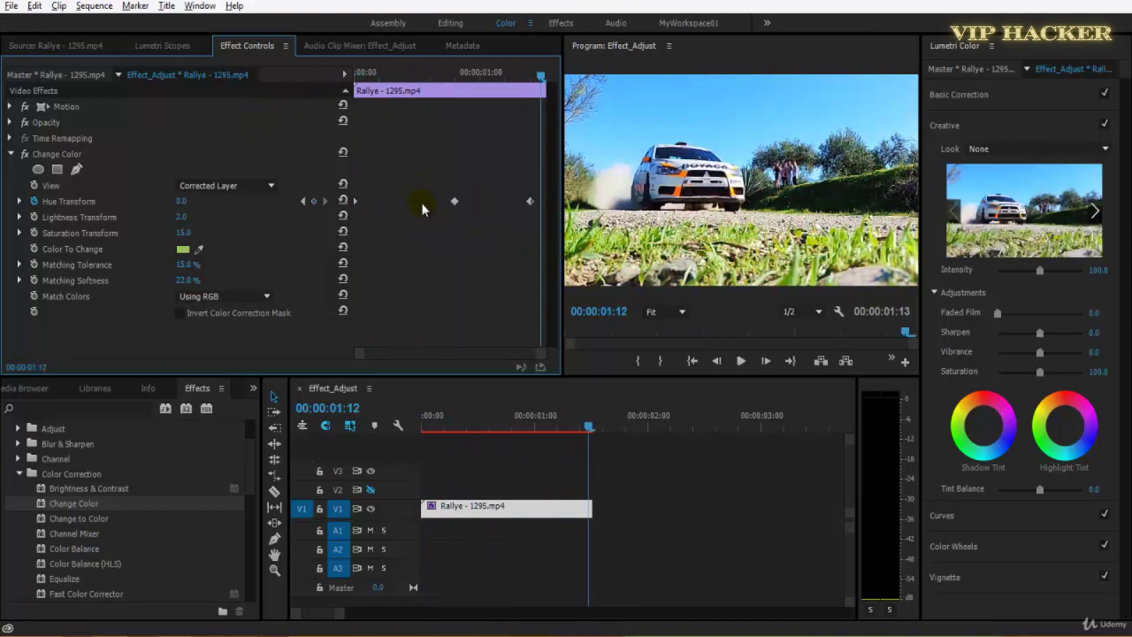
left_click(384, 74)
key("Home")
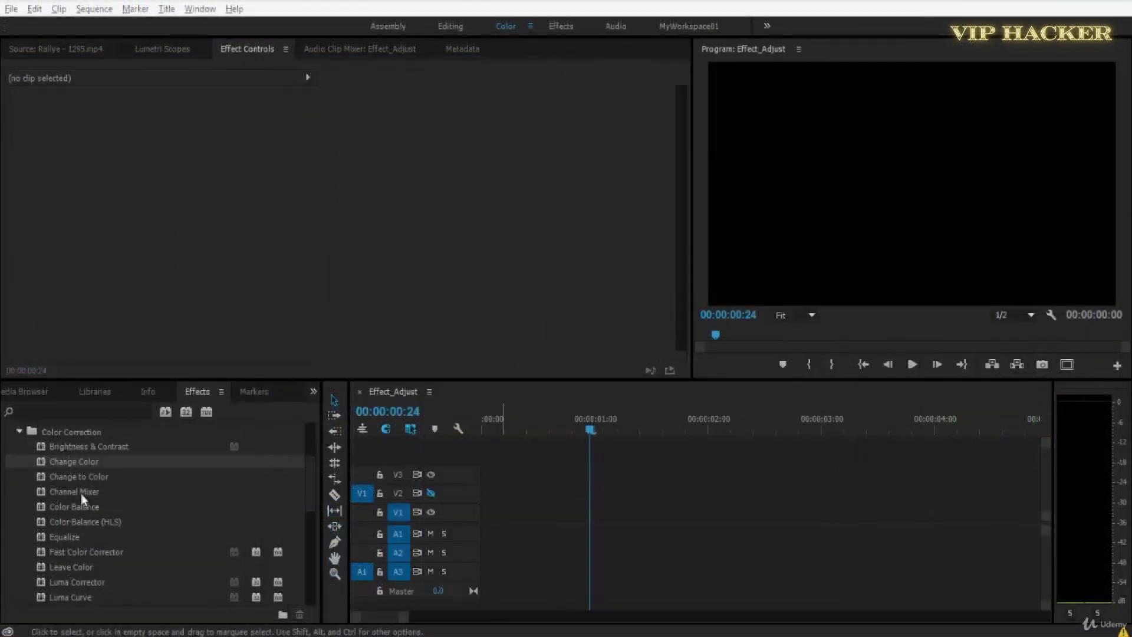
- Find Training Apparatus - 1087.mp4 in the project's media and open it in the Source monitor
left_click(107, 480)
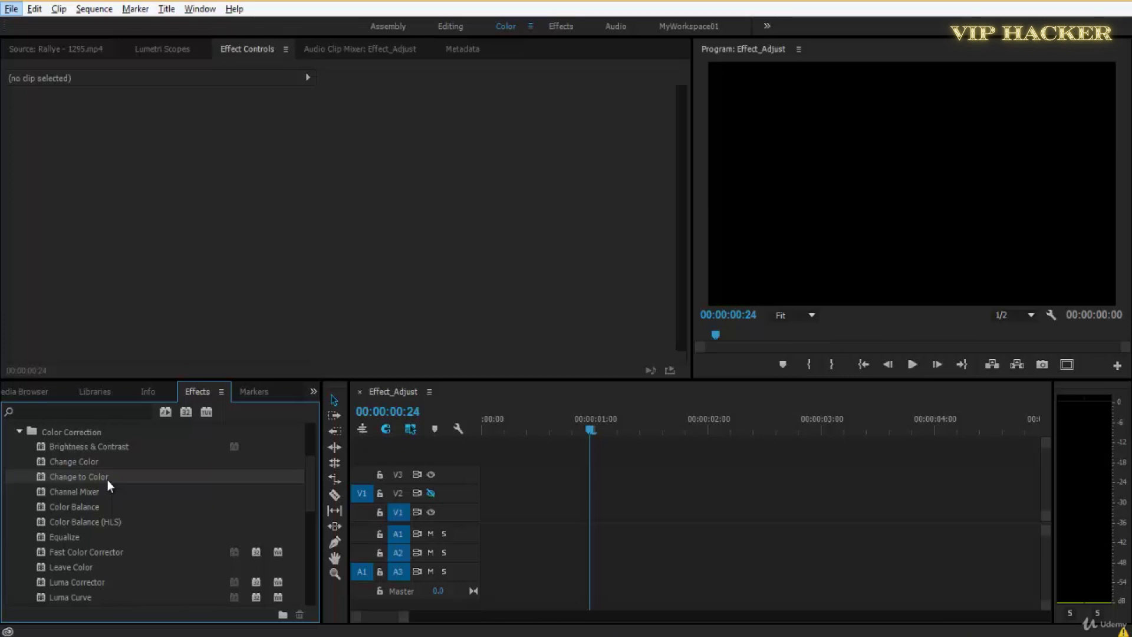
left_click(27, 394)
left_click(314, 391)
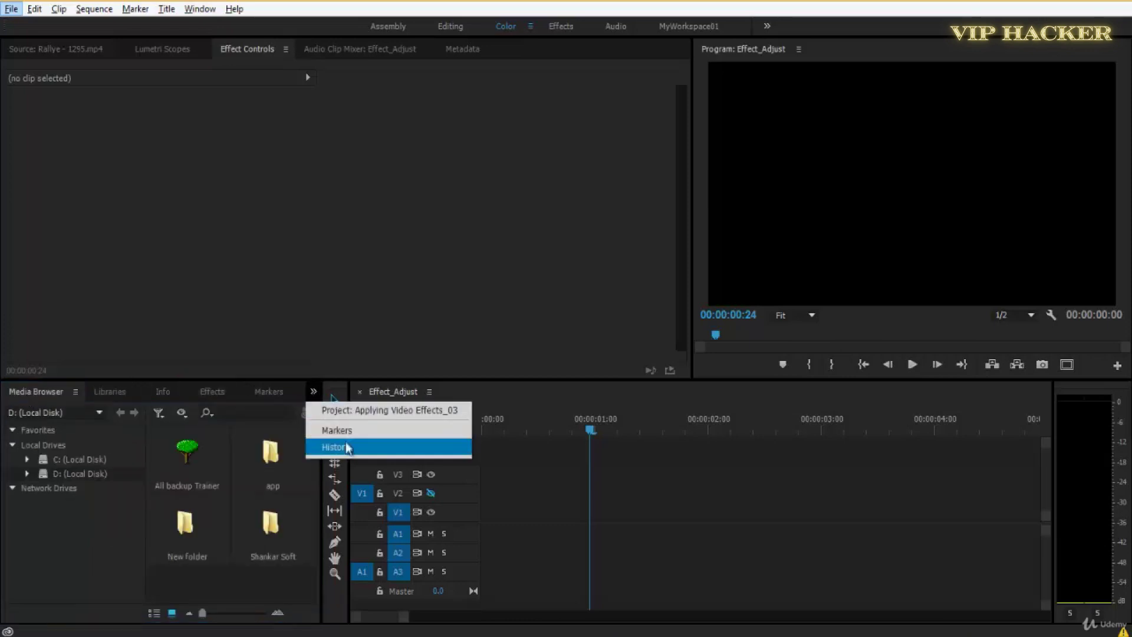
left_click(222, 392)
left_click(313, 391)
left_click(331, 411)
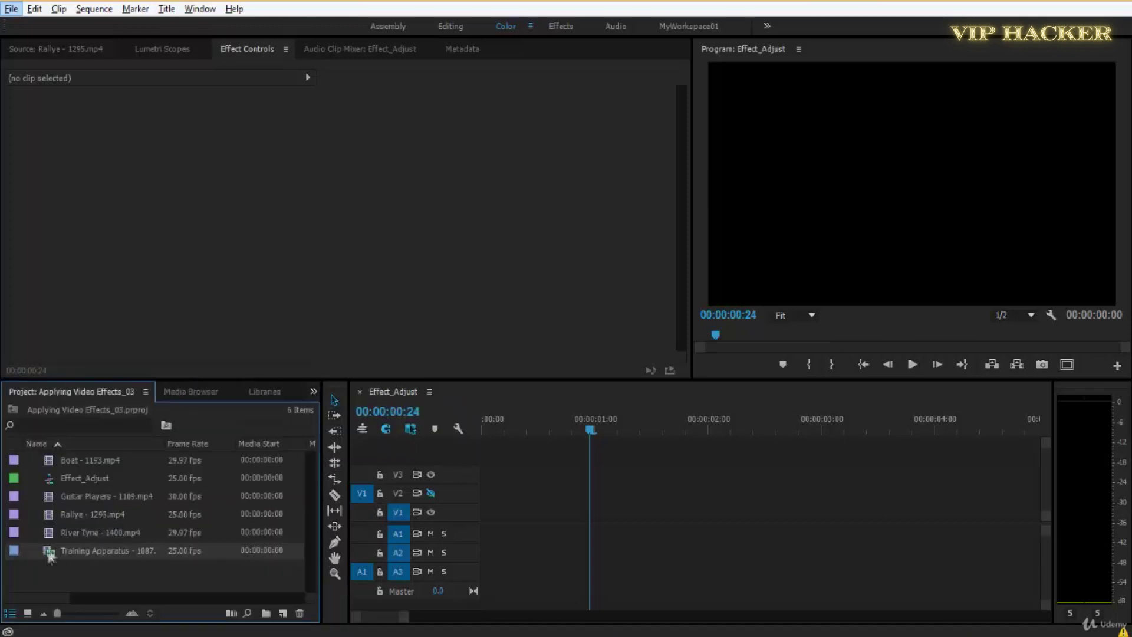
left_click(53, 532)
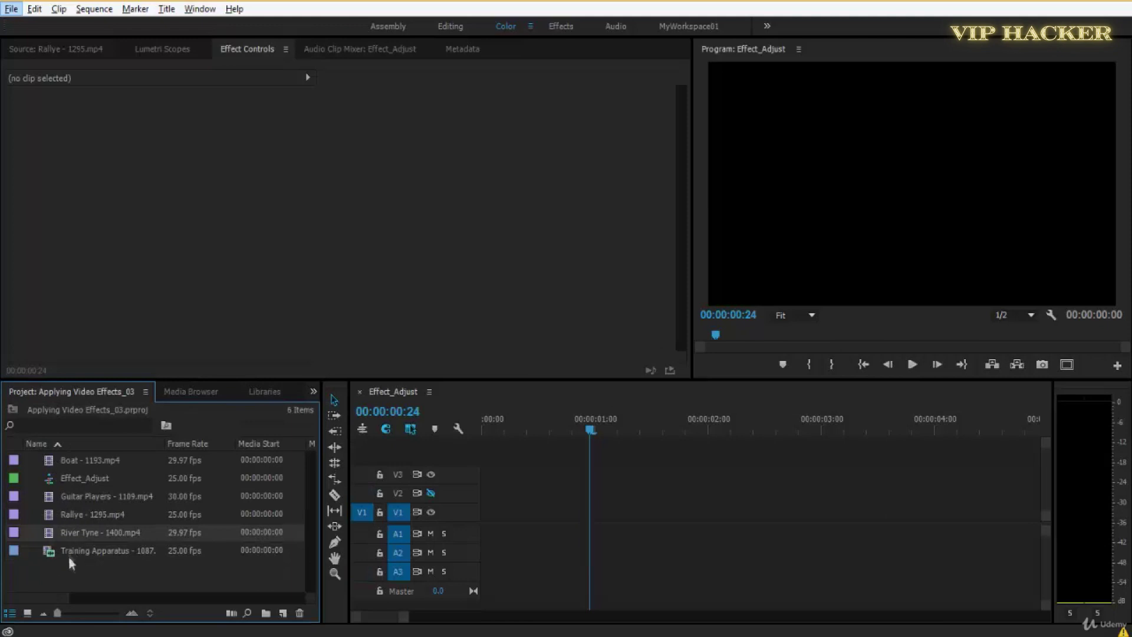
left_click(51, 549)
double_click(50, 549)
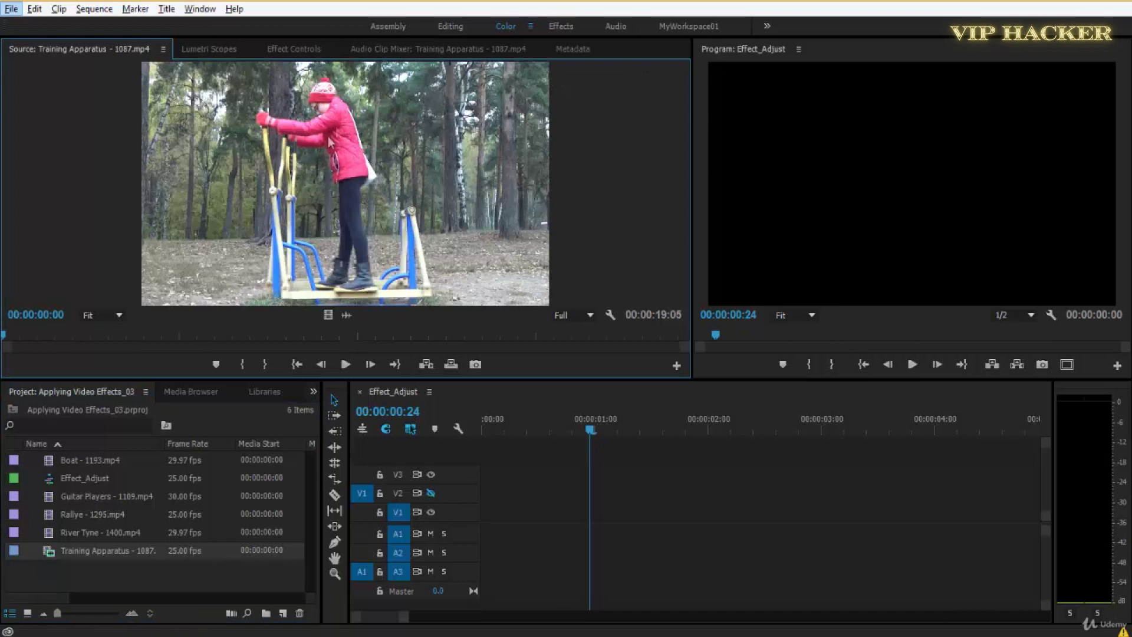
- Preview the source clip, mark its Out point at 00:00:06:04, and place it at the start of V1, keeping the existing sequence settings
left_click(345, 364)
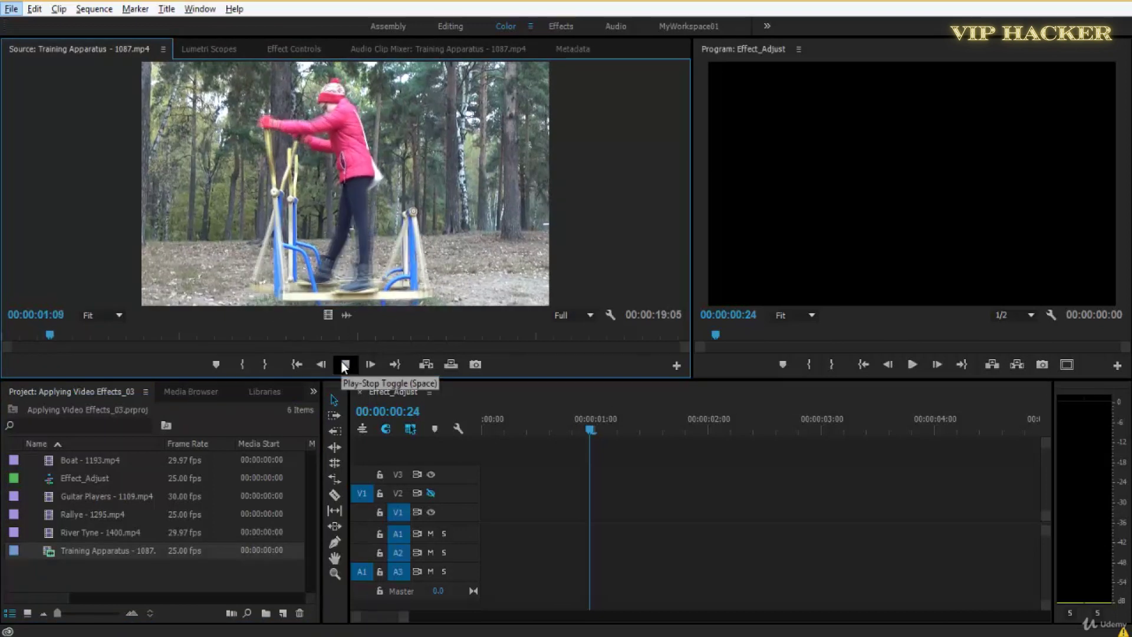
left_click(272, 334)
left_click_drag(271, 335, 5, 335)
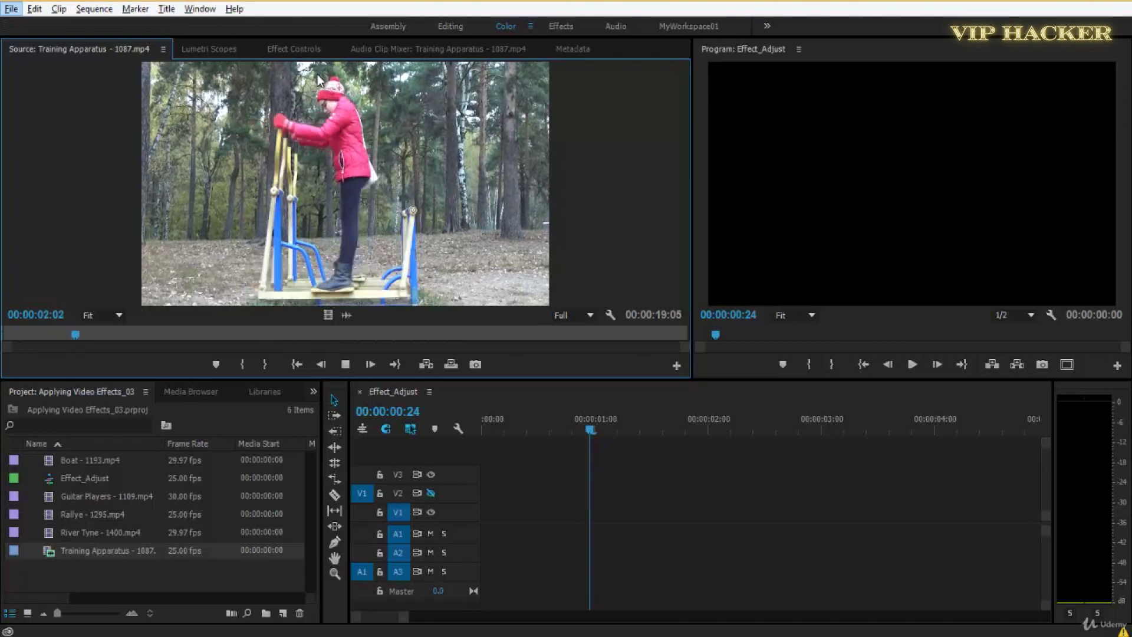
key("space")
key("o")
left_click_drag(333, 65, 475, 520)
left_click(677, 348)
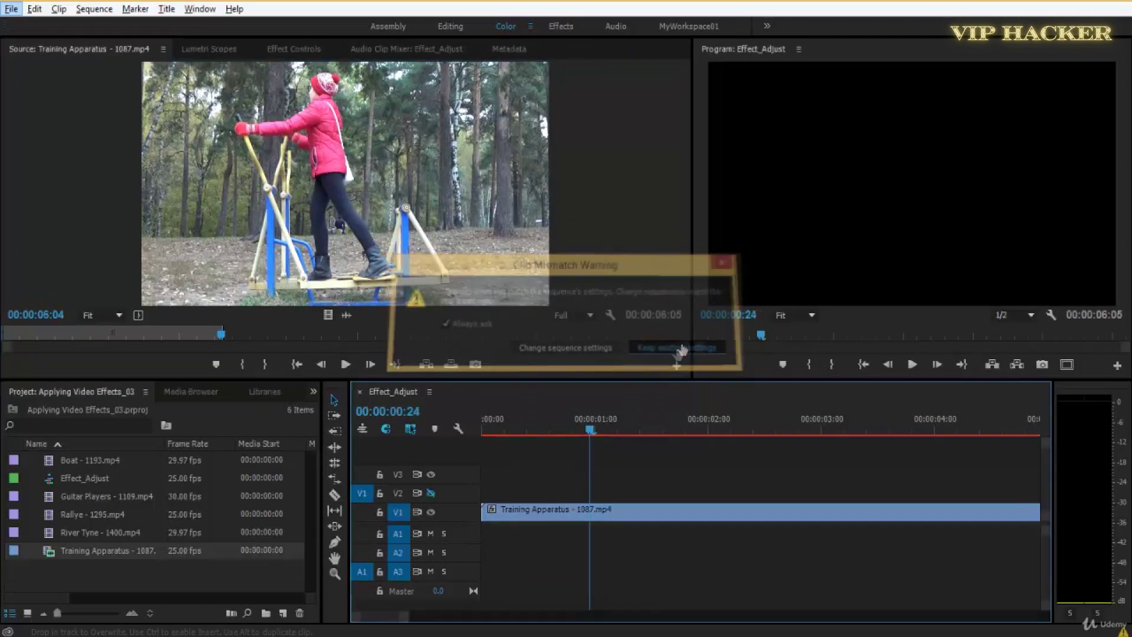
- Return the playhead to the sequence start and examine the image size in the file properties of Training Apparatus - 1087.mp4
left_click_drag(578, 427, 484, 430)
right_click(514, 511)
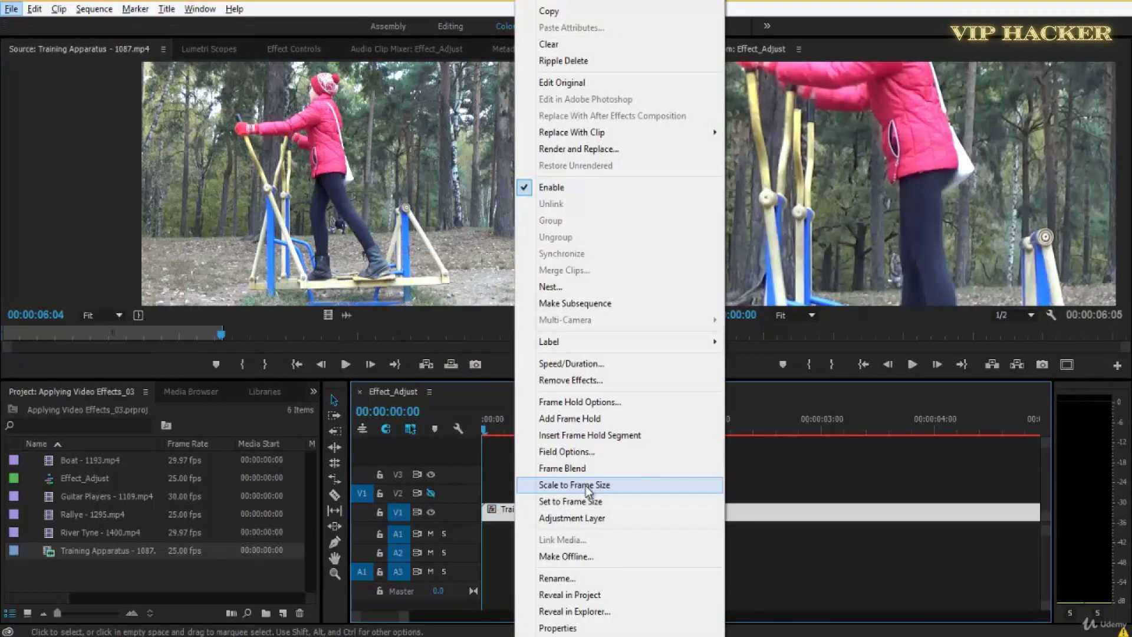
left_click(771, 485)
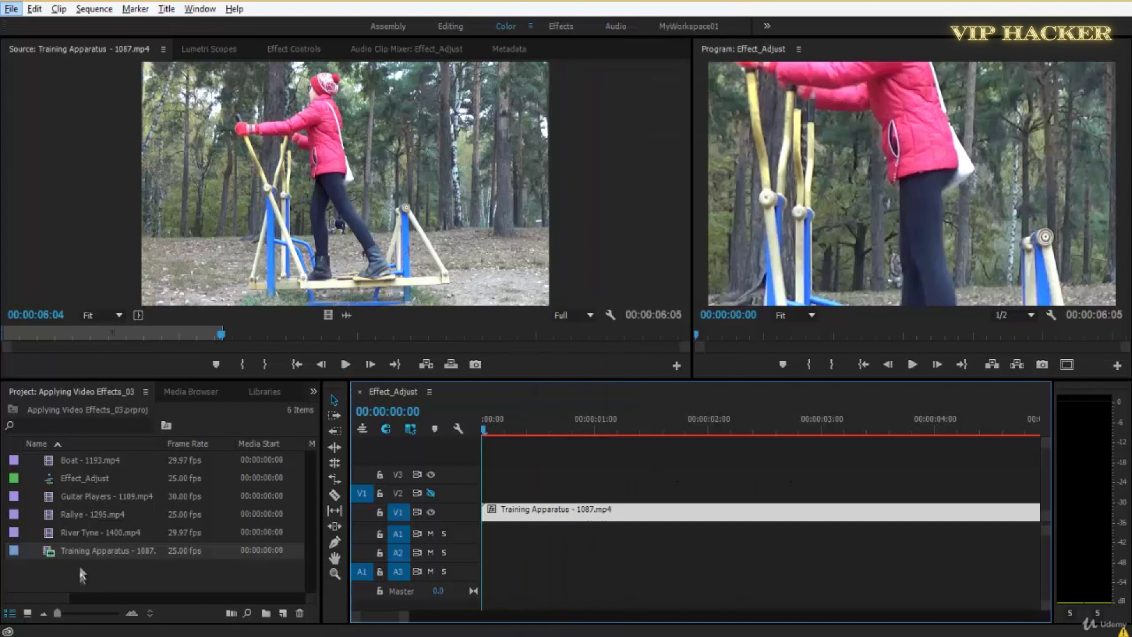
right_click(79, 554)
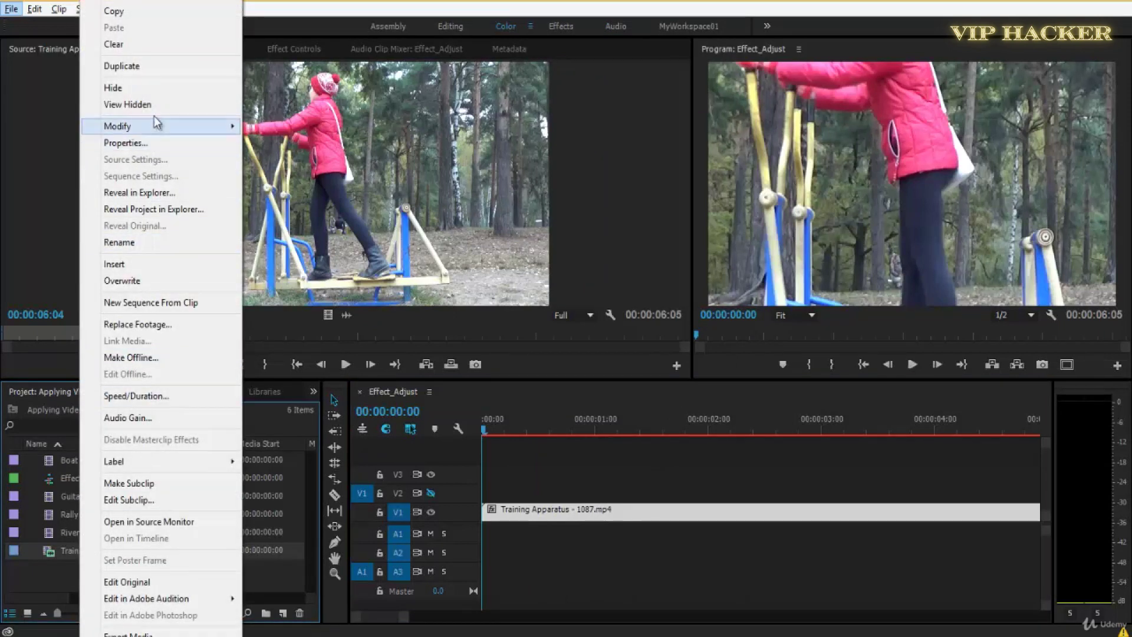
left_click(165, 144)
left_click_drag(135, 151, 186, 151)
left_click(213, 154)
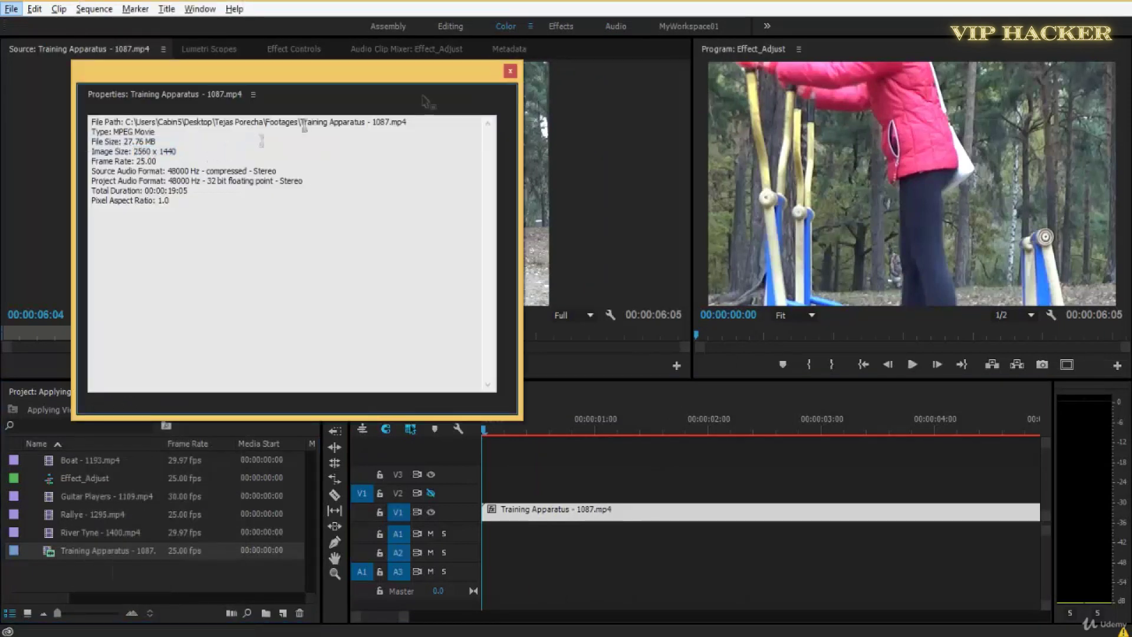
left_click(511, 72)
- Apply Set to Frame Size to the timeline clip, preview it enlarged, and save the project with the playhead back at the start
right_click(581, 517)
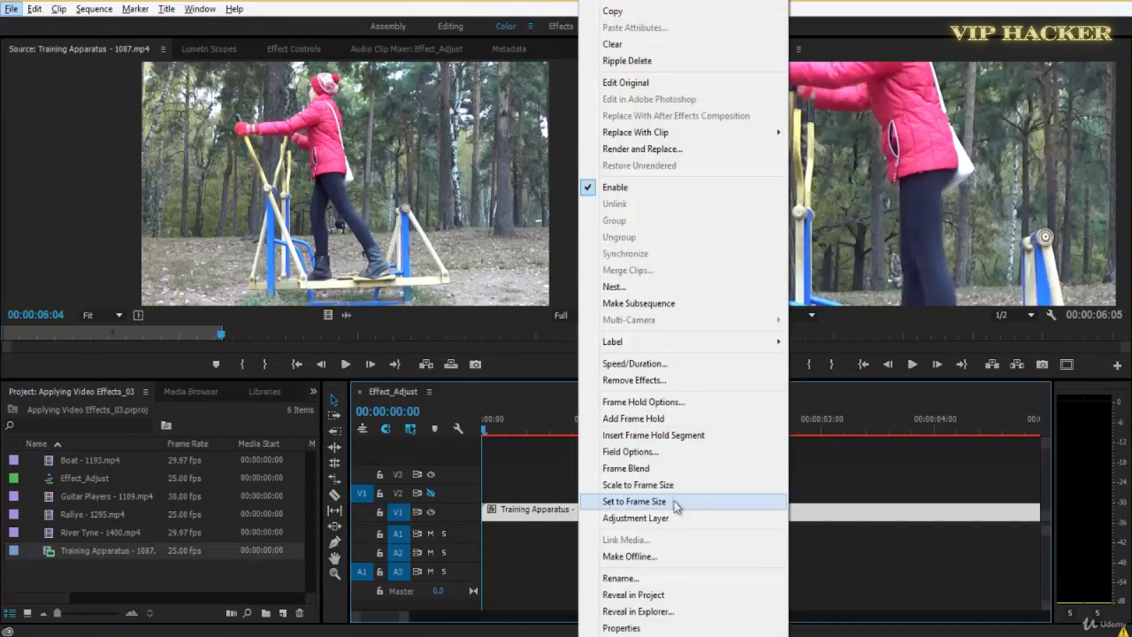
left_click(674, 501)
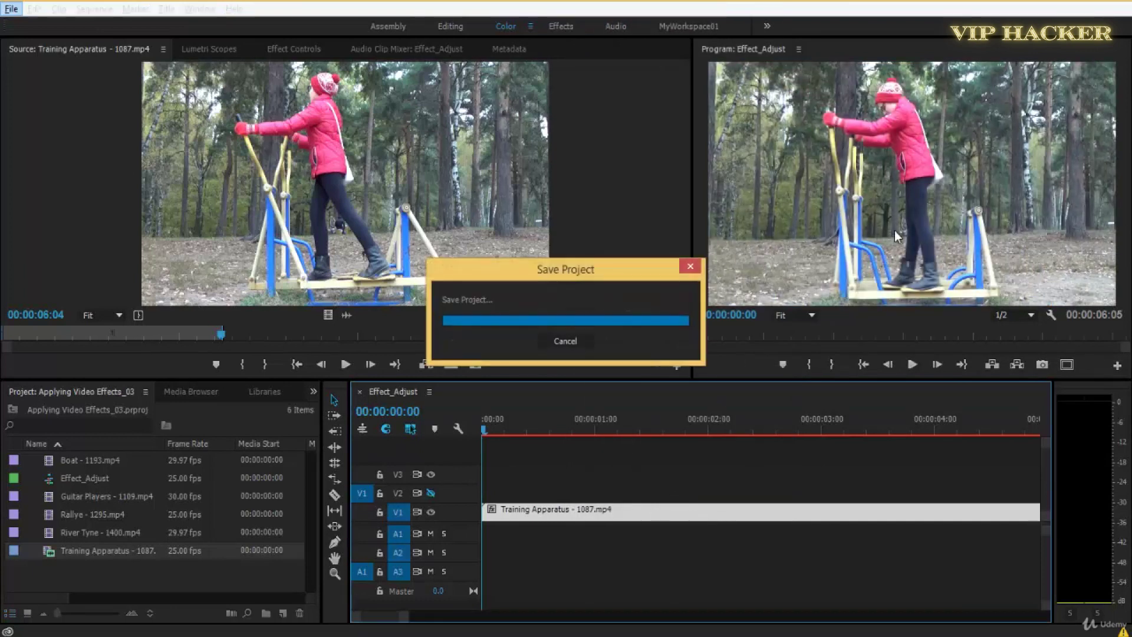
key("grave")
key("space")
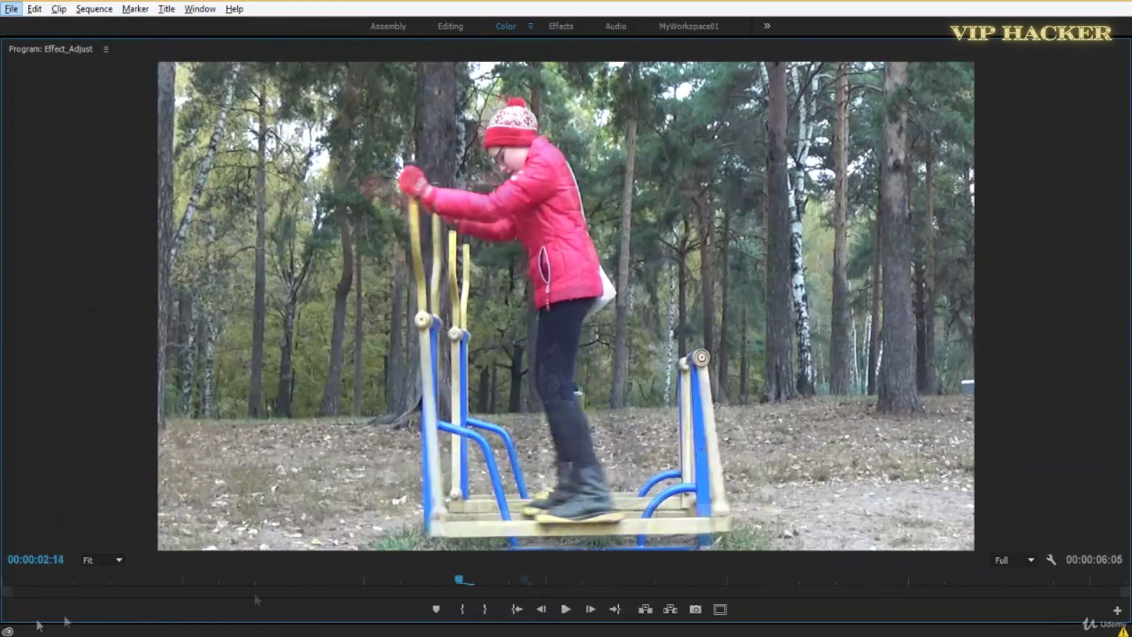
key("space")
key("Home")
key("ctrl+s")
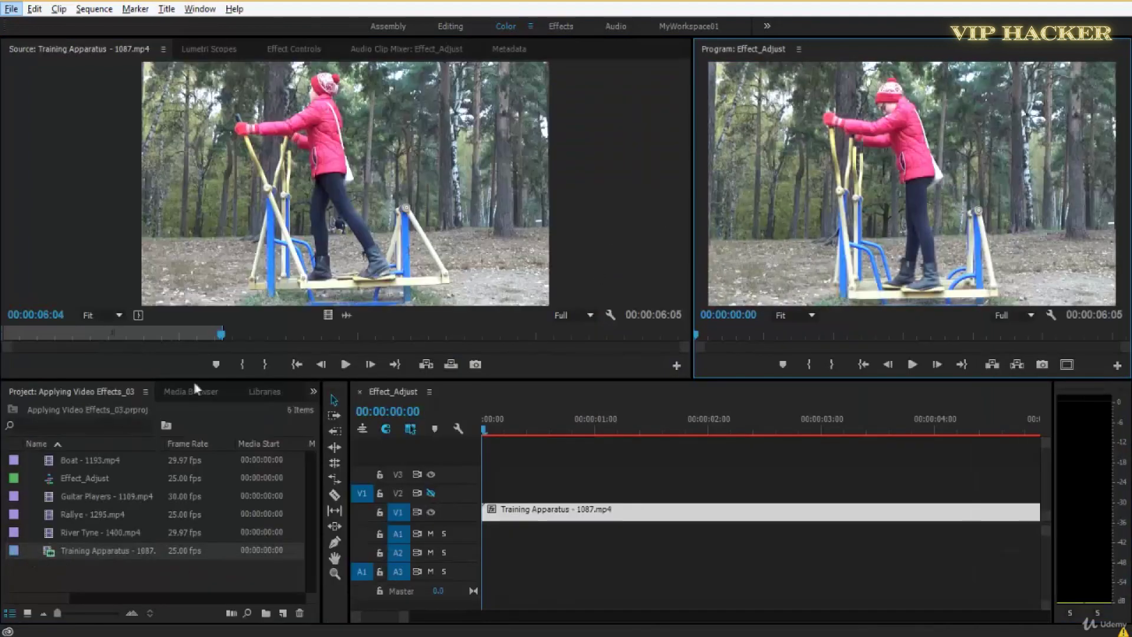
- Apply the Change to Color effect to the Training Apparatus clip on V1 and show its effect settings
left_click(309, 403)
left_click(333, 442)
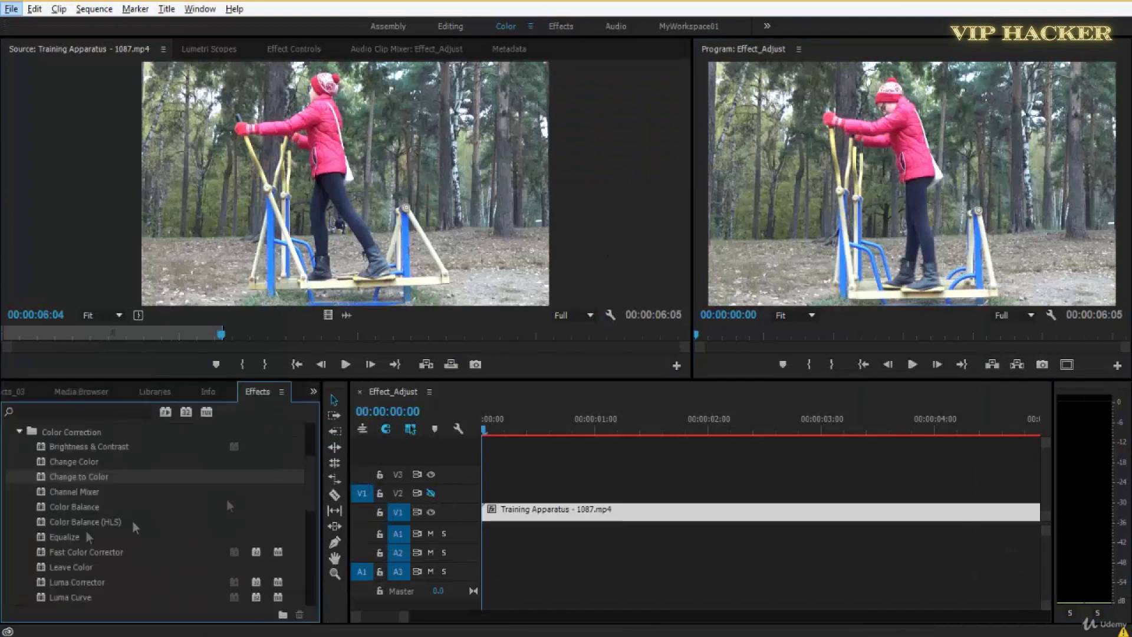
left_click_drag(59, 477, 643, 511)
left_click(298, 49)
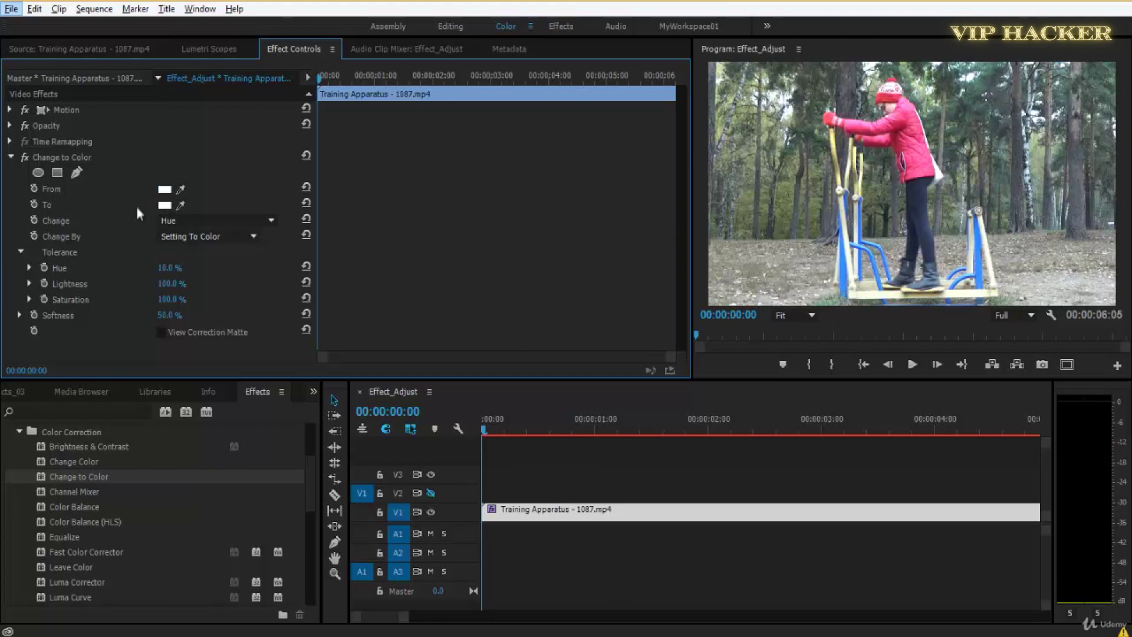
- Examine the color picker for the To color and the available Change options of the Change to Color effect
left_click(165, 205)
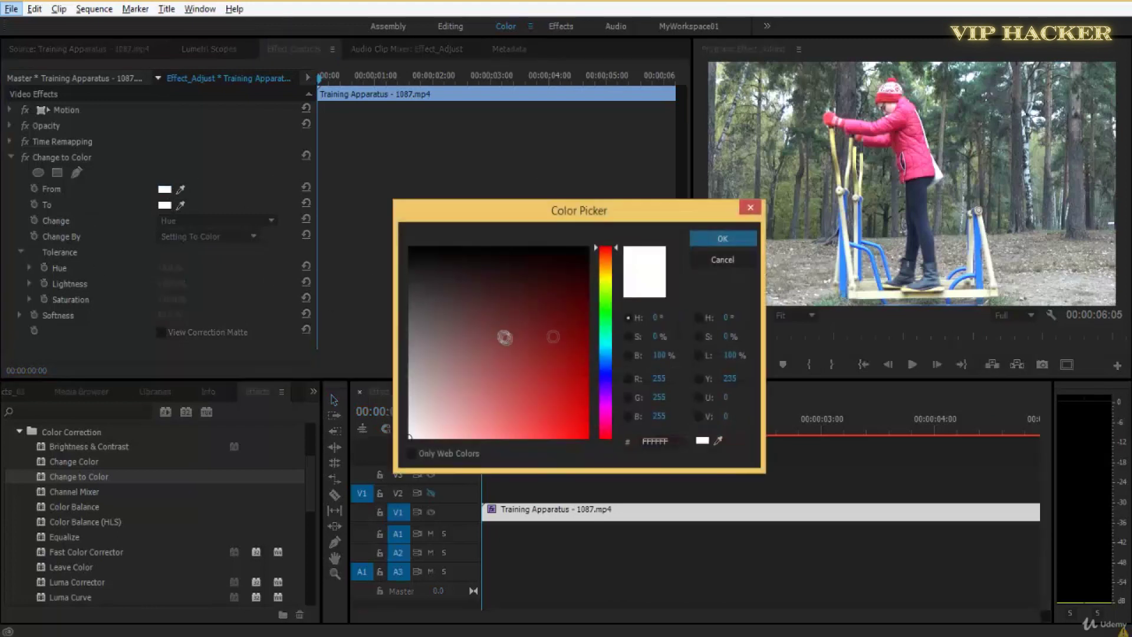
left_click(712, 260)
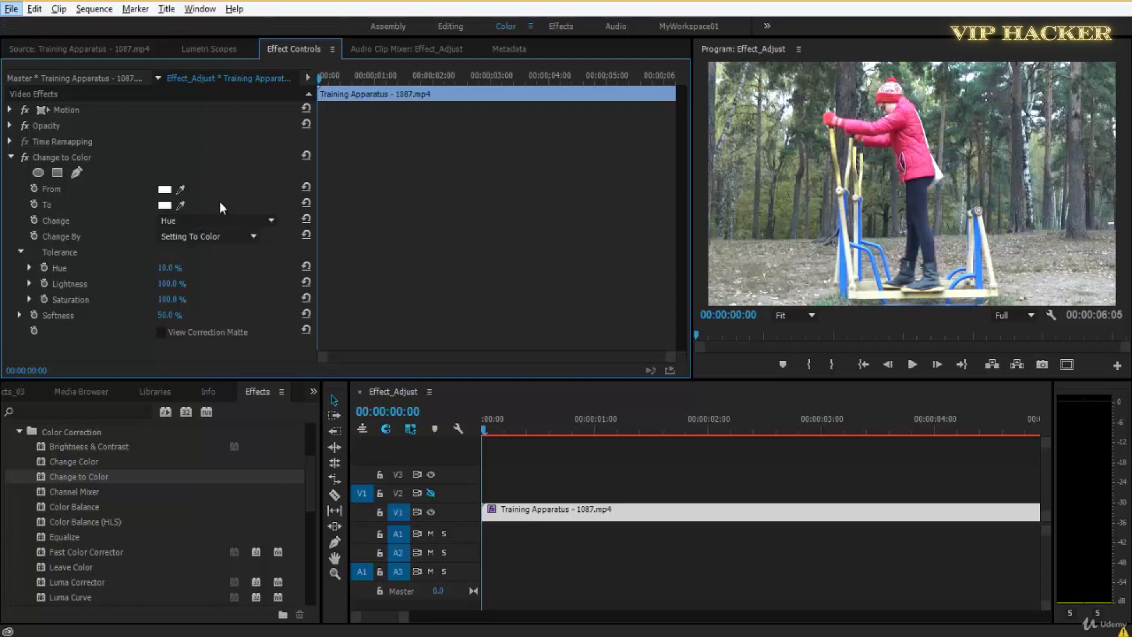
left_click(162, 206)
left_click(721, 238)
left_click(223, 222)
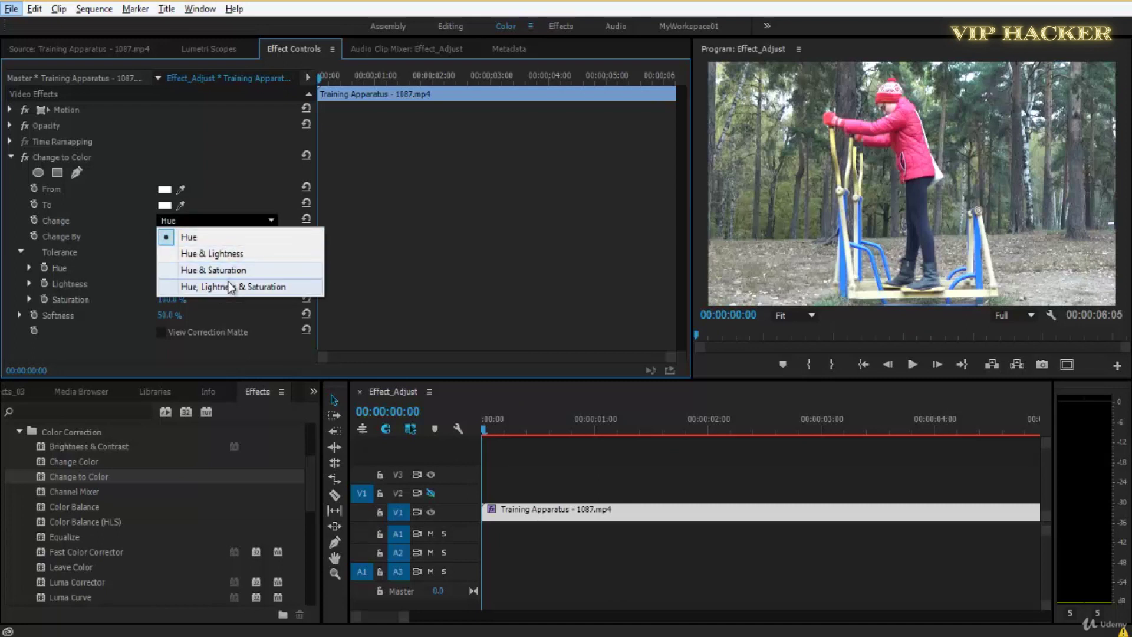
left_click(230, 221)
left_click(231, 222)
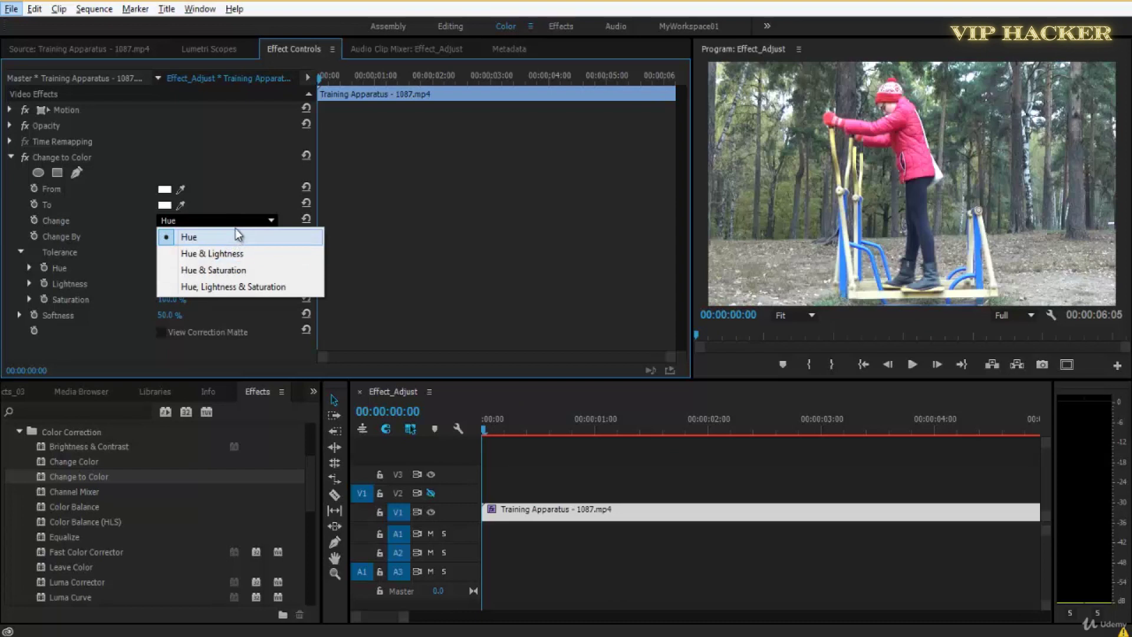
left_click(235, 220)
left_click(234, 220)
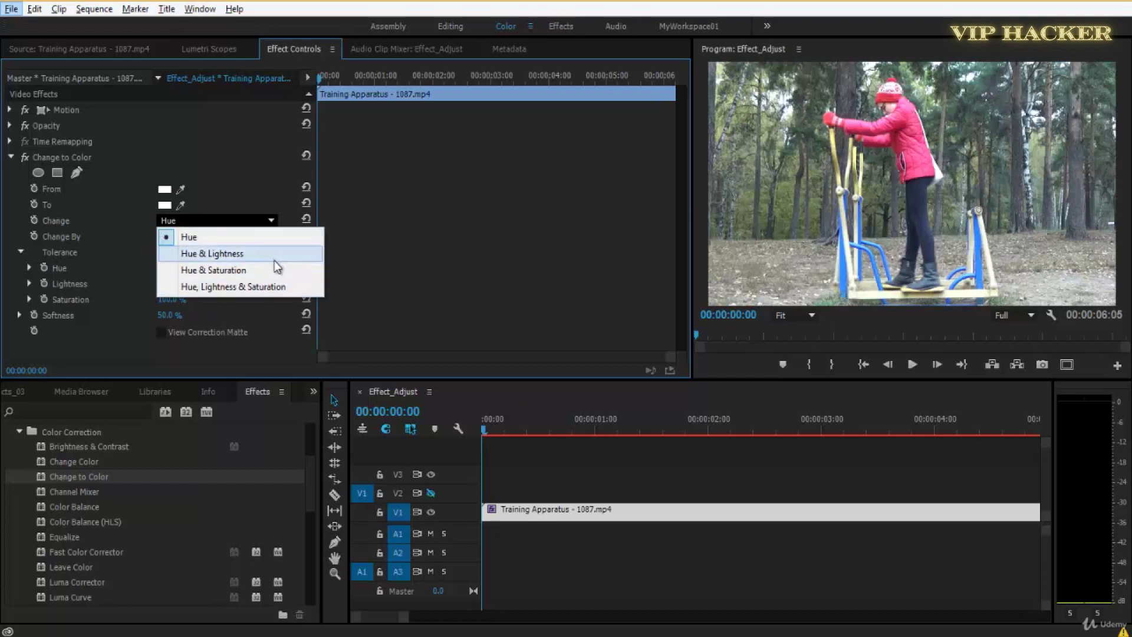
left_click(291, 168)
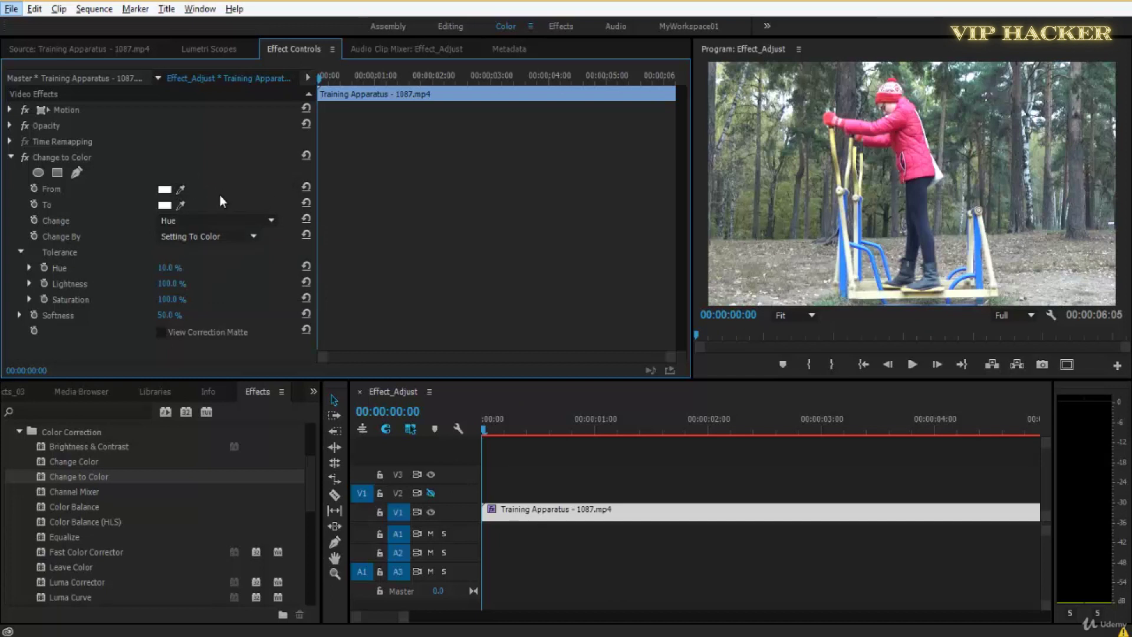
- Sample the pink of the girl's jacket as the From color and inspect the result in the enlarged Program monitor
left_click(180, 188)
left_click(935, 133)
left_click(903, 115)
left_click(894, 108)
left_click(887, 129)
left_click(953, 141)
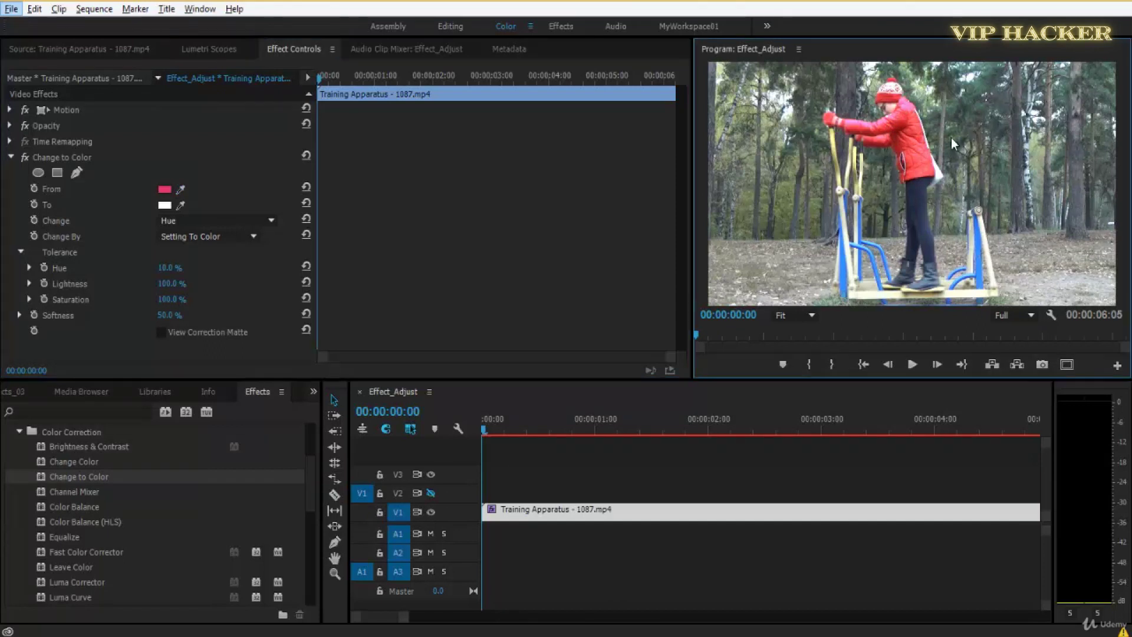
key("grave")
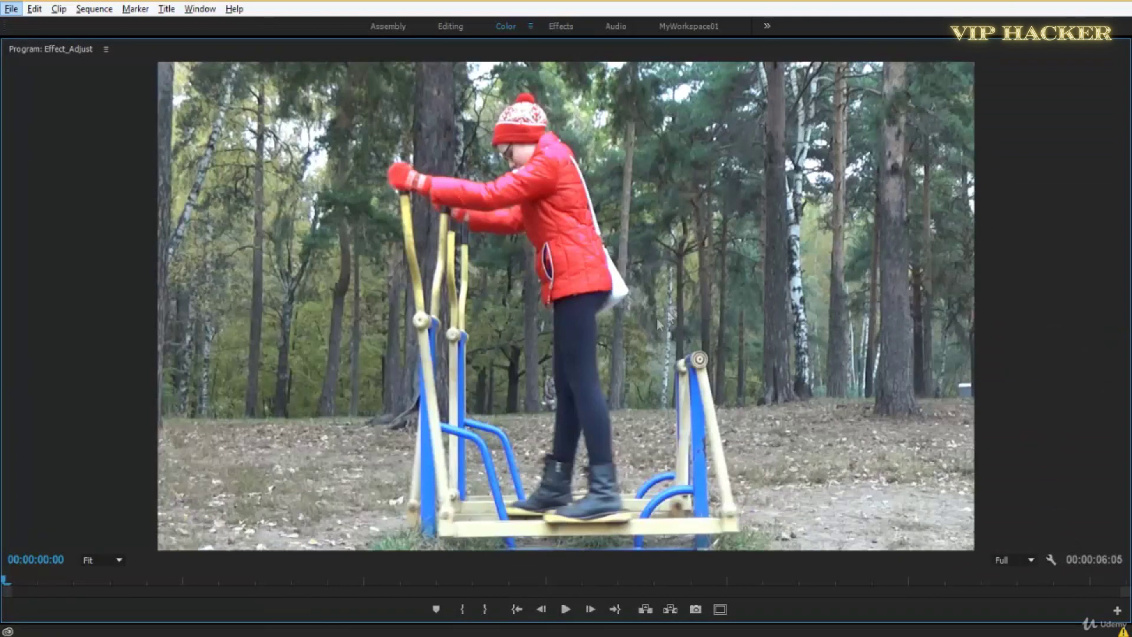
key("grave")
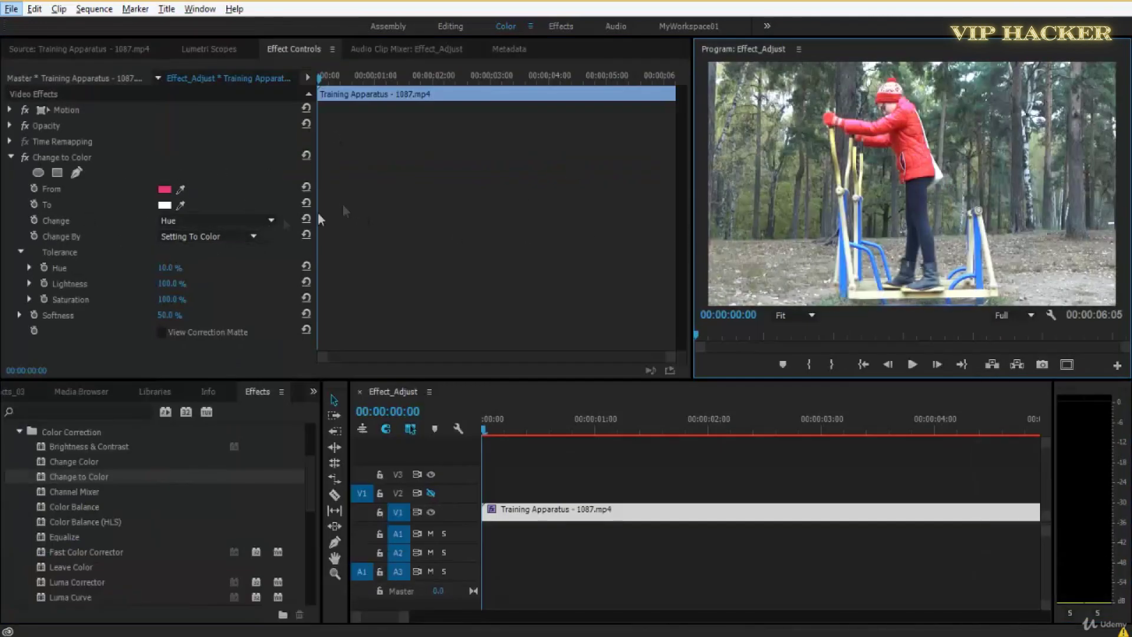
- Set the effect's Change option to Hue & Lightness and its To color to a bright green
left_click(263, 222)
left_click(257, 253)
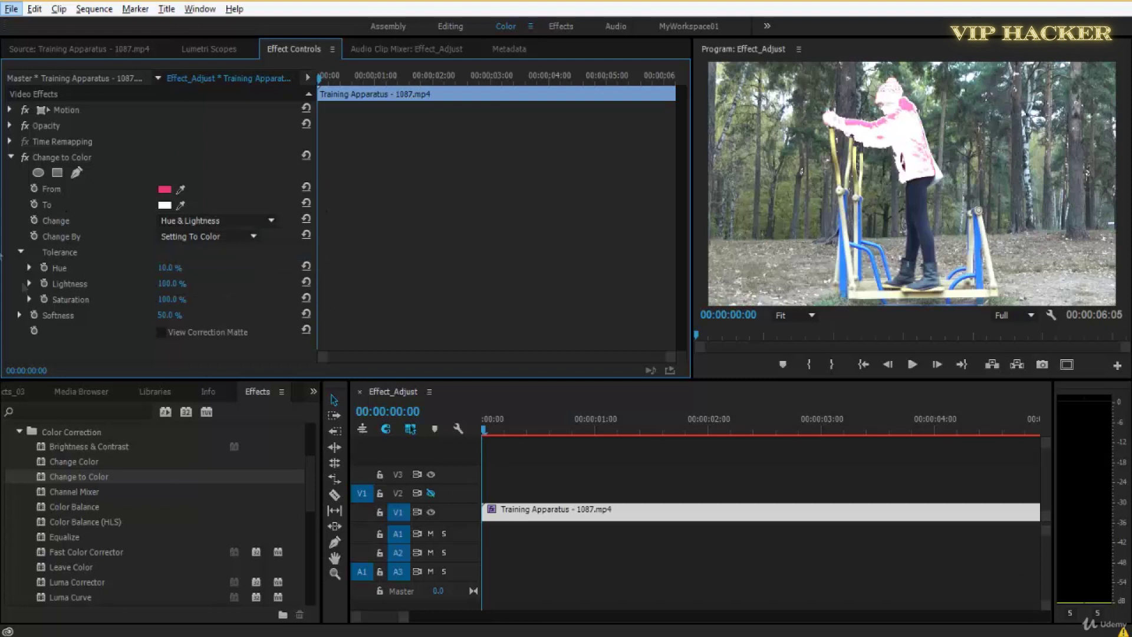
left_click(165, 206)
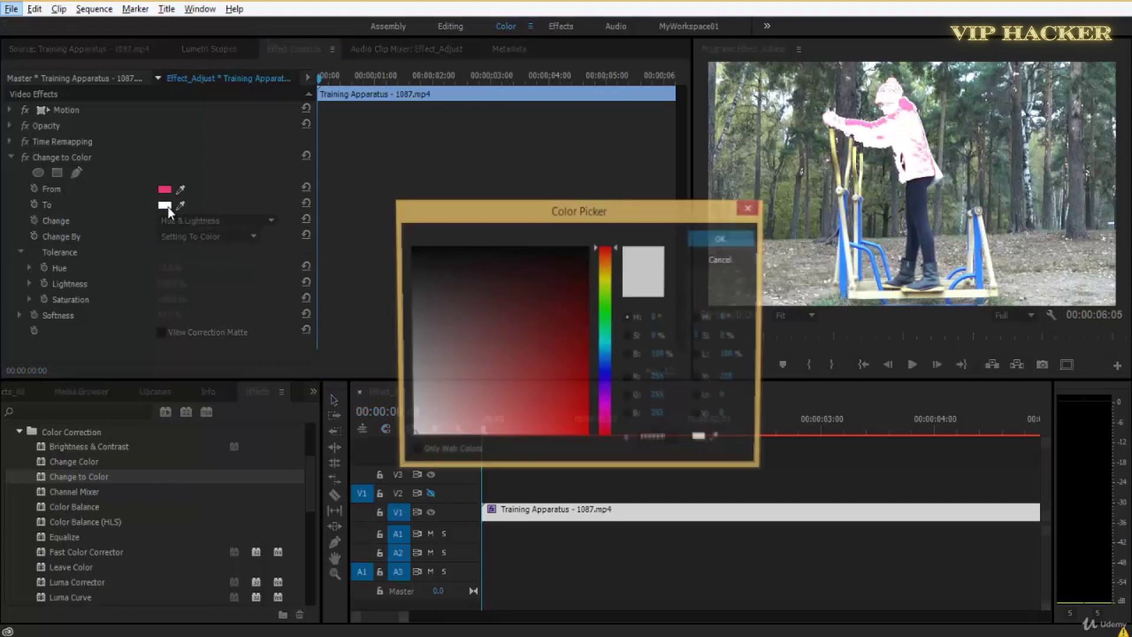
left_click(608, 323)
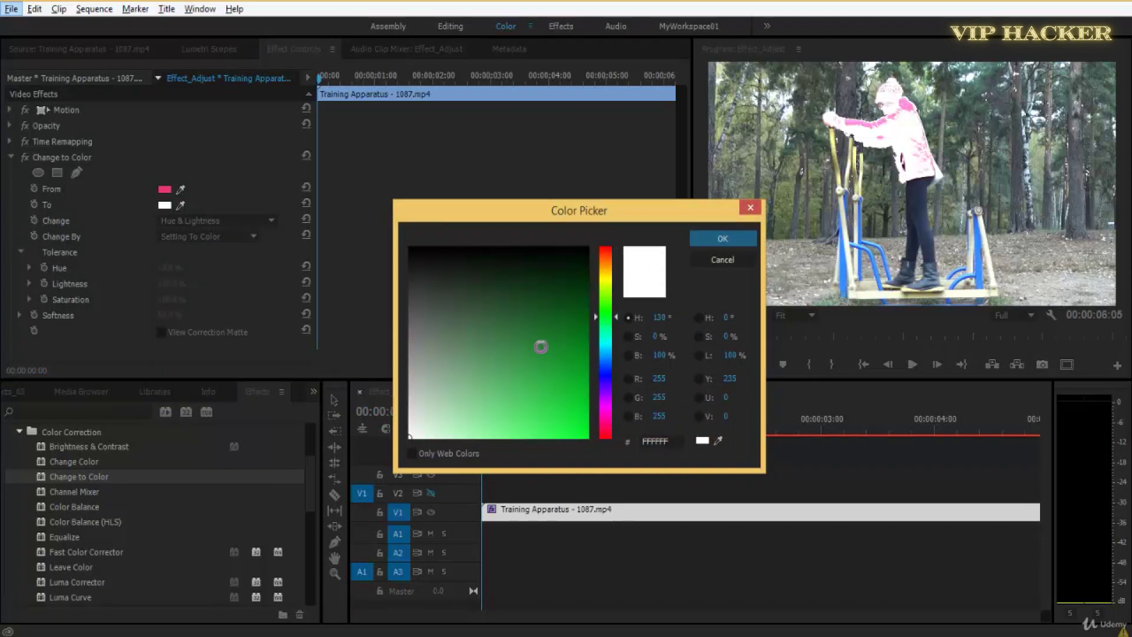
left_click(553, 429)
left_click(749, 240)
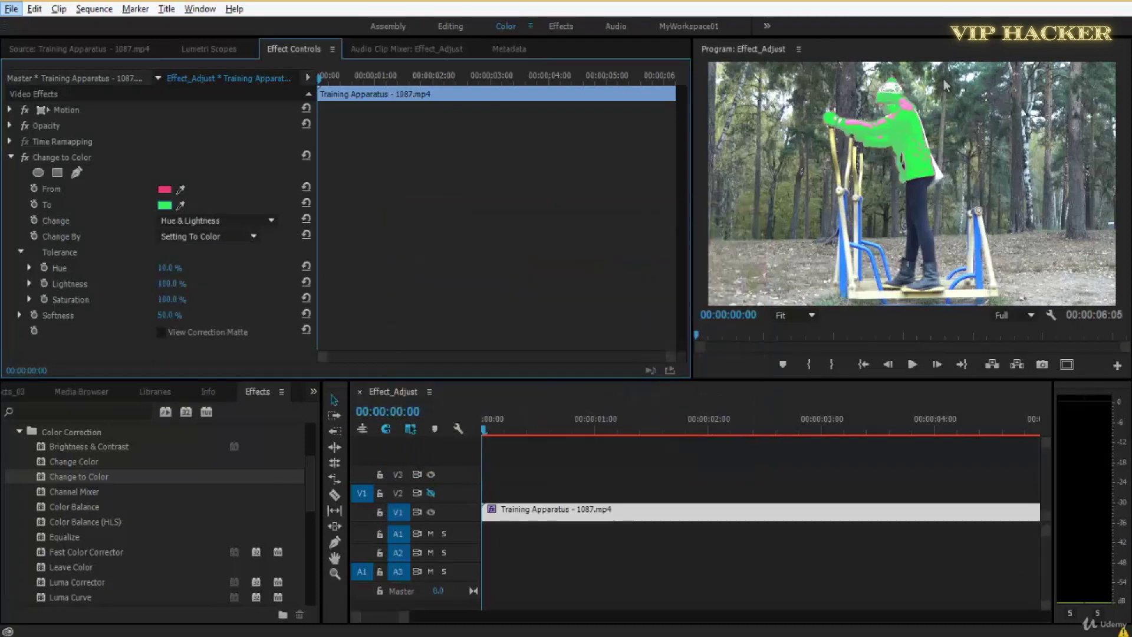
- Try the Hue & Saturation and Hue, Lightness & Saturation options for Change, and set it back to Hue
left_click(212, 221)
left_click(236, 268)
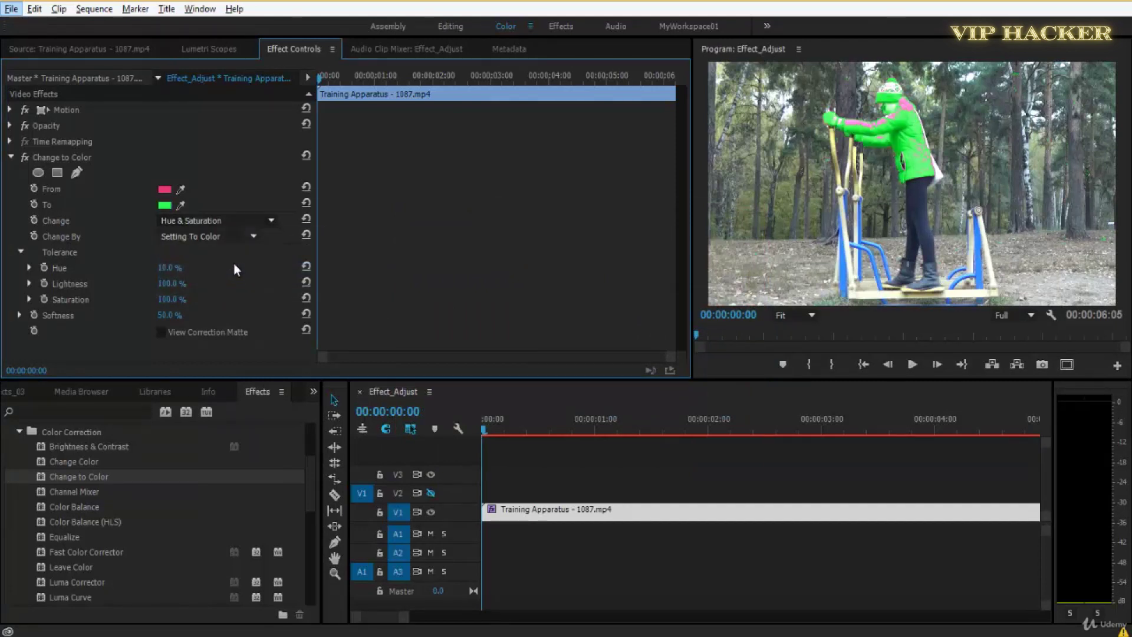
left_click(236, 222)
left_click(242, 288)
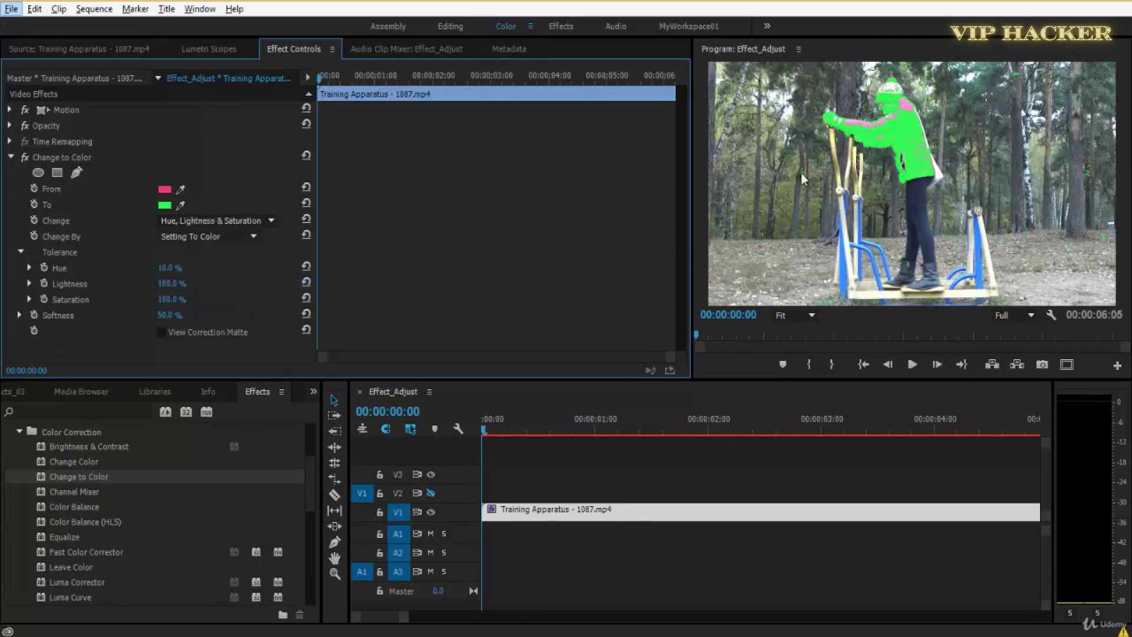
left_click(225, 221)
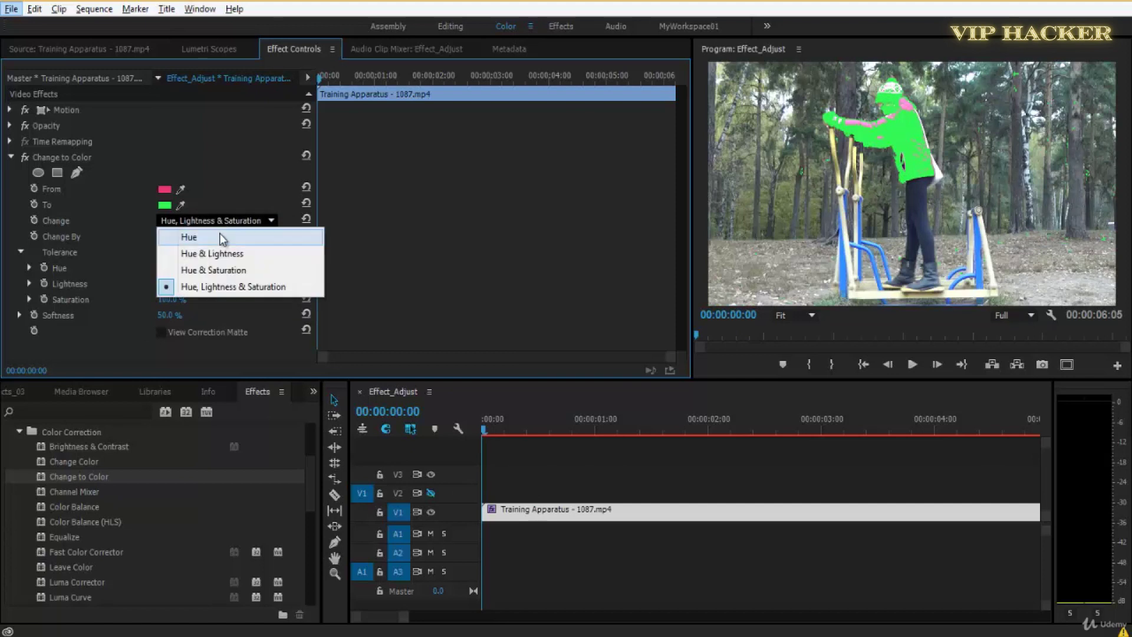
left_click(220, 236)
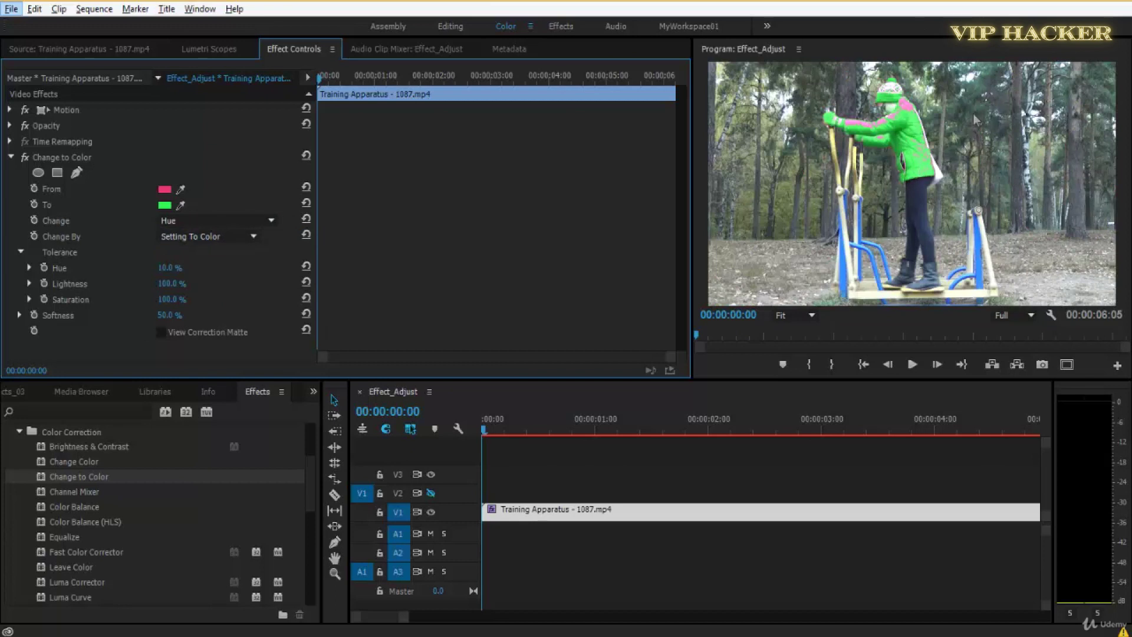
- Compare the clip with the Change to Color effect off and on, and inspect the recolored jacket in the enlarged Program monitor
left_click(25, 157)
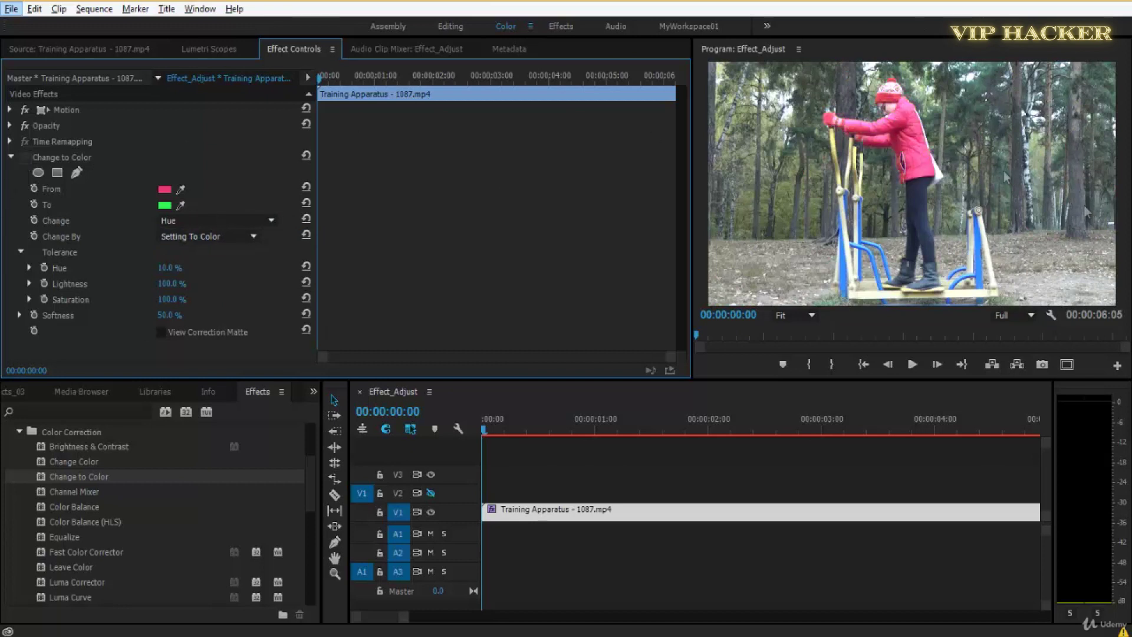
left_click(897, 106)
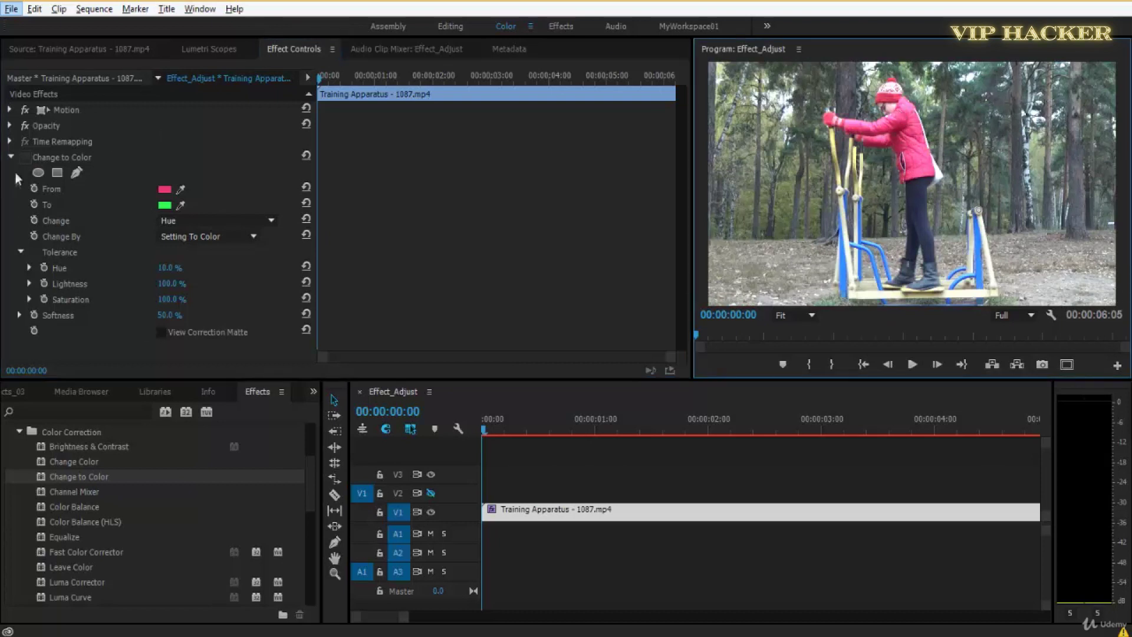
left_click(25, 157)
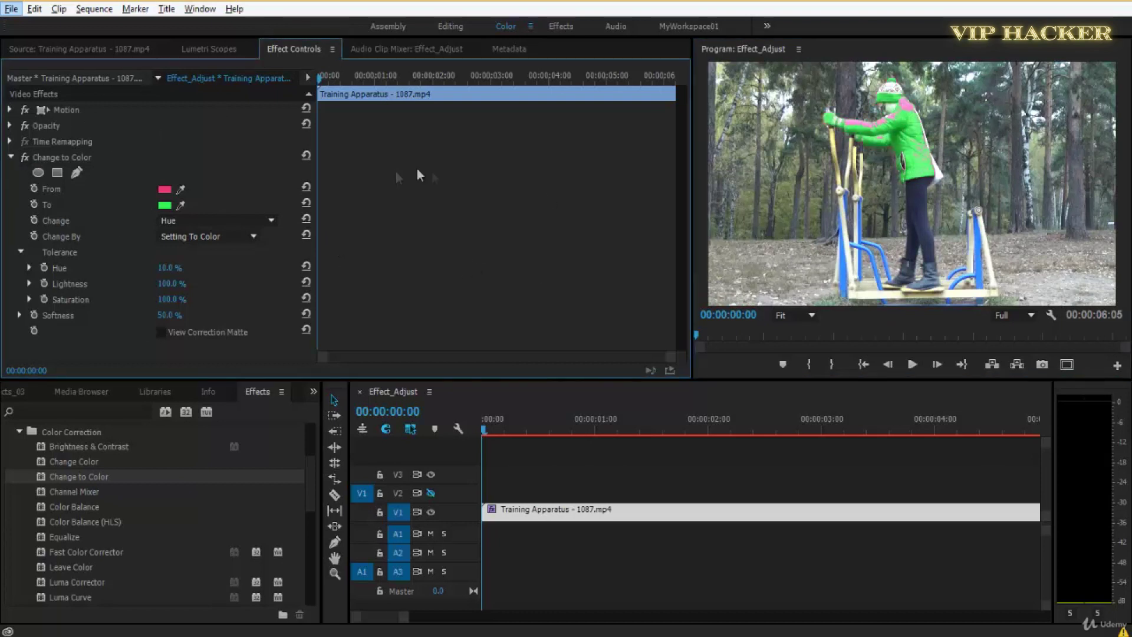
key("grave")
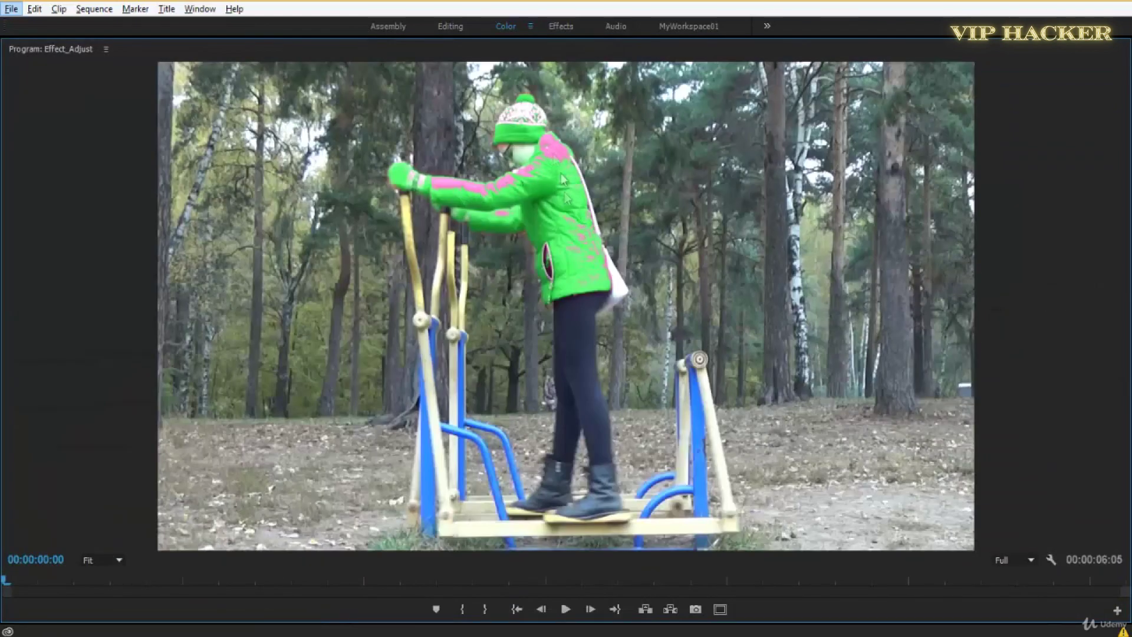
mouse_move(7, 581)
left_mouse_down()
mouse_move(154, 581)
mouse_move(7, 581)
left_mouse_up()
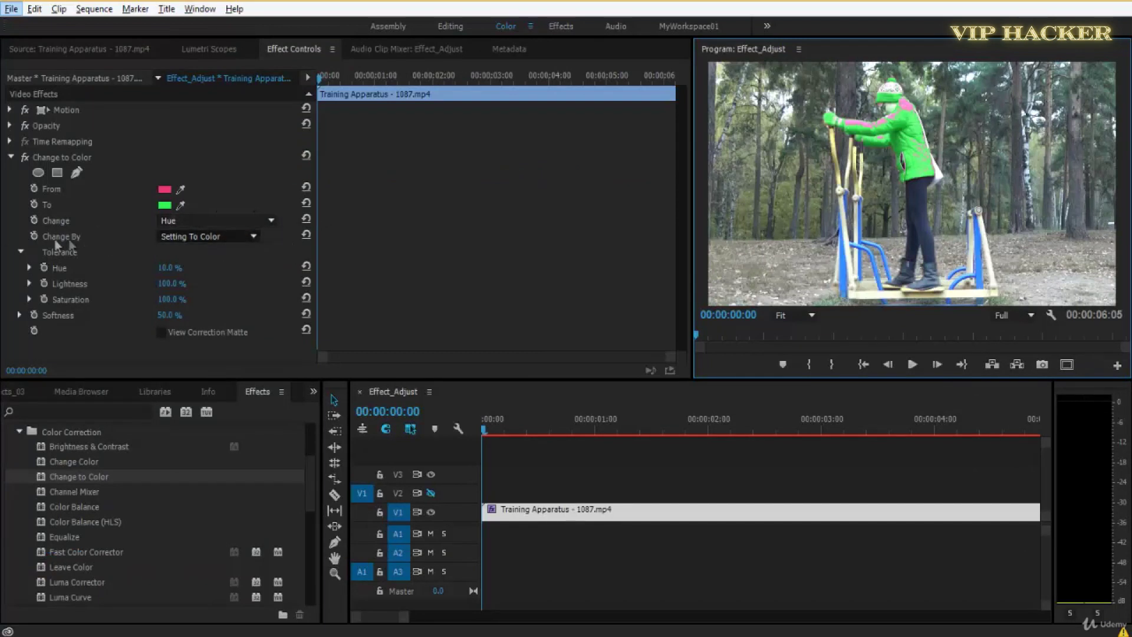
- Examine the Change and Change By options of the effect, keeping Hue and Setting To Color
left_click(228, 221)
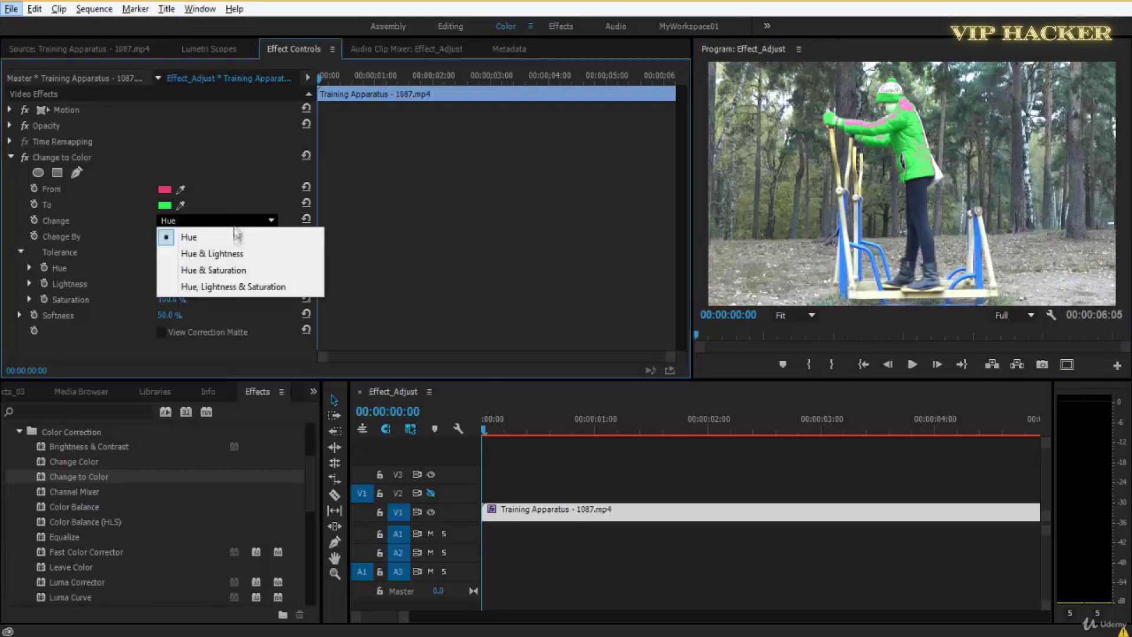
left_click(160, 235)
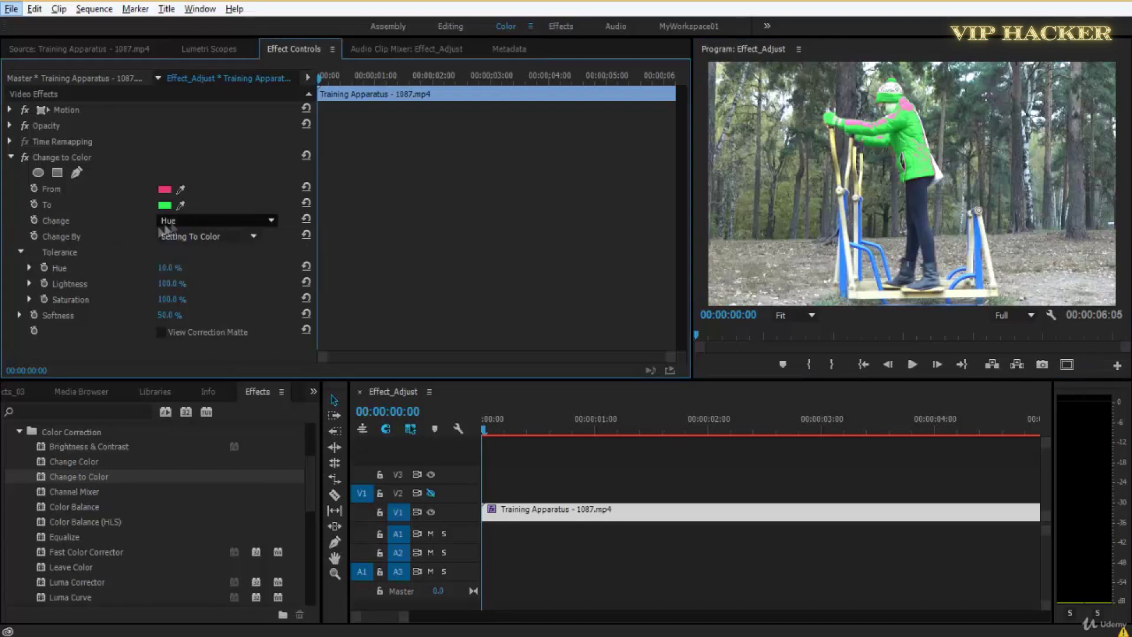
left_click(205, 236)
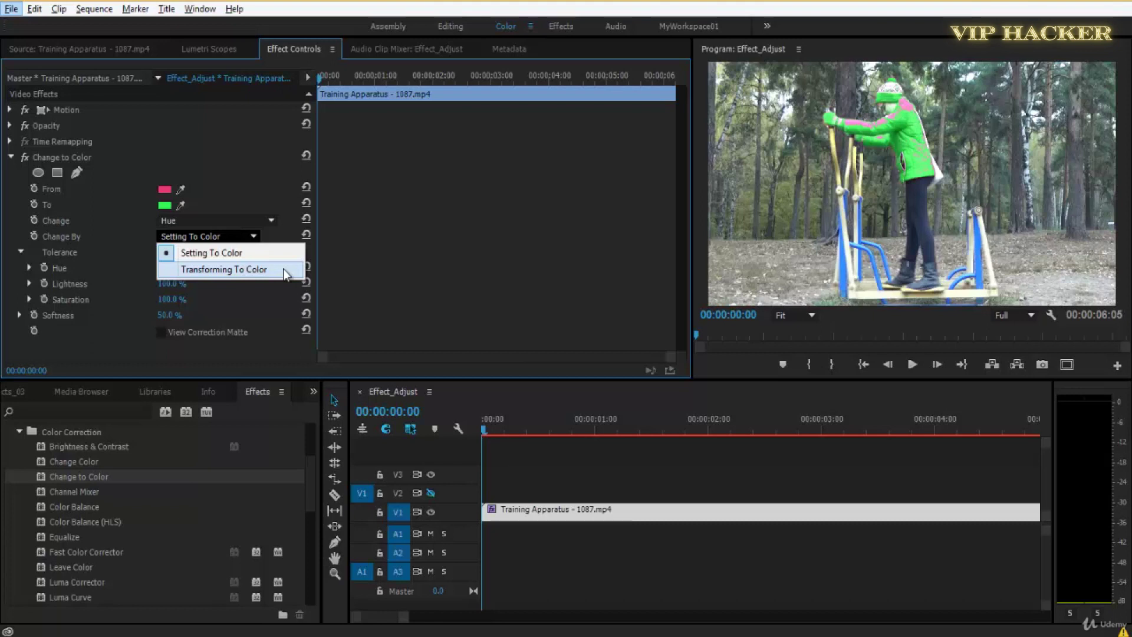
left_click(268, 252)
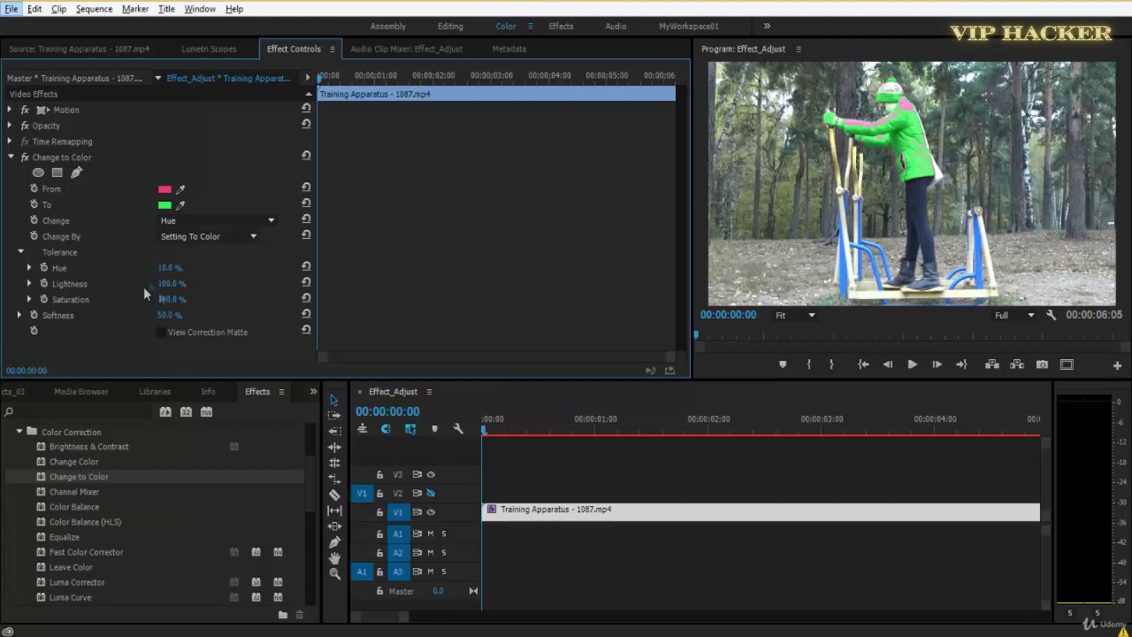
- Try the Hue tolerance at 0% and 100%, and reset the Change to Color effect to its defaults
mouse_move(162, 274)
left_mouse_down()
mouse_move(189, 270)
mouse_move(177, 270)
left_mouse_up()
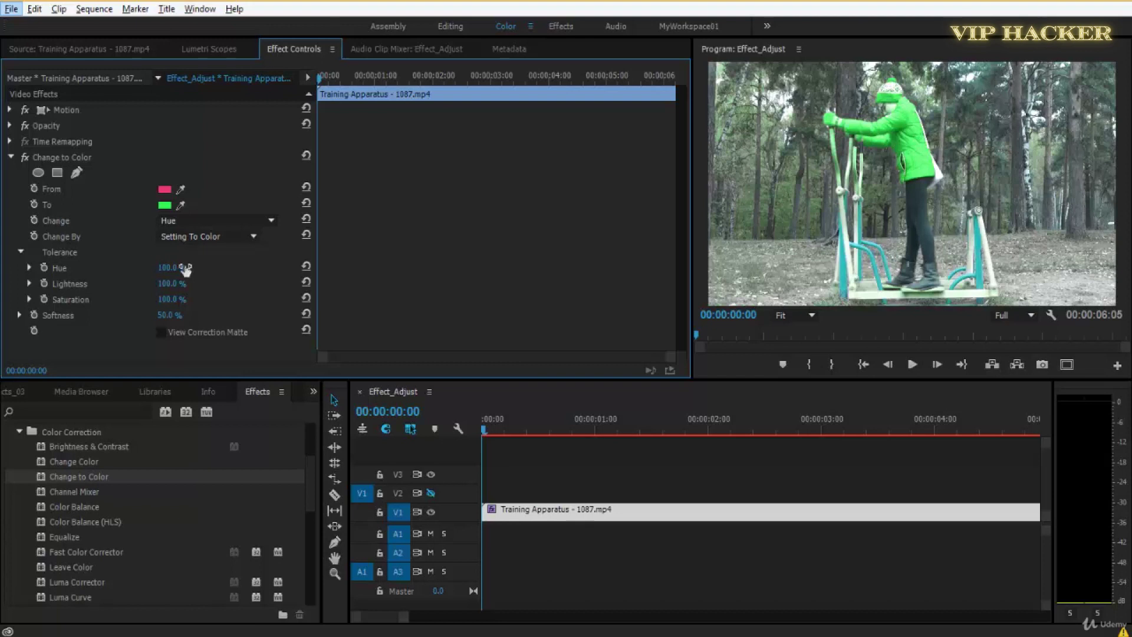
left_click(847, 257)
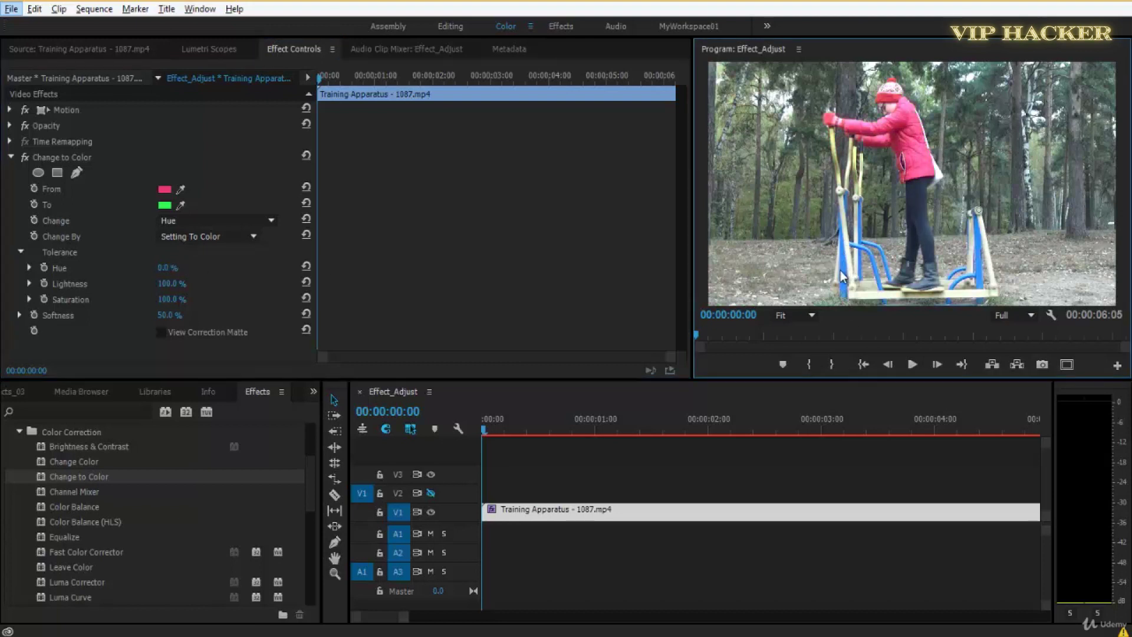
left_click_drag(161, 270, 192, 271)
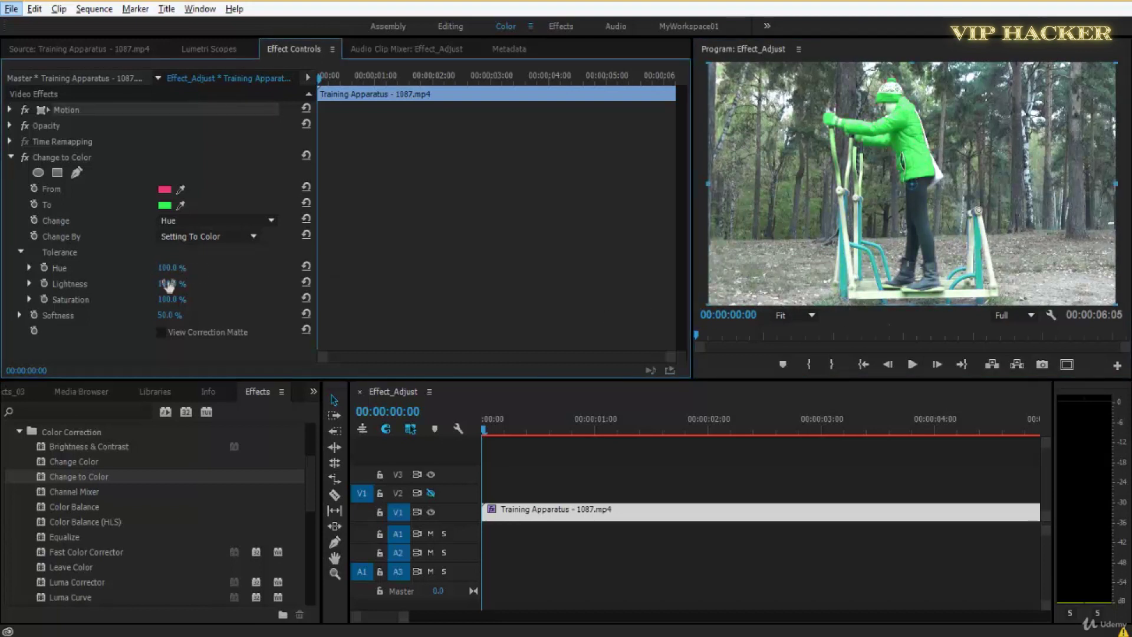
left_click_drag(236, 277, 198, 308)
left_click(306, 157)
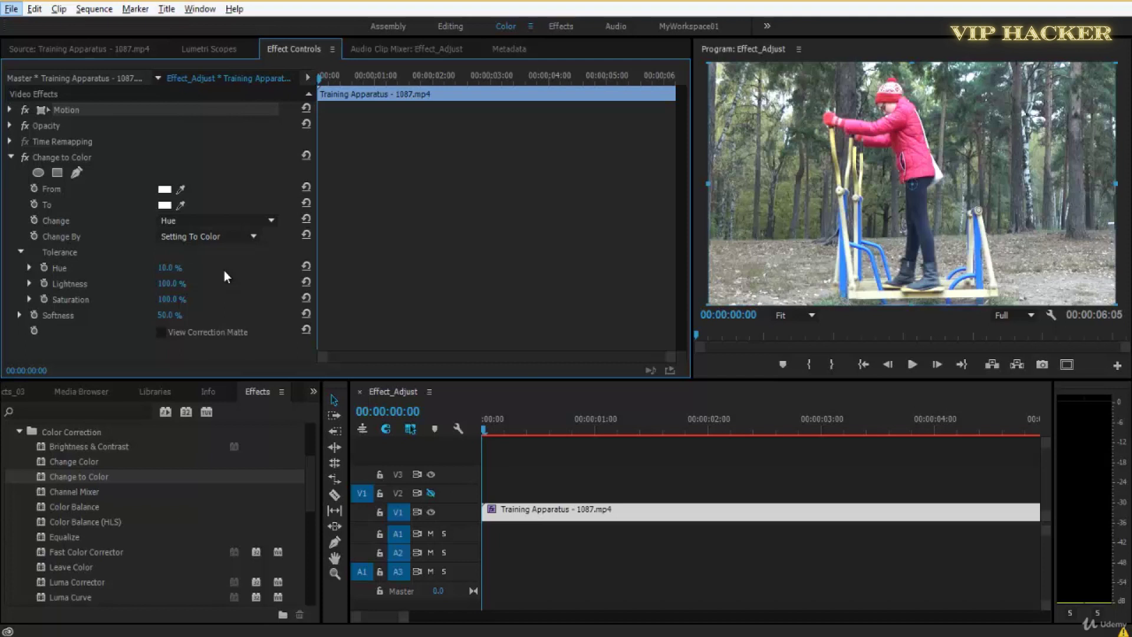
- Sample the pink of the jacket as the From color and set the To color to turquoise (0BCCBC)
left_click_drag(180, 189, 900, 128)
left_click(165, 204)
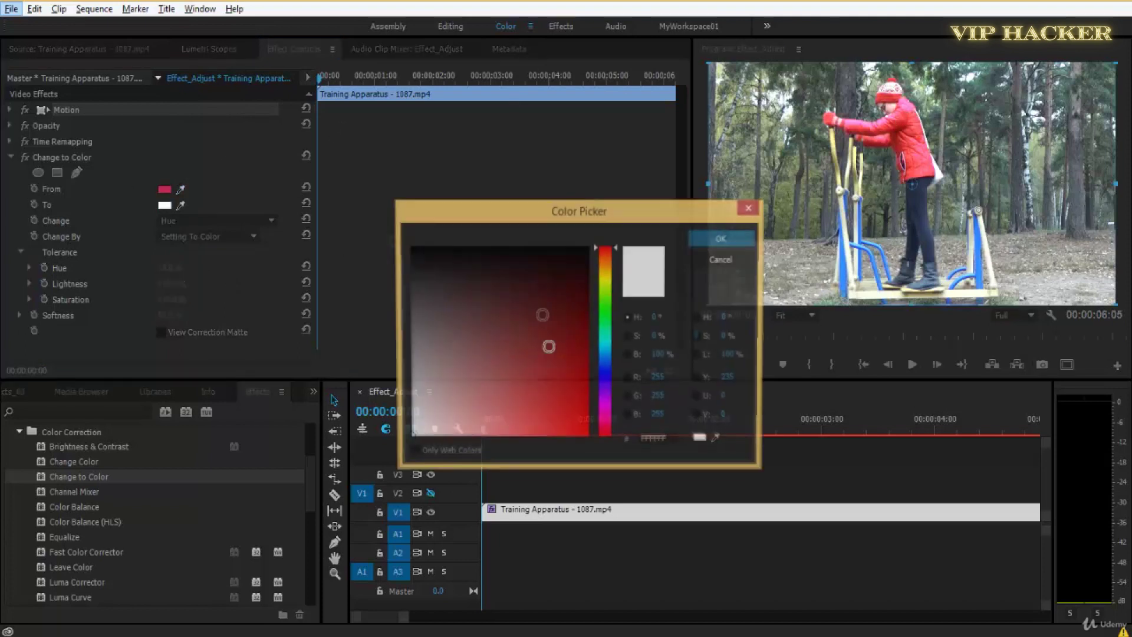
left_click(607, 324)
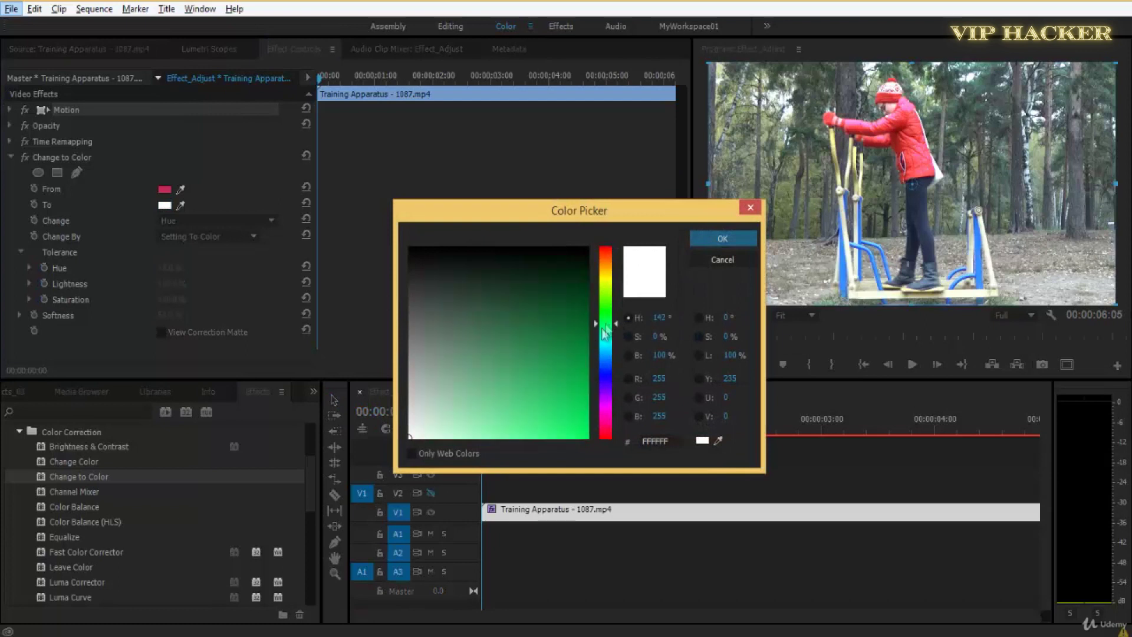
mouse_move(608, 325)
left_mouse_down()
mouse_move(608, 346)
mouse_move(607, 313)
left_mouse_up()
left_click(583, 399)
left_click(608, 344)
left_click_drag(608, 347, 608, 341)
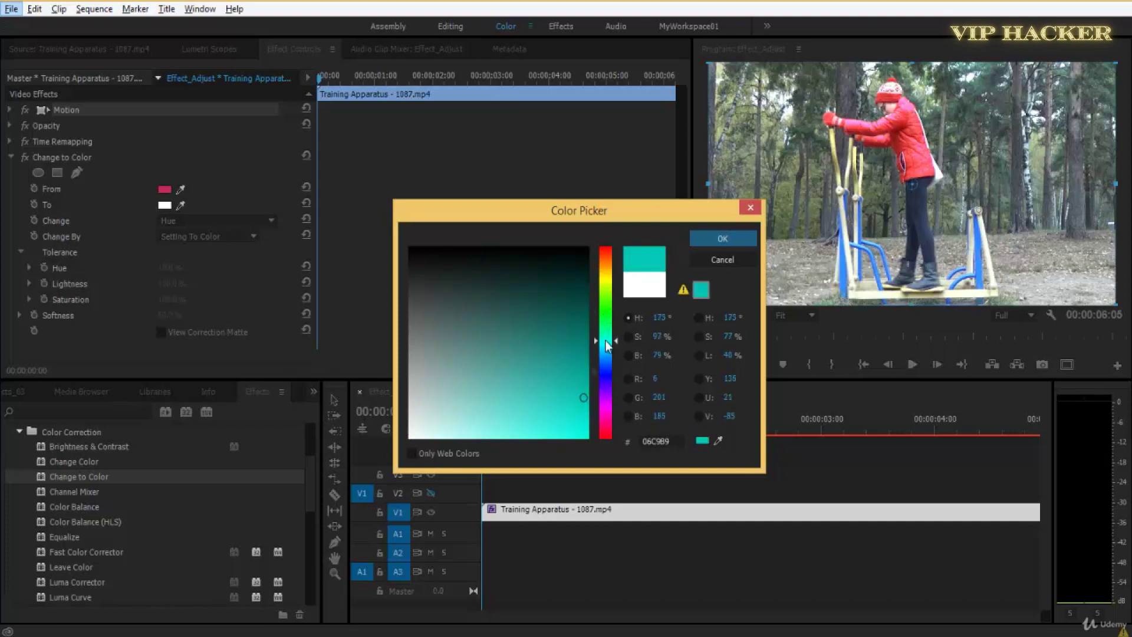
left_click(573, 416)
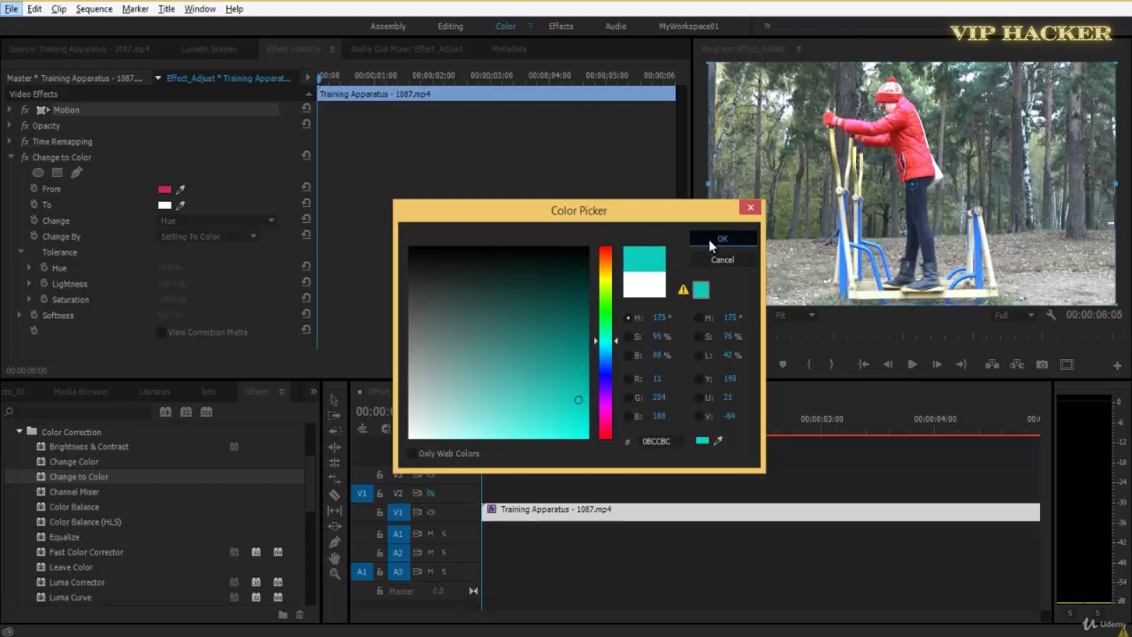
left_click(710, 238)
- Change the effect's To color to a bright green (62DD10)
left_click(165, 205)
left_click_drag(612, 393, 617, 290)
mouse_move(617, 291)
left_mouse_down()
mouse_move(617, 273)
mouse_move(617, 298)
left_mouse_up()
left_click(576, 414)
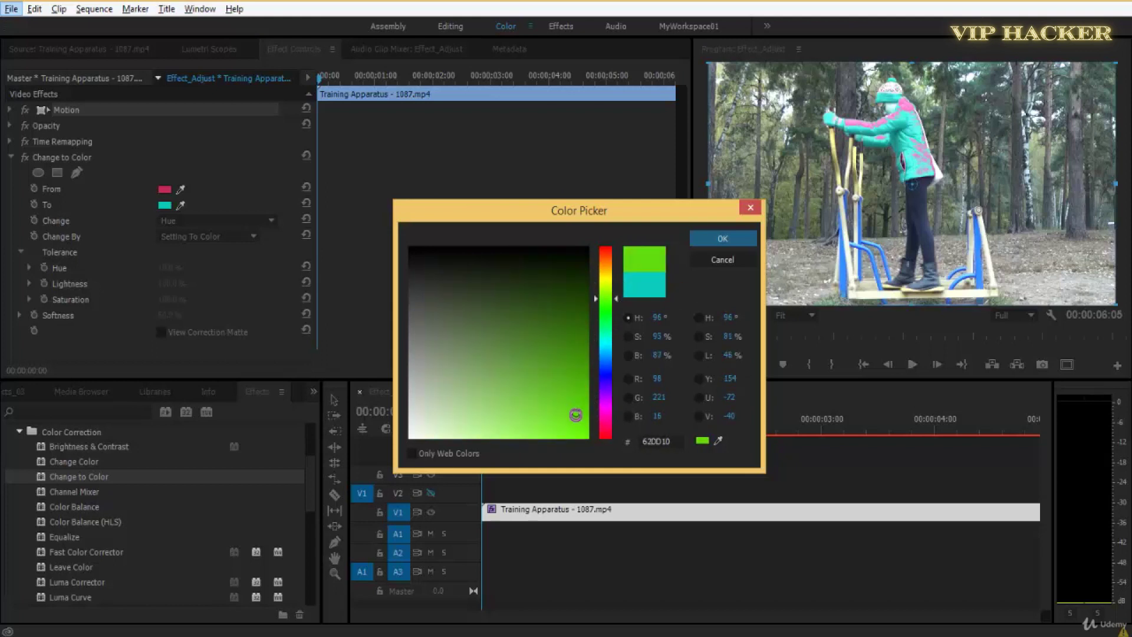
left_click(706, 243)
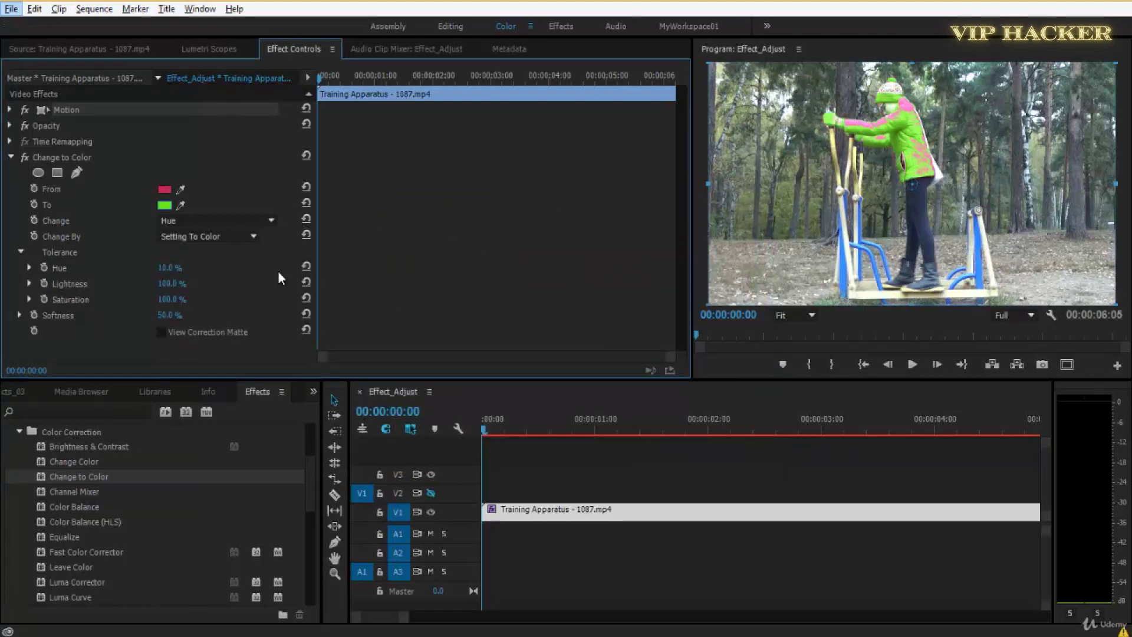
- Set the Hue tolerance to 50% and check the jacket's color in the enlarged Program monitor
left_click_drag(169, 273, 174, 272)
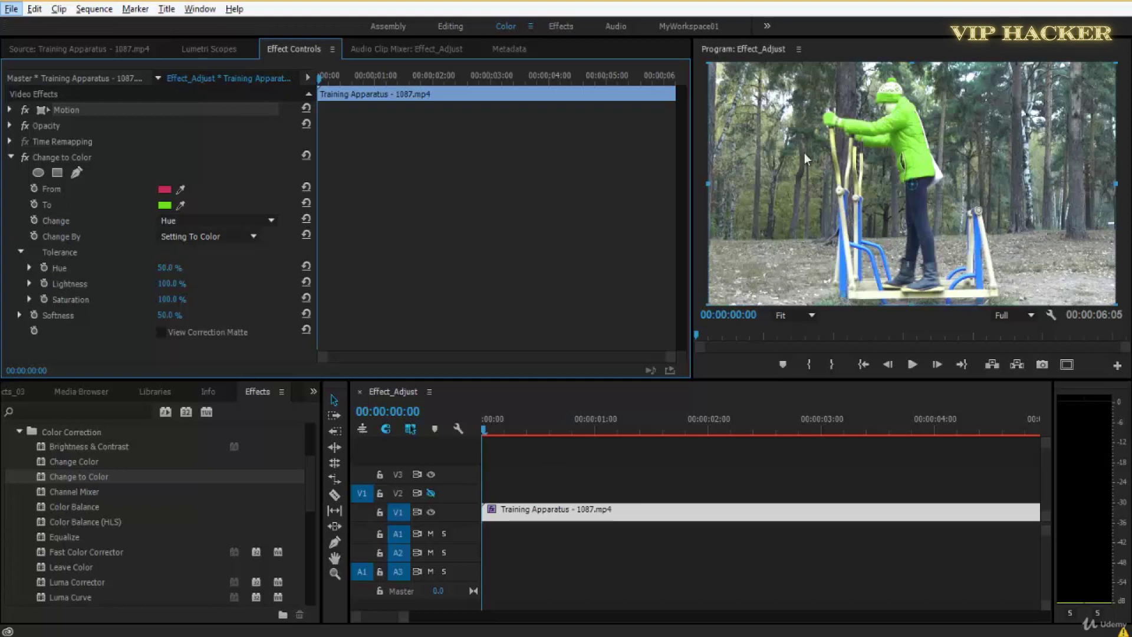
key("grave")
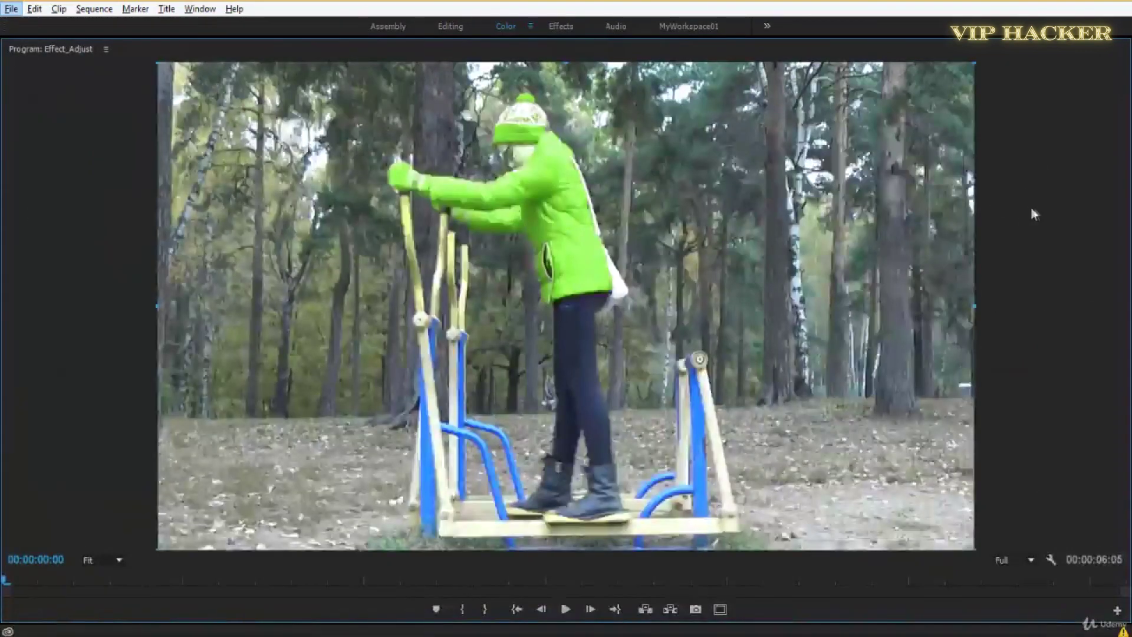
key("grave")
- Widen the Program monitor and compare the clip with the Change to Color effect off and on
left_click(25, 156)
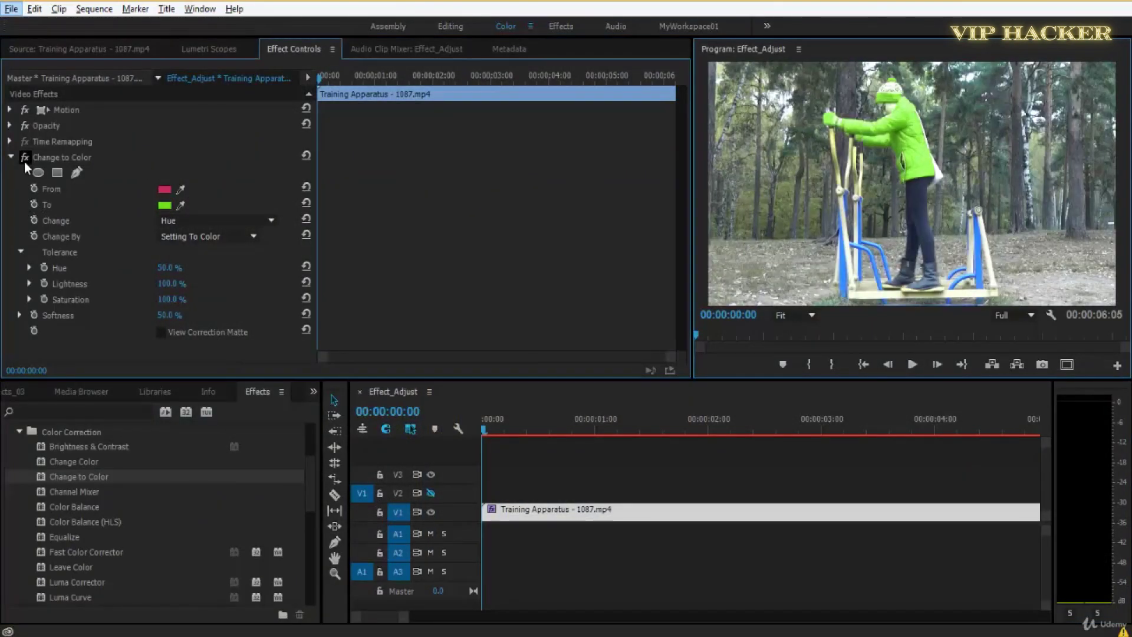
left_click_drag(692, 189, 503, 206)
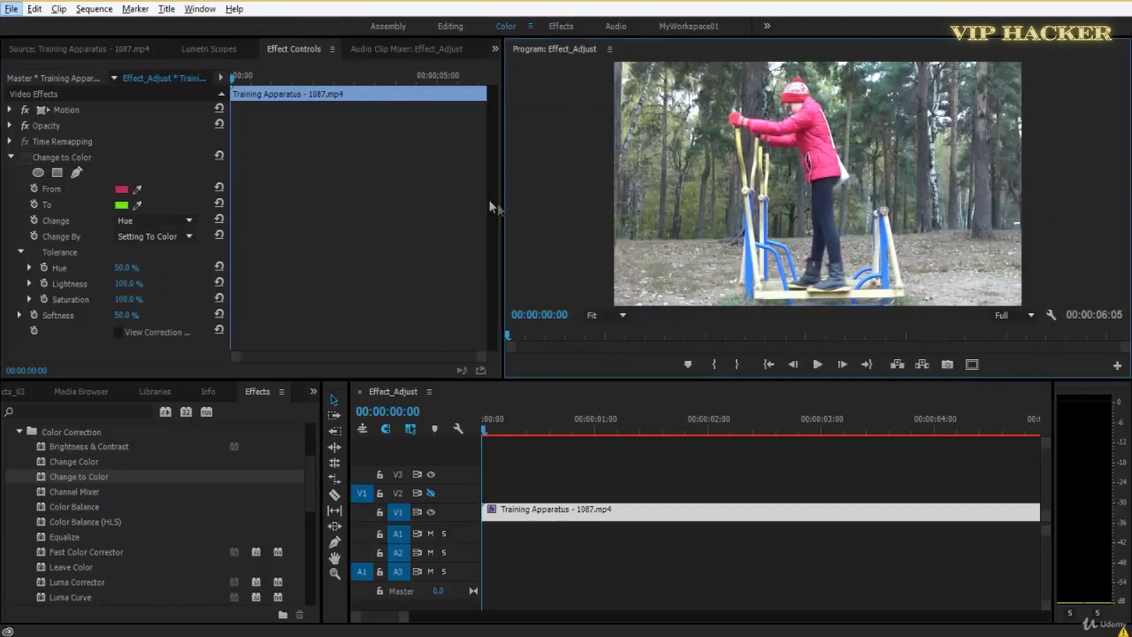
left_click(25, 156)
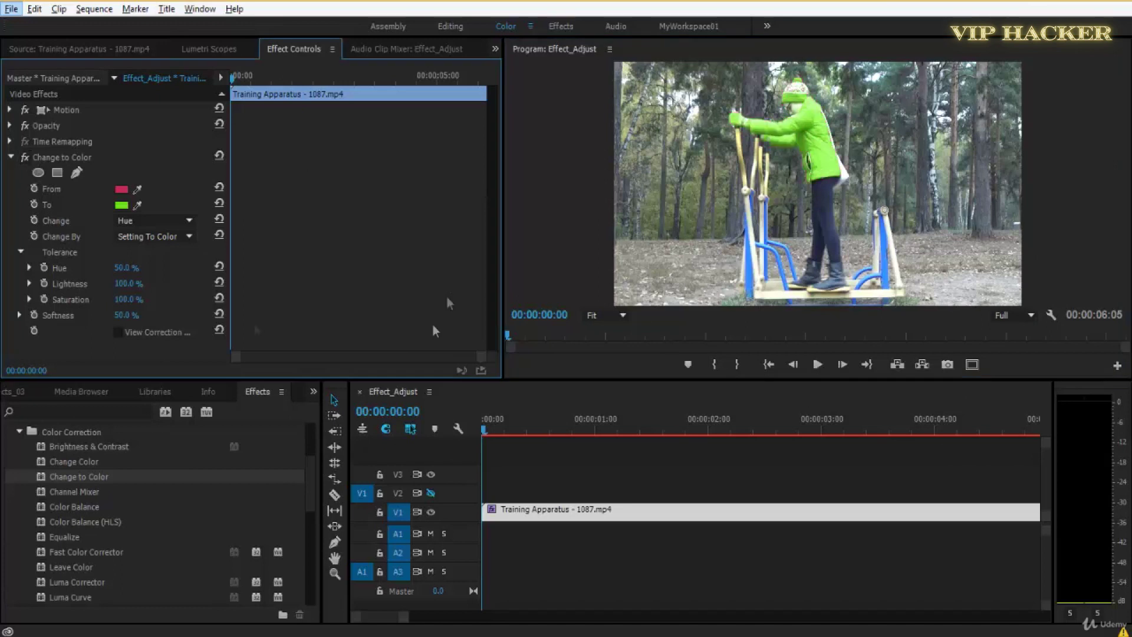
- Play the recolored clip from its start in the enlarged Program monitor to check the green jacket in motion
left_click(818, 177)
key("grave")
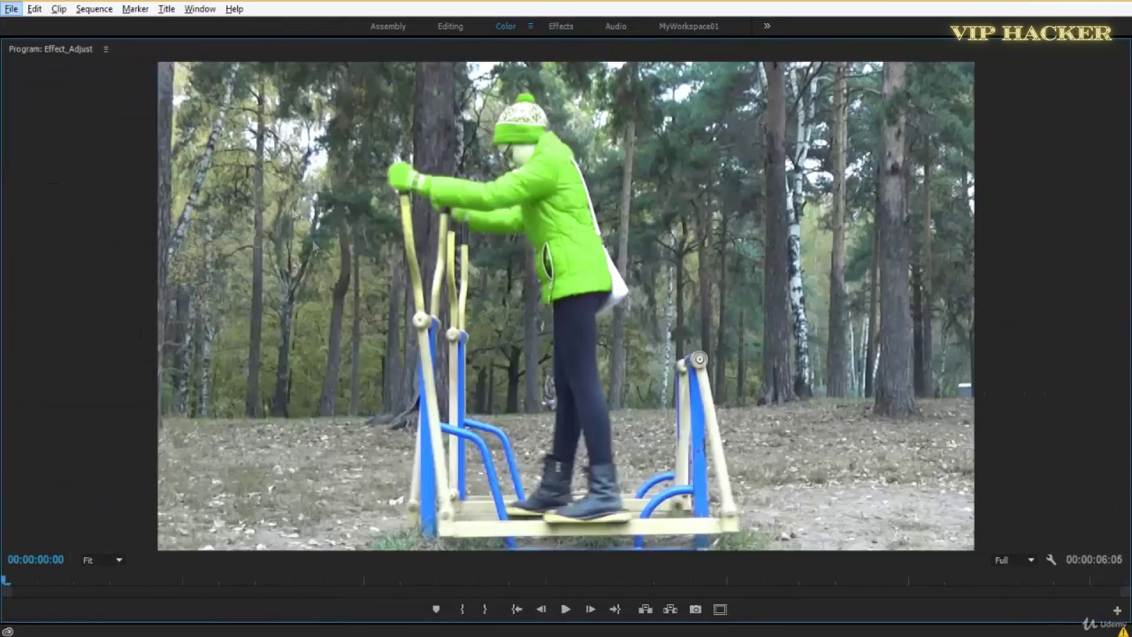
key("space")
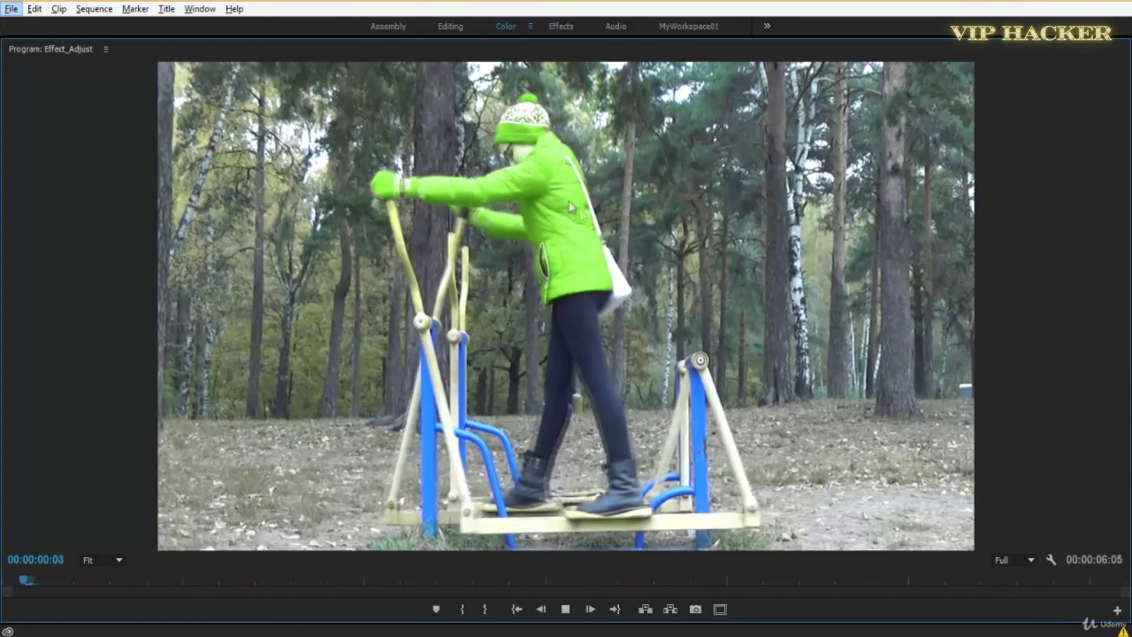
key("space")
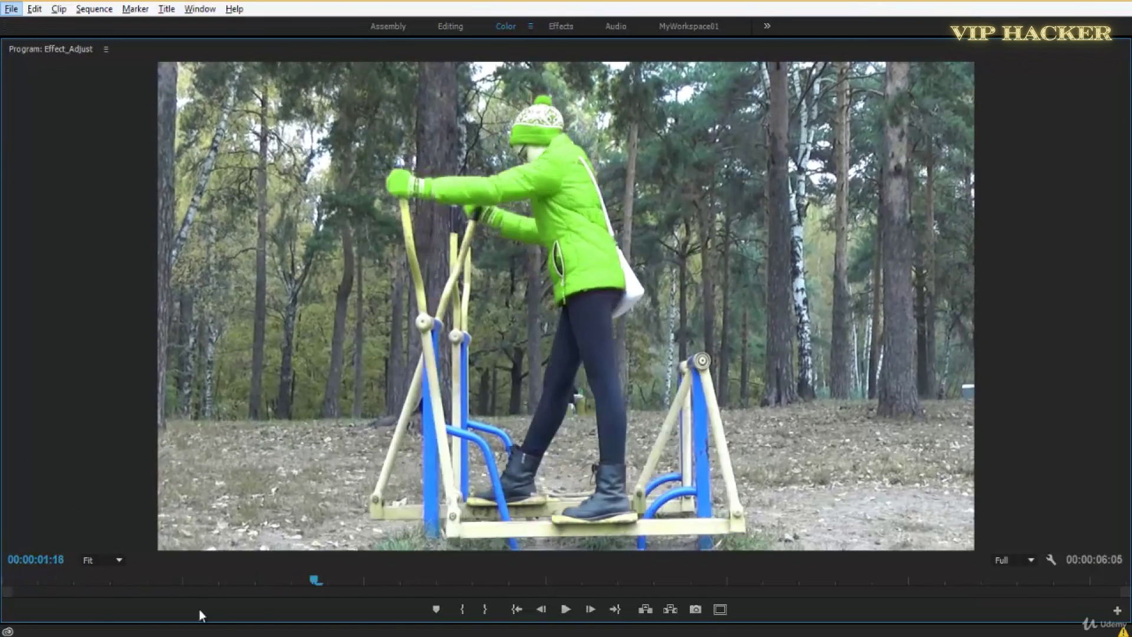
left_click_drag(271, 580, 8, 581)
key("space")
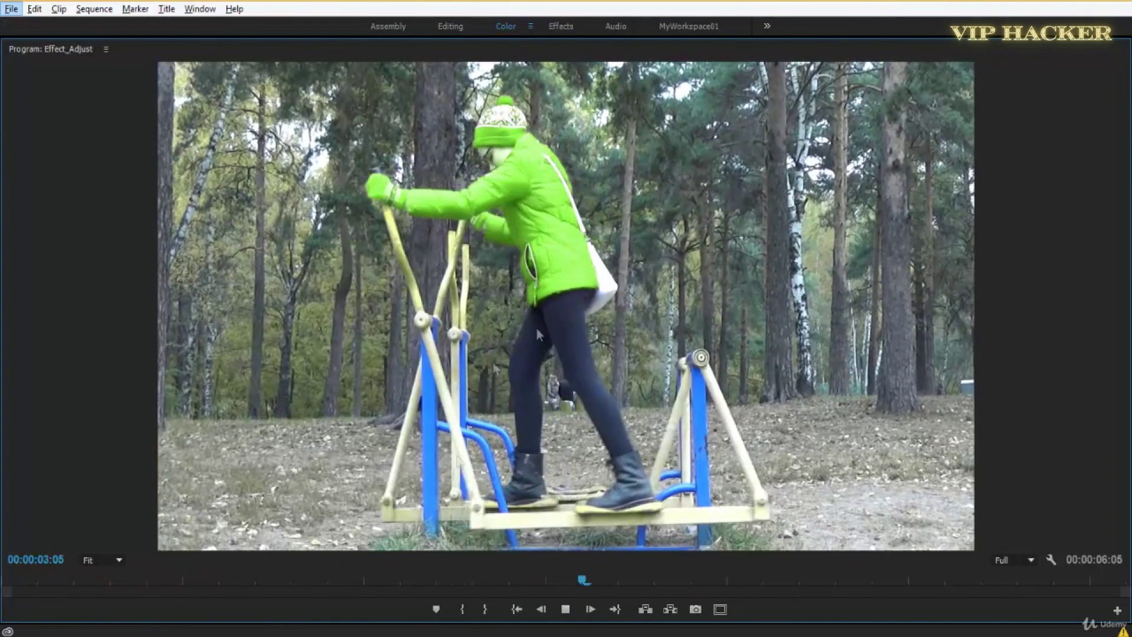
key("space")
key("grave")
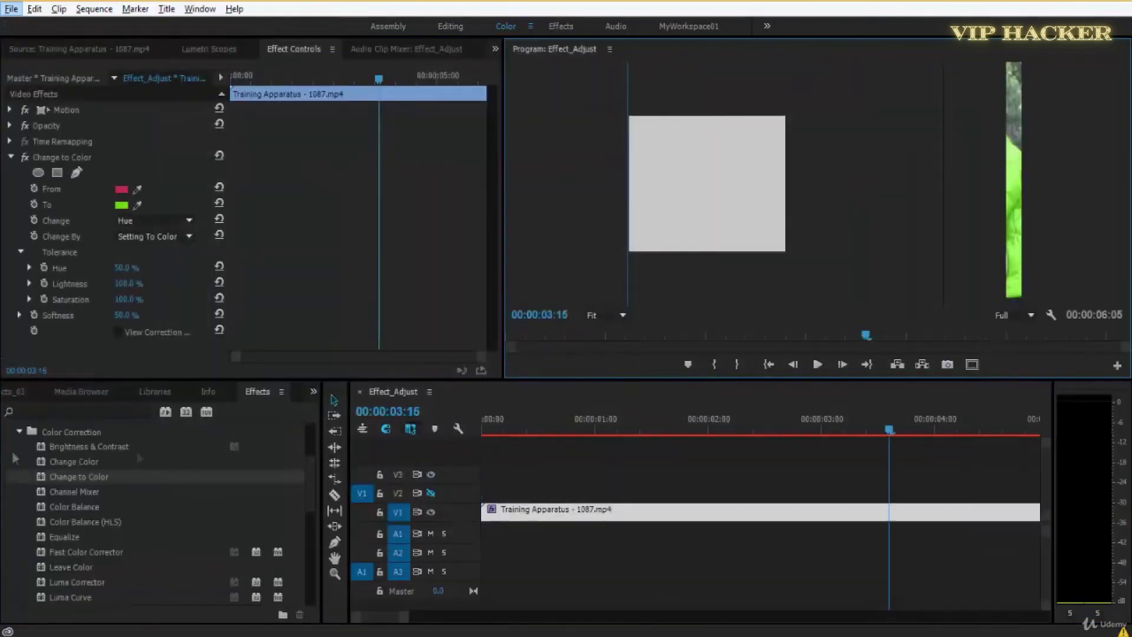
- Play the sequence from near its start at normal monitor size and save the project
left_click_drag(505, 441, 486, 434)
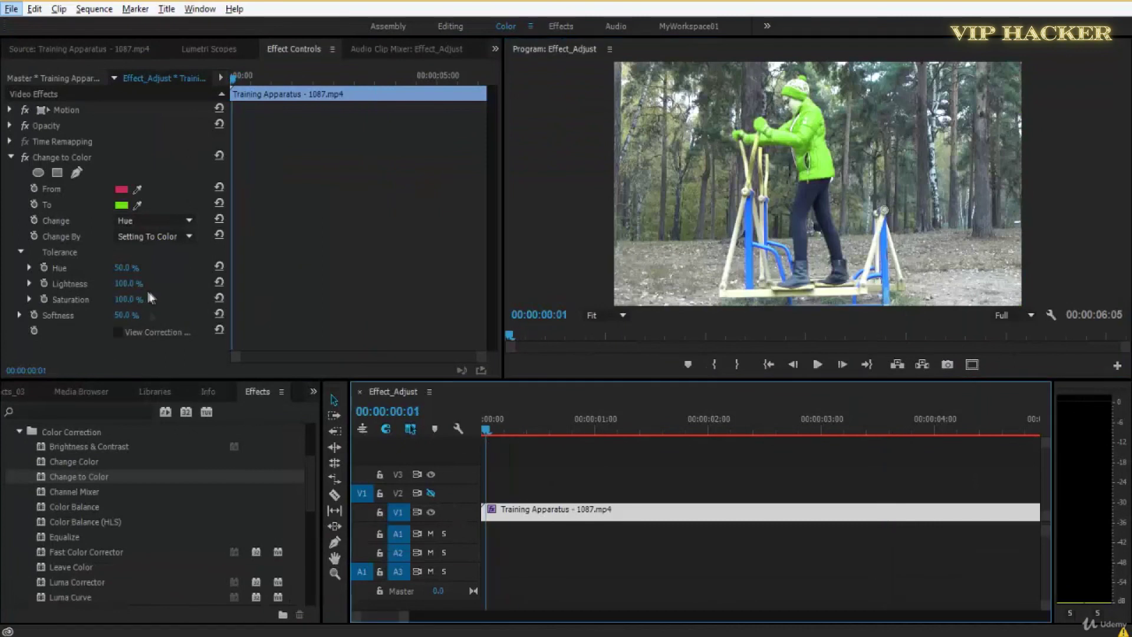
key("space")
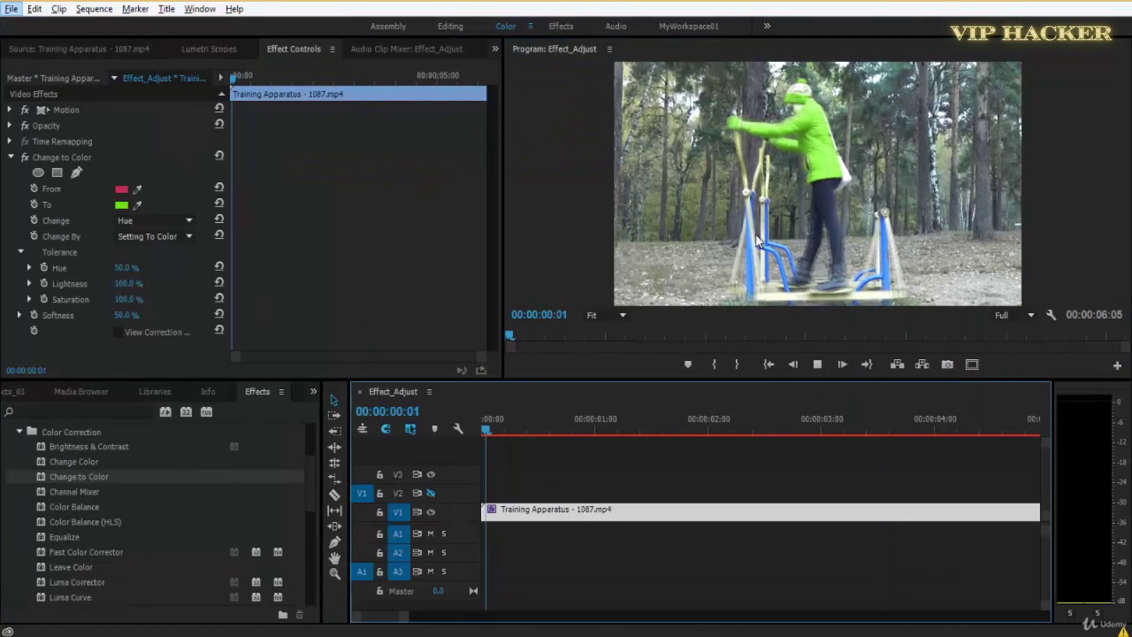
key("ctrl+s")
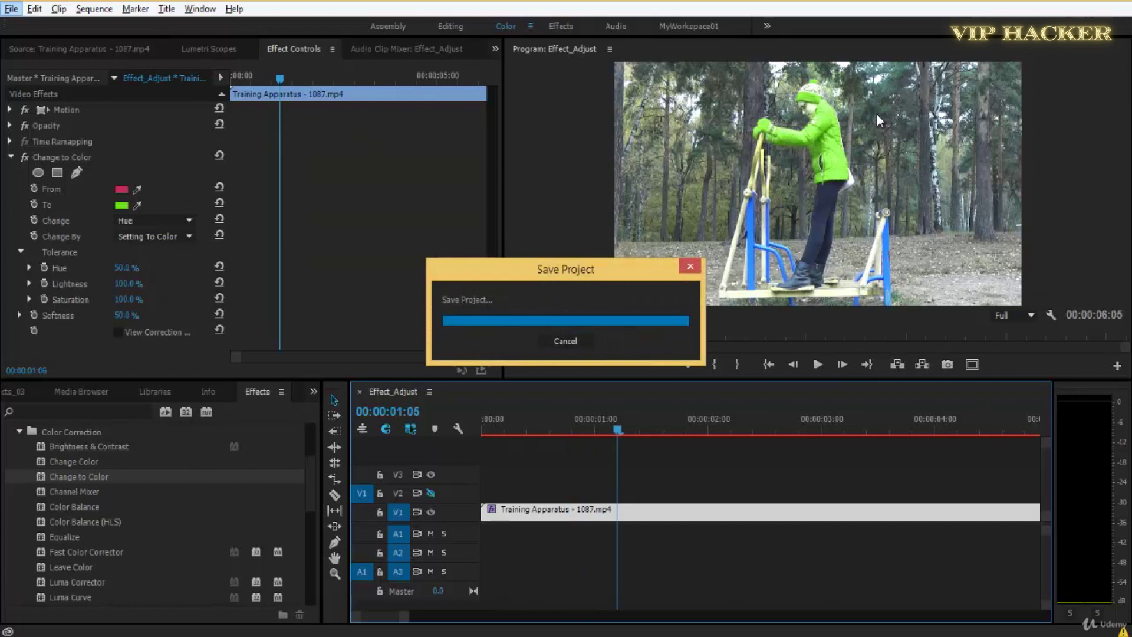
- Continue playback in the enlarged Program monitor and return the playhead to near the start of the sequence
key("grave")
key("space")
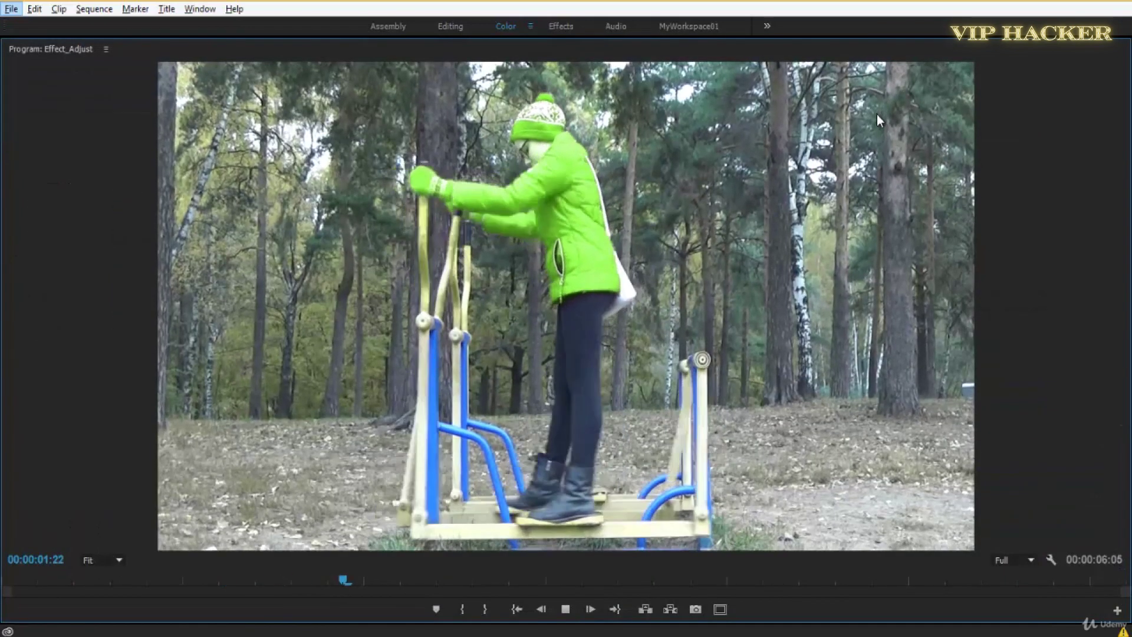
key("grave")
left_click_drag(499, 437, 488, 440)
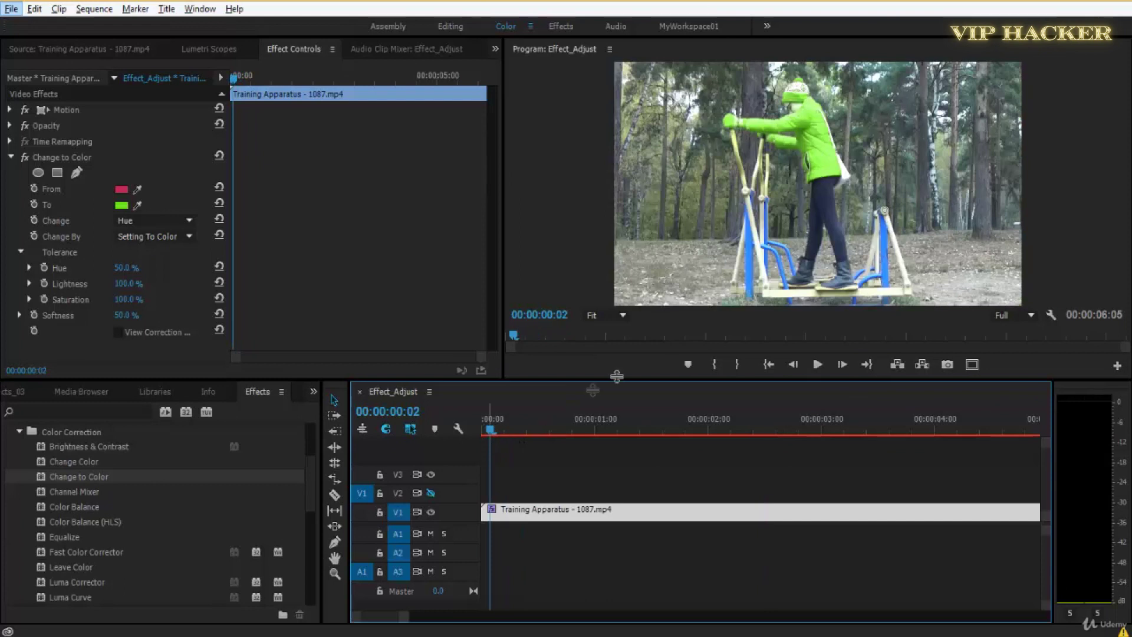
- Set the Change to Color effect's Softness to 30%
left_click(124, 317)
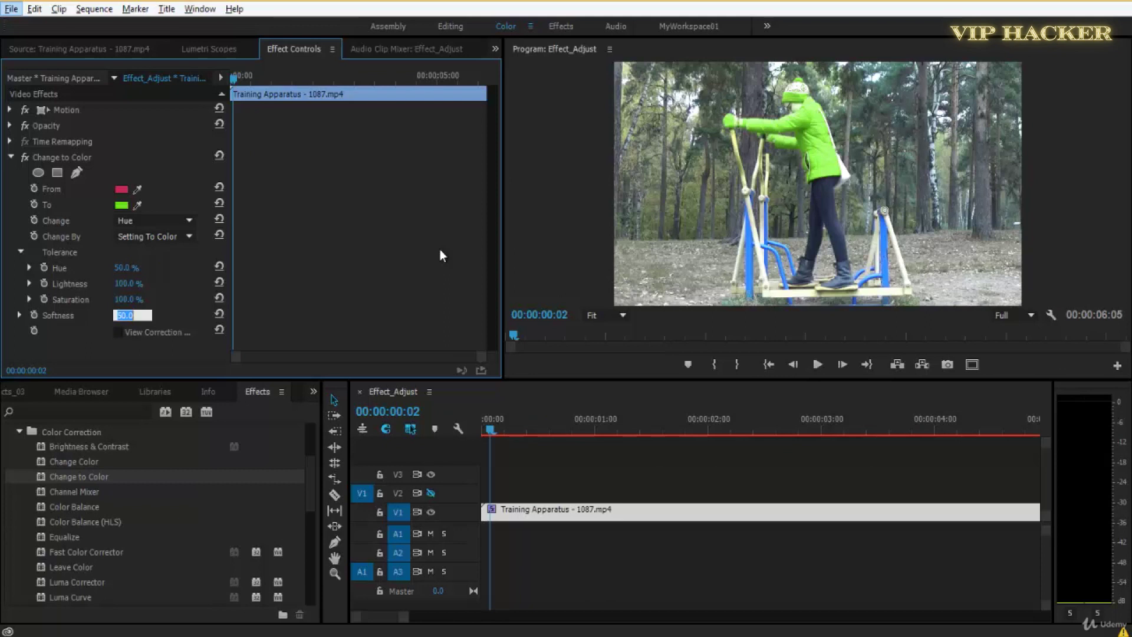
key("Return")
left_click(813, 142)
- Play the recolored clip in the enlarged Program monitor, restore the normal layout and save the project
key("grave")
key("grave")
key("grave")
key("space")
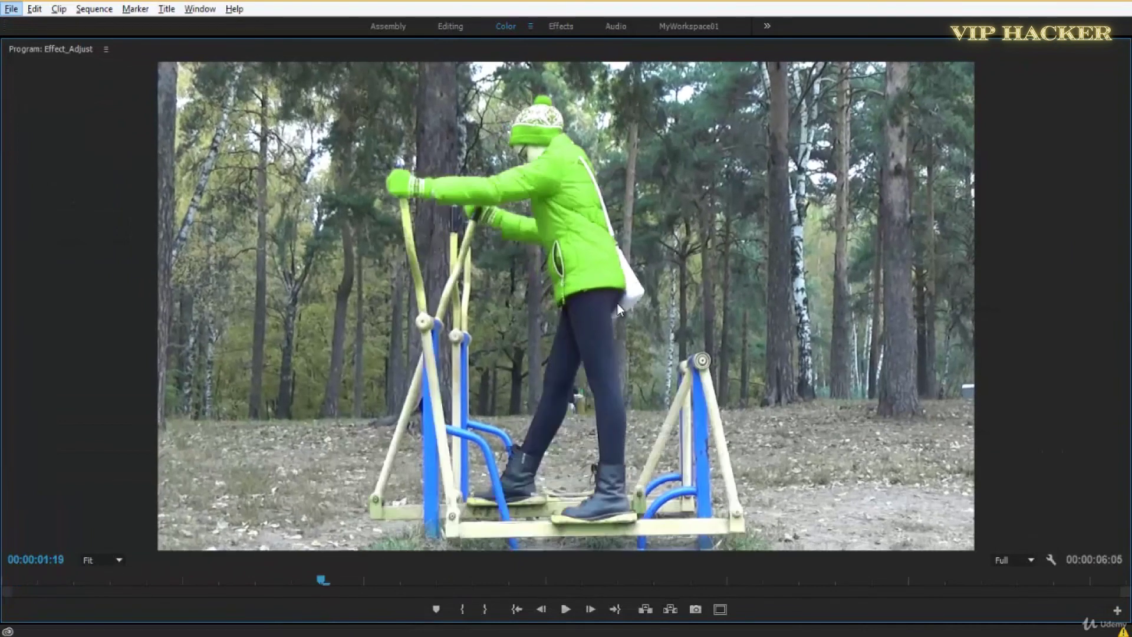
key("space")
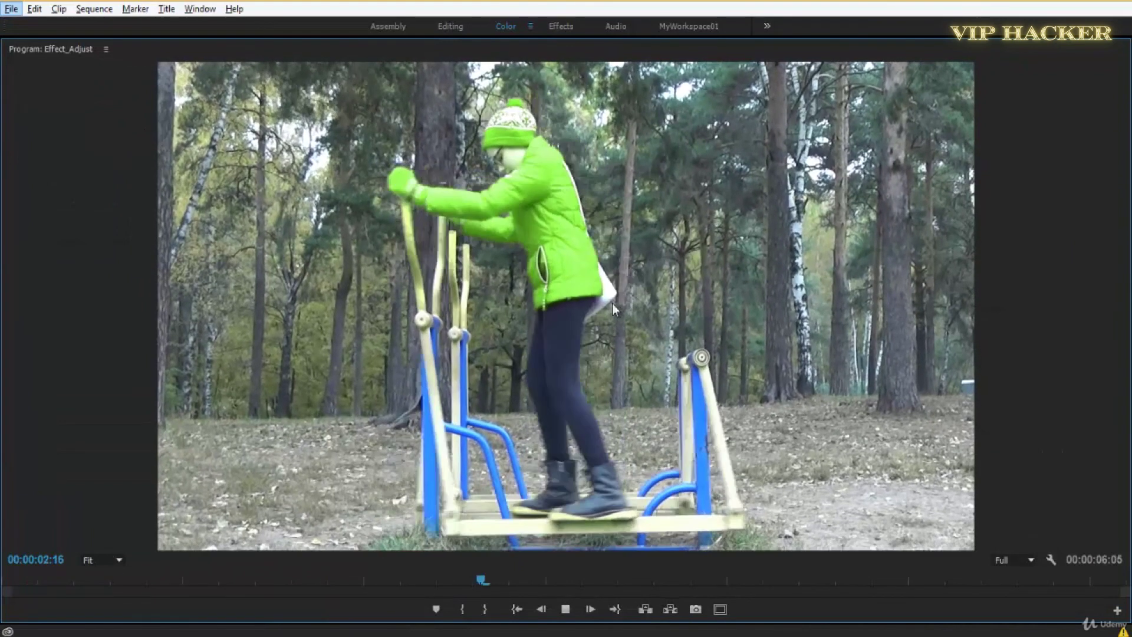
key("grave")
key("ctrl+s")
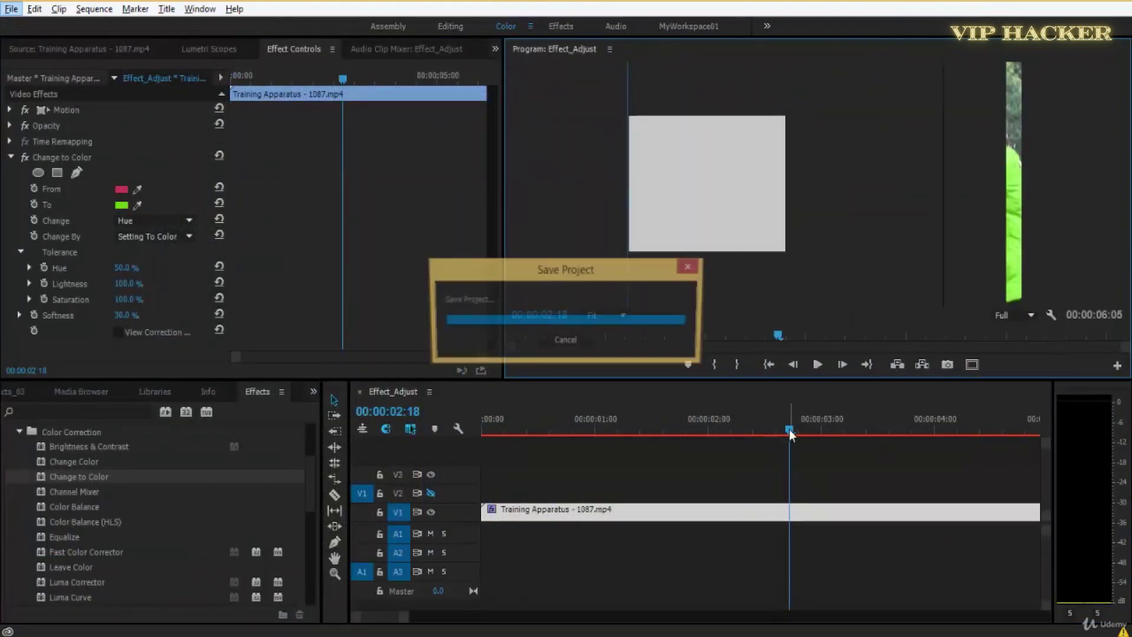
- Move the playhead near the sequence start and toggle View Correction Matte to compare the matte with the recolored image
left_click(523, 433)
left_click(118, 332)
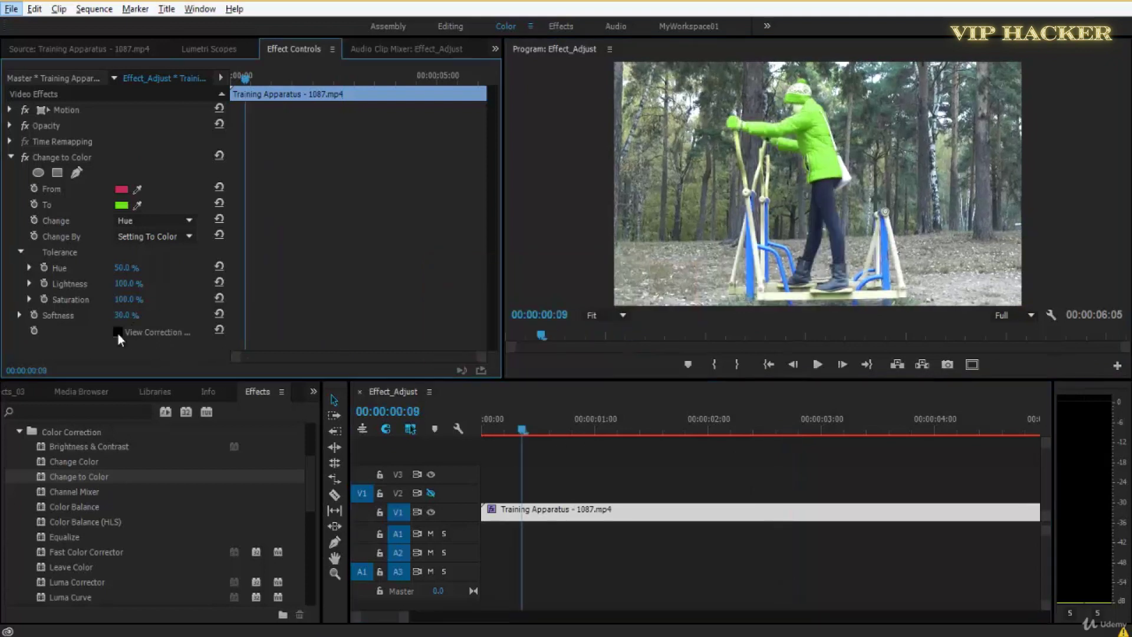
left_click(118, 332)
left_click(118, 332)
left_click(118, 332)
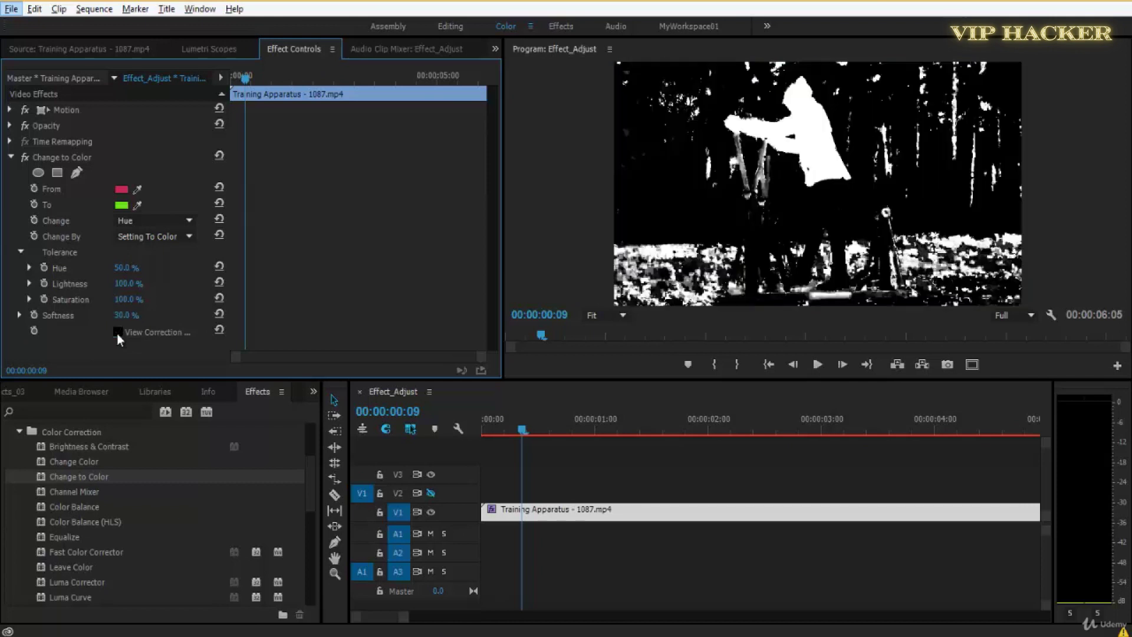
left_click(117, 333)
left_click(118, 332)
left_click(118, 332)
left_click(118, 333)
left_click(118, 332)
left_click_drag(524, 430, 508, 432)
left_click(117, 333)
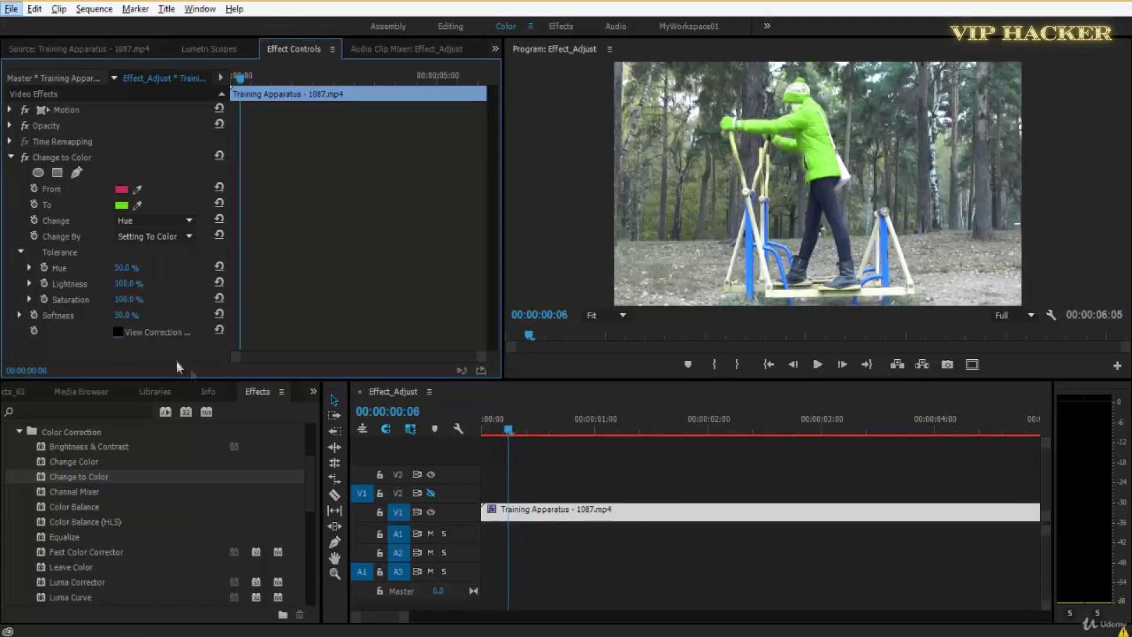
- Play the sequence with the correction matte shown, return the playhead to the start and hide the matte
left_click(161, 334)
left_click_drag(532, 464, 575, 480)
key("space")
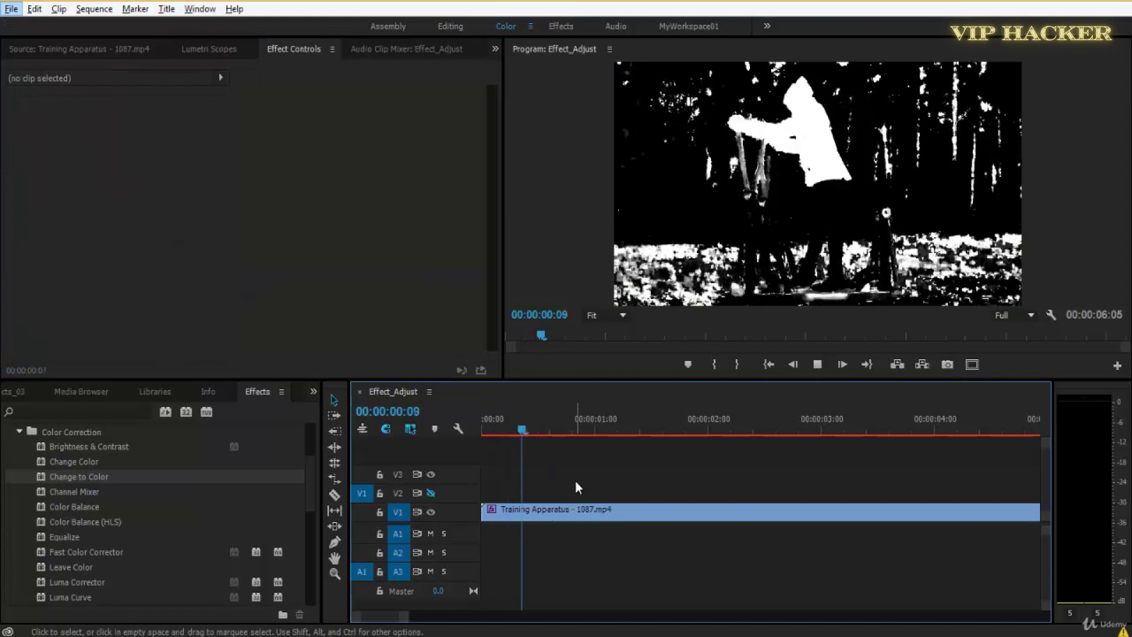
left_click(605, 510)
left_click(479, 430)
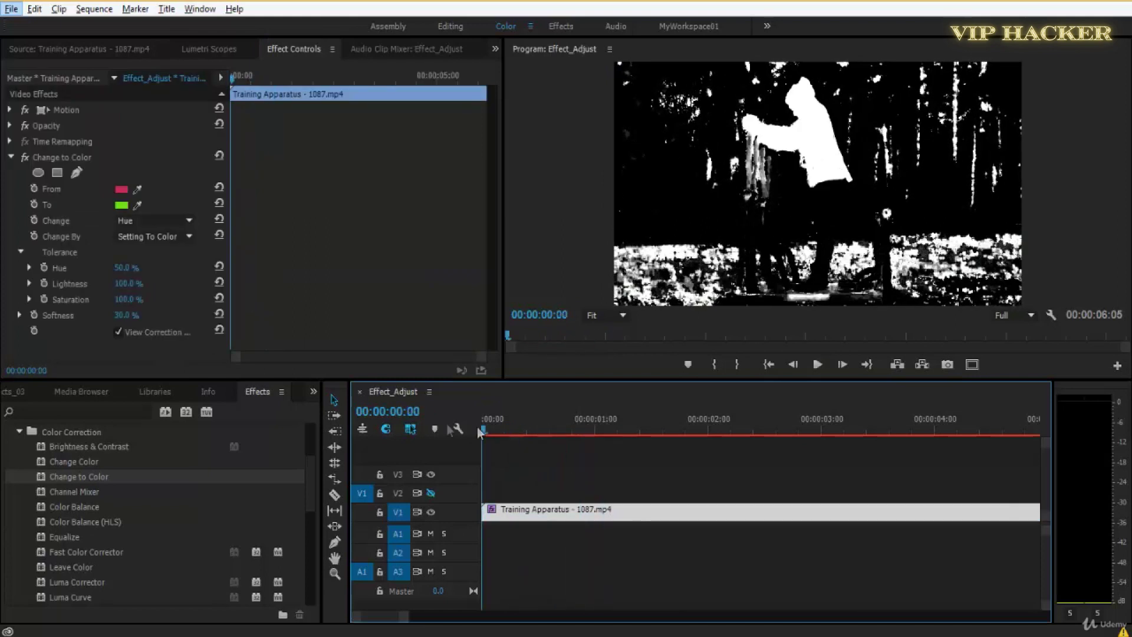
left_click(115, 330)
- Try a Change to Color Softness of 100% and play the clip in the enlarged Program monitor
left_click(123, 317)
type("50")
key("Return")
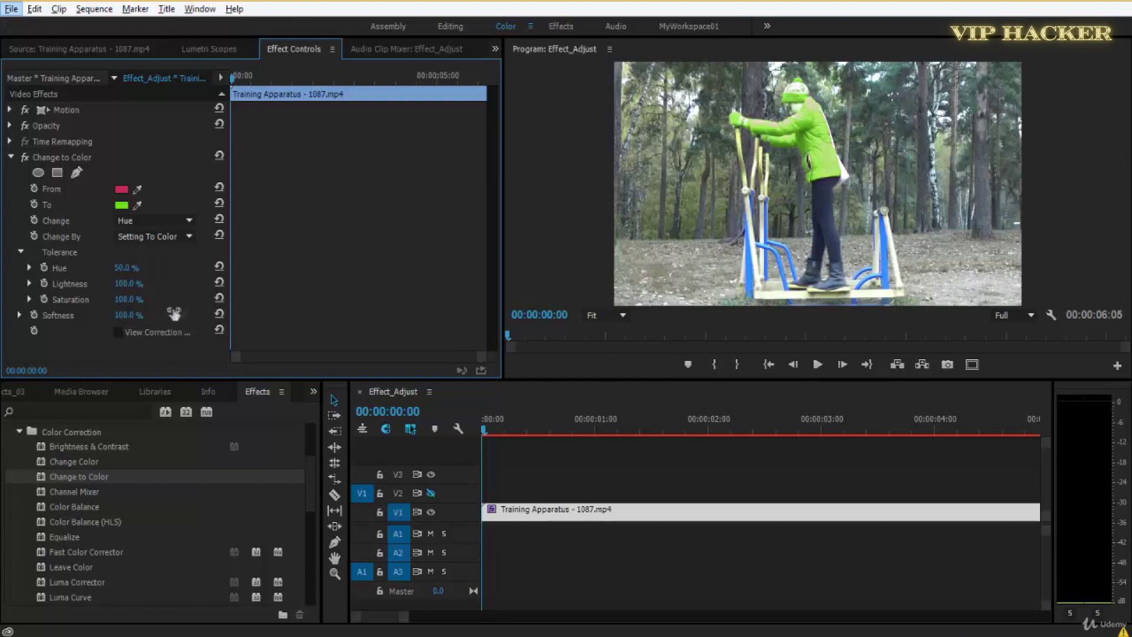
key("grave")
key("space")
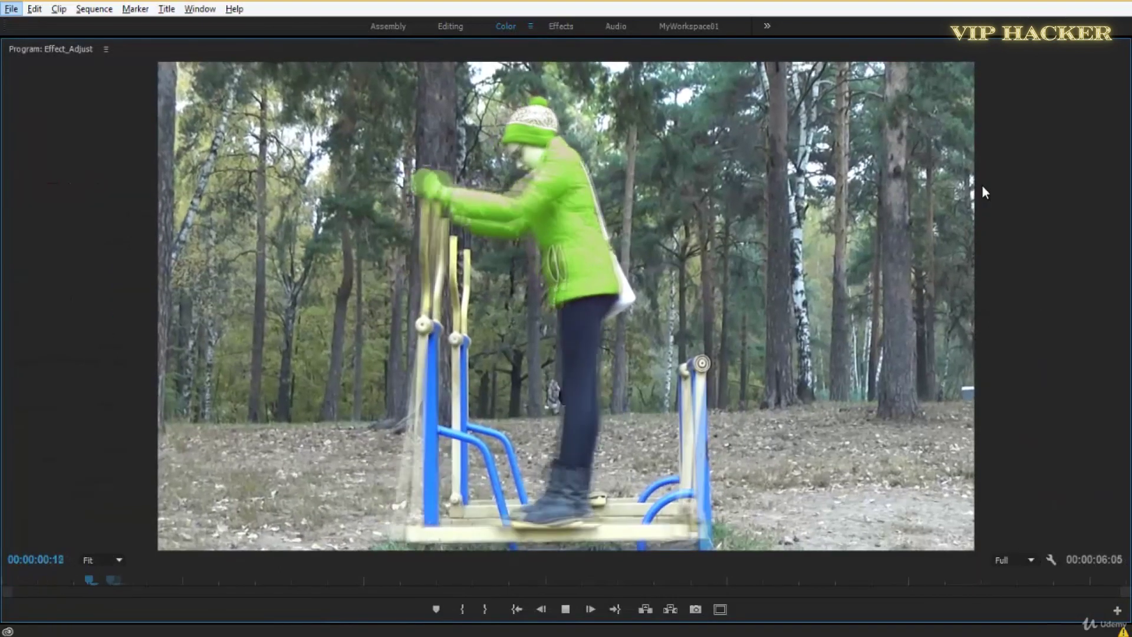
key("space")
key("grave")
- Set the Change to Color Softness to 30% and save the project
left_click(127, 315)
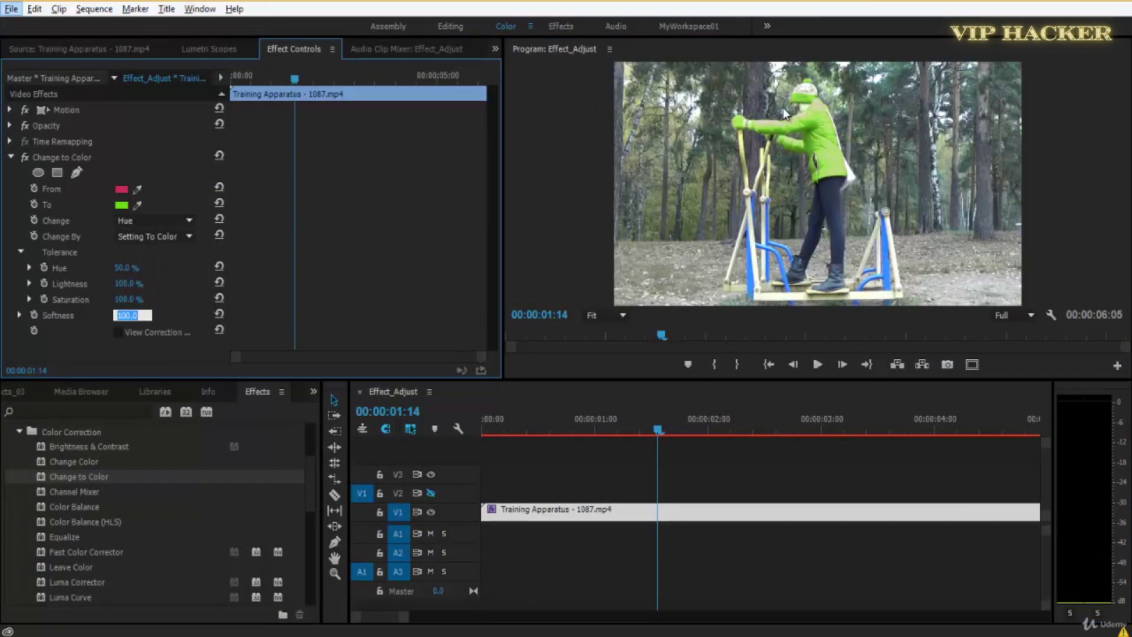
type("30")
key("Return")
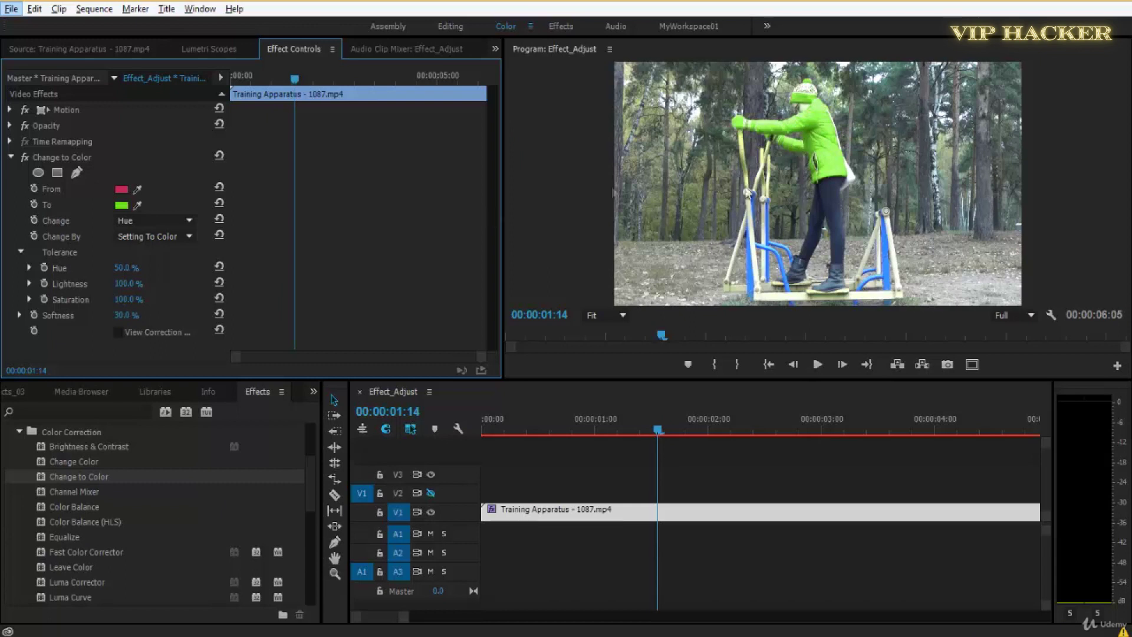
key("ctrl+s")
- Try Softness at 100% again and inspect the jacket on the paused frame in the enlarged Program monitor
type("100")
key("Return")
key("grave")
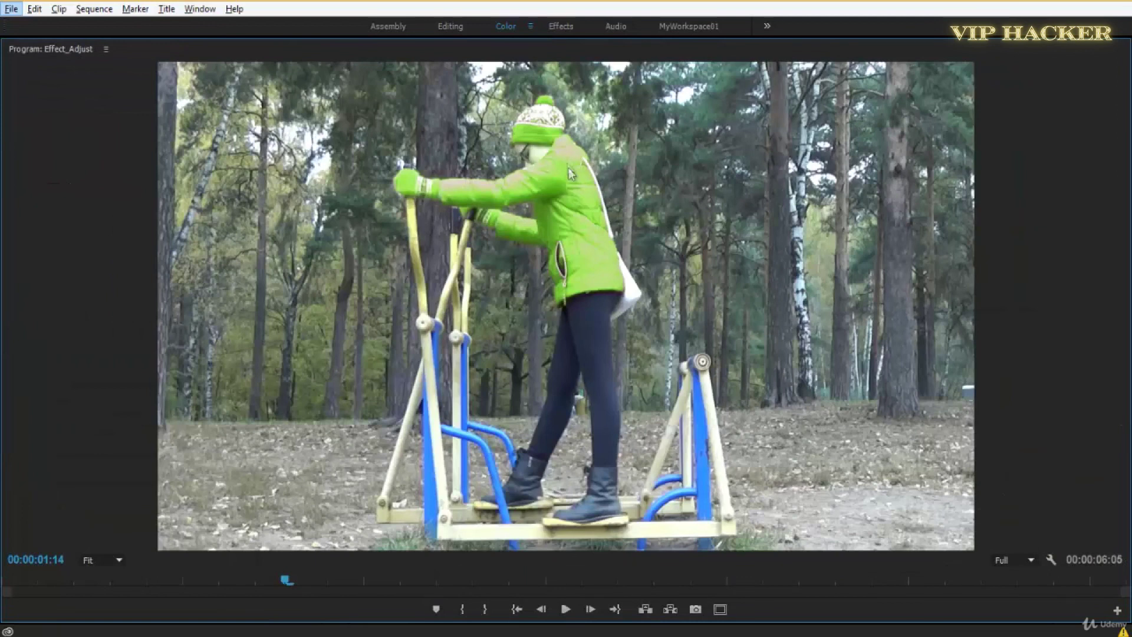
key("grave")
- Return the Change to Color Softness to 30% and save the project again
left_click(126, 315)
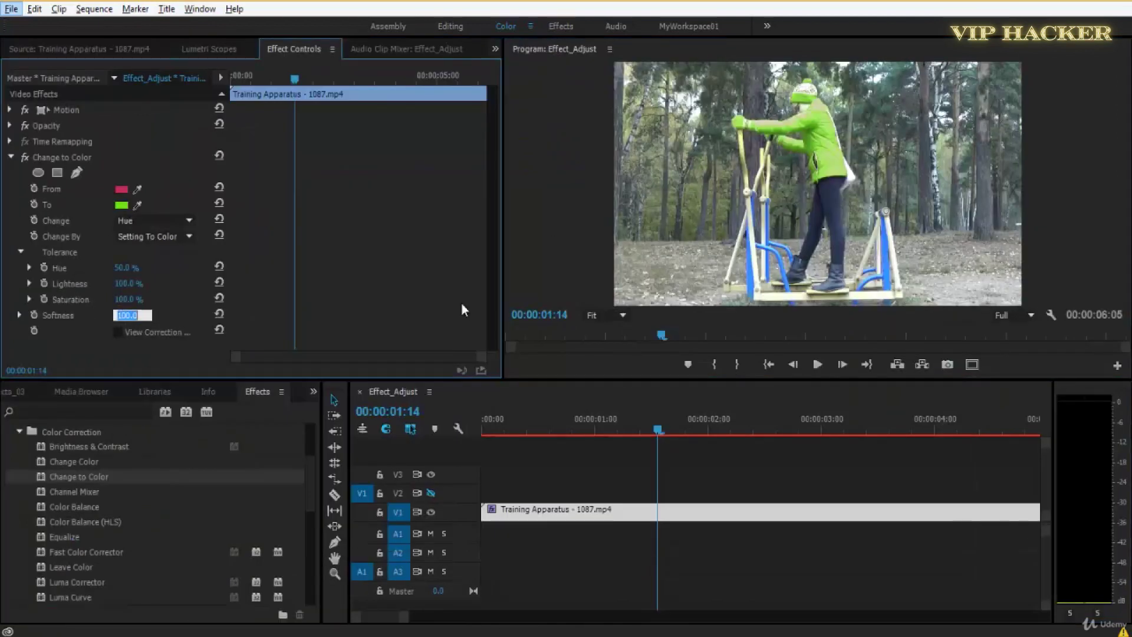
type("30")
key("Return")
key("ctrl+s")
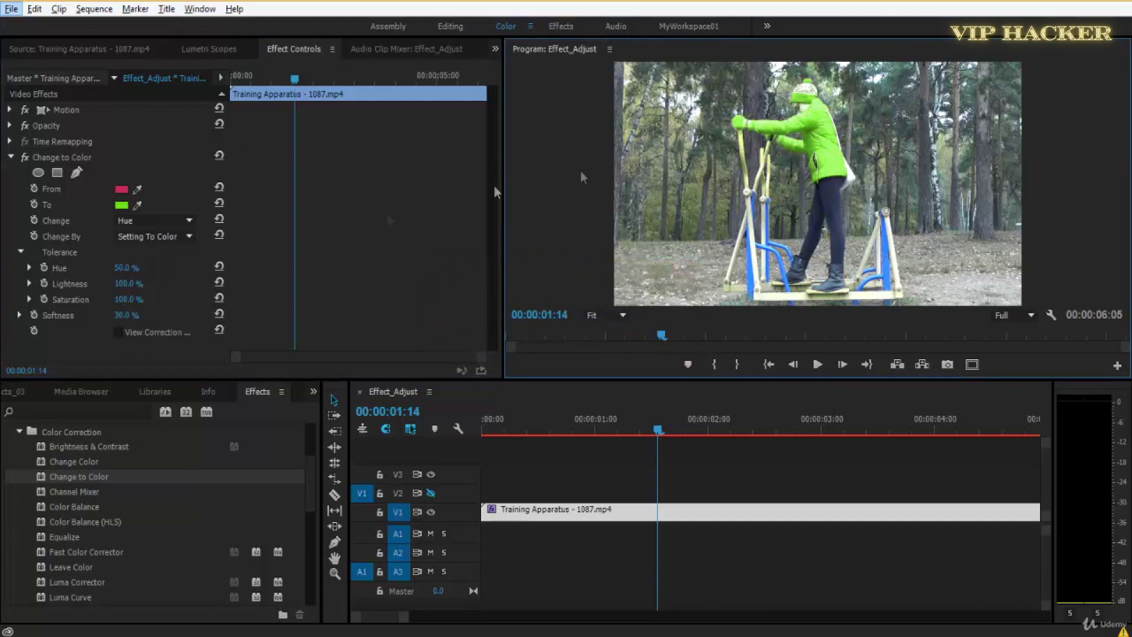
- Set both the Saturation and Lightness tolerances of Change to Color to 80%
left_click(131, 300)
type("80")
key("Return")
left_click(129, 284)
type("80")
key("Return")
- Try a Hue tolerance of 100% and check which other parts of the frame are recolored
left_click_drag(126, 269, 146, 272)
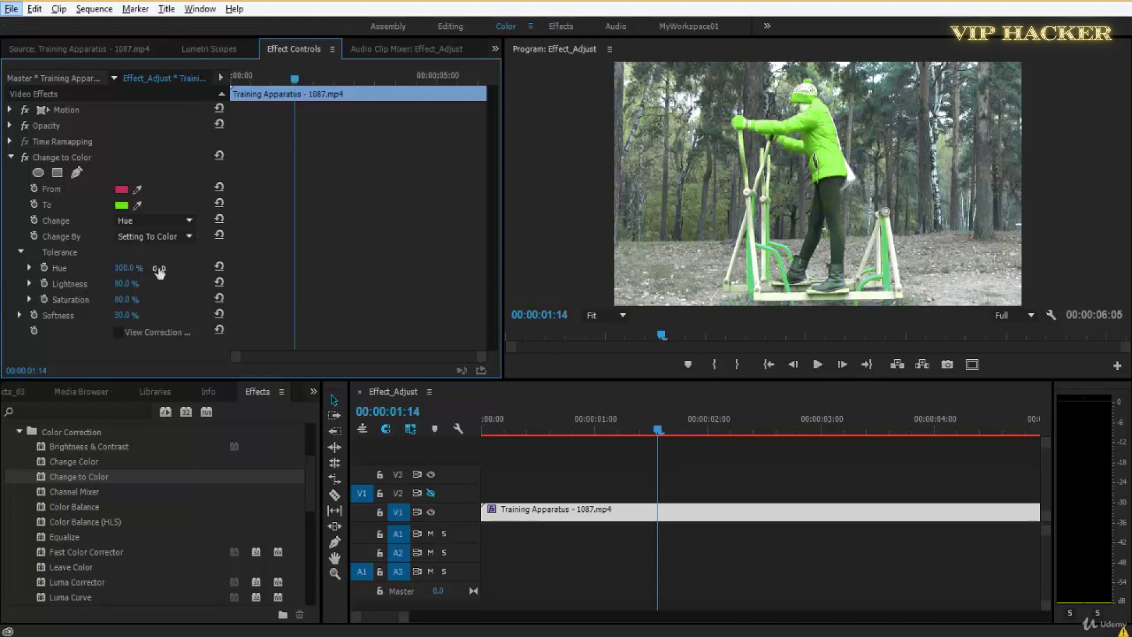
left_click(752, 259)
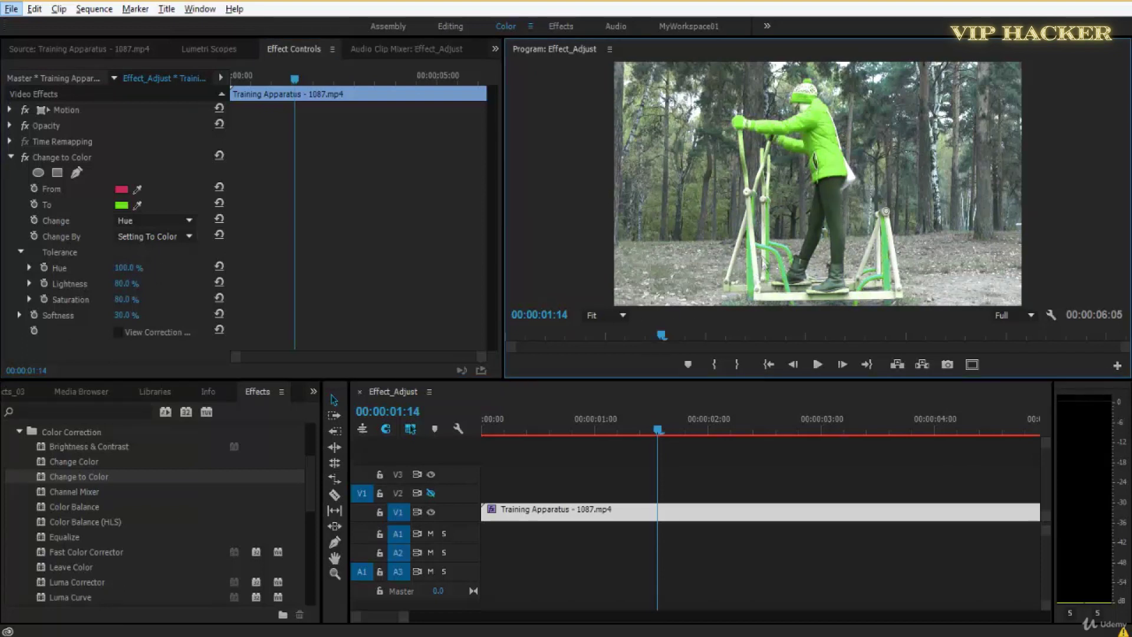
left_click(773, 266)
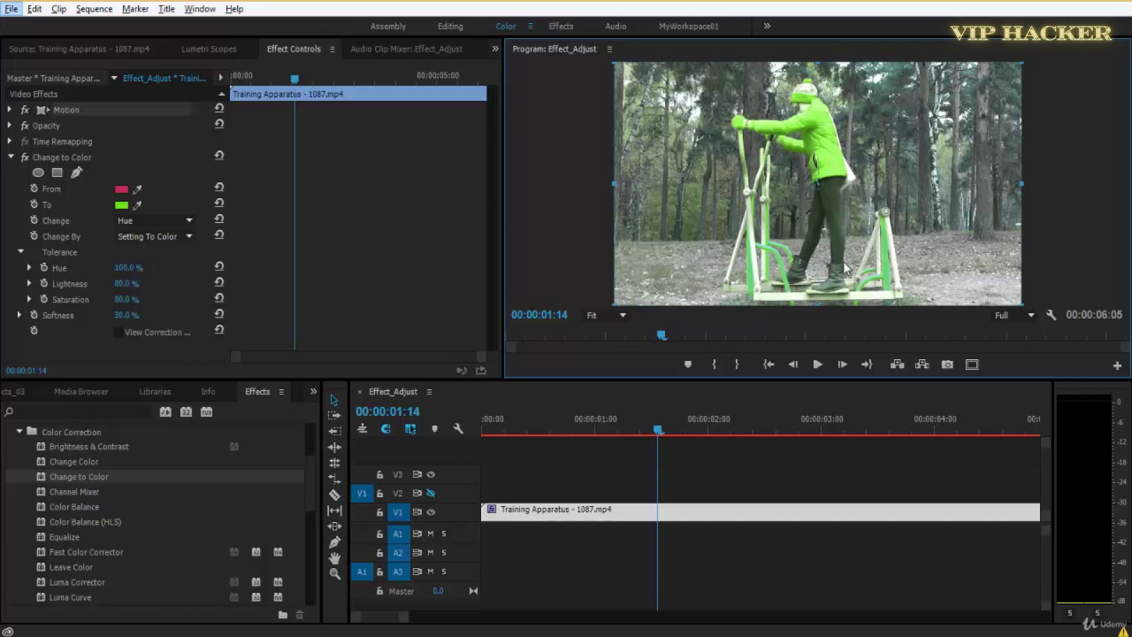
- Reduce the Hue tolerance of Change to Color to 40%
left_click(129, 275)
left_click(129, 273)
type("40")
key("Return")
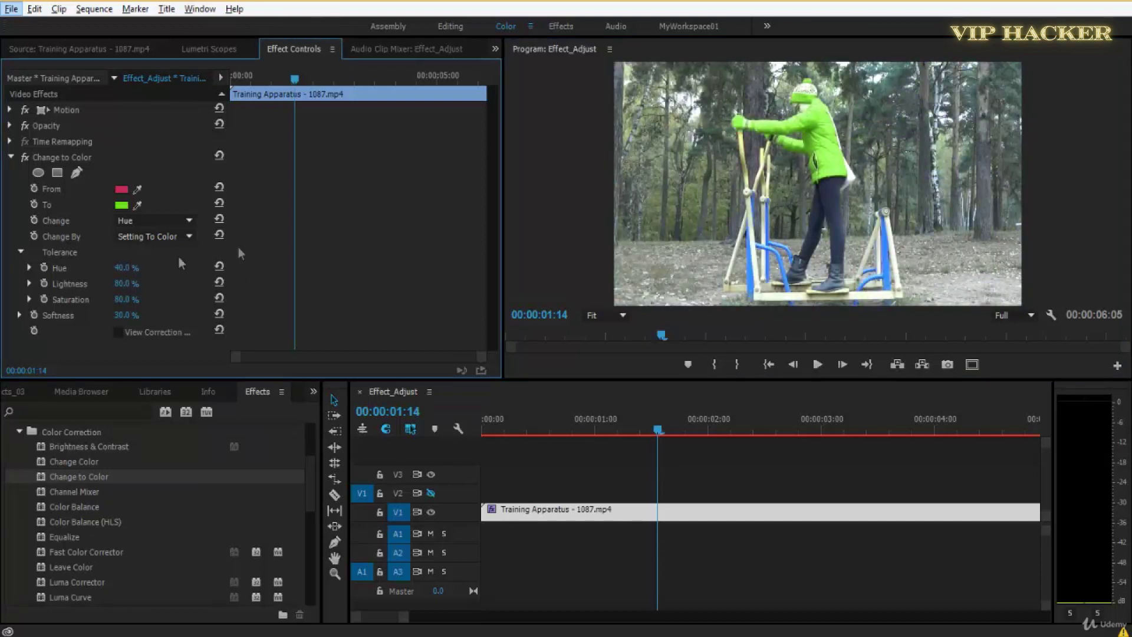
- Lower the Hue tolerance to 30% and check the jacket in the enlarged Program monitor
left_click(128, 270)
left_click(129, 270)
type("30")
key("Return")
key("grave")
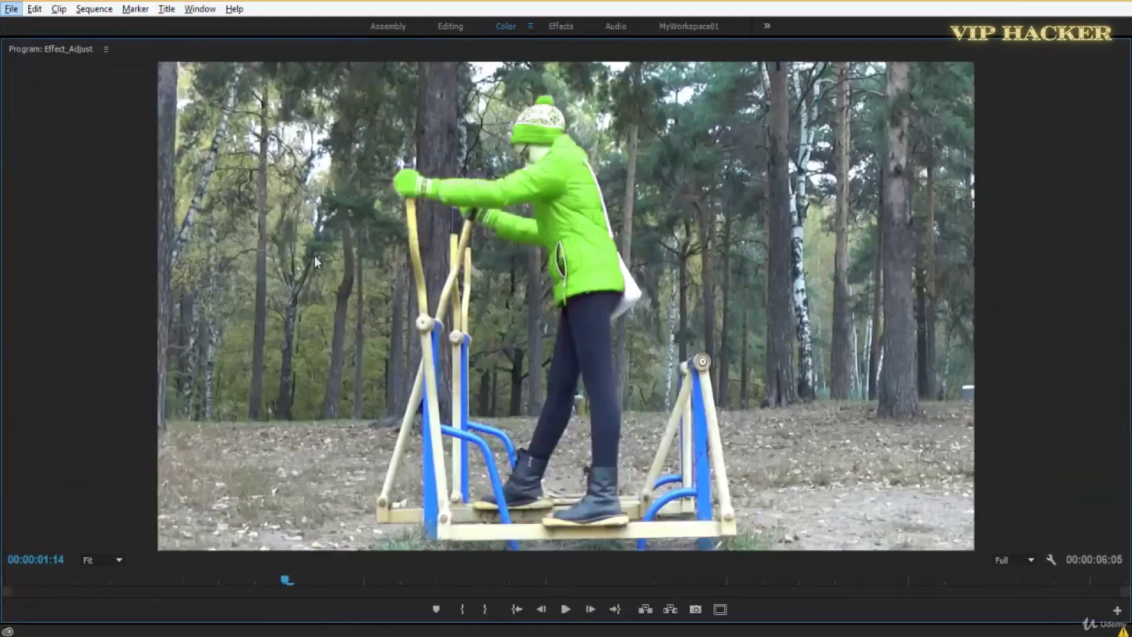
key("grave")
- Try a Hue tolerance of 20% and inspect the jacket's sleeve and shoulder in the enlarged Program monitor
left_click(128, 269)
type("20")
key("Return")
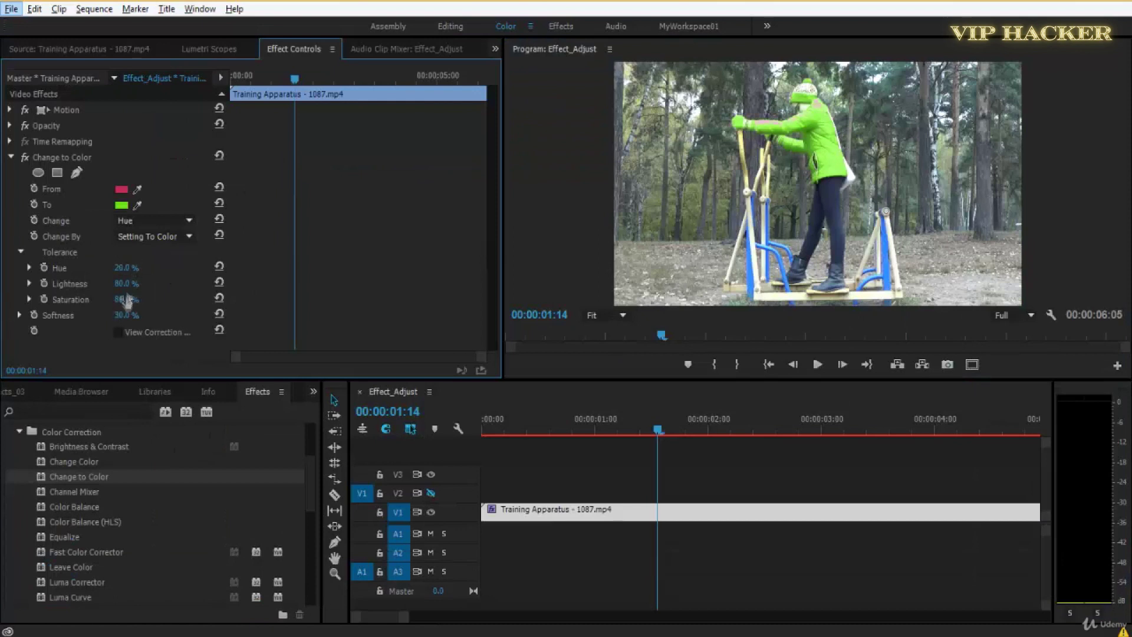
key("grave")
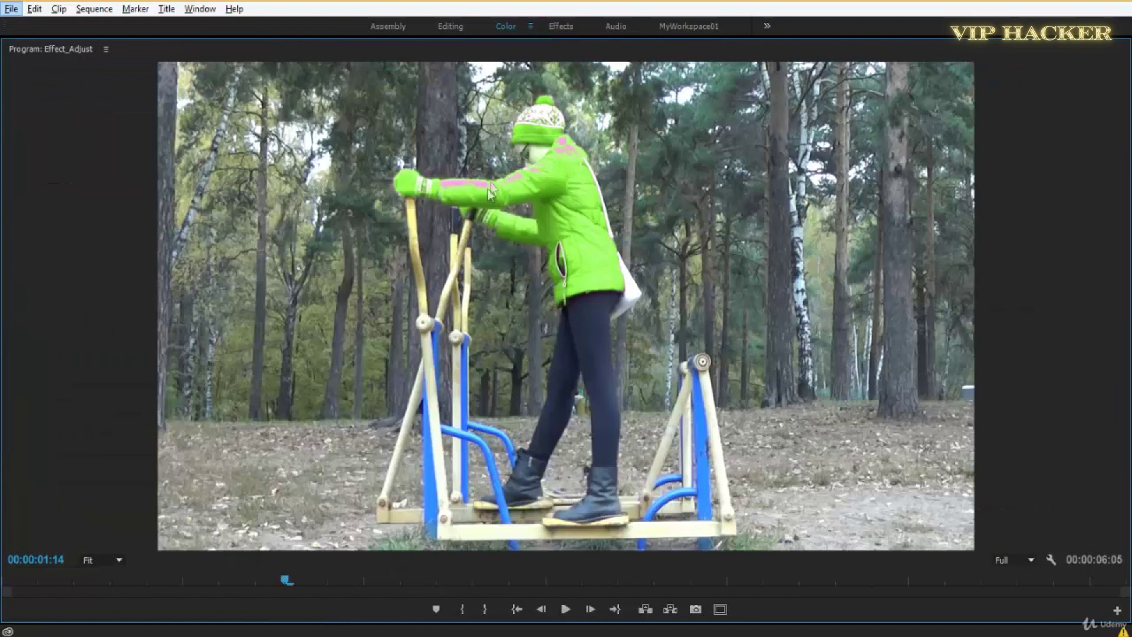
key("grave")
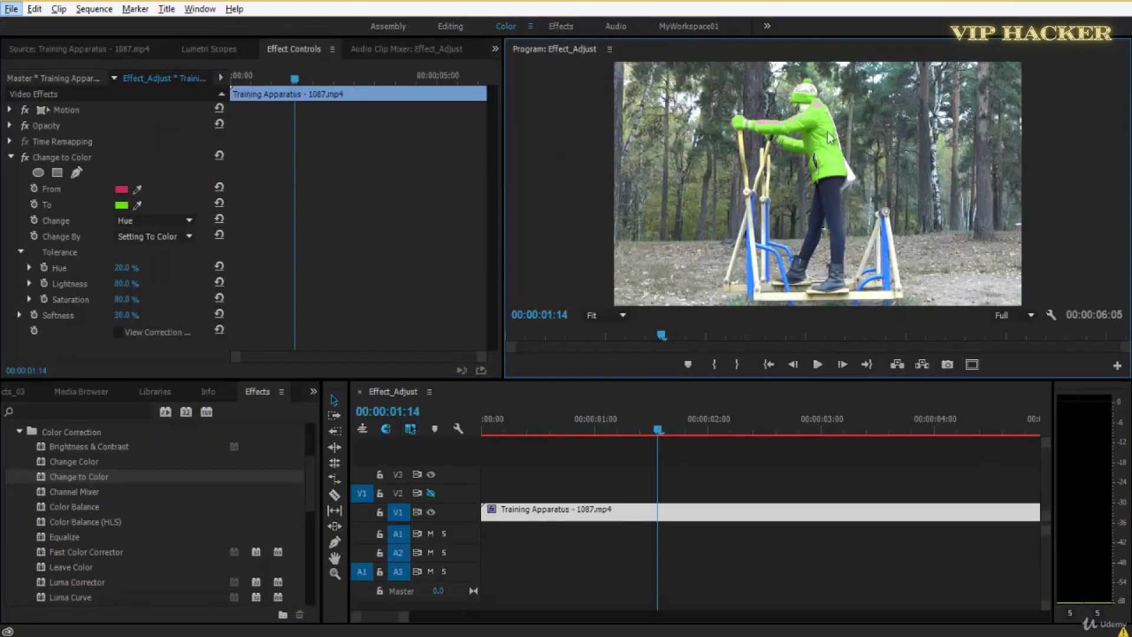
- Set the Hue tolerance to 30% and save the project
left_click(126, 269)
type("30")
key("Return")
key("ctrl+s")
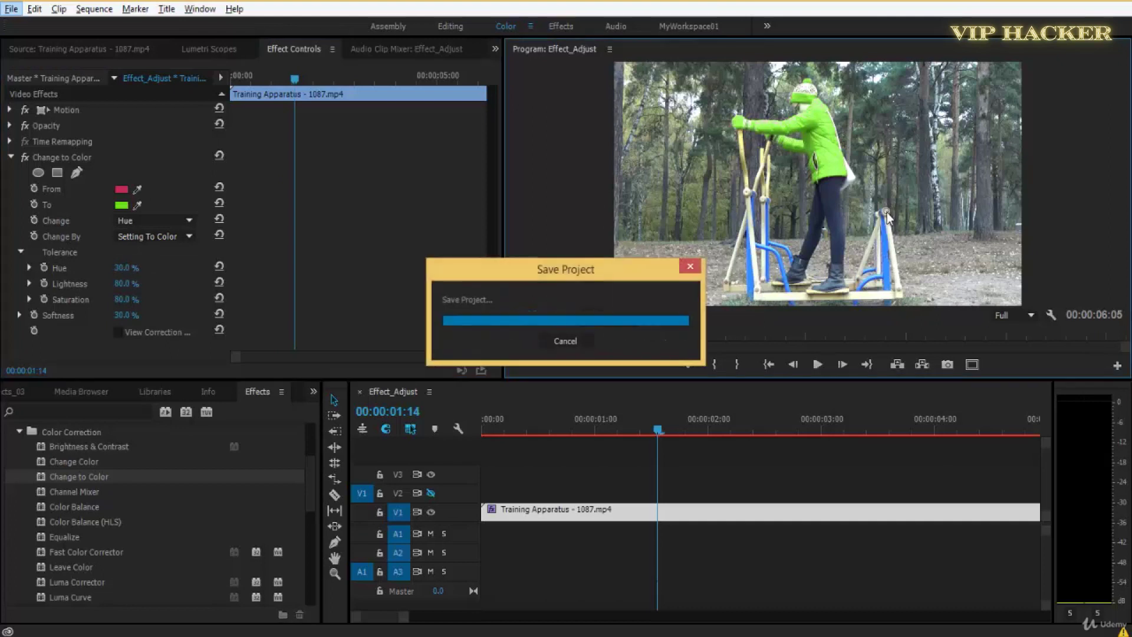
- Play the recolored clip in the enlarged Program monitor and bring the playhead back near the sequence start
key("grave")
key("space")
left_click_drag(890, 578, 214, 583)
key("grave")
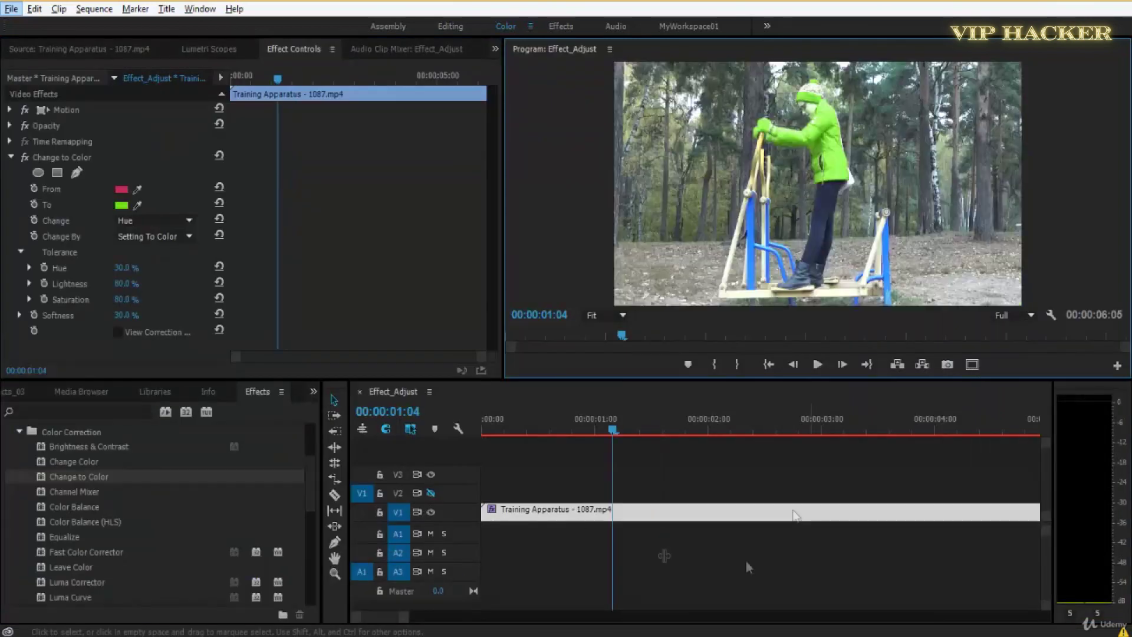
left_click(505, 431)
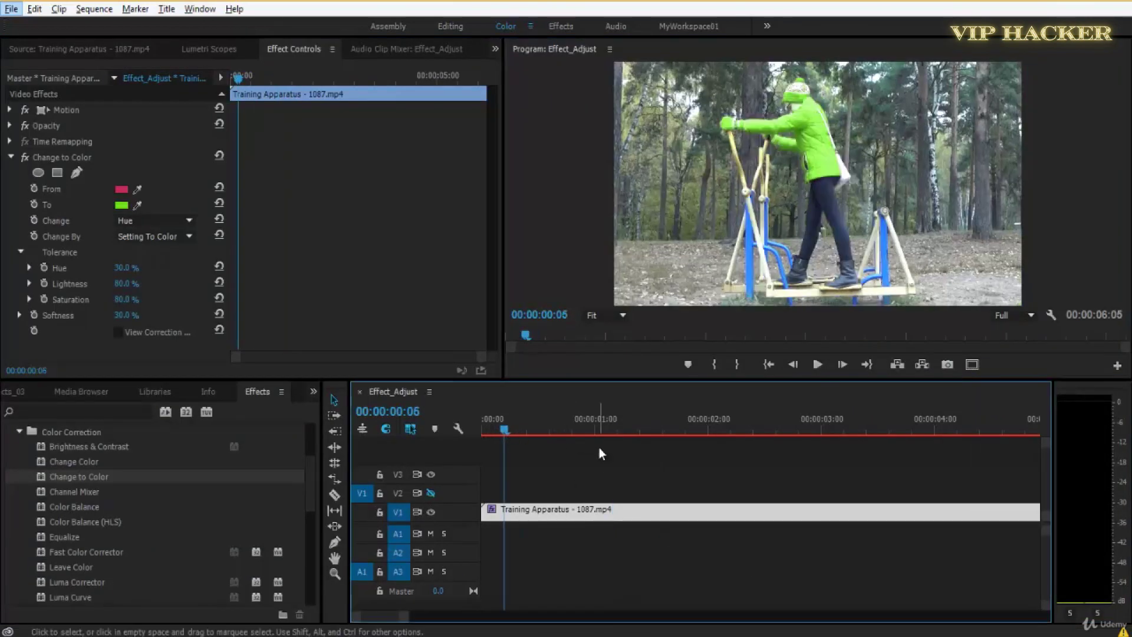
- Save the project and examine the woman's face and jacket on the enlarged frame
key("ctrl+s")
key("grave")
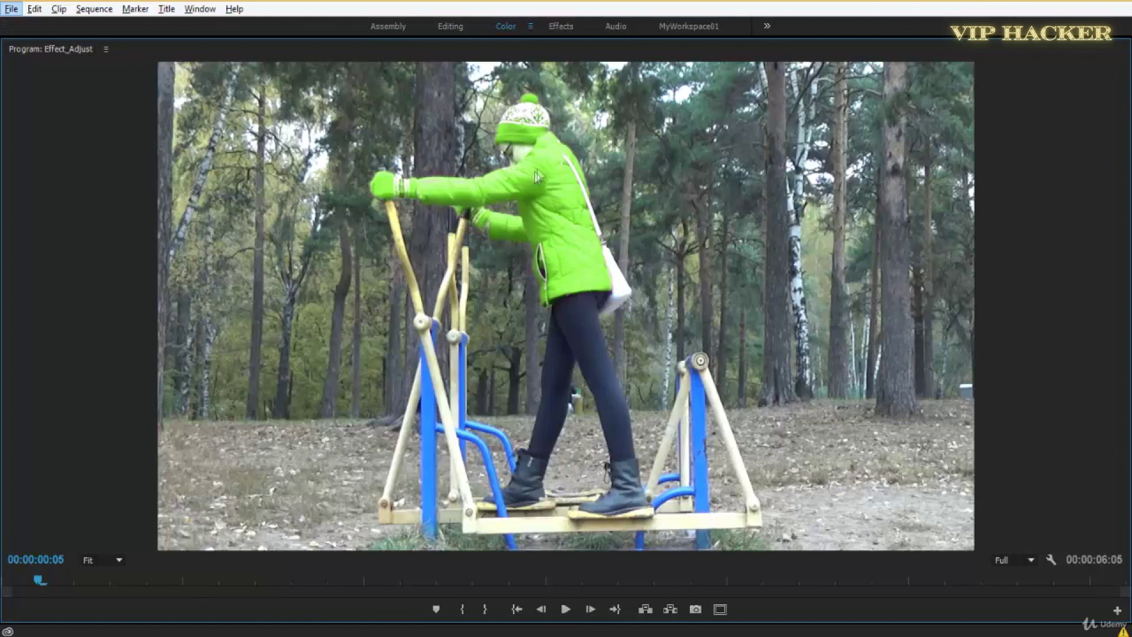
key("grave")
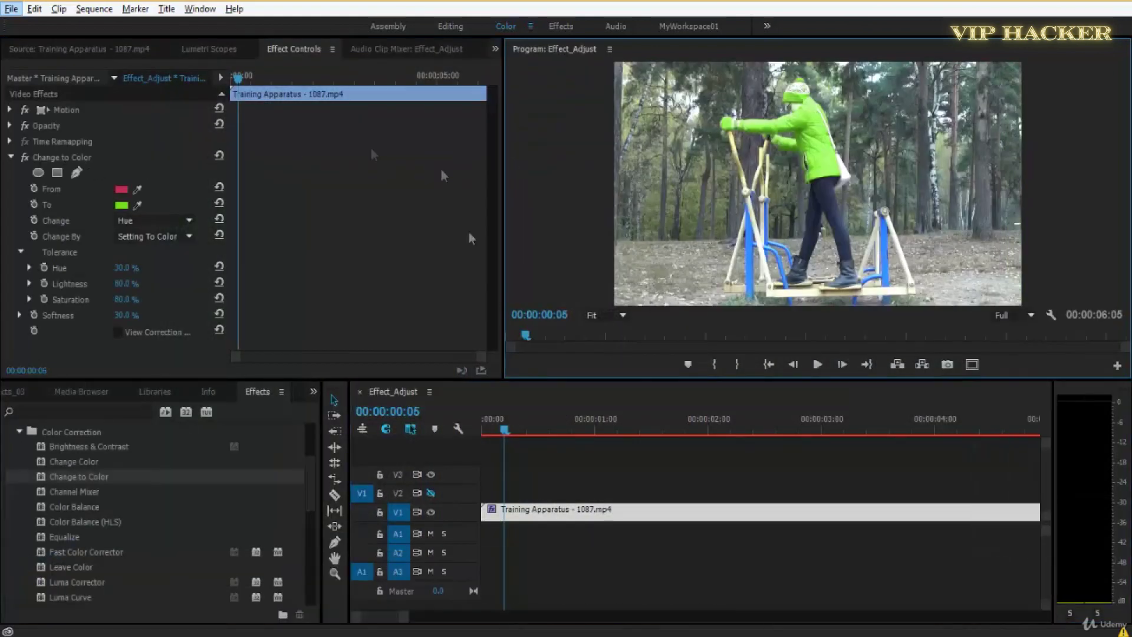
- Begin a free-draw Change to Color mask at the sequence start, placing its first points along the front of the woman's face
left_click(483, 434)
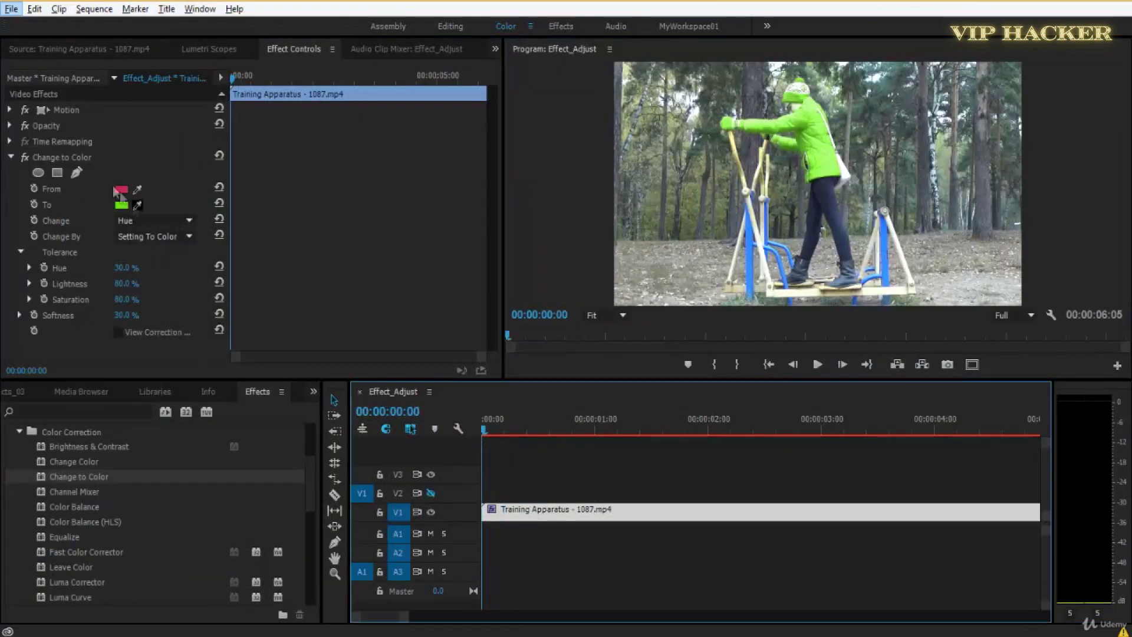
left_click(76, 173)
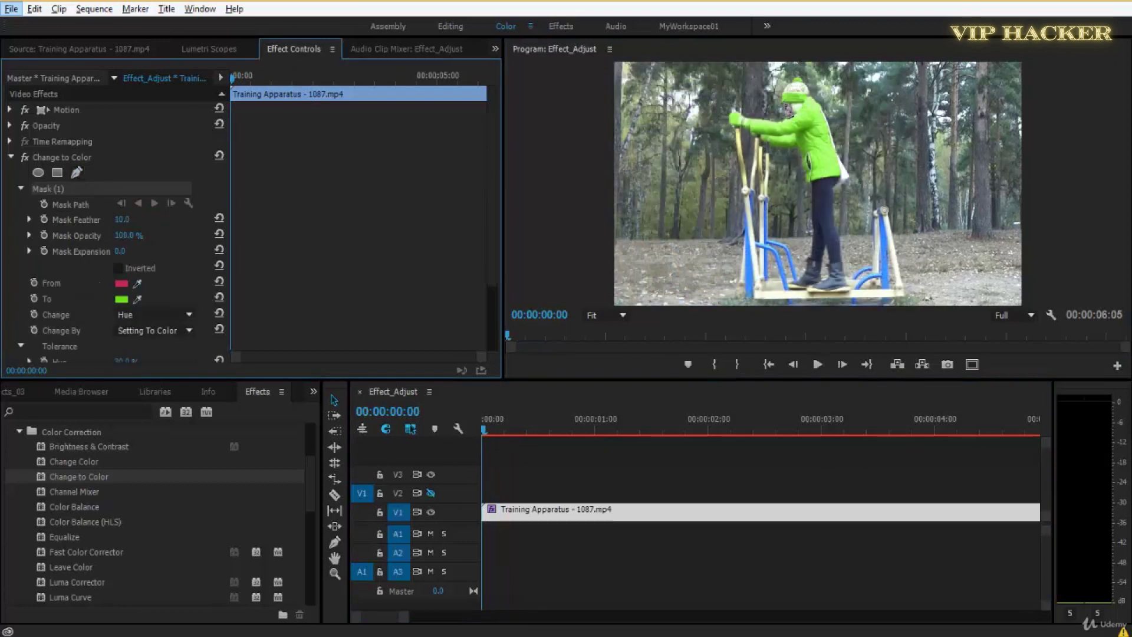
key("grave")
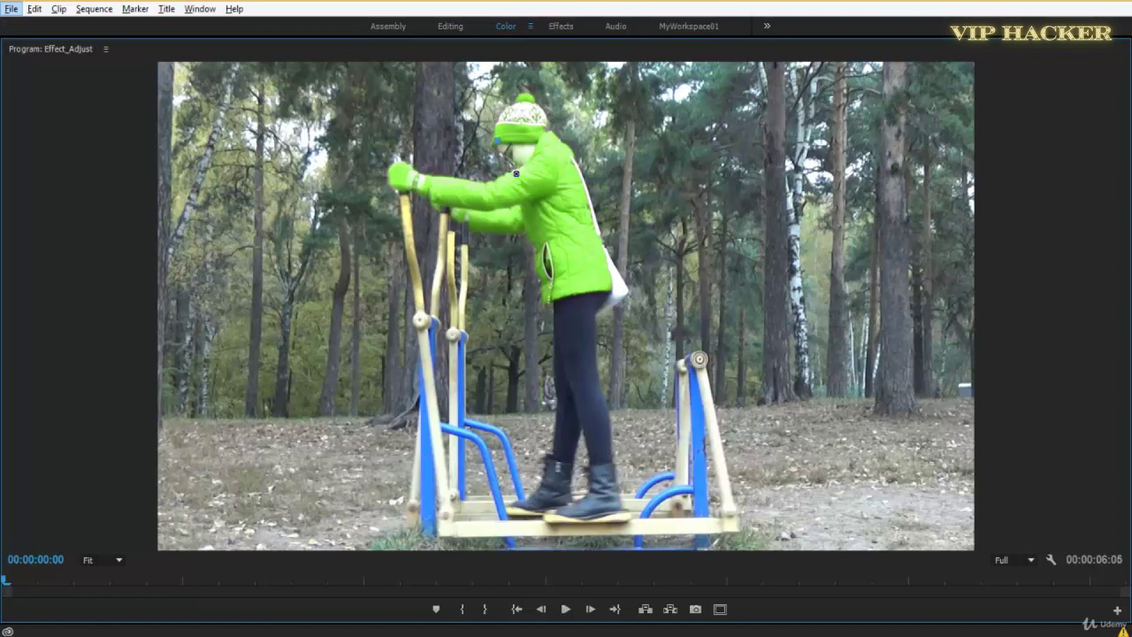
left_click(522, 164)
- Complete the closed mask around the woman's face along the chin, jaw and hat edge at 150% monitor zoom
left_click(106, 559)
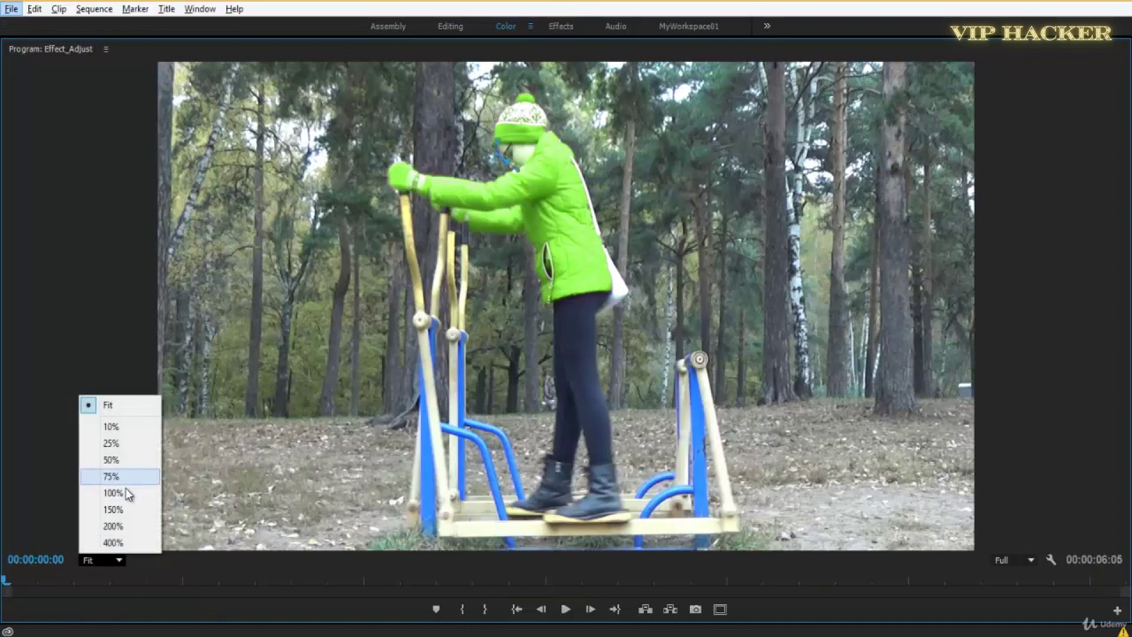
left_click(114, 493)
left_click(108, 564)
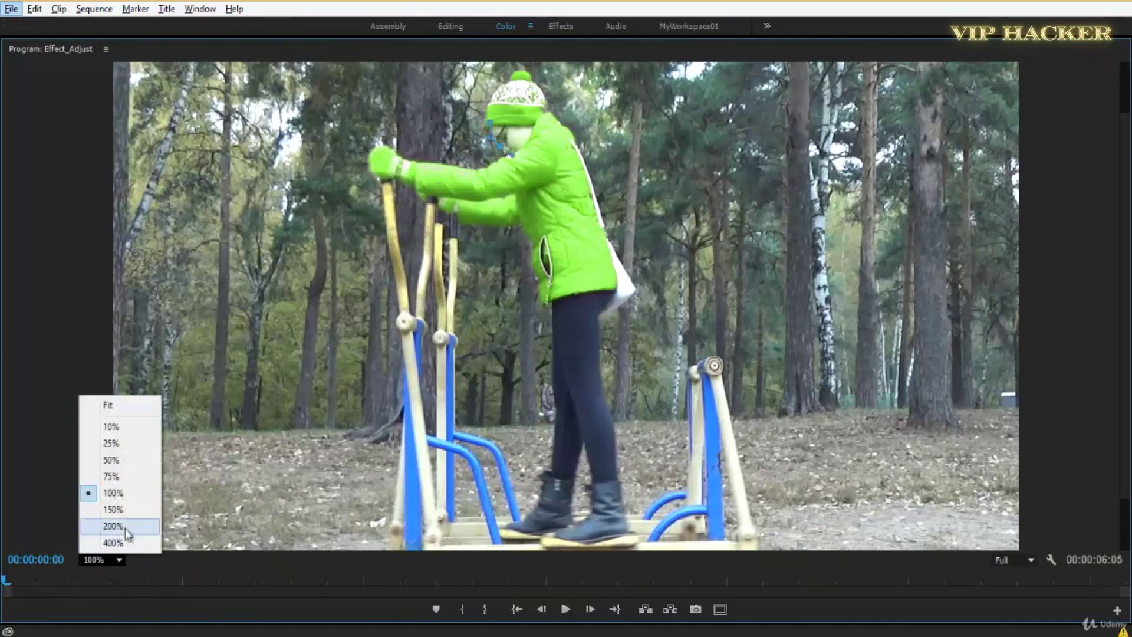
left_click(114, 508)
left_click_drag(1128, 205, 1128, 134)
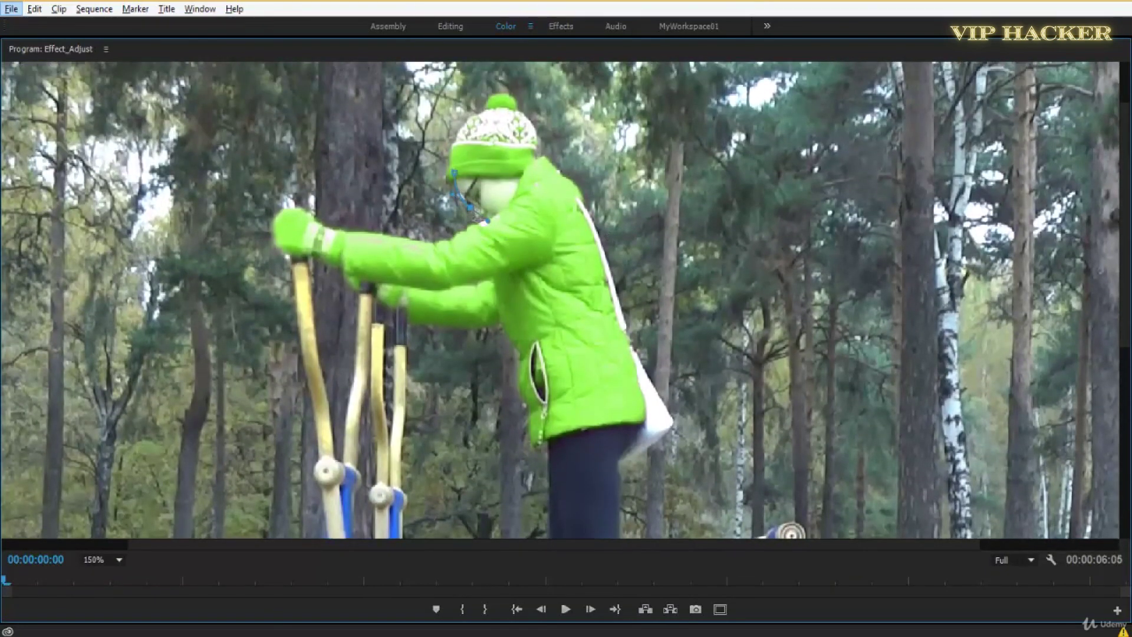
left_click(484, 228)
left_click(493, 227)
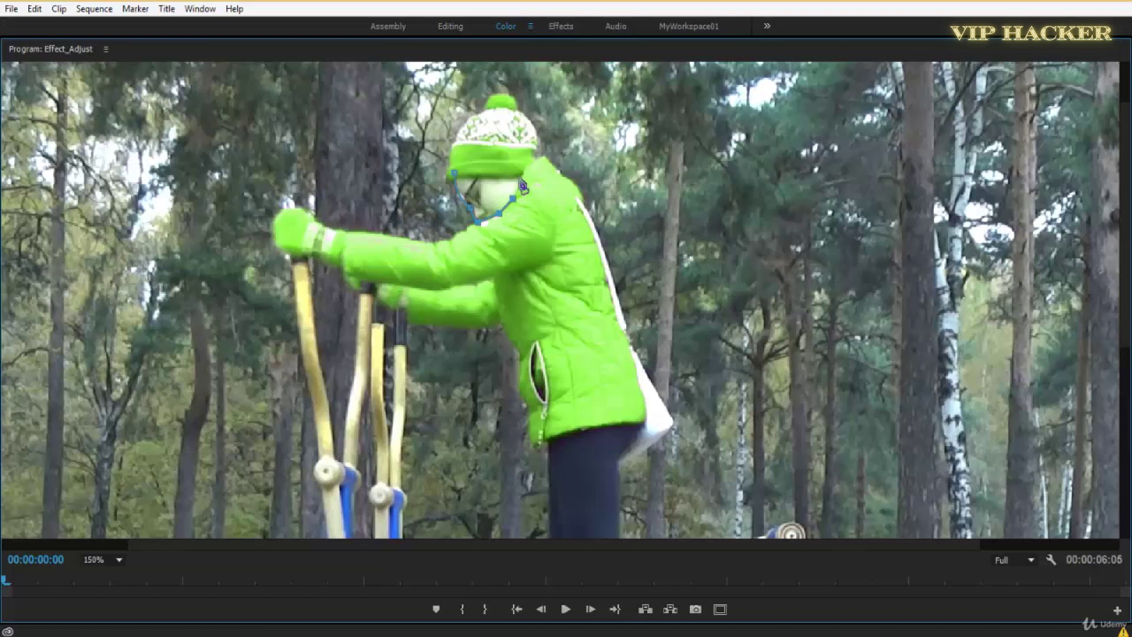
left_click(519, 177)
left_click(488, 179)
left_click(455, 175)
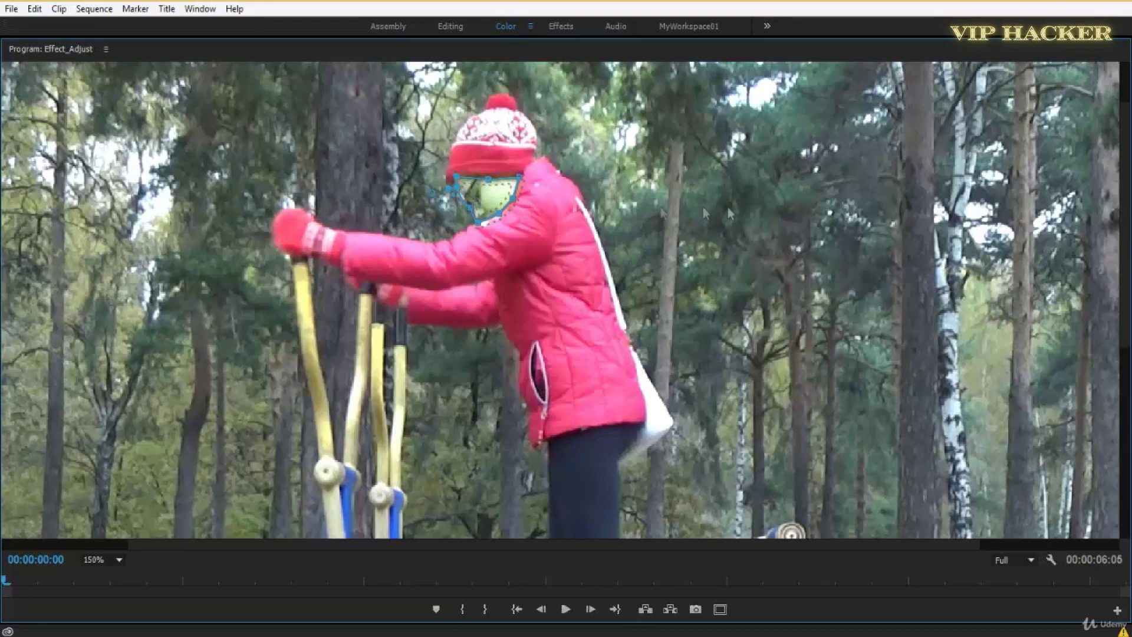
- Set the Program monitor zoom back to Fit and examine the masked face and jacket on the enlarged frame
key("grave")
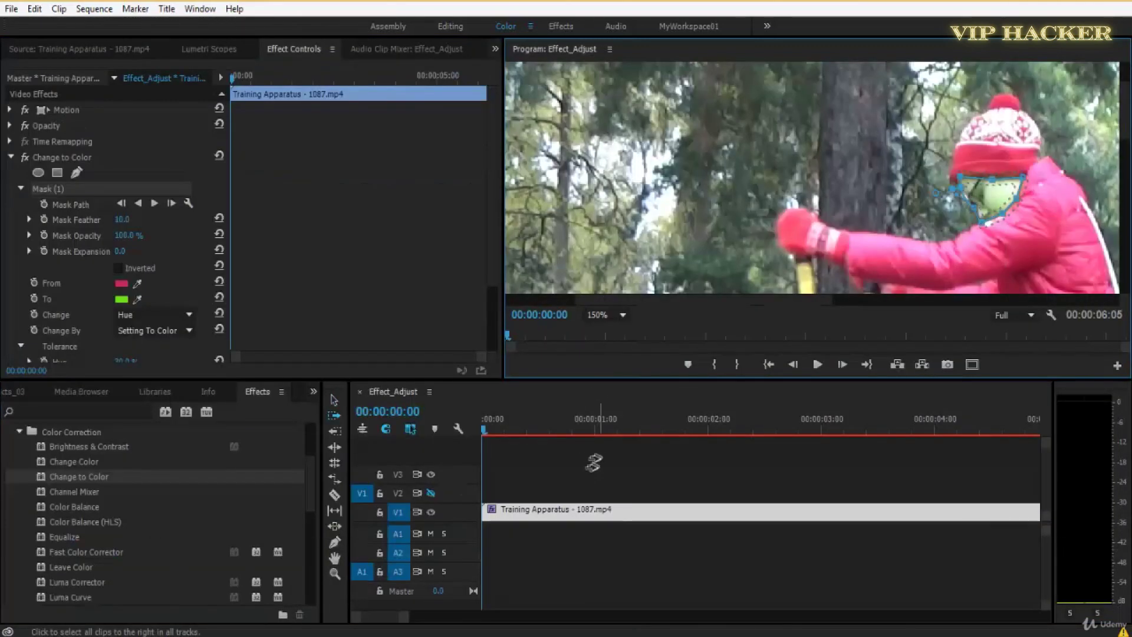
left_click(590, 466)
left_click(596, 512)
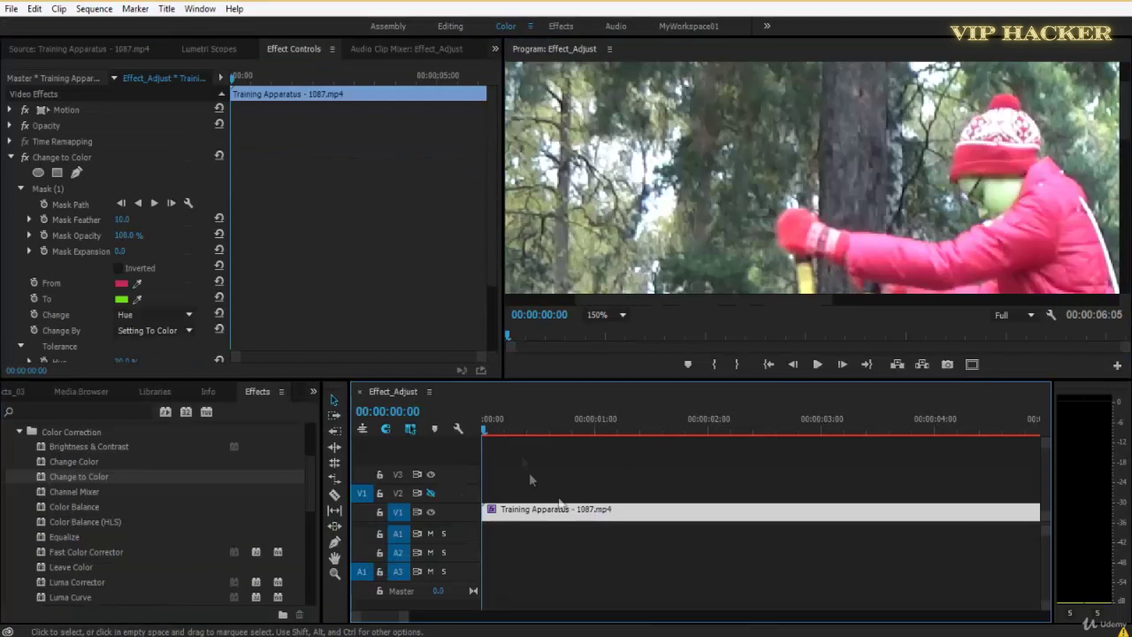
scroll(493, 259, "down", 2)
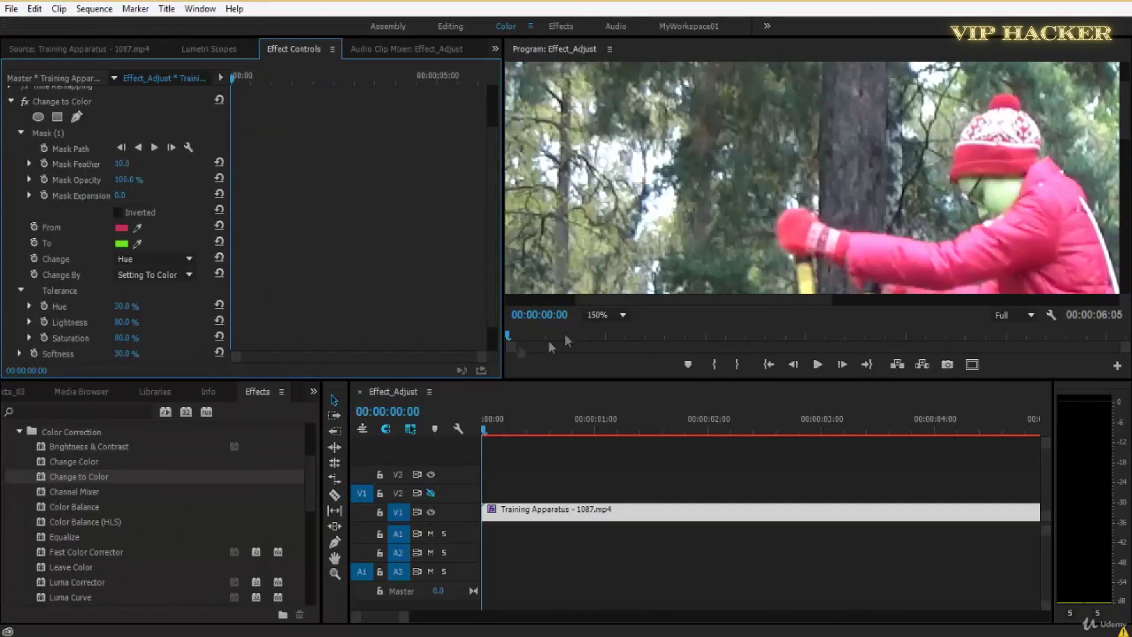
left_click(601, 315)
left_click(612, 332)
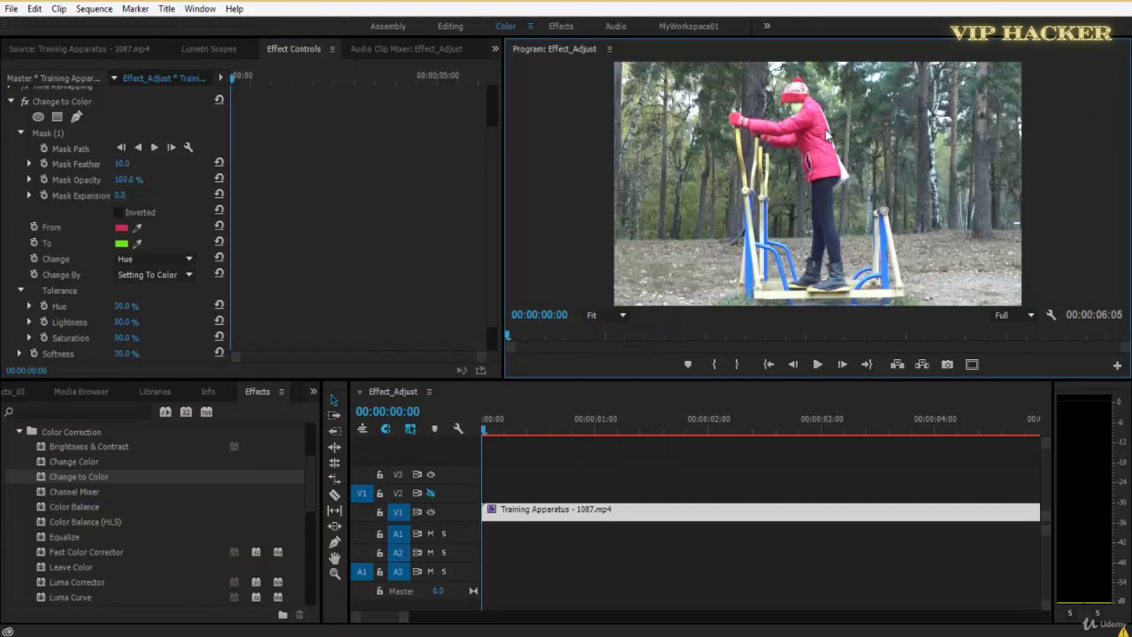
key("grave")
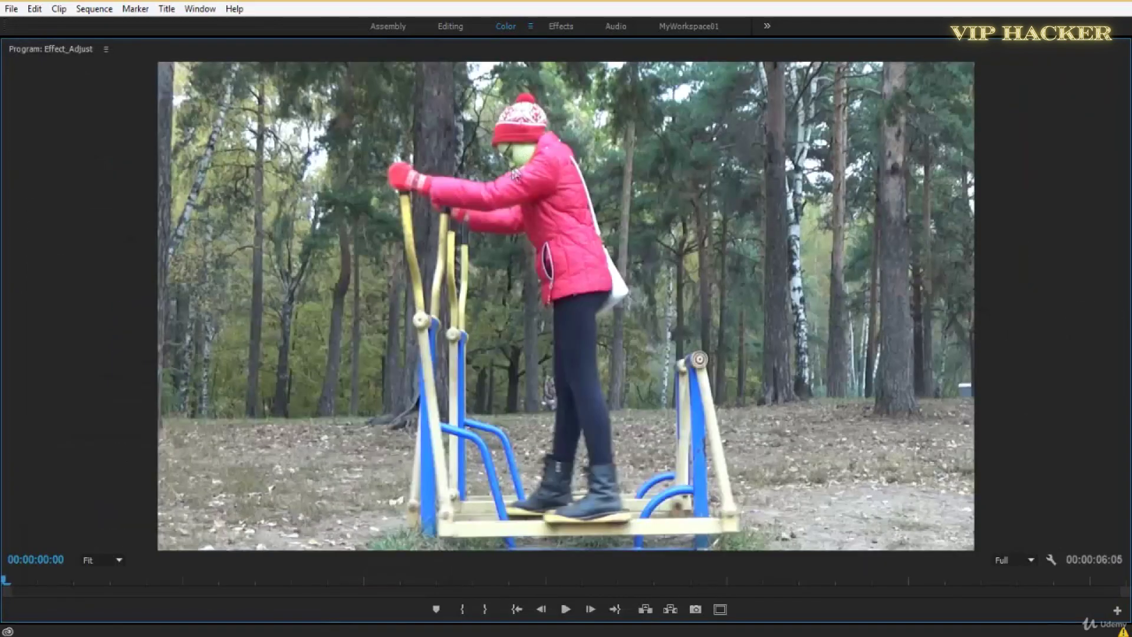
key("grave")
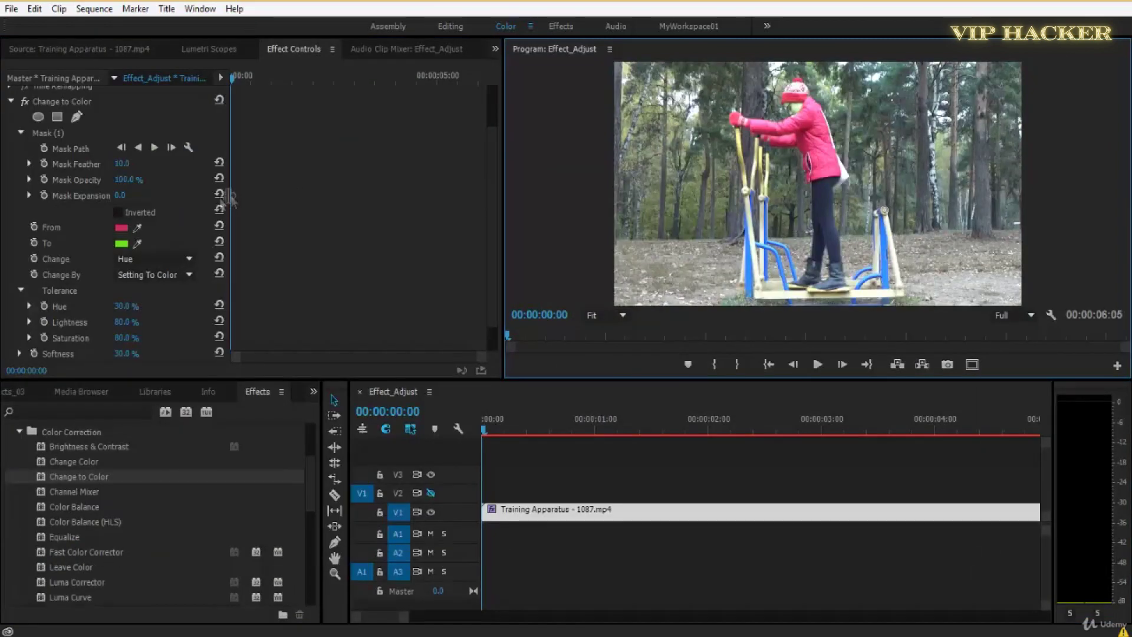
- Invert the face mask so the recoloring applies outside it, check the enlarged frame and save the project
left_click(117, 213)
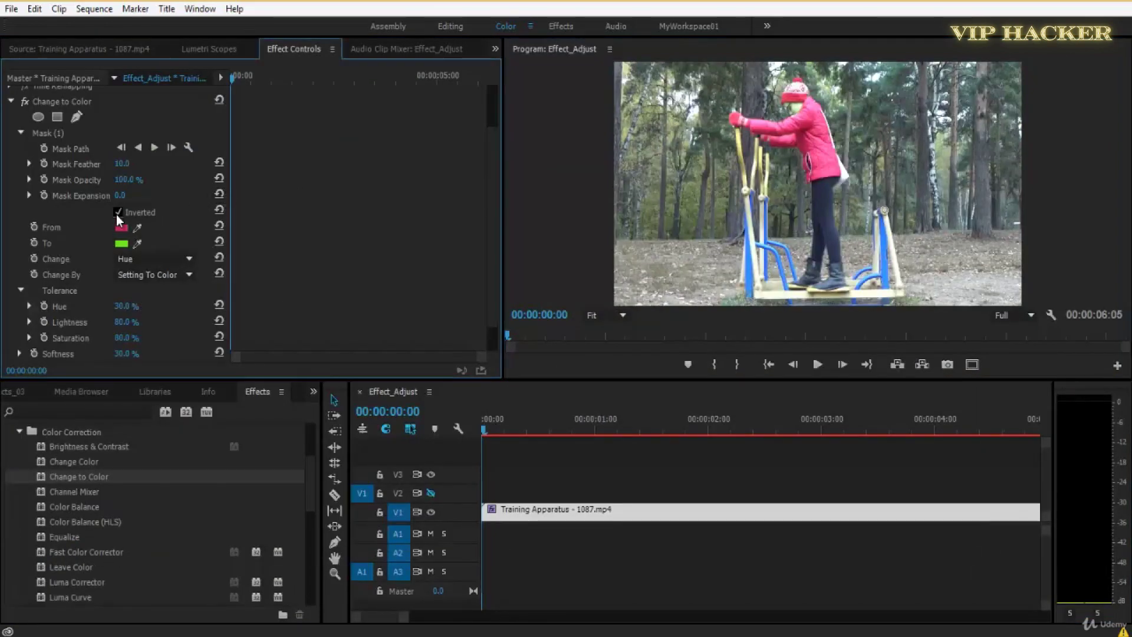
key("grave")
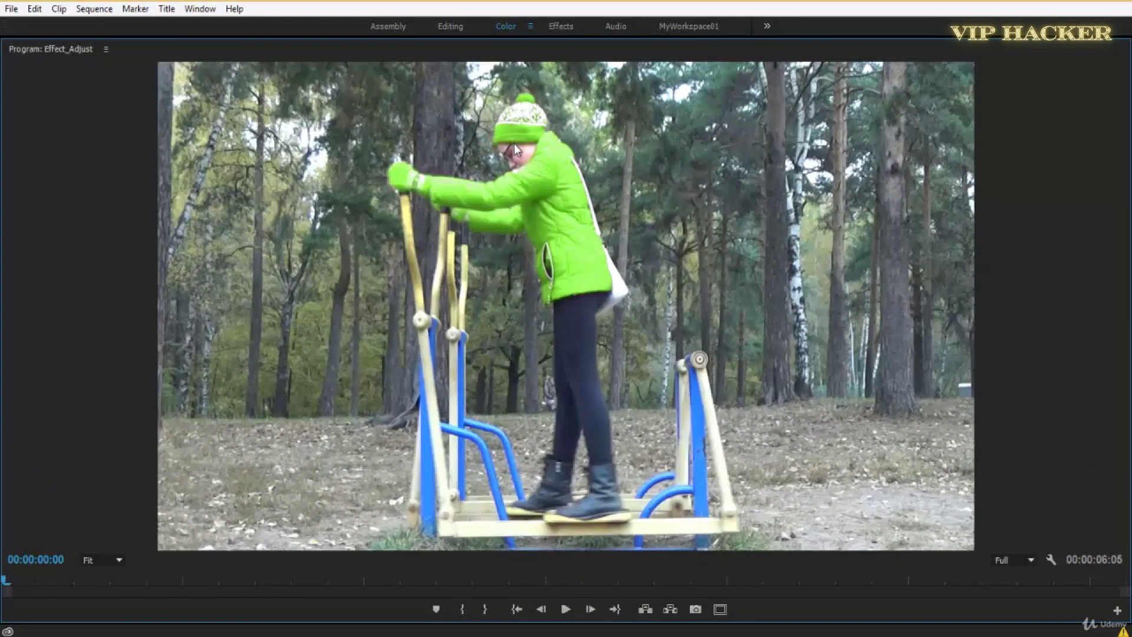
key("ctrl+s")
key("grave")
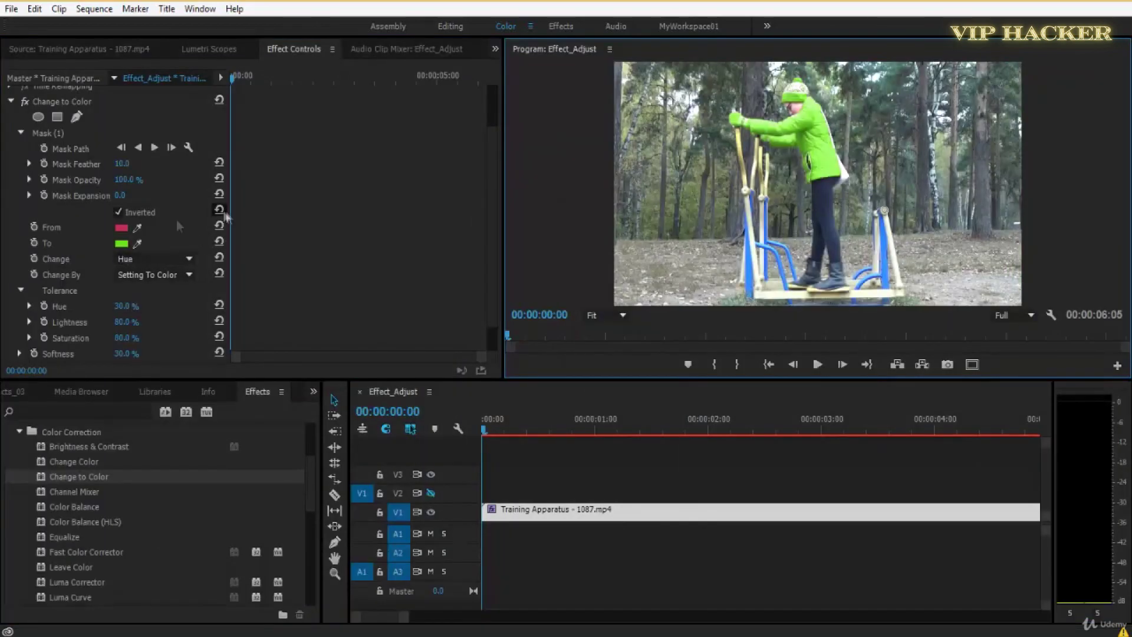
- Set the Mask Feather of the face mask to 20 and save the project
left_click(123, 164)
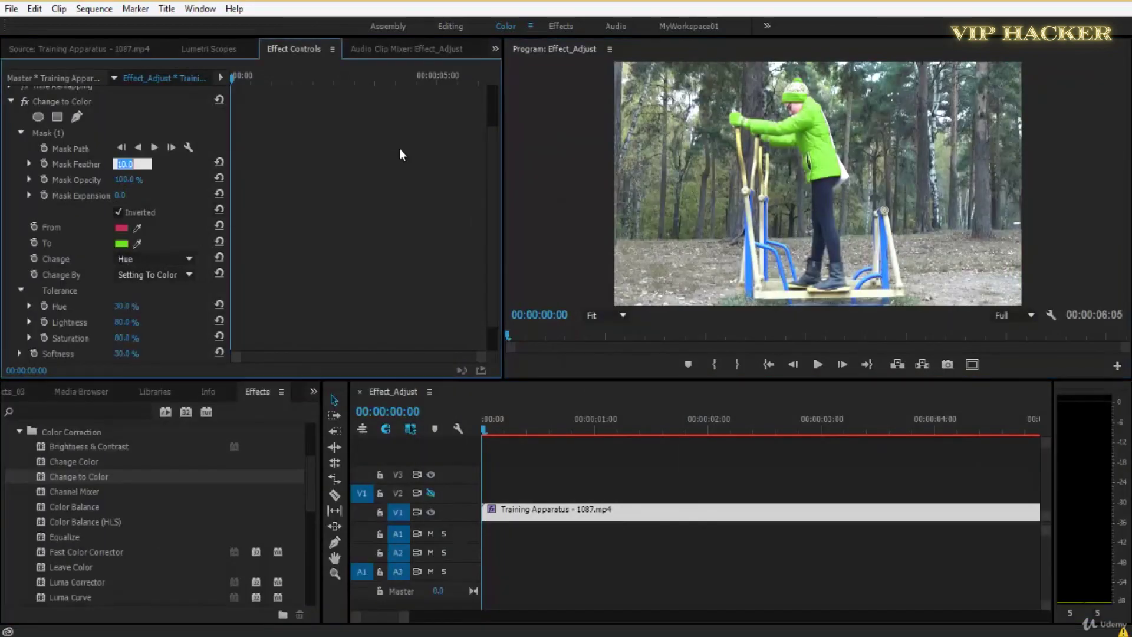
key("Return")
left_click(770, 151)
key("ctrl+s")
- Play the masked clip in the enlarged Program monitor and return the playhead to the sequence start
key("grave")
key("space")
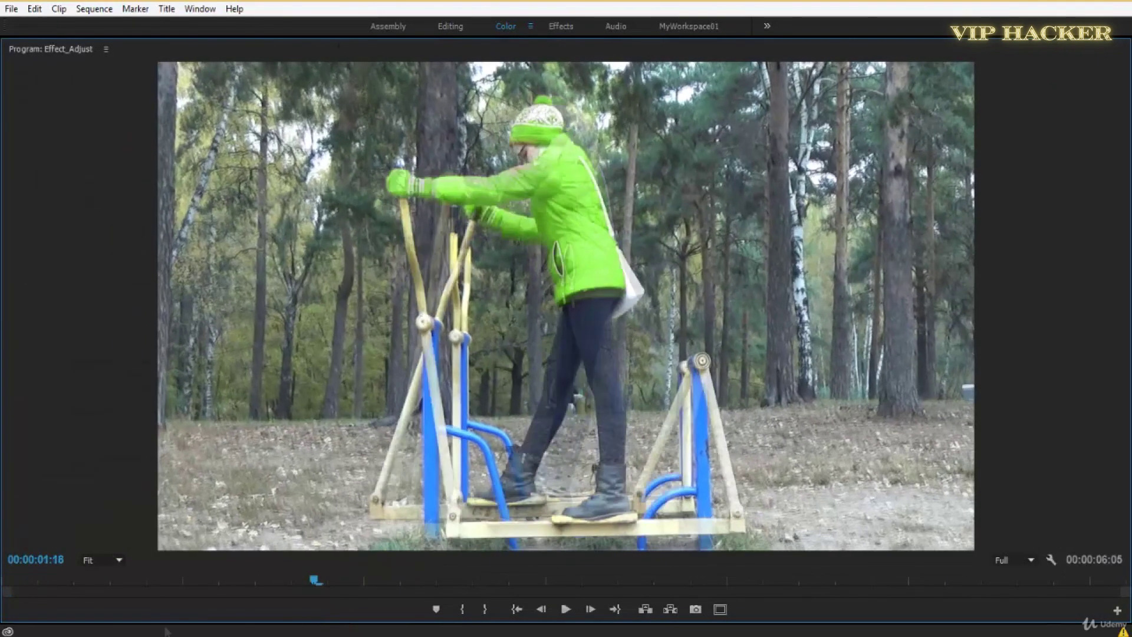
left_click_drag(153, 581, 5, 582)
key("grave")
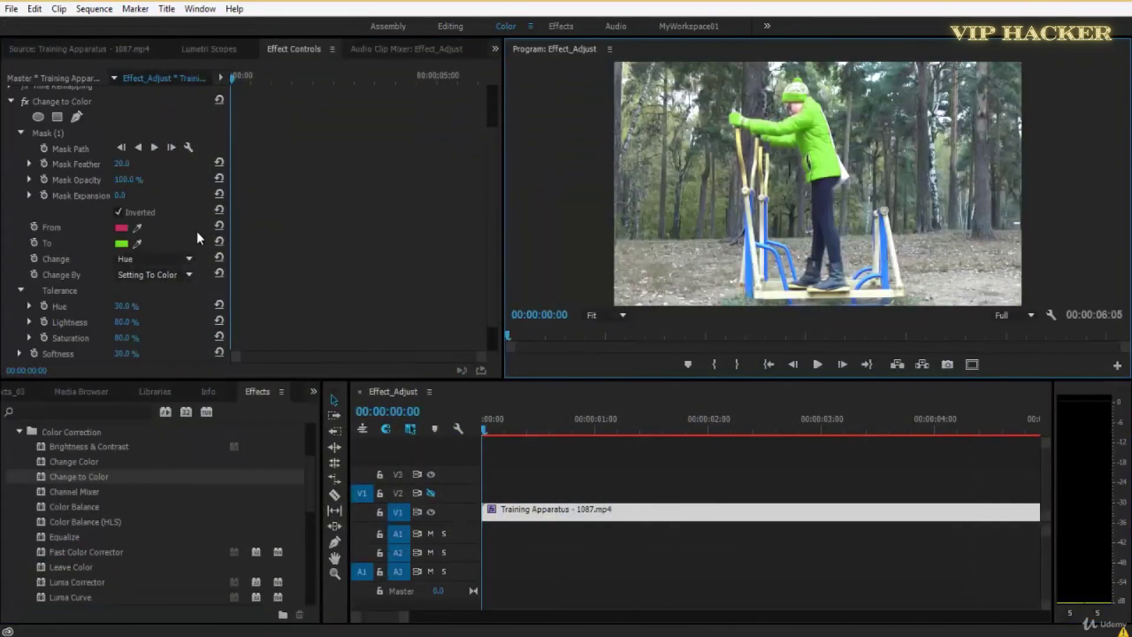
- Turn on Mask Path keyframing at the sequence start and advance the playhead to 00:00:01:01
left_click(276, 169)
key("space")
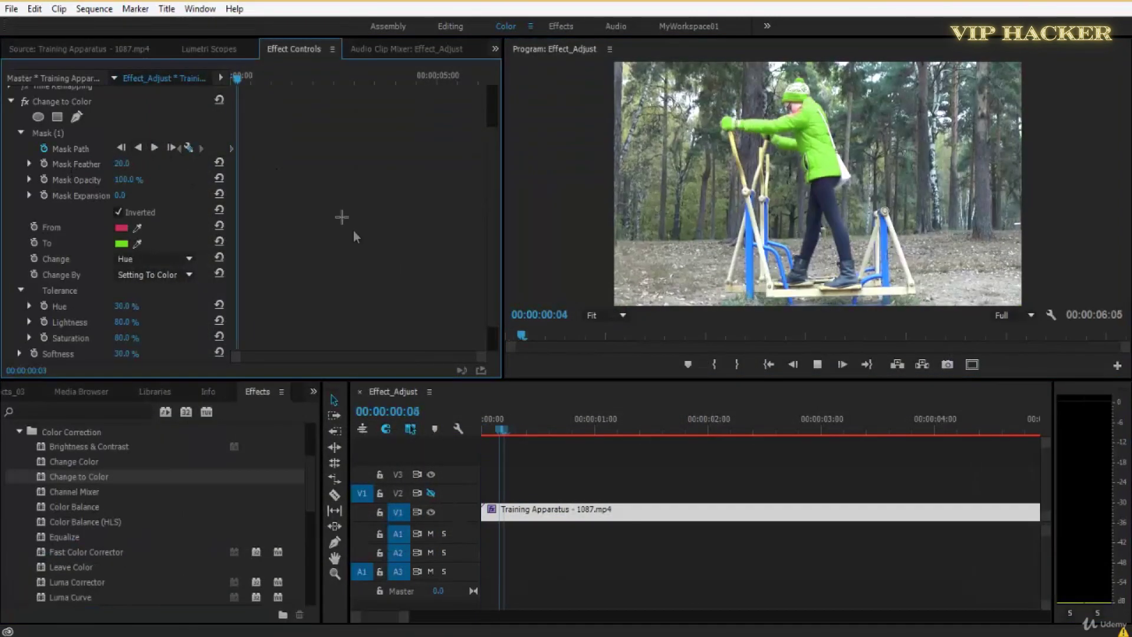
key("space")
left_click_drag(229, 152, 313, 139)
- Adjust the mask over the woman's face at 00:00:01:01 in the enlarged monitor and save the project
key("grave")
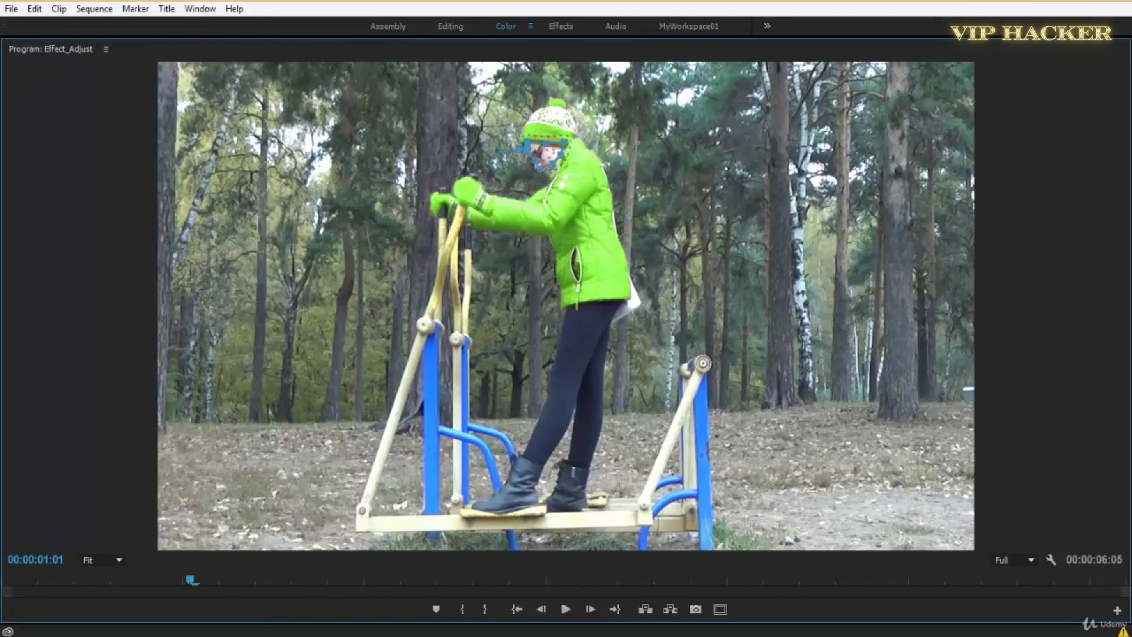
left_click_drag(563, 179, 556, 194)
key("grave")
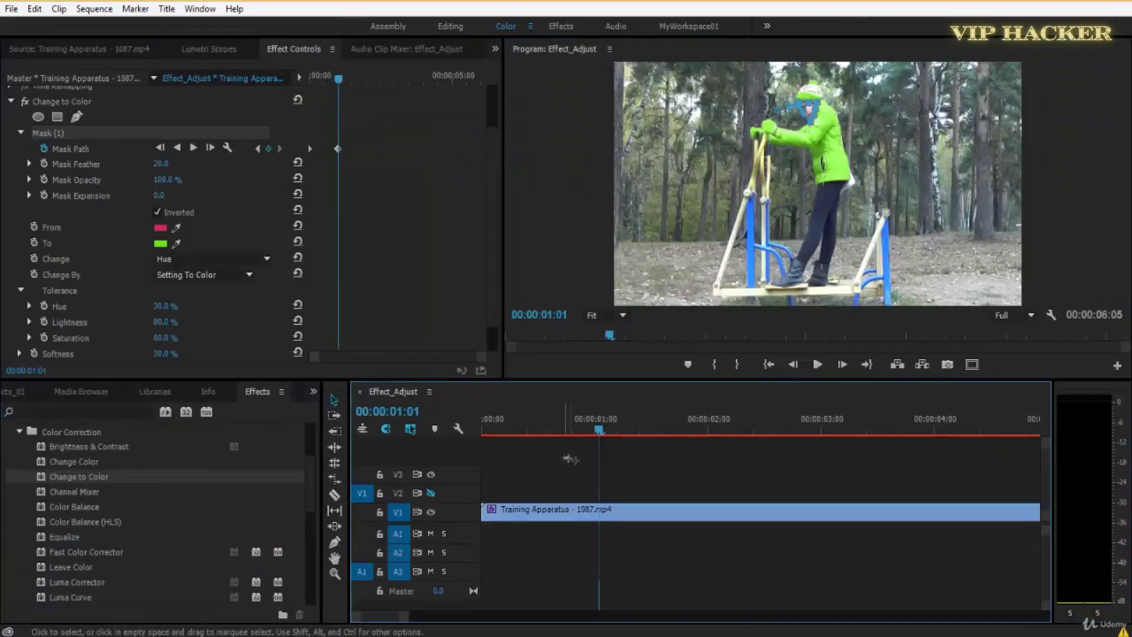
left_click(579, 463)
key("ctrl+s")
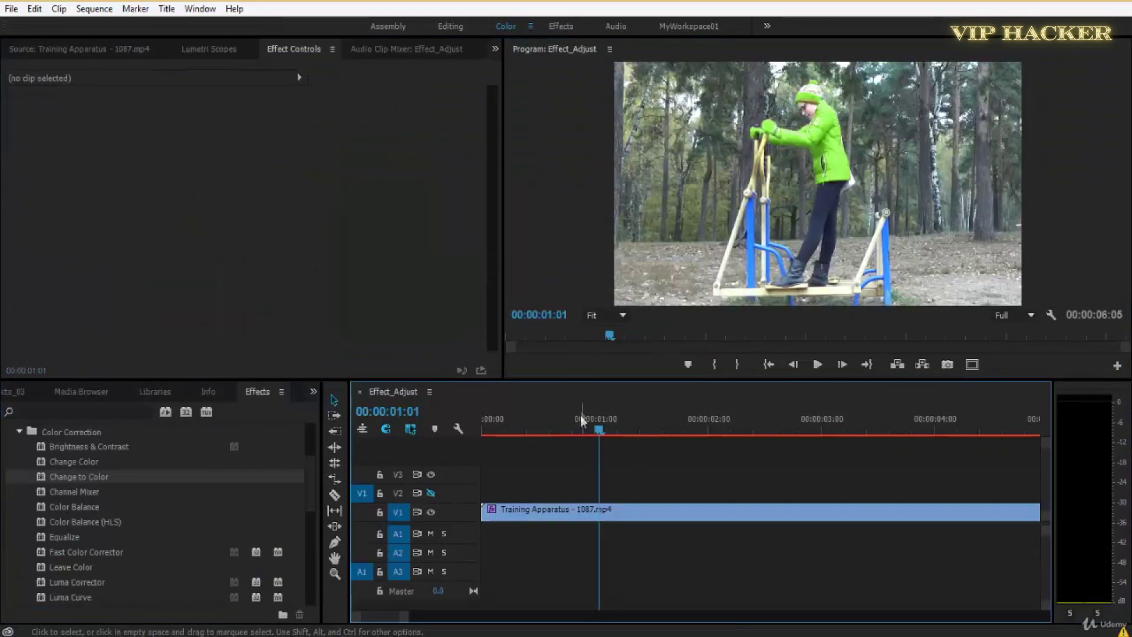
- Play the clip from the sequence start to check the mask's motion, save the project and stop at 00:00:01:15
left_click(549, 427)
key("Home")
left_click(519, 512)
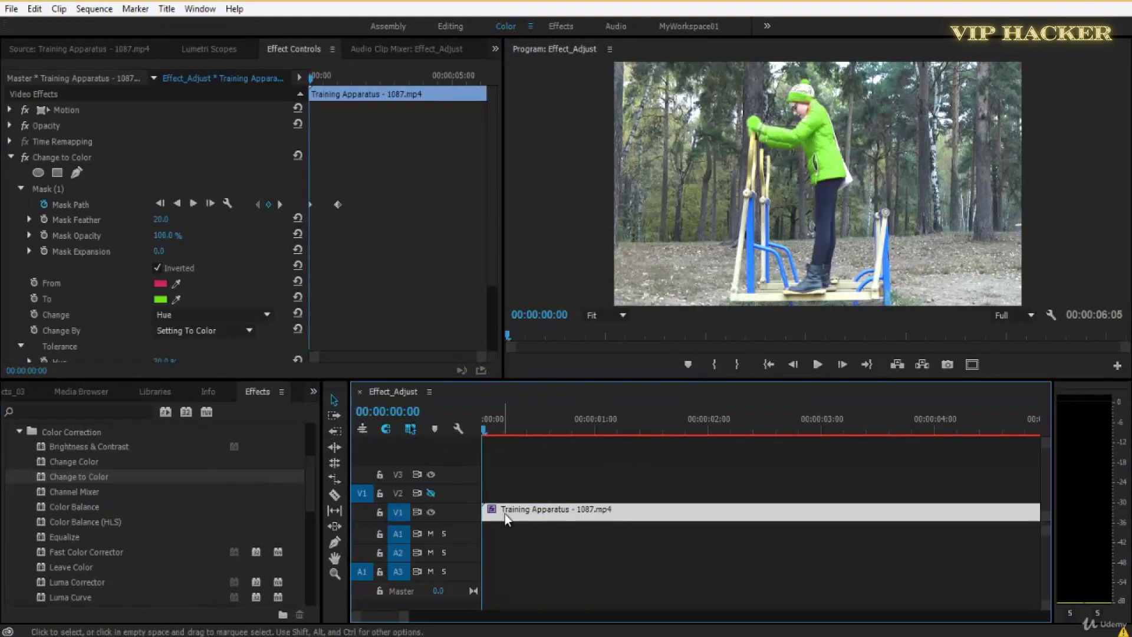
key("space")
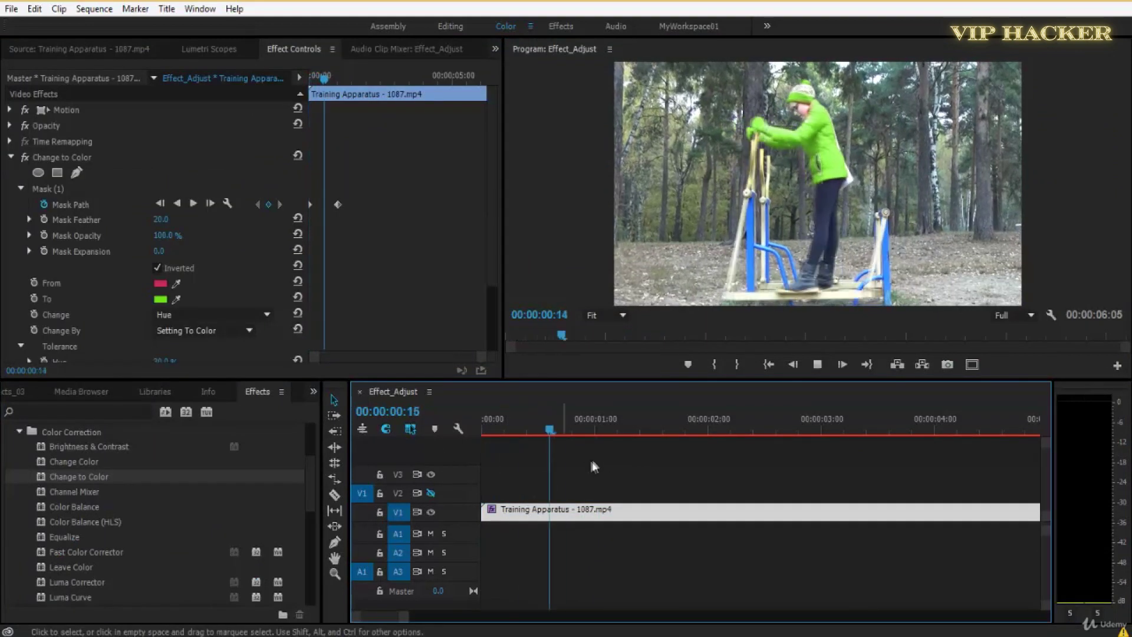
key("ctrl+s")
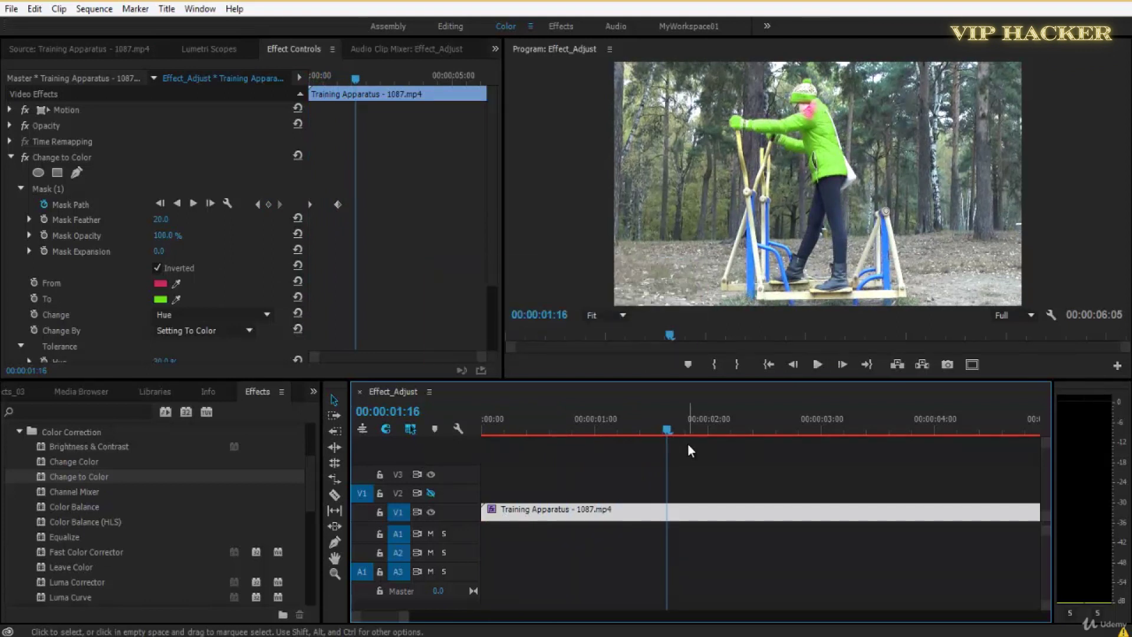
key("Left")
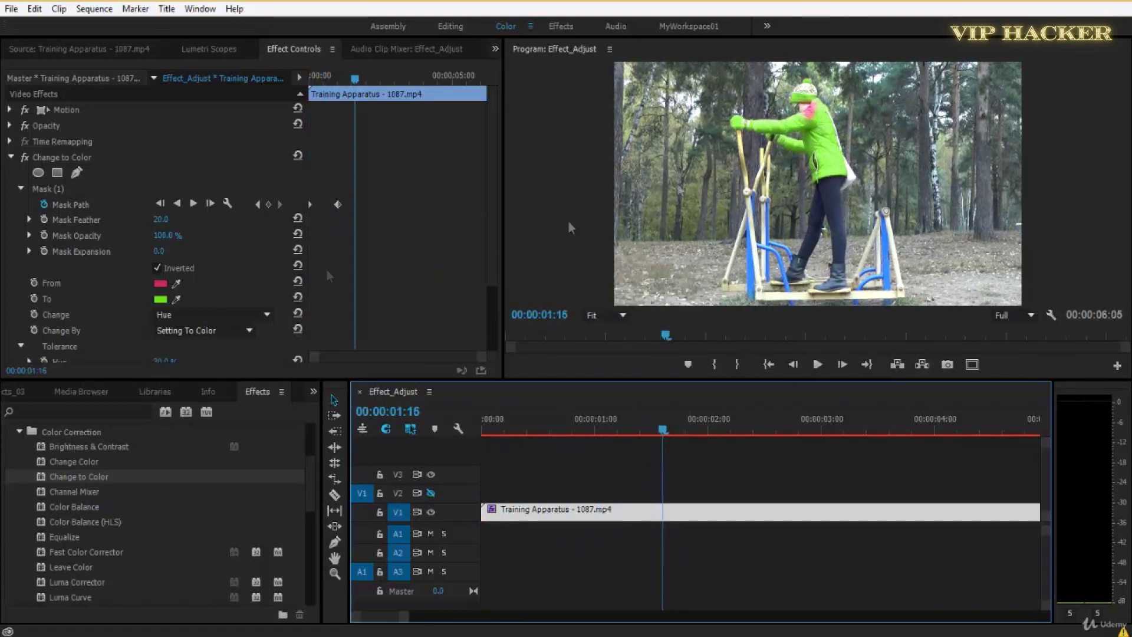
- Move the face mask onto the woman's face at 00:00:01:15 and raise its lowest point to the chin
left_click(57, 189)
key("grave")
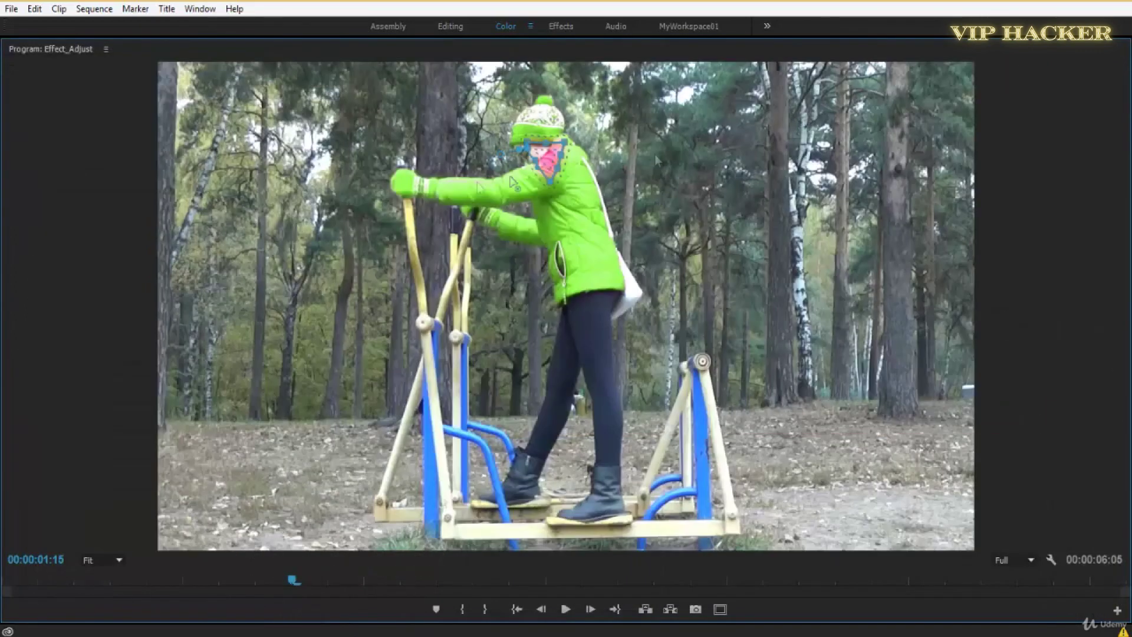
left_click_drag(542, 154, 526, 145)
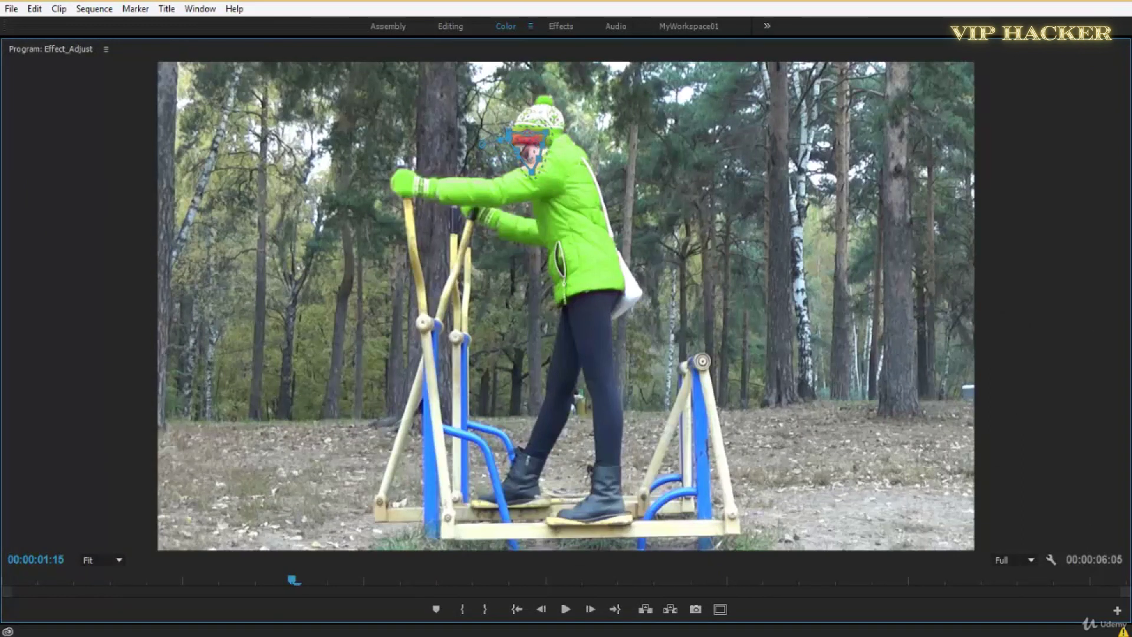
left_click_drag(537, 181, 533, 172)
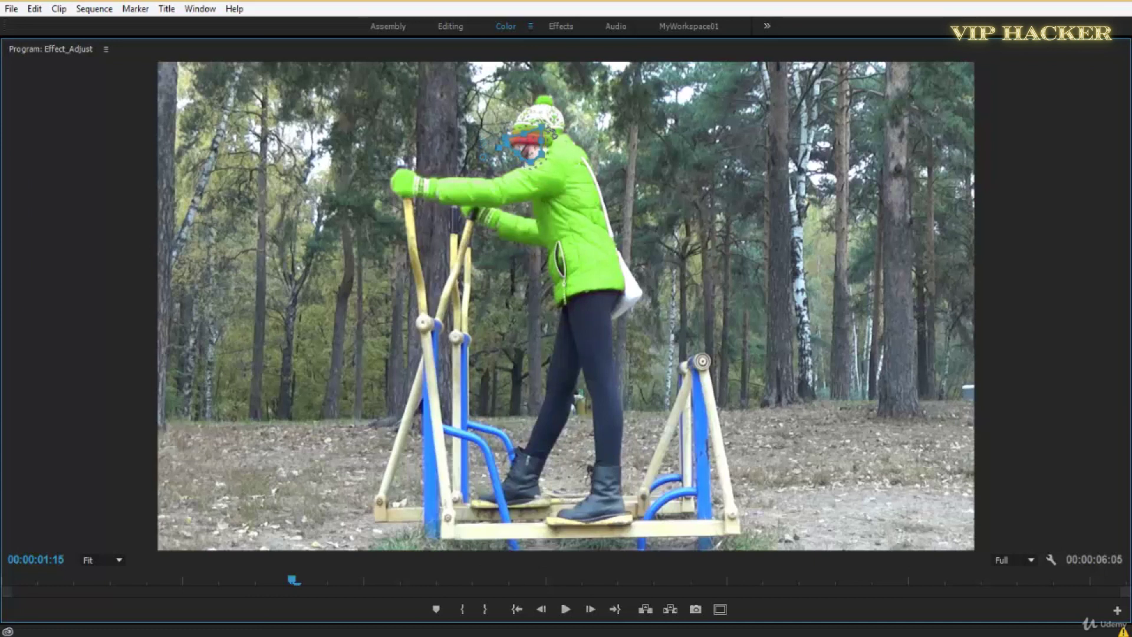
- Zoom the Program monitor to 150%, reshape the face mask at 00:00:01:15 to fit between hat brim and chin, and save the project
left_click(108, 557)
left_click(113, 500)
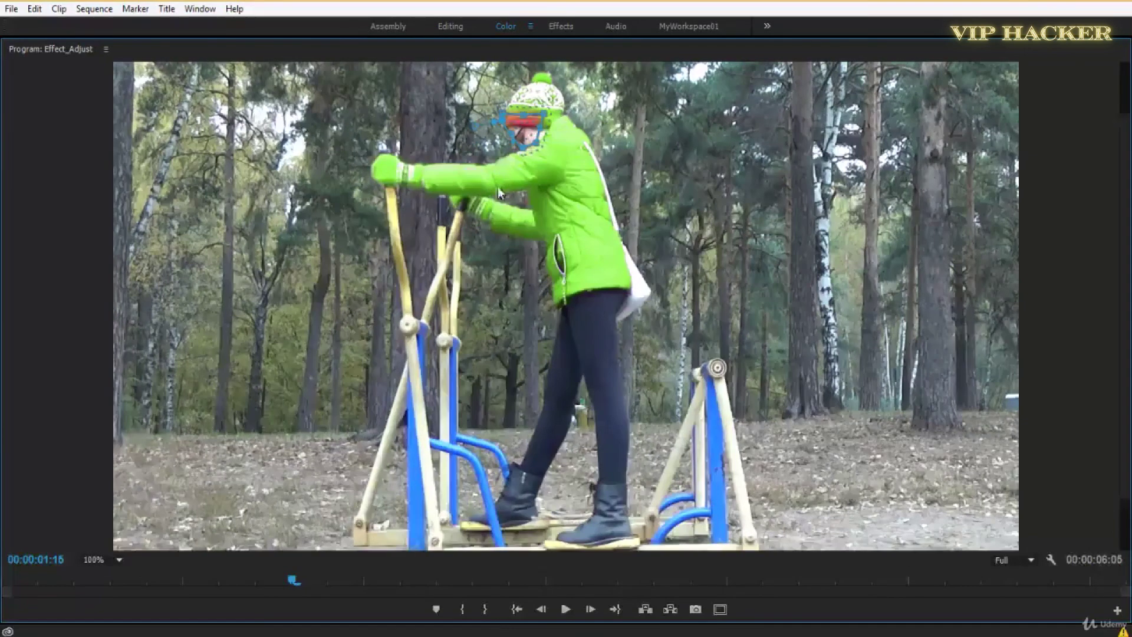
left_click(93, 560)
left_click(115, 517)
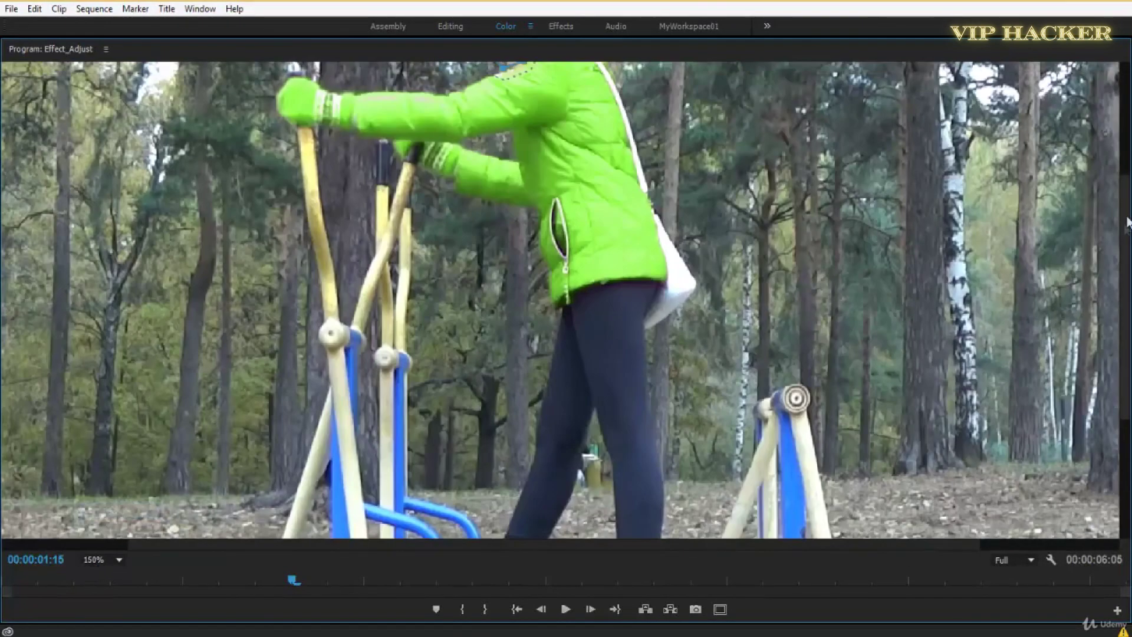
left_click_drag(1127, 230, 1129, 127)
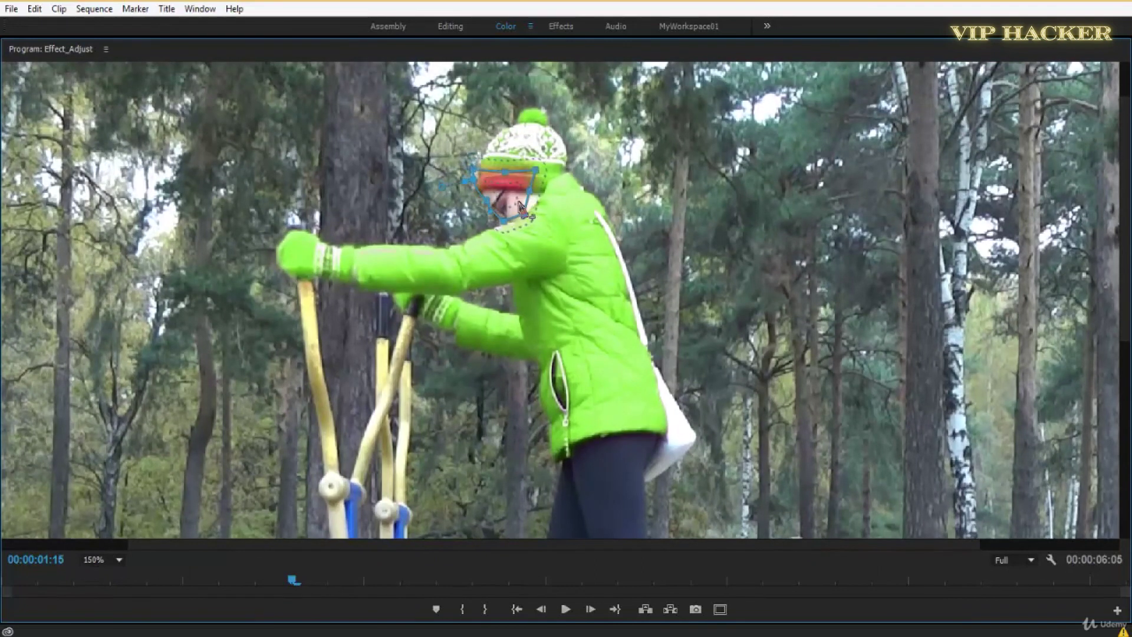
left_click_drag(536, 171, 535, 194)
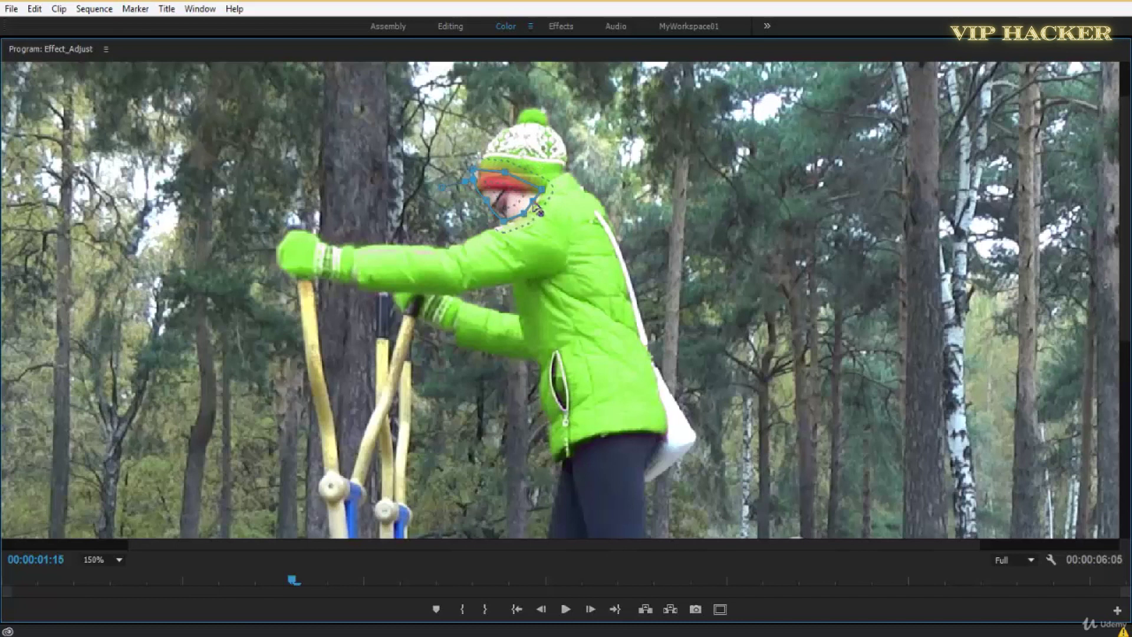
left_click_drag(507, 173, 480, 187)
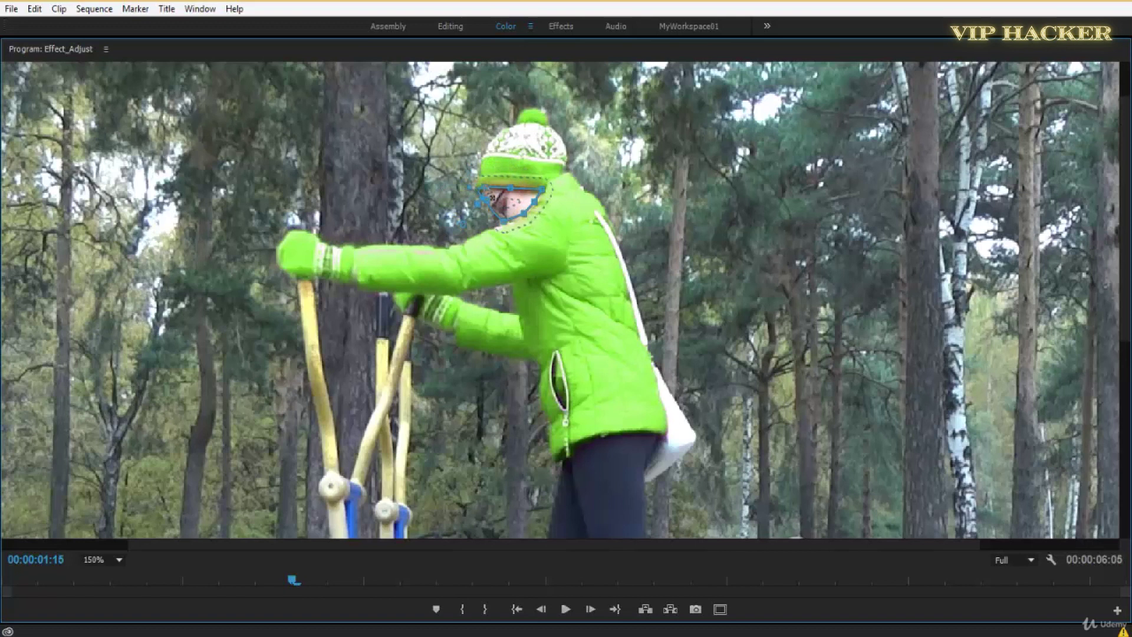
key("grave")
left_click(596, 459)
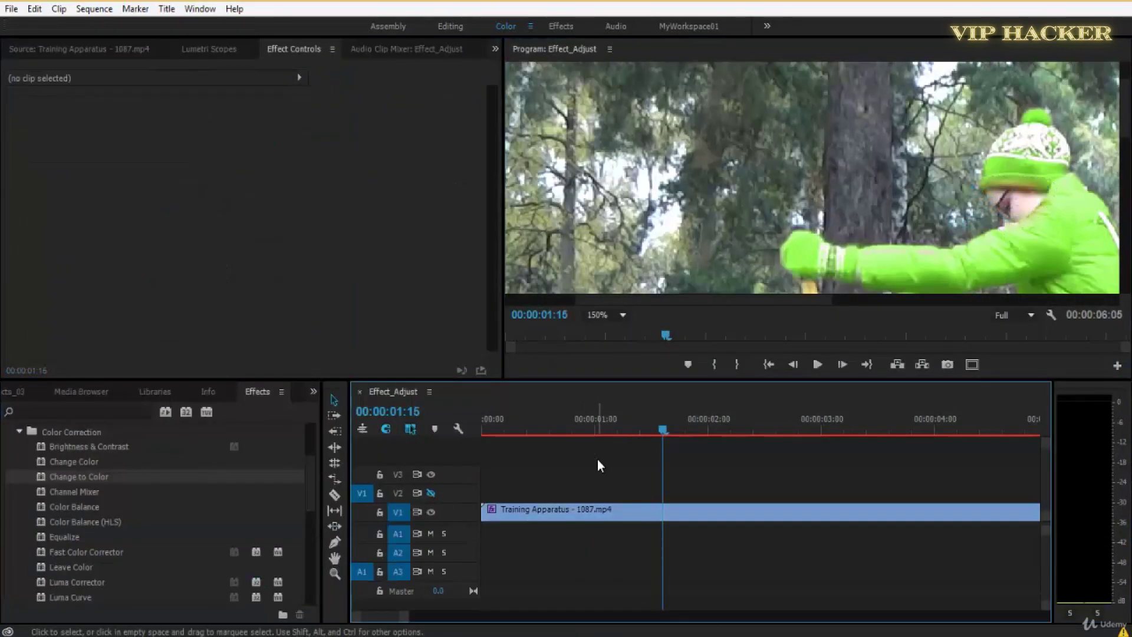
key("ctrl+s")
- Set the Change to Color mask's feather to 15 at the sequence start and save the project
left_click(484, 427)
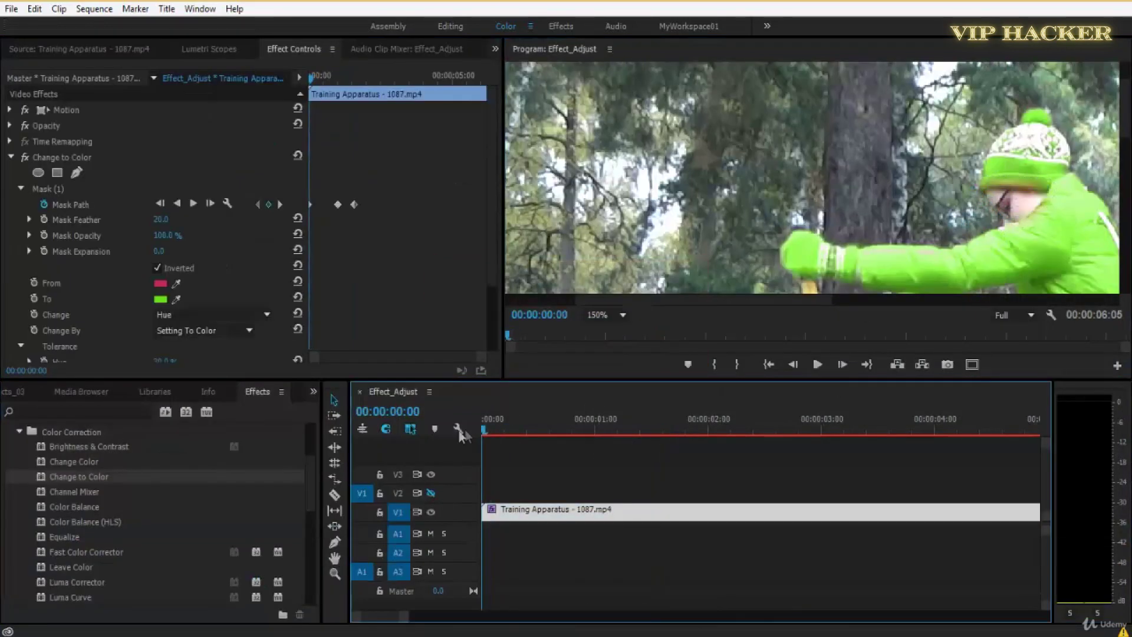
left_click(168, 218)
type("10")
key("BackSpace")
type("5")
key("Return")
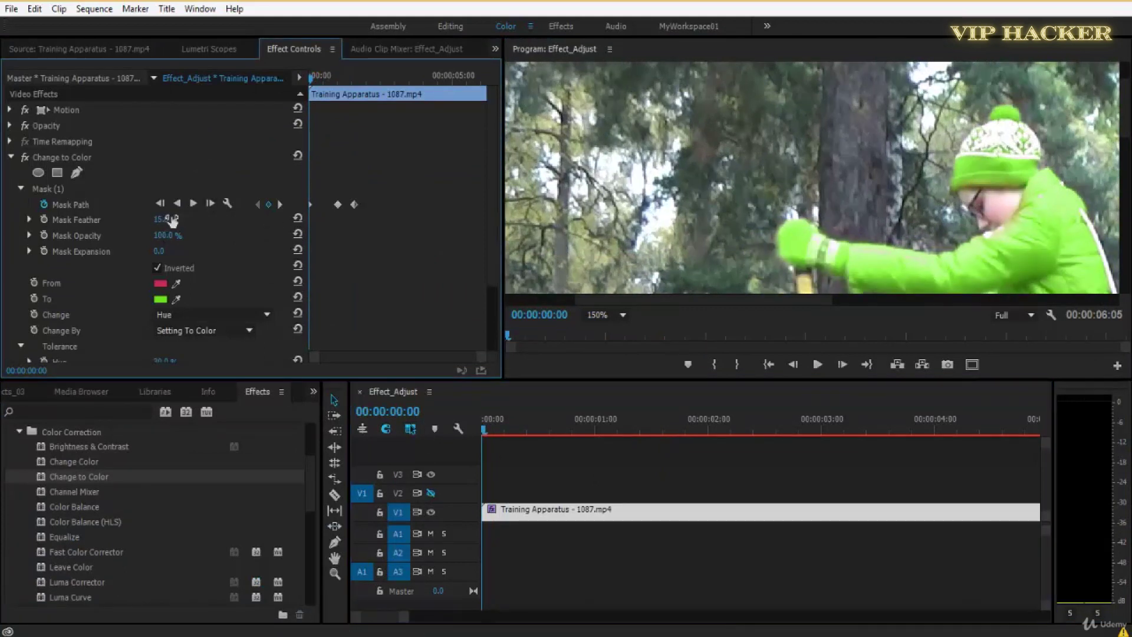
left_click(561, 479)
key("ctrl+s")
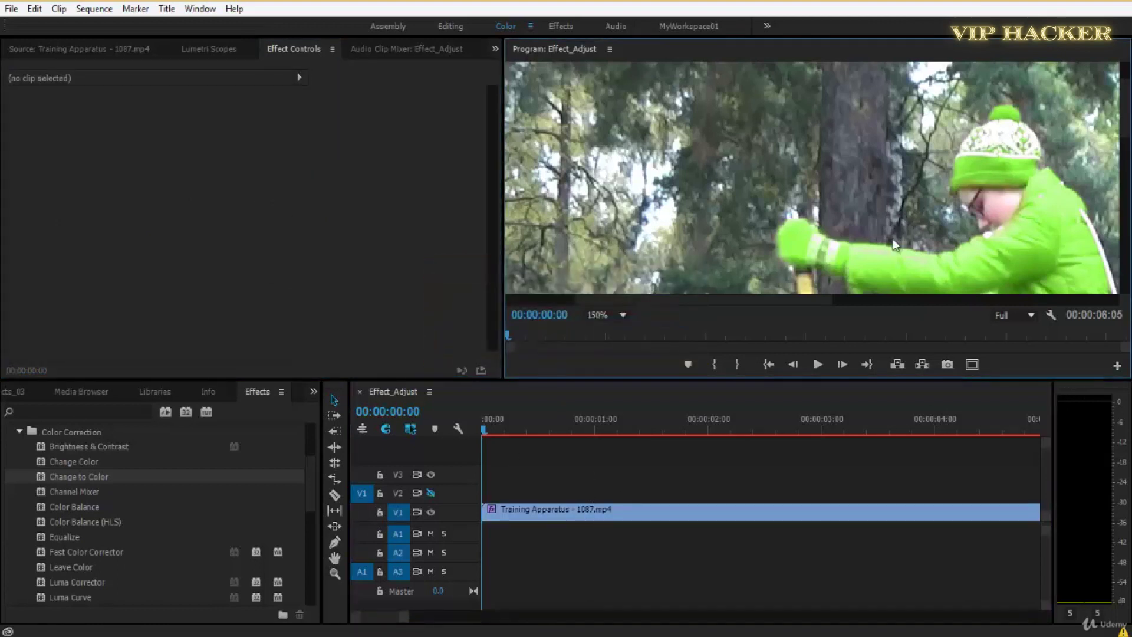
- Fit the whole frame in the Program monitor, play the clip and inspect the masked face in the enlarged monitor
left_click(591, 316)
left_click(619, 328)
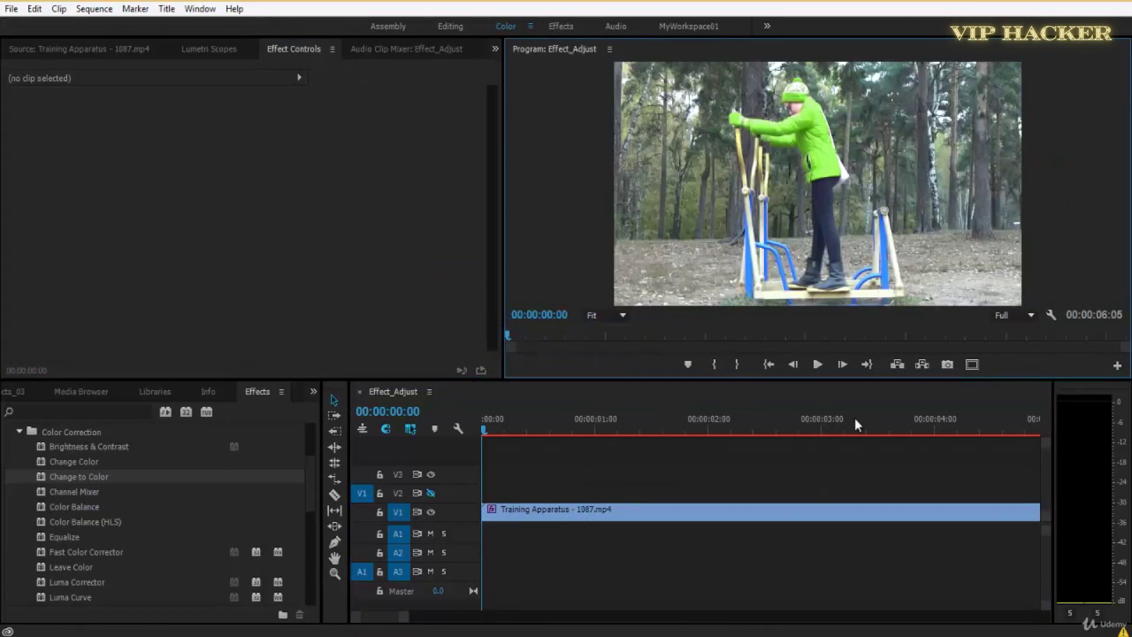
left_click(513, 520)
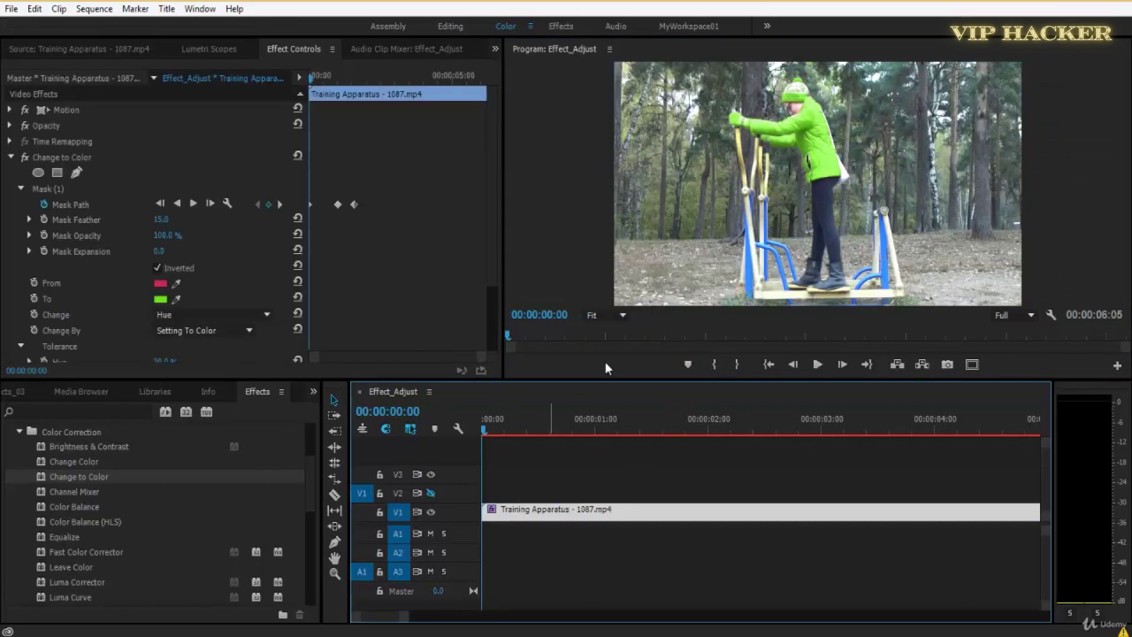
key("space")
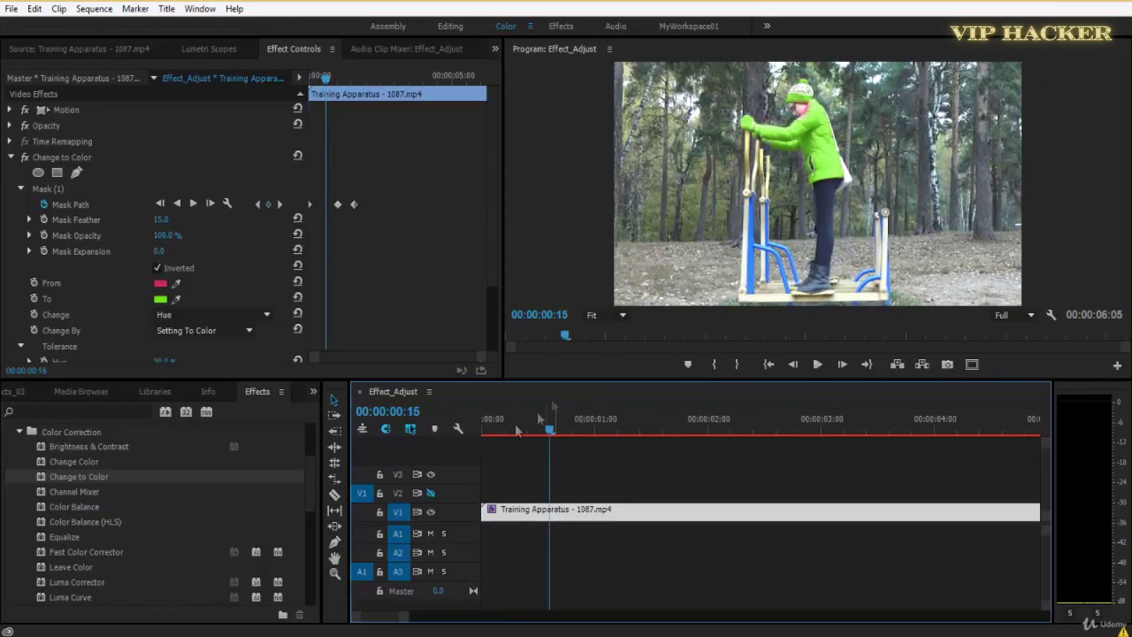
key("grave")
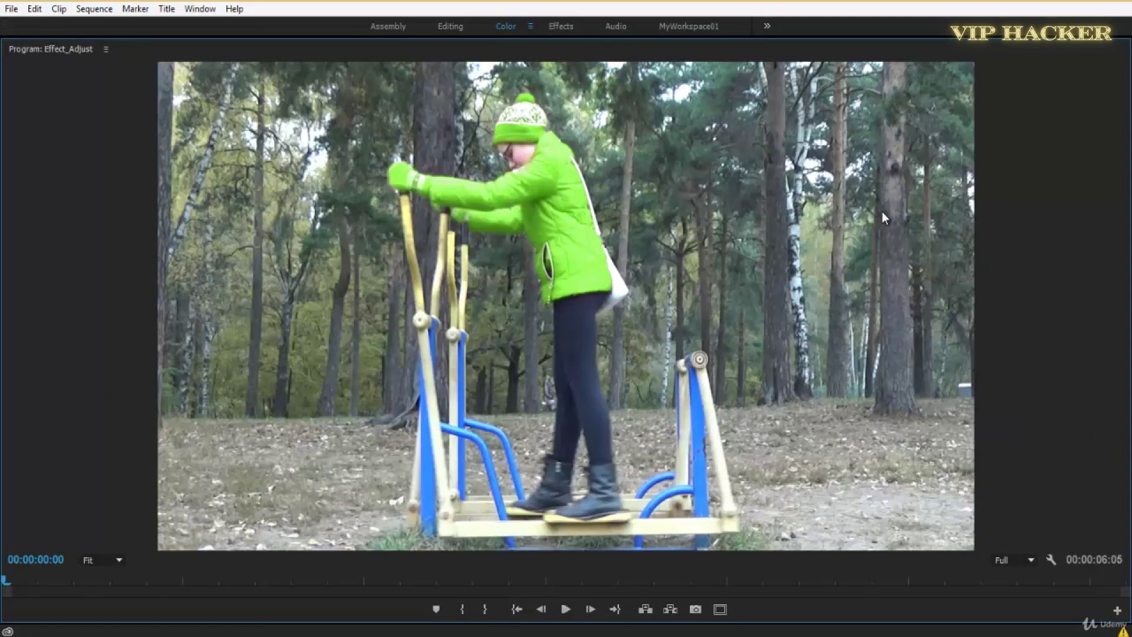
key("grave")
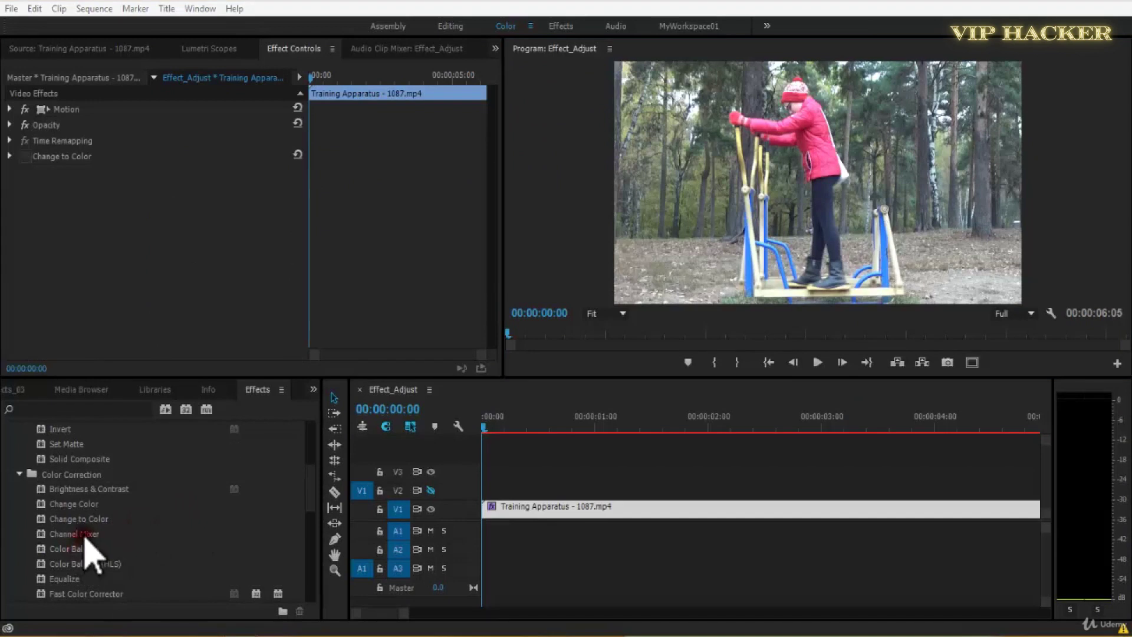
- Apply the Channel Mixer effect to the Training Apparatus - 1087.mp4 clip and set Red-Green to 42
left_click_drag(85, 537, 549, 508)
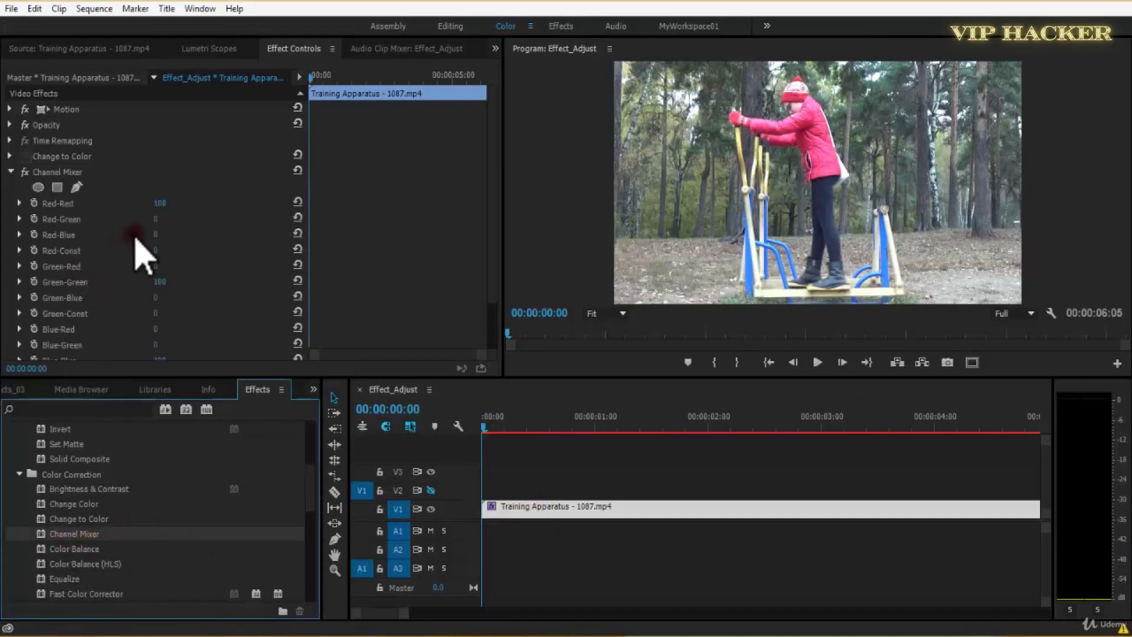
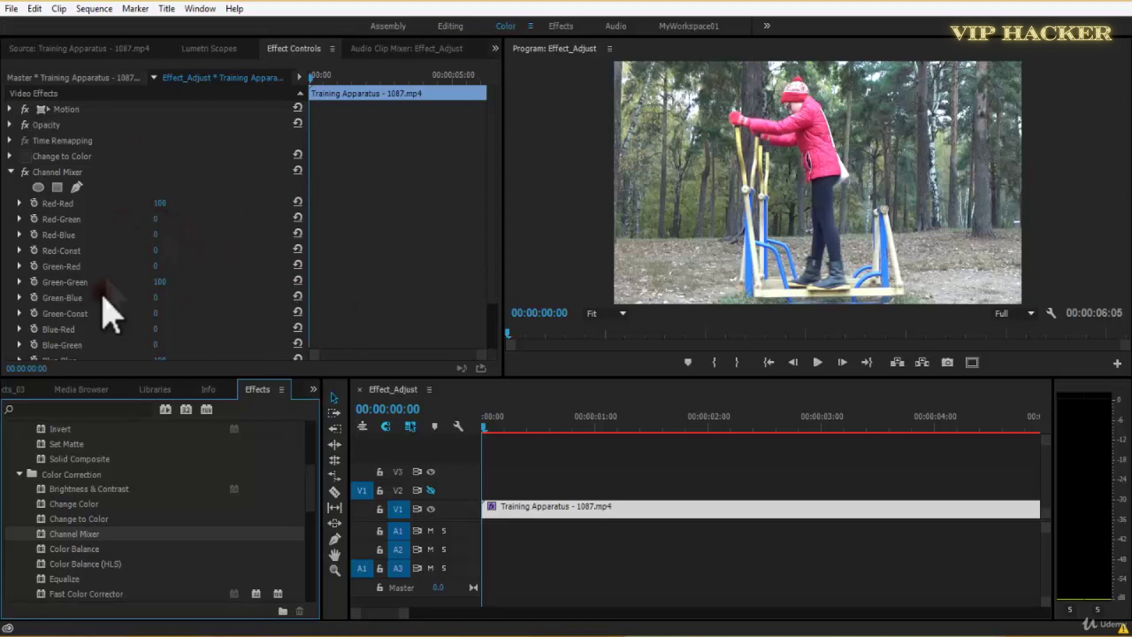
scroll(212, 236, "down", 1)
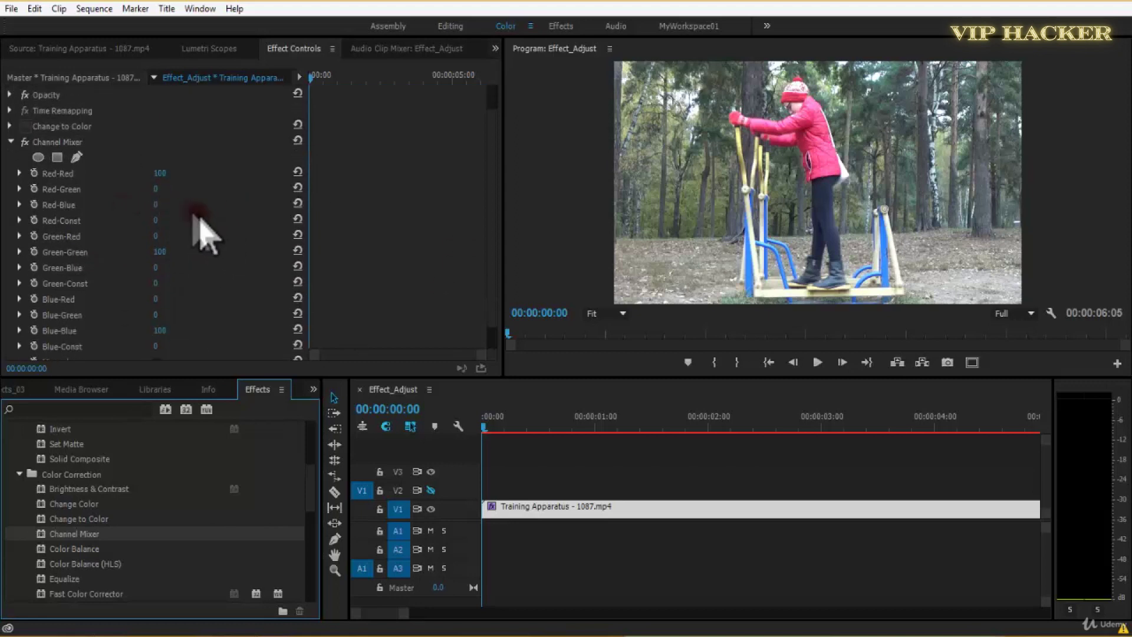
left_click_drag(175, 189, 223, 190)
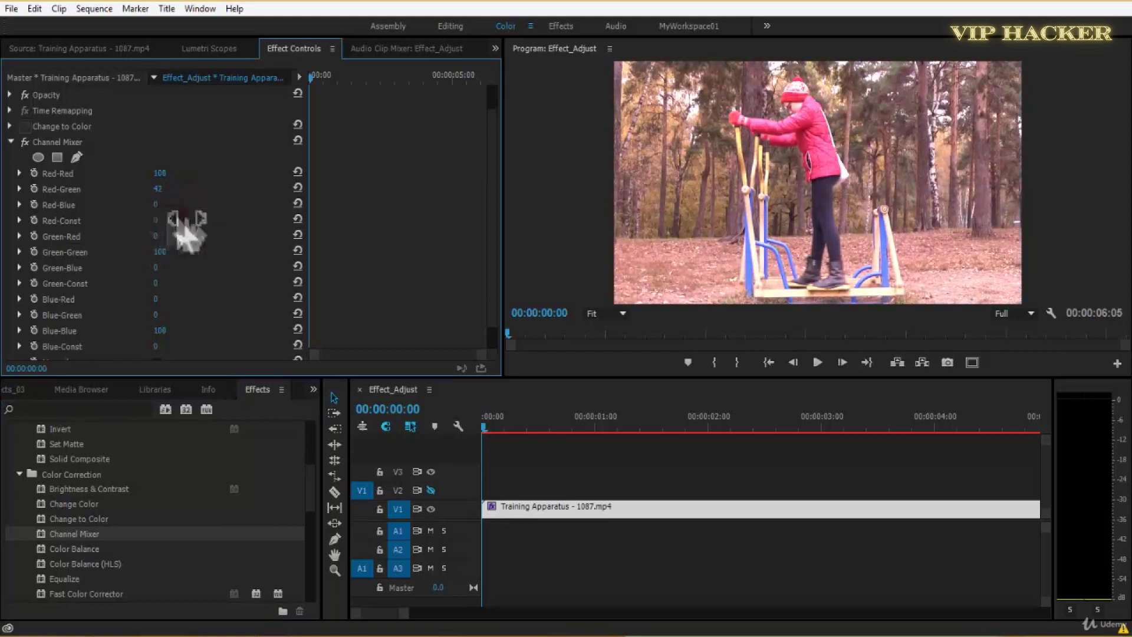
- Set the Channel Mixer's Green-Red to 9, Blue-Blue to 74, Red-Blue to 13 and Green-Green to 85
left_click_drag(157, 309, 164, 256)
left_click_drag(160, 331, 174, 352)
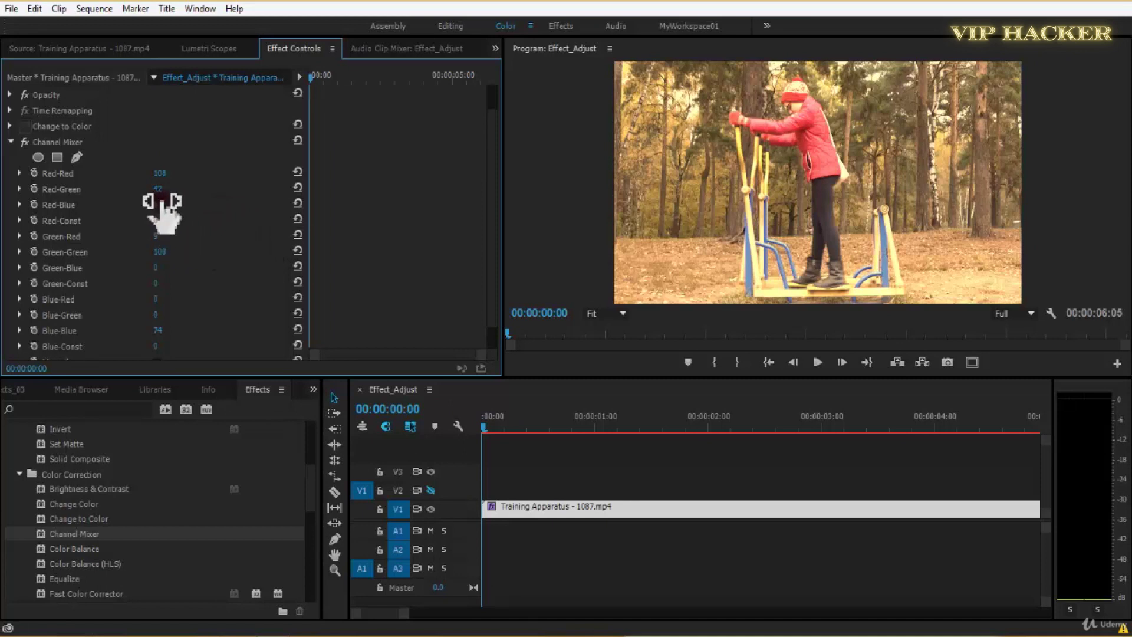
mouse_move(157, 207)
left_mouse_down()
mouse_move(182, 206)
mouse_move(168, 206)
left_mouse_up()
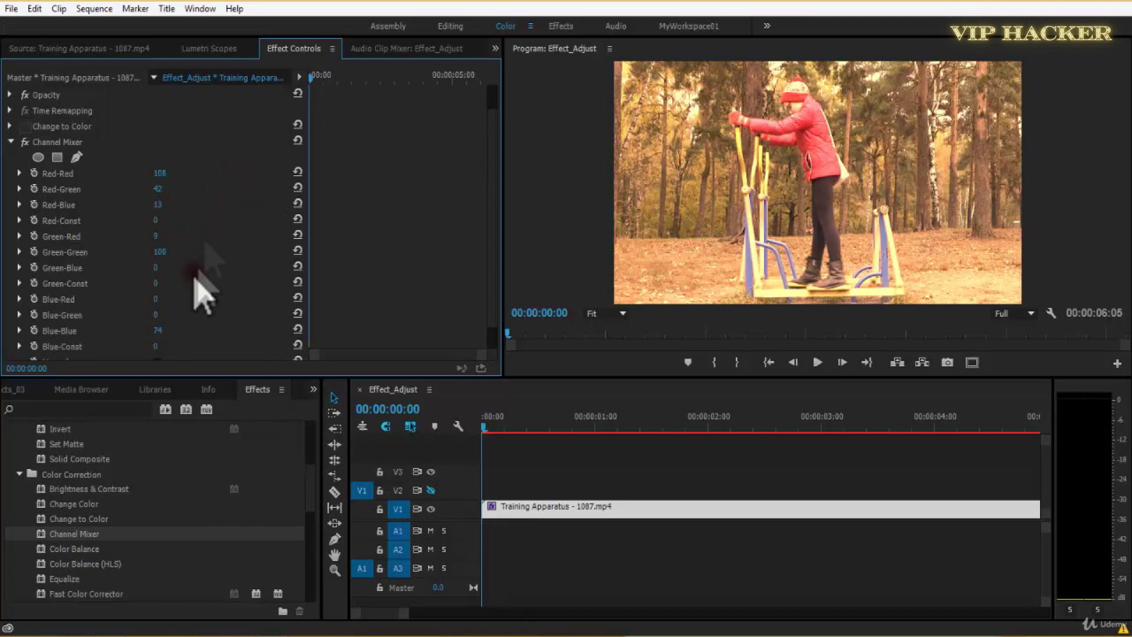
left_click_drag(156, 258, 148, 259)
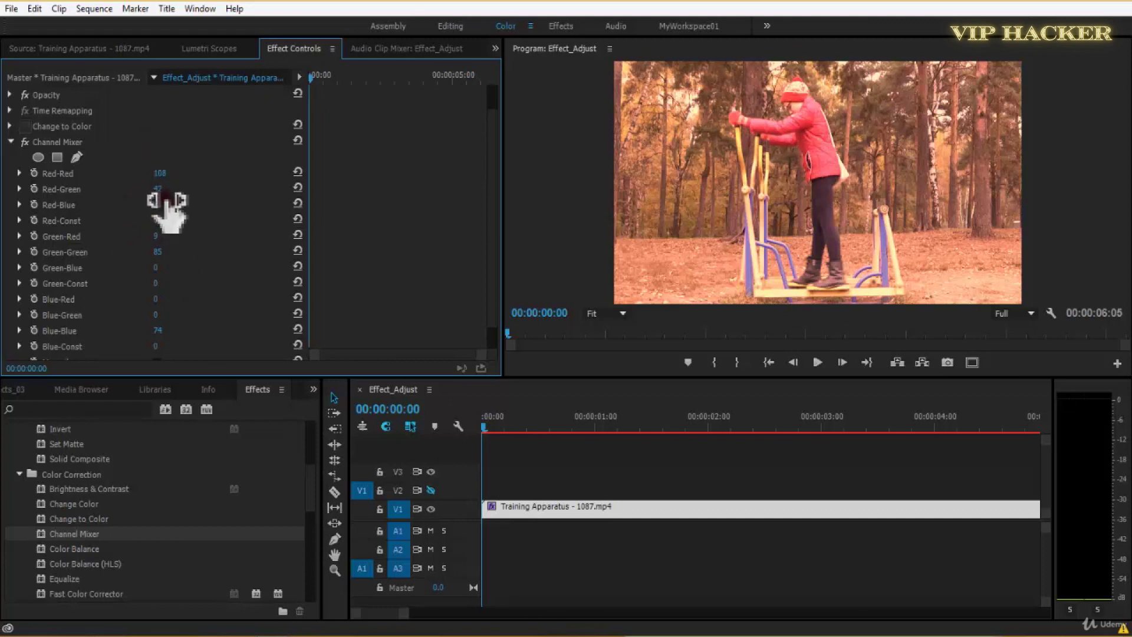
- Set the Channel Mixer's Blue-Red to -7, Blue-Green to -13, Green-Const to 1, Green-Blue to 3, Green-Red to 10 and Green-Green to 93
scroll(488, 232, "down", 1)
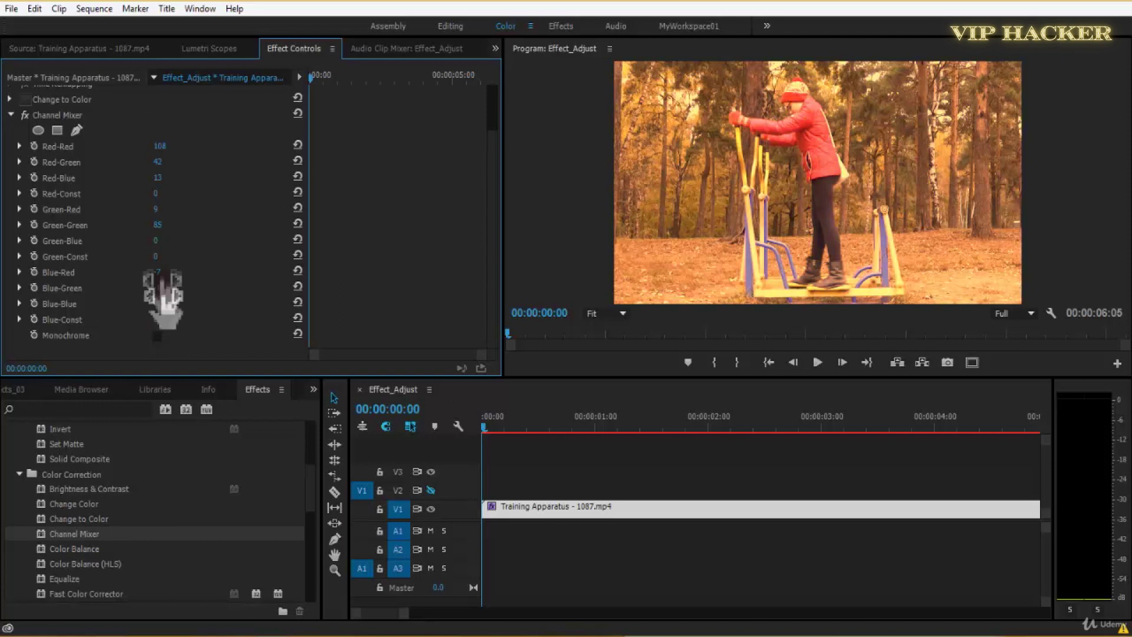
mouse_move(158, 258)
left_mouse_down()
mouse_move(171, 258)
mouse_move(150, 261)
left_mouse_up()
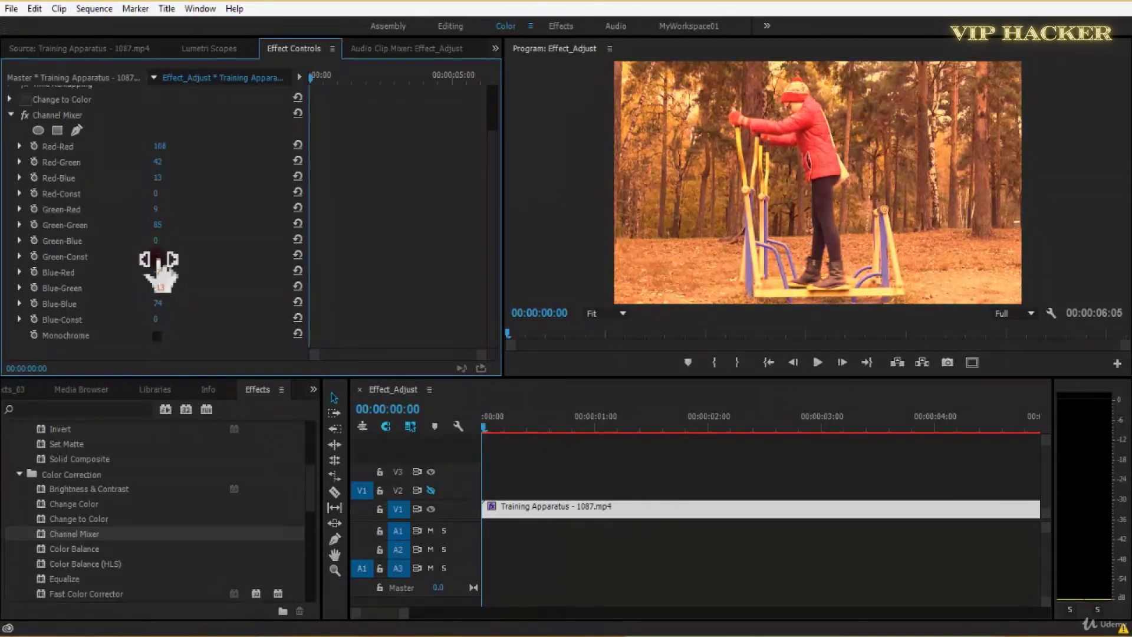
left_click_drag(159, 242, 172, 203)
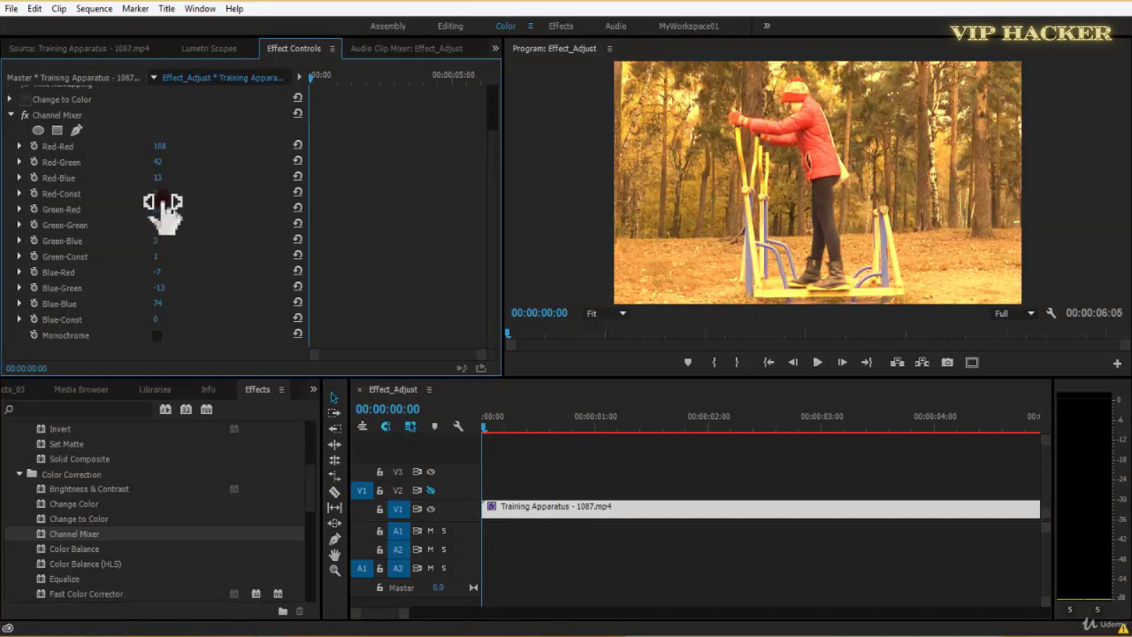
- Toggle the Channel Mixer effect off and on repeatedly to compare the graded frame with the original
left_click(25, 116)
left_click(25, 116)
left_click(25, 116)
left_click(25, 117)
left_click(25, 116)
left_click(24, 117)
left_click(25, 117)
left_click(24, 116)
- Set the Channel Mixer's Blue-Const to 7, Blue-Blue to 75 and Red-Const to 7, and try adjusting Green-Const
left_click_drag(166, 317, 191, 323)
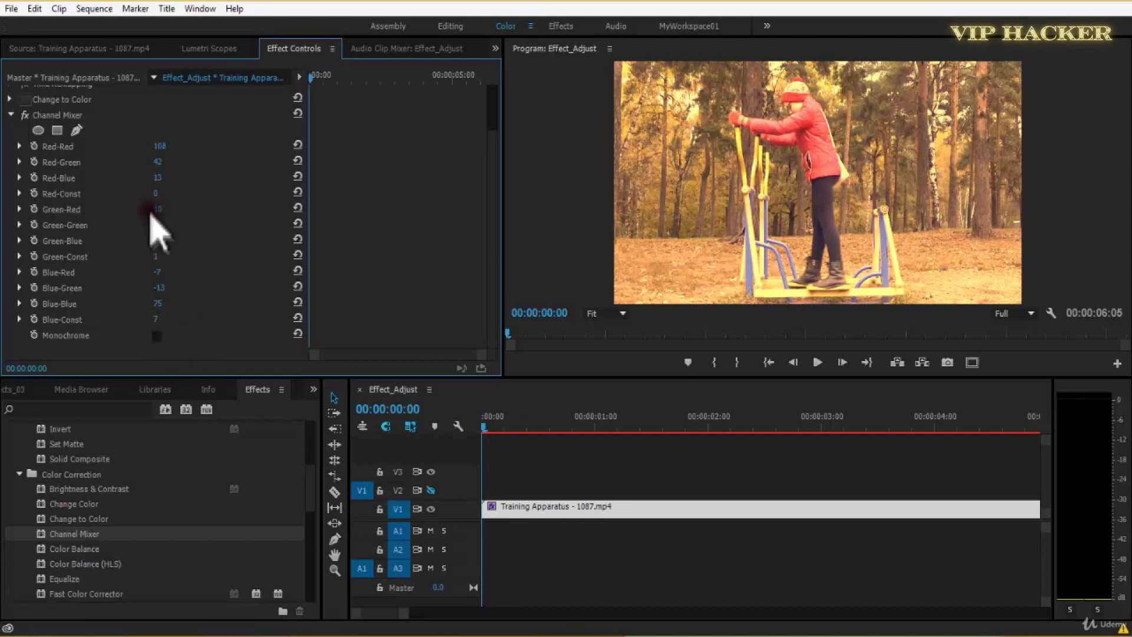
left_click_drag(160, 194, 174, 201)
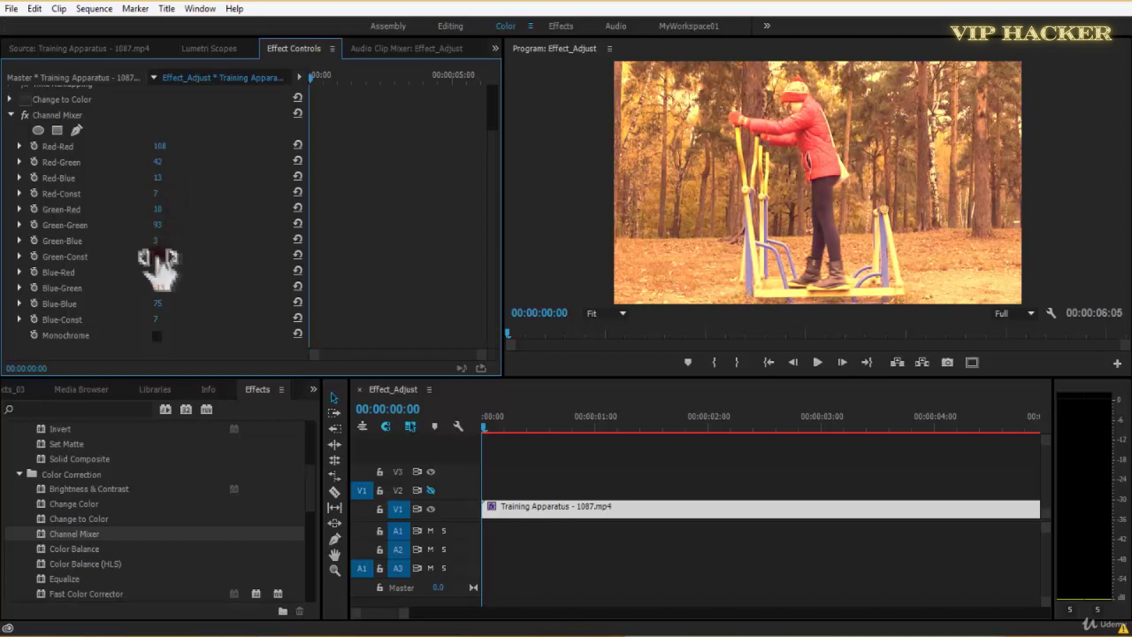
left_click_drag(157, 259, 163, 261)
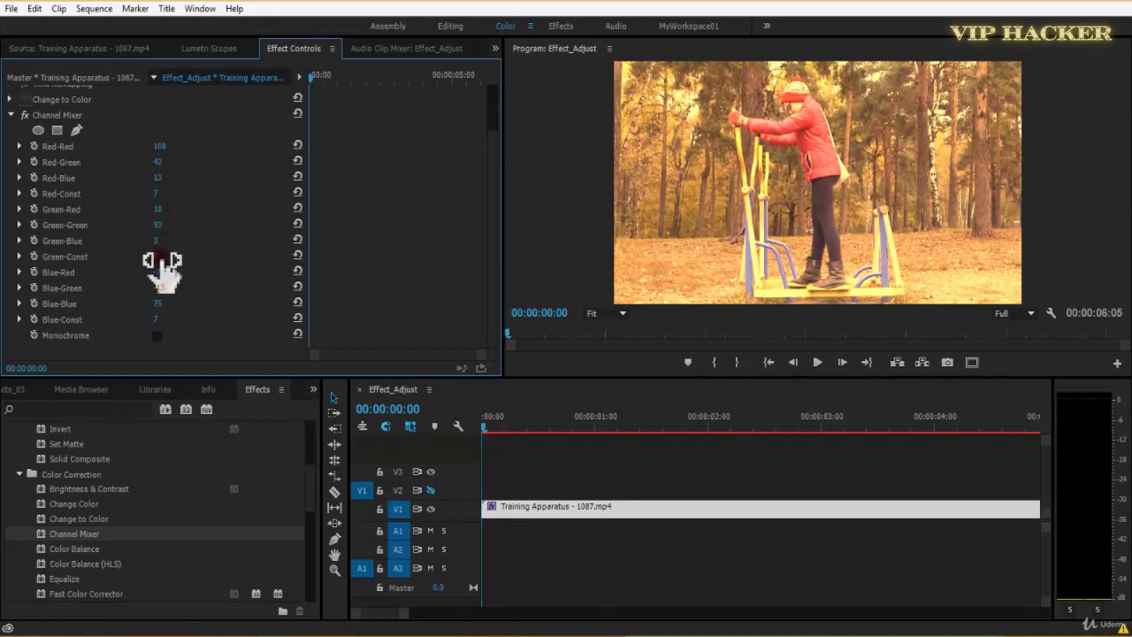
- Set Red-Green to 61, Red-Blue 22, Red-Const 5, Green-Green 91, Green-Blue 17, Green-Const -2, Blue-Red -8, Blue-Green -15 and Blue-Blue 82
mouse_move(167, 195)
left_mouse_down()
mouse_move(177, 203)
mouse_move(151, 196)
mouse_move(152, 184)
mouse_move(157, 197)
mouse_move(173, 180)
left_mouse_up()
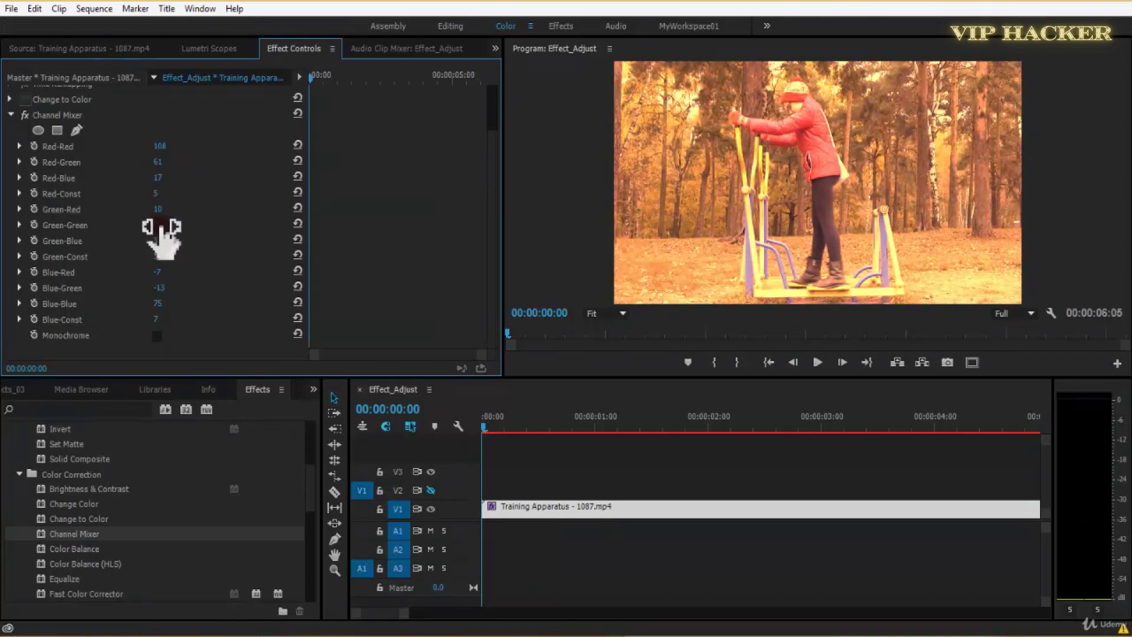
left_click_drag(180, 242, 149, 306)
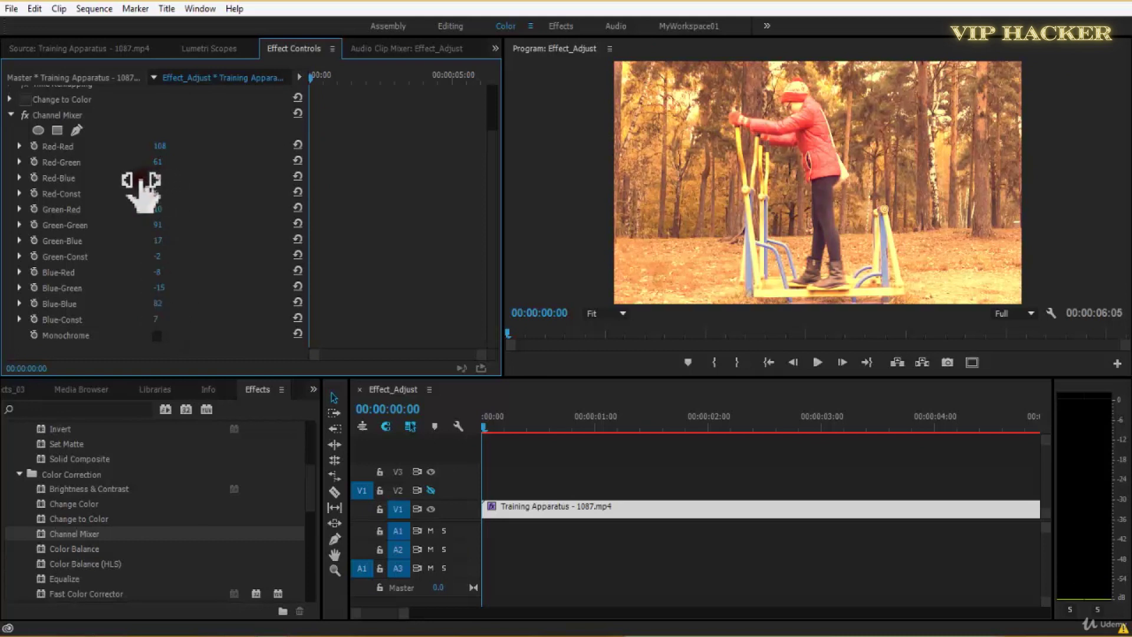
scroll(224, 189, "up", 2)
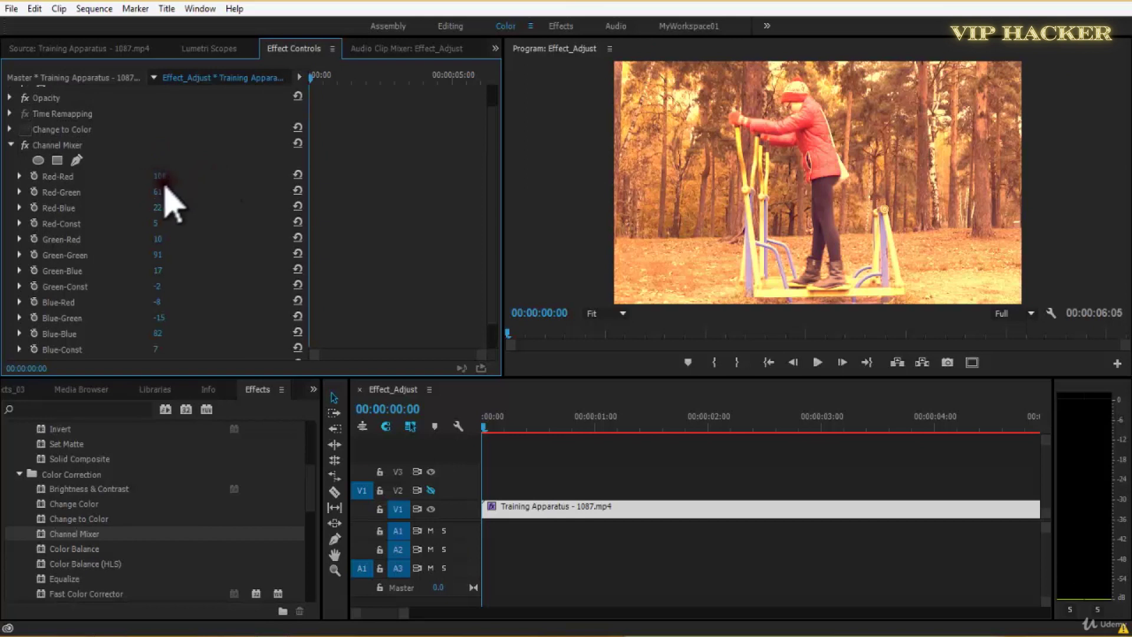
- Set the Channel Mixer's Red-Red to 68, Red-Green to 84 and Red-Const to 13, and preview at the sequence start
mouse_move(158, 180)
left_mouse_down()
mouse_move(129, 181)
mouse_move(143, 191)
mouse_move(172, 182)
left_mouse_up()
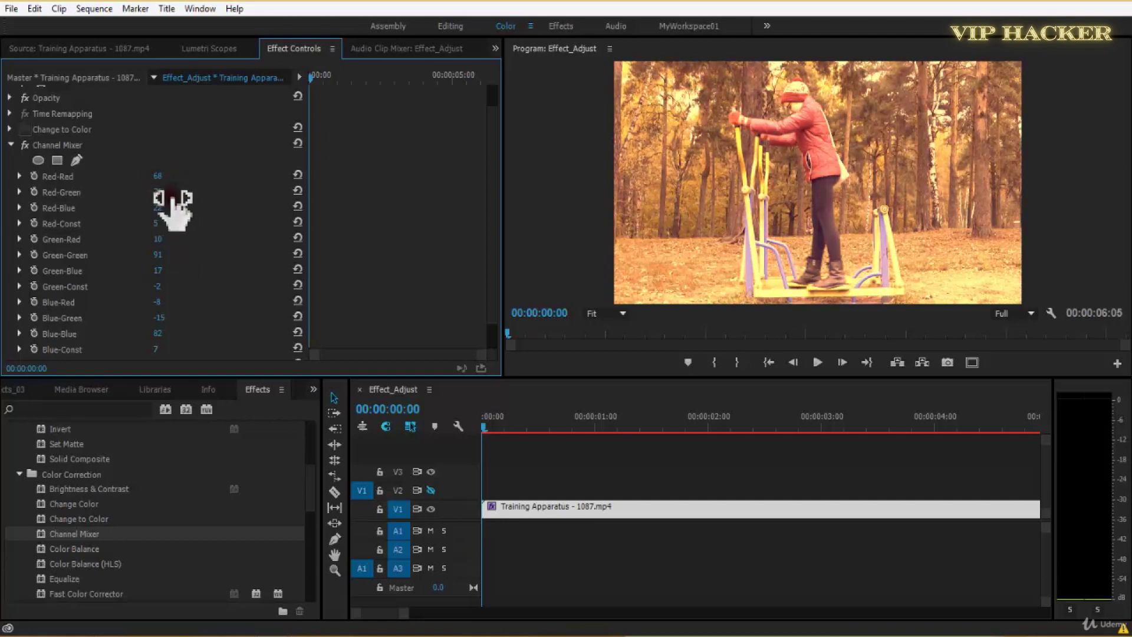
left_click_drag(177, 199, 174, 234)
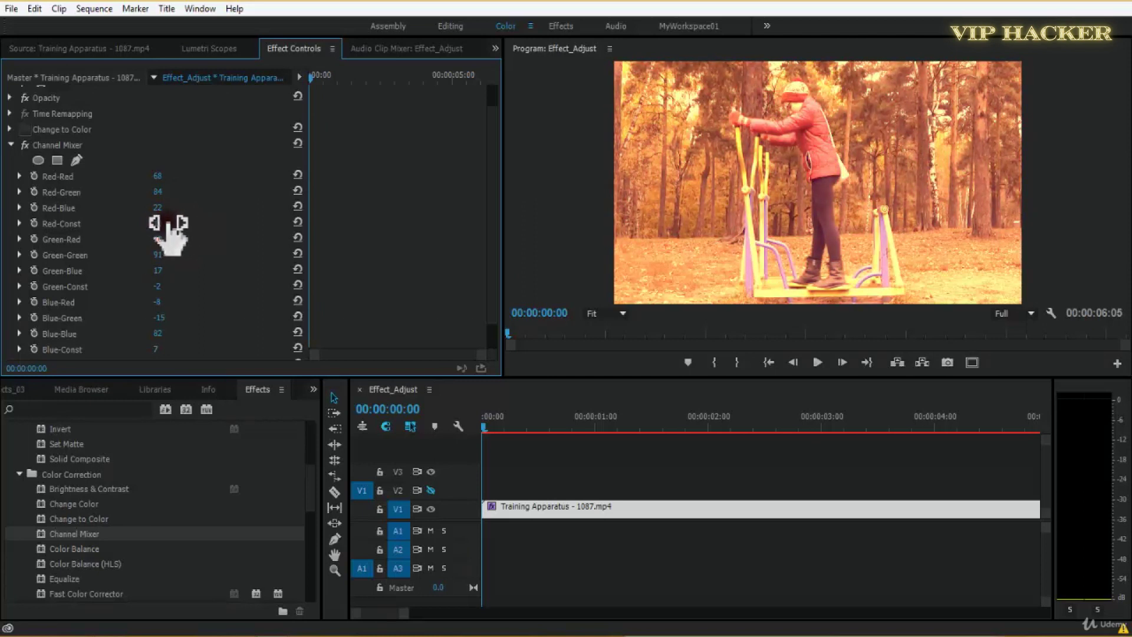
left_click_drag(501, 431, 481, 449)
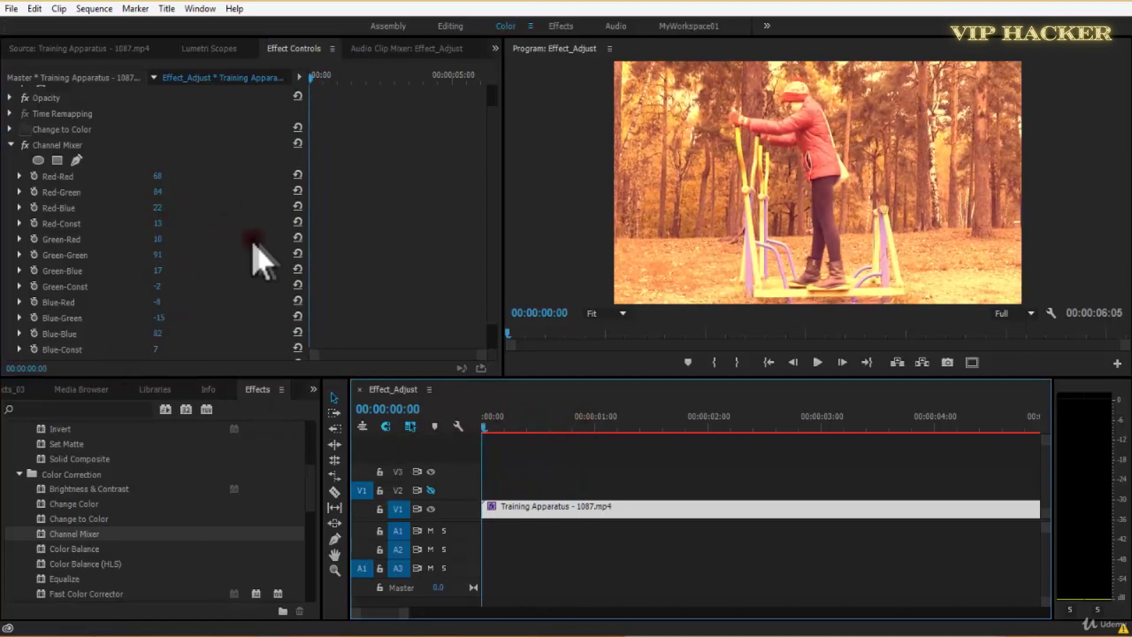
- Set the Channel Mixer's Green-Blue to 18, save the project and enlarge the Program monitor to view the autumn grade
scroll(253, 255, "down", 1)
left_click_drag(158, 295, 147, 243)
left_click(917, 125)
key("ctrl+s")
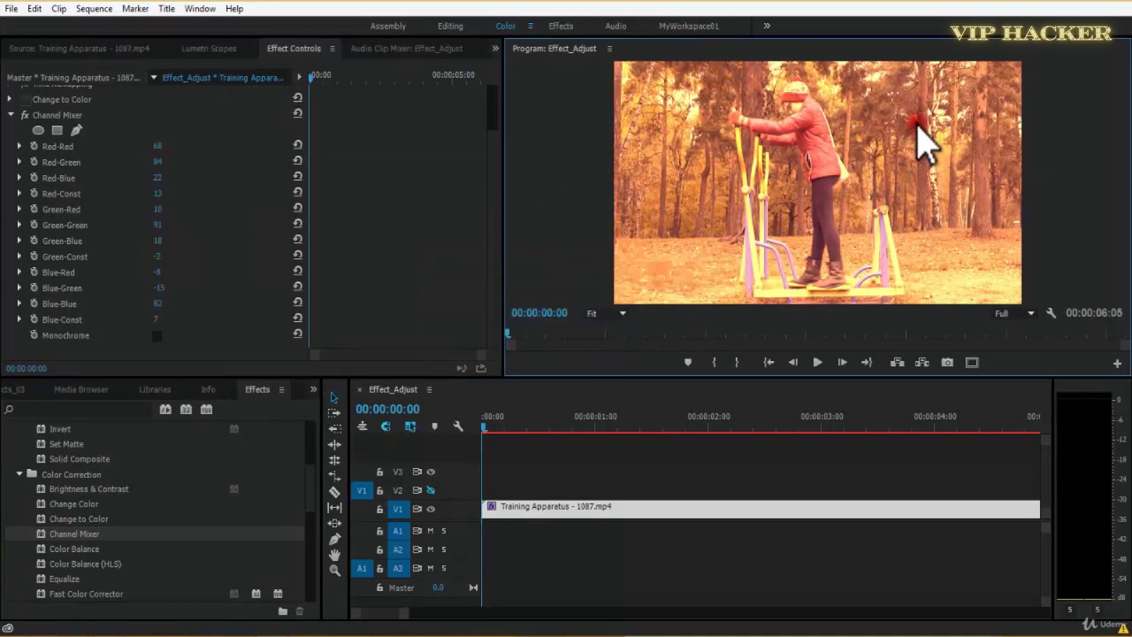
key("grave")
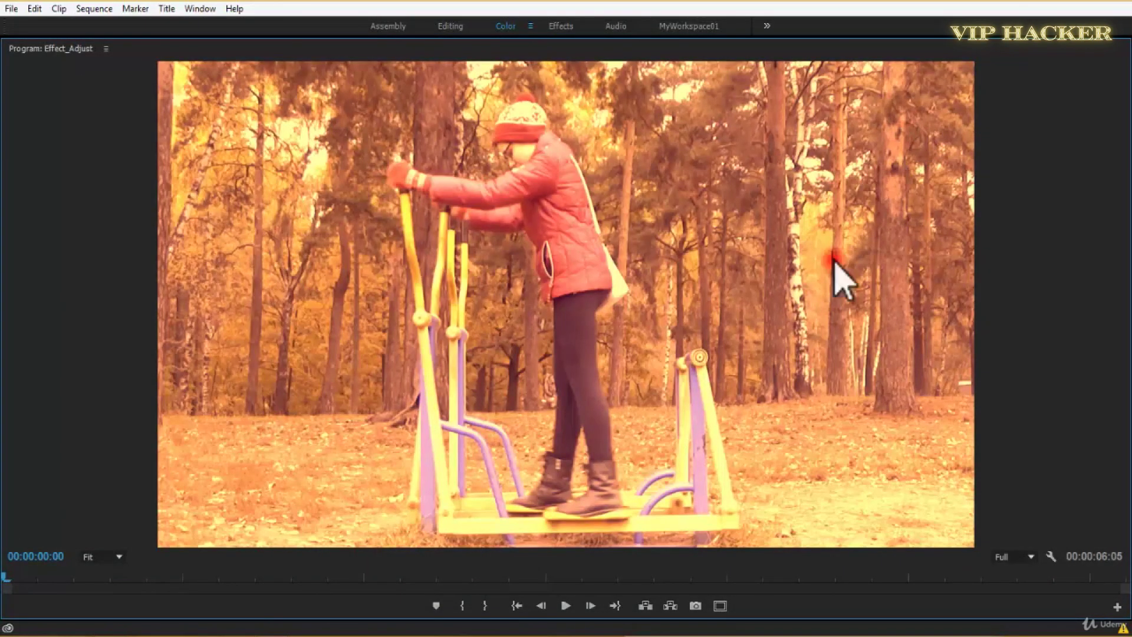
- Preview the autumn-graded clip and return the playhead to the sequence start
key("space")
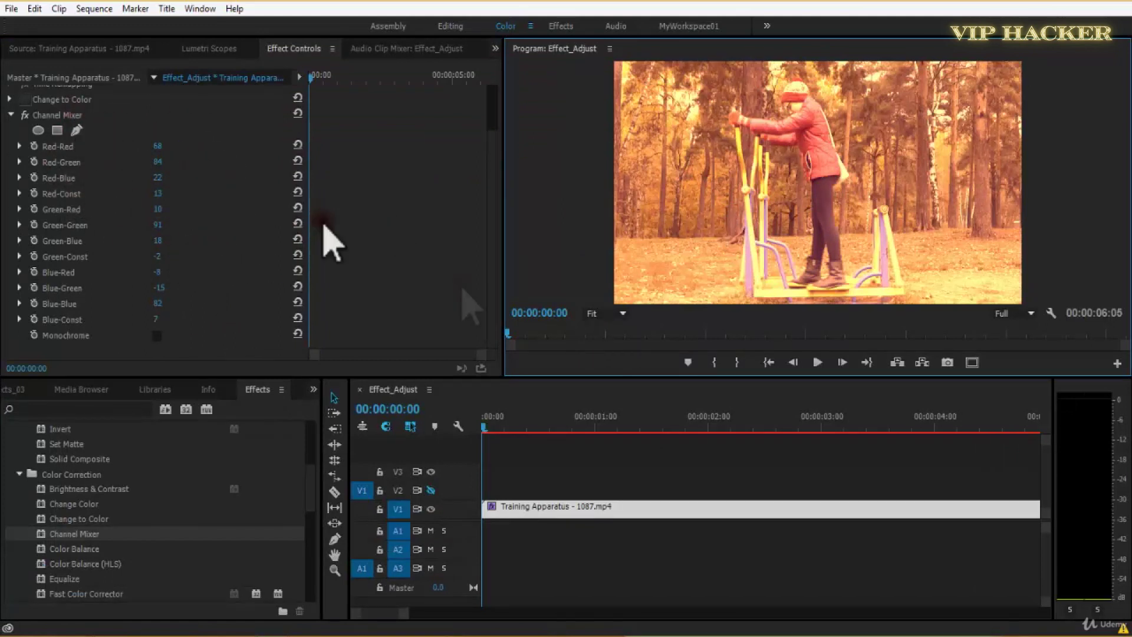
left_click_drag(615, 430, 698, 435)
left_click(482, 432)
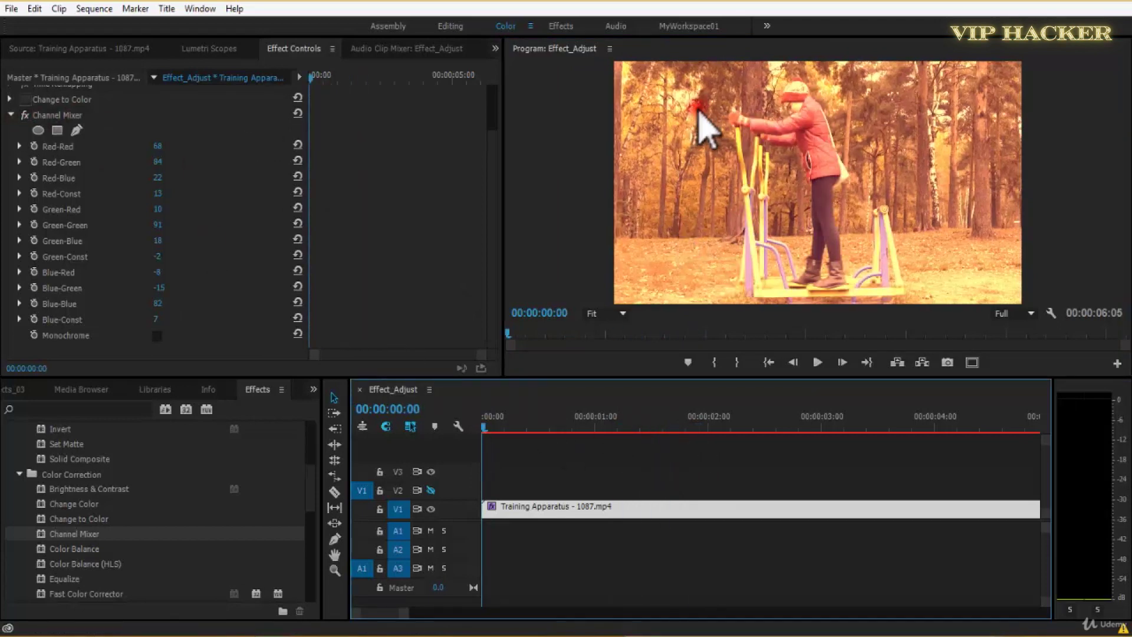
left_click(913, 142)
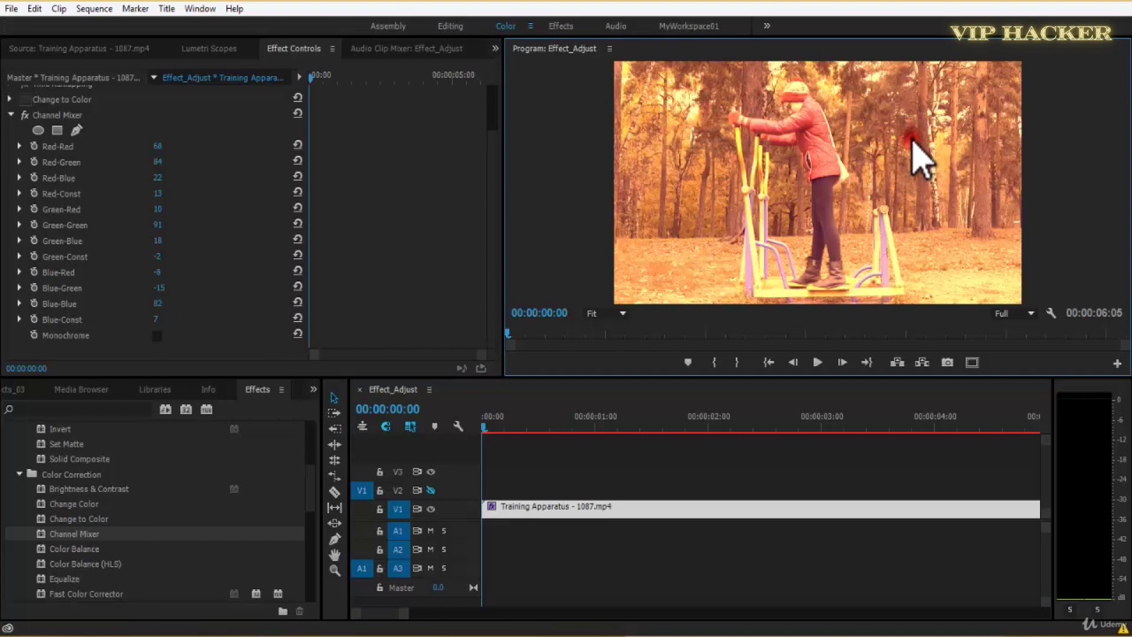
- Toggle the Channel Mixer effect off and back on to compare the original clip with the autumn grade
left_click(48, 116)
left_click(25, 116)
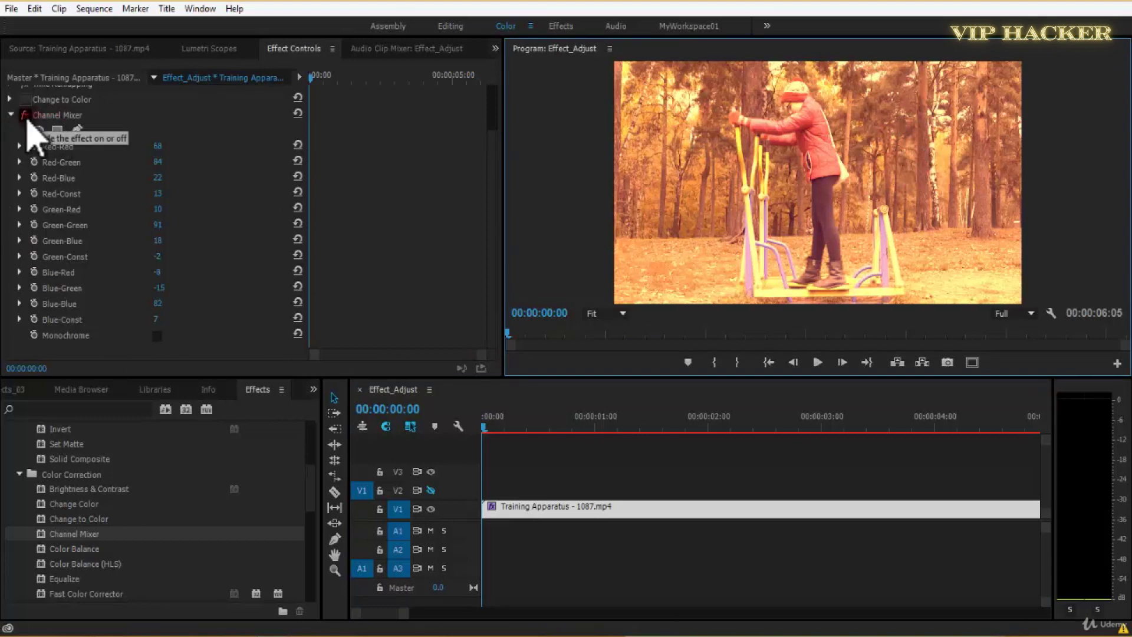
left_click(25, 116)
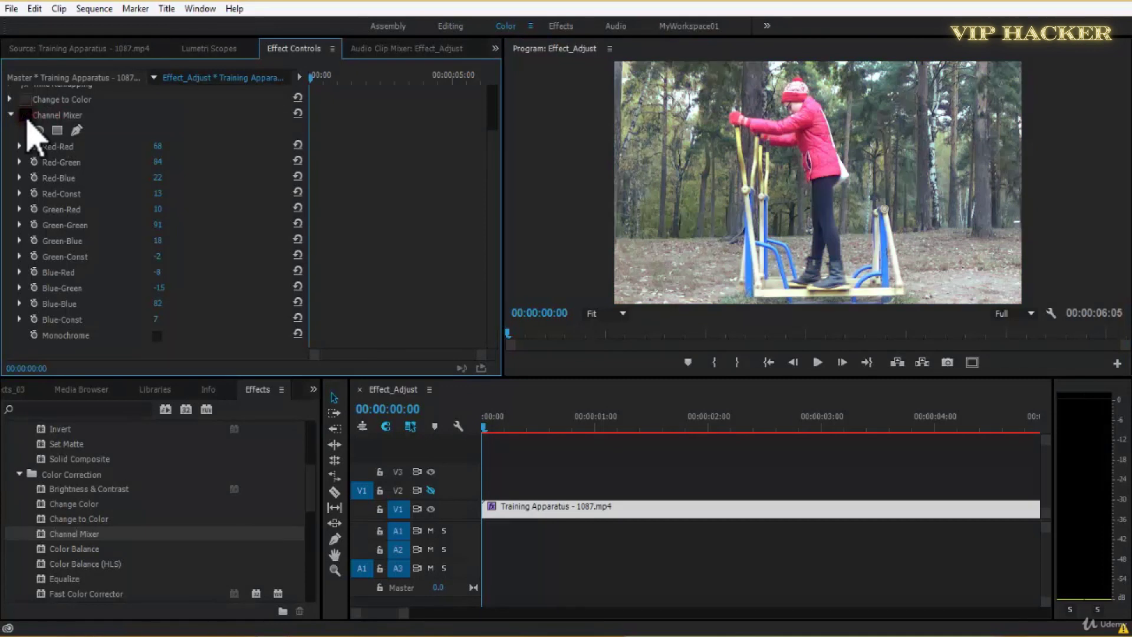
left_click(26, 116)
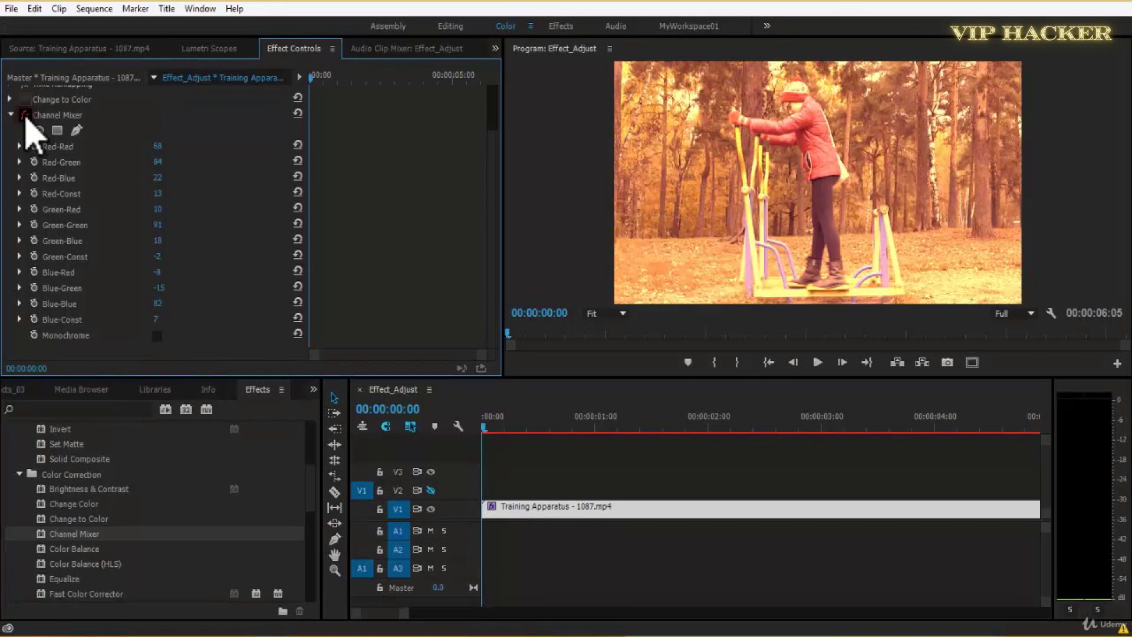
left_click(970, 150)
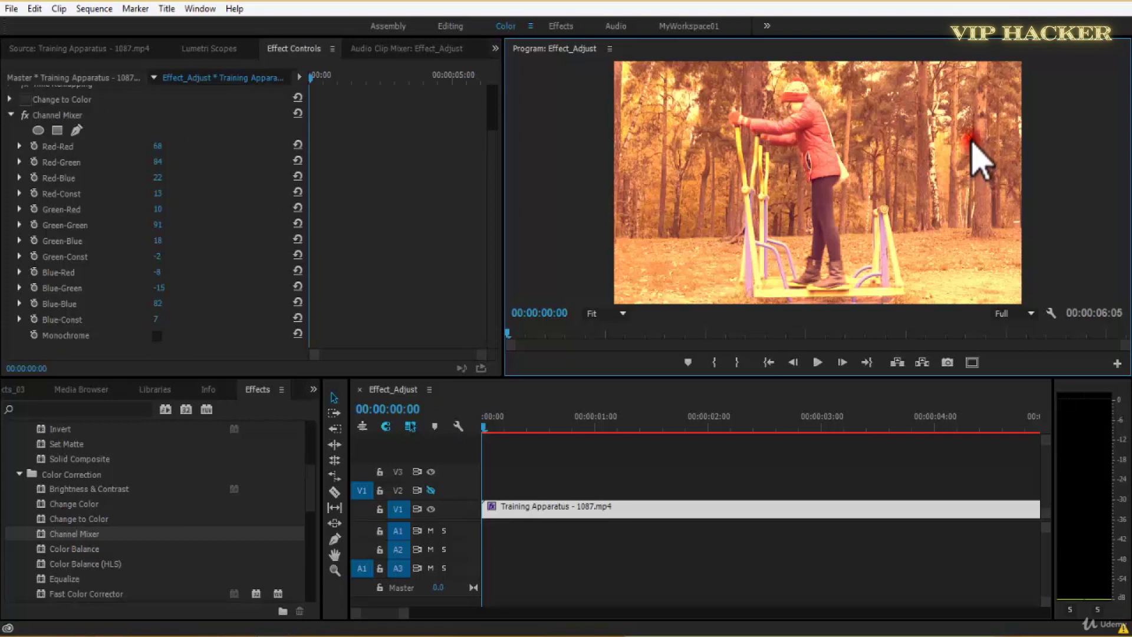
left_click(72, 115)
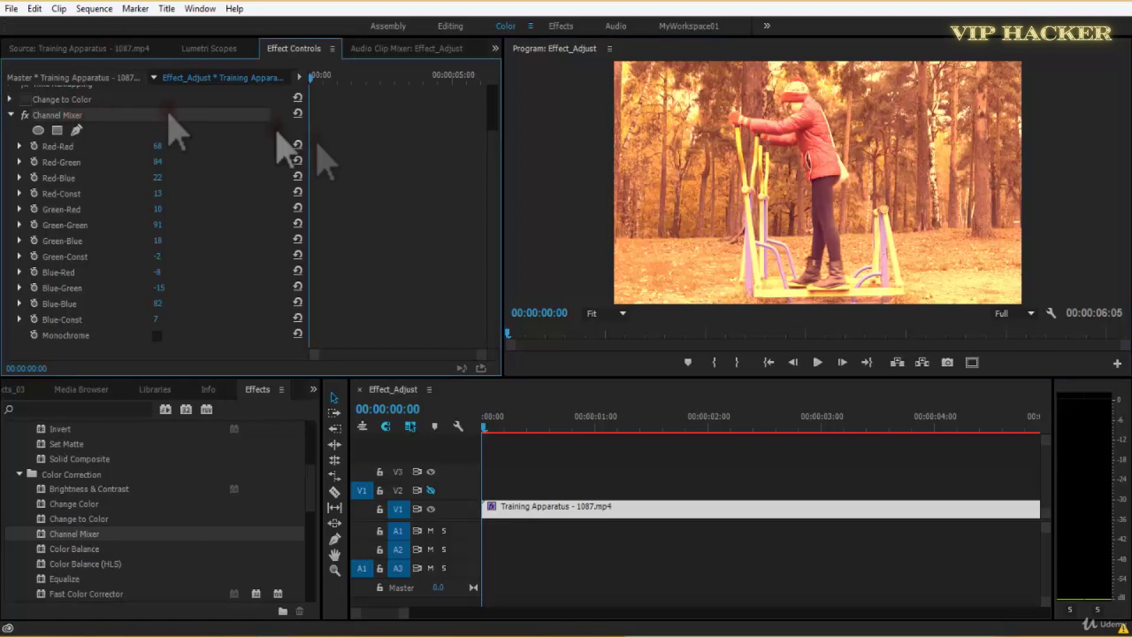
left_click(483, 277)
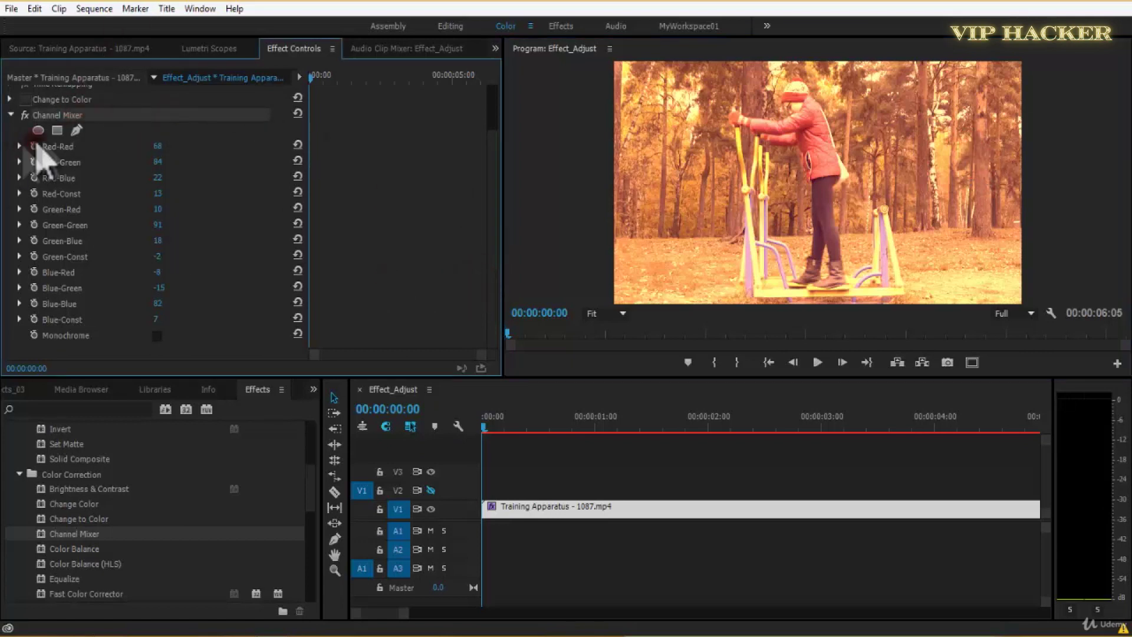
- Disable and collapse the Channel Mixer, and apply the Color Balance effect to the park clip on V1
left_click(24, 115)
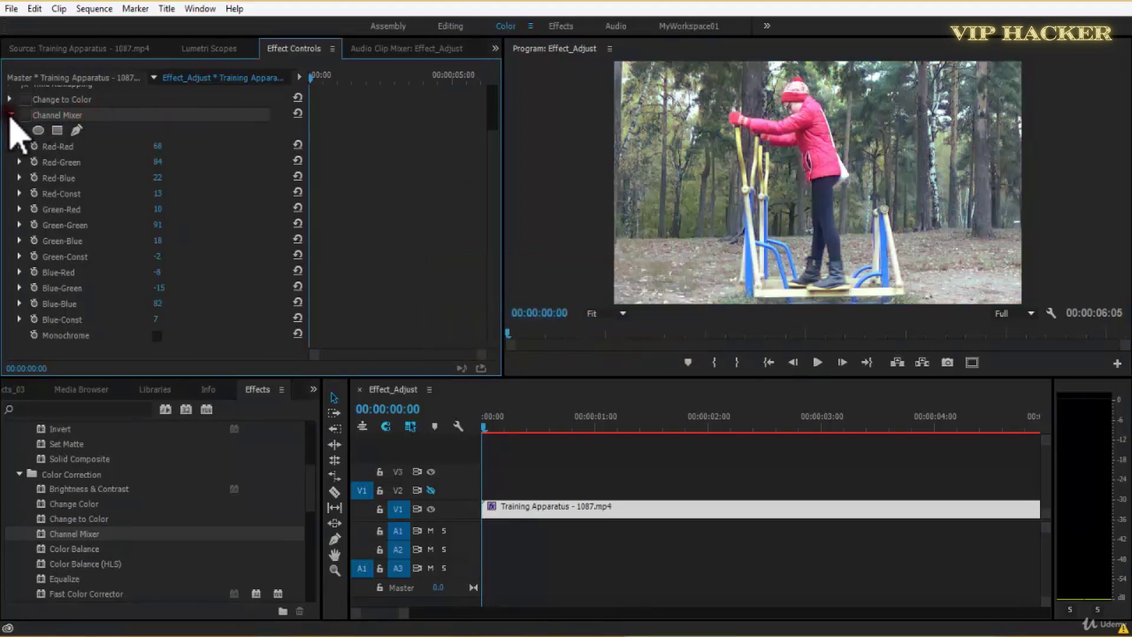
left_click(10, 115)
left_click_drag(79, 548, 576, 512)
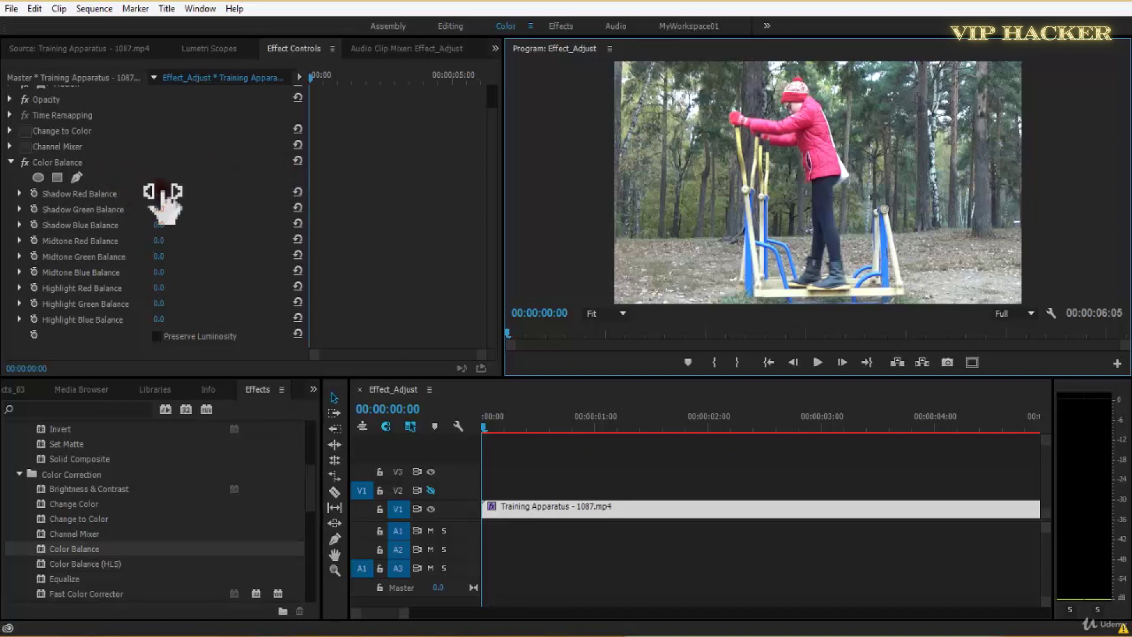
- Try Color Balance with Shadow Red 70, Shadow Green 69, Midtone Red 77 and Midtone Blue 71, and reset the effect
left_click(162, 194)
mouse_move(162, 195)
left_mouse_down()
mouse_move(231, 190)
mouse_move(166, 210)
mouse_move(210, 210)
mouse_move(222, 231)
mouse_move(121, 232)
mouse_move(181, 243)
left_mouse_up()
left_click_drag(211, 242, 211, 275)
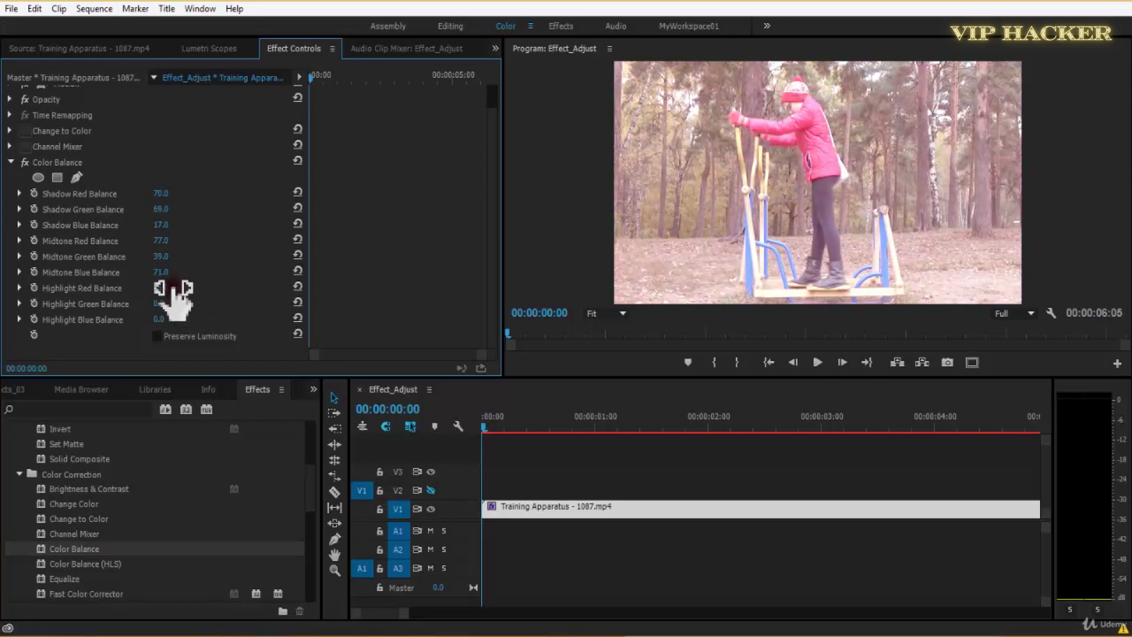
mouse_move(164, 307)
left_mouse_down()
mouse_move(180, 307)
mouse_move(161, 308)
left_mouse_up()
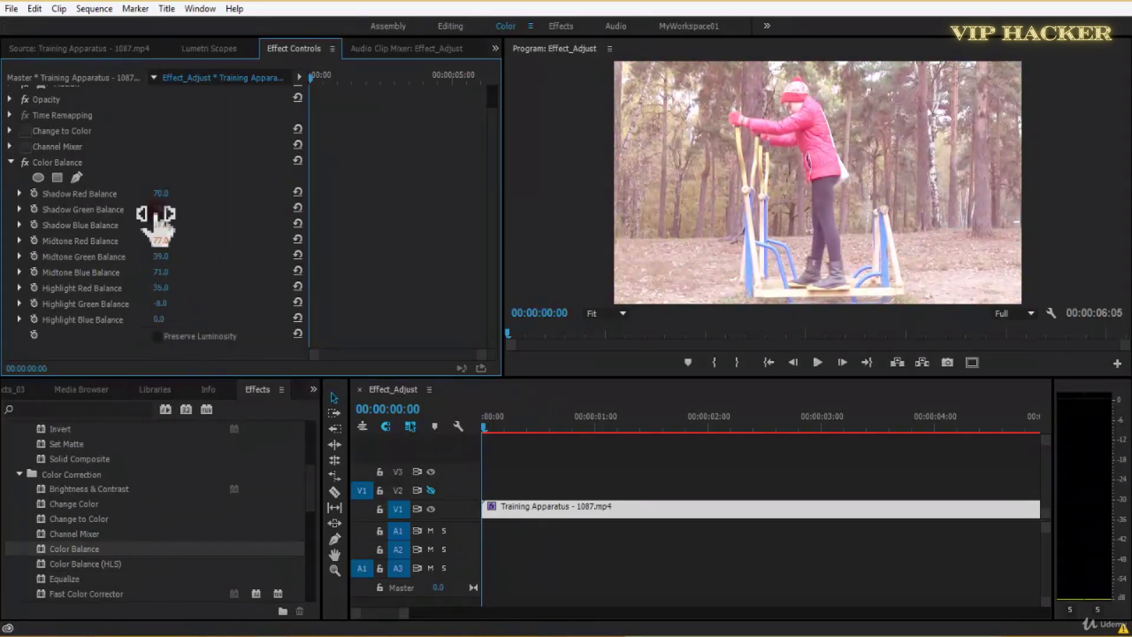
left_click(297, 160)
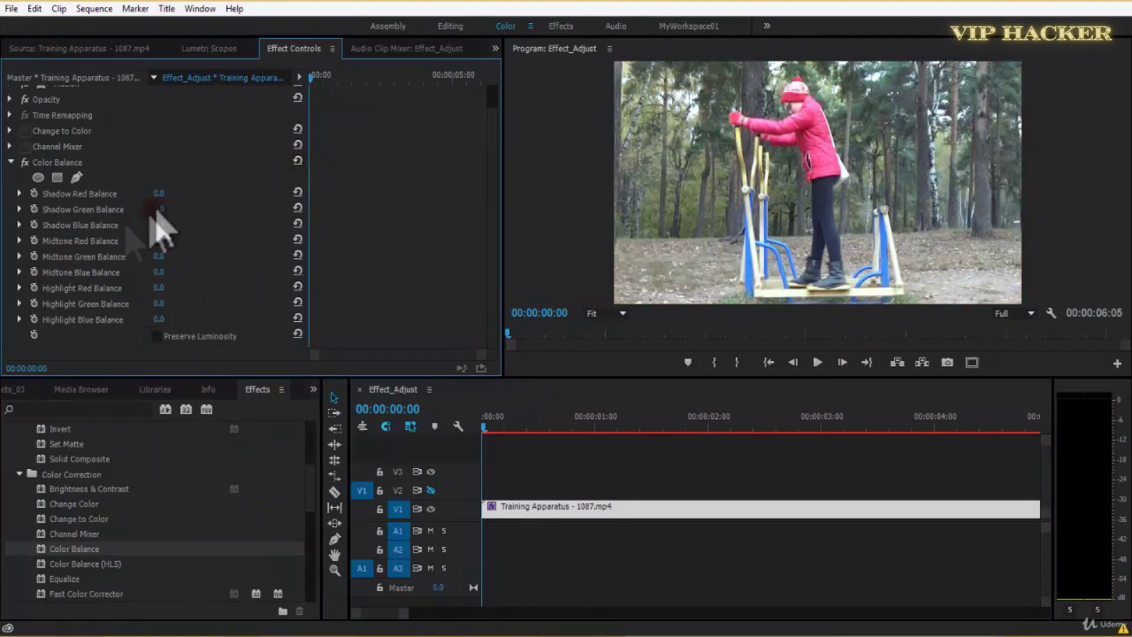
- Set Color Balance's Highlight Blue to 70, Highlight Green to -7, Midtone Red to 31 and Shadow Blue to 46, and preview the clip
left_click_drag(160, 320, 214, 325)
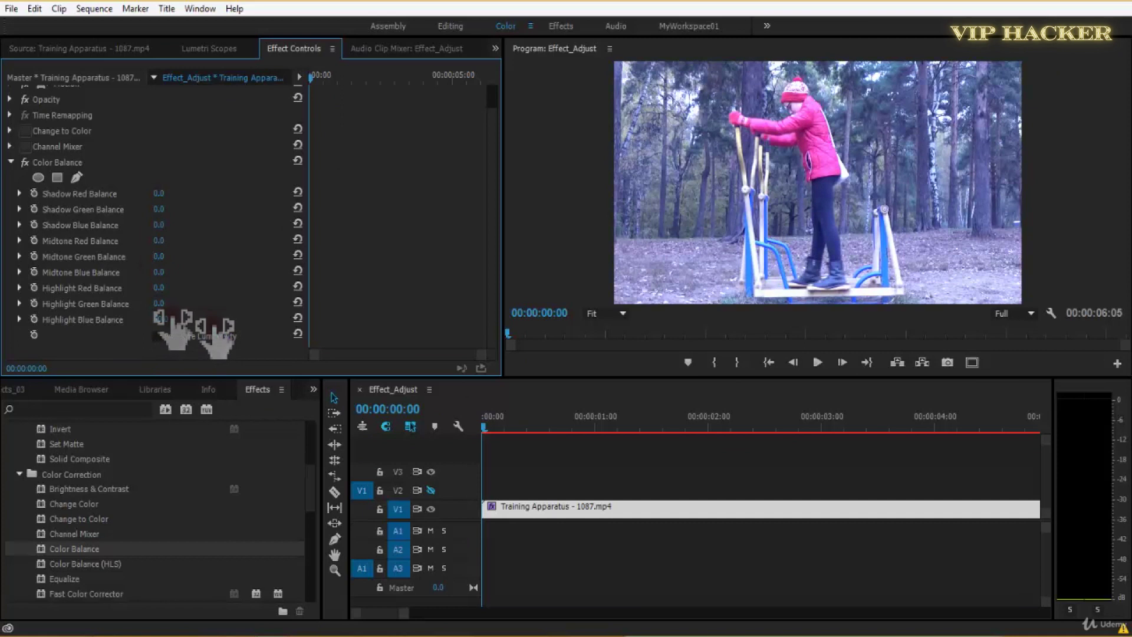
mouse_move(160, 303)
left_mouse_down()
mouse_move(199, 305)
mouse_move(154, 315)
left_mouse_up()
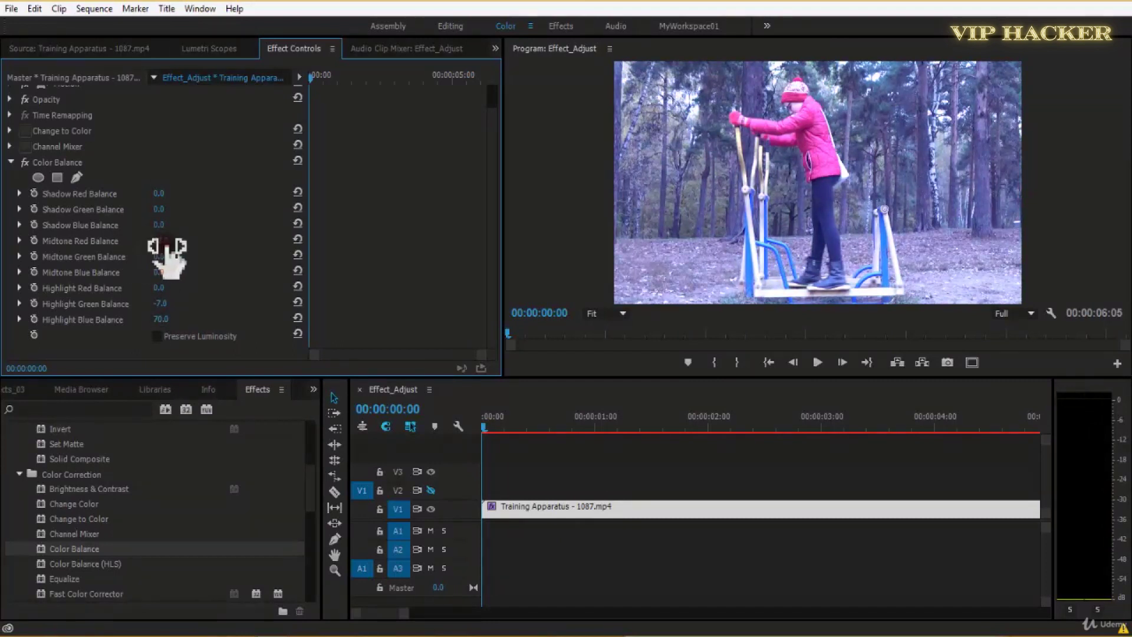
left_click_drag(162, 224, 195, 223)
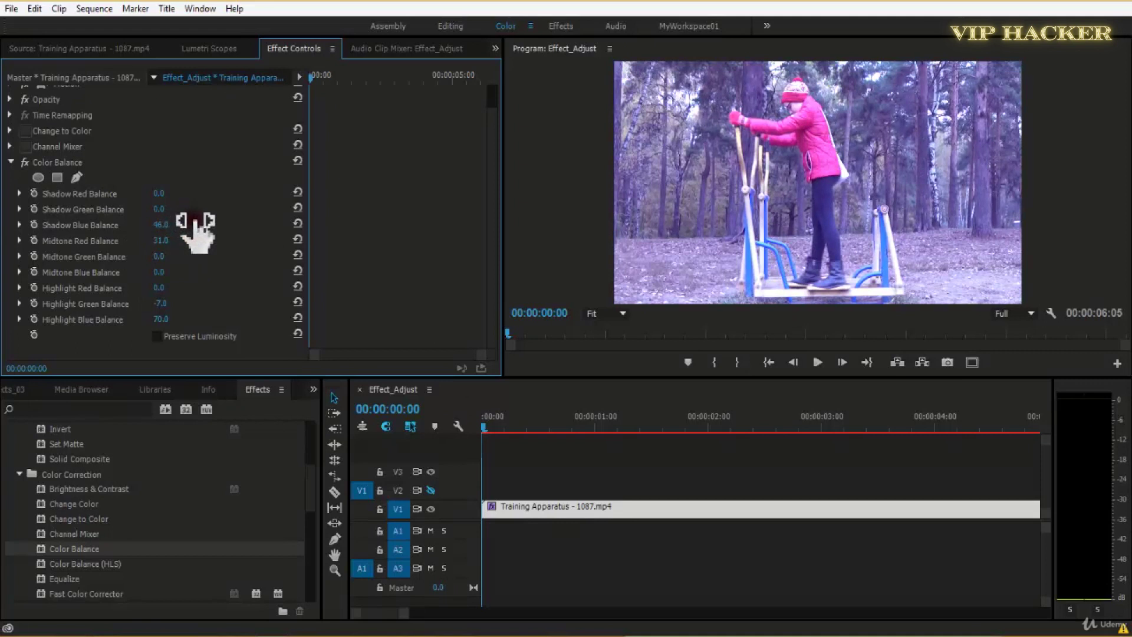
left_click(684, 245)
key("space")
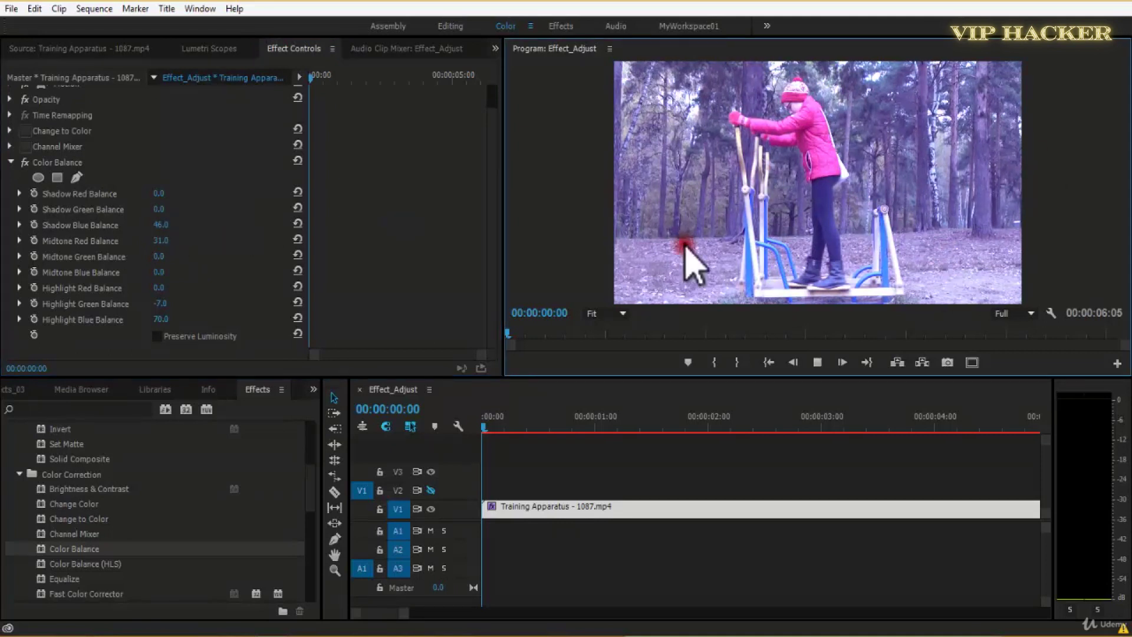
key("space")
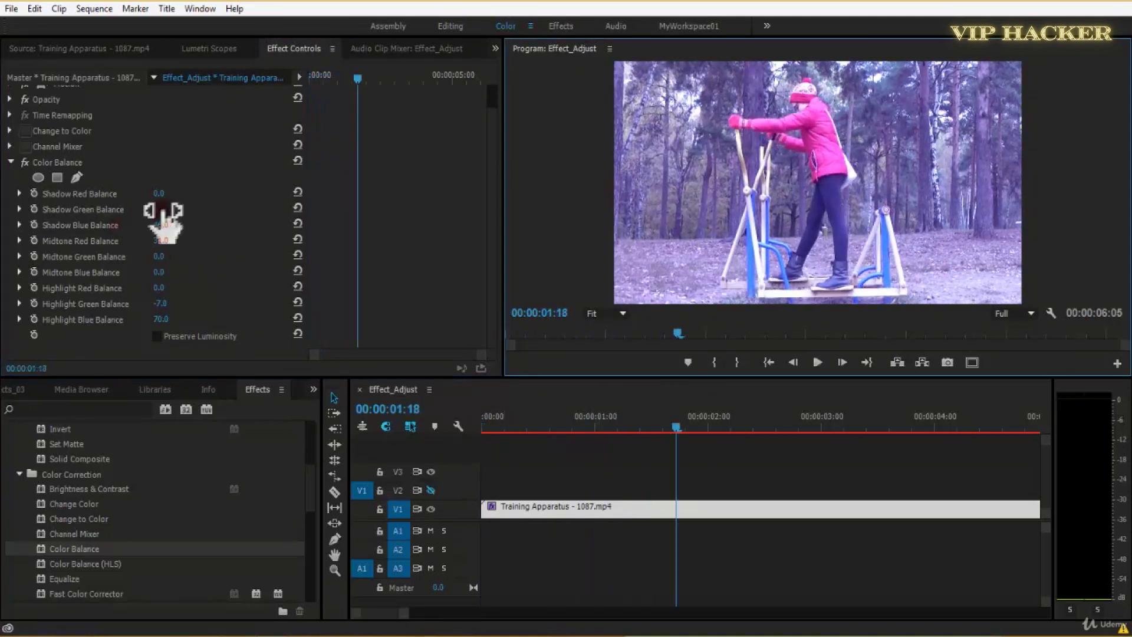
- Set Color Balance's Midtone Green to -8, Midtone Blue to 56 and Highlight Blue to 100, and deselect the clip
left_click_drag(162, 225, 157, 214)
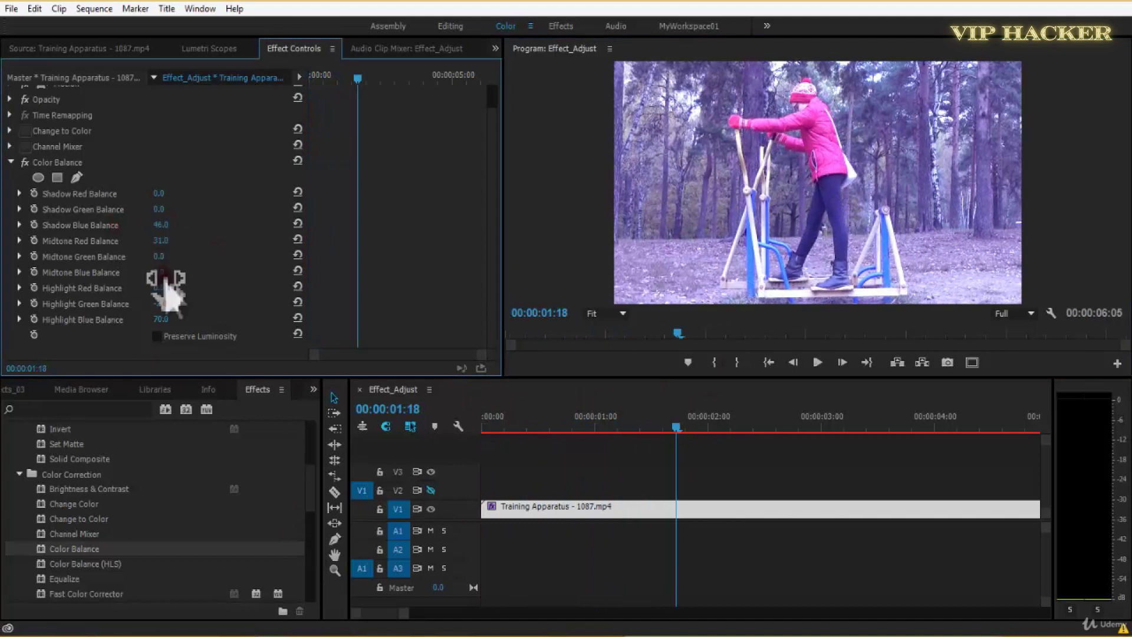
left_click_drag(156, 257, 205, 336)
left_click(655, 478)
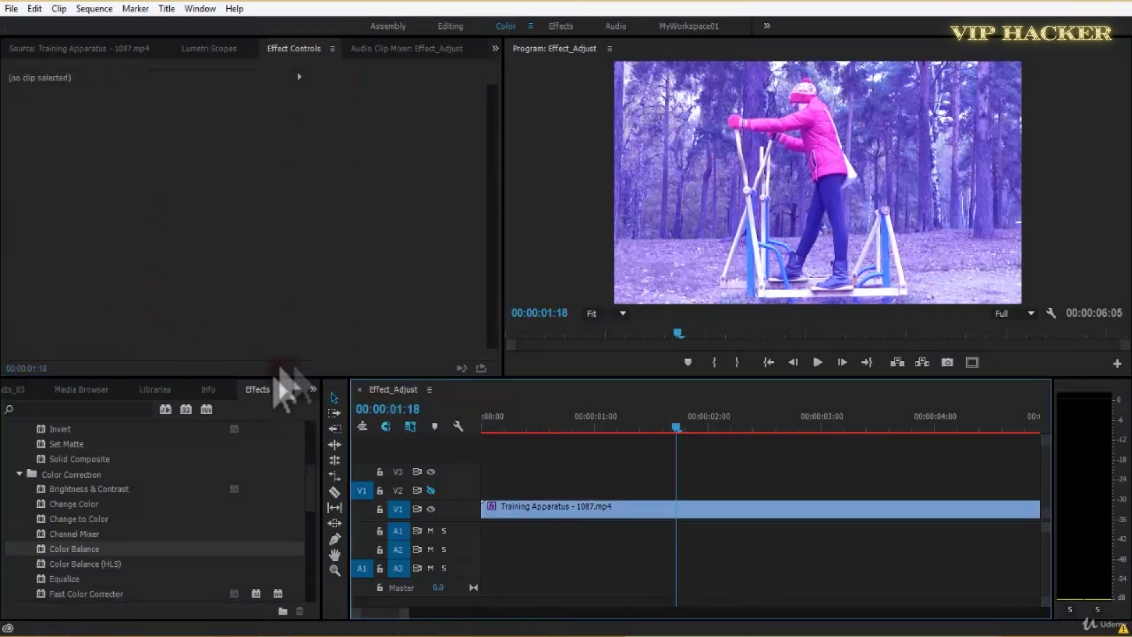
- Play the park clip from 00:00:01:06 with its Color Balance settings open and lower Highlight Blue to 61
left_click(619, 416)
left_click(611, 507)
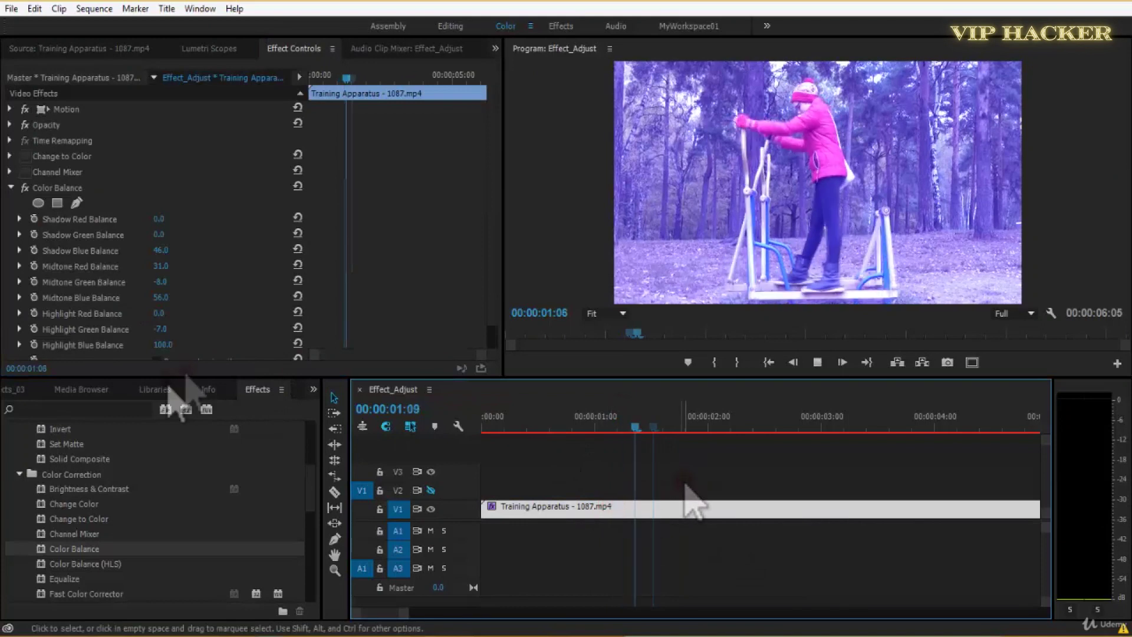
key("space")
scroll(230, 322, "down", 1)
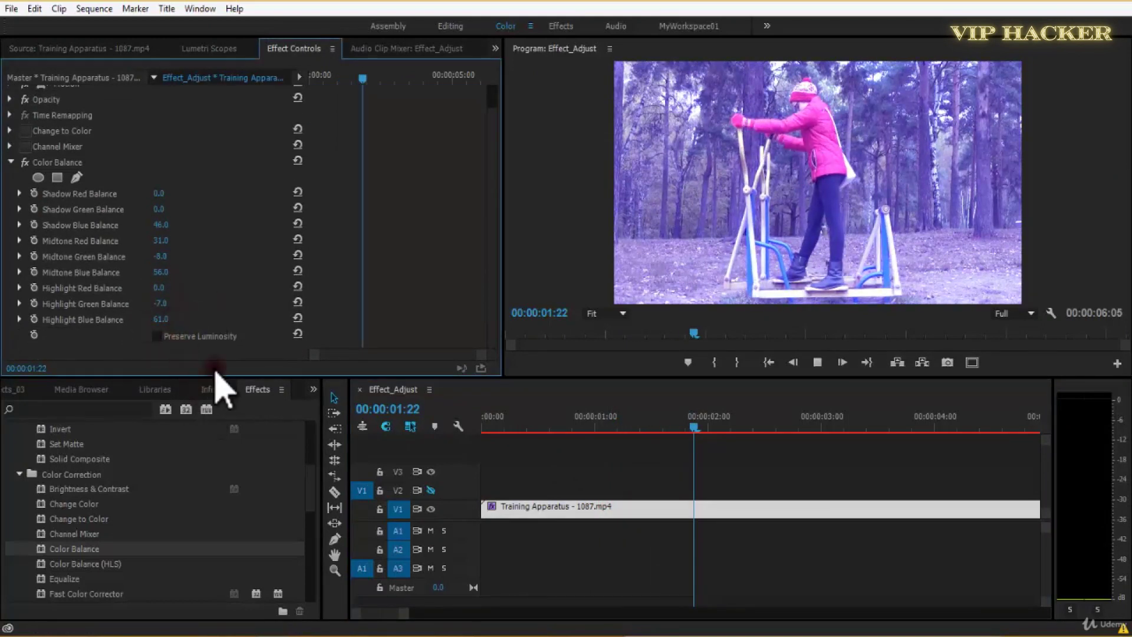
- Set the Color Balance effect's Highlight Red Balance to 21
key("space")
key("space")
left_click_drag(163, 288, 180, 289)
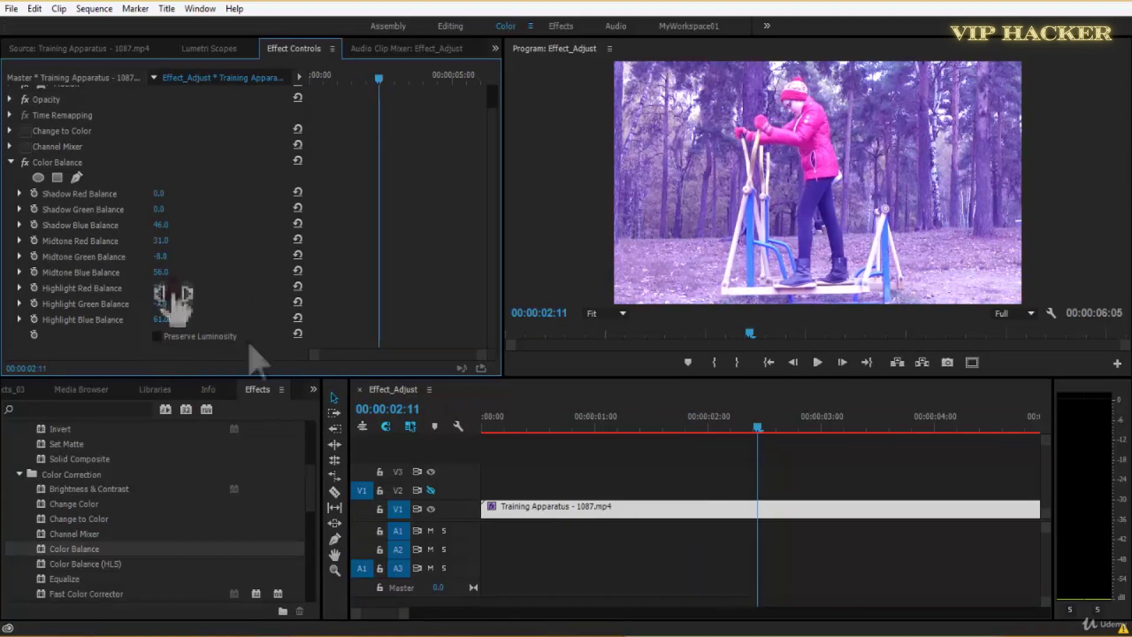
- Save the project and play the Effect_Adjust sequence from the start to preview the color balance
key("space")
left_click(589, 445)
key("Home")
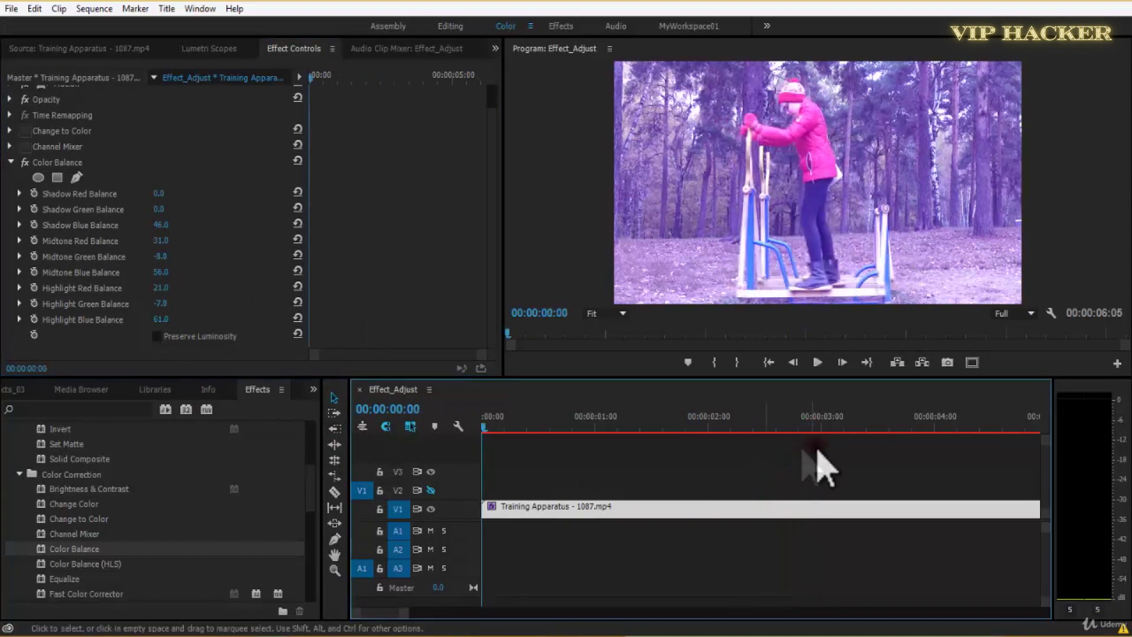
key("ctrl+s")
key("space")
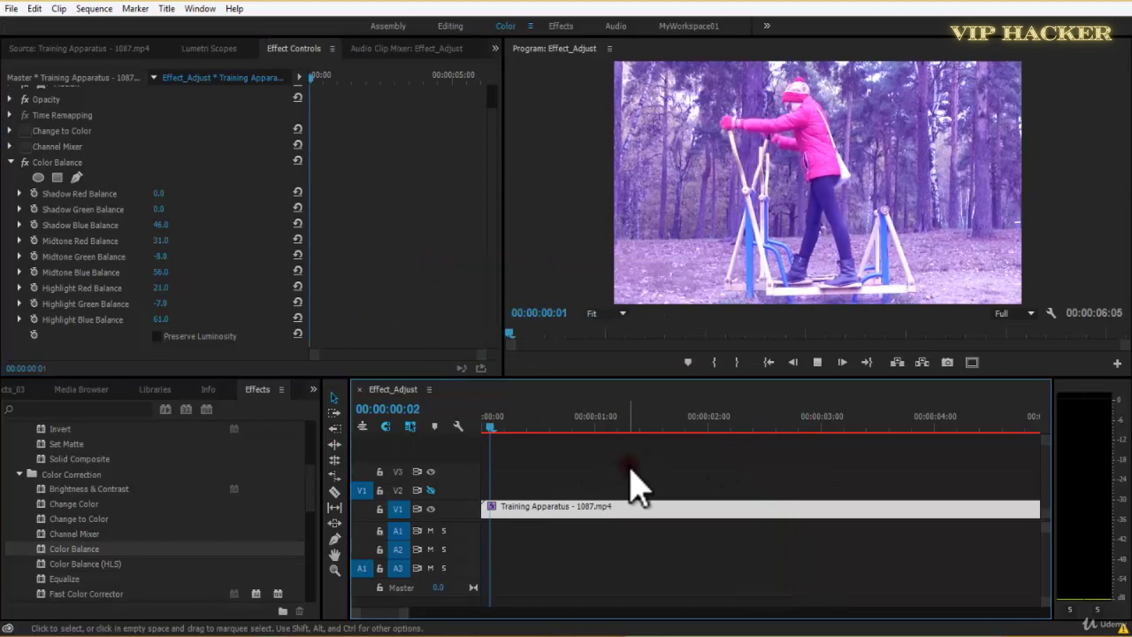
key("space")
- Set the program monitor's playback resolution to 1/2
left_click(1117, 534)
left_click(1002, 315)
left_click(1002, 346)
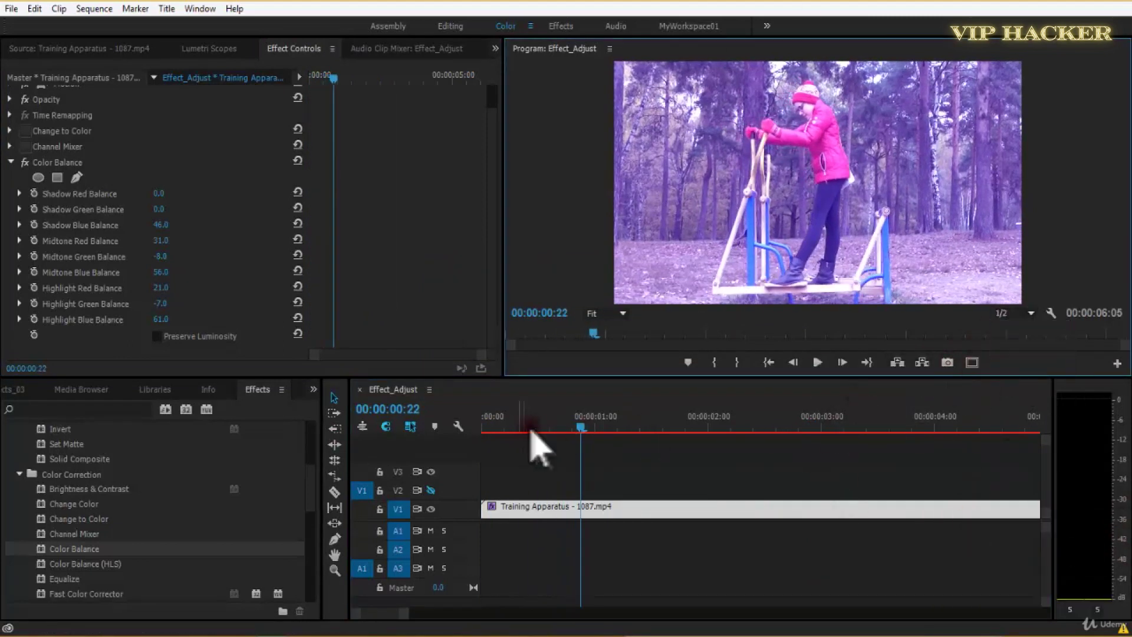
- Save the project again and replay the sequence from the start at the reduced resolution
left_click(487, 432)
key("ctrl+s")
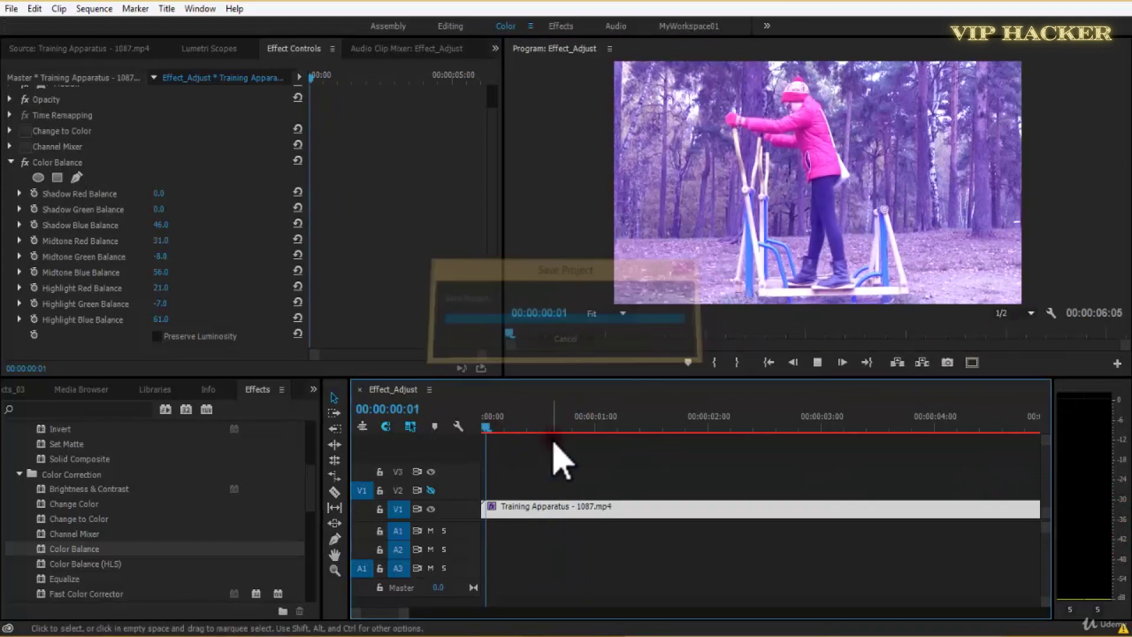
key("space")
left_click_drag(685, 428, 606, 504)
- Turn off the Color Balance effect on the clip and collapse its settings
left_click(81, 166)
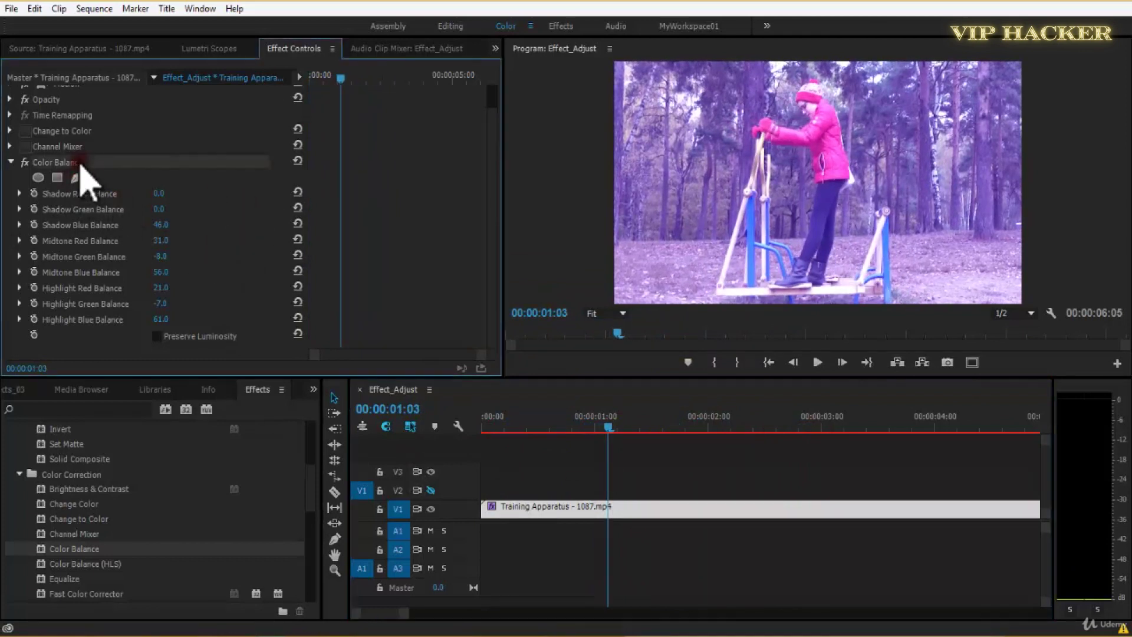
left_click(25, 162)
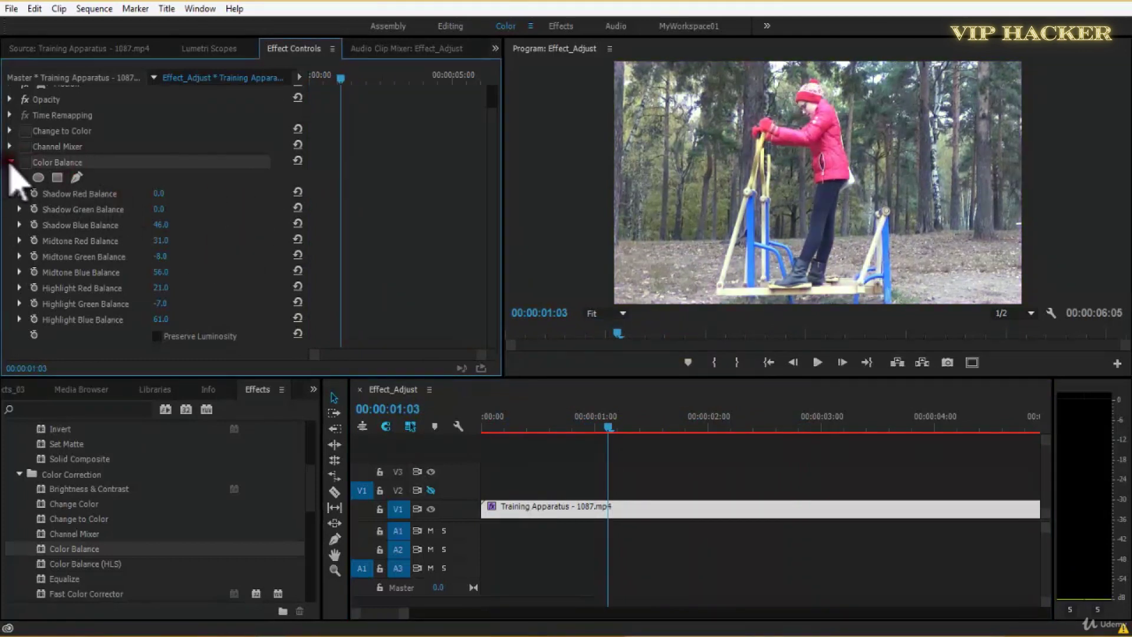
left_click(9, 161)
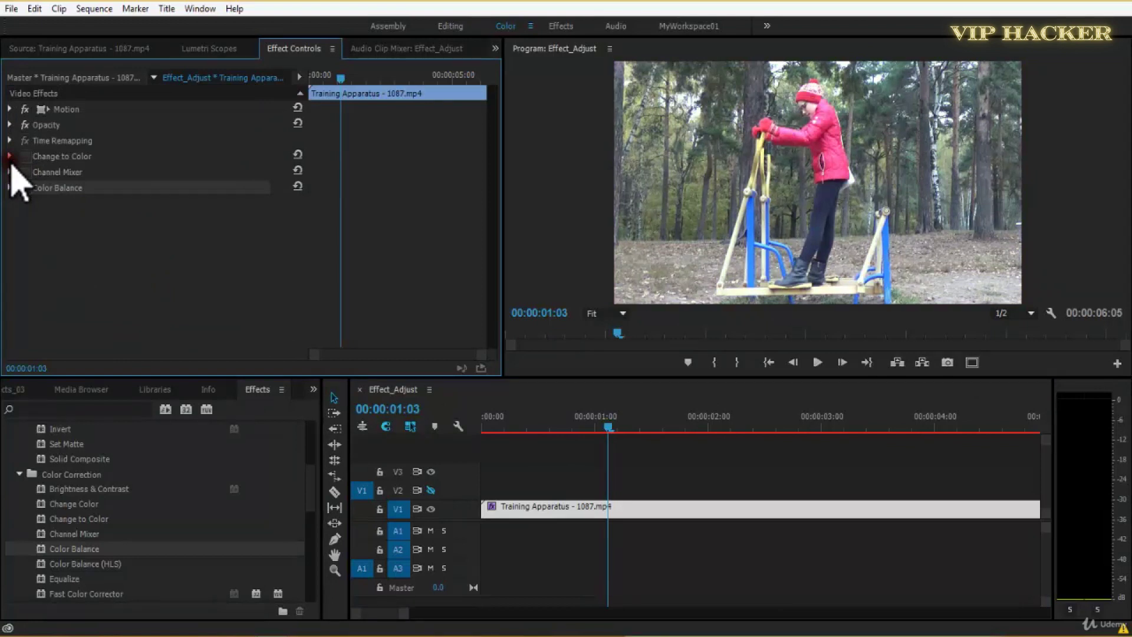
- Apply the Color Balance (HLS) effect to the Training Apparatus clip on track V1
scroll(136, 554, "down", 3)
left_click(118, 519)
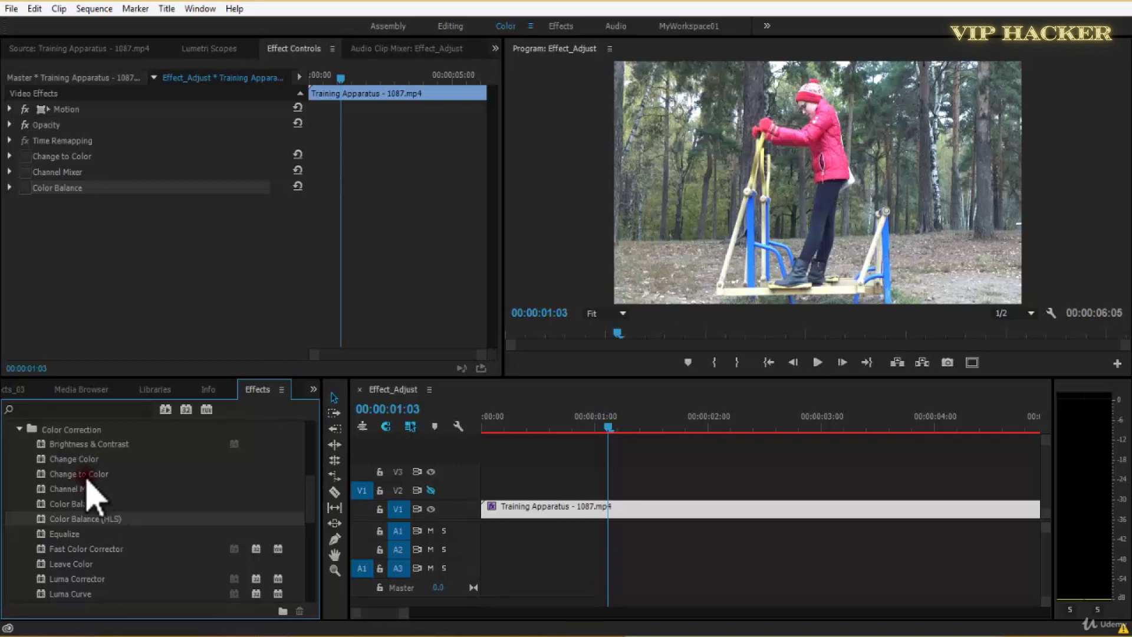
left_click_drag(96, 518, 548, 534)
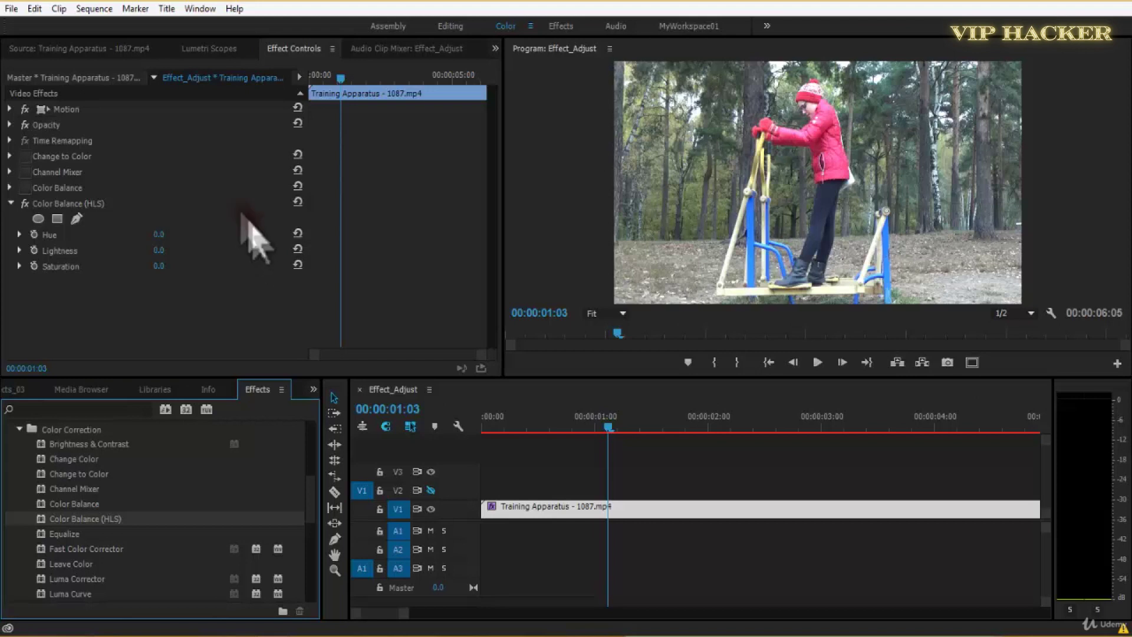
- Set the Color Balance (HLS) hue to 92°, lightness to 9 and saturation to 100
left_click_drag(160, 235, 223, 231)
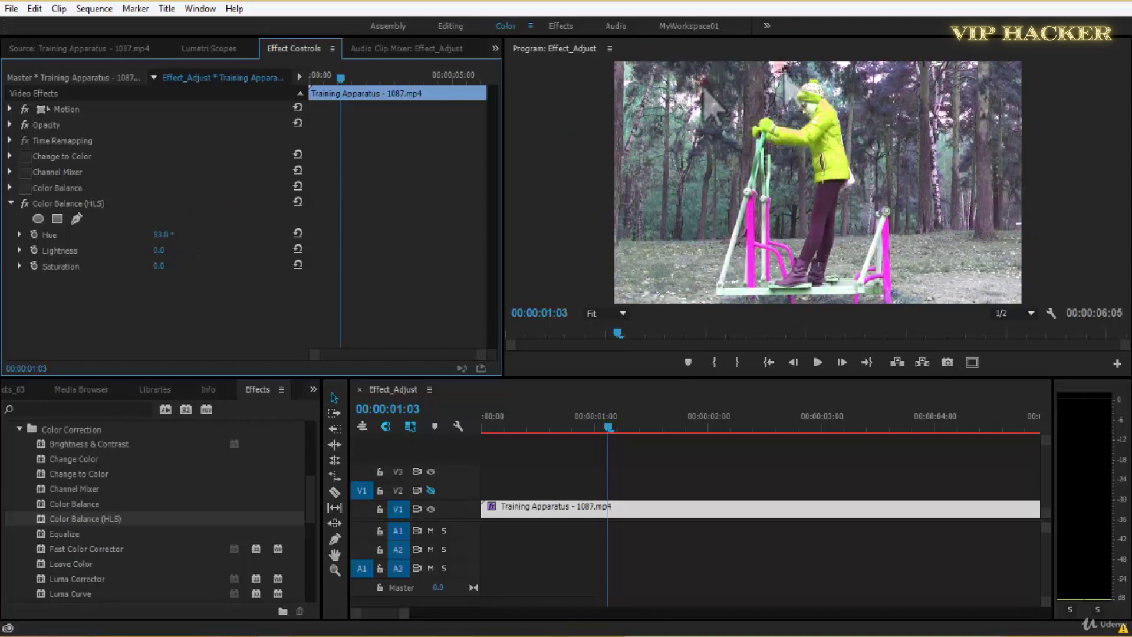
mouse_move(168, 236)
left_mouse_down()
mouse_move(149, 237)
mouse_move(186, 234)
mouse_move(150, 238)
mouse_move(174, 237)
left_mouse_up()
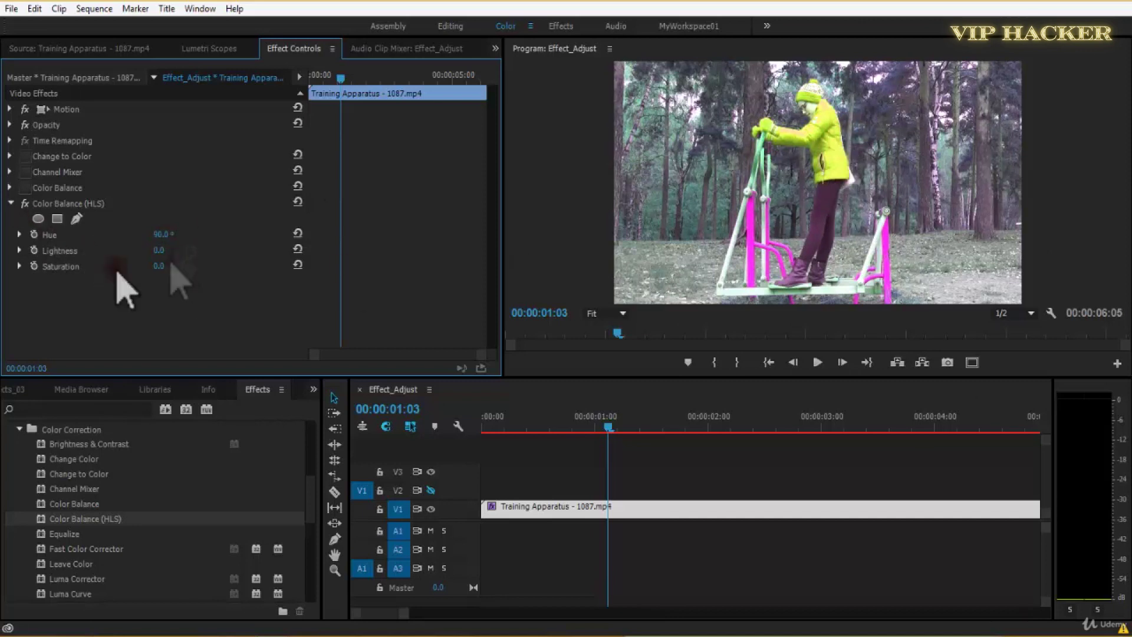
mouse_move(164, 238)
left_mouse_down()
mouse_move(127, 239)
mouse_move(172, 246)
left_mouse_up()
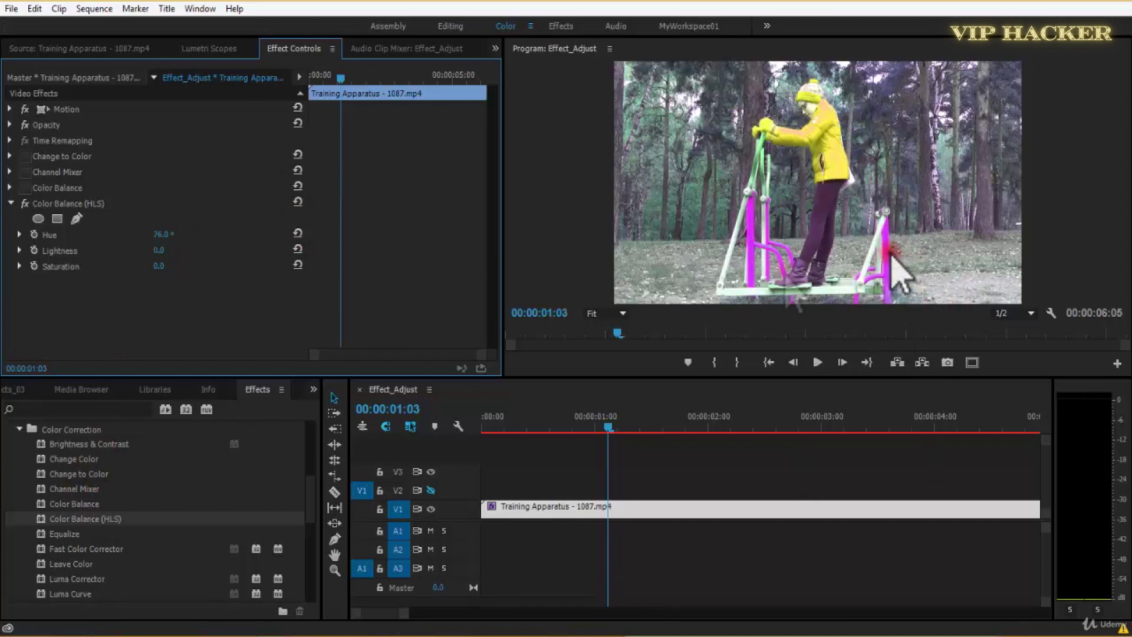
left_click_drag(156, 244, 416, 267)
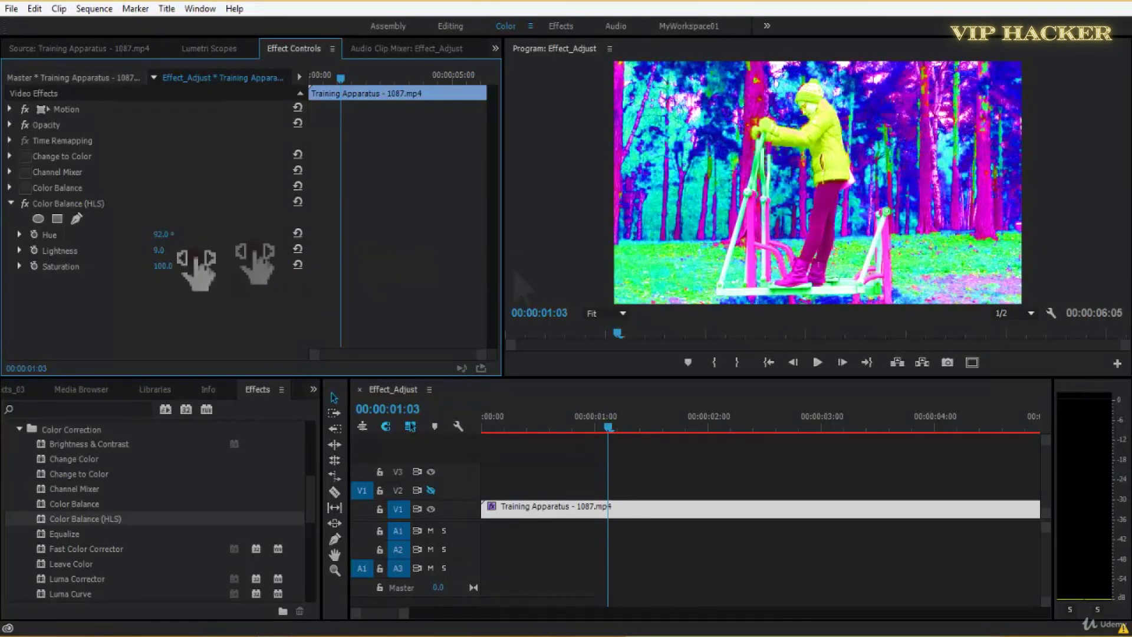
- Play the clip from the start to examine the shifted hue and strong saturation
left_click_drag(617, 429, 354, 469)
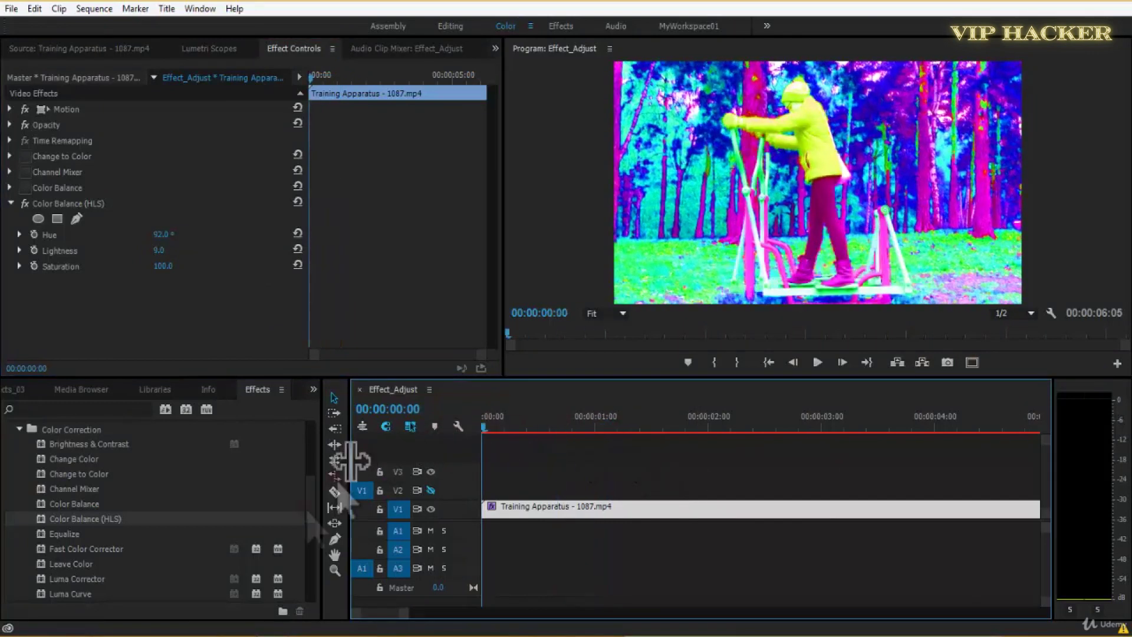
left_click(817, 363)
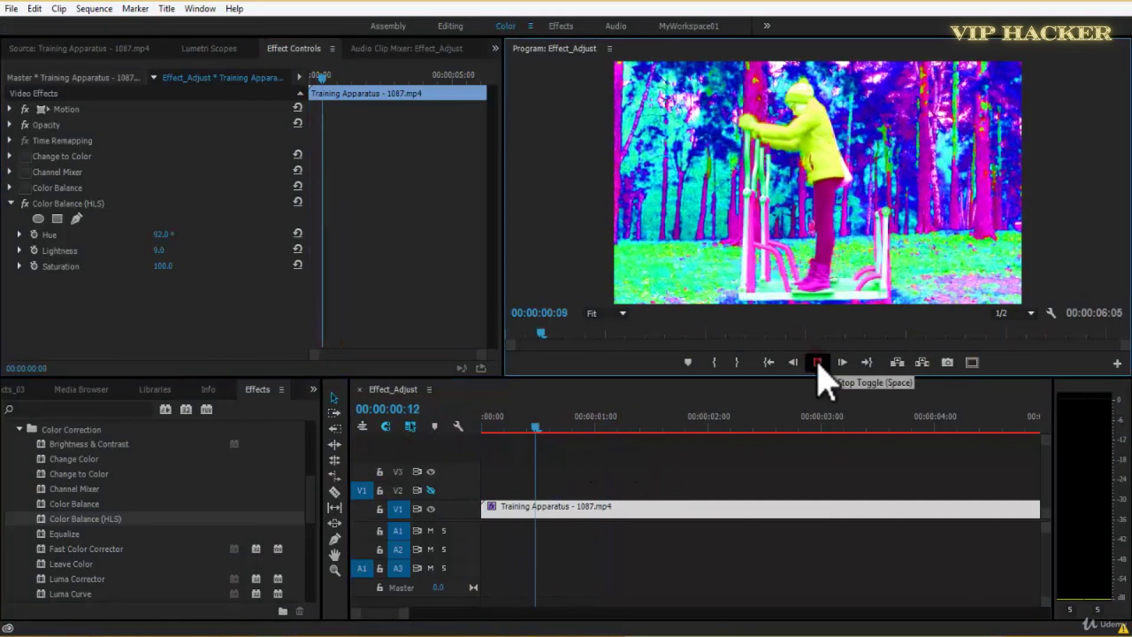
left_click(817, 362)
- Reset the hue, lightness and saturation of the Color Balance (HLS) effect to their defaults
left_click(298, 234)
left_click(298, 248)
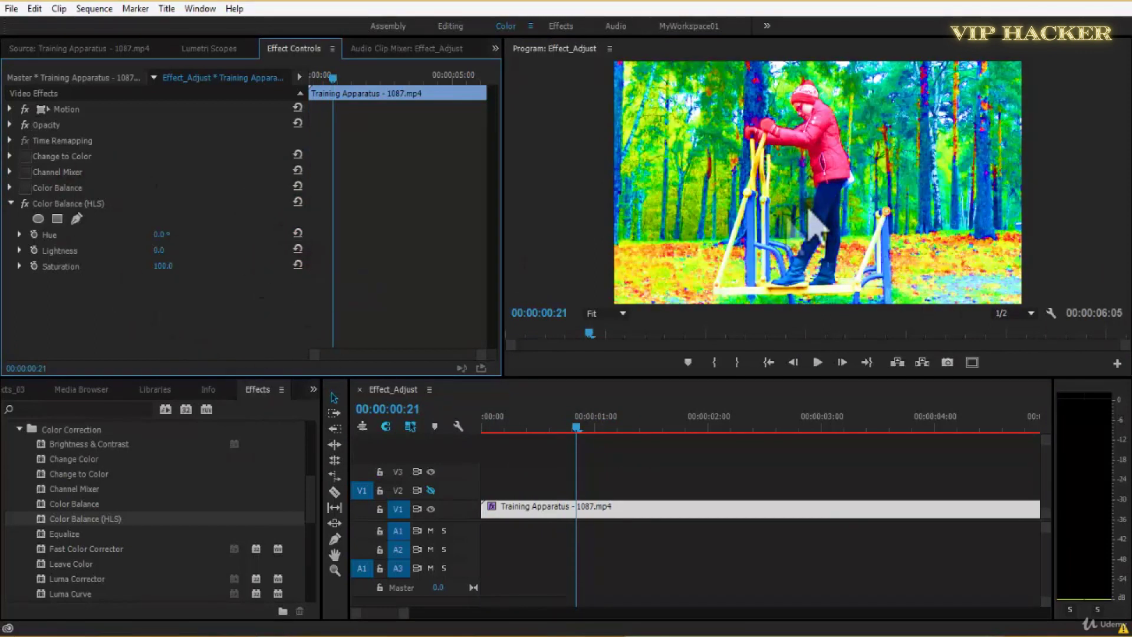
left_click(298, 264)
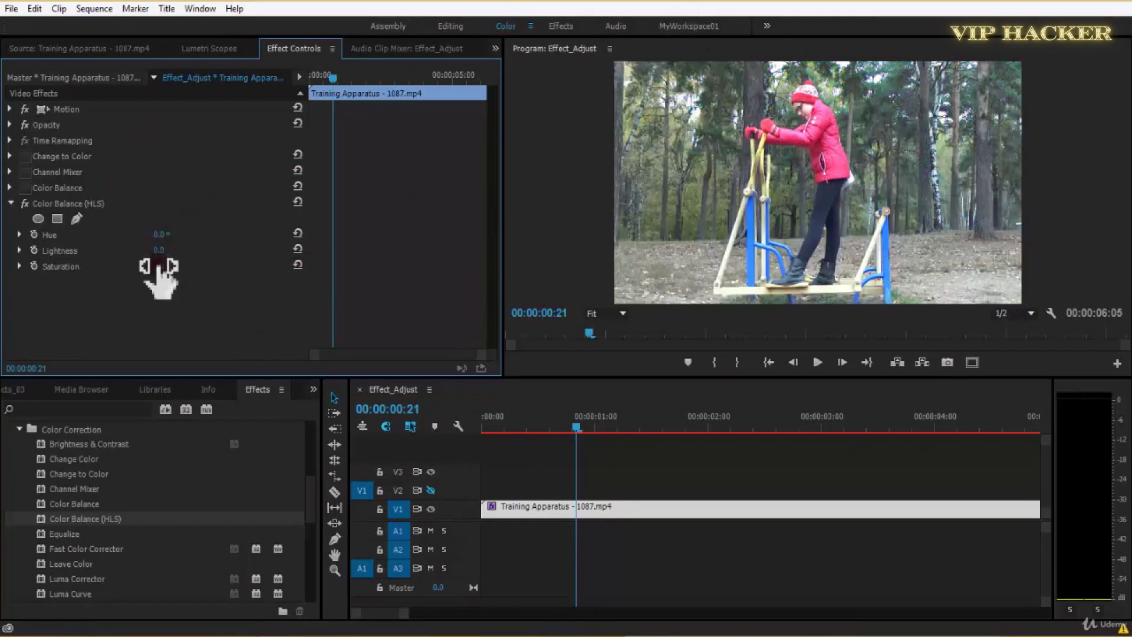
- Set only the Color Balance (HLS) saturation to 100 and preview the clip by scrubbing and playing it from the start
left_click_drag(156, 266, 345, 250)
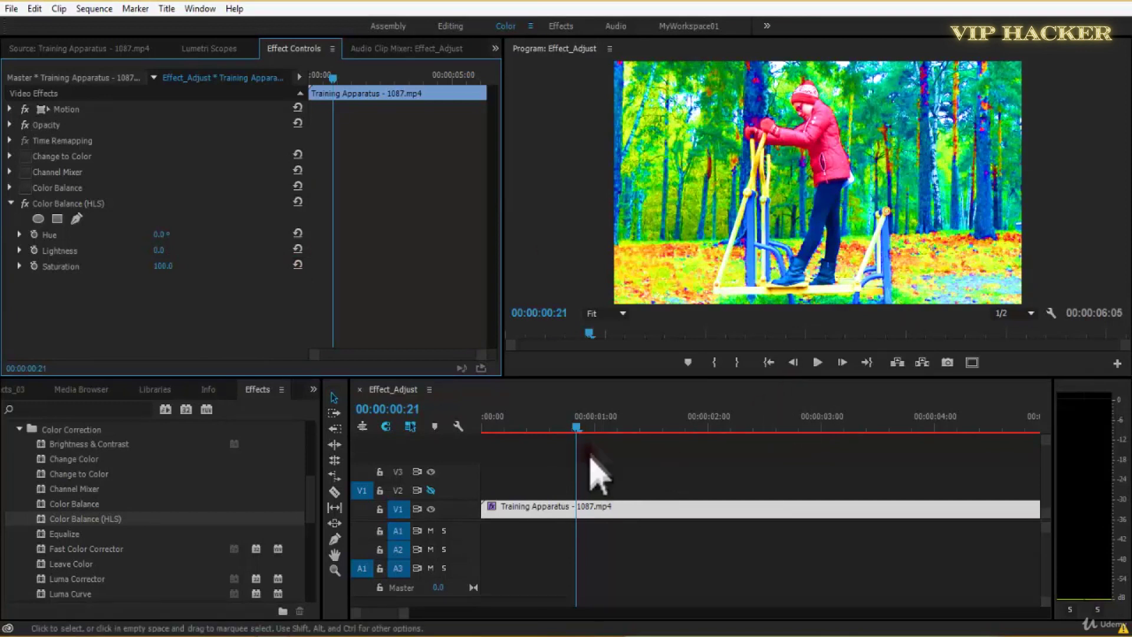
left_click(561, 435)
key("space")
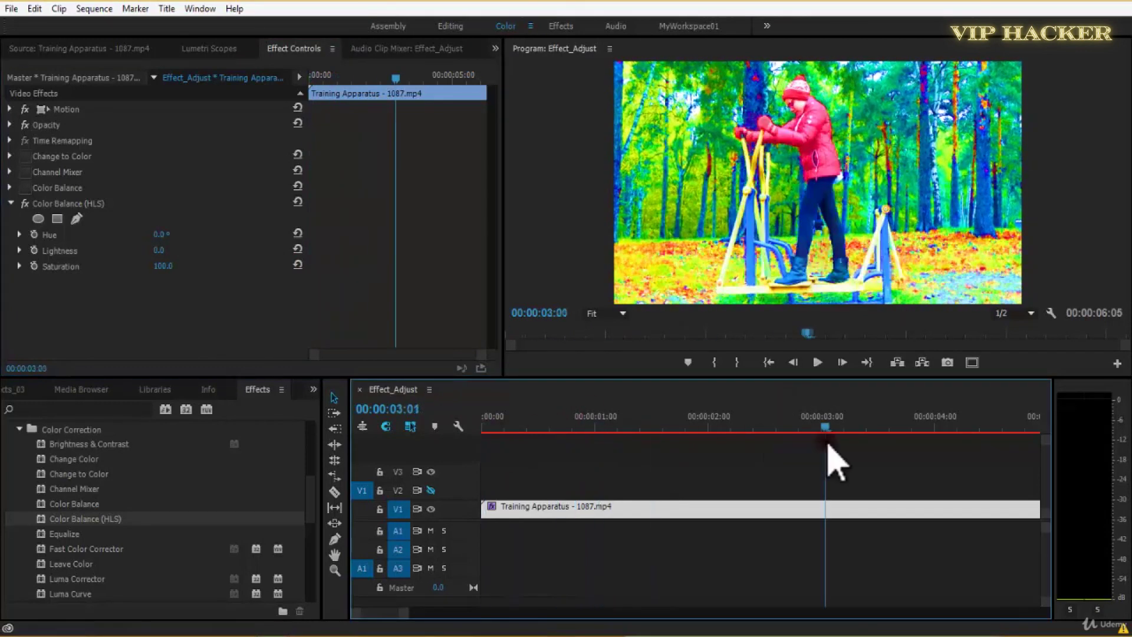
left_click(592, 435)
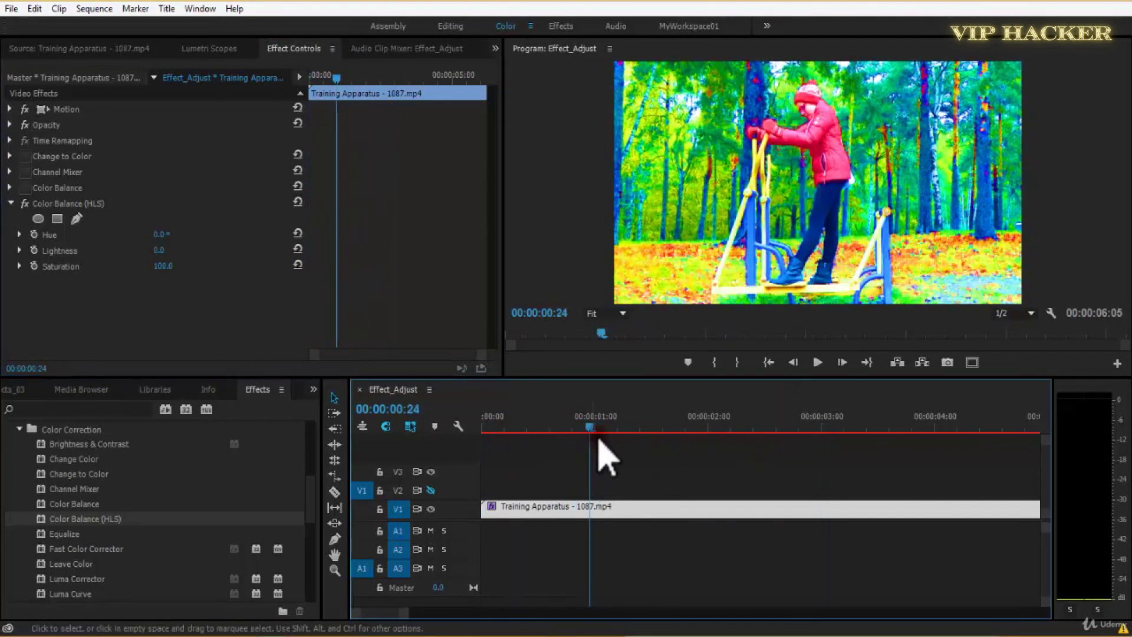
left_click(748, 420)
left_click_drag(823, 413, 399, 404)
left_click(819, 362)
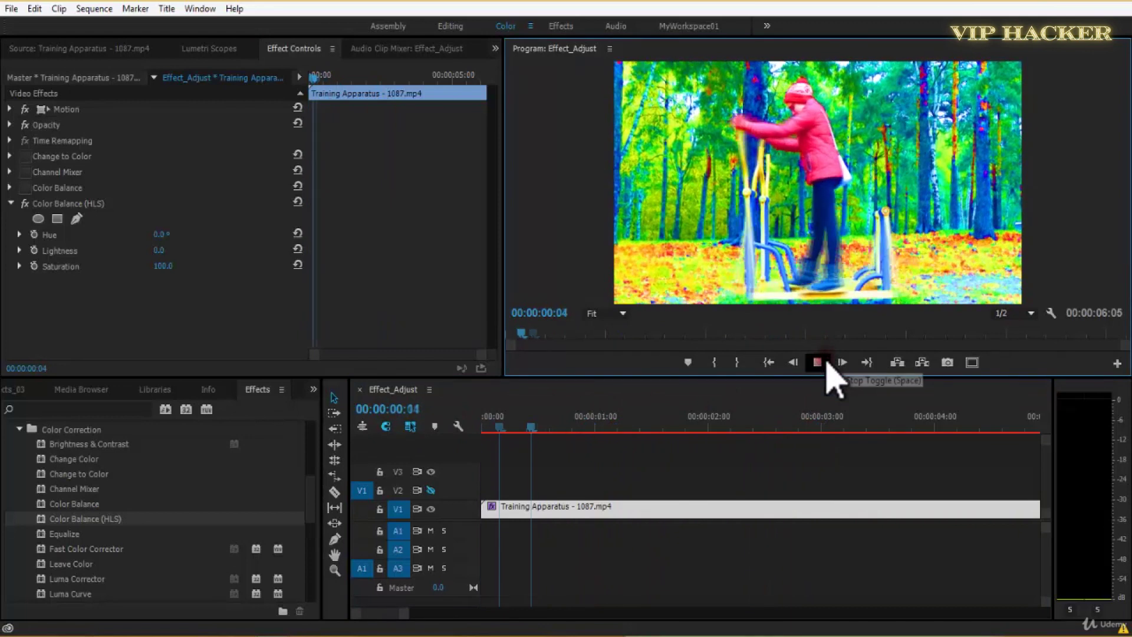
left_click(825, 363)
- Try the Color Balance (HLS) saturation at -100, and a hue of 14° with a lightness of 15
left_click_drag(163, 263, 70, 269)
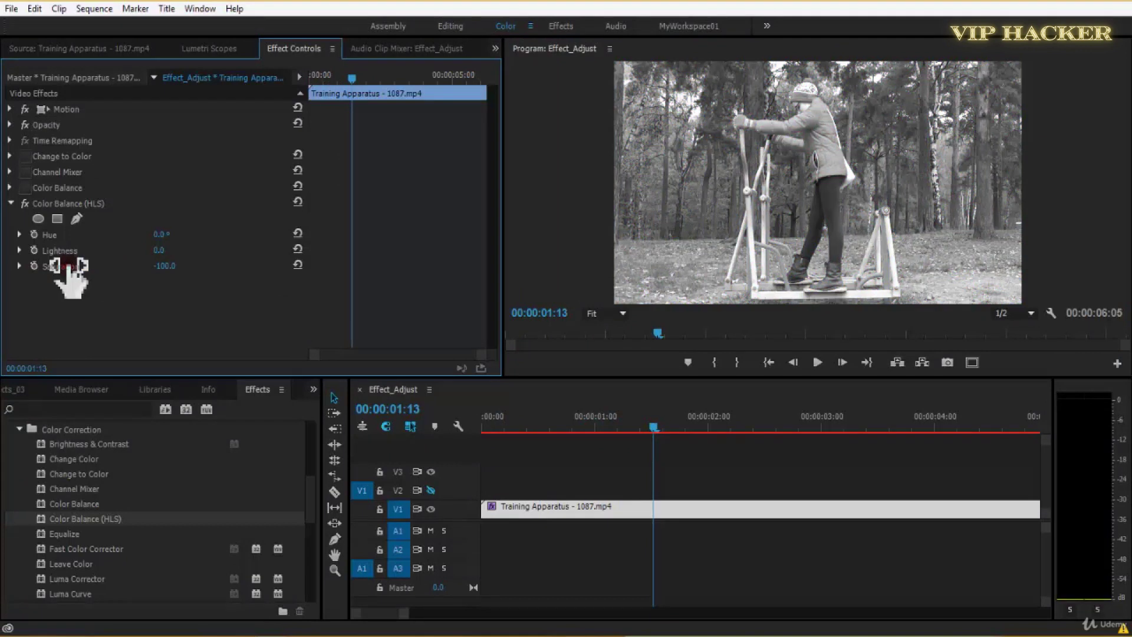
left_click_drag(69, 269, 183, 239)
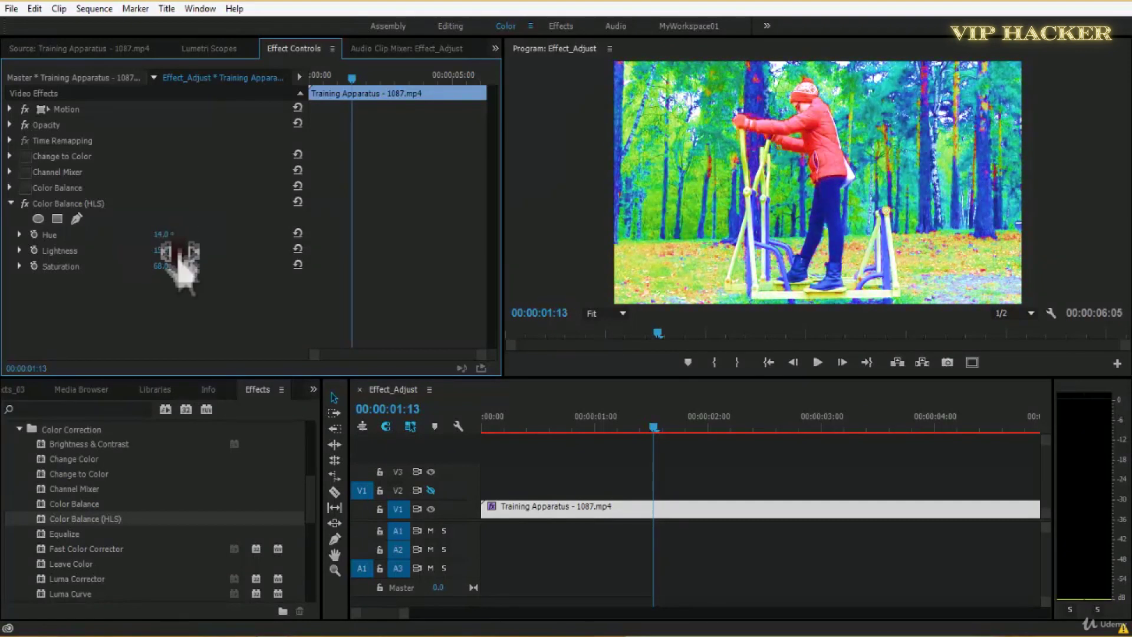
- Set the Color Balance (HLS) saturation to 15, lightness to 1 and hue to 135°, and save the project
left_click(163, 266)
type("15")
key("Return")
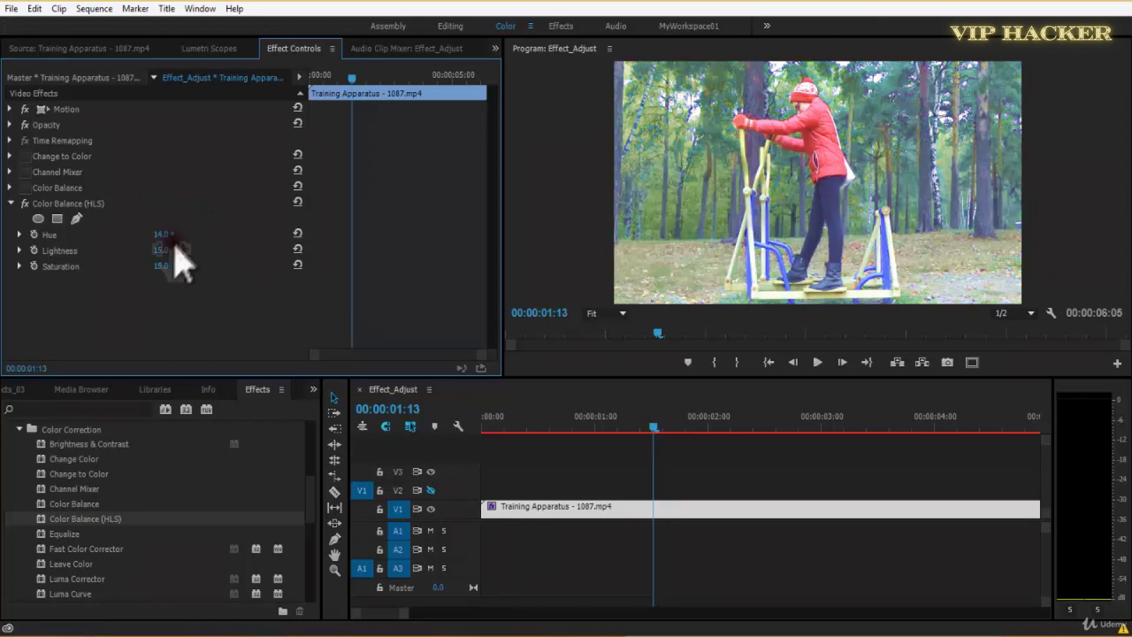
type("1")
key("Return")
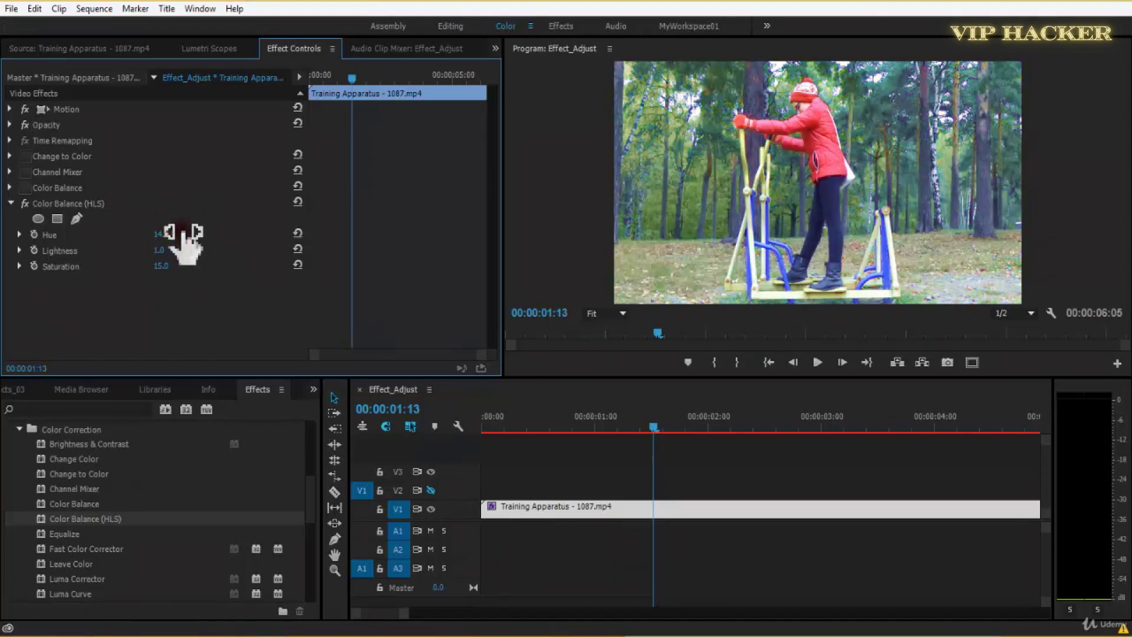
left_click_drag(167, 233, 255, 234)
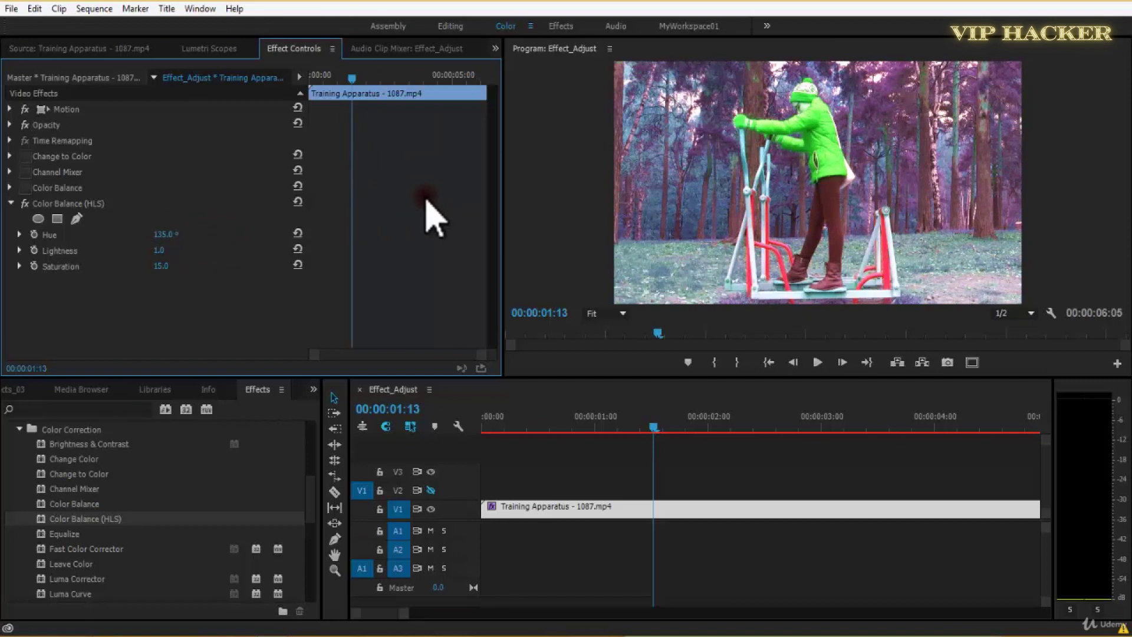
key("ctrl+s")
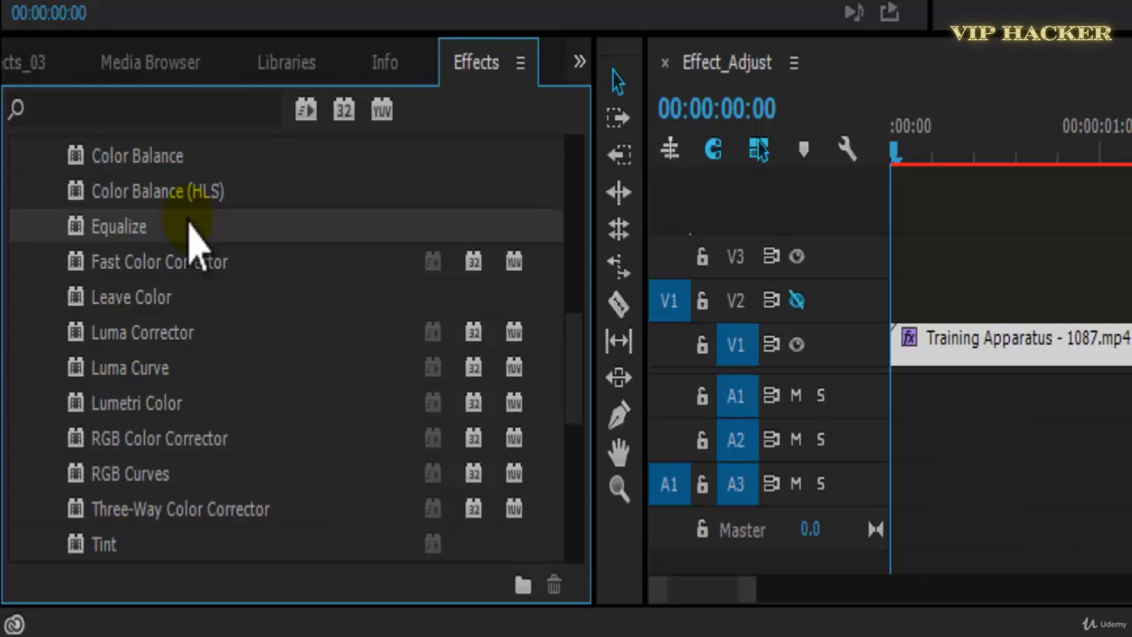
- Apply the Equalize effect to the V1 clip and compare its amount at 0% and 100%
left_click_drag(195, 236, 953, 363)
left_click(168, 266)
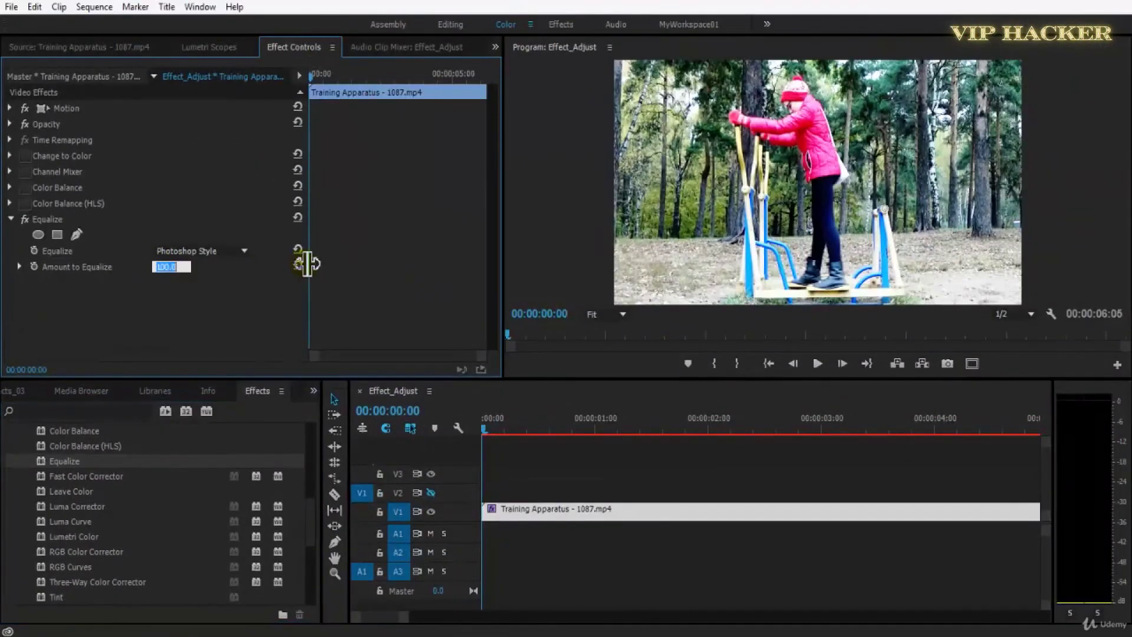
key("Return")
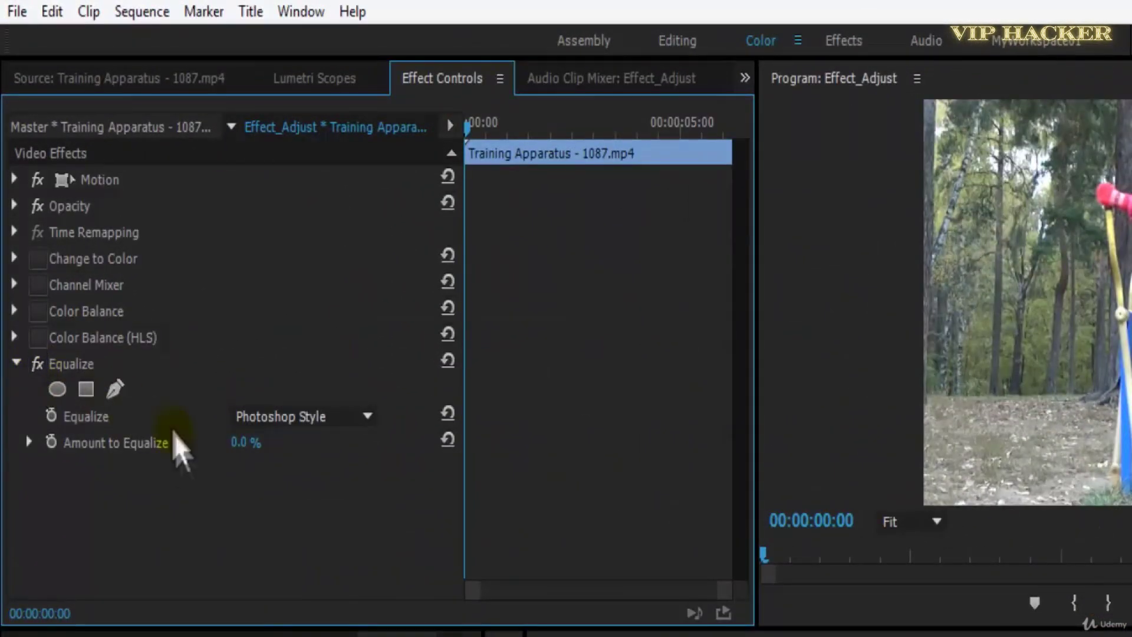
left_click(239, 442)
type("100")
key("Return")
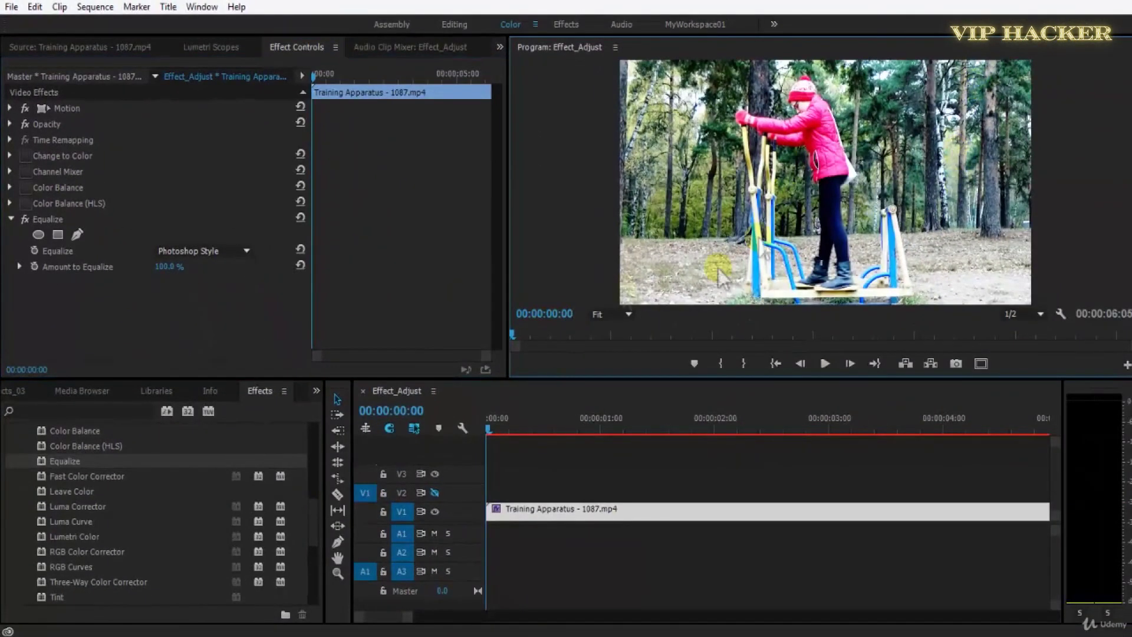
- Compare the RGB, Brightness and Photoshop Style options of the Equalize effect and settle on RGB
left_click(228, 248)
left_click(225, 264)
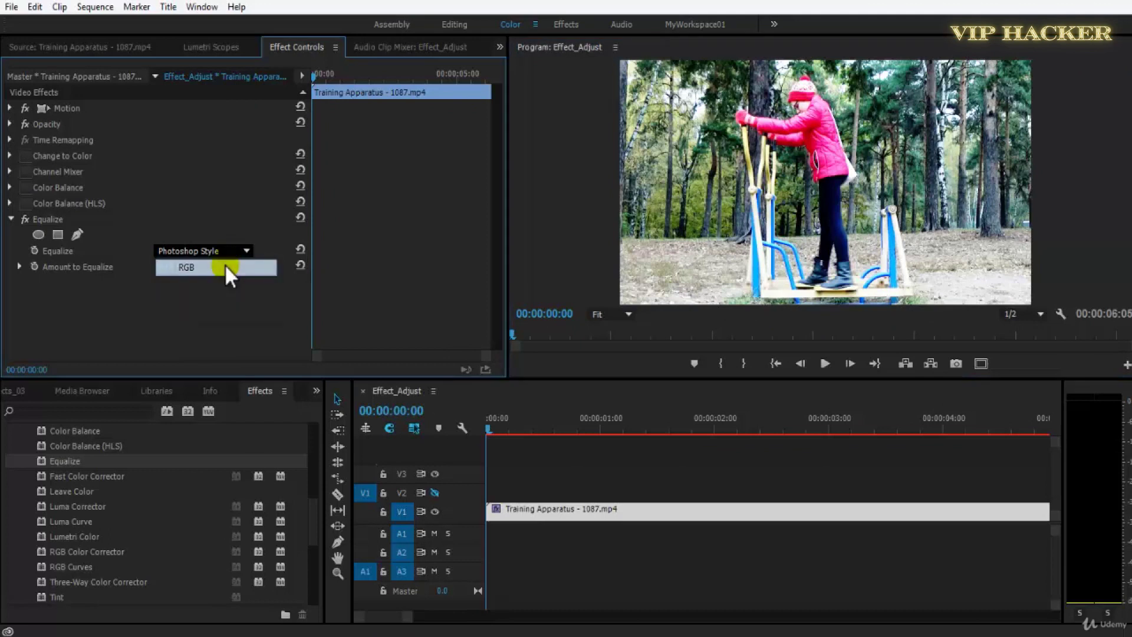
left_click(224, 249)
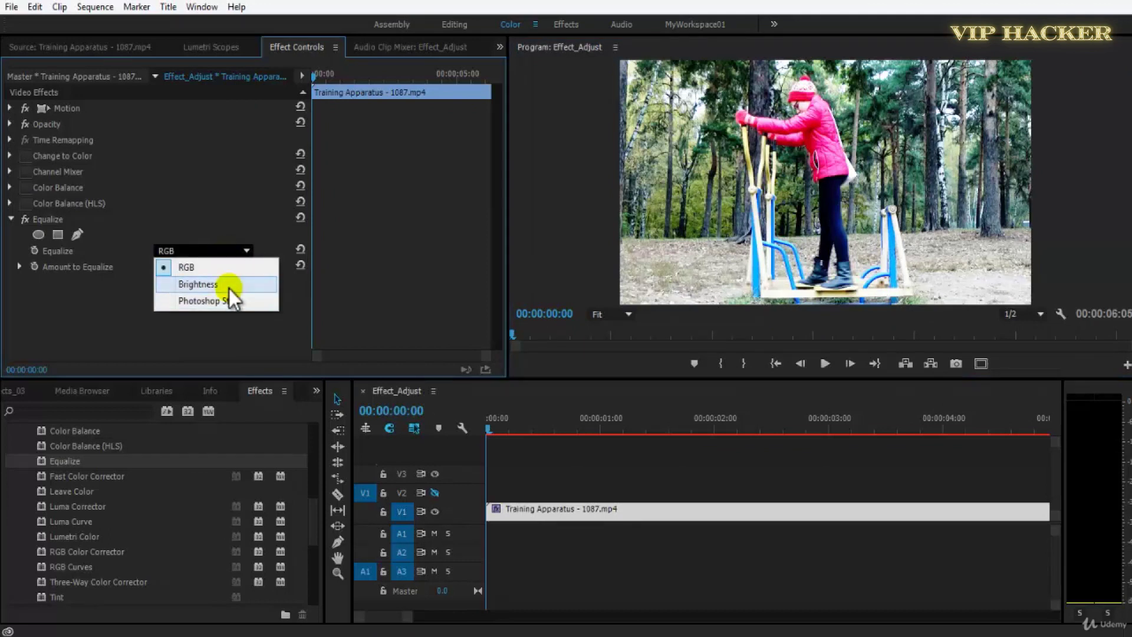
left_click(229, 288)
left_click(227, 248)
left_click(228, 300)
left_click(229, 252)
left_click(228, 266)
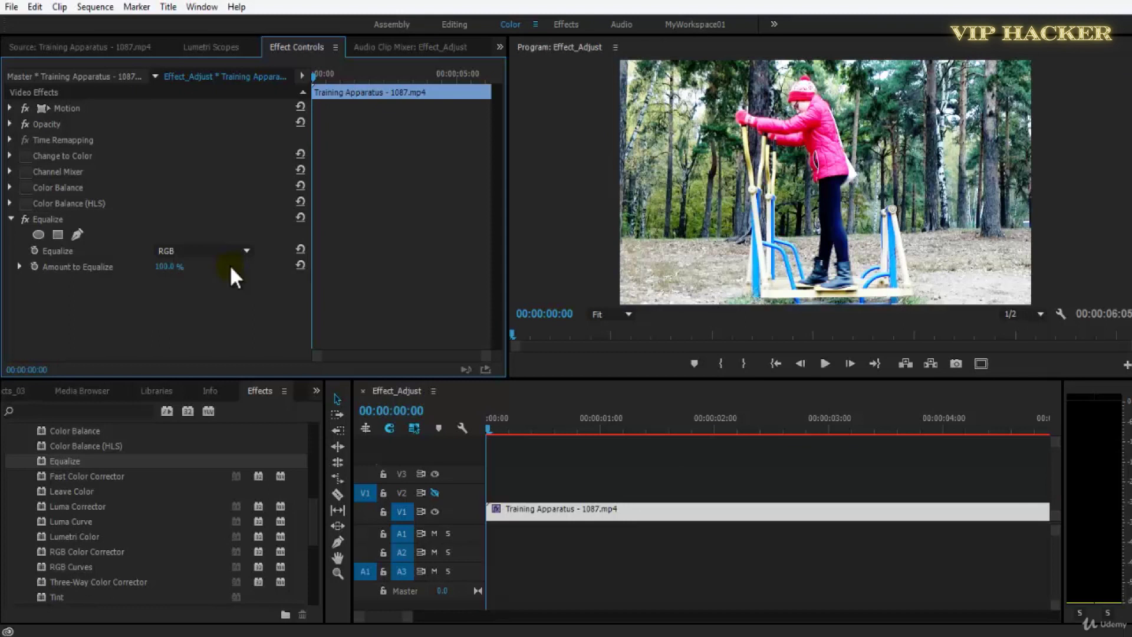
left_click(231, 251)
left_click(210, 247)
- Try an Amount to Equalize of 0% and set it to about 73%
left_click(171, 265)
type("0")
key("Return")
left_click_drag(163, 276, 123, 274)
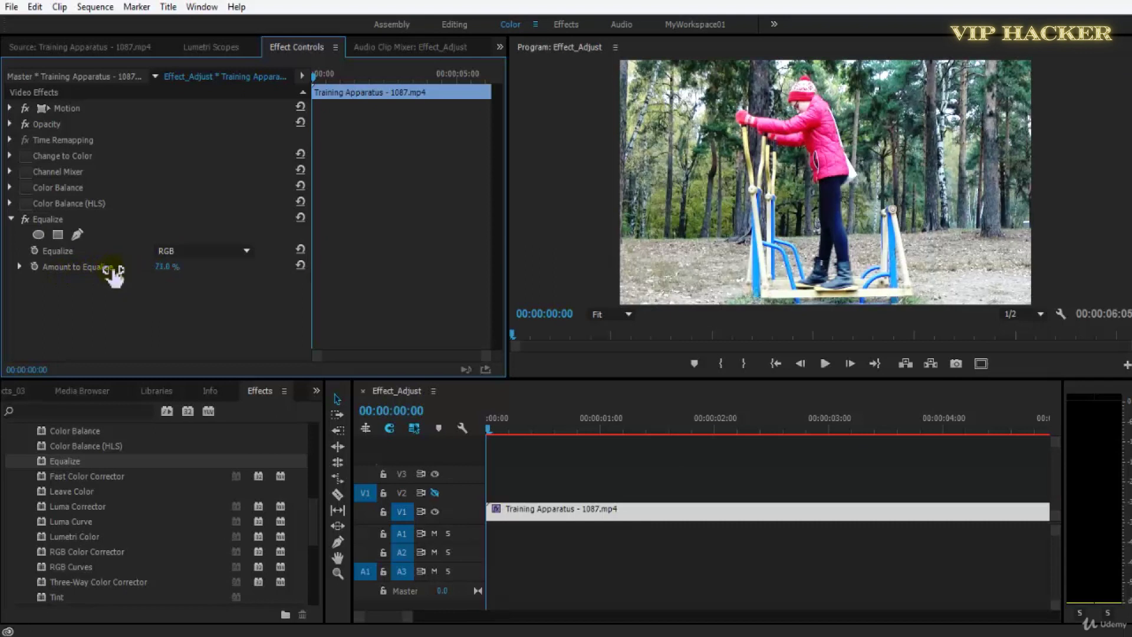
- Try a lower Amount to Equalize in RGB mode and raise it to about 100%
left_click(171, 267)
type("57")
key("Return")
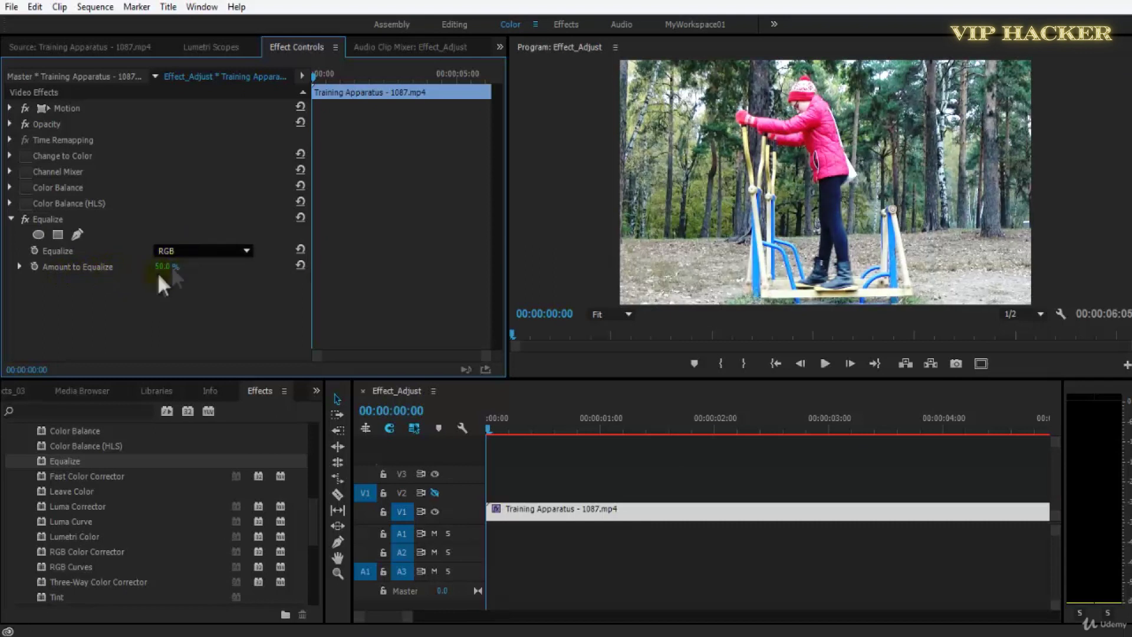
left_click_drag(458, 248, 570, 241)
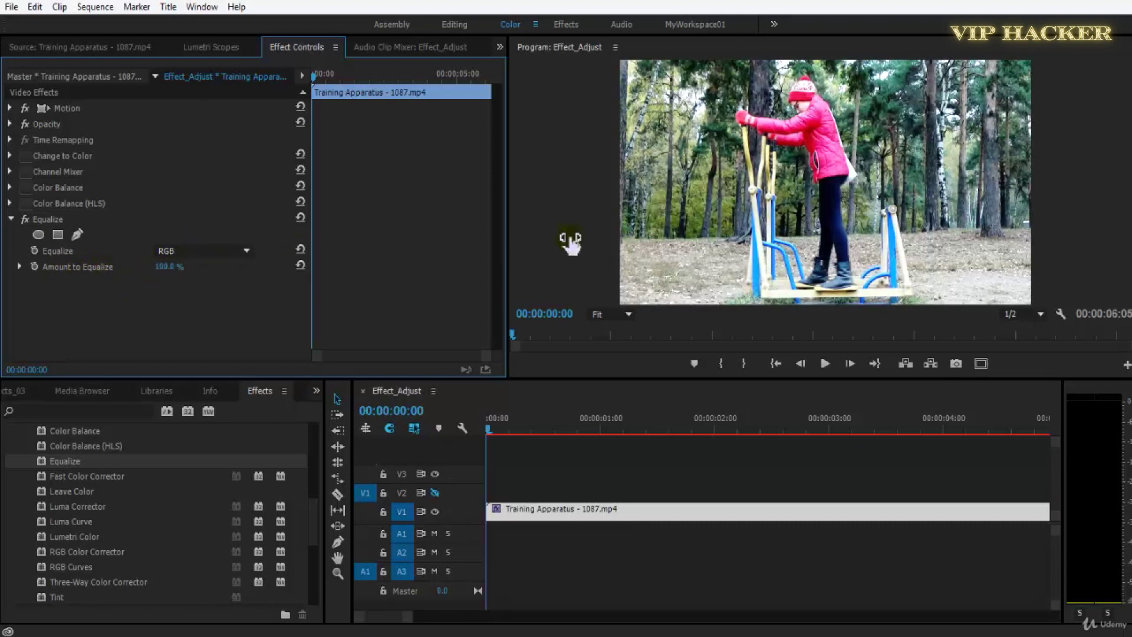
left_click_drag(171, 270, 504, 289)
- Try the Brightness option of the Equalize effect and switch it to Photoshop Style at a 100% amount
left_click(187, 253)
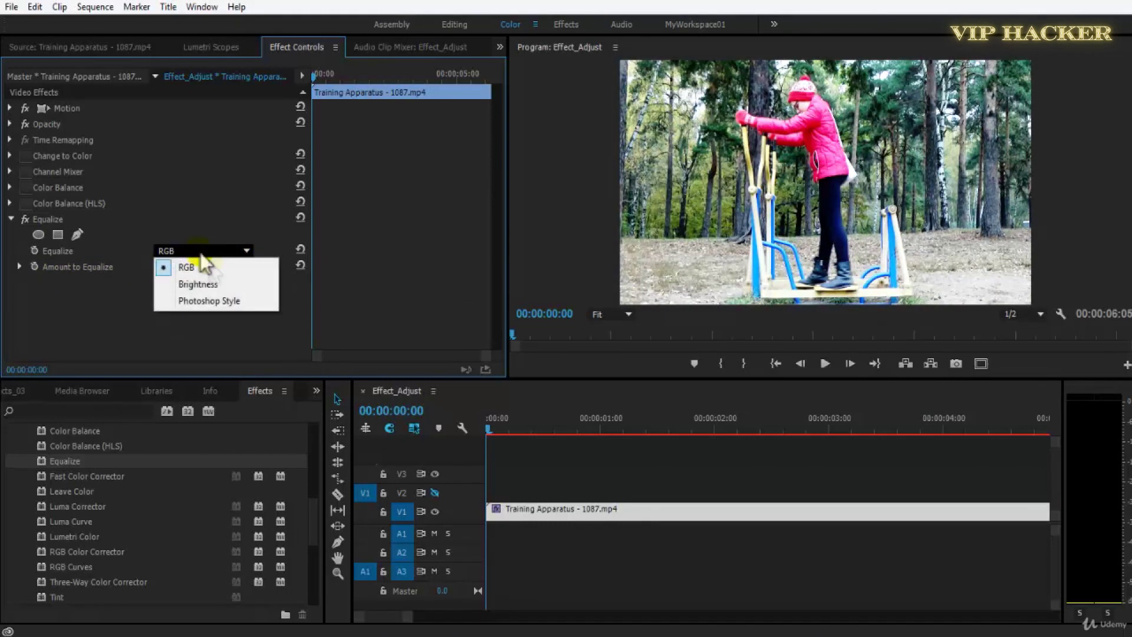
left_click(239, 286)
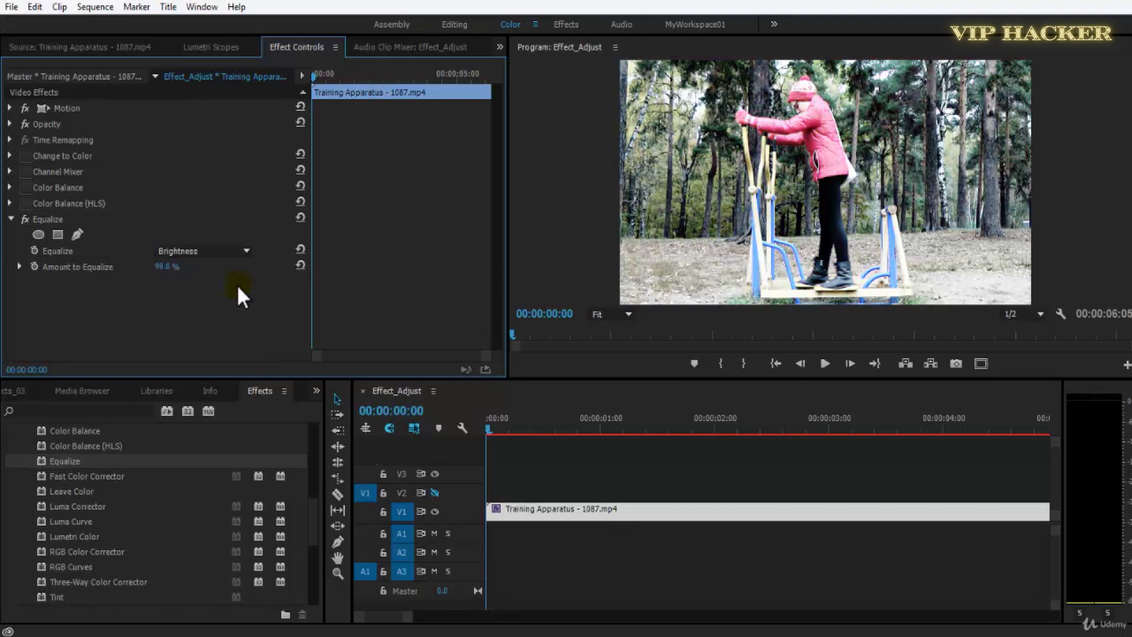
left_click_drag(165, 268, 273, 255)
left_click(229, 252)
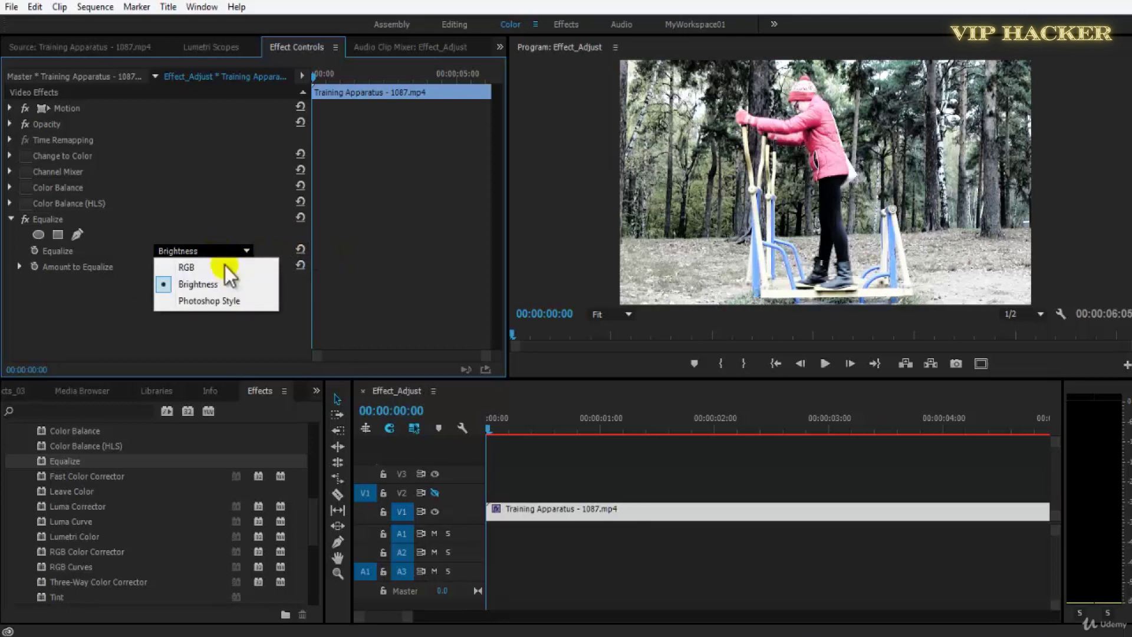
left_click(240, 297)
- Play the Photoshop Style equalized clip and move the playhead to 00:00:01:18
left_click(737, 200)
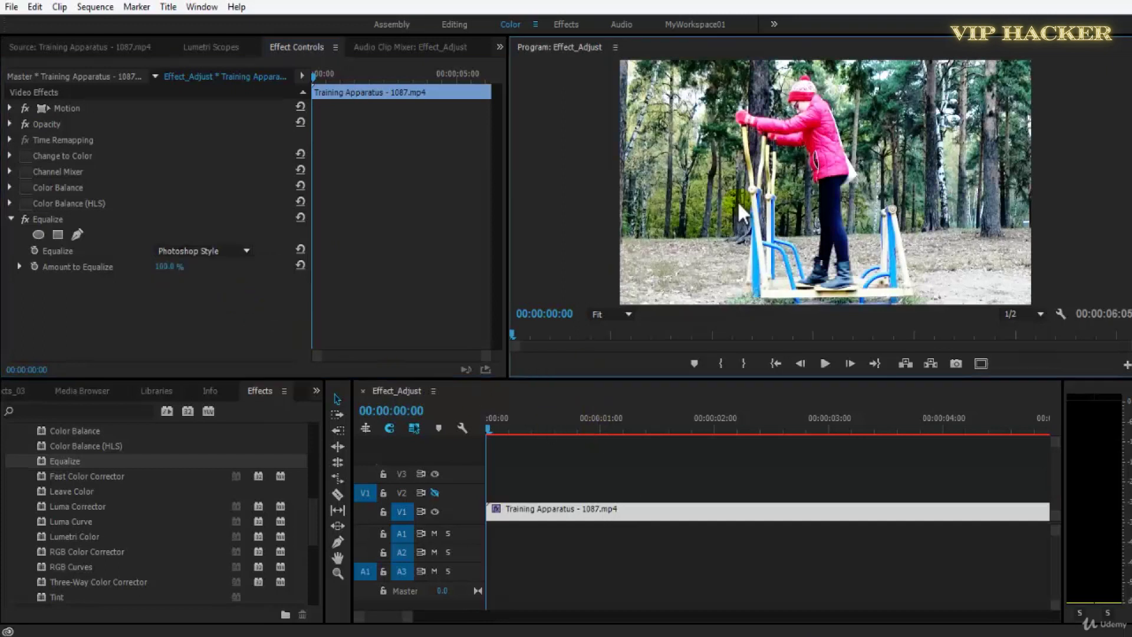
key("space")
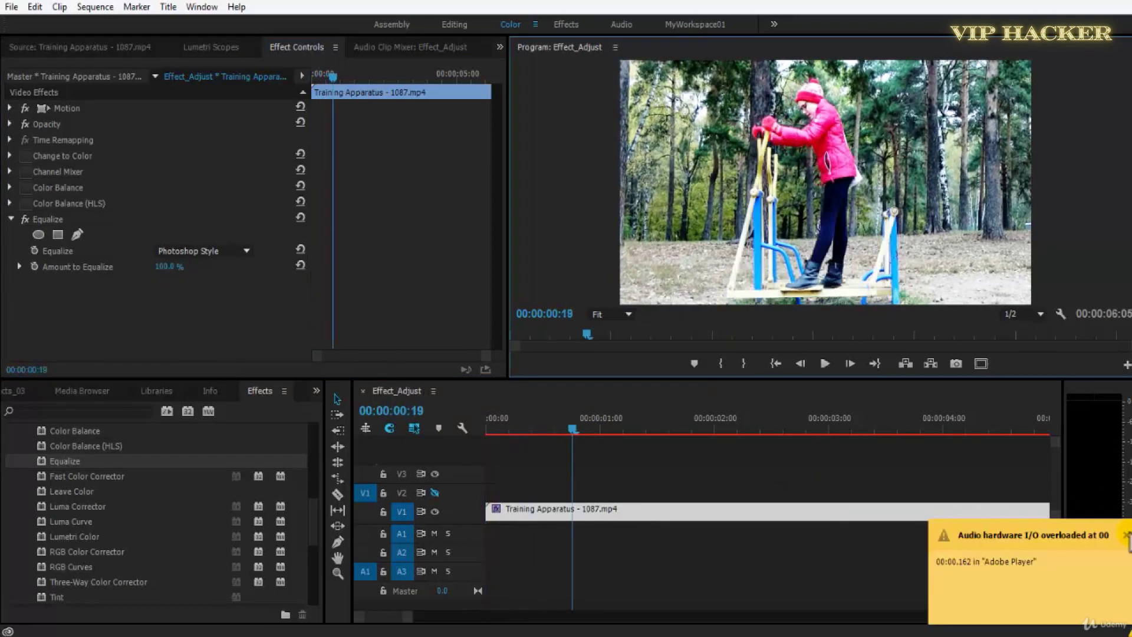
left_click(615, 452)
key("space")
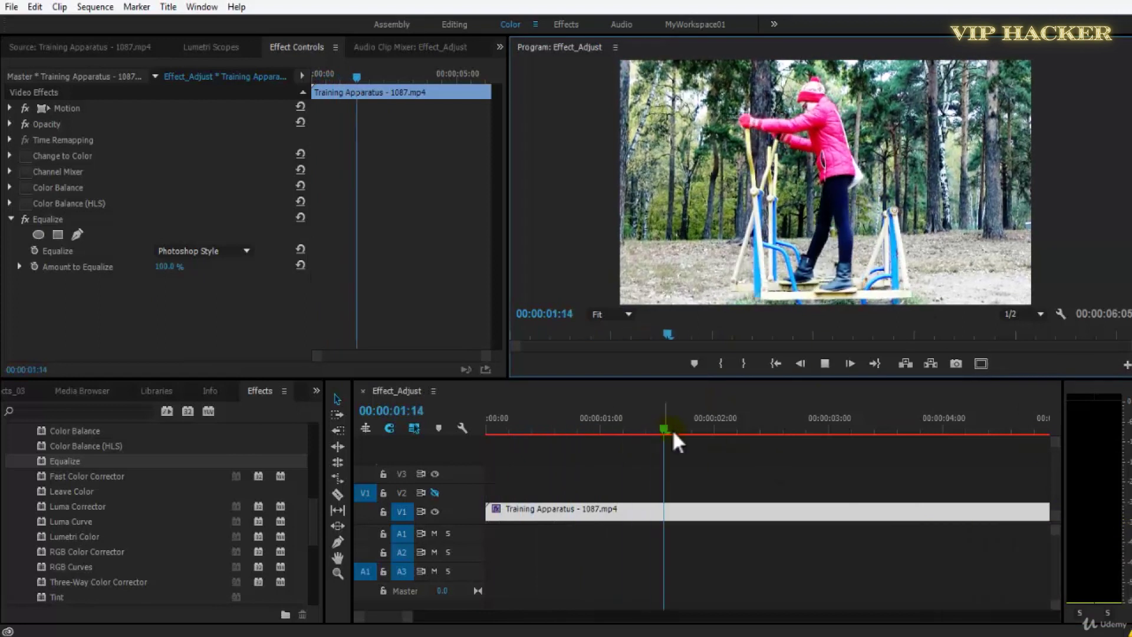
left_click_drag(731, 427, 682, 429)
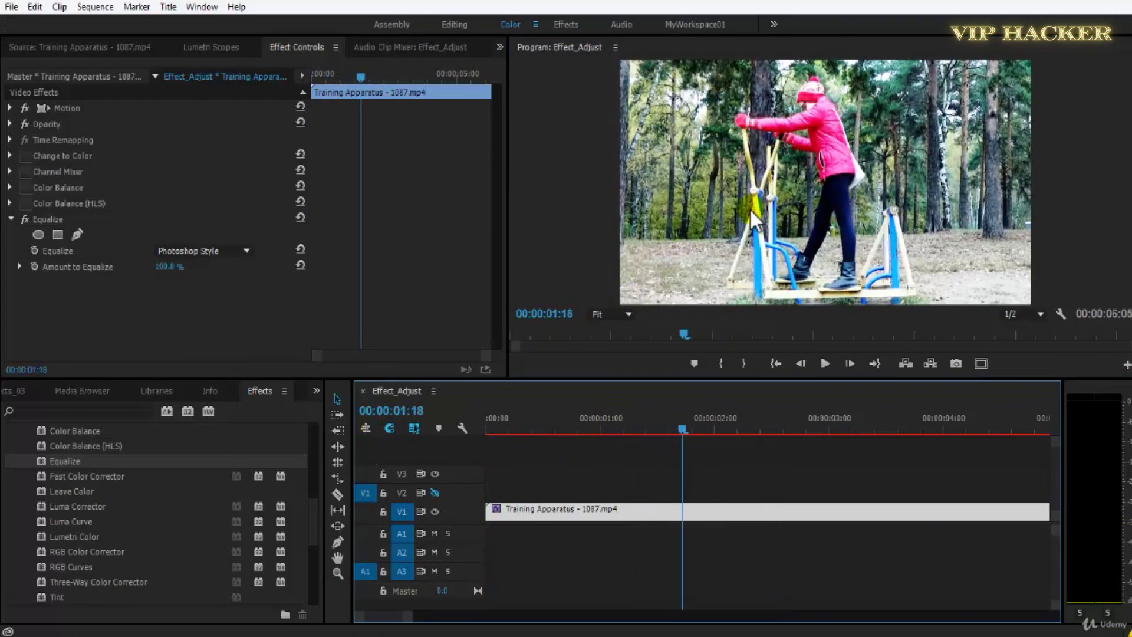
- Compare an Amount to Equalize of 50% and 0%, set it to 80%, and save the project
left_click(168, 266)
type("50")
key("Return")
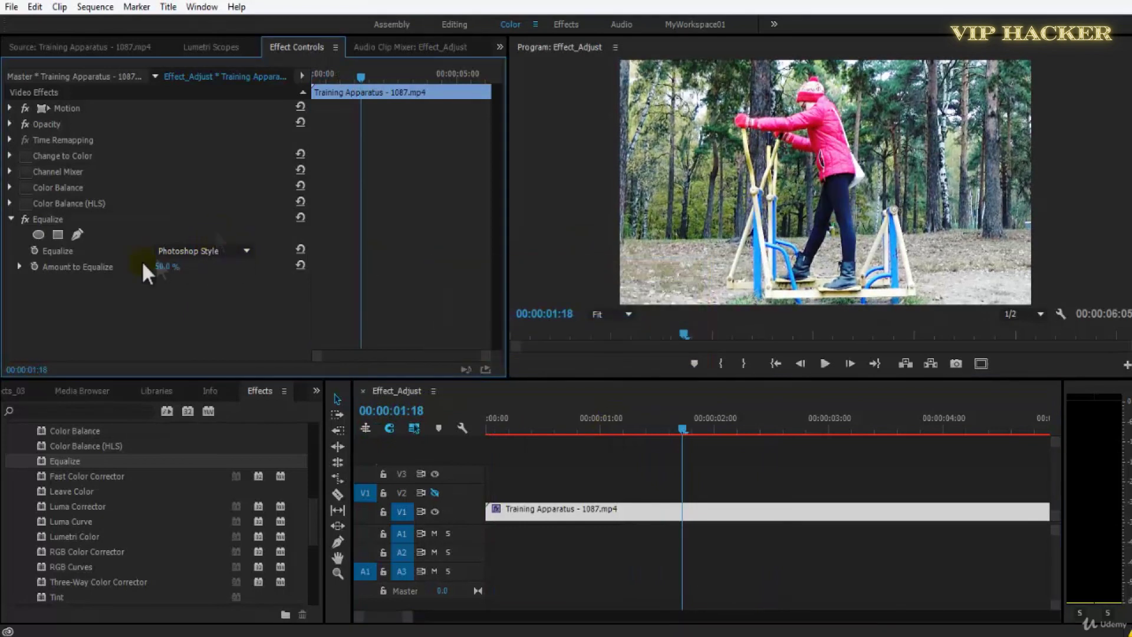
left_click(170, 266)
type("0")
key("Return")
left_click(163, 267)
type("50")
key("Return")
key("ctrl+s")
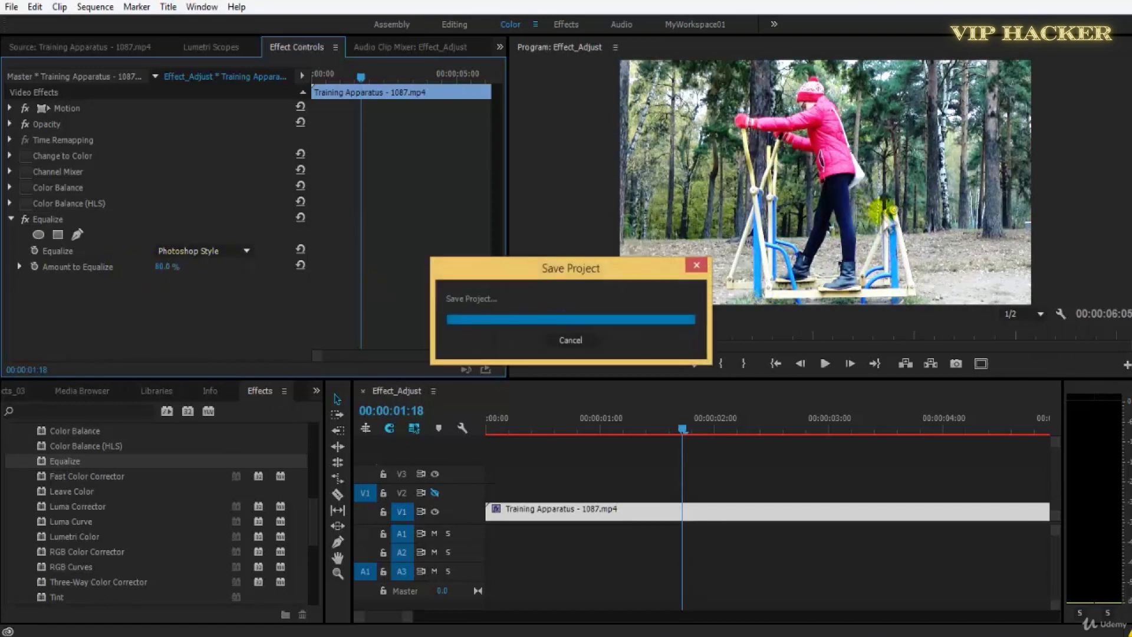
- Preview the equalized clip in the maximized Program monitor
key("space")
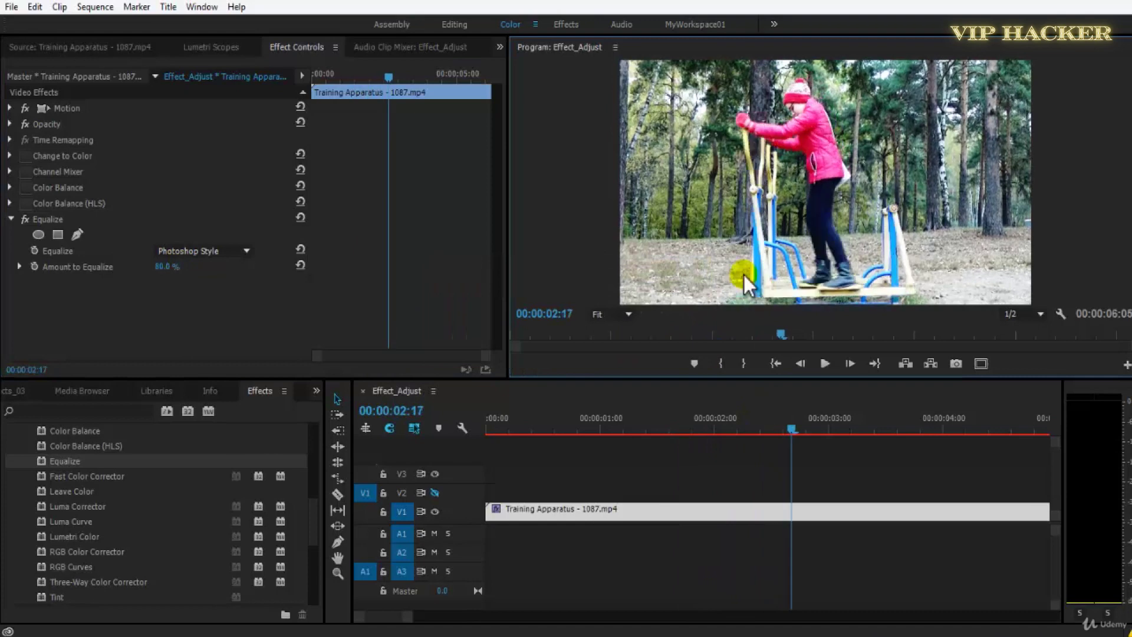
key("grave")
key("space")
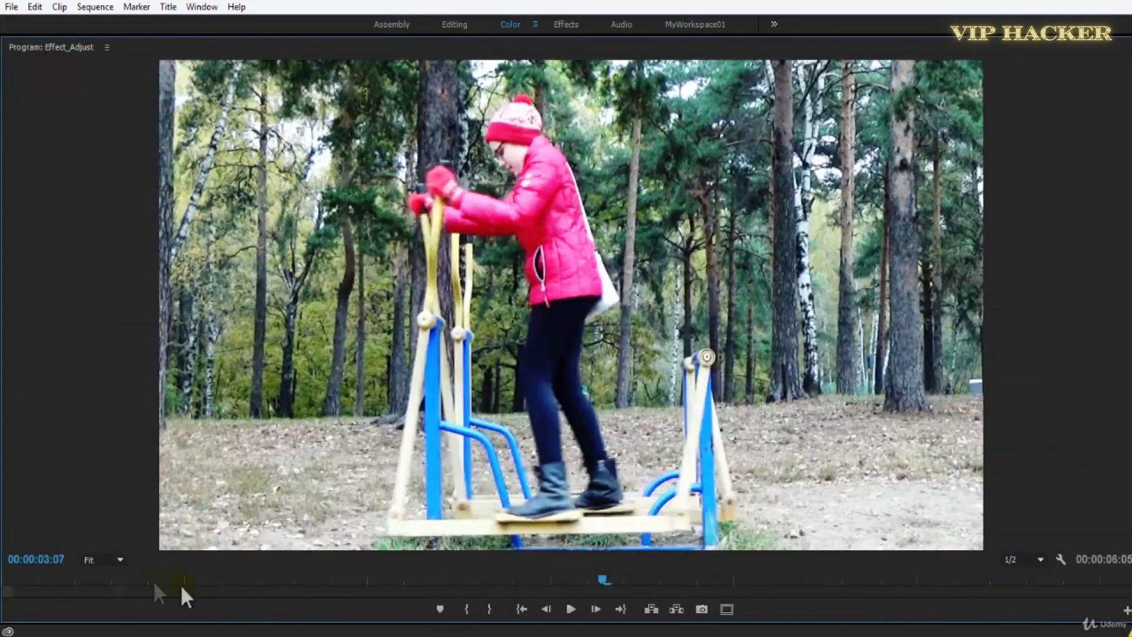
key("space")
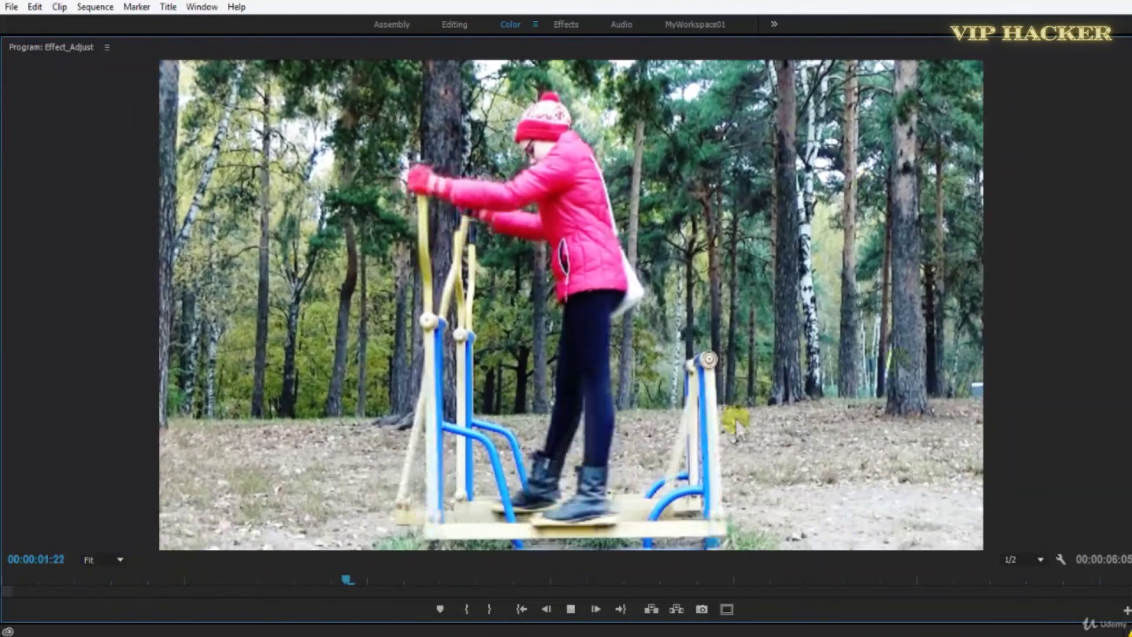
key("space")
- Set the Program monitor's playback resolution to Full and save the project
left_click(1021, 560)
left_click(1032, 477)
key("Home")
key("ctrl+s")
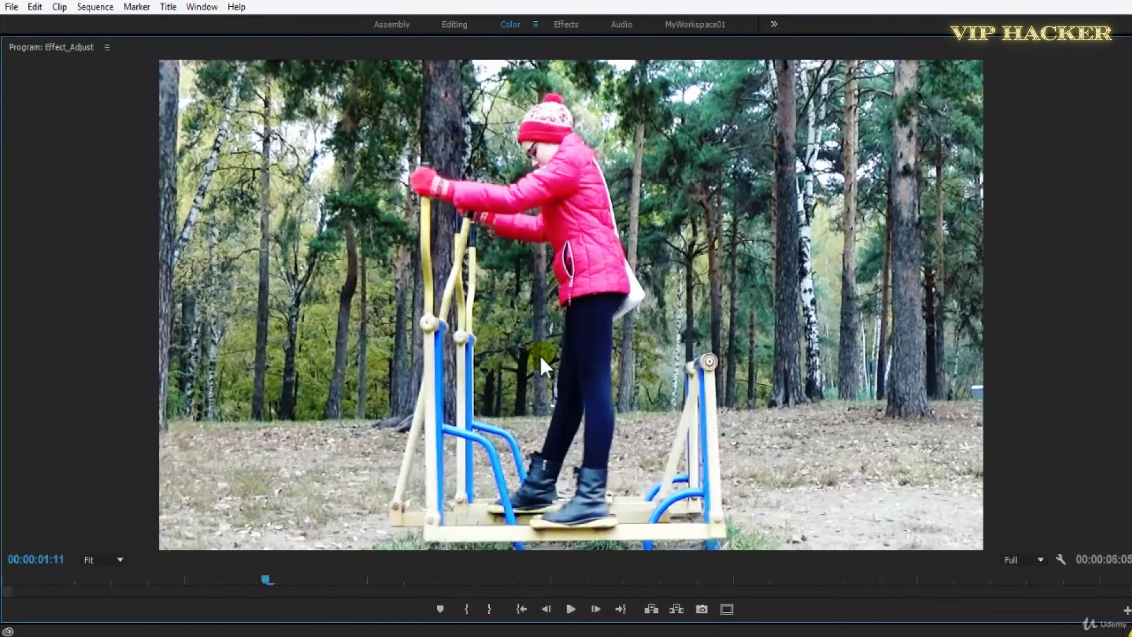
- Turn off the Equalize effect and play the clip without it in the maximized Program monitor
key("grave")
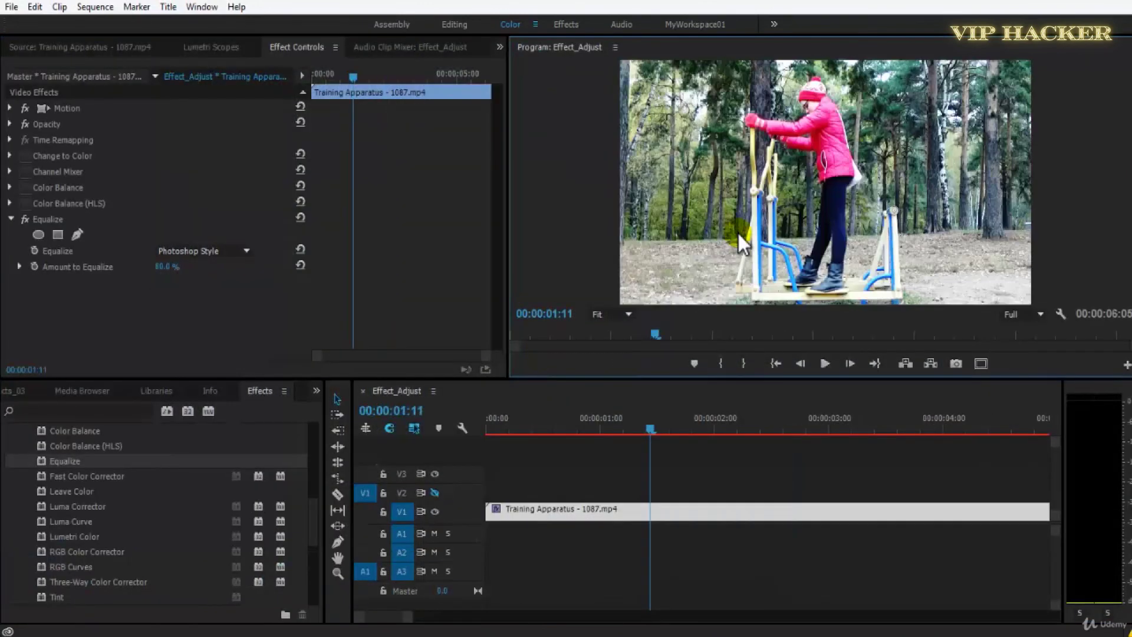
key("grave")
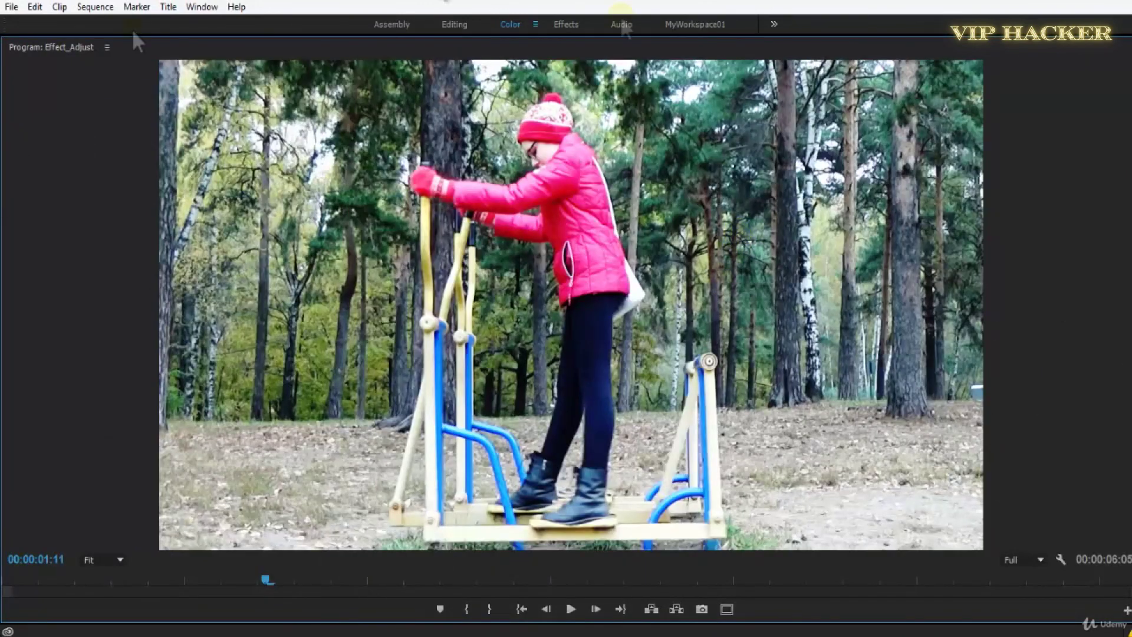
key("grave")
left_click(26, 222)
key("grave")
key("space")
key("space")
key("grave")
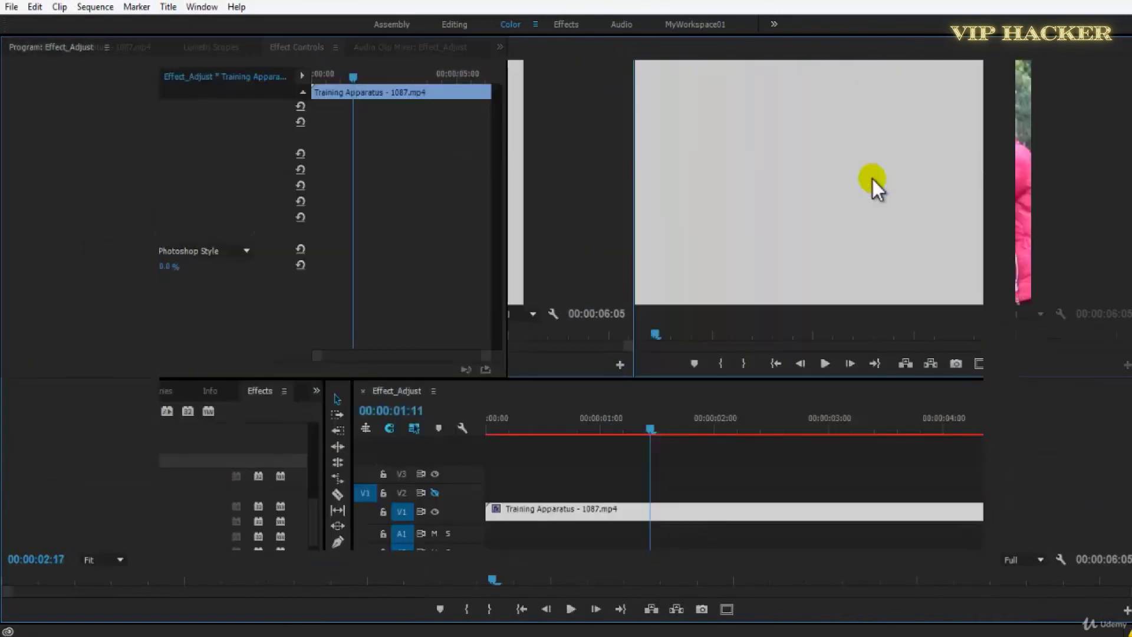
- Turn Equalize back on, play the clip from the start in the maximized Program monitor, and save the project
left_click(382, 453)
key("Home")
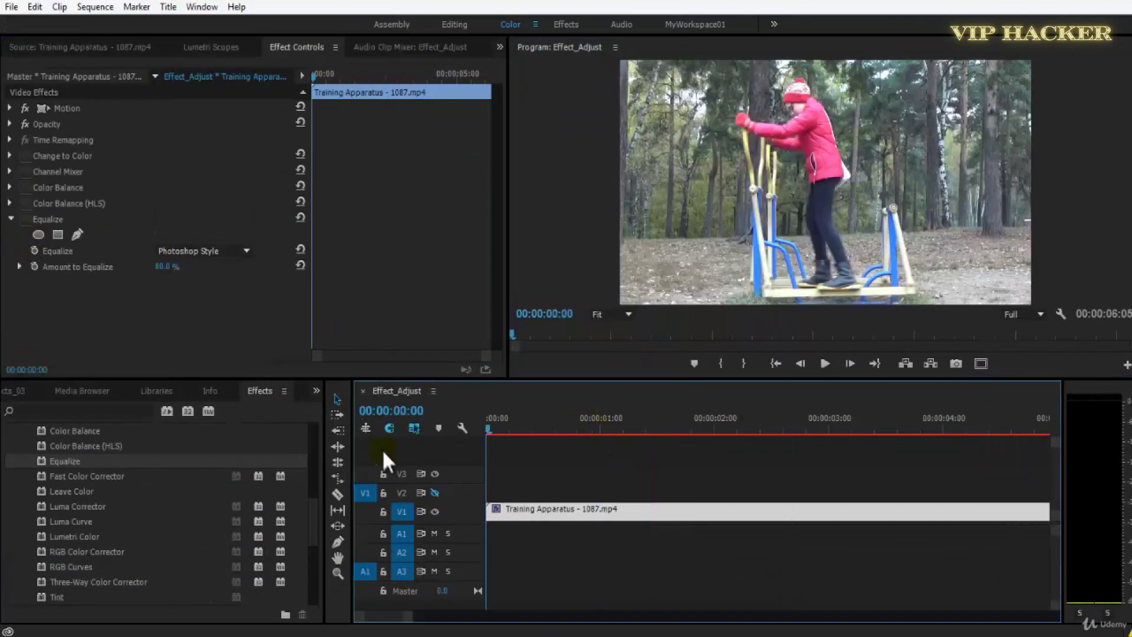
left_click(24, 220)
key("grave")
key("space")
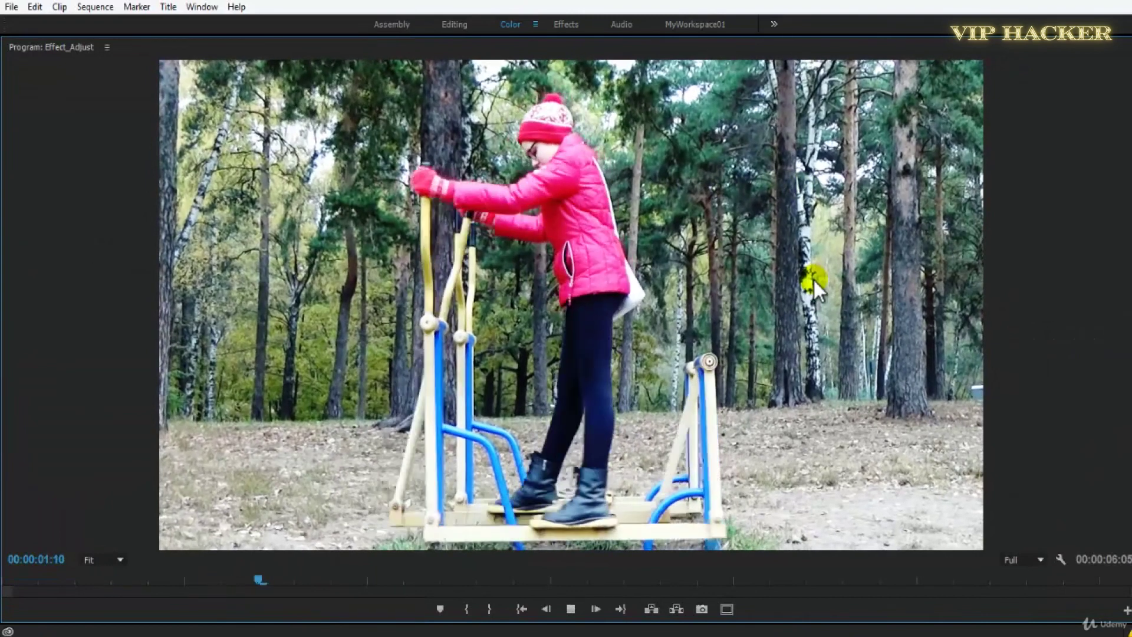
key("ctrl+s")
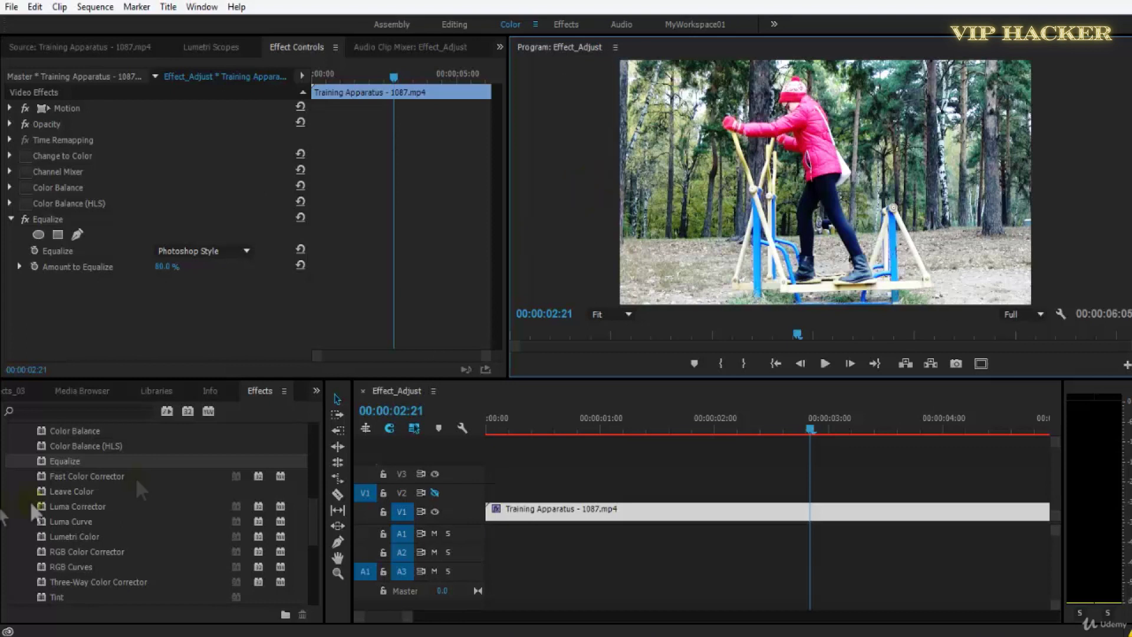
- Apply the Fast Color Corrector effect to the Training Apparatus clip and turn off Equalize
left_click(38, 474)
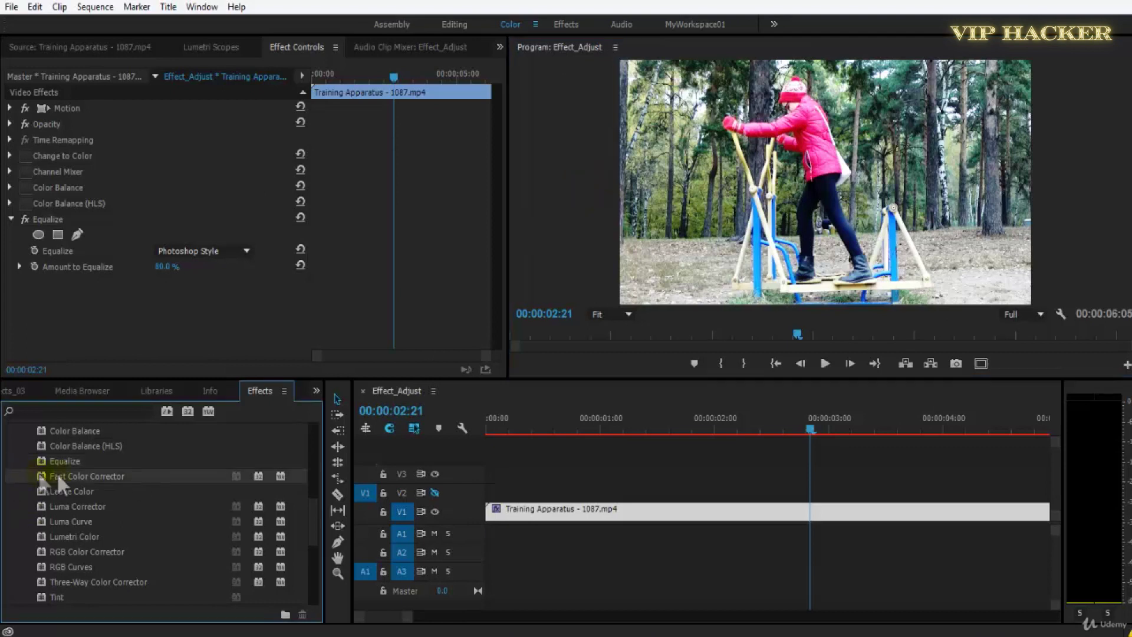
left_click(10, 219)
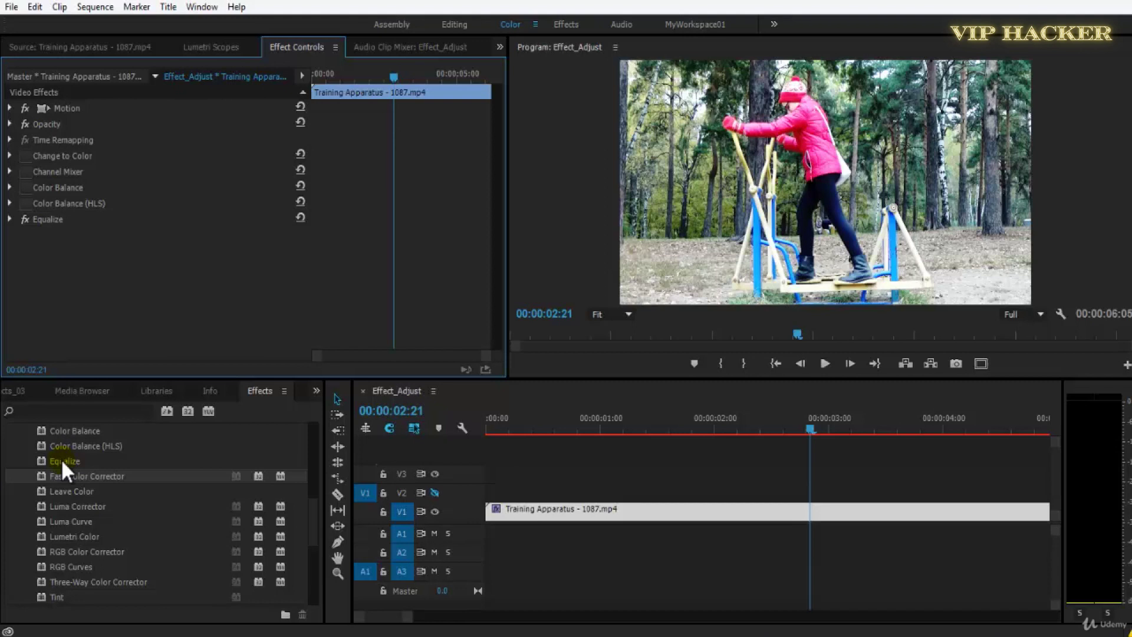
left_click_drag(51, 470, 25, 230)
left_click(25, 219)
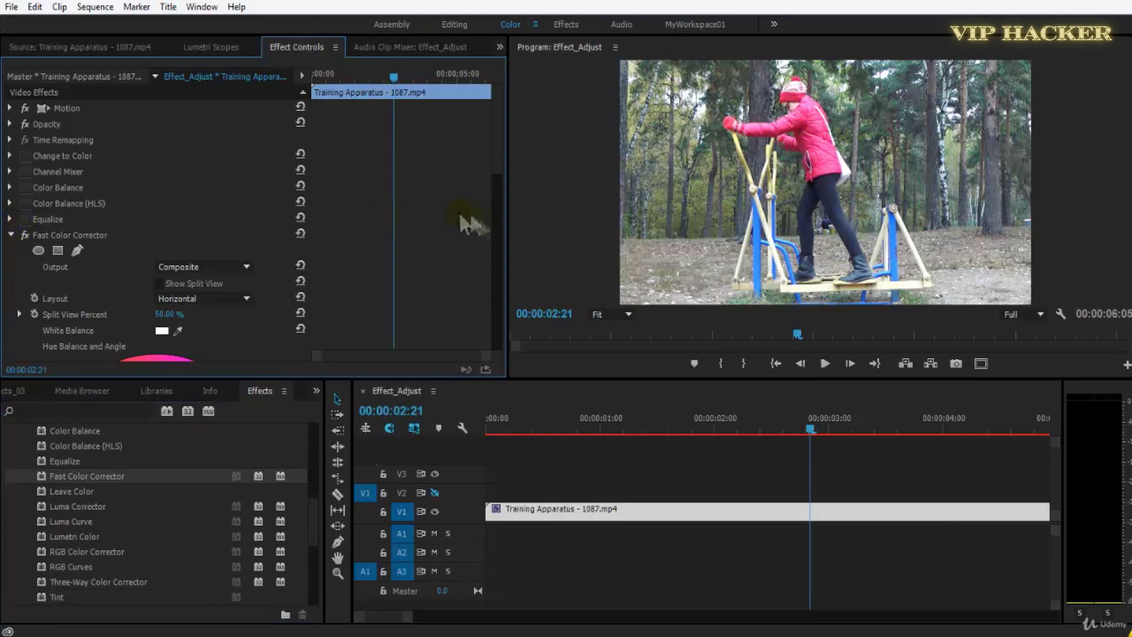
- Select the disabled effects Change to Color, Channel Mixer, Color Balance, Color Balance (HLS) and Equalize
scroll(493, 158, "down", 4)
scroll(494, 171, "up", 7)
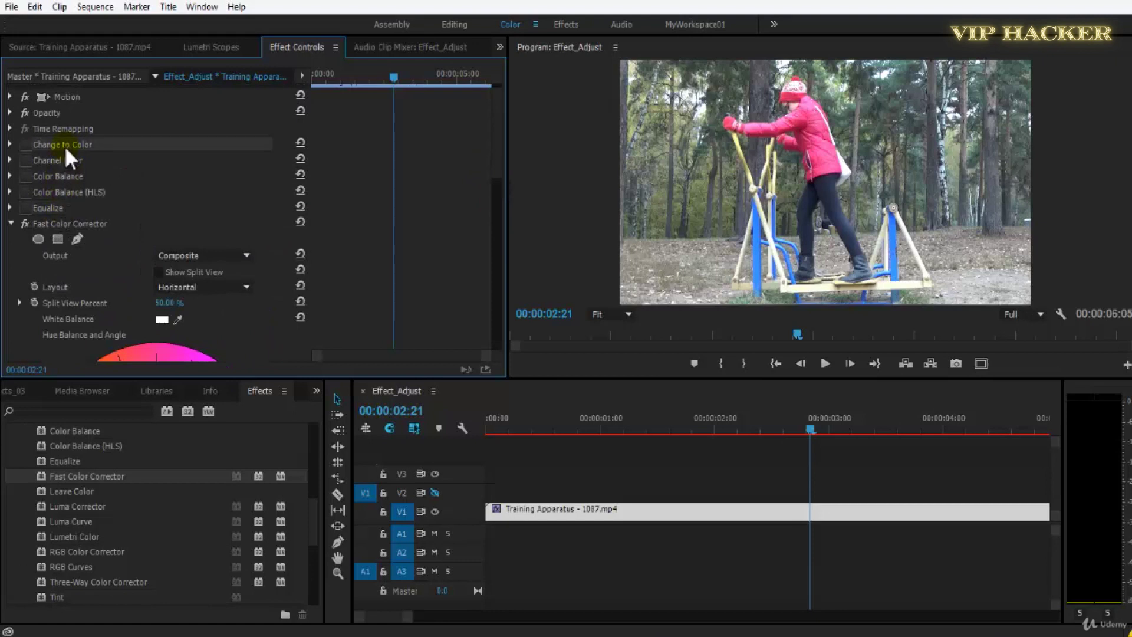
left_click(65, 160, "ctrl")
left_click(67, 176, "ctrl")
left_click(69, 191, "ctrl")
left_click(53, 206, "ctrl")
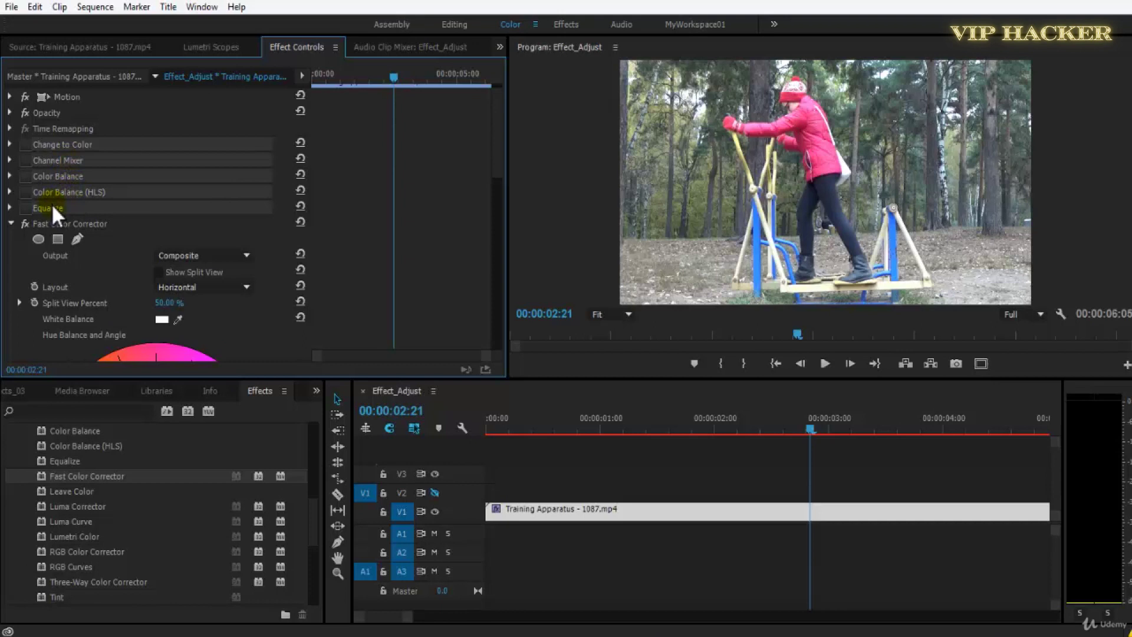
- Examine the Show Split View and Layout options of the Fast Color Corrector
scroll(51, 203, "down", 3)
left_click(158, 142)
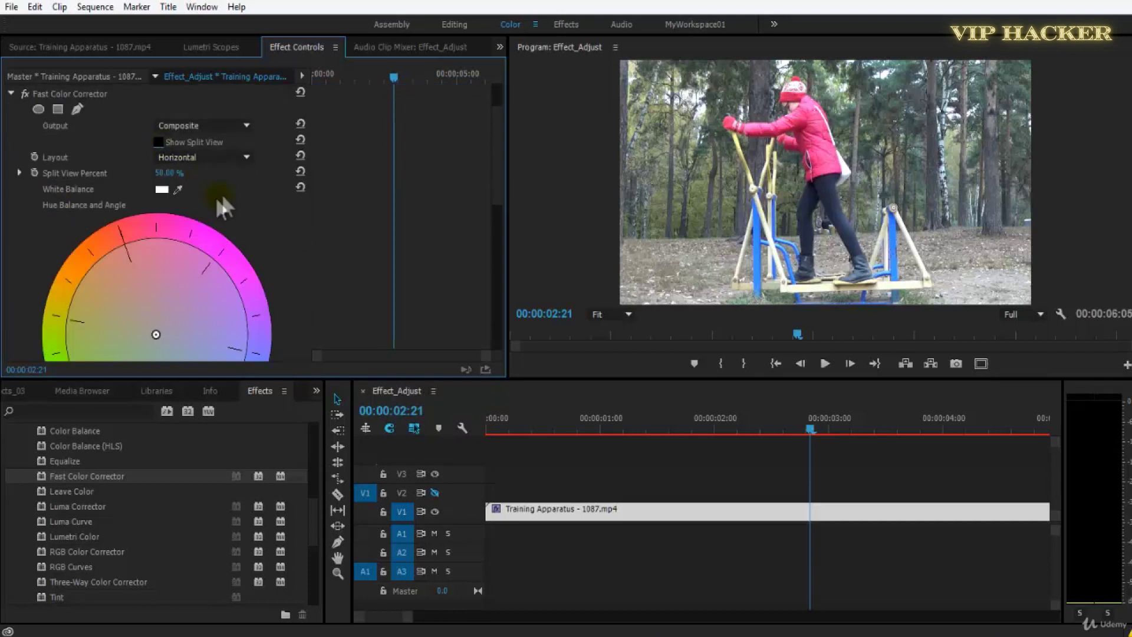
left_click(210, 143)
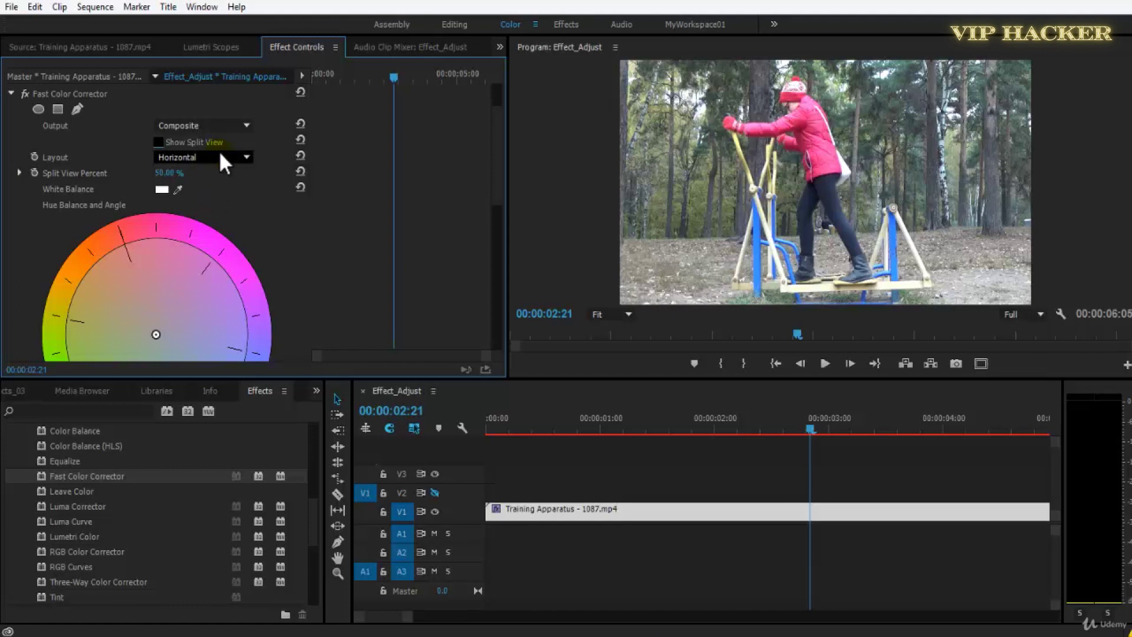
left_click(223, 158)
left_click(219, 155)
- Try the Luma output of the Fast Color Corrector and return it to Composite
left_click(195, 125)
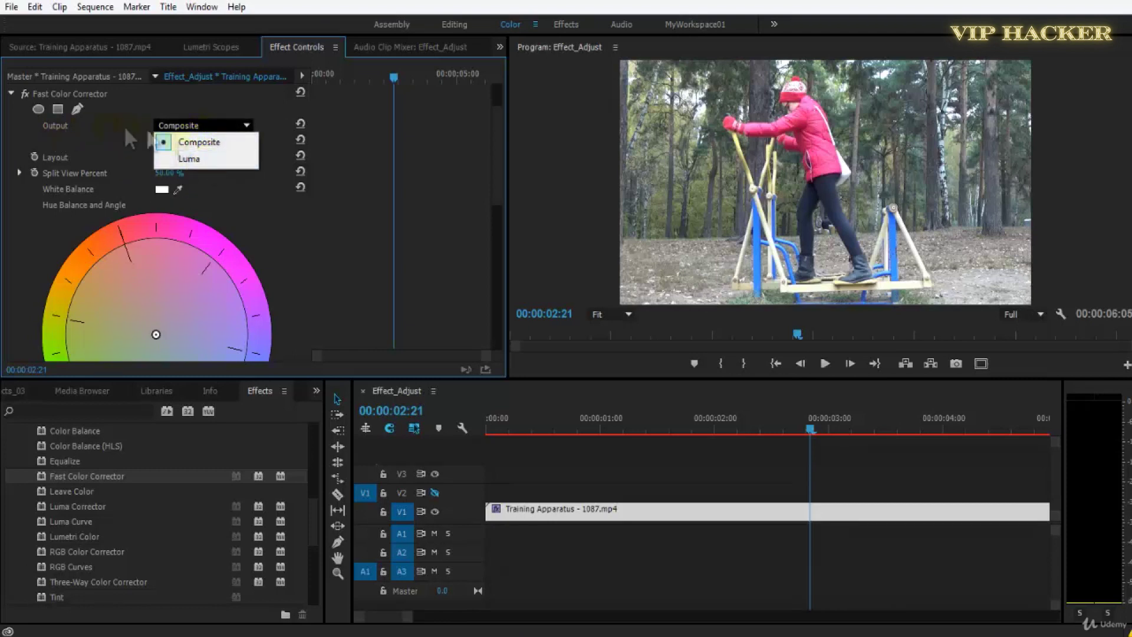
left_click(219, 159)
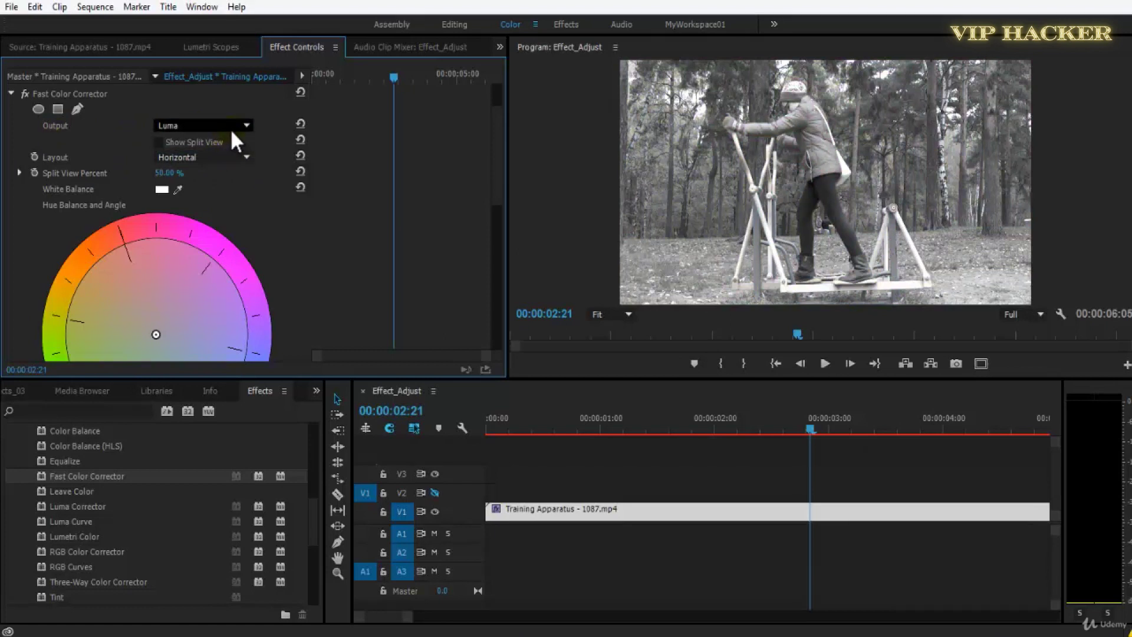
left_click(231, 129)
left_click(231, 143)
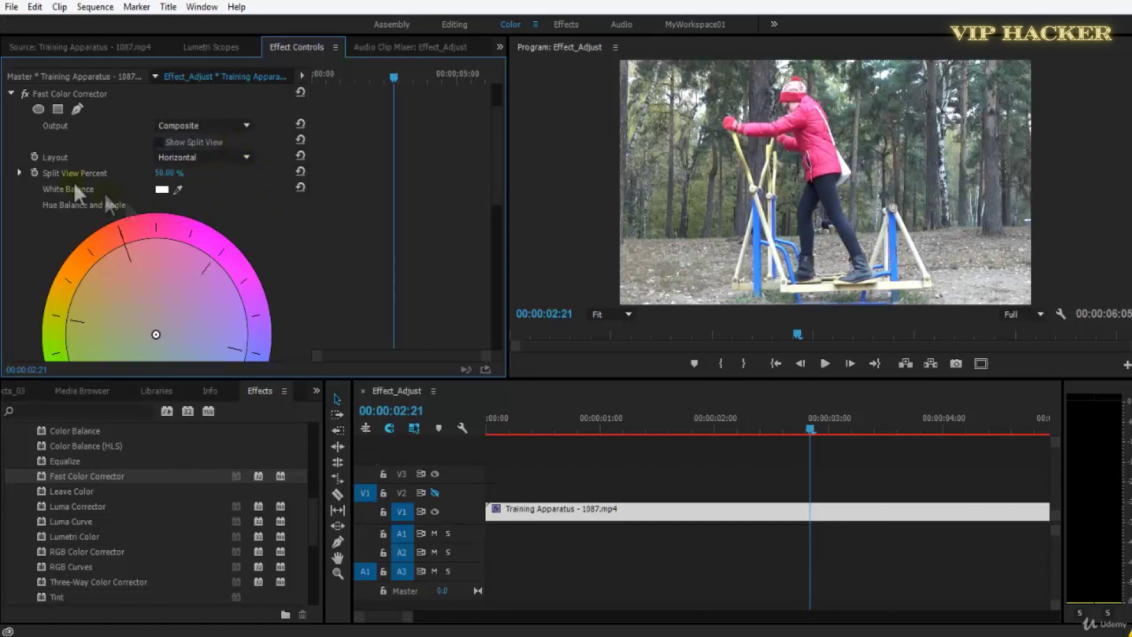
- Sample the Fast Color Corrector's white balance from the woman's pink jacket in the preview
scroll(497, 174, "down", 3)
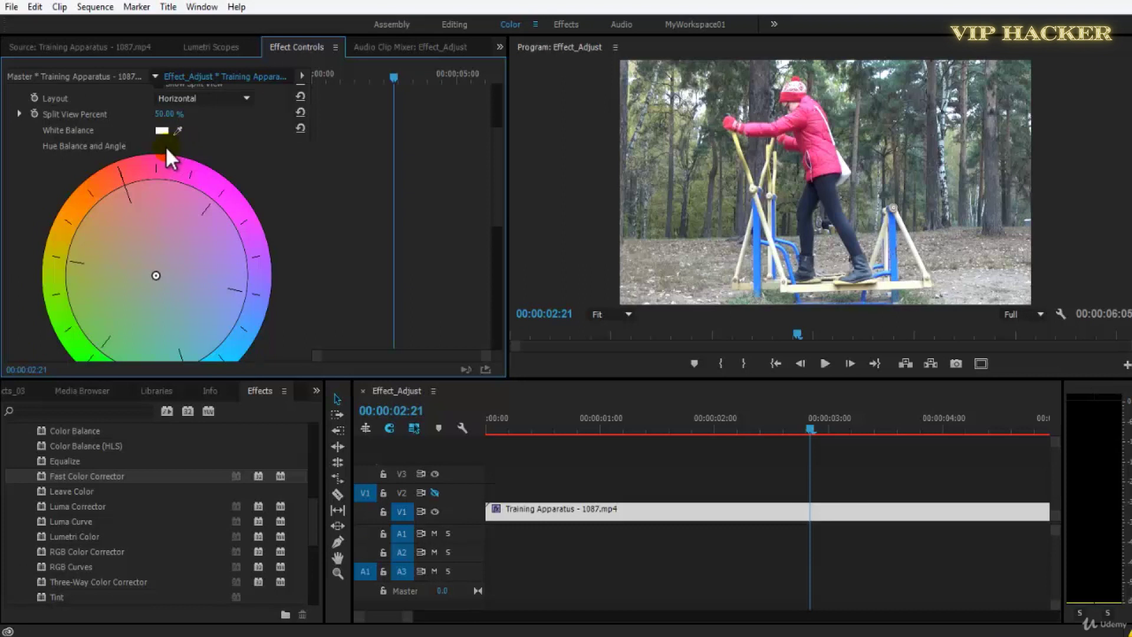
mouse_move(177, 130)
left_mouse_down()
mouse_move(458, 114)
mouse_move(821, 125)
mouse_move(824, 156)
mouse_move(831, 144)
left_mouse_up()
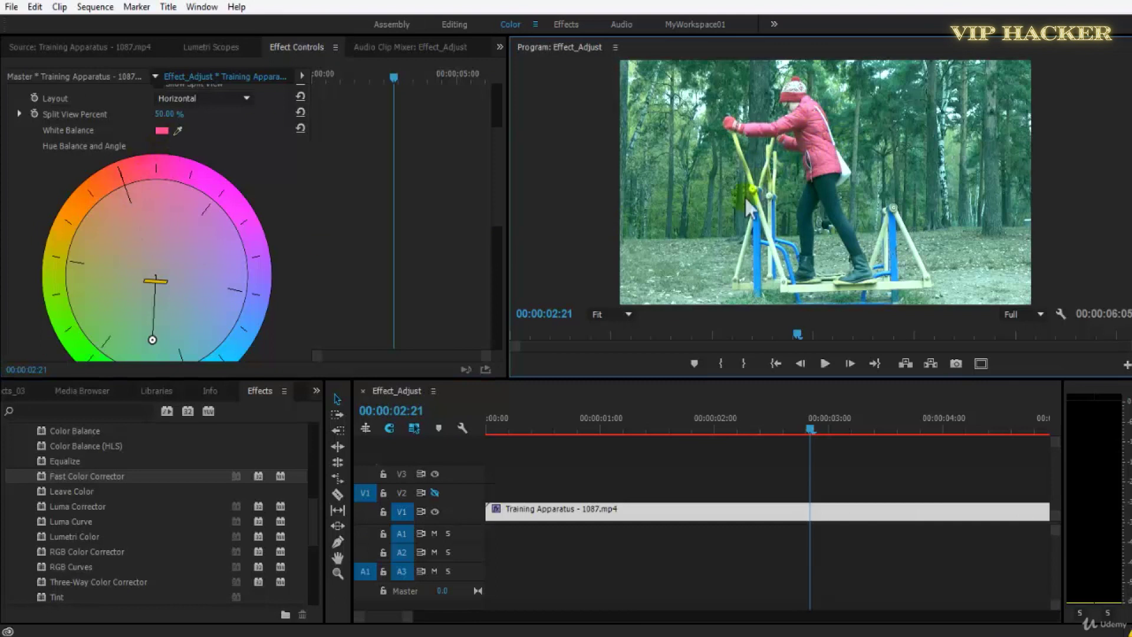
- Raise the Split View Percent of the Fast Color Corrector and try the Vertical layout before returning to Horizontal
left_click_drag(182, 115, 214, 118)
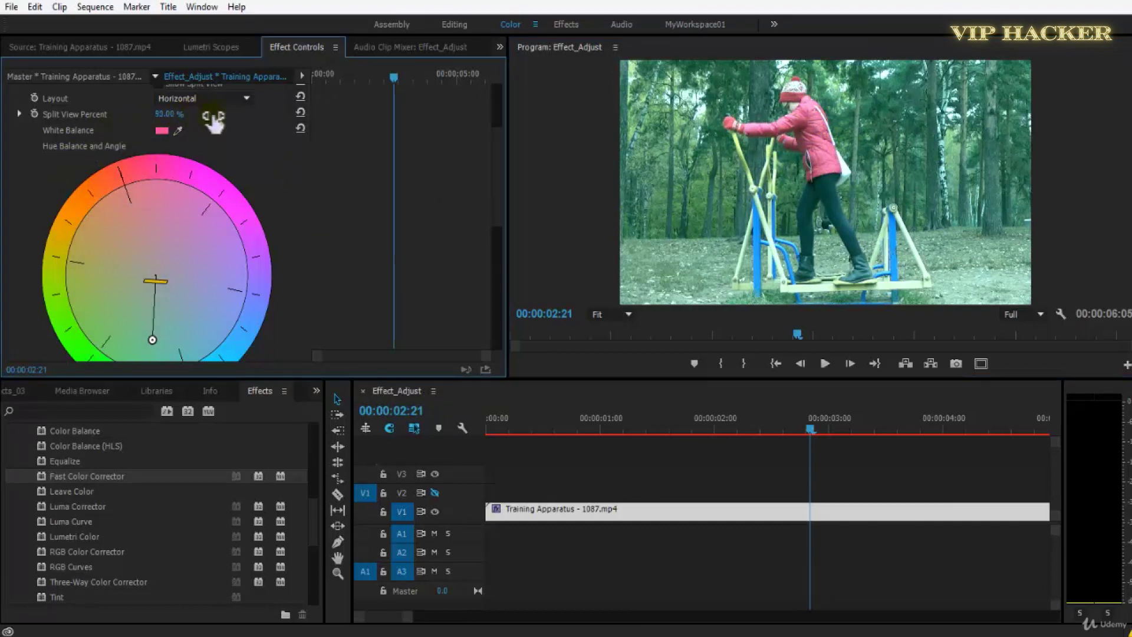
left_click(179, 98)
left_click(187, 130)
left_click(200, 99)
left_click(211, 109)
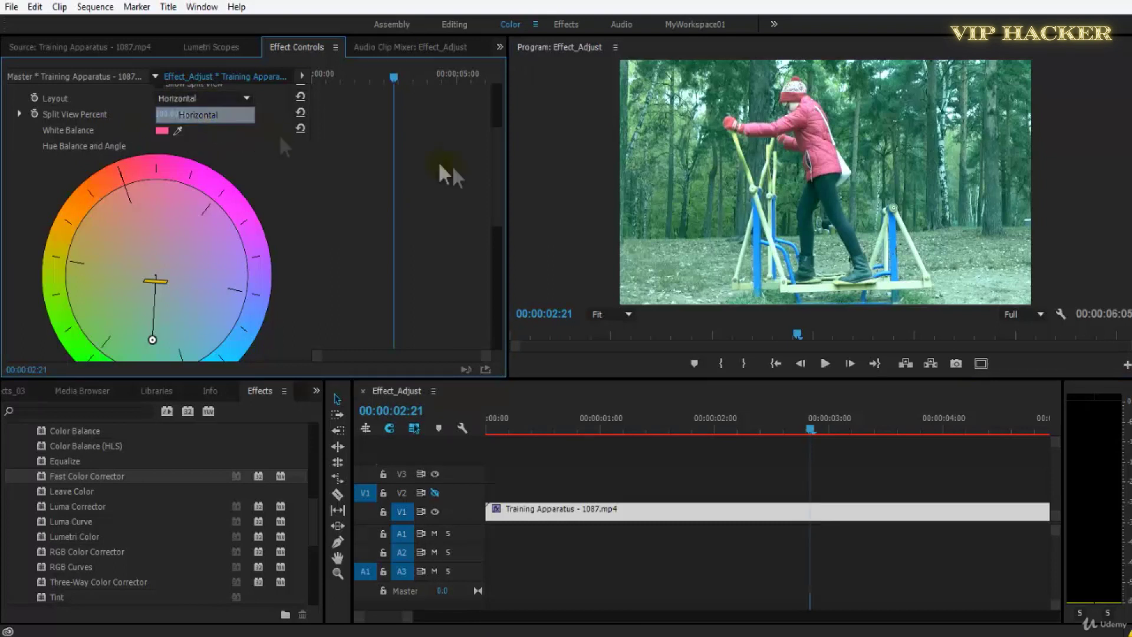
- Enable the Fast Color Corrector's Show Split View with a Vertical layout and a Split View Percent of 50%
left_click_drag(490, 153, 494, 124)
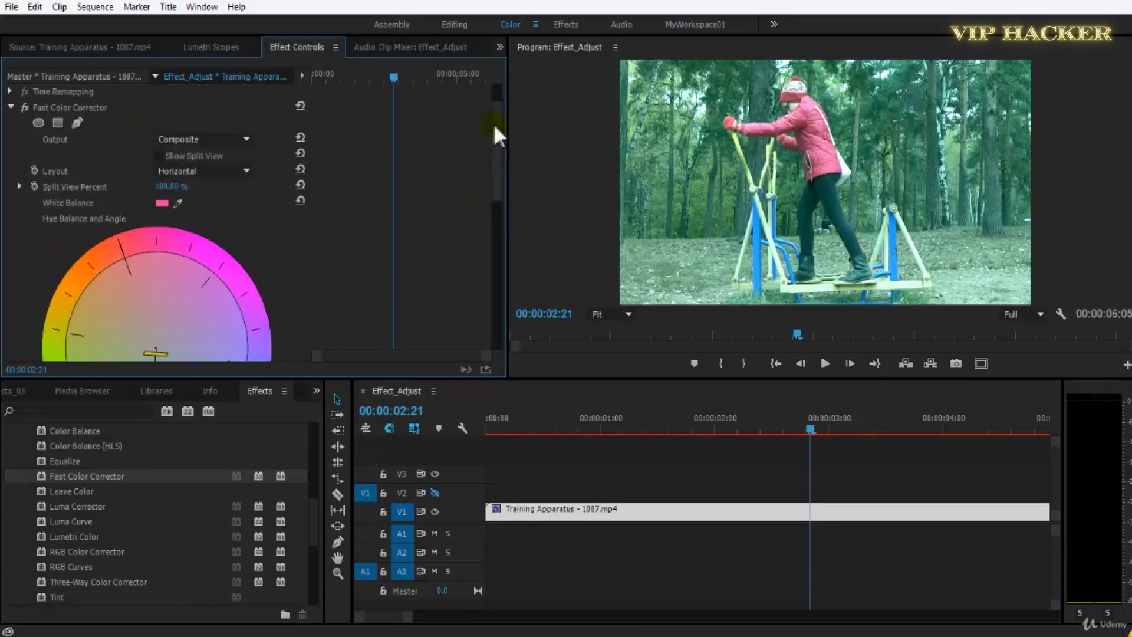
left_click(158, 156)
left_click(185, 172)
left_click(190, 204)
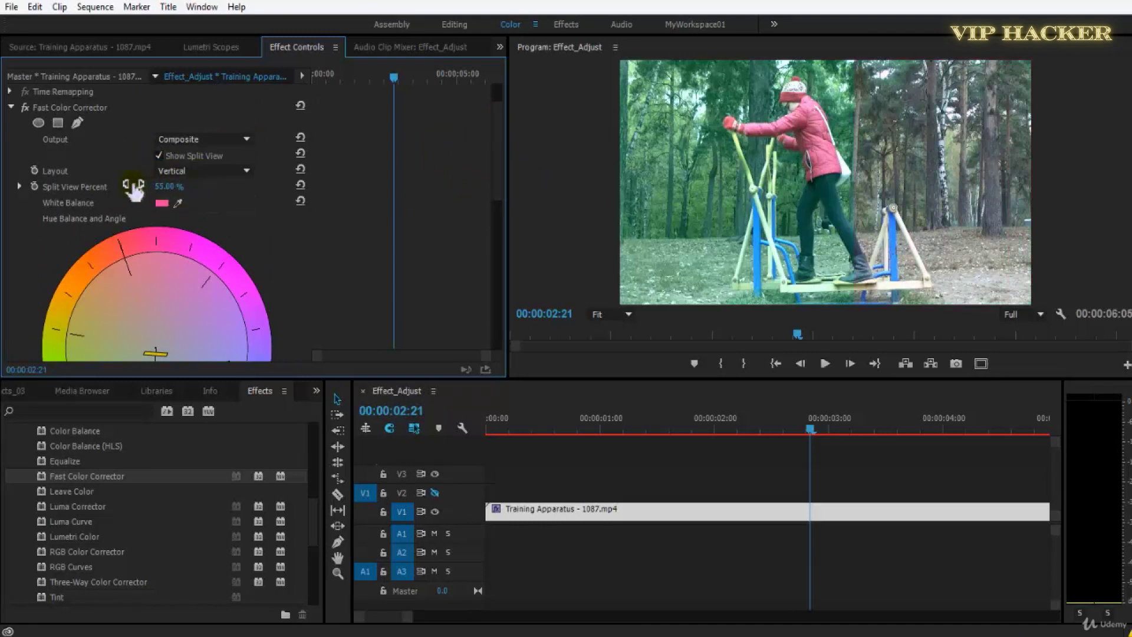
left_click_drag(158, 188, 133, 192)
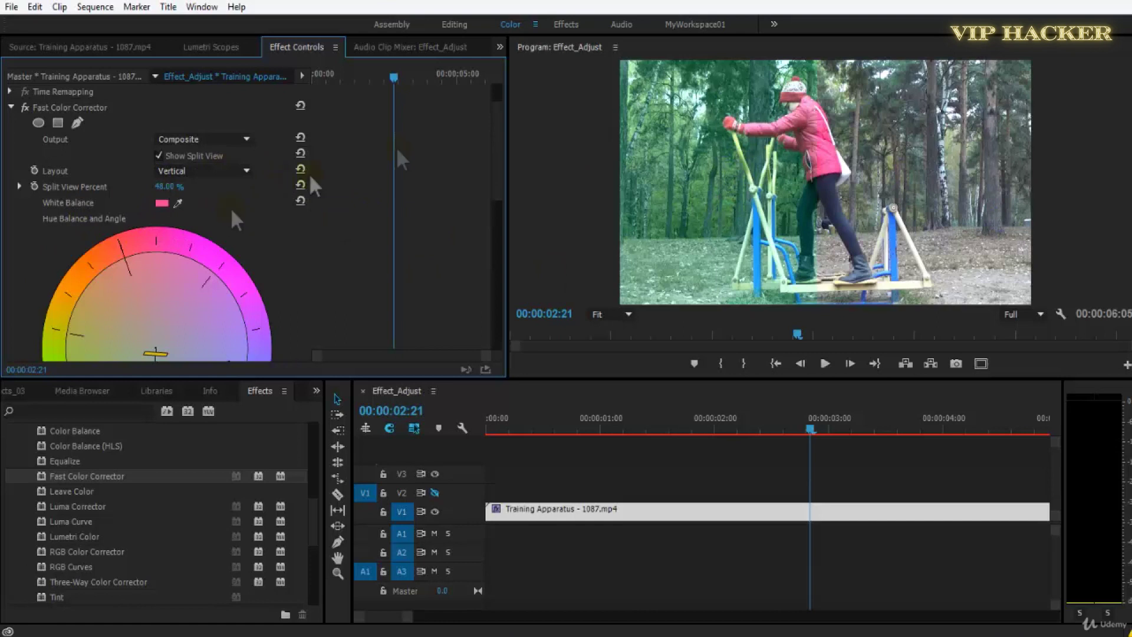
left_click_drag(171, 190, 184, 166)
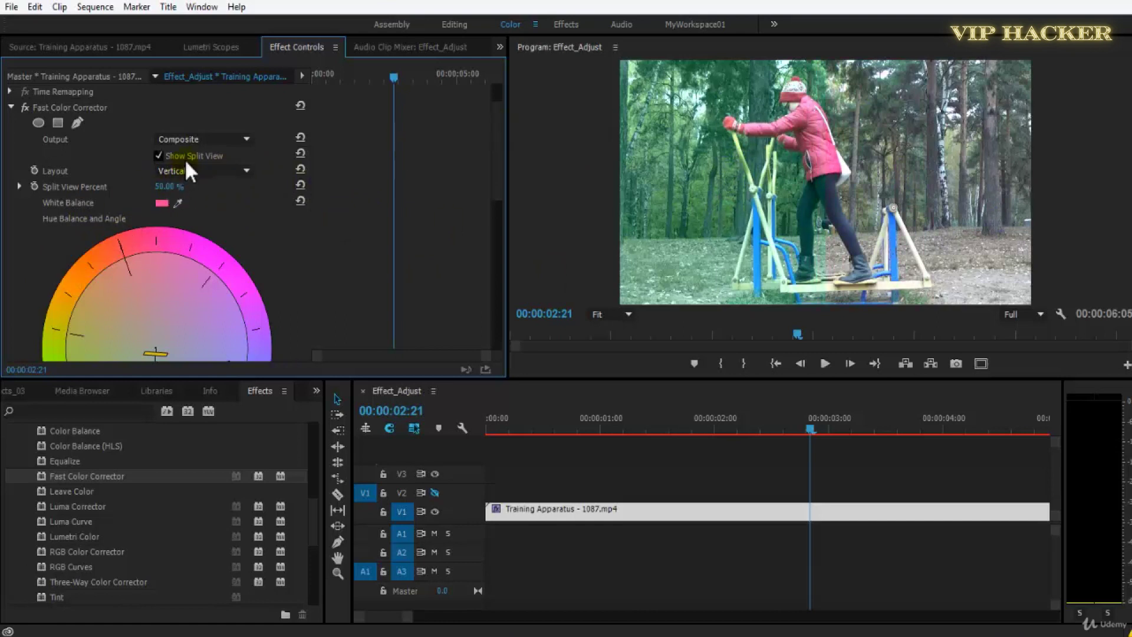
- Try the Horizontal layout, return to Vertical, and set the Split View Percent to 53%
scroll(498, 179, "down", 1)
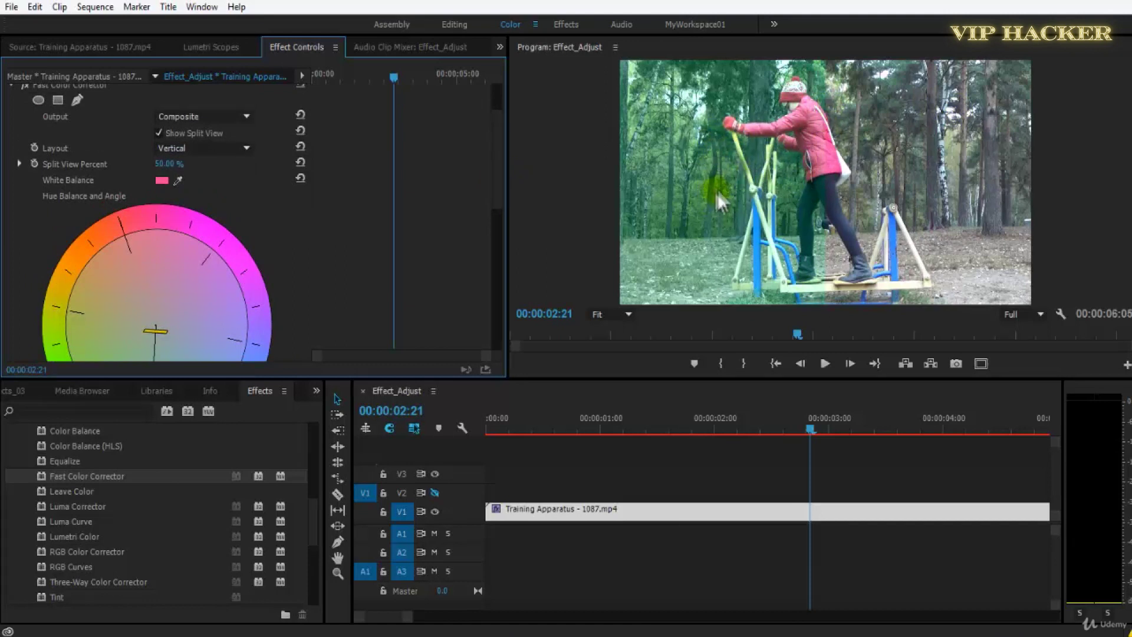
mouse_move(170, 171)
left_mouse_down()
mouse_move(152, 173)
mouse_move(174, 171)
left_mouse_up()
left_click(195, 152)
left_click(201, 172)
left_click(210, 152)
left_click(211, 176)
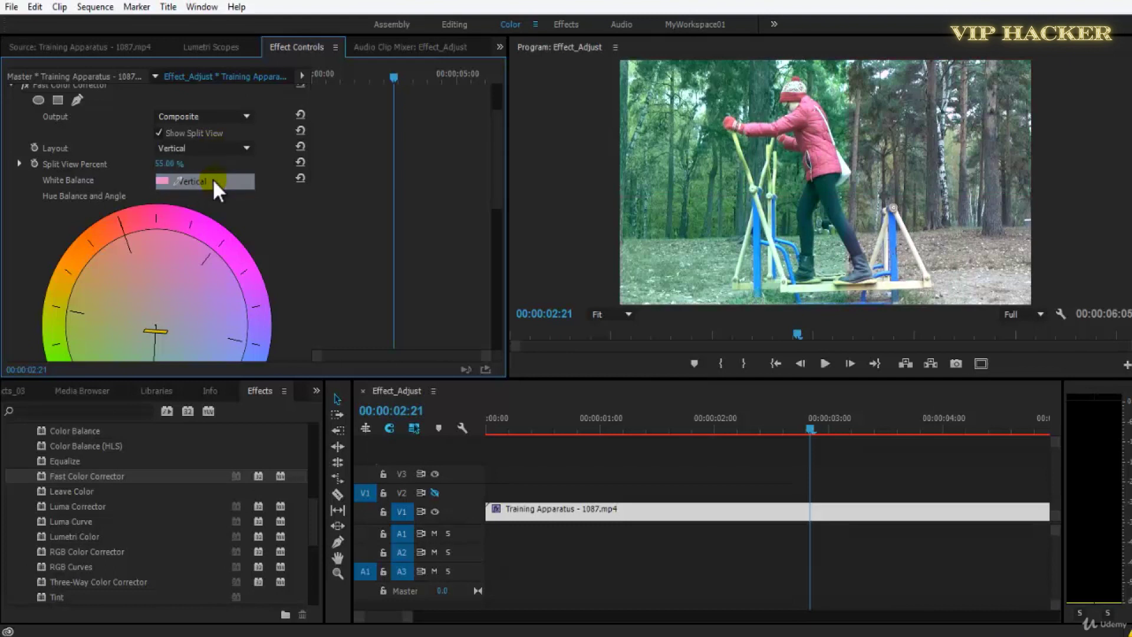
mouse_move(168, 164)
left_mouse_down()
mouse_move(157, 165)
mouse_move(180, 168)
left_mouse_up()
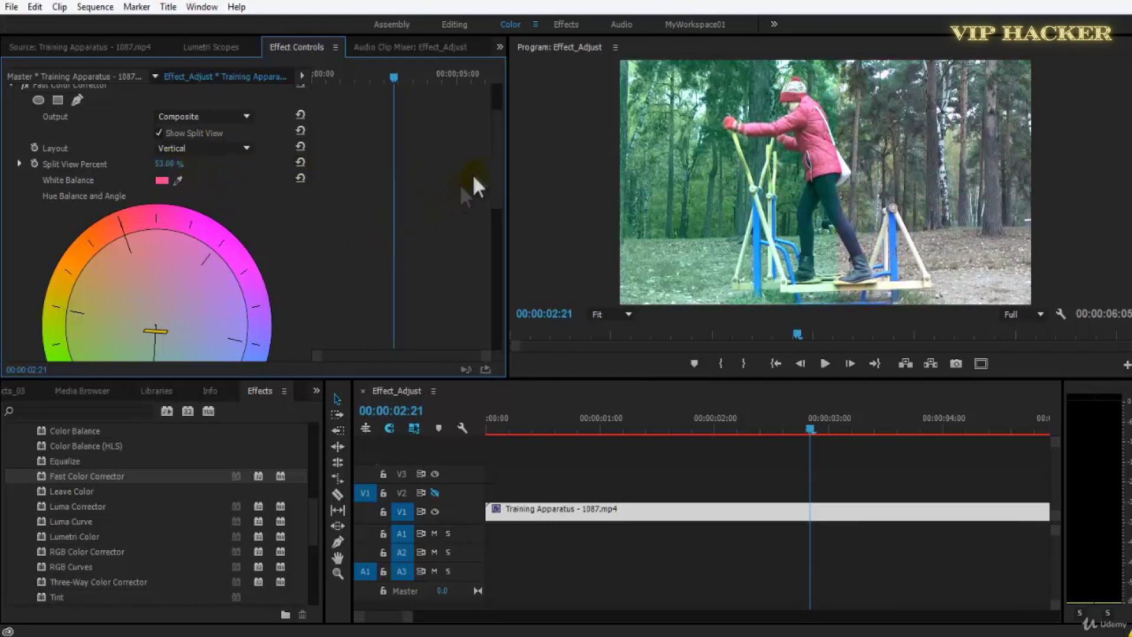
- Shift the color wheel balance toward orange, magnitude about 82 at about -156°, and set the Hue Angle to 88°
left_click_drag(493, 173, 487, 194)
left_click_drag(153, 307, 100, 230)
scroll(118, 224, "down", 3)
left_click_drag(165, 210, 224, 224)
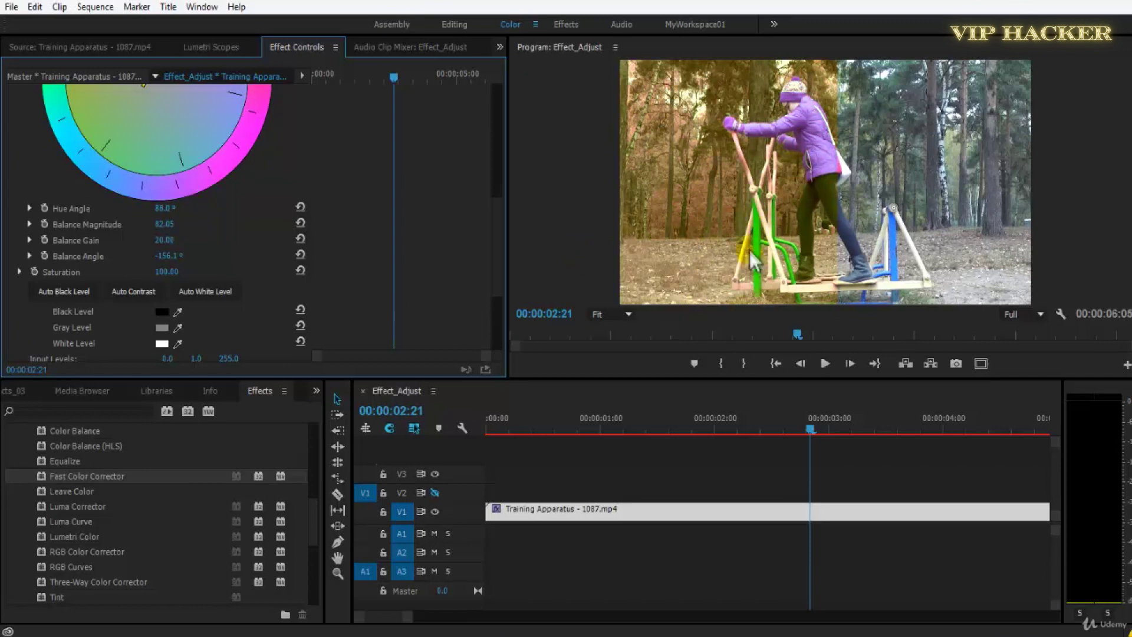
- Try Hue Angles of 180° and about 69°, resetting the Hue Angle after each
left_click_drag(163, 210, 303, 244)
left_click_drag(162, 301, 197, 307)
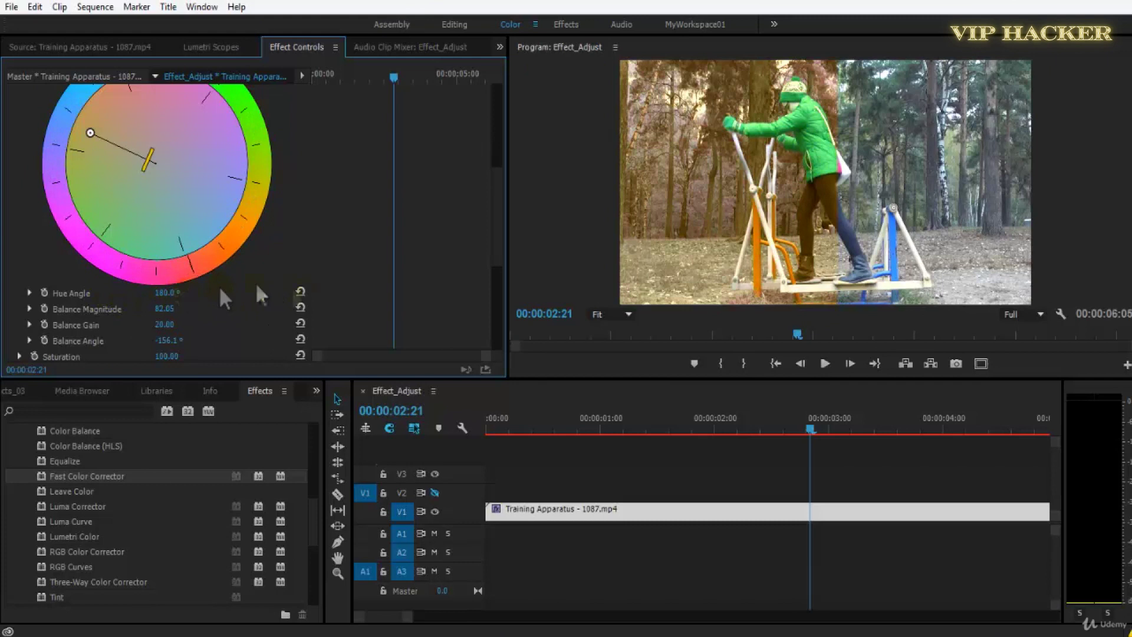
left_click(299, 292)
left_click_drag(166, 293, 189, 295)
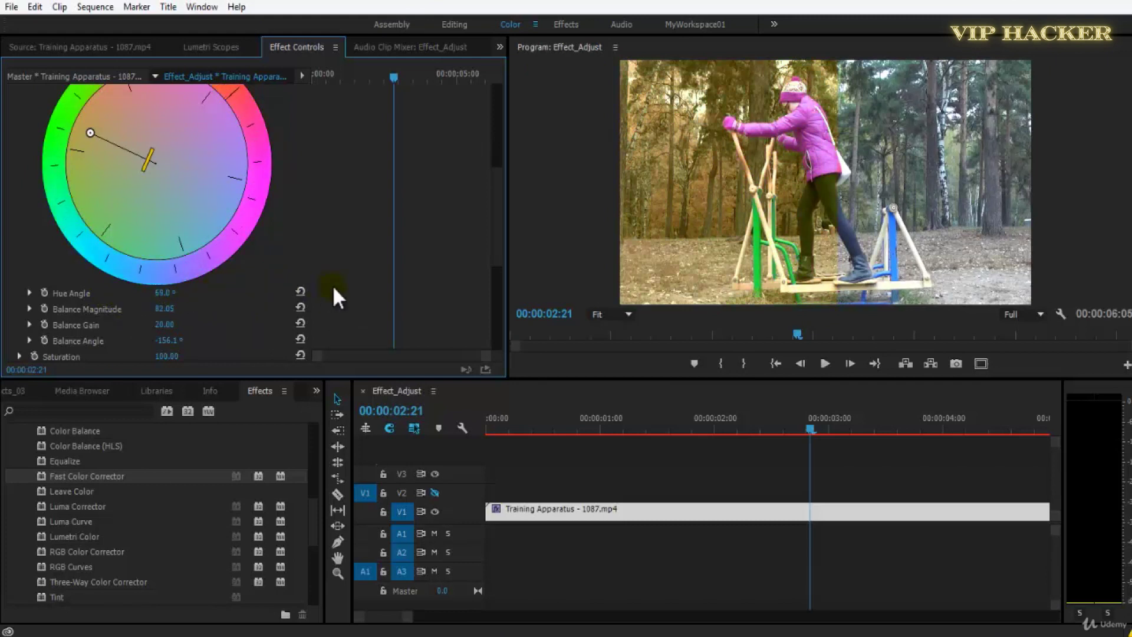
left_click(301, 292)
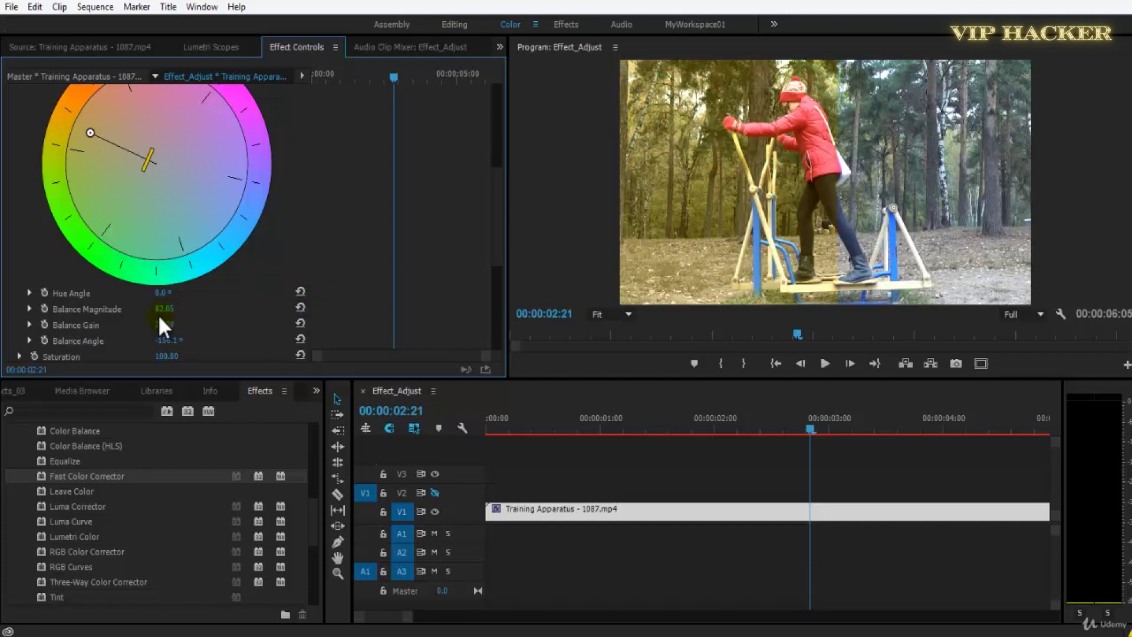
- Move the wheel balance to a magnitude of about 75 at about -150° and lower the Balance Gain to 1.00
left_click_drag(189, 308, 167, 313)
mouse_move(94, 126)
left_mouse_down()
mouse_move(87, 151)
mouse_move(84, 122)
mouse_move(90, 162)
mouse_move(122, 110)
mouse_move(62, 111)
mouse_move(61, 148)
mouse_move(99, 128)
left_mouse_up()
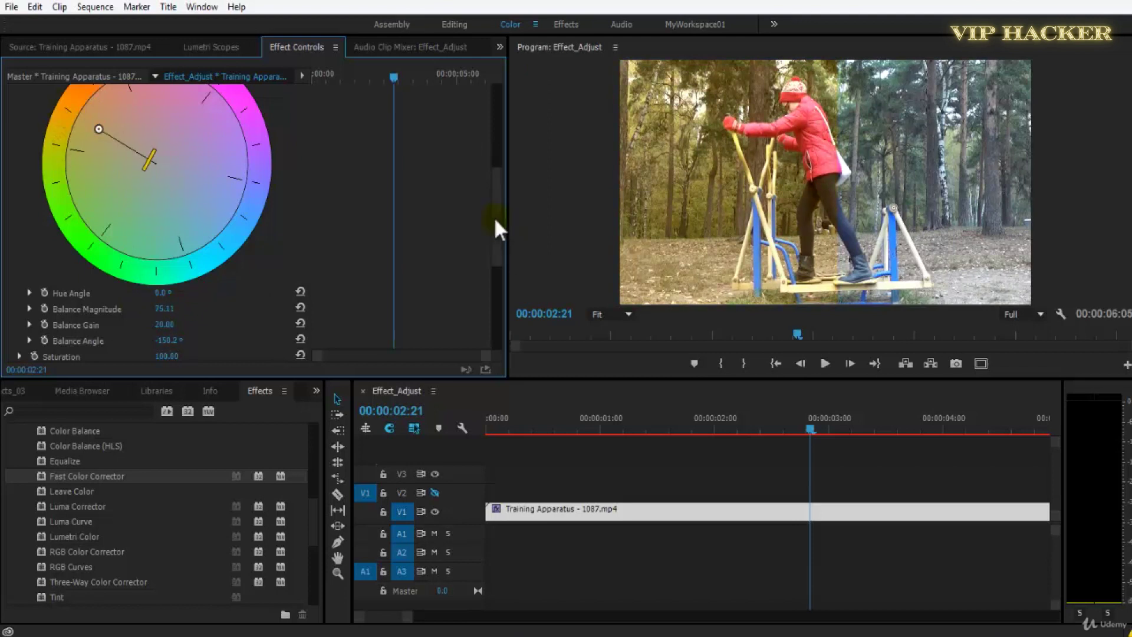
left_click_drag(496, 230, 435, 252)
mouse_move(165, 247)
left_mouse_down()
mouse_move(195, 248)
mouse_move(177, 246)
left_mouse_up()
mouse_move(496, 193)
left_mouse_down()
mouse_move(494, 161)
mouse_move(493, 198)
left_mouse_up()
left_click_drag(160, 303, 197, 167)
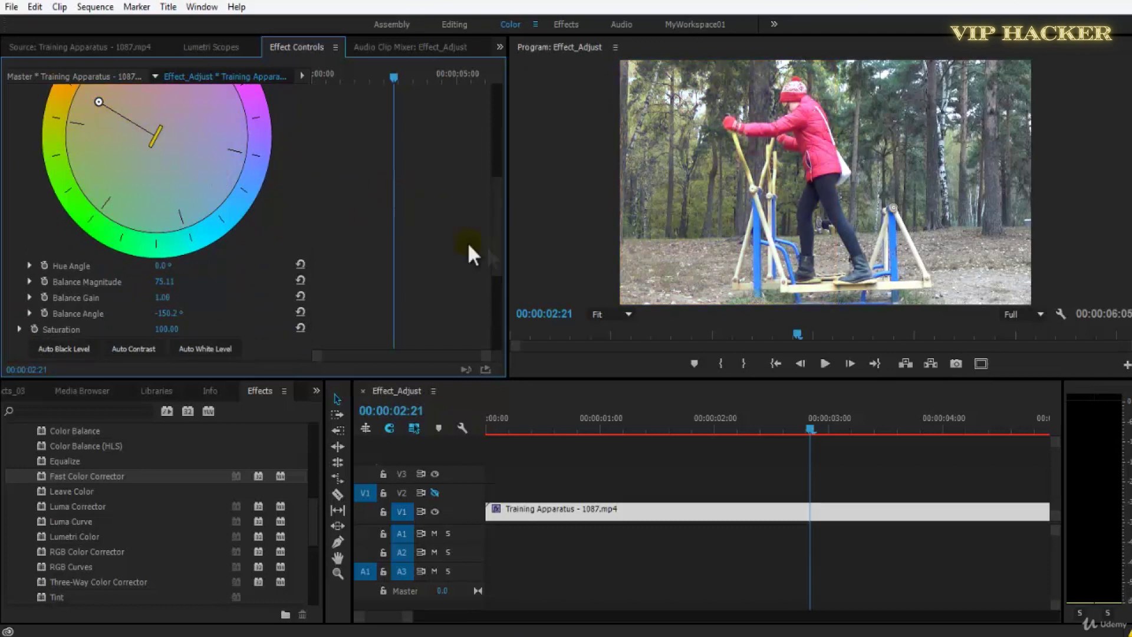
- Lower the Fast Color Corrector's Saturation to 9.00
scroll(498, 222, "down", 2)
left_click_drag(158, 269, 149, 313)
scroll(493, 218, "up", 1)
left_click_drag(495, 239, 494, 300)
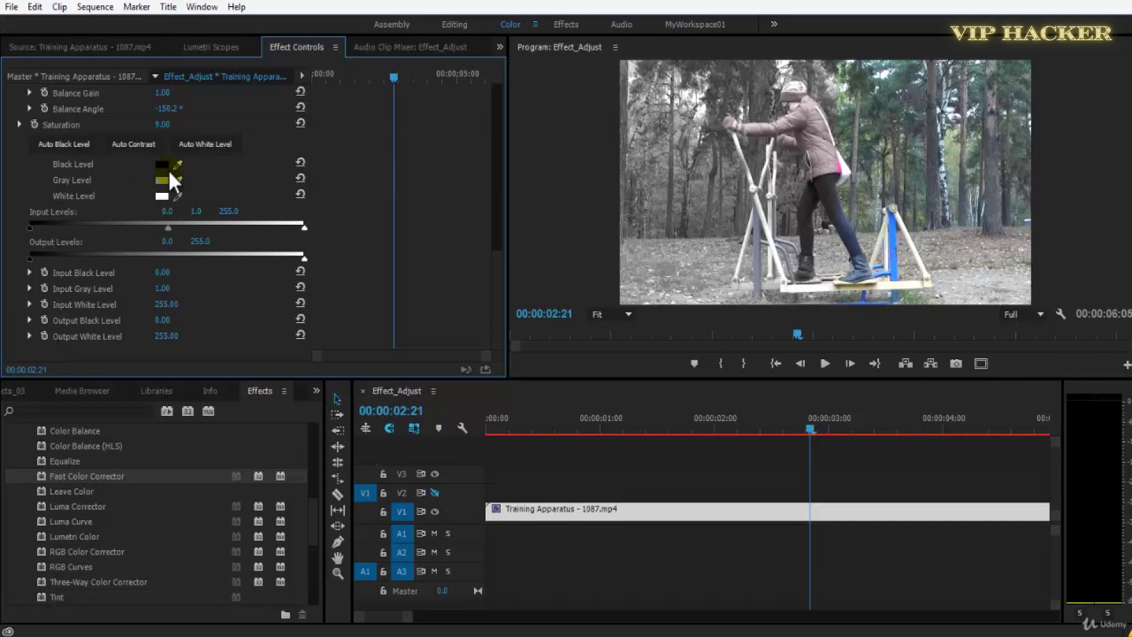
- Reset all parameters of the Fast Color Corrector to their defaults
scroll(170, 173, "up", 3)
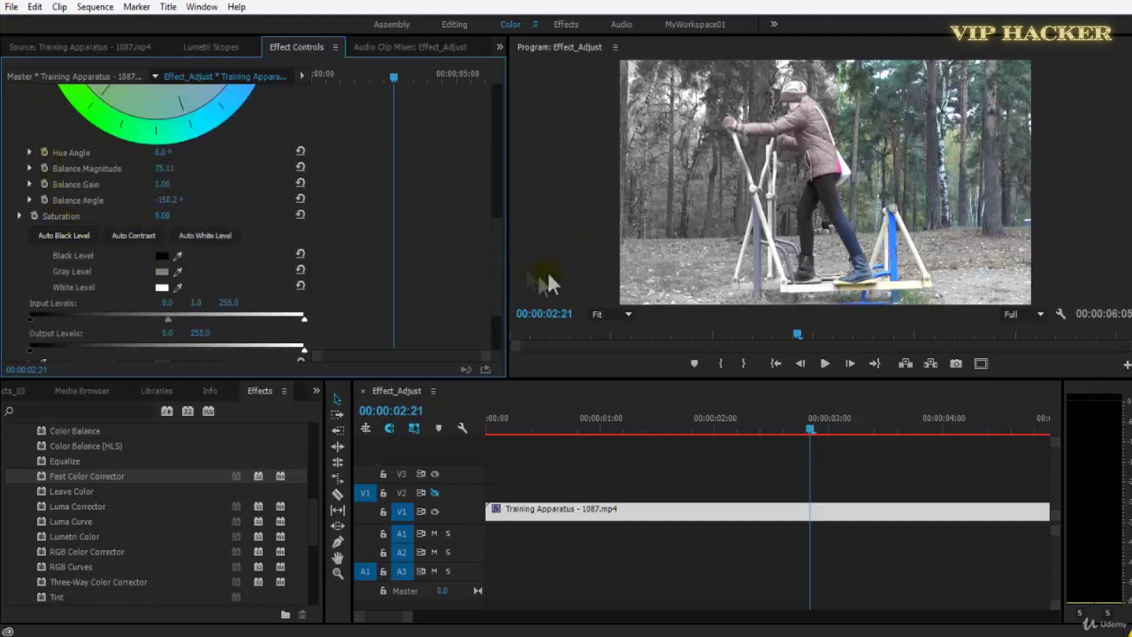
left_click_drag(506, 236, 509, 100)
left_click(300, 117)
- Sample the Black Level from the woman's pink jacket in the preview
left_click_drag(498, 143, 485, 277)
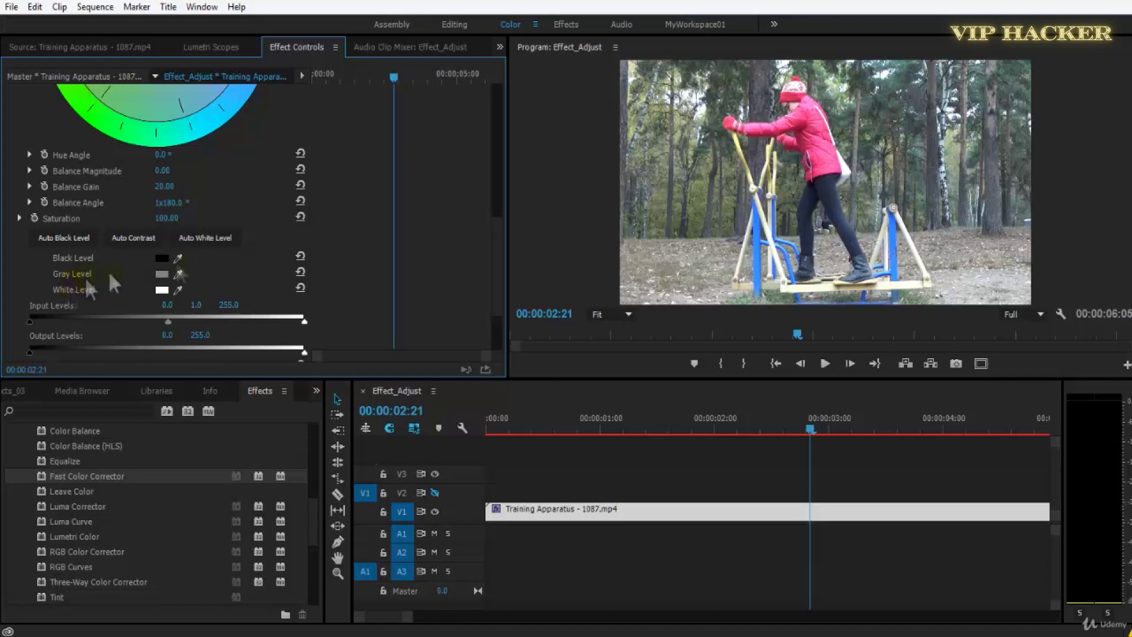
left_click(177, 258)
left_click(845, 115)
left_click(829, 131)
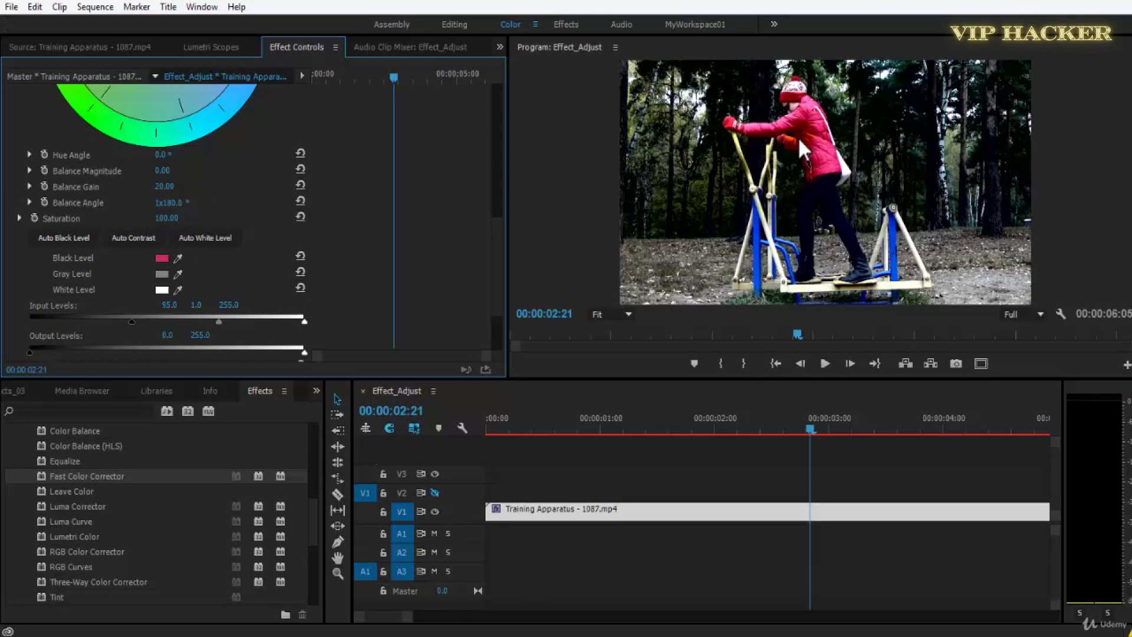
- Go to the start of the sequence and sample the Gray Level from the apparatus's blue support in the preview
left_click_drag(624, 420, 303, 367)
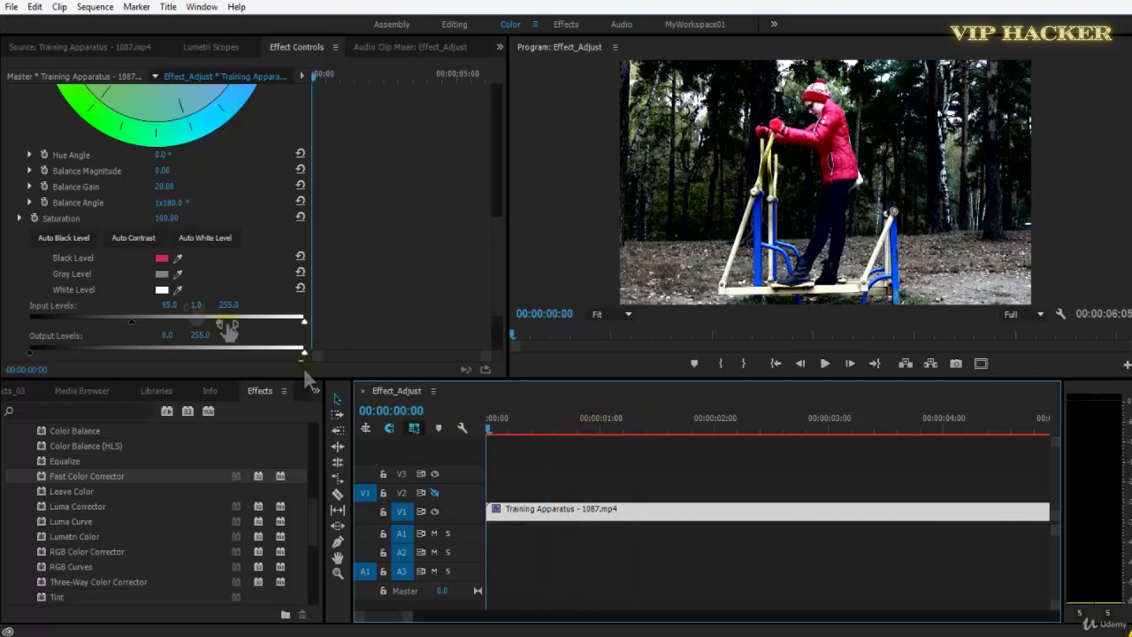
left_click(161, 273)
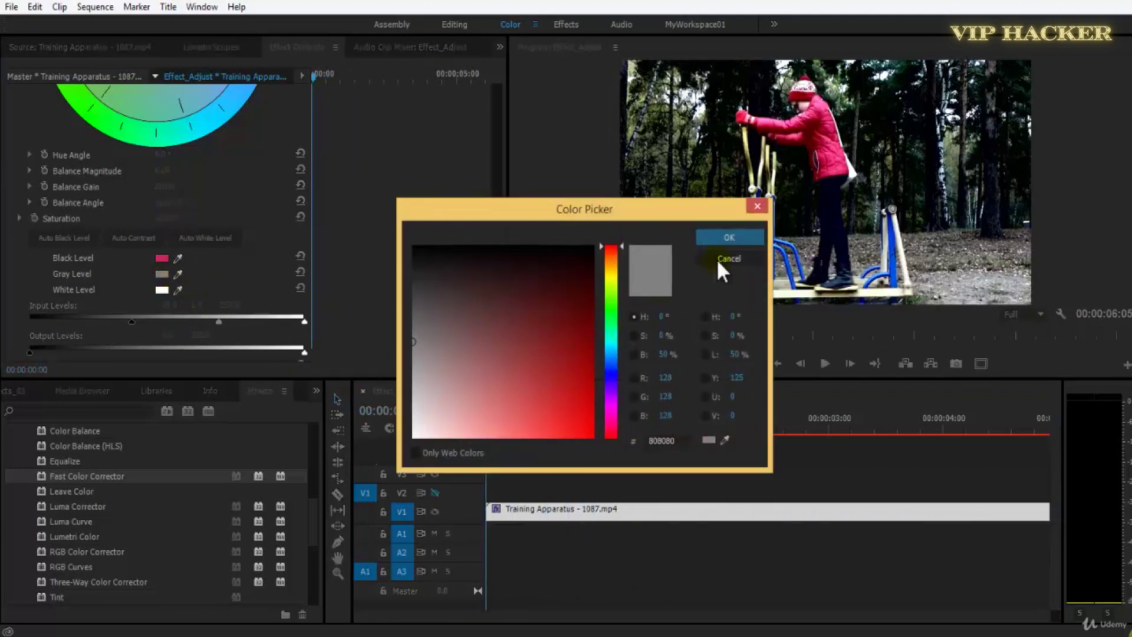
left_click(720, 261)
left_click(177, 274)
left_click(746, 272)
left_click_drag(746, 272, 754, 296)
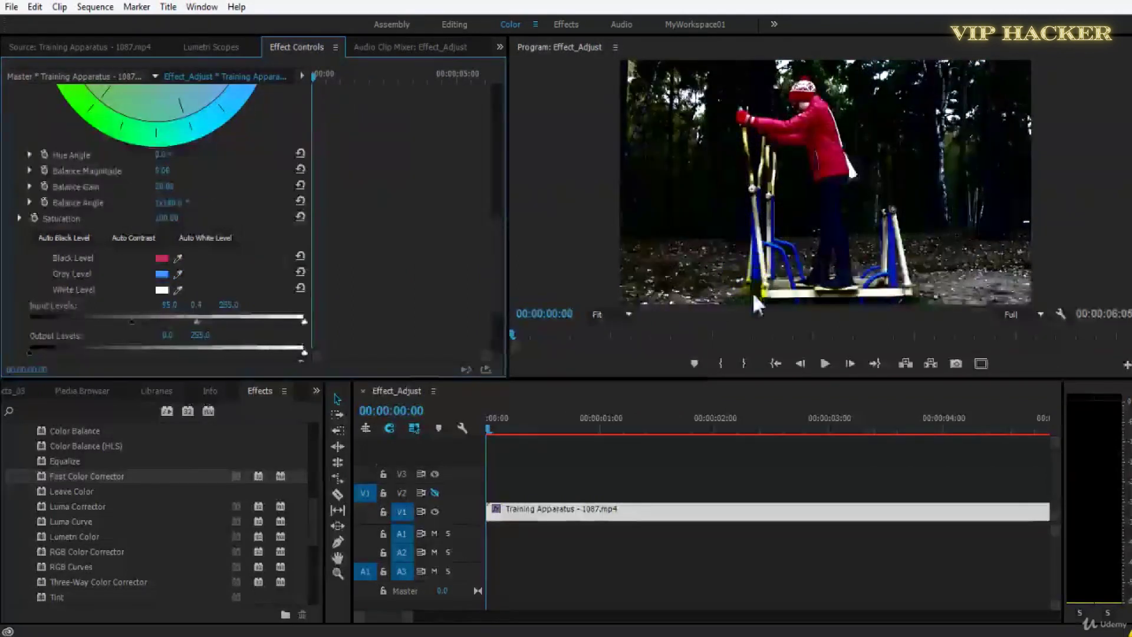
- At 00:00:00:13, try sampling the White Level from the dark trees in the preview and return it to white
left_click_drag(506, 431, 543, 420)
left_click(177, 289)
left_click(786, 145)
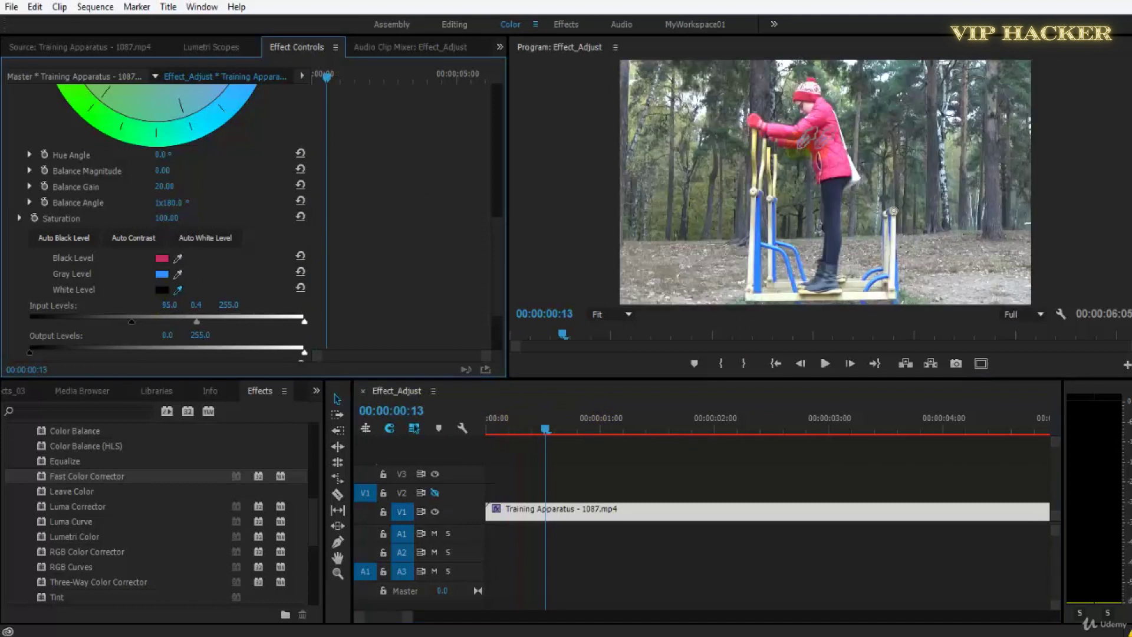
left_click(899, 80)
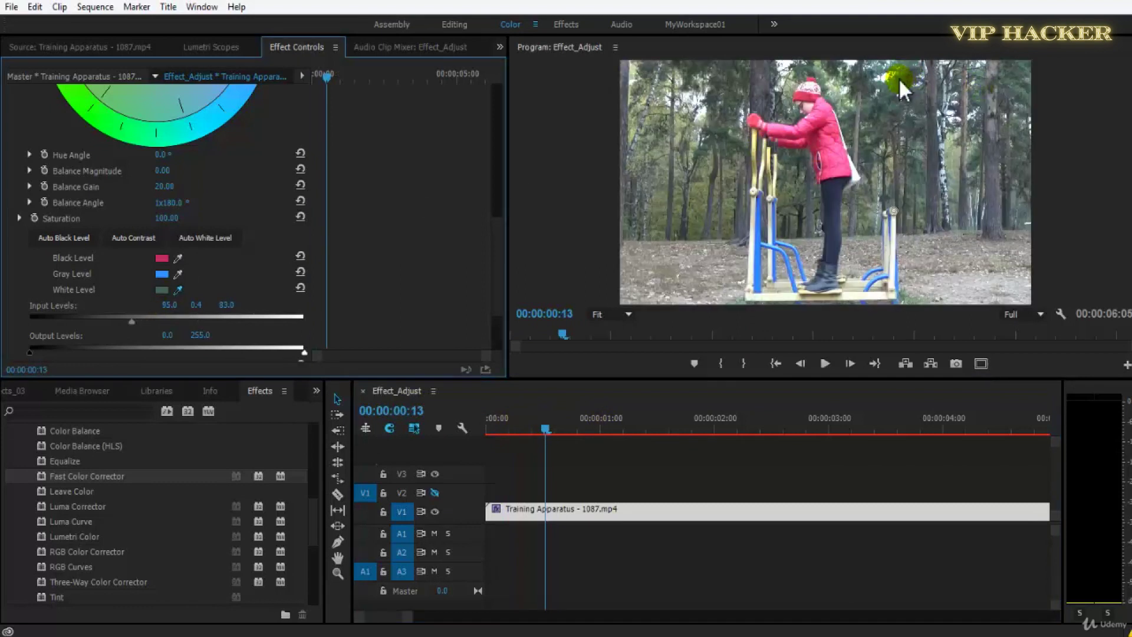
left_click(177, 290)
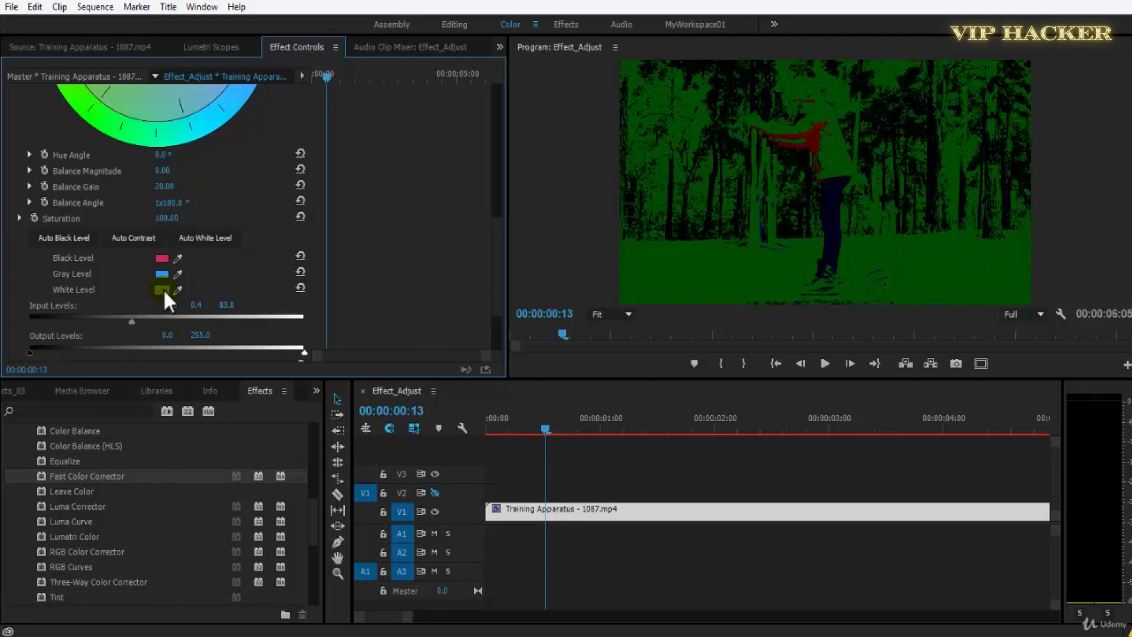
left_click(242, 293)
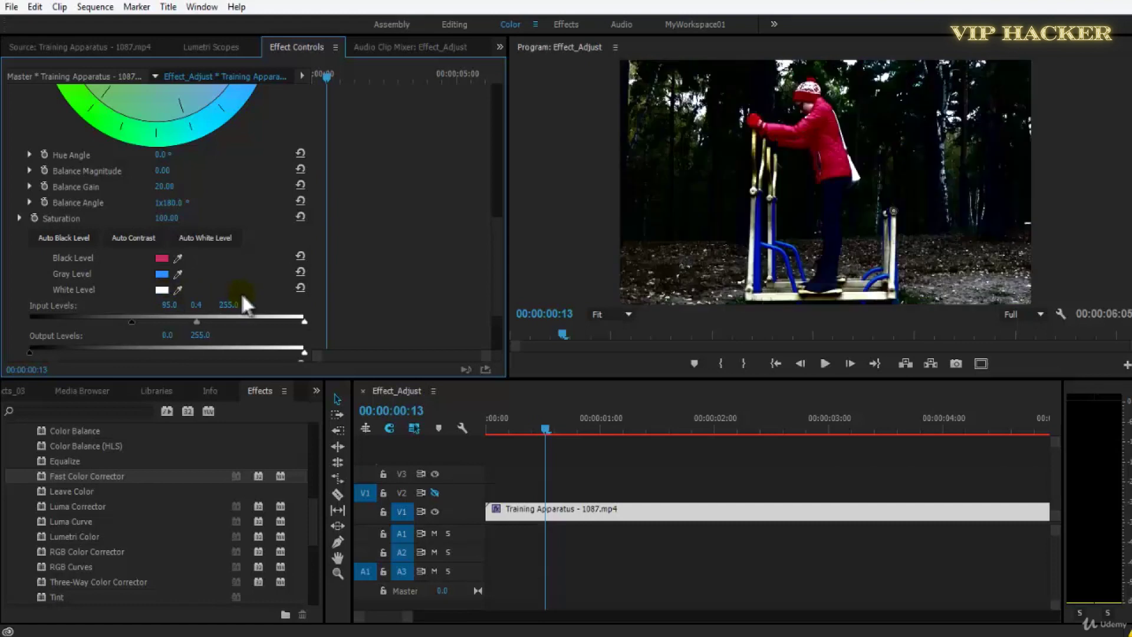
- Try a near-black and a red (FF2C2C) White Level color, and restore it to white (FFFFFF)
left_click(162, 289)
left_click_drag(576, 298, 555, 224)
left_click(721, 235)
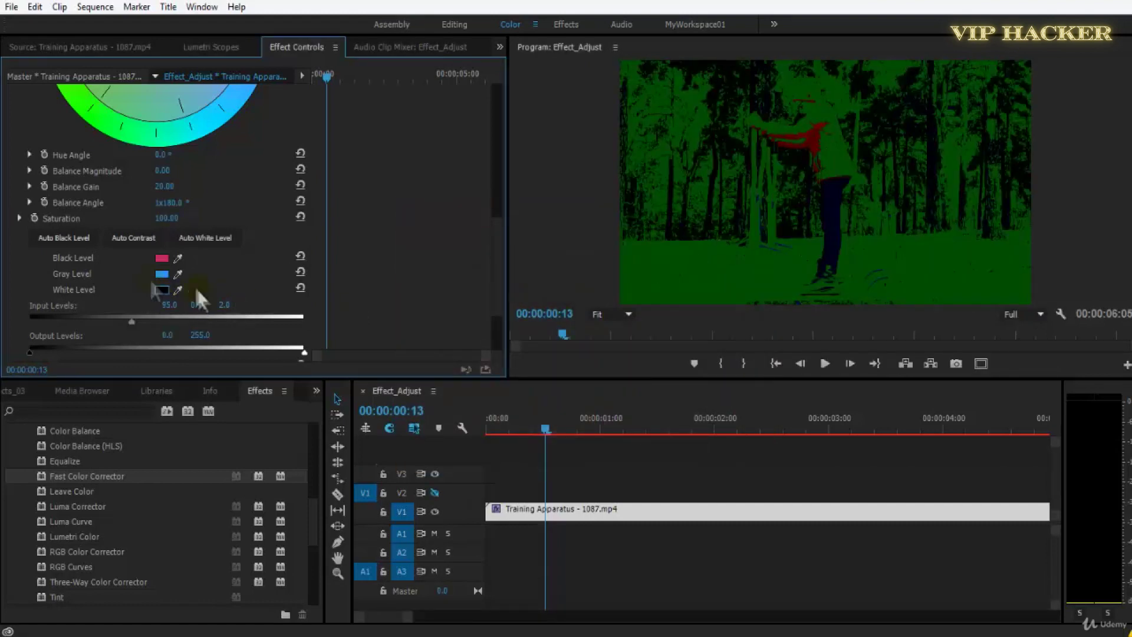
left_click(162, 289)
left_click(563, 437)
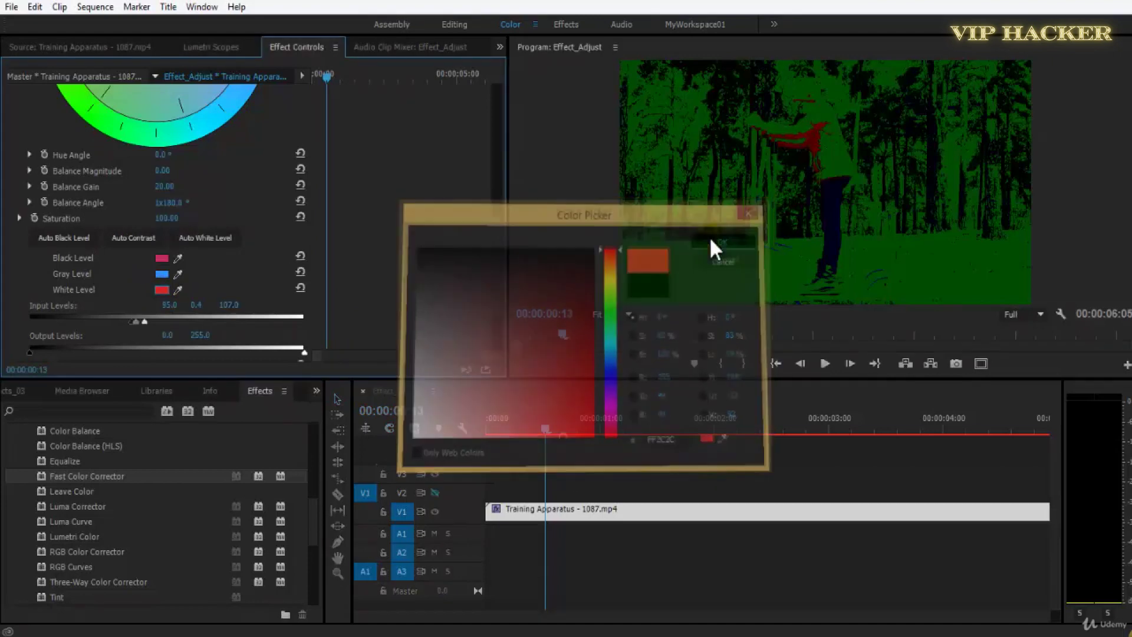
left_click(713, 240)
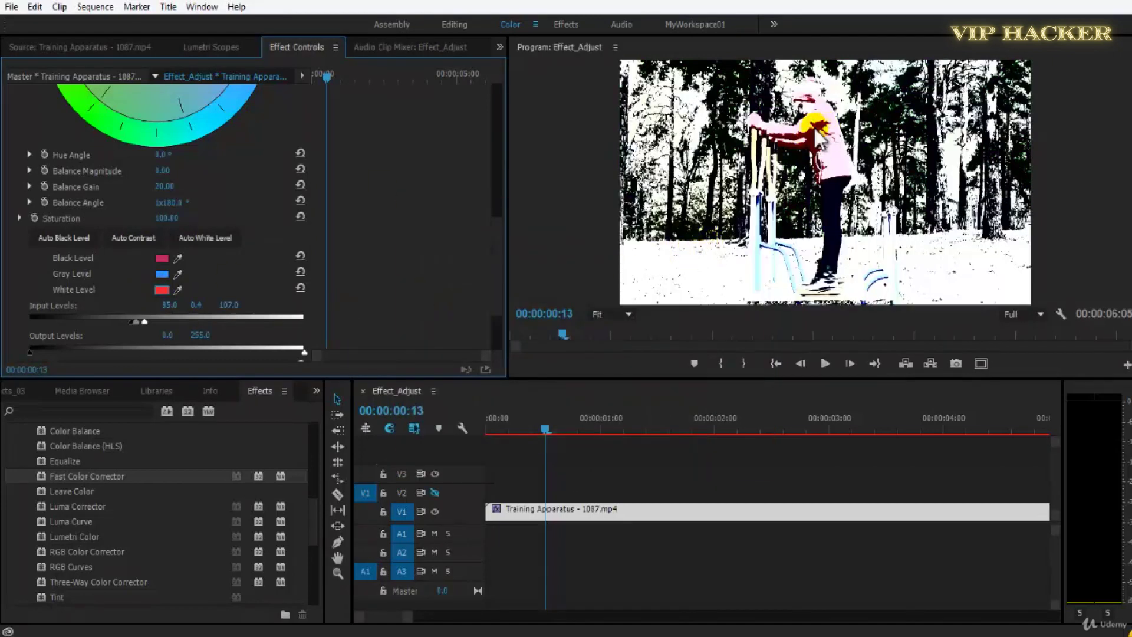
left_click(161, 290)
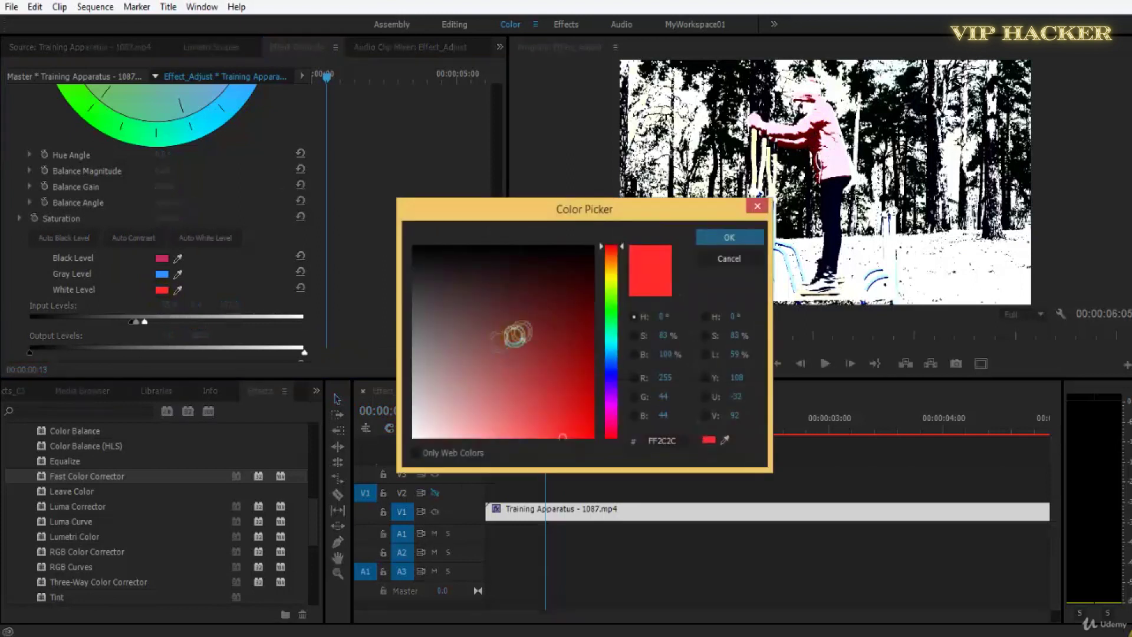
left_click_drag(484, 387, 412, 438)
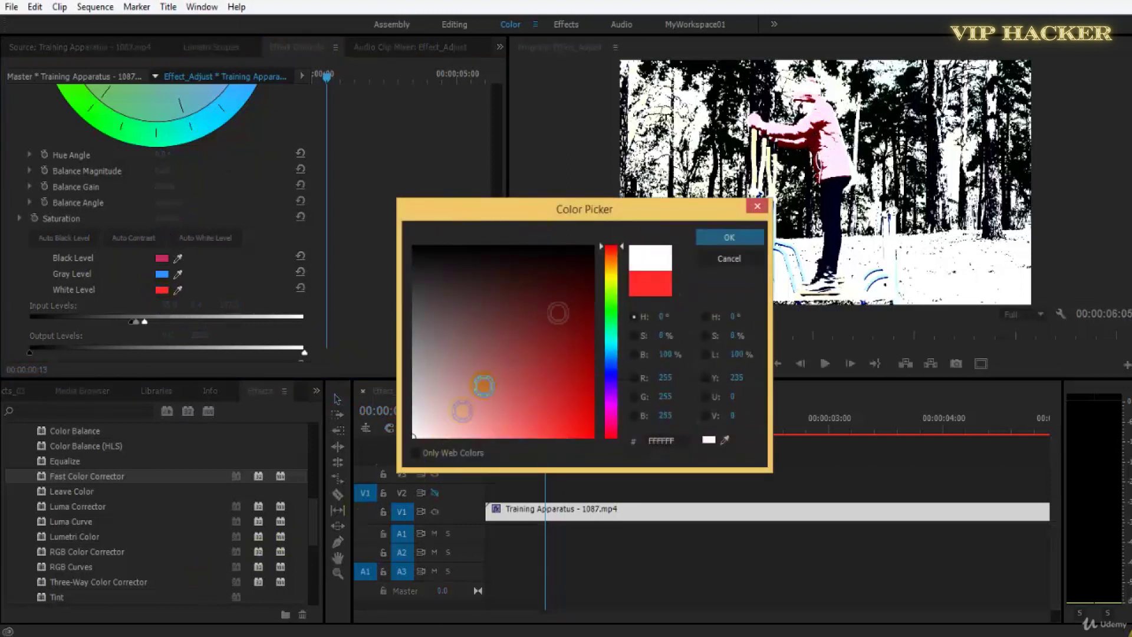
left_click(712, 237)
- Set the Input Levels black point to 51.0 and white point to 239.8, and the Output Levels white point to 240.4
left_click_drag(132, 325, 83, 309)
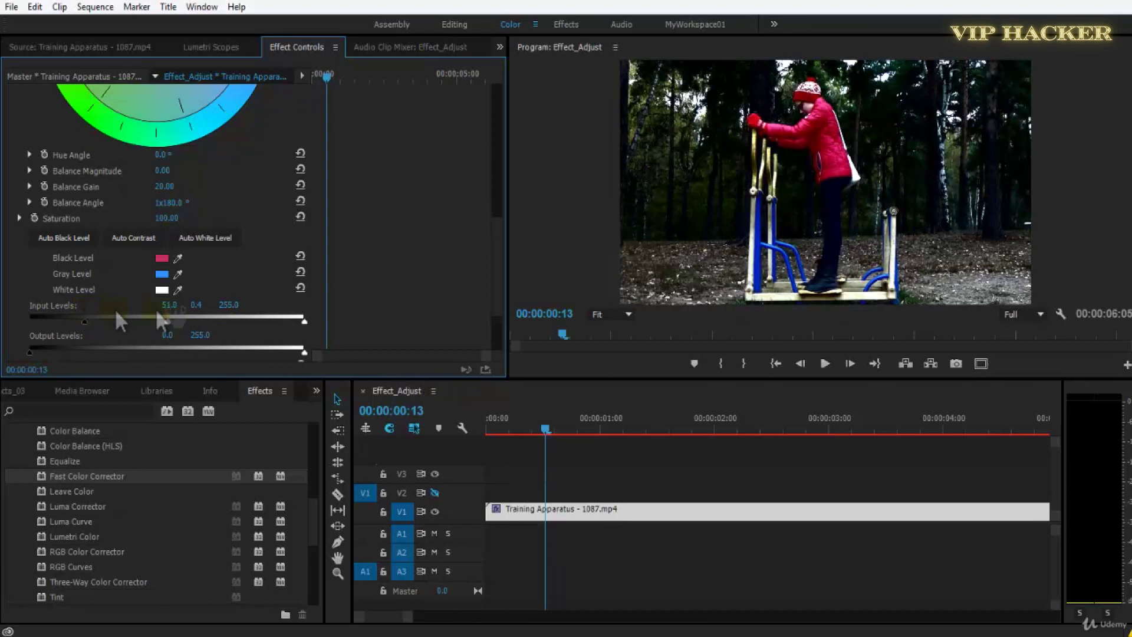
mouse_move(172, 322)
left_mouse_down()
mouse_move(144, 322)
mouse_move(193, 323)
left_mouse_up()
mouse_move(305, 321)
left_mouse_down()
mouse_move(278, 324)
mouse_move(288, 322)
left_mouse_up()
mouse_move(30, 352)
left_mouse_down()
mouse_move(90, 352)
mouse_move(17, 356)
left_mouse_up()
mouse_move(303, 352)
left_mouse_down()
mouse_move(215, 353)
mouse_move(287, 354)
left_mouse_up()
- Set the Input Levels gray point to 1.0 and black point to 68.9, and save the project
mouse_move(201, 320)
left_mouse_down()
mouse_move(164, 322)
mouse_move(196, 319)
mouse_move(182, 321)
left_mouse_up()
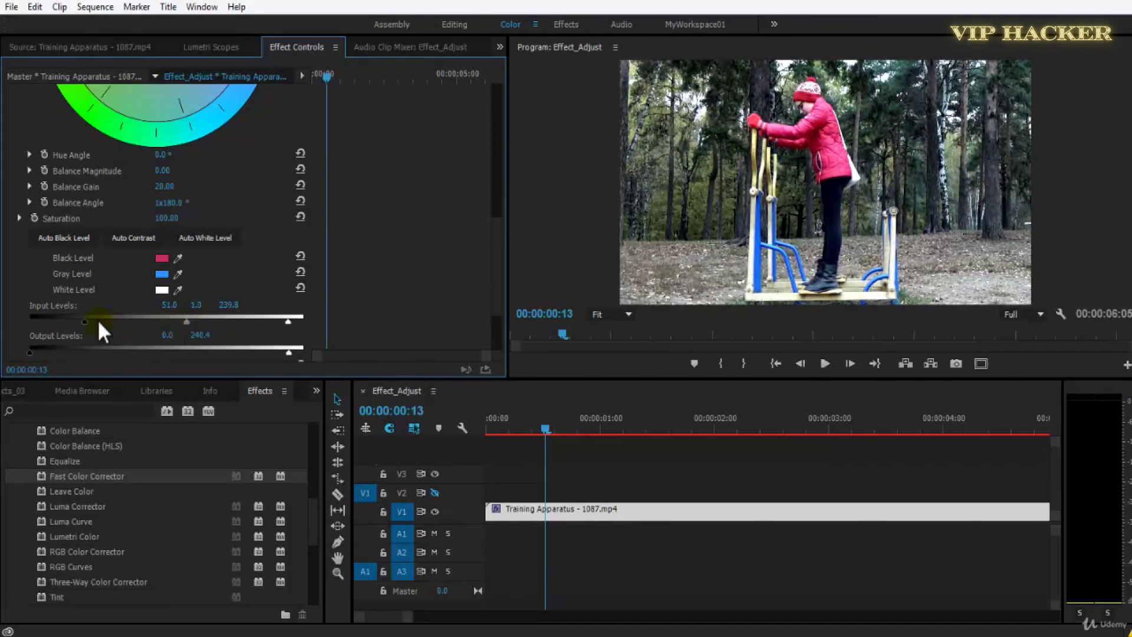
mouse_move(82, 320)
left_mouse_down()
mouse_move(68, 321)
mouse_move(118, 321)
mouse_move(83, 325)
mouse_move(114, 327)
mouse_move(104, 327)
left_mouse_up()
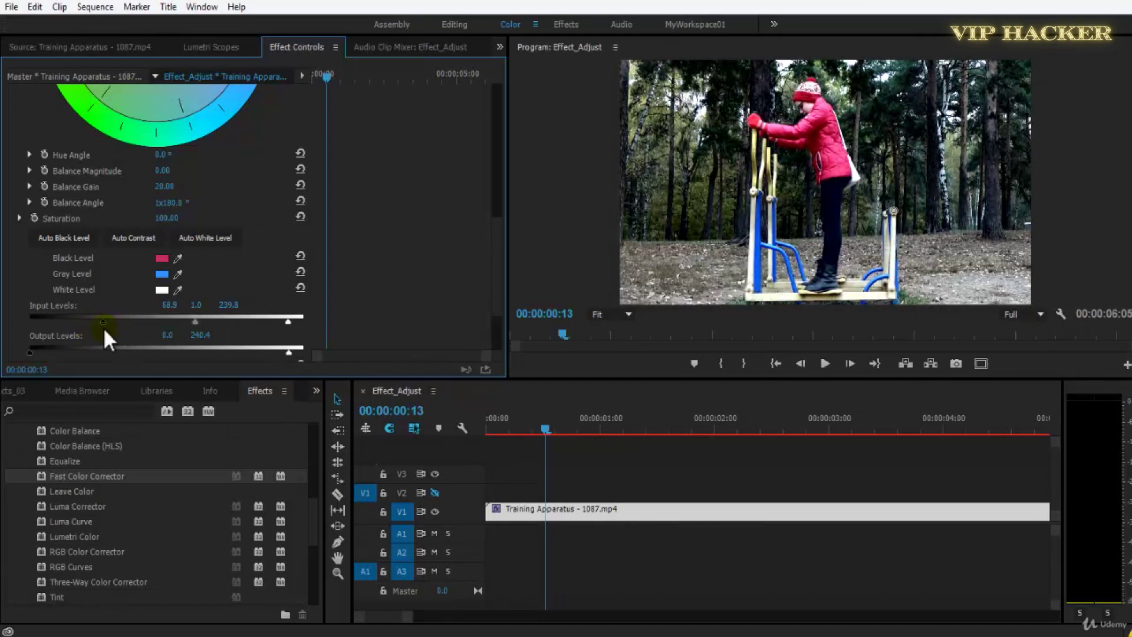
key("ctrl+s")
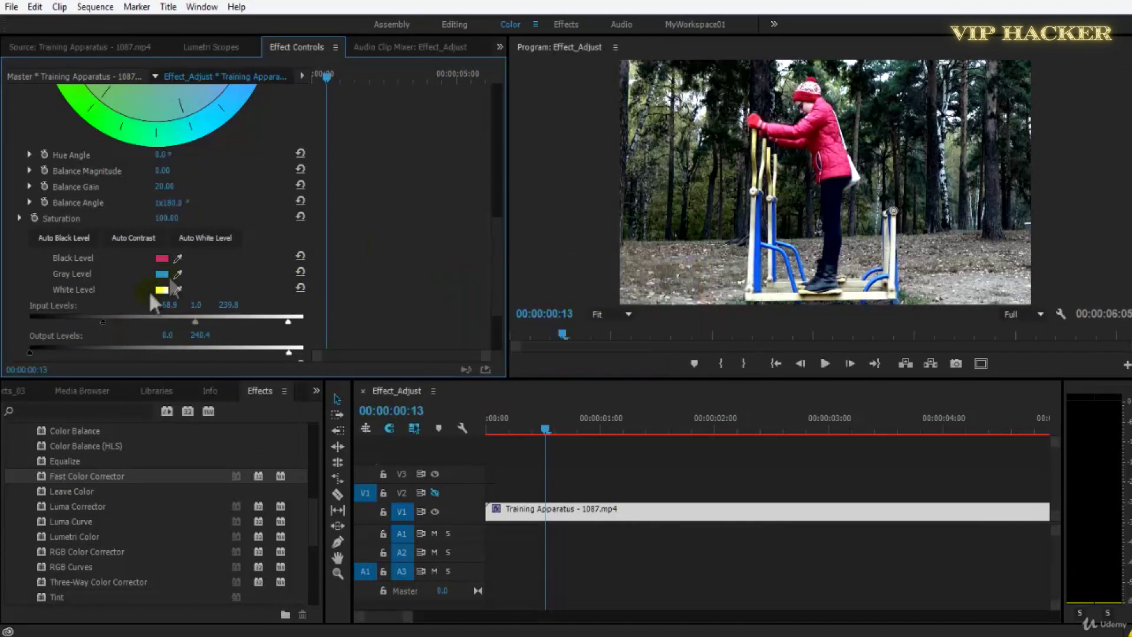
- Set the Input Black Level to 55.64 and the Input Gray Level to 0.76
scroll(105, 250, "down", 3)
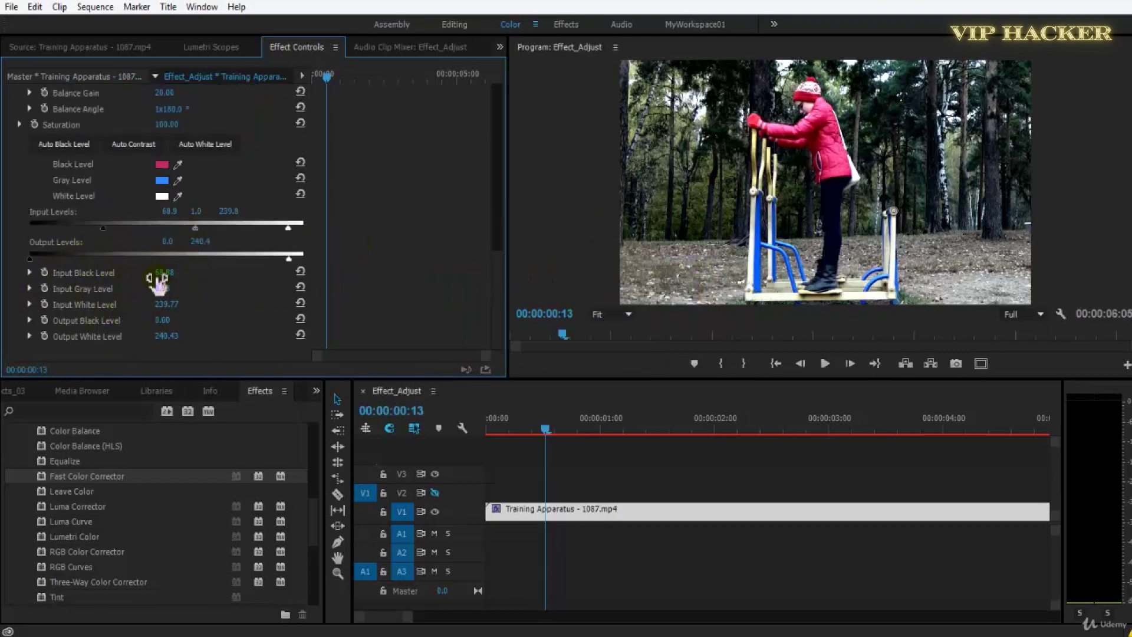
mouse_move(159, 277)
left_mouse_down()
mouse_move(185, 277)
mouse_move(135, 278)
mouse_move(164, 273)
mouse_move(141, 278)
mouse_move(196, 294)
mouse_move(157, 292)
left_mouse_up()
mouse_move(75, 228)
left_mouse_down()
mouse_move(52, 229)
mouse_move(89, 228)
left_mouse_up()
left_click(181, 229)
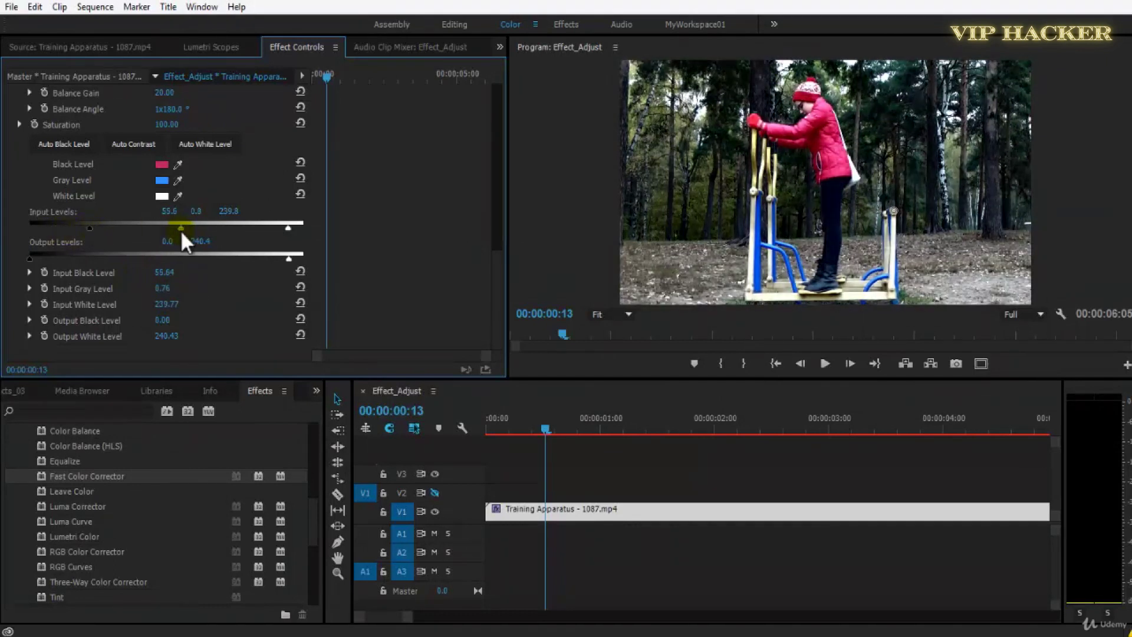
- Set the Fast Color Corrector's Input Black Level to 67.56 and Input Gray Level to 1.18, and lower the Input White Level
left_click_drag(158, 232, 189, 228)
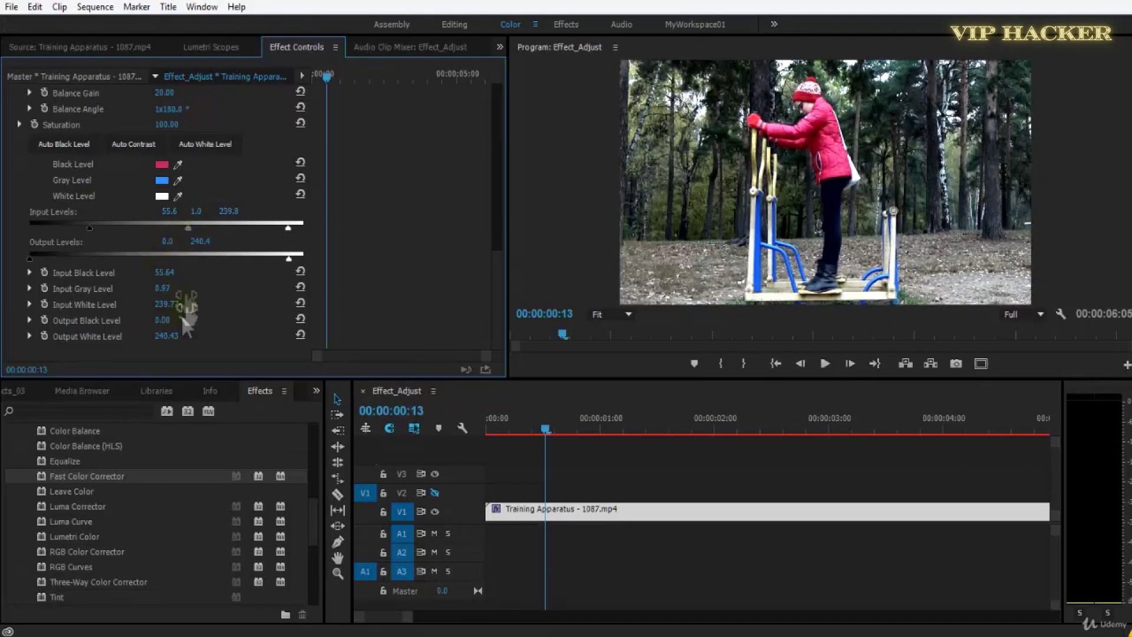
left_click_drag(89, 228, 69, 229)
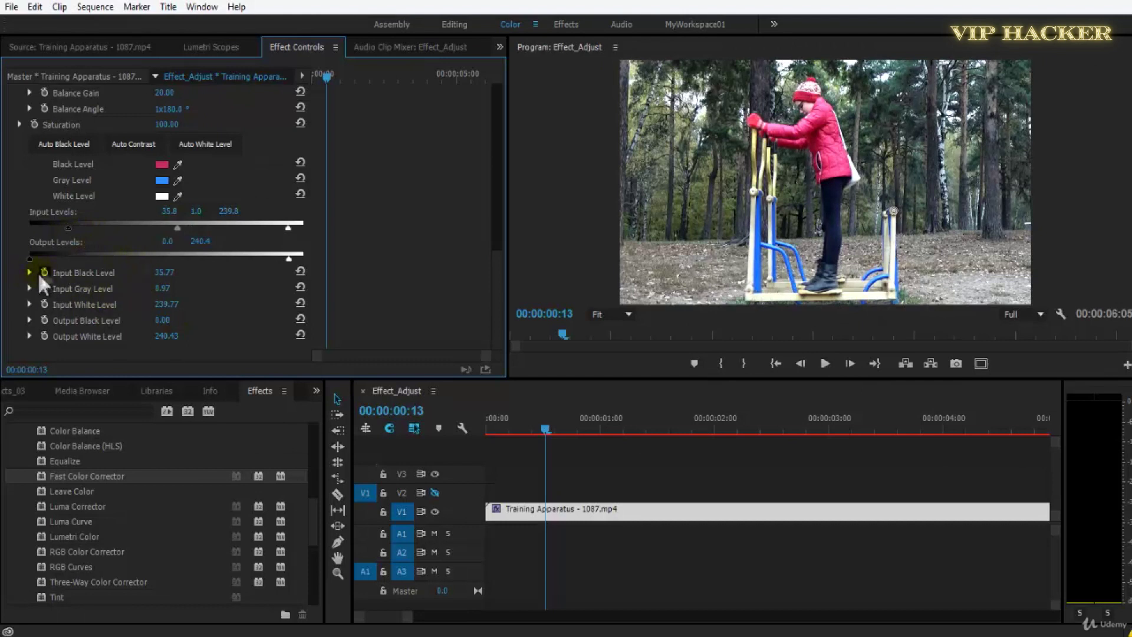
mouse_move(160, 276)
left_mouse_down()
mouse_move(177, 271)
mouse_move(155, 273)
left_mouse_up()
left_click_drag(72, 228, 102, 226)
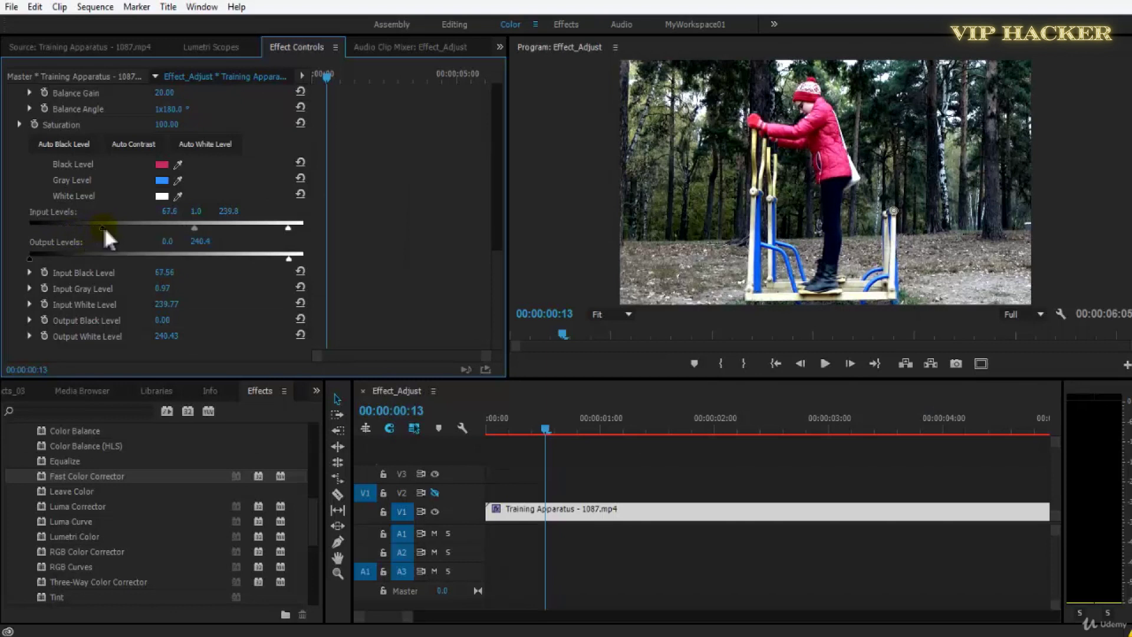
mouse_move(195, 226)
left_mouse_down()
mouse_move(179, 231)
mouse_move(209, 232)
mouse_move(189, 234)
mouse_move(199, 231)
left_mouse_up()
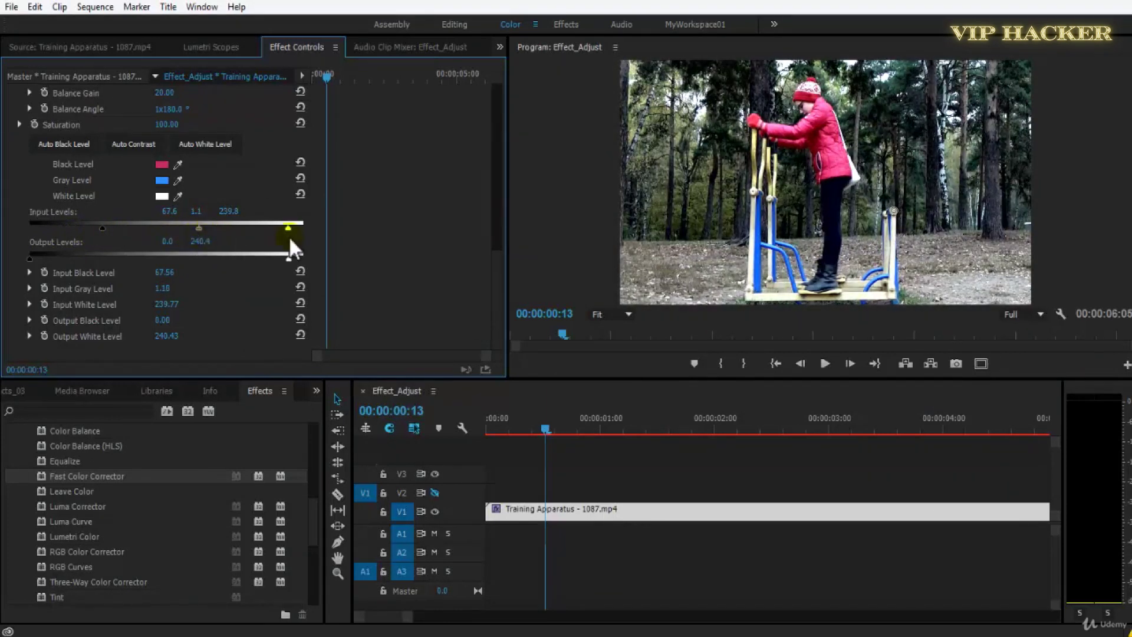
mouse_move(288, 229)
left_mouse_down()
mouse_move(262, 230)
mouse_move(275, 229)
left_mouse_up()
left_click_drag(499, 177, 493, 275)
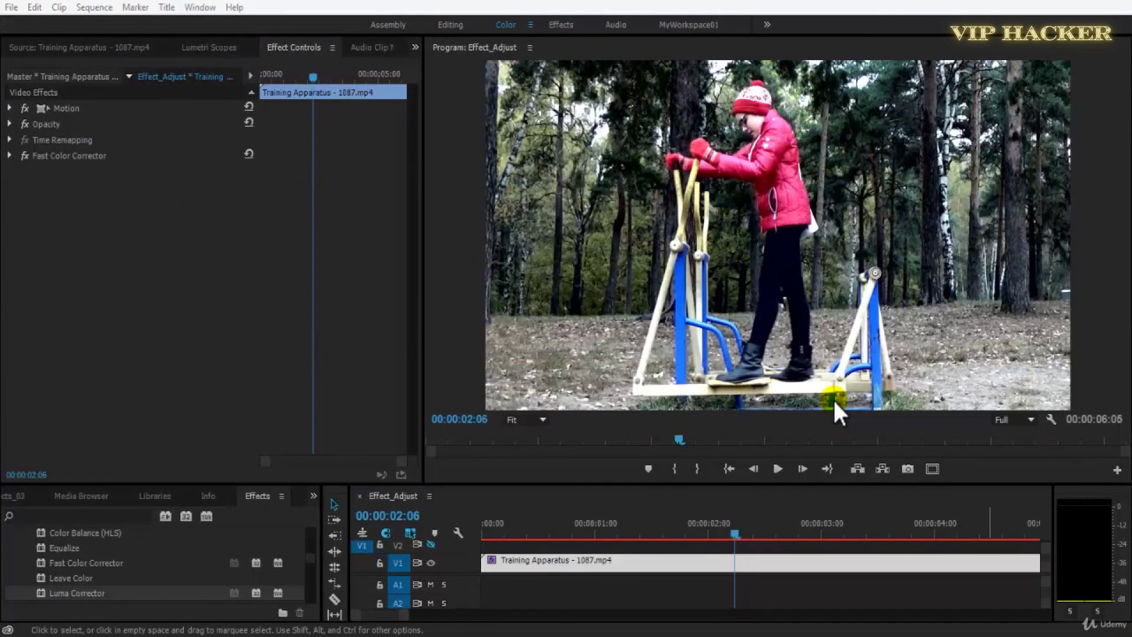
- Apply the Leave Color effect to the Training Apparatus clip and disable the Fast Color Corrector
left_click(51, 578)
left_click_drag(51, 584, 531, 564)
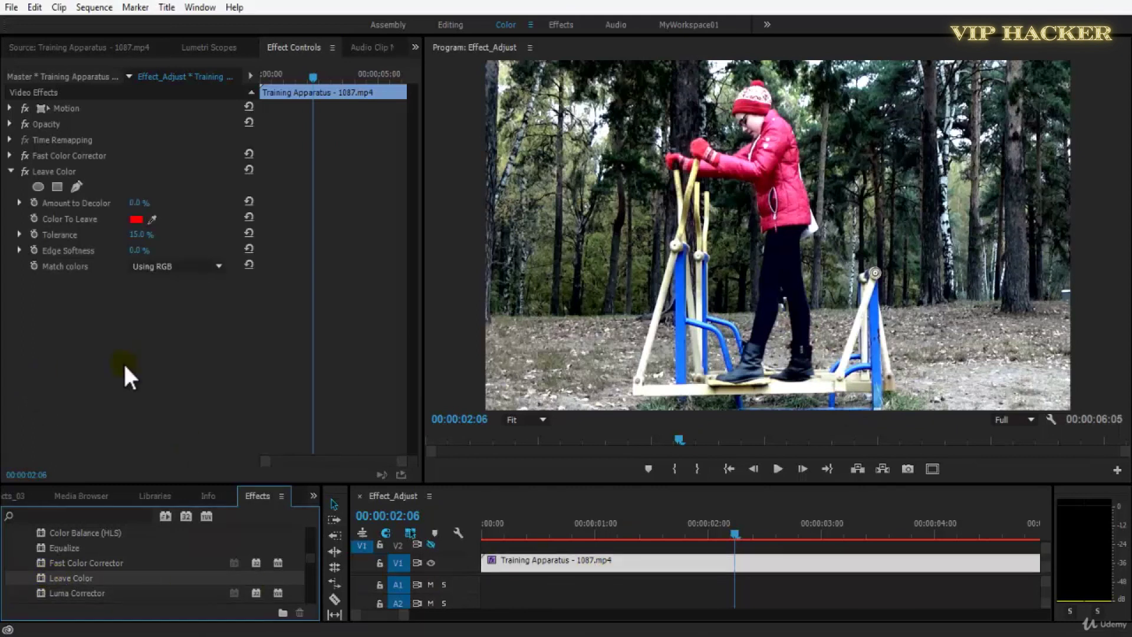
left_click(23, 155)
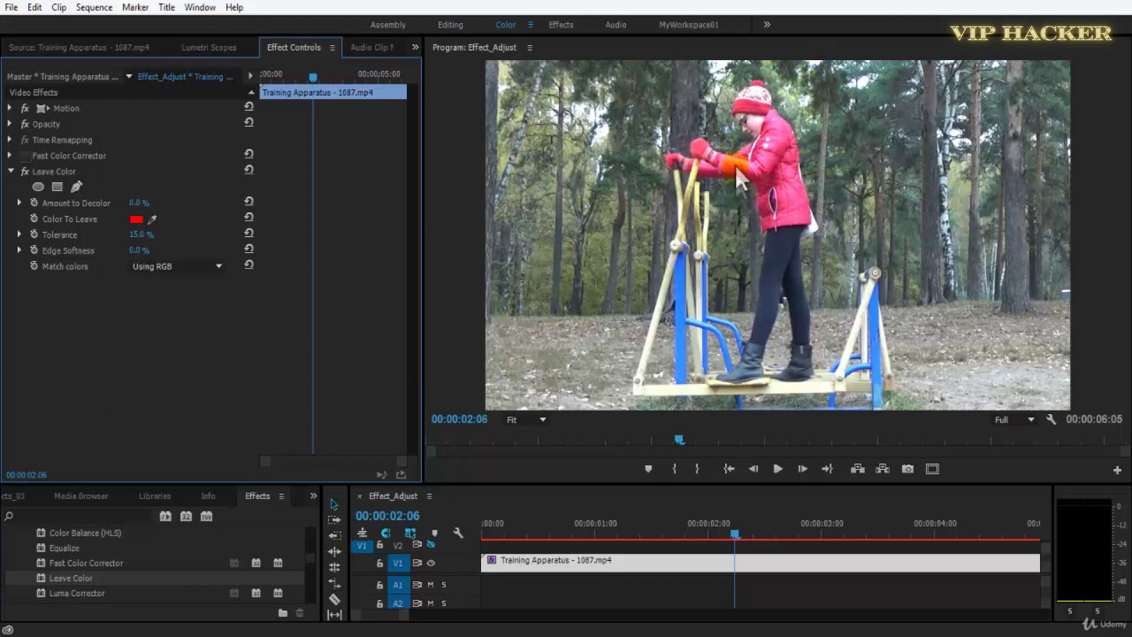
- Sample the pink jacket as Leave Color's Color To Leave and set Amount to Decolor to 100%
left_click(777, 196)
left_click(732, 130)
left_click(776, 205)
left_click(152, 220)
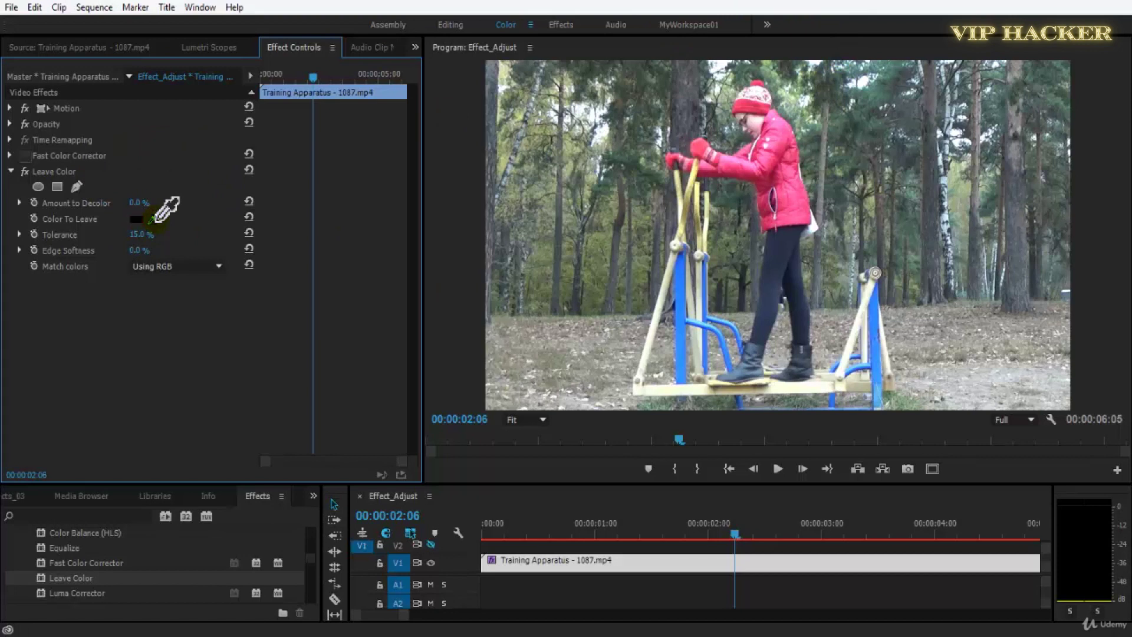
left_click(752, 165)
left_click_drag(745, 172, 792, 162)
left_click_drag(158, 210, 366, 198)
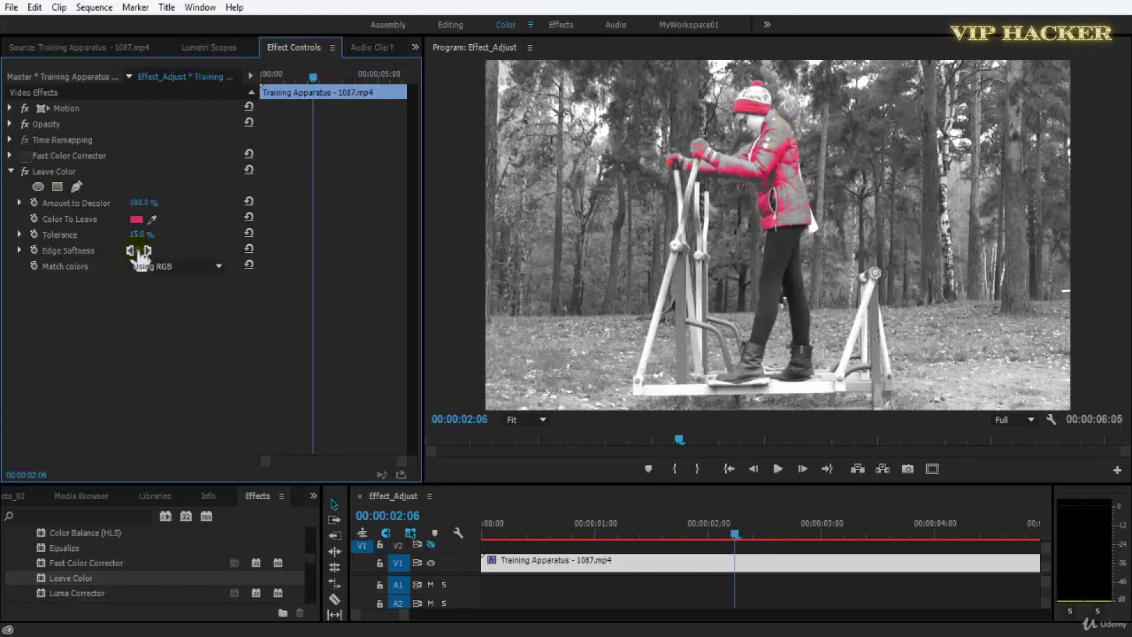
- Try Amount to Decolor at 0 and several other combinations of Amount to Decolor and Tolerance in Leave Color
left_click(143, 203)
type("0")
key("Return")
left_click_drag(145, 245, 190, 233)
left_click_drag(137, 203, 183, 234)
left_click_drag(141, 203, 6, 235)
mouse_move(137, 235)
left_mouse_down()
mouse_move(56, 240)
mouse_move(155, 233)
left_mouse_up()
- Return the playhead to the sequence start and set Leave Color's Amount to Decolor to 37% and Tolerance to 22%
left_click(519, 546)
key("Home")
left_click(137, 235)
left_click(137, 202)
type("5")
key("Return")
left_click_drag(144, 205, 55, 197)
left_click_drag(138, 237, 59, 243)
left_click_drag(136, 203, 93, 235)
mouse_move(151, 207)
left_mouse_down()
mouse_move(99, 216)
mouse_move(139, 204)
left_mouse_up()
- Set Match colors to Using Hue and try an Amount to Decolor of 46% with a Tolerance of 2%
left_click(168, 268)
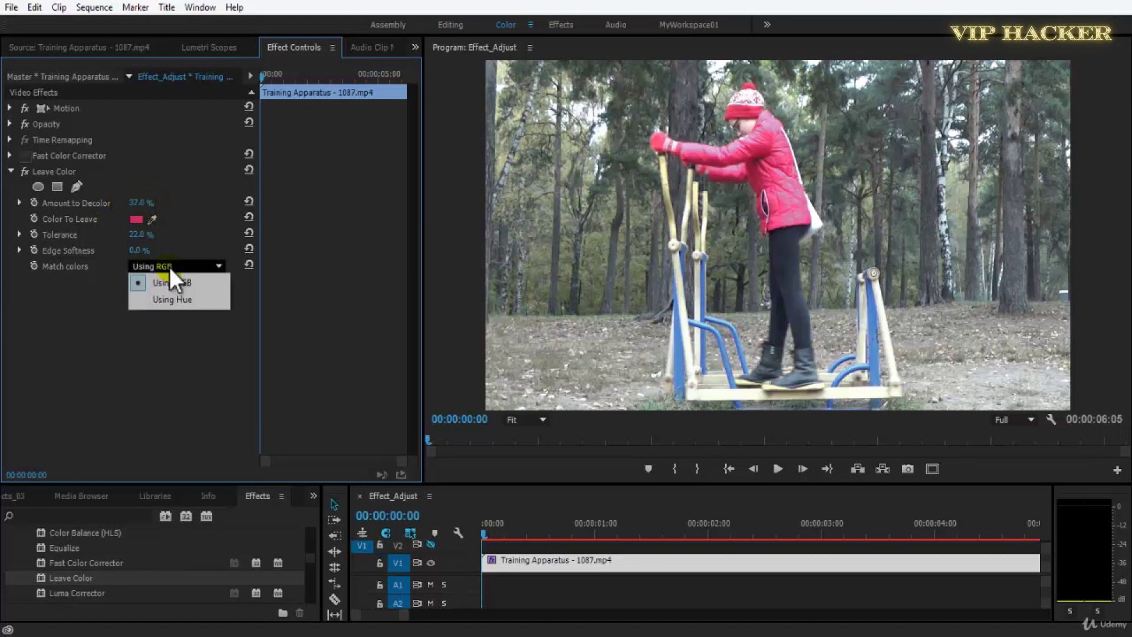
left_click(204, 301)
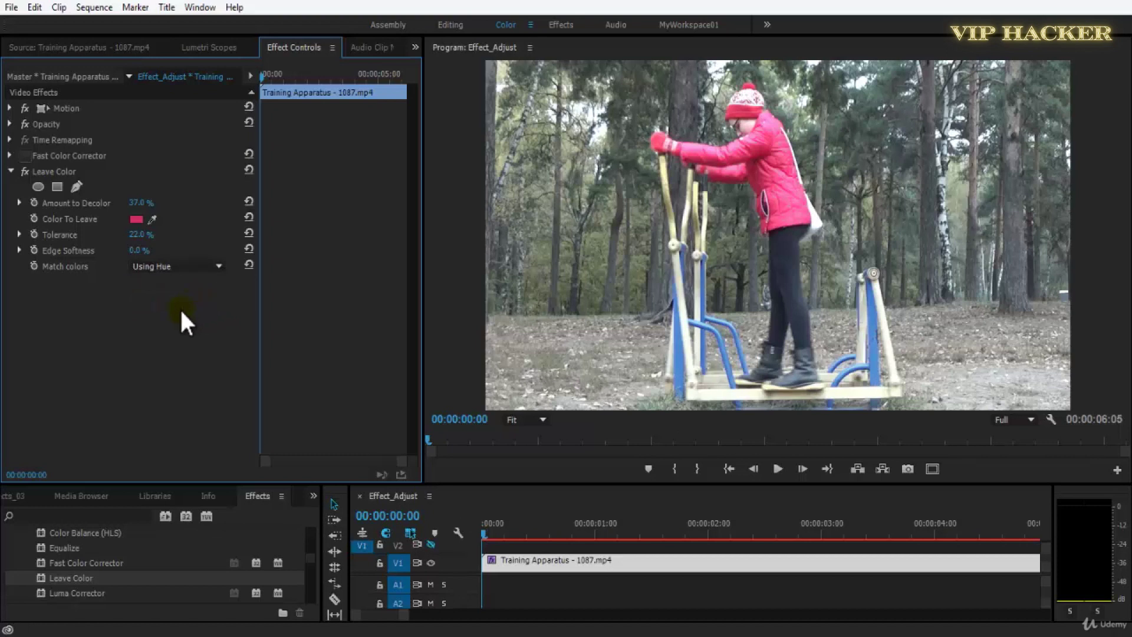
left_click_drag(140, 203, 148, 251)
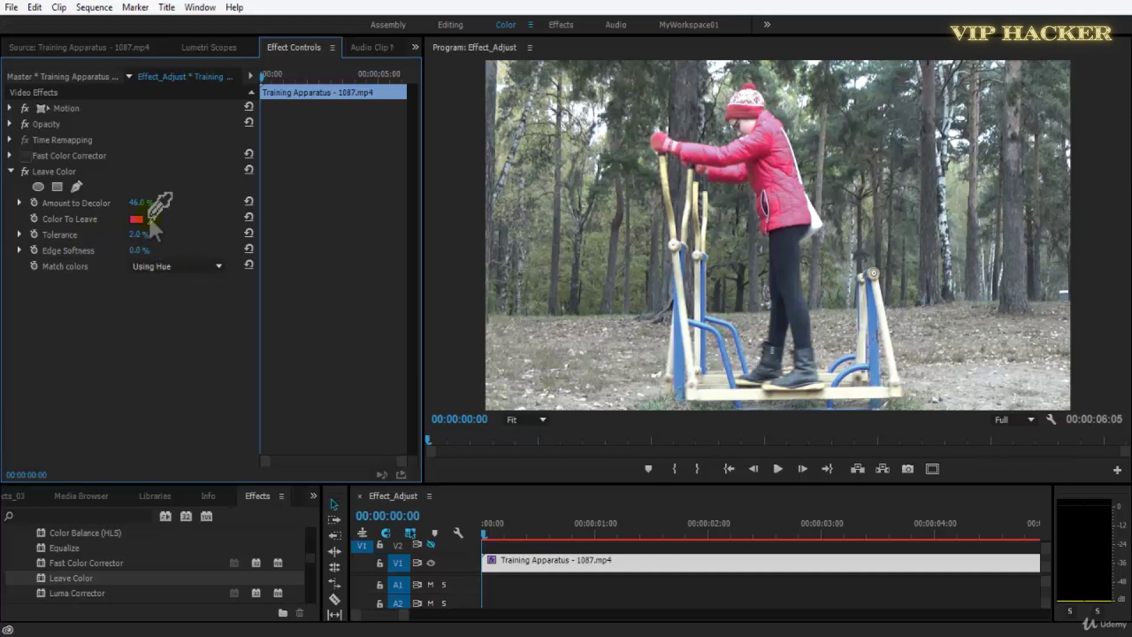
left_click_drag(142, 206, 106, 206)
- Enable the Fast Color Corrector for comparison, raise Leave Color's Amount to Decolor and Tolerance to 100%, and disable the corrector again
left_click(27, 156)
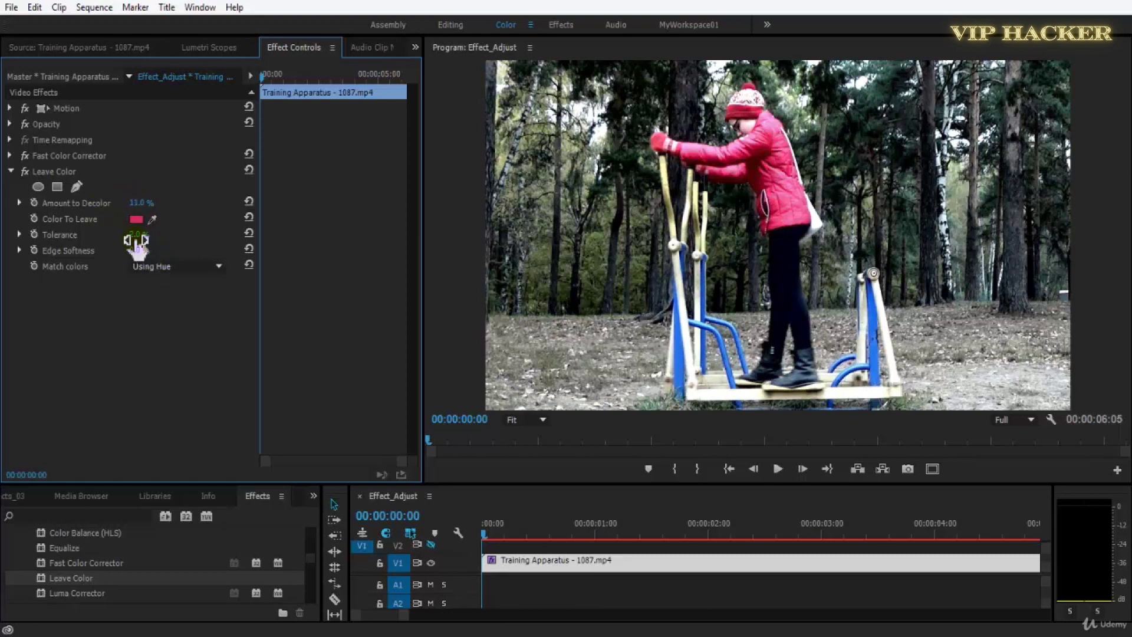
left_click_drag(136, 245, 112, 227)
left_click(25, 156)
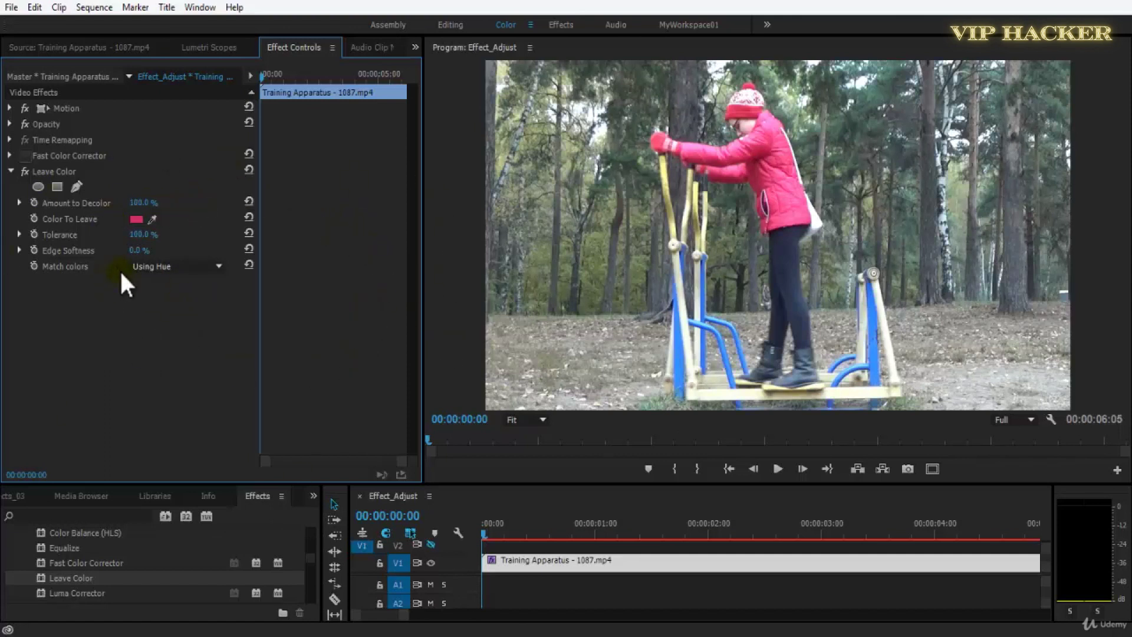
- Lower Leave Color's Tolerance to 0% with Amount to Decolor at 100%, and set Tolerance to 26%
mouse_move(144, 204)
left_mouse_down()
mouse_move(83, 203)
mouse_move(151, 210)
mouse_move(148, 195)
left_mouse_up()
left_click_drag(135, 237, 45, 246)
left_click(724, 372)
left_click(963, 142)
left_click(651, 155)
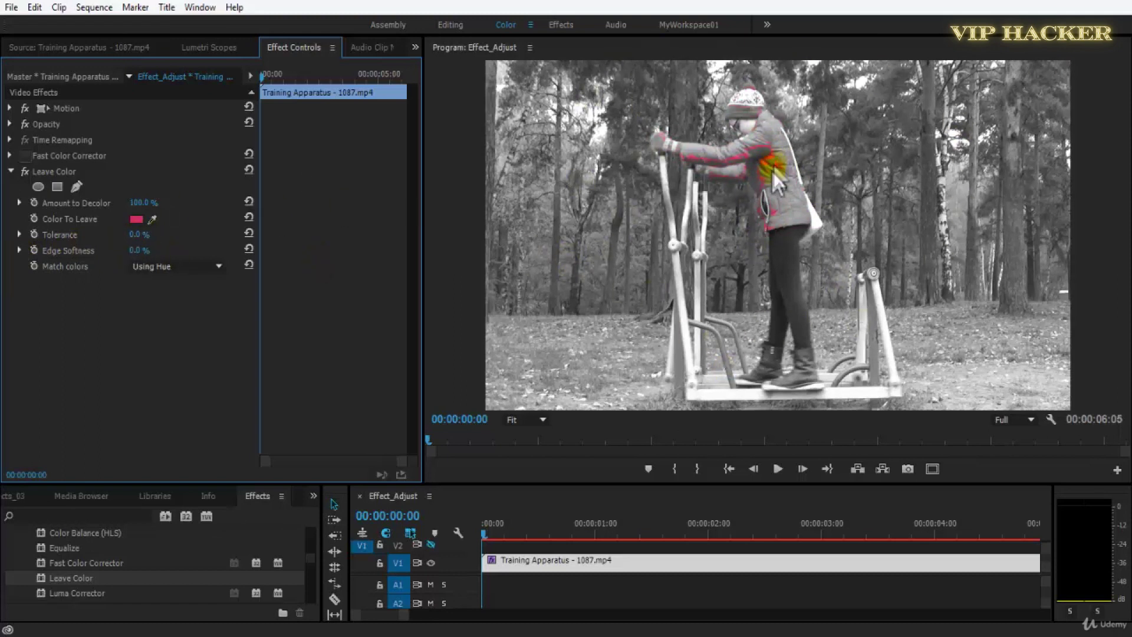
left_click(137, 235)
left_click_drag(137, 239, 151, 236)
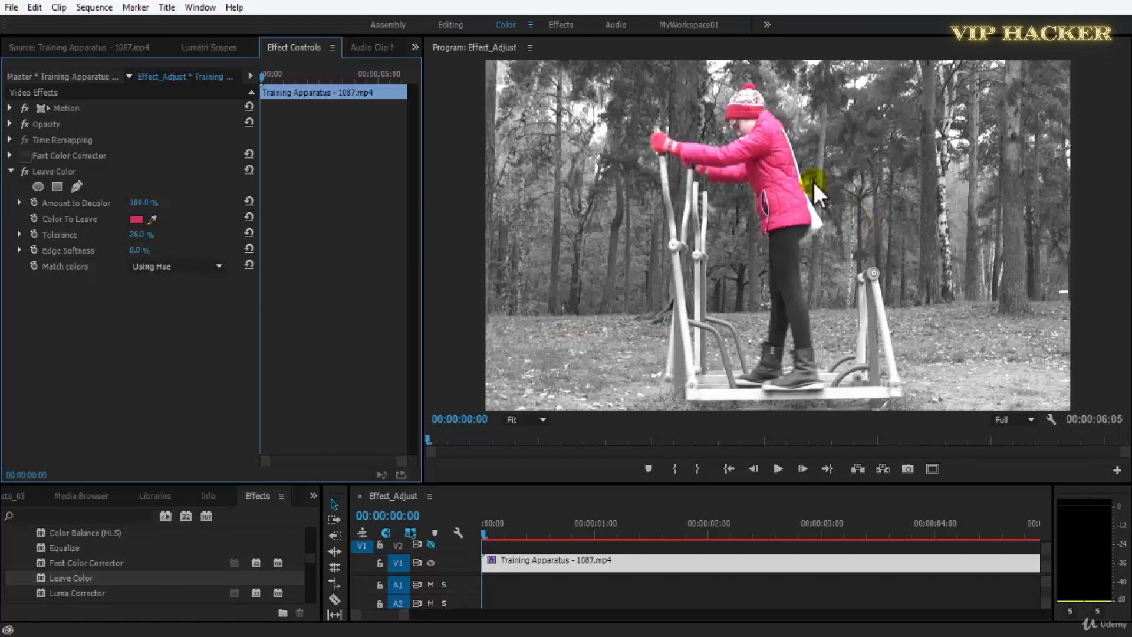
- Play the clip in the maximized Program monitor, set the playback resolution to 1/2, and replay from near the start
key("grave")
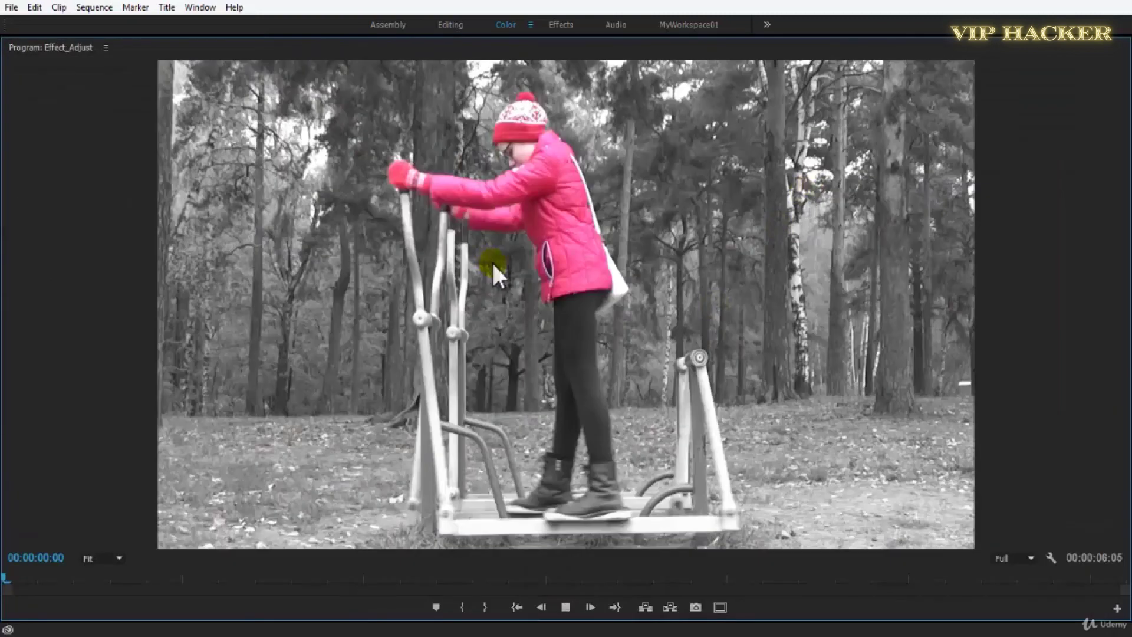
key("space")
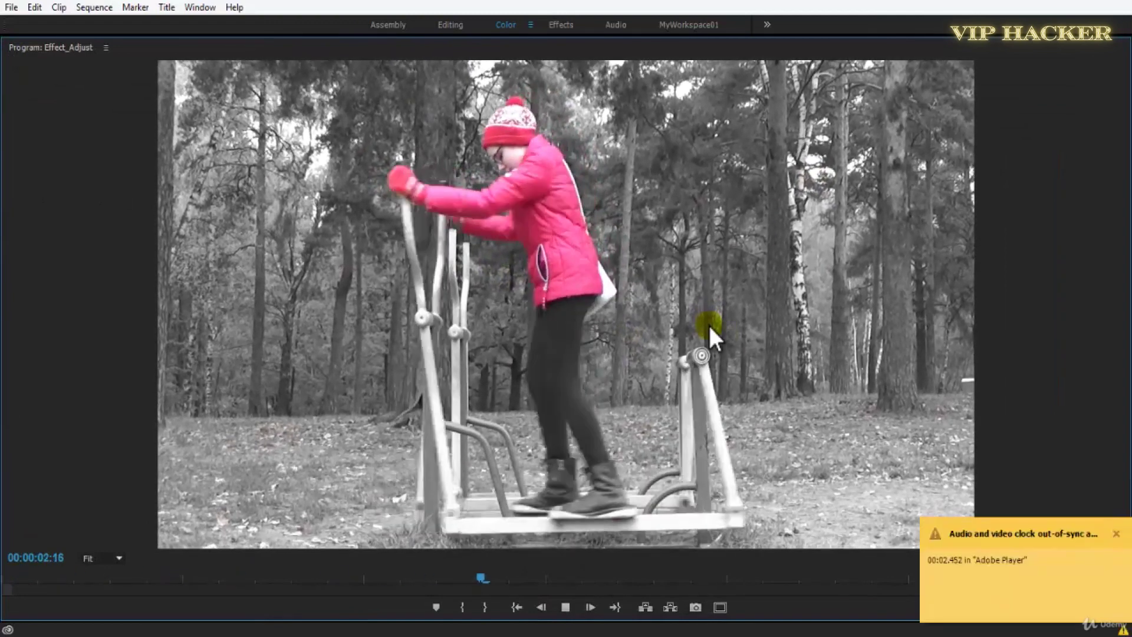
key("space")
left_click(1015, 558)
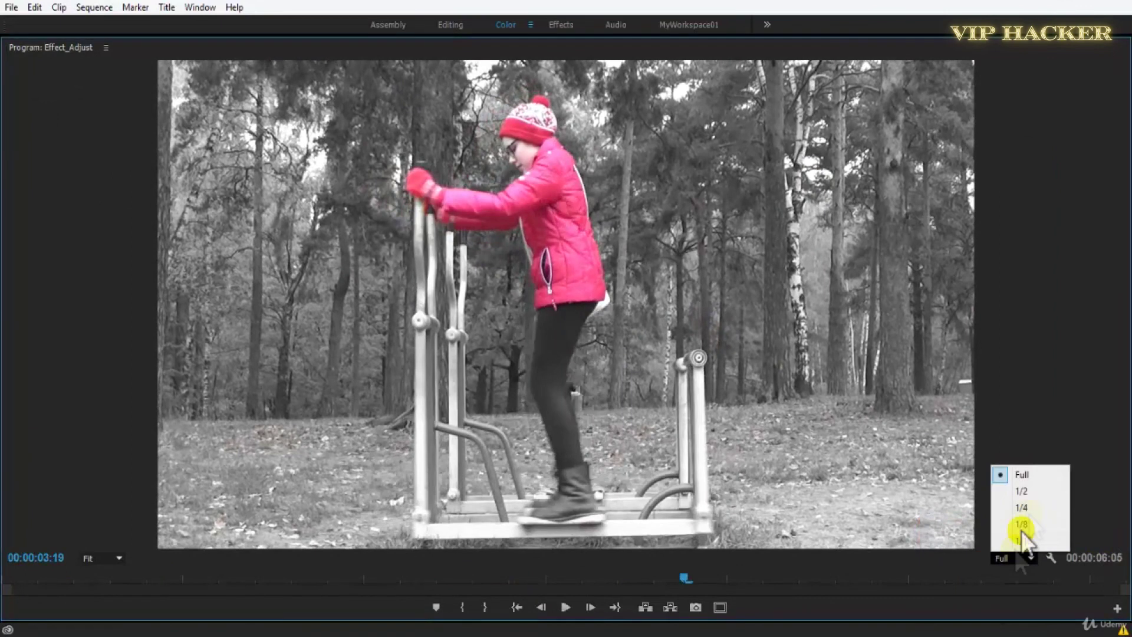
left_click(1021, 491)
left_click_drag(686, 578, 50, 582)
key("space")
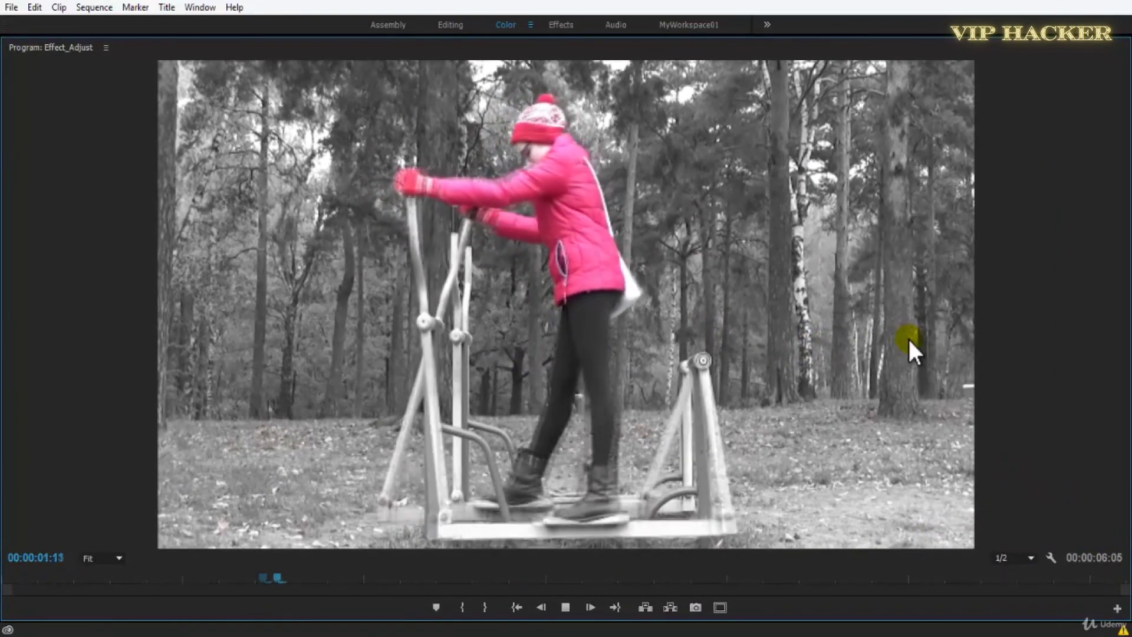
- Save the project and replay the clip from the start at half resolution
key("ctrl+s")
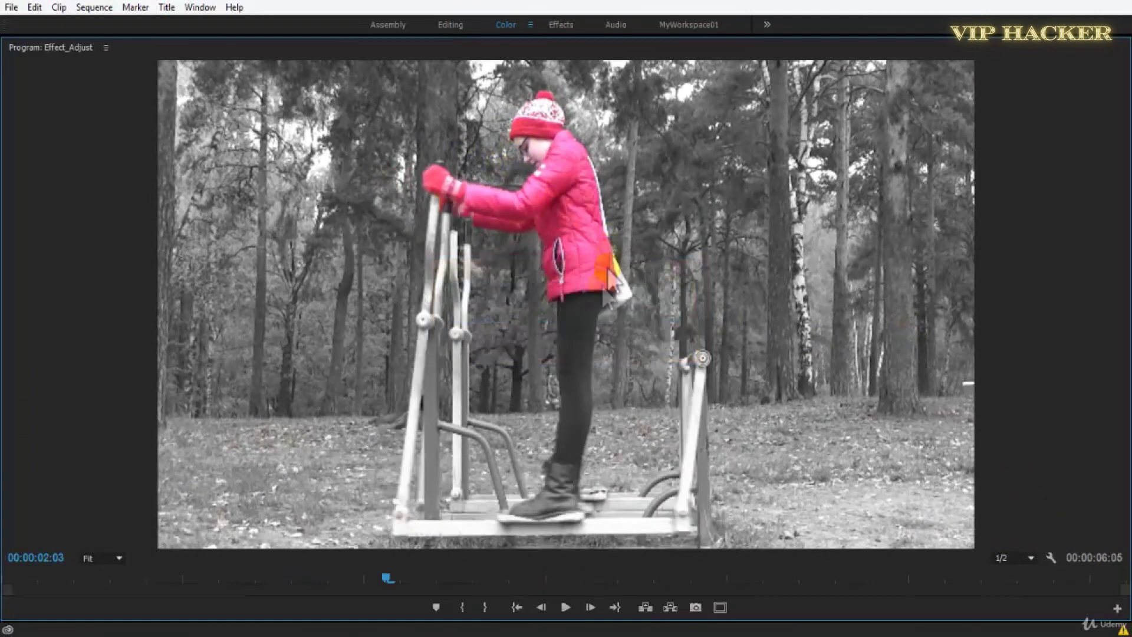
key("space")
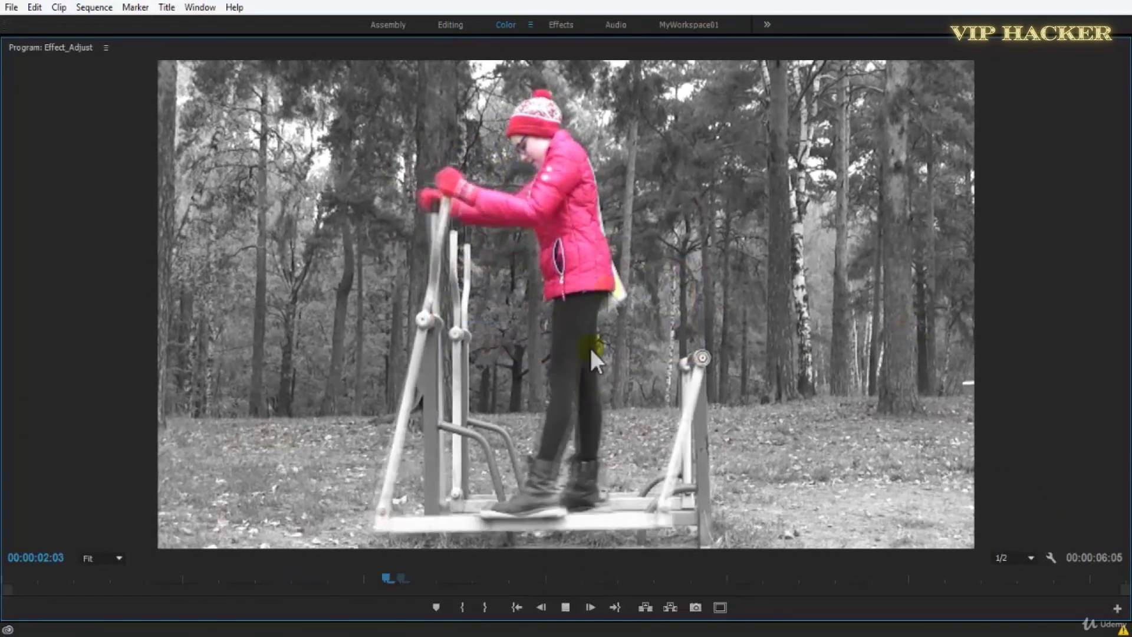
key("space")
left_click_drag(614, 575, 3, 610)
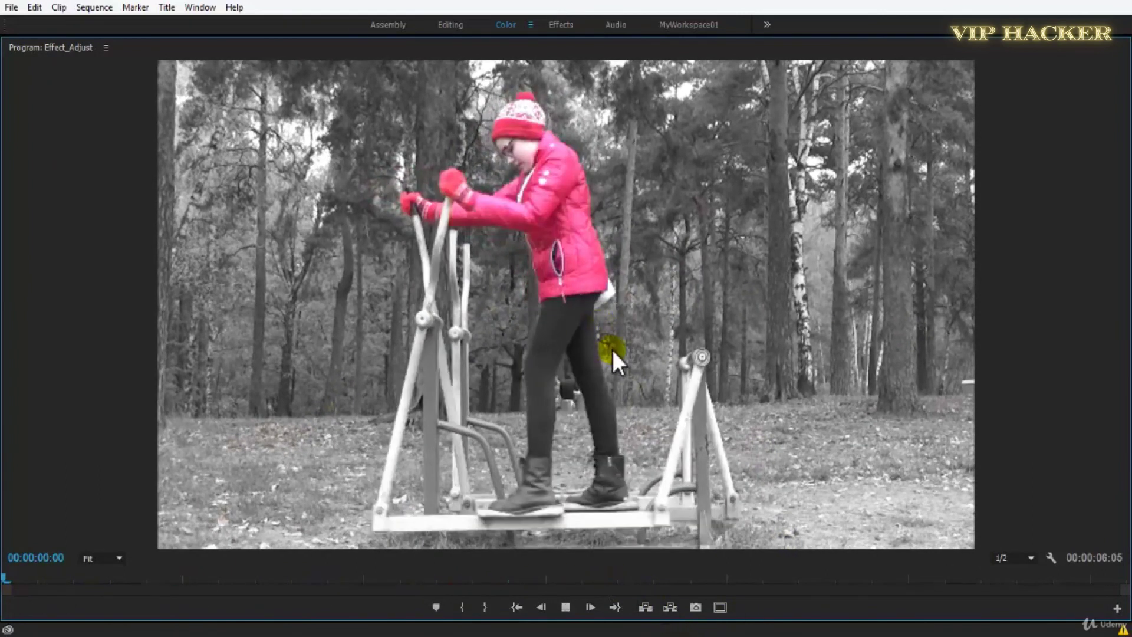
key("space")
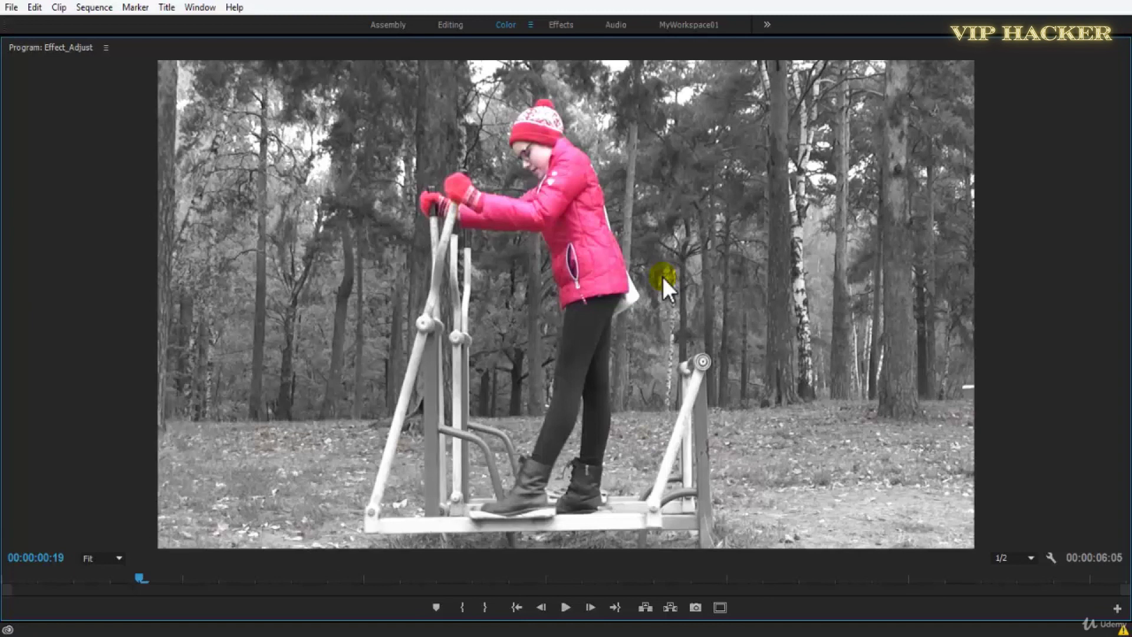
key("space")
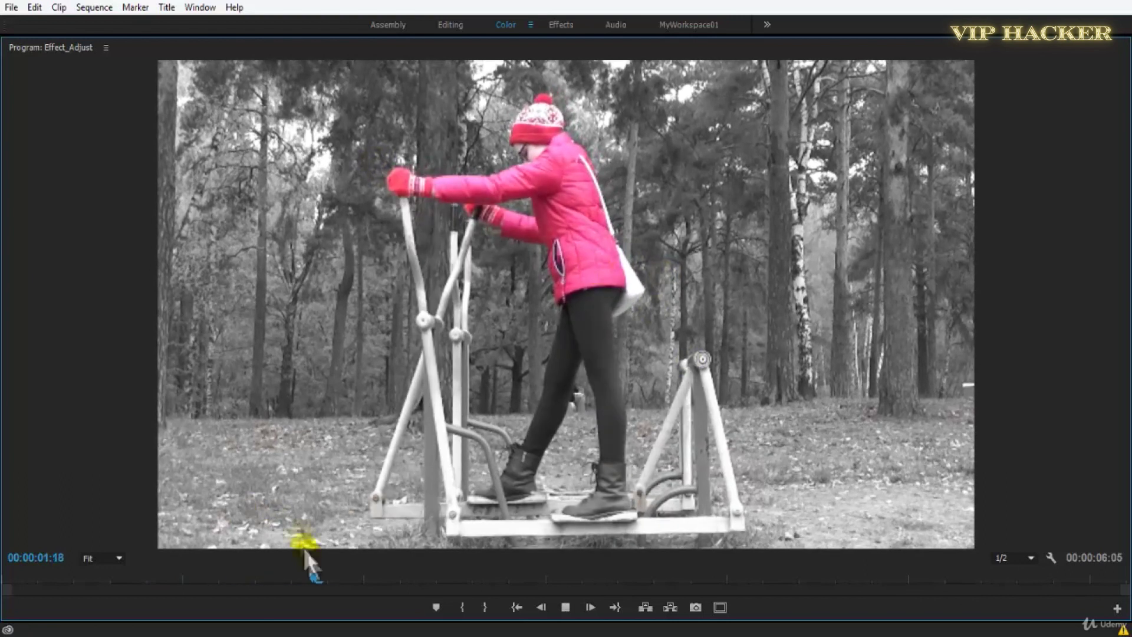
- Set the playback resolution back to Full, play the clip from the start, and save the project
left_click(5, 580)
key("ctrl+s")
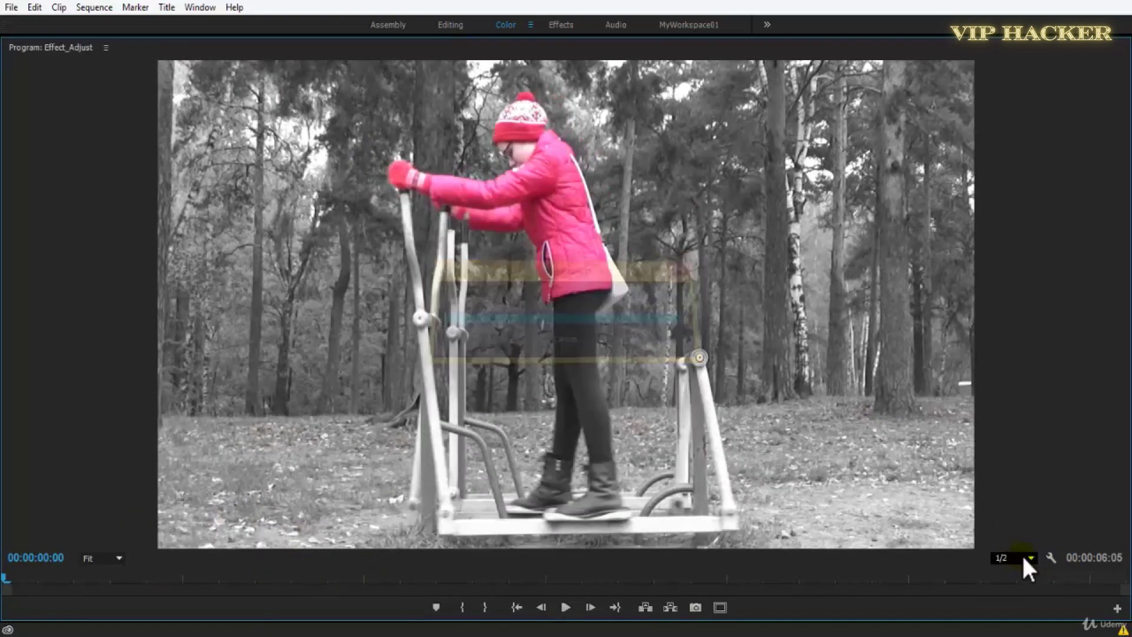
left_click(1022, 558)
left_click(1023, 474)
key("space")
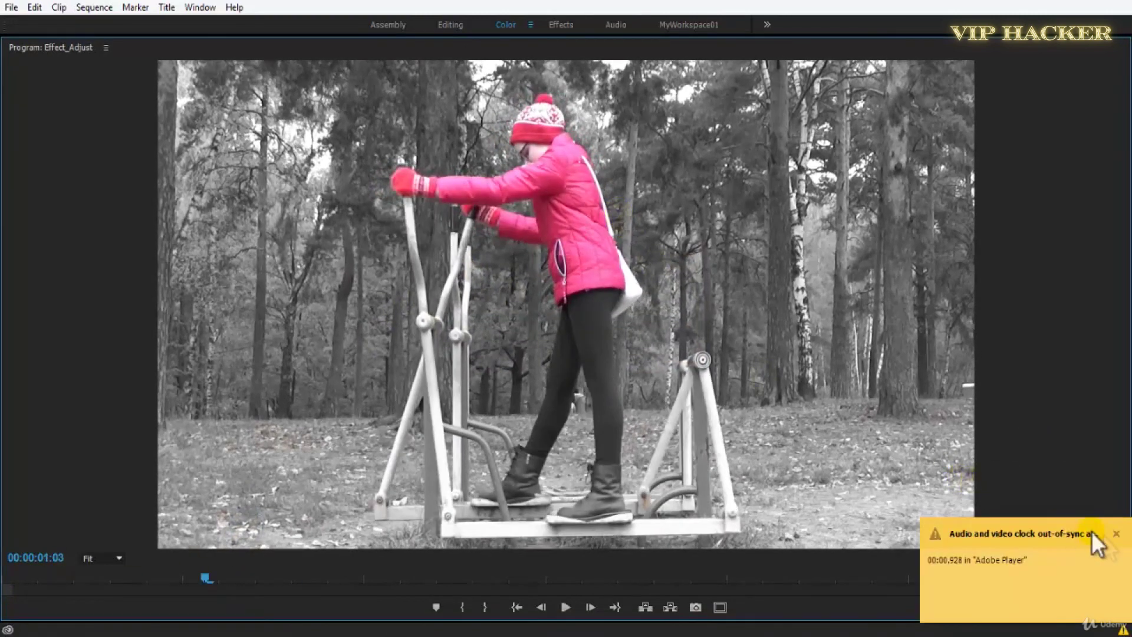
left_click(1117, 533)
key("ctrl+s")
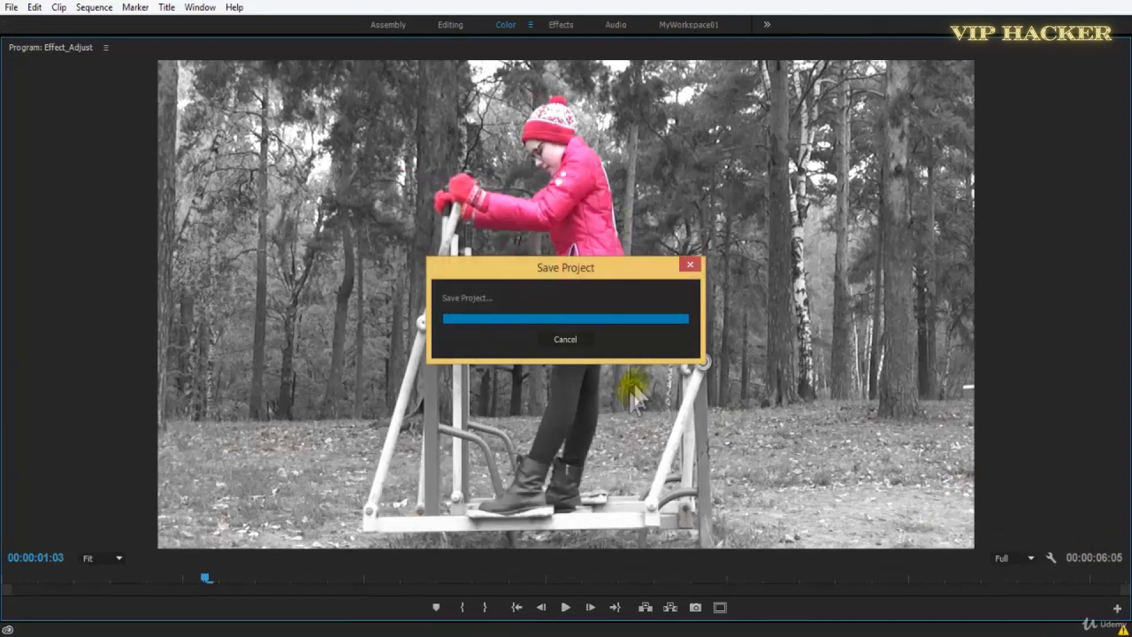
- Restore the panel layout and examine the isolated jacket color by playing and scrubbing through the sequence
key("grave")
left_click_drag(544, 522, 494, 519)
key("space")
left_click(787, 187)
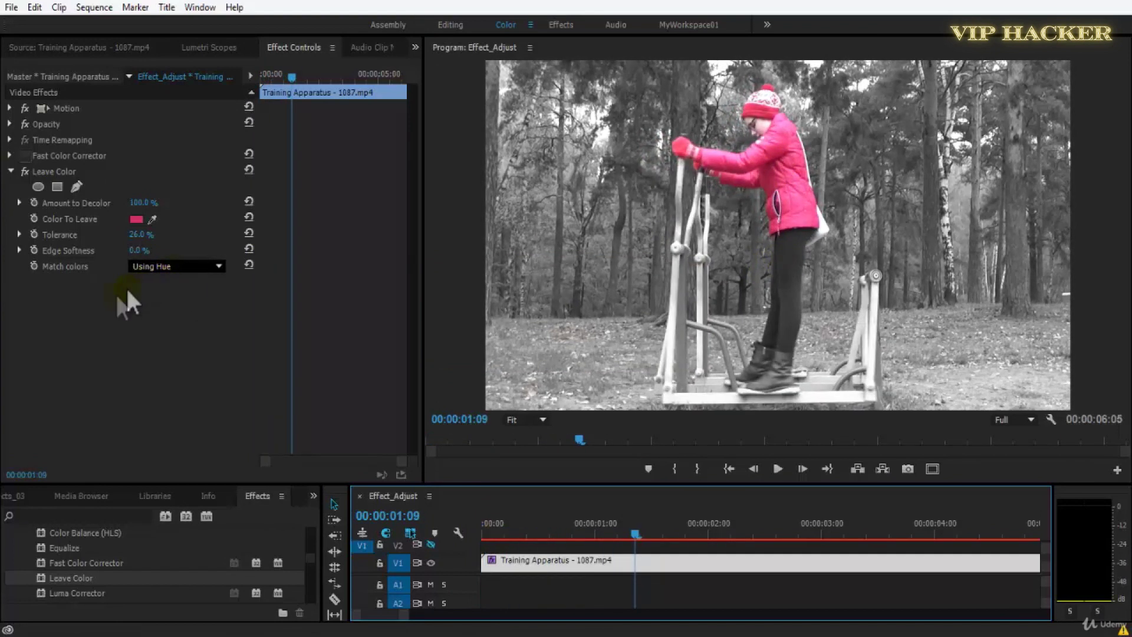
key("space")
left_click(721, 534)
left_click_drag(721, 533, 791, 532)
key("Home")
left_click_drag(484, 533, 734, 534)
left_click_drag(834, 540, 481, 525)
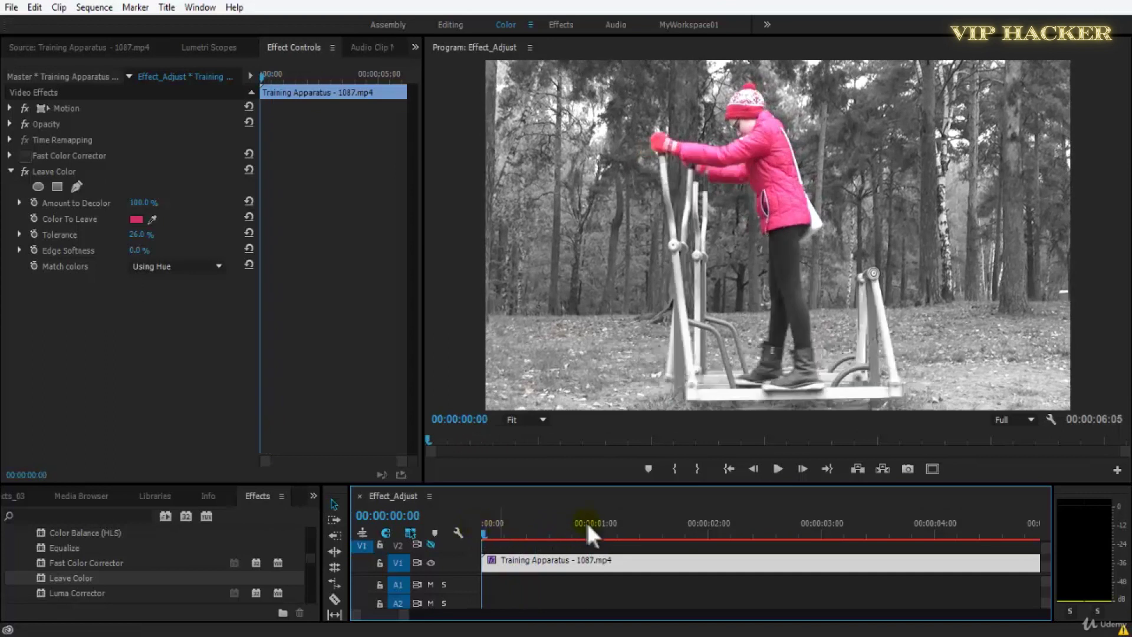
- Check the Match colors options, then play the clip to review the jacket color and save the project
left_click(183, 269)
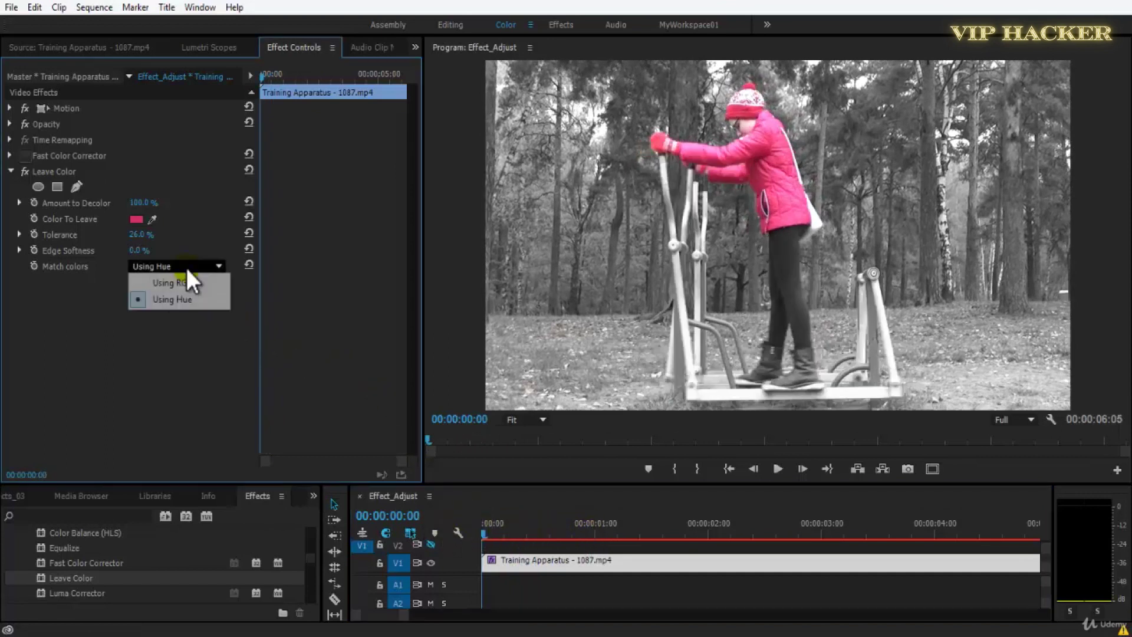
left_click(535, 521)
key("space")
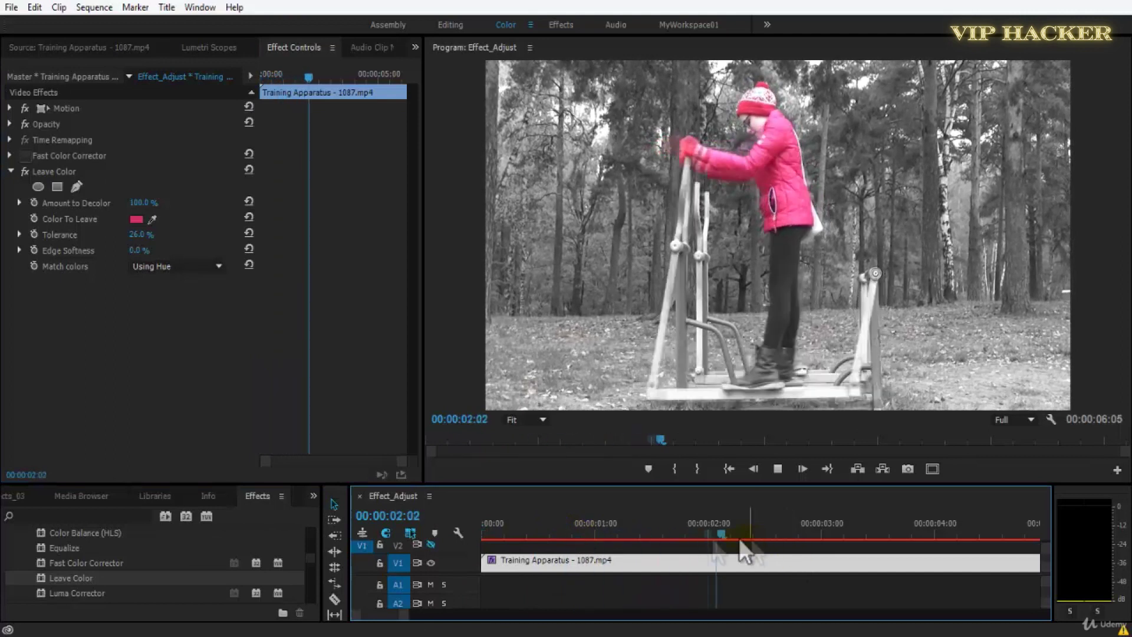
key("space")
left_click(789, 241)
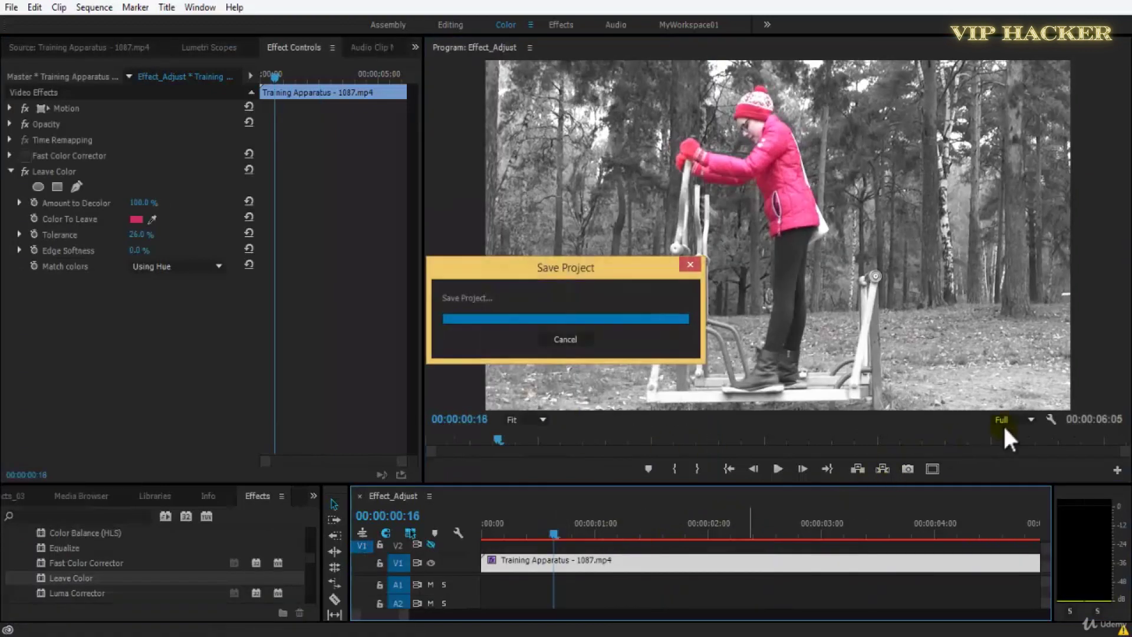
- Set the playback resolution to 1/2 and play the clip in the maximized Program monitor
left_click(1020, 419)
left_click(1029, 452)
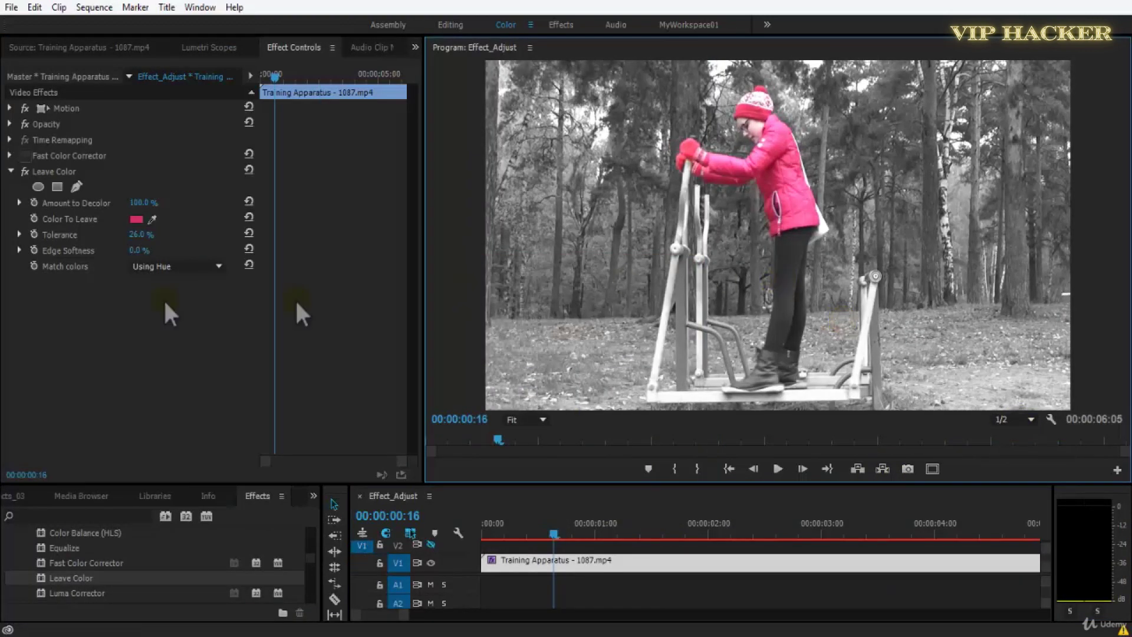
key("grave")
key("space")
key("grave")
- Try Leave Color Edge Softness values of 50% and 2%, and save the project
left_click(135, 250)
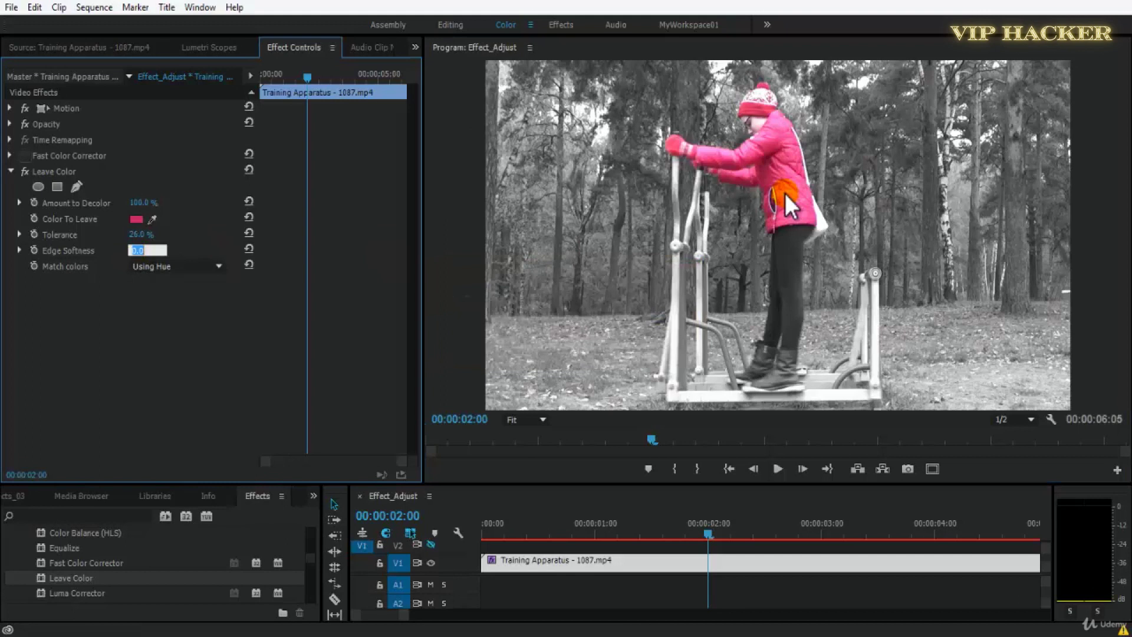
type("50")
key("Return")
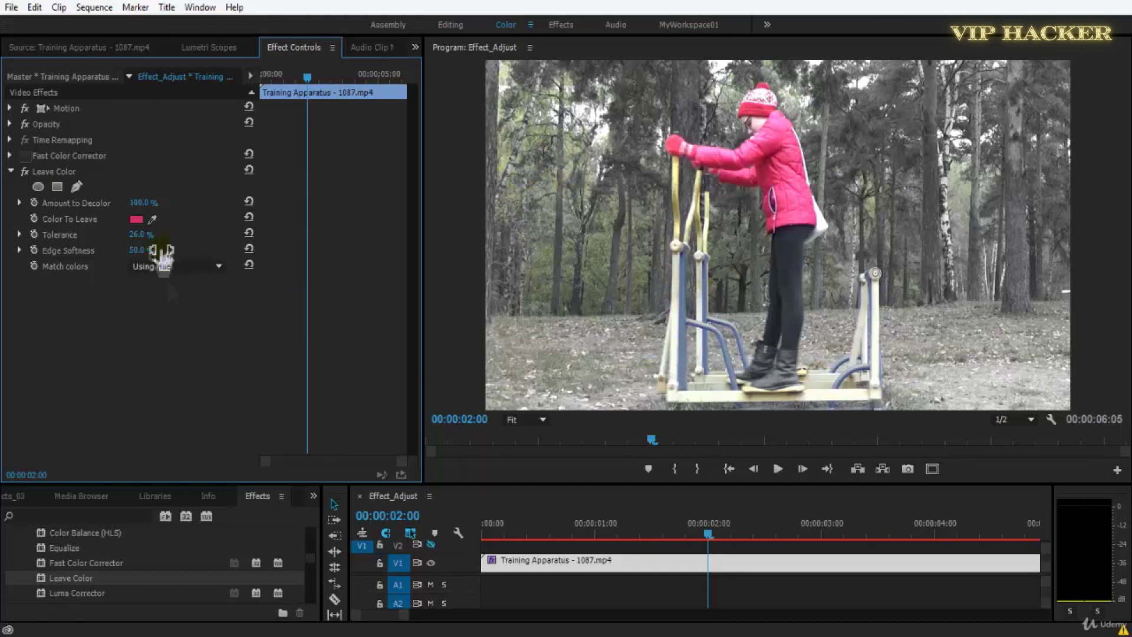
left_click(139, 251)
type("2")
key("Return")
key("ctrl+s")
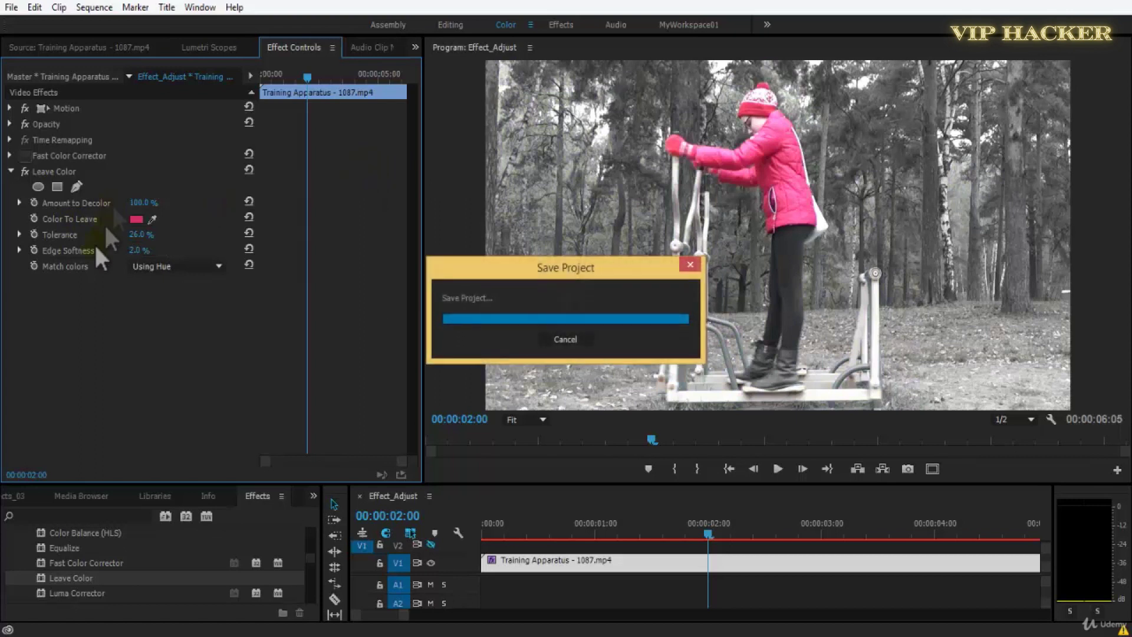
- Set the Leave Color Edge Softness to 1% and save the project
left_click(128, 250)
type("1")
key("Return")
key("ctrl+s")
- Review the clip in the maximized Program monitor, restore the layout, return to the sequence start and save the project
key("grave")
key("space")
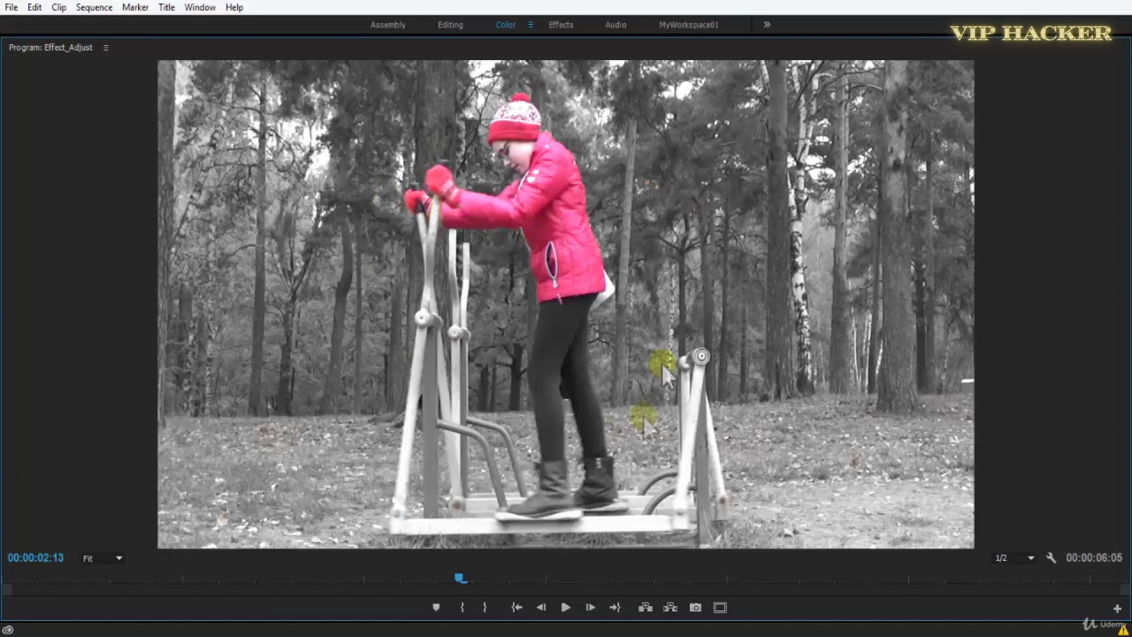
key("grave")
key("space")
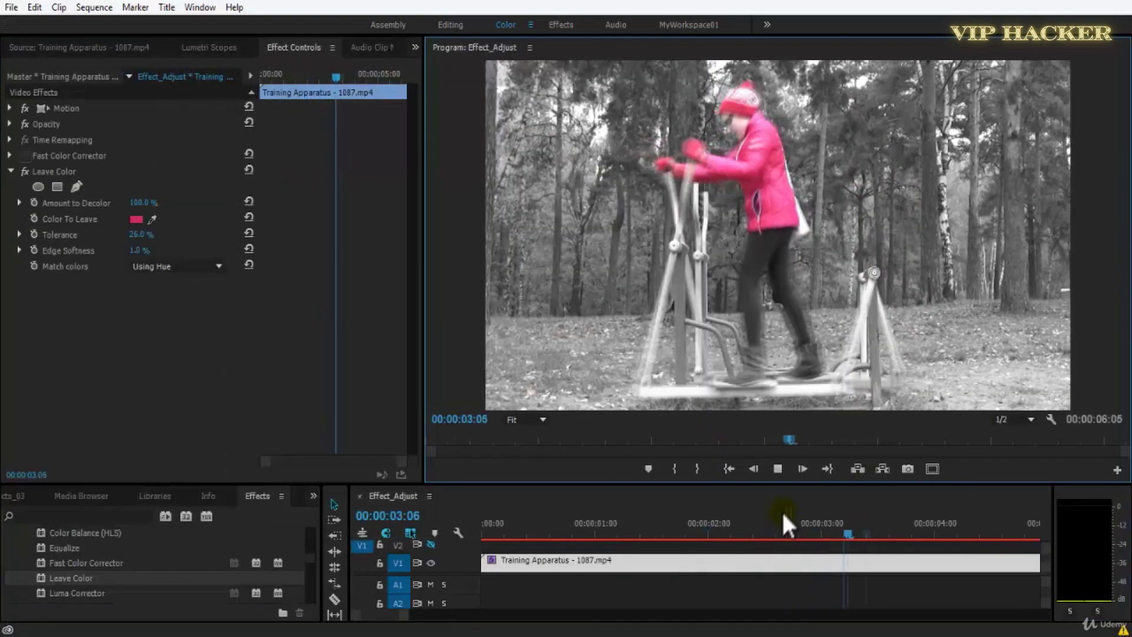
key("Home")
key("ctrl+s")
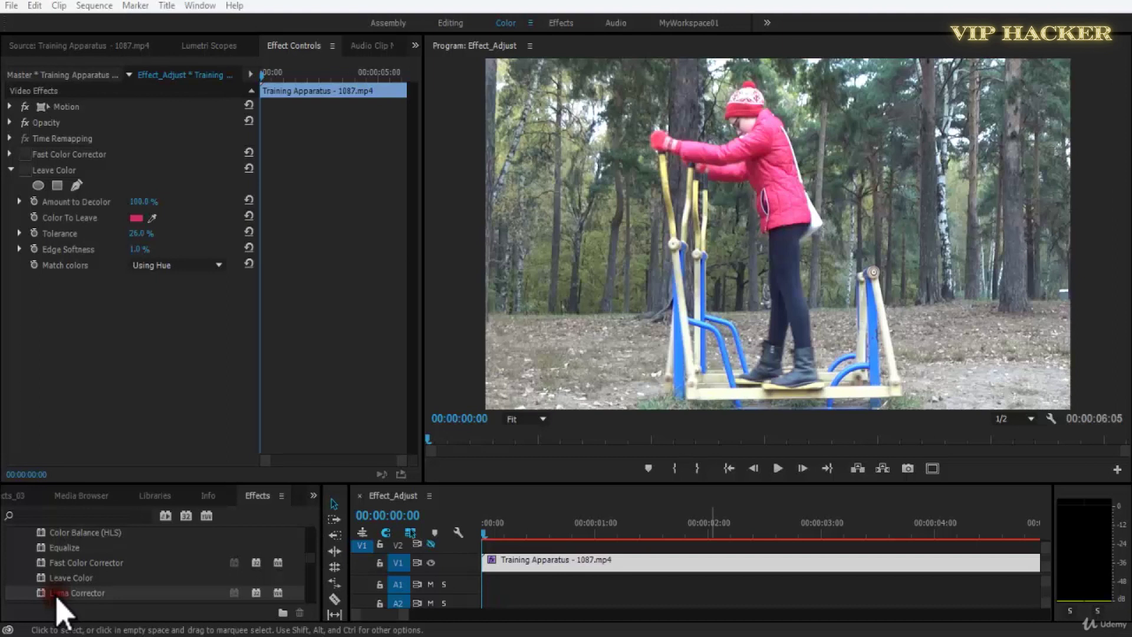
- Apply the Luma Corrector effect to the Training Apparatus clip
left_click_drag(57, 594, 513, 576)
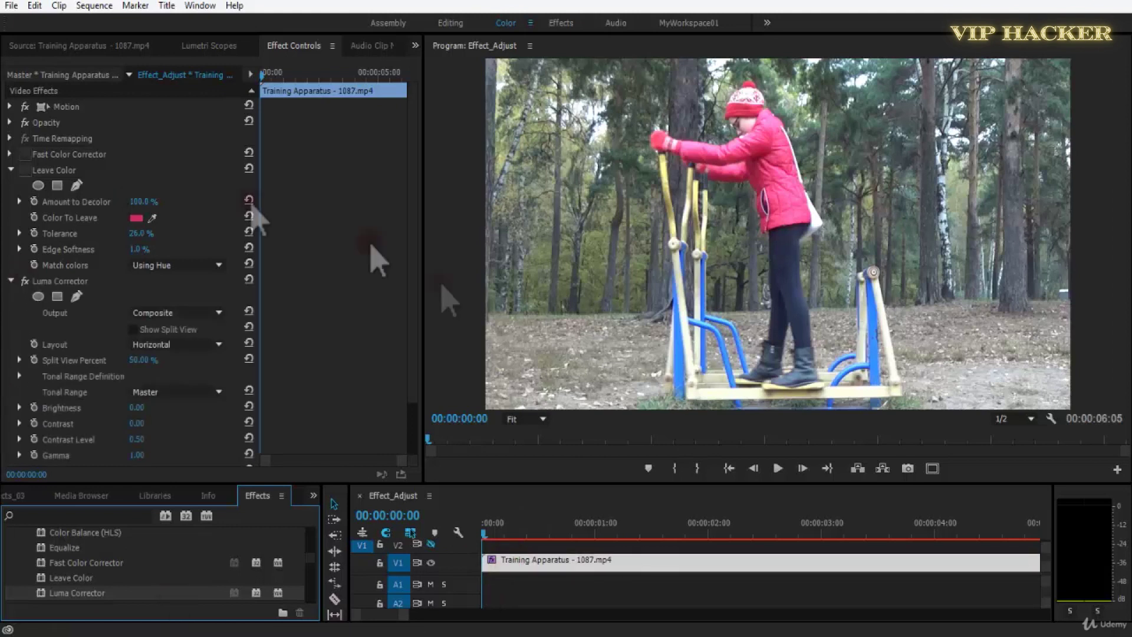
scroll(416, 374, "down", 3)
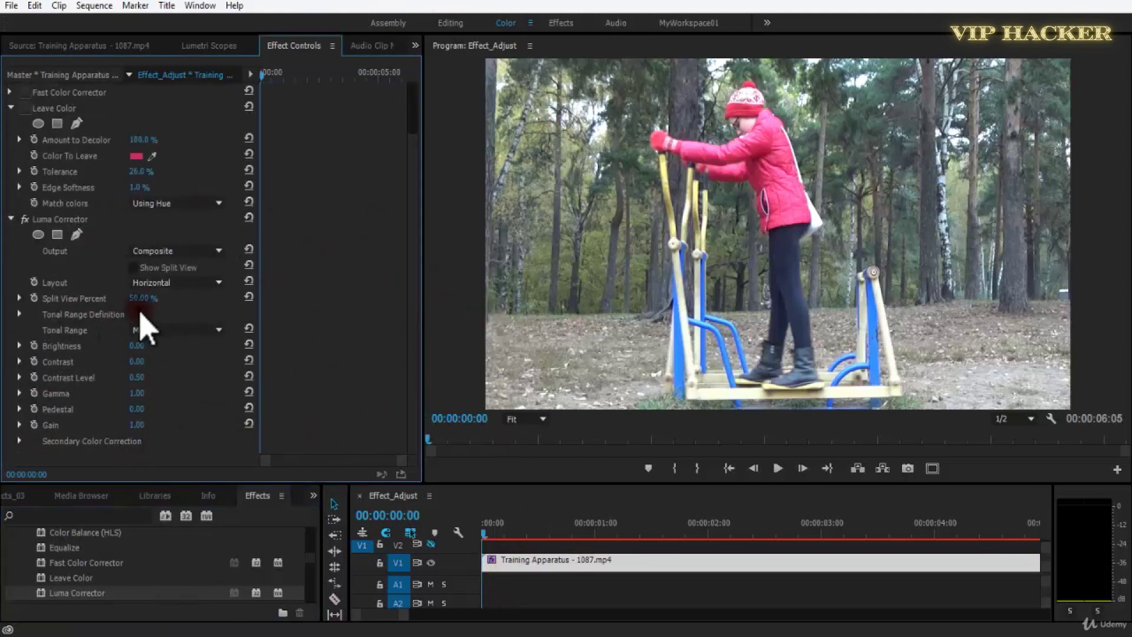
- Preview the Luma Corrector's Luma and Tonal Range outputs, return the Output to Composite, and check the Layout options, keeping Horizontal
left_click(201, 250)
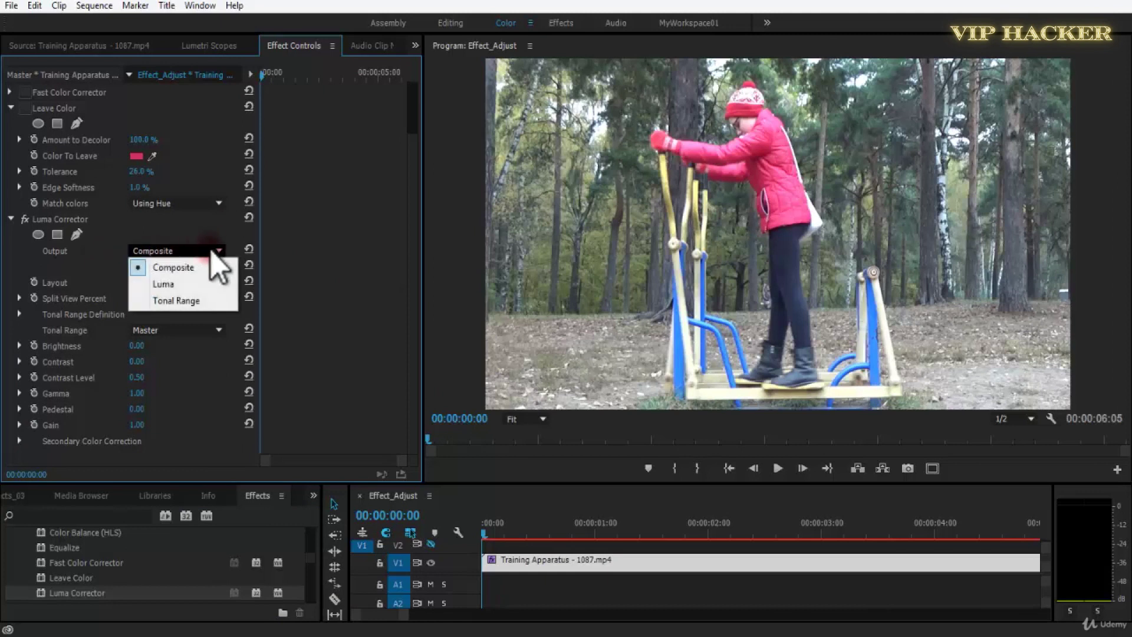
left_click(204, 284)
left_click(198, 256)
left_click(207, 297)
left_click(203, 252)
left_click(211, 263)
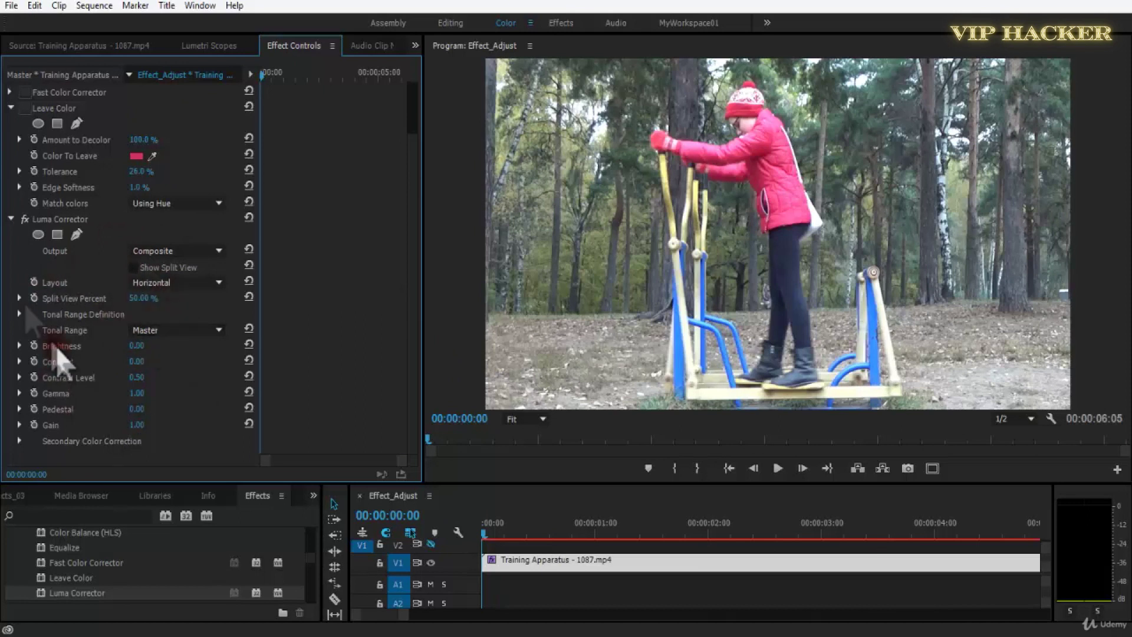
left_click(183, 283)
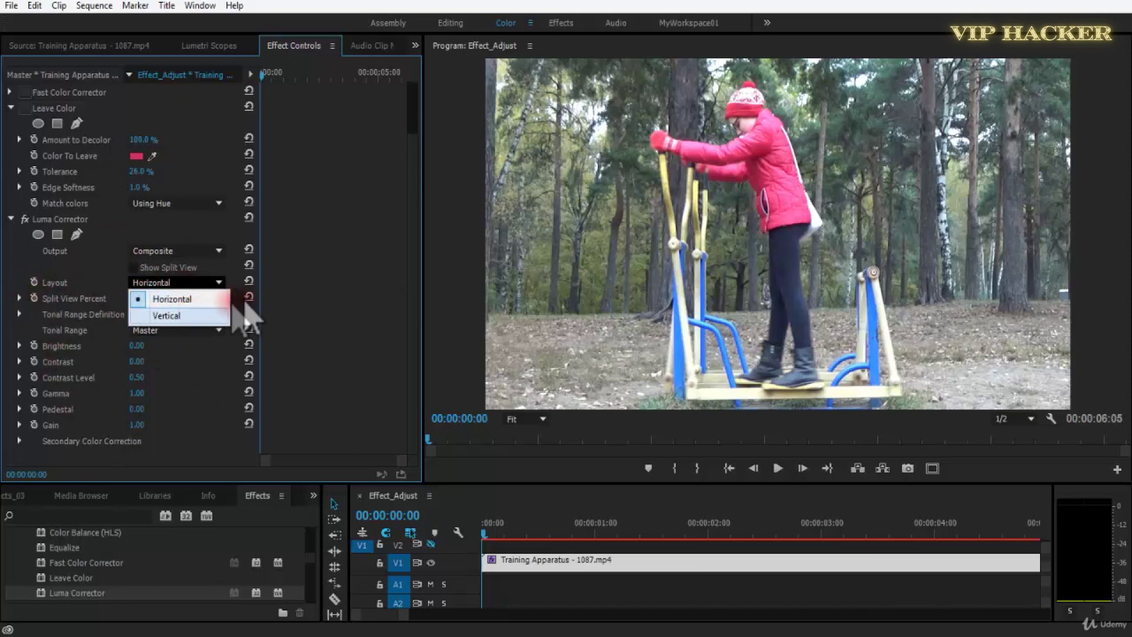
left_click(203, 300)
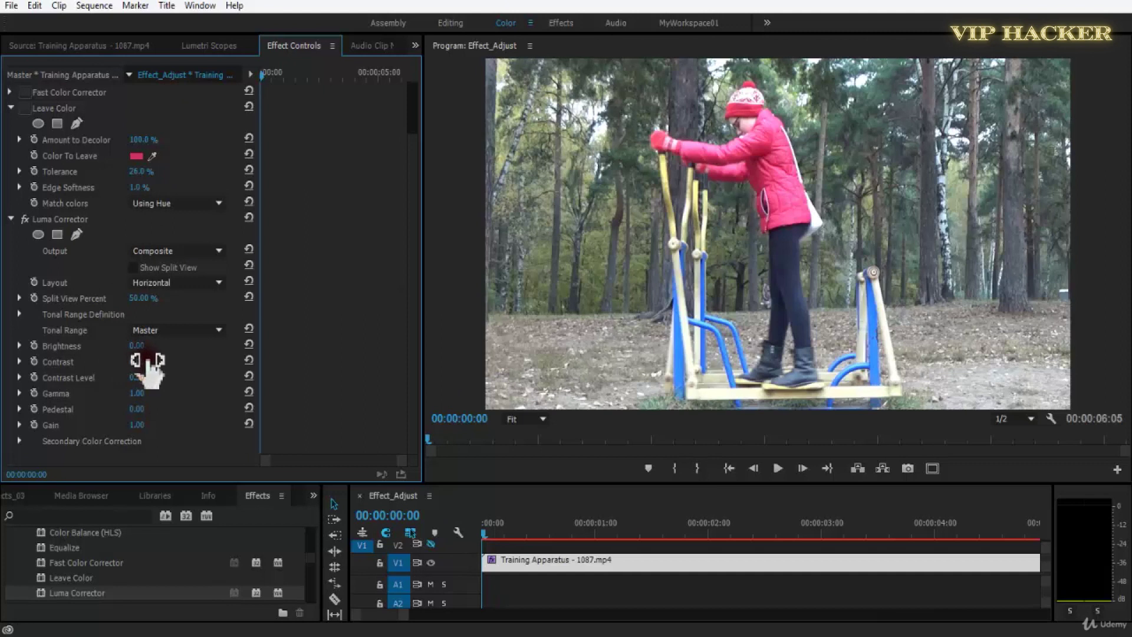
- Try a Luma Corrector Brightness of about 34 and reset it to 0, with the Tonal Range Definition expanded
left_click_drag(146, 346, 164, 346)
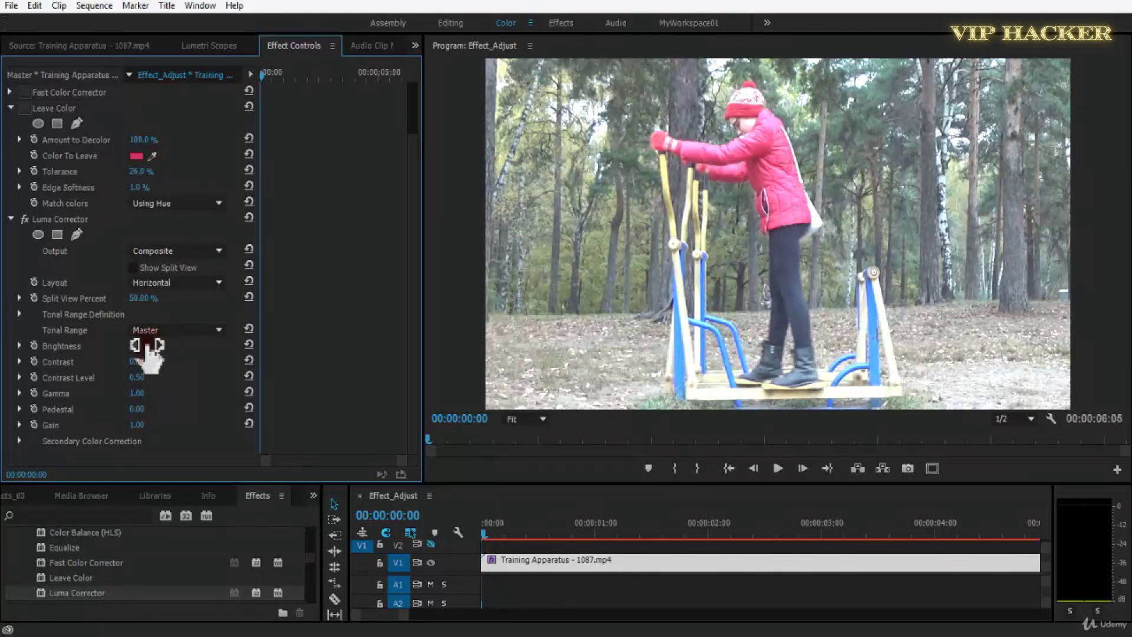
left_click(19, 315)
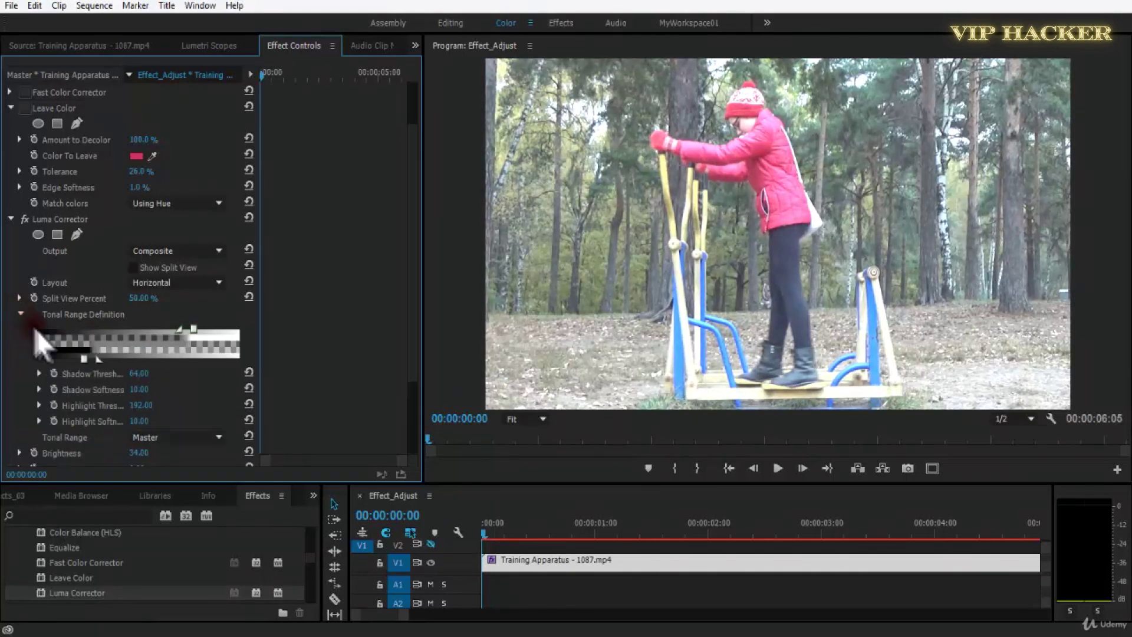
left_click(144, 453)
type("0")
key("Return")
- Adjust the Tonal Range Definition to a shadow threshold of about 61, highlight threshold of about 236 and highlight softness of about 22
left_click_drag(194, 329, 235, 334)
left_click_drag(83, 358, 81, 359)
left_click_drag(234, 327, 204, 330)
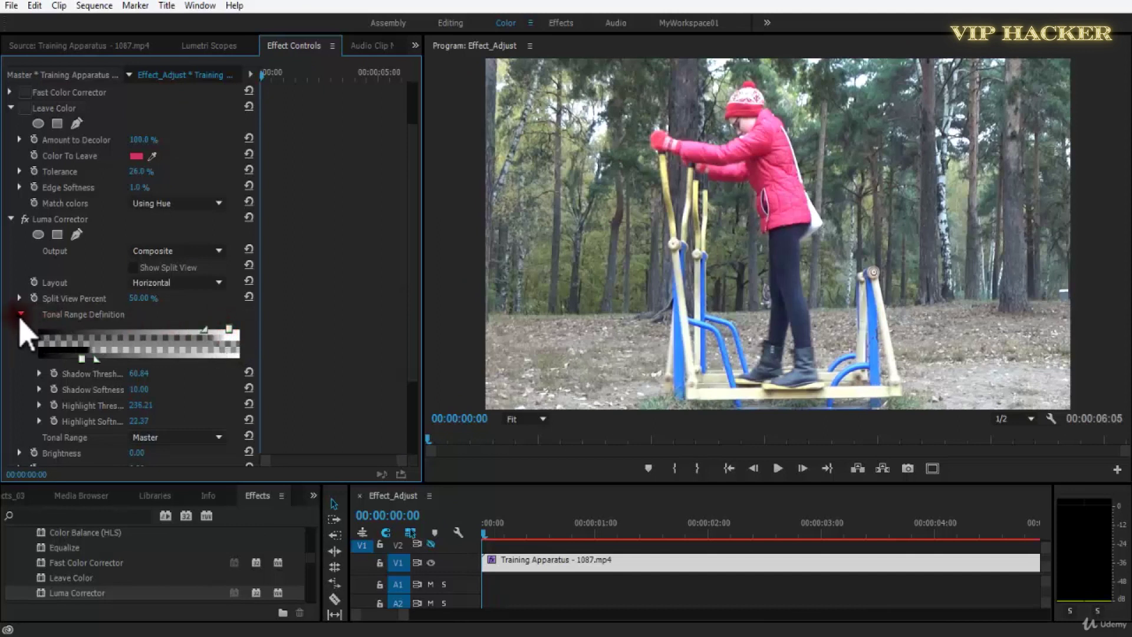
left_click(21, 313)
- Switch the Luma Corrector's Tonal Range through its available options and return it to Master
left_click(177, 331)
left_click(192, 363)
left_click(194, 331)
left_click(205, 379)
left_click(195, 330)
left_click(210, 398)
left_click(195, 330)
left_click(203, 346)
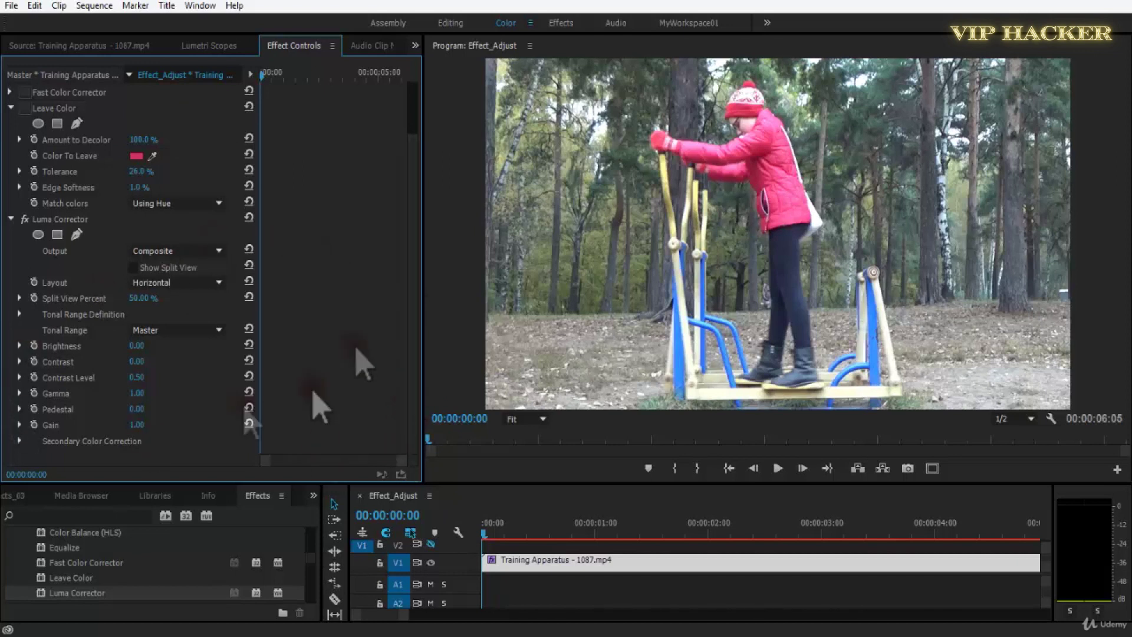
- Set the Luma Corrector's Brightness to 10, Contrast to 31 and Contrast Level to 1.00
left_click(138, 346)
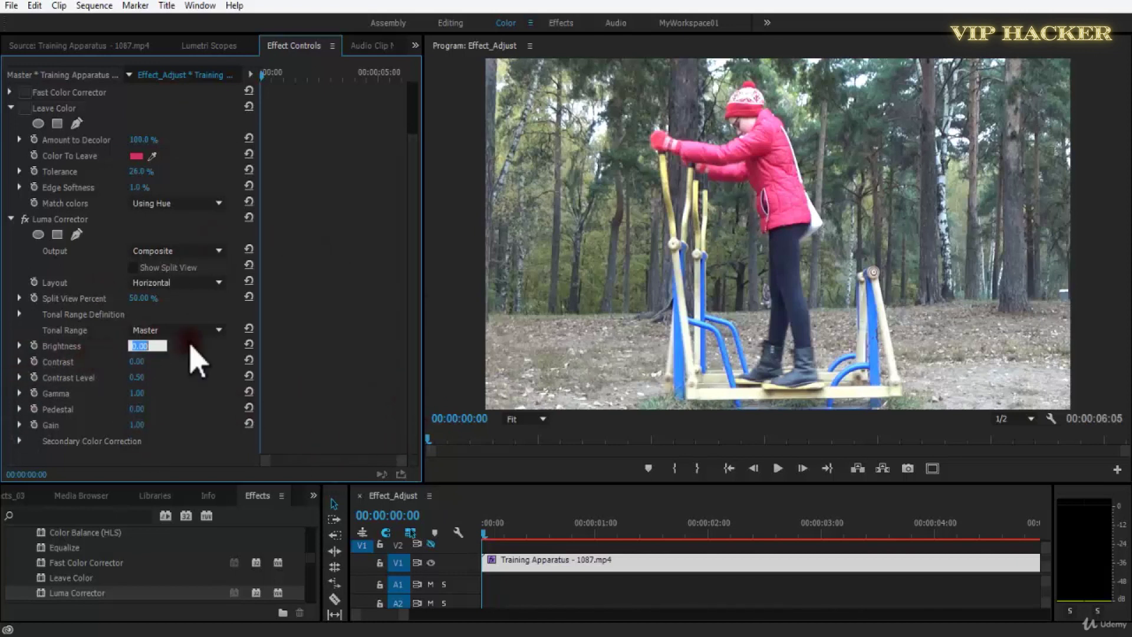
key("Return")
left_click(137, 362)
type("10")
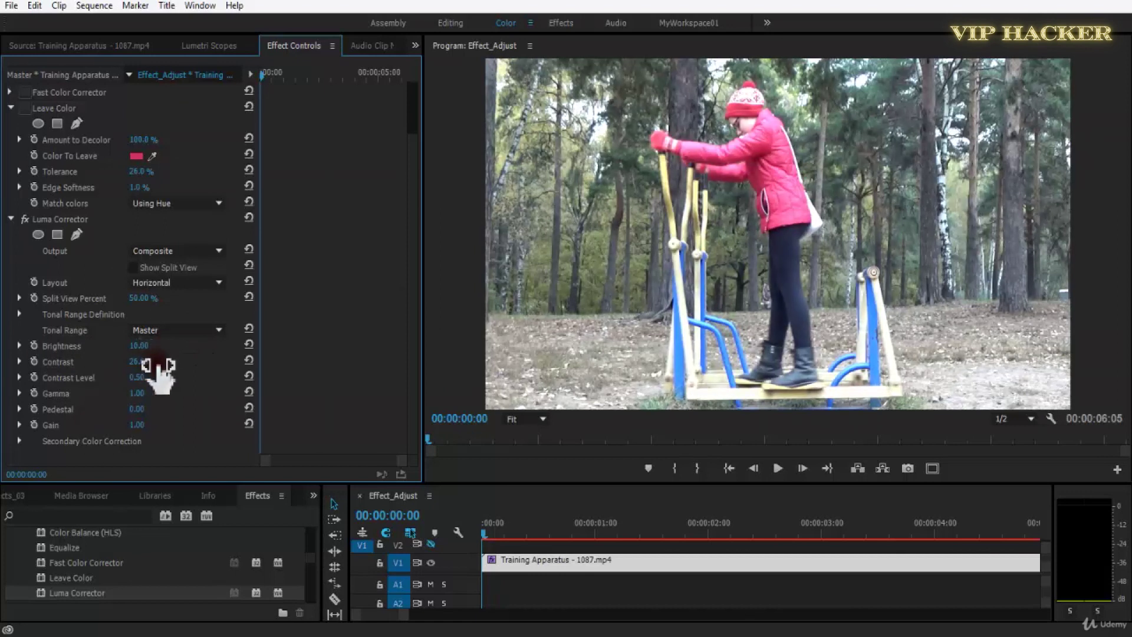
key("Return")
mouse_move(147, 362)
left_mouse_down()
mouse_move(156, 383)
mouse_move(140, 379)
mouse_move(151, 380)
left_mouse_up()
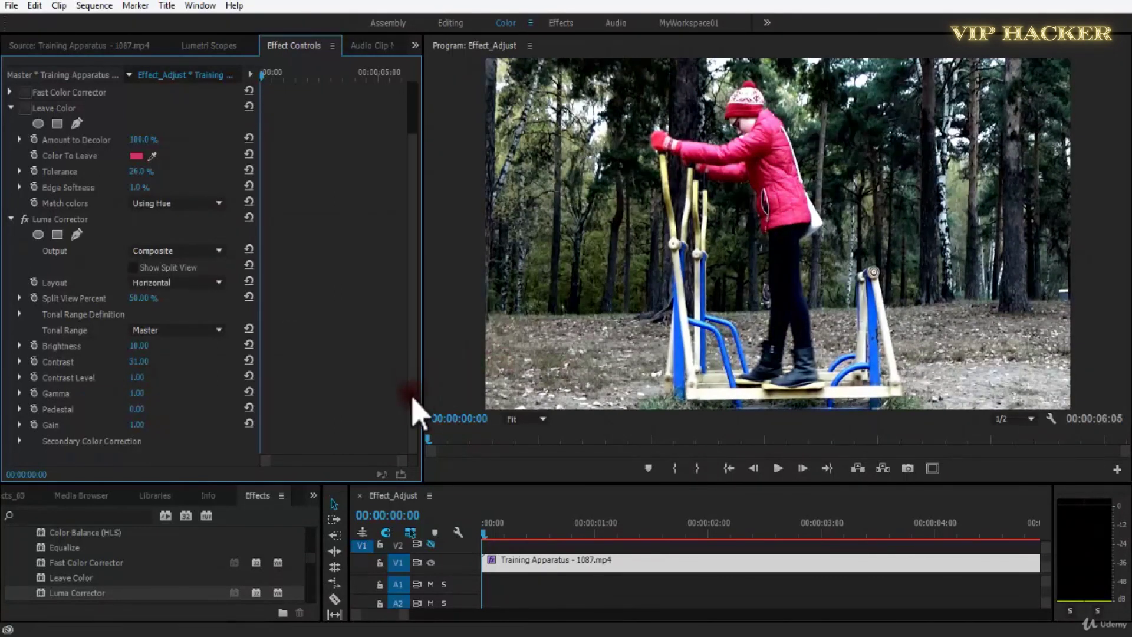
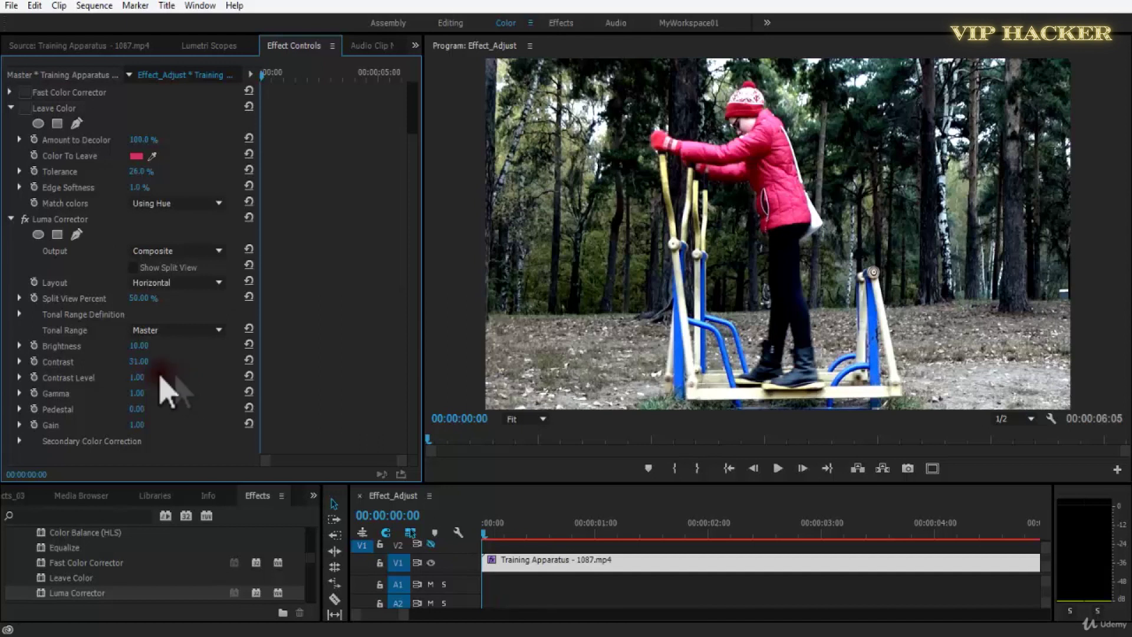
- Try a high Gamma of about 6.5 and lower values, and undo the Gamma changes
left_click_drag(141, 394, 197, 393)
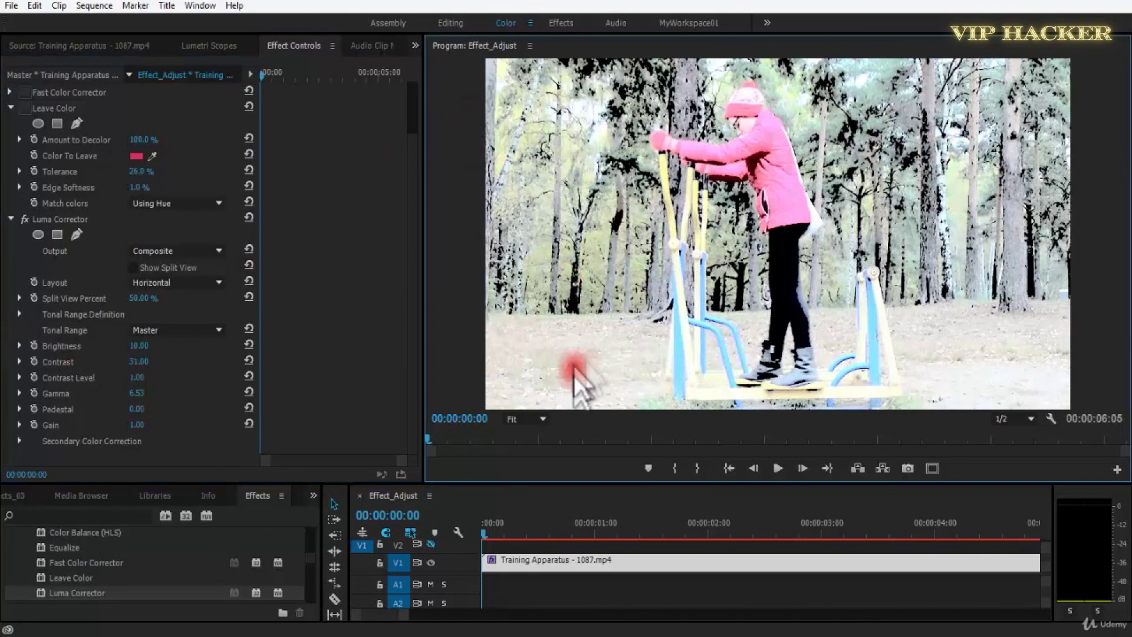
left_click_drag(136, 397, 100, 404)
left_click_drag(123, 404, 88, 408)
key("ctrl+z")
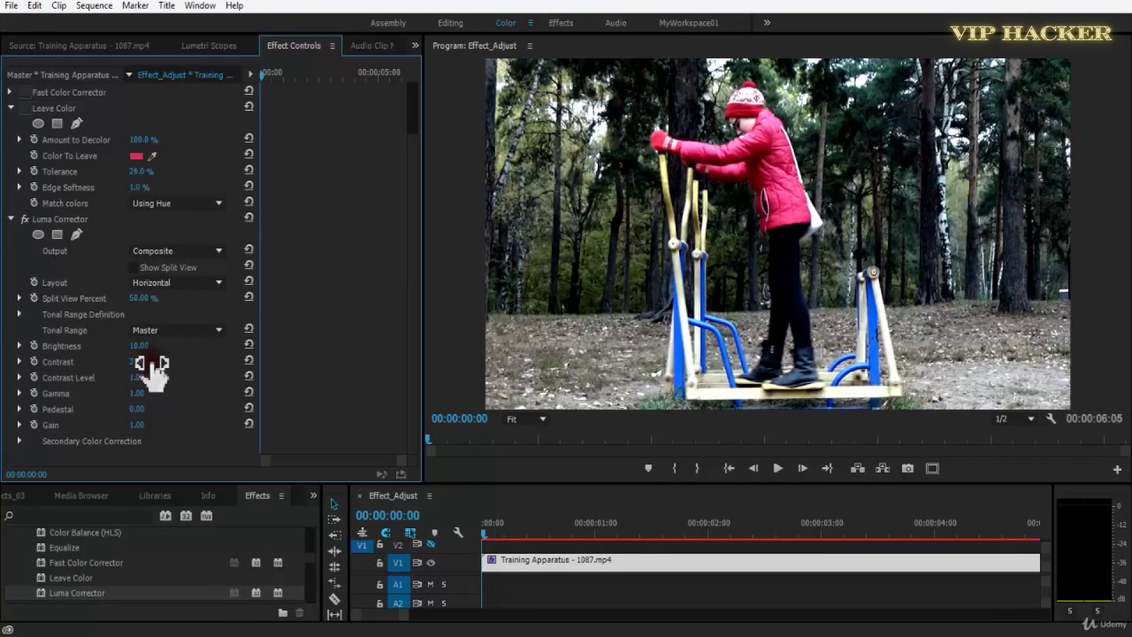
- Set the Luma Corrector's Gamma to 1.5
left_click(137, 393)
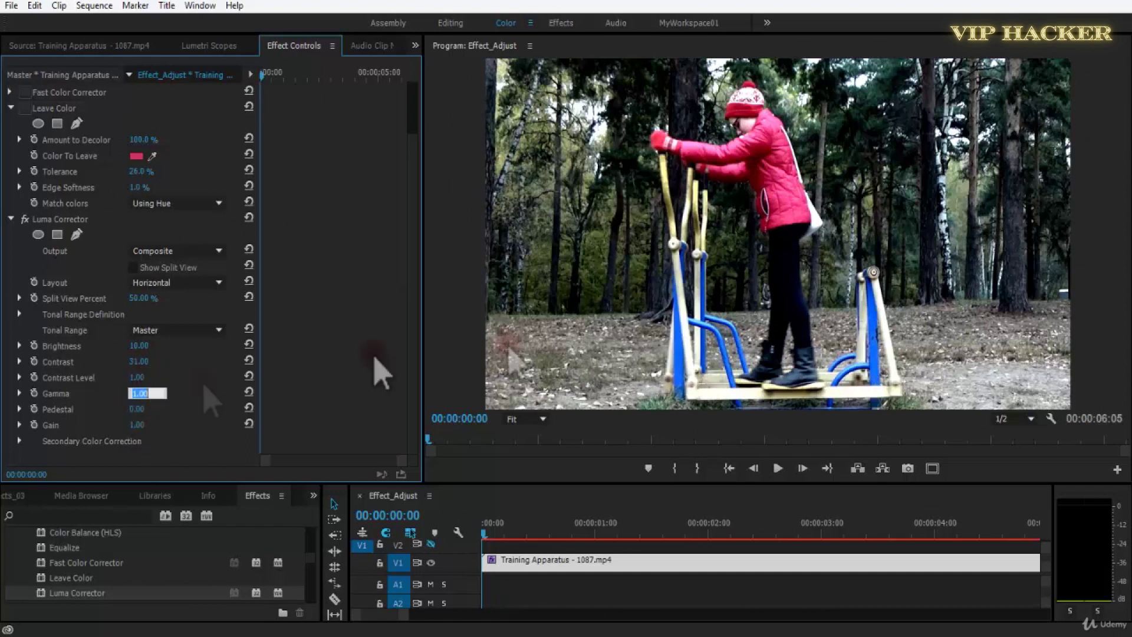
left_click(544, 345)
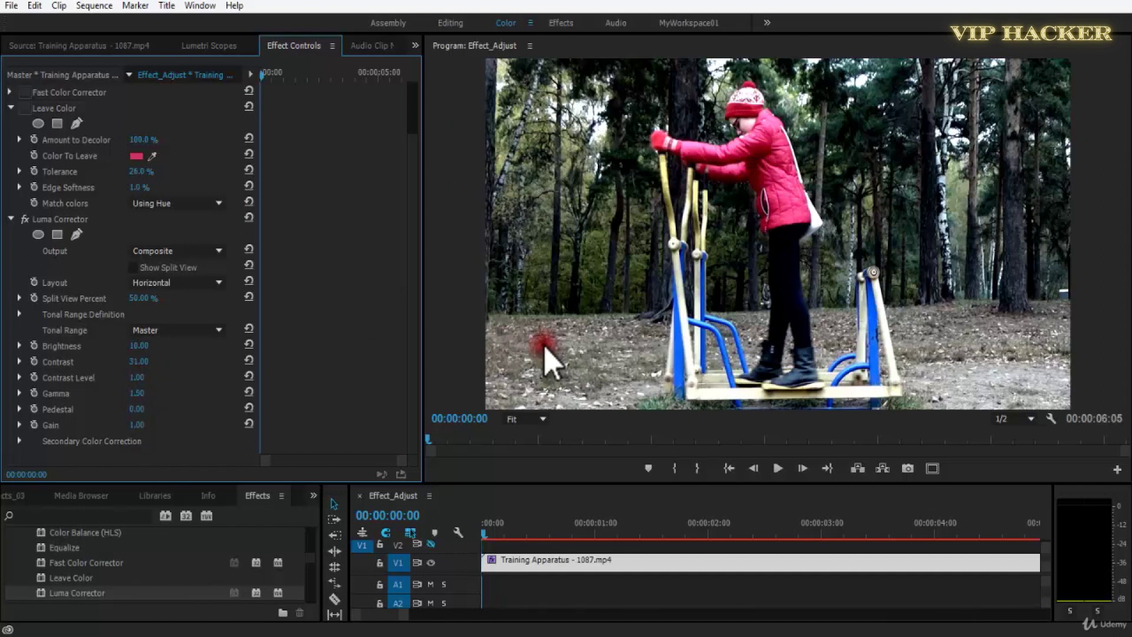
left_click(543, 346)
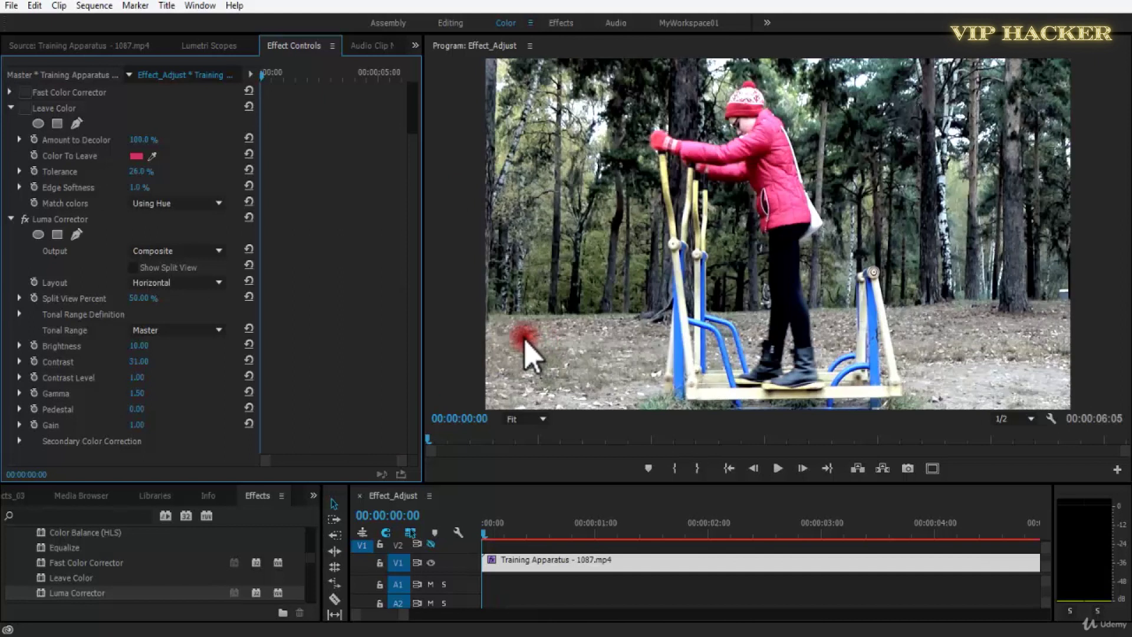
- Try a Pedestal of 1.5, and reset Gamma to 1 and Pedestal to 0
left_click(141, 406)
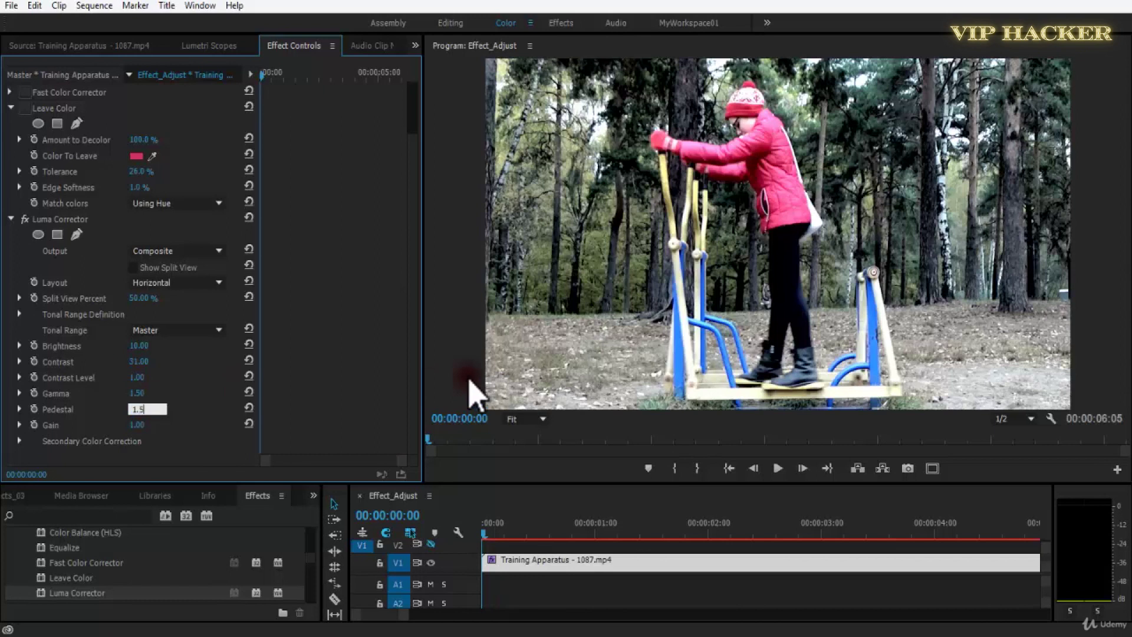
key("Return")
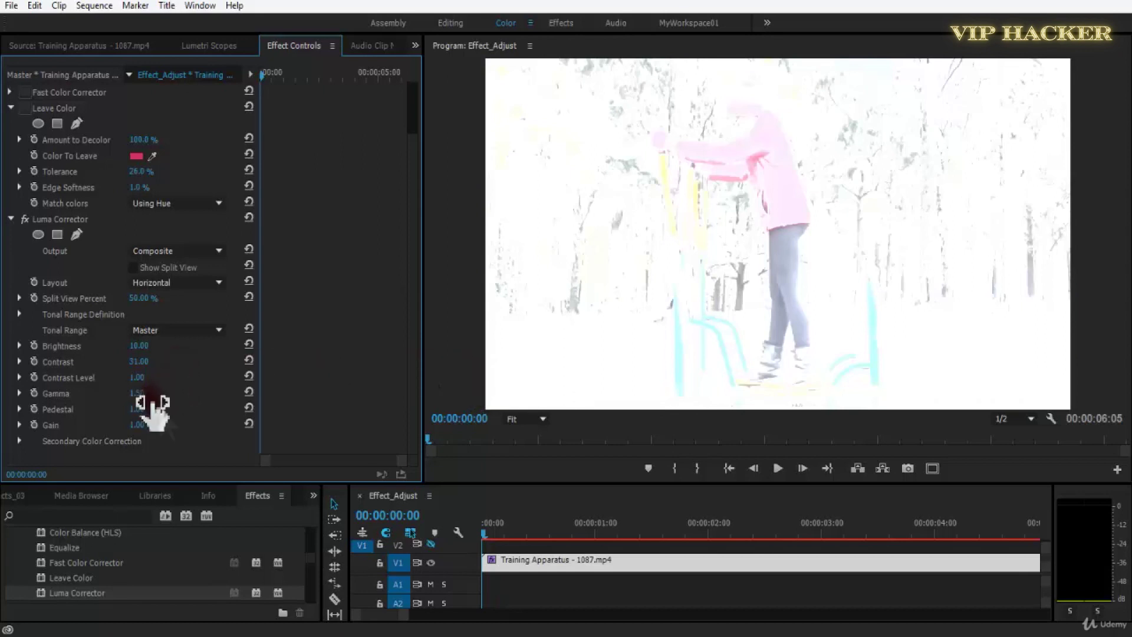
left_click(141, 392)
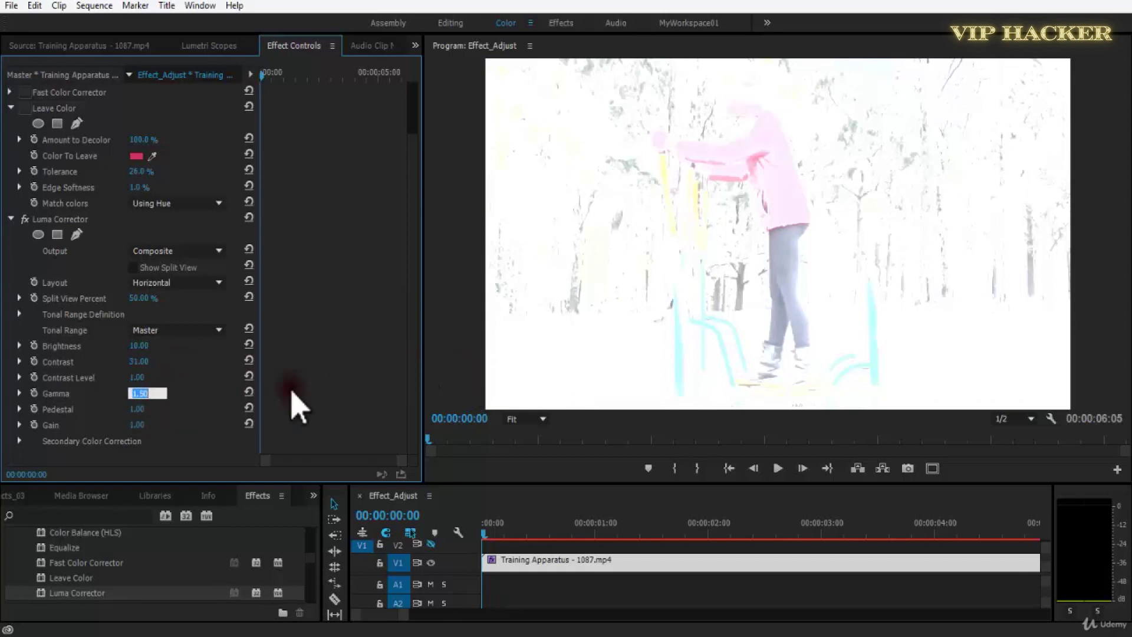
key("Return")
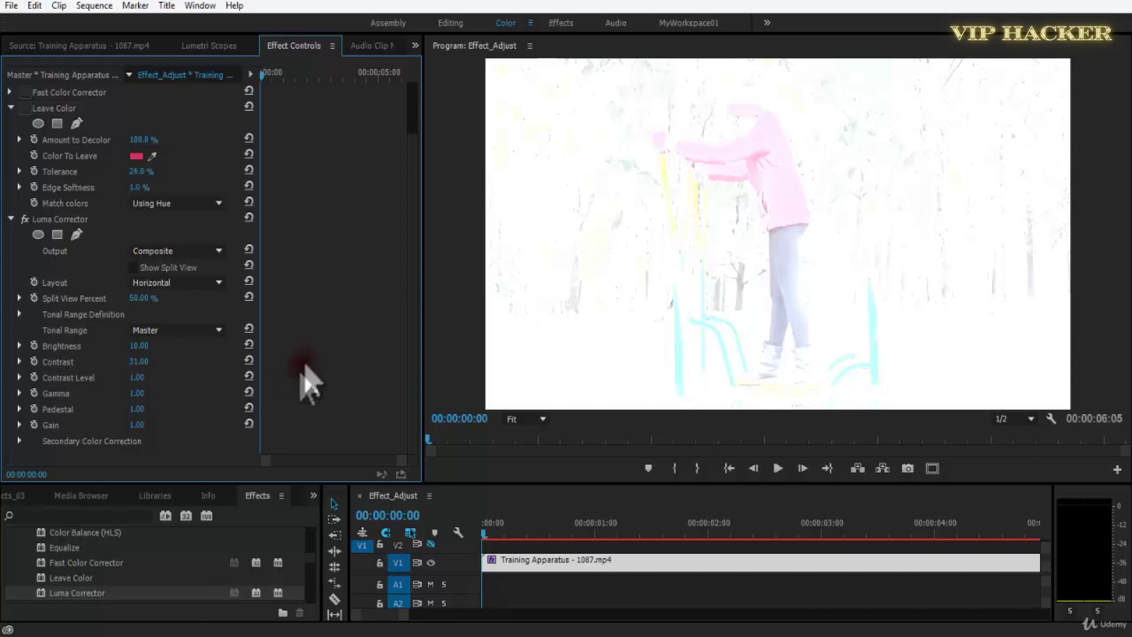
left_click(144, 408)
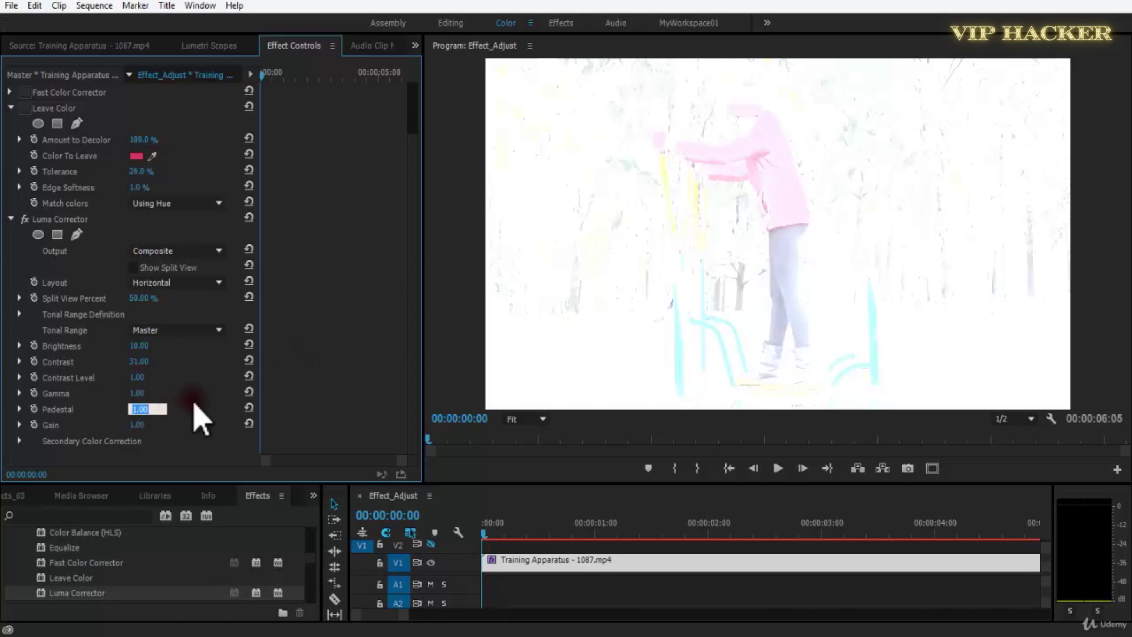
type("0")
key("Return")
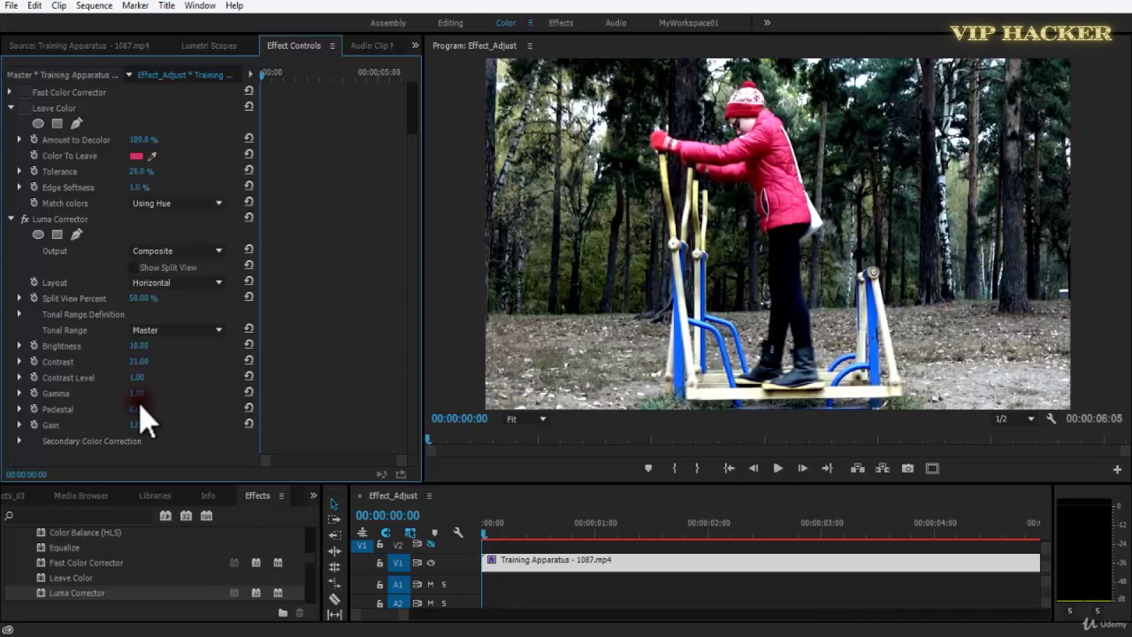
- Try lowering the Pedestal, view the frame at 00:00:00:19, set the Pedestal to 0.1 and play the clip
mouse_move(148, 411)
left_mouse_down()
mouse_move(183, 404)
mouse_move(136, 412)
left_mouse_up()
left_click(567, 528)
left_click(140, 409)
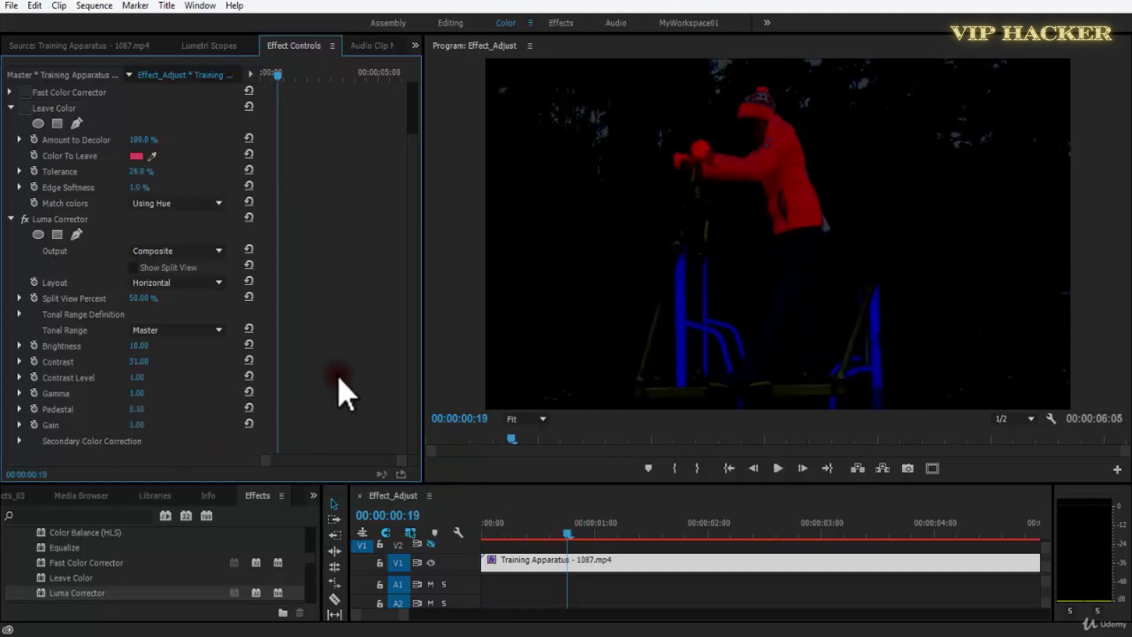
type("0.1")
key("Return")
key("space")
- Compare a Pedestal of 0.5, set it back to 0.1 and play the clip
left_click(143, 408)
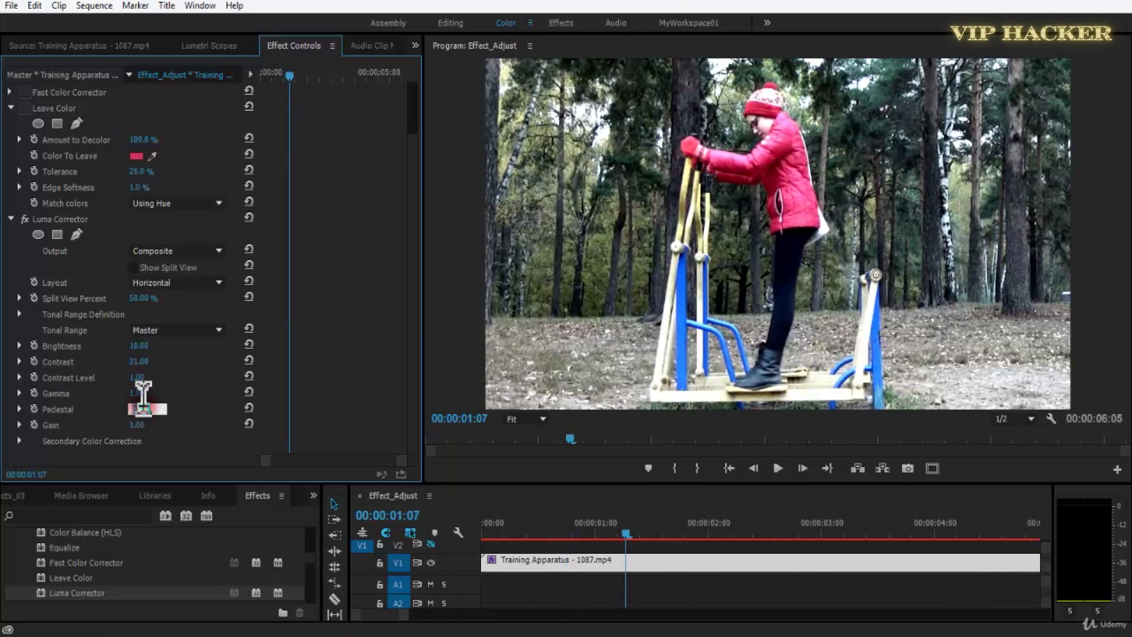
type("0.5")
key("Return")
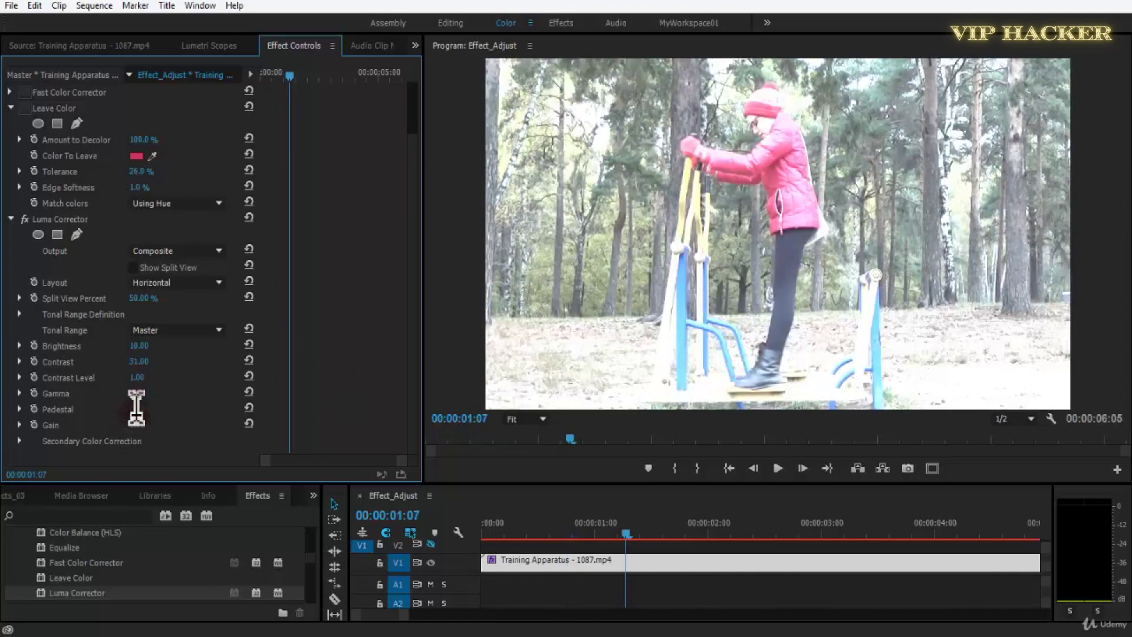
type("0.1")
key("Return")
key("space")
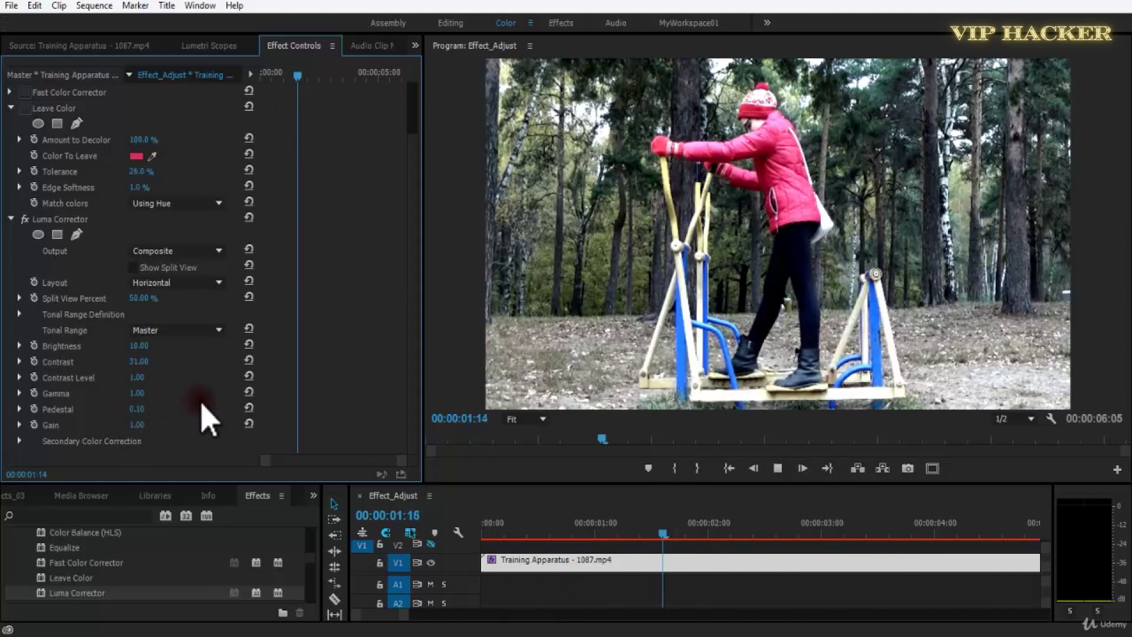
- Stop playback, try the Luma Corrector's Gain at 1.1 and 1.5, and expand Secondary Color Correction
key("space")
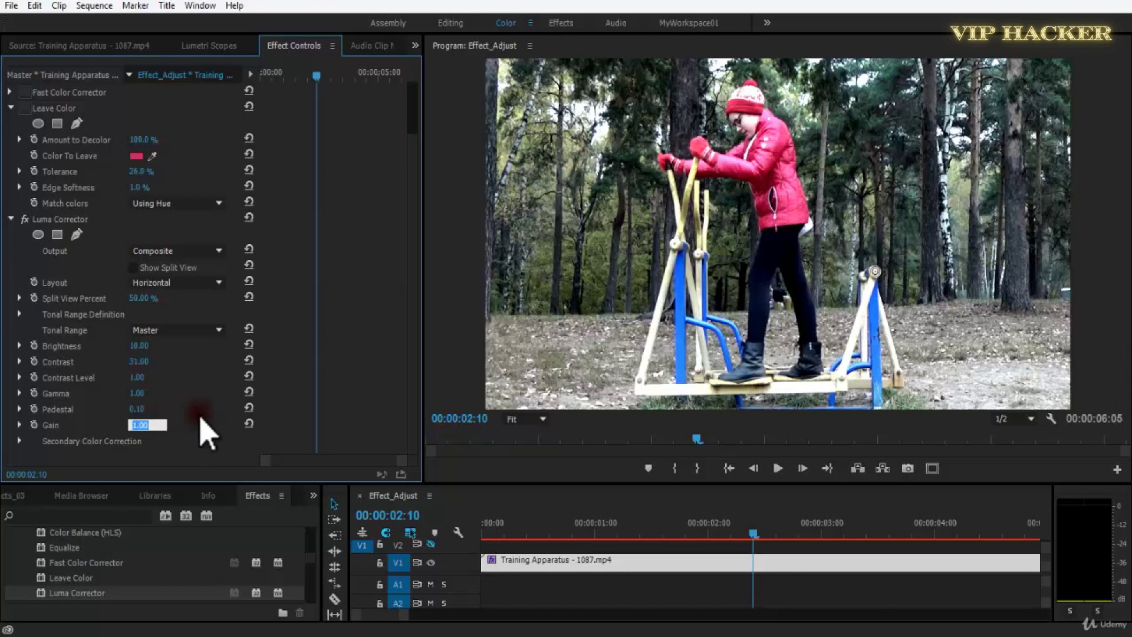
key("Return")
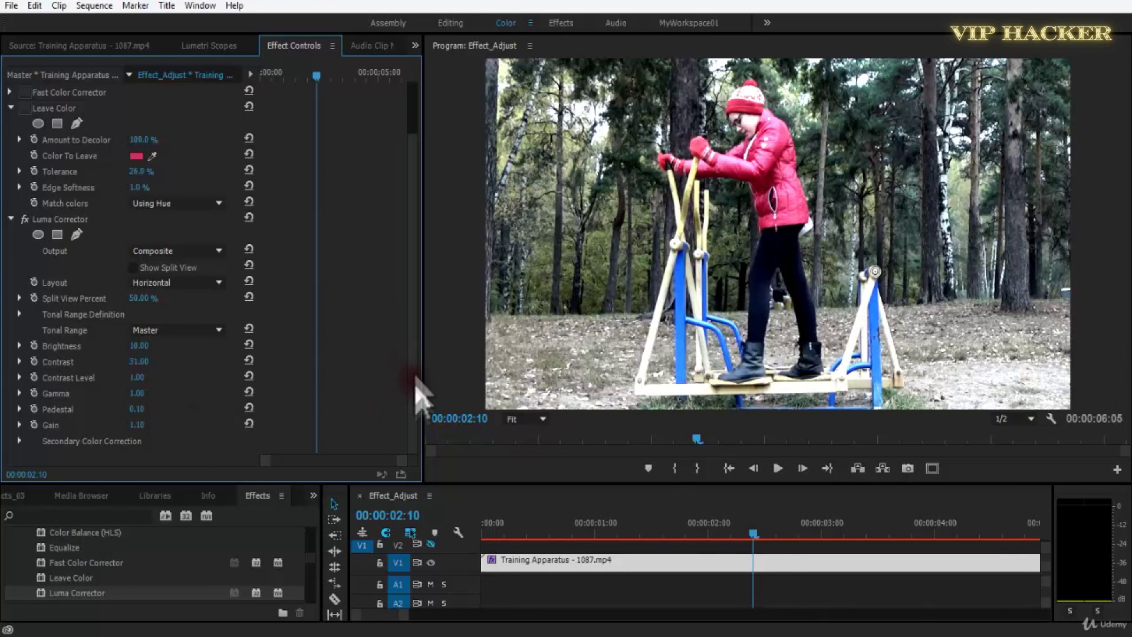
left_click(20, 441)
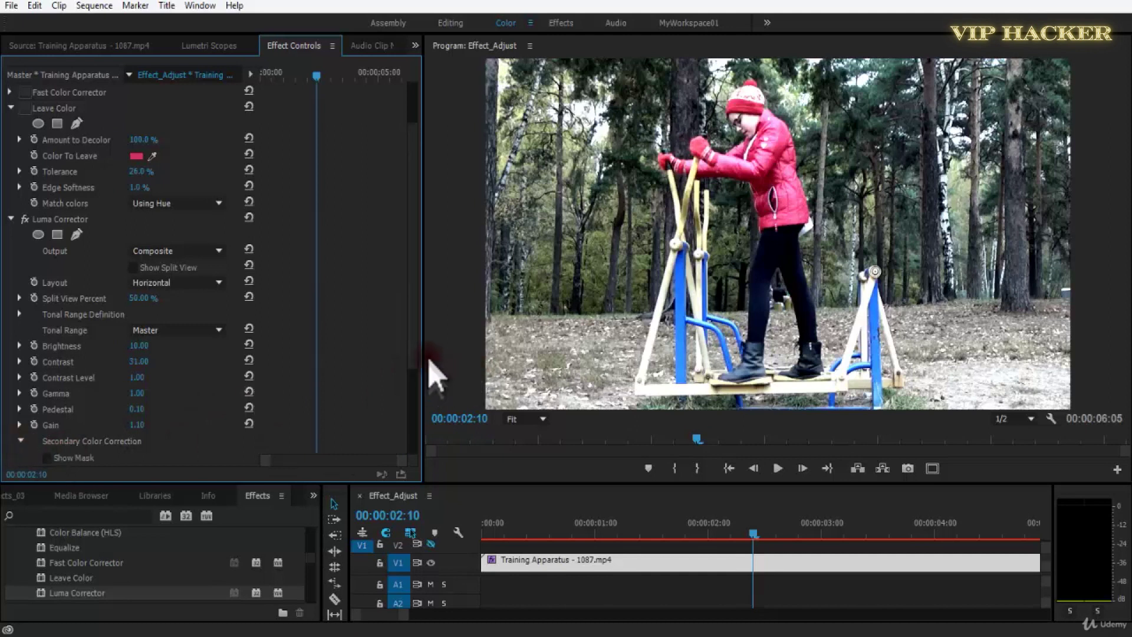
scroll(419, 342, "down", 2)
left_click(138, 390)
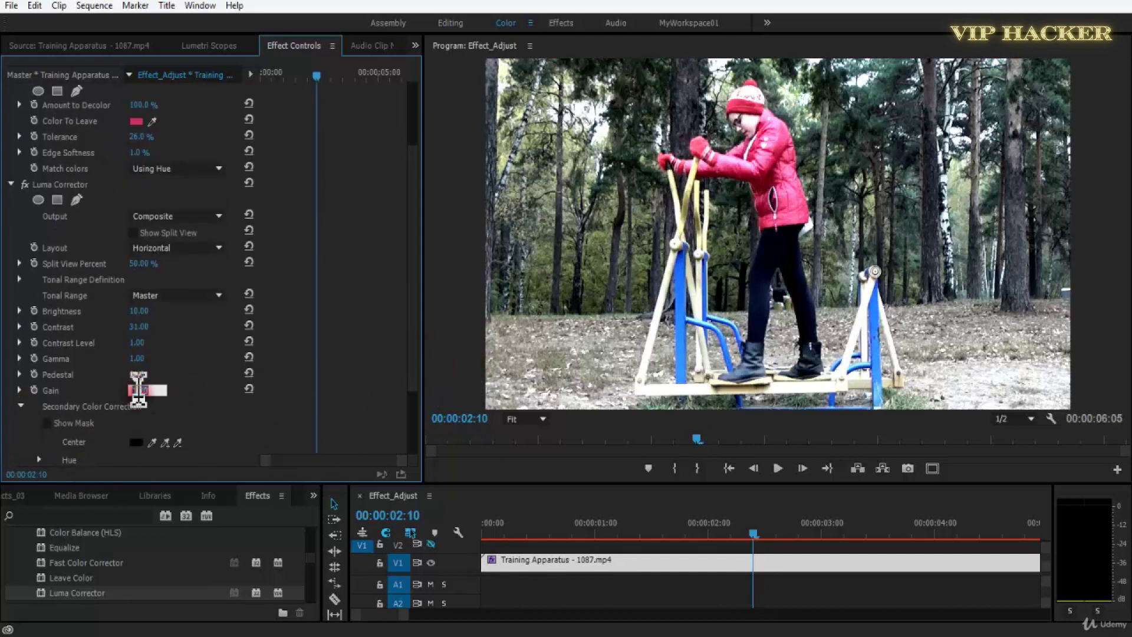
type("1.5")
key("Return")
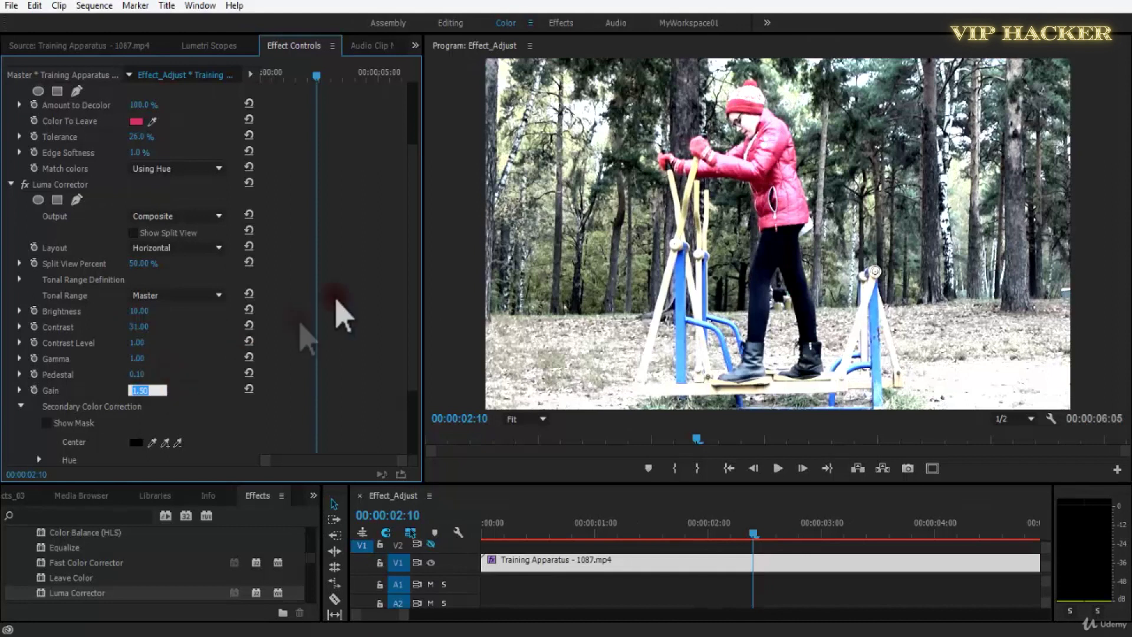
left_click(823, 236)
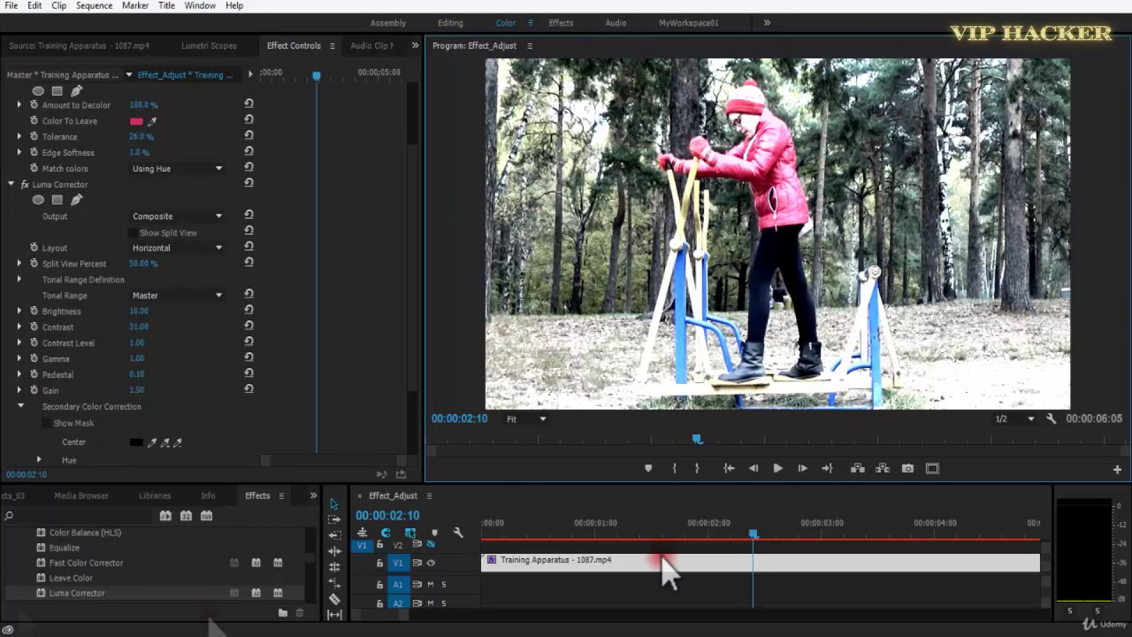
- Set the Luma Corrector's Gain back to 1 and save the project
left_click(140, 389)
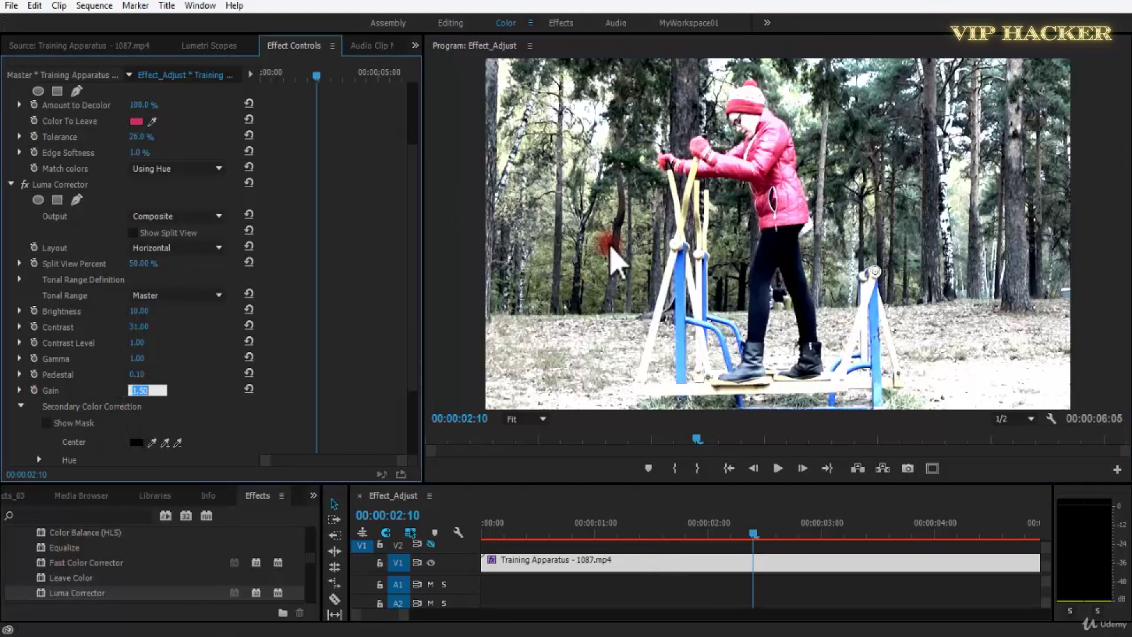
type("1")
key("Return")
scroll(419, 401, "down", 3)
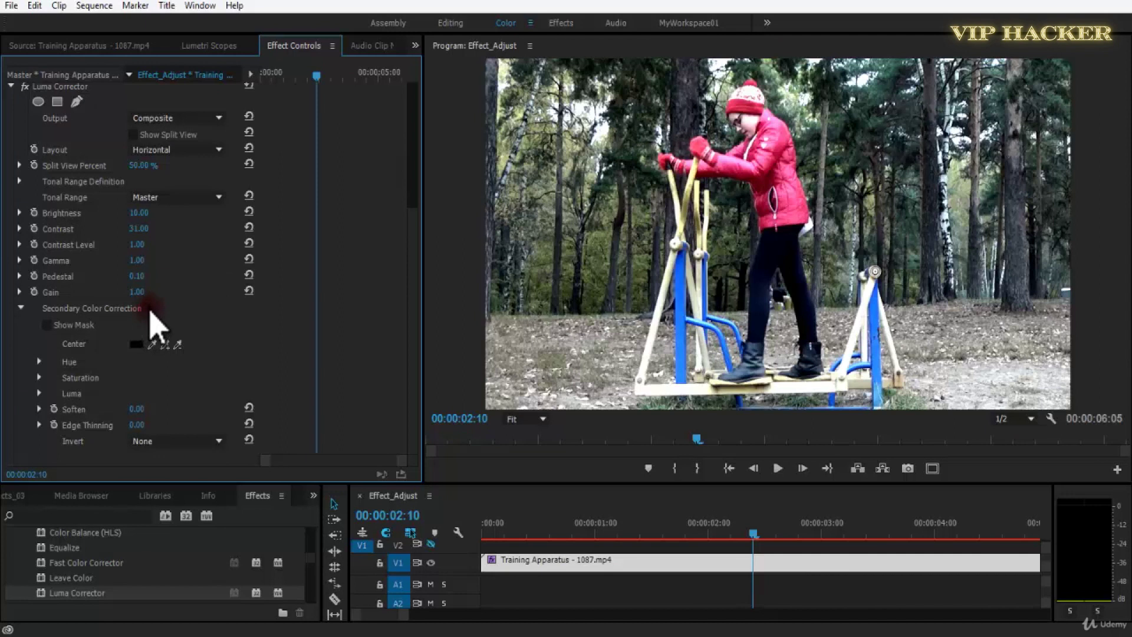
key("ctrl+s")
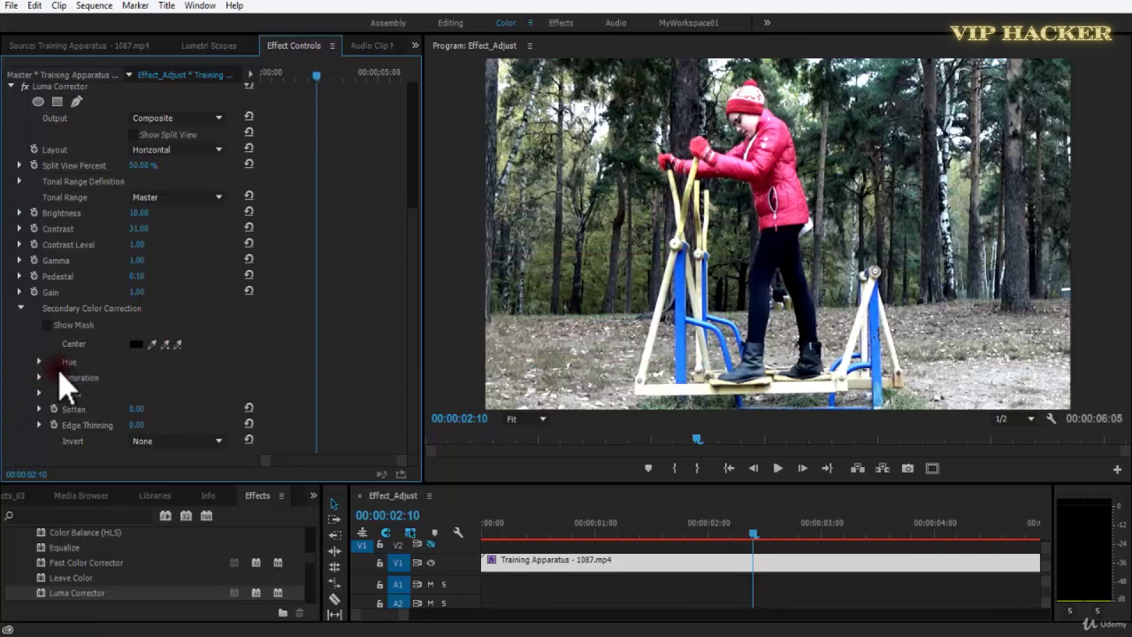
- Expand the Saturation and Hue ranges of Secondary Color Correction and try their threshold handles
left_click(39, 377)
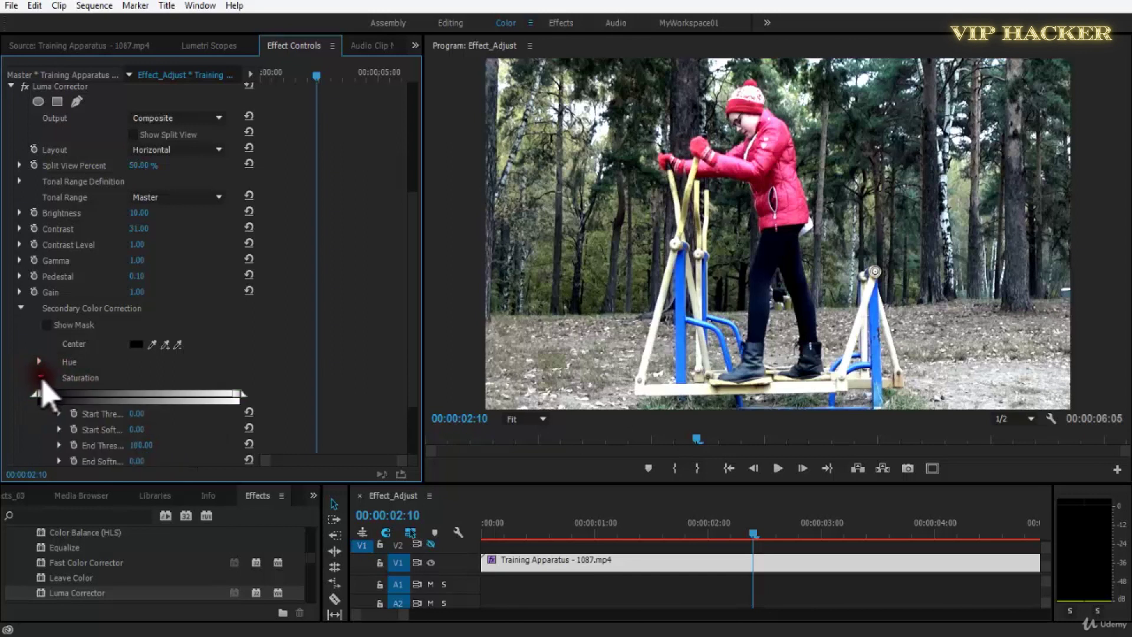
mouse_move(46, 399)
left_mouse_down()
mouse_move(202, 399)
mouse_move(34, 394)
left_mouse_up()
mouse_move(236, 394)
left_mouse_down()
mouse_move(157, 397)
mouse_move(238, 394)
left_mouse_up()
left_click(39, 362)
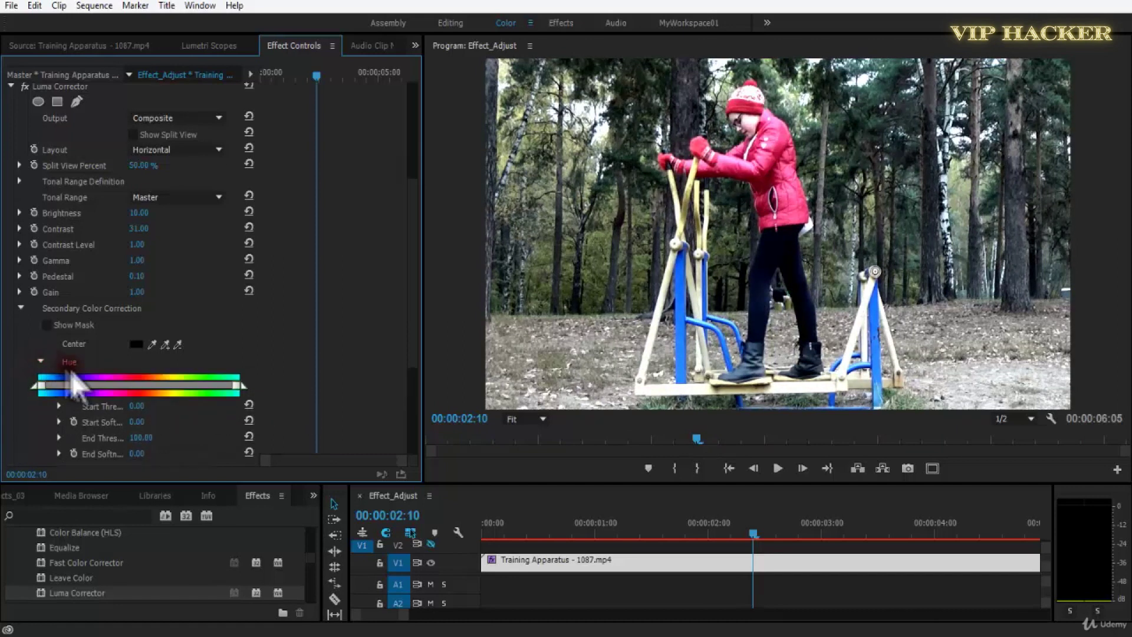
left_click_drag(42, 384, 6, 399)
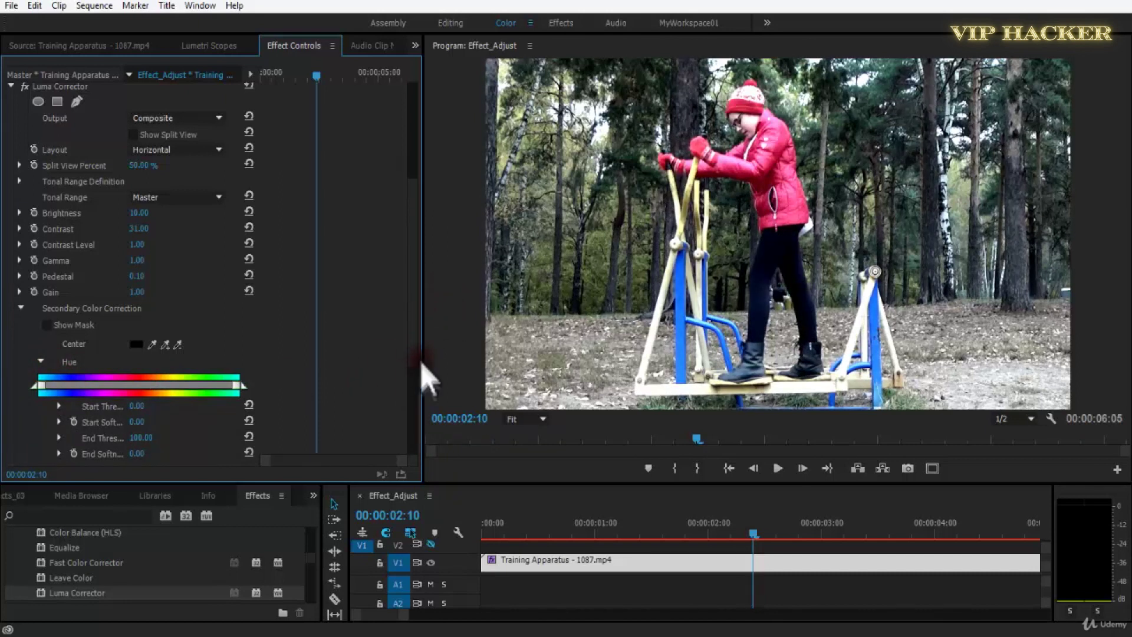
- Expand the Luma range of Secondary Color Correction and try its start and end handles
scroll(417, 413, "down", 4)
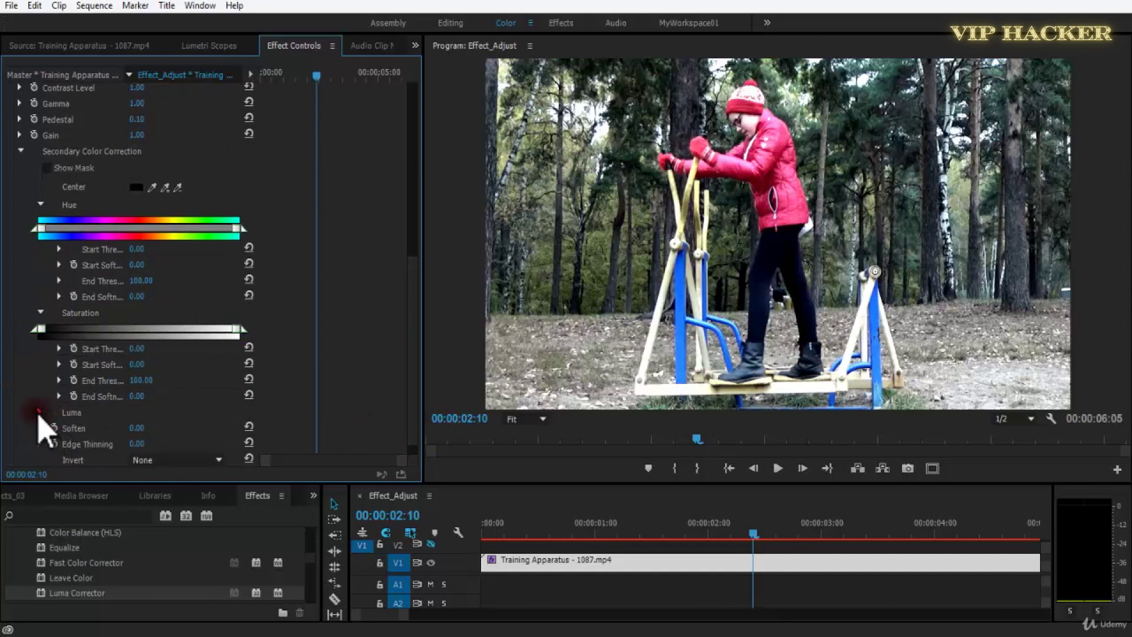
left_click(39, 412)
mouse_move(45, 435)
left_mouse_down()
mouse_move(96, 435)
mouse_move(28, 444)
left_mouse_up()
left_click(239, 428)
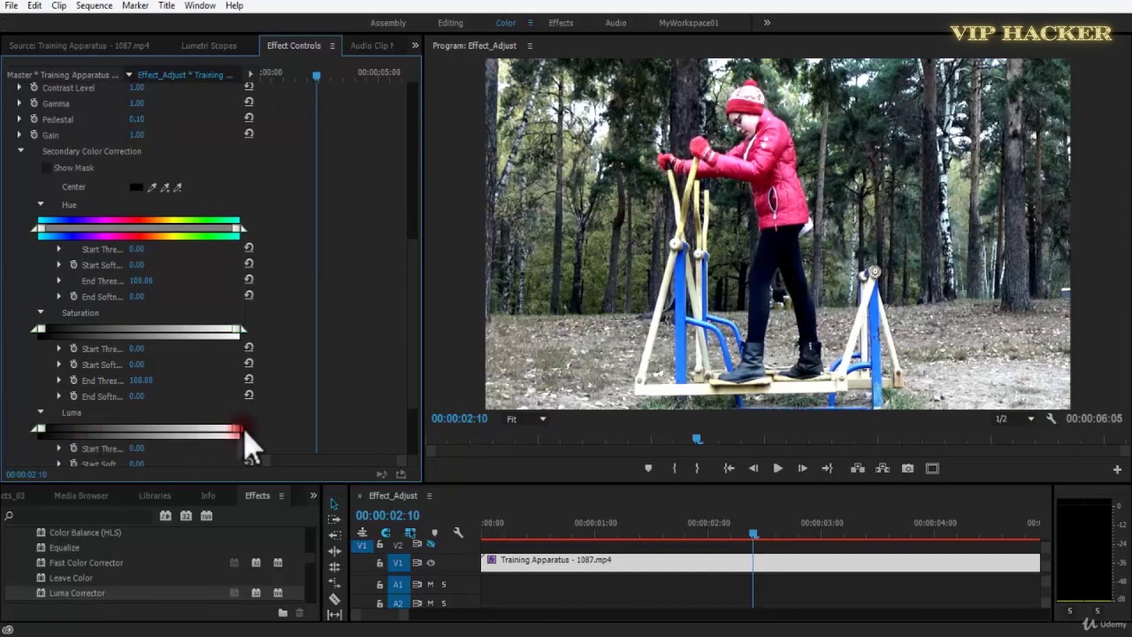
mouse_move(233, 429)
left_mouse_down()
mouse_move(197, 436)
mouse_move(236, 429)
left_mouse_up()
- Expand Soften in Secondary Color Correction and raise it to about 10.56
left_click(413, 369)
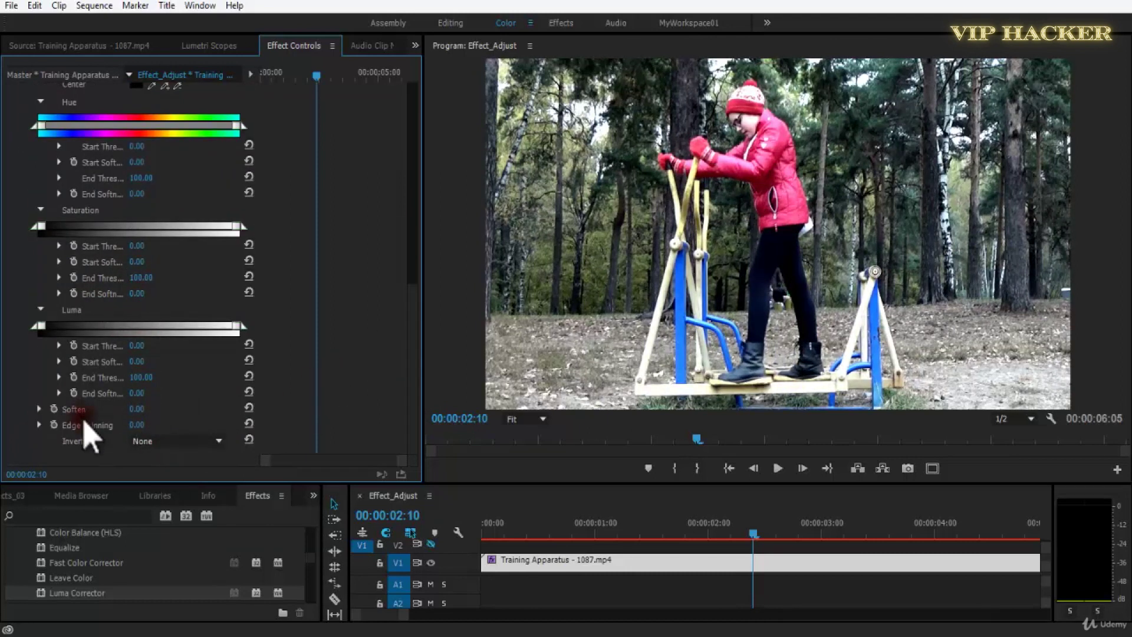
left_click(39, 409)
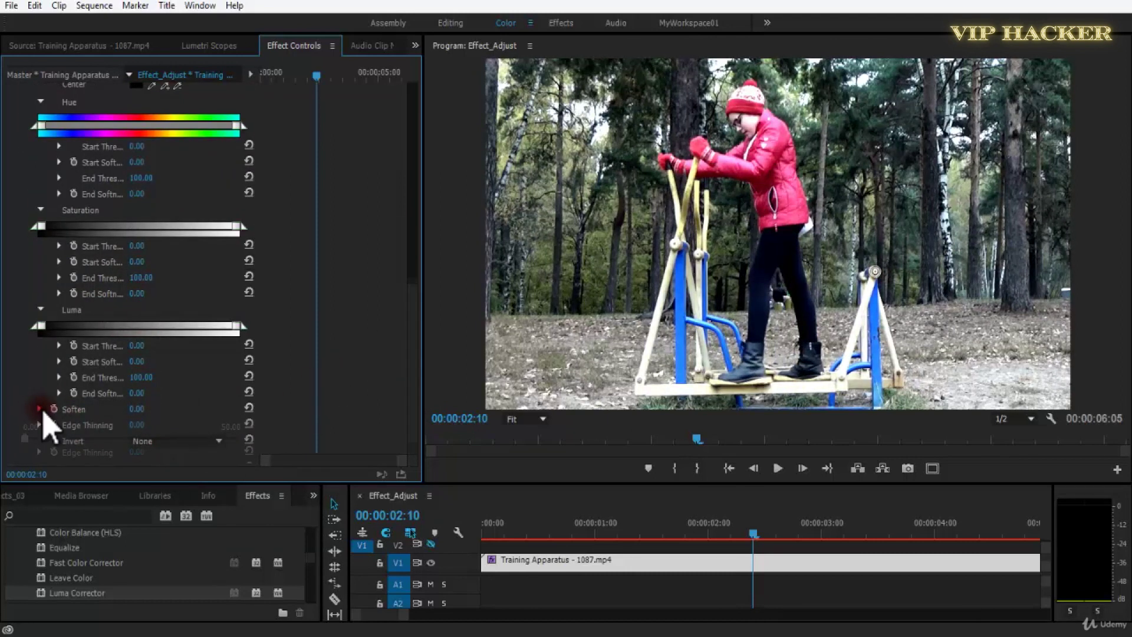
left_click(413, 333)
left_click_drag(24, 411, 65, 411)
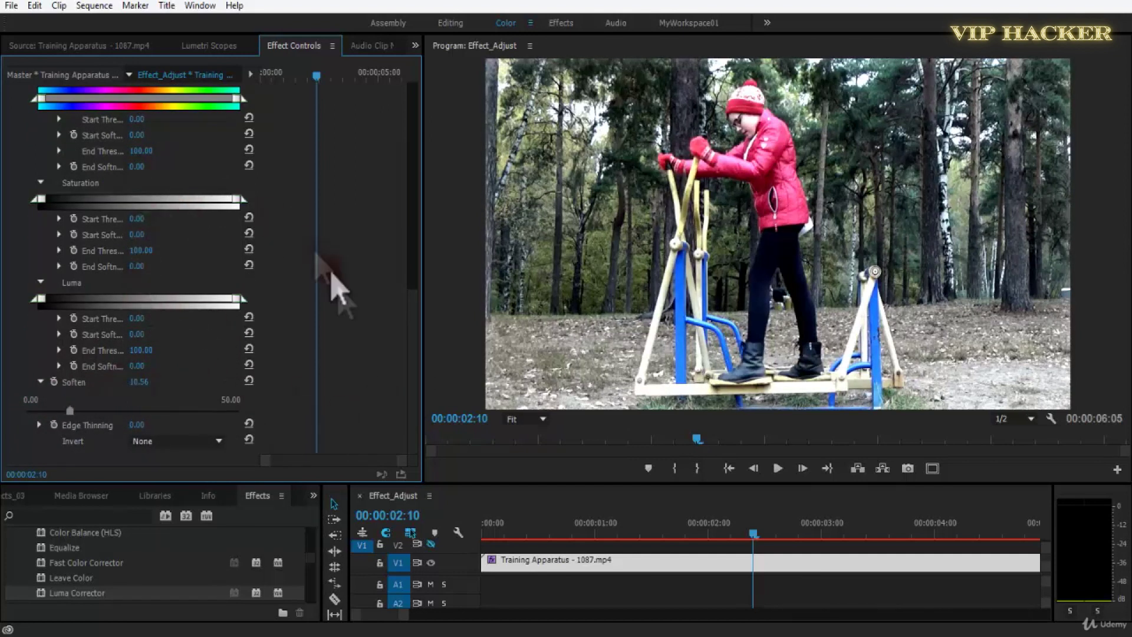
- Try a Start Threshold of 2 for the Saturation range and 21 for the Hue range
scroll(412, 285, "up", 3)
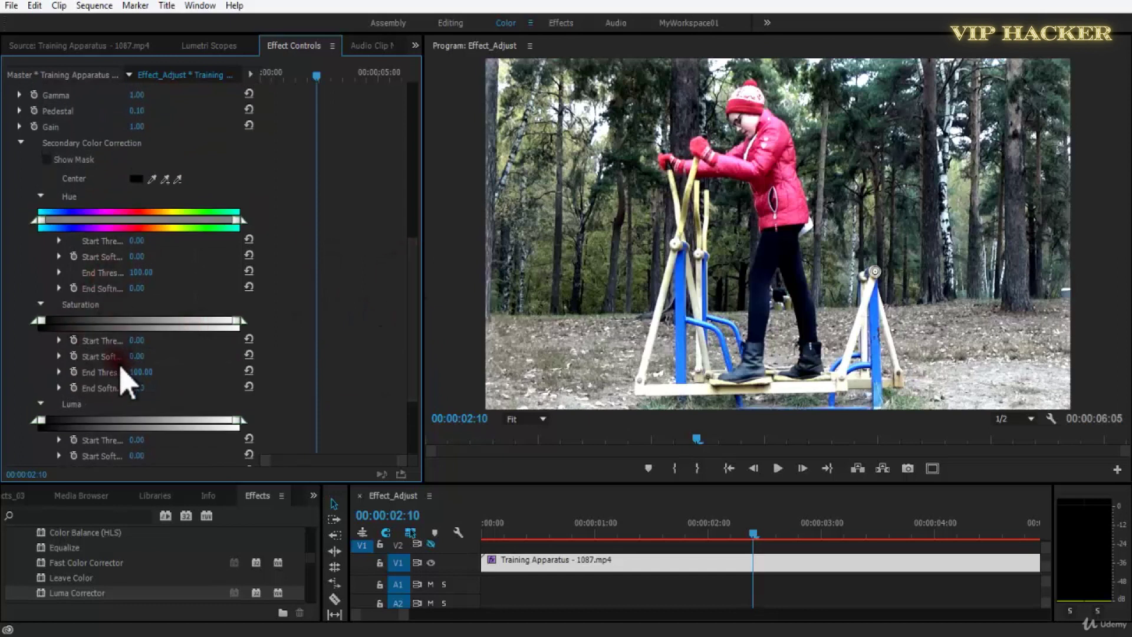
left_click_drag(136, 347, 147, 354)
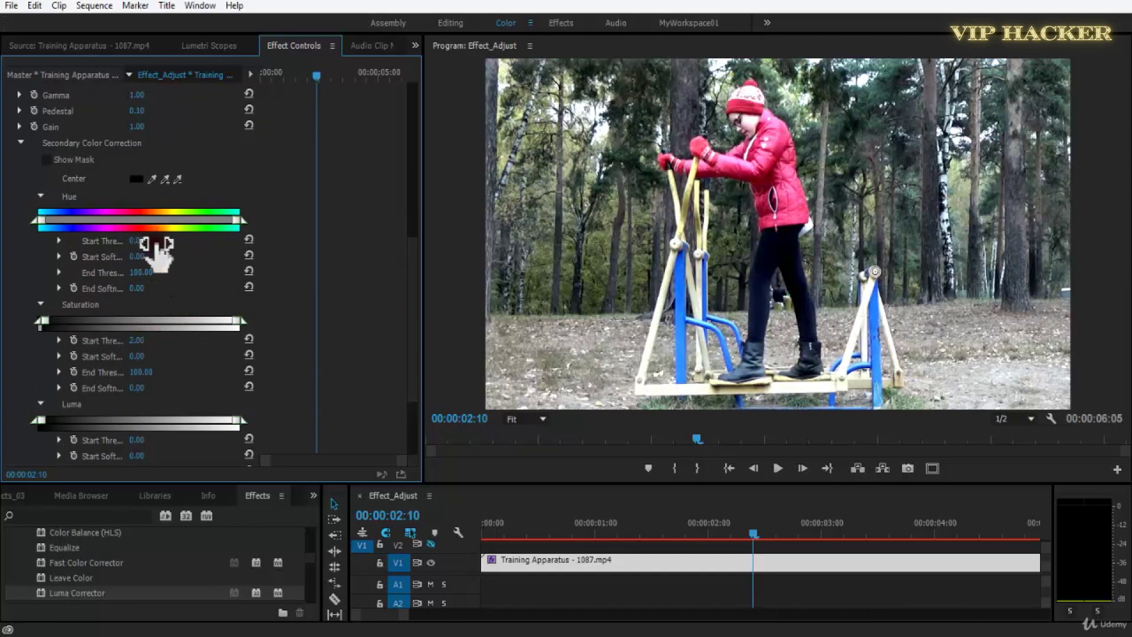
mouse_move(160, 247)
left_mouse_down()
mouse_move(183, 249)
mouse_move(154, 250)
left_mouse_up()
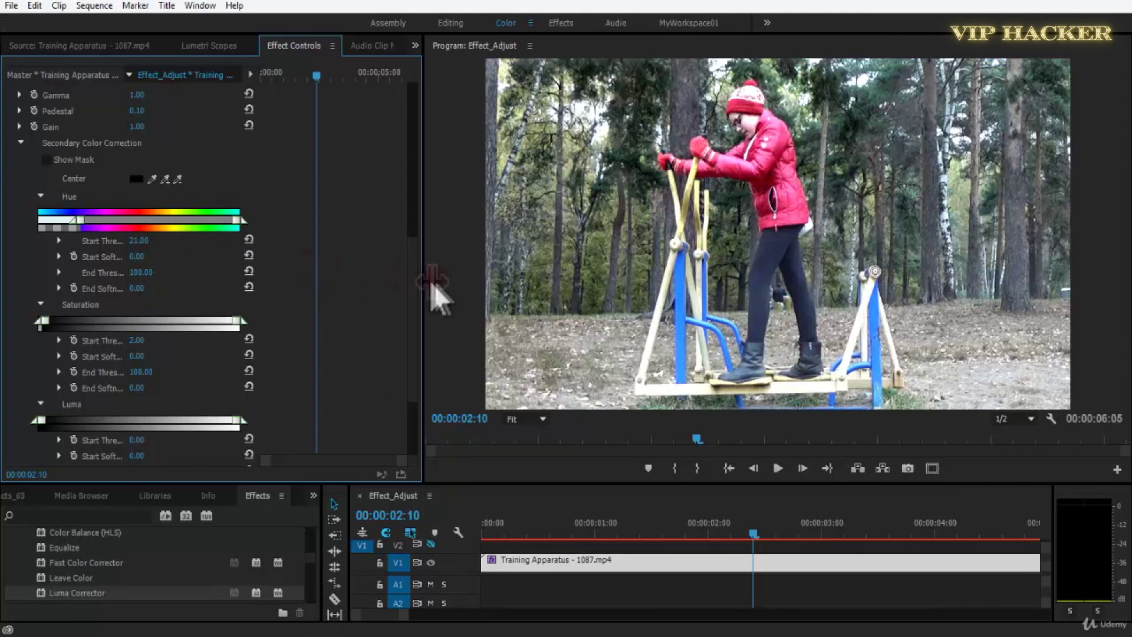
- Compare the Invert Mask option of Secondary Color Correction and set Invert back to None
mouse_move(422, 313)
left_mouse_down()
mouse_move(422, 337)
mouse_move(428, 292)
mouse_move(420, 332)
left_mouse_up()
left_click_drag(418, 390, 400, 265)
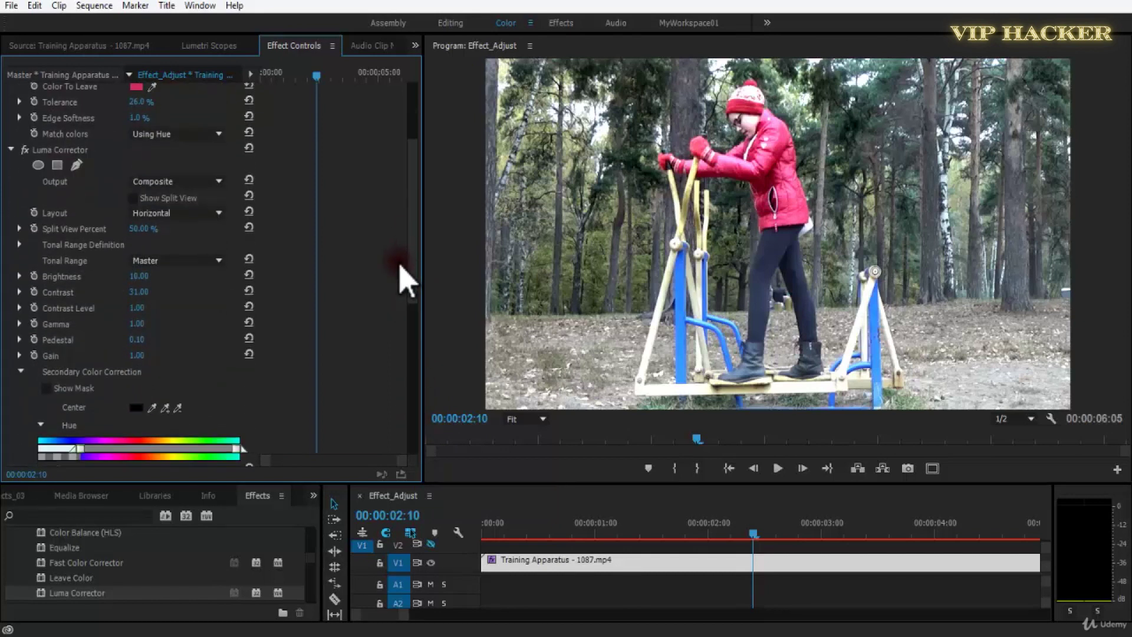
scroll(401, 365, "down", 6)
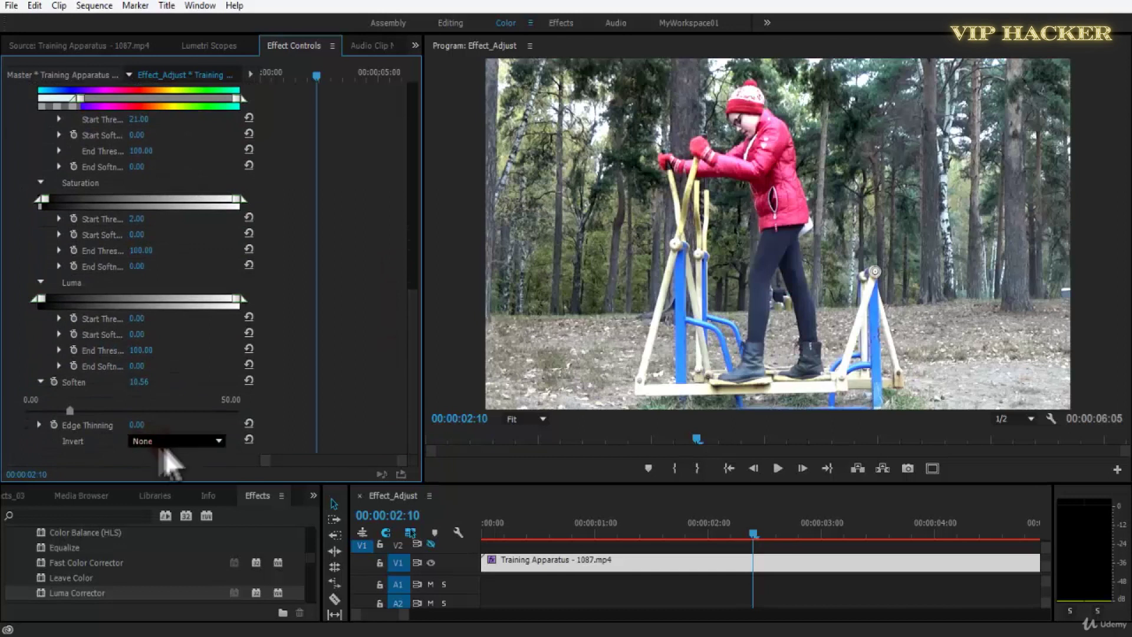
left_click(154, 443)
left_click(177, 473)
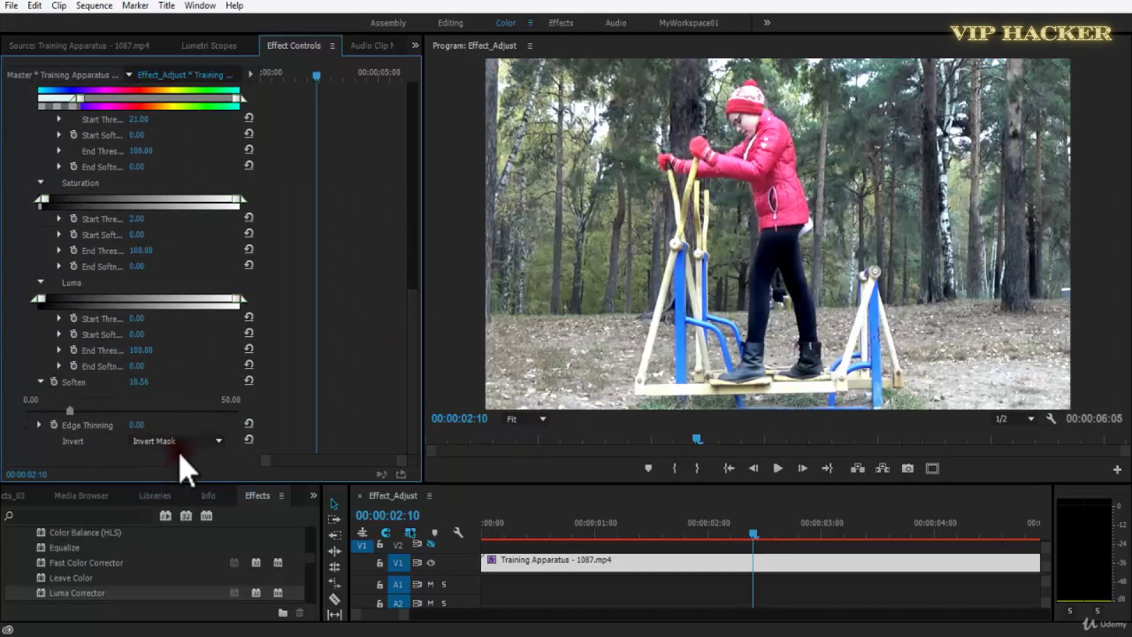
left_click(176, 442)
left_click(187, 473)
left_click(187, 443)
left_click(188, 457)
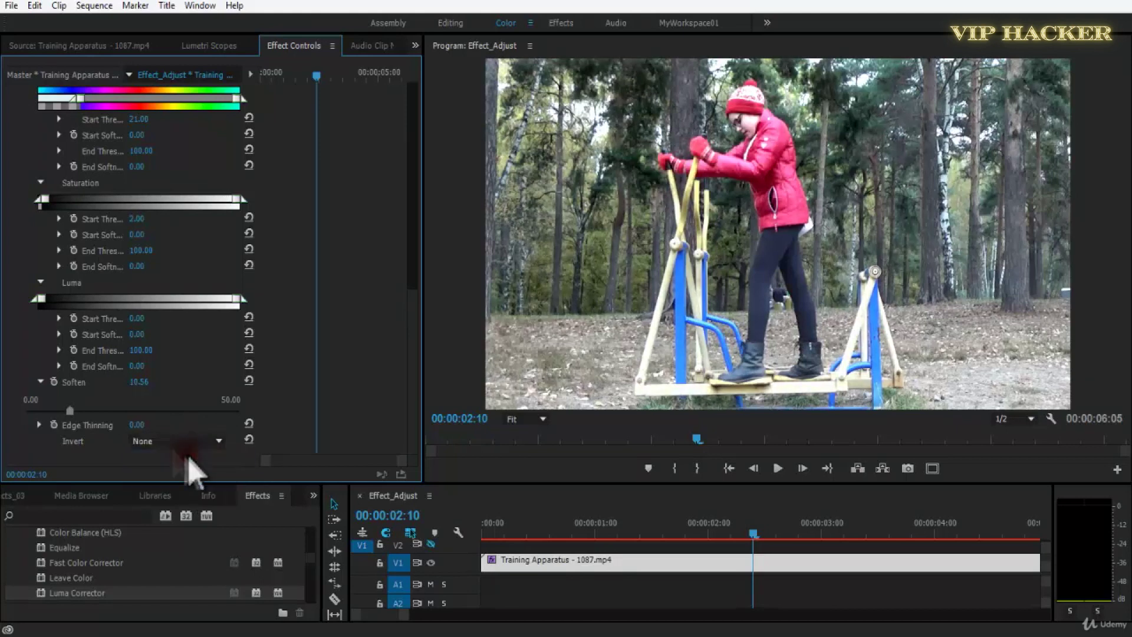
- Set the Luma range's Start Threshold and Start Softness to about 9.51 and End Threshold to about 82.51, and return Saturation's Start Threshold to 0
left_click_drag(137, 318, 151, 322)
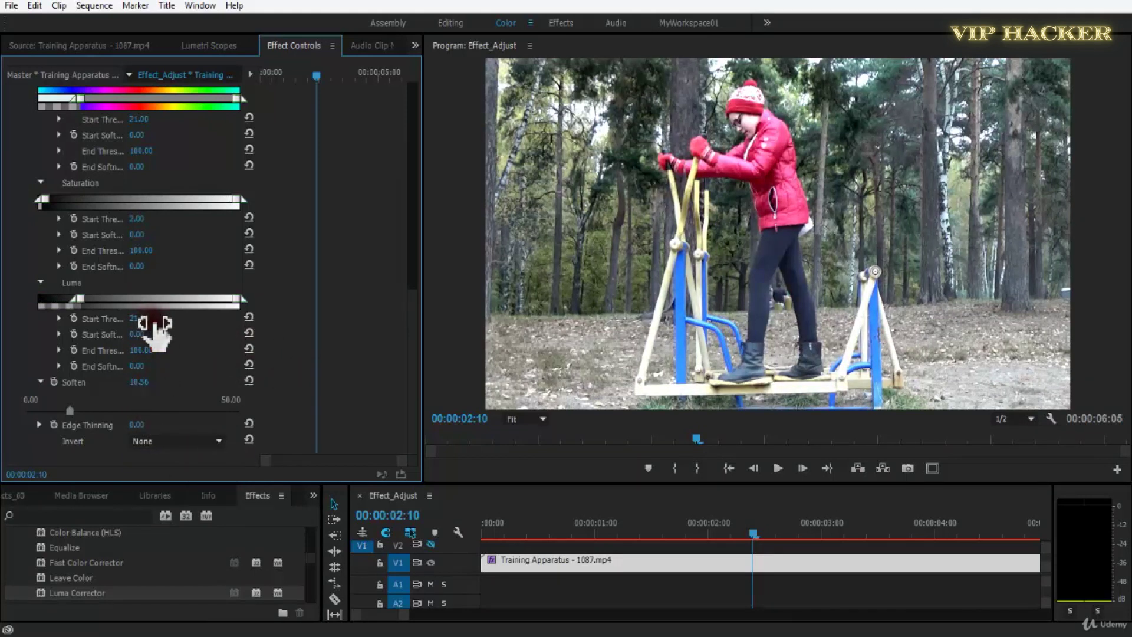
left_click_drag(76, 302, 38, 312)
left_click_drag(241, 312, 206, 310)
left_click_drag(84, 304, 59, 305)
mouse_move(43, 206)
left_mouse_down()
mouse_move(83, 207)
mouse_move(29, 207)
left_mouse_up()
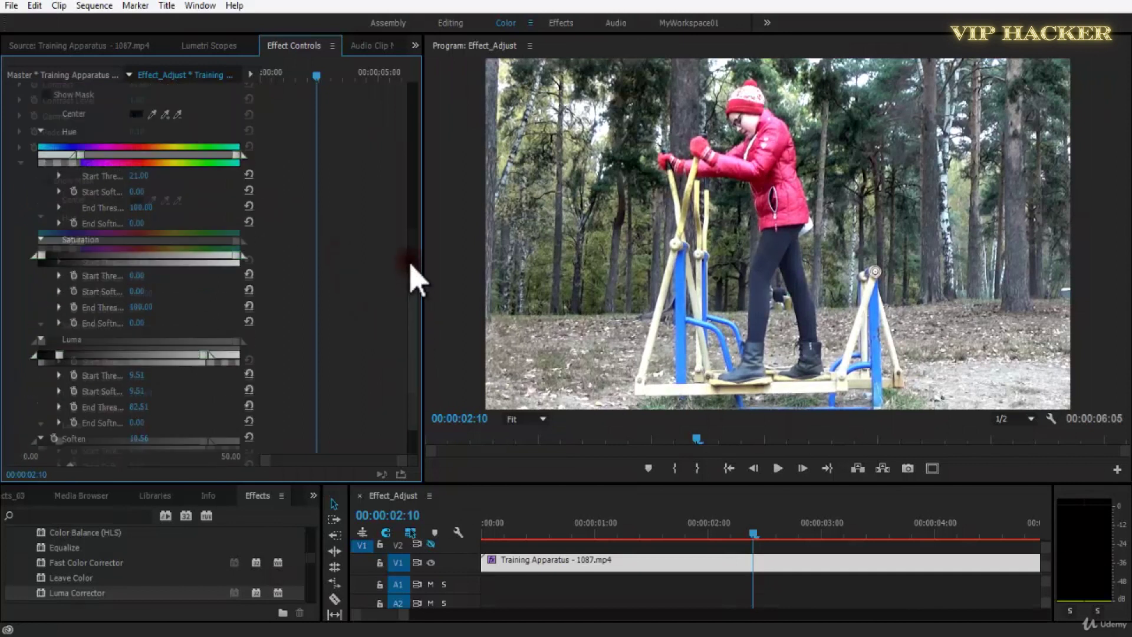
- Set the Hue range's Start Threshold to about 15.97 and Start Softness to about 11.03, and save the project
mouse_move(55, 243)
left_mouse_down()
mouse_move(39, 243)
mouse_move(118, 248)
mouse_move(64, 252)
mouse_move(71, 245)
left_mouse_up()
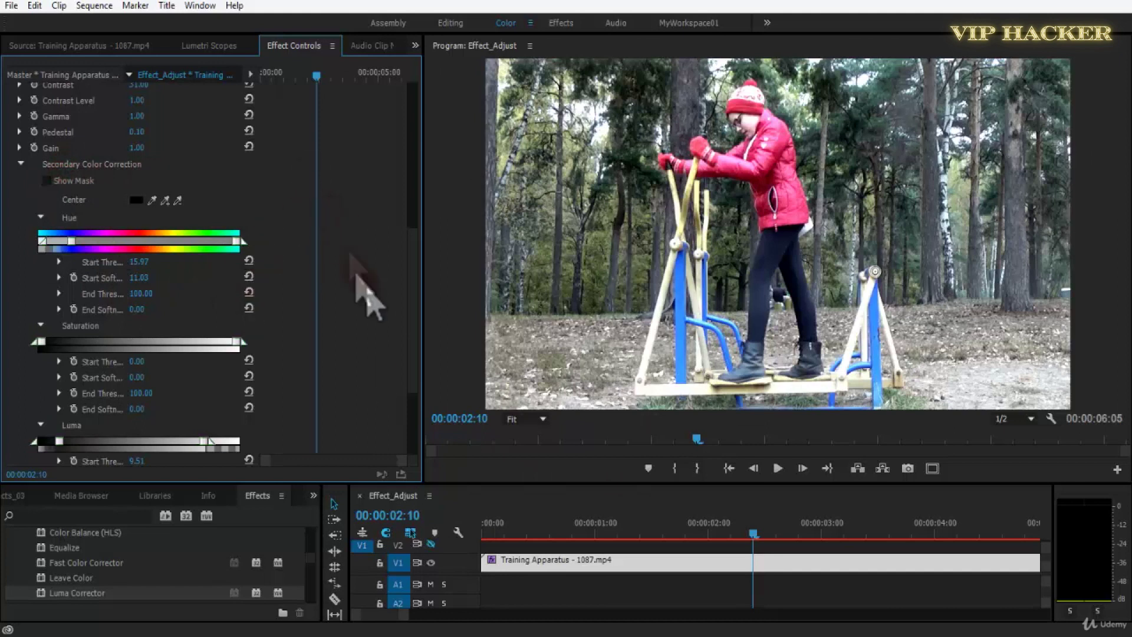
left_click_drag(412, 232, 411, 183)
scroll(412, 190, "up", 2)
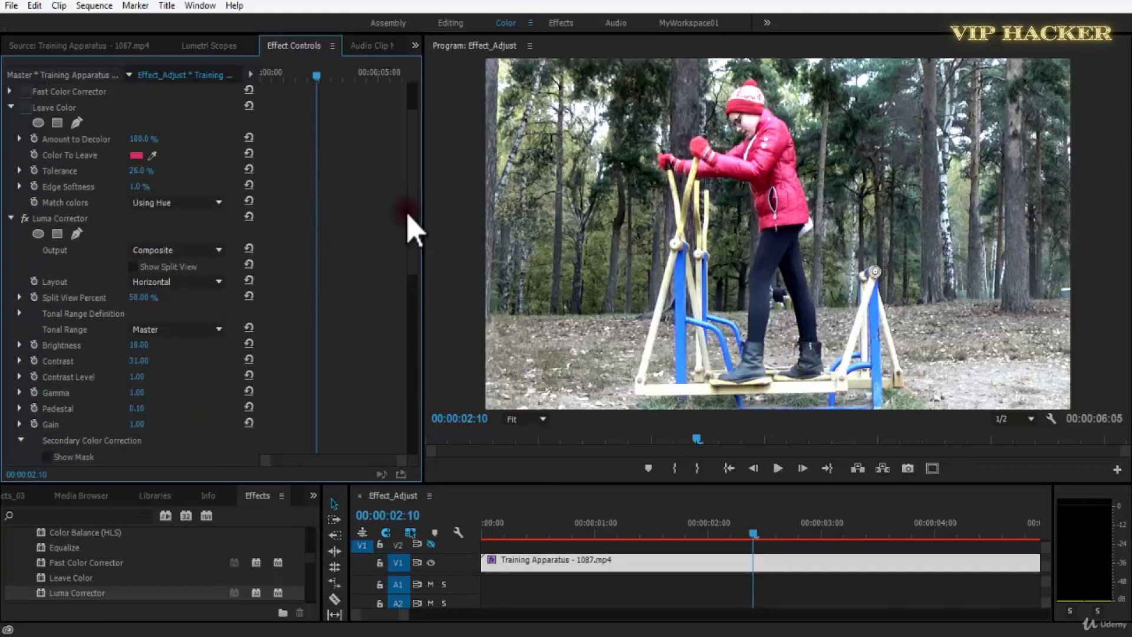
key("ctrl+s")
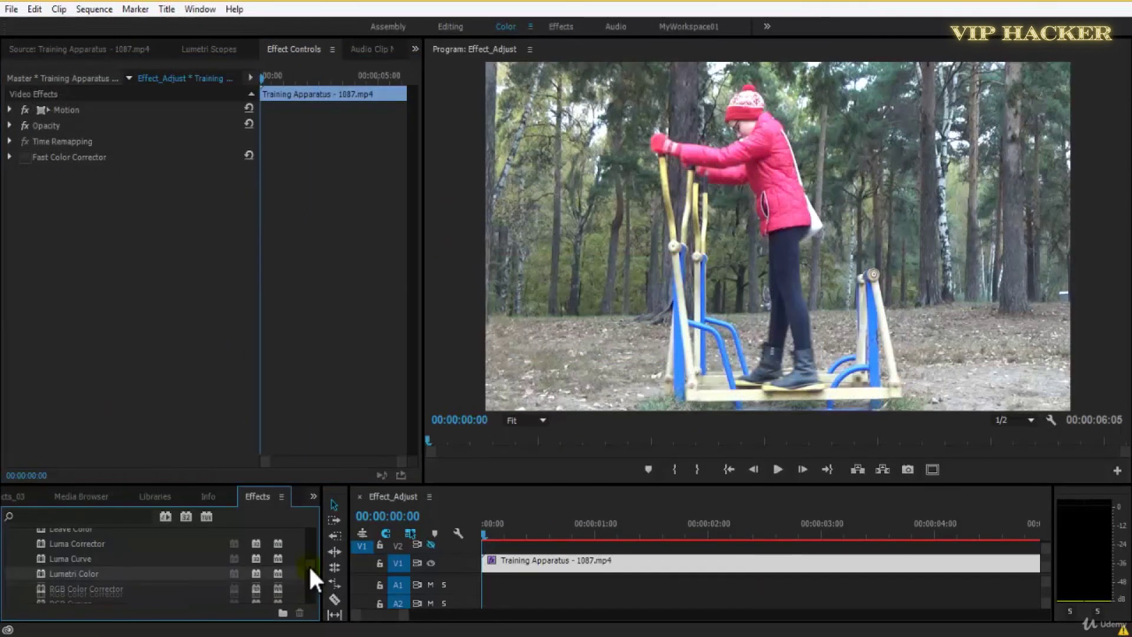
- Apply the Lumetri Color effect to the Training Apparatus clip and expand its Basic Correction settings
left_click_drag(40, 554, 591, 581)
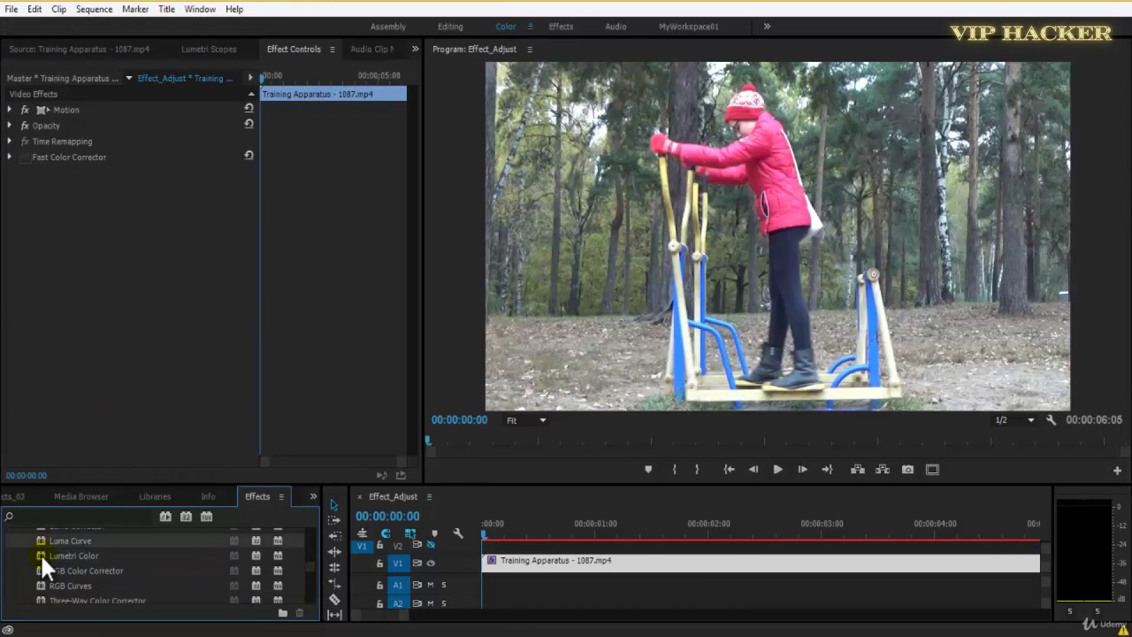
left_click_drag(608, 565, 602, 564)
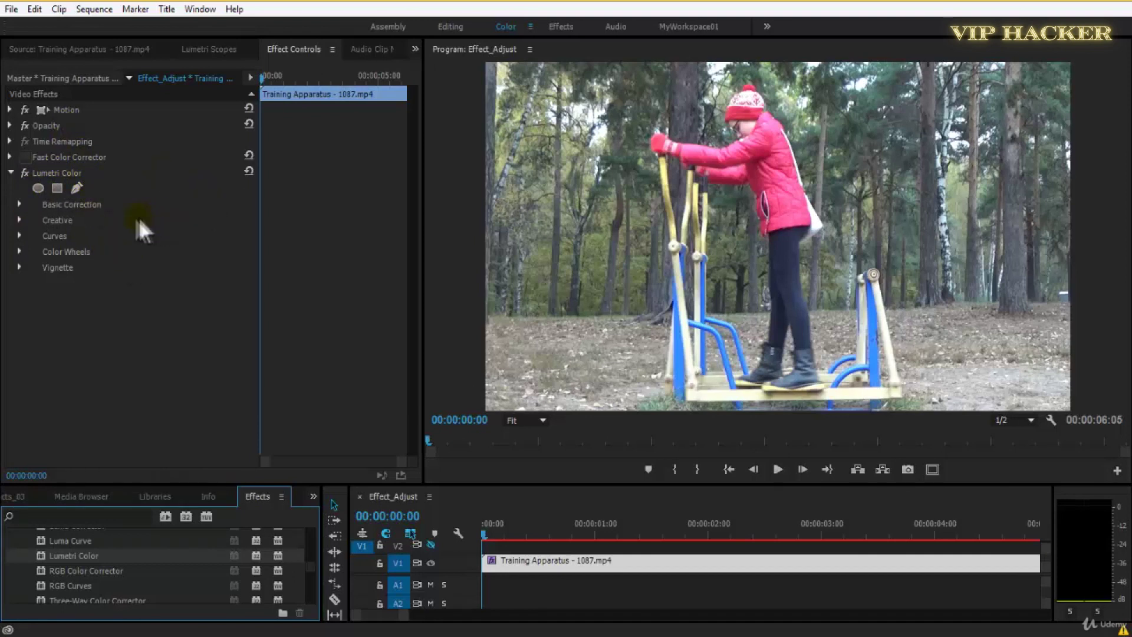
left_click(20, 204)
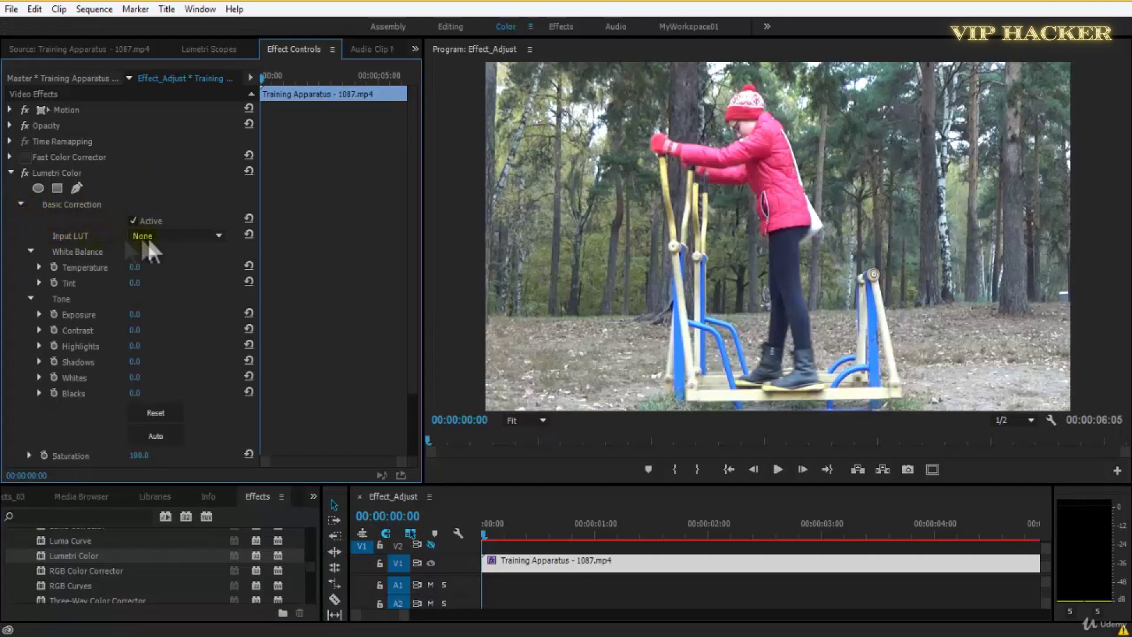
- Toggle Basic Correction's Active state off and on, and set the Input LUT to ALEXA_Default_LogC2Rec709
left_click(130, 220)
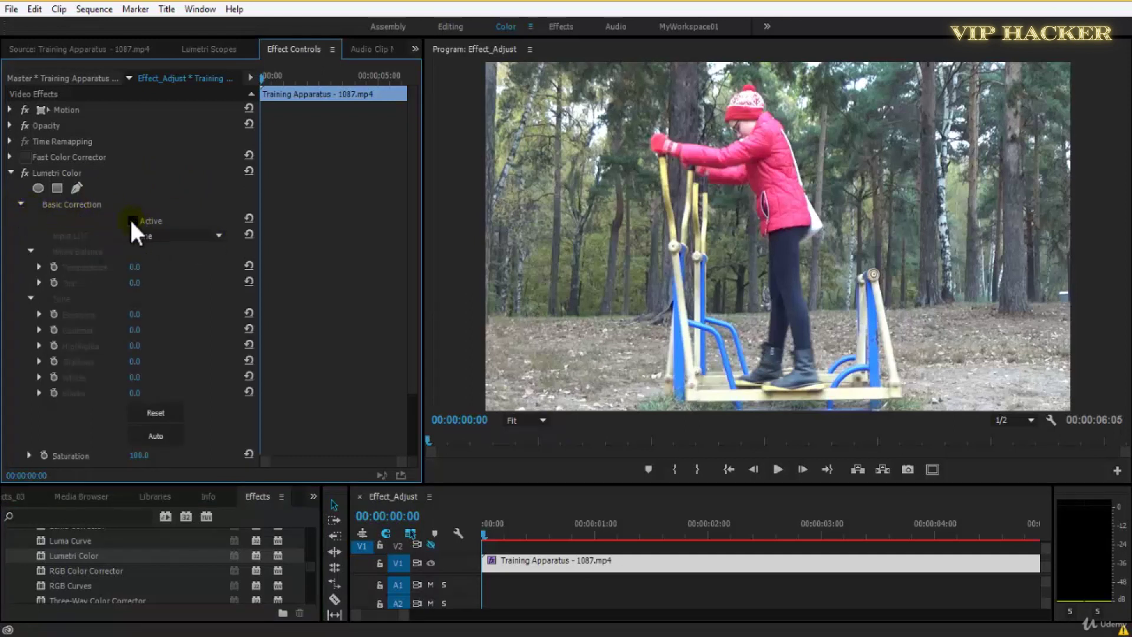
left_click(132, 220)
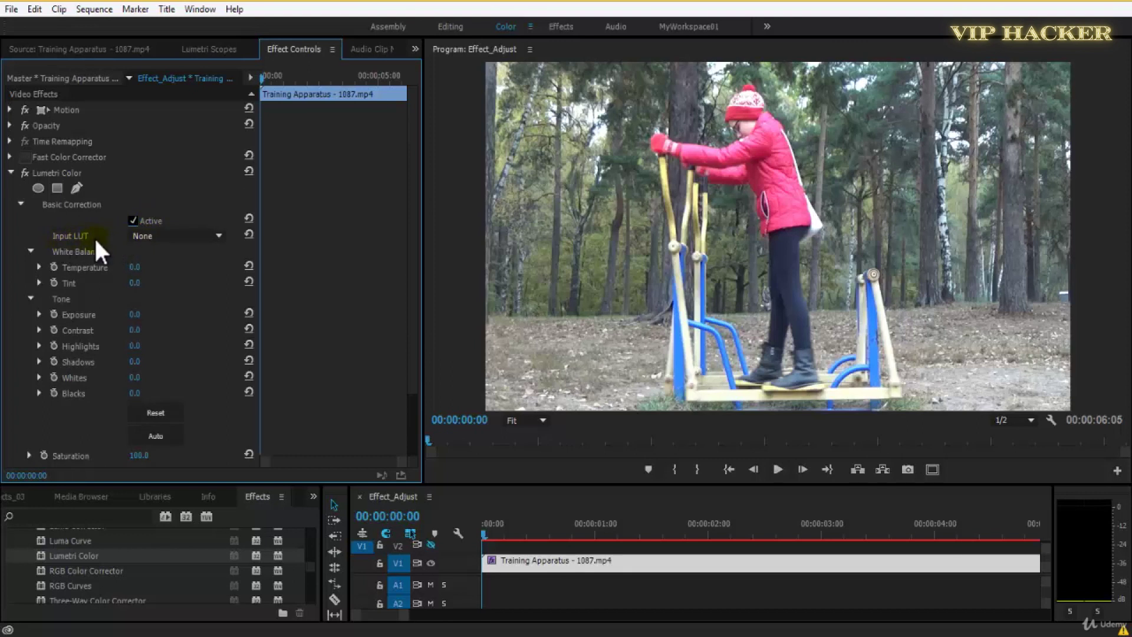
left_click(136, 236)
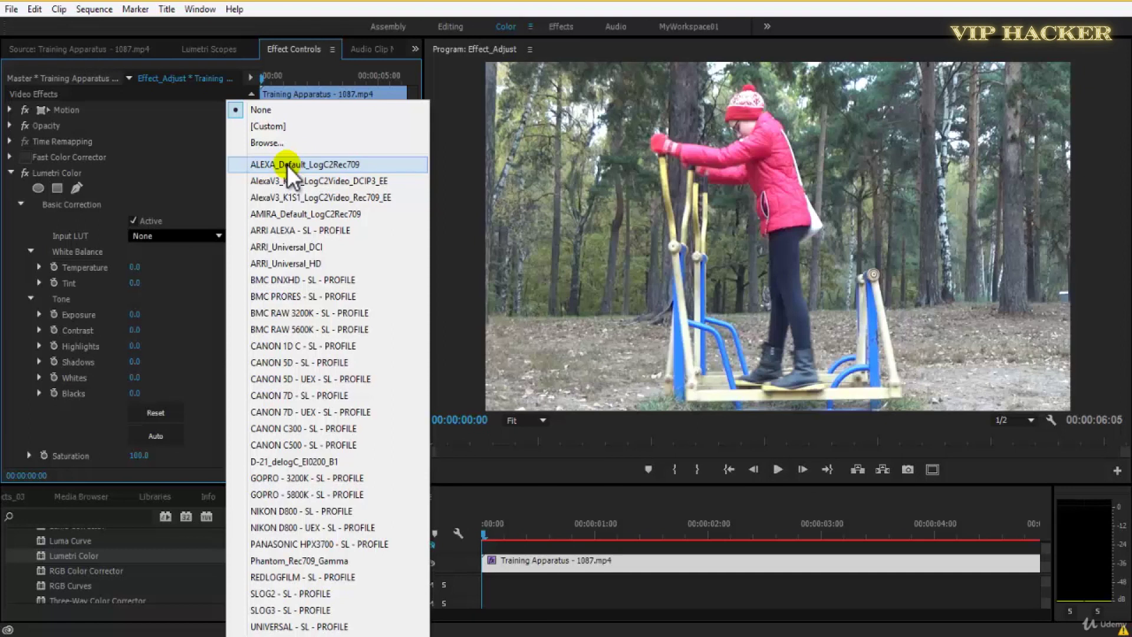
left_click(290, 180)
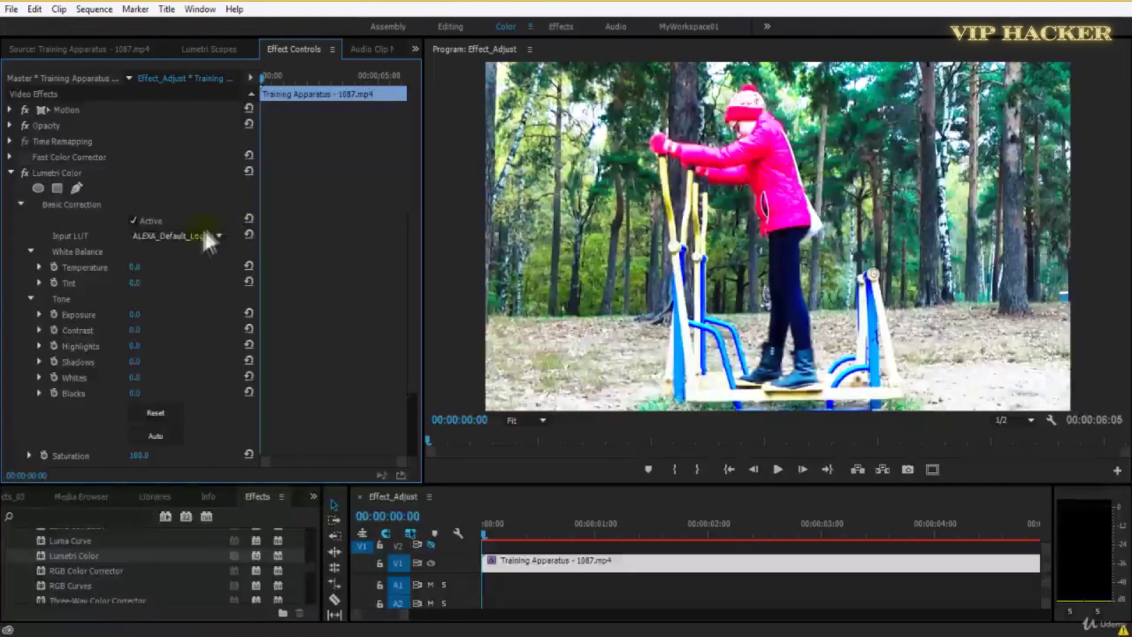
- Preview the Input LUT presets one after another down to UNIVERSAL - SL - PROFILE
scroll(194, 236, "down", 2)
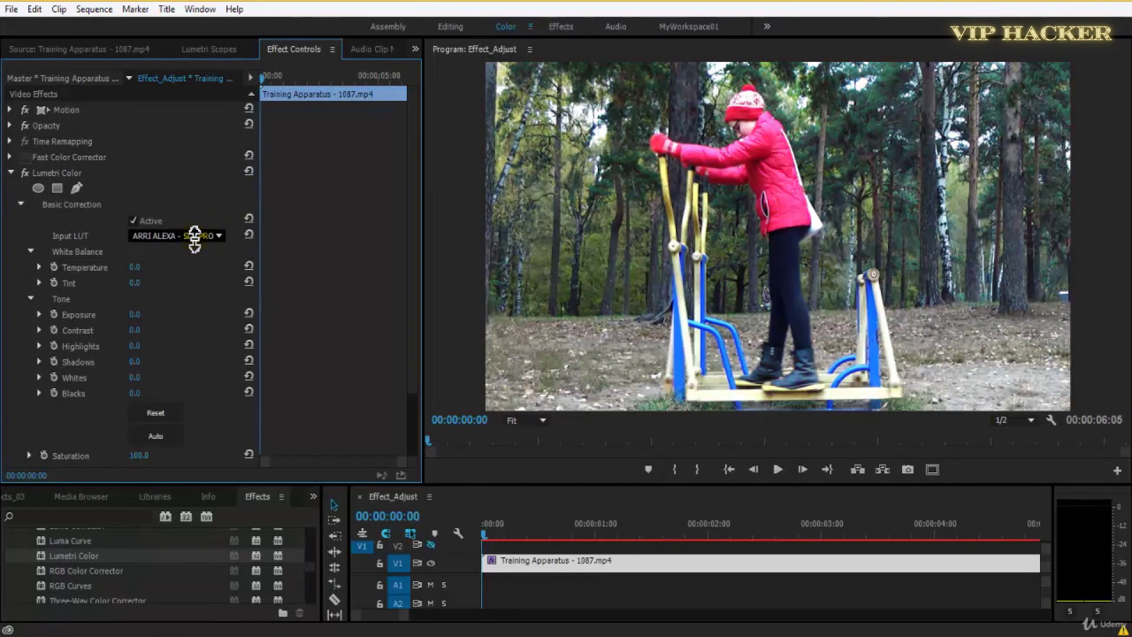
scroll(194, 236, "down", 4)
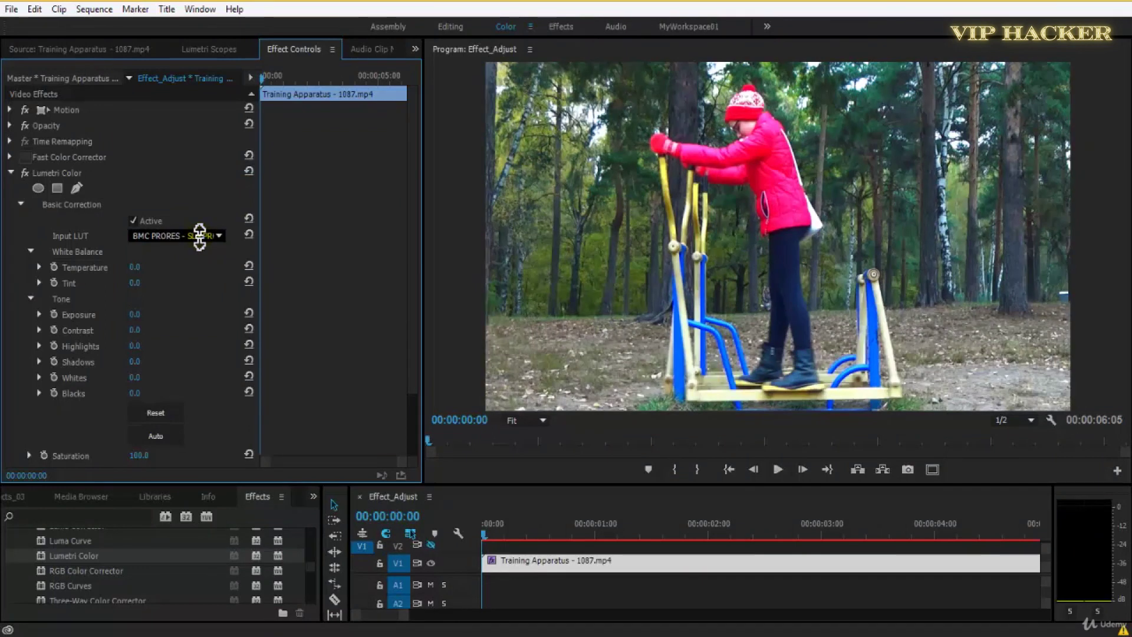
scroll(200, 236, "down", 4)
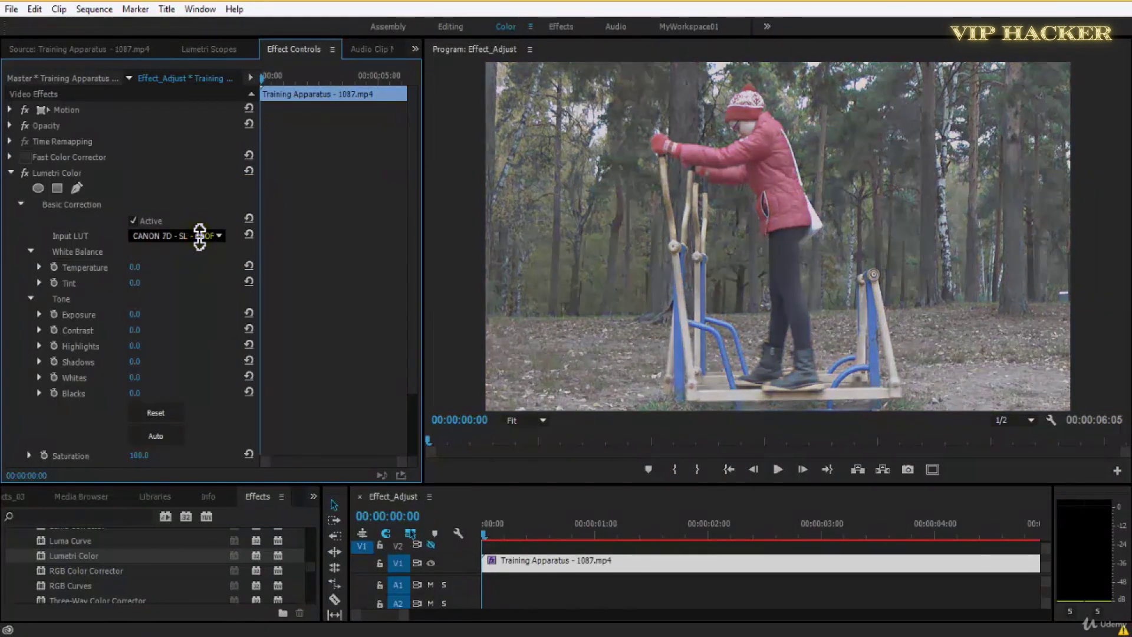
scroll(200, 236, "down", 2)
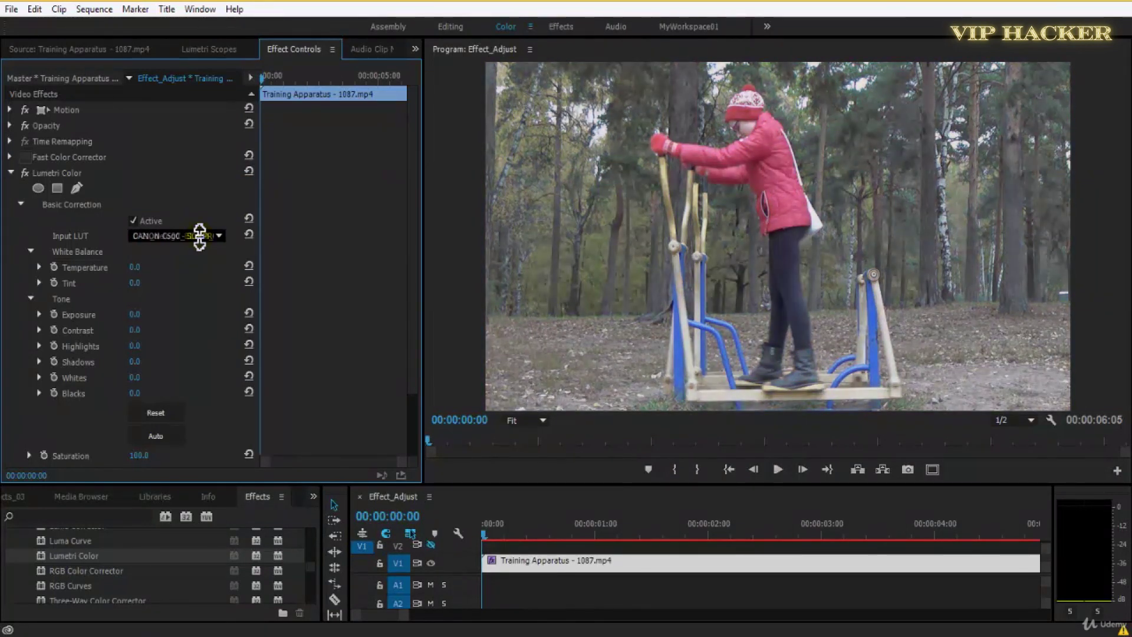
scroll(200, 236, "down", 4)
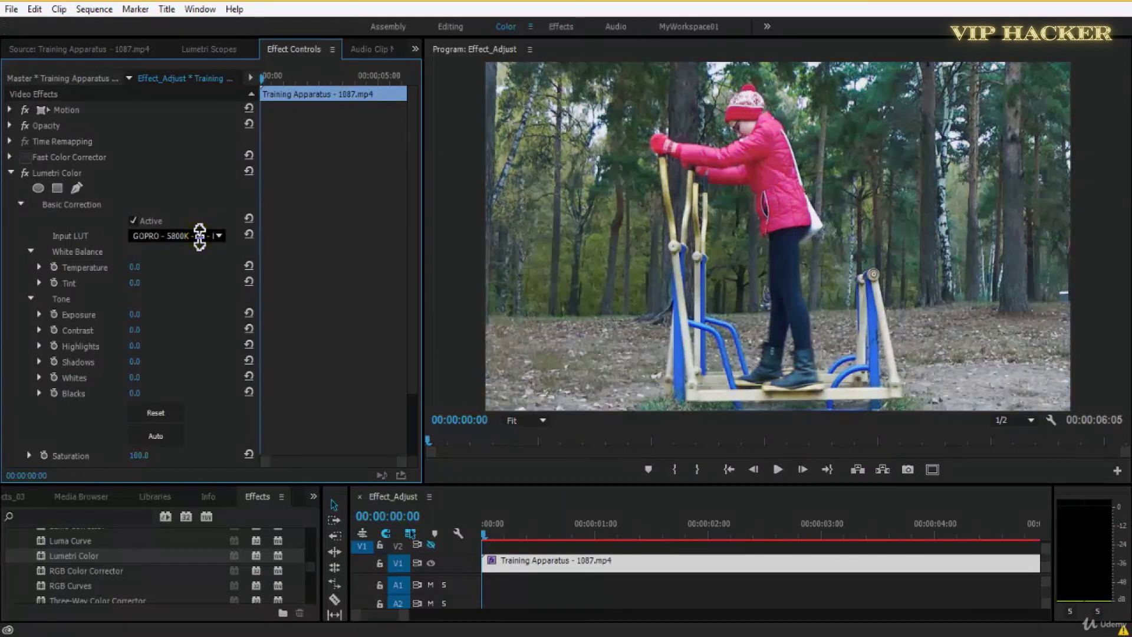
scroll(200, 235, "down", 3)
scroll(199, 236, "down", 4)
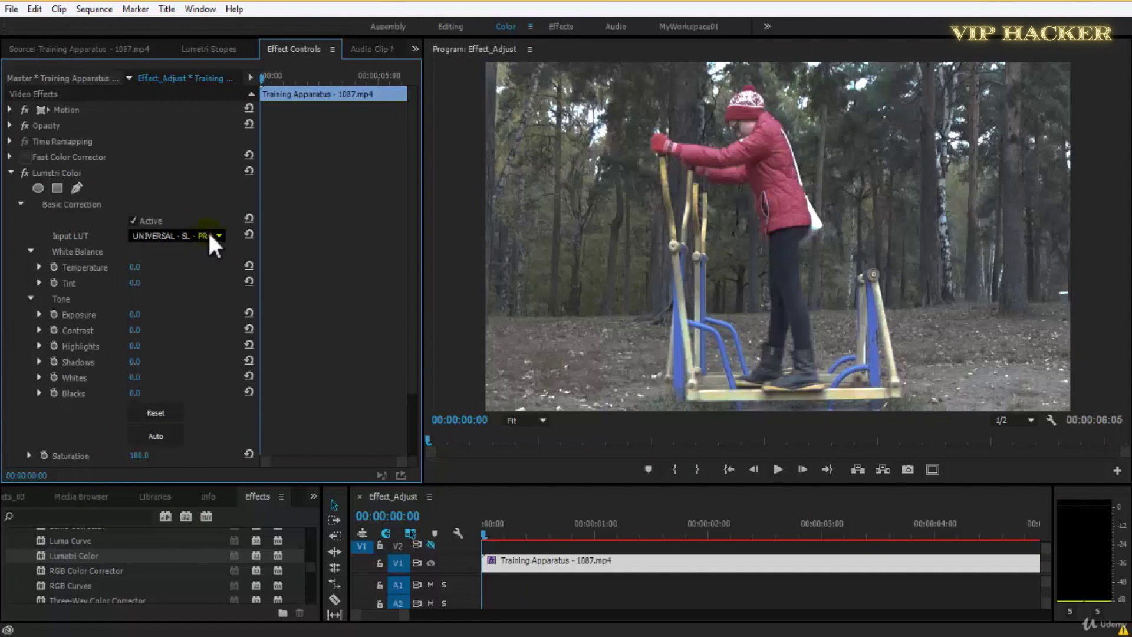
- Preview the Input LUT presets back up to the AMIRA_Default profile and return the Input LUT to None
left_click(210, 236)
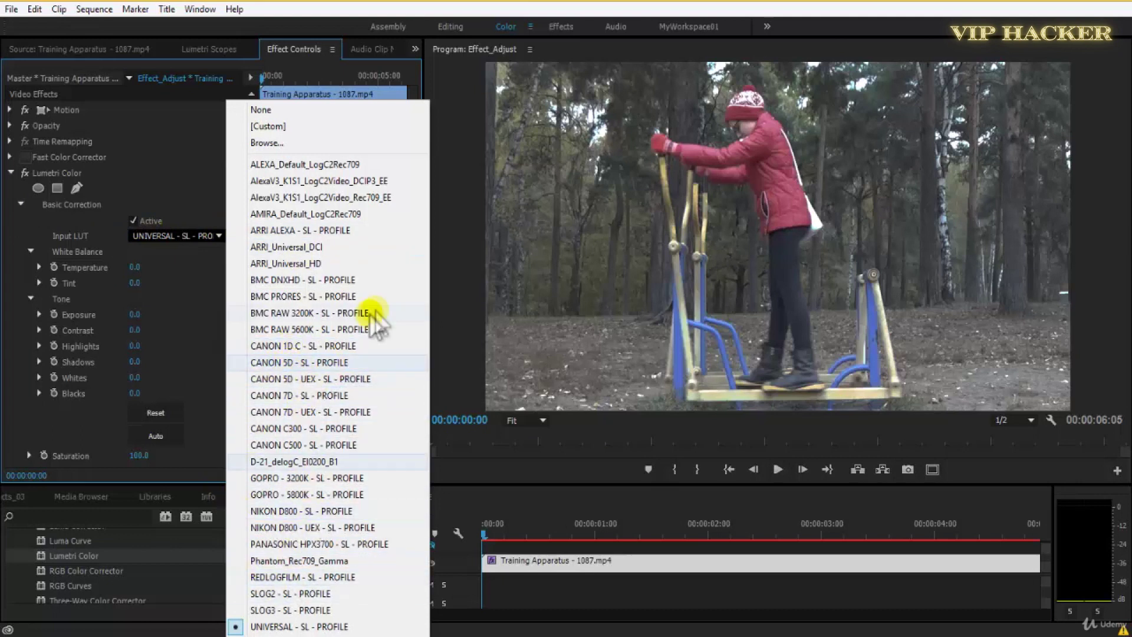
left_click(185, 236)
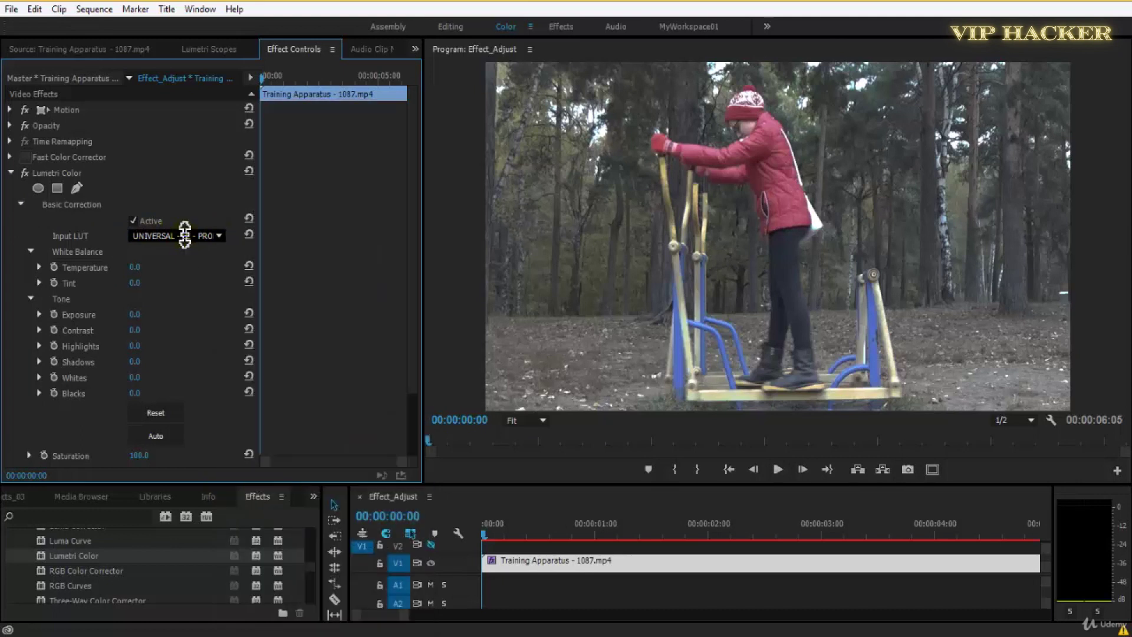
scroll(184, 236, "up", 1)
scroll(184, 236, "up", 5)
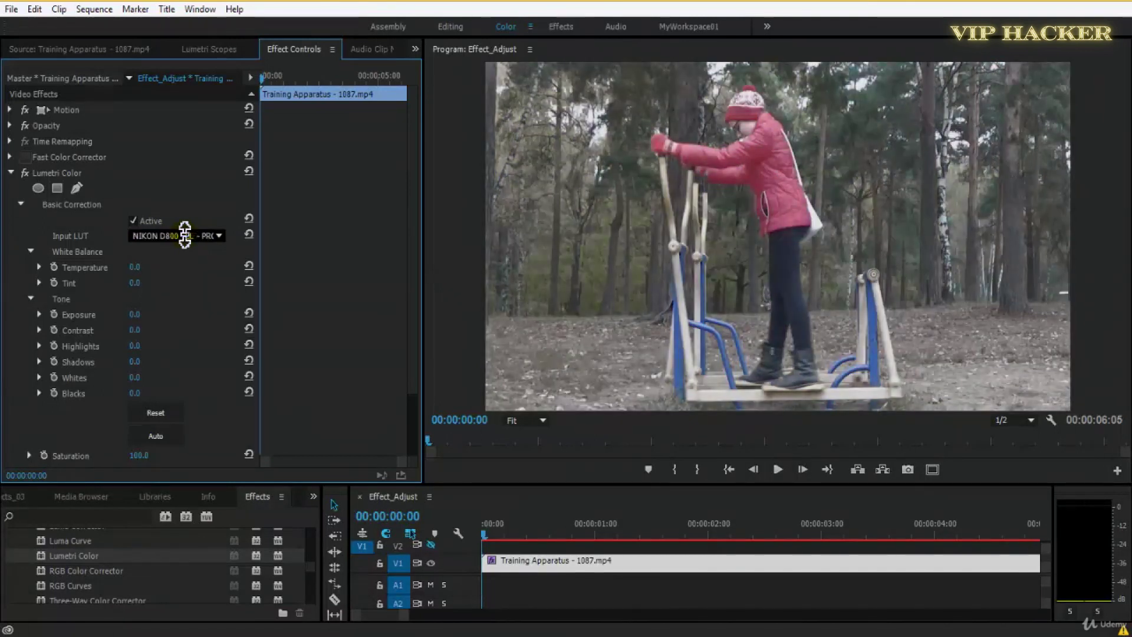
scroll(184, 236, "up", 3)
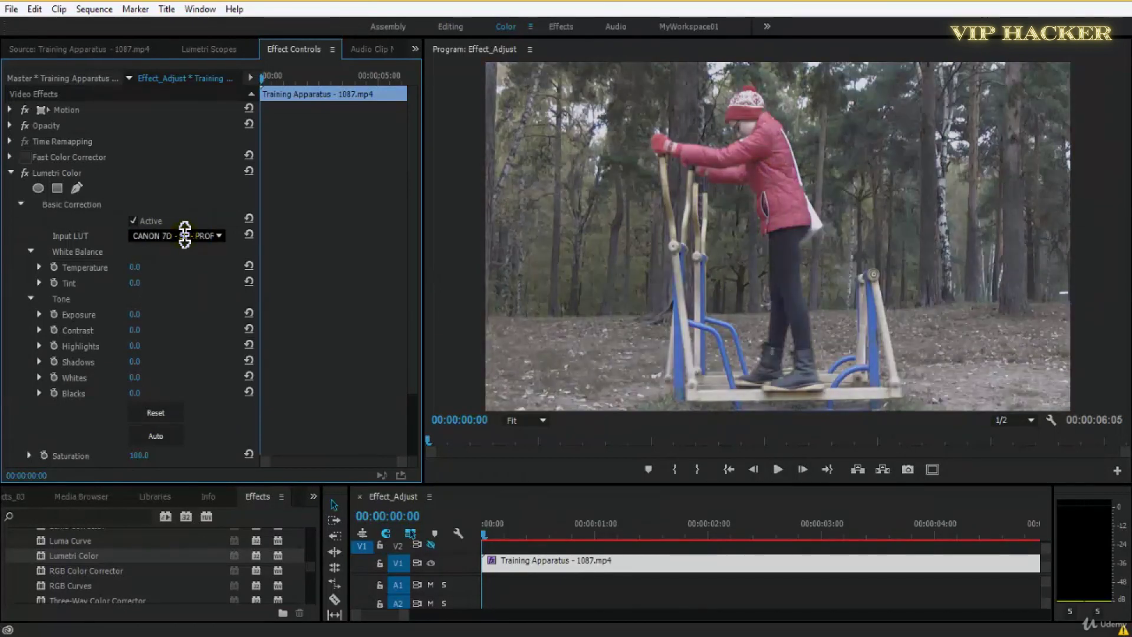
scroll(185, 236, "up", 2)
scroll(185, 236, "up", 4)
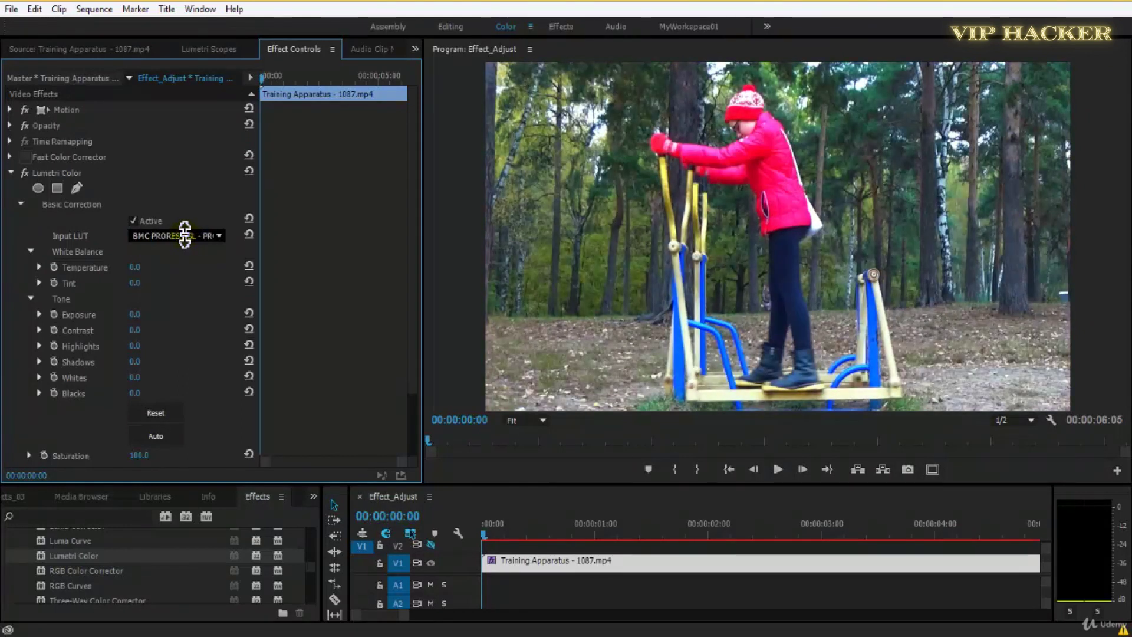
scroll(185, 236, "up", 3)
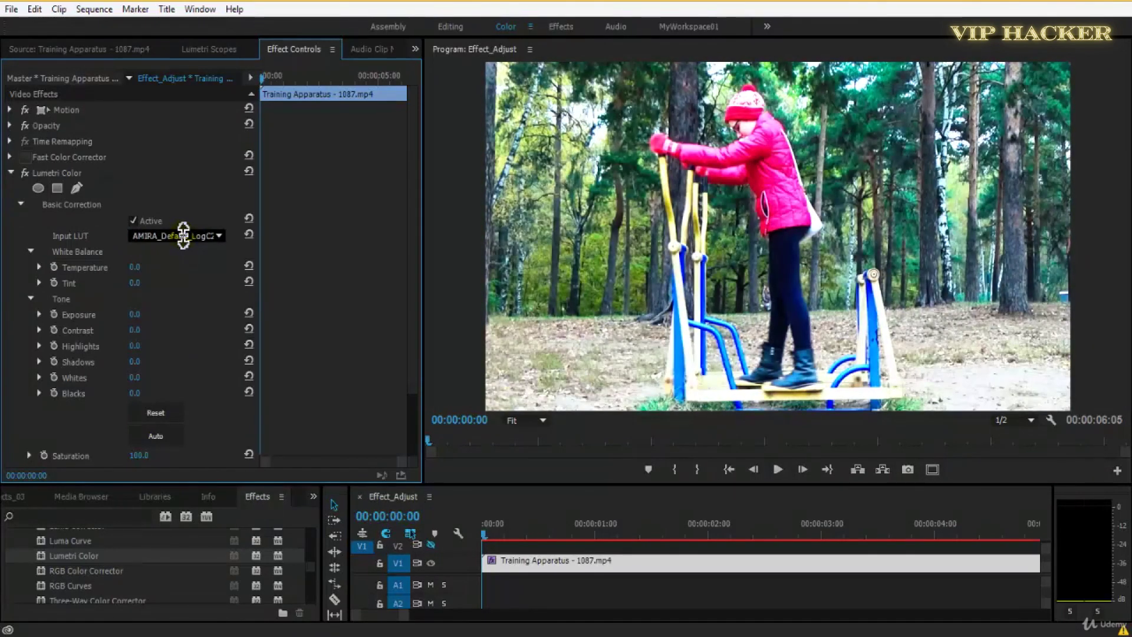
scroll(184, 235, "down", 4)
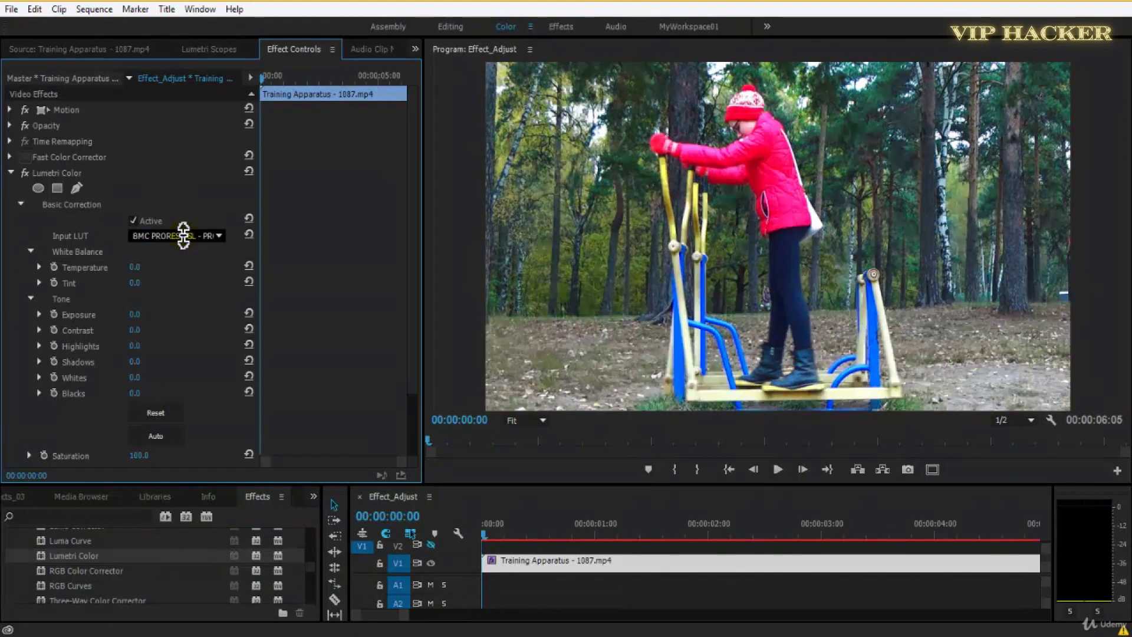
left_click(184, 237)
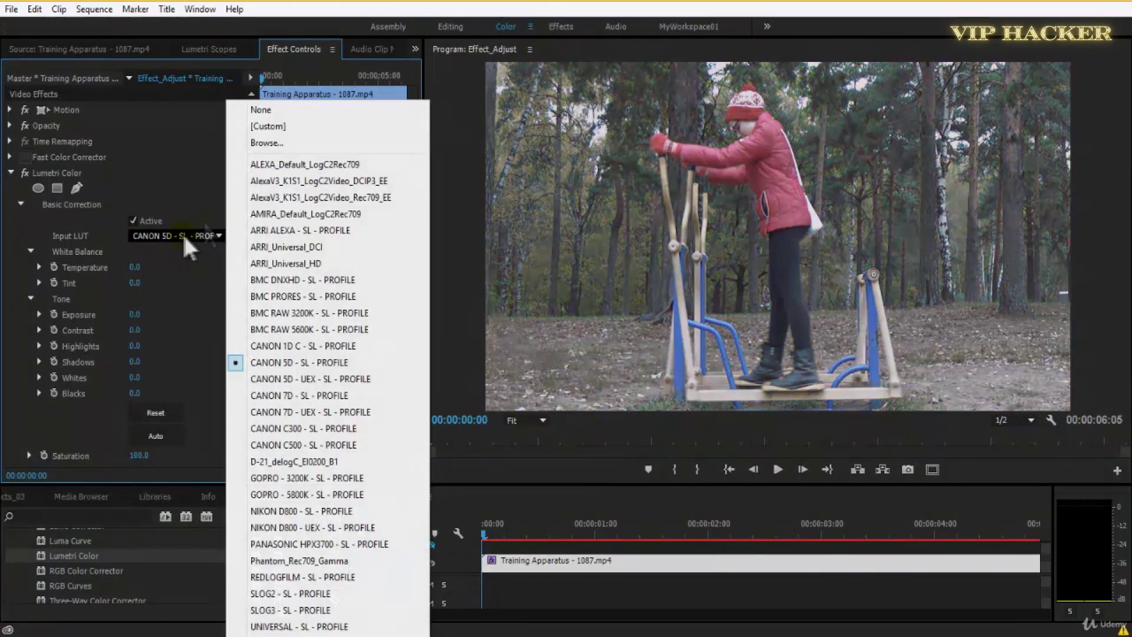
left_click(268, 109)
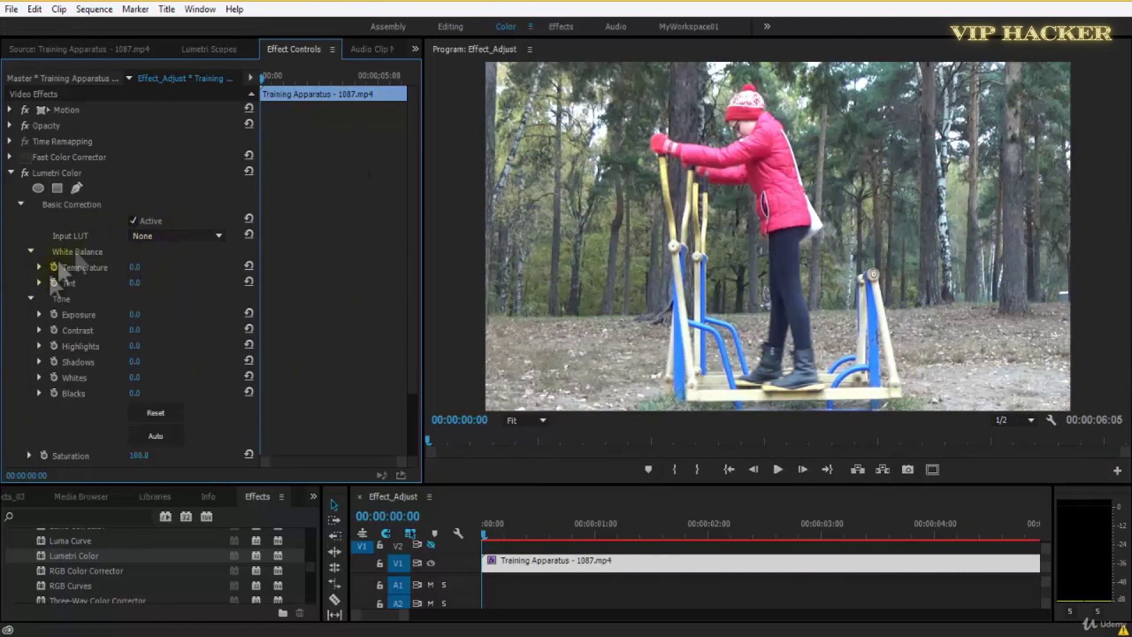
- Try White Balance Temperature 82 and Tint 71 during playback, return the playhead to the start and reset both values
left_click_drag(135, 270, 197, 268)
key("space")
left_click_drag(131, 289, 177, 287)
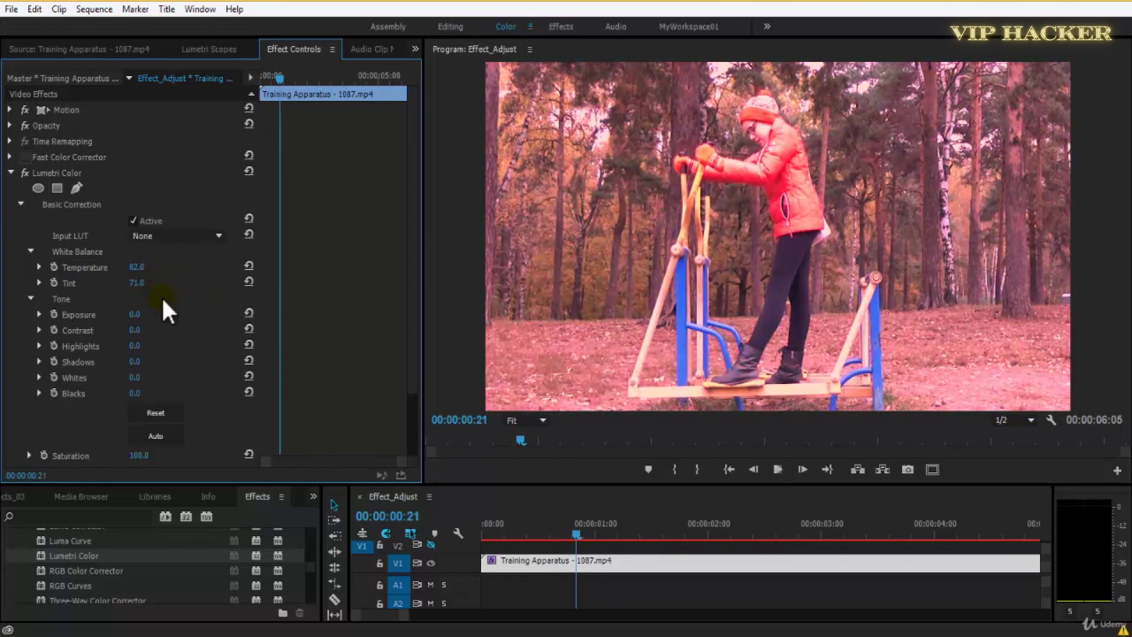
left_click_drag(538, 534, 484, 534)
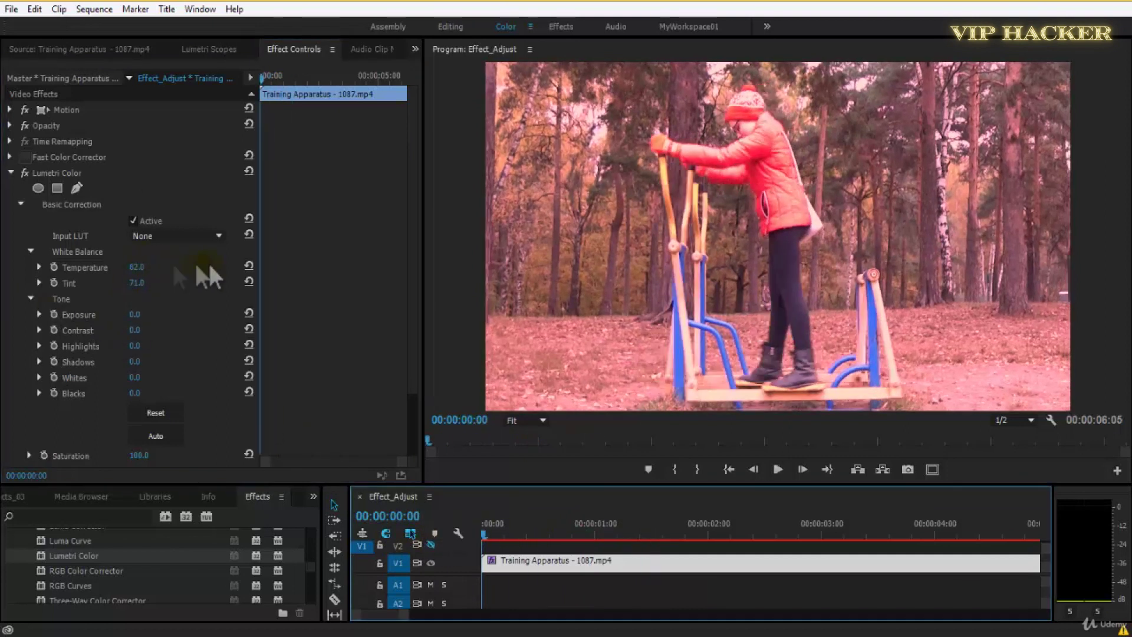
left_click(250, 267)
left_click(251, 281)
- Set the Tone Contrast to 50 and save the project
left_click_drag(134, 322, 162, 331)
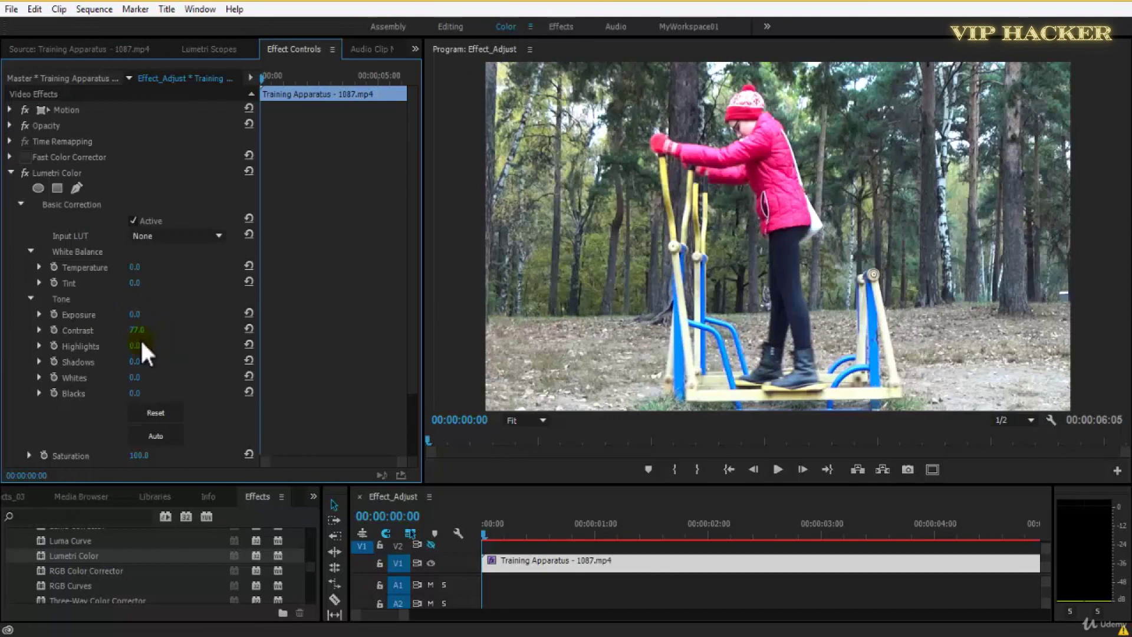
left_click(144, 332)
type("50")
key("Return")
key("ctrl+s")
- Try Shadows at 12, Whites at 37 and Blacks at about 48, and reset all Tone values
left_click_drag(135, 345, 160, 392)
scroll(408, 334, "down", 3)
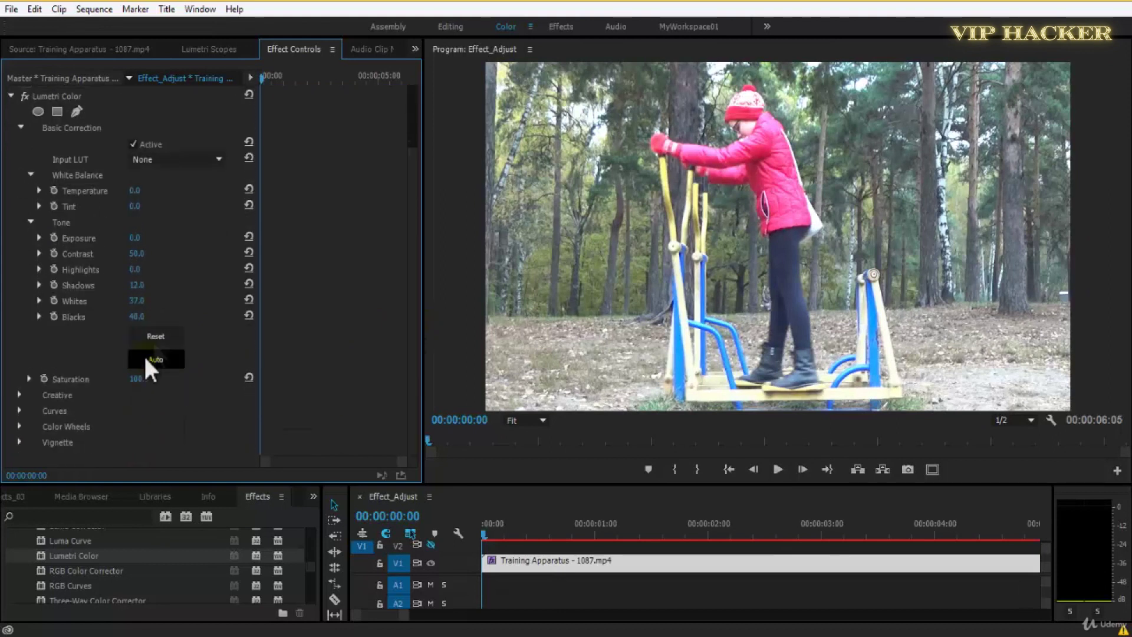
left_click(155, 336)
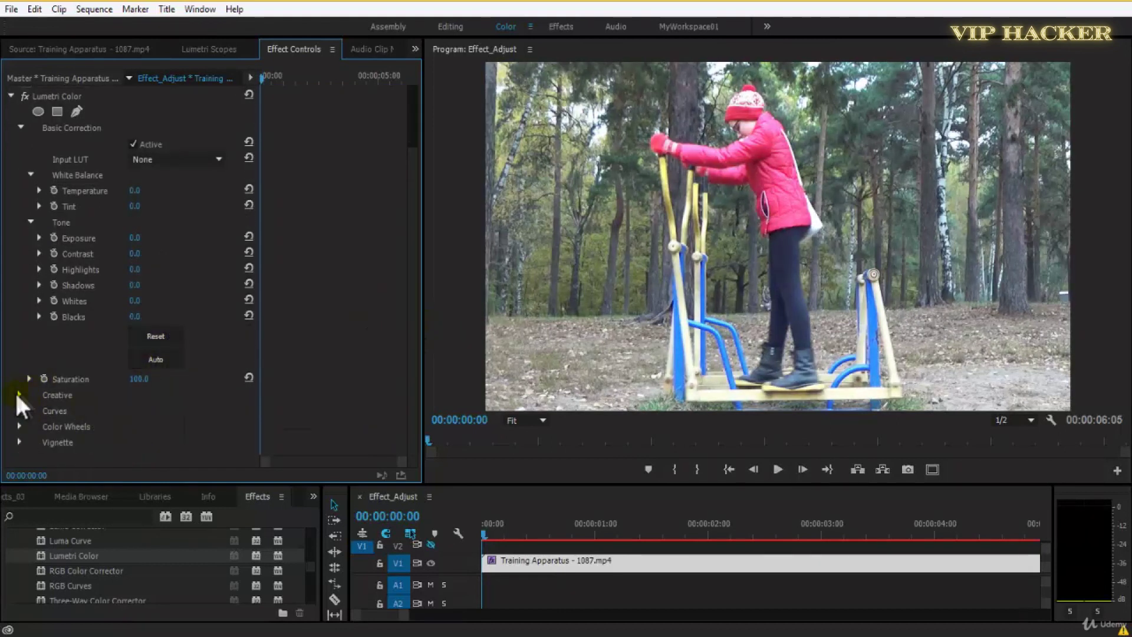
- Collapse Basic Correction, expand the Creative settings and set the Look to Blue Cold
left_click(21, 127)
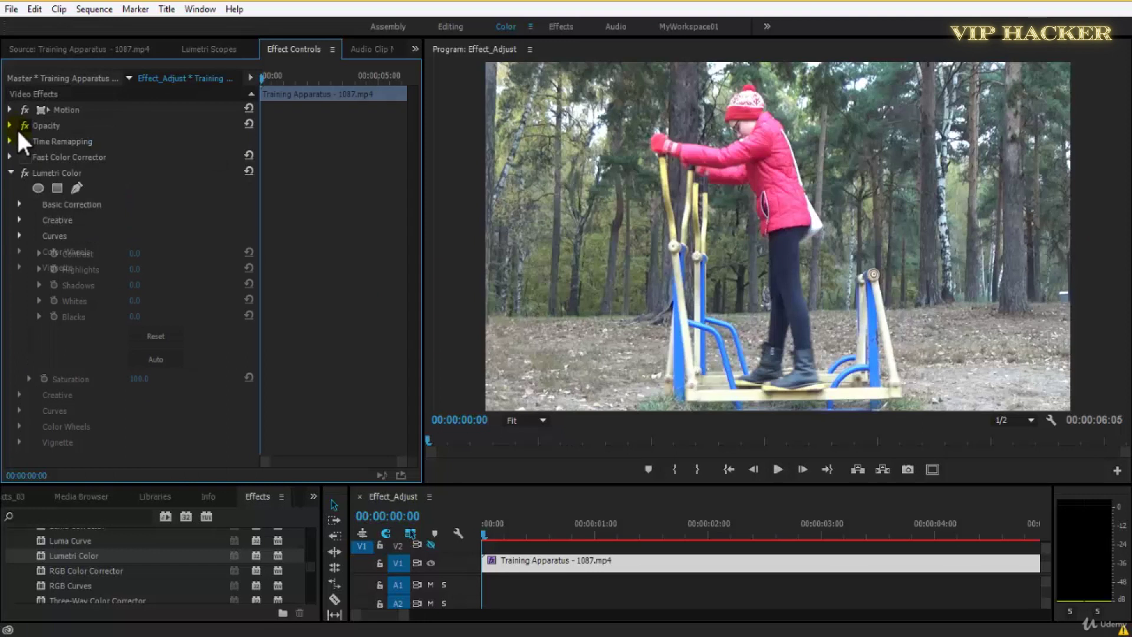
left_click(20, 219)
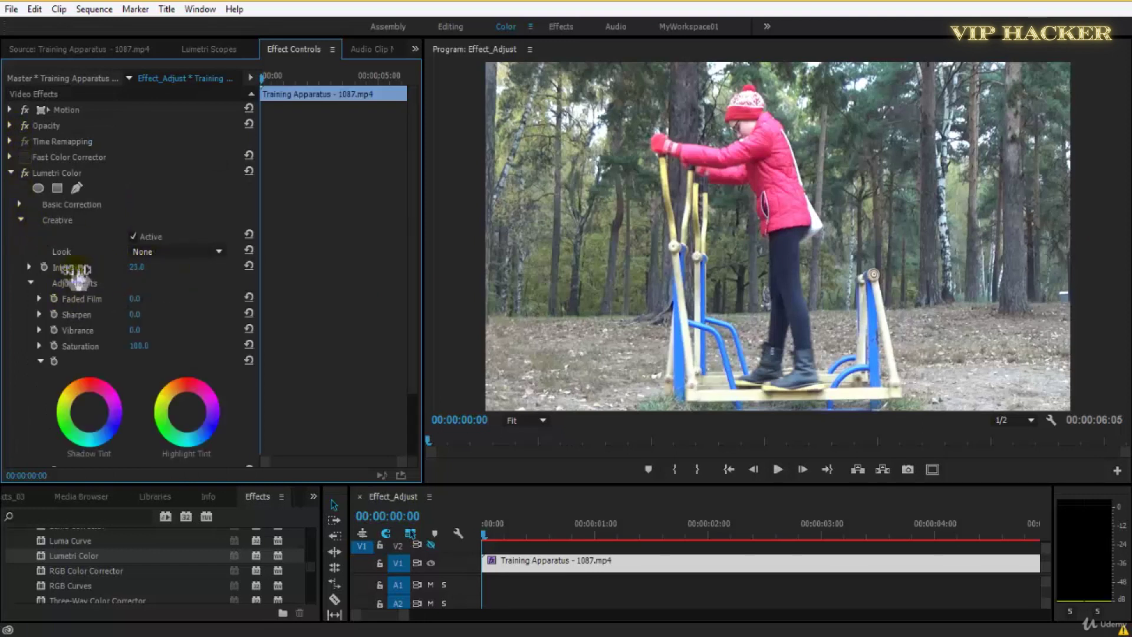
left_click(158, 251)
left_click(324, 49)
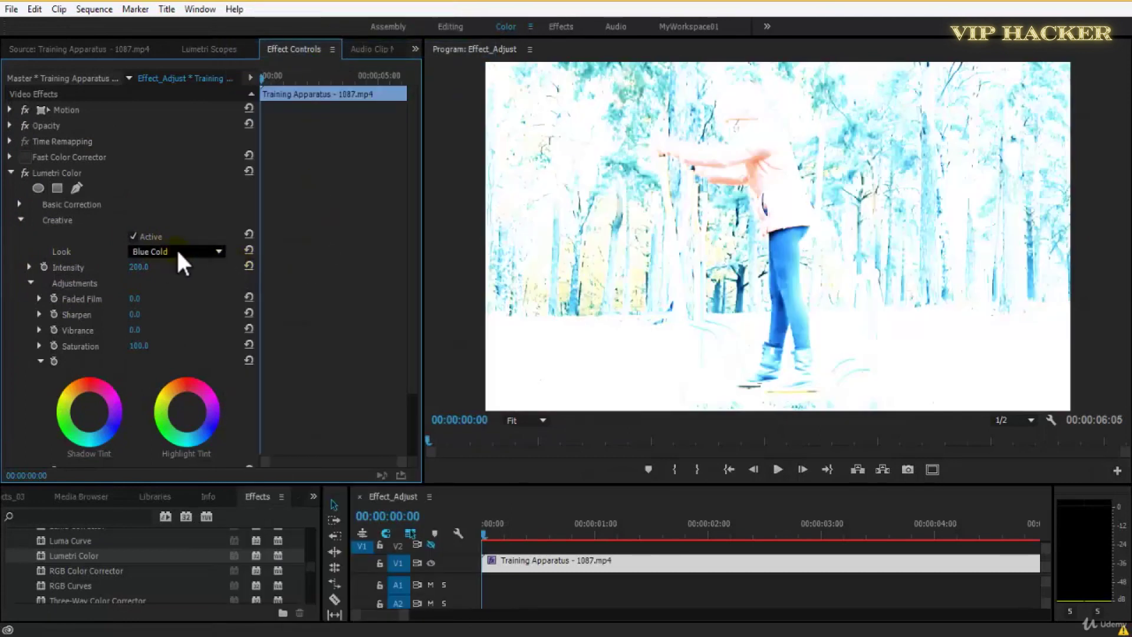
- Set the Creative look's Intensity to 100
left_click(144, 267)
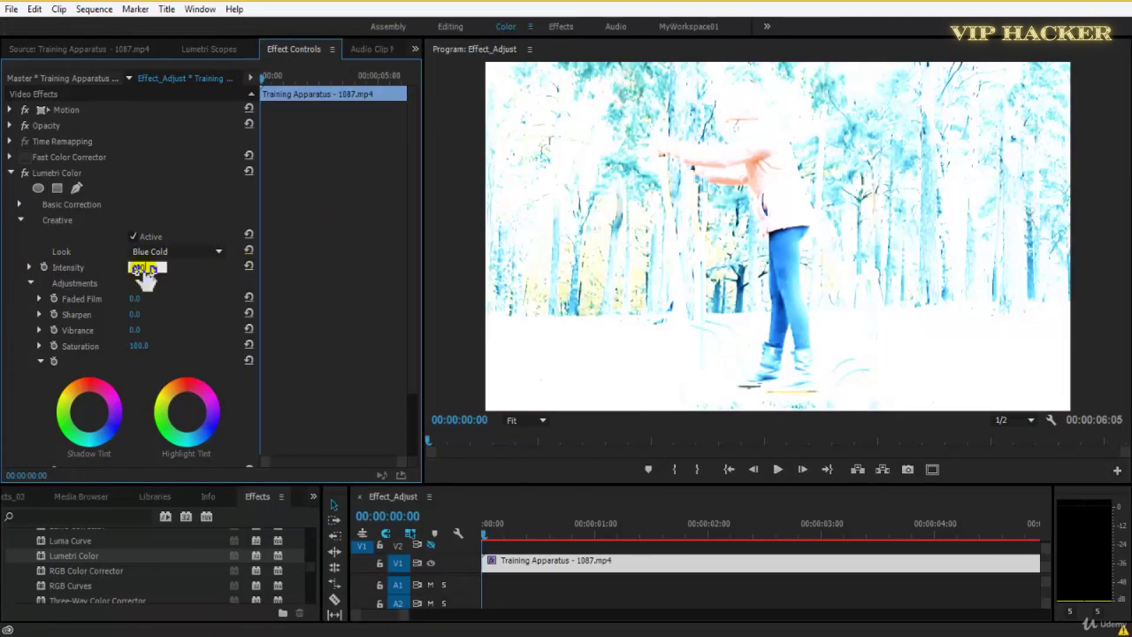
type("100")
key("Return")
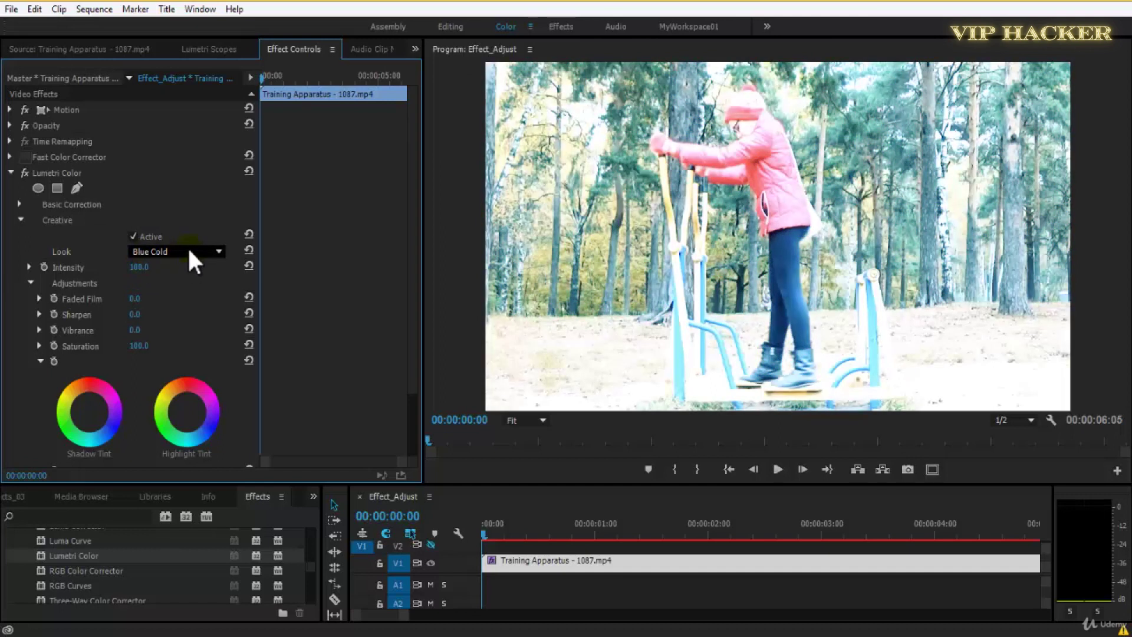
- Preview the Creative looks from Blue Cold through Blue Moon and Clean Punch HDR to Fuji ETERNA 250D Fuji 3510
scroll(187, 248, "down", 1)
scroll(187, 248, "down", 3)
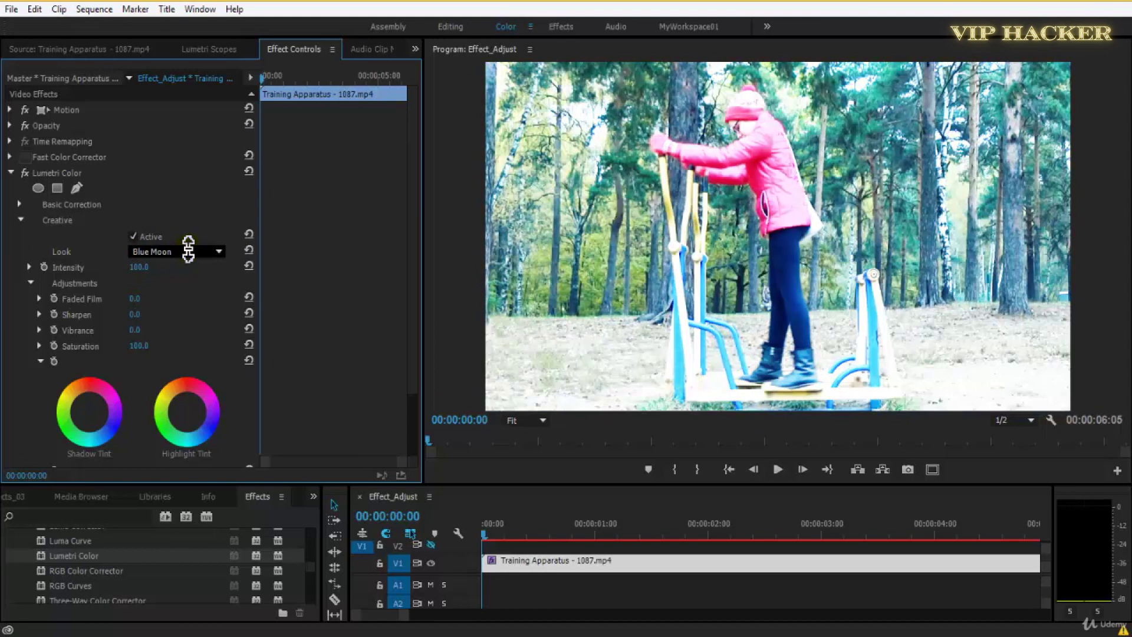
scroll(187, 248, "down", 2)
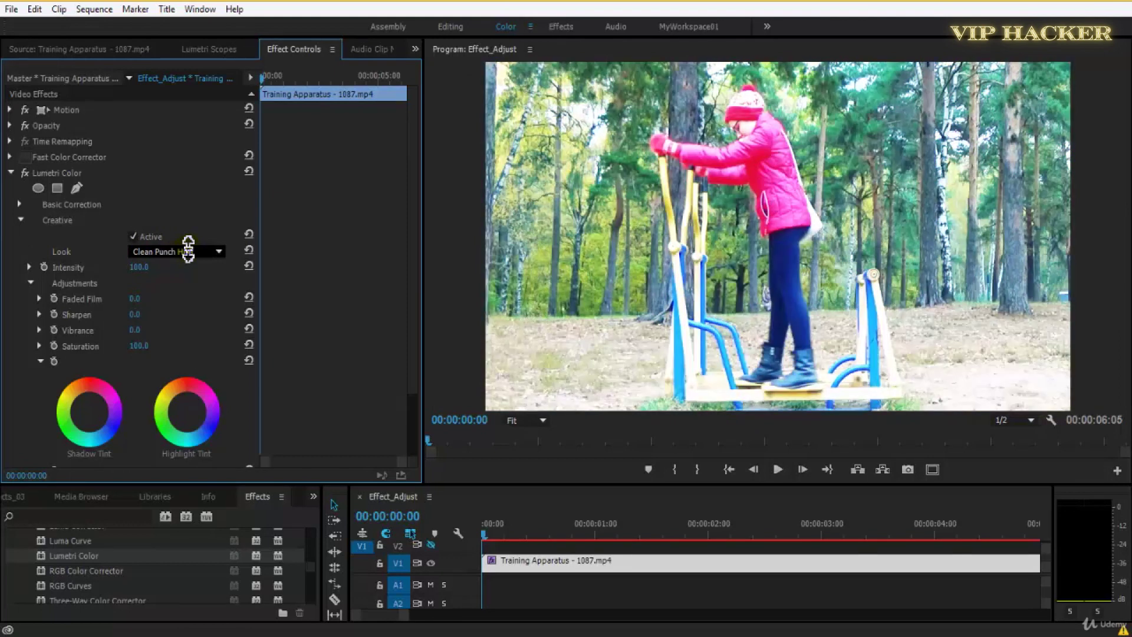
scroll(188, 247, "down", 2)
- Set the Creative Look to Noir Nouvelle Red and play a short part of the clip
left_click(186, 247)
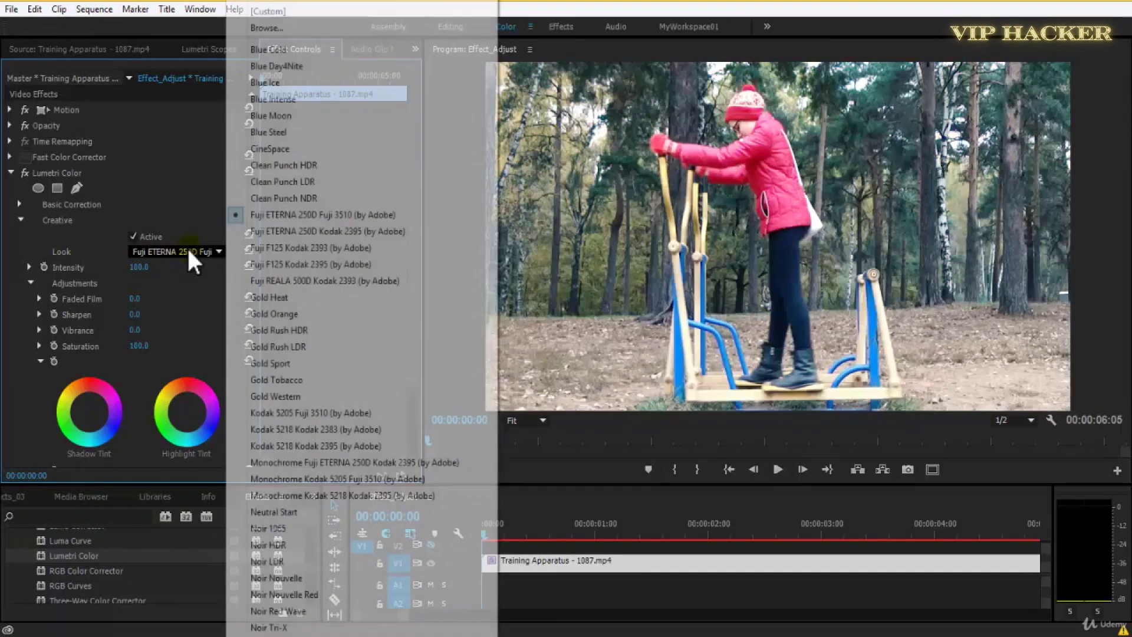
left_click(277, 594)
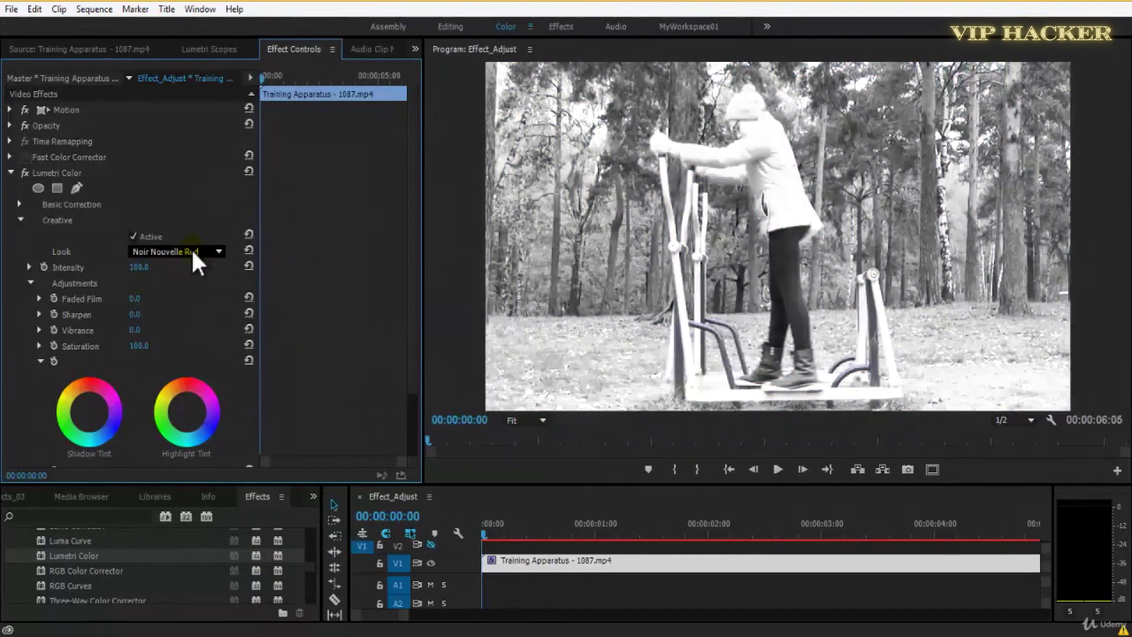
key("space")
key("space")
- Preview further Creative looks down to Retro Brown and back up to Gold Western
scroll(190, 247, "down", 1)
scroll(200, 250, "down", 2)
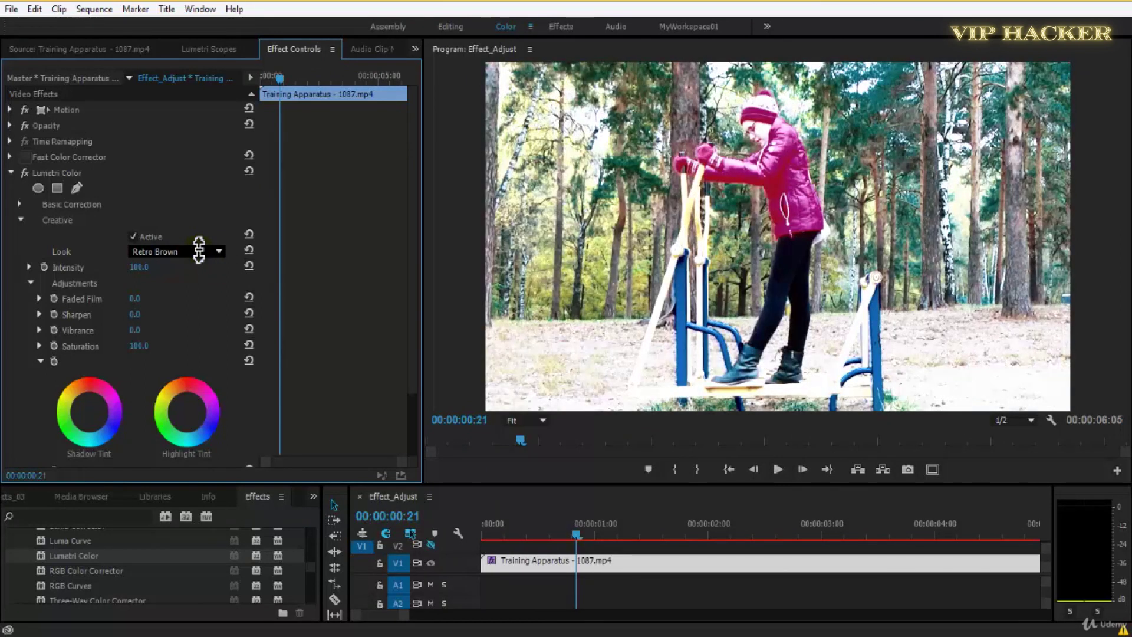
scroll(199, 250, "up", 4)
scroll(199, 250, "up", 3)
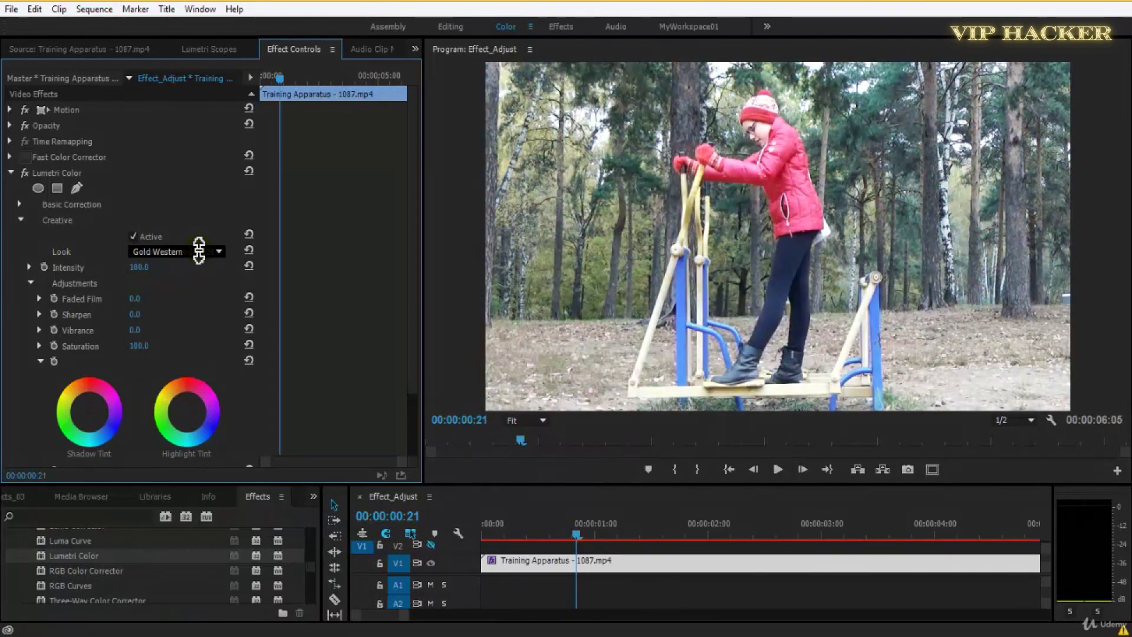
- Set the Creative Look to Gold Heat with Intensity 50 and play a short part of the clip
scroll(199, 250, "down", 2)
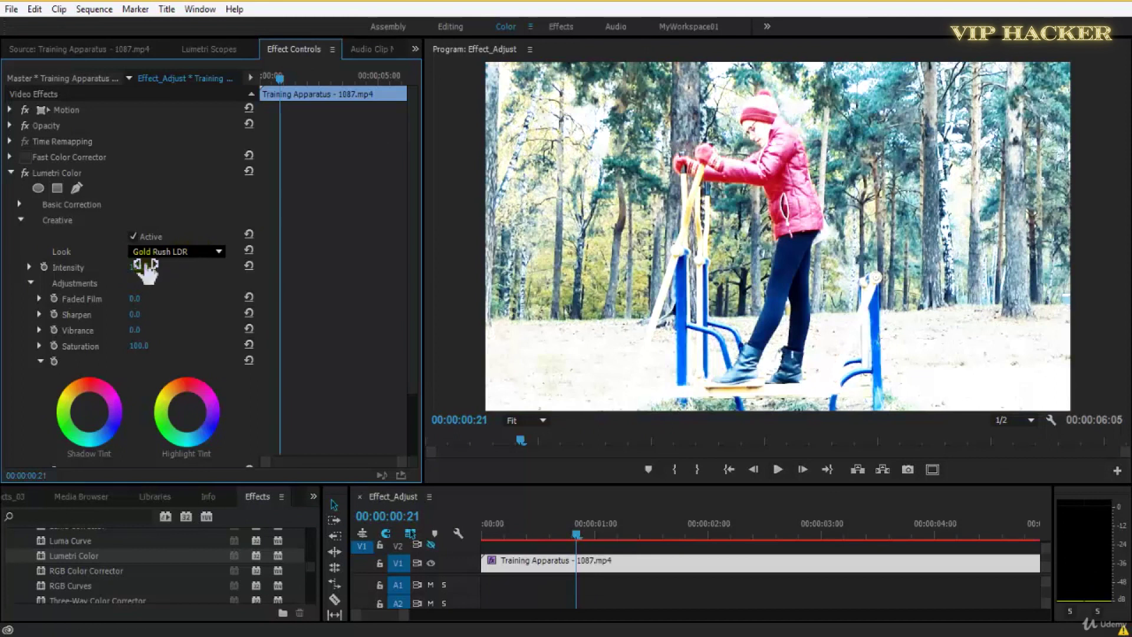
left_click(143, 267)
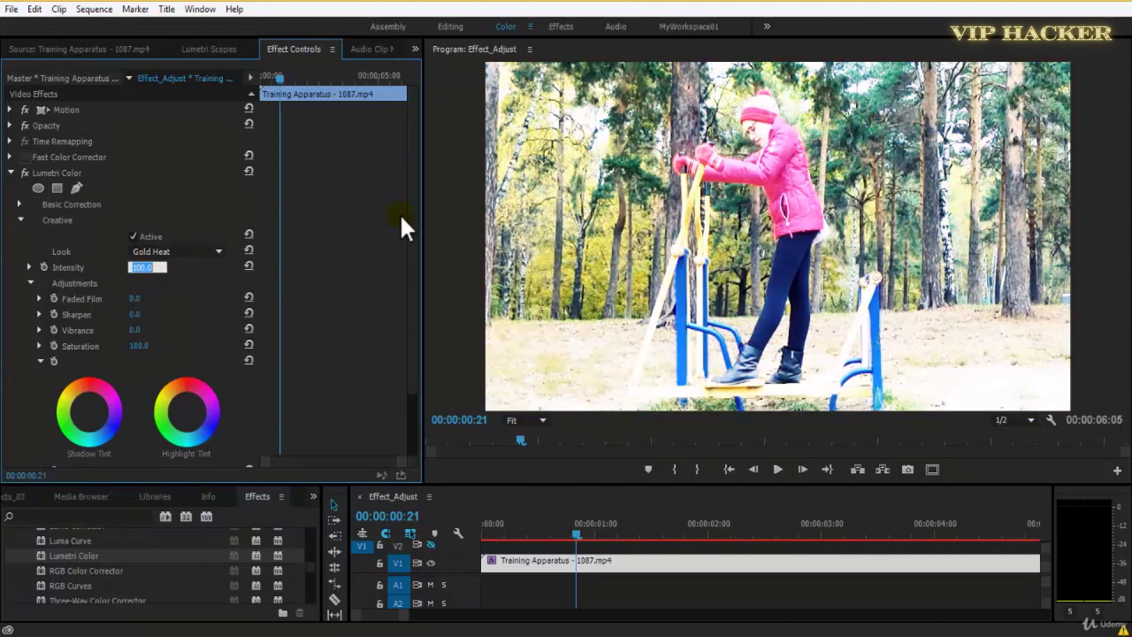
type("50")
key("Return")
key("space")
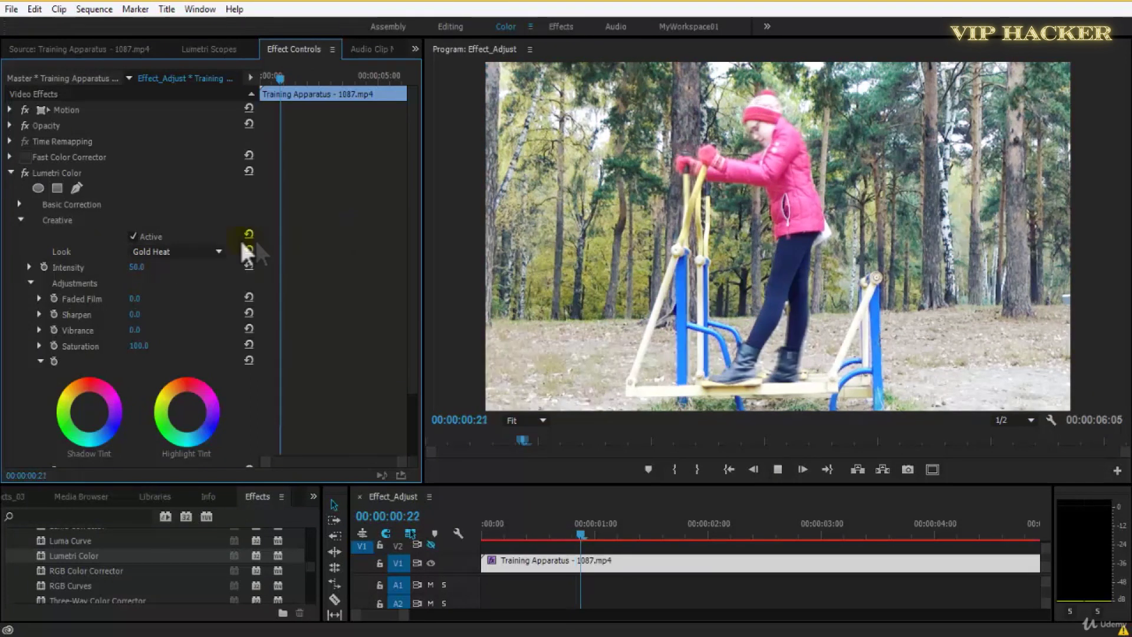
- Lower the Gold Heat look's Intensity to 10 and return the playhead to the clip's start
left_click(136, 267)
type("10")
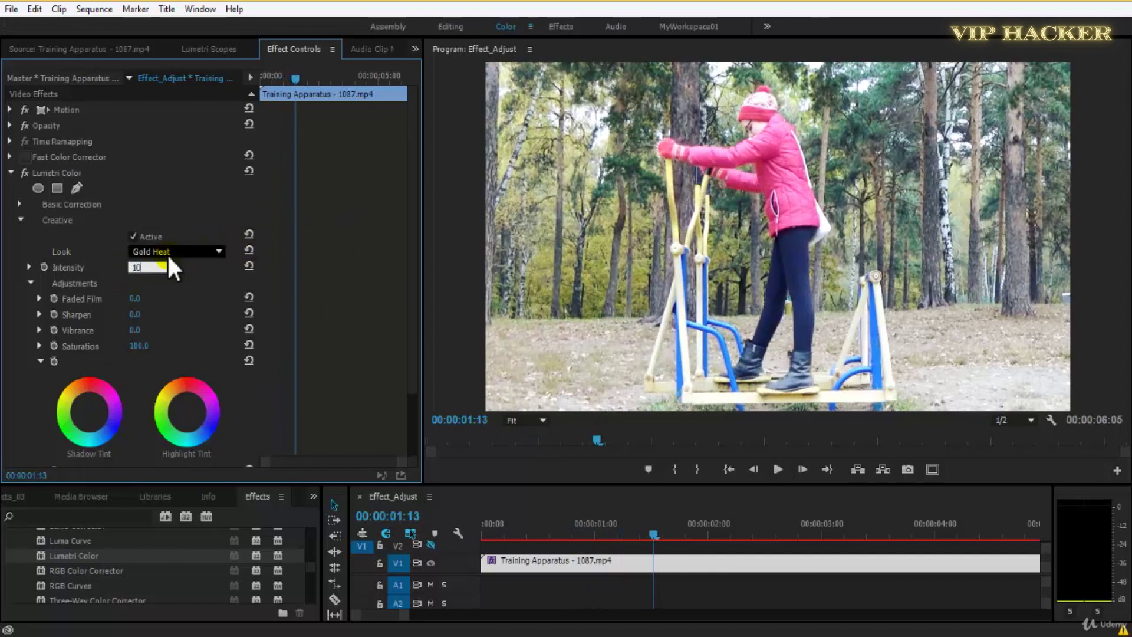
key("Return")
left_click(265, 75)
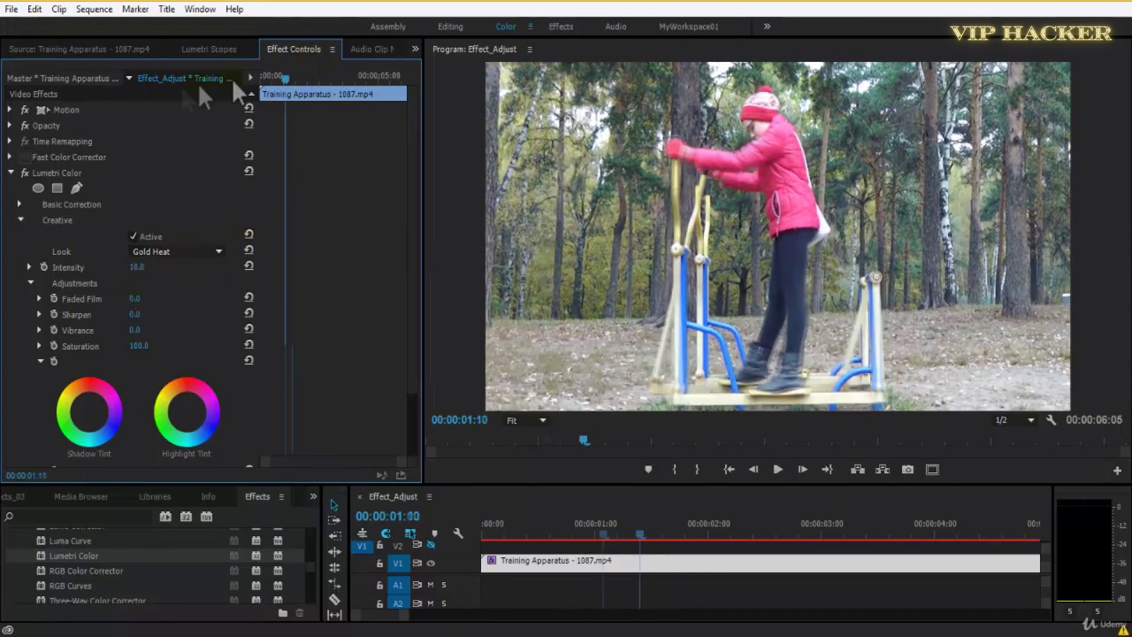
- Set the Creative Intensity to 100 and preview the looks from Gold Orange through Gold Western to Neutral Start
left_click(136, 267)
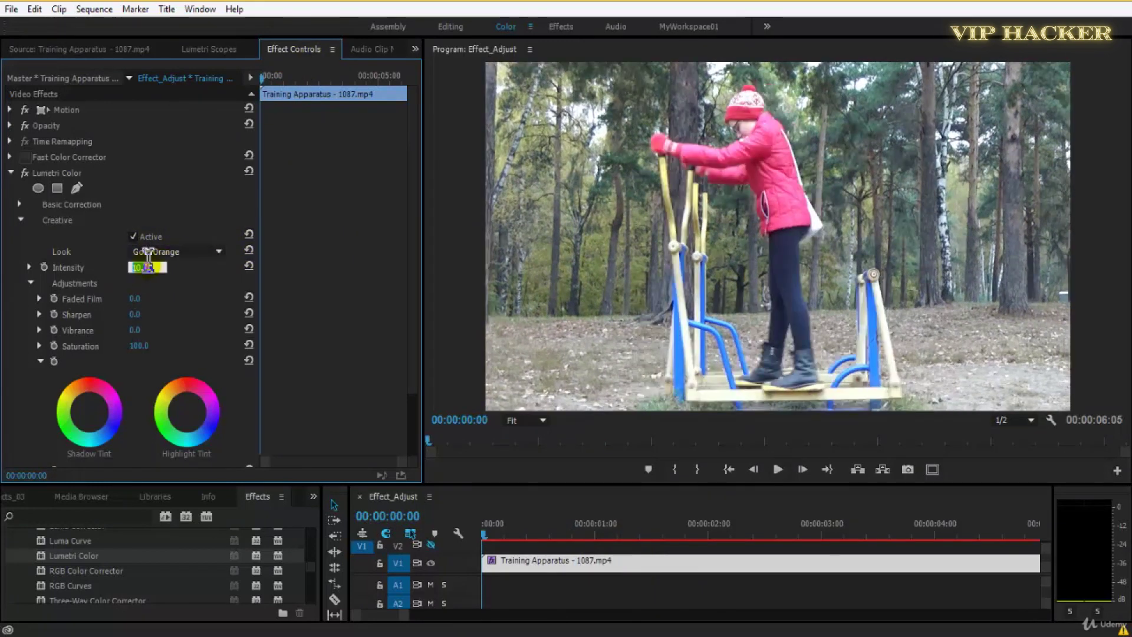
type("100")
key("Return")
scroll(177, 251, "down", 3)
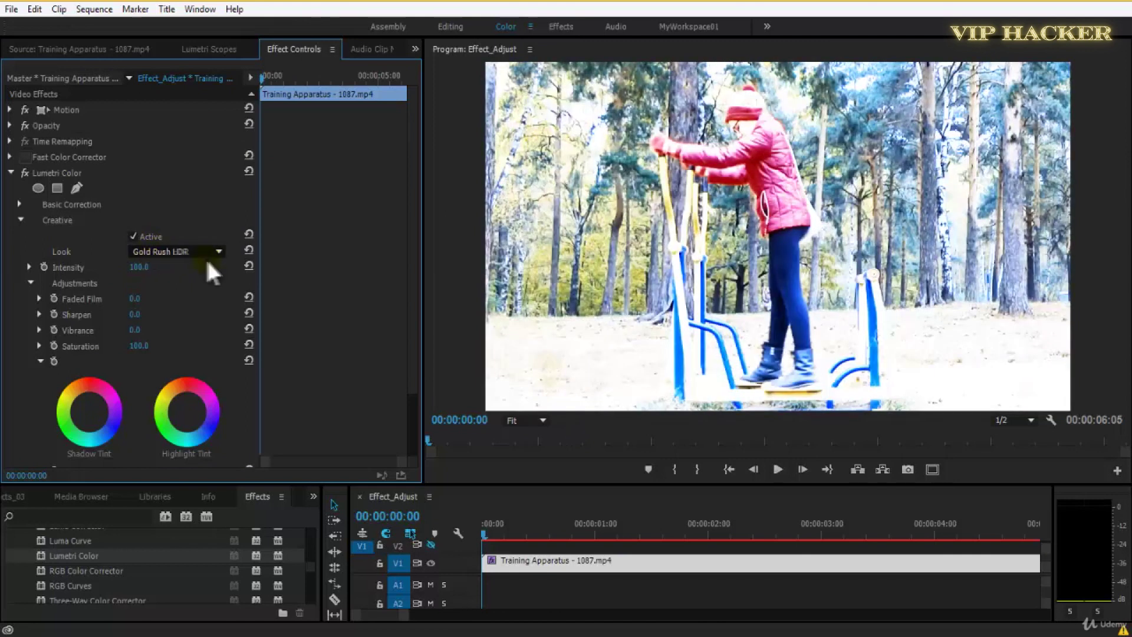
scroll(192, 236, "down", 3)
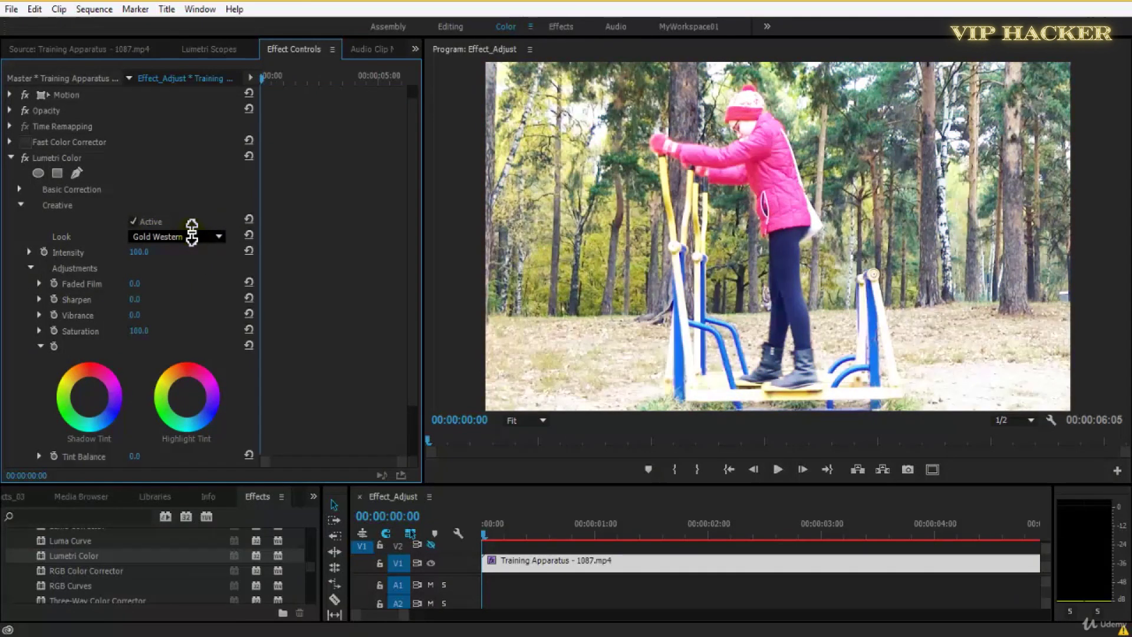
scroll(192, 236, "down", 2)
scroll(191, 233, "down", 3)
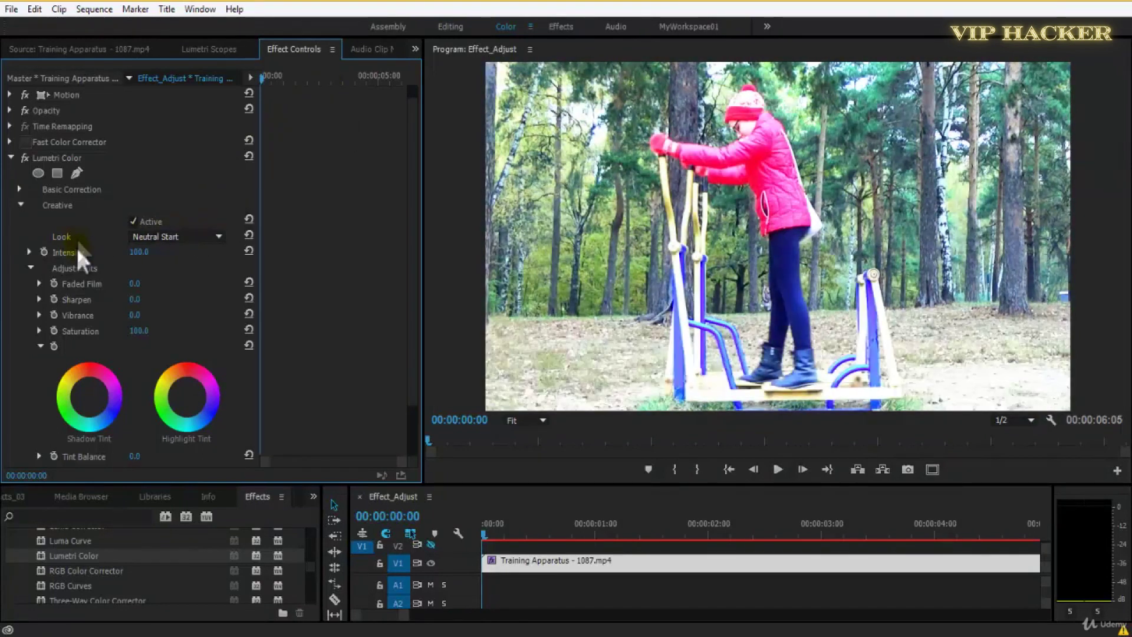
- Animate the Neutral Start look's Intensity with a keyframe of 0 at the clip's start and a second keyframe of 100 further on
key("space")
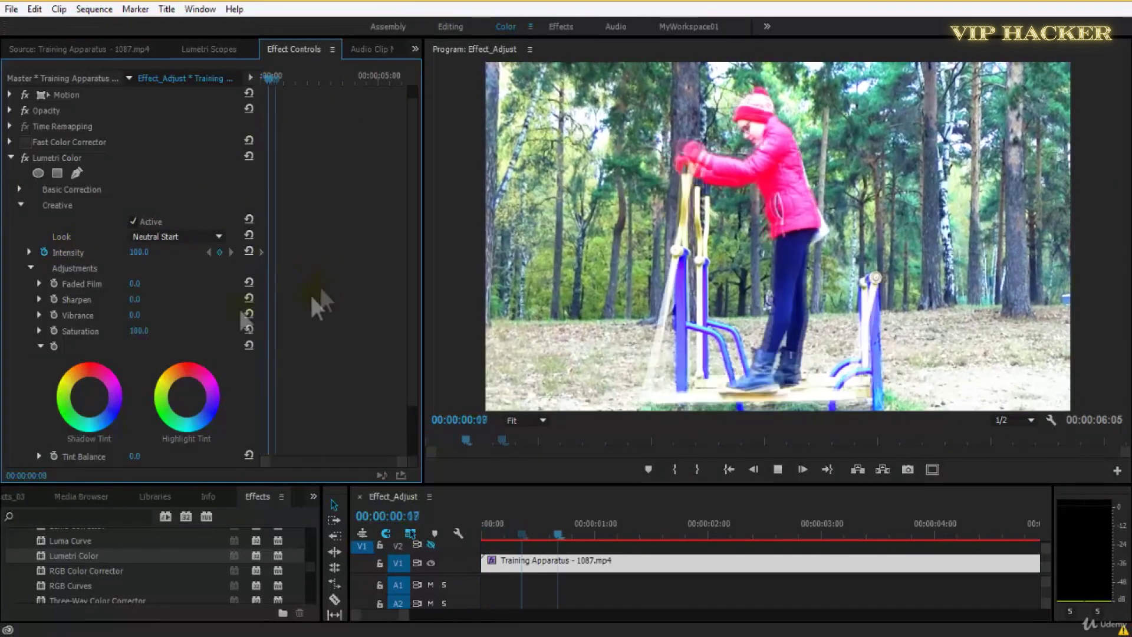
key("space")
left_click(219, 251)
key("Home")
left_click(139, 252)
type("02")
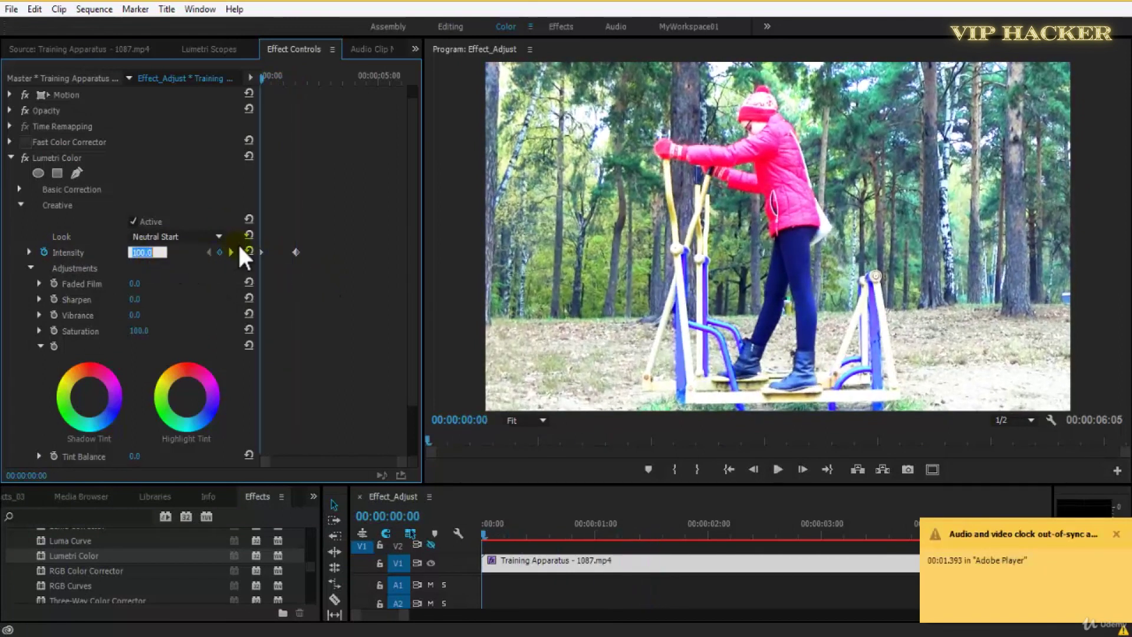
key("Return")
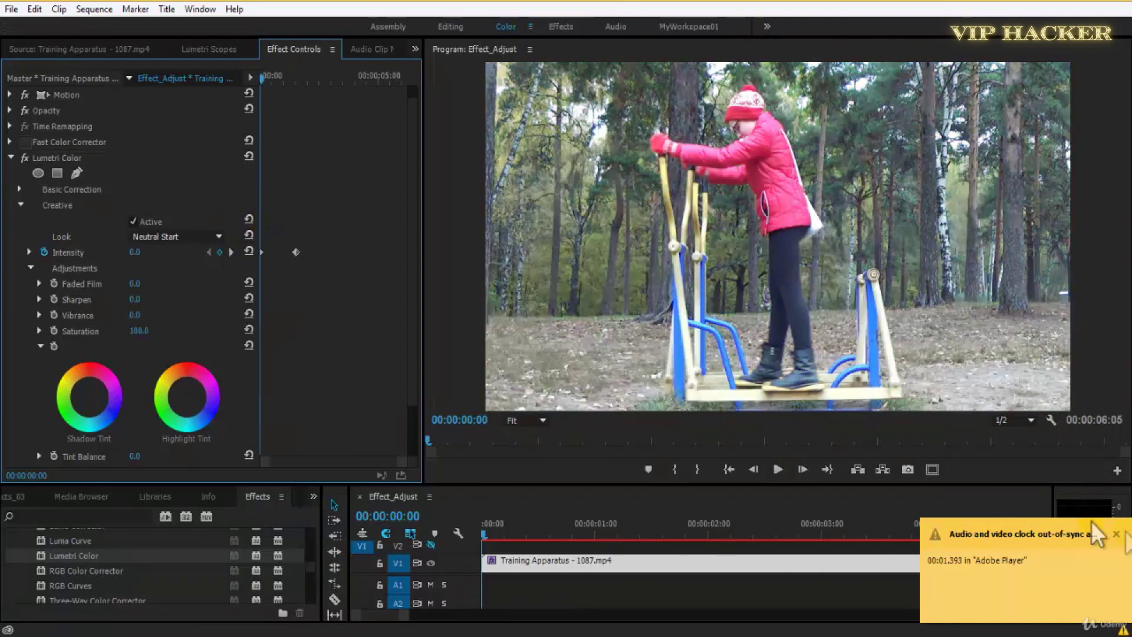
- Move the second Intensity keyframe to about 00:00:04:05 and play the clip from the start to review the gradual change
key("space")
left_click_drag(296, 251, 349, 252)
left_click_drag(312, 75, 260, 75)
key("space")
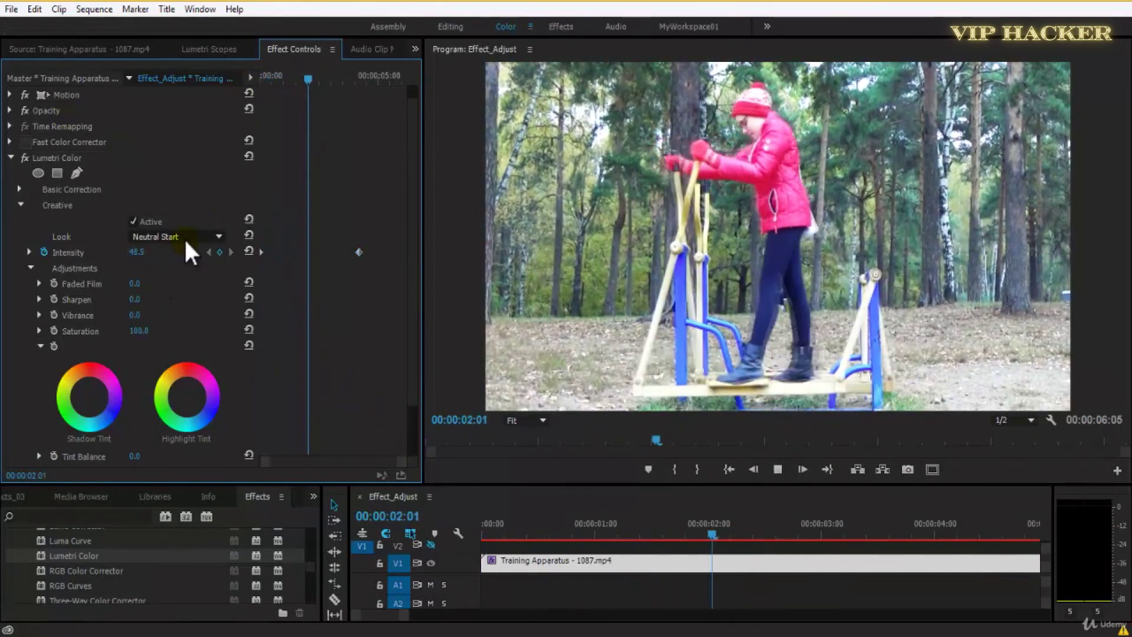
key("space")
- Try the Fuji F125 Kodak 2395 look at the second Intensity keyframe and change the Look to Monochrome Kodak 5205 Fuji 3510
left_click(186, 236)
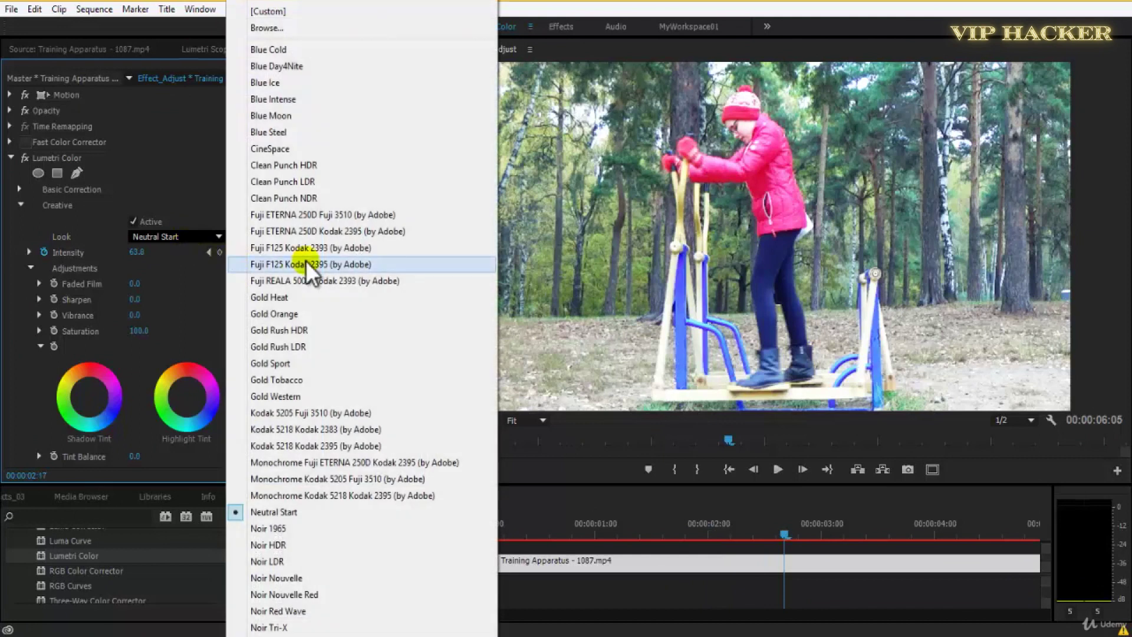
left_click(298, 258)
left_click(230, 252)
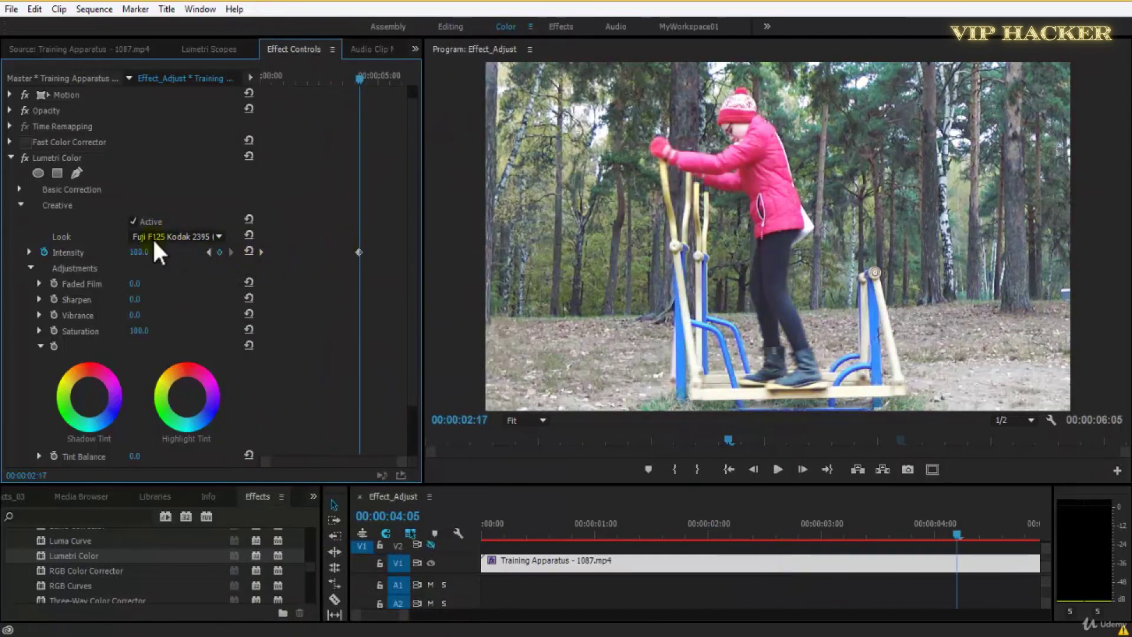
scroll(174, 236, "down", 4)
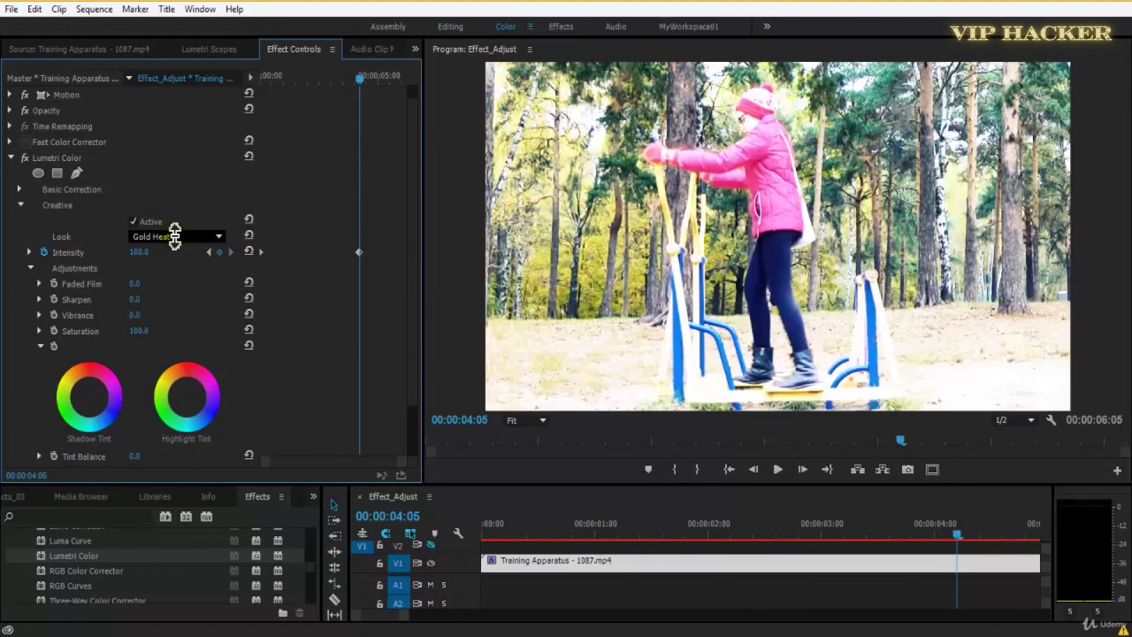
- Play the clip from the start to review the animated Intensity of the monochrome look
key("Home")
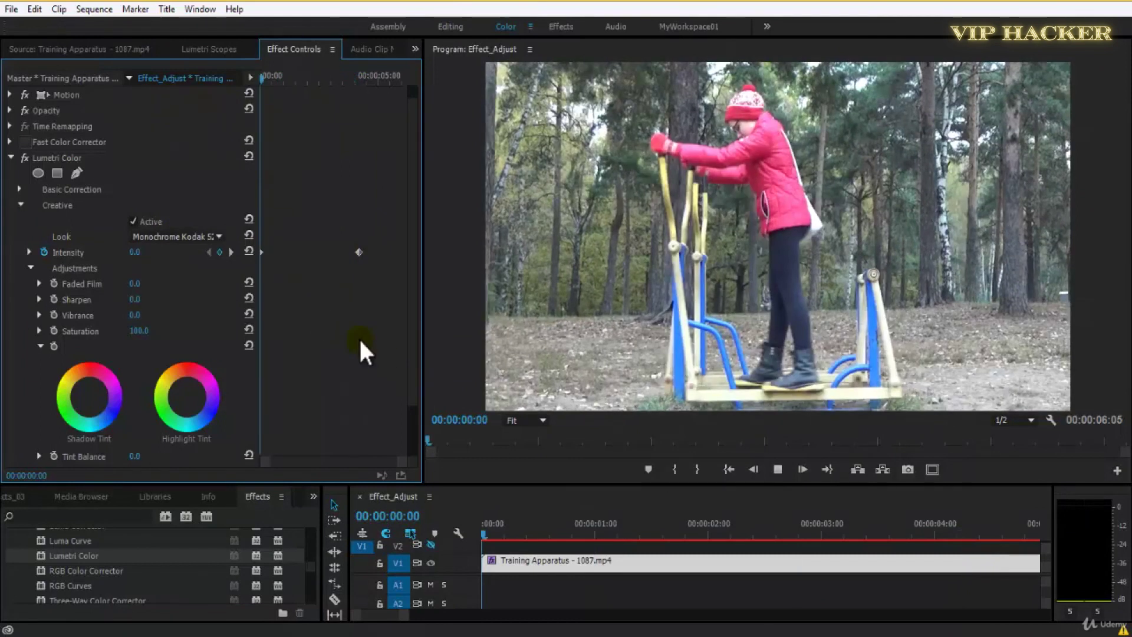
key("space")
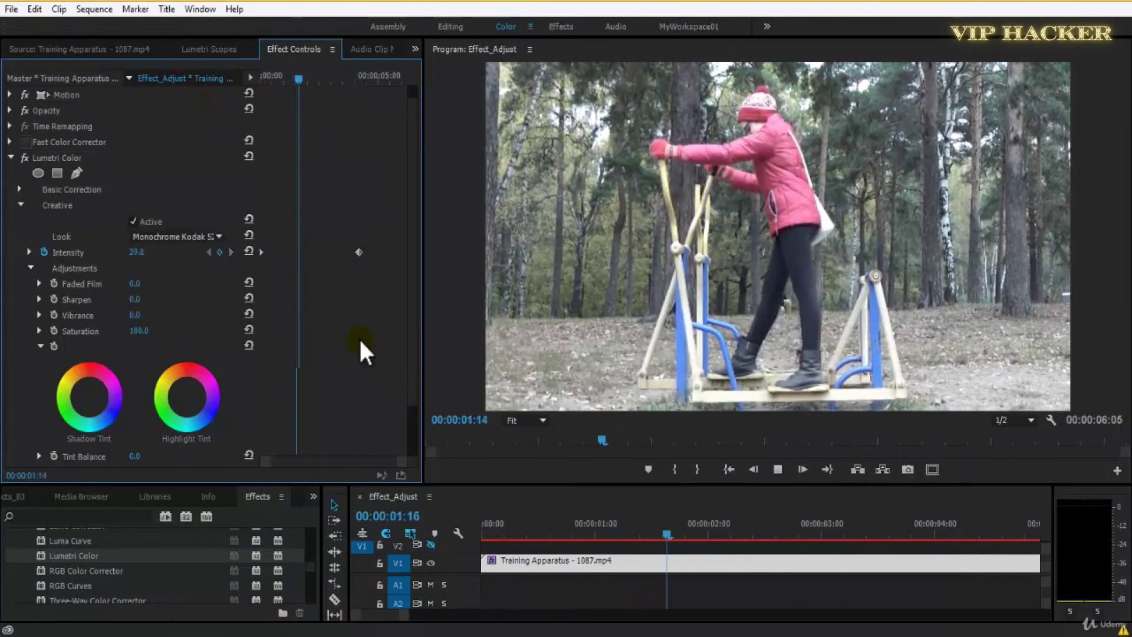
left_click(365, 77)
key("Home")
key("space")
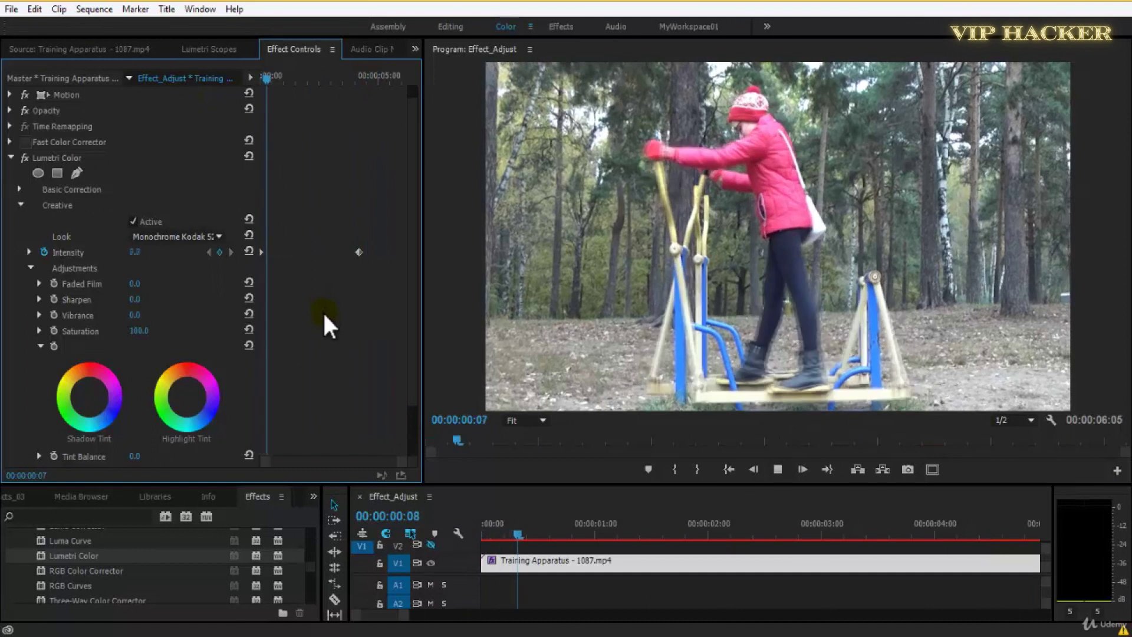
- Remove the Intensity animation and set the Creative Intensity to a constant 100
left_click(43, 252)
left_click(613, 333)
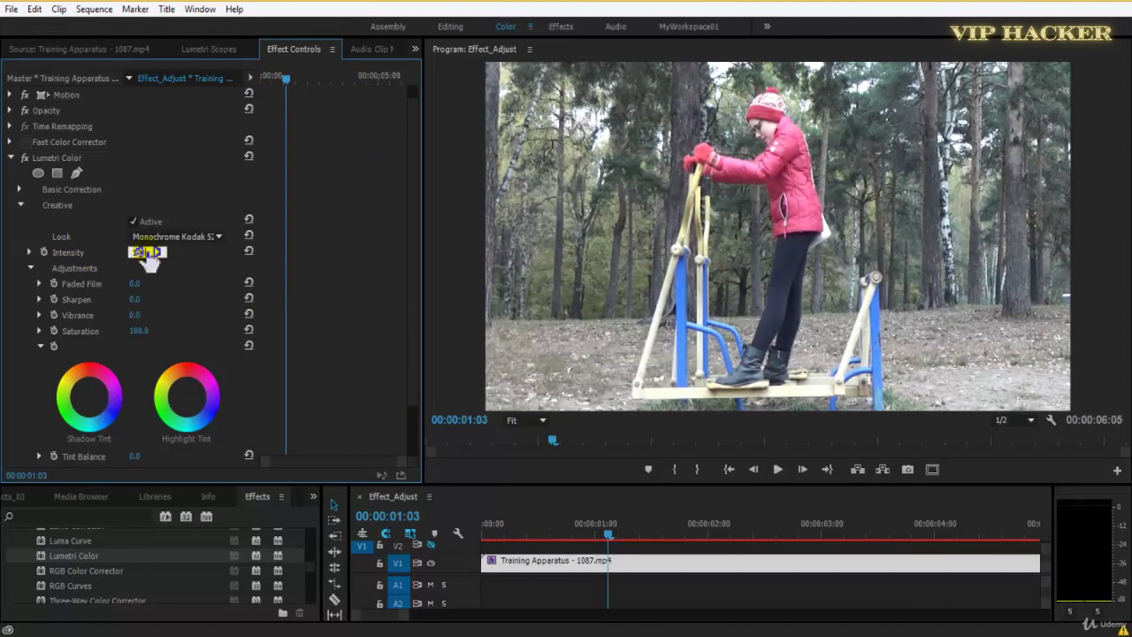
type("100")
key("Return")
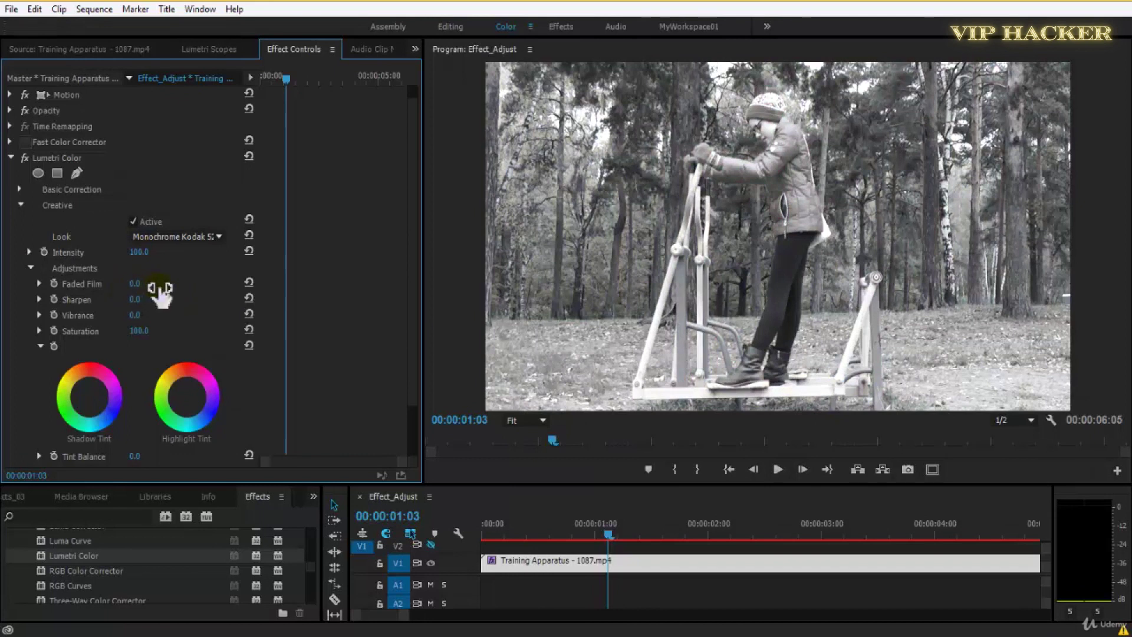
- Set the Creative Look to None and try the Faded Film adjustment, returning it to 0
left_click(175, 236)
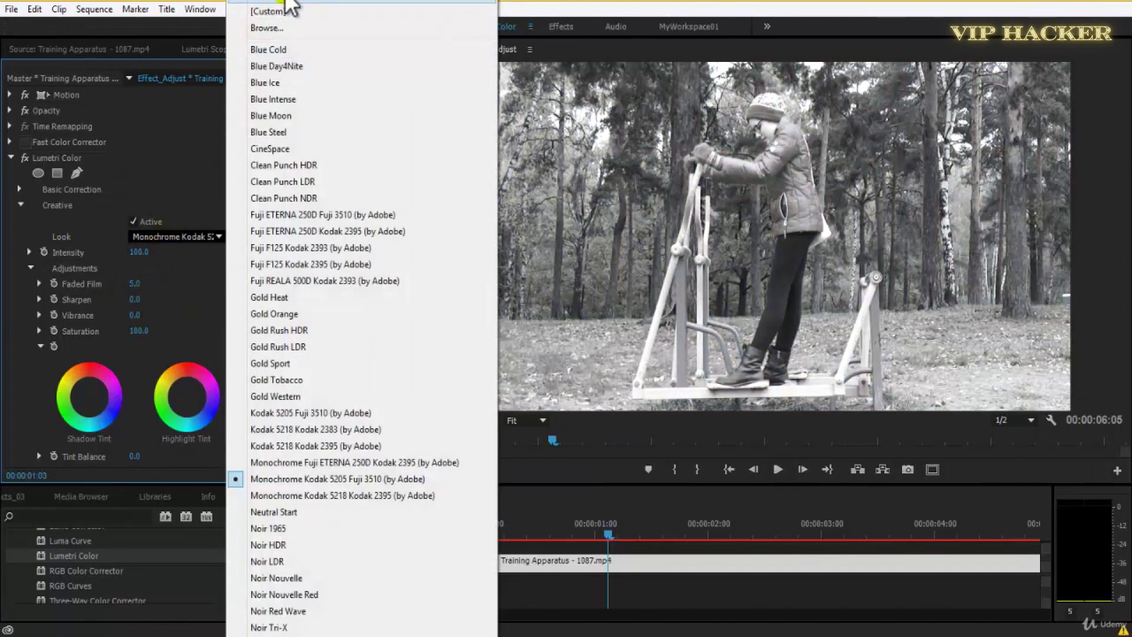
left_click(289, 9)
mouse_move(135, 283)
left_mouse_down()
mouse_move(481, 268)
mouse_move(149, 288)
left_mouse_up()
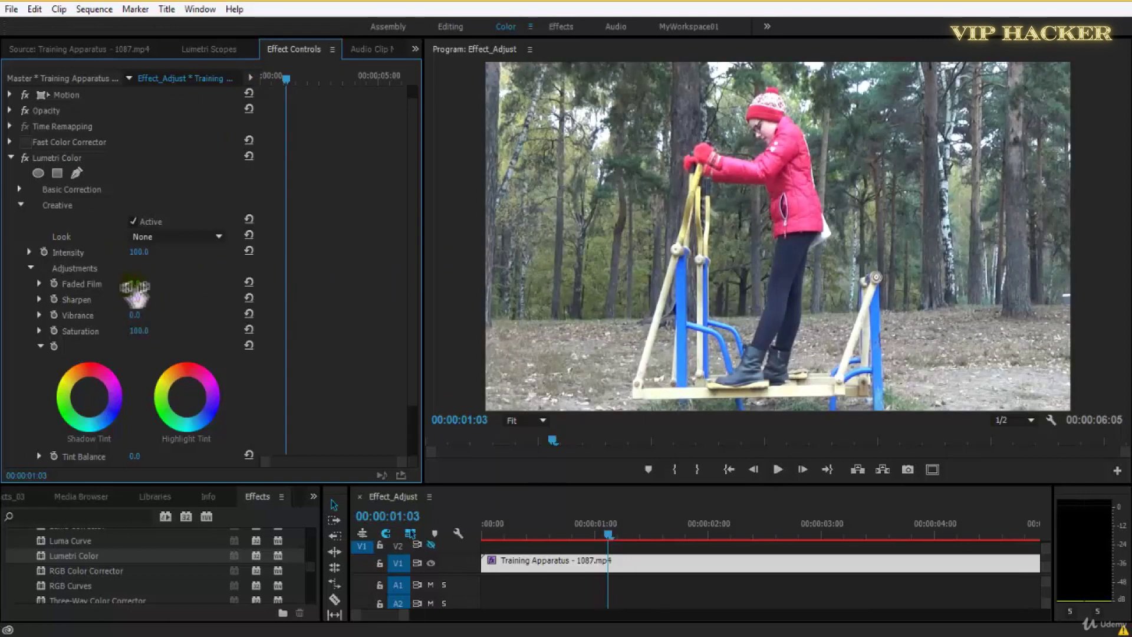
- Set the Creative Sharpen adjustment to 100 and inspect the frame in the maximized Program Monitor
left_click_drag(128, 299, 295, 301)
left_click(668, 219)
key("grave")
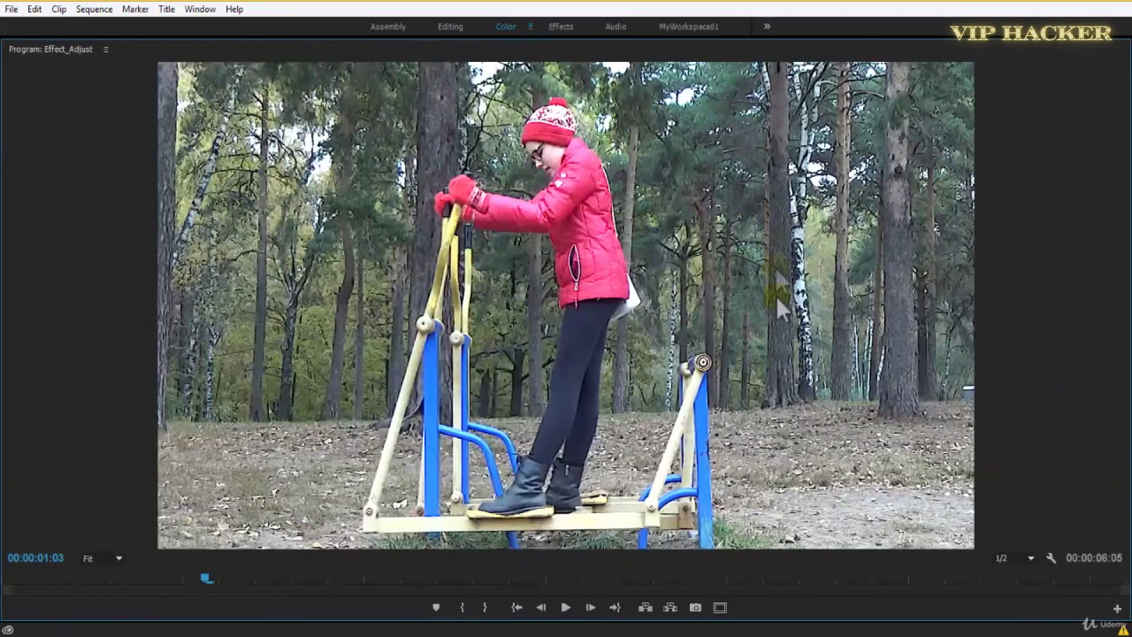
key("ctrl+s")
key("grave")
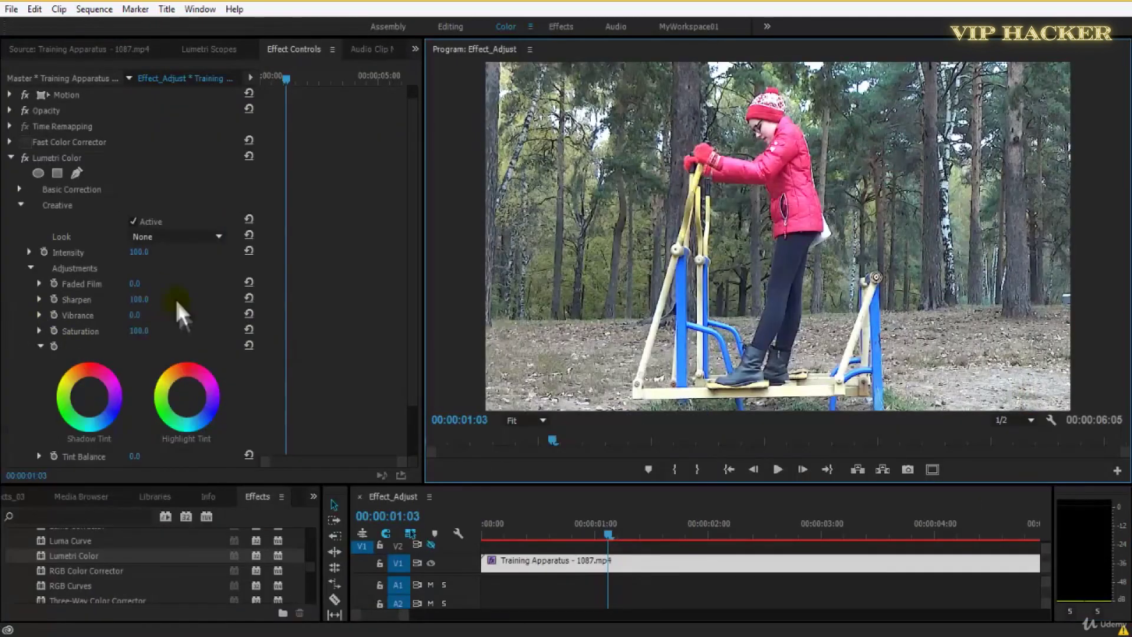
- Set Sharpen back to 0 and inspect the unsharpened frame in the maximized Program Monitor
left_click(177, 306)
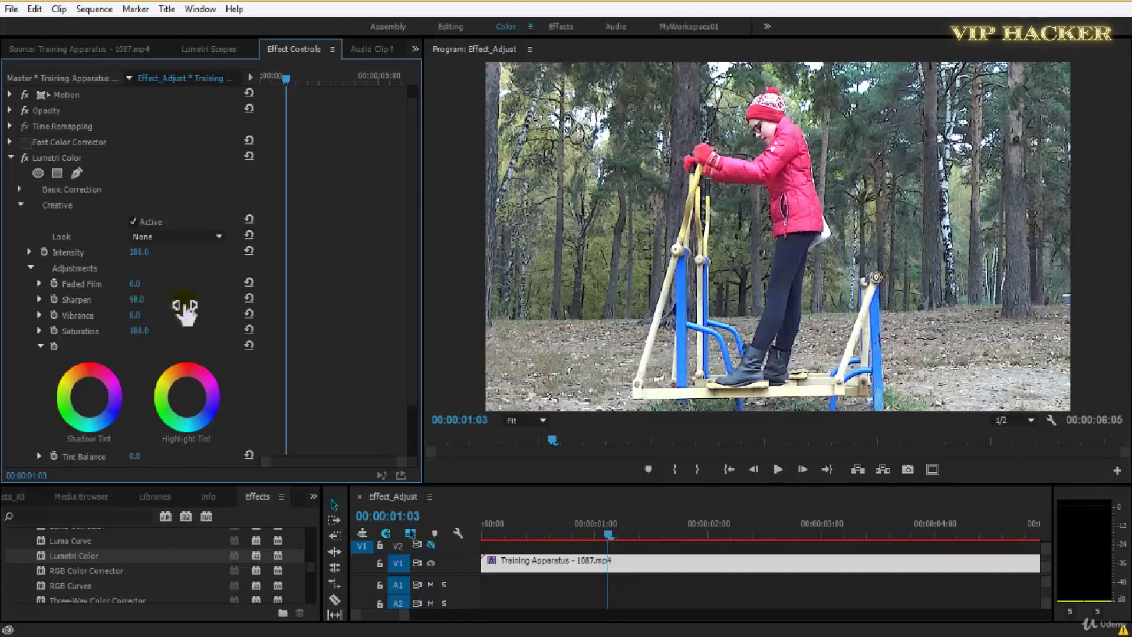
left_click(137, 299)
type("0")
key("Return")
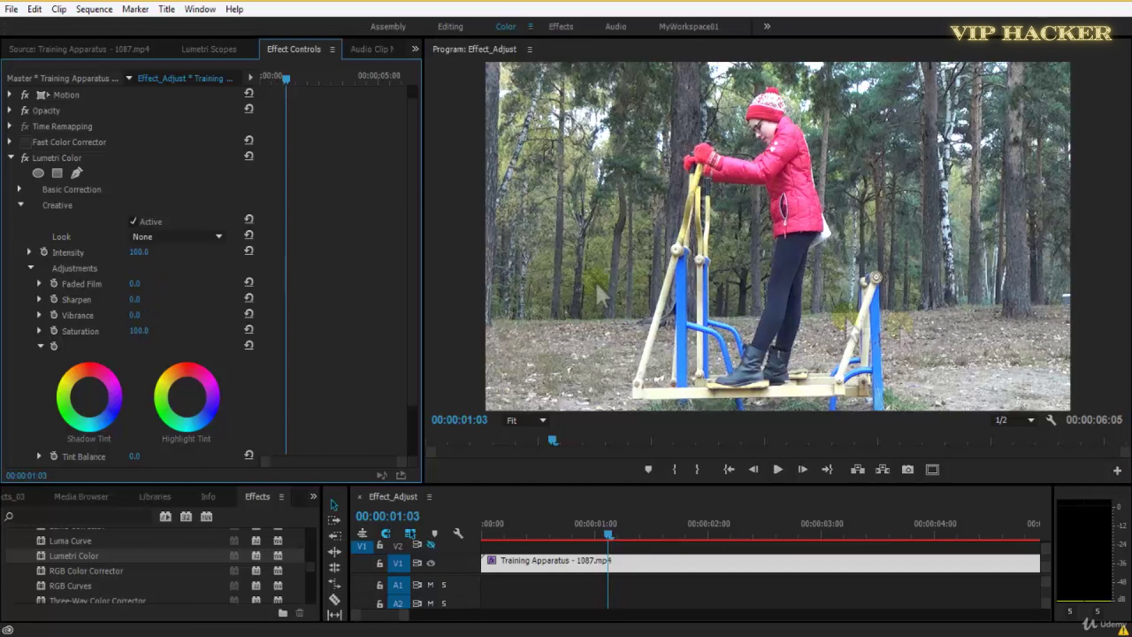
key("grave")
key("grave")
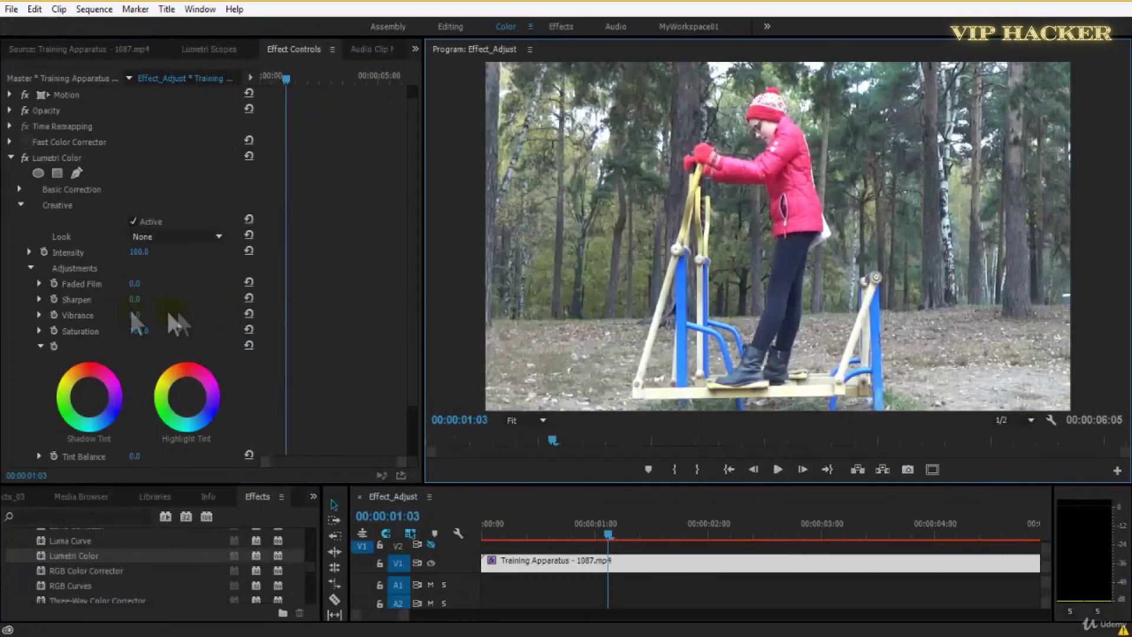
- Try Vibrance at 100 and undo it, and vary Saturation before returning it to 100
left_click_drag(138, 319, 246, 302)
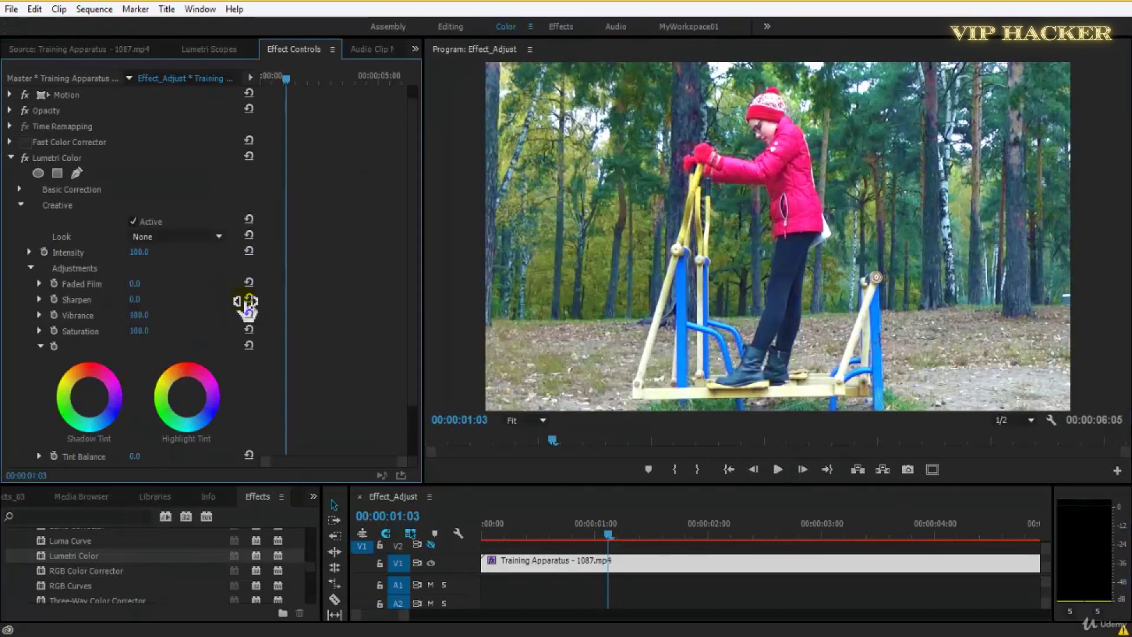
key("ctrl+z")
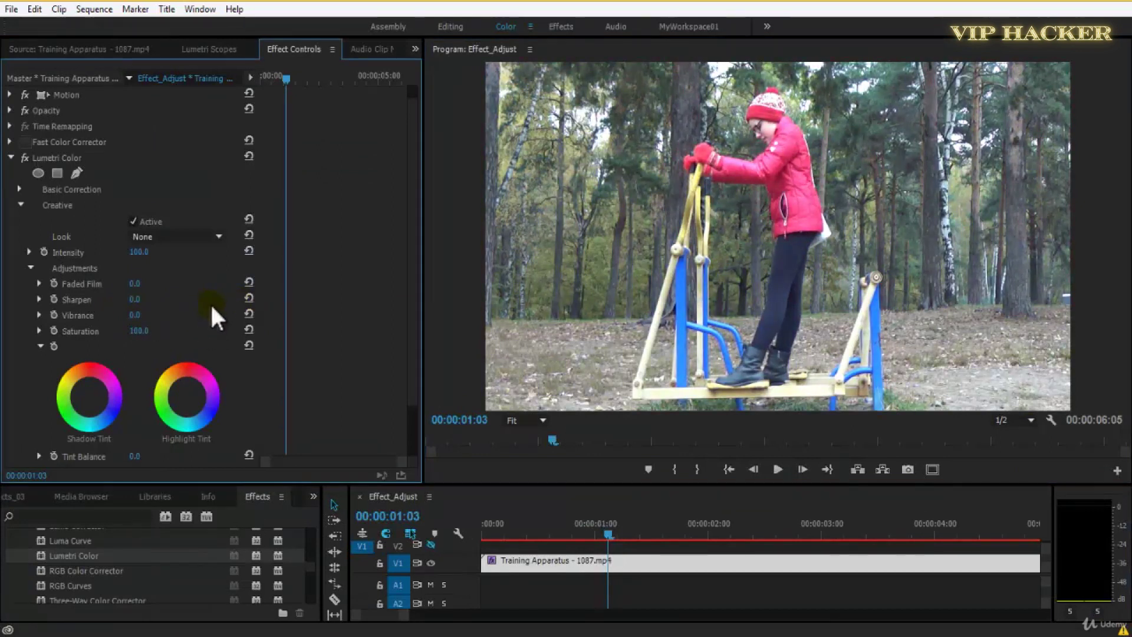
scroll(414, 376, "down", 3)
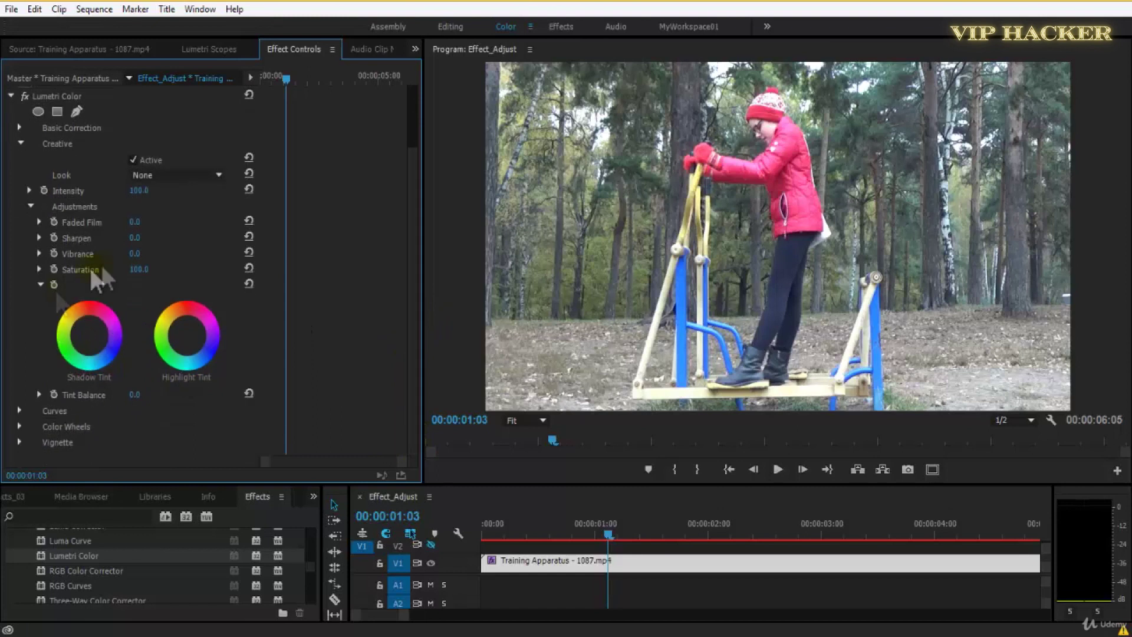
left_click_drag(136, 273, 160, 266)
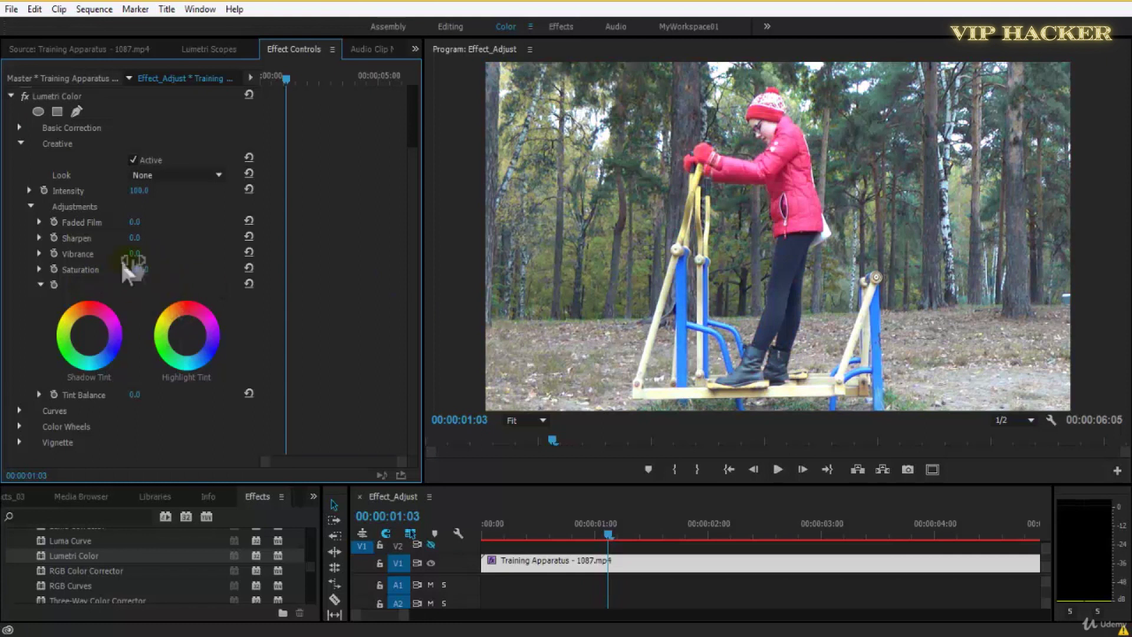
- Expand the Lumetri Curves section and raise the middle of the white RGB curve to brighten the midtones
left_click(20, 408)
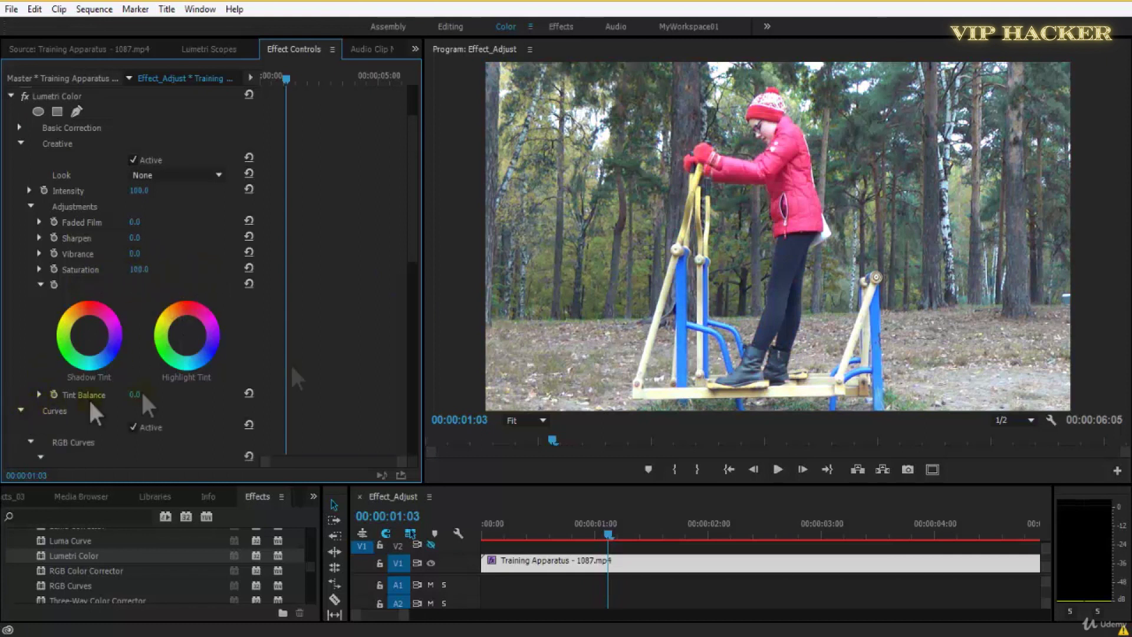
scroll(411, 268, "down", 5)
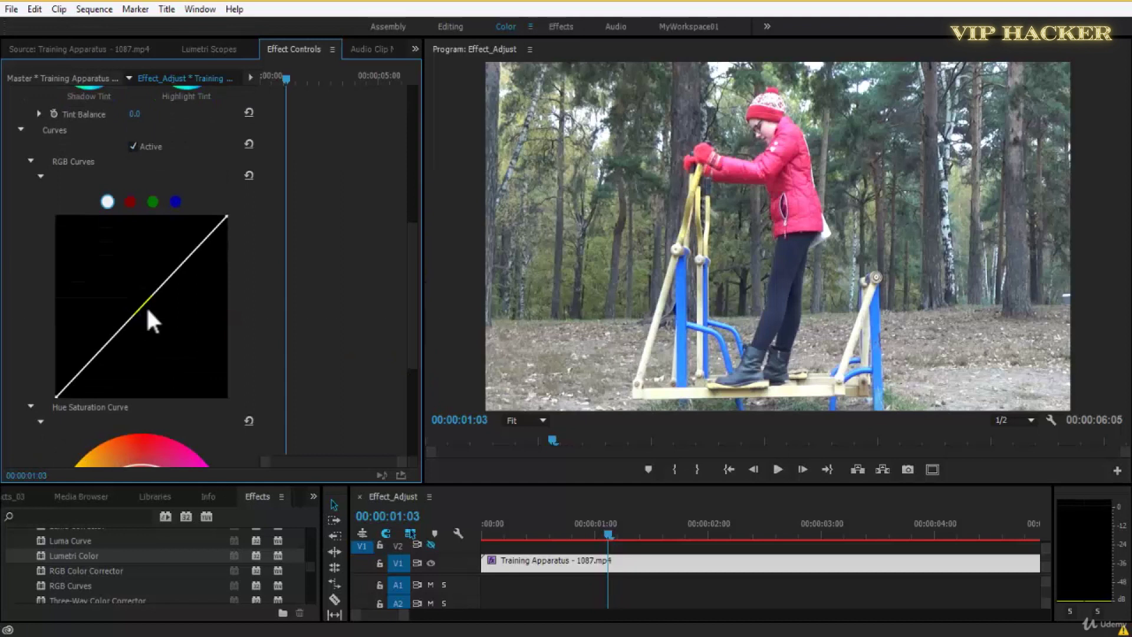
left_click_drag(141, 306, 126, 298)
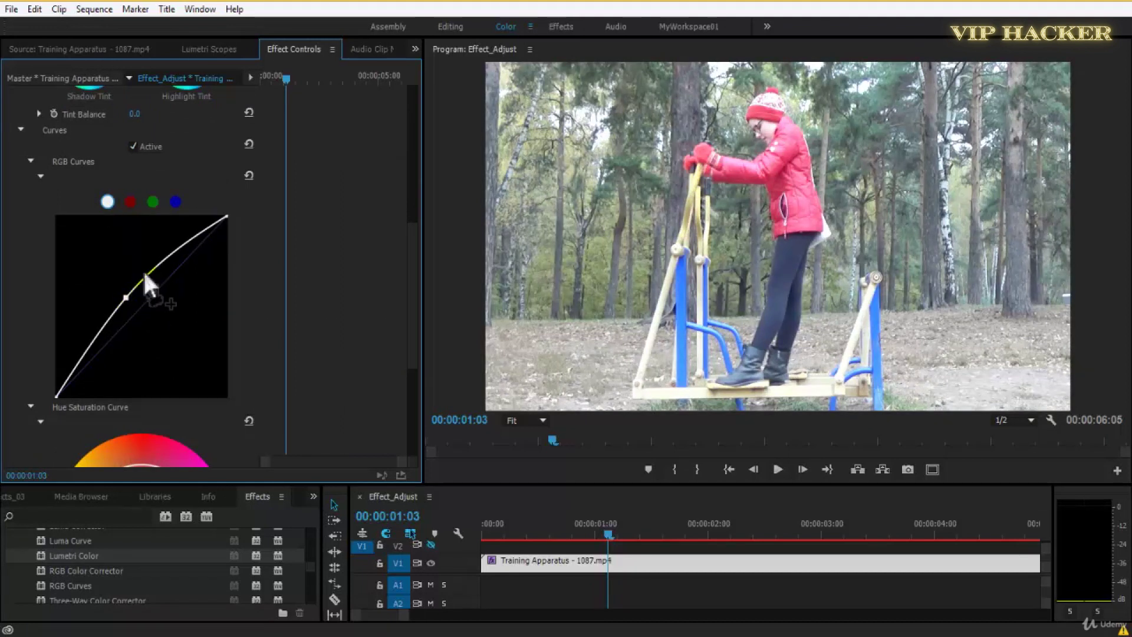
- Try lowering the red and green RGB curves at the midtones, raising the blue curve, and pulling the white curve down
left_click(131, 201)
left_click_drag(150, 311, 155, 319)
left_click(153, 202)
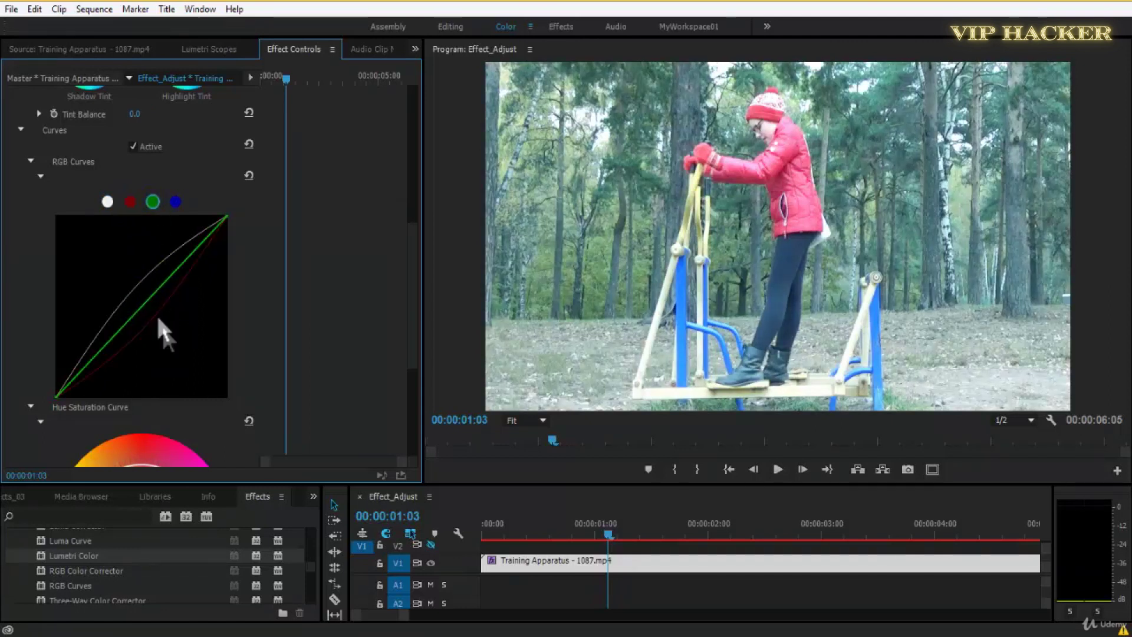
left_click_drag(147, 301, 167, 318)
left_click(175, 202)
left_click(107, 202)
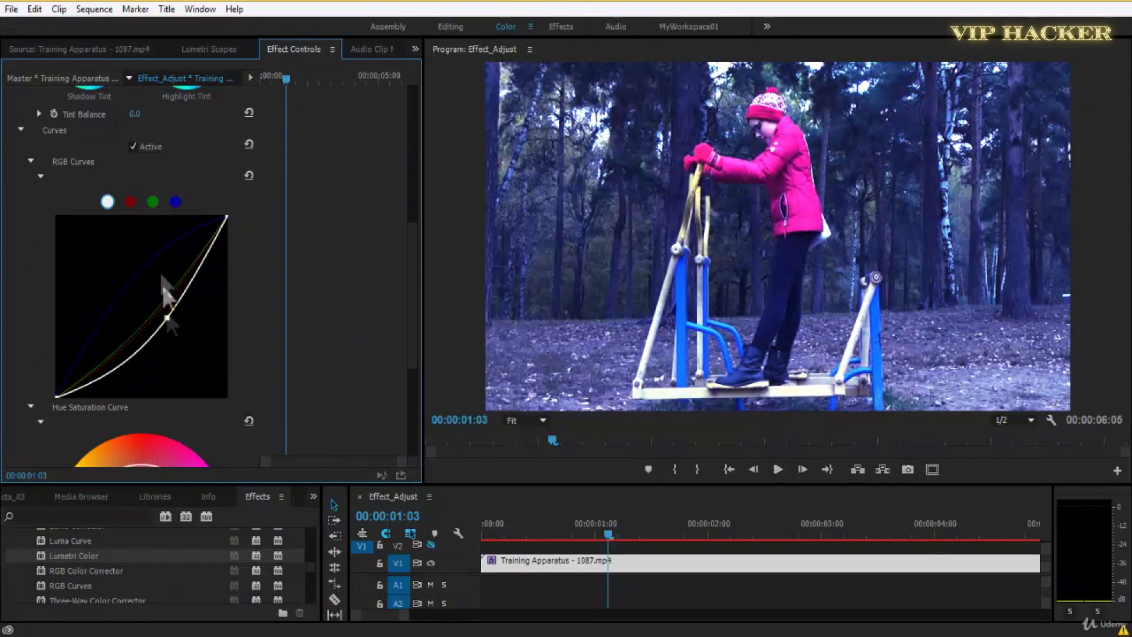
- Try flattening the blue curve and raising the red curve's midtones and highlights with three points, and play part of the clip
left_click(175, 202)
left_click_drag(137, 272, 159, 260)
left_click(152, 201)
left_click(129, 202)
left_click(159, 268)
left_click(111, 340)
left_click_drag(111, 340, 109, 343)
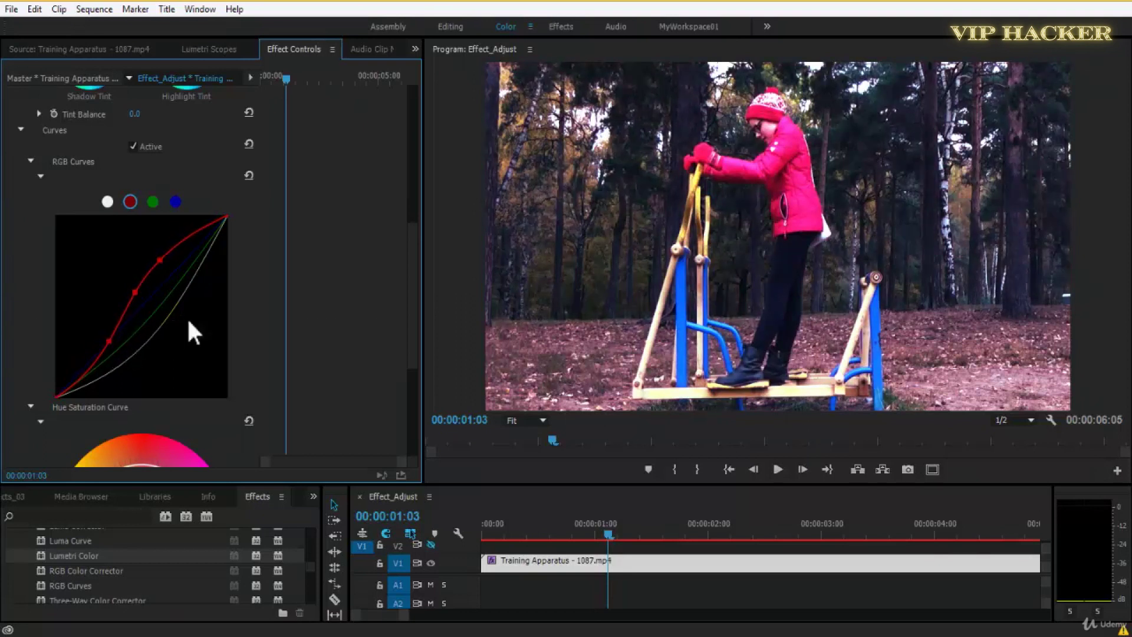
key("space")
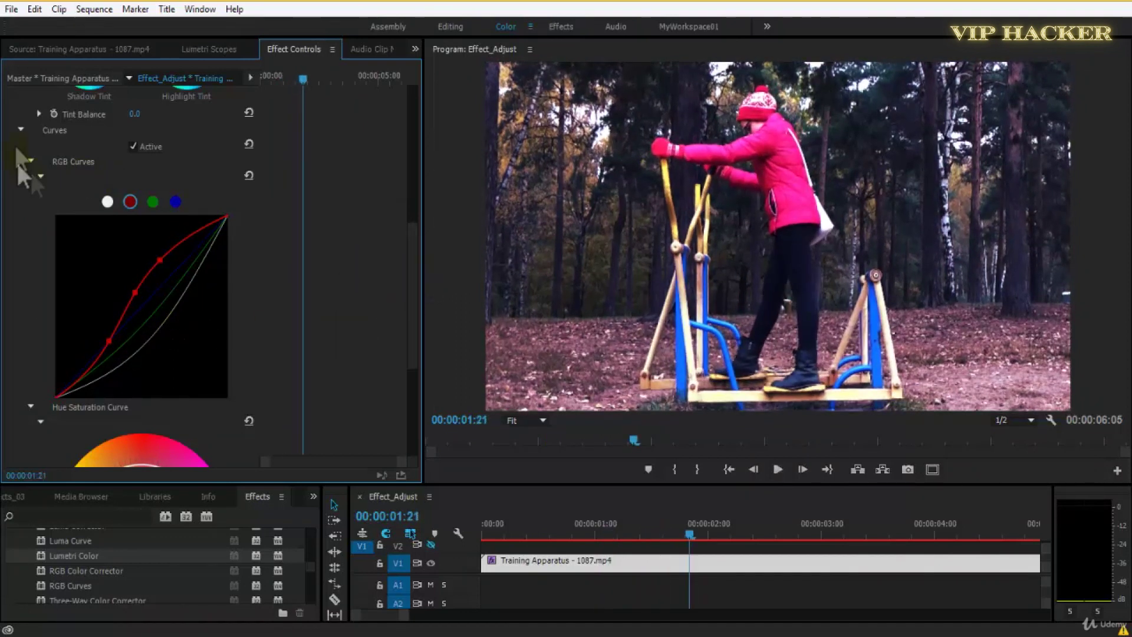
- Reset the Lumetri RGB Curves and expand the Color Wheels section with Curves collapsed
scroll(58, 215, "up", 5)
left_click(19, 263)
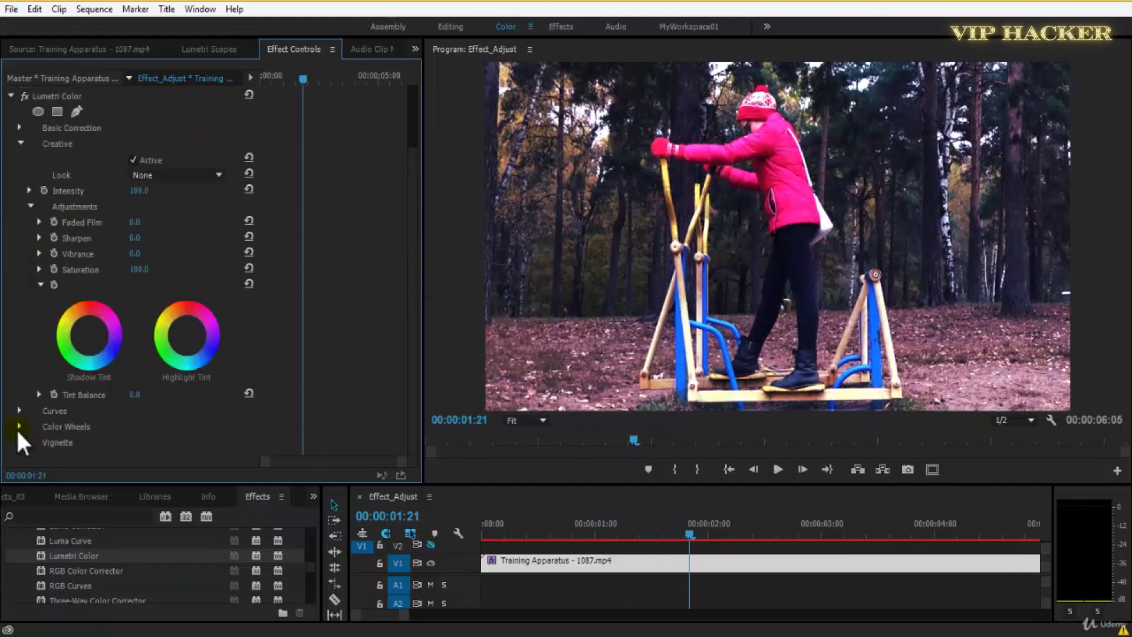
left_click(19, 426)
left_click_drag(419, 230, 405, 368)
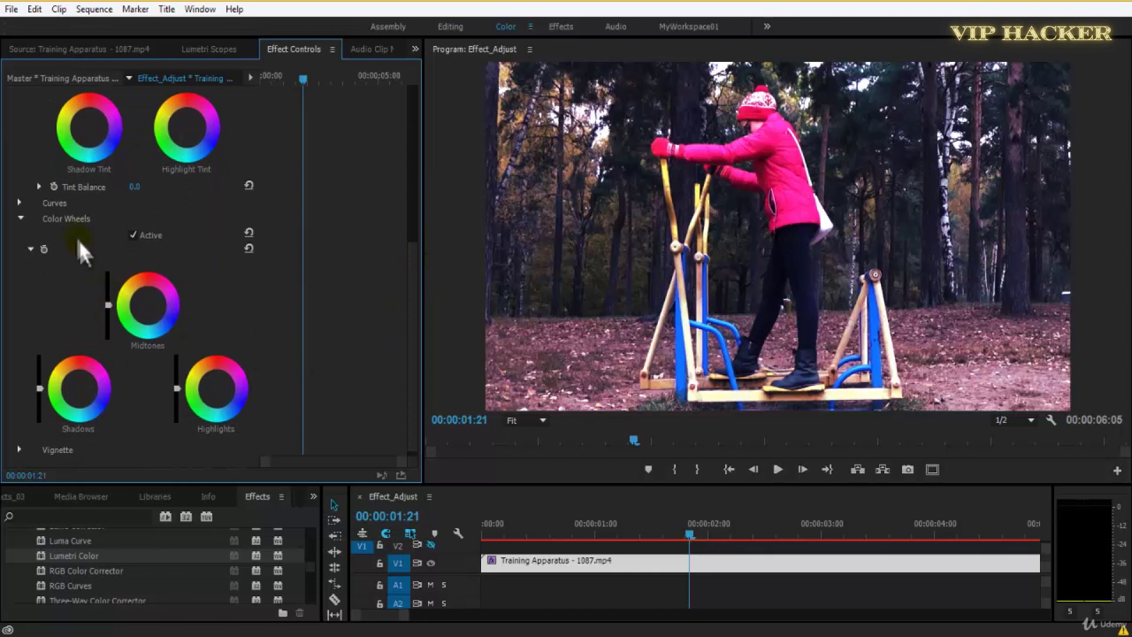
left_click(20, 203)
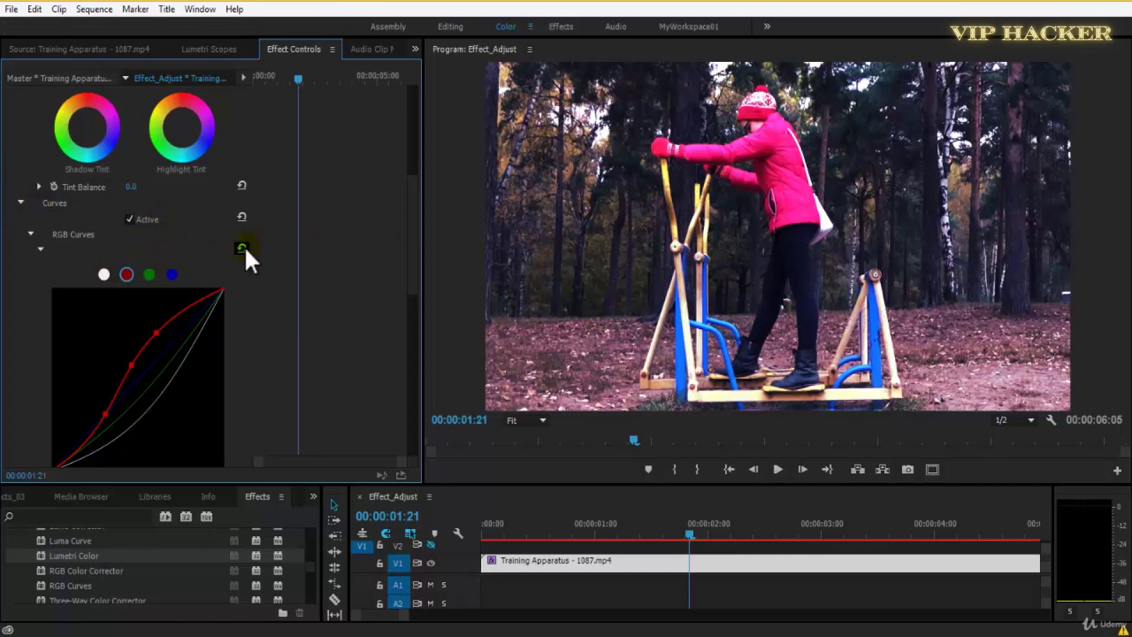
left_click(247, 248)
left_click(21, 202)
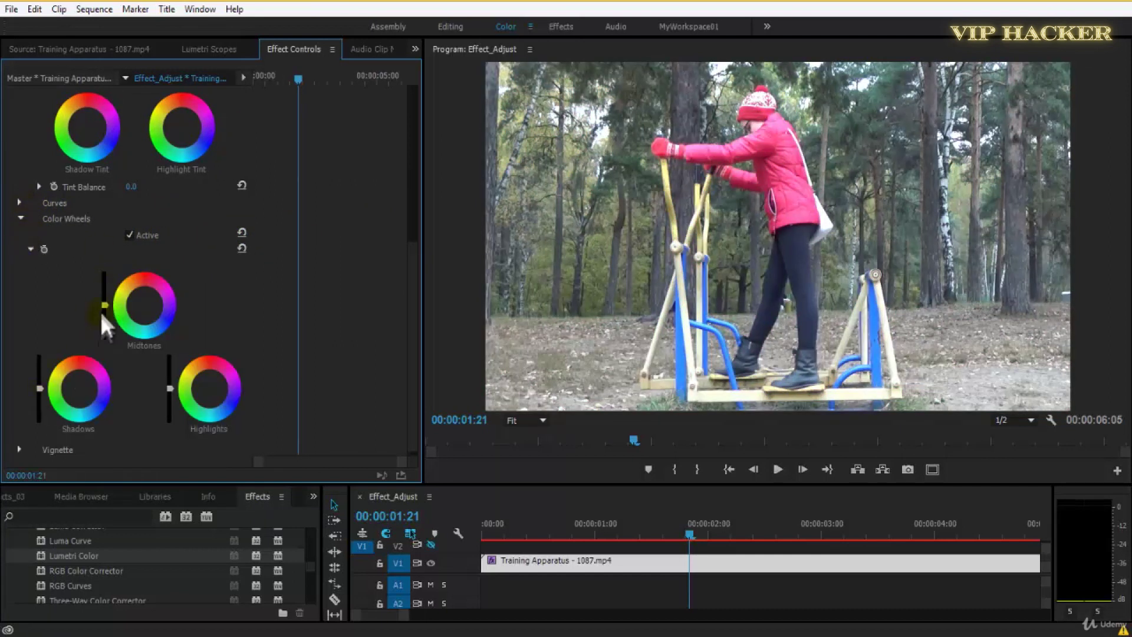
- Shift the Midtones wheel toward violet with slightly raised brightness, and tint the Shadows wheel blue with lowered brightness
left_click_drag(145, 304, 160, 328)
left_click_drag(93, 361, 69, 382)
left_click_drag(105, 304, 106, 284)
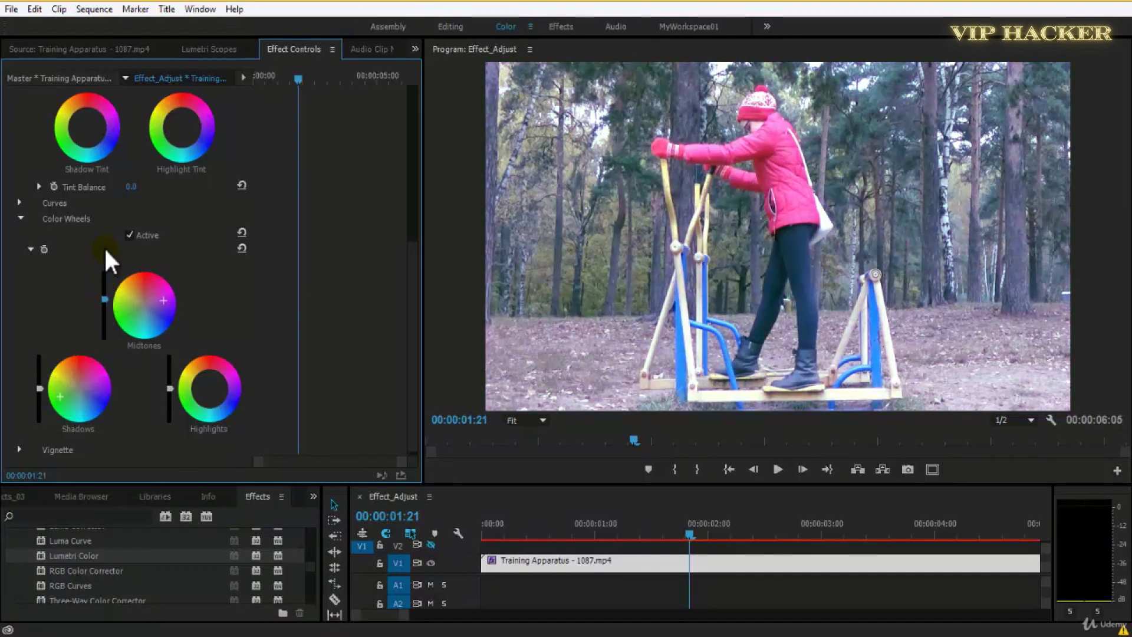
mouse_move(60, 397)
left_mouse_down()
mouse_move(38, 415)
mouse_move(40, 391)
left_mouse_up()
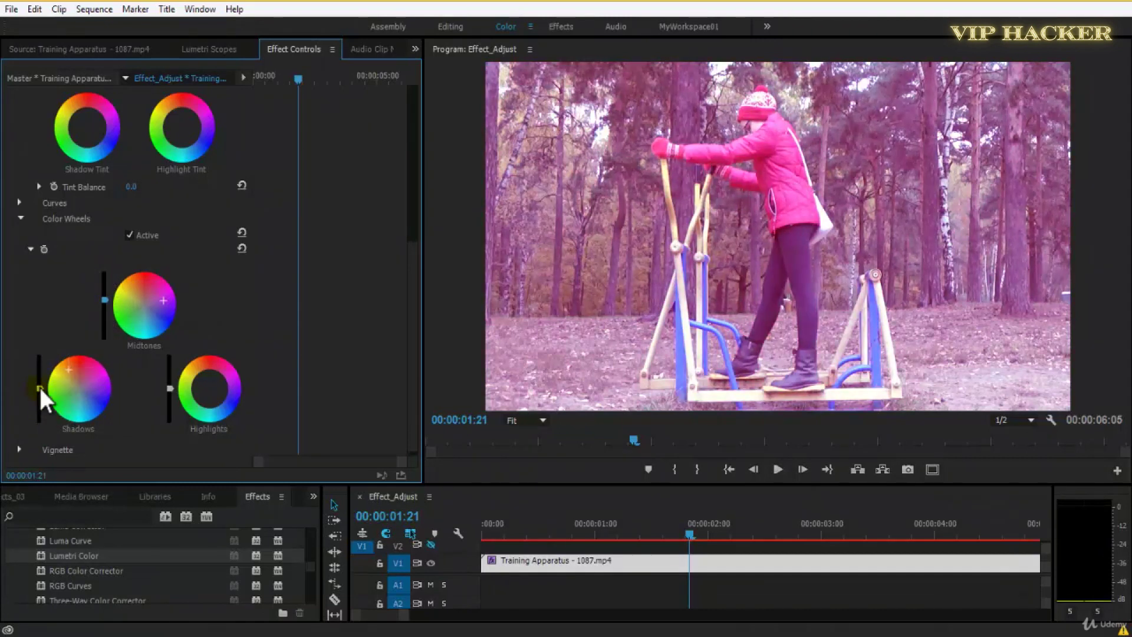
left_click(83, 399)
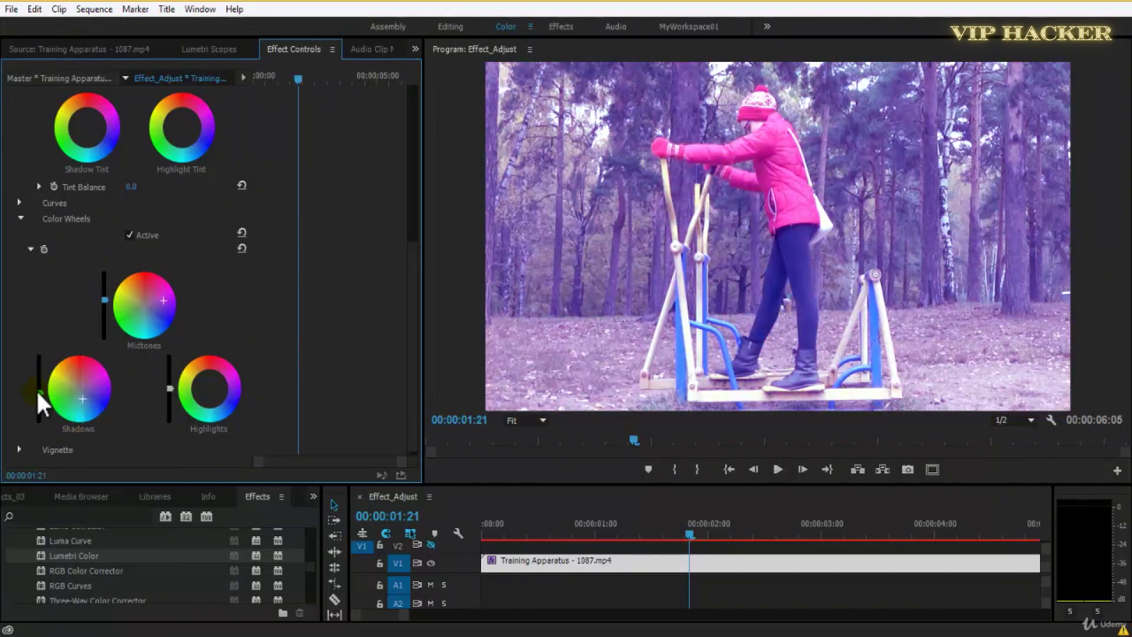
left_click_drag(41, 445, 35, 468)
- Tint the Highlights wheel toward blue, adjust its brightness slightly, and collapse the Color Wheels section
left_click(219, 397)
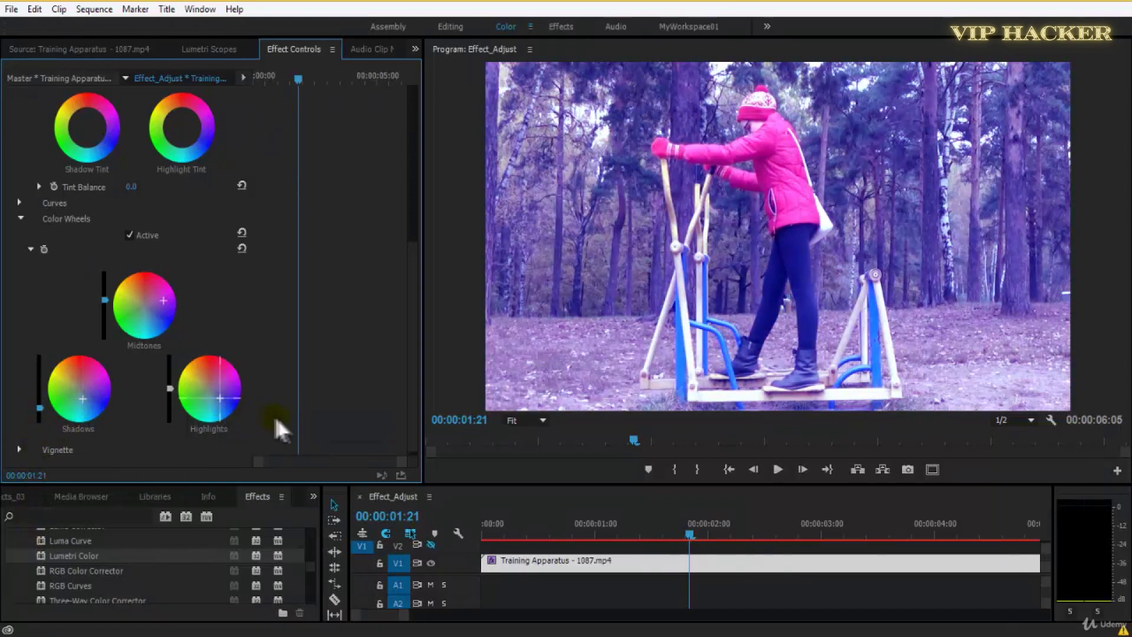
left_click_drag(169, 388, 170, 393)
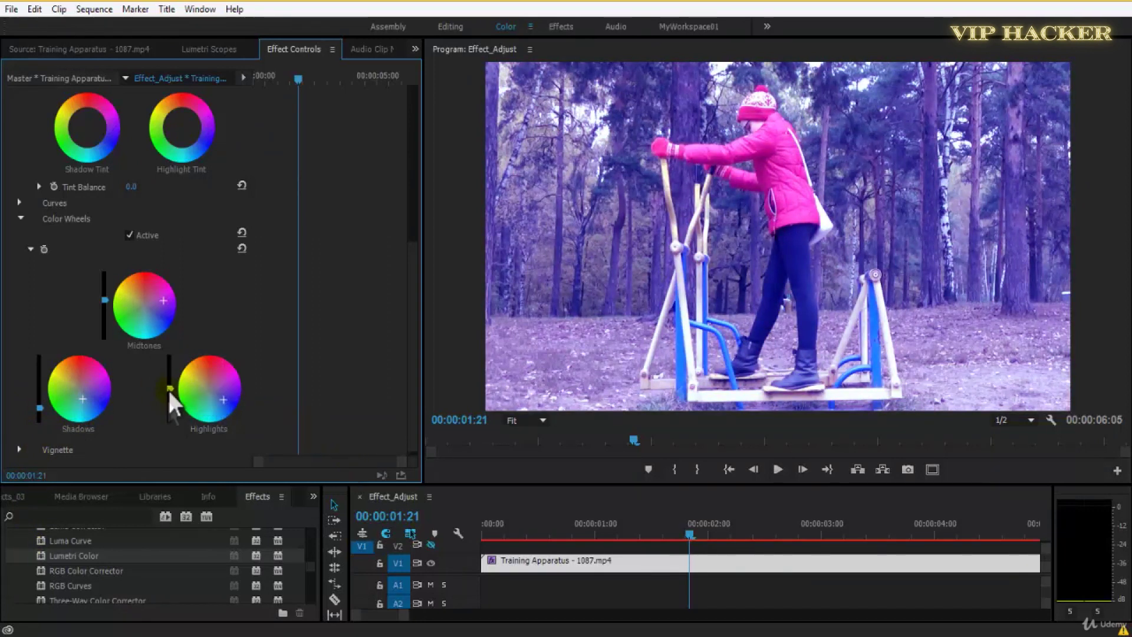
scroll(413, 300, "down", 1)
scroll(416, 300, "up", 5)
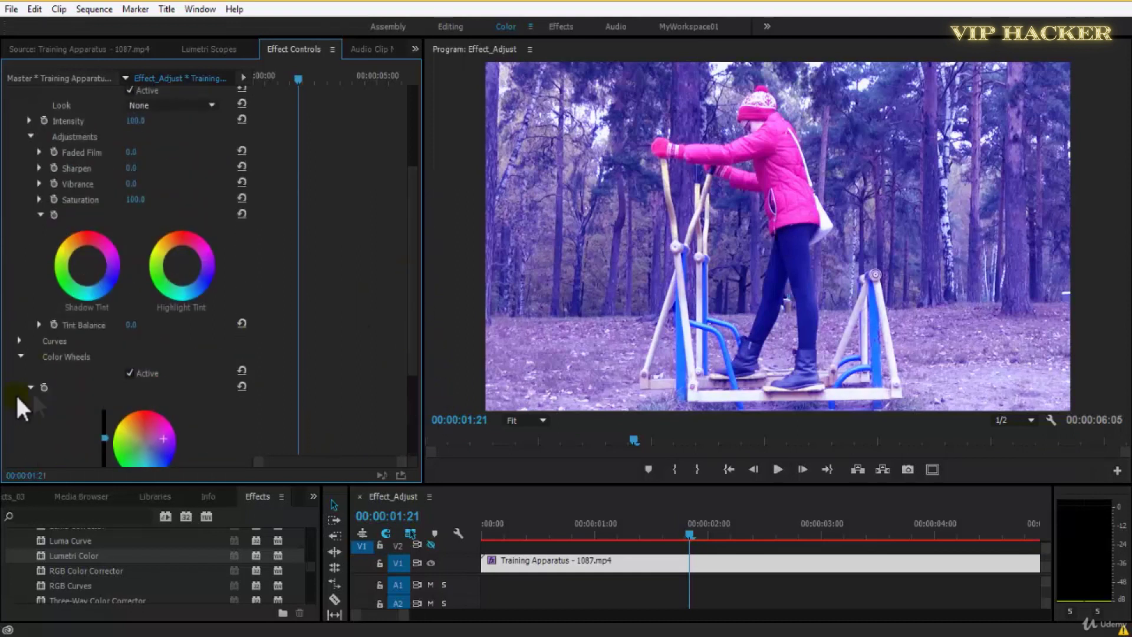
left_click(21, 357)
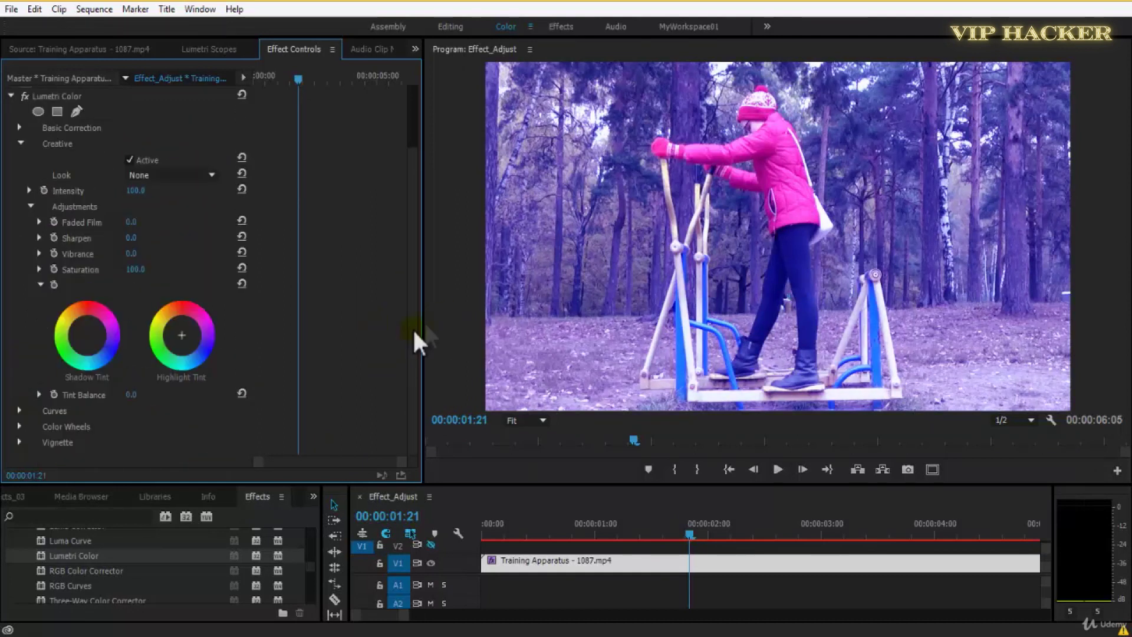
- Expand the Vignette section and set its Amount to 5
left_click(20, 443)
scroll(412, 306, "down", 3)
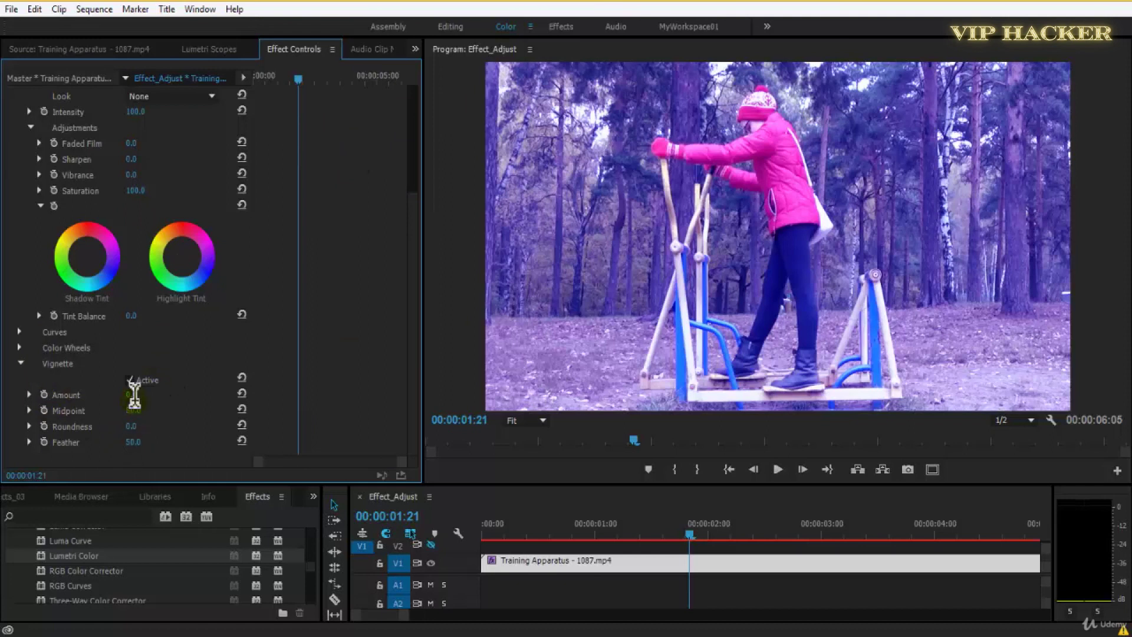
type("5")
key("Return")
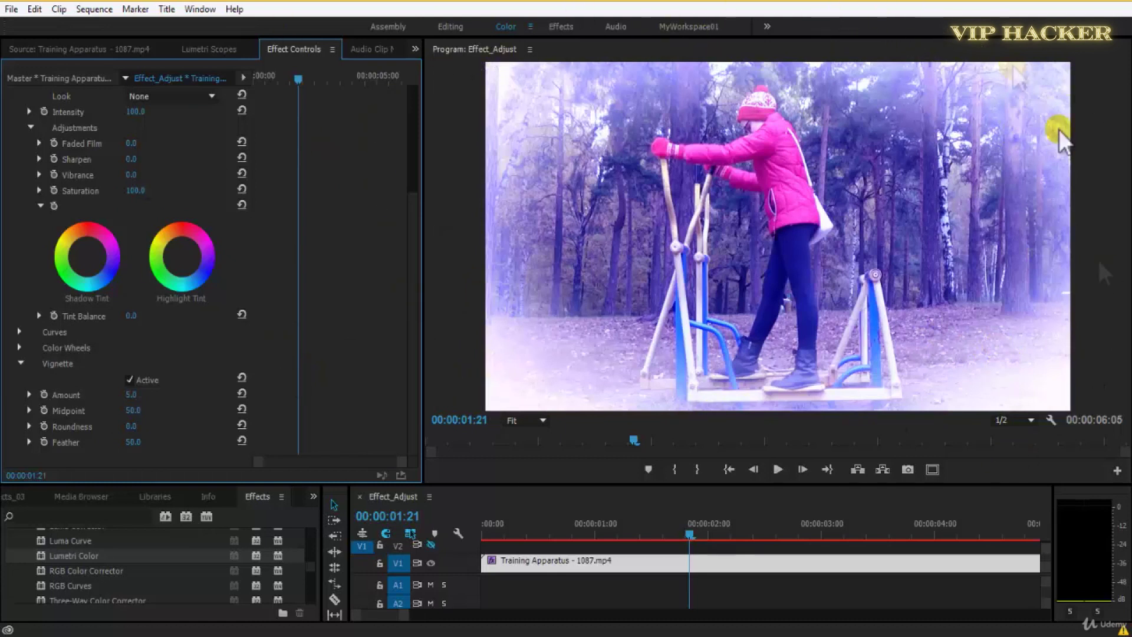
- Play the opening of the clip several times to preview the light vignette, returning the playhead to the start
left_click_drag(514, 533, 482, 535)
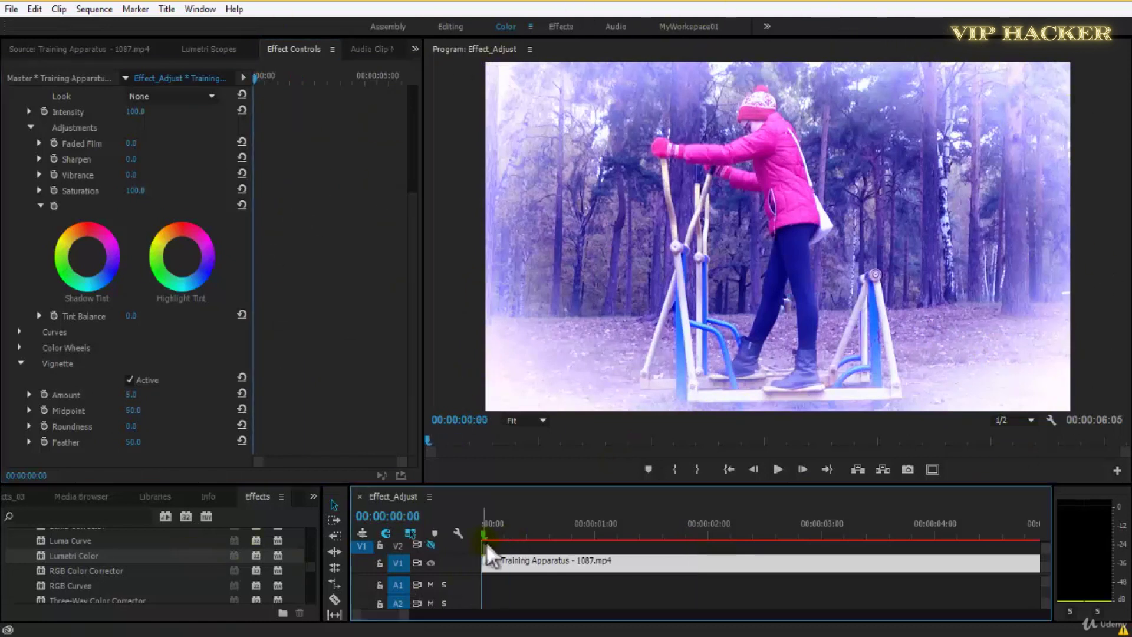
key("space")
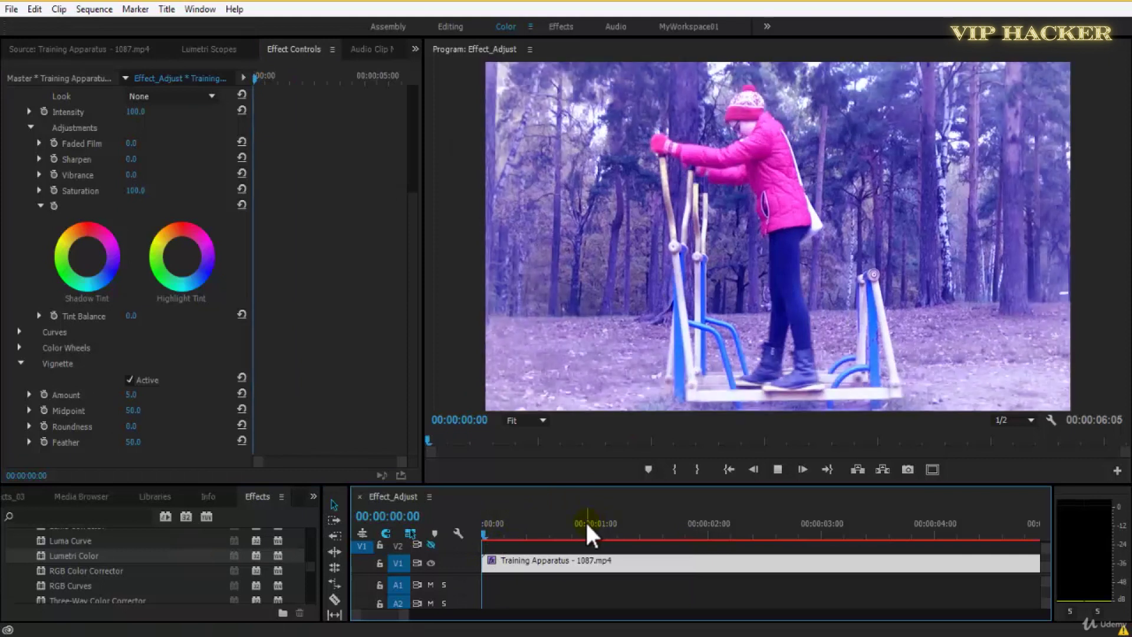
key("space")
left_click(490, 533)
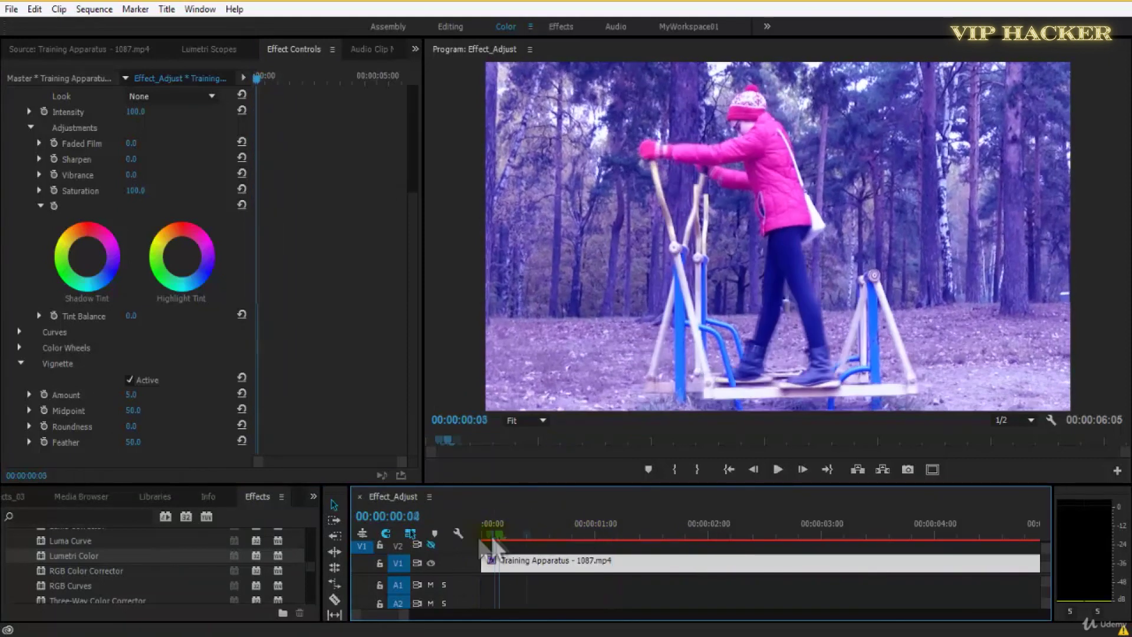
left_click_drag(493, 525, 465, 526)
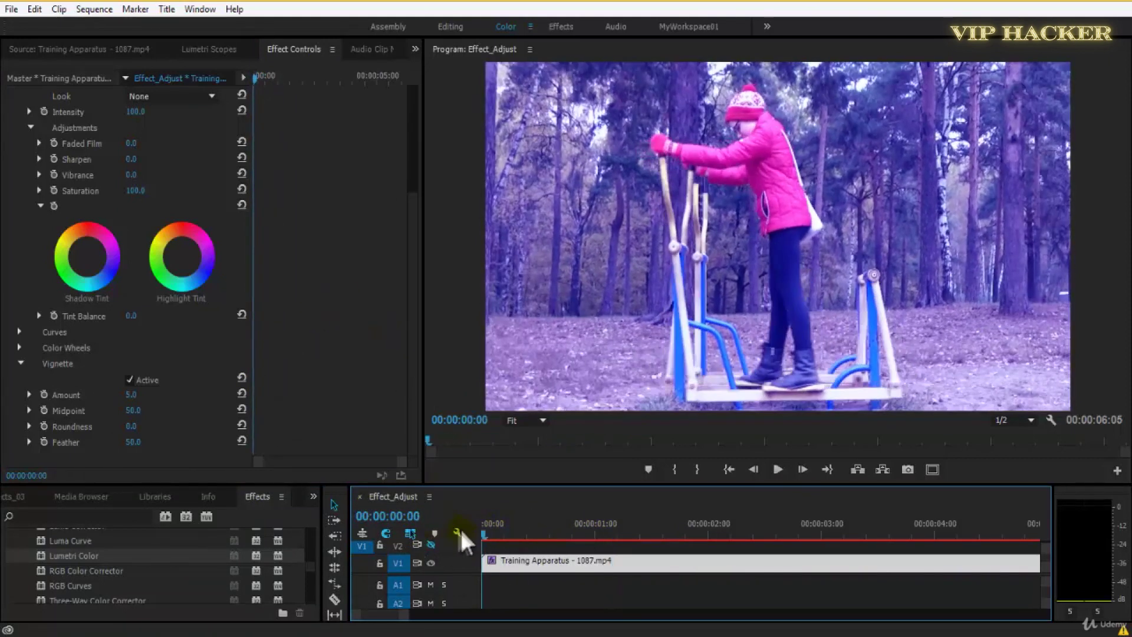
left_click(407, 344)
key("space")
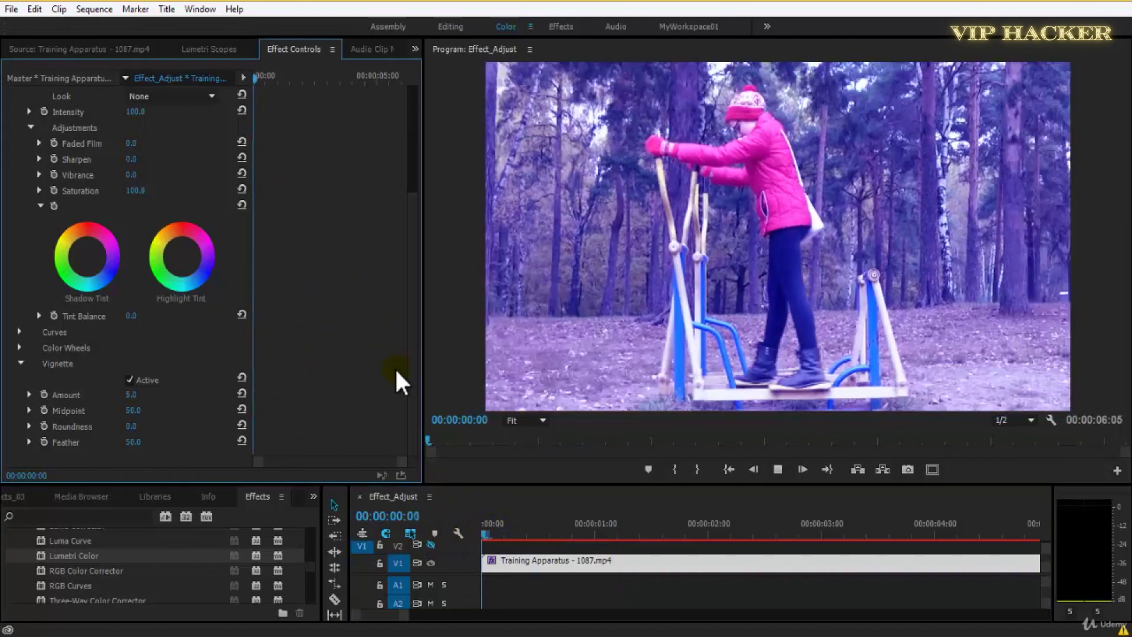
key("space")
left_click_drag(539, 533, 412, 536)
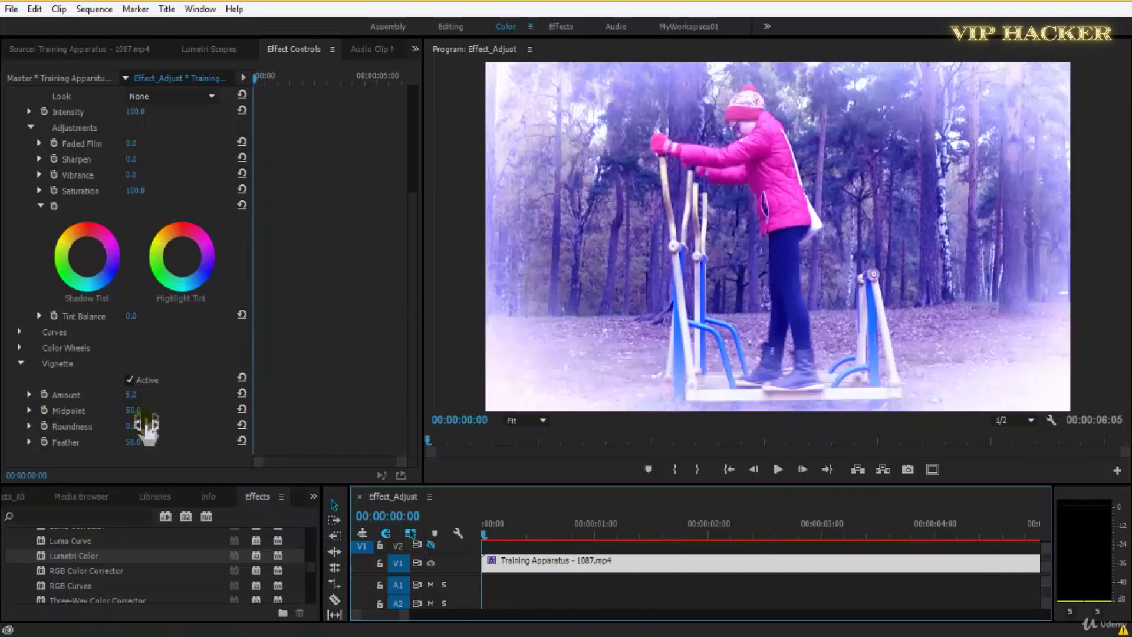
- Set the Vignette Amount to -5, preview the playback, and return the playhead to the start
left_click(131, 394)
type("-5")
key("Return")
key("space")
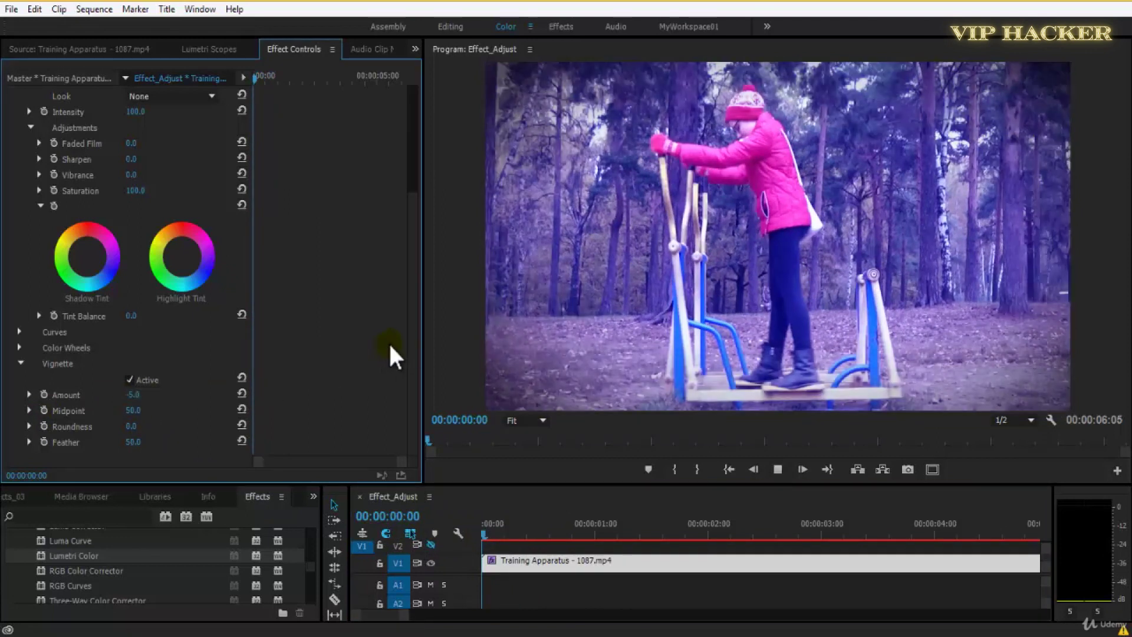
left_click(522, 541)
key("Home")
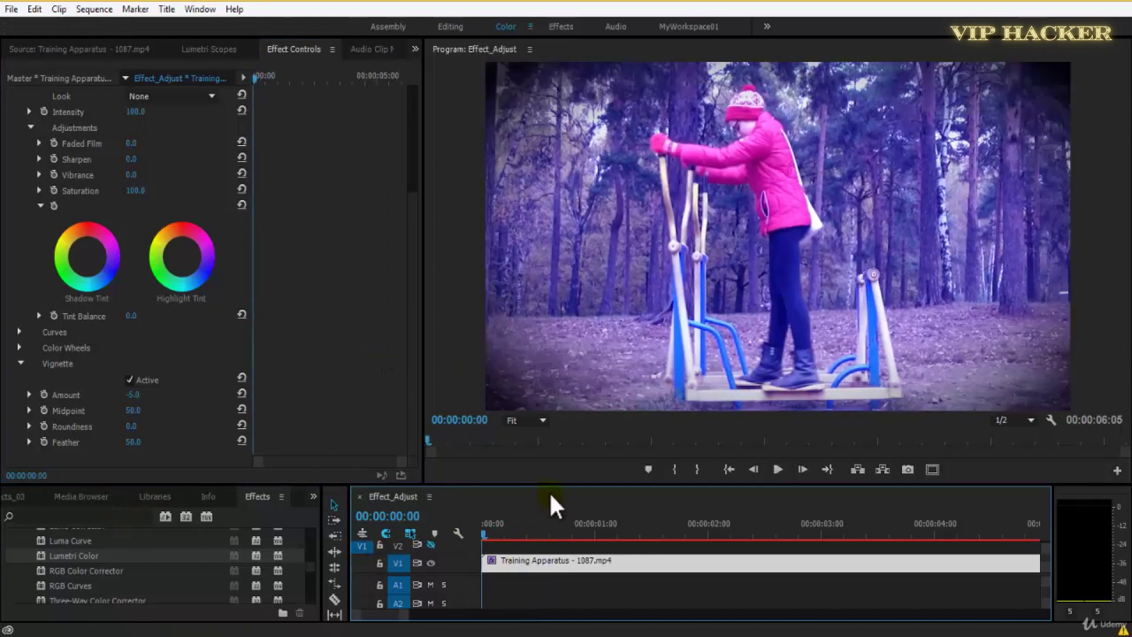
- Save the project and play the opening of the clip again before returning to its start
key("ctrl+s")
key("space")
left_click(498, 530)
key("Home")
- Set the Vignette Feather to 56 and Roundness to 10, trying a much higher Roundness in between
left_click(409, 360)
left_click(134, 442)
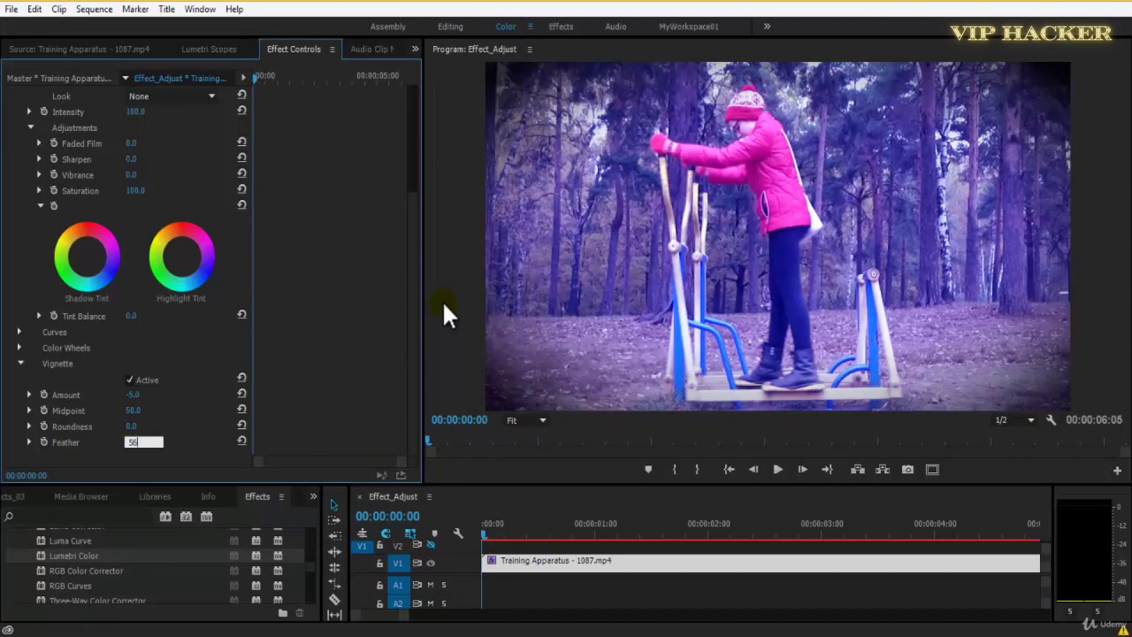
left_click(133, 426)
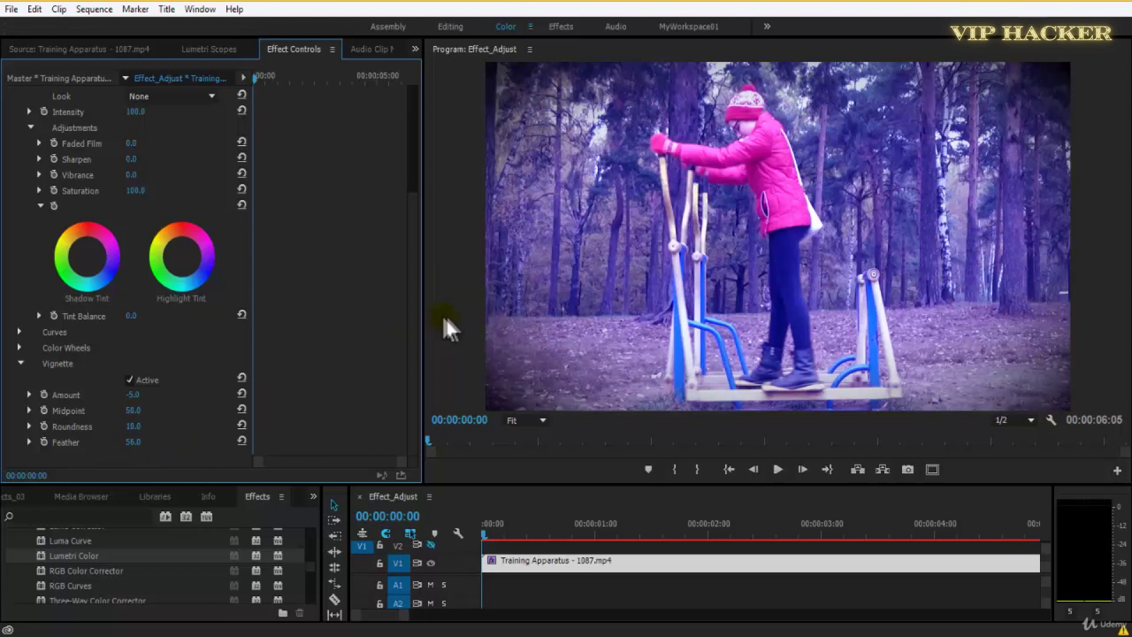
left_click_drag(133, 439, 202, 430)
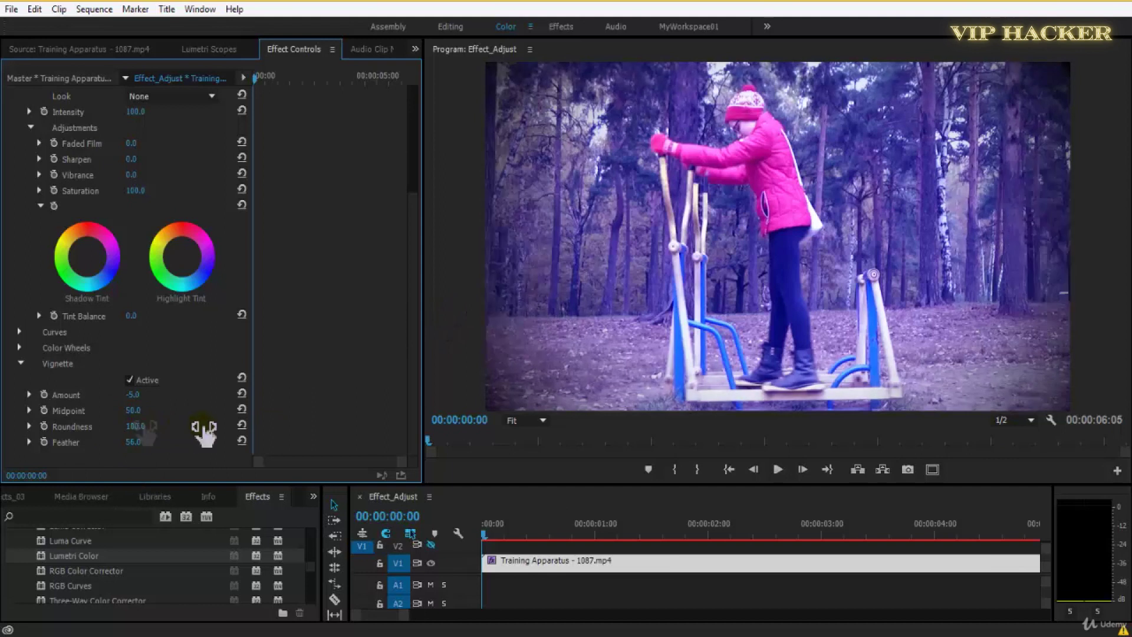
left_click(133, 426)
type("10")
key("Return")
- Vary the Vignette Midpoint and leave it at 30
left_click_drag(140, 409, 92, 414)
left_click_drag(50, 432, 146, 416)
left_click(451, 122)
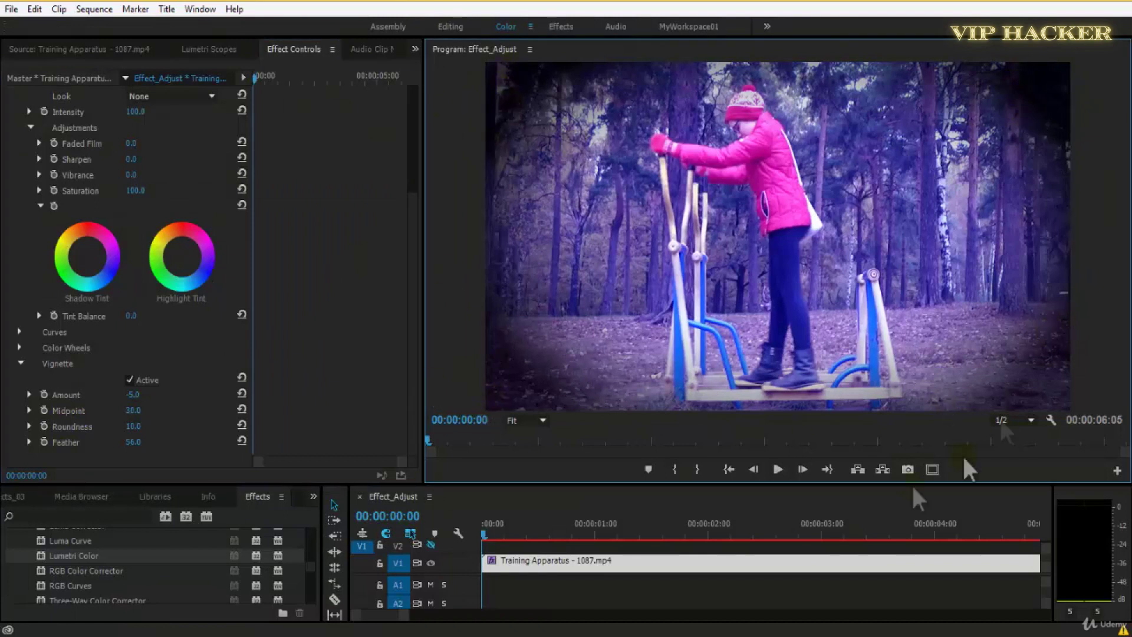
- Preview the opening of the clip with the adjusted vignette, return to the start, and save the project
key("space")
left_click_drag(500, 522, 431, 532)
key("ctrl+s")
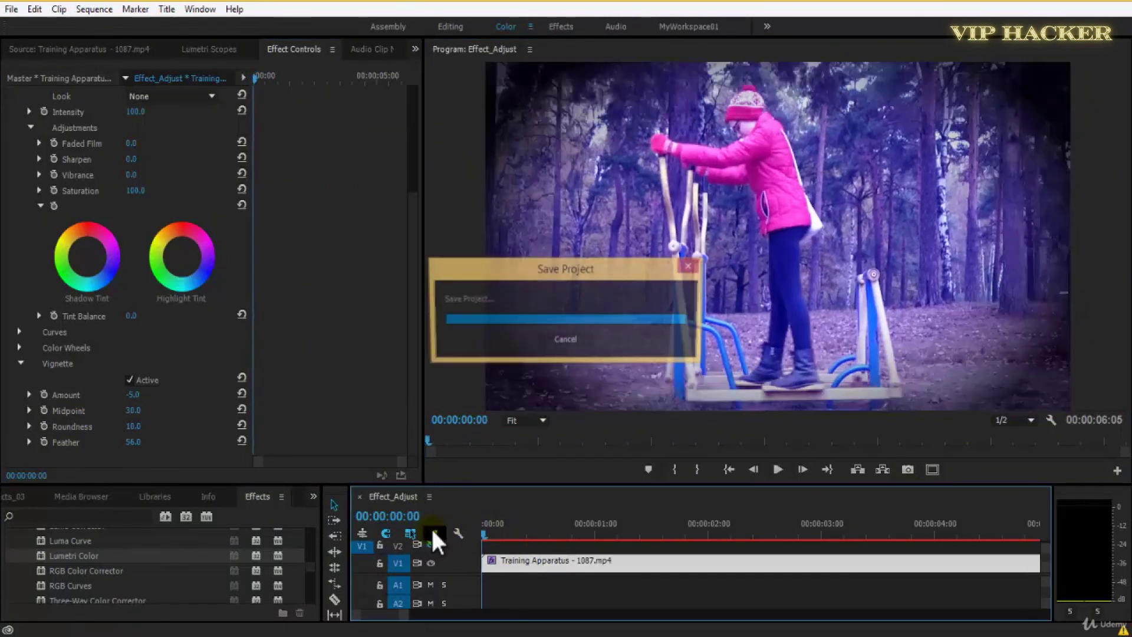
- Review the Lumetri Color effect's sections and Vignette settings on the clip, collapsing and reopening the effect
left_click(305, 269)
scroll(316, 279, "up", 2)
scroll(316, 280, "up", 1)
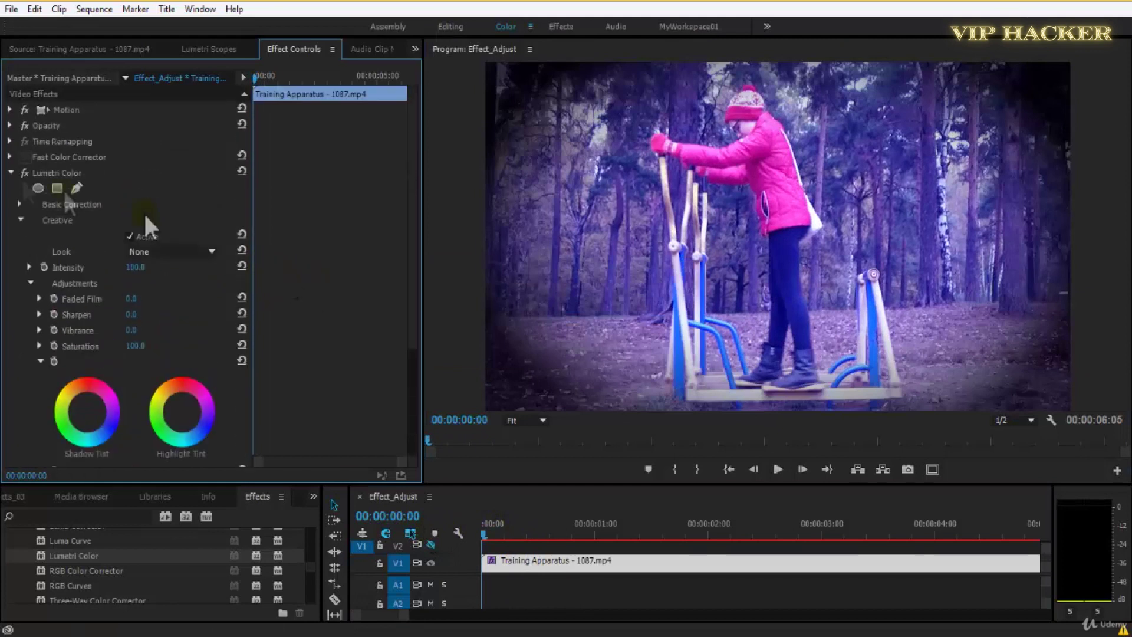
left_click(9, 172)
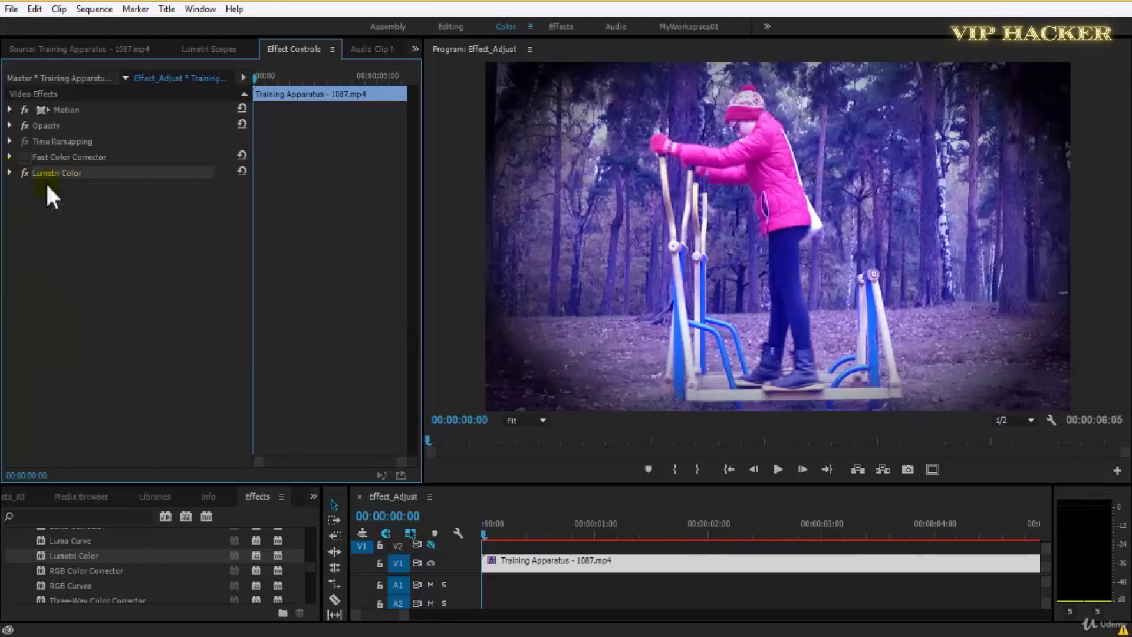
left_click(9, 172)
scroll(94, 221, "down", 5)
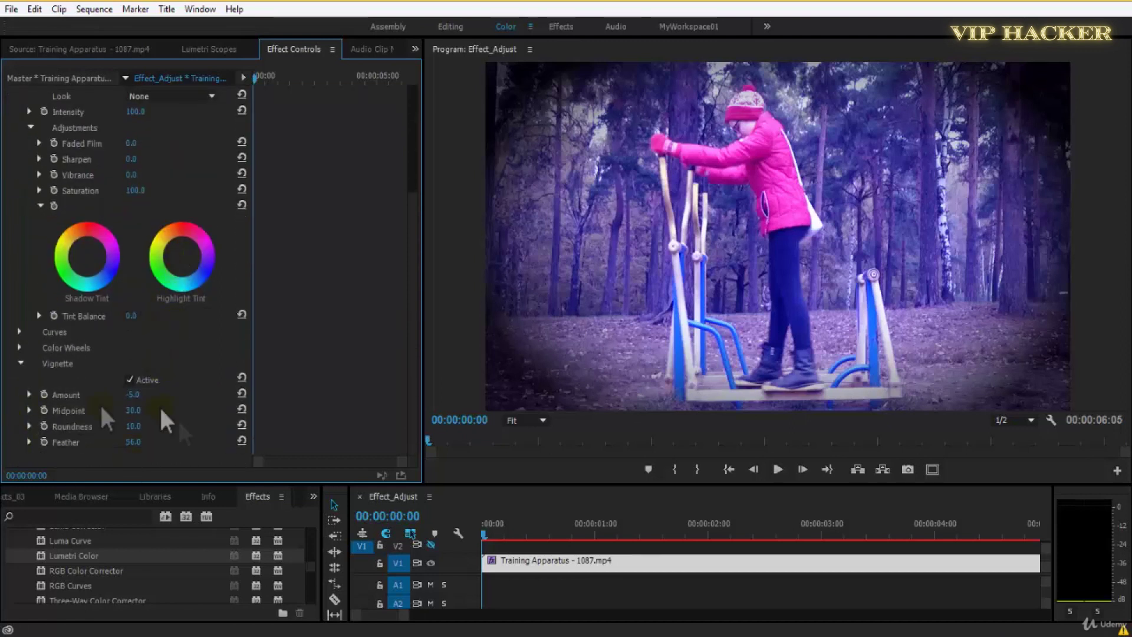
scroll(154, 274, "up", 2)
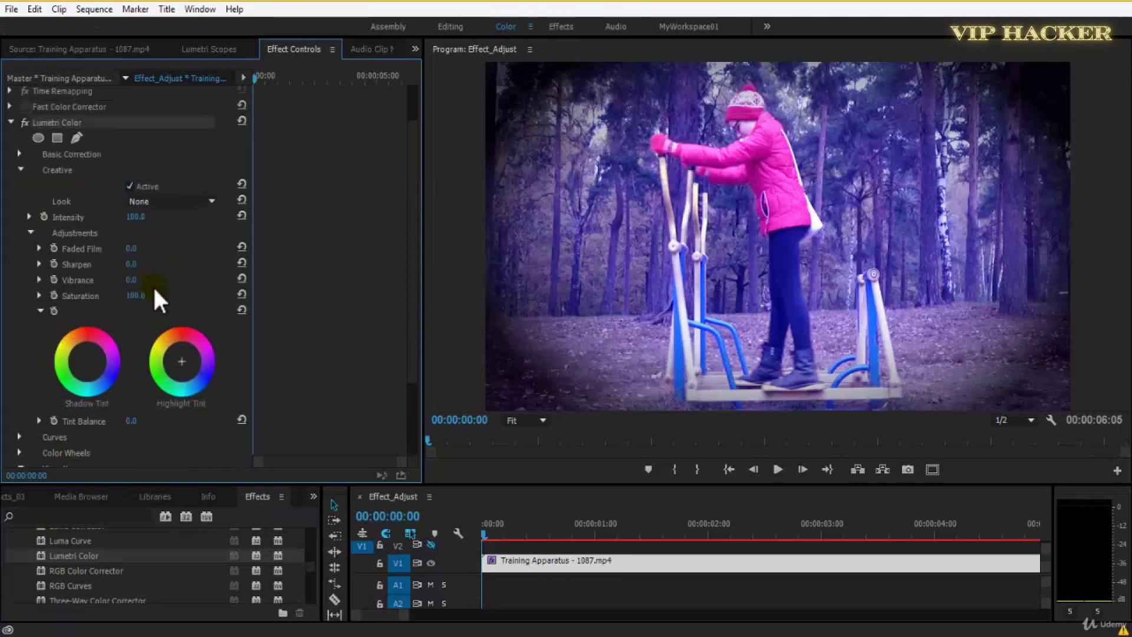
scroll(153, 283, "up", 3)
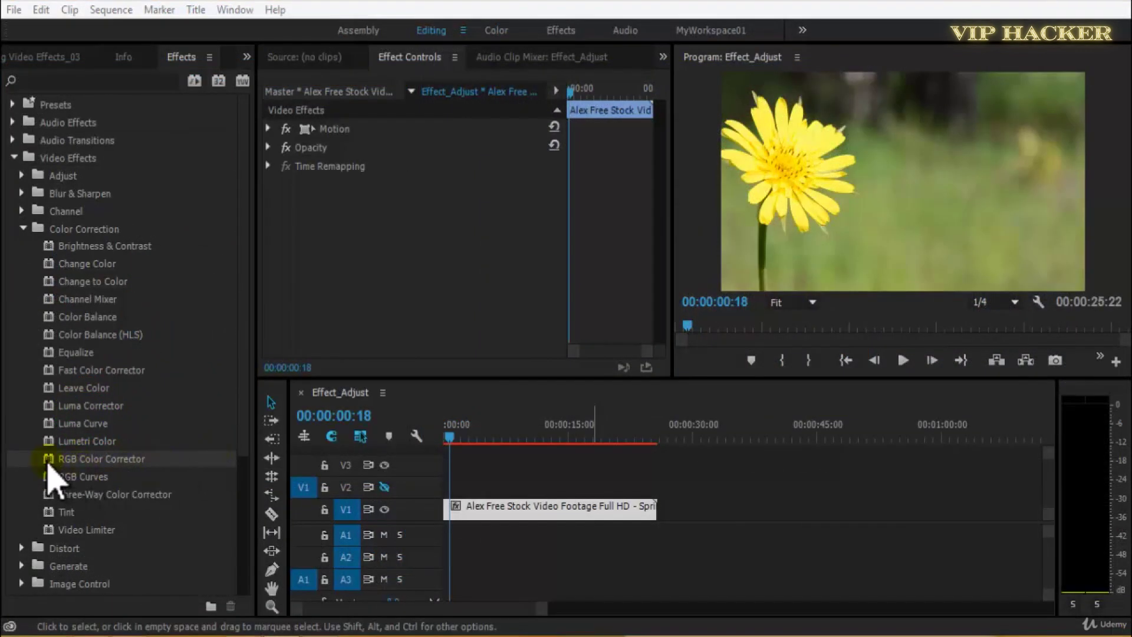
- Apply the RGB Color Corrector effect to the flower clip on V1 and enable Show Split View
left_click_drag(49, 465, 495, 507)
left_click(849, 142)
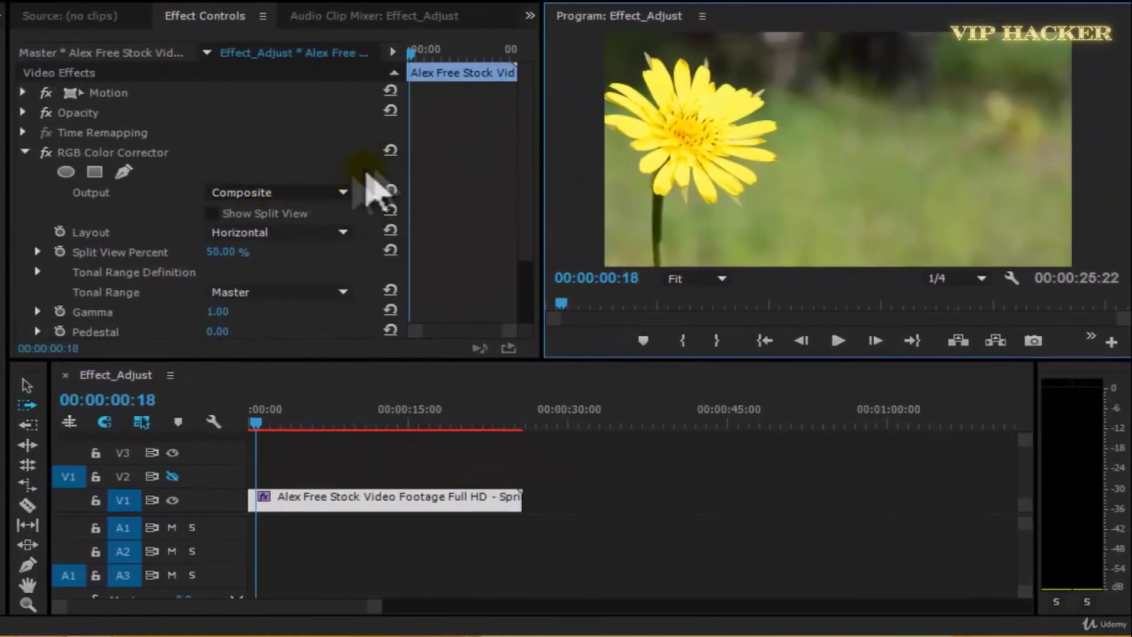
scroll(353, 176, "down", 3)
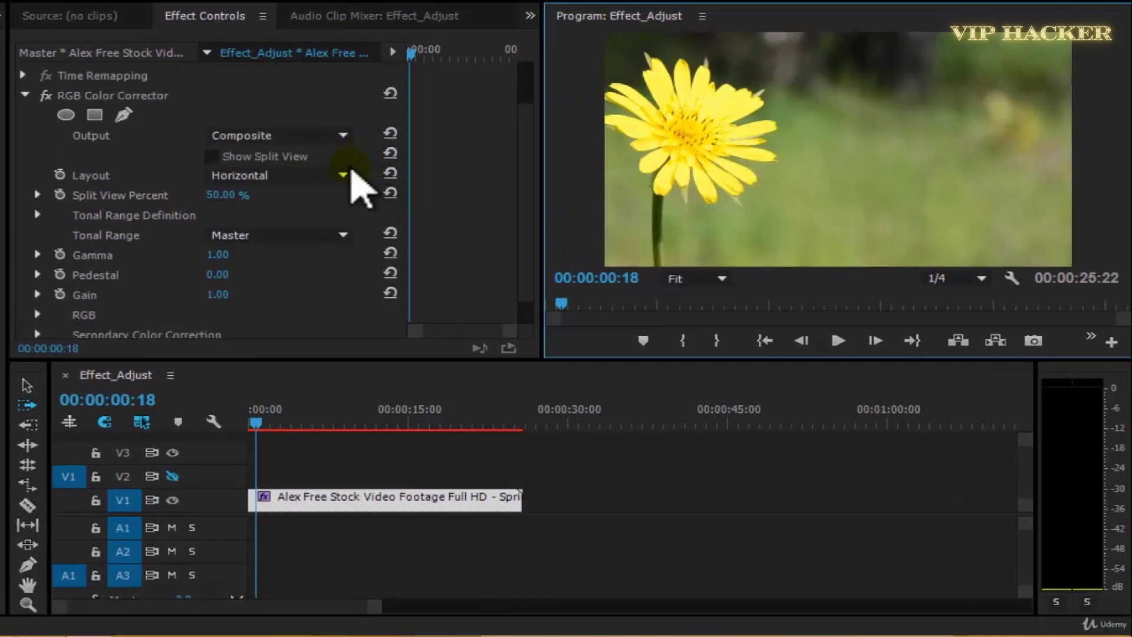
scroll(277, 236, "down", 1)
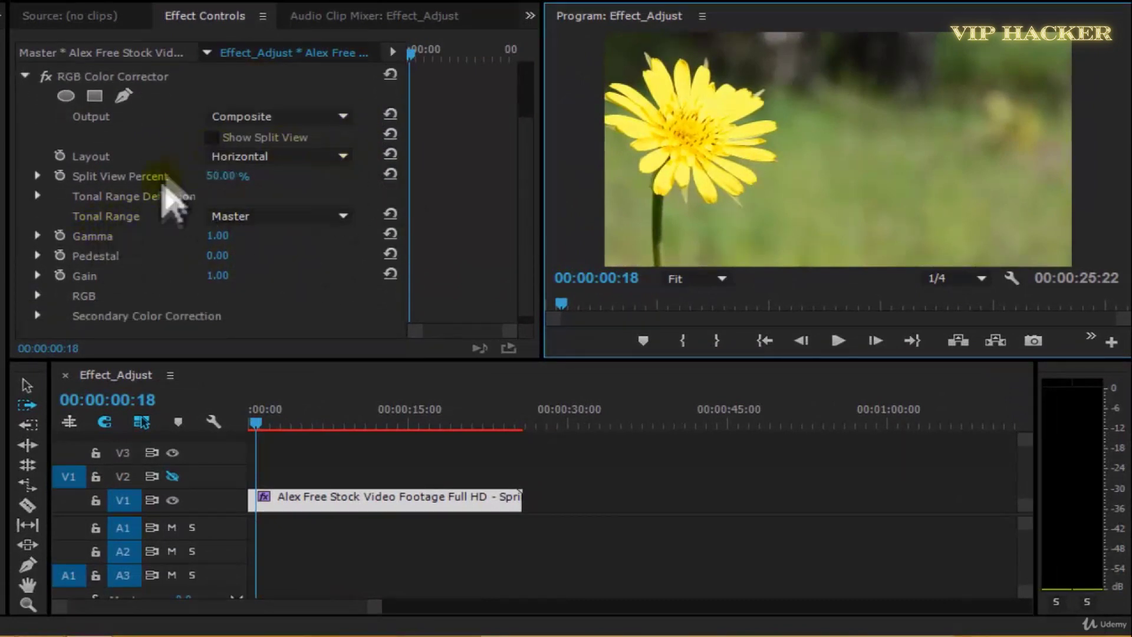
left_click(211, 138)
left_click(265, 117)
left_click(268, 137)
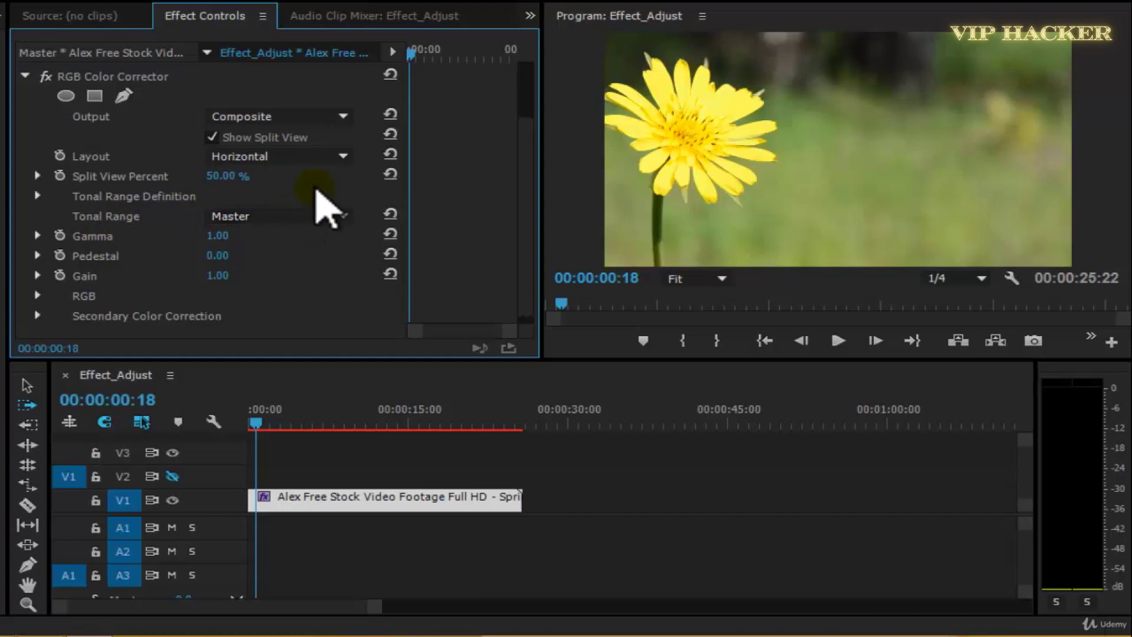
- Review the Tonal Range options of the RGB Color Corrector, keeping Master selected
left_click(292, 216)
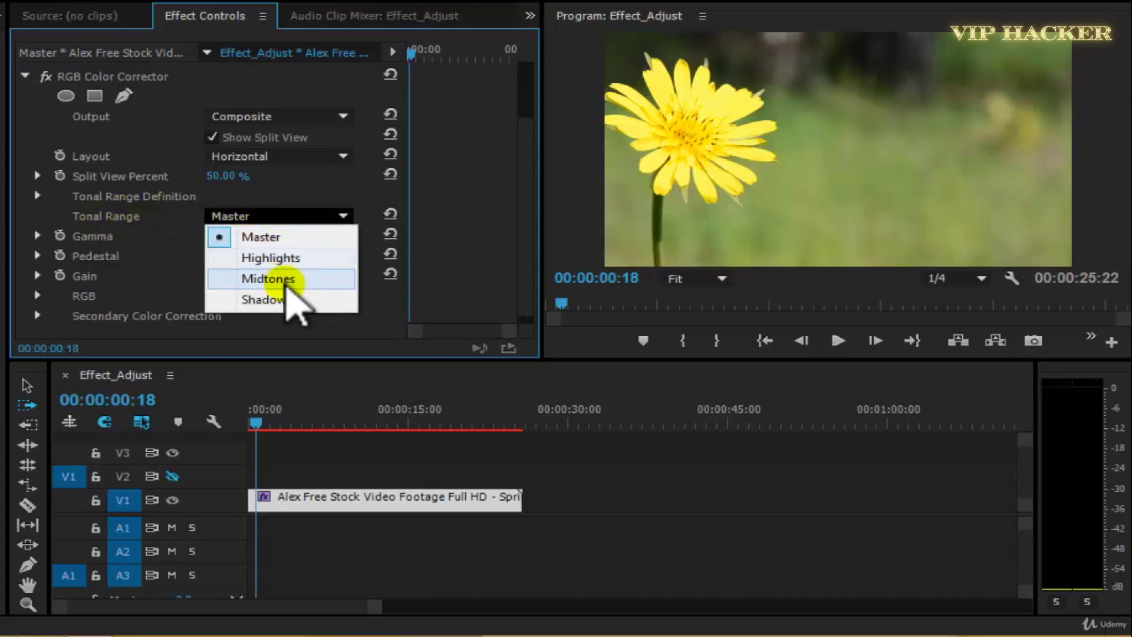
left_click(297, 219)
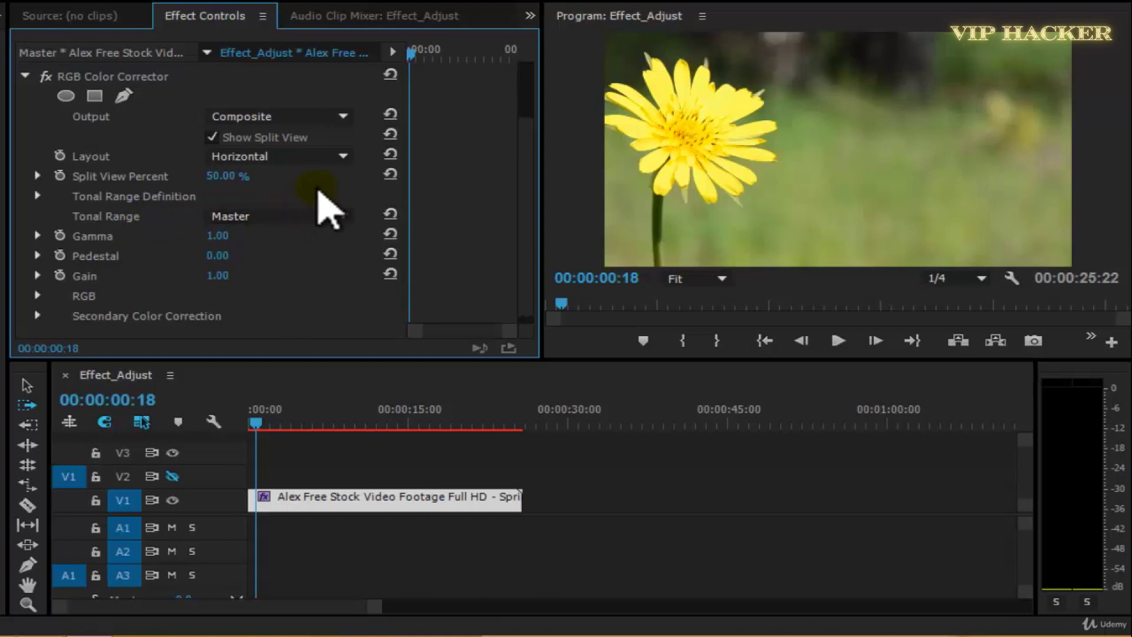
left_click(298, 217)
left_click(321, 202)
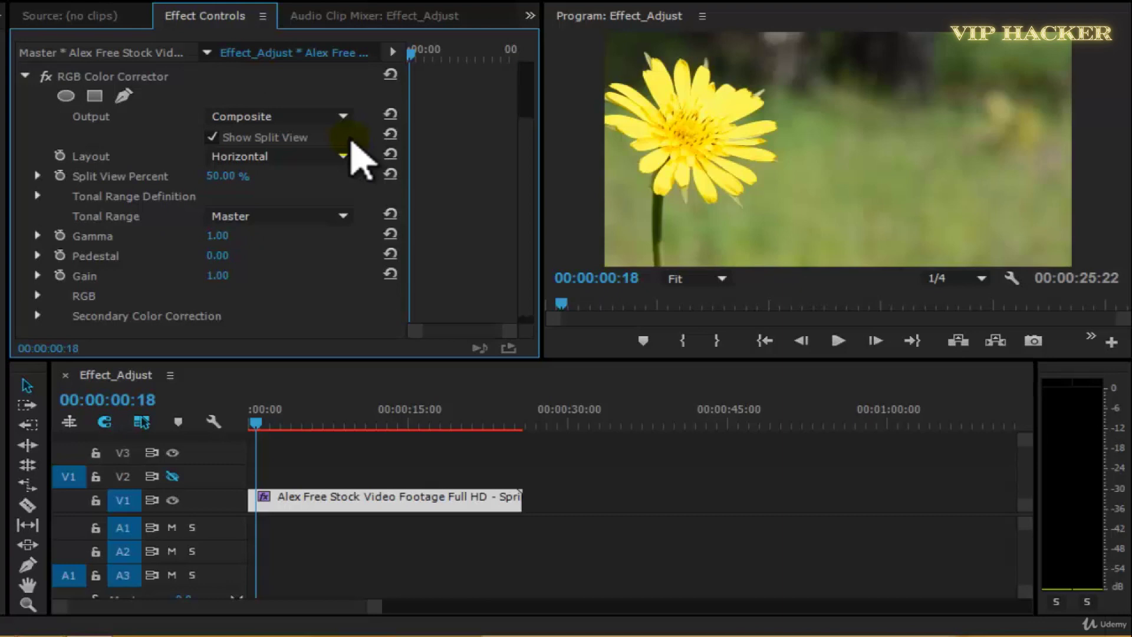
- Set the Gamma to 1.2 and toggle the split view to compare the clip with and without correction
left_click(223, 237)
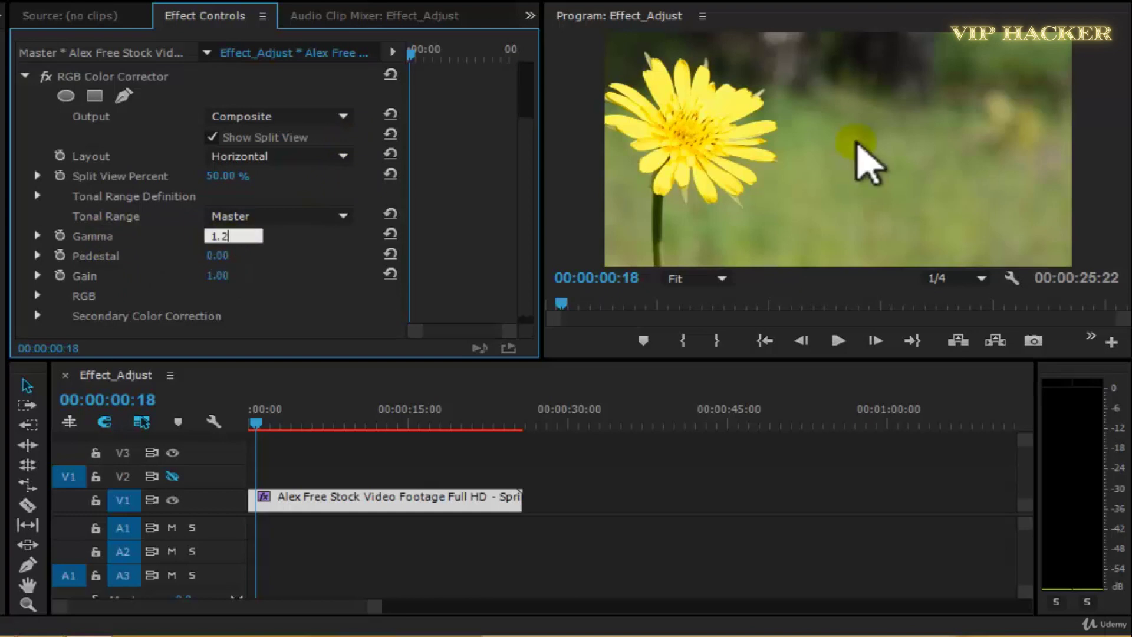
type("1.2")
left_click(856, 143)
left_click(212, 137)
left_click(201, 131)
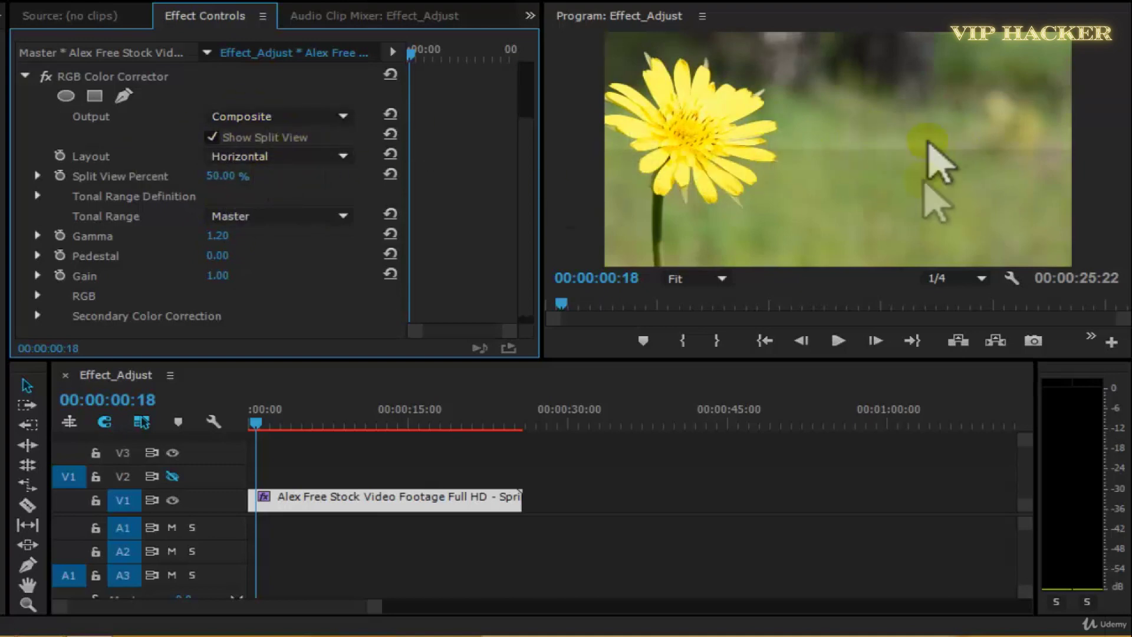
- Change the split view Layout to Vertical and toggle the split view off and back on for comparison
left_click(270, 156)
left_click(277, 198)
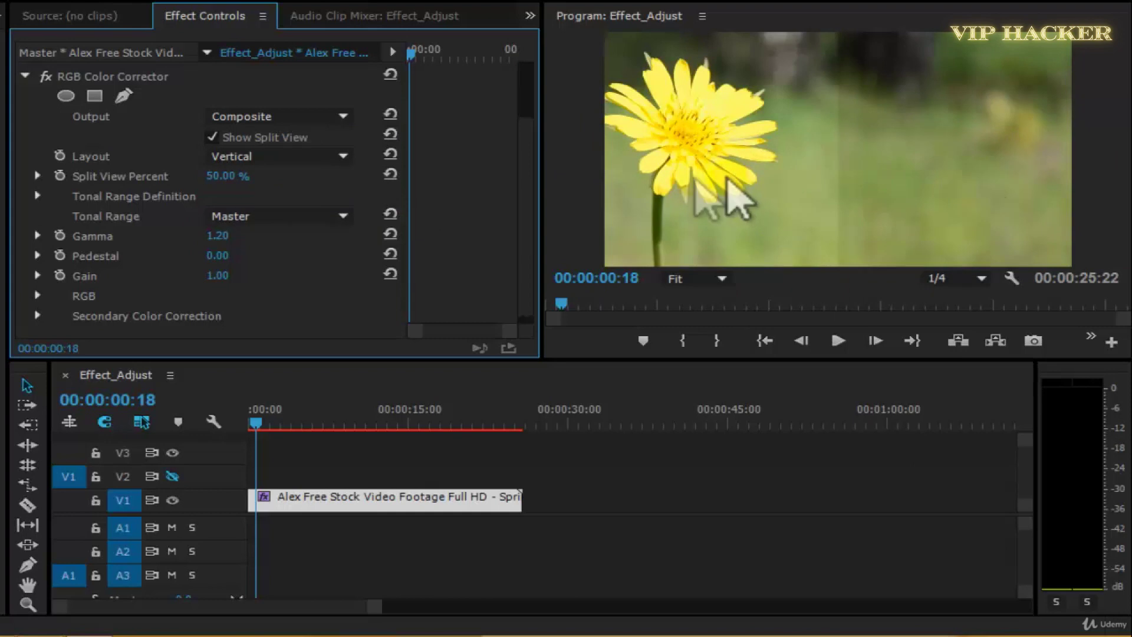
left_click(212, 137)
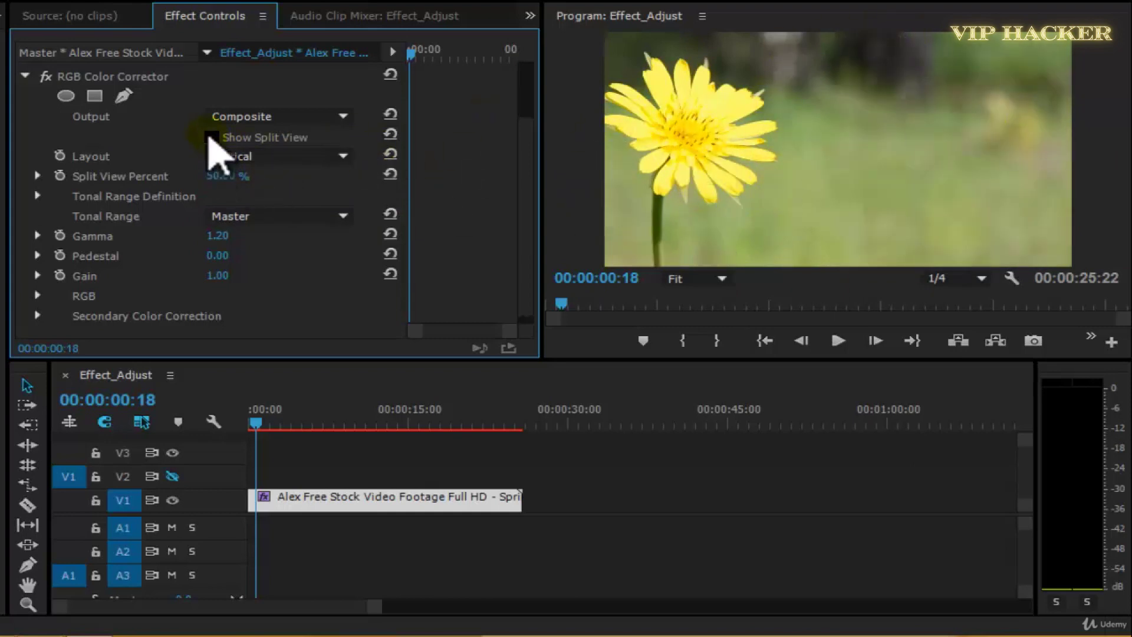
left_click(212, 137)
- Try a Gamma of 2.22, comparing it in the split view, and set it back to 1.2
left_click_drag(218, 236, 255, 236)
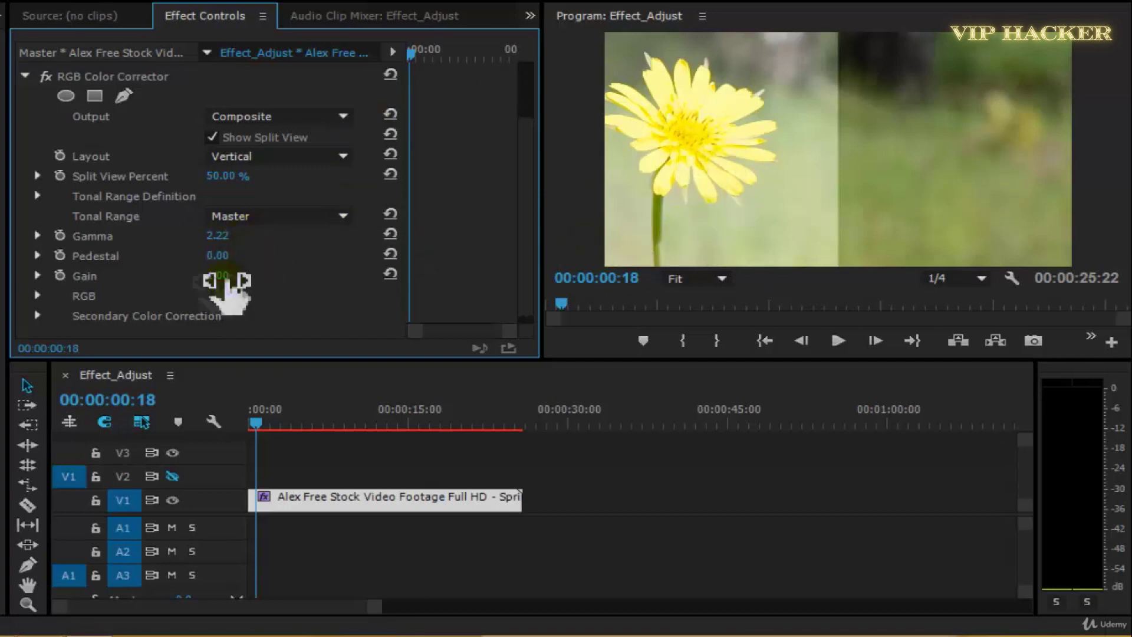
left_click(219, 235)
left_click(765, 237)
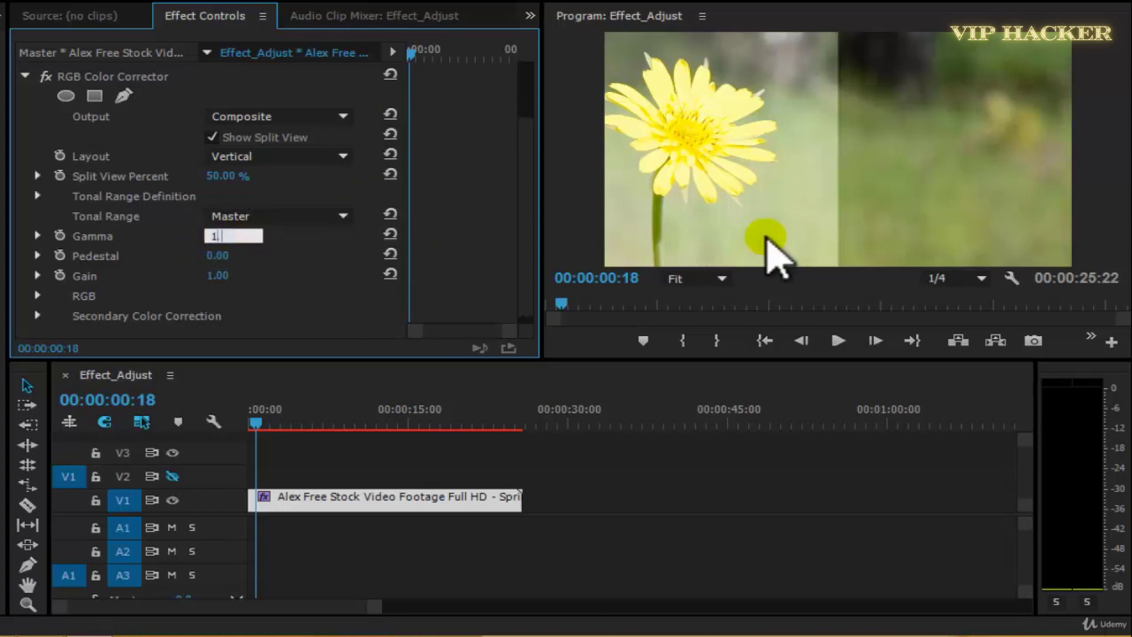
type("1.2")
key("Return")
- Set the Pedestal to 0.1, trying a higher value first
left_click(219, 255)
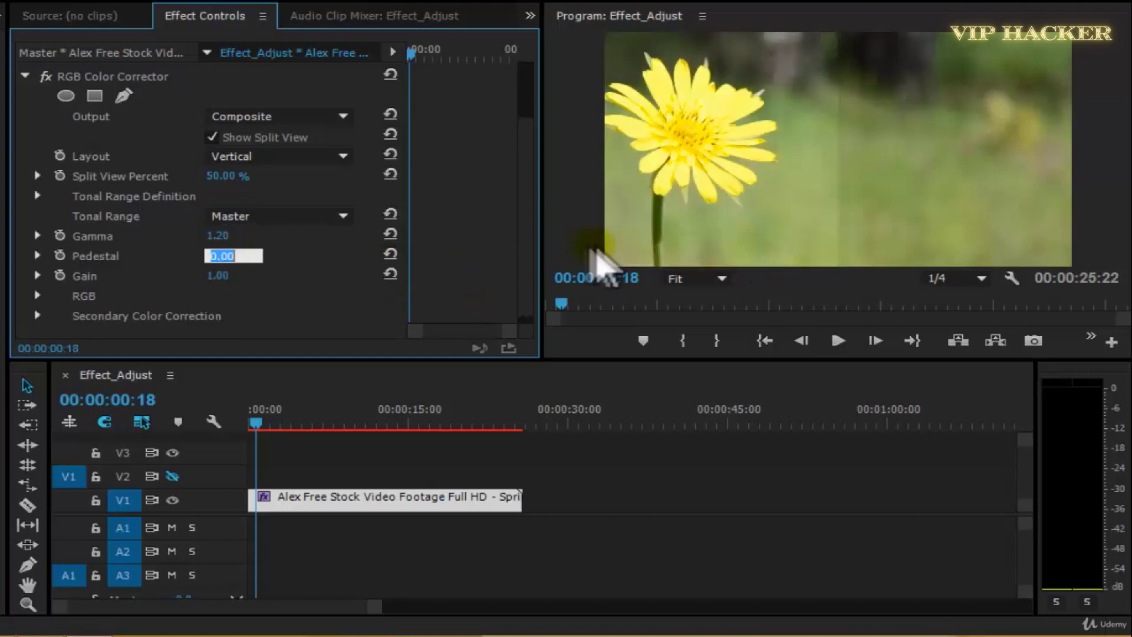
left_click(361, 311)
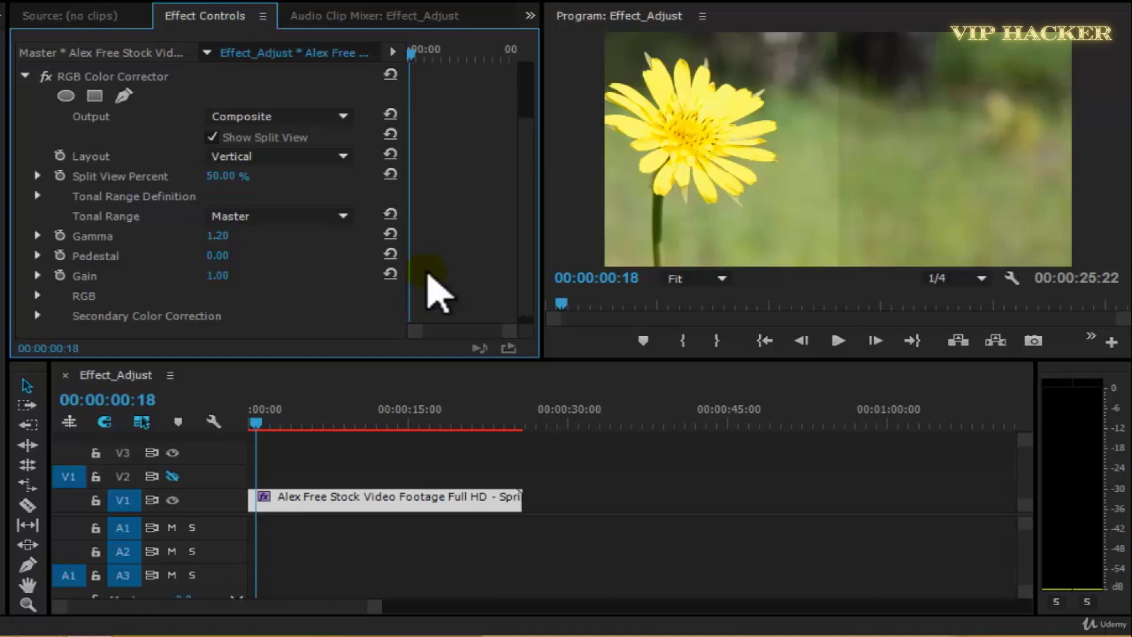
left_click(220, 256)
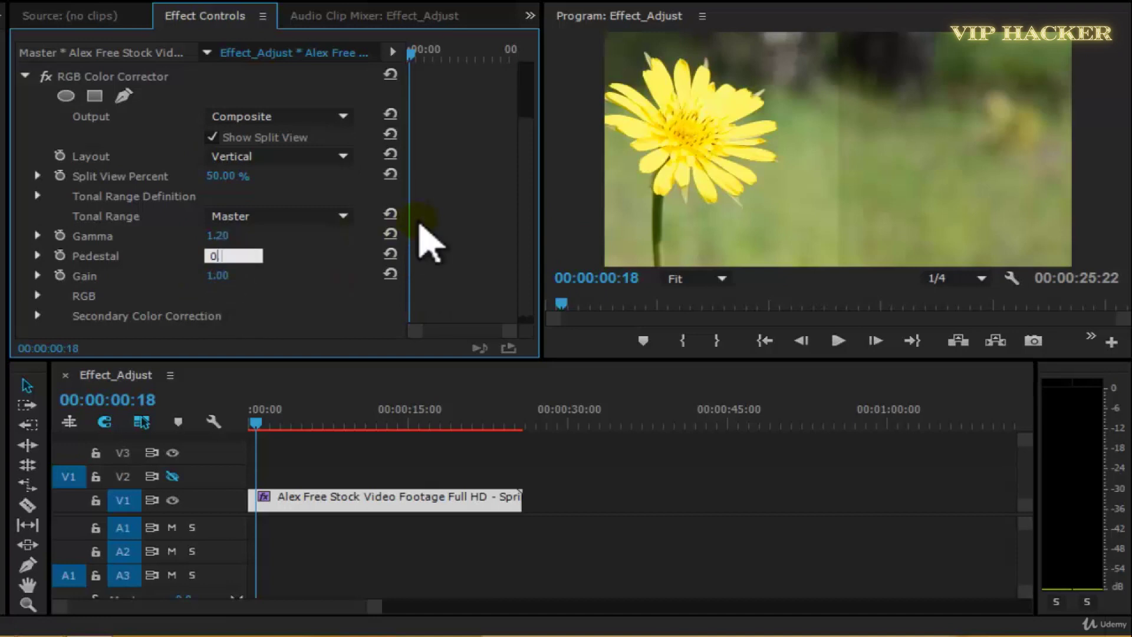
key("Return")
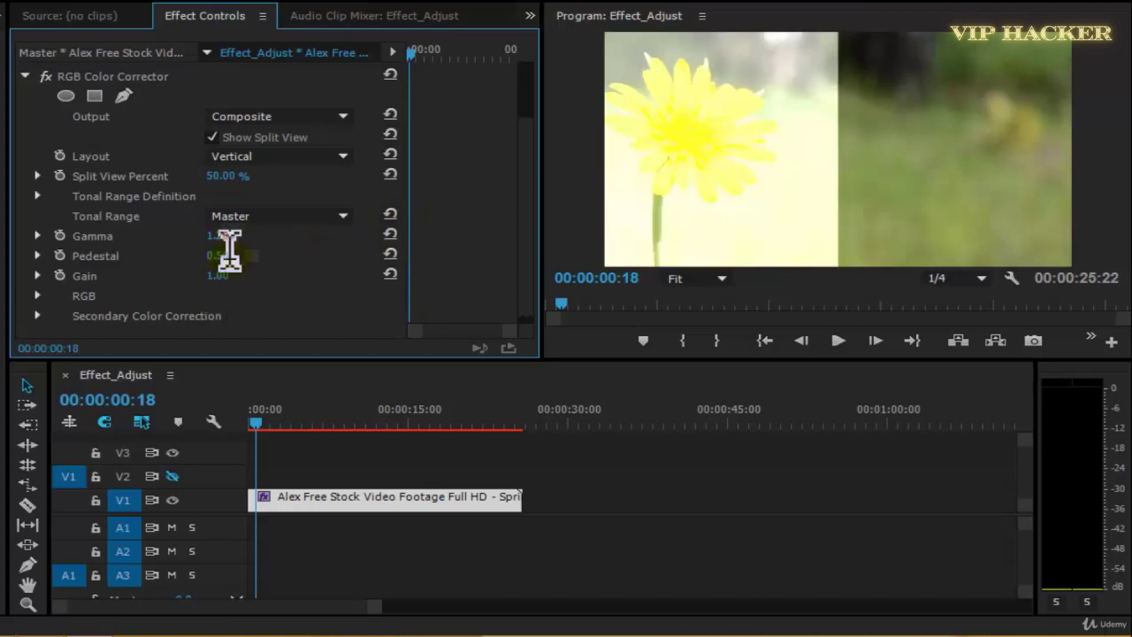
type("0.1")
key("Return")
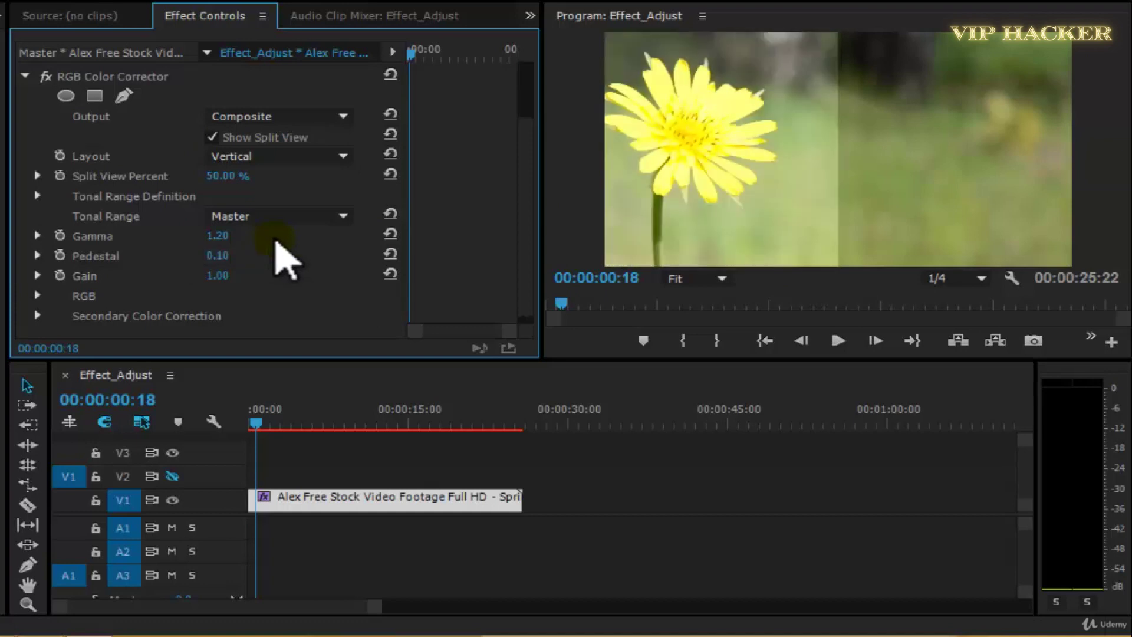
- Set the Gain to 1.05 after trying 1.1, and turn off the split view
mouse_move(228, 276)
left_mouse_down()
mouse_move(245, 276)
mouse_move(227, 276)
left_mouse_up()
left_click(226, 275)
type("1.1")
key("Return")
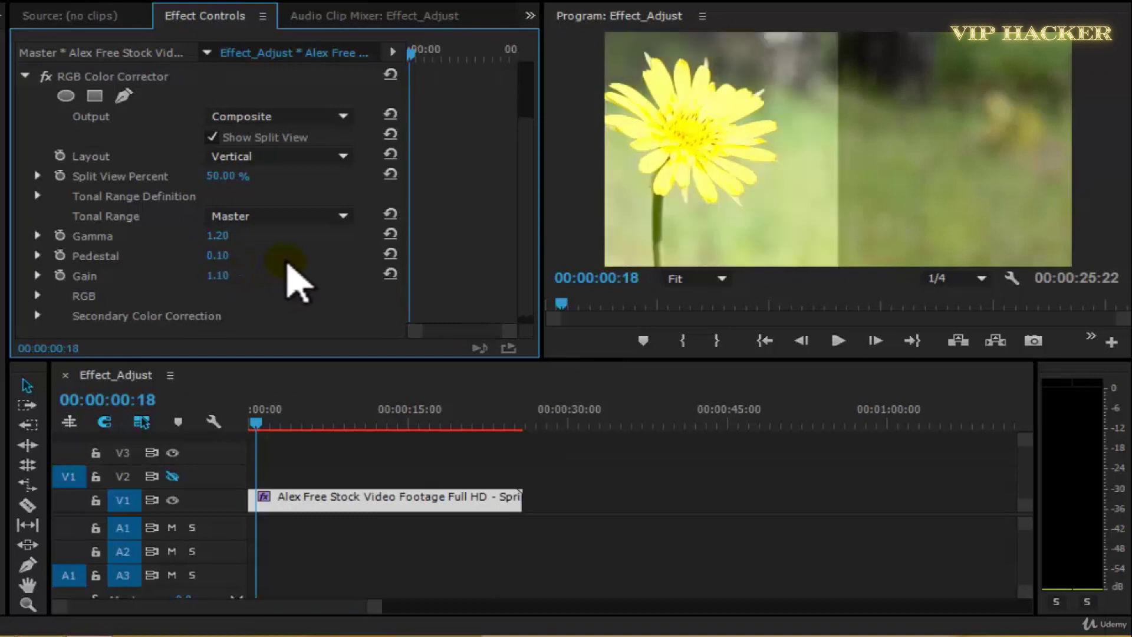
left_click(233, 275)
type("1.05")
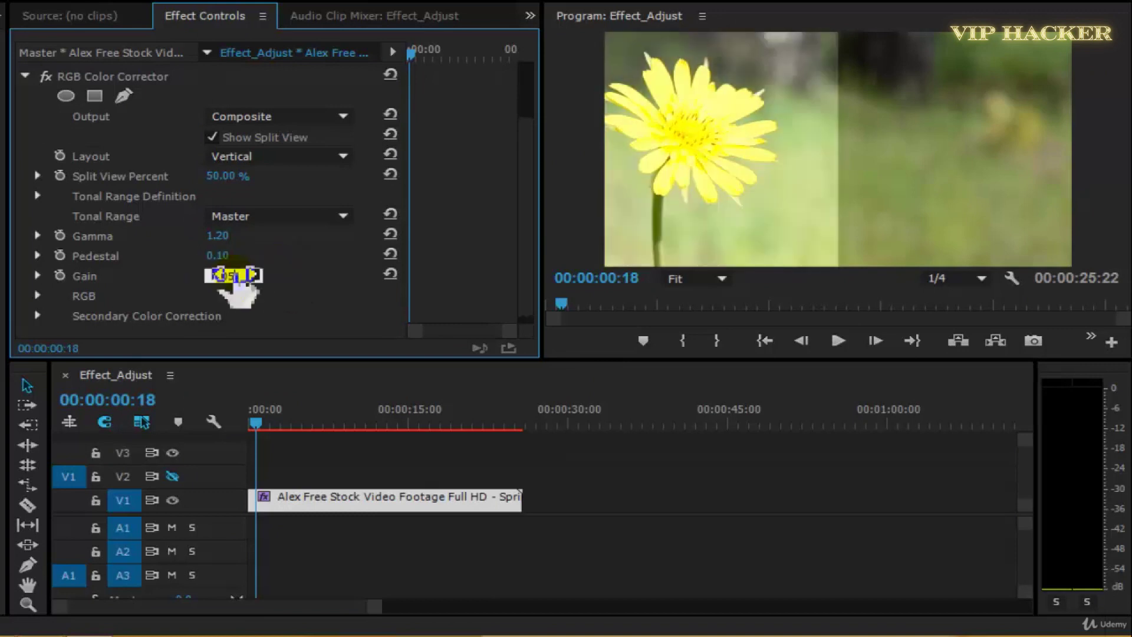
key("Return")
left_click(211, 136)
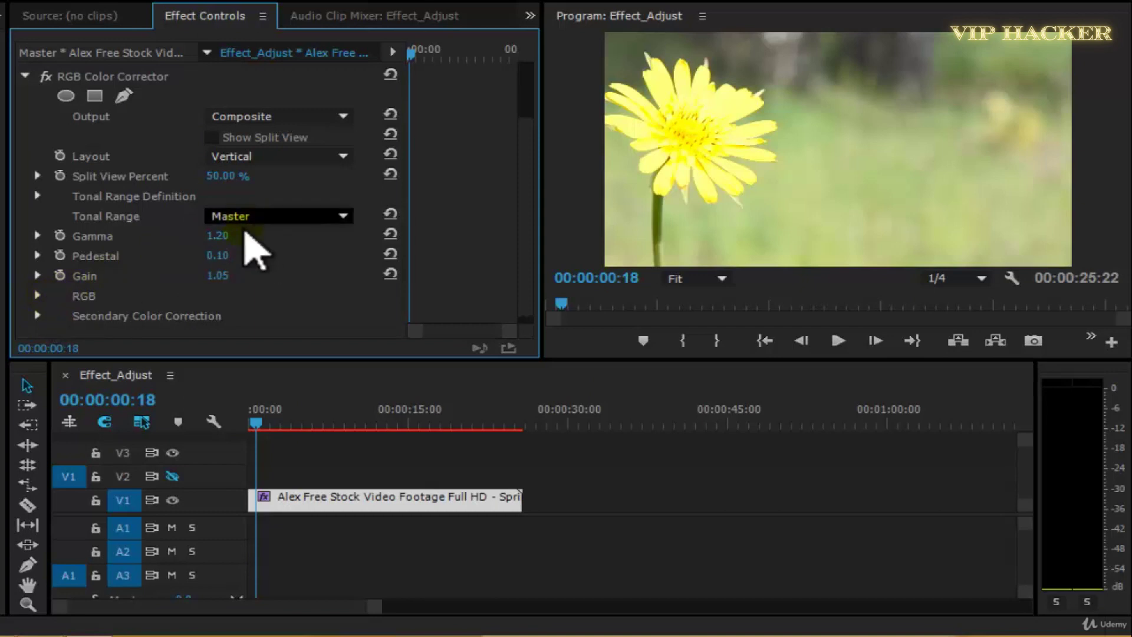
- Expand the RGB section, try different Red Gamma values down to 0.10, and reset Red Gamma to its default
left_click(38, 296)
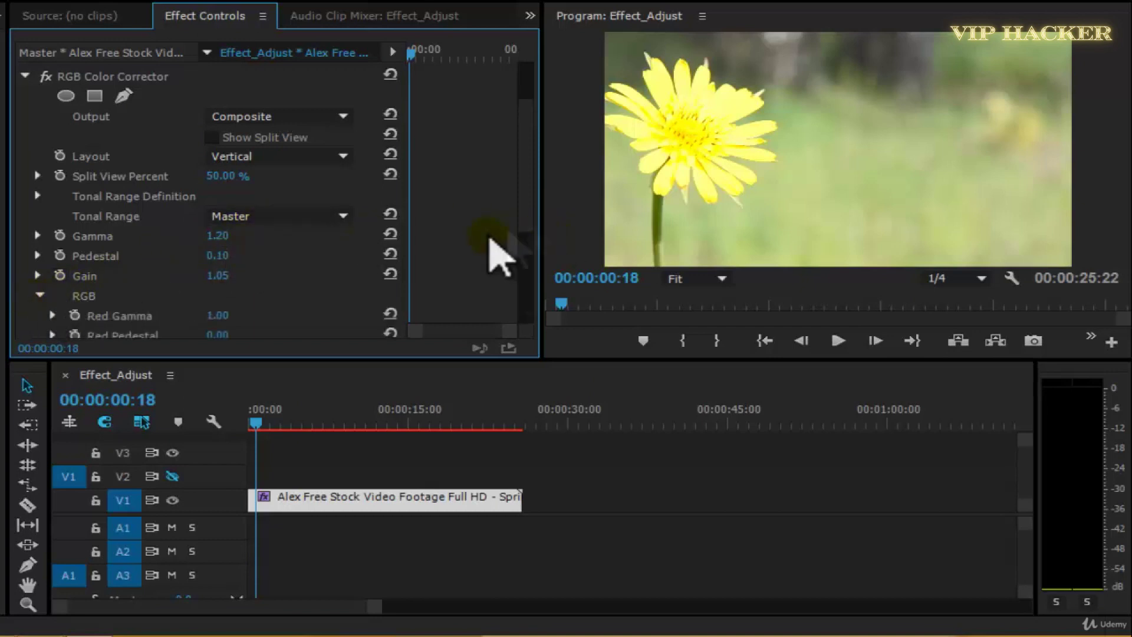
left_click_drag(531, 233, 532, 296)
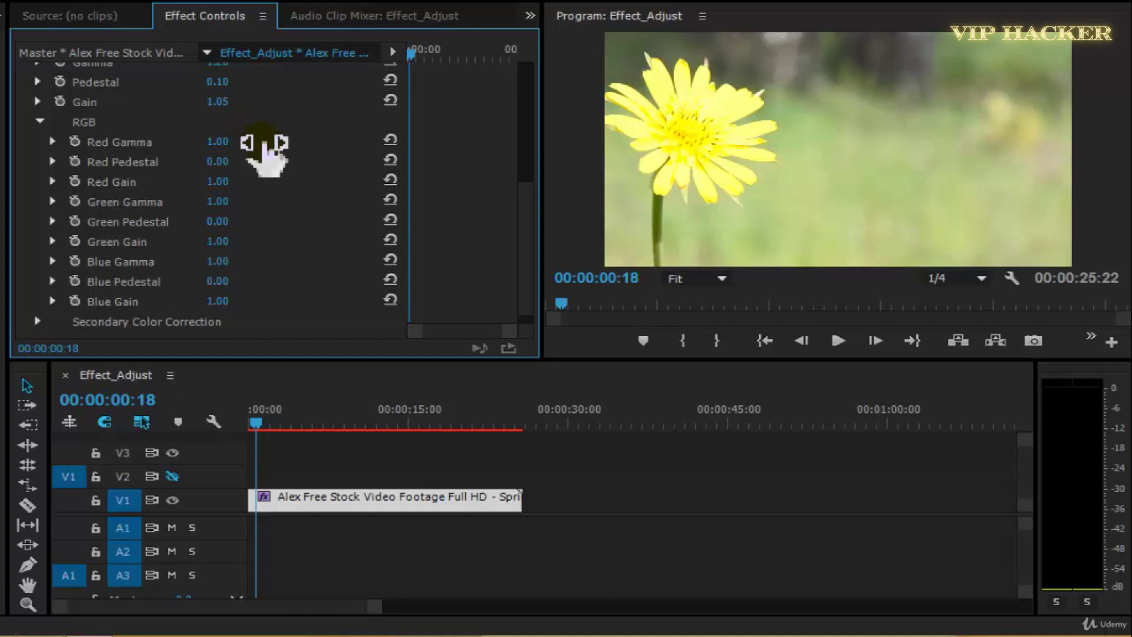
mouse_move(240, 147)
left_mouse_down()
mouse_move(260, 156)
mouse_move(228, 155)
mouse_move(243, 157)
left_mouse_up()
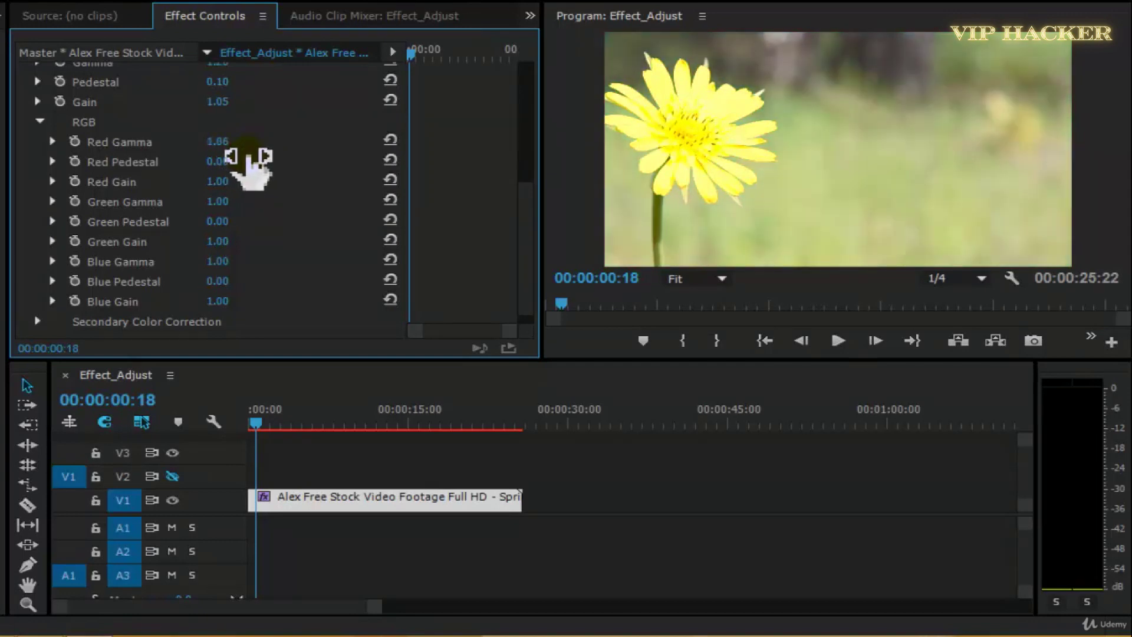
left_click_drag(238, 160, 230, 162)
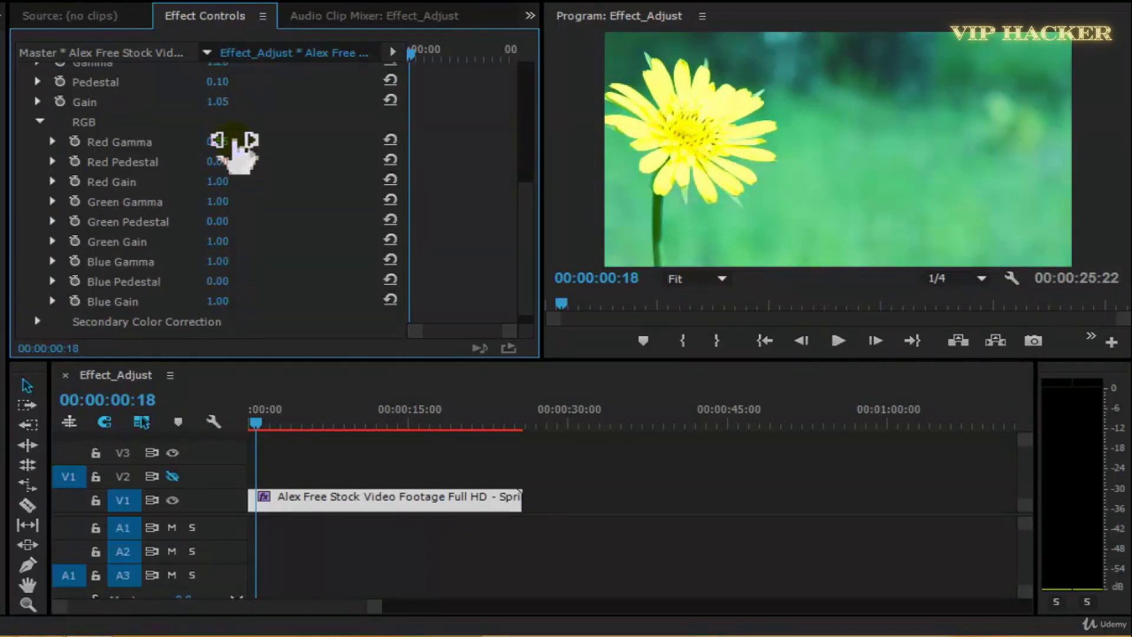
left_click(233, 142)
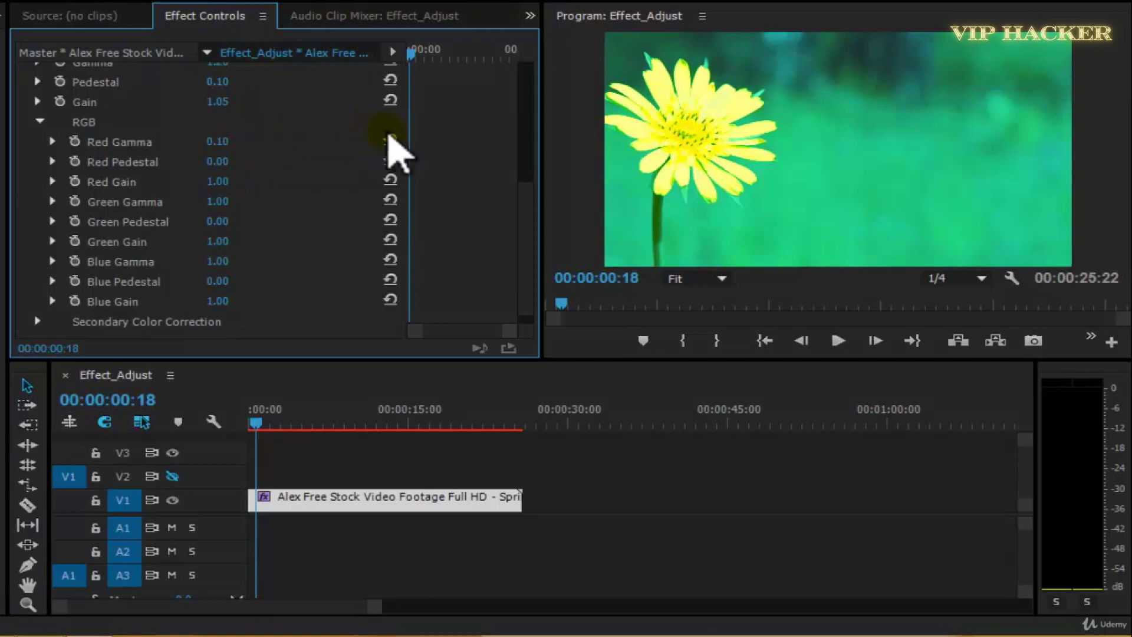
left_click(390, 140)
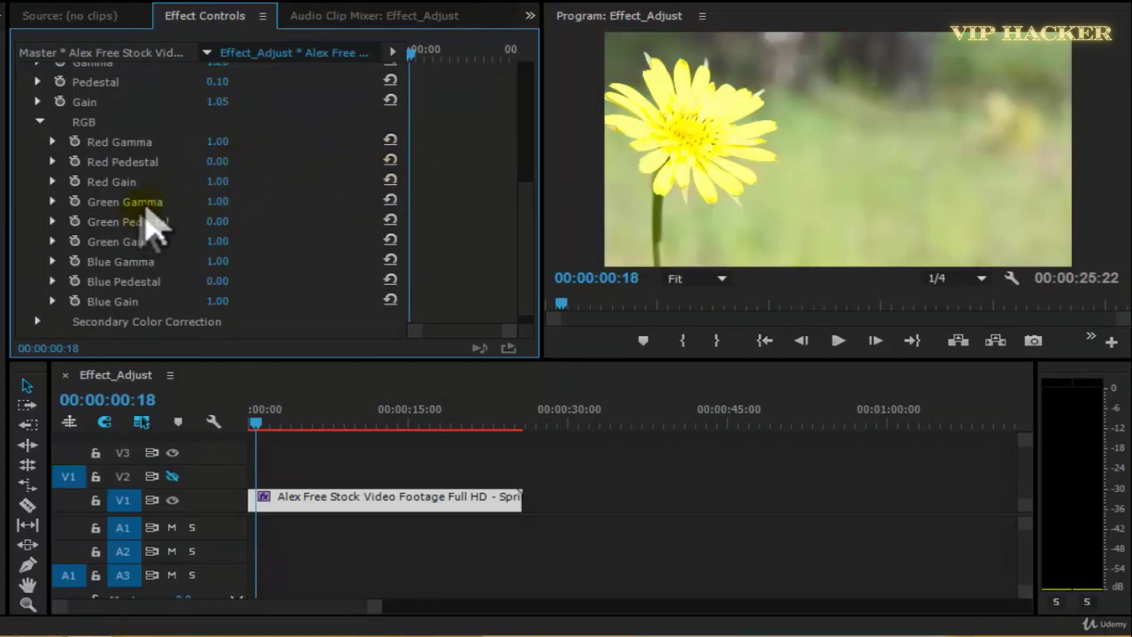
- Lower the Green Gamma to 0.18 after trying 1.15, and return the playhead to the start of the clip
left_click(218, 201)
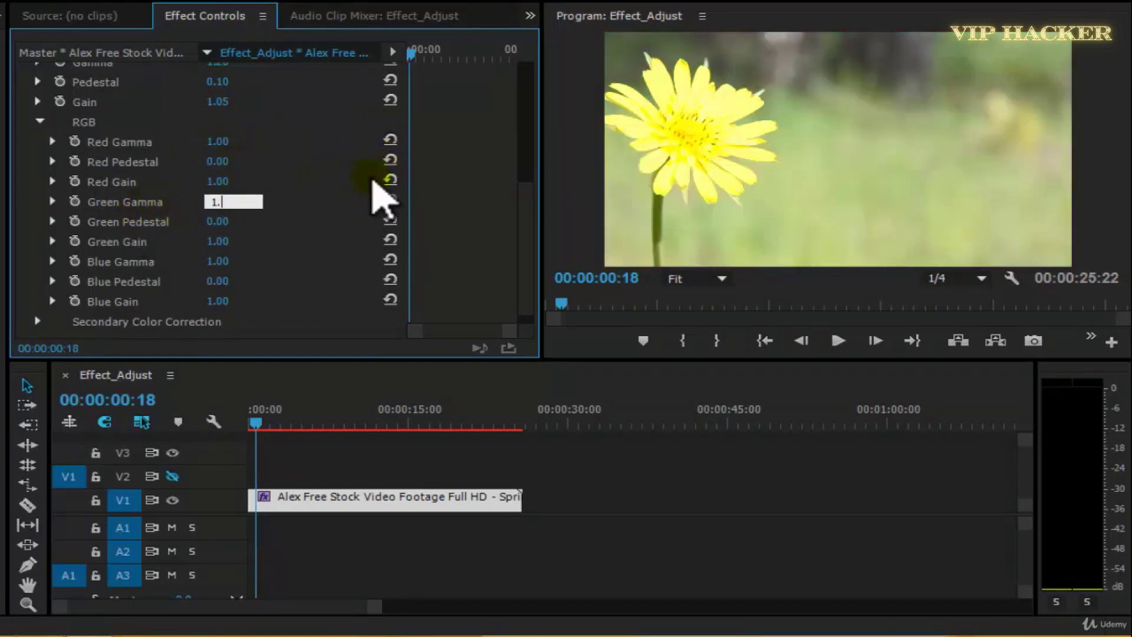
type("1.15")
key("Return")
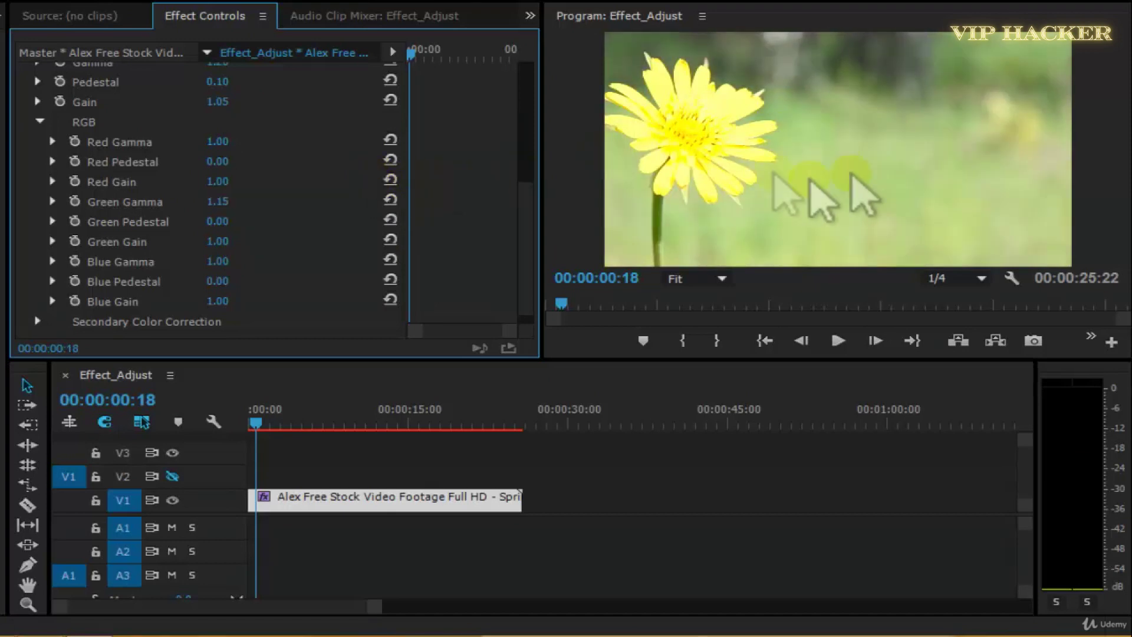
left_click_drag(243, 203, 190, 210)
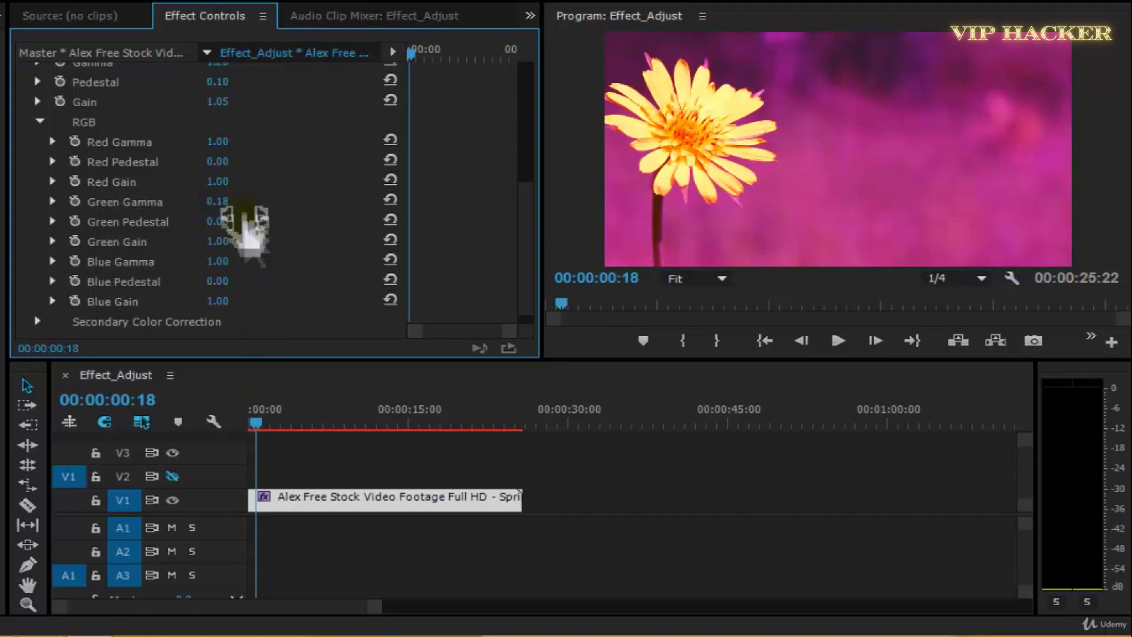
left_click_drag(255, 424, 195, 439)
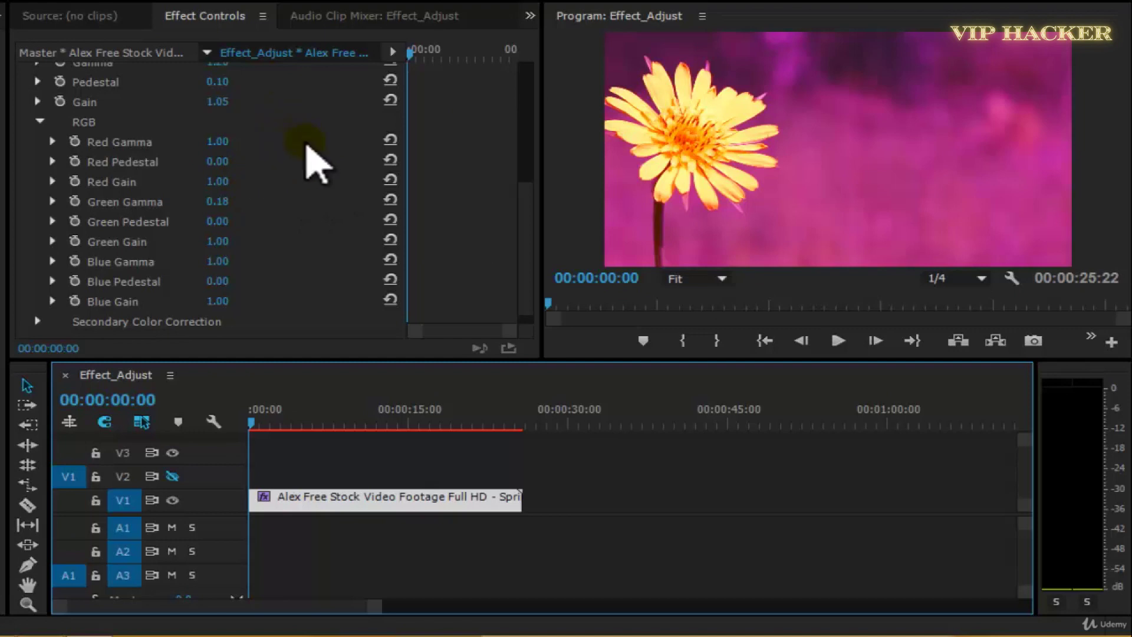
- Try a negative Red Pedestal value and set it back to 0
mouse_move(224, 168)
left_mouse_down()
mouse_move(237, 169)
mouse_move(228, 168)
left_mouse_up()
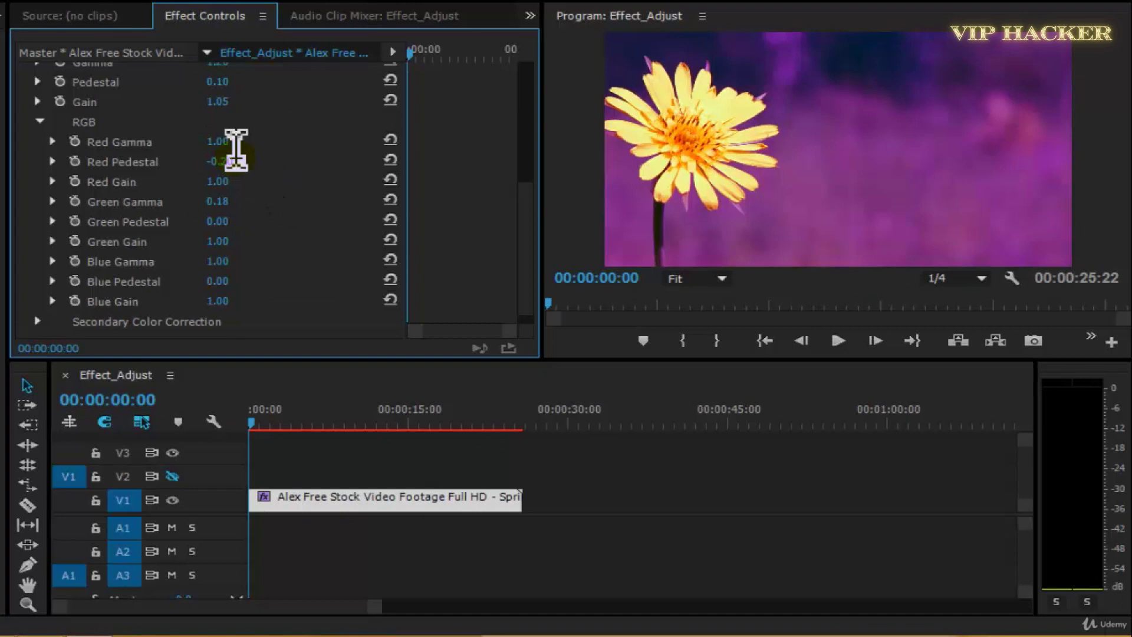
type("0")
key("Return")
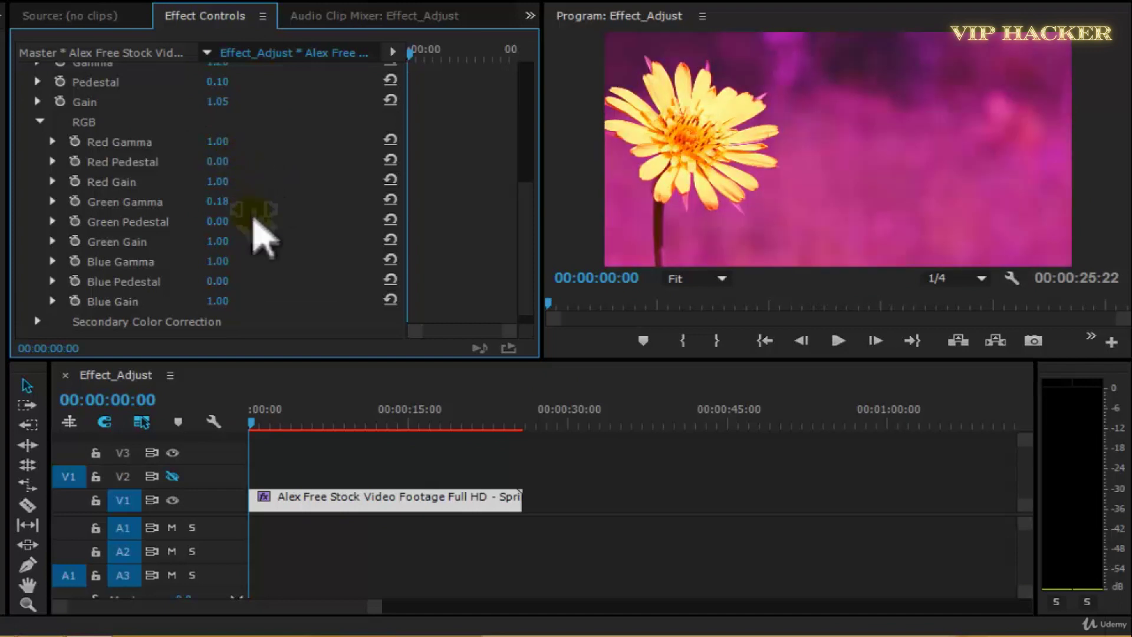
- Set the Green Pedestal to 0.05 after trying 0.5
left_click(223, 201)
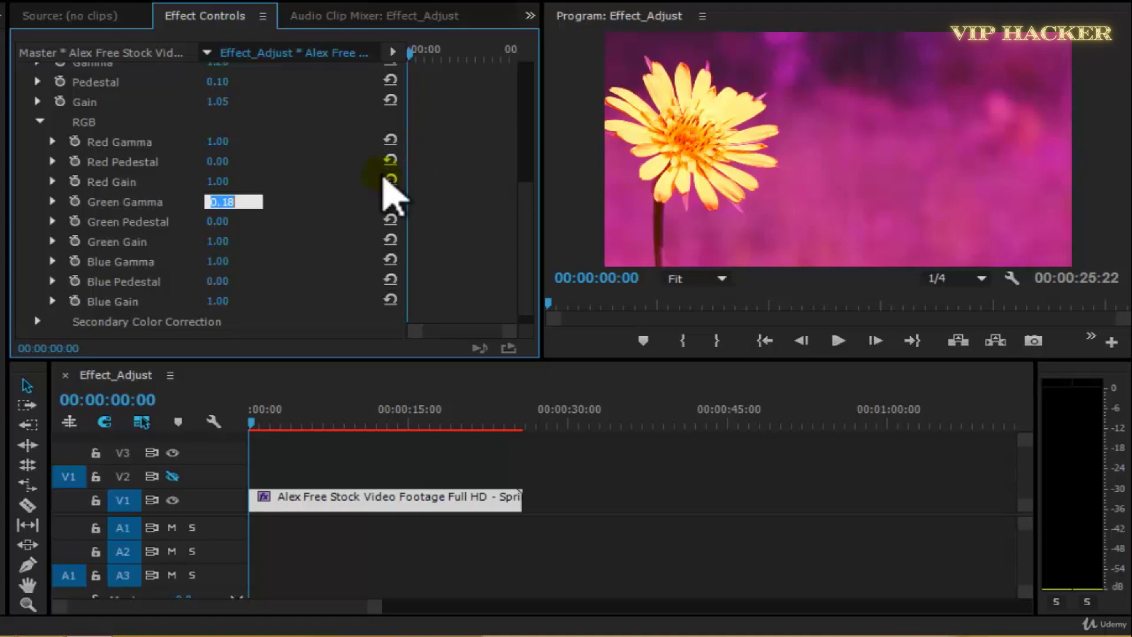
left_click(222, 222)
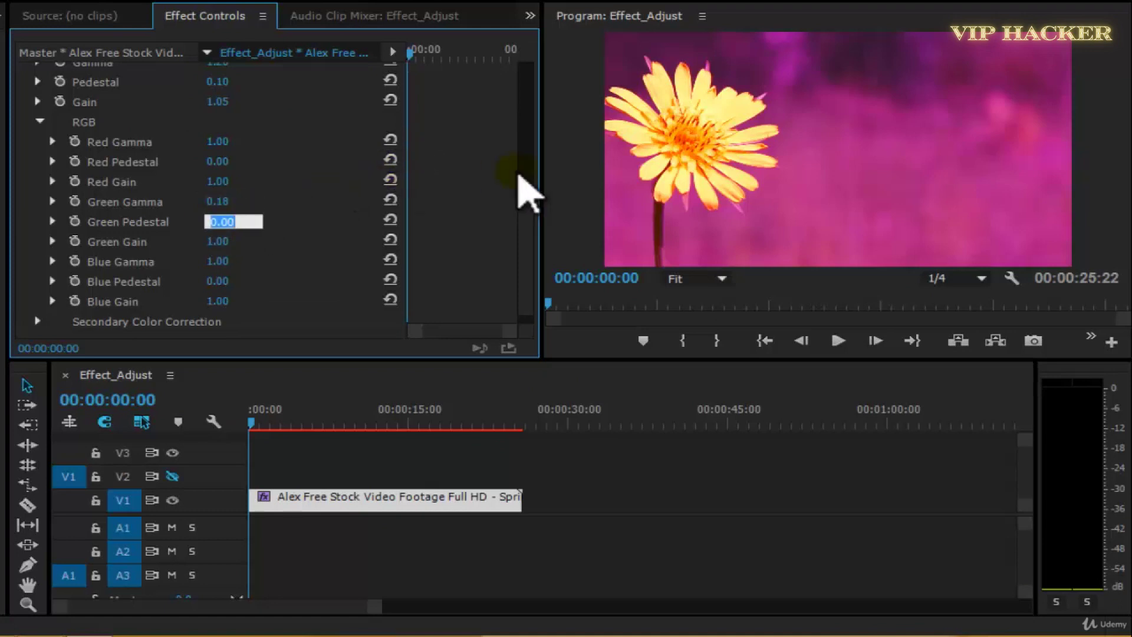
type("0.5")
key("Return")
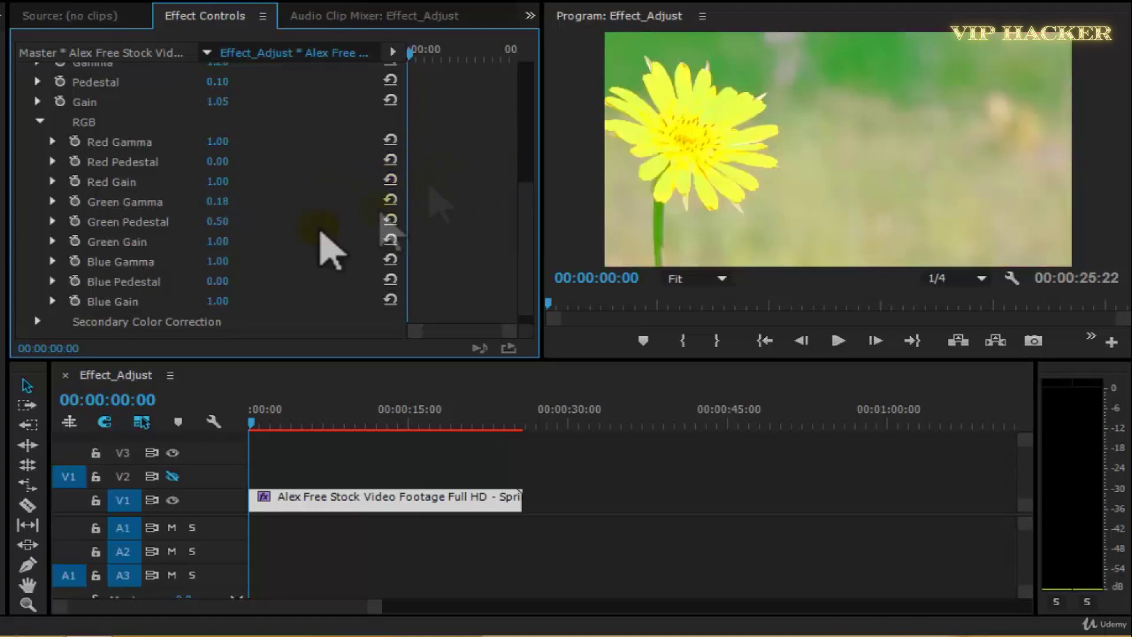
left_click(230, 221)
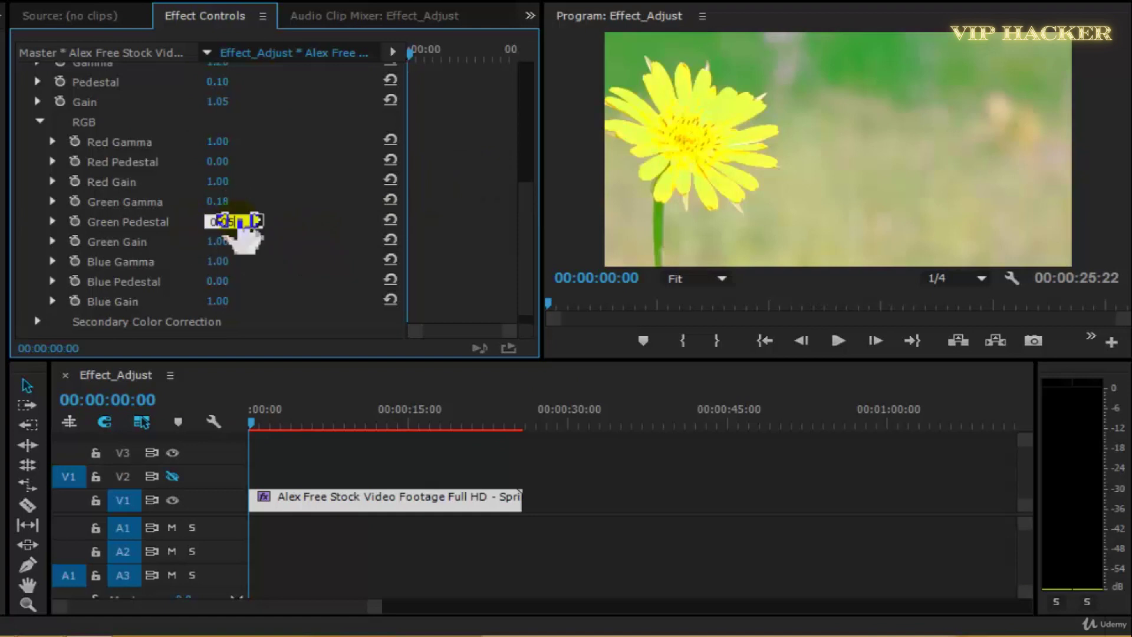
type("0.05")
key("Return")
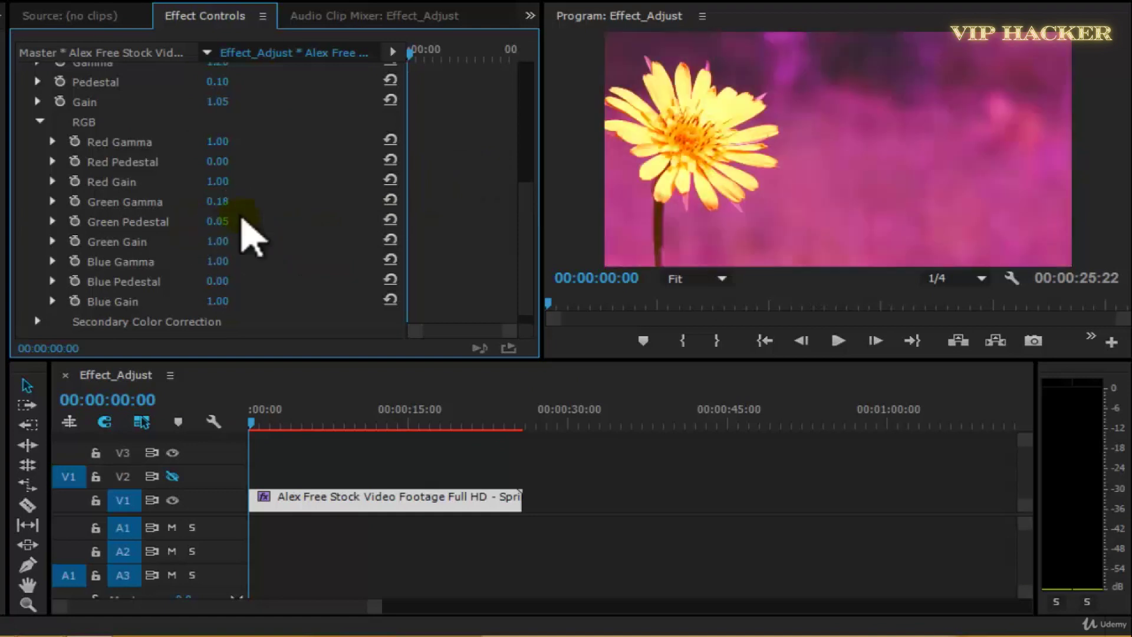
- Set the Blue Pedestal to 0.4
left_click(218, 283)
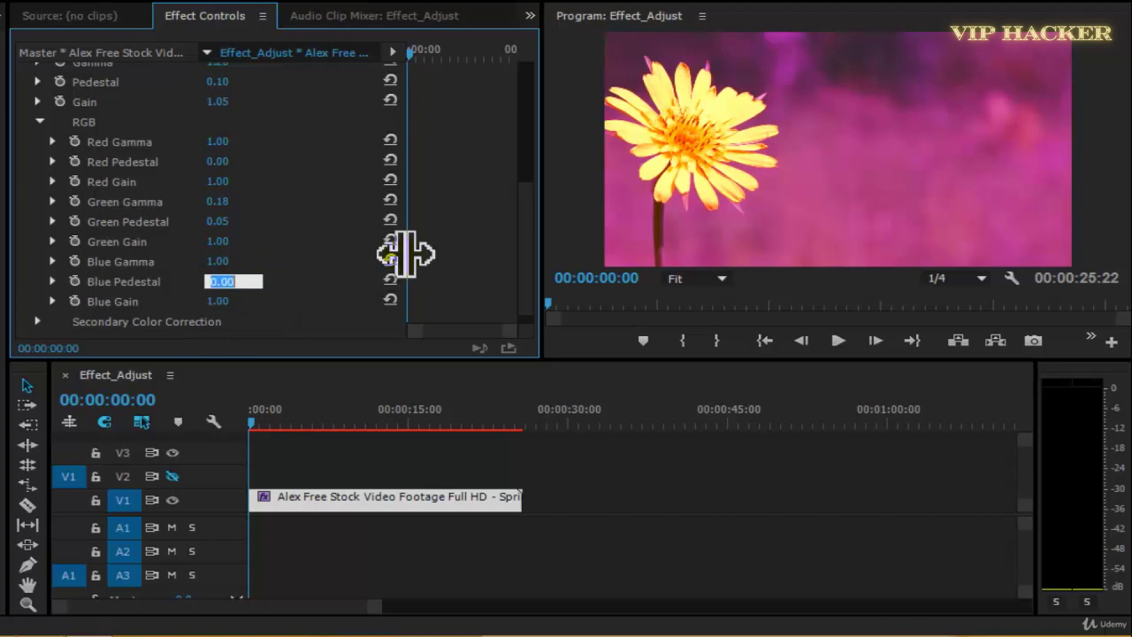
type("0.4")
key("Return")
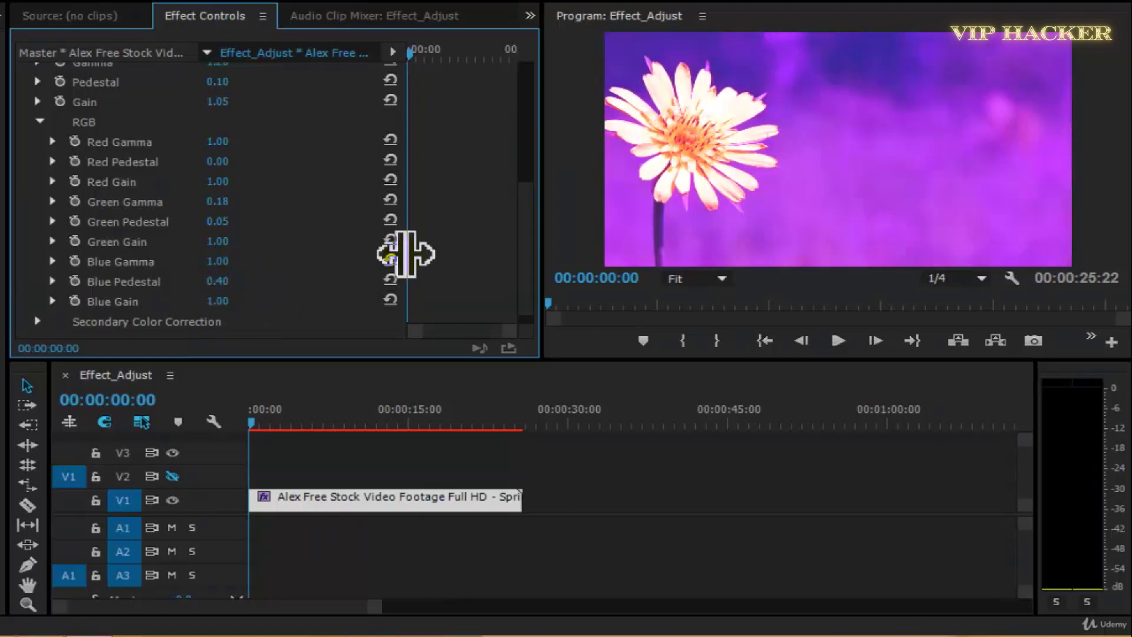
- Play a short part of the corrected clip and save the project
scroll(429, 266, "up", 1)
left_click(842, 170)
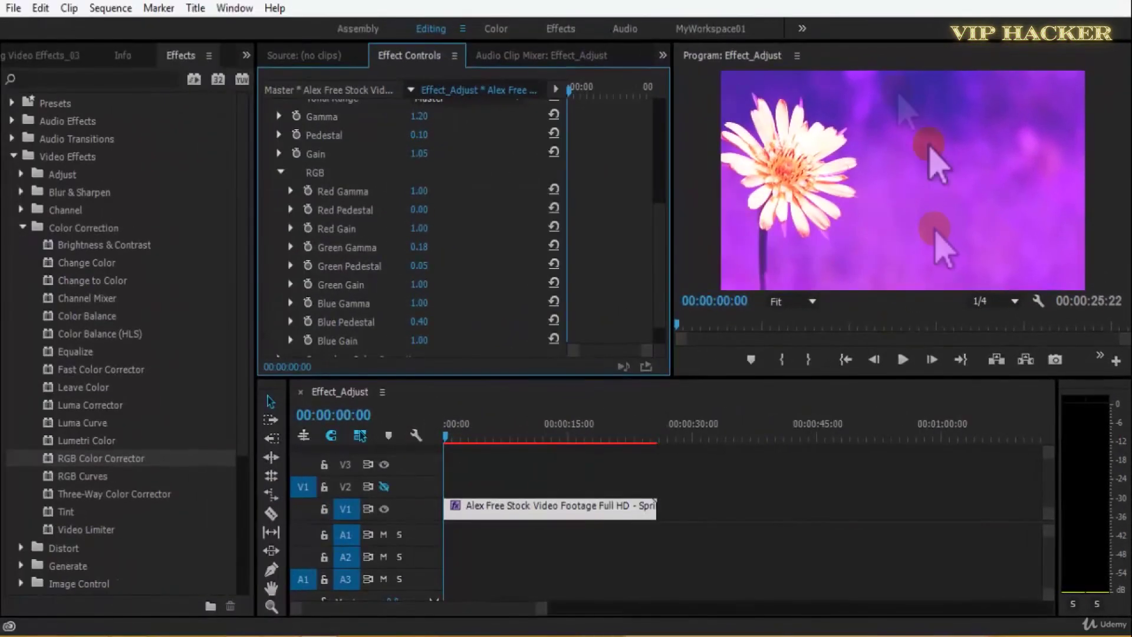
key("space")
key("space")
key("ctrl+s")
- Set the playback resolution to Full and maximize the Program monitor
left_click(1002, 302)
left_click(993, 316)
key("grave")
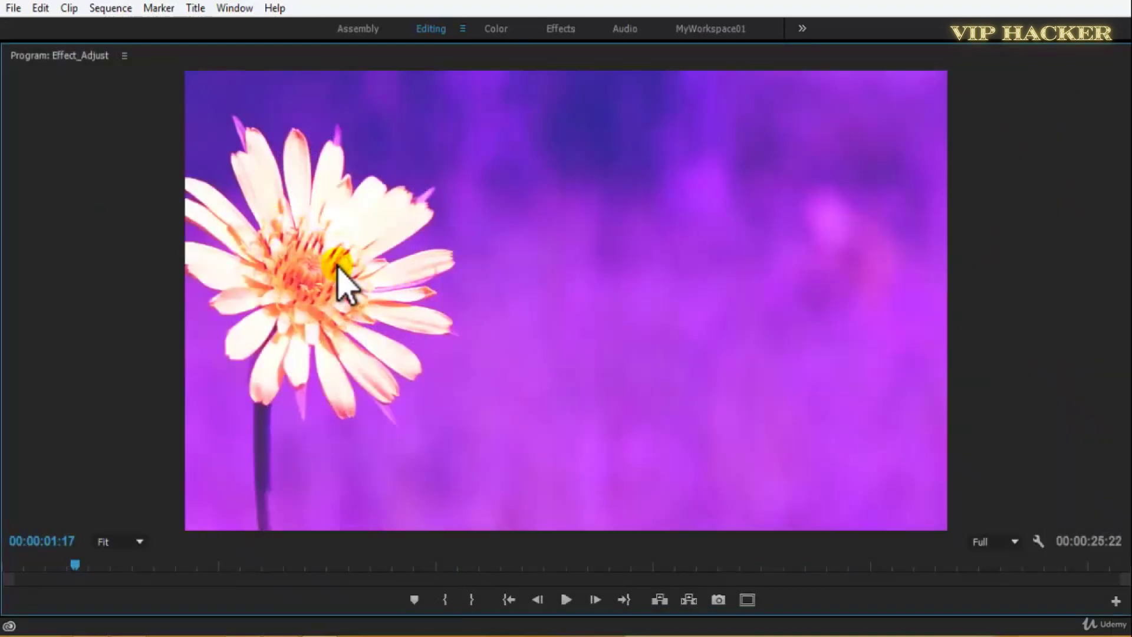
- Play the beginning of the clip, comparing the picture at 1/4 playback resolution with Full
left_click_drag(77, 567, 12, 568)
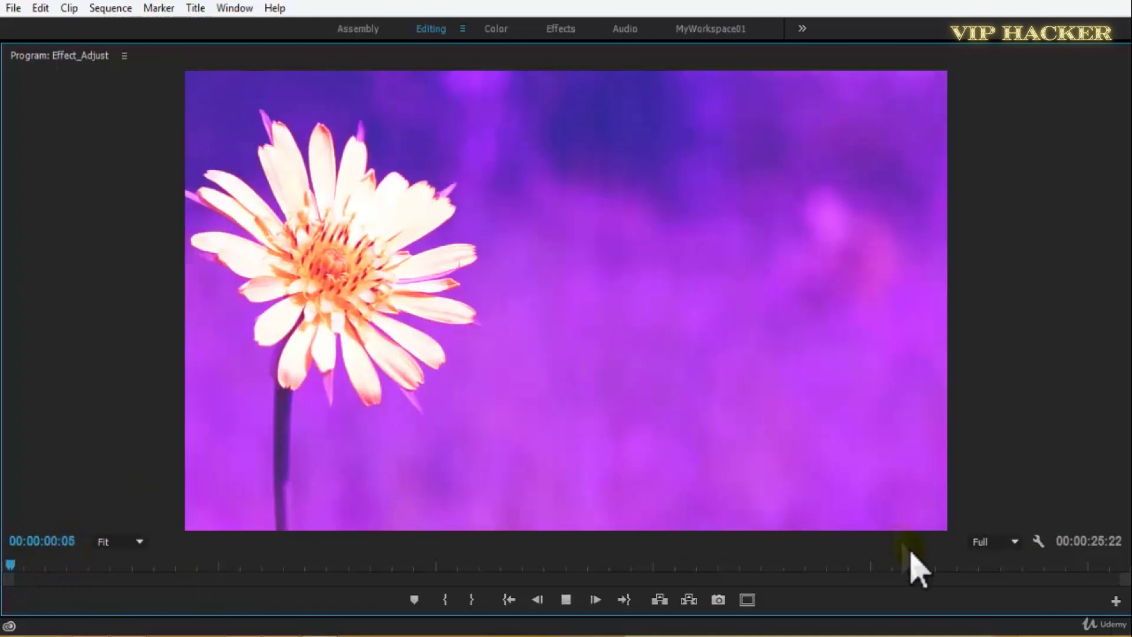
left_click(1013, 543)
left_click(1003, 482)
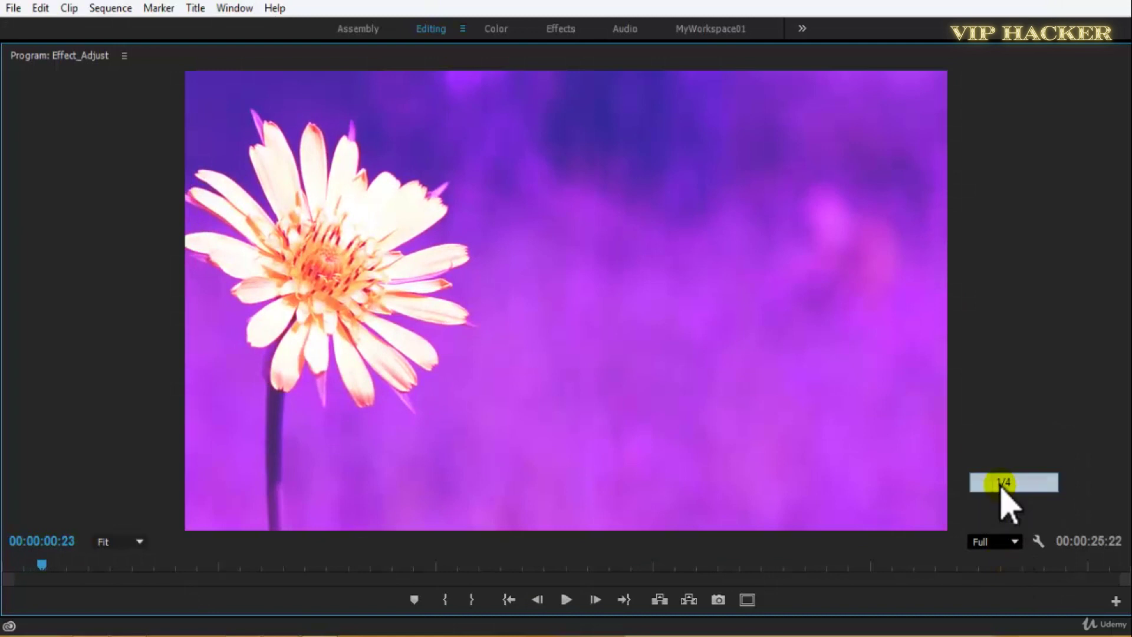
key("space")
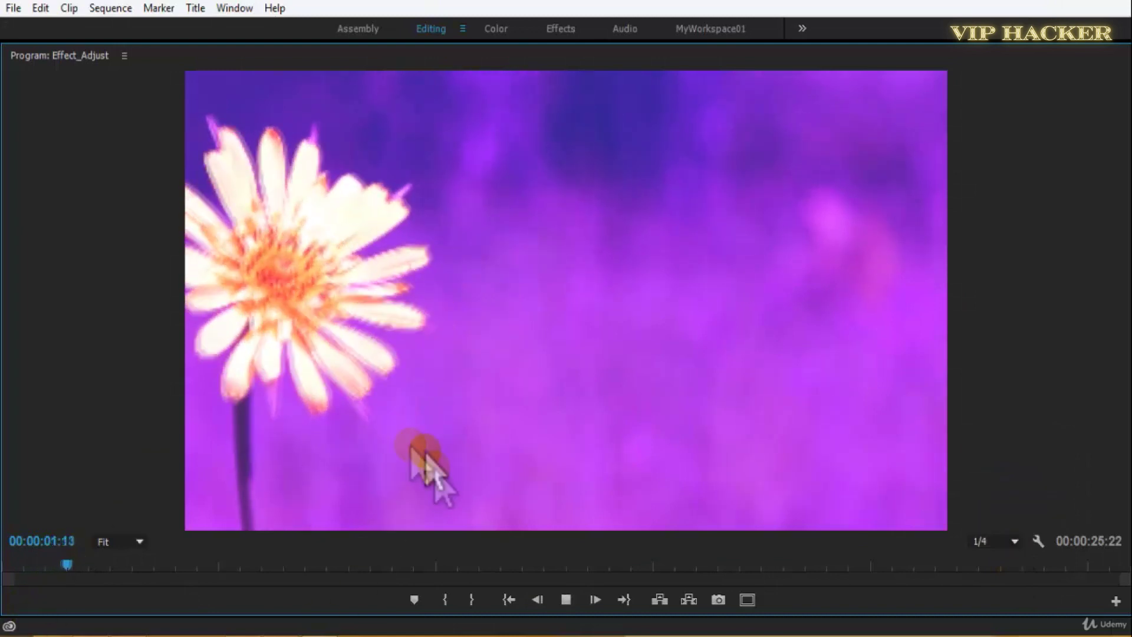
key("space")
left_click(1013, 543)
left_click(1006, 444)
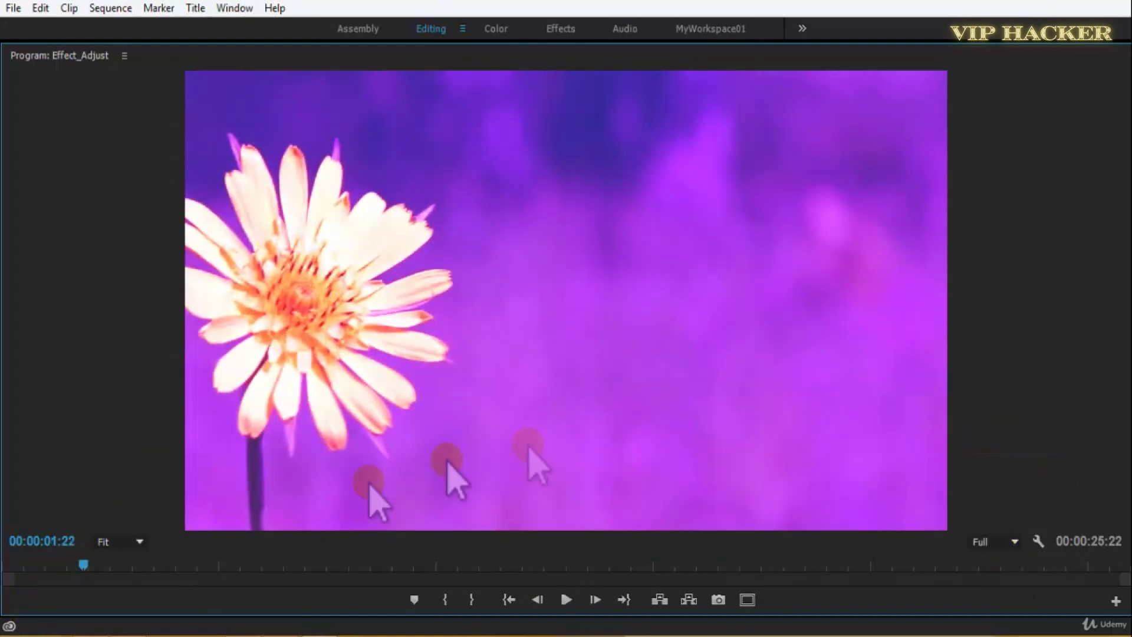
left_click_drag(63, 567, 20, 567)
key("space")
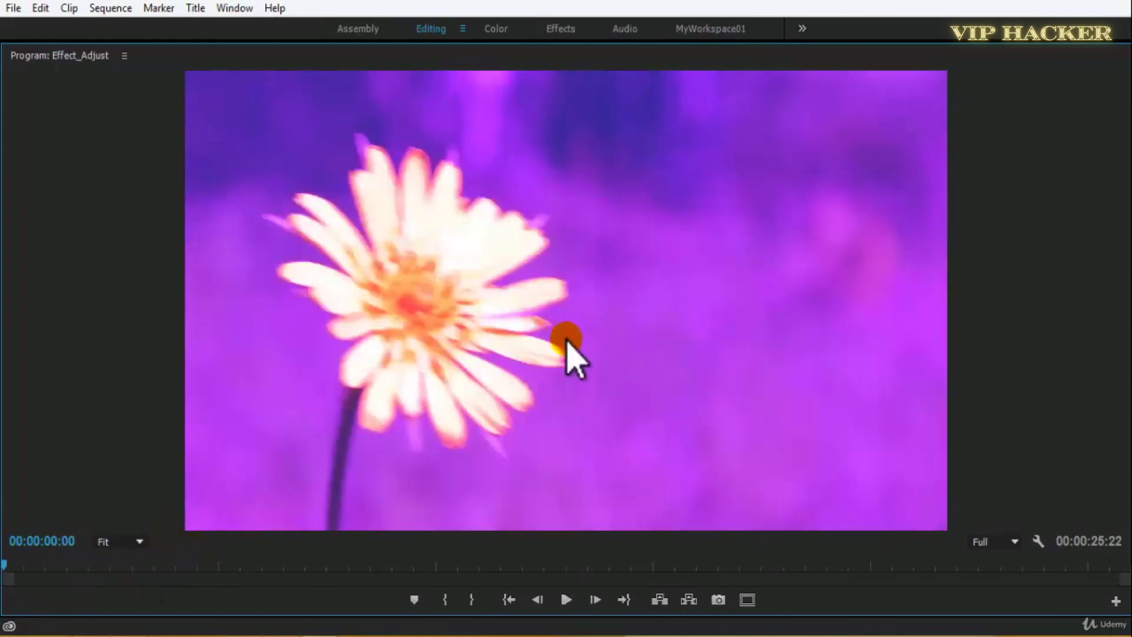
- Restore the Program monitor to its normal size and save the project
key("grave")
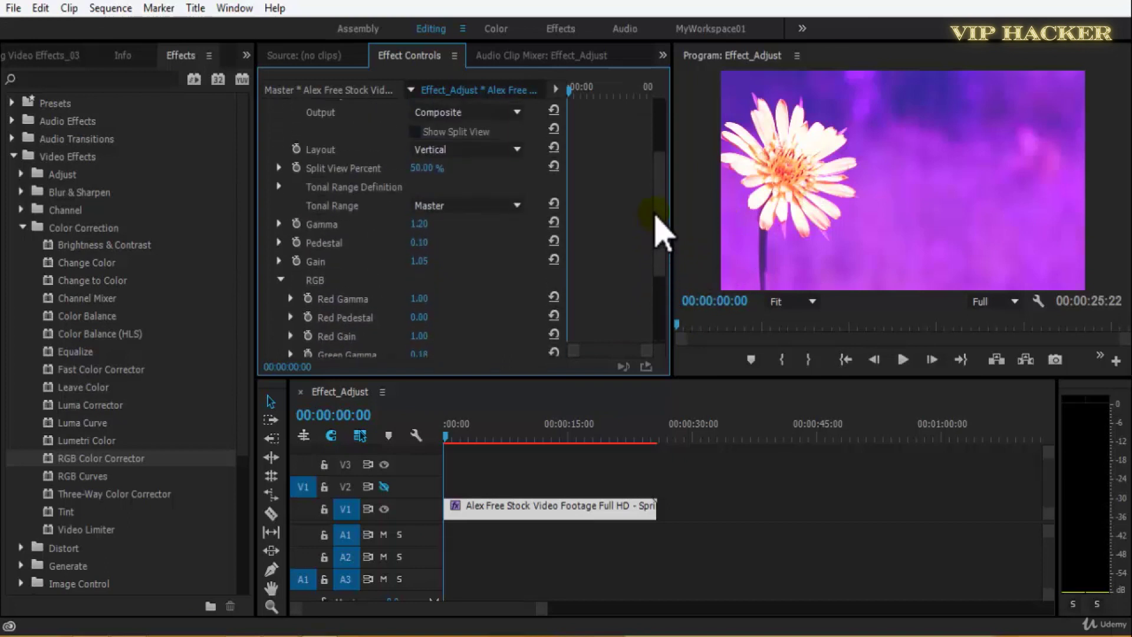
key("ctrl+s")
- Preview the corrected clip from several points along the timeline, save the project, and return to the RGB settings
left_click(929, 203)
key("space")
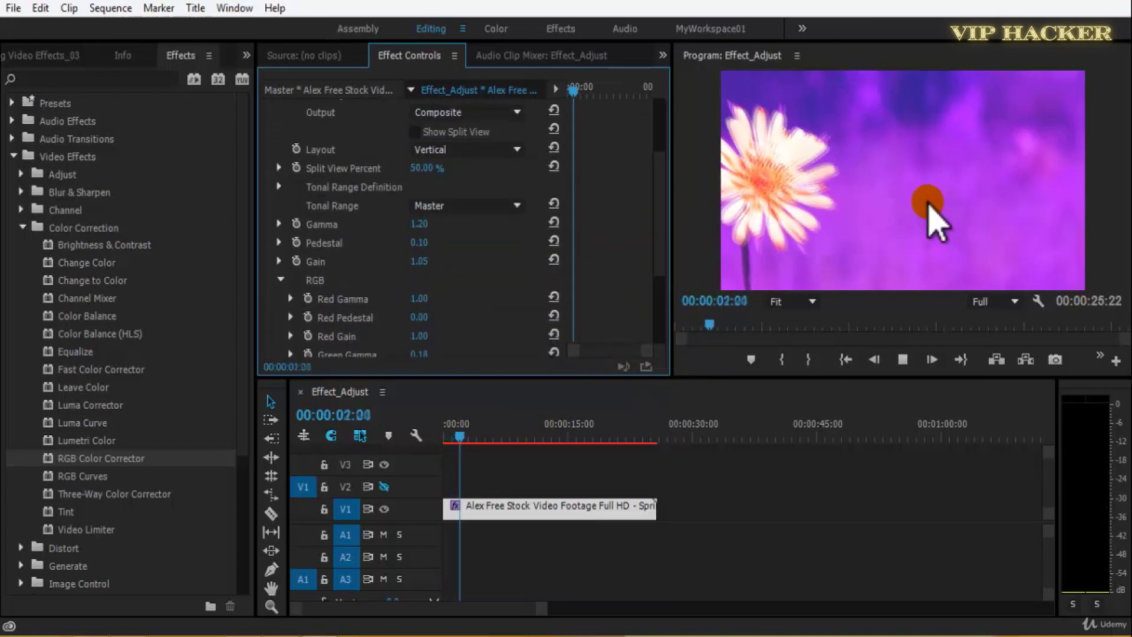
left_click(484, 437)
key("space")
key("ctrl+s")
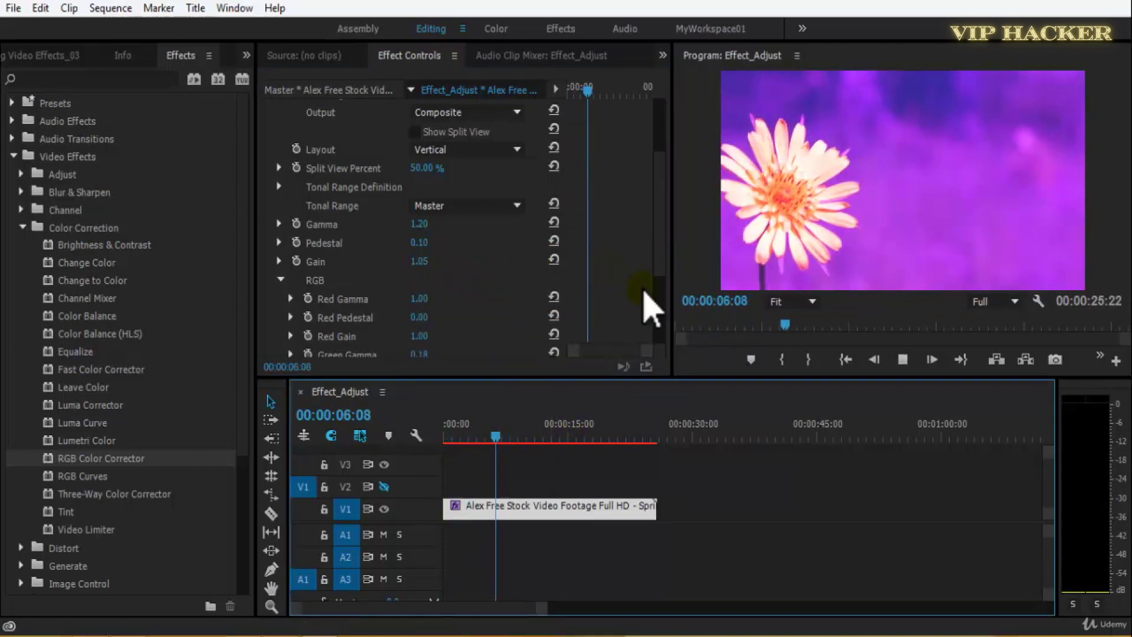
left_click(547, 436)
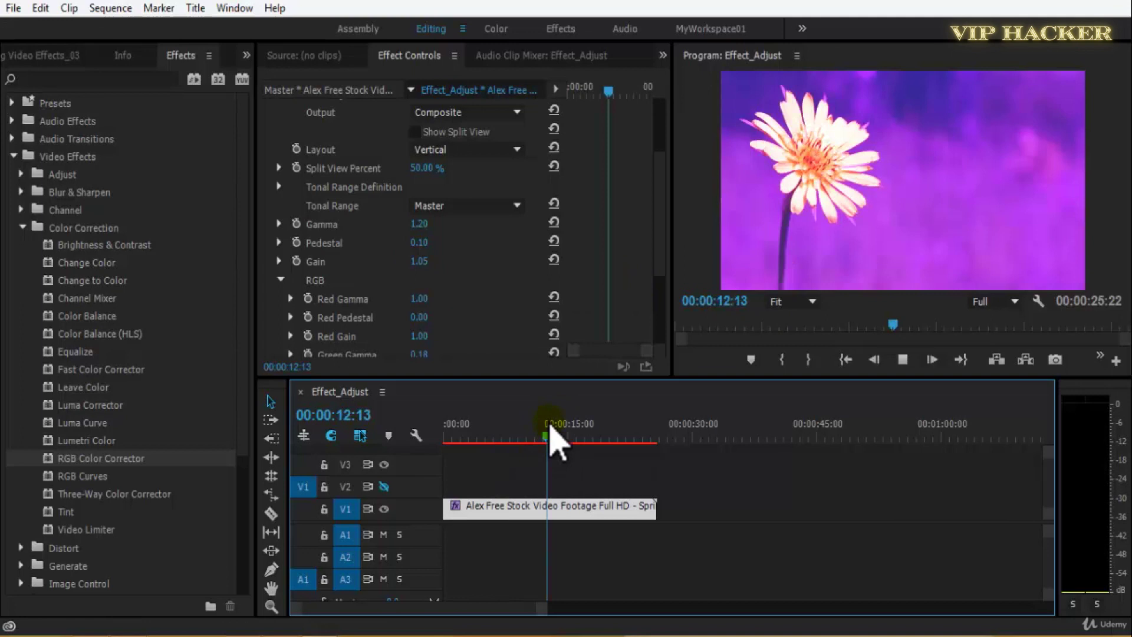
left_click(661, 328)
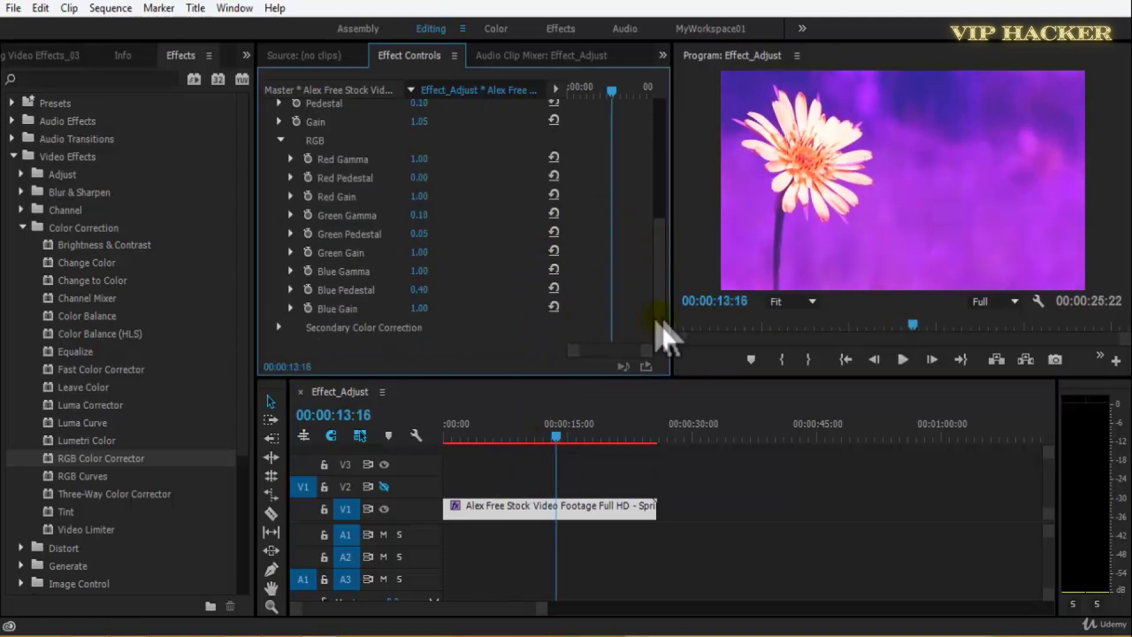
- In the RGB Color Corrector's Secondary Color Correction, set the Hue End Threshold to 94.44
left_click(278, 326)
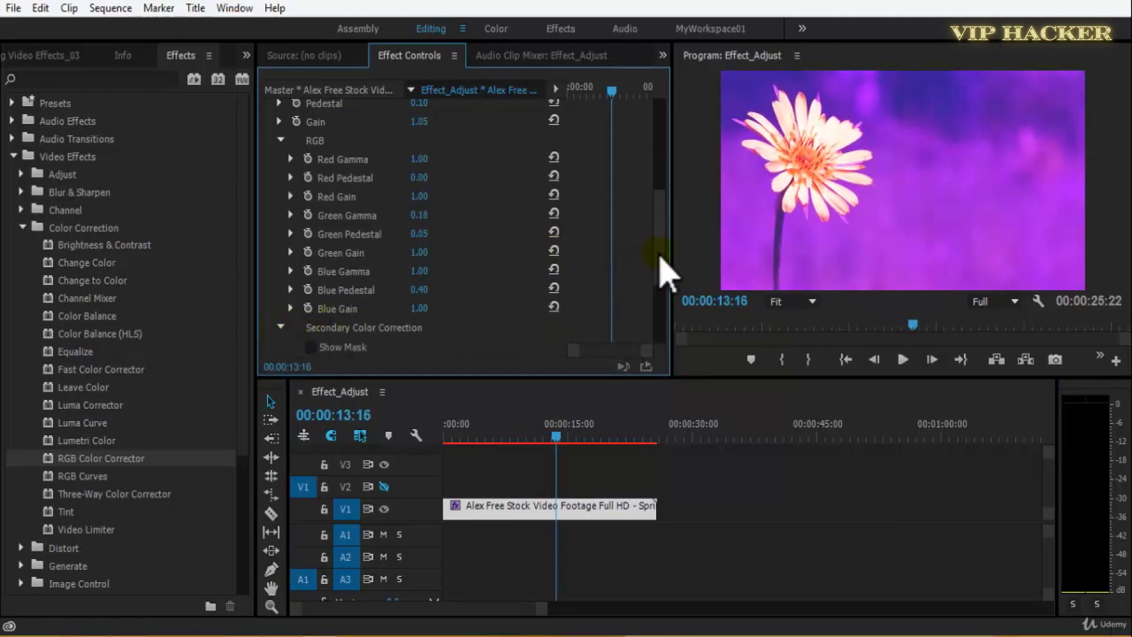
left_click_drag(661, 258, 659, 310)
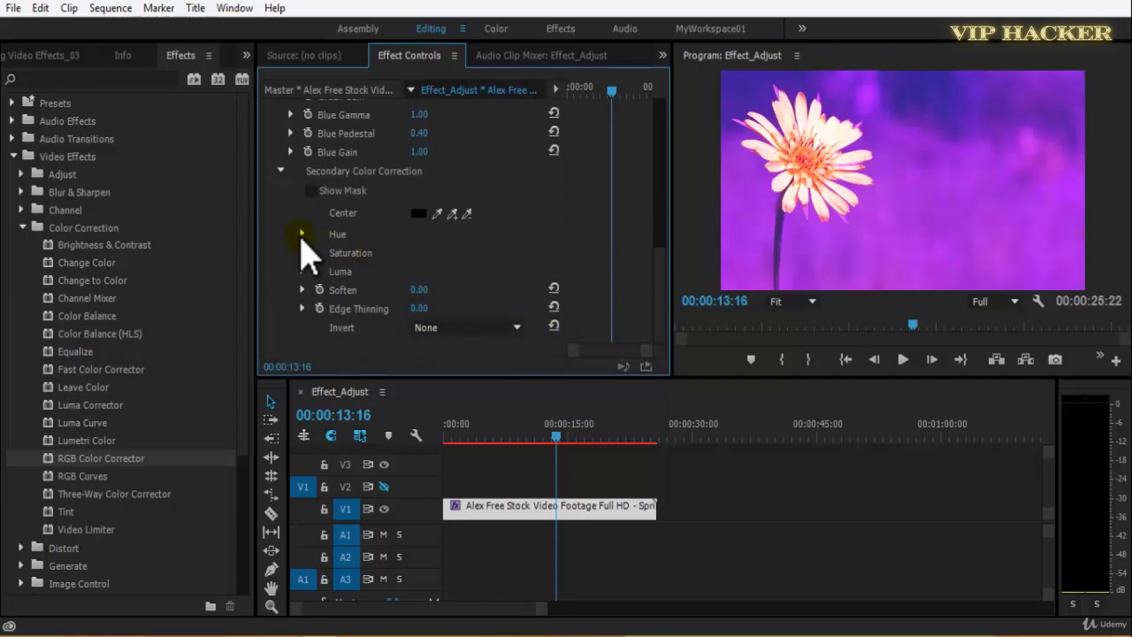
left_click(302, 233)
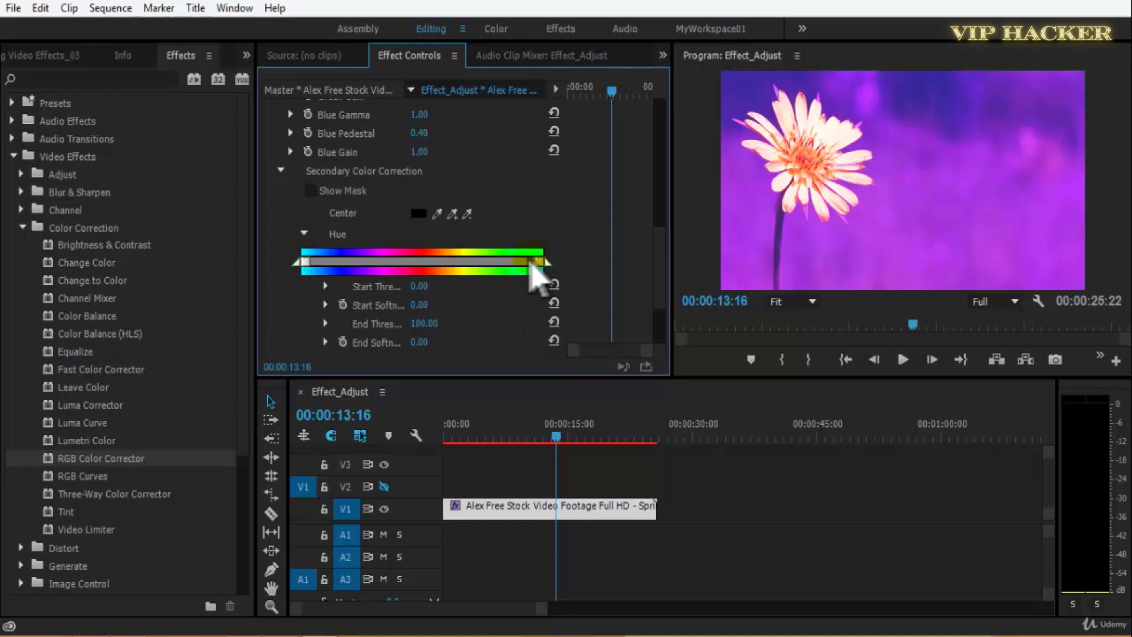
mouse_move(510, 269)
left_mouse_down()
mouse_move(436, 271)
mouse_move(523, 263)
left_mouse_up()
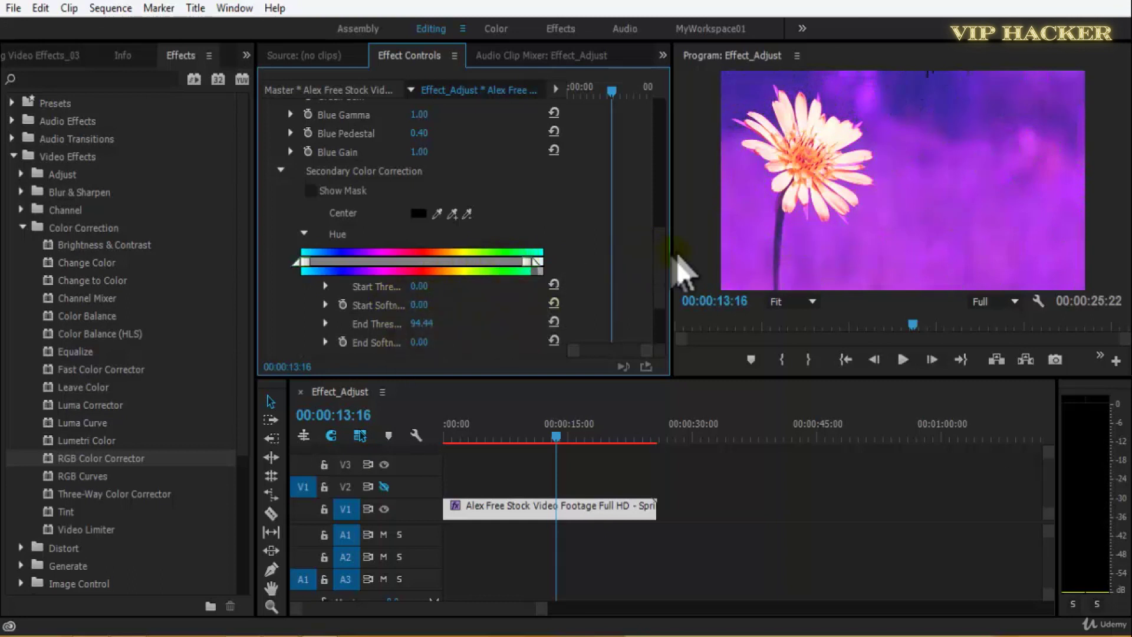
- Limit the secondary correction's Saturation range to a Start Threshold of 10.00 and an End Threshold of 82.96
scroll(652, 302, "down", 3)
left_click(302, 253)
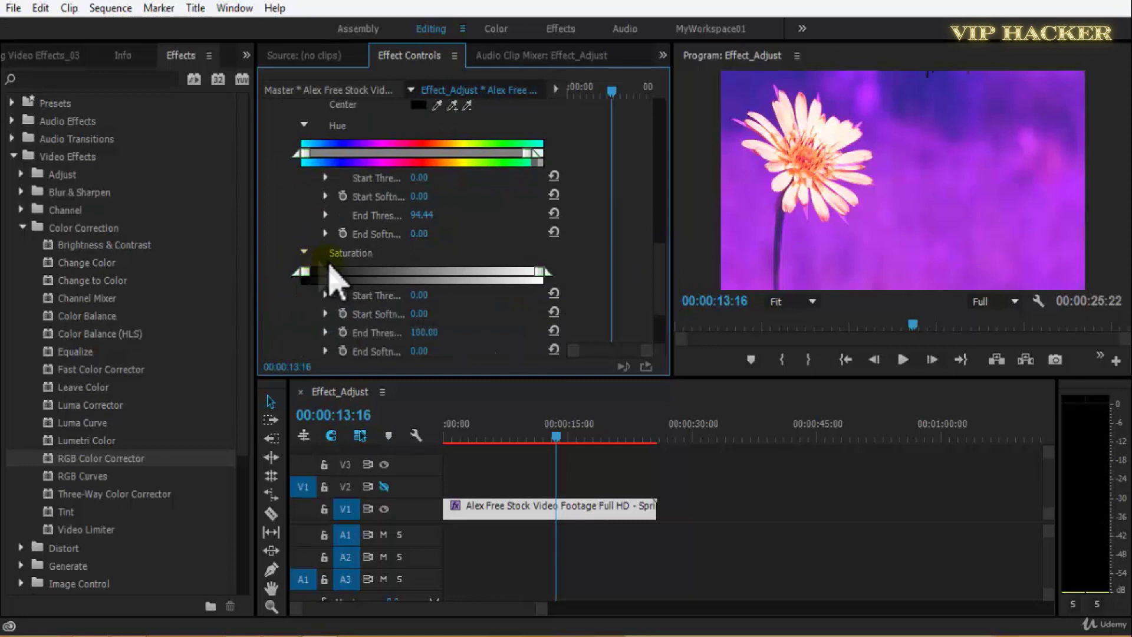
left_click_drag(321, 276, 373, 277)
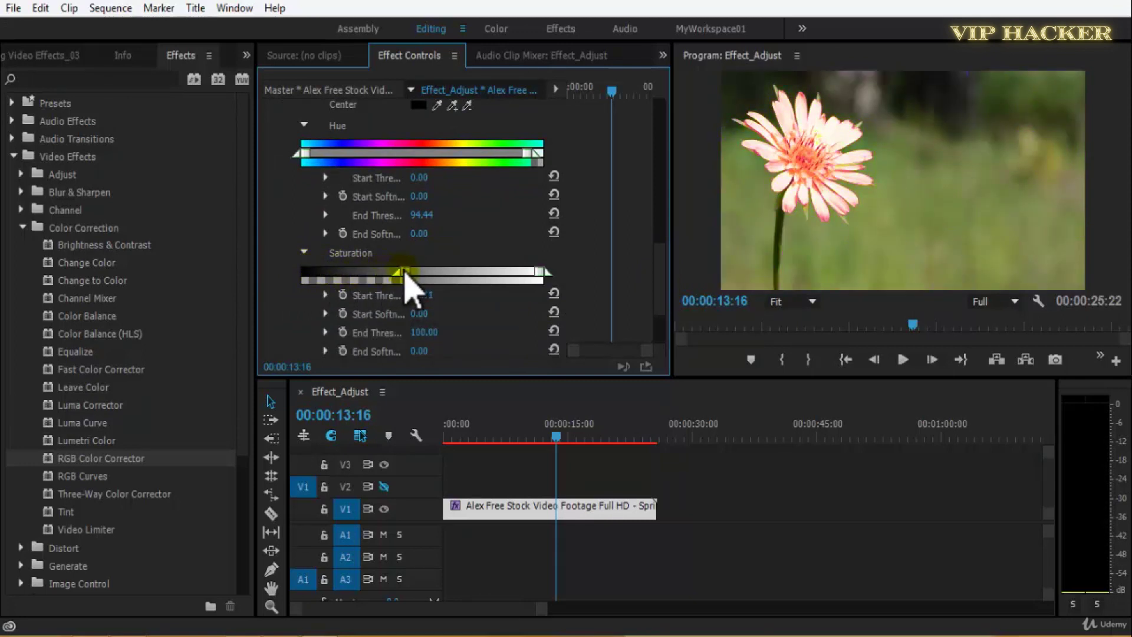
mouse_move(516, 275)
left_mouse_down()
mouse_move(412, 277)
mouse_move(519, 289)
left_mouse_up()
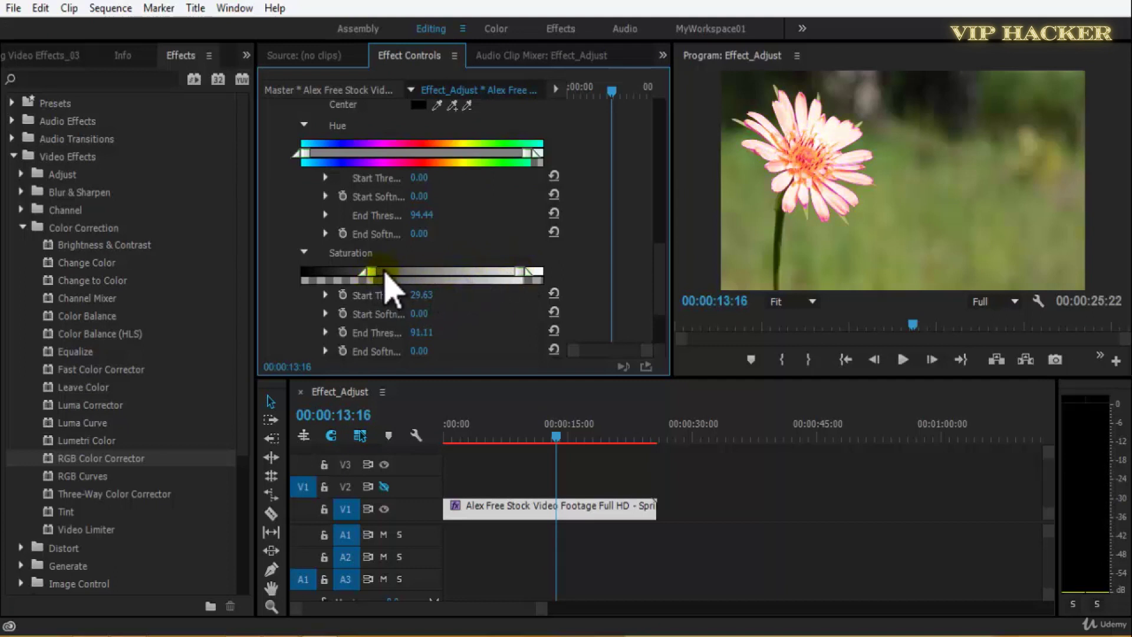
left_click_drag(436, 288, 325, 273)
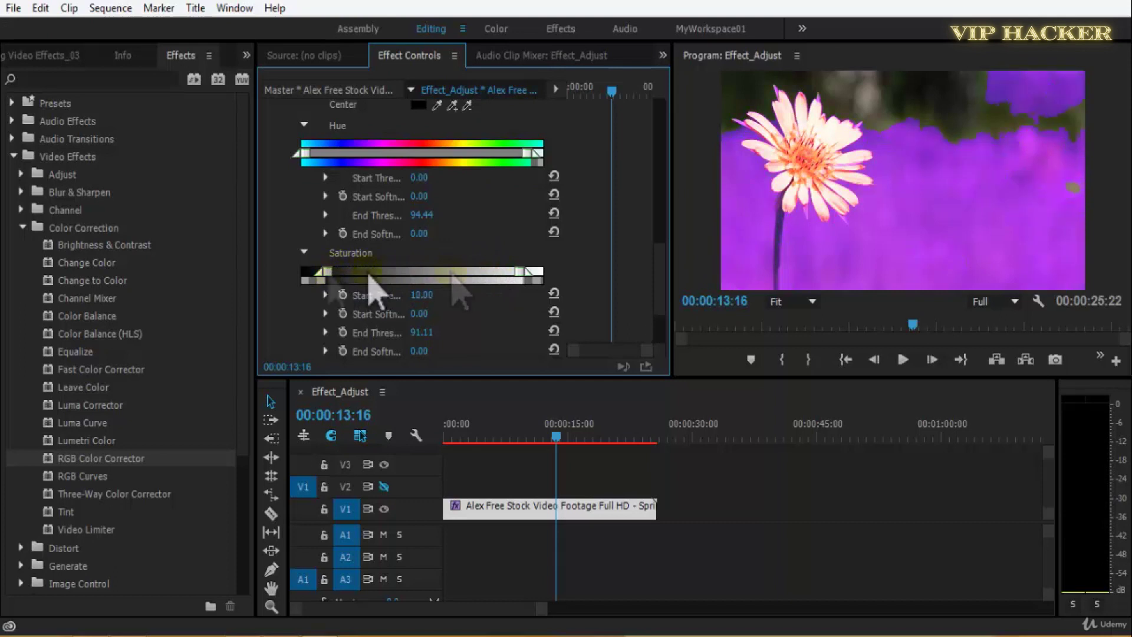
left_click_drag(511, 272, 502, 273)
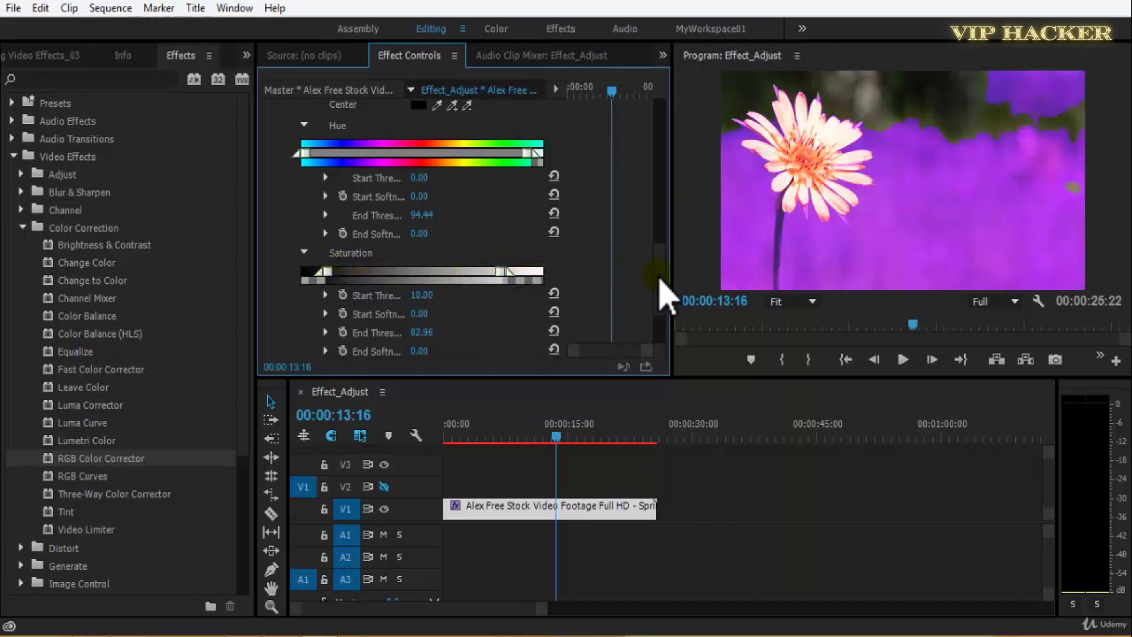
- Soften the Saturation range with an End Softness of 17.04 and a Start Softness of 10.00
scroll(667, 293, "down", 3)
left_click_drag(425, 254, 453, 253)
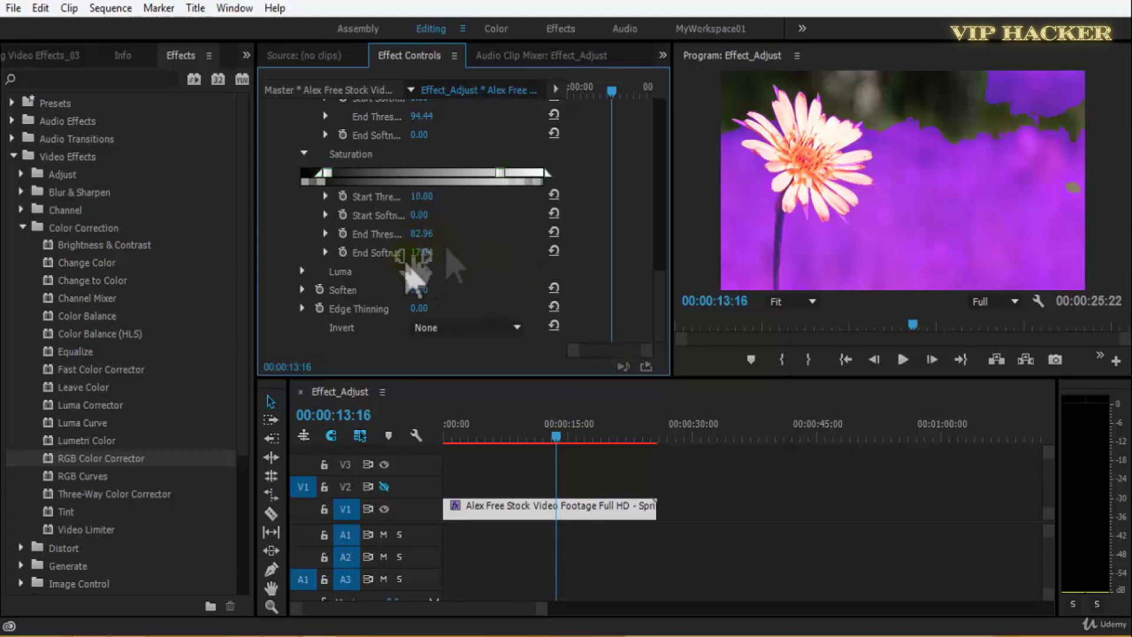
left_click_drag(420, 215, 498, 218)
- Preview the corrected clip, place the playhead at 00:00:10:00 and save the project
key("space")
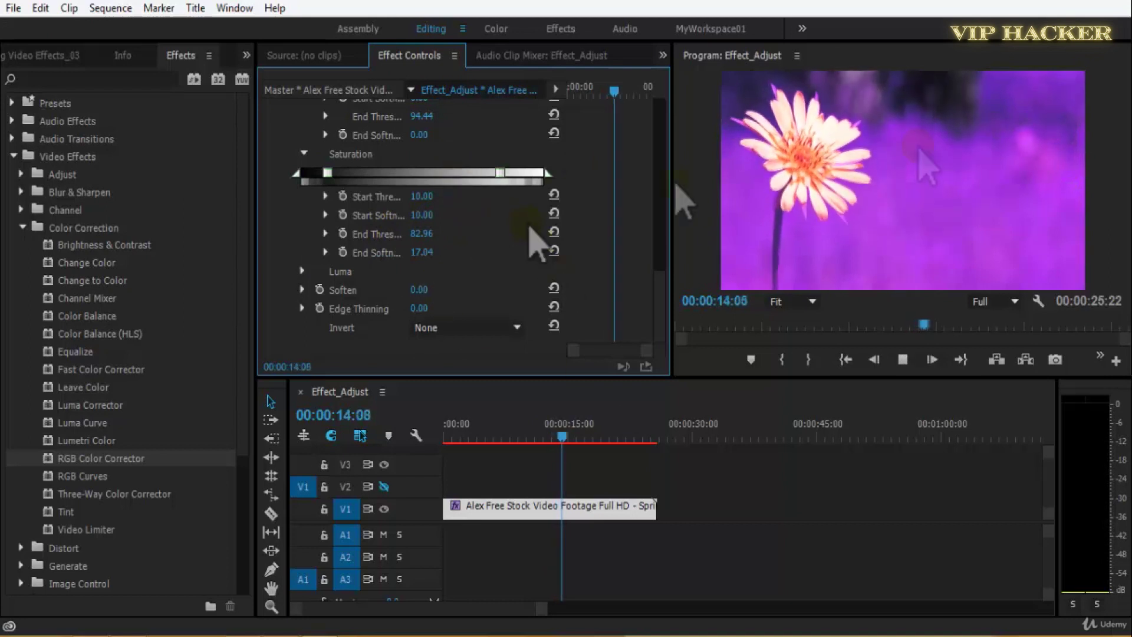
left_click_drag(567, 438, 526, 438)
key("ctrl+s")
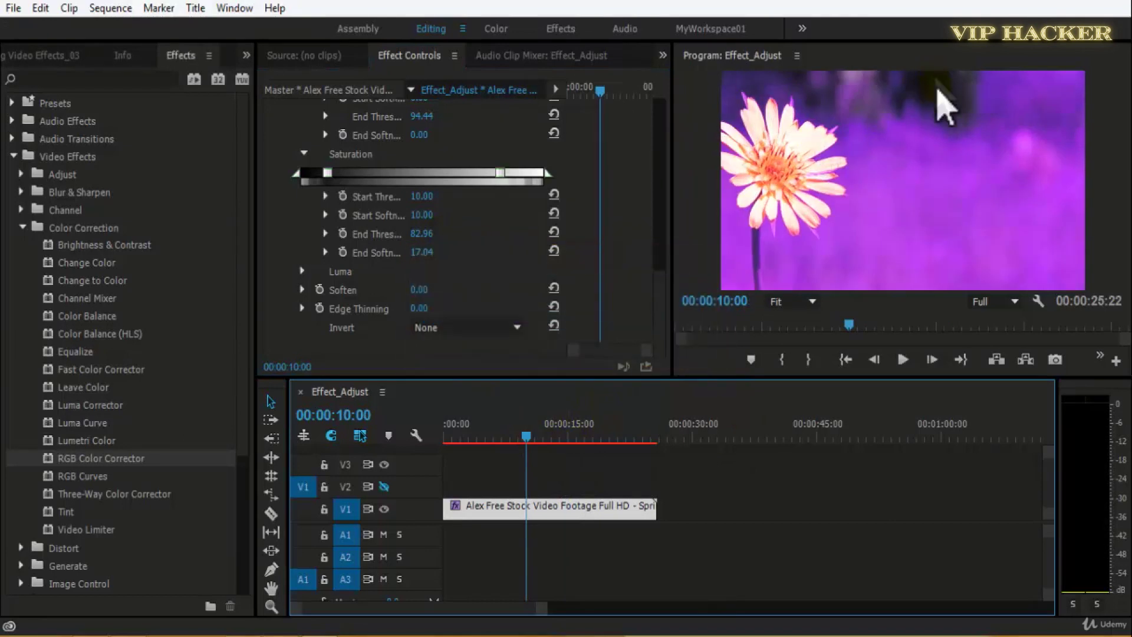
left_click(469, 213)
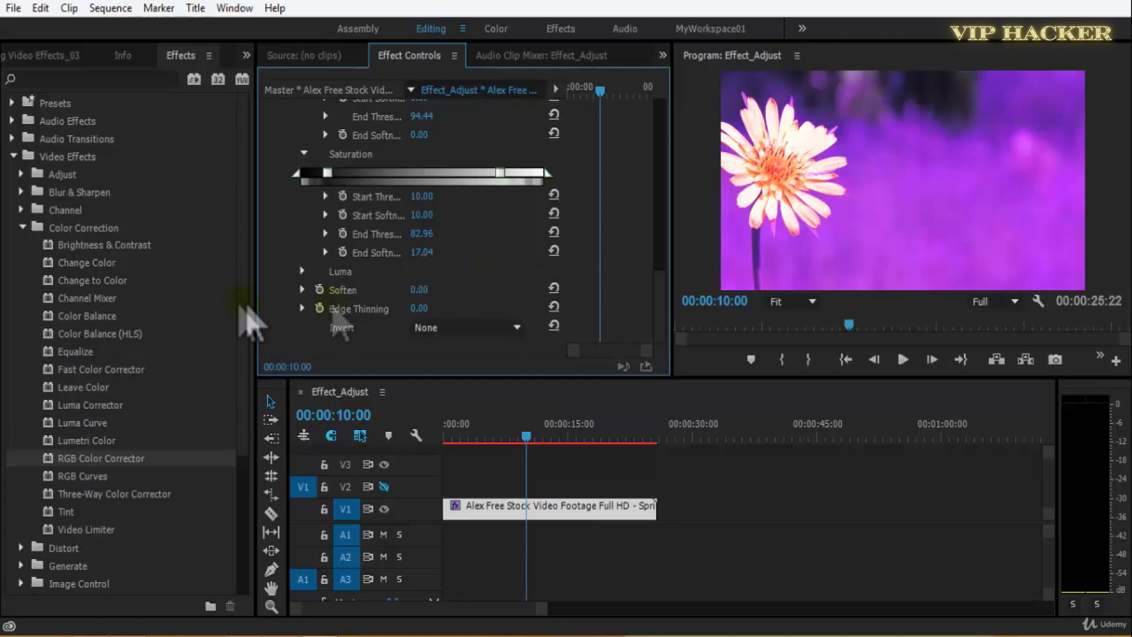
key("ctrl+s")
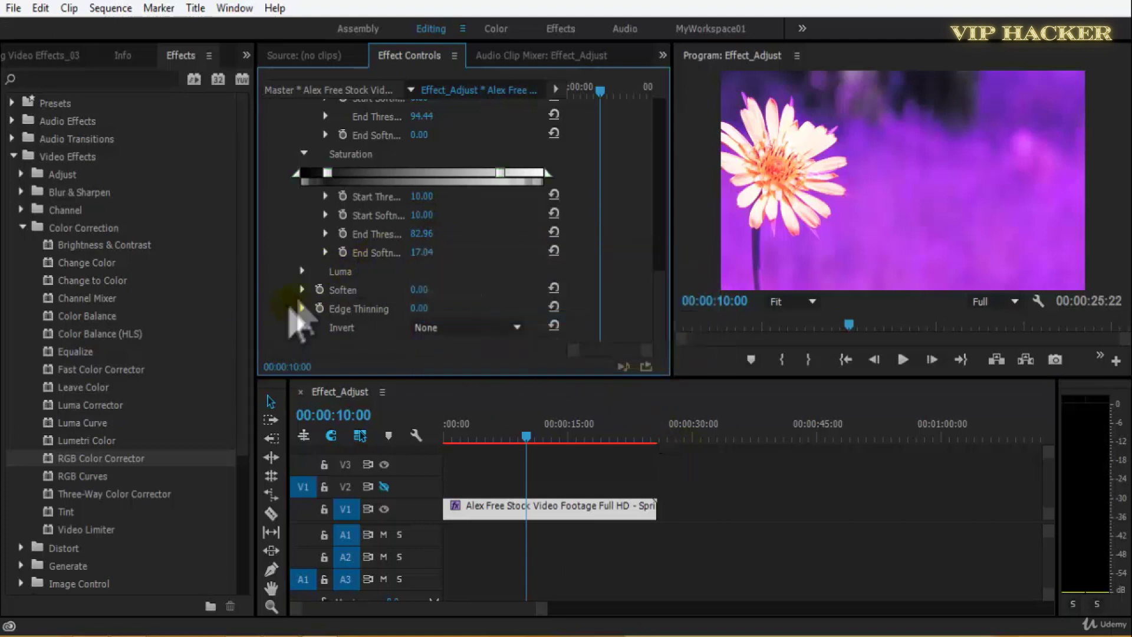
- Limit the secondary correction's Luma range to a Start Threshold of 0.00 and an End Threshold of 84.44, and save the project
left_click(301, 272)
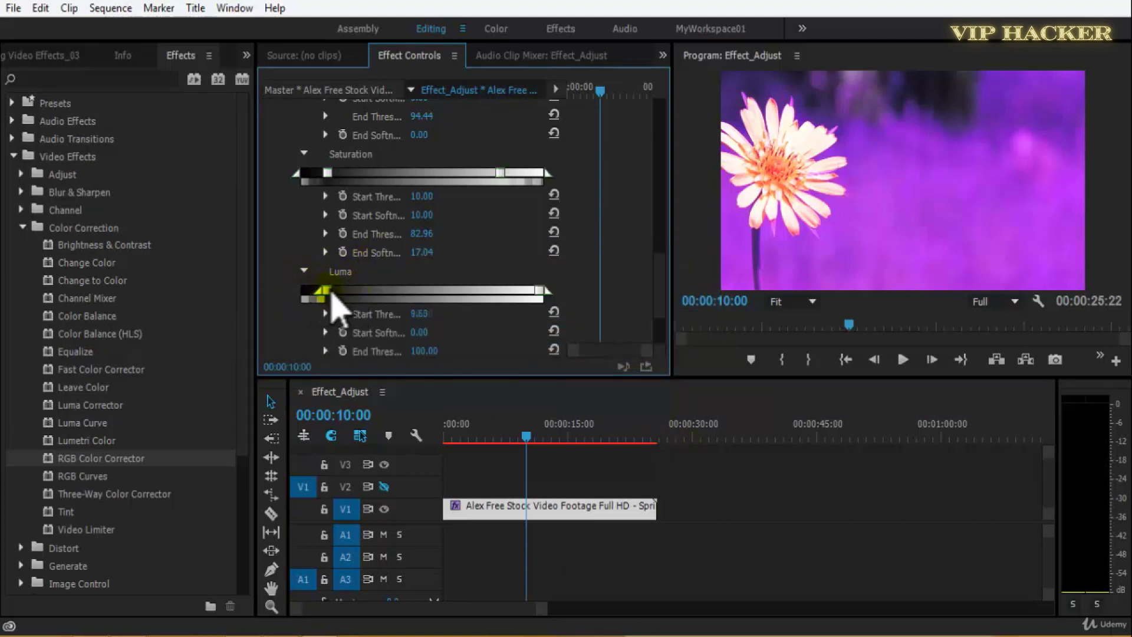
left_click_drag(356, 292, 330, 291)
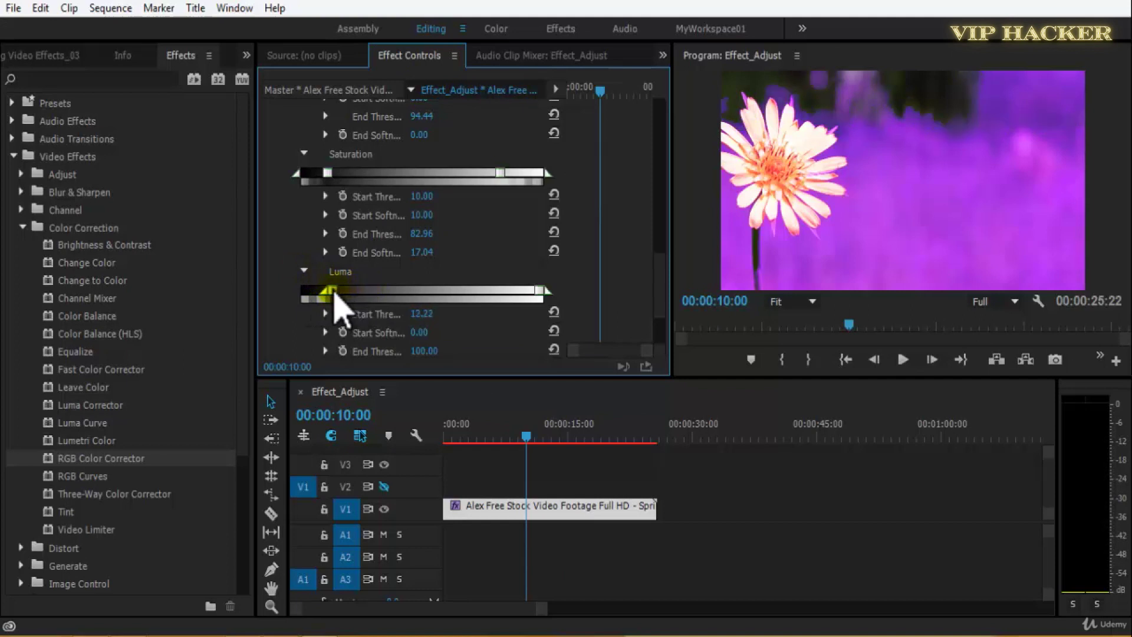
left_click_drag(534, 296, 509, 295)
scroll(661, 319, "down", 1)
scroll(666, 333, "down", 3)
key("ctrl+s")
left_click_drag(504, 200, 501, 200)
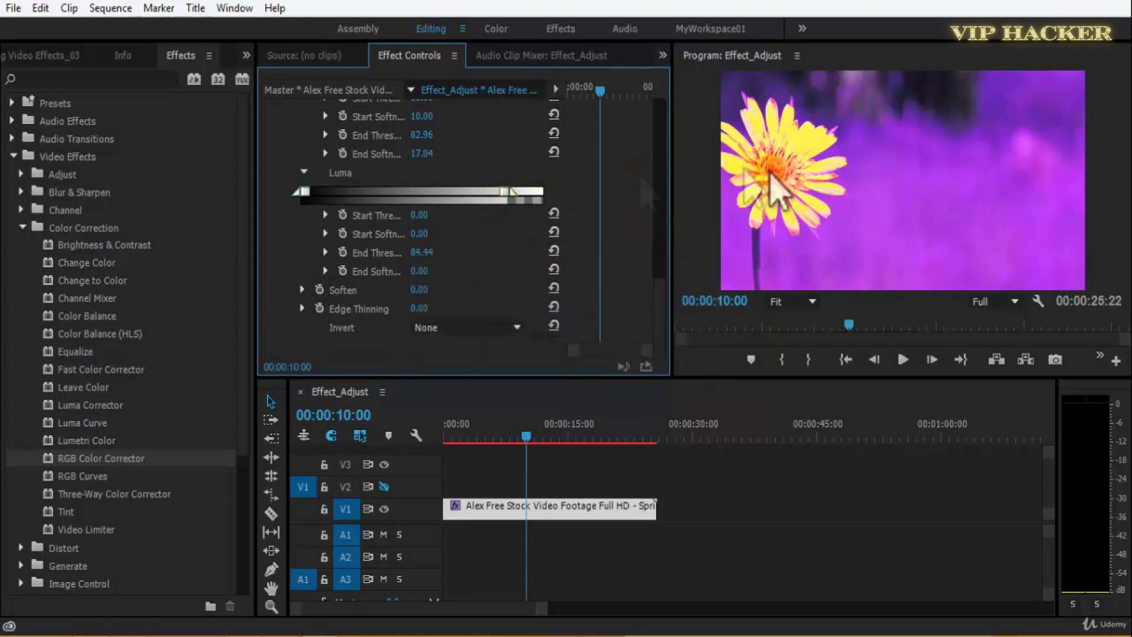
key("ctrl+s")
- Play the clip from 00:00:10:00 to 00:00:11:22 to check the luma-limited color correction, and save the project
key("space")
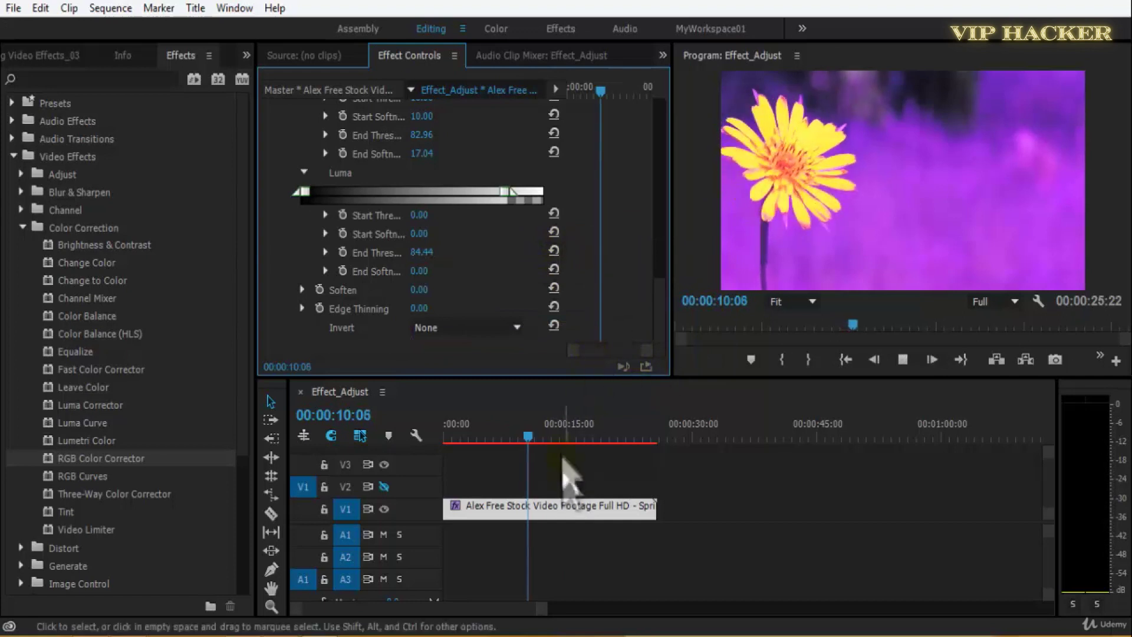
key("space")
key("space")
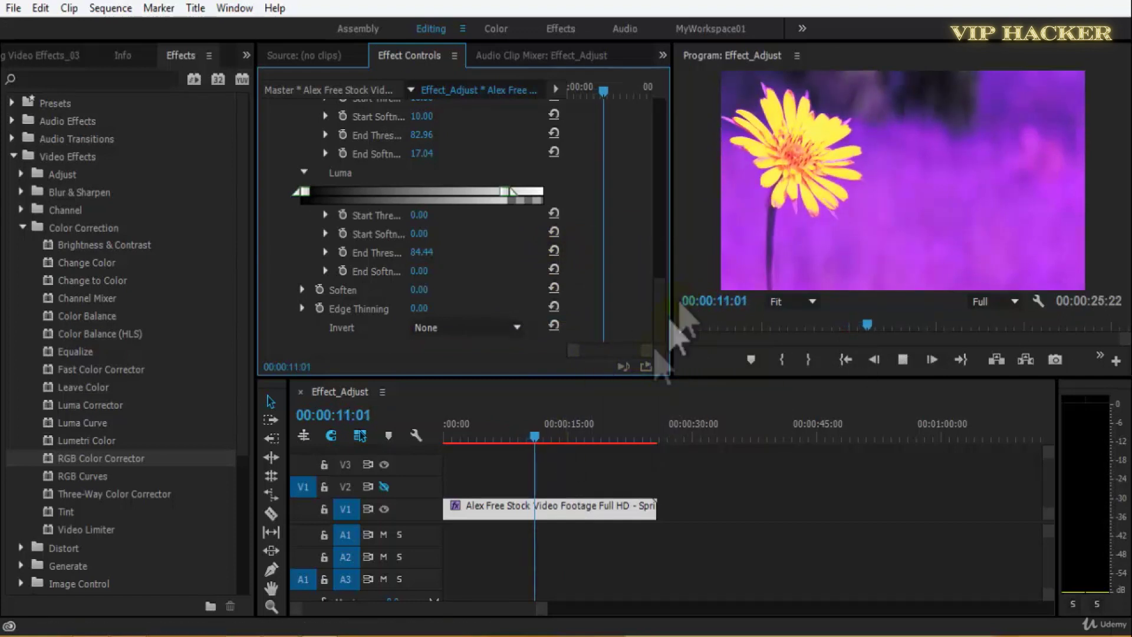
key("space")
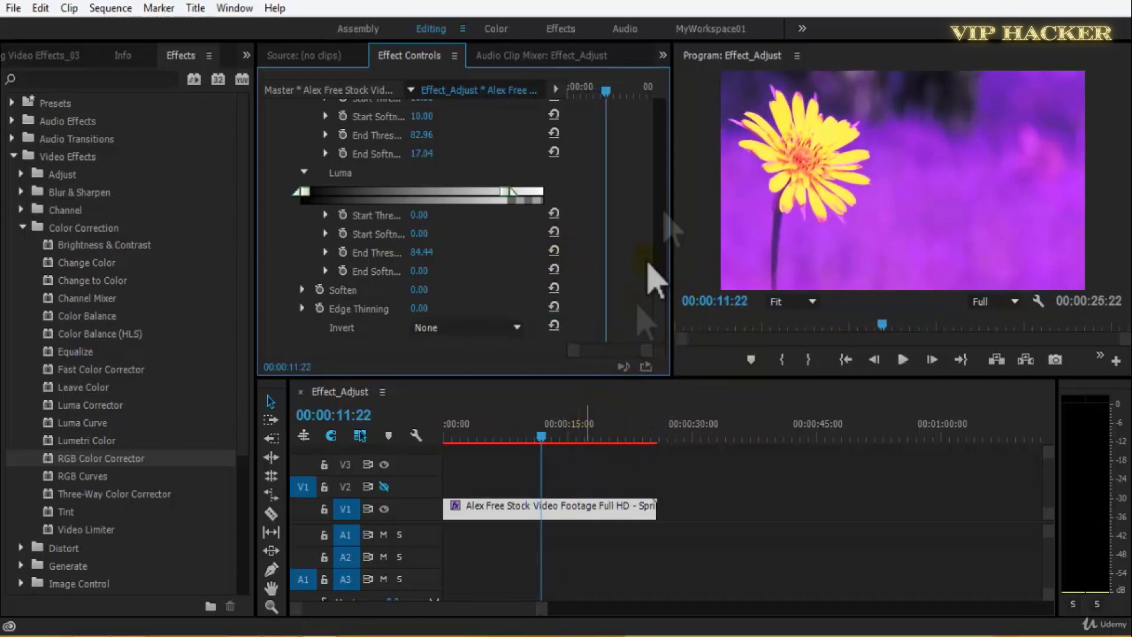
left_click(875, 191)
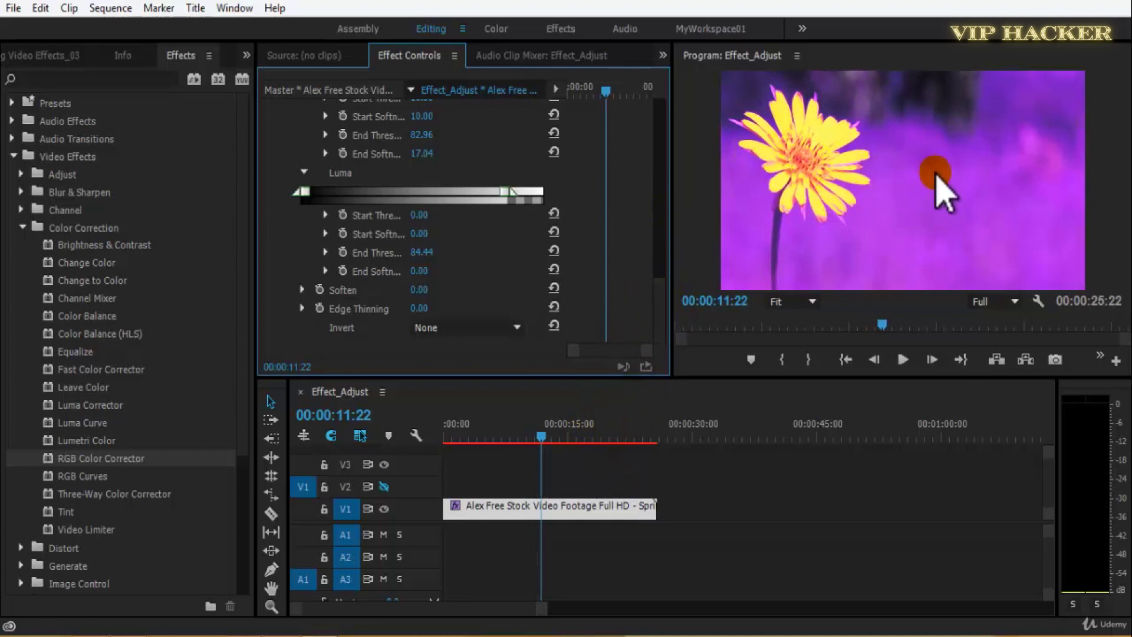
key("ctrl+s")
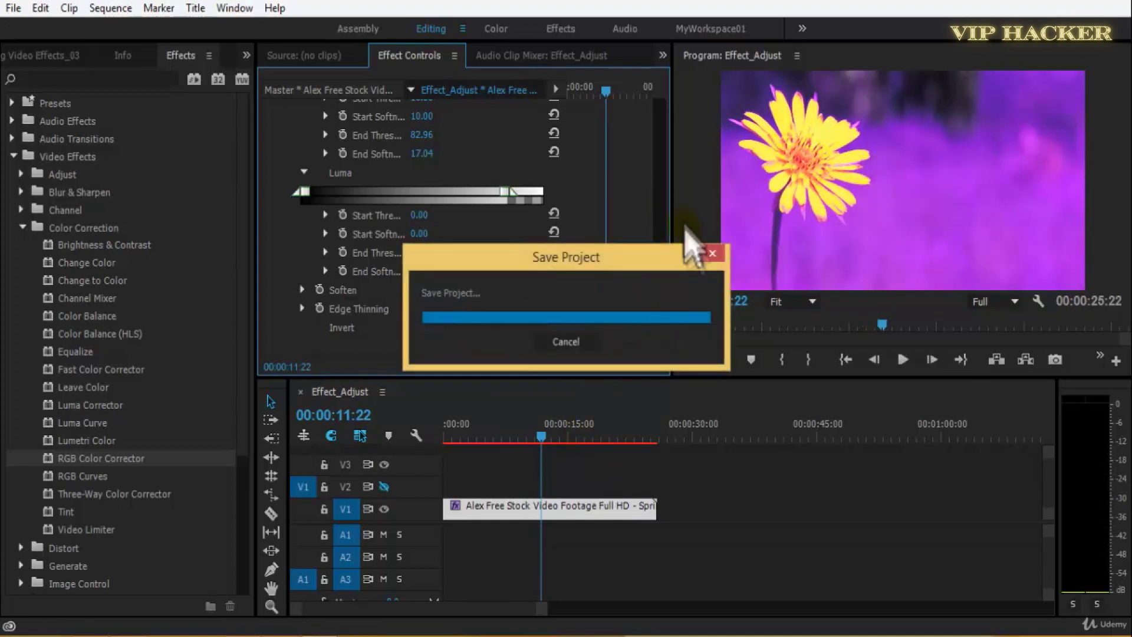
left_click_drag(665, 298, 665, 130)
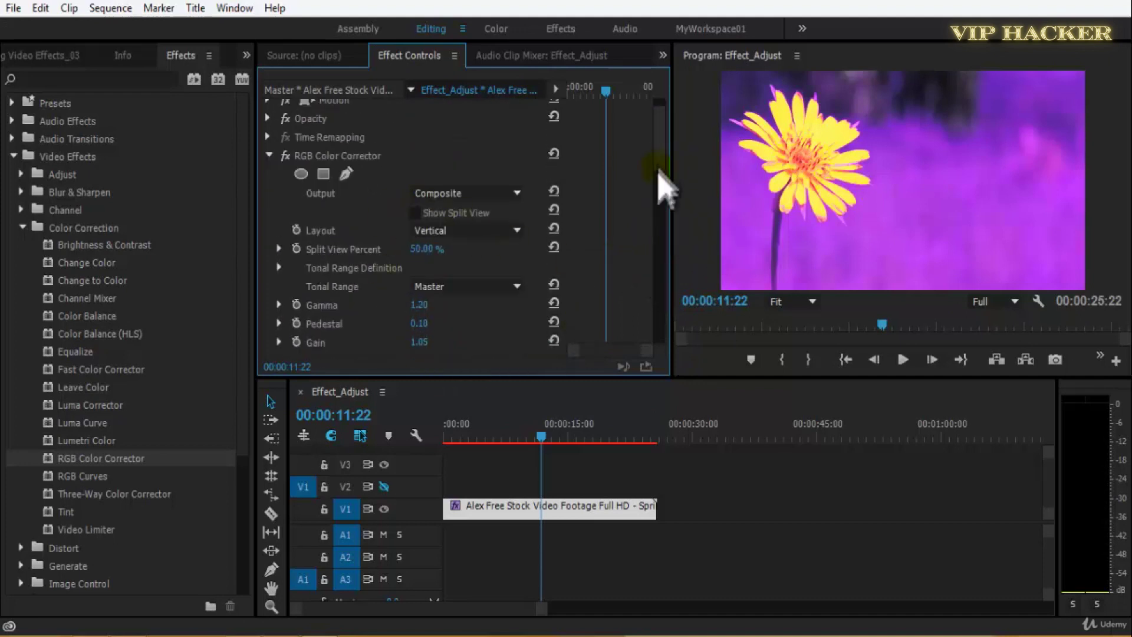
left_click_drag(662, 190, 652, 230)
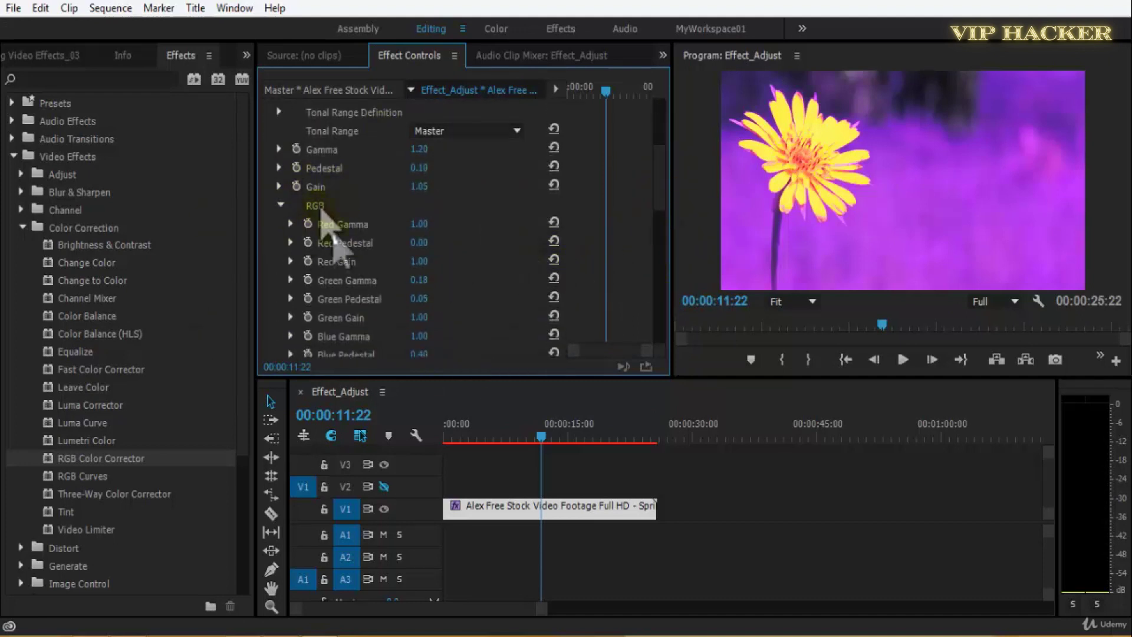
left_click_drag(660, 198, 671, 139)
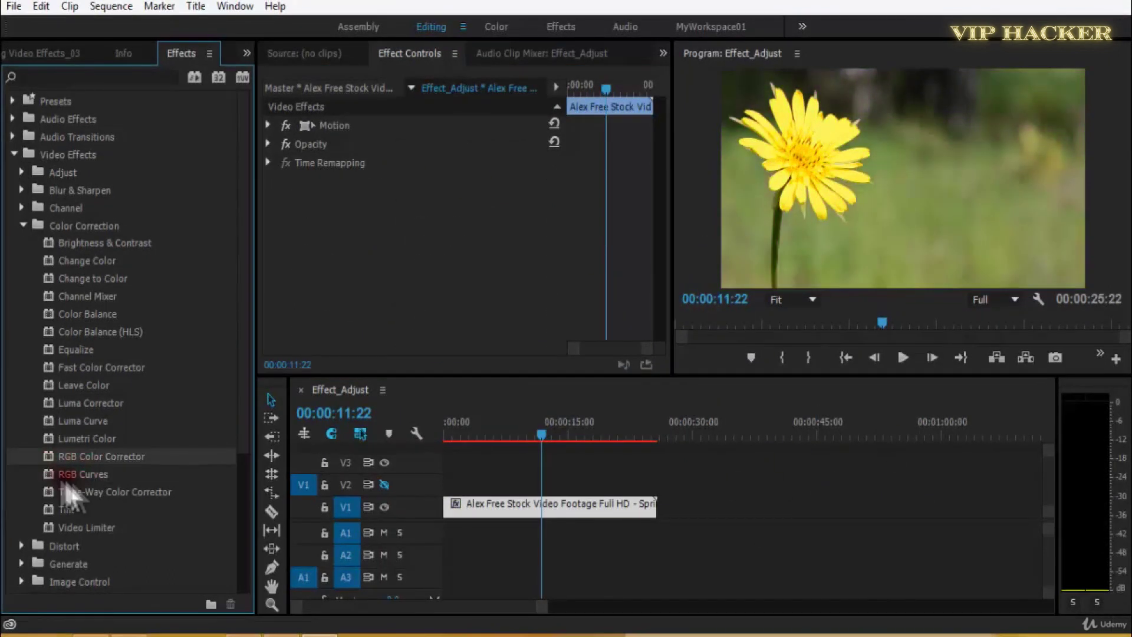
- Apply the RGB Curves effect to the flower clip and bring its Master and Red curves into view
left_click(52, 475)
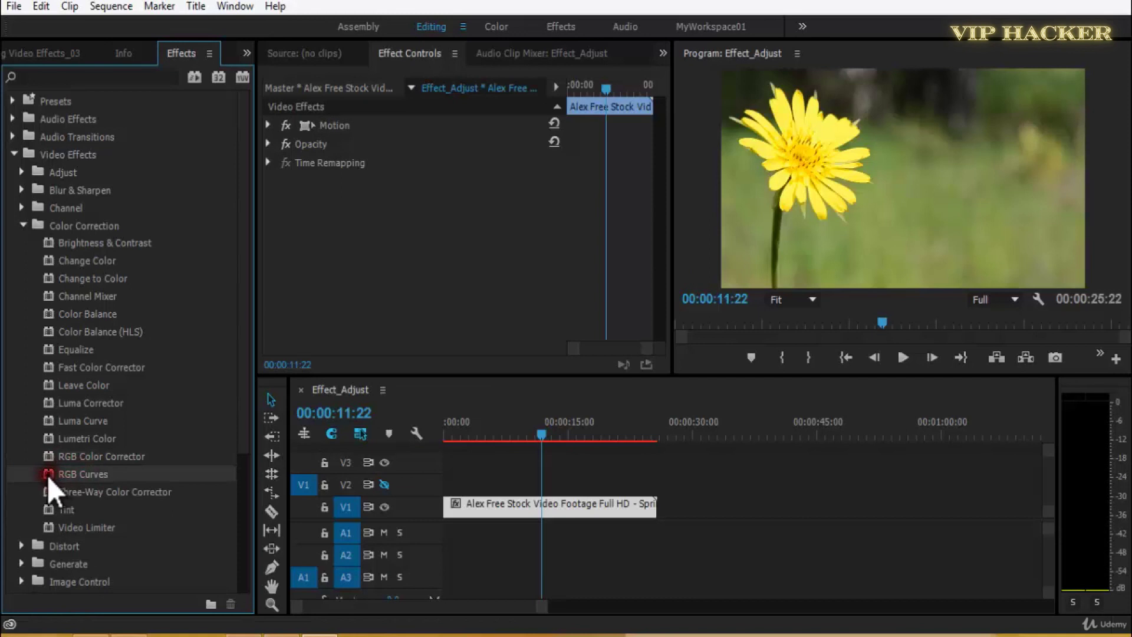
left_click_drag(47, 476, 386, 275)
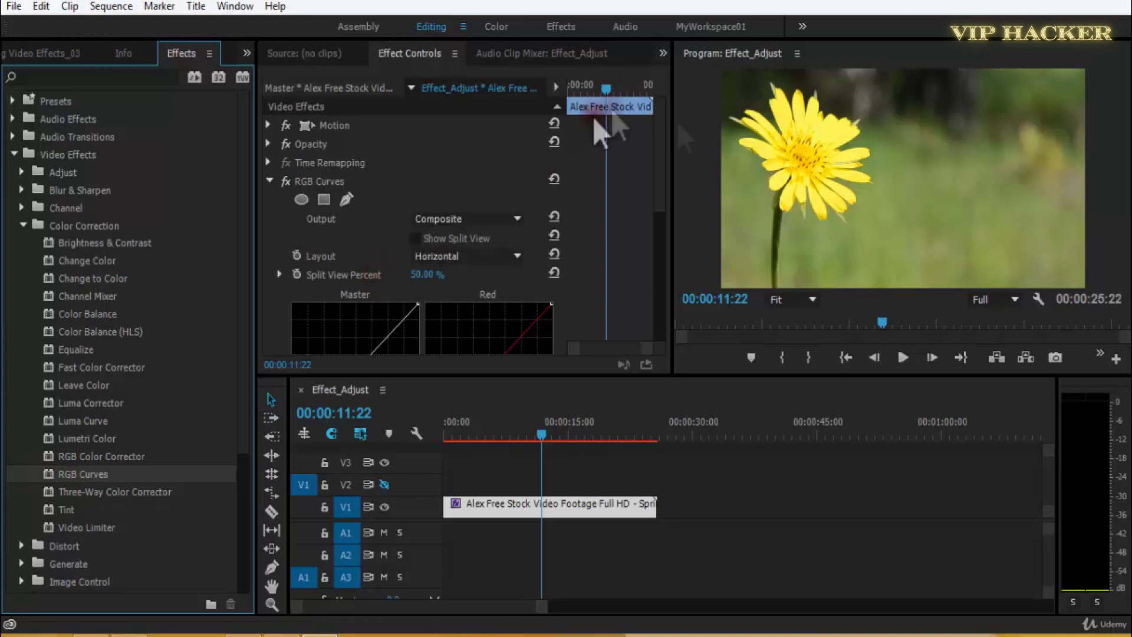
left_click_drag(661, 188, 663, 215)
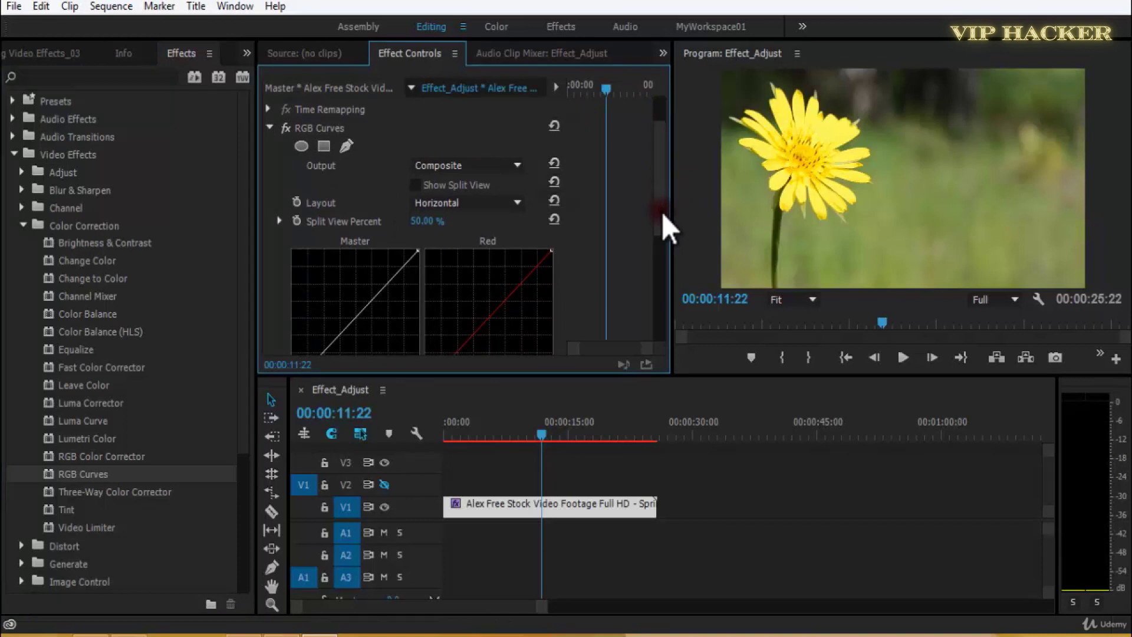
left_click_drag(661, 214, 660, 224)
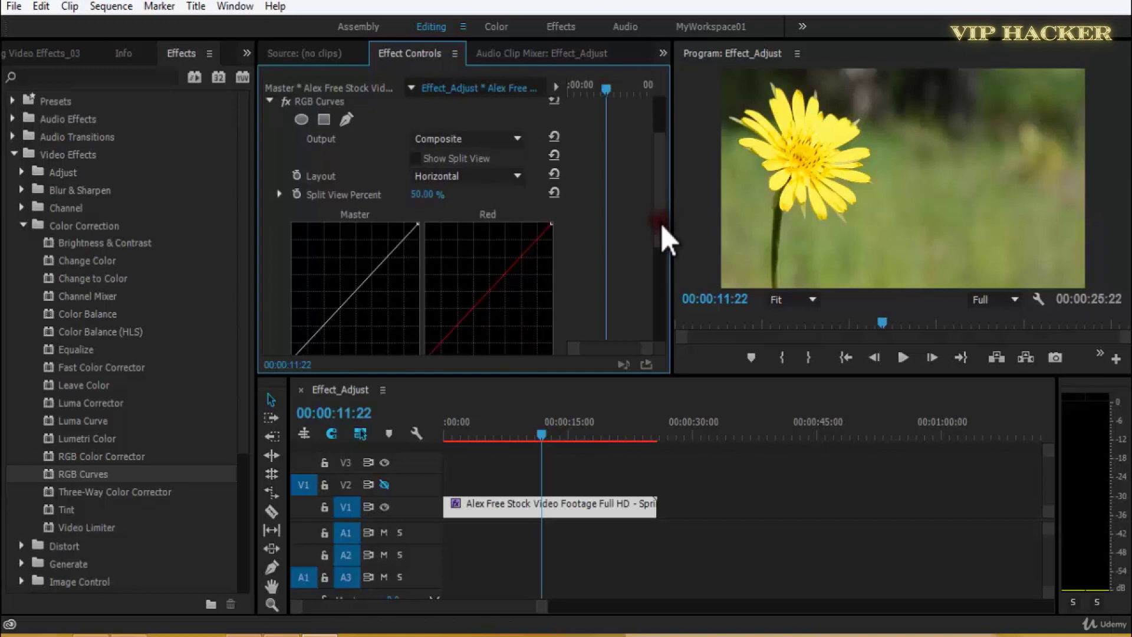
mouse_move(662, 231)
left_mouse_down()
mouse_move(665, 324)
mouse_move(670, 197)
mouse_move(668, 241)
mouse_move(668, 231)
left_mouse_up()
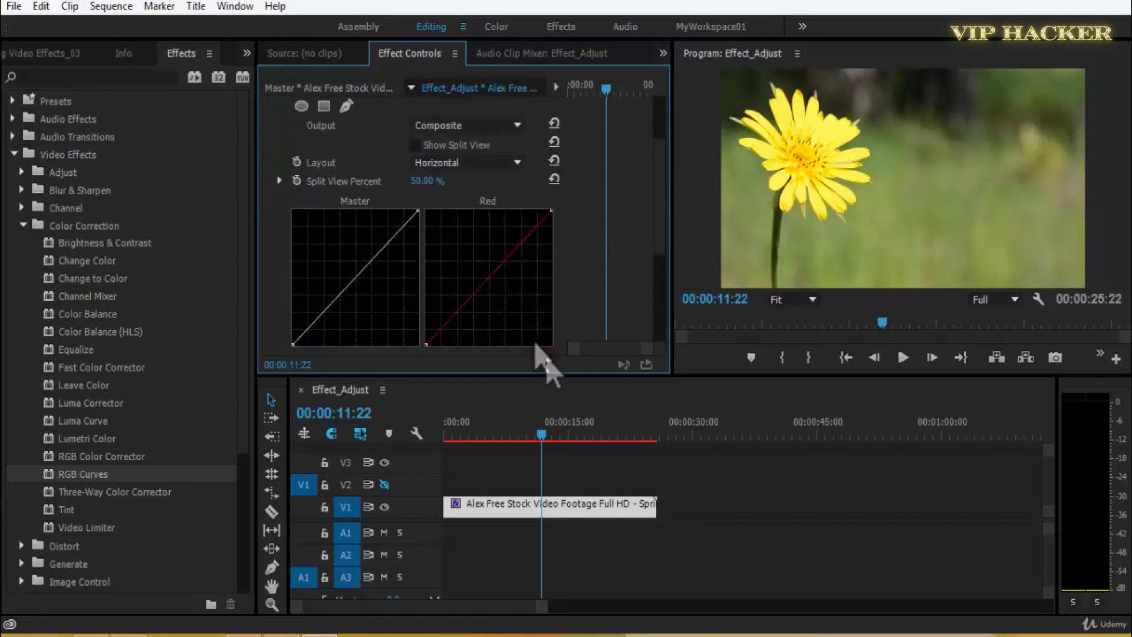
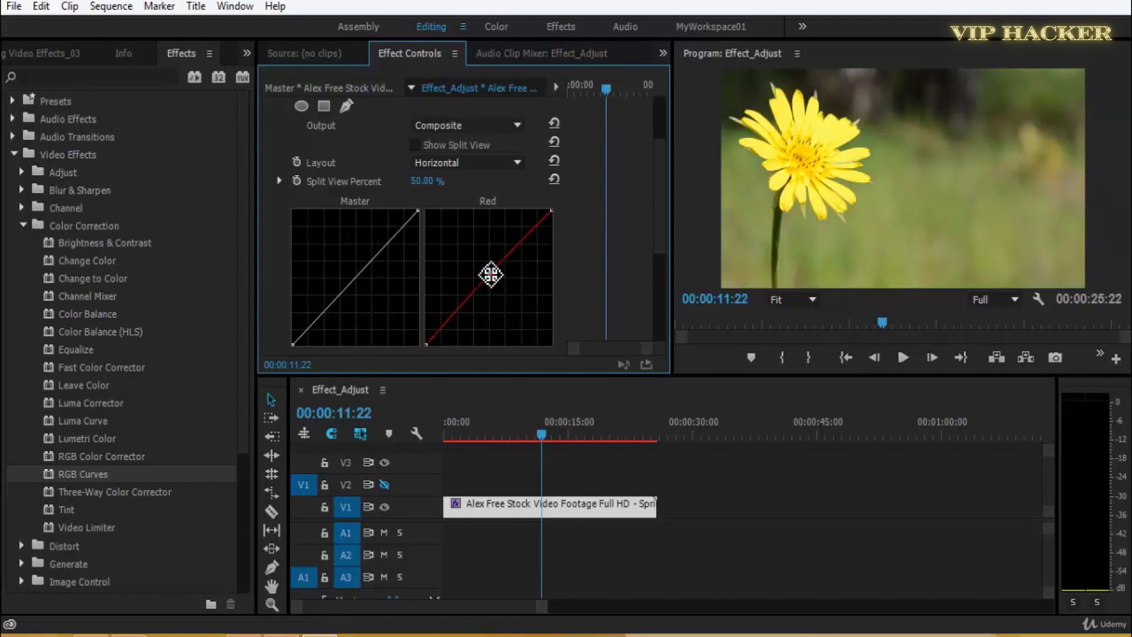
- Try a midpoint on the Red curve and a slightly lowered Master curve midpoint, and reset the RGB Curves effect
left_click(493, 275)
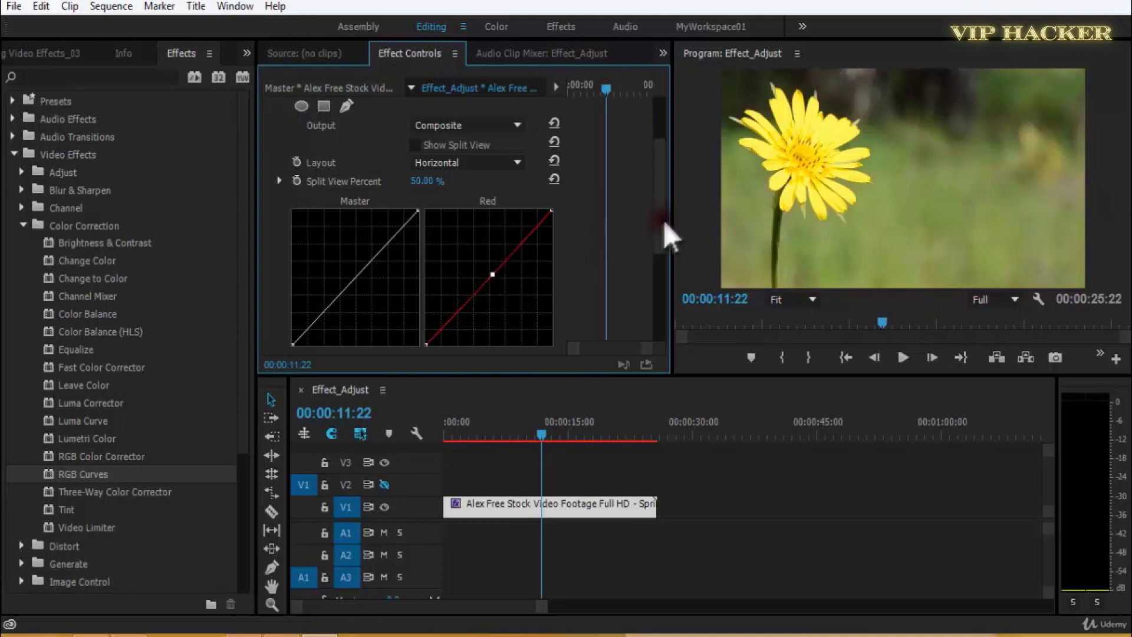
mouse_move(659, 243)
left_mouse_down()
mouse_move(657, 292)
mouse_move(670, 283)
mouse_move(659, 241)
left_mouse_up()
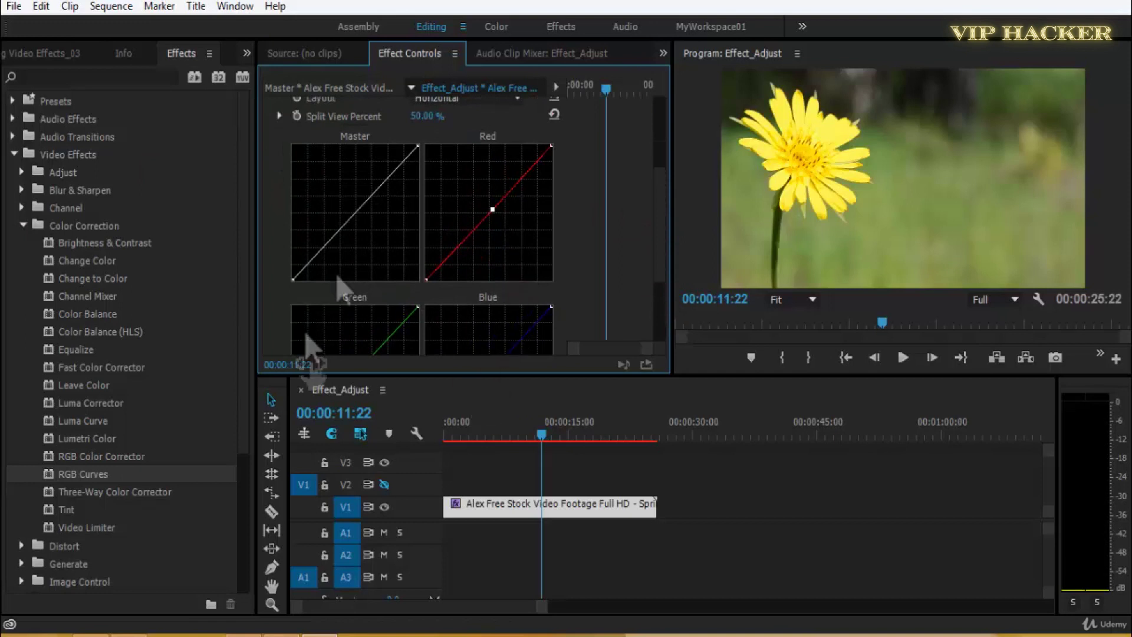
mouse_move(348, 214)
left_mouse_down()
mouse_move(340, 196)
mouse_move(374, 234)
mouse_move(360, 194)
mouse_move(383, 221)
mouse_move(376, 193)
mouse_move(387, 218)
mouse_move(377, 192)
mouse_move(361, 230)
mouse_move(352, 226)
left_mouse_up()
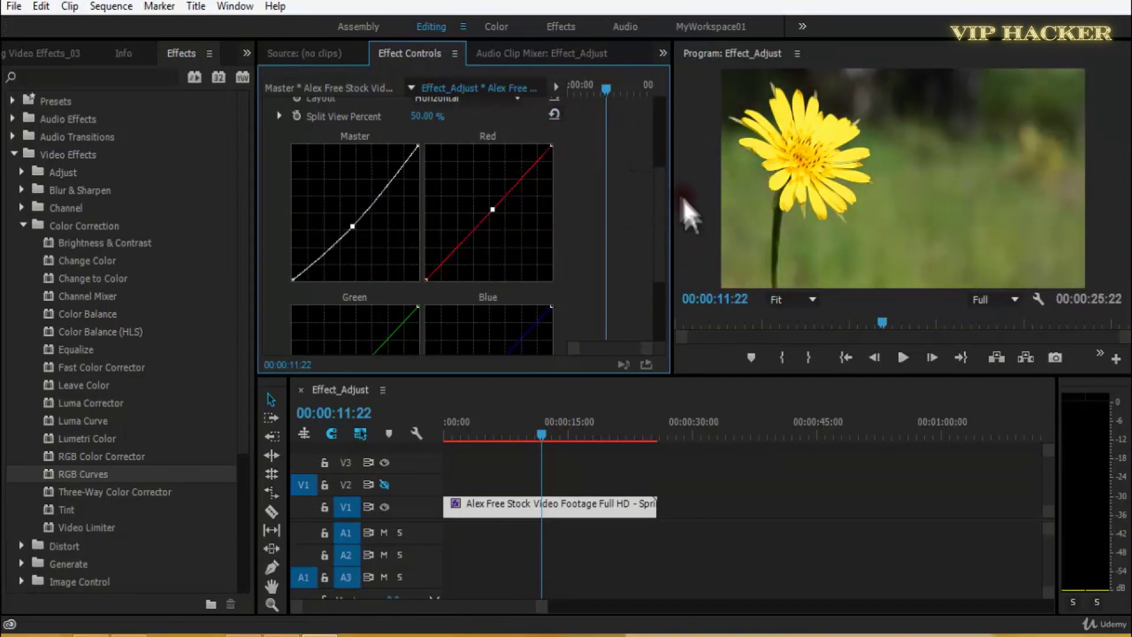
scroll(655, 171, "up", 2)
scroll(654, 171, "up", 3)
scroll(667, 245, "down", 6)
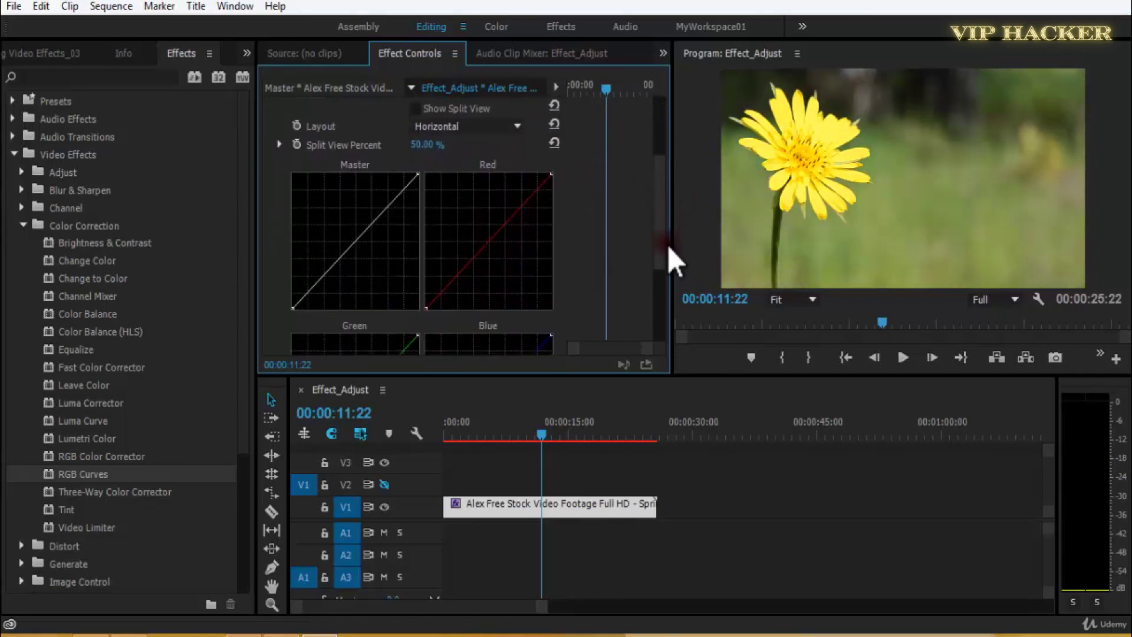
- Bow the Blue curve upward with three points in its shadows, midtones and highlights
scroll(667, 281, "down", 2)
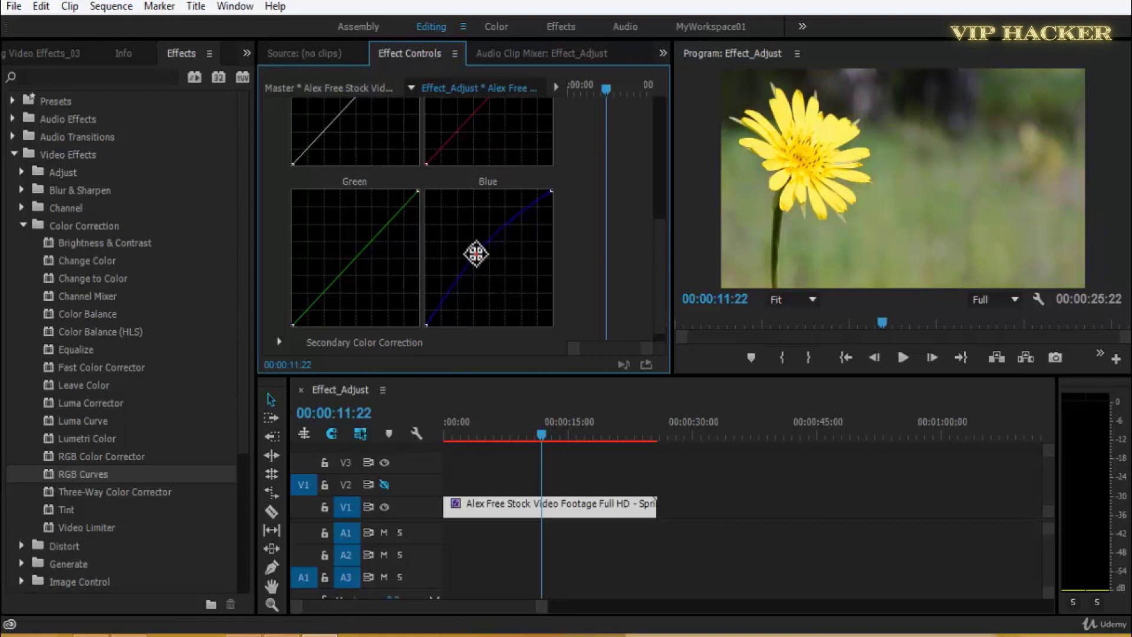
left_click(515, 204)
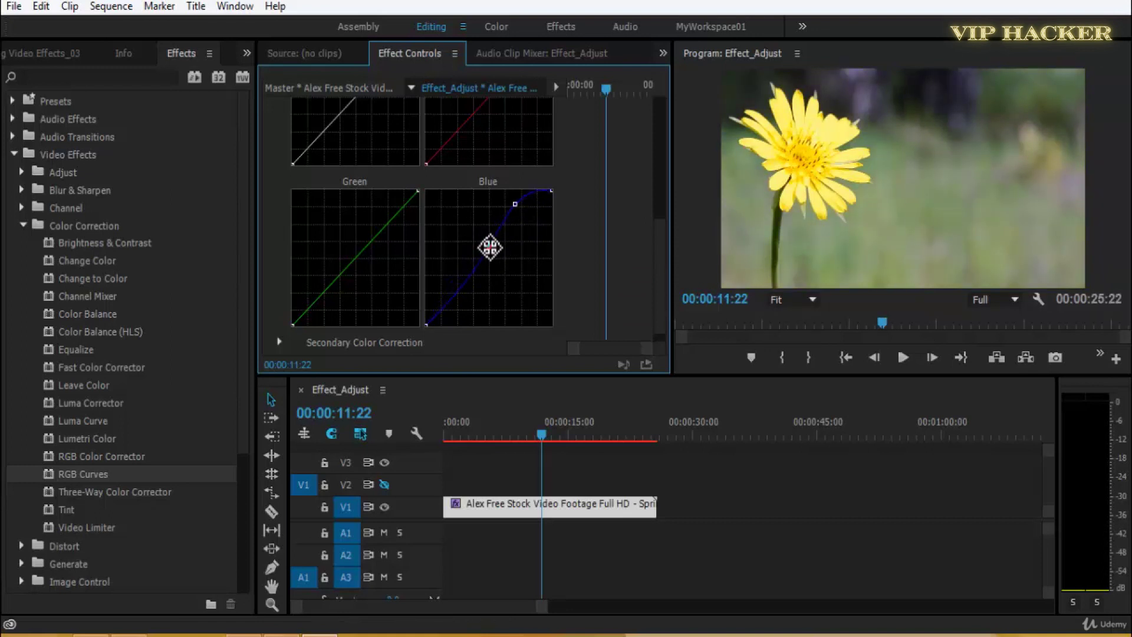
left_click_drag(490, 248, 478, 241)
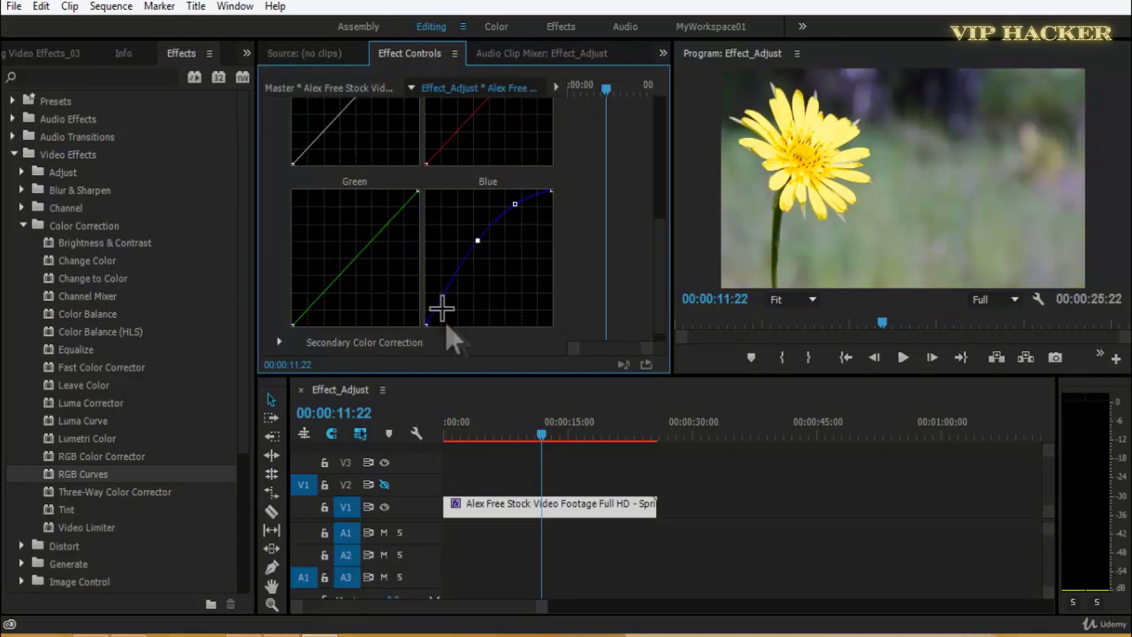
left_click(451, 279)
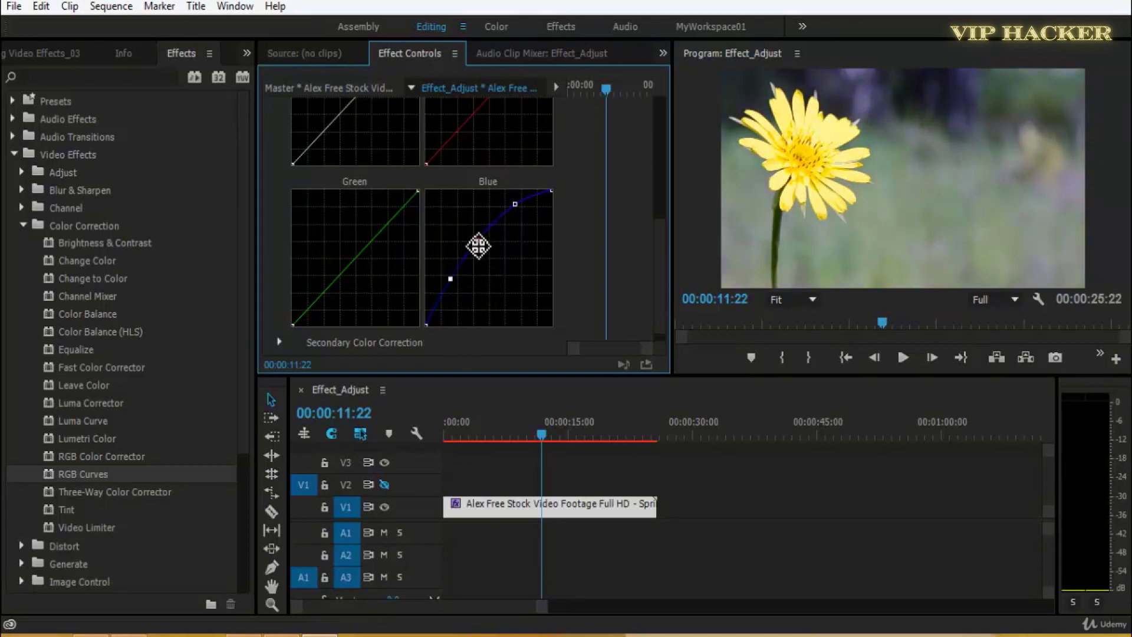
- Bow the Green curve downward with three points in its shadows, midtones and highlights
left_click_drag(349, 263, 365, 269)
left_click_drag(397, 220, 406, 219)
left_click_drag(325, 290, 334, 302)
left_click_drag(400, 220, 405, 223)
left_click_drag(377, 273, 375, 273)
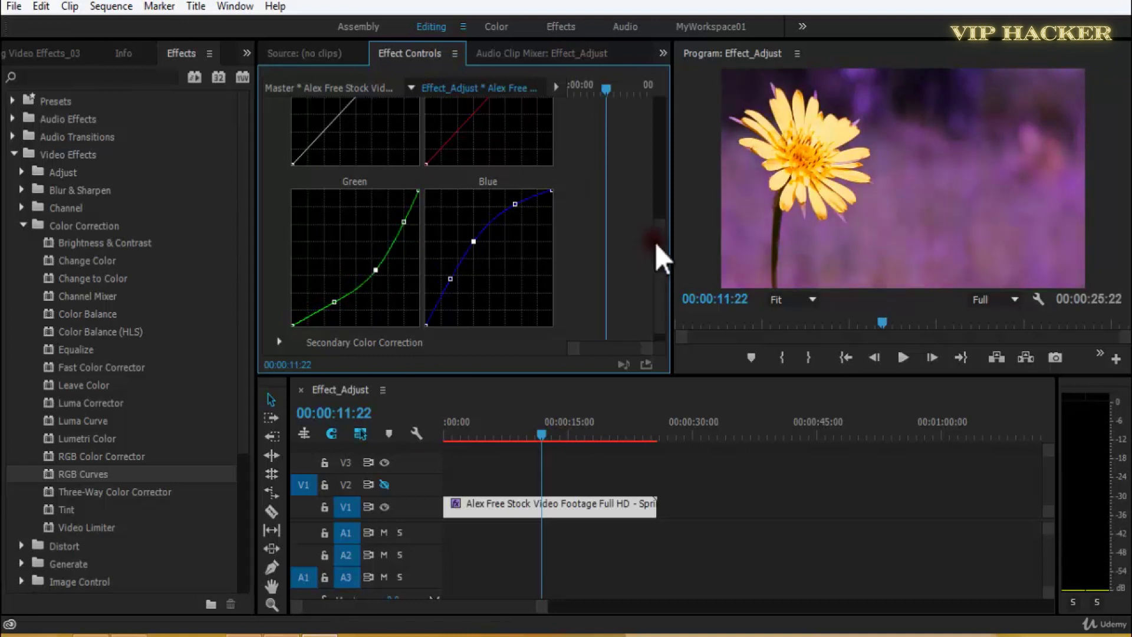
- Bow the Red curve downward with three points in its shadows, midtones and highlights
scroll(655, 236, "up", 3)
left_click_drag(495, 199, 532, 167)
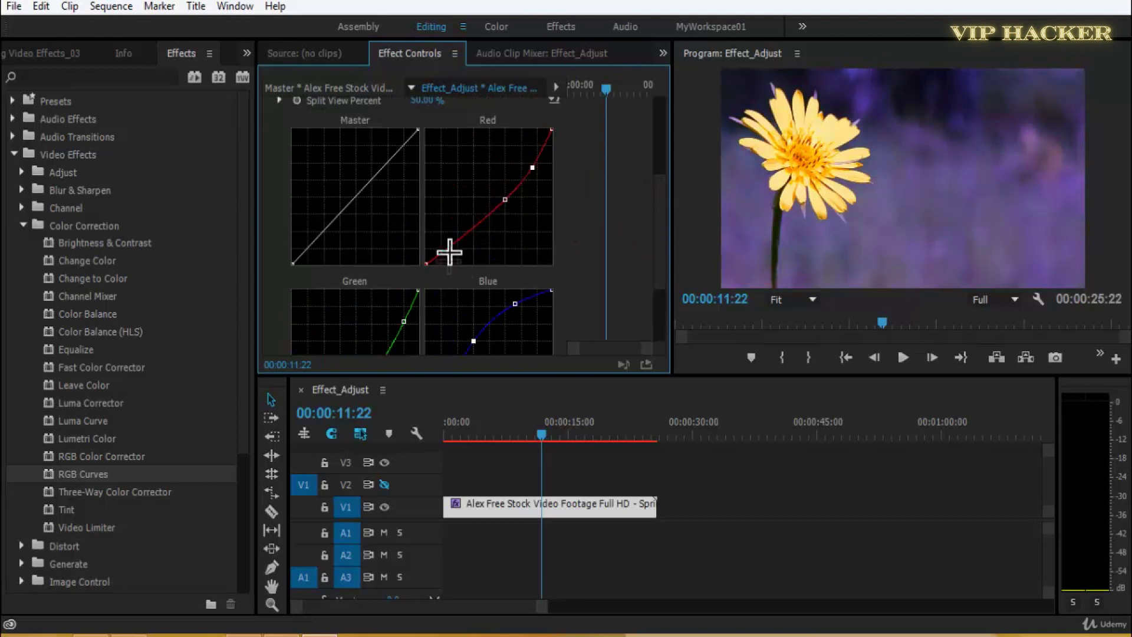
left_click_drag(460, 238, 463, 246)
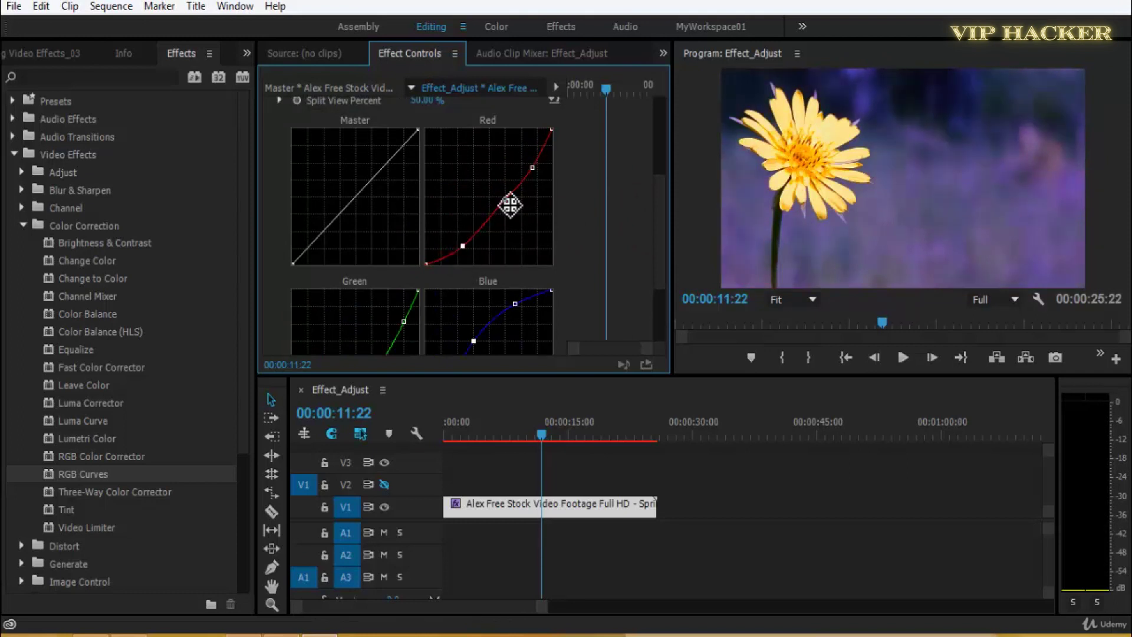
left_click_drag(503, 206, 499, 216)
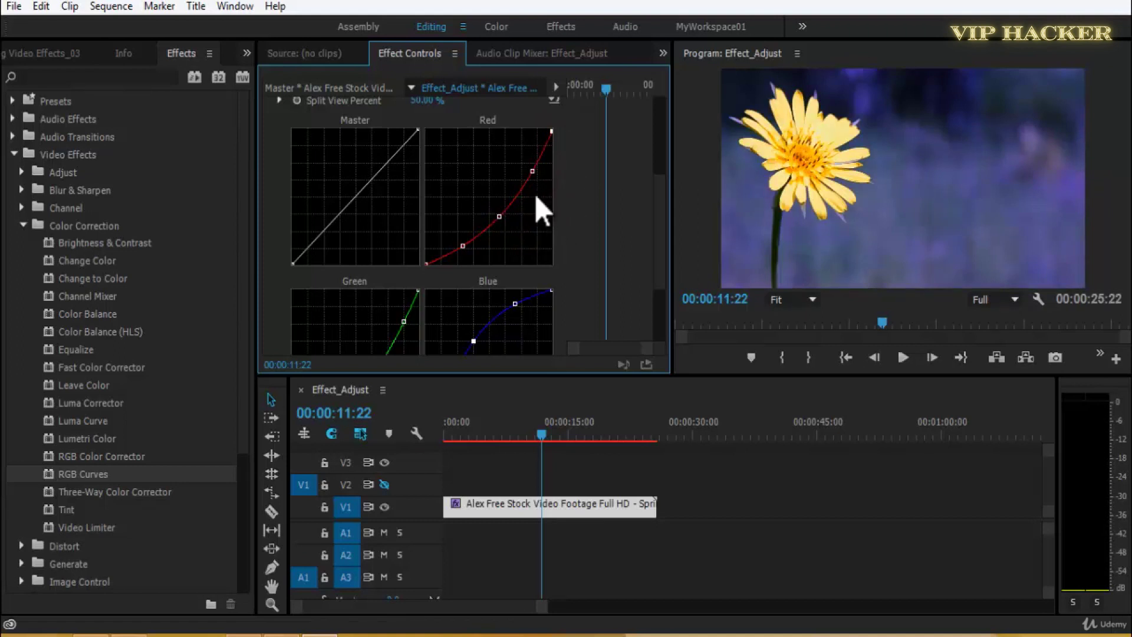
- Shape the Blue curve into a highlight peak with its right endpoint at about a third of the height, and slightly lower the Green curve's upper points
left_click_drag(659, 253, 659, 255)
scroll(661, 261, "down", 3)
scroll(661, 271, "up", 3)
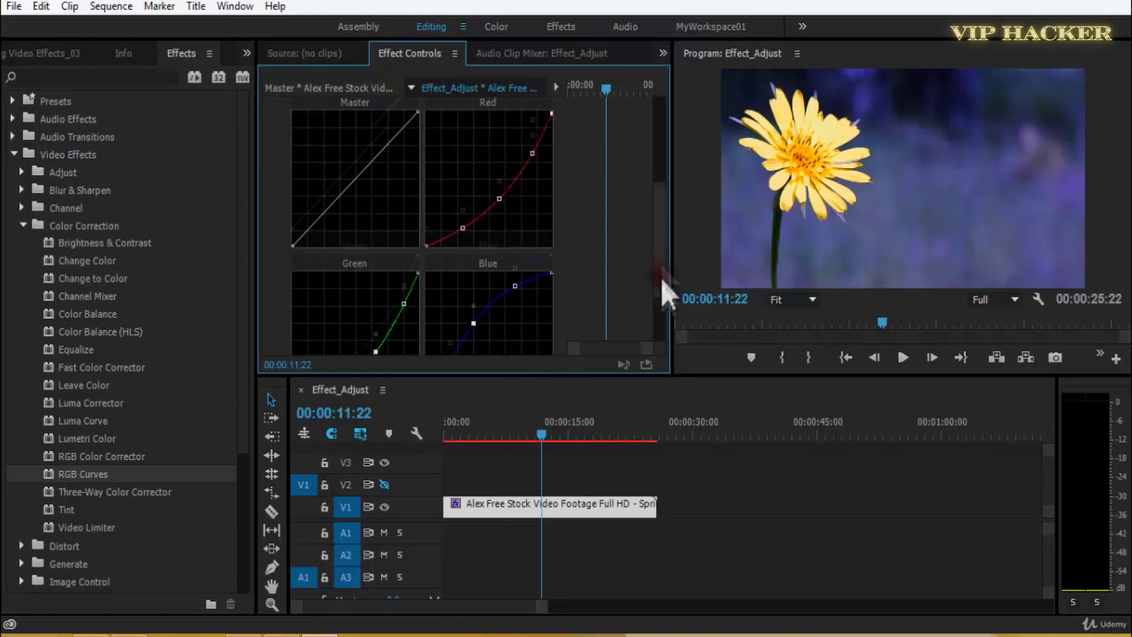
scroll(660, 278, "down", 3)
left_click(457, 276)
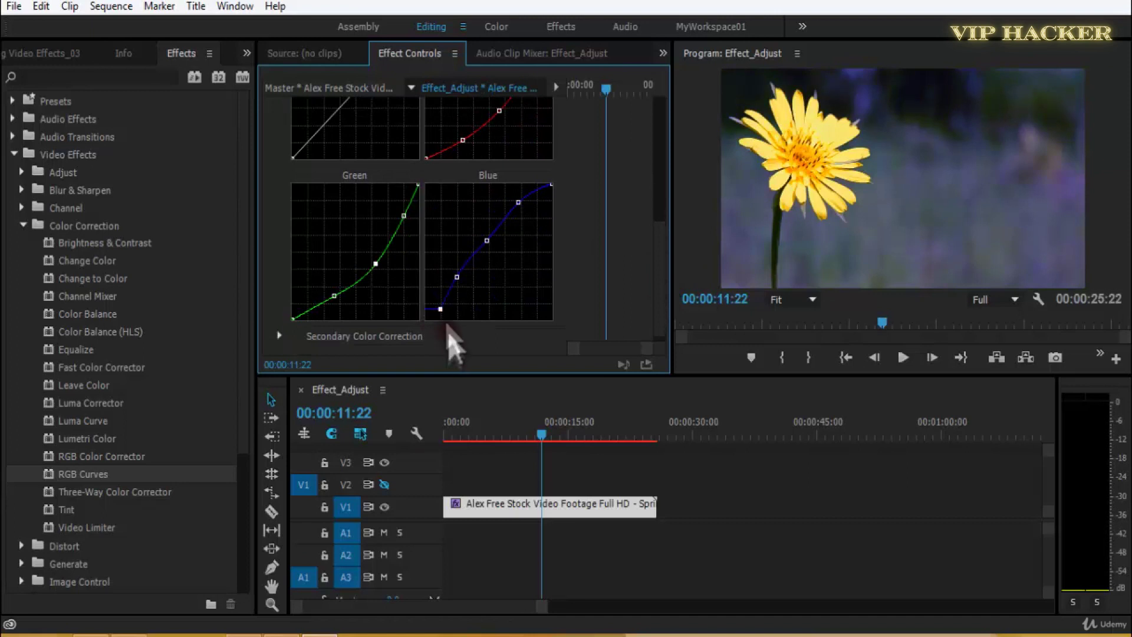
left_click_drag(437, 293, 439, 331)
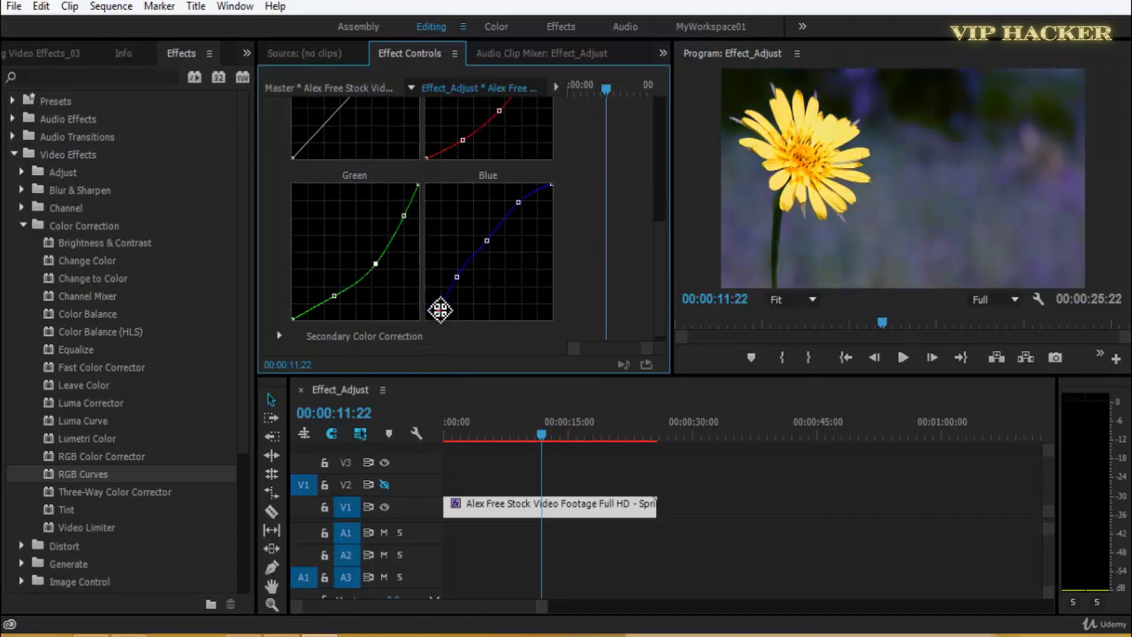
left_click_drag(551, 185, 551, 274)
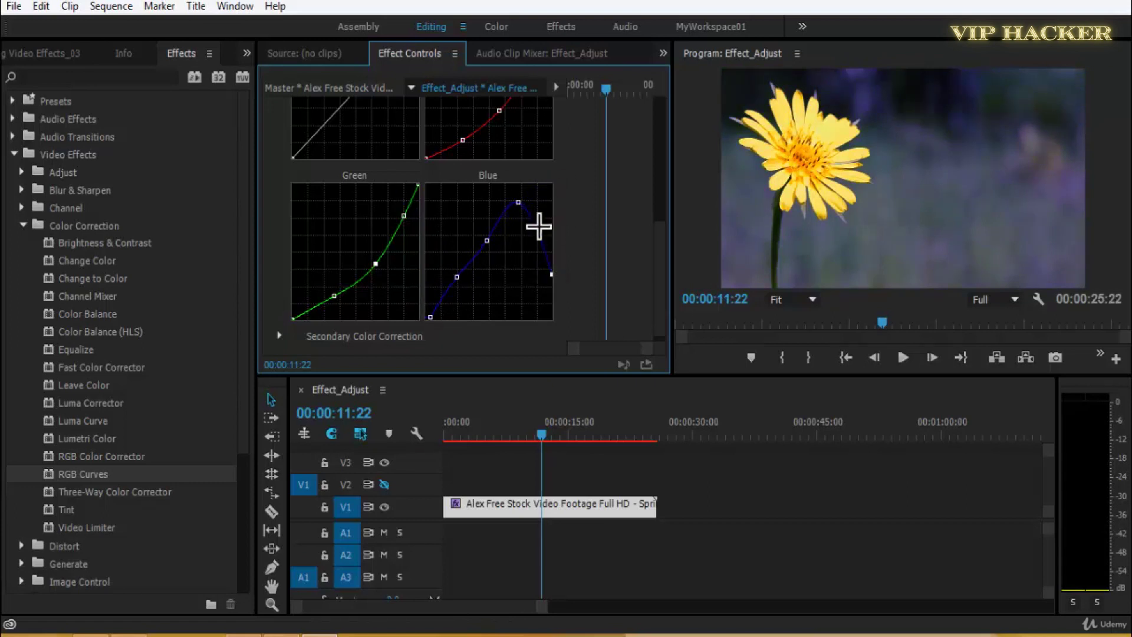
left_click_drag(543, 223, 513, 207)
left_click(407, 225)
left_click_drag(379, 274, 375, 274)
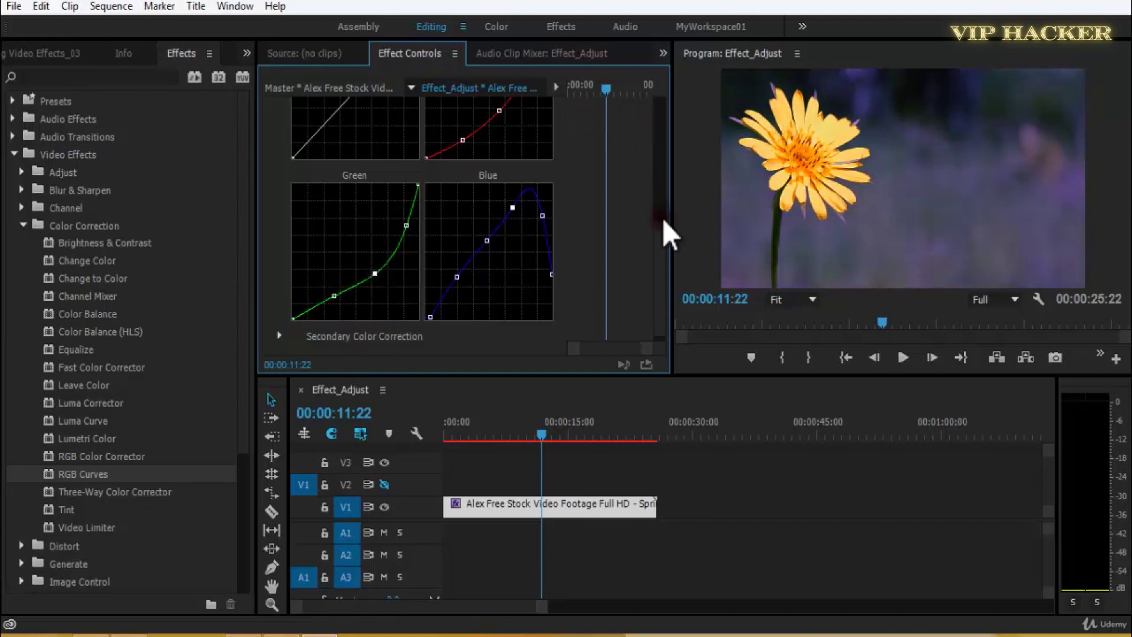
- Flatten the Red curve close to zero through the shadows and midtones, leaving a steep rise in the highlights
left_click_drag(663, 218, 640, 203)
left_click_drag(458, 226, 465, 228)
left_click_drag(499, 194, 469, 237)
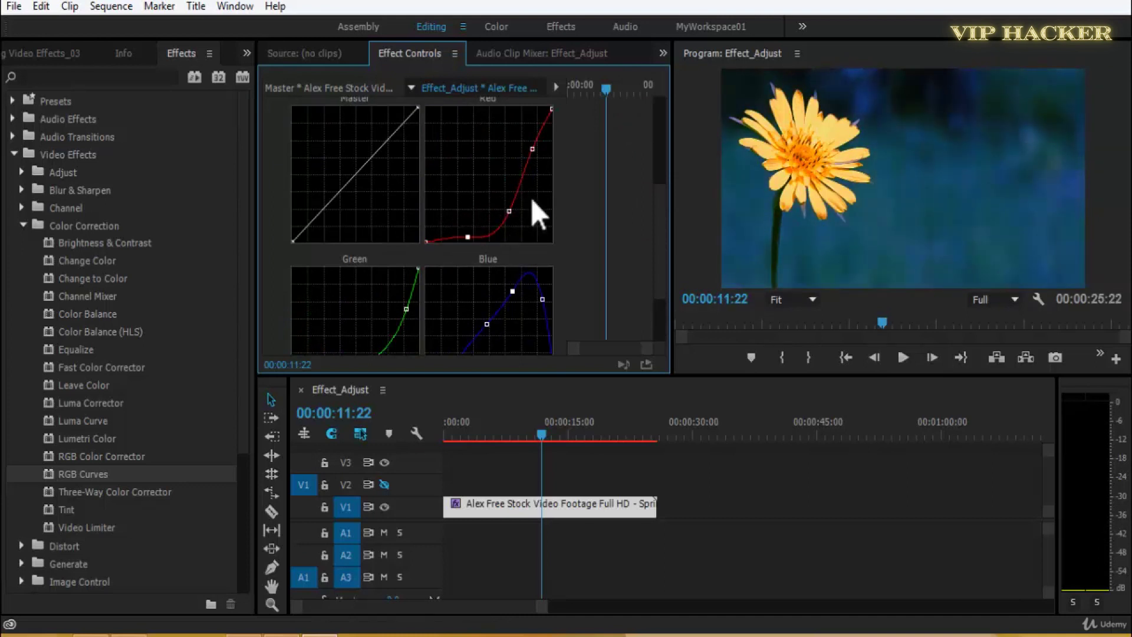
left_click_drag(532, 149, 536, 161)
left_click_drag(509, 211, 510, 223)
left_click_drag(536, 162, 533, 183)
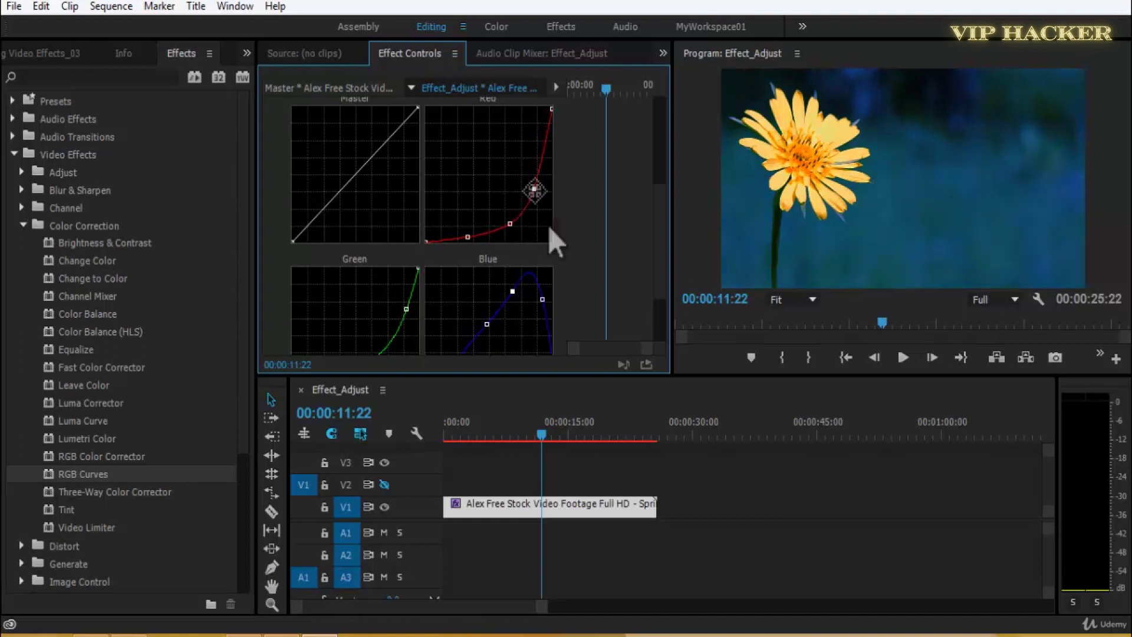
- Return the Blue curve's right endpoint to full height and remove the extra highlight points
left_click_drag(543, 291, 546, 304)
scroll(663, 280, "down", 3)
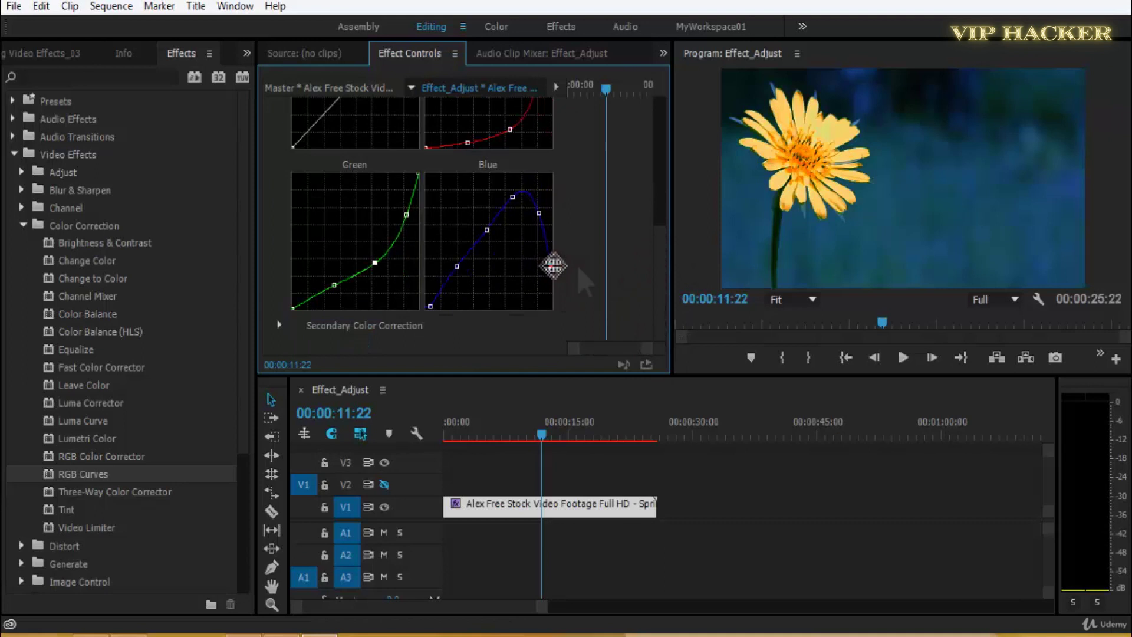
left_click_drag(565, 267, 662, 192)
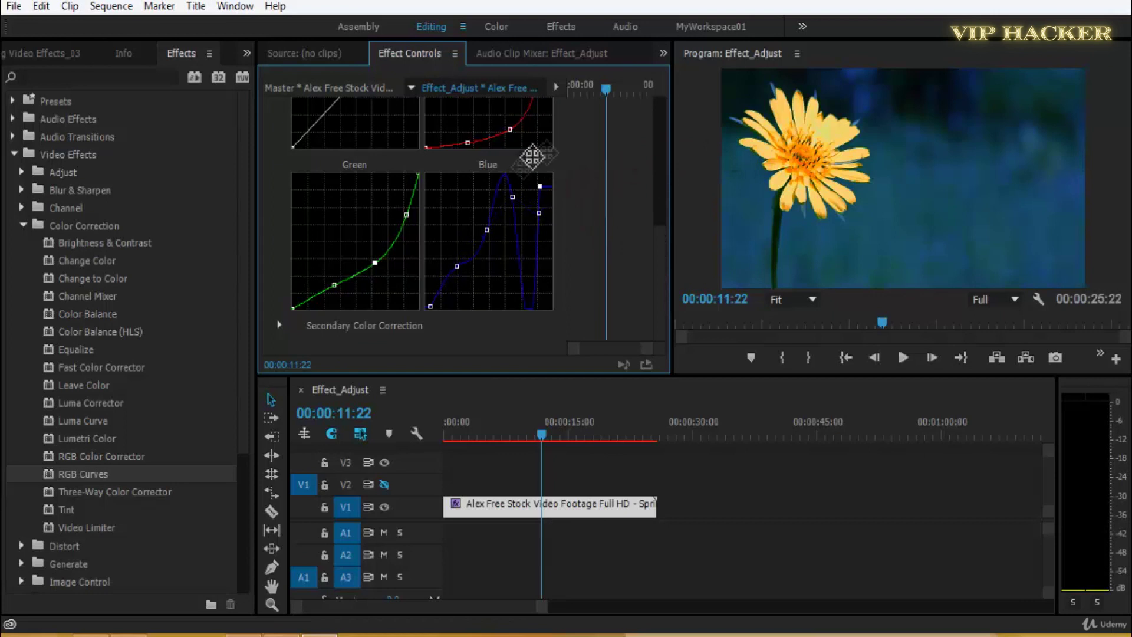
mouse_move(559, 185)
left_mouse_down()
mouse_move(539, 202)
mouse_move(551, 187)
left_mouse_up()
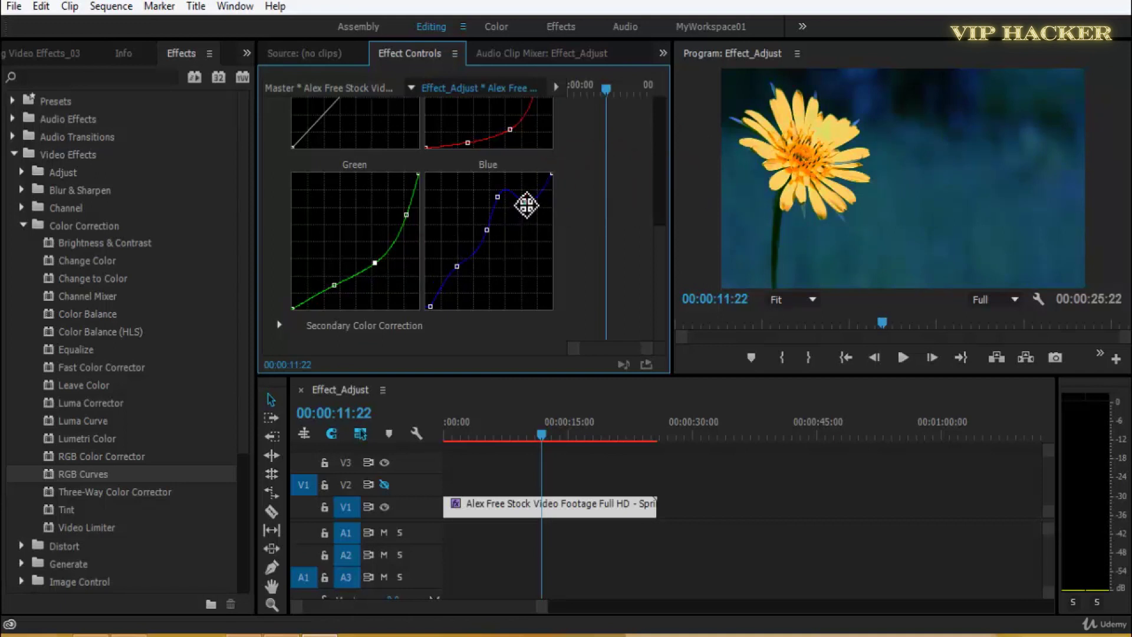
left_click_drag(538, 207, 635, 211)
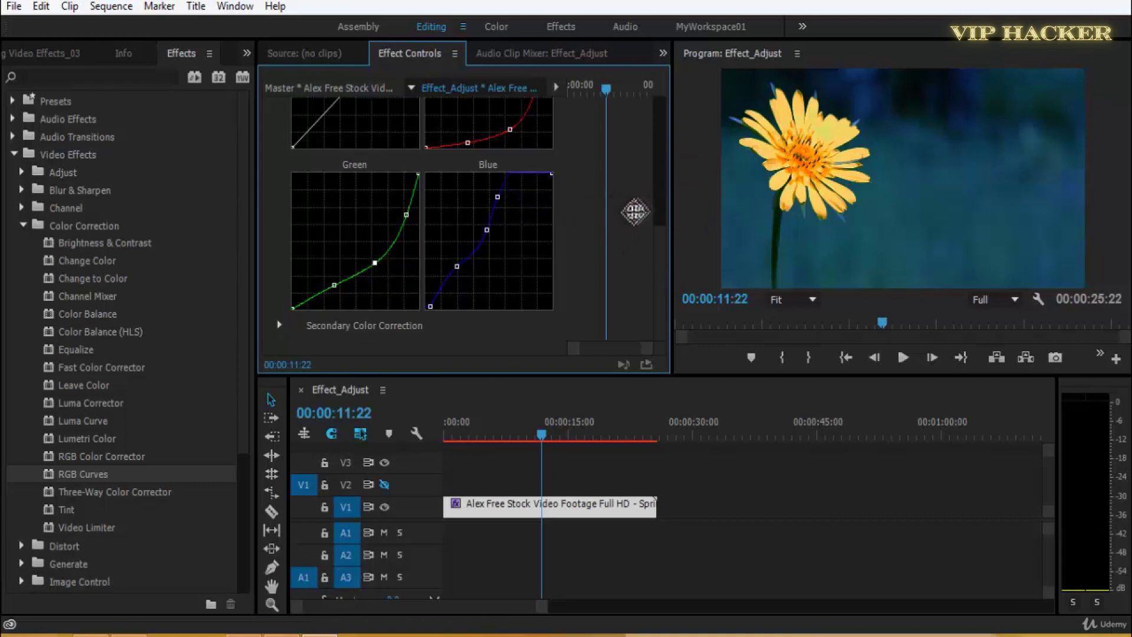
- Straighten the Blue curve into a near-diagonal line with its right endpoint slightly below full height
left_click_drag(498, 196, 516, 204)
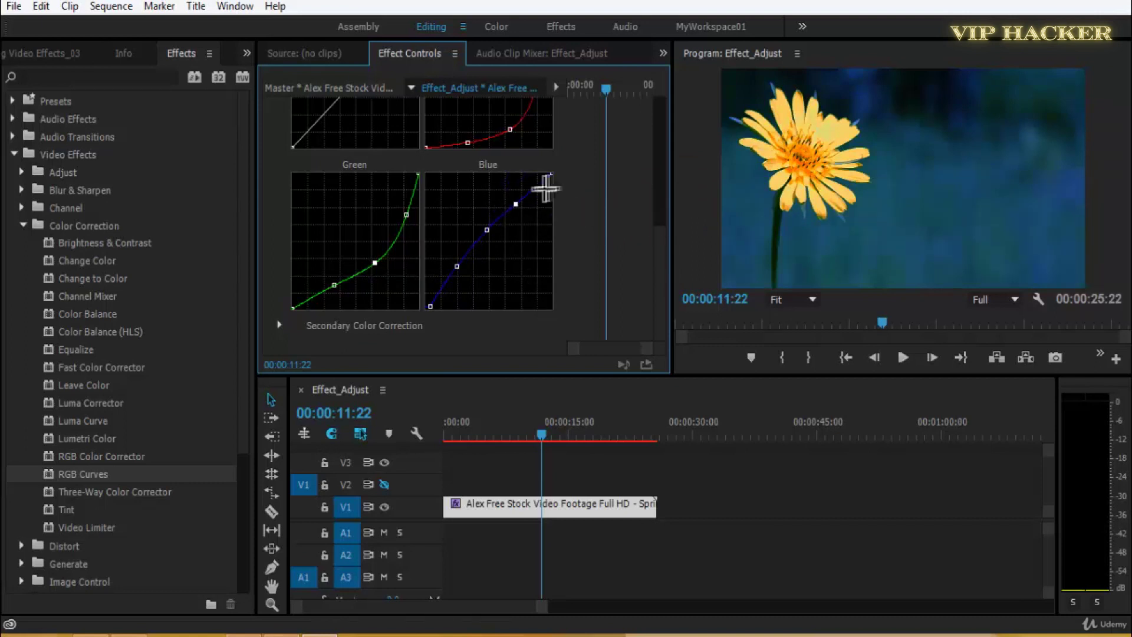
left_click_drag(553, 204, 551, 190)
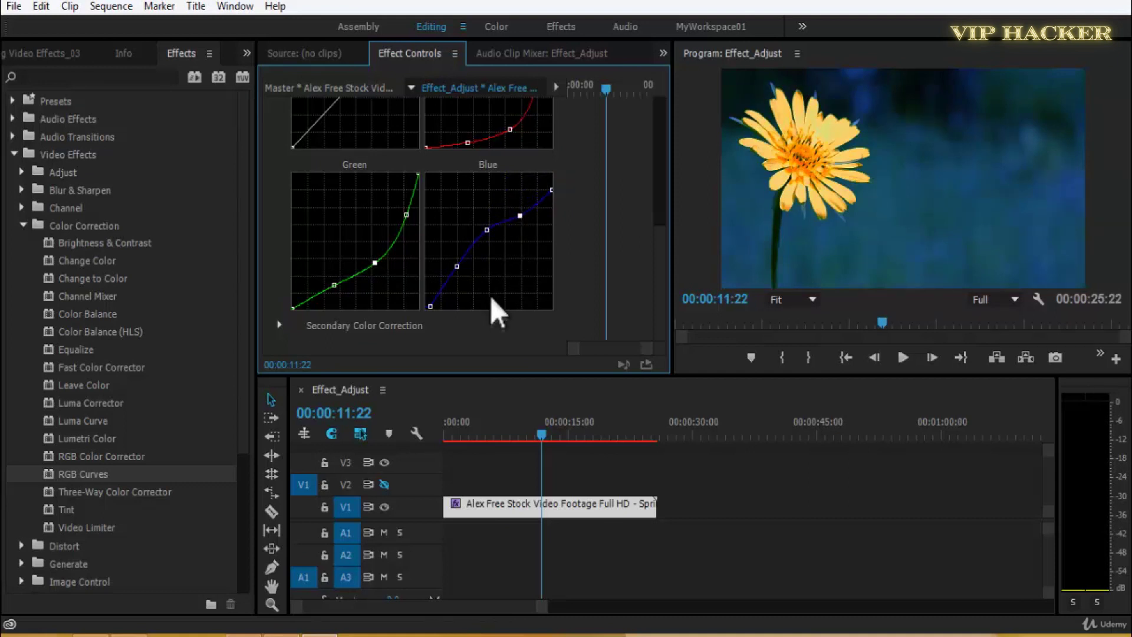
left_click(491, 242)
left_click(461, 270)
- Reduce the Green curve to two inner points and lower its right endpoint to about three quarters of the graph height
left_click(407, 219)
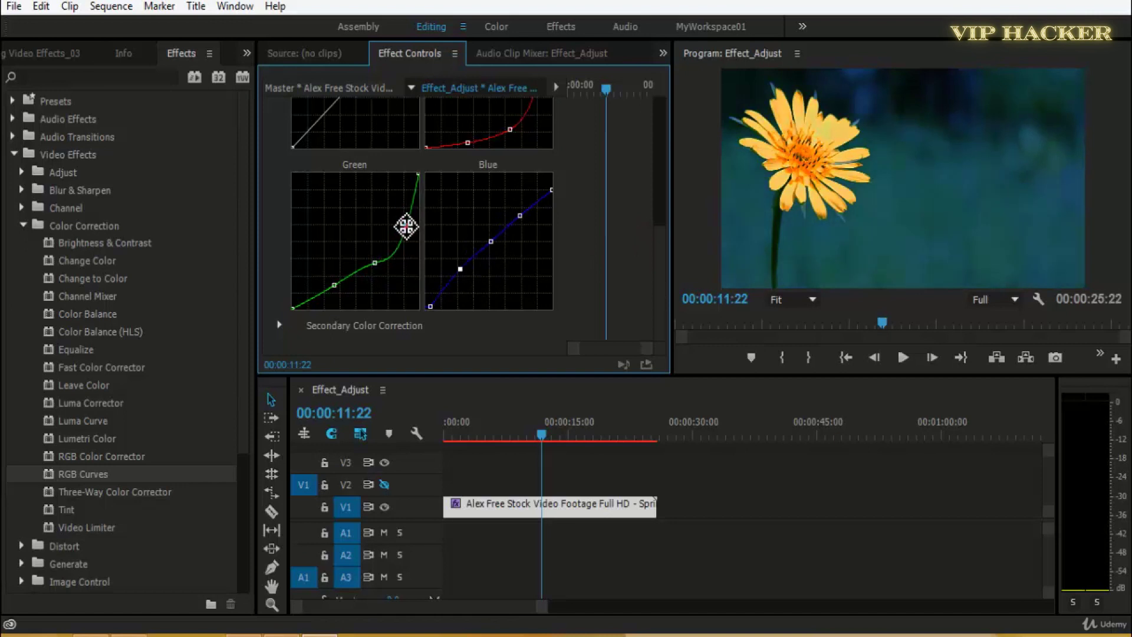
left_click_drag(376, 262, 367, 274)
left_click_drag(420, 173, 267, 238)
left_click_drag(337, 288, 322, 288)
left_click_drag(396, 257, 383, 253)
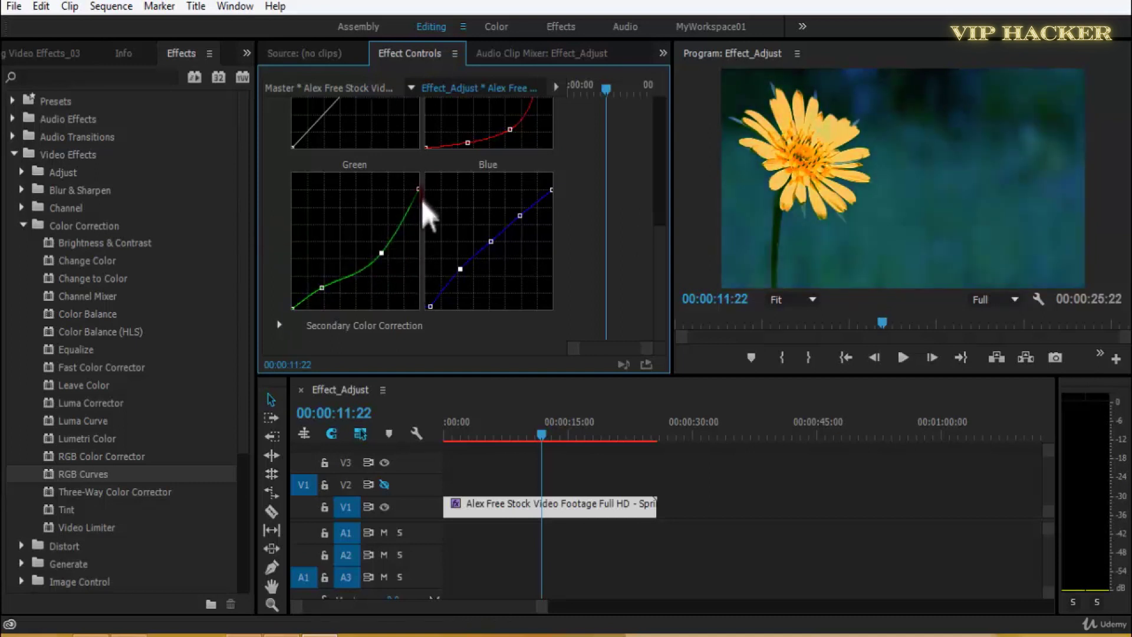
mouse_move(419, 189)
left_mouse_down()
mouse_move(421, 227)
mouse_move(419, 205)
left_mouse_up()
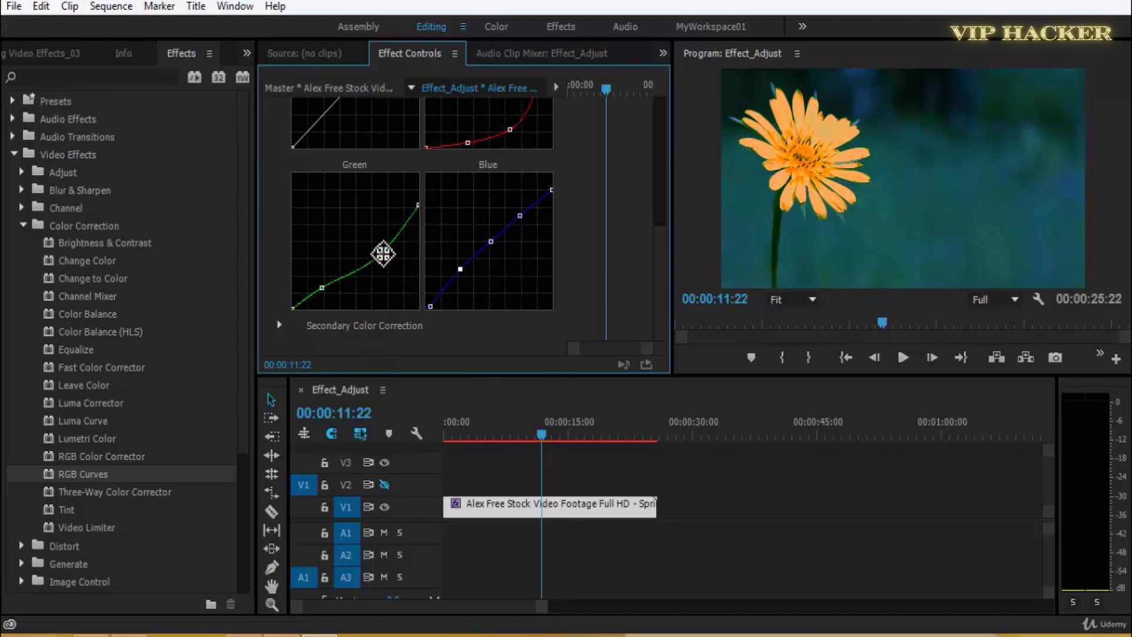
- Straighten the Green curve's midtones and bring its right endpoint down to about two thirds of the graph height
left_click_drag(353, 262, 361, 269)
left_click_drag(418, 205, 415, 233)
left_click_drag(366, 262, 330, 277)
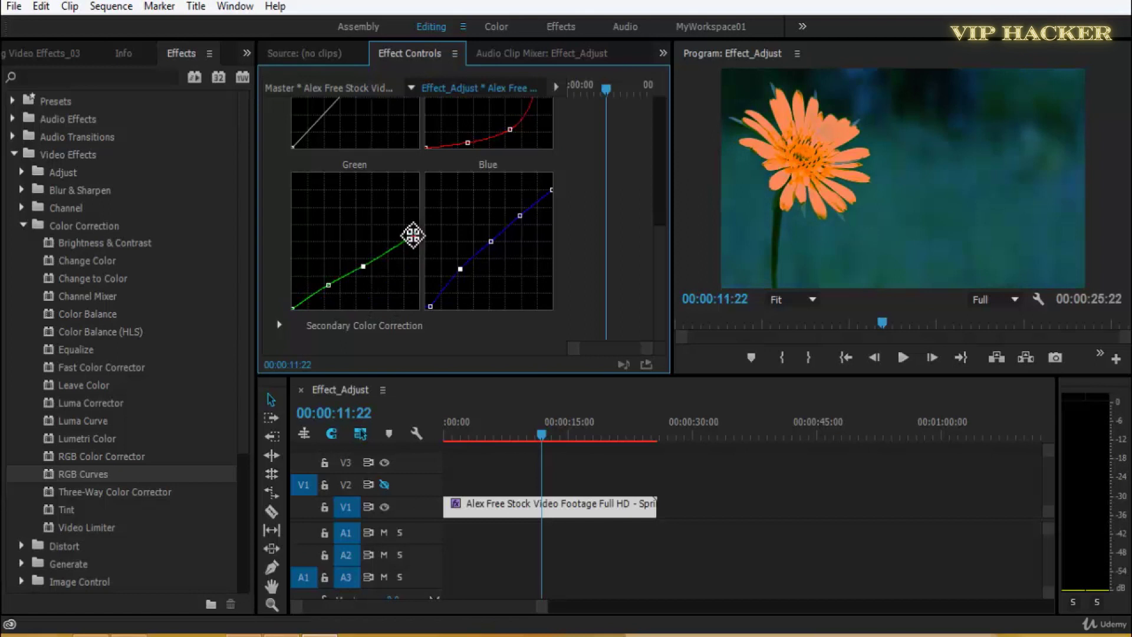
left_click_drag(403, 233, 402, 222)
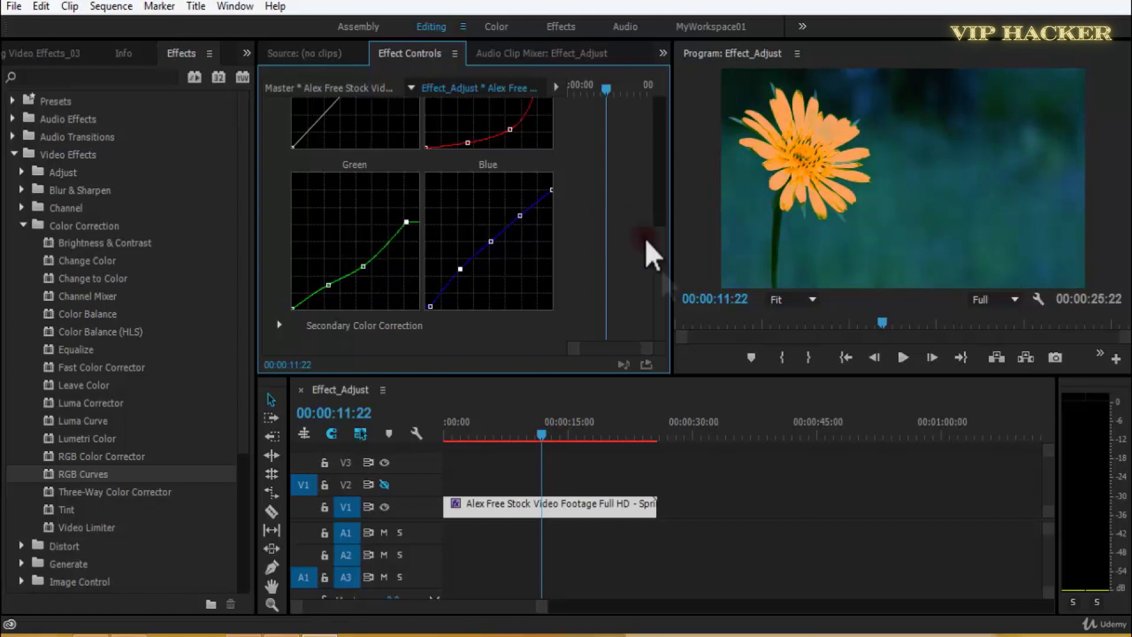
- Reshape the Green curve into a gentle arc ending at about a third of the graph height, and slightly raise the Red curve's lower points
scroll(559, 261, "up", 1)
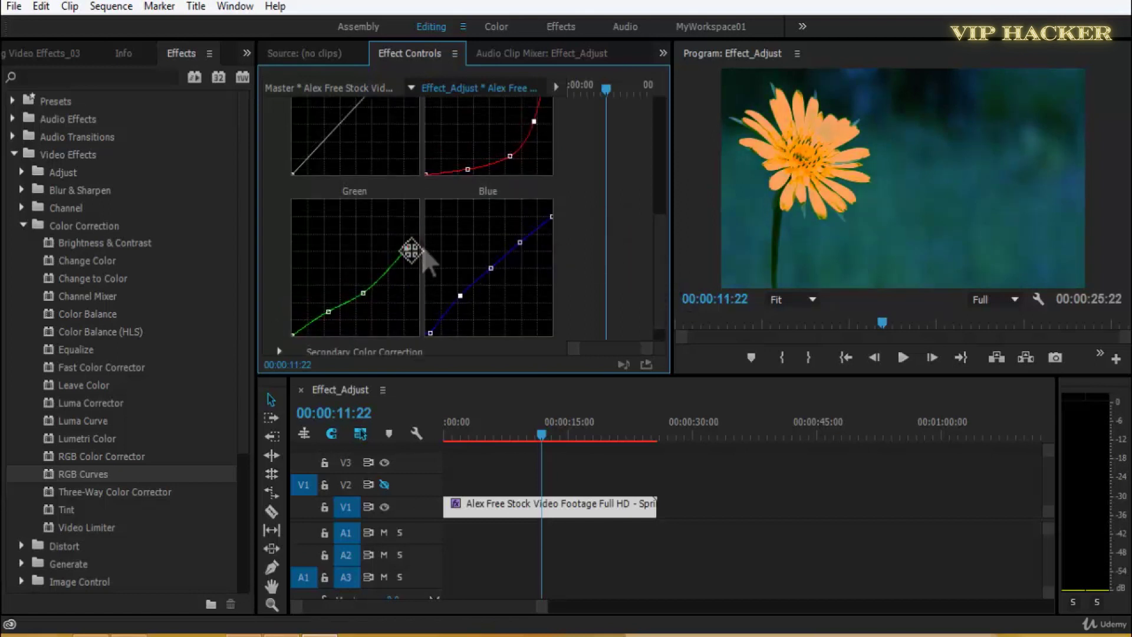
left_click_drag(407, 252, 360, 263)
left_click_drag(328, 312, 359, 250)
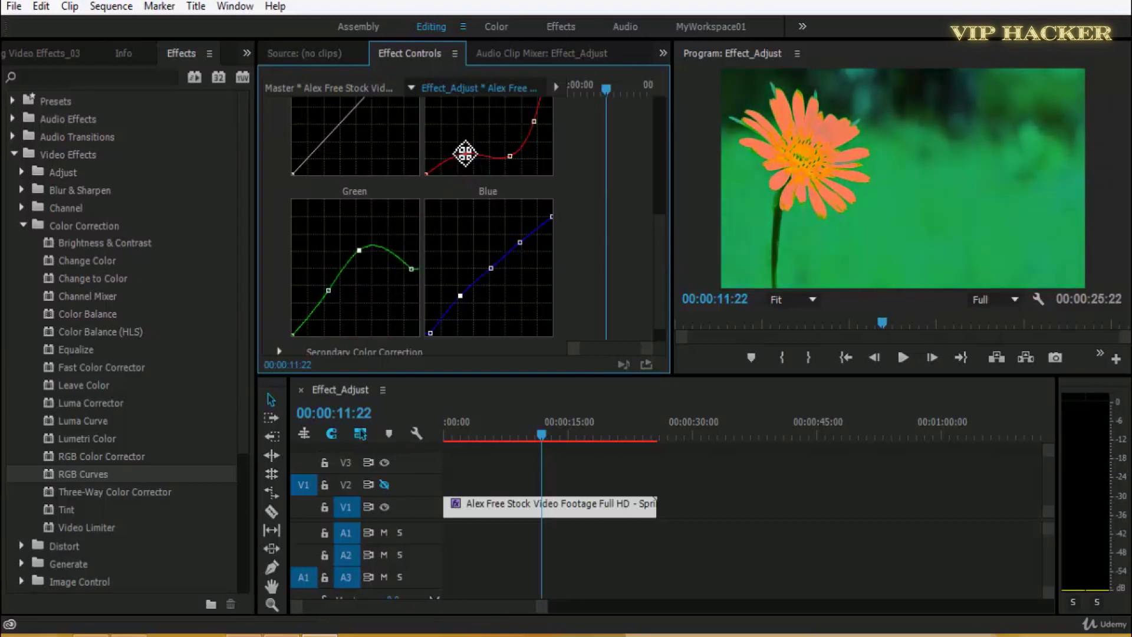
left_click_drag(361, 253, 329, 313)
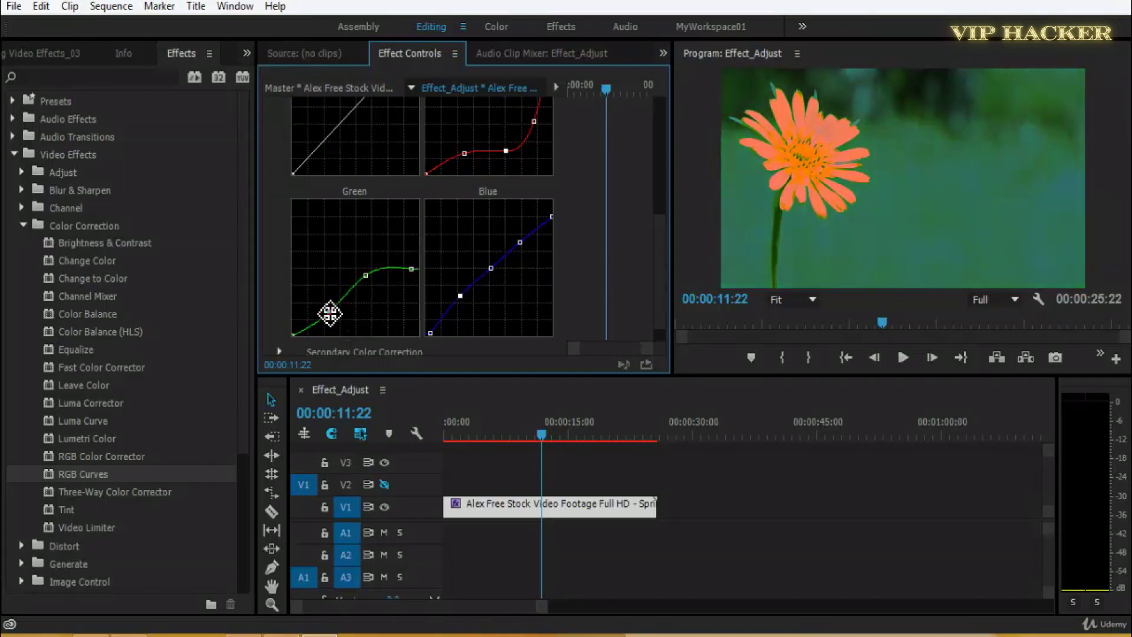
left_click_drag(366, 275, 418, 290)
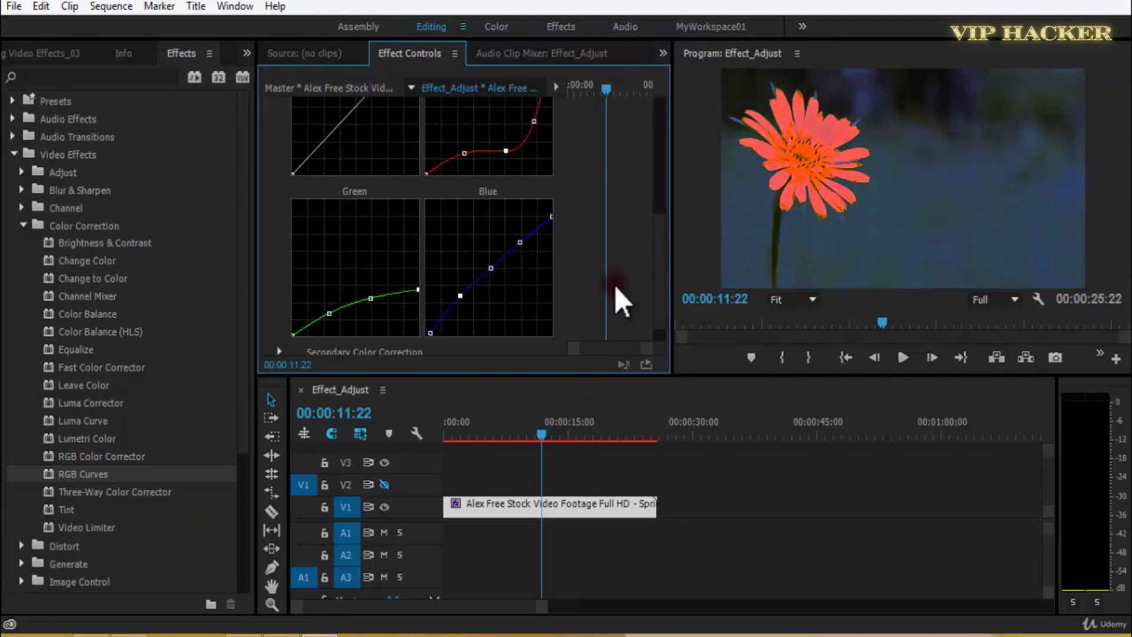
- Lower the Red curve's right endpoint to just under half of the graph height
left_click_drag(659, 264, 657, 218)
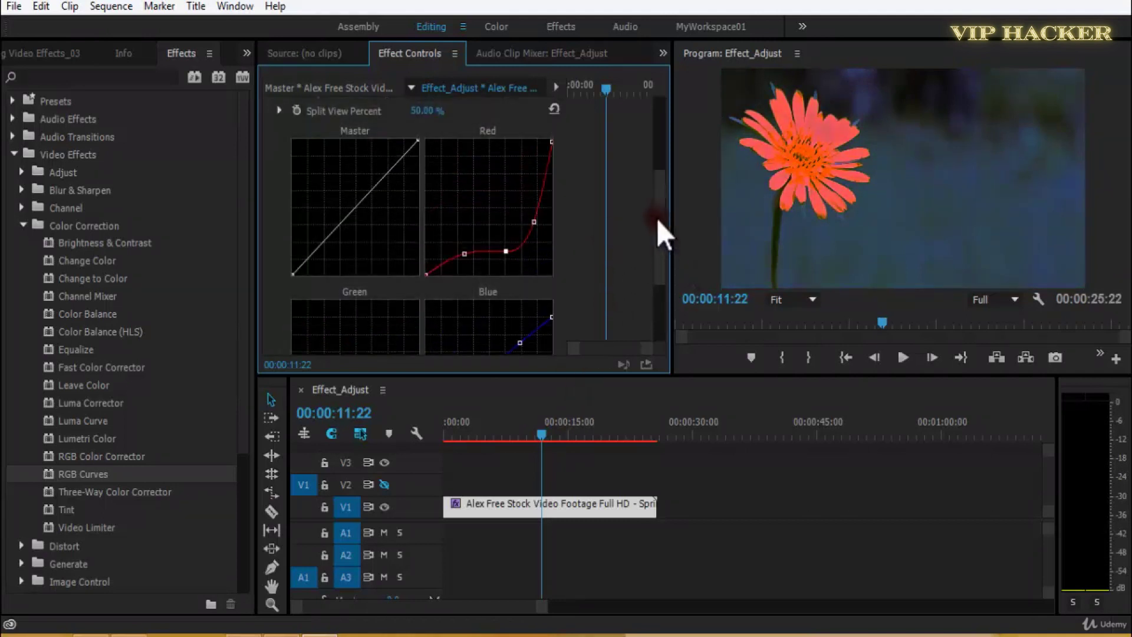
left_click_drag(548, 151, 562, 218)
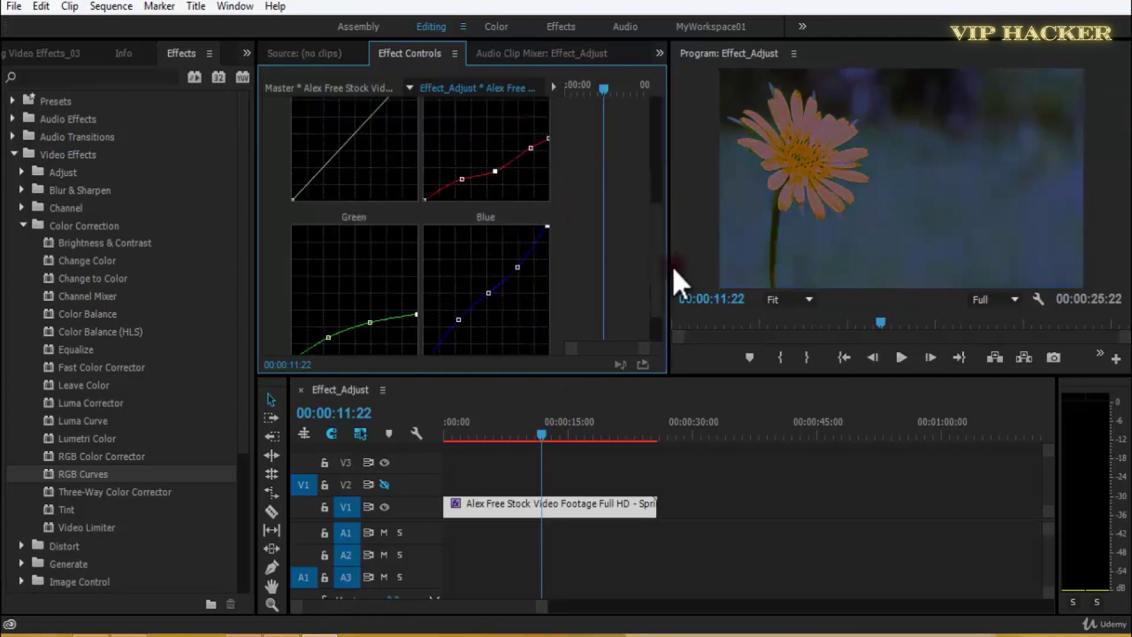
- Widen the Effect Controls panel and save the project
left_click_drag(260, 273, 201, 273)
key("ctrl+s")
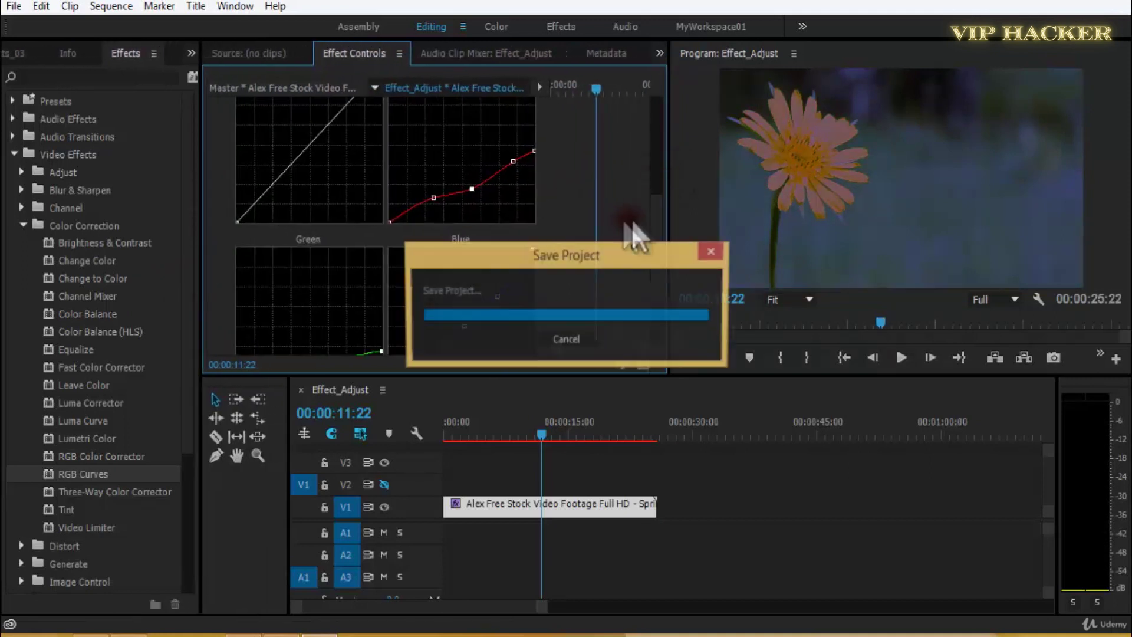
- Lower the Green curve's upper midpoint to about a fifth of the graph height and smooth the Red curve's upper points into a steady rise
scroll(662, 257, "down", 4)
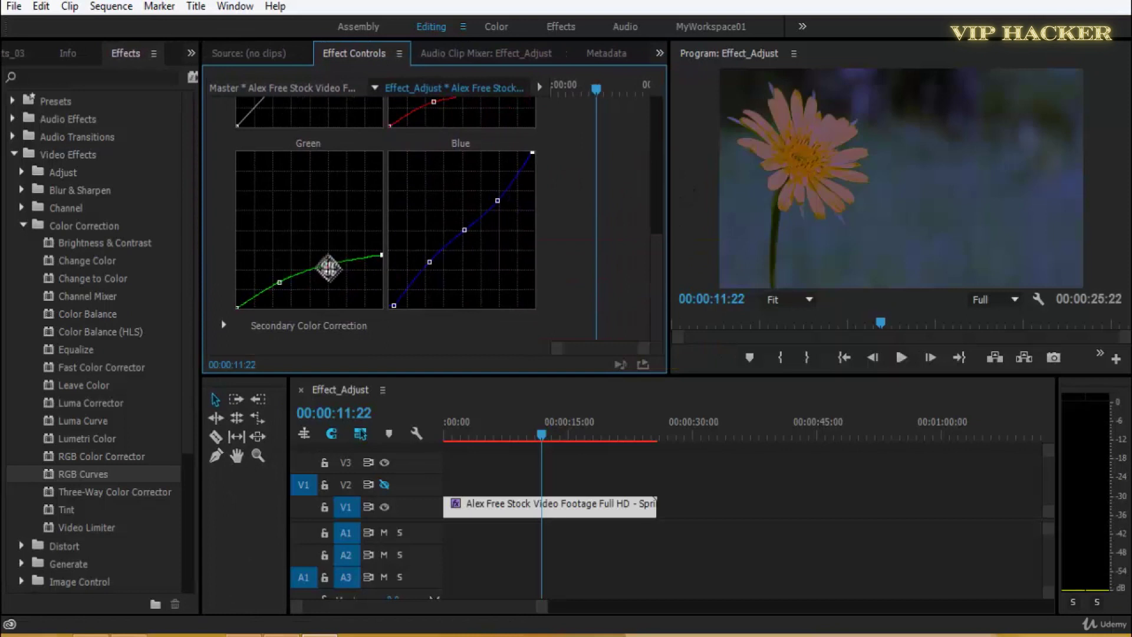
left_click_drag(327, 268, 326, 248)
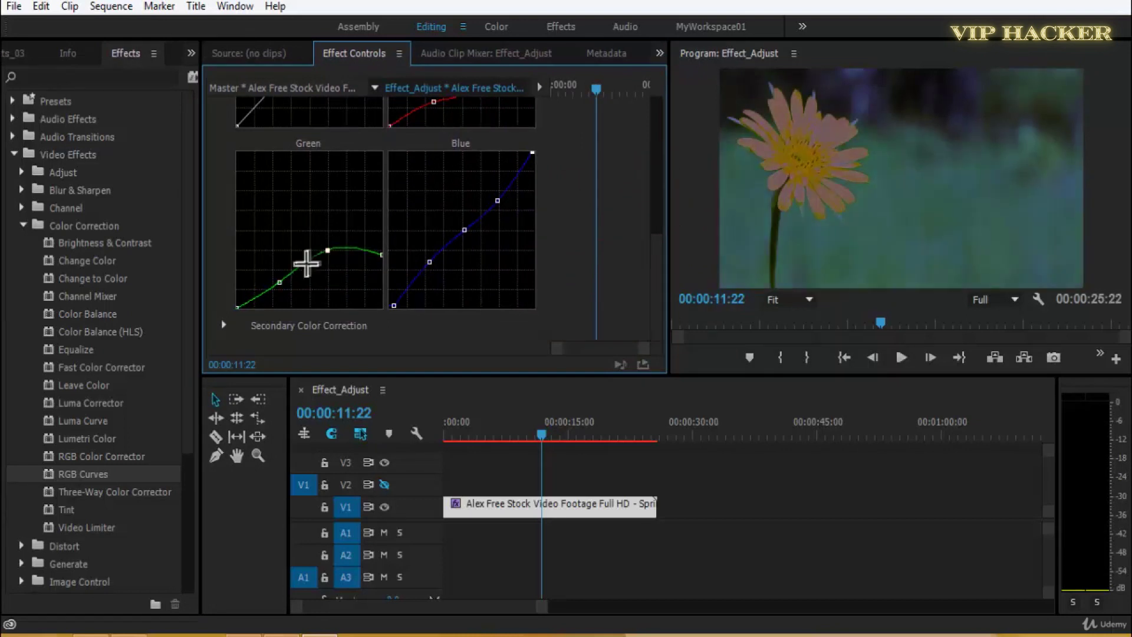
left_click_drag(282, 286, 328, 278)
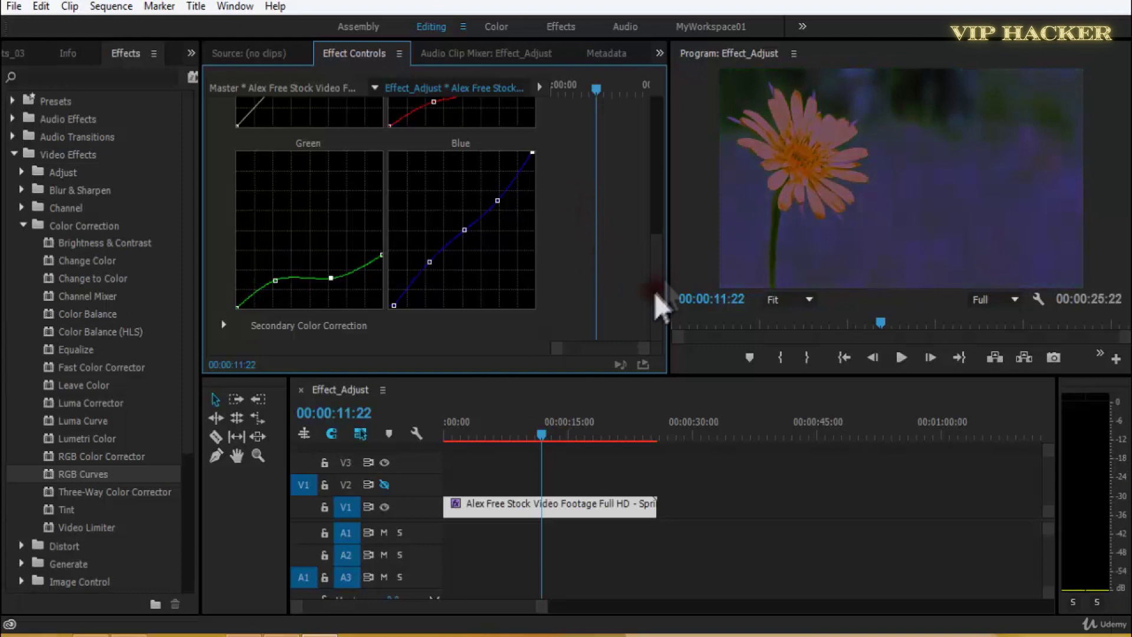
left_click_drag(657, 272, 650, 236)
left_click_drag(475, 193, 506, 157)
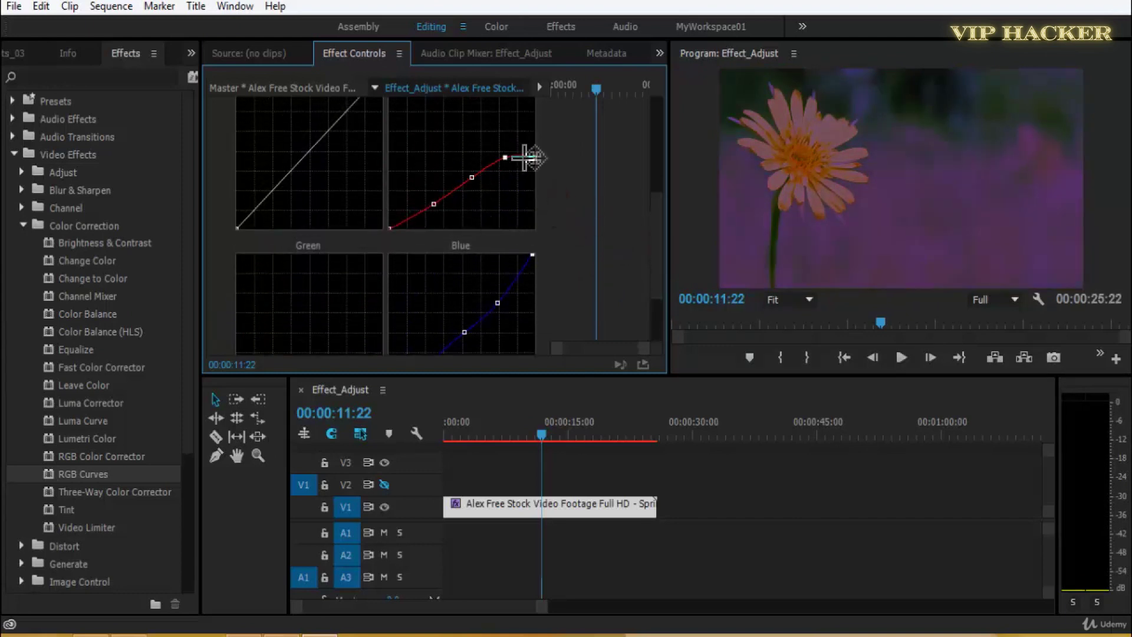
- Reshape the Blue curve into a steep rise, with its left endpoint at about a fifth of the graph height and its highlights near full height
left_click(460, 322)
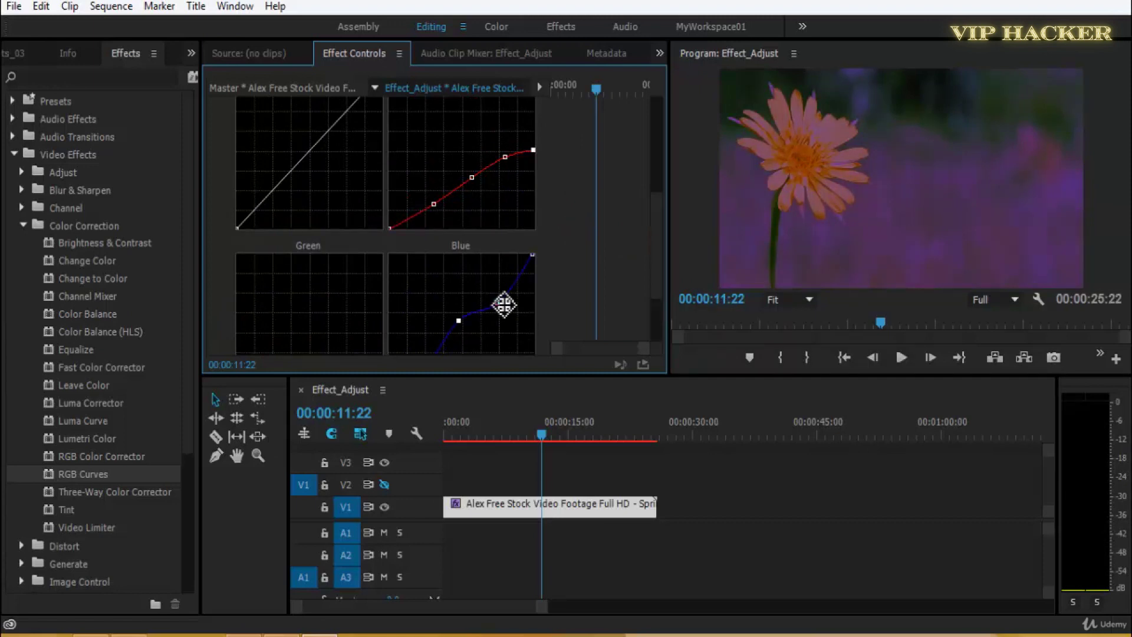
left_click(489, 280)
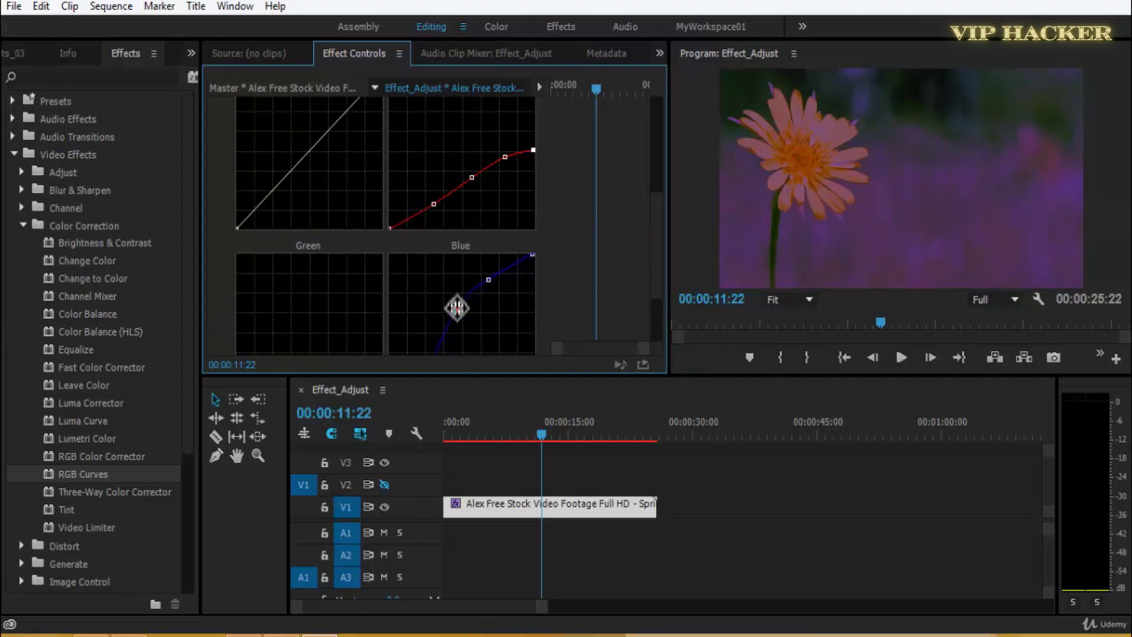
left_click_drag(488, 281, 481, 269)
scroll(656, 309, "down", 4)
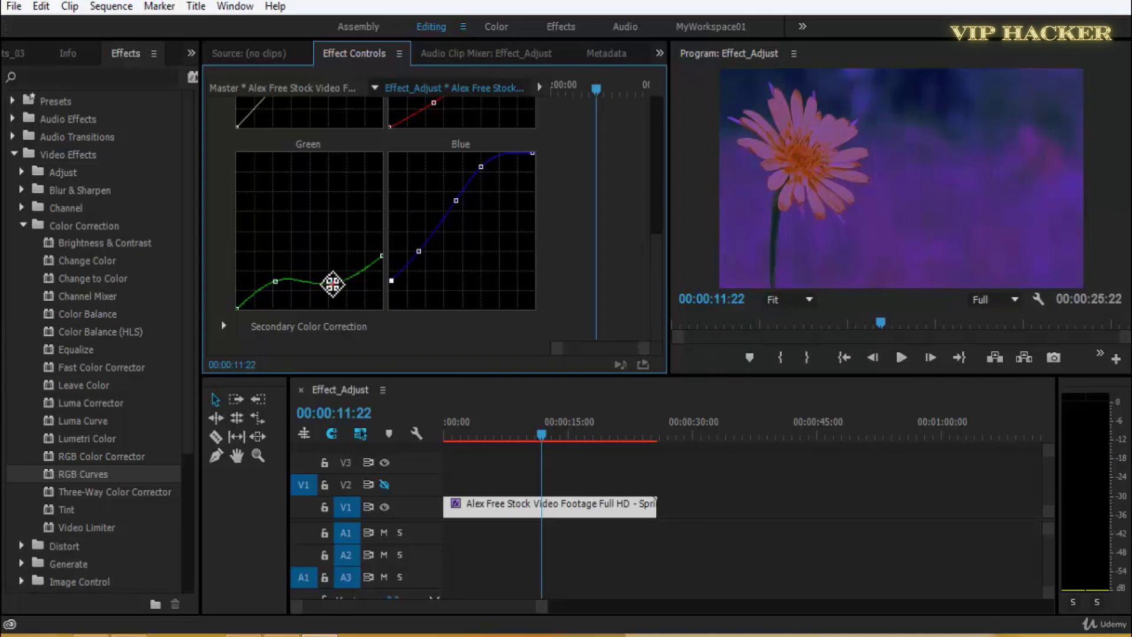
- Flatten the Red curve's shadows and midtones to slightly above a tenth of the graph height, ending at just under half
scroll(656, 256, "up", 5)
left_click(509, 196)
left_click_drag(433, 225, 391, 234)
left_click_drag(472, 198, 498, 217)
mouse_move(533, 171)
left_mouse_down()
mouse_move(536, 184)
mouse_move(533, 174)
left_mouse_up()
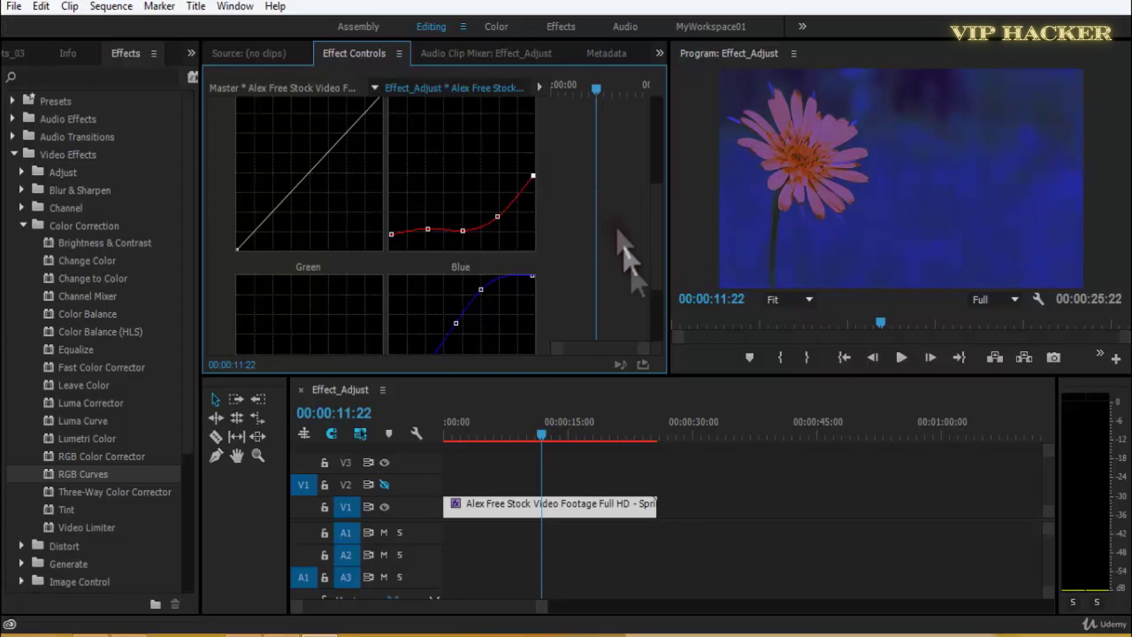
- Reshape the Green curve into a gentle upward sweep from about an eighth to about half of the graph height
scroll(657, 297, "down", 3)
left_click_drag(335, 314, 333, 303)
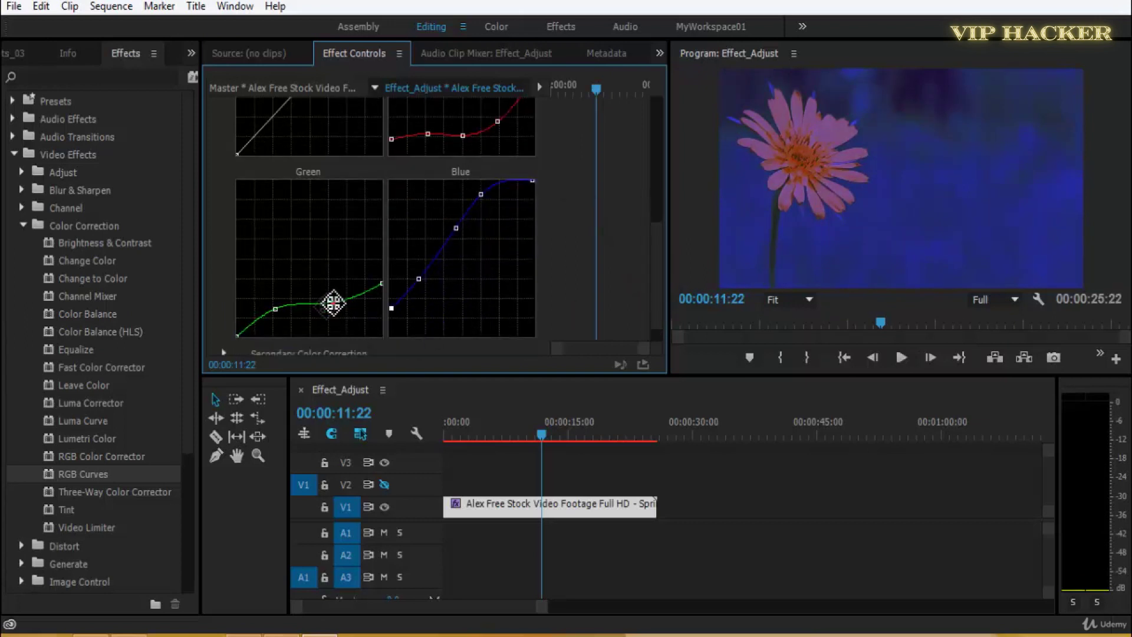
left_click_drag(245, 332, 242, 316)
left_click_drag(376, 289, 377, 260)
mouse_move(333, 303)
left_mouse_down()
mouse_move(331, 291)
mouse_move(316, 321)
mouse_move(323, 291)
left_mouse_up()
- Save the project and examine the recolored frame enlarged in the Program monitor
key("ctrl+s")
key("grave")
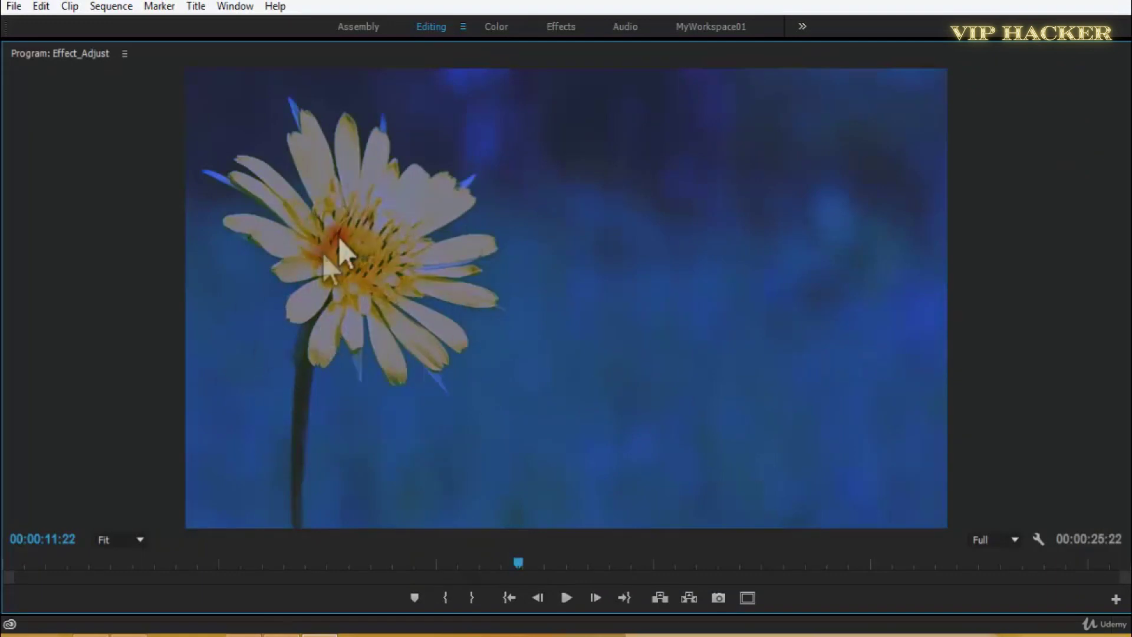
key("grave")
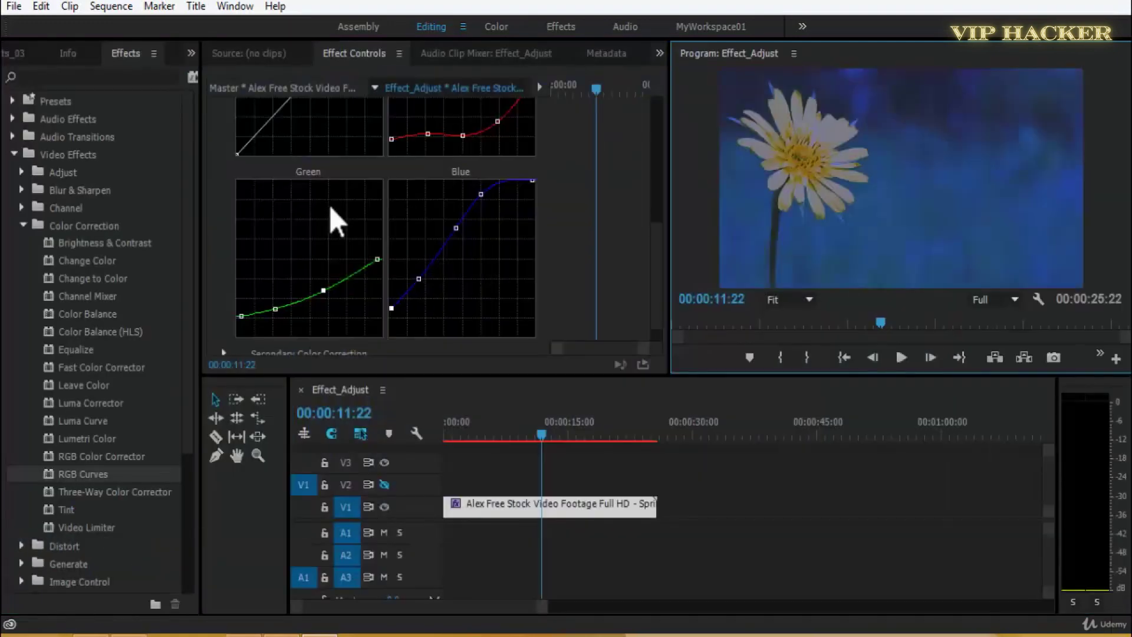
scroll(656, 271, "down", 2)
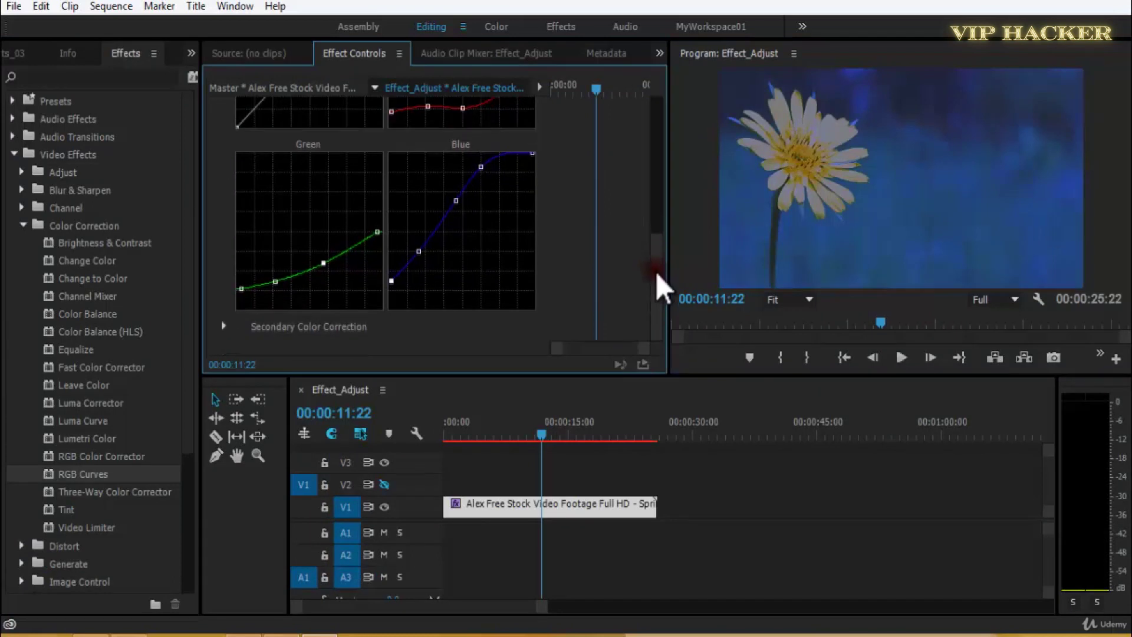
key("ctrl+s")
- Play the recolored sequence briefly from its beginning in the maximized Program monitor, and restore the normal layout
left_click(505, 465)
key("Home")
key("grave")
key("space")
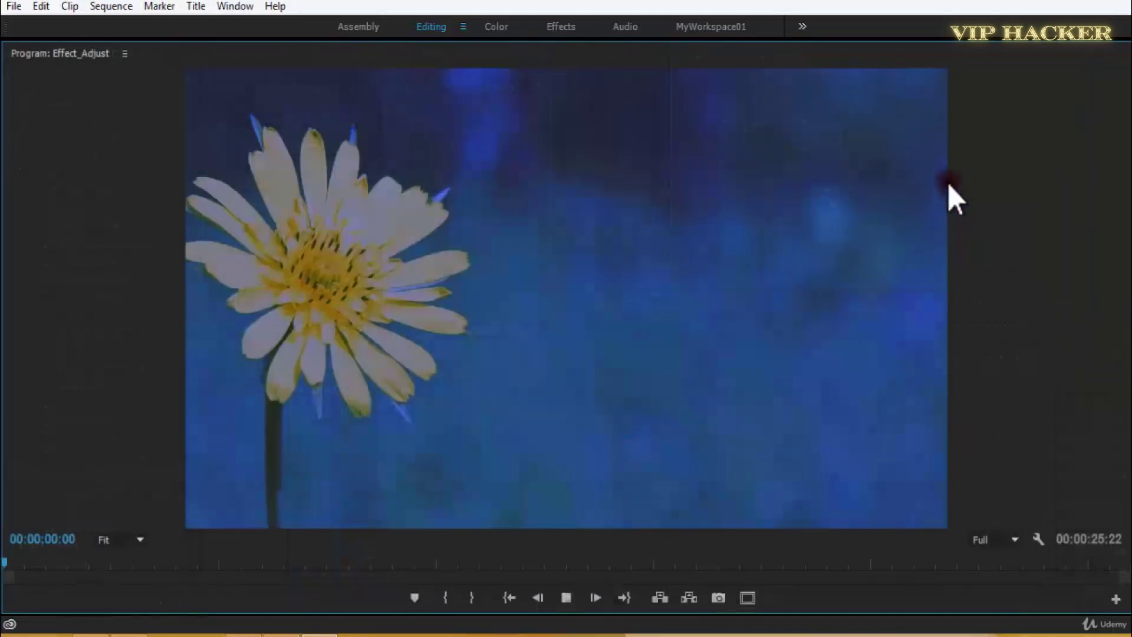
key("space")
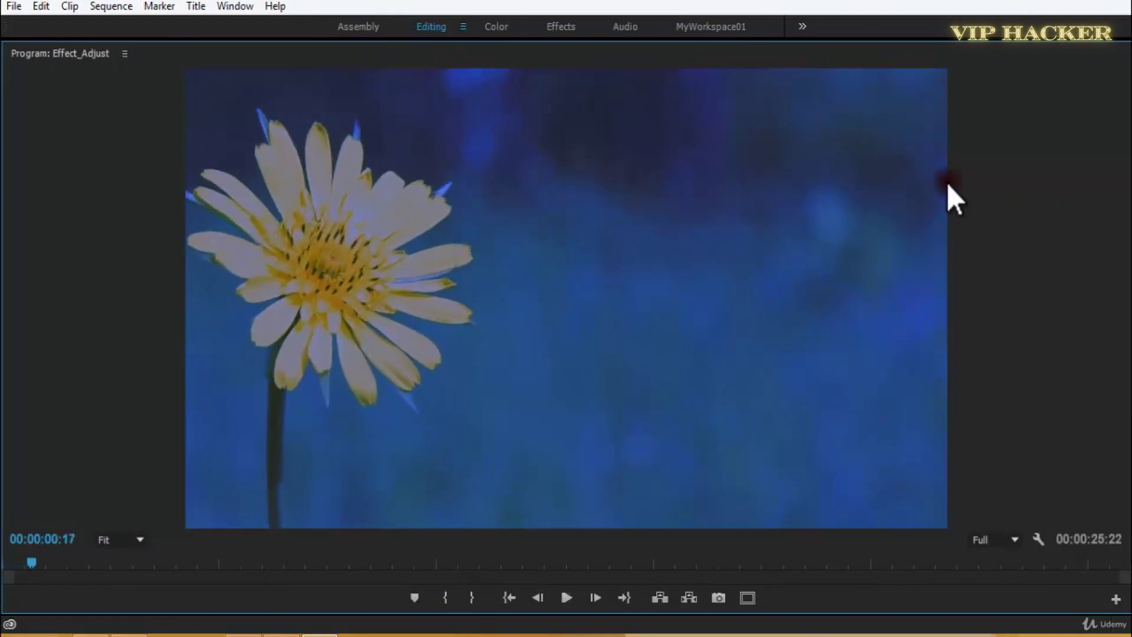
key("grave")
- Switch the RGB Curves effect off and back on to compare the original and recolored flower clip
left_click_drag(653, 286, 651, 177)
scroll(652, 157, "up", 3)
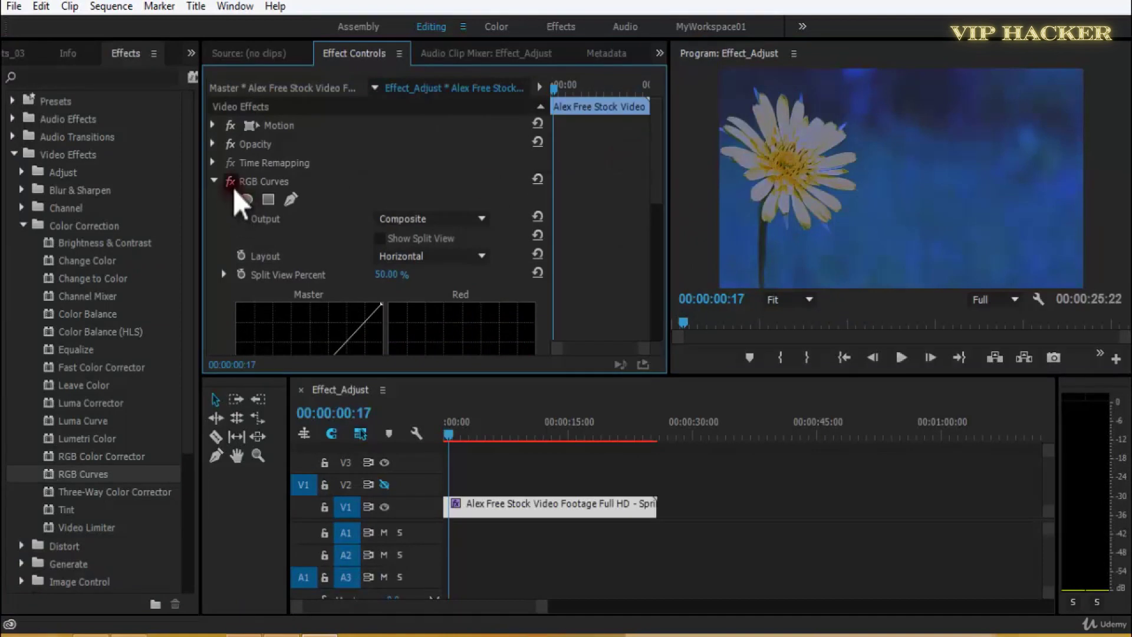
left_click(231, 182)
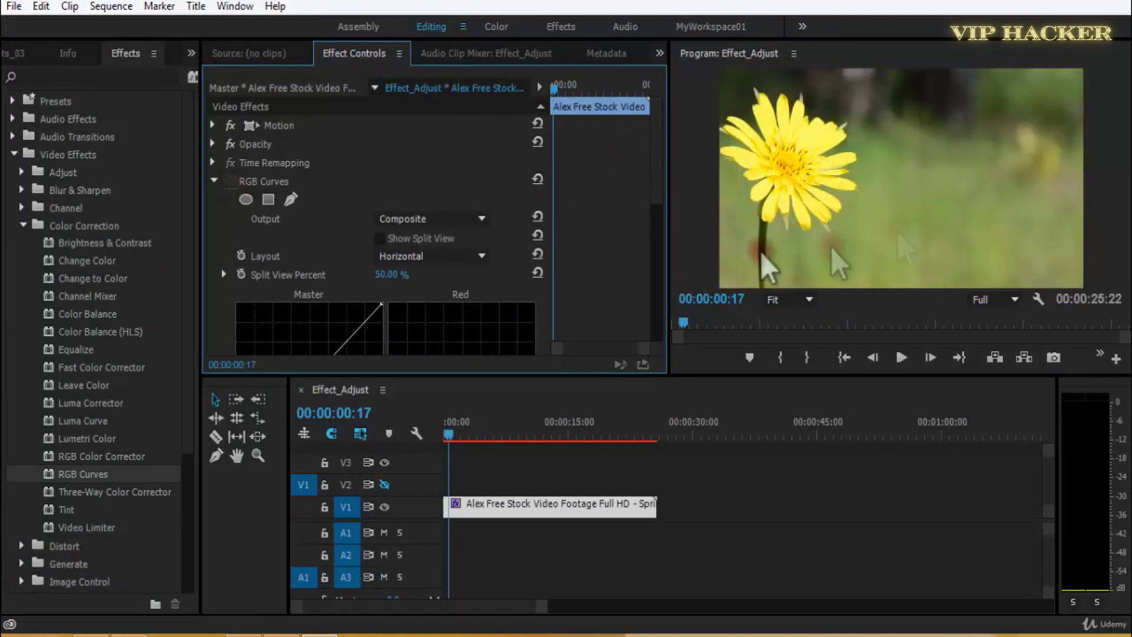
left_click(230, 182)
left_click(230, 181)
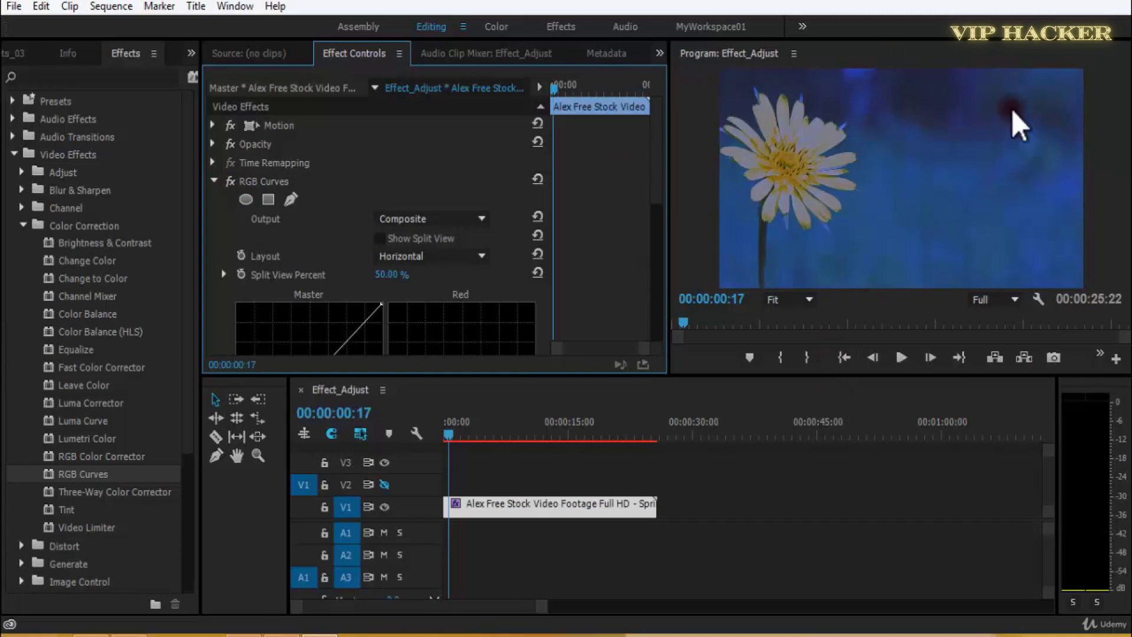
- Preview more of the recolored sequence up to about seven seconds and save the project
key("space")
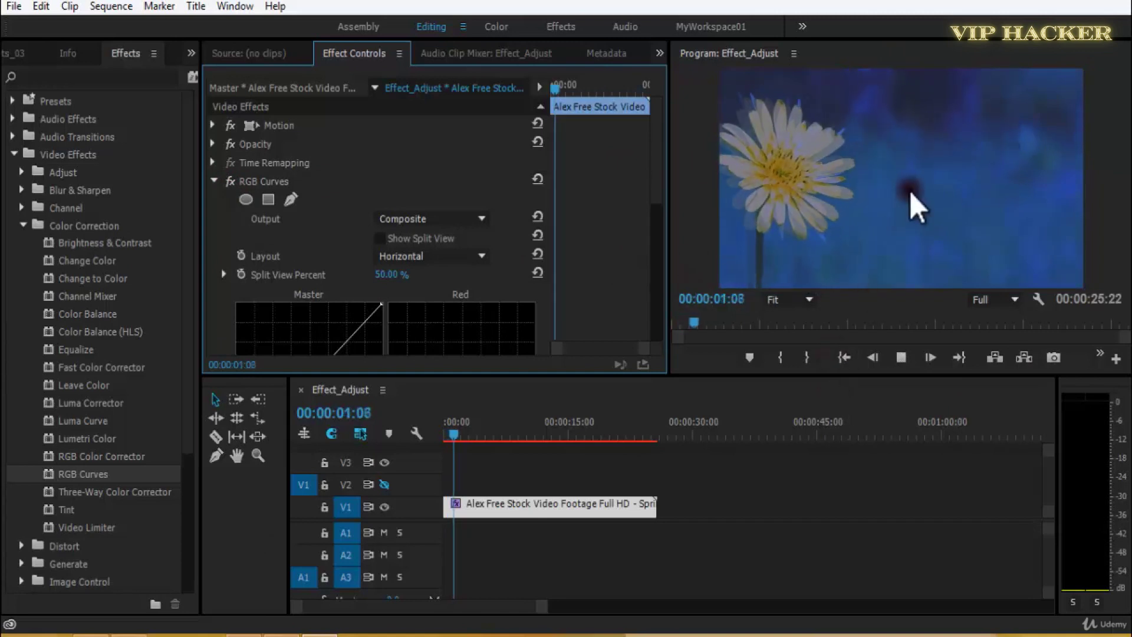
key("ctrl+s")
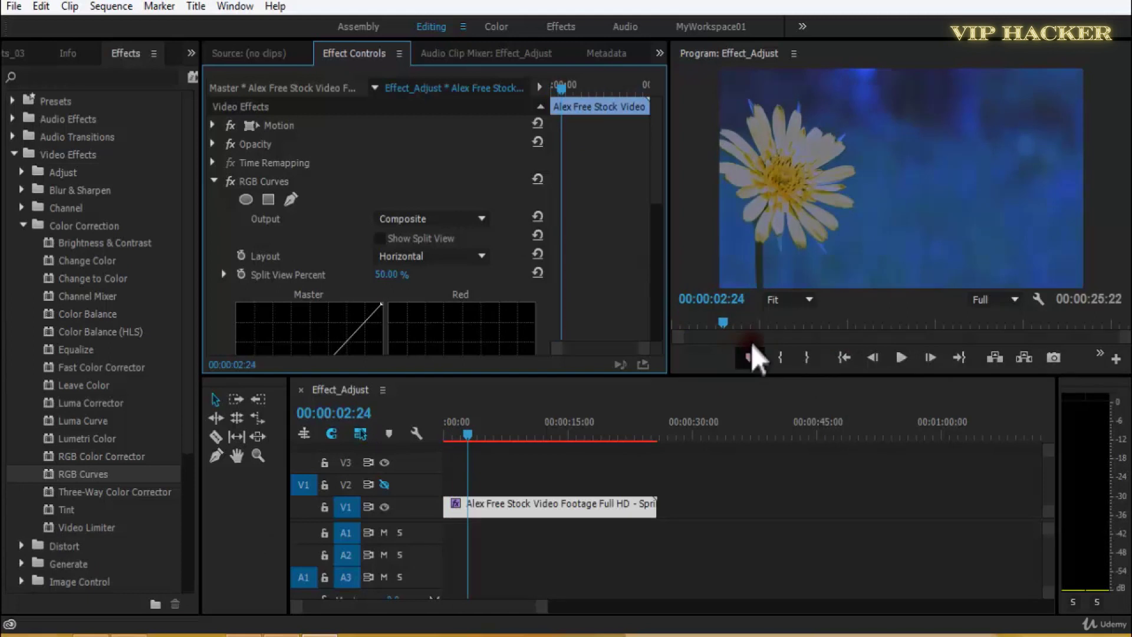
key("space")
left_click_drag(759, 492, 798, 518)
left_click(523, 513)
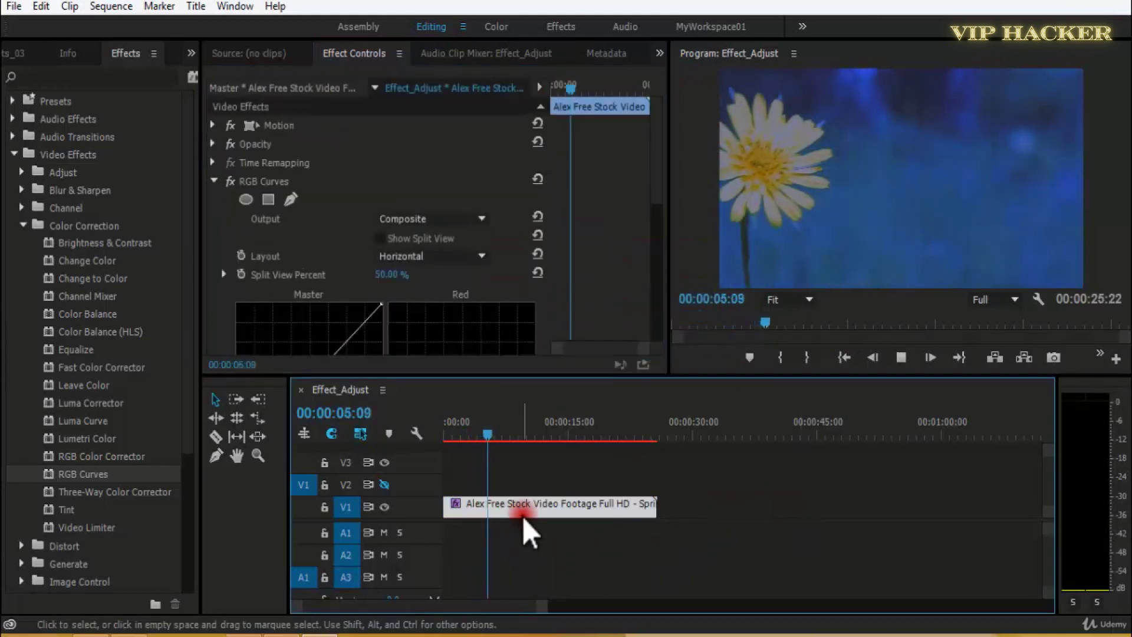
key("ctrl+s")
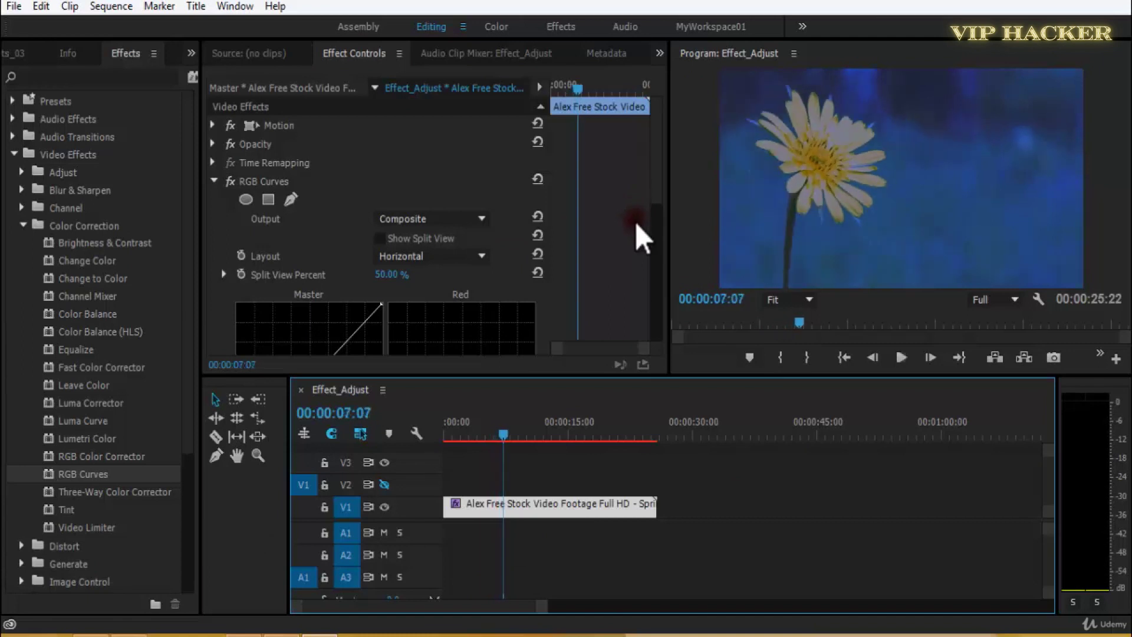
- Expand the Secondary Color Correction section of RGB Curves and its Hue settings
left_click_drag(656, 218, 660, 310)
mouse_move(660, 256)
left_mouse_down()
mouse_move(656, 185)
mouse_move(653, 321)
mouse_move(654, 277)
left_mouse_up()
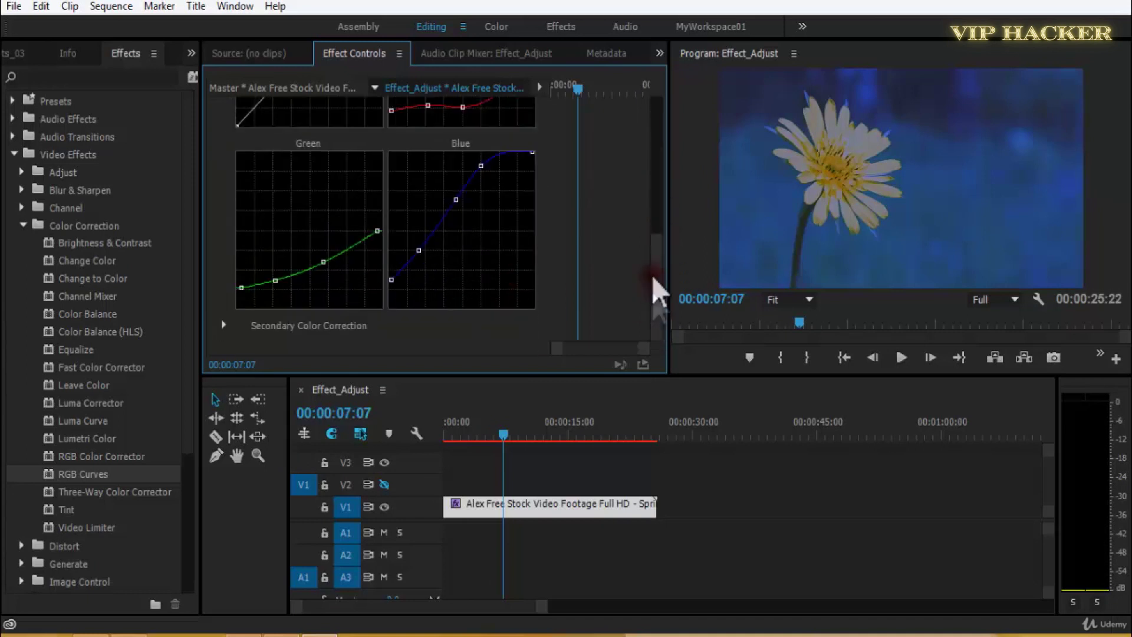
left_click(224, 325)
left_click_drag(660, 245, 657, 322)
left_click(246, 232)
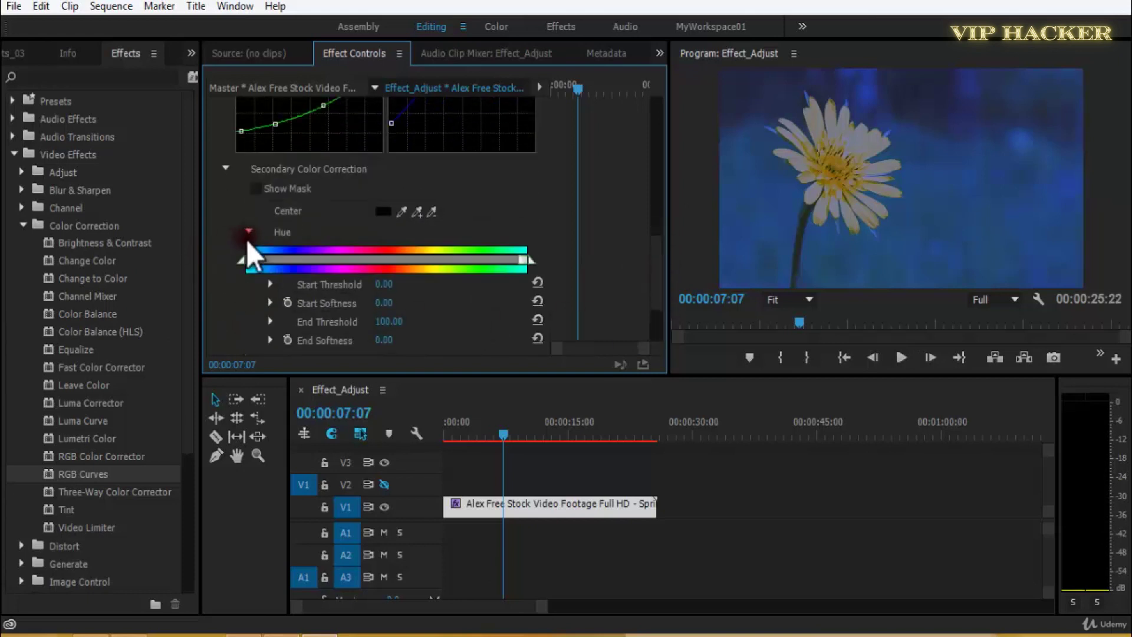
left_click(120, 463)
left_click_drag(656, 289, 651, 206)
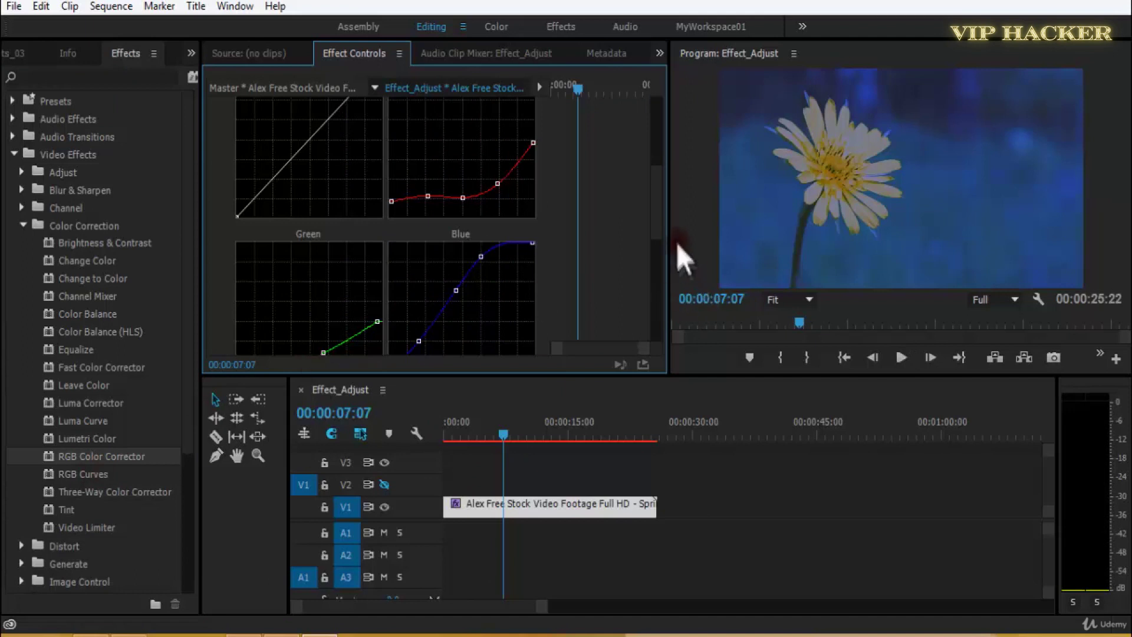
mouse_move(659, 229)
left_mouse_down()
mouse_move(662, 263)
mouse_move(665, 228)
left_mouse_up()
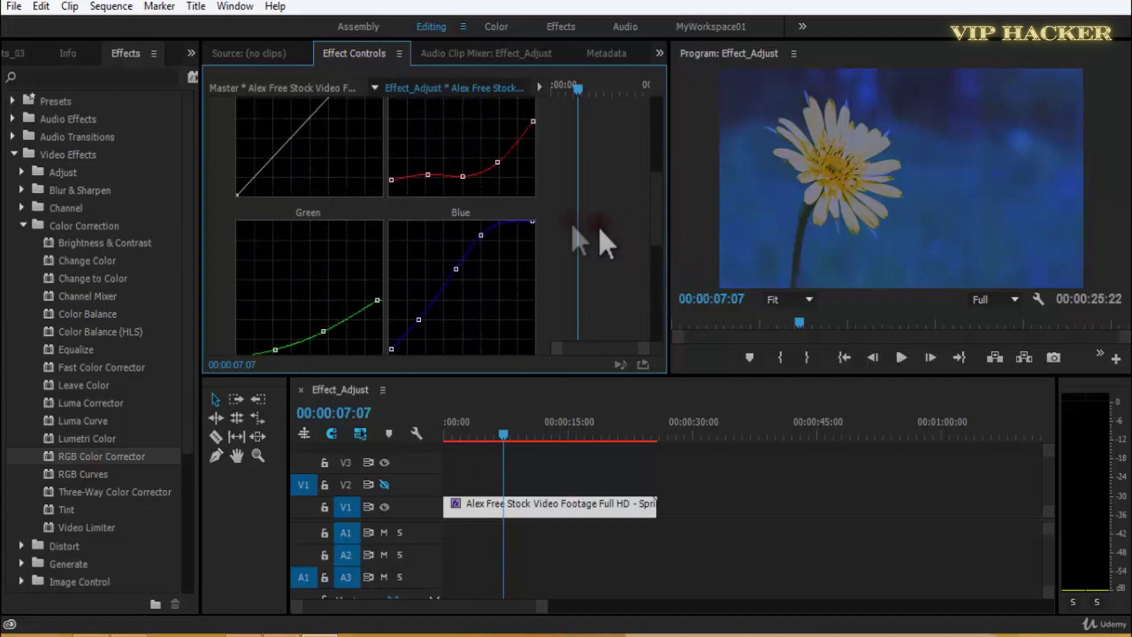
left_click_drag(660, 228, 660, 240)
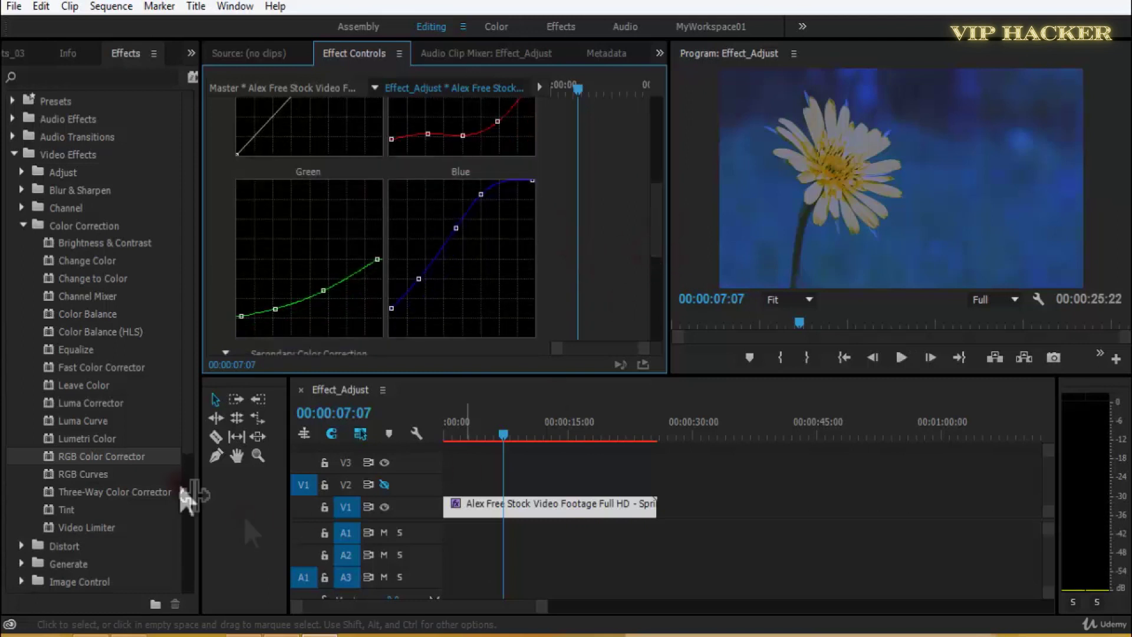
left_click(124, 458)
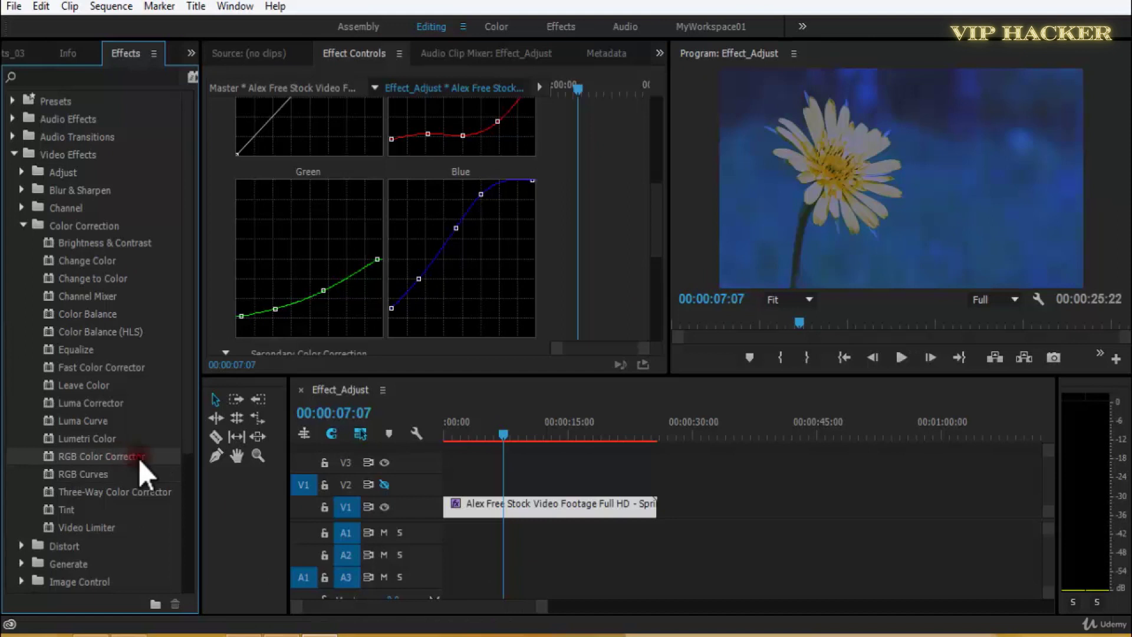
- Reselect the flower clip on track V1 and save the project
left_click_drag(815, 442, 888, 549)
left_click(594, 507)
key("ctrl+s")
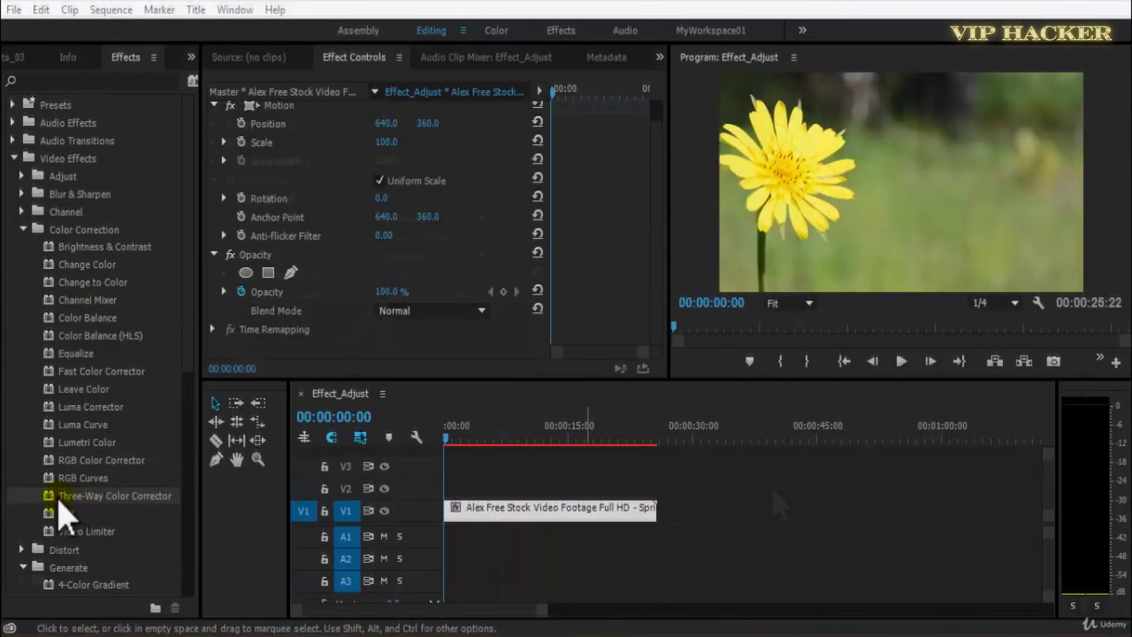
- Apply the Three-Way Color Corrector effect to the flower clip on V1 and check its Output options, keeping Video
left_click_drag(52, 500, 495, 511)
left_click_drag(660, 141, 652, 227)
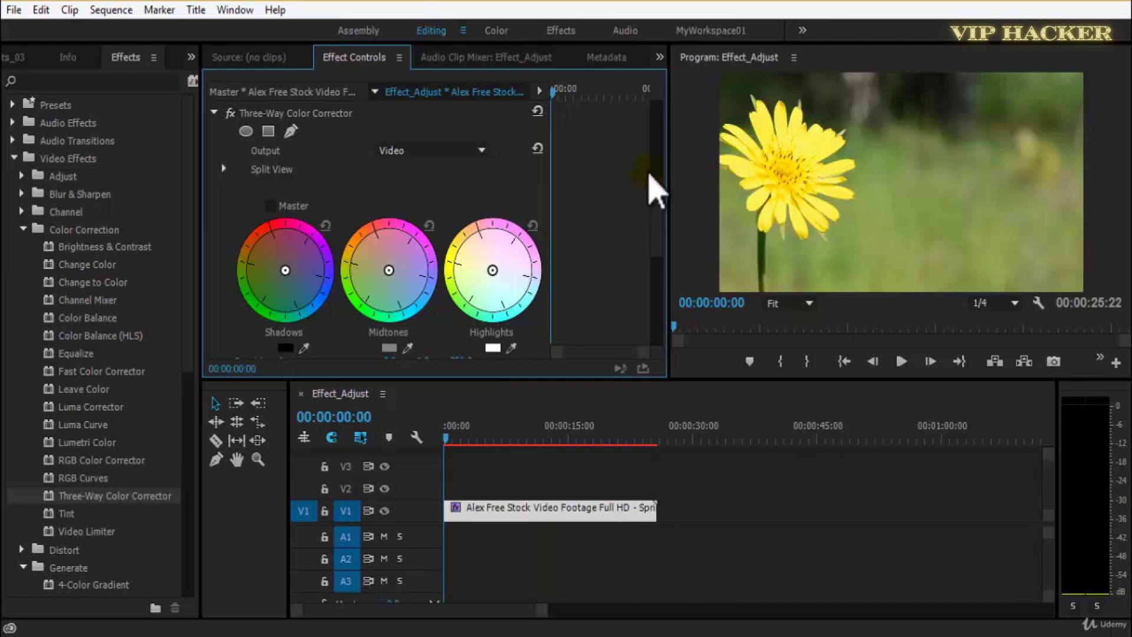
left_click(444, 149)
left_click(445, 149)
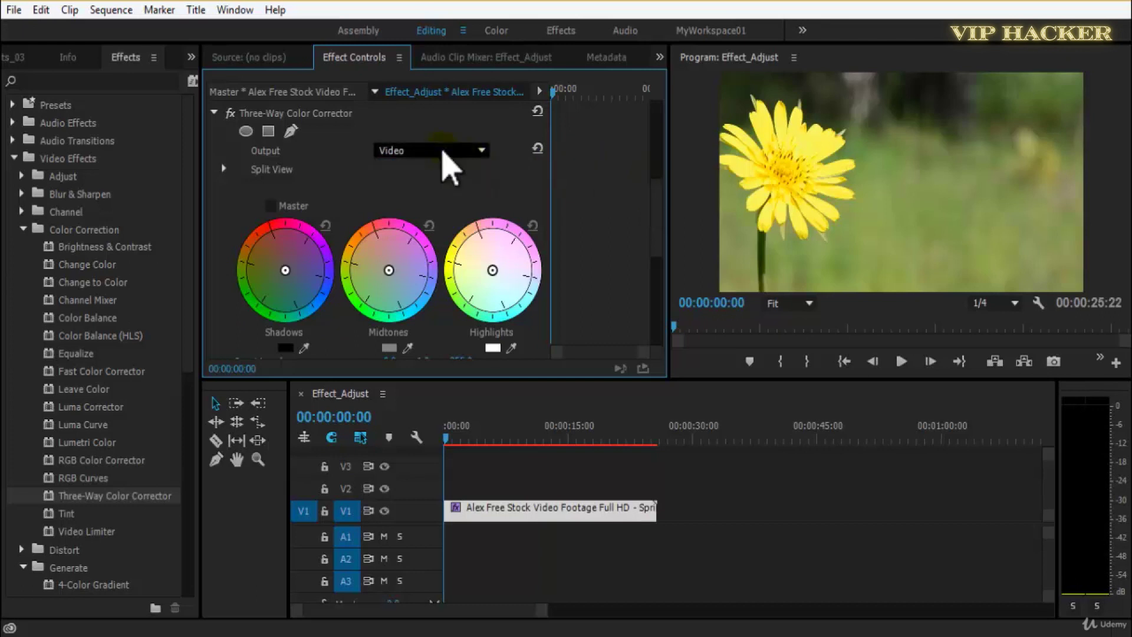
mouse_move(660, 222)
left_mouse_down()
mouse_move(660, 242)
mouse_move(661, 201)
mouse_move(664, 232)
left_mouse_up()
- Try a green-blue tint on the Shadows color wheel, and settle its balance toward orange-red
left_click(287, 230)
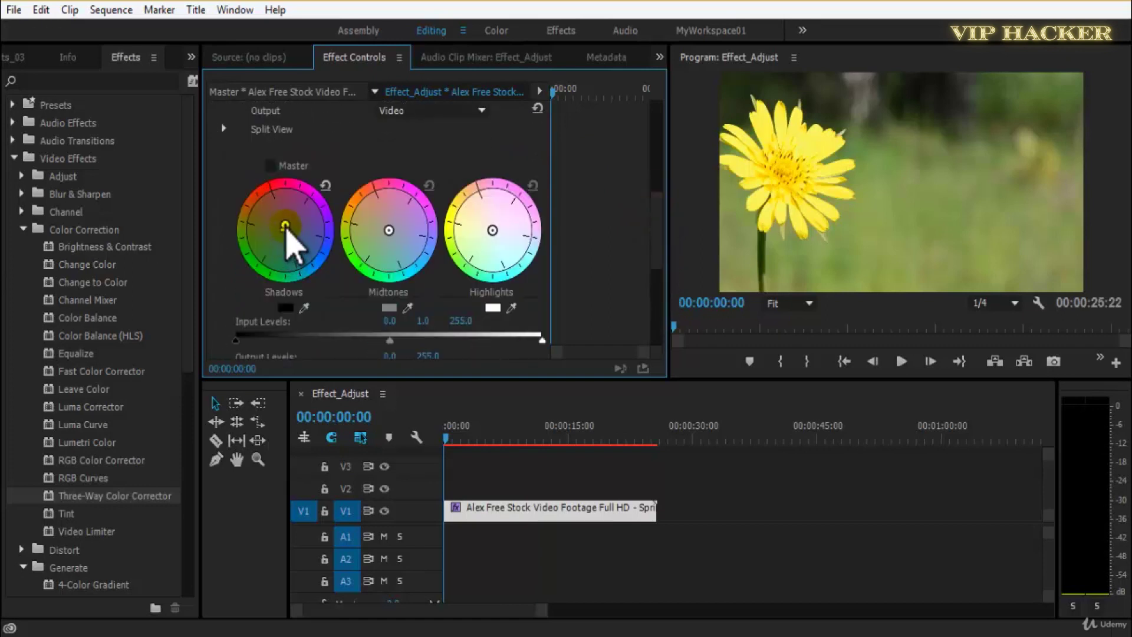
left_click_drag(287, 228, 295, 265)
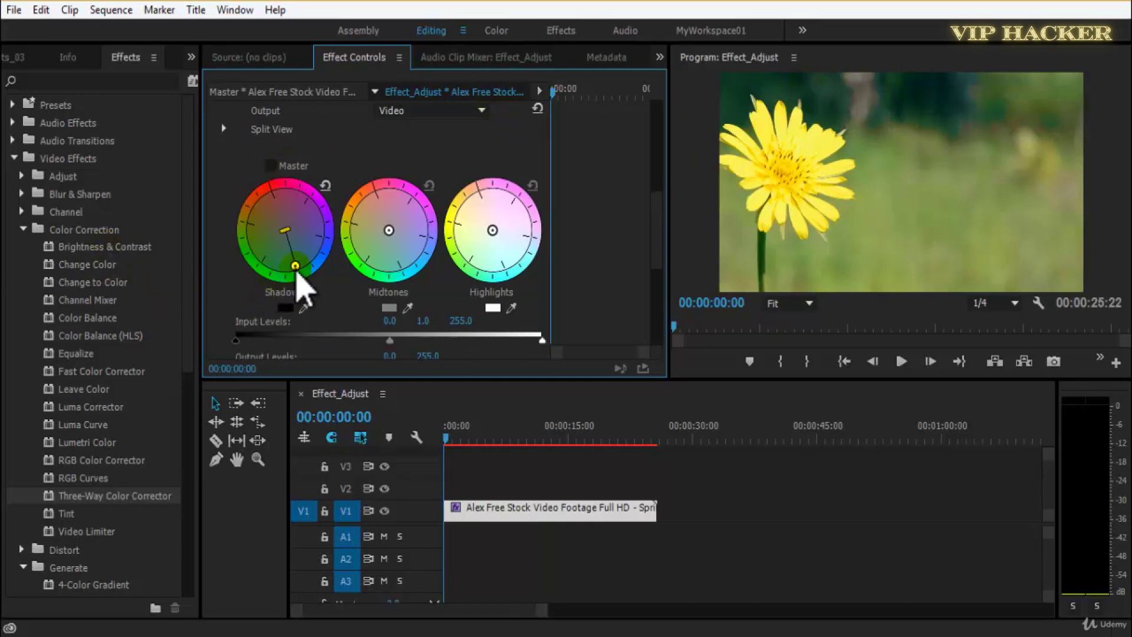
left_click_drag(299, 267, 278, 199)
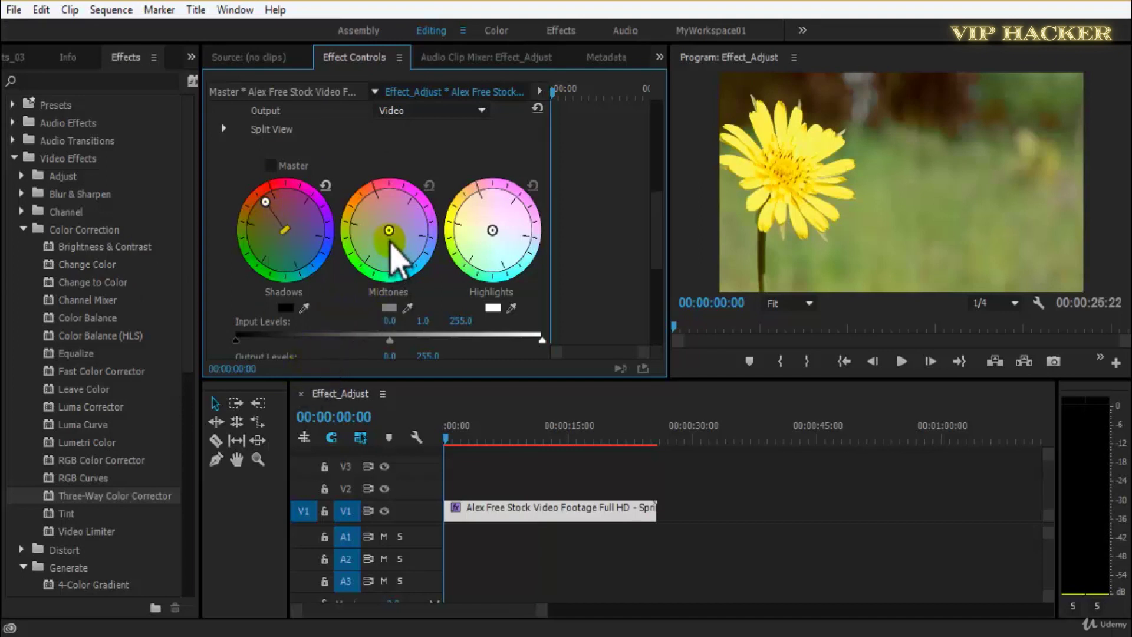
- Shift the Midtones color balance well toward orange-red in the Three-Way Color Corrector
left_click_drag(387, 227, 372, 223)
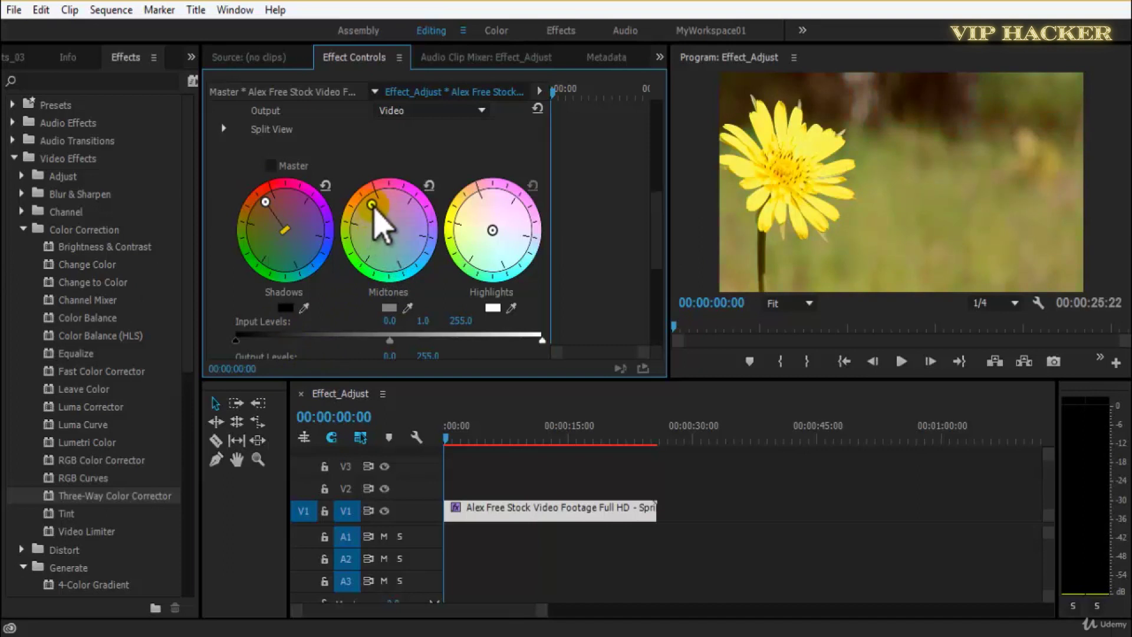
left_click_drag(376, 208, 372, 207)
left_click(389, 229)
left_click_drag(368, 217, 381, 199)
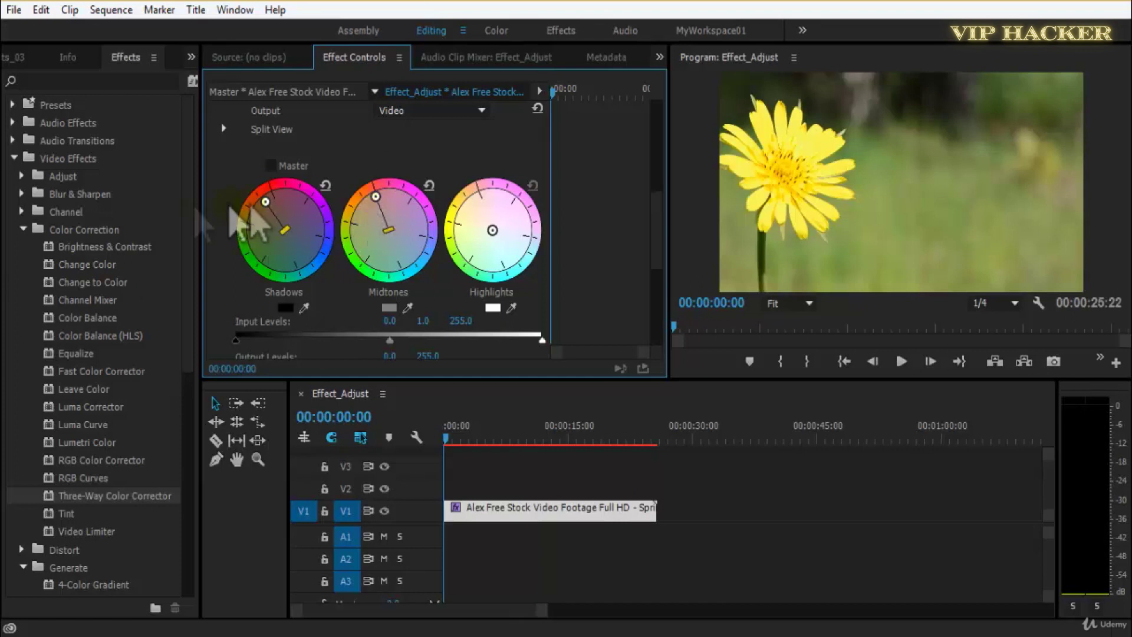
- Move the Shadows balance slightly further toward orange-red and shift the Highlights balance toward yellow-orange in the Three-Way Color Corrector
mouse_move(265, 214)
left_mouse_down()
mouse_move(263, 200)
mouse_move(278, 230)
left_mouse_up()
left_click_drag(492, 227, 472, 209)
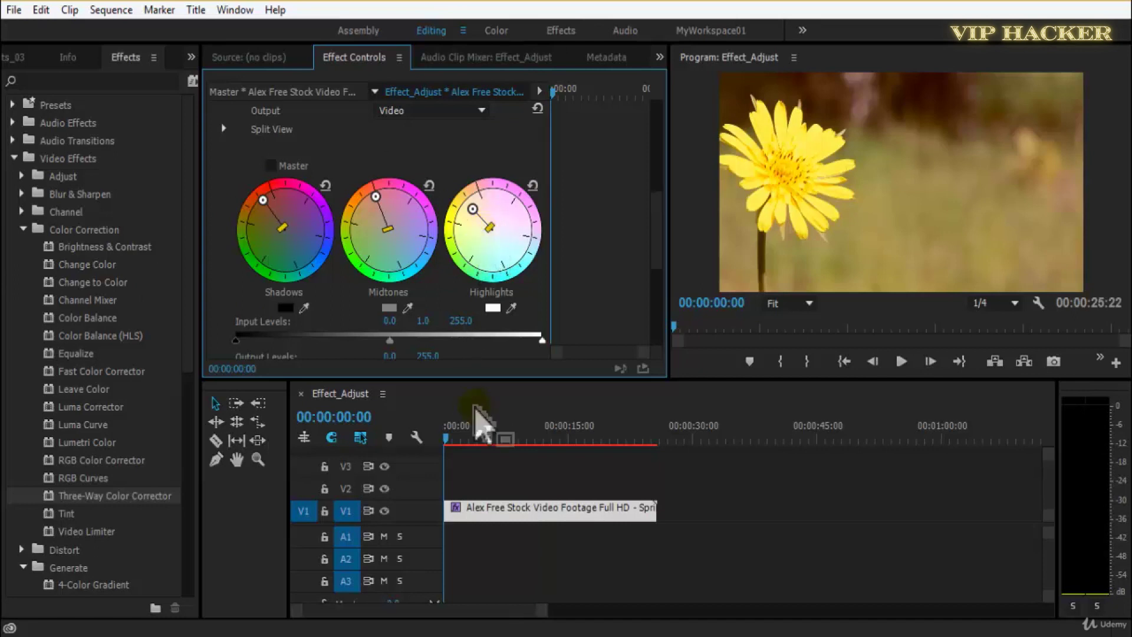
- Try bright red FF3333 as the Shadows color of the Three-Way Color Corrector
scroll(661, 244, "down", 5)
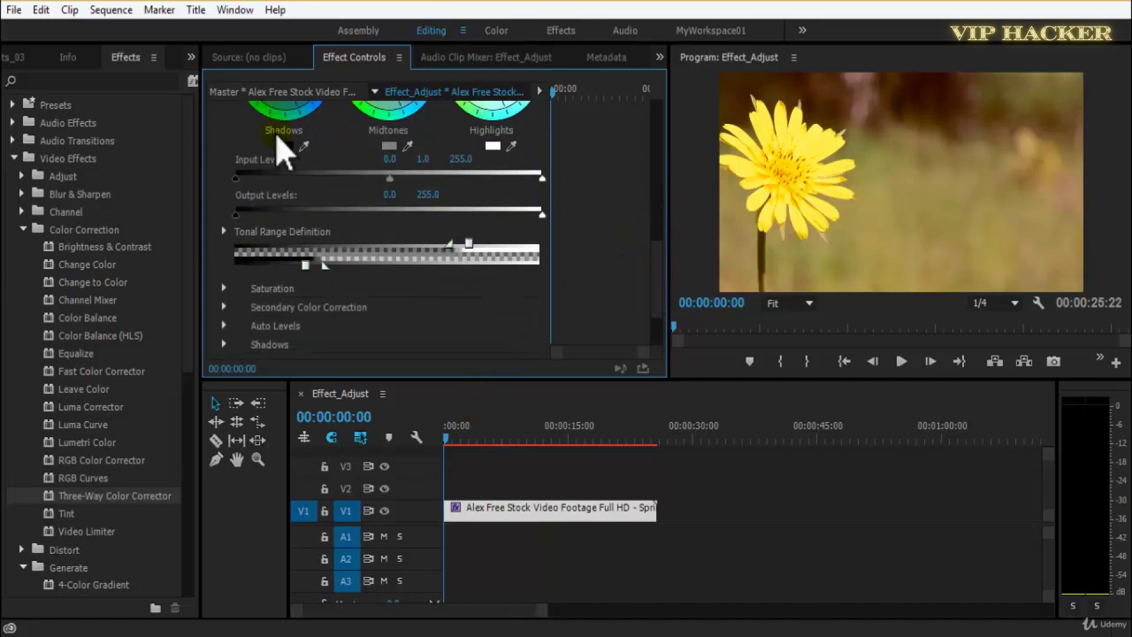
left_click(285, 146)
left_click(561, 432)
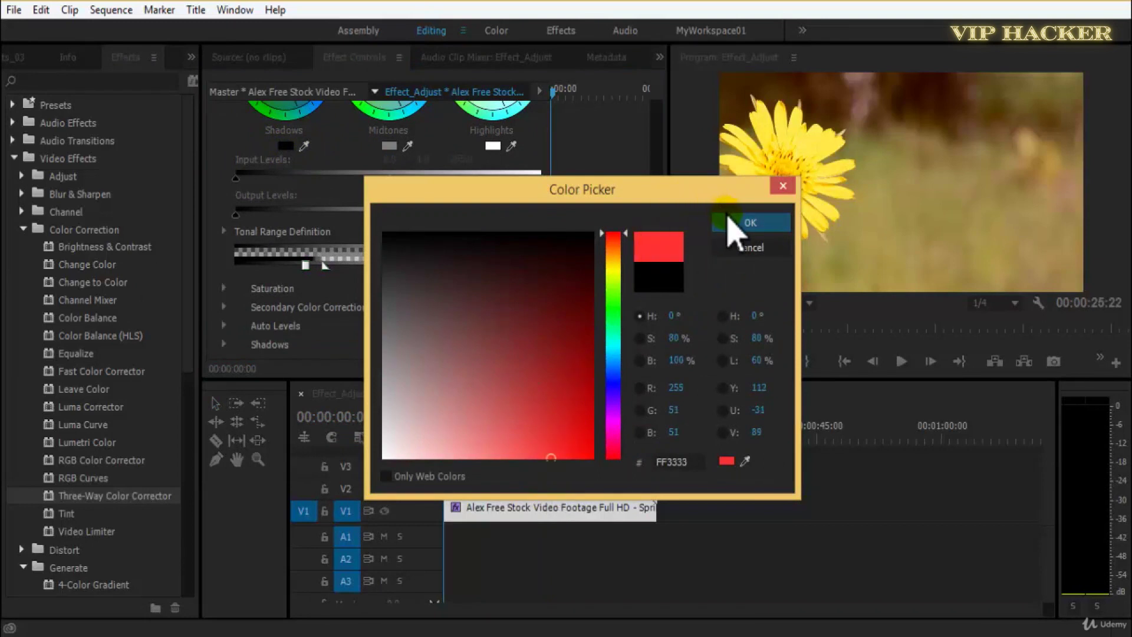
left_click(749, 221)
scroll(657, 230, "up", 5)
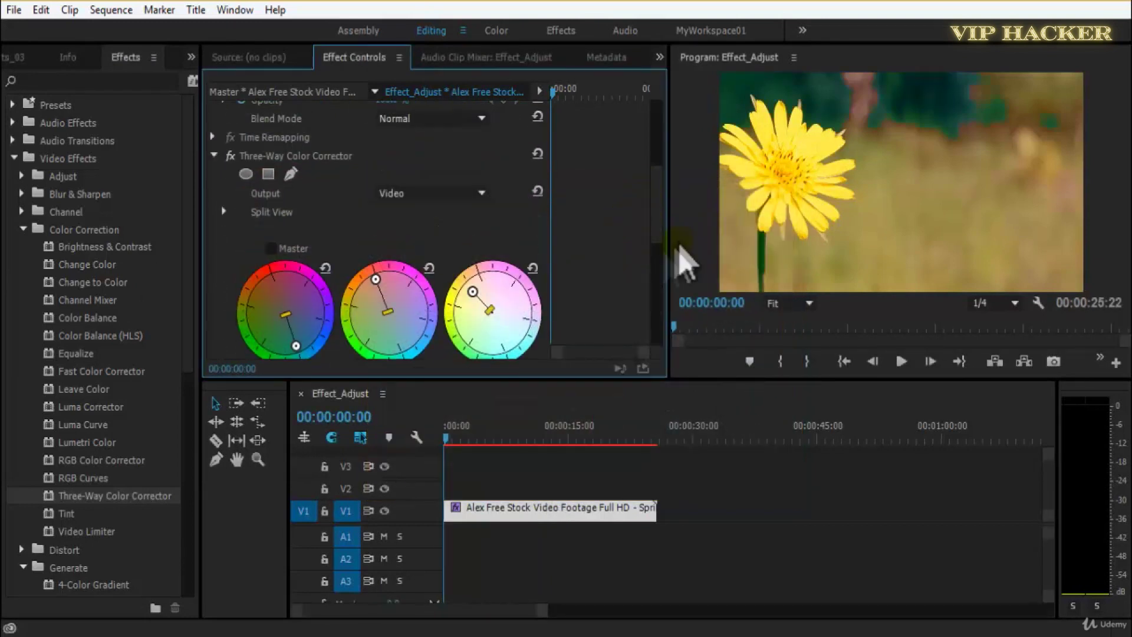
scroll(653, 236, "down", 3)
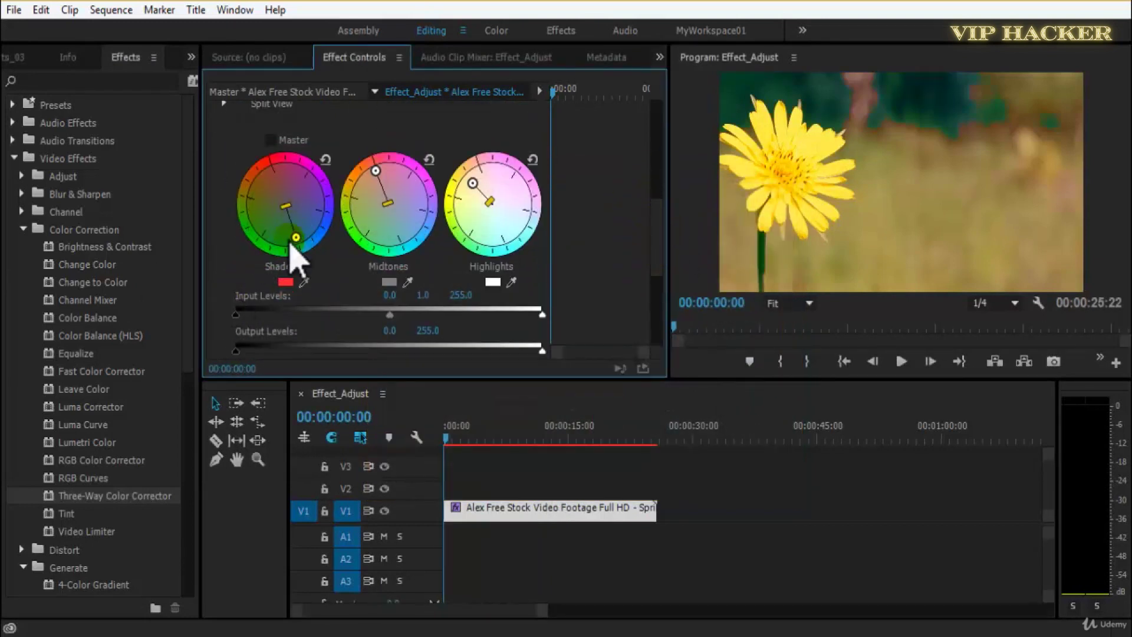
- Bring the Shadows wheel's balance back to orange-red and refine its strength
left_click_drag(286, 236, 266, 194)
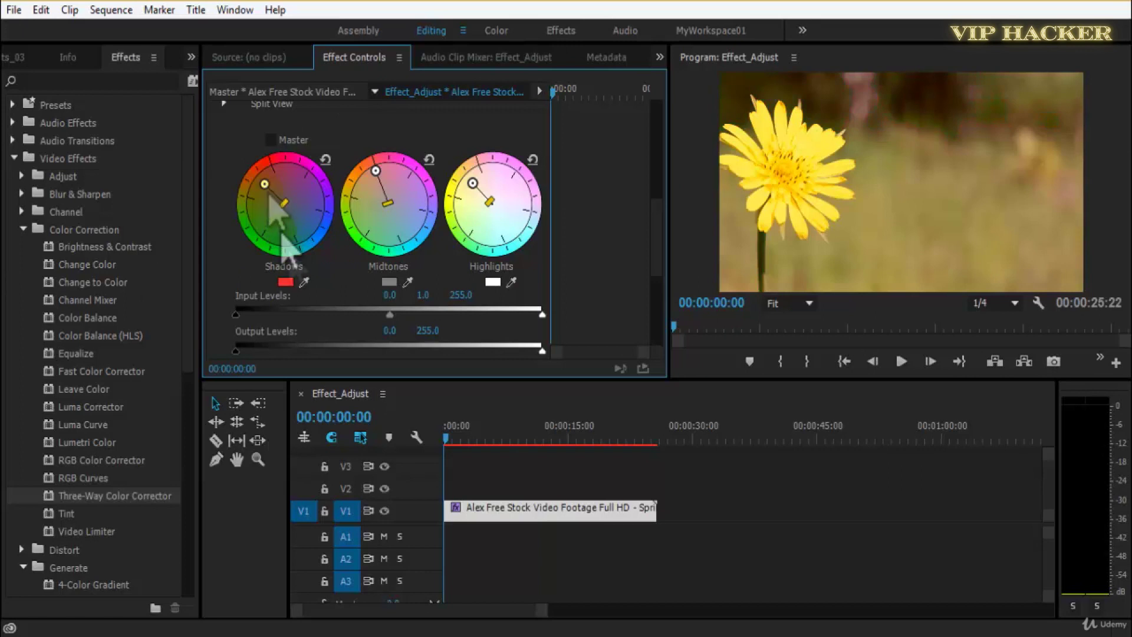
left_click(286, 282)
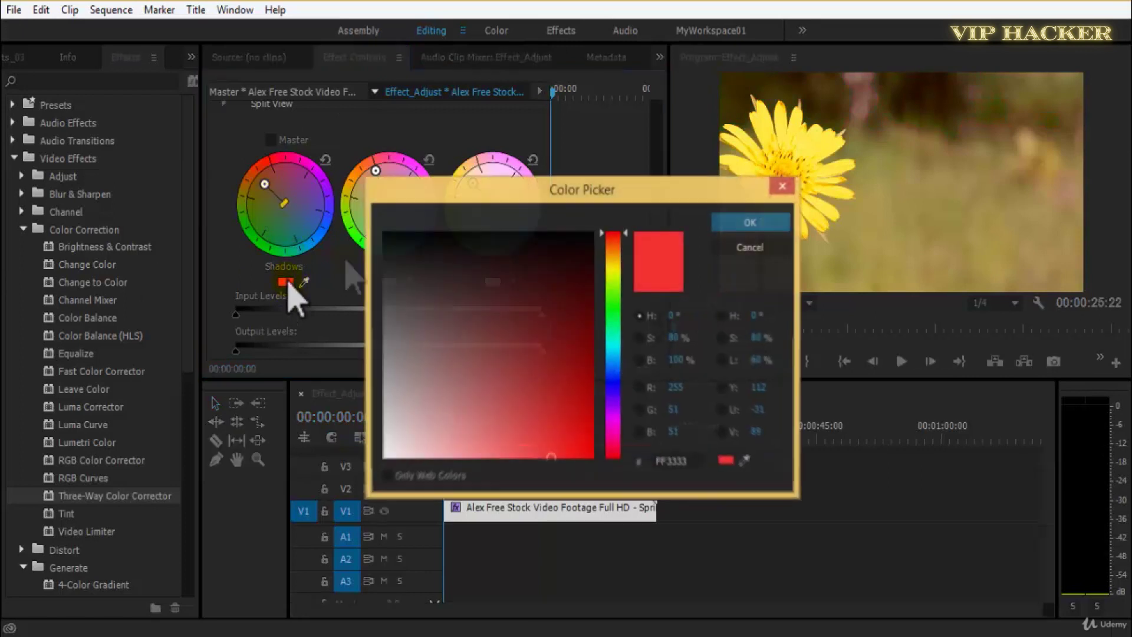
left_click(725, 248)
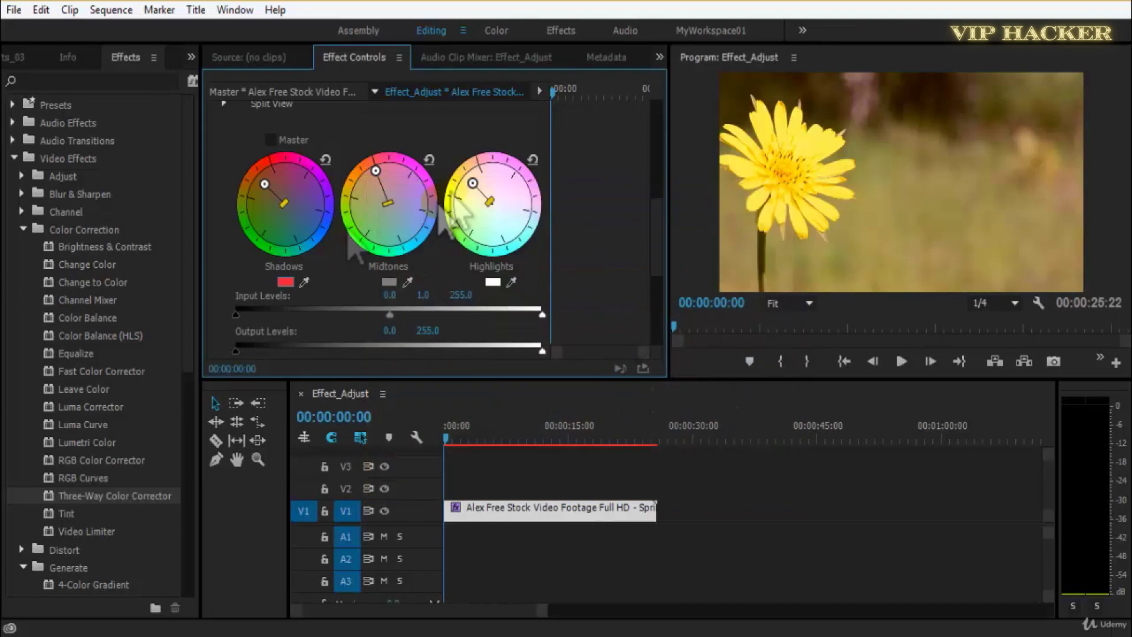
mouse_move(273, 178)
left_mouse_down()
mouse_move(272, 232)
mouse_move(282, 194)
left_mouse_up()
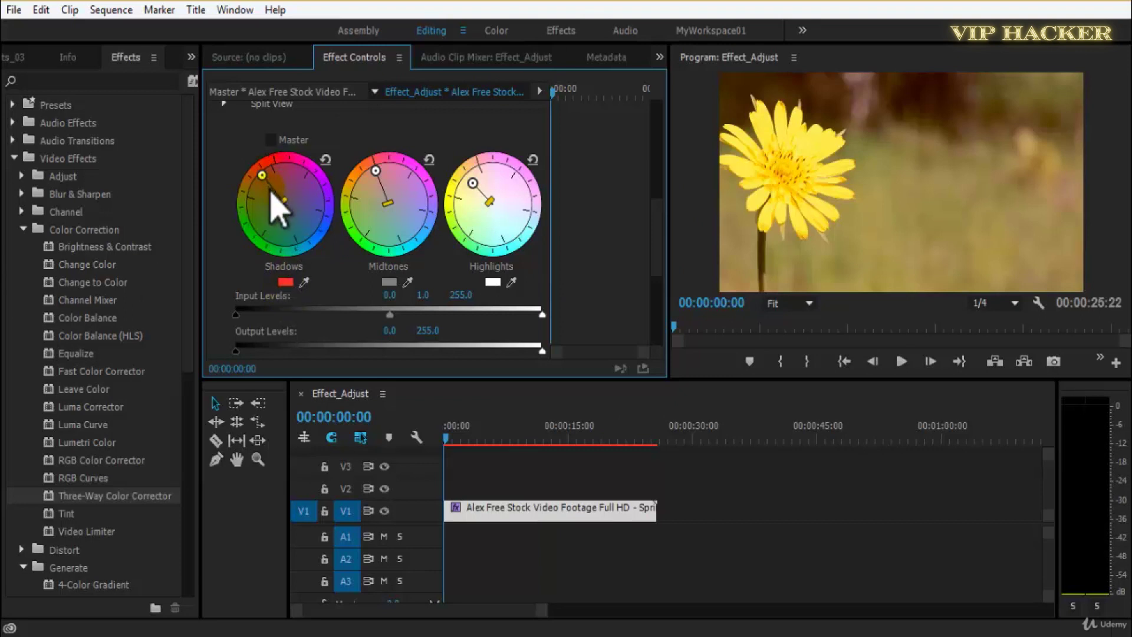
mouse_move(269, 177)
left_mouse_down()
mouse_move(278, 157)
mouse_move(248, 210)
mouse_move(260, 170)
left_mouse_up()
- Set the Shadows color back to black and fine-tune the Shadows balance at orange-red
left_click(285, 282)
left_click_drag(467, 372, 354, 531)
left_click(437, 253)
left_click(744, 224)
left_click_drag(285, 205, 283, 205)
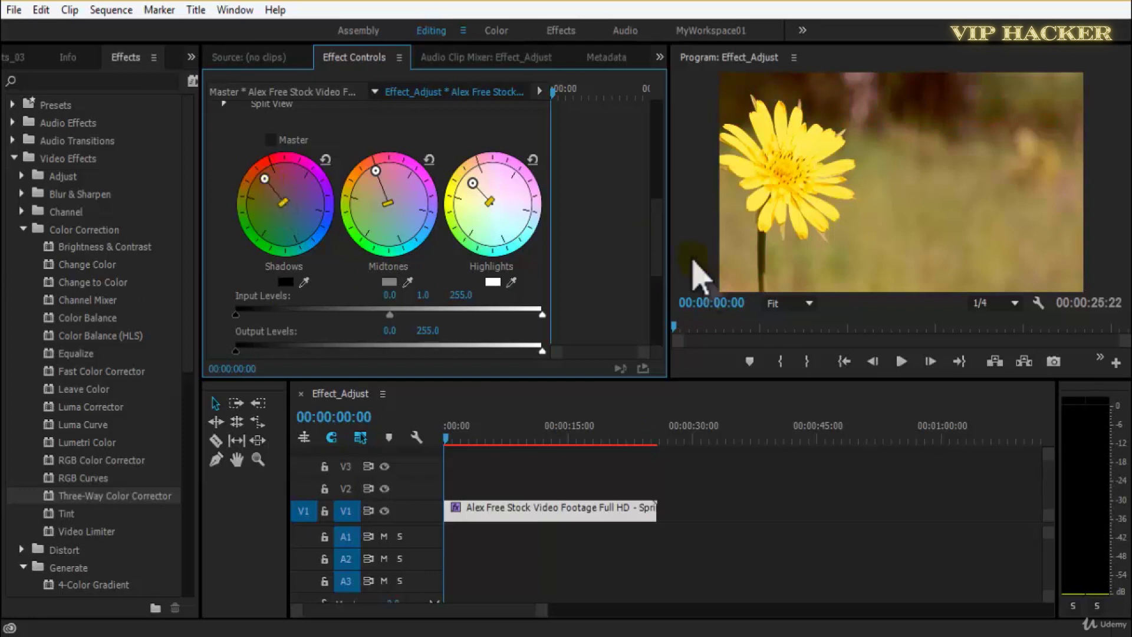
- Lower the midtone input level to 0.5 and raise the black output level to 15.2
scroll(657, 248, "down", 3)
left_click_drag(394, 246, 363, 240)
mouse_move(243, 282)
left_mouse_down()
mouse_move(281, 279)
mouse_move(246, 282)
left_mouse_up()
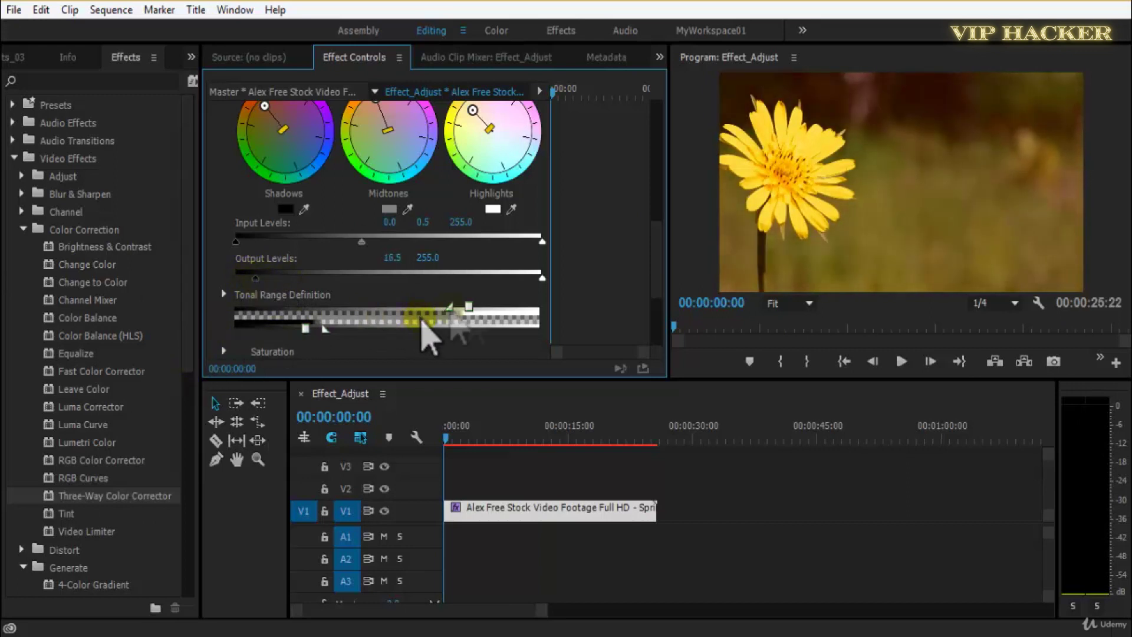
mouse_move(527, 298)
left_mouse_down()
mouse_move(470, 296)
mouse_move(546, 285)
left_mouse_up()
mouse_move(265, 285)
left_mouse_down()
mouse_move(304, 297)
mouse_move(271, 290)
left_mouse_up()
- In the Tonal Range Definition, raise the highlight threshold and widen its falloff, and raise the shadow threshold slightly
left_click_drag(448, 307, 517, 307)
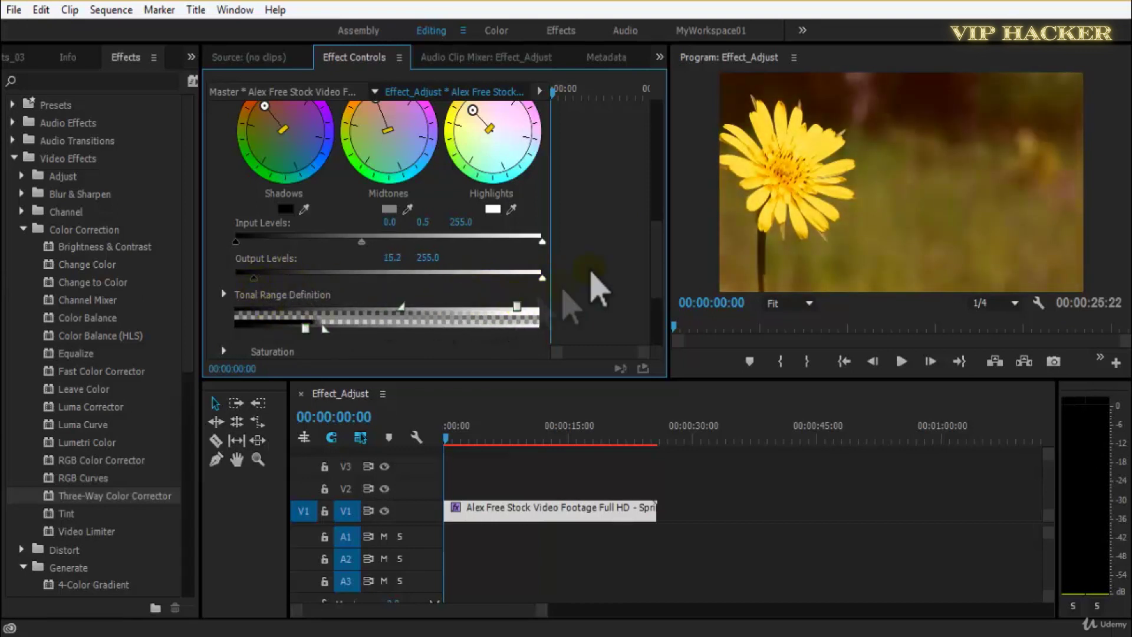
scroll(661, 271, "down", 4)
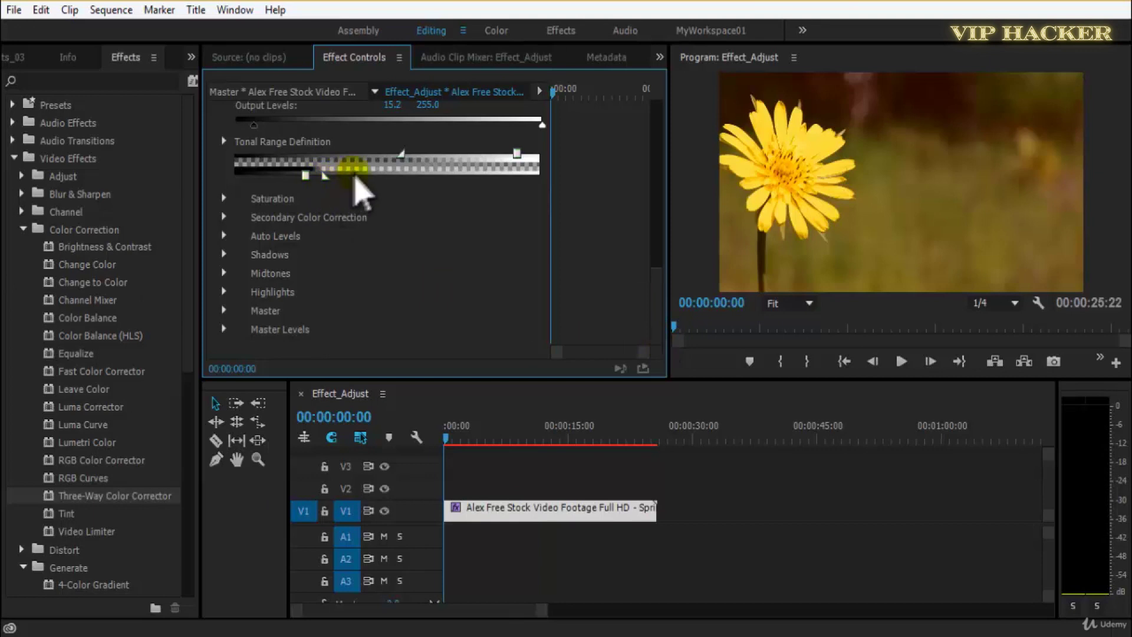
left_click_drag(305, 174, 326, 173)
left_click_drag(401, 155, 302, 155)
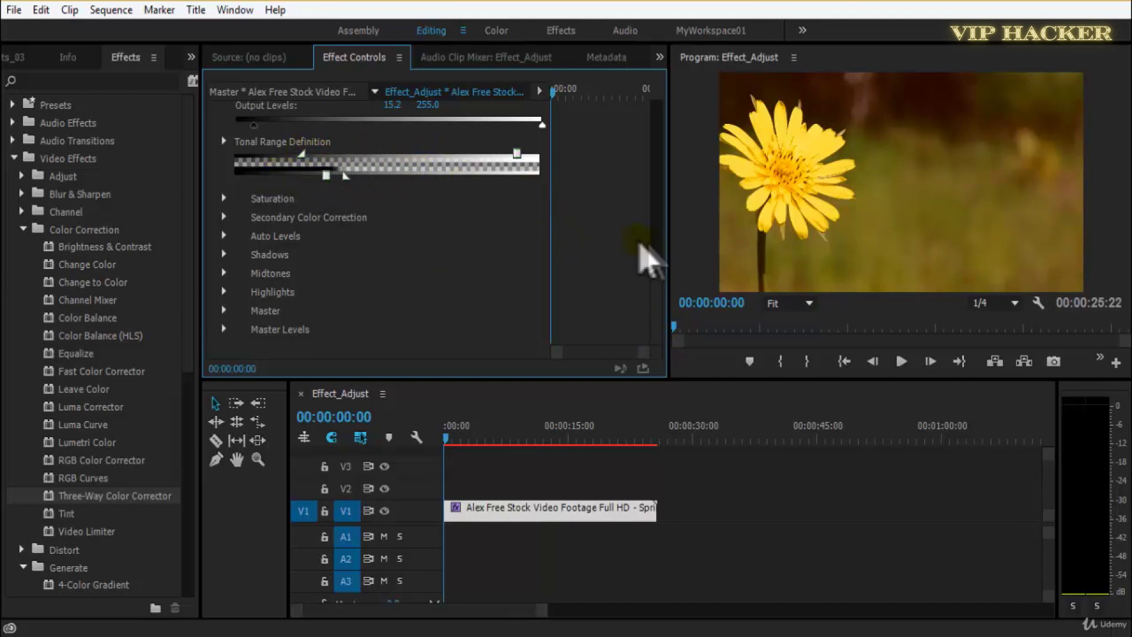
- Try a black output level of 57.2, and settle the output levels at 16.5 and 255.0
mouse_move(541, 124)
left_mouse_down()
mouse_move(471, 133)
mouse_move(540, 126)
left_mouse_up()
left_click_drag(253, 125, 304, 126)
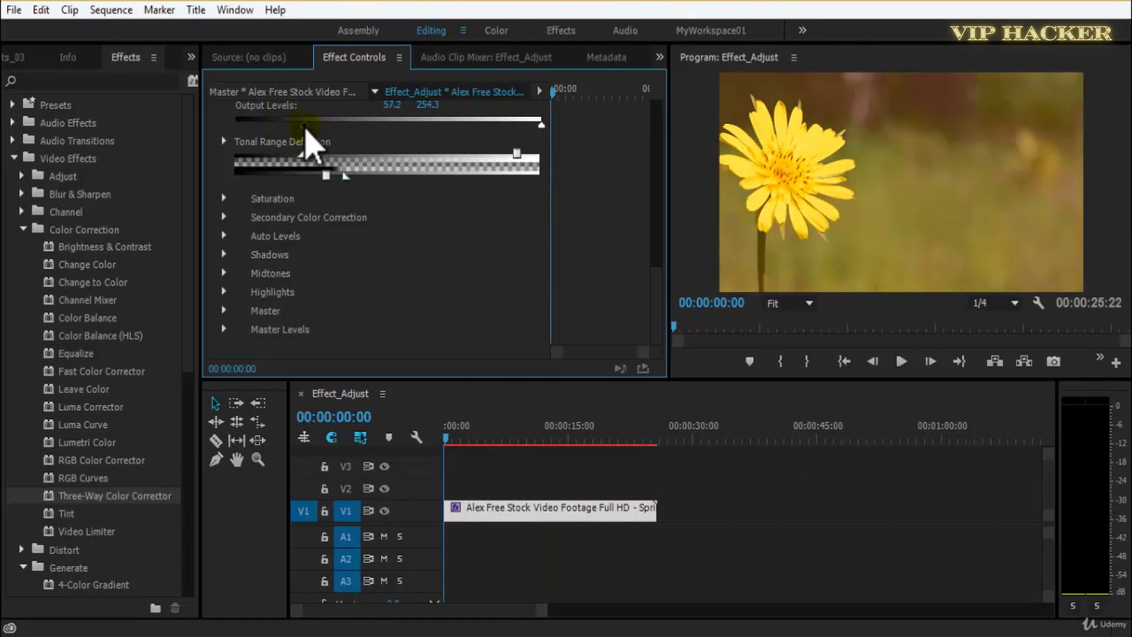
mouse_move(542, 122)
left_mouse_down()
mouse_move(480, 126)
mouse_move(551, 126)
left_mouse_up()
left_click_drag(301, 126, 255, 125)
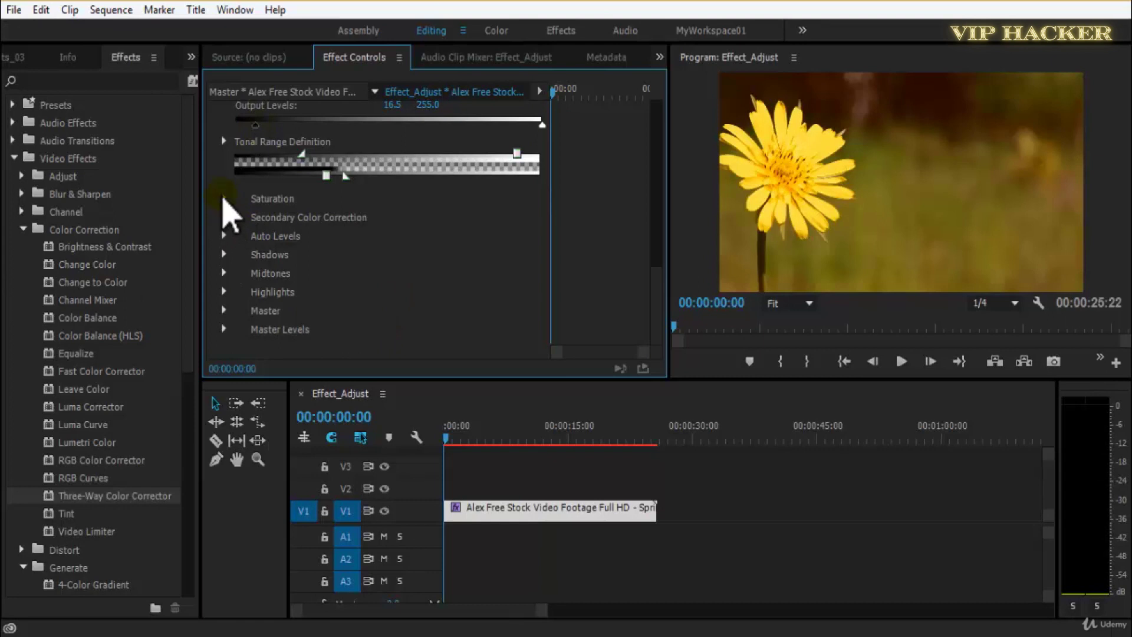
- Set Master Saturation to 155 and Shadow Saturation to 119, and look over the Secondary Color Correction options
left_click(224, 198)
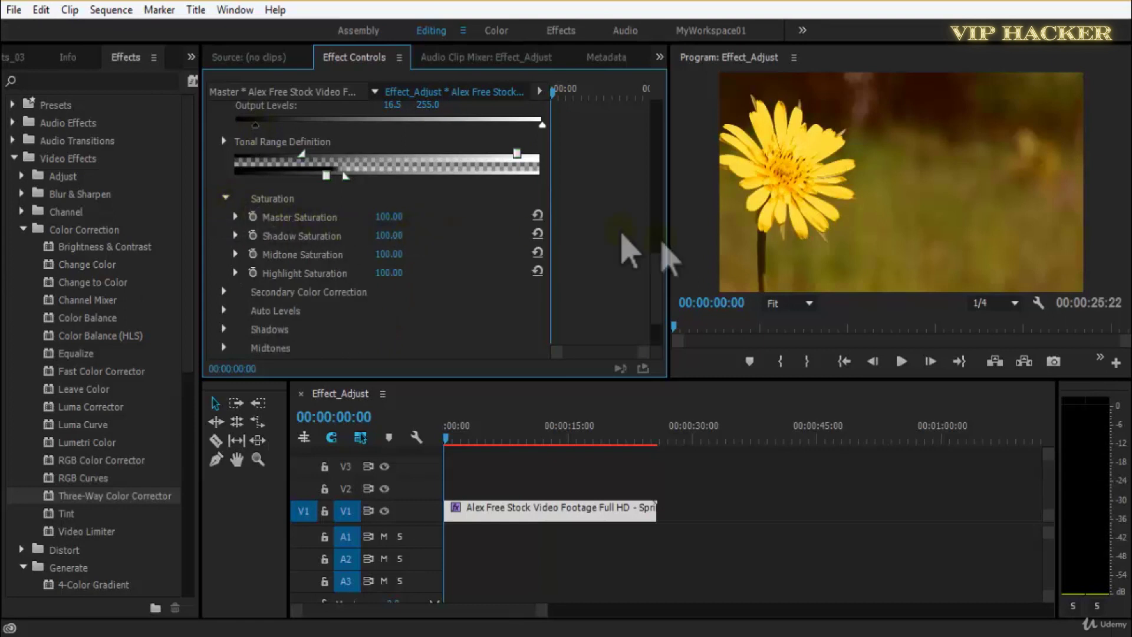
left_click_drag(389, 217, 440, 236)
scroll(354, 289, "down", 2)
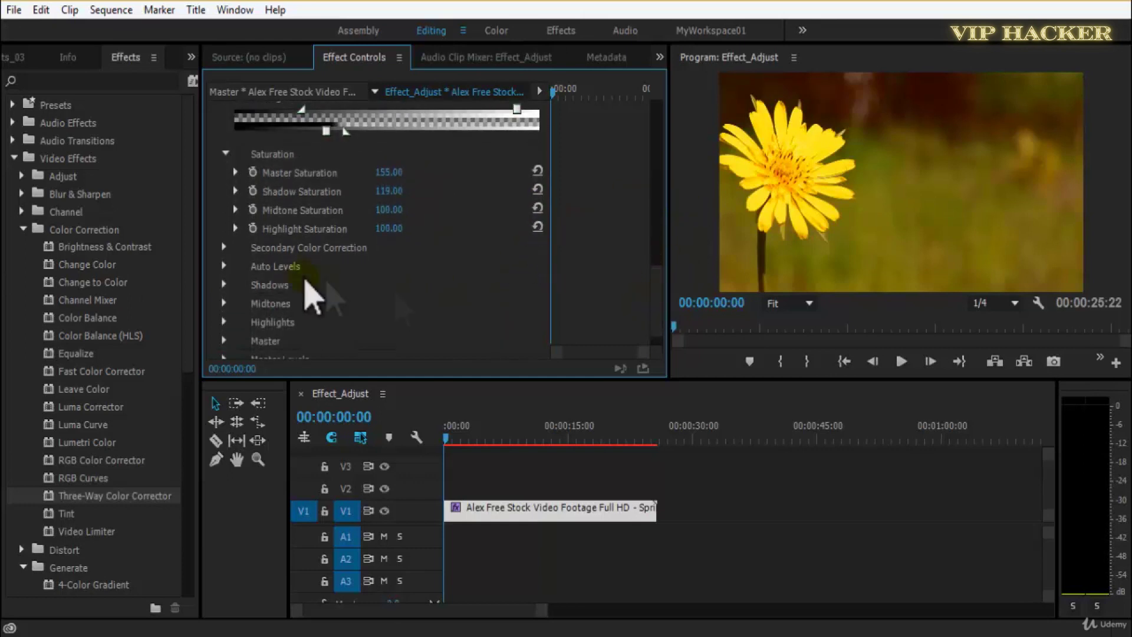
left_click(224, 248)
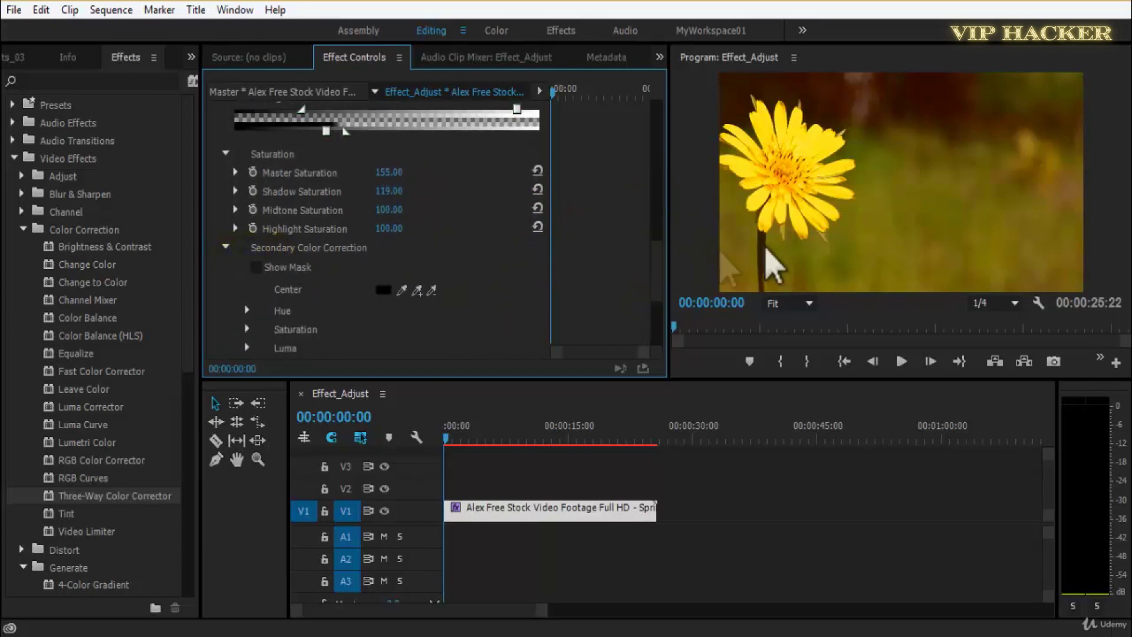
scroll(662, 277, "down", 6)
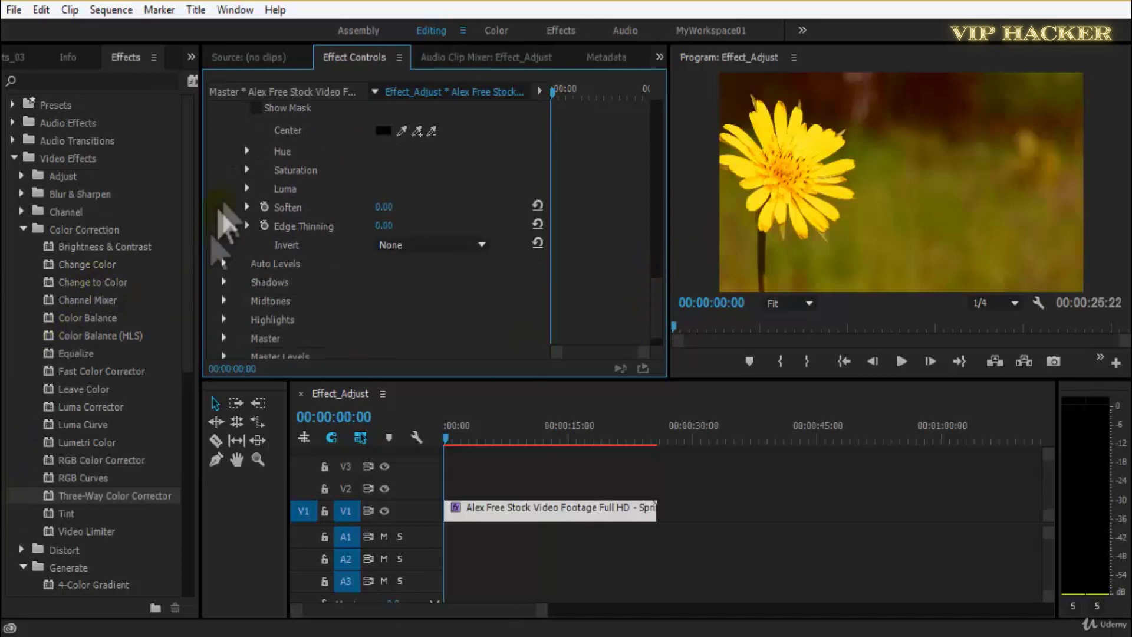
scroll(439, 269, "up", 1)
scroll(662, 298, "up", 5)
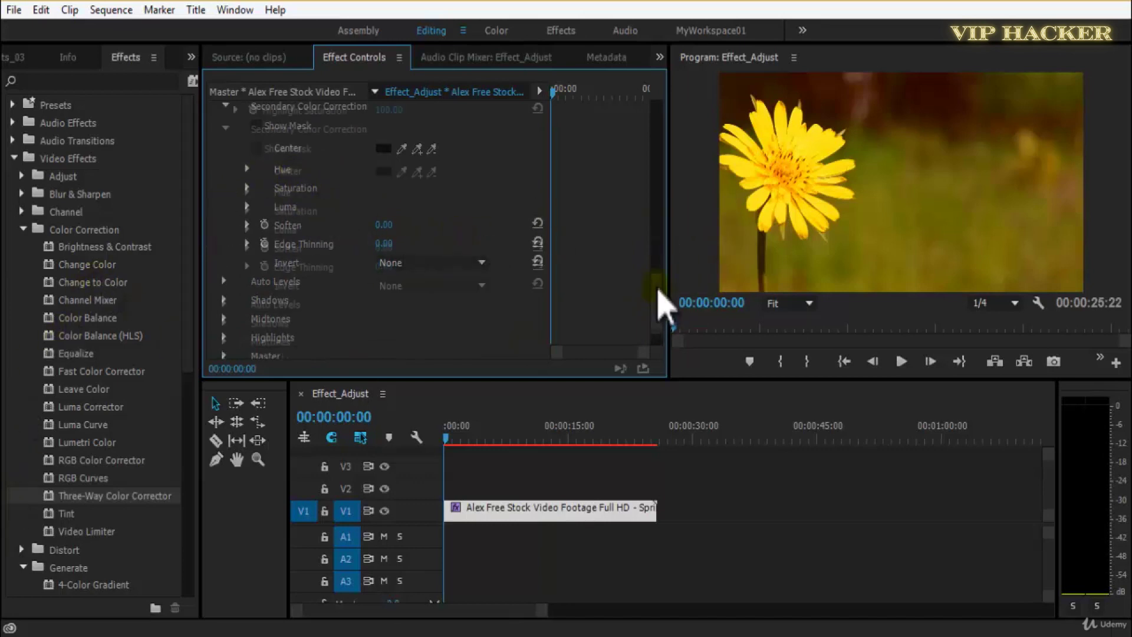
left_click(226, 197)
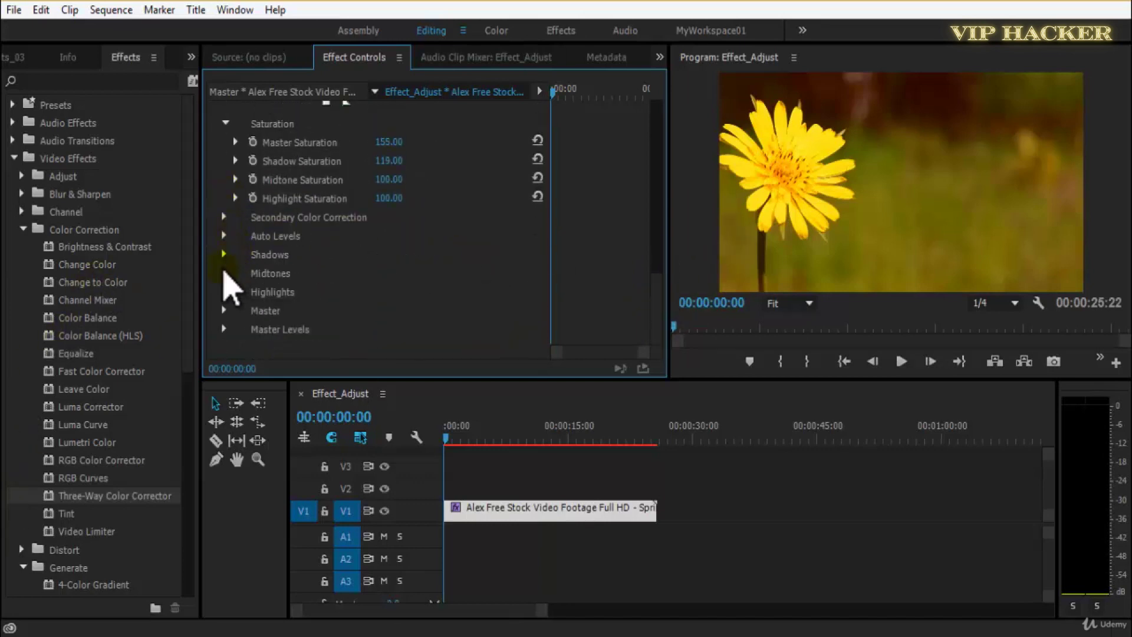
- Set the Shadow Hue Angle to -0.5°, the Shadow Balance Magnitude to 100 and the Midtone Hue Angle to 36°
left_click(223, 254)
left_click_drag(401, 293, 449, 297)
scroll(663, 318, "down", 8)
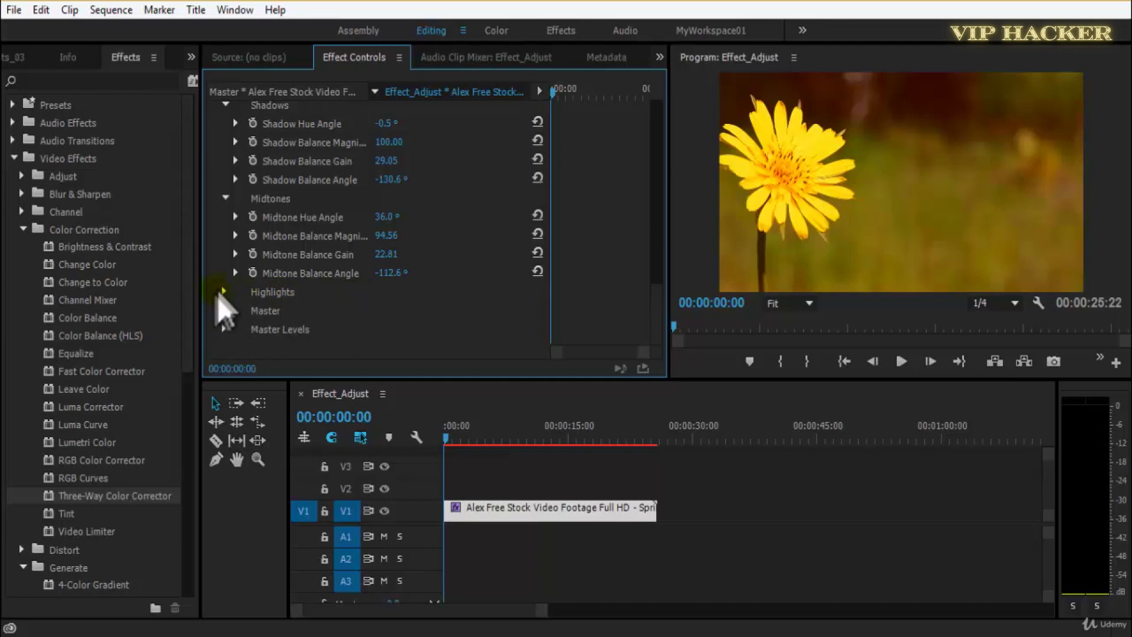
- Set the Highlight Hue Angle to 169°, the Highlight Balance Magnitude to 100 and the Highlight Balance Gain to 1
left_click(223, 292)
scroll(673, 292, "down", 3)
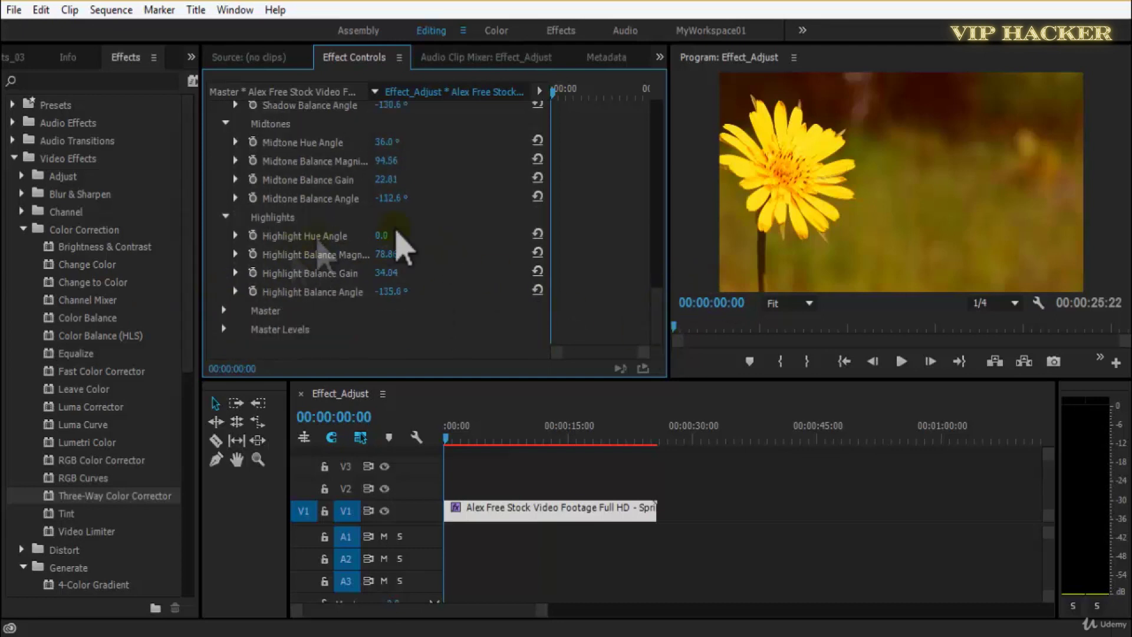
left_click_drag(386, 238, 533, 227)
left_click_drag(396, 254, 482, 248)
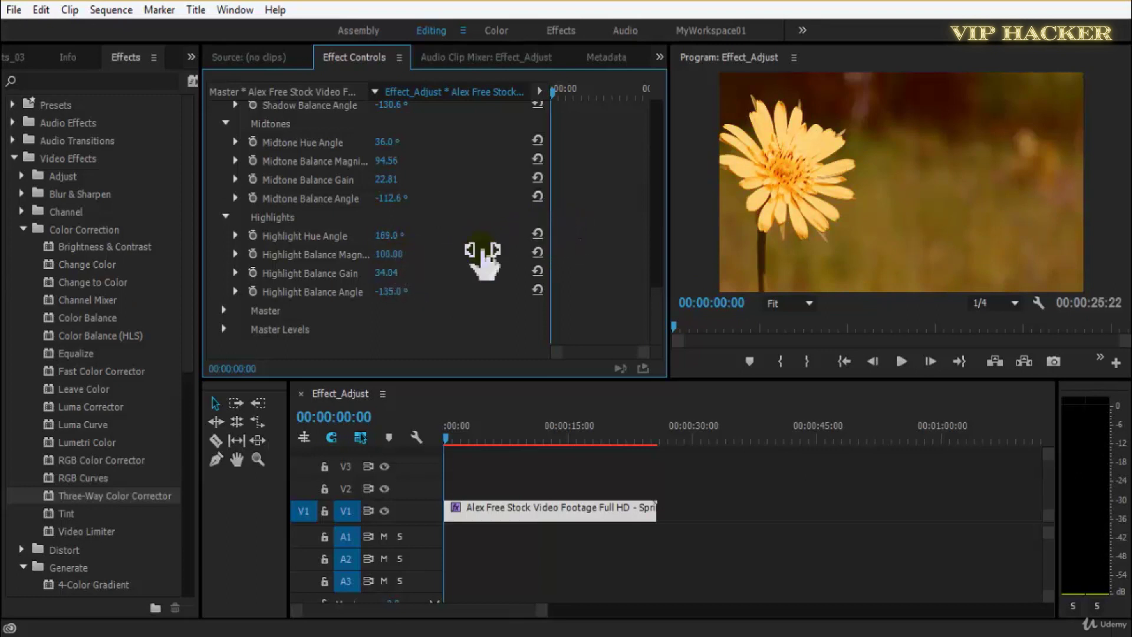
left_click_drag(405, 274, 359, 269)
- Preview the corrected clip briefly and set the Program monitor's playback resolution to Full
key("space")
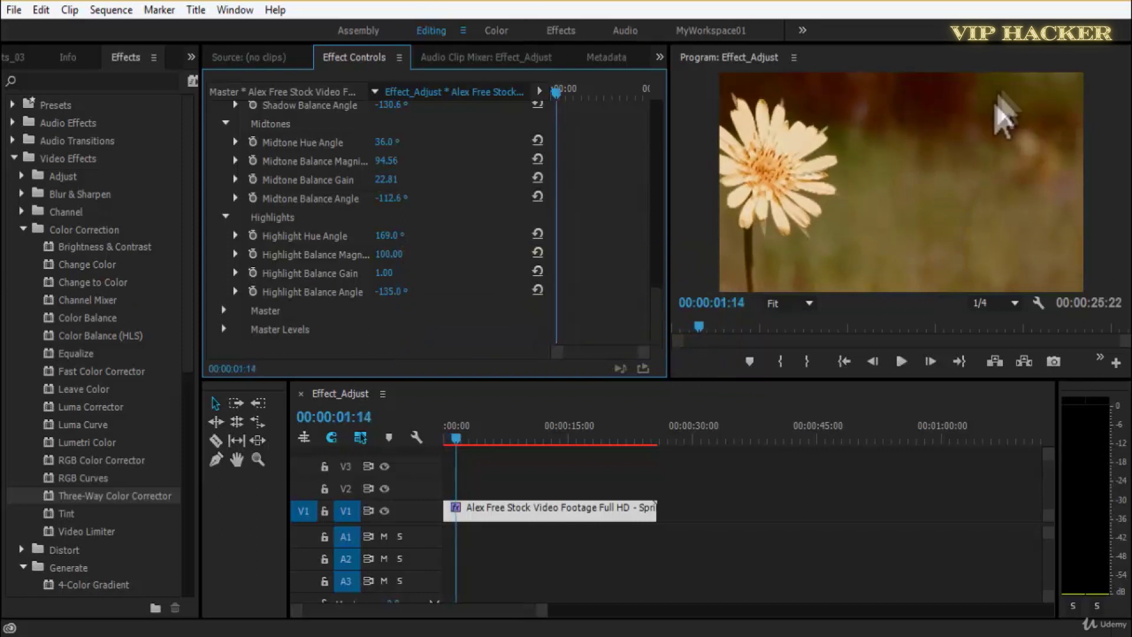
key("space")
left_click(997, 303)
left_click(1003, 322)
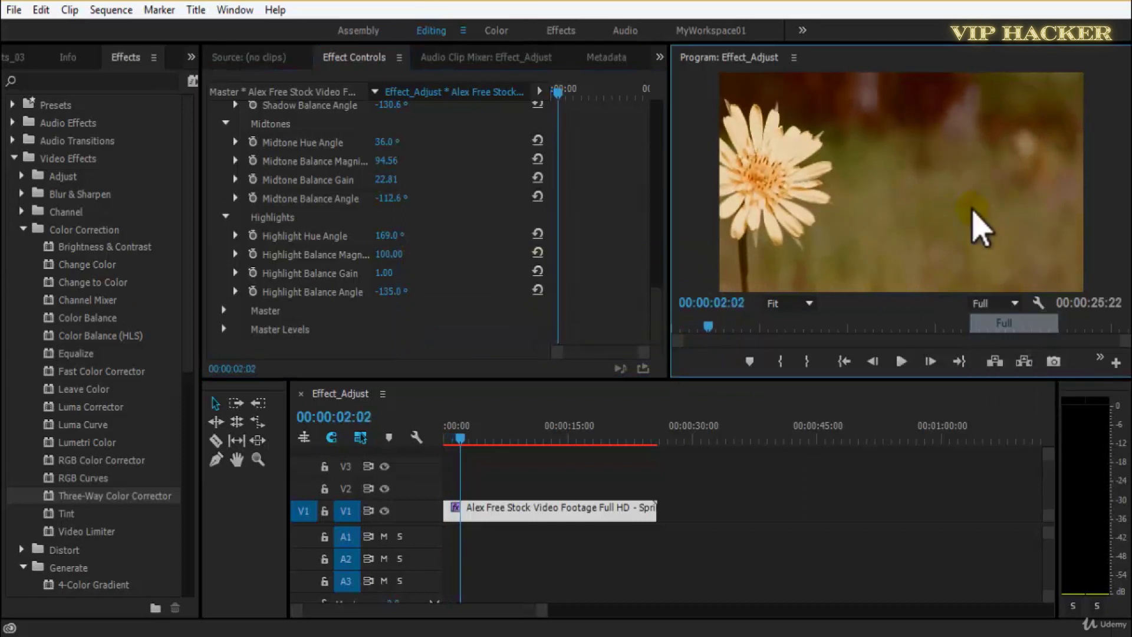
- Save the project and play the corrected clip from its start for about three seconds
key("space")
left_click(446, 439)
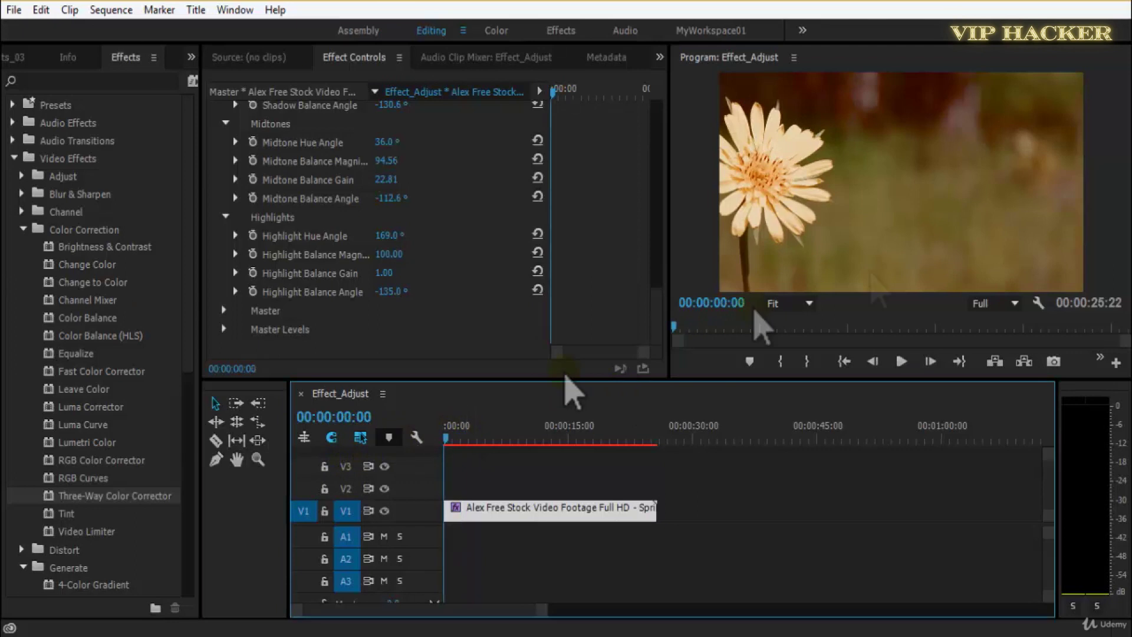
key("ctrl+s")
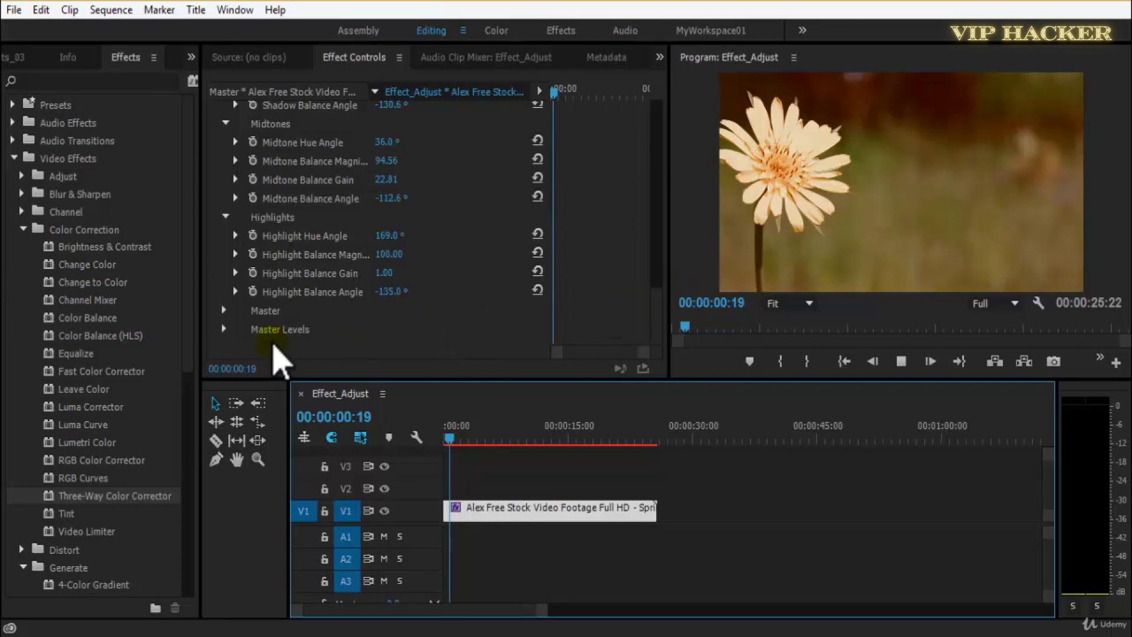
key("space")
- Delete the Three-Way Color Corrector effect from the flower clip and save the project
left_click(659, 318)
left_click_drag(652, 300, 640, 183)
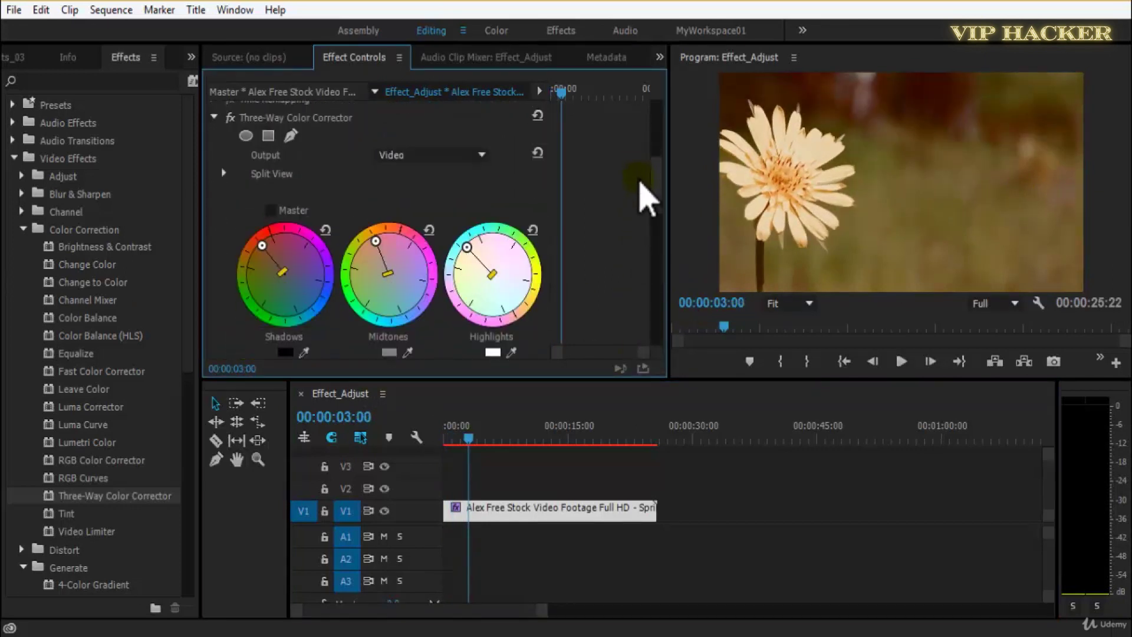
scroll(657, 206, "up", 2)
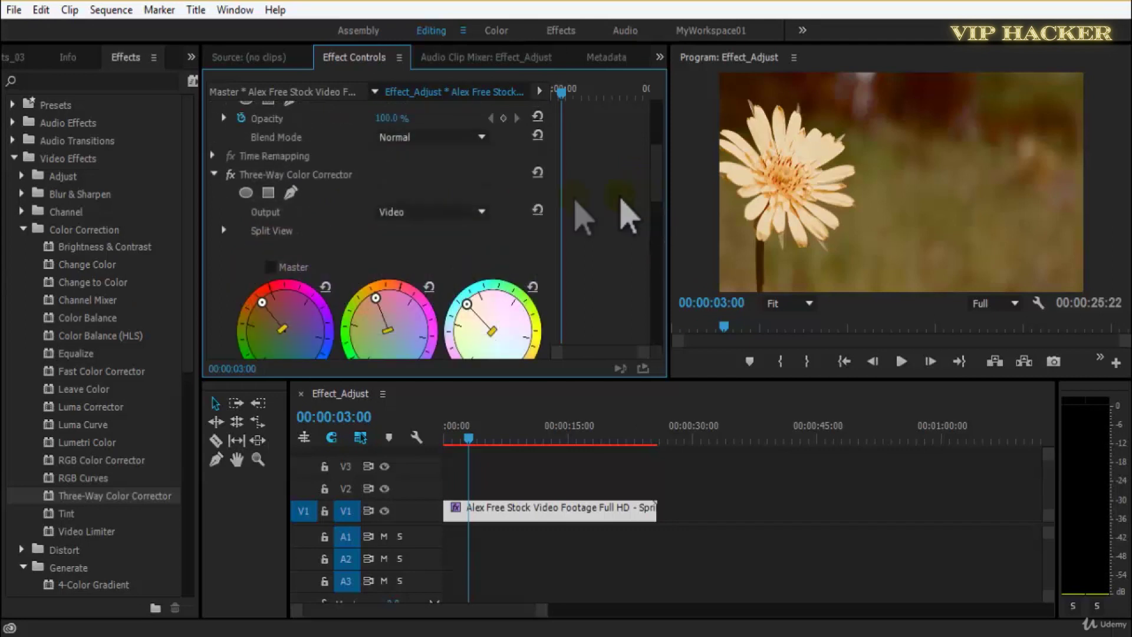
left_click(352, 179)
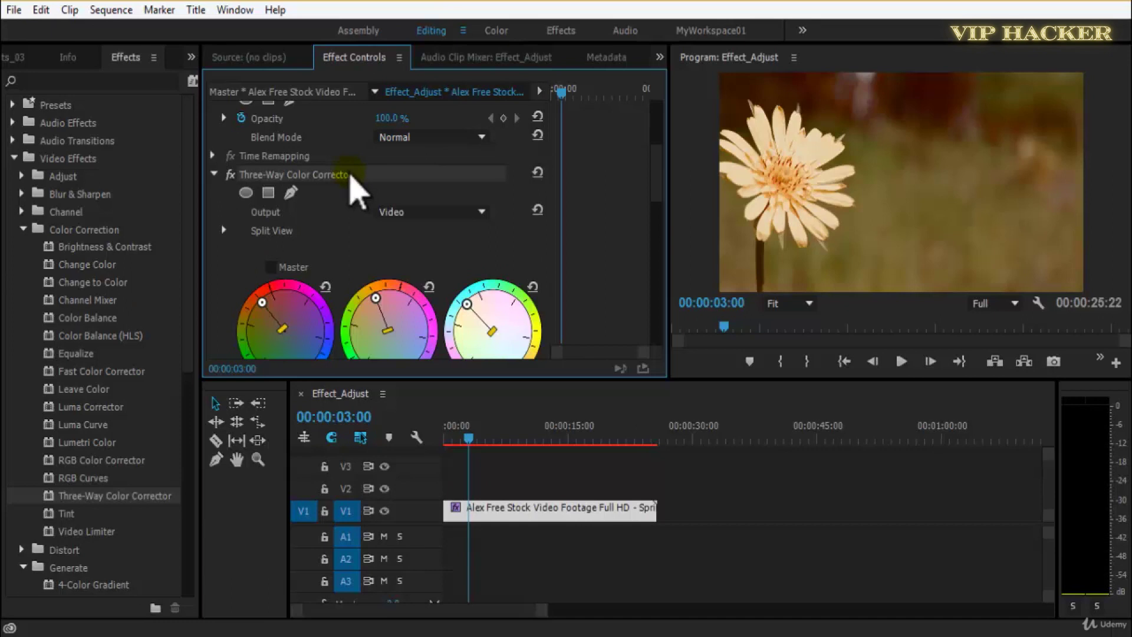
key("Delete")
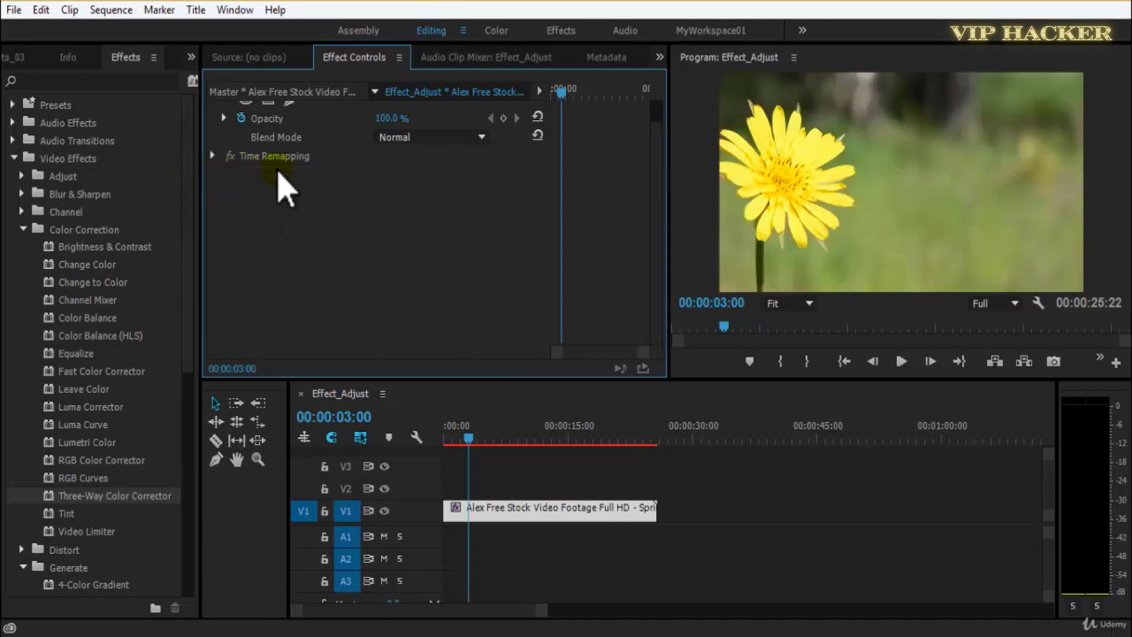
key("ctrl+s")
- Apply the Tint effect to the flower clip and check its Map White To color
left_click_drag(74, 514, 478, 253)
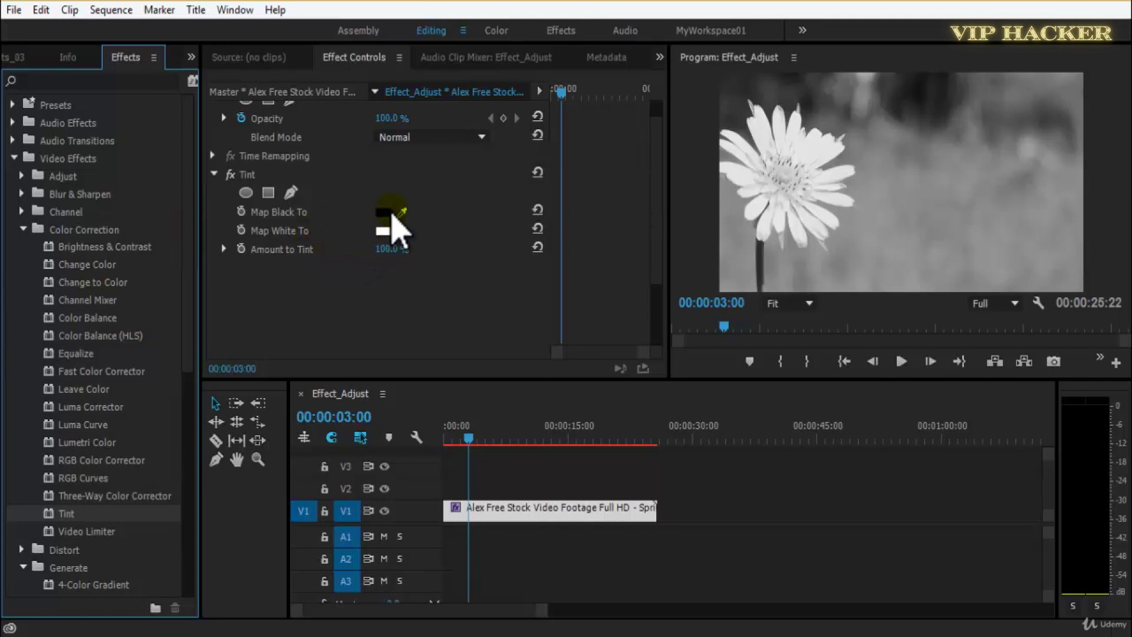
left_click(384, 232)
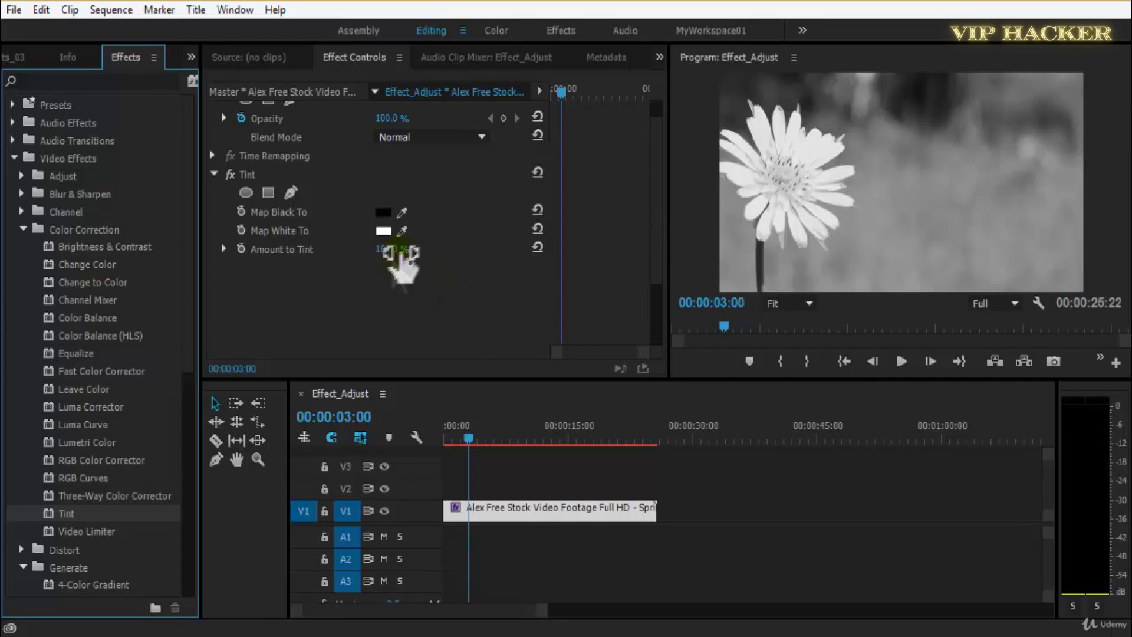
- Set the Tint effect's Map Black To color to a bright pinkish red
left_click(383, 214)
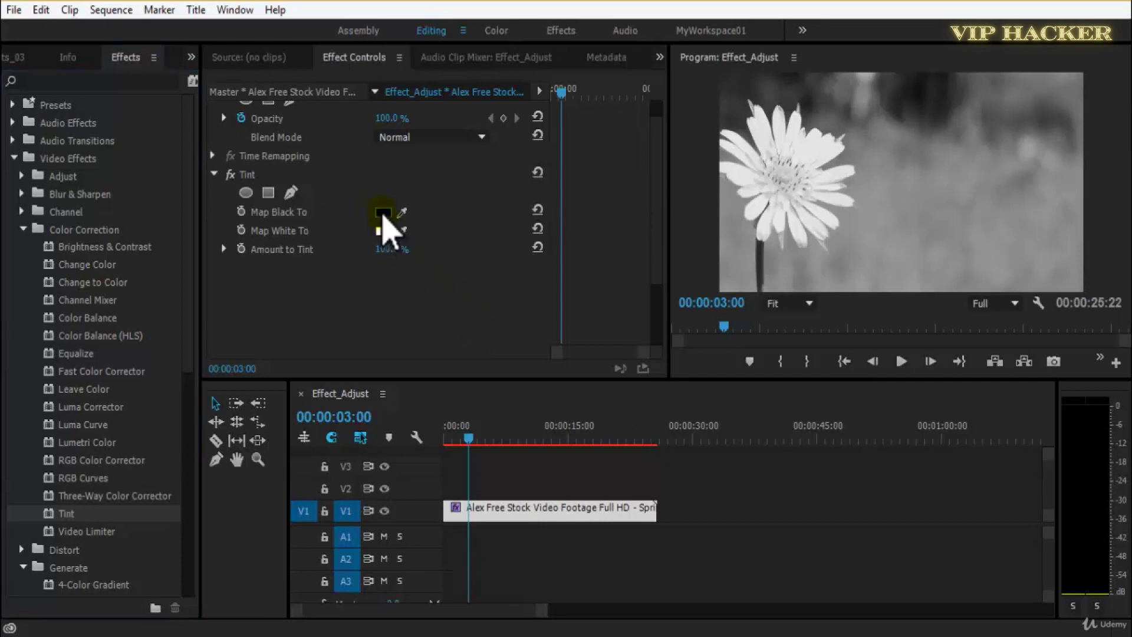
left_click_drag(612, 404, 617, 273)
left_click_drag(584, 339, 555, 457)
left_click(613, 455)
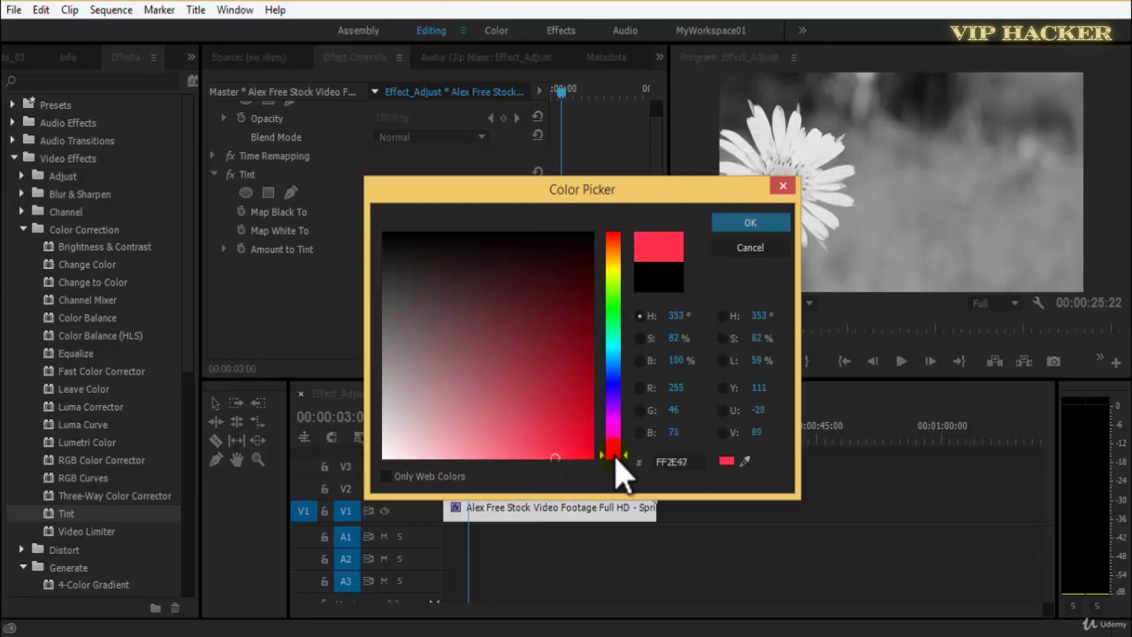
left_click_drag(613, 451, 616, 436)
left_click(760, 223)
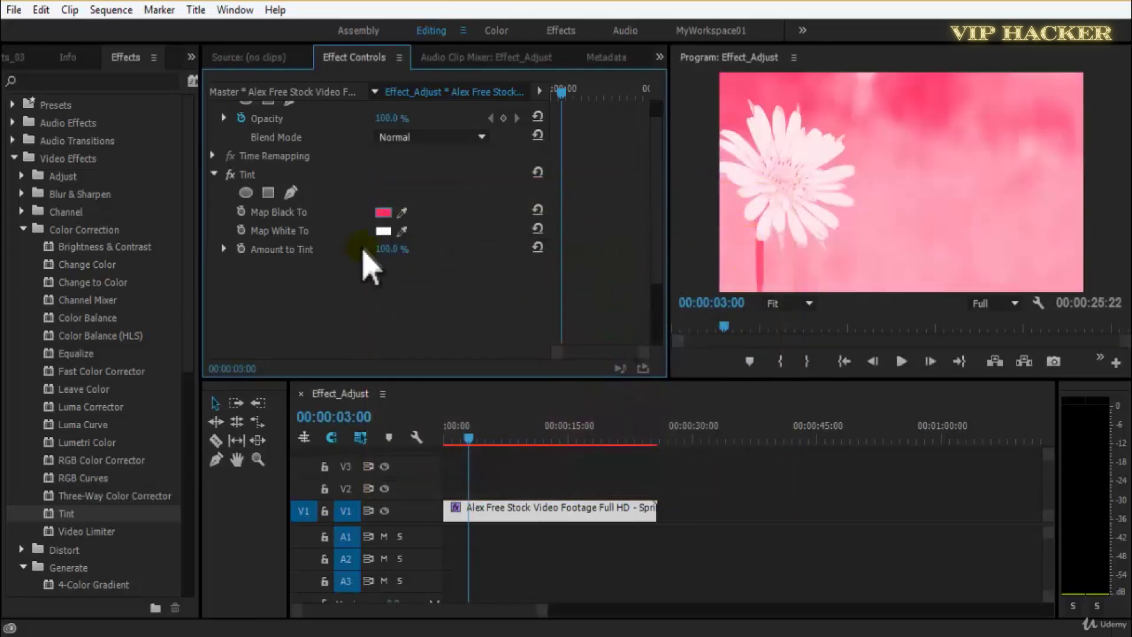
- Set the Tint effect's Map White To color to black (000000) and play the clip from its start for about one second
left_click(383, 232)
left_click(454, 308)
left_click(758, 224)
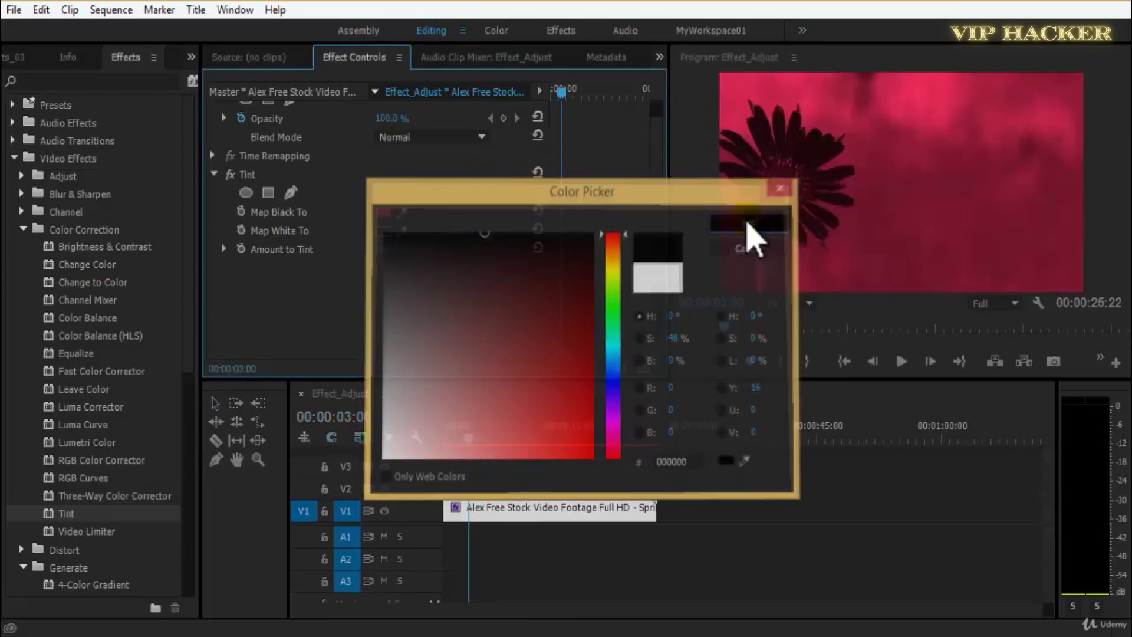
left_click(444, 440)
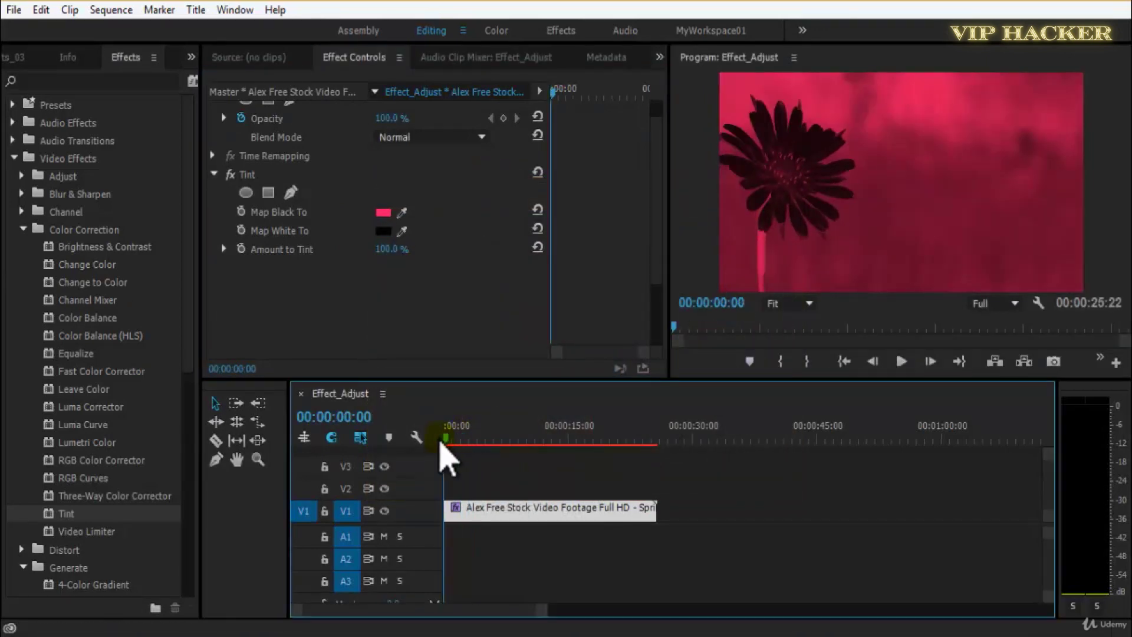
key("space")
- Set the Tint effect's Map Black To color to near-black and its Map White To color to a vivid crimson
left_click(383, 214)
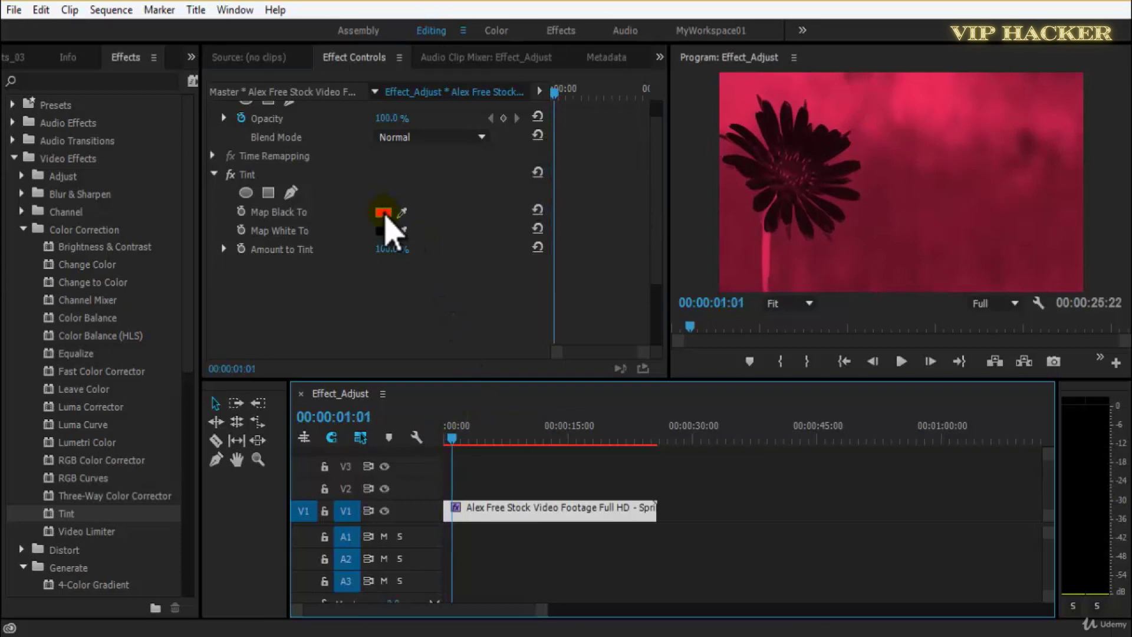
left_click(478, 250)
left_click(750, 222)
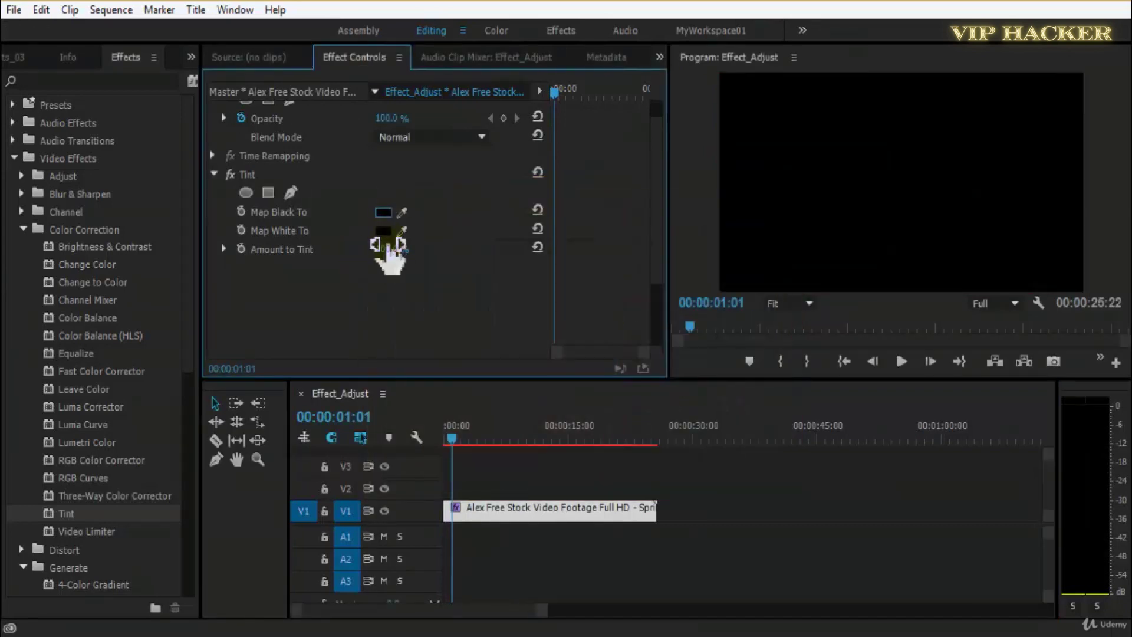
left_click(385, 231)
left_click_drag(627, 374, 621, 451)
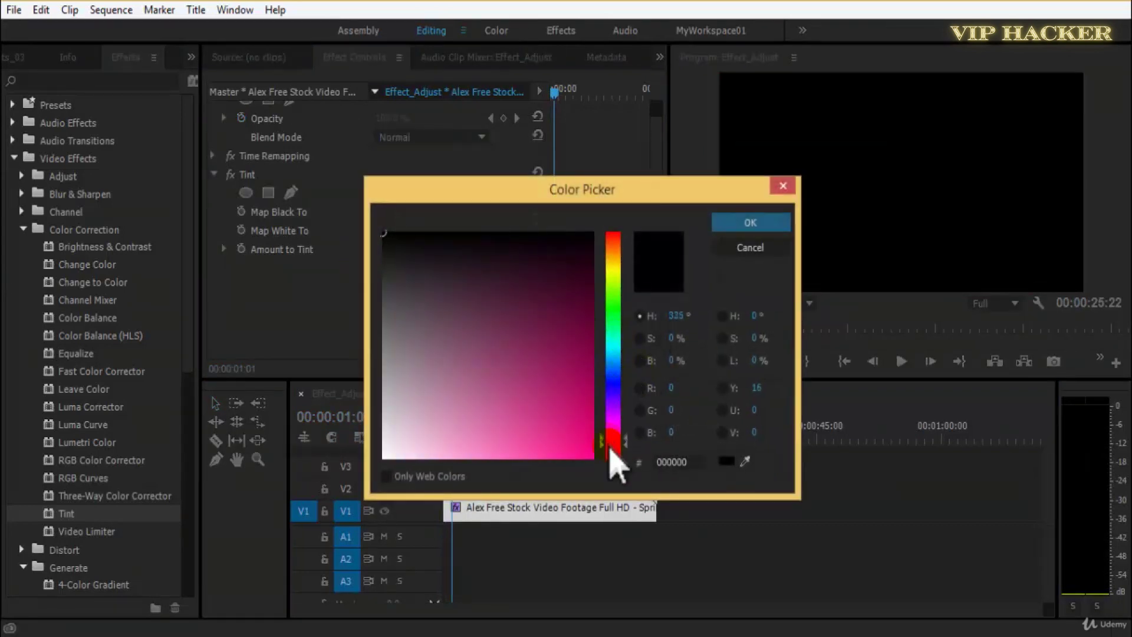
left_click(588, 438)
left_click(750, 222)
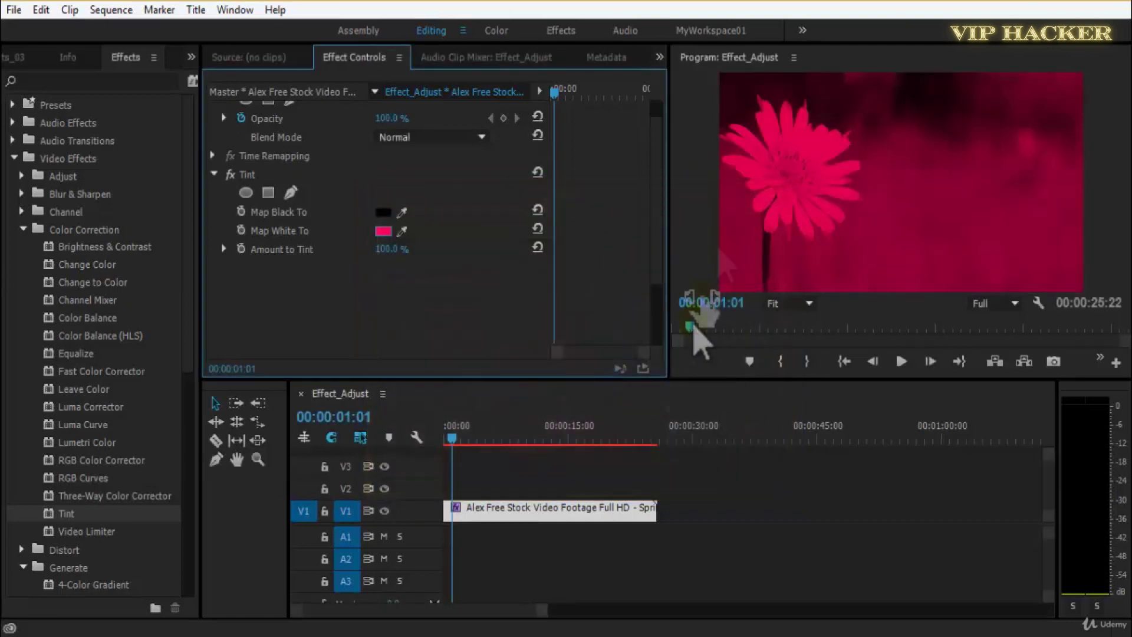
- Play the crimson-tinted clip for about two seconds and set Amount to Tint to 50%
left_click(816, 268)
left_click(384, 230)
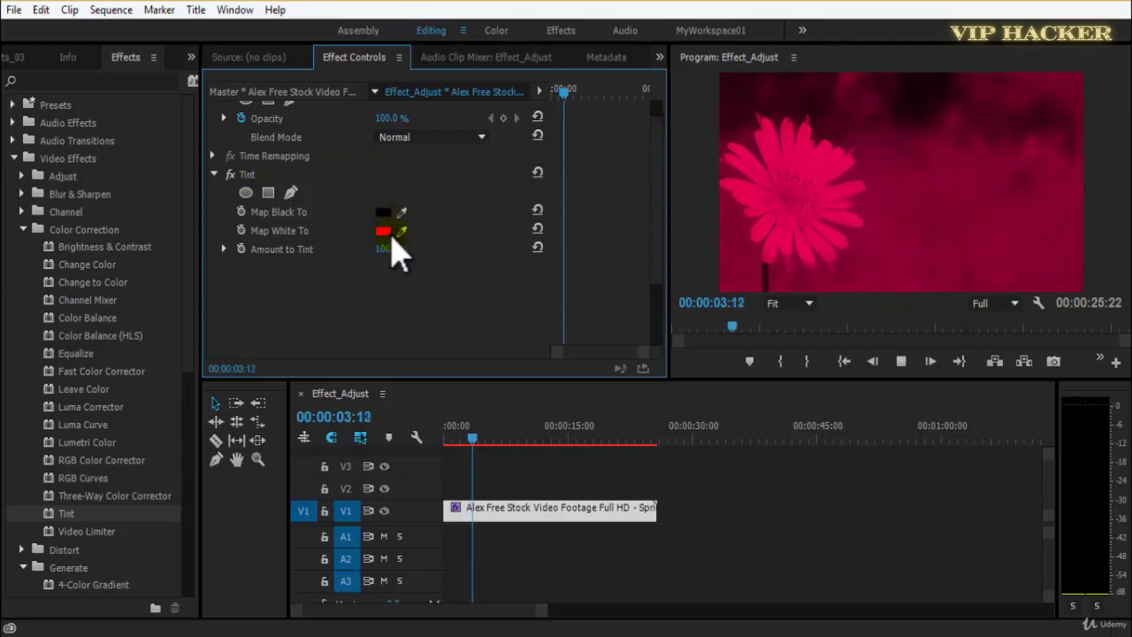
left_click(384, 232)
left_click(395, 250)
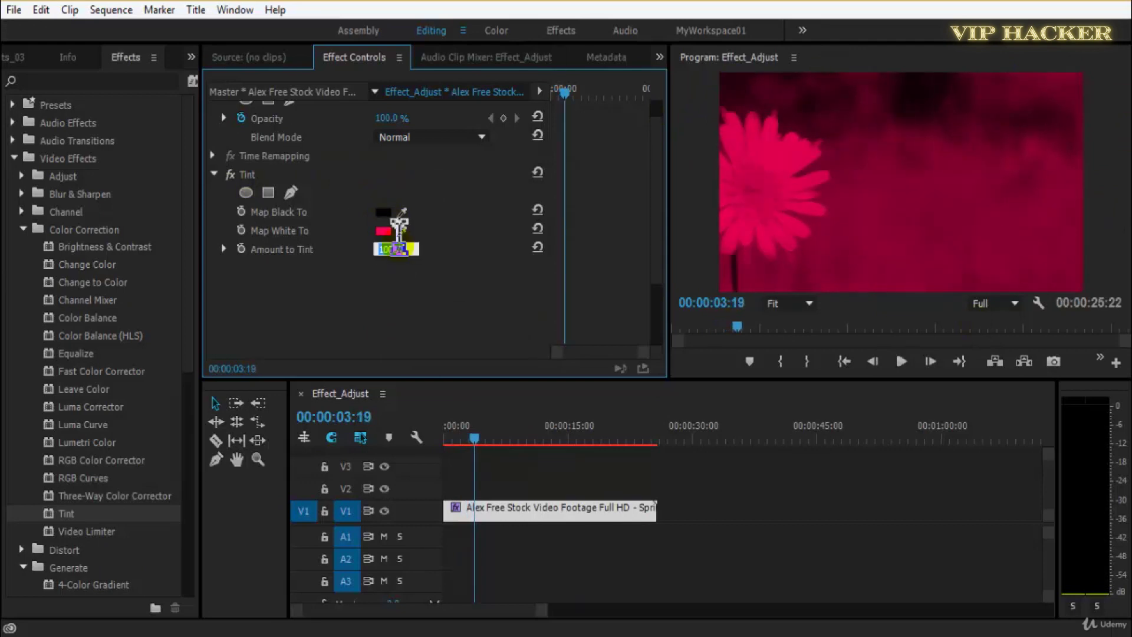
type("50")
key("Return")
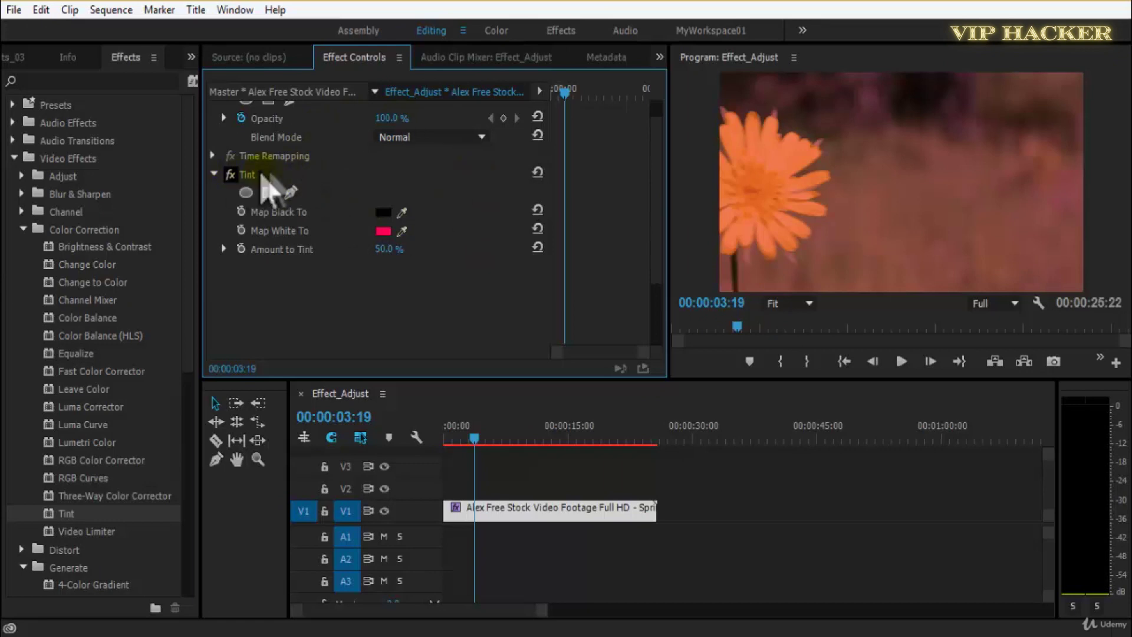
- Change the Tint effect's Map White To color to blue 00A2FF and its Map Black To color to white
left_click(384, 231)
left_click(614, 289)
left_click_drag(619, 327, 620, 352)
left_click(619, 360)
left_click(745, 223)
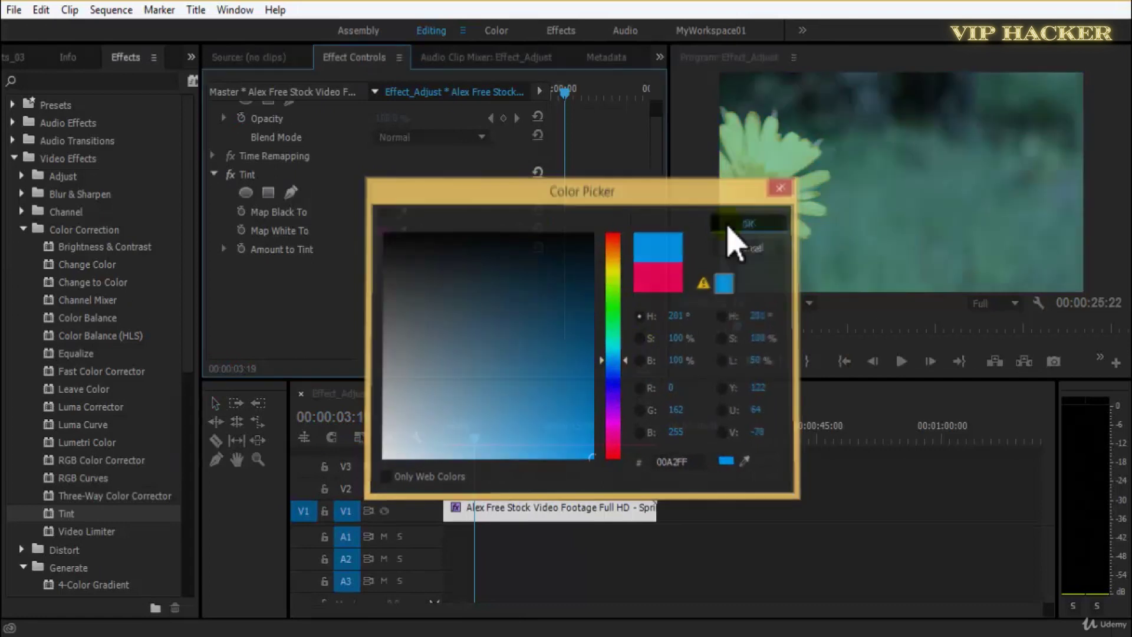
left_click(384, 212)
left_click(383, 457)
left_click(751, 223)
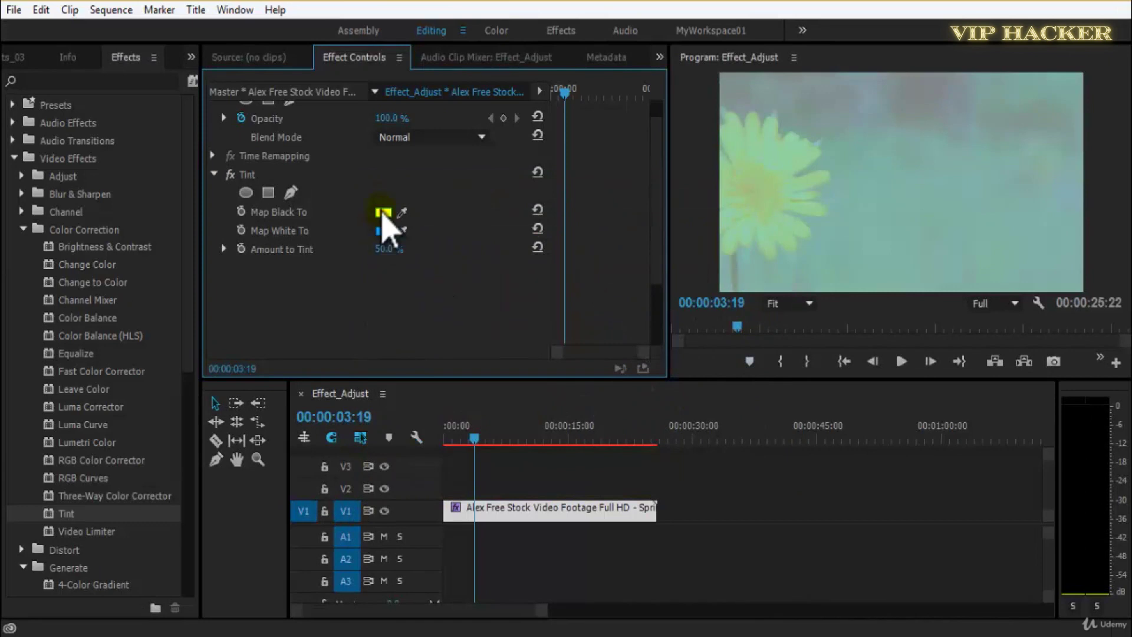
- Set the Tint effect's Map Black To color to blue 008AFF and its Map White To color to white
left_click(383, 212)
left_click(615, 364)
left_click_drag(586, 361, 593, 457)
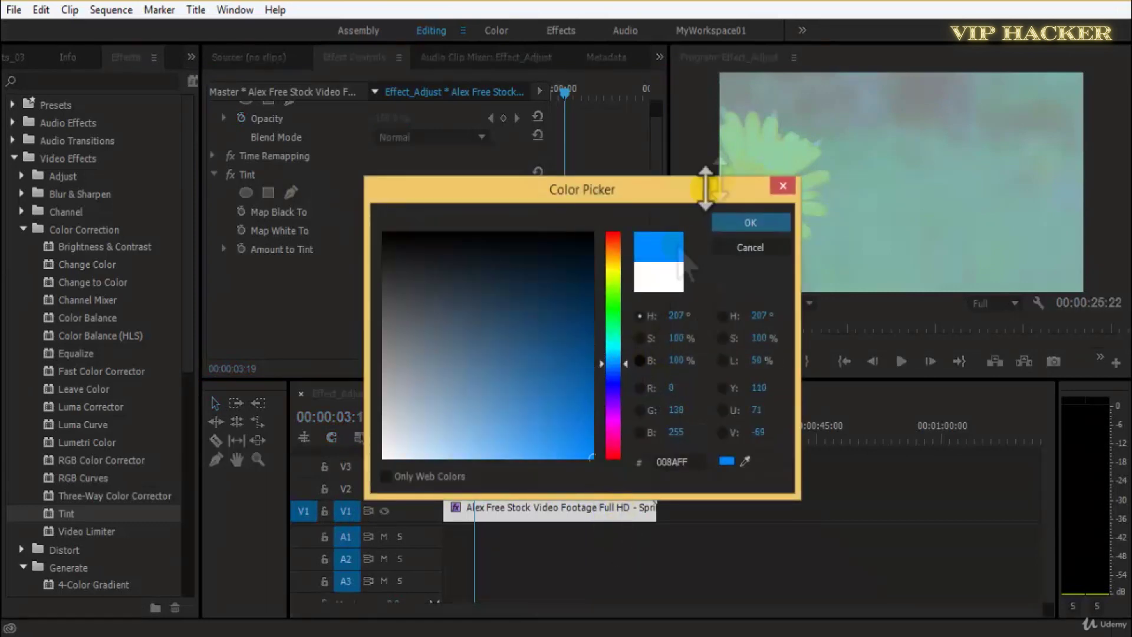
left_click(751, 223)
left_click(384, 230)
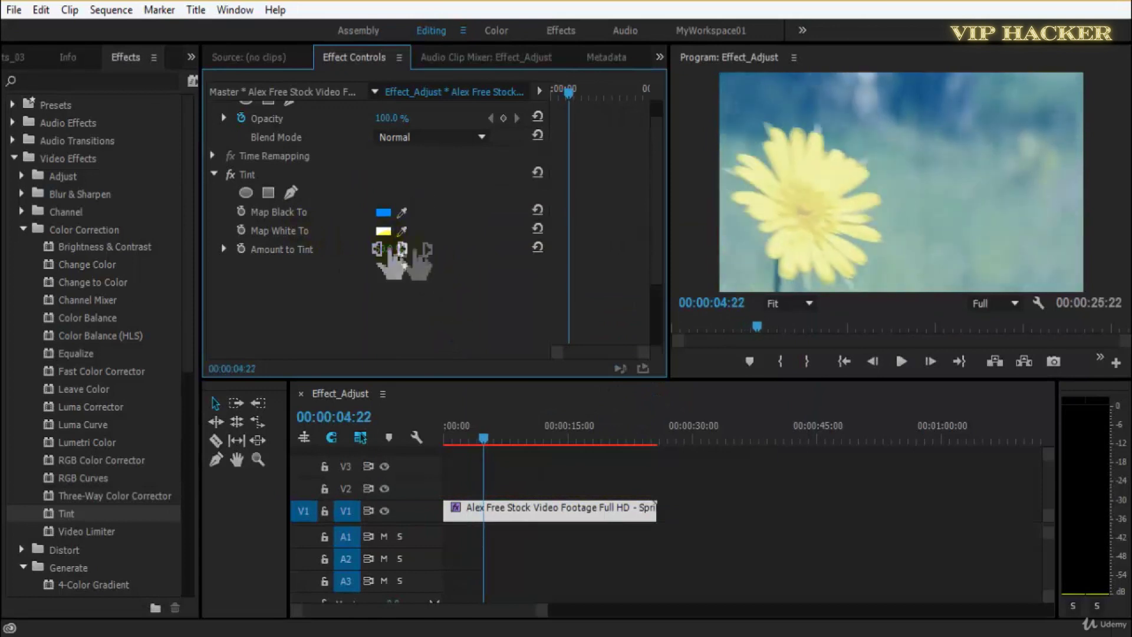
- With Amount to Tint at 100%, set Map White To to black (000000) and preview the clip for a few seconds
left_click(384, 231)
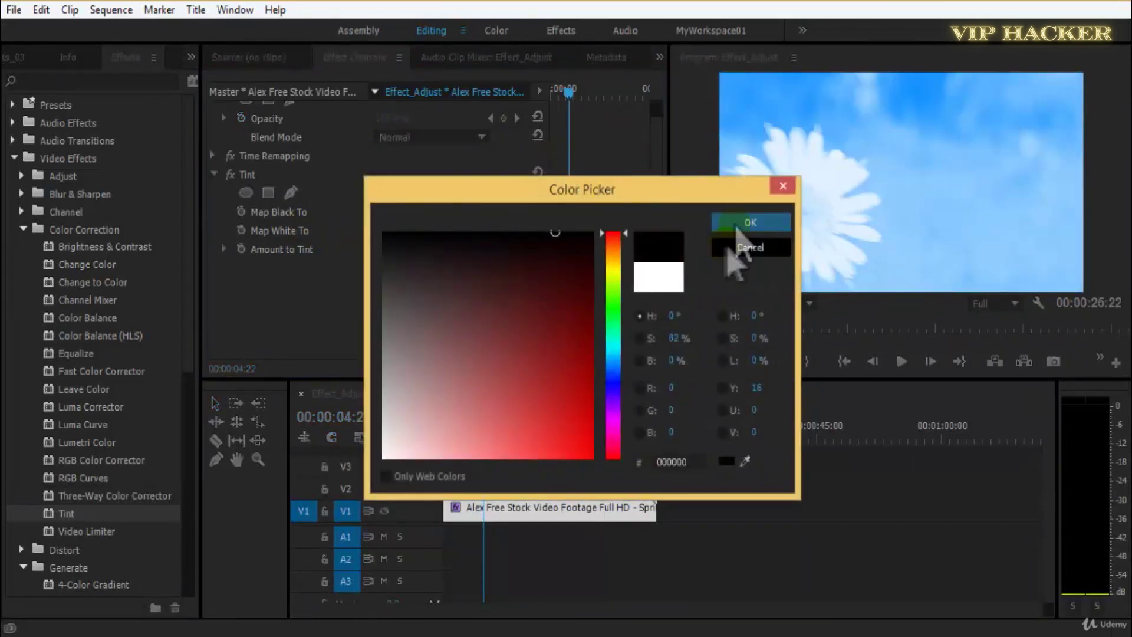
left_click(746, 223)
key("space")
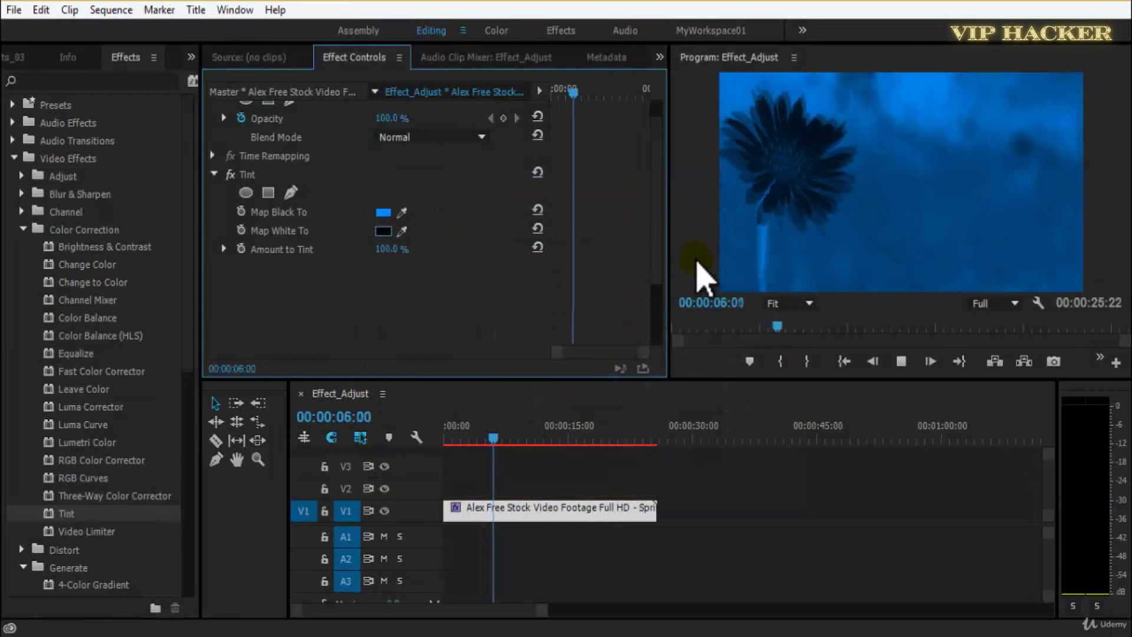
key("space")
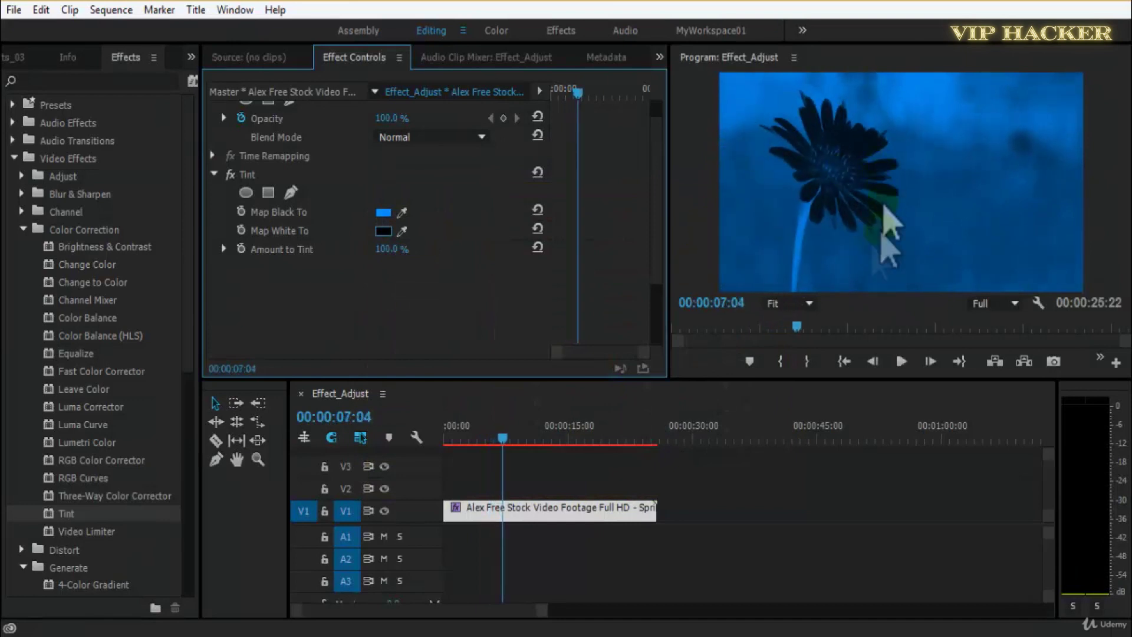
- Change the Tint effect's Map Black To color to a saturated purple and play the clip for about one second
left_click(247, 180)
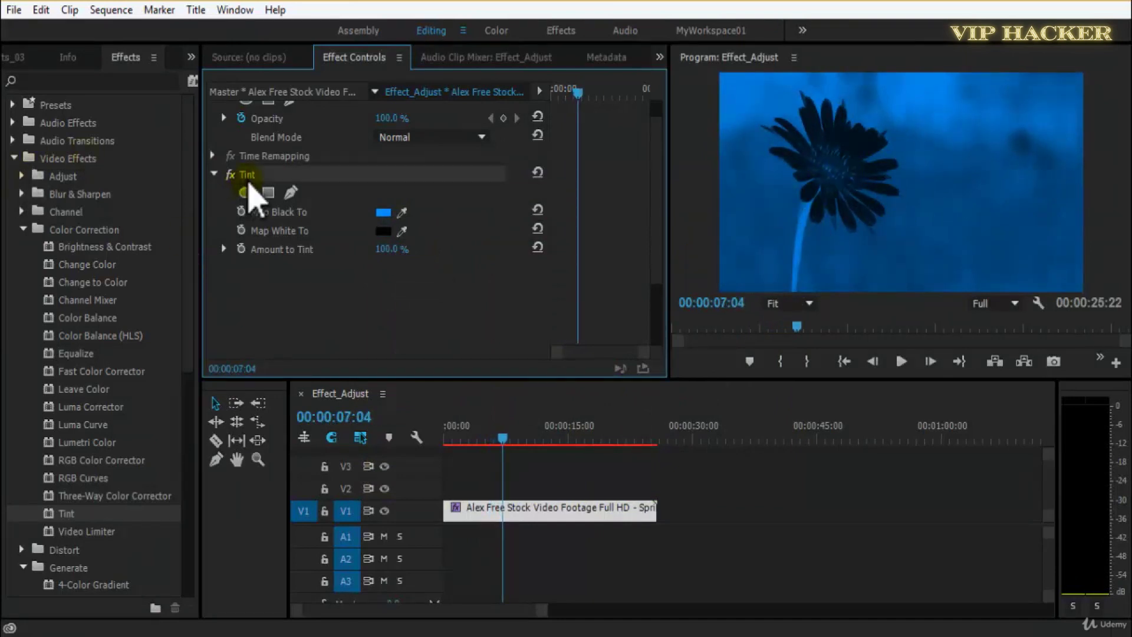
left_click(940, 186)
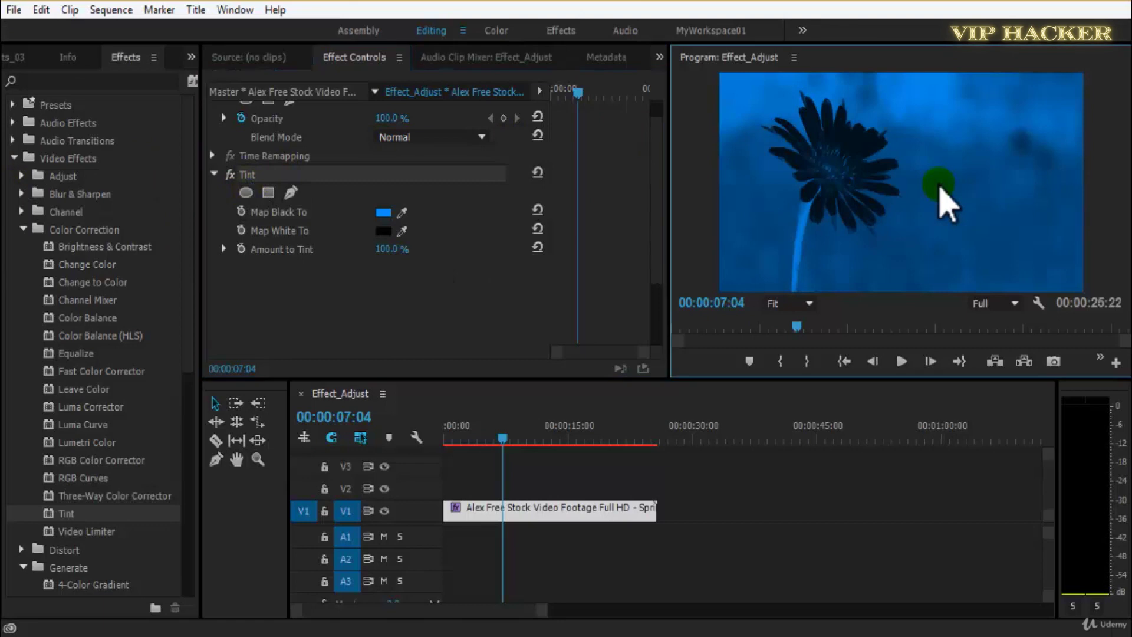
left_click(384, 213)
left_click(614, 404)
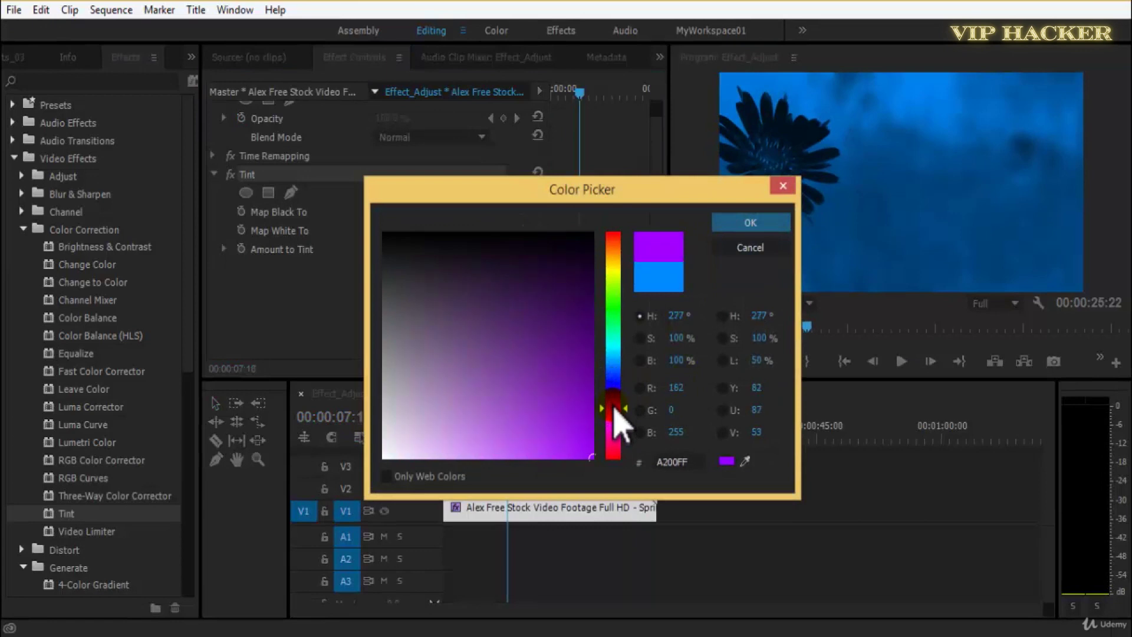
left_click(769, 230)
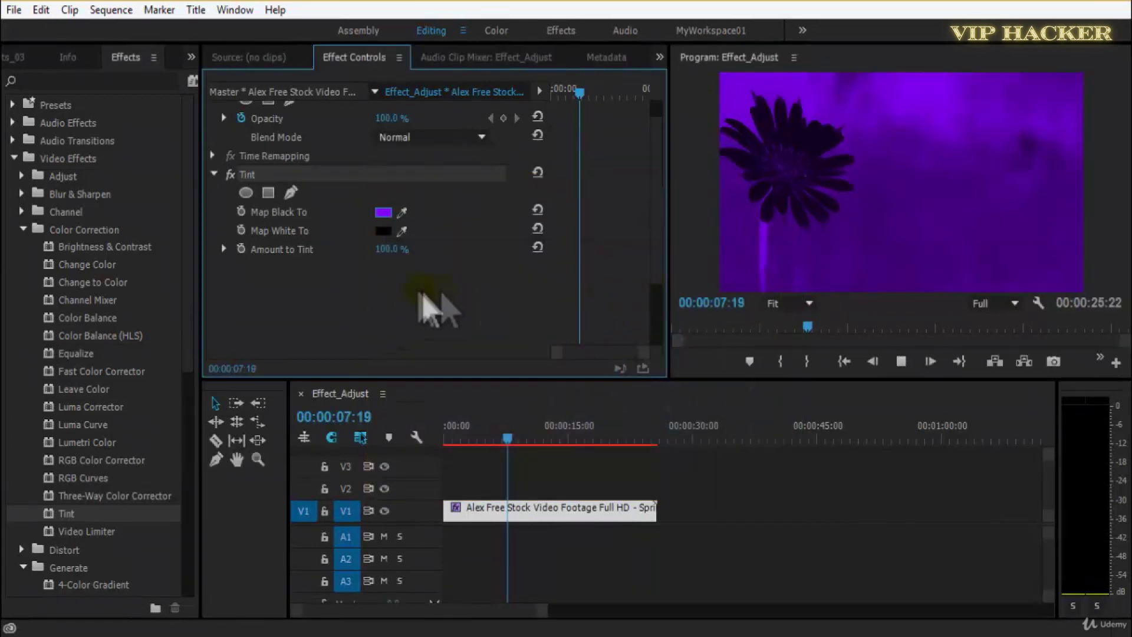
key("space")
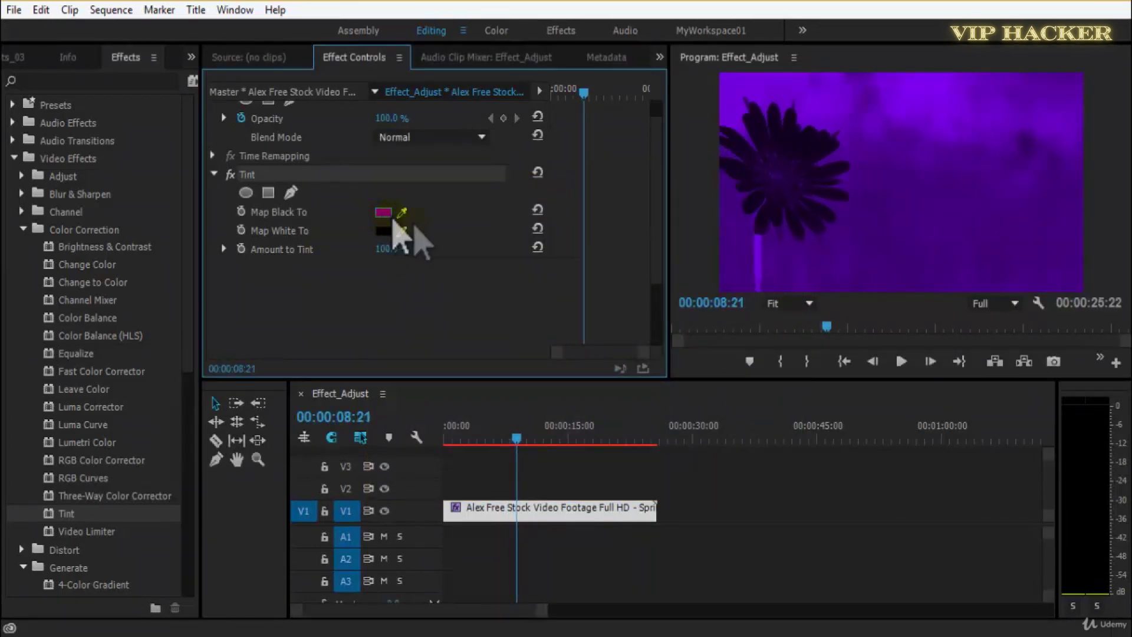
- Set the Tint effect's Map Black To color to muted purple 7A5D94
left_click(385, 213)
left_click(460, 362)
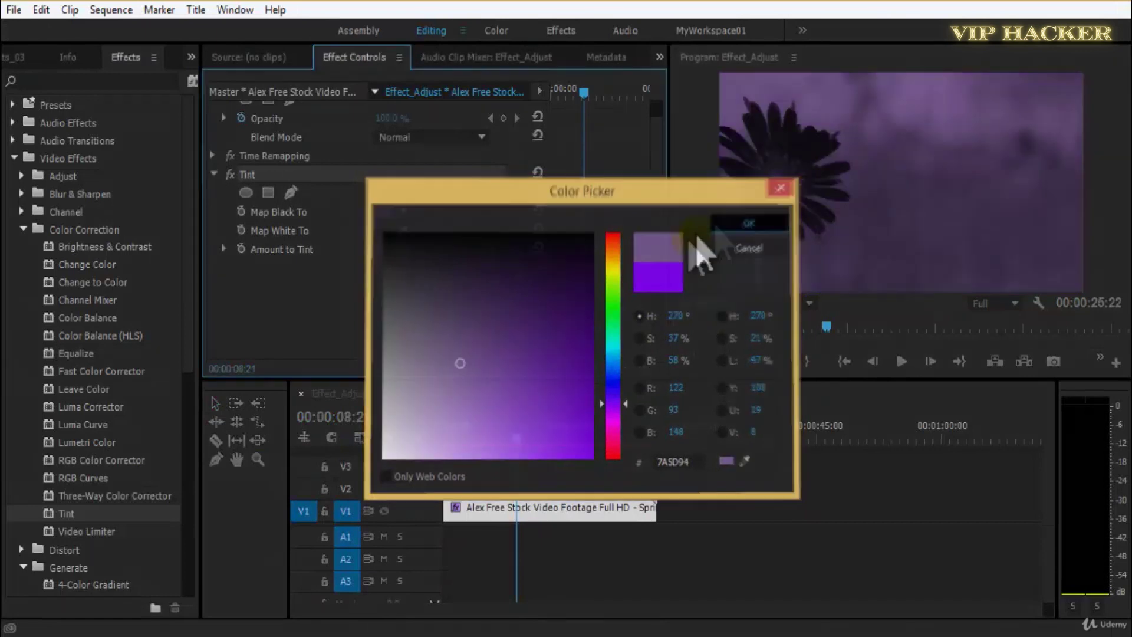
left_click(747, 223)
- Set the Tint effect's Map Black To color to dark green 274713
left_click(394, 213)
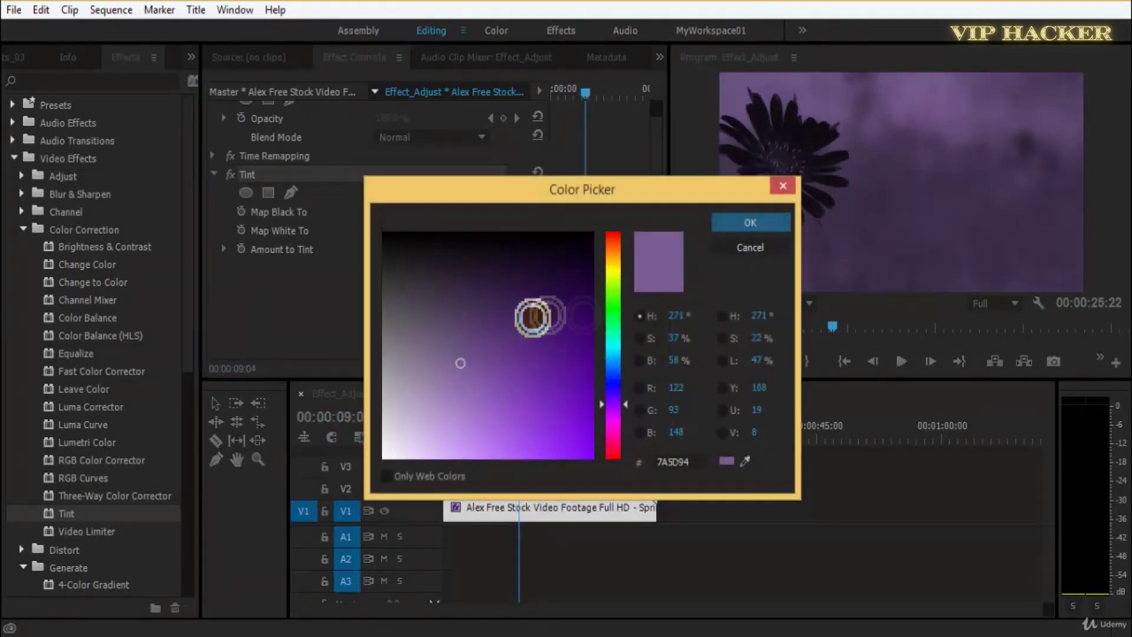
left_click(613, 293)
left_click_drag(537, 312, 538, 296)
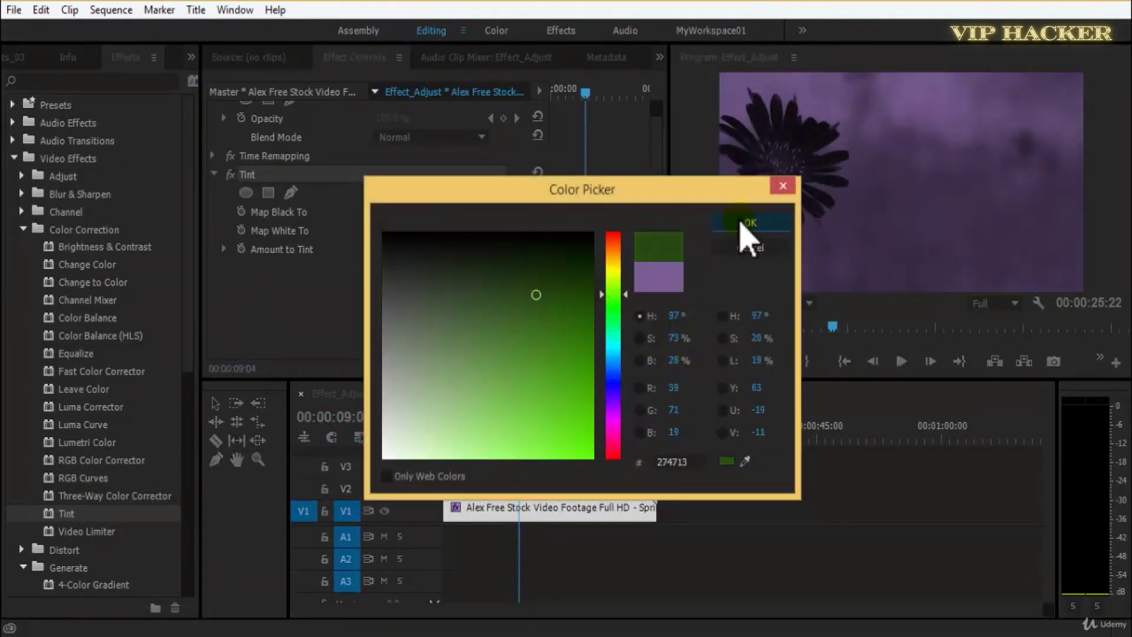
left_click(751, 222)
- Set the Tint effect's Map White To color to white and preview the clip briefly
left_click(383, 230)
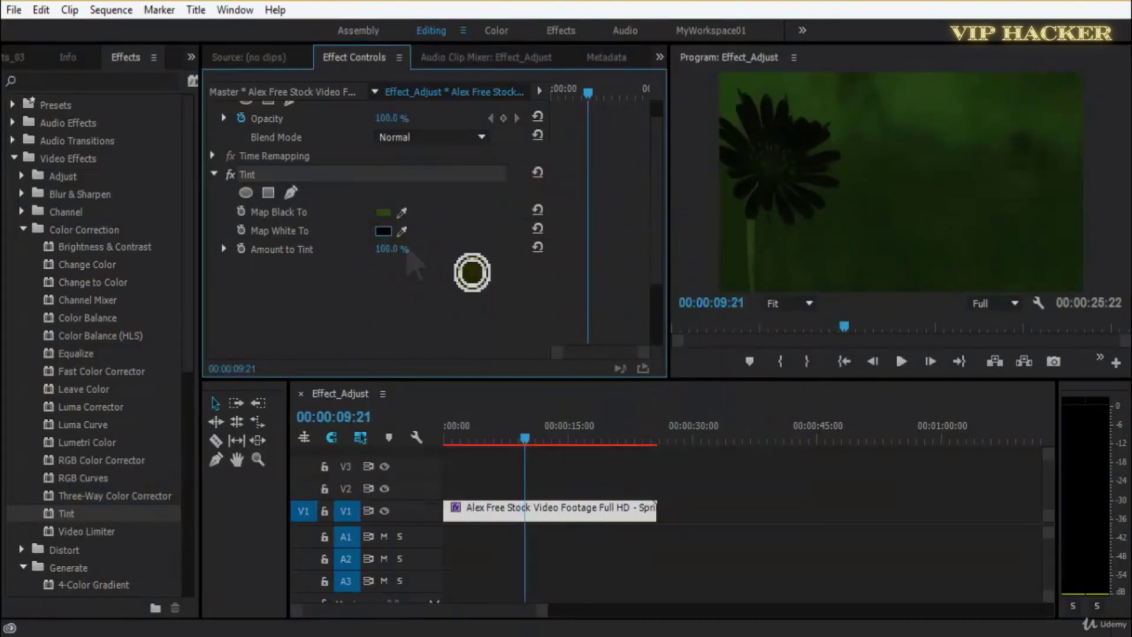
left_click_drag(434, 455, 382, 459)
left_click(752, 219)
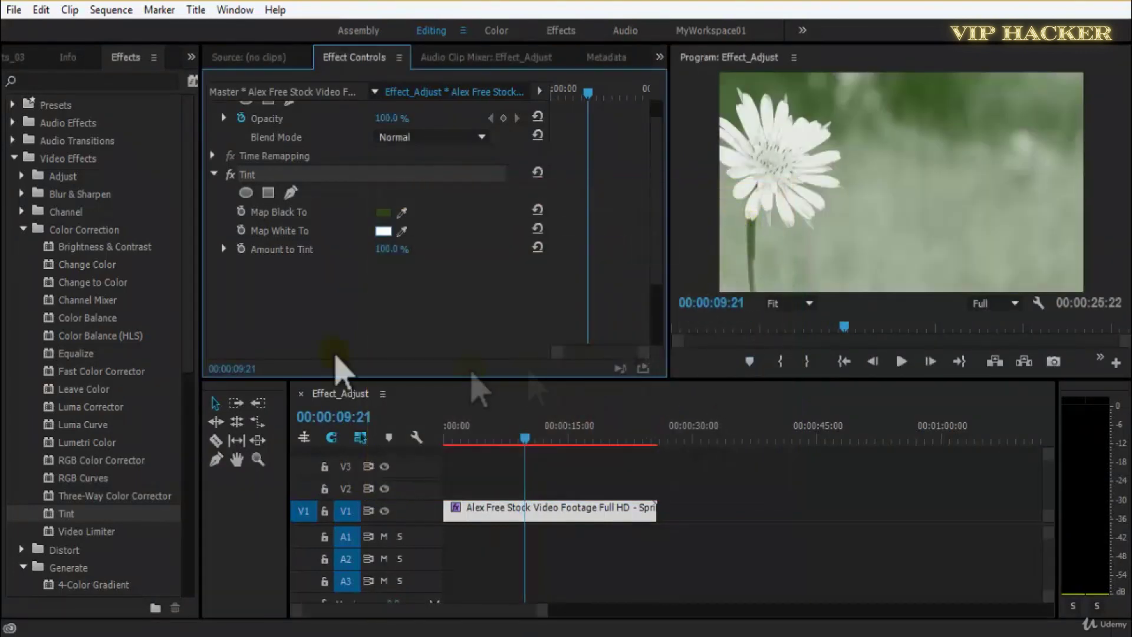
key("space")
- Set the Tint effect's Map Black To color to bright blue 0F95F3 and preview the clip for about one second
left_click(384, 211)
left_click(613, 316)
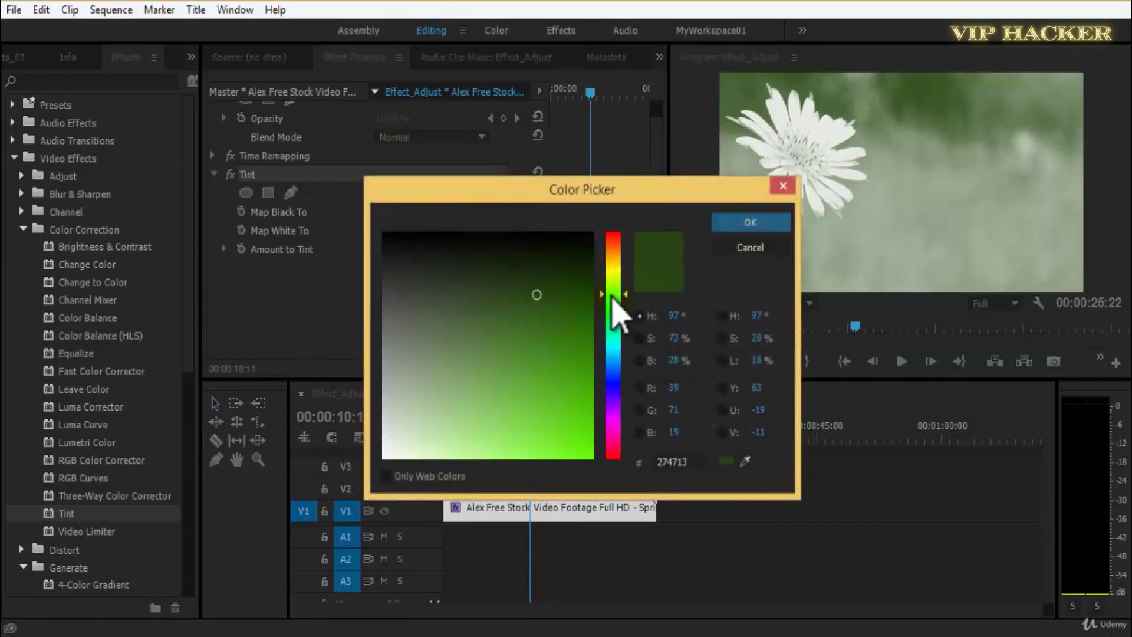
left_click(613, 361)
left_click(570, 405)
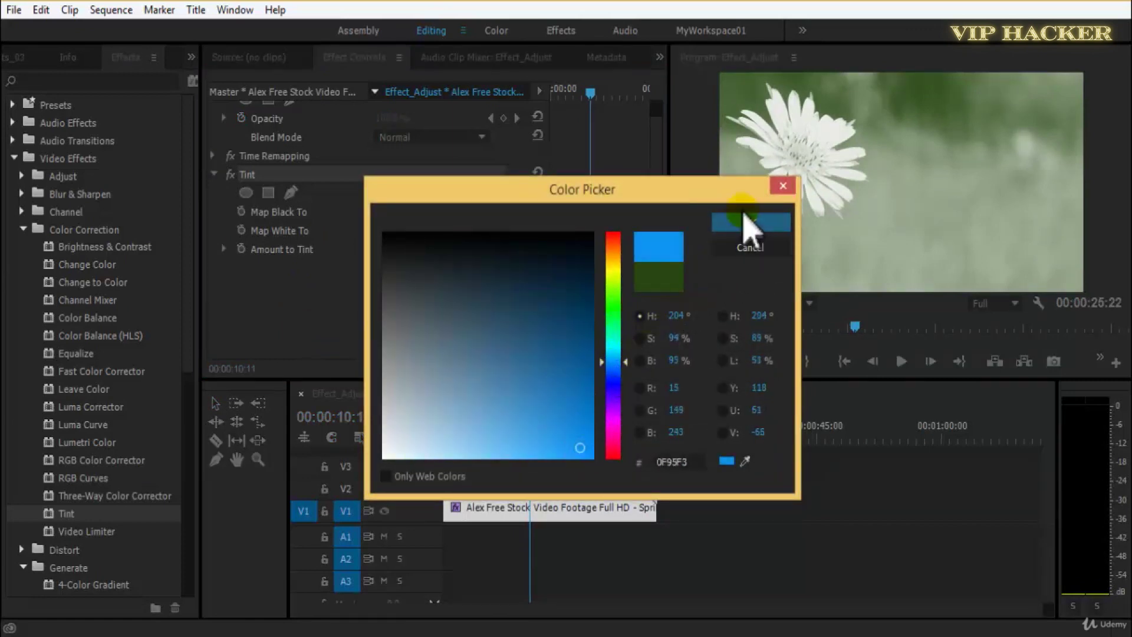
left_click(752, 223)
key("space")
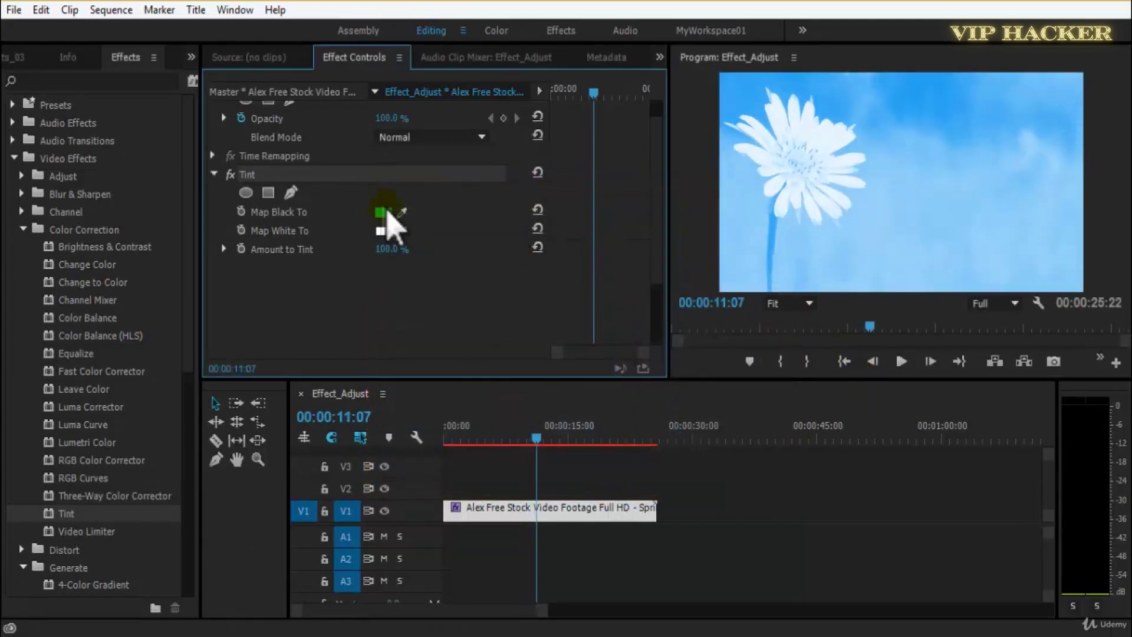
- Shift the Tint effect's Map Black To color to a deeper blue, preview the clip briefly, and save the project
left_click(385, 230)
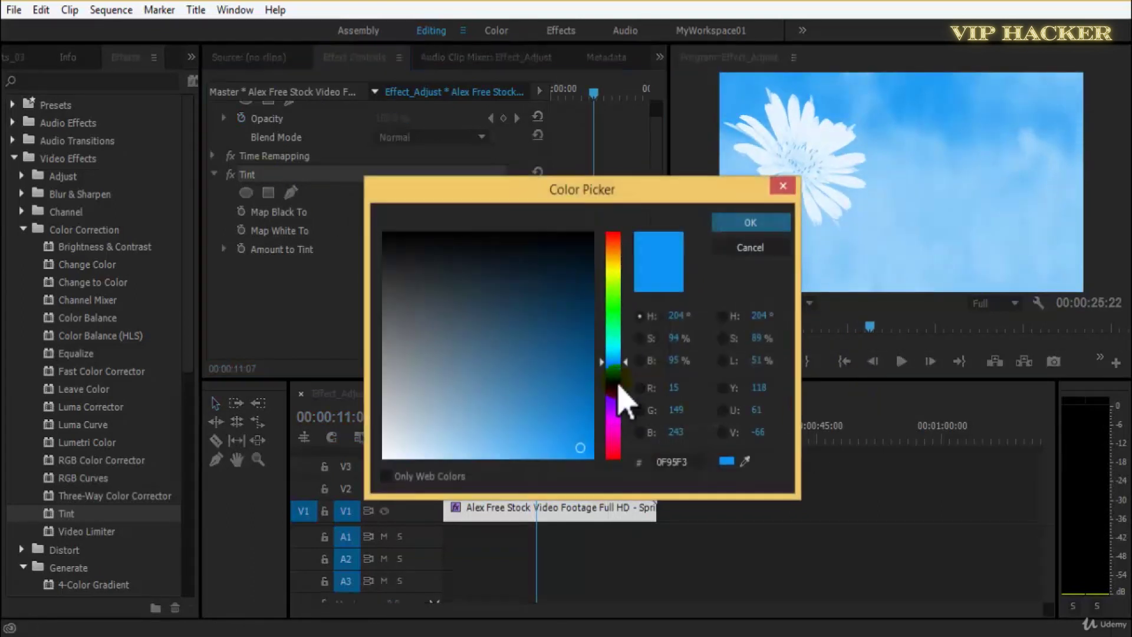
left_click_drag(620, 392, 624, 379)
left_click(751, 245)
key("space")
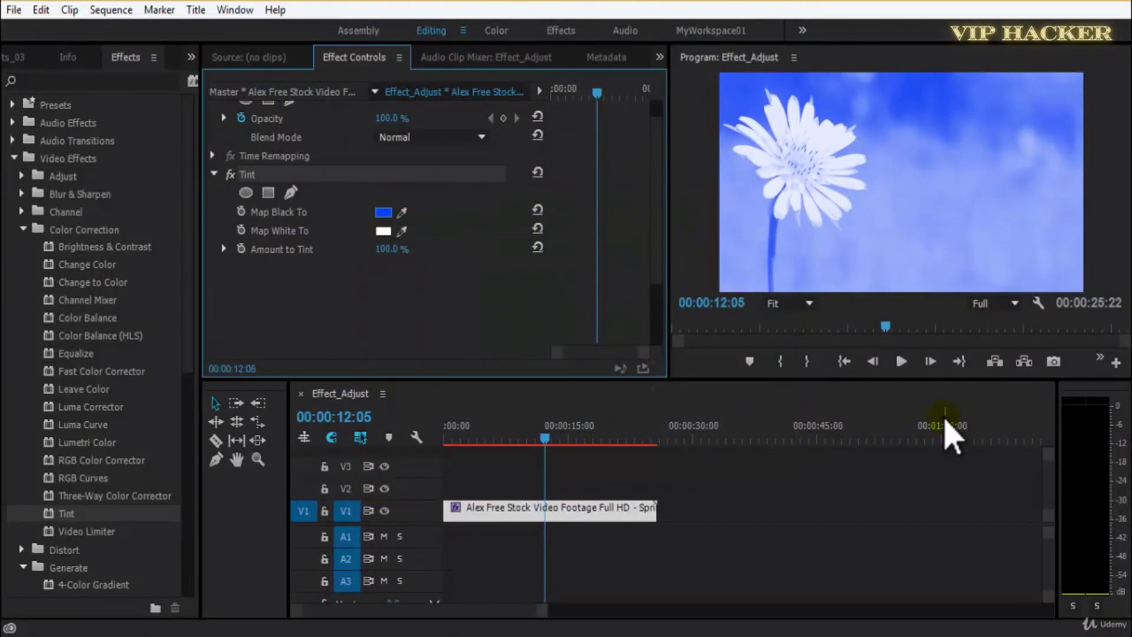
key("ctrl+s")
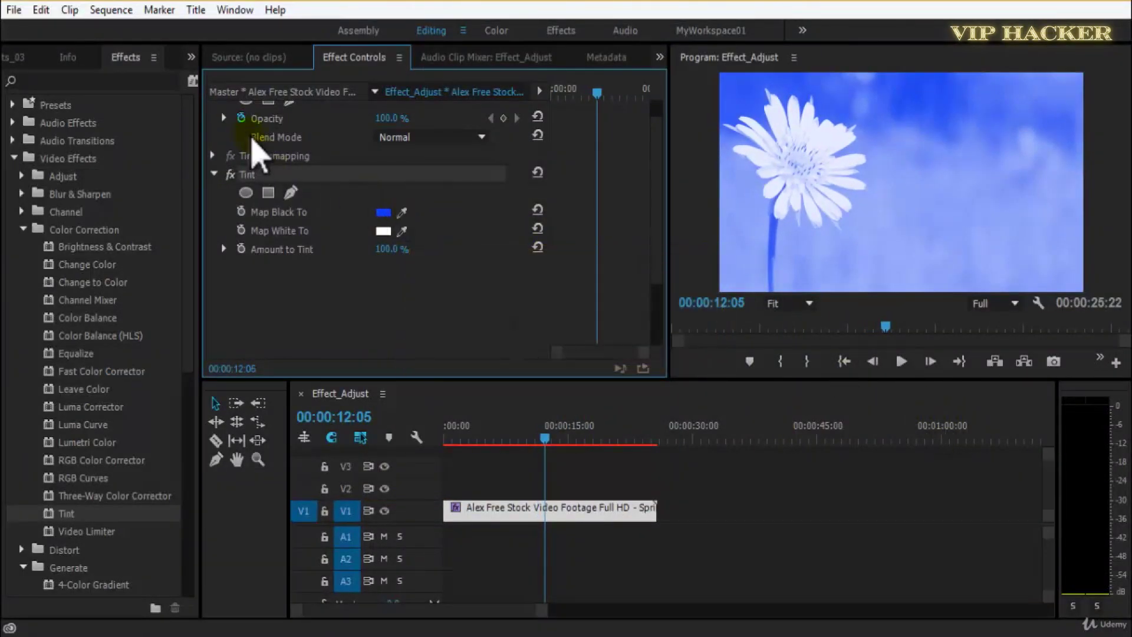
- Replace the flower clip's Tint effect with the Video Limiter effect, show its settings and save the project
key("Delete")
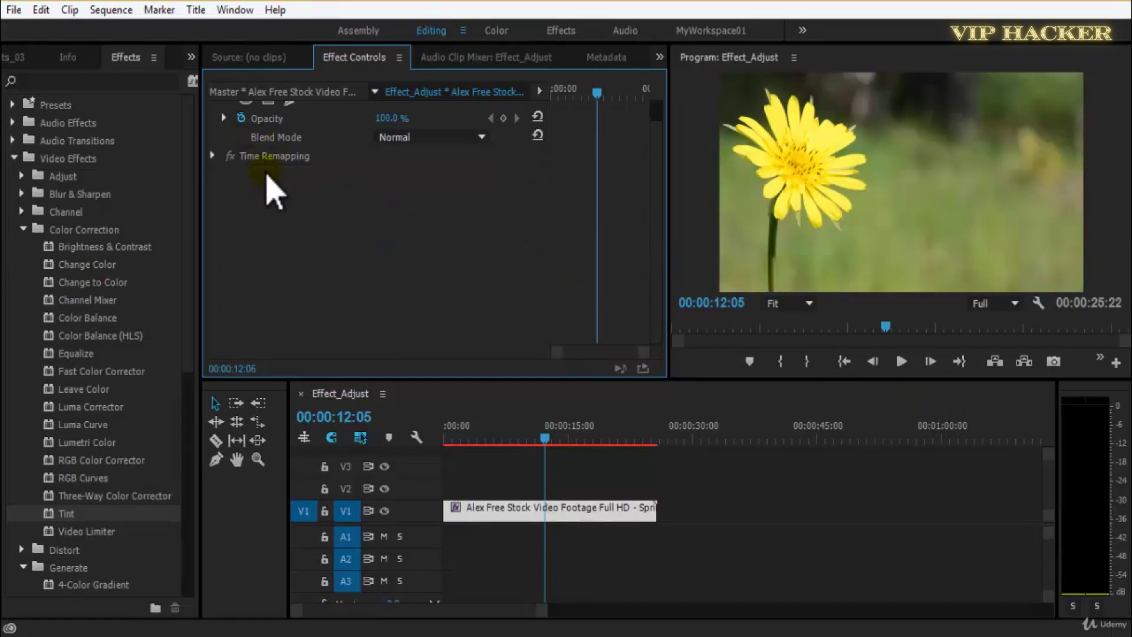
key("ctrl+s")
left_click(80, 532)
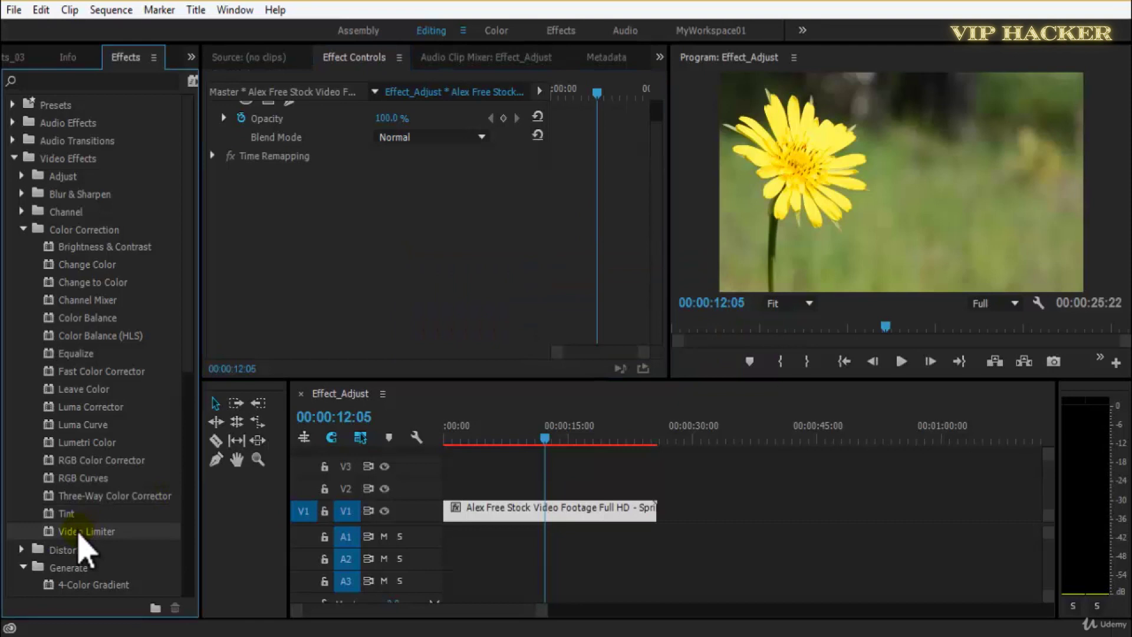
left_click_drag(59, 532, 637, 524)
left_click_drag(662, 213, 672, 313)
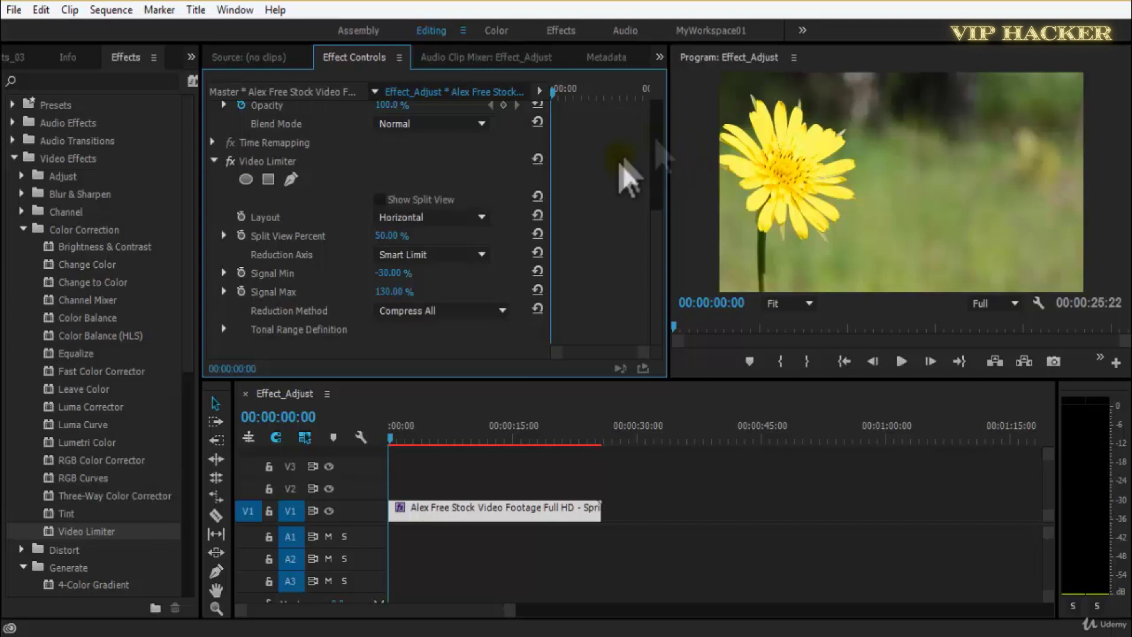
left_click_drag(777, 534, 820, 561)
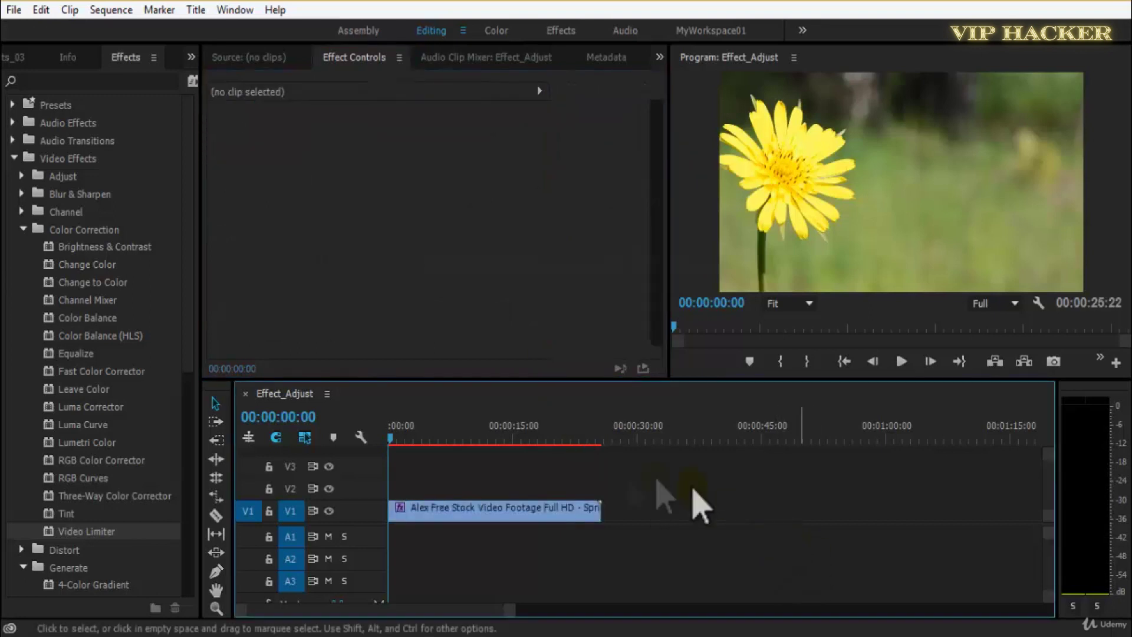
left_click(551, 518)
left_click_drag(663, 207, 650, 323)
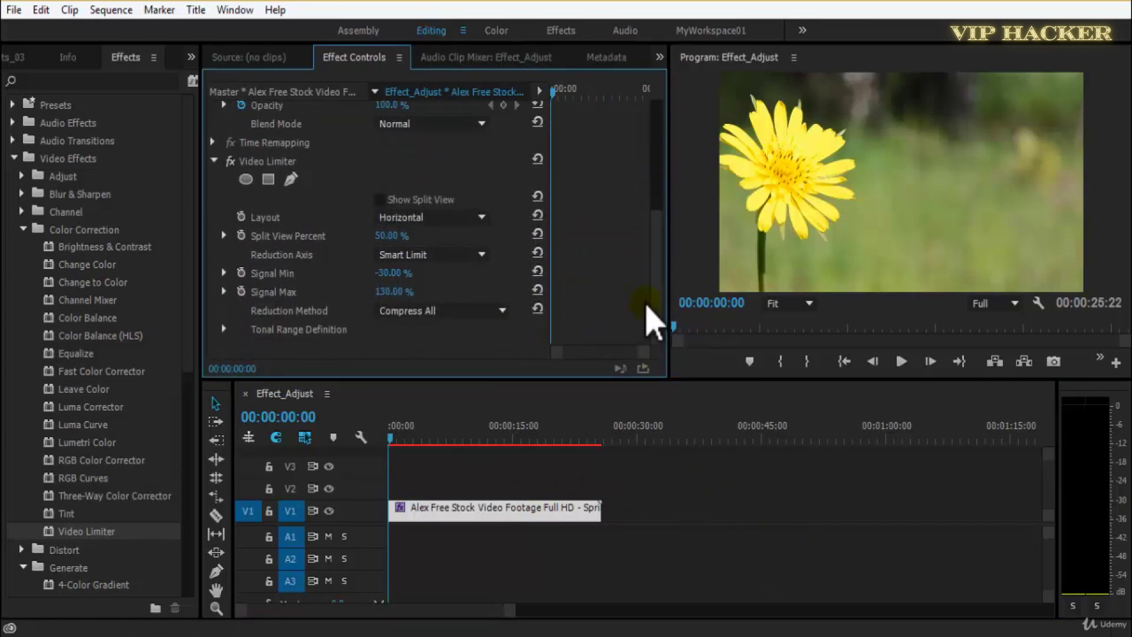
key("ctrl+s")
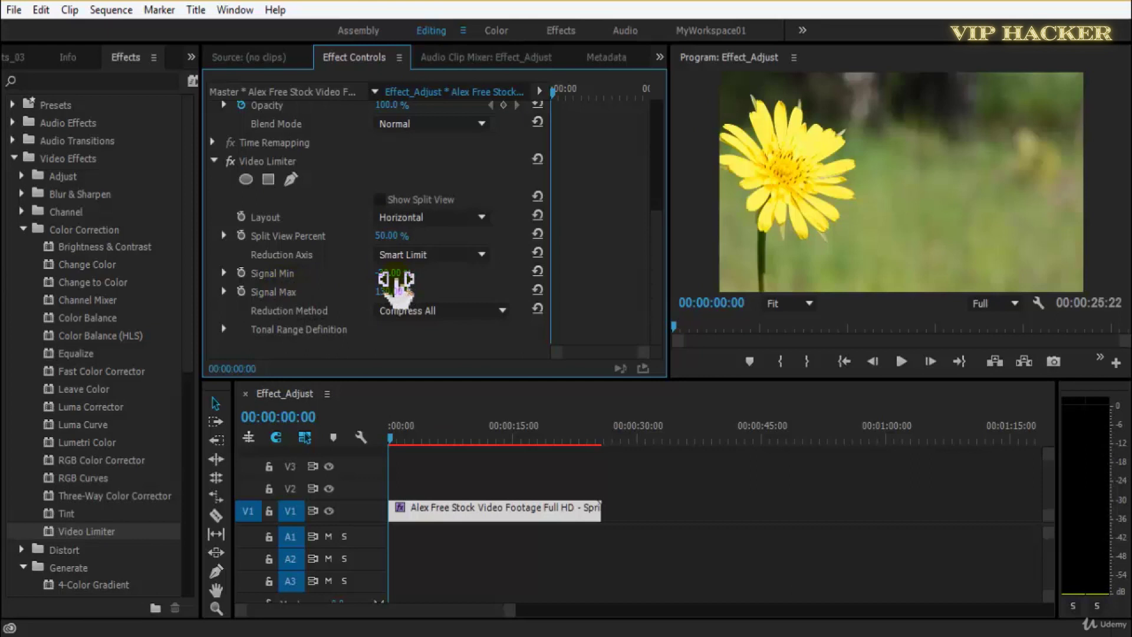
- Try the Video Limiter's Signal Min at 30% and Signal Max at 70%, leaving them at 0% and 130%
left_click_drag(400, 282, 463, 278)
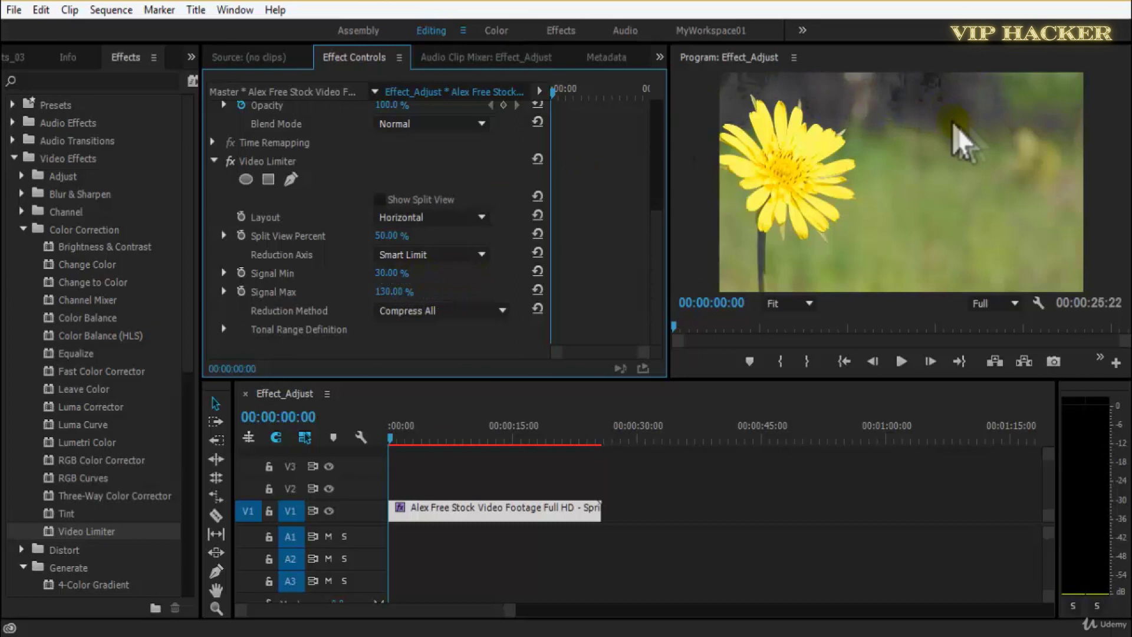
left_click_drag(384, 283, 405, 271)
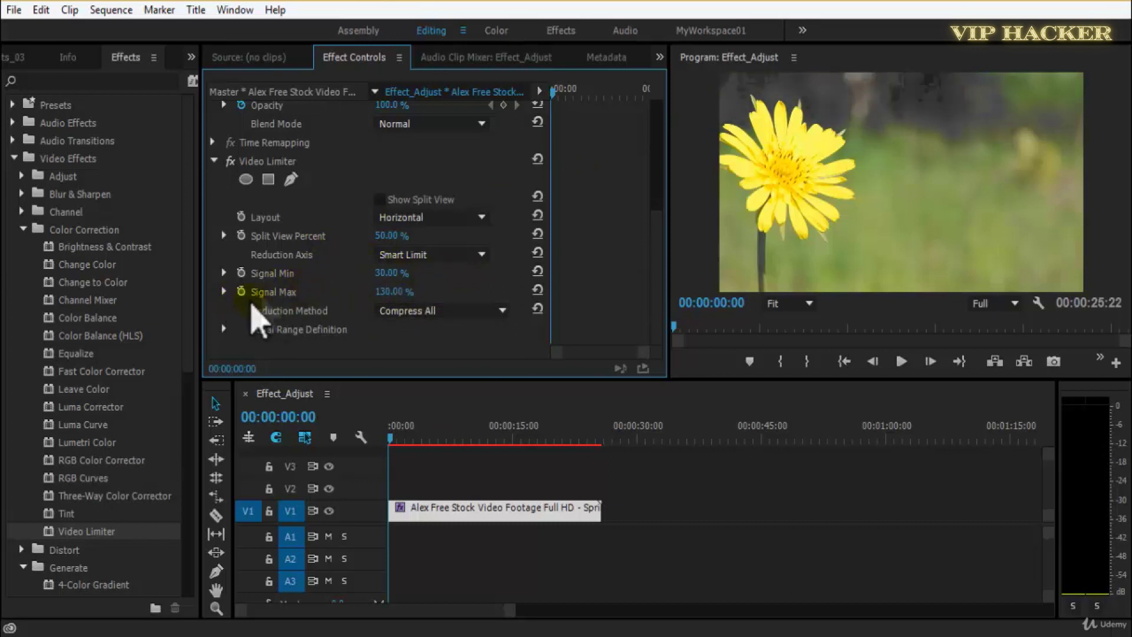
left_click_drag(434, 294, 393, 302)
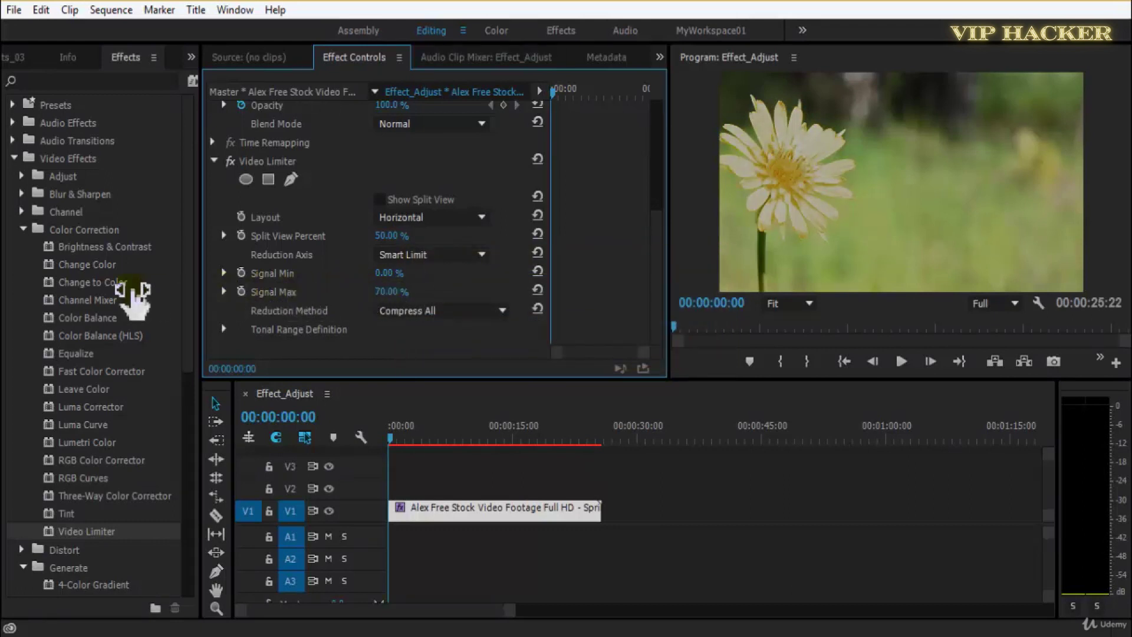
left_click_drag(397, 295, 17, 303)
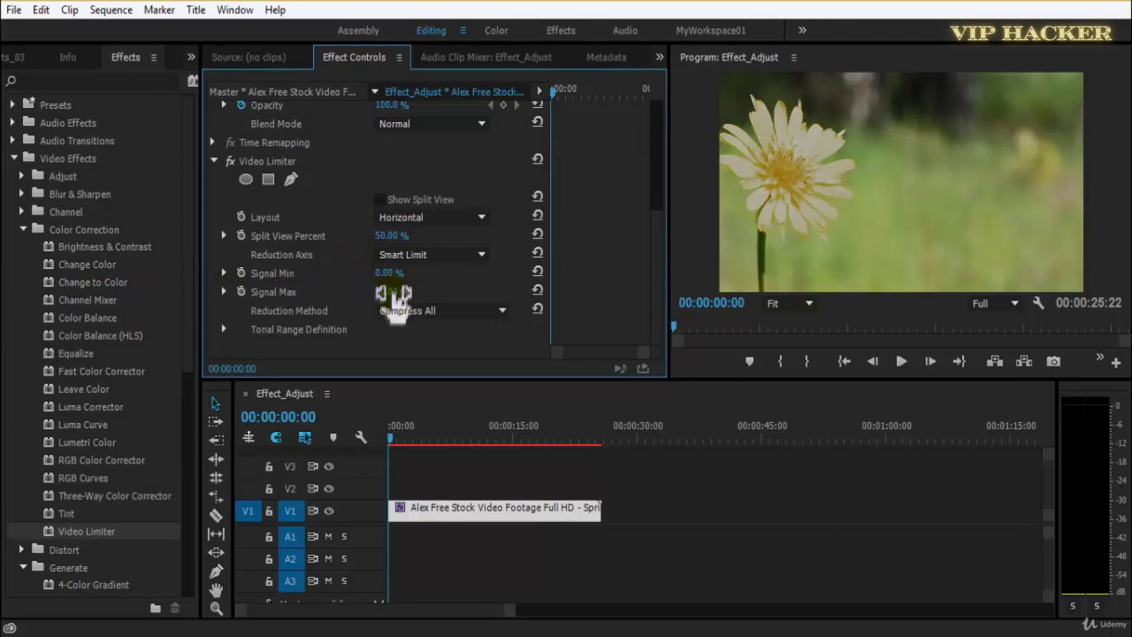
left_click_drag(350, 301, 397, 295)
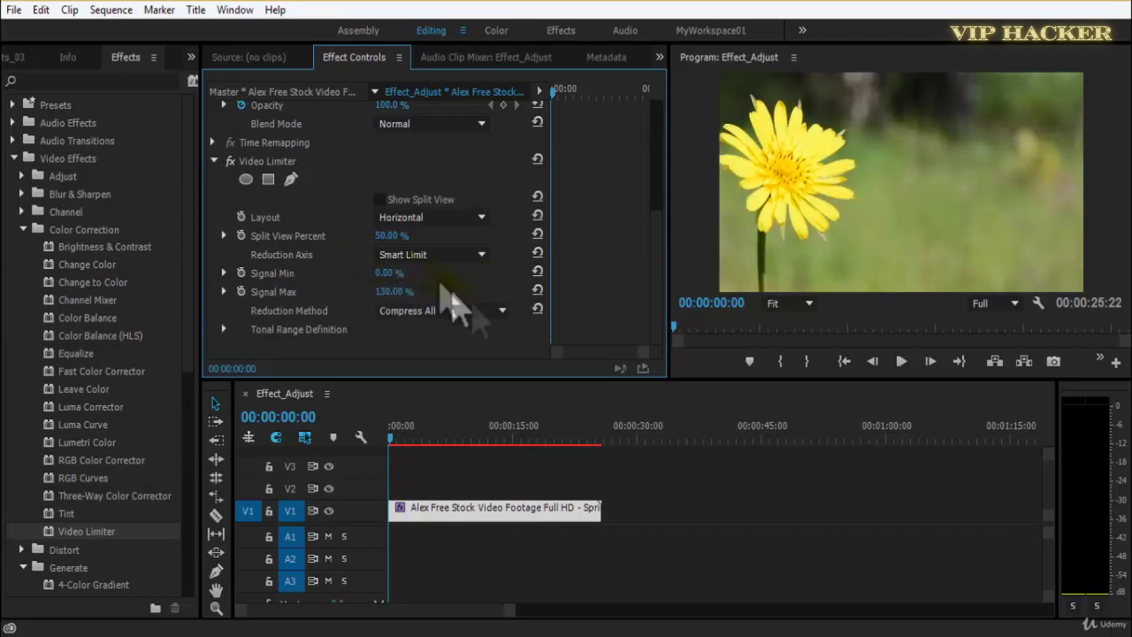
- Try several Reduction Method options for the Video Limiter, finishing on Compress All with Signal Max at 130%
left_click(477, 313)
left_click(478, 331)
left_click(476, 311)
left_click(480, 349)
left_click(479, 312)
left_click(503, 389)
left_click(497, 313)
left_click(493, 410)
left_click_drag(389, 292, 413, 293)
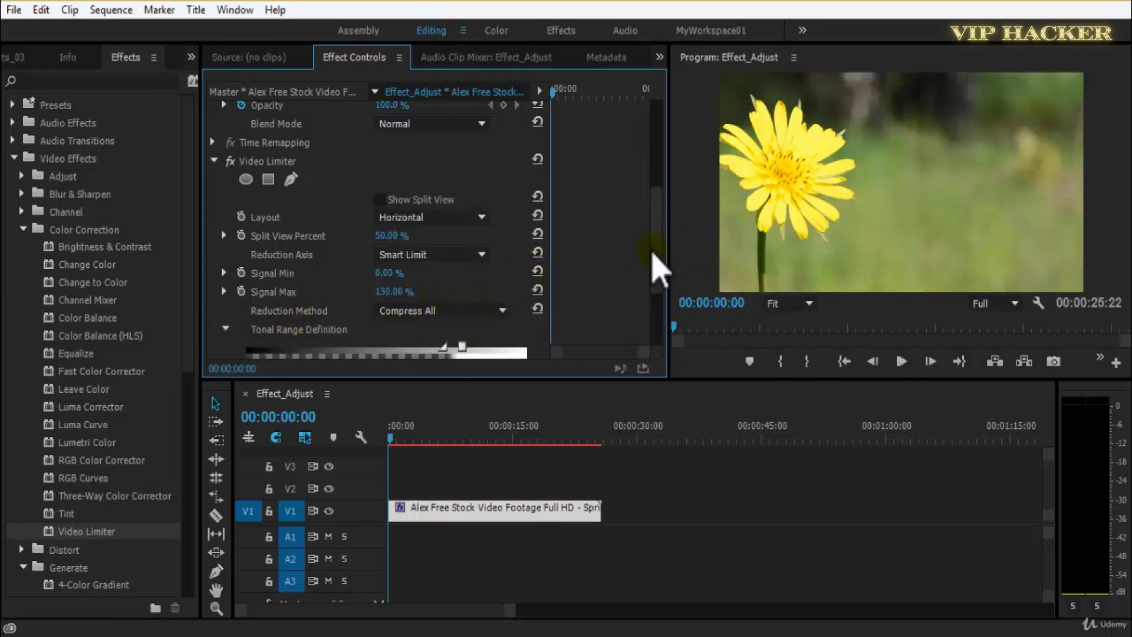
- Adjust the tonal range to Shadow Threshold 64, Shadow Softness about 45, Highlight Threshold about 153 and Highlight Softness about 36
scroll(657, 283, "down", 3)
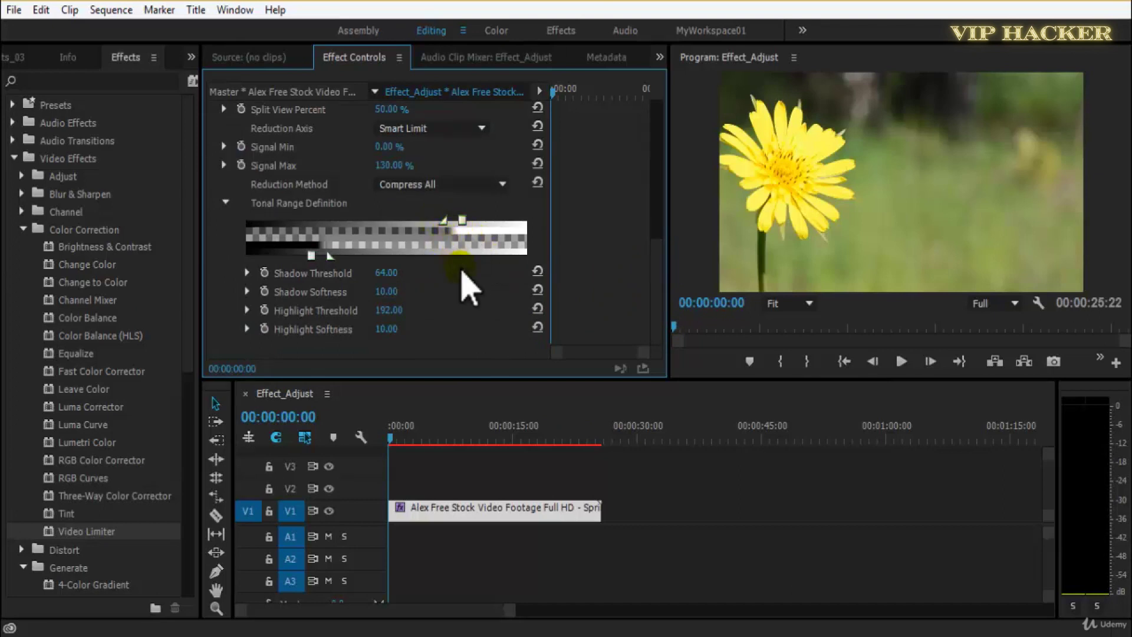
left_click_drag(331, 260, 372, 260)
left_click_drag(445, 222, 412, 235)
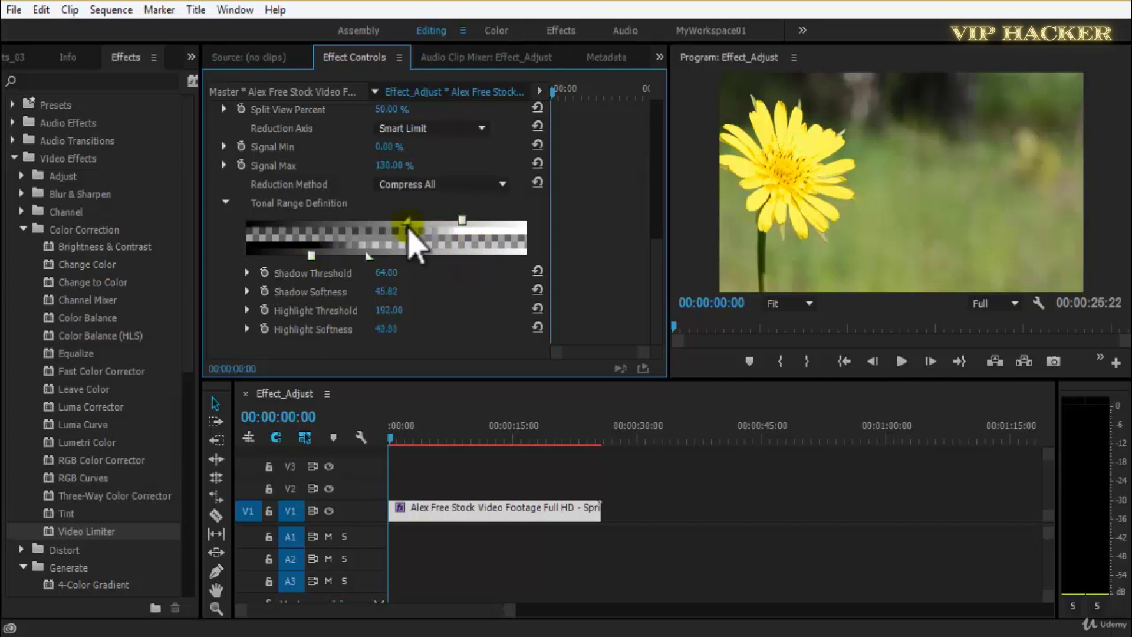
left_click_drag(481, 226, 406, 256)
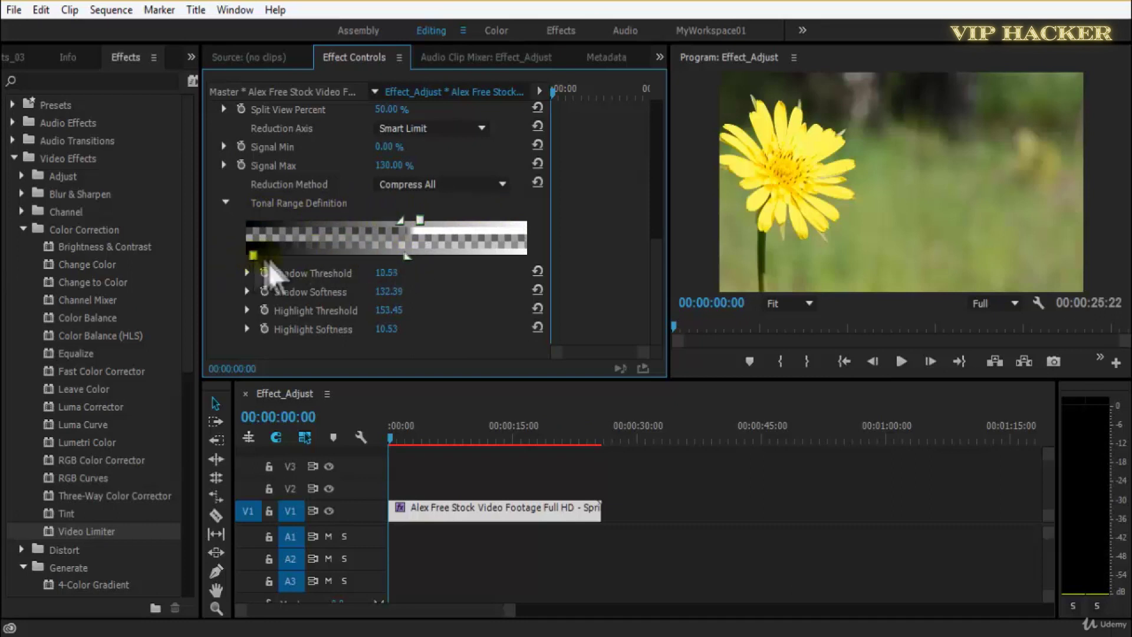
left_click_drag(265, 261, 299, 255)
- Lower the Video Limiter's Signal Max to 70% and raise the Highlight Threshold to about 171.5
left_click_drag(386, 165, 353, 171)
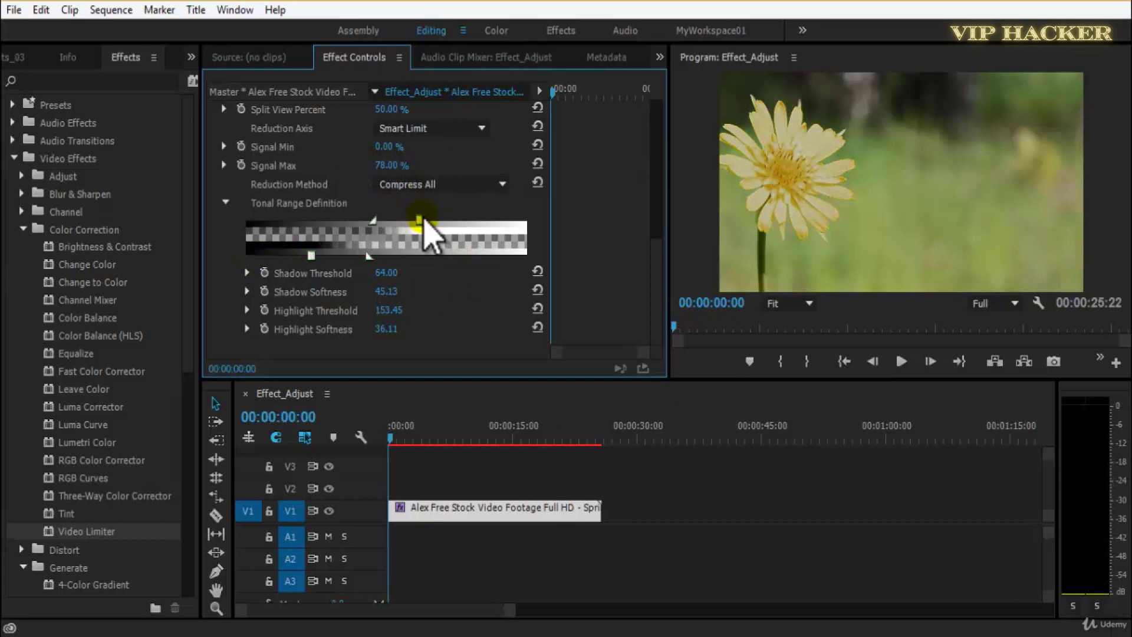
left_click_drag(422, 220, 450, 222)
left_click_drag(380, 166, 339, 171)
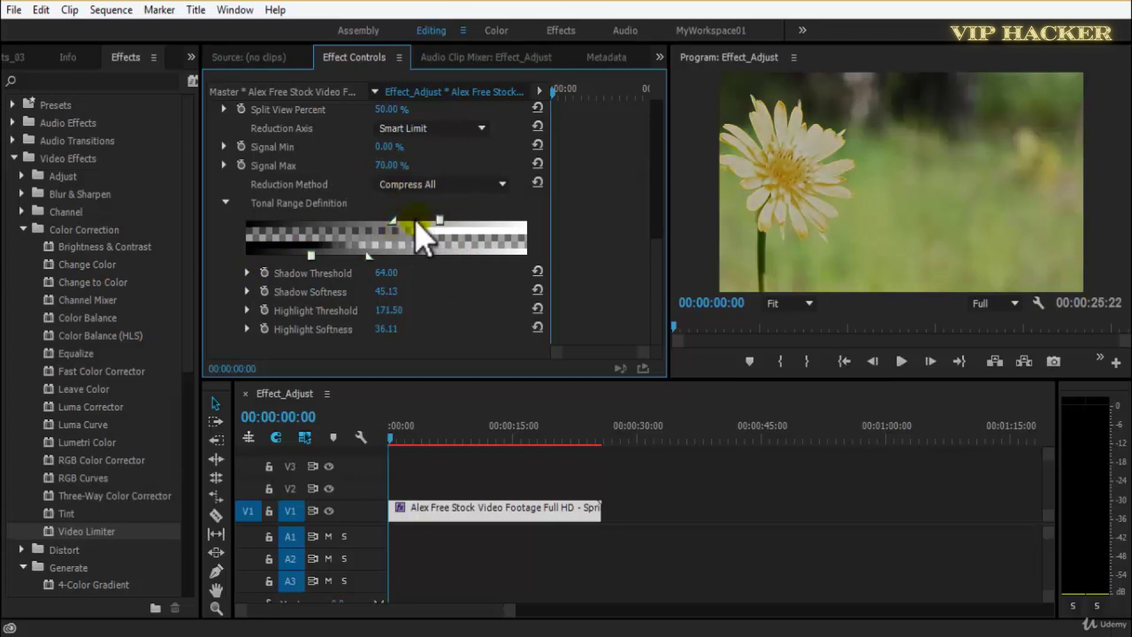
- Rework the tonal range to Shadow Threshold about 93, Shadow Softness about 81, Highlight Threshold about 187, Highlight Softness about 94, and save the project
left_click_drag(398, 220, 390, 258)
mouse_move(395, 329)
left_mouse_down()
mouse_move(419, 324)
mouse_move(371, 329)
mouse_move(422, 323)
mouse_move(386, 335)
left_mouse_up()
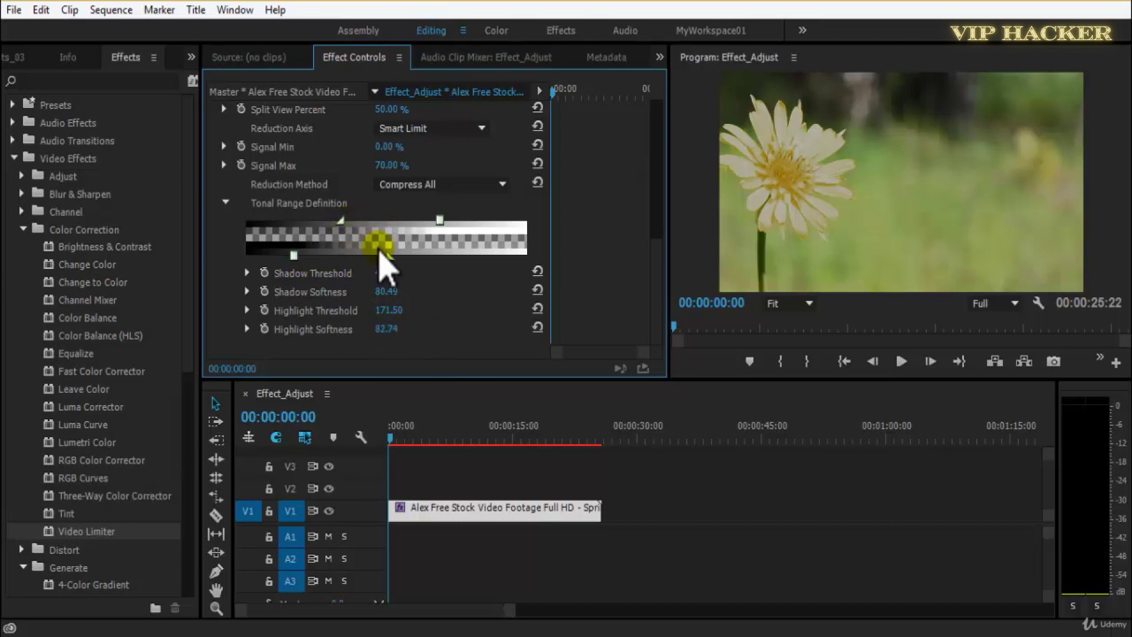
left_click_drag(391, 256, 462, 224)
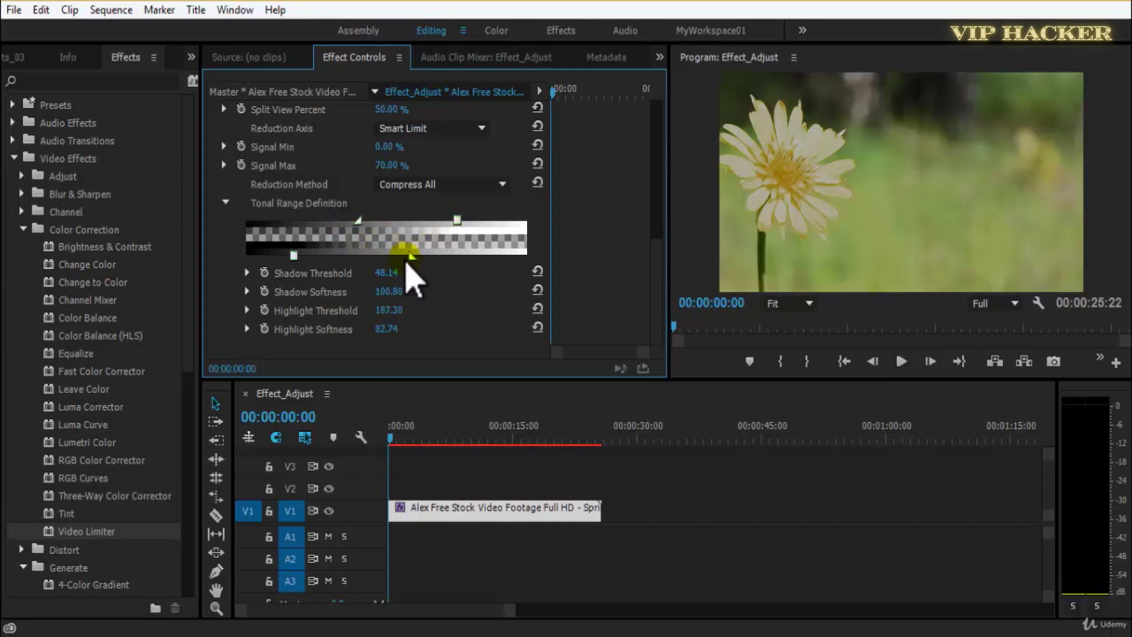
left_click_drag(411, 256, 391, 256)
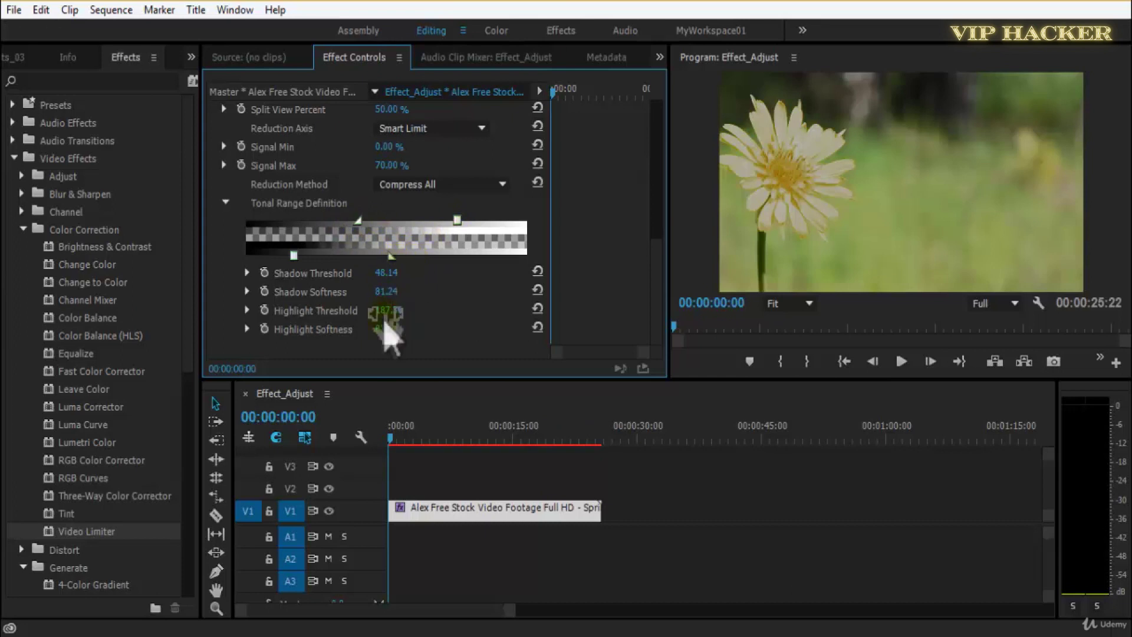
left_click_drag(381, 325, 334, 299)
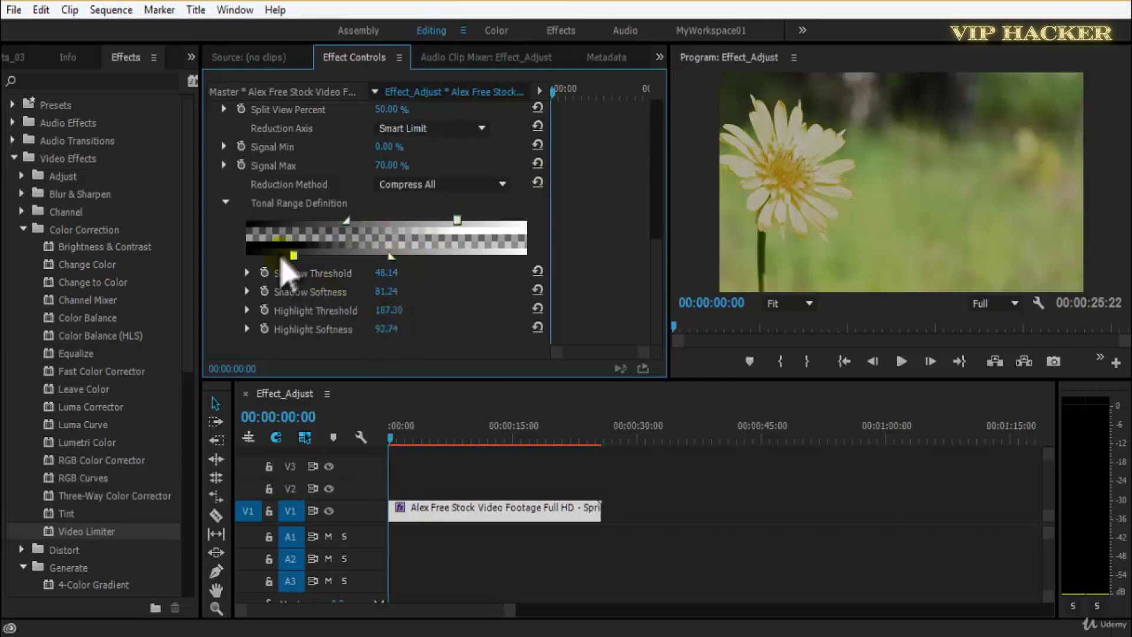
left_click_drag(293, 257, 344, 257)
key("ctrl+s")
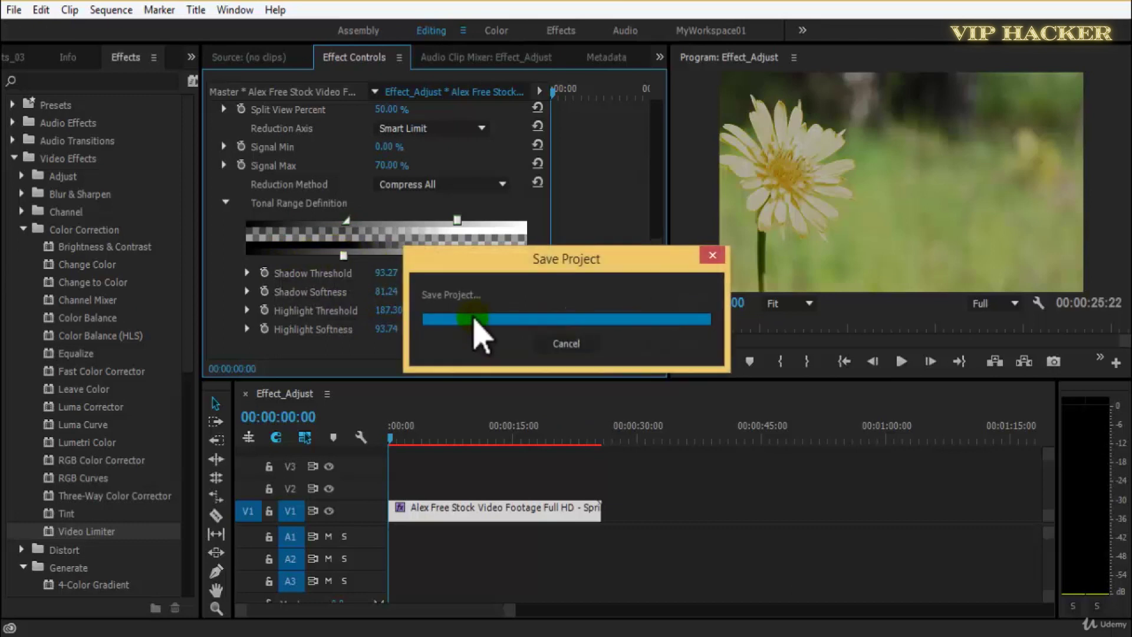
- Remove the Video Limiter effect from the flower clip and select the Color Correction effects folder
scroll(482, 327, "up", 4)
scroll(482, 308, "up", 3)
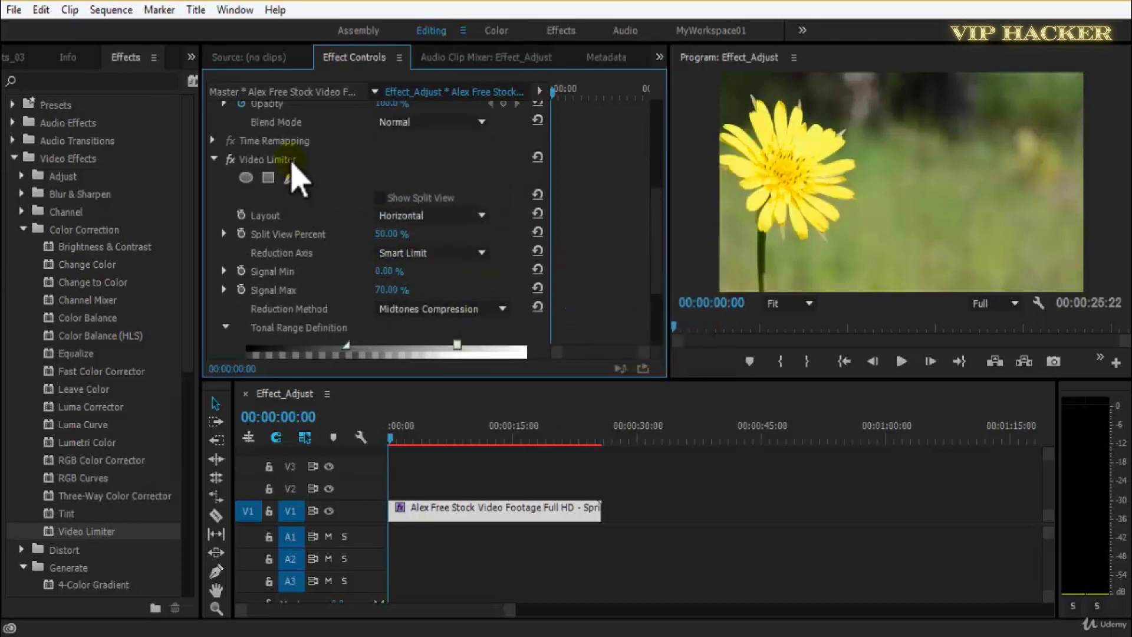
key("Delete")
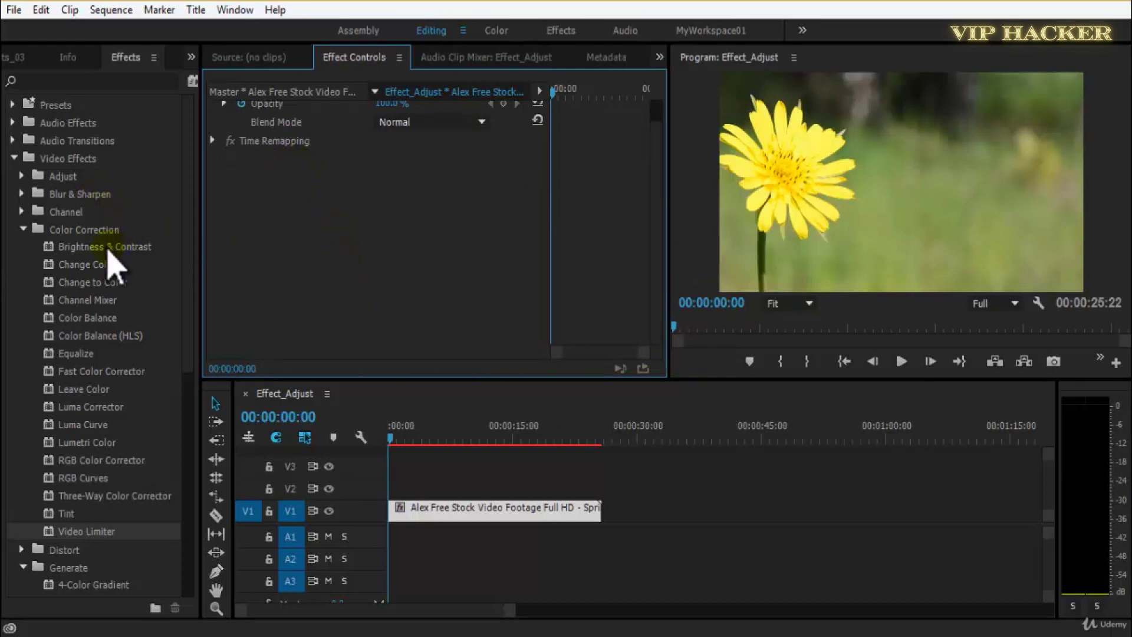
left_click(96, 233)
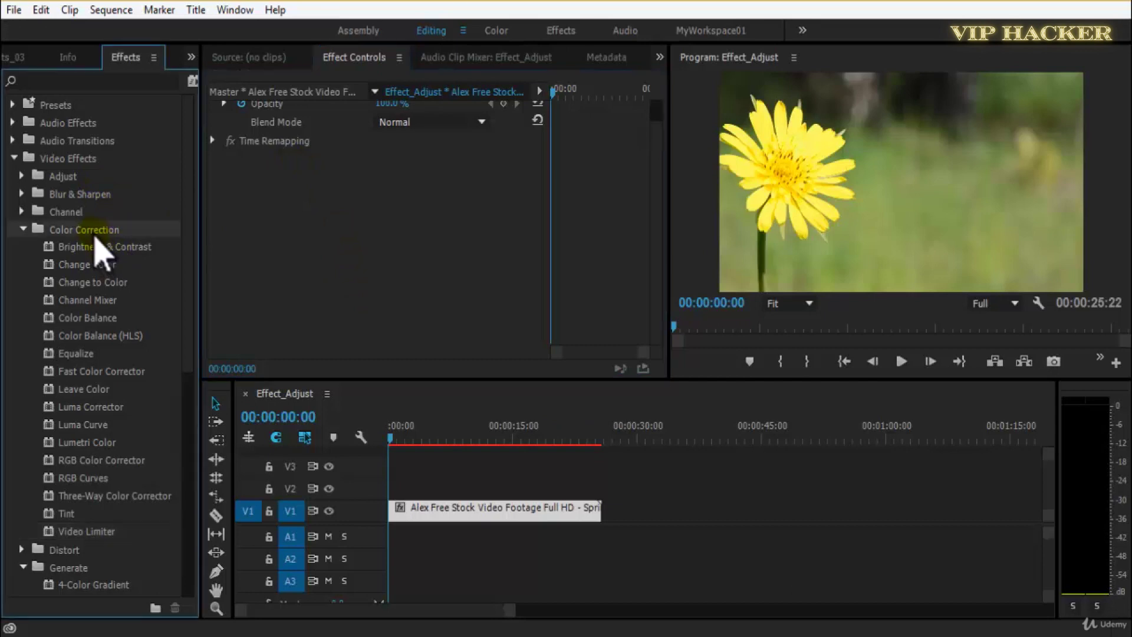
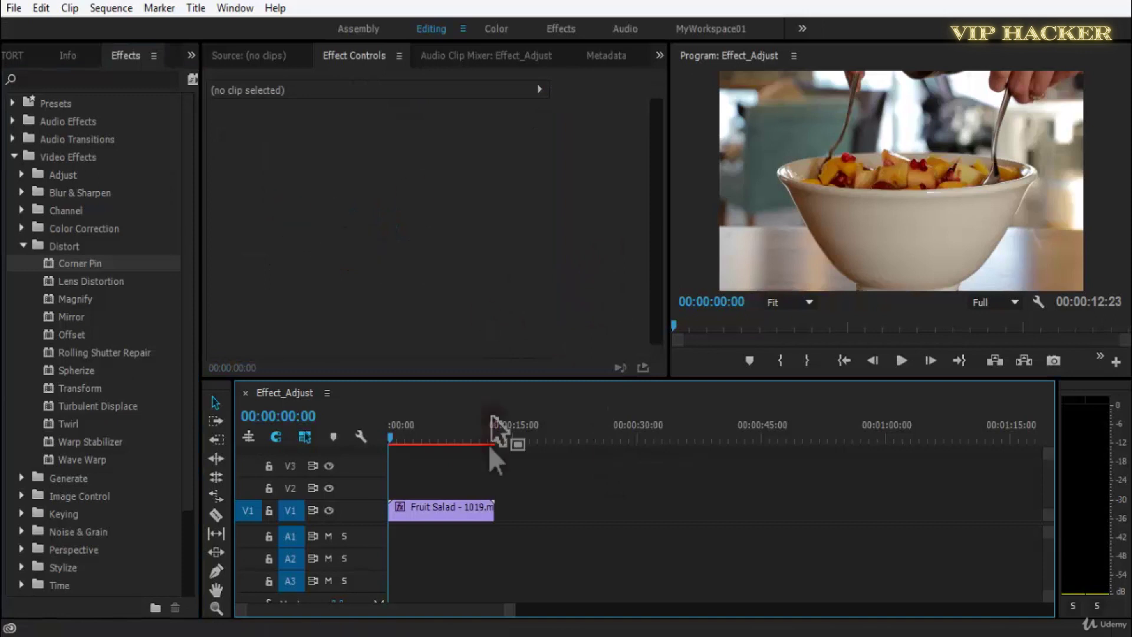
- Distort the Fruit Salad clip with Corner Pin, moving Upper Right to about 1517, 405 and Upper Left to about 445, 401 in the enlarged preview
left_click(452, 509)
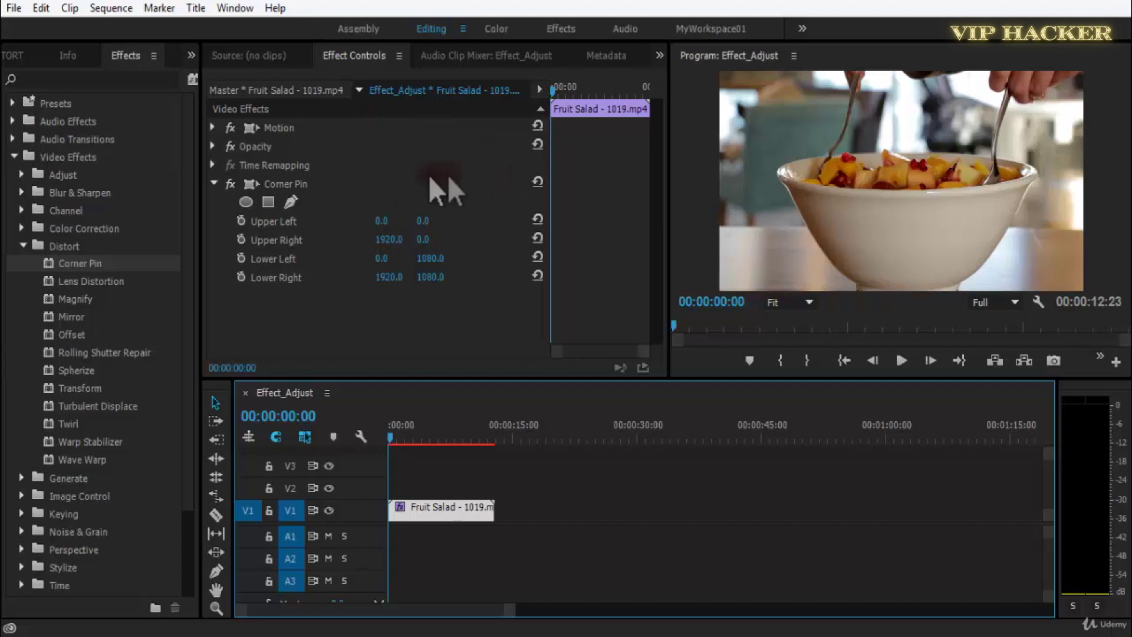
left_click(294, 188)
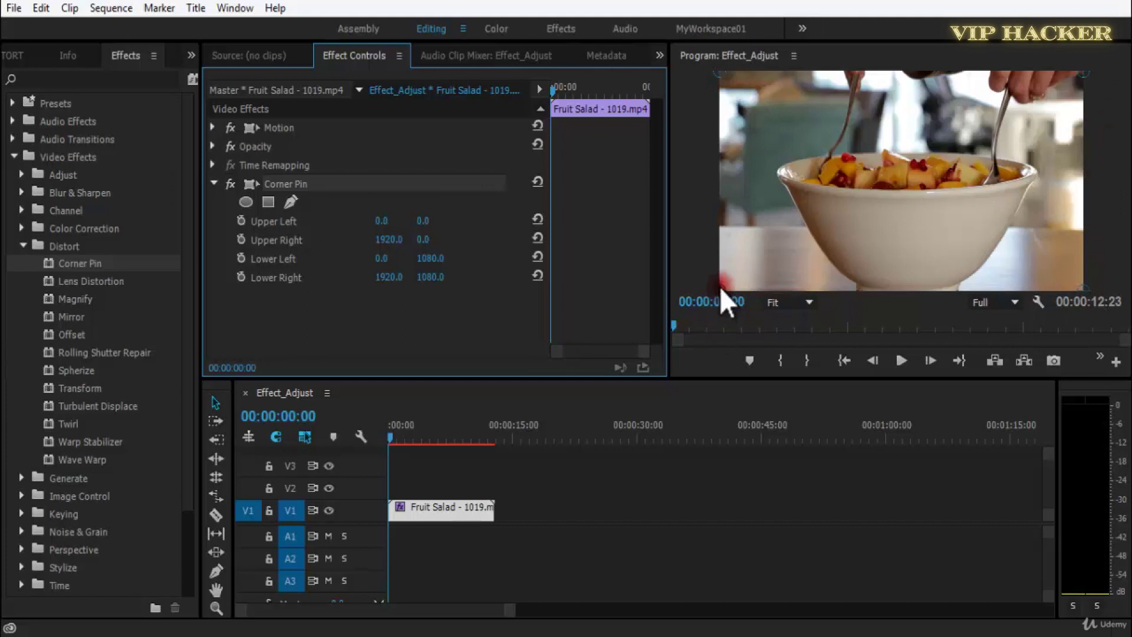
key("grave")
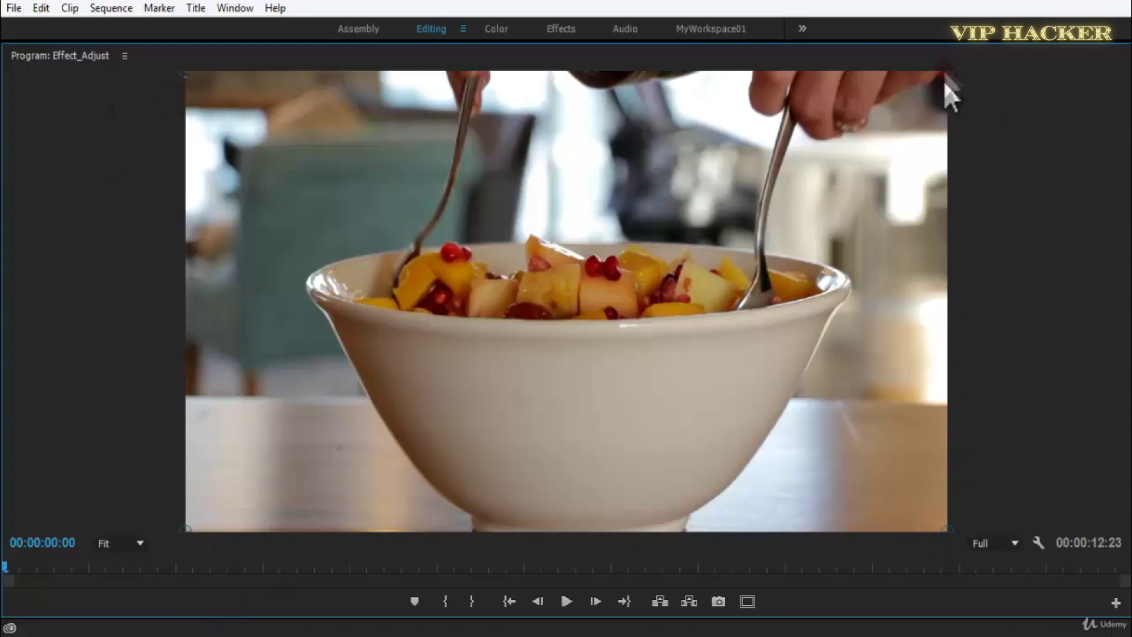
left_click_drag(945, 78, 787, 243)
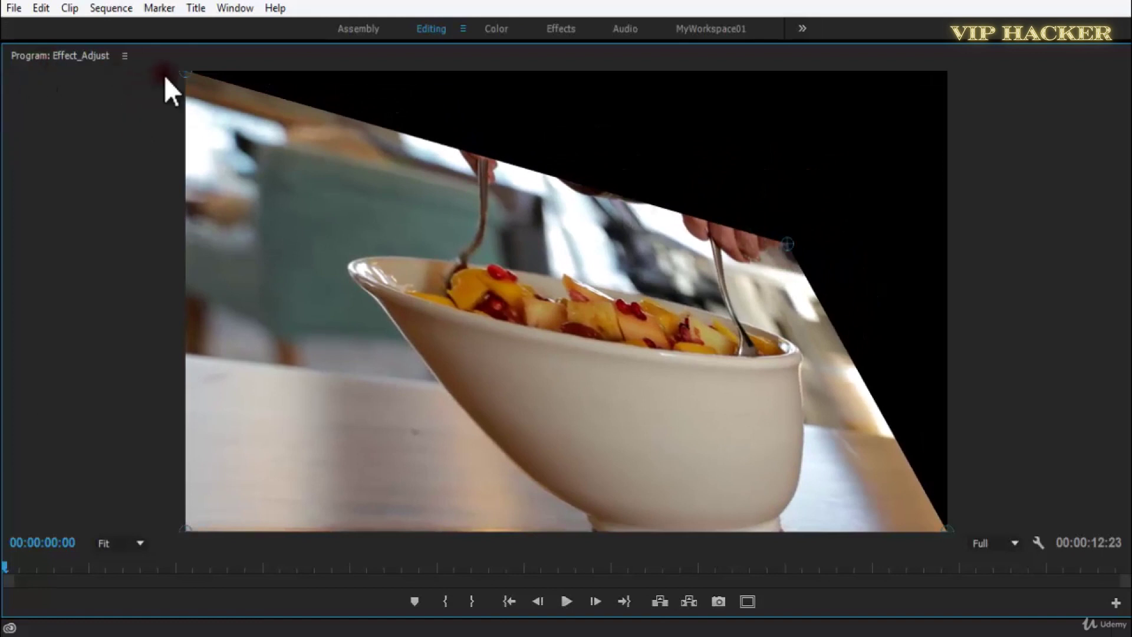
left_click_drag(214, 102, 362, 243)
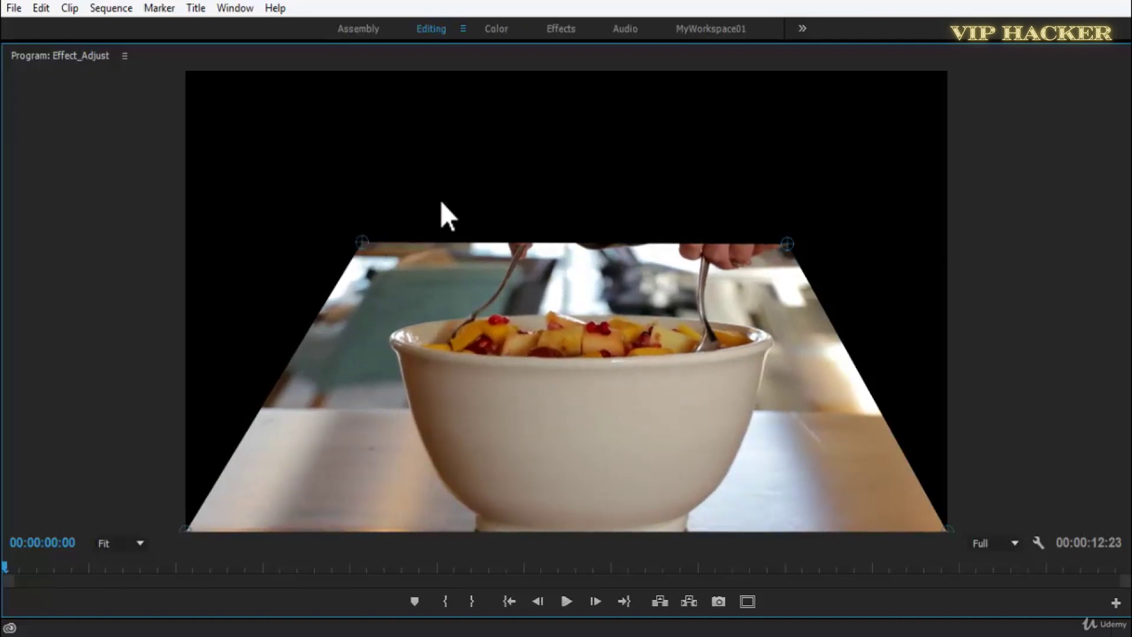
key("grave")
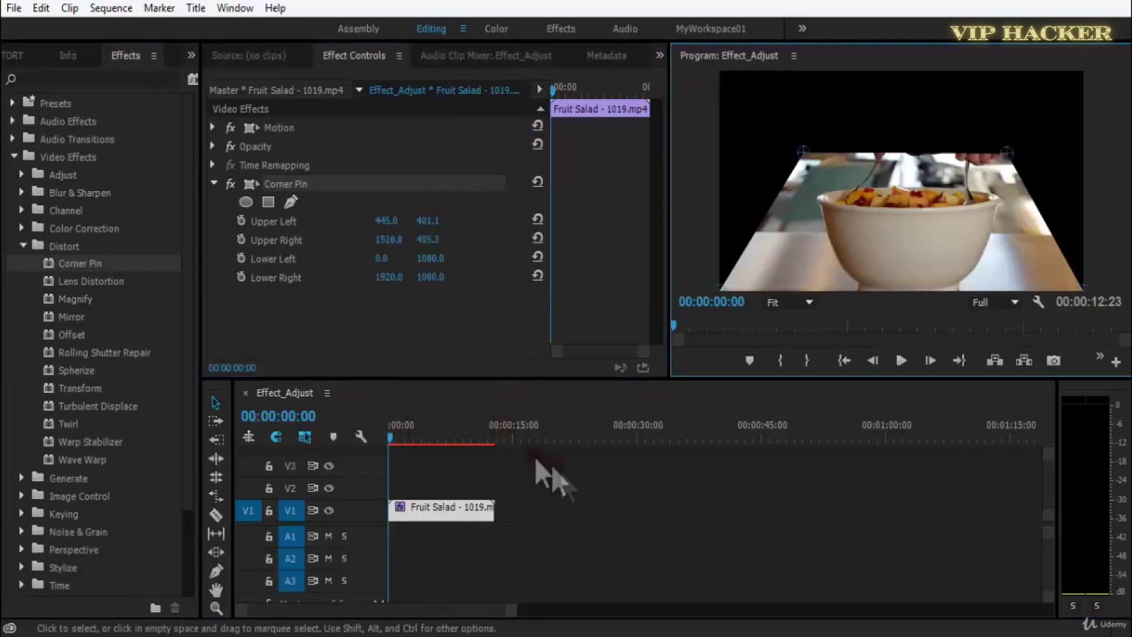
- Undo both Corner Pin corner moves and reselect the Fruit Salad clip to show its effect settings
left_click(630, 524)
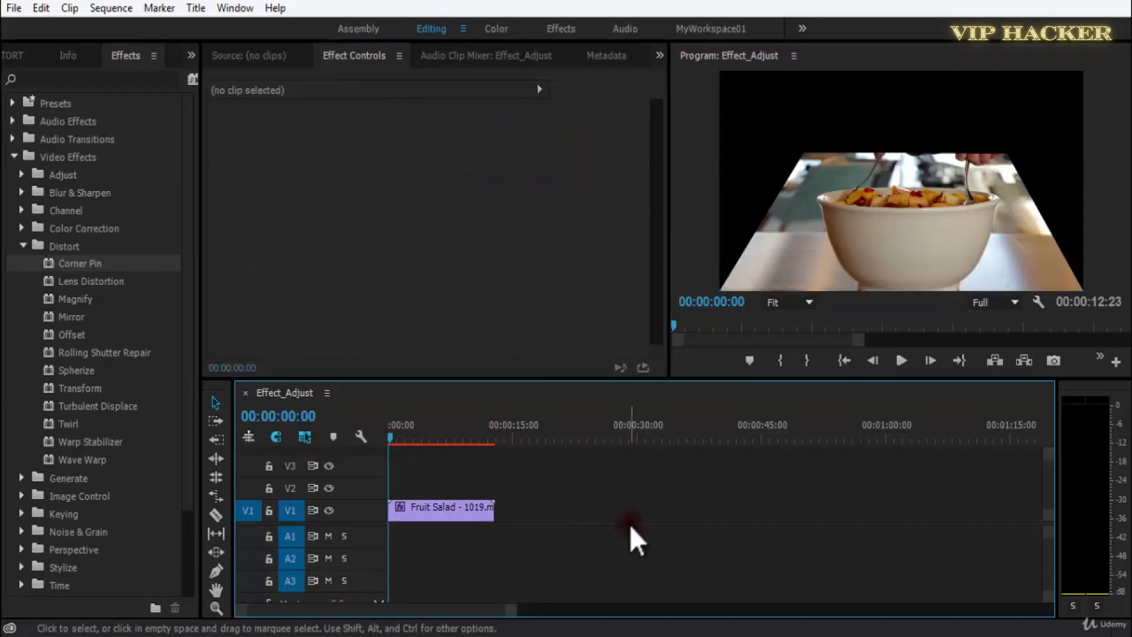
key("ctrl+z")
key("ctrl+z")
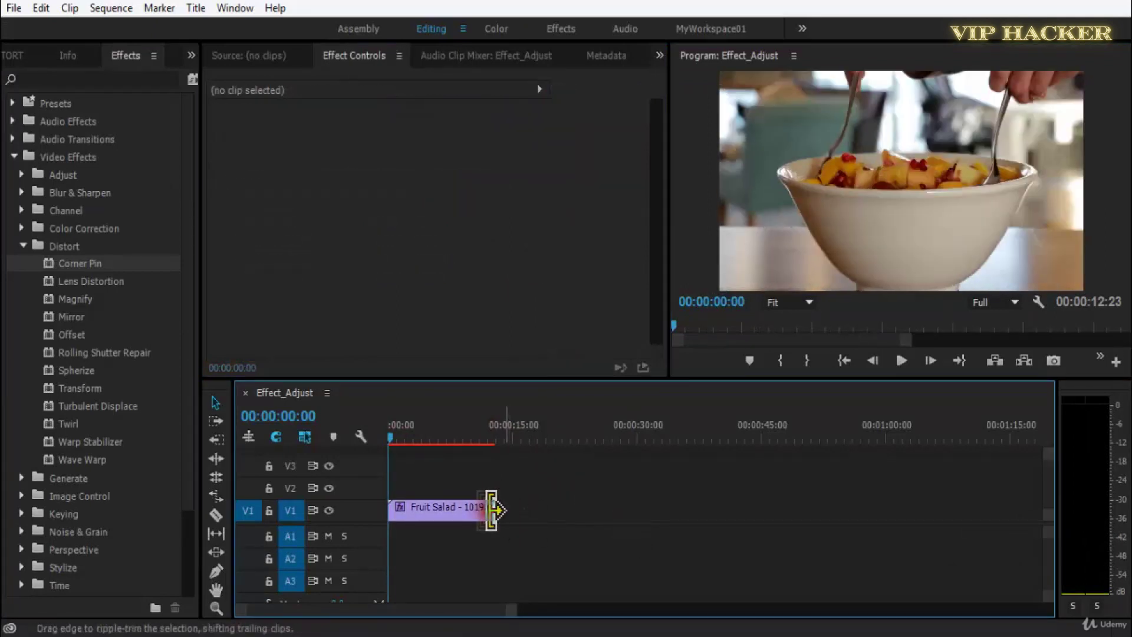
left_click(426, 510)
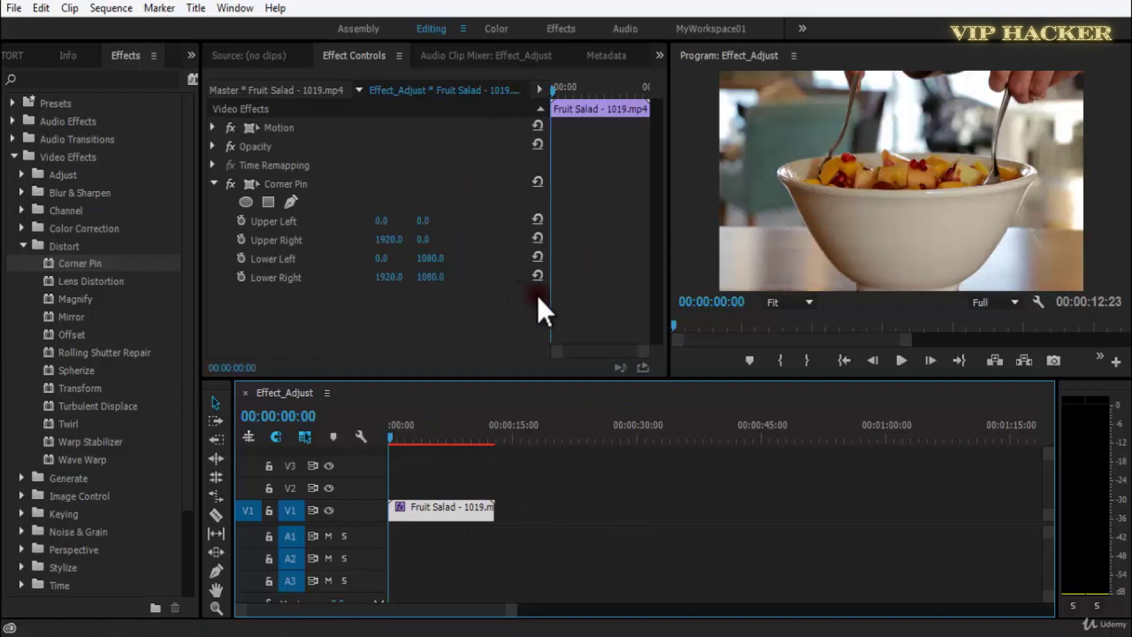
- Enlarge the effect's keyframe area and enable animation for all four Corner Pin corners at the clip's start
left_click_drag(551, 310, 454, 310)
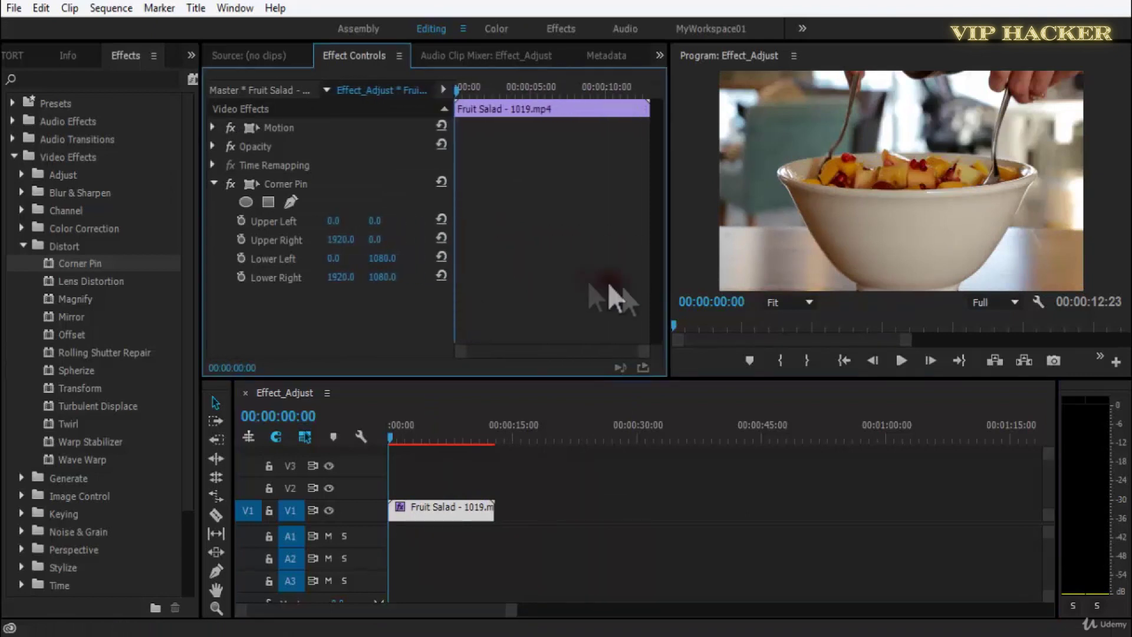
left_click_drag(676, 277, 715, 273)
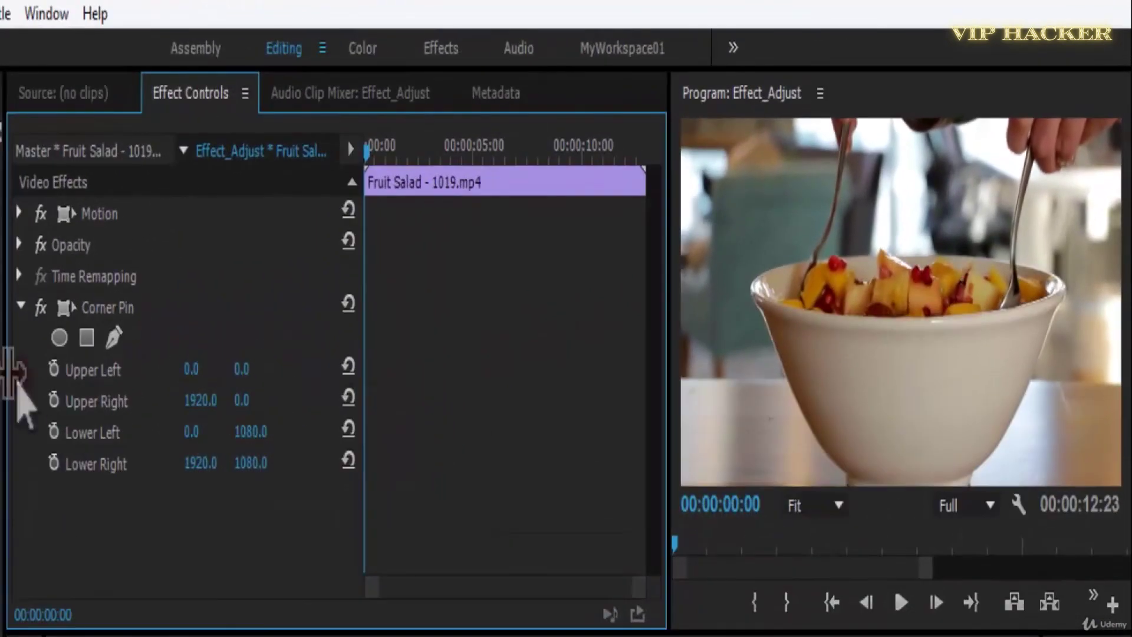
left_click(53, 369)
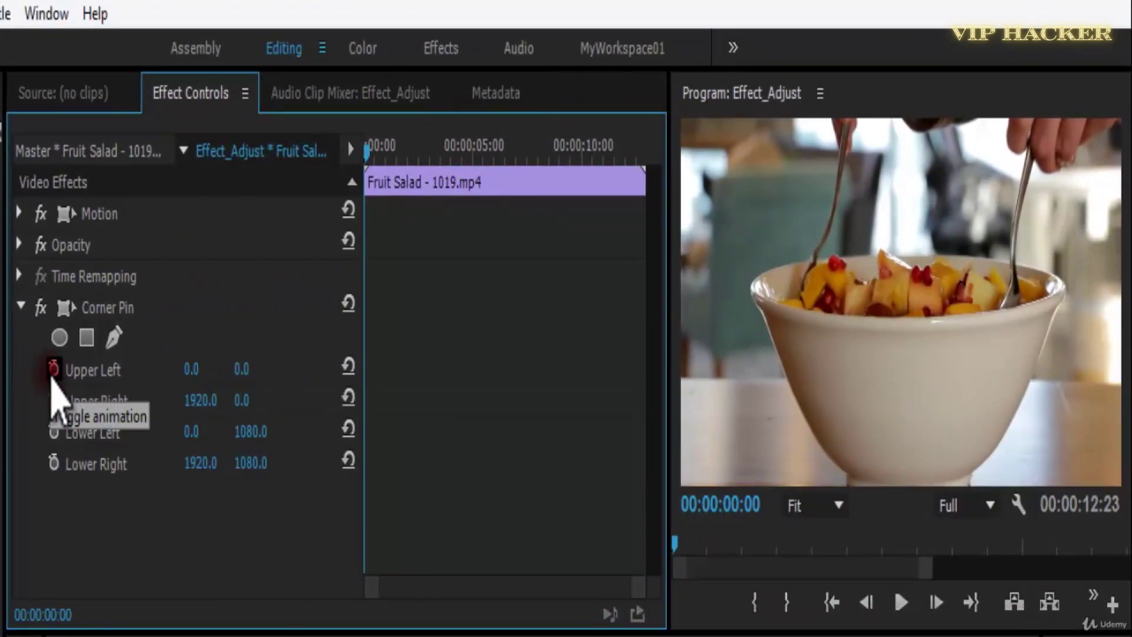
left_click(53, 431)
left_click(53, 464)
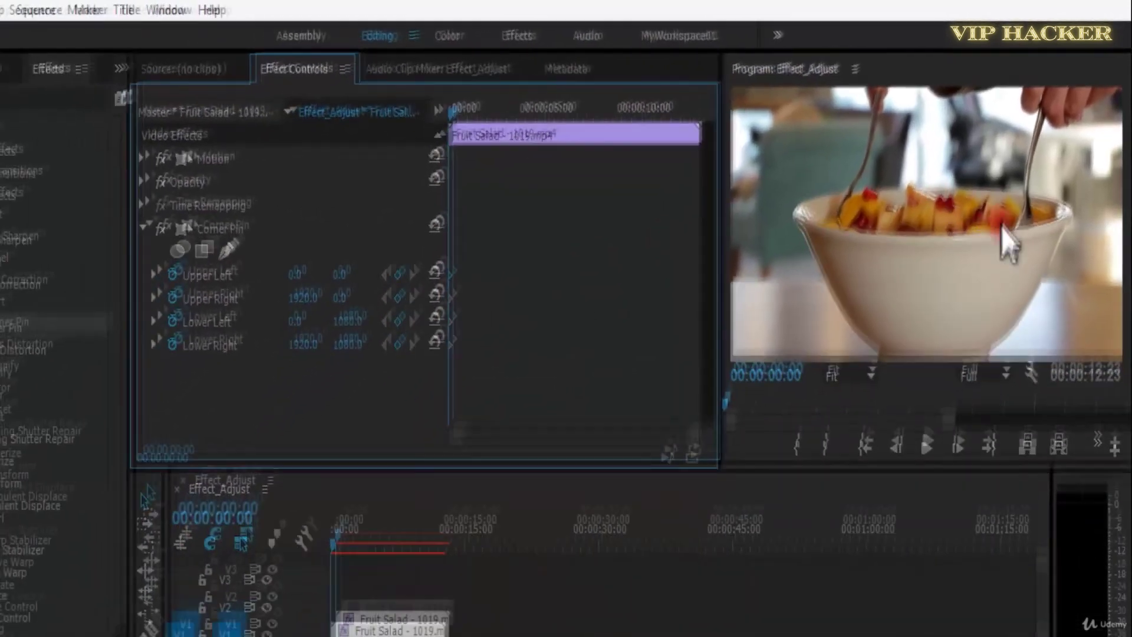
- Preview the clip's opening and add Upper Left and Upper Right keyframes a little over one second in
key("grave")
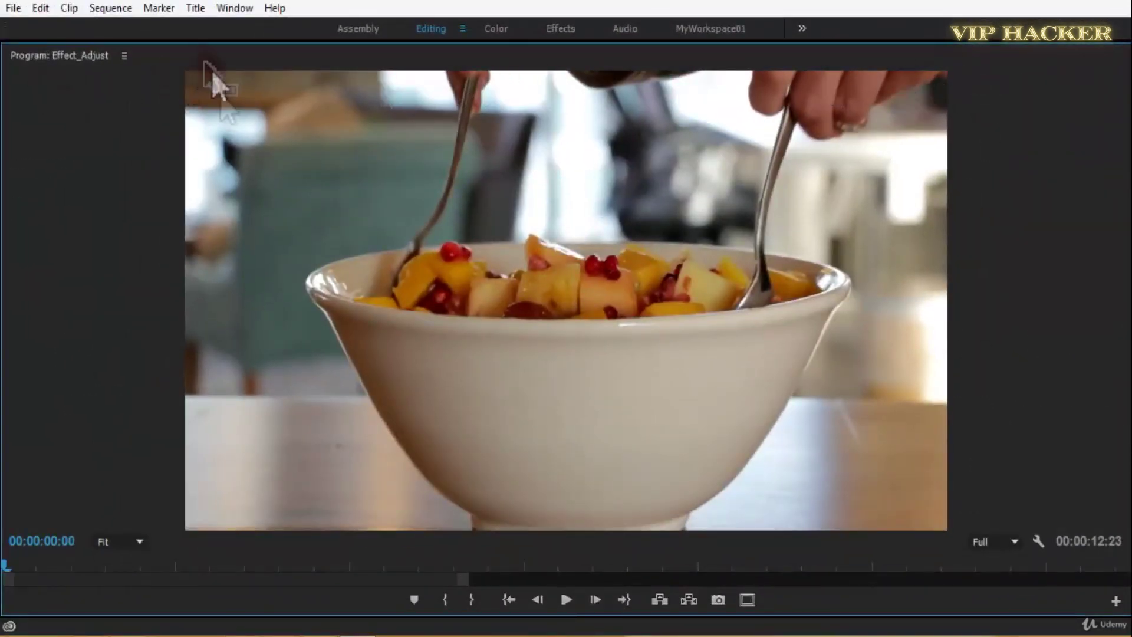
key("grave")
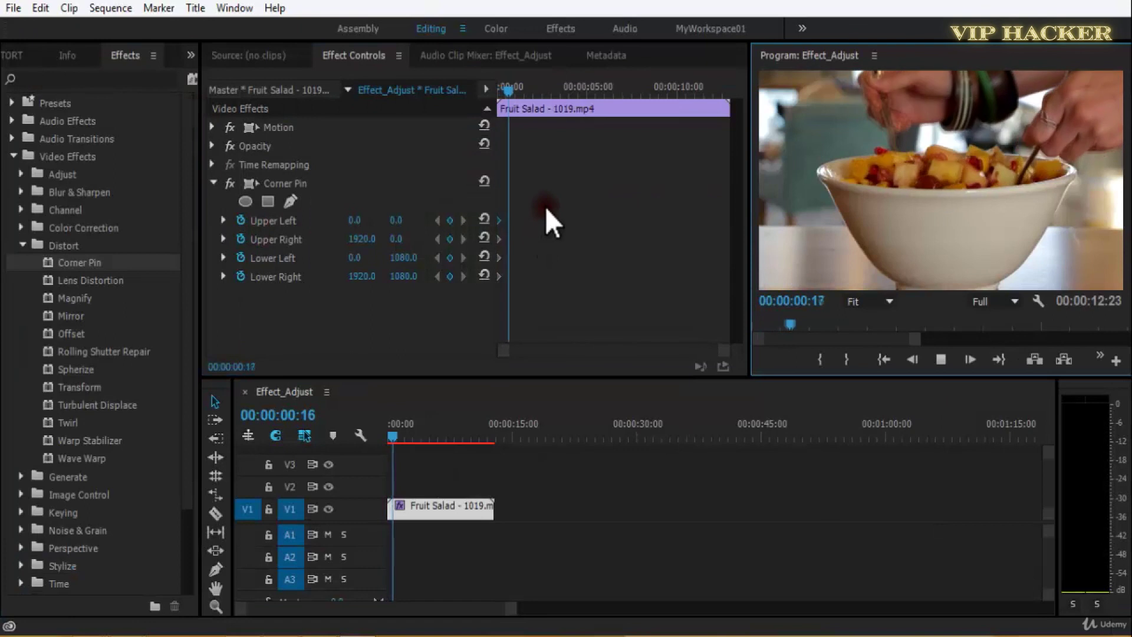
key("space")
key("grave")
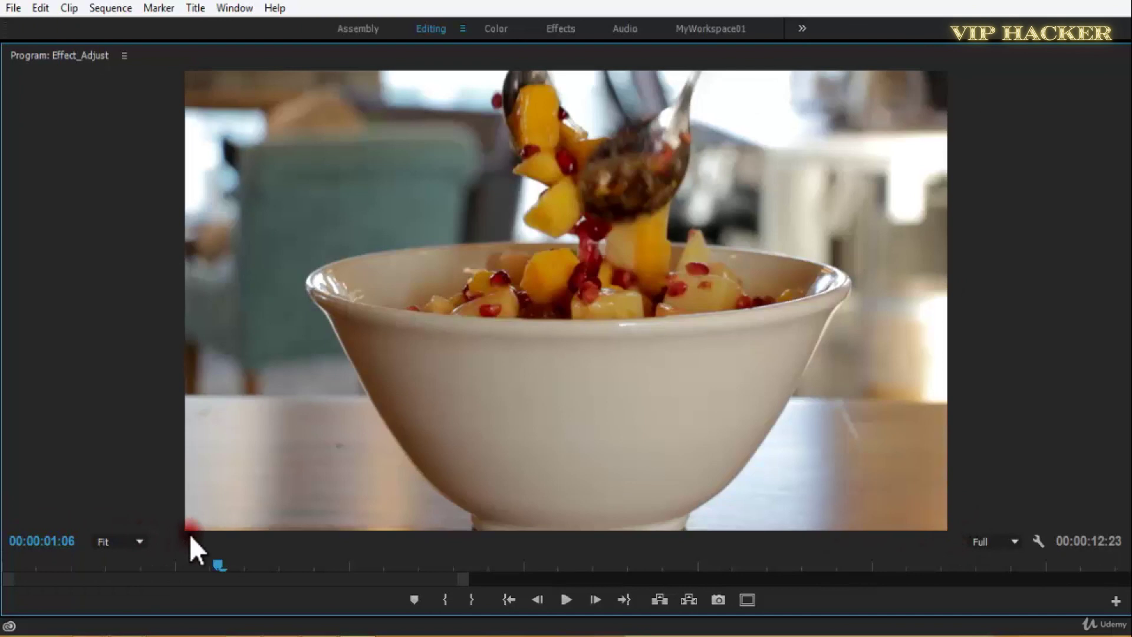
key("grave")
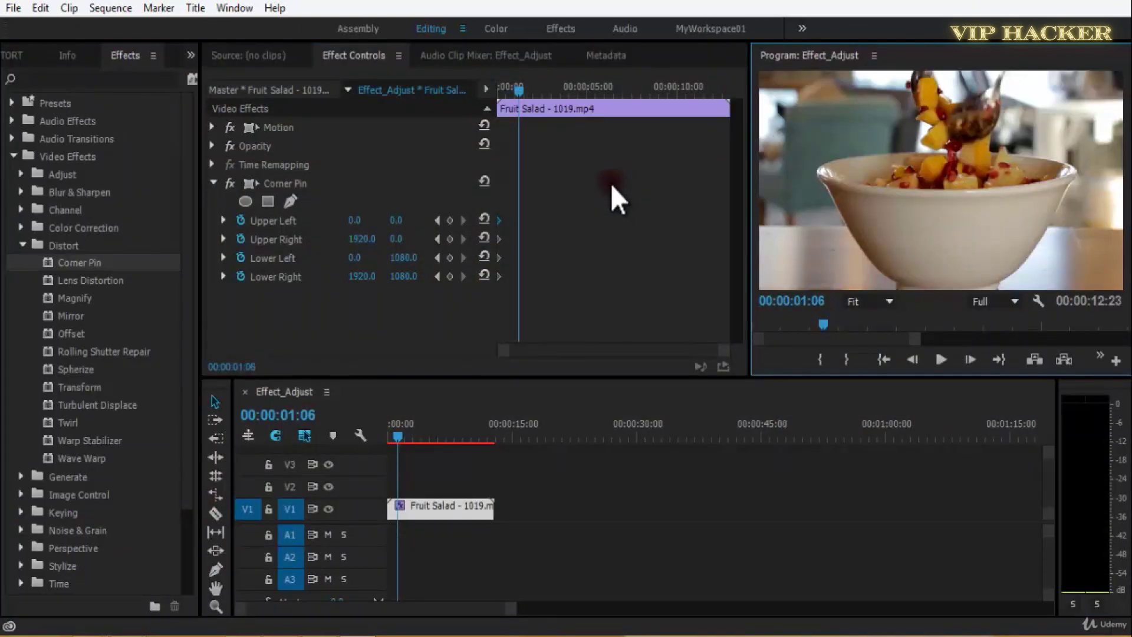
left_click_drag(519, 88, 499, 90)
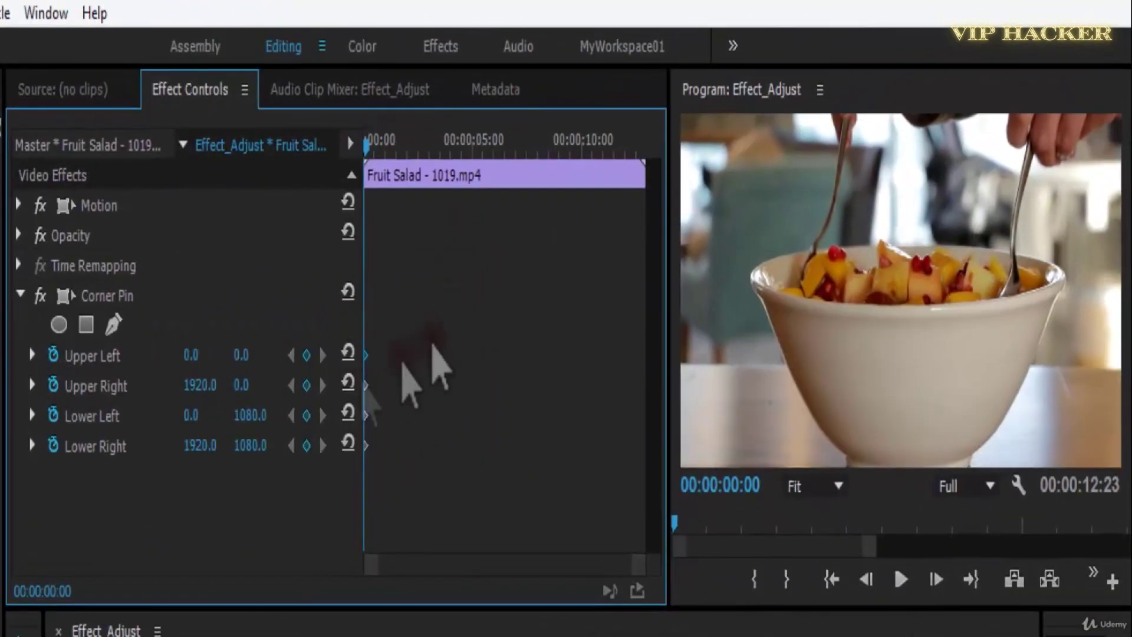
key("space")
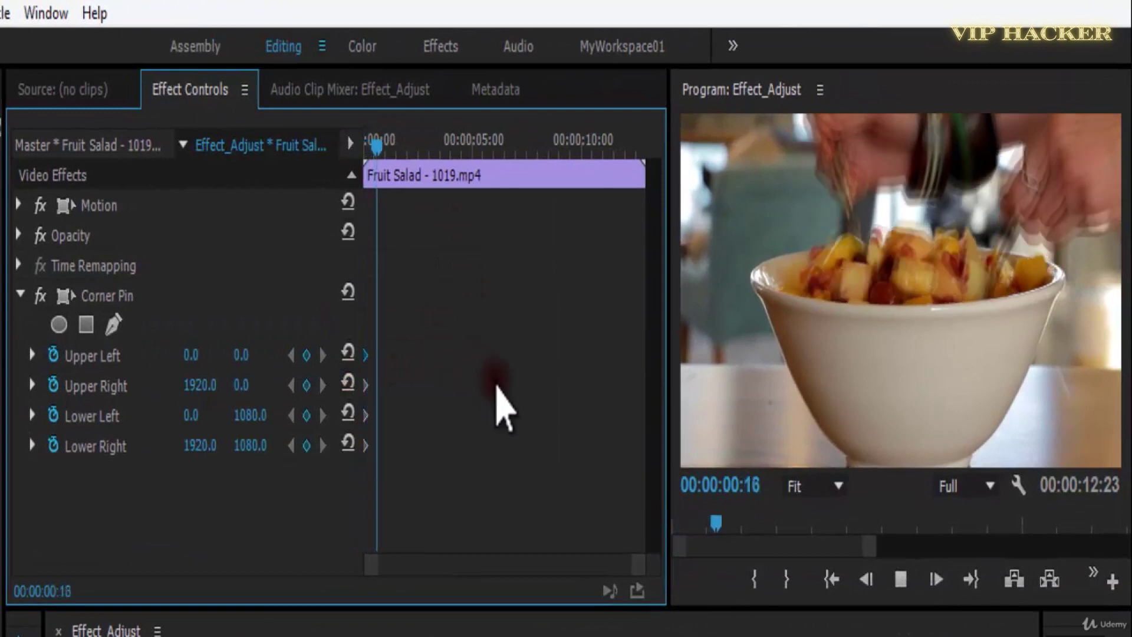
key("space")
left_click(305, 356)
left_click(306, 385)
- At the first keyframe, set Upper Left to 303, 359 and Upper Right to 1639, 362
left_click(292, 355)
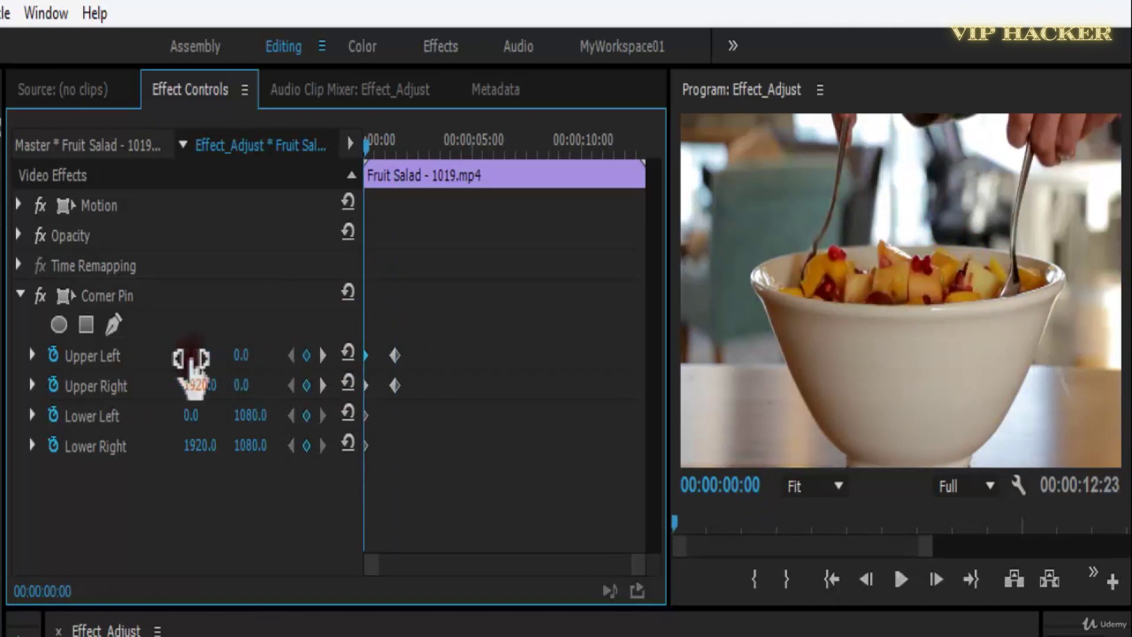
left_click_drag(202, 365, 495, 363)
left_click_drag(241, 355, 610, 336)
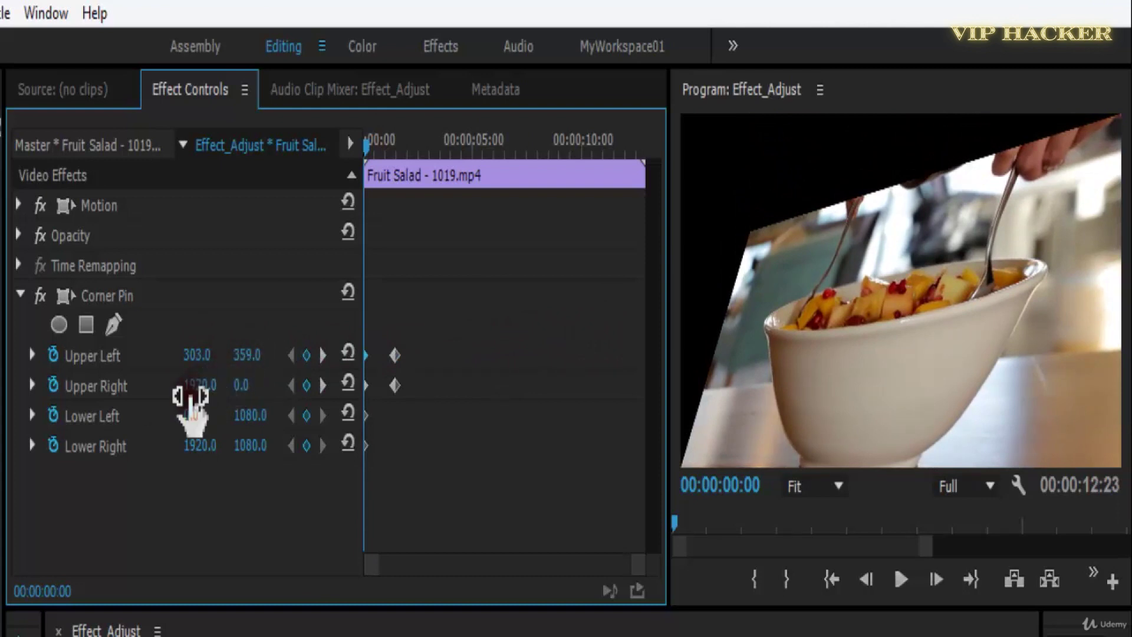
left_click_drag(208, 385, 3, 430)
left_click_drag(245, 391, 612, 412)
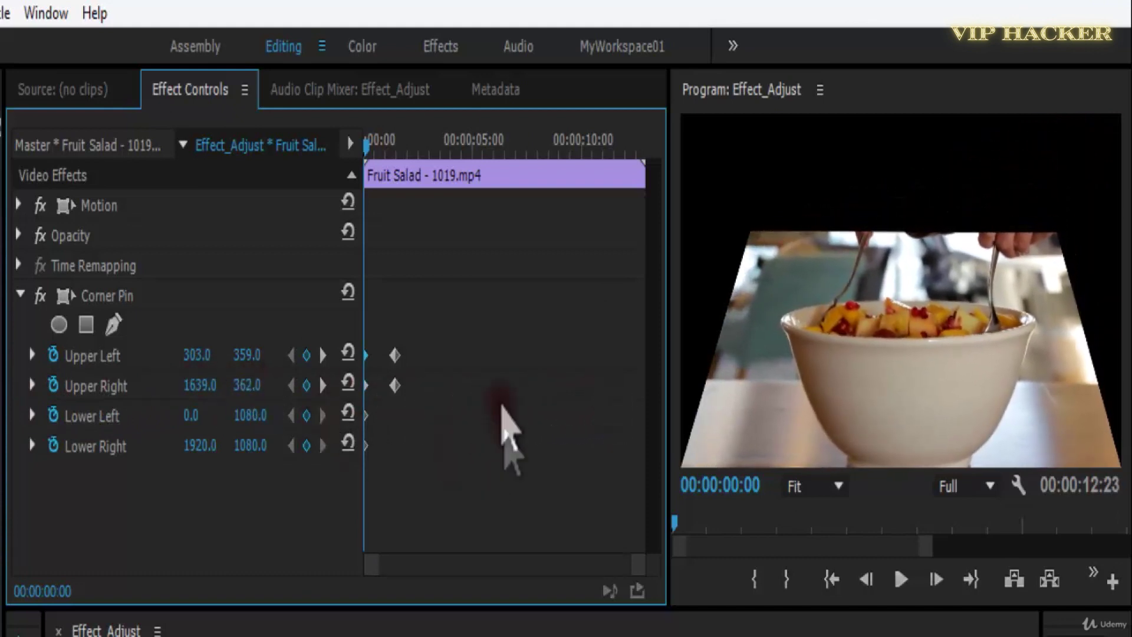
- Give the second Upper Left and Upper Right keyframes Bezier spatial and Ease In temporal interpolation, and play the animation from the start
key("space")
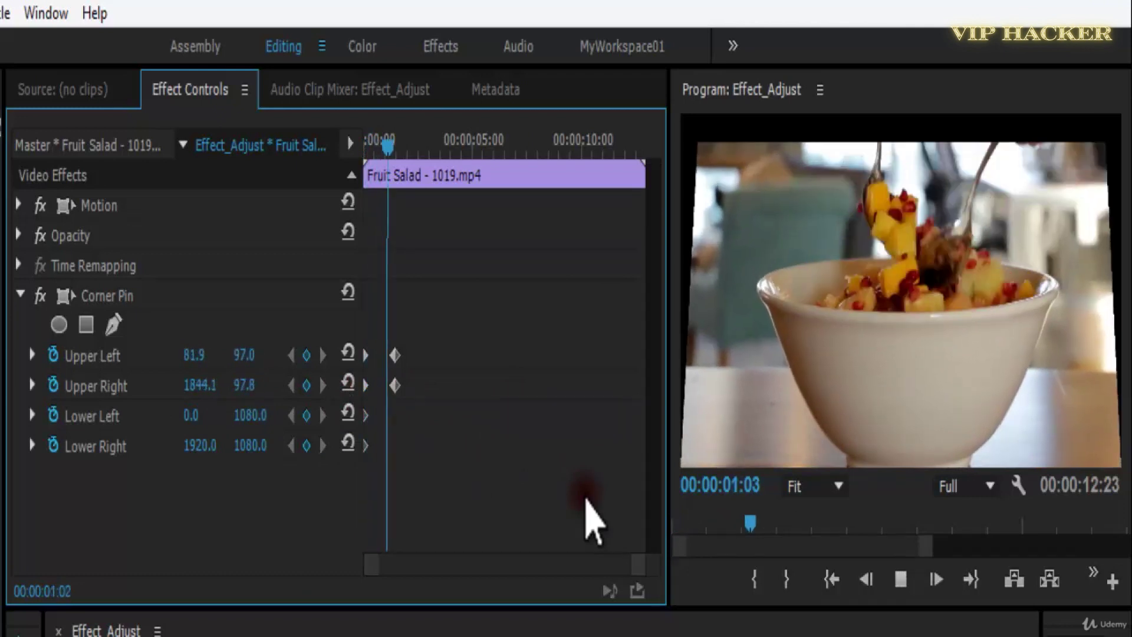
left_click_drag(413, 141, 337, 157)
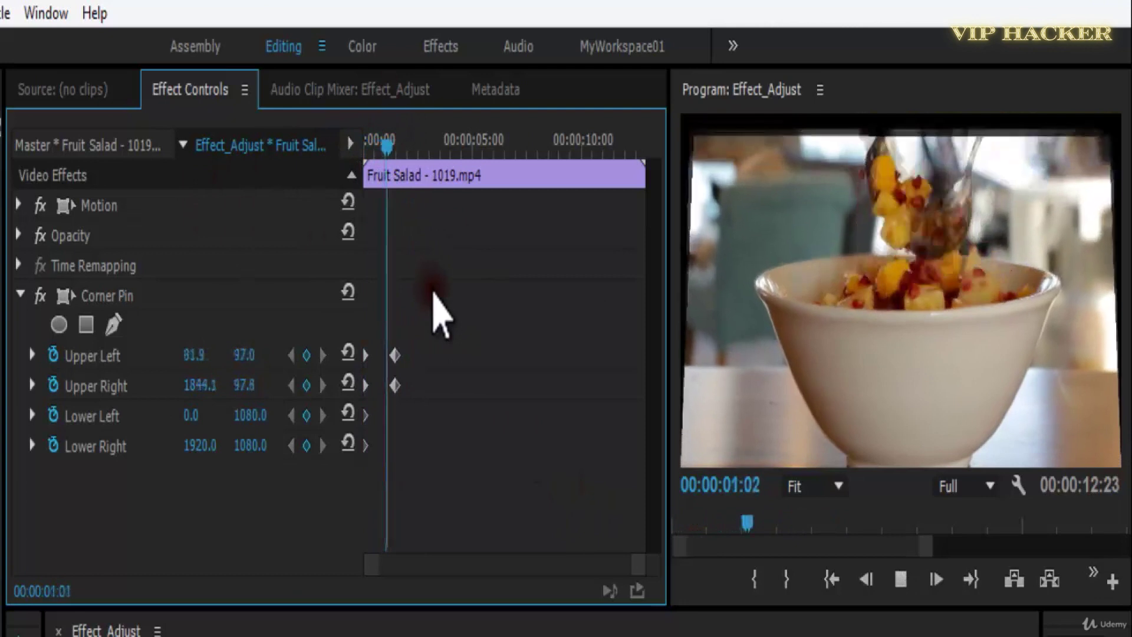
key("space")
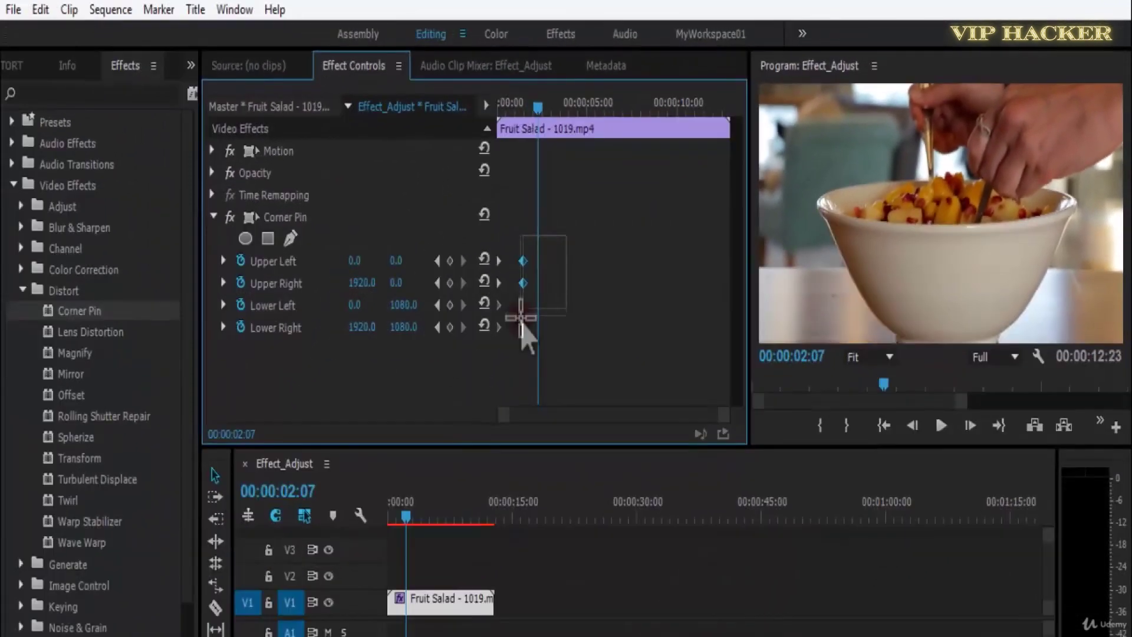
right_click(395, 385)
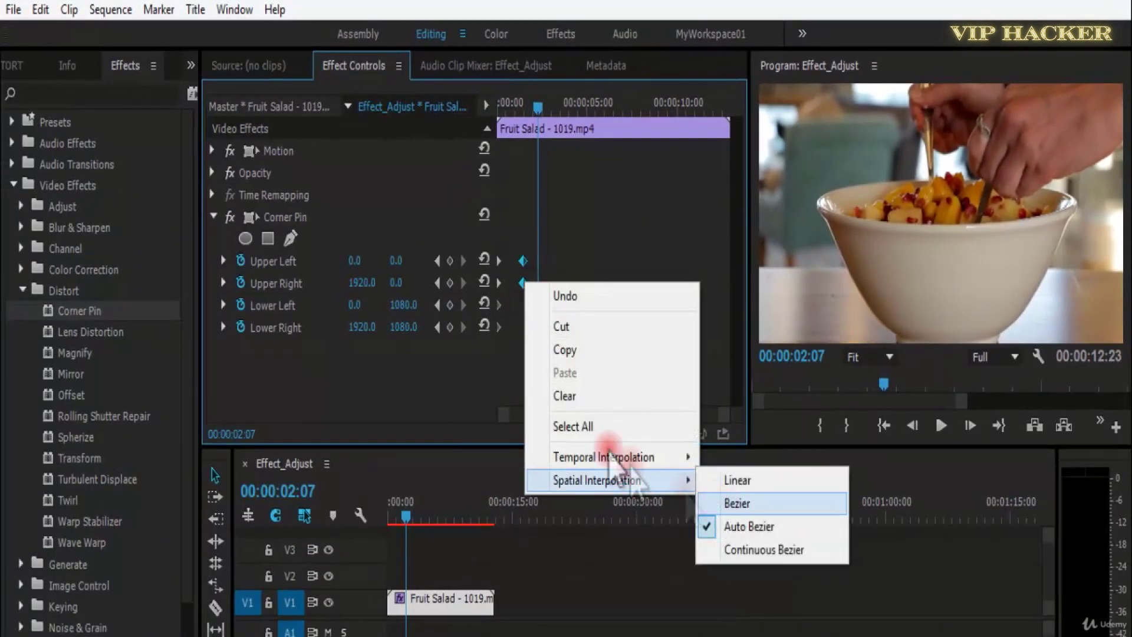
mouse_move(610, 480)
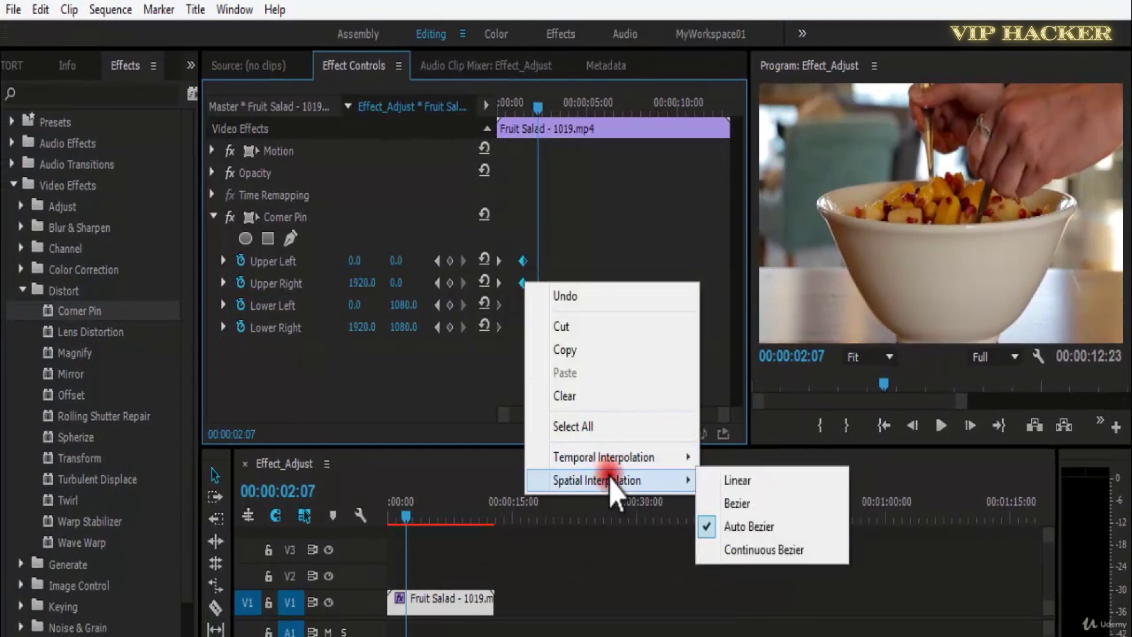
left_click(755, 502)
right_click(522, 284)
mouse_move(646, 463)
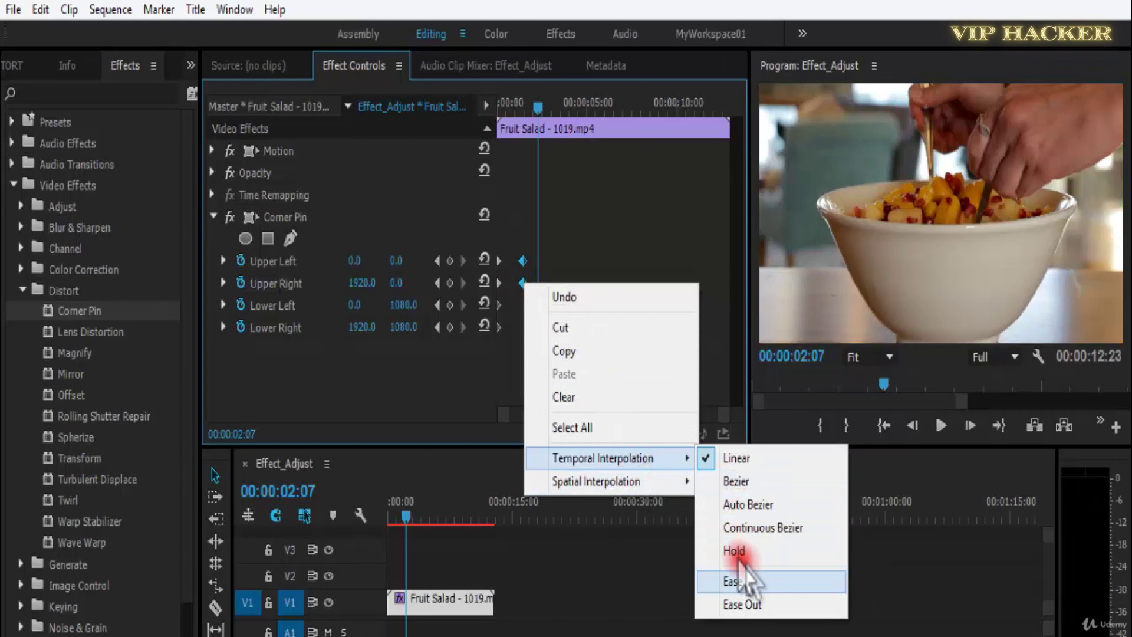
left_click(758, 583)
left_click(501, 106)
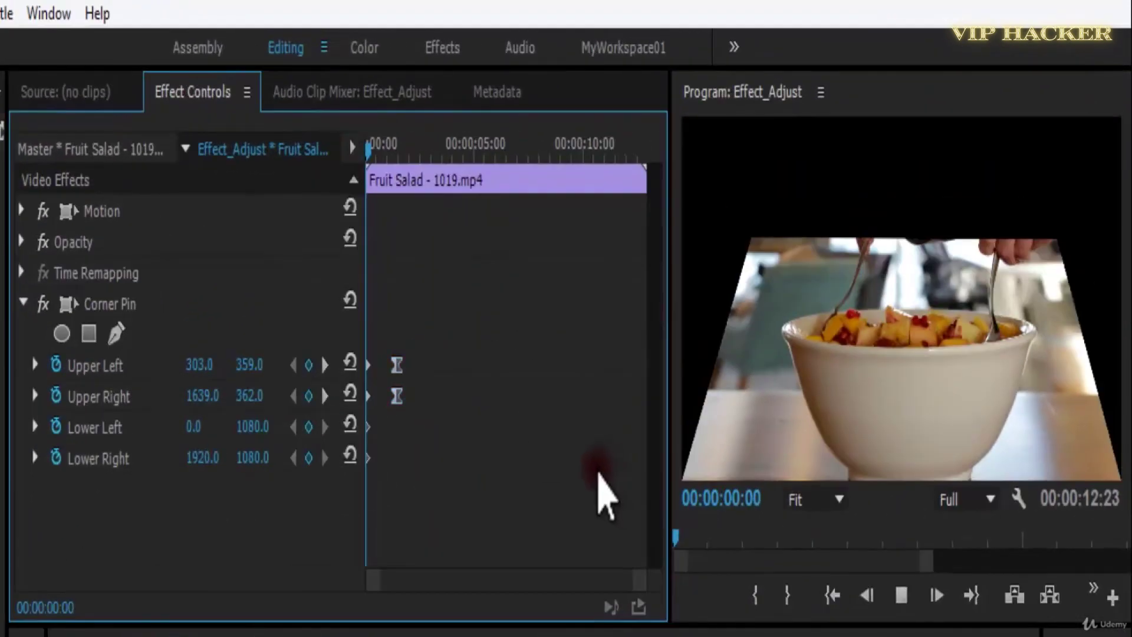
key("space")
- Move the second pair of upper-corner keyframes earlier to about 00:00:00:19, save the project, and preview the animation enlarged
left_click_drag(416, 335, 380, 400)
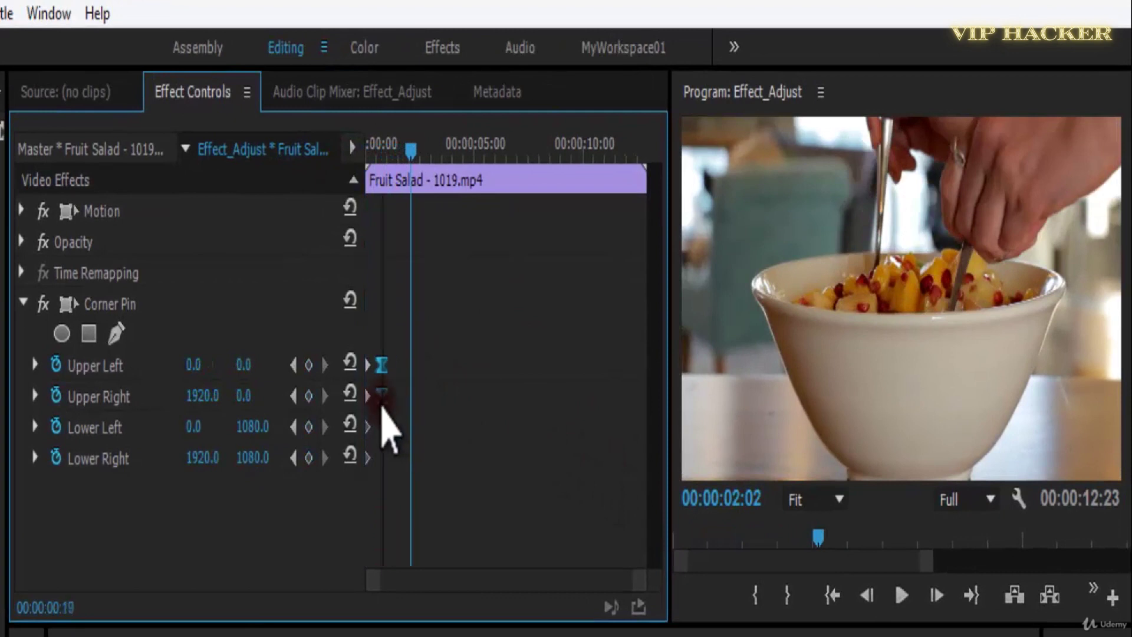
left_click(373, 144)
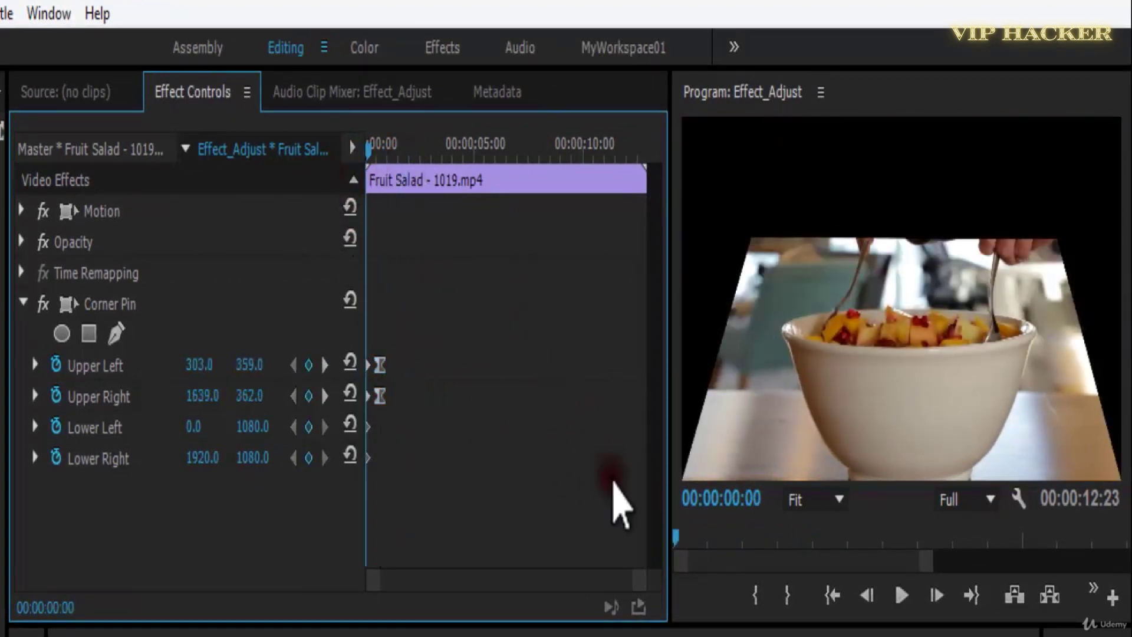
key("ctrl+s")
key("space")
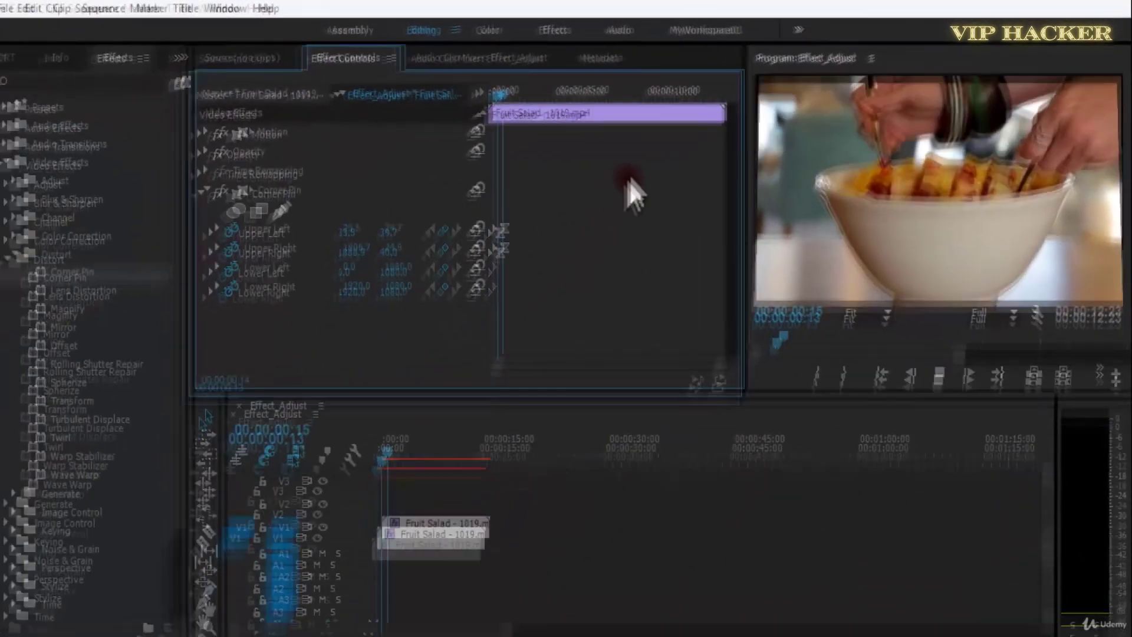
key("space")
key("grave")
key("space")
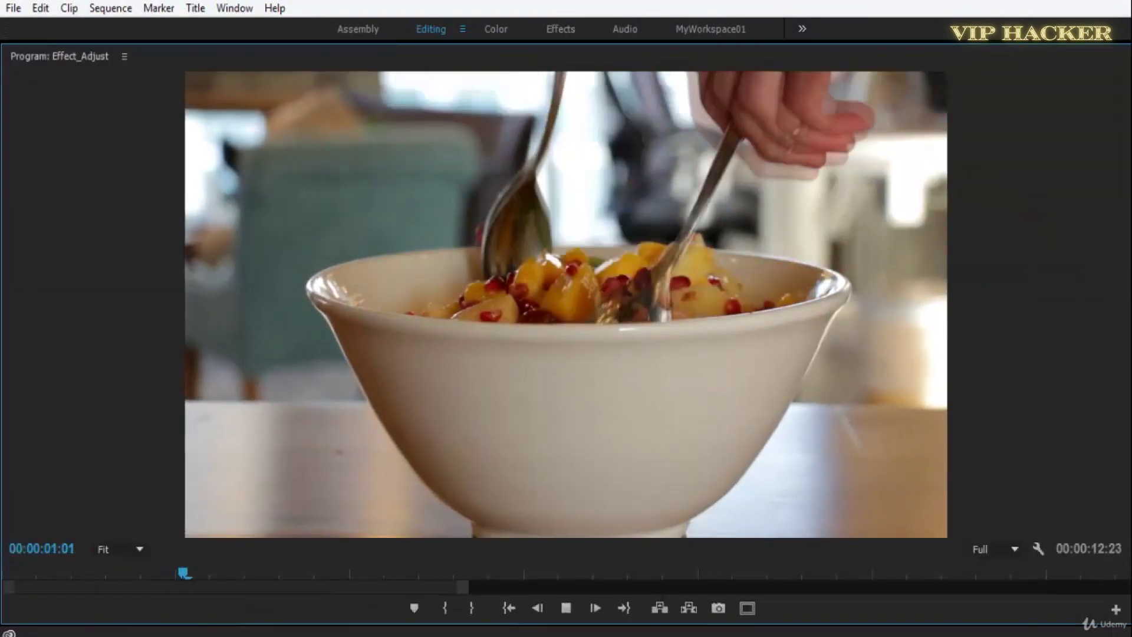
key("grave")
- Move the second Upper Left and Upper Right keyframes to about two seconds and replay the slower animation
left_click(528, 212)
left_click(510, 243)
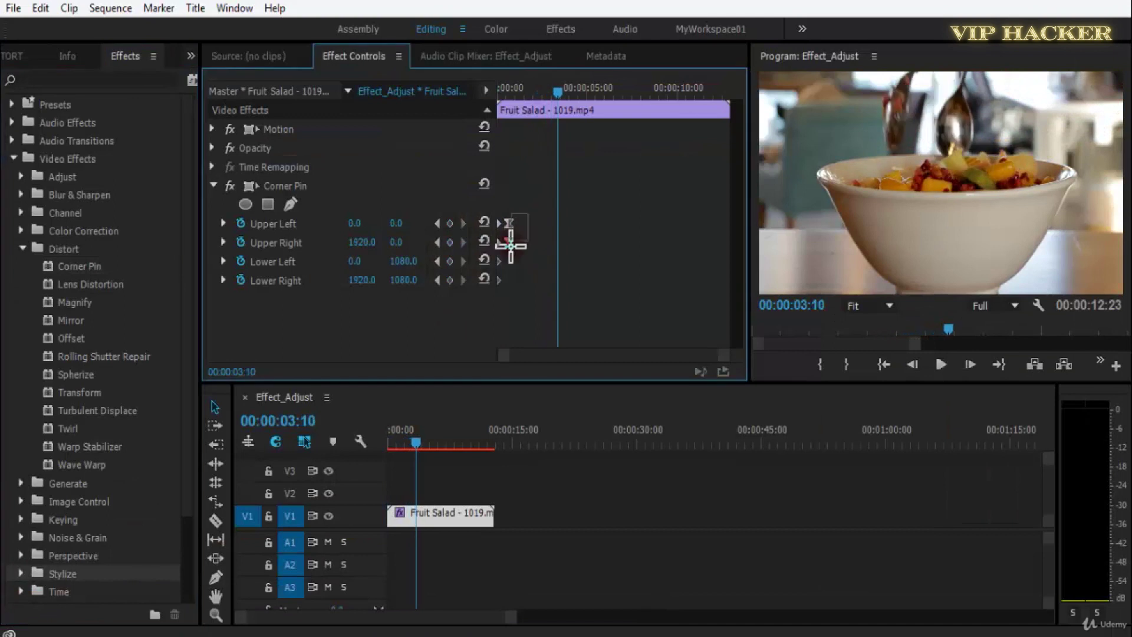
left_click_drag(511, 248, 535, 244)
left_click_drag(514, 97, 482, 87)
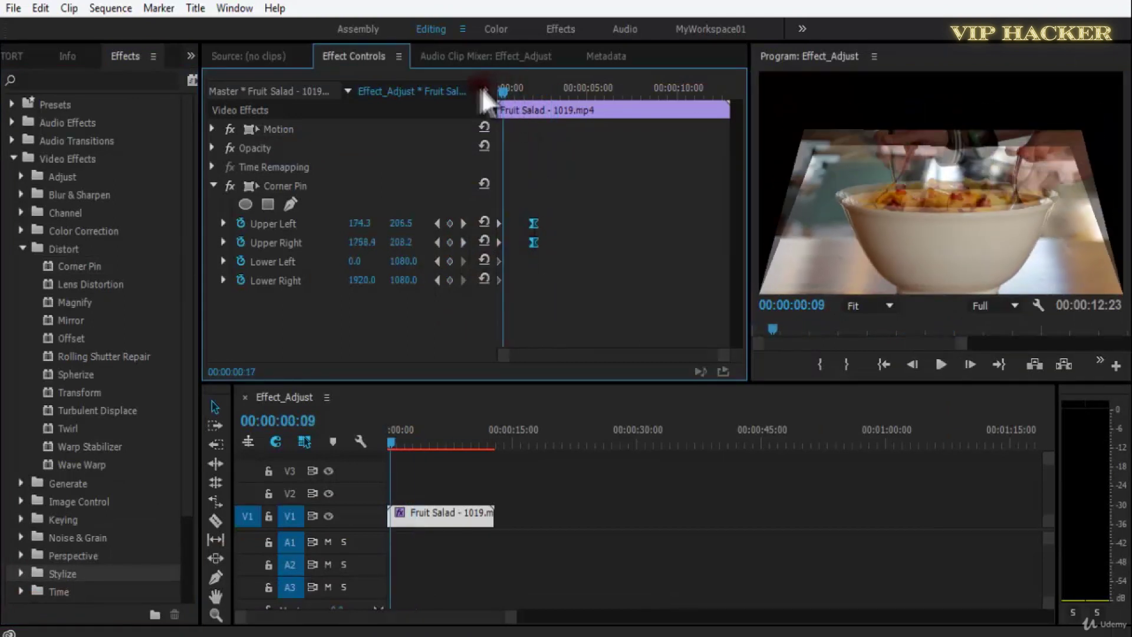
left_click(645, 246)
key("space")
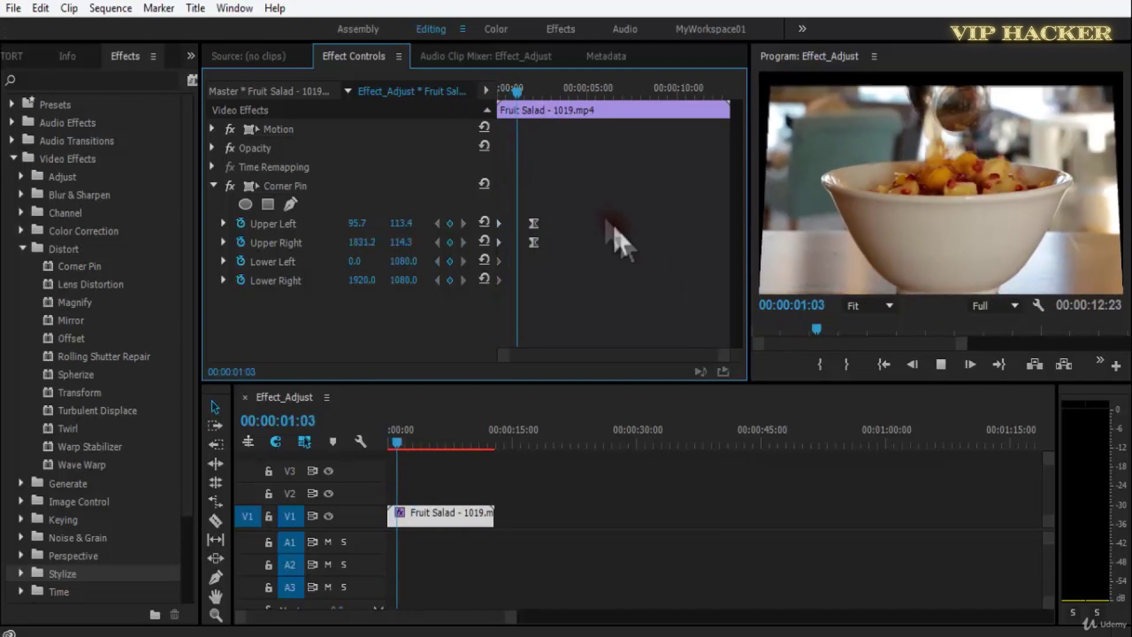
- Add intermediate Upper Left and Upper Right keyframes at 00:00:01:05, slide both close to the clip's start, and replay the animation
mouse_move(528, 88)
left_mouse_down()
mouse_move(505, 89)
mouse_move(519, 88)
left_mouse_up()
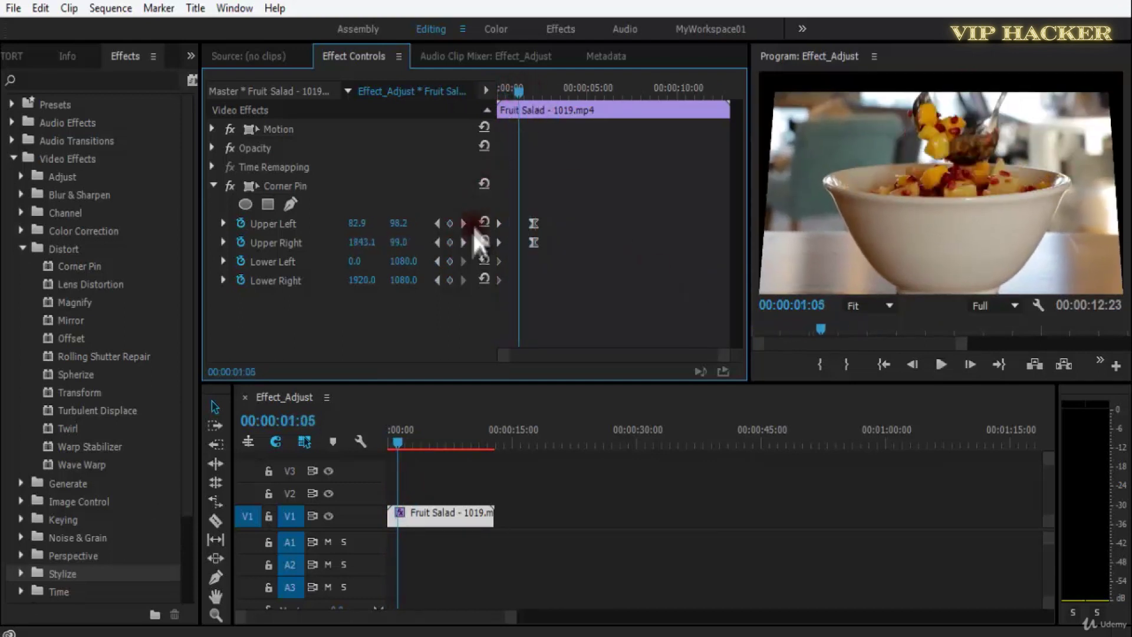
key("grave")
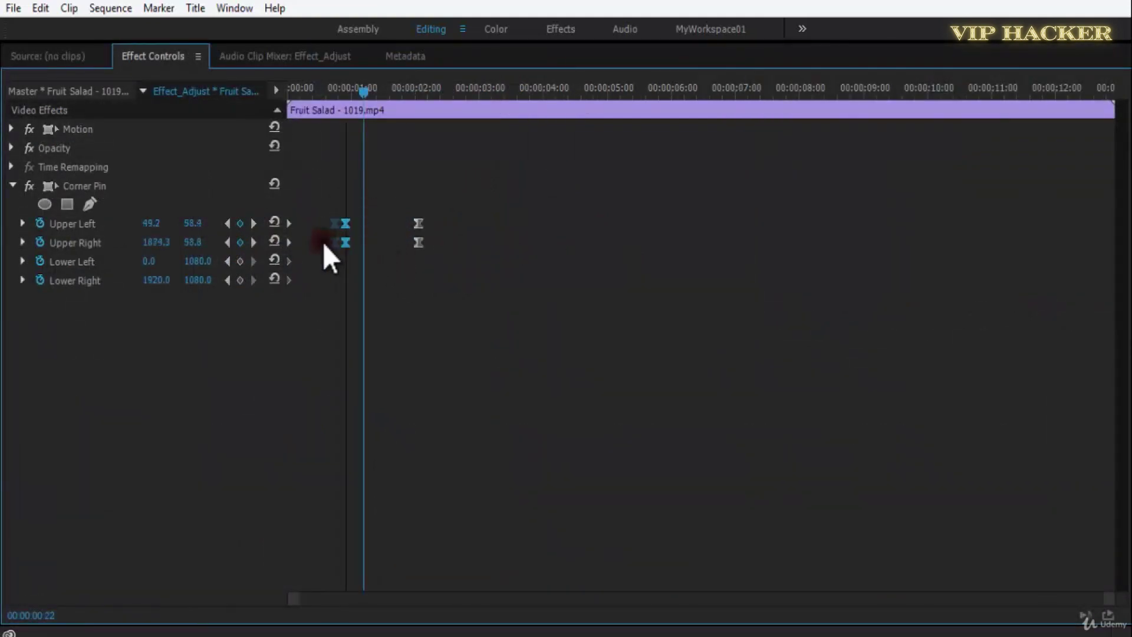
key("grave")
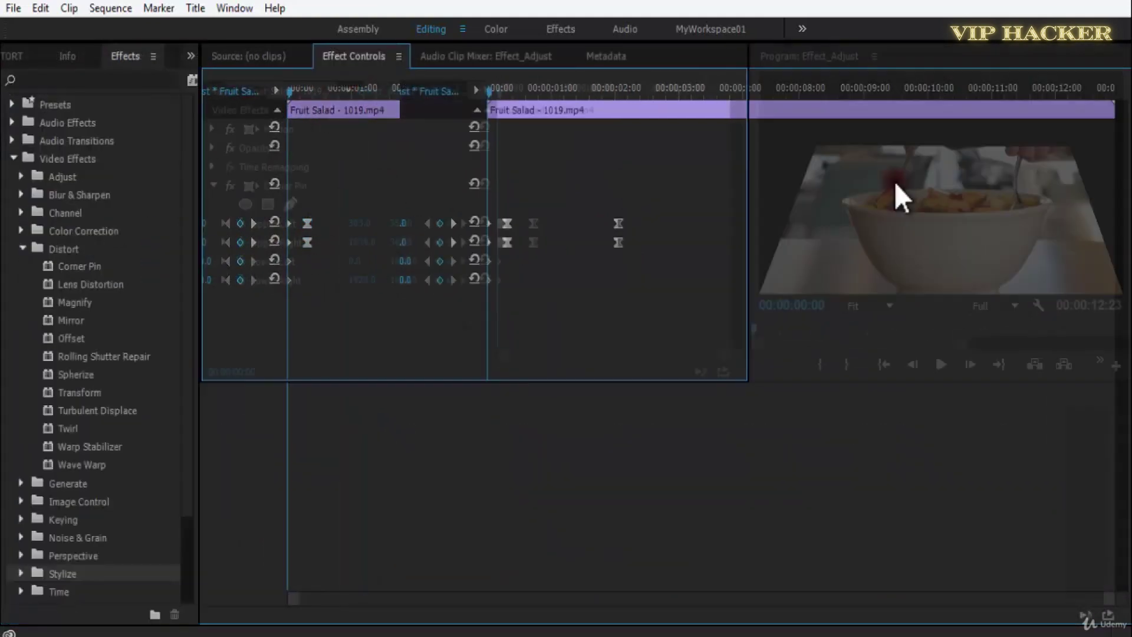
key("Home")
key("space")
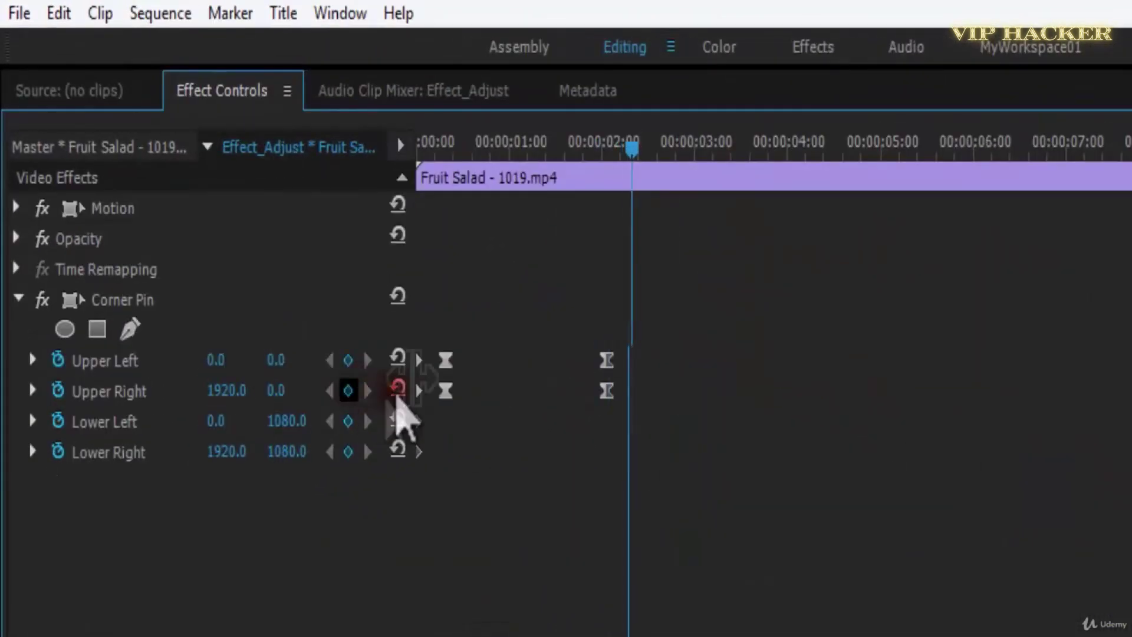
- Adjust the timing of the intermediate and last upper-corner keyframes, and replay the animation from the start in the enlarged preview
left_click_drag(445, 389, 475, 401)
left_click_drag(577, 324, 635, 390)
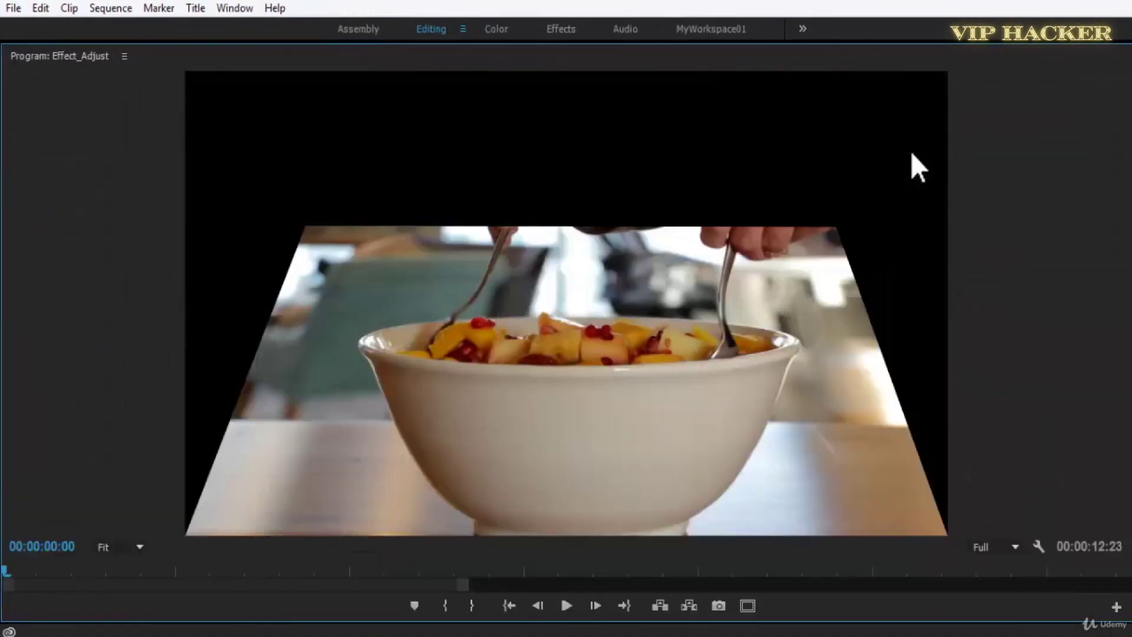
key("space")
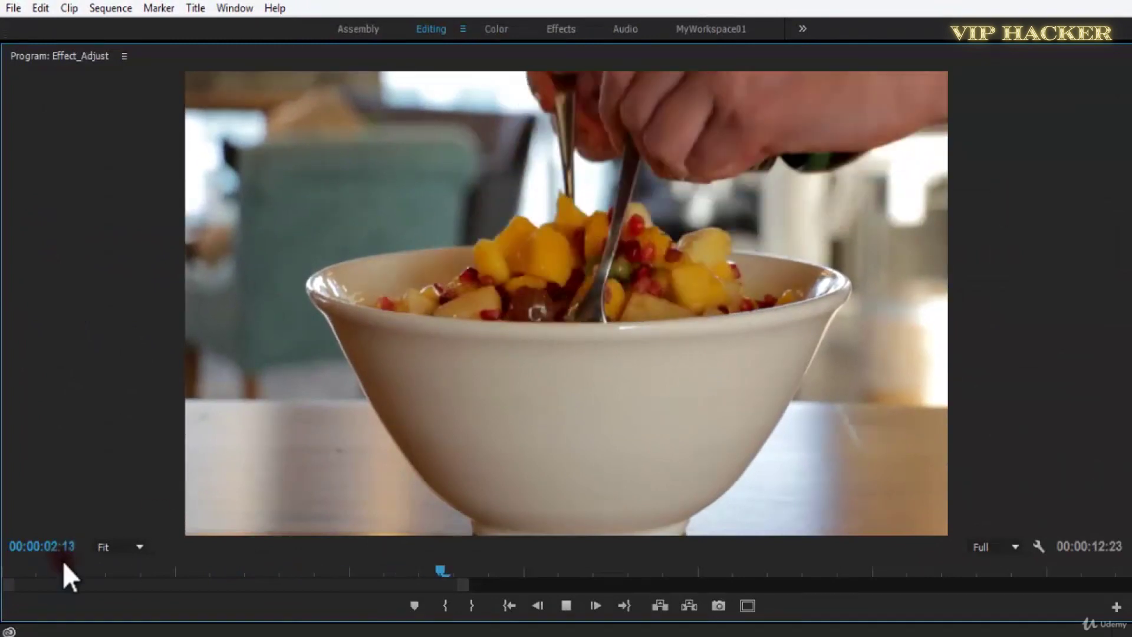
left_click(9, 571)
key("space")
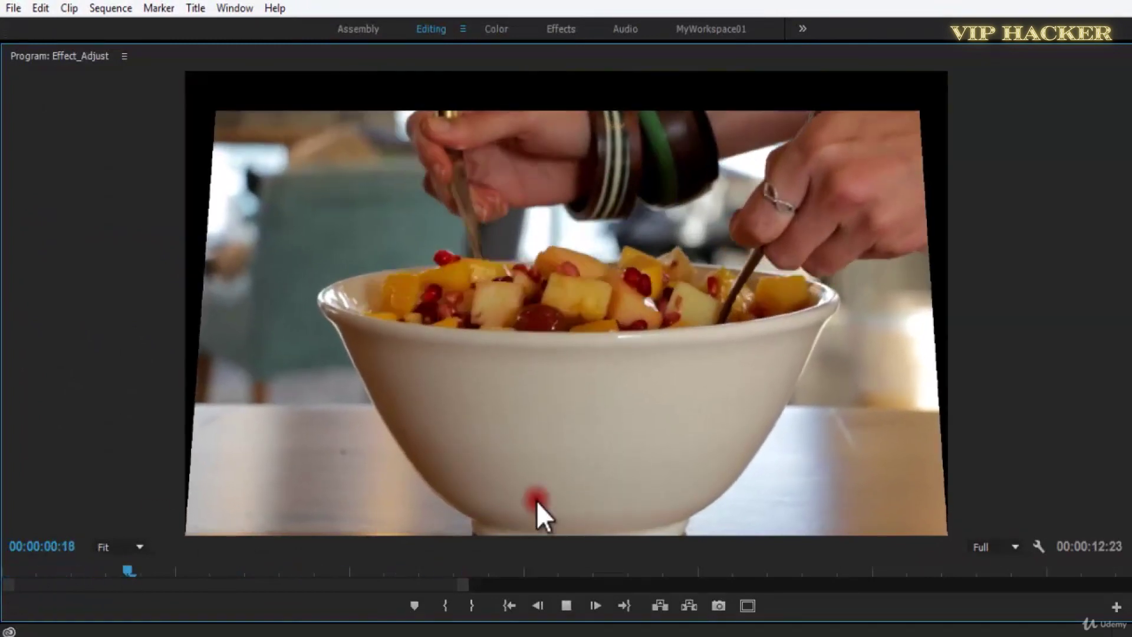
left_click(3, 571)
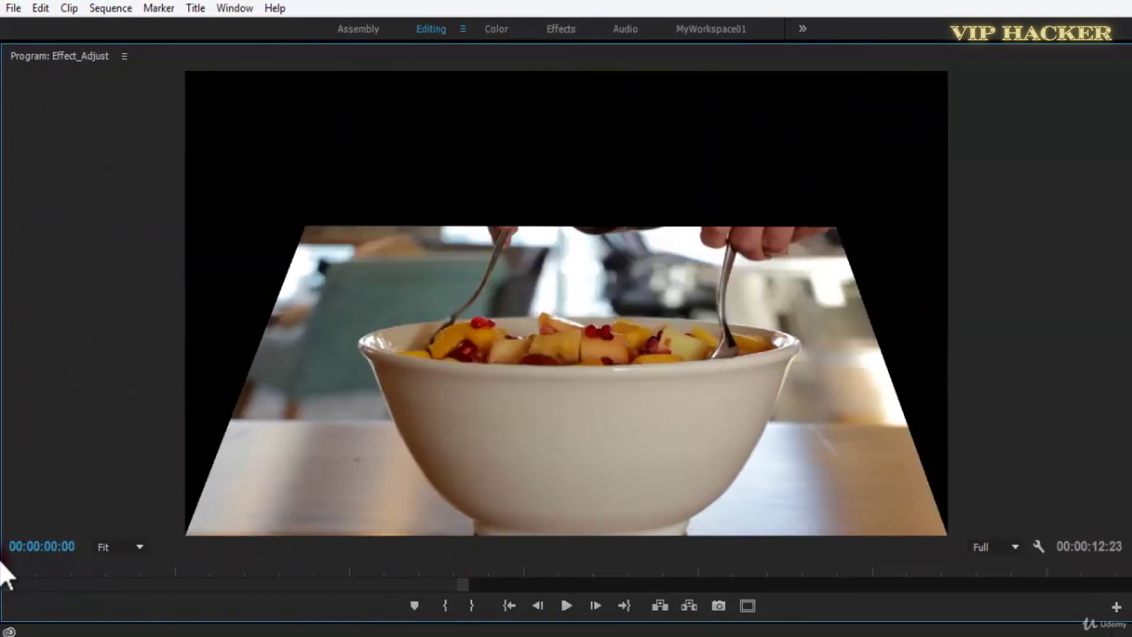
- Shift the intermediate Upper Left and Upper Right keyframes slightly later, replay the animation enlarged, and save the project
key("space")
key("grave")
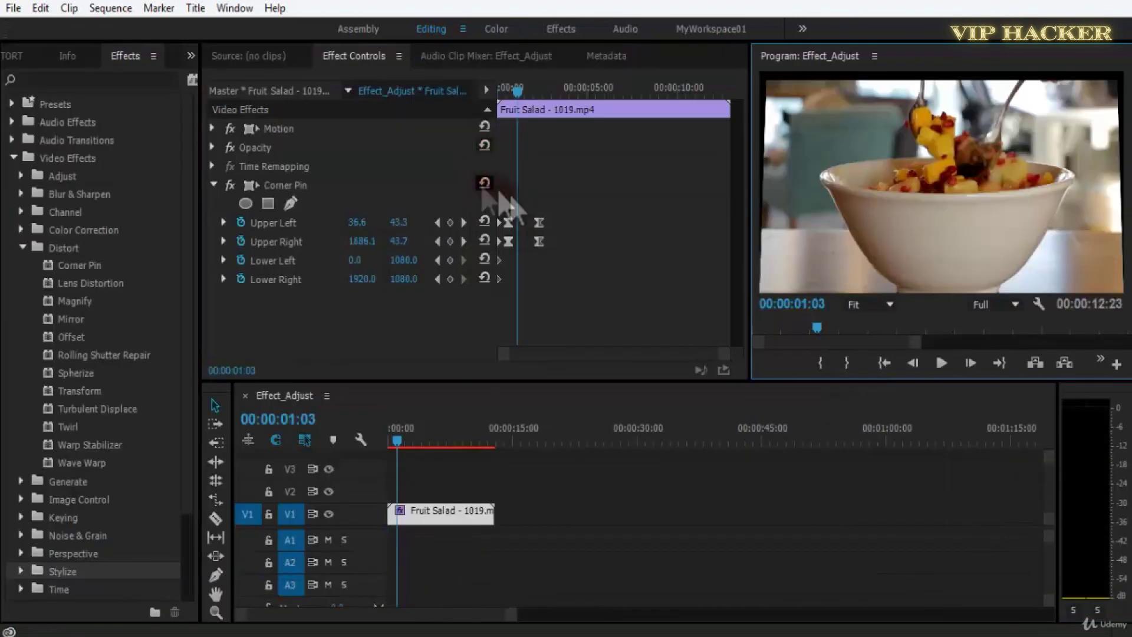
left_click_drag(515, 216, 502, 239)
key("space")
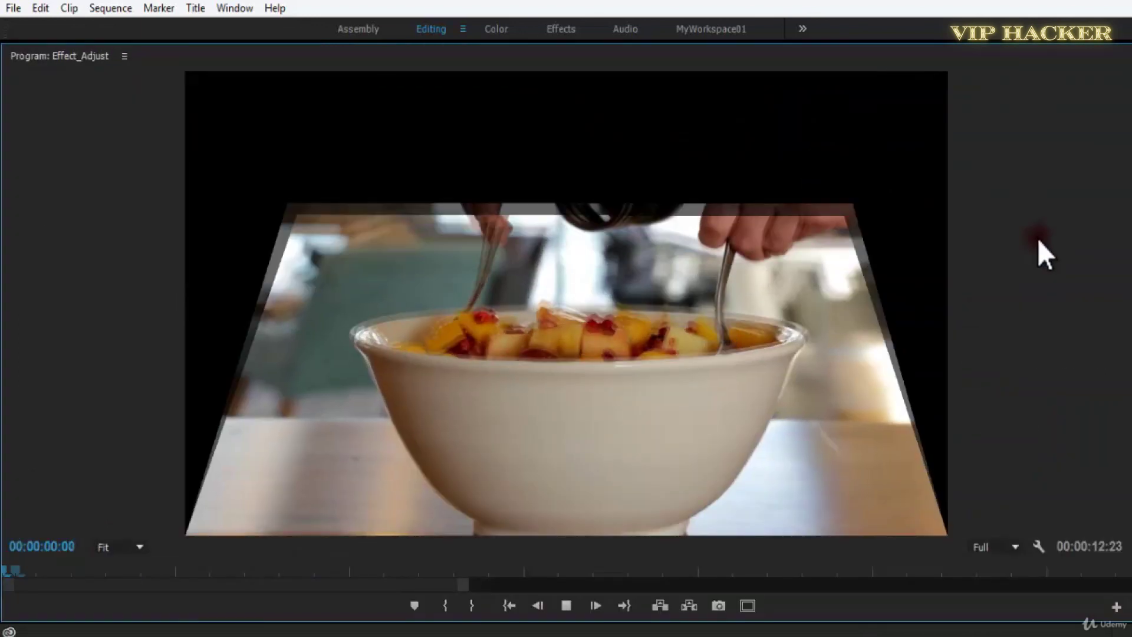
key("space")
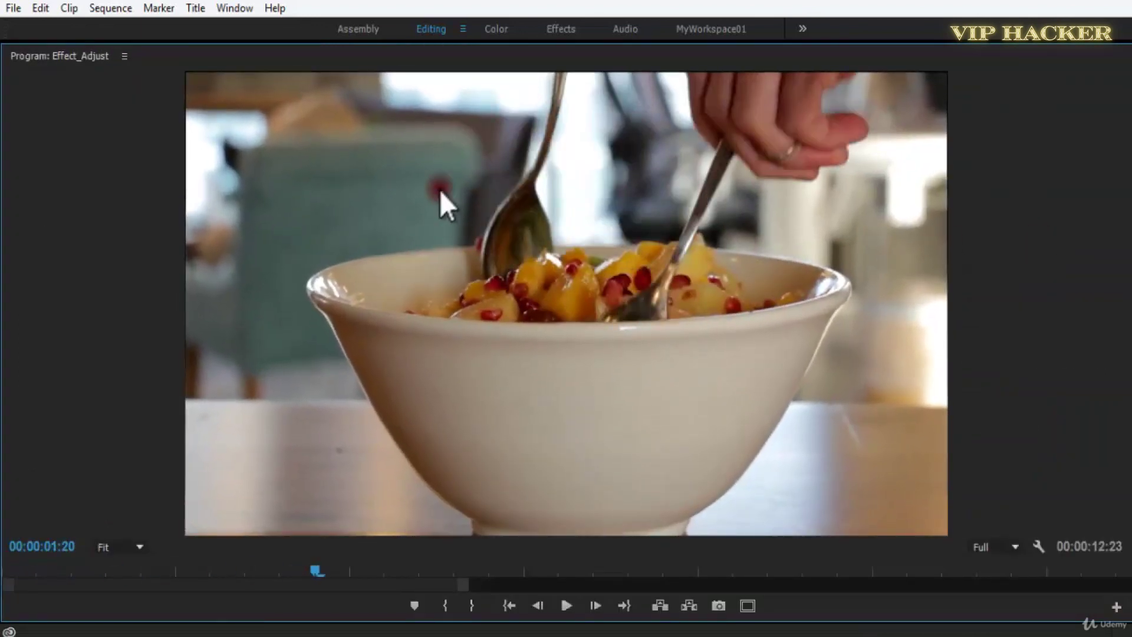
key("grave")
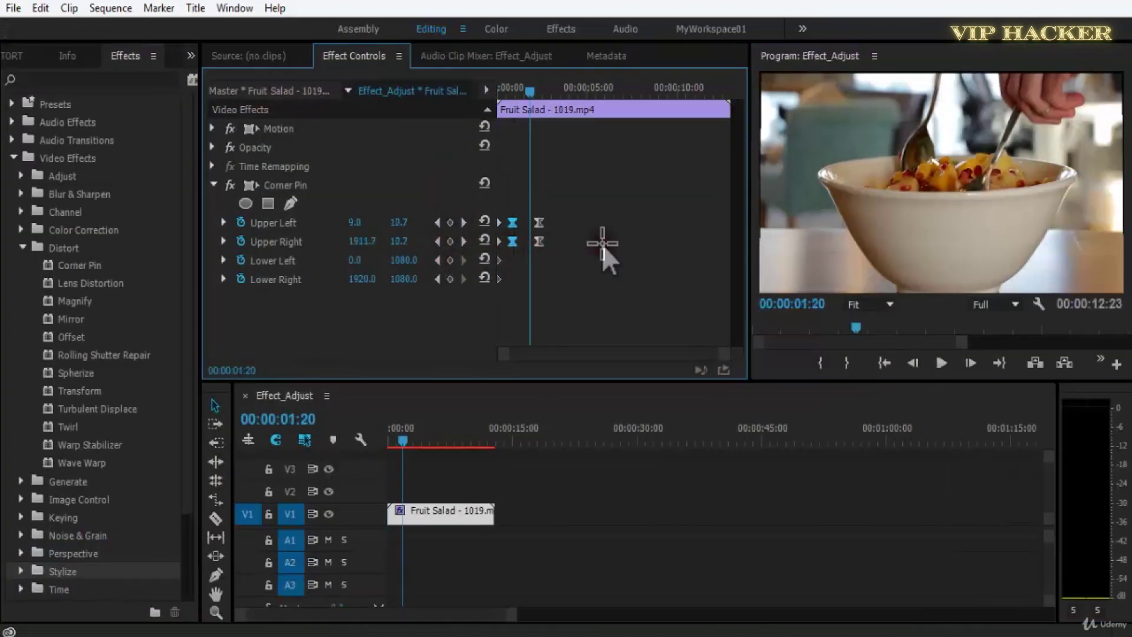
key("ctrl+s")
- Set the preview's playback resolution to 1/2 and replay the animation enlarged from the start
left_click(1002, 305)
left_click(1025, 346)
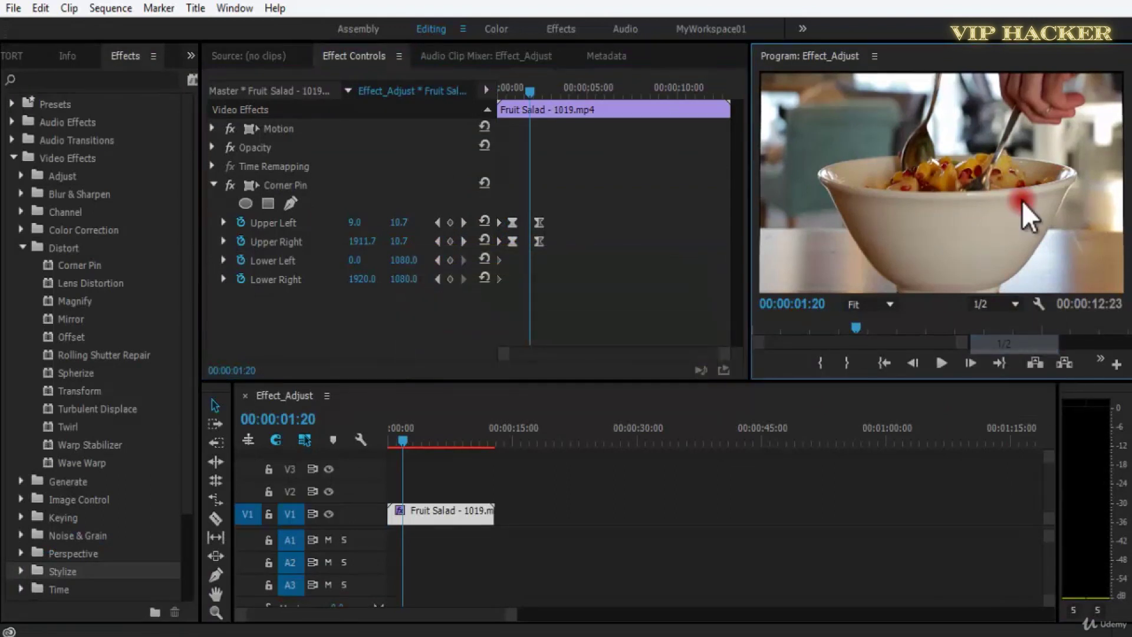
key("grave")
key("space")
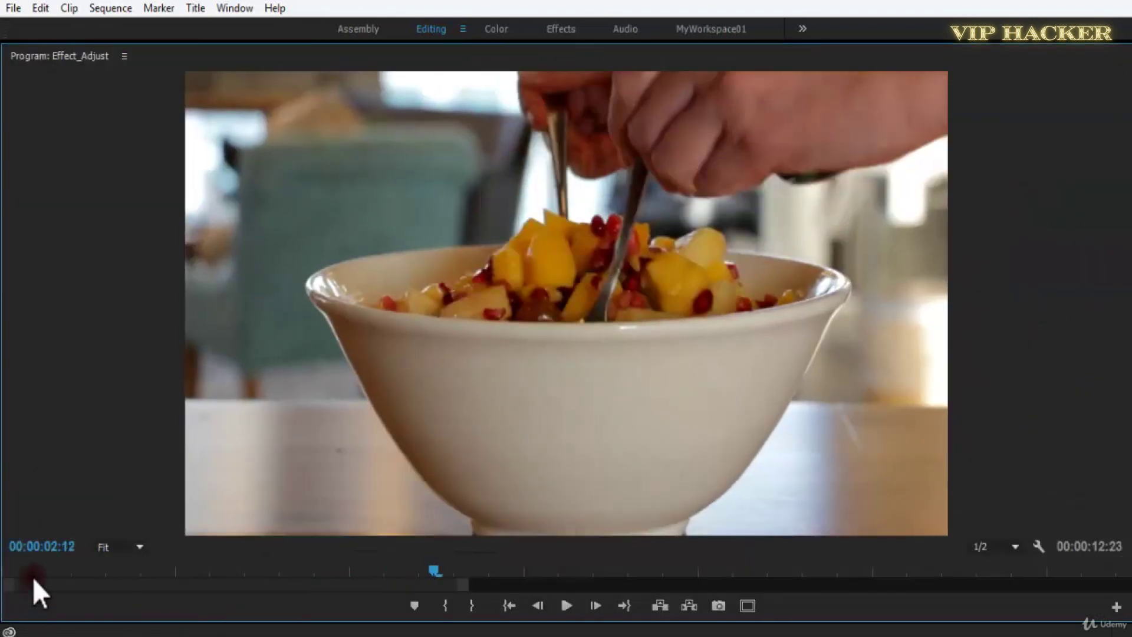
left_click(7, 570)
key("space")
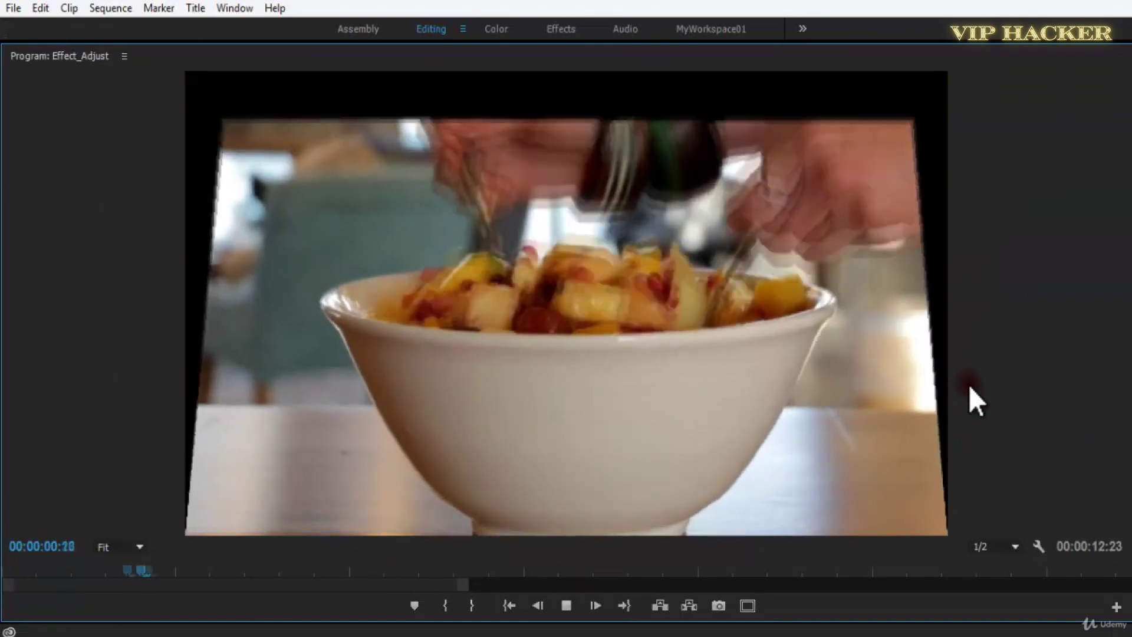
key("space")
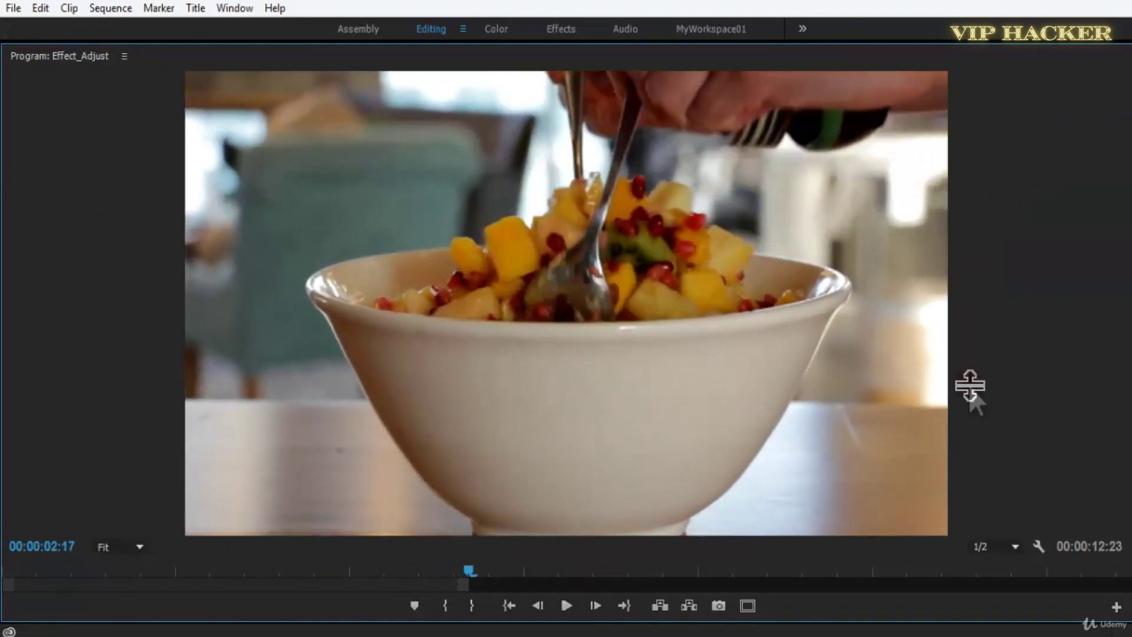
key("grave")
- Try to pull the lower corners inward at the clip's start, with Lower Left at 304, 769 and Lower Right's vertical value at 795
left_click_drag(543, 112, 369, 114)
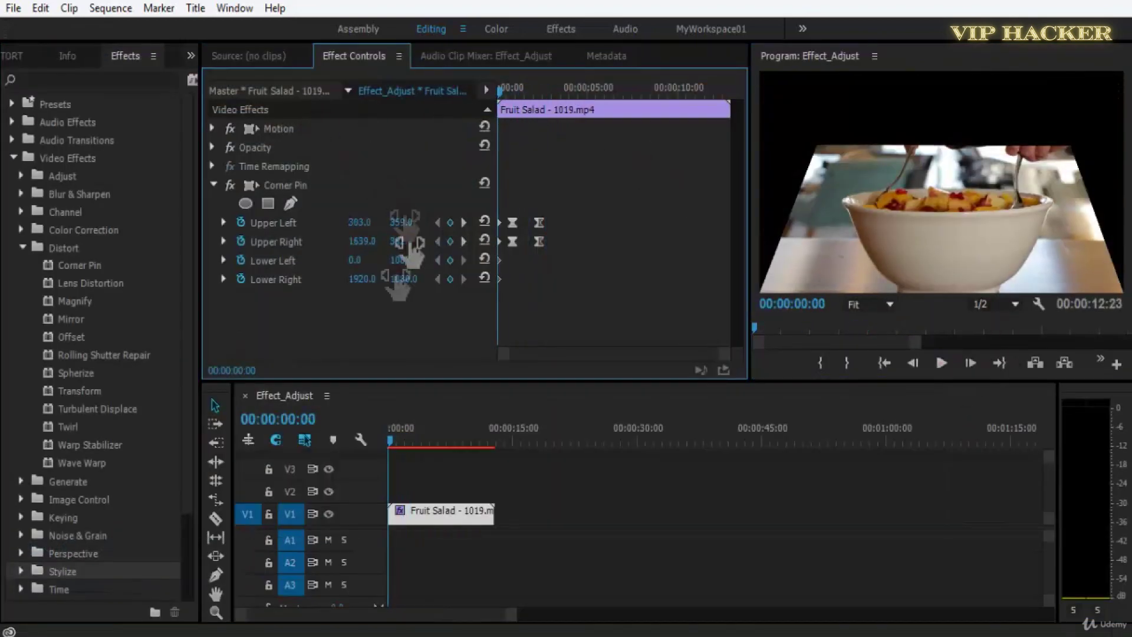
left_click_drag(361, 262, 622, 281)
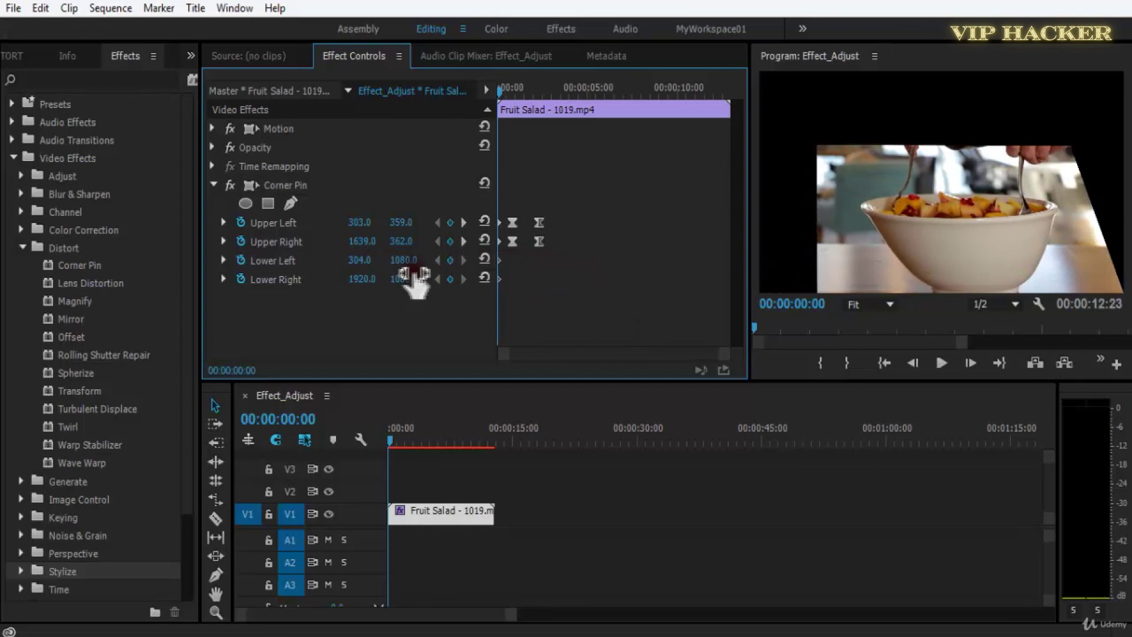
left_click_drag(411, 264, 148, 272)
left_click_drag(358, 280, 121, 313)
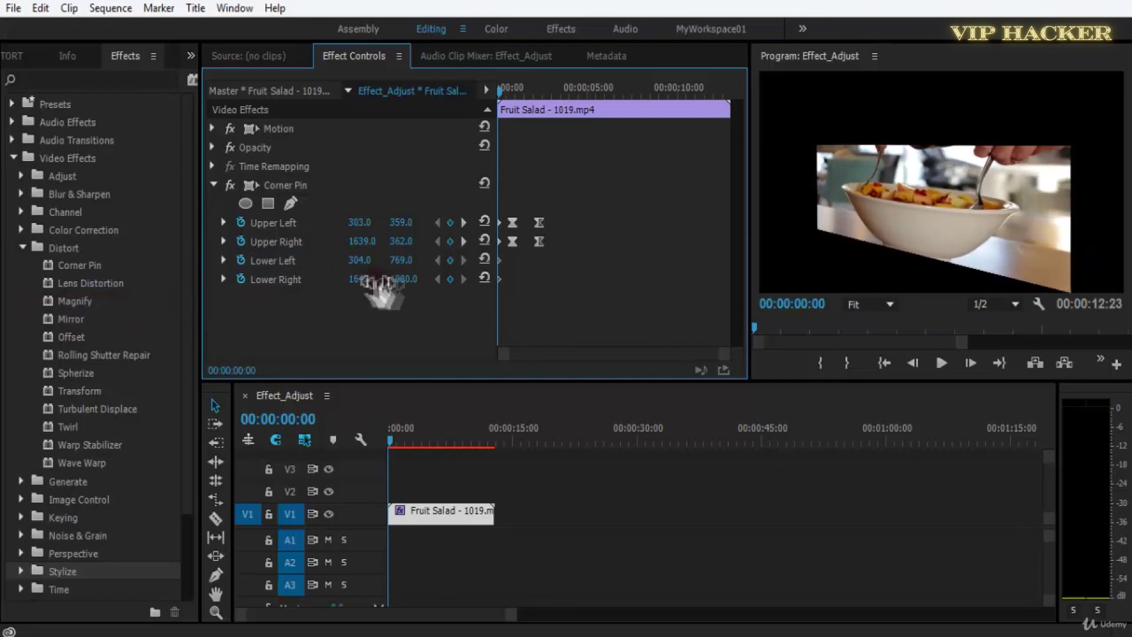
left_click_drag(387, 283, 194, 336)
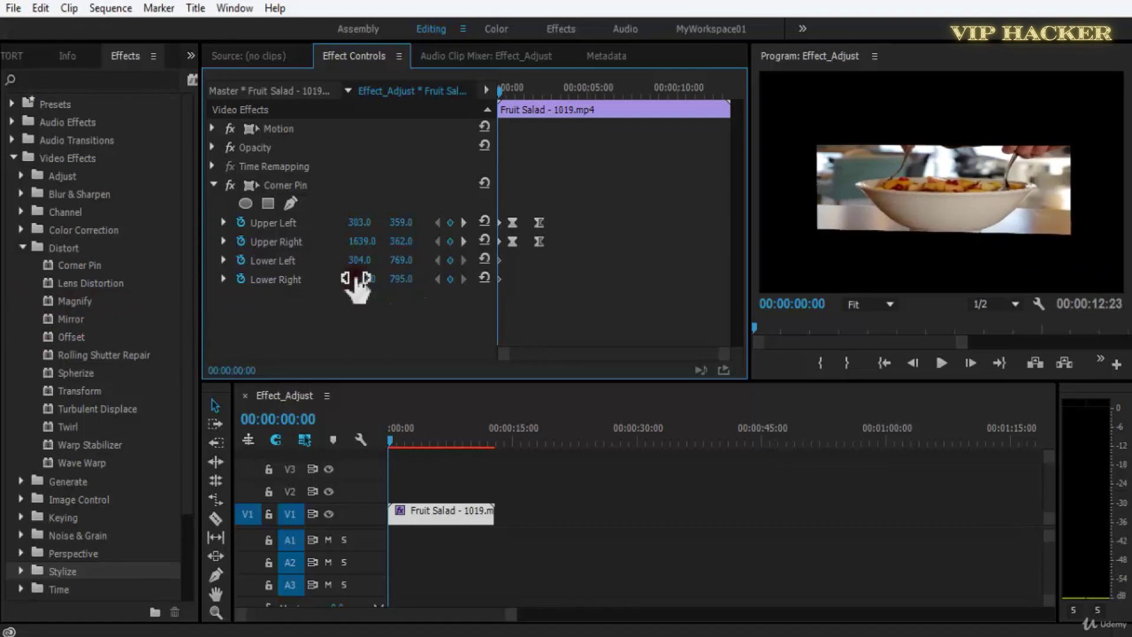
- Try to widen the bottom edge with Lower Left at -159, 768 and Lower Right at 2033, 795, and play the animation
left_click_drag(303, 282, 678, 288)
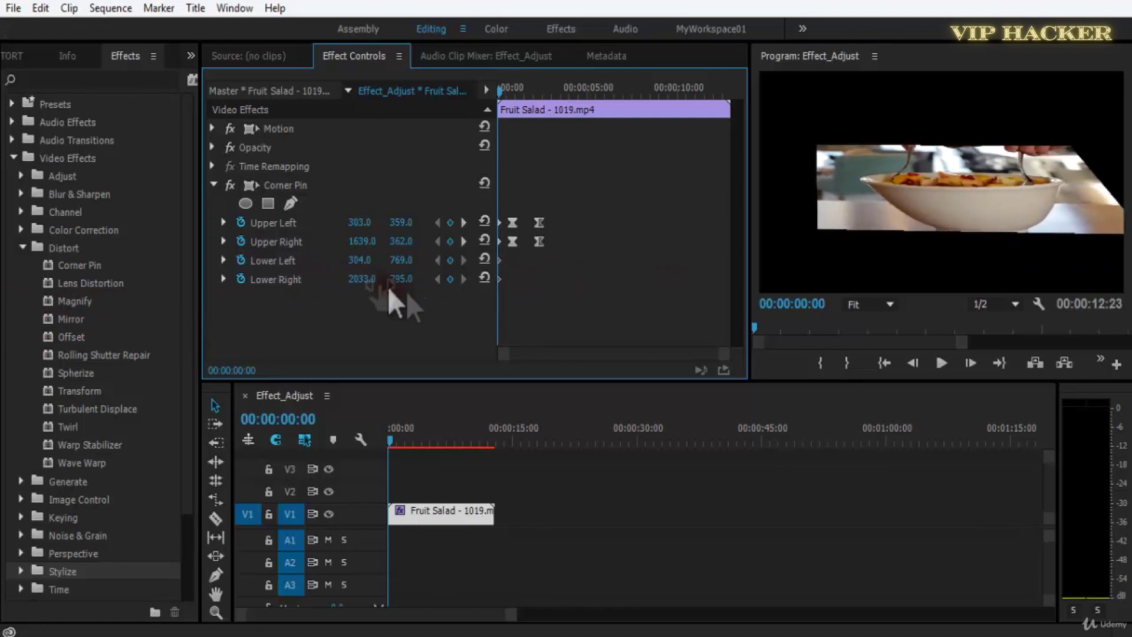
left_click_drag(405, 268, 475, 266)
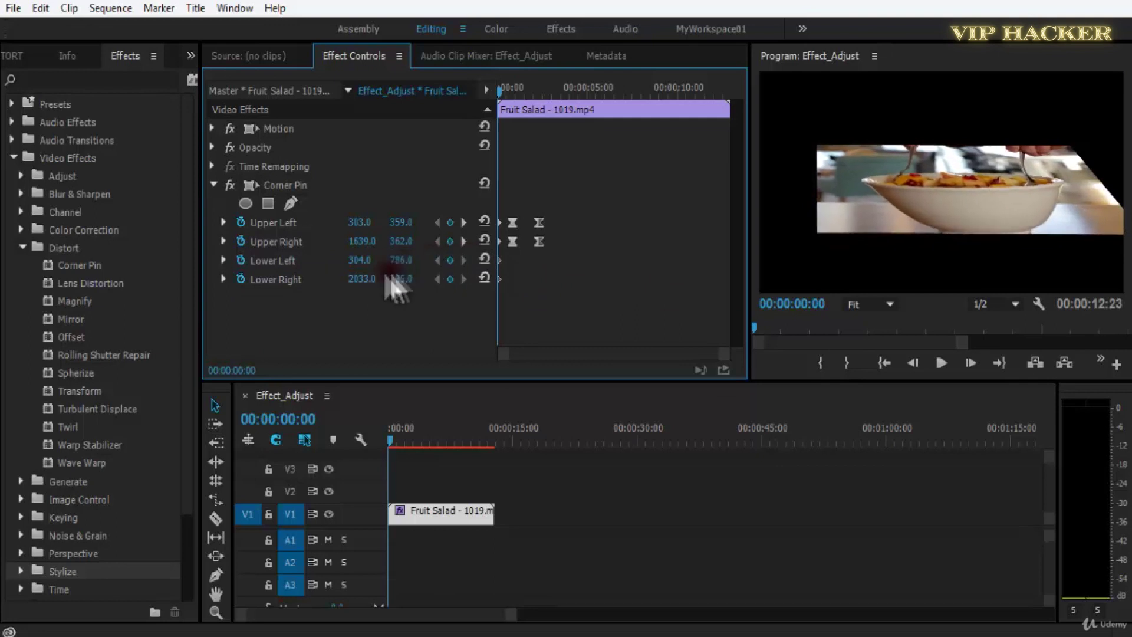
left_click_drag(361, 262, 337, 272)
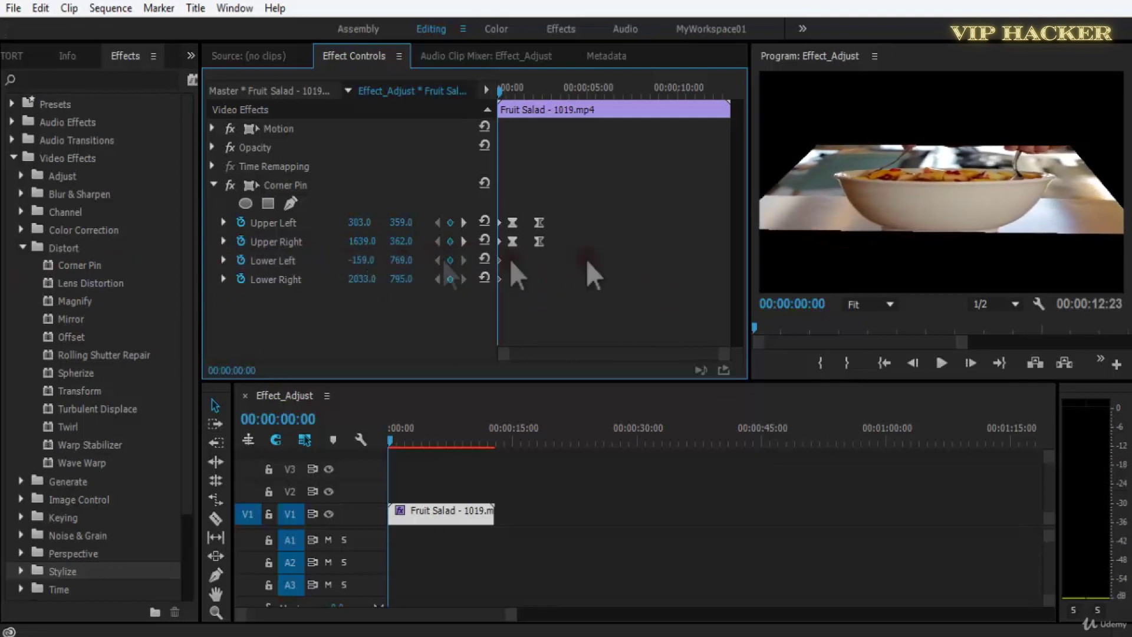
key("space")
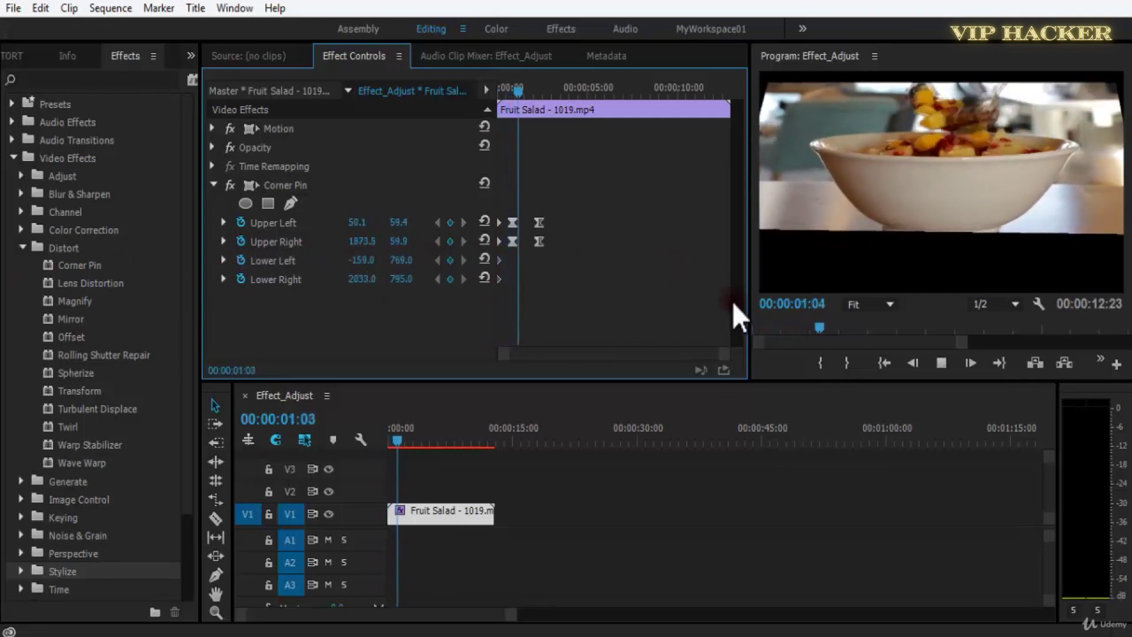
key("space")
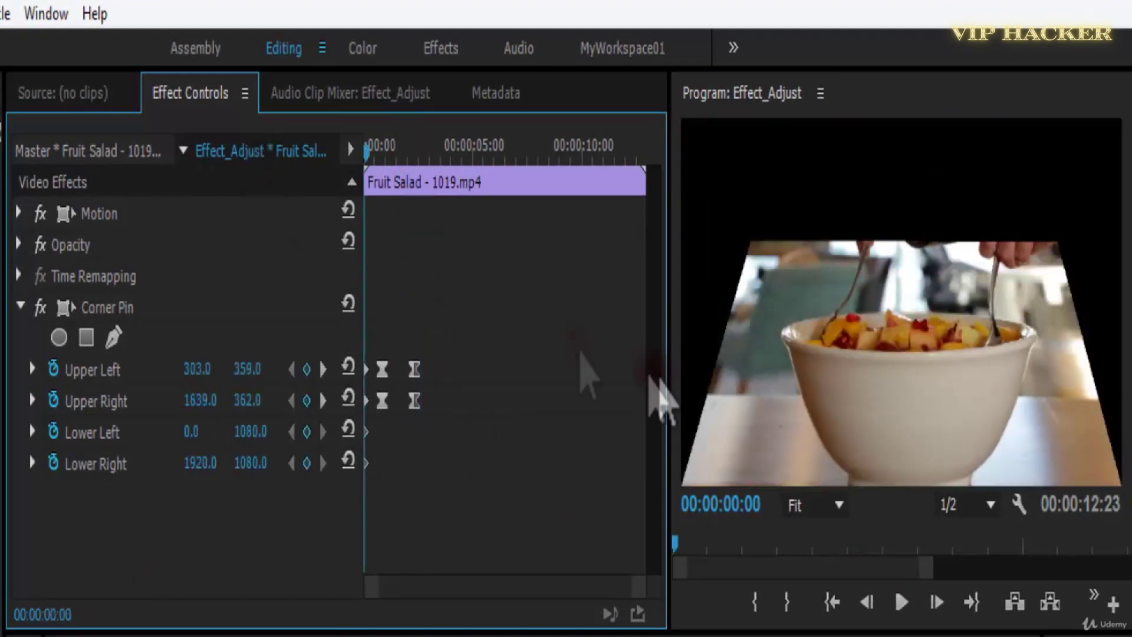
- Return to the first upper-corner keyframes and set Upper Left to 426, 492 and Upper Right to 1369, 496
key("space")
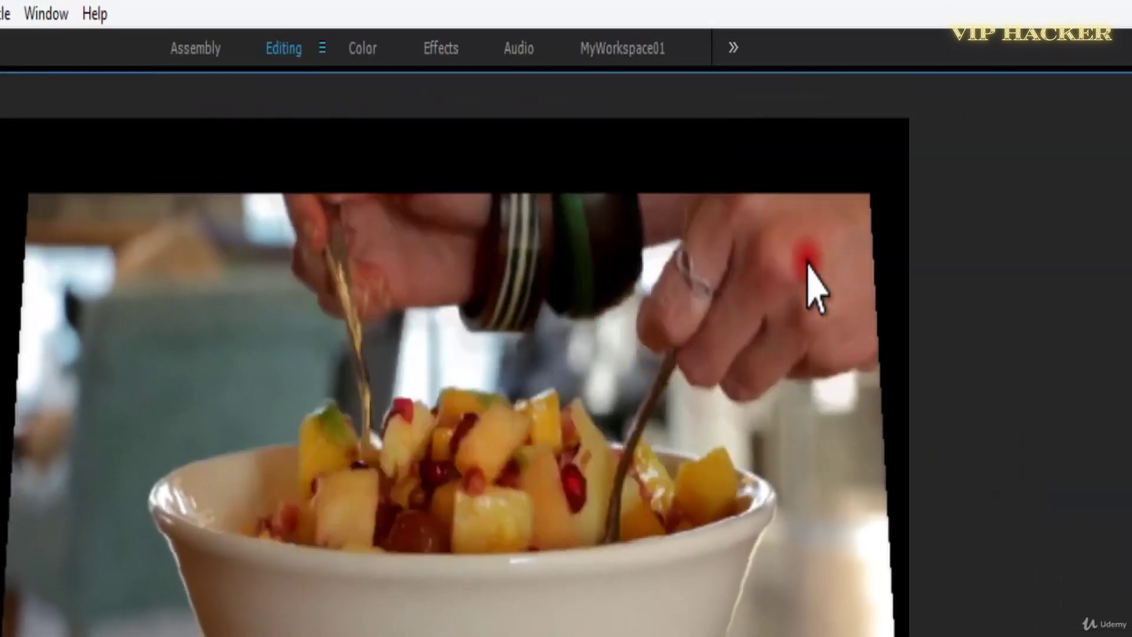
key("space")
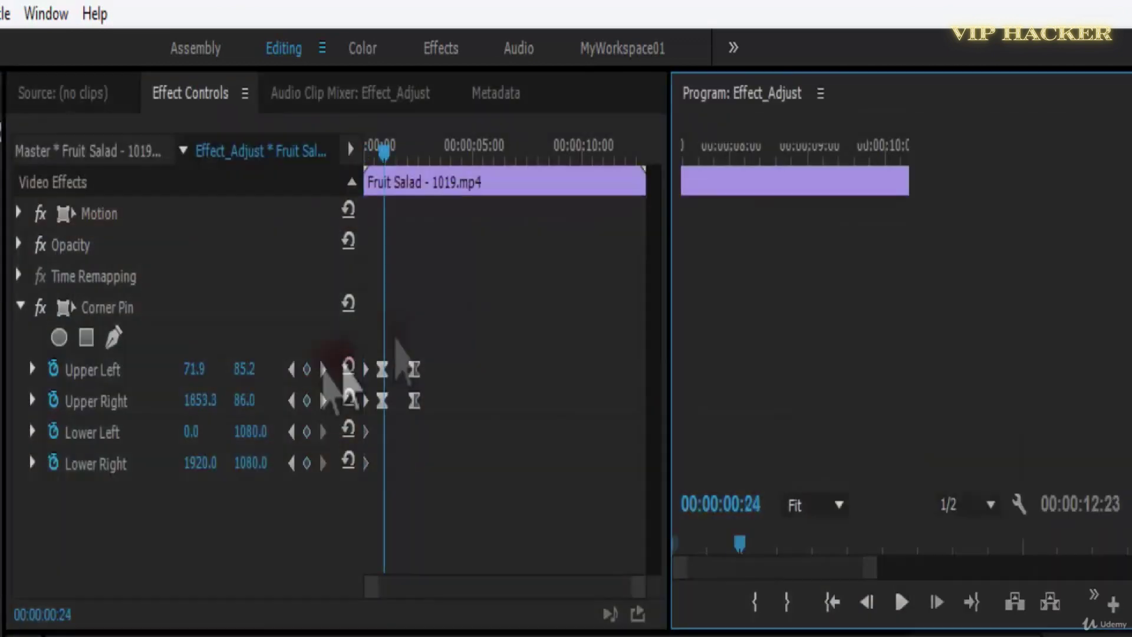
left_click(290, 369)
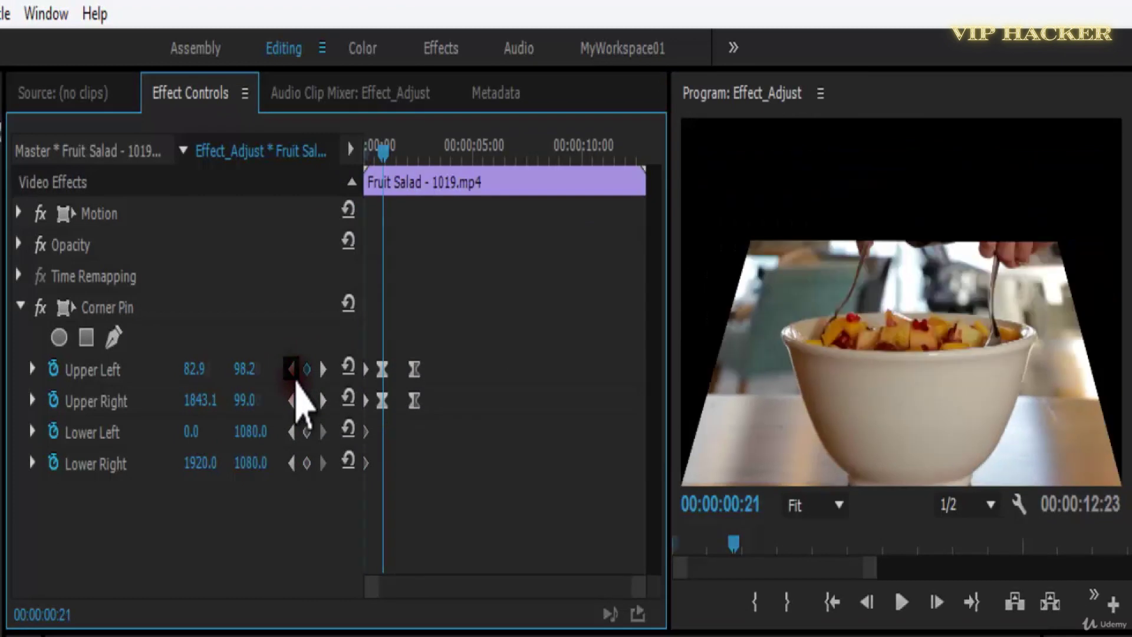
left_click(290, 369)
left_click_drag(190, 374, 371, 404)
key("ctrl+z")
left_click_drag(244, 370, 381, 378)
left_click_drag(191, 372, 309, 384)
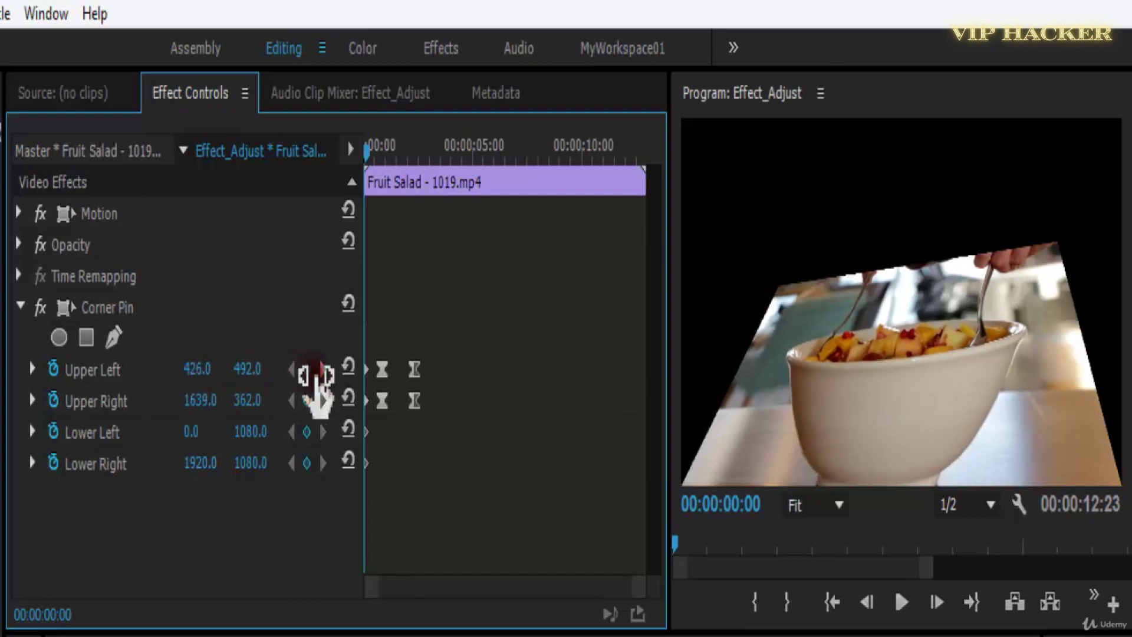
left_click_drag(223, 407, 380, 401)
- Enlarge the preview, save the project, and play the revised Corner Pin animation twice from the start
left_click(943, 343)
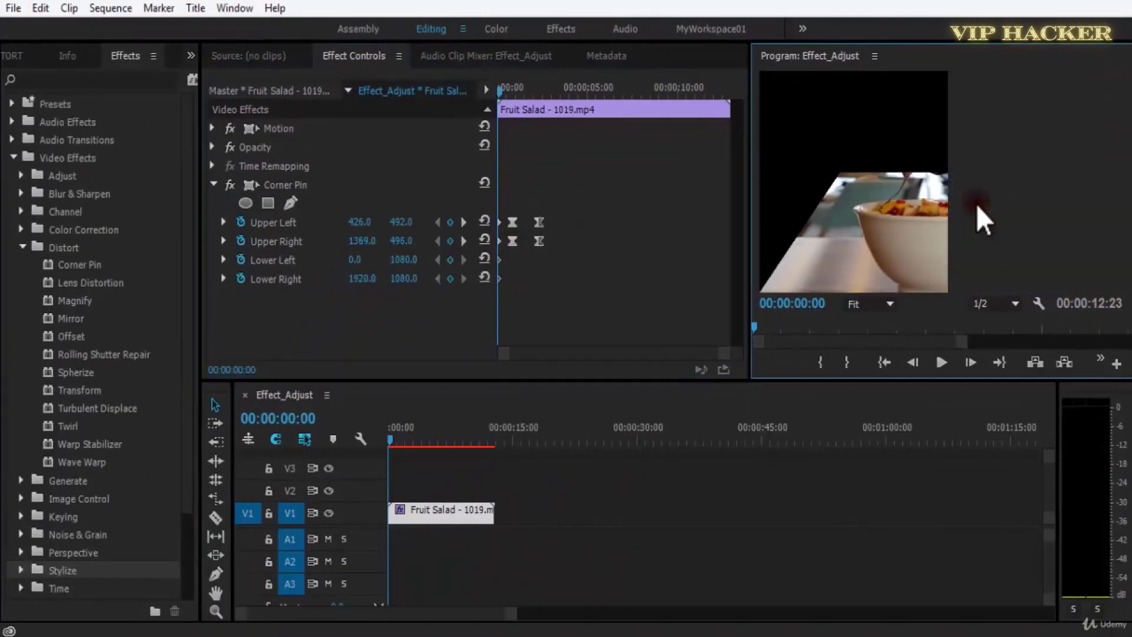
key("grave")
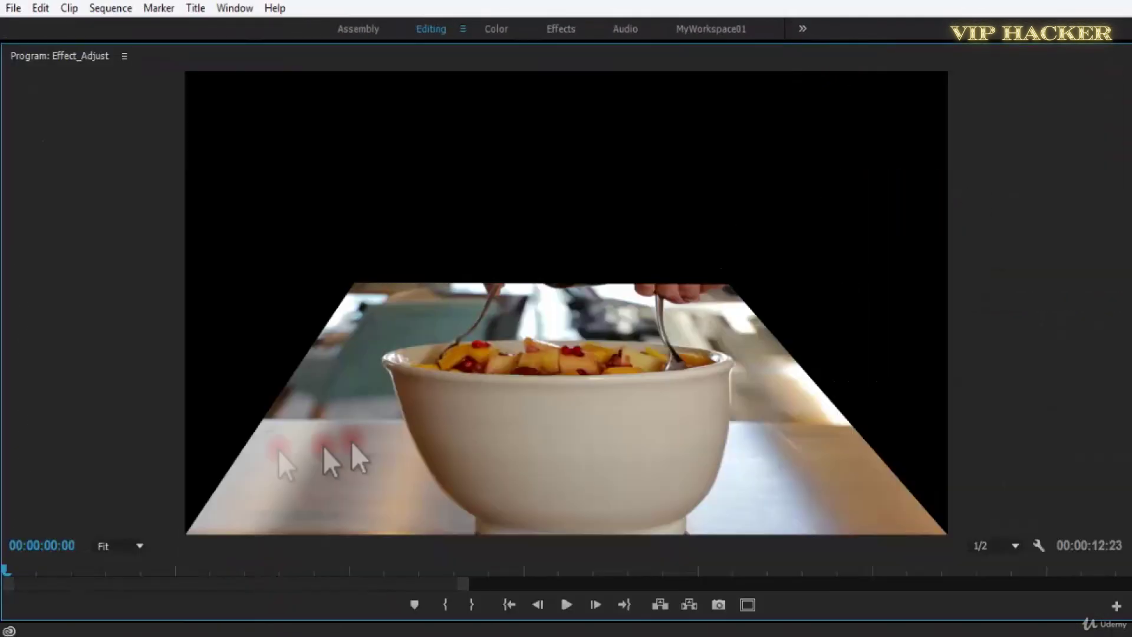
key("ctrl+s")
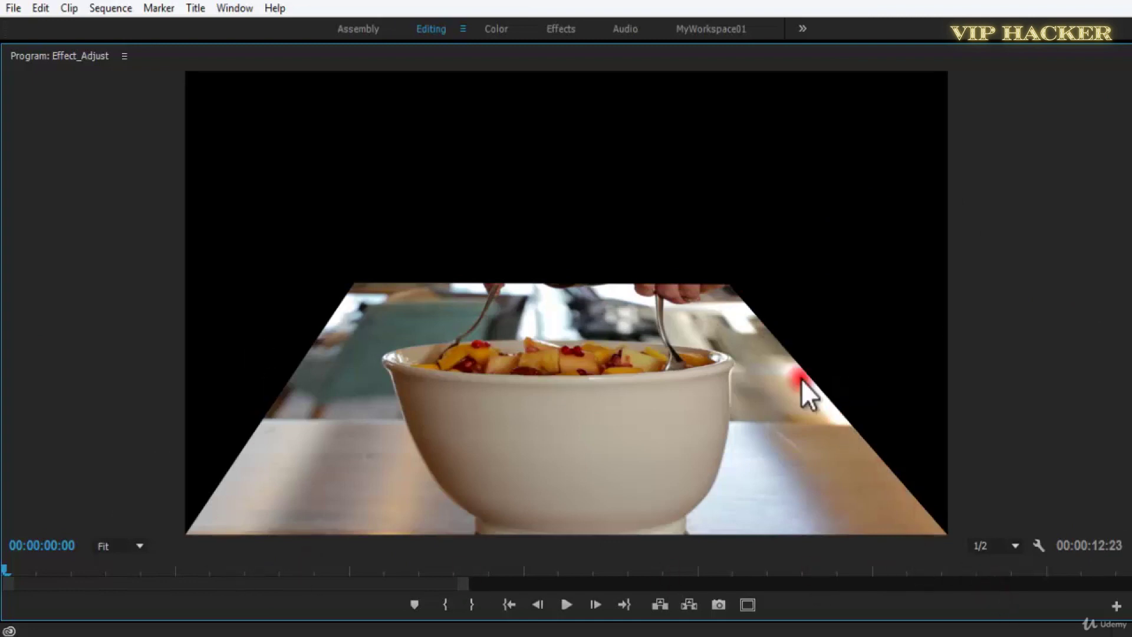
key("space")
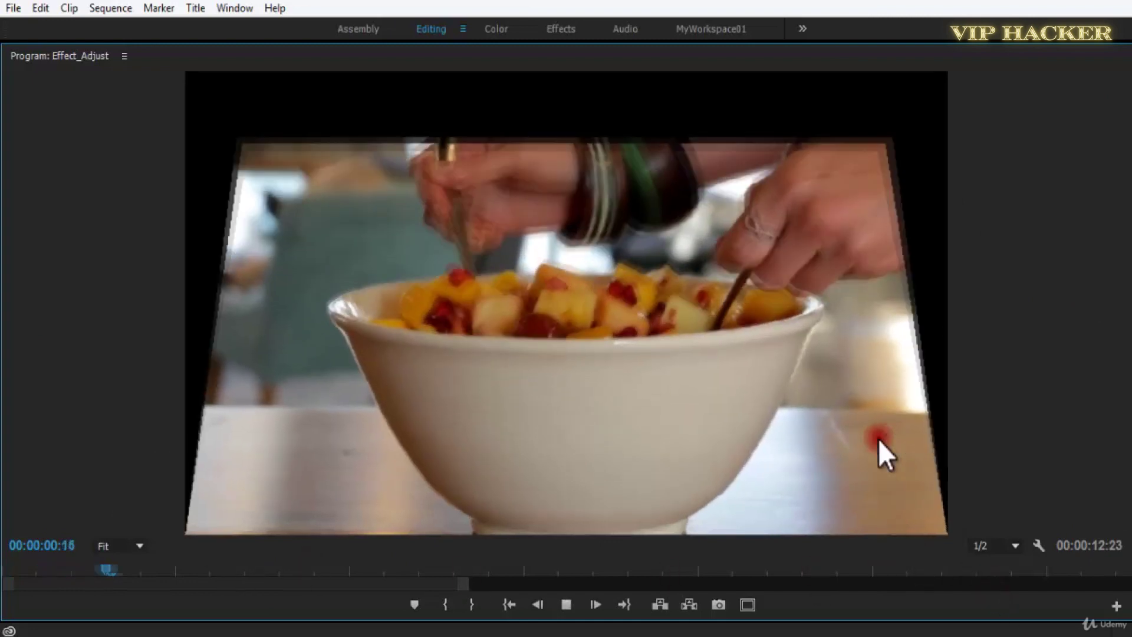
left_click(435, 567)
left_click_drag(435, 567, 2, 577)
key("space")
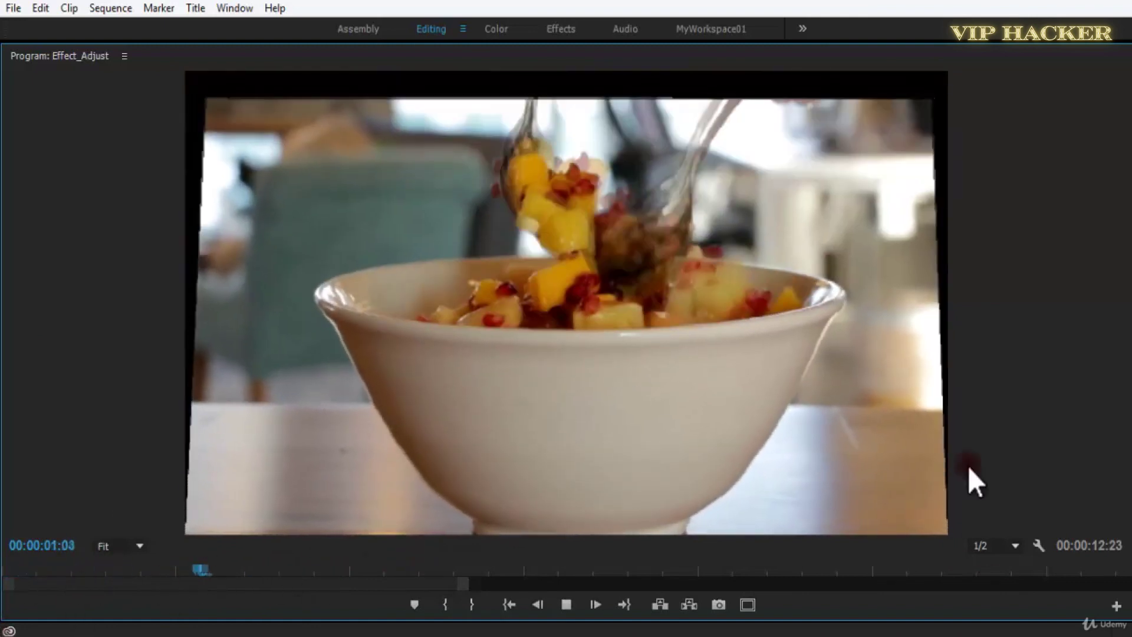
key("space")
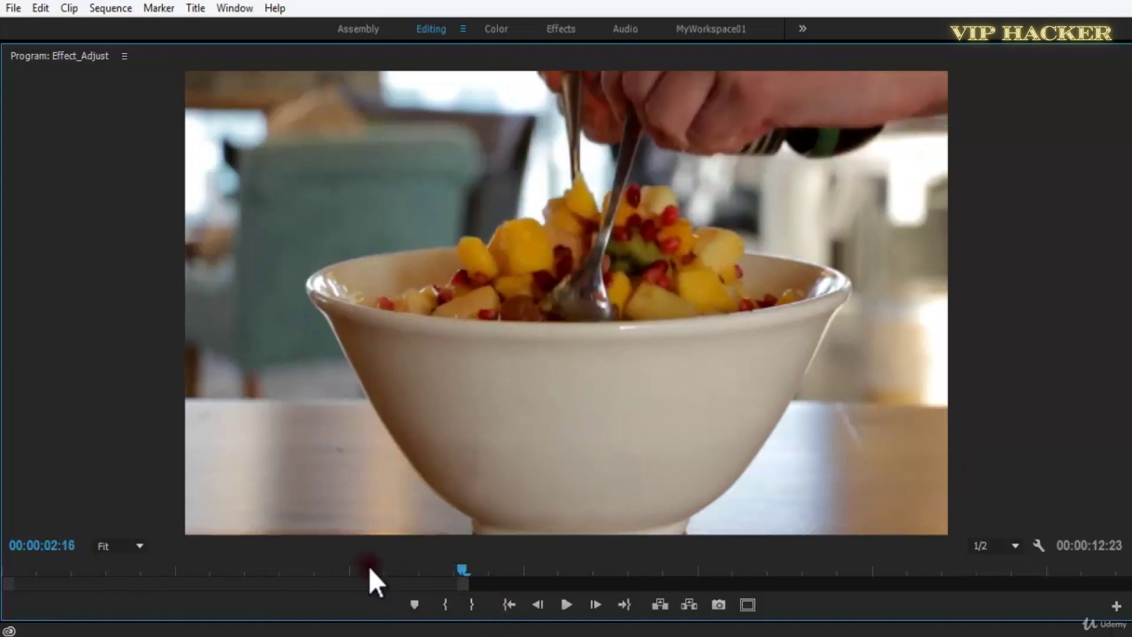
- Save the project again and replay the Corner Pin animation several times from the start of the clip
left_click_drag(370, 571, 18, 548)
key("ctrl+s")
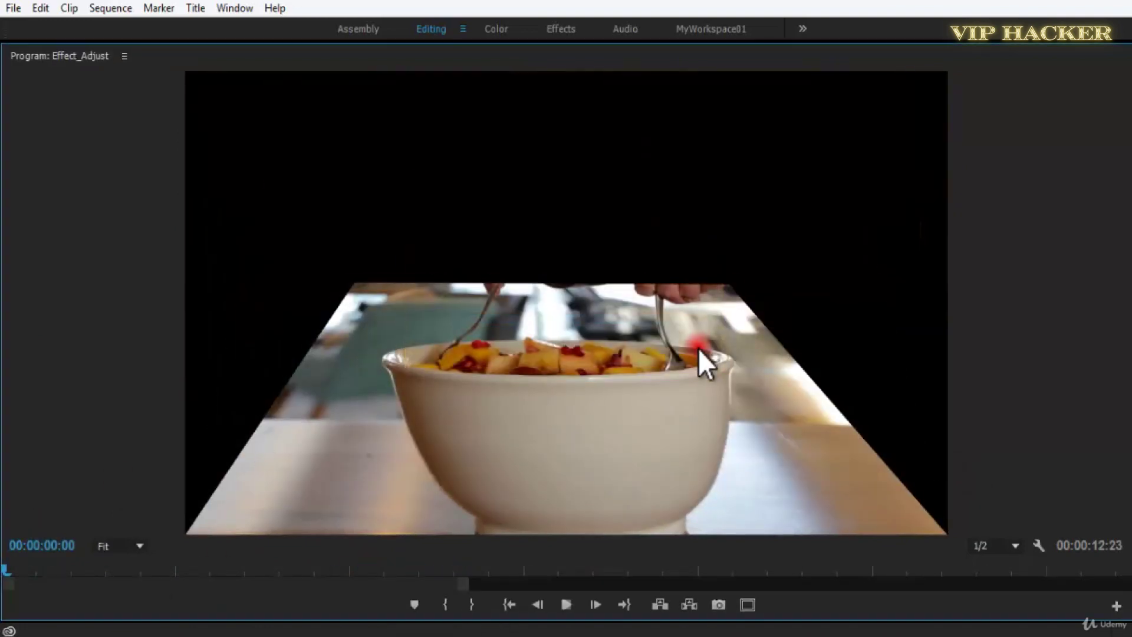
key("space")
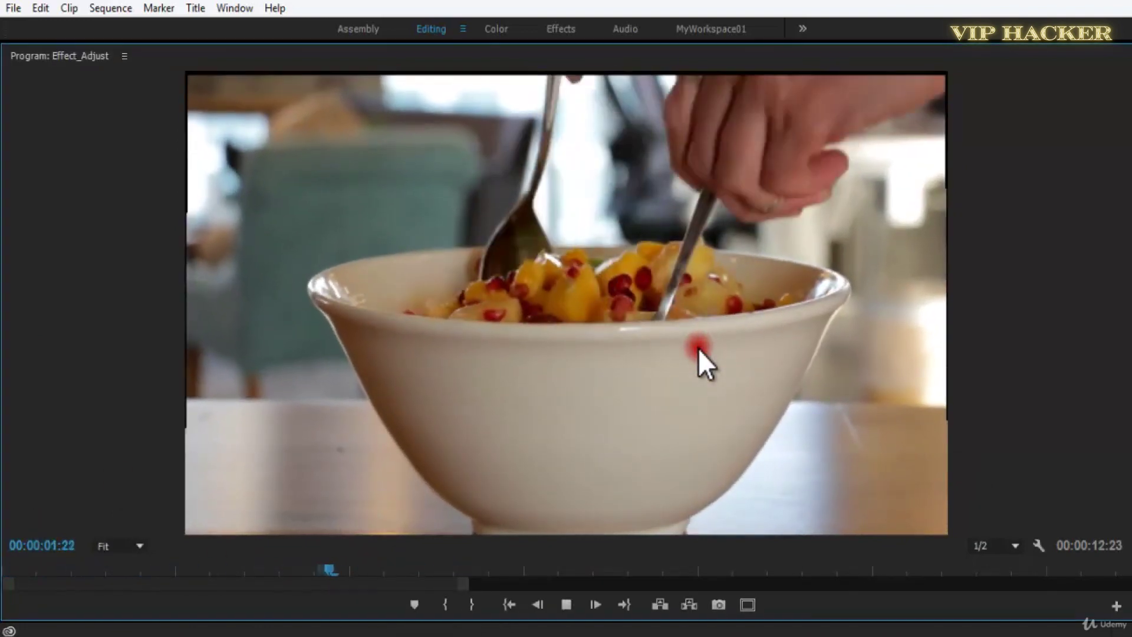
key("space")
key("Home")
key("space")
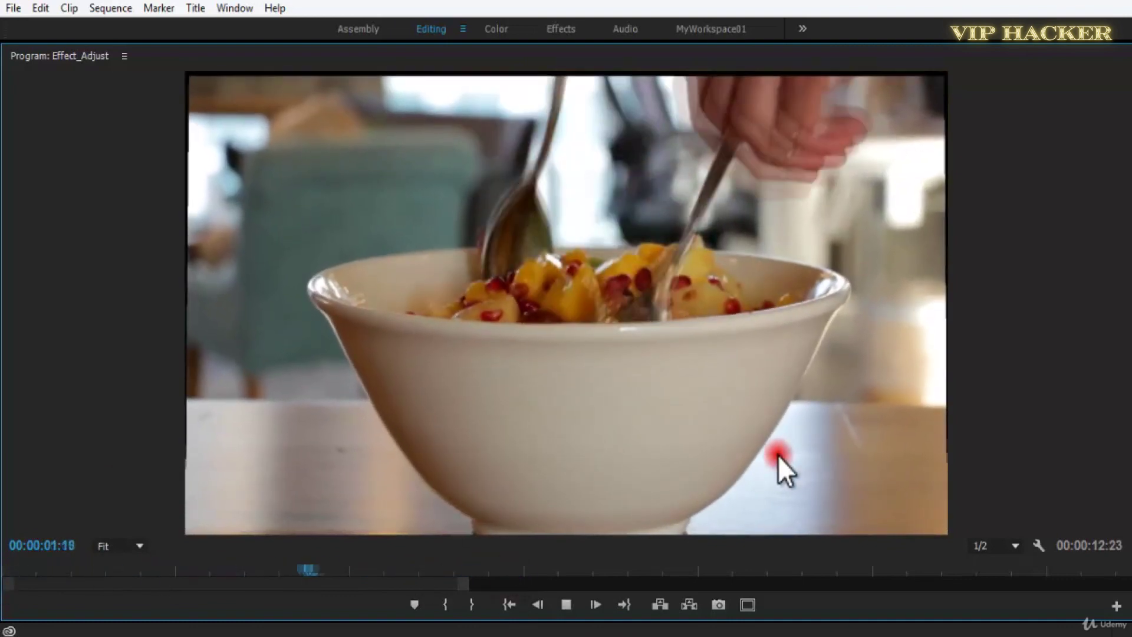
key("Home")
key("Home")
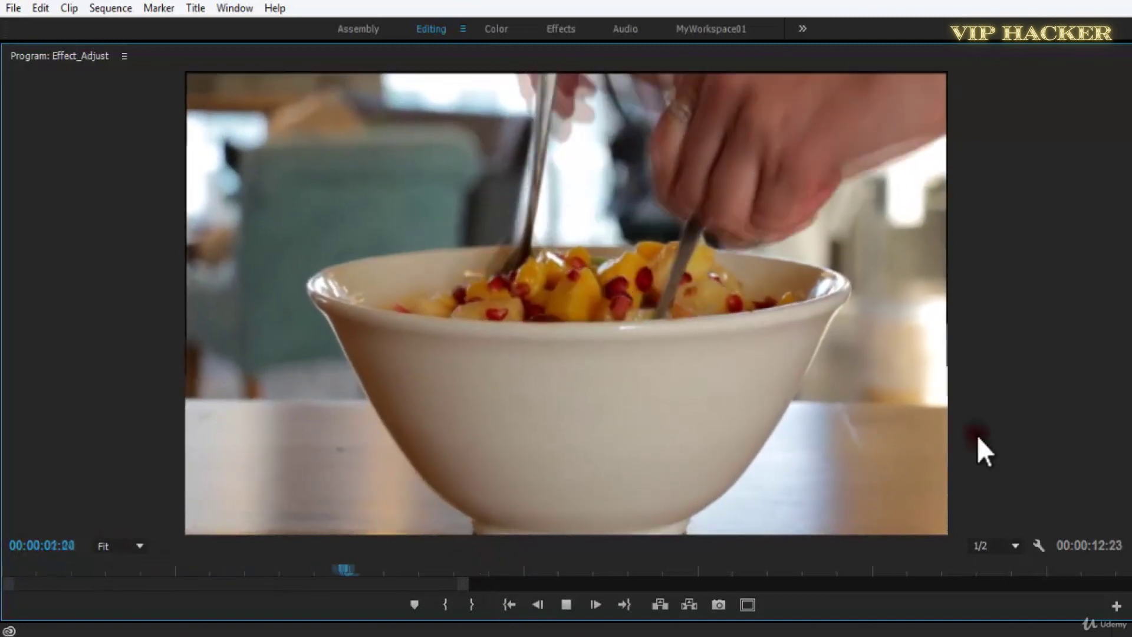
key("space")
- Scrub through the rest of the clip, go back near its start, and play the animation again
left_click_drag(536, 584, 666, 584)
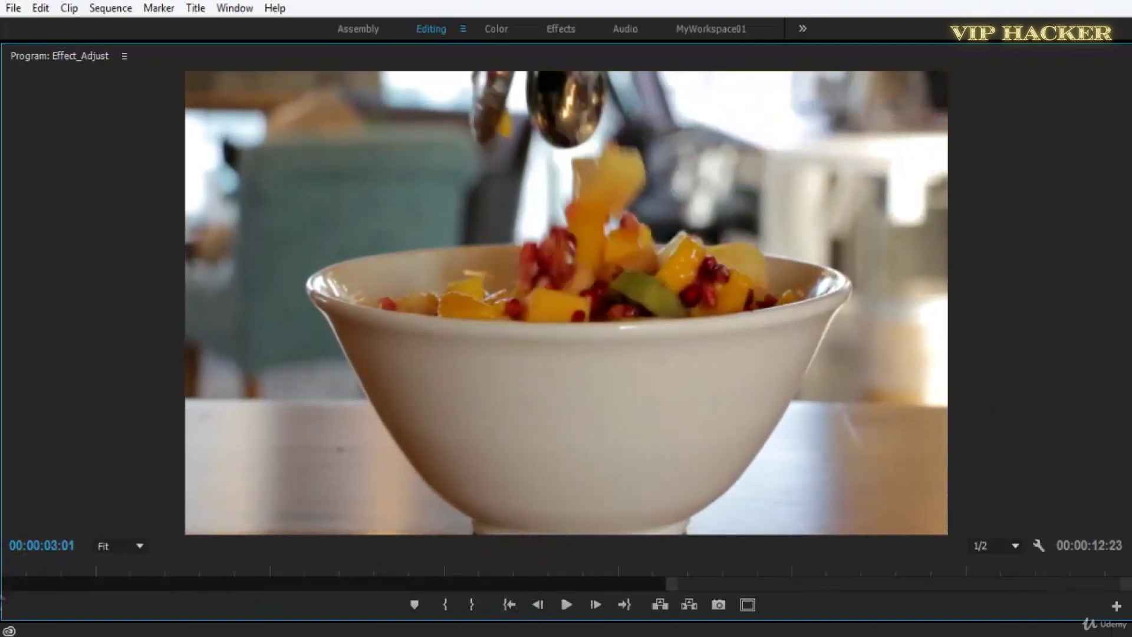
left_click_drag(78, 569, 802, 569)
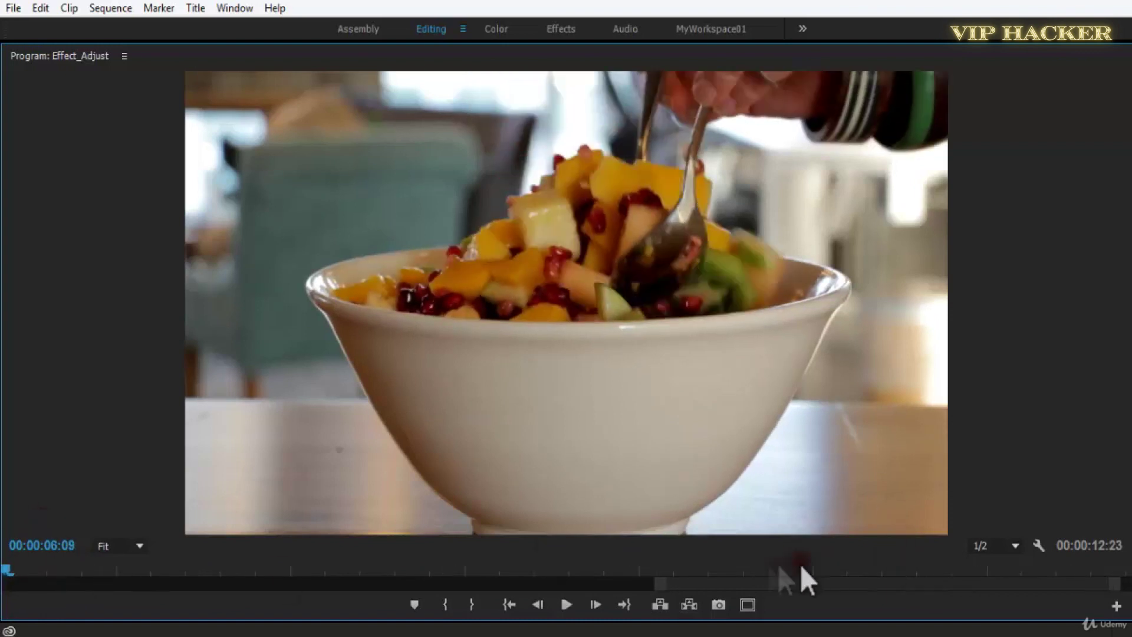
left_click_drag(666, 584, 77, 590)
left_click(30, 575)
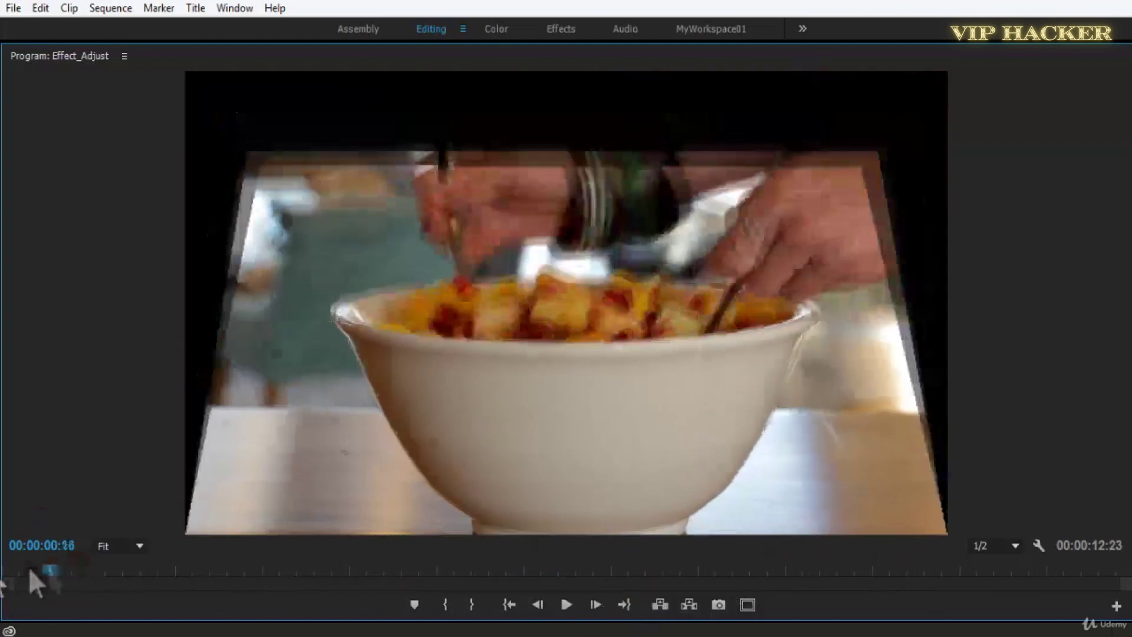
key("space")
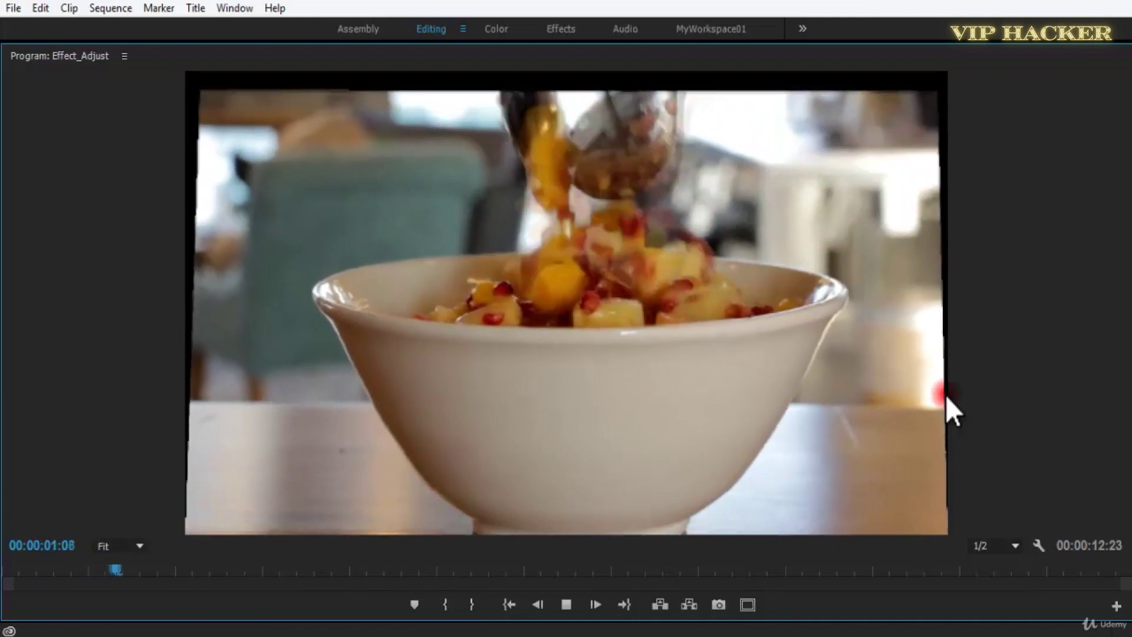
- Stop playback, return the preview to normal size, and save the project
key("space")
key("grave")
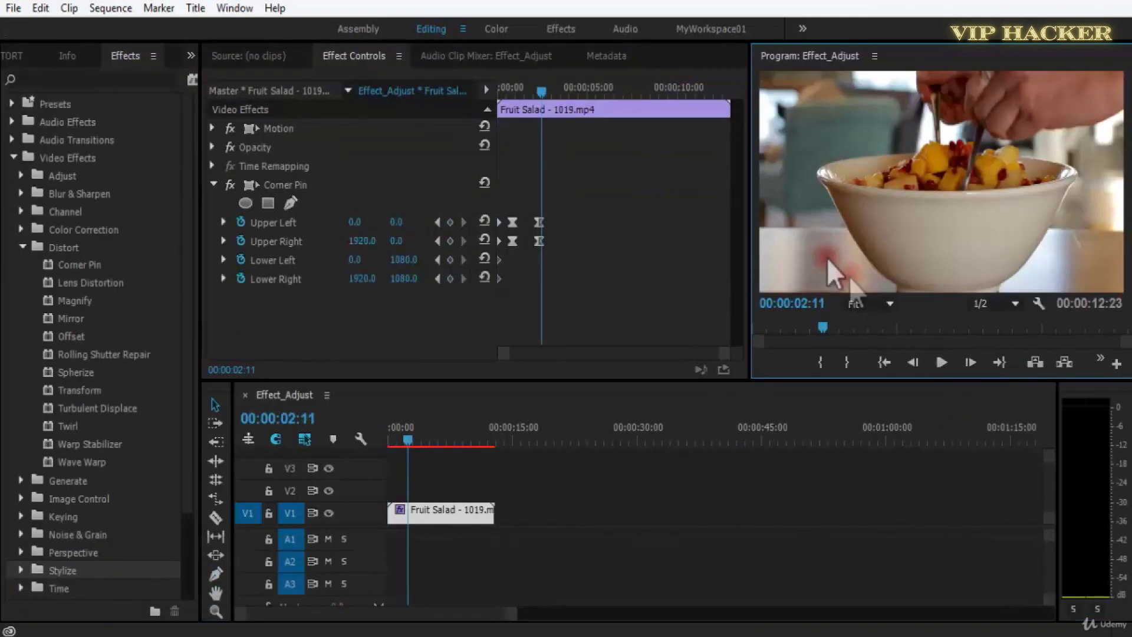
key("ctrl+s")
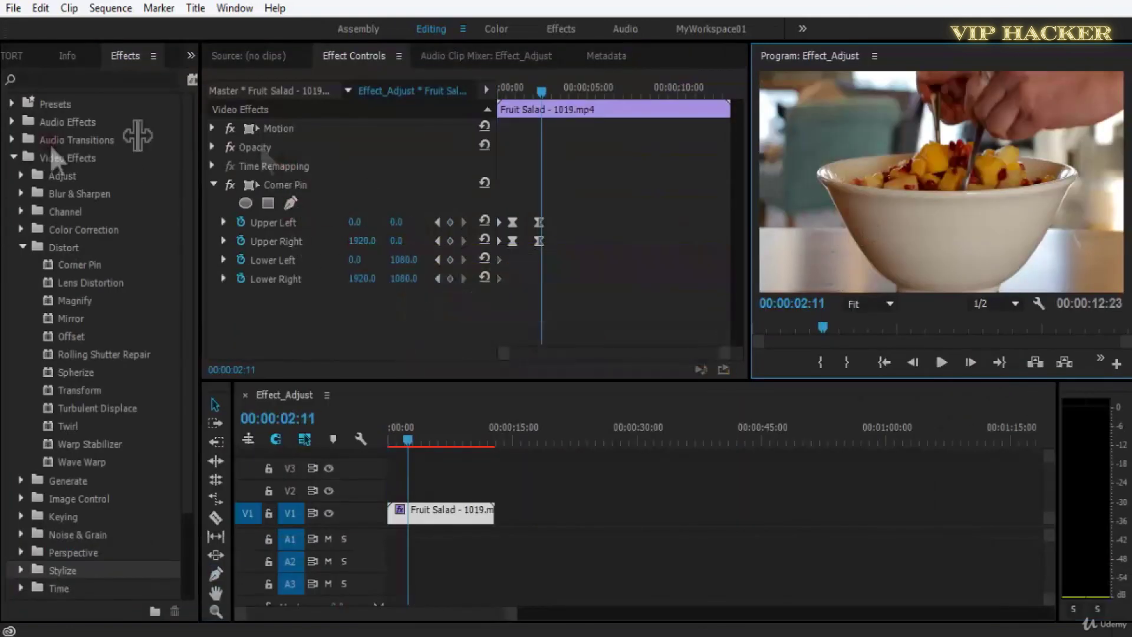
left_click(311, 189)
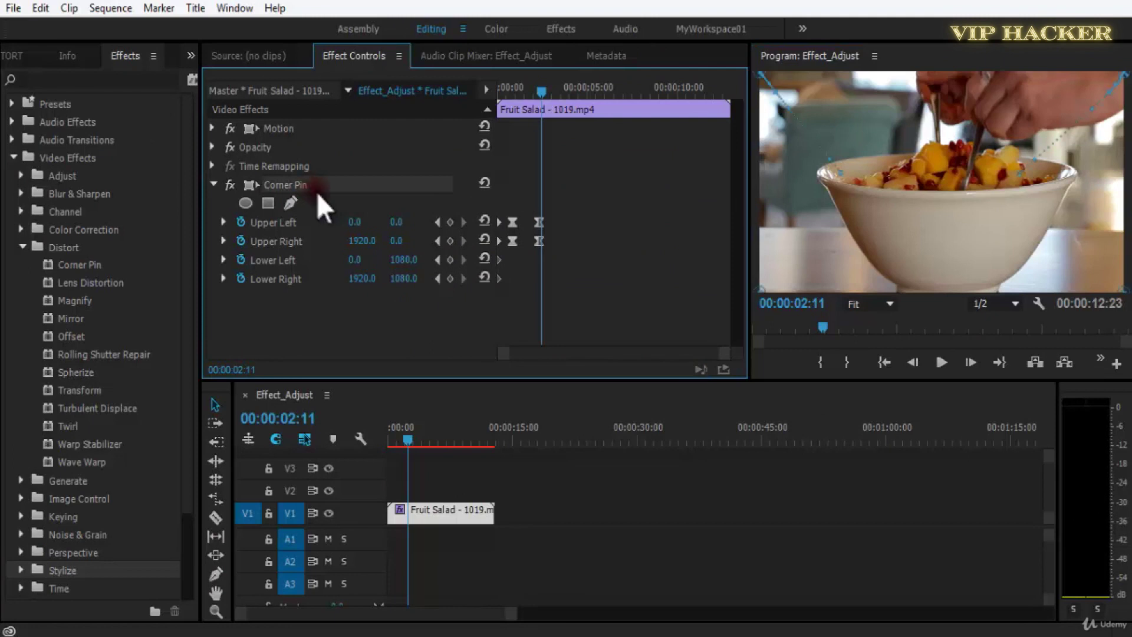
key("ctrl+s")
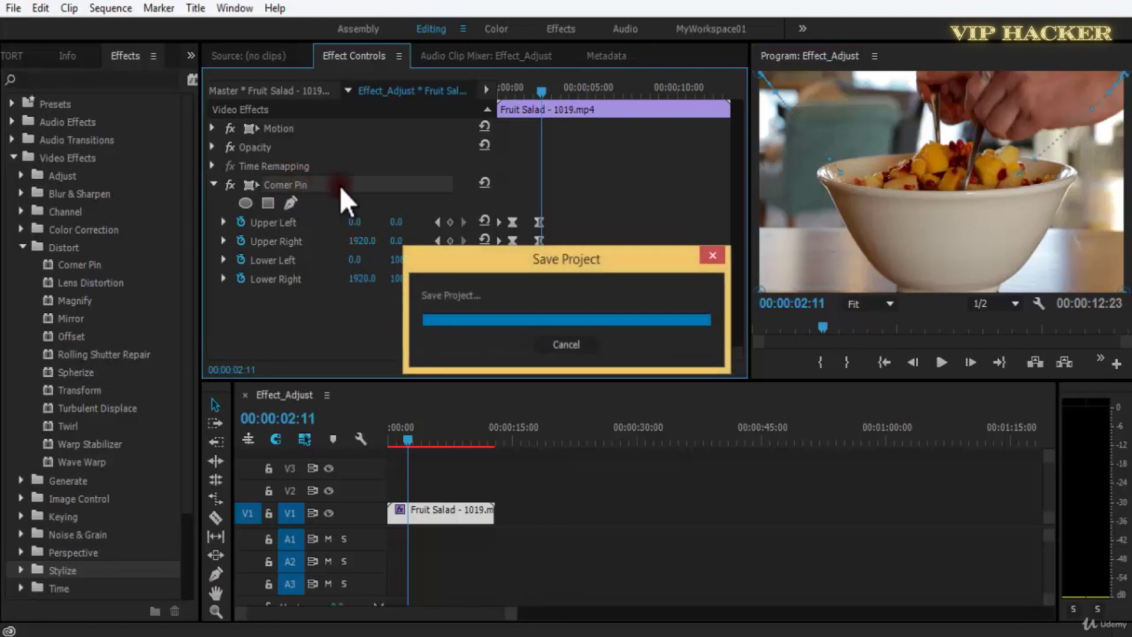
left_click(381, 153)
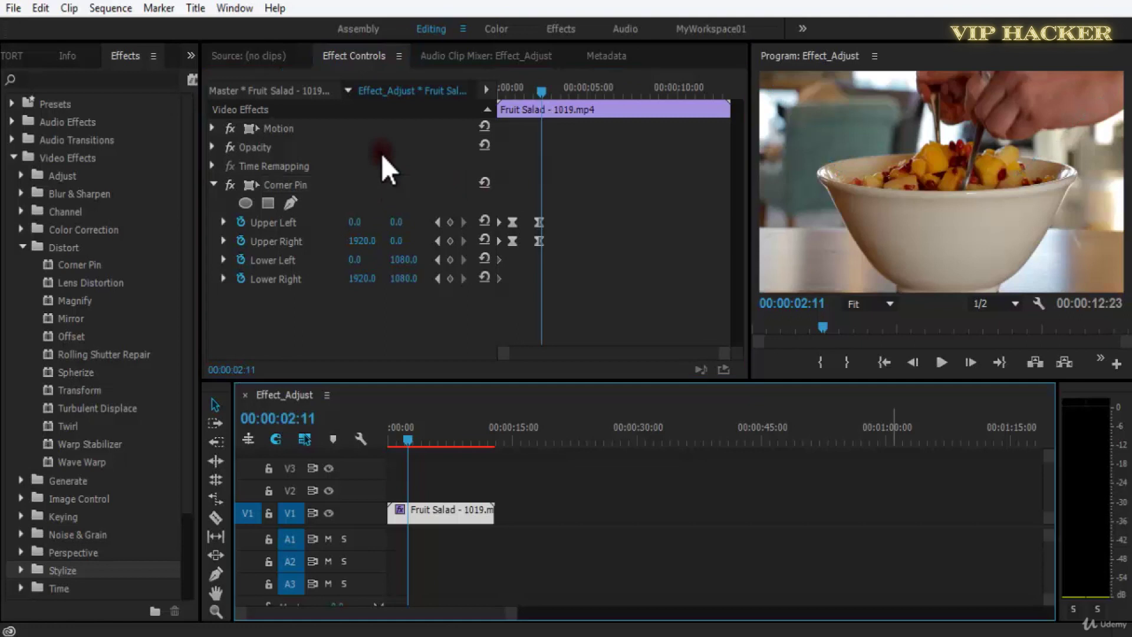
- Disable the Corner Pin effect on the fruit salad clip and collapse its settings
left_click(59, 285)
left_click(288, 185)
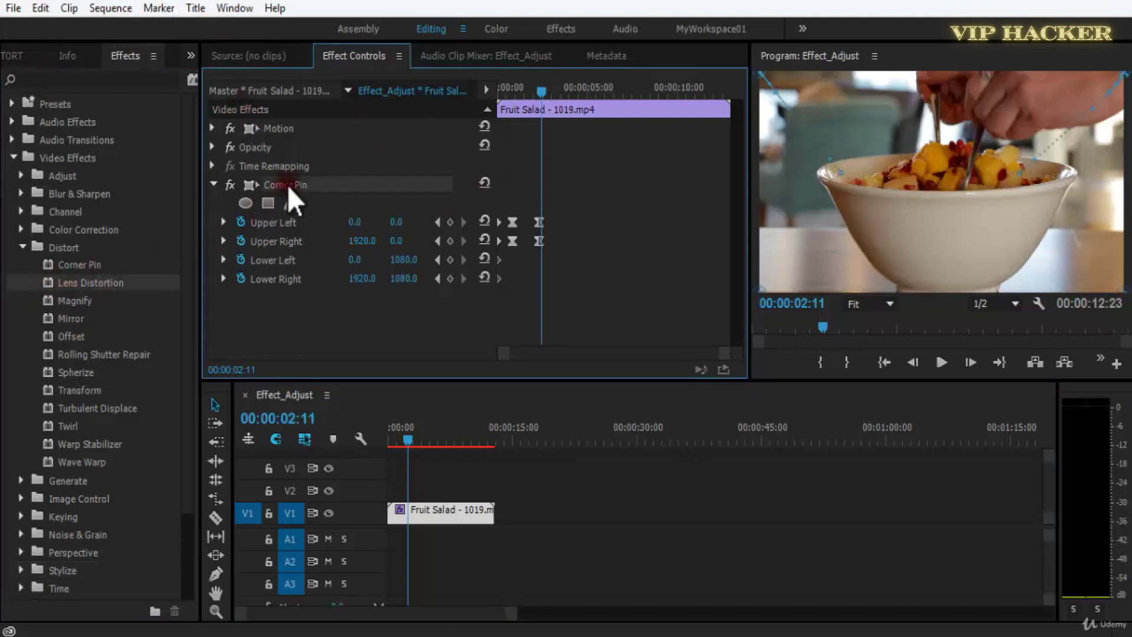
left_click(223, 189)
left_click(214, 184)
left_click_drag(66, 288, 306, 297)
left_click(253, 208)
key("Delete")
- Apply the Lens Distortion effect to the clip, return the playhead to the start, and save the project
left_click_drag(97, 285, 395, 287)
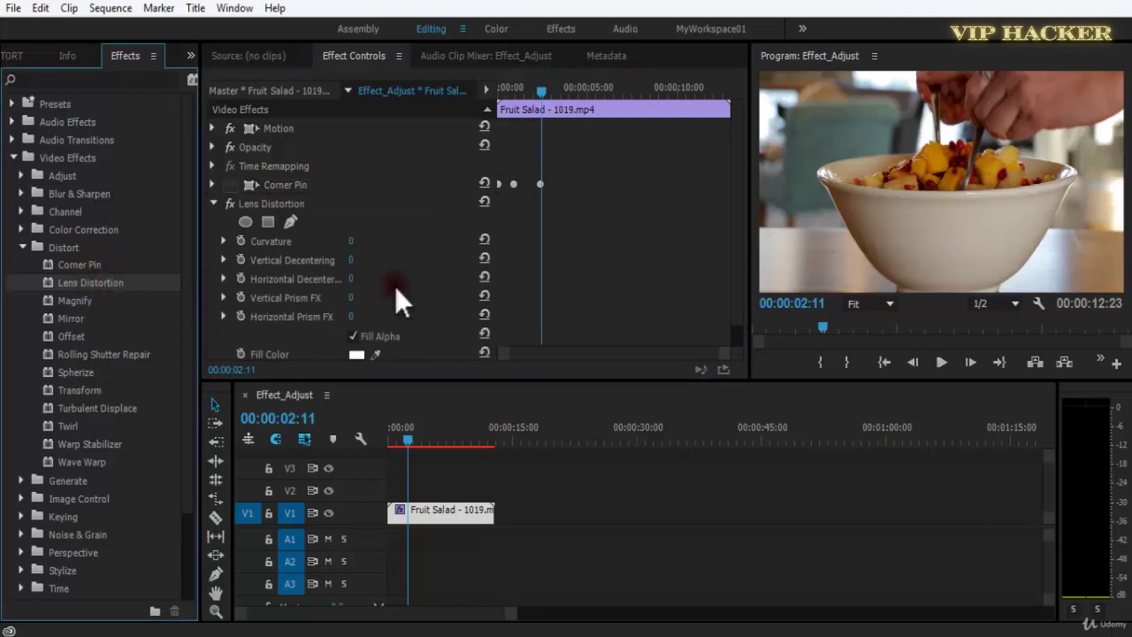
left_click(297, 201)
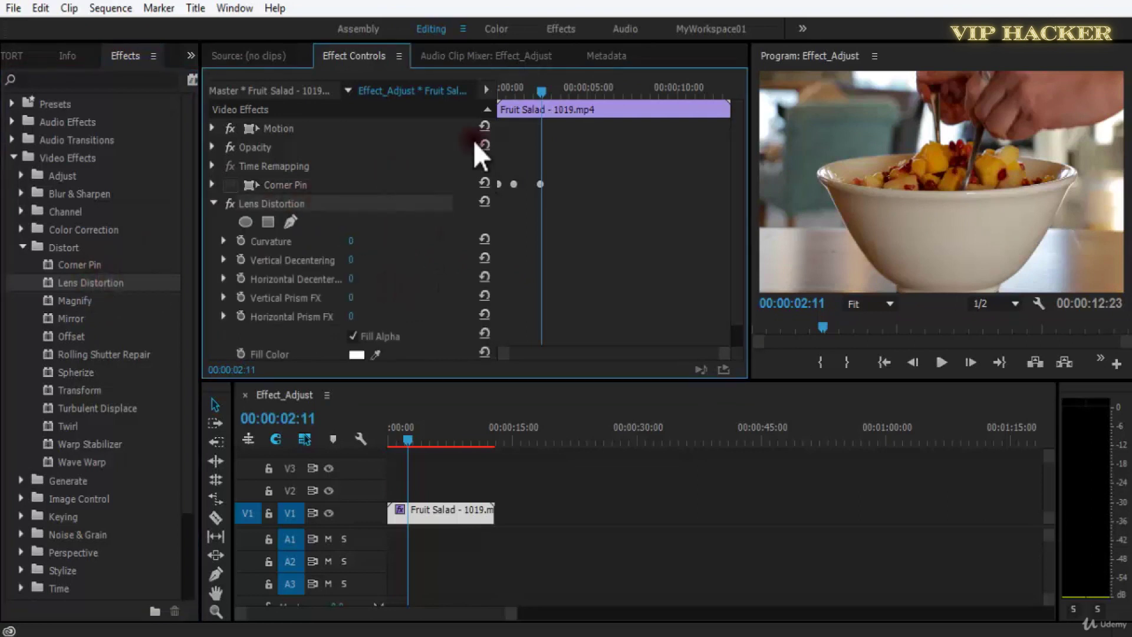
left_click_drag(625, 88, 500, 88)
key("ctrl+s")
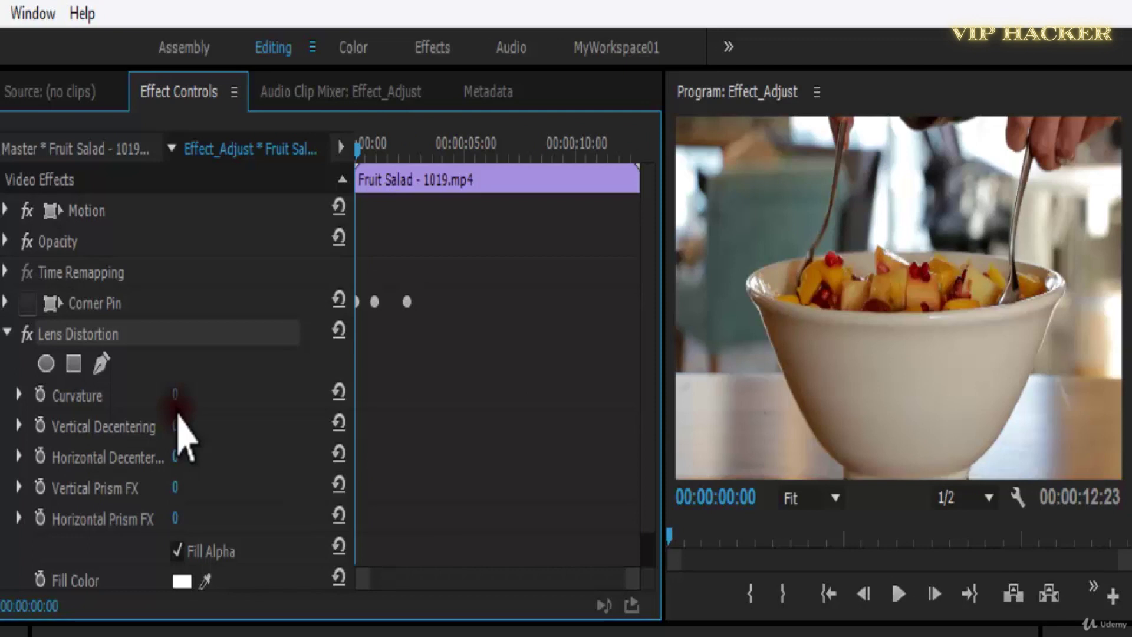
- Try Lens Distortion Curvature values of 66 and -60, and return the Curvature to 0
left_click(179, 401)
key("Return")
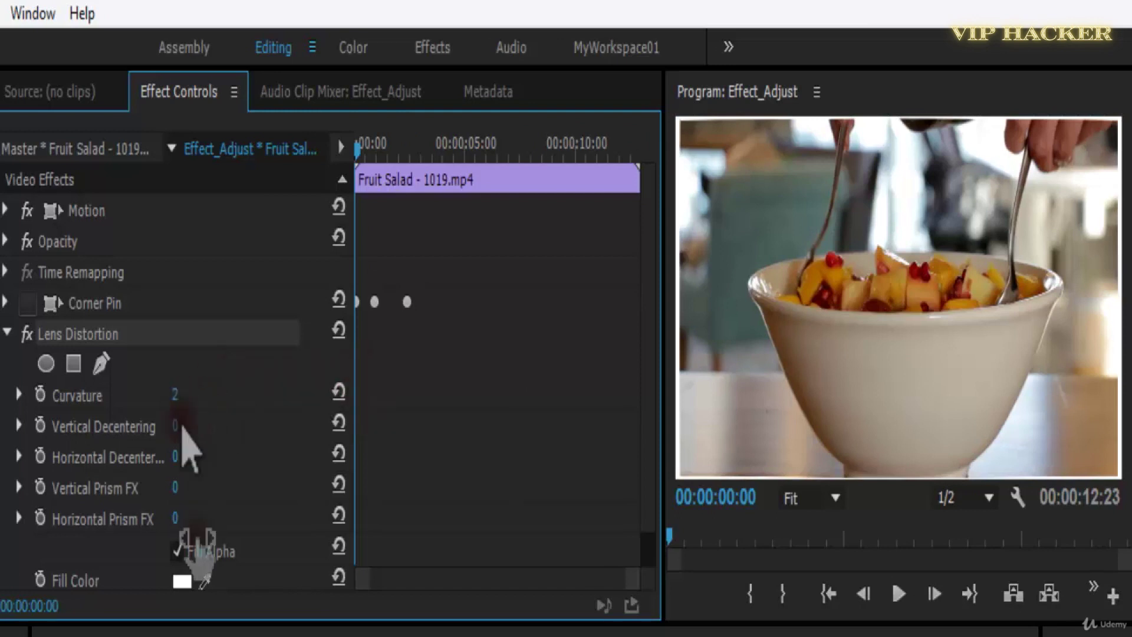
left_click_drag(204, 388, 257, 381)
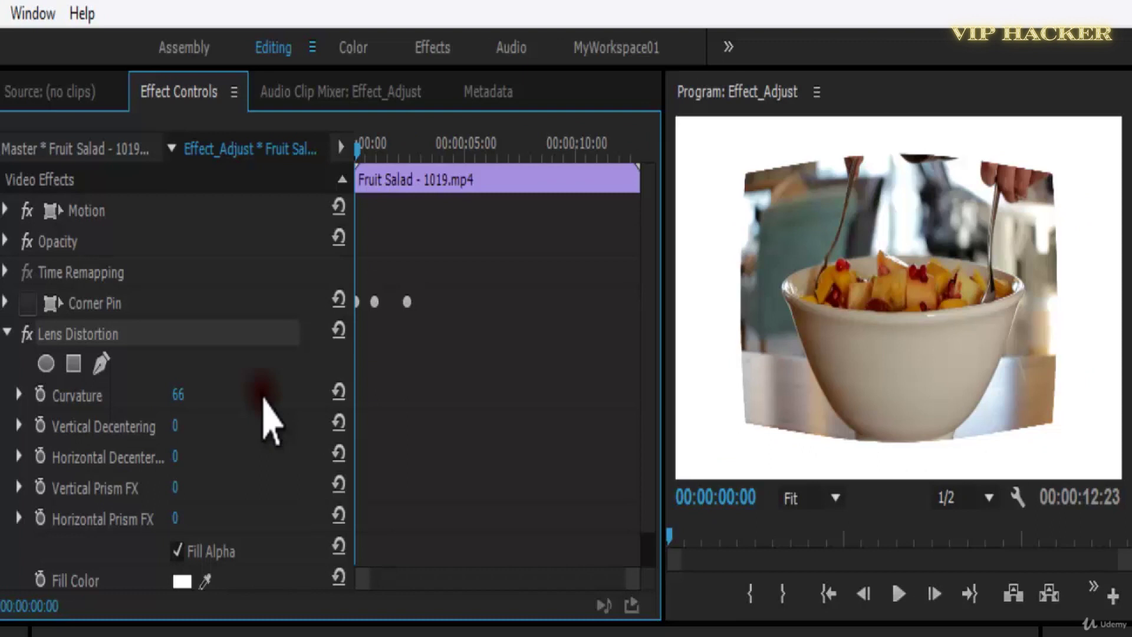
left_click(177, 394)
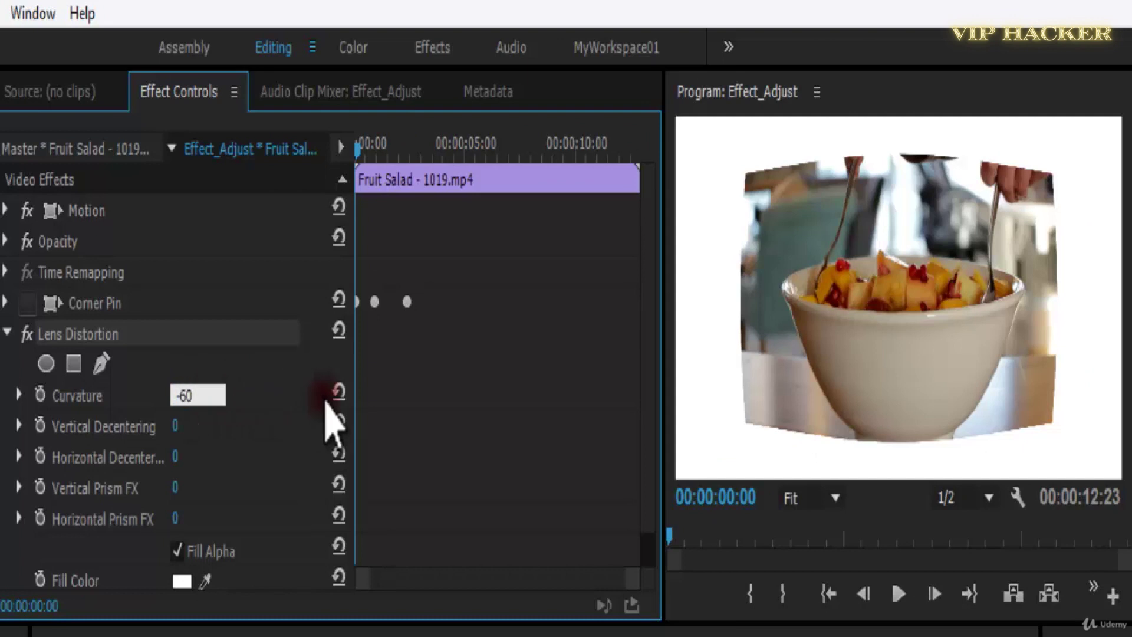
type("-60")
key("Return")
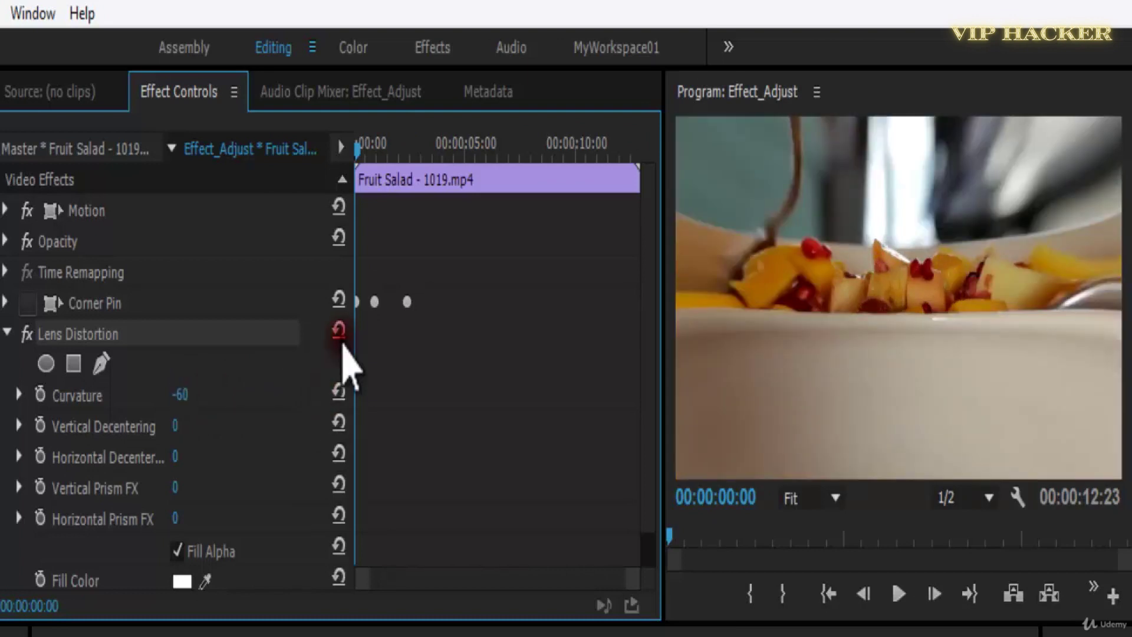
left_click_drag(171, 394, 137, 286)
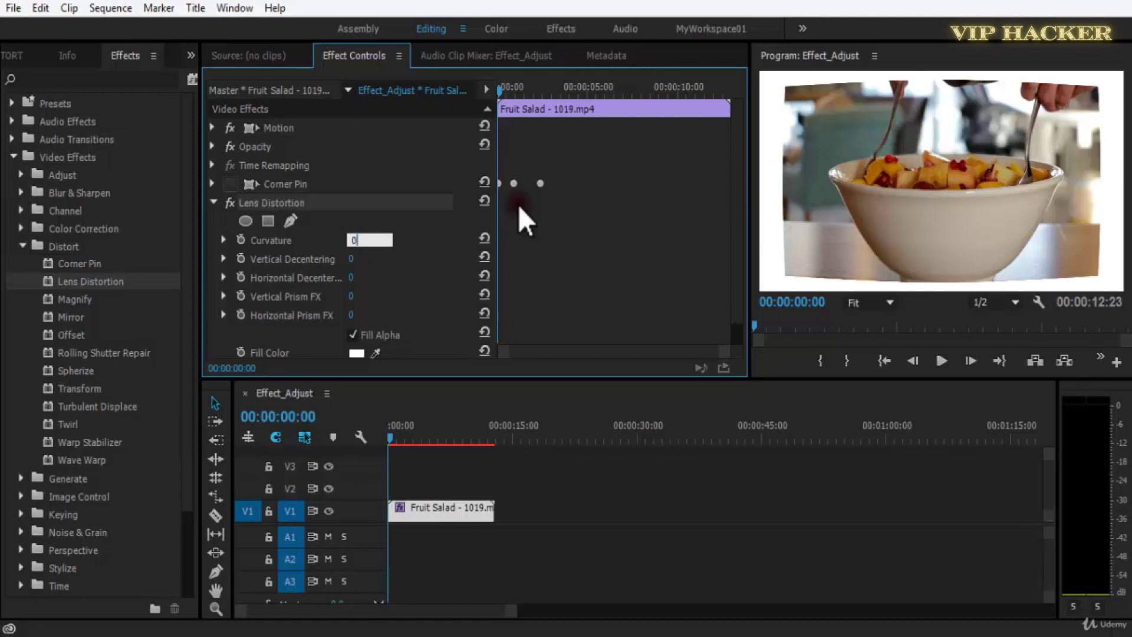
key("Return")
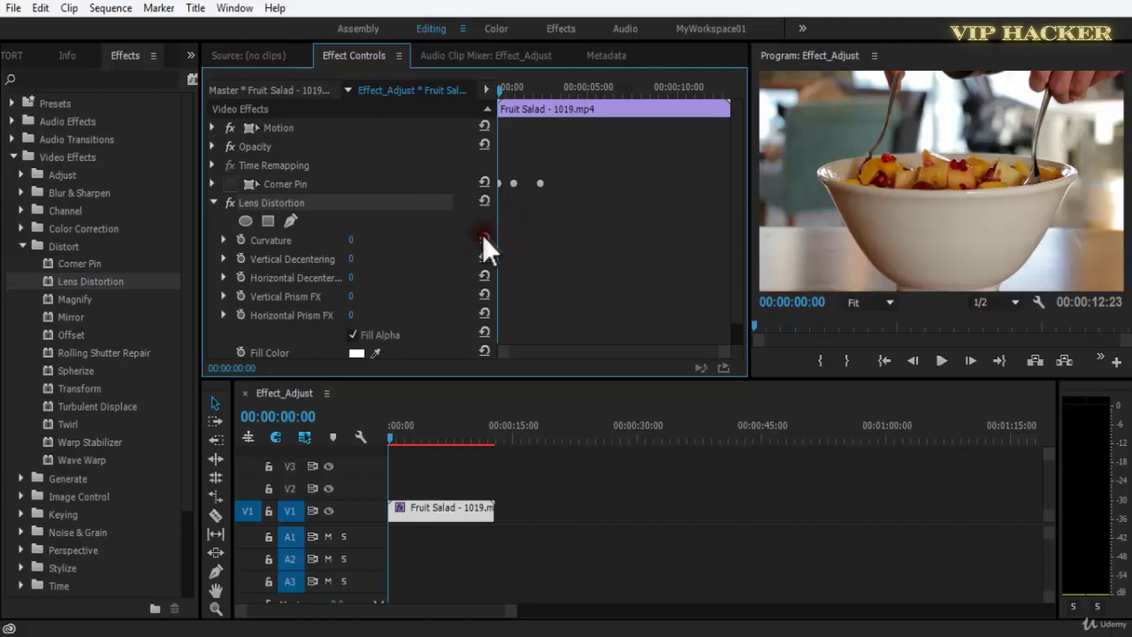
- Try Vertical Decentering at 25 and Horizontal Decentering at 4, and reset both parameters
mouse_move(363, 266)
left_mouse_down()
mouse_move(413, 260)
mouse_move(387, 255)
mouse_move(403, 256)
mouse_move(370, 279)
mouse_move(407, 277)
mouse_move(311, 260)
mouse_move(374, 261)
mouse_move(364, 275)
mouse_move(441, 271)
mouse_move(328, 268)
mouse_move(372, 260)
left_mouse_up()
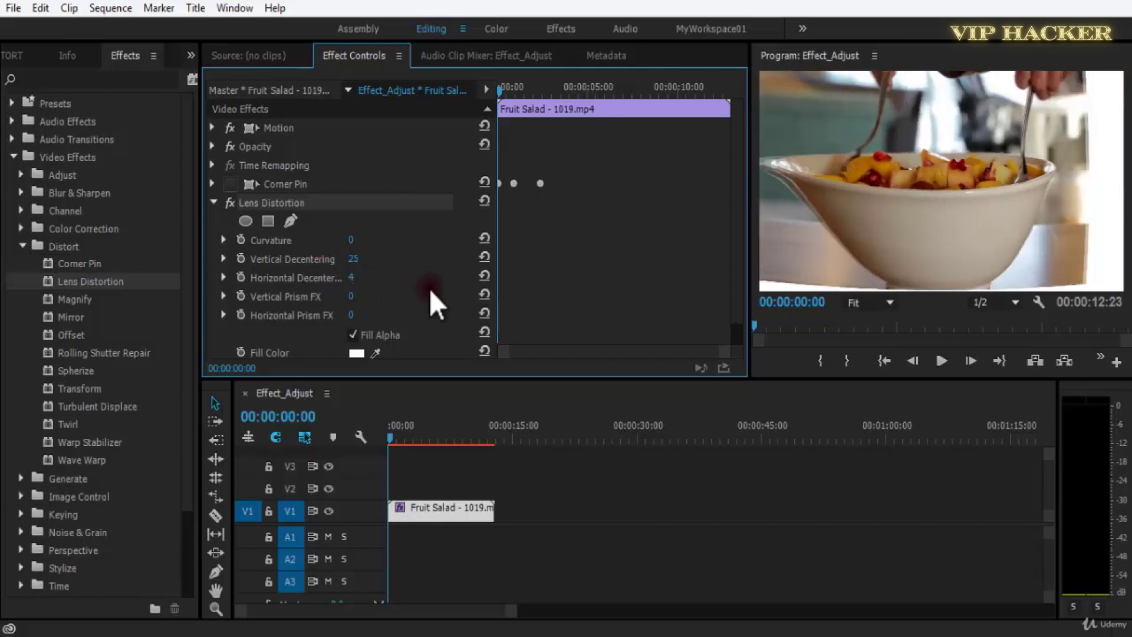
left_click(484, 257)
left_click(485, 274)
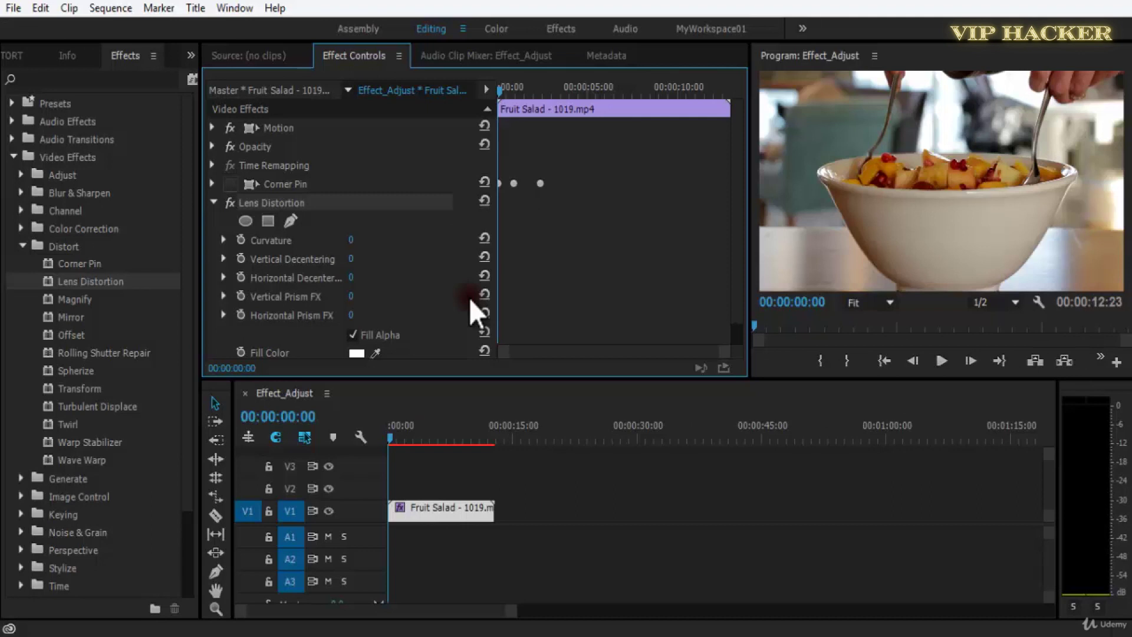
- Try Vertical Prism FX at -95 and Horizontal Prism FX at 95, and undo the prism changes
left_click_drag(352, 296, 330, 314)
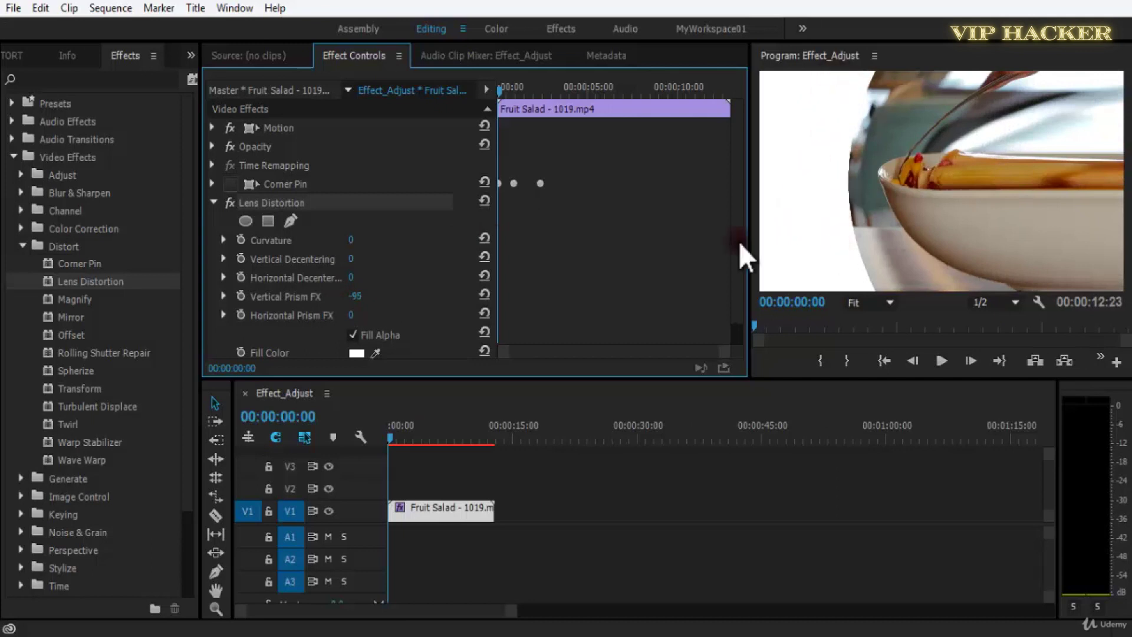
left_click_drag(354, 316, 403, 317)
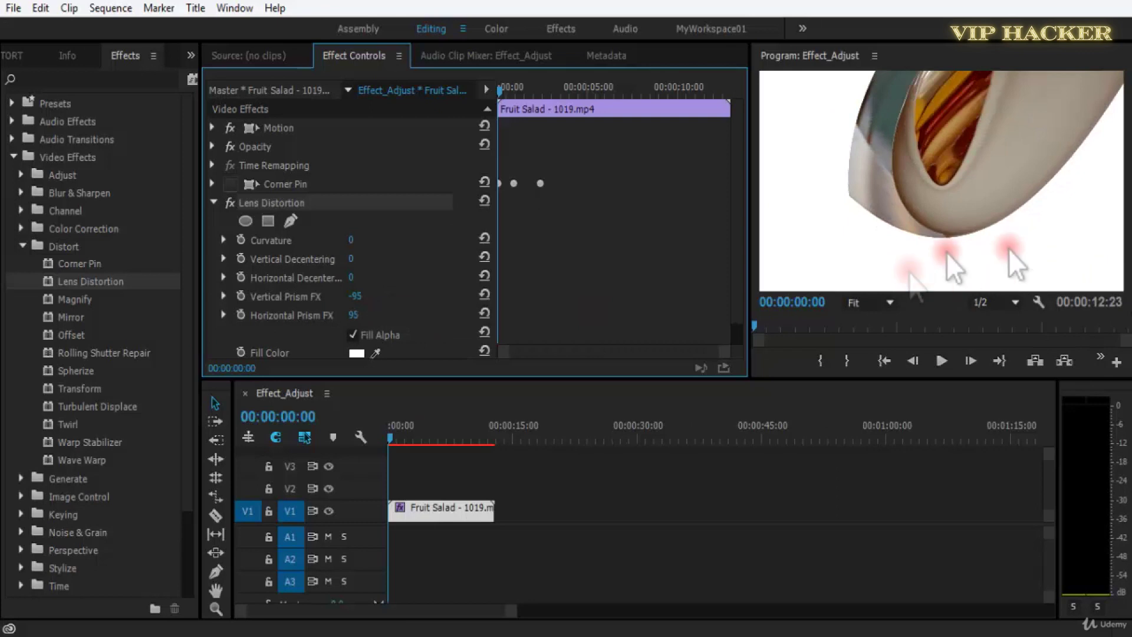
key("ctrl+z")
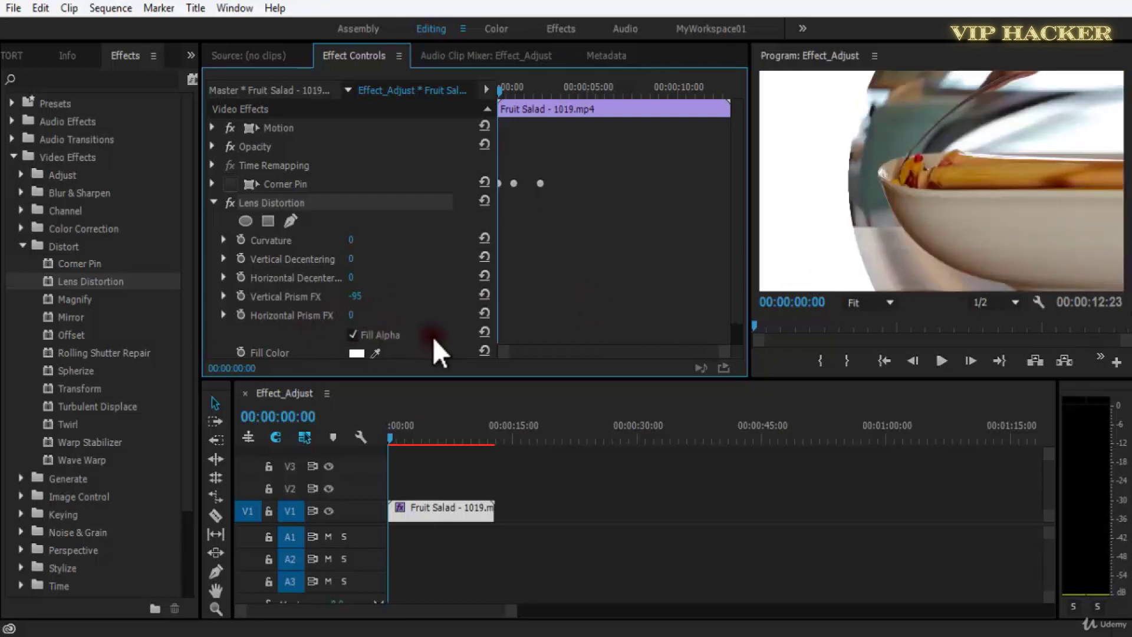
key("ctrl+z")
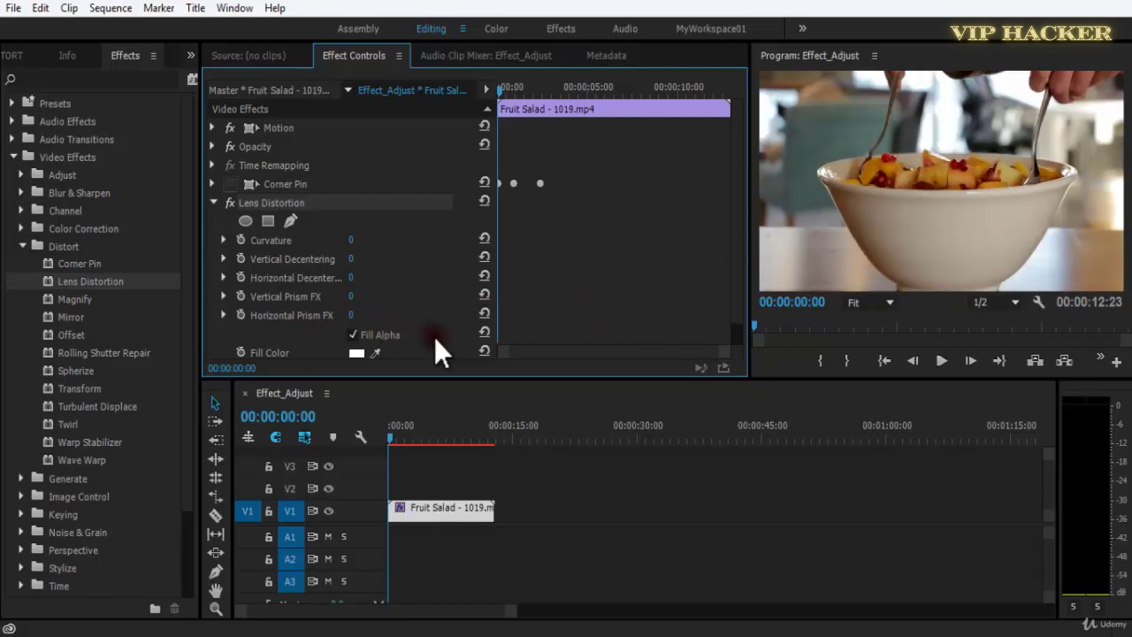
left_click_drag(352, 296, 399, 329)
key("ctrl+z")
- Set the Lens Distortion Vertical Decentering to 66 and its Fill Color to black (000000)
scroll(741, 318, "down", 1)
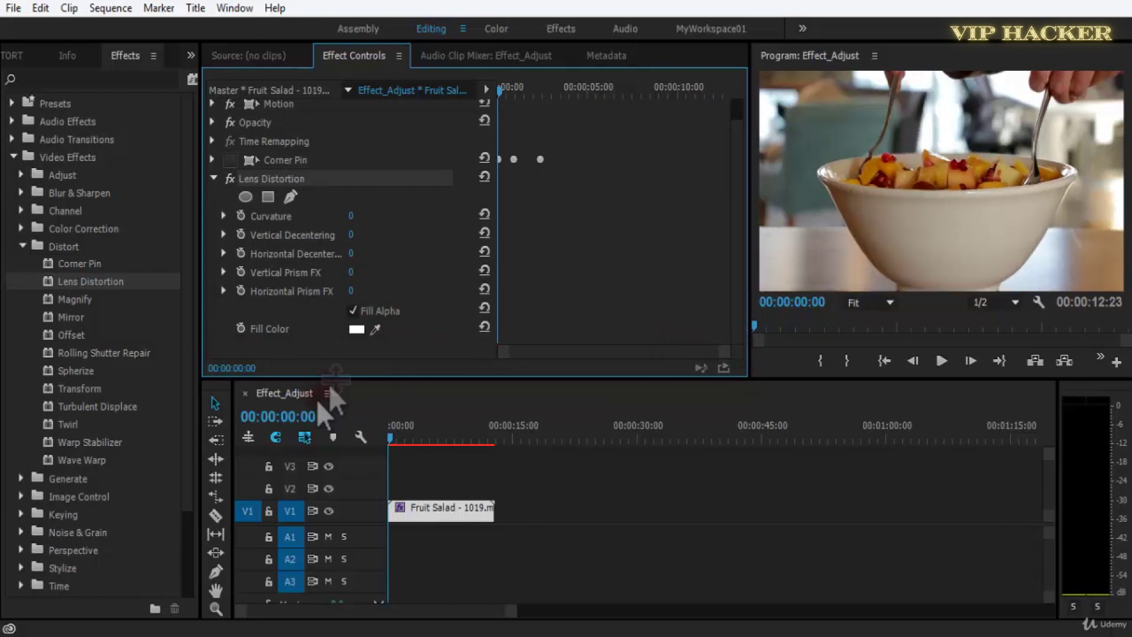
left_click_drag(366, 236, 418, 236)
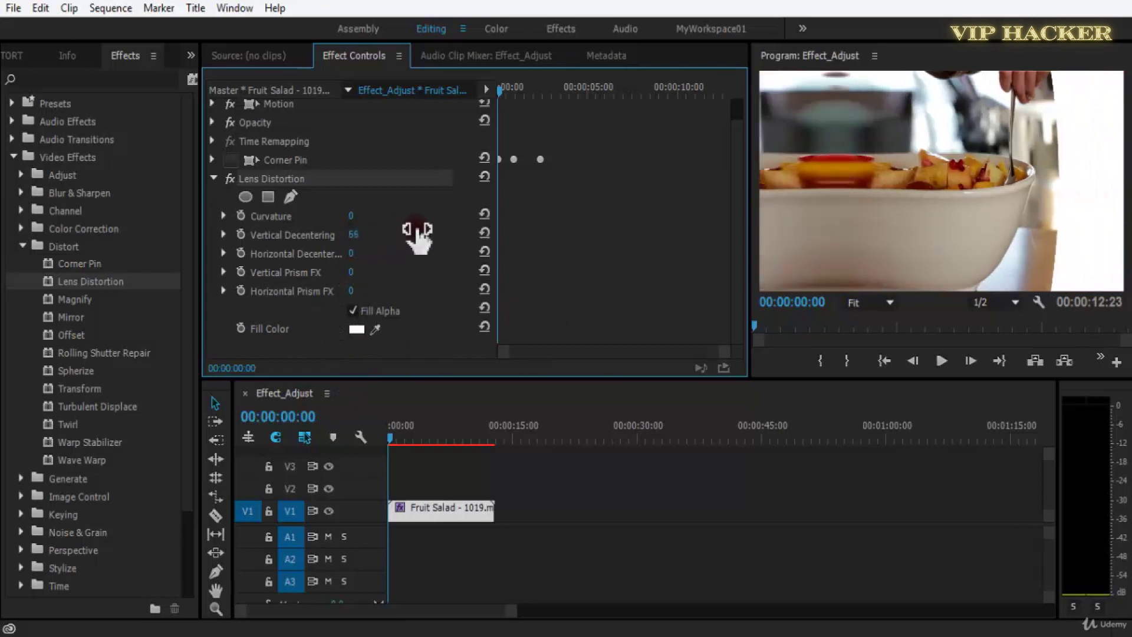
left_click(357, 330)
left_click_drag(493, 231, 482, 236)
left_click_drag(508, 189, 592, 175)
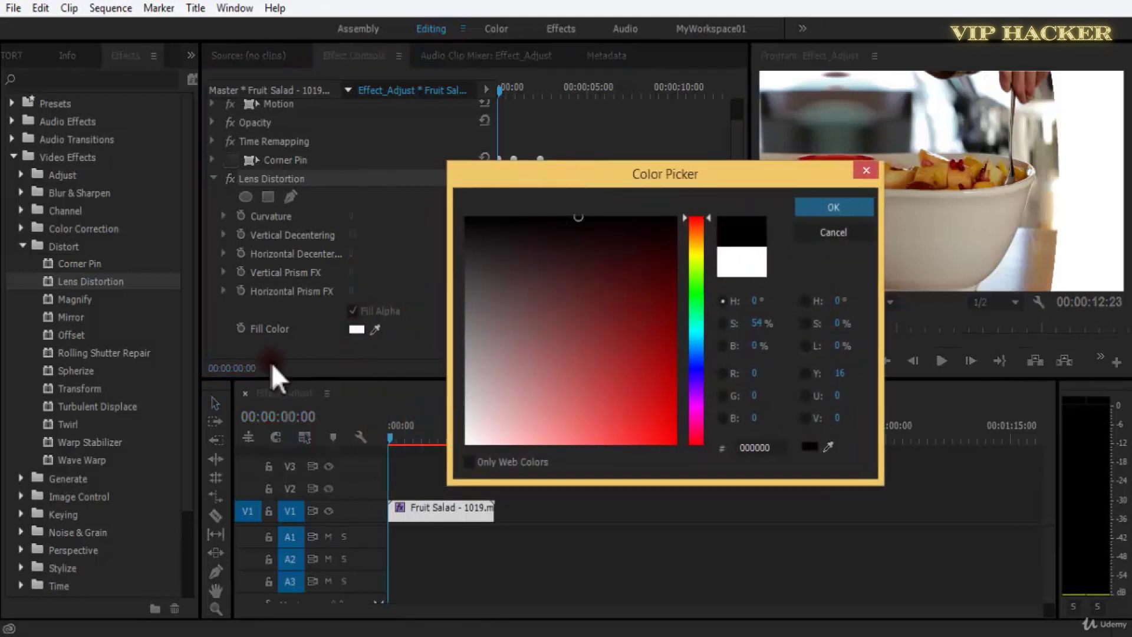
left_click(843, 206)
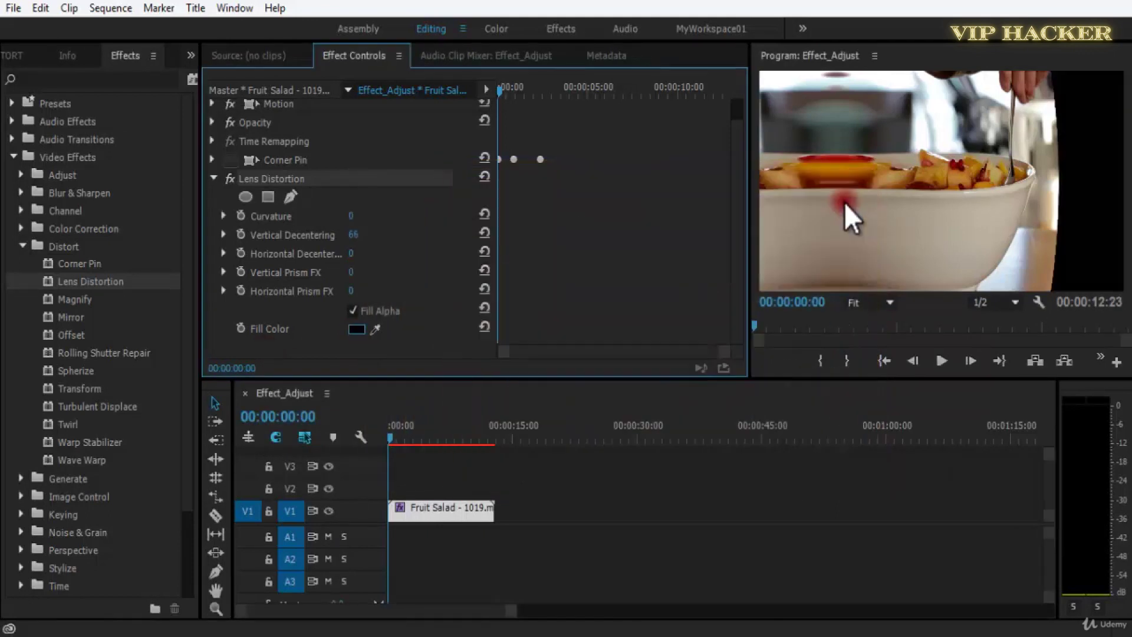
- Sample the blue V1 track highlight as the Fill Color and play part of the distorted clip from 00:00:03:23
left_click_drag(384, 332, 444, 444)
left_click_drag(375, 329, 247, 510)
key("space")
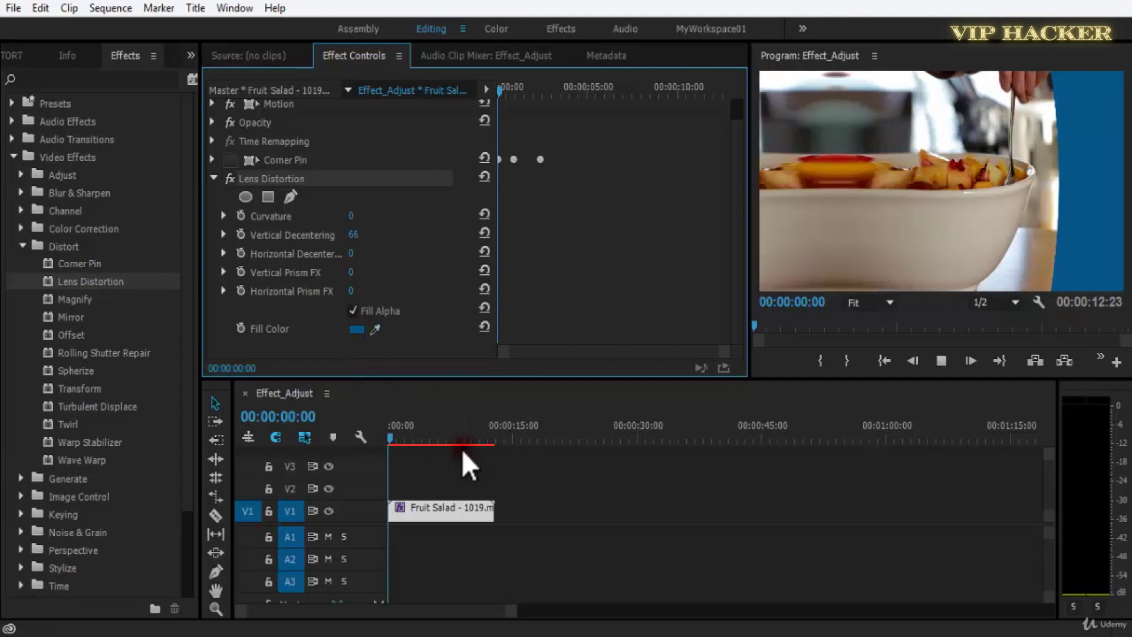
left_click(420, 442)
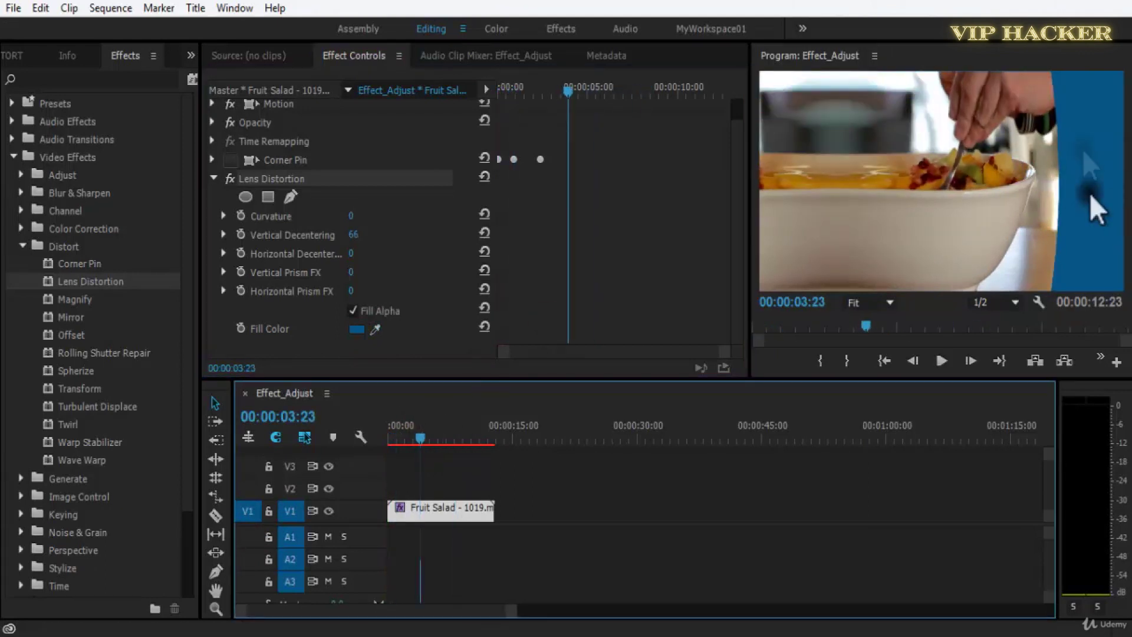
key("space")
key("space")
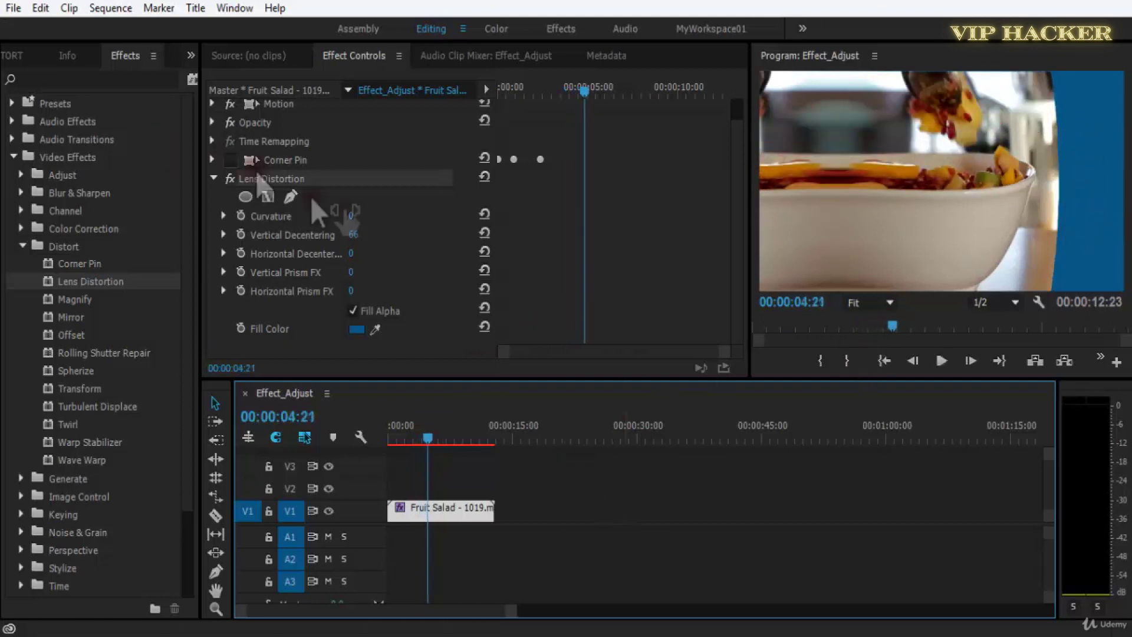
- Delete the Lens Distortion effect from the fruit salad clip
left_click(302, 178)
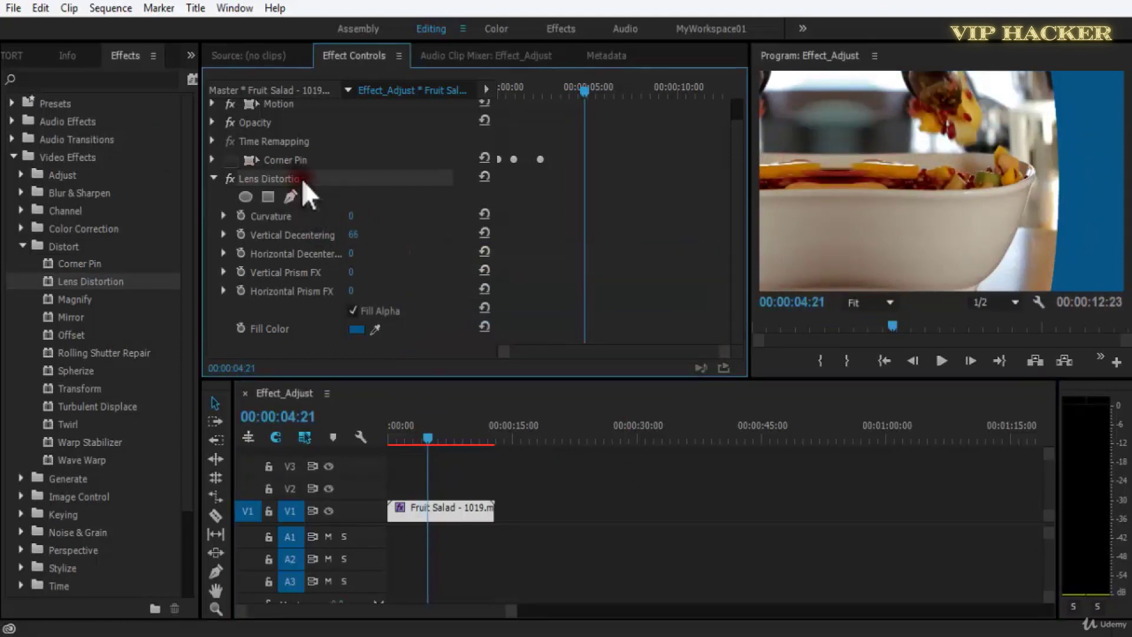
left_click(299, 179)
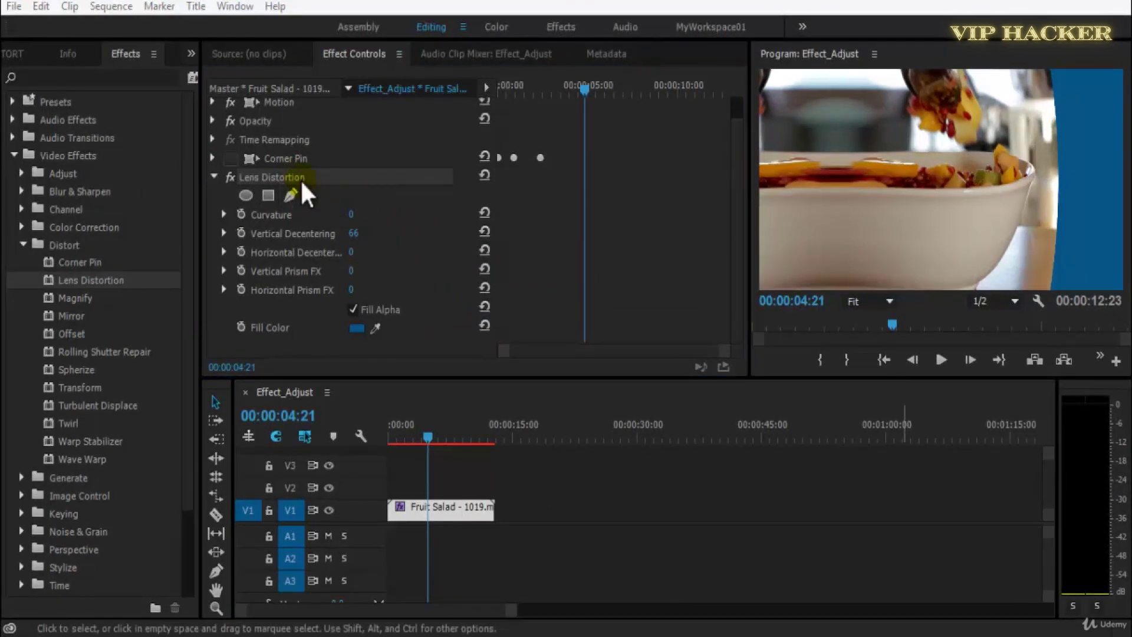
key("Delete")
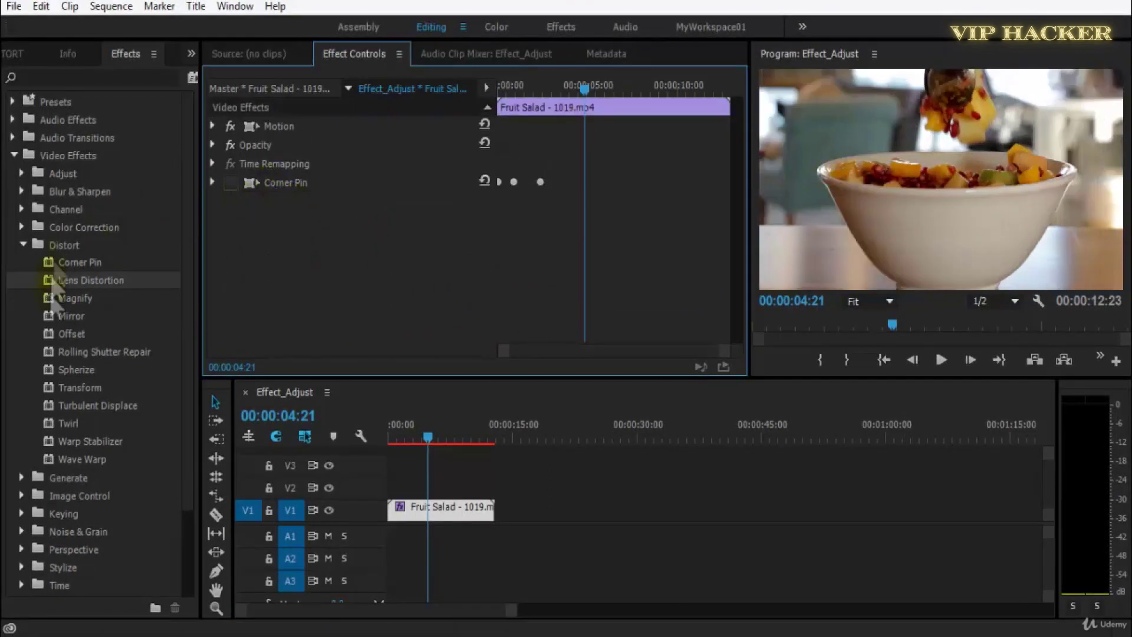
- Apply the Magnify effect to the fruit salad clip and set its Shape to Square
left_click_drag(77, 304, 404, 281)
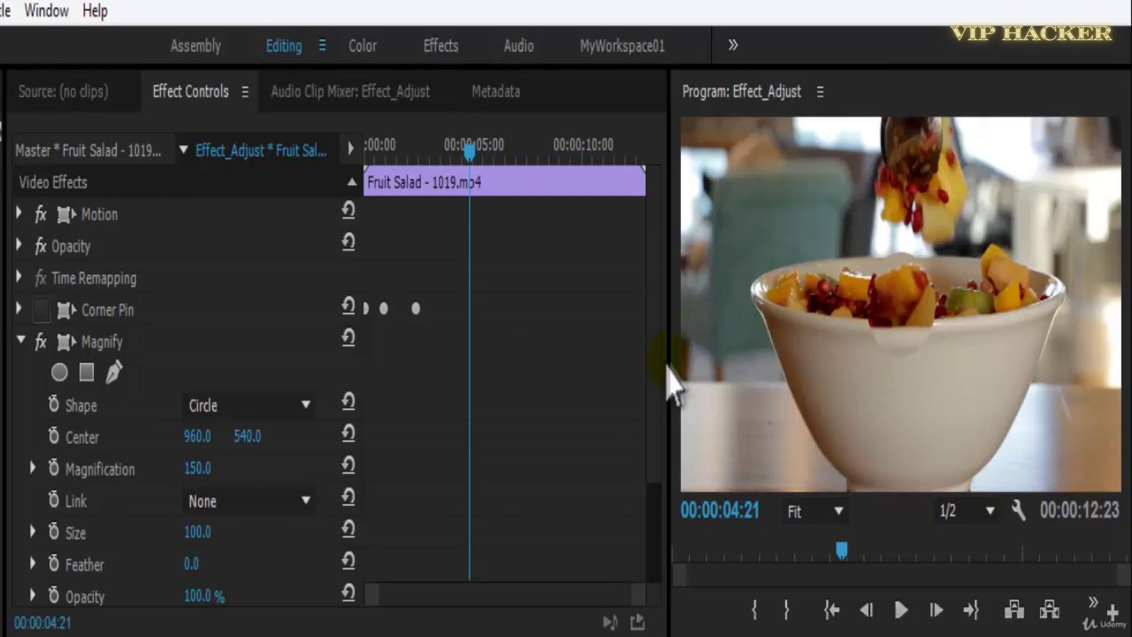
scroll(654, 425, "down", 3)
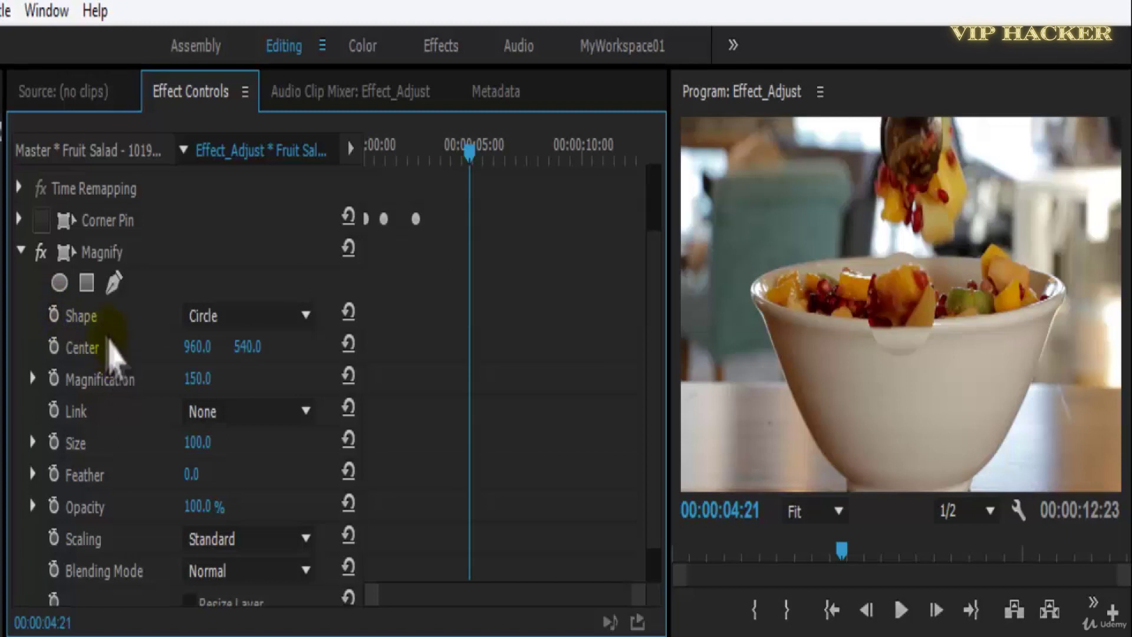
left_click(208, 317)
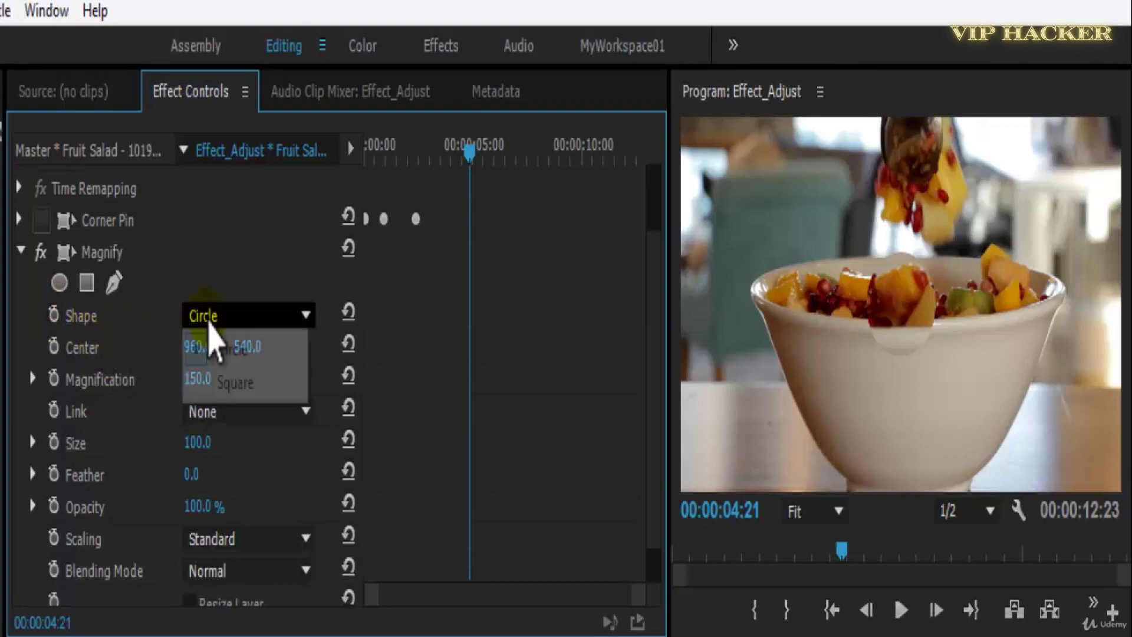
left_click(270, 351)
left_click(272, 384)
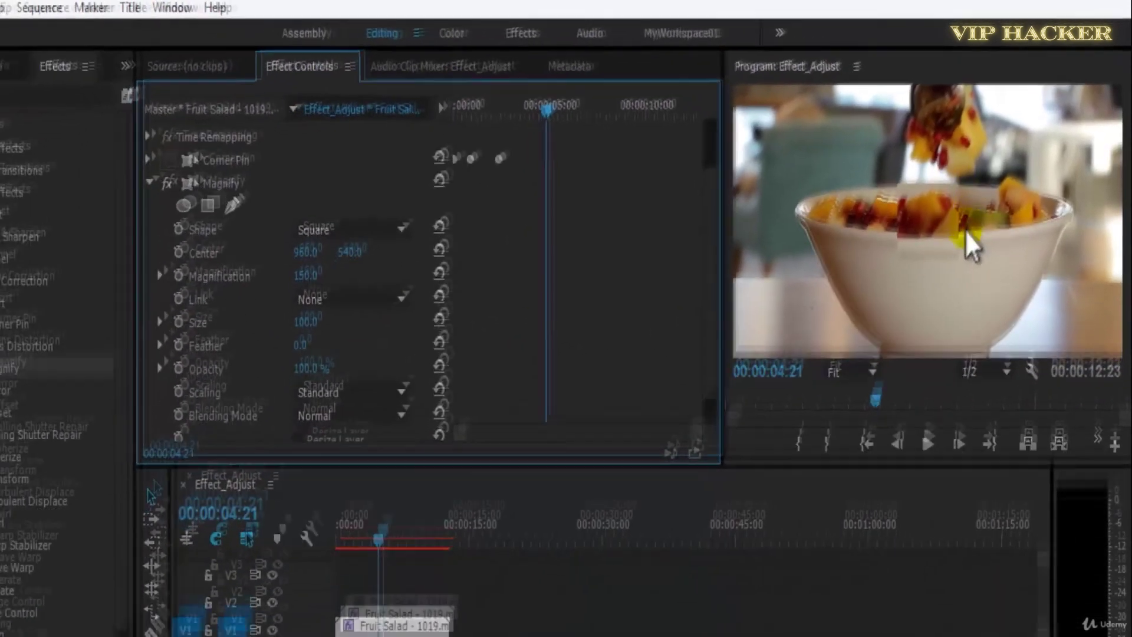
- View the magnified frame in the enlarged Program monitor and set the Magnify Shape to Circle
key("grave")
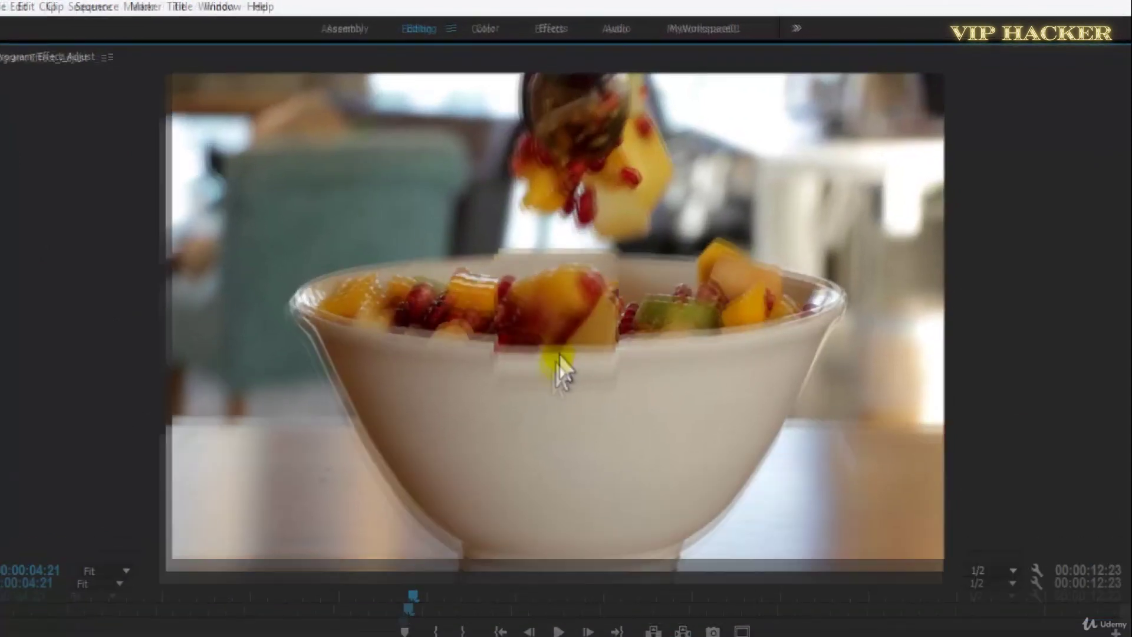
key("grave")
left_click(403, 186)
left_click(276, 353)
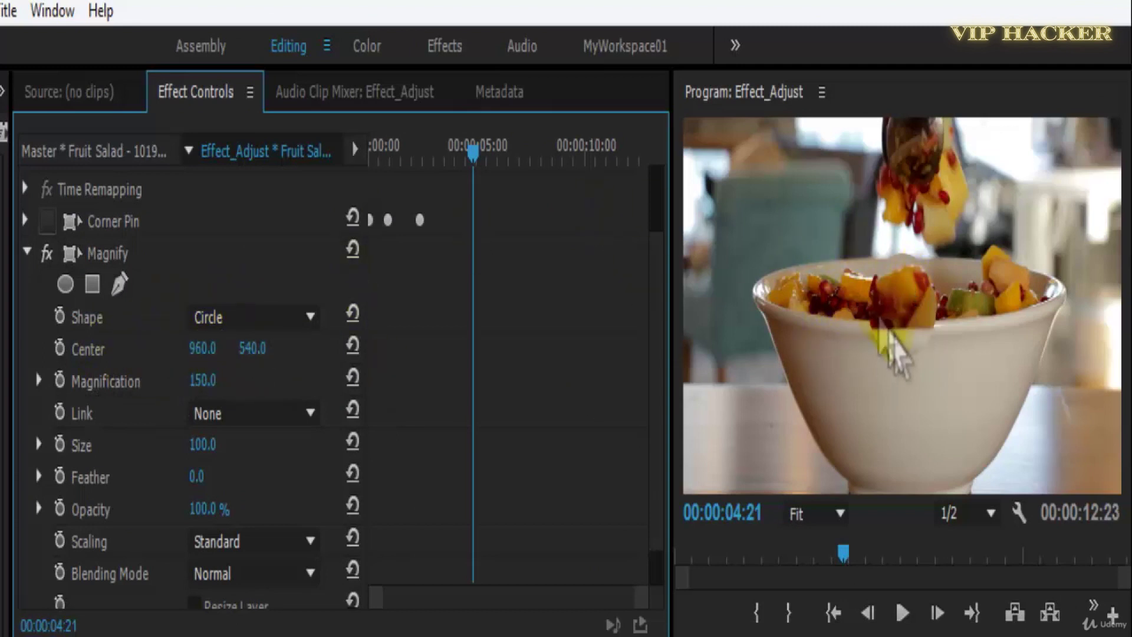
- Move the Magnify Center to 981, 263 and set its Magnification to 216
left_click_drag(183, 348, 505, 413)
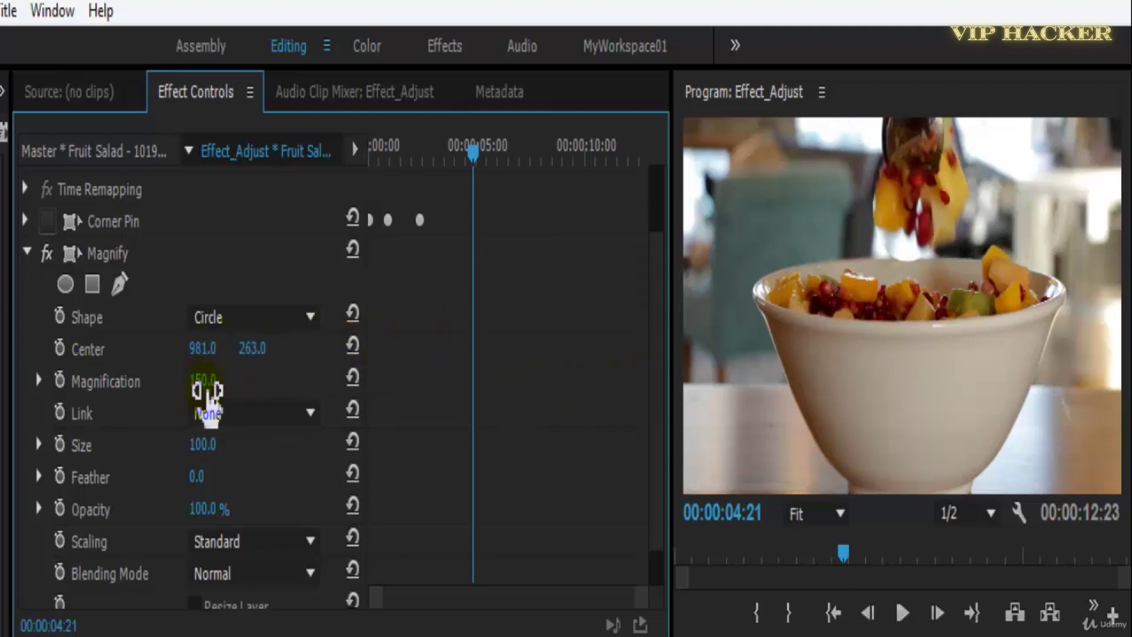
left_click_drag(221, 380, 527, 259)
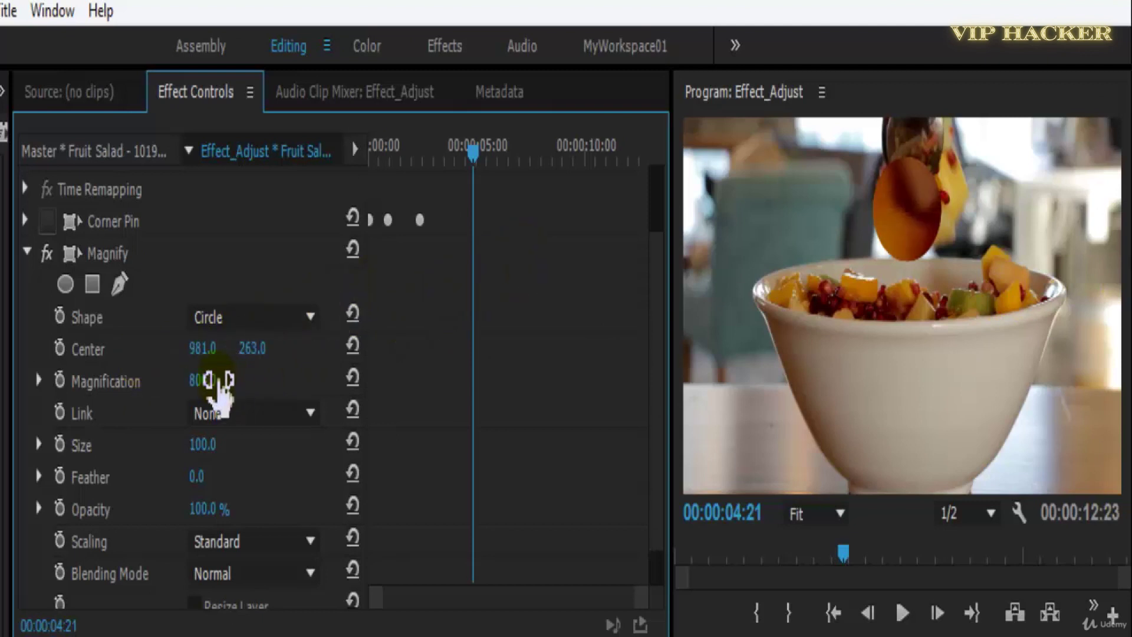
mouse_move(50, 407)
left_mouse_down()
mouse_move(15, 404)
mouse_move(42, 405)
left_mouse_up()
- Move the Magnify Center to 1325, 529, over the fruit at the bowl's rim
mouse_move(252, 348)
left_mouse_down()
mouse_move(672, 362)
mouse_move(491, 394)
mouse_move(261, 348)
left_mouse_up()
left_click_drag(124, 348, 613, 466)
left_click_drag(303, 354, 341, 366)
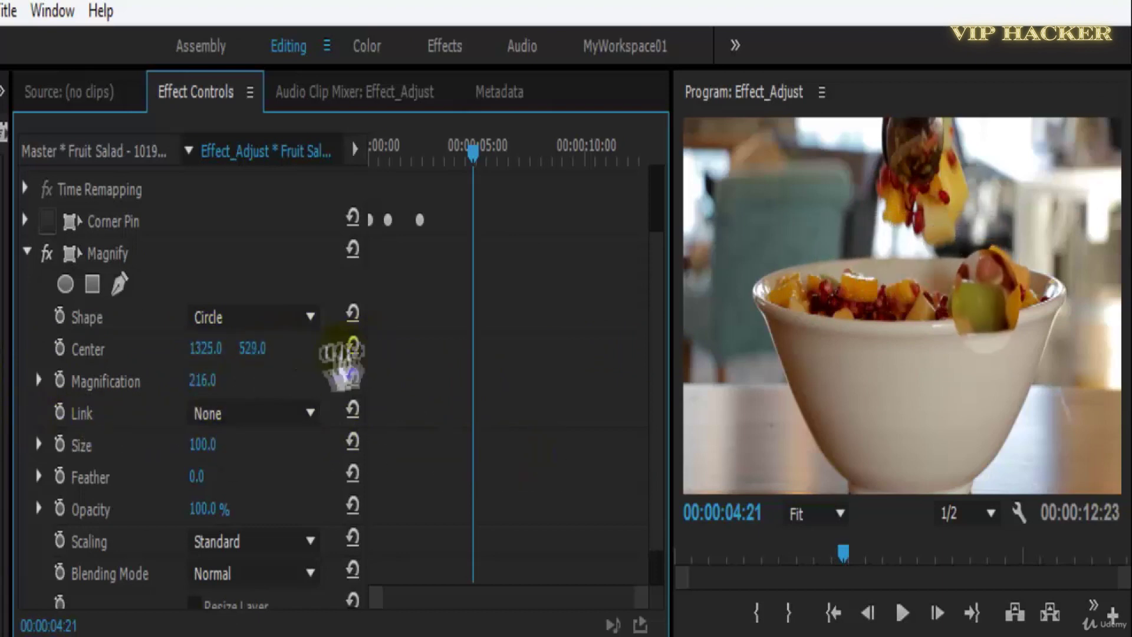
- Adjust the Magnify effect to Center 1104, 488 and Magnification 175, with Square as its Shape
left_click_drag(184, 383, 12, 389)
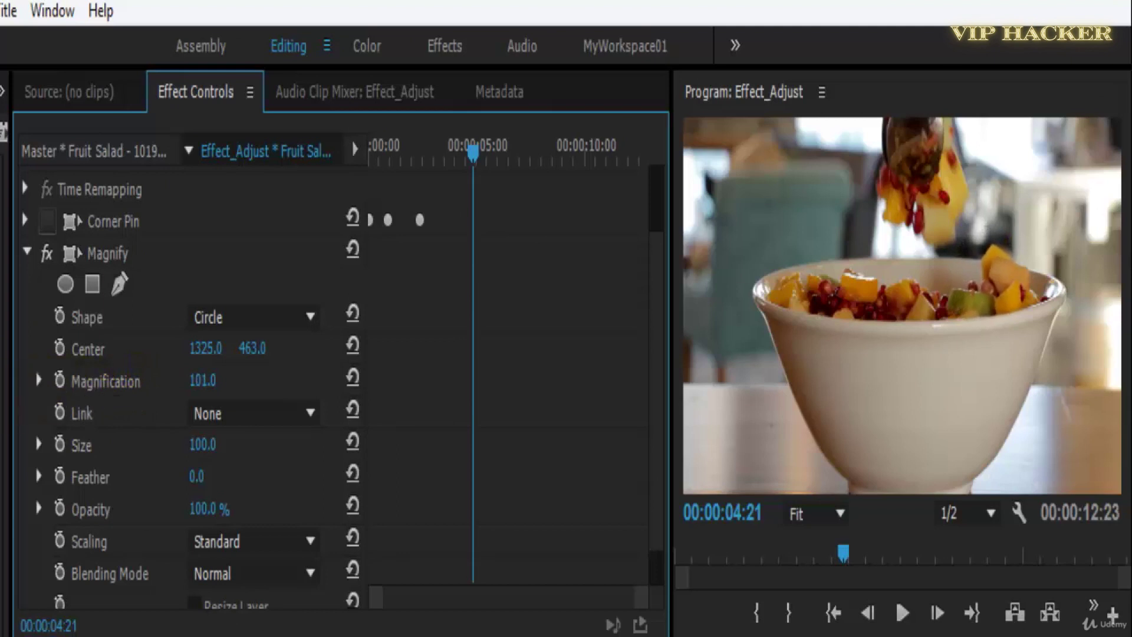
left_click_drag(322, 353, 849, 392)
left_click(284, 322)
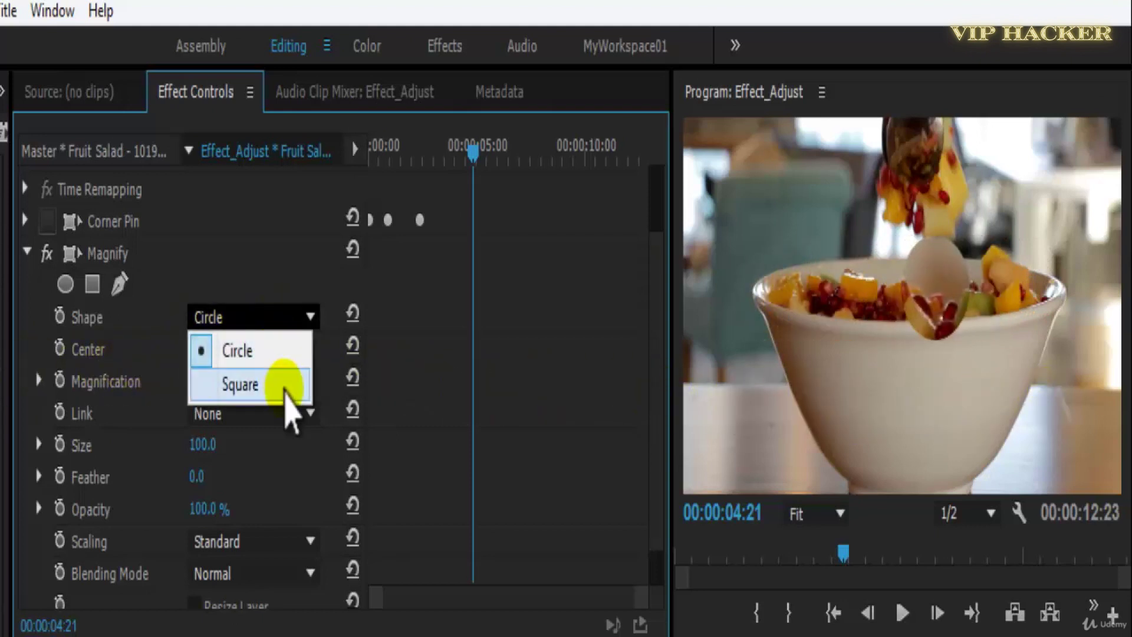
left_click(286, 387)
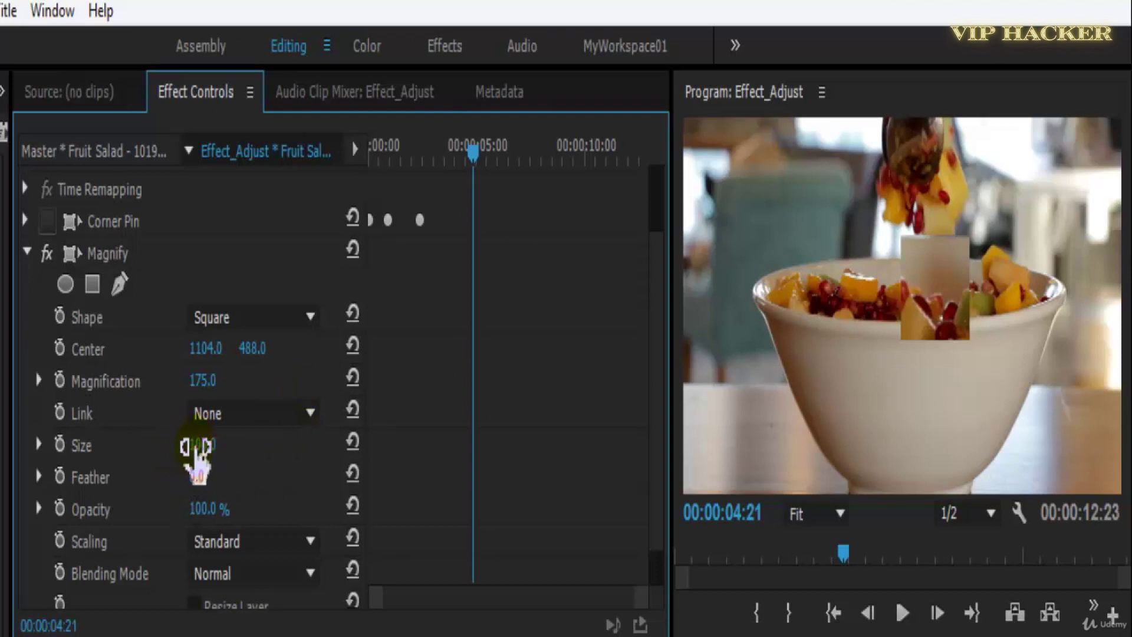
- Set the Magnify Size to 927 and play the beginning of the fruit salad clip
left_click_drag(229, 449, 1032, 348)
key("space")
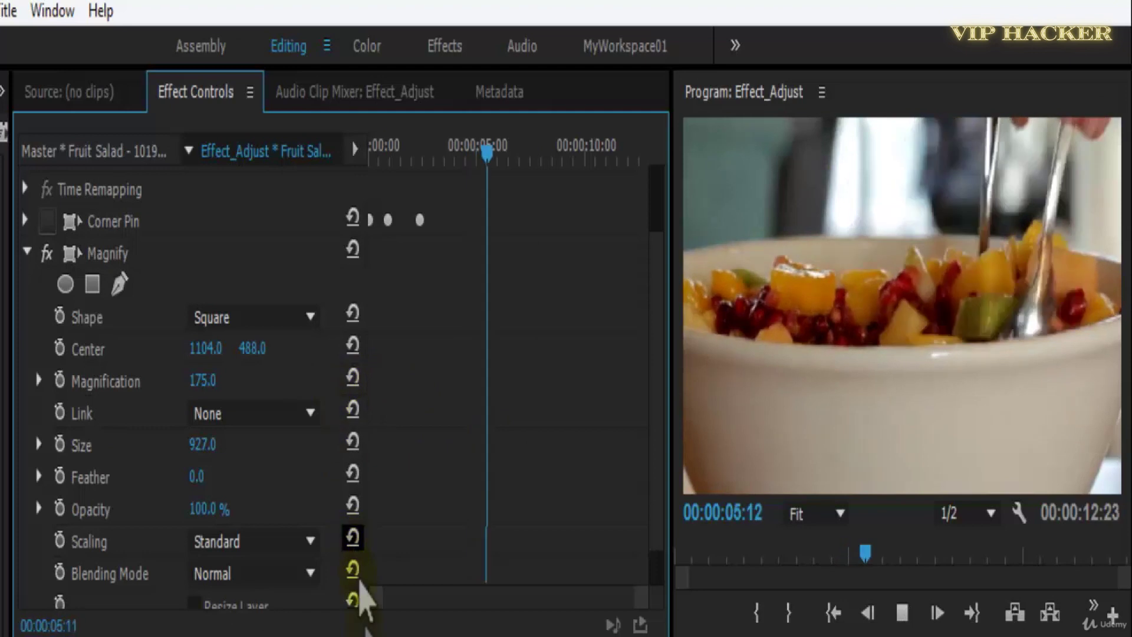
key("Home")
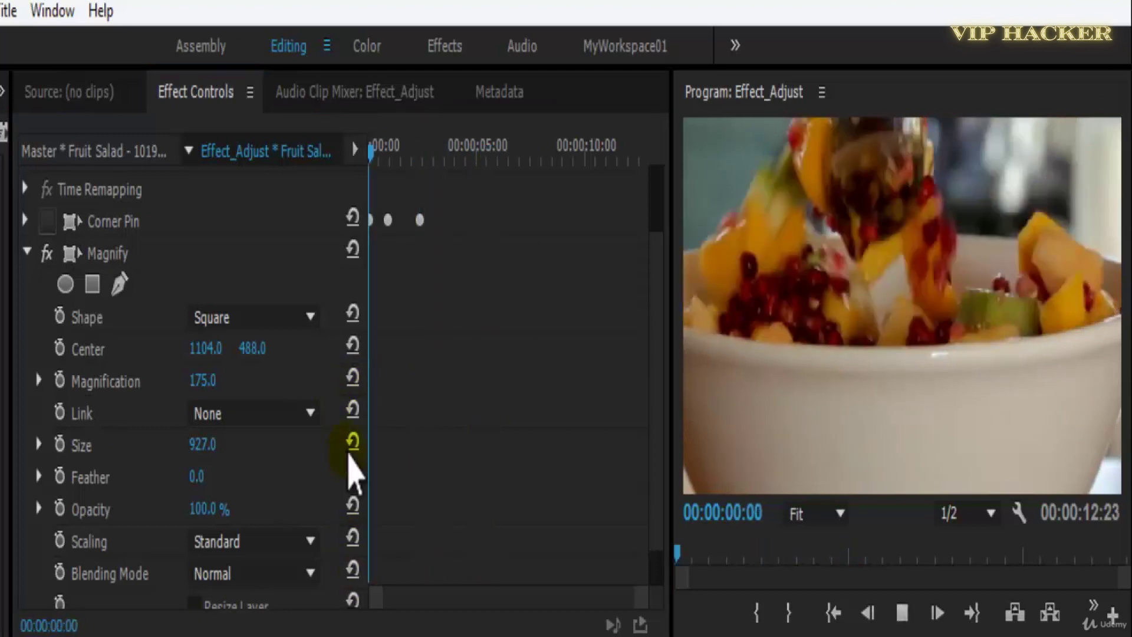
left_click(200, 445)
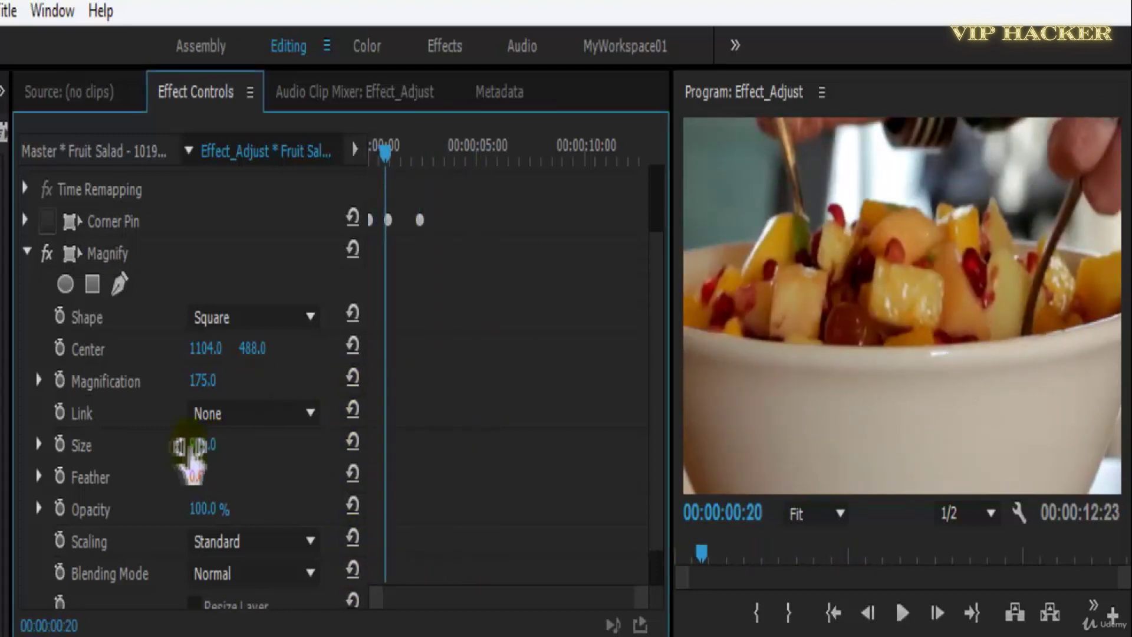
- Reduce the Magnify Size to 177 and play the clip up to 00:00:02:19
mouse_move(56, 463)
left_mouse_down()
mouse_move(88, 469)
mouse_move(77, 469)
left_mouse_up()
left_click_drag(219, 449, 216, 449)
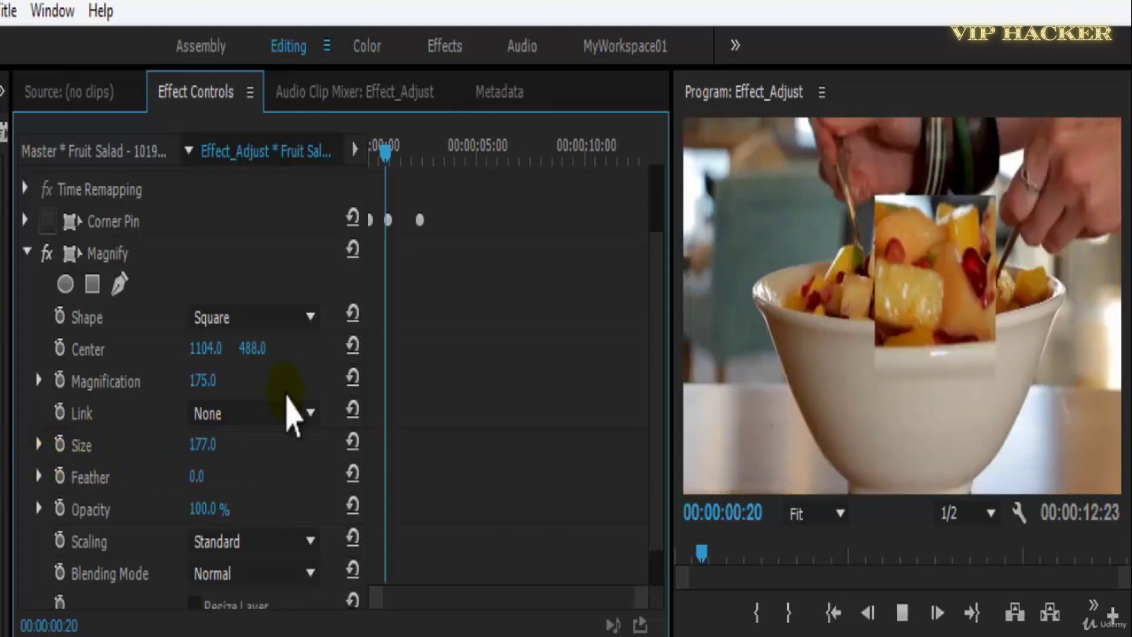
key("space")
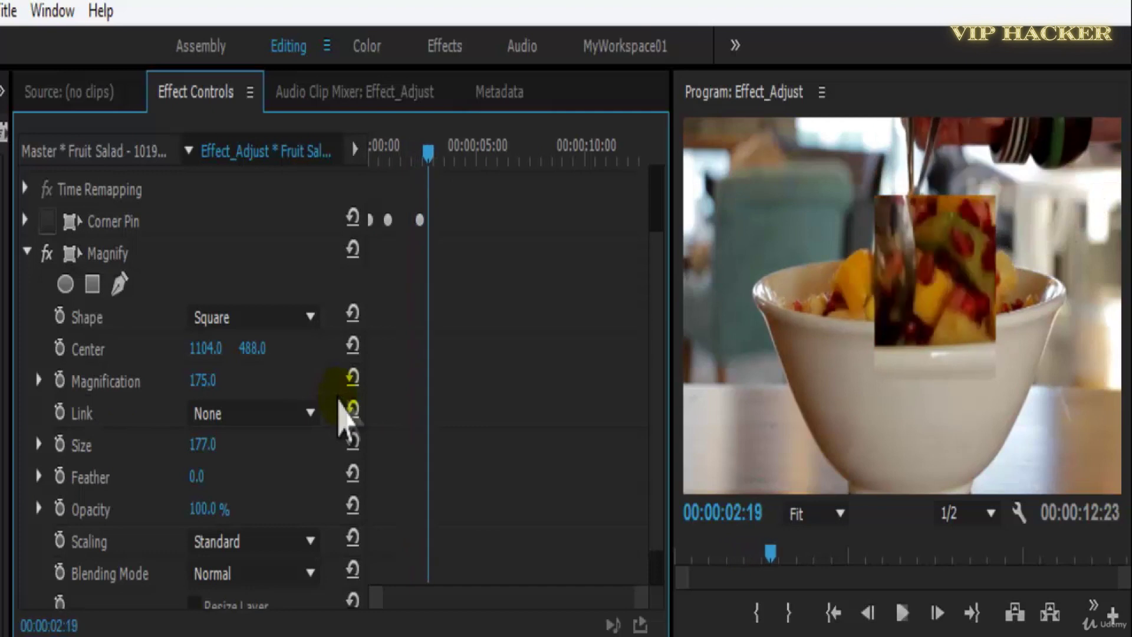
- Set the Magnify Size to 265 and Center to 904, 566, comparing the frame with the effect switched off and on
left_click_drag(203, 445, 295, 442)
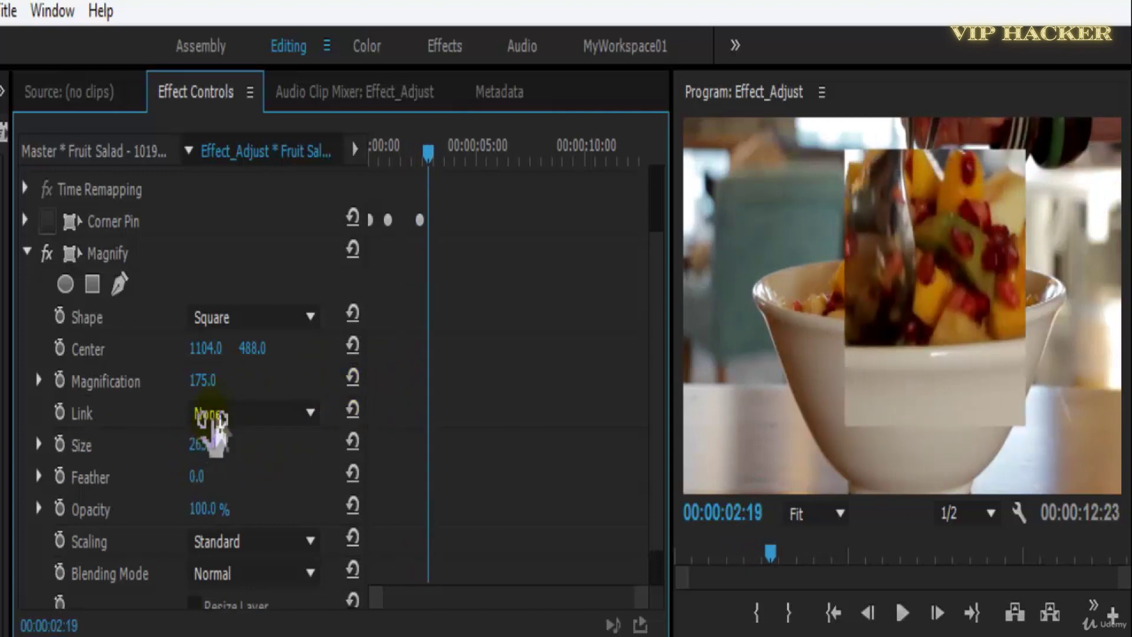
left_click_drag(208, 367, 23, 370)
left_click_drag(261, 353, 341, 354)
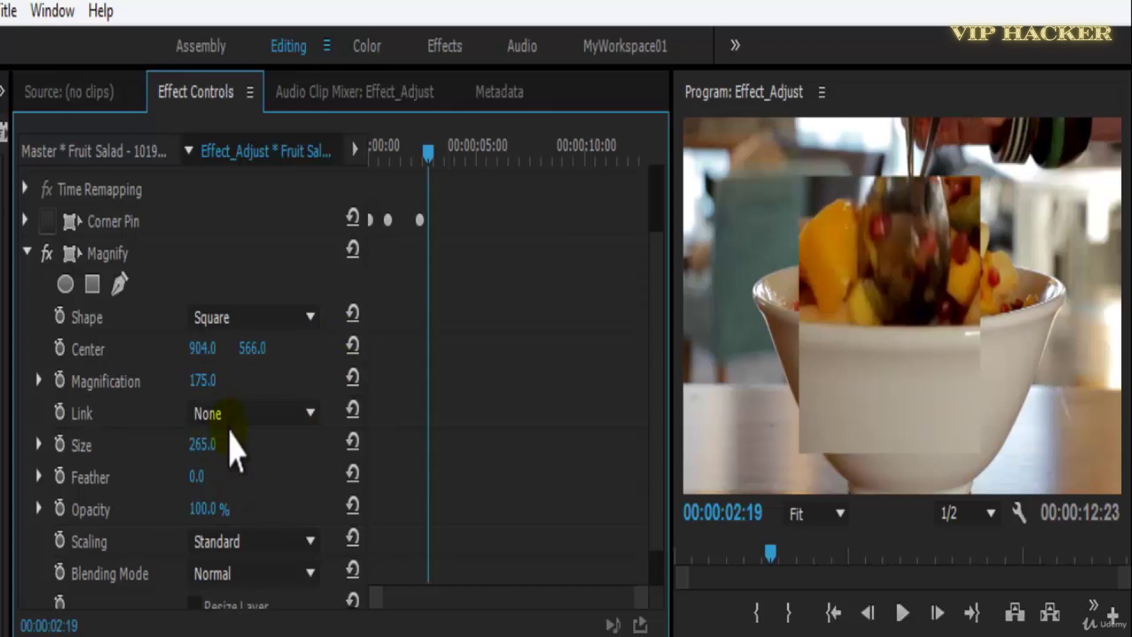
left_click(52, 255)
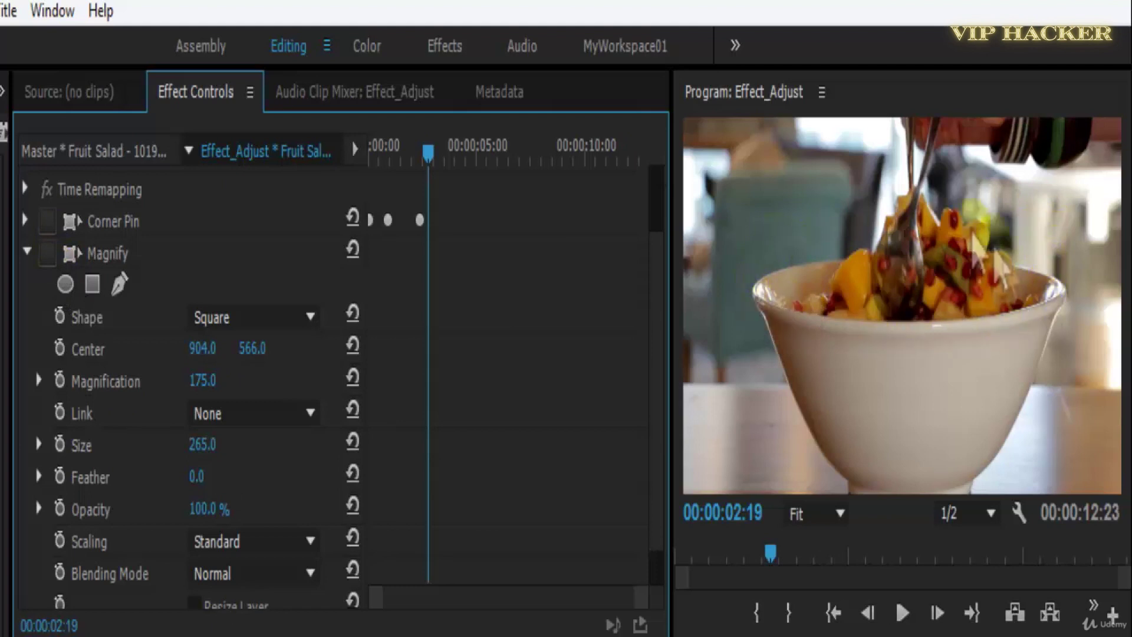
left_click(51, 255)
- Change the Magnify Shape to Circle, with its Center at 904, 405 and a larger Size
left_click(270, 320)
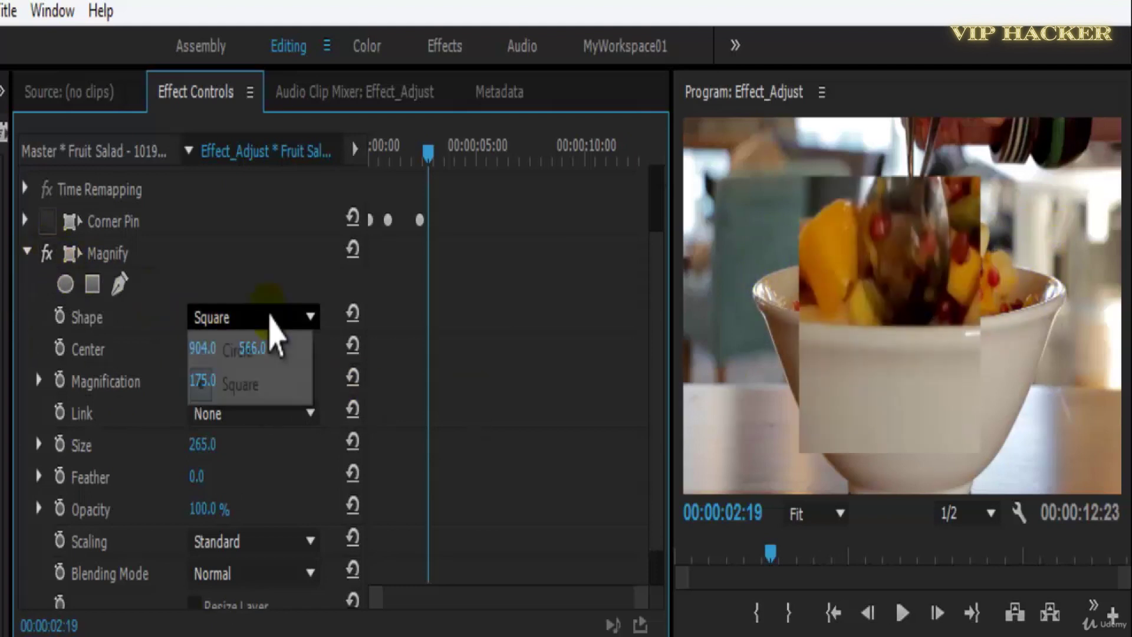
left_click(273, 347)
left_click_drag(252, 348, 92, 354)
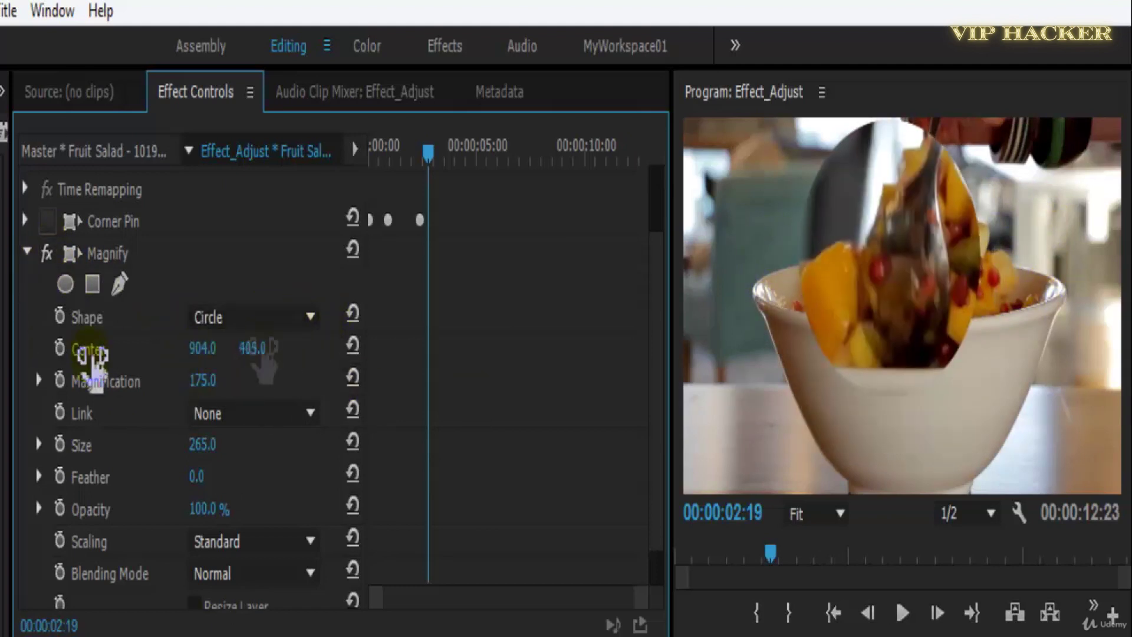
mouse_move(218, 444)
left_mouse_down()
mouse_move(443, 436)
mouse_move(303, 437)
mouse_move(336, 417)
mouse_move(217, 445)
left_mouse_up()
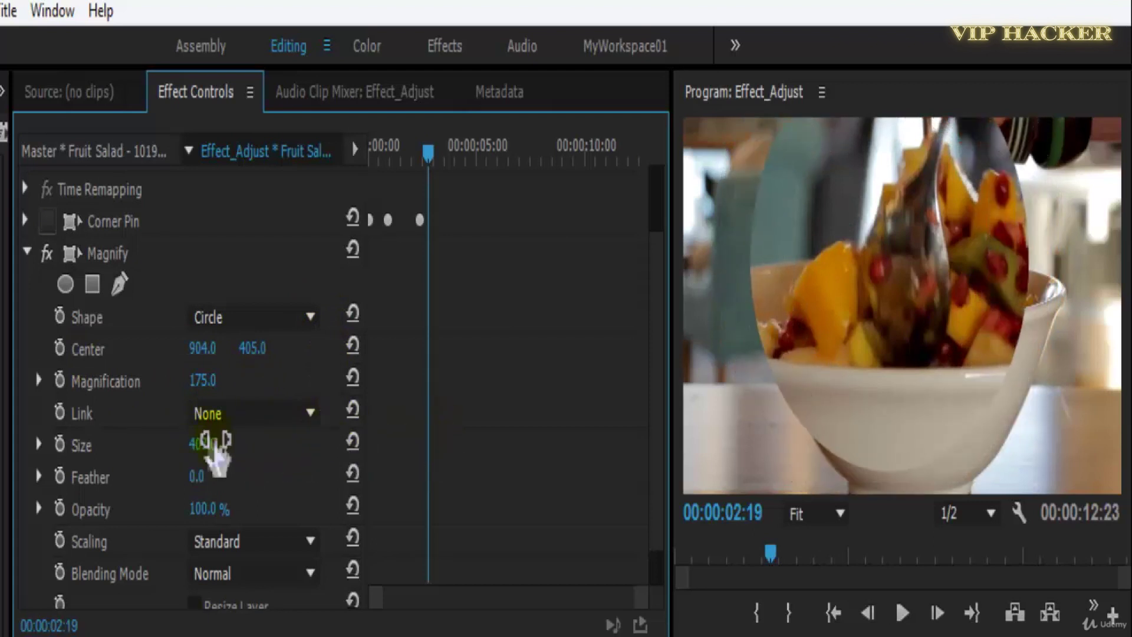
- Set the circular magnifier to Magnification 136, Size 277 and Center 964, 478
left_click_drag(215, 383, 167, 389)
left_click_drag(202, 445, 84, 450)
left_click_drag(215, 363, 342, 341)
mouse_move(202, 349)
left_mouse_down()
mouse_move(278, 353)
mouse_move(208, 361)
left_mouse_up()
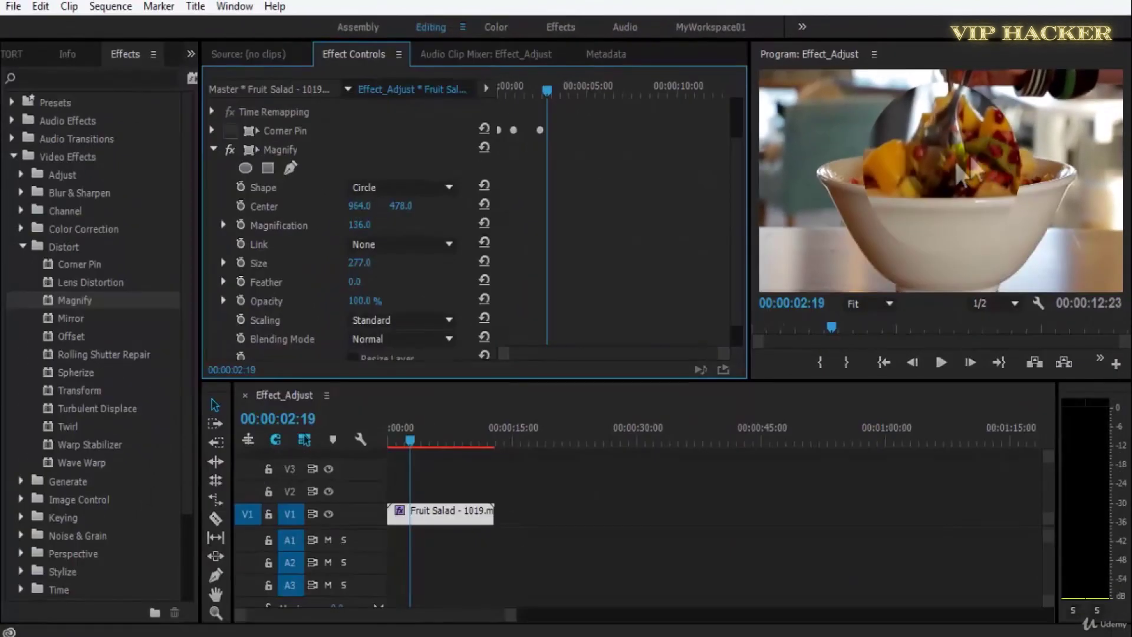
- Examine the magnified circle in the enlarged Program monitor and compare the frame with Magnify switched off and on
key("grave")
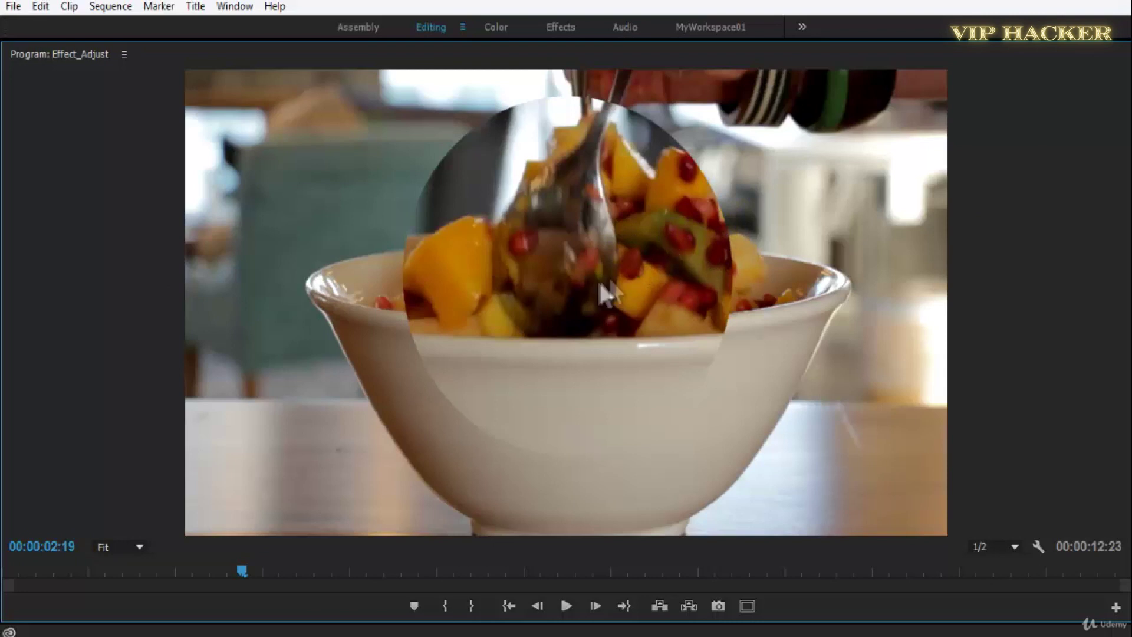
key("grave")
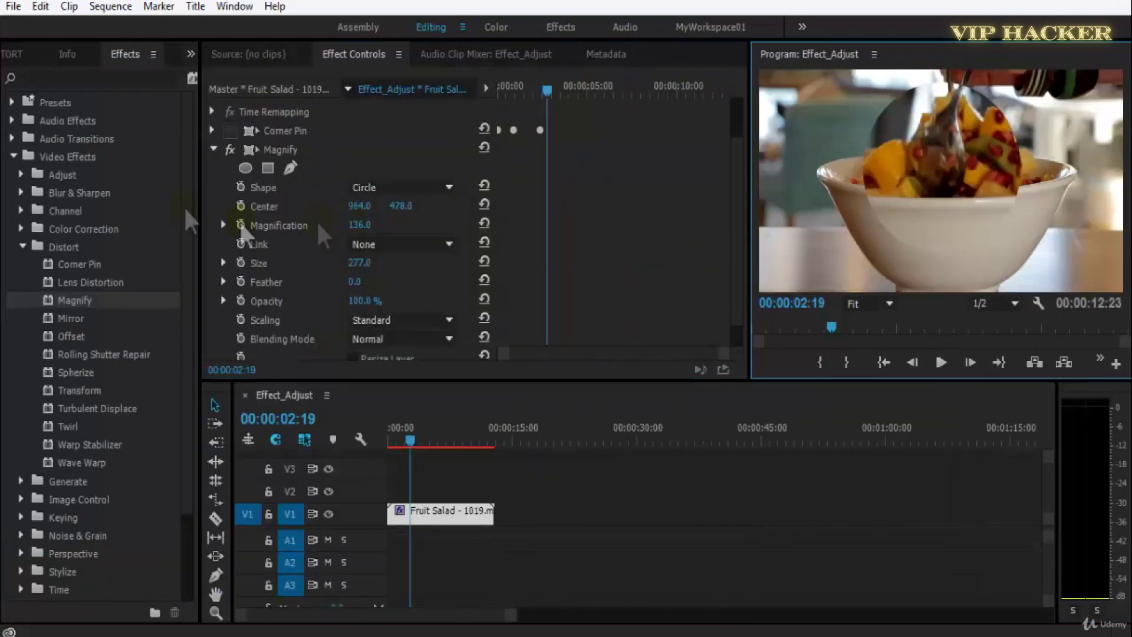
left_click(229, 150)
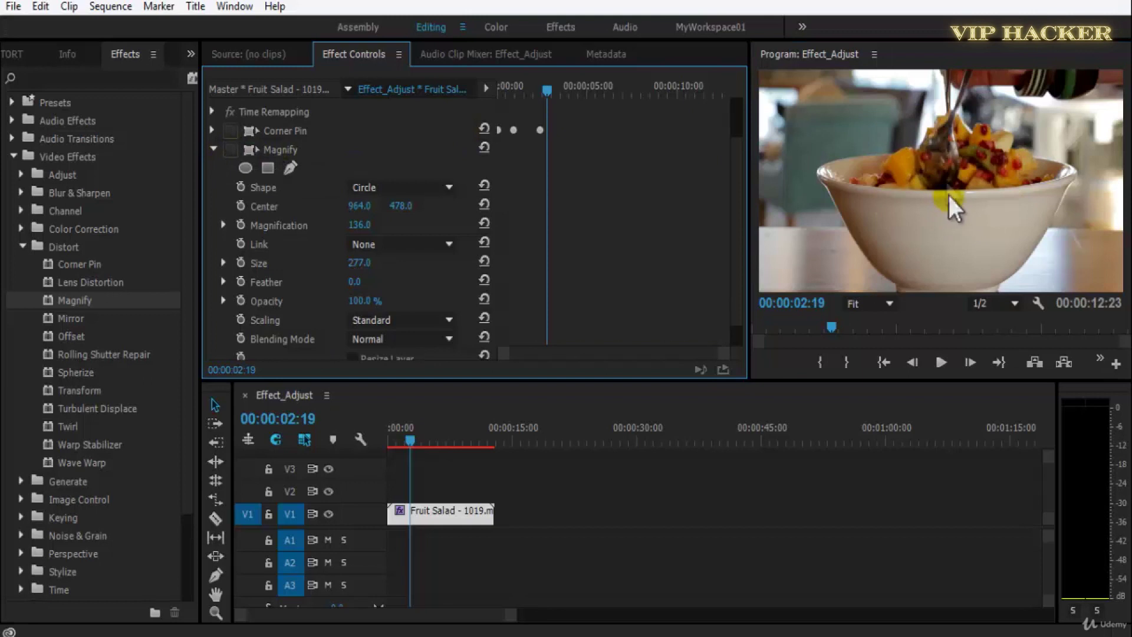
left_click(230, 150)
- Play the magnified clip in the enlarged Program monitor up to 00:00:07:23
key("grave")
key("space")
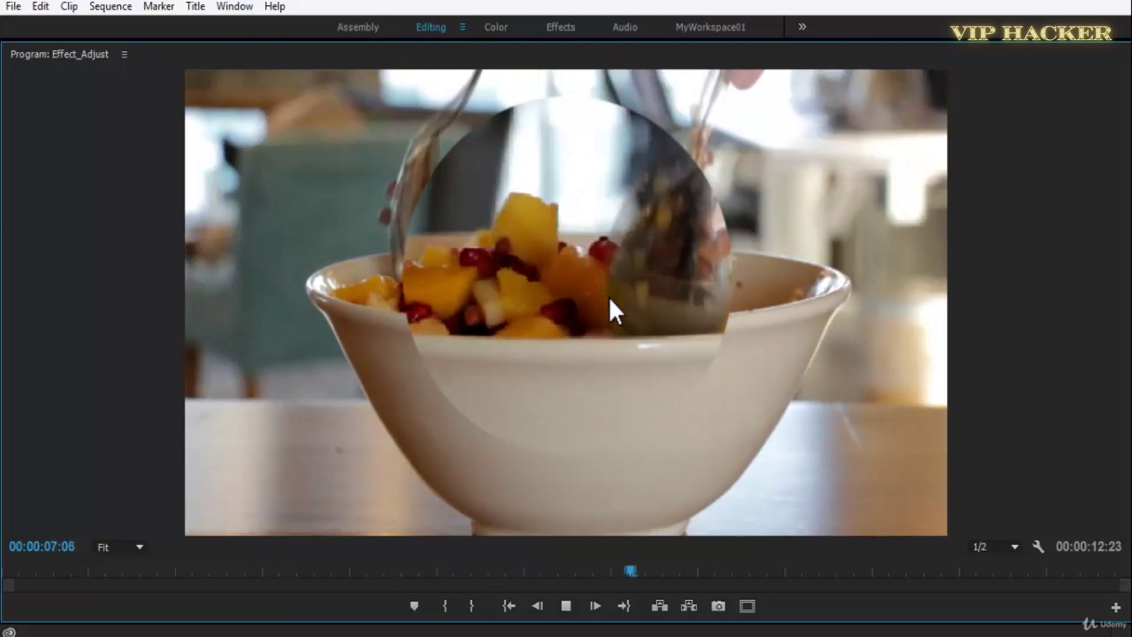
key("grave")
key("space")
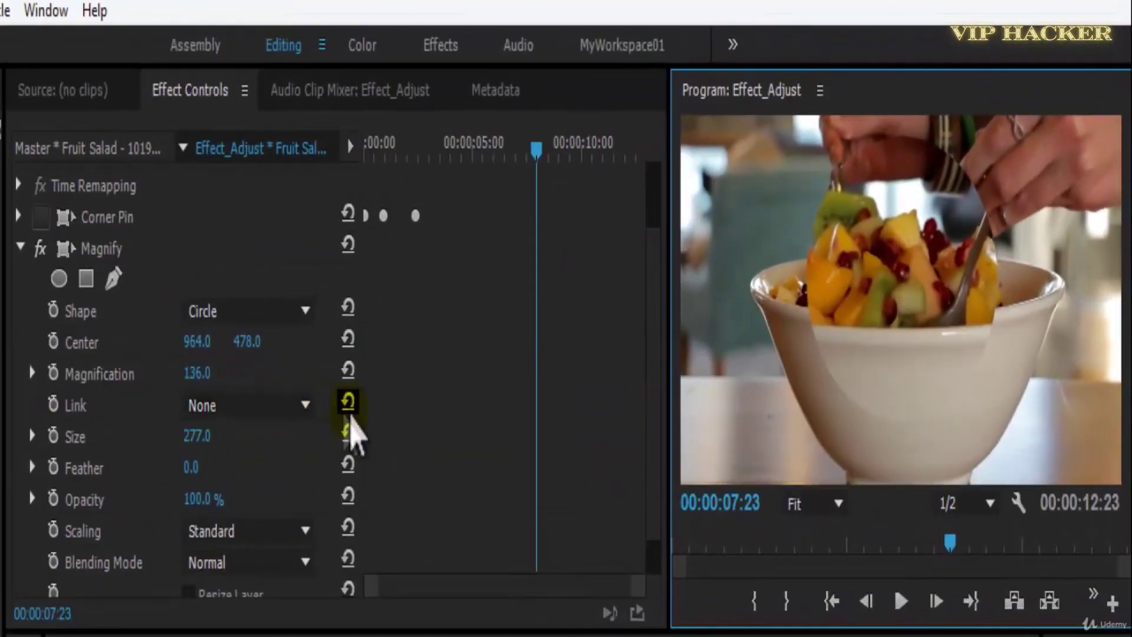
- Try the Magnify Link option Size To Magnification, return to None, and select Size & Feather To Magnification
left_click(230, 413)
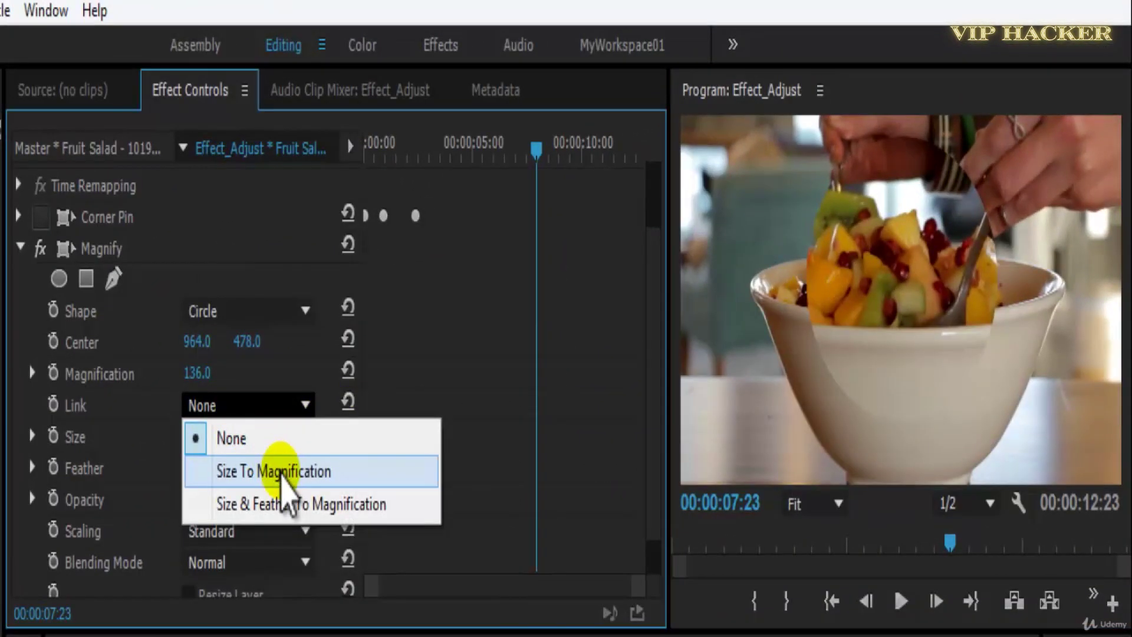
left_click(282, 472)
left_click(281, 414)
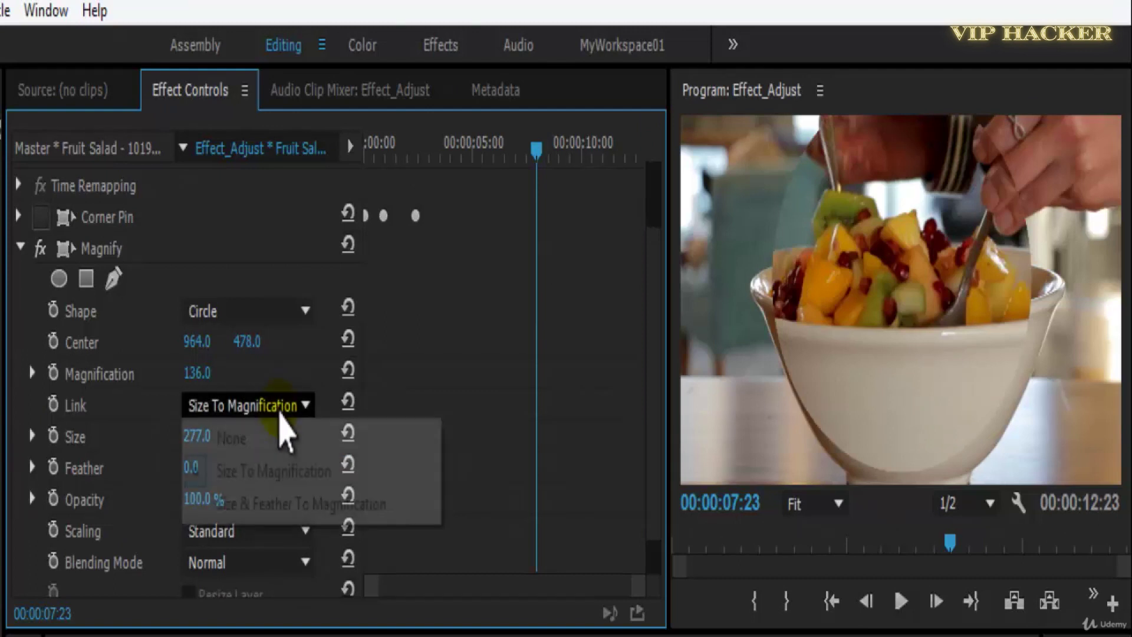
left_click(281, 436)
left_click(289, 413)
left_click(290, 504)
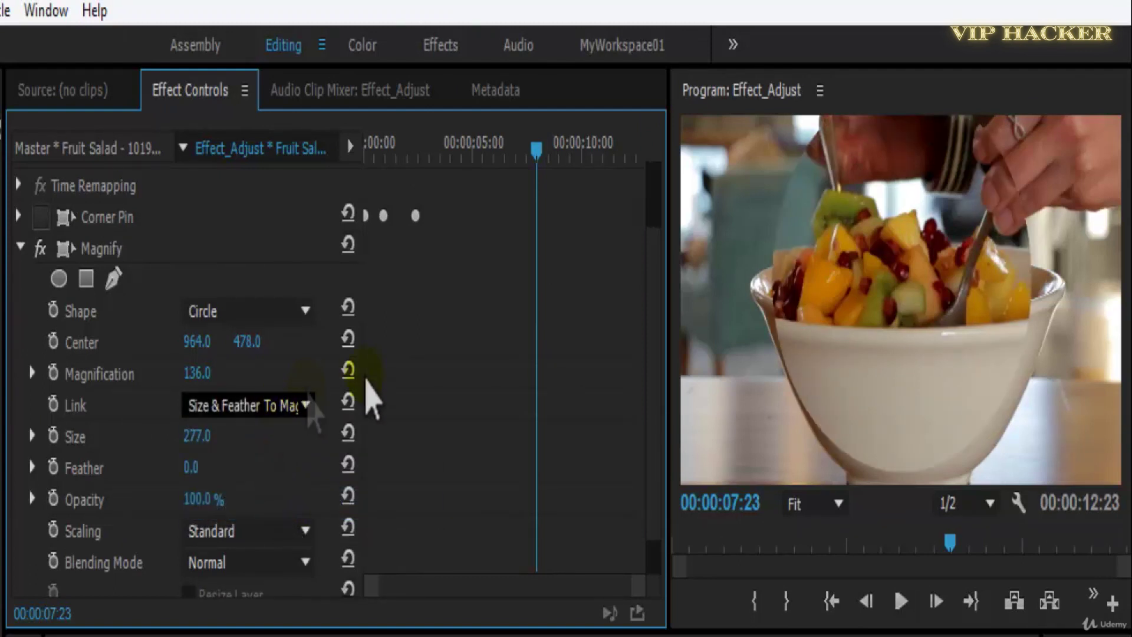
- Play the linked magnification enlarged, set the Magnify Link back to None, and stop playback at 00:00:10:17
left_click(849, 384)
key("grave")
key("space")
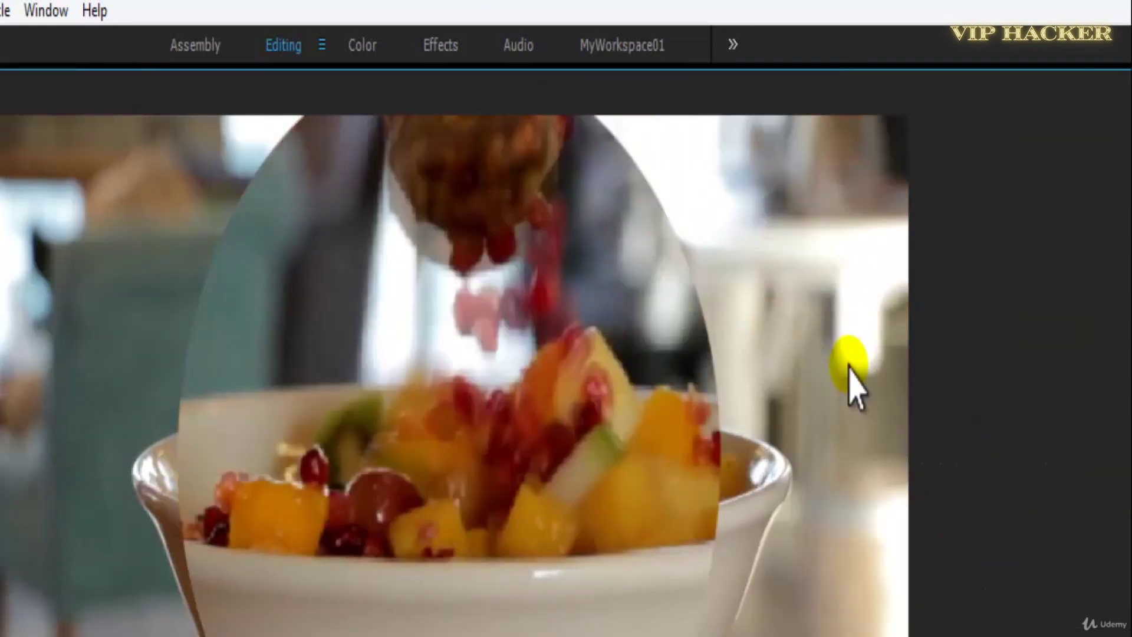
key("grave")
left_click(278, 407)
left_click(285, 441)
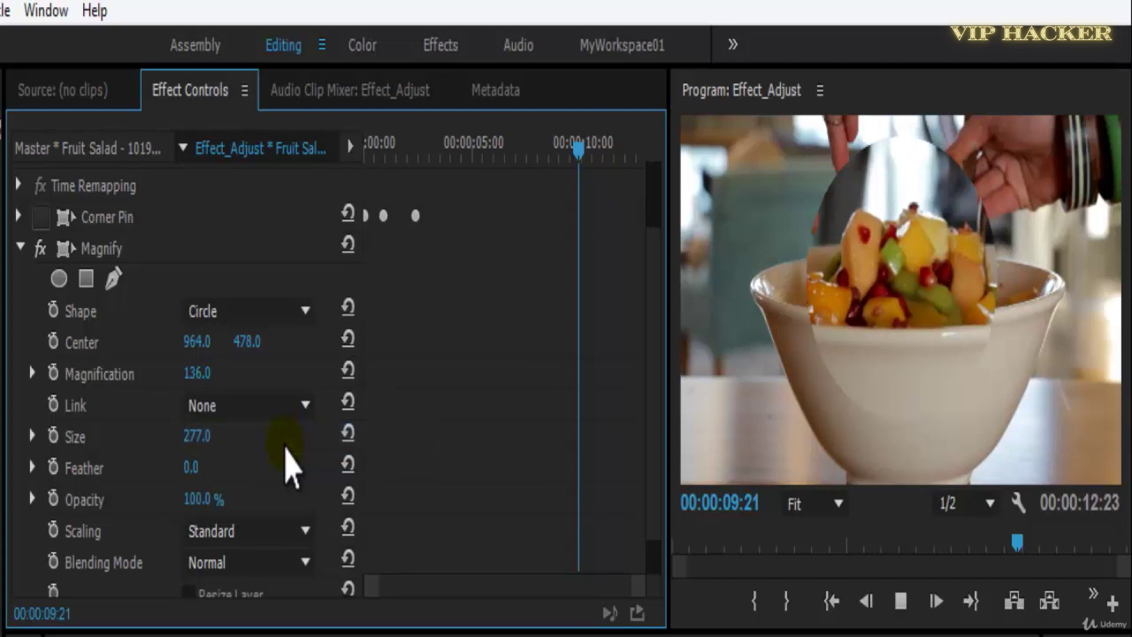
key("space")
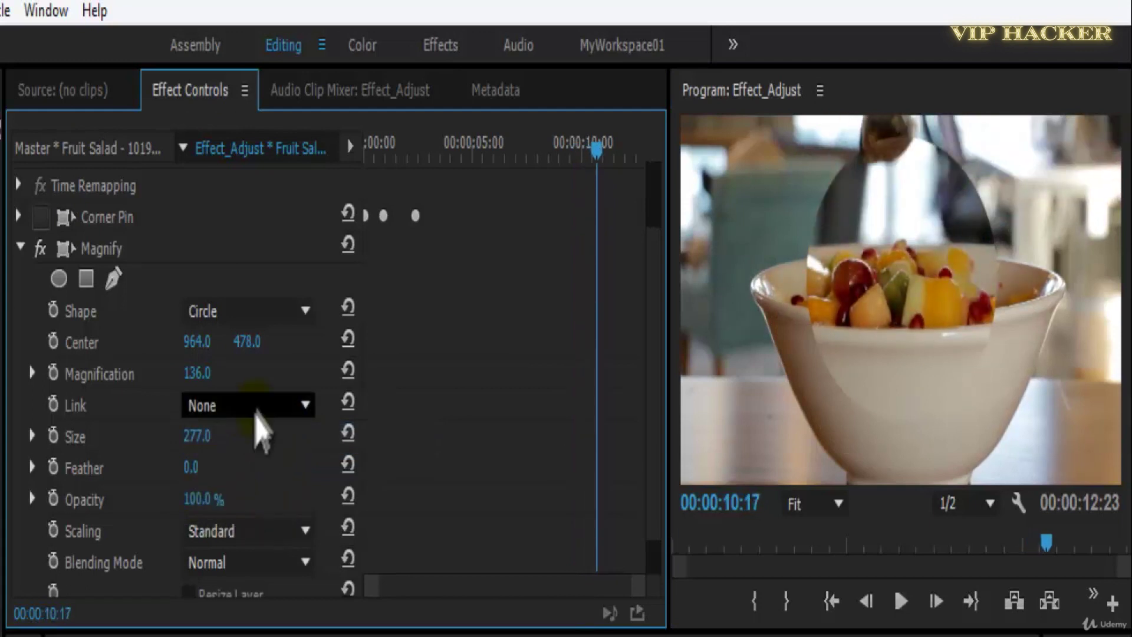
- Set the Magnify Feather to 24 and its Link to Size & Feather To Magnification
left_click(257, 409)
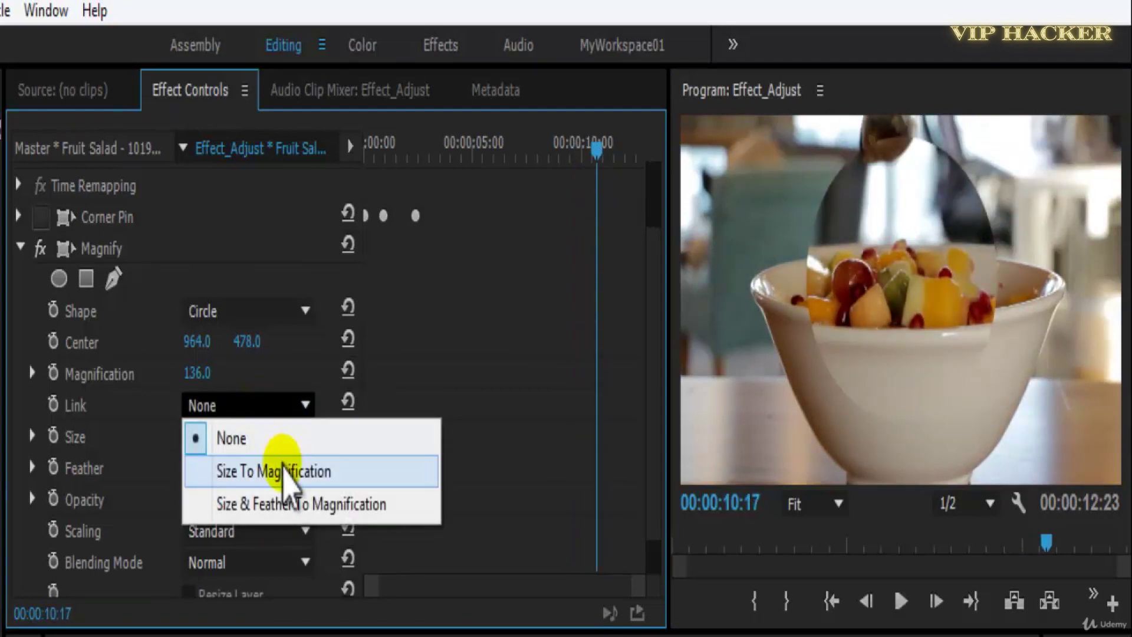
left_click(305, 396)
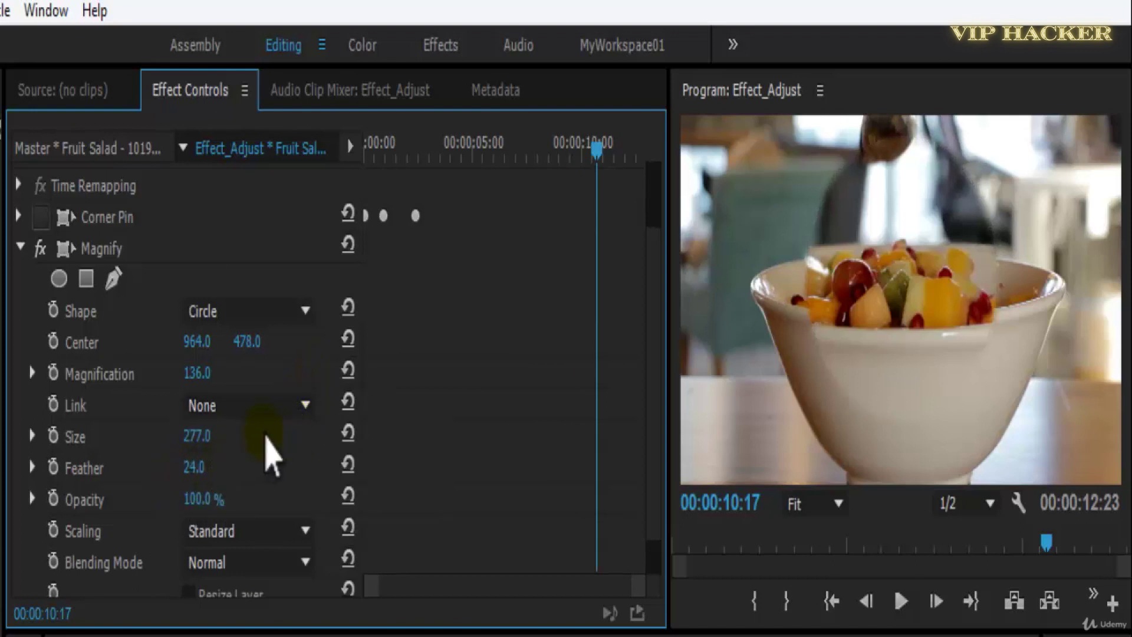
left_click(288, 407)
left_click(298, 503)
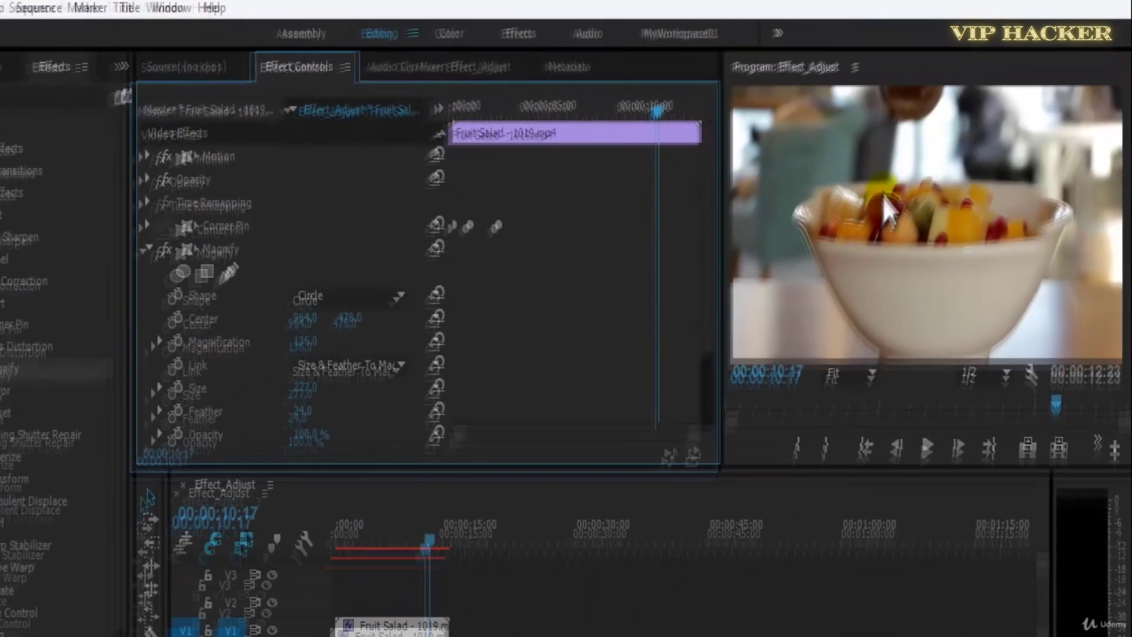
- Play the feathered magnification from 00:00:10:17 in the enlarged Program monitor
key("space")
key("grave")
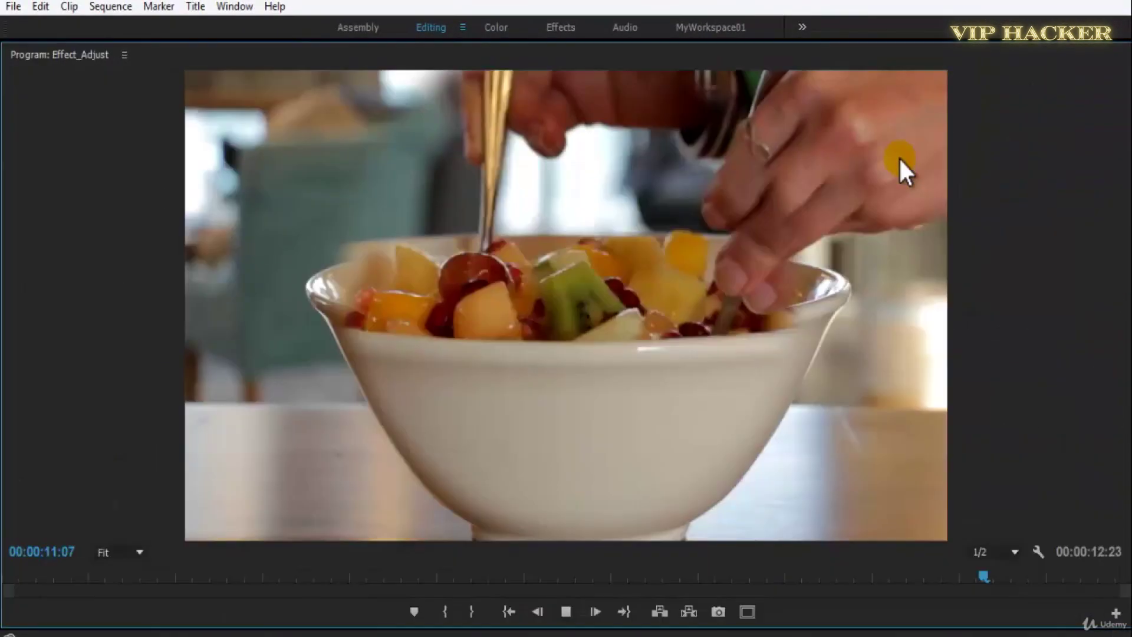
- Stop the playback and restore the panel layout, then set the Magnify Link to None and the Feather to 5
key("grave")
key("space")
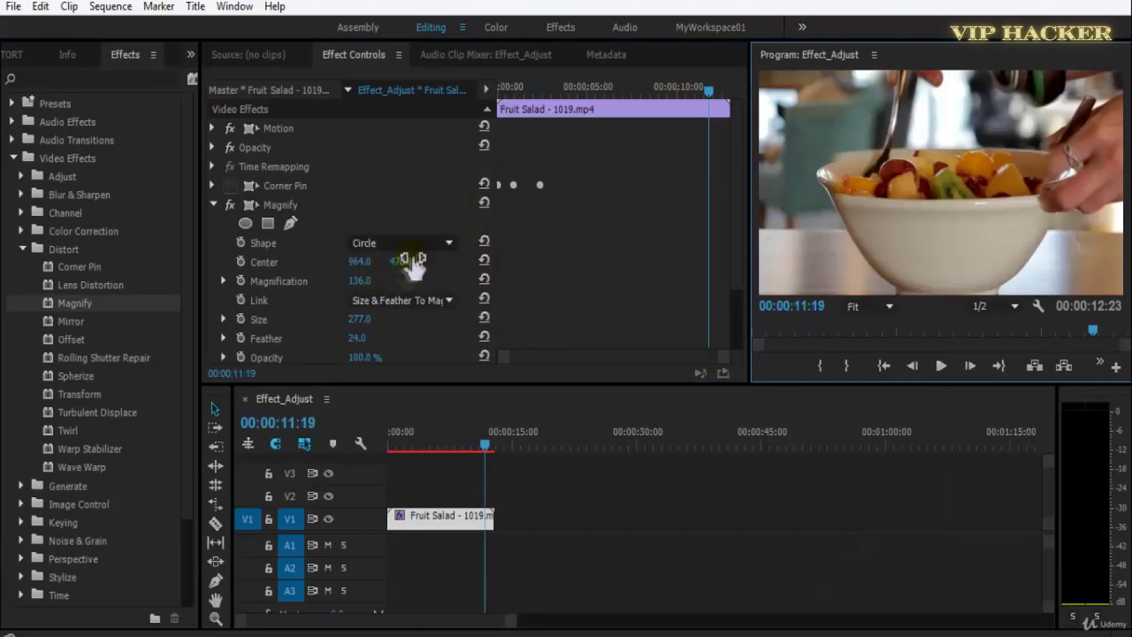
left_click(360, 320)
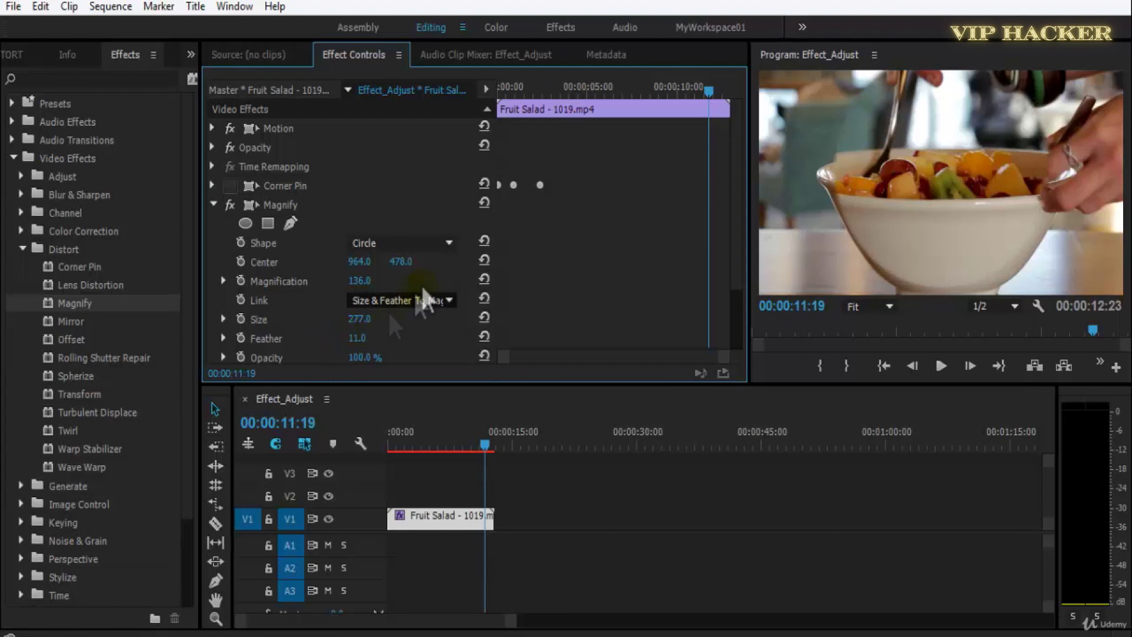
left_click(378, 300)
left_click(407, 321)
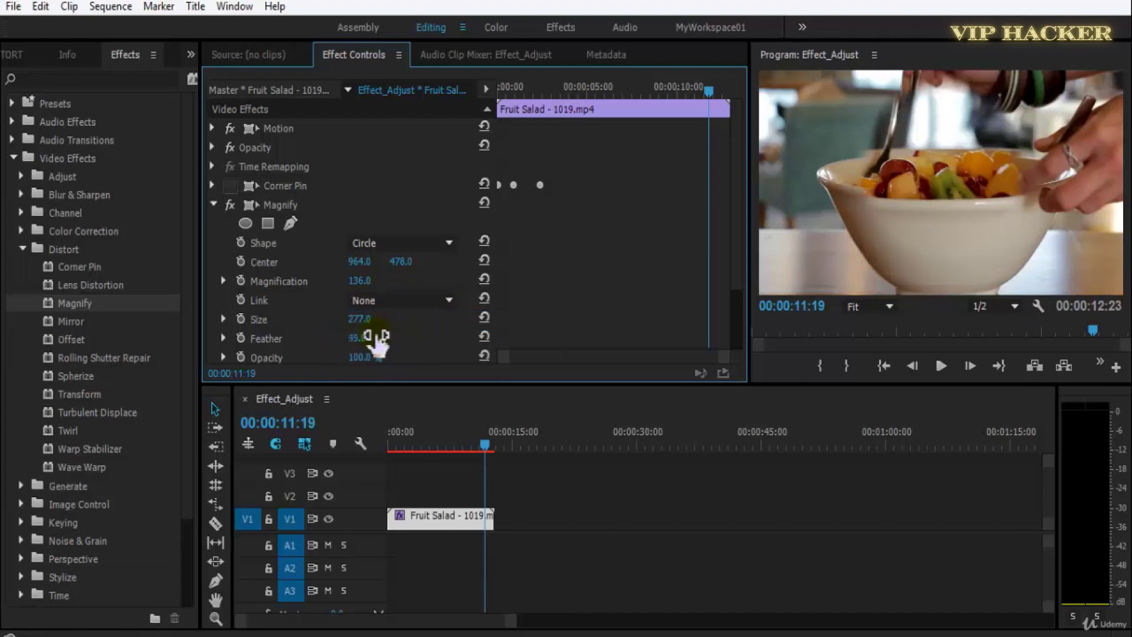
type("5")
key("Return")
- Play the clip with the softened Magnify edge in the enlarged Program monitor, return to the sequence start, and save the project
key("grave")
key("space")
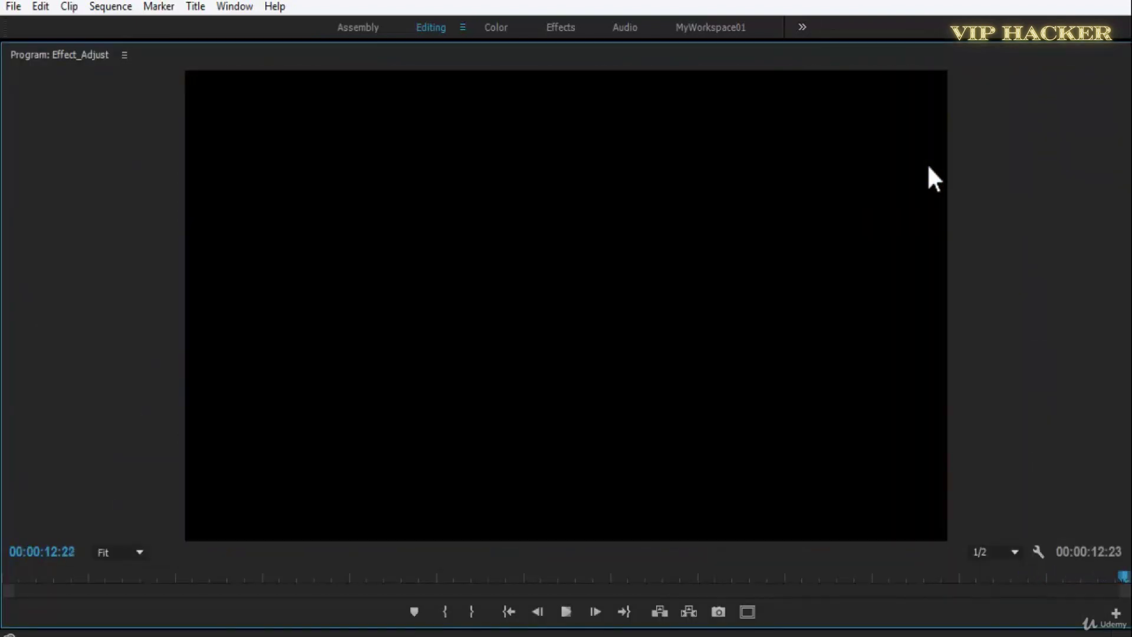
key("Home")
key("grave")
left_click_drag(466, 445, 437, 445)
left_click(407, 443)
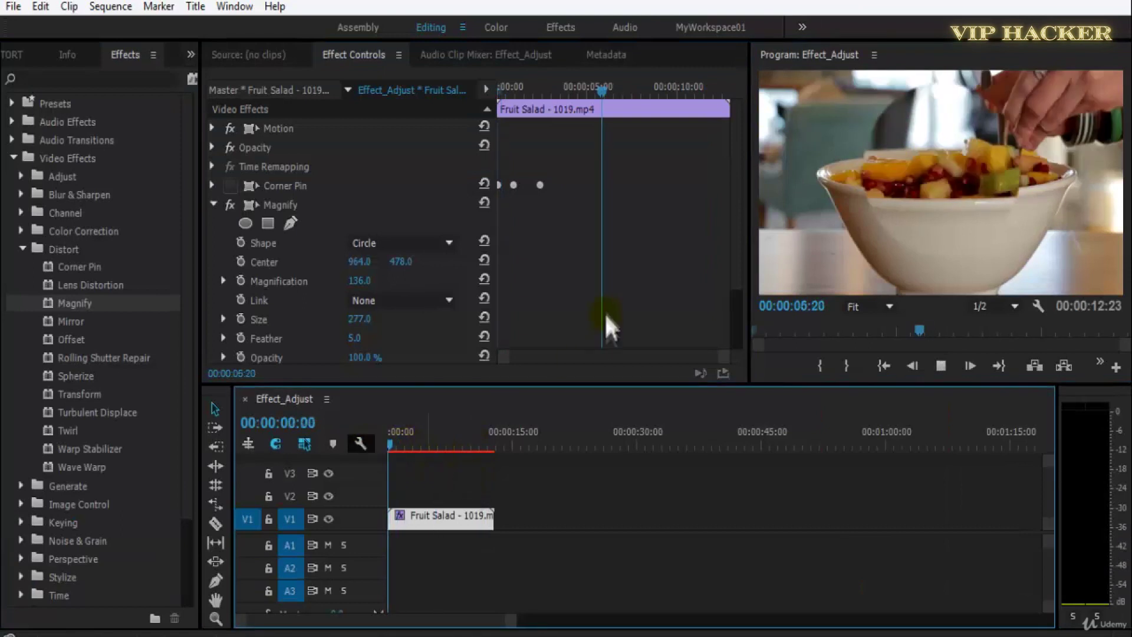
key("ctrl+s")
- Lower the Magnify Opacity to 0% and enable its keyframing at the start of the clip
scroll(731, 260, "down", 3)
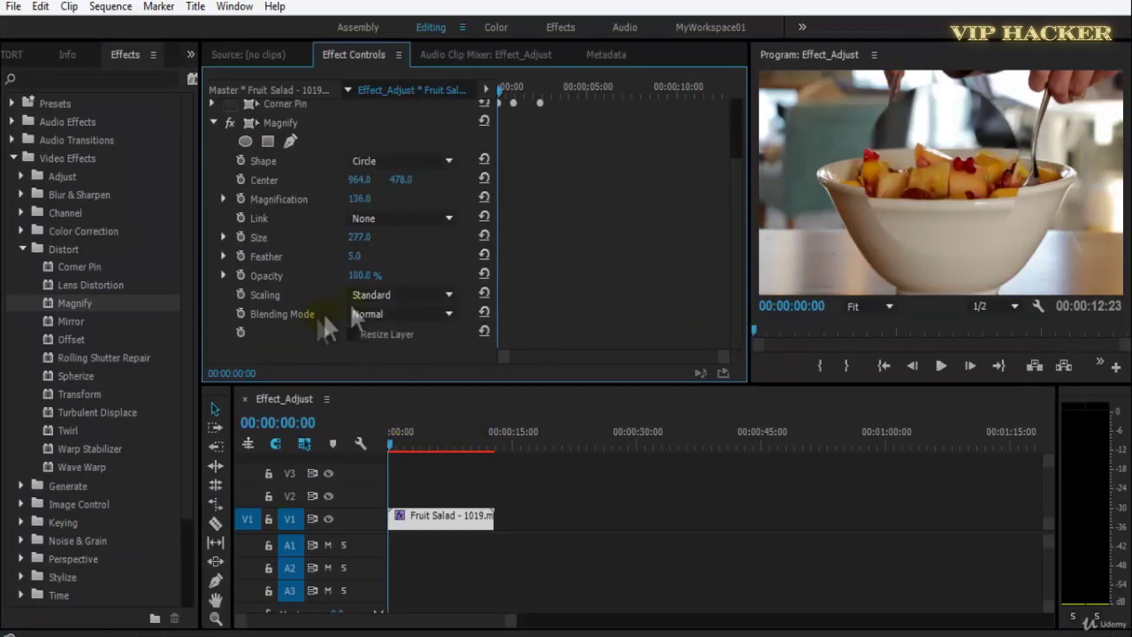
left_click_drag(370, 278, 195, 263)
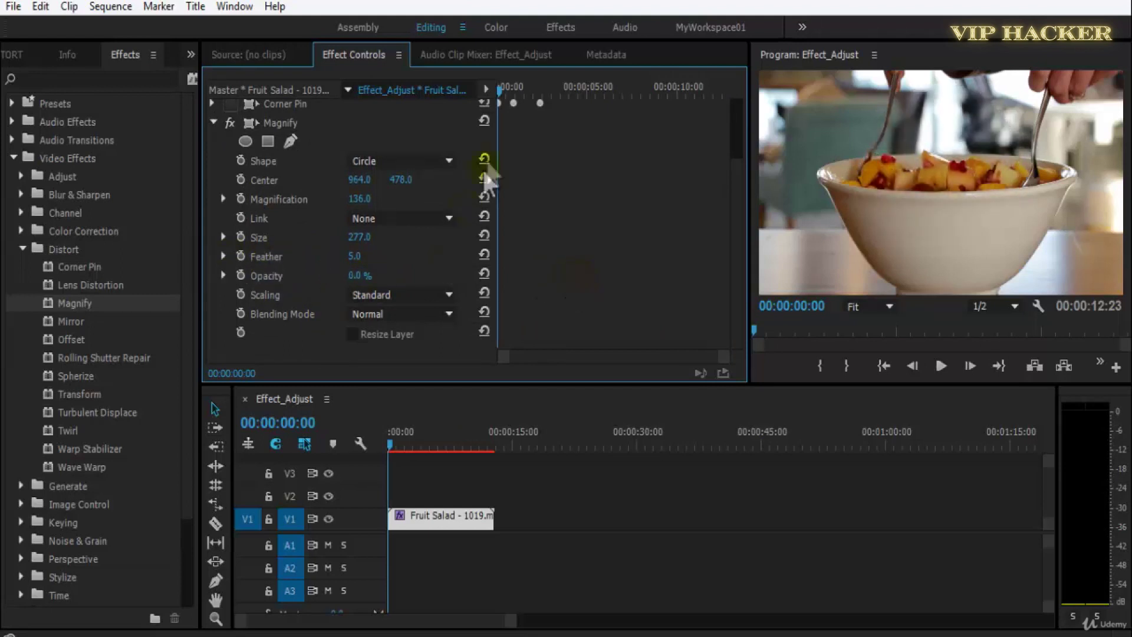
key("space")
left_click(501, 93)
left_click(241, 276)
- Add a Magnify Opacity keyframe of 100% at 00:00:01:01 and play the fade-in from the sequence start
key("space")
left_click(450, 275)
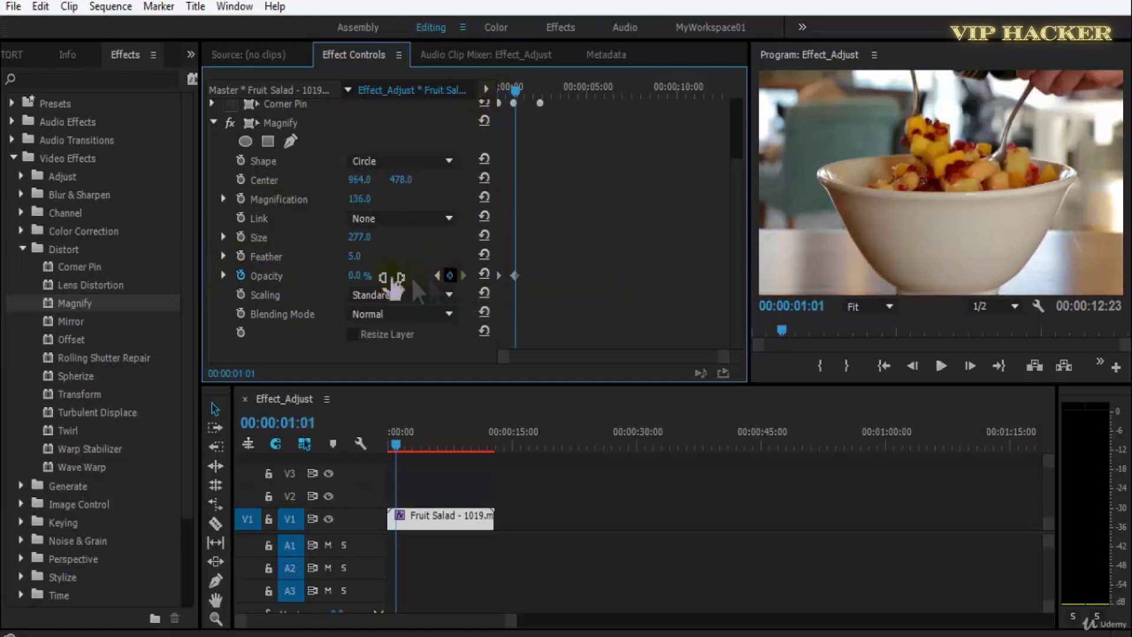
left_click_drag(392, 283, 483, 275)
key("Home")
key("space")
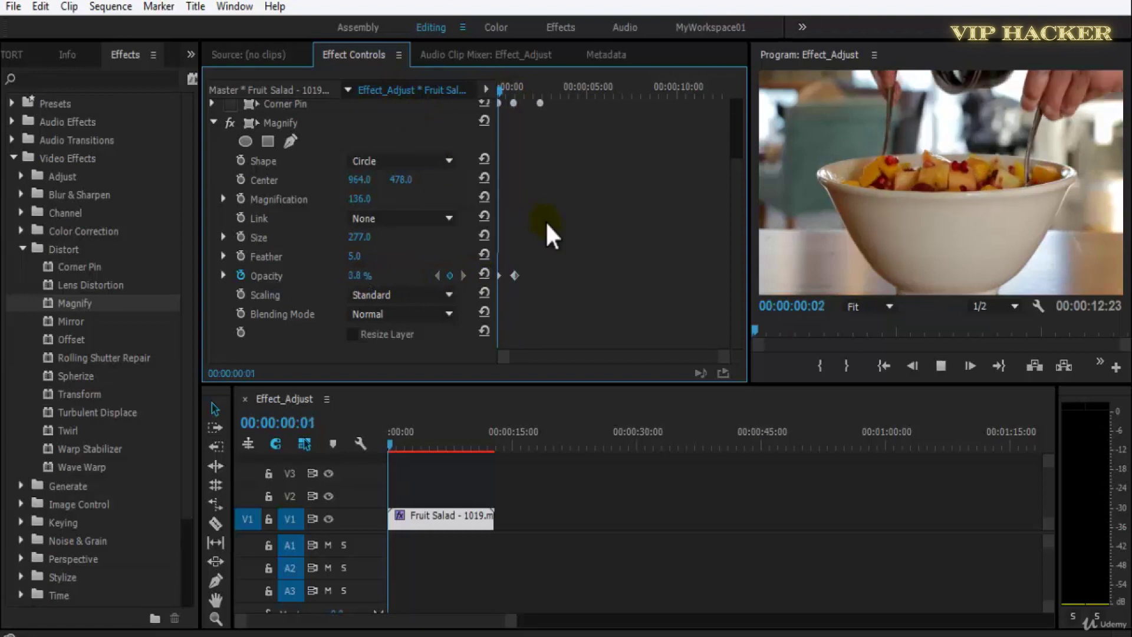
- Move the 100% Opacity keyframe to just before the two-second mark and replay the slower fade-in from the start
key("space")
left_click_drag(515, 275, 529, 275)
key("Home")
key("space")
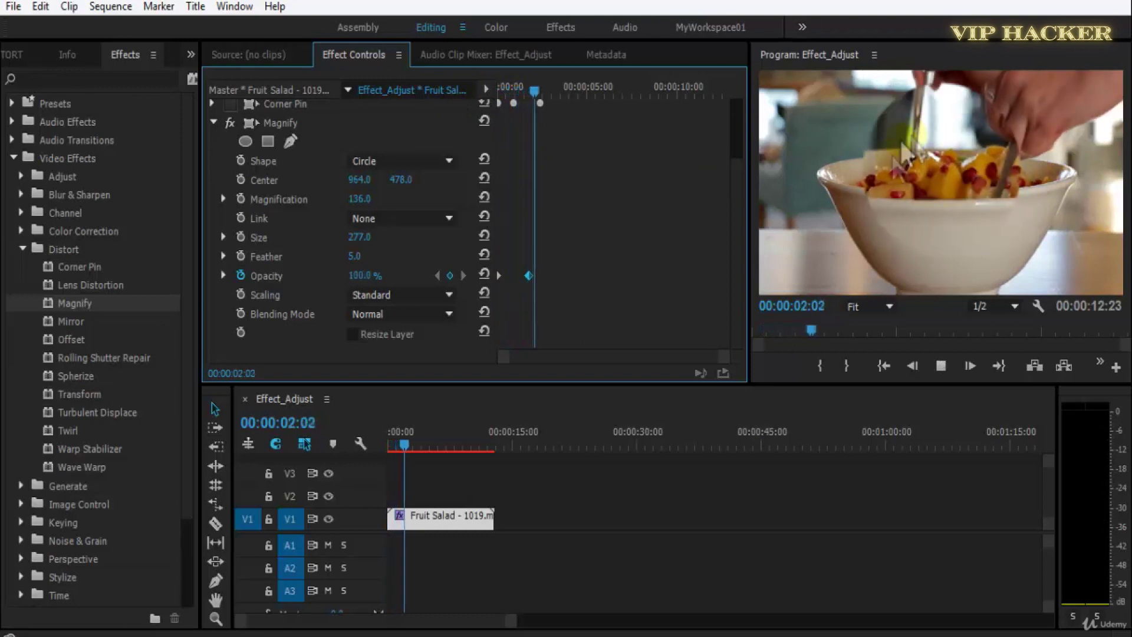
key("Home")
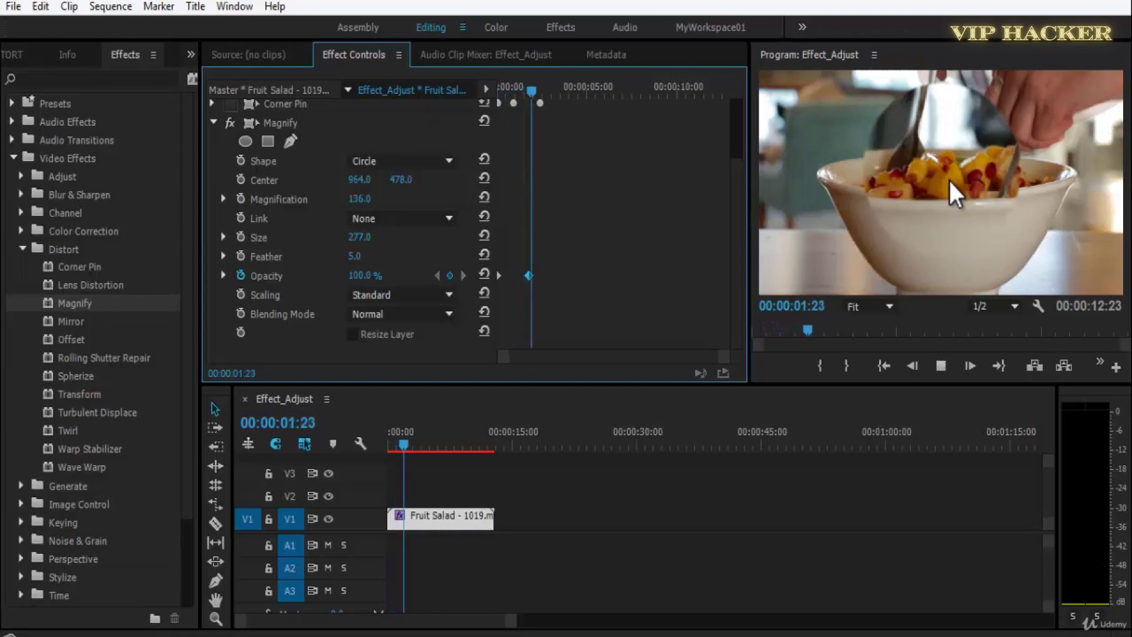
- Remove the Magnify Opacity fade-in keyframing, set the Feather to 1, and save the project
left_click(578, 293)
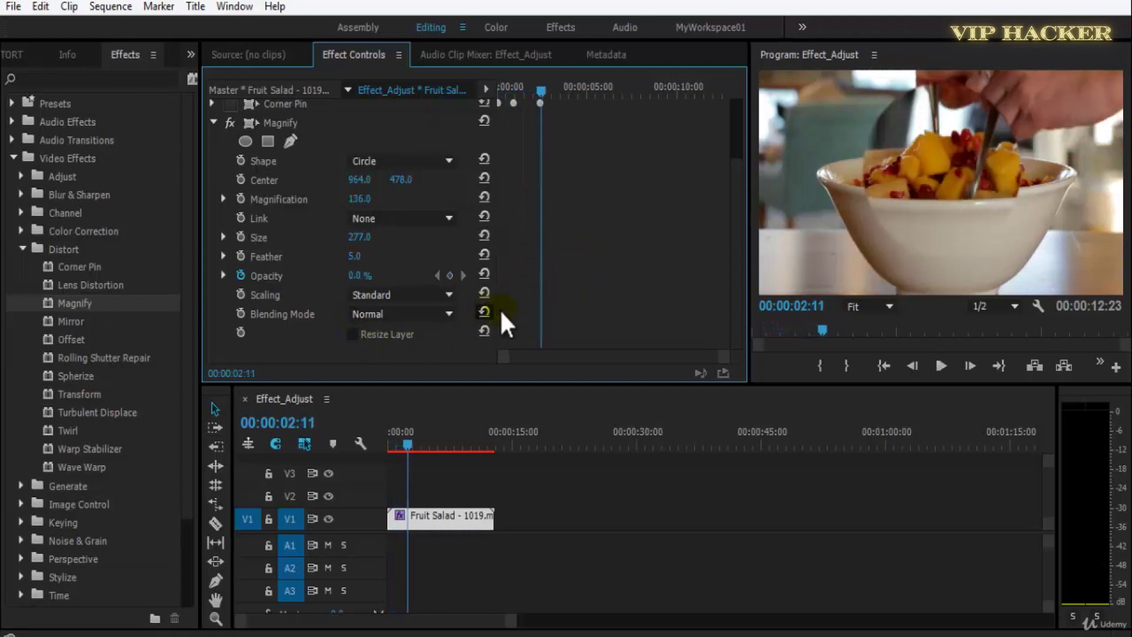
type("1")
key("Return")
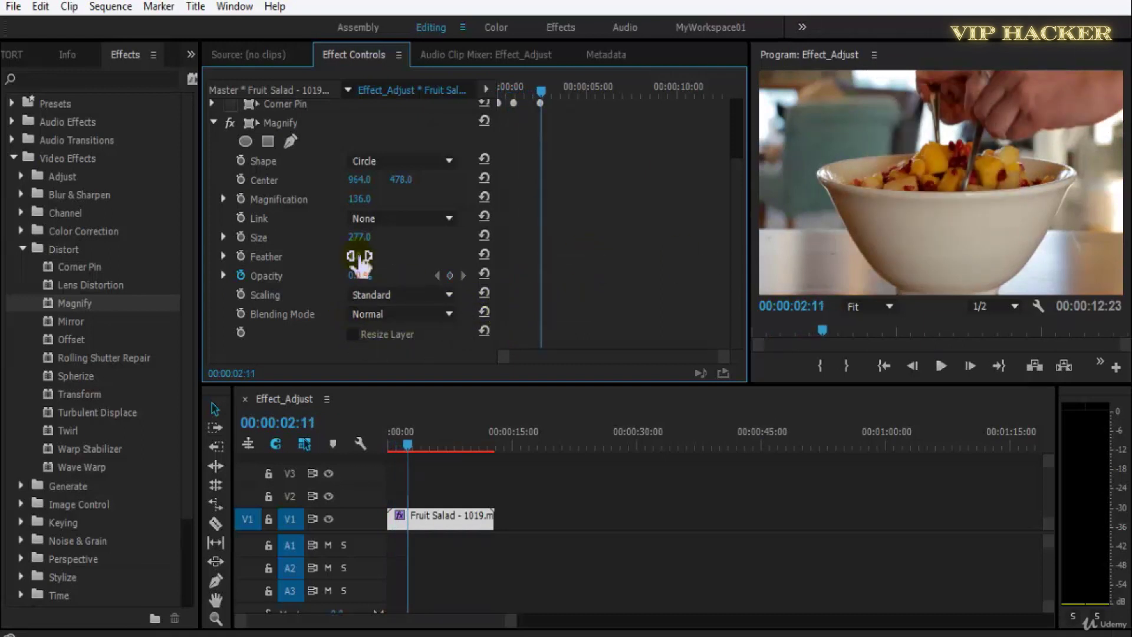
scroll(313, 260, "up", 1)
key("ctrl+s")
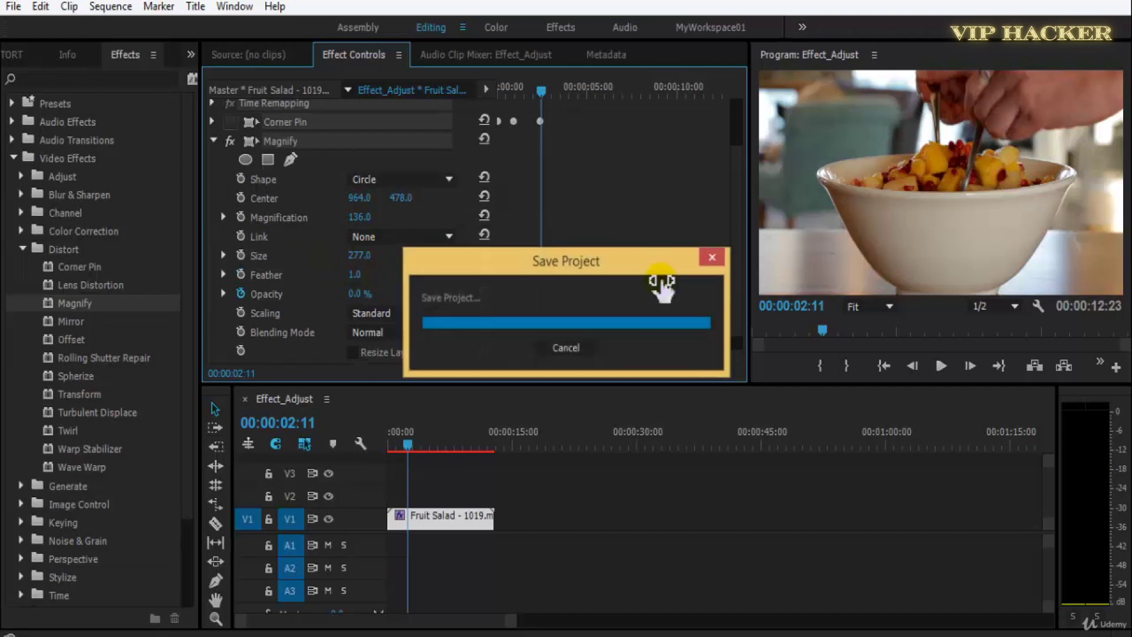